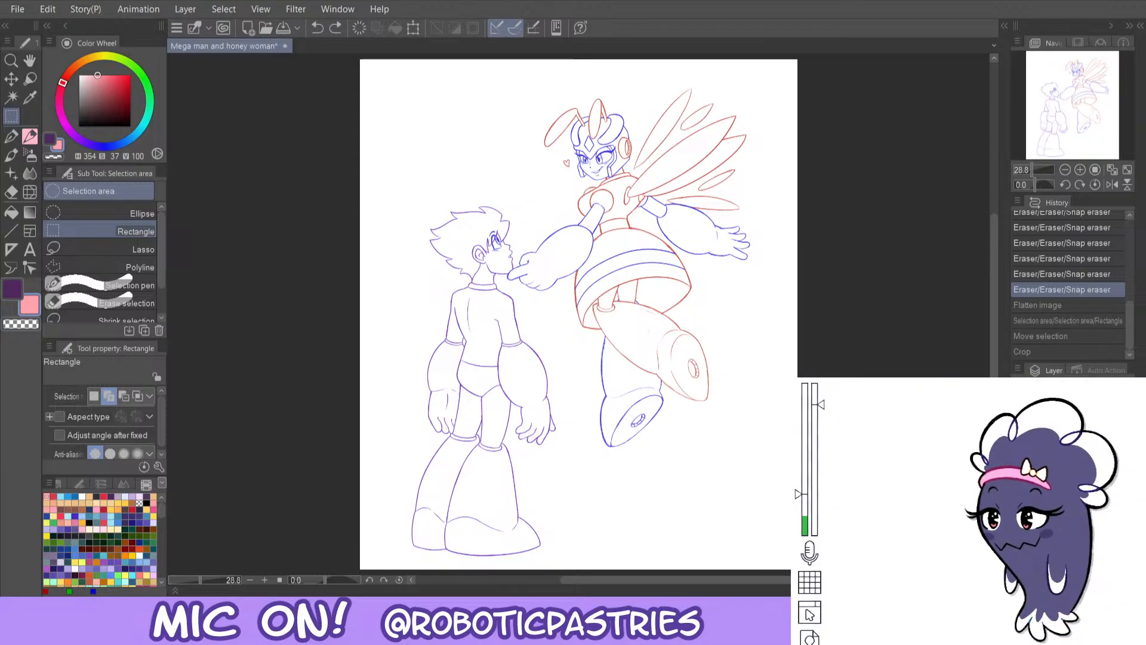
# - Switch to the G-pen with pure black as the drawing colour for inking the sketch
pyautogui.click(809, 552)
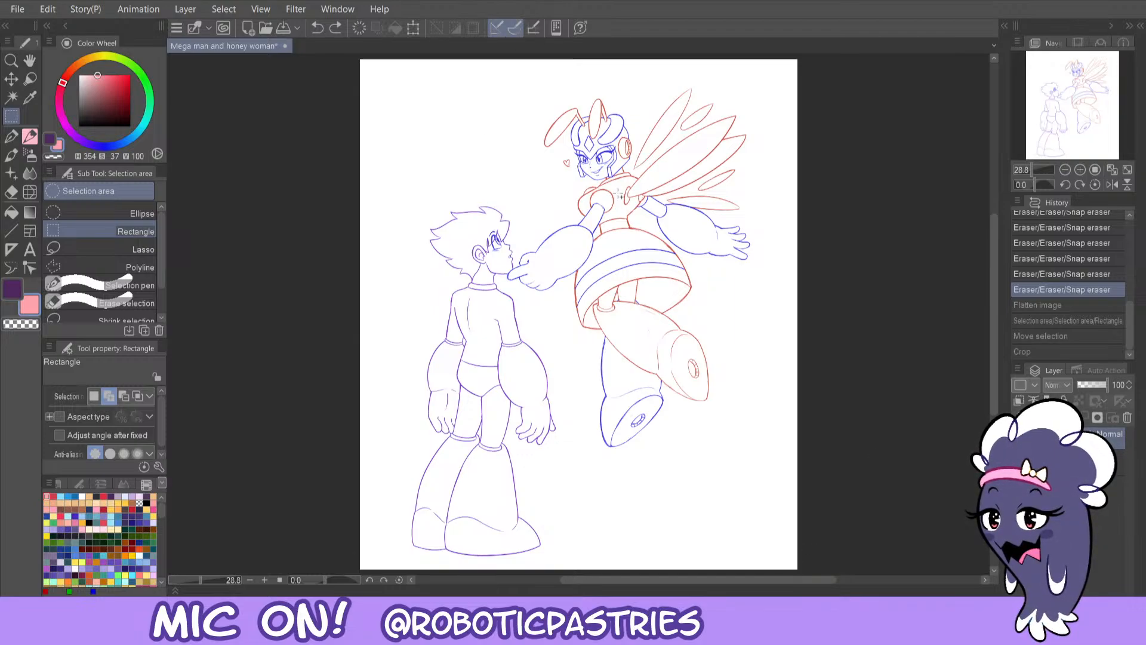
pyautogui.moveTo(1051, 111); pyautogui.dragTo(1048, 110)
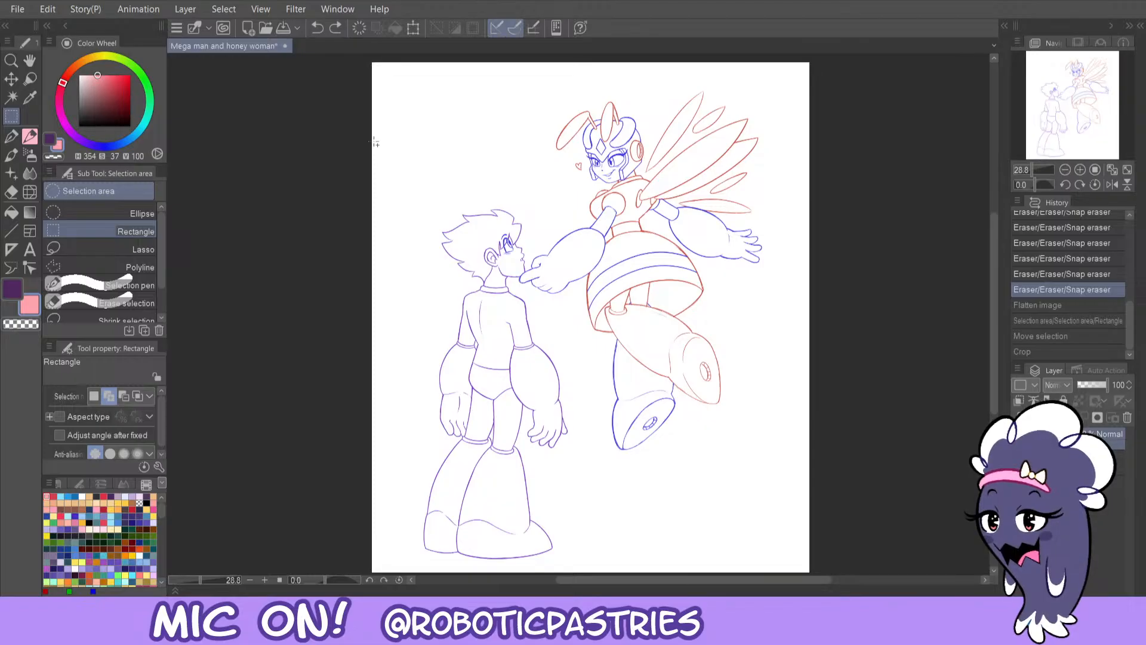
pyautogui.click(11, 136)
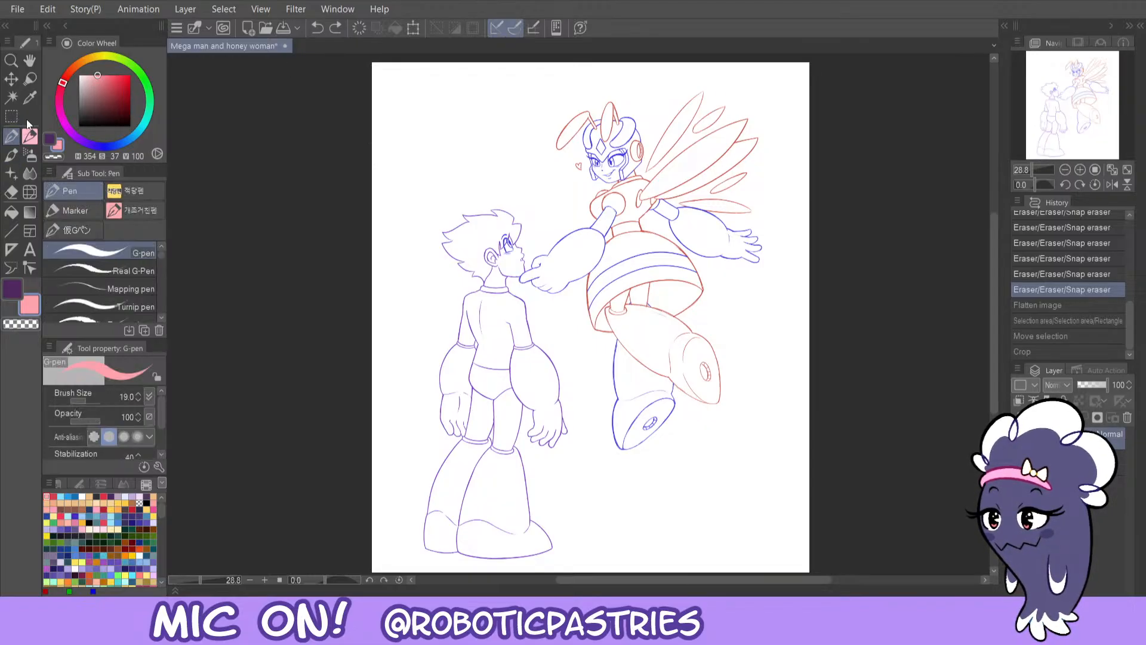
pyautogui.click(78, 126)
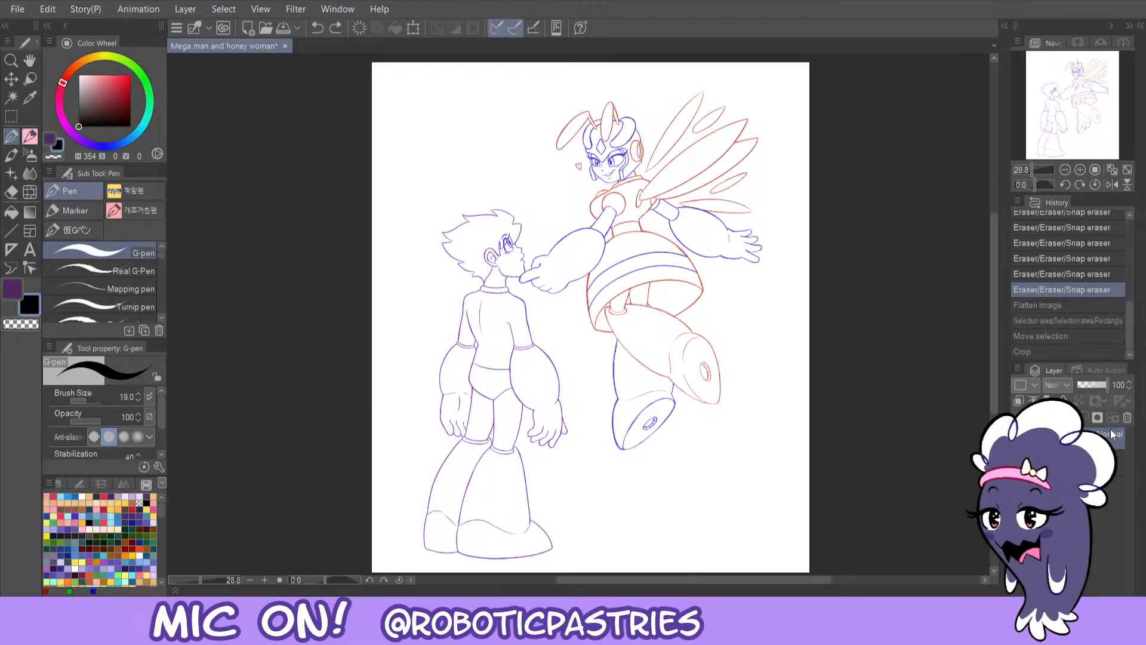
# - Create a new raster layer for the line art and lower the sketch layer's opacity to 18%
pyautogui.click(1047, 438)
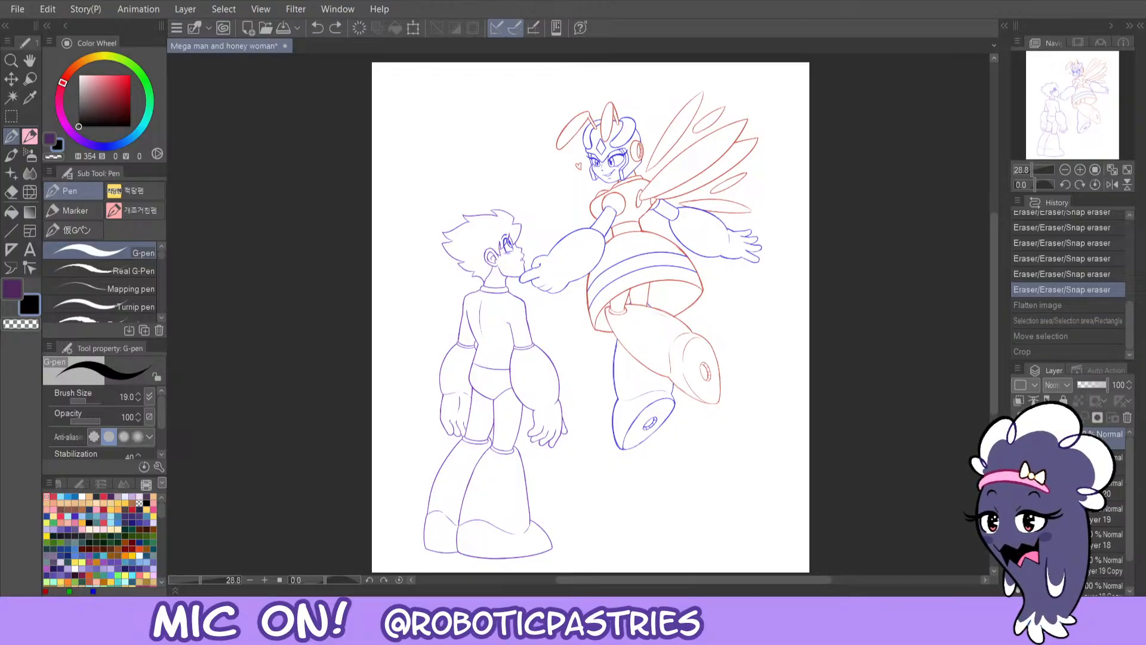
pyautogui.click(1047, 438)
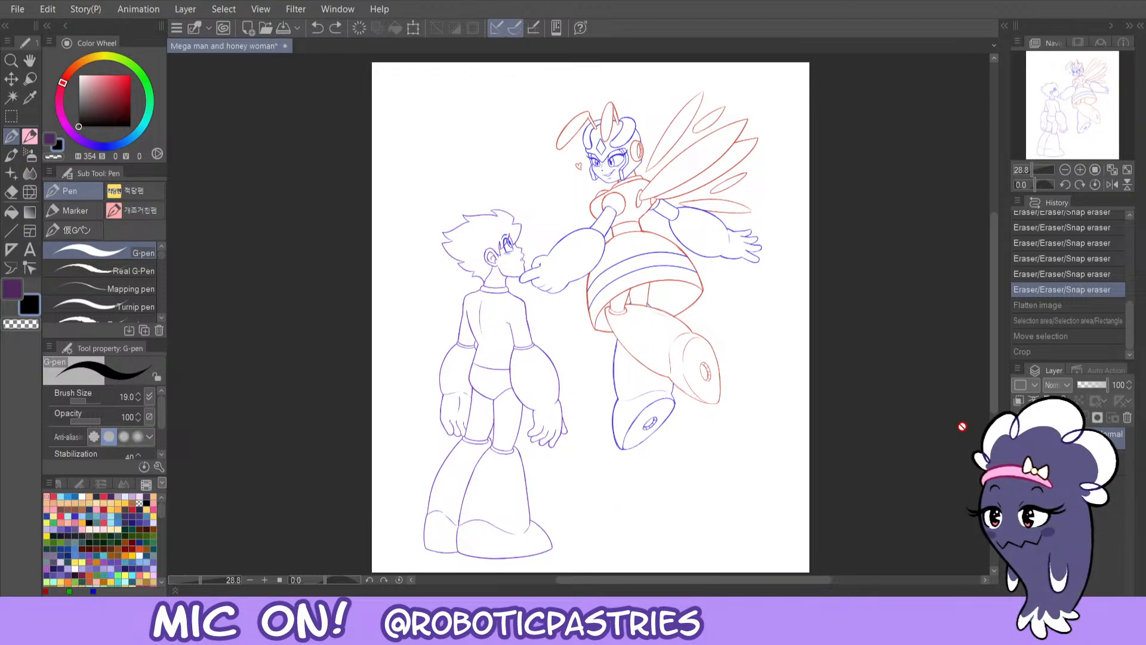
pyautogui.hotkey('ctrl', 'shift', 'n')
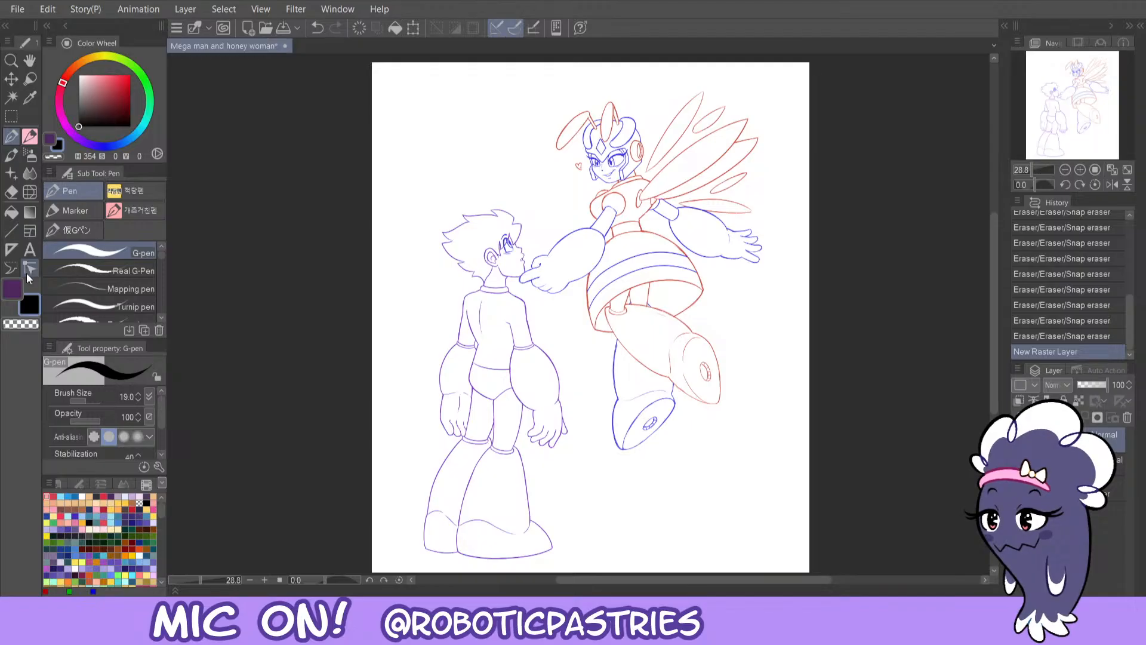
pyautogui.scroll(3, 402, 90)
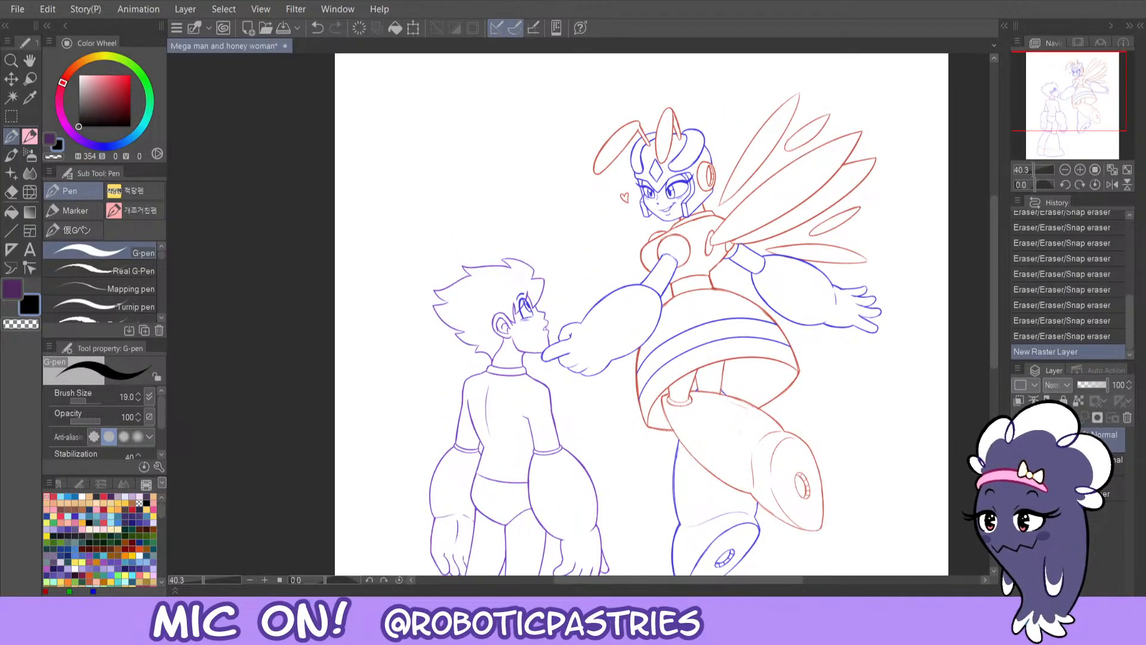
pyautogui.moveTo(1097, 388); pyautogui.dragTo(1082, 387)
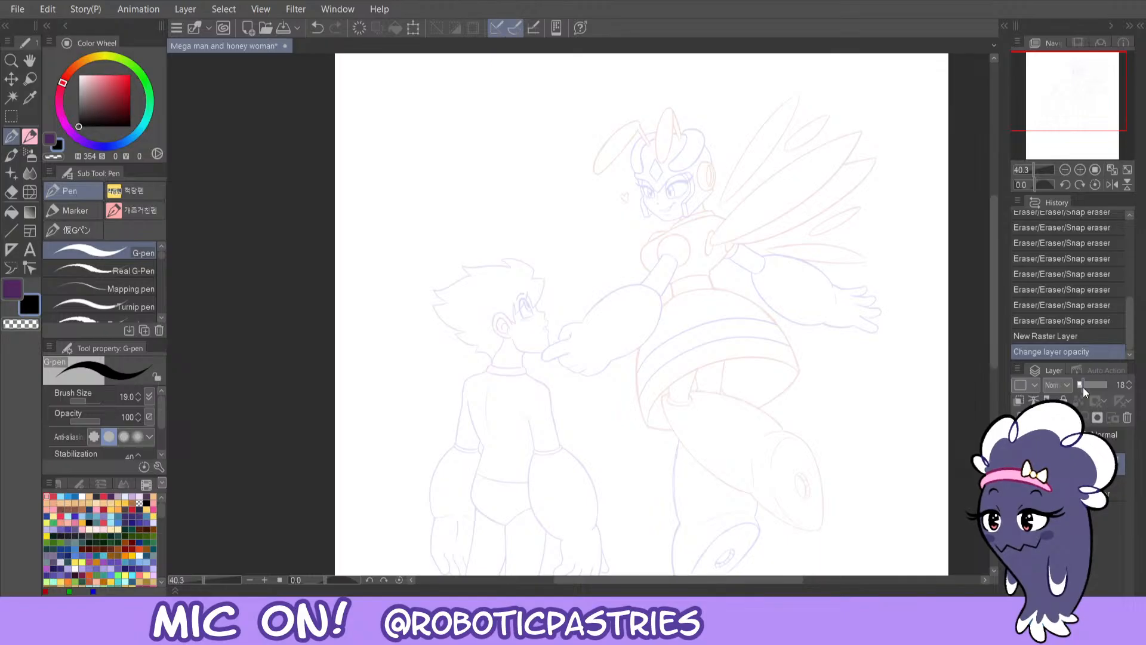
# - Make the new line-art layer active and mirror the canvas view horizontally, with Honey Woman's head framed at 100%
pyautogui.click(1074, 439)
pyautogui.scroll(3, 579, 191)
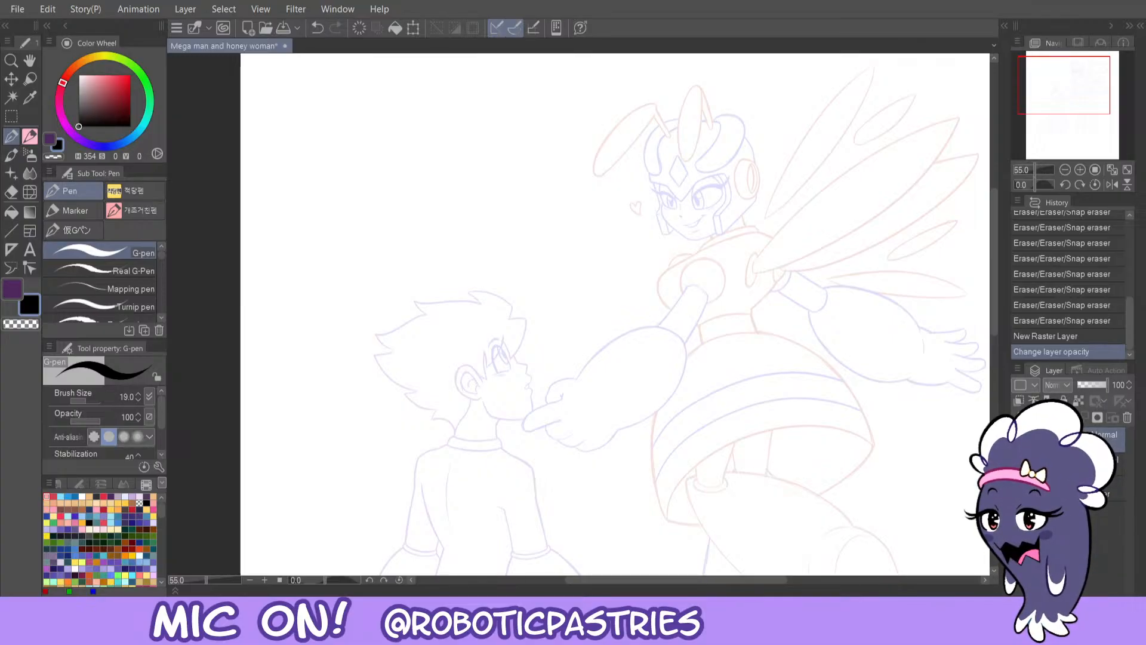
pyautogui.moveTo(1064, 89); pyautogui.dragTo(1065, 76)
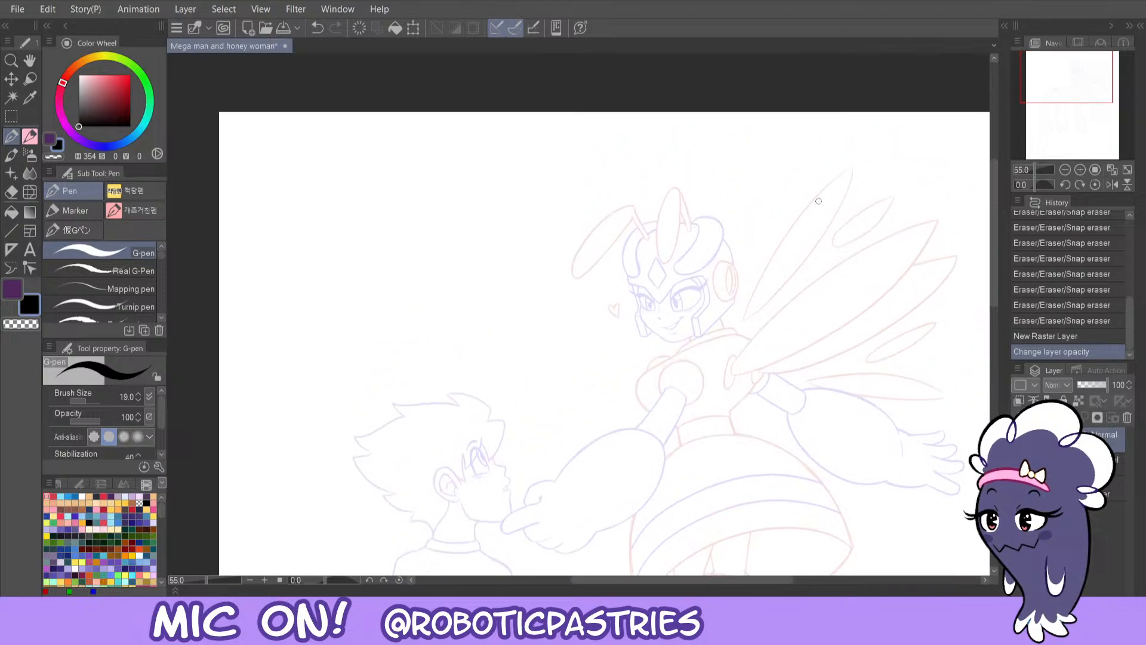
pyautogui.scroll(2, 758, 209)
pyautogui.scroll(1, 755, 230)
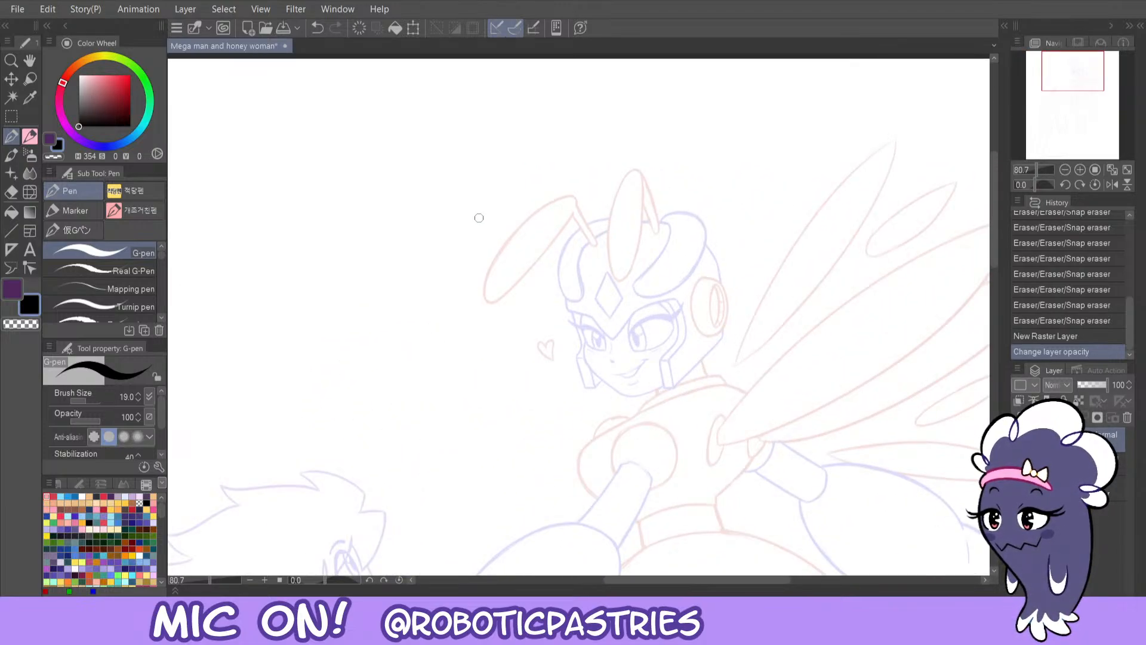
pyautogui.moveTo(566, 196)
pyautogui.mouseDown()
pyautogui.moveTo(493, 247)
pyautogui.moveTo(486, 305)
pyautogui.mouseUp()
pyautogui.hotkey('ctrl', 'z')
pyautogui.click(1077, 170)
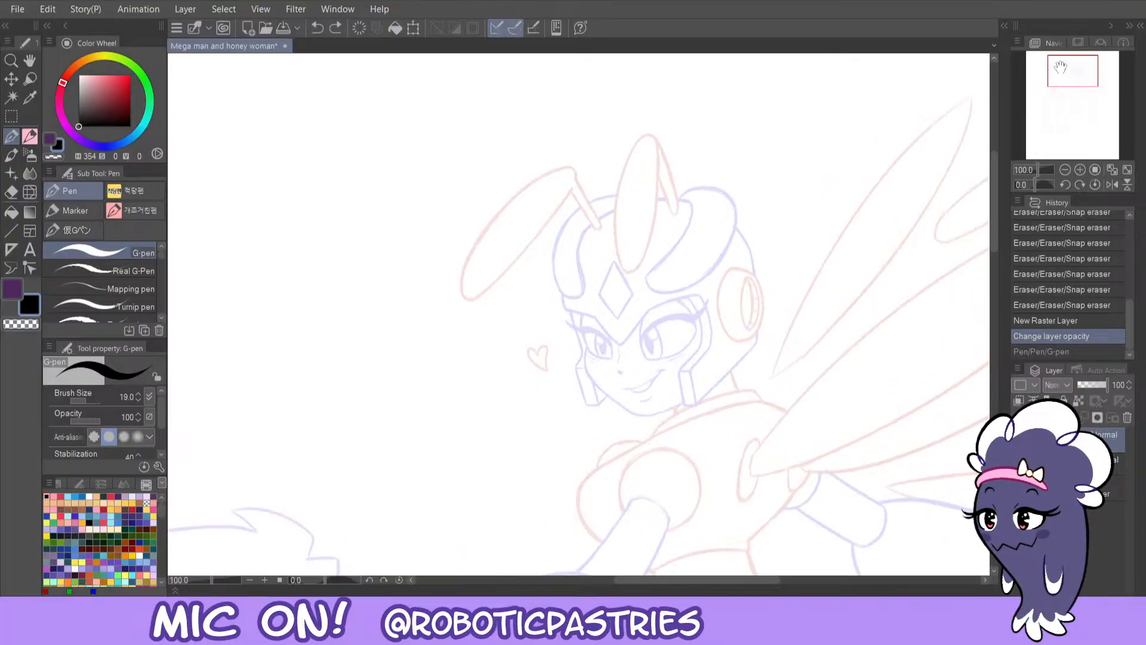
pyautogui.click(1110, 184)
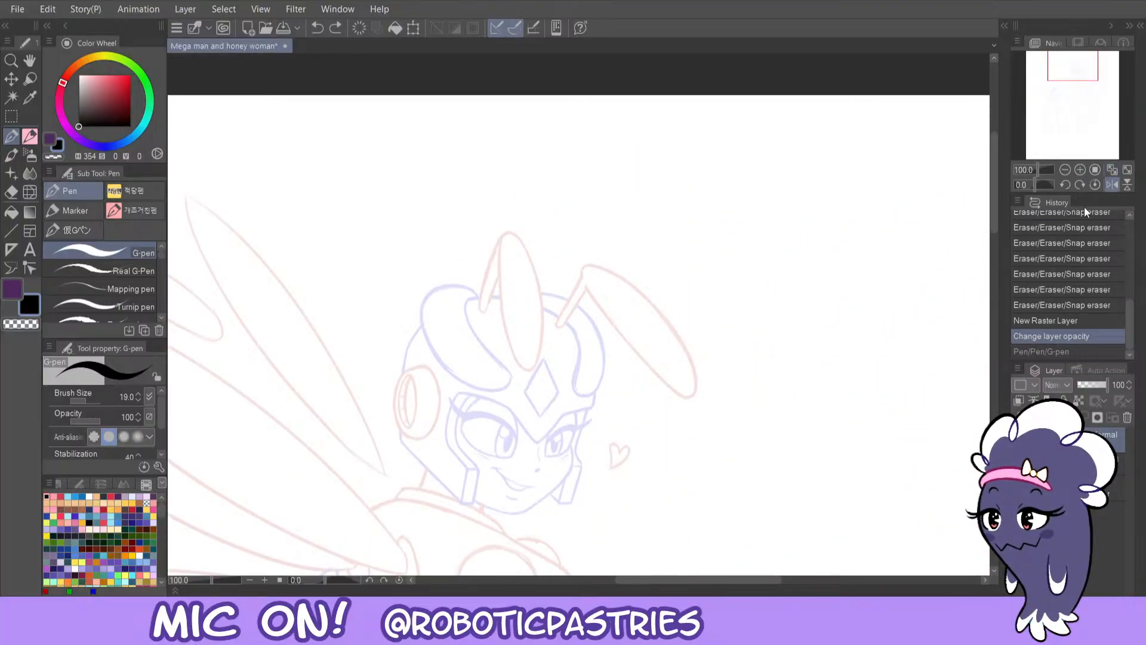
# - Ink the long oval of Honey Woman's outer antenna, the one nearest the heart, in black along the sketch
pyautogui.moveTo(589, 290)
pyautogui.mouseDown()
pyautogui.moveTo(659, 377)
pyautogui.moveTo(696, 363)
pyautogui.moveTo(603, 269)
pyautogui.moveTo(582, 265)
pyautogui.moveTo(643, 288)
pyautogui.moveTo(698, 413)
pyautogui.mouseUp()
pyautogui.hotkey('ctrl', 'z')
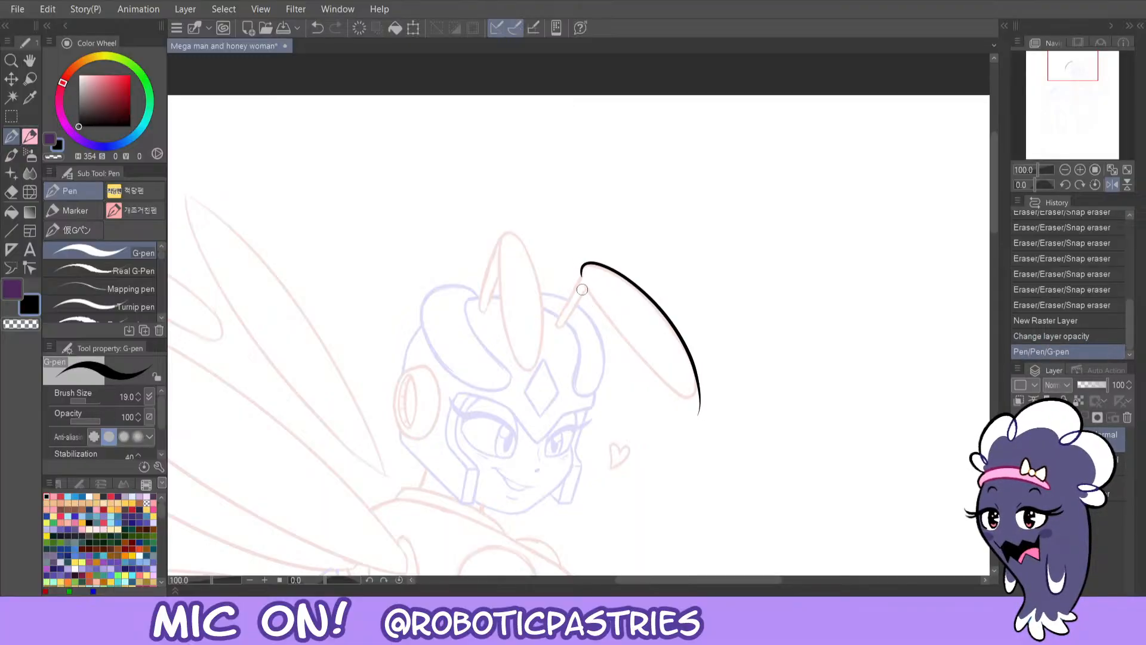
pyautogui.moveTo(585, 286)
pyautogui.mouseDown()
pyautogui.moveTo(699, 394)
pyautogui.moveTo(699, 415)
pyautogui.moveTo(699, 406)
pyautogui.mouseUp()
pyautogui.press('c')
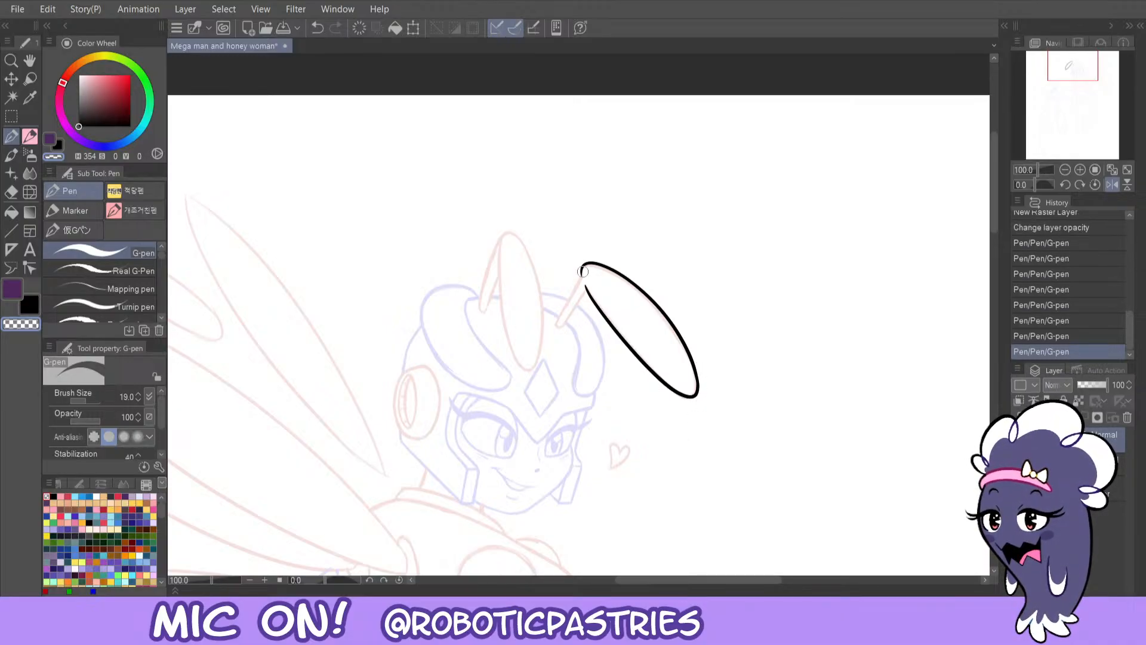
pyautogui.moveTo(582, 286)
pyautogui.mouseDown()
pyautogui.moveTo(582, 272)
pyautogui.moveTo(604, 321)
pyautogui.moveTo(594, 309)
pyautogui.mouseUp()
pyautogui.hotkey('ctrl', 'z')
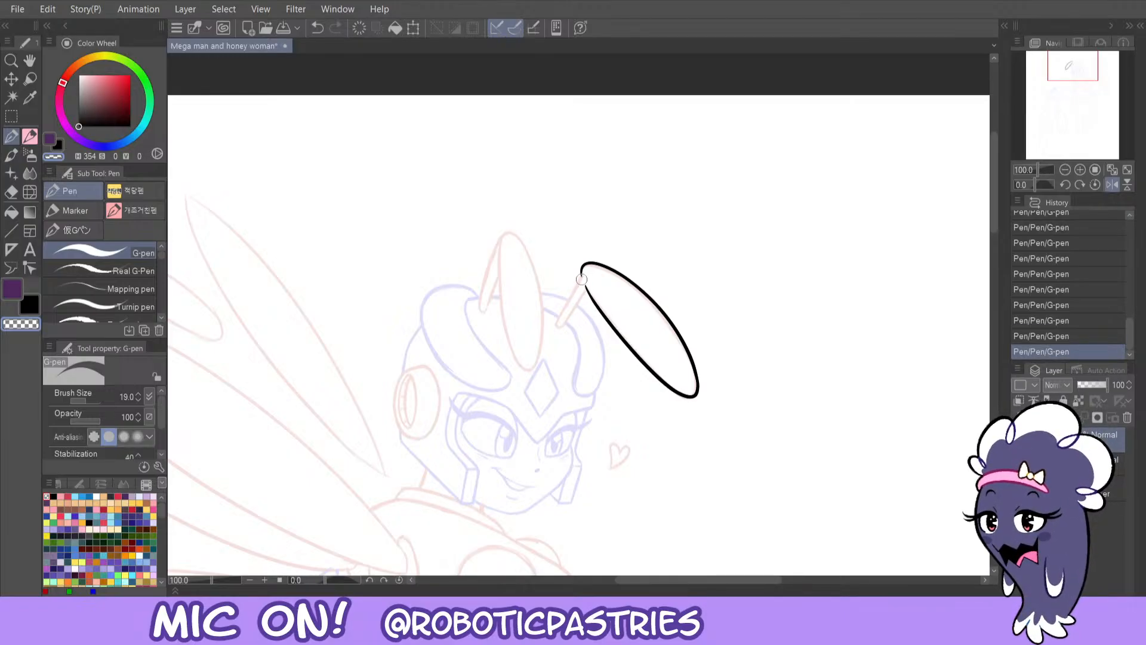
# - Ink the narrow stalk joining the outer antenna's oval to the helmet
pyautogui.moveTo(582, 278); pyautogui.dragTo(548, 358)
pyautogui.hotkey('ctrl', 'z')
pyautogui.moveTo(582, 277); pyautogui.dragTo(552, 340)
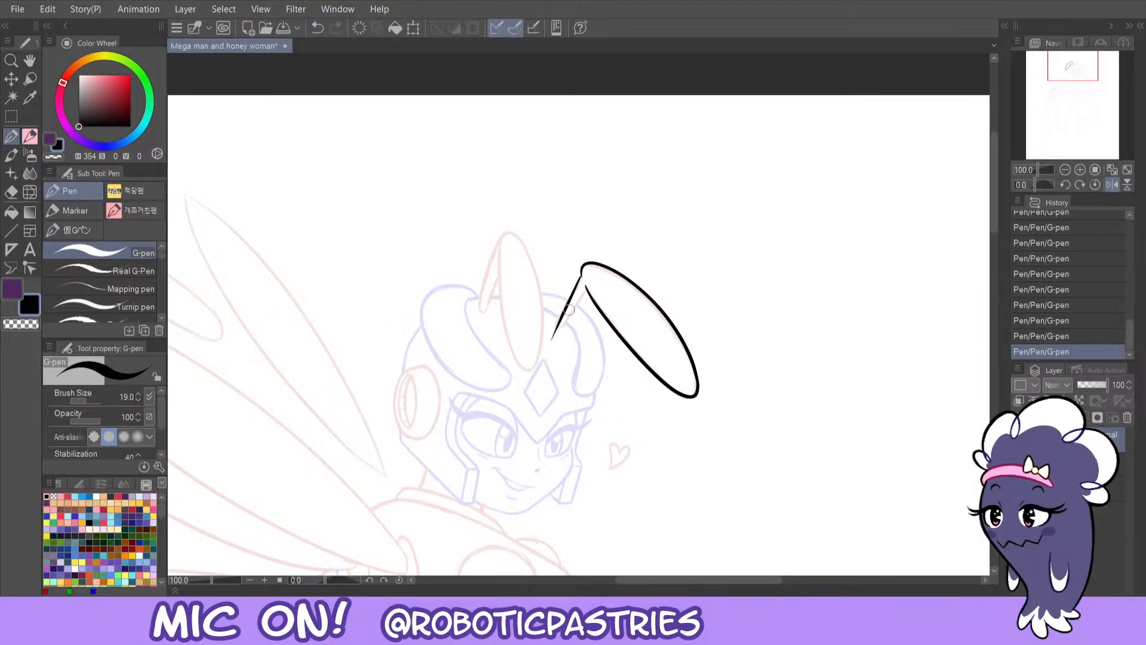
pyautogui.hotkey('ctrl', 'z')
pyautogui.moveTo(582, 278)
pyautogui.mouseDown()
pyautogui.moveTo(542, 356)
pyautogui.moveTo(584, 273)
pyautogui.mouseUp()
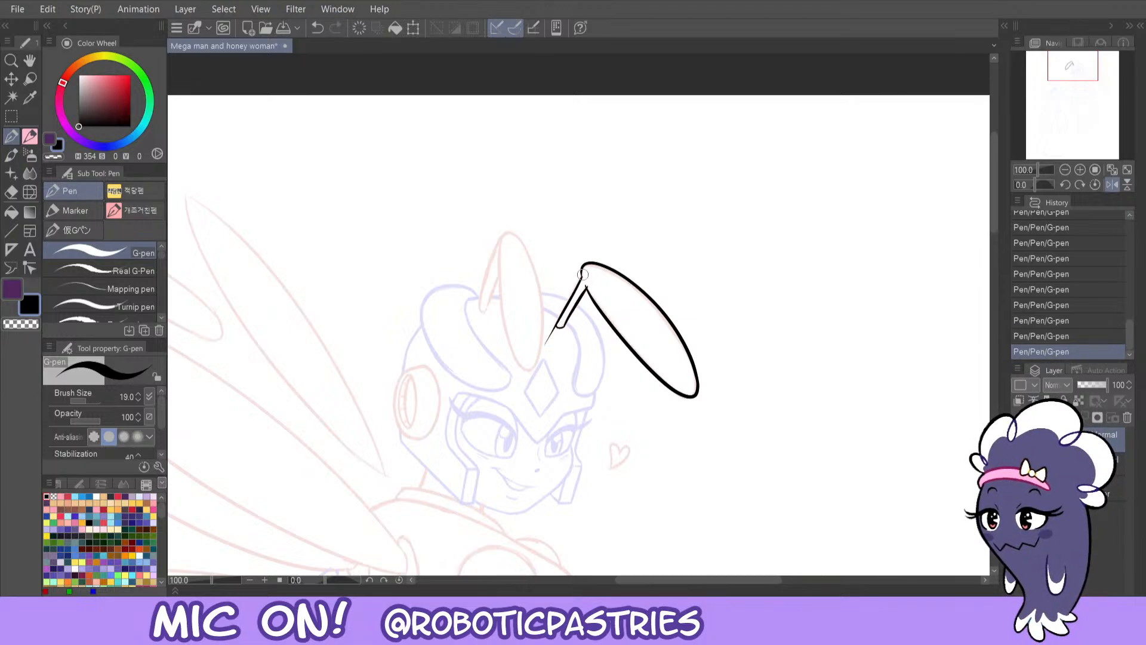
# - Return the canvas view to its unmirrored orientation and close the outer antenna's stalk with its second edge and rounded end
pyautogui.click(1110, 184)
pyautogui.hotkey('ctrl', 'z')
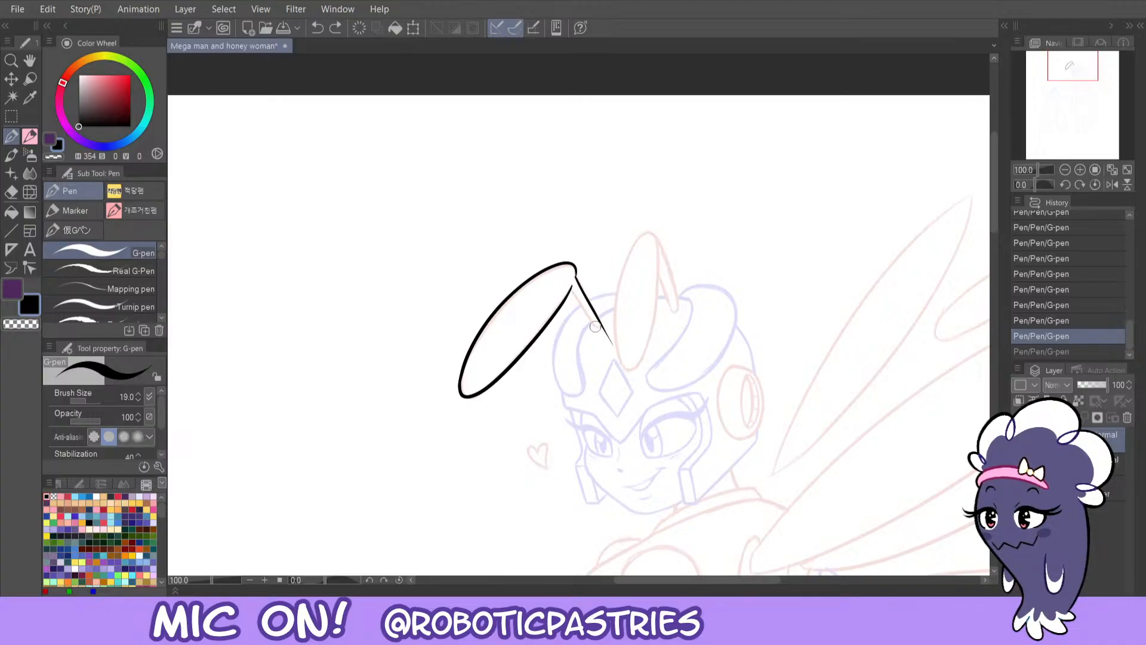
pyautogui.hotkey('ctrl', 'y')
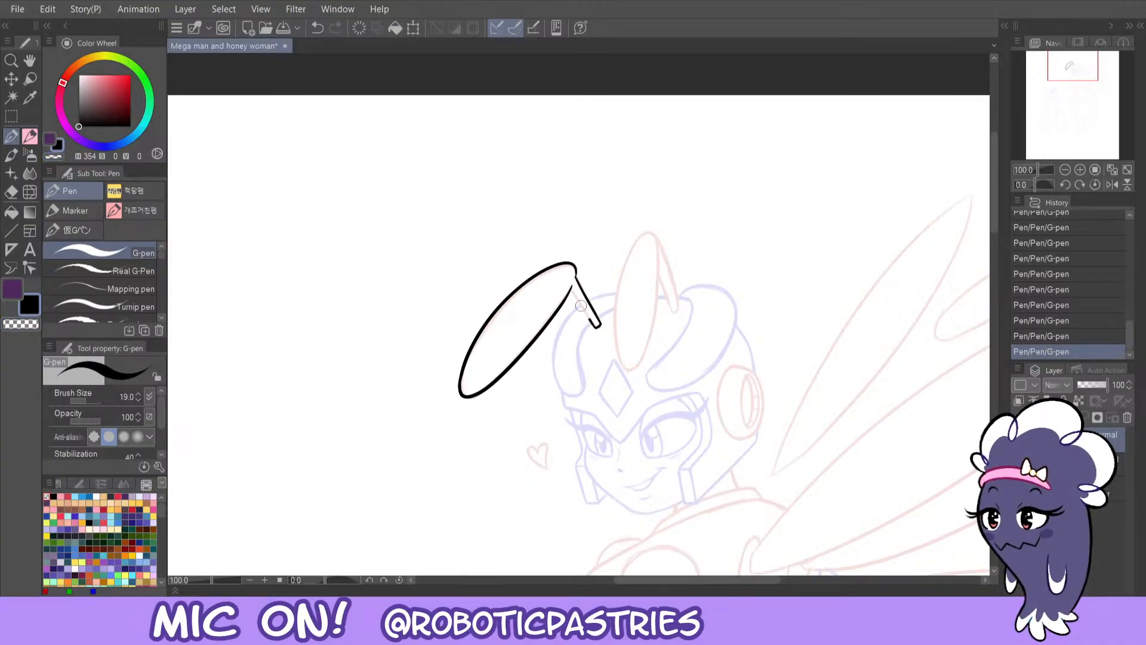
pyautogui.hotkey('ctrl', 'z')
pyautogui.hotkey('ctrl', 'y')
pyautogui.hotkey('ctrl', 'z')
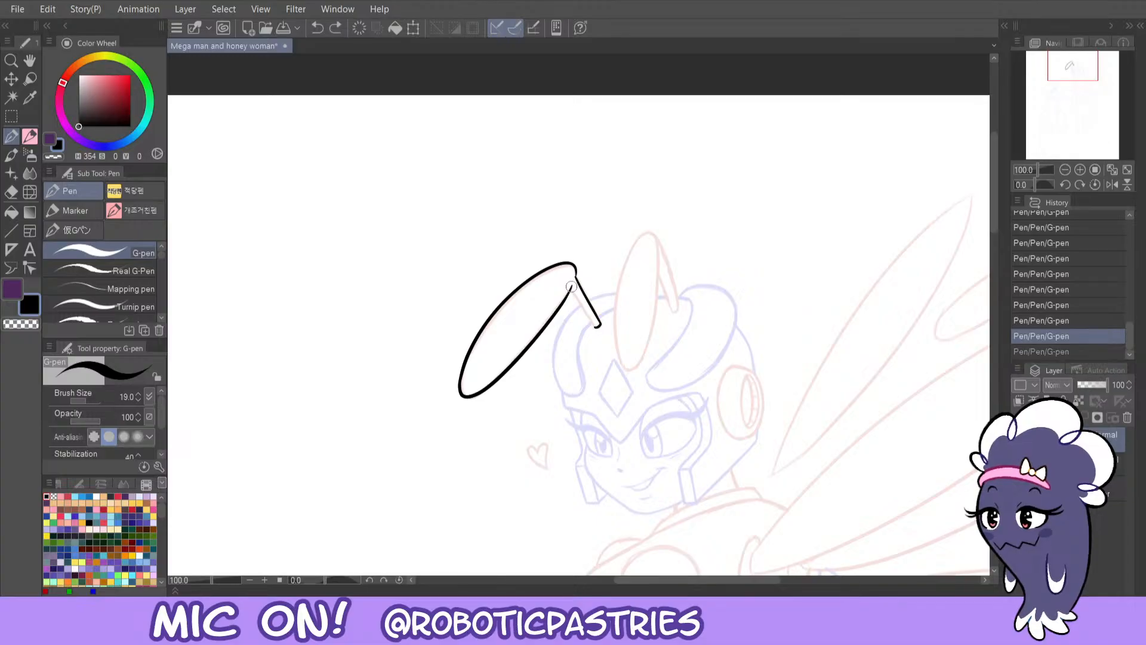
pyautogui.hotkey('ctrl', 'y')
pyautogui.hotkey('ctrl', 'z')
pyautogui.hotkey('ctrl', 'y')
pyautogui.hotkey('ctrl', 'z')
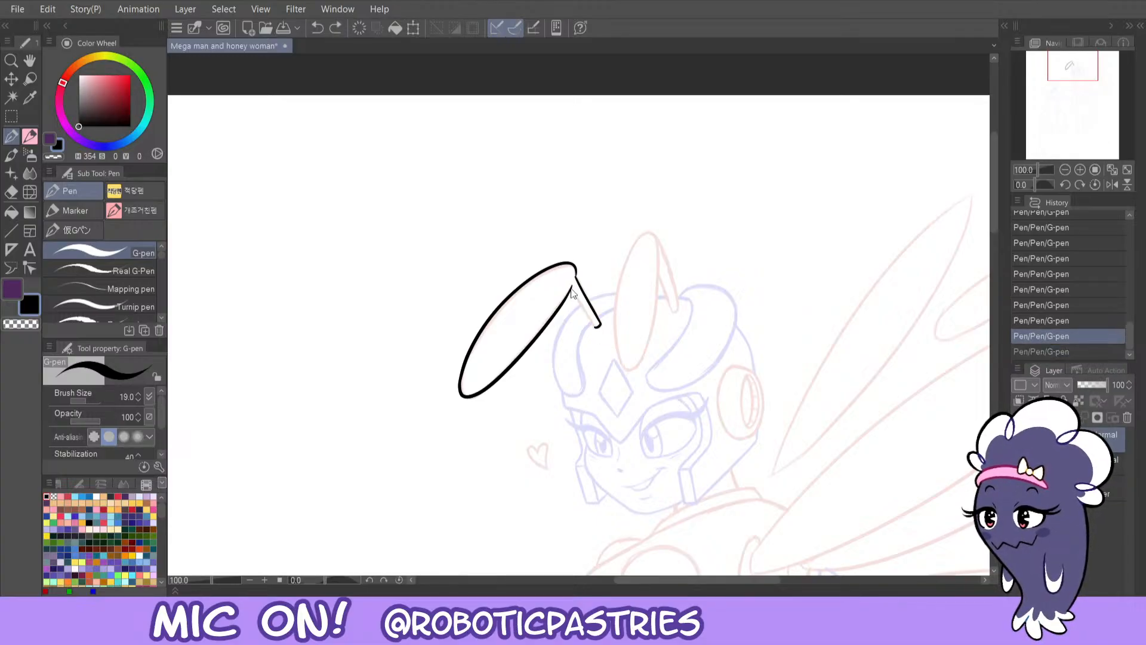
pyautogui.hotkey('ctrl', 'y')
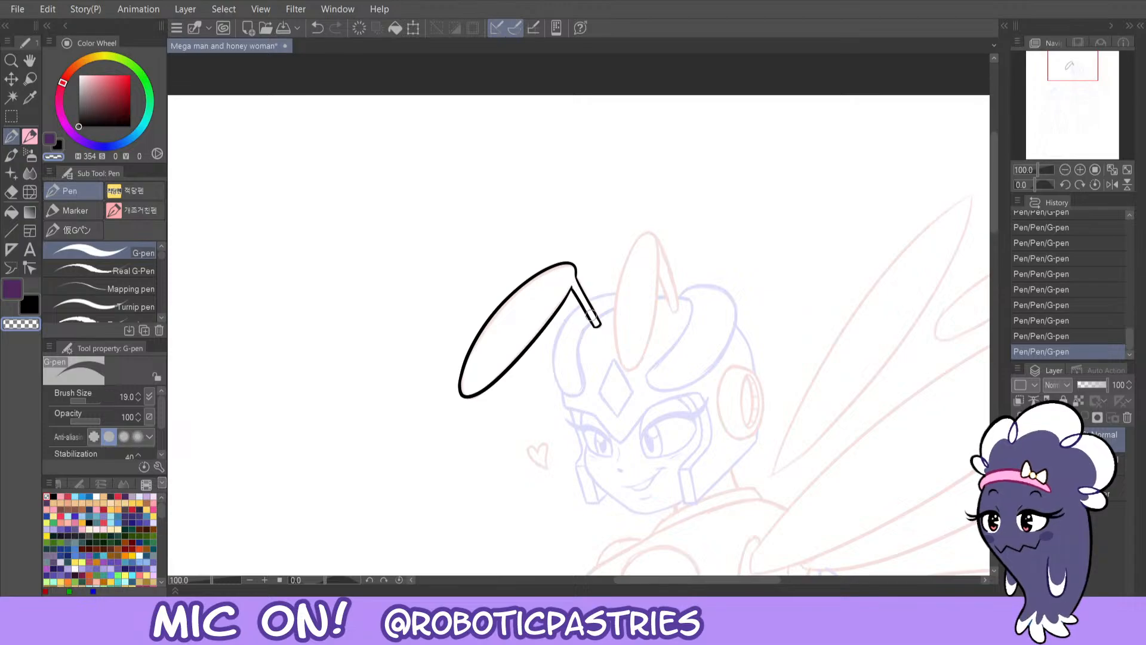
# - Clean up the line edges inside the outer antenna's stalk using the G-pen with transparent colour
pyautogui.moveTo(571, 284); pyautogui.dragTo(594, 322)
pyautogui.hotkey('ctrl', 'z')
pyautogui.moveTo(572, 284); pyautogui.dragTo(593, 321)
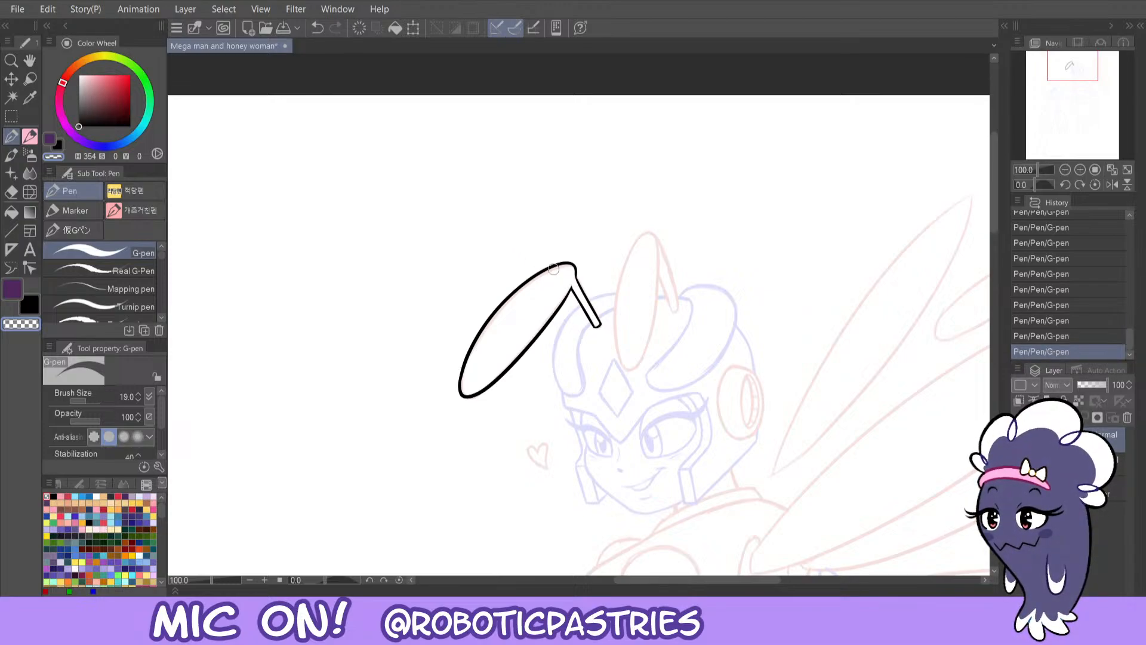
pyautogui.moveTo(634, 242)
pyautogui.mouseDown()
pyautogui.moveTo(625, 375)
pyautogui.moveTo(659, 277)
pyautogui.moveTo(645, 221)
pyautogui.moveTo(621, 280)
pyautogui.moveTo(626, 377)
pyautogui.moveTo(661, 264)
pyautogui.moveTo(658, 240)
pyautogui.moveTo(624, 255)
pyautogui.moveTo(615, 352)
pyautogui.moveTo(639, 364)
pyautogui.moveTo(656, 234)
pyautogui.mouseUp()
pyautogui.hotkey('ctrl', 'z')
pyautogui.hotkey('ctrl', 'z')
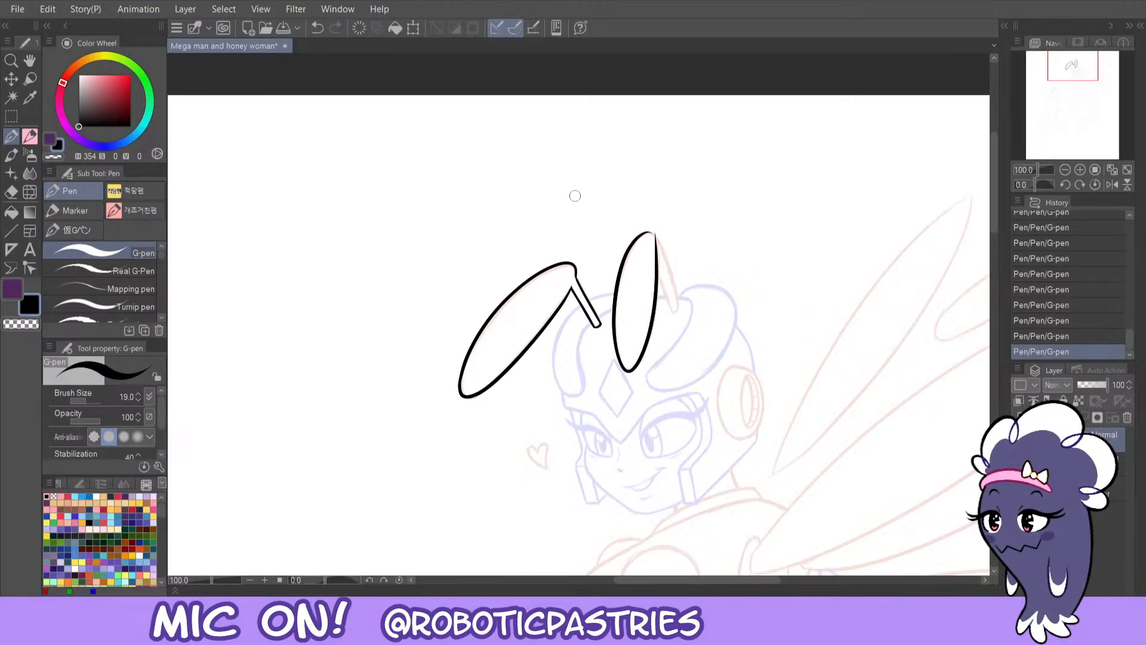
# - Mirror the canvas view again and replace the second antenna's inked oval, following the sketch above the helmet's diamond
pyautogui.click(1112, 185)
pyautogui.hotkey('ctrl', 'z')
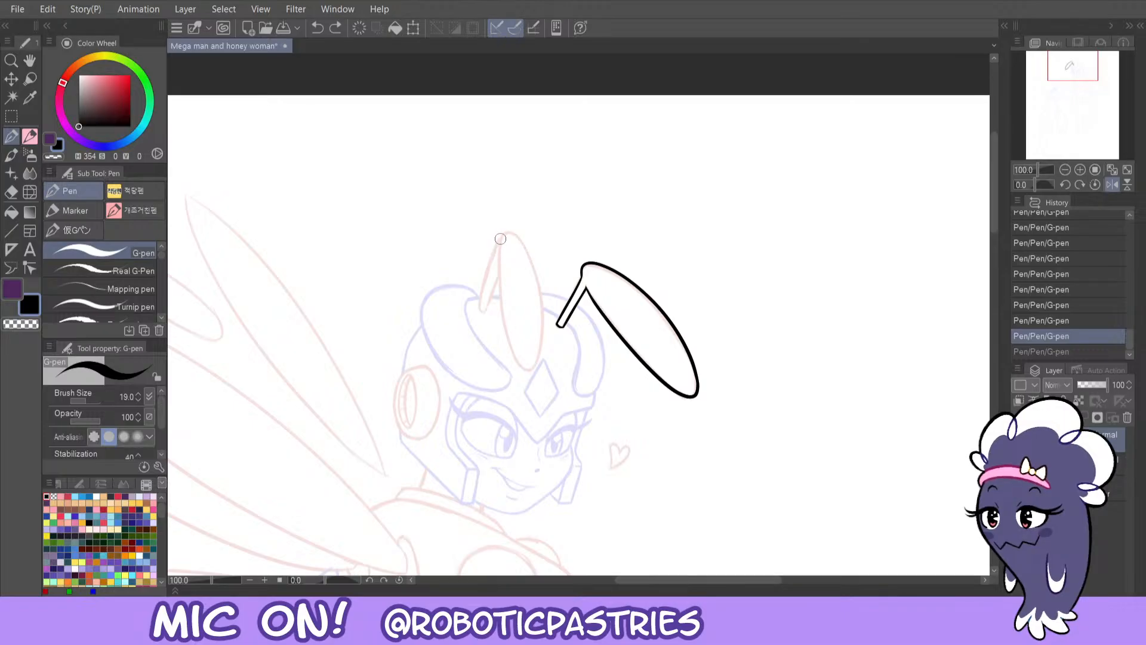
pyautogui.moveTo(500, 239)
pyautogui.mouseDown()
pyautogui.moveTo(506, 348)
pyautogui.moveTo(514, 226)
pyautogui.moveTo(501, 245)
pyautogui.moveTo(540, 343)
pyautogui.moveTo(508, 232)
pyautogui.moveTo(498, 287)
pyautogui.moveTo(545, 315)
pyautogui.moveTo(511, 224)
pyautogui.moveTo(531, 276)
pyautogui.mouseUp()
pyautogui.hotkey('ctrl', 'z')
pyautogui.hotkey('ctrl', 'z')
pyautogui.press('c')
pyautogui.press('c')
pyautogui.moveTo(512, 232)
pyautogui.mouseDown()
pyautogui.moveTo(495, 285)
pyautogui.moveTo(512, 349)
pyautogui.mouseUp()
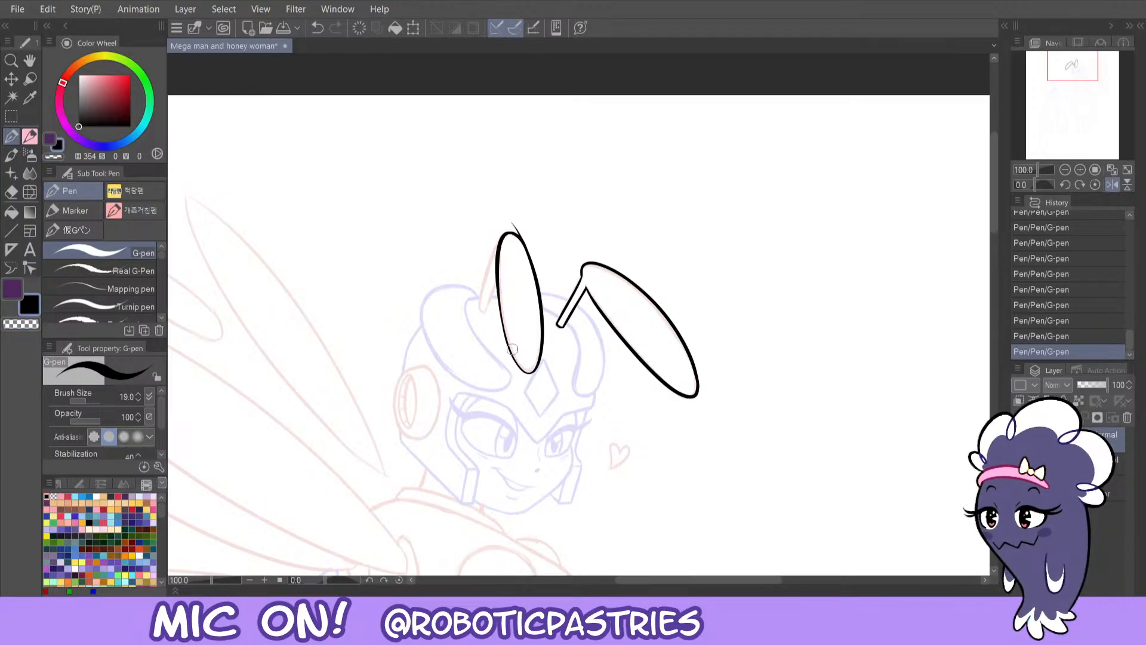
# - Rework the wing-side edge of the second antenna's oval down to its lower tip
pyautogui.hotkey('ctrl', 'z')
pyautogui.moveTo(504, 242)
pyautogui.mouseDown()
pyautogui.moveTo(500, 306)
pyautogui.moveTo(536, 370)
pyautogui.moveTo(514, 360)
pyautogui.moveTo(495, 237)
pyautogui.moveTo(518, 371)
pyautogui.moveTo(535, 370)
pyautogui.moveTo(515, 357)
pyautogui.moveTo(508, 309)
pyautogui.mouseUp()
pyautogui.hotkey('ctrl', 'z')
pyautogui.hotkey('ctrl', 'z')
pyautogui.hotkey('ctrl', 'z')
pyautogui.moveTo(537, 364); pyautogui.dragTo(503, 320)
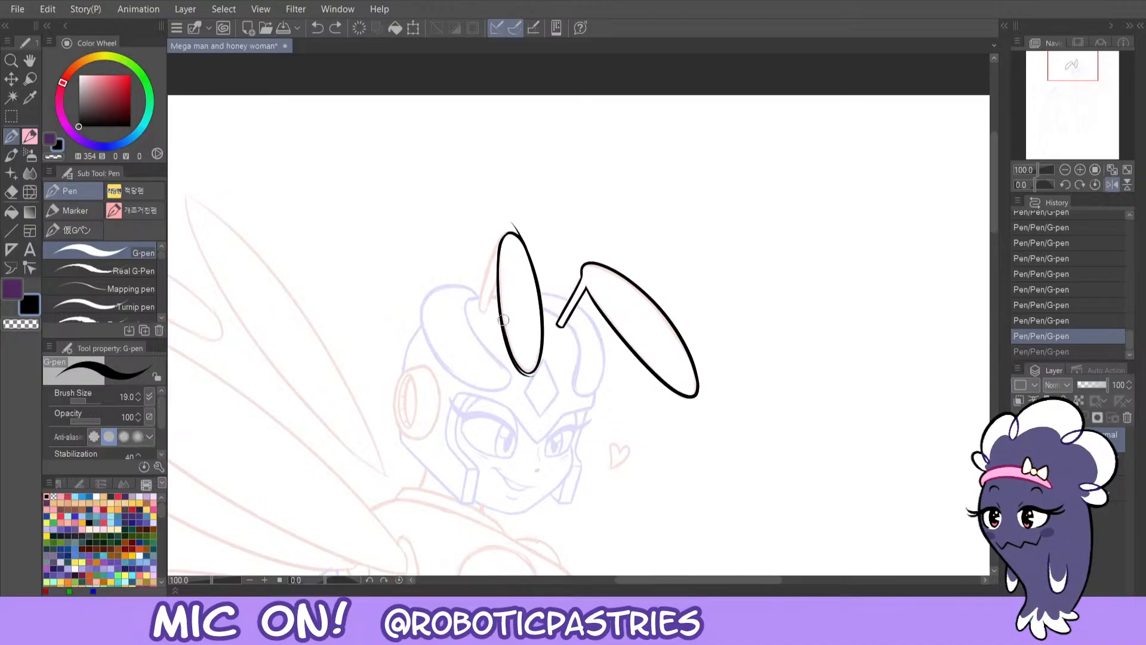
# - Thin the outside of the second antenna oval's lower wing-side curve using the G-pen with transparent colour
pyautogui.press('c')
pyautogui.moveTo(532, 379); pyautogui.dragTo(499, 332)
pyautogui.hotkey('ctrl', 'z')
pyautogui.moveTo(536, 380); pyautogui.dragTo(504, 337)
pyautogui.hotkey('ctrl', 'z')
pyautogui.moveTo(523, 374); pyautogui.dragTo(498, 313)
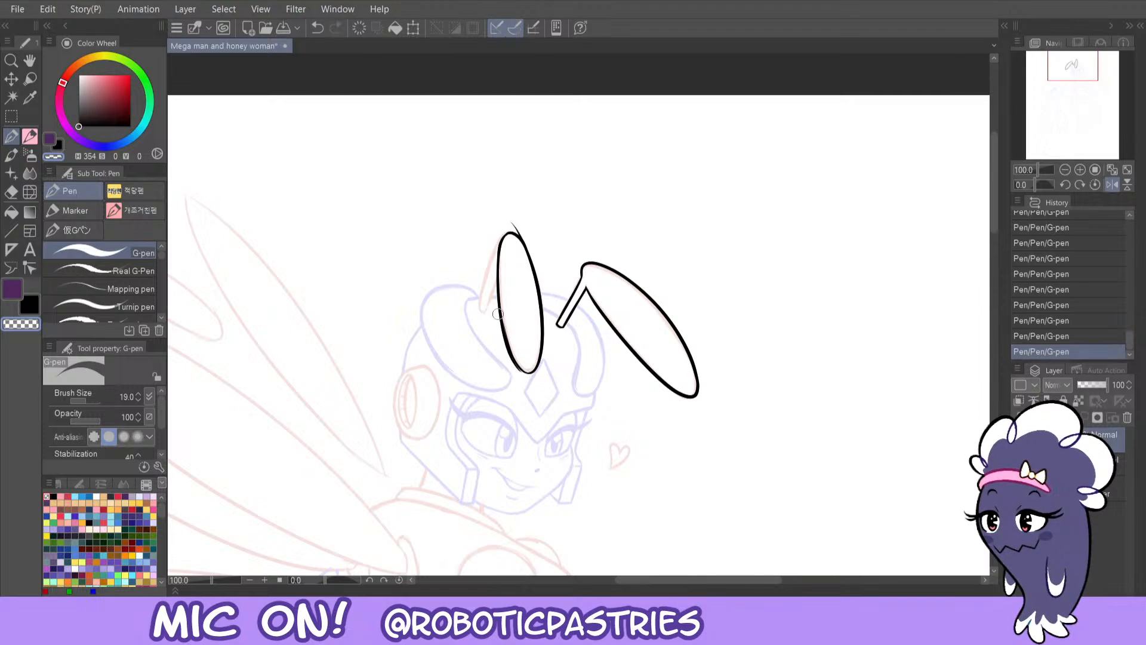
pyautogui.moveTo(521, 374); pyautogui.dragTo(498, 294)
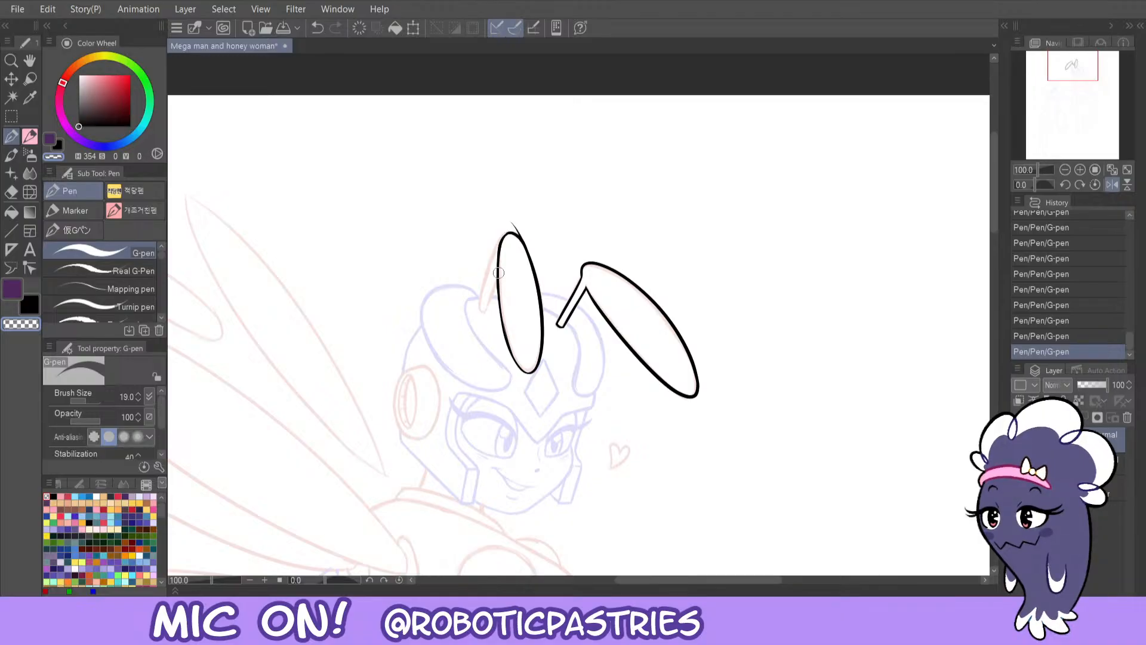
# - Undo the last trimming strokes on the lower curve of the second antenna's oval
pyautogui.hotkey('ctrl', 'z')
pyautogui.moveTo(500, 316)
pyautogui.mouseDown()
pyautogui.moveTo(530, 372)
pyautogui.moveTo(501, 320)
pyautogui.moveTo(495, 255)
pyautogui.moveTo(511, 355)
pyautogui.moveTo(501, 327)
pyautogui.mouseUp()
pyautogui.hotkey('ctrl', 'z')
pyautogui.hotkey('ctrl', 'z')
pyautogui.hotkey('ctrl', 'z')
pyautogui.hotkey('ctrl', 'z')
# - Redraw and trim the lower wing-side curve of the second antenna's oval, starting from its lower tip
pyautogui.moveTo(528, 376); pyautogui.dragTo(499, 316)
pyautogui.hotkey('ctrl', 'z')
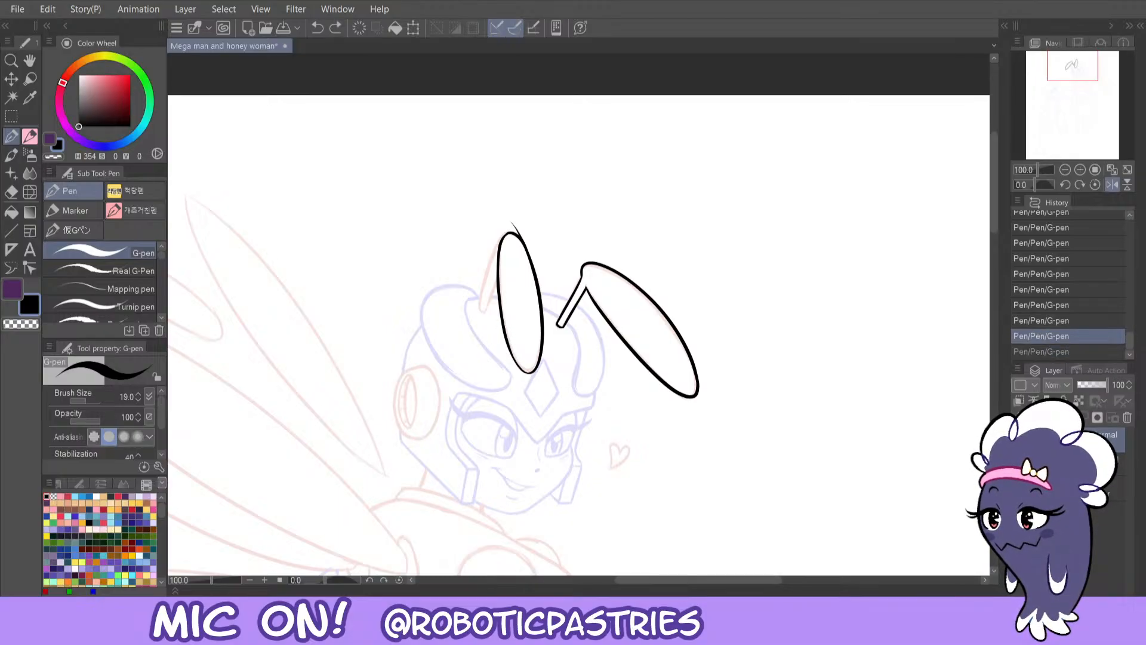
pyautogui.moveTo(526, 373); pyautogui.dragTo(505, 328)
pyautogui.hotkey('ctrl', 'z')
pyautogui.moveTo(528, 373); pyautogui.dragTo(503, 332)
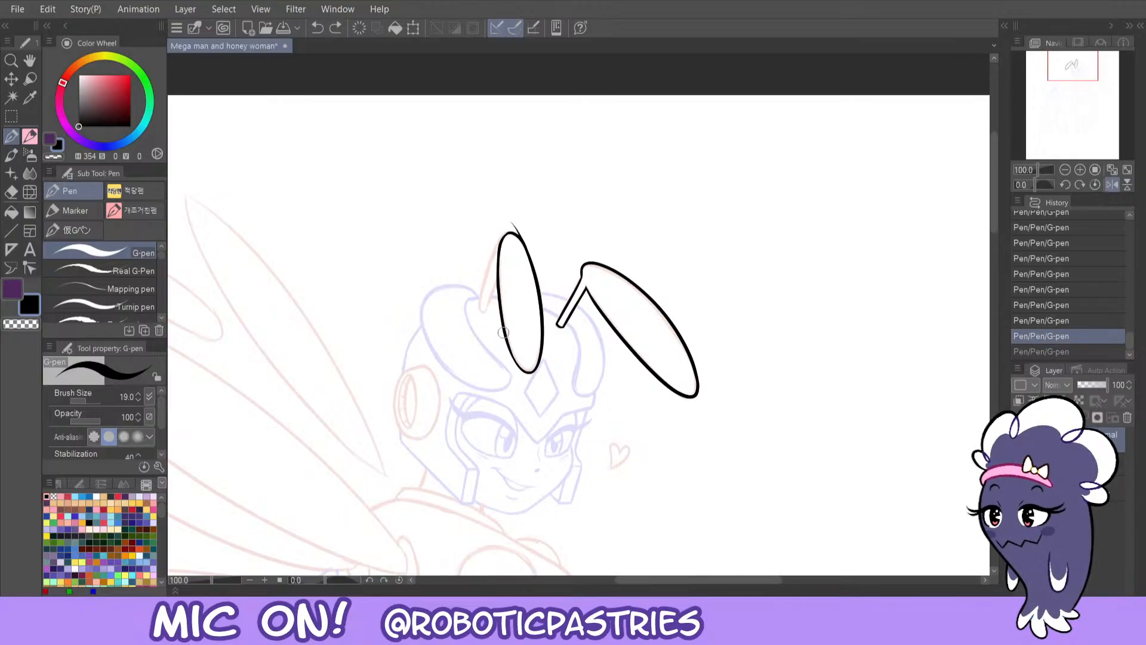
pyautogui.hotkey('ctrl', 'z')
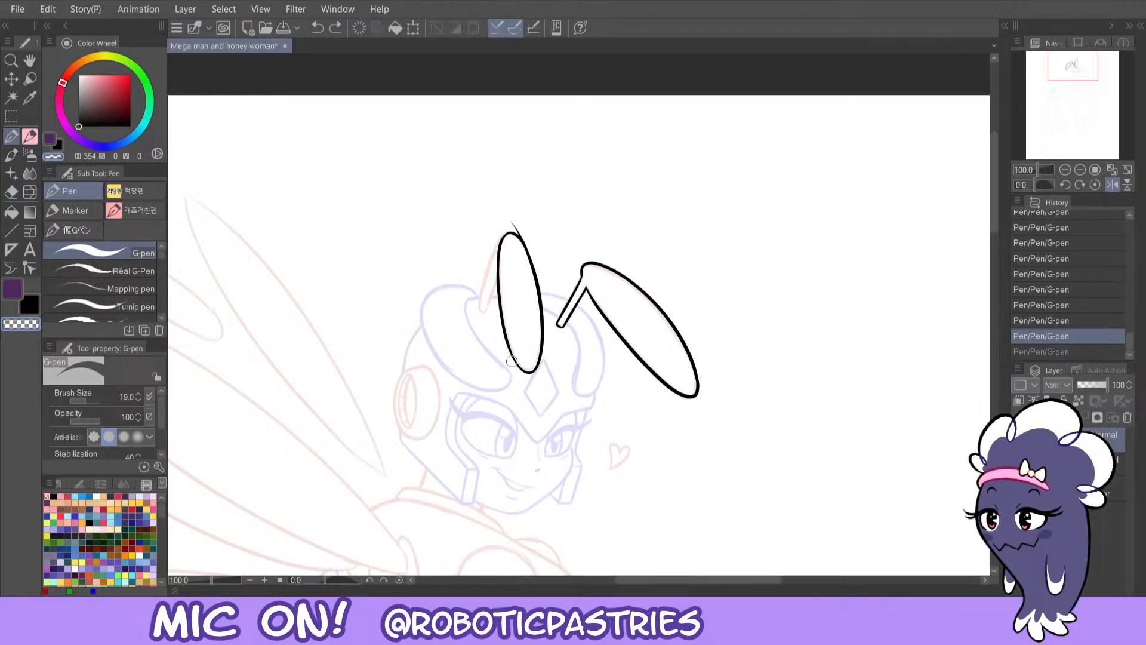
pyautogui.moveTo(530, 374)
pyautogui.mouseDown()
pyautogui.moveTo(510, 352)
pyautogui.moveTo(505, 323)
pyautogui.mouseUp()
pyautogui.hotkey('ctrl', 'z')
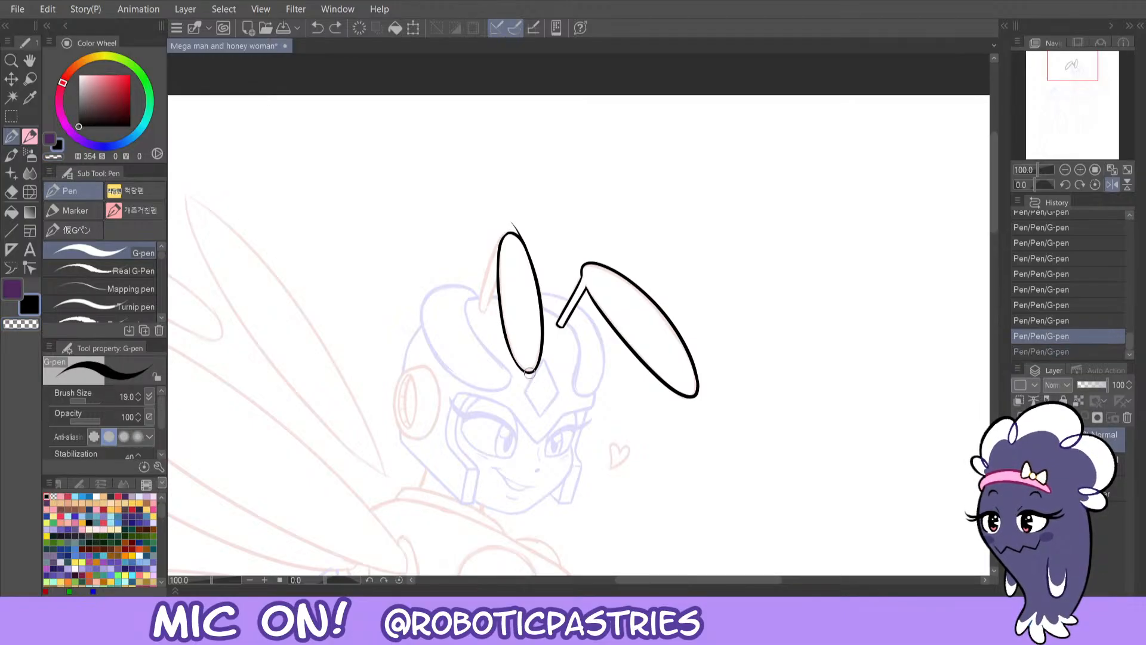
pyautogui.moveTo(529, 374)
pyautogui.mouseDown()
pyautogui.moveTo(507, 348)
pyautogui.moveTo(500, 304)
pyautogui.mouseUp()
# - Erase the stray line ends above the second antenna oval's upper tip using the G-pen with transparent colour
pyautogui.press('c')
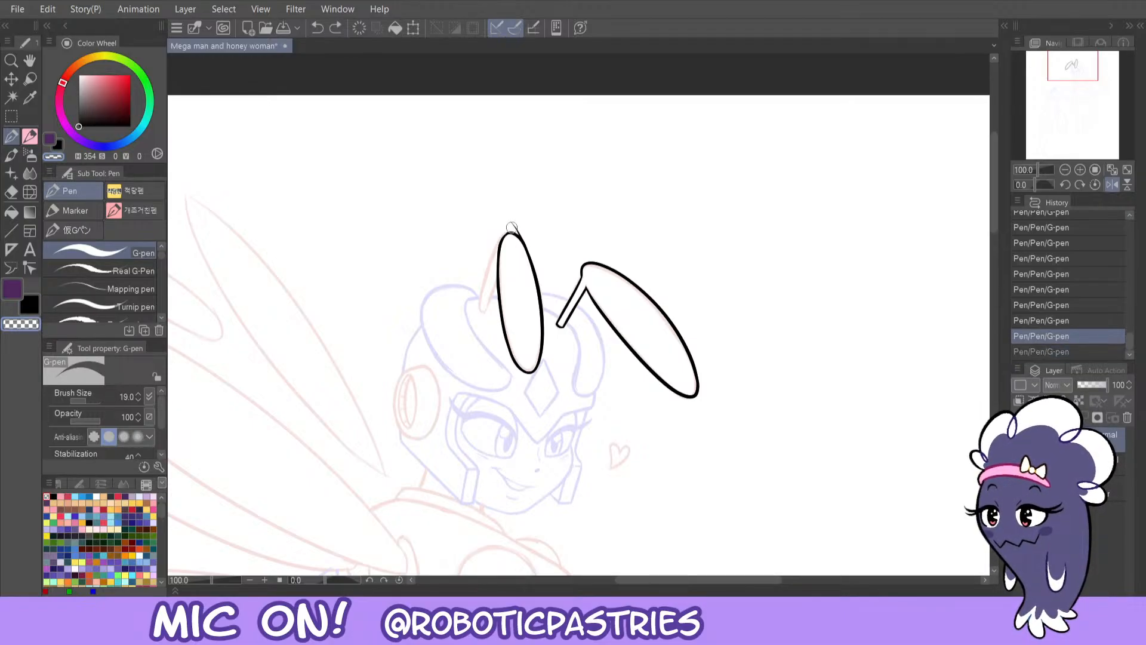
pyautogui.moveTo(511, 226); pyautogui.dragTo(532, 247)
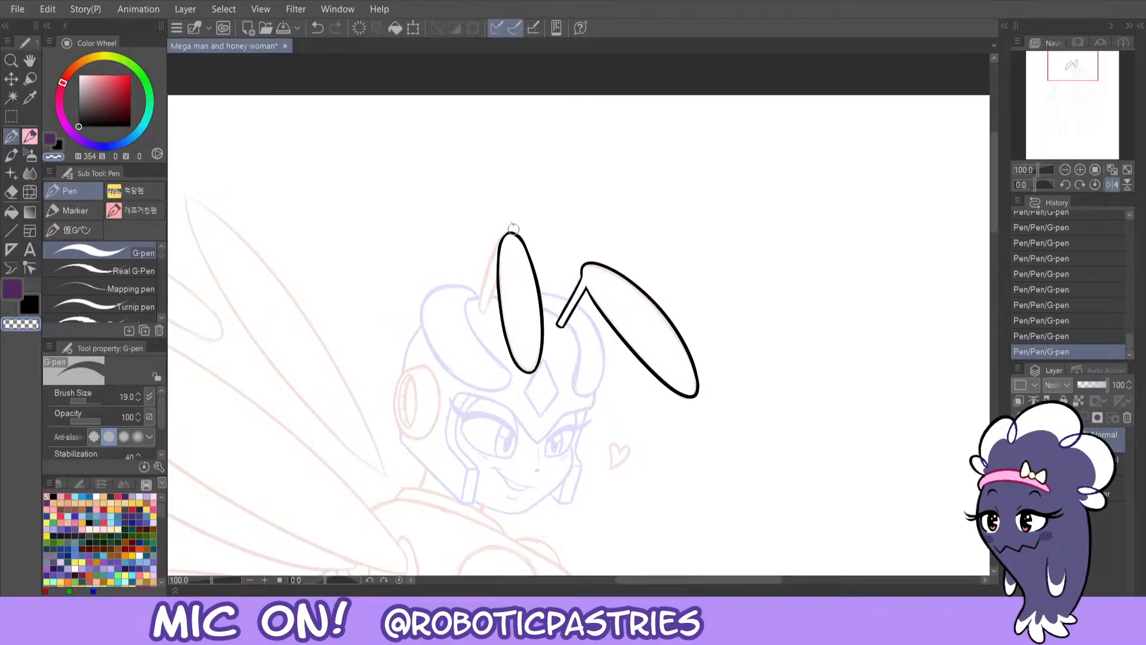
pyautogui.moveTo(507, 219); pyautogui.dragTo(516, 227)
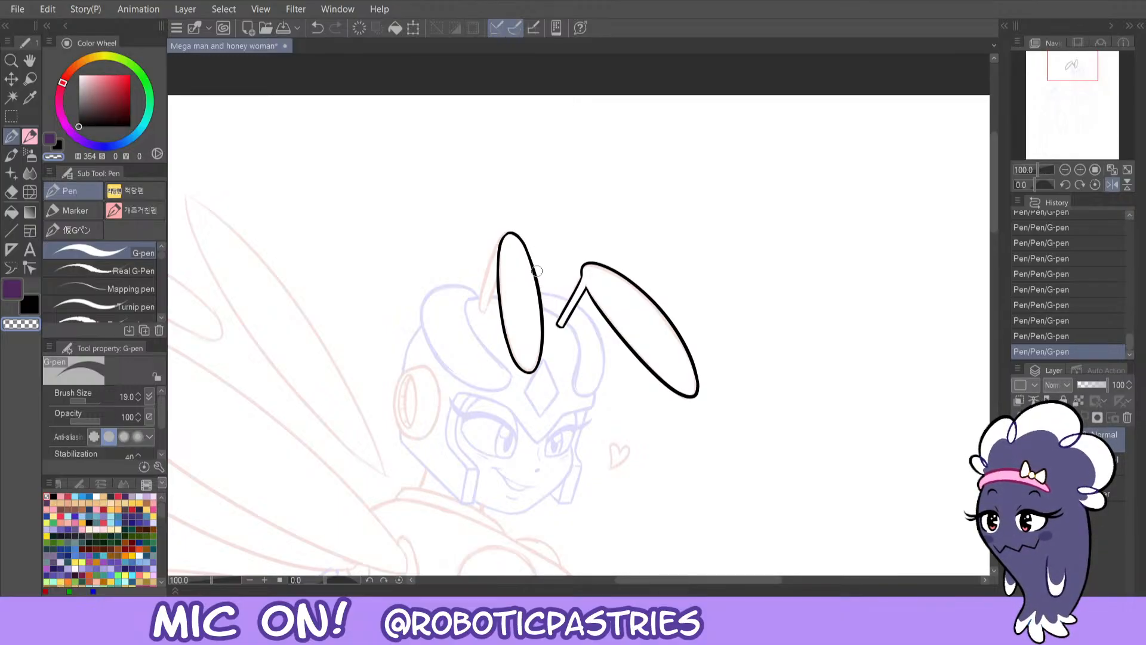
pyautogui.hotkey('ctrl', 'z')
pyautogui.hotkey('ctrl', 'y')
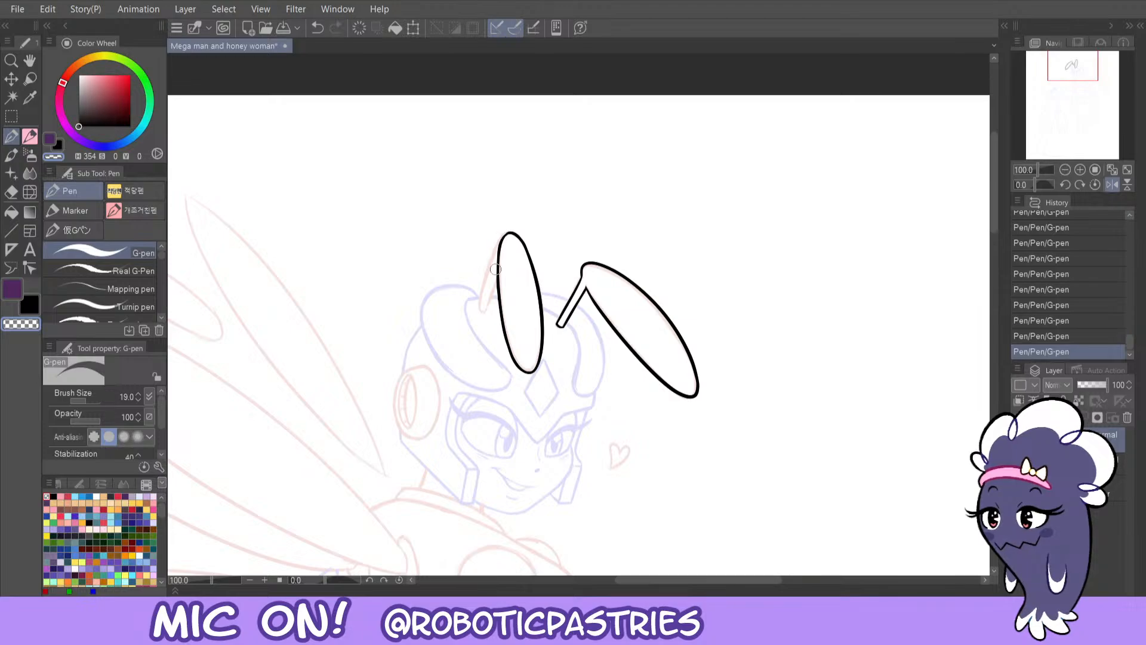
pyautogui.hotkey('ctrl', 'z')
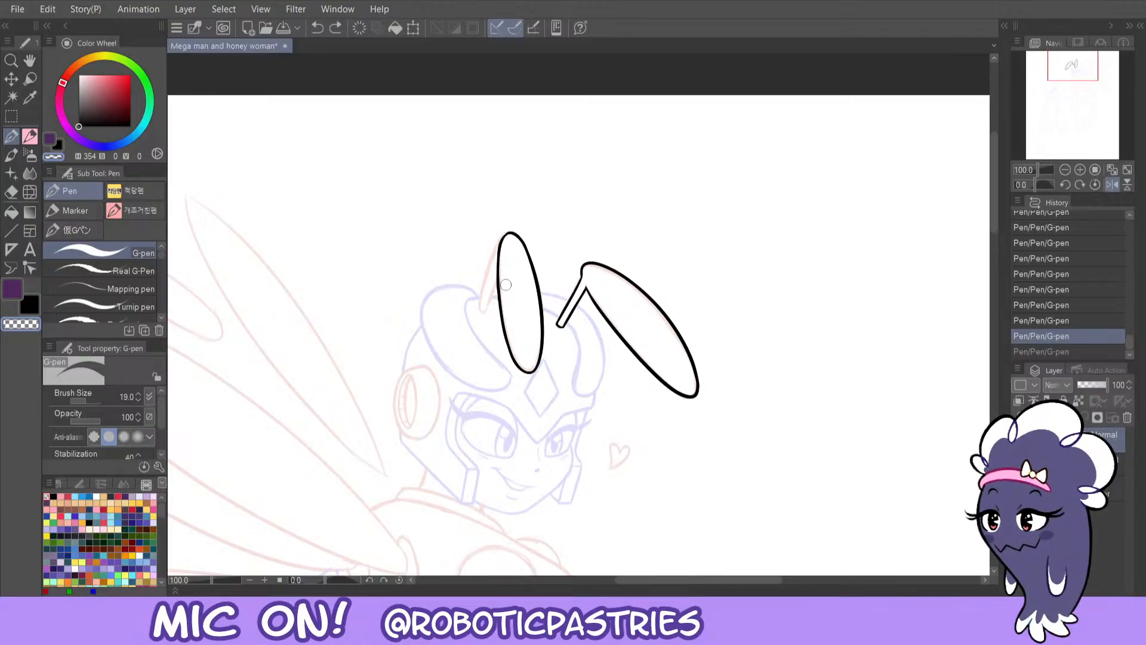
# - Try to thin the outside of the second antenna oval's lower wing-side curve at a closer view
pyautogui.scroll(3, 505, 284)
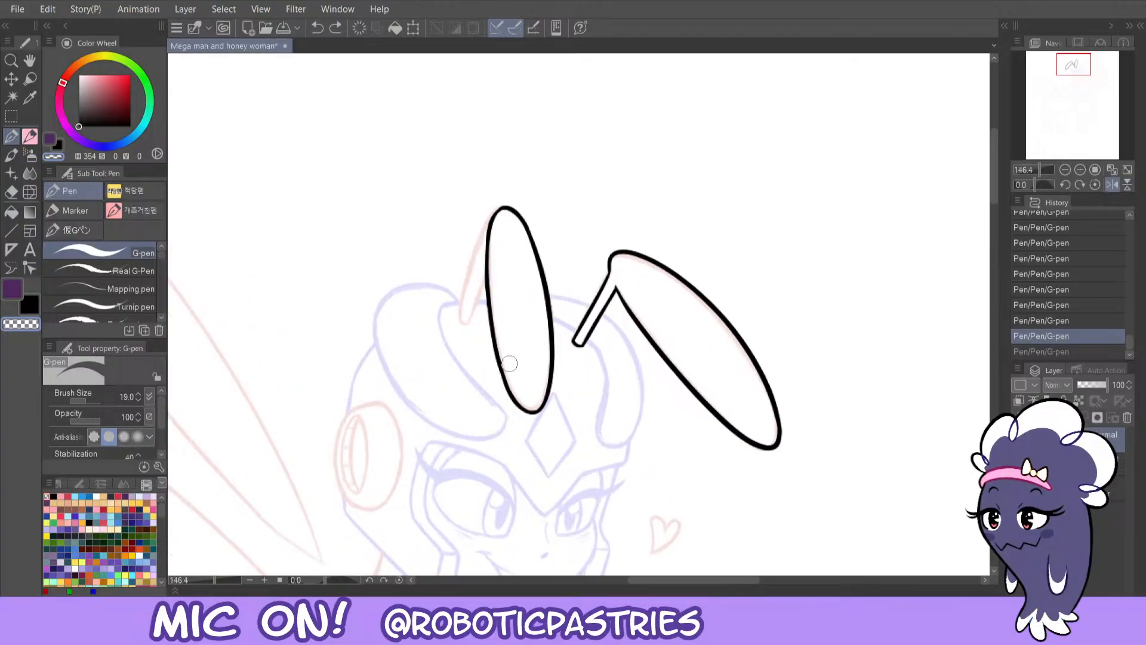
pyautogui.moveTo(518, 408)
pyautogui.mouseDown()
pyautogui.moveTo(490, 347)
pyautogui.moveTo(499, 356)
pyautogui.mouseUp()
pyautogui.hotkey('ctrl', 'z')
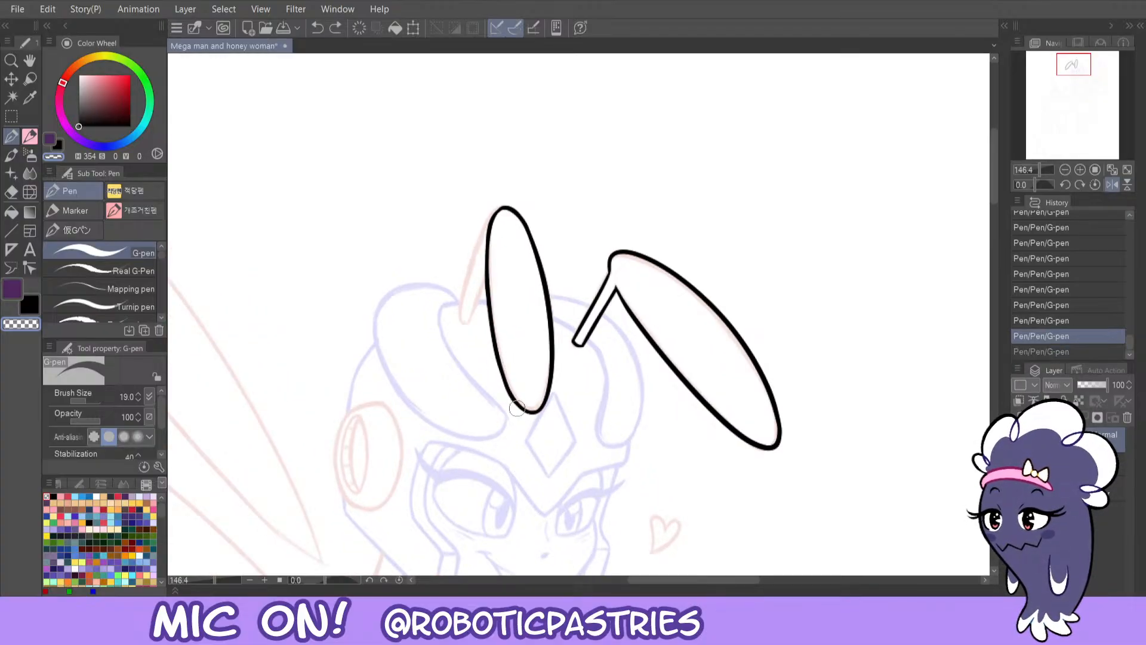
pyautogui.moveTo(518, 408); pyautogui.dragTo(491, 342)
# - Ink the inner edge of the second antenna's stalk, running from the oval's wing-side edge down to the helmet
pyautogui.press('c')
pyautogui.moveTo(497, 209)
pyautogui.mouseDown()
pyautogui.moveTo(460, 339)
pyautogui.moveTo(488, 262)
pyautogui.moveTo(466, 330)
pyautogui.mouseUp()
pyautogui.hotkey('ctrl', 'z')
pyautogui.hotkey('ctrl', 'z')
pyautogui.hotkey('ctrl', 'z')
pyautogui.moveTo(487, 271)
pyautogui.mouseDown()
pyautogui.moveTo(468, 331)
pyautogui.moveTo(455, 314)
pyautogui.mouseUp()
pyautogui.hotkey('ctrl', 'z')
pyautogui.press('c')
pyautogui.moveTo(493, 265); pyautogui.dragTo(492, 299)
pyautogui.hotkey('ctrl', 'z')
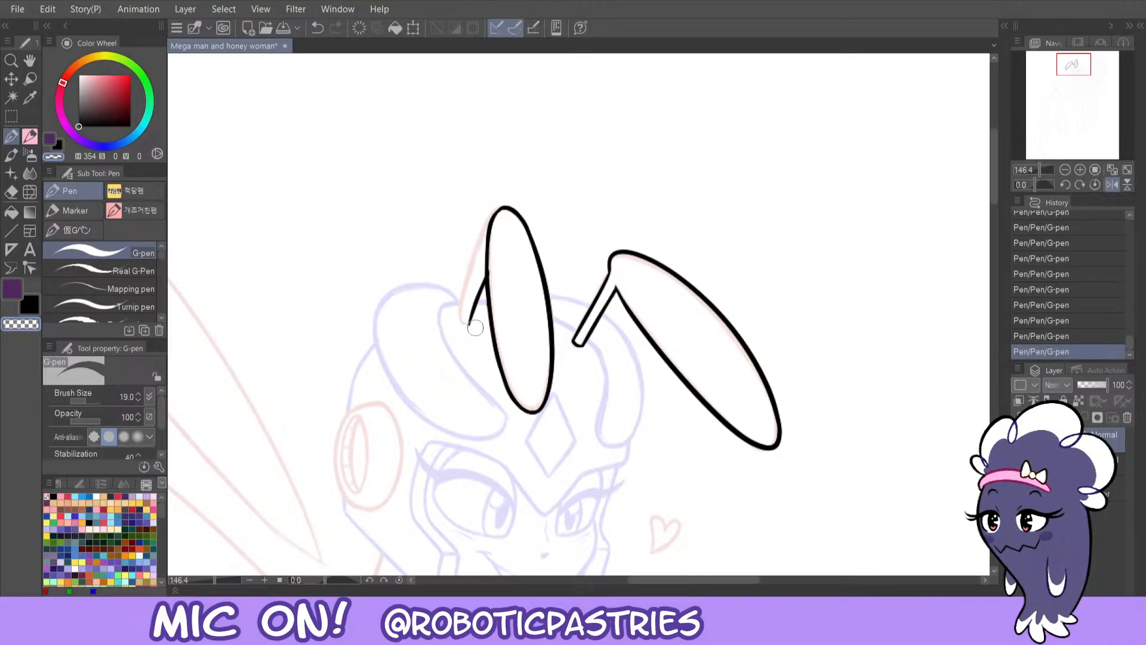
# - Round off the lower end of the second antenna's stalk and try its outer edge up to the oval
pyautogui.press('c')
pyautogui.moveTo(460, 322); pyautogui.dragTo(500, 219)
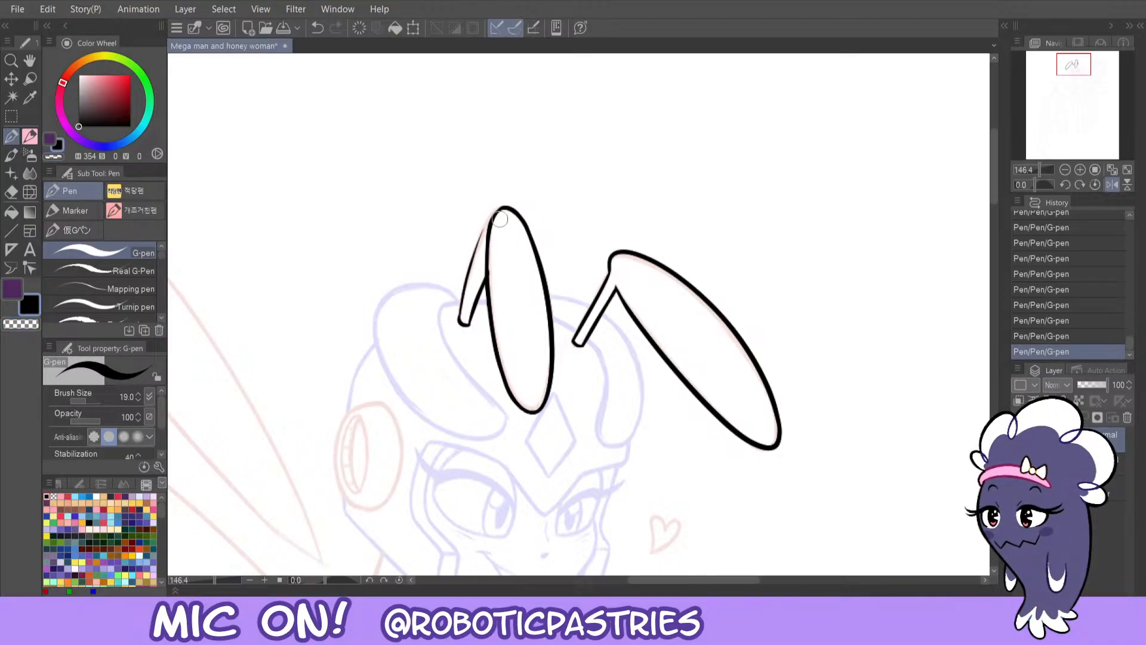
pyautogui.hotkey('ctrl', 'z')
# - Mirror the canvas view back and trim the second oval's wing-side line from the stalk joint to the lower tip
pyautogui.press('h')
pyautogui.press('c')
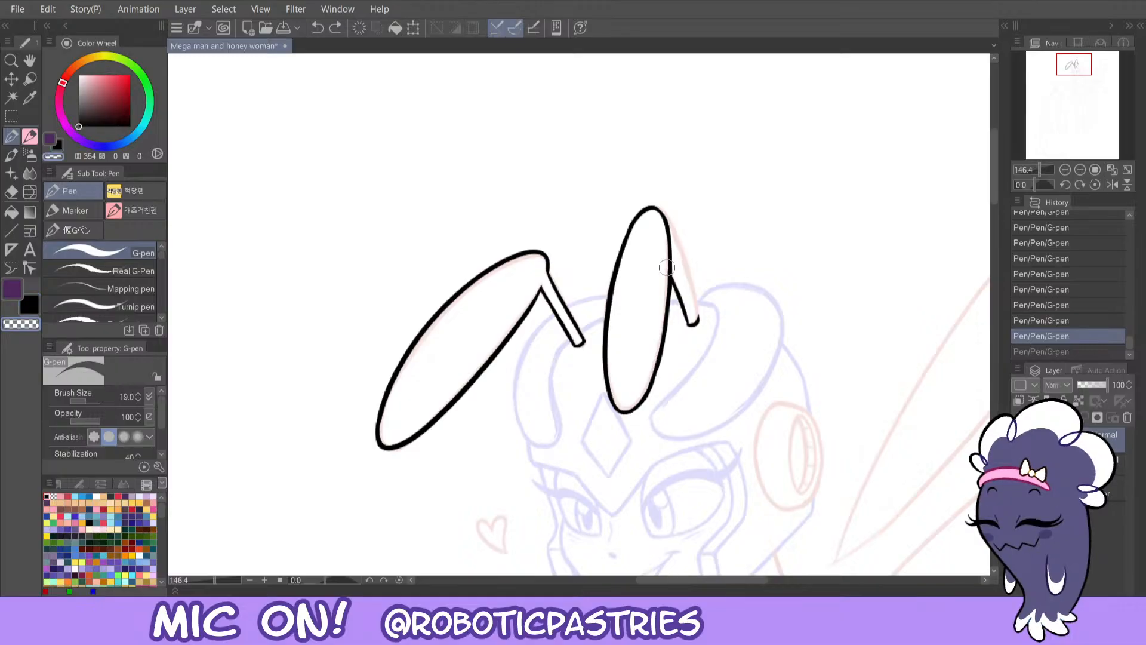
pyautogui.moveTo(667, 267); pyautogui.dragTo(665, 291)
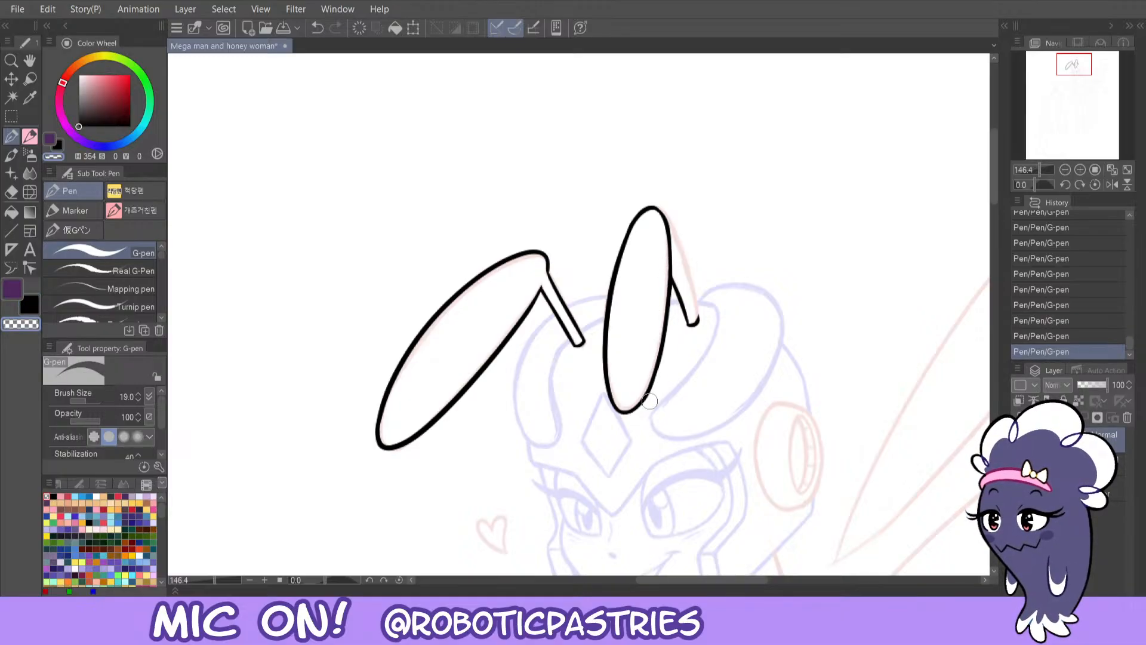
pyautogui.hotkey('ctrl', 'z')
pyautogui.moveTo(670, 297); pyautogui.dragTo(640, 407)
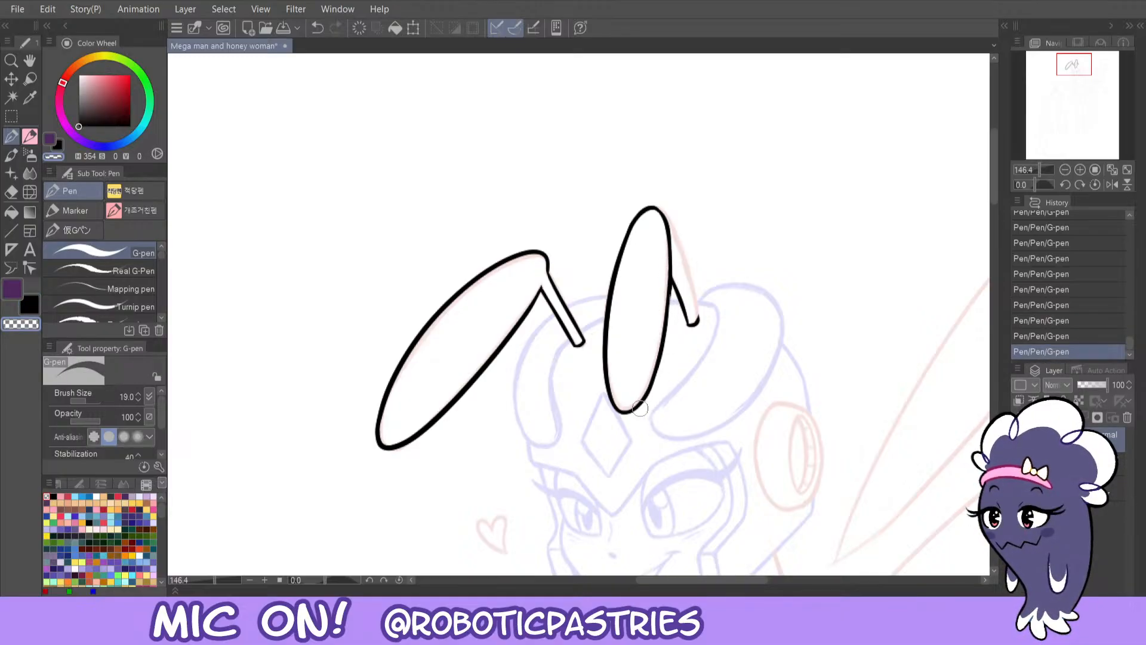
pyautogui.moveTo(660, 371)
pyautogui.mouseDown()
pyautogui.moveTo(670, 302)
pyautogui.moveTo(652, 400)
pyautogui.mouseUp()
pyautogui.hotkey('ctrl', 'z')
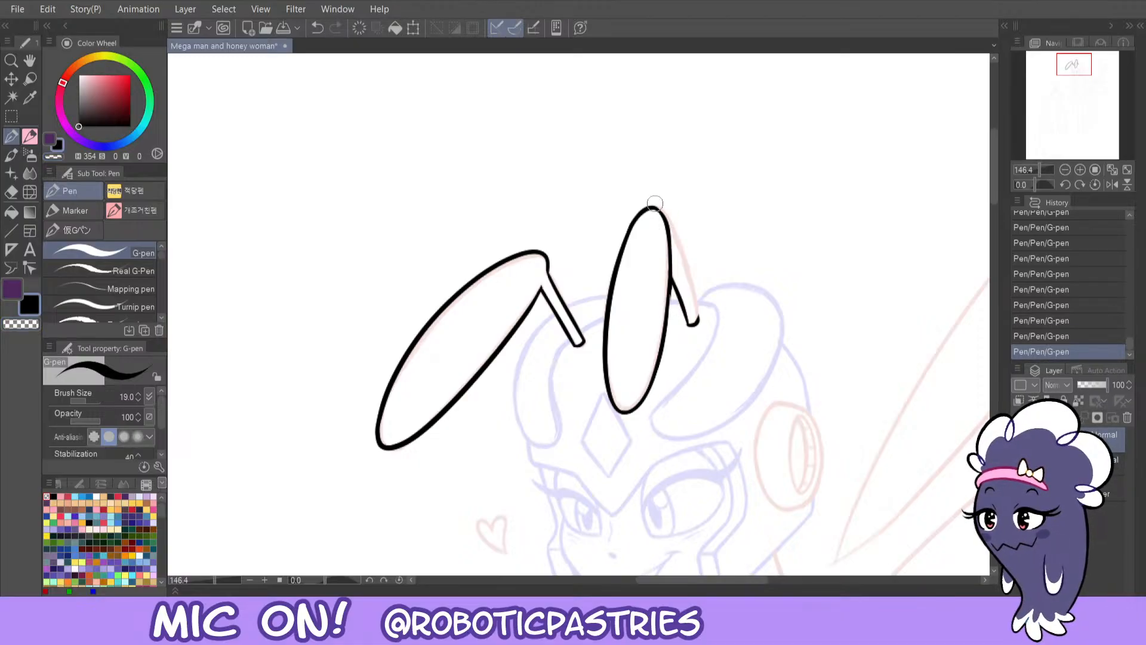
# - Ink the outer edge of the second antenna's stalk and blend it into the curve at the oval's upper tip
pyautogui.hotkey('ctrl', 'z')
pyautogui.moveTo(655, 207); pyautogui.dragTo(670, 257)
pyautogui.hotkey('ctrl', 'z')
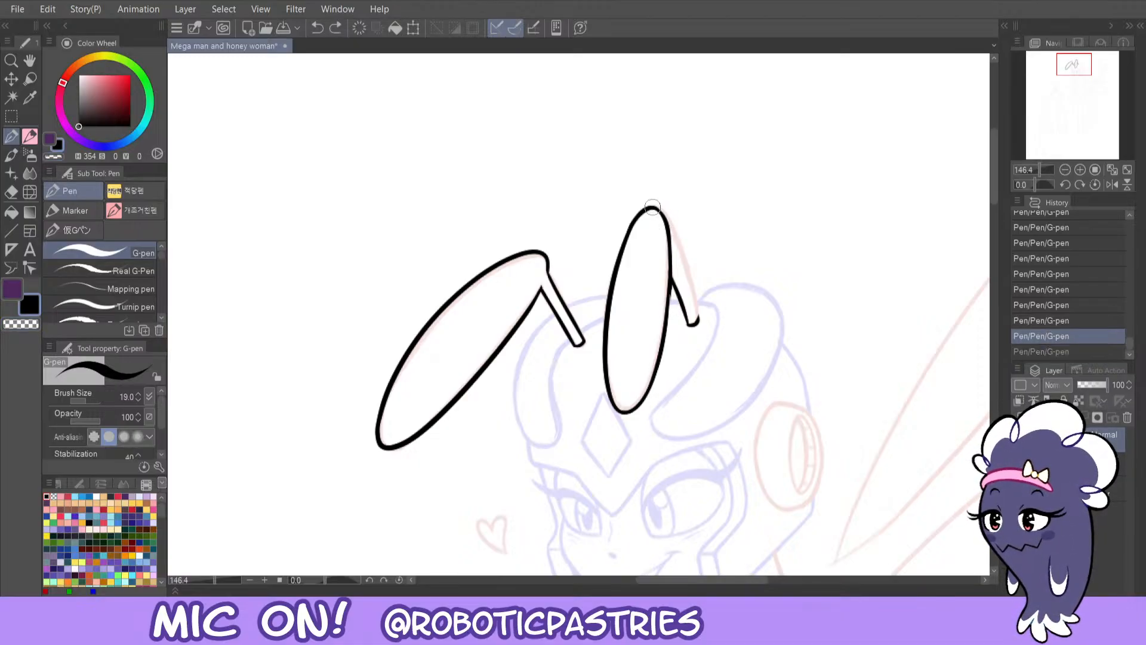
pyautogui.moveTo(654, 208); pyautogui.dragTo(670, 260)
pyautogui.hotkey('ctrl', 'z')
pyautogui.moveTo(654, 207)
pyautogui.mouseDown()
pyautogui.moveTo(697, 323)
pyautogui.moveTo(666, 215)
pyautogui.mouseUp()
pyautogui.hotkey('ctrl', 'z')
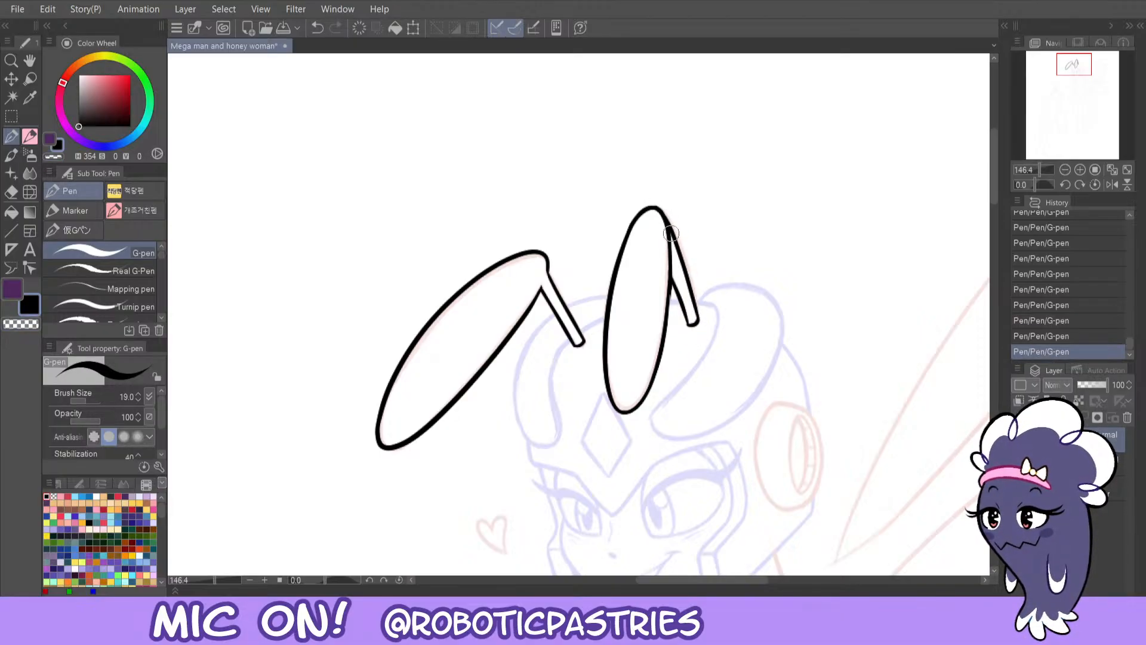
pyautogui.moveTo(660, 208); pyautogui.dragTo(672, 239)
pyautogui.hotkey('ctrl', 'z')
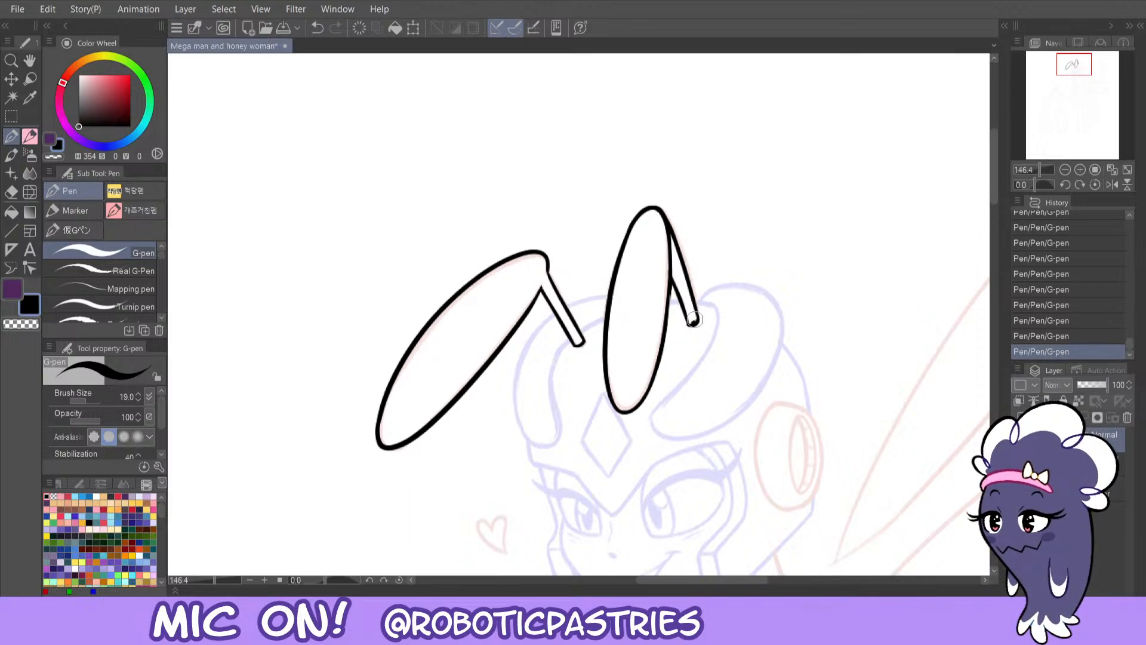
# - Rework the rounded cap closing the lower end of the second antenna's stalk
pyautogui.hotkey('ctrl', 'z')
pyautogui.moveTo(694, 319); pyautogui.dragTo(691, 326)
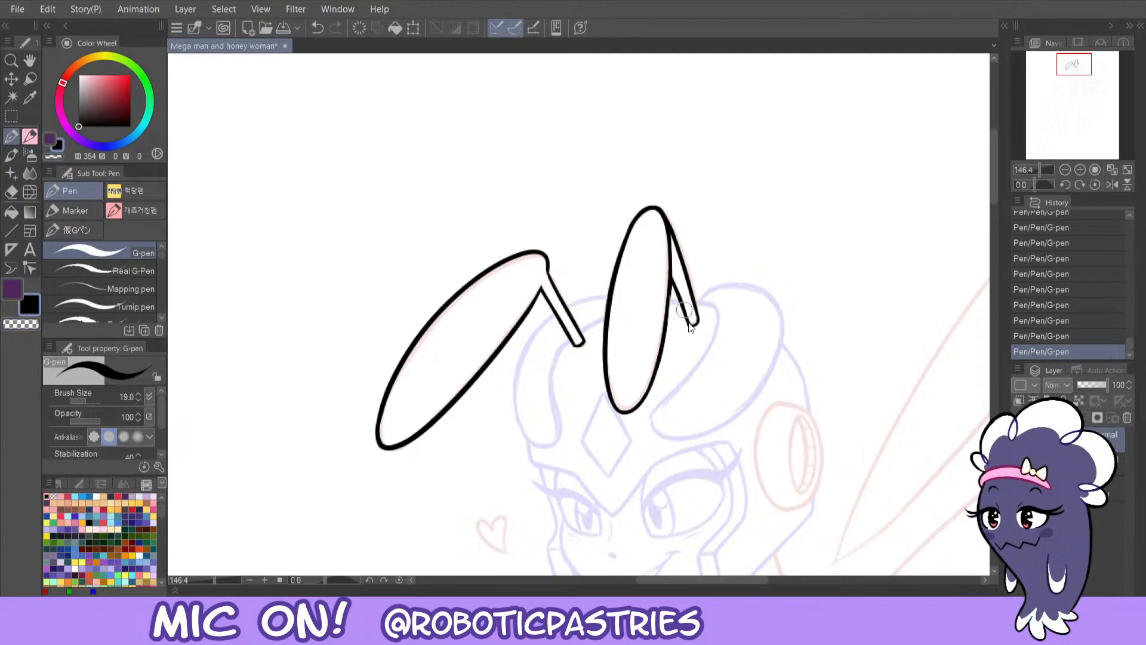
pyautogui.hotkey('ctrl', 'z')
pyautogui.moveTo(689, 324); pyautogui.dragTo(699, 322)
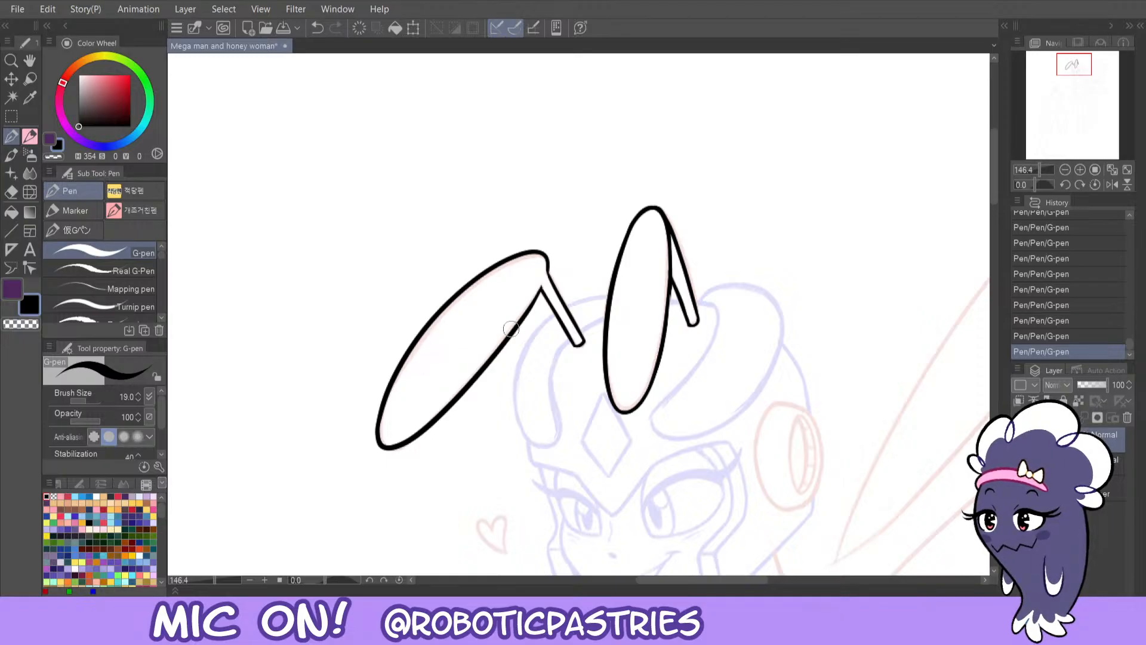
pyautogui.press('c')
pyautogui.hotkey('ctrl', 'z')
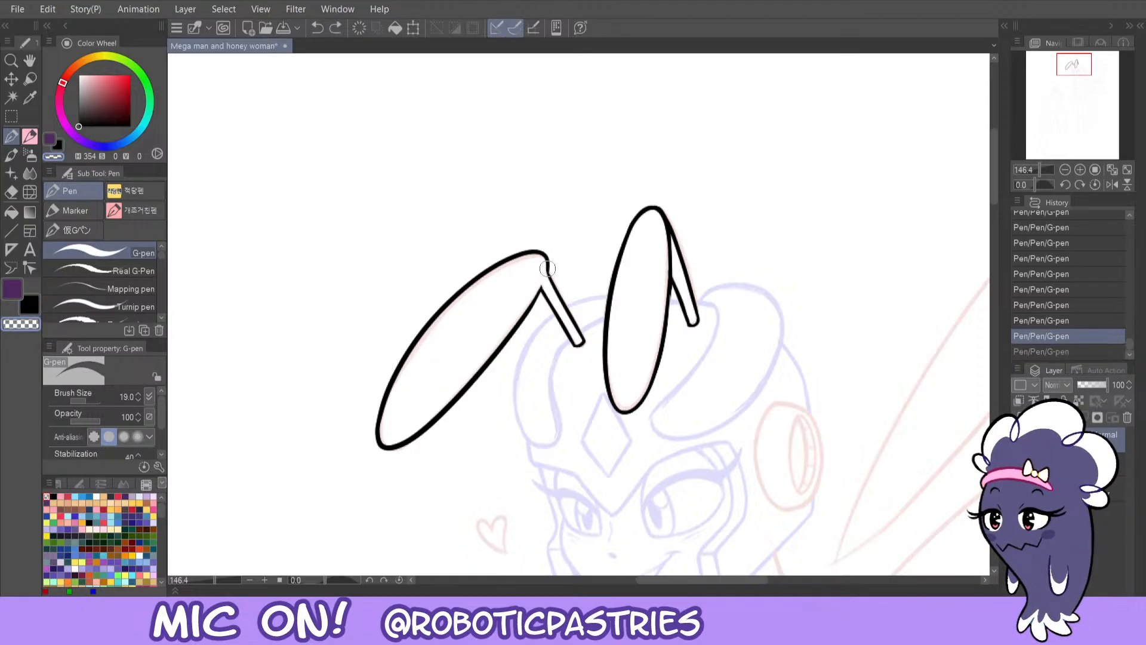
pyautogui.hotkey('ctrl', 'y')
pyautogui.press('c')
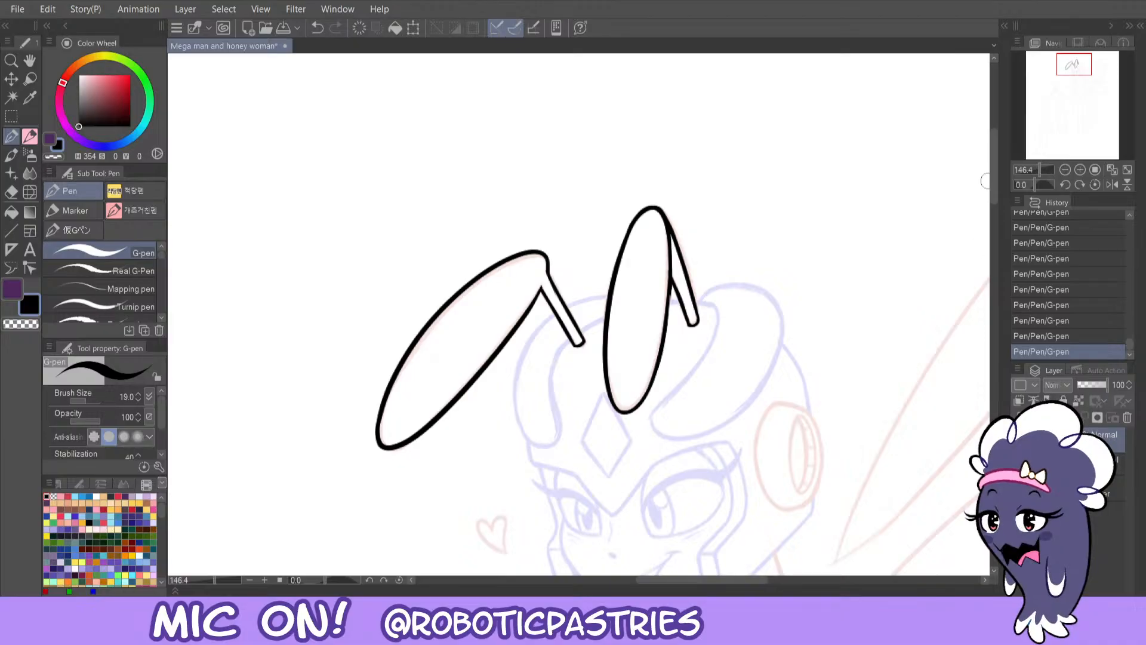
# - Add a new raster layer and ink the helmet's dome as one curve from the brow corner across both antennae
pyautogui.scroll(-5, 994, 217)
pyautogui.scroll(2, 985, 203)
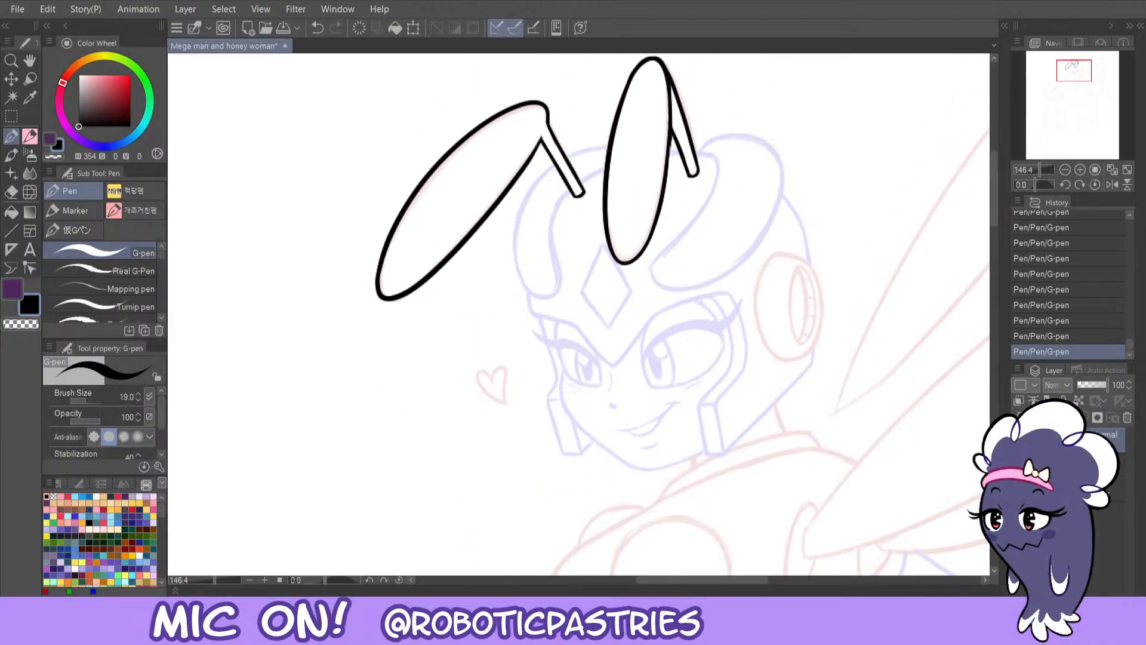
pyautogui.click(1018, 417)
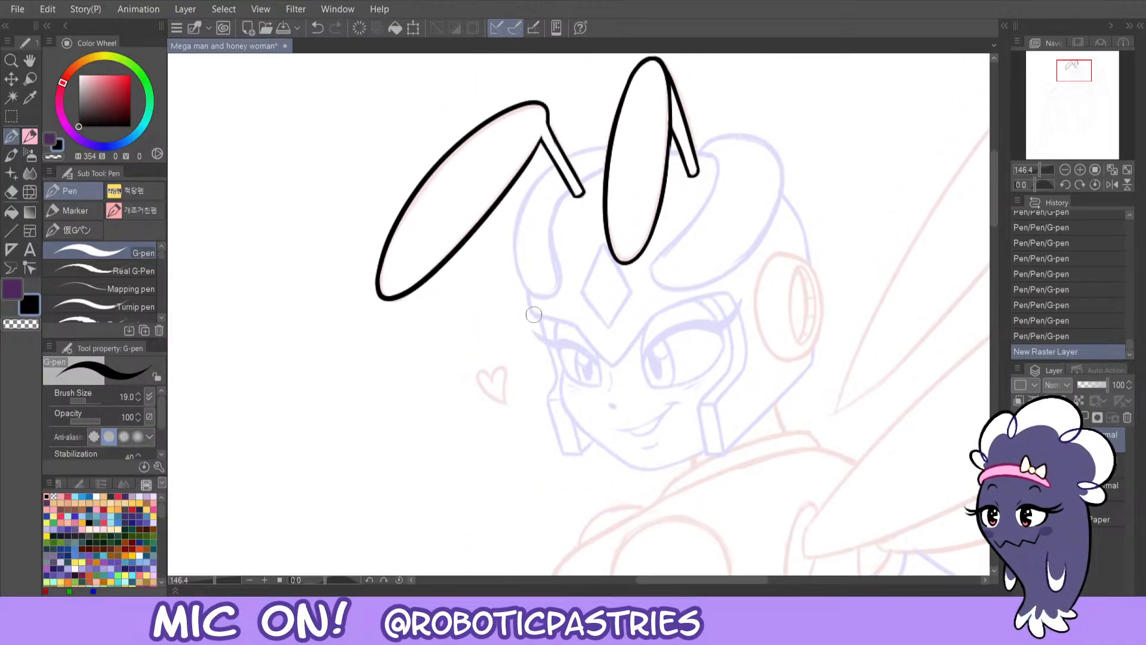
pyautogui.moveTo(529, 307); pyautogui.dragTo(606, 159)
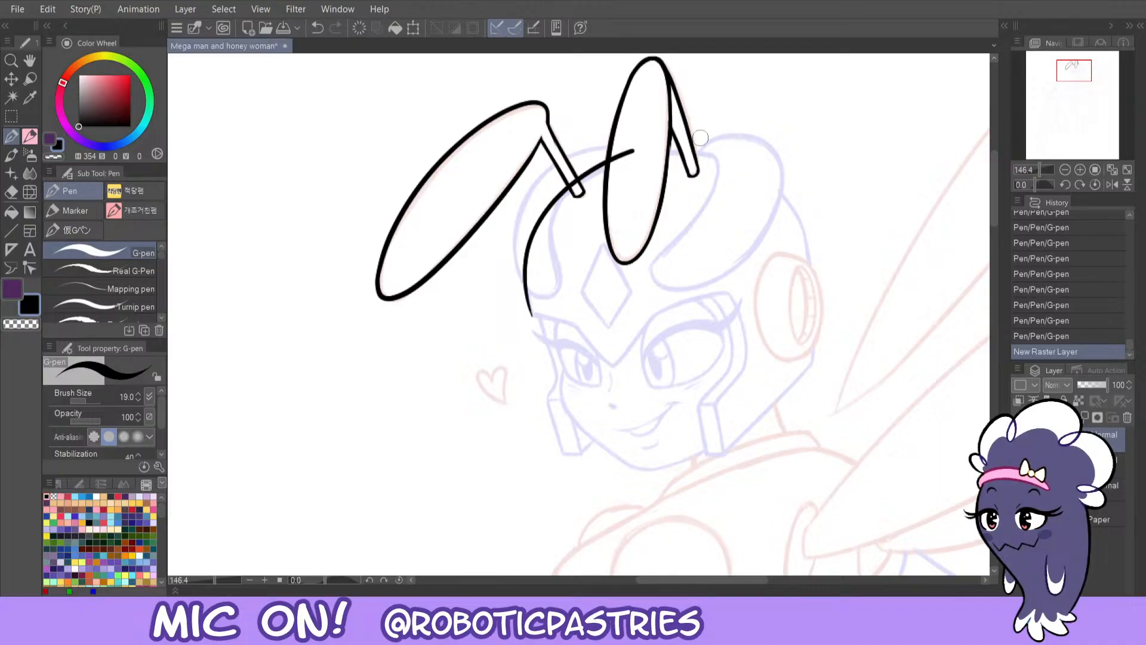
pyautogui.hotkey('ctrl', 'z')
pyautogui.moveTo(528, 311); pyautogui.dragTo(604, 158)
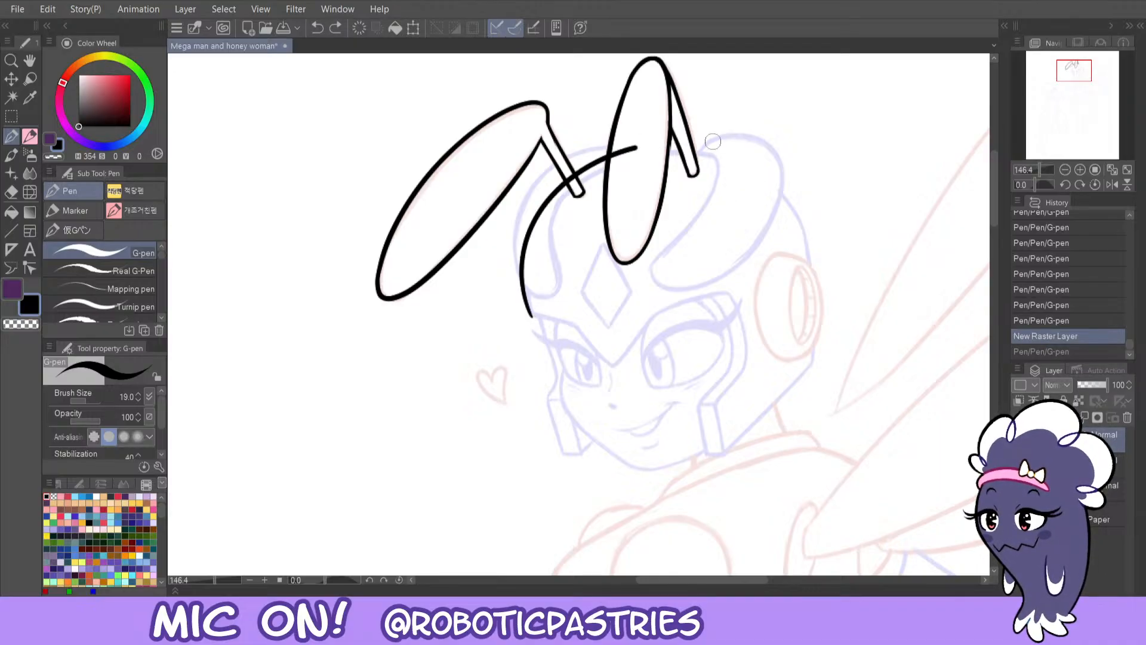
pyautogui.hotkey('ctrl', 'z')
pyautogui.moveTo(531, 315)
pyautogui.mouseDown()
pyautogui.moveTo(526, 287)
pyautogui.moveTo(589, 169)
pyautogui.moveTo(742, 174)
pyautogui.mouseUp()
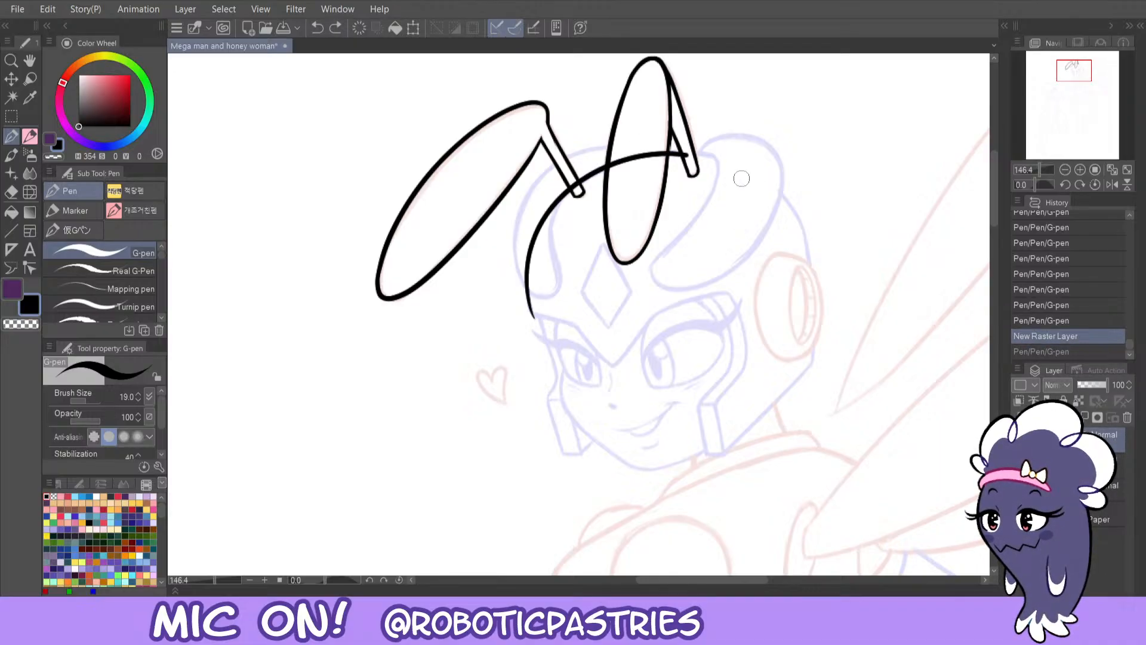
pyautogui.hotkey('ctrl', 'z')
pyautogui.moveTo(525, 282)
pyautogui.mouseDown()
pyautogui.moveTo(596, 167)
pyautogui.moveTo(759, 185)
pyautogui.moveTo(724, 187)
pyautogui.mouseUp()
pyautogui.hotkey('ctrl', 'z')
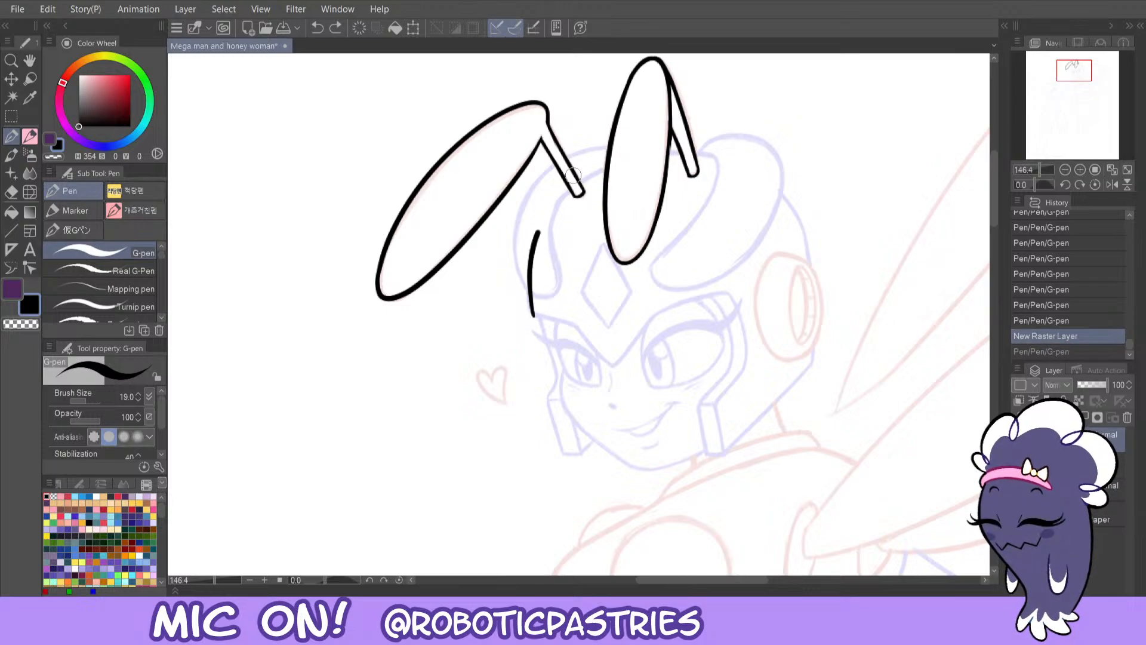
pyautogui.moveTo(534, 315); pyautogui.dragTo(746, 194)
pyautogui.hotkey('ctrl', 'z')
pyautogui.moveTo(529, 316)
pyautogui.mouseDown()
pyautogui.moveTo(525, 284)
pyautogui.moveTo(600, 164)
pyautogui.moveTo(753, 183)
pyautogui.mouseUp()
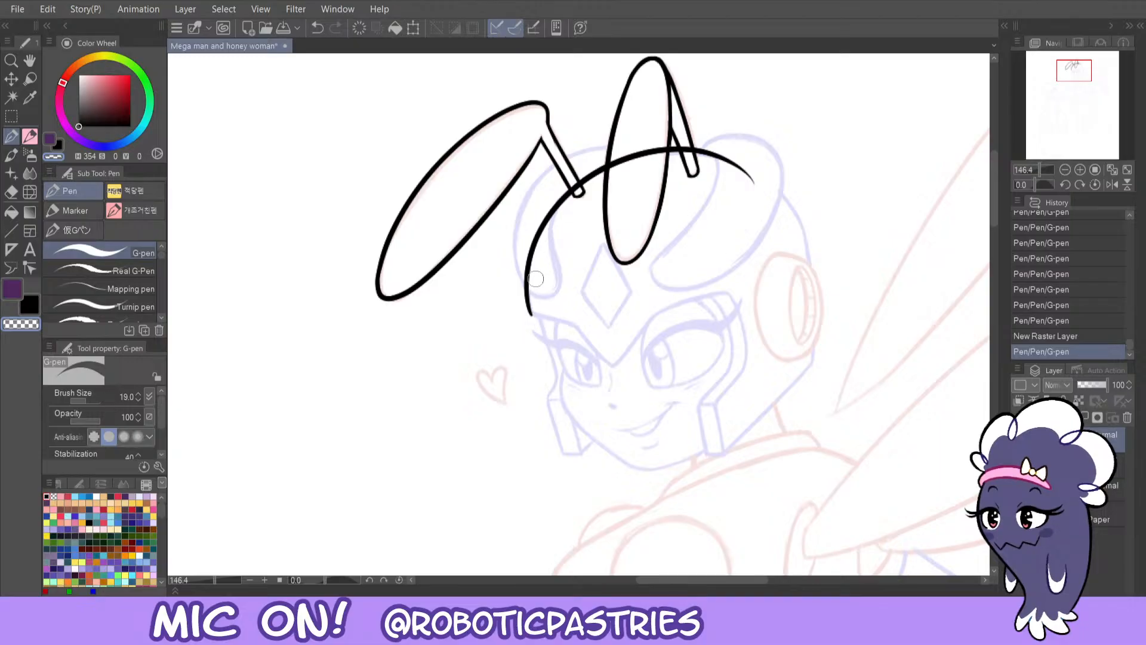
# - Erase the dome line where it crosses the helmet's front lobes and the antennae, using the G-pen with transparent colour
pyautogui.moveTo(531, 289)
pyautogui.mouseDown()
pyautogui.moveTo(522, 261)
pyautogui.moveTo(534, 289)
pyautogui.moveTo(548, 184)
pyautogui.moveTo(544, 236)
pyautogui.moveTo(570, 175)
pyautogui.moveTo(578, 197)
pyautogui.moveTo(567, 173)
pyautogui.moveTo(581, 207)
pyautogui.mouseUp()
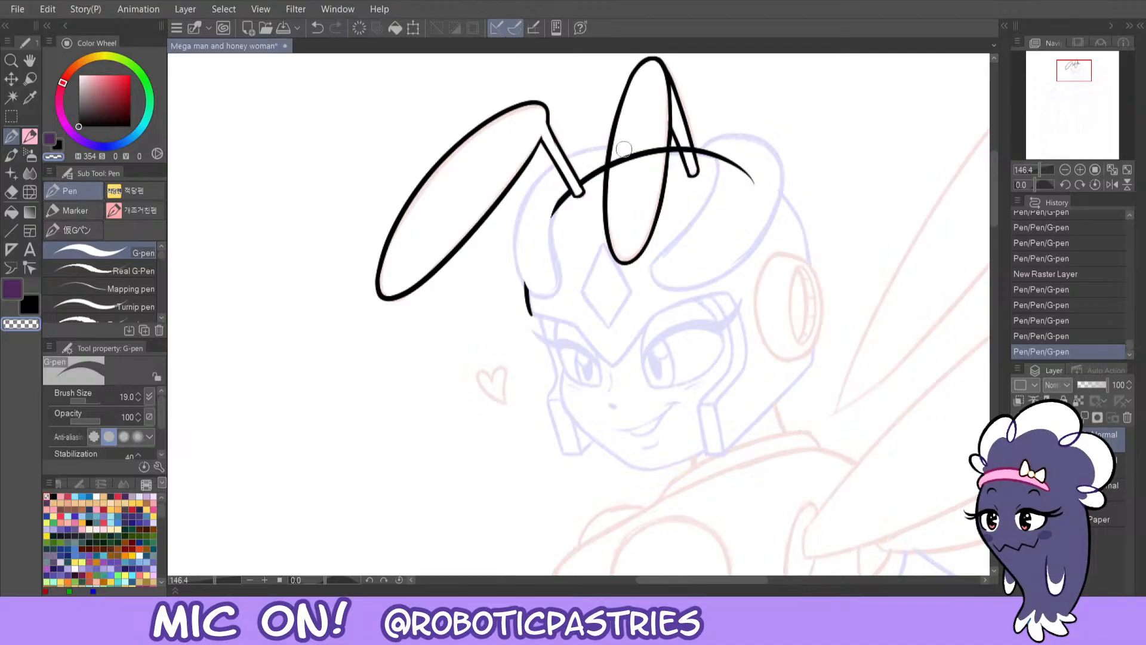
pyautogui.moveTo(624, 148)
pyautogui.mouseDown()
pyautogui.moveTo(611, 191)
pyautogui.moveTo(619, 146)
pyautogui.moveTo(619, 173)
pyautogui.moveTo(653, 134)
pyautogui.moveTo(661, 160)
pyautogui.moveTo(664, 141)
pyautogui.moveTo(686, 137)
pyautogui.moveTo(690, 168)
pyautogui.moveTo(684, 141)
pyautogui.moveTo(690, 160)
pyautogui.moveTo(692, 138)
pyautogui.moveTo(715, 151)
pyautogui.moveTo(723, 178)
pyautogui.moveTo(724, 159)
pyautogui.moveTo(757, 198)
pyautogui.moveTo(720, 142)
pyautogui.mouseUp()
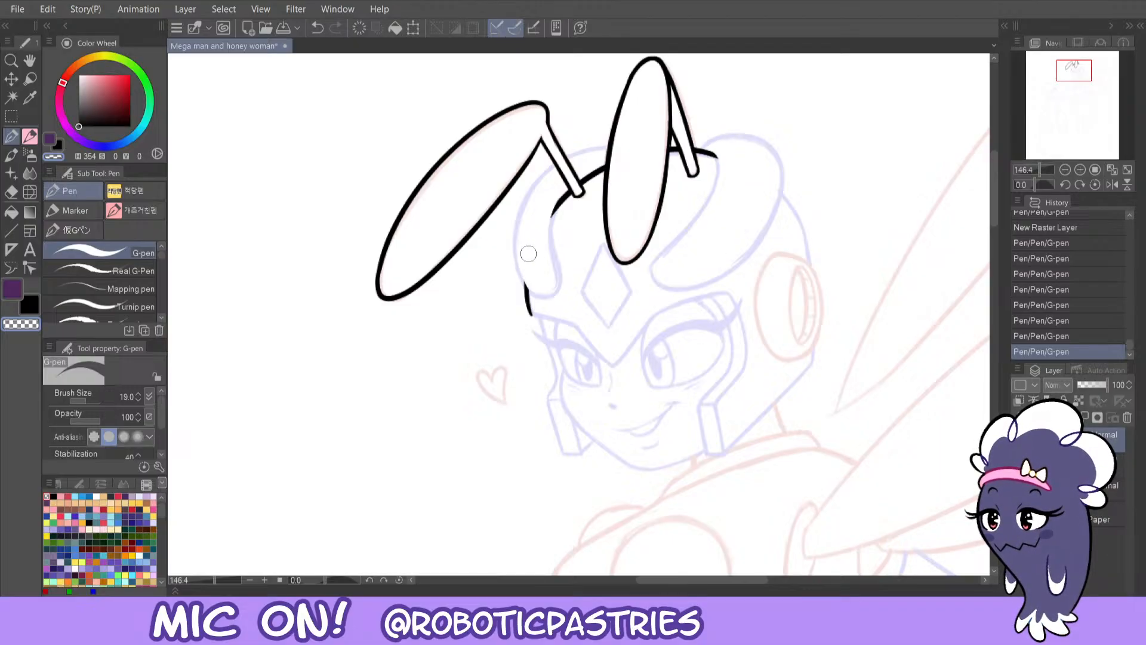
# - Ink the helmet's brow edge in black from the dome's lower end through the V-shaped point between the eyes
pyautogui.press('c')
pyautogui.press('c')
pyautogui.press('c')
pyautogui.moveTo(524, 317)
pyautogui.mouseDown()
pyautogui.moveTo(580, 325)
pyautogui.moveTo(613, 368)
pyautogui.moveTo(661, 301)
pyautogui.mouseUp()
pyautogui.press('c')
pyautogui.press('c')
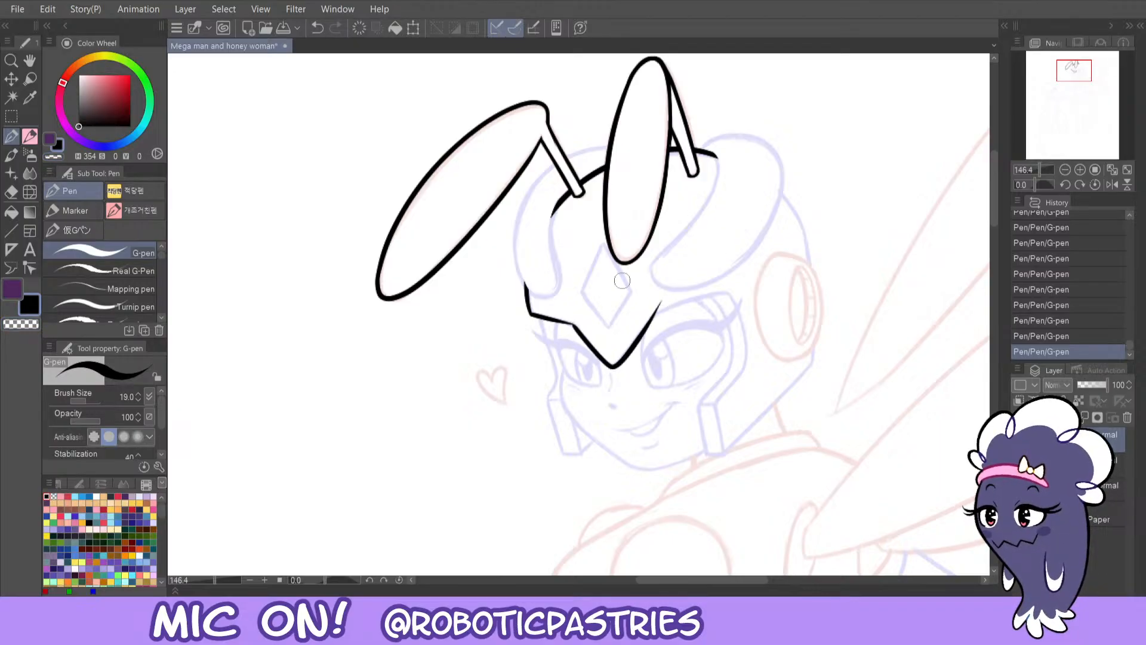
pyautogui.press('c')
pyautogui.hotkey('ctrl', 'z')
pyautogui.press('c')
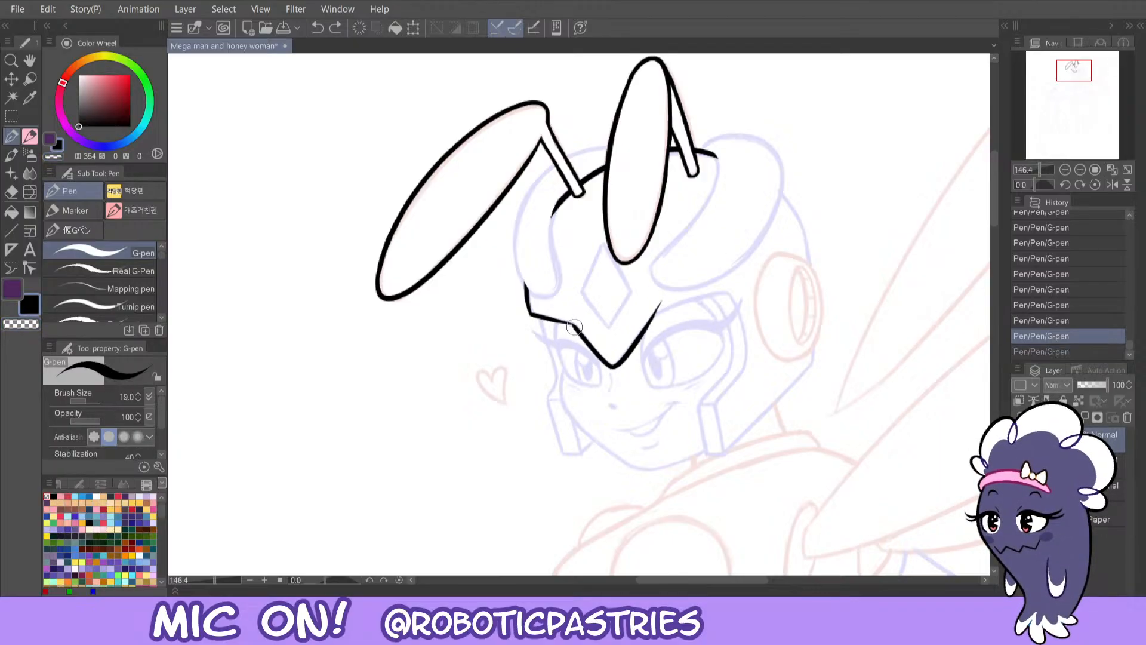
# - Rework the rising side of the brow's V-shaped point, trimming its edge and upper end with the G-pen in transparent colour
pyautogui.moveTo(573, 325)
pyautogui.mouseDown()
pyautogui.moveTo(522, 315)
pyautogui.moveTo(544, 312)
pyautogui.mouseUp()
pyautogui.hotkey('ctrl', 'z')
pyautogui.press('c')
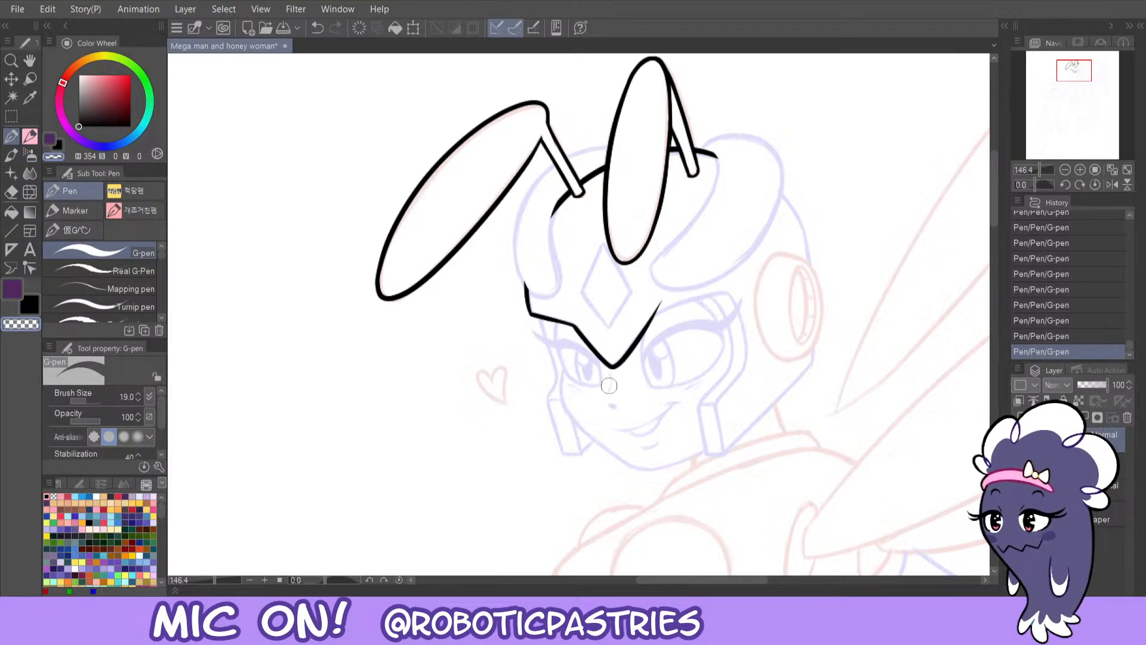
pyautogui.moveTo(617, 366); pyautogui.dragTo(663, 294)
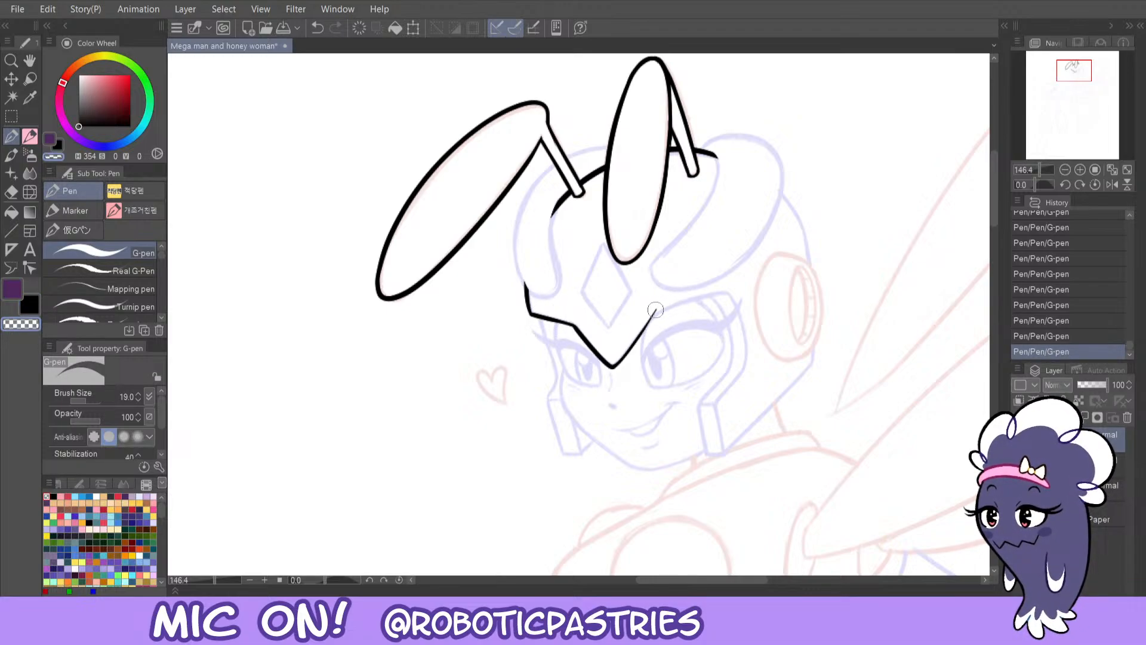
pyautogui.press('c')
pyautogui.moveTo(613, 366); pyautogui.dragTo(656, 307)
pyautogui.hotkey('ctrl', 'z')
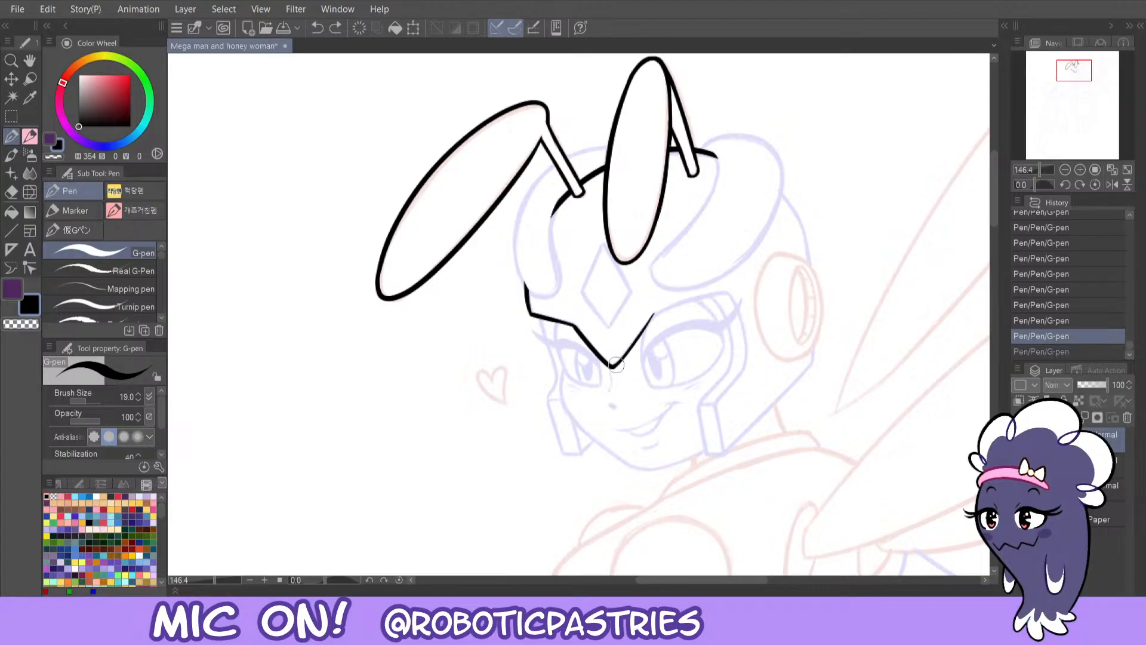
pyautogui.moveTo(615, 365); pyautogui.dragTo(657, 306)
pyautogui.hotkey('ctrl', 'z')
pyautogui.moveTo(613, 368); pyautogui.dragTo(661, 299)
pyautogui.press('c')
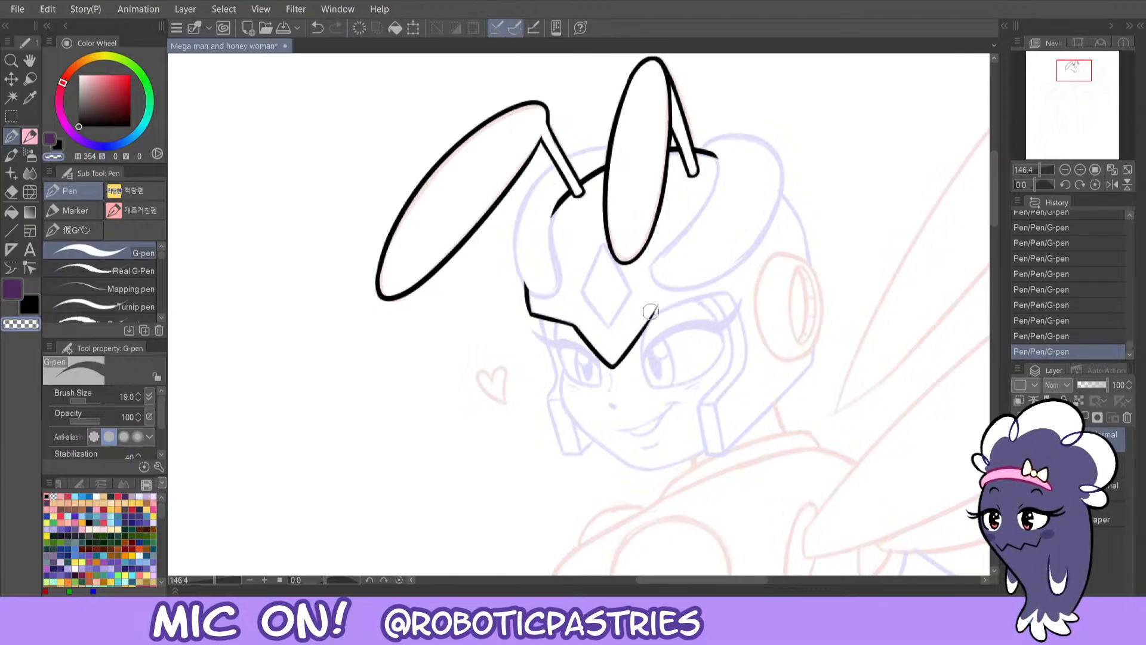
pyautogui.press('c')
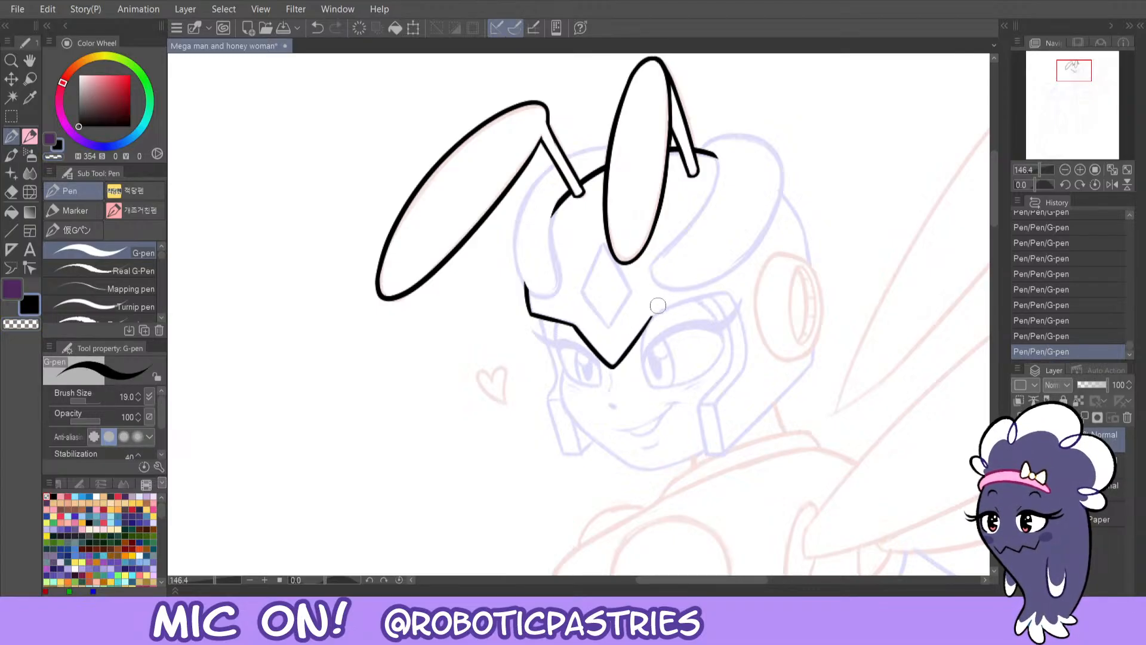
# - Ink the helmet's brow edge in black from the V-shaped point's upper end over the larger eye to the temple
pyautogui.moveTo(649, 317); pyautogui.dragTo(727, 296)
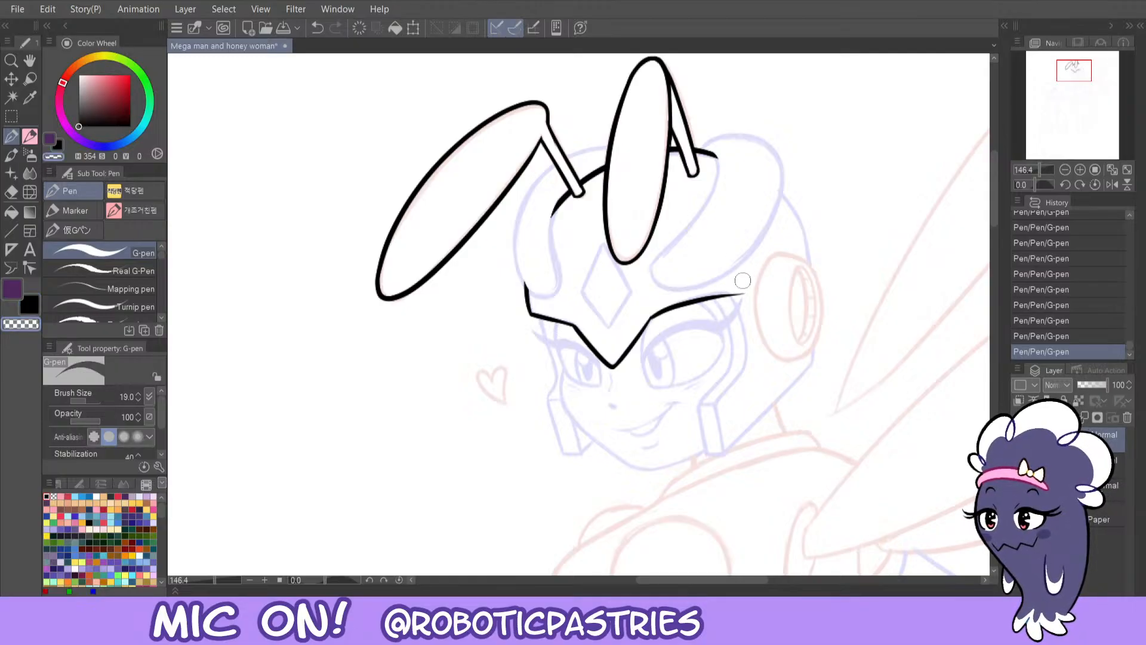
pyautogui.hotkey('ctrl', 'z')
pyautogui.hotkey('ctrl', 'z')
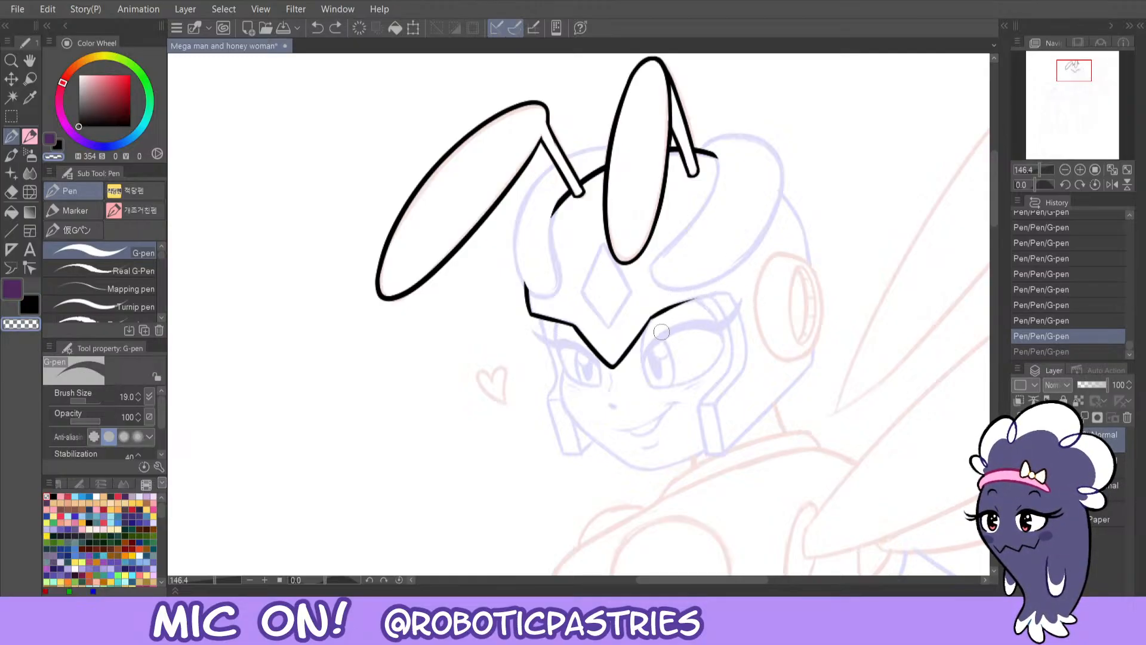
pyautogui.moveTo(648, 319); pyautogui.dragTo(695, 299)
# - Ink the outer curve of the face opening from the temple to the cheek and trim its lower end
pyautogui.moveTo(638, 336)
pyautogui.mouseDown()
pyautogui.moveTo(653, 315)
pyautogui.moveTo(636, 342)
pyautogui.moveTo(669, 306)
pyautogui.moveTo(652, 320)
pyautogui.moveTo(710, 289)
pyautogui.moveTo(736, 304)
pyautogui.moveTo(743, 366)
pyautogui.moveTo(698, 409)
pyautogui.mouseUp()
pyautogui.hotkey('ctrl', 'z')
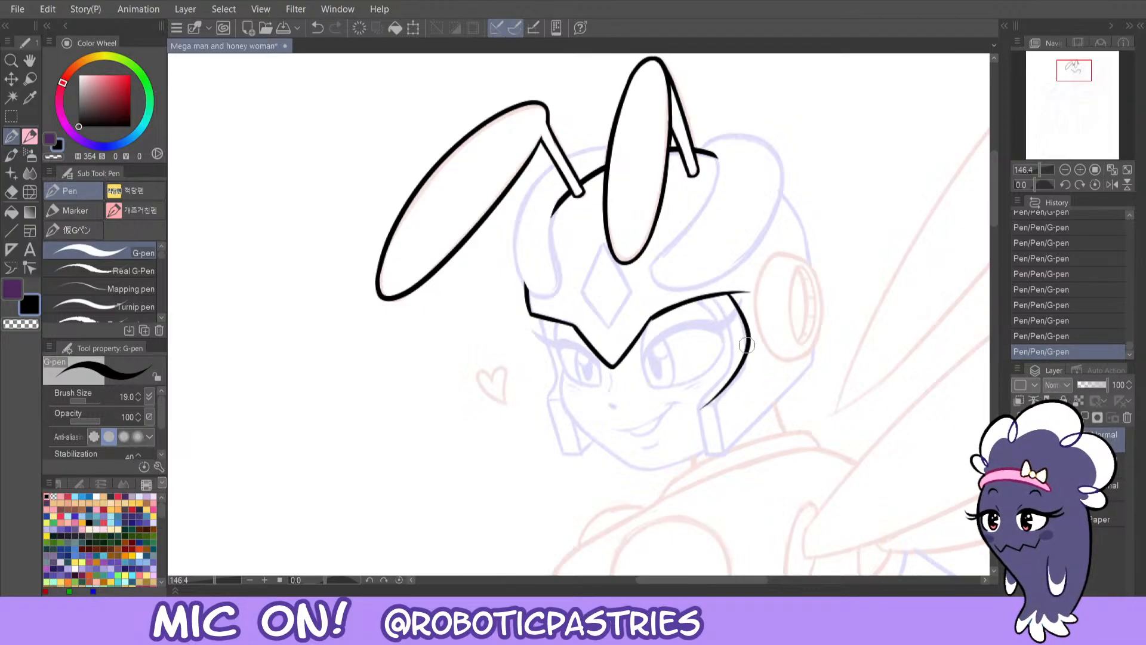
pyautogui.hotkey('ctrl', 'z')
pyautogui.moveTo(731, 293)
pyautogui.mouseDown()
pyautogui.moveTo(744, 365)
pyautogui.moveTo(707, 408)
pyautogui.mouseUp()
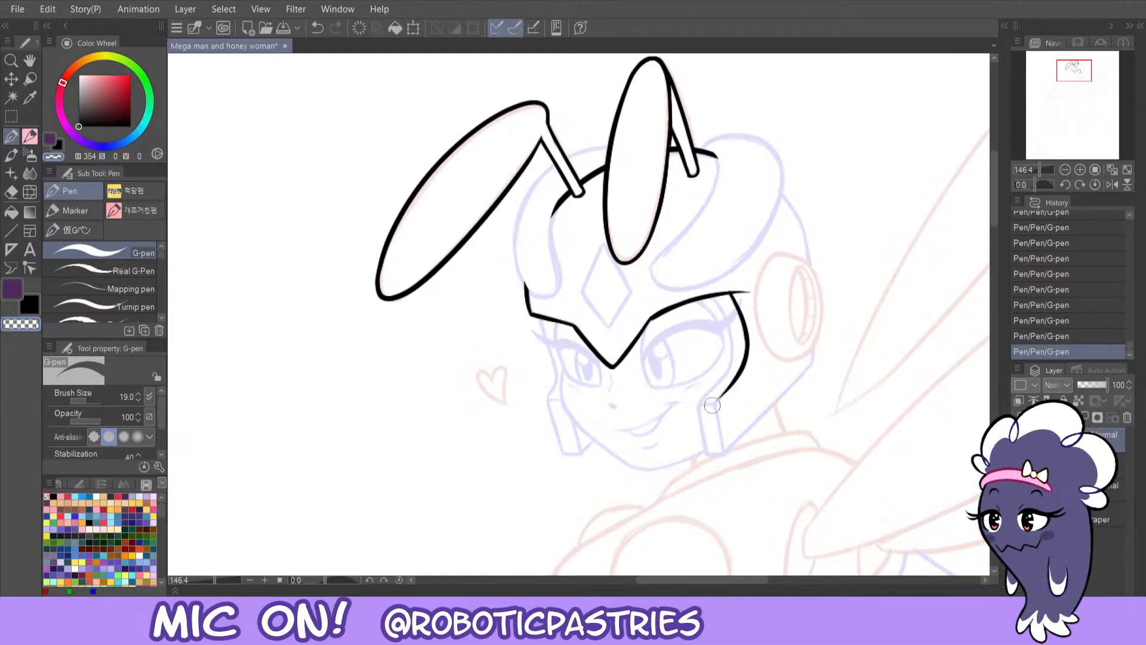
pyautogui.press('c')
pyautogui.moveTo(712, 406); pyautogui.dragTo(743, 365)
pyautogui.hotkey('ctrl', 'z')
pyautogui.moveTo(712, 407); pyautogui.dragTo(741, 375)
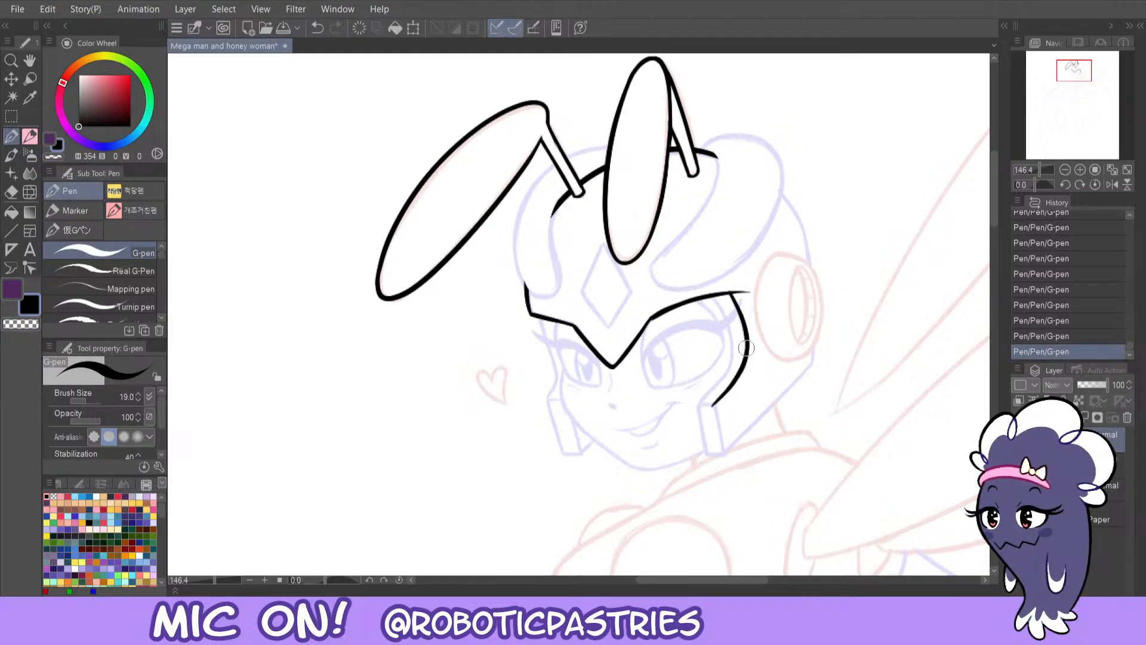
# - Erase the brow line's overshoot at the temple corner and tidy the corner and outer cheek curve down to its lower end
pyautogui.press('c')
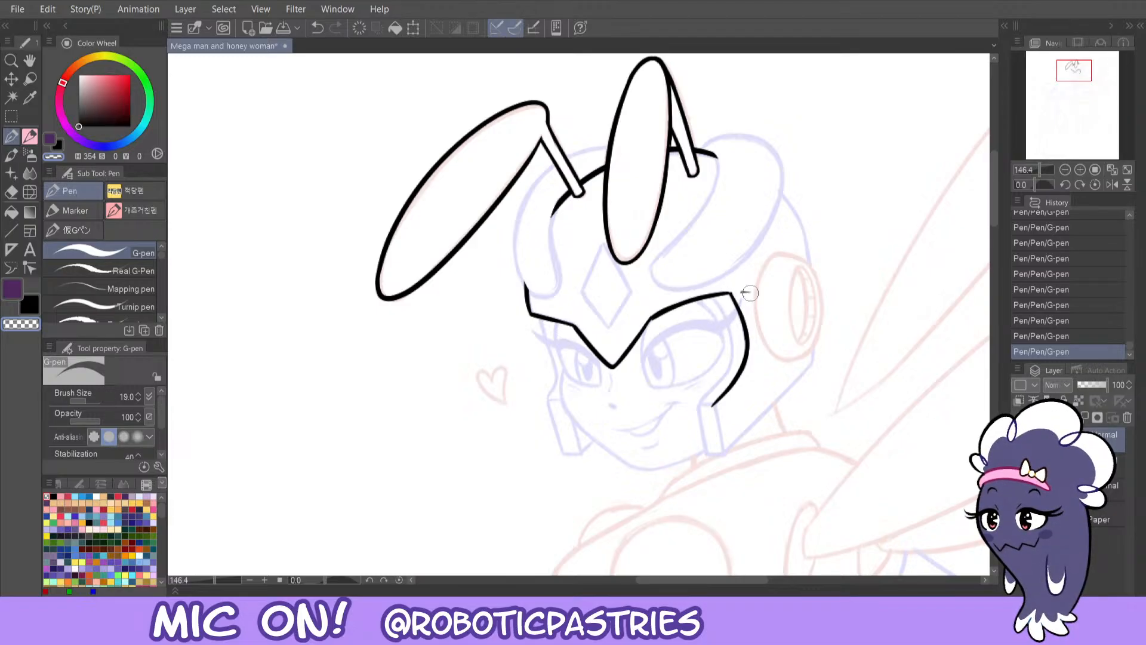
pyautogui.press('c')
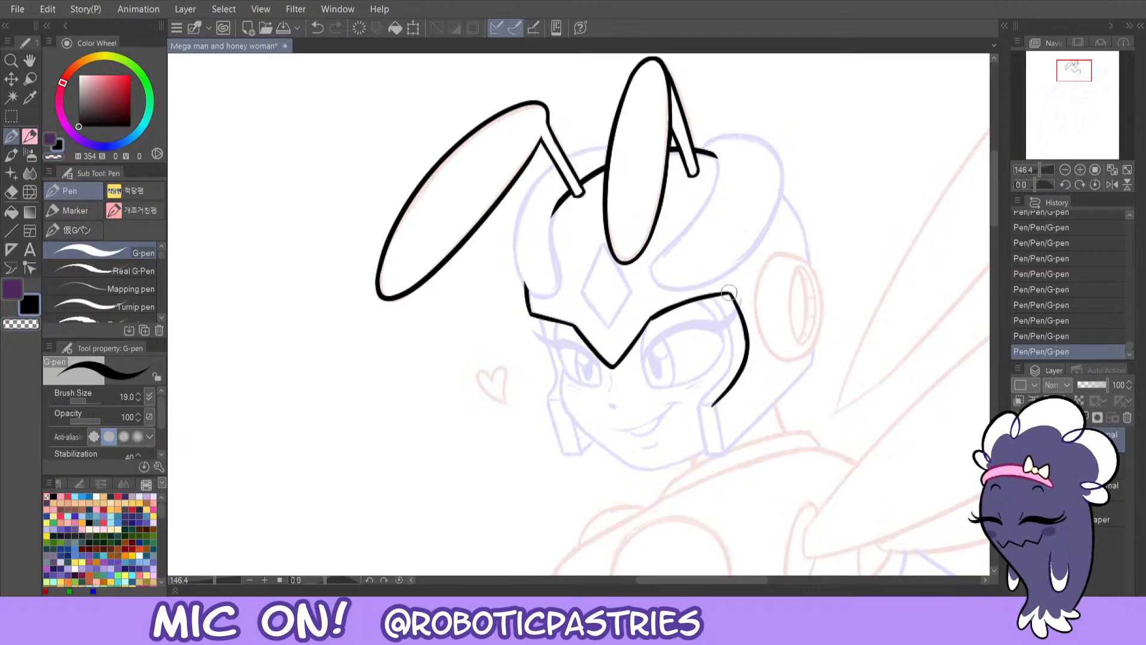
pyautogui.moveTo(727, 287); pyautogui.dragTo(743, 337)
pyautogui.press('c')
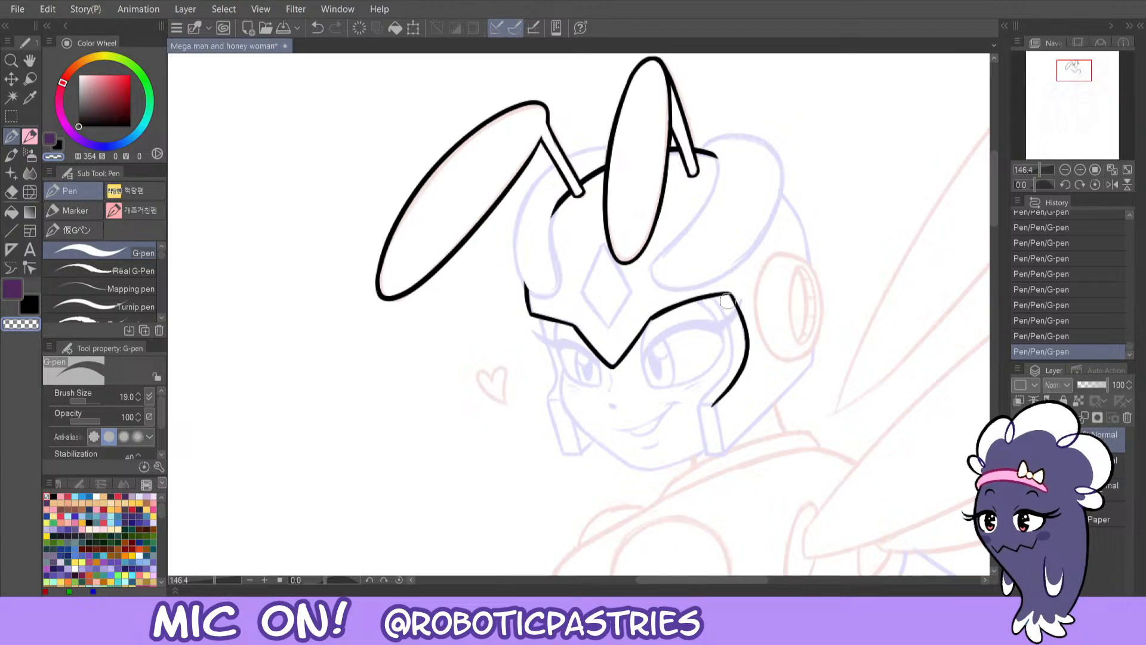
pyautogui.moveTo(727, 296)
pyautogui.mouseDown()
pyautogui.moveTo(743, 322)
pyautogui.moveTo(741, 367)
pyautogui.mouseUp()
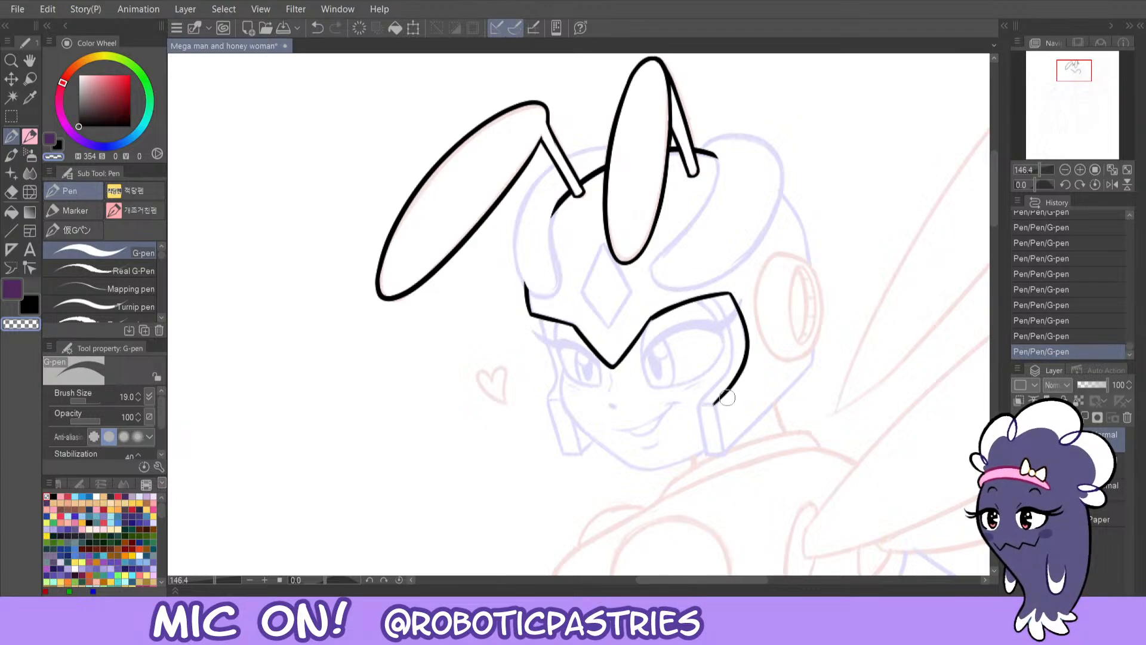
pyautogui.hotkey('ctrl', 'z')
pyautogui.moveTo(706, 417); pyautogui.dragTo(746, 371)
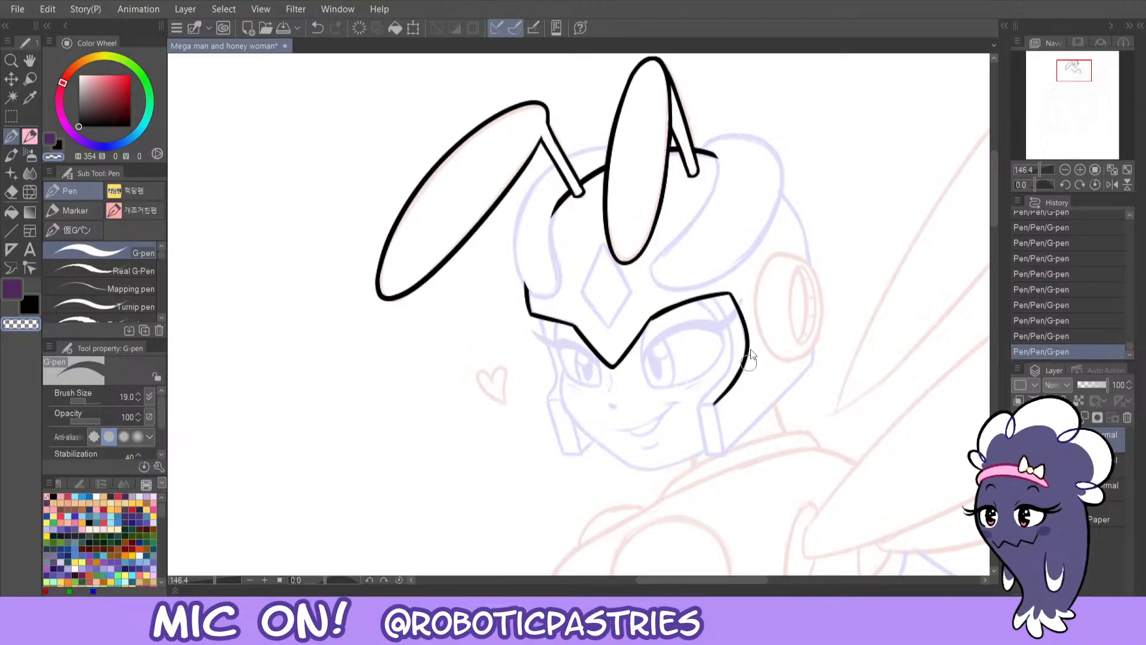
pyautogui.hotkey('ctrl', 'z')
pyautogui.moveTo(705, 417); pyautogui.dragTo(749, 354)
pyautogui.hotkey('ctrl', 'z')
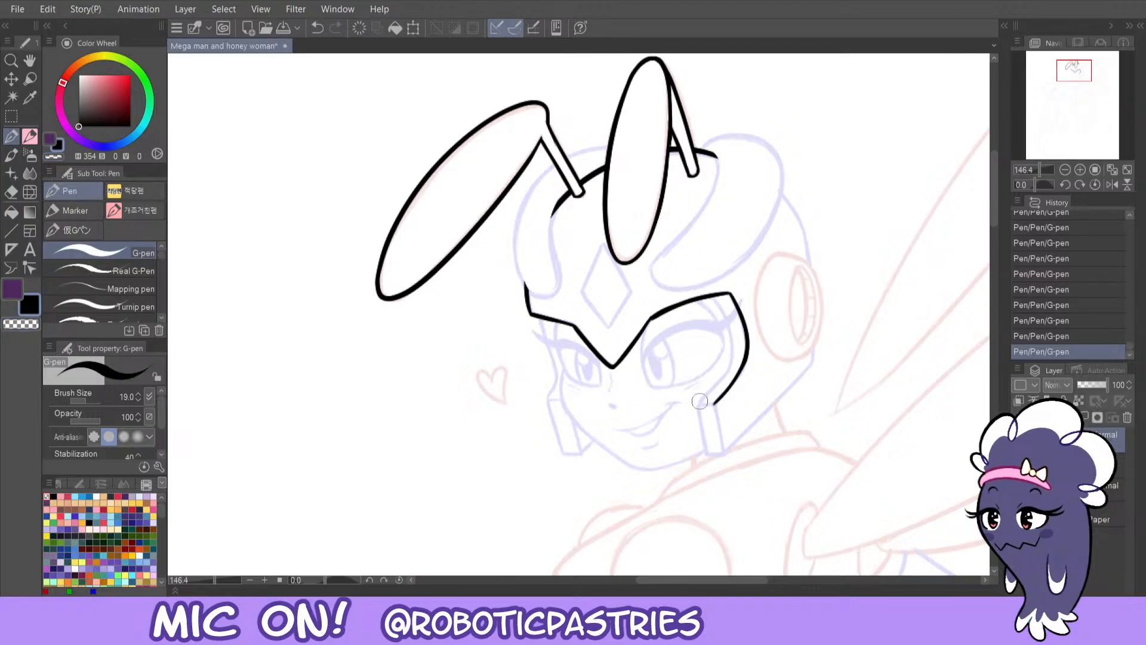
# - Ink the inner curve of the face opening parallel to the outer one and join their lower ends with a short line
pyautogui.moveTo(698, 403)
pyautogui.mouseDown()
pyautogui.moveTo(724, 372)
pyautogui.moveTo(730, 337)
pyautogui.moveTo(707, 293)
pyautogui.moveTo(729, 324)
pyautogui.moveTo(732, 364)
pyautogui.moveTo(690, 411)
pyautogui.moveTo(730, 365)
pyautogui.moveTo(730, 330)
pyautogui.moveTo(707, 294)
pyautogui.mouseUp()
pyautogui.hotkey('ctrl', 'z')
pyautogui.hotkey('ctrl', 'z')
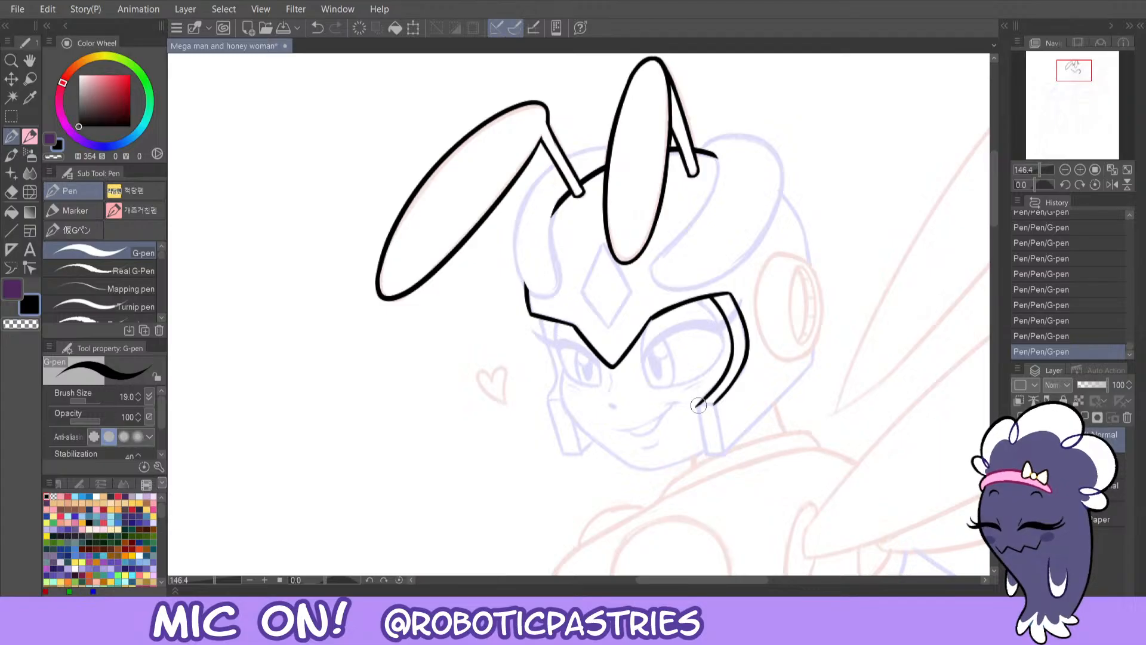
pyautogui.press('c')
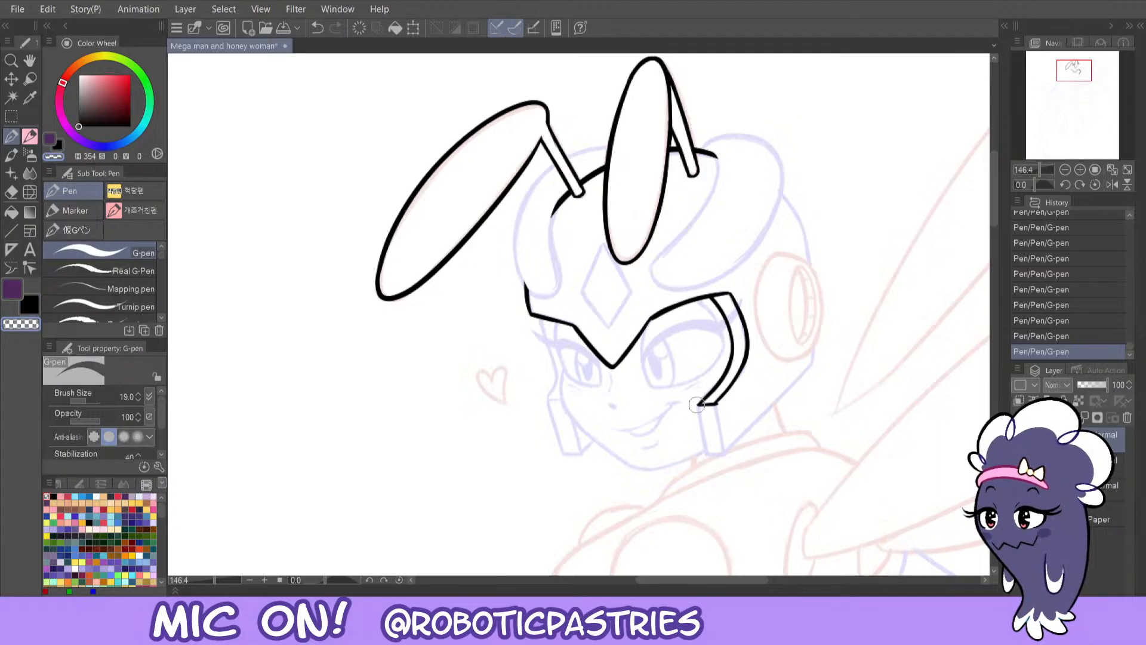
pyautogui.press('c')
pyautogui.press('c')
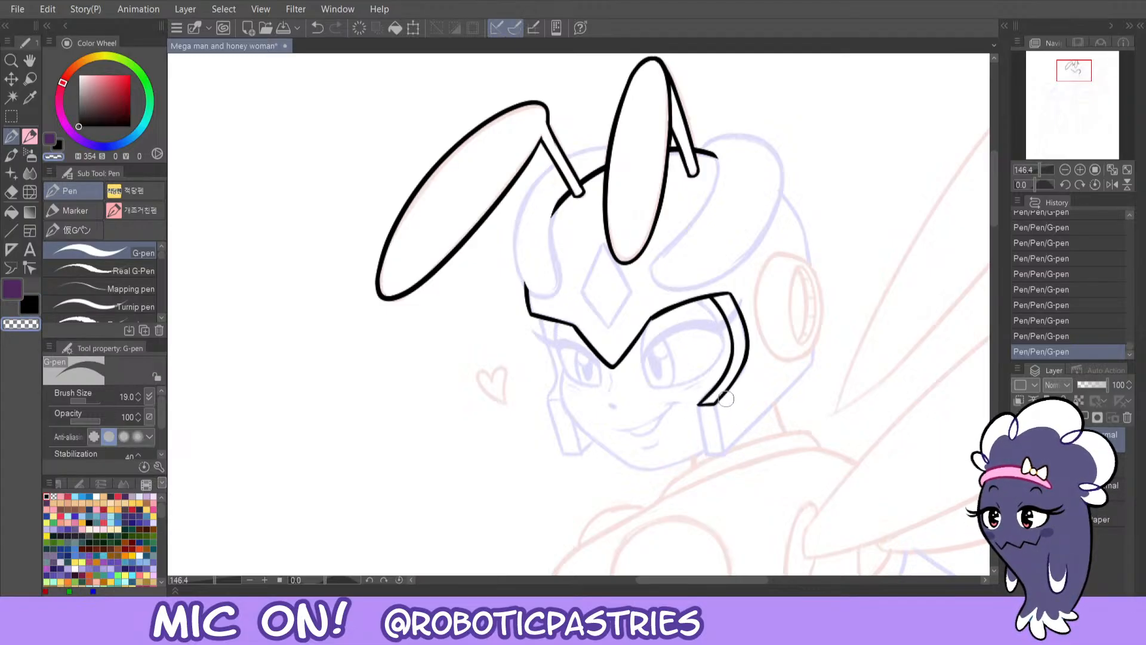
# - Ink the two parallel side lines of the cheek guard downward from the lower ends of the face-opening curves
pyautogui.press('c')
pyautogui.moveTo(716, 406); pyautogui.dragTo(726, 475)
pyautogui.hotkey('ctrl', 'z')
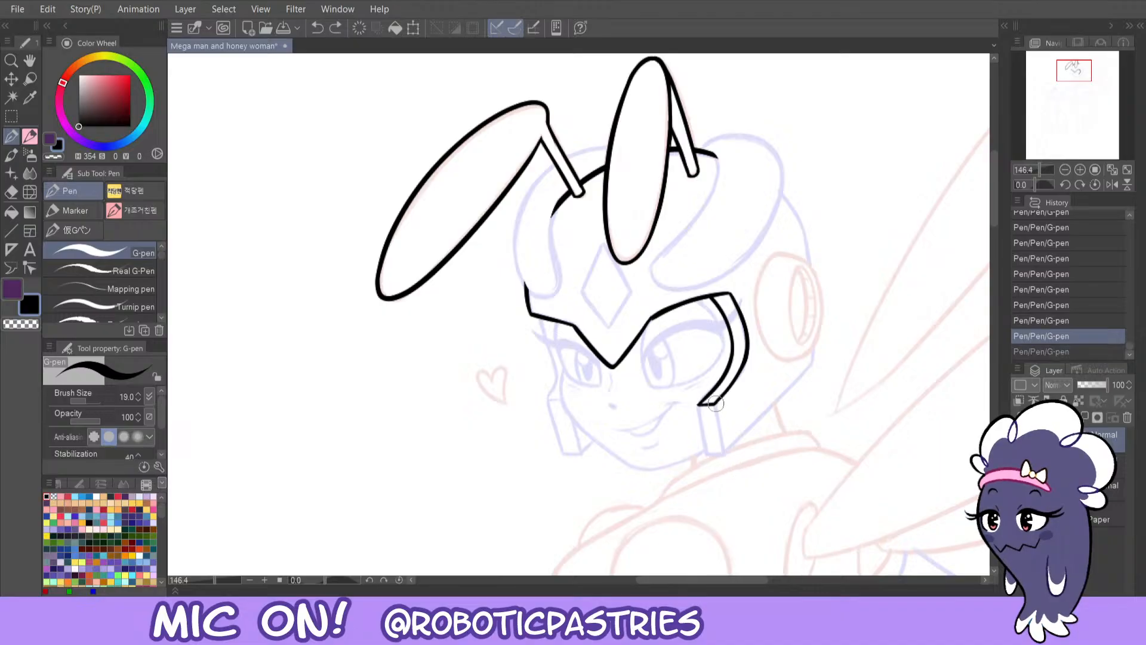
pyautogui.moveTo(715, 406); pyautogui.dragTo(726, 477)
pyautogui.hotkey('ctrl', 'z')
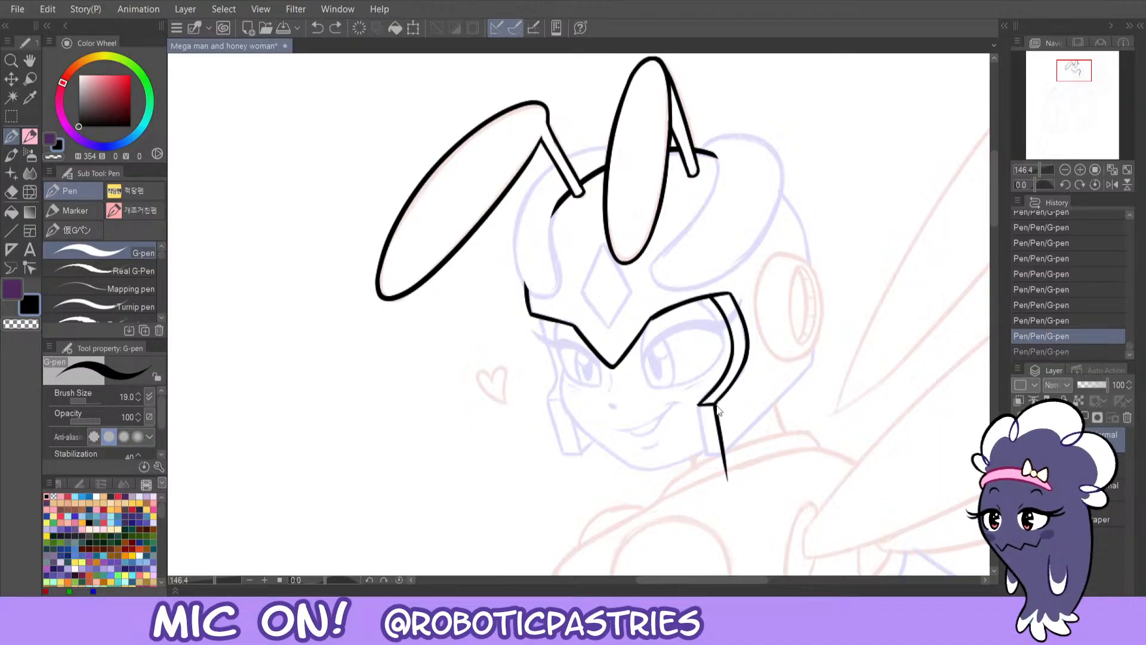
pyautogui.hotkey('ctrl', 'z')
pyautogui.moveTo(716, 405); pyautogui.dragTo(729, 474)
pyautogui.moveTo(699, 405); pyautogui.dragTo(711, 475)
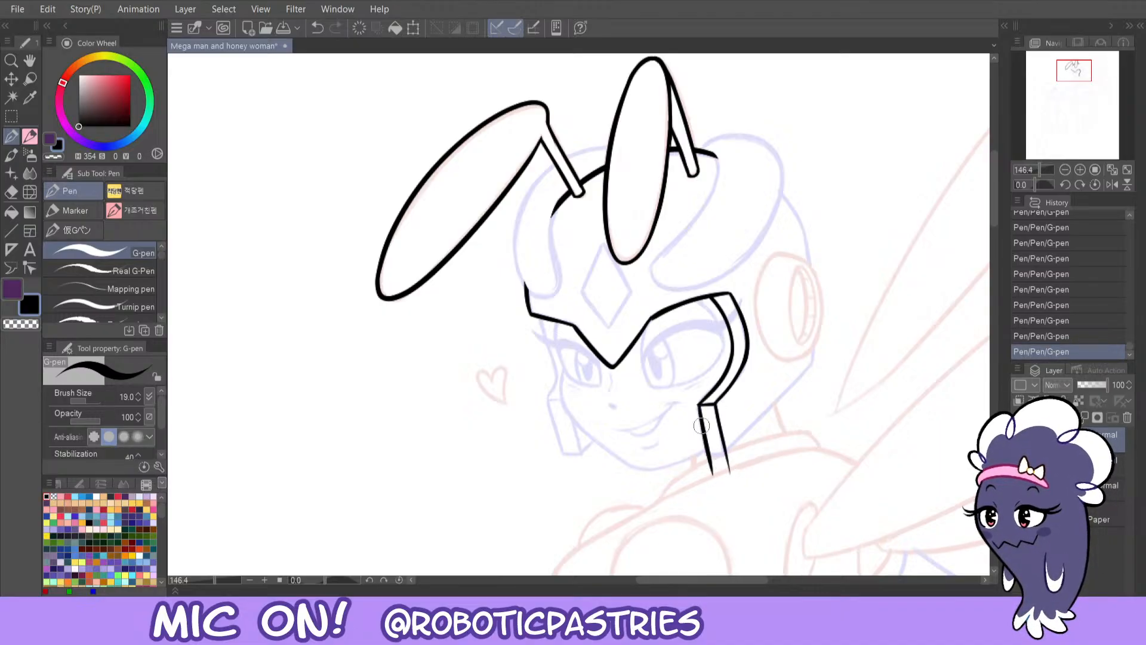
# - Cut the cheek guard's side lines to length with transparent colour and close the guard with a black bottom edge
pyautogui.press('c')
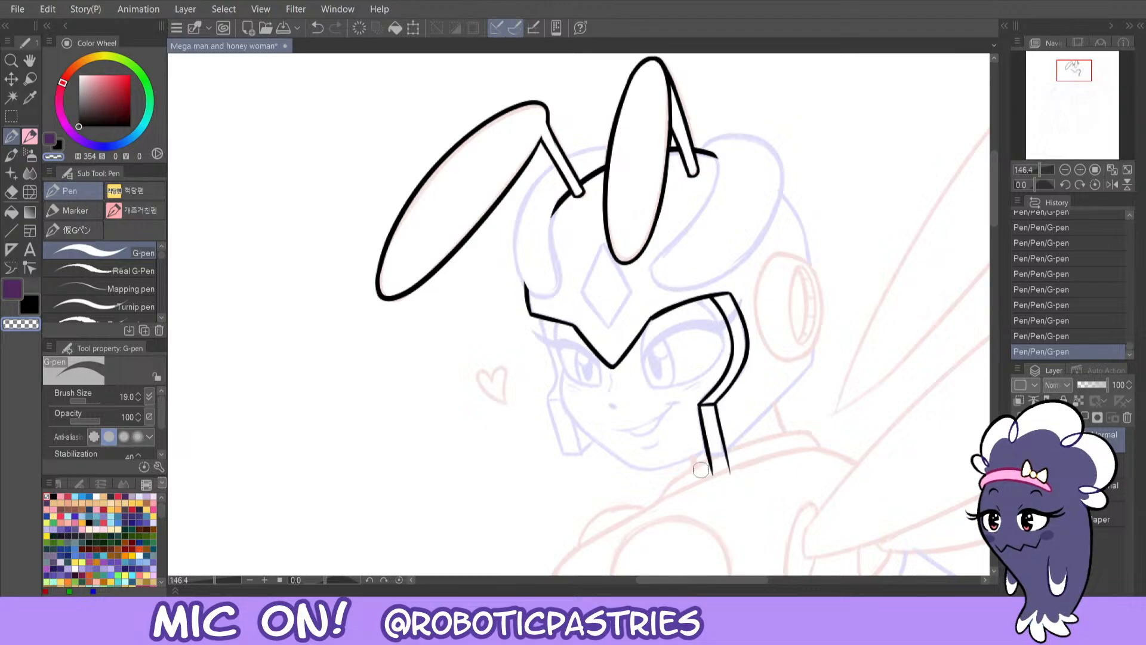
pyautogui.hotkey('ctrl', 'z')
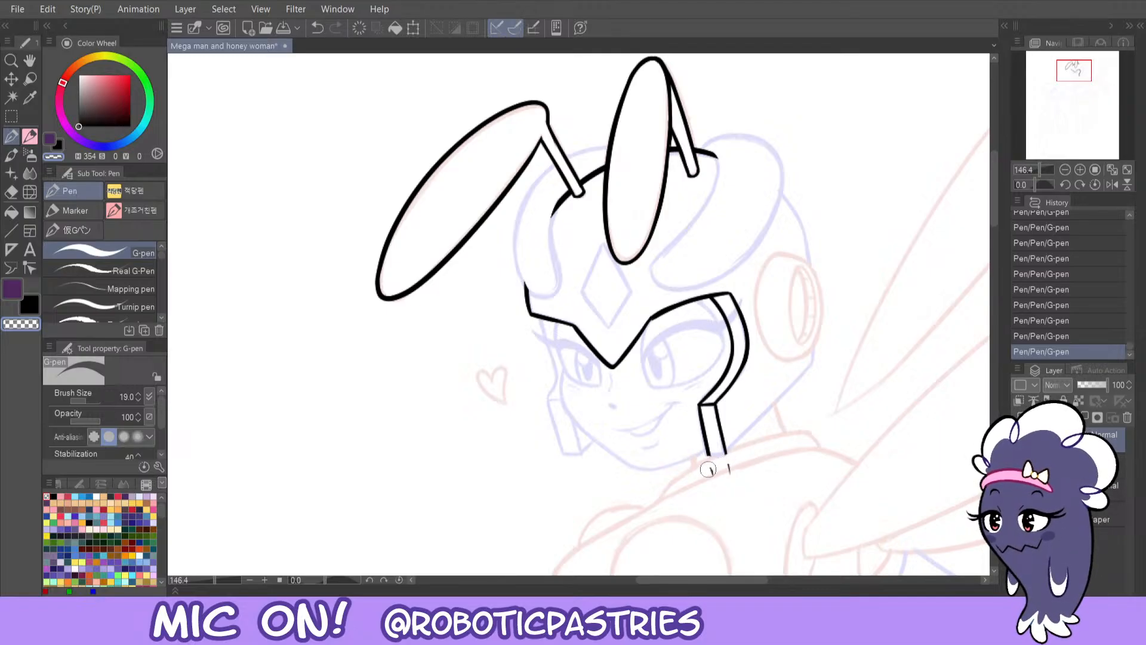
pyautogui.moveTo(708, 469)
pyautogui.mouseDown()
pyautogui.moveTo(731, 474)
pyautogui.moveTo(721, 478)
pyautogui.moveTo(718, 423)
pyautogui.mouseUp()
pyautogui.press('c')
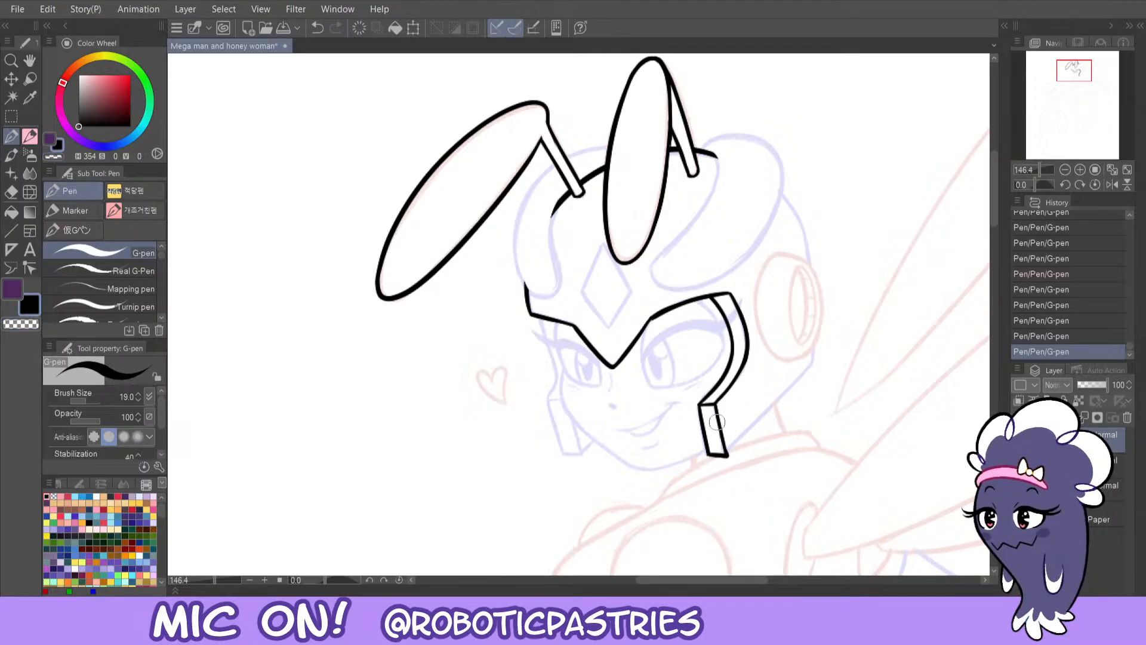
# - Clean up the cheek guard's corners and edges with the G-pen in transparent colour
pyautogui.press('c')
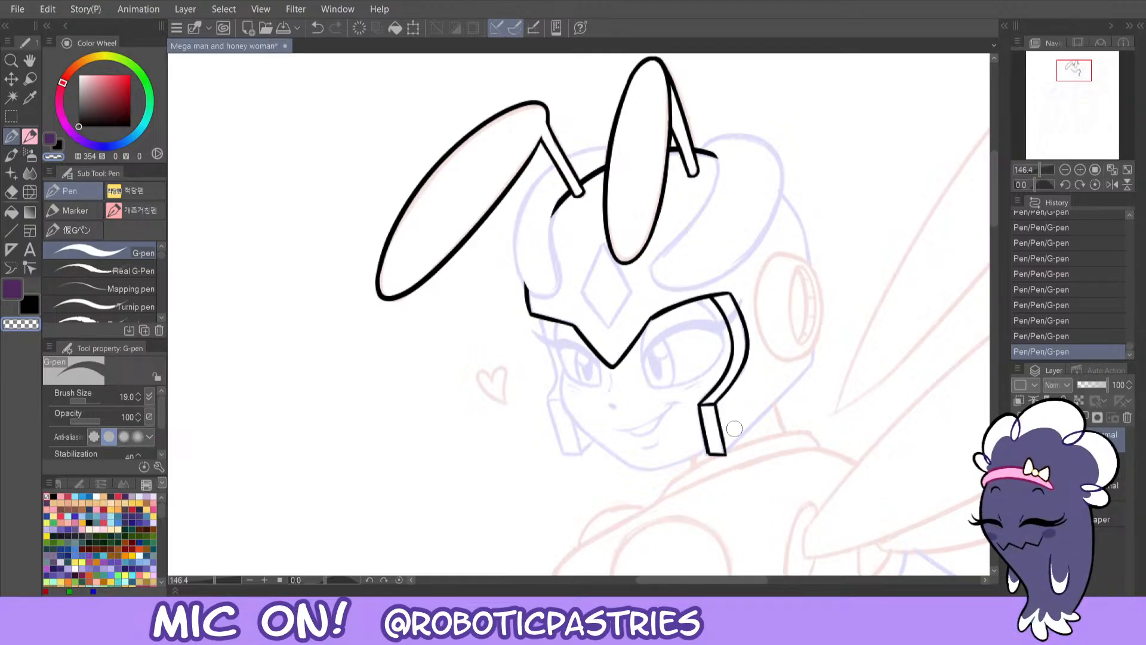
pyautogui.press('c')
pyautogui.hotkey('ctrl', 'z')
pyautogui.hotkey('ctrl', 'y')
pyautogui.press('c')
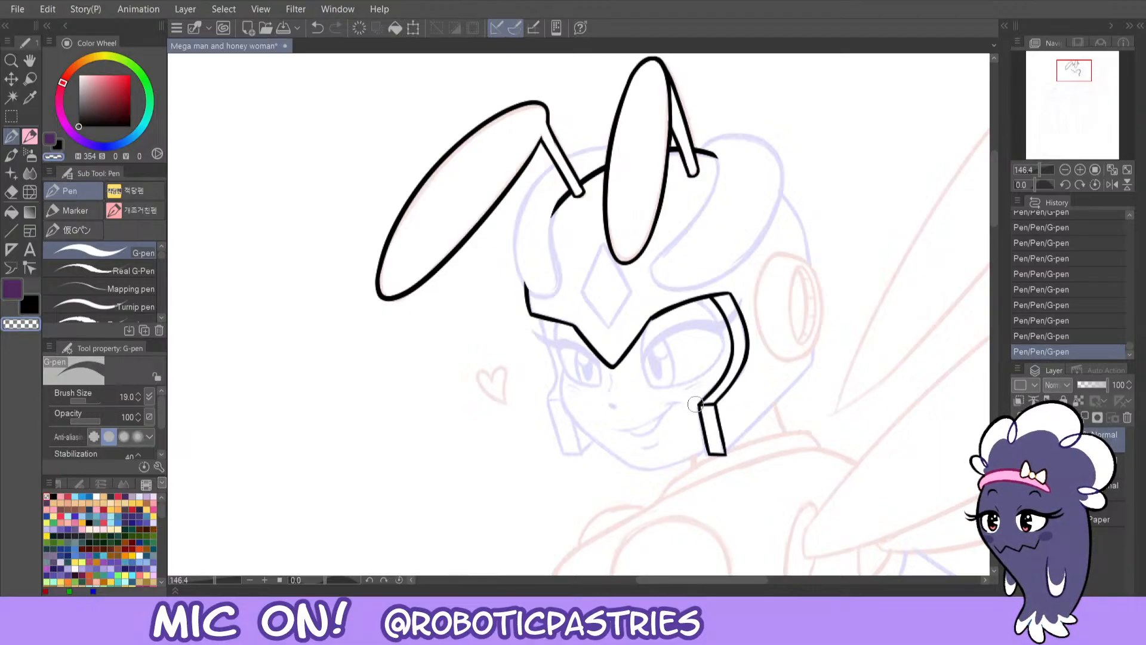
pyautogui.press('c')
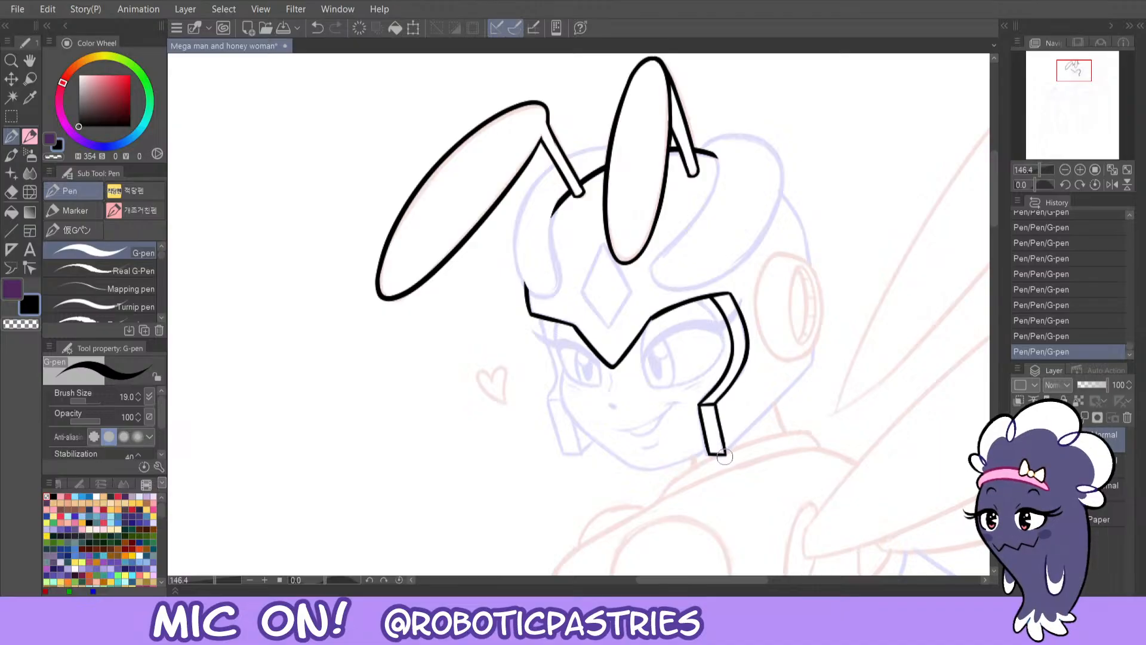
pyautogui.moveTo(724, 456)
pyautogui.mouseDown()
pyautogui.moveTo(833, 346)
pyautogui.moveTo(812, 374)
pyautogui.mouseUp()
pyautogui.hotkey('ctrl', 'z')
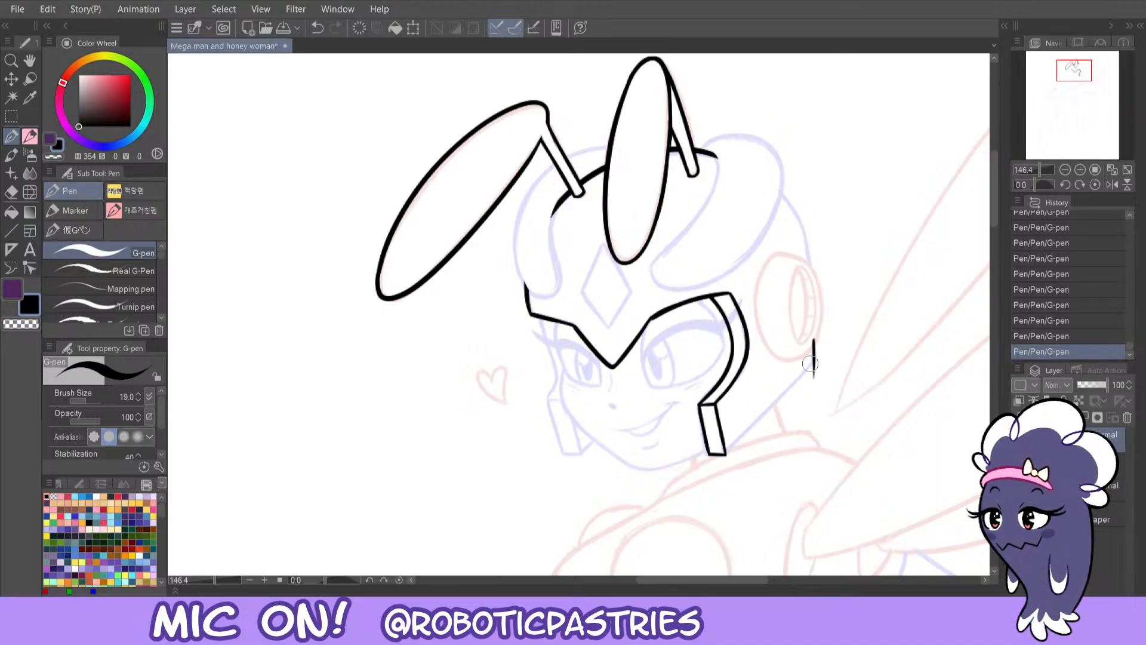
pyautogui.hotkey('ctrl', 'z')
pyautogui.moveTo(774, 188)
pyautogui.mouseDown()
pyautogui.moveTo(816, 346)
pyautogui.moveTo(809, 388)
pyautogui.mouseUp()
pyautogui.hotkey('ctrl', 'z')
# - Ink the helmet's lower edge as a diagonal line from the cheek guard's bottom corner up past the back of the head
pyautogui.moveTo(759, 173)
pyautogui.mouseDown()
pyautogui.moveTo(778, 188)
pyautogui.moveTo(820, 326)
pyautogui.moveTo(818, 365)
pyautogui.moveTo(714, 461)
pyautogui.moveTo(835, 338)
pyautogui.mouseUp()
pyautogui.hotkey('ctrl', 'z')
pyautogui.hotkey('ctrl', 'z')
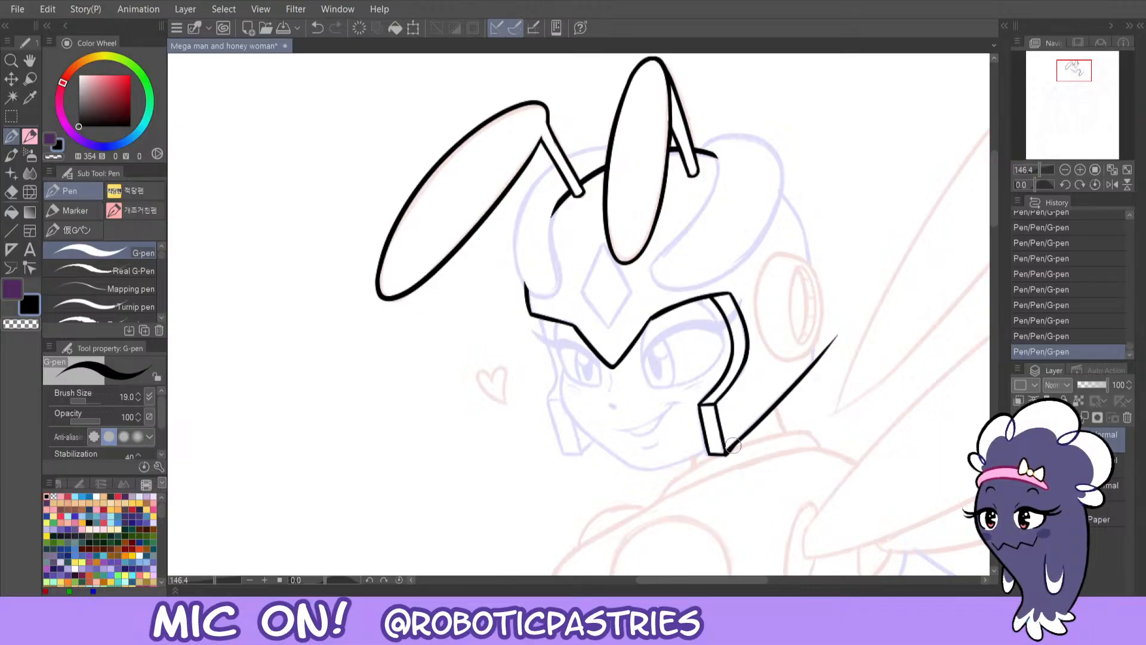
pyautogui.hotkey('ctrl', 'z')
pyautogui.moveTo(744, 437); pyautogui.dragTo(762, 416)
pyautogui.hotkey('ctrl', 'z')
pyautogui.moveTo(725, 455); pyautogui.dragTo(755, 419)
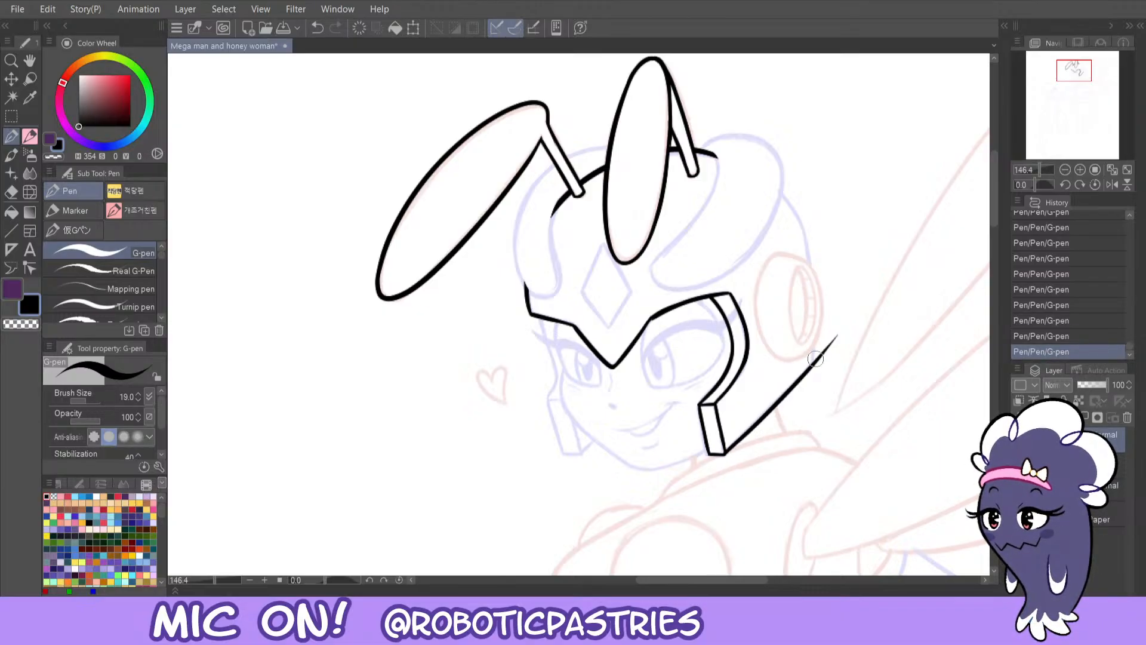
# - Ink the back of the helmet as one curve from the dome's end beside the antenna down to the diagonal lower edge
pyautogui.moveTo(814, 360); pyautogui.dragTo(811, 298)
pyautogui.hotkey('ctrl', 'z')
pyautogui.moveTo(814, 367)
pyautogui.mouseDown()
pyautogui.moveTo(799, 216)
pyautogui.moveTo(765, 186)
pyautogui.mouseUp()
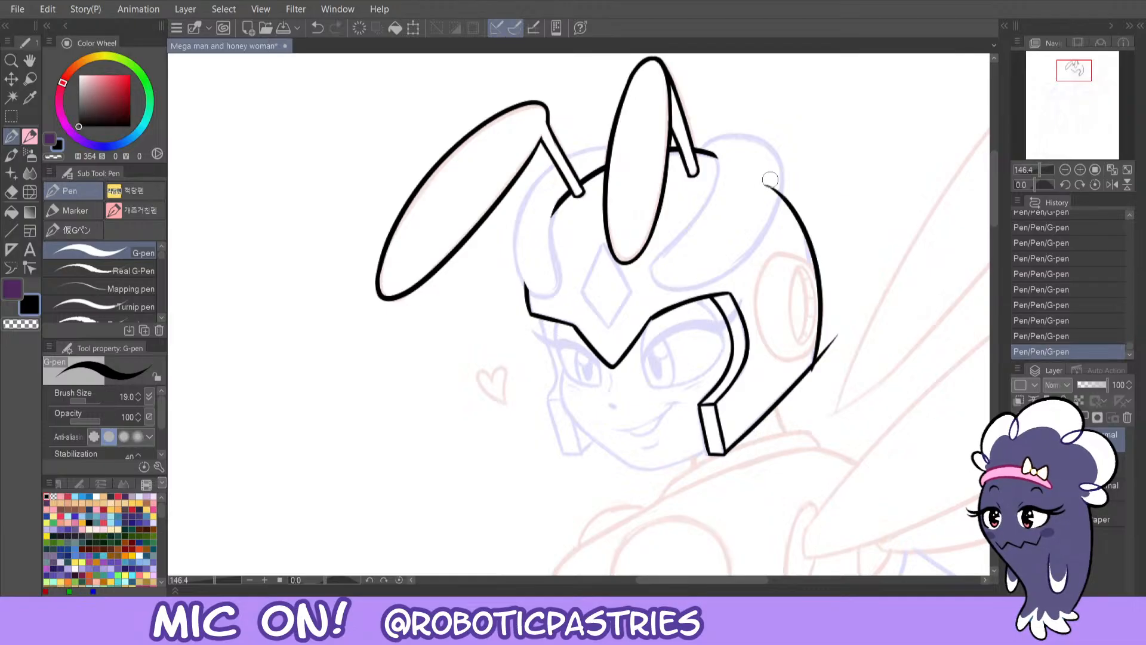
pyautogui.hotkey('ctrl', 'z')
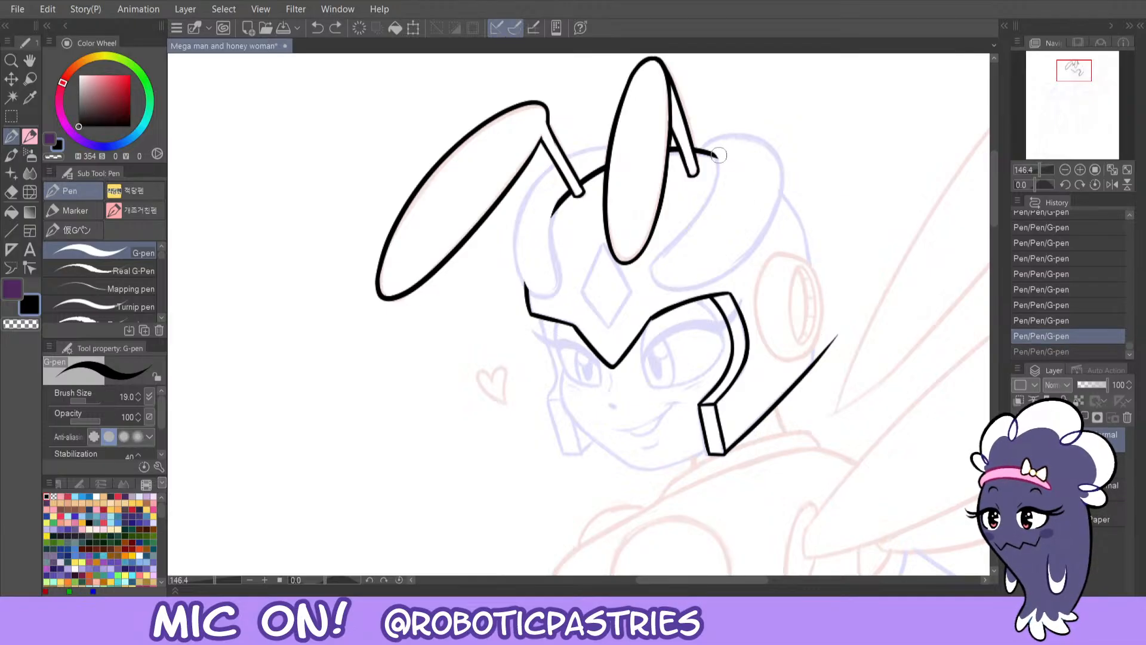
pyautogui.moveTo(719, 155)
pyautogui.mouseDown()
pyautogui.moveTo(755, 172)
pyautogui.moveTo(827, 303)
pyautogui.moveTo(813, 379)
pyautogui.mouseUp()
pyautogui.hotkey('ctrl', 'z')
pyautogui.moveTo(731, 155)
pyautogui.mouseDown()
pyautogui.moveTo(809, 236)
pyautogui.moveTo(810, 391)
pyautogui.mouseUp()
# - Erase the dome line between the antenna and the back curve in transparent colour, and trim the overshooting ends at the helmet's lower back corner
pyautogui.press('c')
pyautogui.moveTo(725, 154)
pyautogui.mouseDown()
pyautogui.moveTo(757, 156)
pyautogui.moveTo(772, 197)
pyautogui.moveTo(775, 172)
pyautogui.mouseUp()
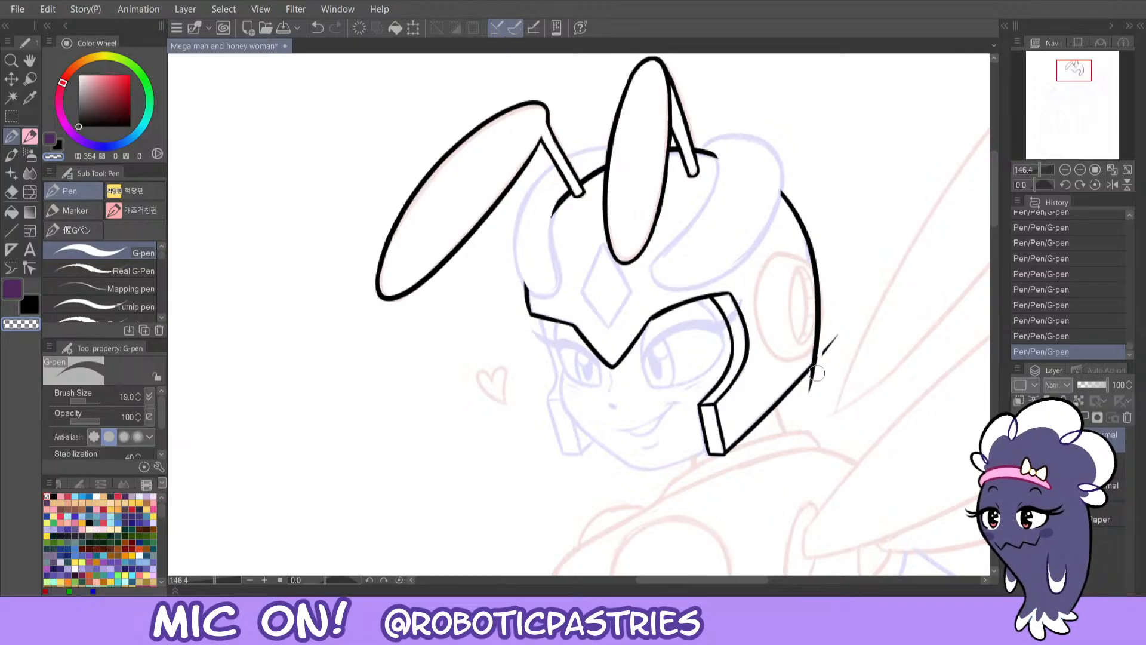
pyautogui.moveTo(819, 369); pyautogui.dragTo(843, 321)
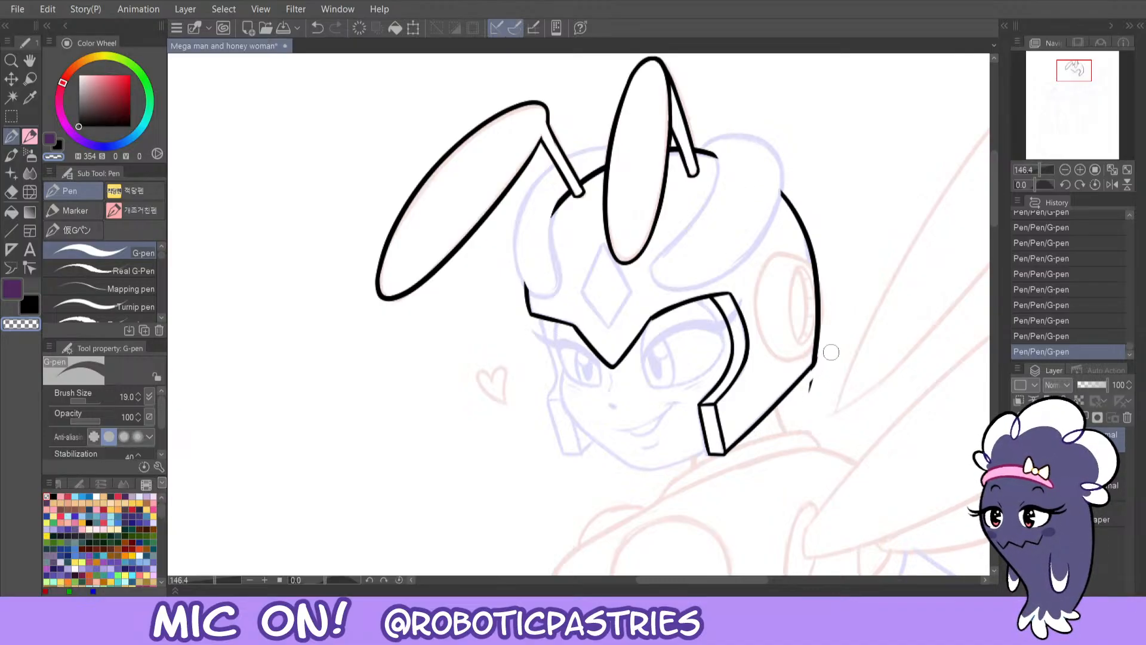
pyautogui.moveTo(799, 399); pyautogui.dragTo(819, 376)
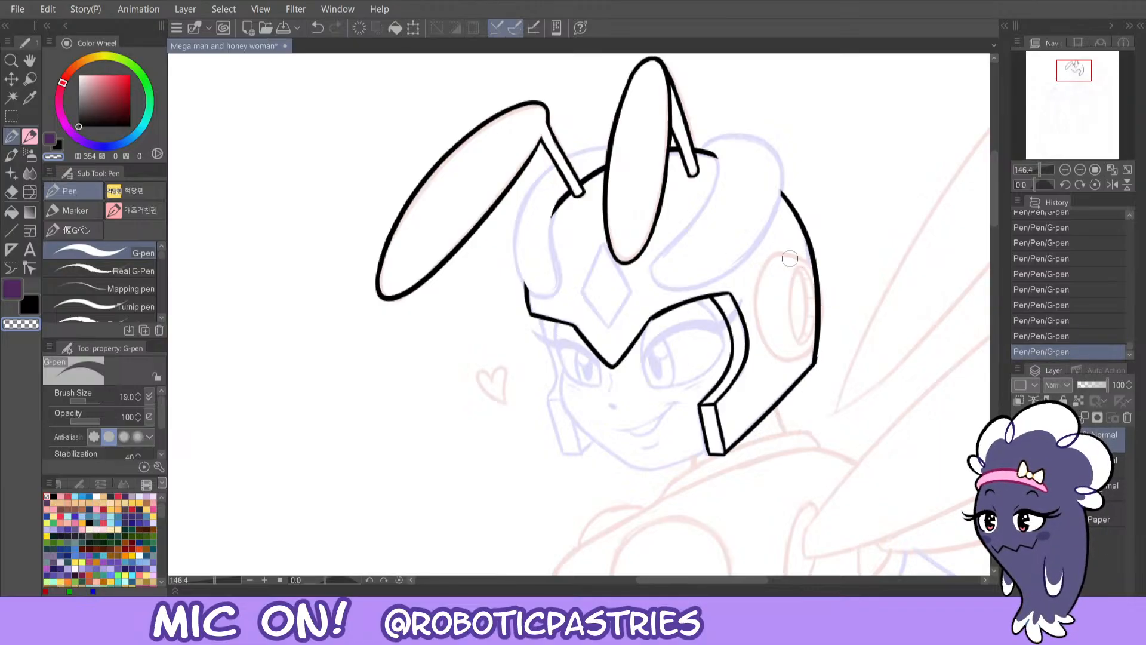
# - Try to smooth the helmet's back curve just above its lower corner with transparent G-pen strokes
pyautogui.hotkey('ctrl', 'z')
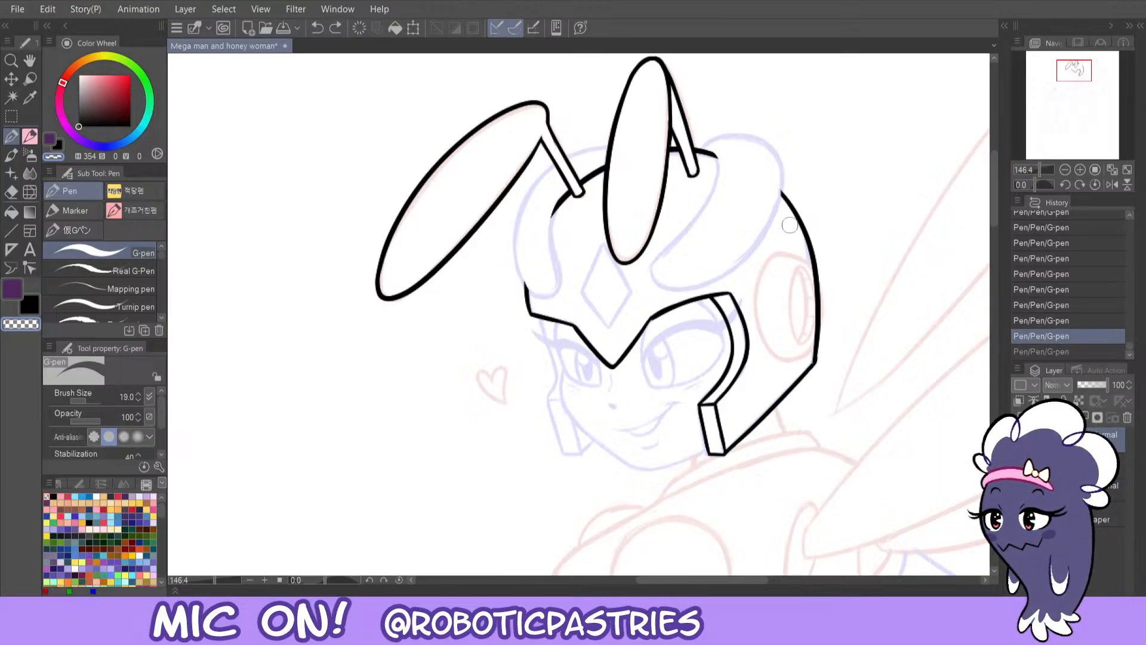
pyautogui.hotkey('ctrl', 'y')
pyautogui.hotkey('ctrl', 'z')
pyautogui.hotkey('ctrl', 'y')
pyautogui.hotkey('ctrl', 'z')
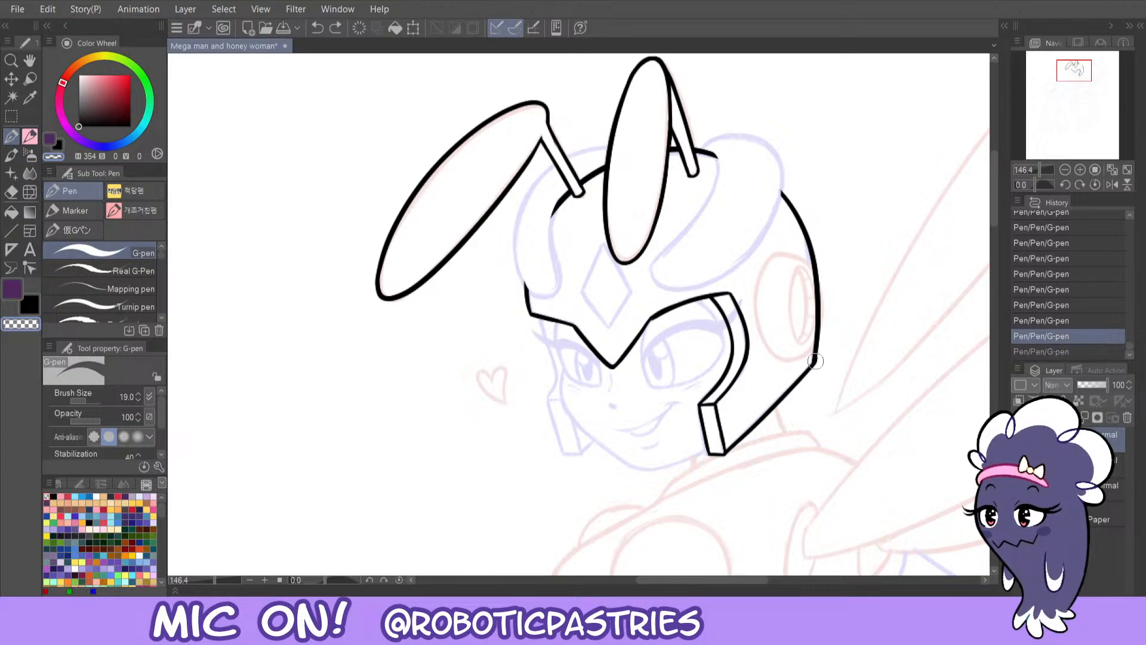
pyautogui.hotkey('ctrl', 'y')
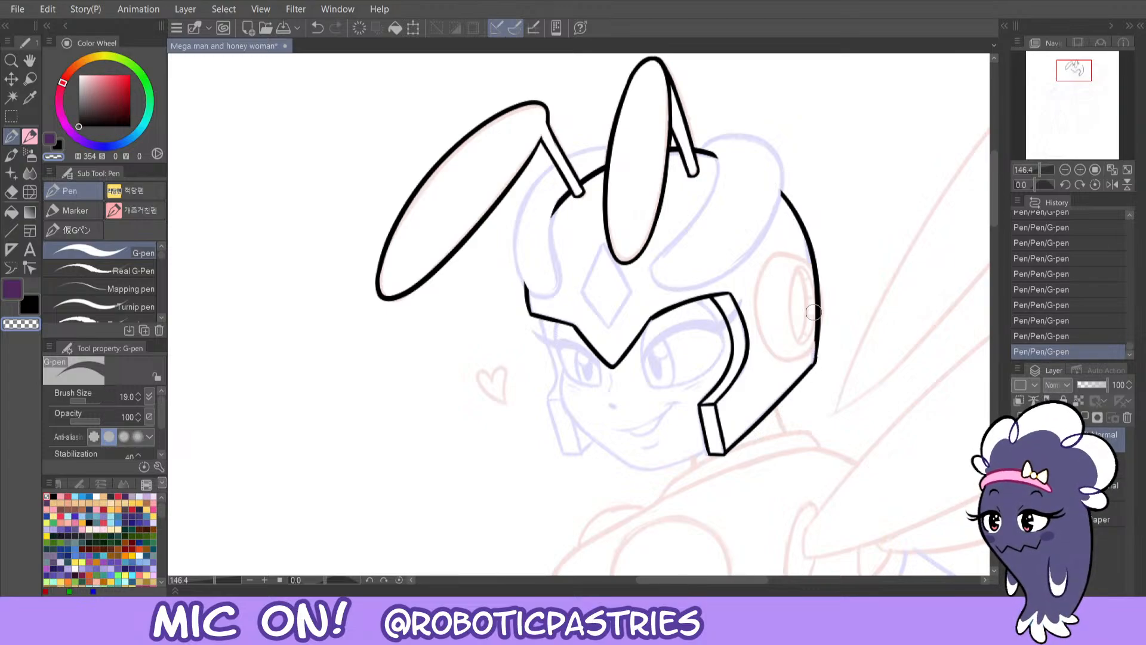
pyautogui.hotkey('ctrl', 'z')
pyautogui.hotkey('ctrl', 'y')
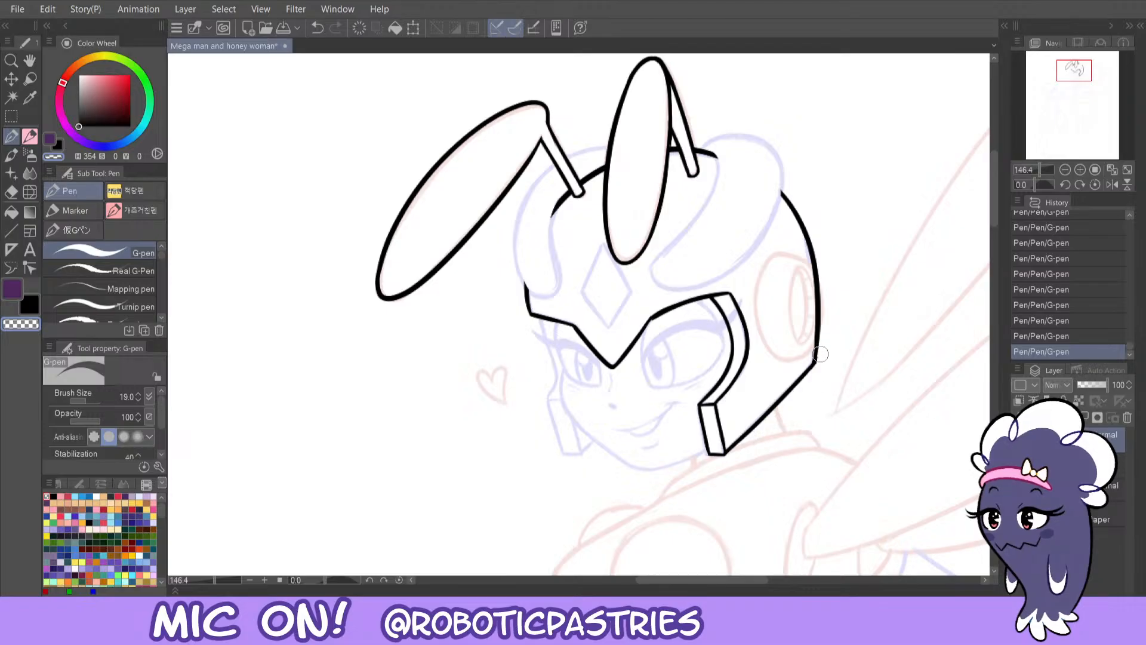
pyautogui.press('x')
pyautogui.press('c')
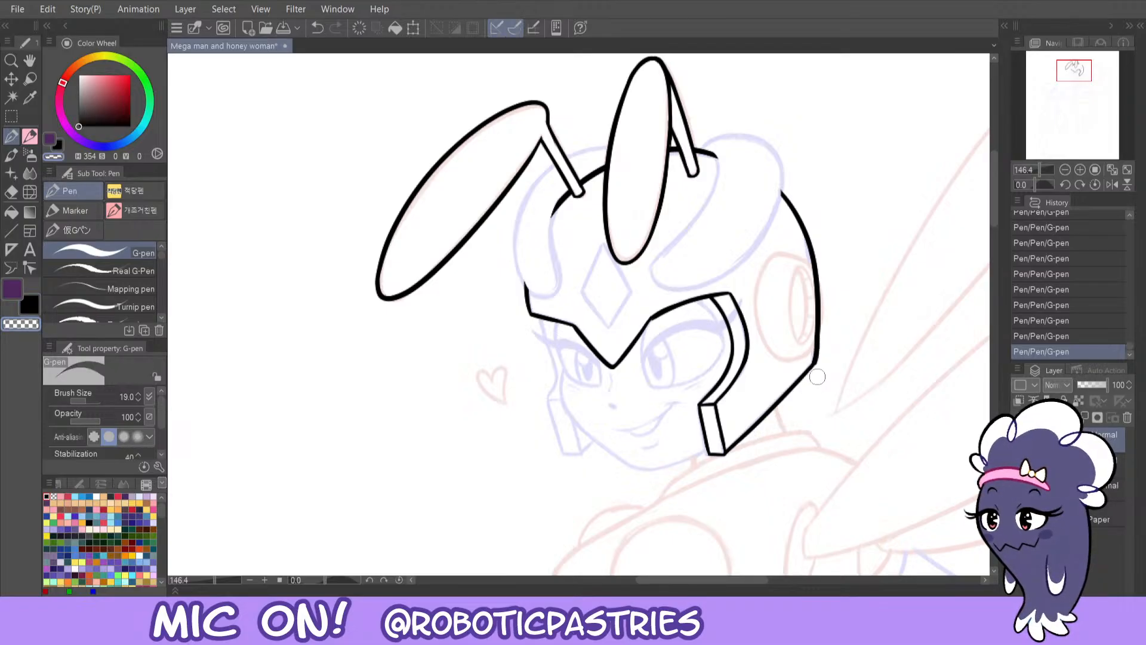
pyautogui.hotkey('ctrl', 'z')
pyautogui.moveTo(816, 364); pyautogui.dragTo(819, 276)
pyautogui.hotkey('ctrl', 'z')
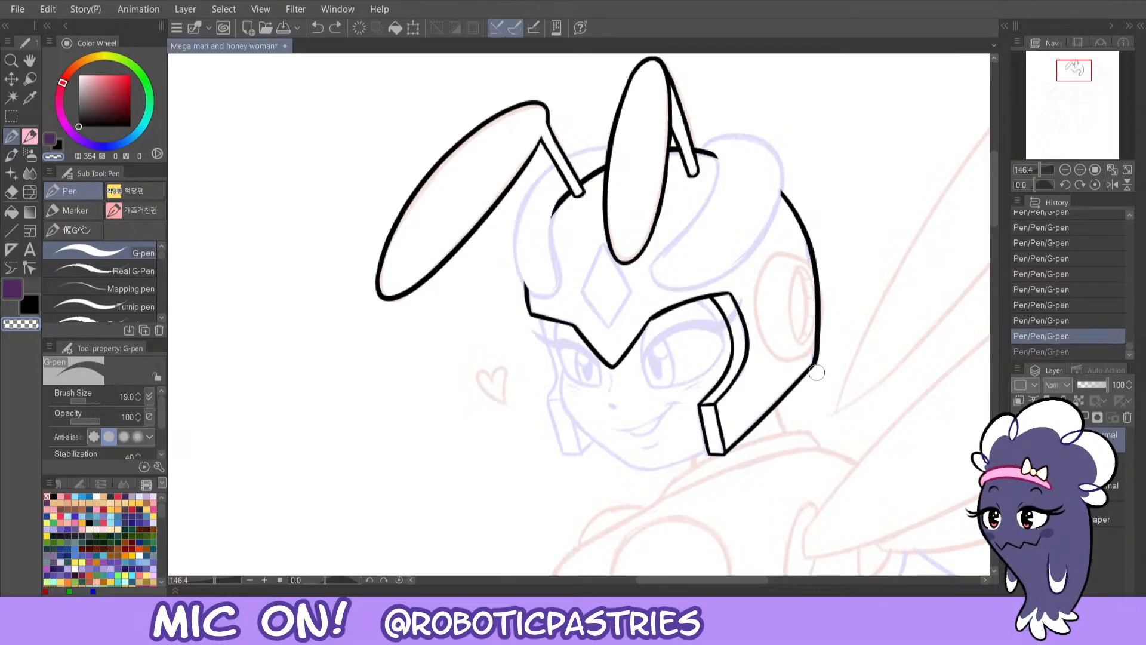
pyautogui.moveTo(818, 372); pyautogui.dragTo(820, 294)
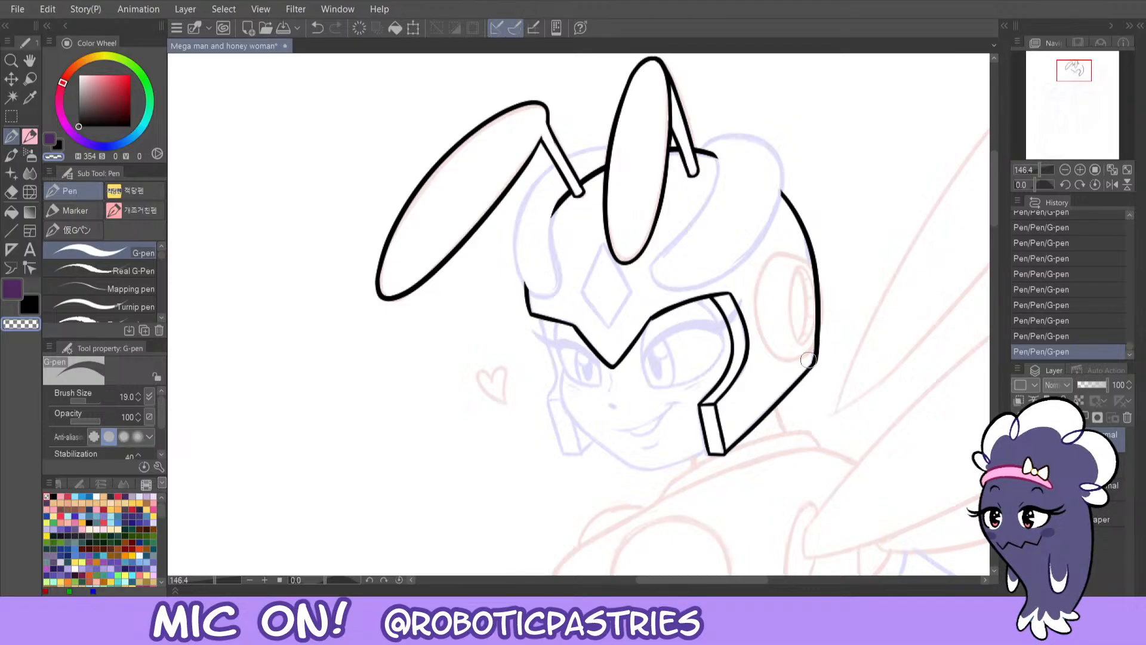
pyautogui.hotkey('ctrl', 'z')
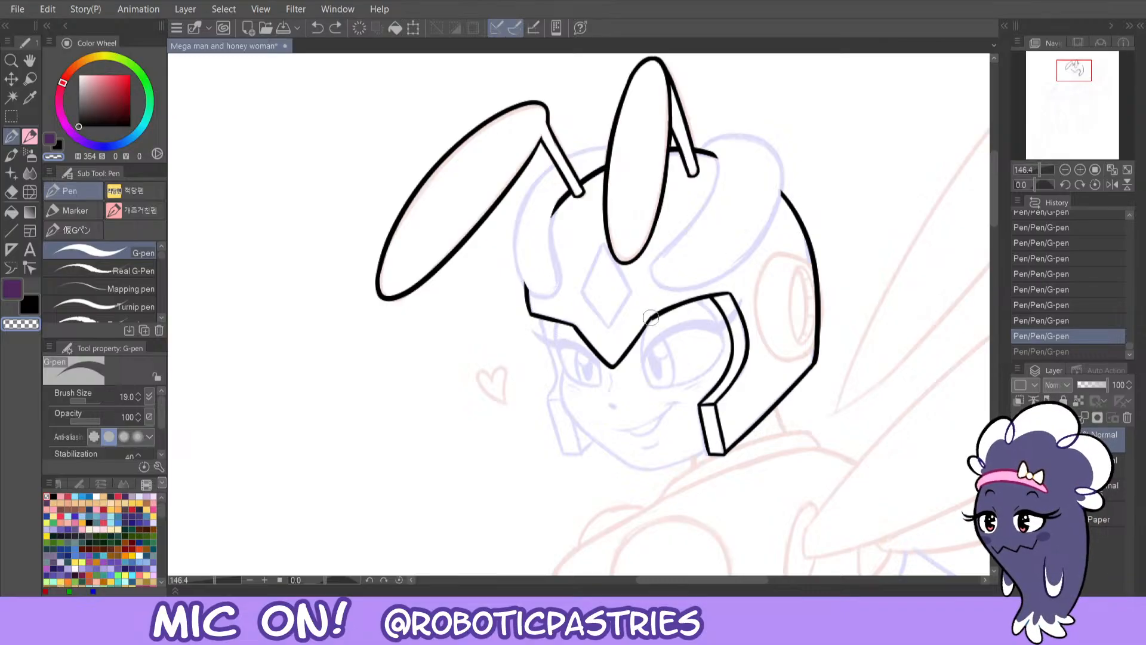
# - Refine the slanted edge of the helmet's forehead point with a transparent G-pen stroke
pyautogui.moveTo(651, 318); pyautogui.dragTo(625, 360)
pyautogui.hotkey('ctrl', 'z')
pyautogui.hotkey('ctrl', 'y')
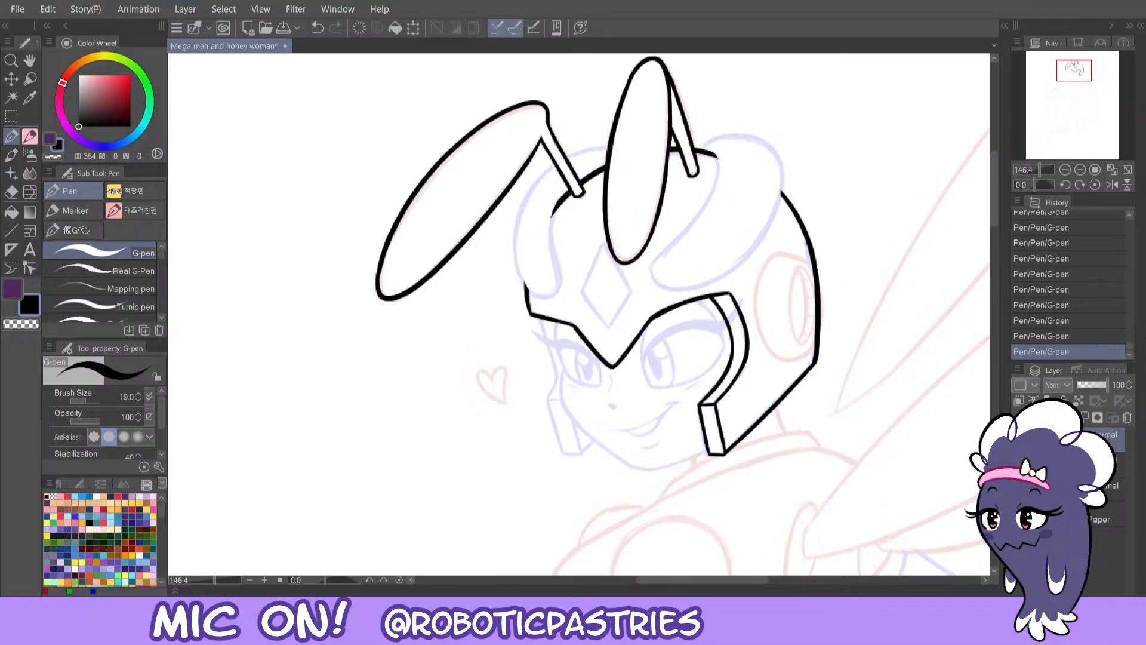
# - Ink the far side of the face opening from the brow down and outline the far cheek guard in black
pyautogui.moveTo(539, 319); pyautogui.dragTo(554, 366)
pyautogui.hotkey('ctrl', 'z')
pyautogui.moveTo(540, 320)
pyautogui.mouseDown()
pyautogui.moveTo(559, 400)
pyautogui.moveTo(550, 357)
pyautogui.moveTo(559, 389)
pyautogui.mouseUp()
pyautogui.hotkey('ctrl', 'z')
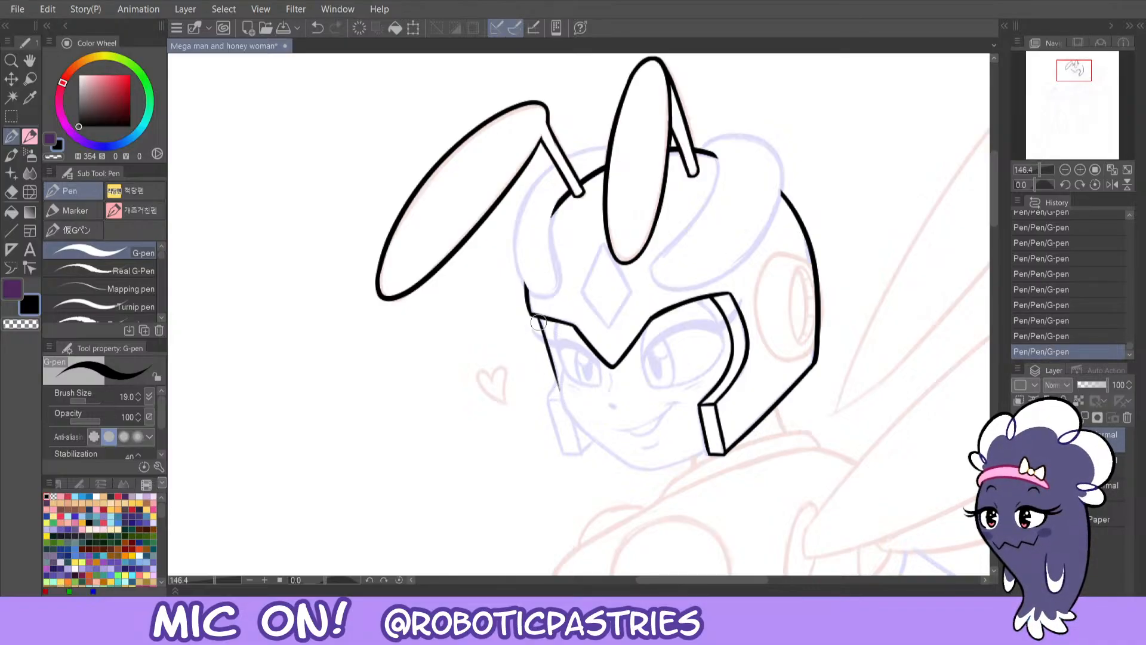
pyautogui.moveTo(537, 318)
pyautogui.mouseDown()
pyautogui.moveTo(559, 394)
pyautogui.moveTo(560, 373)
pyautogui.moveTo(545, 400)
pyautogui.moveTo(561, 467)
pyautogui.mouseUp()
pyautogui.press('c')
pyautogui.press('c')
pyautogui.hotkey('ctrl', 'z')
pyautogui.moveTo(556, 382)
pyautogui.mouseDown()
pyautogui.moveTo(546, 398)
pyautogui.moveTo(563, 461)
pyautogui.moveTo(598, 434)
pyautogui.moveTo(578, 464)
pyautogui.moveTo(563, 461)
pyautogui.mouseUp()
pyautogui.hotkey('ctrl', 'z')
pyautogui.hotkey('ctrl', 'z')
pyautogui.press('c')
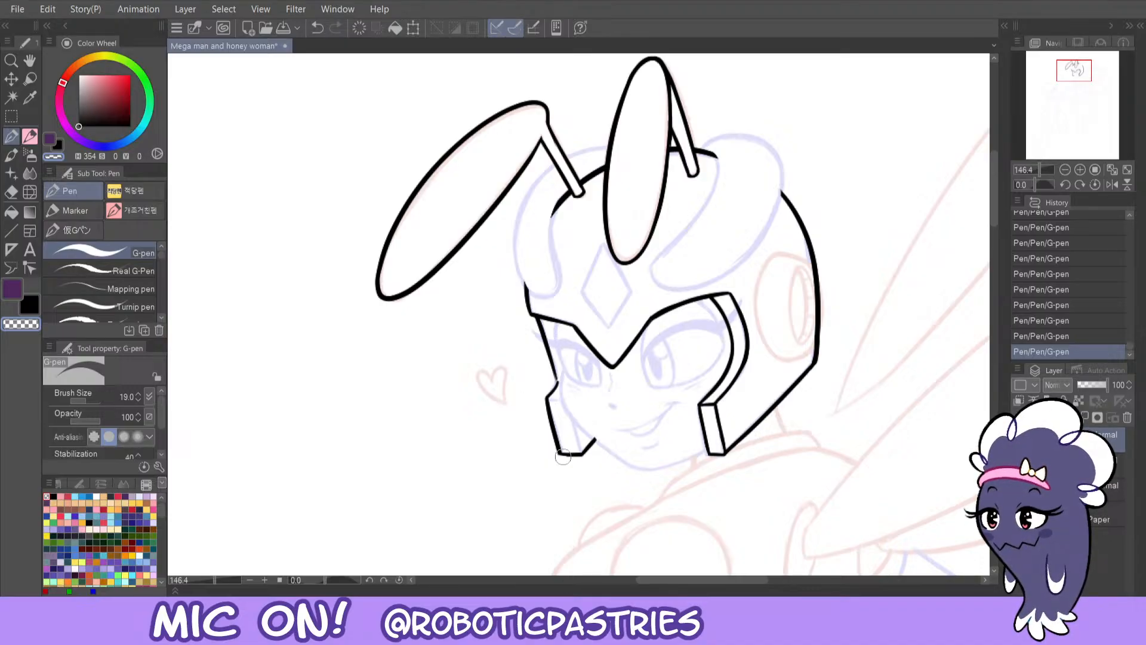
# - Ink the far cheek guard's inner vertical edge and close its top with a short black line
pyautogui.press('c')
pyautogui.moveTo(581, 454); pyautogui.dragTo(567, 394)
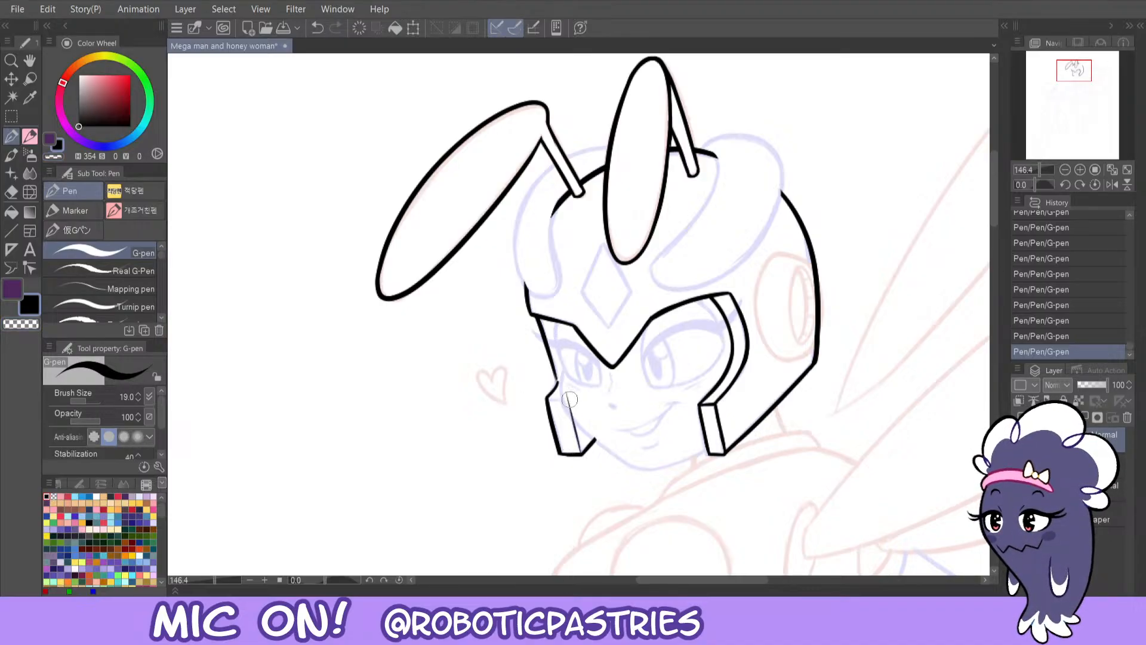
pyautogui.hotkey('ctrl', 'z')
pyautogui.moveTo(581, 453); pyautogui.dragTo(569, 400)
pyautogui.hotkey('ctrl', 'z')
pyautogui.moveTo(582, 454)
pyautogui.mouseDown()
pyautogui.moveTo(567, 394)
pyautogui.moveTo(547, 393)
pyautogui.moveTo(573, 394)
pyautogui.moveTo(579, 420)
pyautogui.mouseUp()
pyautogui.hotkey('ctrl', 'z')
pyautogui.hotkey('ctrl', 'z')
pyautogui.press('c')
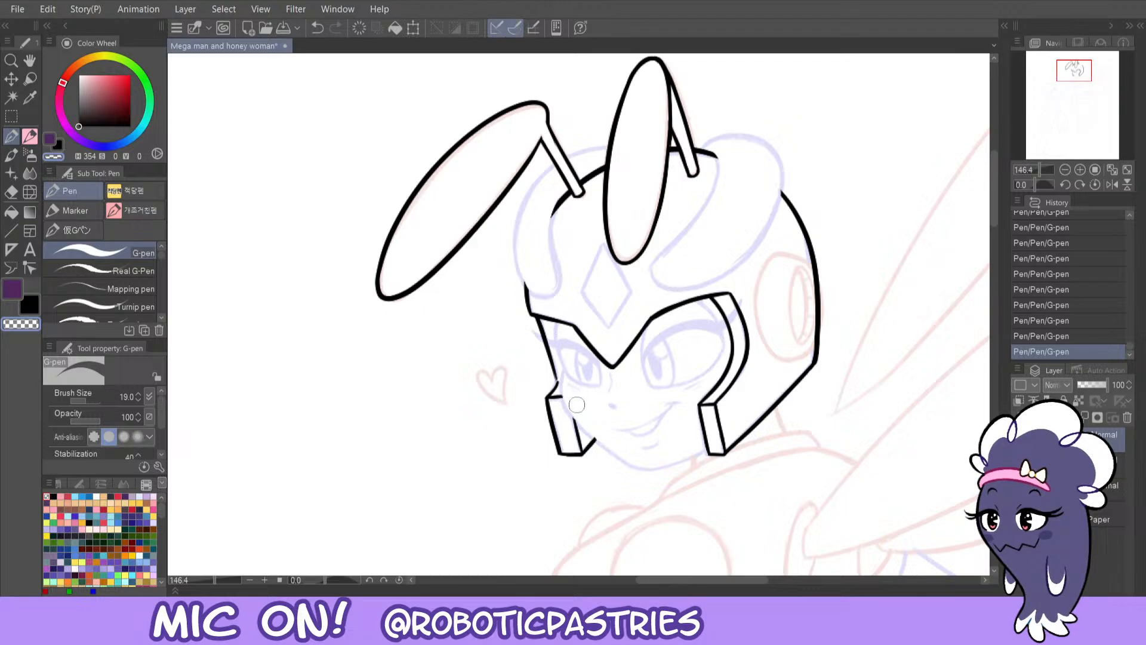
# - Smooth the junction where the far face-opening line meets the top of the far cheek guard
pyautogui.press('c')
pyautogui.hotkey('ctrl', 'z')
pyautogui.moveTo(555, 372); pyautogui.dragTo(555, 395)
pyautogui.press('c')
pyautogui.press('c')
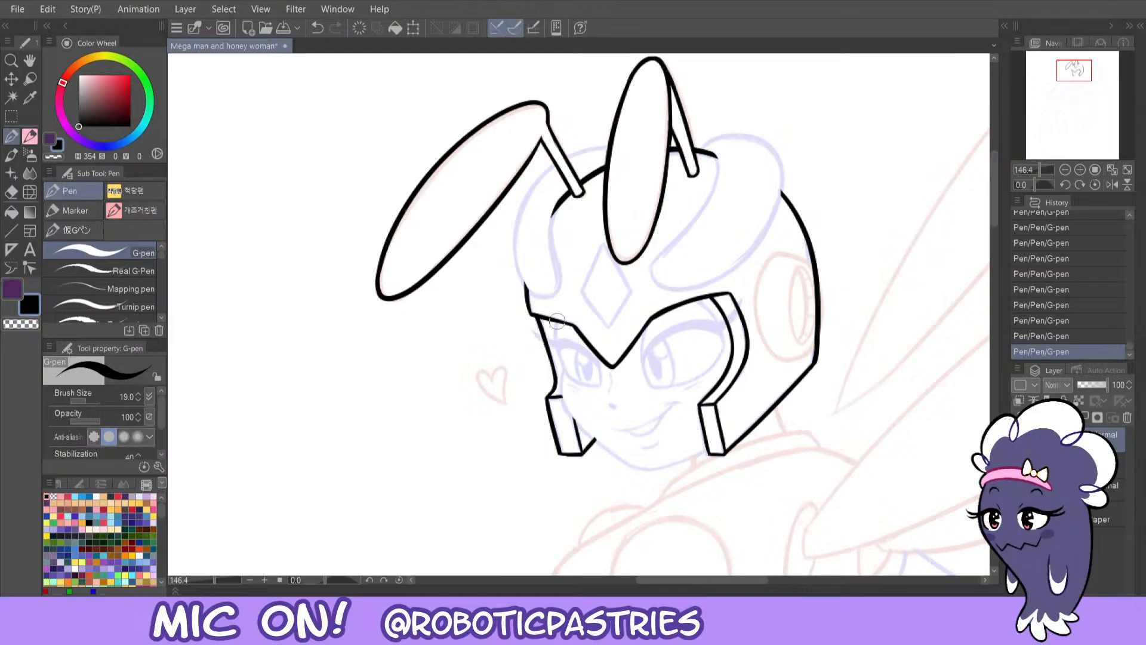
pyautogui.press('c')
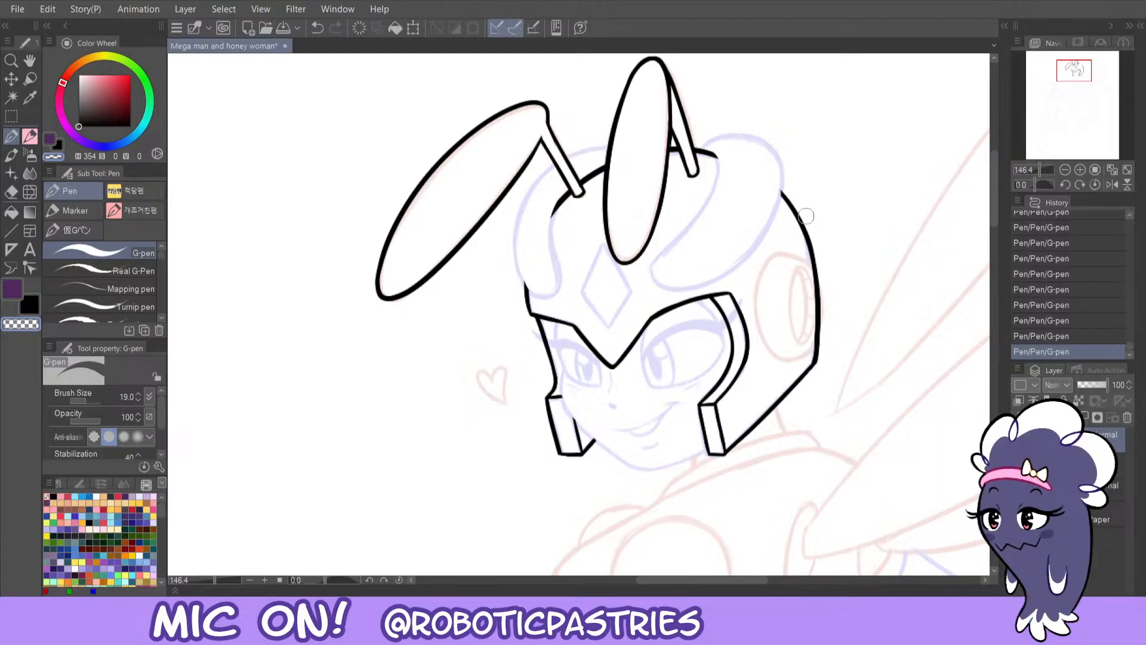
# - Thin the outer edge of the helmet's back curve down to the lower corner with transparent colour
pyautogui.moveTo(806, 216); pyautogui.dragTo(822, 362)
pyautogui.hotkey('ctrl', 'z')
pyautogui.moveTo(814, 240); pyautogui.dragTo(814, 390)
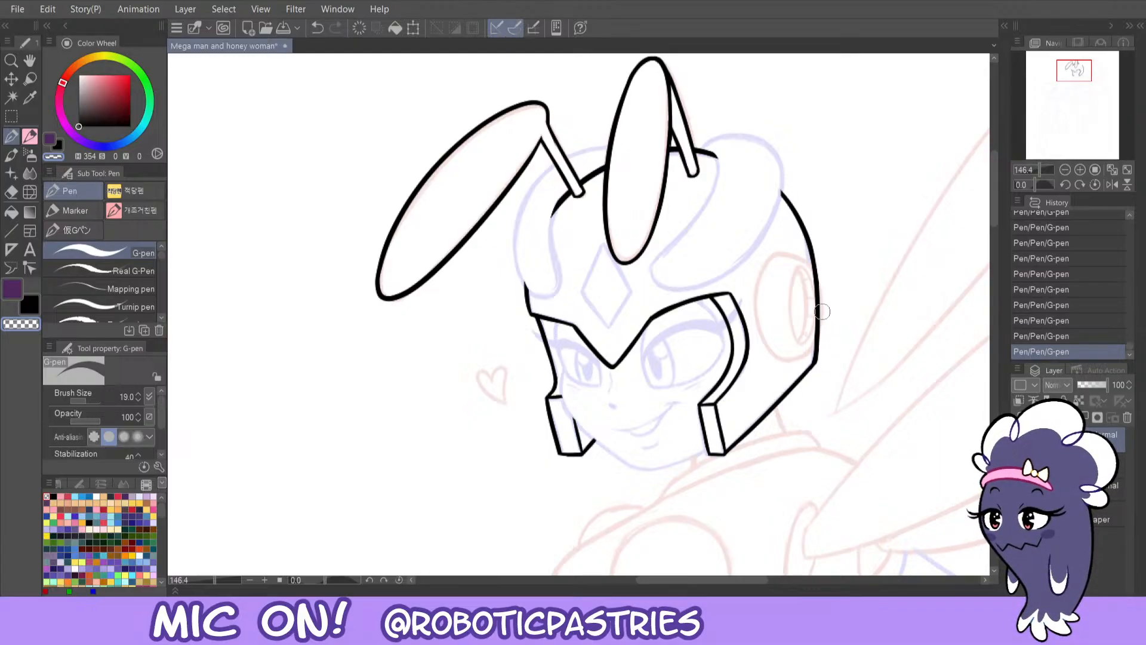
pyautogui.hotkey('ctrl', 'z')
pyautogui.moveTo(820, 273); pyautogui.dragTo(821, 377)
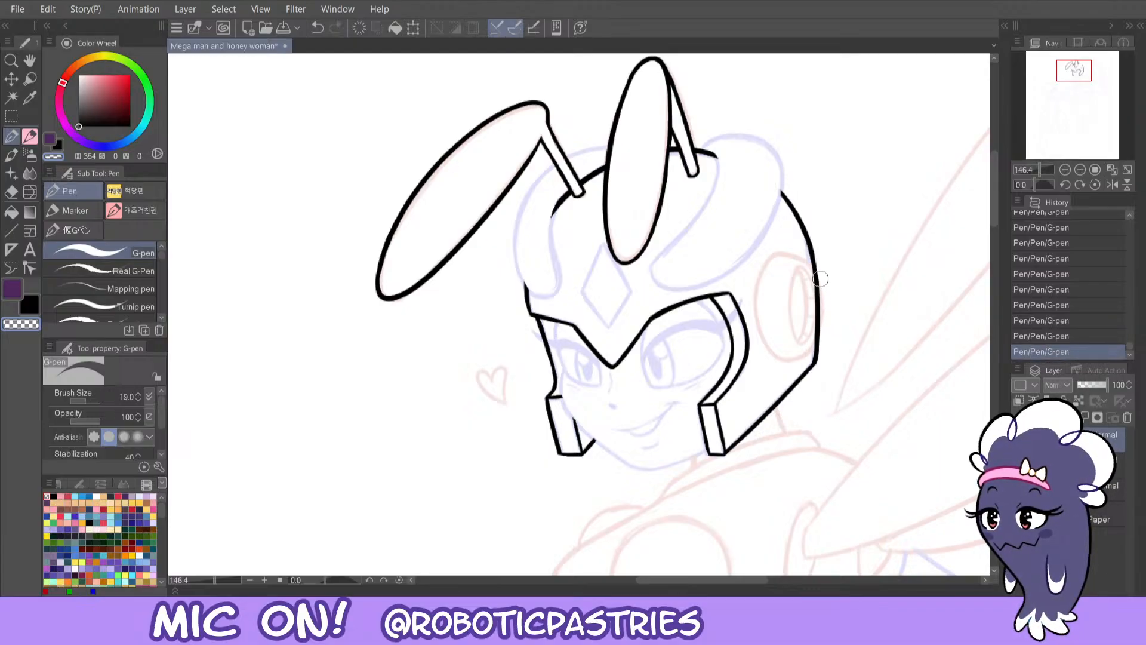
pyautogui.moveTo(820, 270)
pyautogui.mouseDown()
pyautogui.moveTo(816, 382)
pyautogui.moveTo(822, 327)
pyautogui.mouseUp()
pyautogui.hotkey('ctrl', 'z')
pyautogui.hotkey('ctrl', 'z')
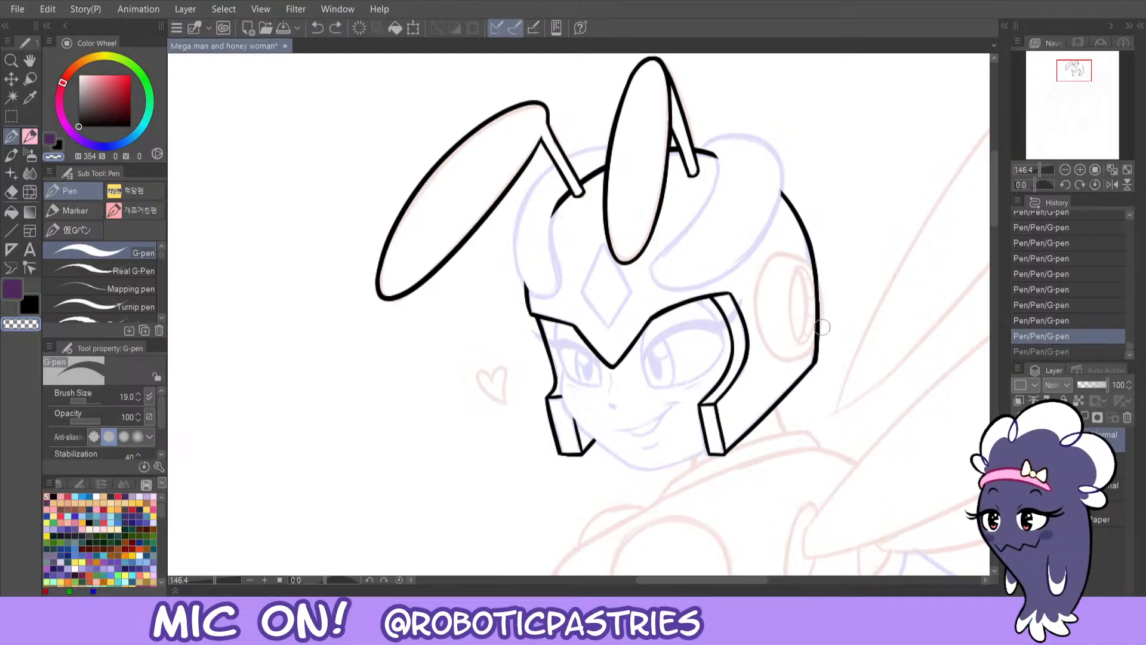
pyautogui.hotkey('ctrl', 'y')
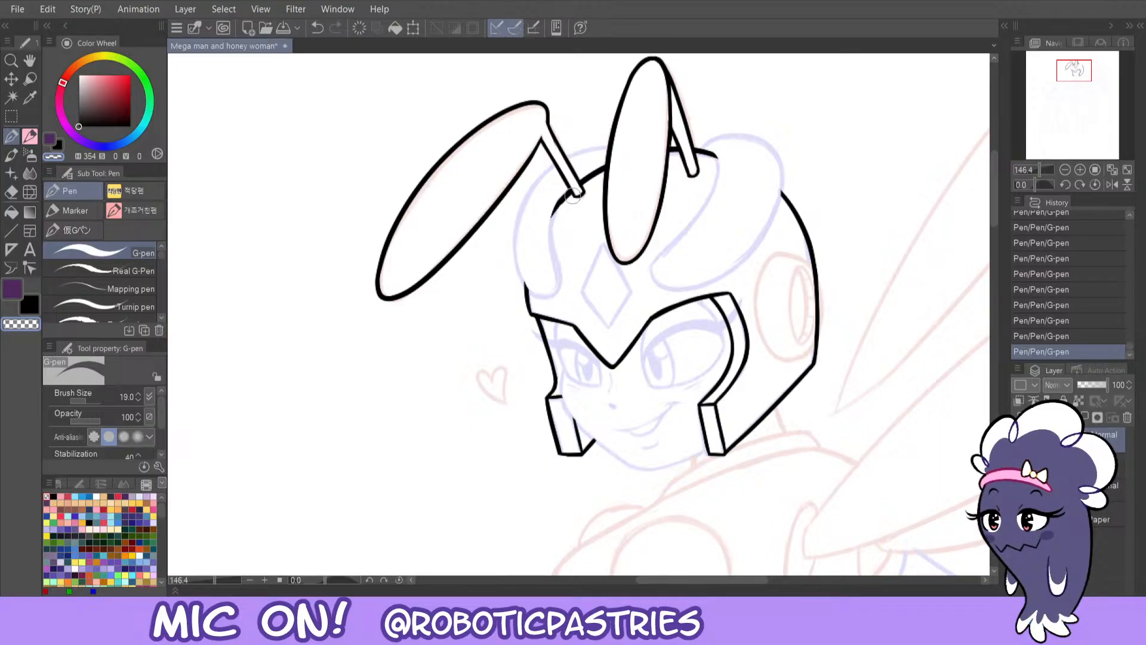
# - Slim the dome line beside the base of the left antenna's stalk with transparent colour
pyautogui.moveTo(572, 197)
pyautogui.mouseDown()
pyautogui.moveTo(548, 225)
pyautogui.moveTo(620, 157)
pyautogui.mouseUp()
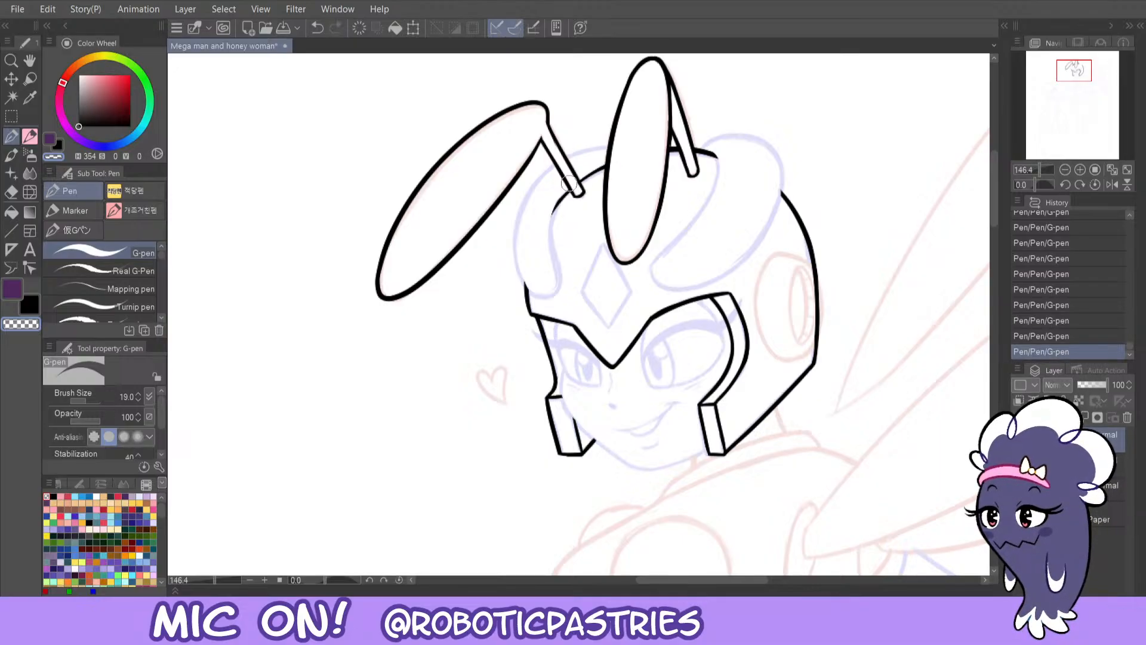
pyautogui.moveTo(554, 212)
pyautogui.mouseDown()
pyautogui.moveTo(587, 173)
pyautogui.moveTo(621, 158)
pyautogui.mouseUp()
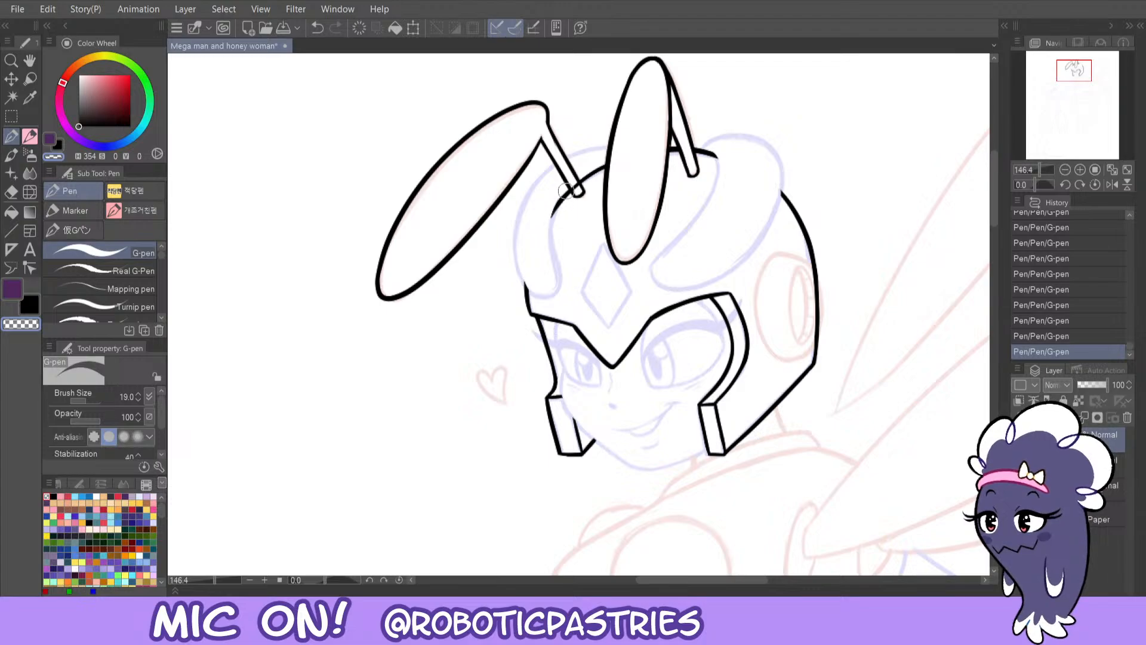
pyautogui.hotkey('ctrl', 'z')
pyautogui.moveTo(552, 216); pyautogui.dragTo(564, 196)
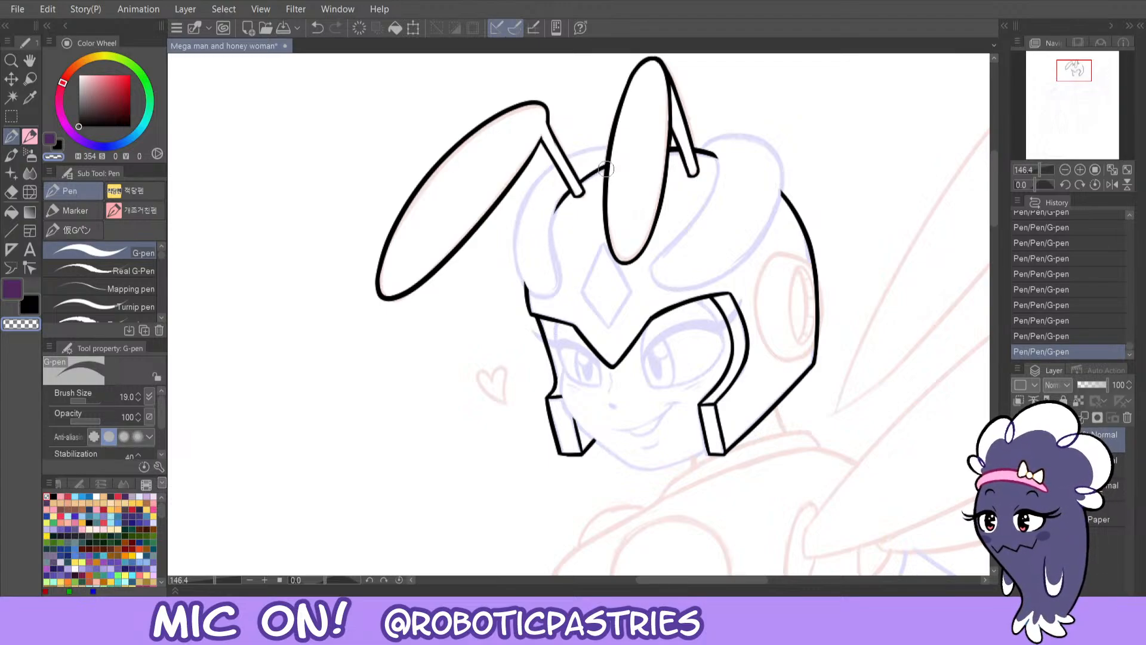
pyautogui.press('x')
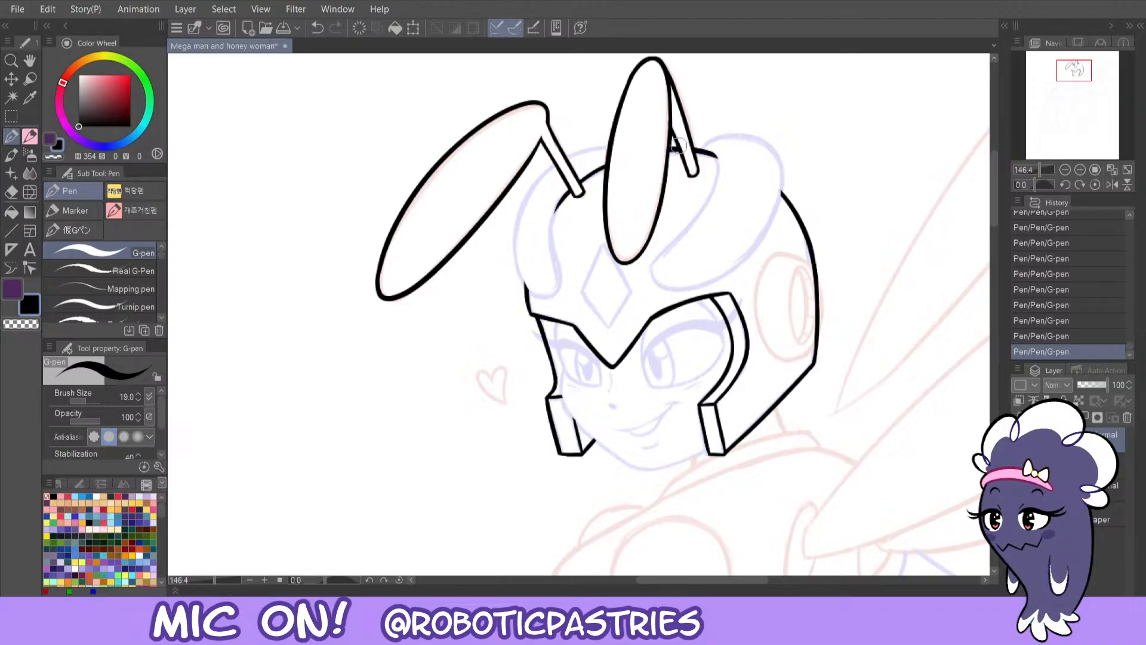
pyautogui.press('c')
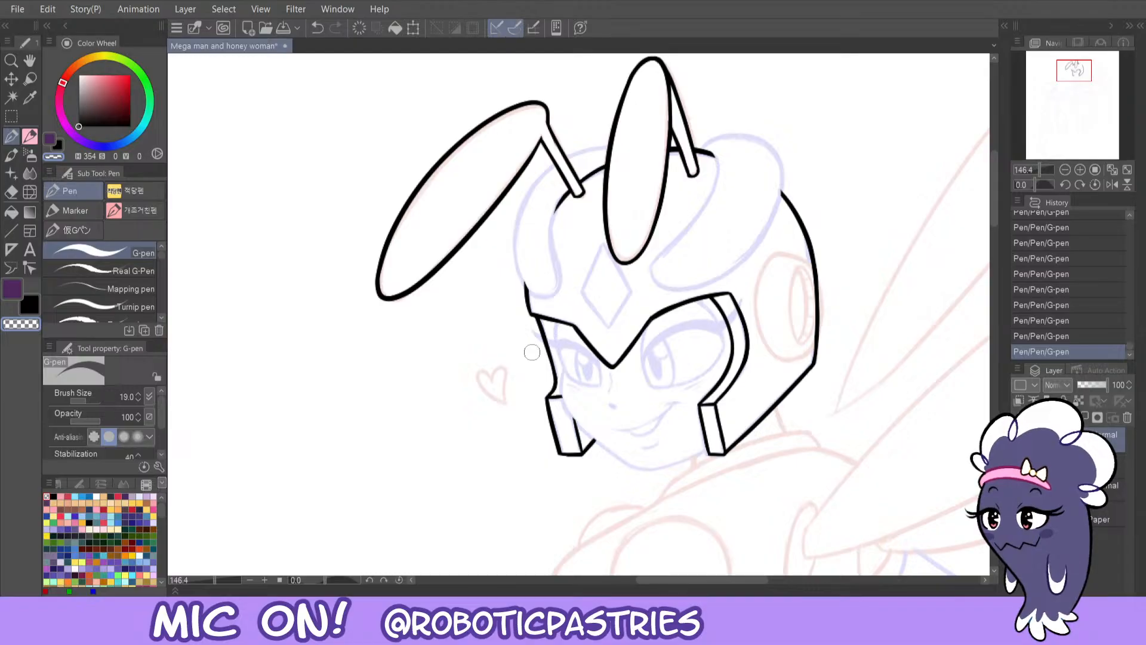
# - Ink the diamond gem on the helmet's forehead with four straight black lines
pyautogui.press('c')
pyautogui.moveTo(607, 239)
pyautogui.mouseDown()
pyautogui.moveTo(580, 299)
pyautogui.moveTo(612, 323)
pyautogui.moveTo(624, 273)
pyautogui.moveTo(581, 291)
pyautogui.moveTo(610, 325)
pyautogui.moveTo(599, 232)
pyautogui.moveTo(582, 276)
pyautogui.mouseUp()
pyautogui.hotkey('ctrl', 'z')
pyautogui.hotkey('ctrl', 'z')
pyautogui.hotkey('ctrl', 'z')
pyautogui.moveTo(604, 327); pyautogui.dragTo(610, 328)
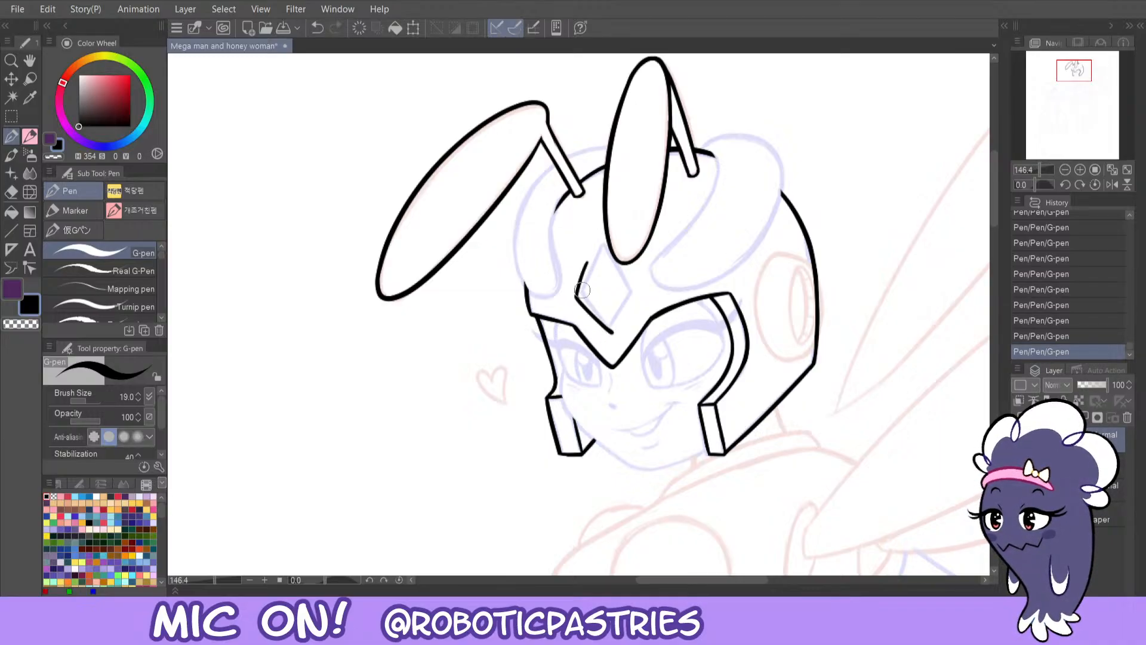
pyautogui.hotkey('ctrl', 'z')
pyautogui.moveTo(578, 293)
pyautogui.mouseDown()
pyautogui.moveTo(601, 328)
pyautogui.moveTo(625, 285)
pyautogui.moveTo(594, 241)
pyautogui.mouseUp()
pyautogui.hotkey('ctrl', 'z')
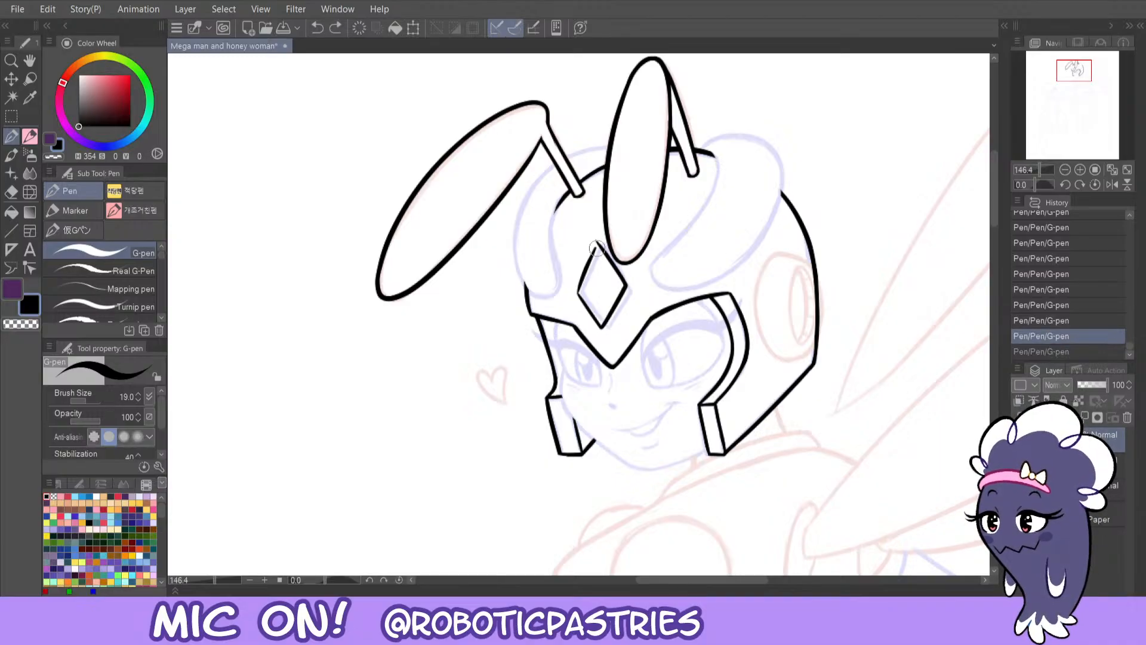
pyautogui.hotkey('ctrl', 'y')
pyautogui.hotkey('ctrl', 'z')
pyautogui.hotkey('ctrl', 'y')
pyautogui.hotkey('ctrl', 'z')
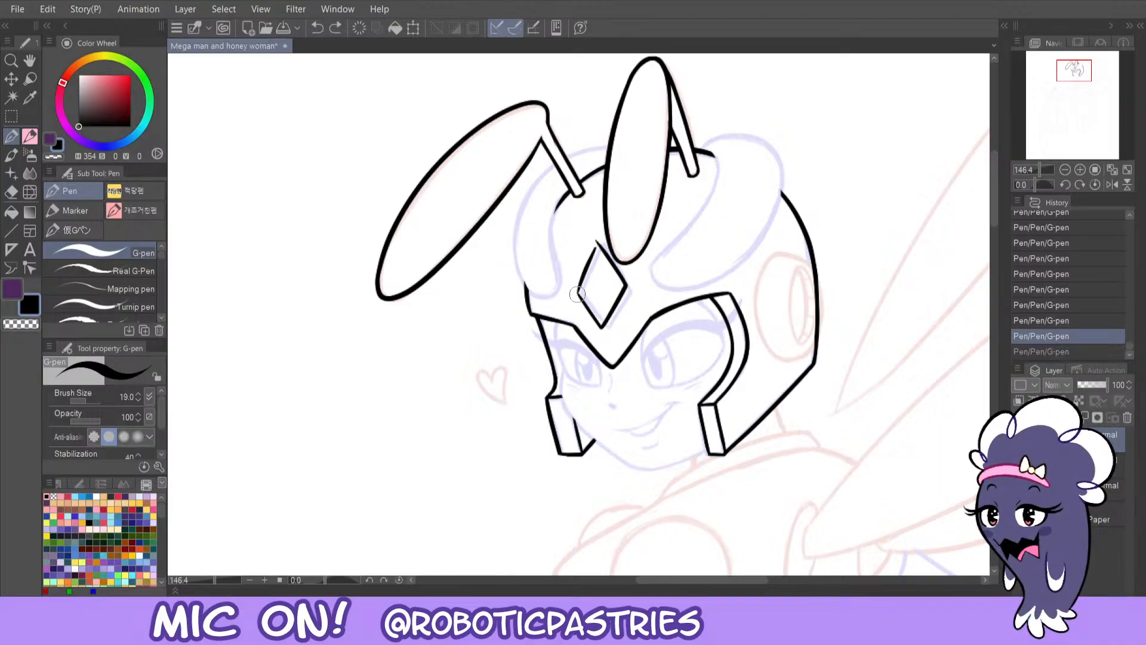
pyautogui.hotkey('ctrl', 'y')
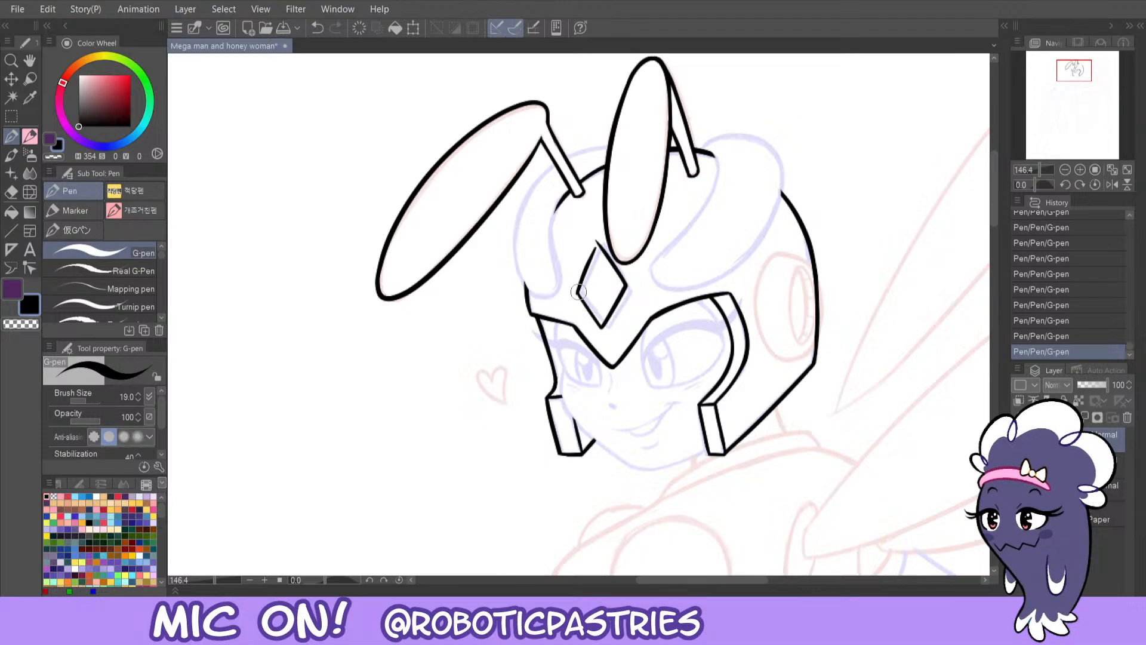
# - Touch up the forehead diamond's side and top corners with the G-pen, alternating black and transparent colour
pyautogui.press('c')
pyautogui.hotkey('ctrl', 'z')
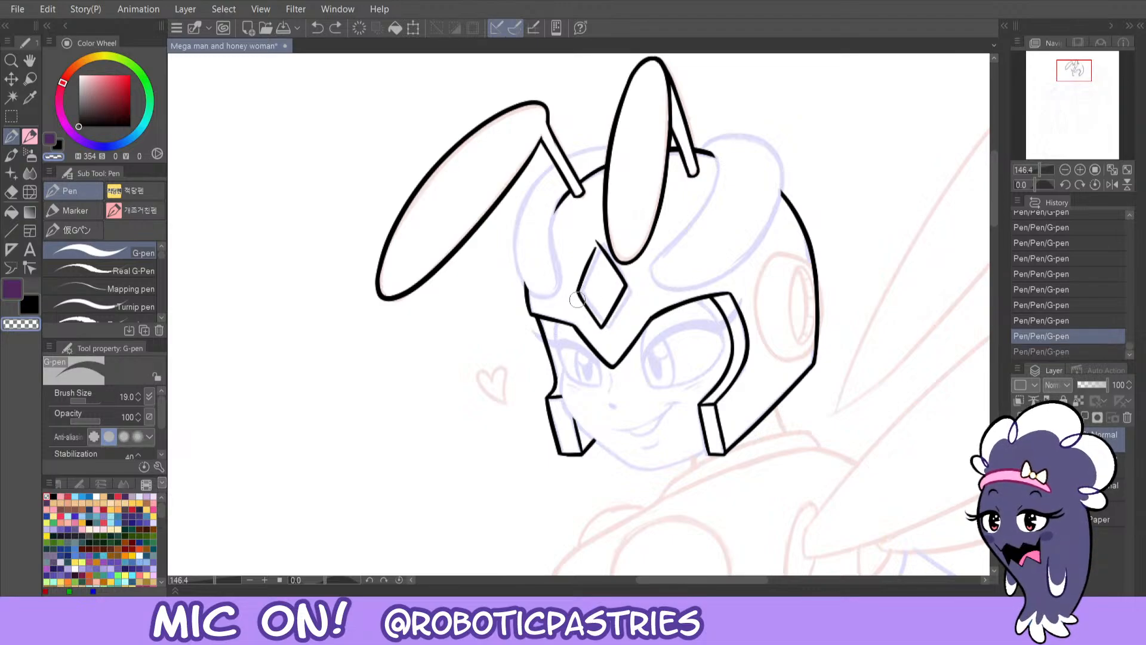
pyautogui.hotkey('ctrl', 'y')
pyautogui.hotkey('ctrl', 'z')
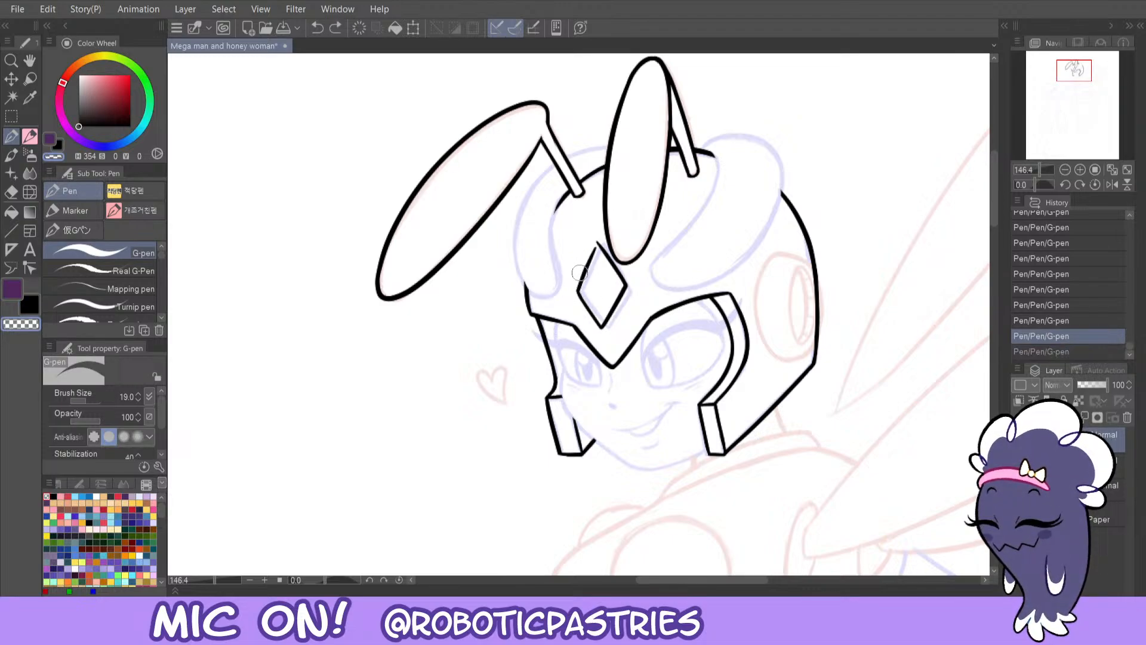
pyautogui.hotkey('ctrl', 'y')
pyautogui.press('c')
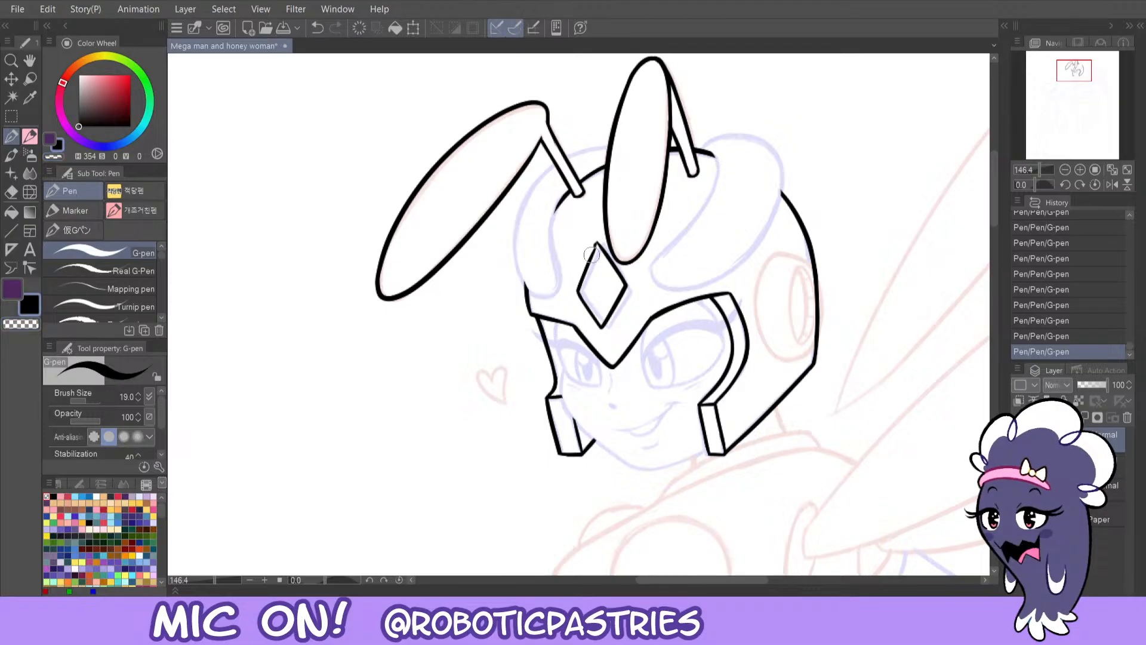
pyautogui.hotkey('ctrl', 'z')
pyautogui.hotkey('ctrl', 'y')
pyautogui.press('c')
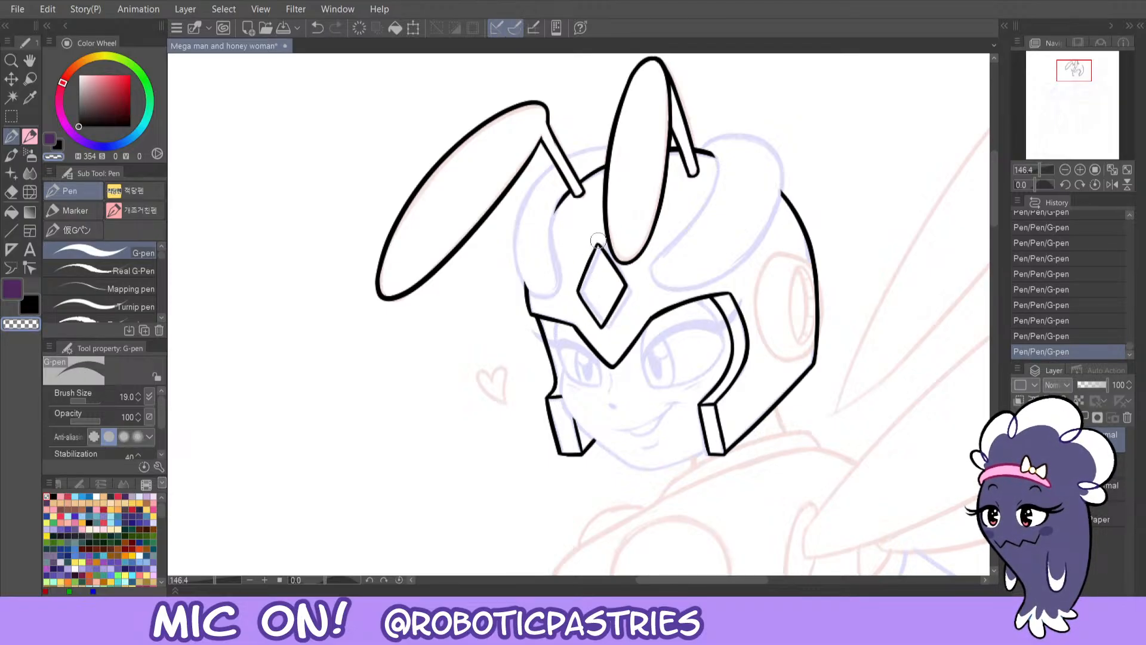
# - Refine the upper edge and top point of the helmet's forehead diamond with short G-pen strokes
pyautogui.press('c')
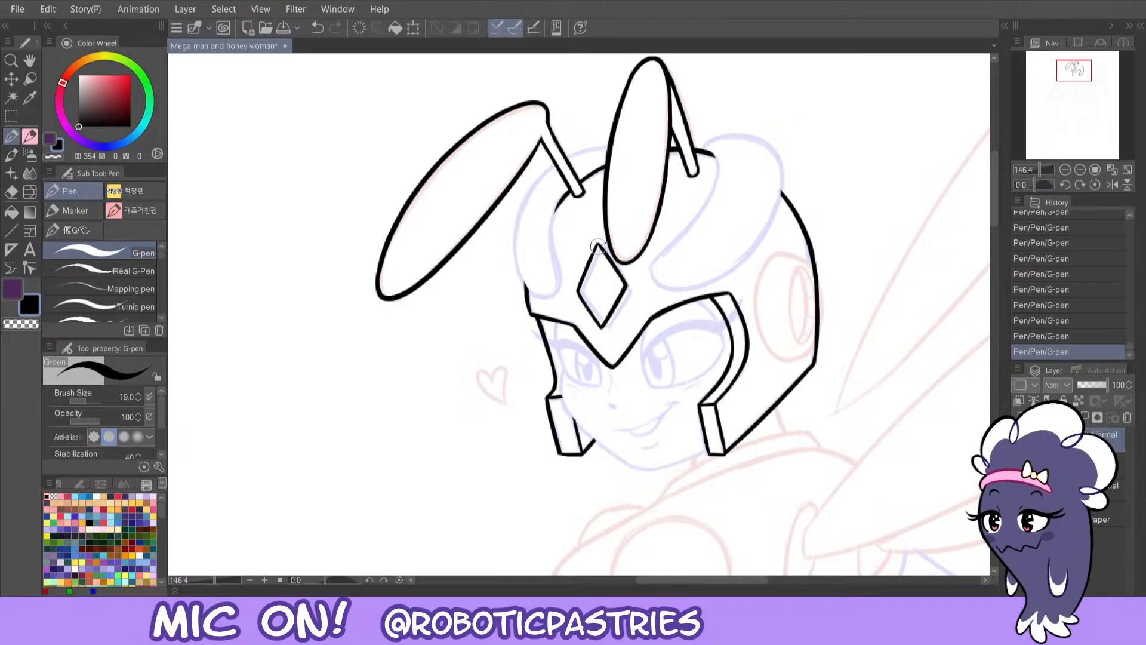
pyautogui.hotkey('ctrl', 'z')
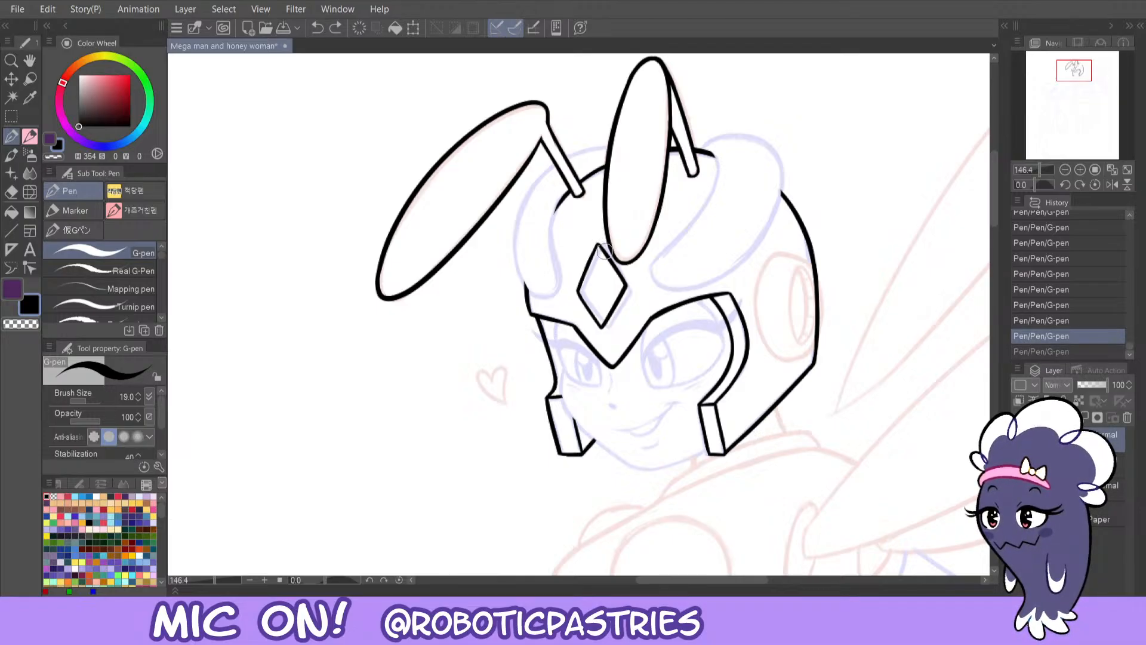
pyautogui.hotkey('ctrl', 'y')
pyautogui.moveTo(587, 277); pyautogui.dragTo(599, 245)
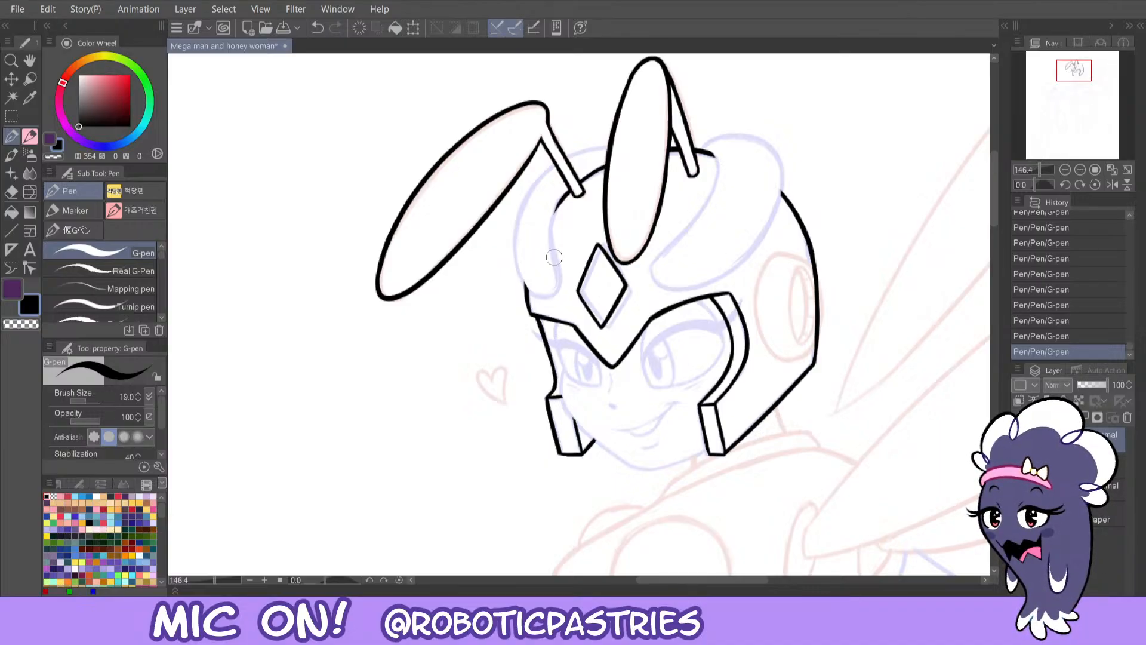
pyautogui.press('c')
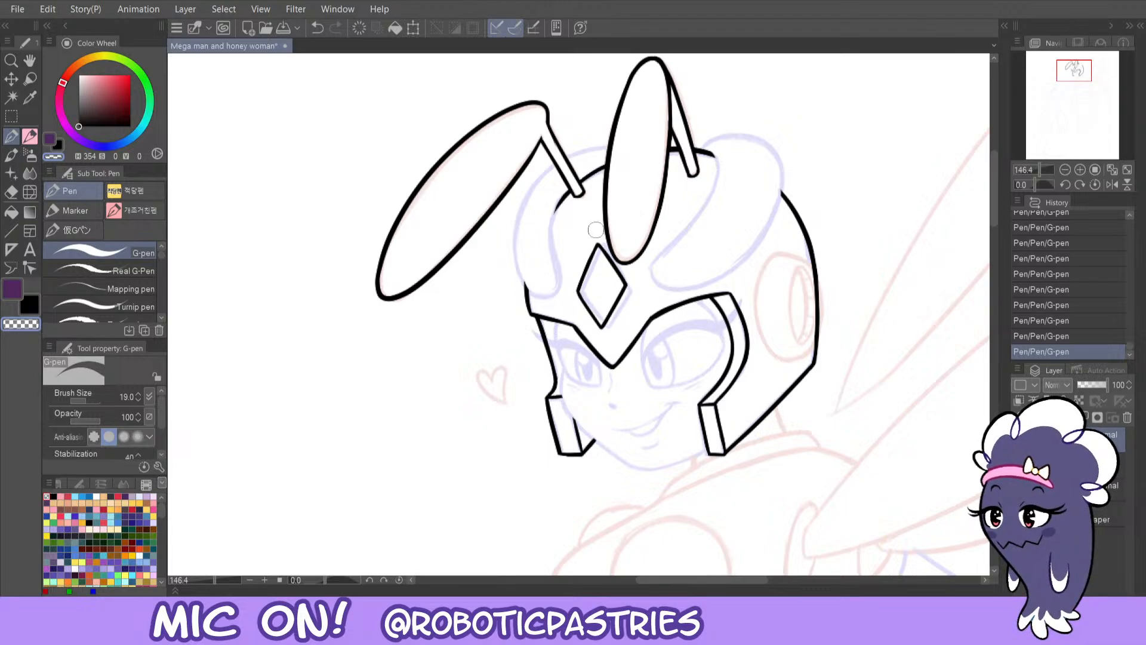
# - Compare the forehead diamond with and without its latest stroke by repeatedly undoing and redoing it
pyautogui.hotkey('ctrl', 'z')
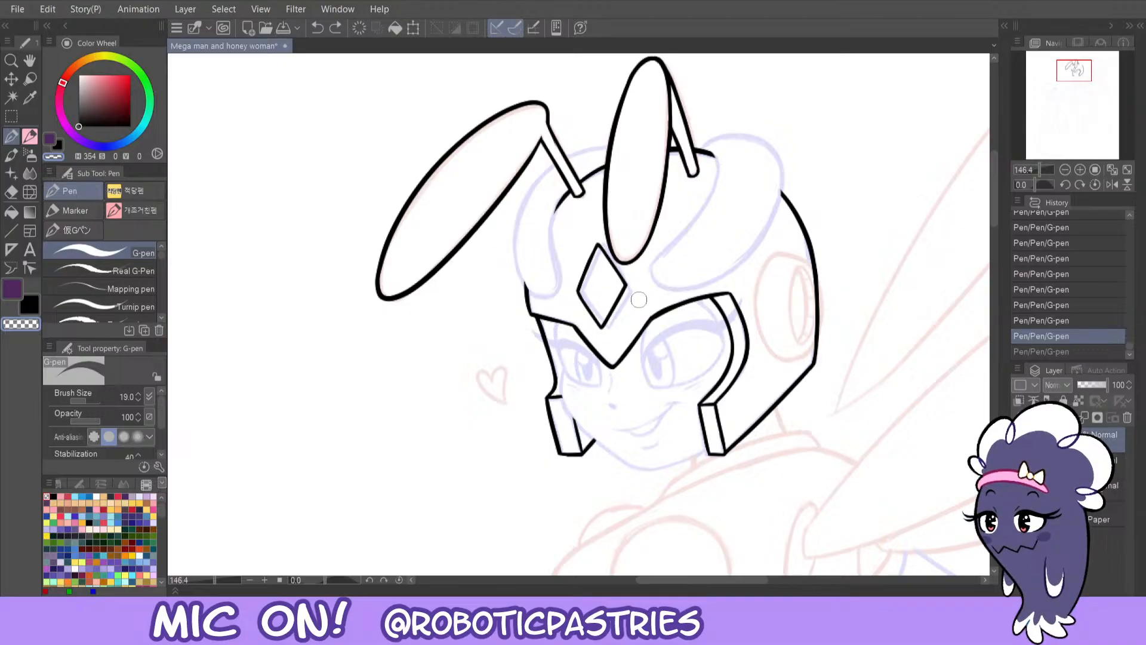
pyautogui.hotkey('ctrl', 'y')
pyautogui.hotkey('ctrl', 'z')
pyautogui.hotkey('ctrl', 'y')
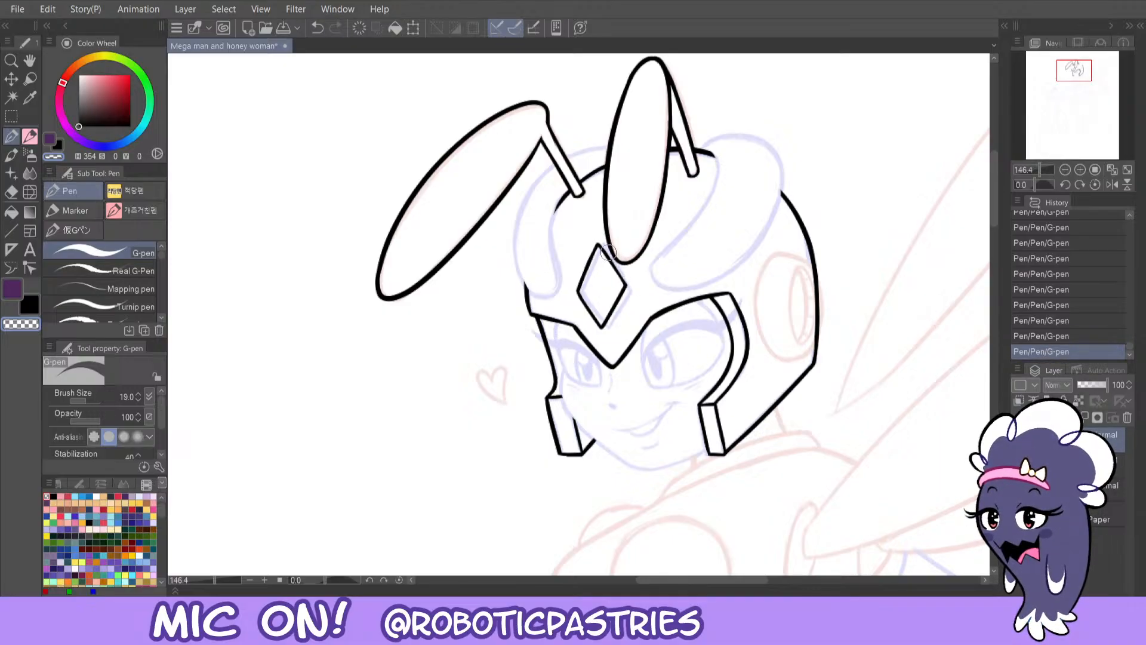
pyautogui.hotkey('ctrl', 'z')
pyautogui.hotkey('ctrl', 'y')
pyautogui.hotkey('ctrl', 'z')
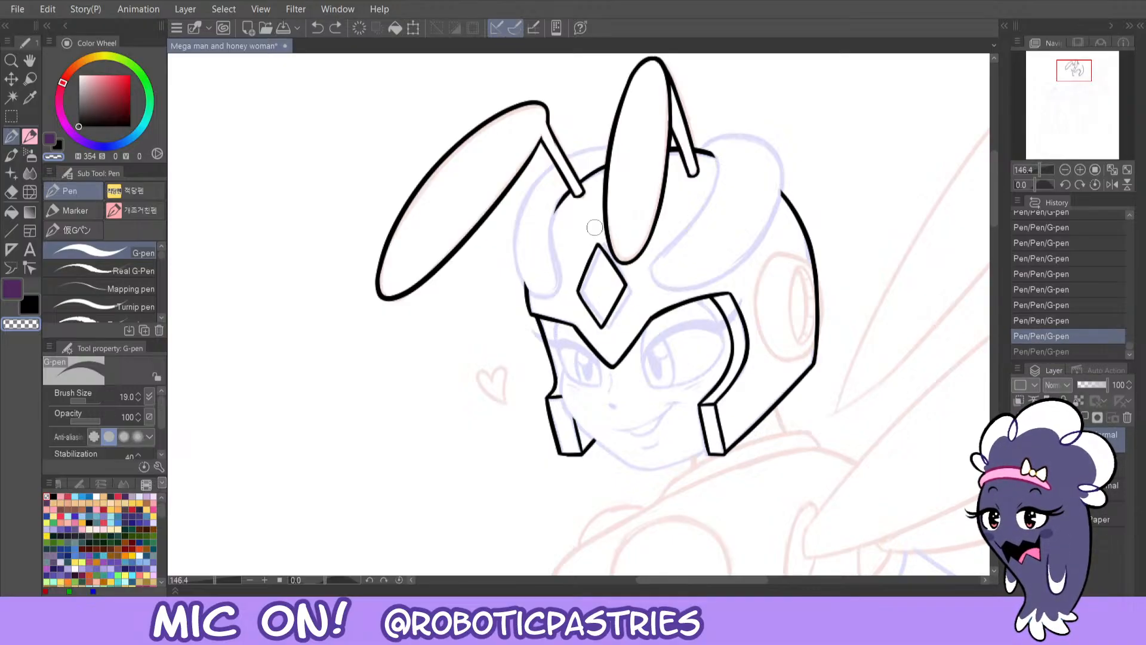
pyautogui.hotkey('ctrl', 'y')
pyautogui.press('x')
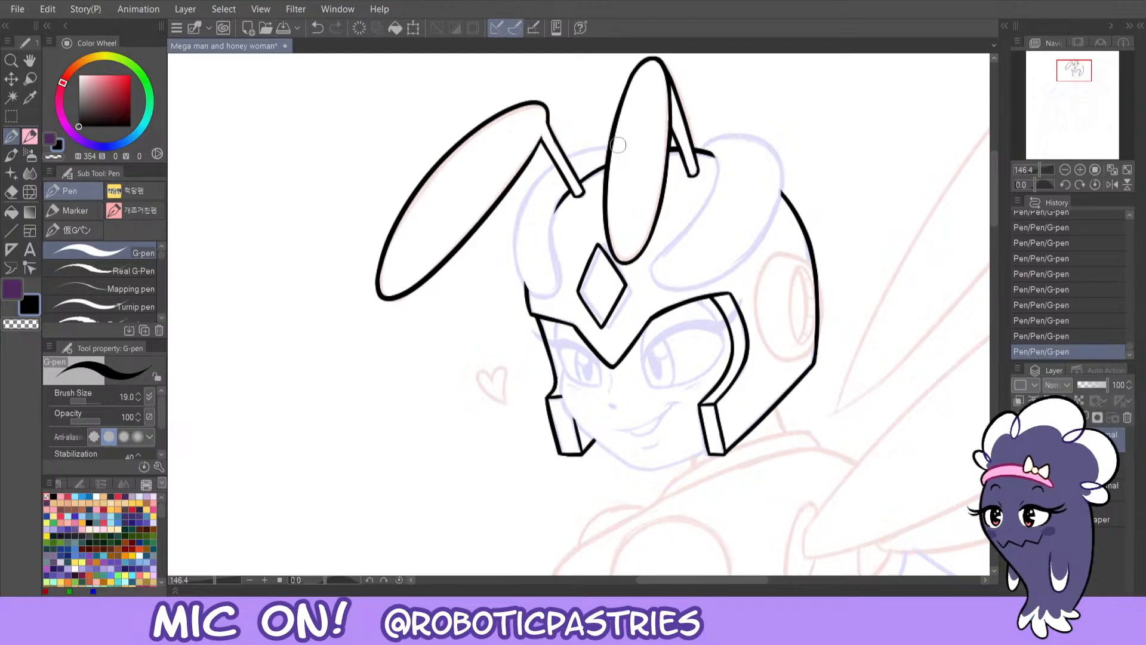
# - Mirror the canvas view and ink a short black inner rim line along the near side of the helmet's face opening
pyautogui.click(1112, 185)
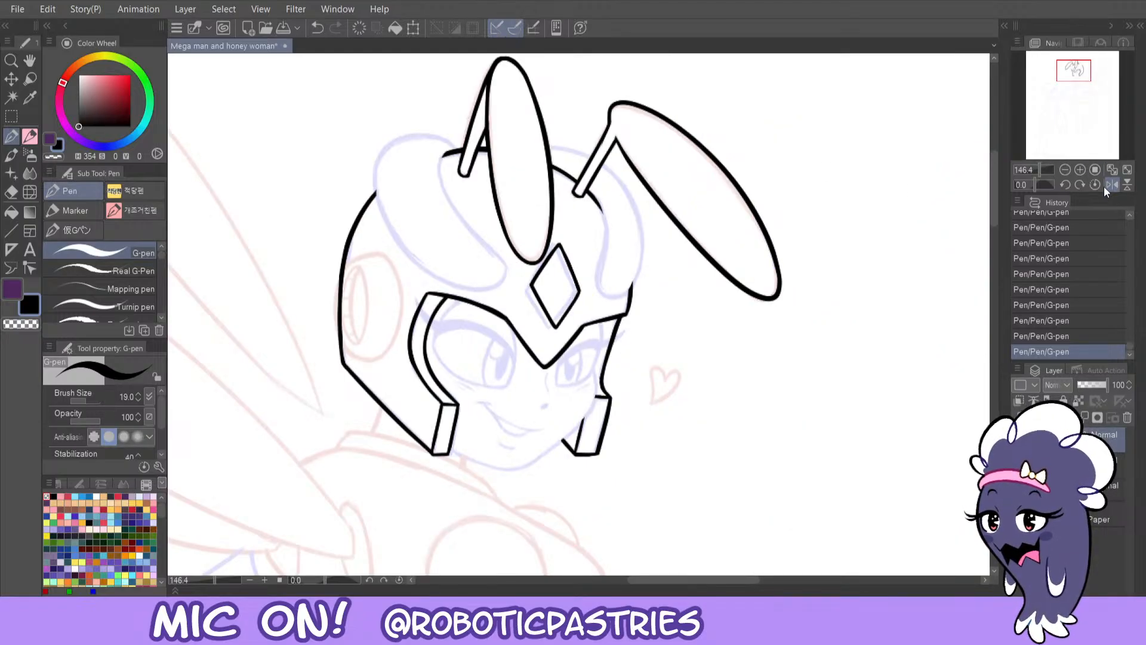
pyautogui.moveTo(681, 579); pyautogui.dragTo(657, 579)
pyautogui.press('c')
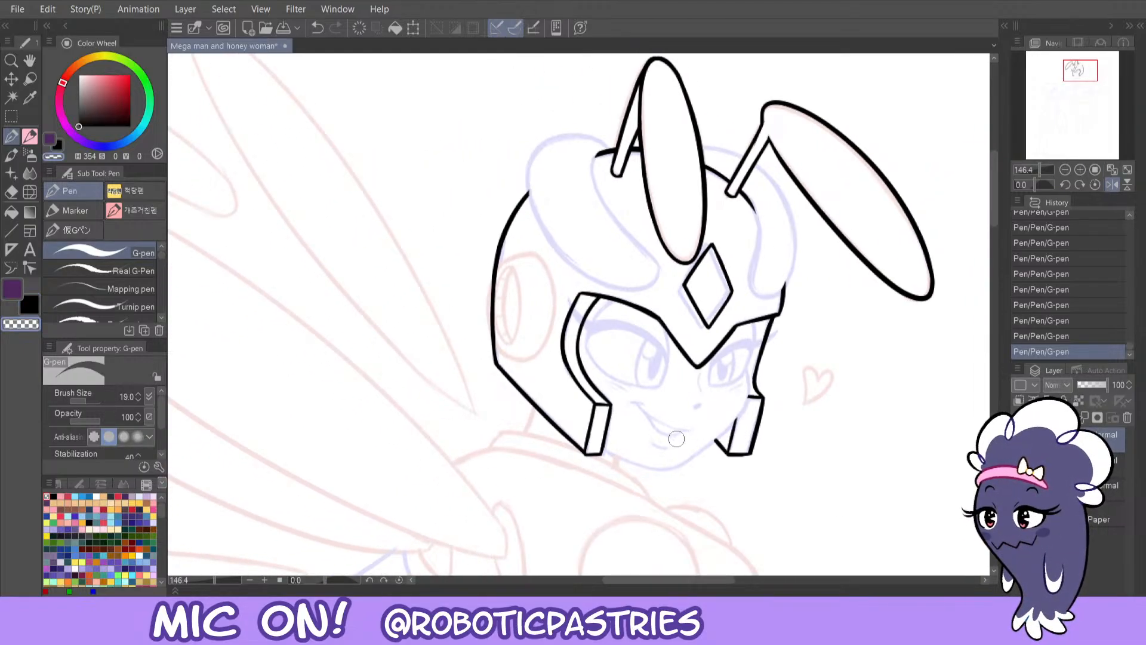
pyautogui.hotkey('ctrl', 'z')
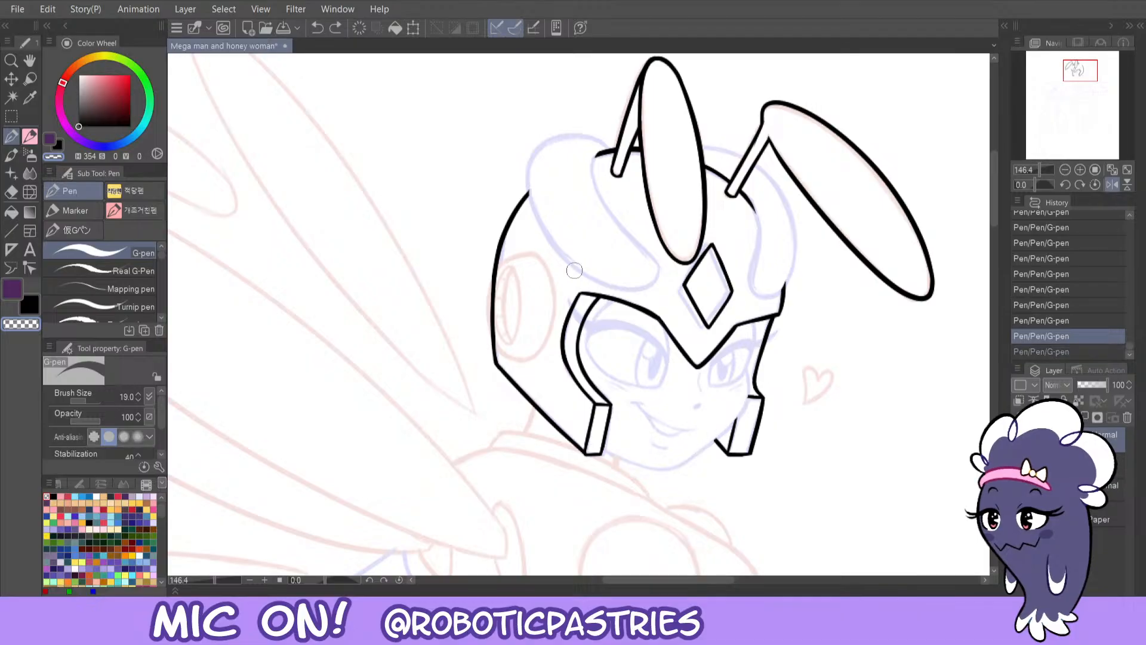
pyautogui.press('c')
pyautogui.moveTo(586, 345)
pyautogui.mouseDown()
pyautogui.moveTo(616, 298)
pyautogui.moveTo(599, 307)
pyautogui.moveTo(584, 352)
pyautogui.mouseUp()
pyautogui.hotkey('ctrl', 'z')
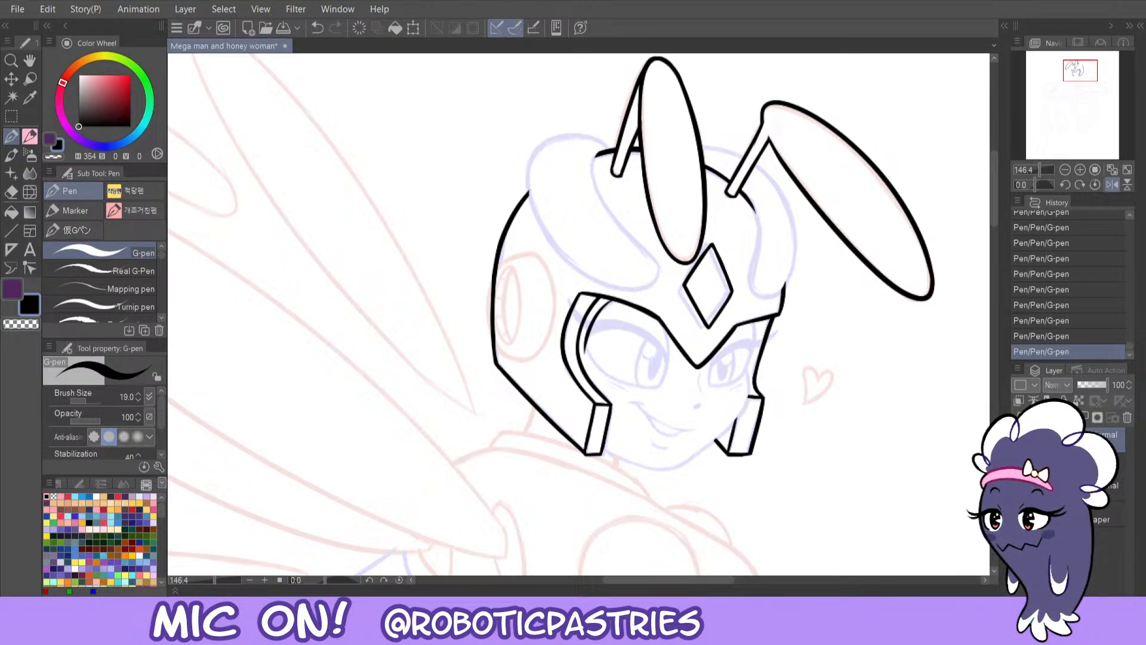
# - Try to ink the jawline and chin in the mirrored view with separate strokes from each side of the face
pyautogui.moveTo(747, 364)
pyautogui.mouseDown()
pyautogui.moveTo(750, 394)
pyautogui.moveTo(703, 445)
pyautogui.moveTo(671, 455)
pyautogui.mouseUp()
pyautogui.hotkey('ctrl', 'z')
pyautogui.moveTo(603, 444)
pyautogui.mouseDown()
pyautogui.moveTo(643, 470)
pyautogui.moveTo(696, 439)
pyautogui.mouseUp()
pyautogui.hotkey('ctrl', 'z')
pyautogui.moveTo(603, 447)
pyautogui.mouseDown()
pyautogui.moveTo(666, 470)
pyautogui.moveTo(711, 443)
pyautogui.moveTo(740, 421)
pyautogui.moveTo(749, 364)
pyautogui.moveTo(750, 404)
pyautogui.moveTo(686, 469)
pyautogui.mouseUp()
pyautogui.hotkey('ctrl', 'z')
pyautogui.hotkey('ctrl', 'z')
pyautogui.moveTo(601, 441)
pyautogui.mouseDown()
pyautogui.moveTo(627, 465)
pyautogui.moveTo(675, 468)
pyautogui.moveTo(716, 438)
pyautogui.moveTo(607, 450)
pyautogui.moveTo(658, 470)
pyautogui.moveTo(705, 444)
pyautogui.mouseUp()
pyautogui.hotkey('ctrl', 'z')
pyautogui.hotkey('ctrl', 'z')
pyautogui.moveTo(601, 445)
pyautogui.mouseDown()
pyautogui.moveTo(665, 470)
pyautogui.moveTo(703, 452)
pyautogui.moveTo(750, 404)
pyautogui.moveTo(747, 371)
pyautogui.moveTo(741, 416)
pyautogui.moveTo(672, 463)
pyautogui.mouseUp()
pyautogui.hotkey('ctrl', 'z')
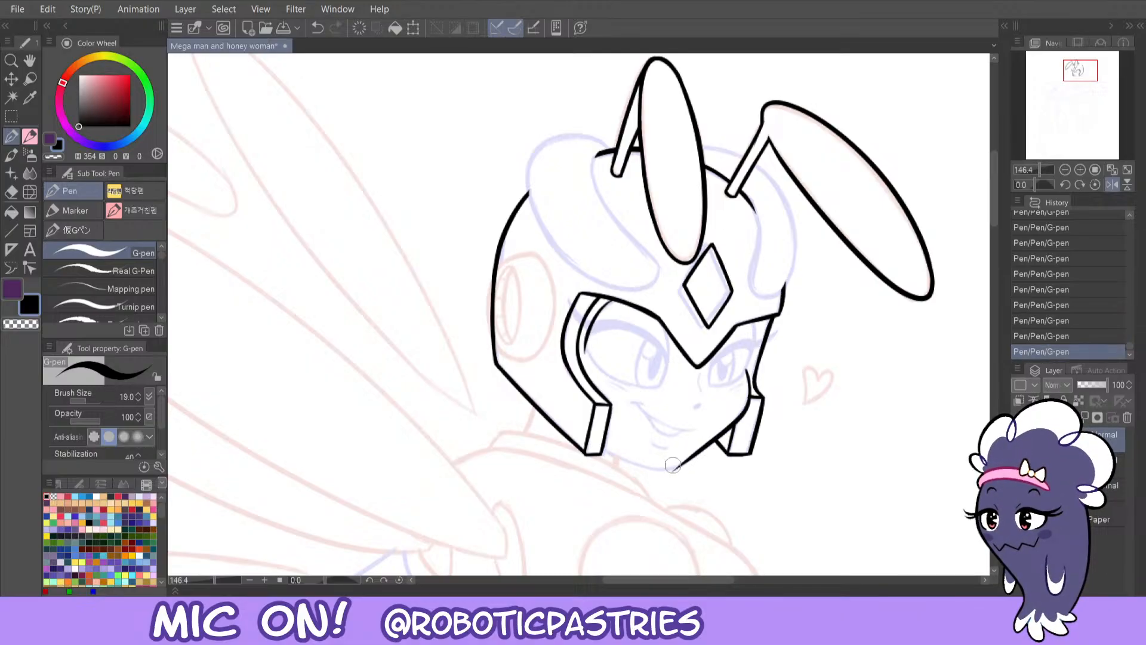
pyautogui.hotkey('ctrl', 'z')
pyautogui.moveTo(603, 449)
pyautogui.mouseDown()
pyautogui.moveTo(646, 467)
pyautogui.moveTo(683, 463)
pyautogui.moveTo(739, 424)
pyautogui.moveTo(749, 378)
pyautogui.moveTo(747, 405)
pyautogui.moveTo(664, 478)
pyautogui.mouseUp()
pyautogui.hotkey('ctrl', 'z')
# - Unmirror the view and ink the face contour in one black stroke from the far cheek around the chin to the near cheek guard
pyautogui.click(1112, 187)
pyautogui.hotkey('ctrl', 'z')
pyautogui.click(1079, 169)
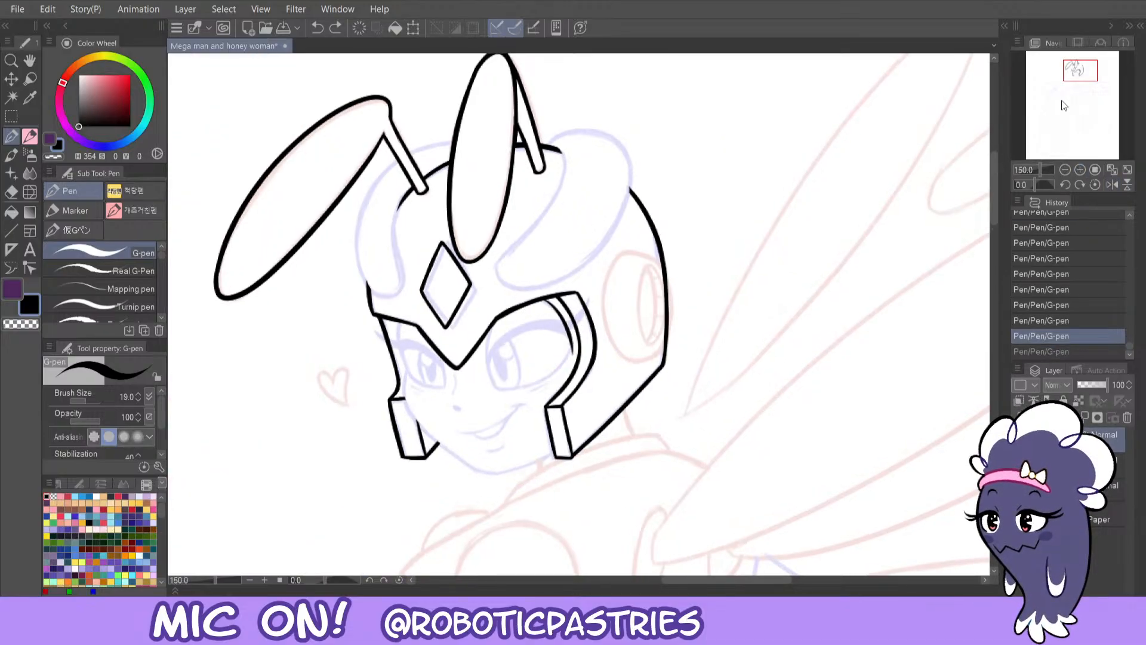
pyautogui.moveTo(1078, 69); pyautogui.dragTo(1076, 75)
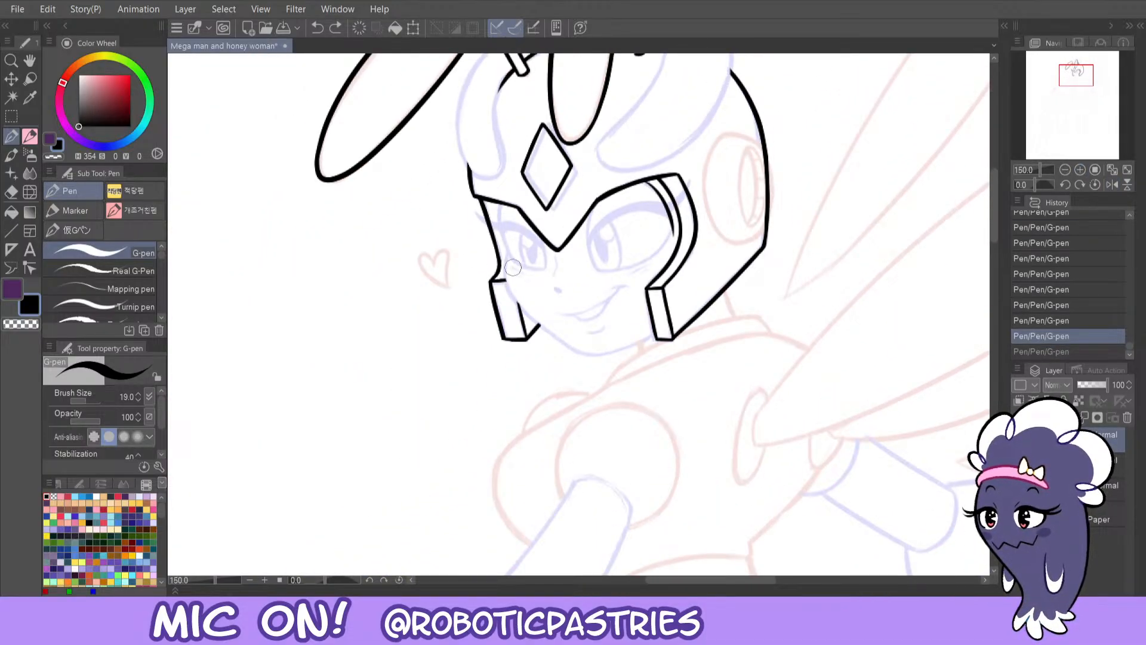
pyautogui.moveTo(506, 250)
pyautogui.mouseDown()
pyautogui.moveTo(510, 299)
pyautogui.moveTo(562, 338)
pyautogui.moveTo(502, 271)
pyautogui.moveTo(510, 303)
pyautogui.moveTo(561, 340)
pyautogui.mouseUp()
pyautogui.hotkey('ctrl', 'z')
pyautogui.hotkey('ctrl', 'z')
pyautogui.moveTo(506, 251)
pyautogui.mouseDown()
pyautogui.moveTo(503, 285)
pyautogui.moveTo(568, 347)
pyautogui.moveTo(599, 357)
pyautogui.moveTo(667, 327)
pyautogui.mouseUp()
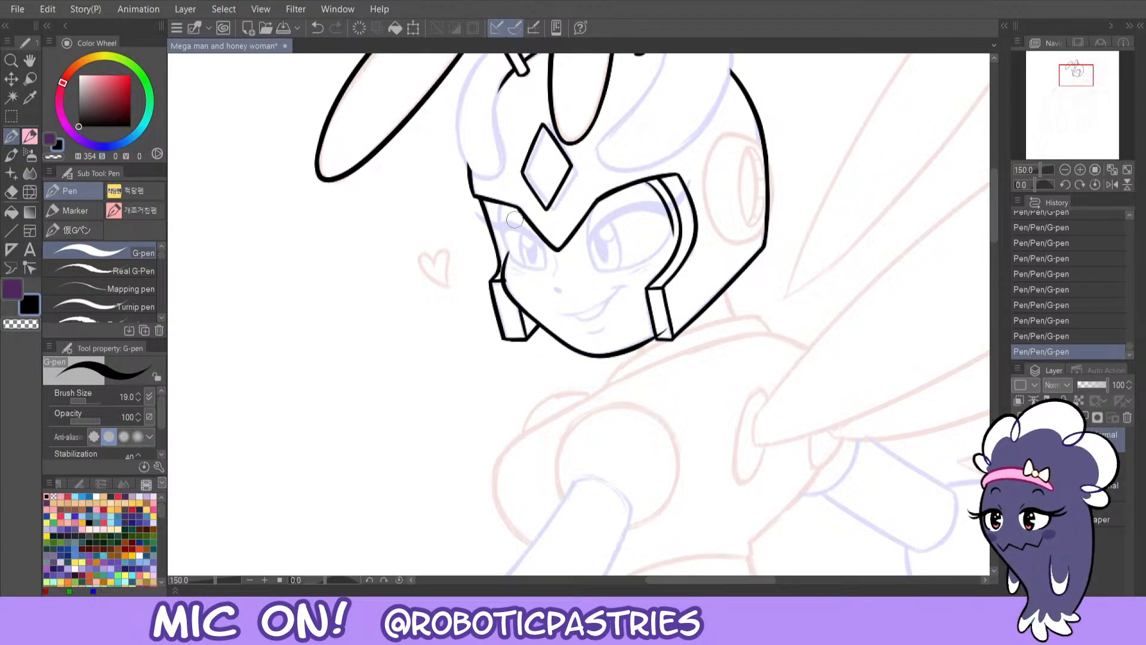
pyautogui.hotkey('ctrl', 'z')
pyautogui.moveTo(508, 253)
pyautogui.mouseDown()
pyautogui.moveTo(518, 310)
pyautogui.moveTo(574, 352)
pyautogui.moveTo(603, 353)
pyautogui.moveTo(668, 313)
pyautogui.mouseUp()
pyautogui.hotkey('ctrl', 'z')
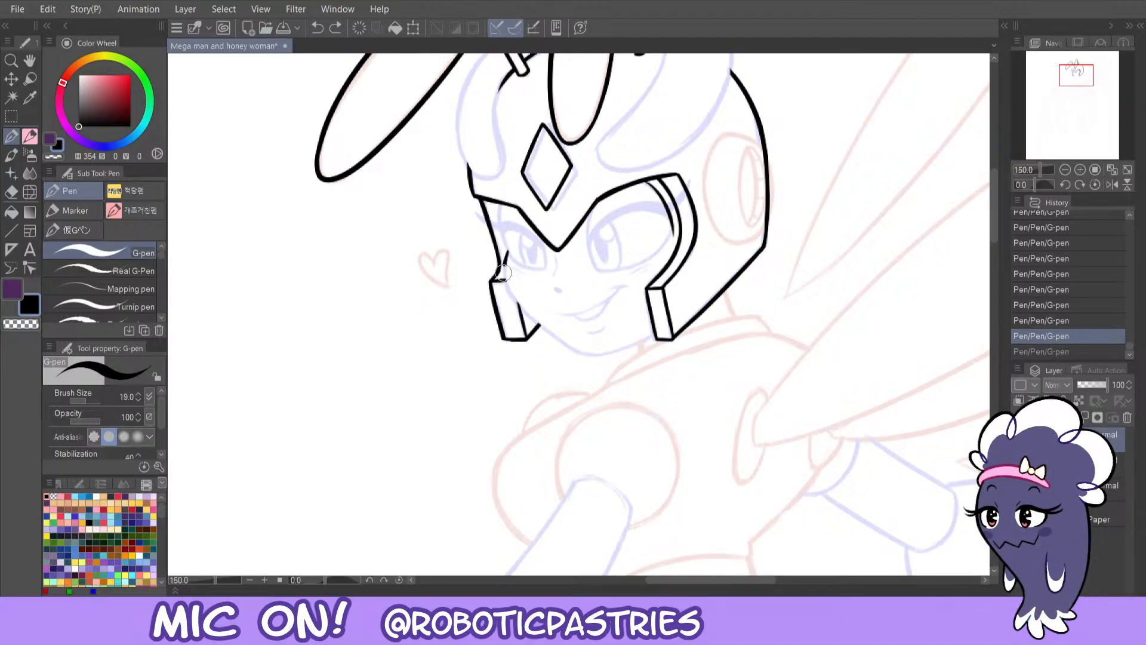
pyautogui.moveTo(503, 273)
pyautogui.mouseDown()
pyautogui.moveTo(566, 347)
pyautogui.moveTo(598, 353)
pyautogui.moveTo(672, 313)
pyautogui.mouseUp()
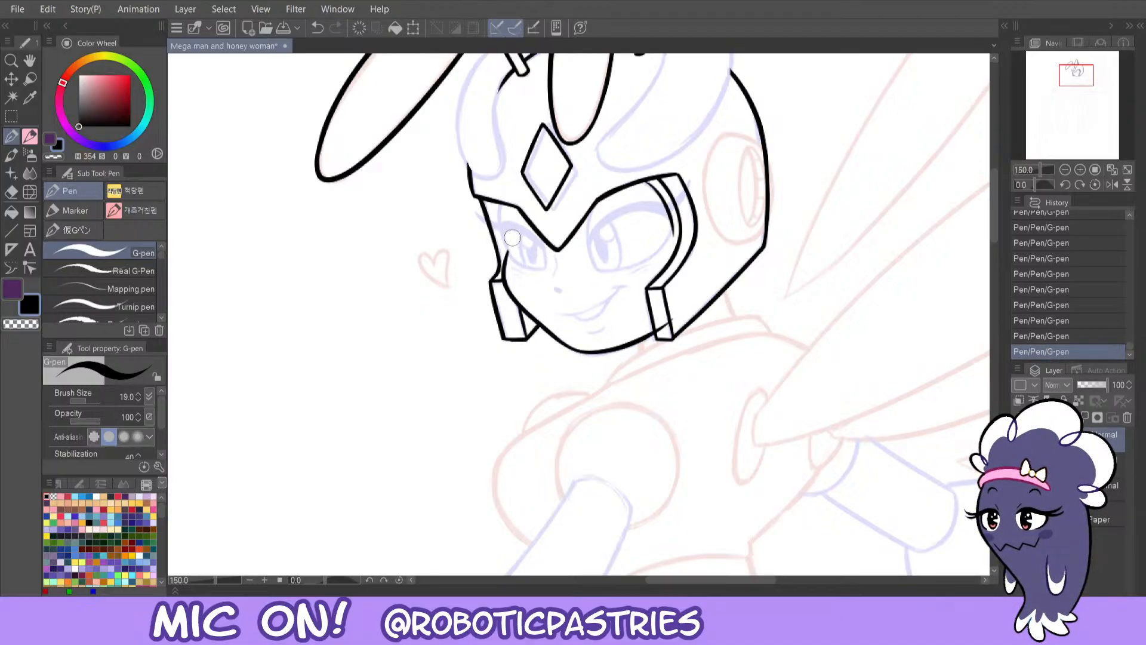
# - Refine the upper end of the far cheek's contour beside the cheek guard, alternating transparent colour and black
pyautogui.press('c')
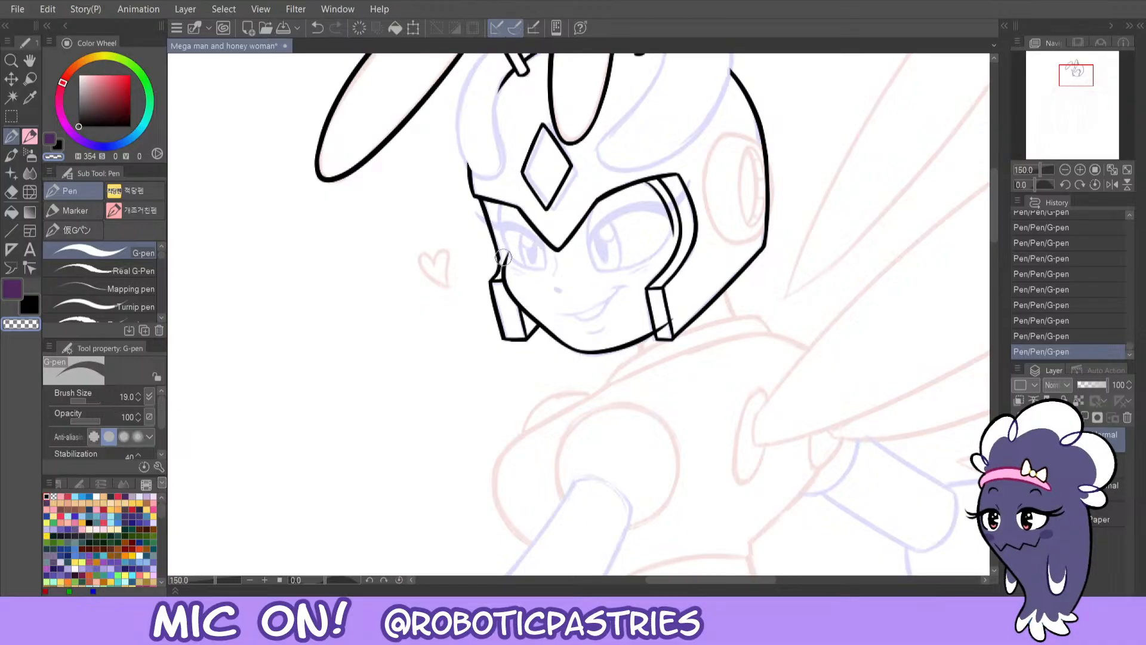
pyautogui.hotkey('ctrl', 'z')
pyautogui.click(508, 245)
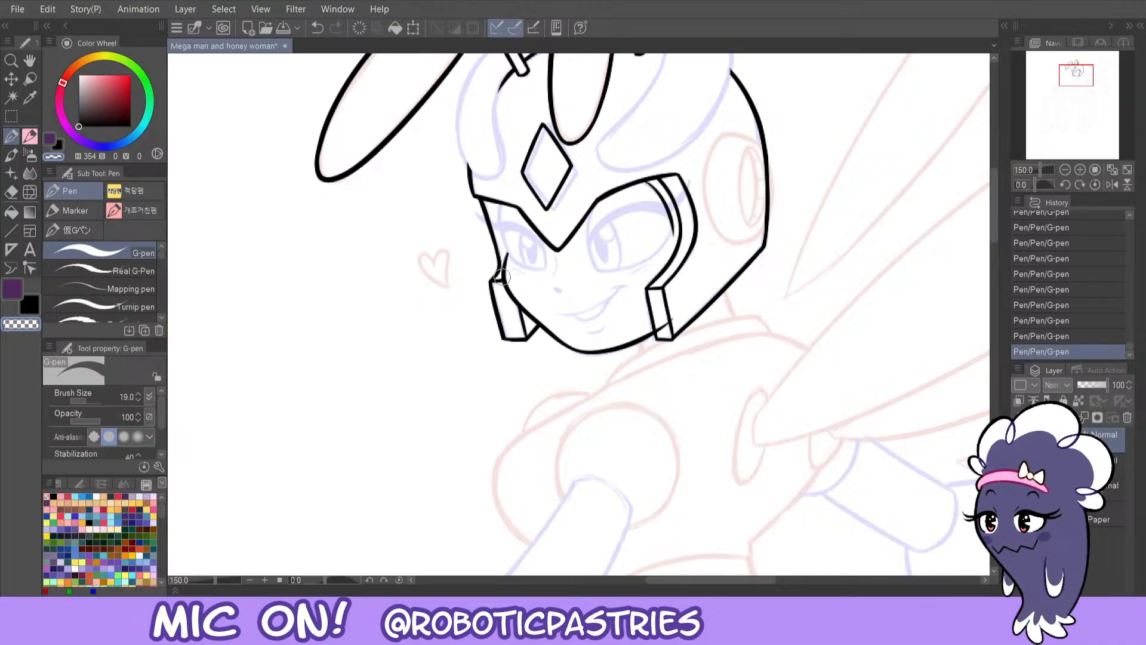
pyautogui.hotkey('ctrl', 'z')
pyautogui.moveTo(501, 272); pyautogui.dragTo(506, 251)
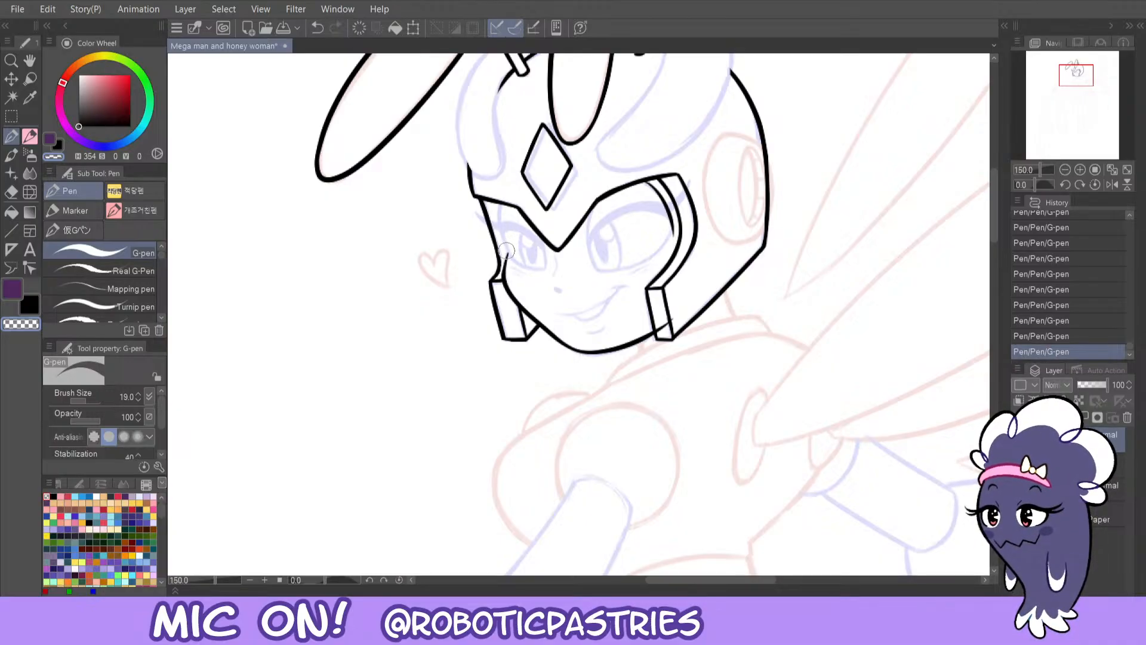
pyautogui.press('c')
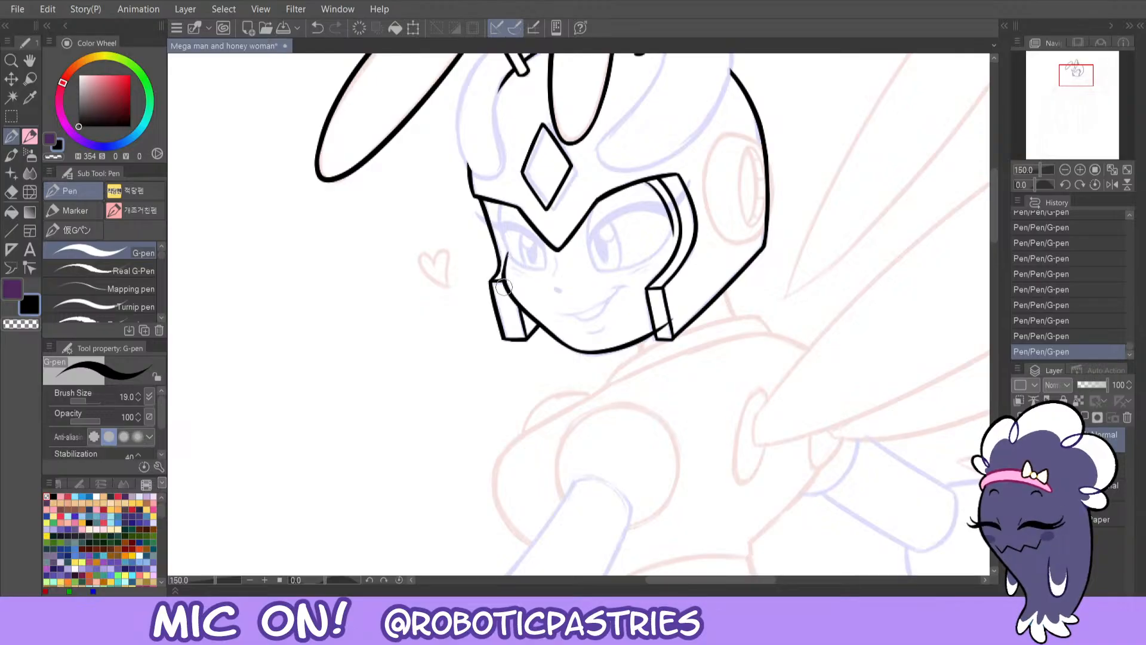
pyautogui.hotkey('ctrl', 'z')
pyautogui.moveTo(501, 286); pyautogui.dragTo(509, 279)
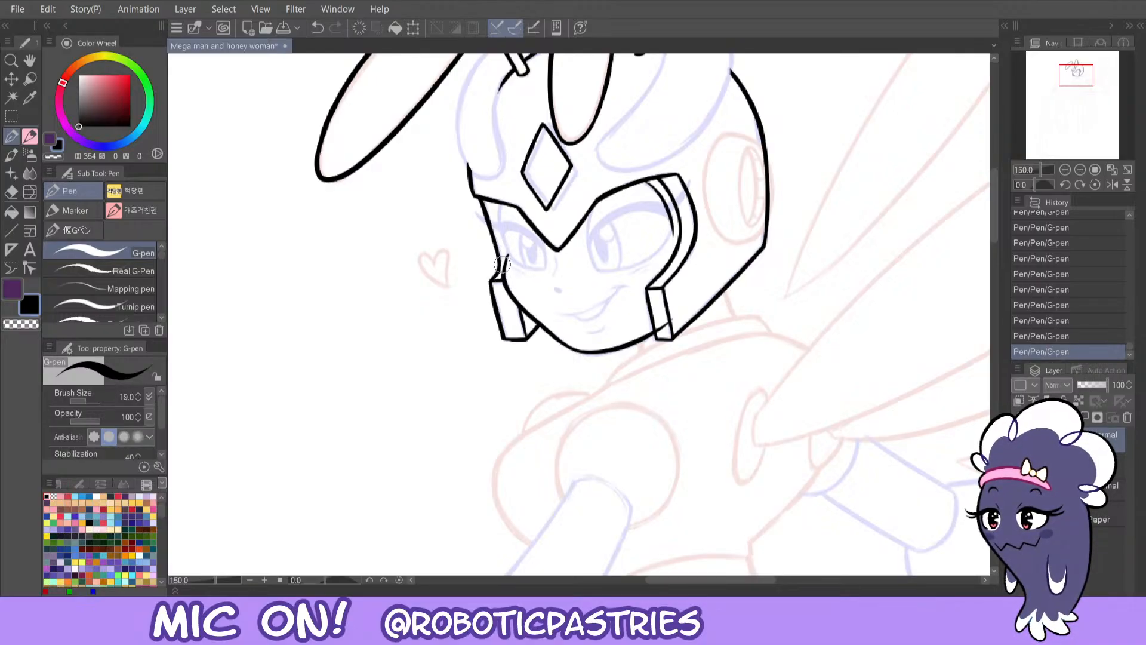
pyautogui.hotkey('ctrl', 'z')
pyautogui.moveTo(505, 279); pyautogui.dragTo(508, 255)
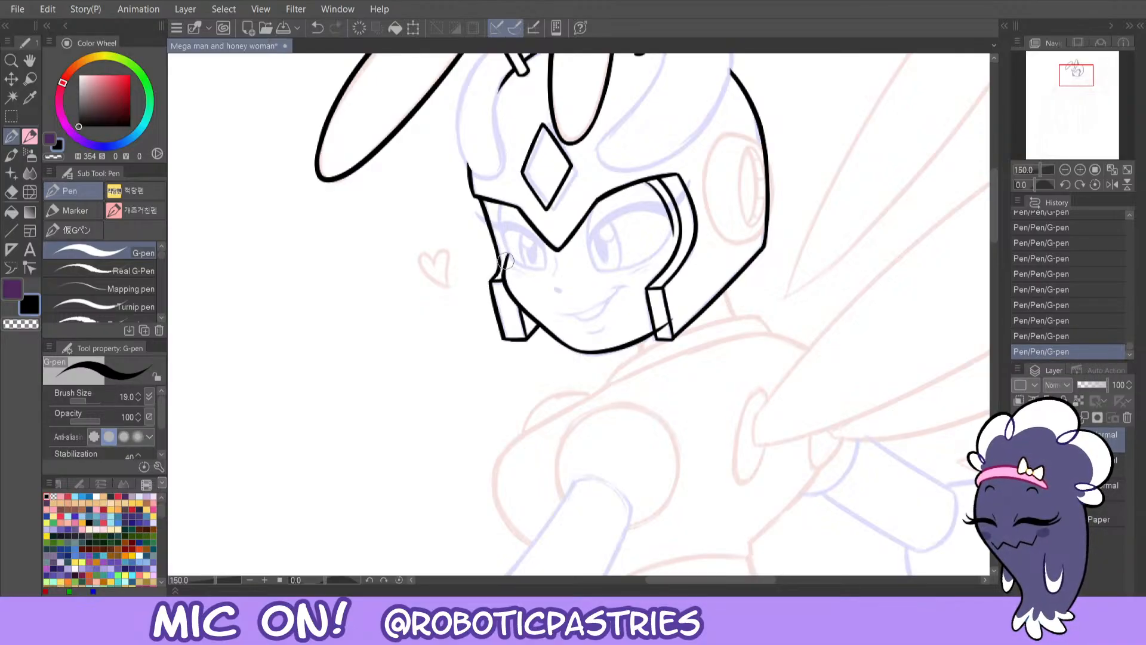
pyautogui.press('c')
# - Ink the far inner rim of the face opening in black, from the helmet's brow edge down to the cheek contour
pyautogui.press('c')
pyautogui.moveTo(497, 205); pyautogui.dragTo(508, 252)
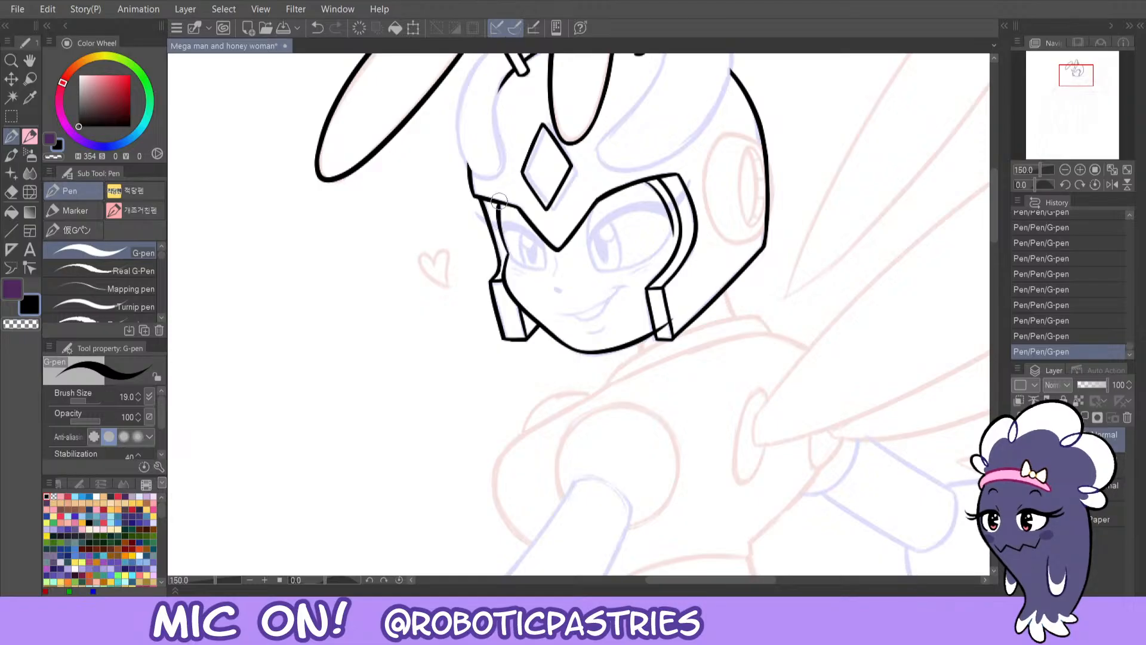
pyautogui.hotkey('ctrl', 'z')
pyautogui.moveTo(497, 204); pyautogui.dragTo(507, 258)
pyautogui.hotkey('ctrl', 'z')
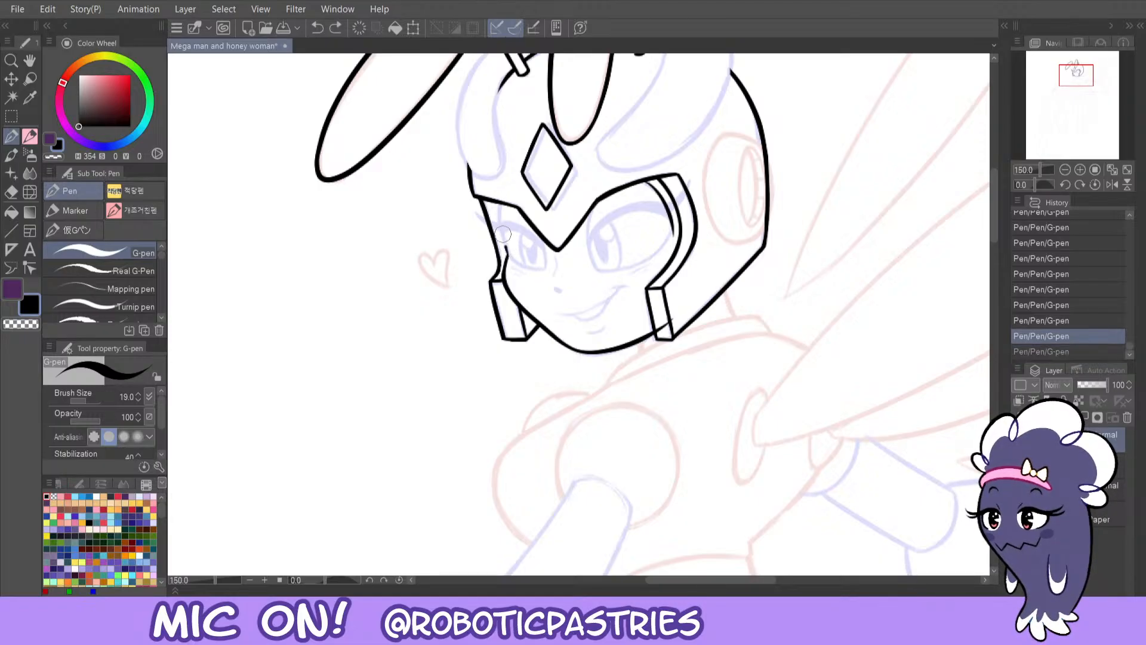
pyautogui.moveTo(498, 203); pyautogui.dragTo(507, 255)
pyautogui.hotkey('ctrl', 'z')
pyautogui.moveTo(499, 202)
pyautogui.mouseDown()
pyautogui.moveTo(510, 257)
pyautogui.moveTo(499, 202)
pyautogui.mouseUp()
pyautogui.hotkey('ctrl', 'z')
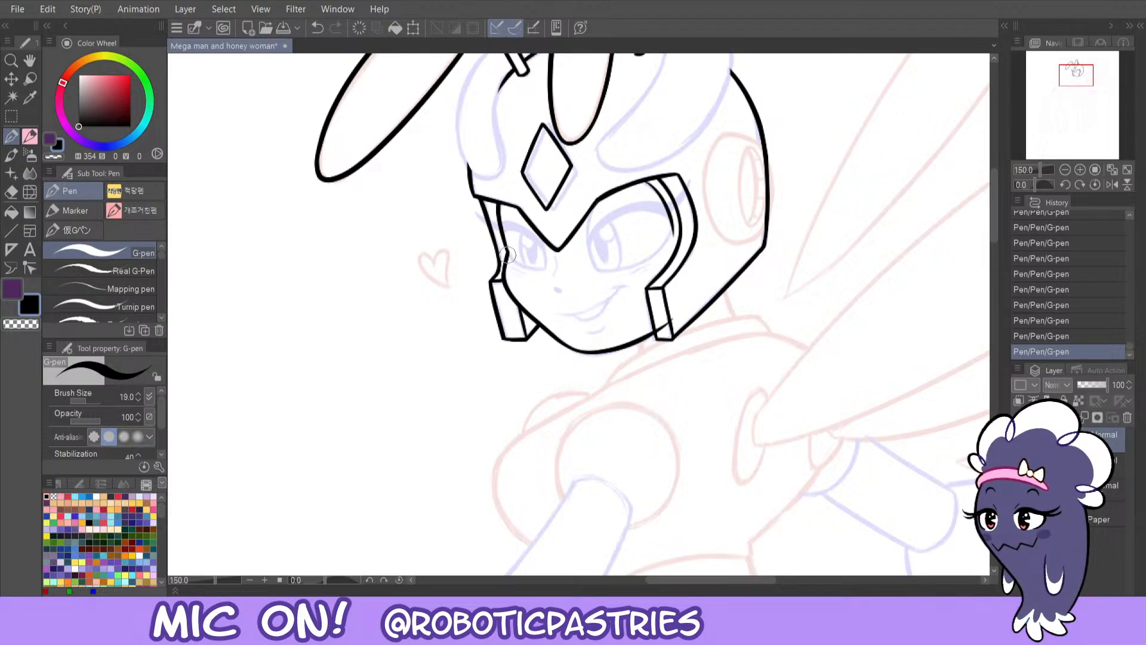
# - Clean up the far inner rim line and its joins with the brow edge and cheek, using black and transparent colour
pyautogui.press('c')
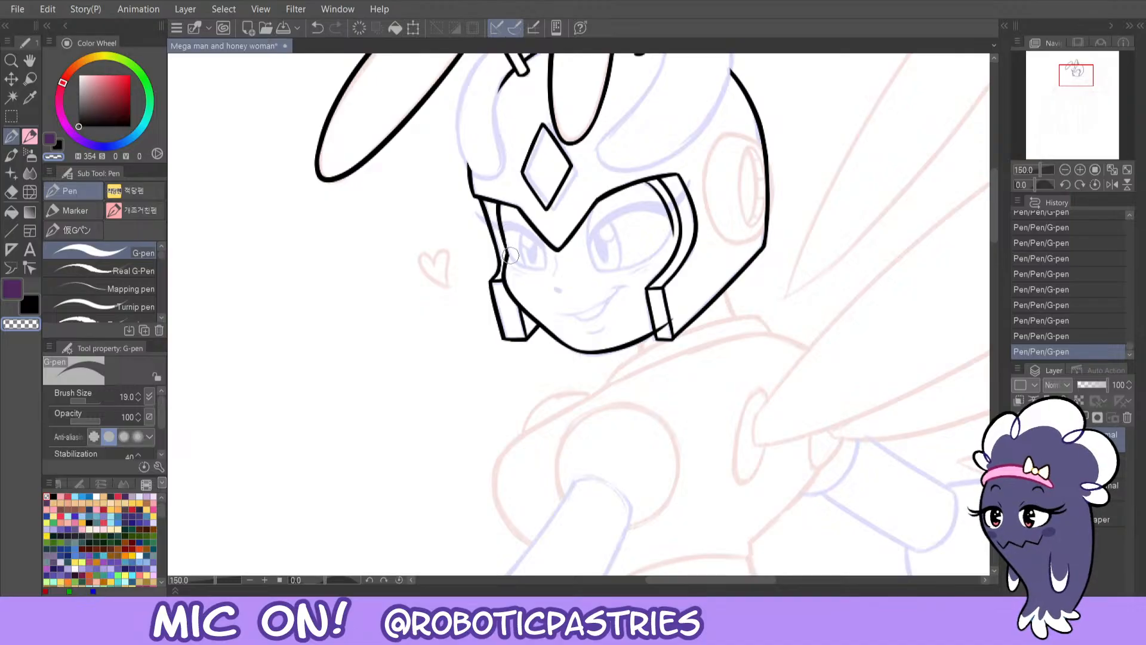
pyautogui.press('c')
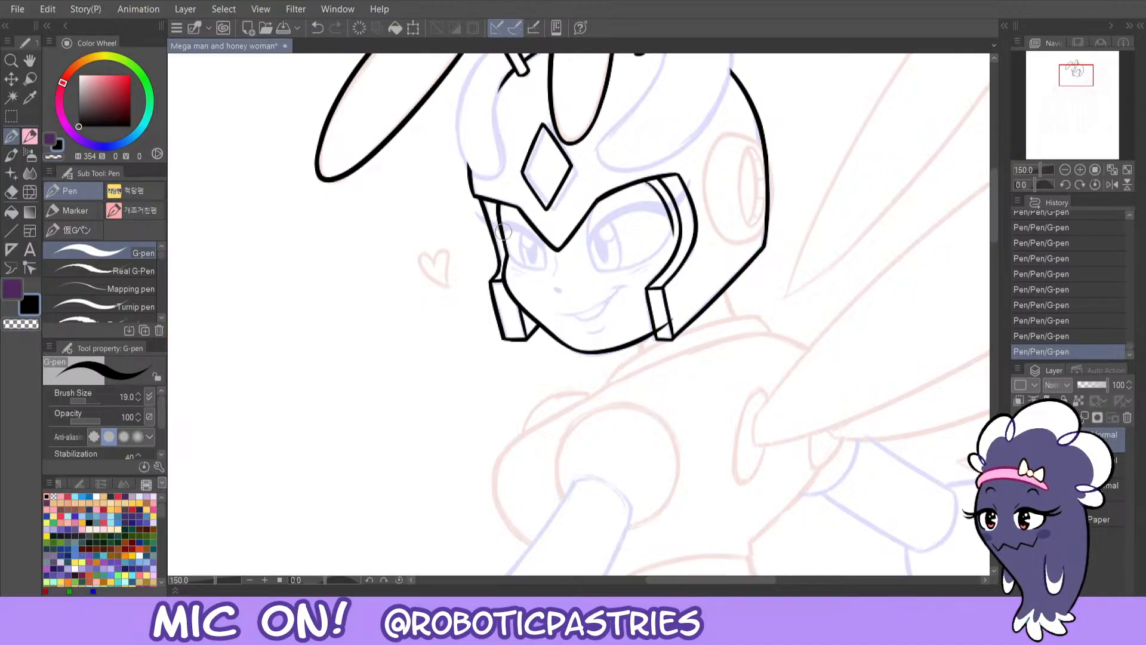
pyautogui.hotkey('ctrl', 'z')
pyautogui.moveTo(506, 250); pyautogui.dragTo(495, 207)
pyautogui.hotkey('ctrl', 'z')
pyautogui.press('c')
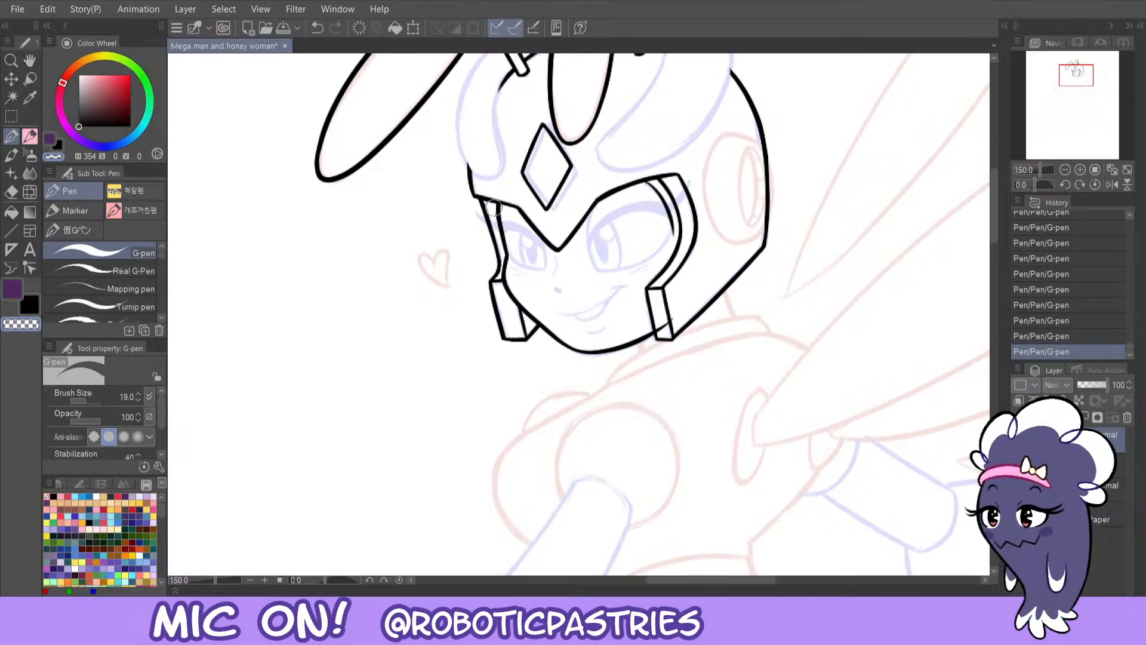
# - Ink the nose as a small black mark over the sketched nose tip
pyautogui.press('c')
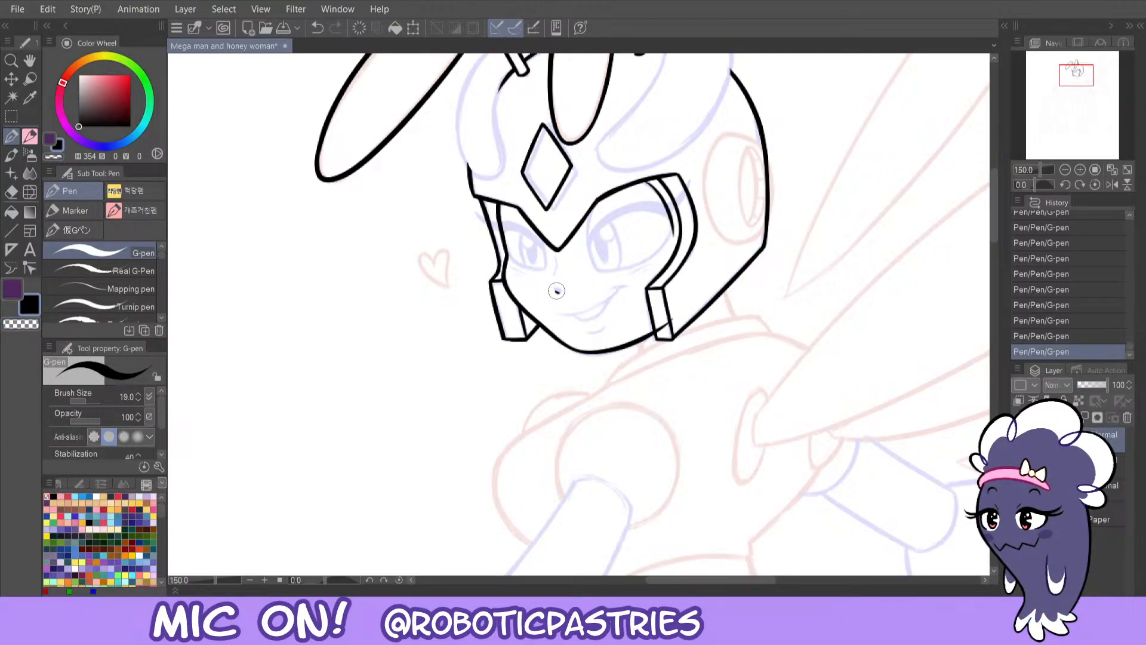
pyautogui.hotkey('ctrl', 'z')
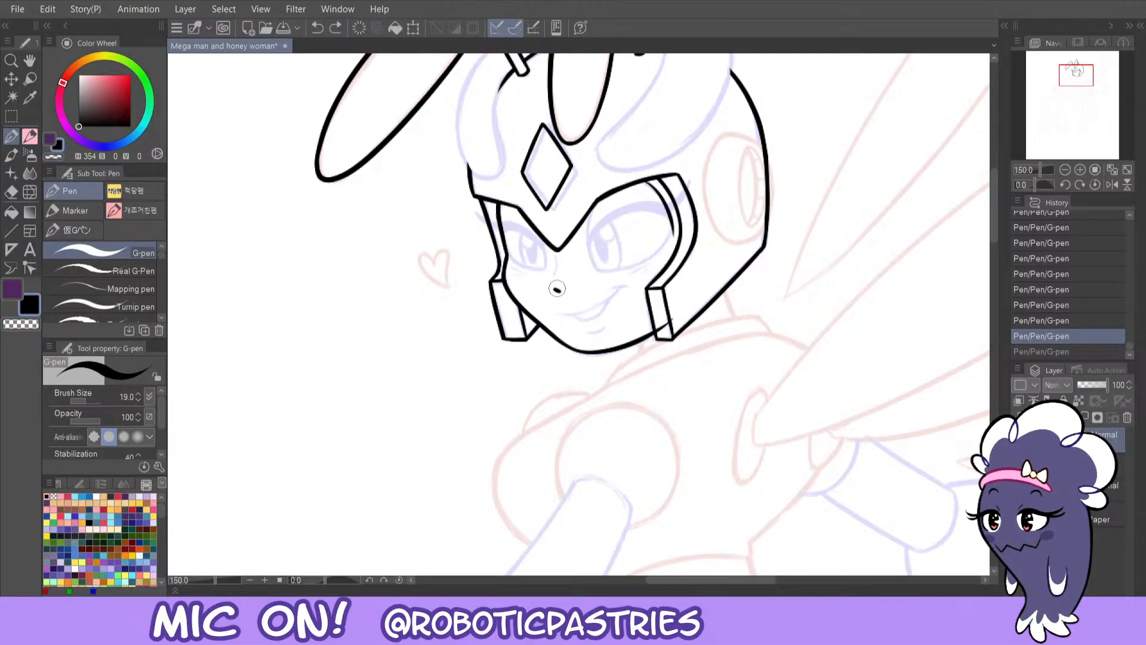
pyautogui.click(557, 289)
# - Ink a short black nose bridge line between the helmet's central brow point and the nose mark
pyautogui.hotkey('ctrl', 'z')
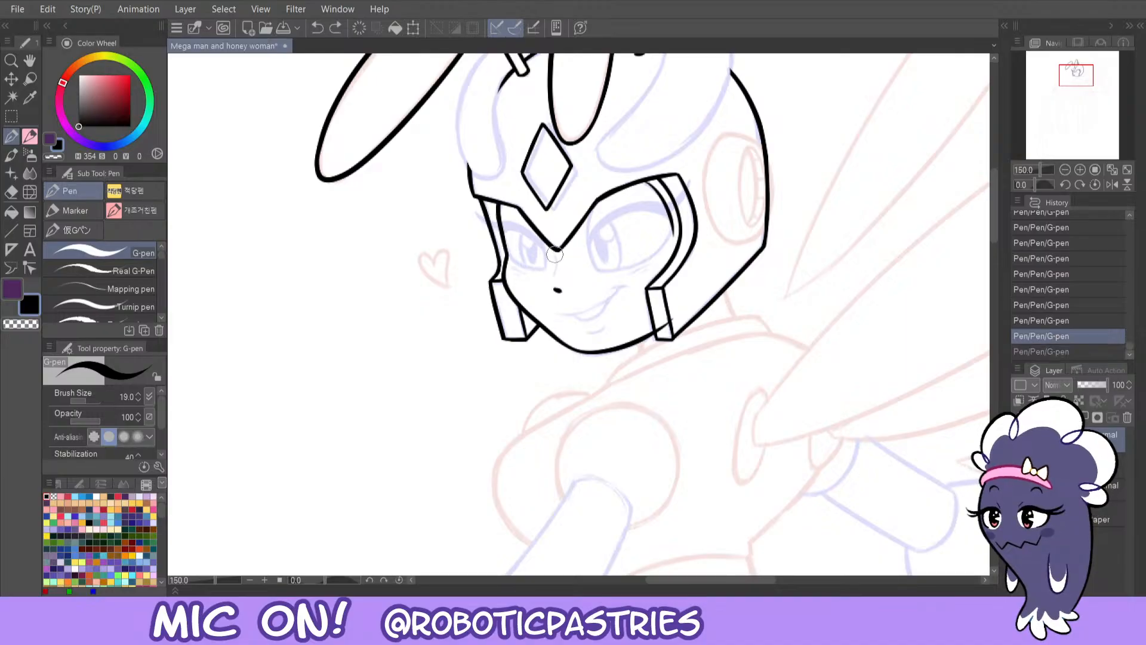
pyautogui.hotkey('ctrl', 'z')
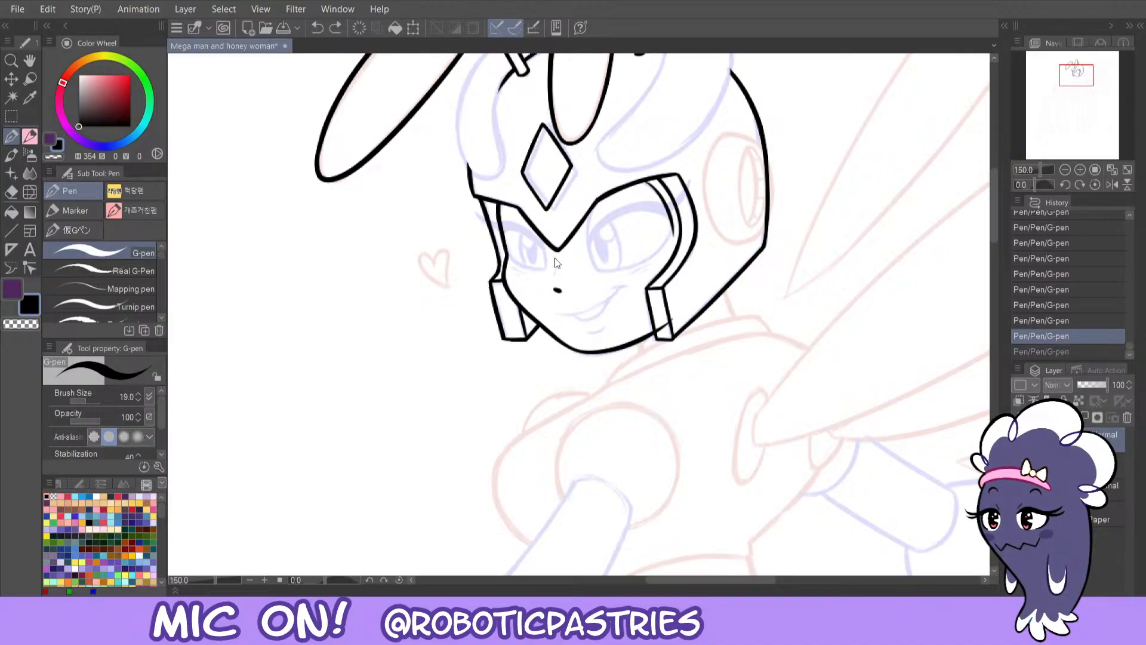
pyautogui.moveTo(551, 279); pyautogui.dragTo(549, 253)
pyautogui.hotkey('ctrl', 'z')
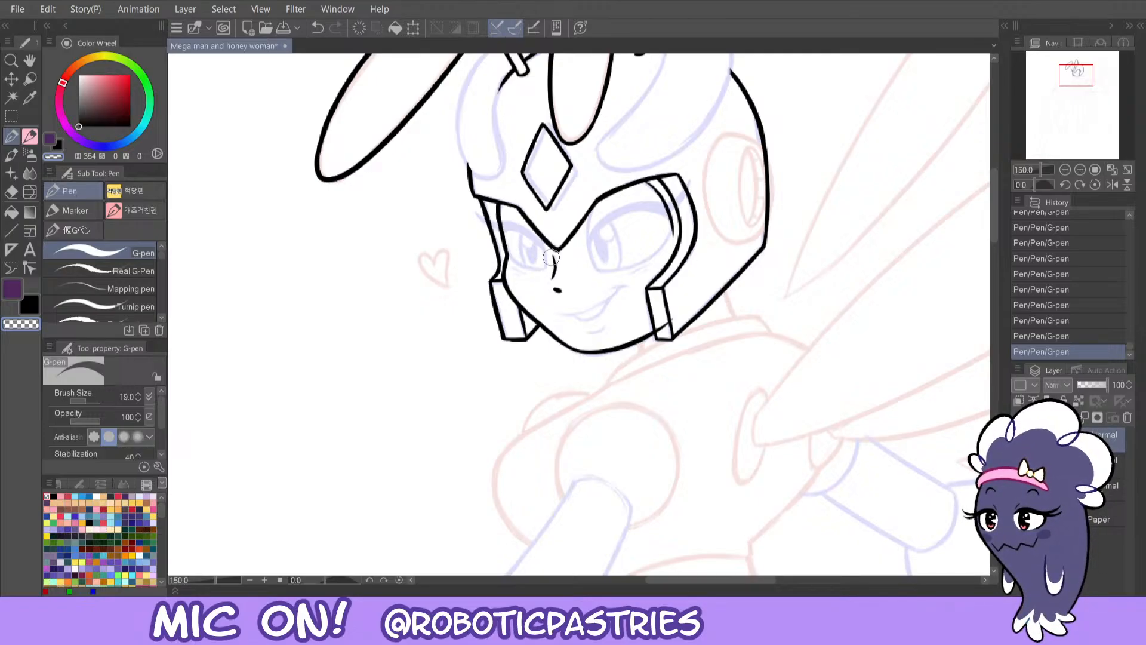
# - Tidy the nose bridge line and ink a short black corner mark at the near end of the sketched smile
pyautogui.hotkey('ctrl', 'z')
pyautogui.hotkey('ctrl', 'y')
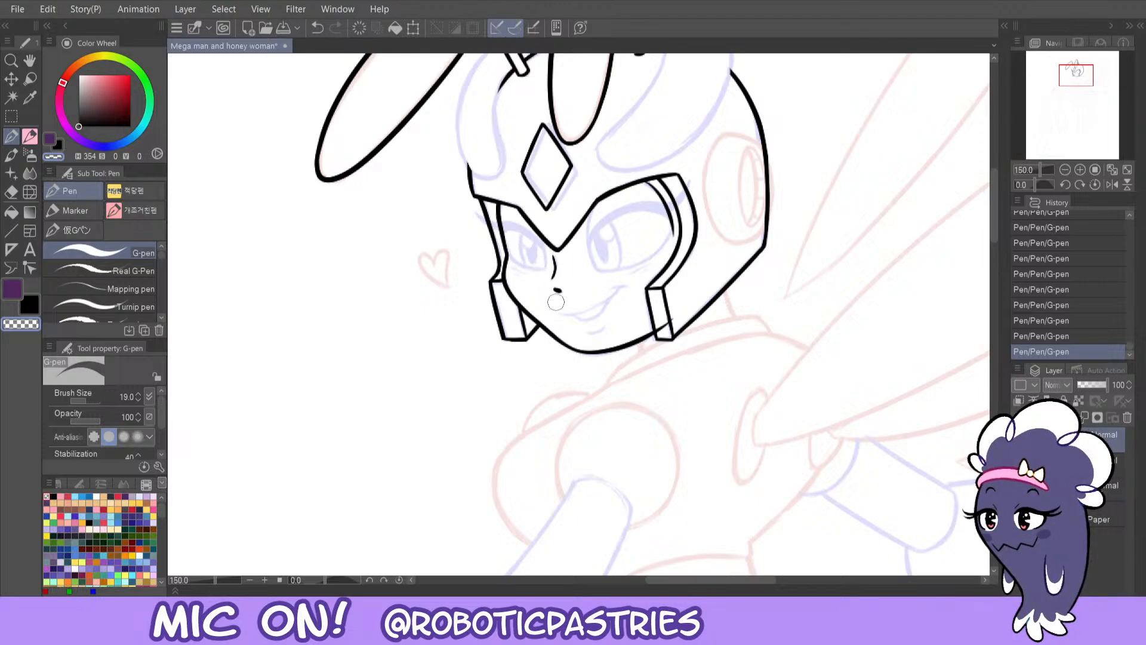
pyautogui.moveTo(556, 302)
pyautogui.mouseDown()
pyautogui.moveTo(554, 311)
pyautogui.moveTo(594, 309)
pyautogui.moveTo(620, 280)
pyautogui.moveTo(627, 287)
pyautogui.mouseUp()
pyautogui.hotkey('ctrl', 'z')
pyautogui.hotkey('ctrl', 'z')
pyautogui.hotkey('ctrl', 'z')
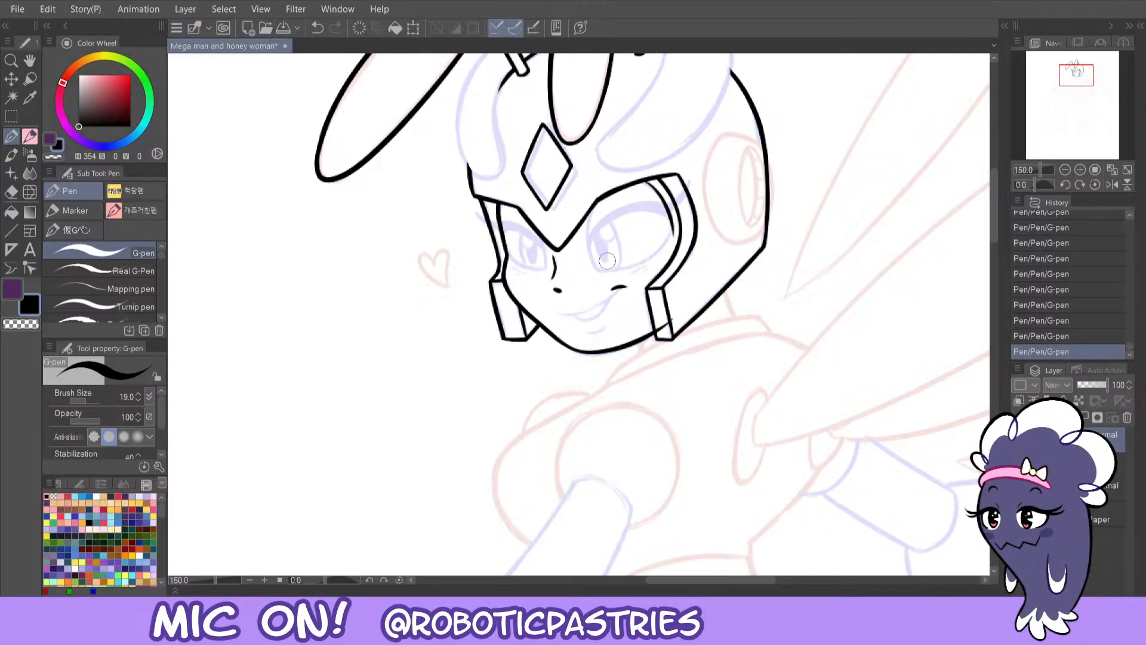
pyautogui.hotkey('ctrl', 'z')
pyautogui.moveTo(611, 290)
pyautogui.mouseDown()
pyautogui.moveTo(581, 315)
pyautogui.moveTo(550, 304)
pyautogui.moveTo(601, 306)
pyautogui.moveTo(621, 288)
pyautogui.mouseUp()
pyautogui.hotkey('ctrl', 'z')
pyautogui.hotkey('ctrl', 'z')
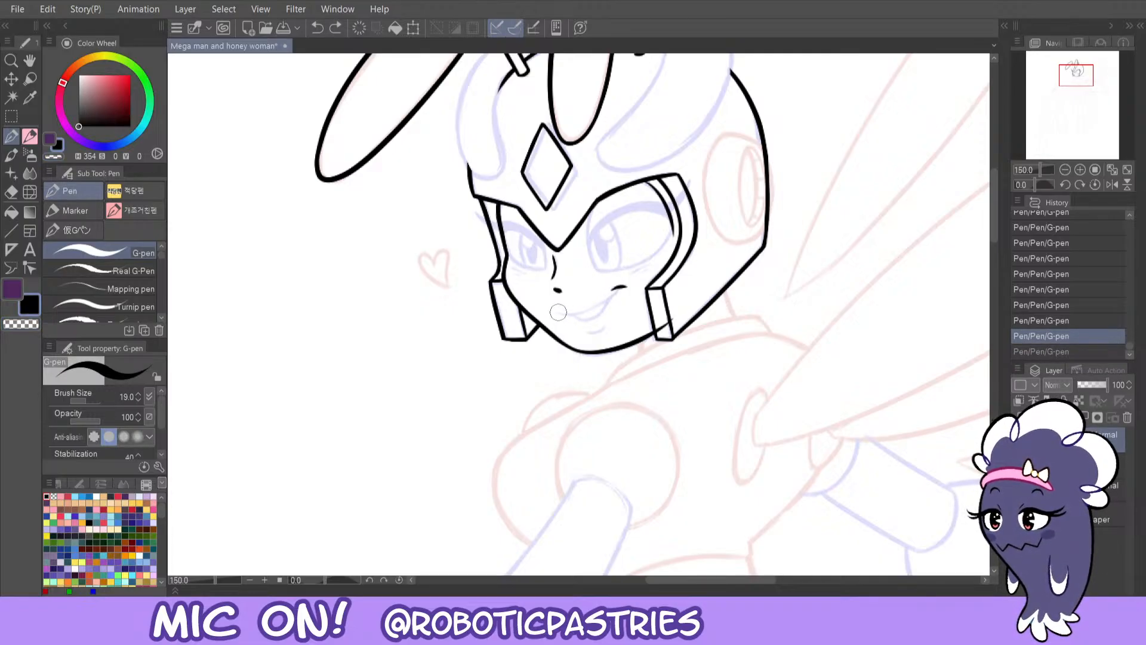
# - Ink the main smile line in black, curving from the mouth corner mark to just below the nose
pyautogui.moveTo(558, 311)
pyautogui.mouseDown()
pyautogui.moveTo(576, 317)
pyautogui.moveTo(613, 277)
pyautogui.mouseUp()
pyautogui.hotkey('ctrl', 'z')
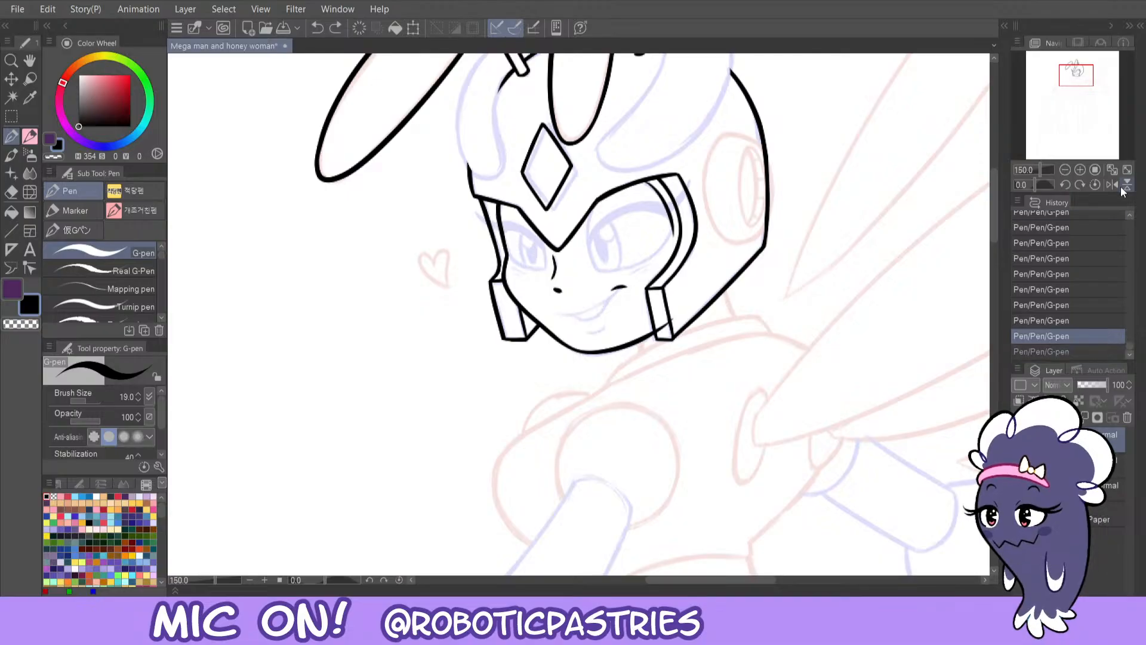
pyautogui.click(1125, 185)
pyautogui.click(1080, 169)
pyautogui.click(1126, 185)
pyautogui.click(1111, 185)
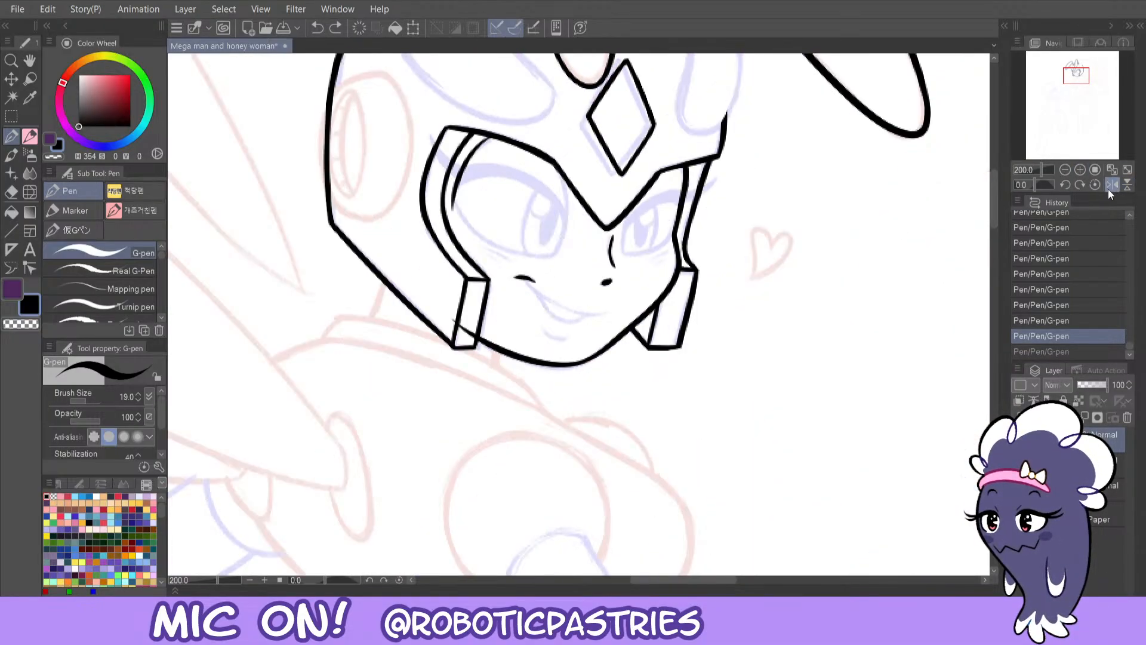
pyautogui.moveTo(516, 277)
pyautogui.mouseDown()
pyautogui.moveTo(556, 303)
pyautogui.moveTo(608, 311)
pyautogui.mouseUp()
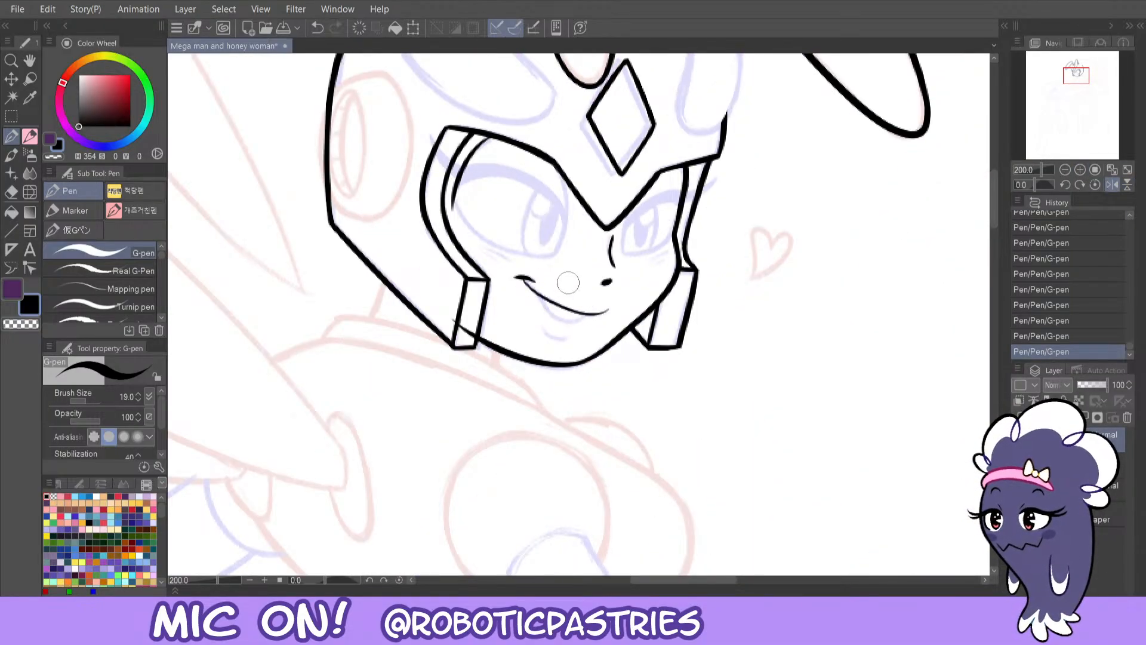
pyautogui.hotkey('ctrl', 'z')
pyautogui.moveTo(516, 278)
pyautogui.mouseDown()
pyautogui.moveTo(561, 307)
pyautogui.moveTo(610, 309)
pyautogui.mouseUp()
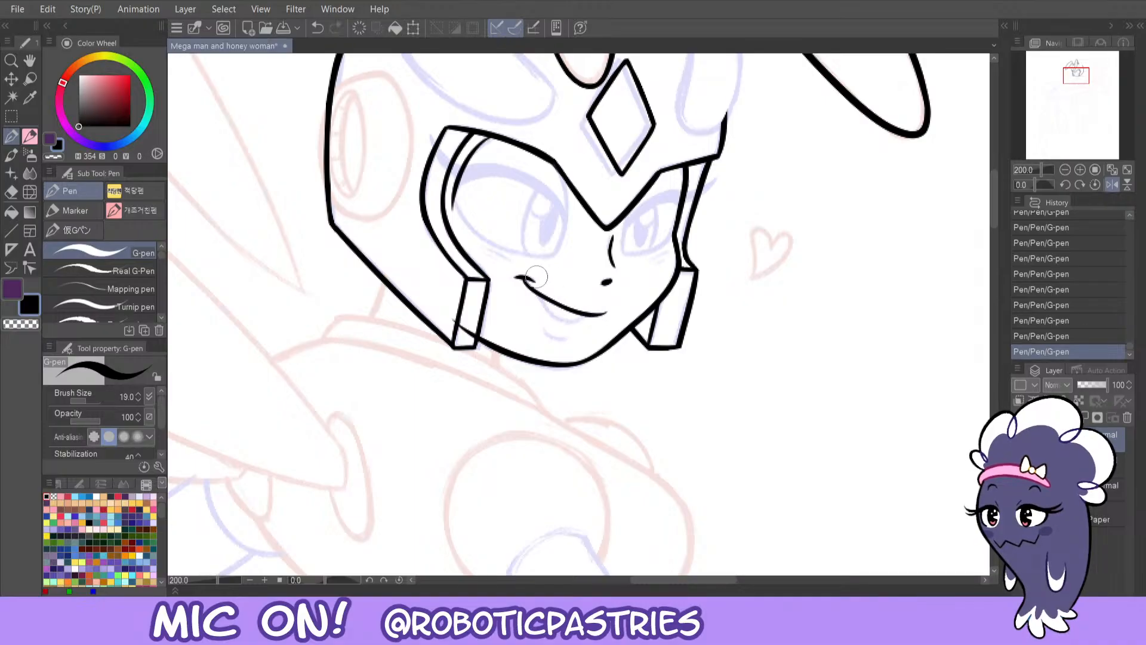
pyautogui.hotkey('ctrl', 'z')
pyautogui.moveTo(527, 285)
pyautogui.mouseDown()
pyautogui.moveTo(555, 303)
pyautogui.moveTo(610, 310)
pyautogui.mouseUp()
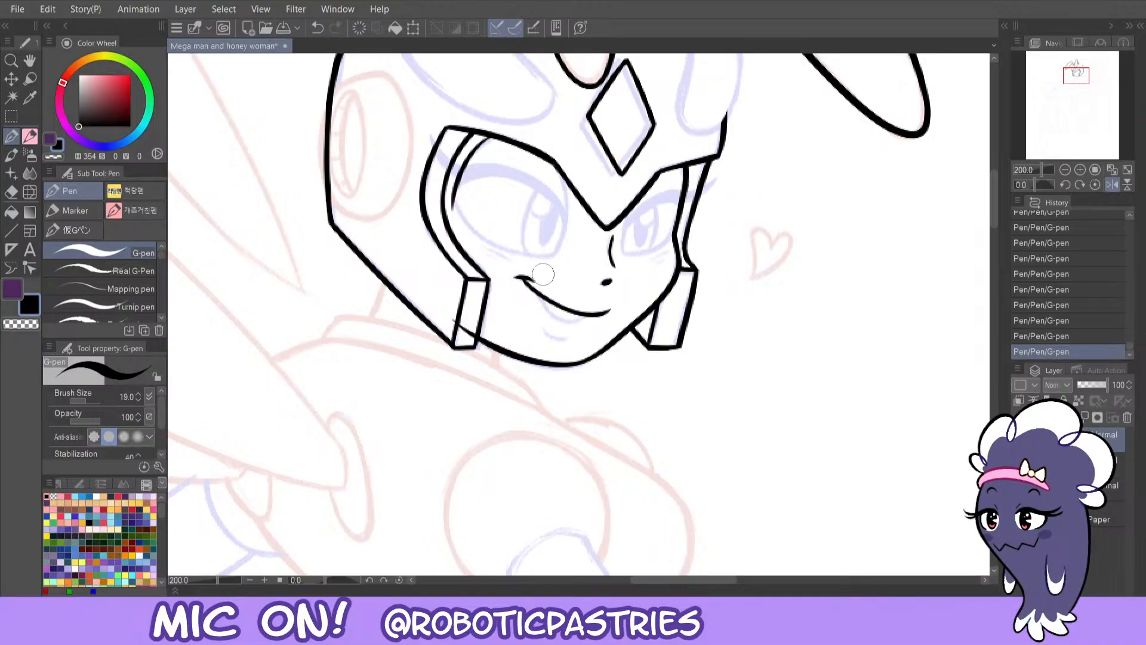
# - Refine the smile line's thickness and its join with the mouth corner, using transparent and black colour
pyautogui.press('c')
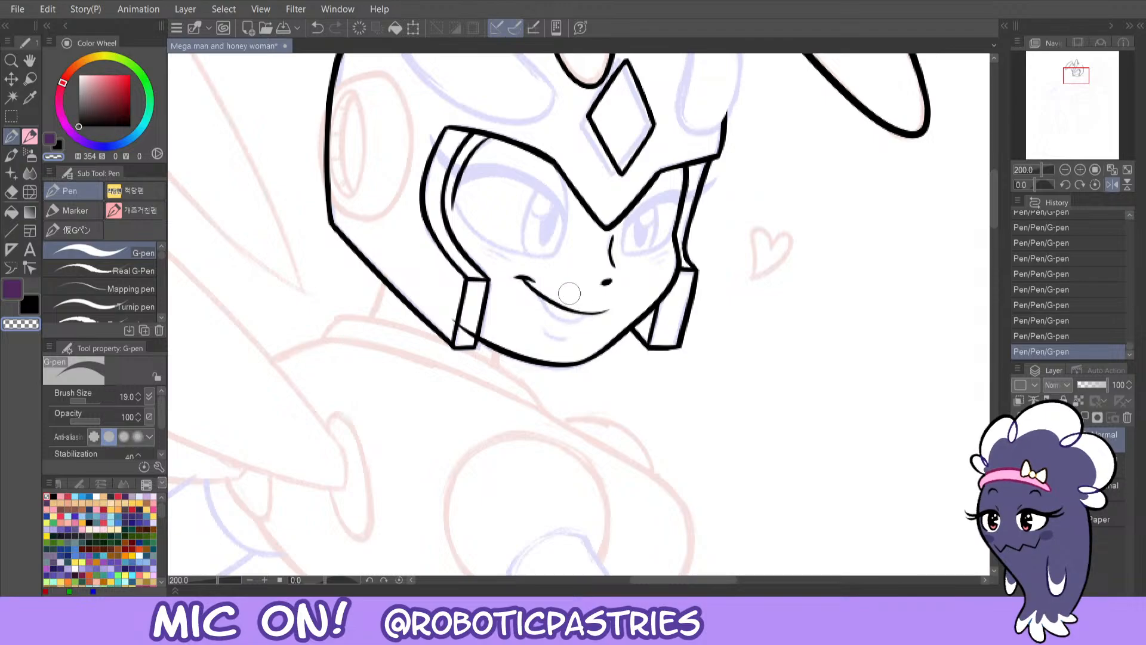
pyautogui.hotkey('ctrl', 'z')
pyautogui.hotkey('ctrl', 'z')
pyautogui.hotkey('ctrl', 'y')
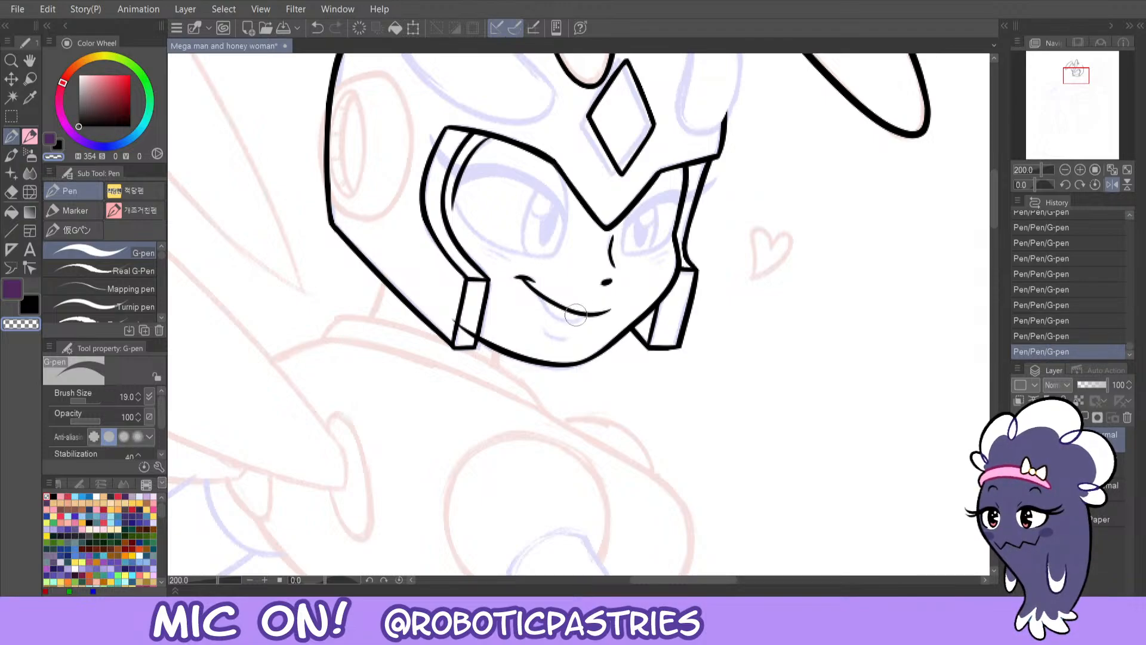
pyautogui.hotkey('ctrl', 'z')
pyautogui.hotkey('ctrl', 'y')
pyautogui.press('c')
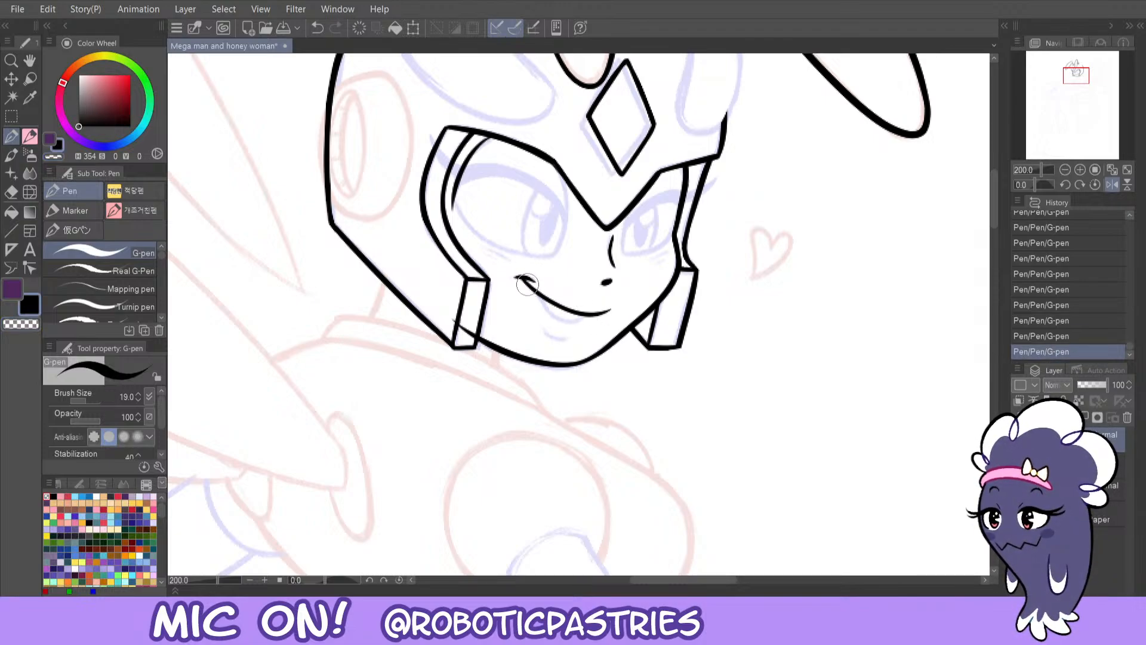
pyautogui.hotkey('ctrl', 'z')
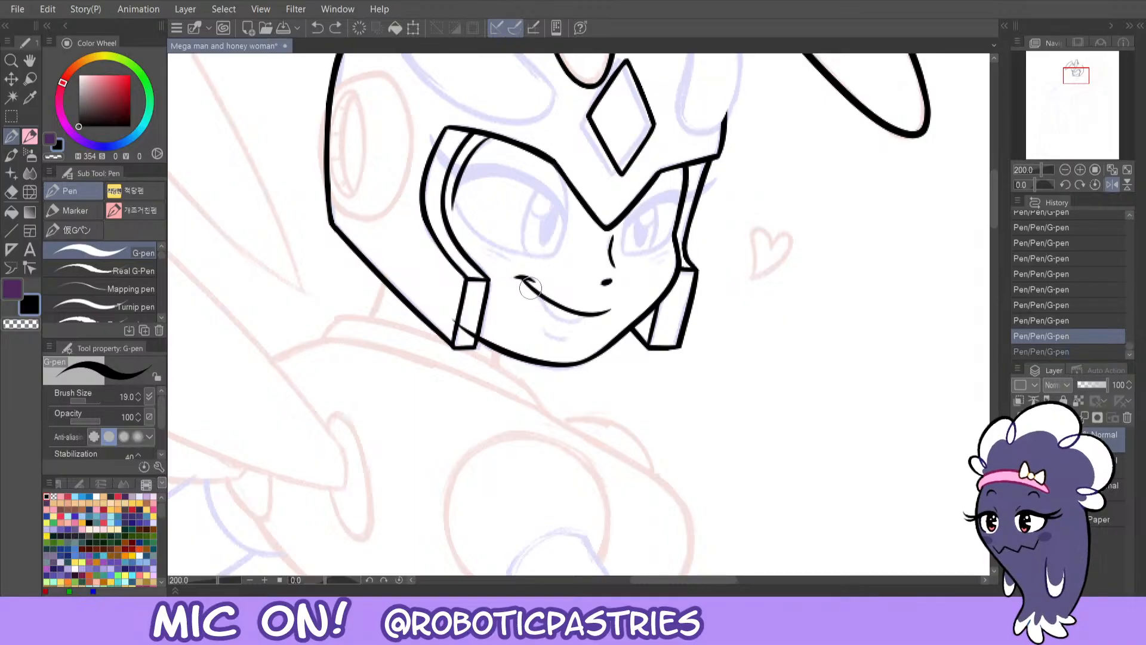
# - Ink the lower mouth line in black beneath the smile line, forming a narrow open smile
pyautogui.moveTo(561, 321); pyautogui.dragTo(597, 315)
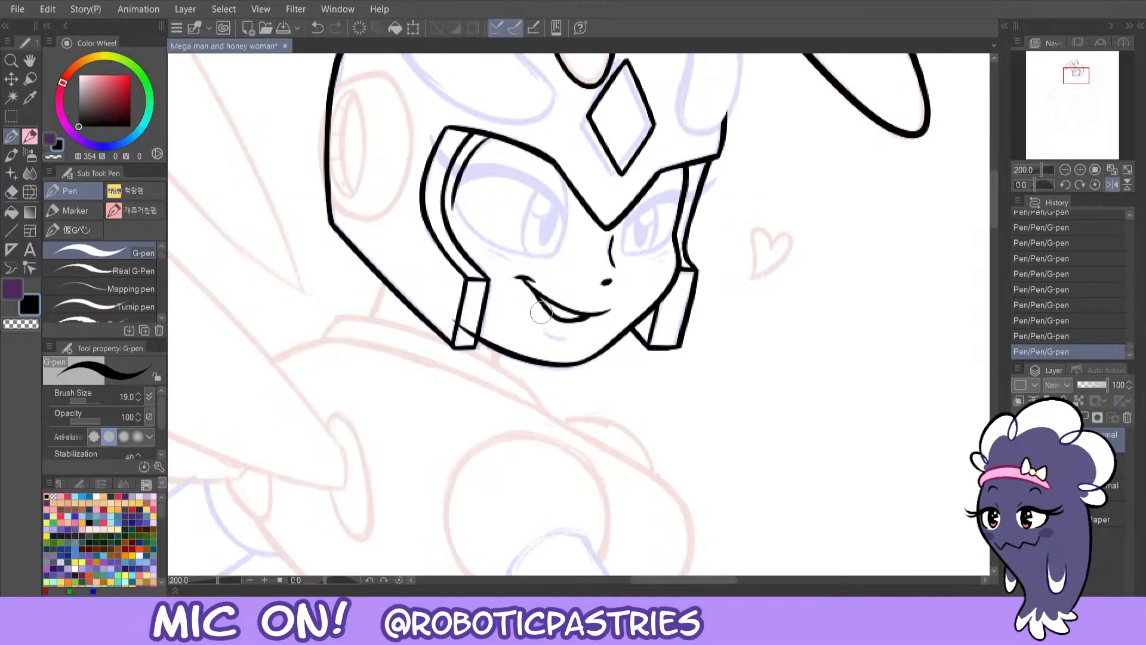
pyautogui.hotkey('ctrl', 'z')
pyautogui.hotkey('ctrl', 'z')
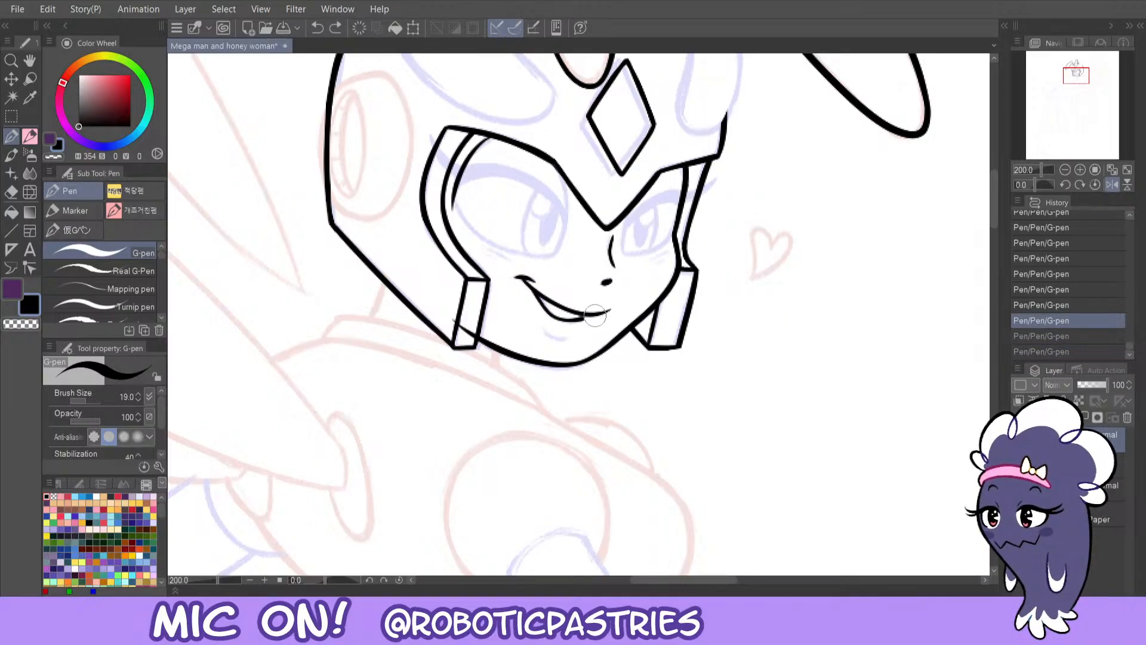
pyautogui.hotkey('ctrl', 'y')
pyautogui.hotkey('ctrl', 'y')
pyautogui.moveTo(530, 290)
pyautogui.mouseDown()
pyautogui.moveTo(555, 317)
pyautogui.moveTo(580, 311)
pyautogui.mouseUp()
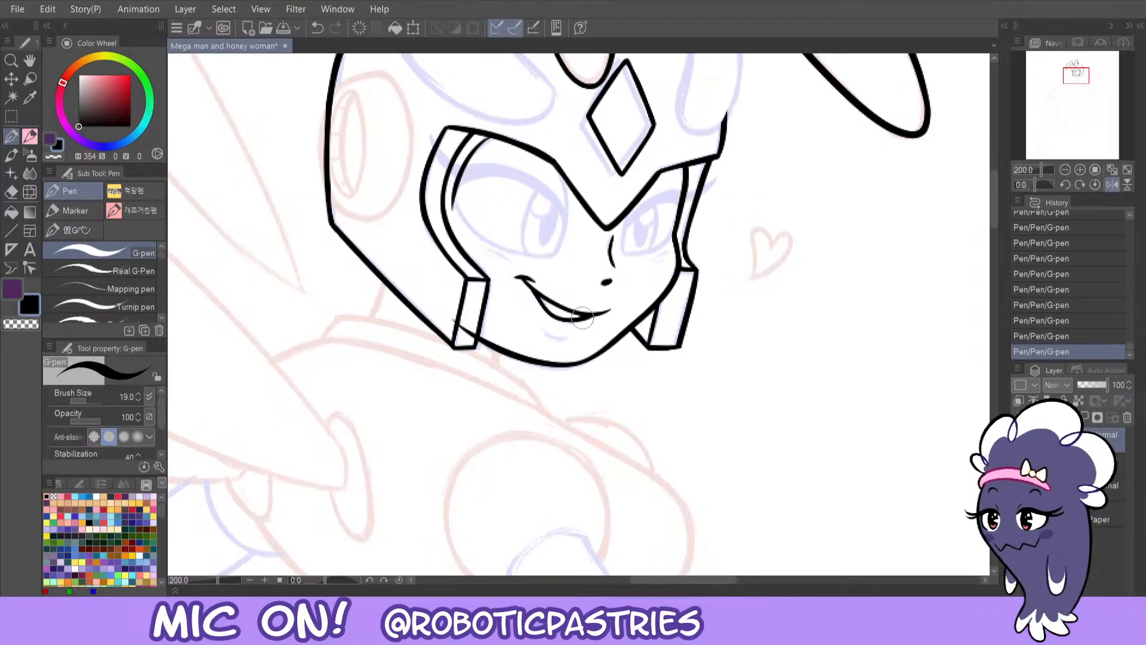
# - Clean up the open smile's ends and corner joins, alternating transparent and black colour
pyautogui.press('c')
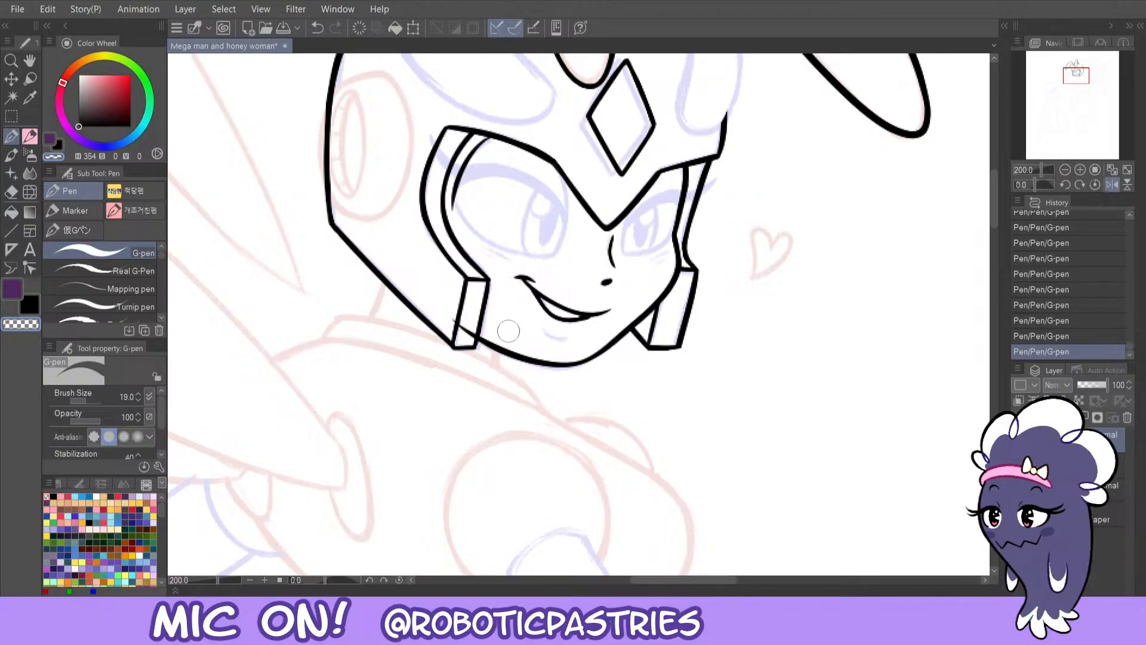
pyautogui.press('c')
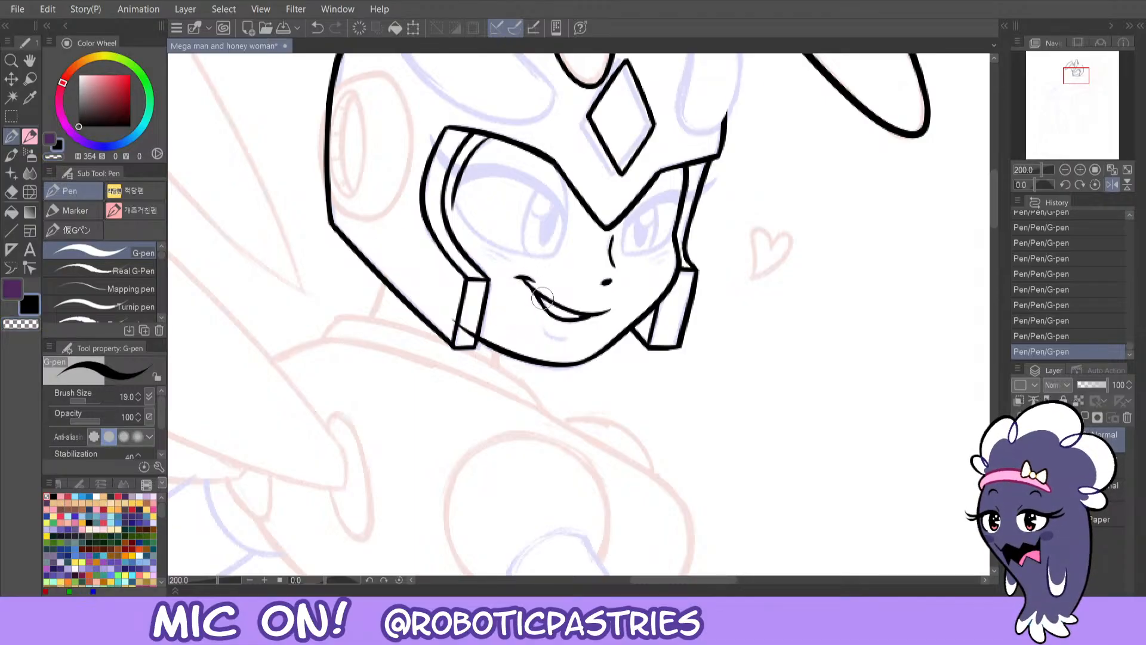
pyautogui.hotkey('ctrl', 'z')
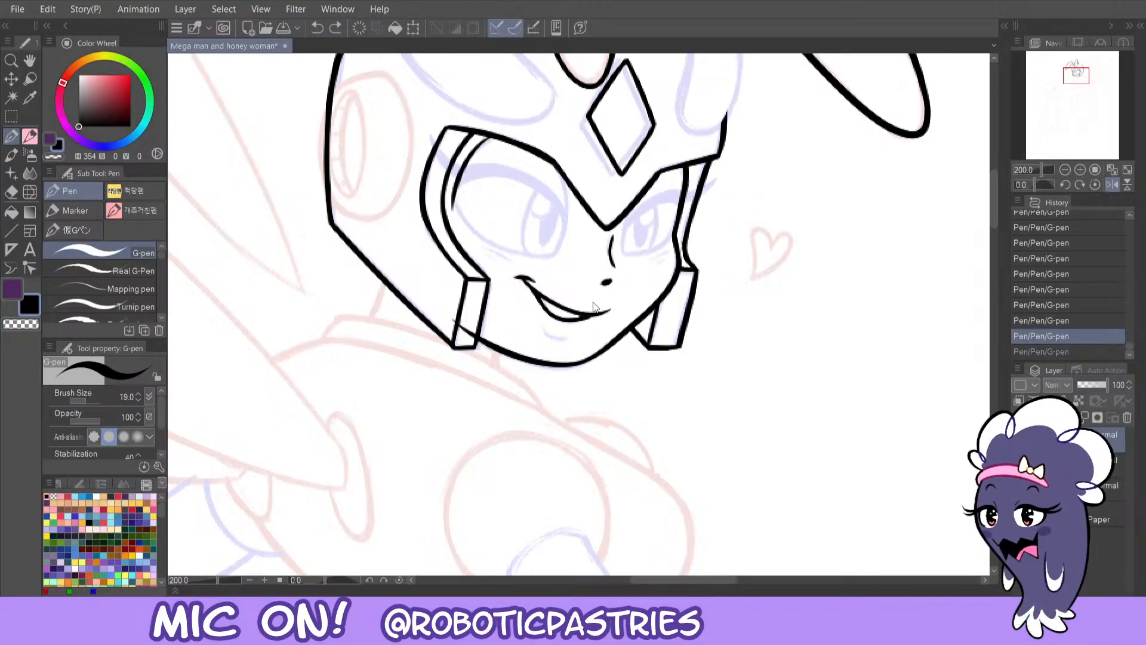
pyautogui.press('c')
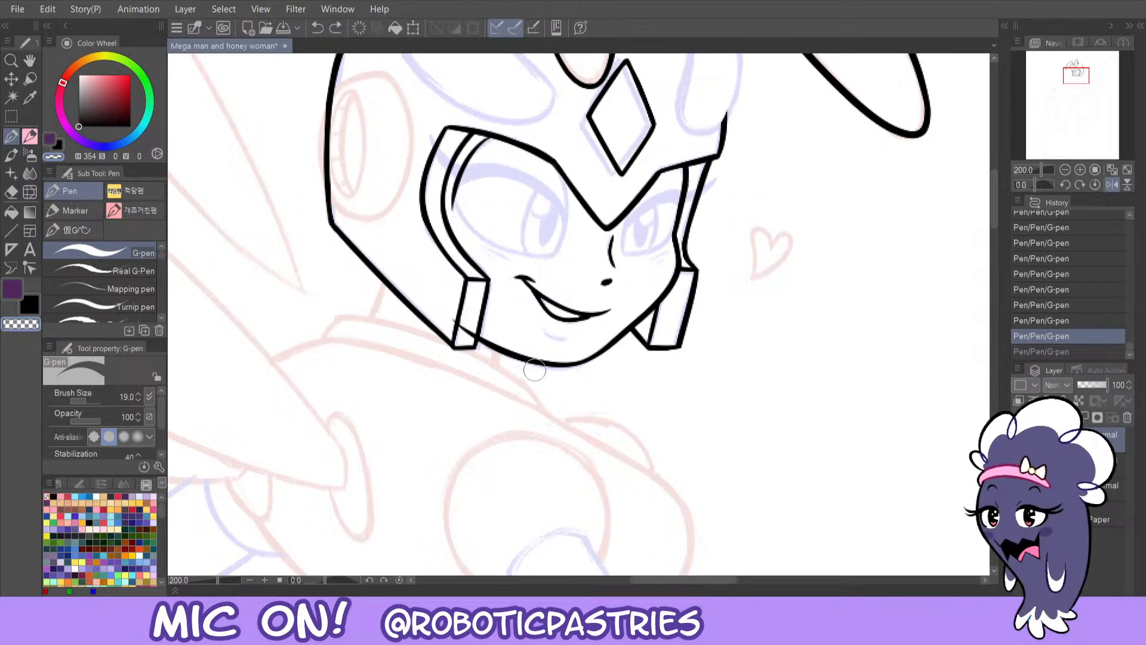
pyautogui.moveTo(593, 318)
pyautogui.mouseDown()
pyautogui.moveTo(570, 327)
pyautogui.moveTo(578, 319)
pyautogui.moveTo(564, 312)
pyautogui.mouseUp()
pyautogui.hotkey('ctrl', 'z')
pyautogui.hotkey('ctrl', 'z')
pyautogui.press('c')
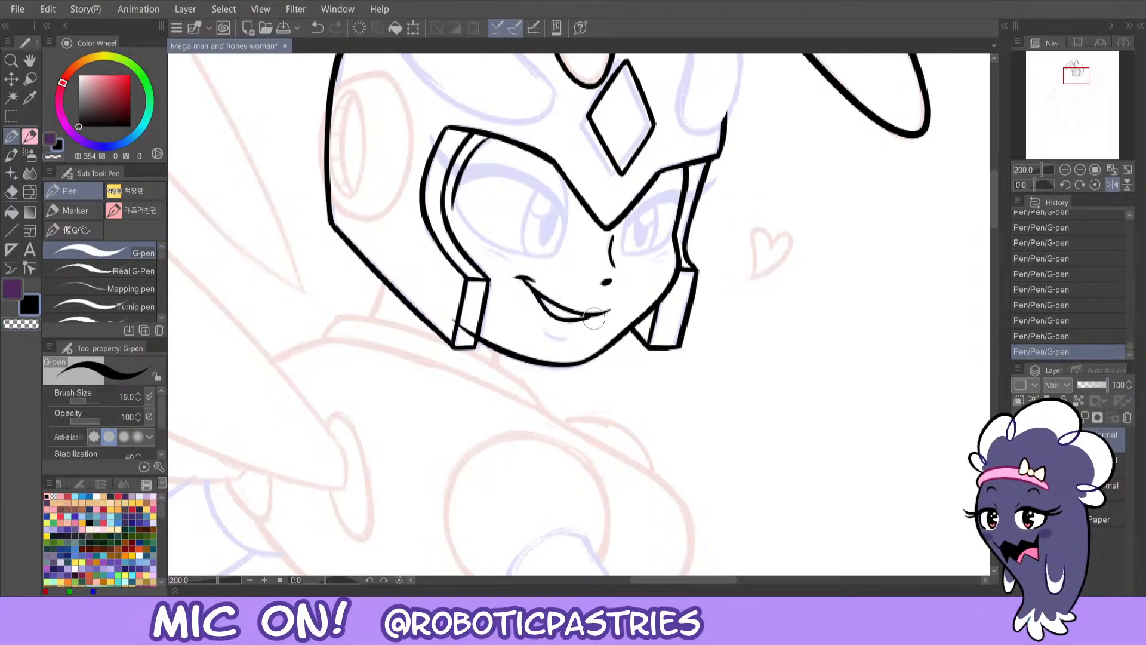
pyautogui.hotkey('ctrl', 'z')
pyautogui.hotkey('ctrl', 'y')
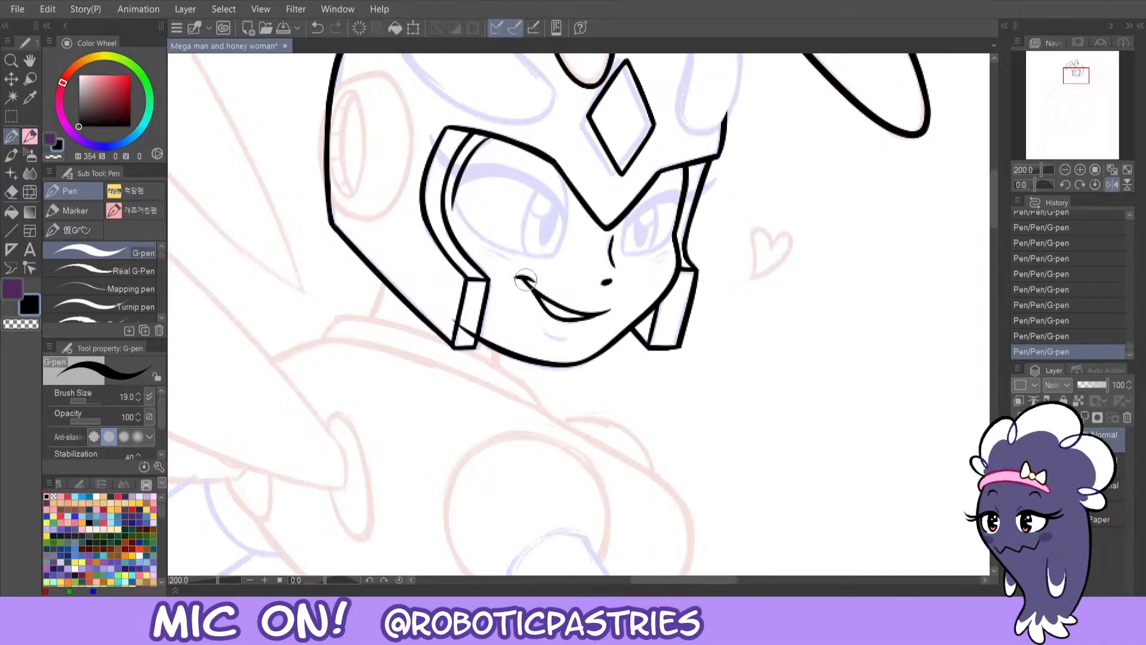
pyautogui.hotkey('ctrl', 'z')
pyautogui.hotkey('ctrl', 'y')
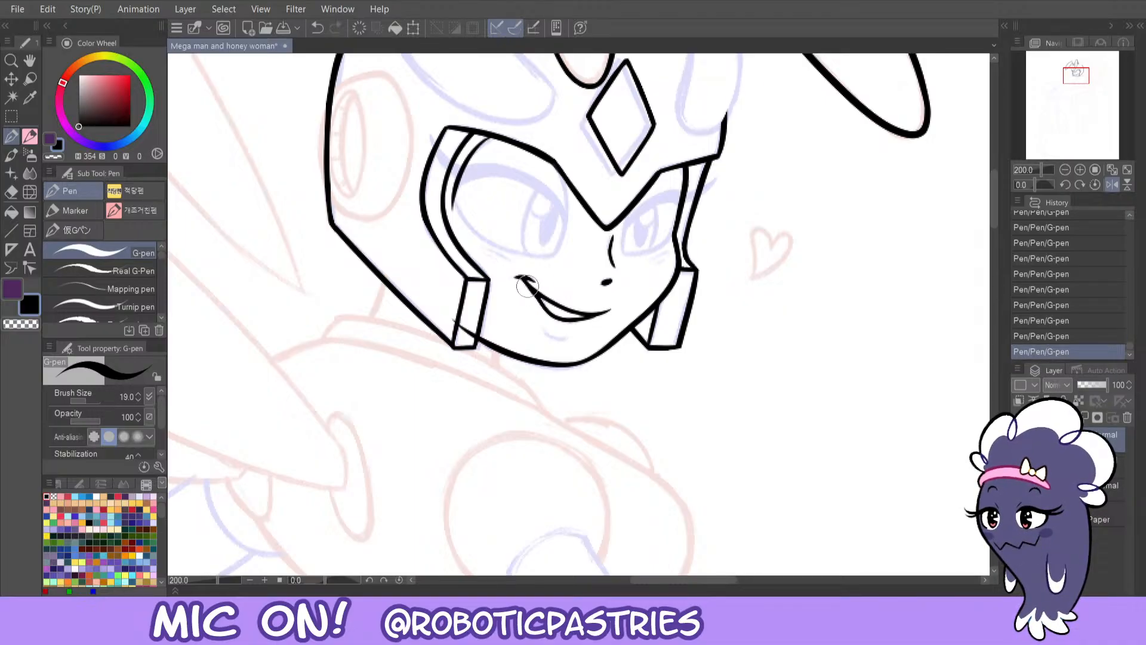
pyautogui.hotkey('ctrl', 'z')
pyautogui.hotkey('ctrl', 'y')
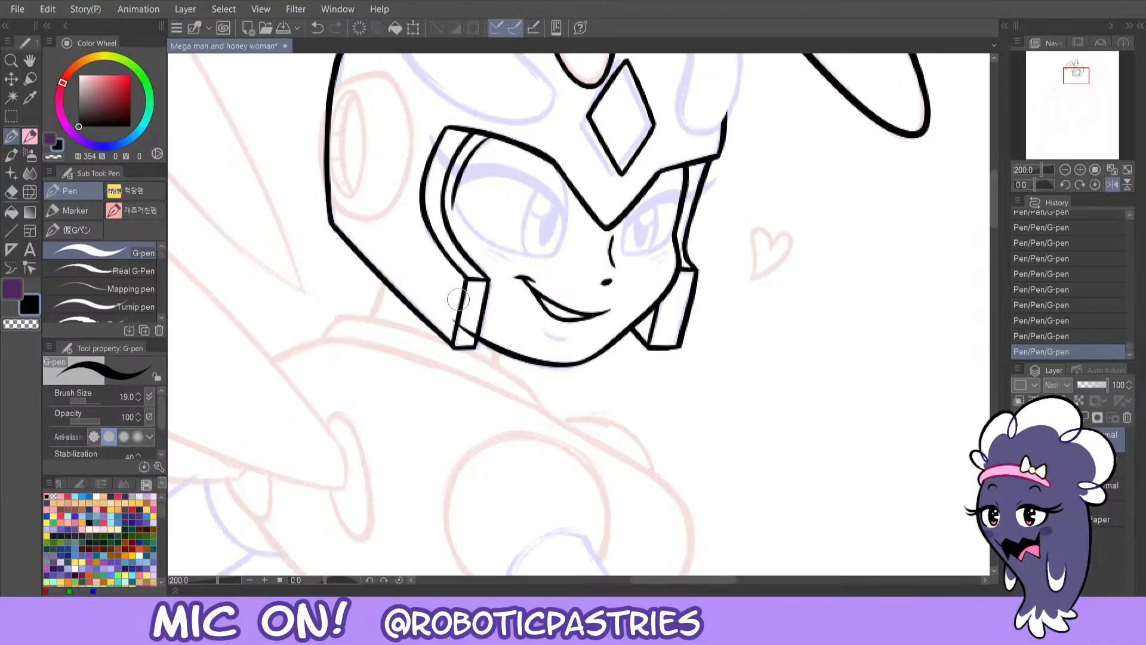
# - Erase the jaw line crossing the near cheek guard and restore the guard's black edges
pyautogui.hotkey('ctrl', 'z')
pyautogui.press('c')
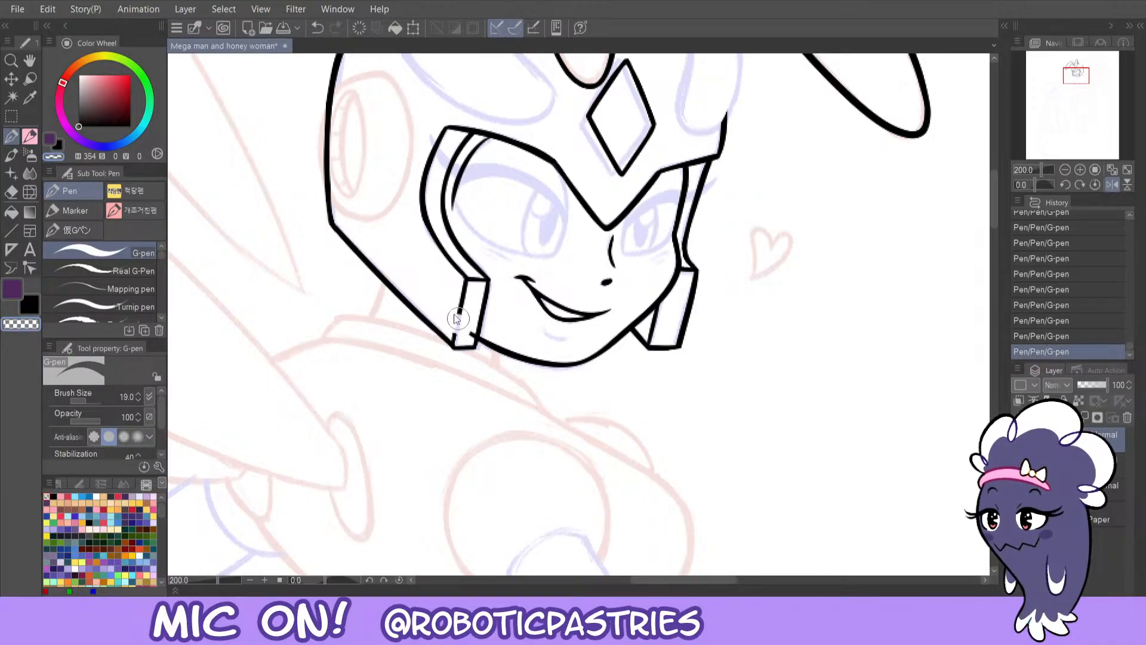
pyautogui.moveTo(453, 324); pyautogui.dragTo(461, 330)
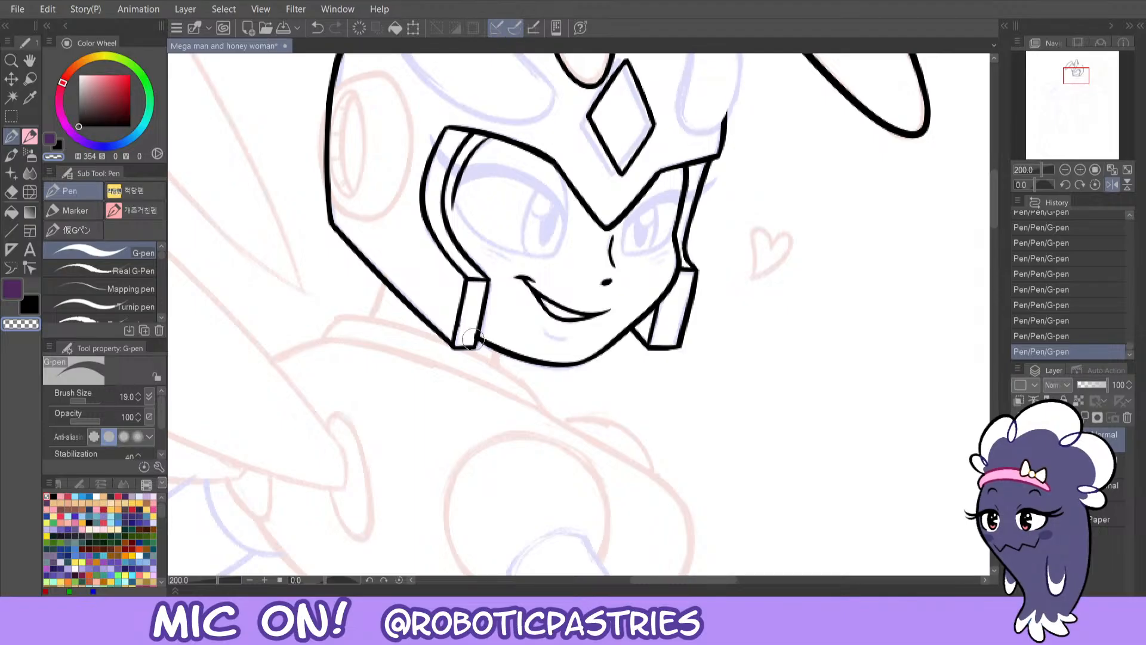
pyautogui.hotkey('ctrl', 'z')
pyautogui.hotkey('ctrl', 'y')
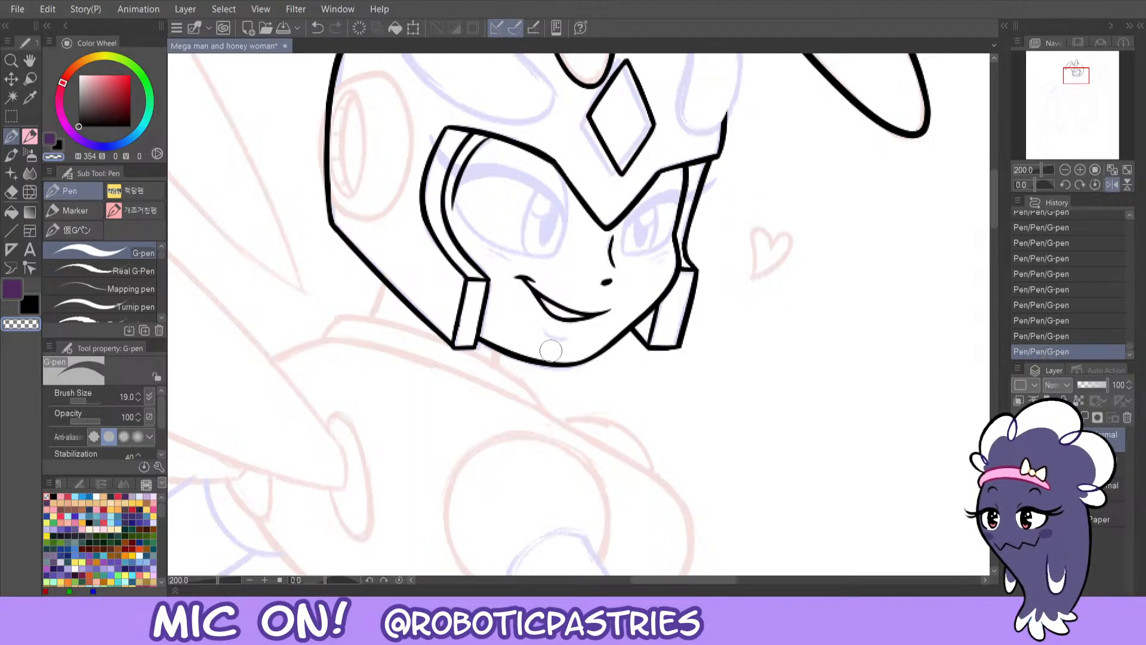
# - Trim the underside of the jaw line between the near cheek guard and the chin with transparent colour
pyautogui.hotkey('ctrl', 'z')
pyautogui.hotkey('ctrl', 'y')
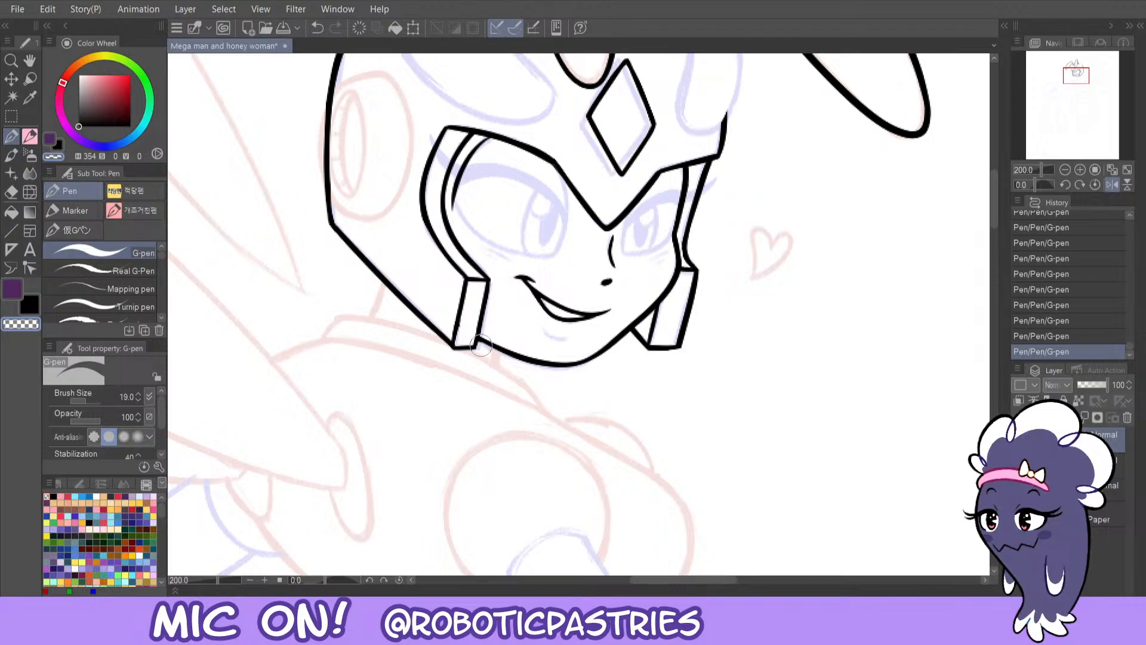
pyautogui.hotkey('ctrl', 'z')
pyautogui.moveTo(481, 347)
pyautogui.mouseDown()
pyautogui.moveTo(535, 369)
pyautogui.moveTo(570, 364)
pyautogui.moveTo(483, 346)
pyautogui.moveTo(588, 369)
pyautogui.mouseUp()
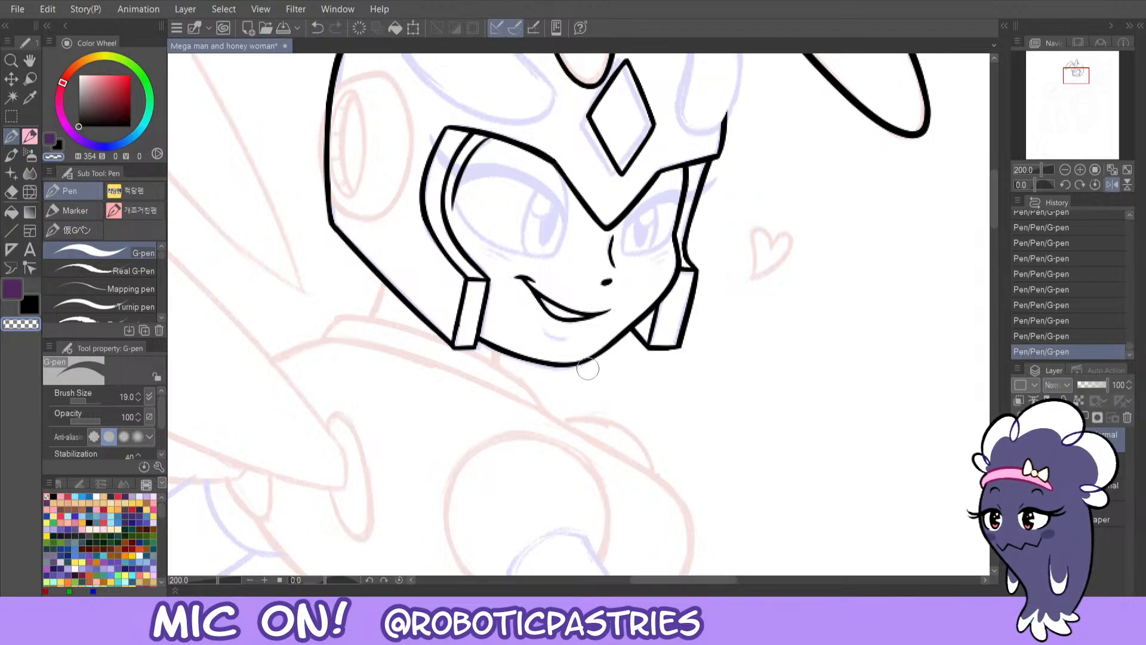
pyautogui.press('c')
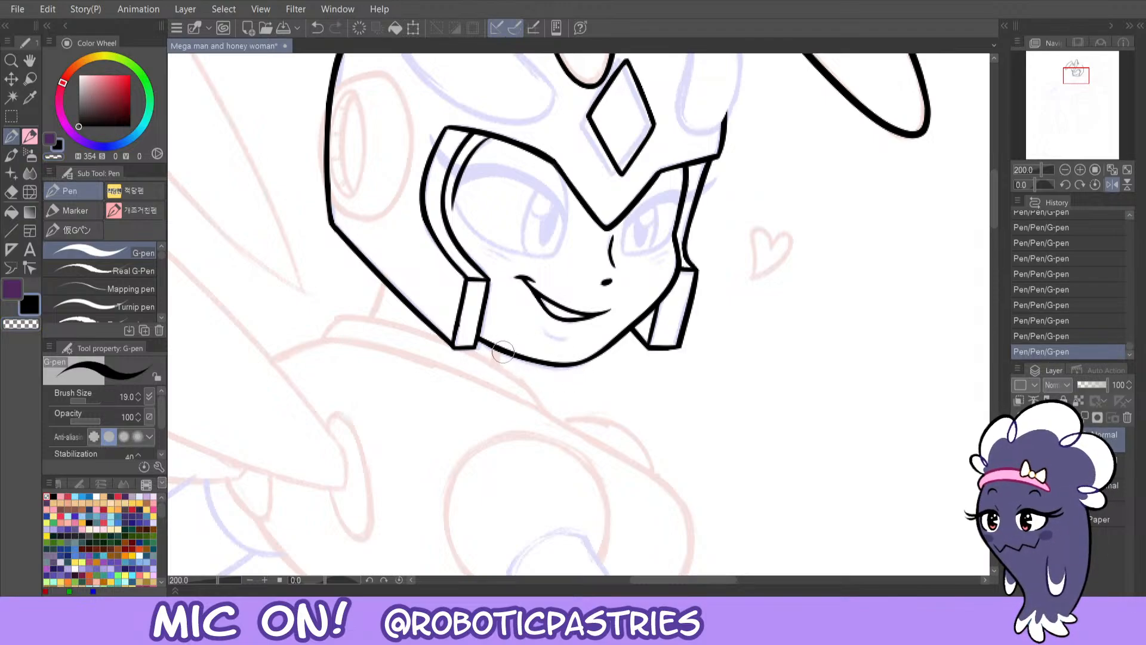
# - Ink the two neck lines in black, a short one under the jaw and a longer one below the helmet's back edge
pyautogui.moveTo(501, 352); pyautogui.dragTo(494, 362)
pyautogui.hotkey('ctrl', 'z')
pyautogui.hotkey('ctrl', 'z')
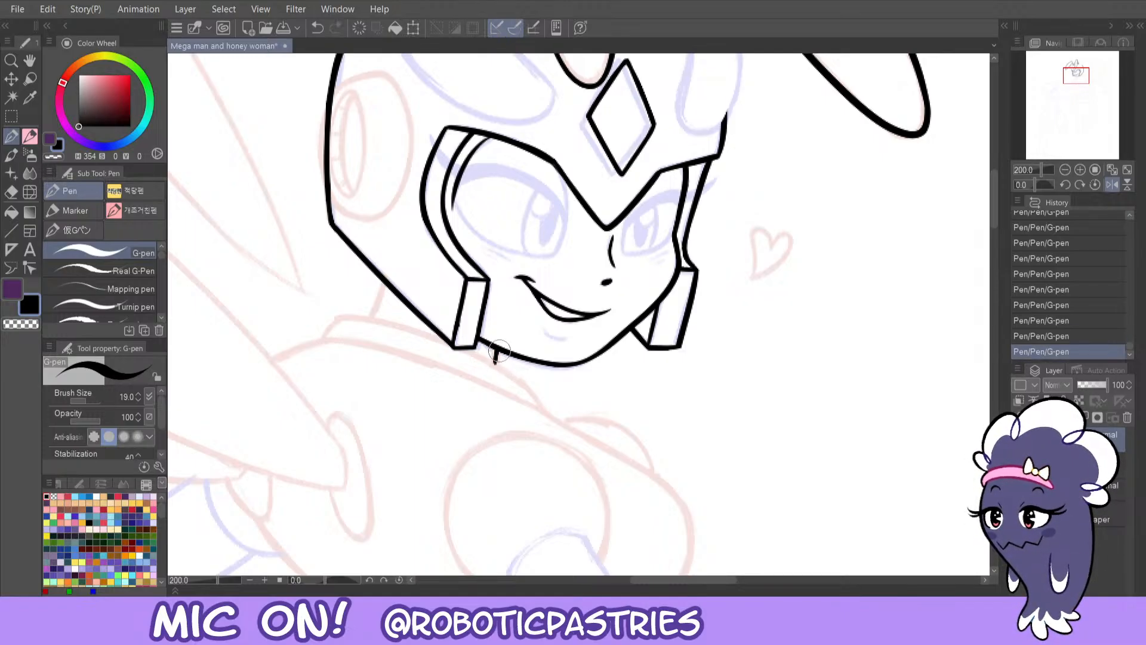
pyautogui.moveTo(382, 280); pyautogui.dragTo(366, 322)
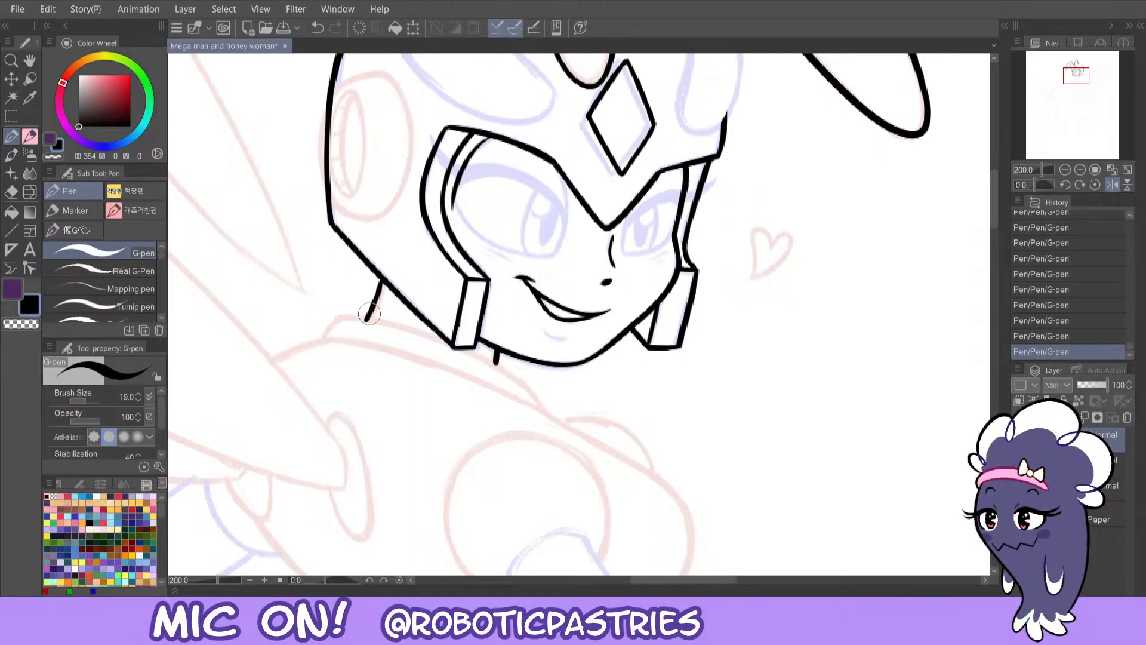
pyautogui.moveTo(379, 277); pyautogui.dragTo(365, 326)
pyautogui.hotkey('ctrl', 'z')
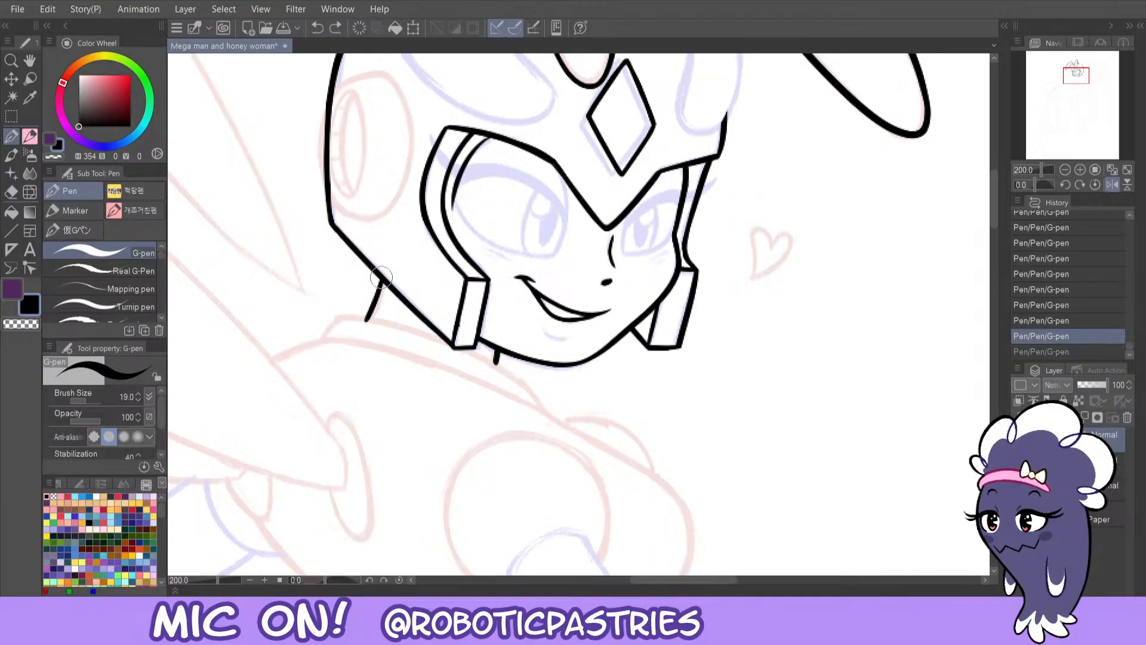
pyautogui.moveTo(381, 278); pyautogui.dragTo(365, 323)
pyautogui.press('c')
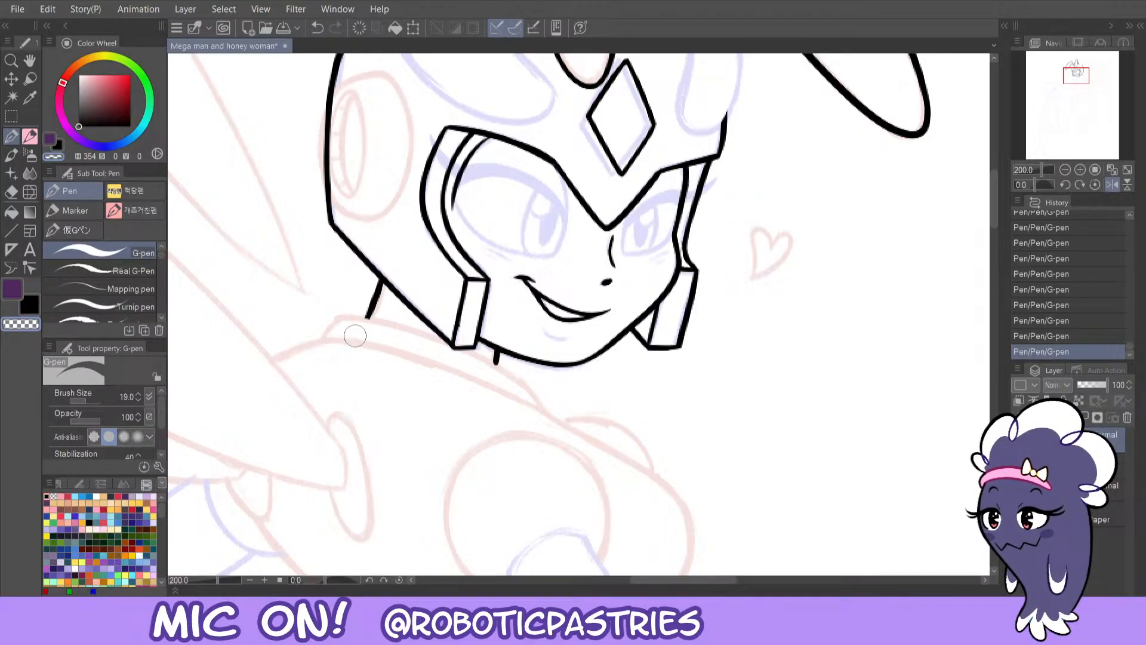
# - Ink the collar's upper edge in black, curving from behind the neck, under the cheek guard, to the chest side
pyautogui.press('c')
pyautogui.moveTo(318, 342)
pyautogui.mouseDown()
pyautogui.moveTo(328, 320)
pyautogui.moveTo(449, 343)
pyautogui.moveTo(326, 331)
pyautogui.moveTo(327, 314)
pyautogui.moveTo(448, 343)
pyautogui.moveTo(320, 339)
pyautogui.moveTo(370, 316)
pyautogui.moveTo(457, 342)
pyautogui.moveTo(516, 379)
pyautogui.moveTo(539, 412)
pyautogui.mouseUp()
pyautogui.hotkey('ctrl', 'z')
pyautogui.hotkey('ctrl', 'z')
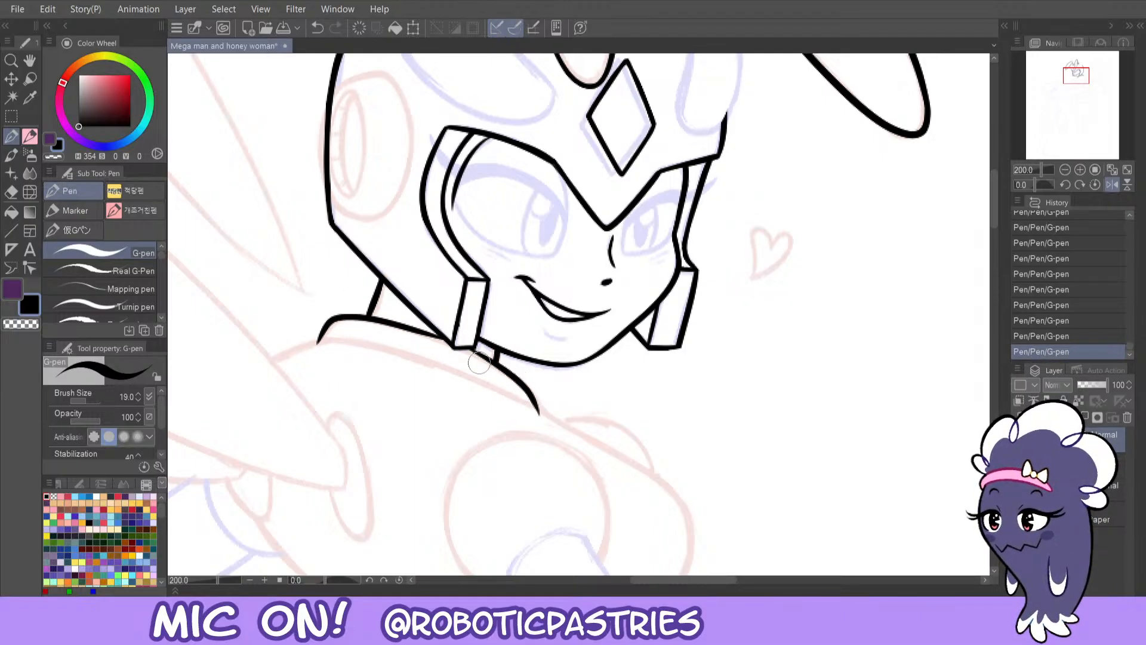
pyautogui.hotkey('ctrl', 'z')
pyautogui.moveTo(470, 352)
pyautogui.mouseDown()
pyautogui.moveTo(523, 381)
pyautogui.moveTo(542, 411)
pyautogui.mouseUp()
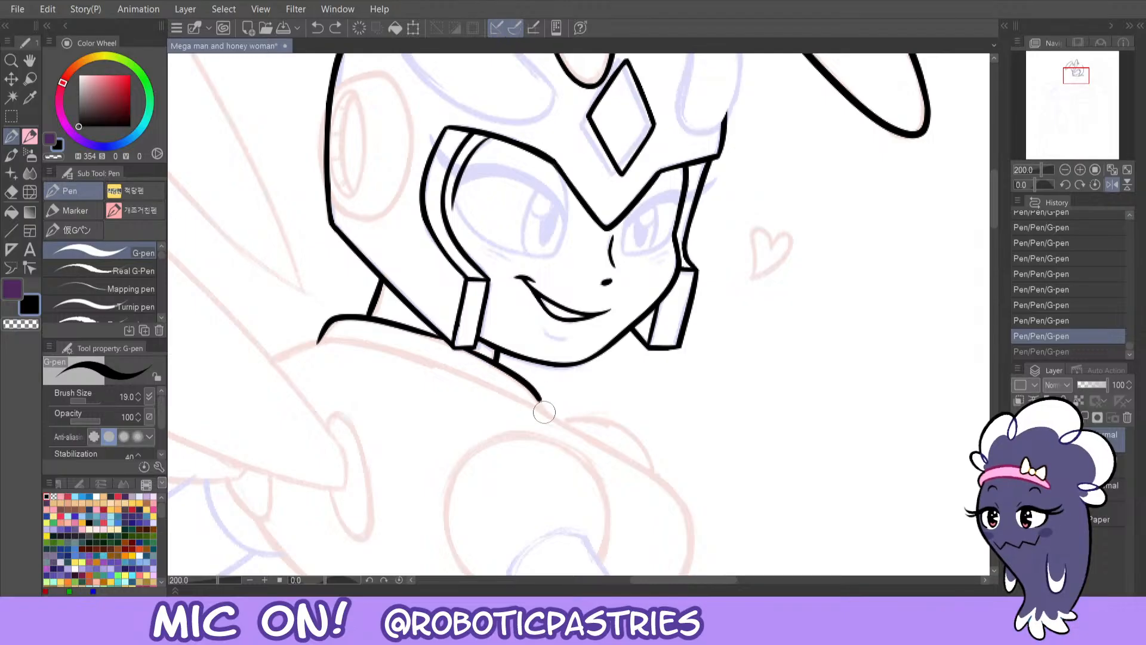
# - Refine both ends of the collar's upper edge, touching up the chest-side tip in black and trimming the tip behind the neck with transparent colour
pyautogui.press('c')
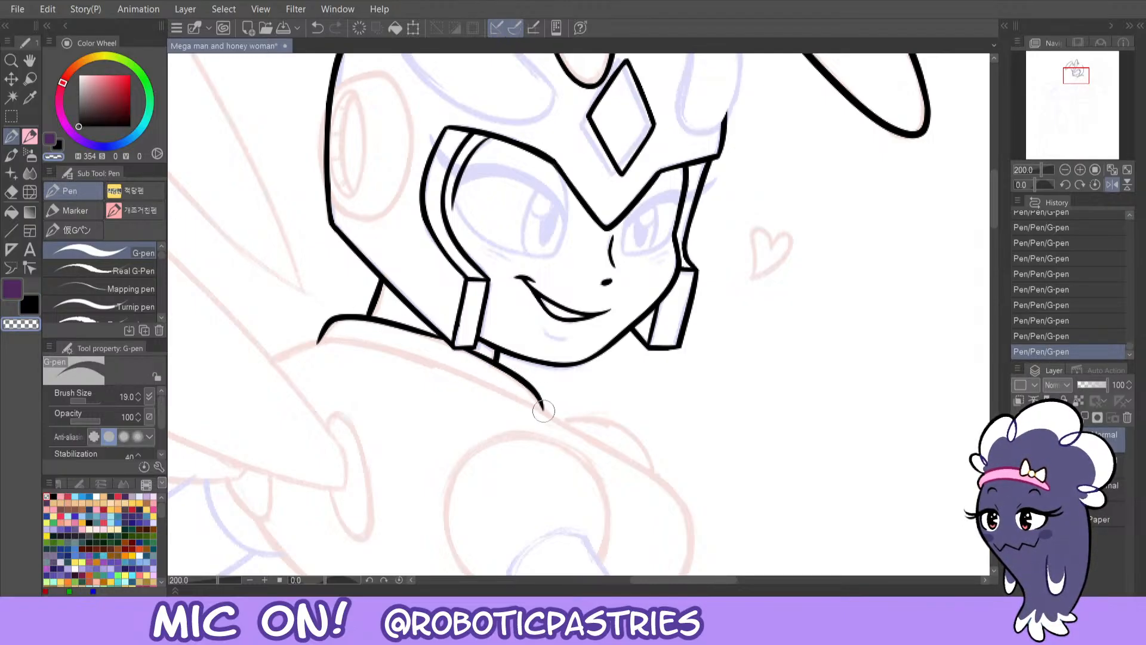
pyautogui.hotkey('ctrl', 'z')
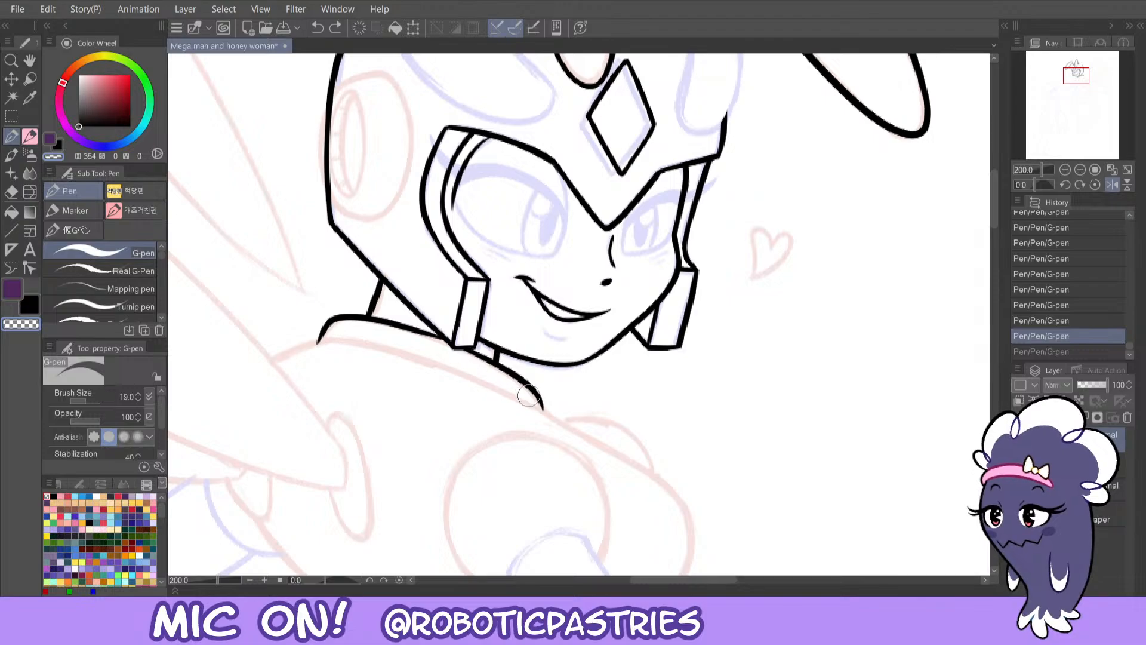
pyautogui.hotkey('ctrl', 'y')
pyautogui.press('c')
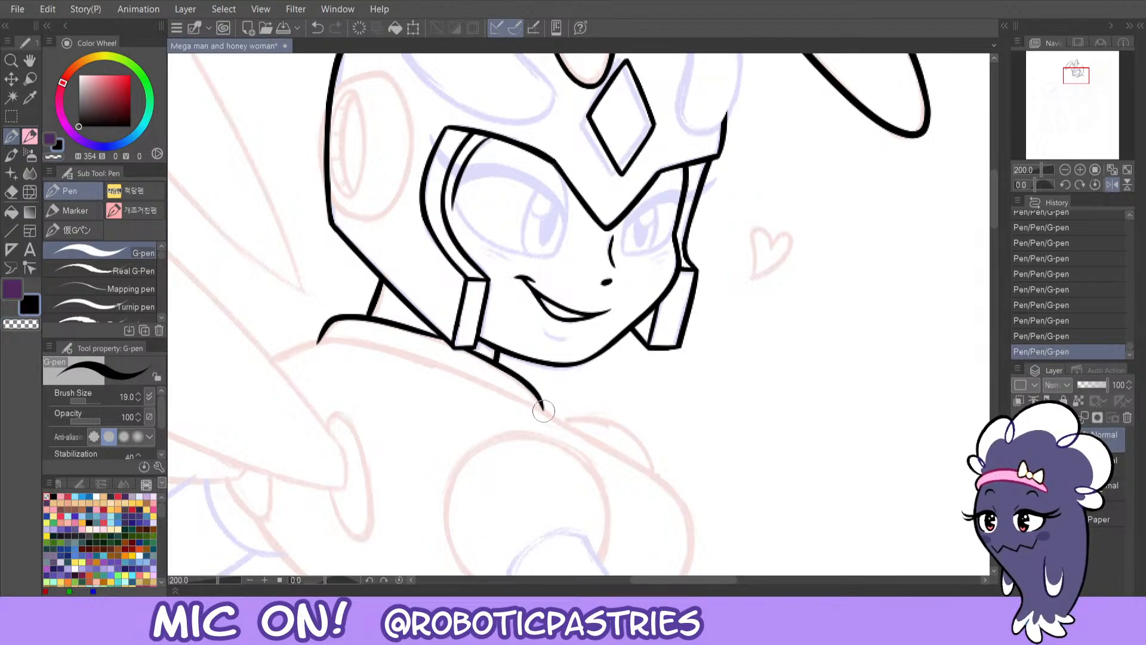
pyautogui.moveTo(543, 411); pyautogui.dragTo(513, 370)
pyautogui.hotkey('ctrl', 'z')
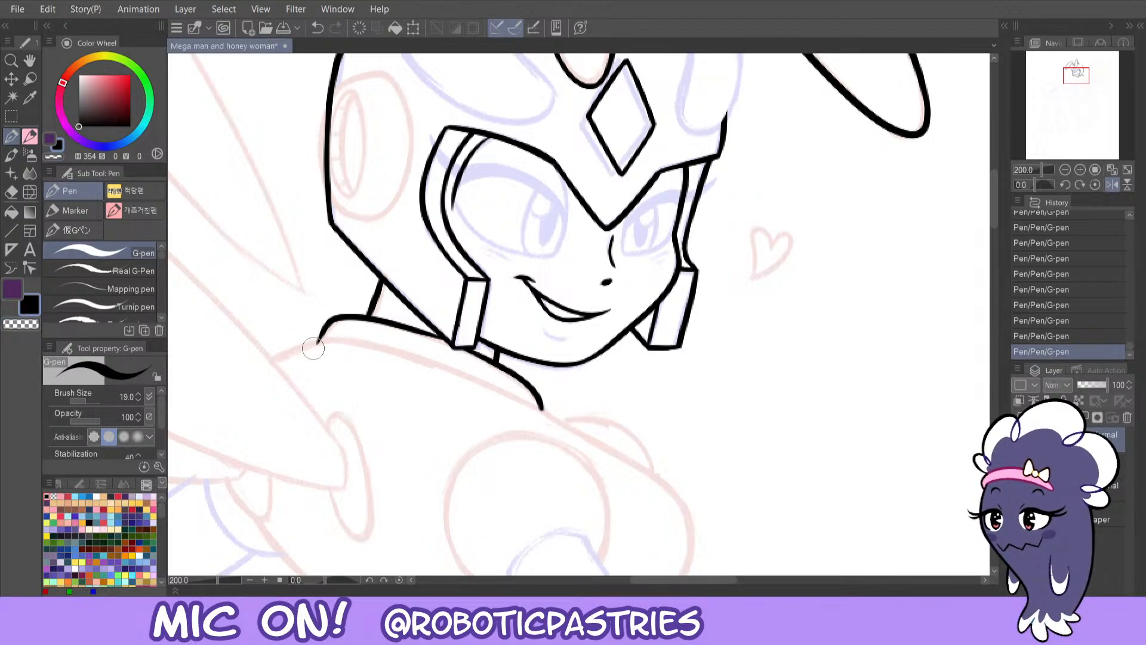
pyautogui.press('c')
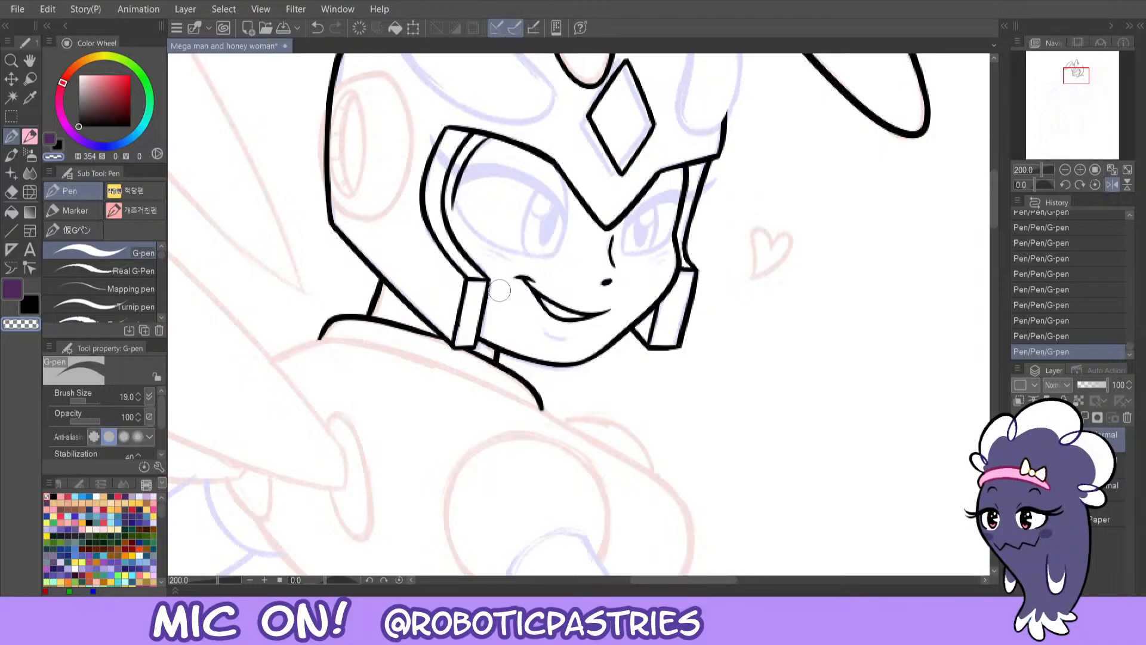
# - Ink the short lower-lip line below the smile and the small cheek marks under both eyes in black
pyautogui.press('c')
pyautogui.moveTo(541, 330); pyautogui.dragTo(570, 338)
pyautogui.hotkey('ctrl', 'z')
pyautogui.press('c')
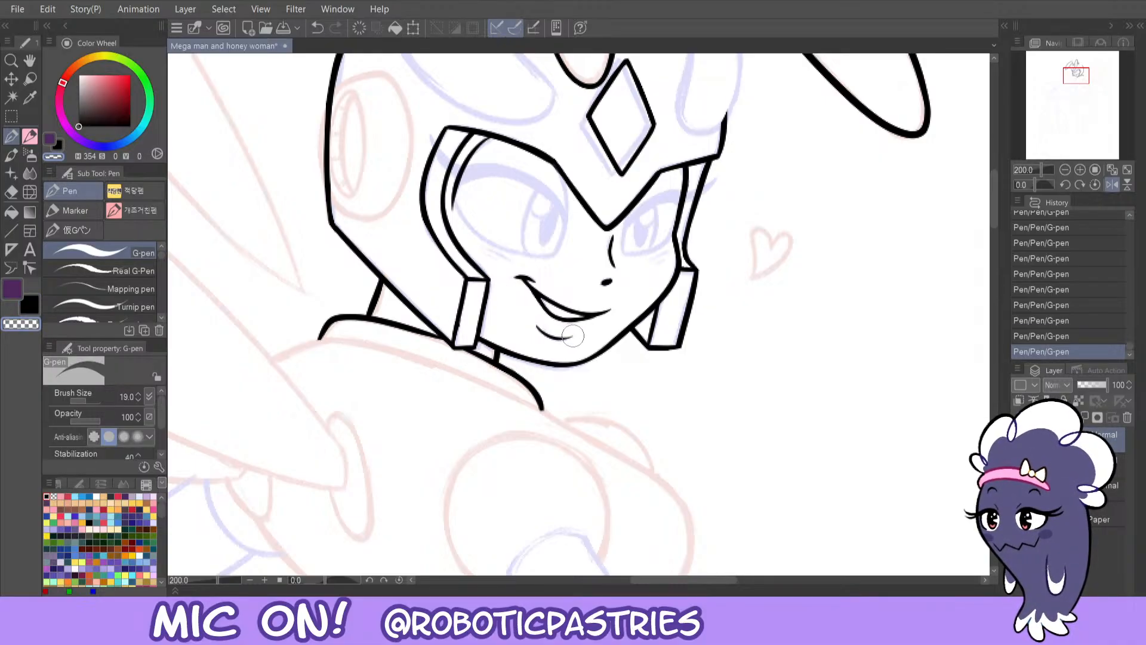
pyautogui.press('c')
pyautogui.press('c')
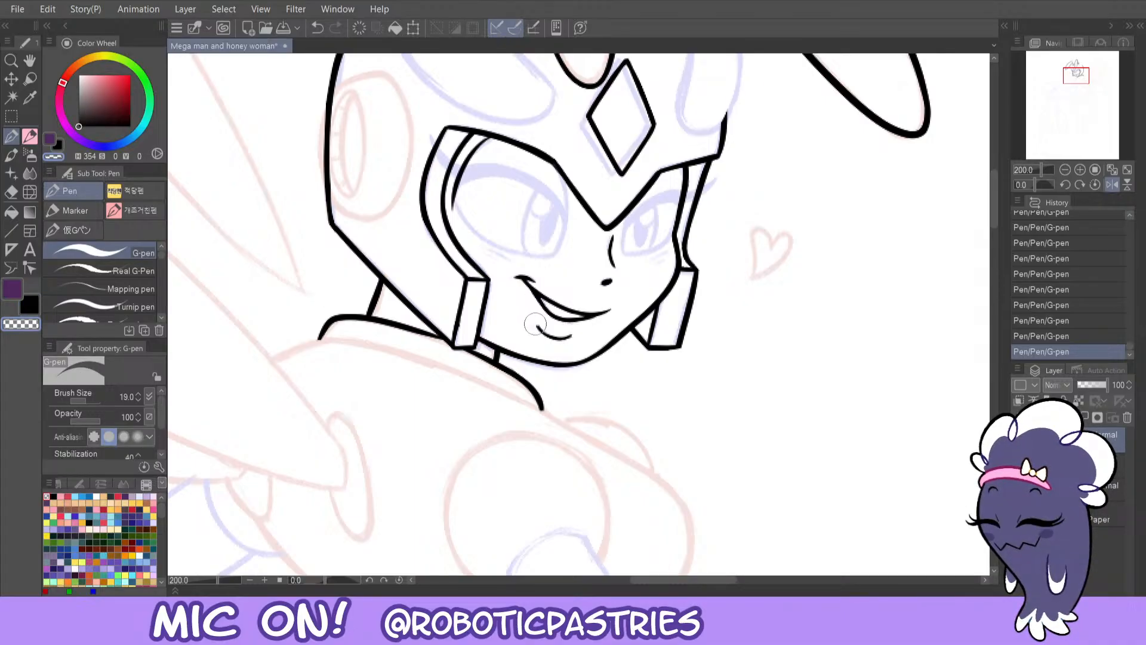
pyautogui.press('c')
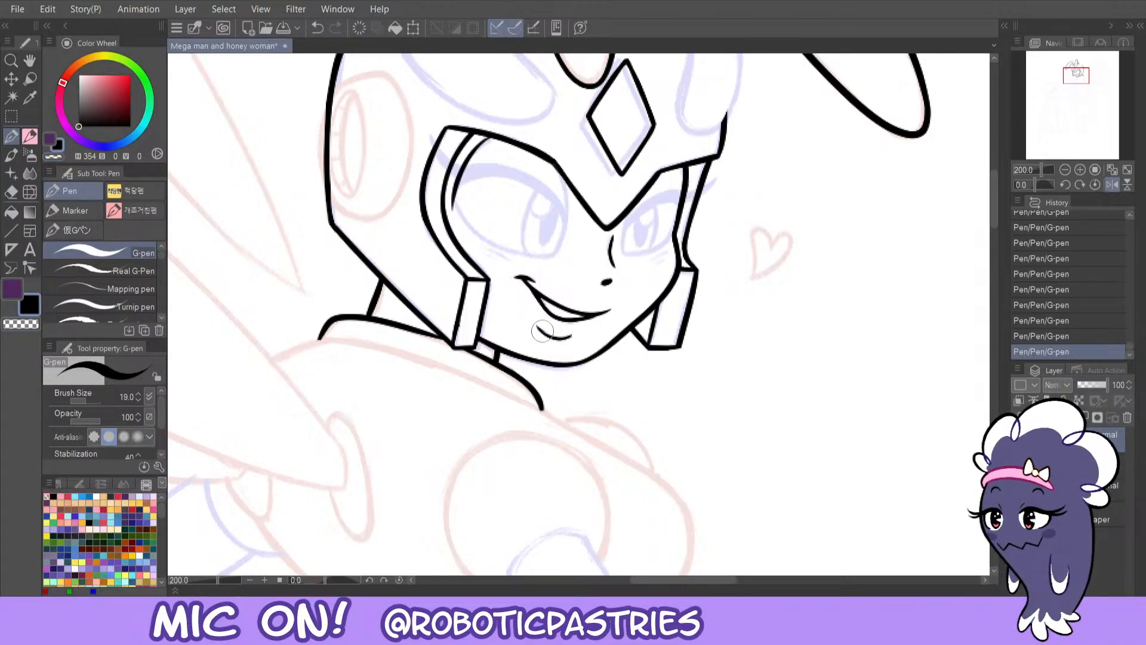
pyautogui.moveTo(540, 329); pyautogui.dragTo(569, 335)
pyautogui.hotkey('ctrl', 'z')
pyautogui.moveTo(483, 251); pyautogui.dragTo(508, 267)
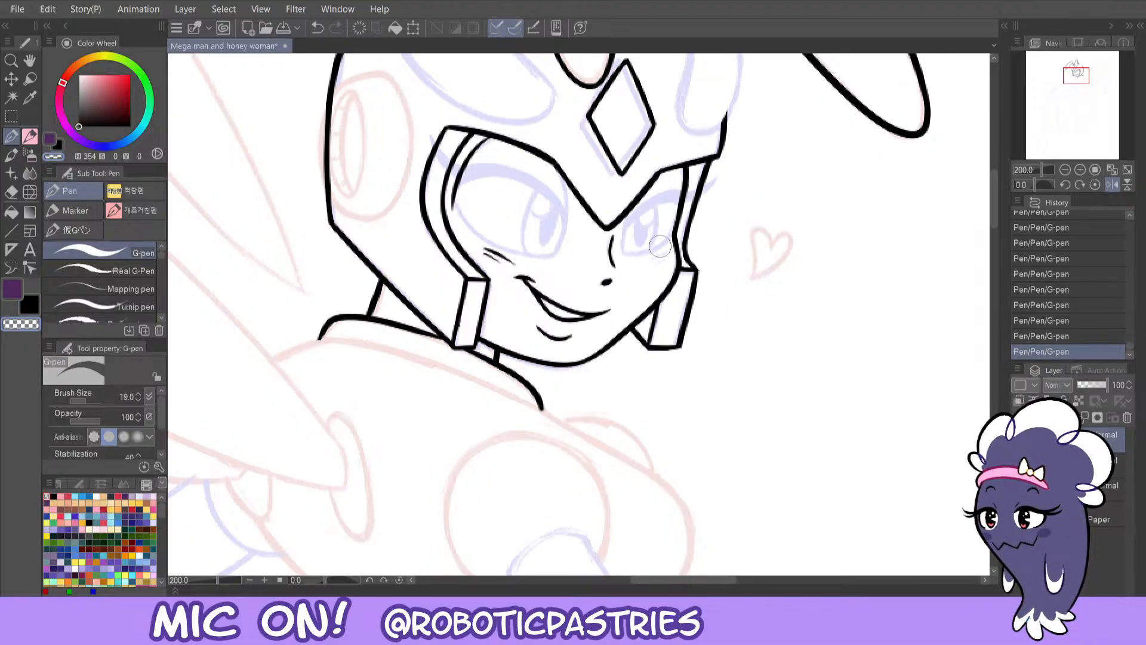
pyautogui.moveTo(652, 259); pyautogui.dragTo(666, 259)
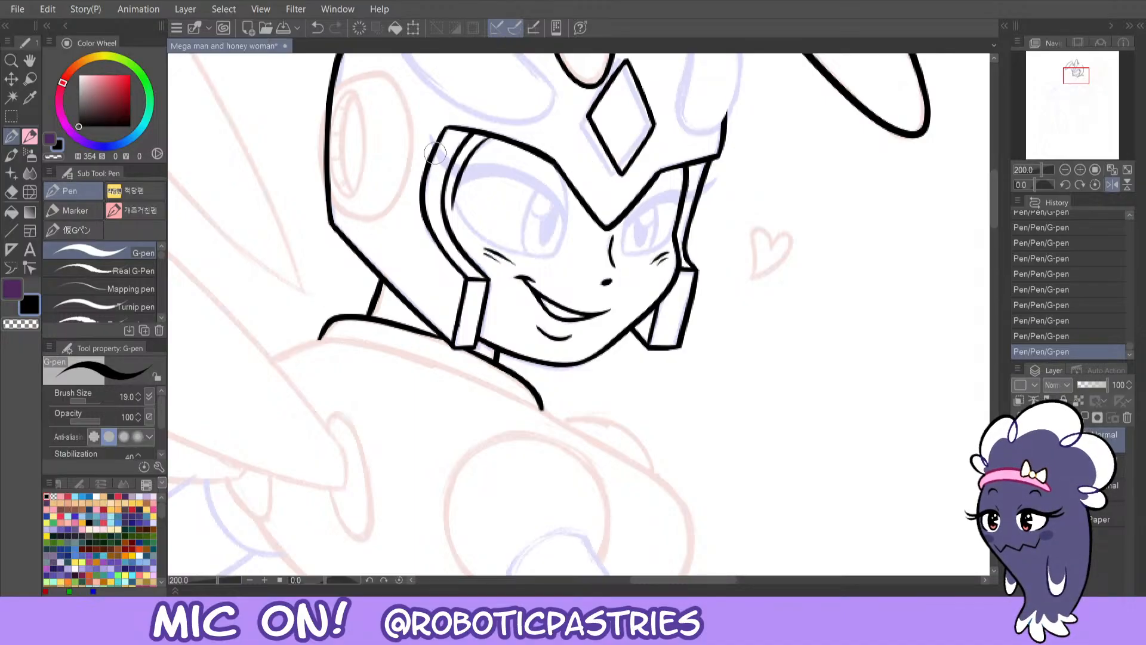
# - Erase the near eye's old outer line and ink its inner edge in black, curving down from the helmet brow
pyautogui.press('c')
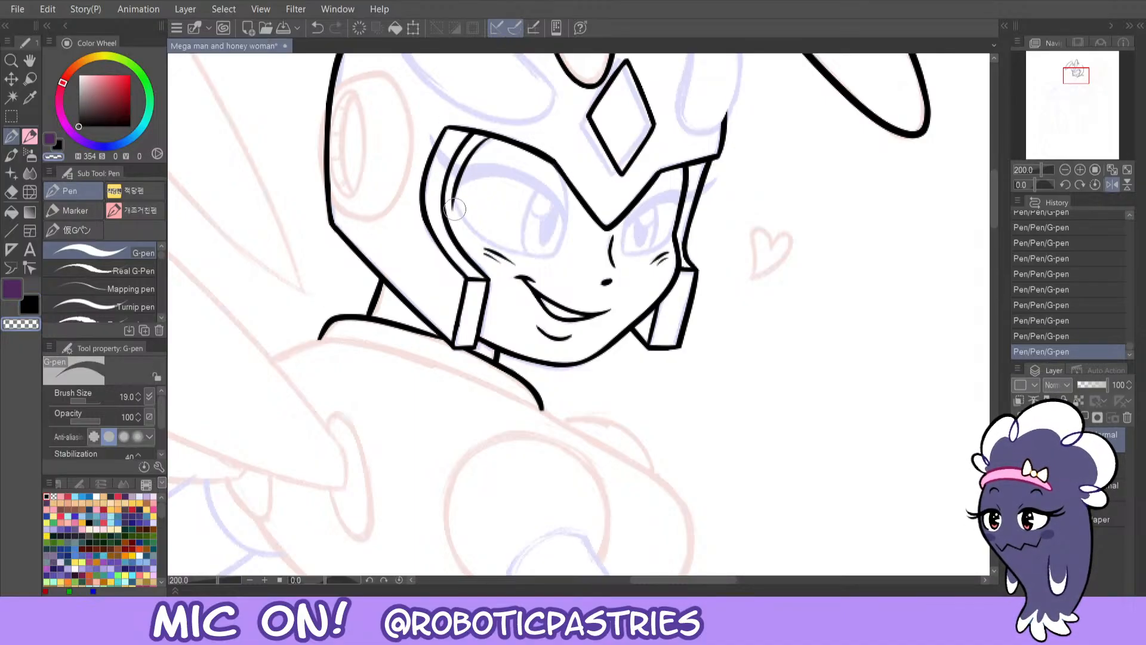
pyautogui.moveTo(453, 208); pyautogui.dragTo(488, 138)
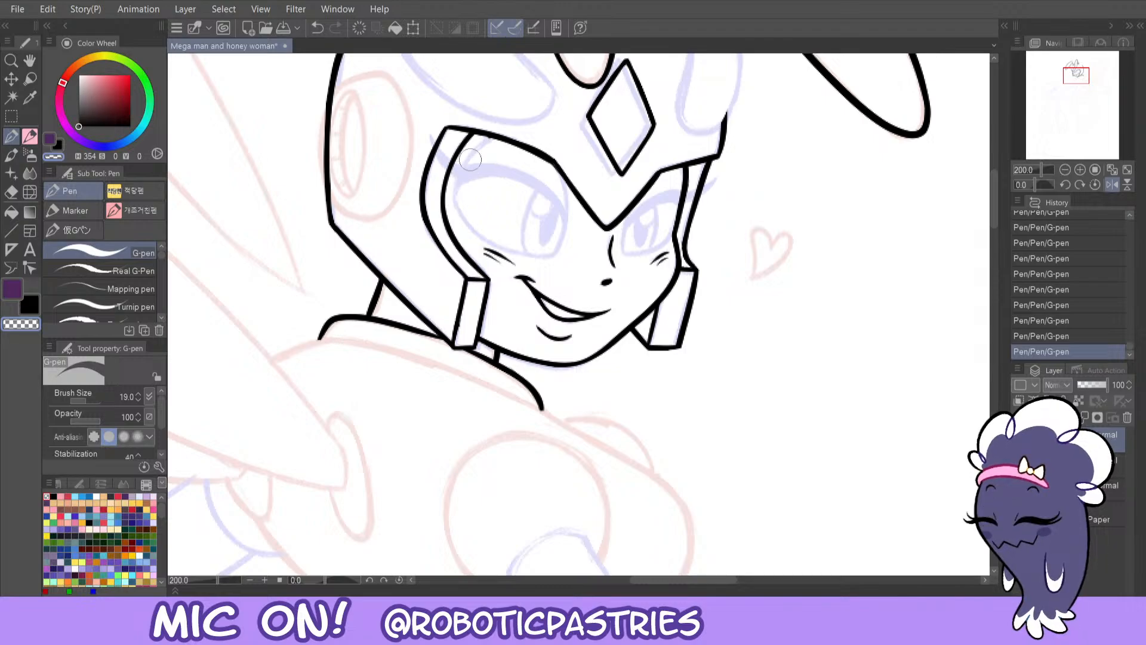
pyautogui.press('c')
pyautogui.moveTo(556, 174)
pyautogui.mouseDown()
pyautogui.moveTo(564, 230)
pyautogui.moveTo(548, 268)
pyautogui.mouseUp()
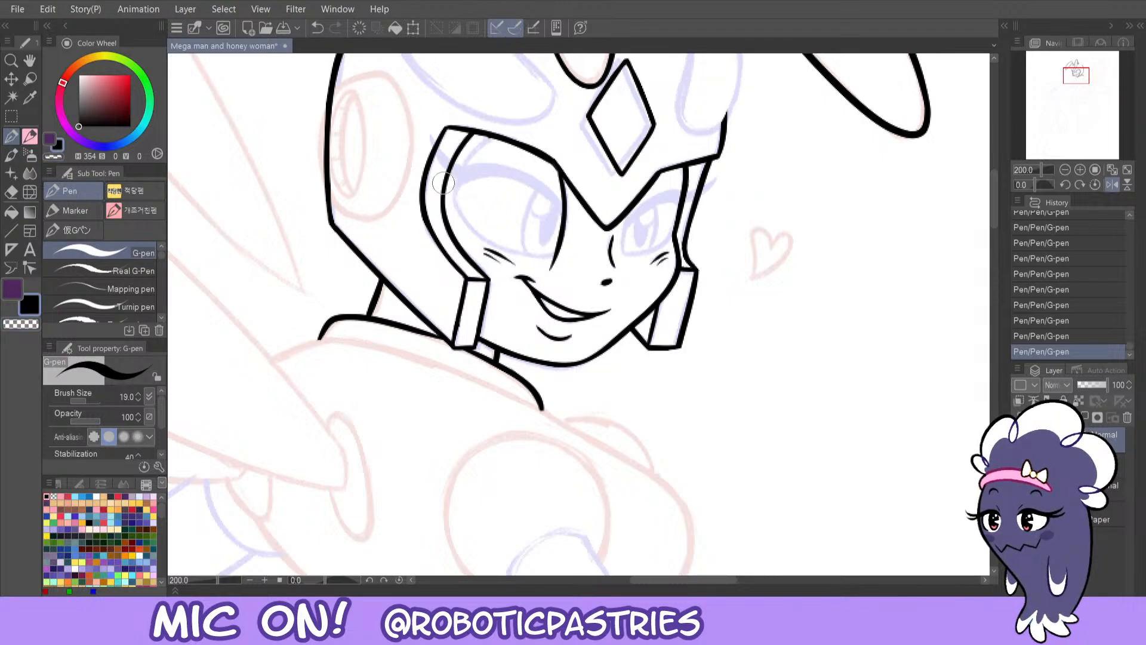
pyautogui.hotkey('ctrl', 'z')
pyautogui.moveTo(562, 178)
pyautogui.mouseDown()
pyautogui.moveTo(564, 231)
pyautogui.moveTo(548, 271)
pyautogui.mouseUp()
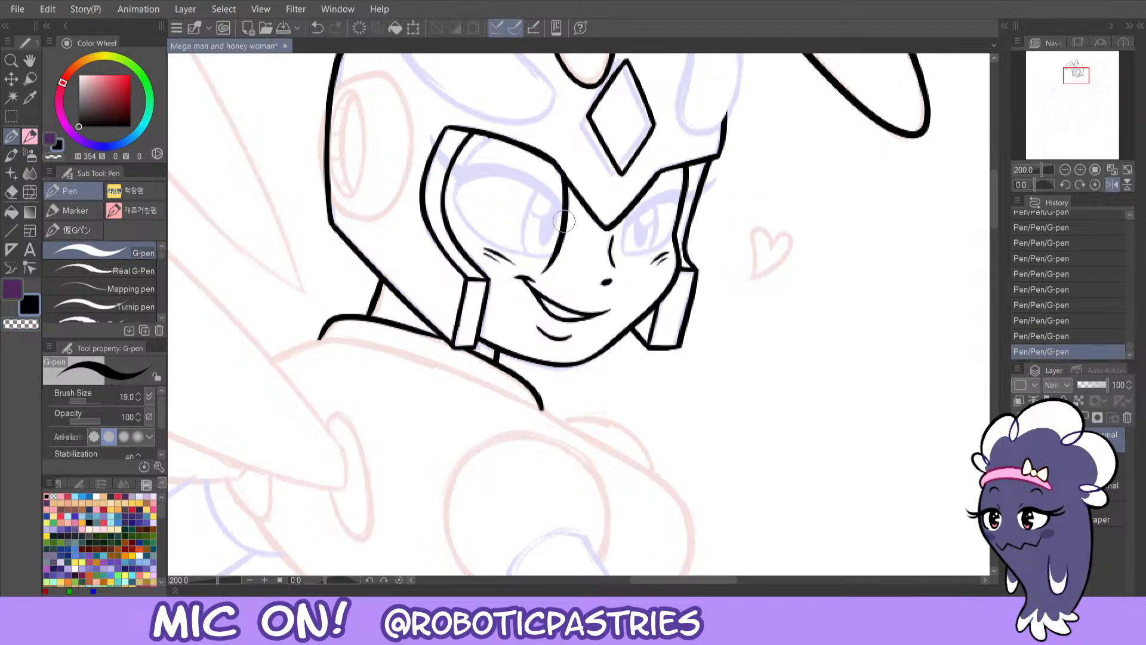
pyautogui.hotkey('ctrl', 'z')
pyautogui.moveTo(562, 164); pyautogui.dragTo(550, 267)
pyautogui.hotkey('ctrl', 'z')
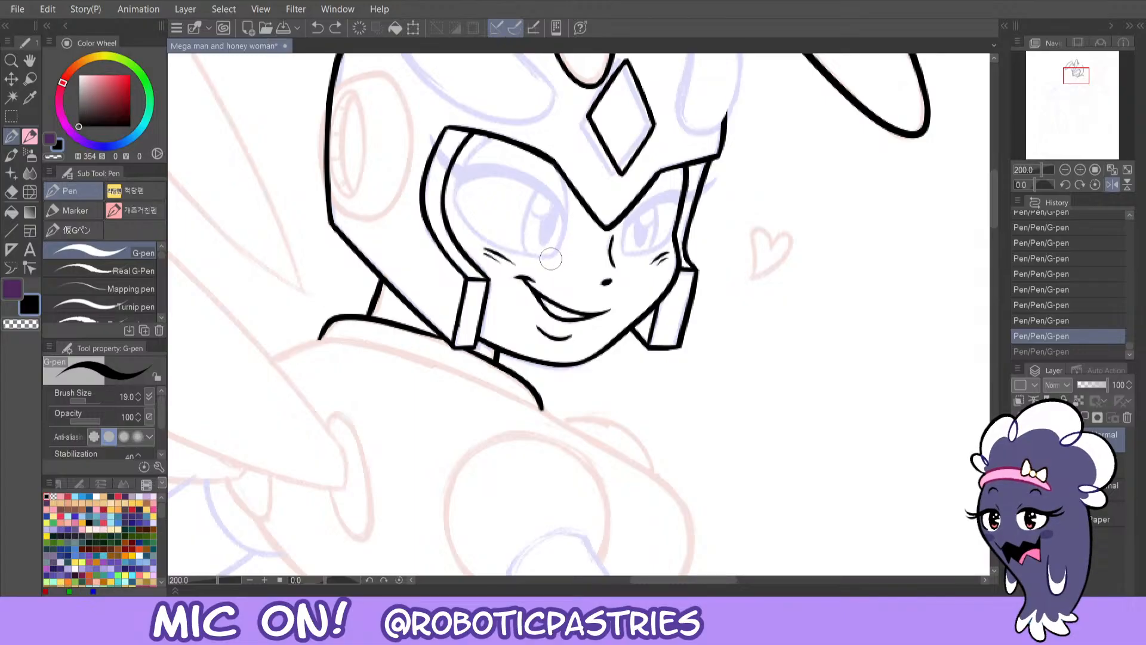
pyautogui.moveTo(564, 167)
pyautogui.mouseDown()
pyautogui.moveTo(564, 232)
pyautogui.moveTo(545, 262)
pyautogui.moveTo(566, 227)
pyautogui.moveTo(552, 161)
pyautogui.mouseUp()
pyautogui.hotkey('ctrl', 'z')
pyautogui.hotkey('ctrl', 'z')
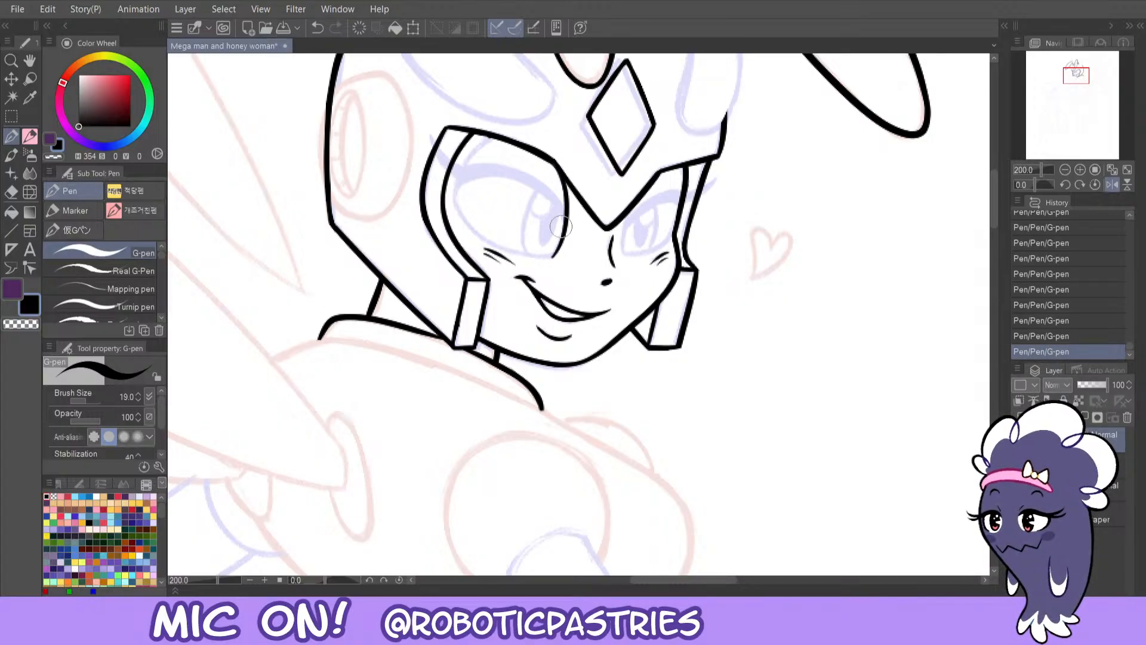
pyautogui.hotkey('ctrl', 'z')
pyautogui.hotkey('ctrl', 'y')
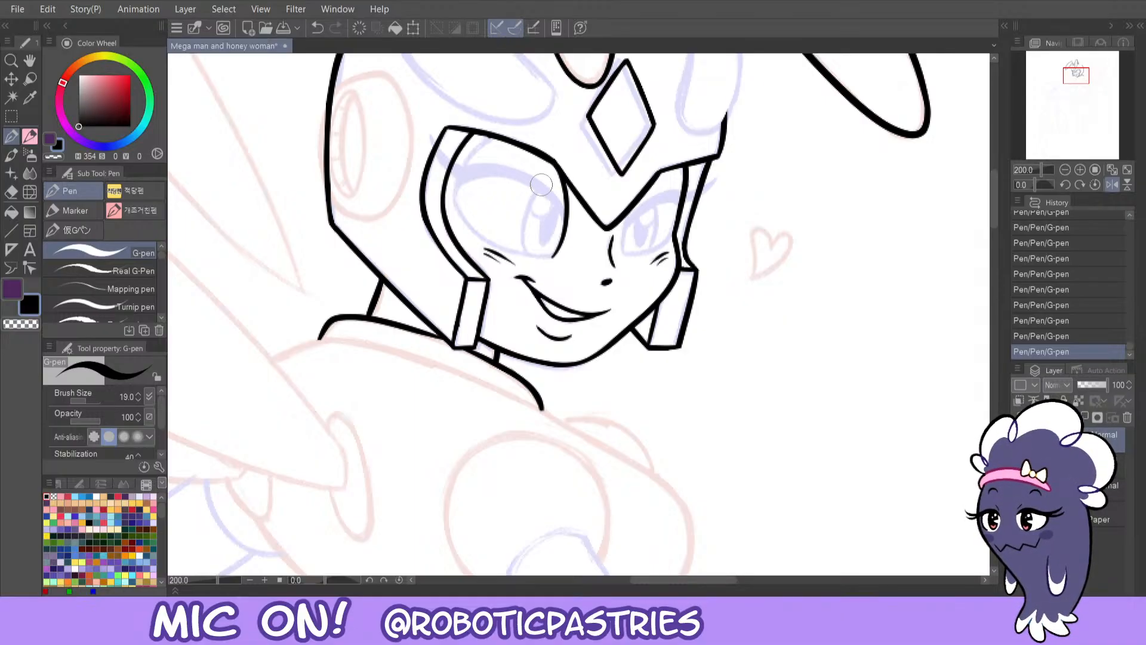
# - Ink the near eye's outer edge in black, curving from the helmet brow down to the outer corner
pyautogui.press('c')
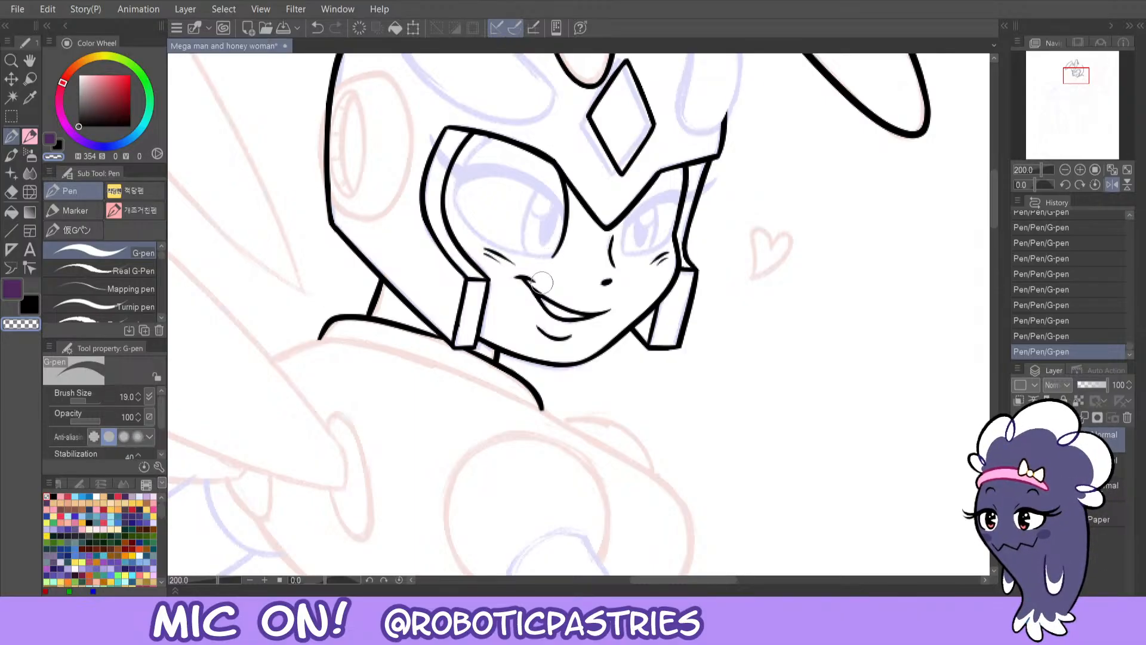
pyautogui.press('c')
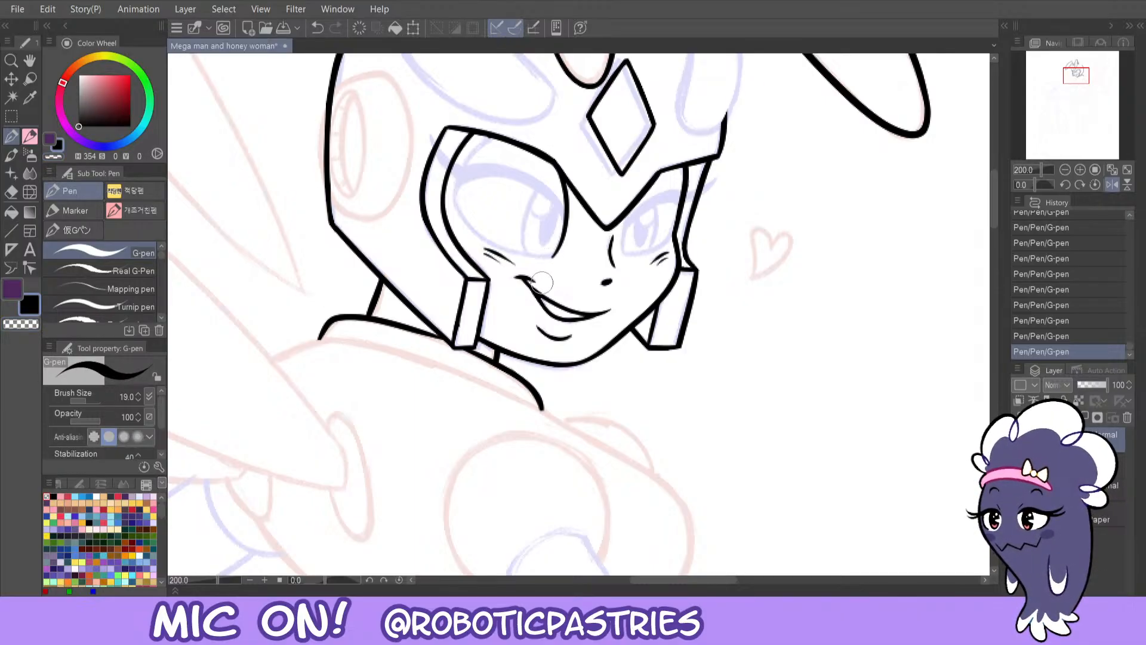
pyautogui.moveTo(454, 203)
pyautogui.mouseDown()
pyautogui.moveTo(461, 161)
pyautogui.moveTo(496, 141)
pyautogui.moveTo(456, 195)
pyautogui.moveTo(488, 135)
pyautogui.mouseUp()
pyautogui.hotkey('ctrl', 'z')
pyautogui.hotkey('ctrl', 'z')
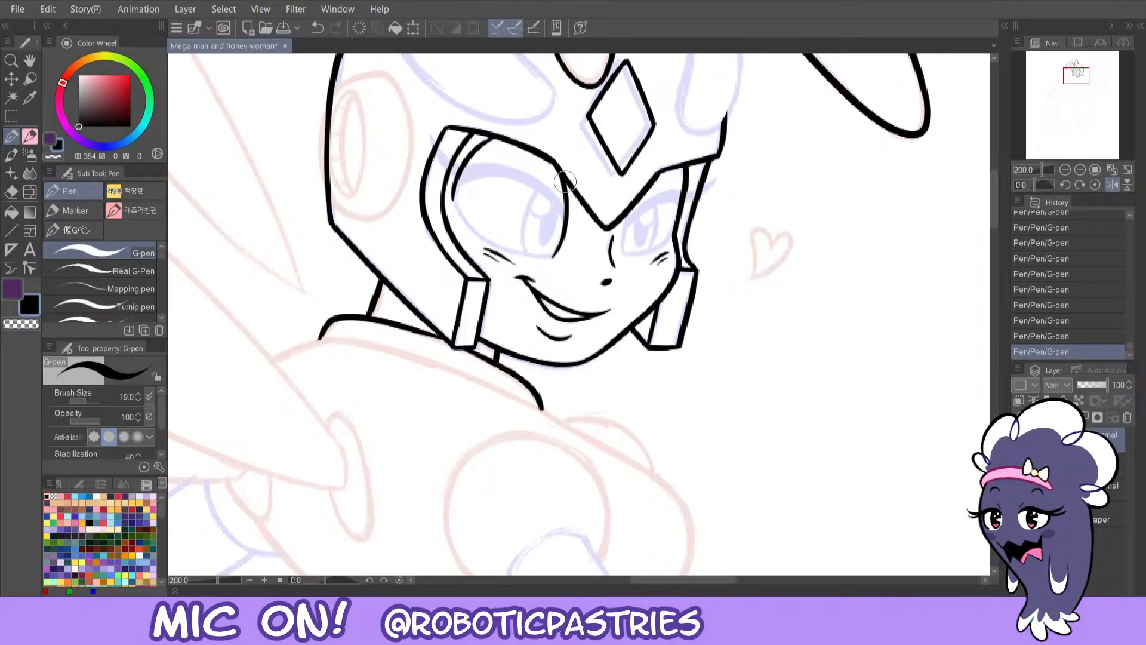
pyautogui.hotkey('ctrl', 'z')
pyautogui.moveTo(480, 141); pyautogui.dragTo(447, 206)
pyautogui.hotkey('ctrl', 'z')
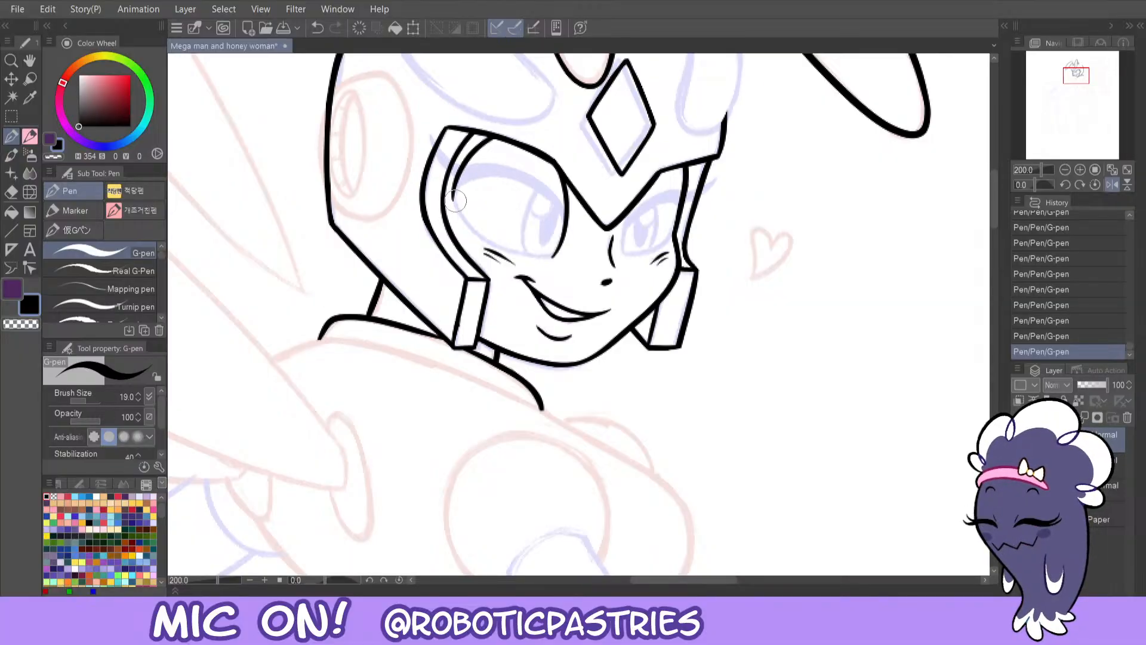
# - Ink the near eye's lower edge in black from the outer line across to the inner edge, redrawing until the curve fits
pyautogui.moveTo(452, 204)
pyautogui.mouseDown()
pyautogui.moveTo(506, 256)
pyautogui.moveTo(549, 245)
pyautogui.mouseUp()
pyautogui.hotkey('ctrl', 'z')
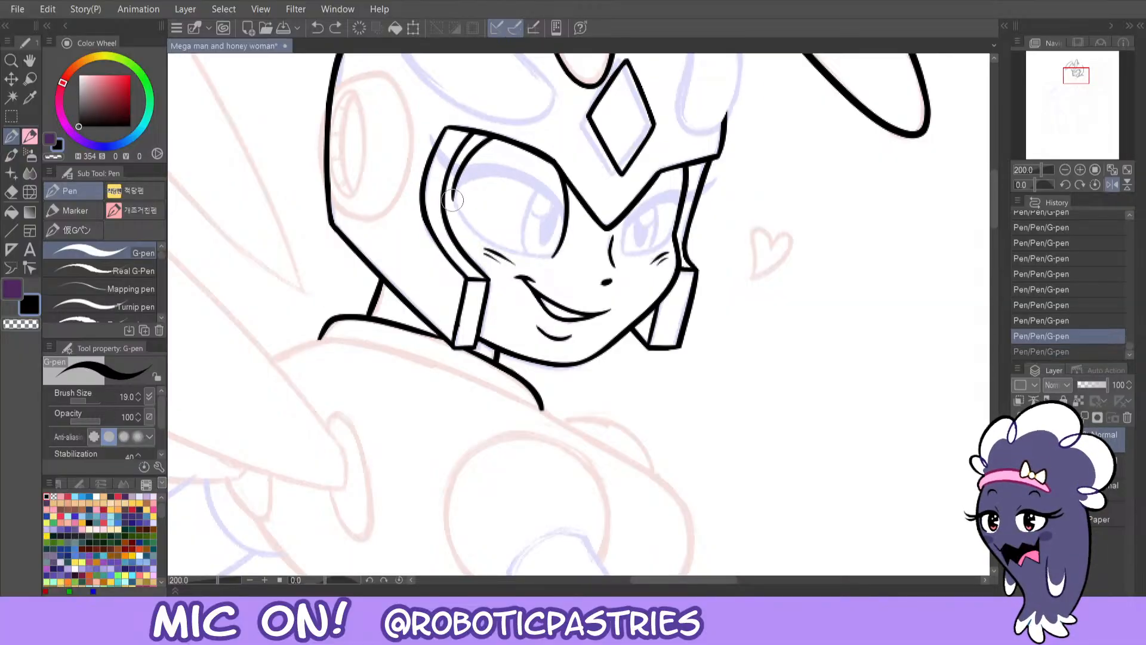
pyautogui.moveTo(457, 210)
pyautogui.mouseDown()
pyautogui.moveTo(558, 254)
pyautogui.moveTo(495, 242)
pyautogui.moveTo(452, 186)
pyautogui.moveTo(518, 257)
pyautogui.moveTo(564, 253)
pyautogui.mouseUp()
pyautogui.hotkey('ctrl', 'z')
pyautogui.hotkey('ctrl', 'z')
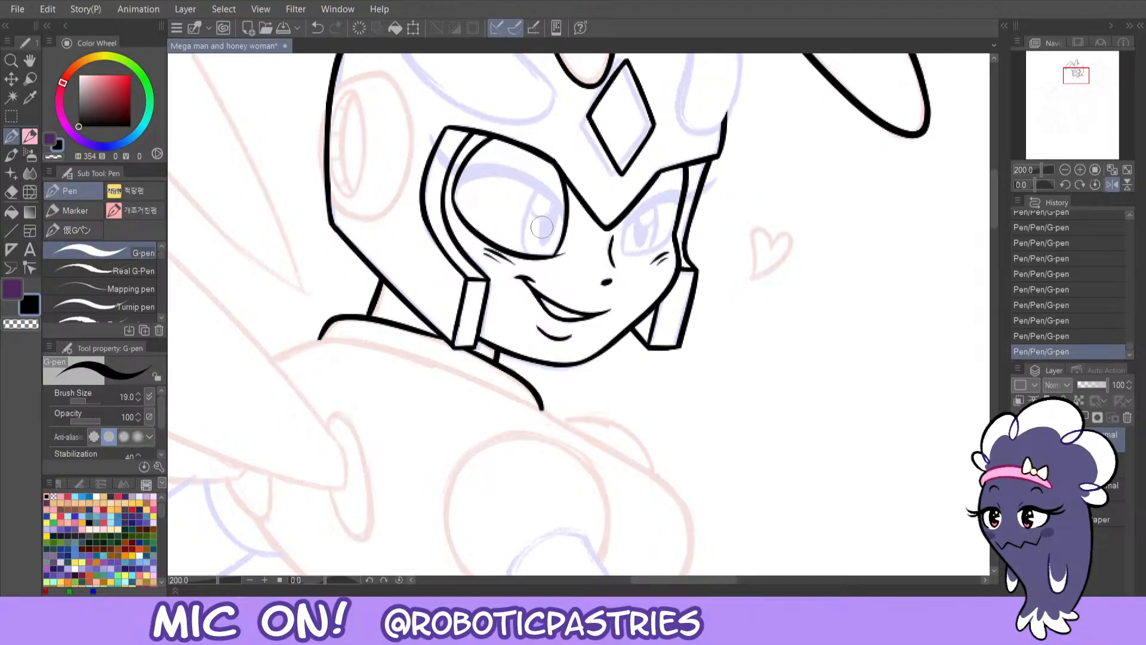
pyautogui.hotkey('ctrl', 'z')
pyautogui.moveTo(453, 194)
pyautogui.mouseDown()
pyautogui.moveTo(469, 231)
pyautogui.moveTo(533, 261)
pyautogui.moveTo(554, 247)
pyautogui.moveTo(454, 205)
pyautogui.moveTo(485, 244)
pyautogui.moveTo(564, 256)
pyautogui.mouseUp()
pyautogui.hotkey('ctrl', 'z')
pyautogui.hotkey('ctrl', 'z')
pyautogui.hotkey('ctrl', 'z')
pyautogui.moveTo(452, 192)
pyautogui.mouseDown()
pyautogui.moveTo(462, 219)
pyautogui.moveTo(504, 248)
pyautogui.moveTo(558, 247)
pyautogui.moveTo(544, 235)
pyautogui.moveTo(559, 250)
pyautogui.moveTo(535, 257)
pyautogui.moveTo(467, 229)
pyautogui.moveTo(452, 180)
pyautogui.moveTo(453, 204)
pyautogui.moveTo(481, 240)
pyautogui.moveTo(549, 256)
pyautogui.moveTo(535, 251)
pyautogui.moveTo(561, 249)
pyautogui.mouseUp()
pyautogui.hotkey('ctrl', 'z')
pyautogui.hotkey('ctrl', 'z')
pyautogui.hotkey('ctrl', 'z')
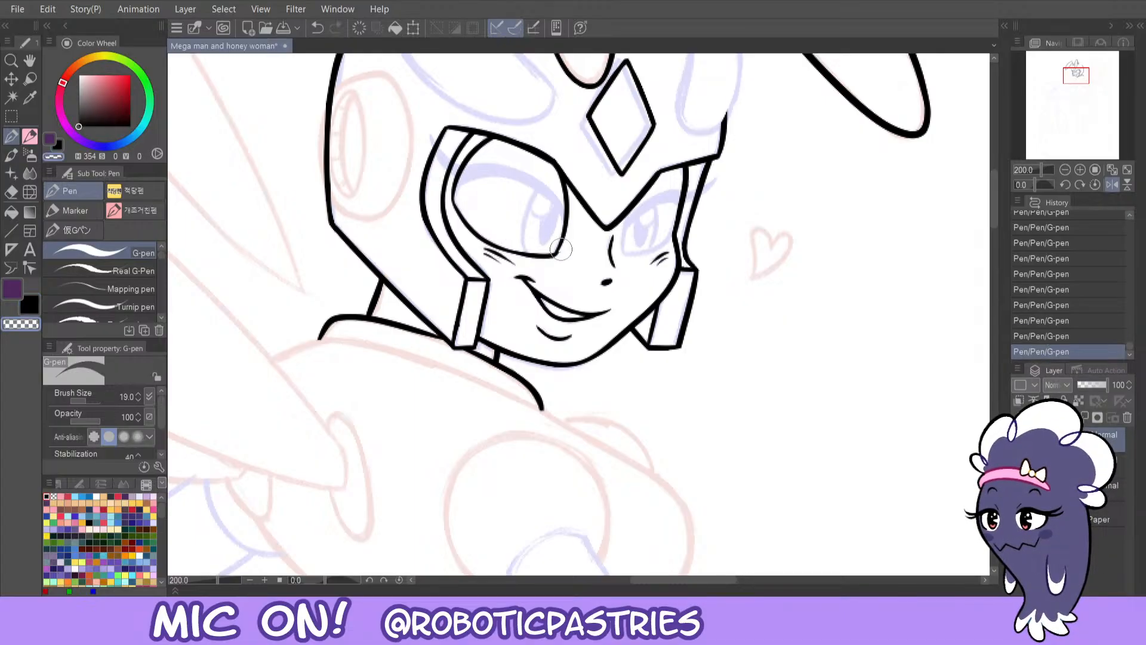
# - Rework the inner half of the near eye's lower edge in black to join the inner edge smoothly
pyautogui.hotkey('ctrl', 'z')
pyautogui.hotkey('ctrl', 'y')
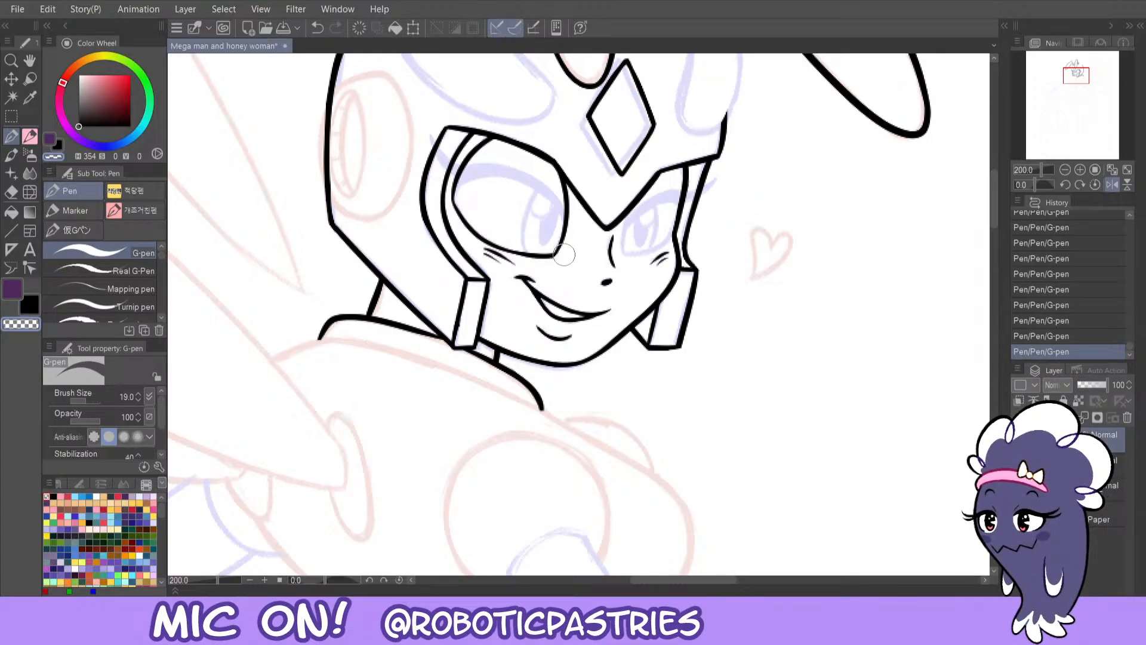
pyautogui.moveTo(501, 246)
pyautogui.mouseDown()
pyautogui.moveTo(524, 262)
pyautogui.moveTo(577, 251)
pyautogui.moveTo(552, 259)
pyautogui.mouseUp()
pyautogui.hotkey('ctrl', 'z')
pyautogui.hotkey('ctrl', 'z')
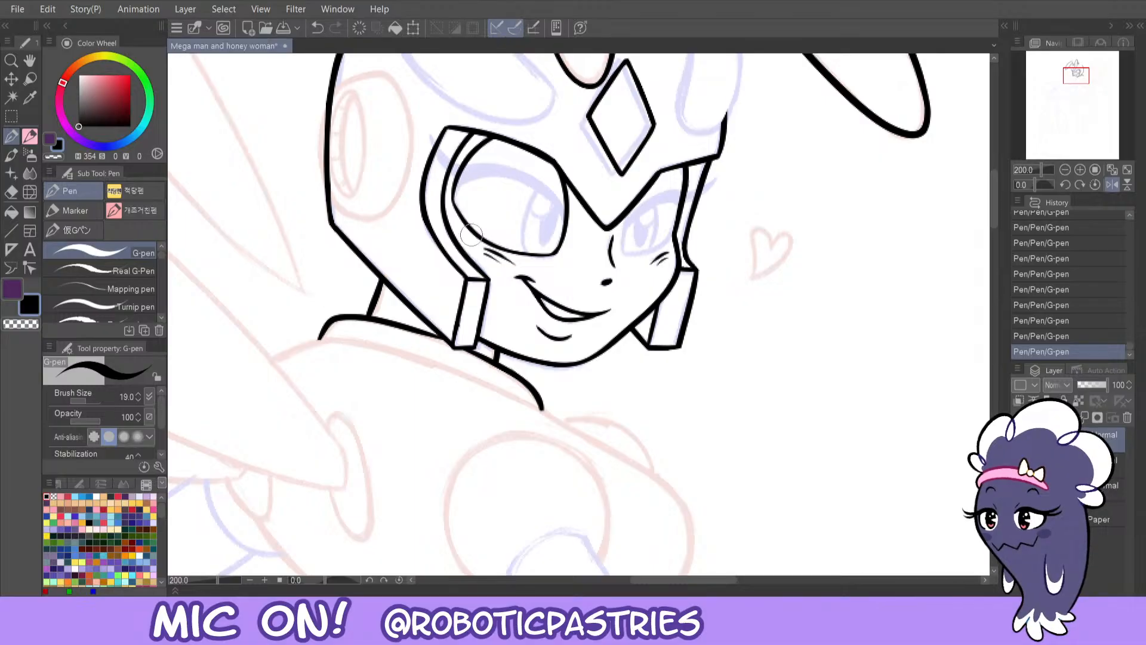
# - Compare the near eye's outline with and without the latest stroke by repeatedly undoing and redoing it
pyautogui.hotkey('ctrl', 'z')
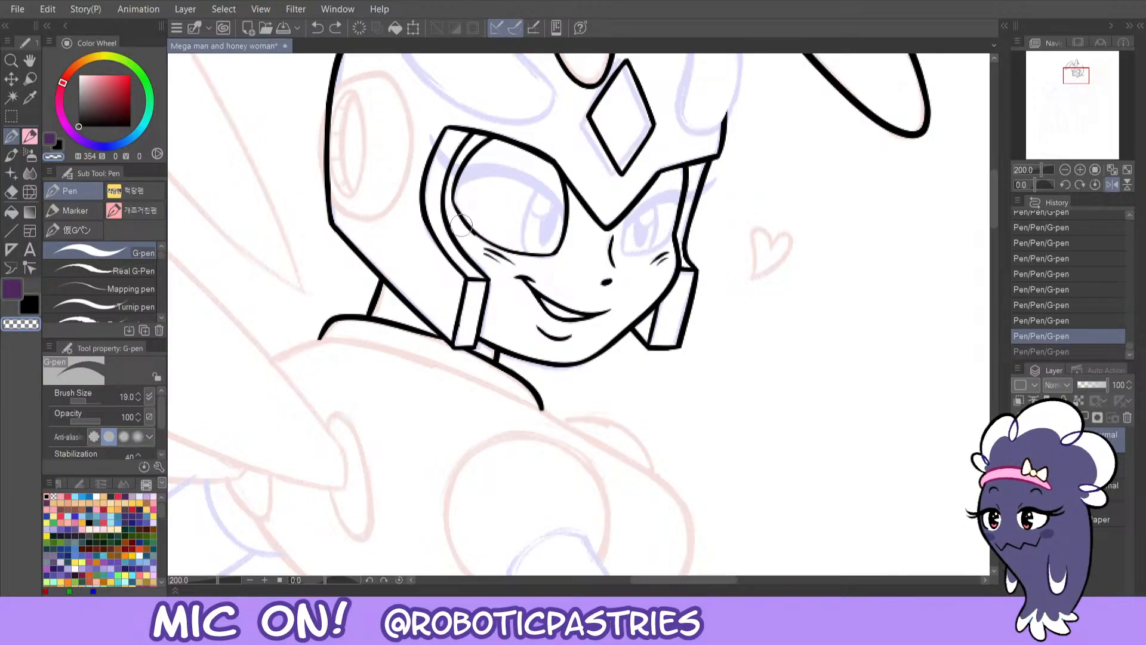
pyautogui.hotkey('ctrl', 'y')
pyautogui.hotkey('ctrl', 'z')
pyautogui.hotkey('ctrl', 'y')
pyautogui.hotkey('ctrl', 'z')
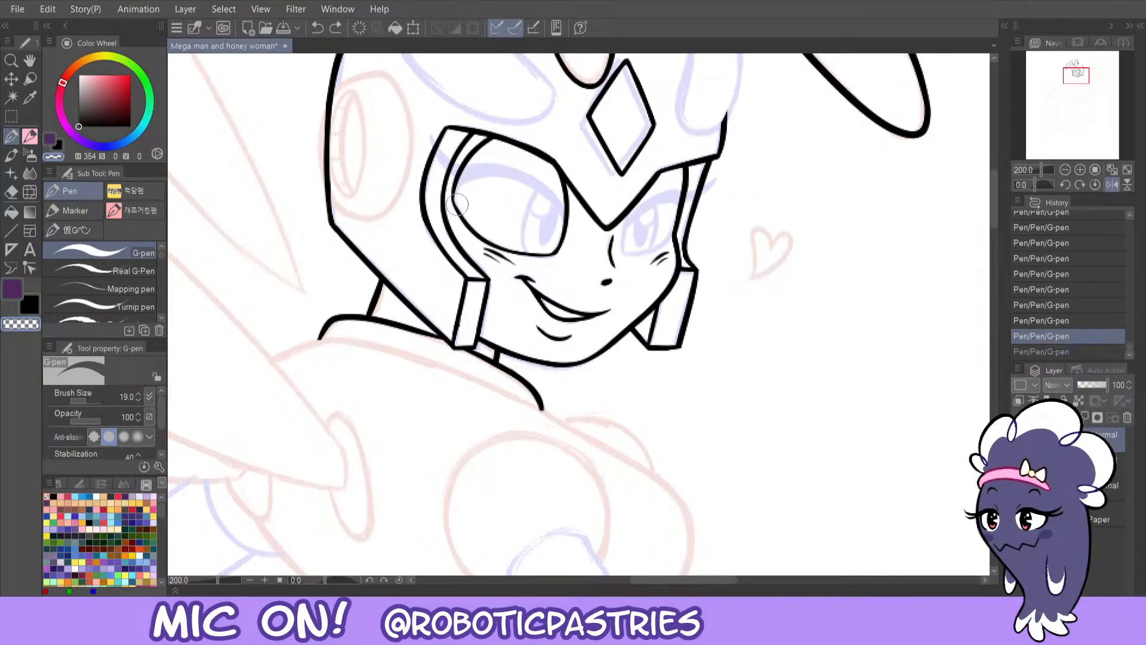
pyautogui.hotkey('ctrl', 'y')
pyautogui.hotkey('ctrl', 'z')
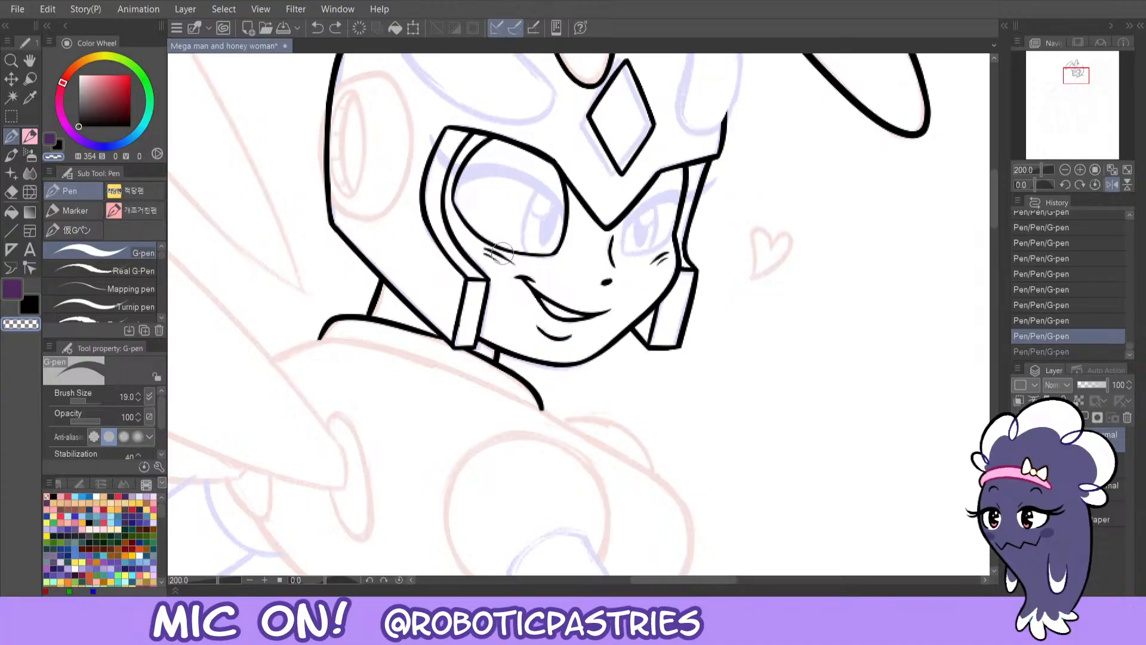
pyautogui.hotkey('ctrl', 'y')
pyautogui.hotkey('ctrl', 'z')
pyautogui.hotkey('ctrl', 'y')
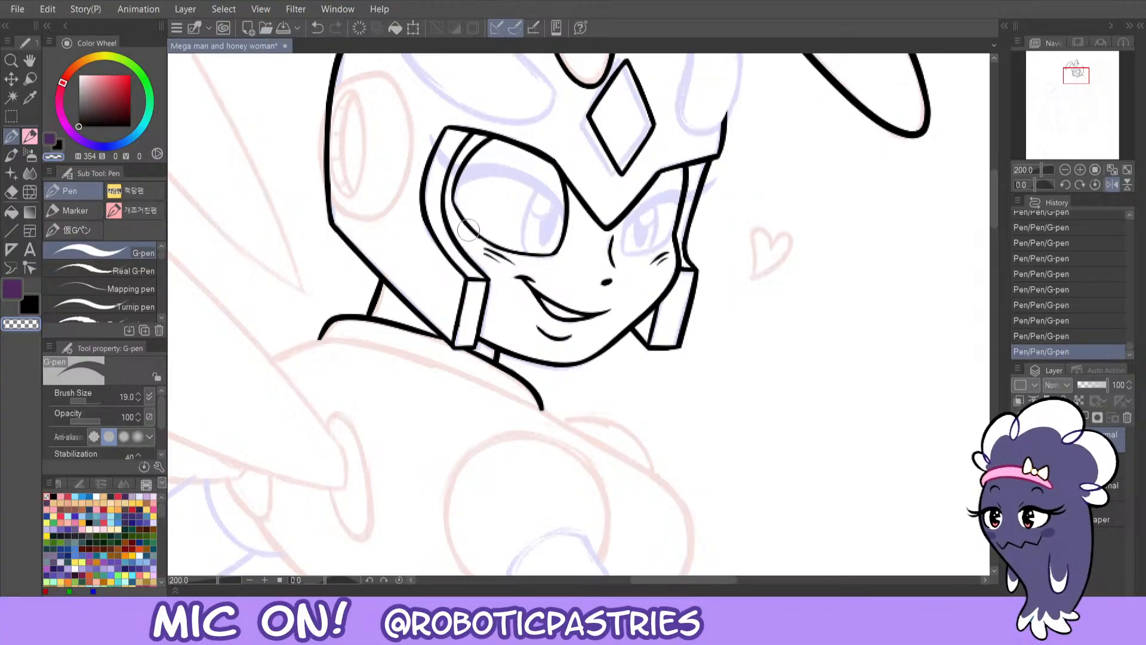
pyautogui.hotkey('ctrl', 'z')
pyautogui.hotkey('ctrl', 'y')
pyautogui.hotkey('ctrl', 'z')
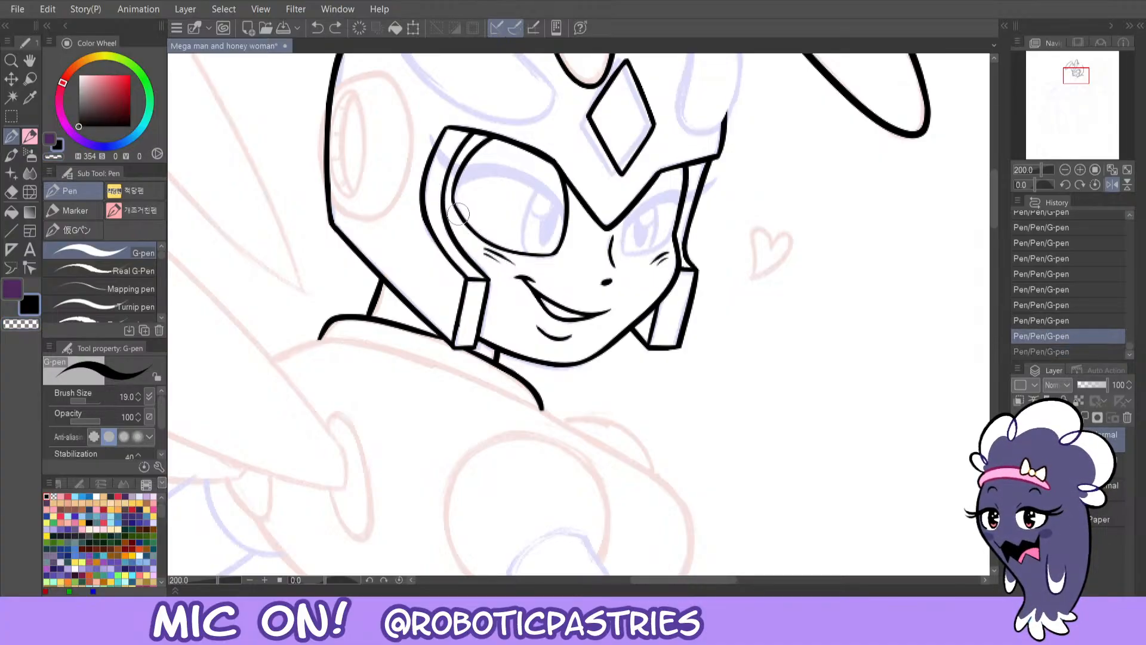
pyautogui.hotkey('ctrl', 'y')
pyautogui.hotkey('ctrl', 'z')
pyautogui.hotkey('ctrl', 'y')
pyautogui.hotkey('ctrl', 'z')
pyautogui.hotkey('ctrl', 'y')
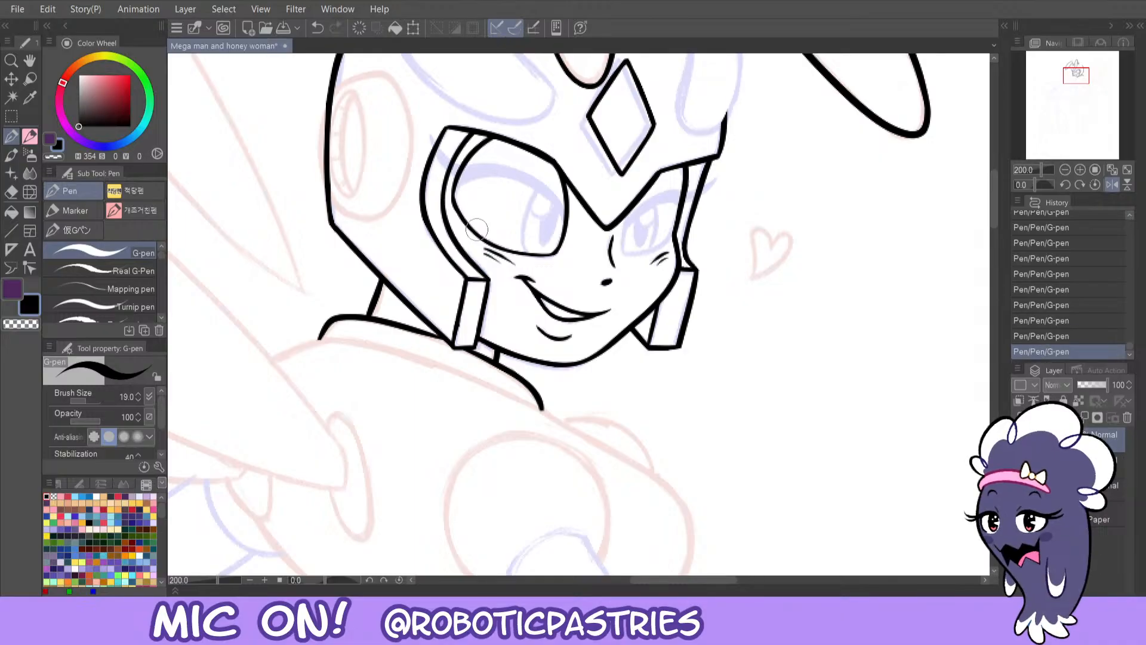
pyautogui.hotkey('ctrl', 'z')
pyautogui.hotkey('ctrl', 'y')
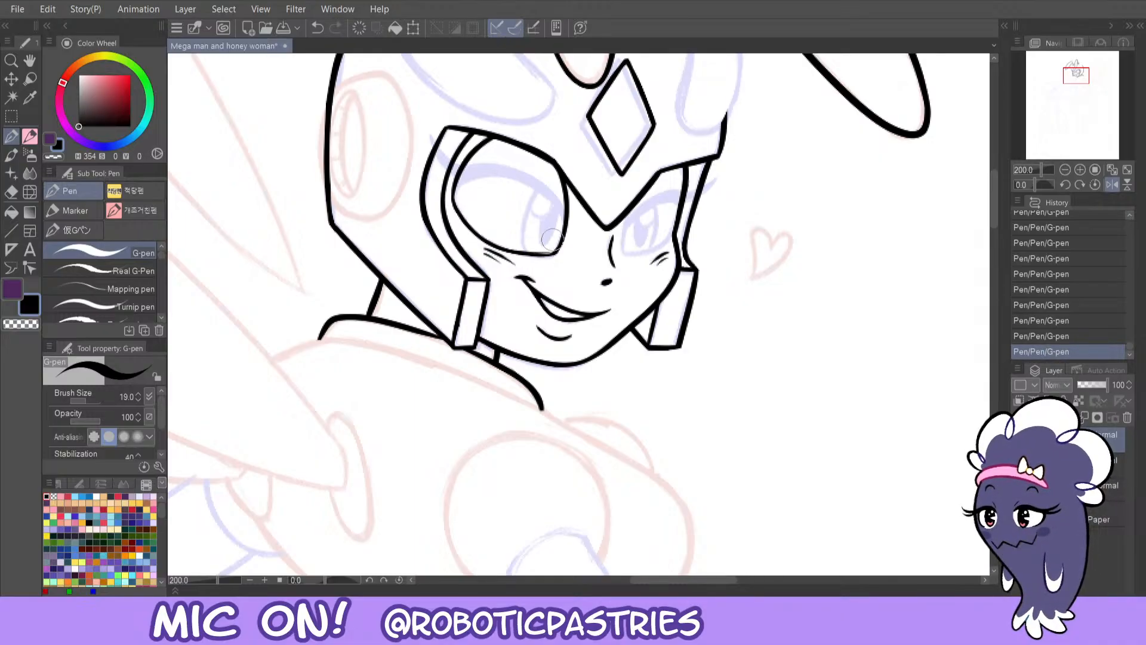
pyautogui.hotkey('ctrl', 'z')
pyautogui.hotkey('ctrl', 'y')
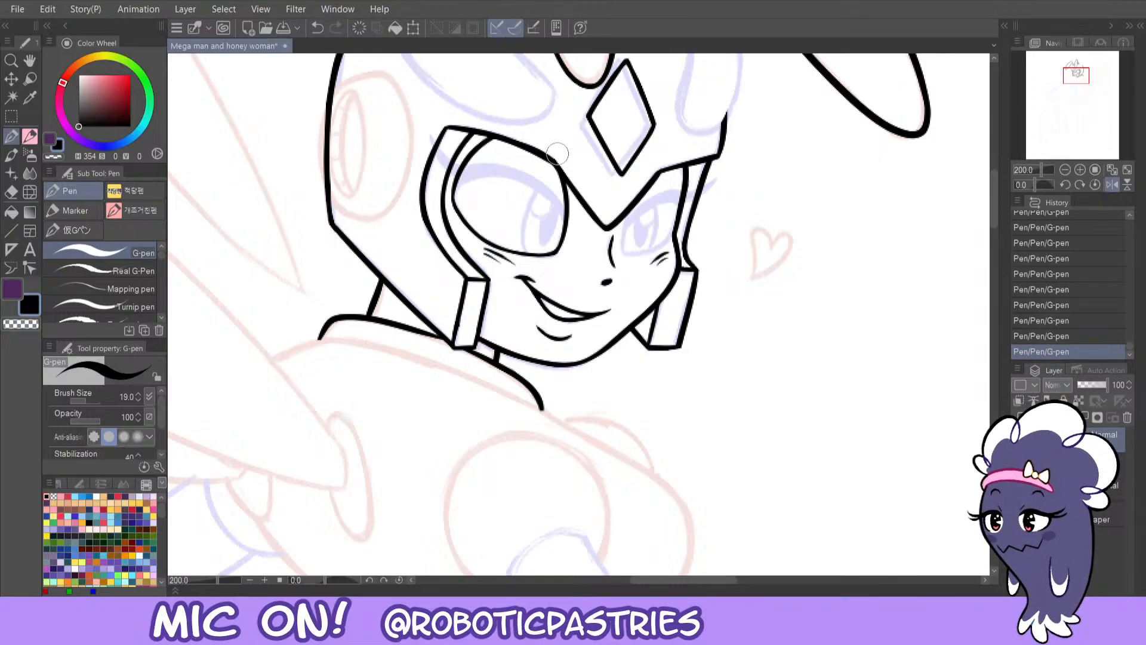
pyautogui.press('c')
pyautogui.hotkey('ctrl', 'z')
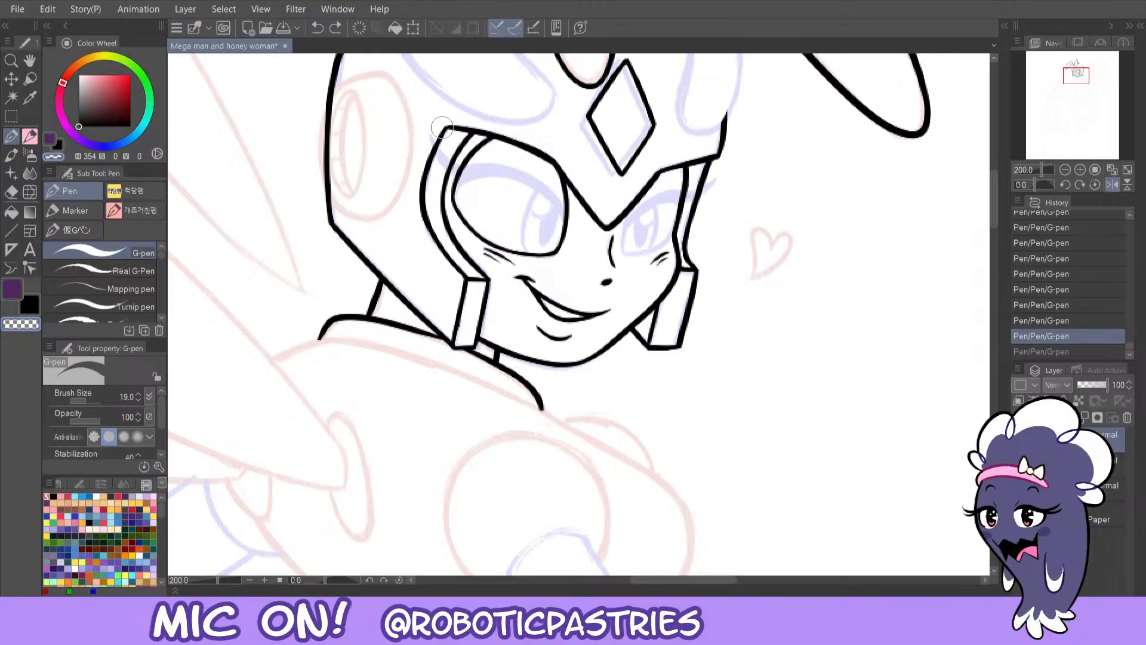
# - Check the near eye's outline once more without its latest stroke, and restore that stroke
pyautogui.press('c')
pyautogui.hotkey('ctrl', 'y')
pyautogui.hotkey('ctrl', 'z')
pyautogui.hotkey('ctrl', 'y')
pyautogui.press('c')
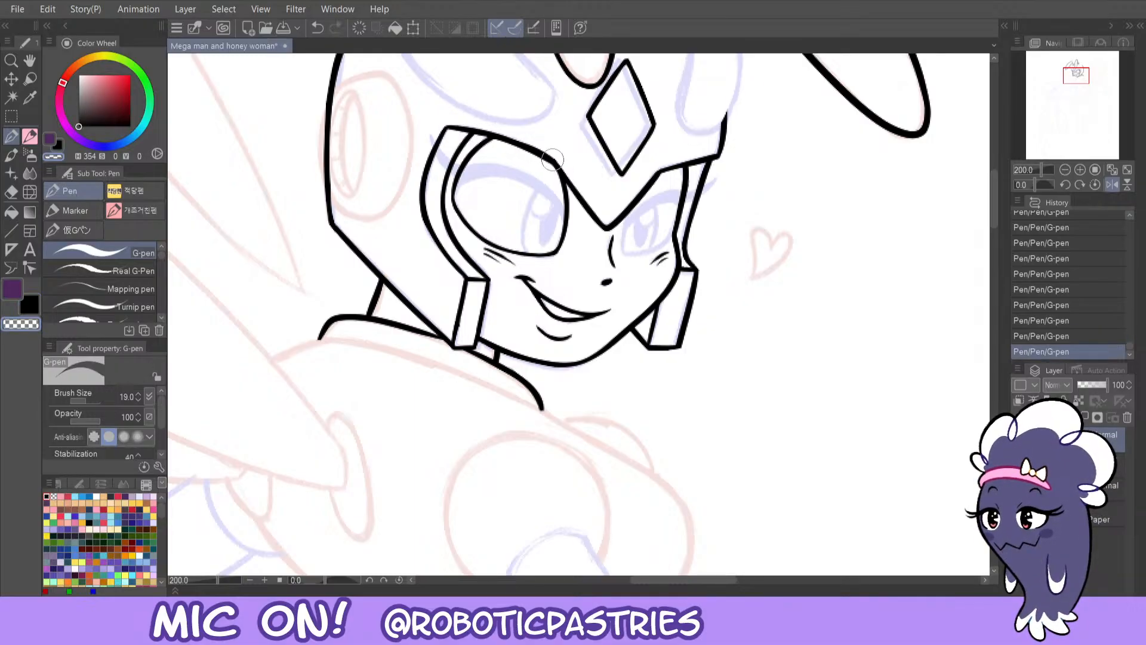
# - Ink the near eye's upper lash line as a thick black arc from the outer corner to the inner edge, redrawing until it fits
pyautogui.press('c')
pyautogui.moveTo(453, 191)
pyautogui.mouseDown()
pyautogui.moveTo(509, 176)
pyautogui.moveTo(564, 239)
pyautogui.mouseUp()
pyautogui.hotkey('ctrl', 'z')
pyautogui.moveTo(454, 188)
pyautogui.mouseDown()
pyautogui.moveTo(499, 173)
pyautogui.moveTo(551, 202)
pyautogui.moveTo(564, 230)
pyautogui.mouseUp()
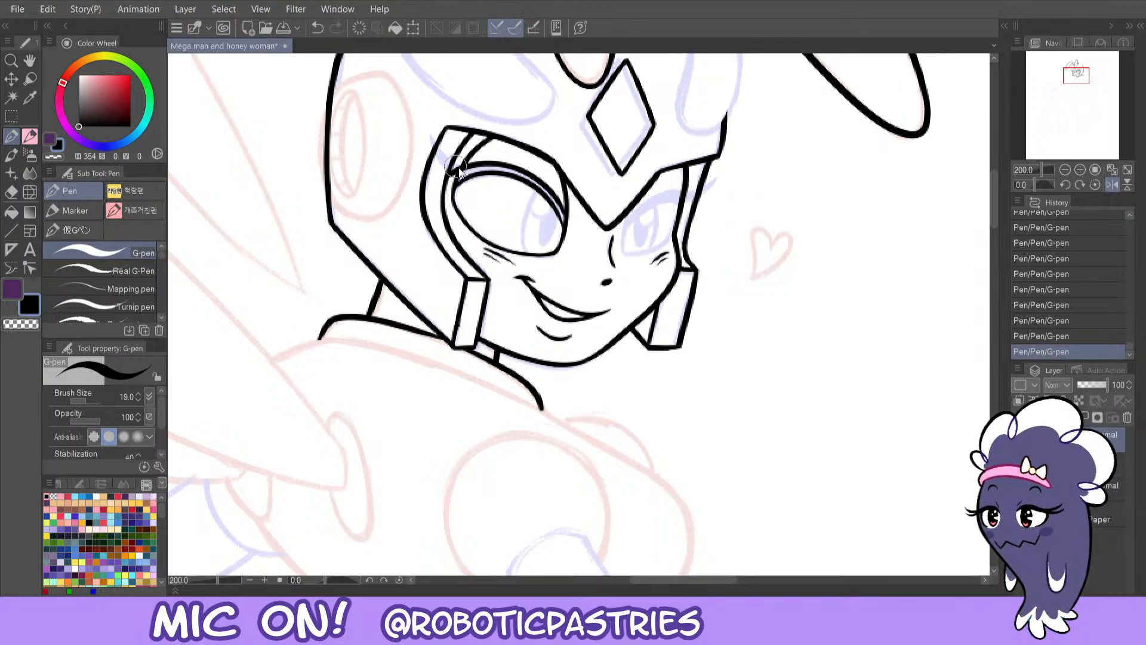
pyautogui.hotkey('ctrl', 'z')
pyautogui.hotkey('ctrl', 'z')
pyautogui.moveTo(456, 185)
pyautogui.mouseDown()
pyautogui.moveTo(496, 172)
pyautogui.moveTo(553, 199)
pyautogui.moveTo(564, 224)
pyautogui.moveTo(542, 181)
pyautogui.moveTo(474, 167)
pyautogui.moveTo(540, 183)
pyautogui.moveTo(561, 206)
pyautogui.mouseUp()
pyautogui.moveTo(462, 173)
pyautogui.mouseDown()
pyautogui.moveTo(500, 164)
pyautogui.moveTo(465, 168)
pyautogui.mouseUp()
pyautogui.hotkey('ctrl', 'z')
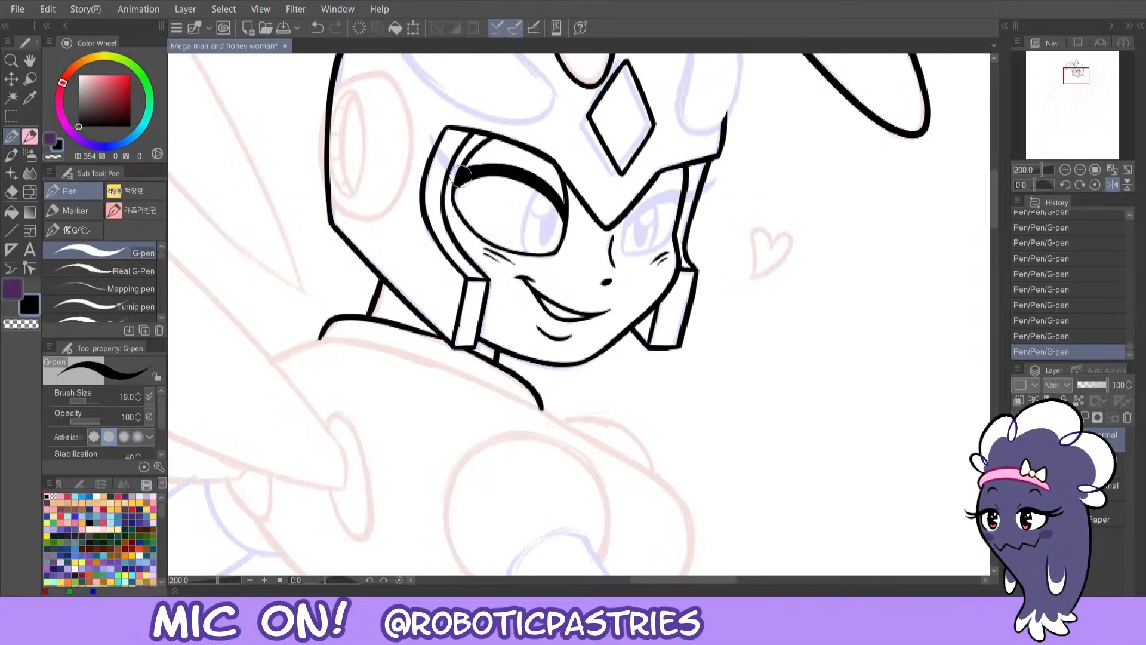
# - Ink the near eye's outer lash as a black upswept flick over the helmet edge and join it solidly to the lash line
pyautogui.moveTo(443, 150); pyautogui.dragTo(426, 129)
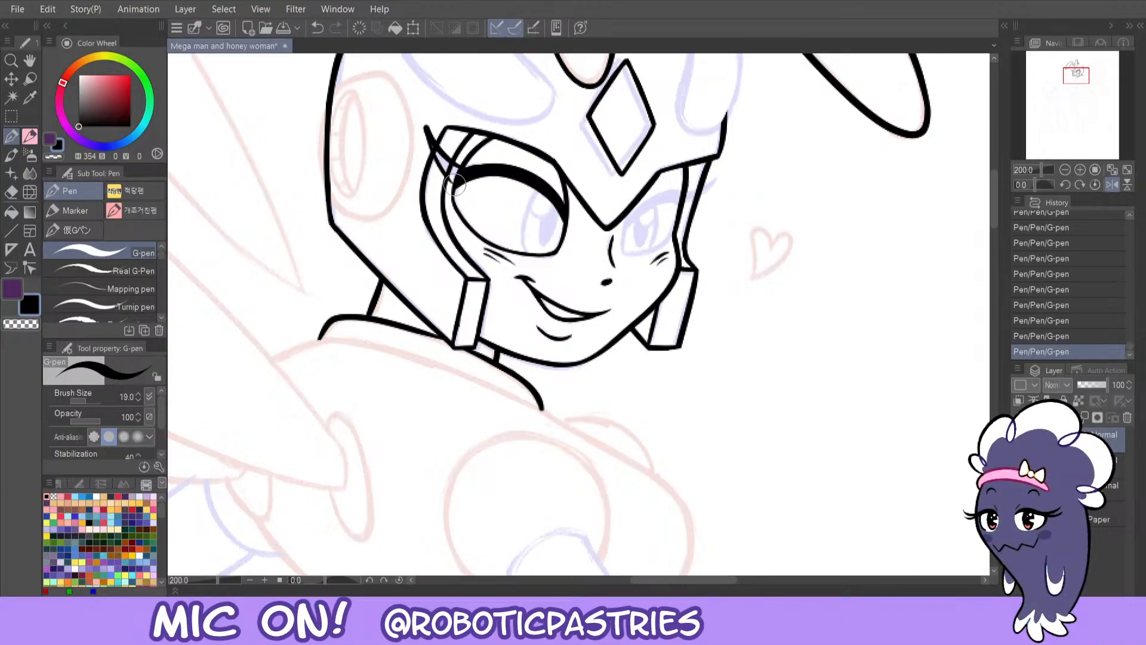
pyautogui.hotkey('ctrl', 'z')
pyautogui.moveTo(447, 167)
pyautogui.mouseDown()
pyautogui.moveTo(427, 129)
pyautogui.moveTo(460, 168)
pyautogui.moveTo(427, 129)
pyautogui.mouseUp()
pyautogui.hotkey('ctrl', 'z')
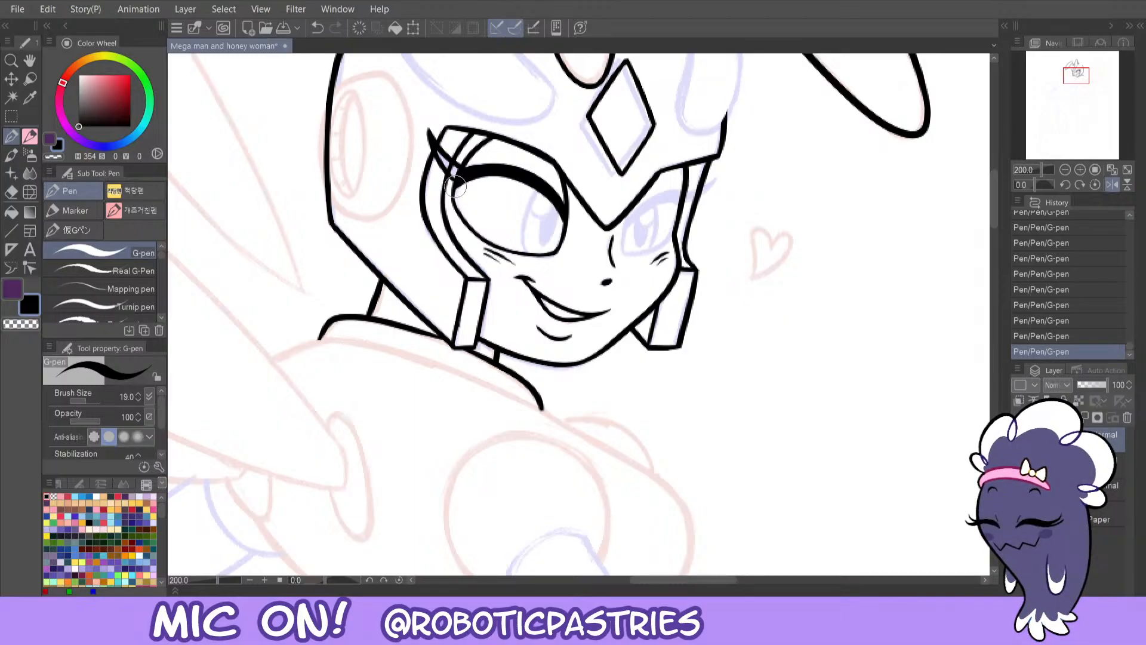
pyautogui.moveTo(456, 179)
pyautogui.mouseDown()
pyautogui.moveTo(436, 146)
pyautogui.moveTo(460, 174)
pyautogui.mouseUp()
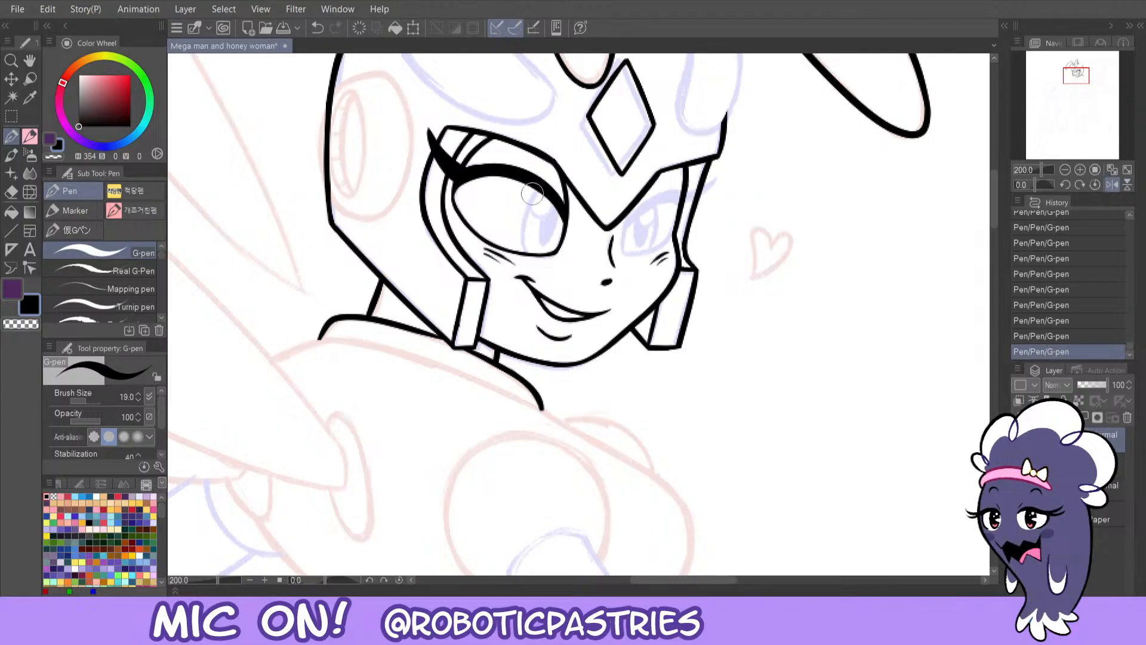
# - Ink the outer edge of the near eye's iris in black from the lash line down to the lower edge
pyautogui.moveTo(537, 187)
pyautogui.mouseDown()
pyautogui.moveTo(521, 241)
pyautogui.moveTo(530, 245)
pyautogui.moveTo(522, 230)
pyautogui.moveTo(545, 186)
pyautogui.moveTo(521, 225)
pyautogui.moveTo(527, 254)
pyautogui.mouseUp()
pyautogui.hotkey('ctrl', 'z')
pyautogui.hotkey('ctrl', 'z')
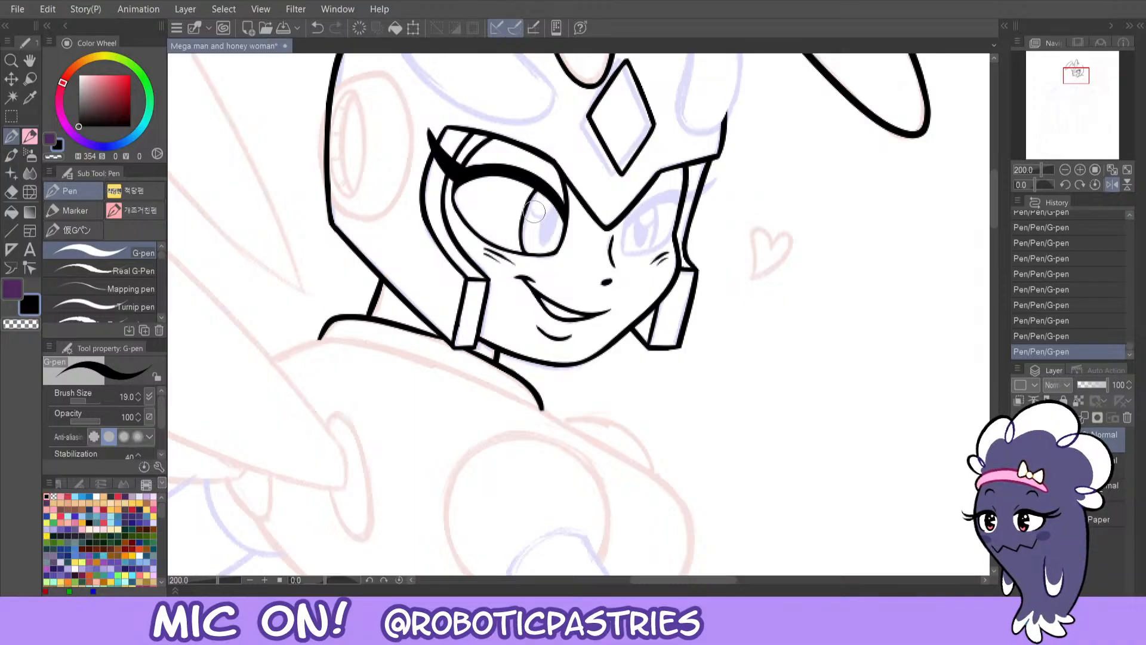
pyautogui.hotkey('ctrl', 'z')
# - Ink the small rounded highlight at the top of the near eye's iris in black, redrawing its curve beneath the lash line
pyautogui.moveTo(542, 220); pyautogui.dragTo(547, 193)
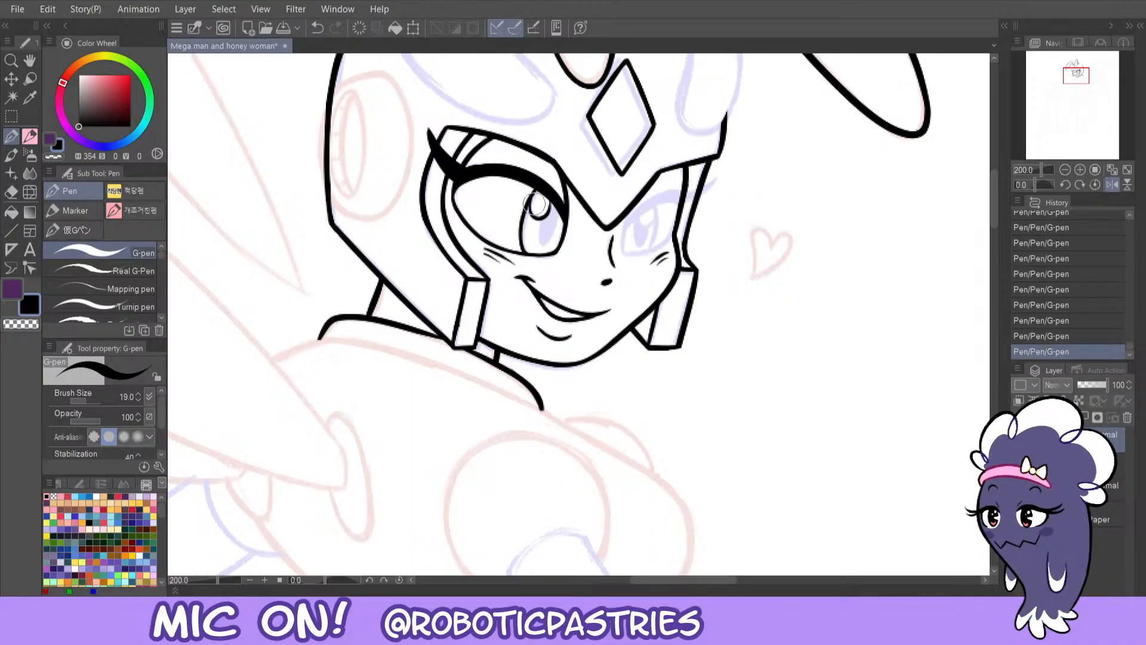
pyautogui.press('c')
pyautogui.press('c')
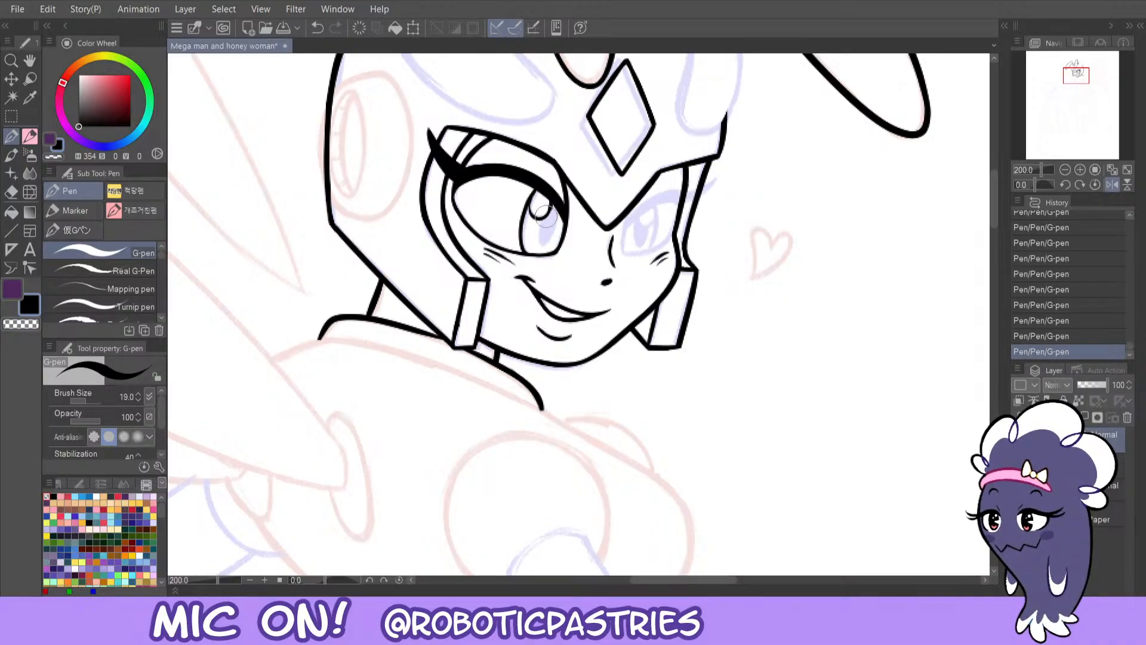
pyautogui.hotkey('ctrl', 'z')
pyautogui.moveTo(540, 219); pyautogui.dragTo(550, 200)
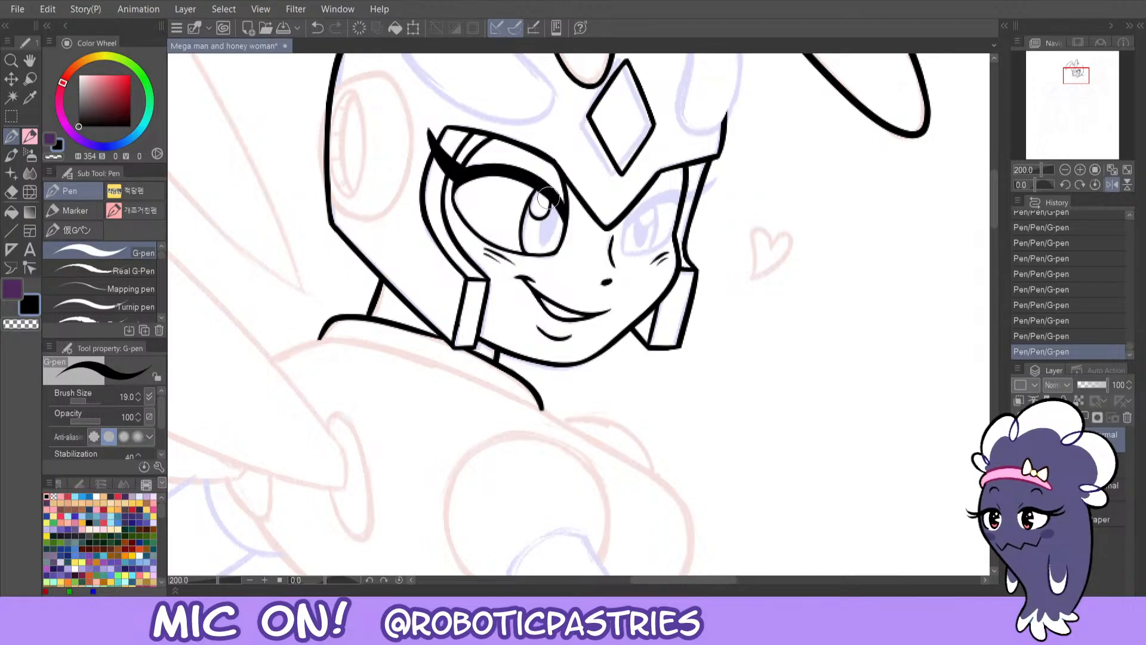
# - Fill the near eye's oval pupil in black below the highlight and clean up the highlight's inside with transparent colour
pyautogui.moveTo(539, 239)
pyautogui.mouseDown()
pyautogui.moveTo(558, 209)
pyautogui.moveTo(543, 248)
pyautogui.moveTo(543, 235)
pyautogui.mouseUp()
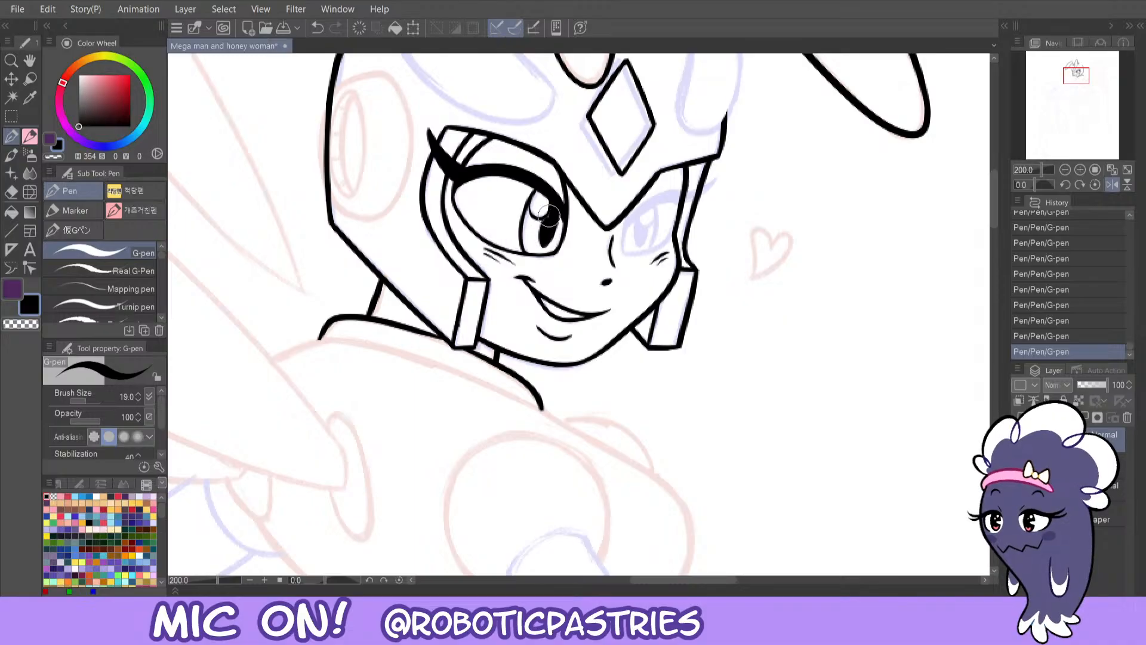
pyautogui.press('c')
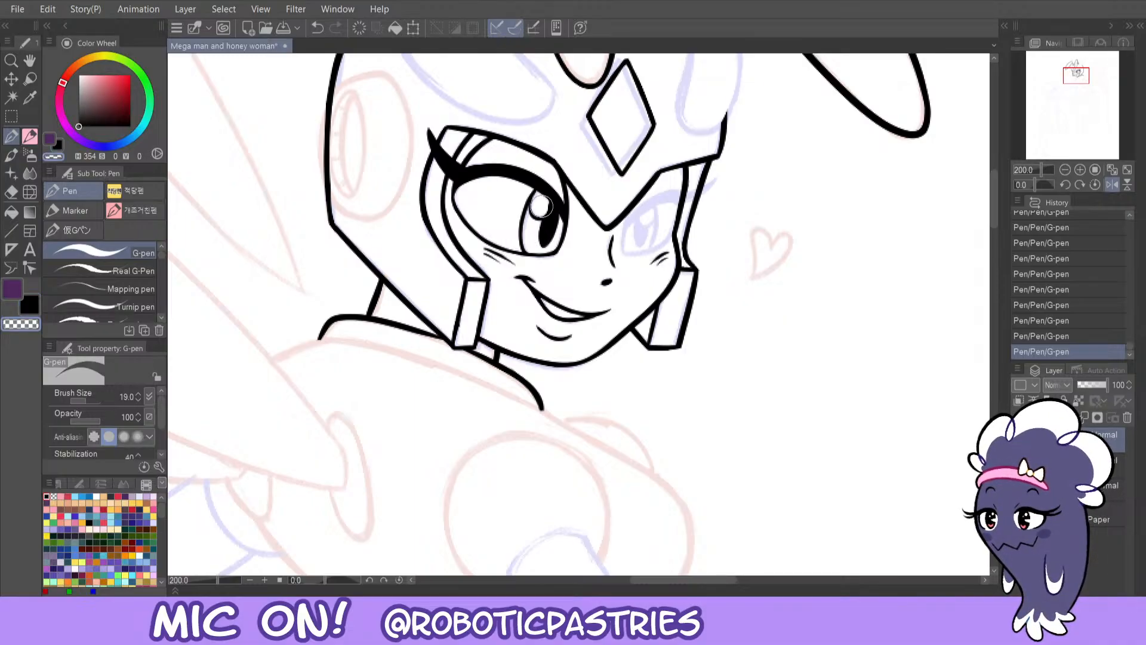
pyautogui.hotkey('ctrl', 'z')
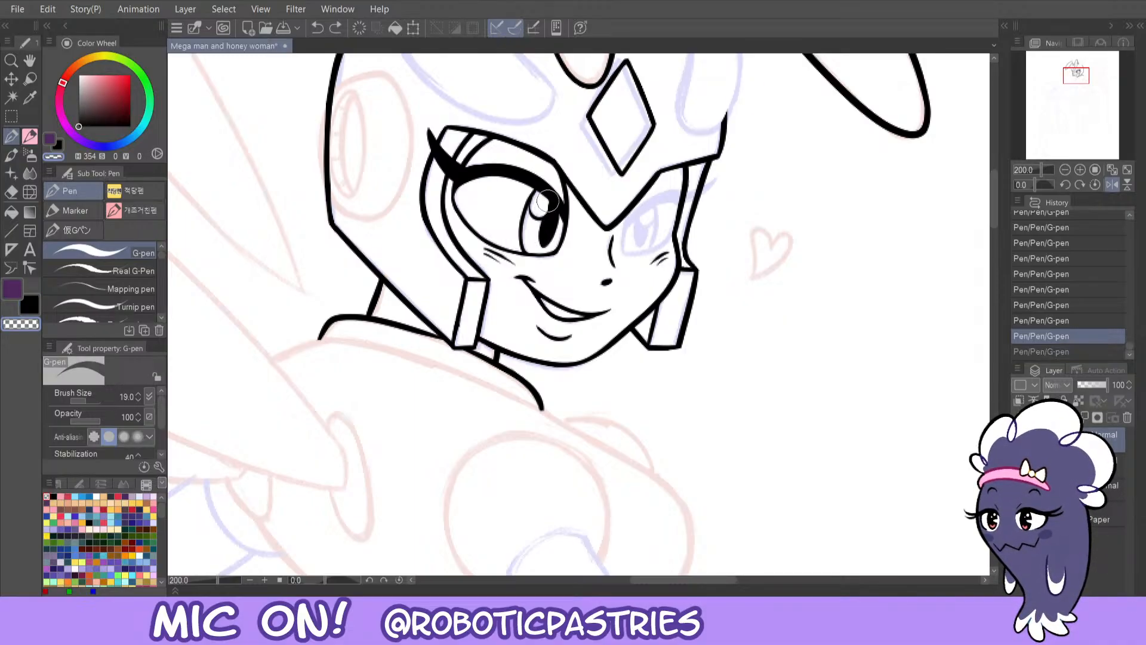
pyautogui.moveTo(540, 210); pyautogui.dragTo(538, 204)
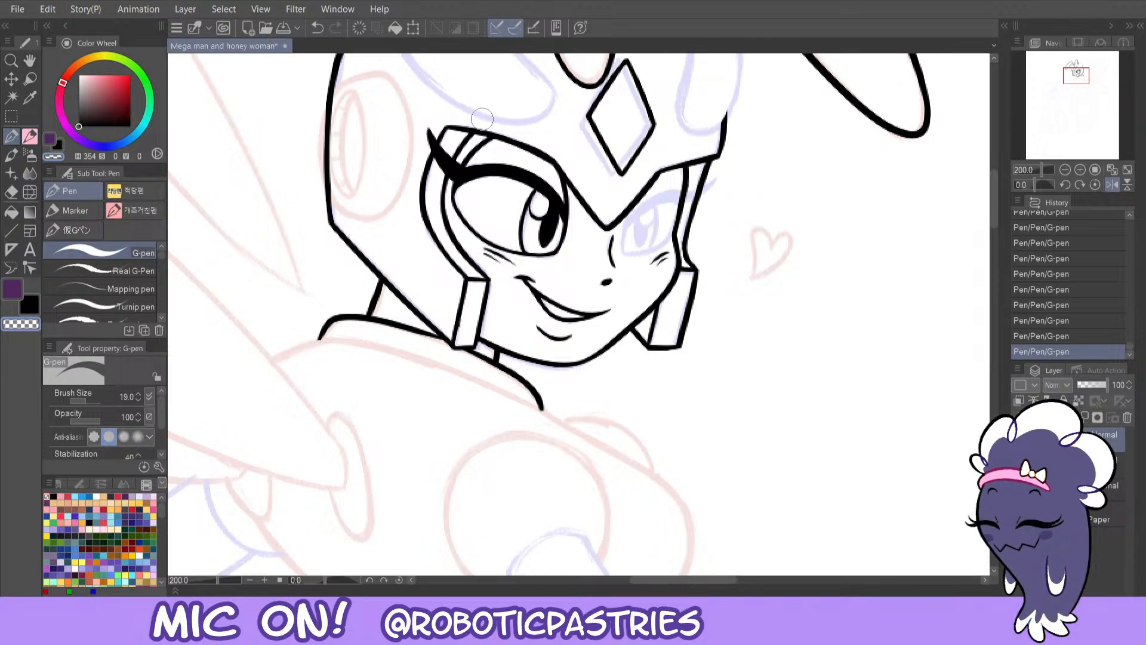
# - Ink the far eye's inner edge in black from the lower corner up to the helmet brow, redrawing until the line fits
pyautogui.press('c')
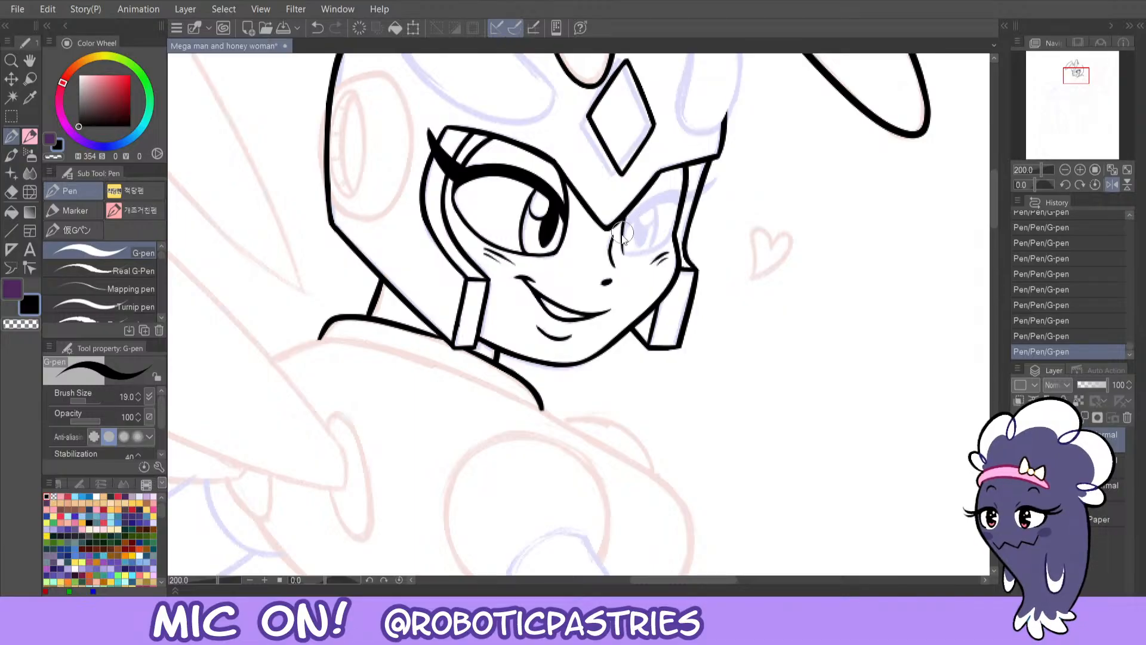
pyautogui.hotkey('ctrl', 'z')
pyautogui.moveTo(624, 254); pyautogui.dragTo(626, 216)
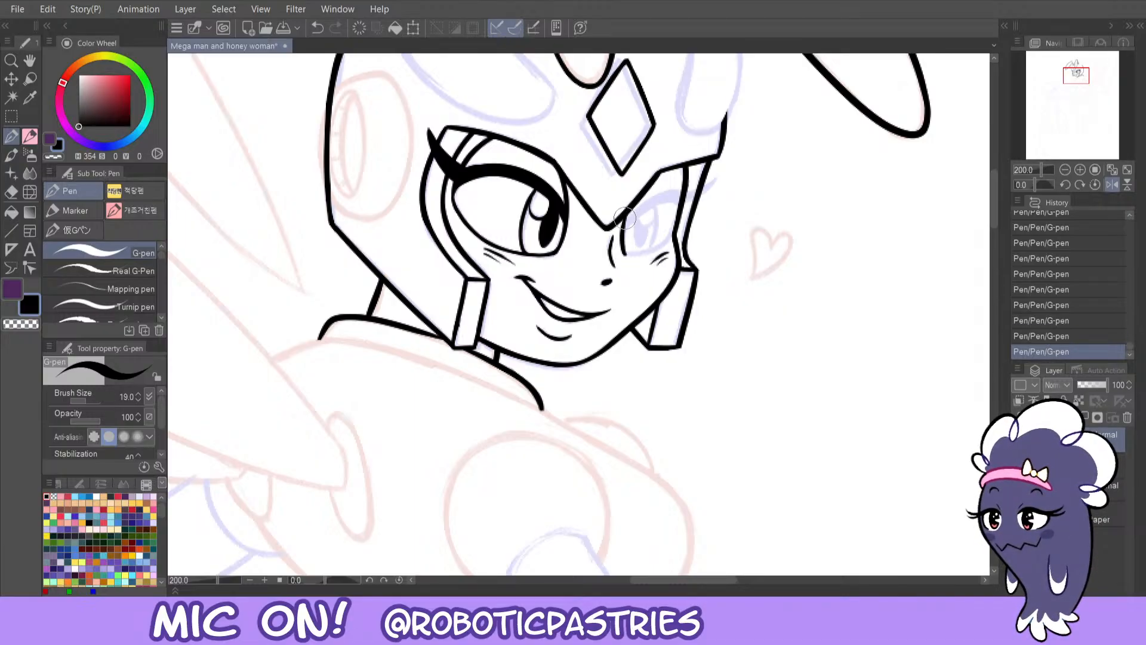
pyautogui.hotkey('ctrl', 'z')
pyautogui.moveTo(625, 255); pyautogui.dragTo(627, 214)
pyautogui.hotkey('ctrl', 'z')
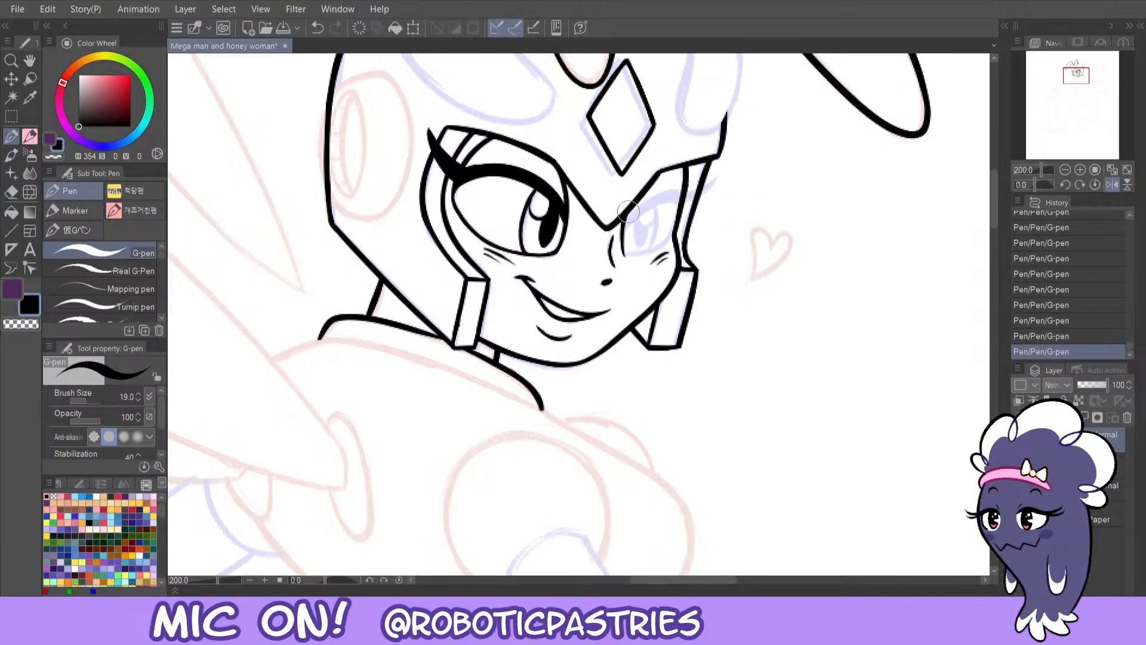
pyautogui.hotkey('ctrl', 'z')
pyautogui.moveTo(624, 256); pyautogui.dragTo(627, 215)
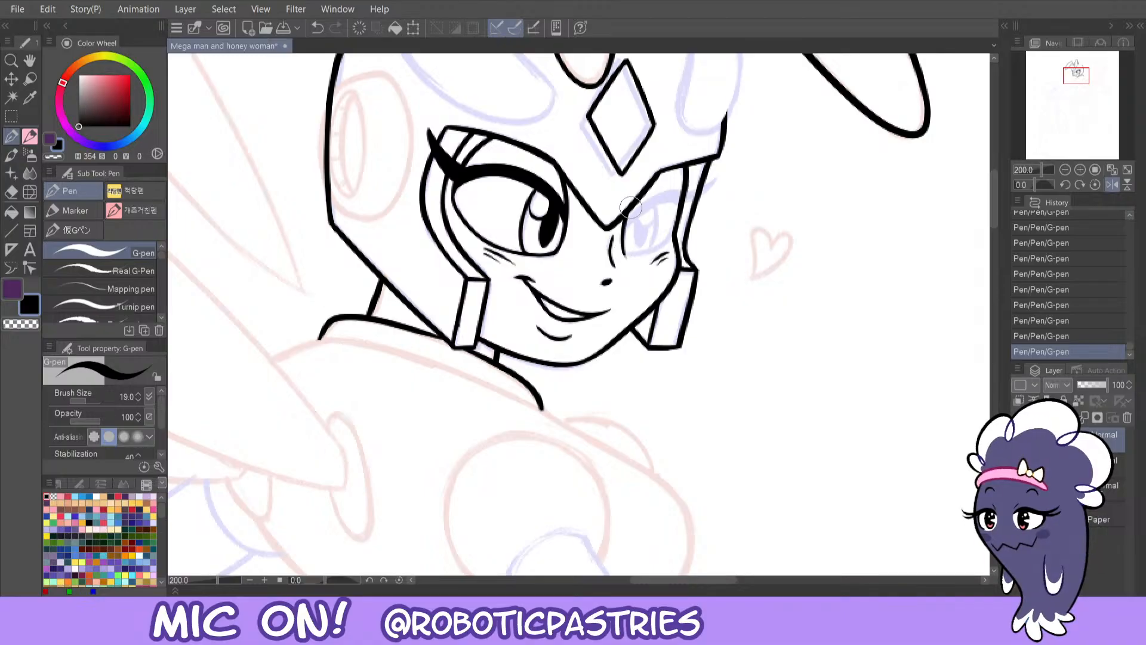
pyautogui.hotkey('ctrl', 'z')
pyautogui.moveTo(624, 255); pyautogui.dragTo(627, 214)
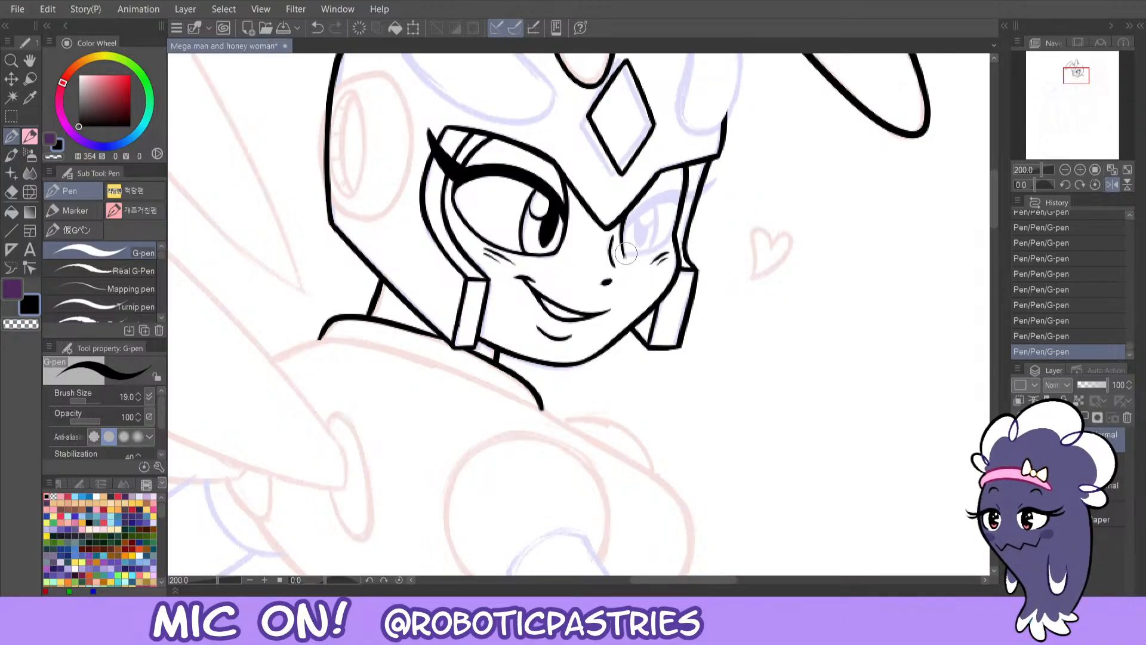
# - Ink the far eye's lower edge in black across to the outer face line and refine it with transparent colour
pyautogui.press('c')
pyautogui.moveTo(626, 255); pyautogui.dragTo(677, 236)
pyautogui.press('c')
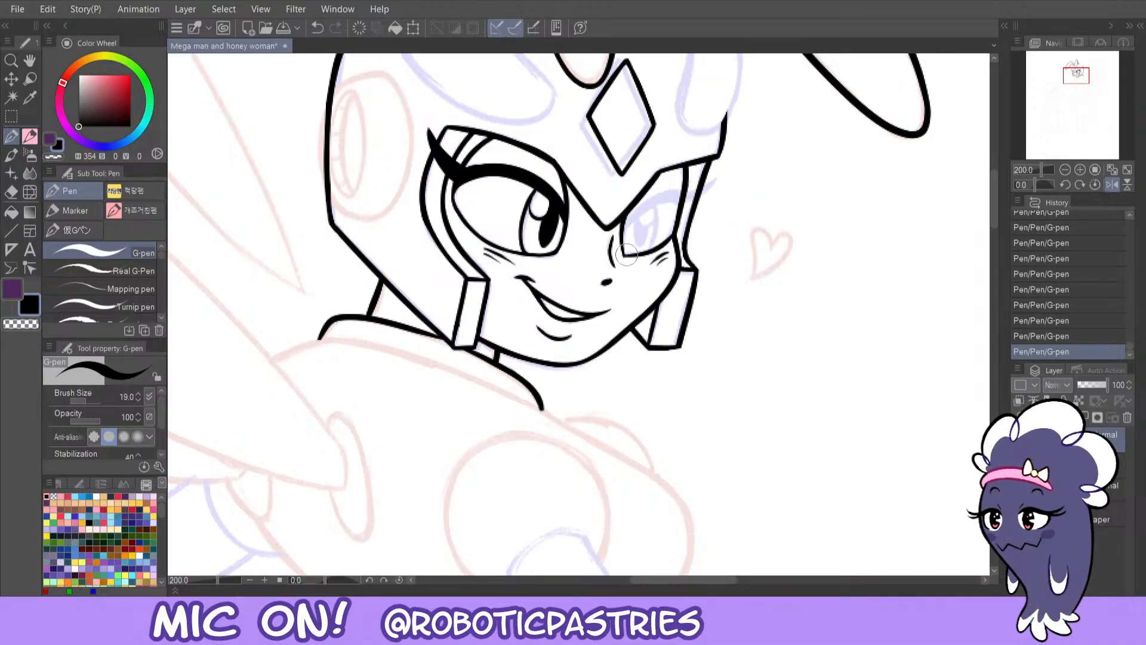
pyautogui.press('c')
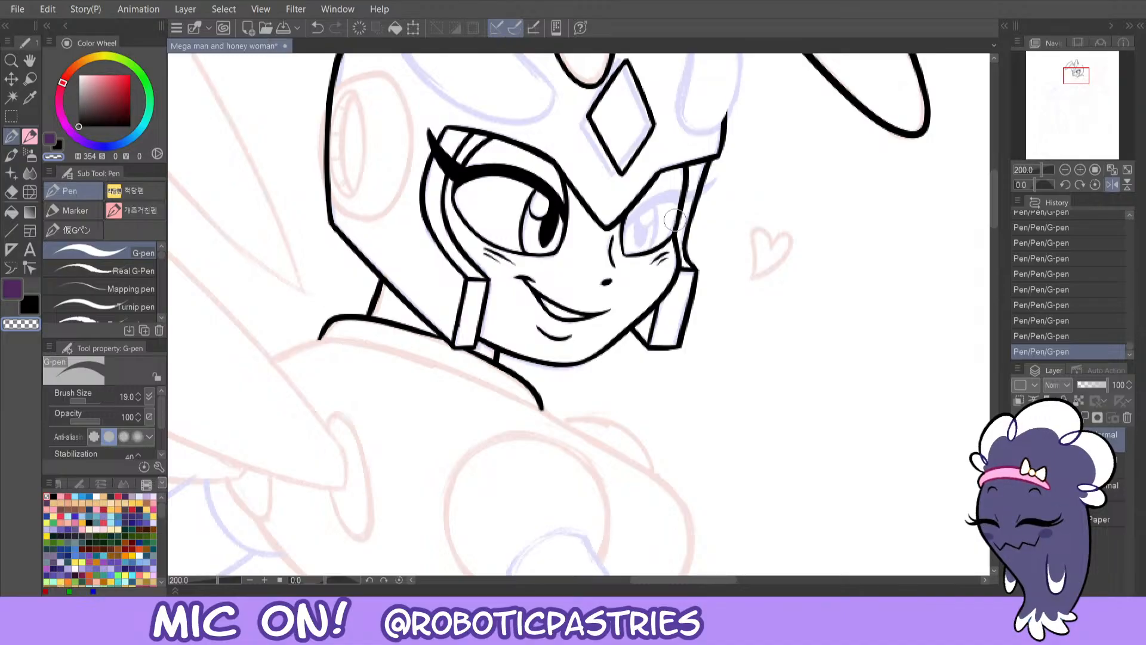
pyautogui.moveTo(631, 253); pyautogui.dragTo(667, 237)
pyautogui.hotkey('ctrl', 'z')
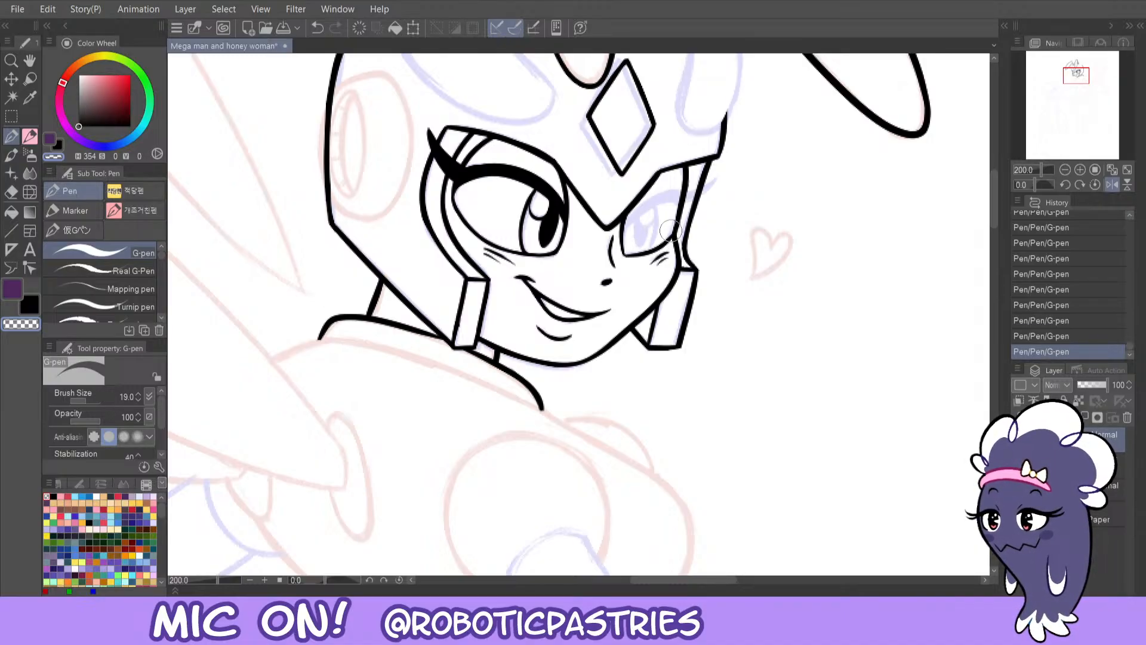
pyautogui.press('c')
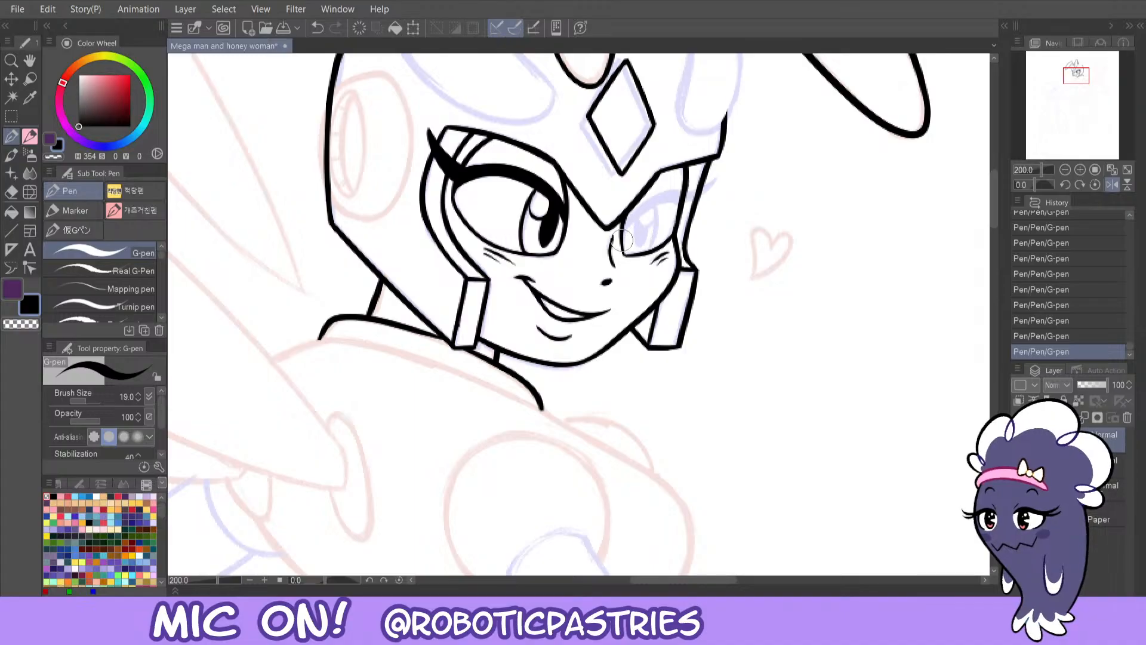
# - Ink the far eye's upper lash line as a thick black arc from the inner edge to the face line, redrawing as needed
pyautogui.moveTo(622, 240)
pyautogui.mouseDown()
pyautogui.moveTo(665, 196)
pyautogui.moveTo(682, 200)
pyautogui.moveTo(658, 195)
pyautogui.moveTo(685, 198)
pyautogui.moveTo(637, 200)
pyautogui.mouseUp()
pyautogui.hotkey('ctrl', 'z')
pyautogui.hotkey('ctrl', 'z')
pyautogui.hotkey('ctrl', 'z')
pyautogui.hotkey('ctrl', 'z')
pyautogui.hotkey('ctrl', 'z')
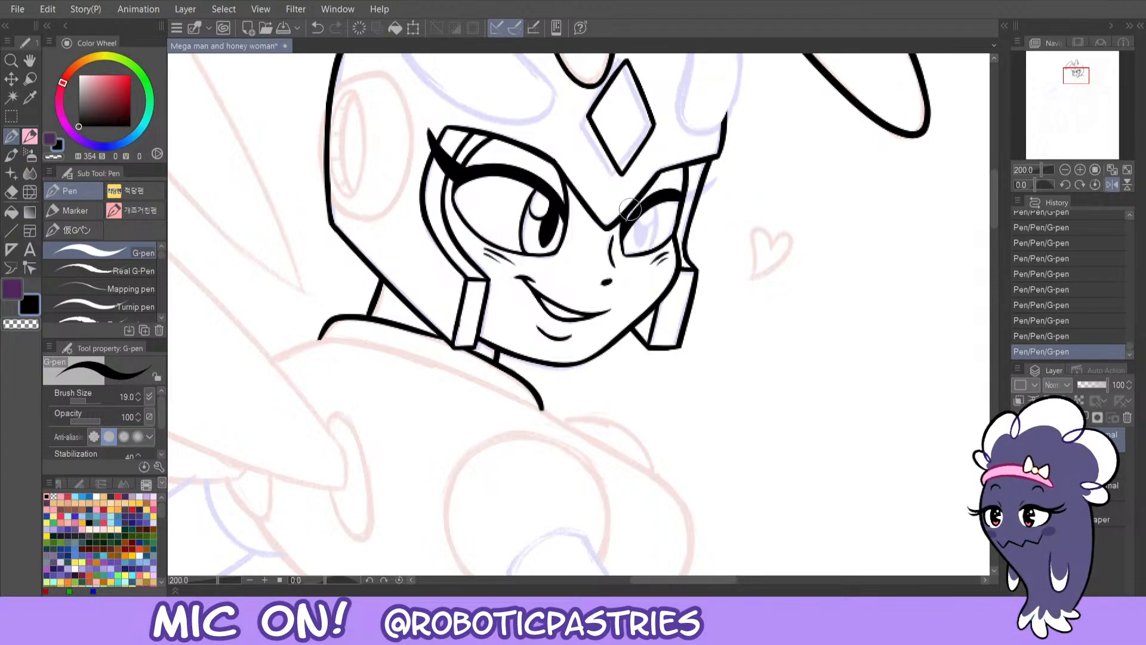
pyautogui.hotkey('ctrl', 'z')
pyautogui.hotkey('ctrl', 'y')
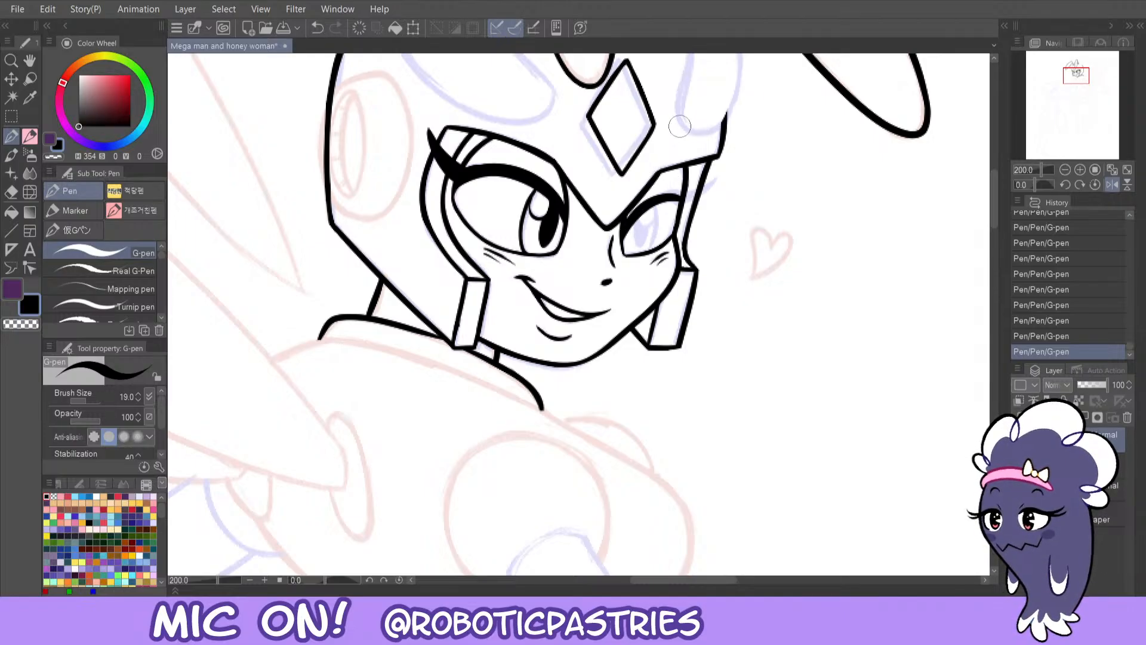
# - Ink the far eye's outer lash as a thick black upswept flick across the helmet edge, redrawing it and trimming its tip with transparent colour
pyautogui.hotkey('ctrl', 'z')
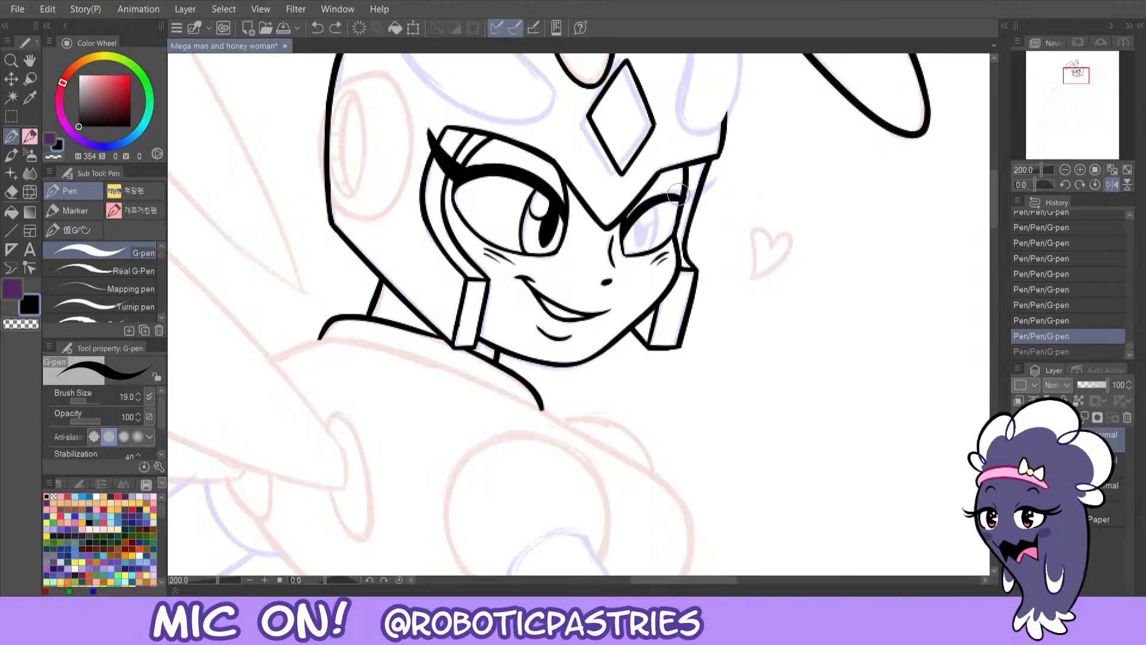
pyautogui.hotkey('ctrl', 'y')
pyautogui.hotkey('ctrl', 'z')
pyautogui.hotkey('ctrl', 'y')
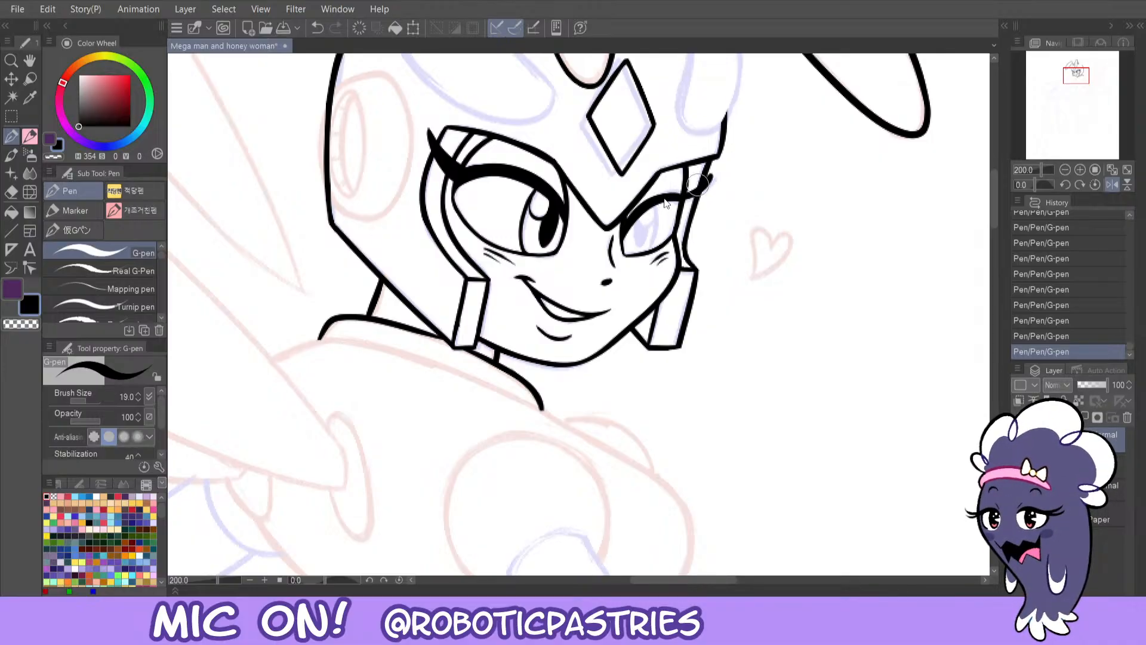
pyautogui.hotkey('ctrl', 'z')
pyautogui.hotkey('ctrl', 'y')
pyautogui.hotkey('ctrl', 'z')
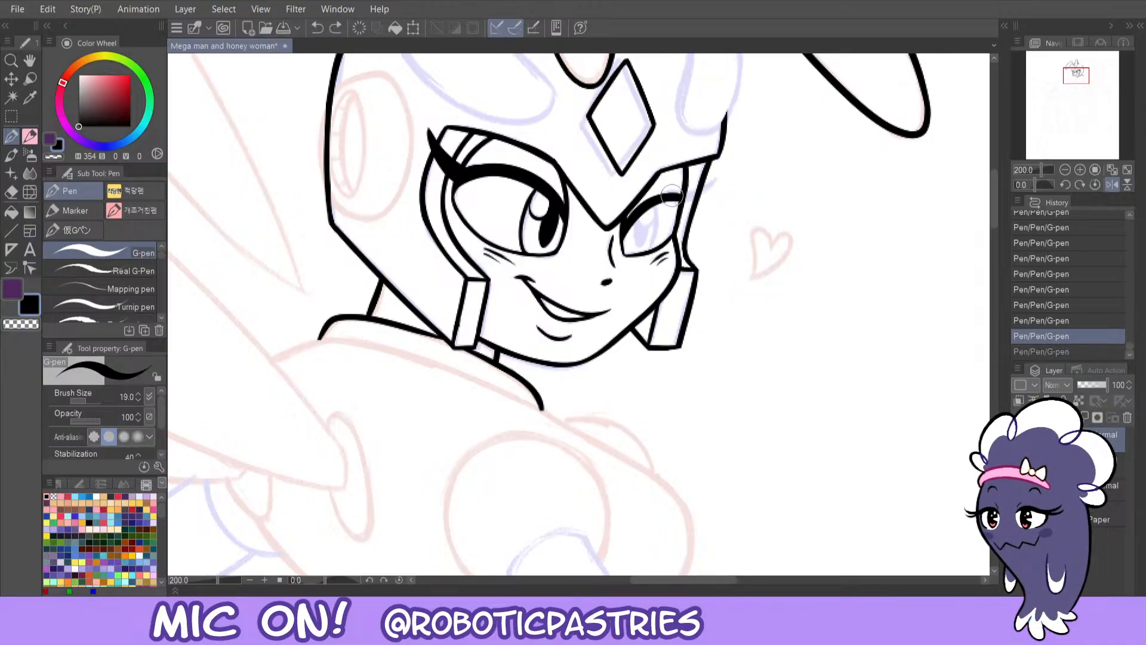
pyautogui.hotkey('ctrl', 'y')
pyautogui.hotkey('ctrl', 'z')
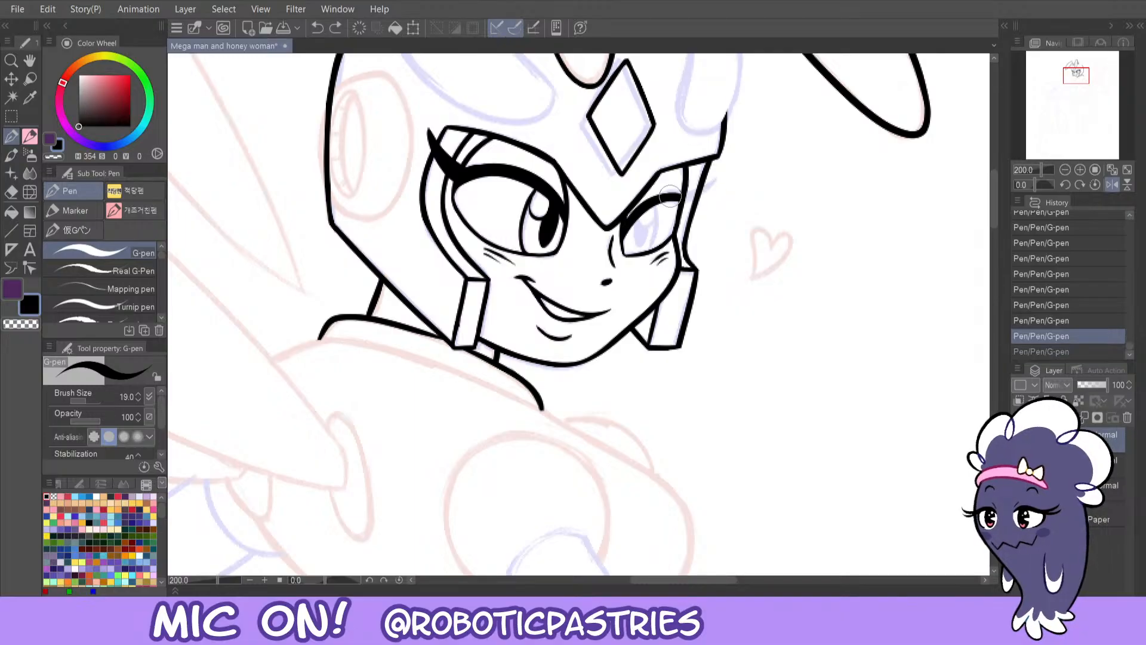
pyautogui.hotkey('ctrl', 'y')
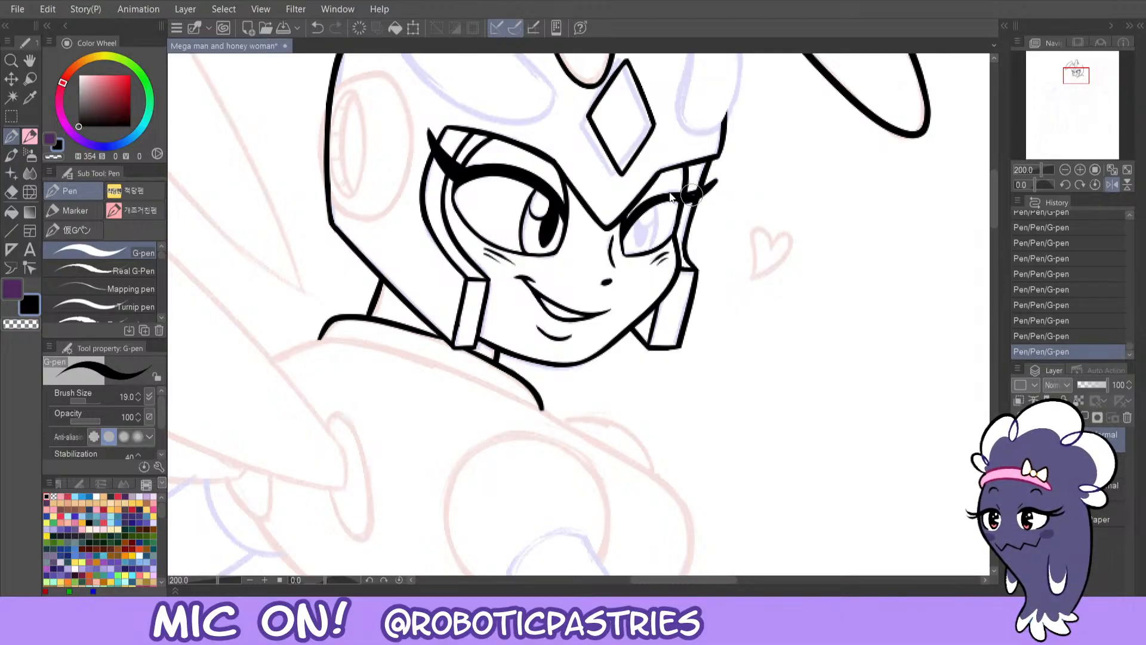
pyautogui.hotkey('ctrl', 'z')
pyautogui.hotkey('ctrl', 'z')
pyautogui.hotkey('ctrl', 'y')
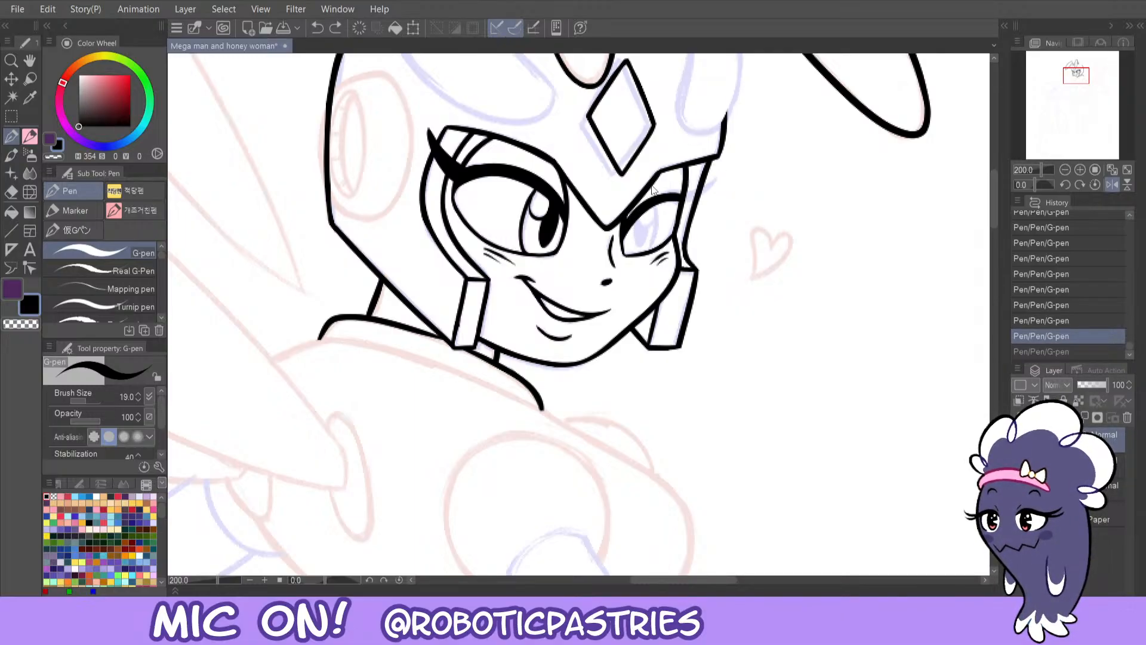
pyautogui.hotkey('ctrl', 'y')
pyautogui.hotkey('ctrl', 'z')
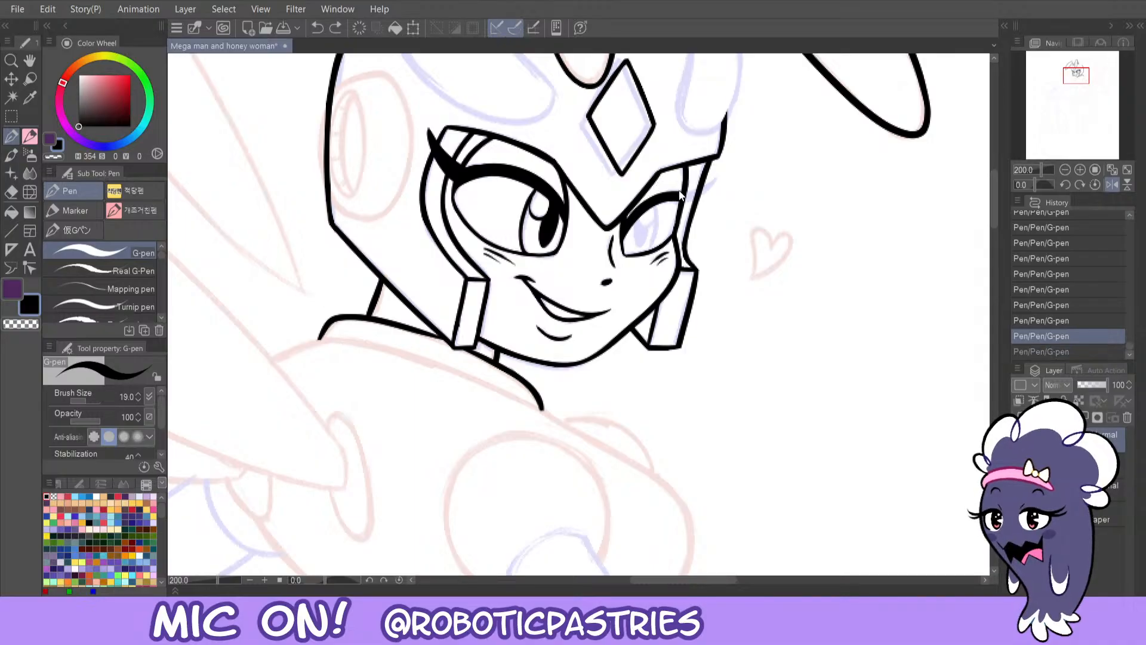
pyautogui.hotkey('ctrl', 'y')
pyautogui.hotkey('ctrl', 'z')
pyautogui.hotkey('ctrl', 'y')
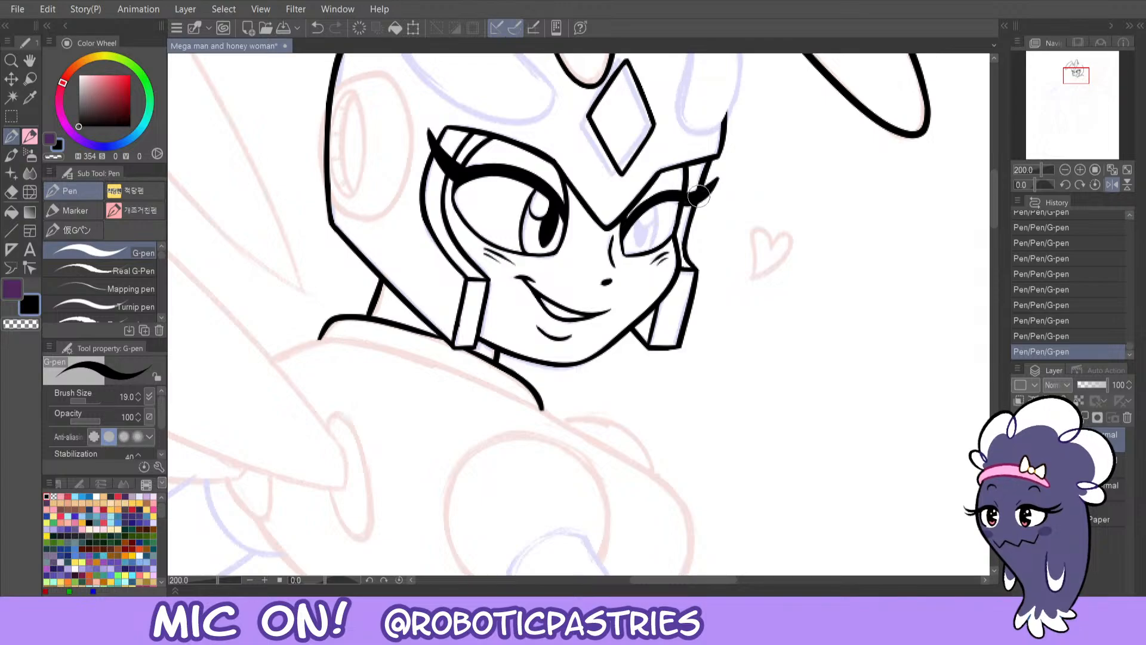
pyautogui.press('c')
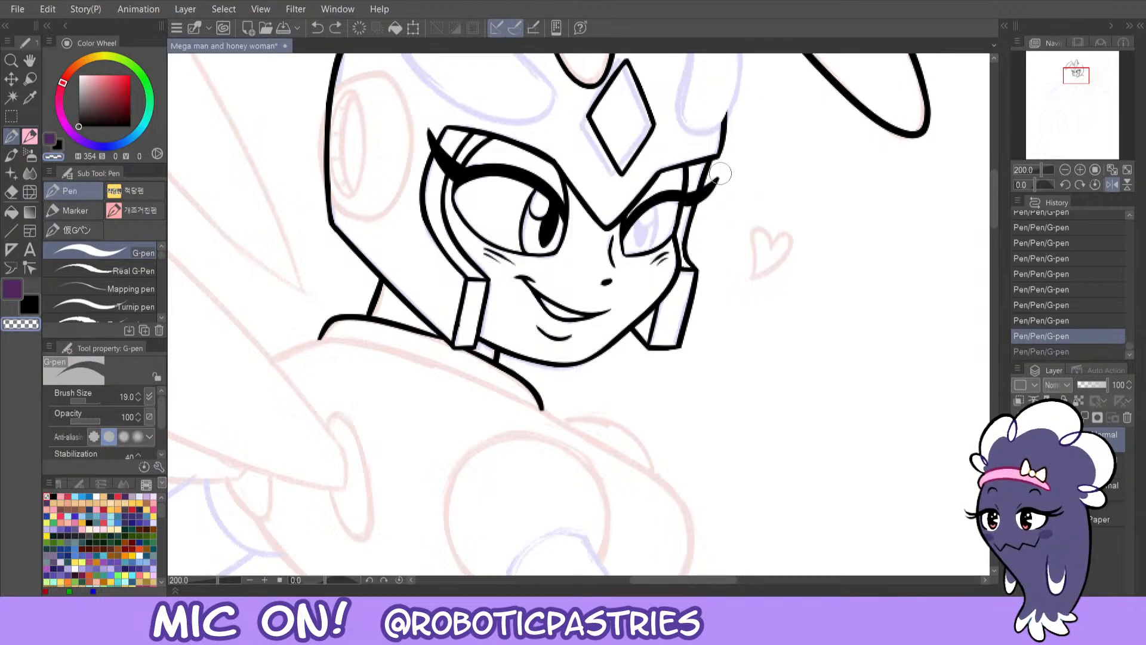
pyautogui.press('c')
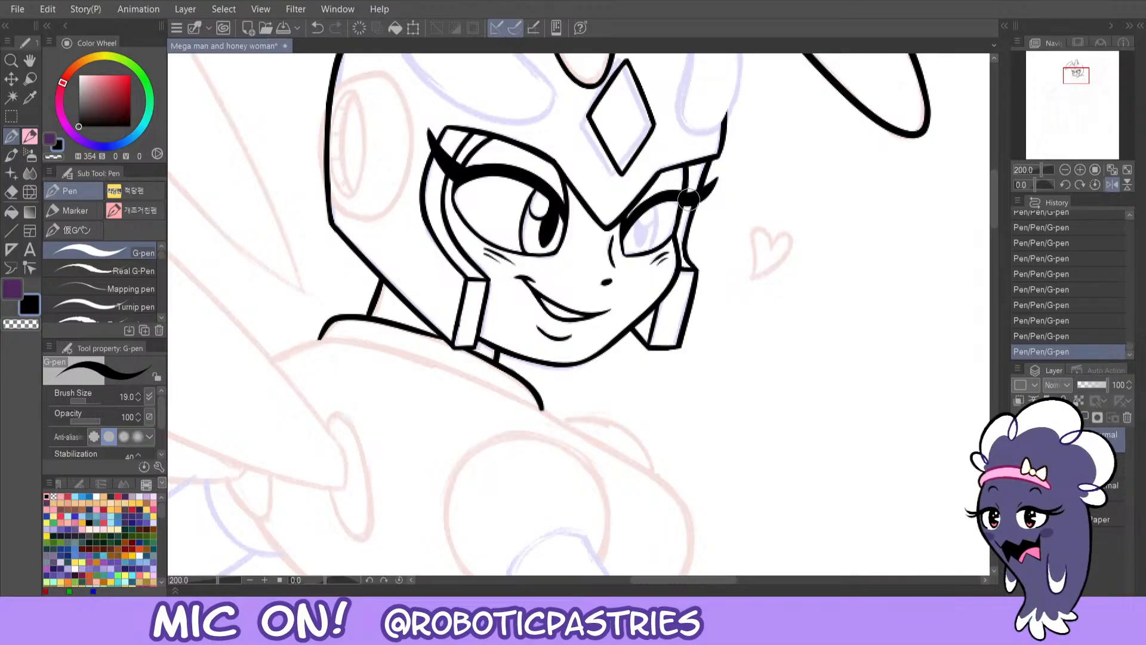
# - Mirror the canvas view and ink the far eye's iris, highlight and solid black pupil, redrawing strokes until they fit
pyautogui.moveTo(1075, 74); pyautogui.dragTo(1077, 70)
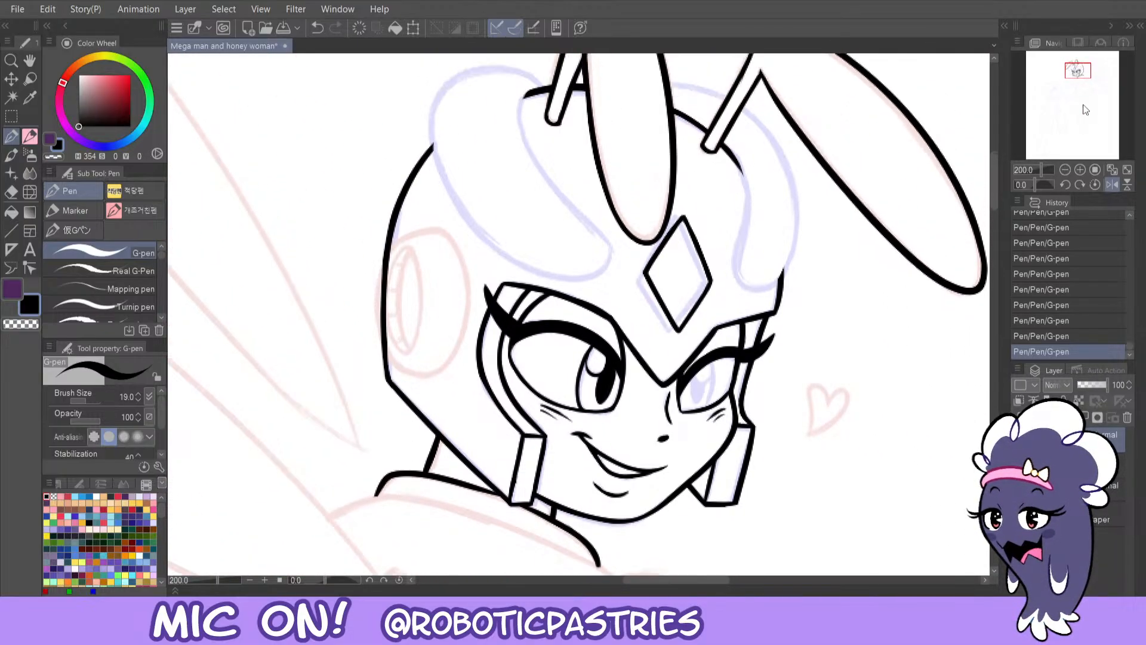
pyautogui.click(1095, 188)
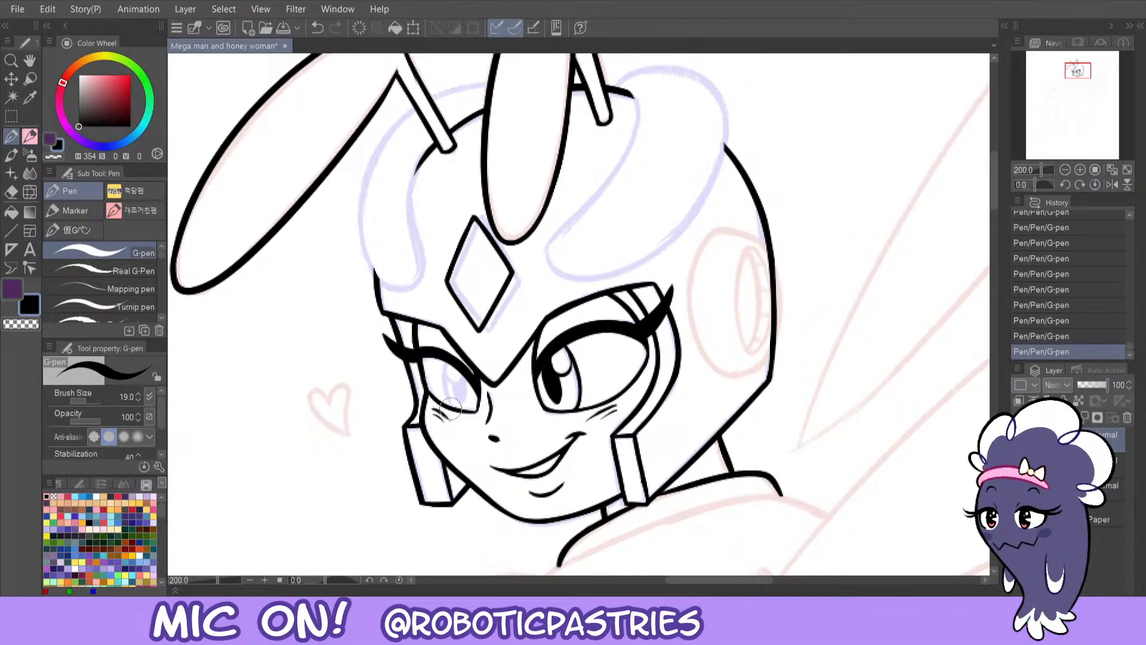
pyautogui.moveTo(446, 362)
pyautogui.mouseDown()
pyautogui.moveTo(458, 408)
pyautogui.moveTo(448, 362)
pyautogui.mouseUp()
pyautogui.hotkey('ctrl', 'z')
pyautogui.hotkey('ctrl', 'z')
pyautogui.hotkey('ctrl', 'z')
pyautogui.hotkey('ctrl', 'z')
pyautogui.hotkey('ctrl', 'z')
pyautogui.hotkey('ctrl', 'z')
pyautogui.hotkey('ctrl', 'y')
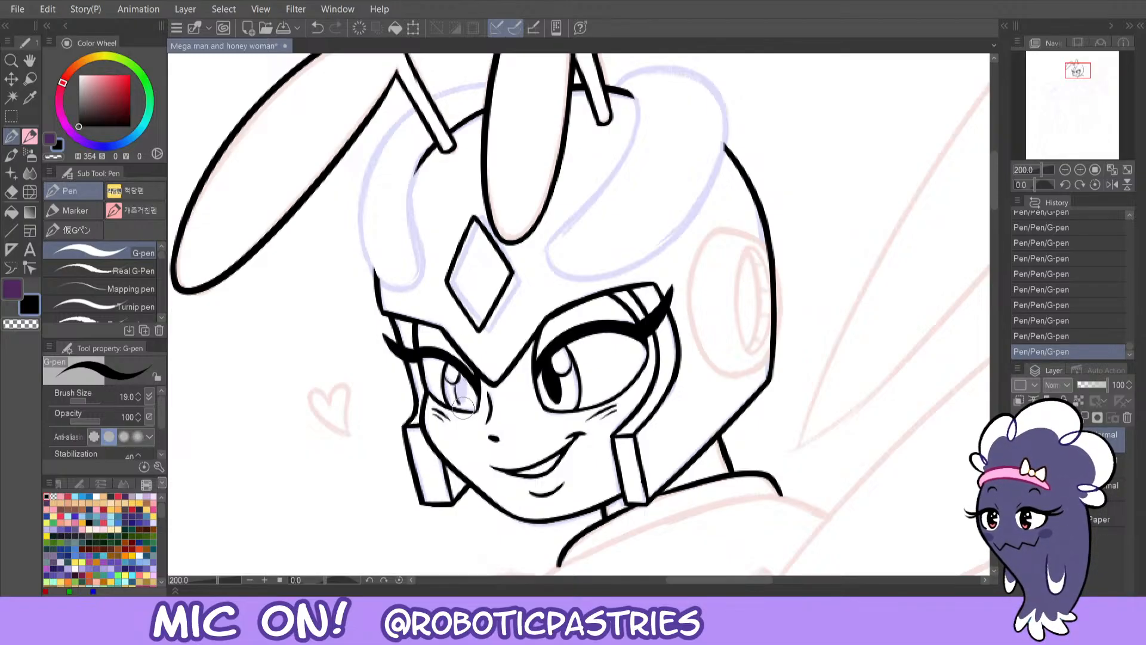
pyautogui.hotkey('ctrl', 'z')
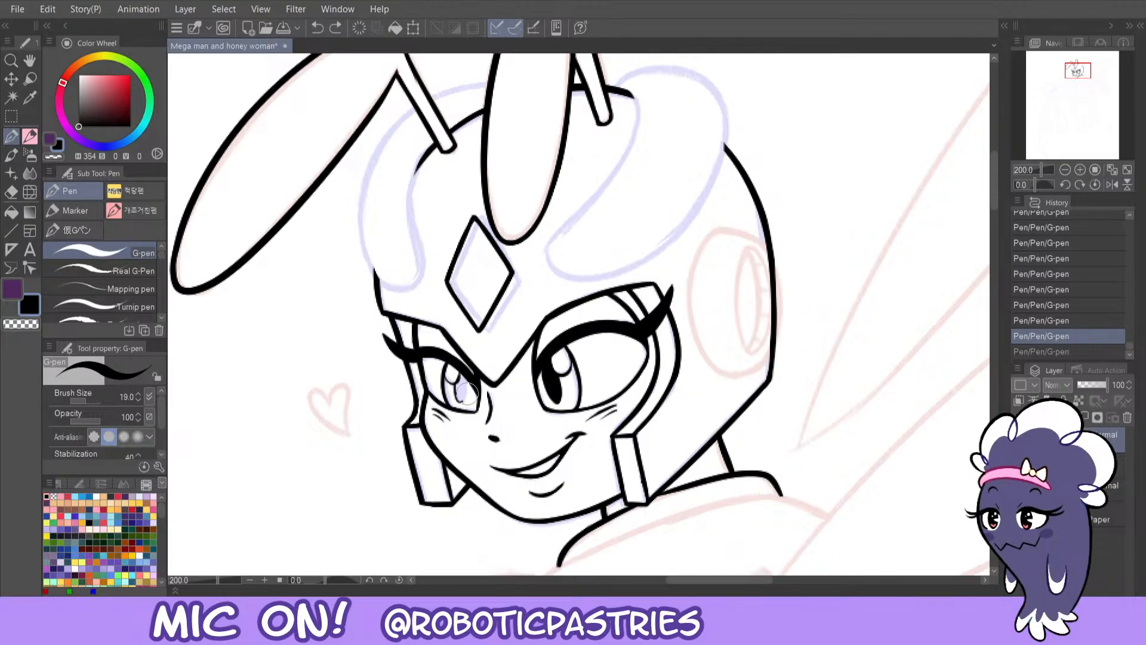
pyautogui.moveTo(460, 403)
pyautogui.mouseDown()
pyautogui.moveTo(460, 375)
pyautogui.moveTo(460, 403)
pyautogui.mouseUp()
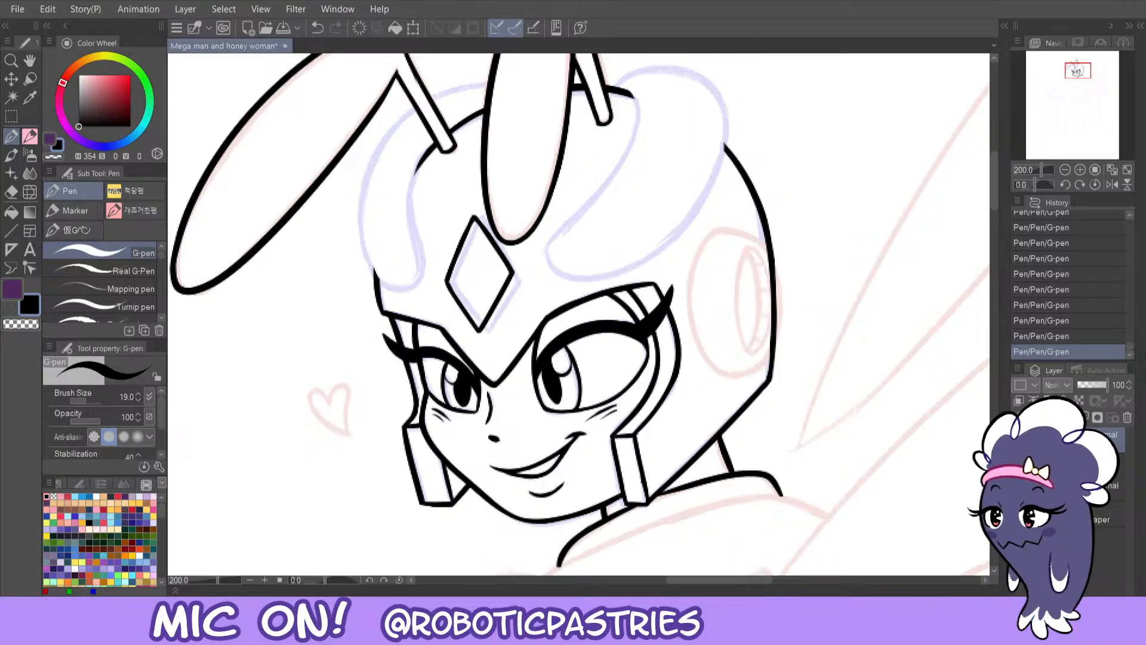
# - Add a new raster layer and erase the helmet's rear outline where it crosses the ear disc with the Snap eraser
pyautogui.press('e')
pyautogui.hotkey('ctrl', 'shift', 'n')
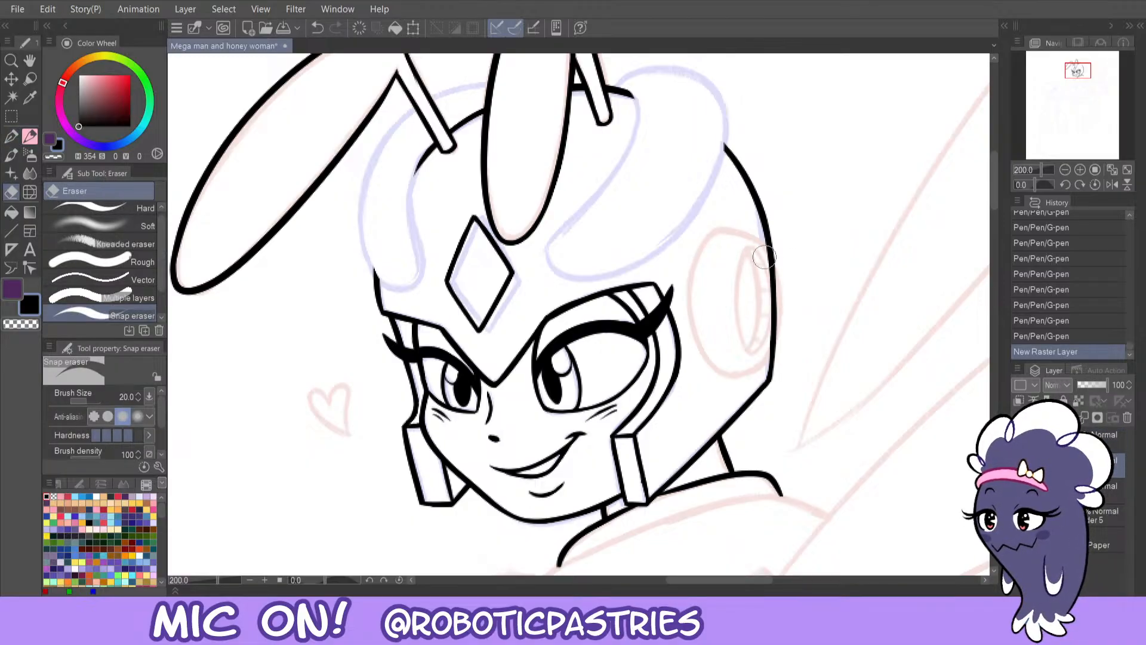
pyautogui.moveTo(775, 269); pyautogui.dragTo(770, 376)
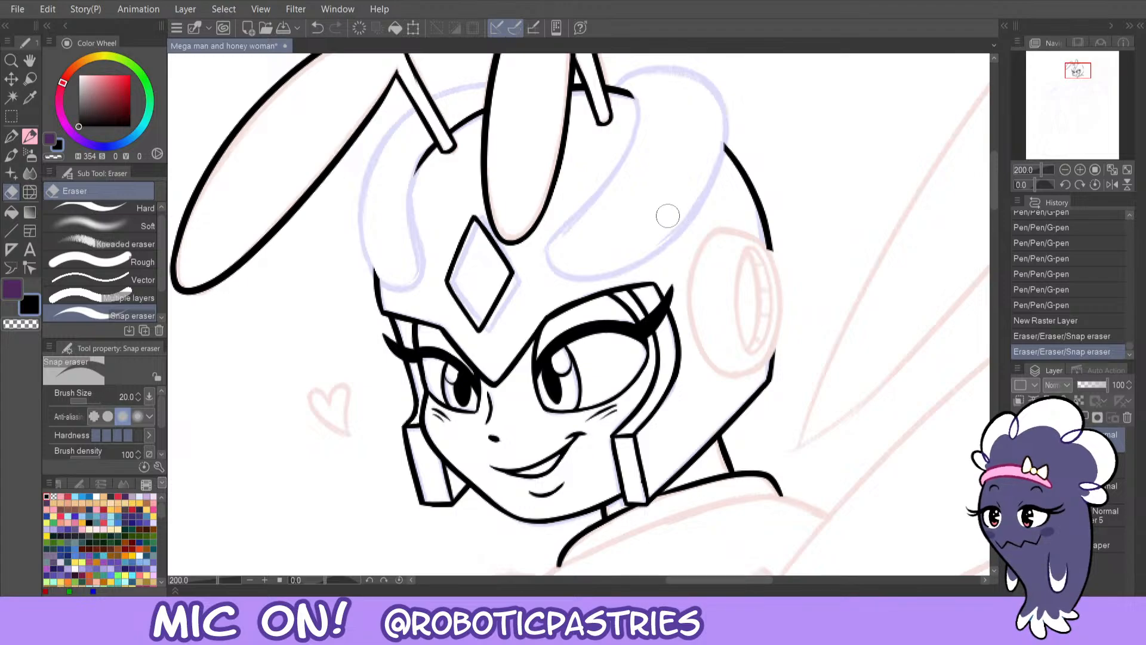
# - Ink the ear disc's upper and rear edge as one black G-pen curve and add its lower edge, redrawing as needed
pyautogui.press('p')
pyautogui.moveTo(764, 236)
pyautogui.mouseDown()
pyautogui.moveTo(788, 281)
pyautogui.moveTo(782, 340)
pyautogui.mouseUp()
pyautogui.hotkey('ctrl', 'z')
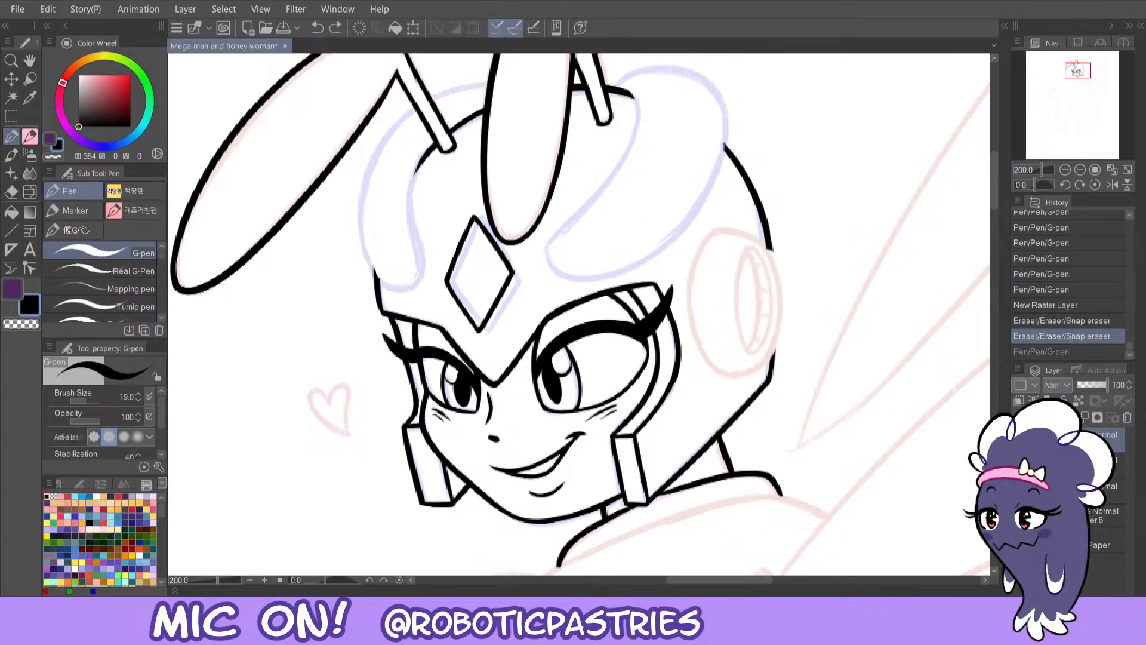
pyautogui.moveTo(710, 229)
pyautogui.mouseDown()
pyautogui.moveTo(762, 248)
pyautogui.moveTo(782, 297)
pyautogui.moveTo(779, 352)
pyautogui.mouseUp()
pyautogui.hotkey('ctrl', 'z')
pyautogui.moveTo(713, 229)
pyautogui.mouseDown()
pyautogui.moveTo(750, 236)
pyautogui.moveTo(790, 319)
pyautogui.moveTo(782, 349)
pyautogui.mouseUp()
pyautogui.moveTo(718, 375); pyautogui.dragTo(771, 351)
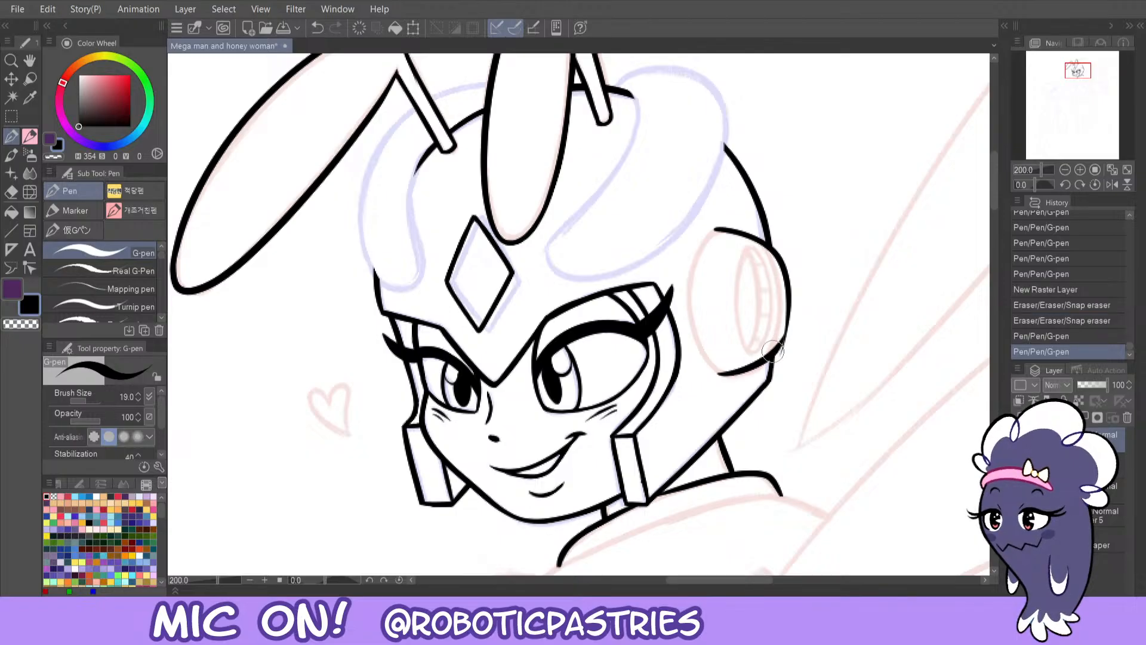
# - Refine the ear disc's rear rim and clean up its line joins and lower end with transparent colour
pyautogui.moveTo(776, 257)
pyautogui.mouseDown()
pyautogui.moveTo(777, 348)
pyautogui.moveTo(785, 285)
pyautogui.mouseUp()
pyautogui.hotkey('ctrl', 'z')
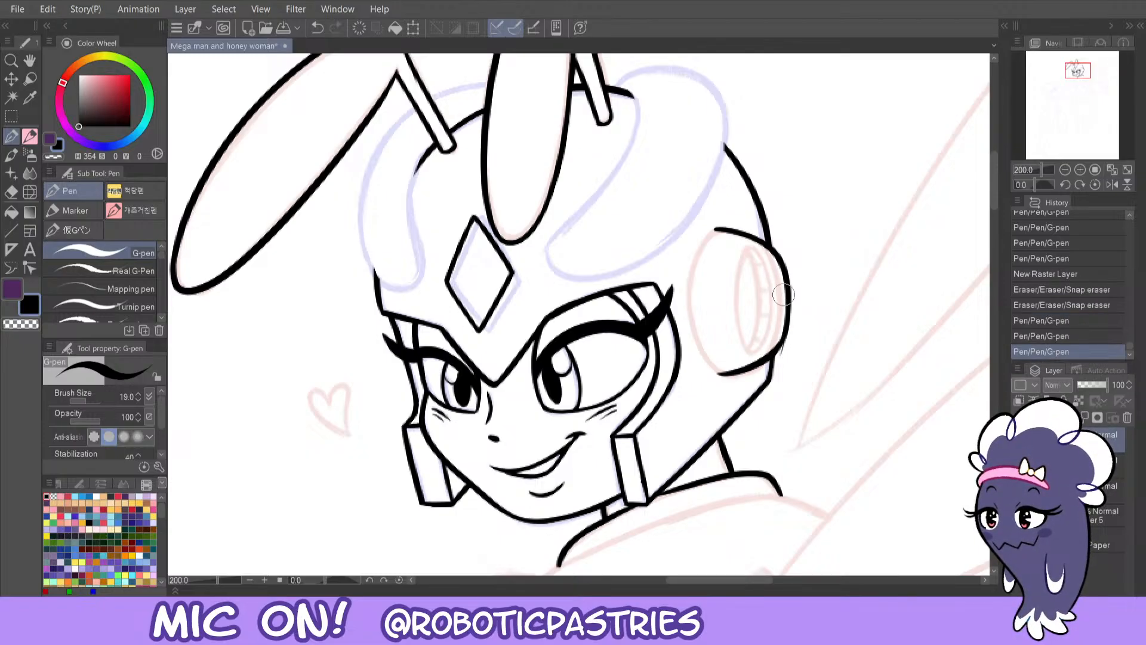
pyautogui.press('c')
pyautogui.moveTo(781, 352); pyautogui.dragTo(792, 293)
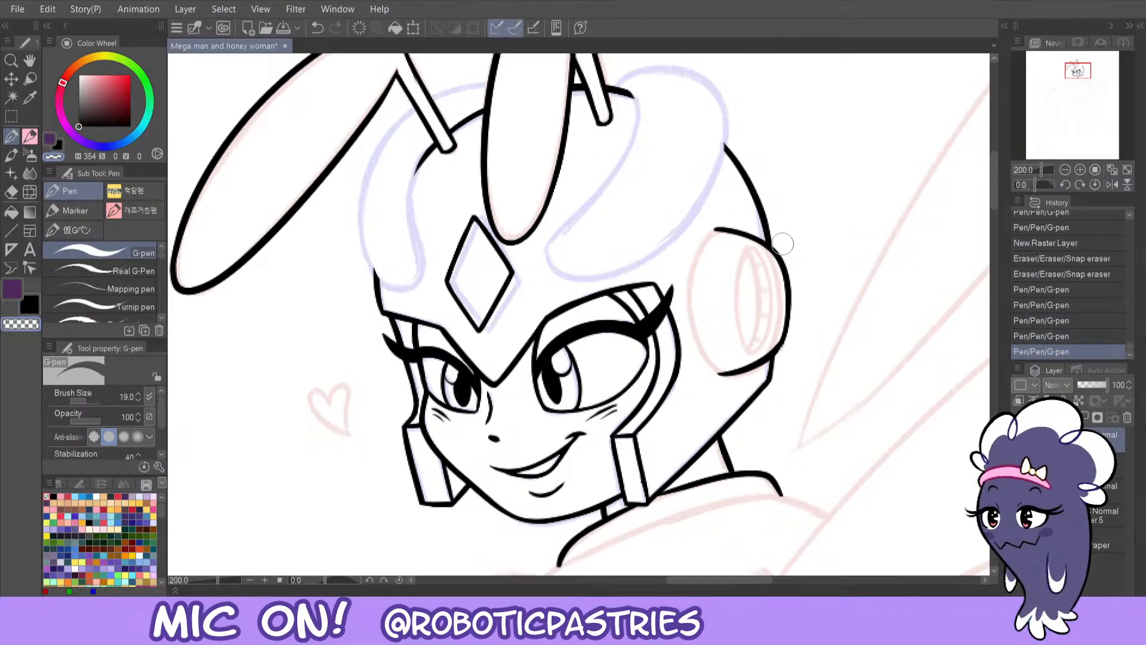
pyautogui.moveTo(782, 243); pyautogui.dragTo(774, 245)
pyautogui.moveTo(725, 358); pyautogui.dragTo(719, 385)
pyautogui.press('c')
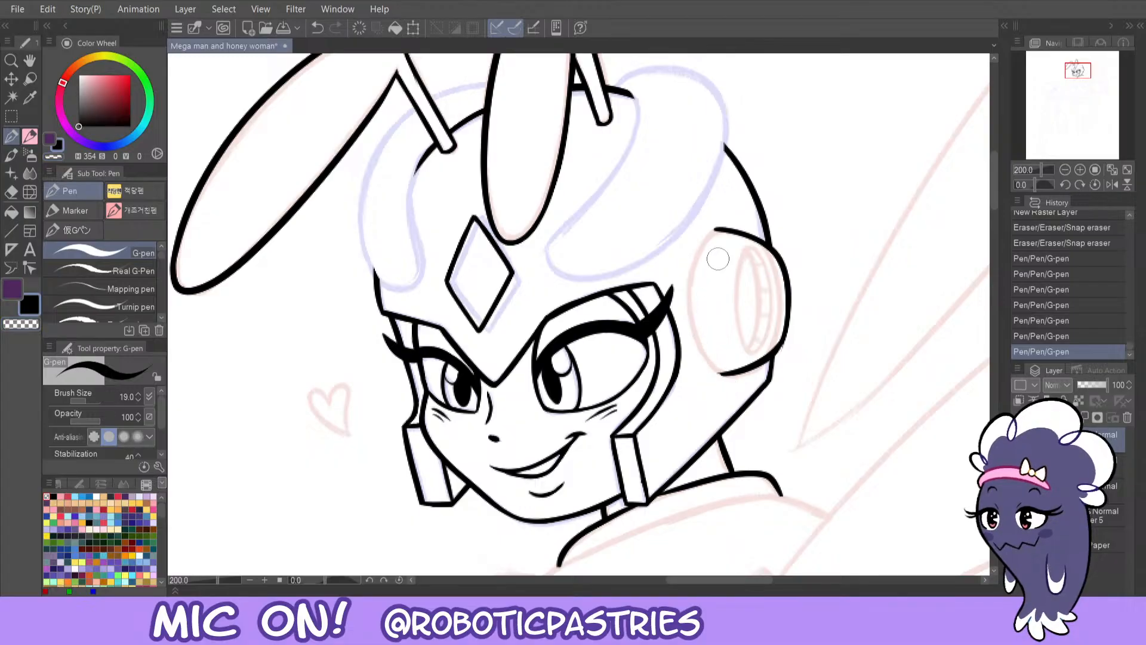
# - Ink the ear disc's front edge in black to close its outline, redrawing the curve until it fits
pyautogui.moveTo(718, 228)
pyautogui.mouseDown()
pyautogui.moveTo(686, 297)
pyautogui.moveTo(719, 368)
pyautogui.moveTo(700, 241)
pyautogui.moveTo(720, 230)
pyautogui.moveTo(695, 343)
pyautogui.moveTo(733, 372)
pyautogui.moveTo(686, 278)
pyautogui.mouseUp()
pyautogui.hotkey('ctrl', 'z')
pyautogui.hotkey('ctrl', 'z')
pyautogui.moveTo(686, 337)
pyautogui.mouseDown()
pyautogui.moveTo(701, 244)
pyautogui.moveTo(716, 230)
pyautogui.moveTo(692, 290)
pyautogui.moveTo(720, 231)
pyautogui.moveTo(698, 283)
pyautogui.mouseUp()
pyautogui.hotkey('ctrl', 'z')
pyautogui.hotkey('ctrl', 'z')
pyautogui.hotkey('ctrl', 'z')
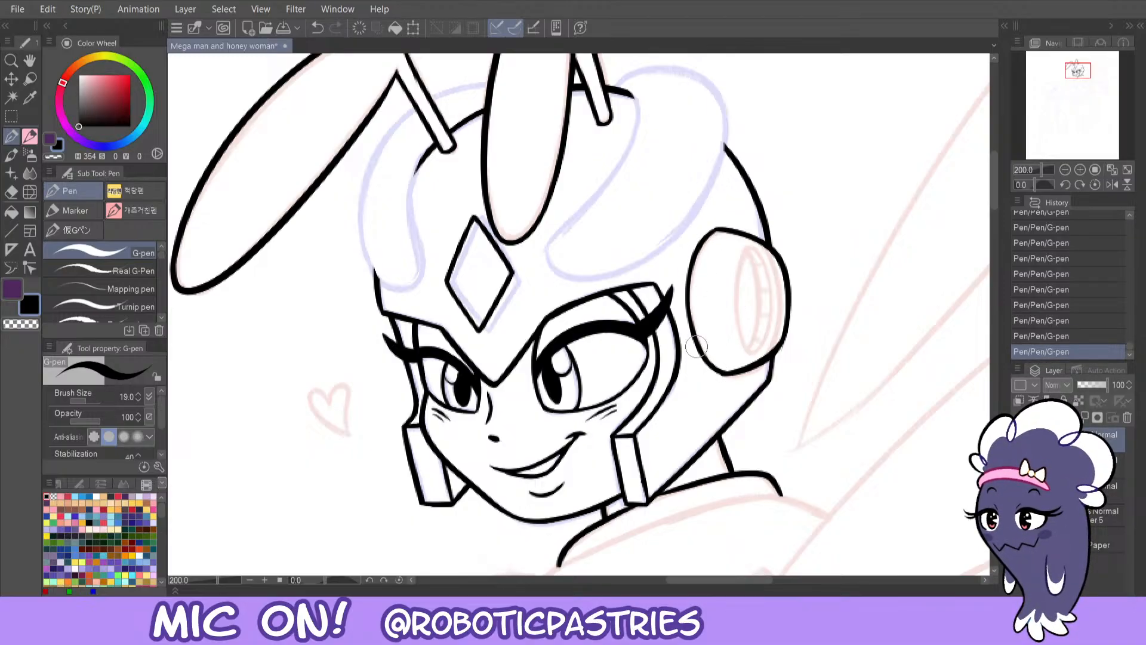
pyautogui.hotkey('ctrl', 'z')
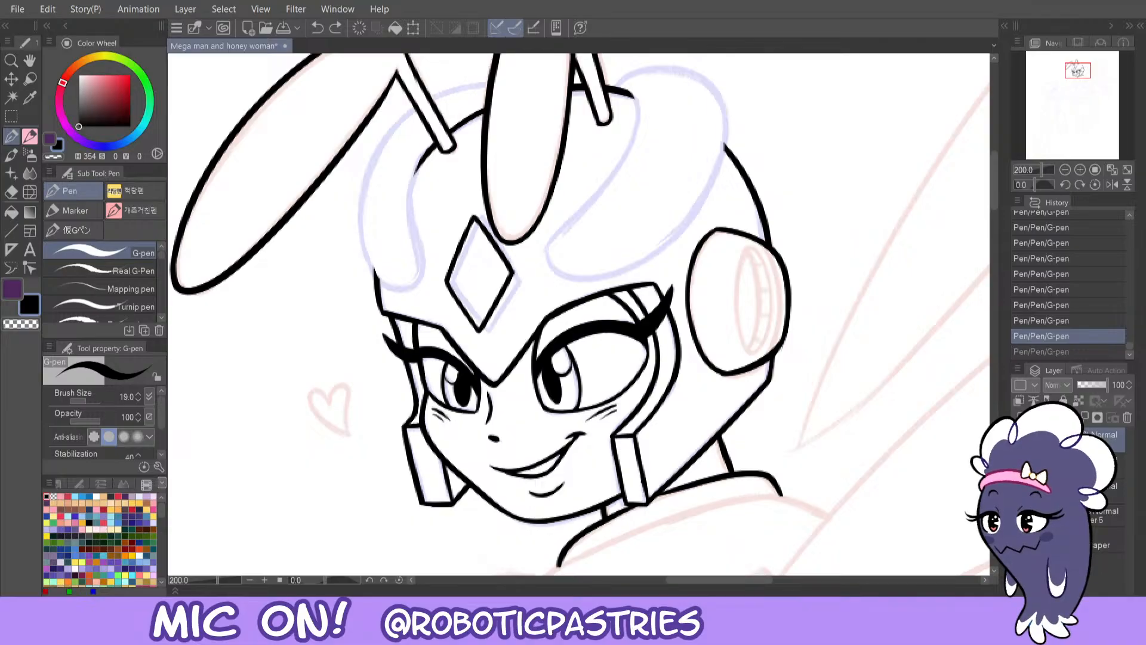
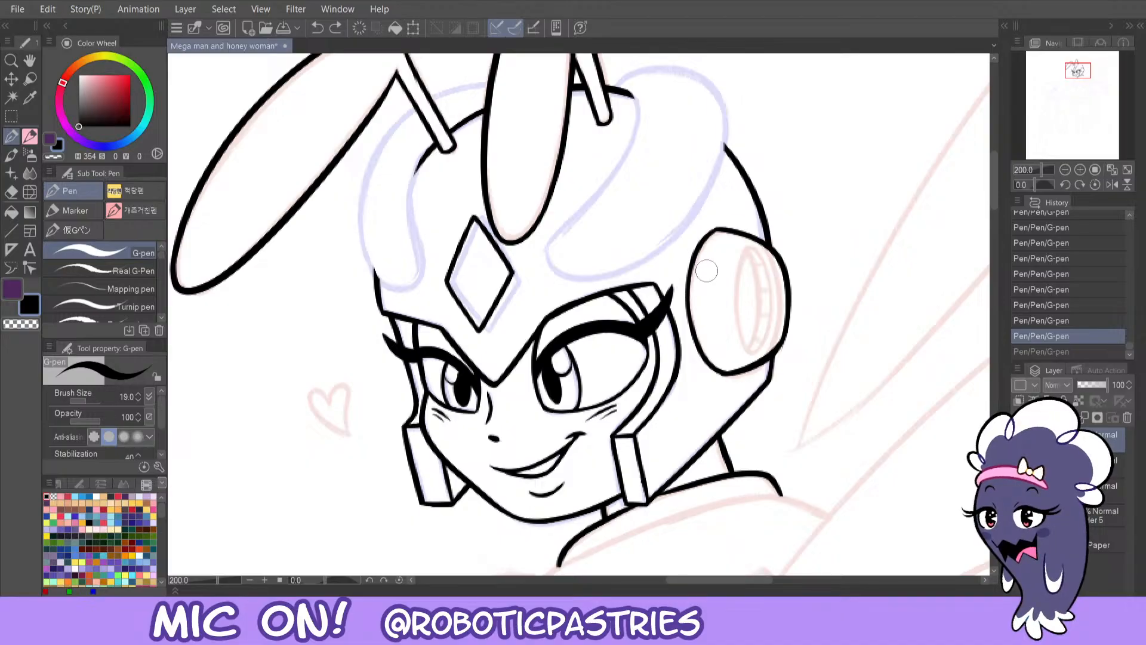
pyautogui.moveTo(755, 252)
pyautogui.mouseDown()
pyautogui.moveTo(754, 346)
pyautogui.moveTo(761, 266)
pyautogui.moveTo(743, 298)
pyautogui.moveTo(761, 263)
pyautogui.mouseUp()
pyautogui.hotkey('ctrl', 'z')
pyautogui.hotkey('ctrl', 'z')
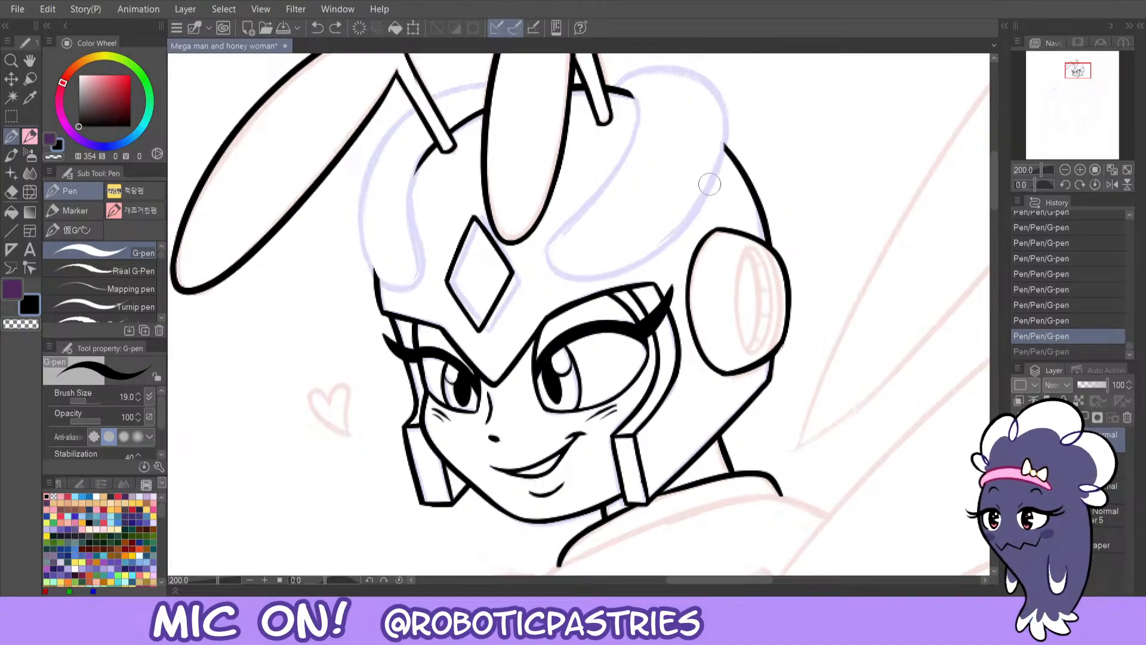
# - Mirror the canvas view and adjust the ear disc's rear rim with black and transparent strokes
pyautogui.click(1124, 185)
pyautogui.click(1124, 184)
pyautogui.click(1110, 185)
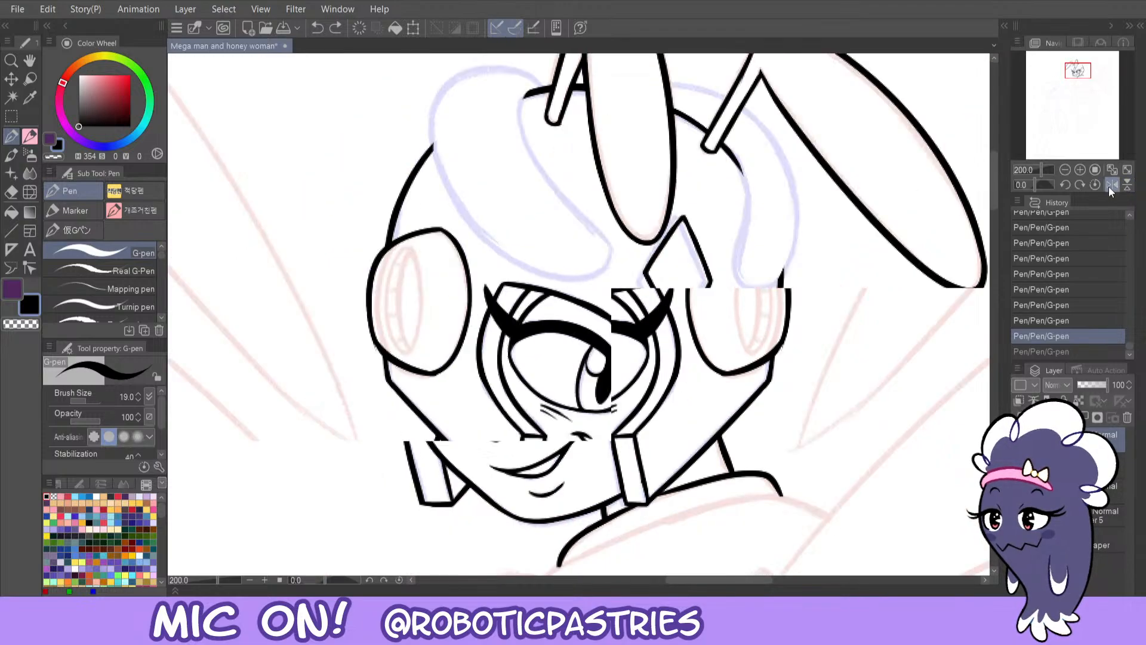
pyautogui.press('c')
pyautogui.moveTo(377, 274)
pyautogui.mouseDown()
pyautogui.moveTo(383, 354)
pyautogui.moveTo(386, 251)
pyautogui.moveTo(371, 304)
pyautogui.moveTo(383, 355)
pyautogui.mouseUp()
pyautogui.press('c')
pyautogui.hotkey('ctrl', 'z')
pyautogui.moveTo(375, 279)
pyautogui.mouseDown()
pyautogui.moveTo(380, 344)
pyautogui.moveTo(385, 266)
pyautogui.moveTo(389, 339)
pyautogui.mouseUp()
pyautogui.hotkey('ctrl', 'z')
pyautogui.press('c')
pyautogui.hotkey('ctrl', 'z')
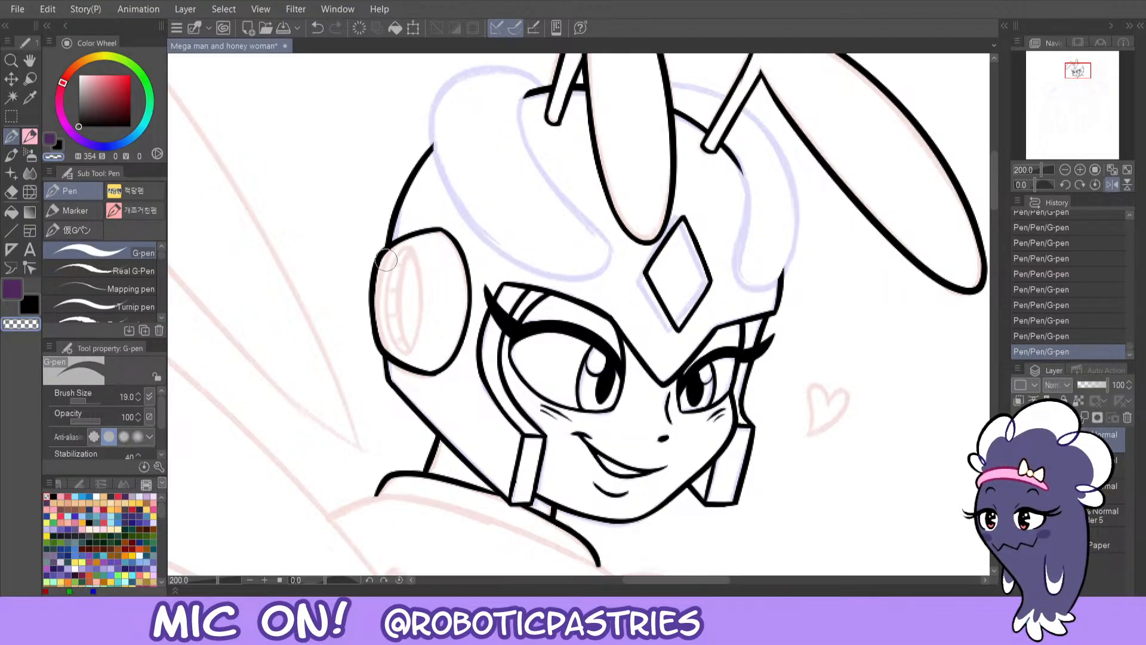
# - Ink a narrow black oval inside the ear disc near its rear rim and trim its outline with transparent colour
pyautogui.press('c')
pyautogui.moveTo(386, 267)
pyautogui.mouseDown()
pyautogui.moveTo(407, 348)
pyautogui.moveTo(412, 255)
pyautogui.moveTo(381, 293)
pyautogui.moveTo(389, 341)
pyautogui.moveTo(415, 296)
pyautogui.moveTo(386, 262)
pyautogui.moveTo(385, 332)
pyautogui.moveTo(399, 347)
pyautogui.moveTo(385, 326)
pyautogui.moveTo(386, 268)
pyautogui.mouseUp()
pyautogui.hotkey('ctrl', 'z')
pyautogui.hotkey('ctrl', 'z')
pyautogui.press('c')
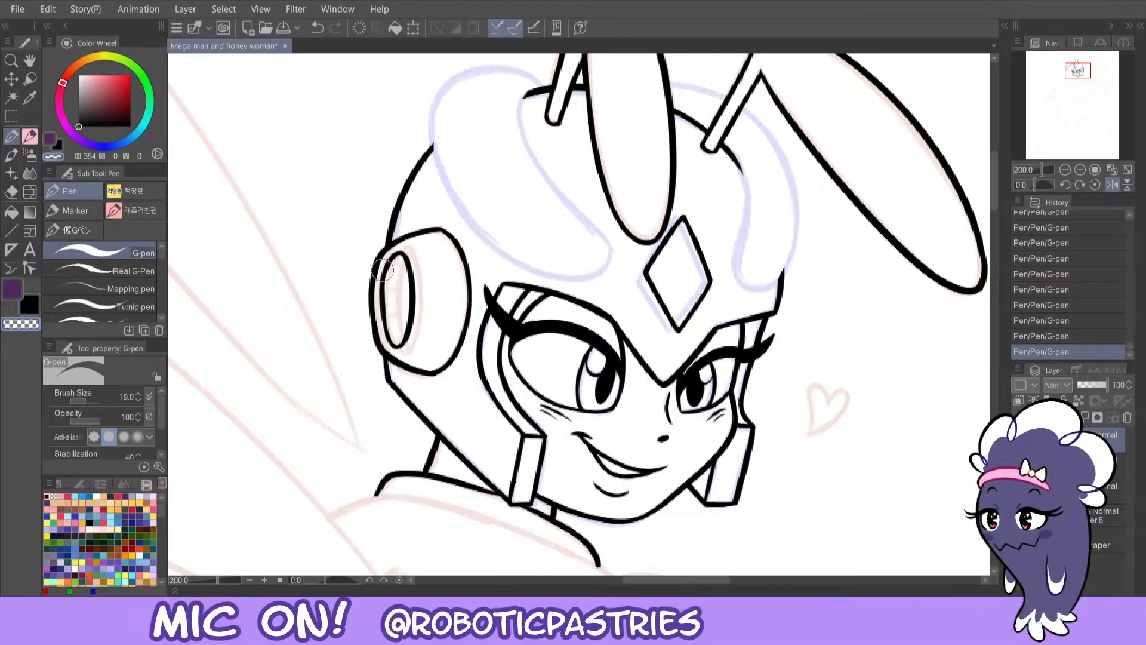
pyautogui.moveTo(396, 344)
pyautogui.mouseDown()
pyautogui.moveTo(408, 322)
pyautogui.moveTo(399, 254)
pyautogui.moveTo(412, 309)
pyautogui.moveTo(399, 348)
pyautogui.mouseUp()
pyautogui.press('c')
pyautogui.hotkey('ctrl', 'z')
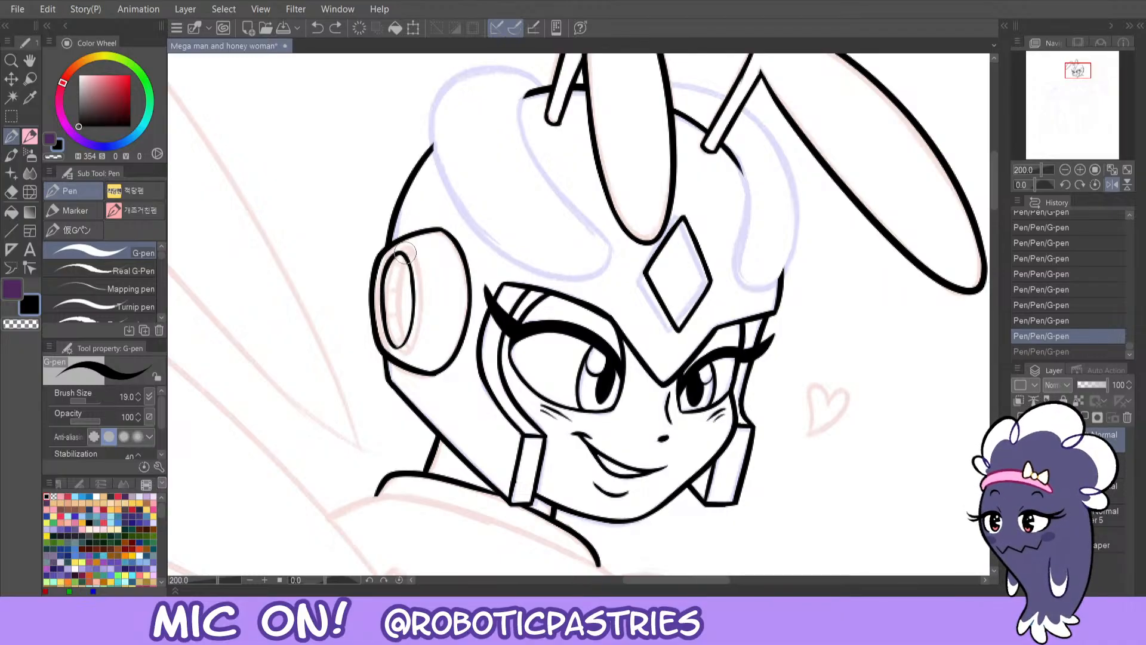
# - Rework the front edge of the ear disc's inner oval in black and thin it with transparent colour
pyautogui.moveTo(393, 345)
pyautogui.mouseDown()
pyautogui.moveTo(401, 262)
pyautogui.moveTo(401, 345)
pyautogui.moveTo(413, 289)
pyautogui.moveTo(399, 252)
pyautogui.moveTo(416, 320)
pyautogui.moveTo(403, 350)
pyautogui.moveTo(413, 332)
pyautogui.moveTo(401, 255)
pyautogui.mouseUp()
pyautogui.hotkey('ctrl', 'z')
pyautogui.hotkey('ctrl', 'z')
pyautogui.hotkey('ctrl', 'z')
pyautogui.hotkey('ctrl', 'z')
pyautogui.hotkey('ctrl', 'z')
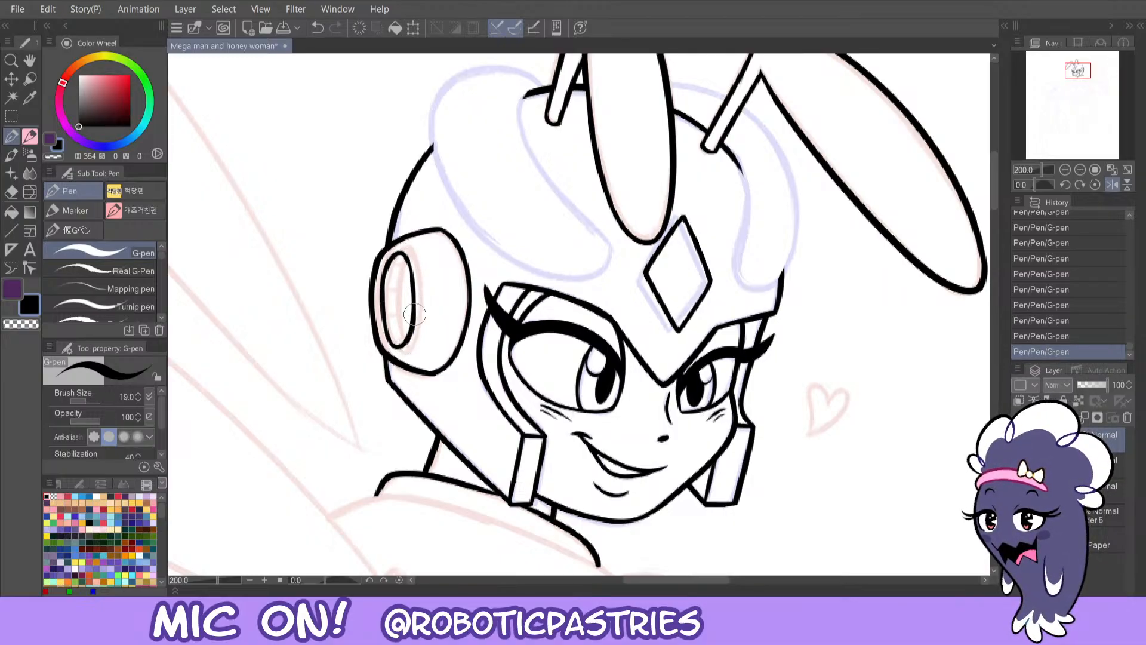
pyautogui.press('c')
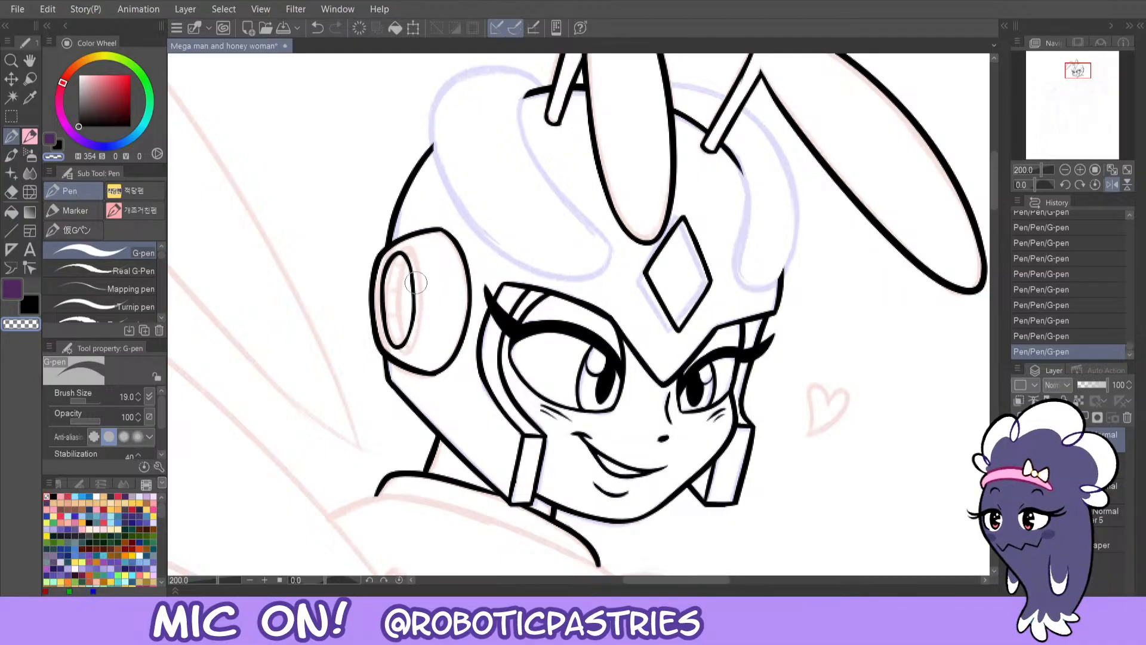
pyautogui.press('c')
pyautogui.hotkey('ctrl', 'z')
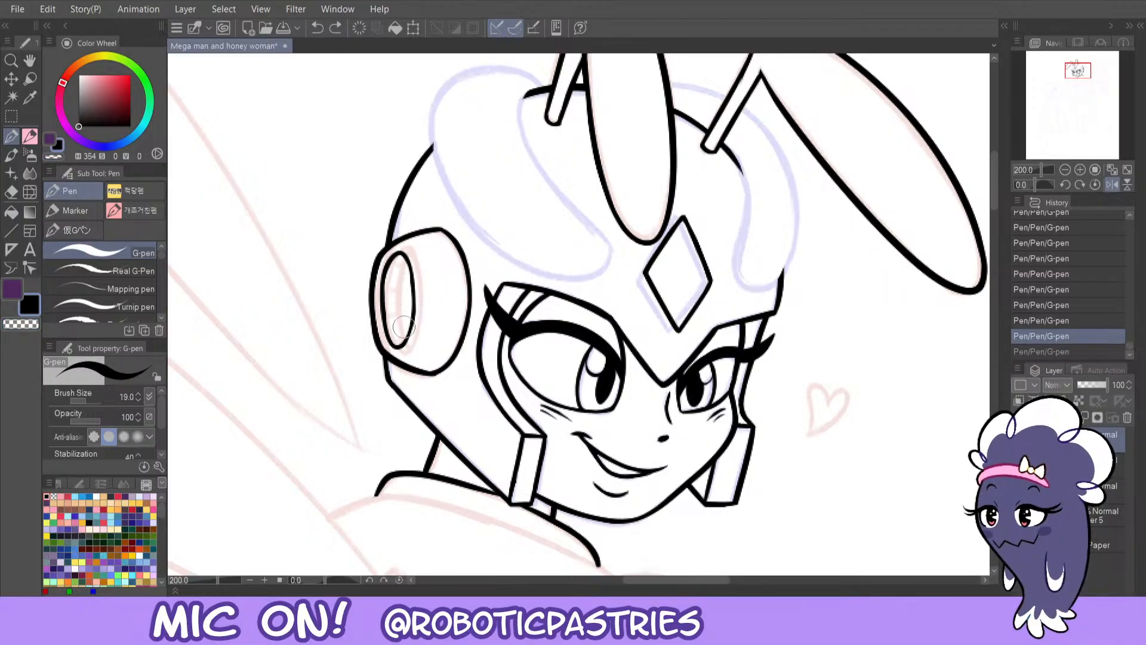
pyautogui.hotkey('ctrl', 'y')
pyautogui.press('c')
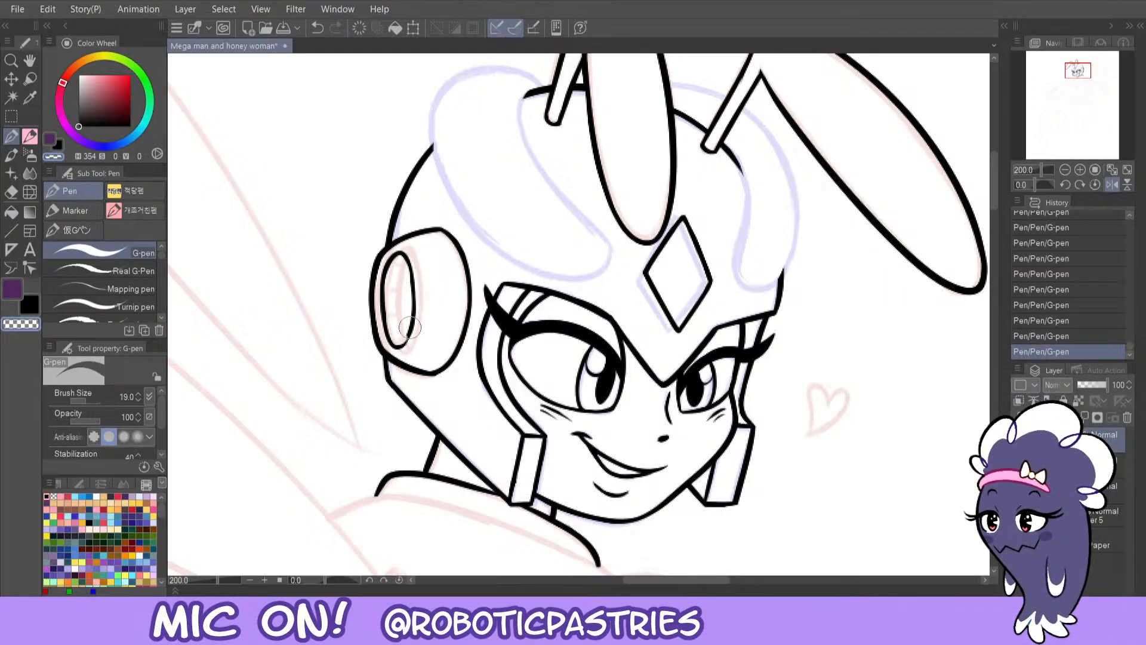
pyautogui.press('c')
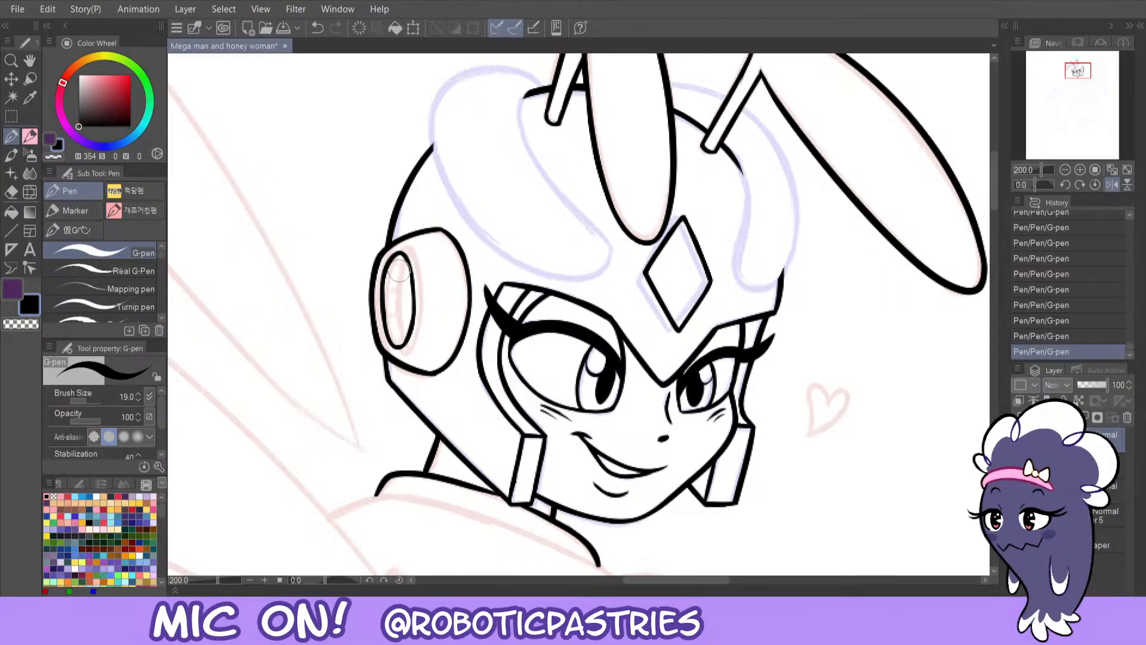
# - Ink a curved black depth line inside the ear disc's oval from its lower to upper end, redrawing and trimming it
pyautogui.hotkey('ctrl', 'z')
pyautogui.moveTo(401, 346)
pyautogui.mouseDown()
pyautogui.moveTo(416, 313)
pyautogui.moveTo(400, 260)
pyautogui.mouseUp()
pyautogui.hotkey('ctrl', 'z')
pyautogui.moveTo(404, 348)
pyautogui.mouseDown()
pyautogui.moveTo(412, 300)
pyautogui.moveTo(400, 260)
pyautogui.mouseUp()
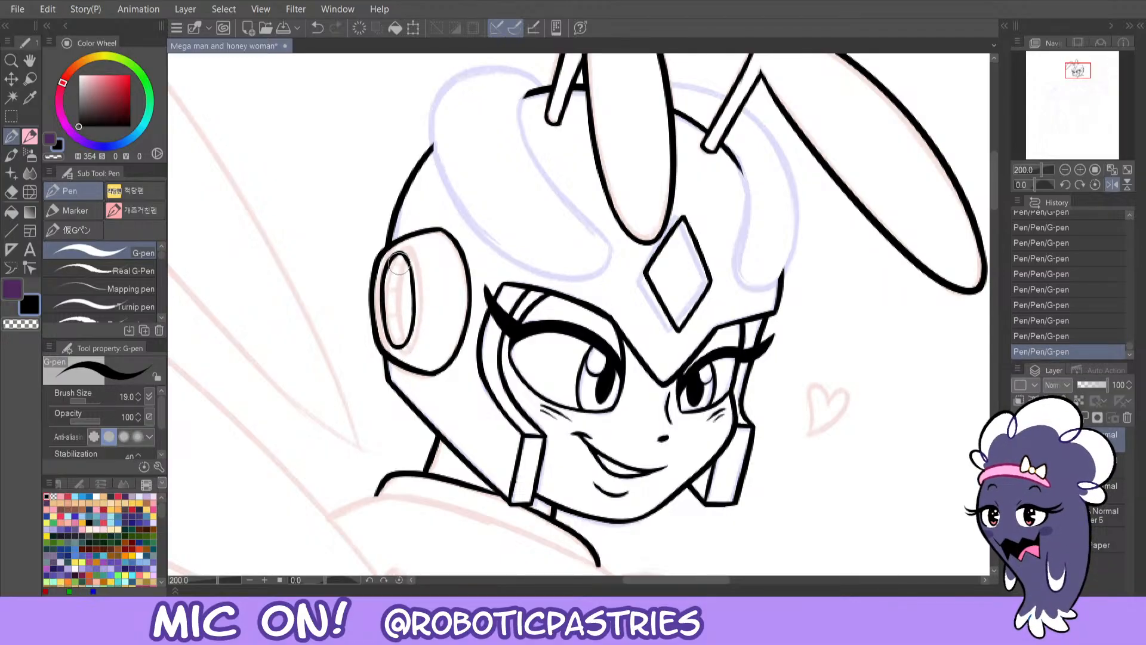
pyautogui.press('c')
pyautogui.hotkey('ctrl', 'z')
pyautogui.press('c')
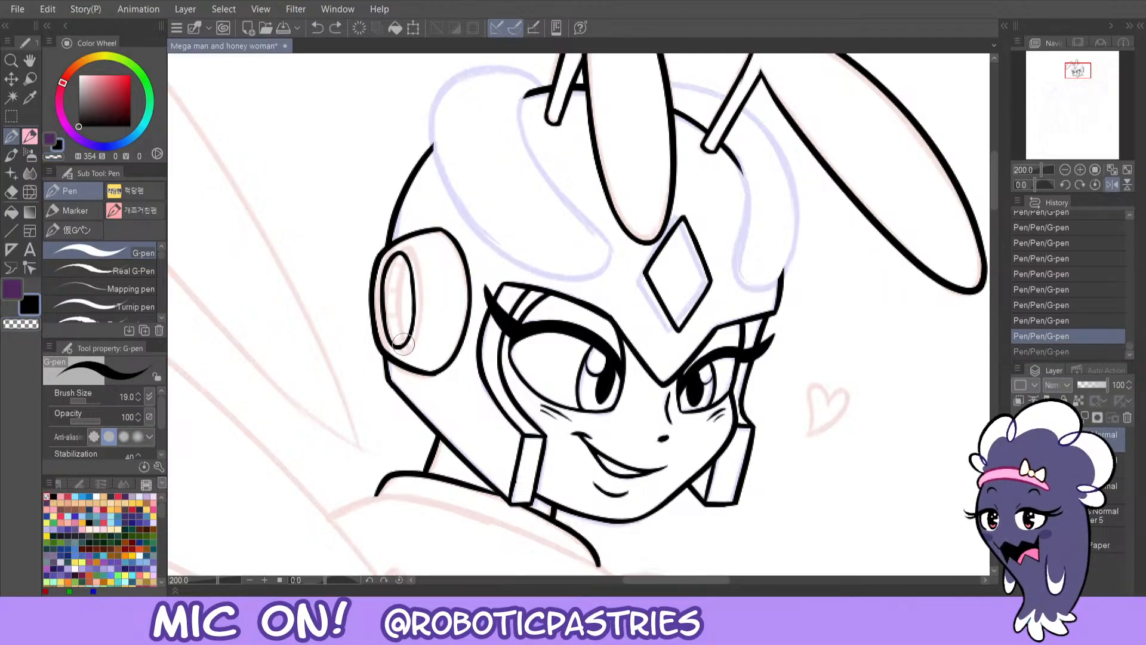
pyautogui.hotkey('ctrl', 'z')
pyautogui.hotkey('ctrl', 'y')
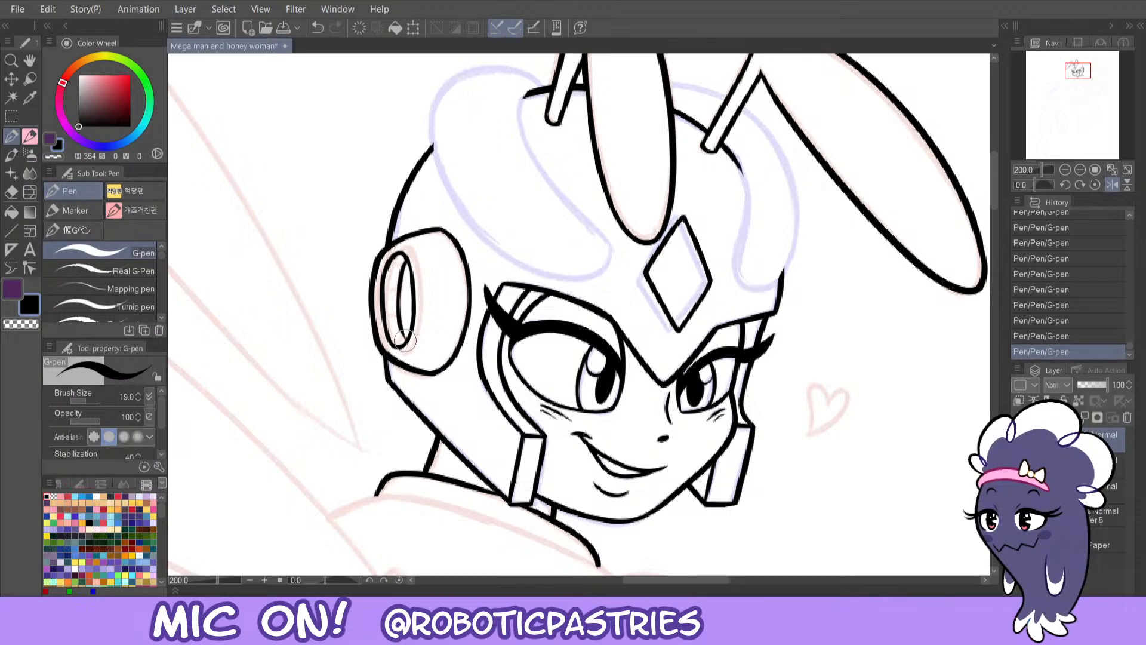
pyautogui.press('c')
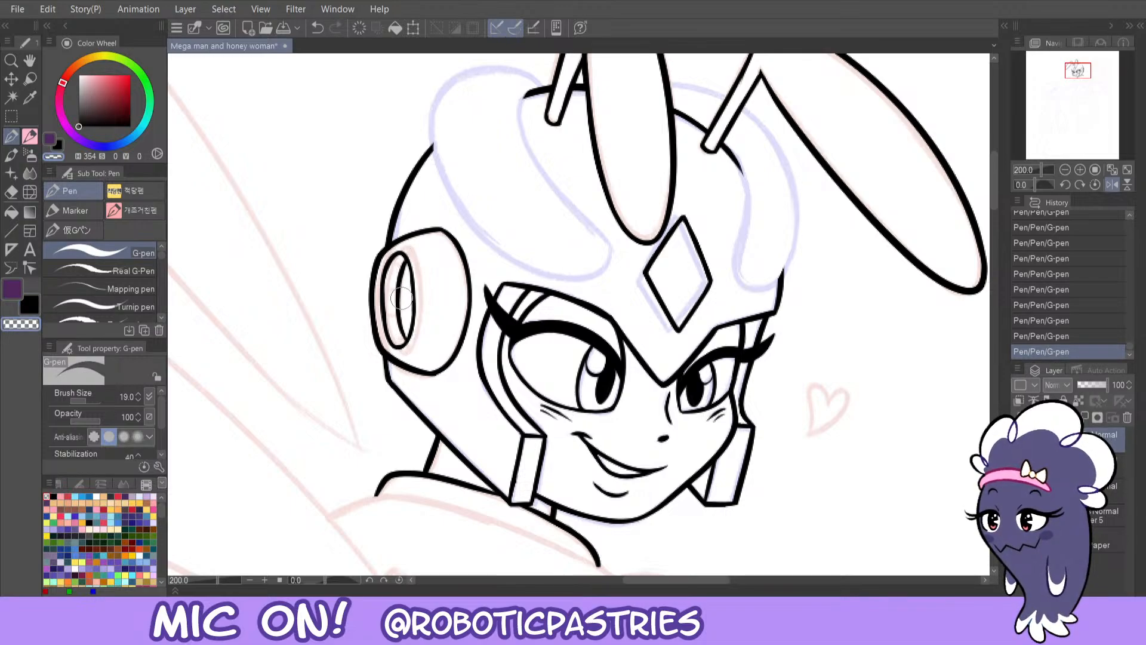
pyautogui.hotkey('ctrl', 'z')
pyautogui.hotkey('ctrl', 'y')
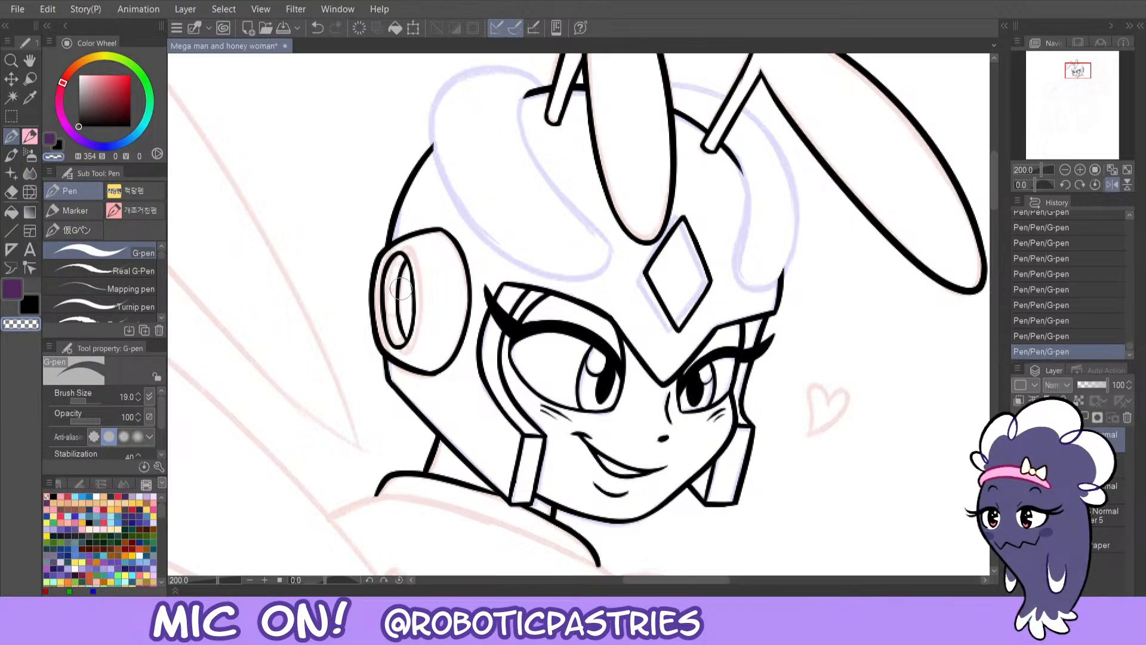
# - Ink short black divider lines across the narrow band inside the ear disc's oval and trim them with transparent colour
pyautogui.press('c')
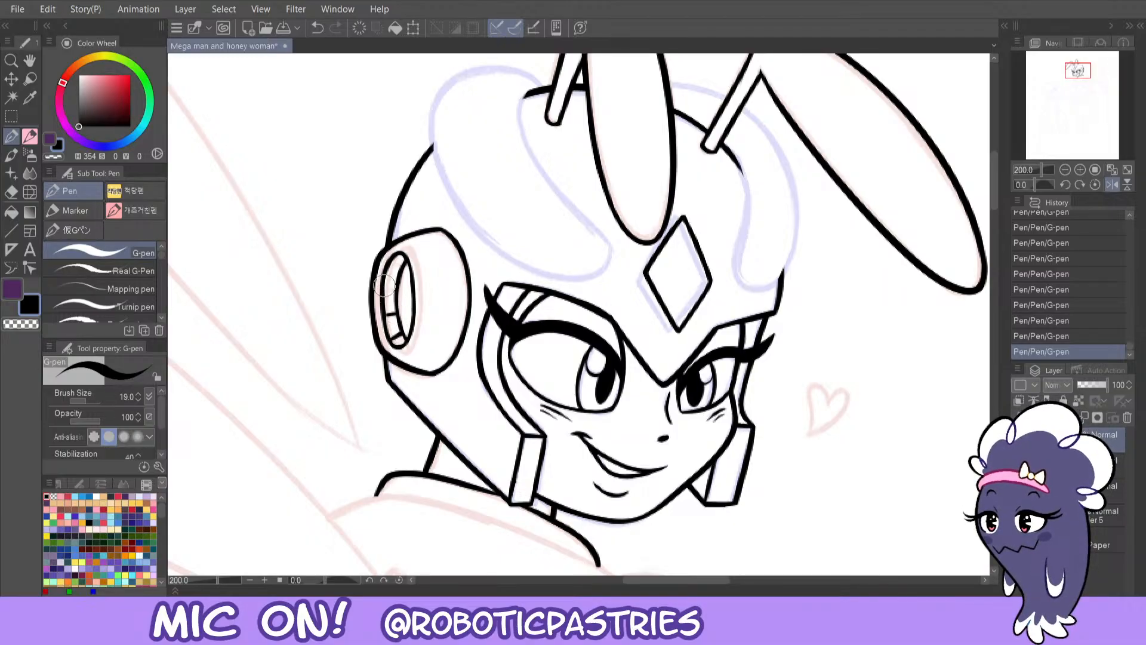
pyautogui.press('c')
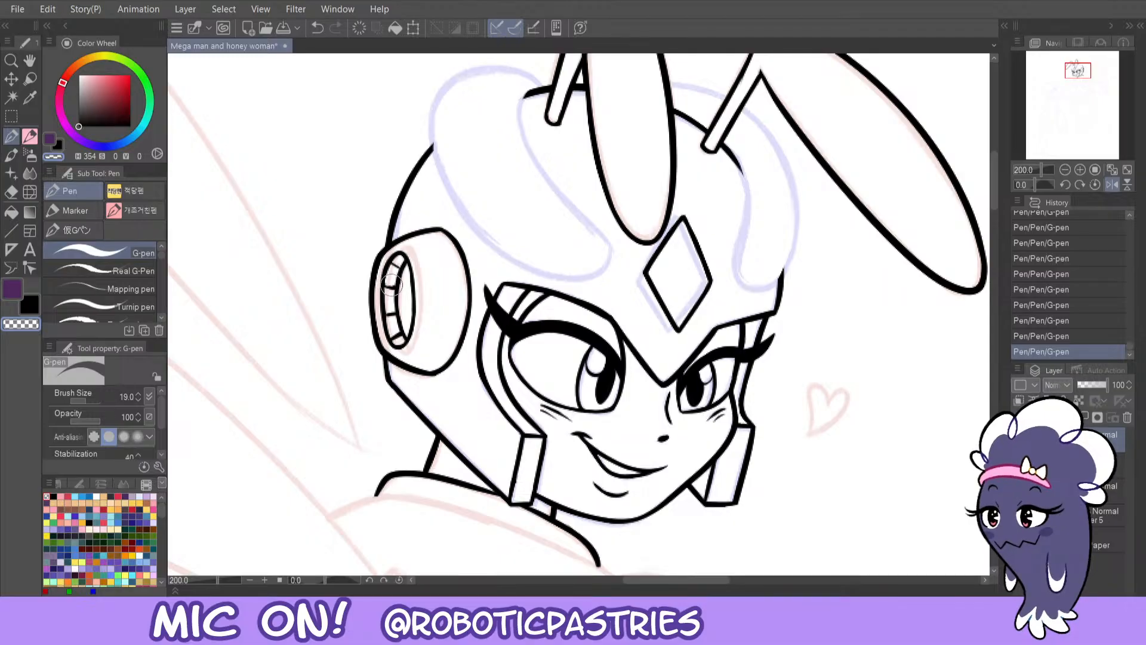
pyautogui.press('c')
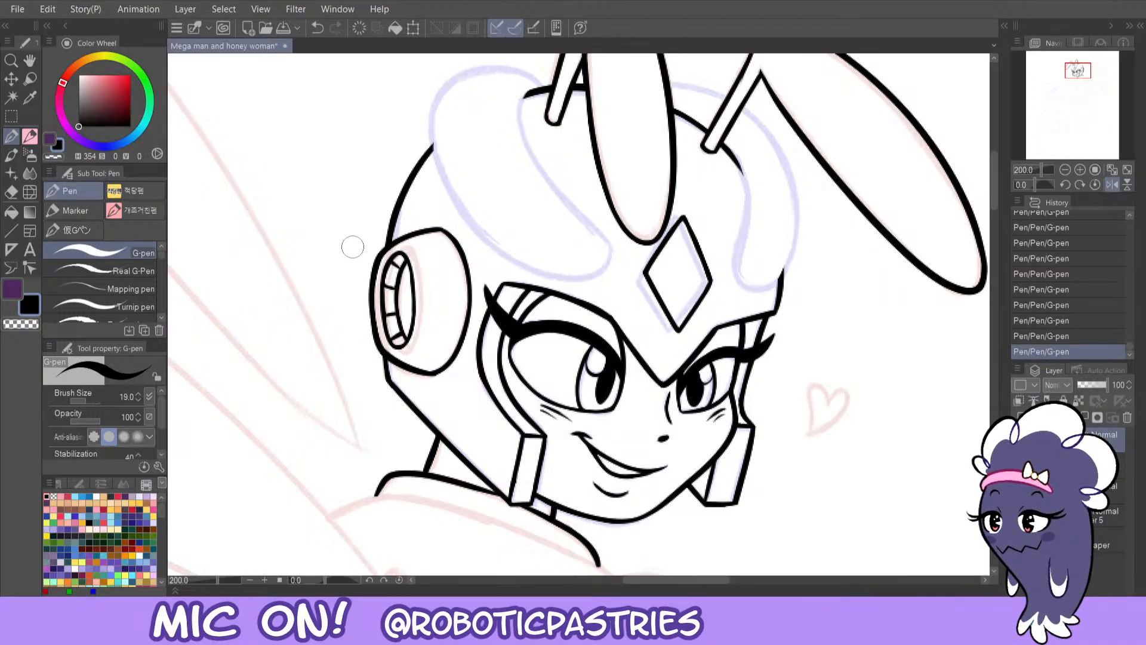
pyautogui.press('c')
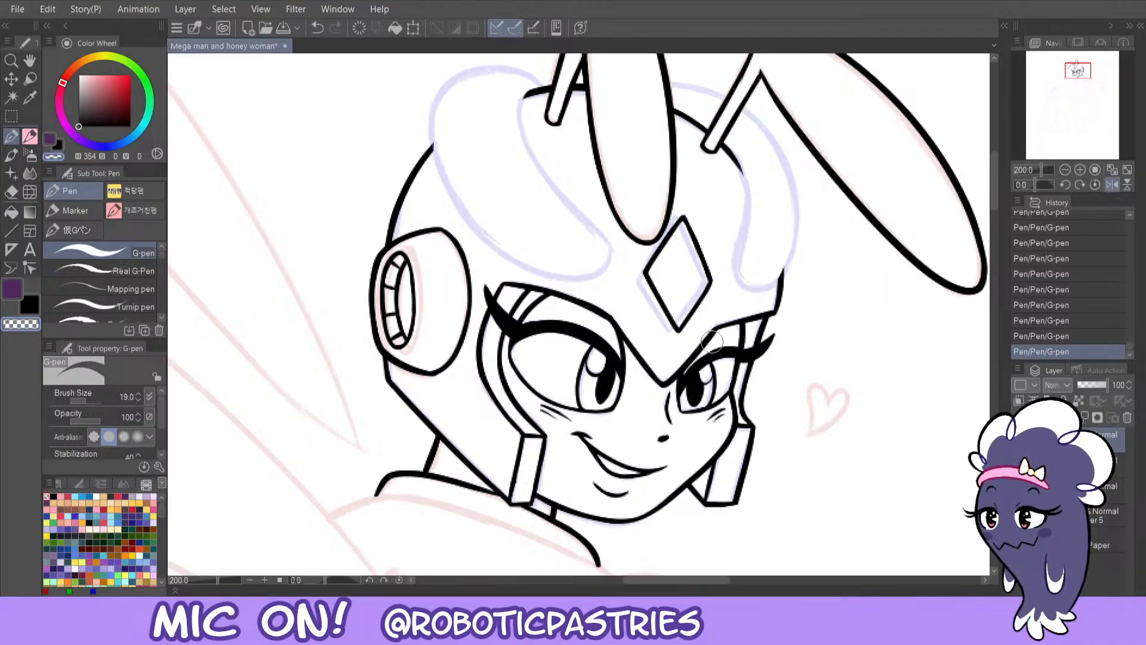
pyautogui.hotkey('ctrl', 'z')
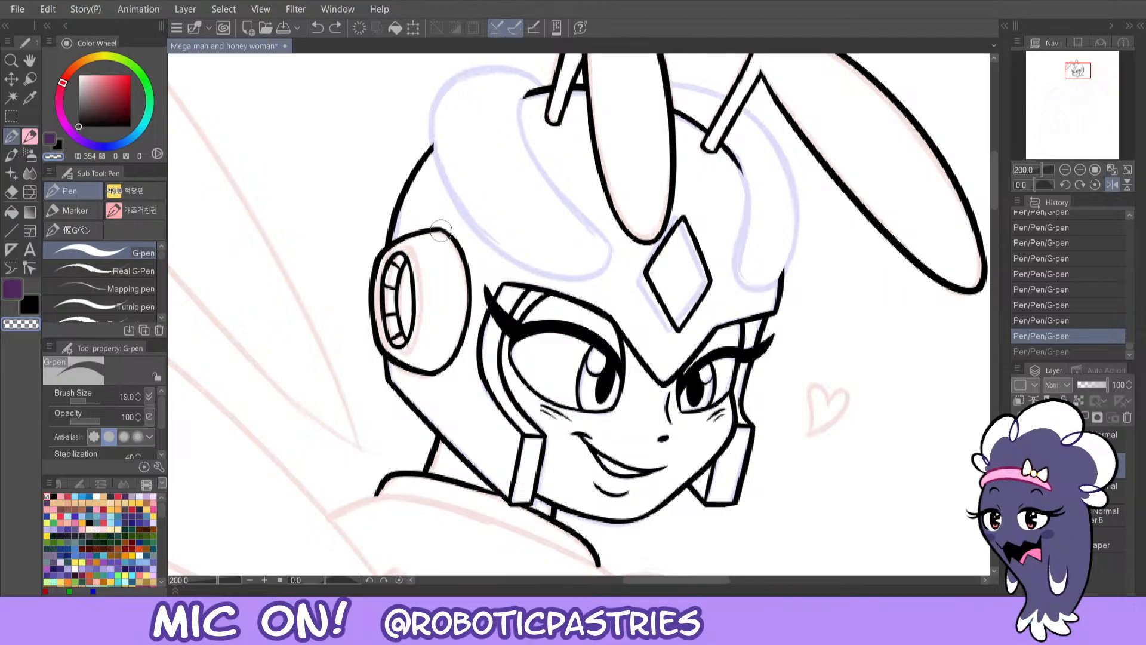
# - Restore the last undone pen stroke on the ear disc's inner oval and flip the canvas view horizontally
pyautogui.press('x')
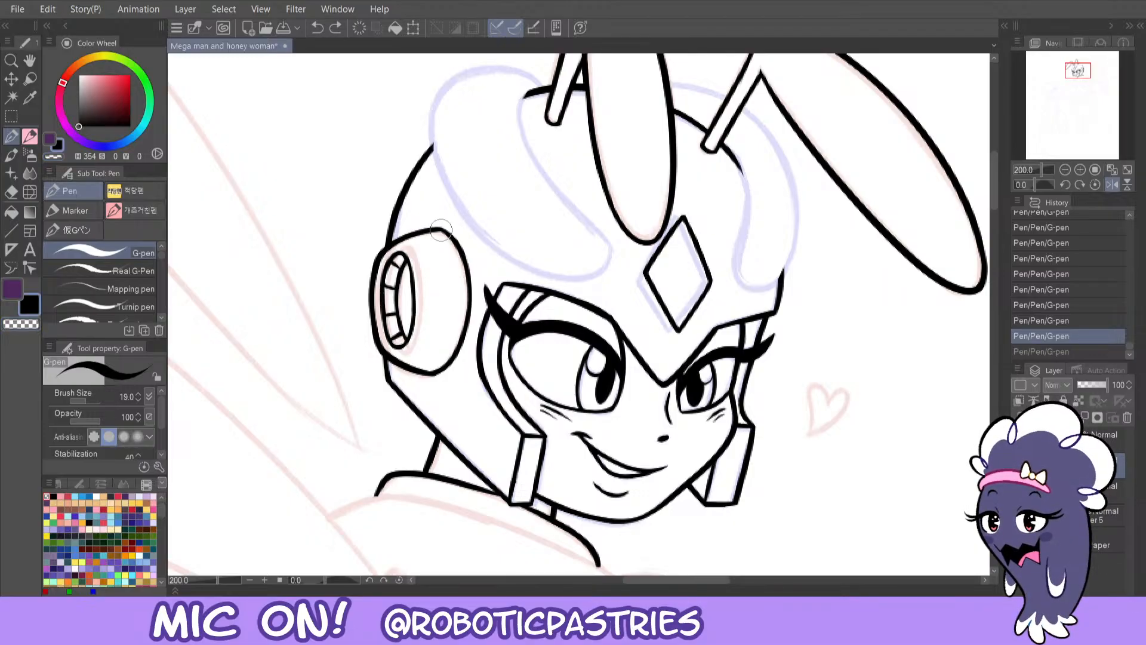
pyautogui.hotkey('ctrl', 'y')
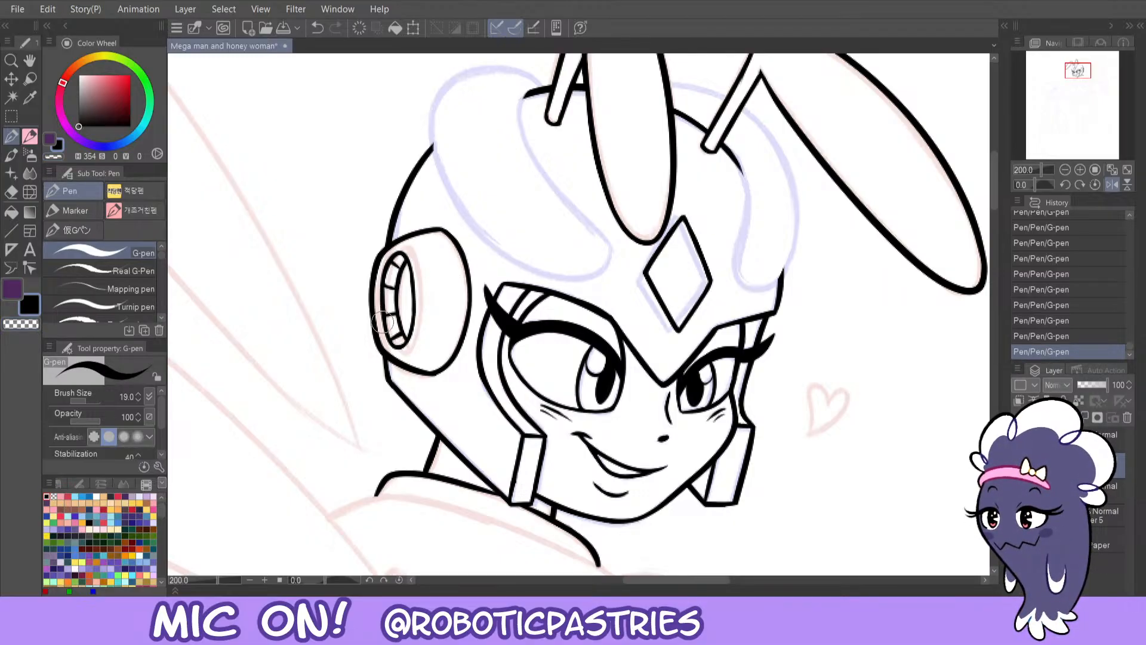
pyautogui.click(1111, 185)
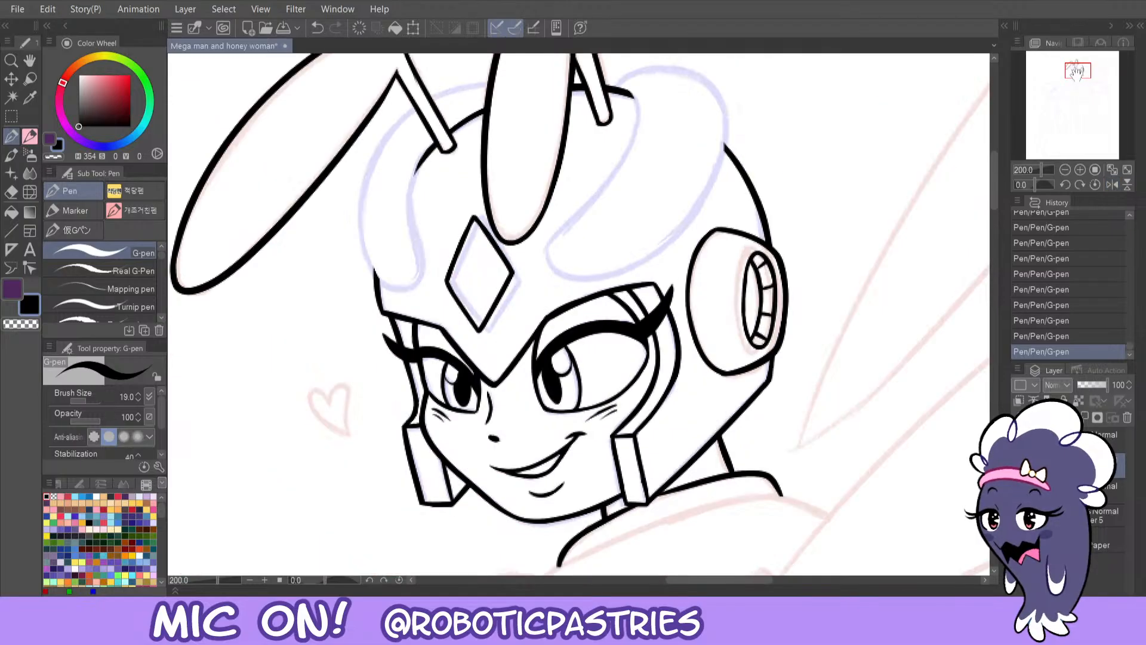
pyautogui.moveTo(1074, 70); pyautogui.dragTo(1072, 66)
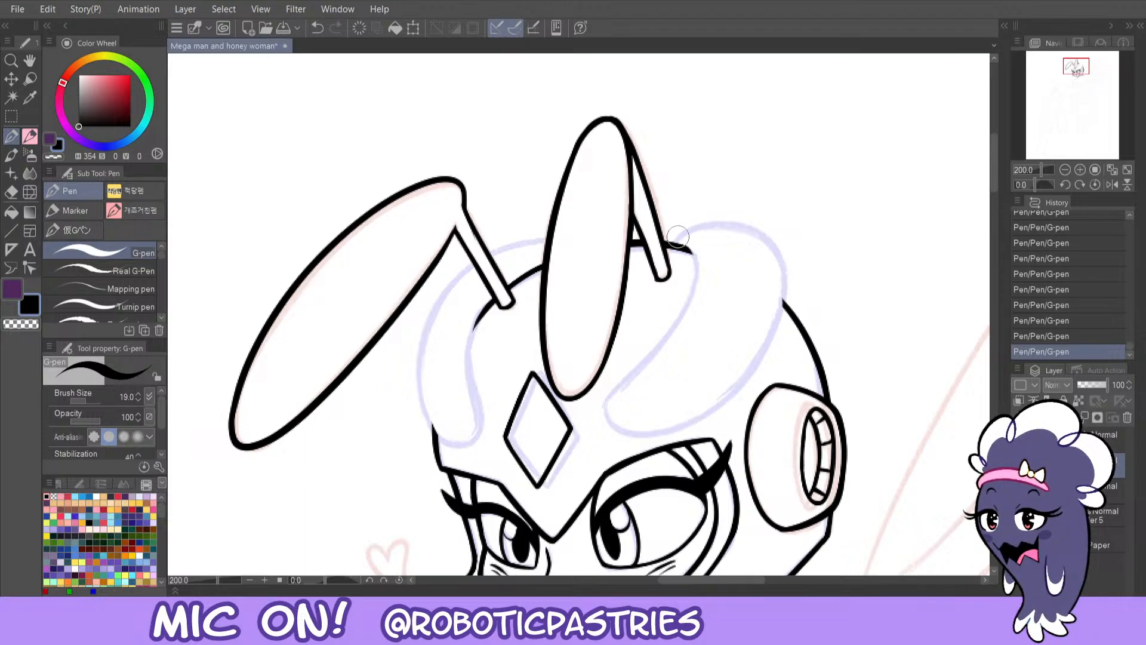
pyautogui.moveTo(672, 236)
pyautogui.mouseDown()
pyautogui.moveTo(716, 224)
pyautogui.moveTo(788, 287)
pyautogui.moveTo(755, 307)
pyautogui.mouseUp()
pyautogui.hotkey('ctrl', 'z')
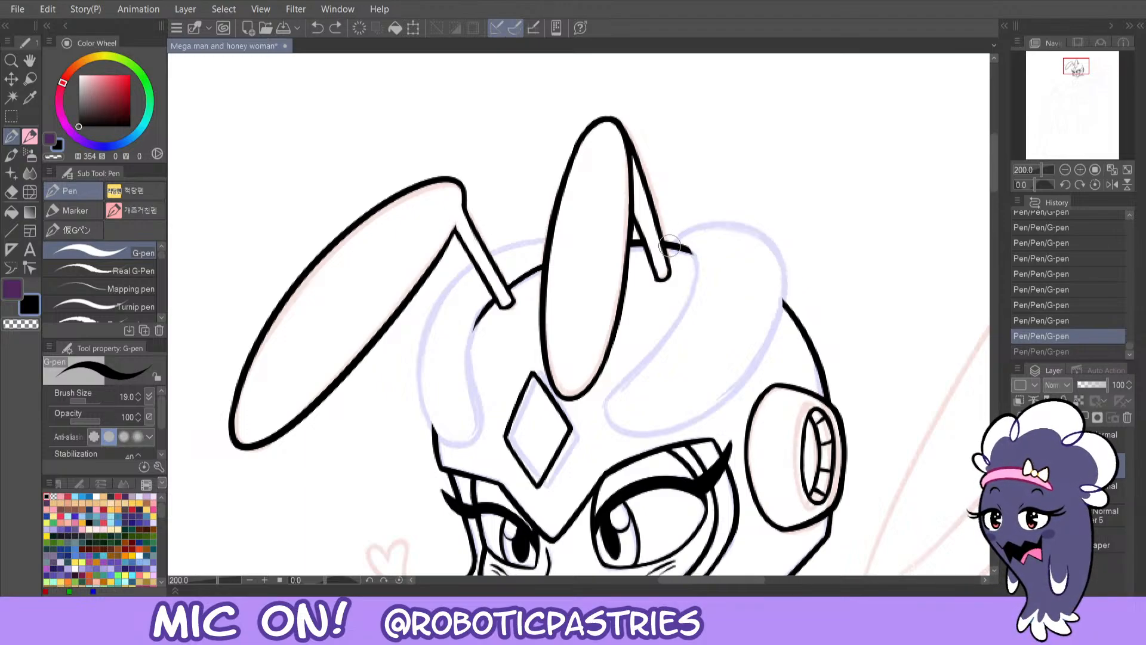
pyautogui.moveTo(669, 239)
pyautogui.mouseDown()
pyautogui.moveTo(707, 219)
pyautogui.moveTo(787, 281)
pyautogui.moveTo(770, 343)
pyautogui.mouseUp()
pyautogui.hotkey('ctrl', 'z')
pyautogui.moveTo(668, 245)
pyautogui.mouseDown()
pyautogui.moveTo(777, 255)
pyautogui.moveTo(770, 352)
pyautogui.mouseUp()
pyautogui.hotkey('ctrl', 'z')
pyautogui.moveTo(689, 250)
pyautogui.mouseDown()
pyautogui.moveTo(668, 339)
pyautogui.moveTo(603, 401)
pyautogui.moveTo(649, 367)
pyautogui.moveTo(702, 264)
pyautogui.moveTo(689, 247)
pyautogui.moveTo(699, 305)
pyautogui.moveTo(598, 418)
pyautogui.mouseUp()
pyautogui.hotkey('ctrl', 'z')
pyautogui.hotkey('ctrl', 'z')
pyautogui.hotkey('ctrl', 'z')
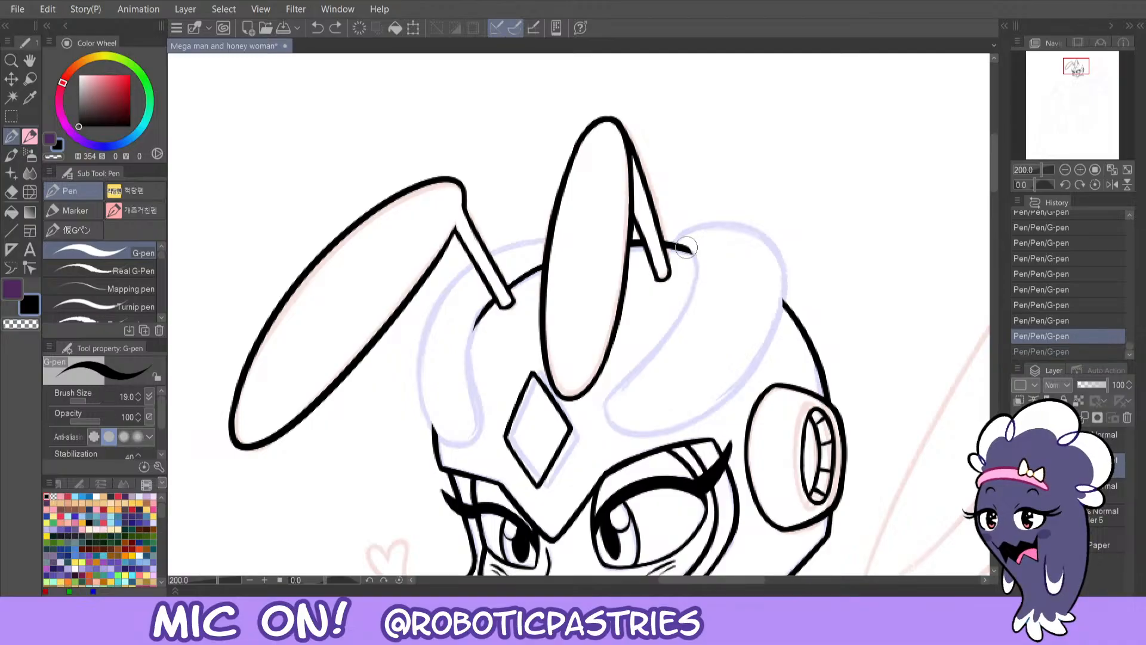
pyautogui.moveTo(679, 239)
pyautogui.mouseDown()
pyautogui.moveTo(690, 312)
pyautogui.moveTo(599, 417)
pyautogui.mouseUp()
pyautogui.hotkey('ctrl', 'z')
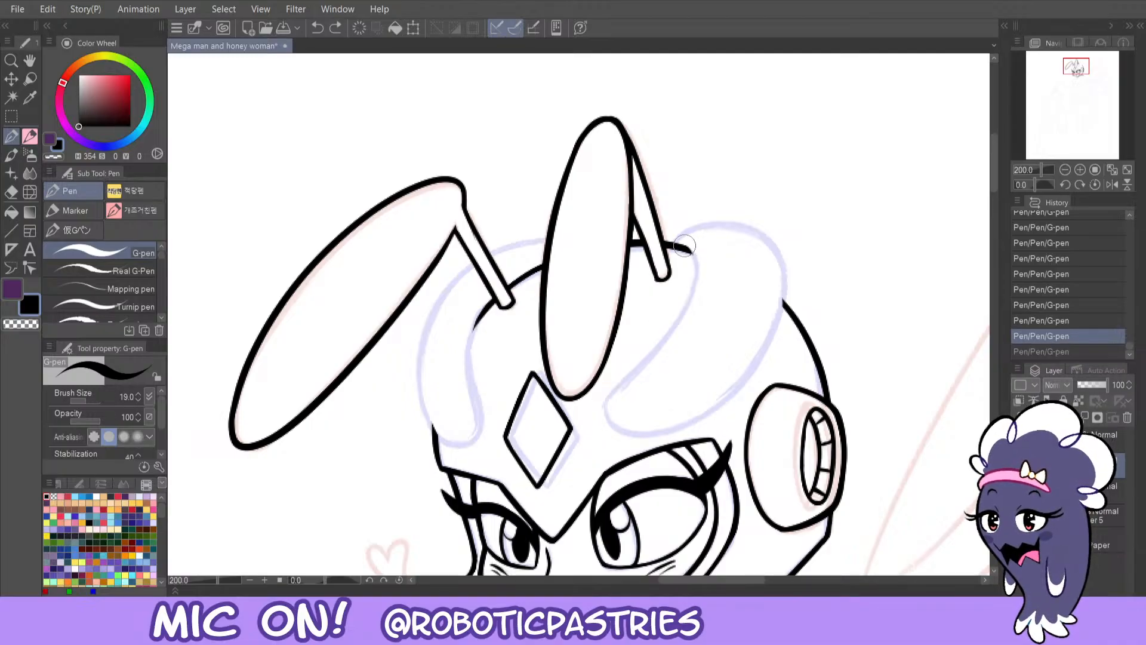
# - Ink the rounded helmet lobe above the ear disc in black, redrawing its curve from the antenna base down the rear edge
pyautogui.moveTo(685, 245)
pyautogui.mouseDown()
pyautogui.moveTo(697, 280)
pyautogui.moveTo(600, 417)
pyautogui.moveTo(687, 428)
pyautogui.moveTo(773, 314)
pyautogui.mouseUp()
pyautogui.moveTo(669, 244)
pyautogui.mouseDown()
pyautogui.moveTo(738, 218)
pyautogui.moveTo(781, 334)
pyautogui.moveTo(745, 387)
pyautogui.mouseUp()
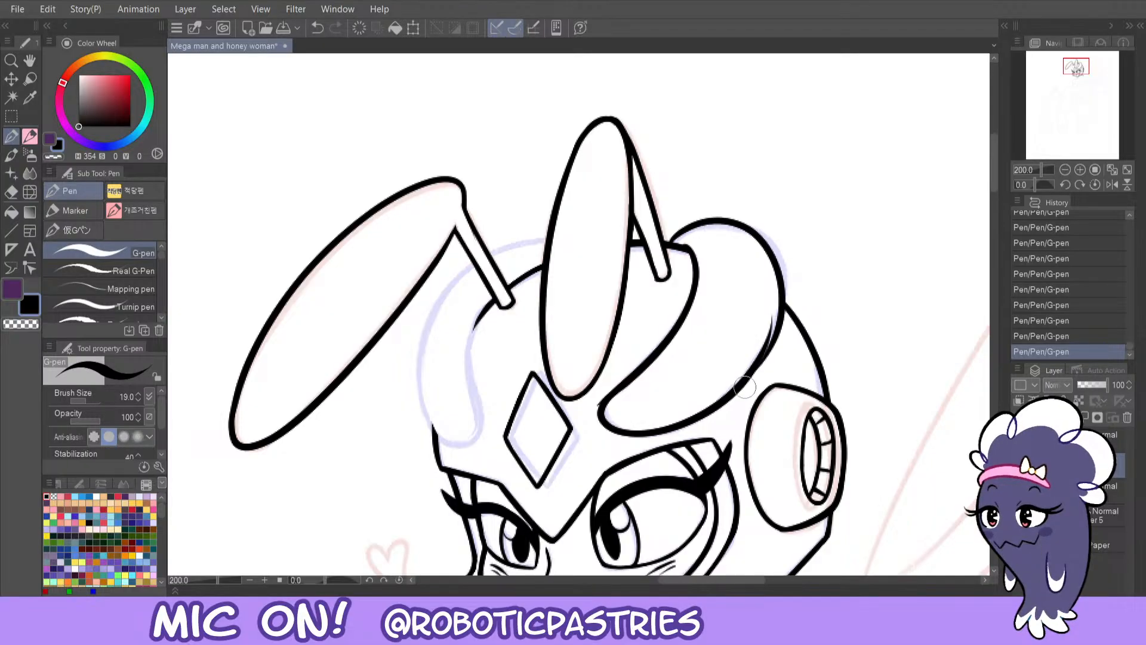
pyautogui.hotkey('ctrl', 'z')
pyautogui.moveTo(666, 245)
pyautogui.mouseDown()
pyautogui.moveTo(764, 234)
pyautogui.moveTo(774, 355)
pyautogui.mouseUp()
# - Smooth the rear and lower edge of the lobe above the ear disc with black strokes and transparent colour
pyautogui.press('c')
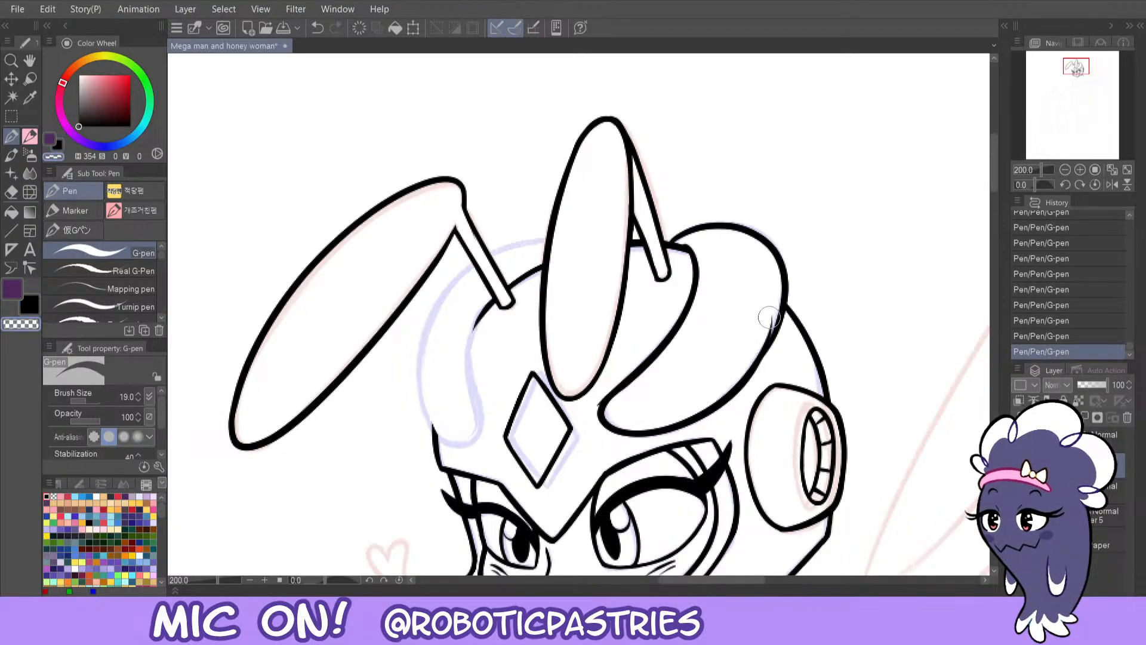
pyautogui.moveTo(768, 317); pyautogui.dragTo(716, 403)
pyautogui.moveTo(773, 301); pyautogui.dragTo(707, 406)
pyautogui.press('c')
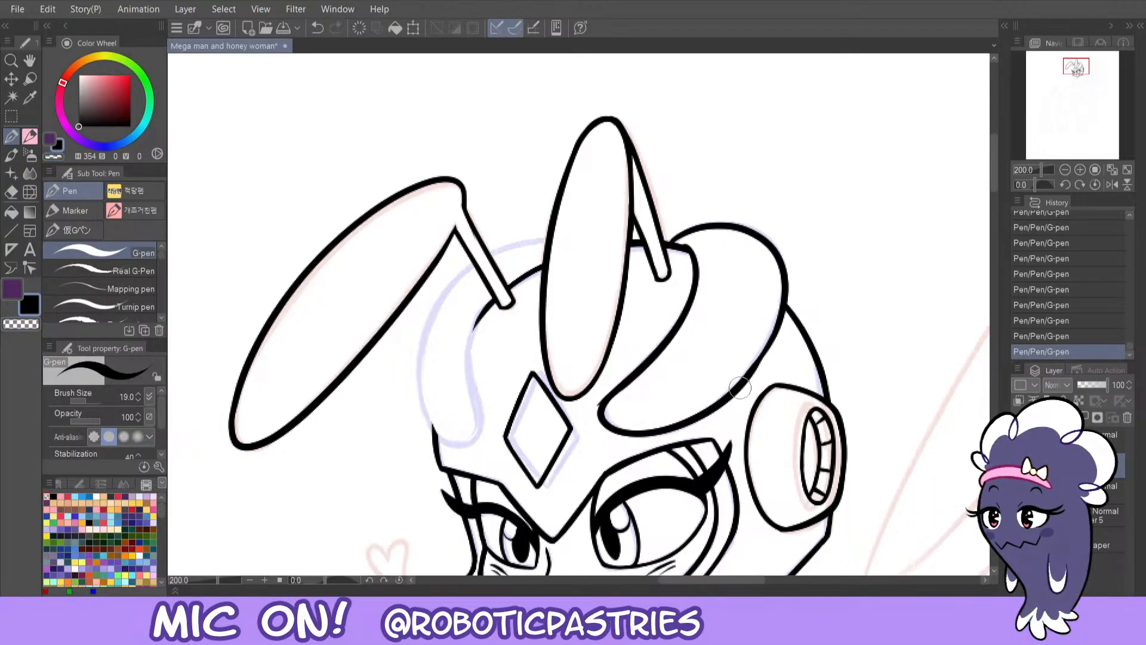
pyautogui.moveTo(781, 299)
pyautogui.mouseDown()
pyautogui.moveTo(737, 391)
pyautogui.moveTo(784, 300)
pyautogui.moveTo(775, 343)
pyautogui.moveTo(782, 325)
pyautogui.moveTo(725, 405)
pyautogui.mouseUp()
pyautogui.press('c')
pyautogui.hotkey('ctrl', 'z')
pyautogui.moveTo(767, 349); pyautogui.dragTo(716, 415)
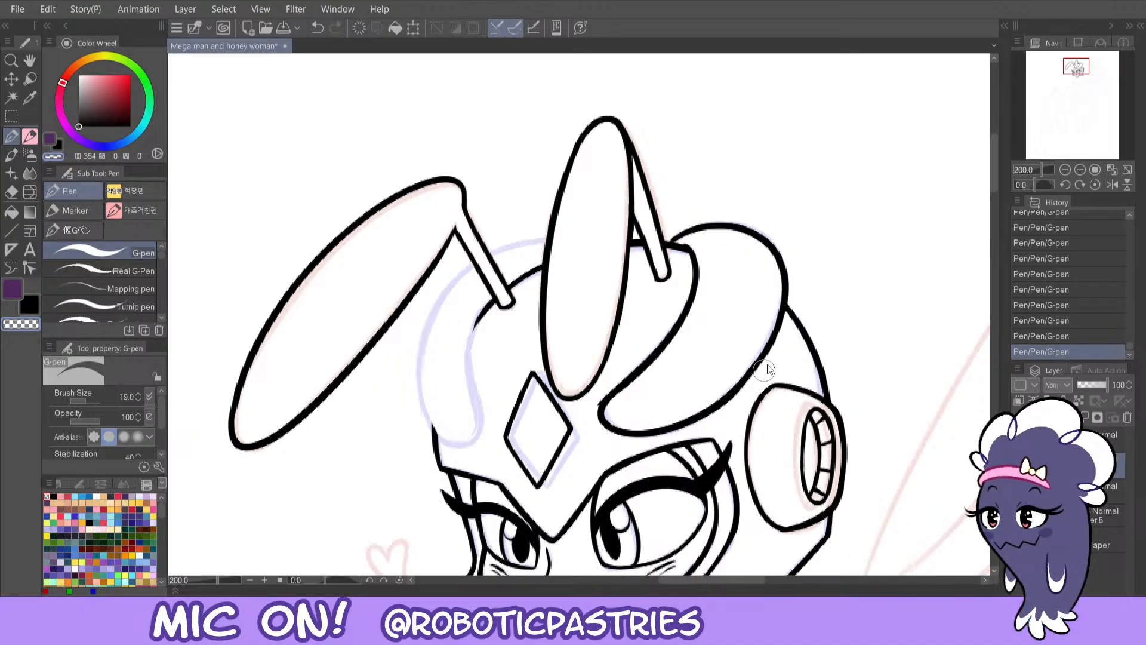
pyautogui.hotkey('ctrl', 'z')
pyautogui.moveTo(775, 328); pyautogui.dragTo(716, 418)
pyautogui.moveTo(770, 328); pyautogui.dragTo(664, 421)
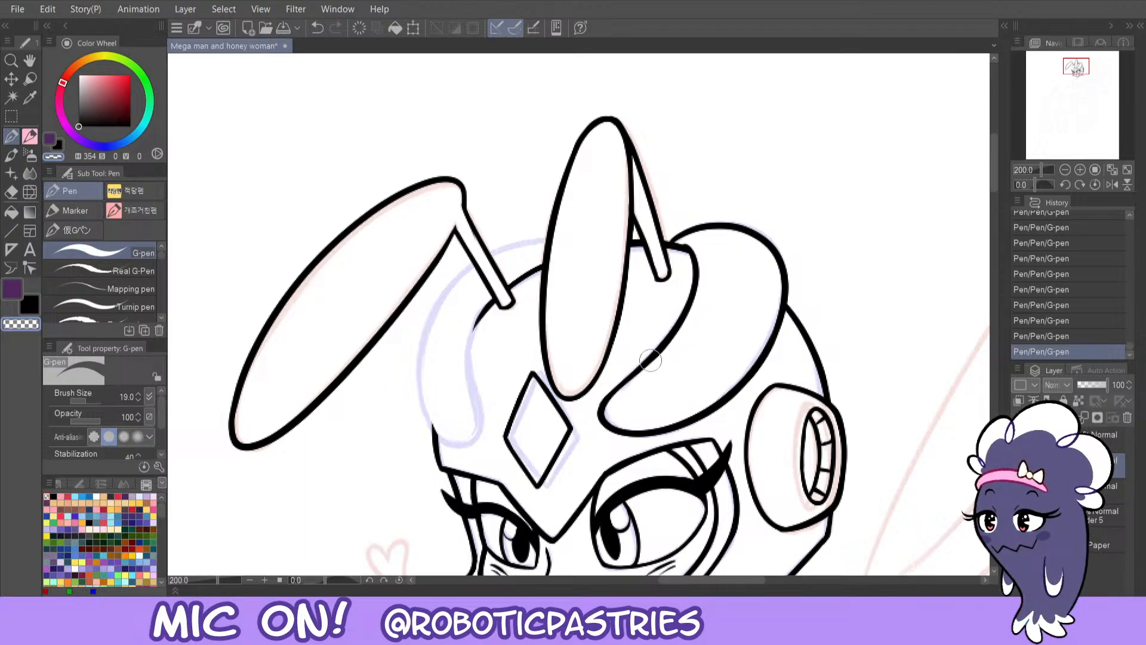
# - Rework the same lobe's front edge in black from the antenna base to its lower tip and trim it with transparent colour
pyautogui.hotkey('ctrl', 'z')
pyautogui.hotkey('ctrl', 'z')
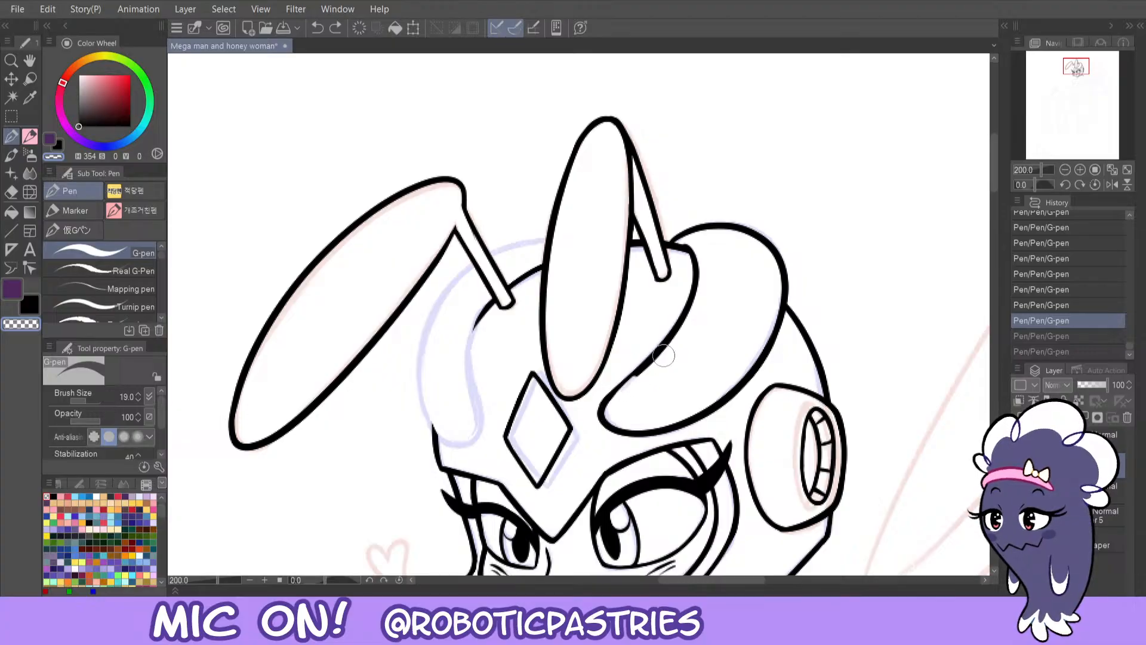
pyautogui.hotkey('ctrl', 'y')
pyautogui.hotkey('ctrl', 'y')
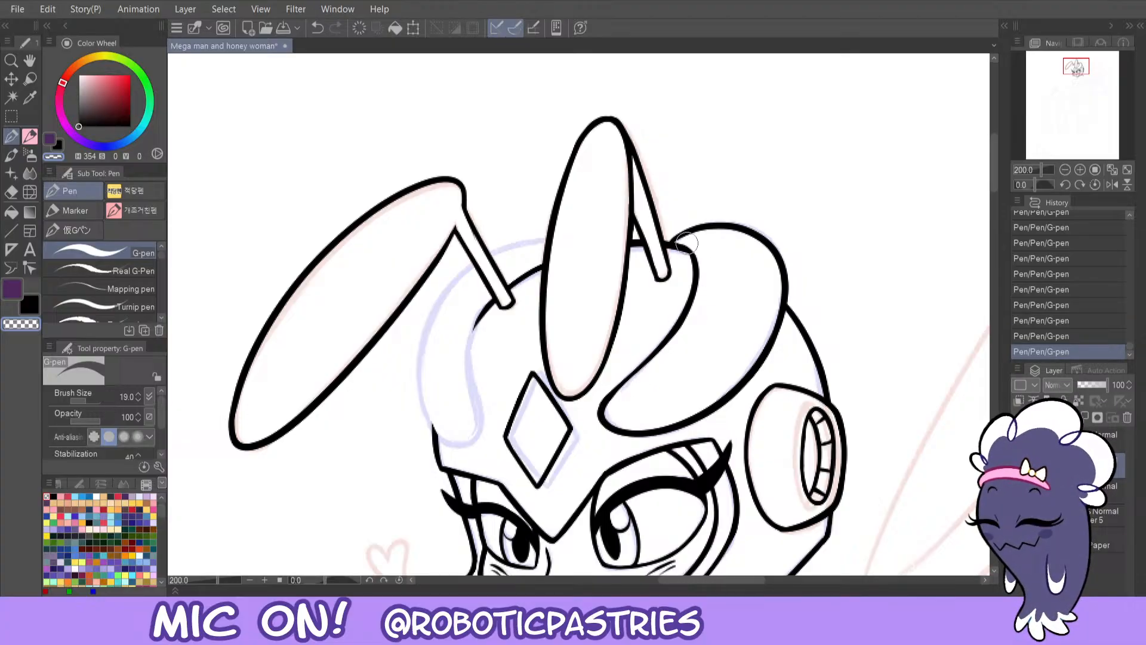
pyautogui.hotkey('ctrl', 'z')
pyautogui.moveTo(693, 253); pyautogui.dragTo(668, 350)
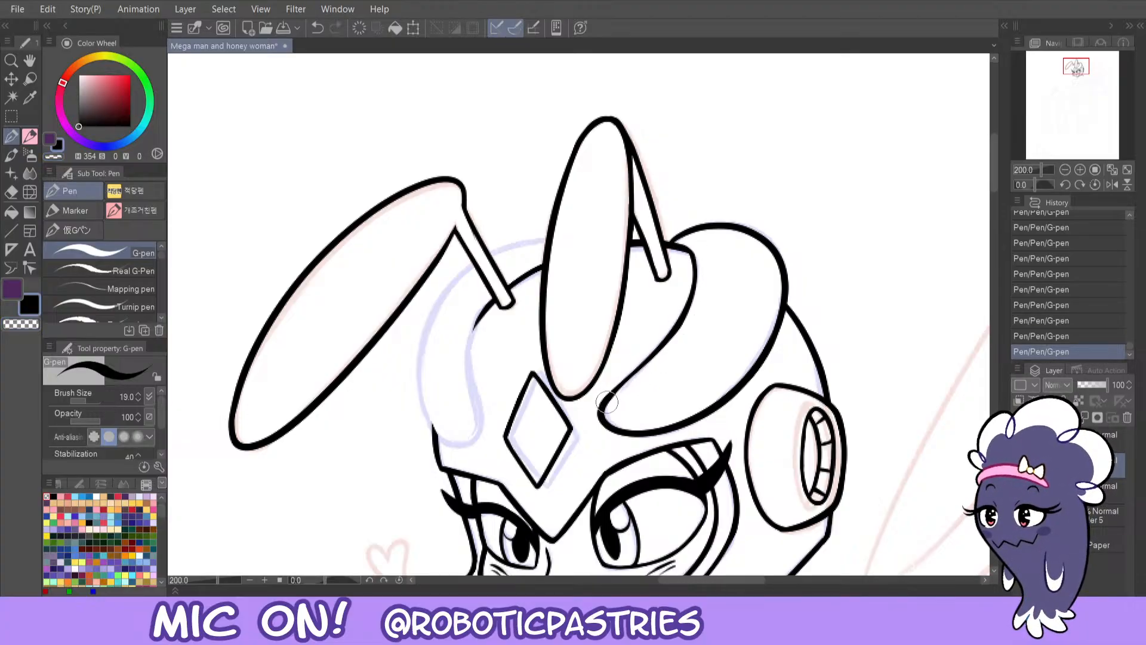
pyautogui.moveTo(606, 401); pyautogui.dragTo(677, 327)
pyautogui.hotkey('ctrl', 'z')
pyautogui.hotkey('ctrl', 'z')
pyautogui.moveTo(604, 411); pyautogui.dragTo(694, 271)
pyautogui.press('c')
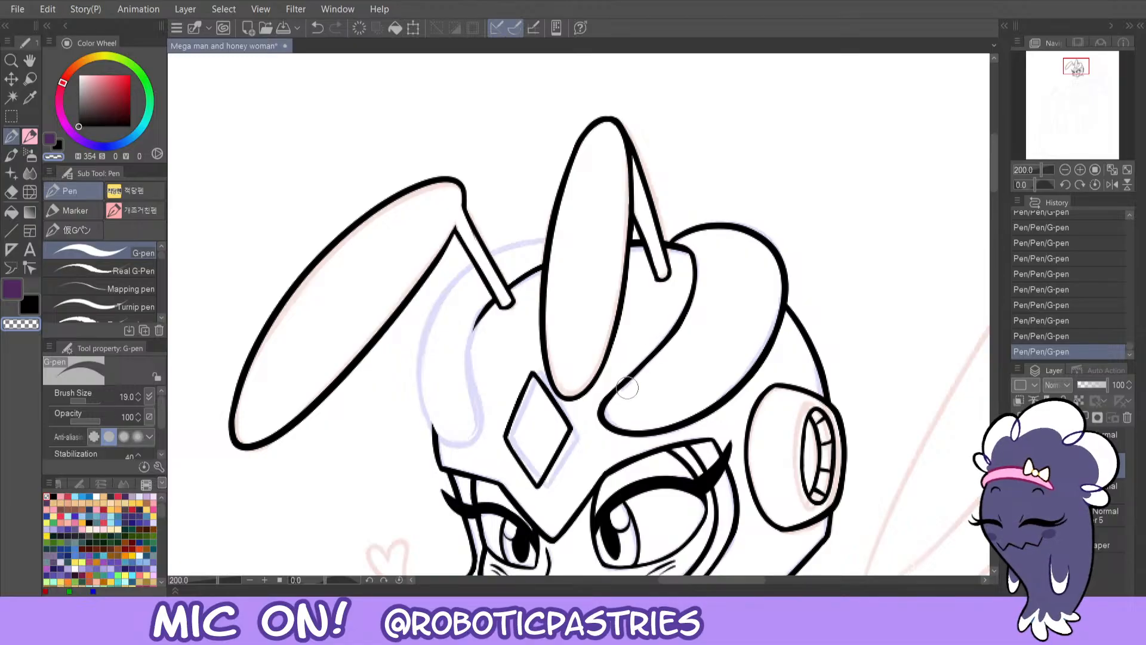
pyautogui.hotkey('ctrl', 'z')
pyautogui.moveTo(642, 373); pyautogui.dragTo(603, 409)
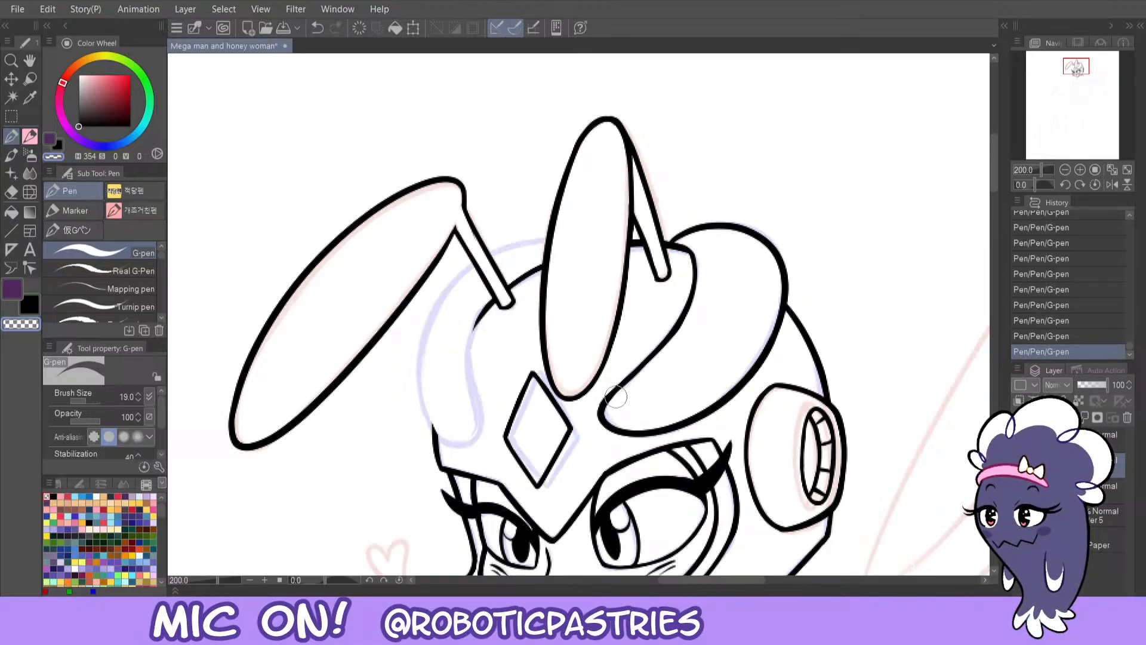
# - Compare the lobe's outline with and without the latest strokes, and check the helmet in the flipped view
pyautogui.hotkey('ctrl', 'z')
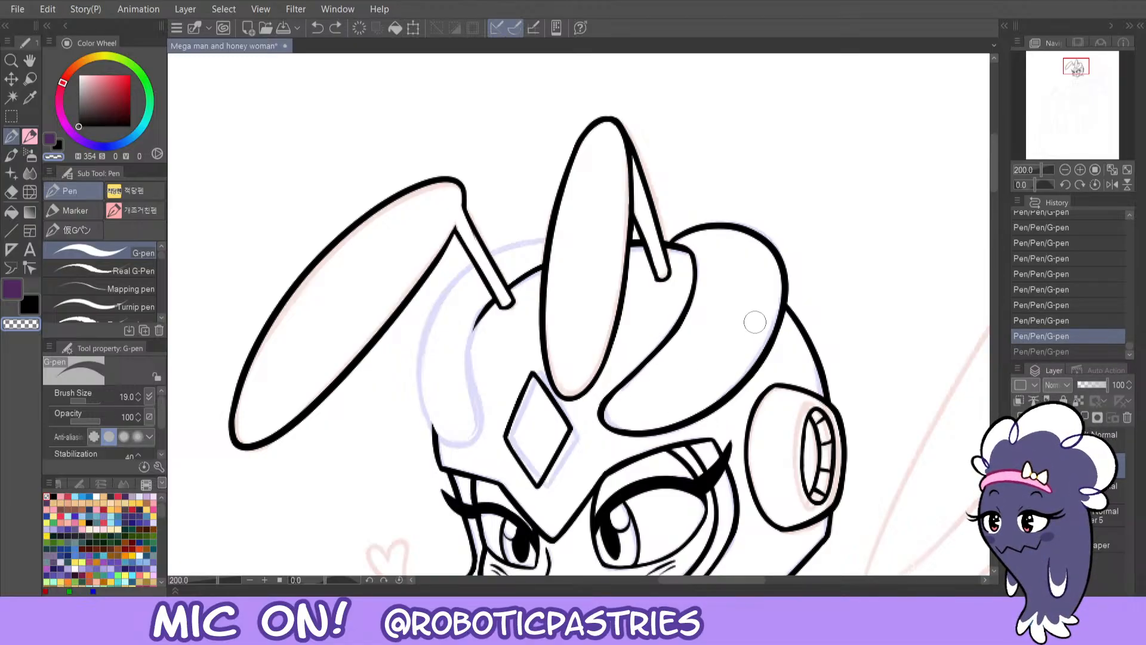
pyautogui.hotkey('ctrl', 'y')
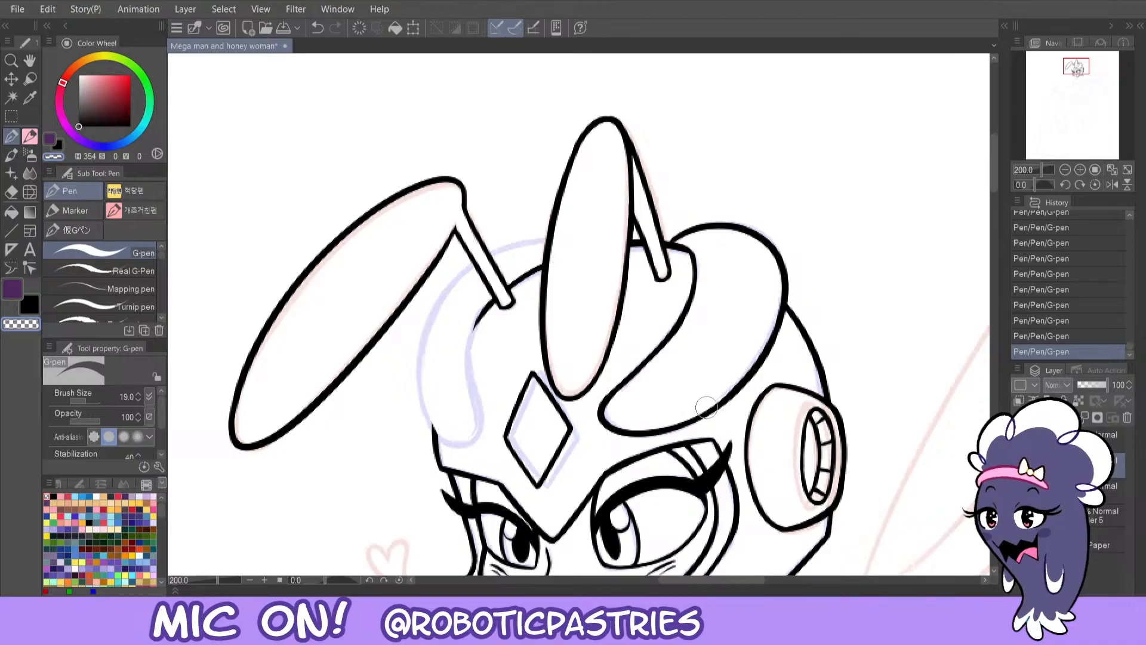
pyautogui.hotkey('ctrl', 'z')
pyautogui.hotkey('ctrl', 'y')
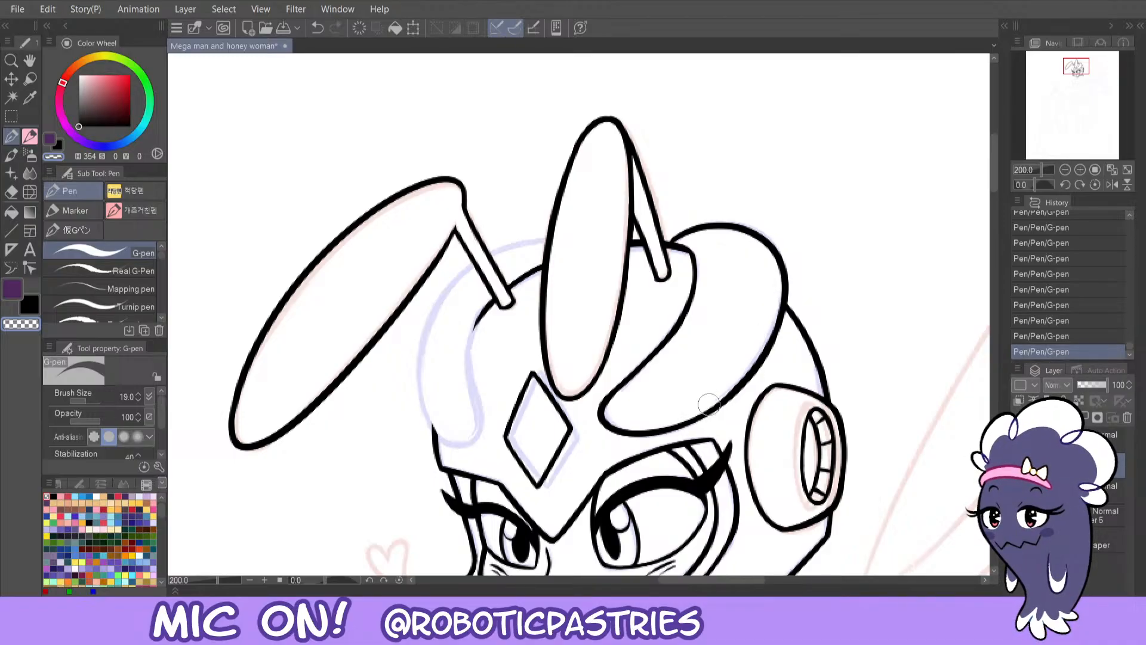
pyautogui.hotkey('ctrl', 'z')
pyautogui.hotkey('ctrl', 'y')
pyautogui.hotkey('ctrl', 'z')
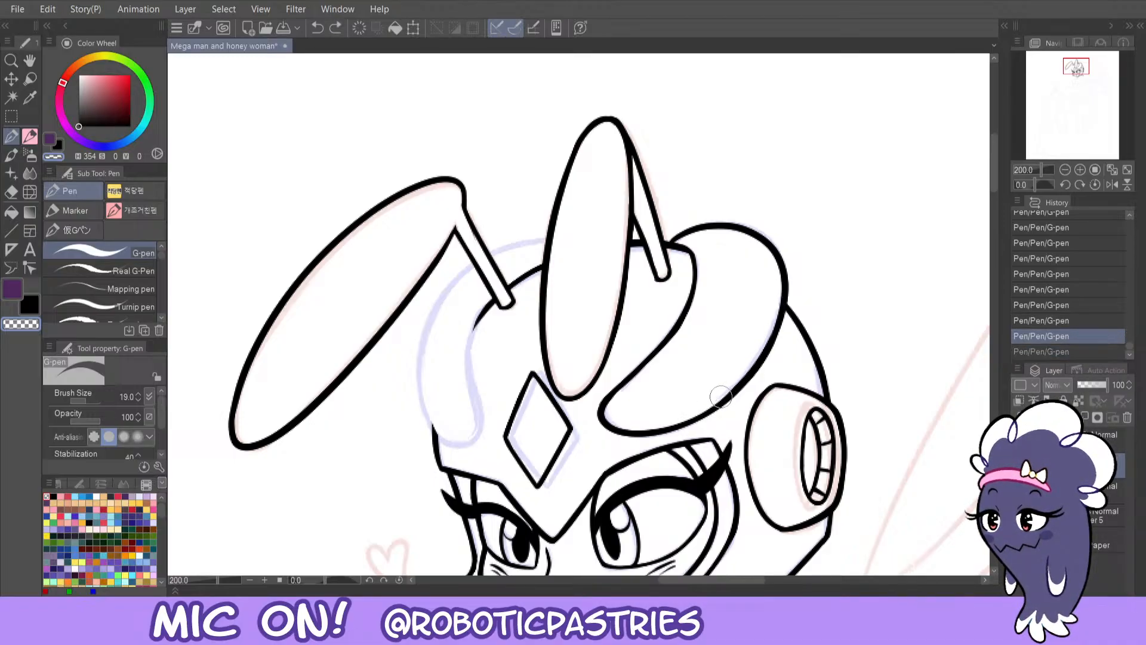
pyautogui.hotkey('ctrl', 'y')
pyautogui.hotkey('ctrl', 'z')
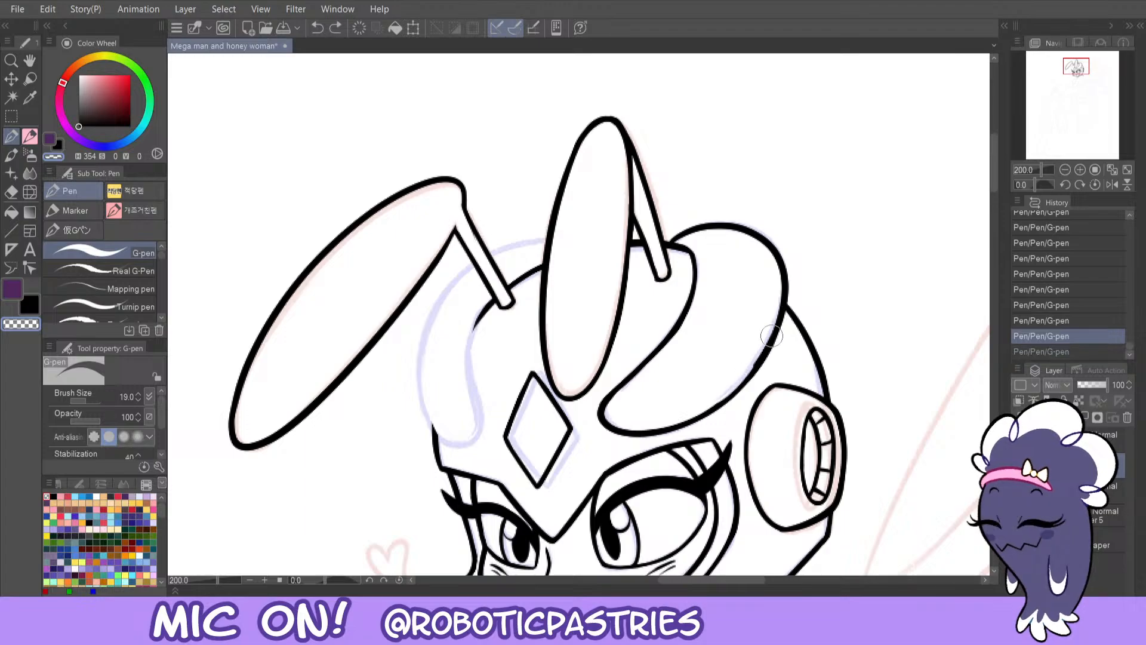
pyautogui.hotkey('ctrl', 'y')
pyautogui.hotkey('ctrl', 'z')
pyautogui.hotkey('ctrl', 'y')
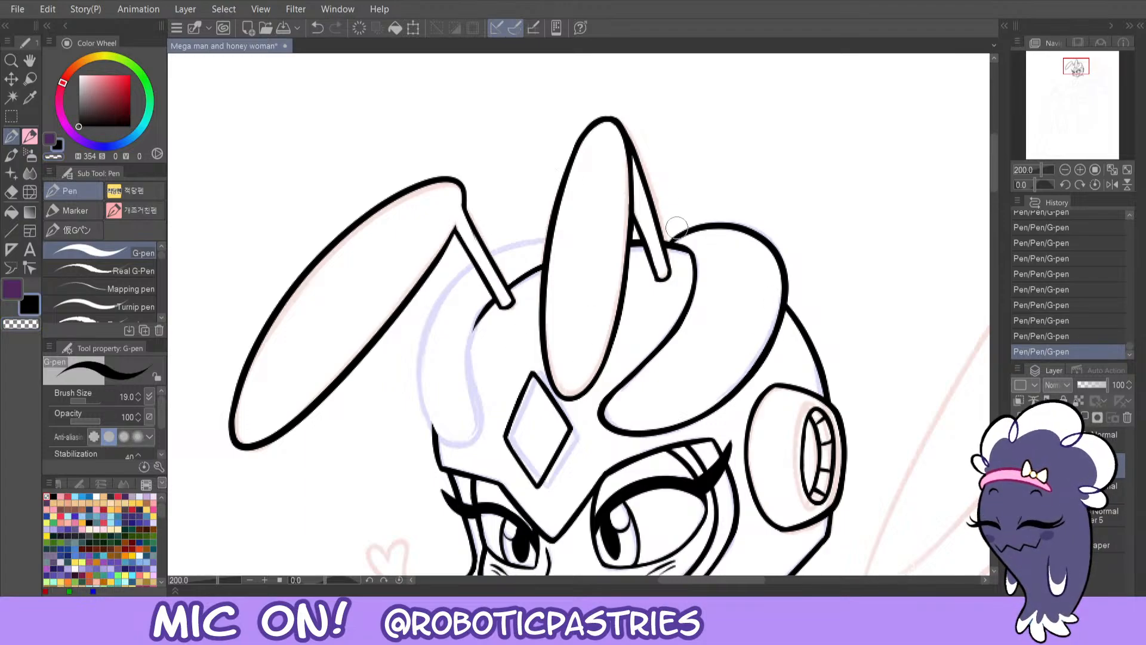
pyautogui.hotkey('ctrl', 'z')
pyautogui.hotkey('ctrl', 'y')
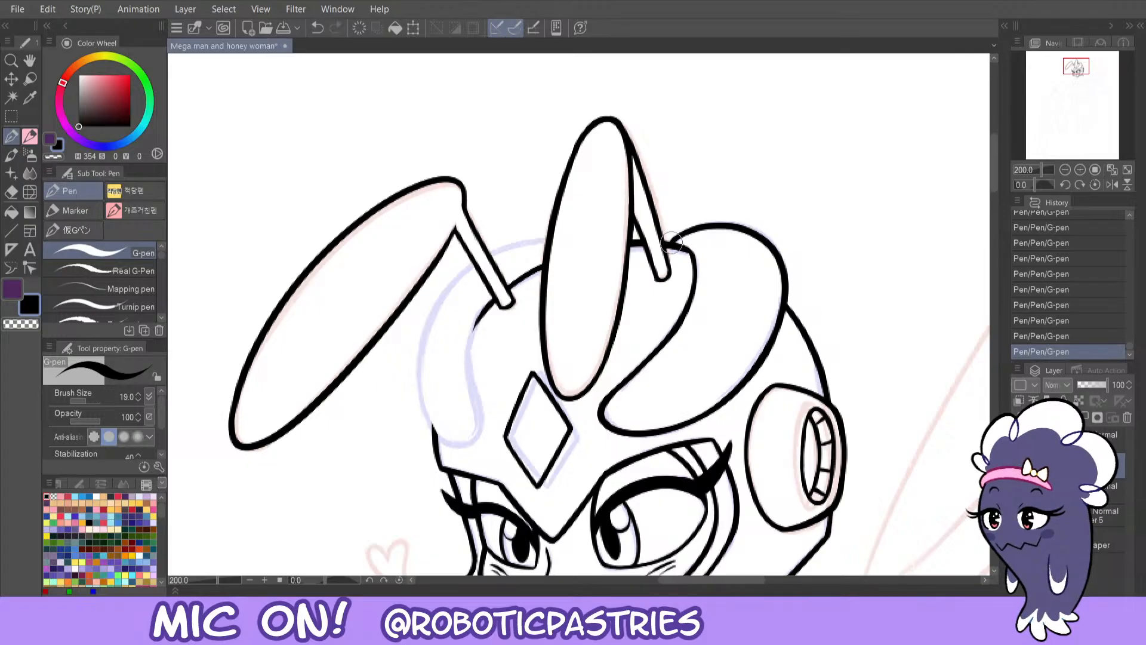
pyautogui.hotkey('ctrl', 'z')
pyautogui.hotkey('ctrl', 'y')
pyautogui.click(1110, 185)
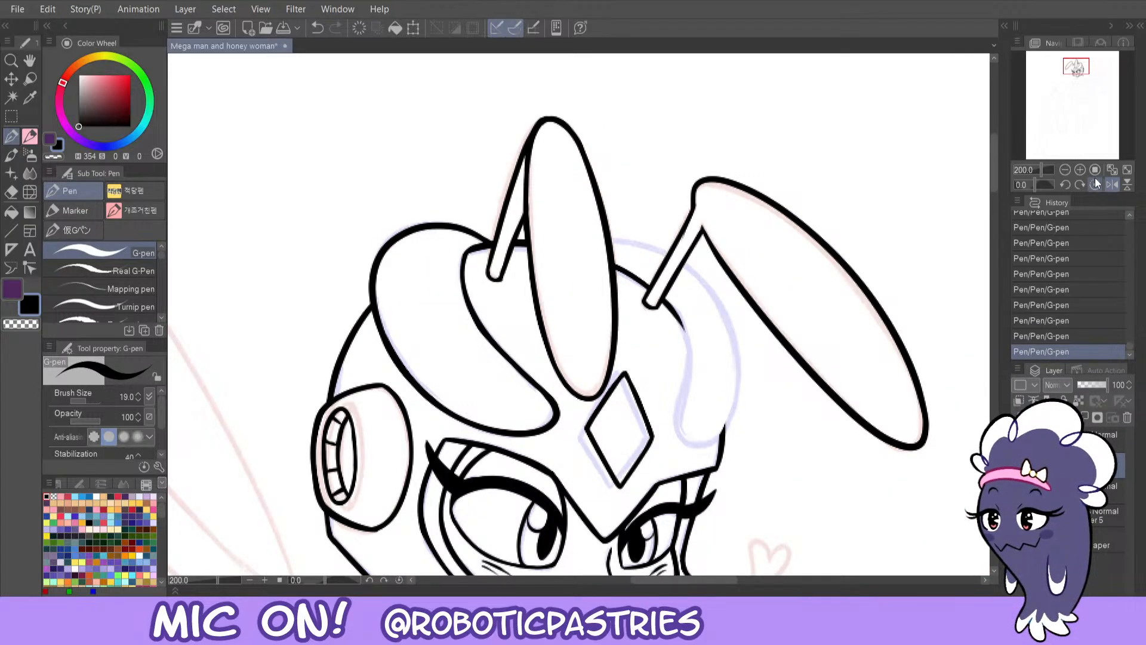
pyautogui.moveTo(663, 580); pyautogui.dragTo(679, 573)
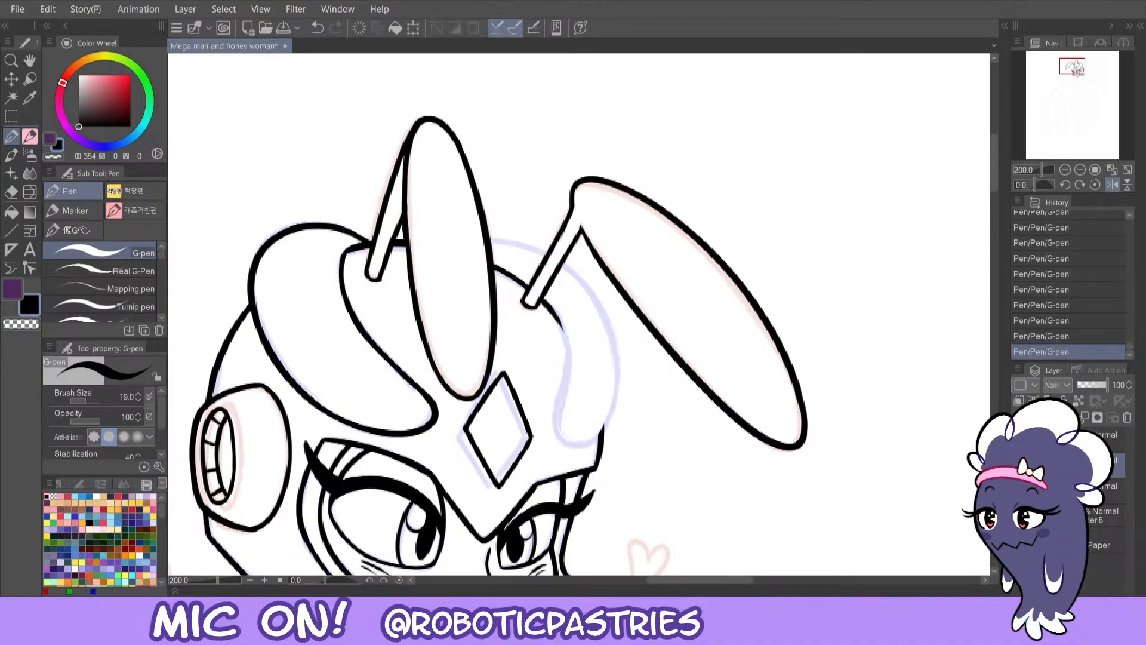
pyautogui.moveTo(486, 239)
pyautogui.mouseDown()
pyautogui.moveTo(574, 275)
pyautogui.moveTo(597, 309)
pyautogui.mouseUp()
pyautogui.hotkey('ctrl', 'z')
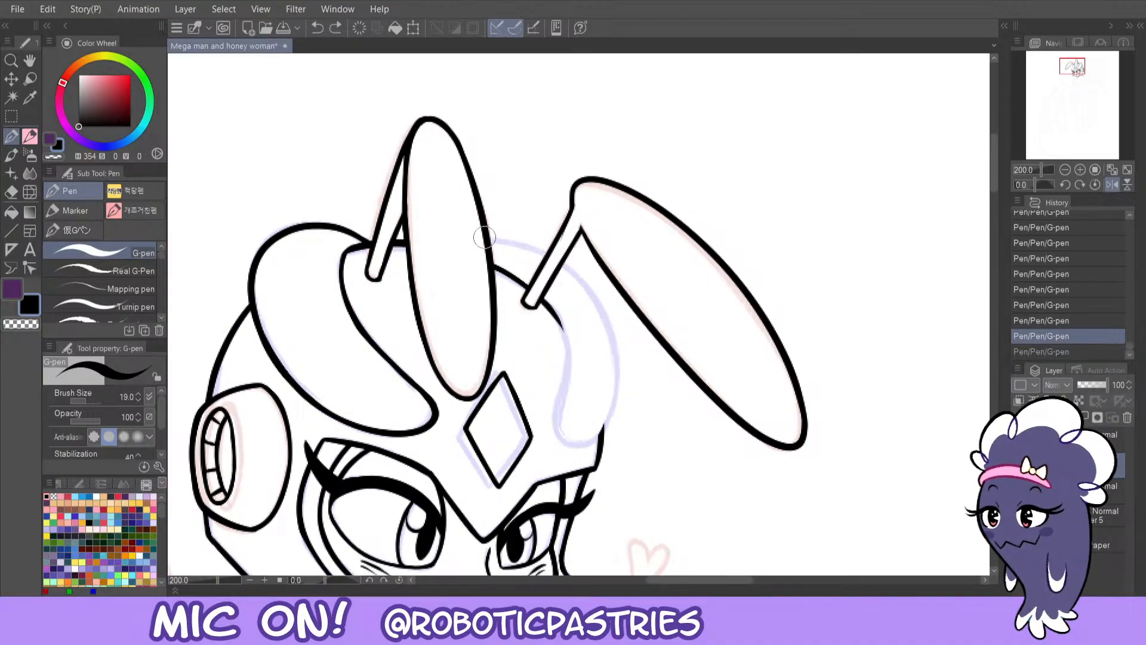
pyautogui.moveTo(486, 238)
pyautogui.mouseDown()
pyautogui.moveTo(509, 237)
pyautogui.moveTo(618, 325)
pyautogui.moveTo(582, 441)
pyautogui.mouseUp()
pyautogui.hotkey('ctrl', 'z')
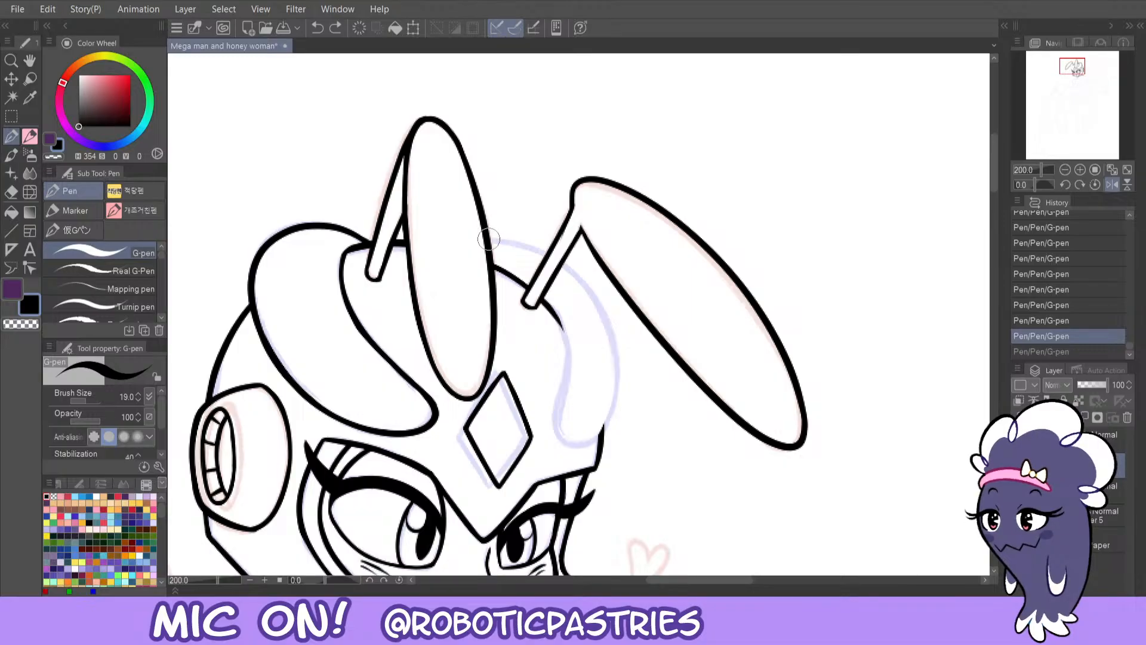
pyautogui.moveTo(488, 238)
pyautogui.mouseDown()
pyautogui.moveTo(577, 273)
pyautogui.moveTo(623, 393)
pyautogui.moveTo(589, 443)
pyautogui.mouseUp()
pyautogui.hotkey('ctrl', 'z')
# - Ink the outer and inner curves of the lobe on the helmet's far side in black, down to the helmet rim
pyautogui.moveTo(487, 238)
pyautogui.mouseDown()
pyautogui.moveTo(617, 324)
pyautogui.moveTo(580, 430)
pyautogui.mouseUp()
pyautogui.moveTo(546, 305)
pyautogui.mouseDown()
pyautogui.moveTo(566, 360)
pyautogui.moveTo(558, 427)
pyautogui.moveTo(591, 444)
pyautogui.mouseUp()
pyautogui.hotkey('ctrl', 'z')
pyautogui.press('c')
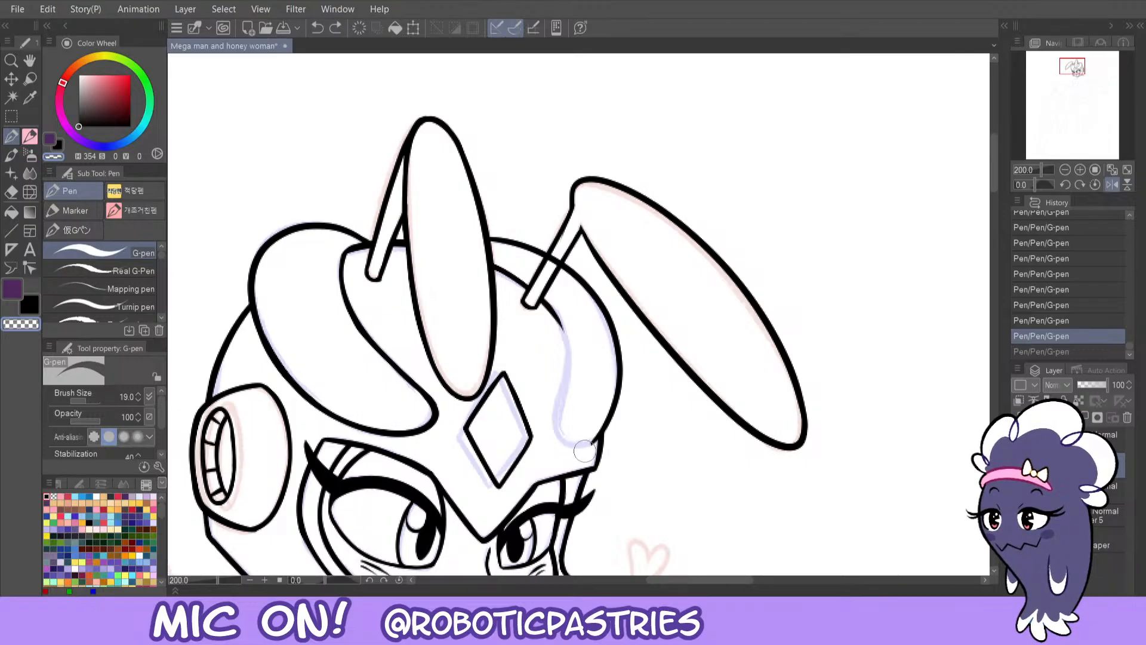
pyautogui.press('c')
pyautogui.moveTo(546, 305)
pyautogui.mouseDown()
pyautogui.moveTo(566, 358)
pyautogui.moveTo(556, 418)
pyautogui.moveTo(588, 448)
pyautogui.mouseUp()
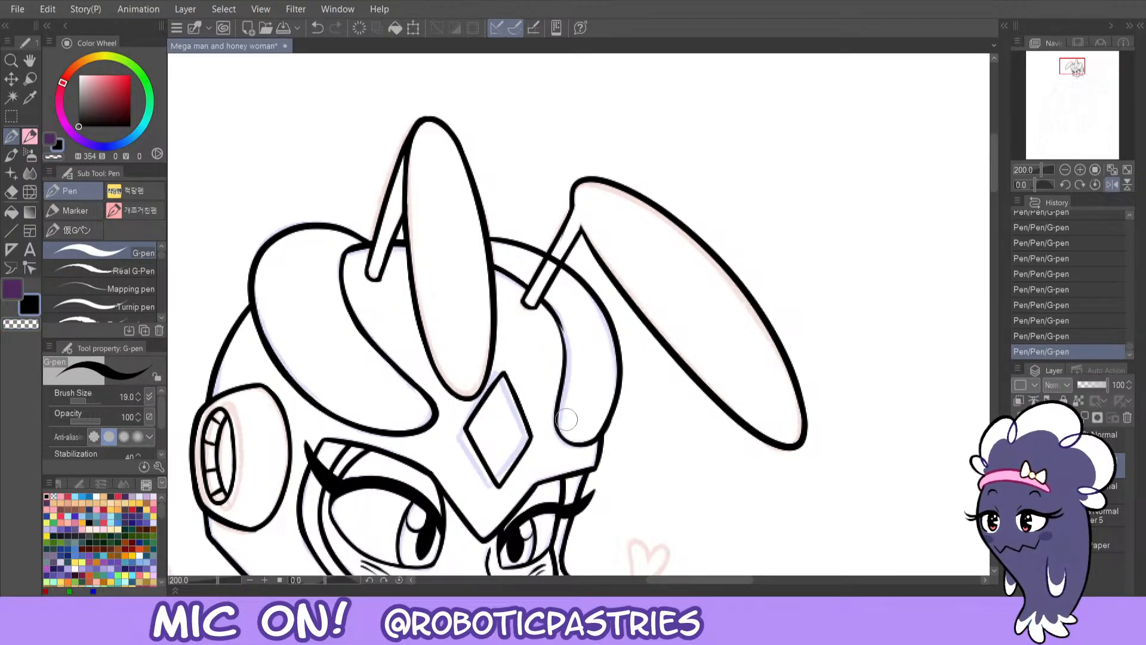
# - Redraw the middle of the far-side helmet lobe's inner curve in black and trim it with transparent colour
pyautogui.hotkey('ctrl', 'z')
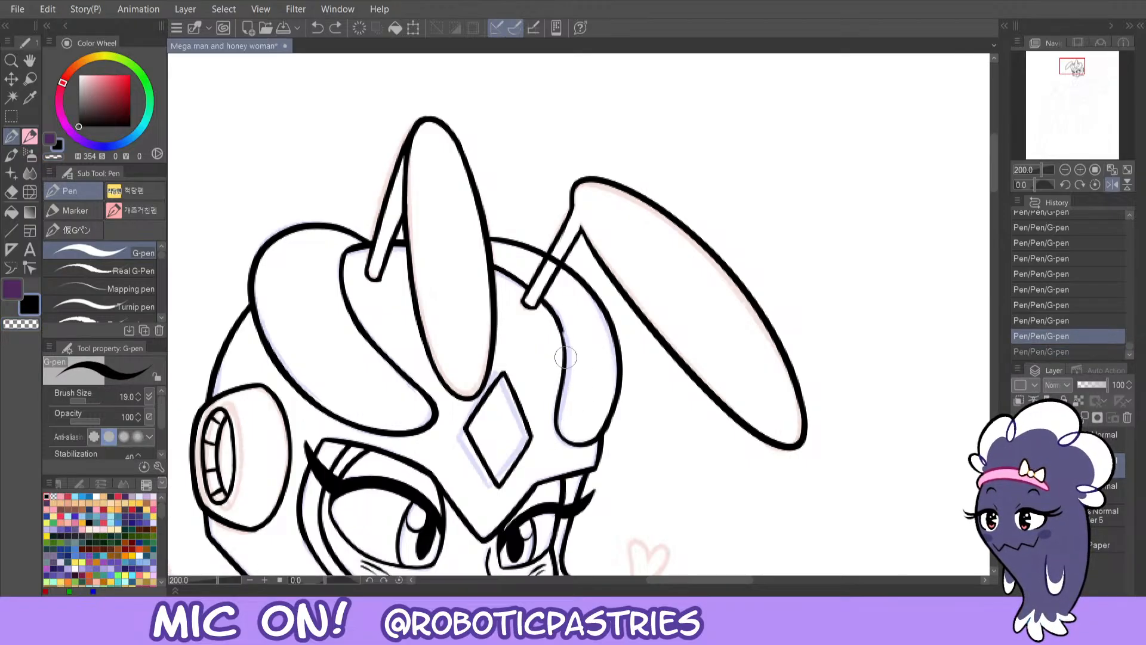
pyautogui.moveTo(566, 357); pyautogui.dragTo(556, 395)
pyautogui.press('c')
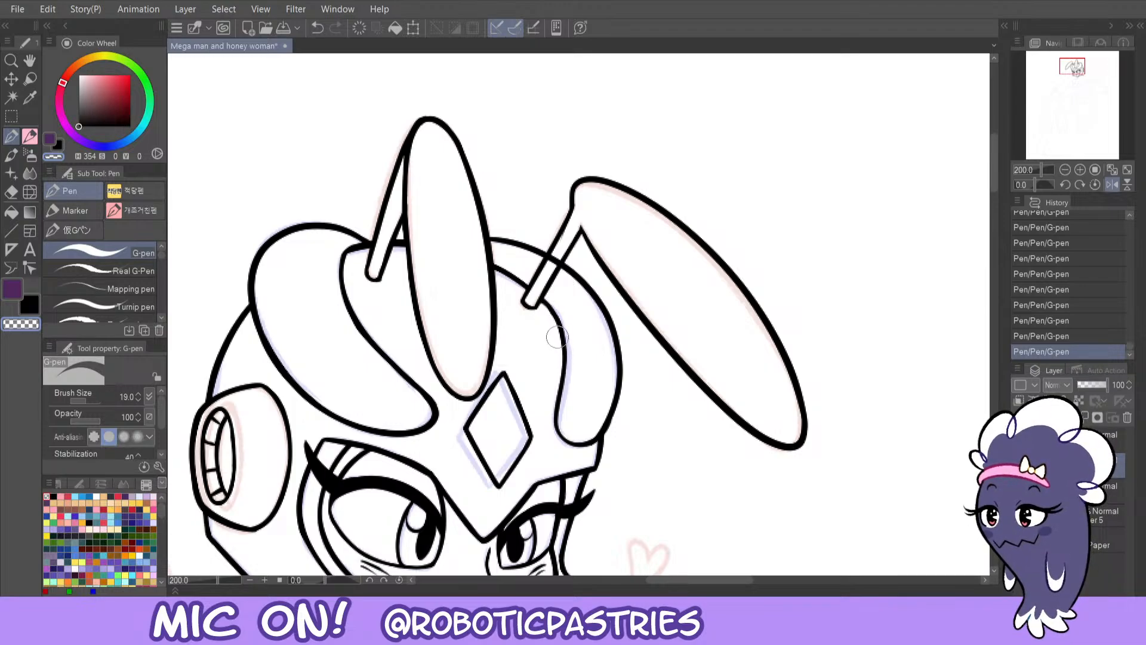
pyautogui.hotkey('ctrl', 'z')
pyautogui.moveTo(542, 306); pyautogui.dragTo(557, 373)
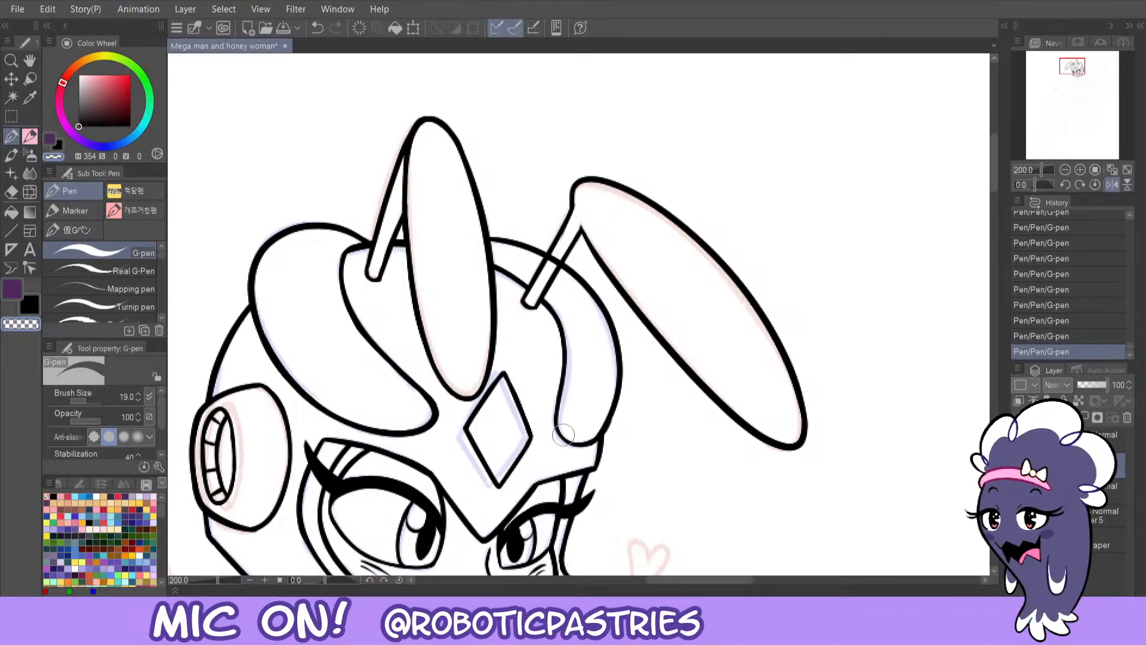
pyautogui.hotkey('ctrl', 'z')
# - Rework the lower end of the far-side lobe's inner curve in black down to its rounded tip
pyautogui.press('x')
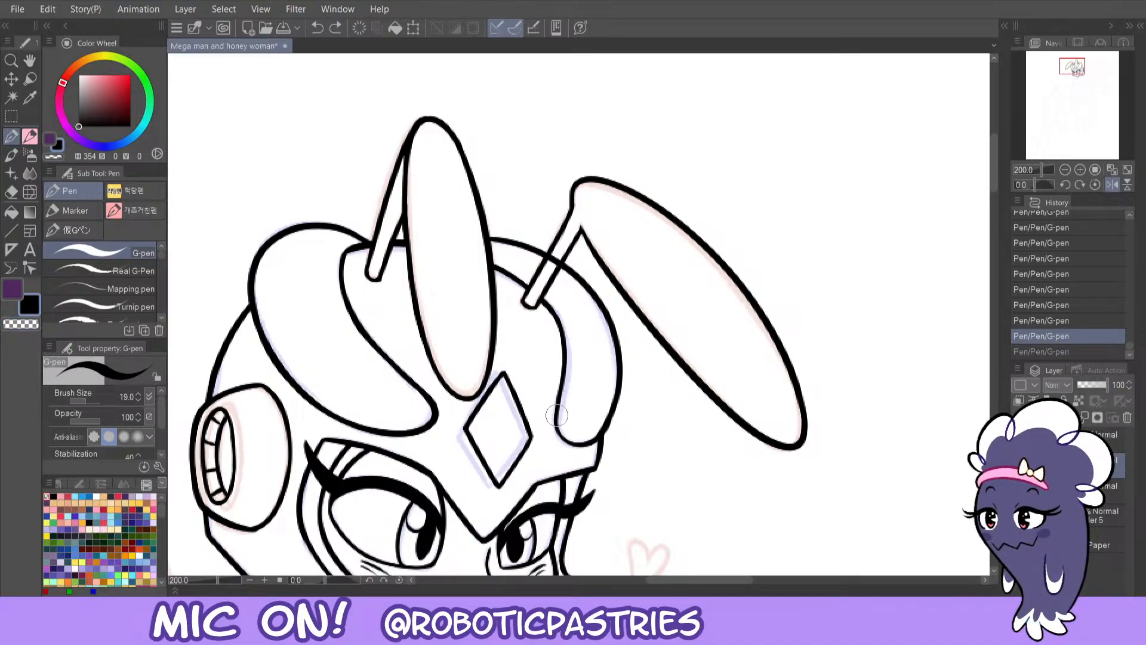
pyautogui.moveTo(556, 415)
pyautogui.mouseDown()
pyautogui.moveTo(579, 445)
pyautogui.moveTo(564, 441)
pyautogui.moveTo(563, 388)
pyautogui.mouseUp()
pyautogui.hotkey('ctrl', 'z')
pyautogui.hotkey('ctrl', 'z')
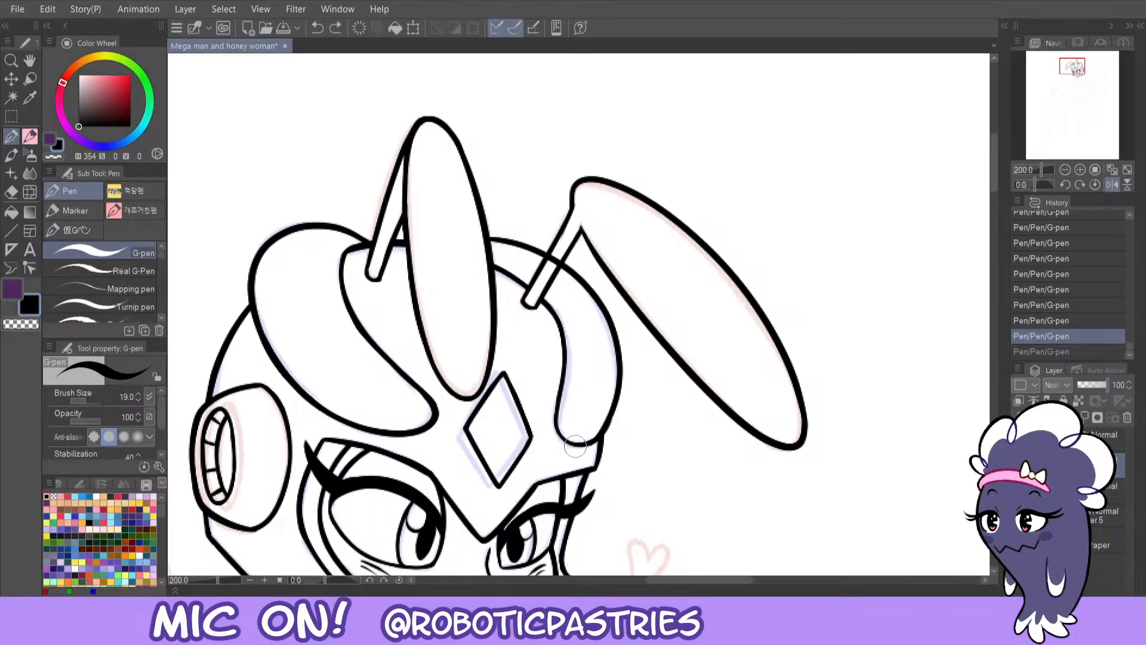
pyautogui.moveTo(575, 444); pyautogui.dragTo(556, 418)
pyautogui.press('c')
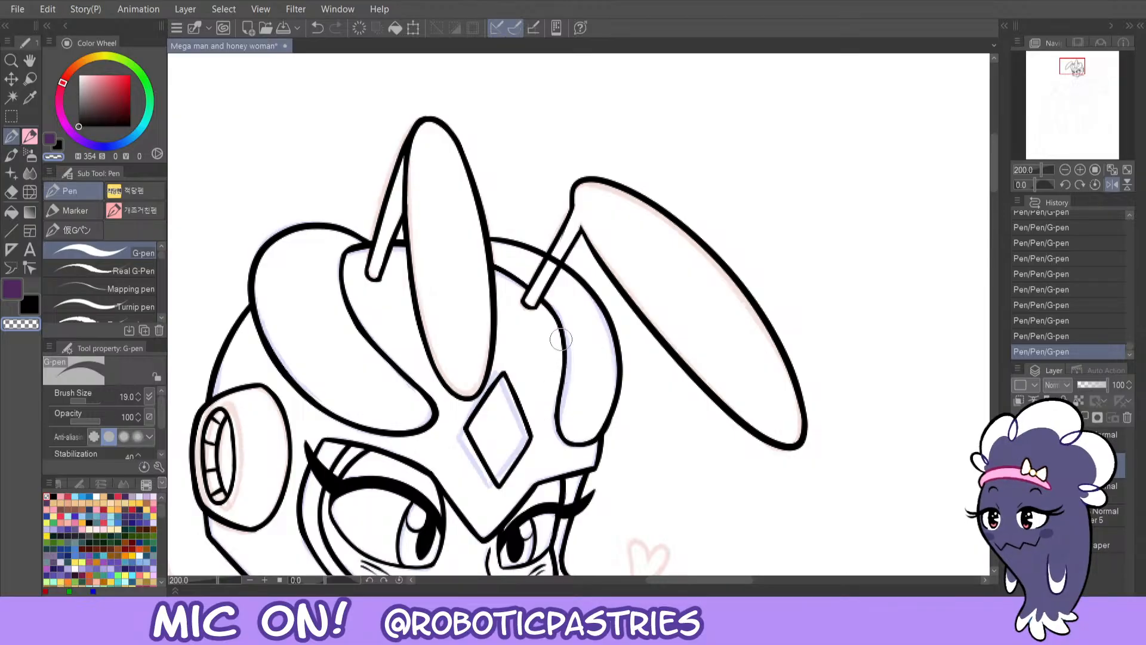
pyautogui.hotkey('ctrl', 'z')
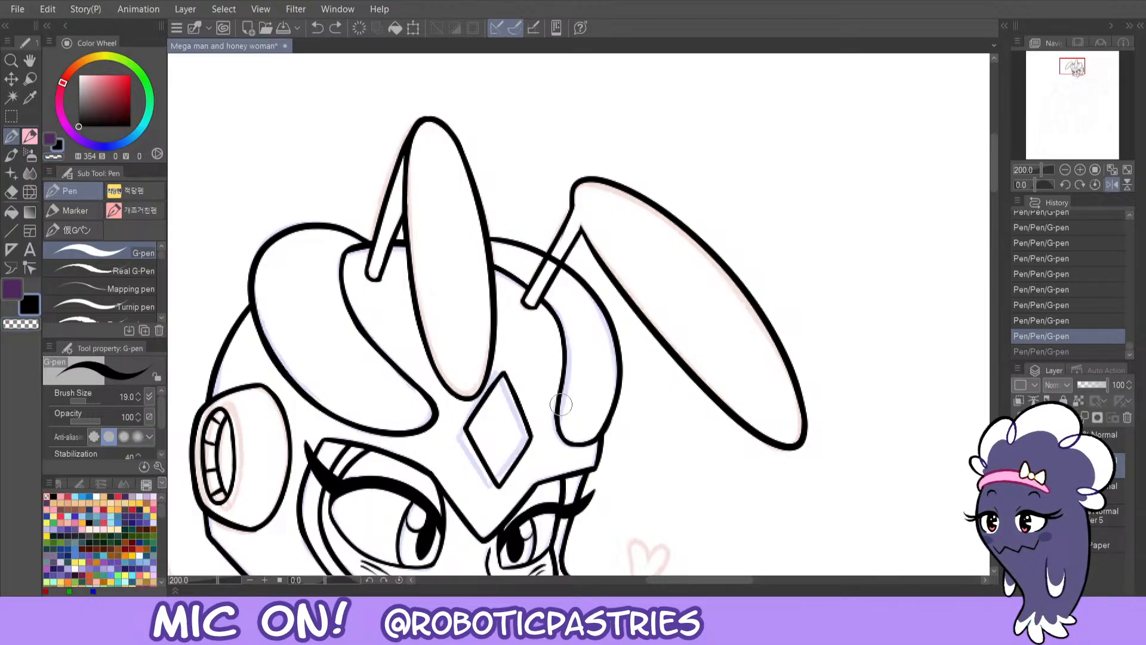
# - Erase the helmet line crossing the far antenna's stem with transparent colour and return the canvas to its unflipped view
pyautogui.press('c')
pyautogui.moveTo(561, 264); pyautogui.dragTo(545, 260)
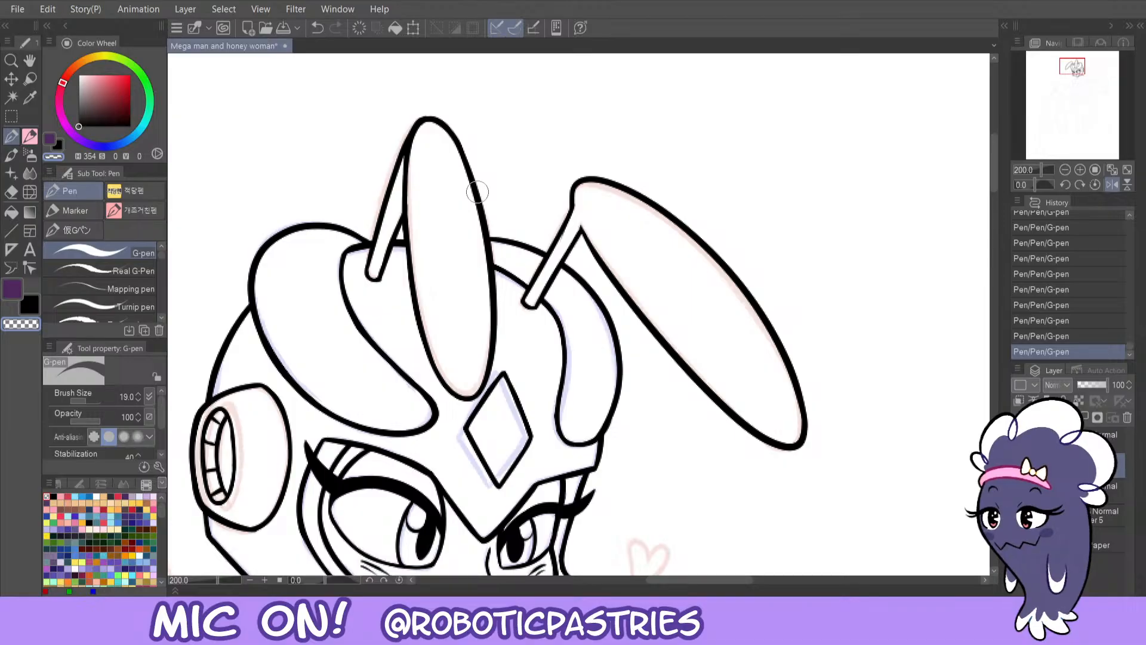
pyautogui.click(1112, 184)
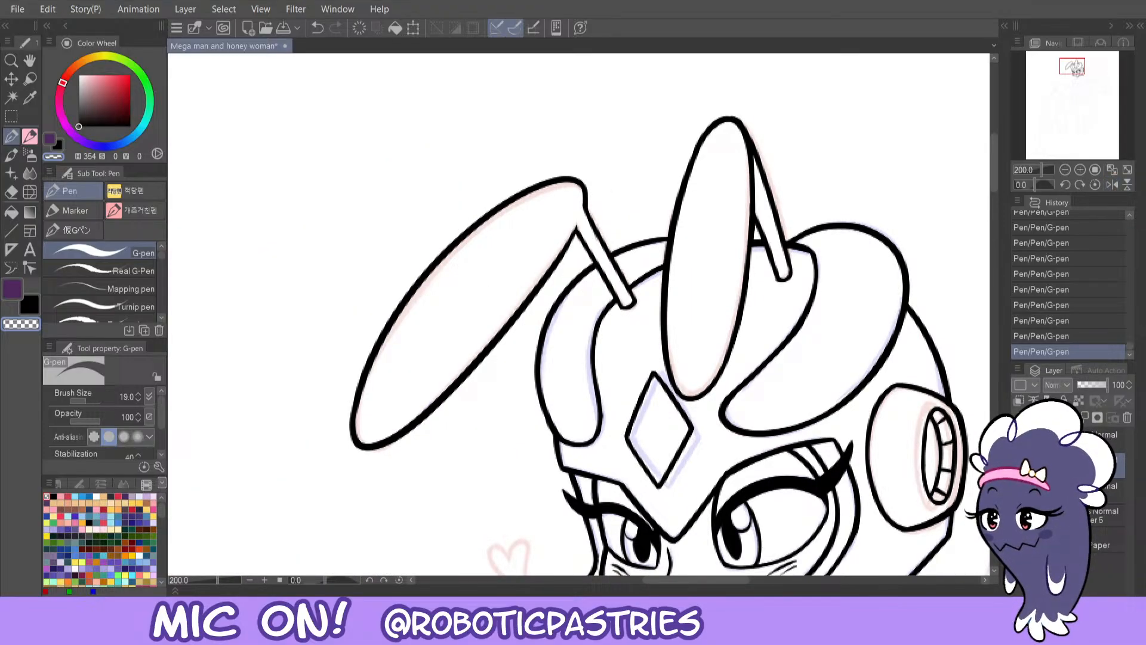
# - Ink the small heart beside Honey Woman's face in black over the sketch, using transparent colour for trimming
pyautogui.moveTo(1072, 66); pyautogui.dragTo(1076, 69)
pyautogui.press('x')
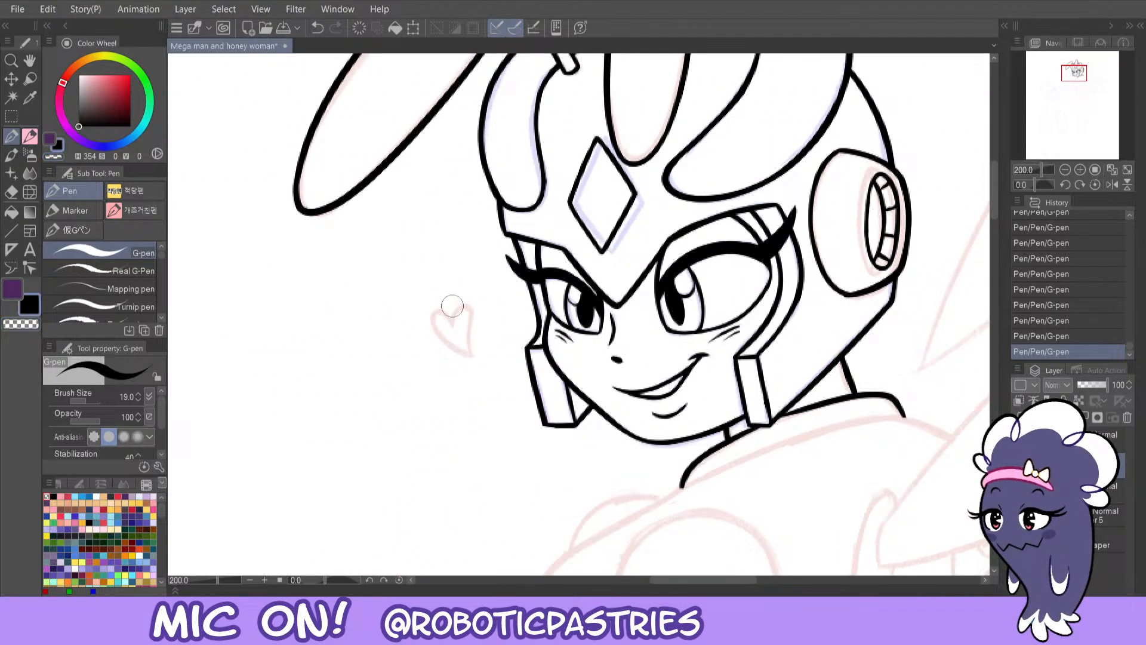
pyautogui.moveTo(465, 357)
pyautogui.mouseDown()
pyautogui.moveTo(432, 329)
pyautogui.moveTo(469, 307)
pyautogui.moveTo(468, 354)
pyautogui.moveTo(434, 312)
pyautogui.moveTo(453, 324)
pyautogui.moveTo(474, 313)
pyautogui.moveTo(478, 359)
pyautogui.moveTo(465, 339)
pyautogui.moveTo(481, 358)
pyautogui.moveTo(473, 298)
pyautogui.moveTo(489, 363)
pyautogui.mouseUp()
pyautogui.hotkey('ctrl', 'z')
pyautogui.press('c')
pyautogui.hotkey('ctrl', 'z')
pyautogui.press('c')
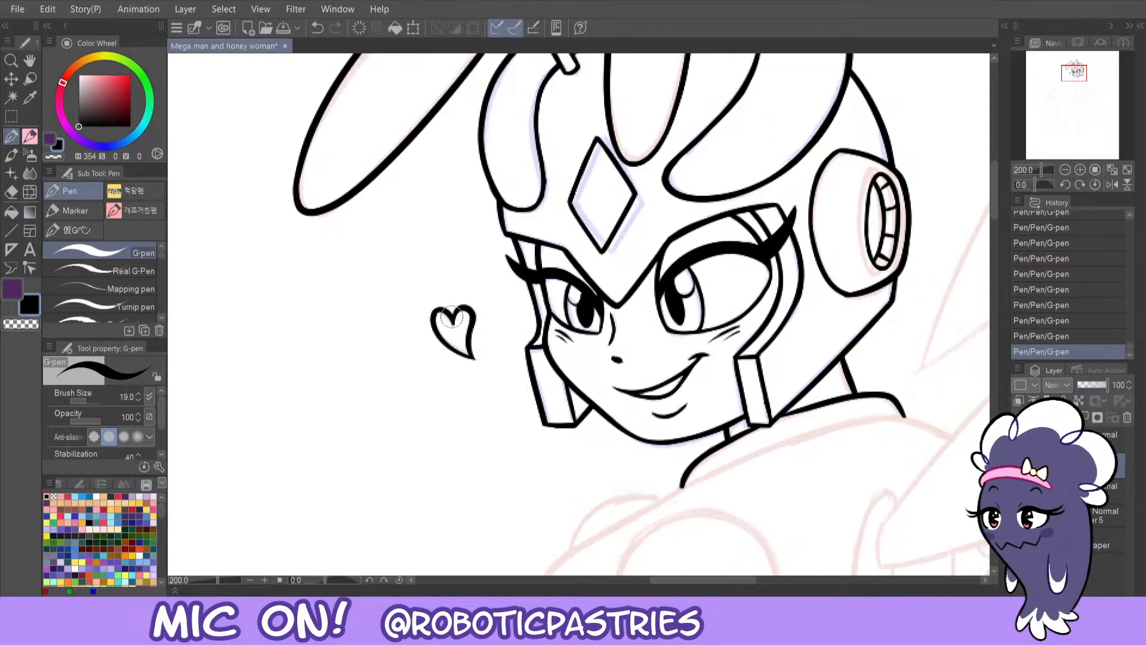
# - Ink the curved top of Honey Woman's far shoulder in black over the red sketch
pyautogui.moveTo(1081, 72)
pyautogui.mouseDown()
pyautogui.moveTo(1092, 74)
pyautogui.moveTo(1083, 81)
pyautogui.mouseUp()
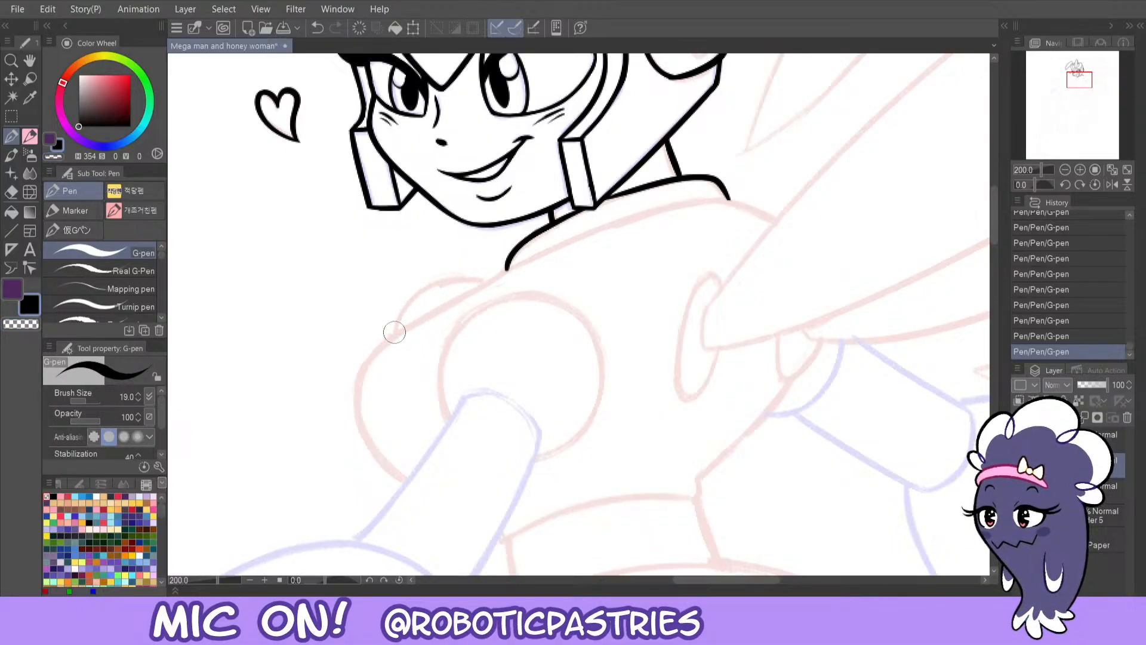
pyautogui.moveTo(395, 332)
pyautogui.mouseDown()
pyautogui.moveTo(406, 304)
pyautogui.moveTo(484, 272)
pyautogui.mouseUp()
pyautogui.hotkey('ctrl', 'z')
pyautogui.moveTo(395, 337)
pyautogui.mouseDown()
pyautogui.moveTo(406, 297)
pyautogui.moveTo(495, 293)
pyautogui.mouseUp()
pyautogui.hotkey('ctrl', 'z')
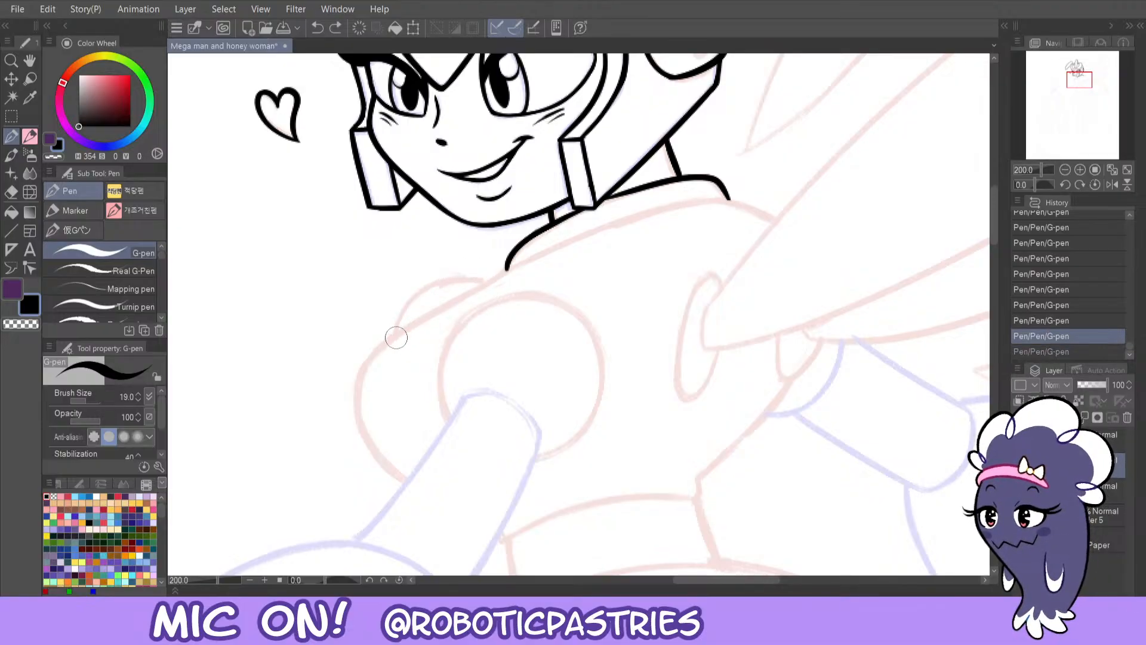
# - Ink the small rounded outline of the far side of the chest with the G-pen and trim its ends
pyautogui.moveTo(394, 340)
pyautogui.mouseDown()
pyautogui.moveTo(416, 294)
pyautogui.moveTo(487, 285)
pyautogui.mouseUp()
pyautogui.press('c')
pyautogui.moveTo(398, 343); pyautogui.dragTo(404, 339)
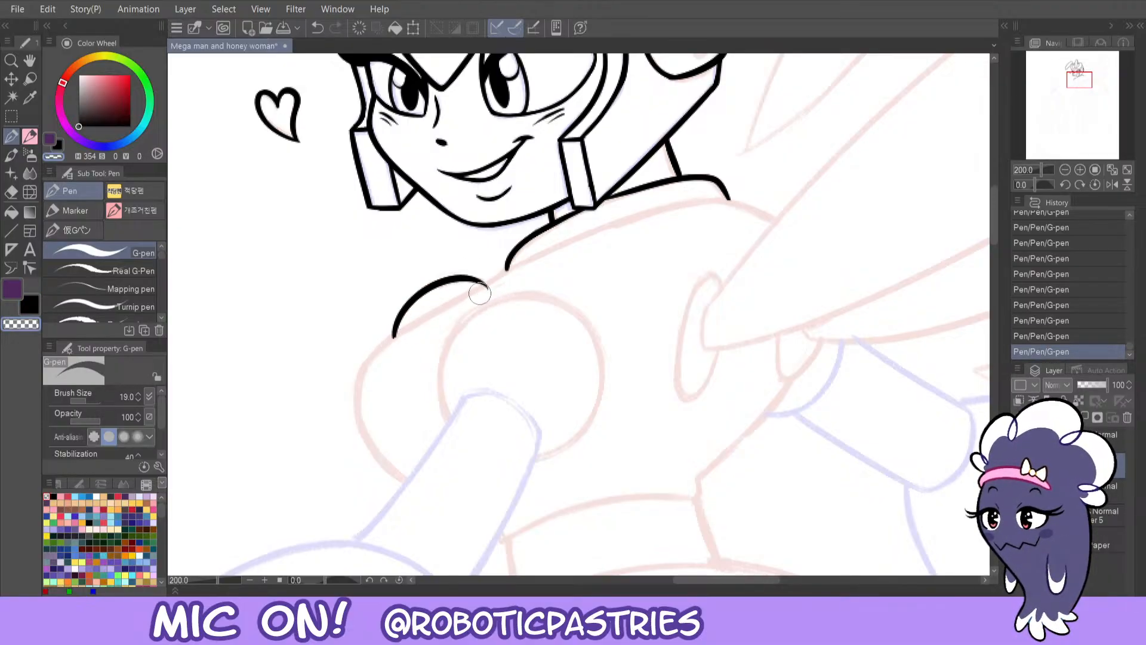
# - On the mirrored canvas, ink the torso's upper contour from the back, below the collar, to the far chest bump
pyautogui.click(1109, 185)
pyautogui.press('c')
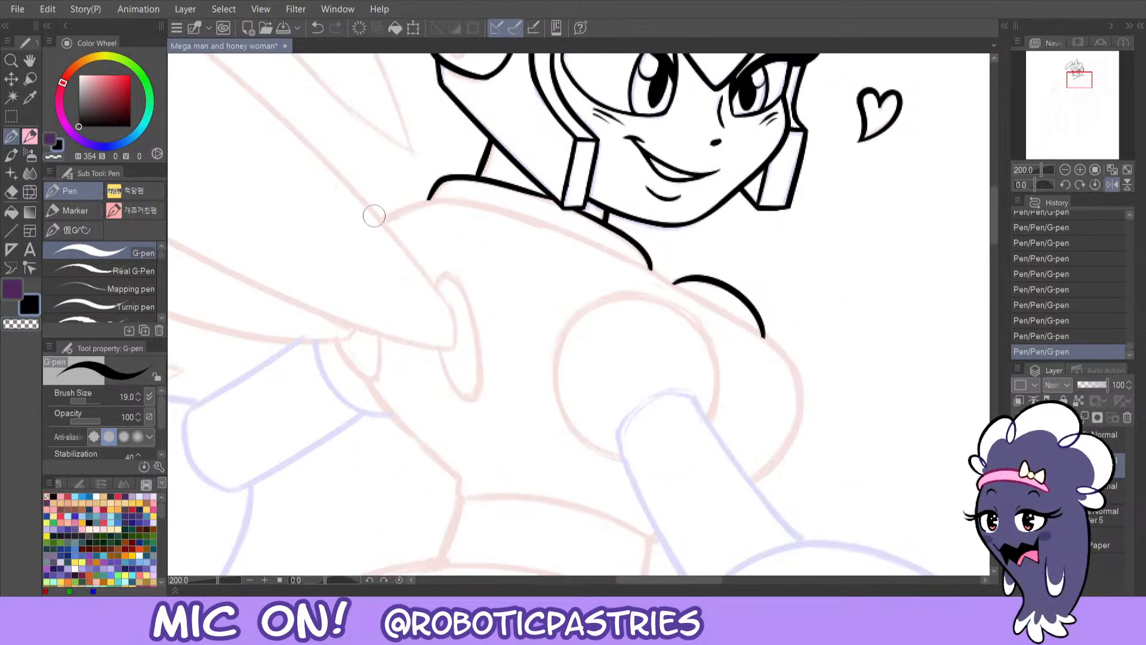
pyautogui.moveTo(371, 225)
pyautogui.mouseDown()
pyautogui.moveTo(409, 205)
pyautogui.moveTo(516, 211)
pyautogui.moveTo(702, 302)
pyautogui.mouseUp()
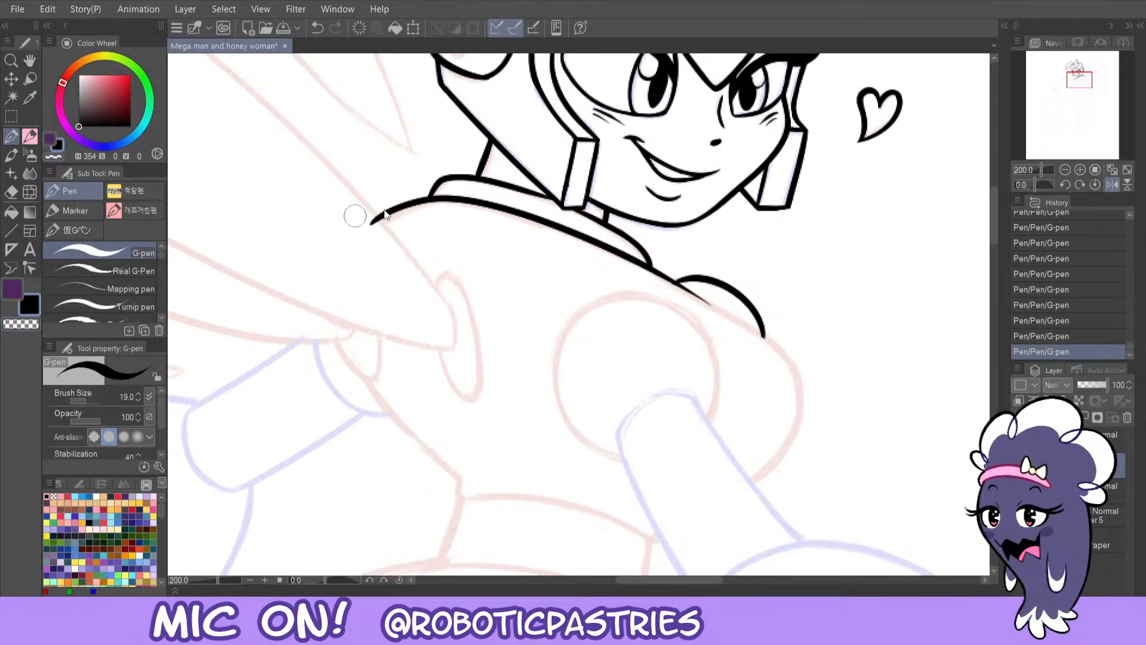
pyautogui.hotkey('ctrl', 'z')
pyautogui.moveTo(372, 227)
pyautogui.mouseDown()
pyautogui.moveTo(403, 204)
pyautogui.moveTo(540, 218)
pyautogui.moveTo(764, 337)
pyautogui.mouseUp()
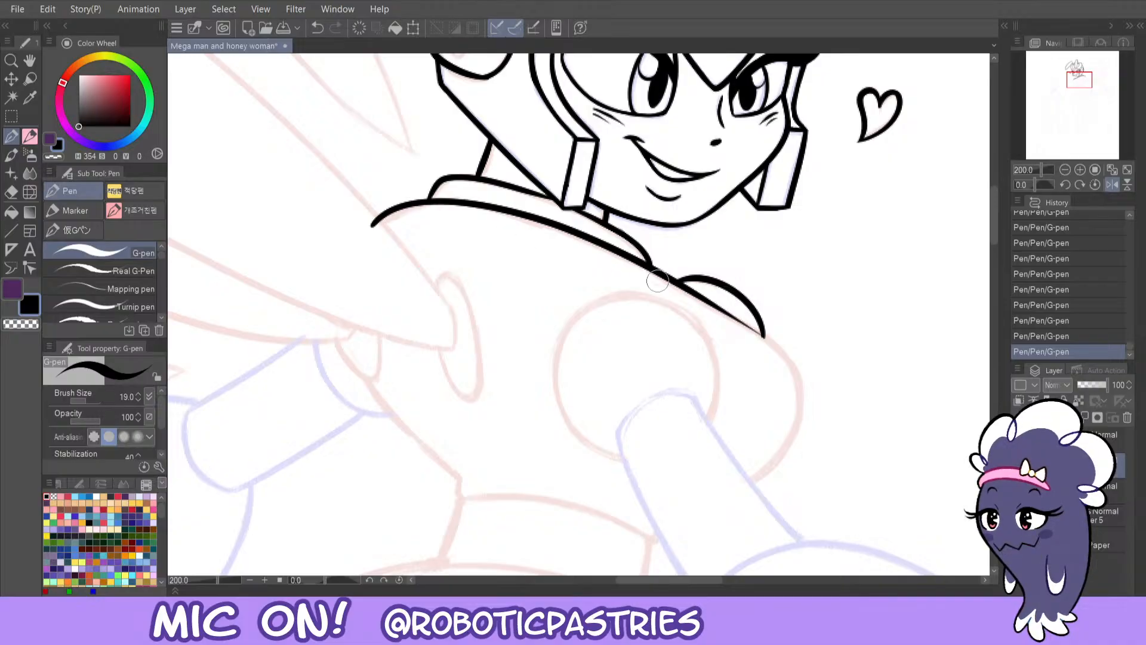
pyautogui.hotkey('ctrl', 'z')
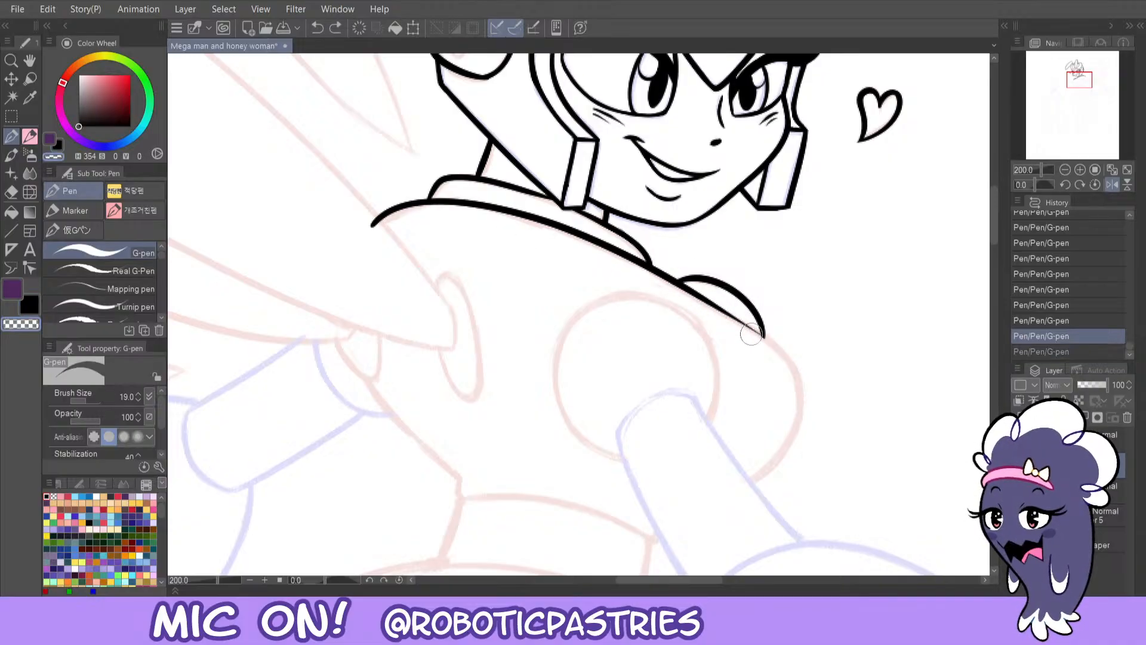
# - Ink the rounded front contour of the chest and clean up where it meets the upper torso line
pyautogui.hotkey('ctrl', 'z')
pyautogui.moveTo(686, 284)
pyautogui.mouseDown()
pyautogui.moveTo(782, 455)
pyautogui.moveTo(724, 485)
pyautogui.moveTo(802, 418)
pyautogui.moveTo(740, 316)
pyautogui.moveTo(660, 267)
pyautogui.moveTo(660, 287)
pyautogui.moveTo(744, 335)
pyautogui.mouseUp()
pyautogui.hotkey('ctrl', 'z')
pyautogui.press('c')
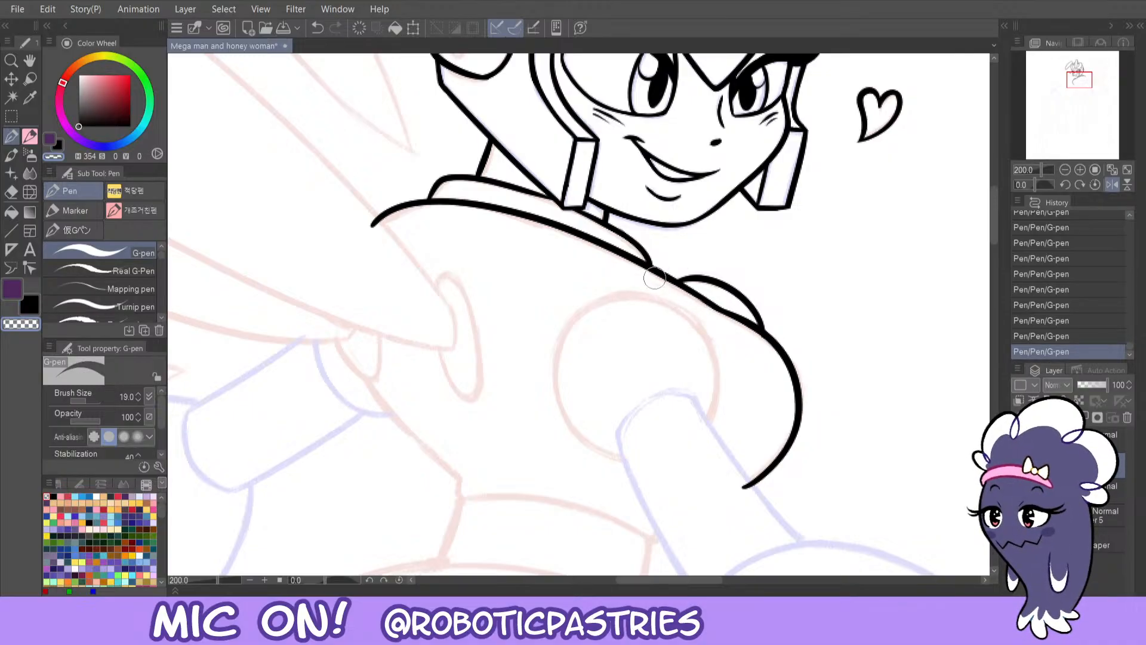
pyautogui.moveTo(654, 277); pyautogui.dragTo(762, 342)
pyautogui.press('c')
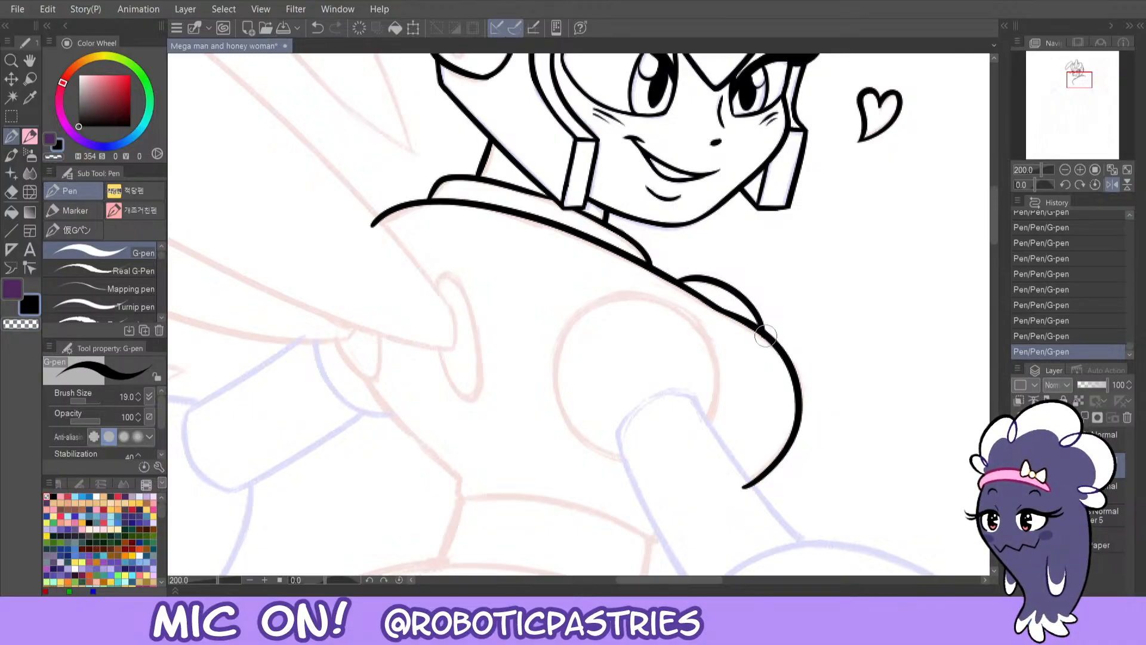
pyautogui.press('c')
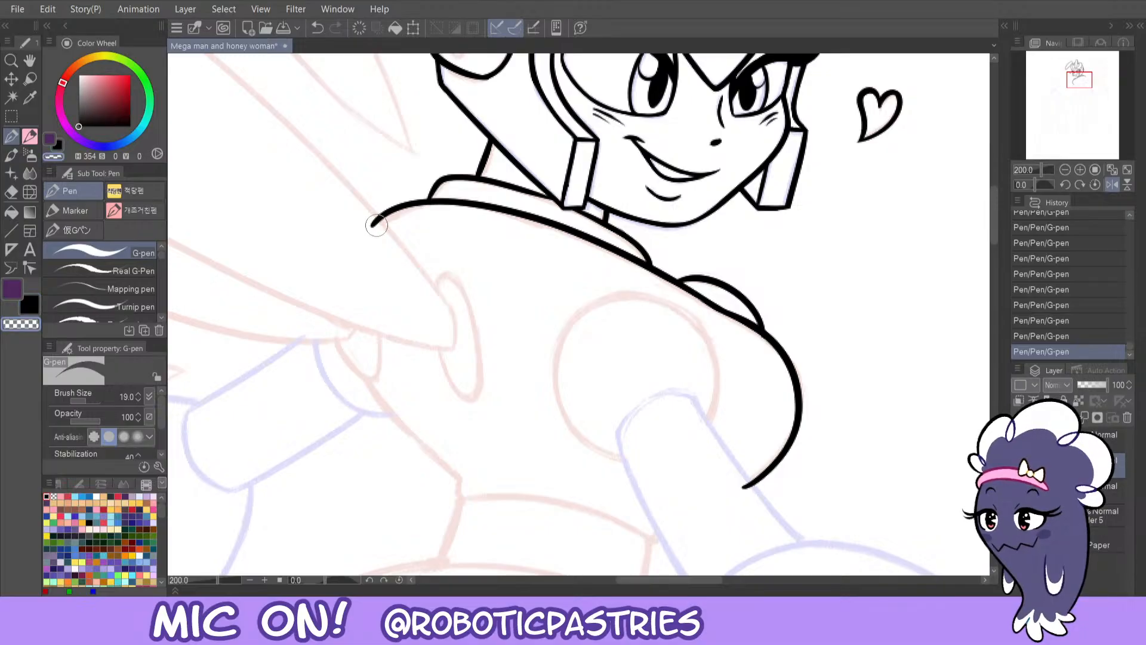
# - Trim and taper the back end of the upper torso line where it meets the wing sketch
pyautogui.moveTo(371, 234)
pyautogui.mouseDown()
pyautogui.moveTo(403, 211)
pyautogui.moveTo(425, 222)
pyautogui.moveTo(437, 209)
pyautogui.moveTo(428, 202)
pyautogui.moveTo(484, 207)
pyautogui.mouseUp()
pyautogui.hotkey('ctrl', 'z')
pyautogui.press('c')
pyautogui.hotkey('ctrl', 'z')
pyautogui.press('c')
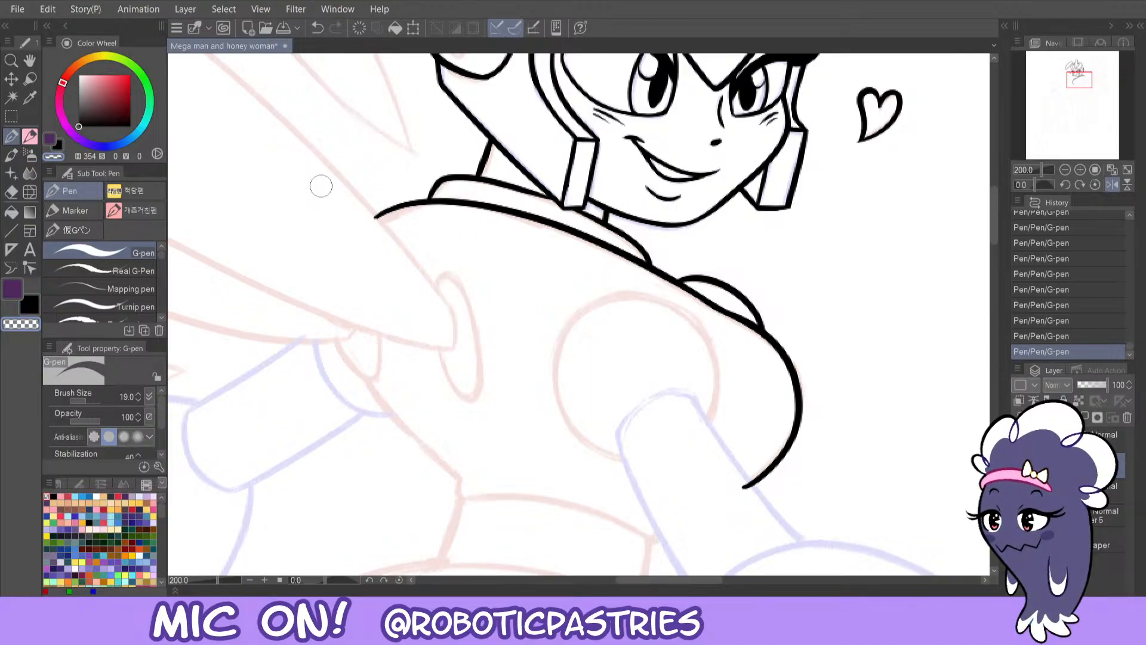
# - Unmirror the canvas and ink the curved lower edge of the chest piece with a short upright notch at its back end
pyautogui.click(1111, 185)
pyautogui.moveTo(1079, 81); pyautogui.dragTo(1080, 85)
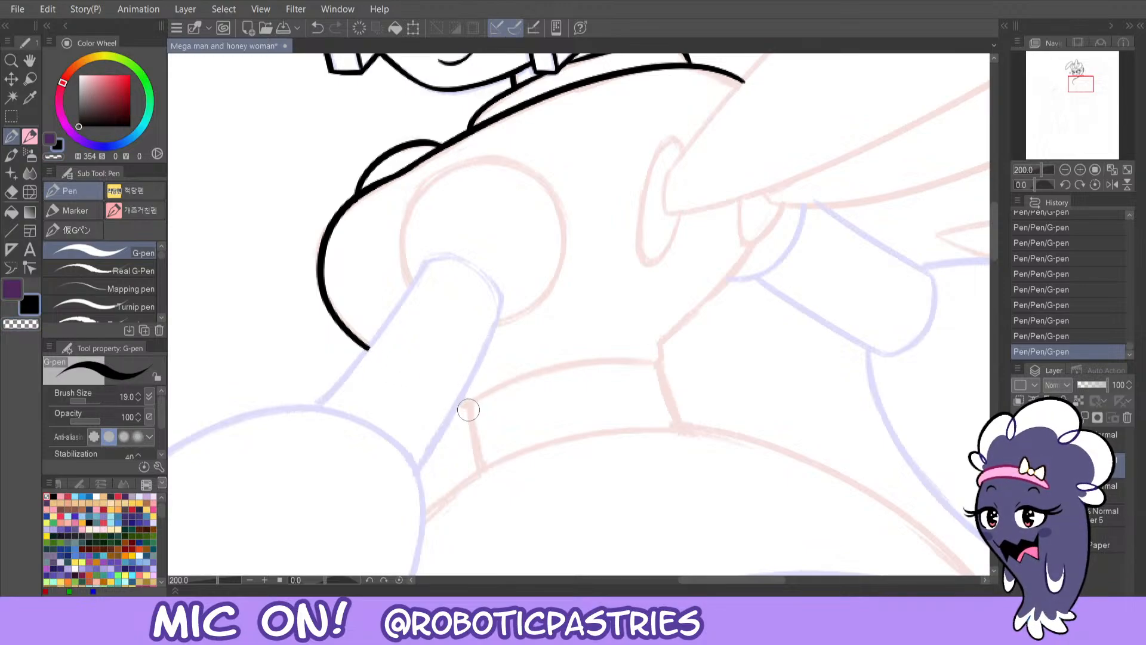
pyautogui.moveTo(468, 409)
pyautogui.mouseDown()
pyautogui.moveTo(516, 378)
pyautogui.moveTo(681, 375)
pyautogui.mouseUp()
pyautogui.hotkey('ctrl', 'z')
pyautogui.moveTo(467, 411)
pyautogui.mouseDown()
pyautogui.moveTo(544, 364)
pyautogui.moveTo(640, 332)
pyautogui.mouseUp()
pyautogui.hotkey('ctrl', 'z')
pyautogui.moveTo(468, 409)
pyautogui.mouseDown()
pyautogui.moveTo(516, 376)
pyautogui.moveTo(670, 370)
pyautogui.mouseUp()
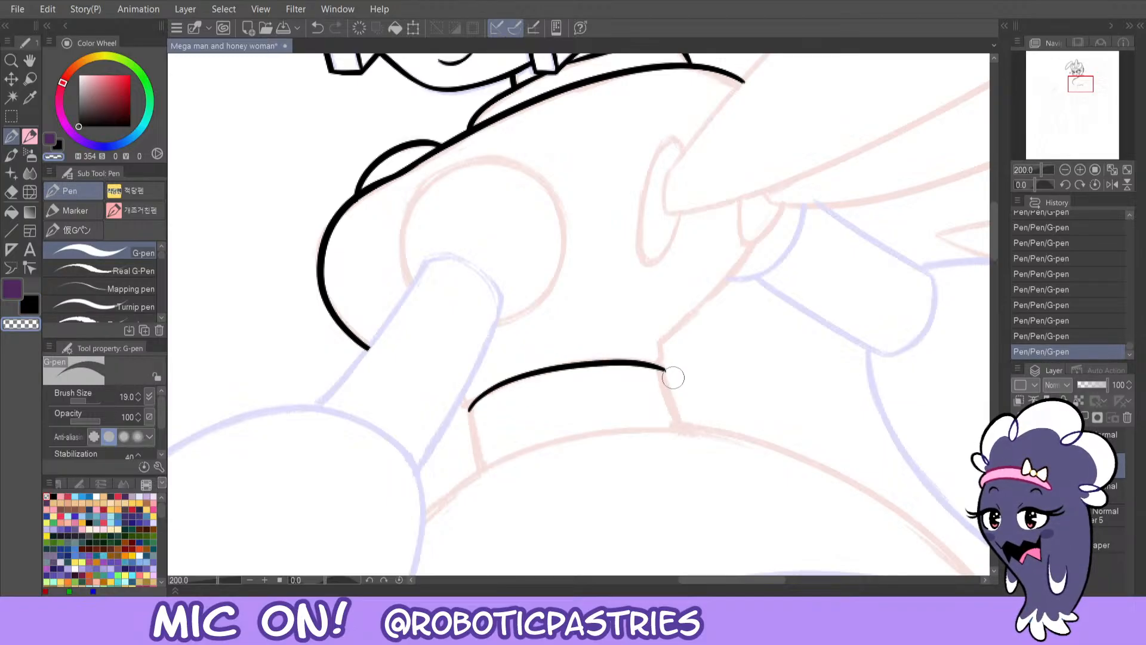
pyautogui.press('c')
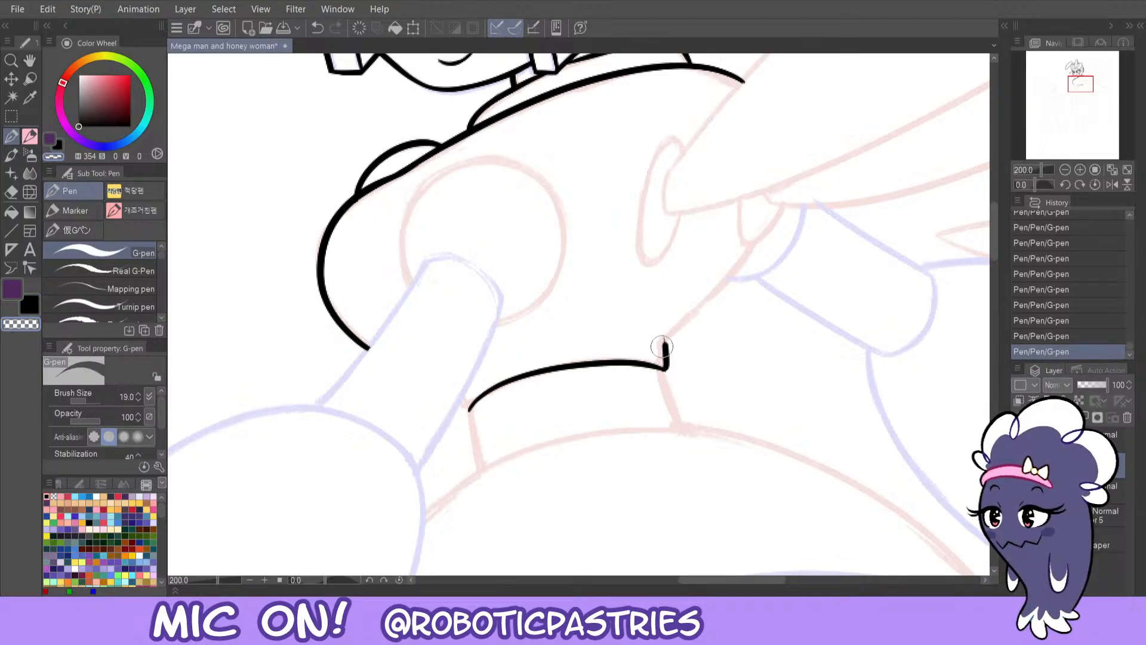
pyautogui.press('c')
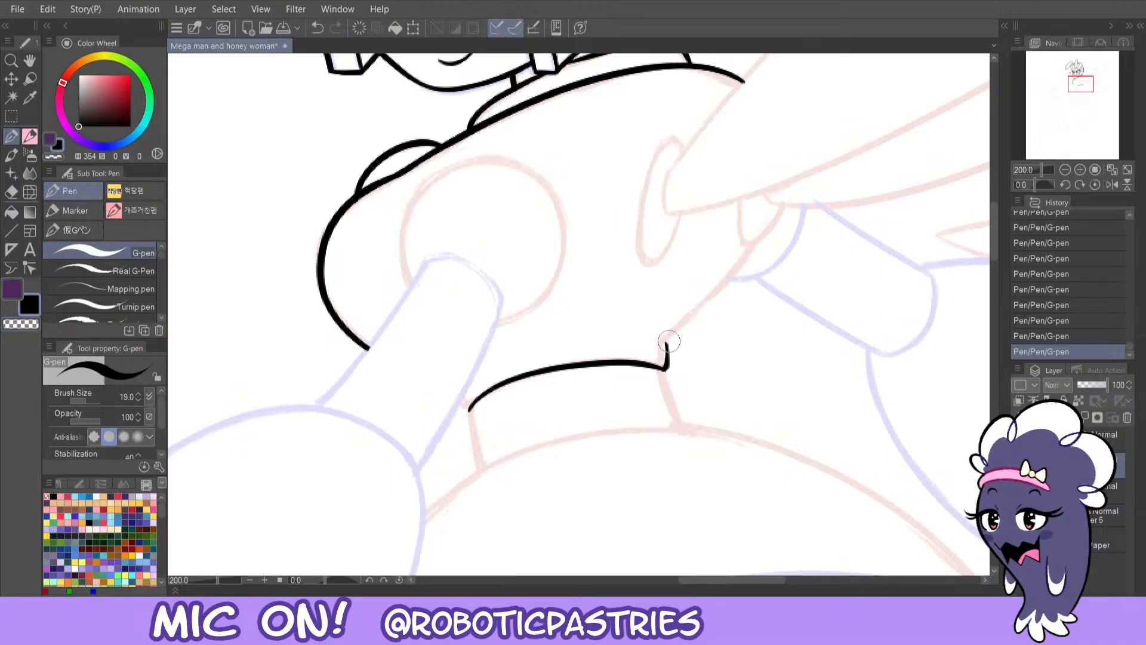
# - Ink the lower back contour from below the wings to the notch and sharpen the corner where they meet
pyautogui.moveTo(667, 341)
pyautogui.mouseDown()
pyautogui.moveTo(759, 252)
pyautogui.moveTo(787, 194)
pyautogui.mouseUp()
pyautogui.hotkey('ctrl', 'z')
pyautogui.moveTo(751, 248); pyautogui.dragTo(688, 330)
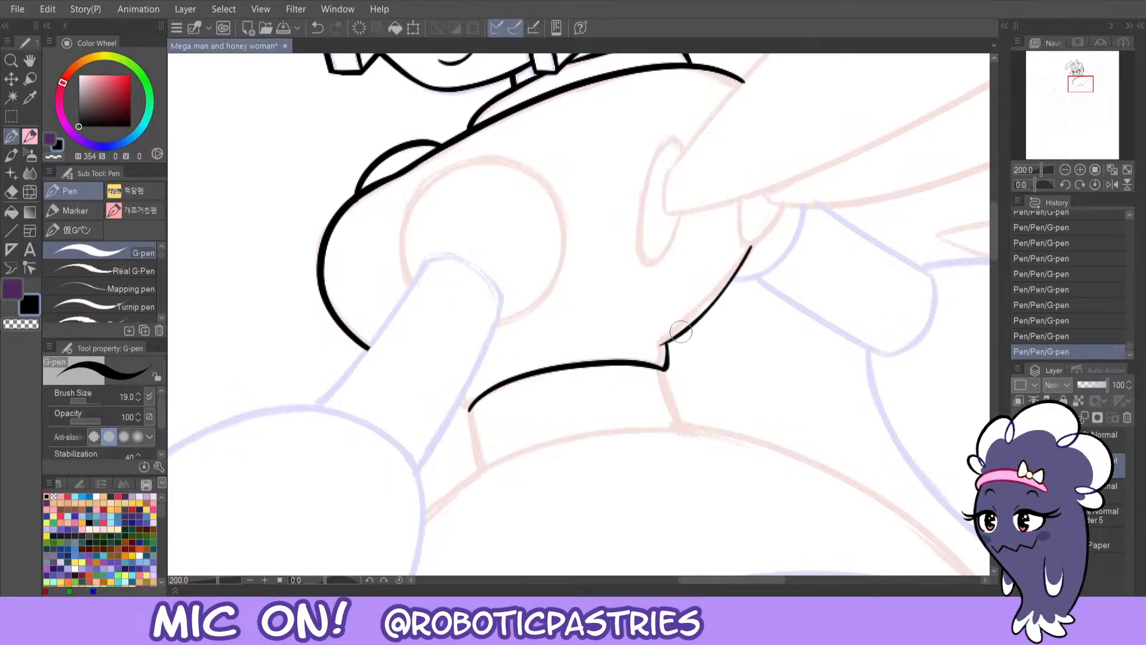
pyautogui.hotkey('ctrl', 'z')
pyautogui.press('c')
pyautogui.press('c')
pyautogui.moveTo(672, 371)
pyautogui.mouseDown()
pyautogui.moveTo(751, 229)
pyautogui.moveTo(720, 295)
pyautogui.moveTo(661, 345)
pyautogui.moveTo(703, 315)
pyautogui.moveTo(670, 344)
pyautogui.moveTo(667, 364)
pyautogui.moveTo(669, 342)
pyautogui.moveTo(663, 366)
pyautogui.mouseUp()
pyautogui.hotkey('ctrl', 'z')
pyautogui.hotkey('ctrl', 'z')
pyautogui.press('c')
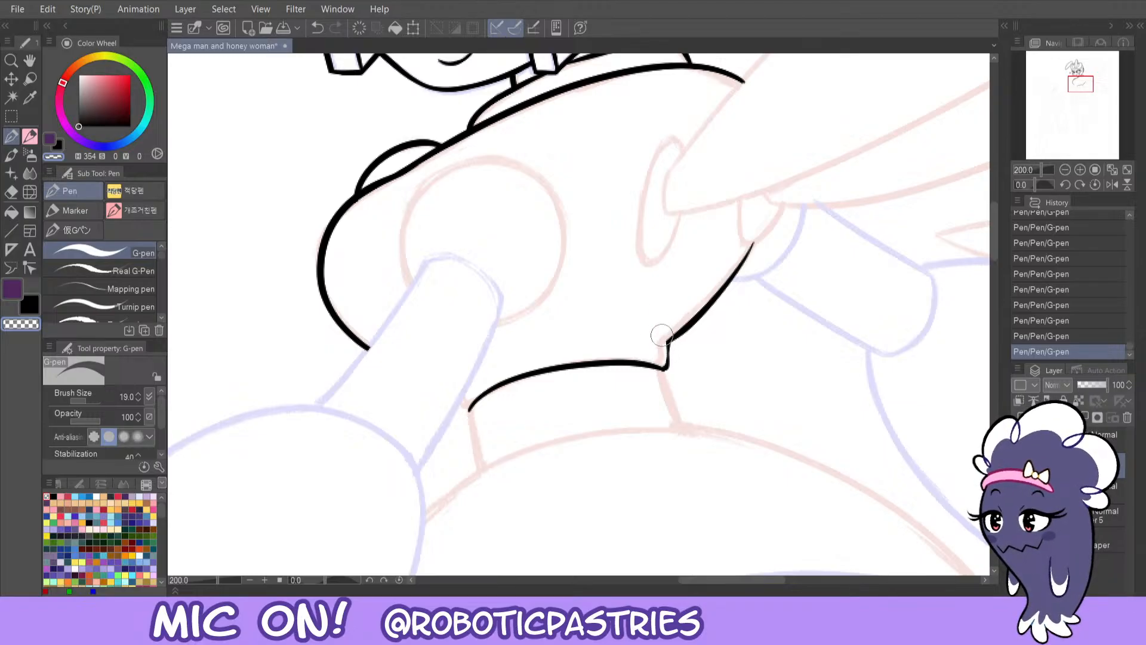
pyautogui.press('c')
pyautogui.hotkey('ctrl', 'z')
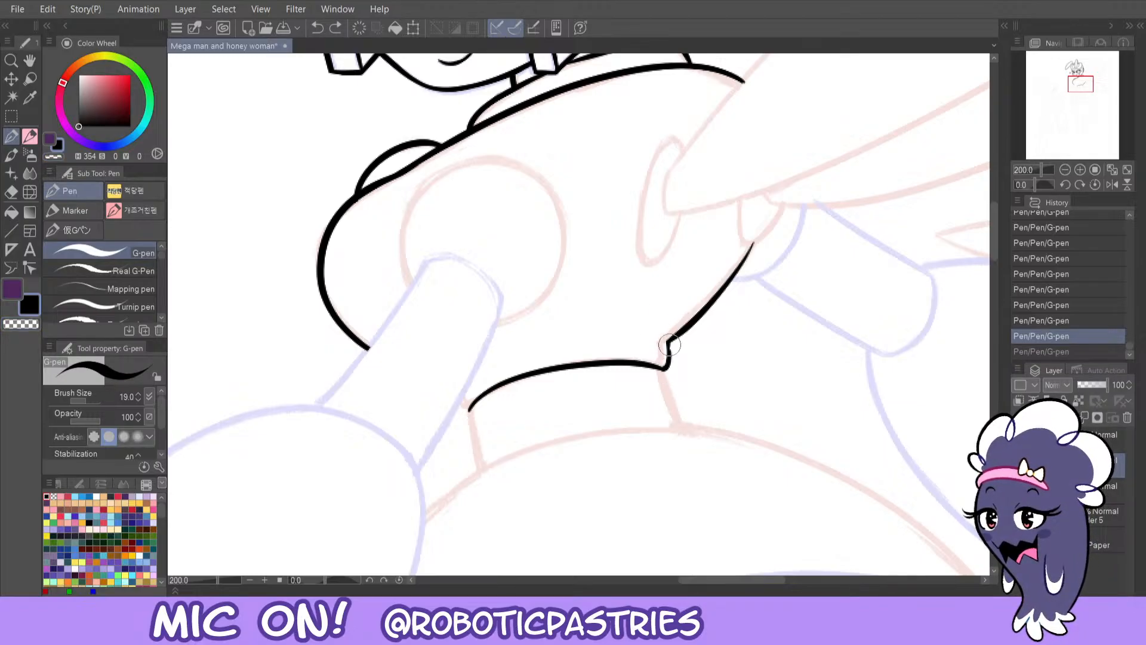
pyautogui.hotkey('ctrl', 'y')
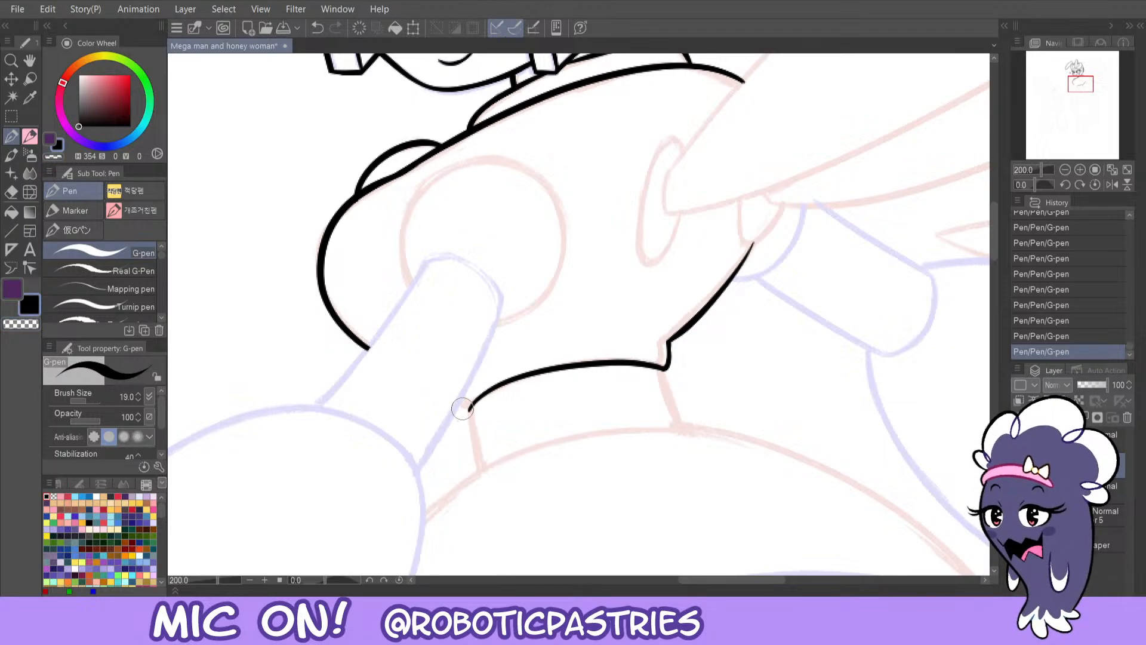
# - Add a short, tapered tick at the front end of the chest piece's lower edge
pyautogui.hotkey('ctrl', 'z')
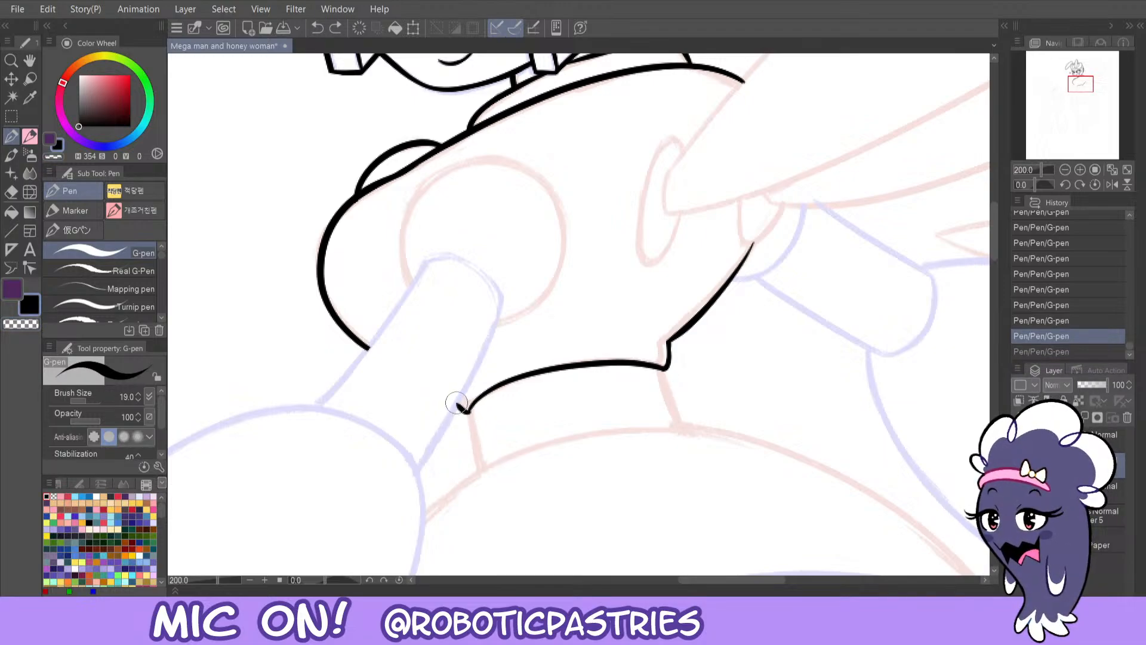
pyautogui.hotkey('ctrl', 'y')
pyautogui.hotkey('ctrl', 'z')
pyautogui.hotkey('ctrl', 'y')
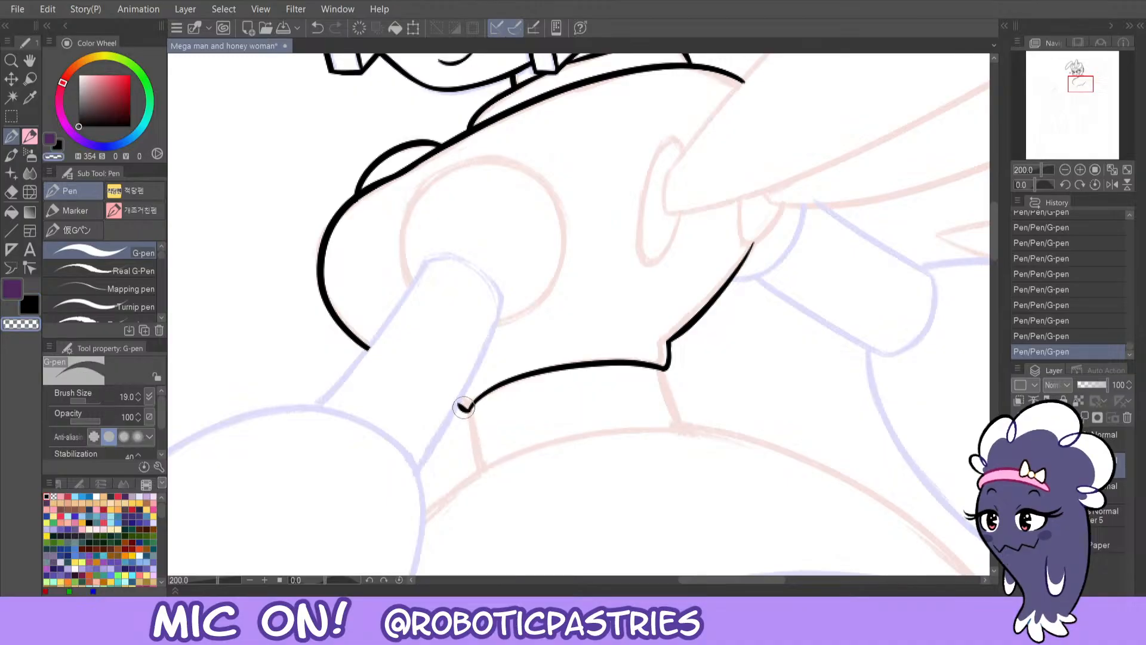
pyautogui.hotkey('ctrl', 'z')
pyautogui.hotkey('ctrl', 'y')
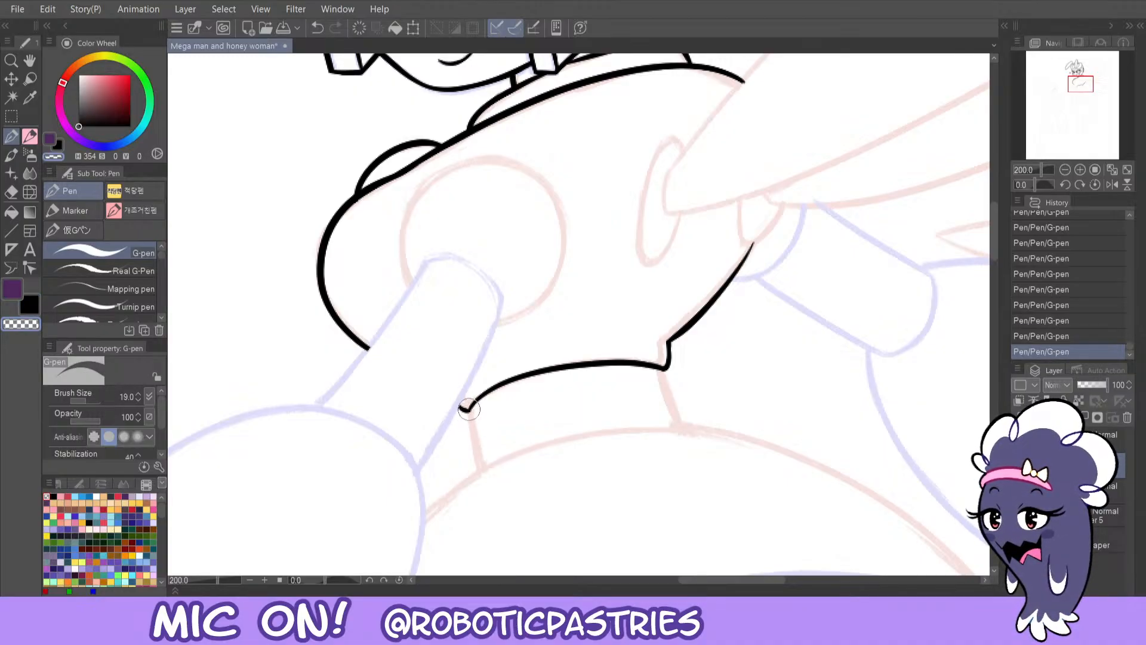
pyautogui.press('x')
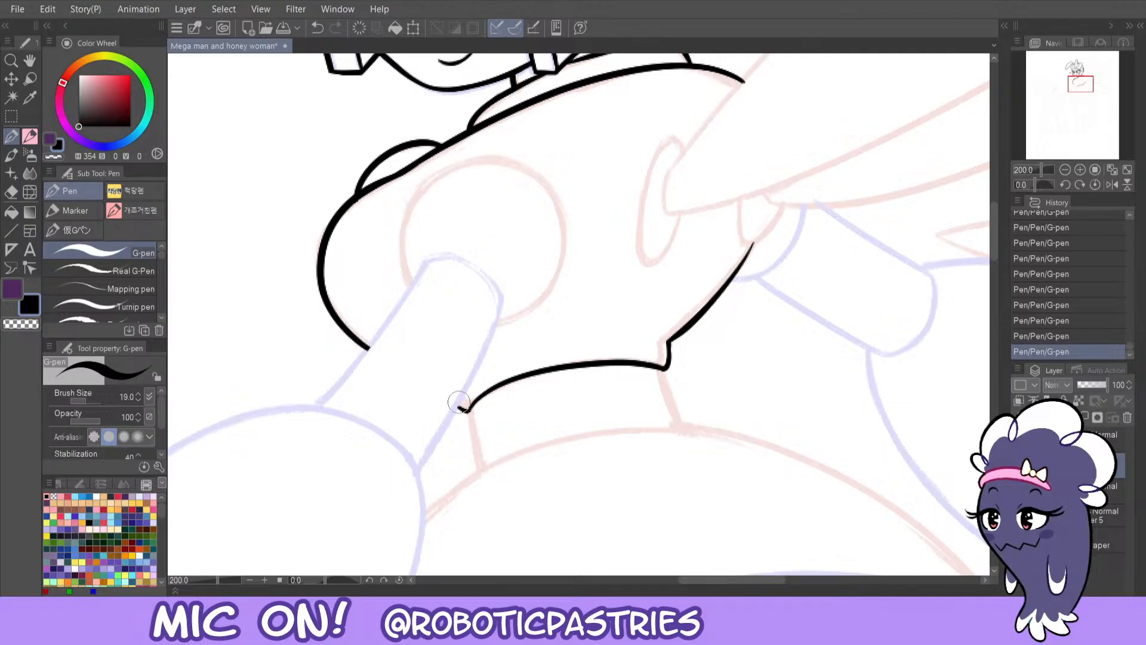
# - Ink the two side lines of the waist below the chest piece
pyautogui.moveTo(667, 375); pyautogui.dragTo(673, 421)
pyautogui.hotkey('ctrl', 'z')
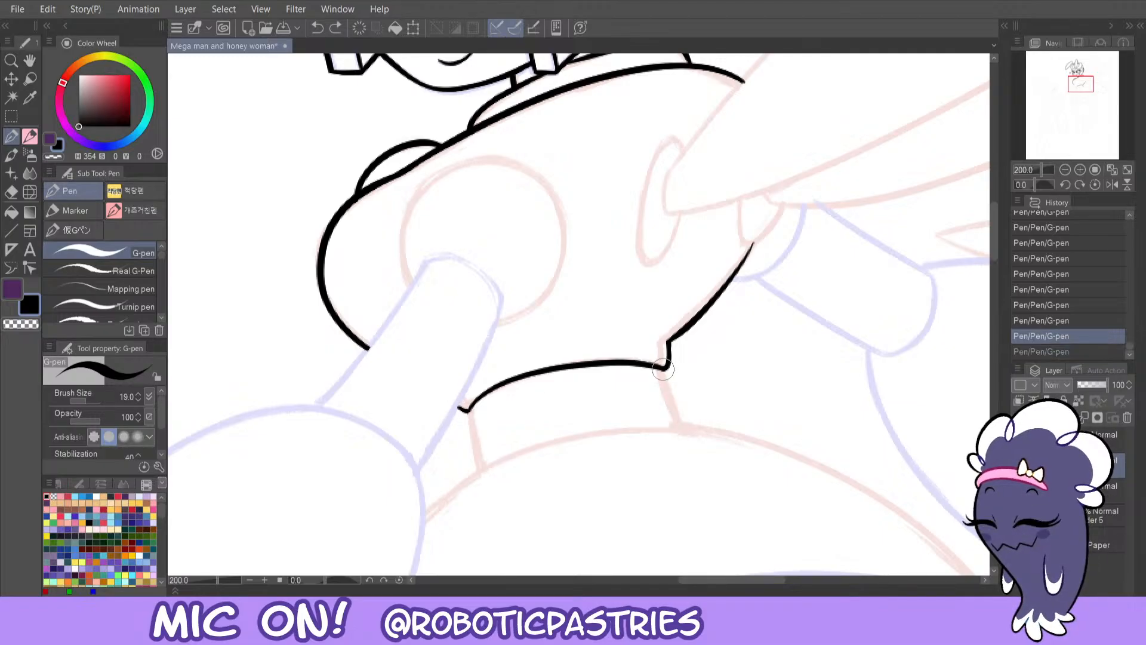
pyautogui.moveTo(663, 369); pyautogui.dragTo(678, 426)
pyautogui.moveTo(472, 430); pyautogui.dragTo(482, 485)
pyautogui.hotkey('ctrl', 'z')
pyautogui.hotkey('ctrl', 'z')
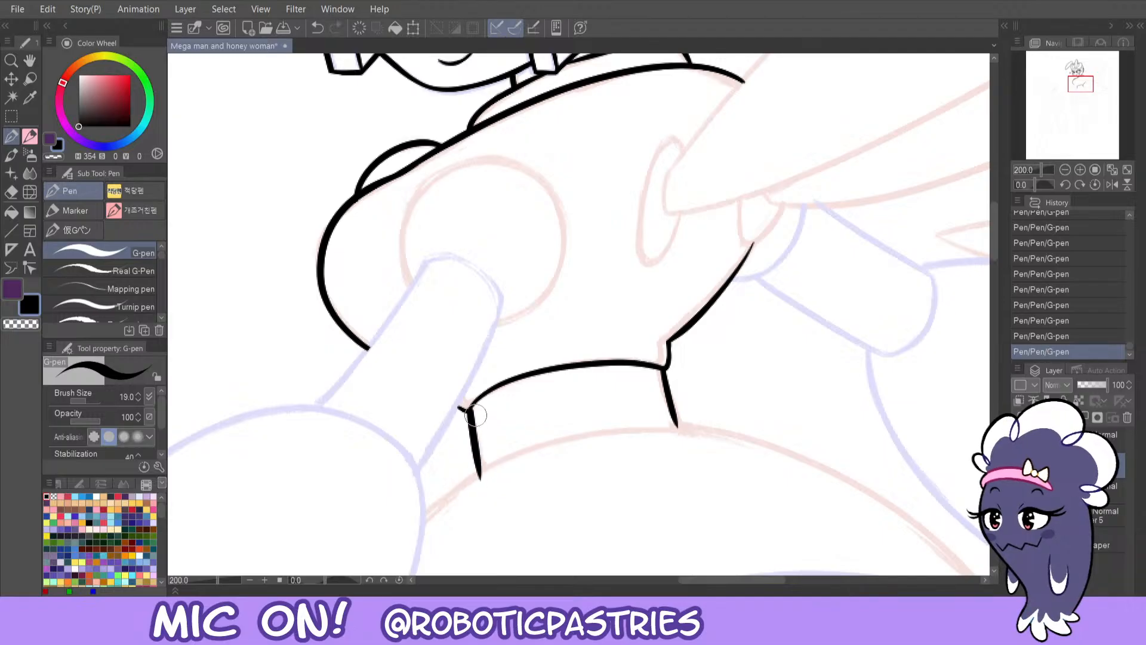
pyautogui.moveTo(470, 412); pyautogui.dragTo(484, 474)
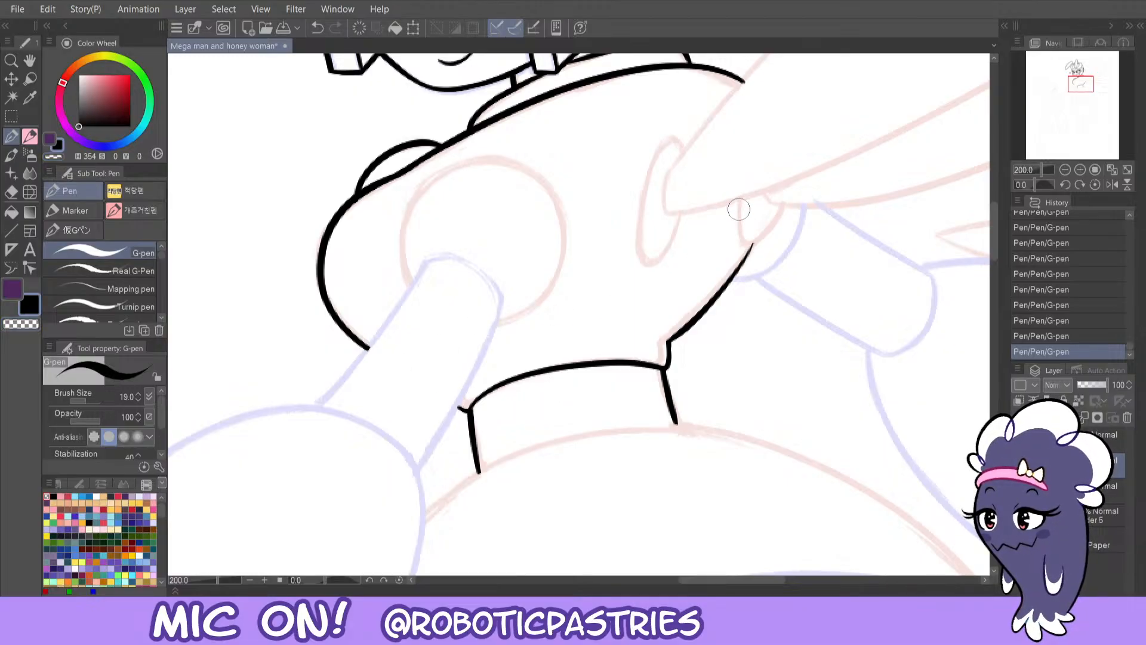
# - Ink the pointed wing socket at the edge of the back and thicken the back contour below it
pyautogui.moveTo(739, 198)
pyautogui.mouseDown()
pyautogui.moveTo(740, 237)
pyautogui.moveTo(760, 246)
pyautogui.moveTo(789, 187)
pyautogui.moveTo(739, 208)
pyautogui.moveTo(748, 246)
pyautogui.moveTo(786, 218)
pyautogui.moveTo(790, 189)
pyautogui.mouseUp()
pyautogui.hotkey('ctrl', 'z')
pyautogui.moveTo(755, 242); pyautogui.dragTo(686, 328)
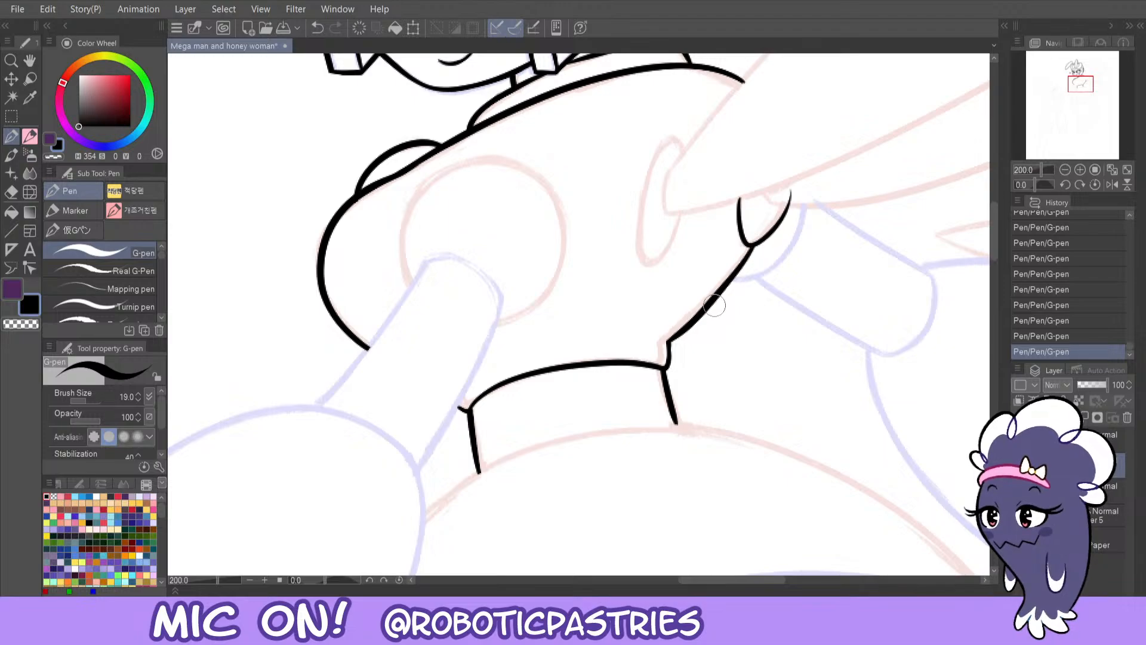
pyautogui.hotkey('ctrl', 'z')
pyautogui.moveTo(754, 240); pyautogui.dragTo(668, 344)
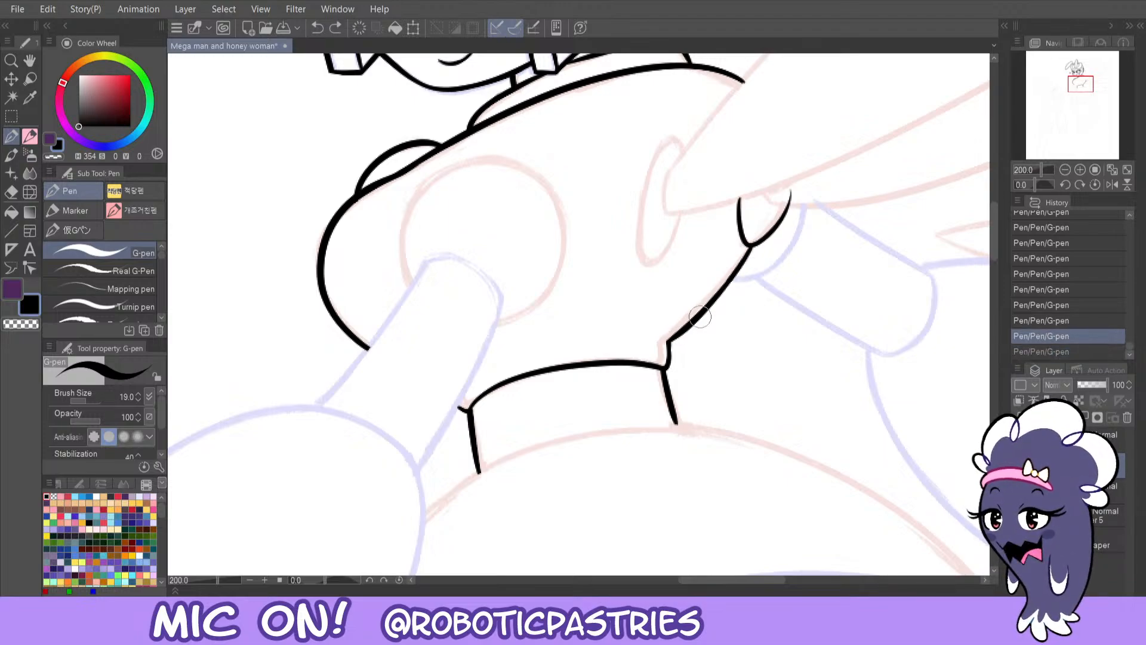
# - Smooth the back contour's edge and clean up the pointed wing socket's line ends
pyautogui.press('c')
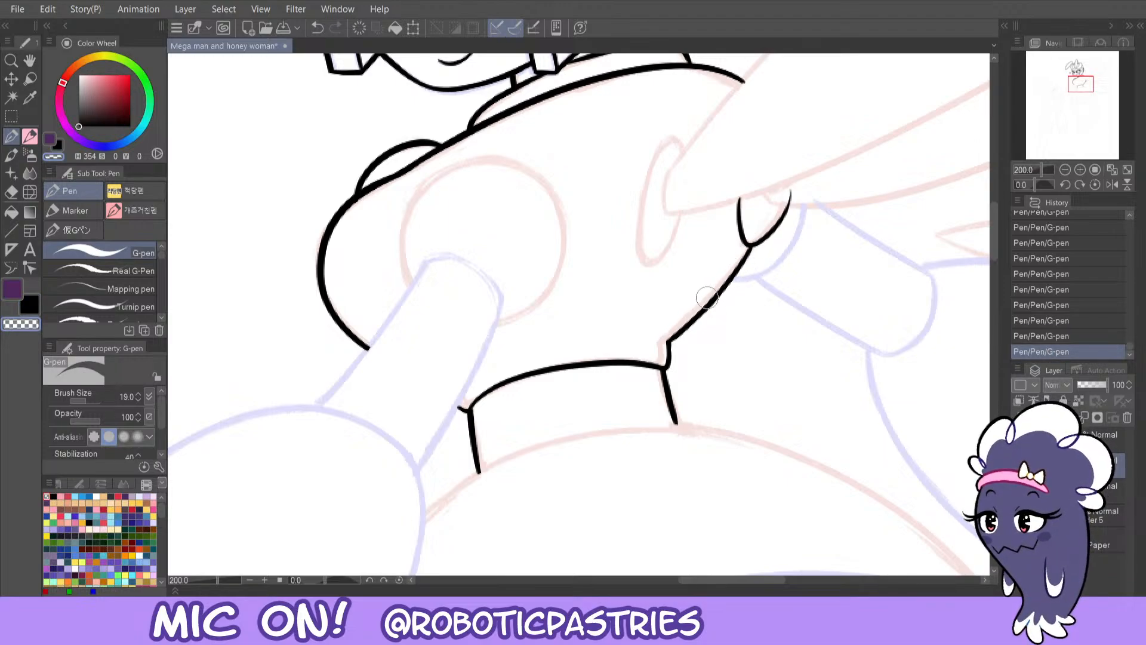
pyautogui.press('c')
pyautogui.hotkey('ctrl', 'z')
pyautogui.hotkey('ctrl', 'y')
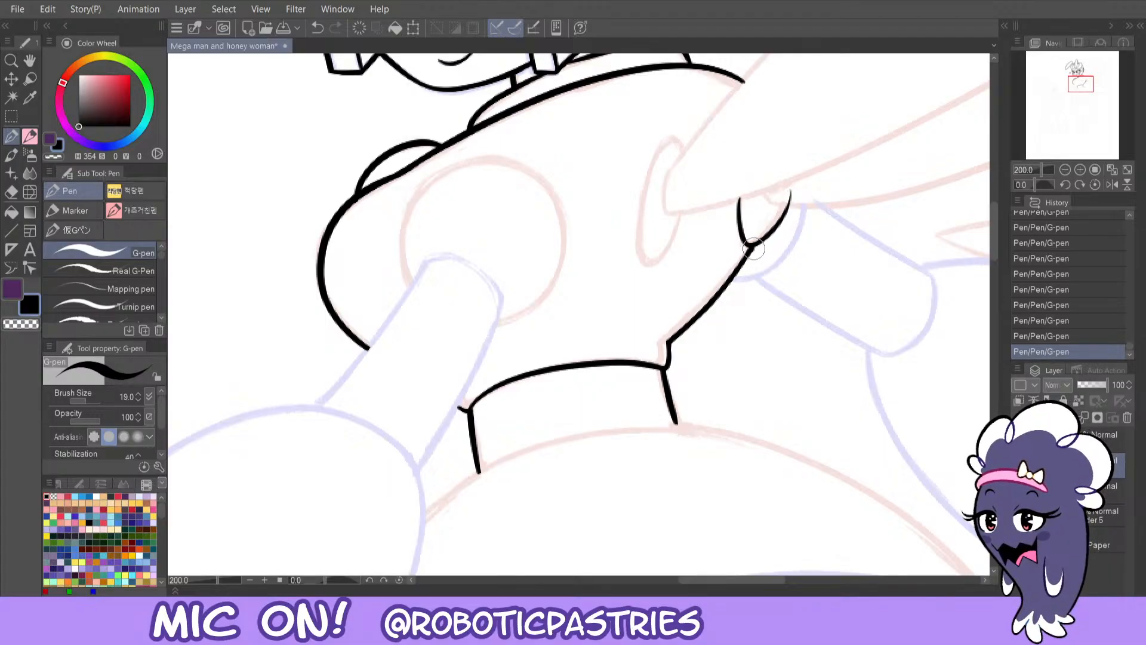
pyautogui.hotkey('ctrl', 'z')
pyautogui.hotkey('ctrl', 'y')
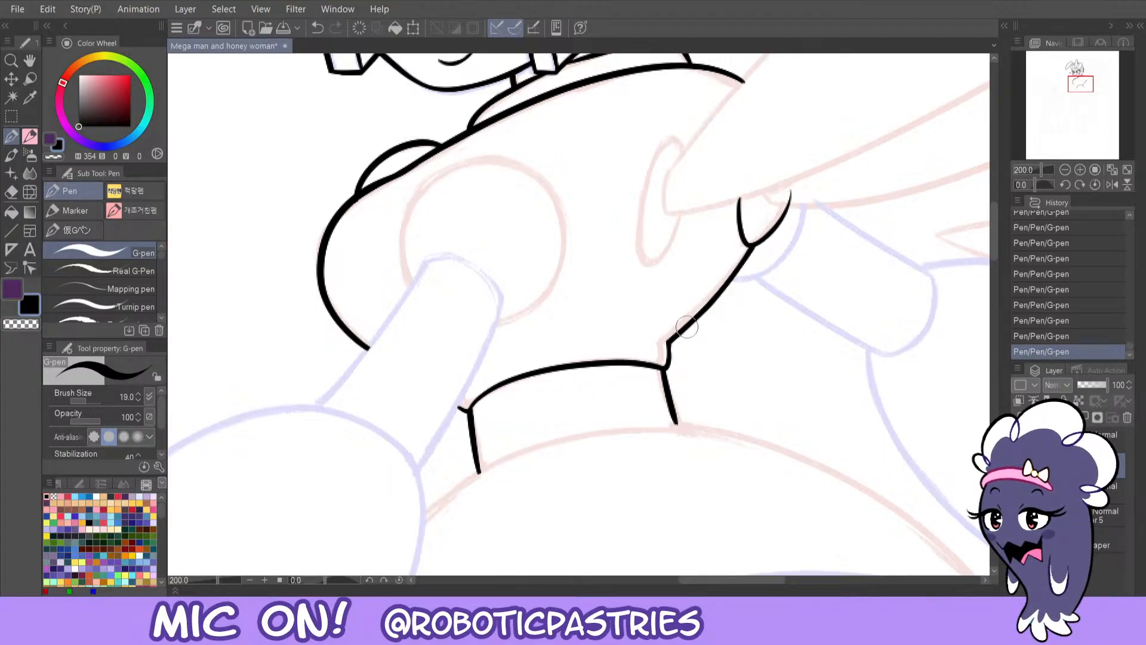
pyautogui.press('c')
pyautogui.moveTo(796, 190)
pyautogui.mouseDown()
pyautogui.moveTo(788, 203)
pyautogui.moveTo(791, 179)
pyautogui.mouseUp()
# - On the mirrored canvas, ink the oval wing socket on the back, leaving it open where the wing attaches
pyautogui.click(1112, 185)
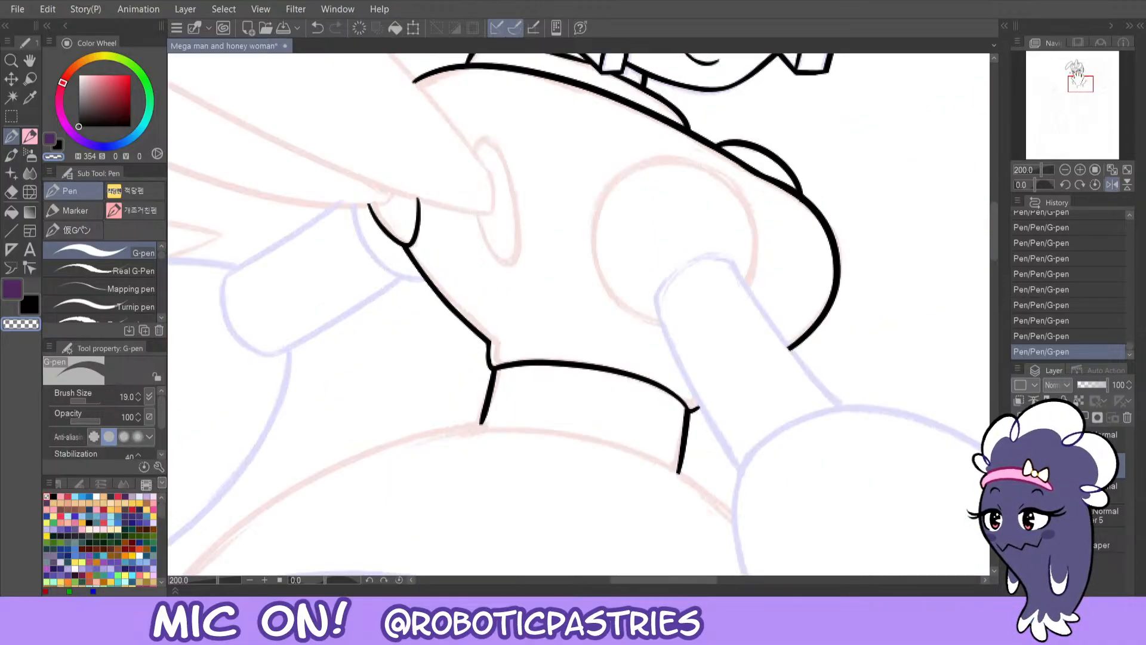
pyautogui.moveTo(1078, 80); pyautogui.dragTo(1076, 76)
pyautogui.press('x')
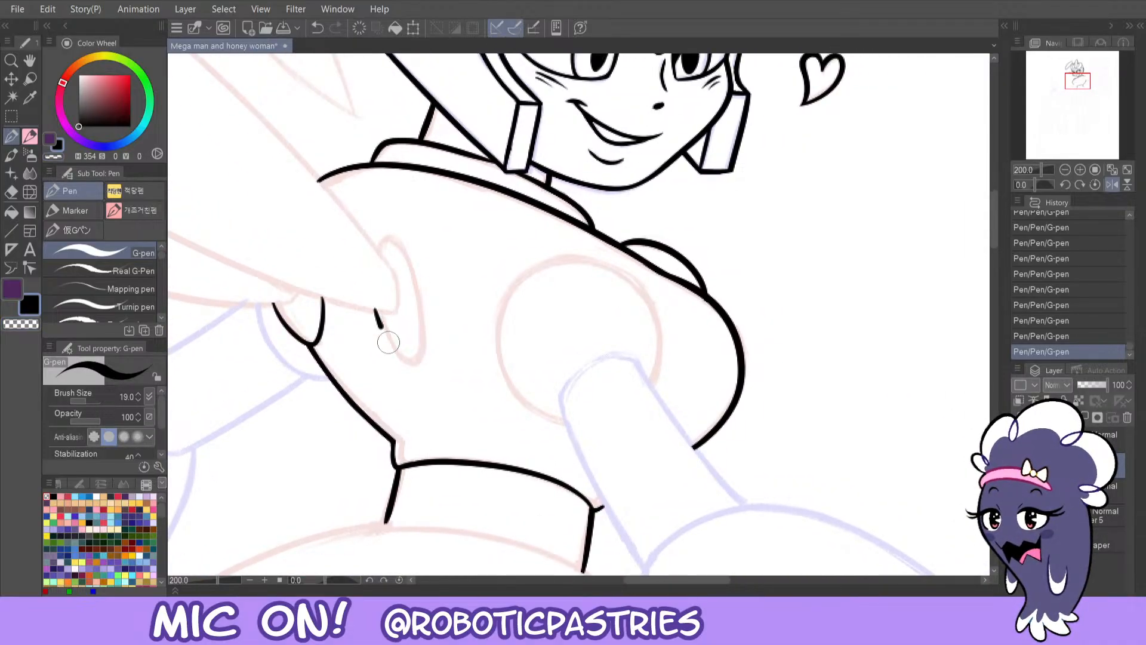
pyautogui.hotkey('ctrl', 'z')
pyautogui.moveTo(377, 308)
pyautogui.mouseDown()
pyautogui.moveTo(390, 348)
pyautogui.moveTo(424, 357)
pyautogui.moveTo(407, 263)
pyautogui.moveTo(380, 246)
pyautogui.moveTo(421, 282)
pyautogui.moveTo(421, 330)
pyautogui.mouseUp()
pyautogui.hotkey('ctrl', 'z')
pyautogui.moveTo(373, 253)
pyautogui.mouseDown()
pyautogui.moveTo(396, 241)
pyautogui.moveTo(422, 313)
pyautogui.mouseUp()
pyautogui.press('c')
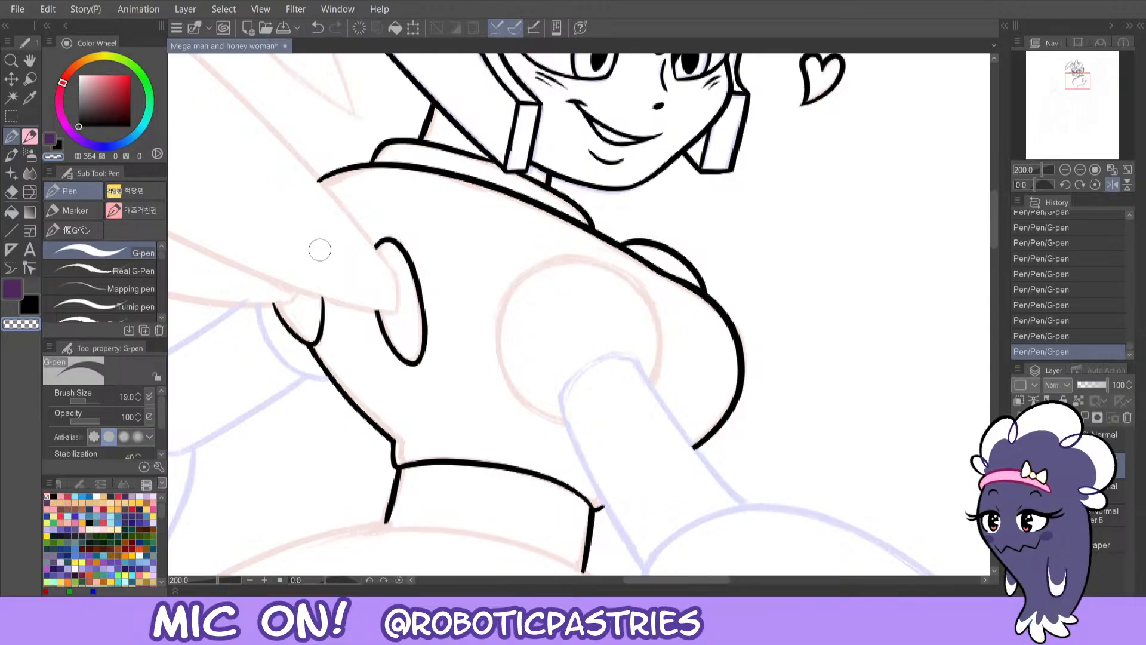
# - Review the inked head and torso on the unmirrored canvas at 100% zoom
pyautogui.moveTo(641, 577); pyautogui.dragTo(594, 580)
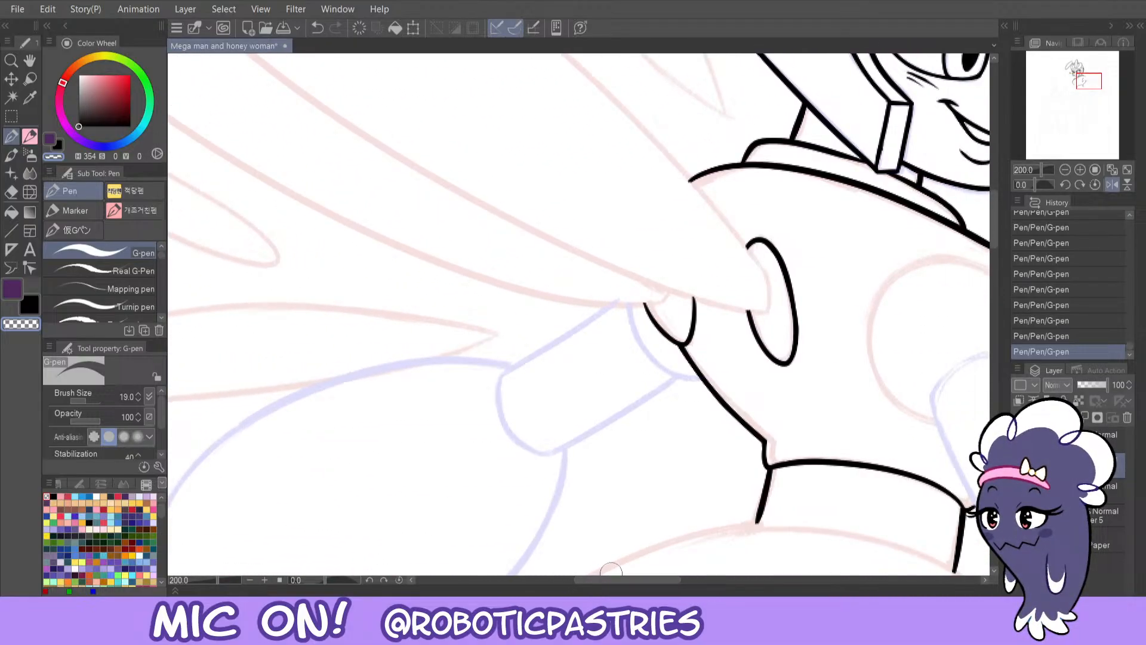
pyautogui.click(1065, 169)
pyautogui.click(1111, 184)
pyautogui.moveTo(1087, 72)
pyautogui.mouseDown()
pyautogui.moveTo(1074, 81)
pyautogui.moveTo(1078, 64)
pyautogui.mouseUp()
pyautogui.press('x')
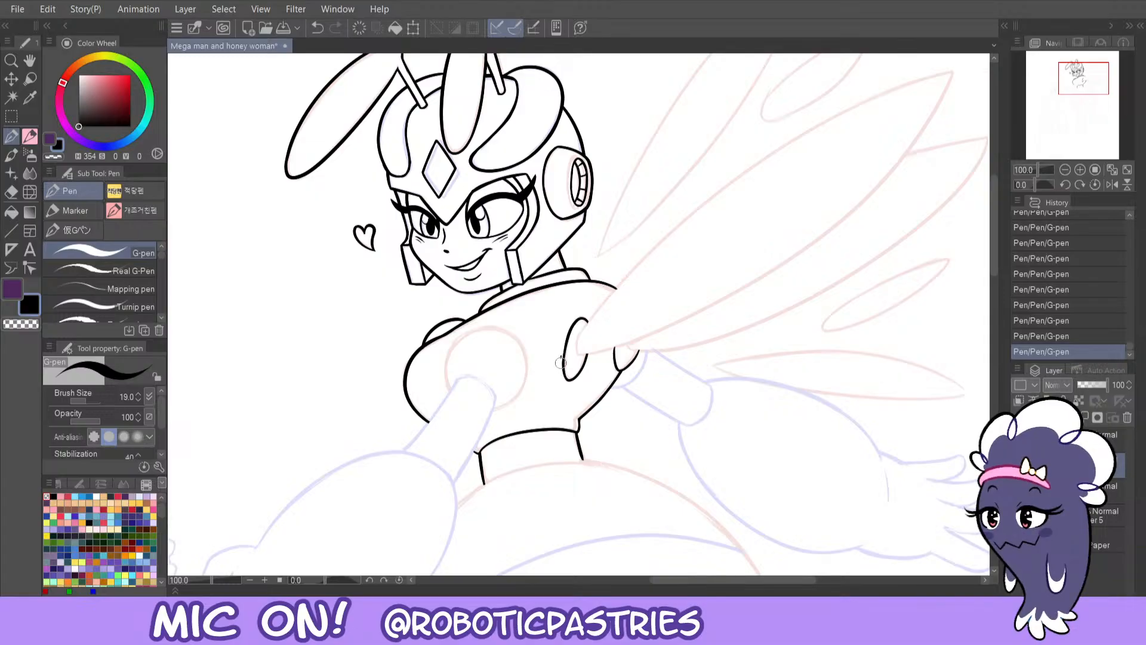
pyautogui.hotkey('ctrl', 'z')
pyautogui.hotkey('ctrl', 'y')
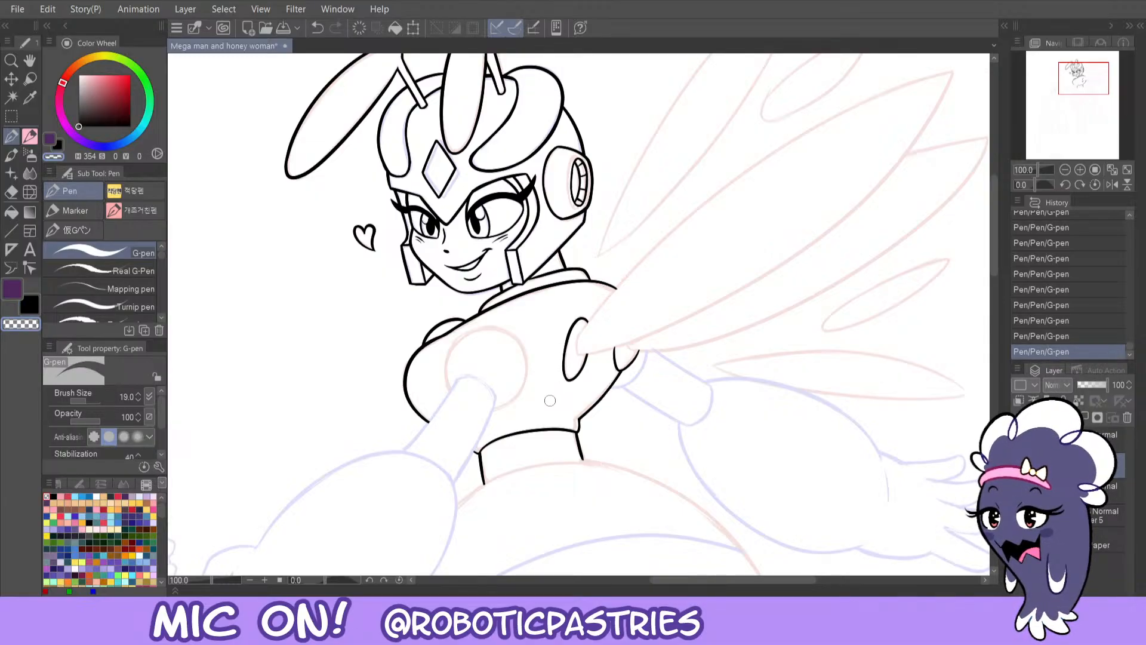
# - Touch up the near edge of the oval wing socket on the back, comparing it with and without the last stroke
pyautogui.scroll(1, 576, 308)
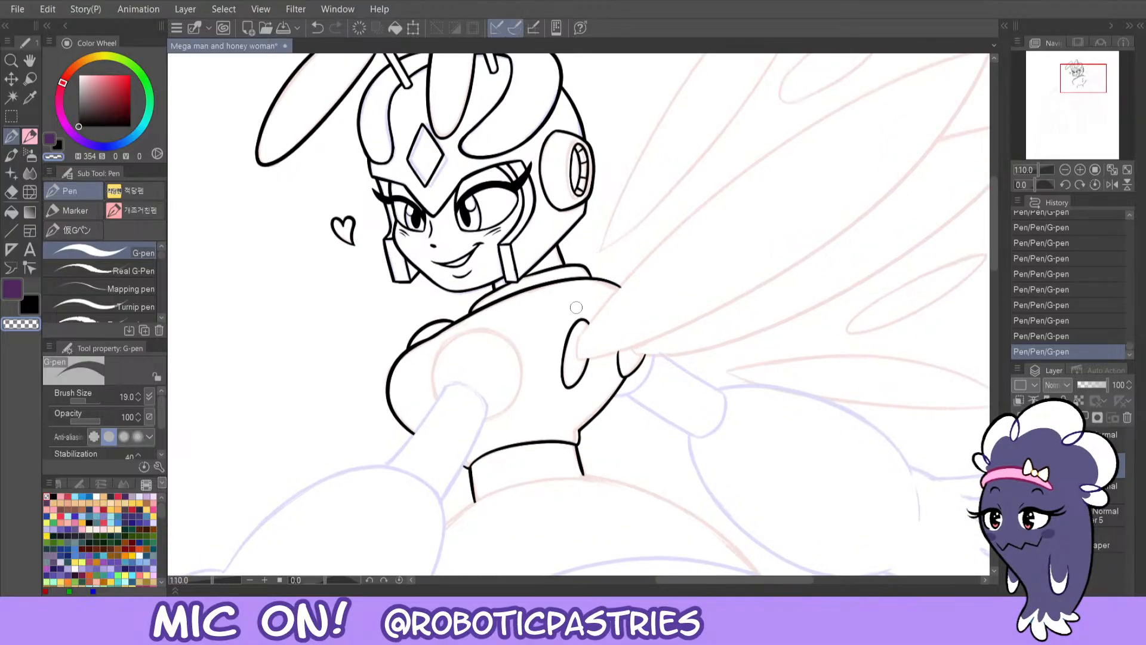
pyautogui.press('x')
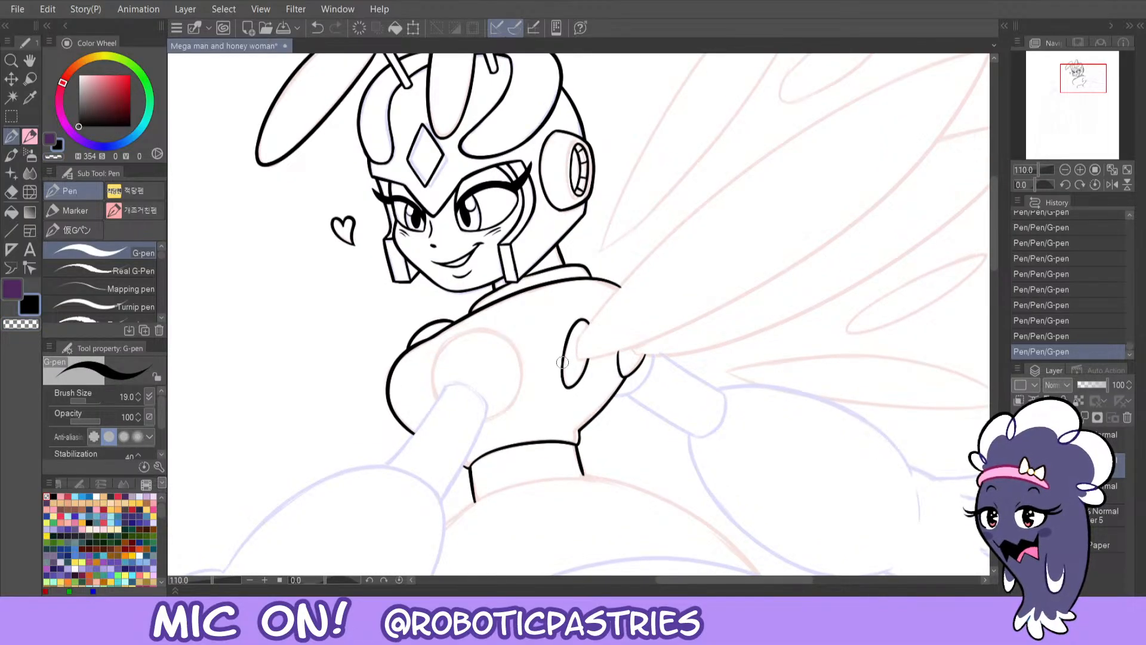
pyautogui.hotkey('ctrl', 'z')
pyautogui.hotkey('ctrl', 'y')
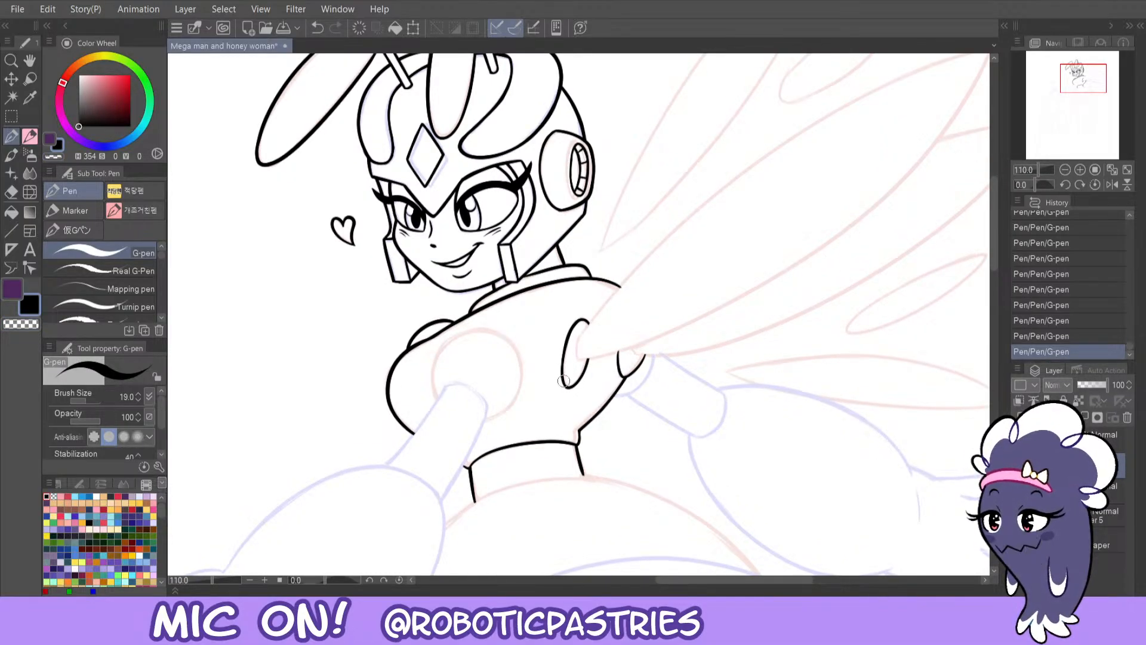
pyautogui.hotkey('ctrl', 'z')
pyautogui.press('c')
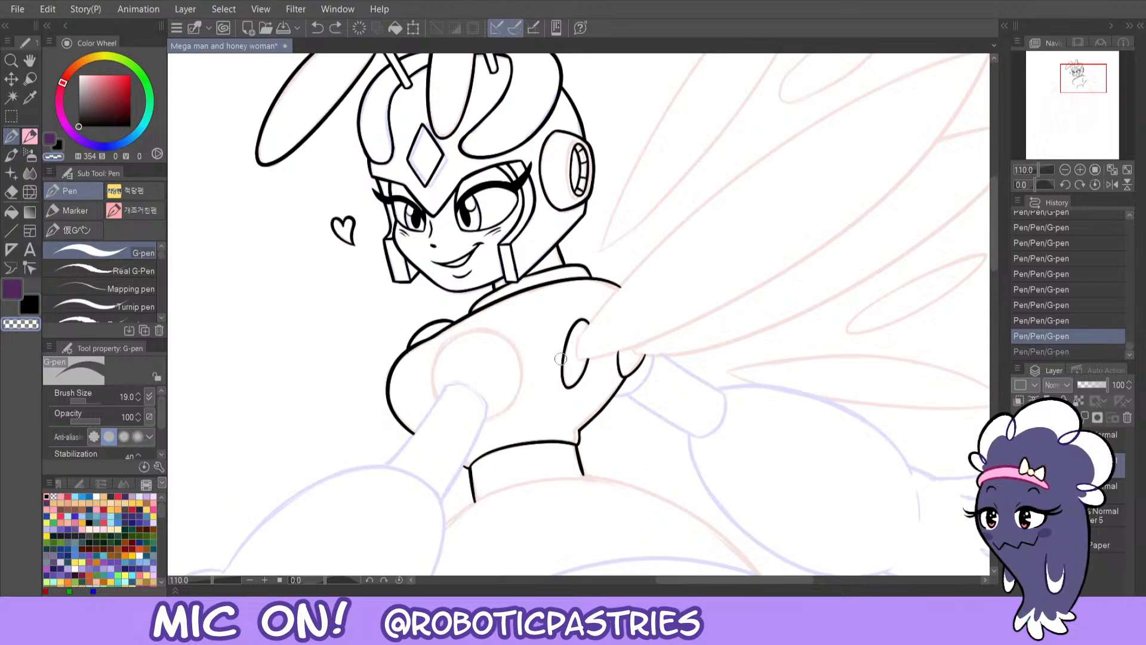
pyautogui.moveTo(560, 390); pyautogui.dragTo(566, 382)
pyautogui.hotkey('ctrl', 'z')
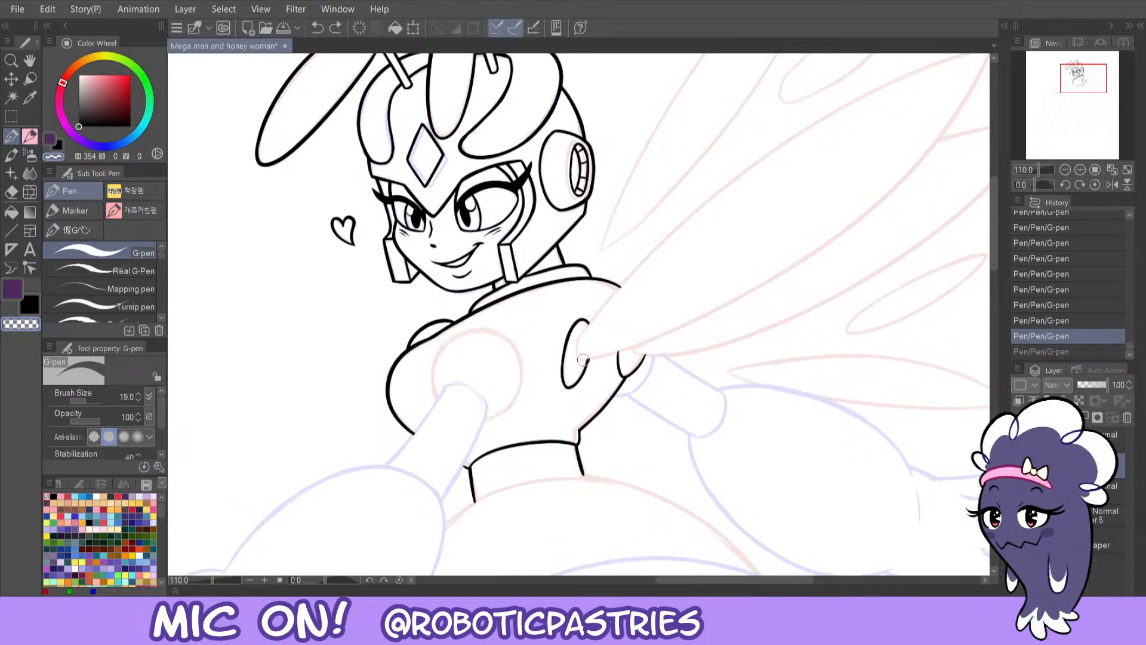
pyautogui.hotkey('ctrl', 'y')
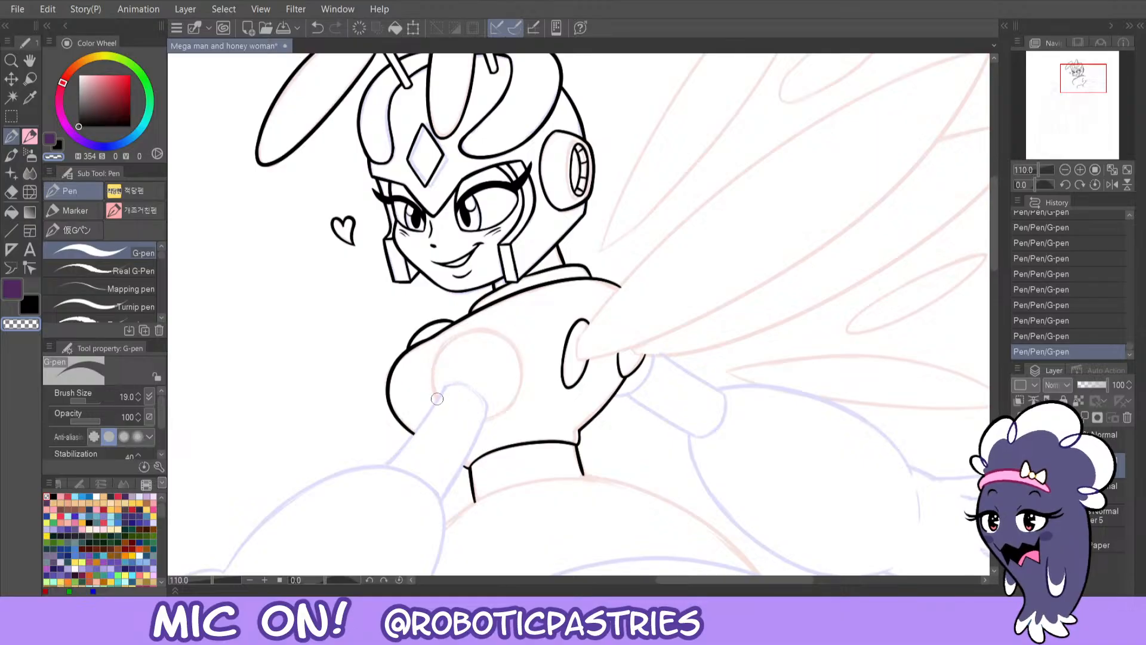
# - Try to ink the round near shoulder joint freehand over the sketched circle
pyautogui.press('x')
pyautogui.moveTo(438, 403)
pyautogui.mouseDown()
pyautogui.moveTo(459, 324)
pyautogui.moveTo(518, 377)
pyautogui.mouseUp()
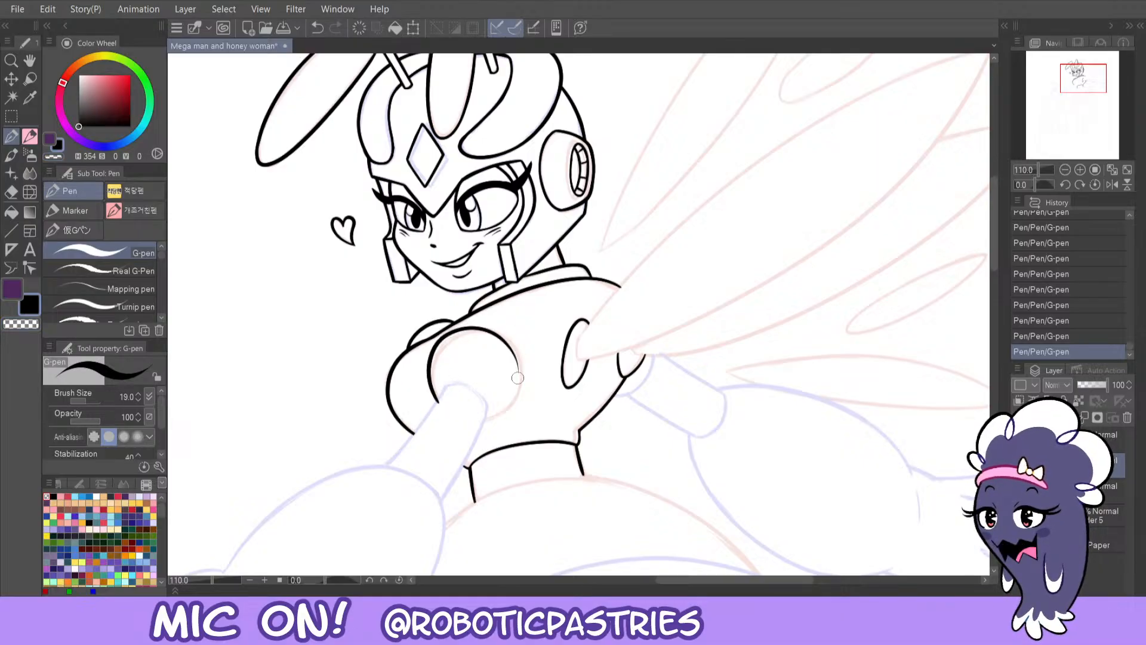
pyautogui.hotkey('ctrl', 'z')
pyautogui.moveTo(501, 335)
pyautogui.mouseDown()
pyautogui.moveTo(428, 383)
pyautogui.moveTo(492, 324)
pyautogui.moveTo(475, 333)
pyautogui.moveTo(522, 394)
pyautogui.moveTo(491, 330)
pyautogui.moveTo(437, 406)
pyautogui.moveTo(483, 323)
pyautogui.moveTo(459, 340)
pyautogui.moveTo(518, 410)
pyautogui.moveTo(482, 325)
pyautogui.moveTo(437, 352)
pyautogui.moveTo(449, 418)
pyautogui.moveTo(470, 324)
pyautogui.moveTo(439, 353)
pyautogui.moveTo(447, 421)
pyautogui.moveTo(461, 330)
pyautogui.moveTo(475, 327)
pyautogui.moveTo(437, 358)
pyautogui.moveTo(522, 394)
pyautogui.moveTo(445, 335)
pyautogui.moveTo(467, 423)
pyautogui.moveTo(471, 330)
pyautogui.mouseUp()
pyautogui.hotkey('ctrl', 'z')
pyautogui.hotkey('ctrl', 'z')
pyautogui.hotkey('ctrl', 'z')
pyautogui.hotkey('ctrl', 'z')
pyautogui.hotkey('ctrl', 'z')
pyautogui.hotkey('ctrl', 'z')
pyautogui.hotkey('ctrl', 'z')
pyautogui.hotkey('ctrl', 'z')
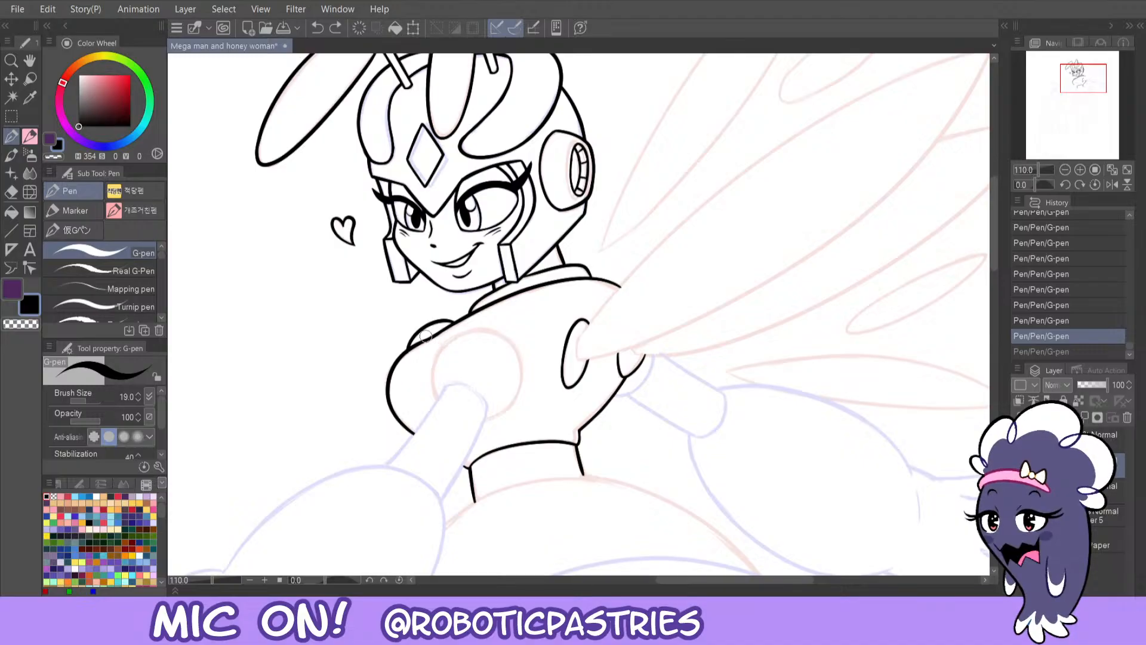
# - Create a circular figure ruler over the sketched near shoulder joint and adjust it to match the sketch
pyautogui.press('u')
pyautogui.press('u')
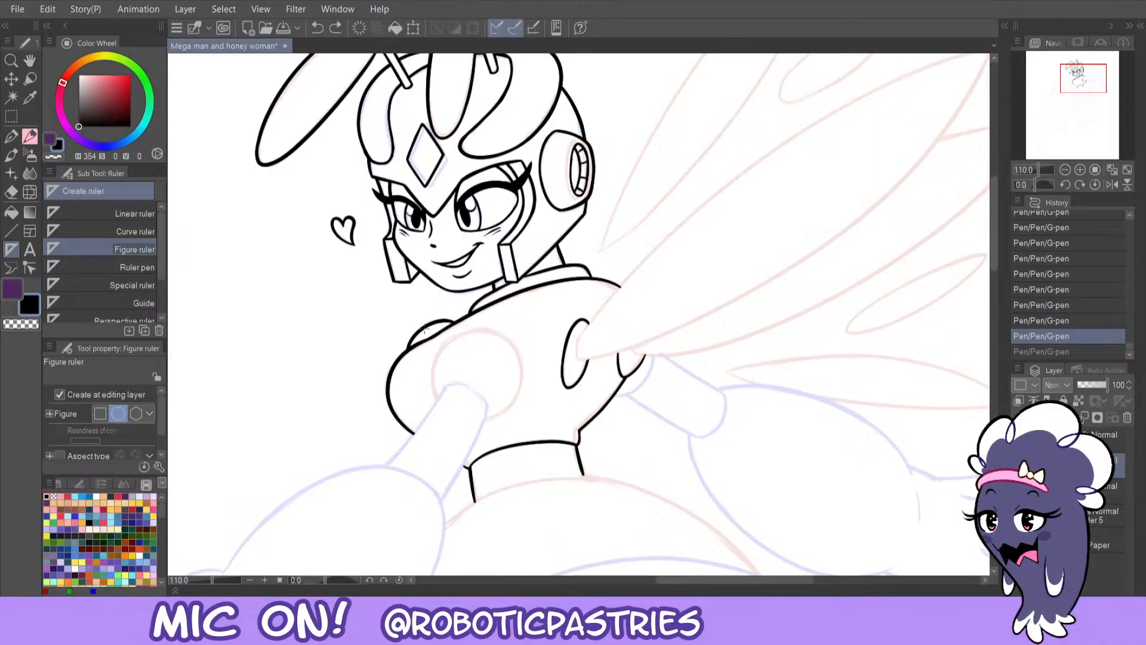
pyautogui.moveTo(438, 345); pyautogui.dragTo(523, 430)
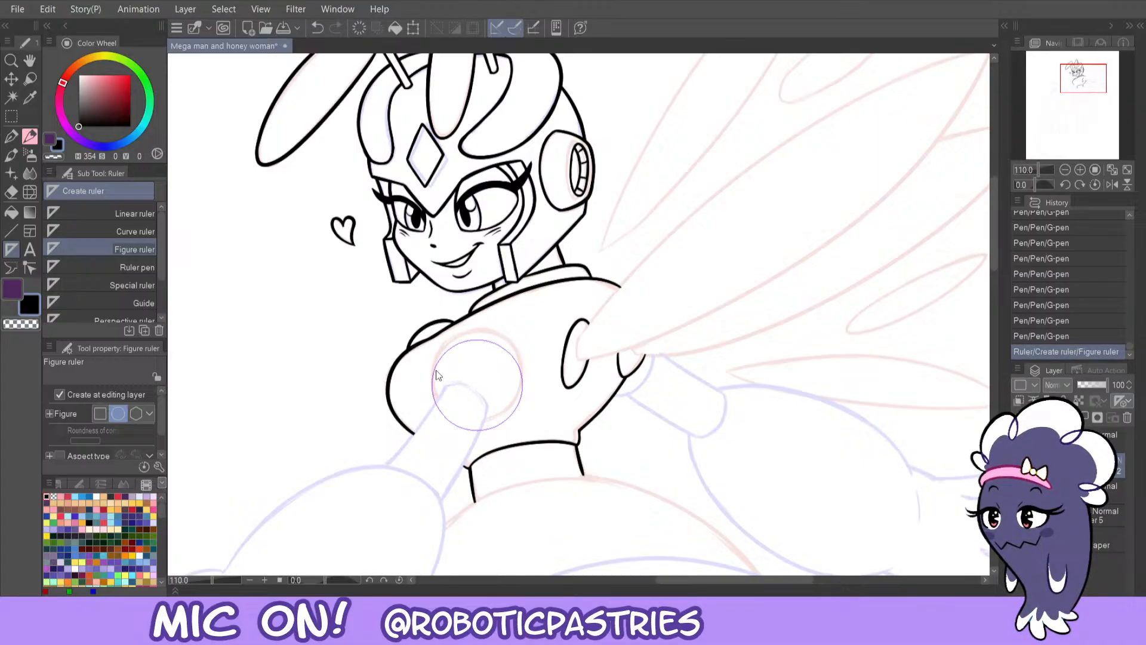
pyautogui.click(450, 420)
pyautogui.moveTo(455, 447); pyautogui.dragTo(455, 436)
pyautogui.moveTo(535, 311); pyautogui.dragTo(541, 312)
pyautogui.moveTo(416, 313); pyautogui.dragTo(413, 309)
# - Ink the near shoulder joint in black with the G-pen along the circular ruler
pyautogui.press('p')
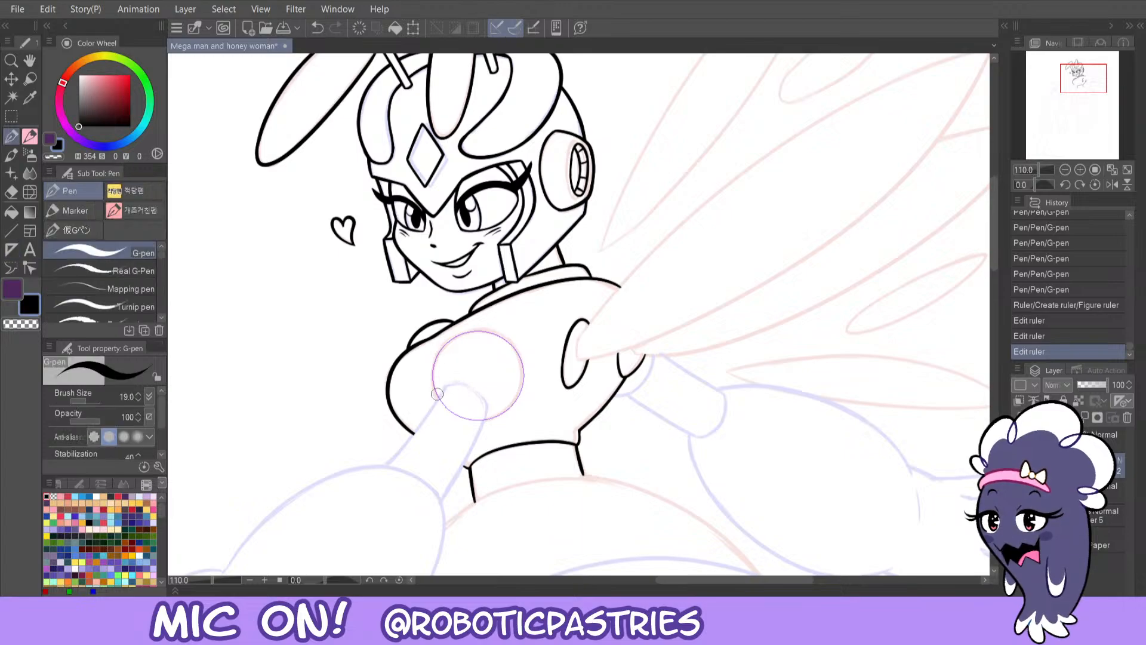
pyautogui.moveTo(438, 401); pyautogui.dragTo(434, 376)
pyautogui.hotkey('ctrl', 'z')
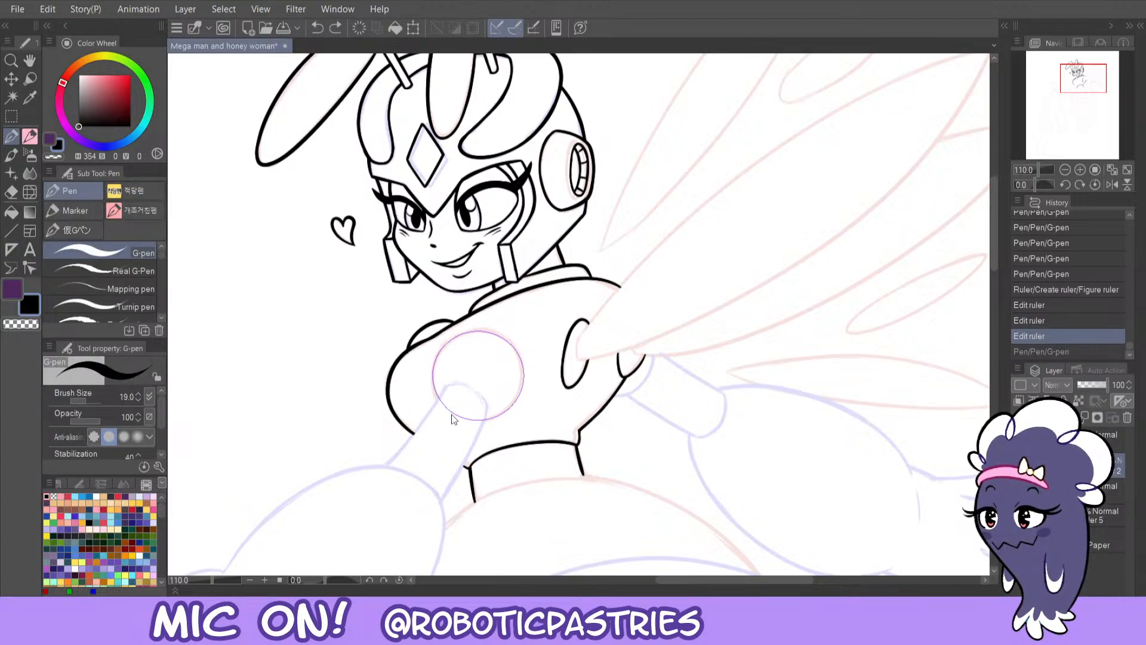
pyautogui.keyDown('ctrl'); pyautogui.click(452, 415); pyautogui.keyUp('ctrl')
pyautogui.moveTo(418, 435)
pyautogui.mouseDown()
pyautogui.moveTo(420, 409)
pyautogui.moveTo(514, 333)
pyautogui.moveTo(471, 424)
pyautogui.moveTo(498, 423)
pyautogui.moveTo(448, 349)
pyautogui.moveTo(471, 422)
pyautogui.mouseUp()
pyautogui.moveTo(530, 360)
pyautogui.mouseDown()
pyautogui.moveTo(449, 340)
pyautogui.moveTo(428, 368)
pyautogui.moveTo(436, 357)
pyautogui.moveTo(525, 351)
pyautogui.moveTo(484, 429)
pyautogui.mouseUp()
pyautogui.hotkey('ctrl', 'z')
pyautogui.hotkey('ctrl', 'z')
pyautogui.moveTo(442, 346)
pyautogui.mouseDown()
pyautogui.moveTo(508, 419)
pyautogui.moveTo(471, 438)
pyautogui.moveTo(536, 351)
pyautogui.mouseUp()
pyautogui.moveTo(431, 377)
pyautogui.mouseDown()
pyautogui.moveTo(442, 405)
pyautogui.moveTo(433, 352)
pyautogui.mouseUp()
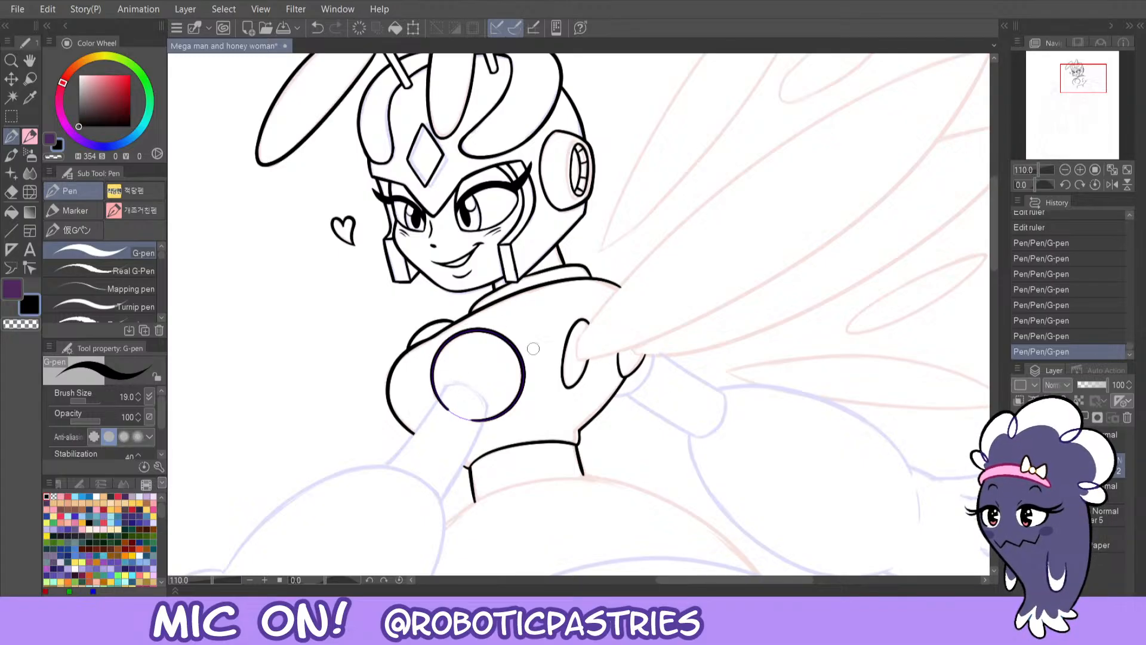
# - Delete the circular ruler and erase the part of the shoulder circle that the near arm covers
pyautogui.keyDown('ctrl'); pyautogui.click(518, 396); pyautogui.keyUp('ctrl')
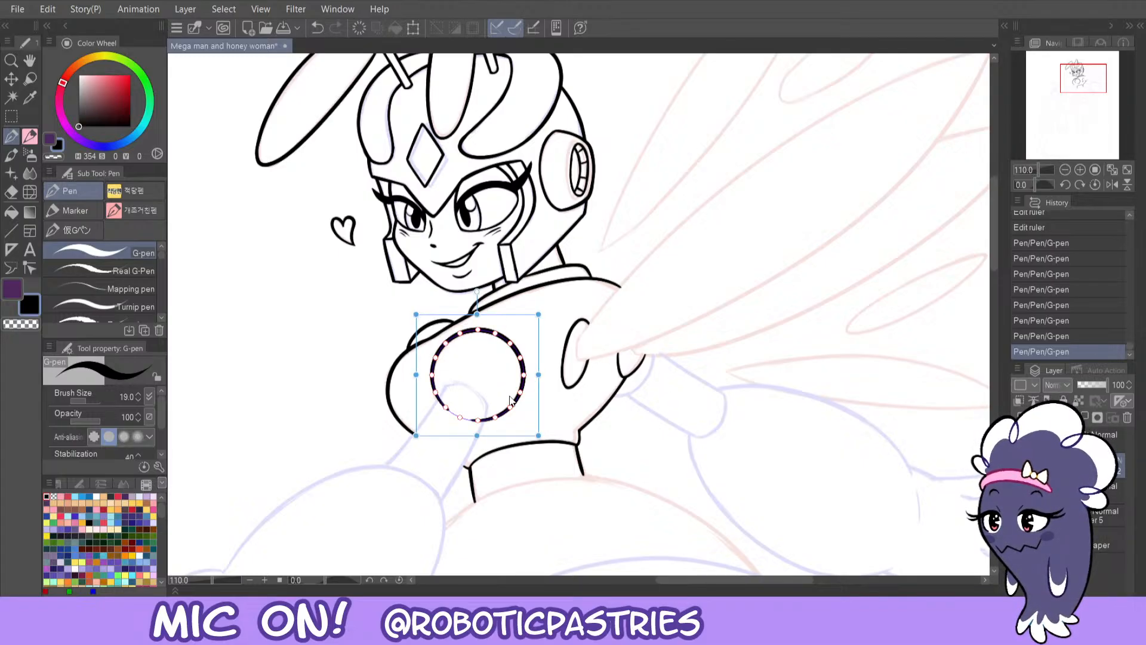
pyautogui.press('Delete')
pyautogui.press('e')
pyautogui.moveTo(456, 415)
pyautogui.mouseDown()
pyautogui.moveTo(449, 401)
pyautogui.moveTo(438, 410)
pyautogui.moveTo(459, 424)
pyautogui.moveTo(485, 416)
pyautogui.mouseUp()
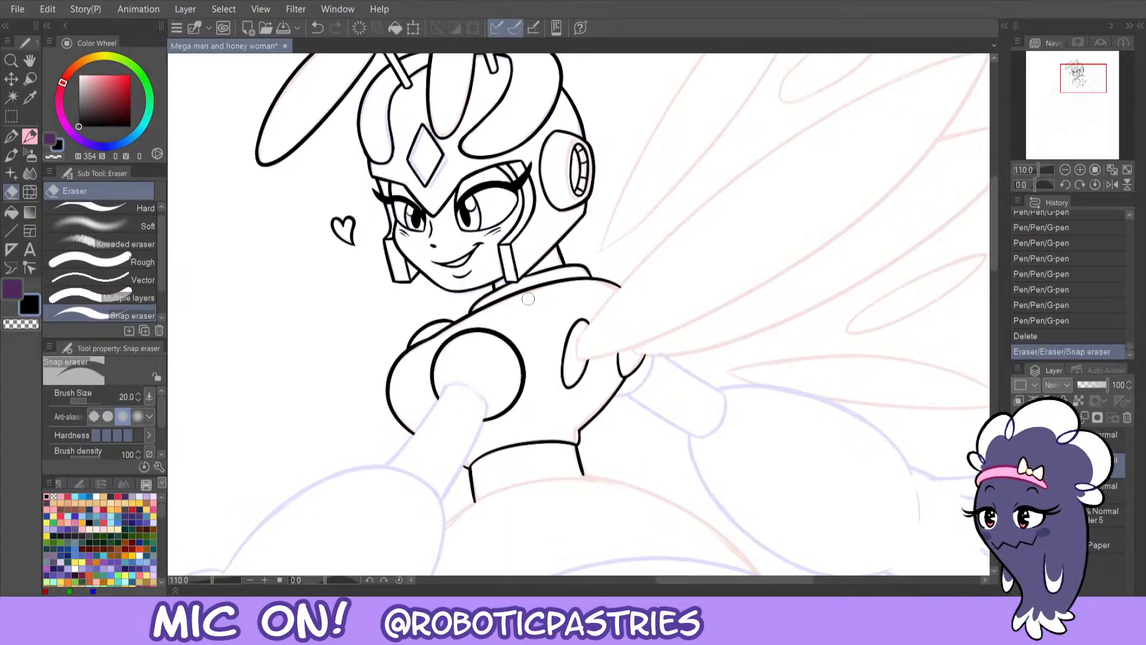
# - Ink the far shoulder joint as a curved arc behind the back contour and trim its upper end
pyautogui.press('p')
pyautogui.moveTo(656, 352)
pyautogui.mouseDown()
pyautogui.moveTo(651, 376)
pyautogui.moveTo(652, 342)
pyautogui.mouseUp()
pyautogui.hotkey('ctrl', 'z')
pyautogui.hotkey('ctrl', 'z')
pyautogui.moveTo(614, 397)
pyautogui.mouseDown()
pyautogui.moveTo(644, 386)
pyautogui.moveTo(655, 342)
pyautogui.mouseUp()
pyautogui.hotkey('ctrl', 'z')
pyautogui.moveTo(613, 397); pyautogui.dragTo(656, 342)
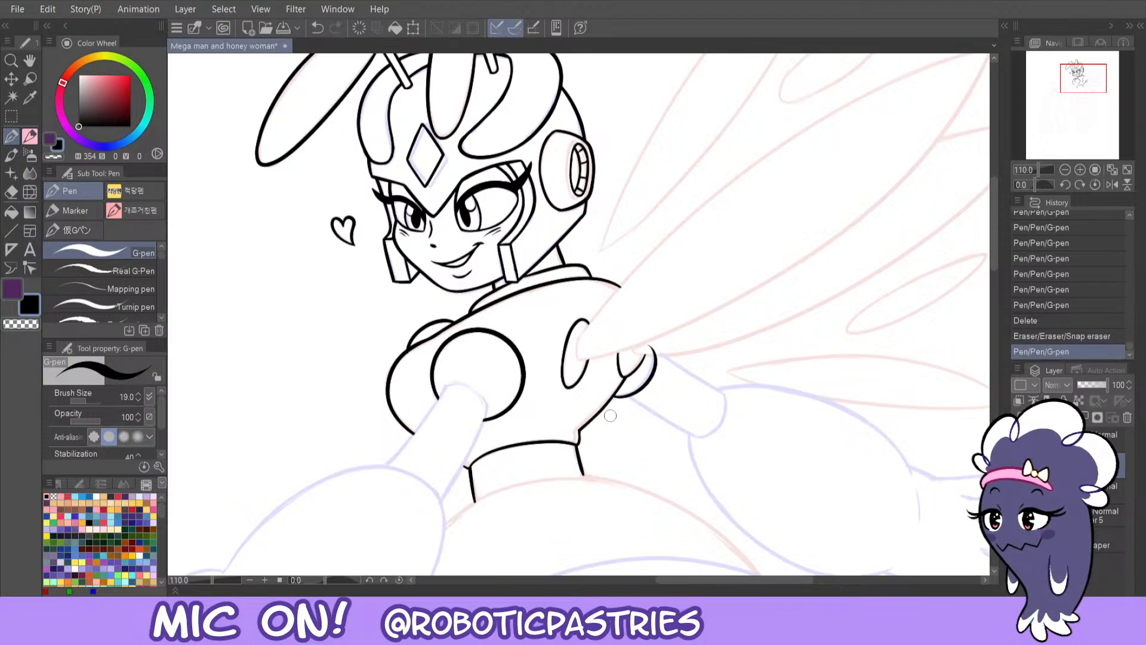
pyautogui.hotkey('ctrl', 'z')
pyautogui.moveTo(613, 398)
pyautogui.mouseDown()
pyautogui.moveTo(655, 373)
pyautogui.moveTo(648, 335)
pyautogui.mouseUp()
pyautogui.press('e')
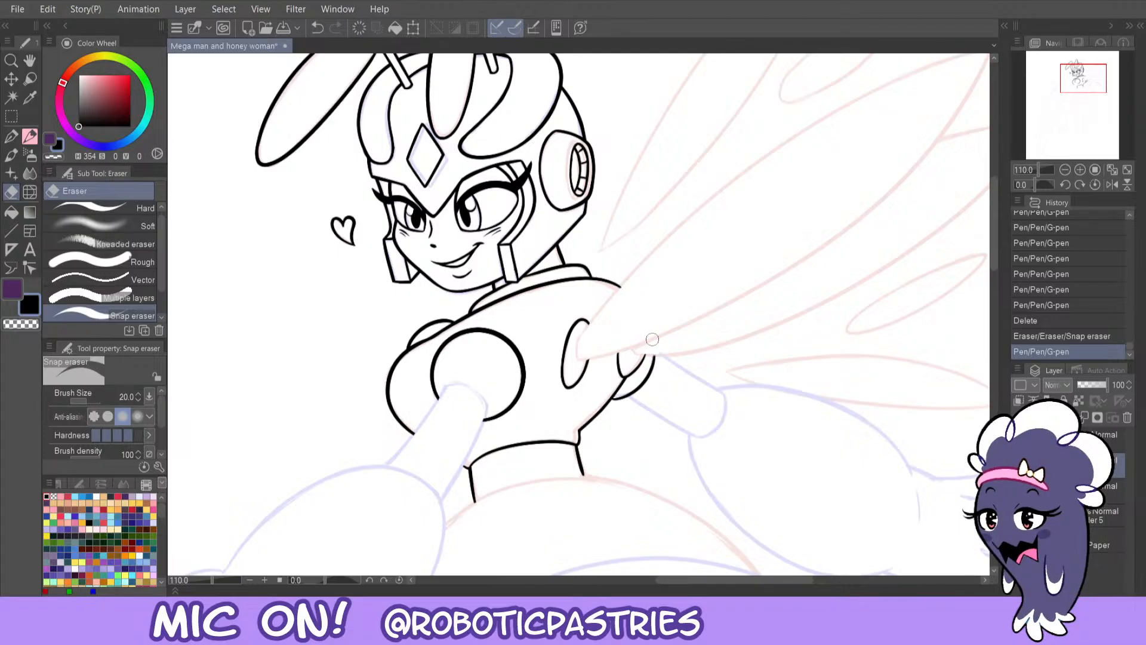
# - Touch up the far shoulder arc's line weight with short black and transparent G-pen strokes
pyautogui.press('p')
pyautogui.moveTo(613, 398); pyautogui.dragTo(625, 378)
pyautogui.hotkey('ctrl', 'z')
pyautogui.hotkey('ctrl', 'z')
pyautogui.press('c')
pyautogui.hotkey('ctrl', 'z')
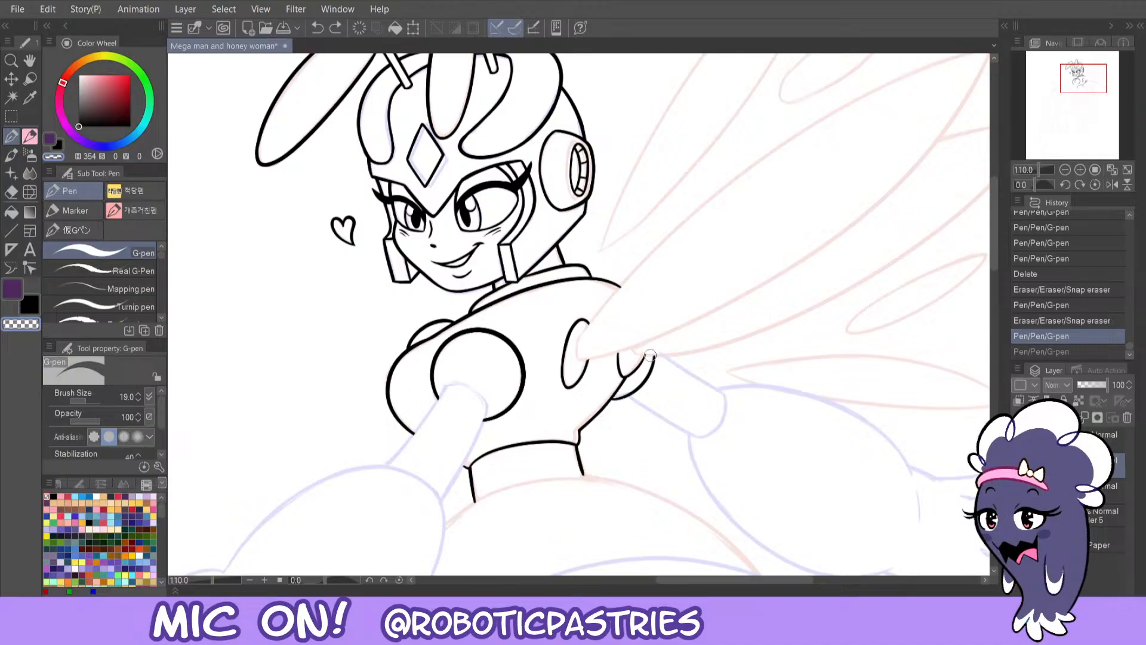
# - Compare the far shoulder arc with and without its last touch-up stroke
pyautogui.hotkey('ctrl', 'y')
pyautogui.hotkey('ctrl', 'z')
pyautogui.hotkey('ctrl', 'y')
pyautogui.hotkey('ctrl', 'z')
pyautogui.hotkey('ctrl', 'y')
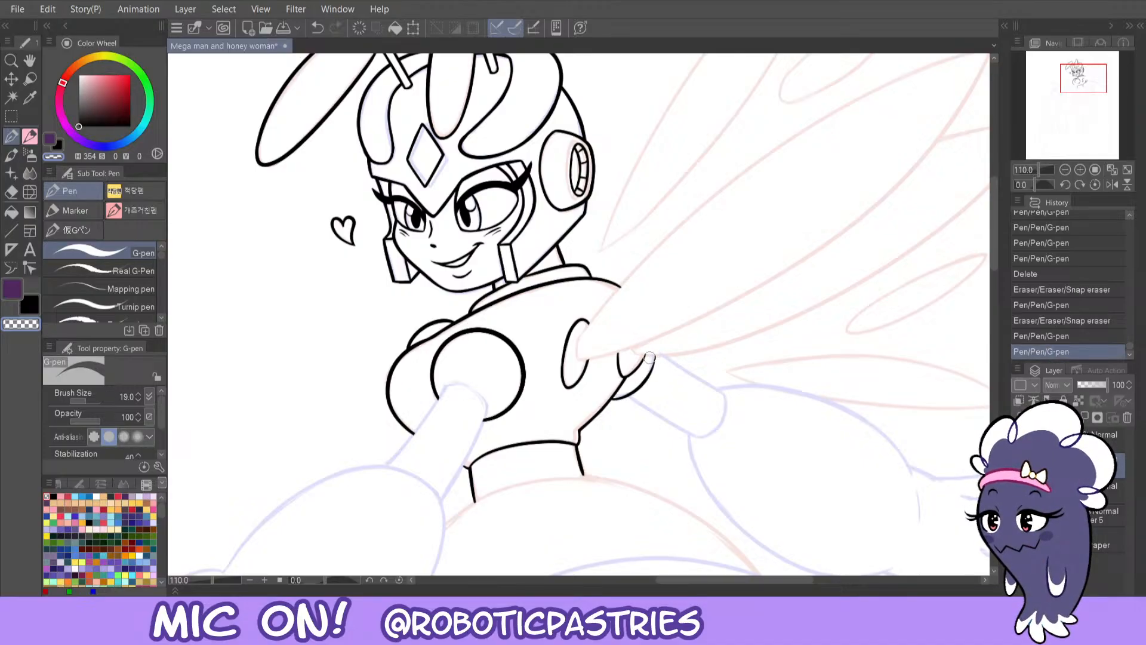
pyautogui.hotkey('ctrl', 'z')
pyautogui.hotkey('ctrl', 'y')
pyautogui.hotkey('ctrl', 'z')
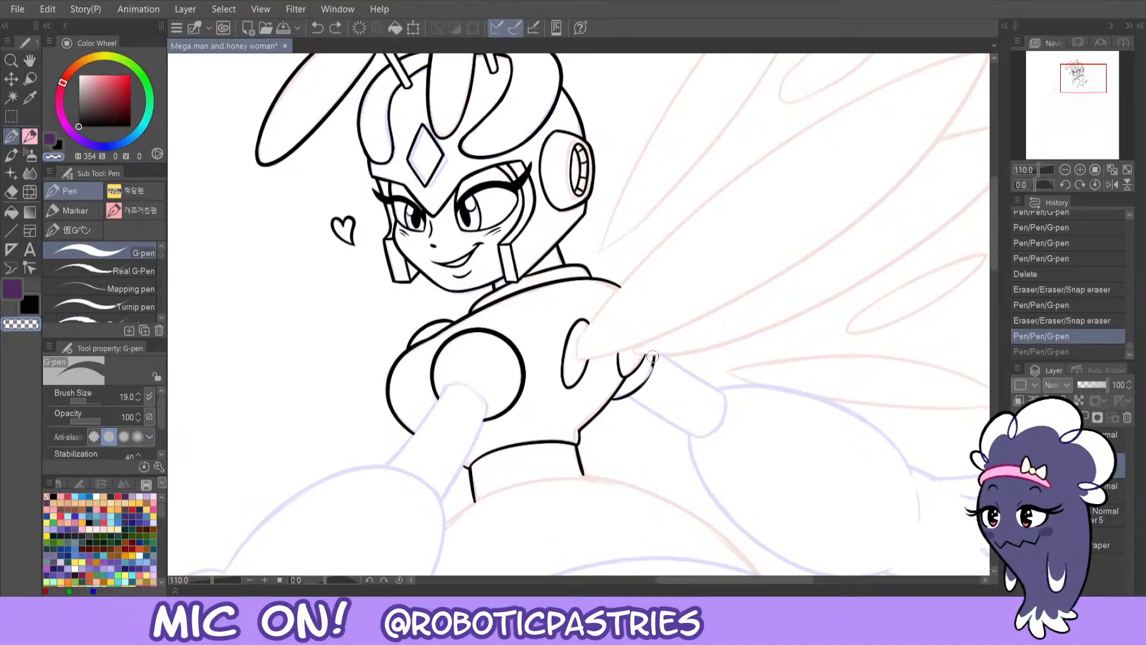
pyautogui.hotkey('ctrl', 'y')
pyautogui.hotkey('ctrl', 'z')
pyautogui.hotkey('ctrl', 'y')
pyautogui.hotkey('ctrl', 'z')
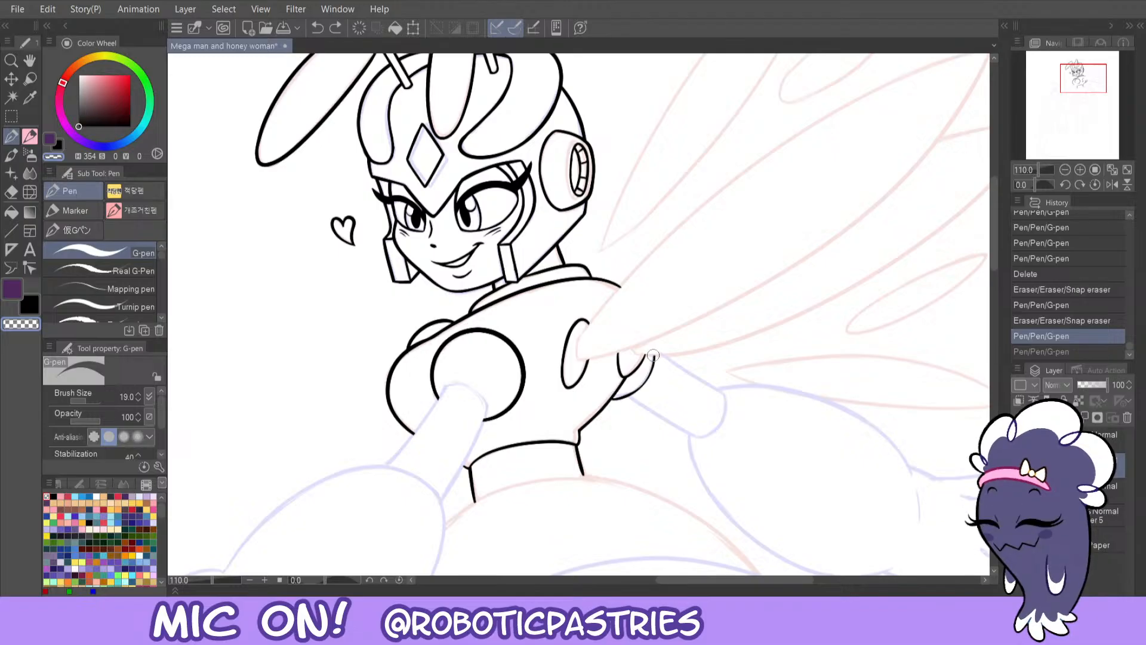
pyautogui.hotkey('ctrl', 'y')
pyautogui.hotkey('ctrl', 'z')
pyautogui.hotkey('ctrl', 'y')
pyautogui.hotkey('ctrl', 'z')
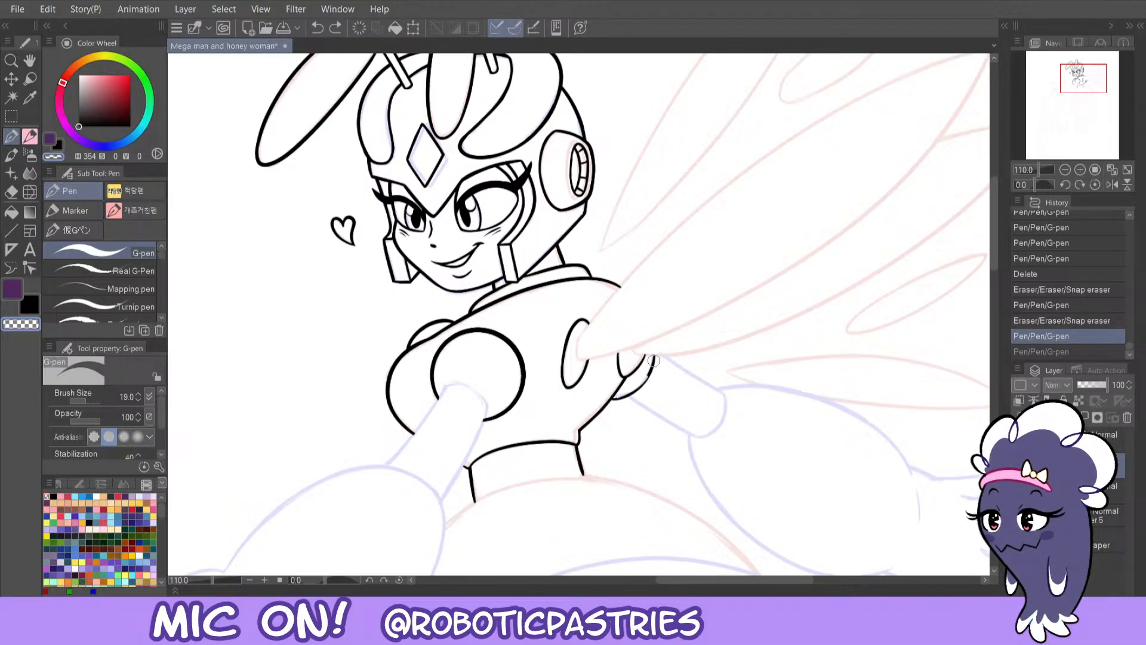
pyautogui.hotkey('ctrl', 'y')
pyautogui.hotkey('ctrl', 'z')
pyautogui.hotkey('ctrl', 'y')
# - Try to reshape the far shoulder arc with further strokes, comparing the versions
pyautogui.moveTo(622, 395); pyautogui.dragTo(651, 354)
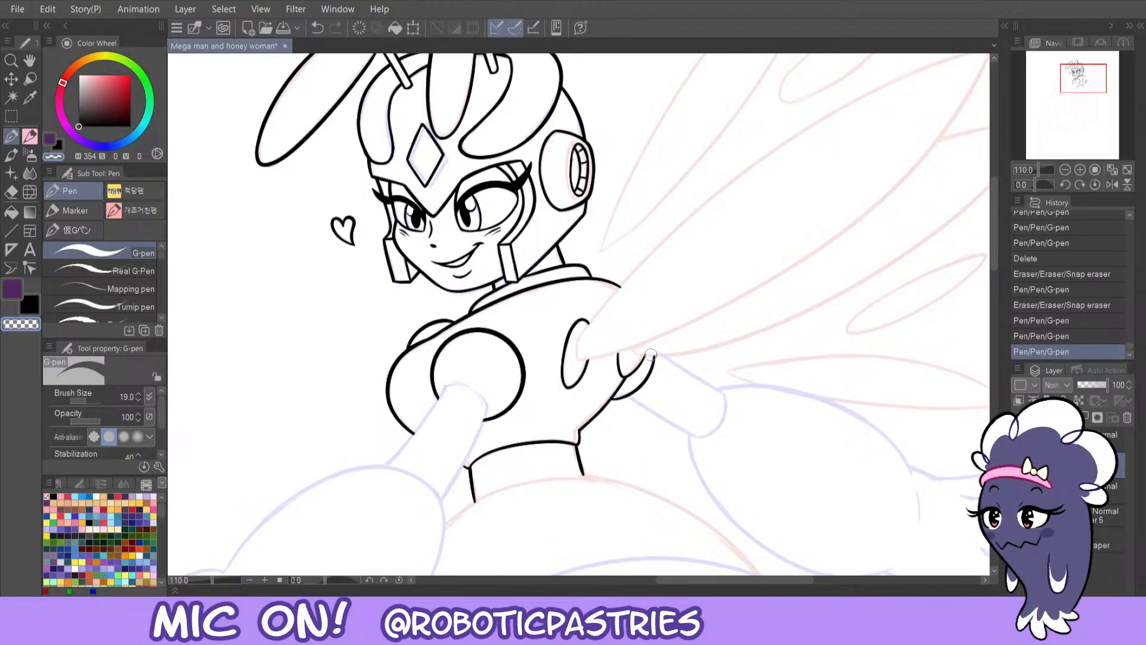
pyautogui.hotkey('ctrl', 'z')
pyautogui.moveTo(616, 397); pyautogui.dragTo(657, 358)
pyautogui.hotkey('ctrl', 'z')
pyautogui.hotkey('ctrl', 'y')
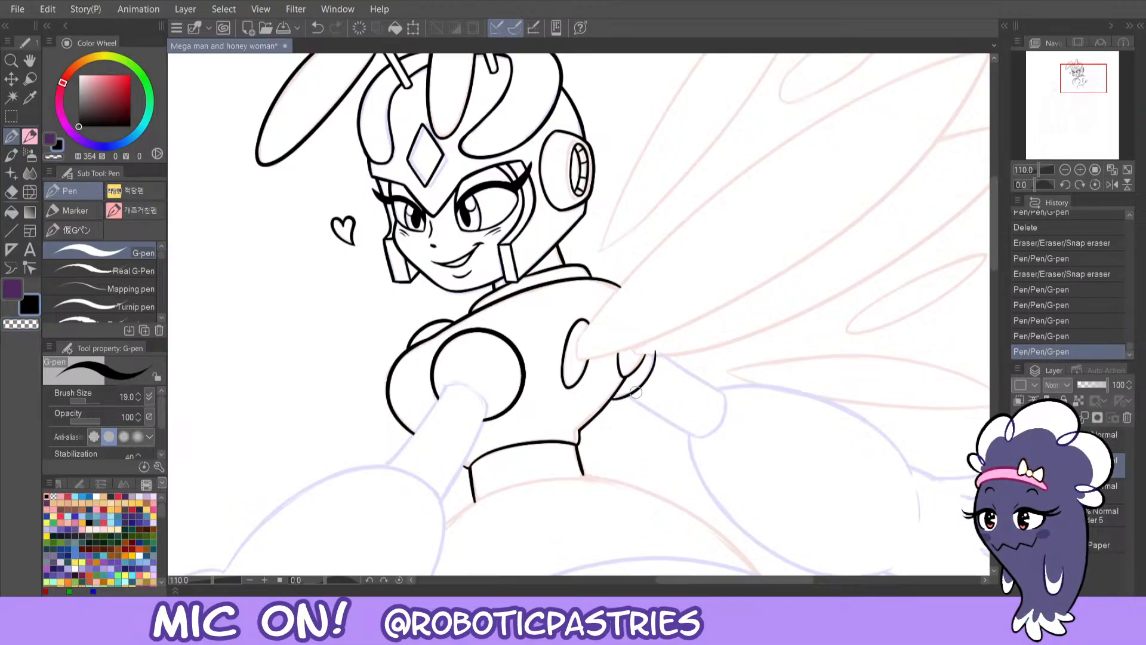
pyautogui.hotkey('ctrl', 'z')
pyautogui.hotkey('ctrl', 'y')
pyautogui.hotkey('ctrl', 'z')
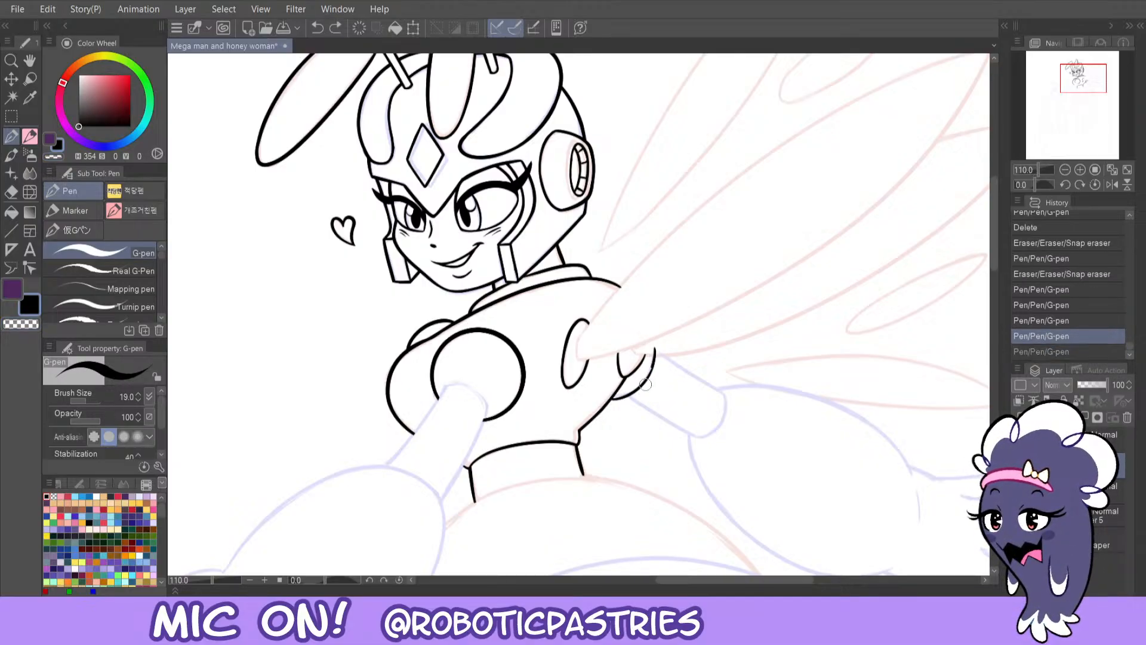
pyautogui.hotkey('ctrl', 'y')
pyautogui.hotkey('ctrl', 'z')
pyautogui.hotkey('ctrl', 'y')
pyautogui.hotkey('ctrl', 'z')
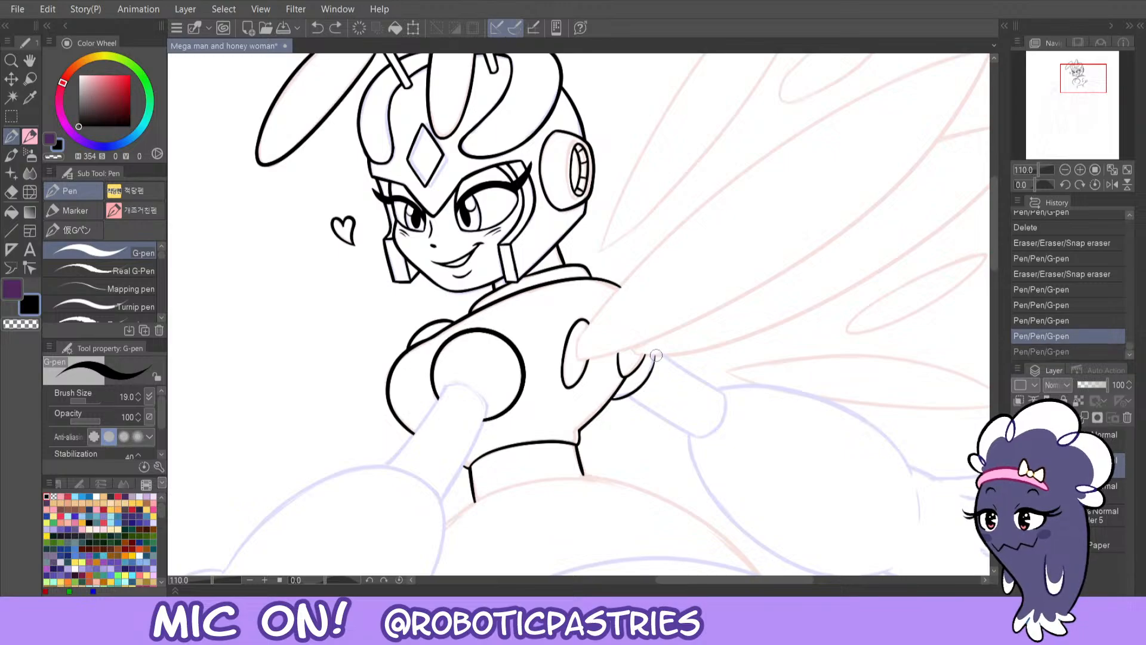
pyautogui.hotkey('ctrl', 'y')
pyautogui.hotkey('ctrl', 'z')
pyautogui.hotkey('ctrl', 'z')
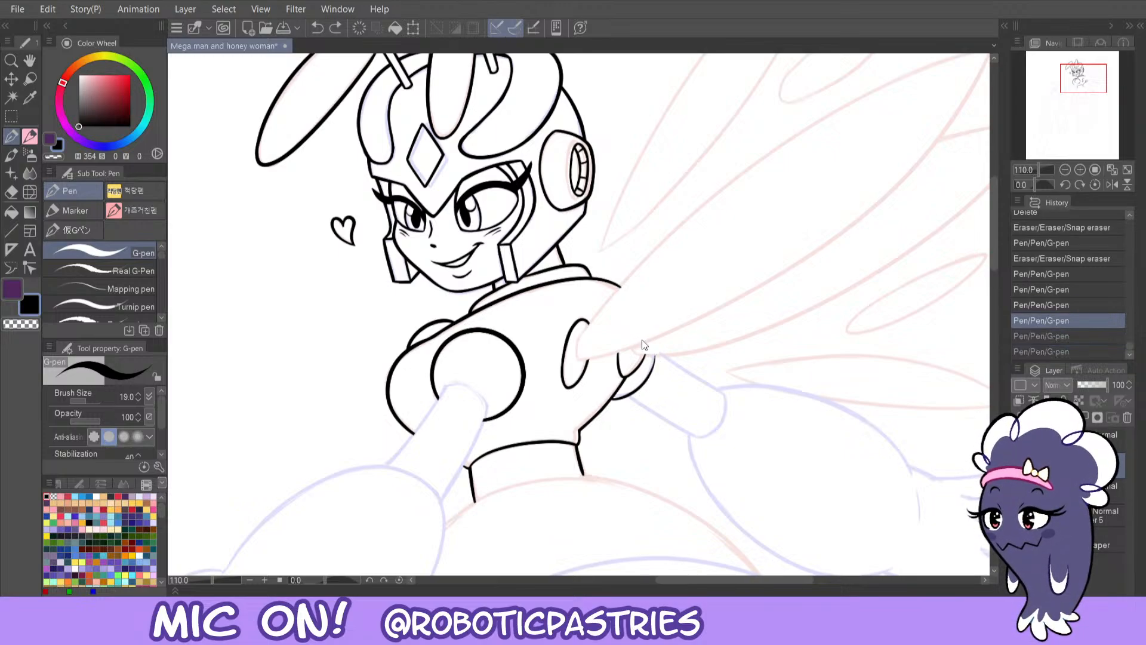
# - Smooth the far shoulder arc's curve and clean its edges with transparent strokes down to the lower end
pyautogui.moveTo(654, 361); pyautogui.dragTo(643, 382)
pyautogui.hotkey('ctrl', 'z')
pyautogui.hotkey('ctrl', 'z')
pyautogui.moveTo(655, 344); pyautogui.dragTo(634, 392)
pyautogui.hotkey('ctrl', 'z')
pyautogui.hotkey('ctrl', 'z')
pyautogui.hotkey('ctrl', 'z')
pyautogui.press('c')
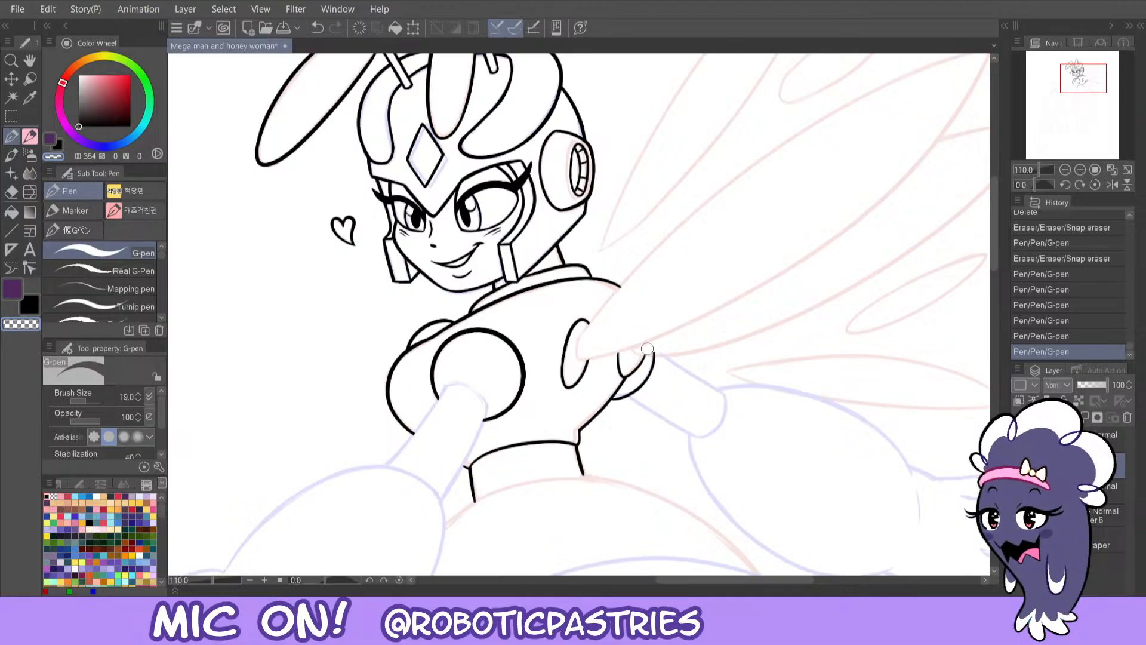
pyautogui.moveTo(651, 352)
pyautogui.mouseDown()
pyautogui.moveTo(632, 369)
pyautogui.moveTo(634, 388)
pyautogui.mouseUp()
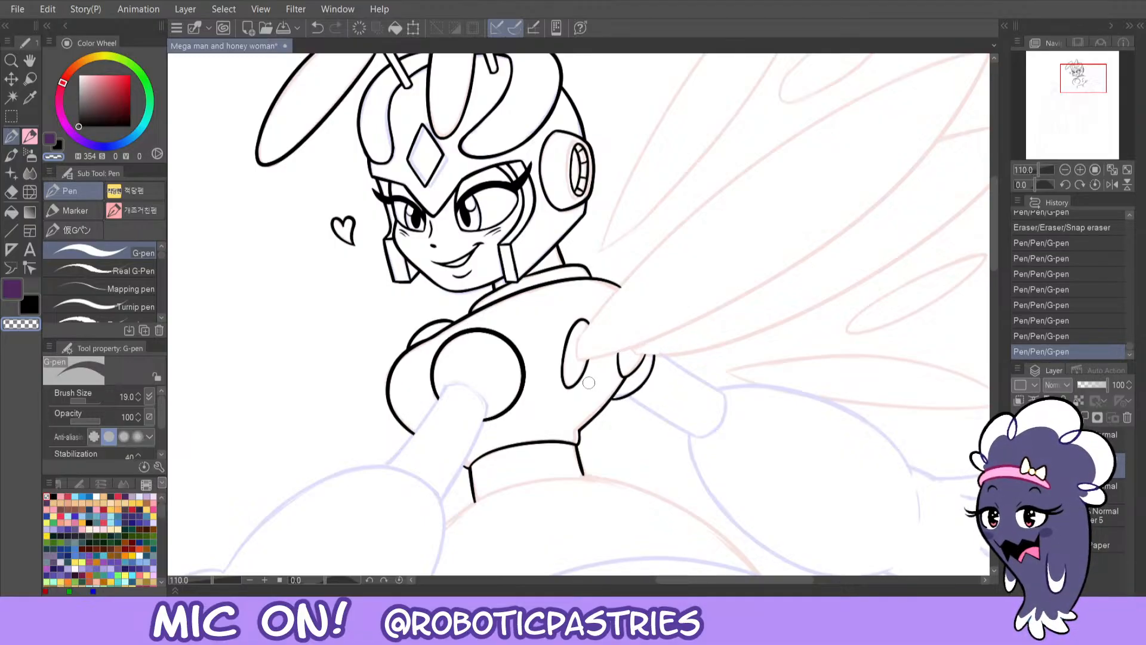
pyautogui.scroll(3, 602, 389)
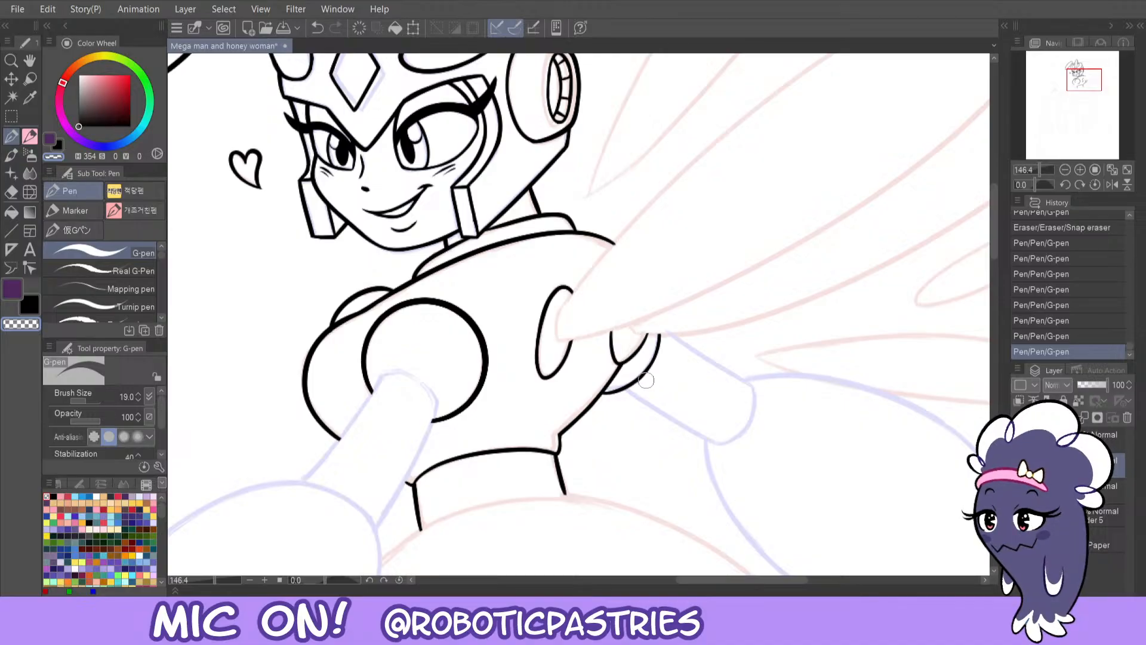
pyautogui.moveTo(623, 398); pyautogui.dragTo(626, 385)
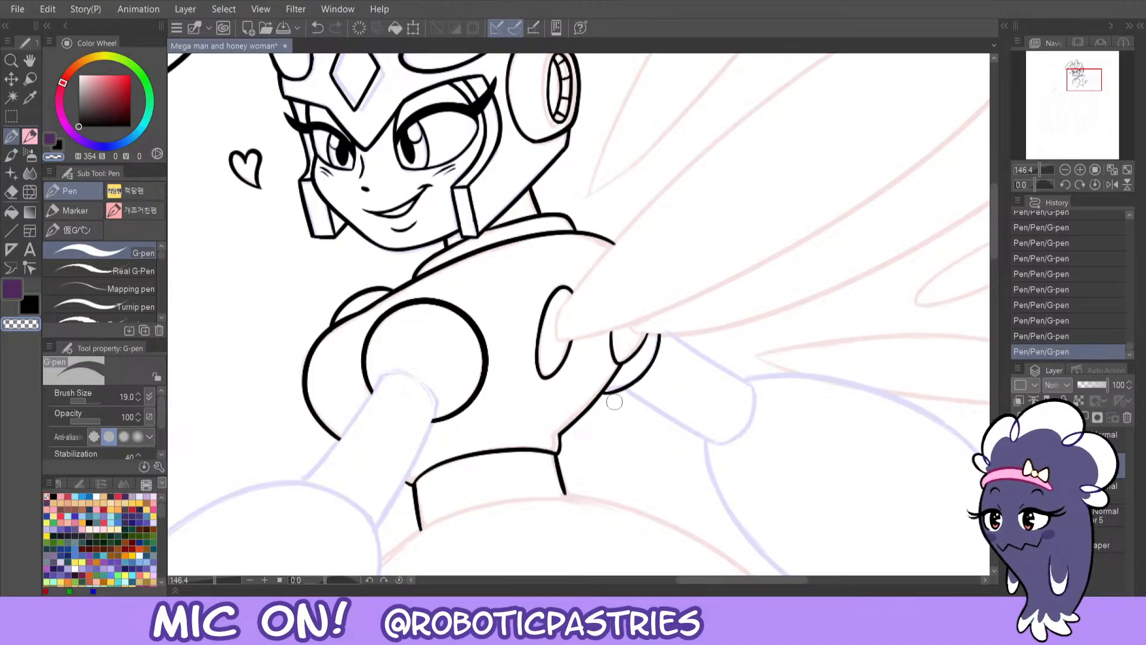
# - Ink the upper edge of the far upper arm as one long straight black line starting at the shoulder arc
pyautogui.press('c')
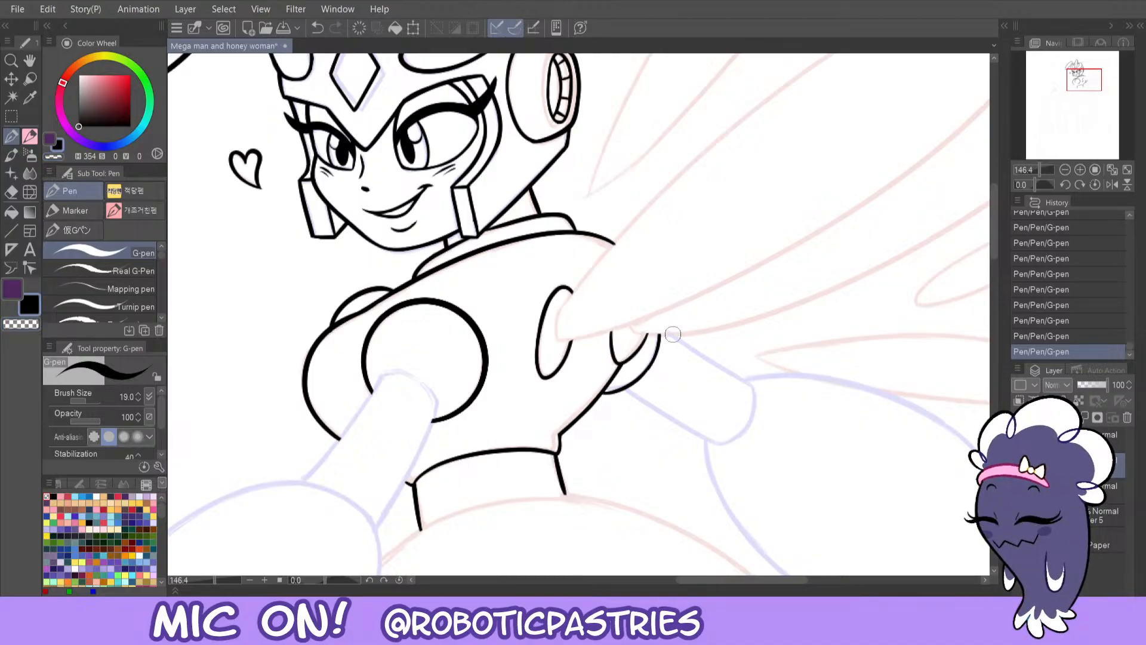
pyautogui.moveTo(668, 330); pyautogui.dragTo(778, 397)
pyautogui.hotkey('ctrl', 'z')
pyautogui.moveTo(667, 329); pyautogui.dragTo(754, 388)
pyautogui.hotkey('ctrl', 'z')
pyautogui.moveTo(658, 325); pyautogui.dragTo(779, 405)
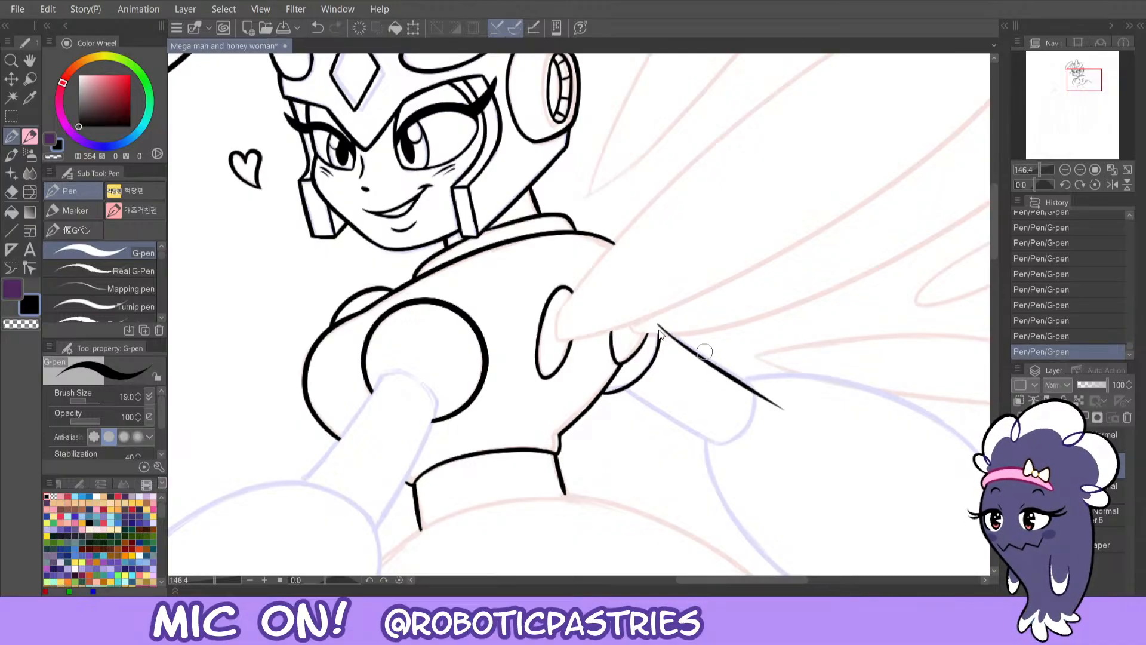
pyautogui.hotkey('ctrl', 'z')
pyautogui.moveTo(660, 326); pyautogui.dragTo(789, 401)
pyautogui.hotkey('ctrl', 'z')
pyautogui.moveTo(658, 325); pyautogui.dragTo(789, 411)
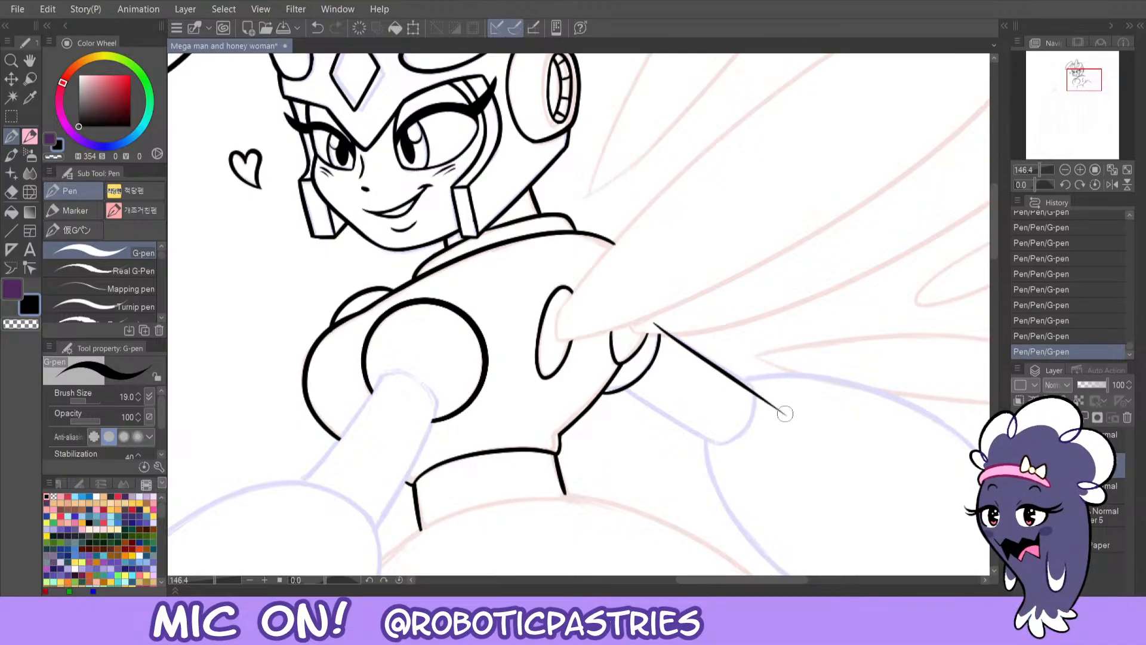
pyautogui.hotkey('ctrl', 'z')
pyautogui.moveTo(659, 326); pyautogui.dragTo(789, 410)
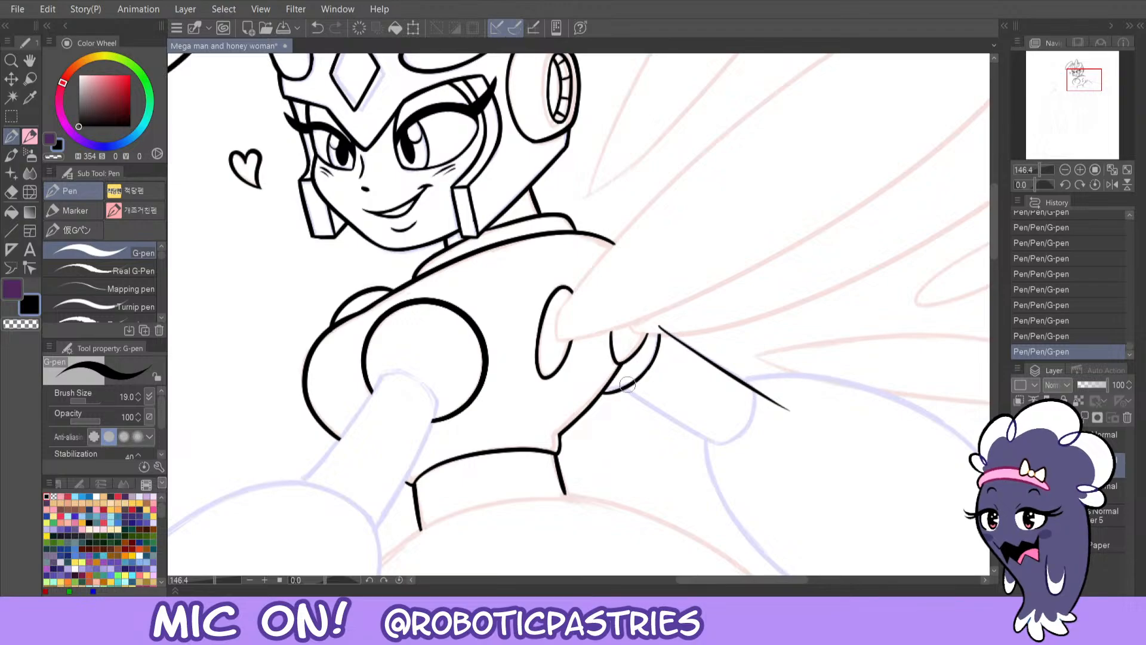
# - Ink the lower edge of the far upper arm as a long straight line starting at the shoulder arc, and clean its start
pyautogui.moveTo(662, 330); pyautogui.dragTo(787, 407)
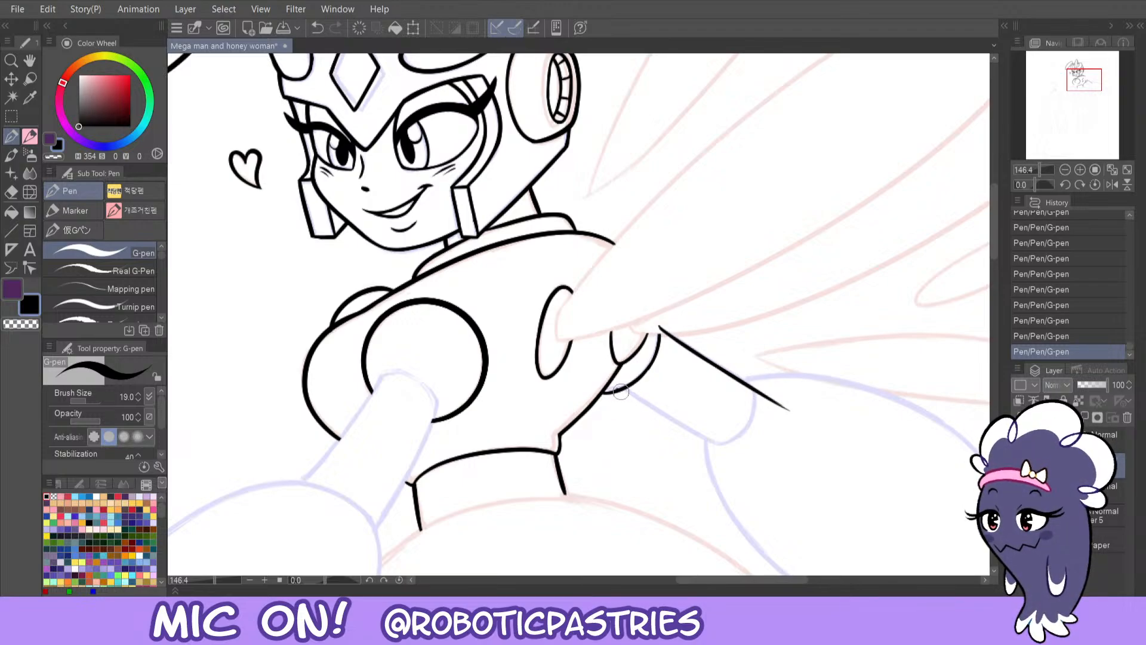
pyautogui.moveTo(621, 391); pyautogui.dragTo(749, 456)
pyautogui.hotkey('ctrl', 'z')
pyautogui.moveTo(620, 391); pyautogui.dragTo(748, 456)
pyautogui.hotkey('ctrl', 'z')
pyautogui.moveTo(618, 390); pyautogui.dragTo(753, 459)
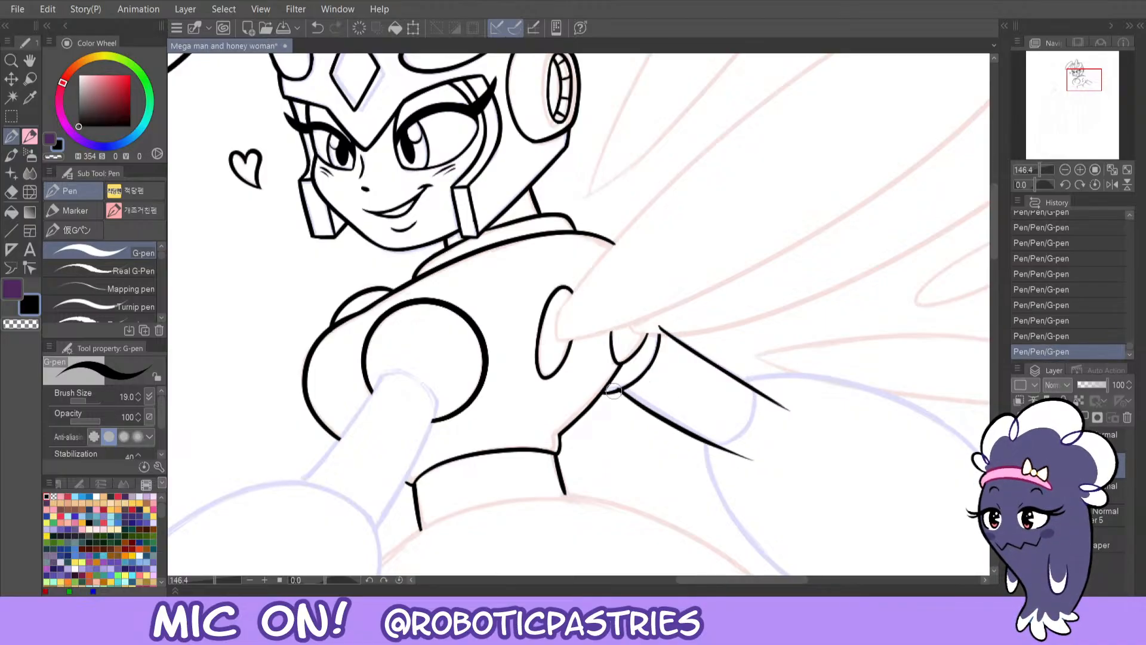
pyautogui.press('c')
pyautogui.moveTo(612, 388); pyautogui.dragTo(618, 385)
pyautogui.press('c')
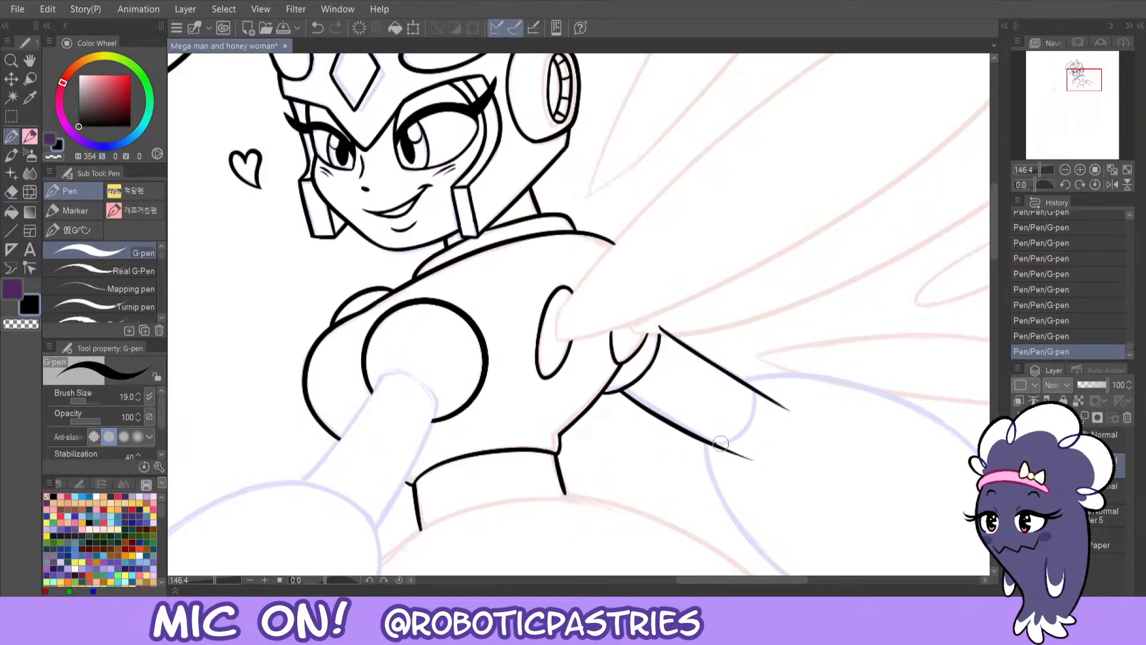
# - Ink the rounded end of the far upper arm, joining its upper and lower edges with a short curve
pyautogui.moveTo(720, 444)
pyautogui.mouseDown()
pyautogui.moveTo(753, 390)
pyautogui.moveTo(719, 445)
pyautogui.mouseUp()
pyautogui.hotkey('ctrl', 'z')
pyautogui.hotkey('ctrl', 'z')
pyautogui.hotkey('ctrl', 'z')
pyautogui.hotkey('ctrl', 'z')
pyautogui.hotkey('ctrl', 'z')
pyautogui.hotkey('ctrl', 'z')
pyautogui.hotkey('ctrl', 'z')
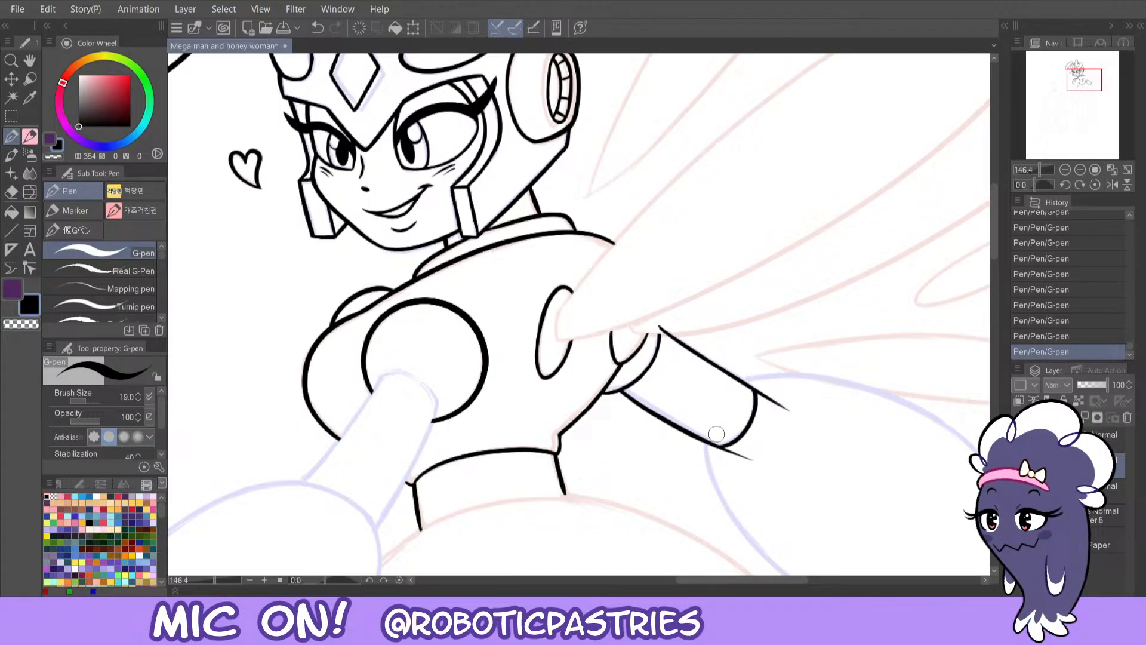
# - Erase the upper and lower line ends that overshoot the far upper arm's rounded end, using transparent strokes
pyautogui.press('c')
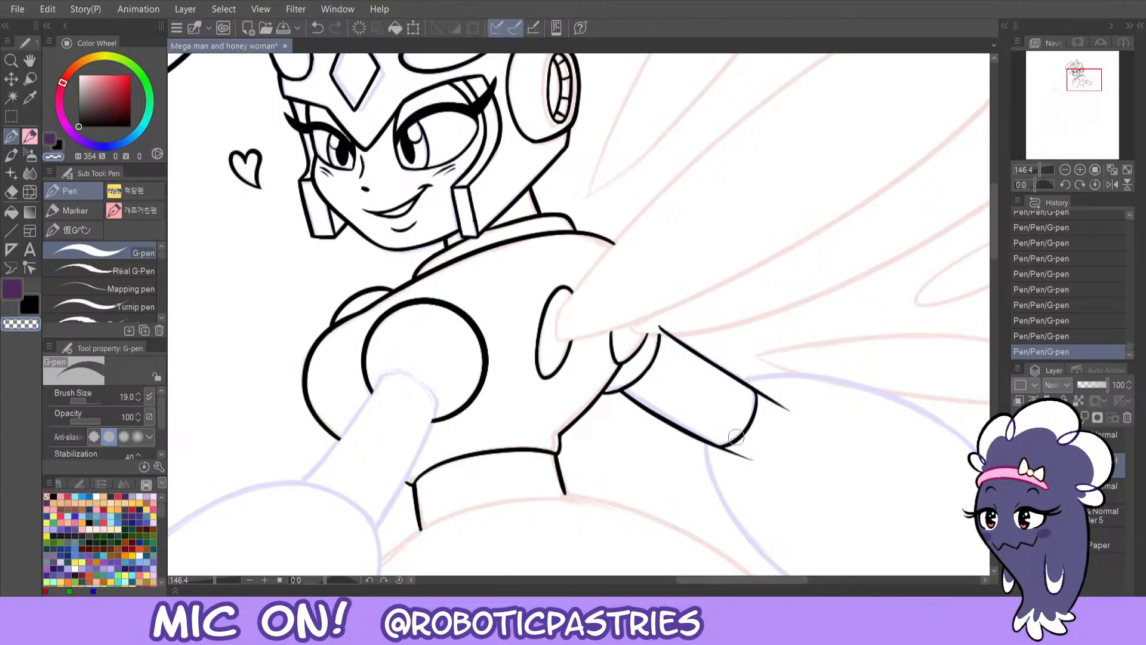
pyautogui.hotkey('ctrl', 'z')
pyautogui.hotkey('ctrl', 'z')
pyautogui.moveTo(738, 433); pyautogui.dragTo(724, 442)
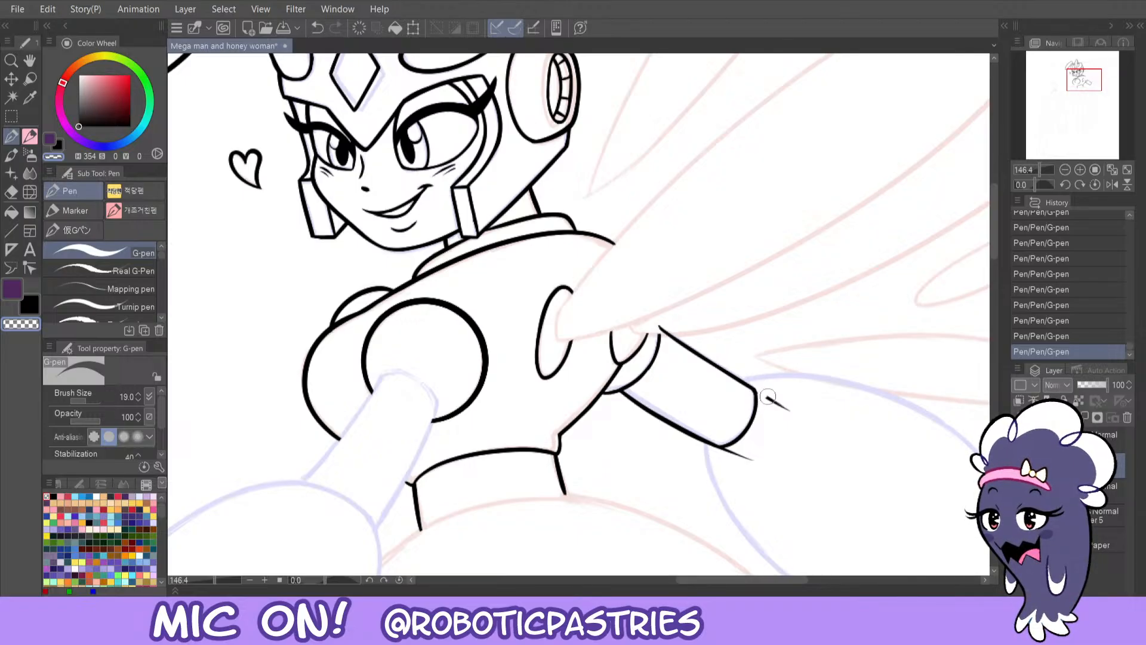
pyautogui.hotkey('ctrl', 'z')
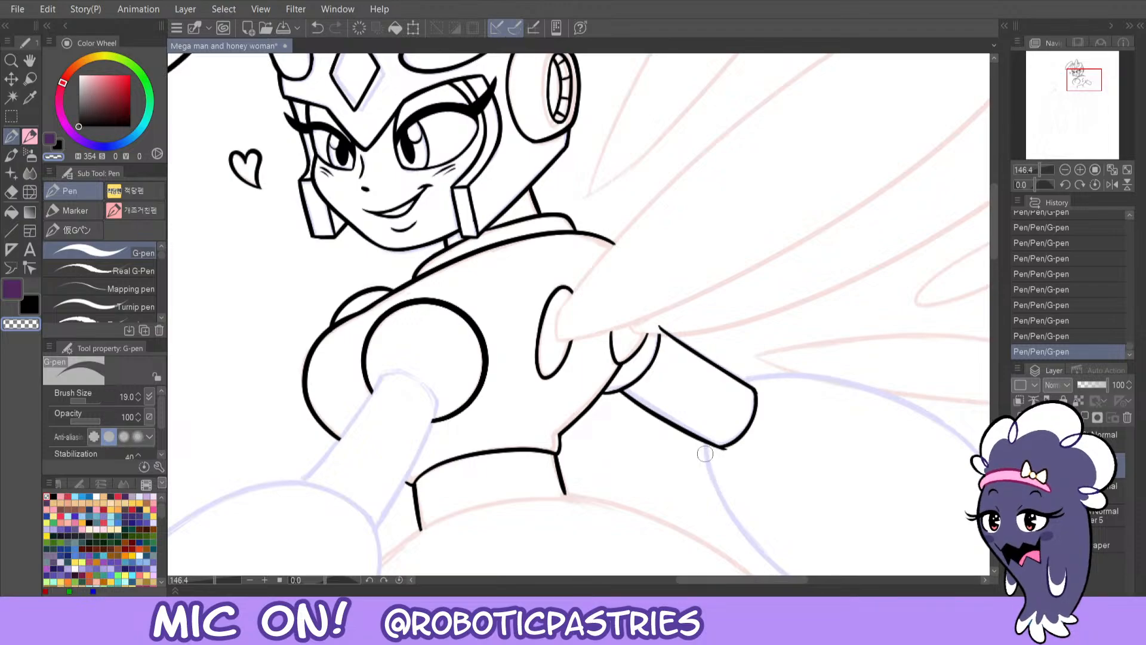
pyautogui.press('x')
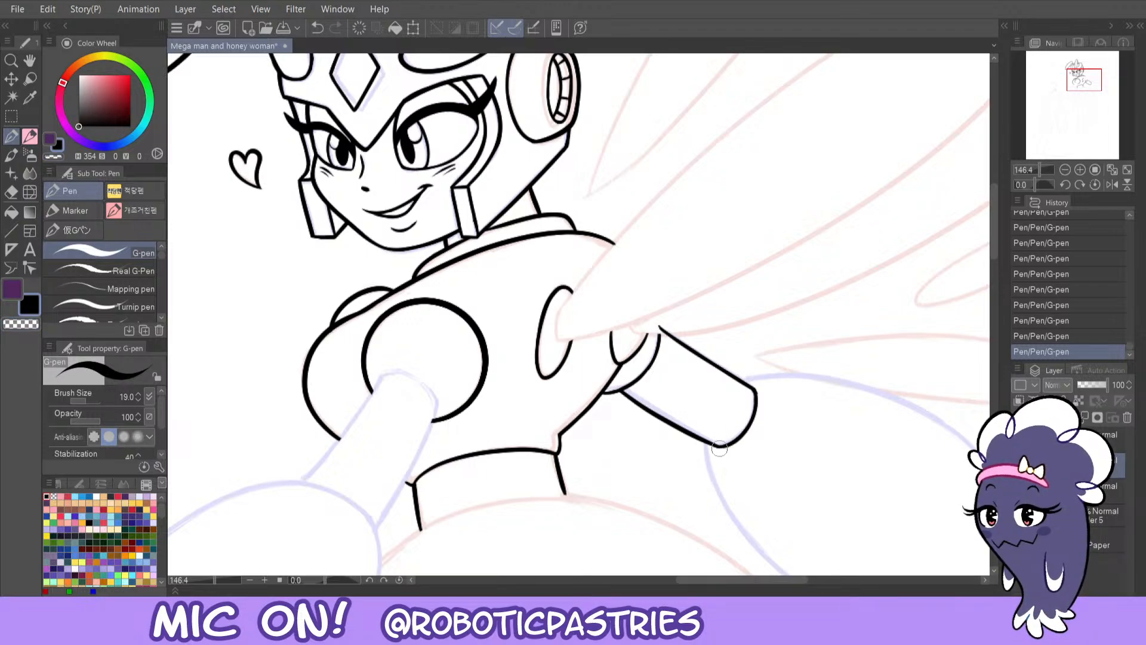
# - Compare the trimmed arm end with and without the last stroke, and touch up the lower edge near the rounded corner
pyautogui.hotkey('ctrl', 'z')
pyautogui.hotkey('ctrl', 'y')
pyautogui.hotkey('ctrl', 'z')
pyautogui.hotkey('ctrl', 'y')
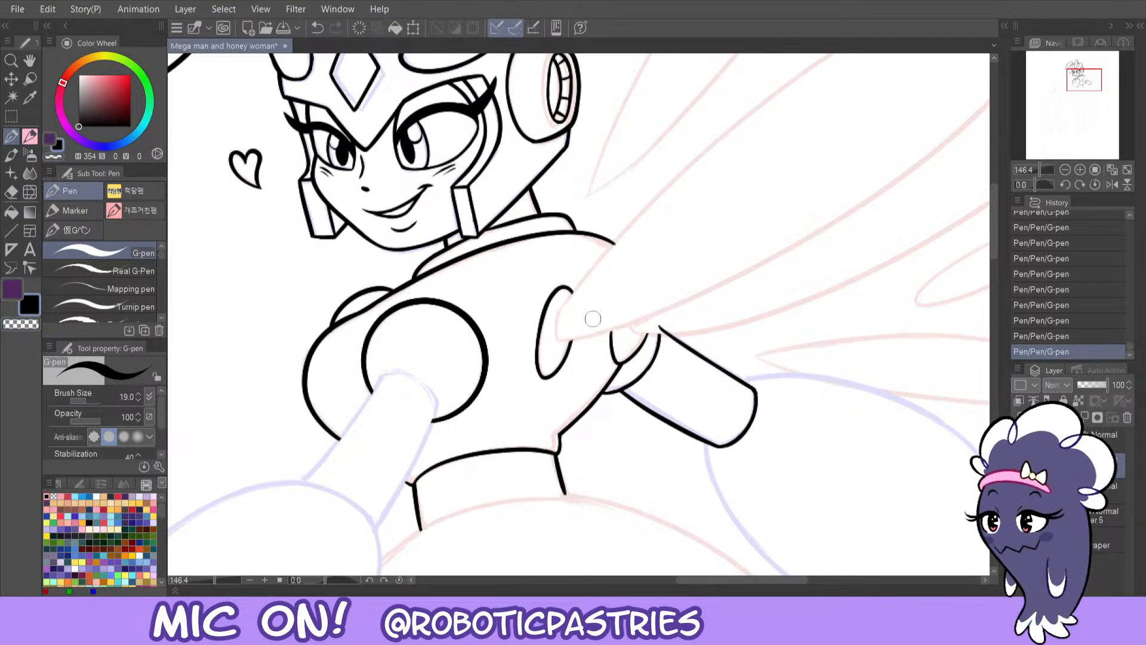
pyautogui.press('c')
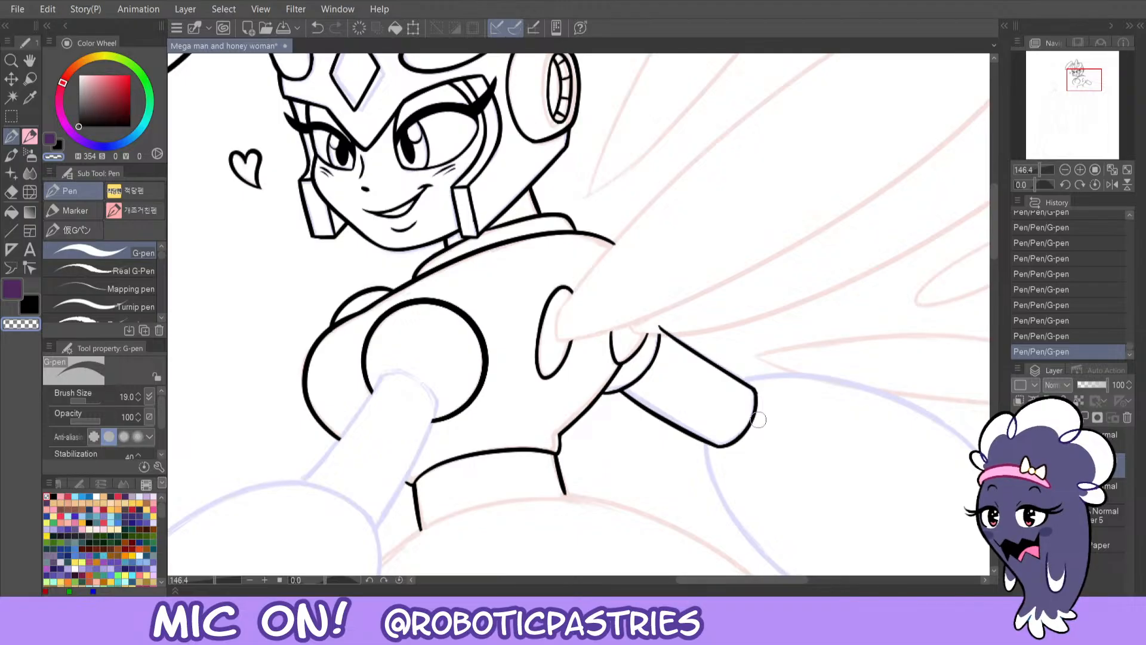
pyautogui.press('c')
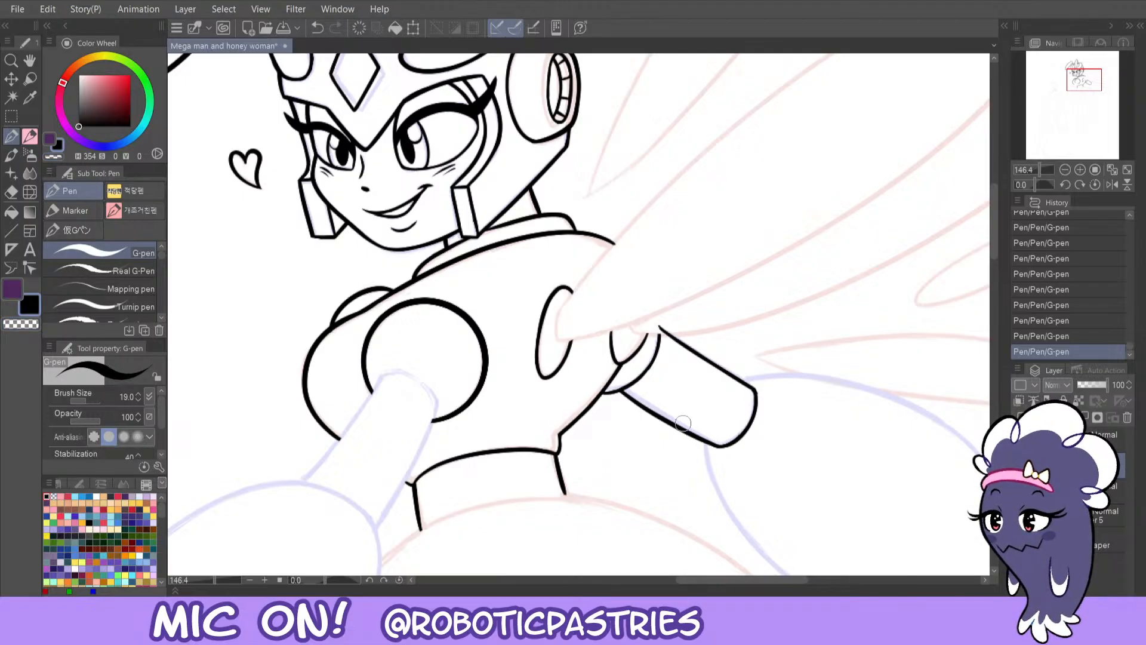
pyautogui.hotkey('ctrl', 'z')
pyautogui.moveTo(723, 446); pyautogui.dragTo(673, 418)
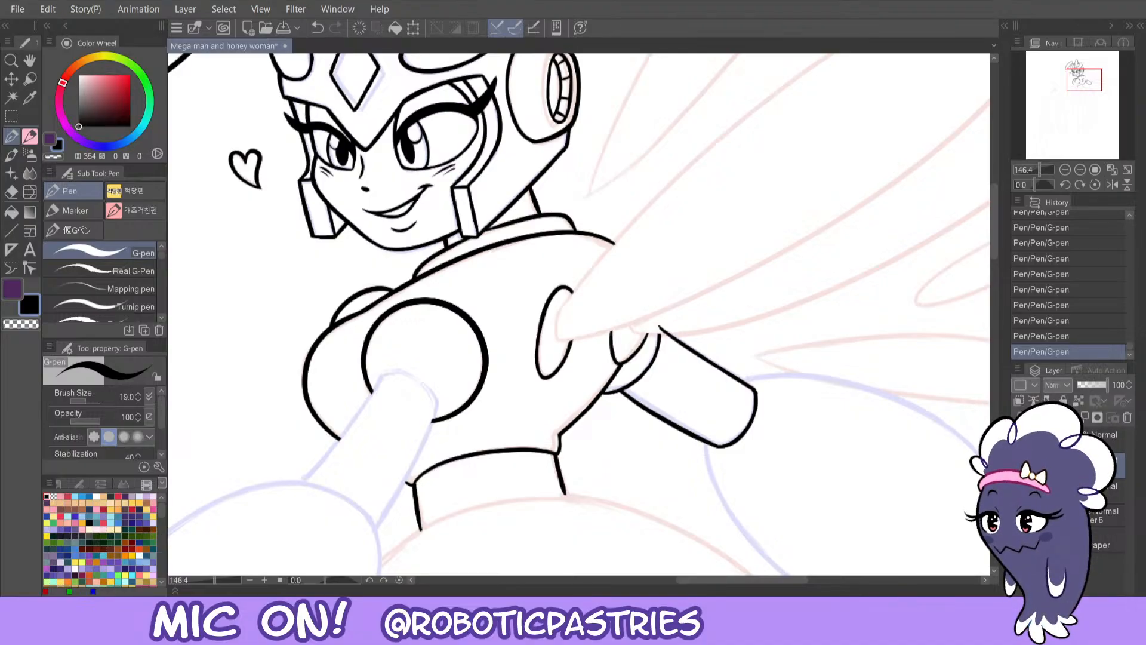
# - Clean the start of the far upper arm's upper edge where it meets the shoulder arc
pyautogui.moveTo(669, 324); pyautogui.dragTo(664, 327)
pyautogui.hotkey('ctrl', 'z')
pyautogui.press('c')
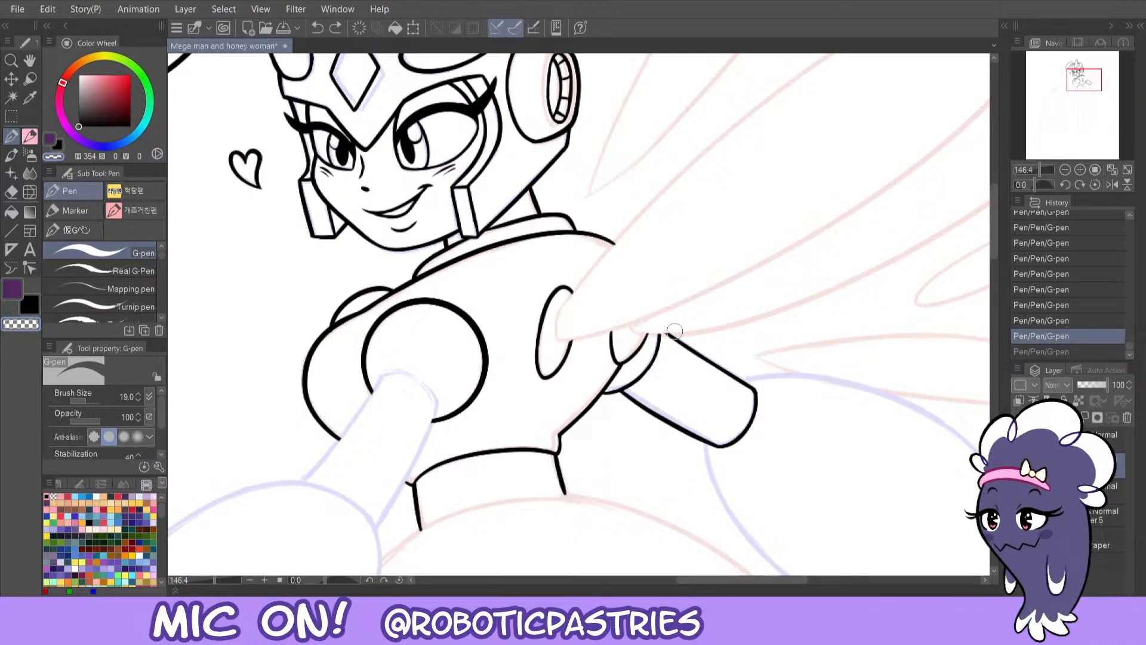
pyautogui.moveTo(654, 327); pyautogui.dragTo(663, 332)
# - Smooth the underside of the far upper arm's lower edge with long transparent strokes from the shoulder to the rounded end
pyautogui.moveTo(1083, 79)
pyautogui.mouseDown()
pyautogui.moveTo(1092, 88)
pyautogui.moveTo(1073, 88)
pyautogui.moveTo(1104, 86)
pyautogui.mouseUp()
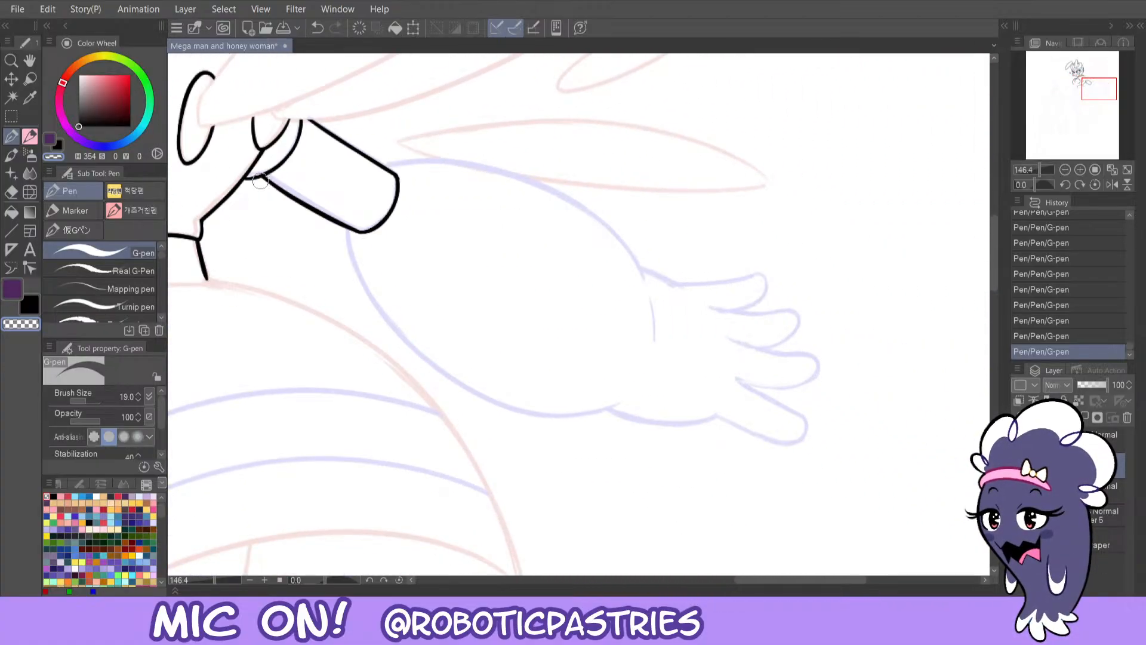
pyautogui.hotkey('ctrl', 'z')
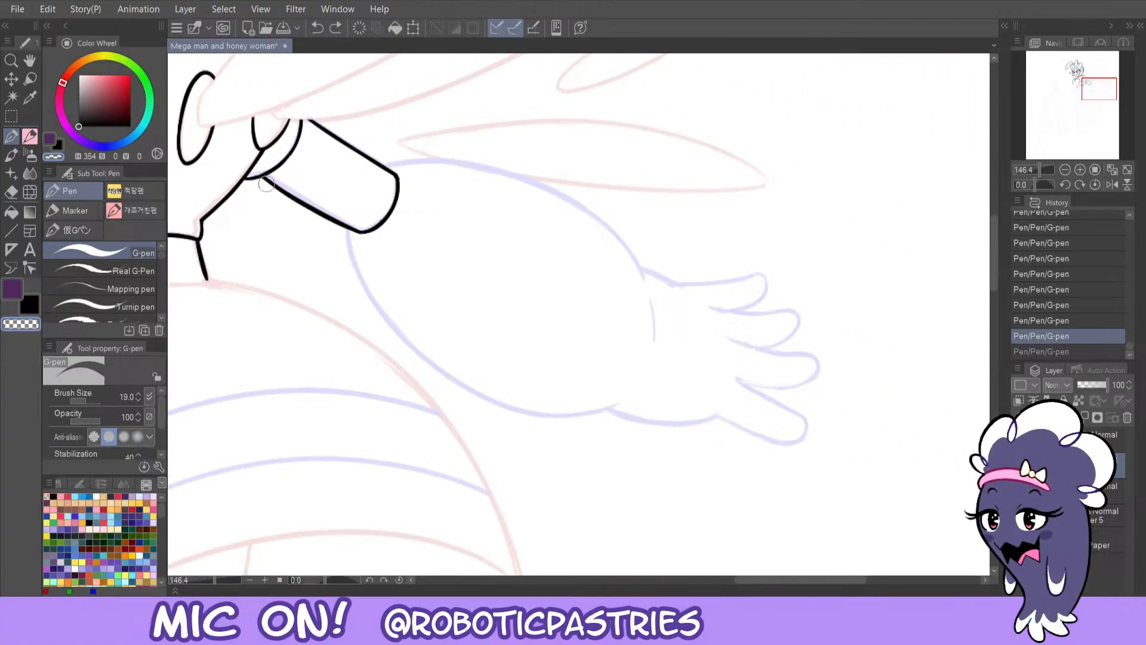
pyautogui.moveTo(266, 184); pyautogui.dragTo(340, 233)
pyautogui.hotkey('ctrl', 'z')
pyautogui.moveTo(267, 183); pyautogui.dragTo(372, 247)
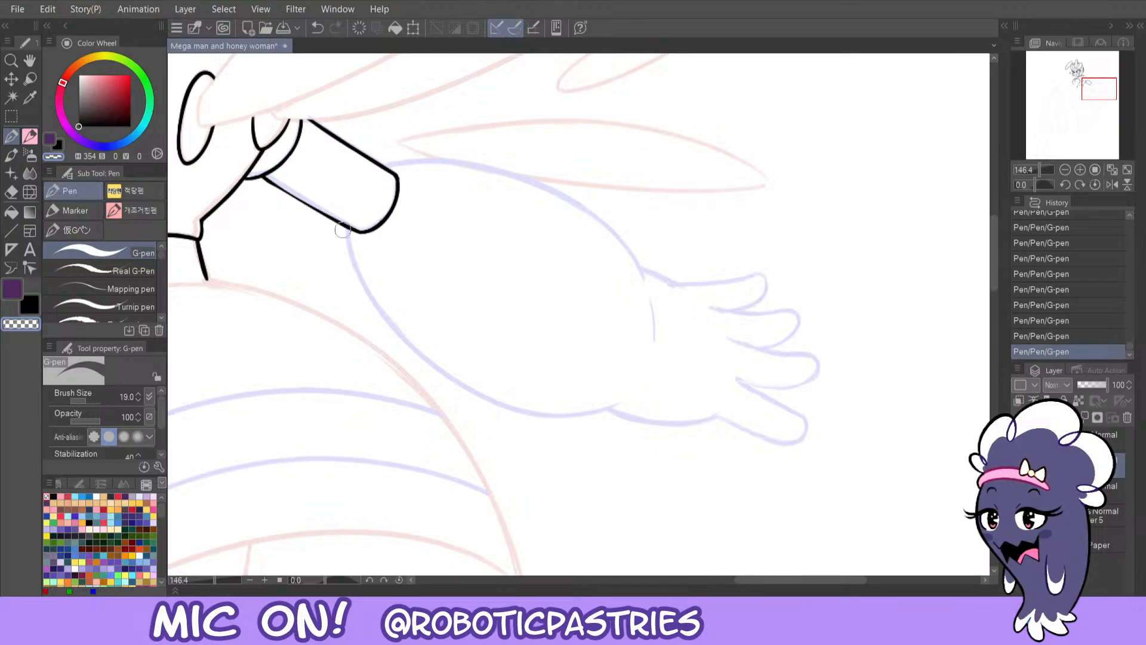
pyautogui.hotkey('ctrl', 'z')
pyautogui.moveTo(273, 190); pyautogui.dragTo(378, 247)
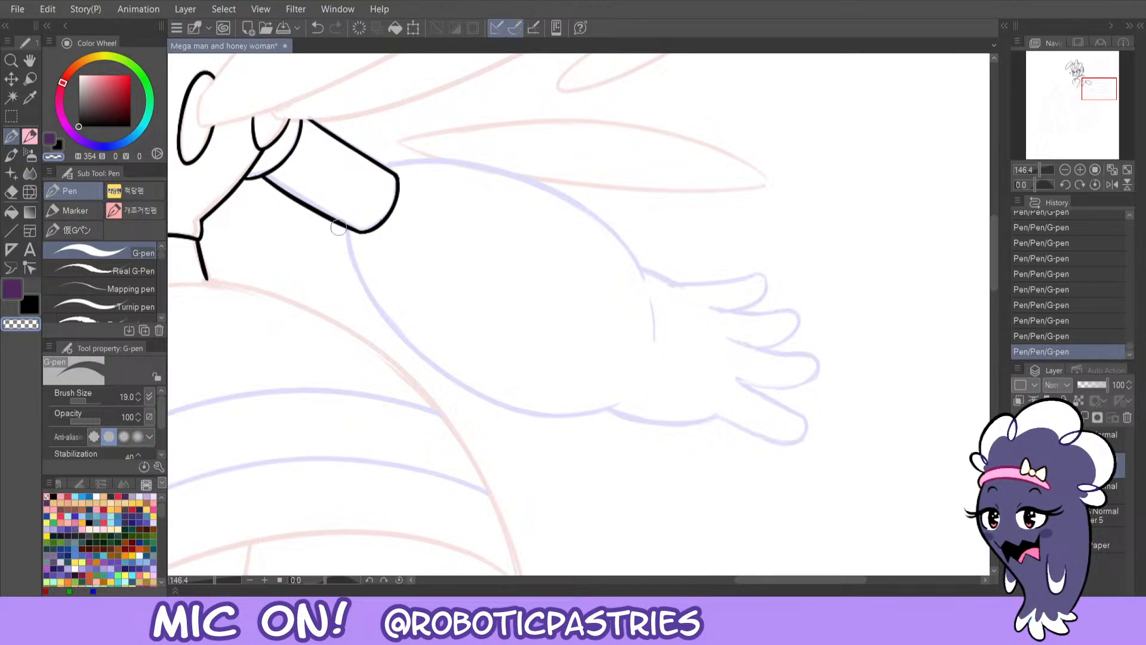
pyautogui.hotkey('ctrl', 'z')
pyautogui.moveTo(265, 183); pyautogui.dragTo(358, 236)
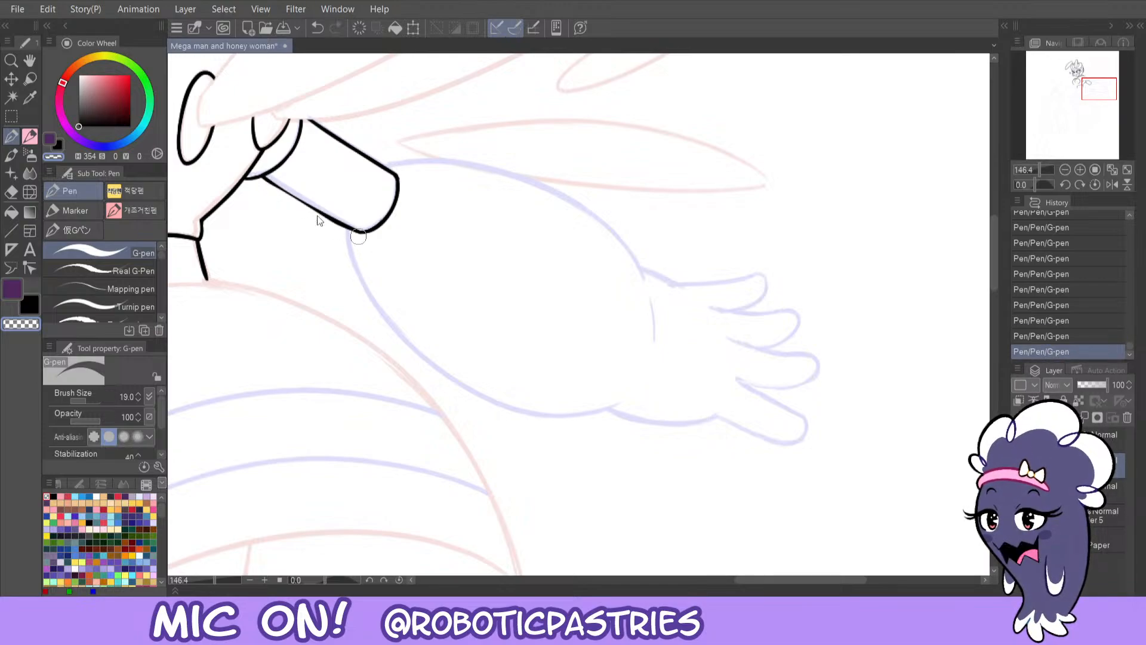
pyautogui.hotkey('ctrl', 'z')
pyautogui.moveTo(295, 206); pyautogui.dragTo(268, 187)
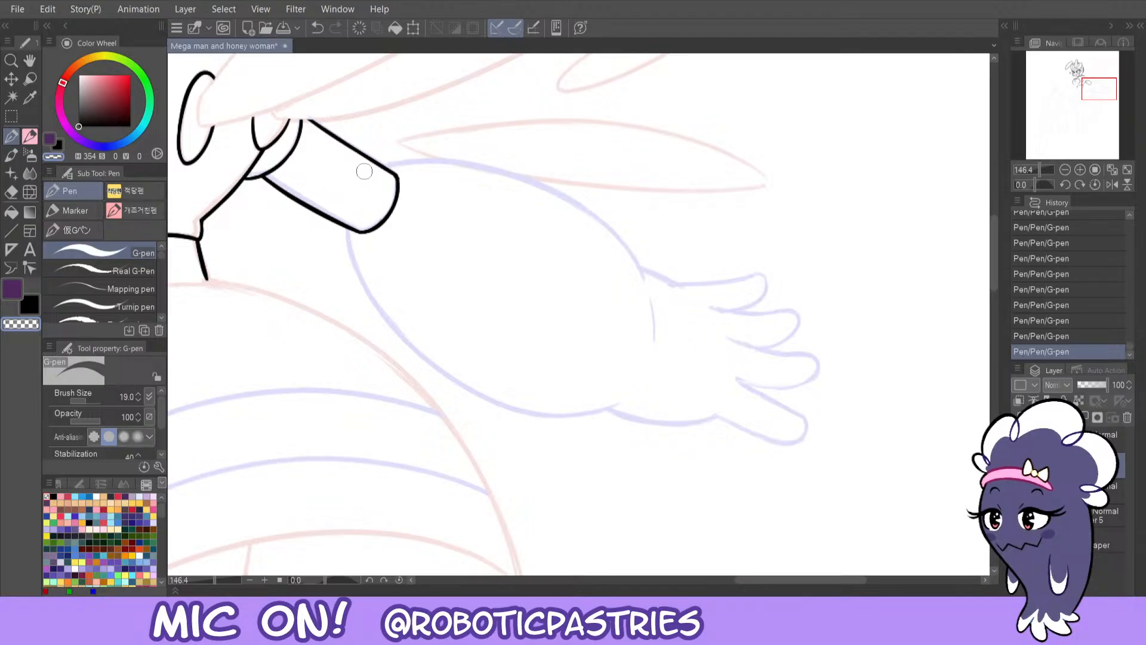
pyautogui.moveTo(260, 182); pyautogui.dragTo(358, 232)
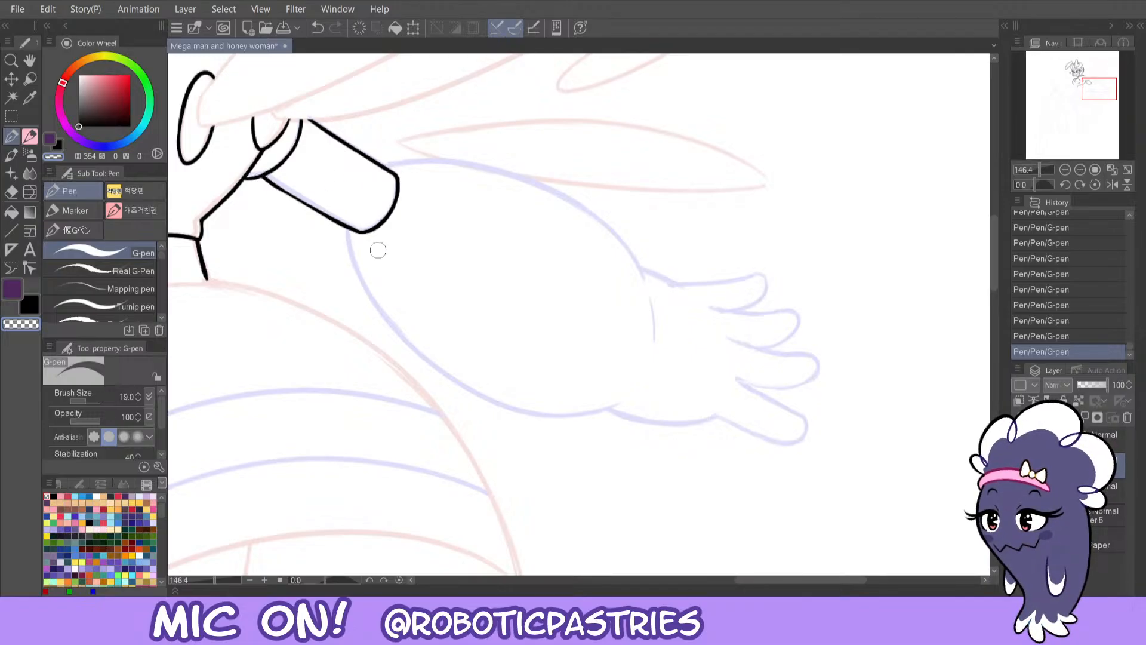
pyautogui.hotkey('ctrl', 'z')
pyautogui.hotkey('ctrl', 'y')
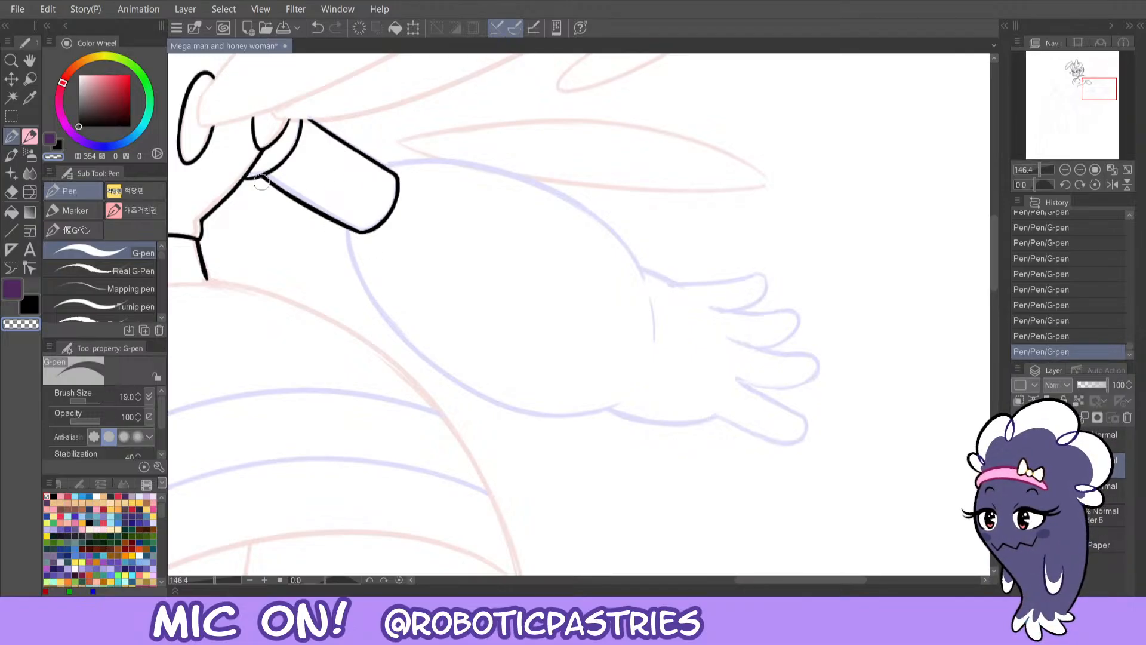
# - Try to ink the far forearm's upper curve from the upper arm's end to the wrist in several versions, undoing them
pyautogui.press('c')
pyautogui.moveTo(382, 165)
pyautogui.mouseDown()
pyautogui.moveTo(532, 173)
pyautogui.moveTo(593, 266)
pyautogui.moveTo(660, 332)
pyautogui.mouseUp()
pyautogui.hotkey('ctrl', 'z')
pyautogui.moveTo(386, 162)
pyautogui.mouseDown()
pyautogui.moveTo(556, 178)
pyautogui.moveTo(663, 336)
pyautogui.mouseUp()
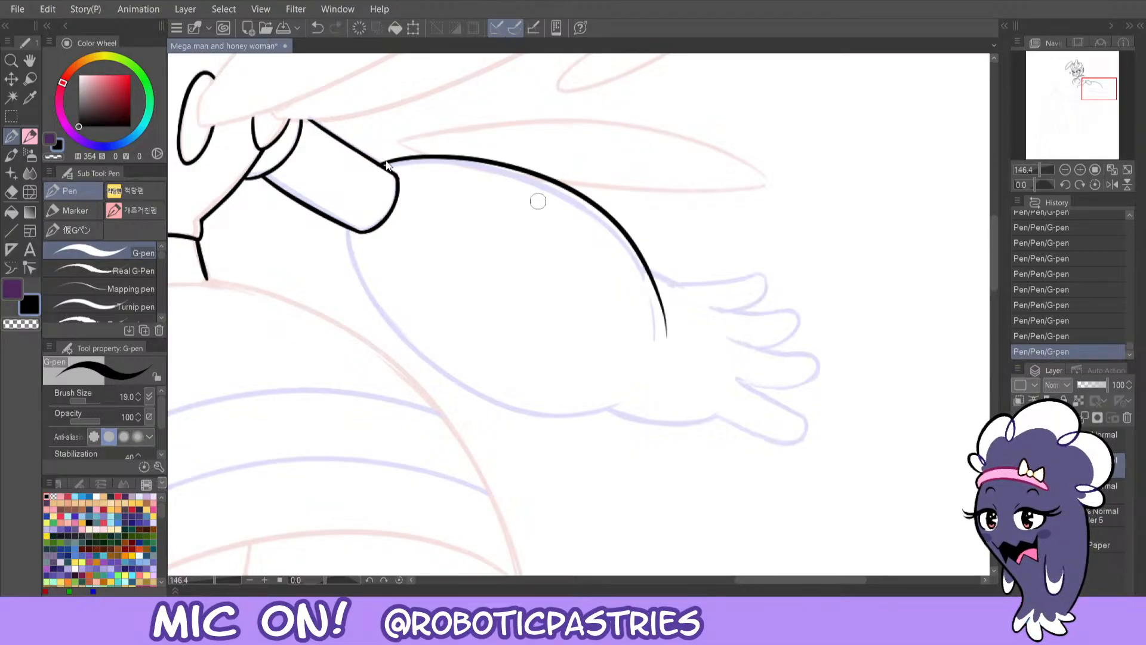
pyautogui.hotkey('ctrl', 'z')
pyautogui.moveTo(382, 165)
pyautogui.mouseDown()
pyautogui.moveTo(539, 181)
pyautogui.moveTo(656, 319)
pyautogui.mouseUp()
pyautogui.hotkey('ctrl', 'z')
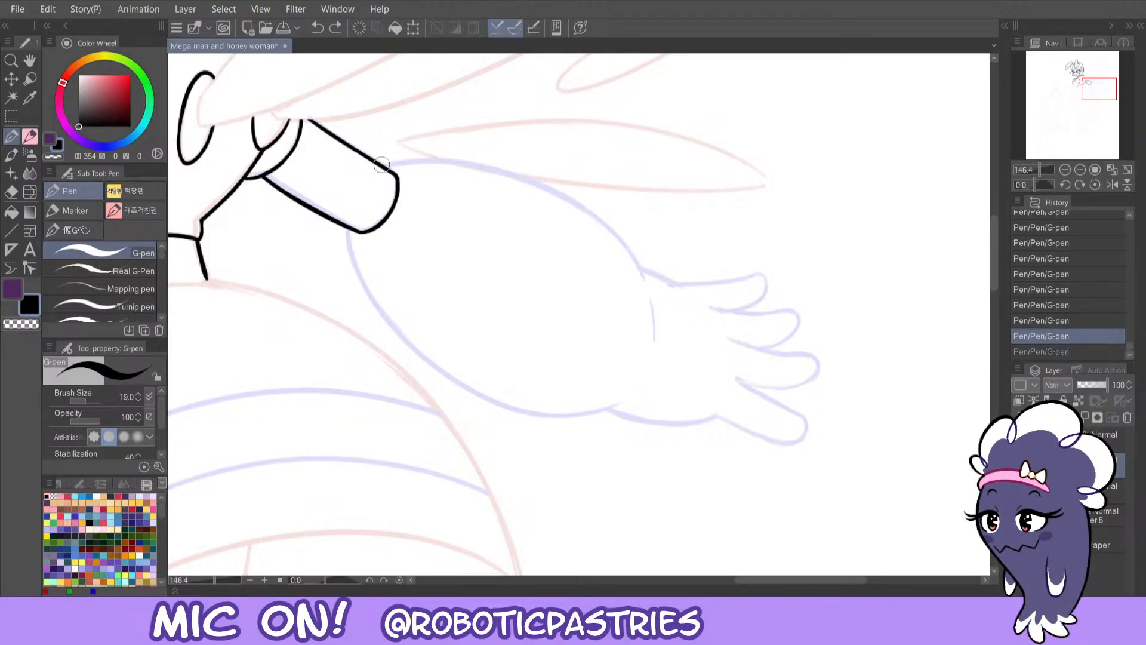
pyautogui.moveTo(382, 165)
pyautogui.mouseDown()
pyautogui.moveTo(406, 159)
pyautogui.moveTo(607, 223)
pyautogui.moveTo(652, 315)
pyautogui.mouseUp()
pyautogui.hotkey('ctrl', 'z')
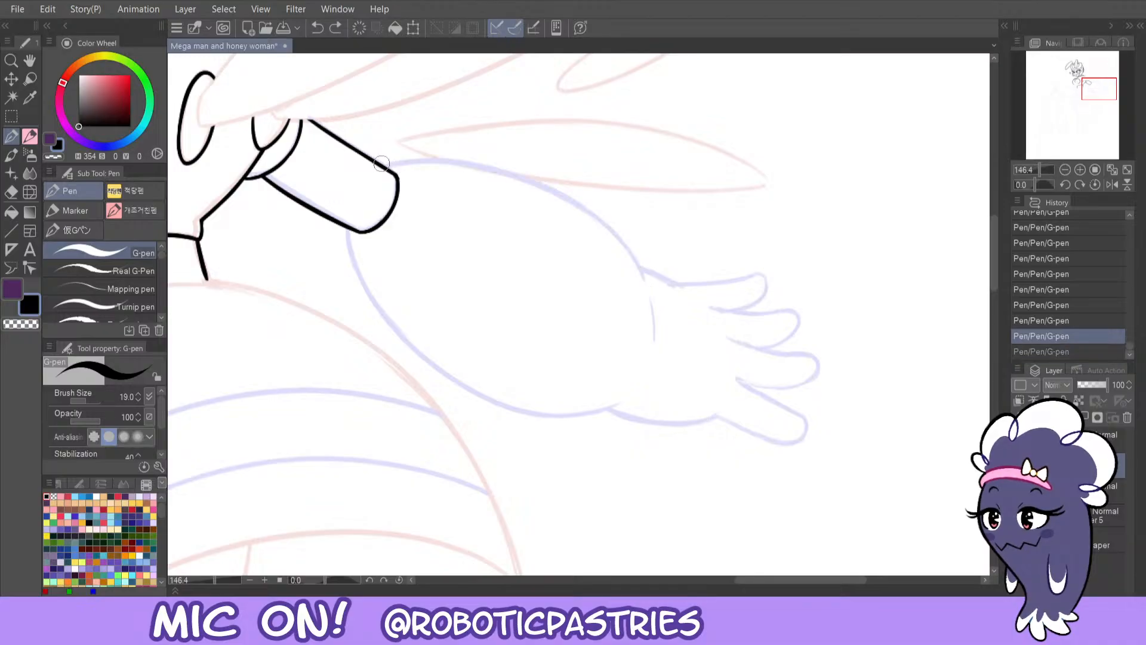
pyautogui.moveTo(385, 164)
pyautogui.mouseDown()
pyautogui.moveTo(502, 163)
pyautogui.moveTo(639, 269)
pyautogui.moveTo(648, 294)
pyautogui.mouseUp()
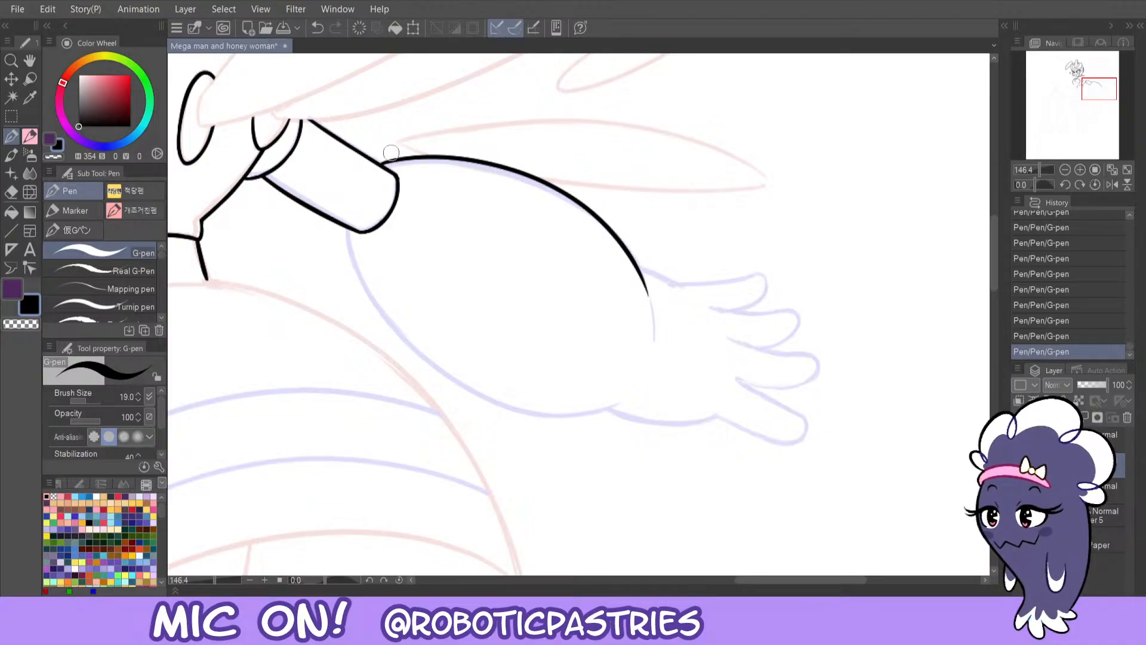
pyautogui.moveTo(384, 162)
pyautogui.mouseDown()
pyautogui.moveTo(416, 156)
pyautogui.moveTo(511, 179)
pyautogui.moveTo(449, 168)
pyautogui.moveTo(451, 159)
pyautogui.moveTo(599, 222)
pyautogui.moveTo(653, 312)
pyautogui.mouseUp()
pyautogui.hotkey('ctrl', 'z')
pyautogui.hotkey('ctrl', 'z')
pyautogui.hotkey('ctrl', 'z')
pyautogui.hotkey('ctrl', 'z')
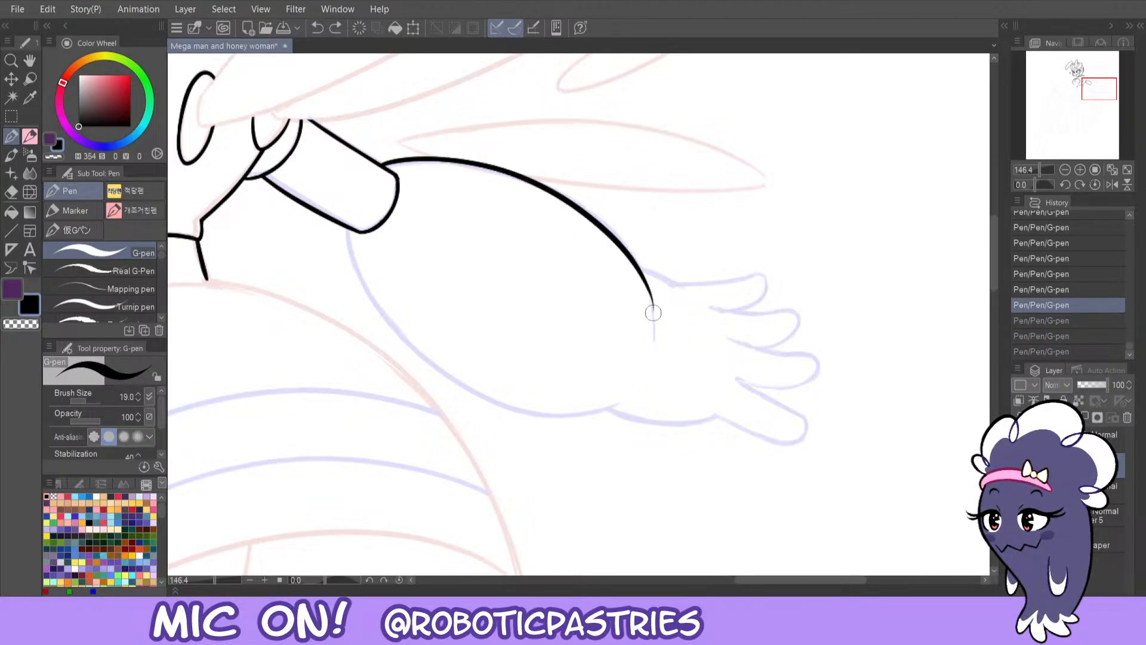
pyautogui.hotkey('ctrl', 'z')
# - Ink the far forearm's upper curve in black from the upper arm's end to the wrist, and tidy the line near the wrist
pyautogui.moveTo(382, 161)
pyautogui.mouseDown()
pyautogui.moveTo(559, 181)
pyautogui.moveTo(654, 306)
pyautogui.moveTo(634, 248)
pyautogui.mouseUp()
pyautogui.press('c')
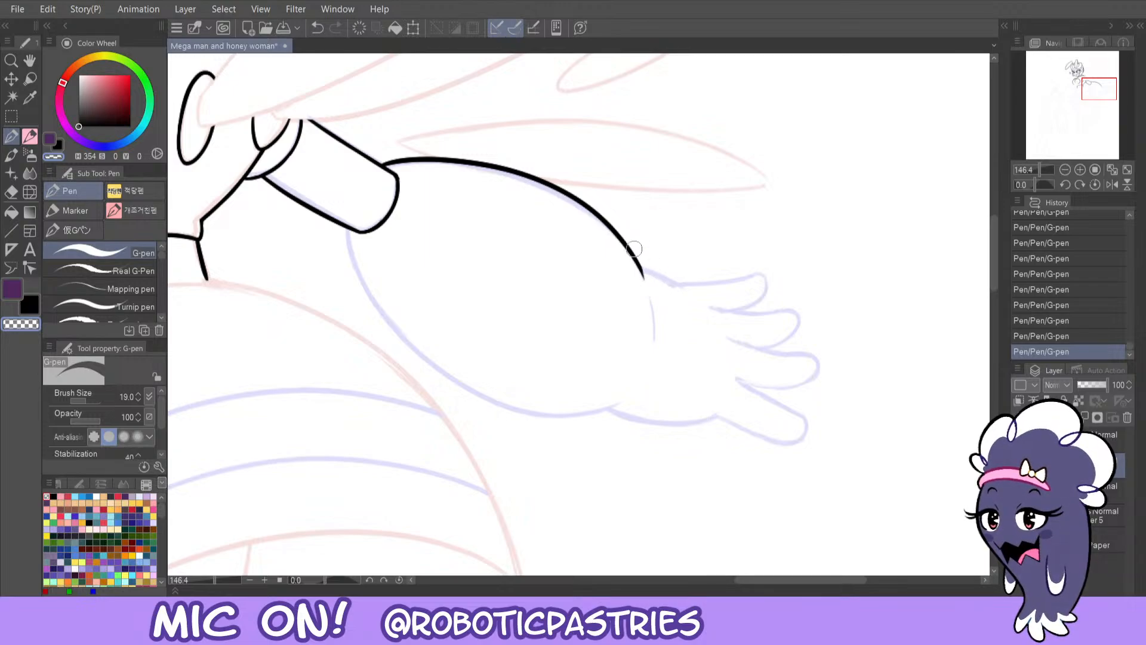
pyautogui.hotkey('ctrl', 'z')
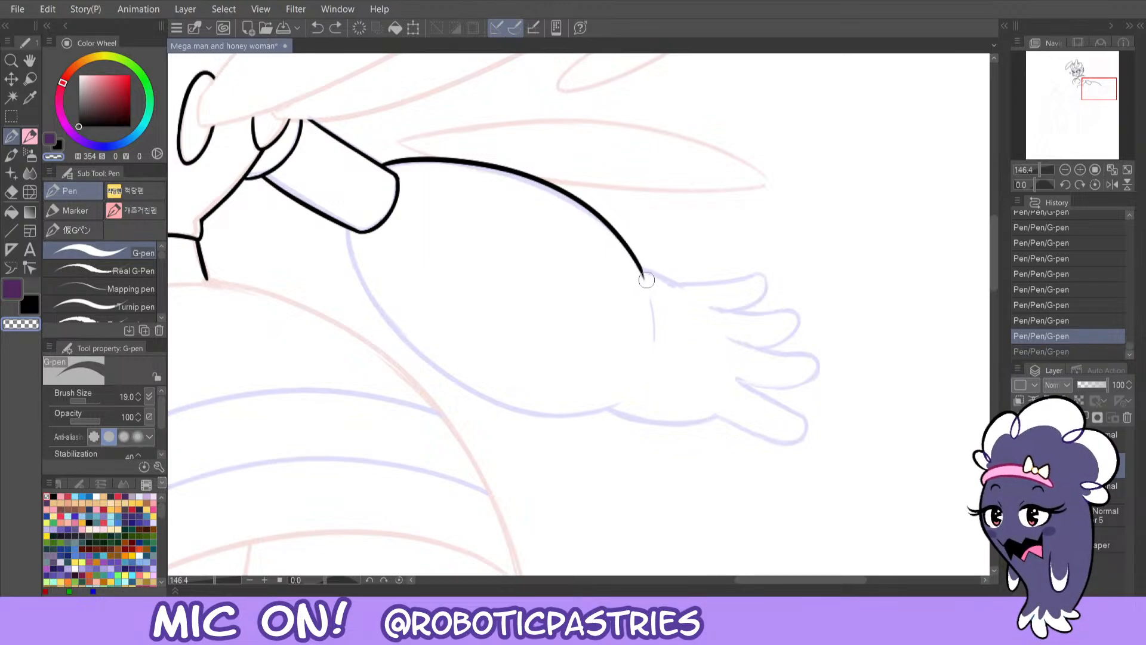
pyautogui.hotkey('ctrl', 'y')
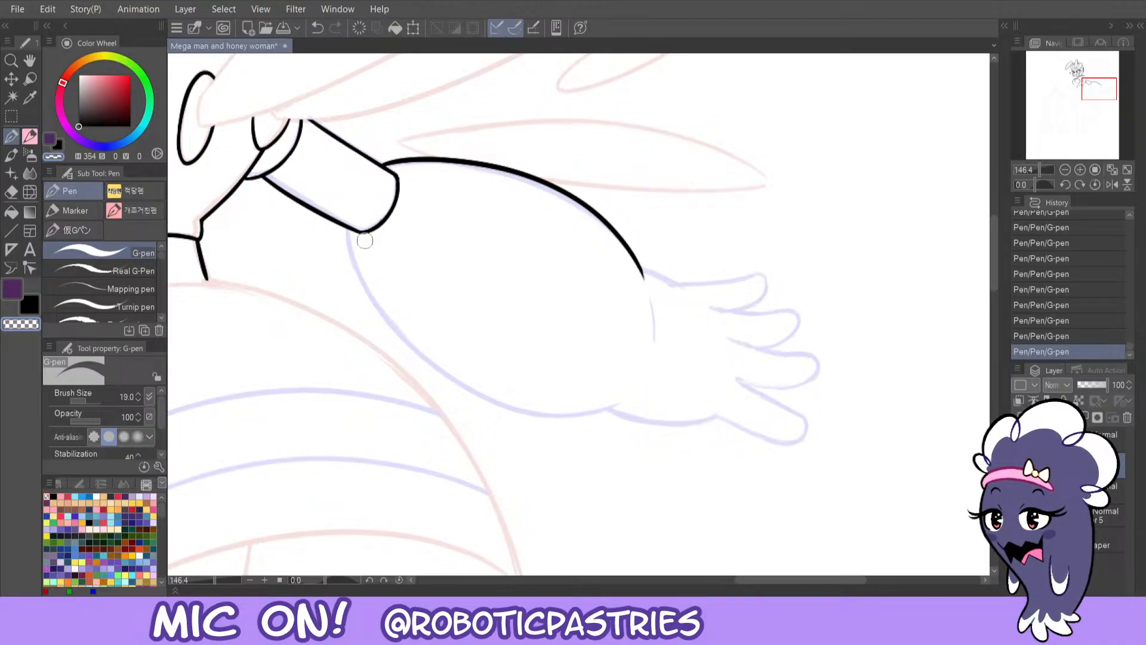
# - Ink the far forearm's lower curve in black from beneath the upper arm's rounded end around to the wrist
pyautogui.press('x')
pyautogui.moveTo(347, 229); pyautogui.dragTo(364, 319)
pyautogui.hotkey('ctrl', 'z')
pyautogui.moveTo(346, 227)
pyautogui.mouseDown()
pyautogui.moveTo(395, 336)
pyautogui.moveTo(456, 379)
pyautogui.mouseUp()
pyautogui.hotkey('ctrl', 'z')
pyautogui.moveTo(348, 230)
pyautogui.mouseDown()
pyautogui.moveTo(384, 325)
pyautogui.moveTo(546, 419)
pyautogui.moveTo(630, 391)
pyautogui.mouseUp()
# - Flip the canvas view horizontally and trim the wrist end of the forearm's lower curve with a transparent stroke
pyautogui.click(1109, 183)
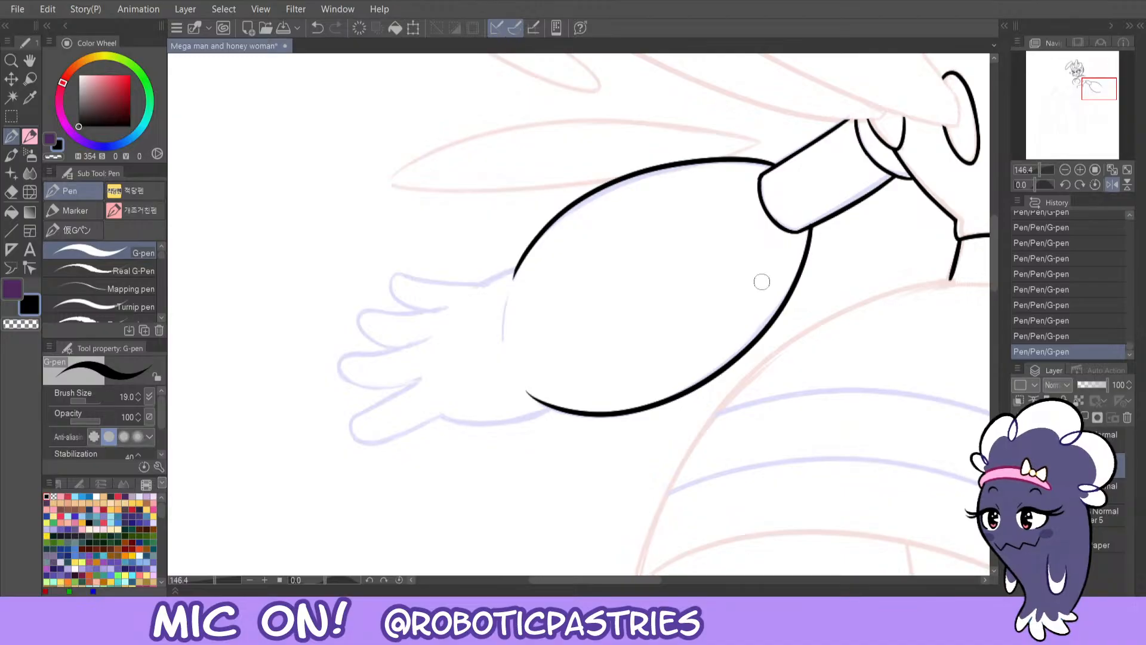
pyautogui.press('c')
pyautogui.moveTo(525, 384); pyautogui.dragTo(534, 401)
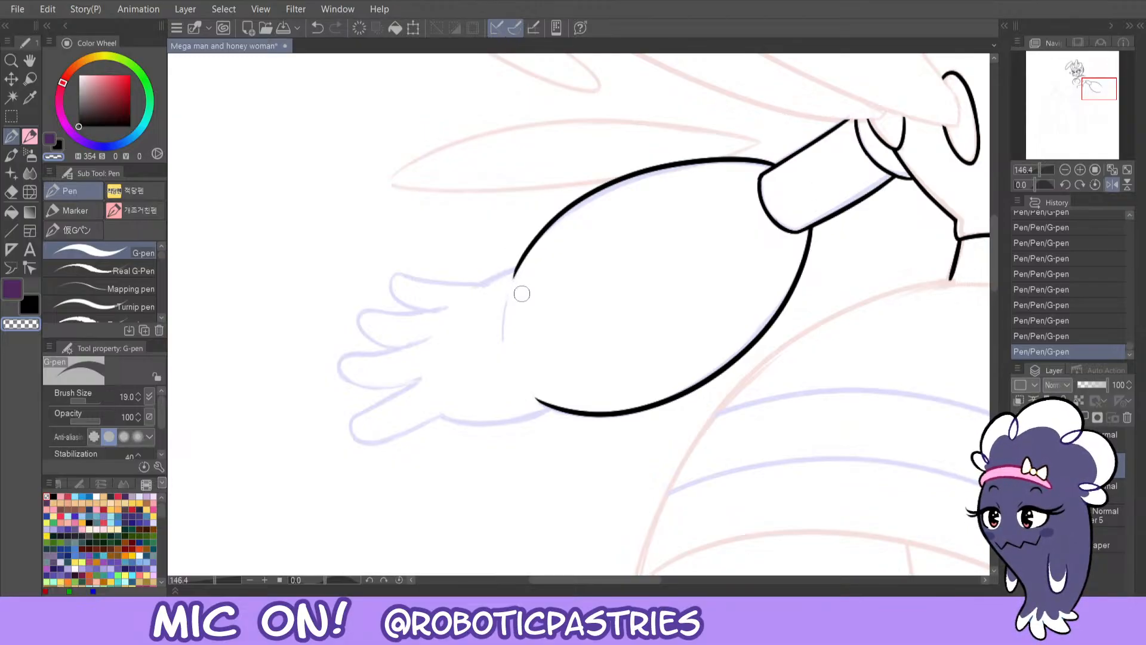
pyautogui.press('c')
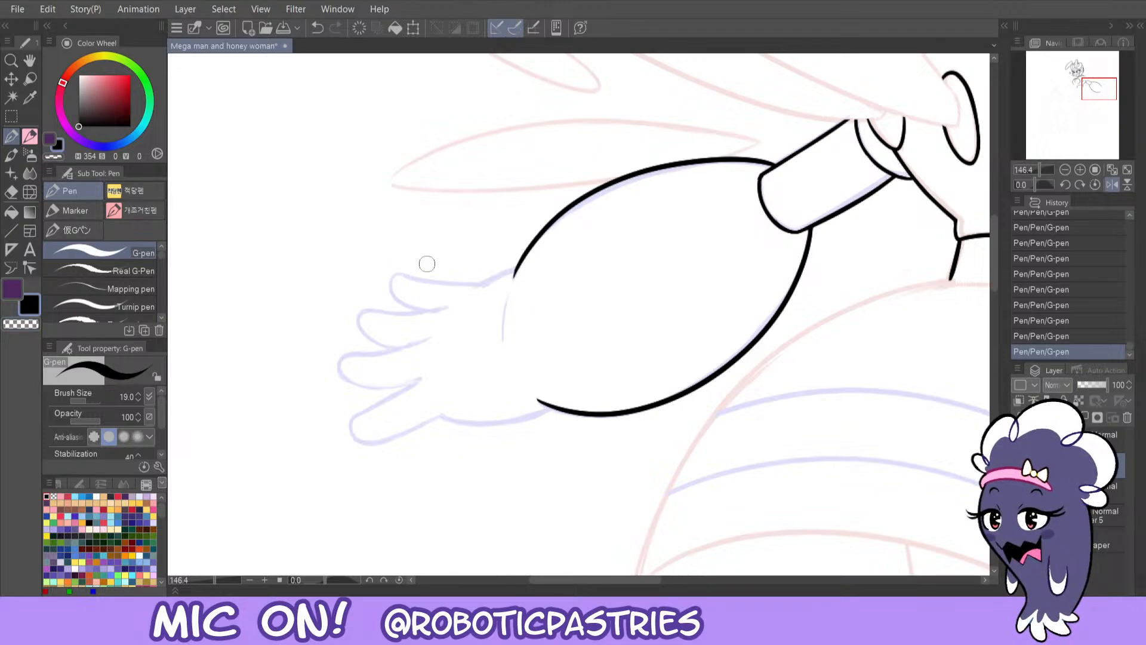
# - Ink the uppermost finger of the far hand as a rounded black outline over the sketch
pyautogui.moveTo(514, 268)
pyautogui.mouseDown()
pyautogui.moveTo(471, 303)
pyautogui.moveTo(481, 288)
pyautogui.moveTo(449, 274)
pyautogui.moveTo(421, 309)
pyautogui.moveTo(391, 285)
pyautogui.moveTo(402, 274)
pyautogui.moveTo(475, 287)
pyautogui.moveTo(384, 279)
pyautogui.moveTo(433, 309)
pyautogui.mouseUp()
pyautogui.hotkey('ctrl', 'z')
pyautogui.hotkey('ctrl', 'z')
pyautogui.hotkey('ctrl', 'z')
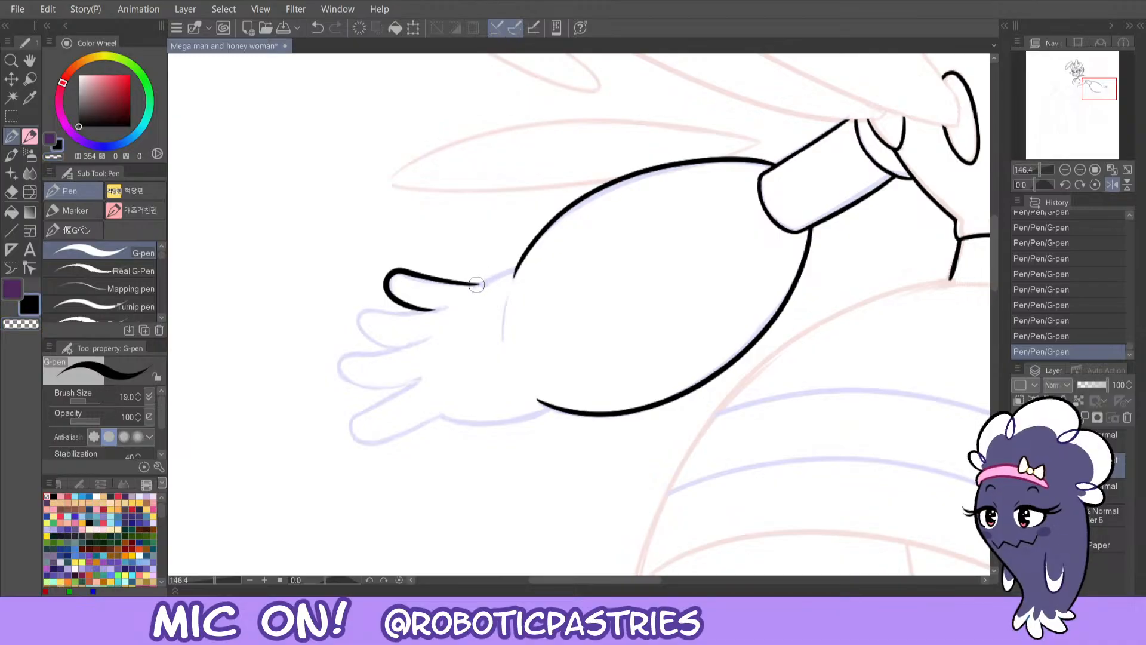
# - Ink the upper edge of the far hand as a short curve connecting the uppermost finger to the wrist
pyautogui.moveTo(476, 284)
pyautogui.mouseDown()
pyautogui.moveTo(514, 268)
pyautogui.moveTo(478, 281)
pyautogui.moveTo(504, 273)
pyautogui.mouseUp()
pyautogui.hotkey('ctrl', 'z')
pyautogui.hotkey('ctrl', 'z')
pyautogui.hotkey('ctrl', 'z')
pyautogui.hotkey('ctrl', 'z')
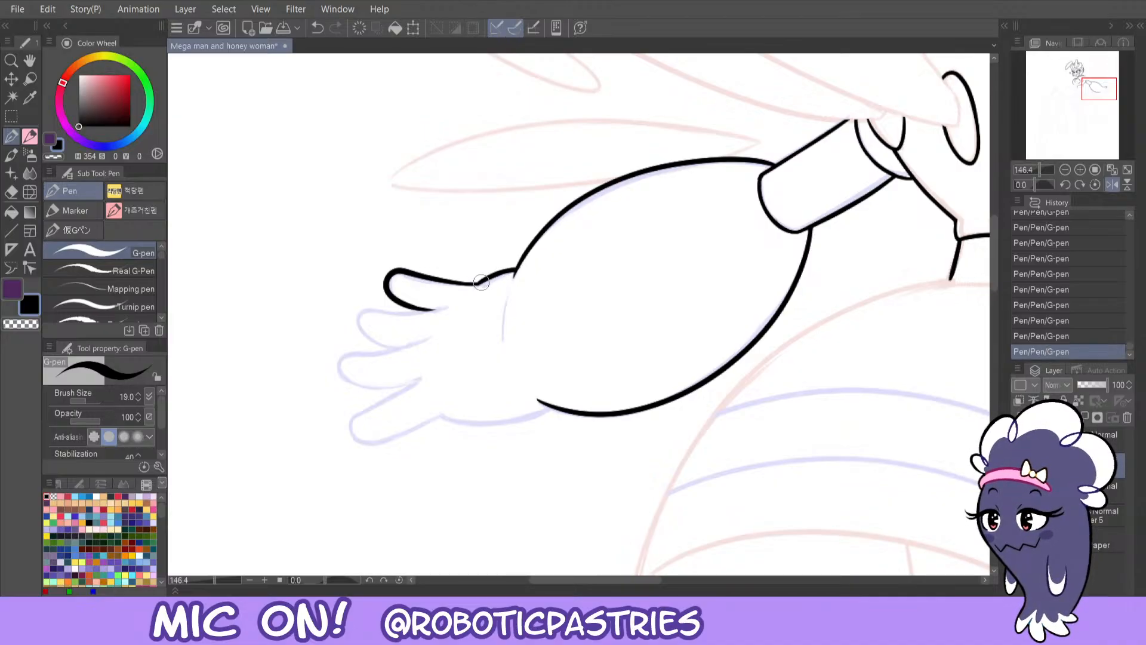
# - Ink the second finger of the far hand as a rounded outline starting at the base of the uppermost finger
pyautogui.press('c')
pyautogui.press('c')
pyautogui.moveTo(435, 307)
pyautogui.mouseDown()
pyautogui.moveTo(352, 327)
pyautogui.moveTo(419, 351)
pyautogui.mouseUp()
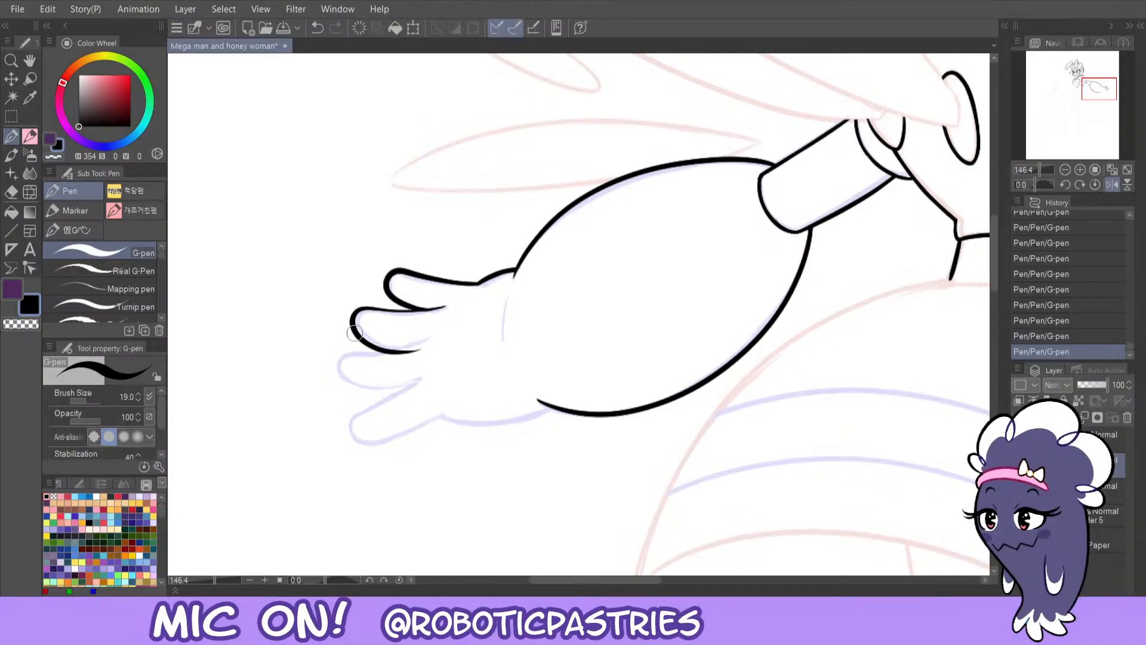
# - Extend the second finger's upper line toward the palm and trim the base end of its lower line with a transparent stroke
pyautogui.moveTo(355, 333)
pyautogui.mouseDown()
pyautogui.moveTo(429, 310)
pyautogui.moveTo(450, 287)
pyautogui.moveTo(412, 279)
pyautogui.moveTo(459, 304)
pyautogui.mouseUp()
pyautogui.press('c')
pyautogui.moveTo(434, 347); pyautogui.dragTo(365, 360)
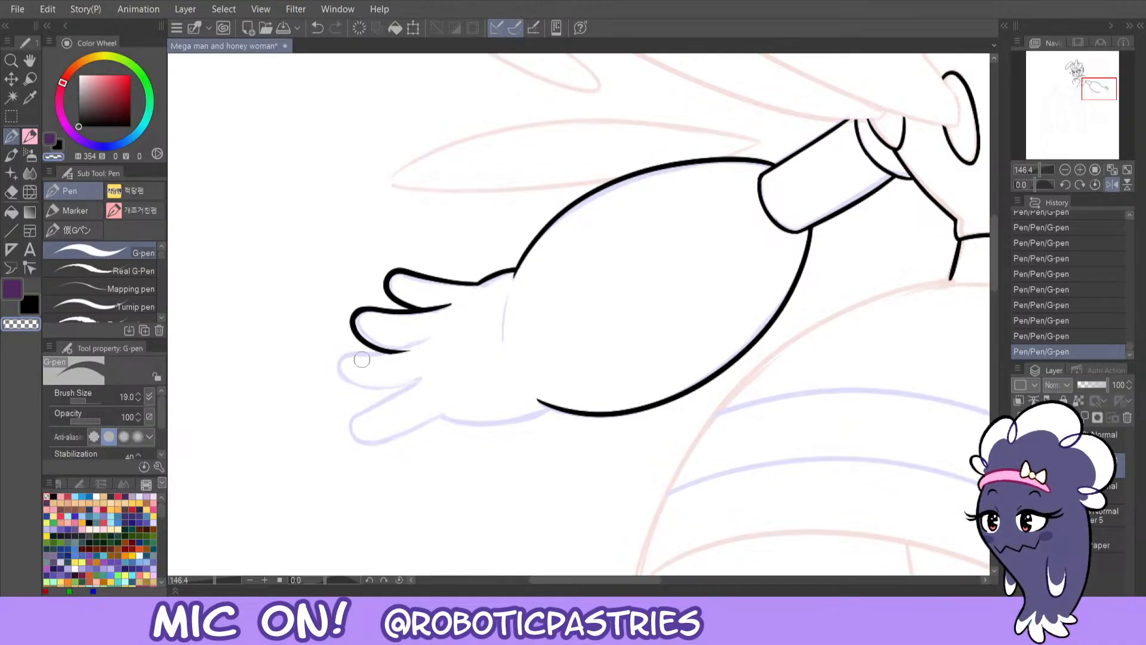
# - Flip the canvas view horizontally back to its unmirrored orientation with the far hand in view
pyautogui.click(1111, 184)
pyautogui.moveTo(744, 581); pyautogui.dragTo(779, 581)
pyautogui.moveTo(558, 336)
pyautogui.mouseDown()
pyautogui.moveTo(638, 357)
pyautogui.moveTo(557, 373)
pyautogui.mouseUp()
pyautogui.hotkey('ctrl', 'z')
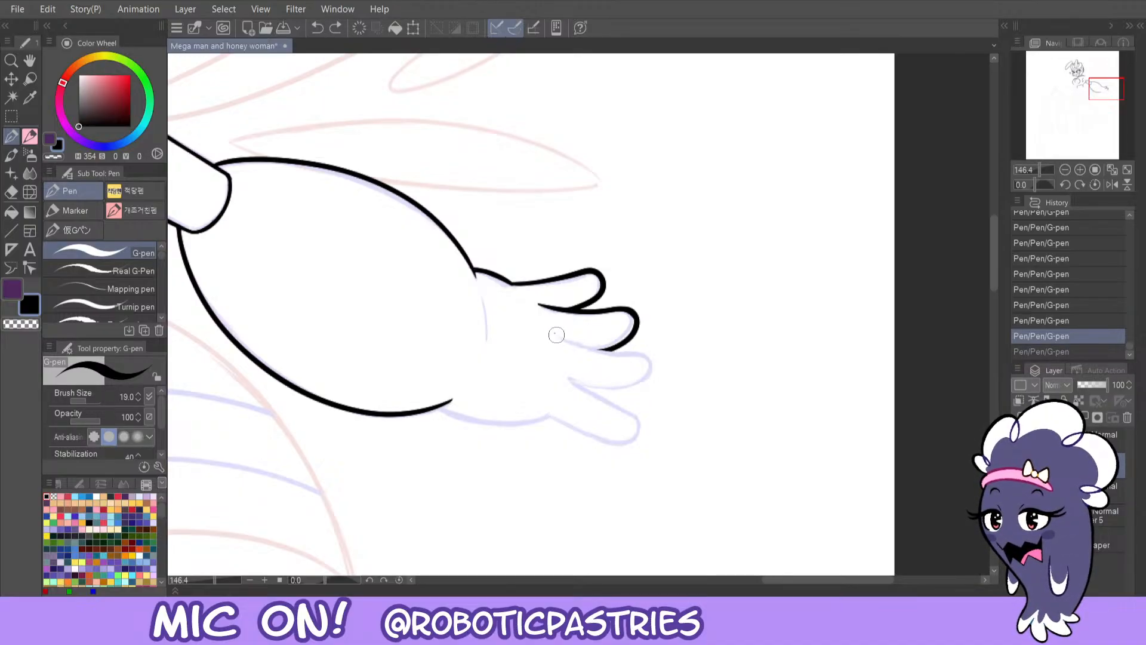
pyautogui.moveTo(557, 335)
pyautogui.mouseDown()
pyautogui.moveTo(647, 358)
pyautogui.moveTo(558, 364)
pyautogui.moveTo(584, 343)
pyautogui.moveTo(647, 374)
pyautogui.moveTo(558, 382)
pyautogui.mouseUp()
pyautogui.hotkey('ctrl', 'z')
pyautogui.hotkey('ctrl', 'z')
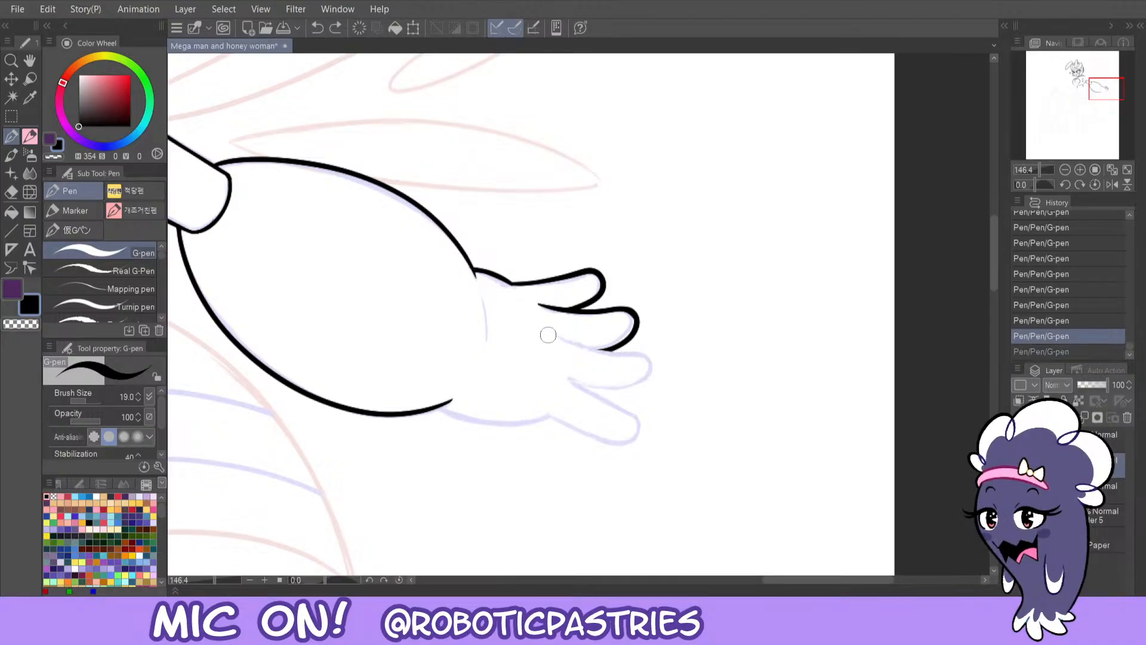
pyautogui.moveTo(558, 339)
pyautogui.mouseDown()
pyautogui.moveTo(621, 358)
pyautogui.moveTo(625, 399)
pyautogui.moveTo(556, 382)
pyautogui.mouseUp()
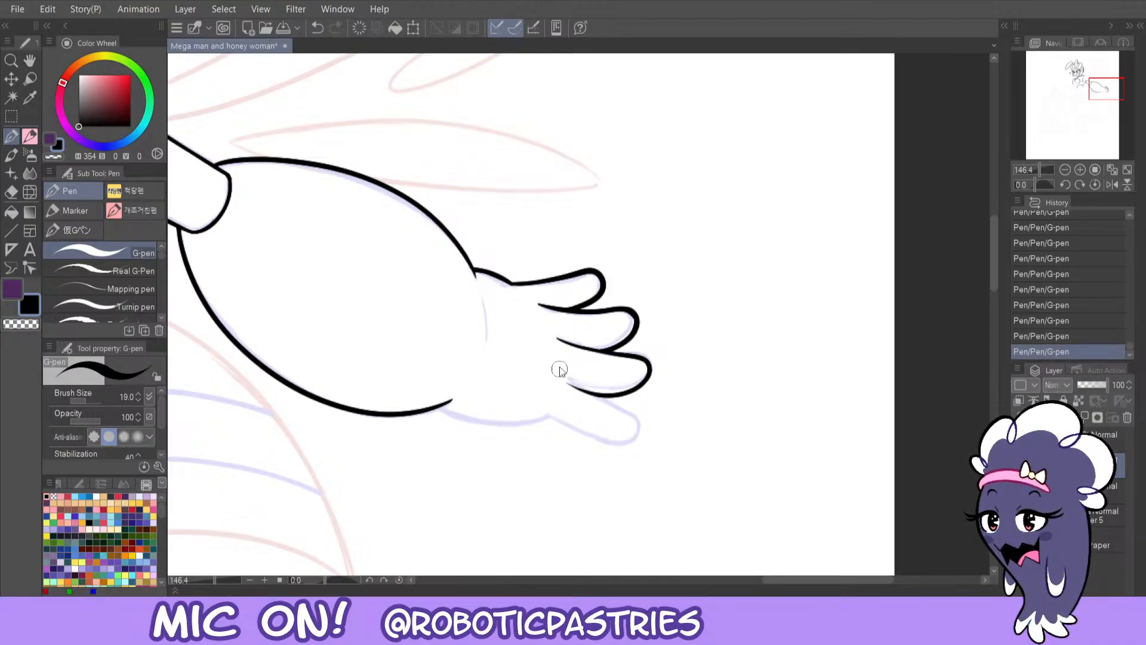
pyautogui.hotkey('ctrl', 'z')
pyautogui.moveTo(554, 336)
pyautogui.mouseDown()
pyautogui.moveTo(621, 355)
pyautogui.moveTo(609, 397)
pyautogui.moveTo(557, 382)
pyautogui.mouseUp()
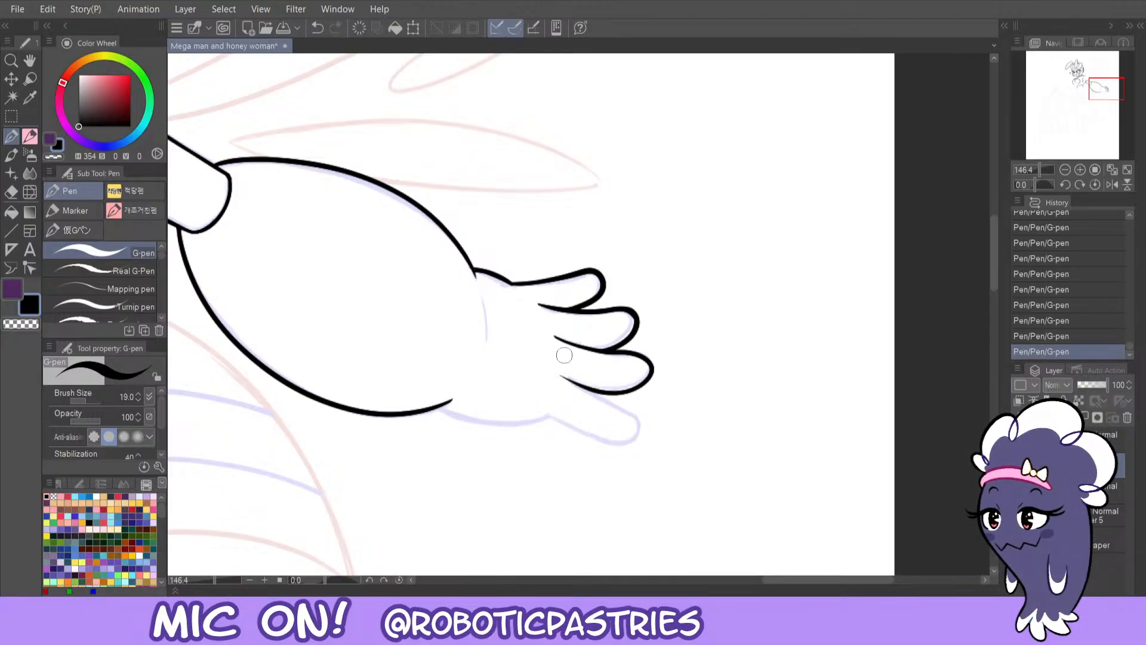
pyautogui.hotkey('ctrl', 'z')
pyautogui.moveTo(565, 341)
pyautogui.mouseDown()
pyautogui.moveTo(646, 362)
pyautogui.moveTo(557, 382)
pyautogui.mouseUp()
pyautogui.hotkey('ctrl', 'z')
pyautogui.moveTo(559, 337)
pyautogui.mouseDown()
pyautogui.moveTo(618, 357)
pyautogui.moveTo(619, 391)
pyautogui.moveTo(558, 382)
pyautogui.mouseUp()
pyautogui.hotkey('ctrl', 'z')
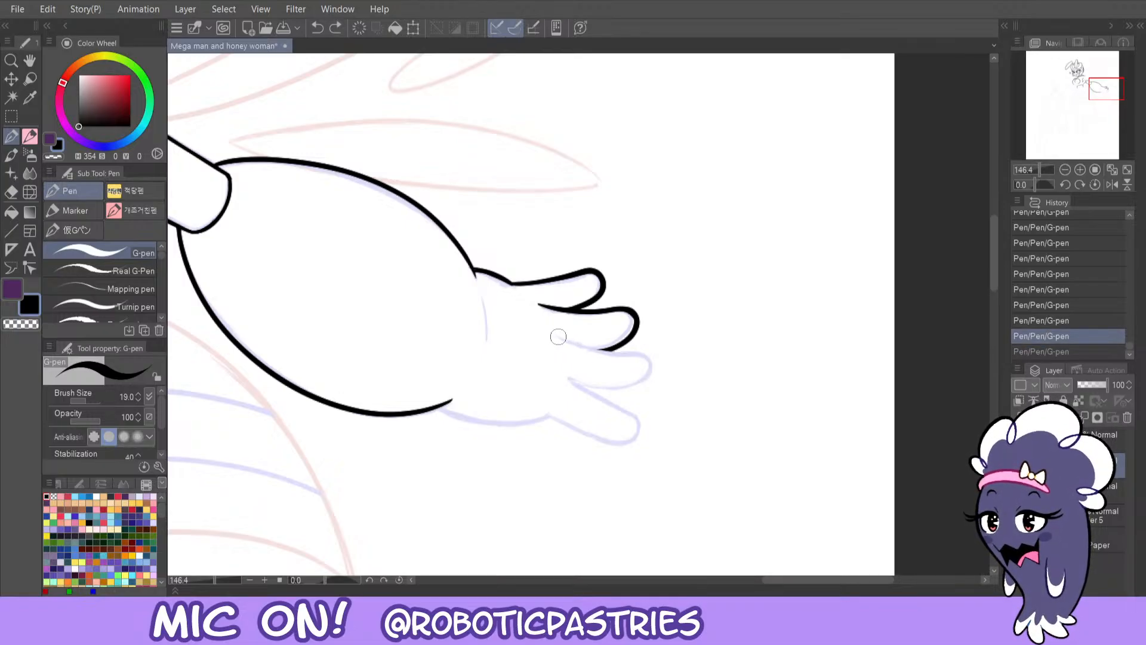
pyautogui.moveTo(558, 336)
pyautogui.mouseDown()
pyautogui.moveTo(630, 353)
pyautogui.moveTo(584, 391)
pyautogui.moveTo(561, 379)
pyautogui.mouseUp()
pyautogui.hotkey('ctrl', 'z')
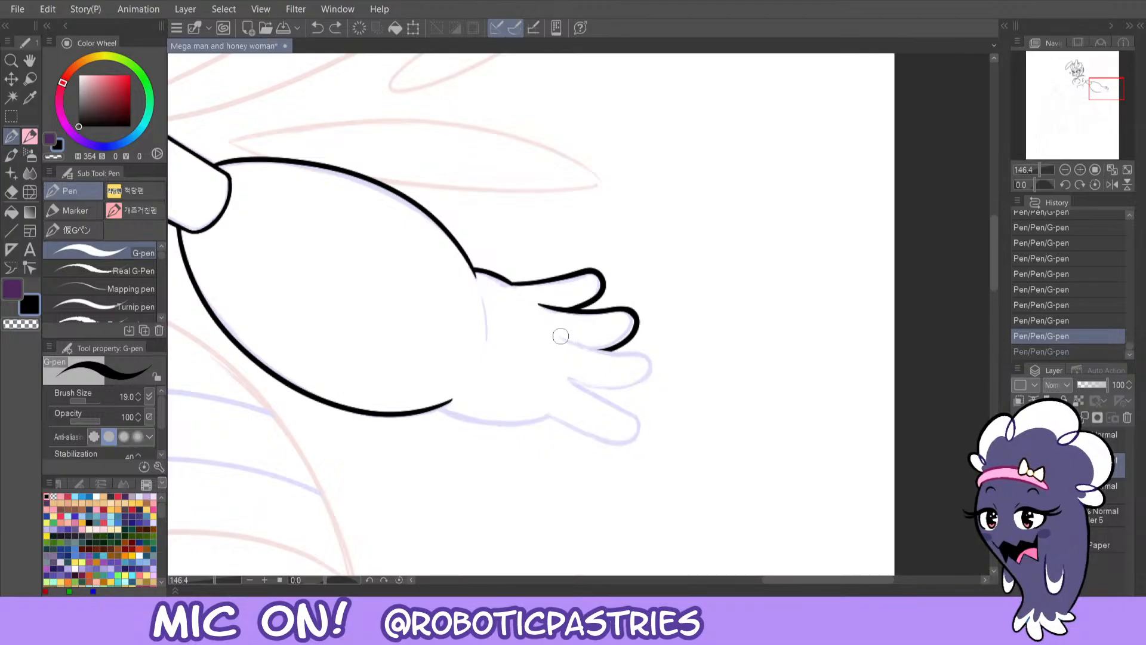
# - Ink the third finger of the far hand as a rounded black outline directly below the second finger
pyautogui.moveTo(559, 336); pyautogui.dragTo(563, 376)
pyautogui.press('c')
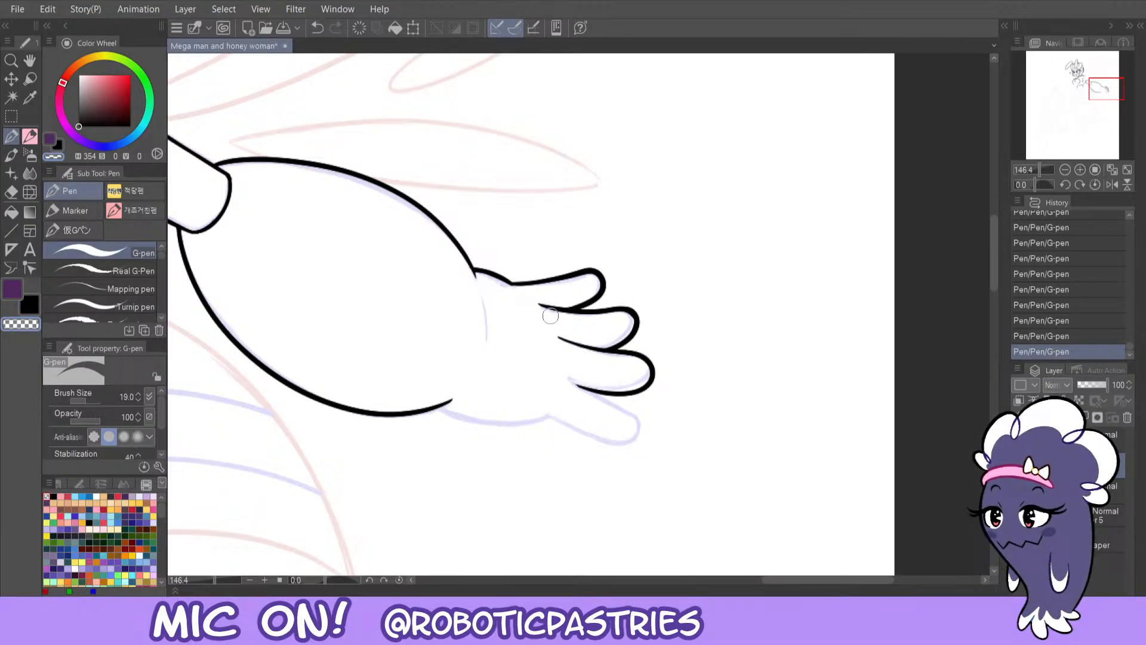
# - Ink the lowest finger of the far hand as a rounded outline starting at the base of the third finger
pyautogui.press('c')
pyautogui.moveTo(569, 379)
pyautogui.mouseDown()
pyautogui.moveTo(633, 418)
pyautogui.moveTo(575, 439)
pyautogui.moveTo(542, 389)
pyautogui.moveTo(597, 397)
pyautogui.moveTo(632, 446)
pyautogui.moveTo(537, 413)
pyautogui.mouseUp()
pyautogui.hotkey('ctrl', 'z')
pyautogui.press('c')
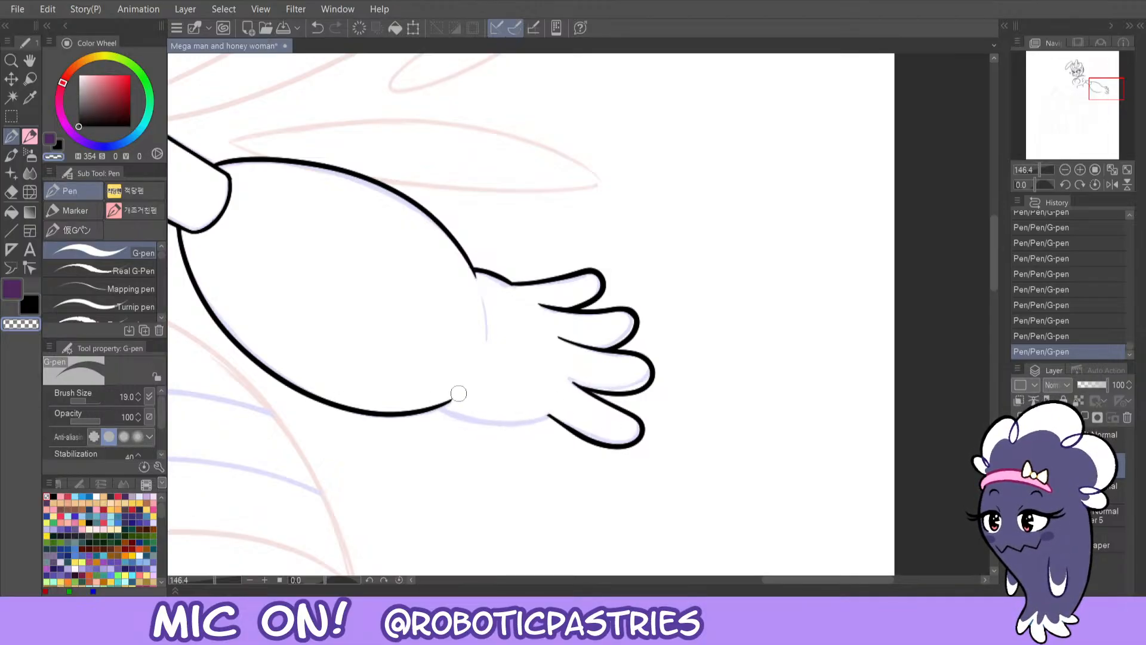
# - Trim the wrist end of the forearm's lower curve and ink the hand's lower edge from the wrist to the lowest finger
pyautogui.moveTo(458, 392)
pyautogui.mouseDown()
pyautogui.moveTo(441, 420)
pyautogui.moveTo(549, 421)
pyautogui.mouseUp()
pyautogui.press('c')
pyautogui.moveTo(507, 422)
pyautogui.mouseDown()
pyautogui.moveTo(442, 405)
pyautogui.moveTo(550, 416)
pyautogui.mouseUp()
pyautogui.hotkey('ctrl', 'z')
pyautogui.press('c')
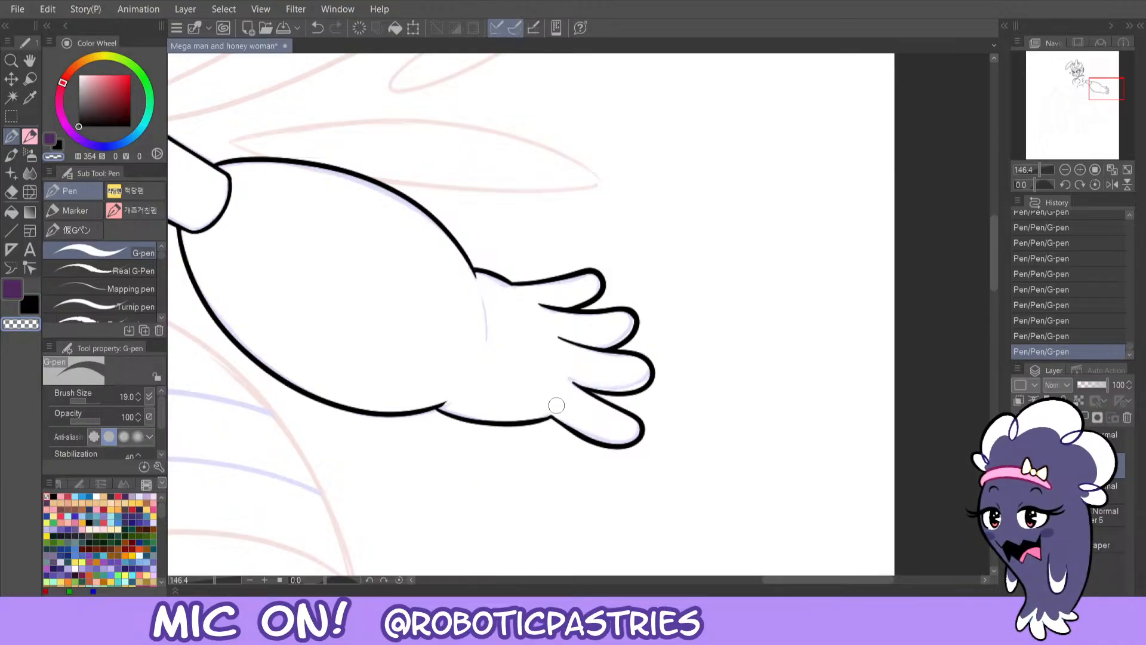
# - Clean up the hand's lower edge where it joins the wrist and the lowest finger with small transparent strokes
pyautogui.press('c')
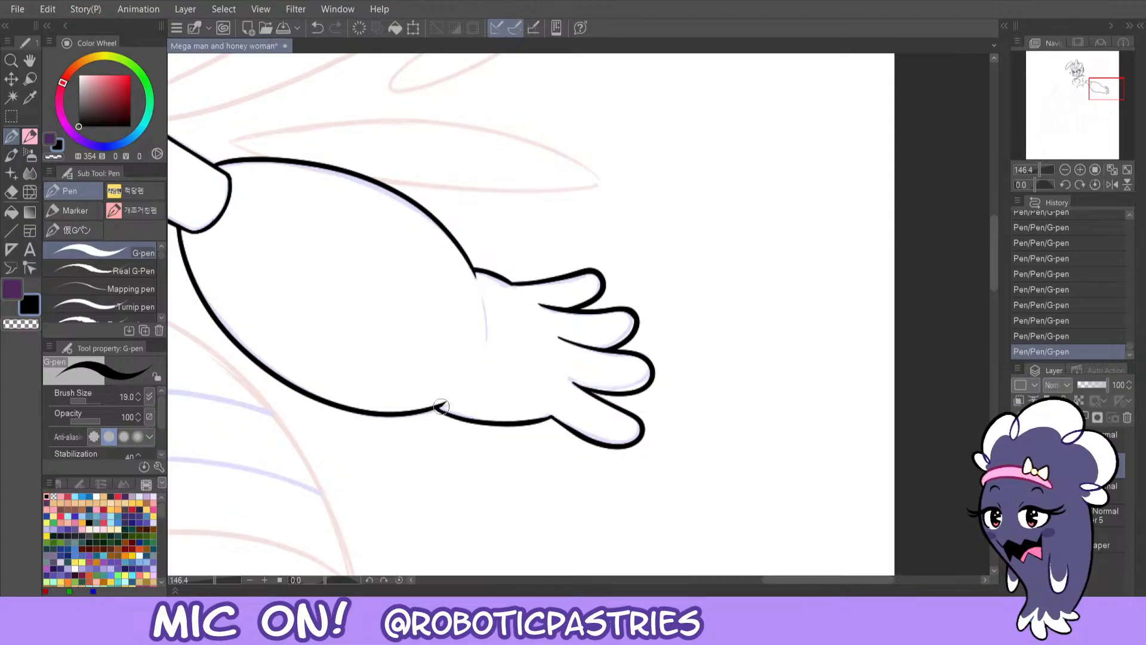
pyautogui.hotkey('ctrl', 'z')
pyautogui.hotkey('ctrl', 'y')
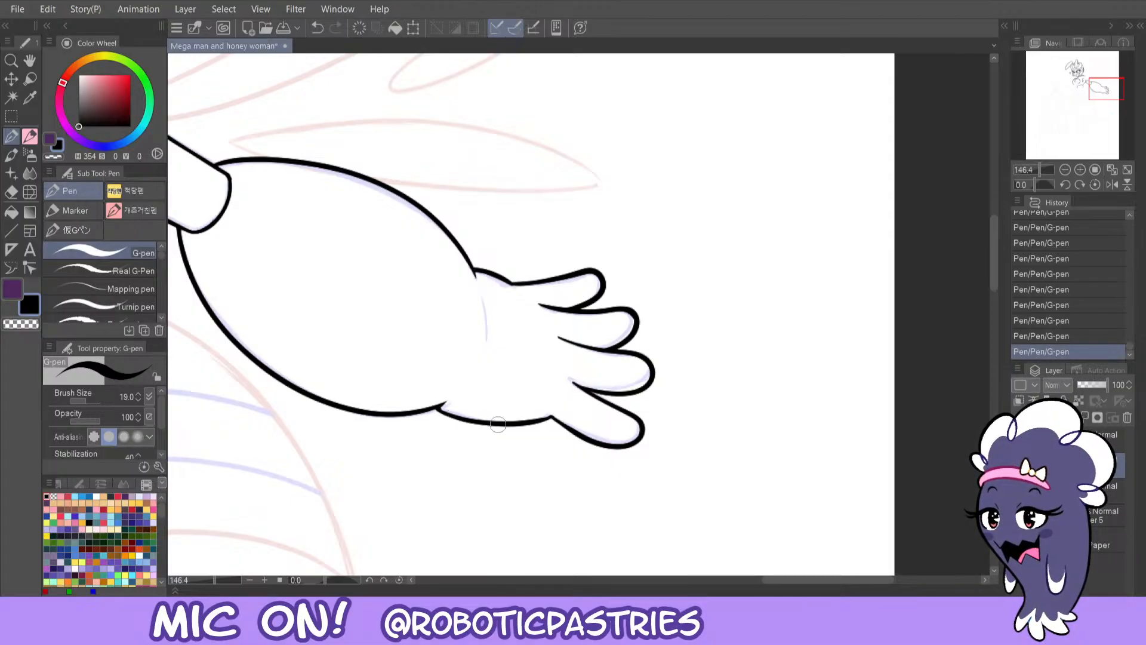
pyautogui.hotkey('ctrl', 'z')
pyautogui.hotkey('ctrl', 'y')
pyautogui.hotkey('ctrl', 'z')
pyautogui.hotkey('ctrl', 'y')
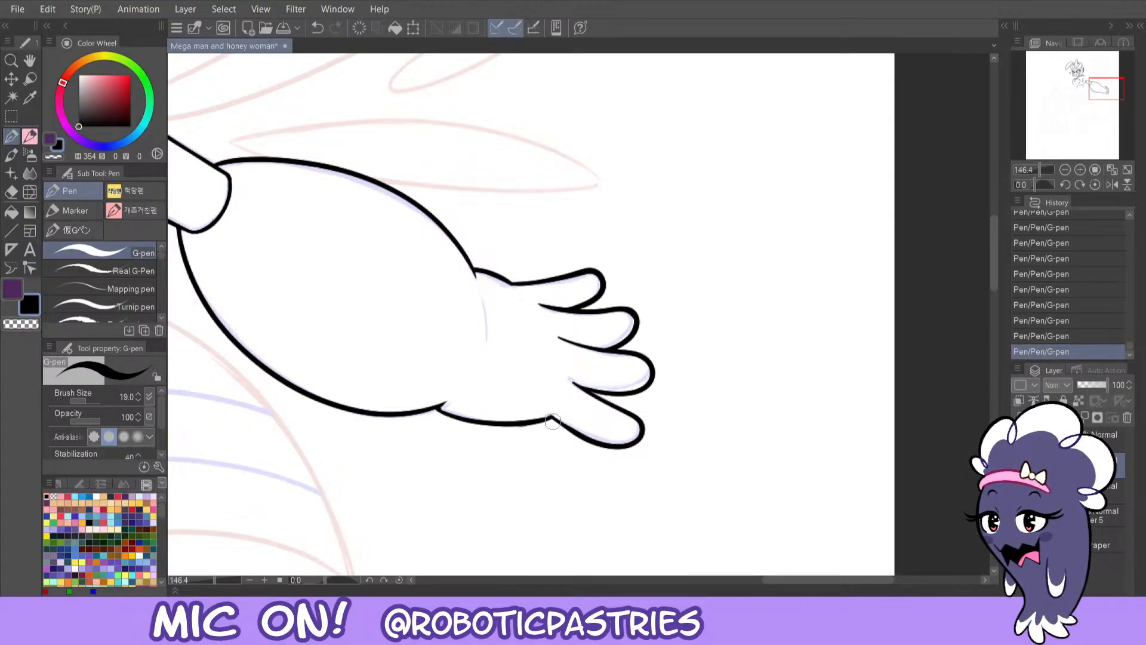
pyautogui.hotkey('ctrl', 'z')
pyautogui.hotkey('ctrl', 'y')
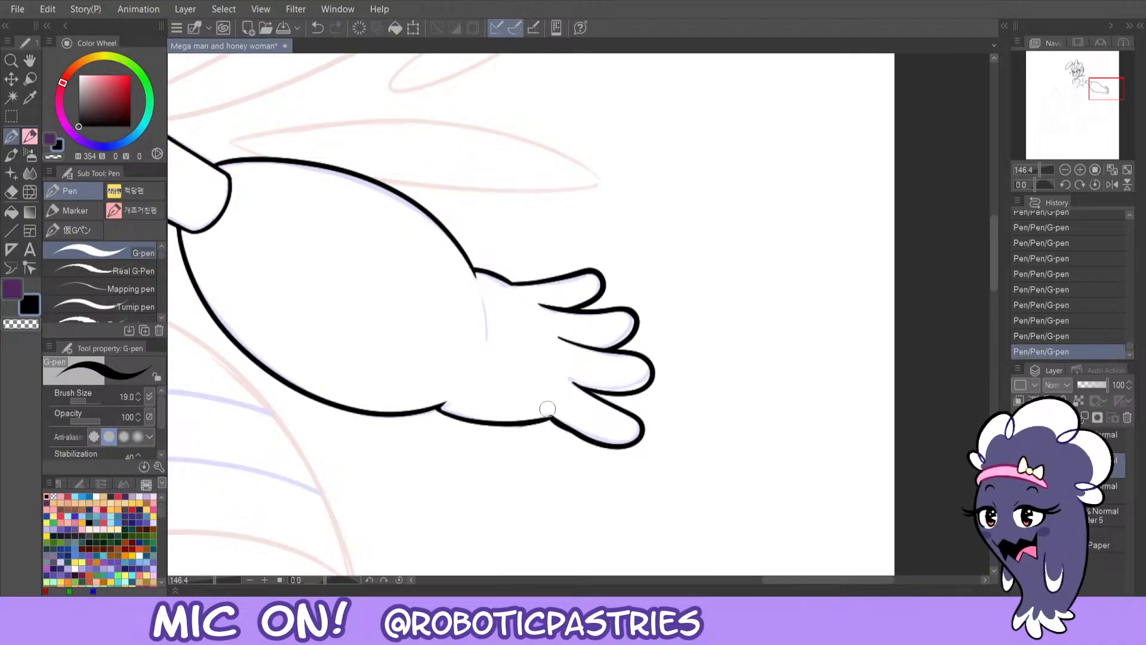
# - Touch up the underside of the lowest finger near its base, comparing the line with and without the correction
pyautogui.hotkey('ctrl', 'z')
pyautogui.hotkey('ctrl', 'y')
pyautogui.hotkey('ctrl', 'z')
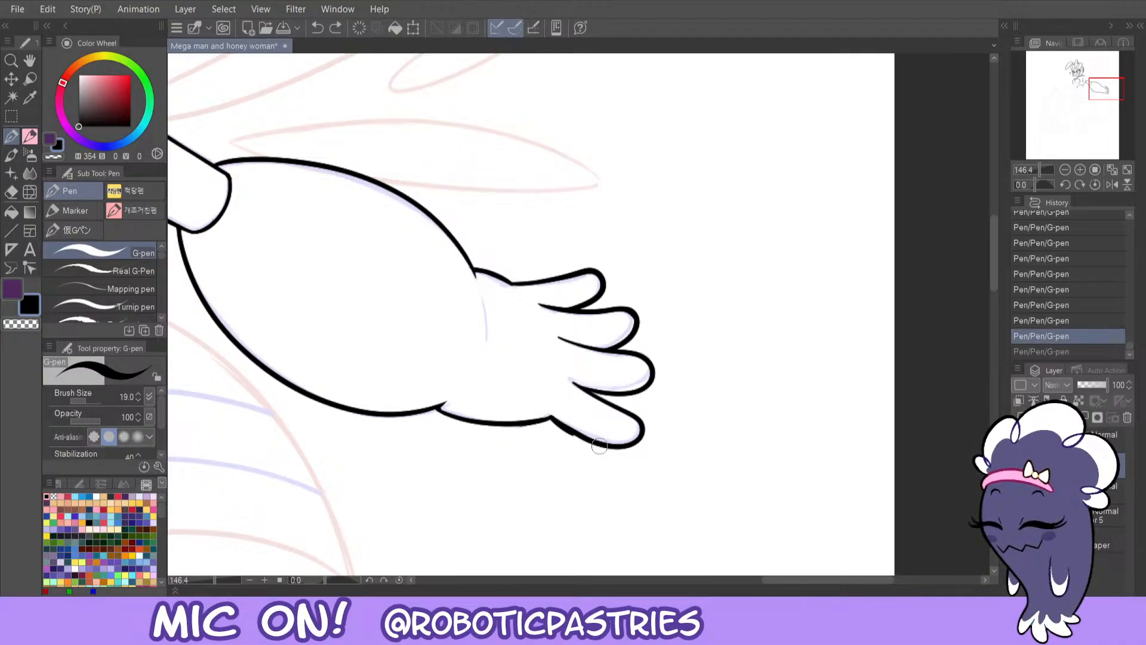
pyautogui.hotkey('ctrl', 'y')
pyautogui.hotkey('ctrl', 'z')
pyautogui.hotkey('ctrl', 'y')
pyautogui.hotkey('ctrl', 'z')
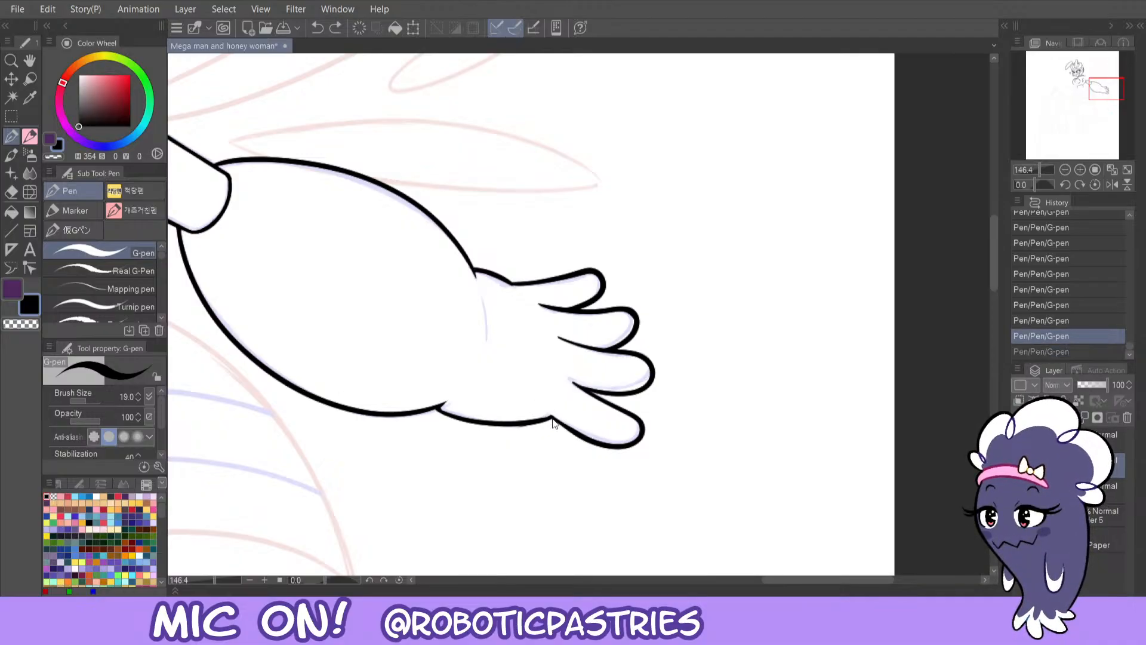
pyautogui.hotkey('ctrl', 'y')
# - Refine the base end of the lowest finger's upper line with small transparent touch-ups
pyautogui.press('c')
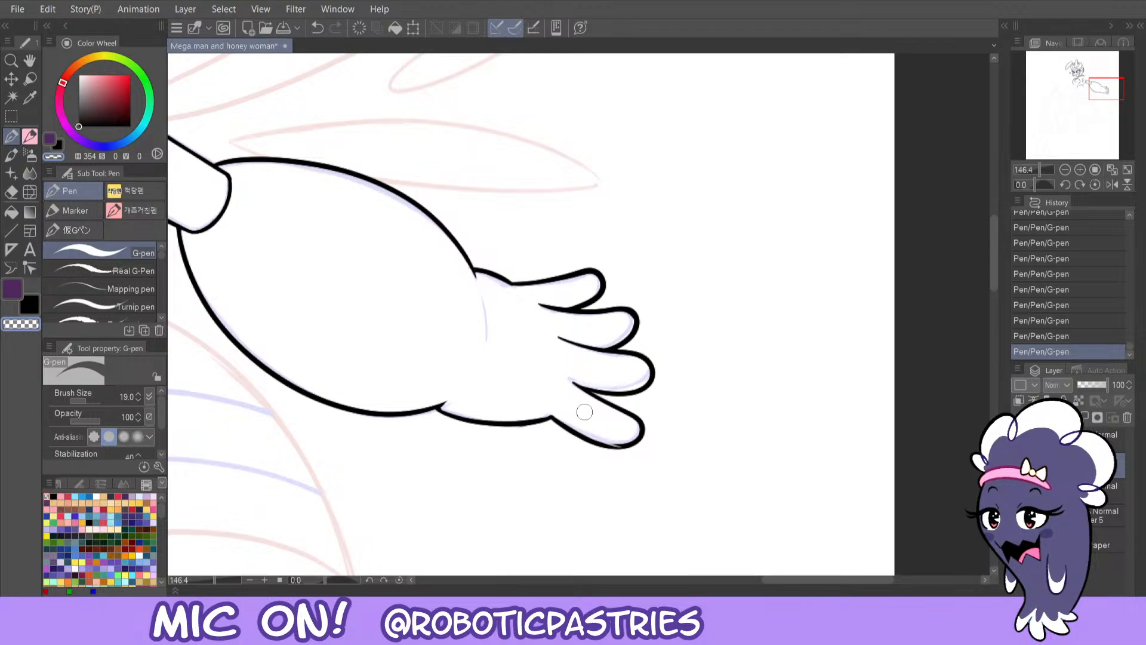
pyautogui.hotkey('ctrl', 'z')
pyautogui.hotkey('ctrl', 'y')
pyautogui.hotkey('ctrl', 'z')
pyautogui.hotkey('ctrl', 'y')
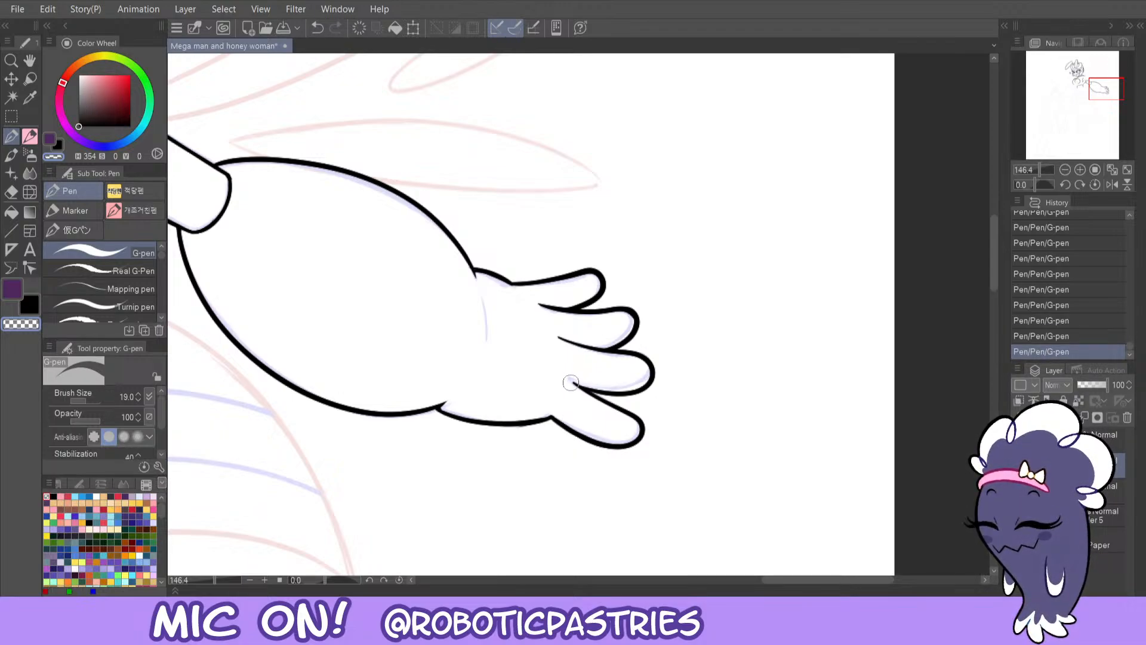
pyautogui.press('x')
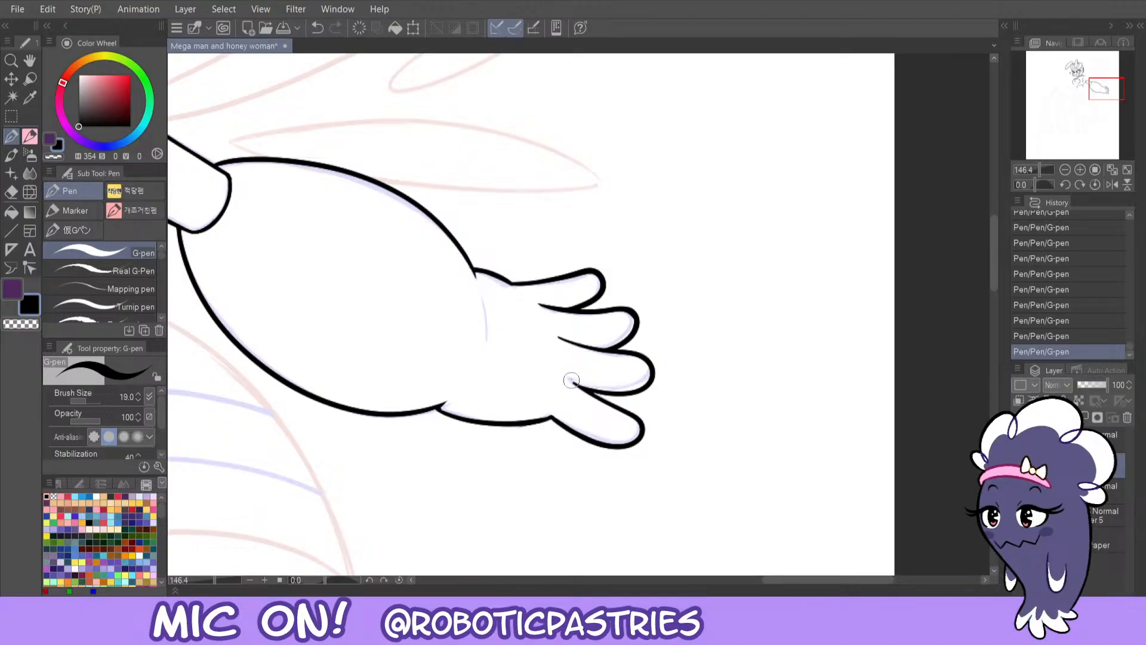
pyautogui.press('c')
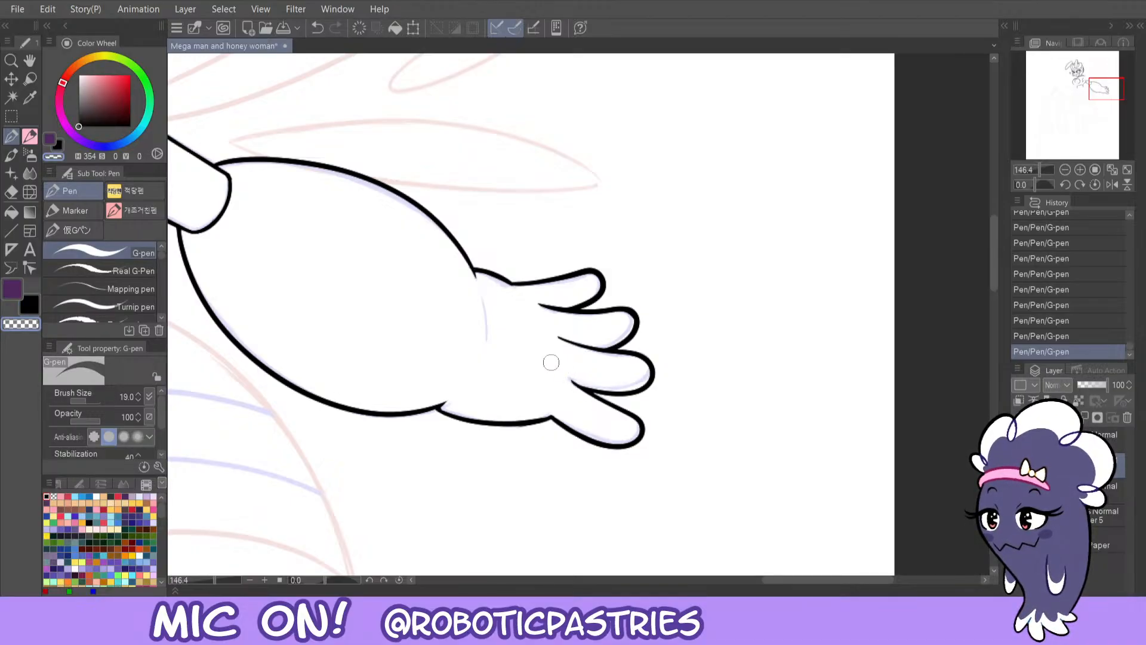
# - Redo the stretch of the hand's lower edge next to the lowest finger and clean up its line thickness
pyautogui.press('c')
pyautogui.hotkey('ctrl', 'z')
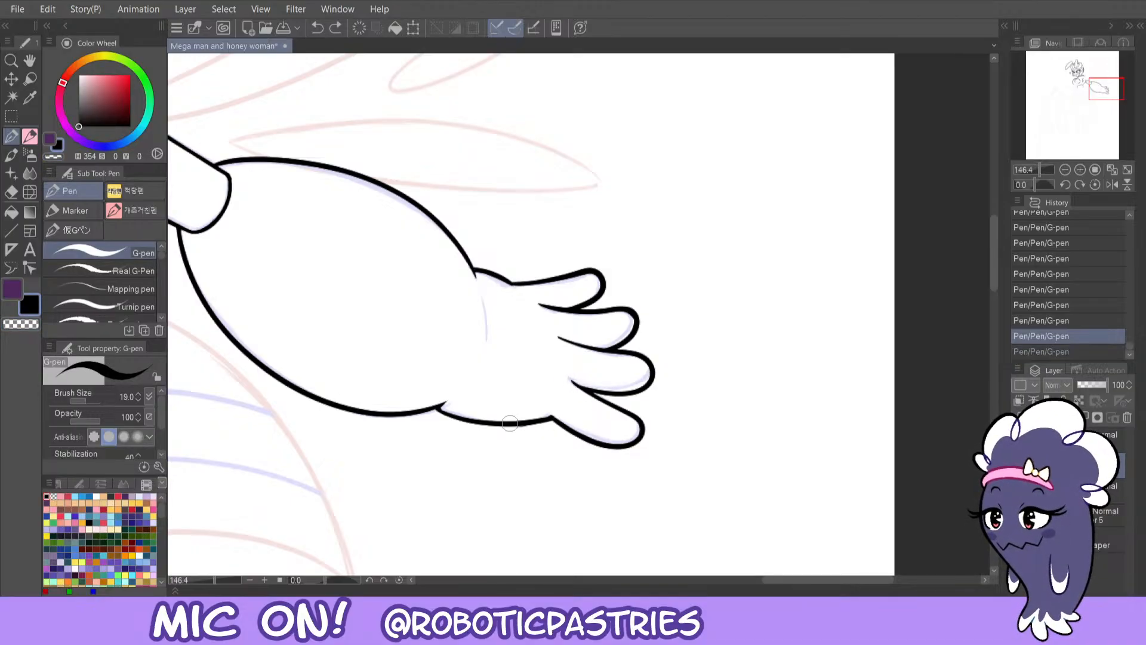
pyautogui.hotkey('ctrl', 'y')
pyautogui.hotkey('ctrl', 'z')
pyautogui.moveTo(551, 419)
pyautogui.mouseDown()
pyautogui.moveTo(489, 421)
pyautogui.moveTo(476, 410)
pyautogui.mouseUp()
pyautogui.press('c')
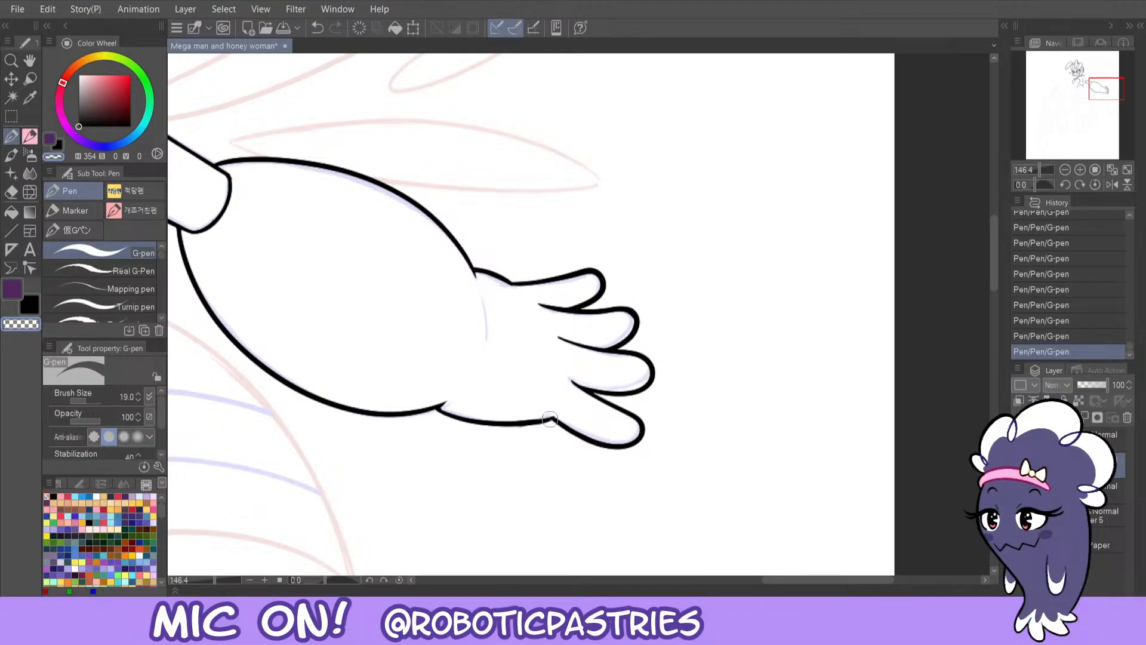
pyautogui.hotkey('ctrl', 'z')
pyautogui.hotkey('ctrl', 'y')
pyautogui.hotkey('ctrl', 'z')
pyautogui.hotkey('ctrl', 'y')
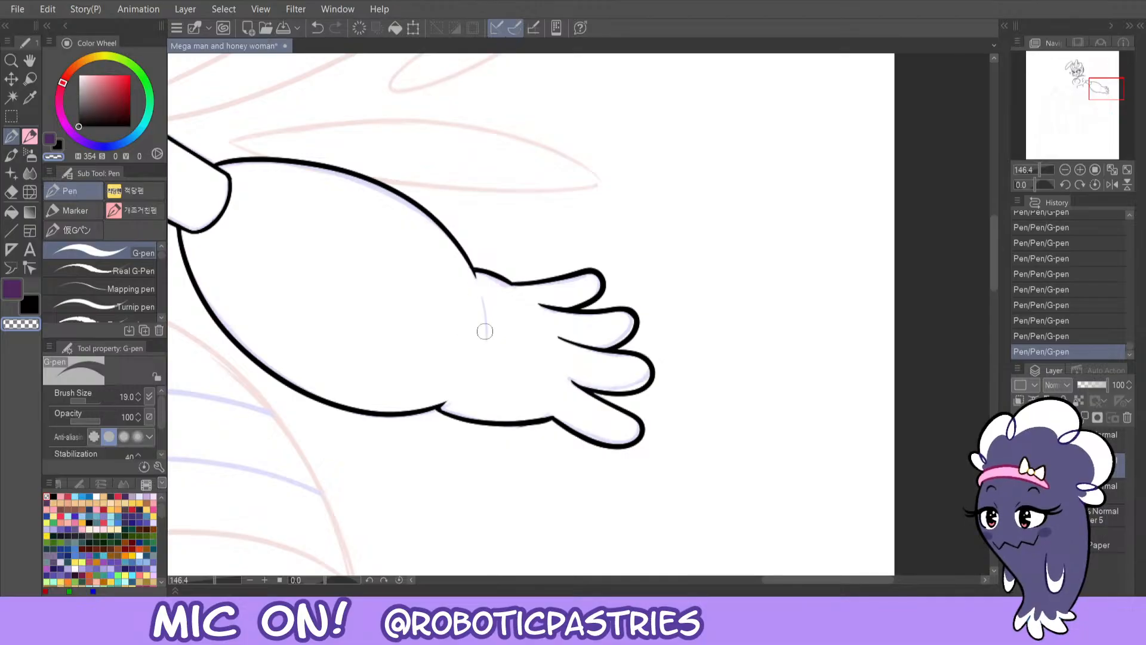
# - Ink the wrist crease of the far hand as a short, slightly curved vertical line over the sketch
pyautogui.hotkey('ctrl', 'z')
pyautogui.moveTo(478, 302); pyautogui.dragTo(444, 385)
pyautogui.hotkey('ctrl', 'z')
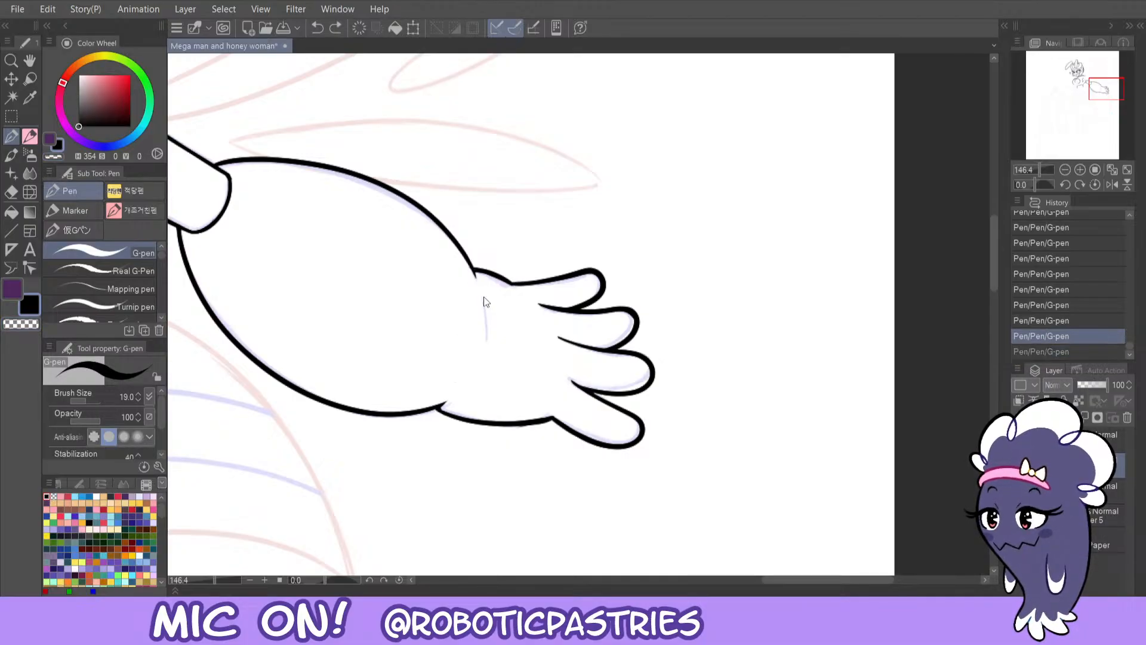
pyautogui.moveTo(482, 294); pyautogui.dragTo(477, 368)
pyautogui.press('c')
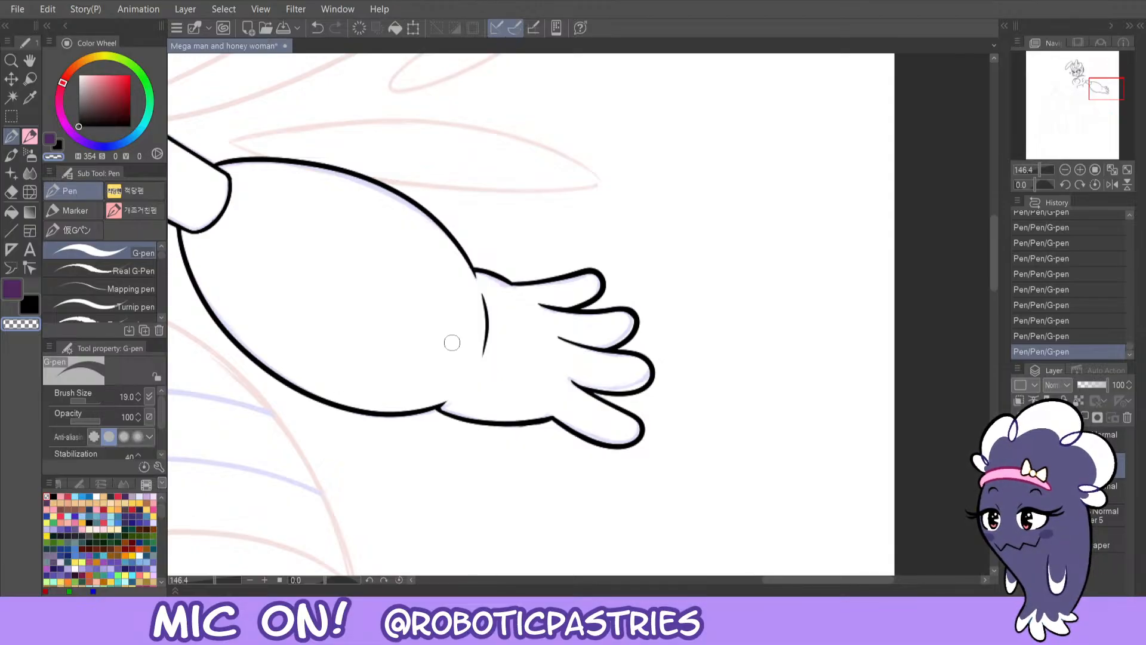
# - Flip the canvas view horizontally and thin the outline of the near shoulder's round joint with transparent strokes
pyautogui.click(1065, 170)
pyautogui.moveTo(1087, 84); pyautogui.dragTo(1057, 84)
pyautogui.click(1106, 185)
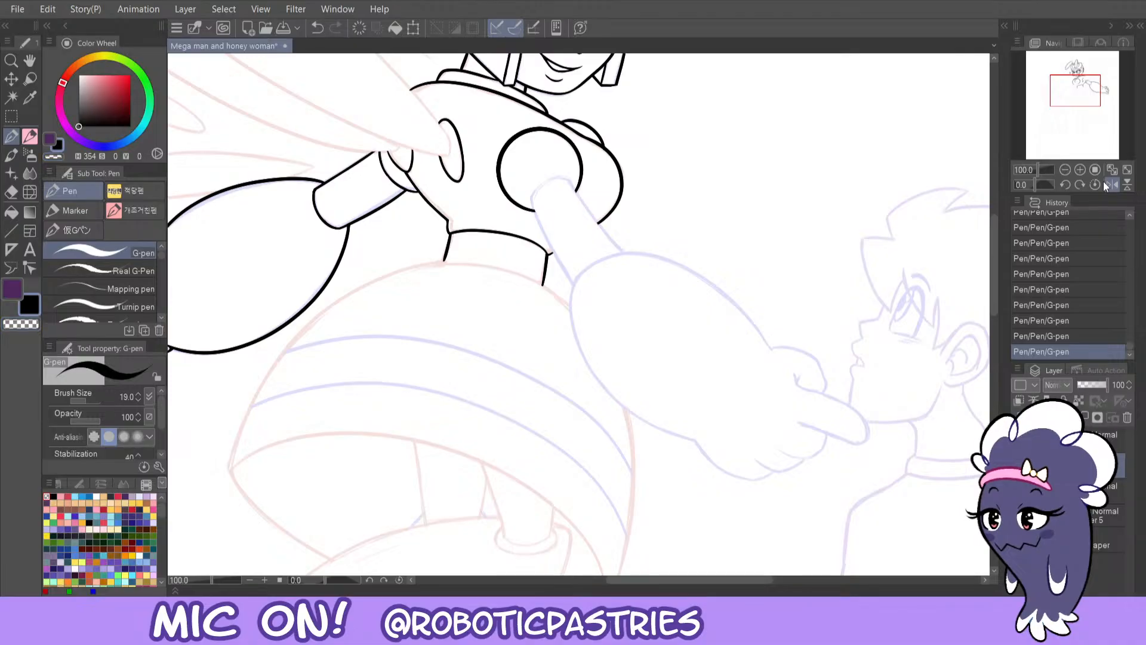
pyautogui.moveTo(533, 209)
pyautogui.mouseDown()
pyautogui.moveTo(501, 138)
pyautogui.moveTo(509, 194)
pyautogui.mouseUp()
pyautogui.hotkey('ctrl', 'z')
pyautogui.hotkey('ctrl', 'z')
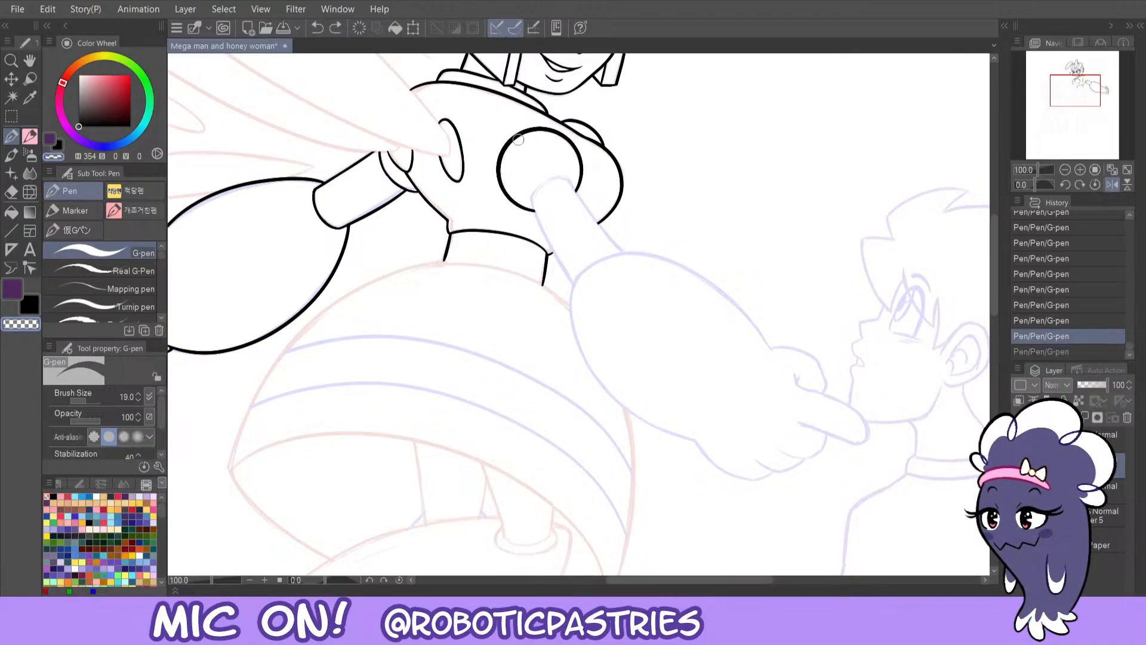
pyautogui.moveTo(514, 142)
pyautogui.mouseDown()
pyautogui.moveTo(514, 201)
pyautogui.moveTo(537, 212)
pyautogui.mouseUp()
pyautogui.hotkey('ctrl', 'z')
pyautogui.hotkey('ctrl', 'z')
pyautogui.hotkey('ctrl', 'z')
pyautogui.hotkey('ctrl', 'z')
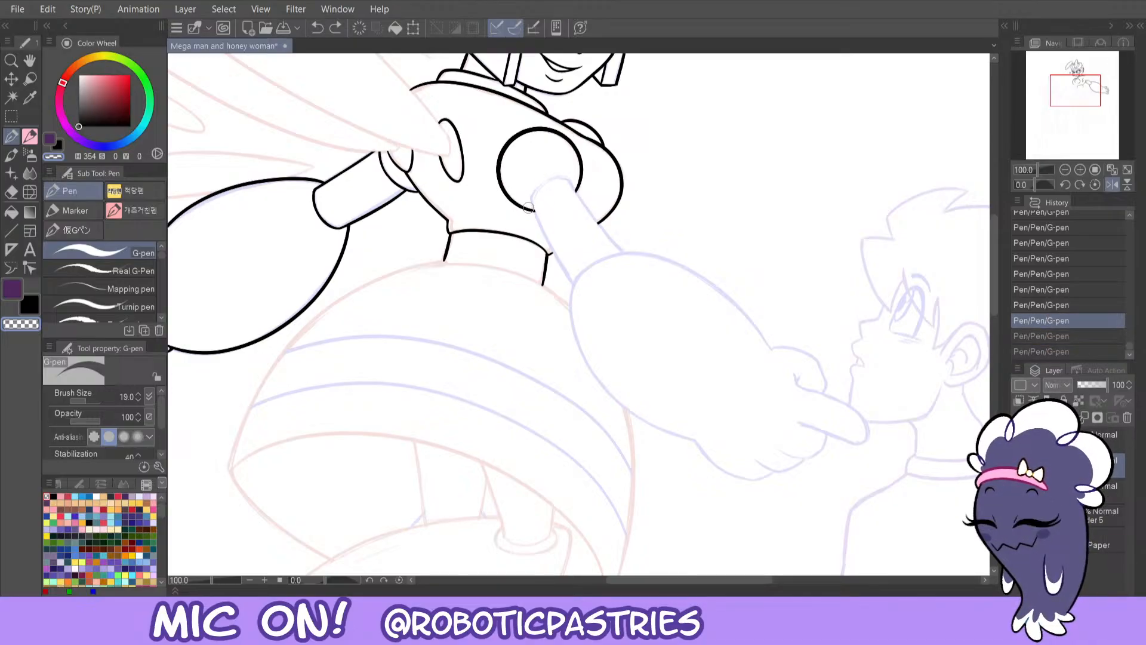
pyautogui.hotkey('ctrl', 'y')
pyautogui.hotkey('ctrl', 'y')
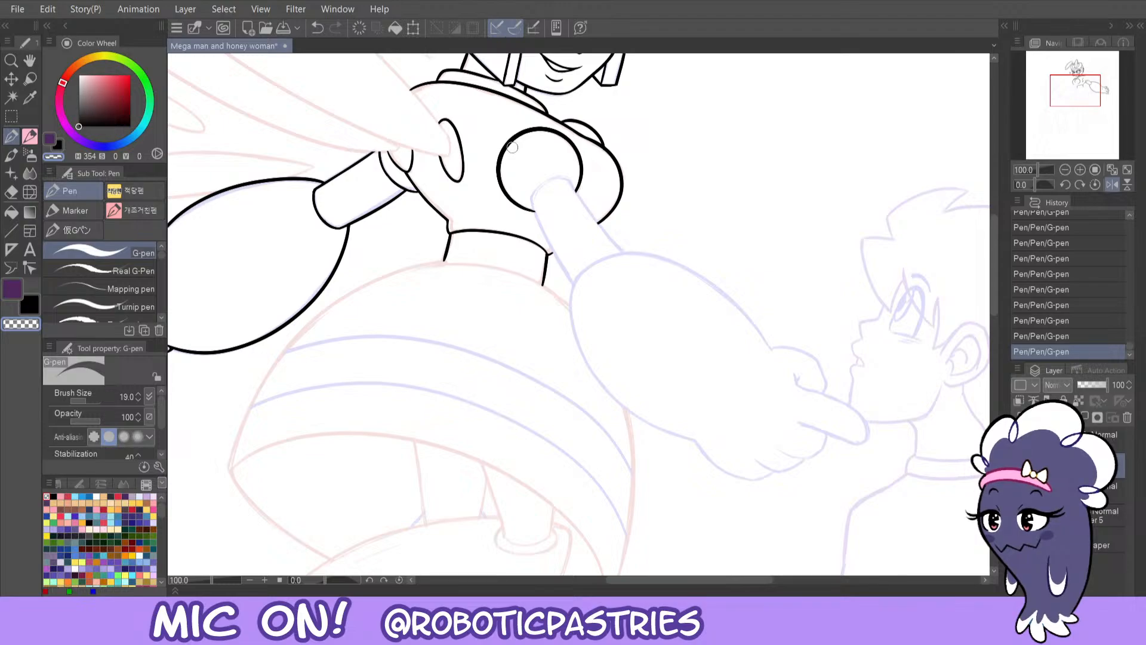
pyautogui.press('c')
pyautogui.press('c')
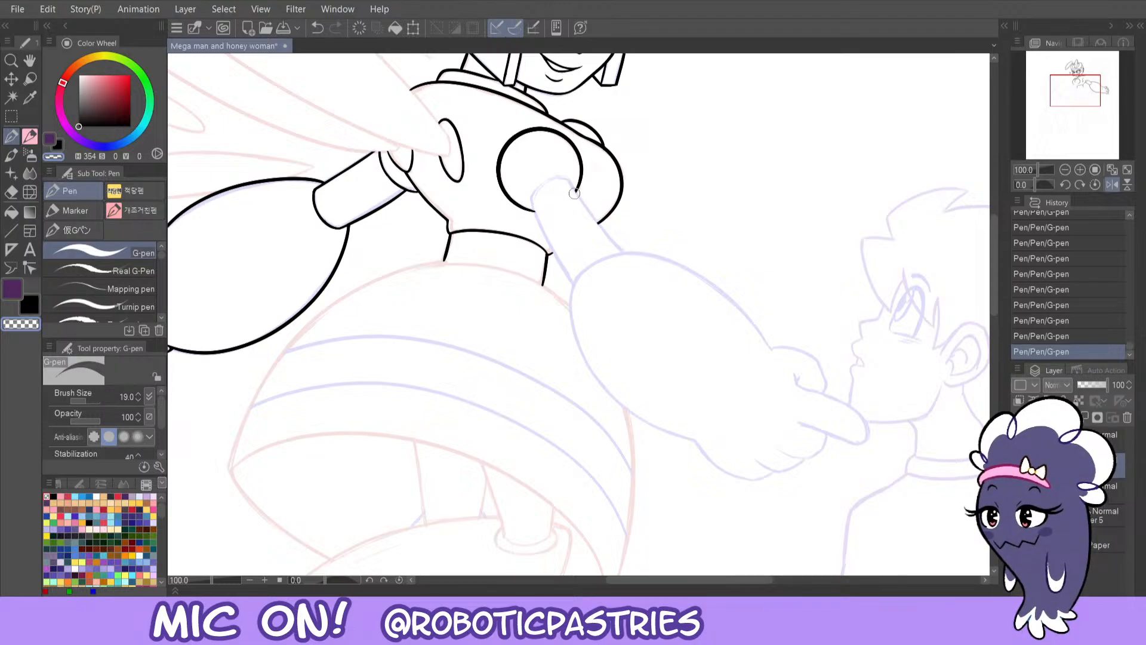
# - Flip the canvas view back and refine the shoulder circle's outline on the side facing the chest front, above the arm
pyautogui.click(1080, 170)
pyautogui.moveTo(1064, 95); pyautogui.dragTo(1061, 85)
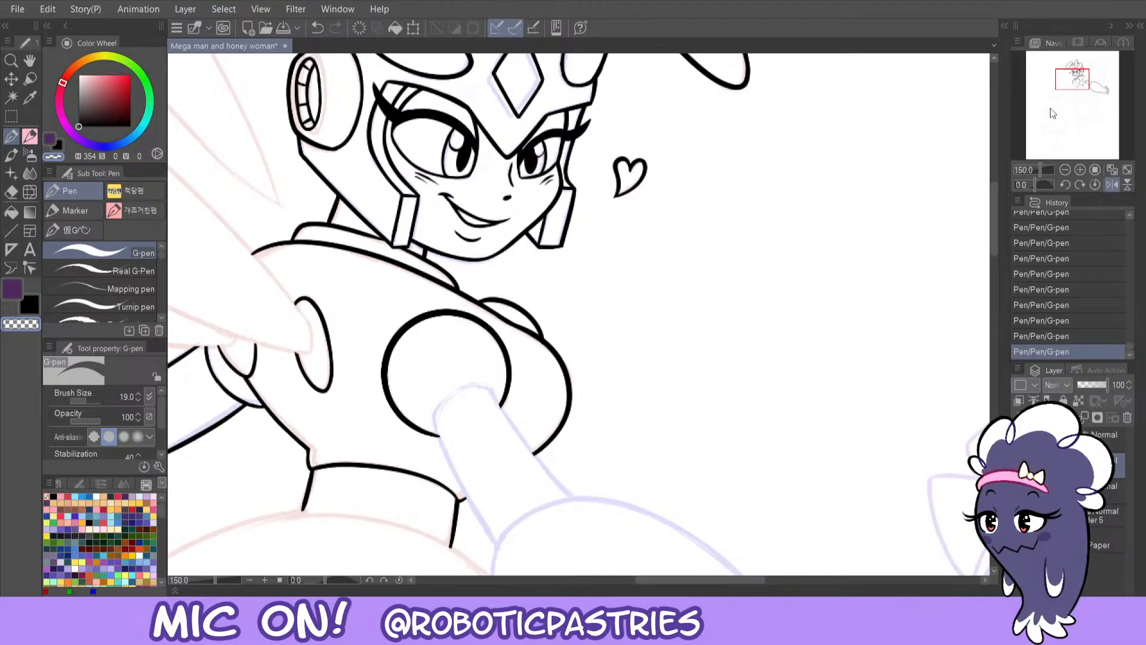
pyautogui.click(1113, 184)
pyautogui.press('c')
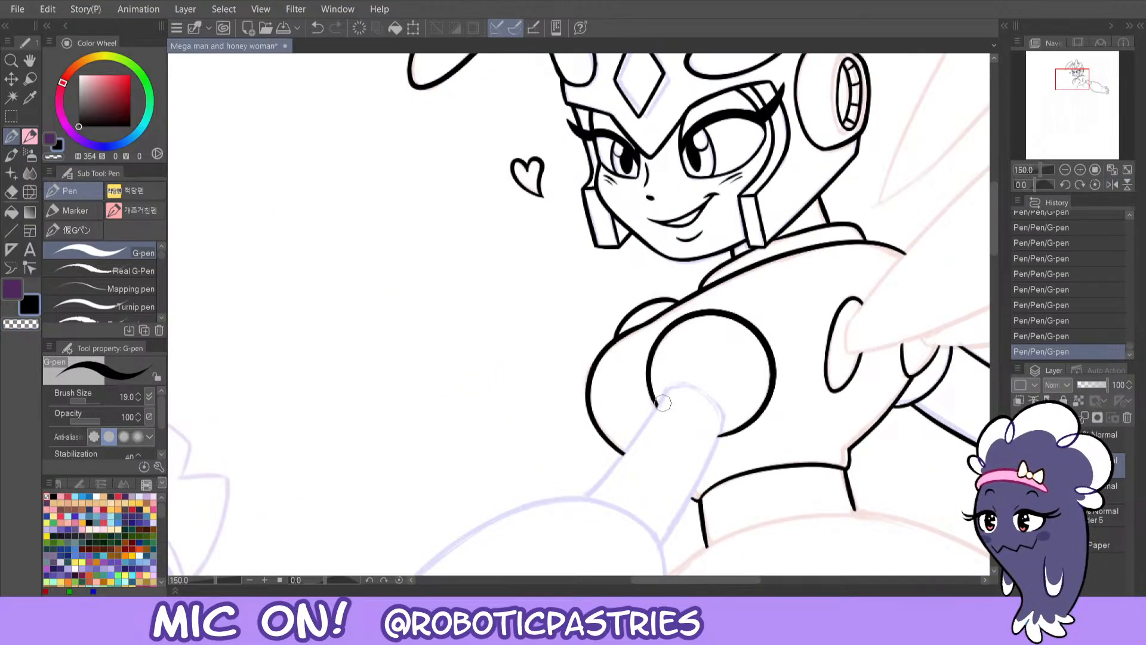
pyautogui.moveTo(660, 406)
pyautogui.mouseDown()
pyautogui.moveTo(665, 337)
pyautogui.moveTo(687, 326)
pyautogui.mouseUp()
pyautogui.hotkey('ctrl', 'z')
pyautogui.press('c')
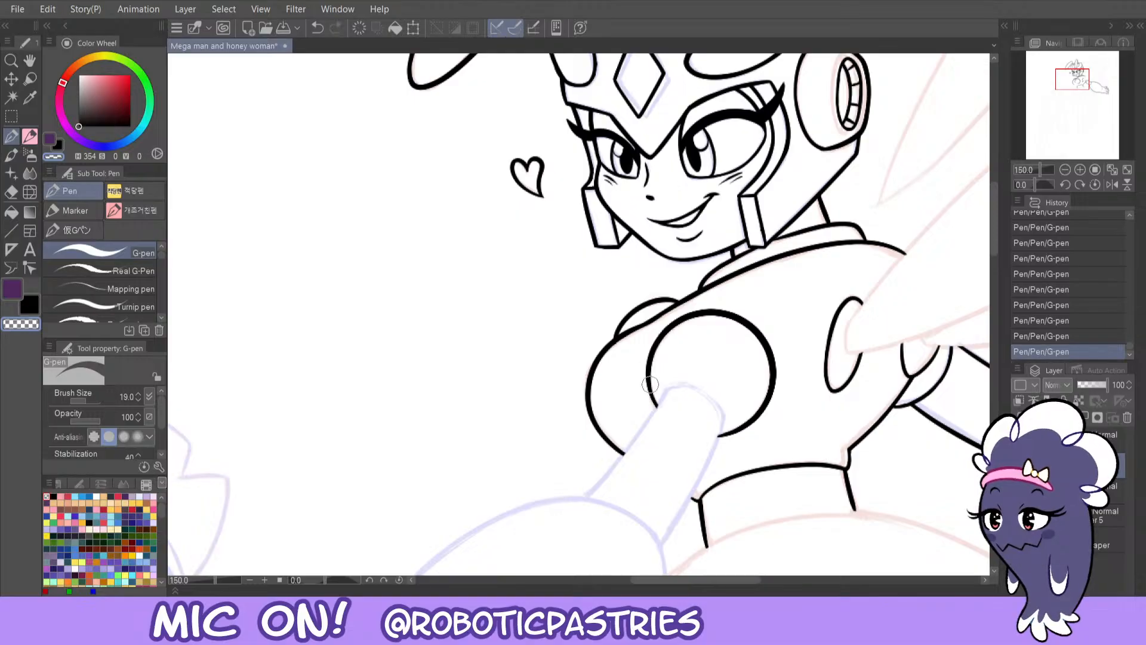
pyautogui.hotkey('ctrl', 'z')
pyautogui.moveTo(658, 403); pyautogui.dragTo(687, 320)
pyautogui.hotkey('ctrl', 'z')
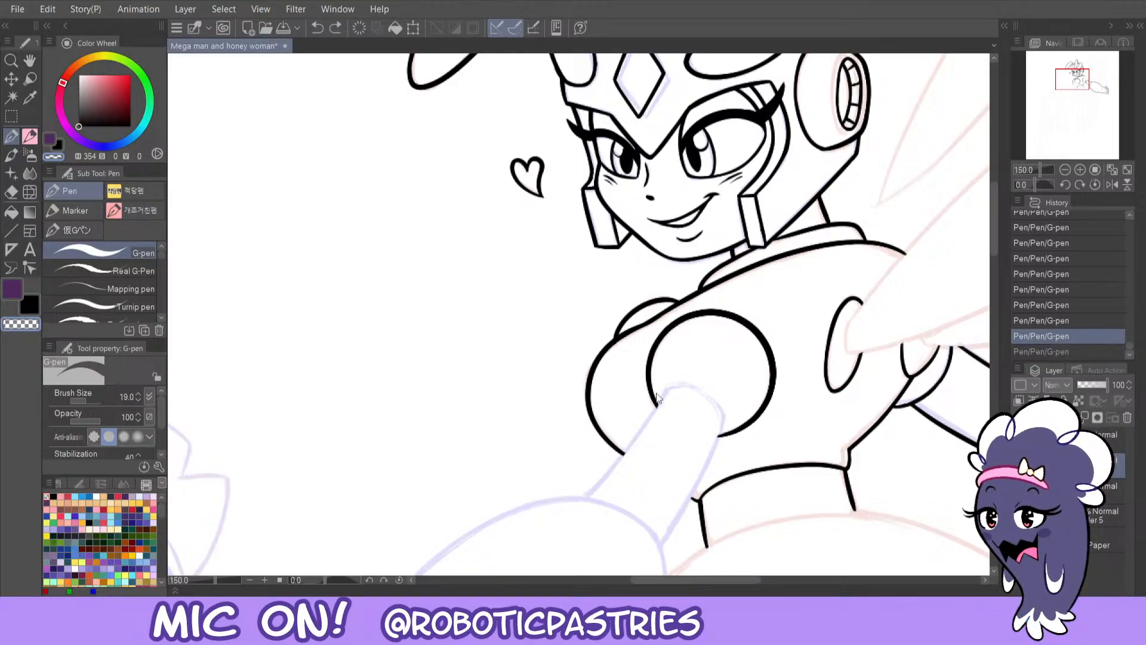
pyautogui.hotkey('ctrl', 'y')
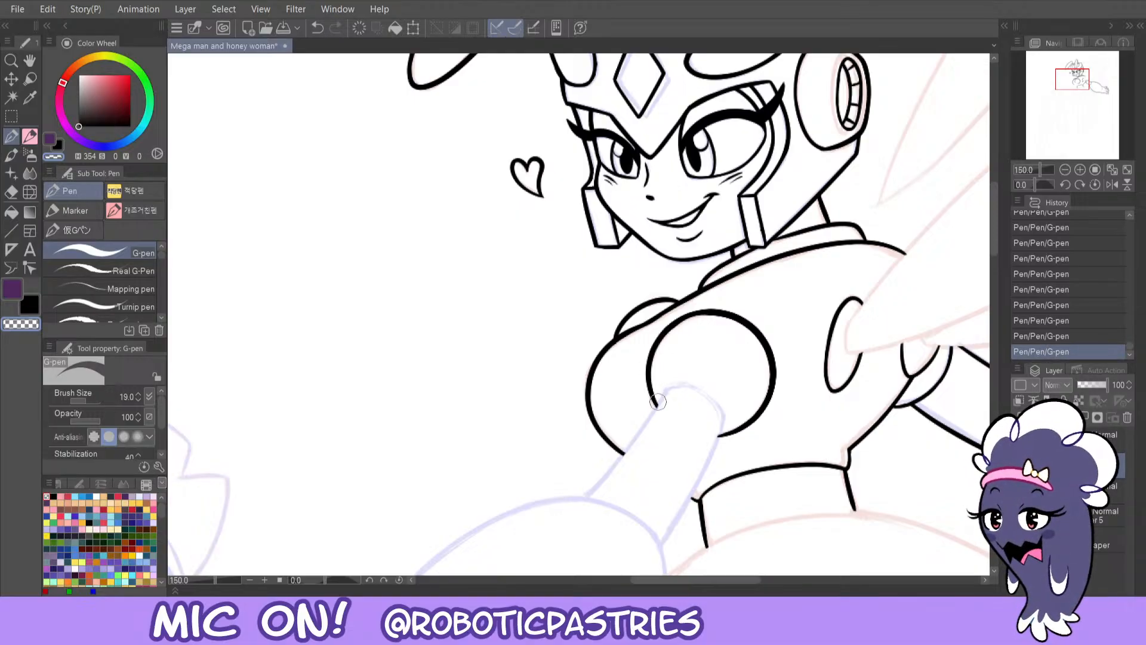
# - Thin the near shoulder circle's outline along its chest-front side and top with transparent strokes
pyautogui.hotkey('ctrl', 'z')
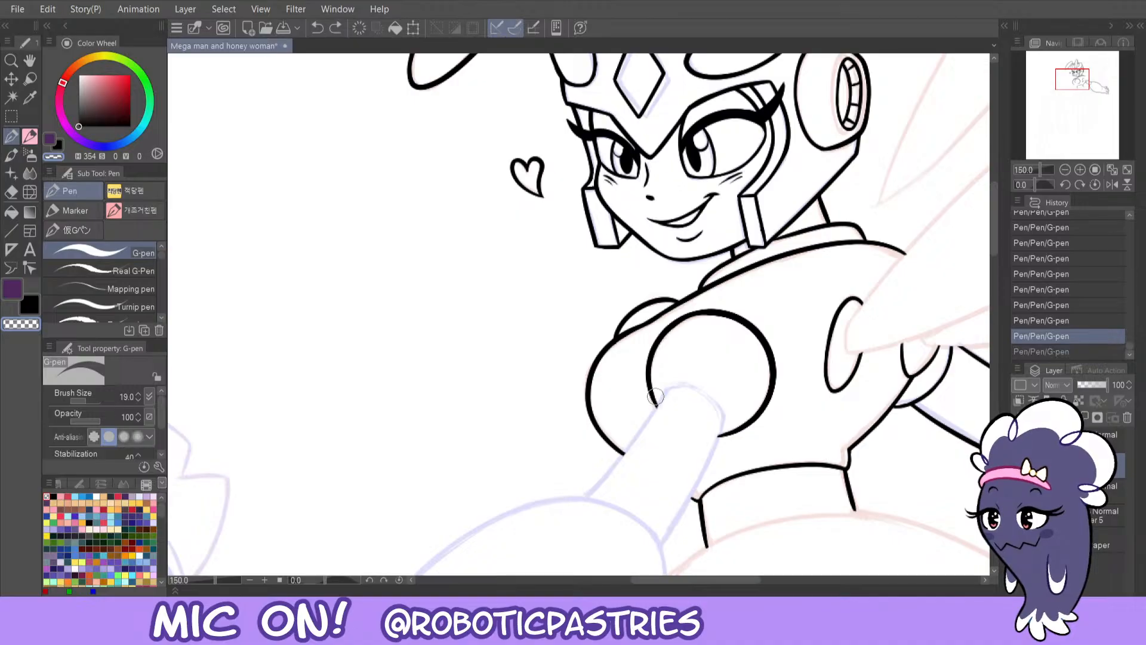
pyautogui.hotkey('ctrl', 'y')
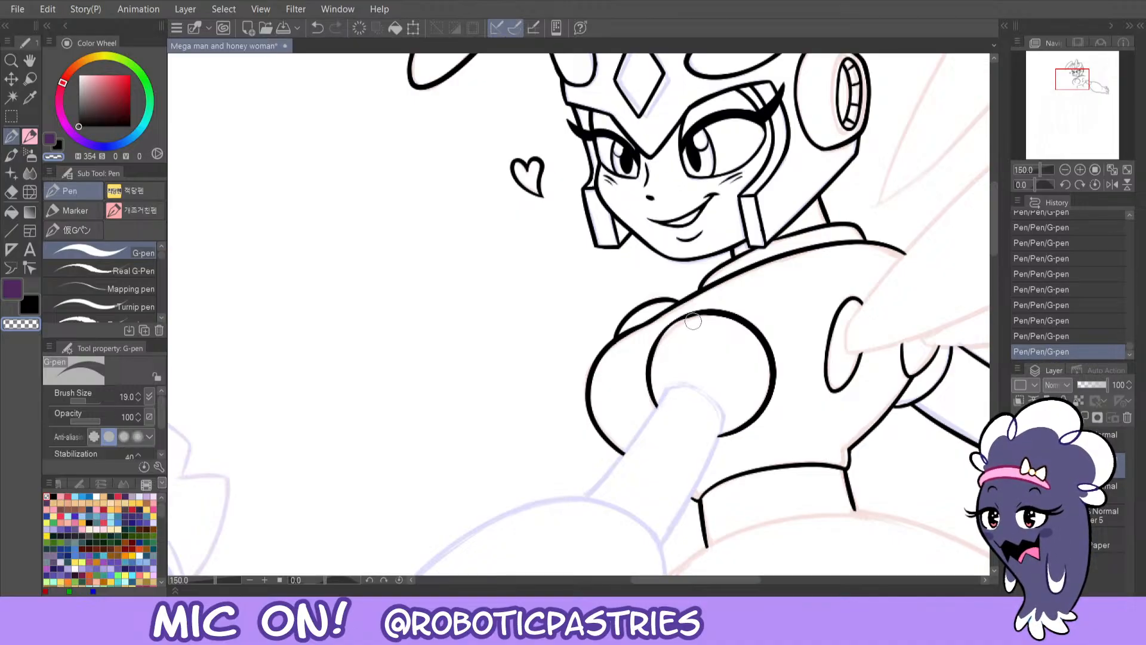
pyautogui.hotkey('ctrl', 'z')
pyautogui.hotkey('ctrl', 'y')
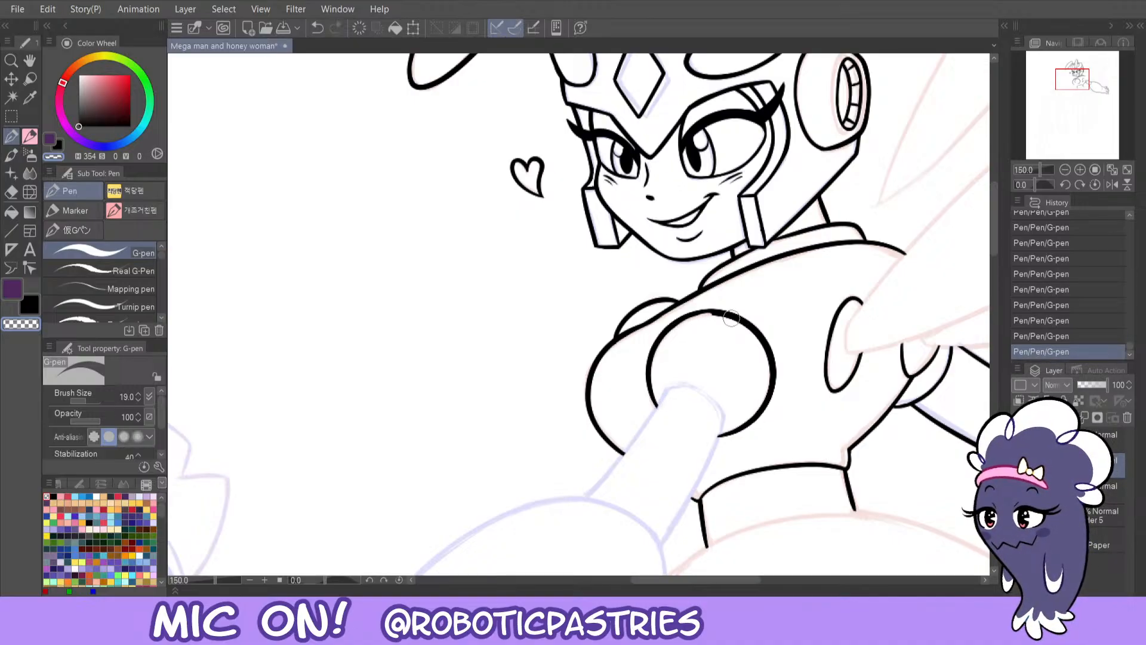
pyautogui.hotkey('ctrl', 'z')
pyautogui.hotkey('ctrl', 'y')
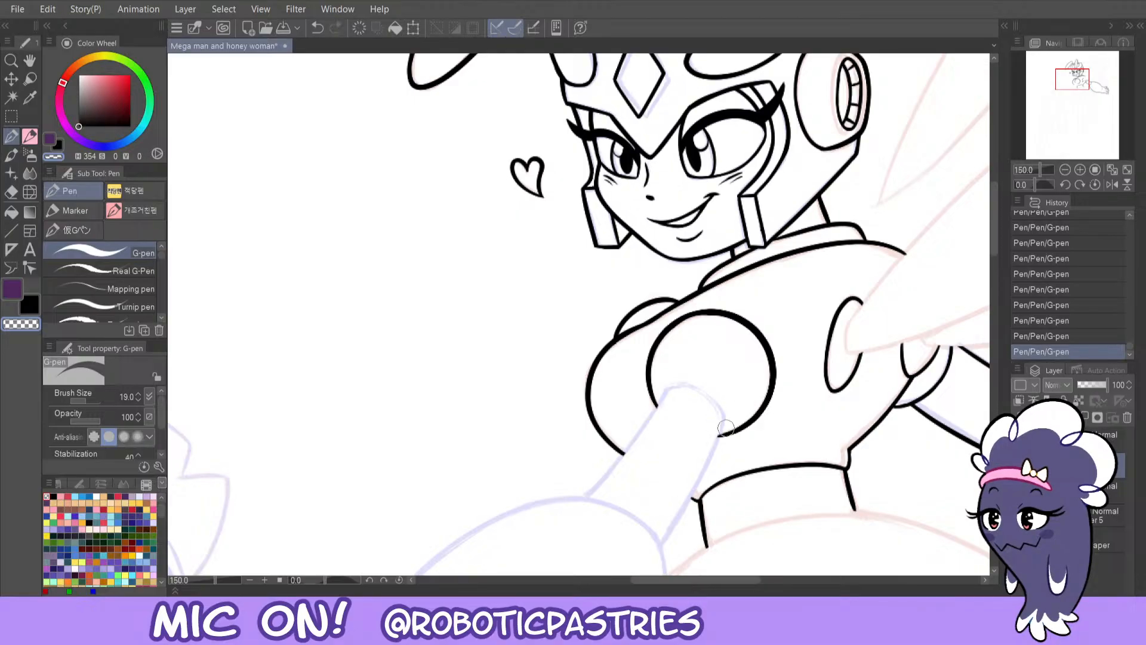
pyautogui.hotkey('ctrl', 'z')
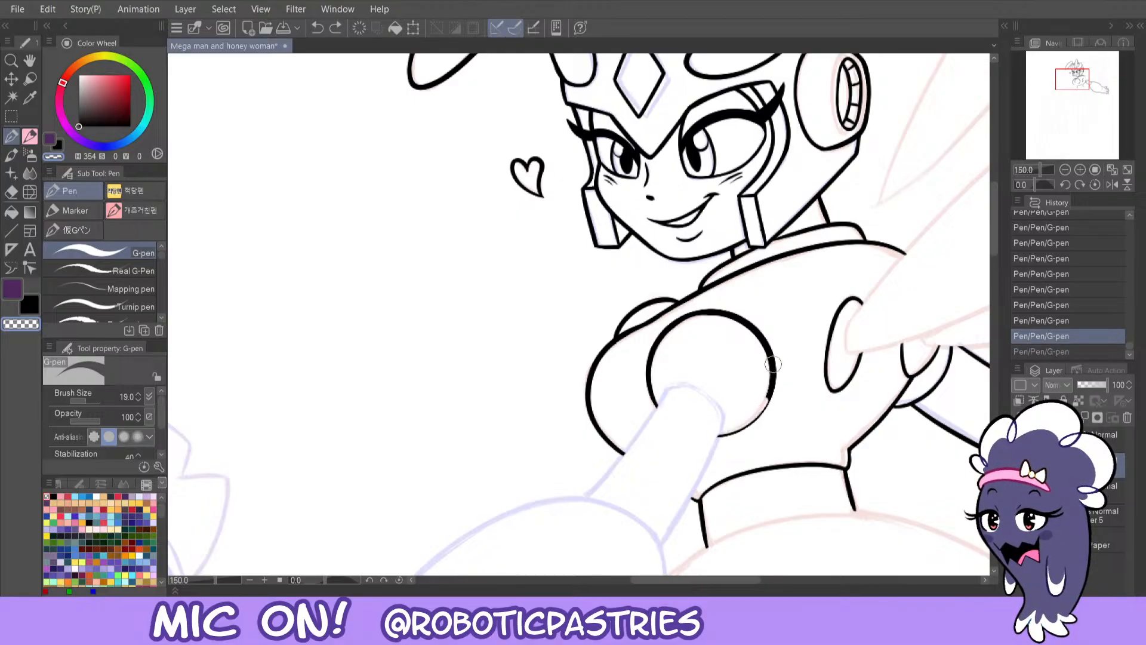
# - Trim the inner edge of the shoulder circle's outline along its back and lower side with transparent strokes
pyautogui.moveTo(773, 365)
pyautogui.mouseDown()
pyautogui.moveTo(729, 329)
pyautogui.moveTo(699, 439)
pyautogui.moveTo(750, 421)
pyautogui.moveTo(715, 336)
pyautogui.moveTo(733, 421)
pyautogui.moveTo(719, 432)
pyautogui.moveTo(742, 330)
pyautogui.moveTo(750, 416)
pyautogui.moveTo(718, 430)
pyautogui.mouseUp()
pyautogui.hotkey('ctrl', 'z')
pyautogui.hotkey('ctrl', 'z')
pyautogui.hotkey('ctrl', 'z')
pyautogui.hotkey('ctrl', 'z')
pyautogui.hotkey('ctrl', 'z')
pyautogui.hotkey('ctrl', 'z')
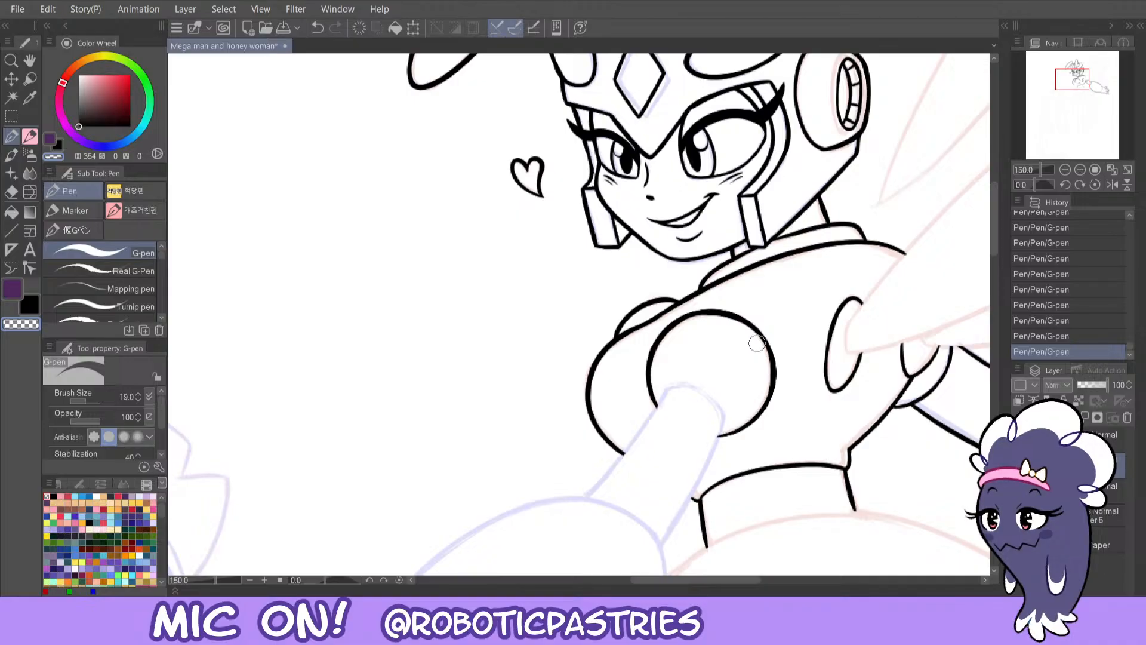
# - Re-ink the upper back curve of the shoulder circle with black G-pen strokes
pyautogui.press('c')
pyautogui.moveTo(738, 318)
pyautogui.mouseDown()
pyautogui.moveTo(754, 416)
pyautogui.moveTo(721, 312)
pyautogui.moveTo(762, 406)
pyautogui.moveTo(734, 317)
pyautogui.moveTo(721, 312)
pyautogui.moveTo(777, 366)
pyautogui.moveTo(766, 406)
pyautogui.mouseUp()
pyautogui.hotkey('ctrl', 'z')
pyautogui.hotkey('ctrl', 'z')
pyautogui.hotkey('ctrl', 'z')
pyautogui.hotkey('ctrl', 'z')
pyautogui.hotkey('ctrl', 'z')
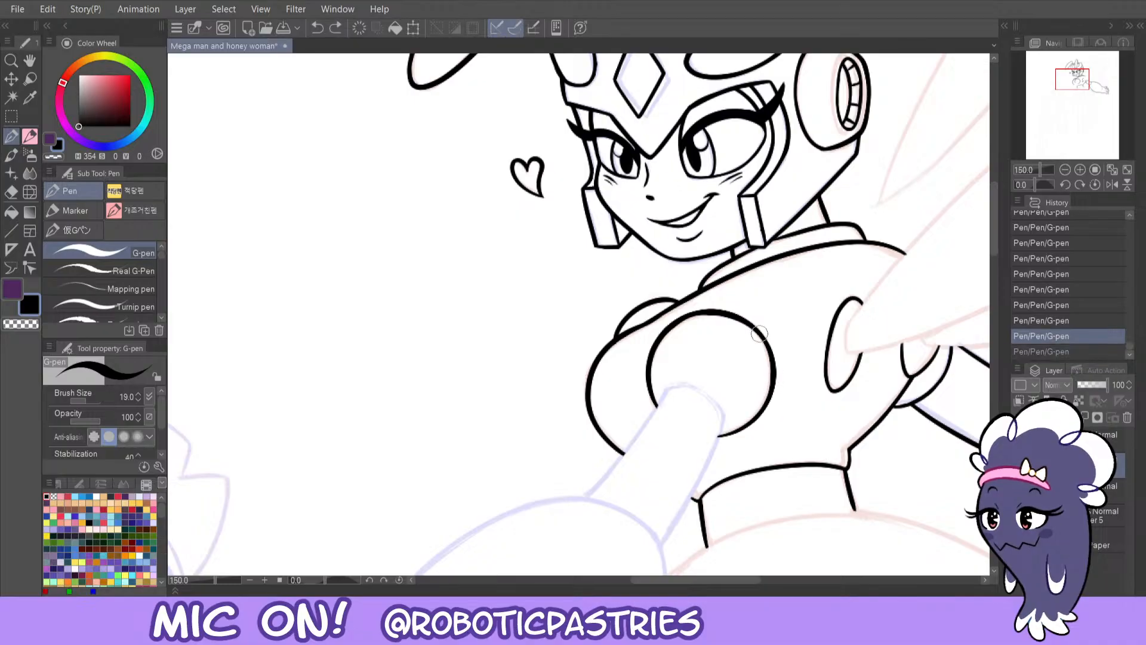
pyautogui.moveTo(758, 333); pyautogui.dragTo(769, 358)
pyautogui.hotkey('ctrl', 'z')
pyautogui.moveTo(724, 313)
pyautogui.mouseDown()
pyautogui.moveTo(775, 359)
pyautogui.moveTo(770, 372)
pyautogui.moveTo(765, 356)
pyautogui.moveTo(767, 393)
pyautogui.moveTo(765, 358)
pyautogui.mouseUp()
# - Shave the re-inked shoulder circle's inner edge with transparent strokes to even out its line thickness
pyautogui.press('c')
pyautogui.hotkey('ctrl', 'z')
pyautogui.hotkey('ctrl', 'z')
pyautogui.hotkey('ctrl', 'z')
pyautogui.hotkey('ctrl', 'z')
pyautogui.hotkey('ctrl', 'z')
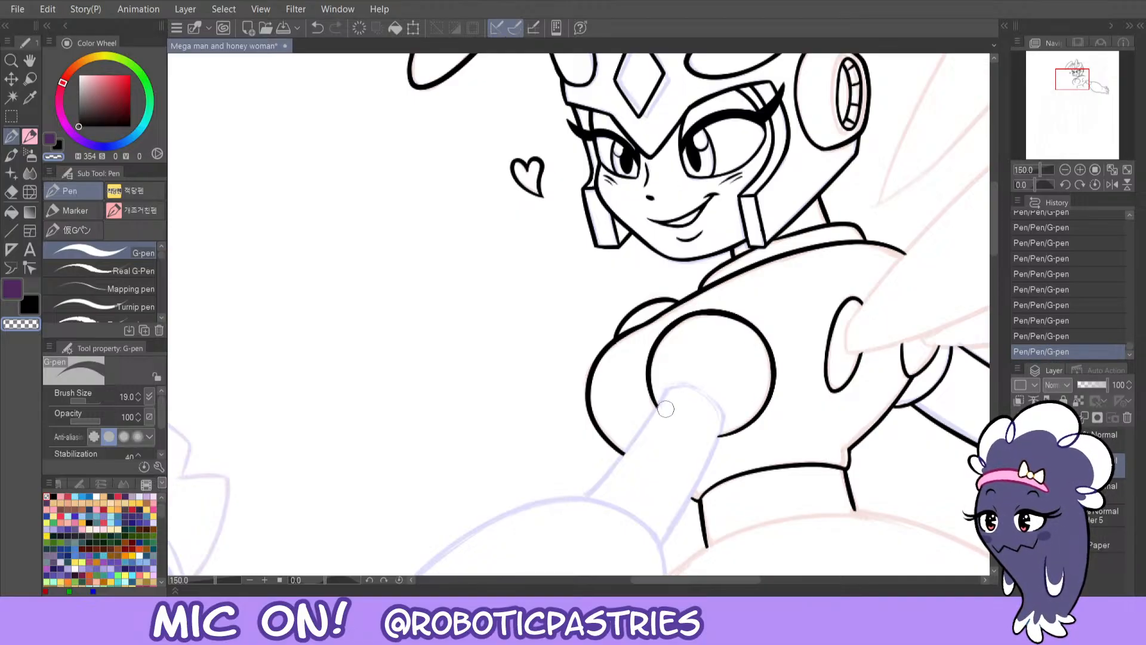
pyautogui.hotkey('ctrl', 'z')
pyautogui.hotkey('ctrl', 'y')
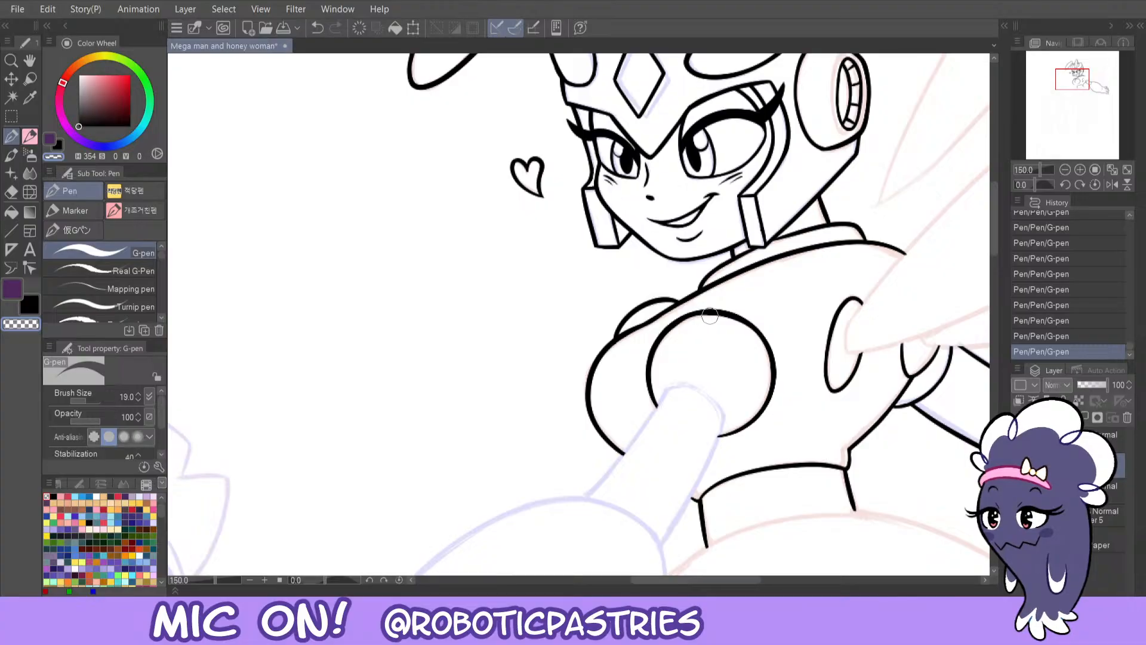
pyautogui.hotkey('ctrl', 'z')
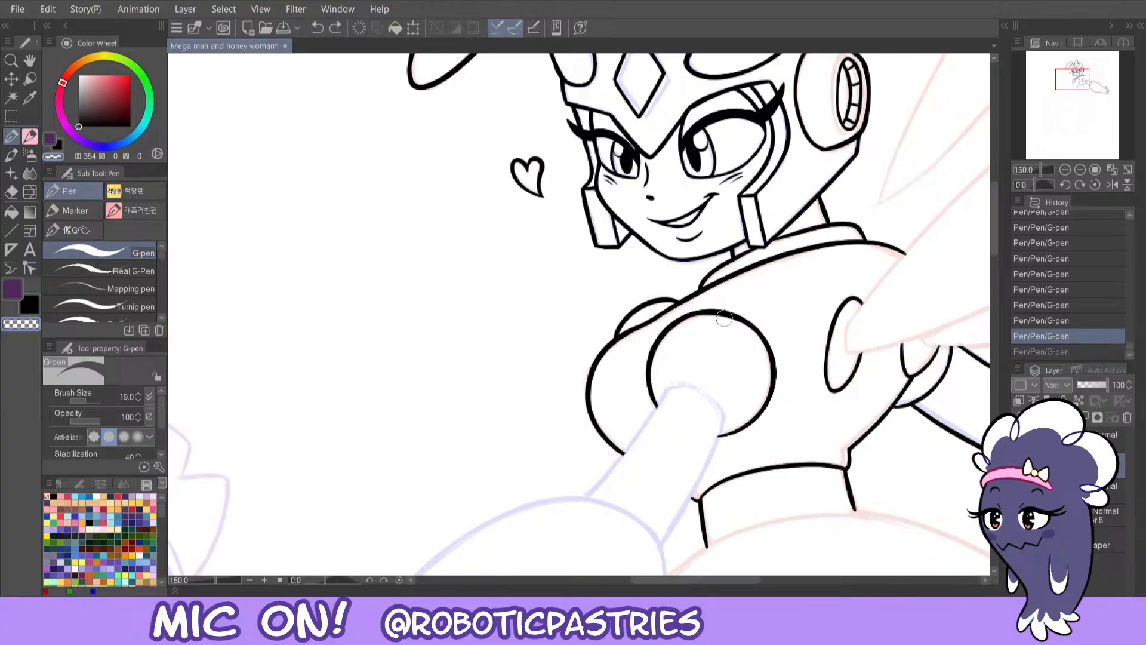
pyautogui.hotkey('ctrl', 'y')
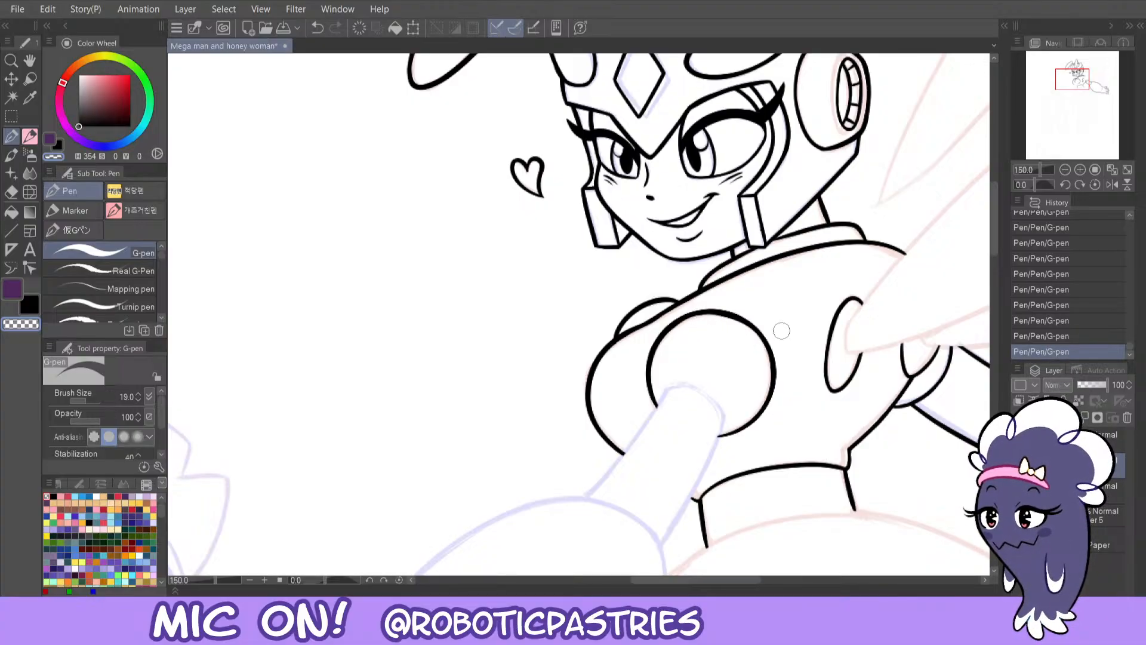
# - Flip the canvas view horizontally and smooth the top of the shoulder circle's outline with transparent strokes
pyautogui.click(1111, 185)
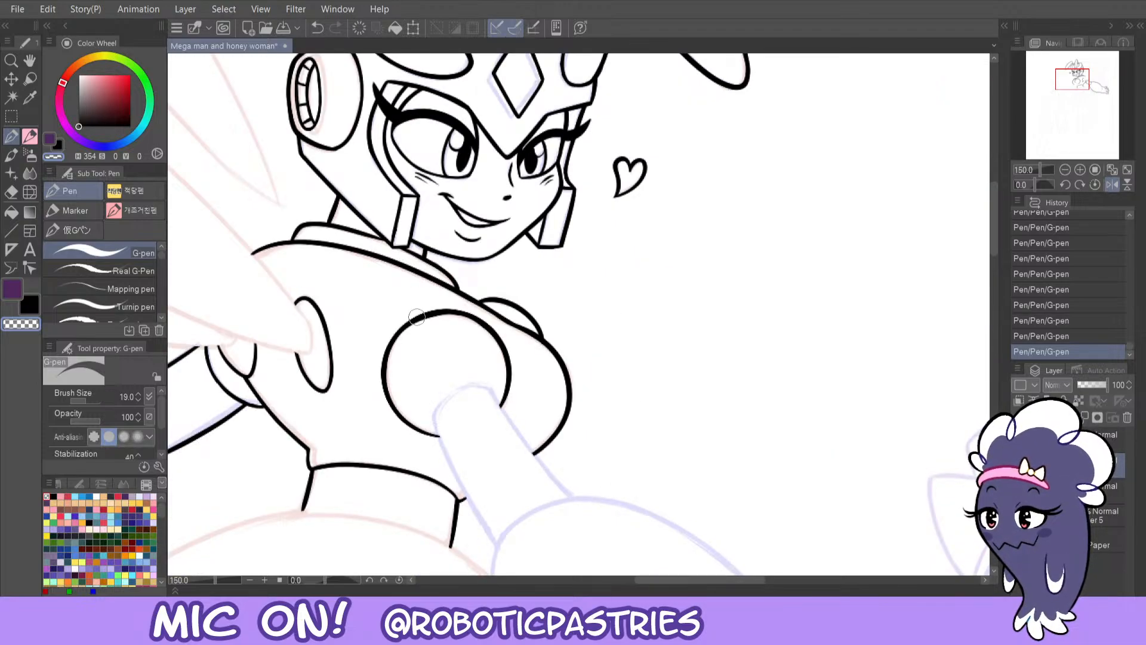
pyautogui.hotkey('ctrl', 'z')
pyautogui.hotkey('ctrl', 'y')
pyautogui.hotkey('ctrl', 'z')
pyautogui.hotkey('ctrl', 'y')
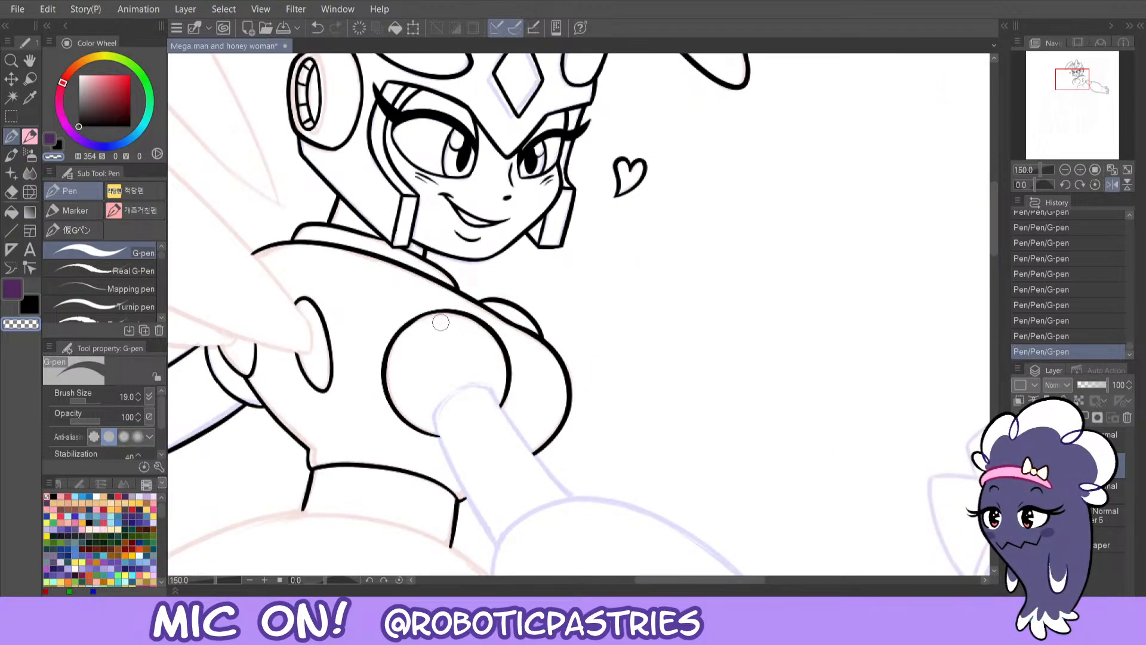
pyautogui.hotkey('ctrl', 'z')
pyautogui.hotkey('ctrl', 'y')
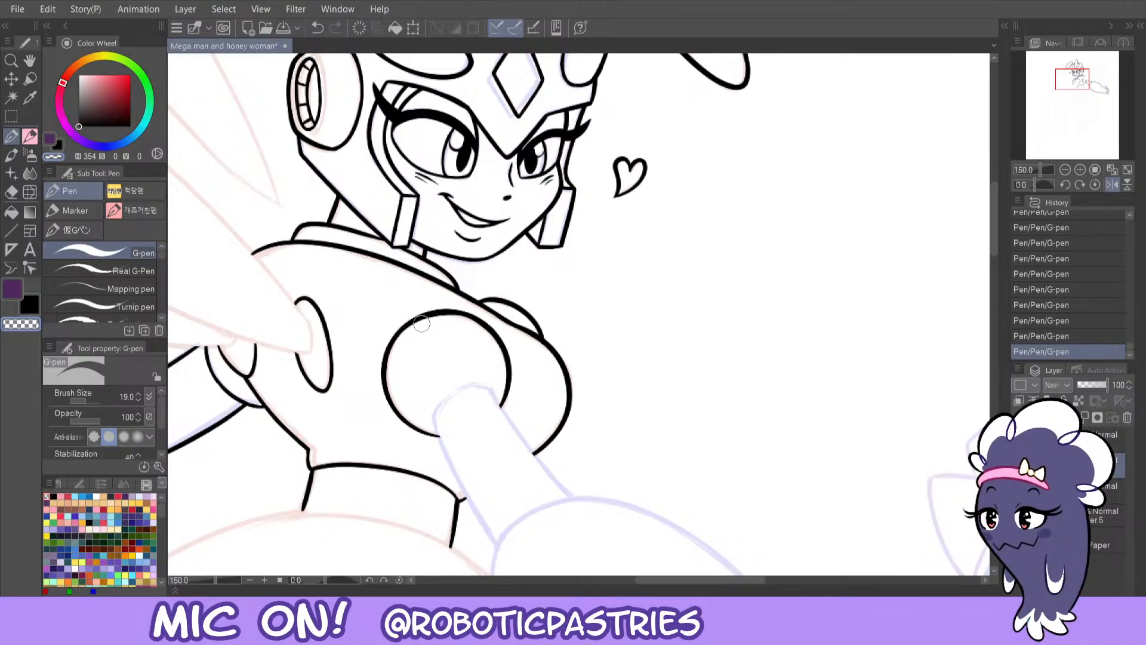
pyautogui.hotkey('ctrl', 'z')
pyautogui.hotkey('ctrl', 'y')
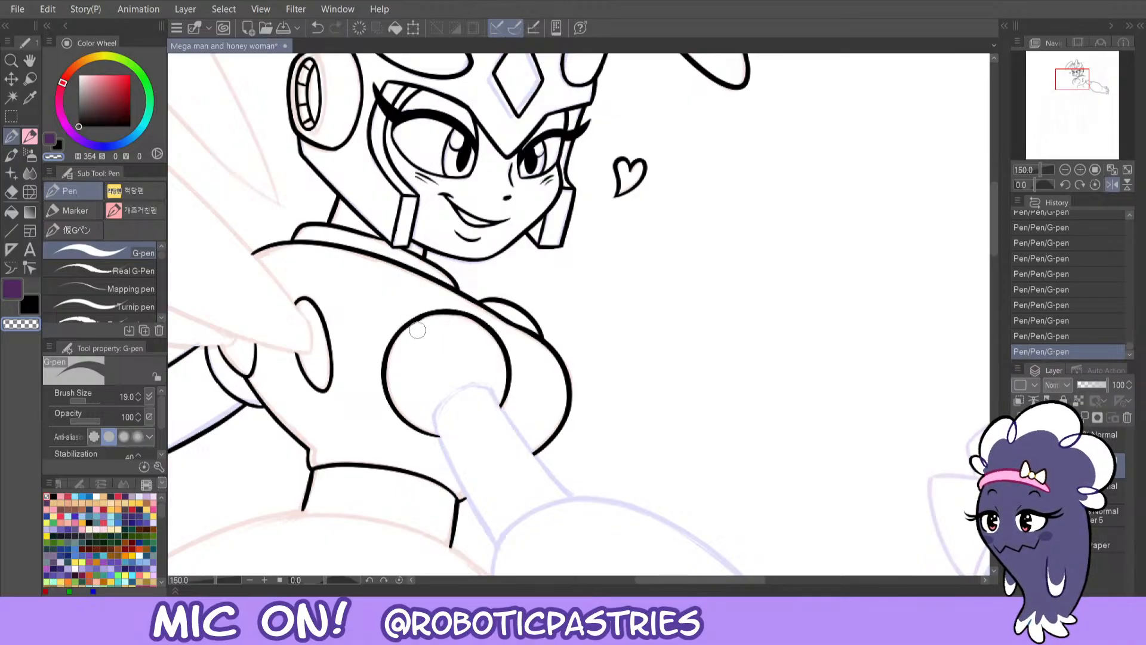
pyautogui.hotkey('ctrl', 'z')
pyautogui.hotkey('ctrl', 'y')
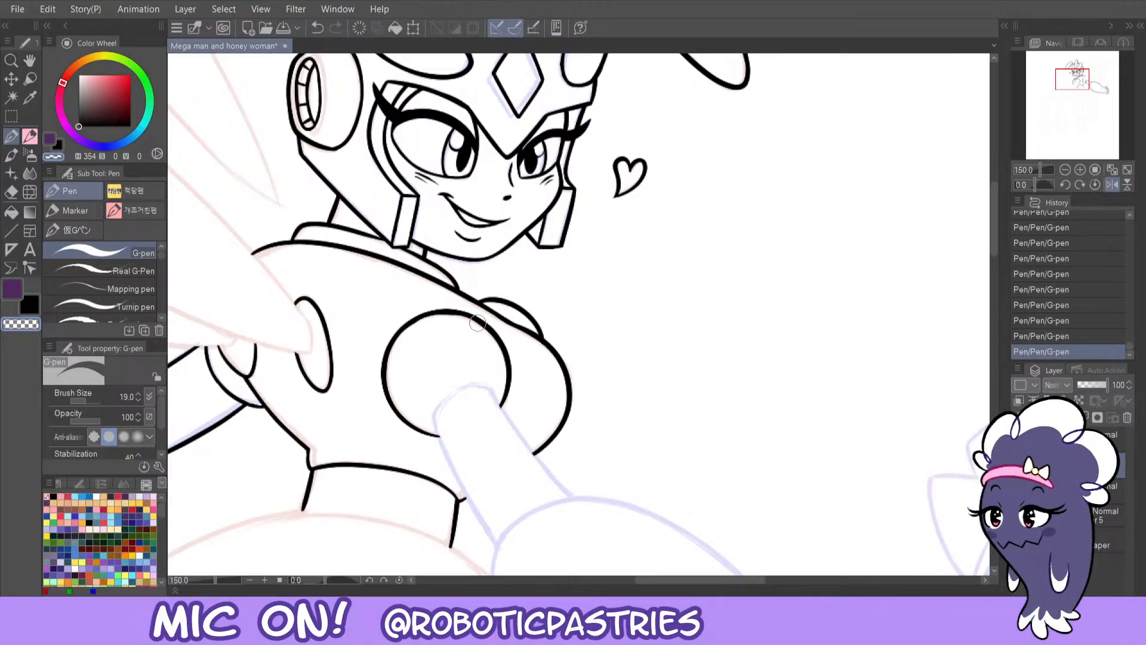
pyautogui.hotkey('ctrl', 'z')
pyautogui.hotkey('ctrl', 'y')
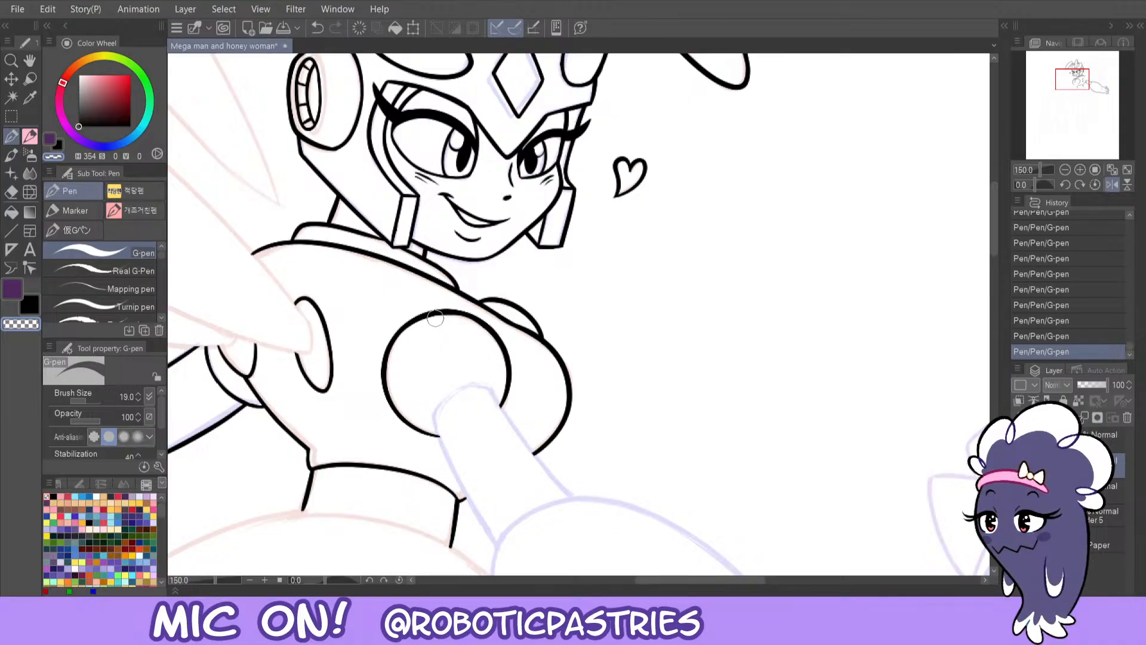
pyautogui.hotkey('ctrl', 'z')
pyautogui.hotkey('ctrl', 'y')
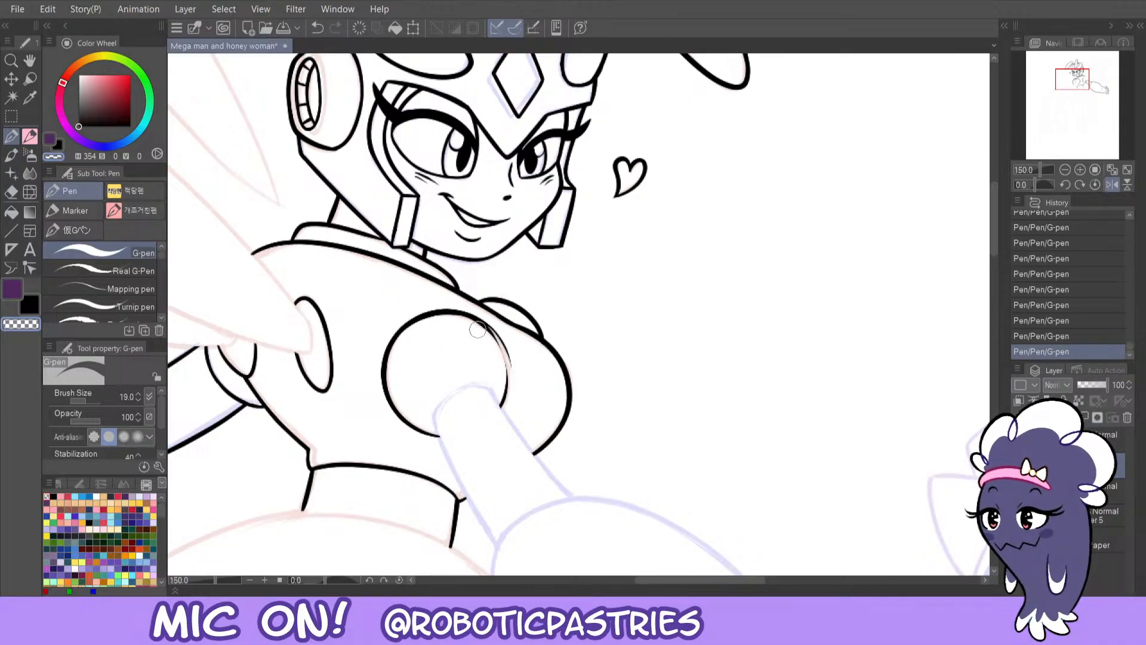
# - Refine the shoulder circle's outline on its upper chest-front side with transparent strokes
pyautogui.hotkey('ctrl', 'z')
pyautogui.hotkey('ctrl', 'y')
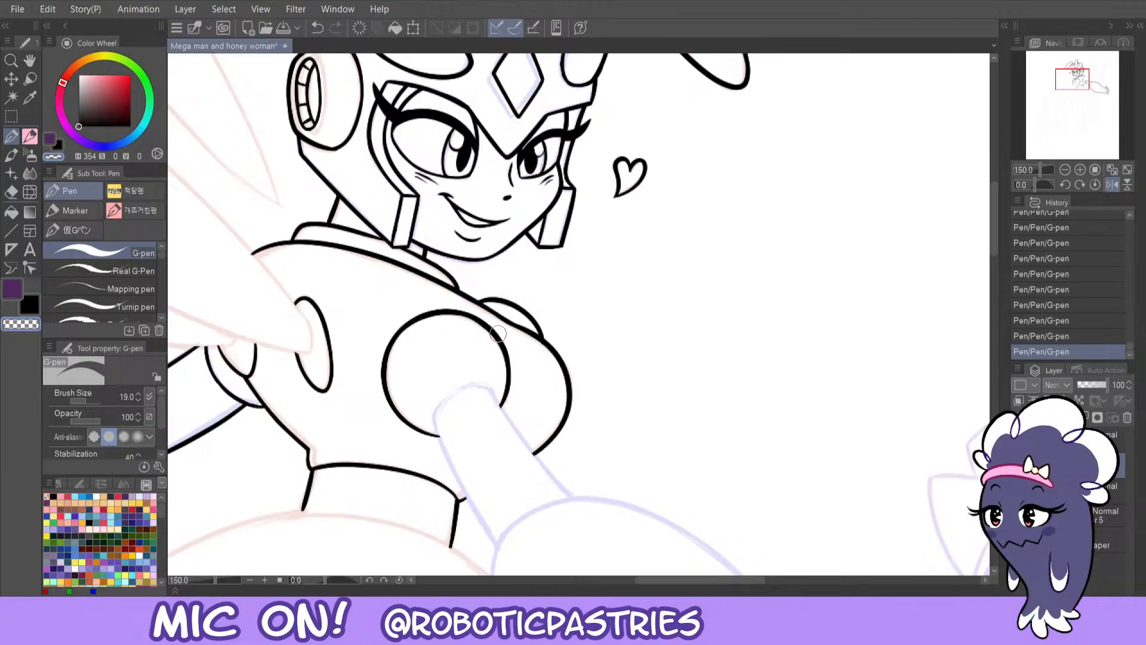
pyautogui.hotkey('ctrl', 'z')
pyautogui.hotkey('ctrl', 'y')
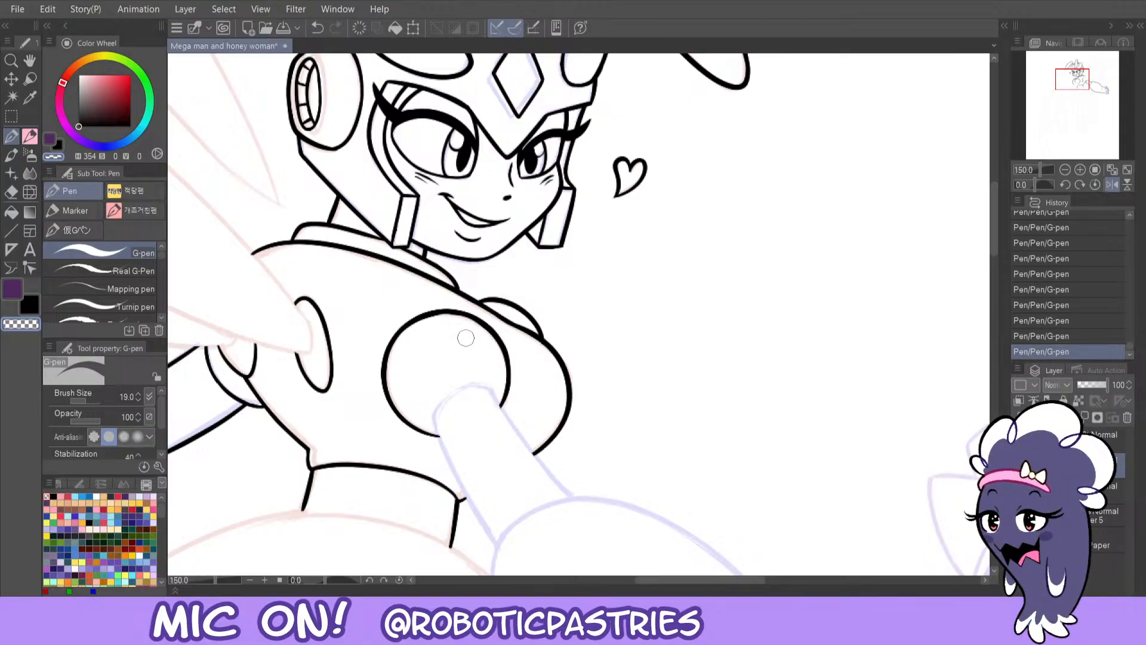
pyautogui.hotkey('ctrl', 'z')
pyautogui.hotkey('ctrl', 'y')
pyautogui.hotkey('ctrl', 'z')
pyautogui.hotkey('ctrl', 'y')
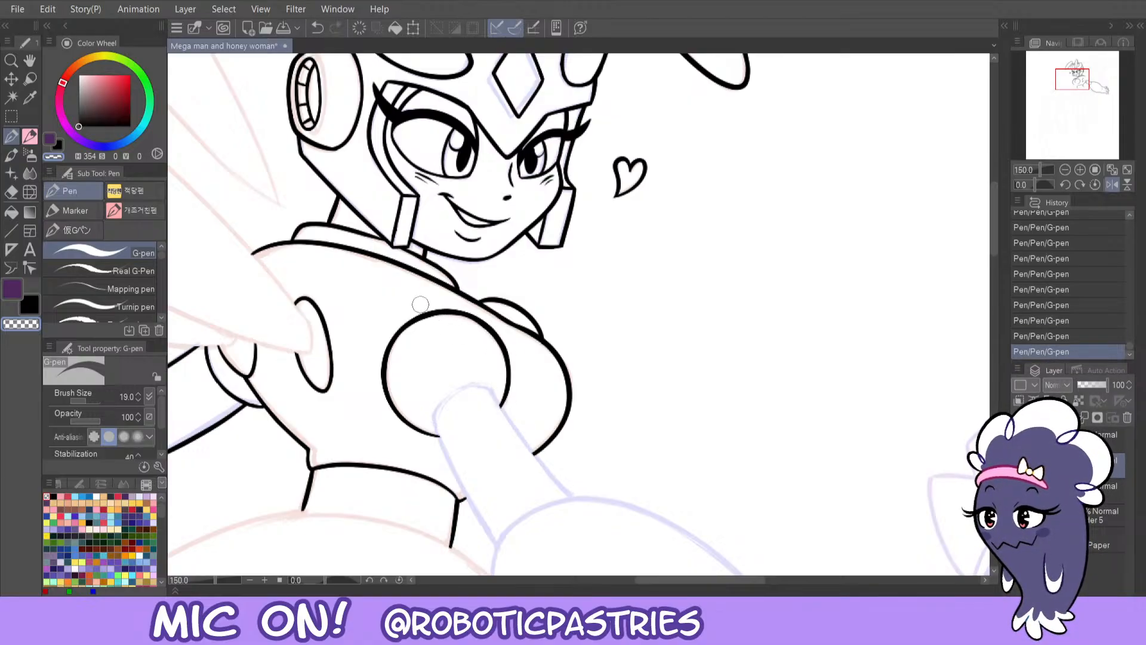
# - Retouch the line thickness at the very top of the shoulder circle with short transparent strokes
pyautogui.hotkey('ctrl', 'z')
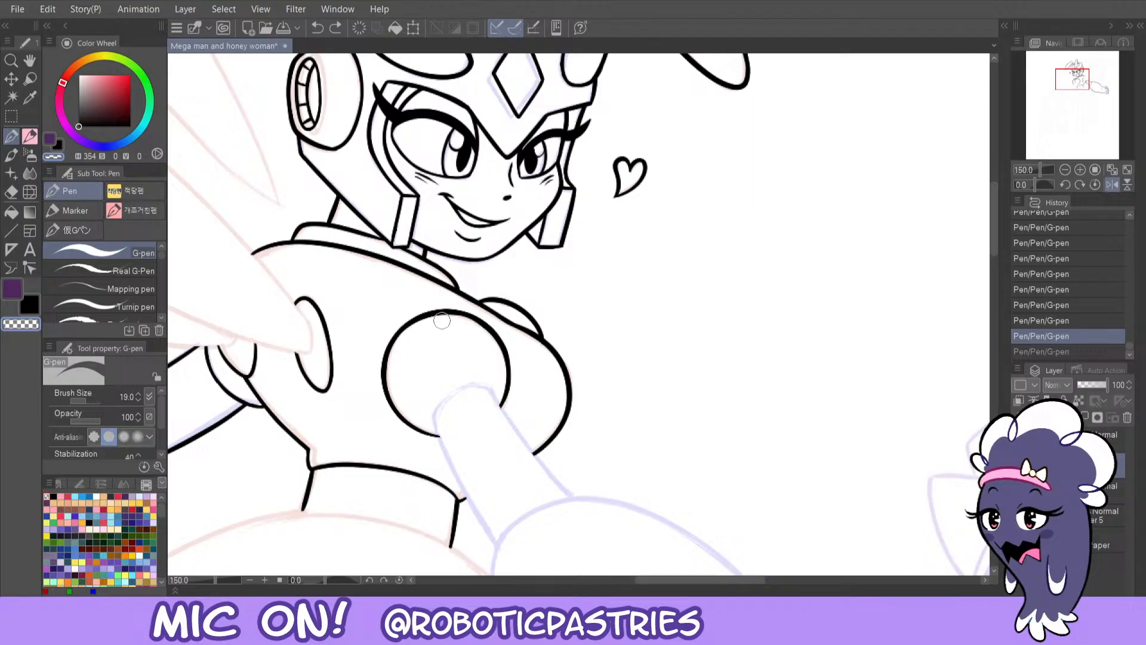
pyautogui.hotkey('ctrl', 'y')
pyautogui.hotkey('ctrl', 'z')
pyautogui.hotkey('ctrl', 'y')
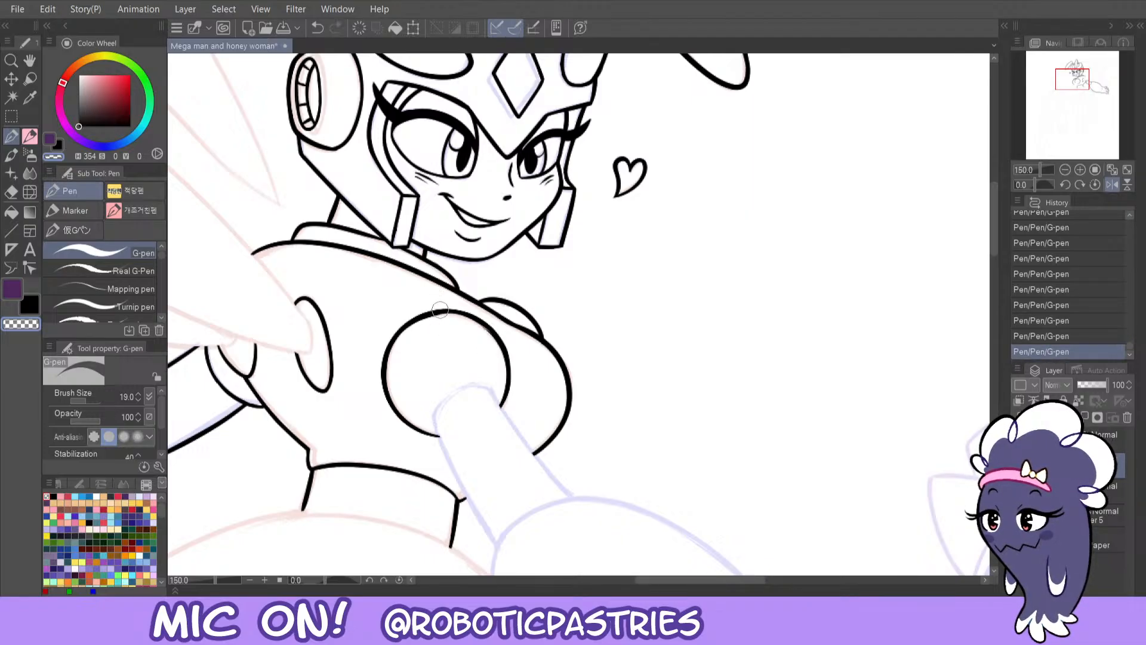
pyautogui.hotkey('ctrl', 'z')
pyautogui.hotkey('ctrl', 'y')
pyautogui.hotkey('ctrl', 'z')
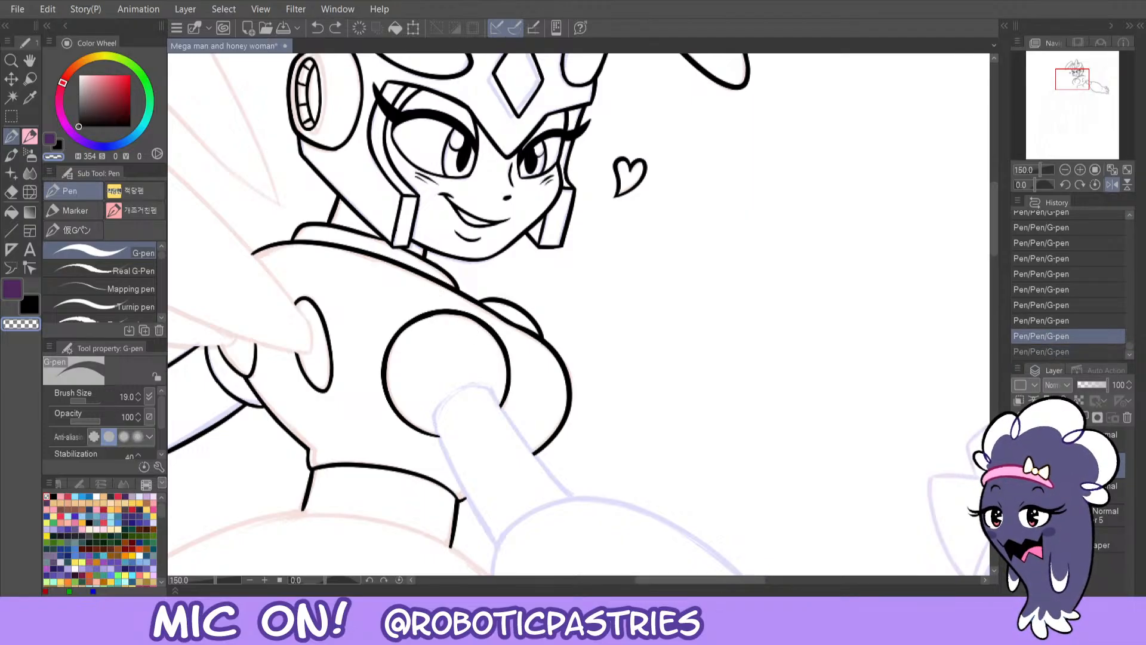
pyautogui.hotkey('ctrl', 'y')
pyautogui.hotkey('ctrl', 'z')
pyautogui.hotkey('ctrl', 'y')
pyautogui.hotkey('ctrl', 'z')
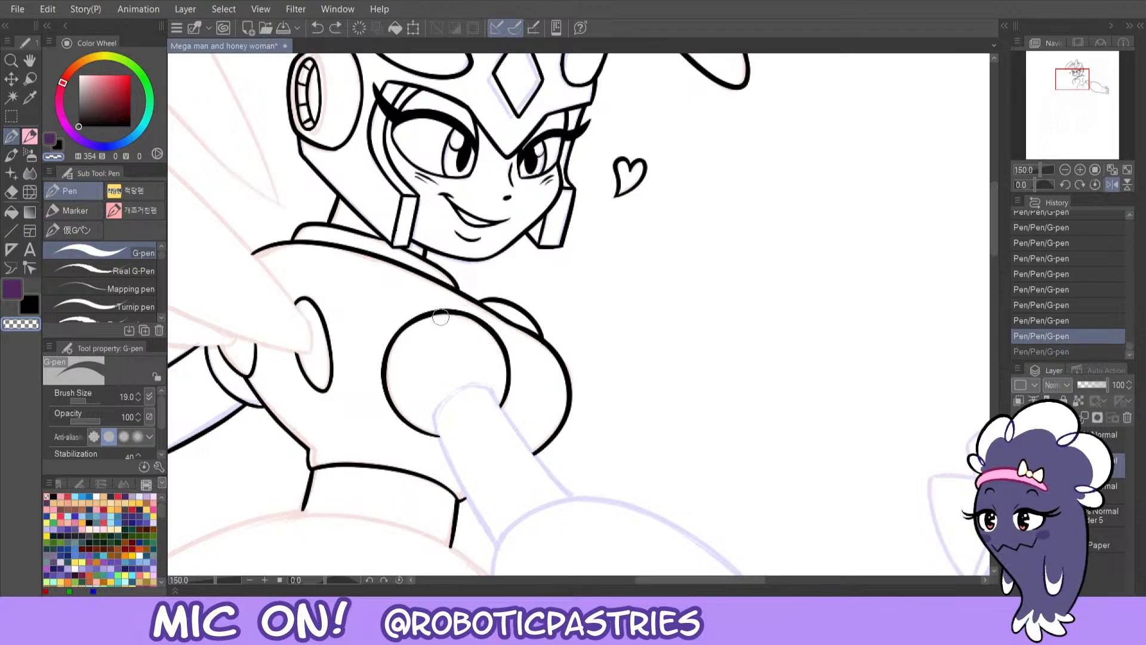
pyautogui.hotkey('ctrl', 'y')
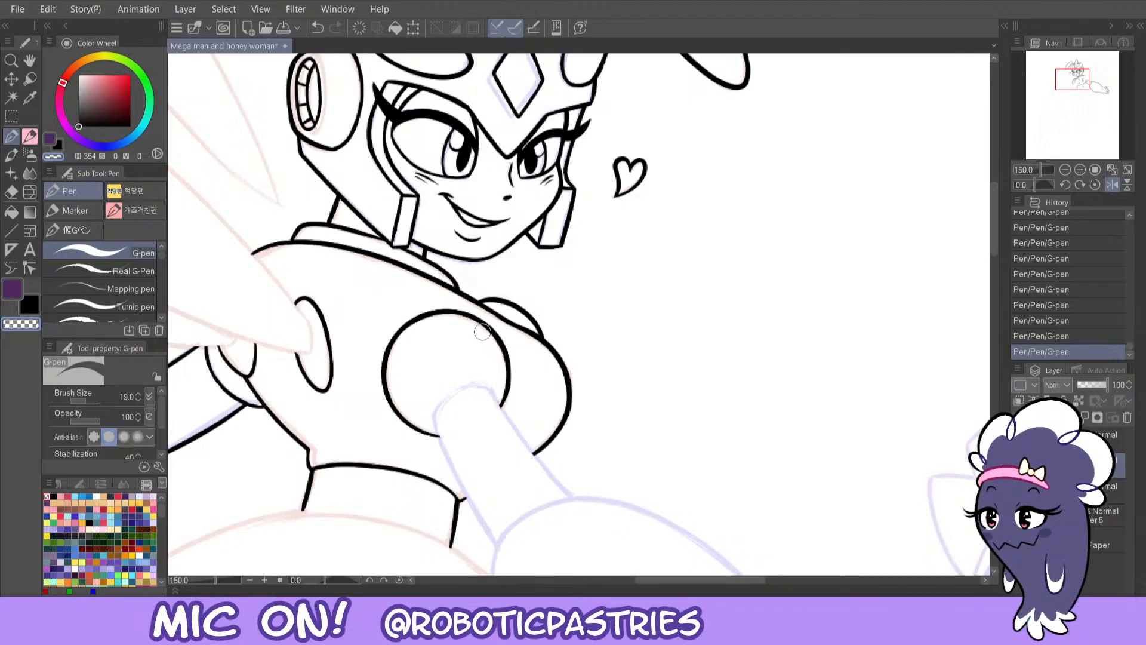
# - Thin the shoulder circle's chest-front side down to where its outline meets the arm
pyautogui.hotkey('ctrl', 'z')
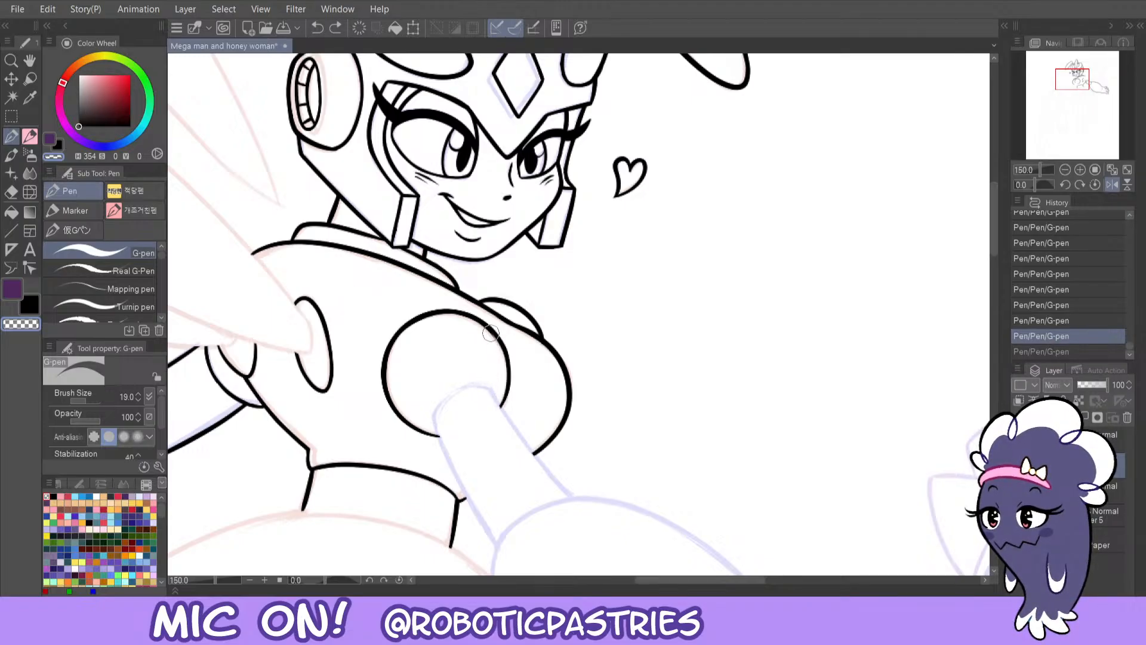
pyautogui.moveTo(491, 333); pyautogui.dragTo(497, 408)
pyautogui.hotkey('ctrl', 'z')
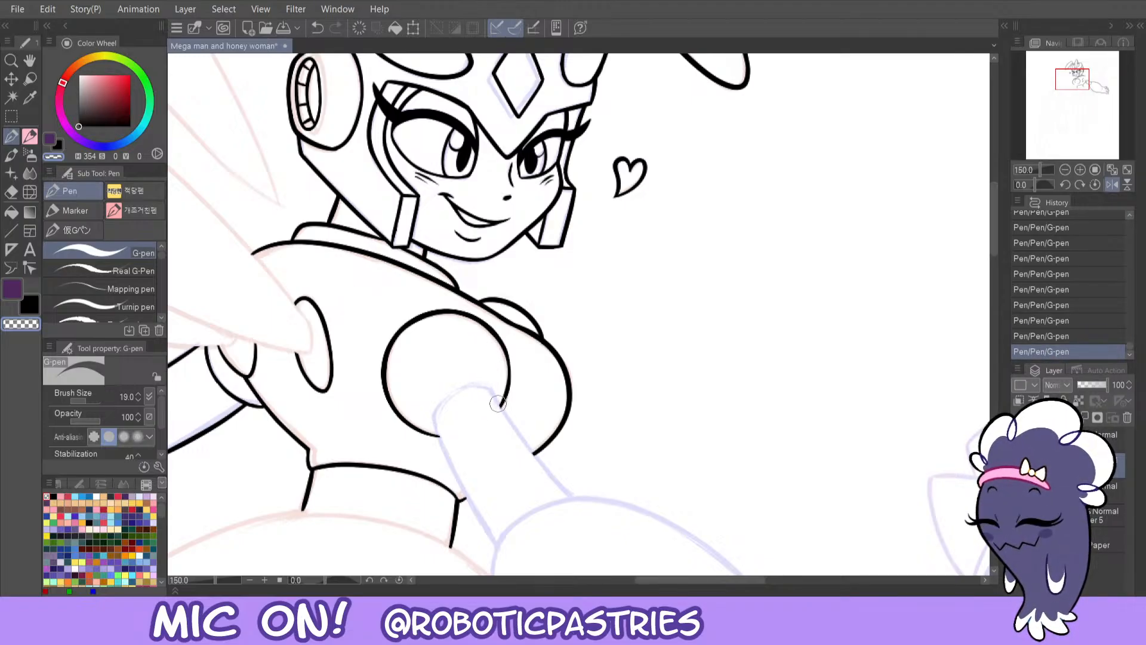
pyautogui.hotkey('ctrl', 'z')
pyautogui.hotkey('ctrl', 'y')
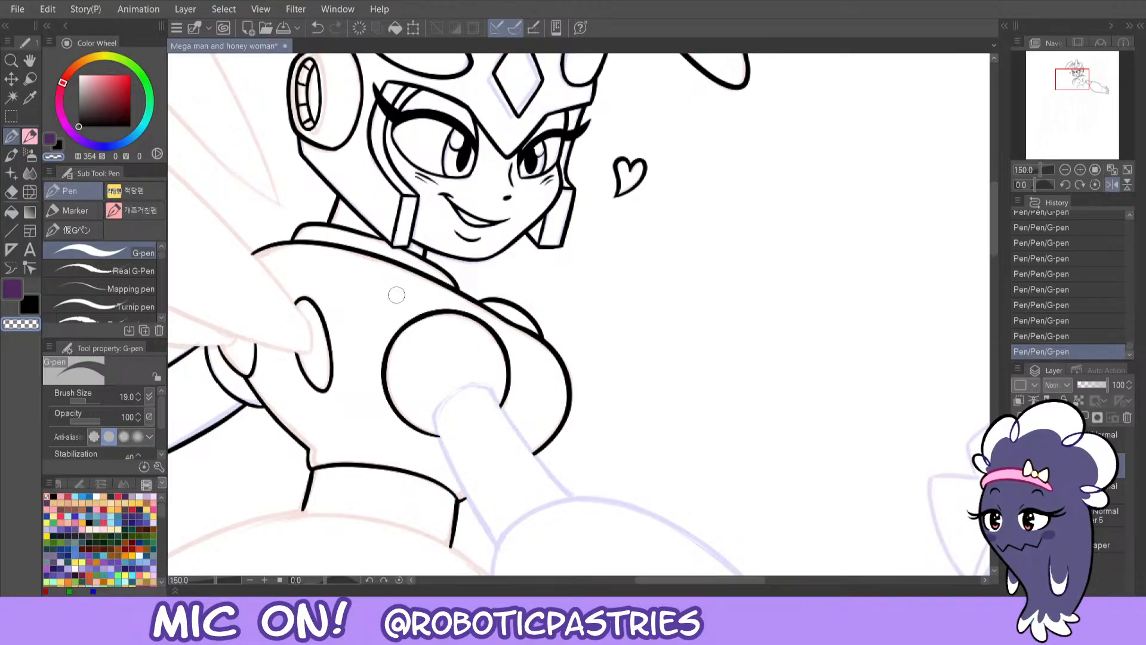
# - Ink the near upper arm's front edge in black from inside the shoulder circle down to the forearm's sketched top
pyautogui.moveTo(1060, 81); pyautogui.dragTo(1061, 90)
pyautogui.press('c')
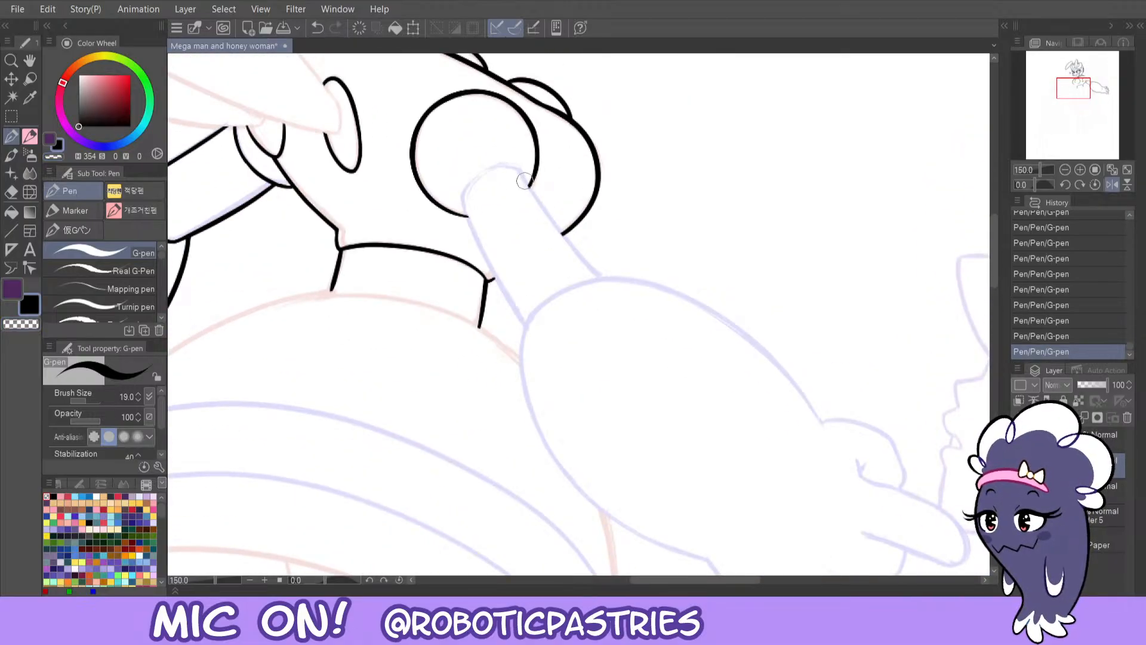
pyautogui.moveTo(516, 166); pyautogui.dragTo(621, 301)
pyautogui.hotkey('ctrl', 'z')
pyautogui.moveTo(517, 167); pyautogui.dragTo(622, 293)
pyautogui.hotkey('ctrl', 'z')
pyautogui.moveTo(517, 167)
pyautogui.mouseDown()
pyautogui.moveTo(600, 287)
pyautogui.moveTo(556, 228)
pyautogui.moveTo(617, 293)
pyautogui.moveTo(463, 207)
pyautogui.moveTo(471, 222)
pyautogui.moveTo(466, 209)
pyautogui.moveTo(486, 233)
pyautogui.moveTo(605, 297)
pyautogui.moveTo(592, 279)
pyautogui.mouseUp()
pyautogui.hotkey('ctrl', 'z')
pyautogui.press('c')
# - Ink the near upper arm's back edge and its rounded top inside the shoulder circle
pyautogui.press('c')
pyautogui.moveTo(460, 193)
pyautogui.mouseDown()
pyautogui.moveTo(483, 254)
pyautogui.moveTo(546, 349)
pyautogui.mouseUp()
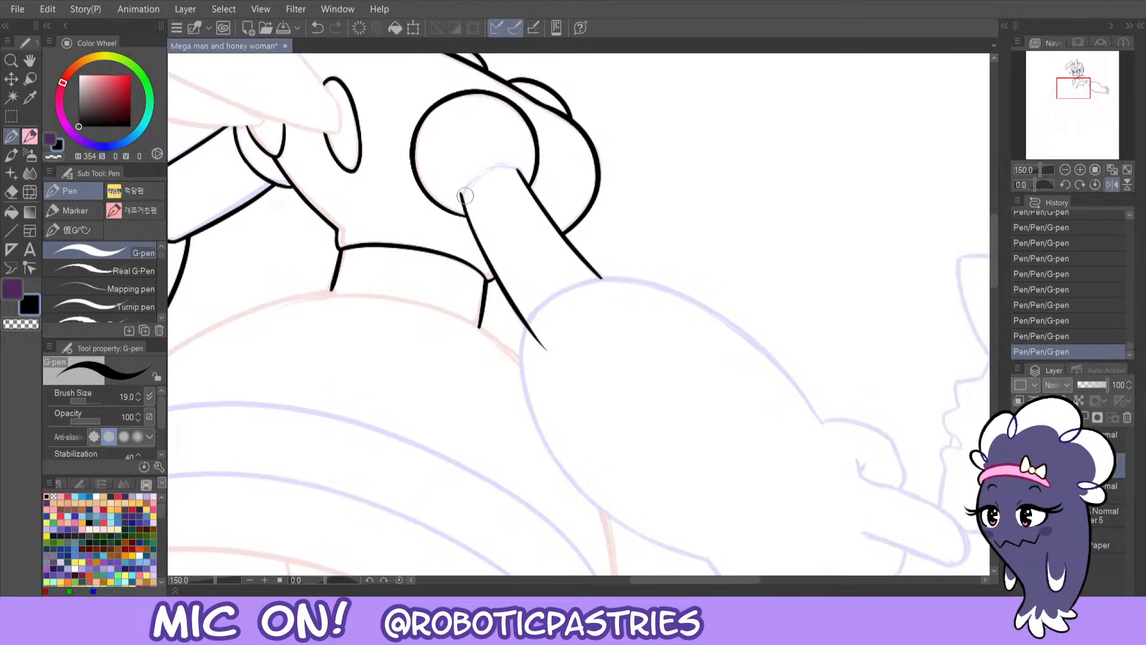
pyautogui.moveTo(465, 190); pyautogui.dragTo(530, 186)
# - Clean up the upper arm's back edge beside the waist and erase its overshooting end inside the forearm
pyautogui.press('c')
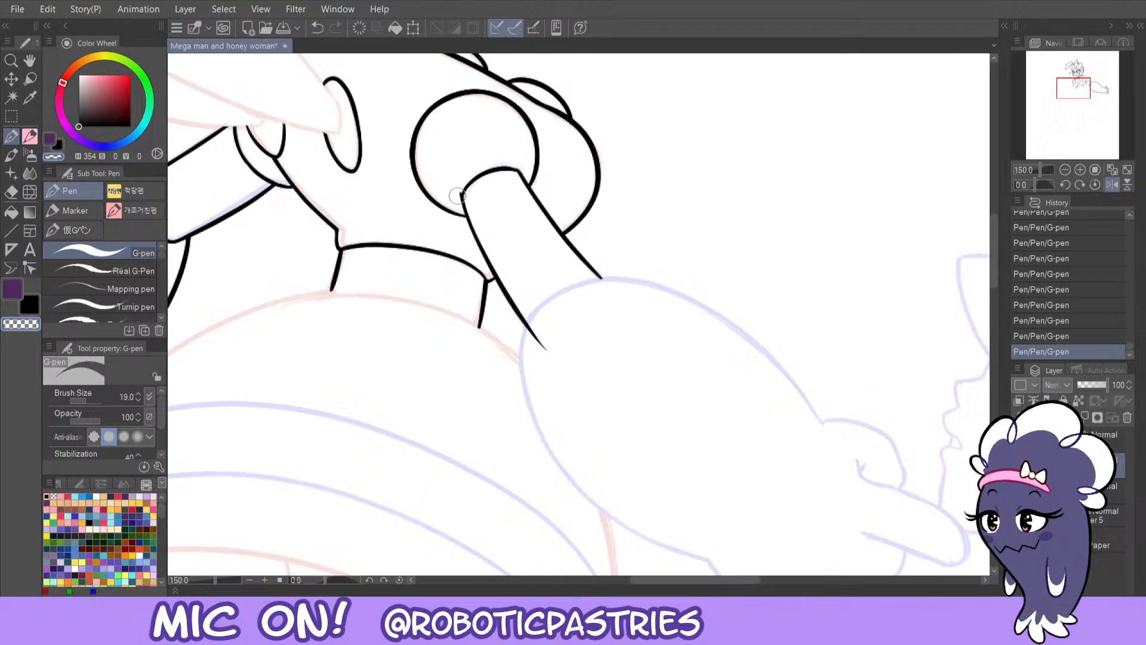
pyautogui.press('c')
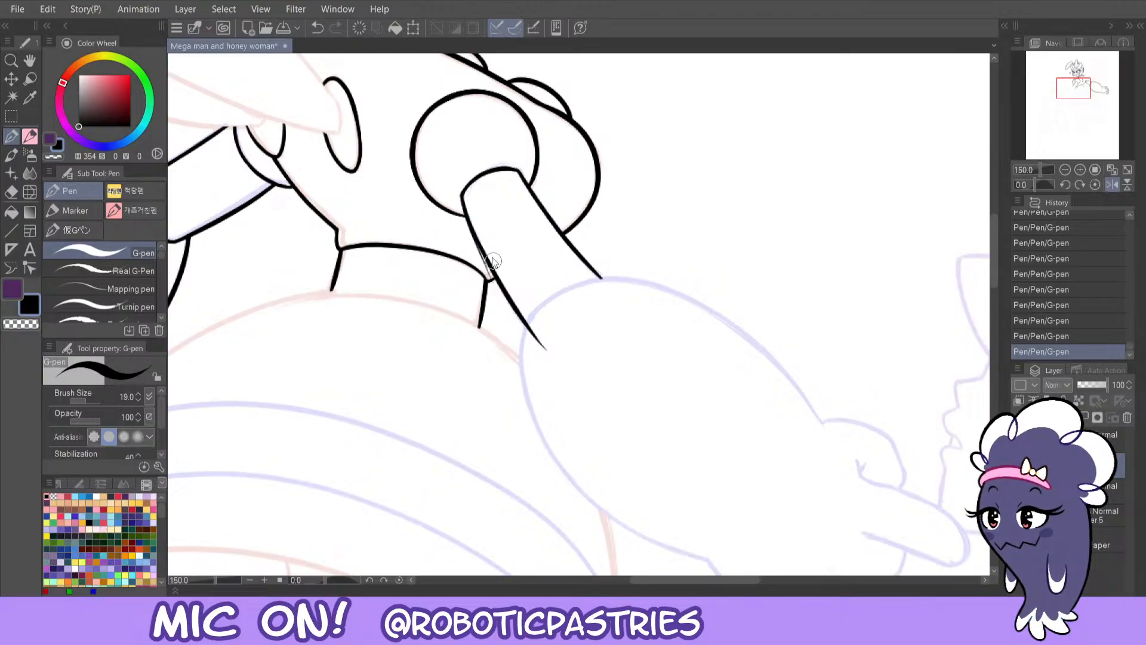
pyautogui.press('c')
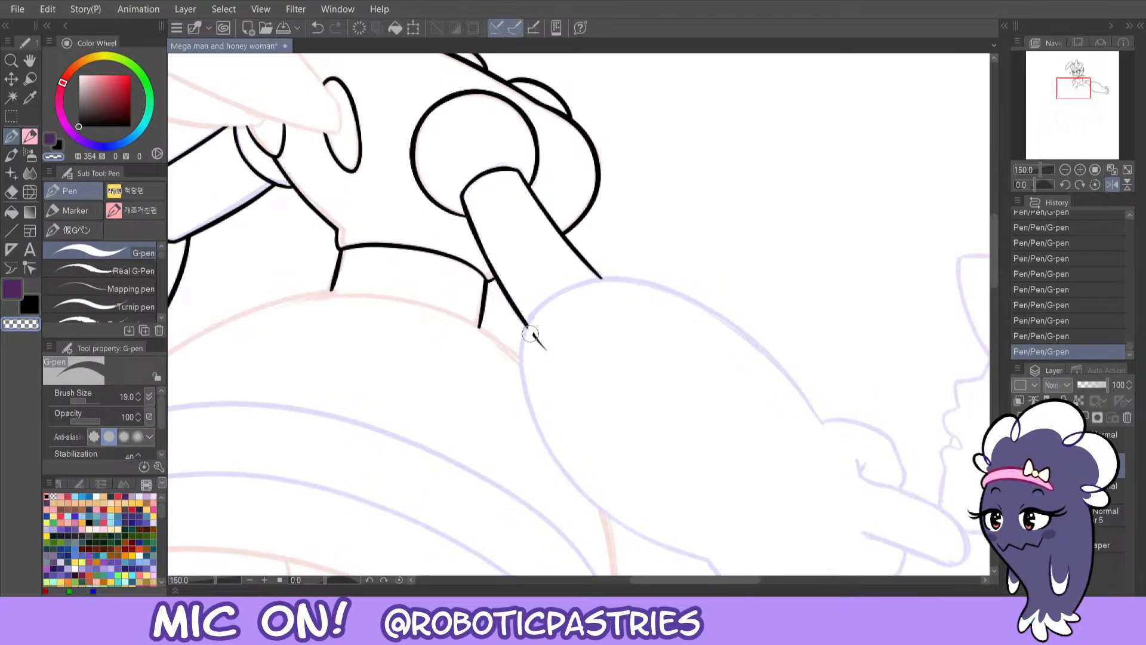
pyautogui.moveTo(530, 333); pyautogui.dragTo(550, 352)
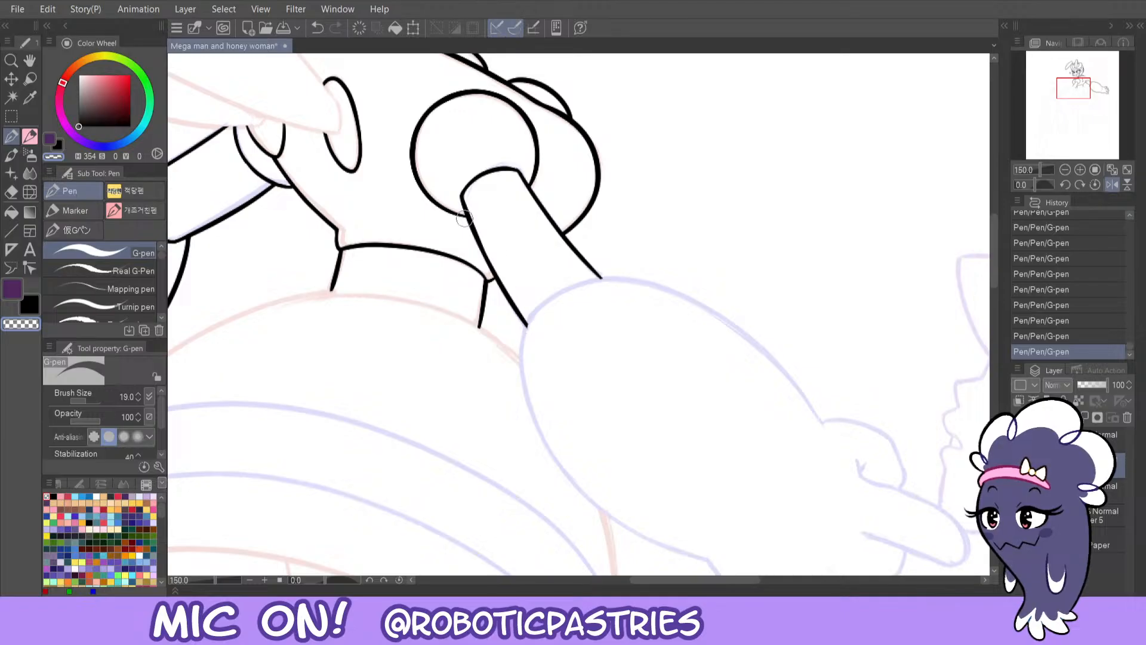
# - Touch up the corner where the waist outline meets the near upper arm's back edge
pyautogui.press('c')
pyautogui.moveTo(486, 285); pyautogui.dragTo(494, 278)
pyautogui.hotkey('ctrl', 'z')
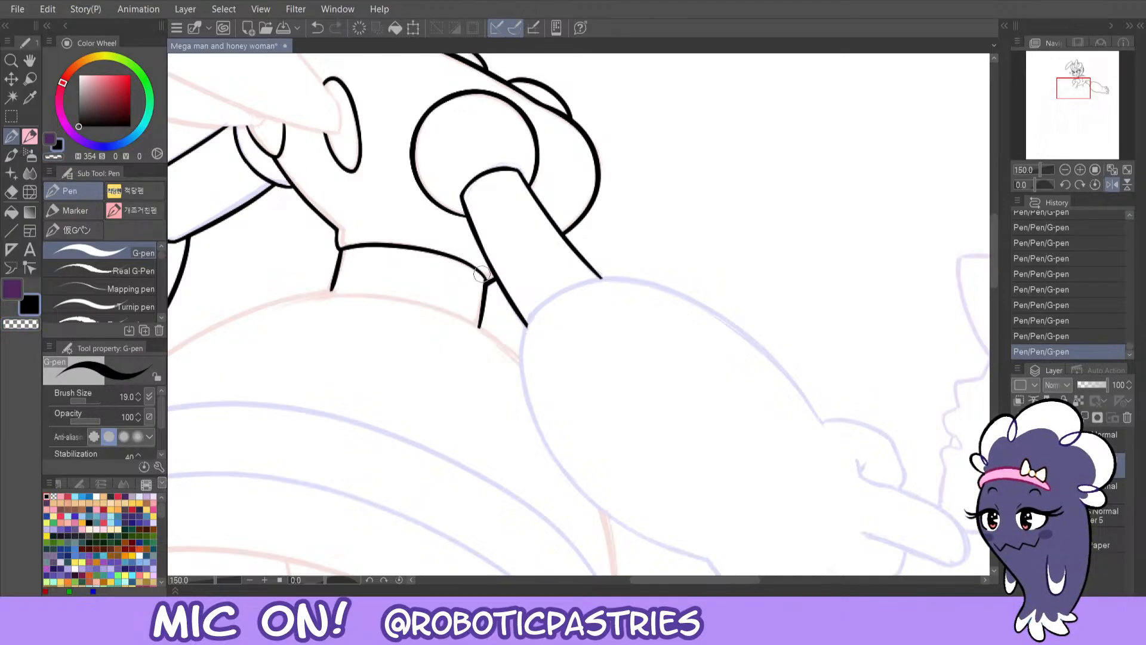
pyautogui.hotkey('ctrl', 'z')
pyautogui.hotkey('ctrl', 'y')
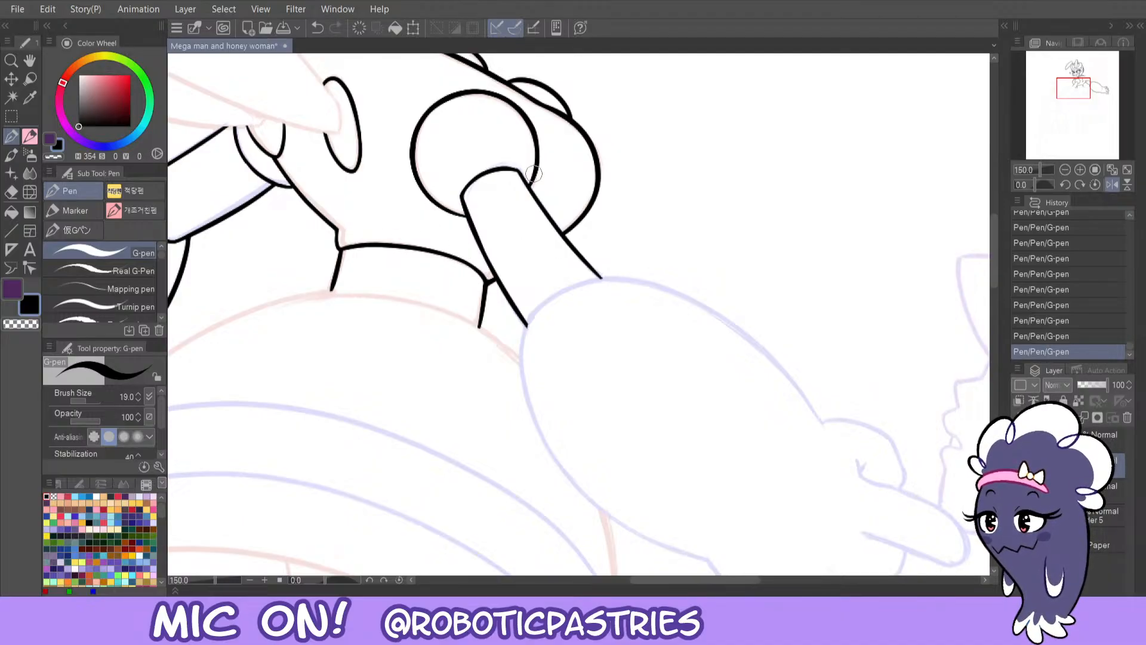
pyautogui.click(1113, 186)
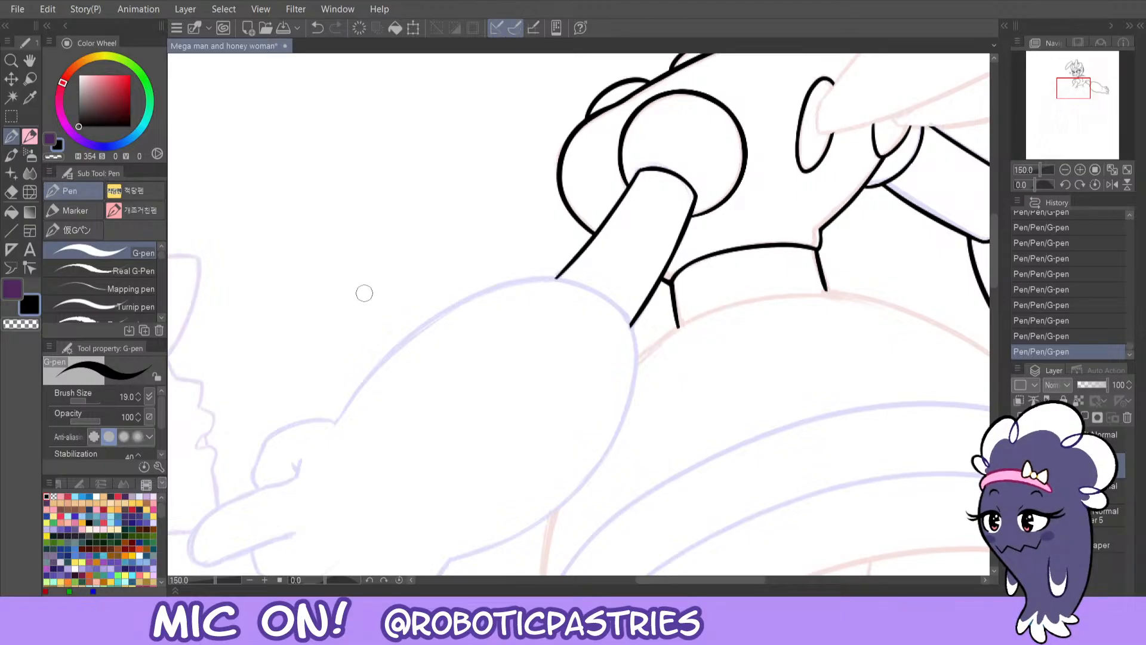
pyautogui.moveTo(334, 427)
pyautogui.mouseDown()
pyautogui.moveTo(519, 289)
pyautogui.moveTo(597, 285)
pyautogui.mouseUp()
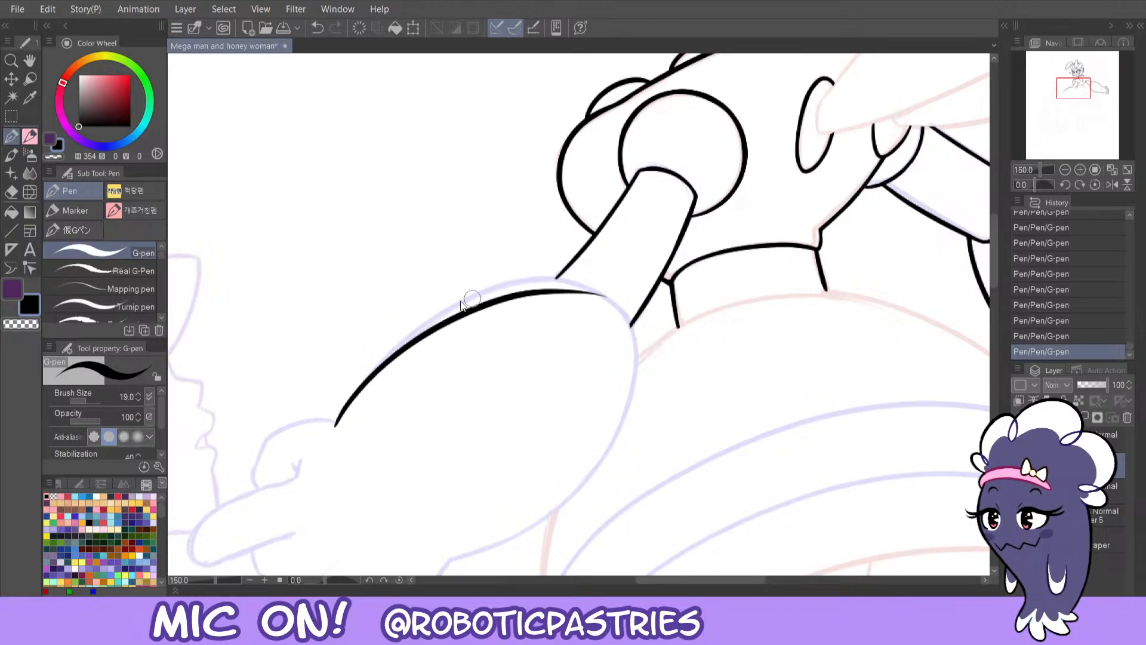
pyautogui.hotkey('ctrl', 'z')
pyautogui.moveTo(335, 424)
pyautogui.mouseDown()
pyautogui.moveTo(351, 398)
pyautogui.moveTo(494, 284)
pyautogui.moveTo(633, 328)
pyautogui.mouseUp()
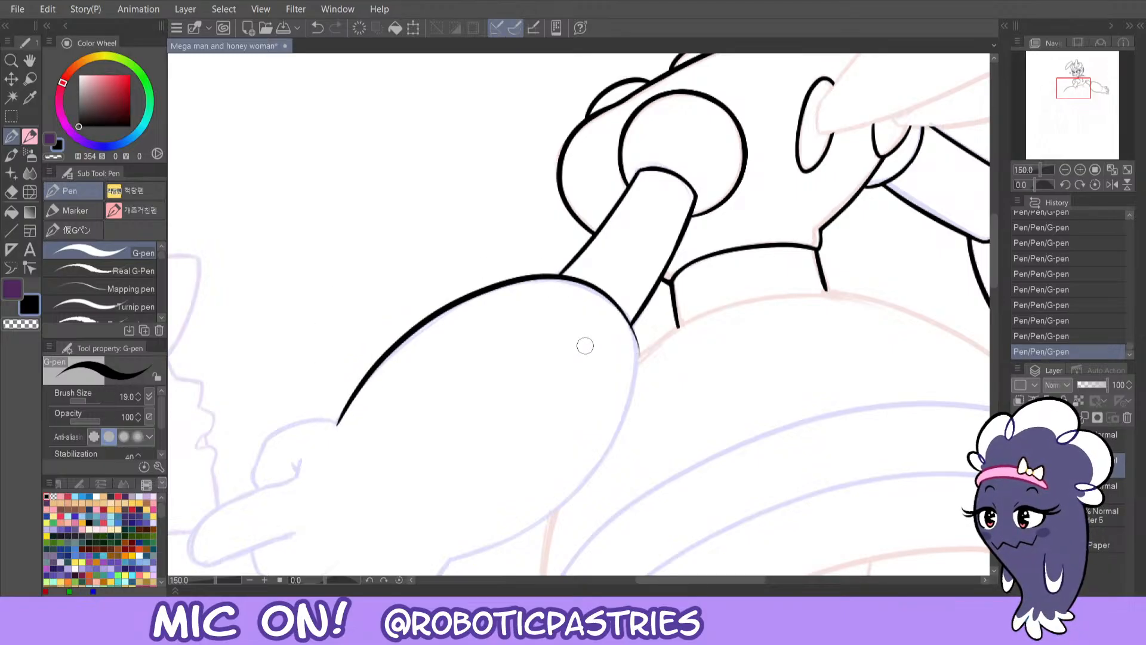
pyautogui.hotkey('ctrl', 'z')
pyautogui.moveTo(337, 425)
pyautogui.mouseDown()
pyautogui.moveTo(346, 404)
pyautogui.moveTo(473, 294)
pyautogui.moveTo(635, 337)
pyautogui.mouseUp()
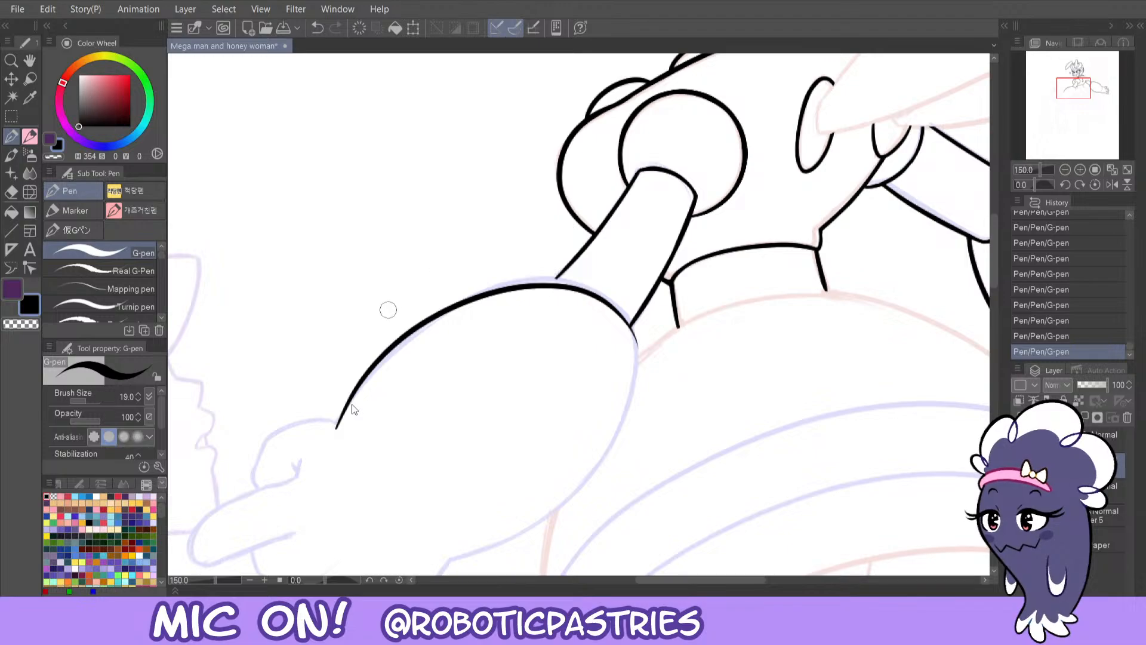
pyautogui.hotkey('ctrl', 'z')
pyautogui.moveTo(336, 425)
pyautogui.mouseDown()
pyautogui.moveTo(425, 318)
pyautogui.moveTo(588, 278)
pyautogui.moveTo(638, 351)
pyautogui.mouseUp()
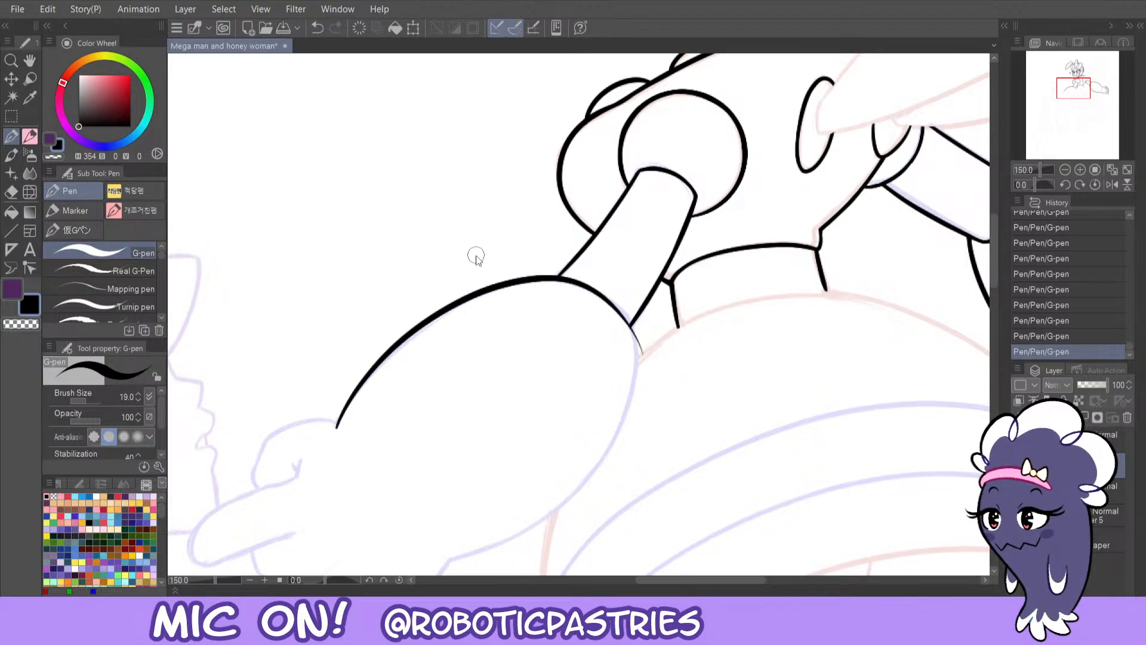
pyautogui.hotkey('ctrl', 'z')
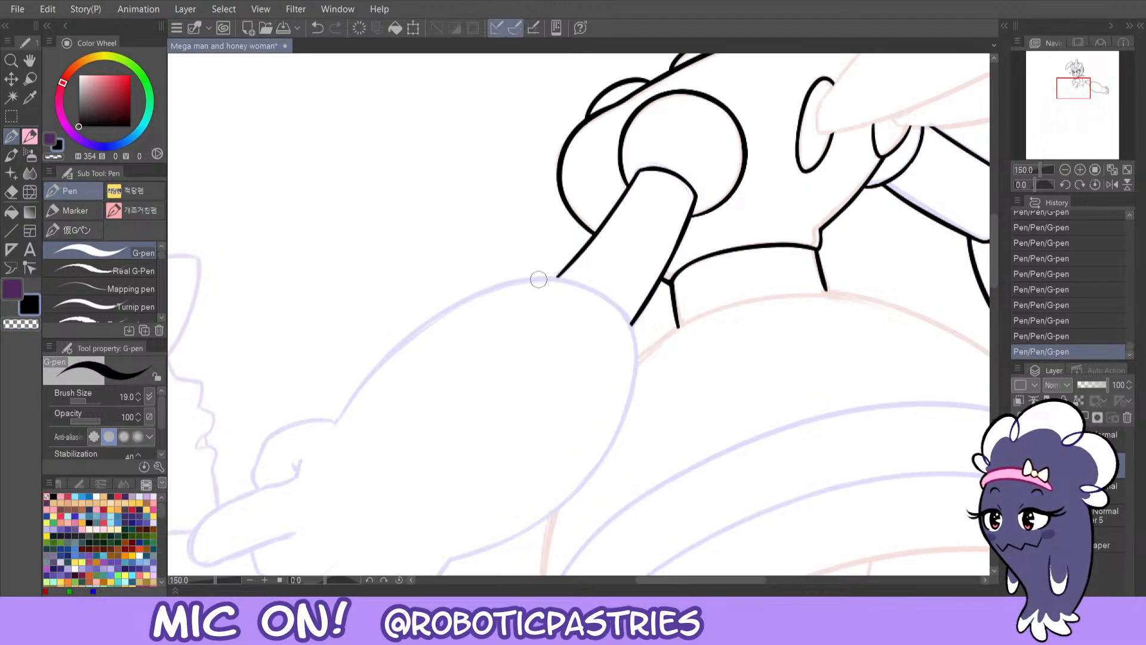
# - Ink the near forearm's rounded elbow end and lower edge in black, then erase the stroke's tapering tail toward the hand
pyautogui.moveTo(538, 278)
pyautogui.mouseDown()
pyautogui.moveTo(645, 351)
pyautogui.moveTo(535, 521)
pyautogui.moveTo(450, 534)
pyautogui.mouseUp()
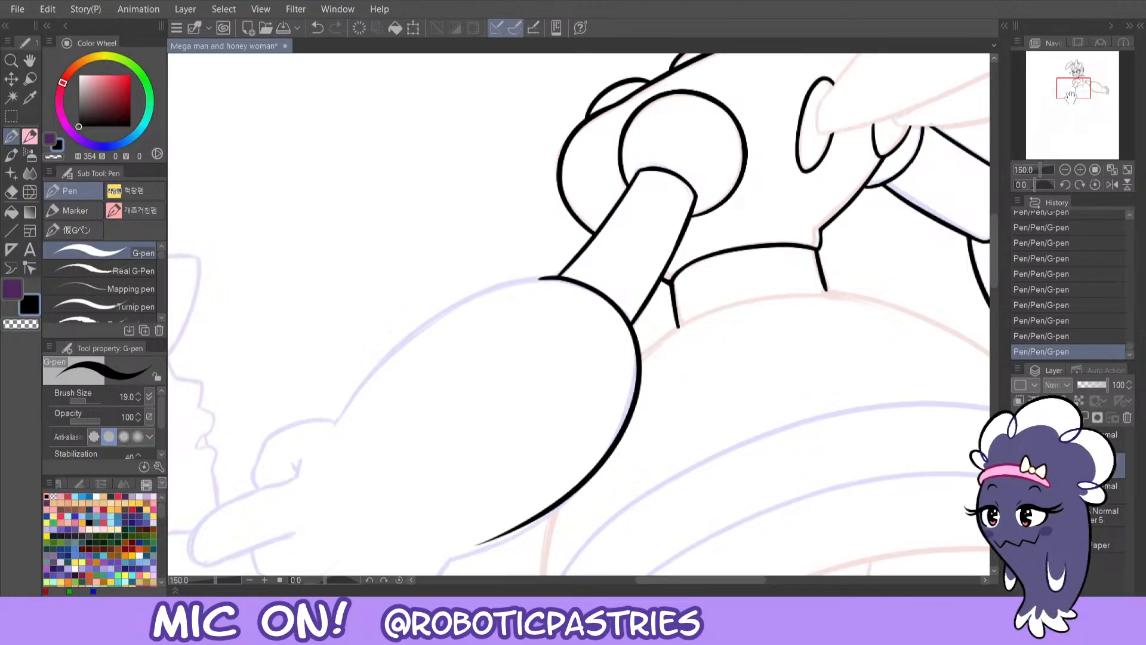
pyautogui.moveTo(1070, 95); pyautogui.dragTo(1066, 101)
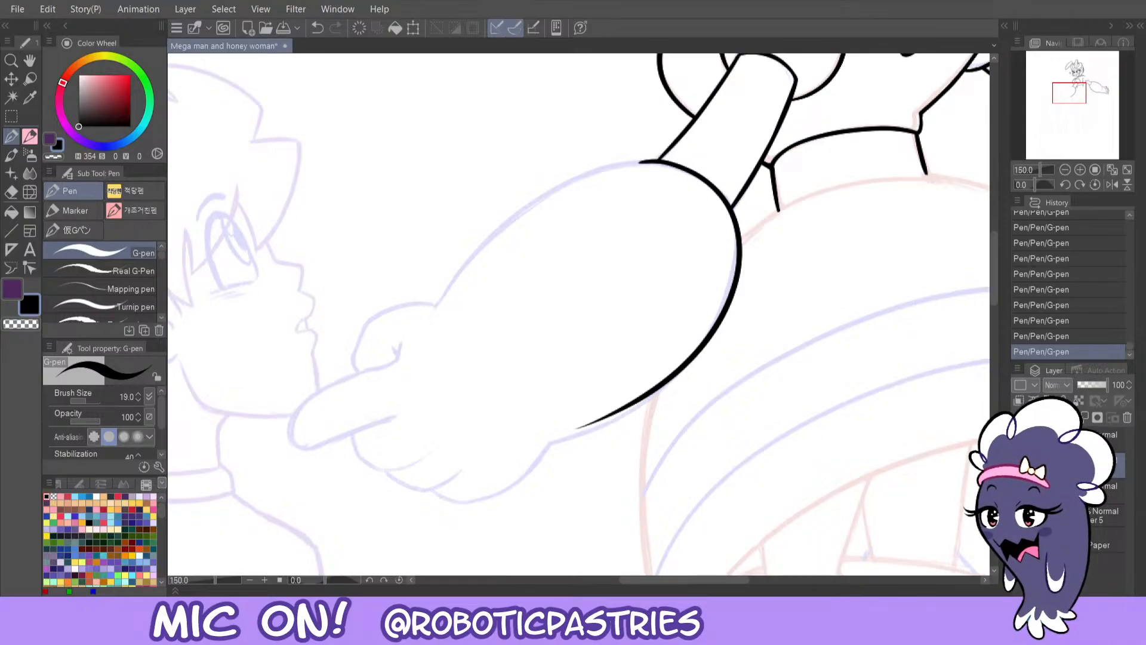
pyautogui.press('c')
pyautogui.moveTo(574, 427); pyautogui.dragTo(653, 386)
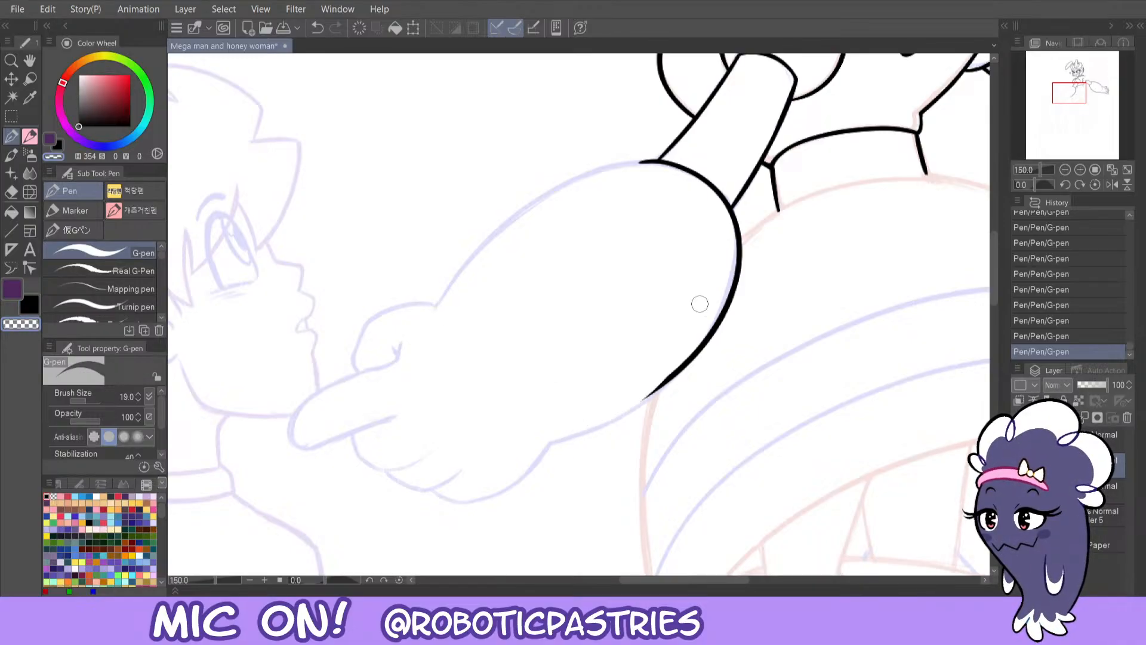
pyautogui.hotkey('ctrl', 'z')
pyautogui.moveTo(554, 435)
pyautogui.mouseDown()
pyautogui.moveTo(622, 406)
pyautogui.moveTo(703, 301)
pyautogui.mouseUp()
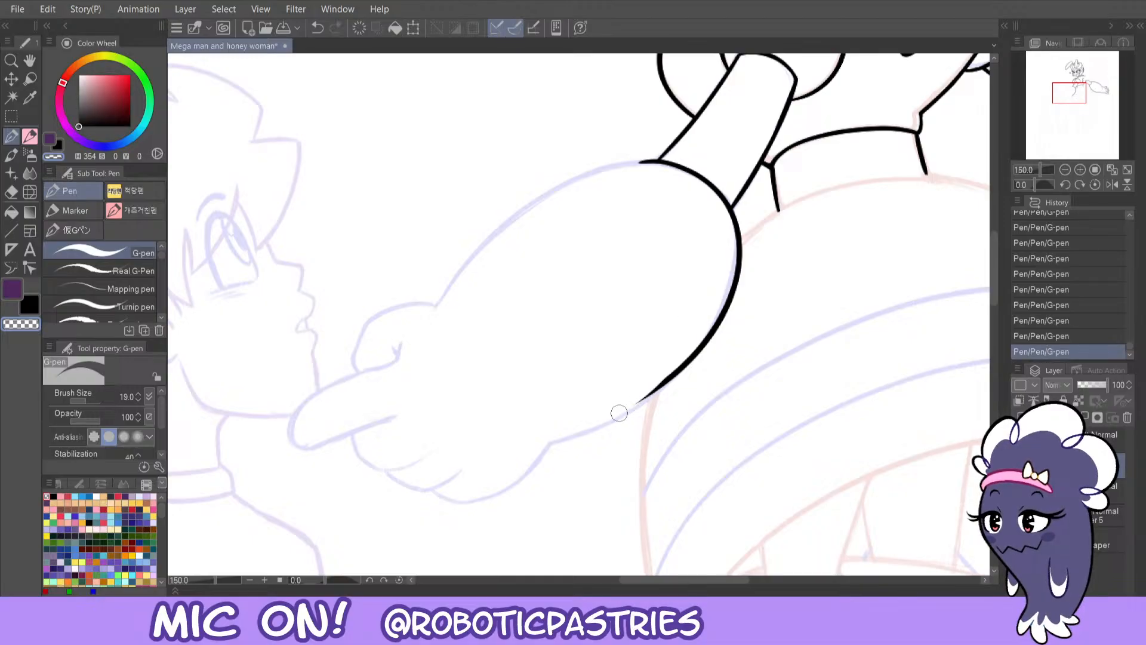
pyautogui.moveTo(619, 412); pyautogui.dragTo(693, 349)
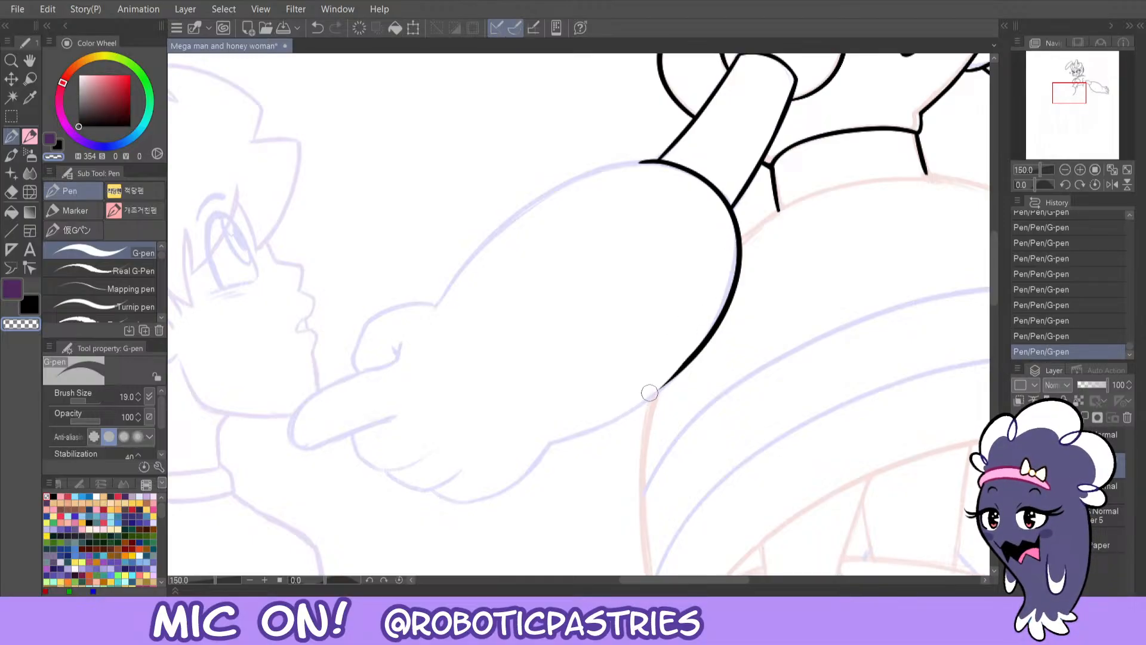
# - Ink the rest of the forearm's lower edge from the wrist up into the elbow curve and smooth the join
pyautogui.press('c')
pyautogui.moveTo(544, 444); pyautogui.dragTo(707, 325)
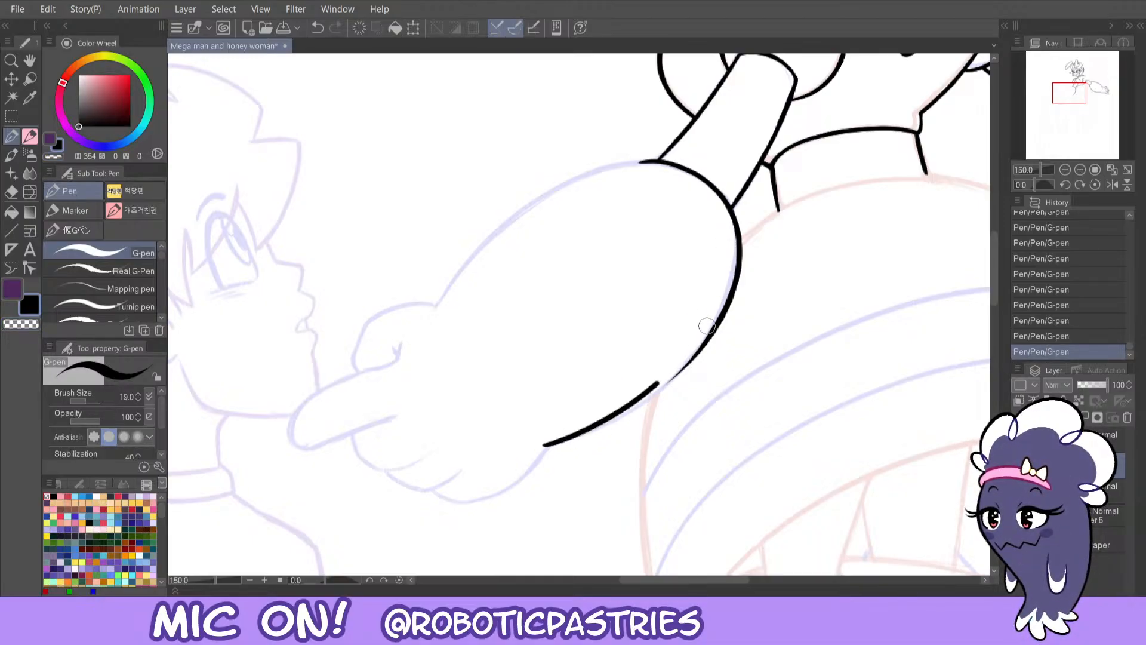
pyautogui.hotkey('ctrl', 'z')
pyautogui.moveTo(545, 448)
pyautogui.mouseDown()
pyautogui.moveTo(630, 413)
pyautogui.moveTo(729, 299)
pyautogui.mouseUp()
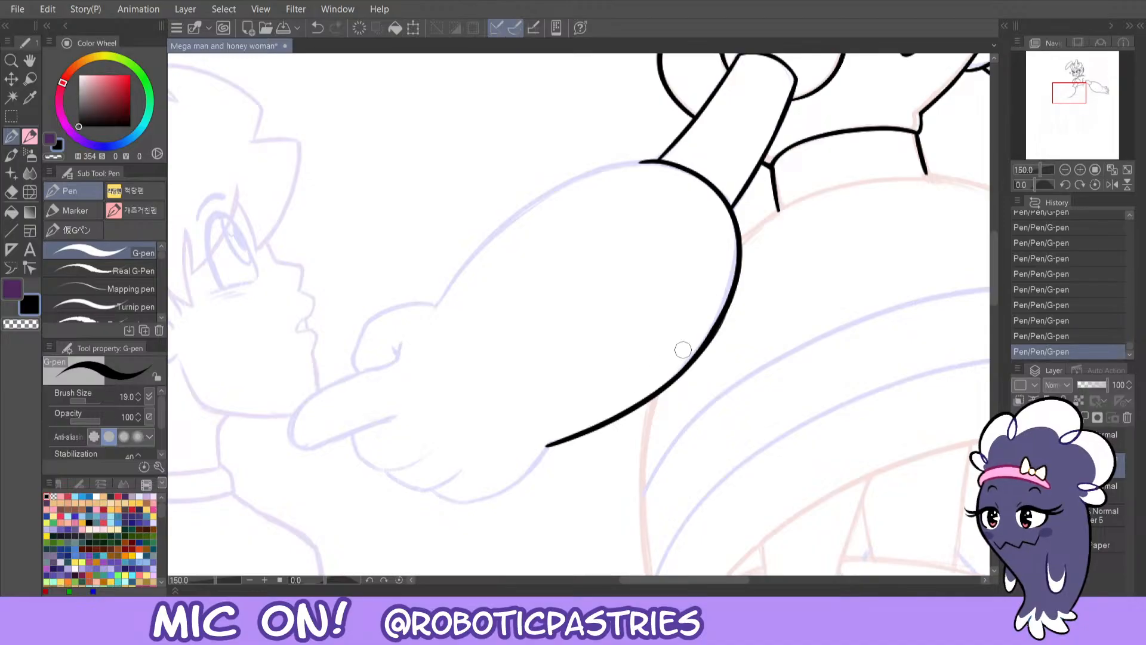
pyautogui.hotkey('ctrl', 'z')
pyautogui.moveTo(546, 445); pyautogui.dragTo(719, 292)
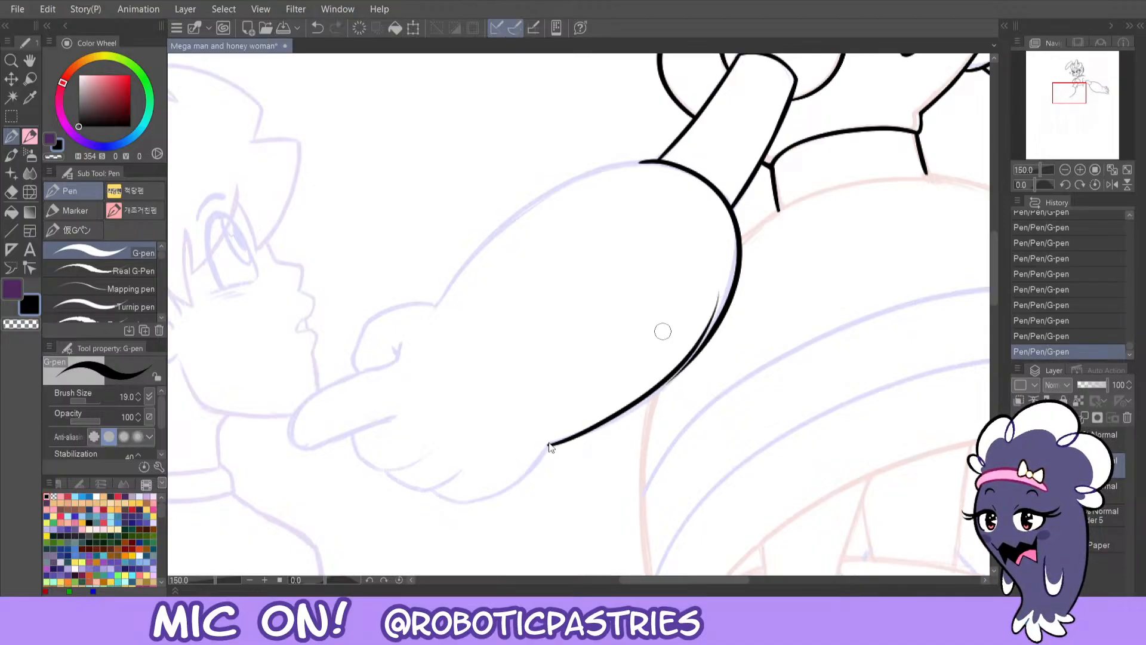
pyautogui.hotkey('ctrl', 'z')
pyautogui.moveTo(546, 445)
pyautogui.mouseDown()
pyautogui.moveTo(592, 429)
pyautogui.moveTo(726, 282)
pyautogui.mouseUp()
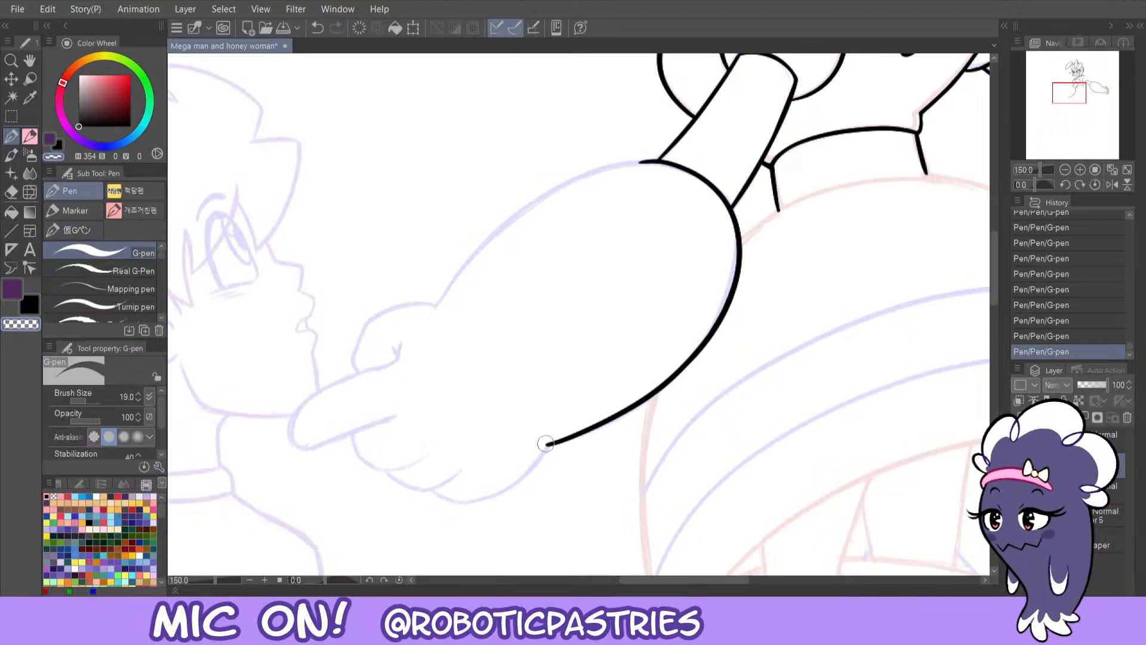
# - Even out the line thickness along the forearm's lower edge and tidy its wrist end, checking it in mirrored view
pyautogui.click(1111, 184)
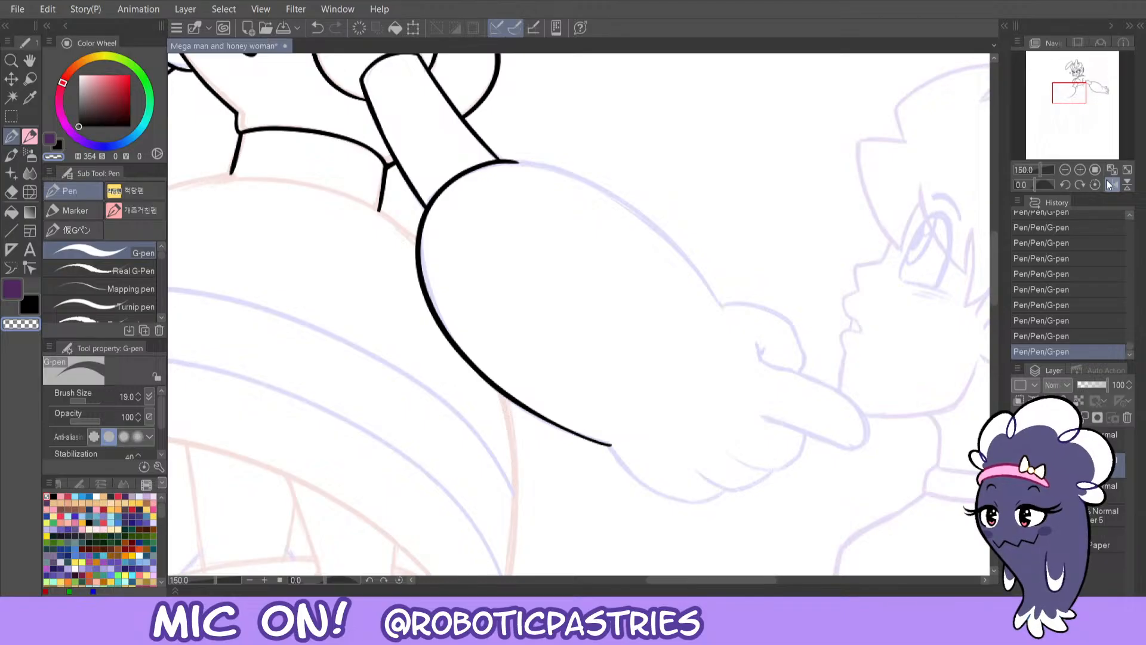
pyautogui.hotkey('ctrl', 'z')
pyautogui.hotkey('ctrl', 'y')
pyautogui.hotkey('ctrl', 'z')
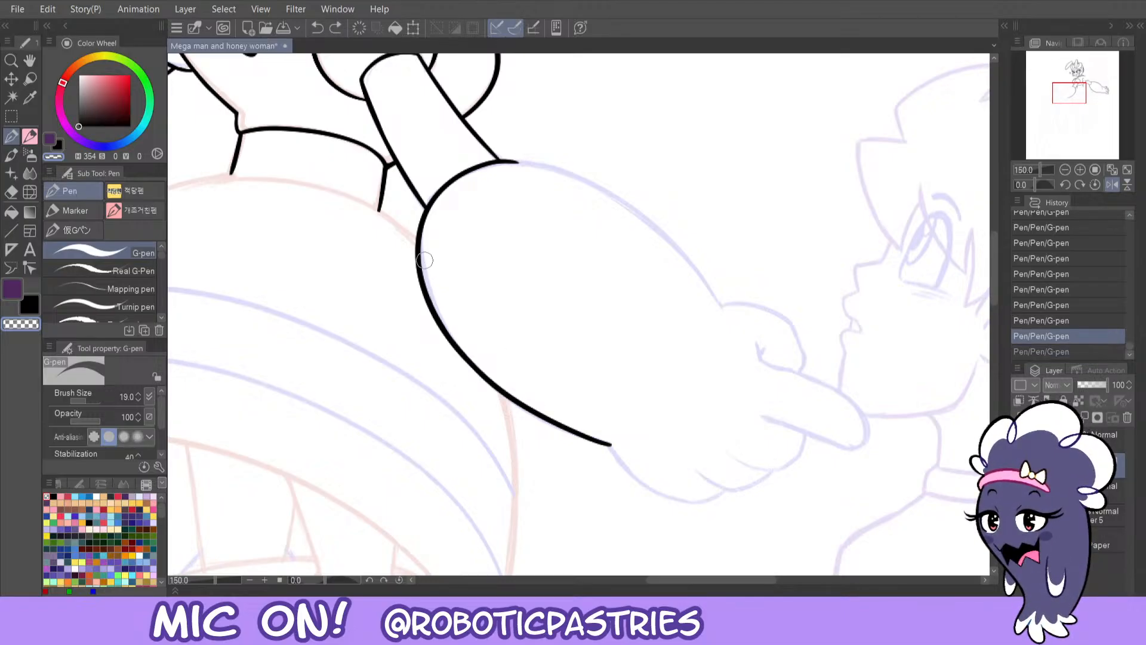
pyautogui.moveTo(587, 428)
pyautogui.mouseDown()
pyautogui.moveTo(626, 423)
pyautogui.moveTo(575, 430)
pyautogui.moveTo(552, 418)
pyautogui.mouseUp()
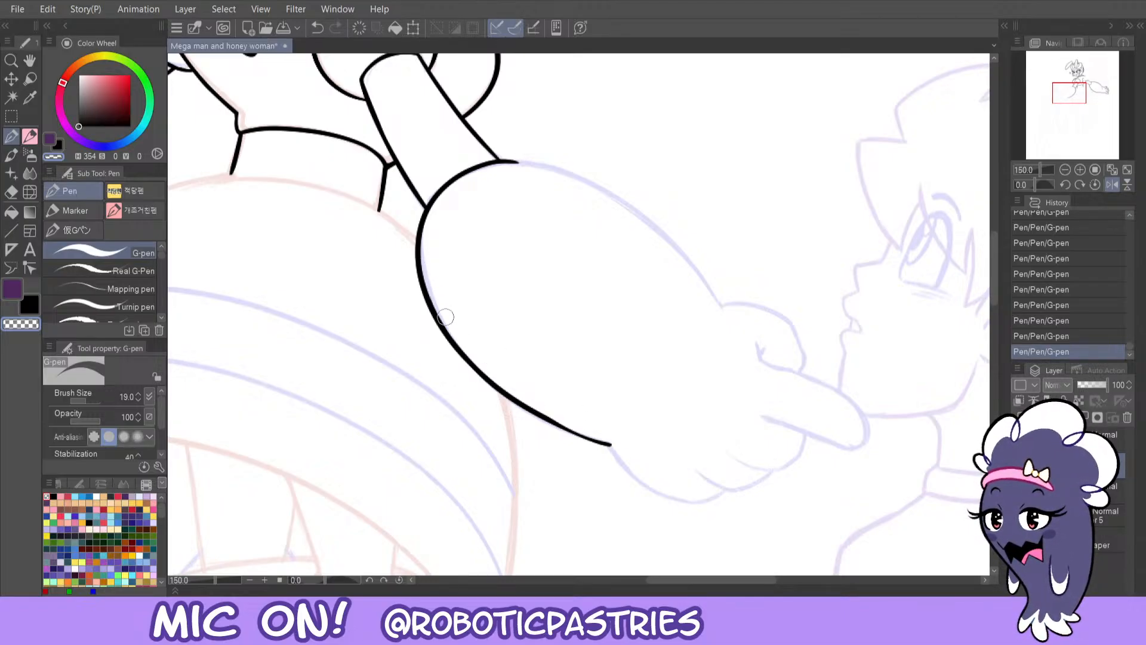
pyautogui.hotkey('ctrl', 'z')
pyautogui.hotkey('ctrl', 'z')
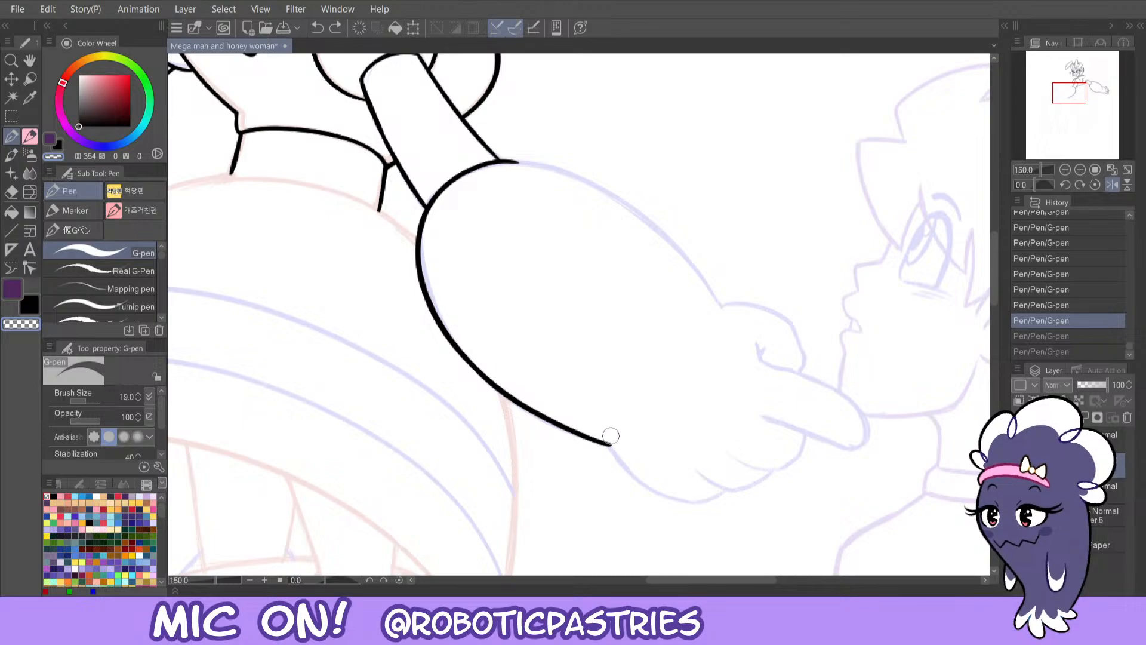
pyautogui.hotkey('ctrl', 'y')
pyautogui.hotkey('ctrl', 'y')
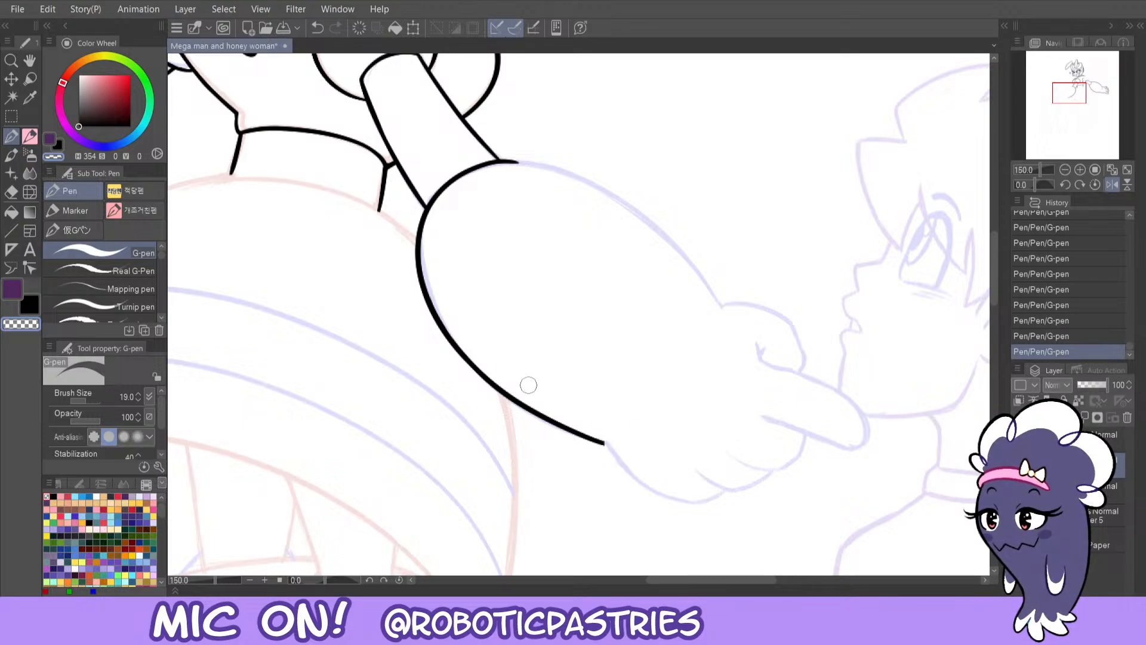
pyautogui.hotkey('ctrl', 'z')
pyautogui.hotkey('ctrl', 'y')
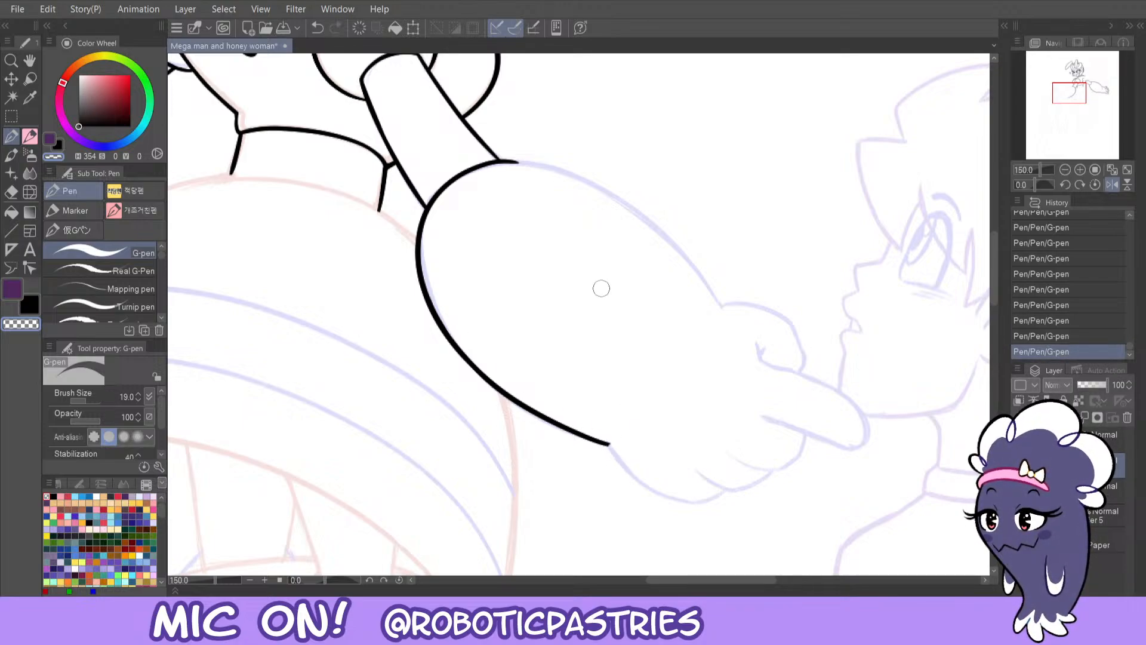
# - Ink the forearm's upper edge from the upper arm to the wrist, clean its starting joint and erase the overshooting end
pyautogui.moveTo(502, 160)
pyautogui.mouseDown()
pyautogui.moveTo(639, 207)
pyautogui.moveTo(732, 337)
pyautogui.mouseUp()
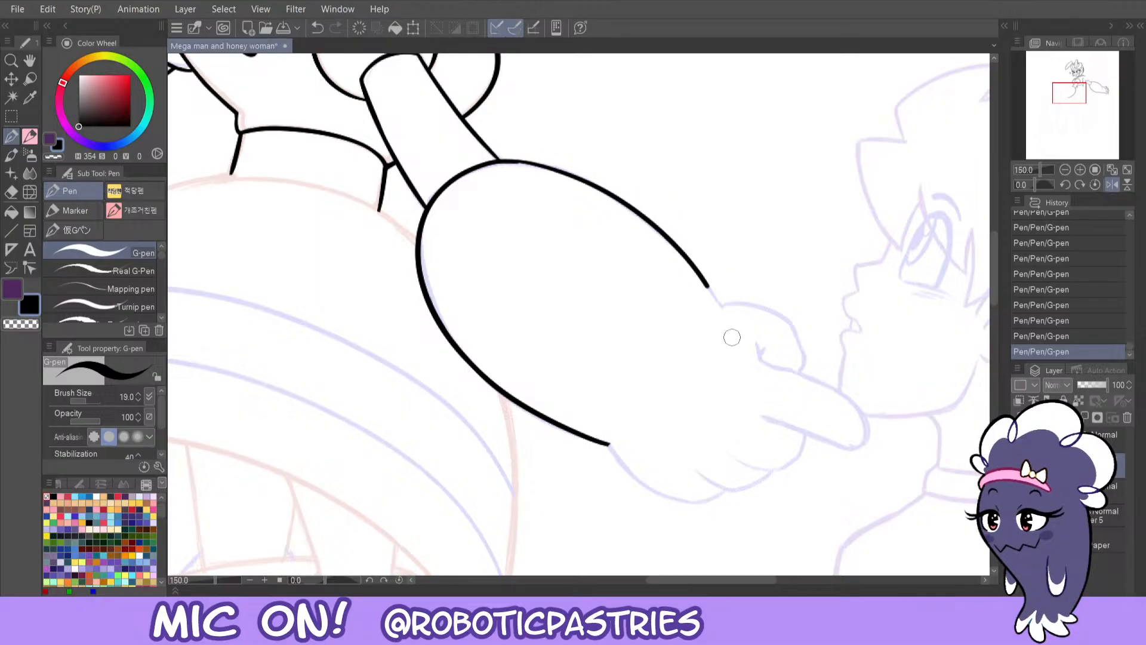
pyautogui.hotkey('ctrl', 'z')
pyautogui.moveTo(502, 158)
pyautogui.mouseDown()
pyautogui.moveTo(632, 200)
pyautogui.moveTo(734, 337)
pyautogui.mouseUp()
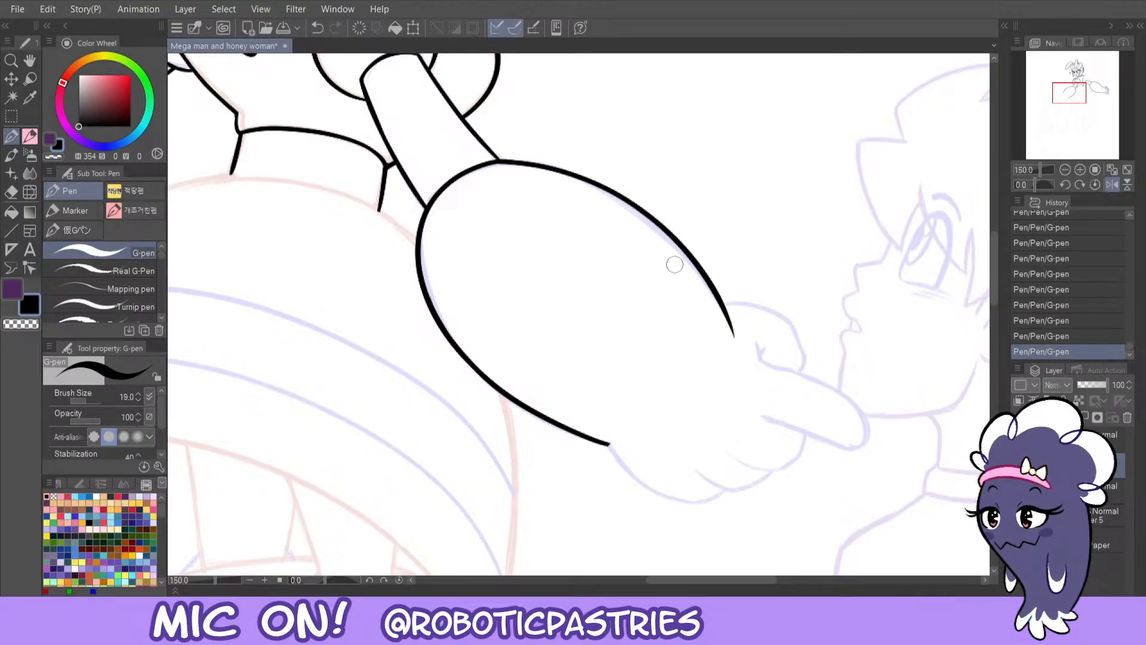
pyautogui.hotkey('ctrl', 'z')
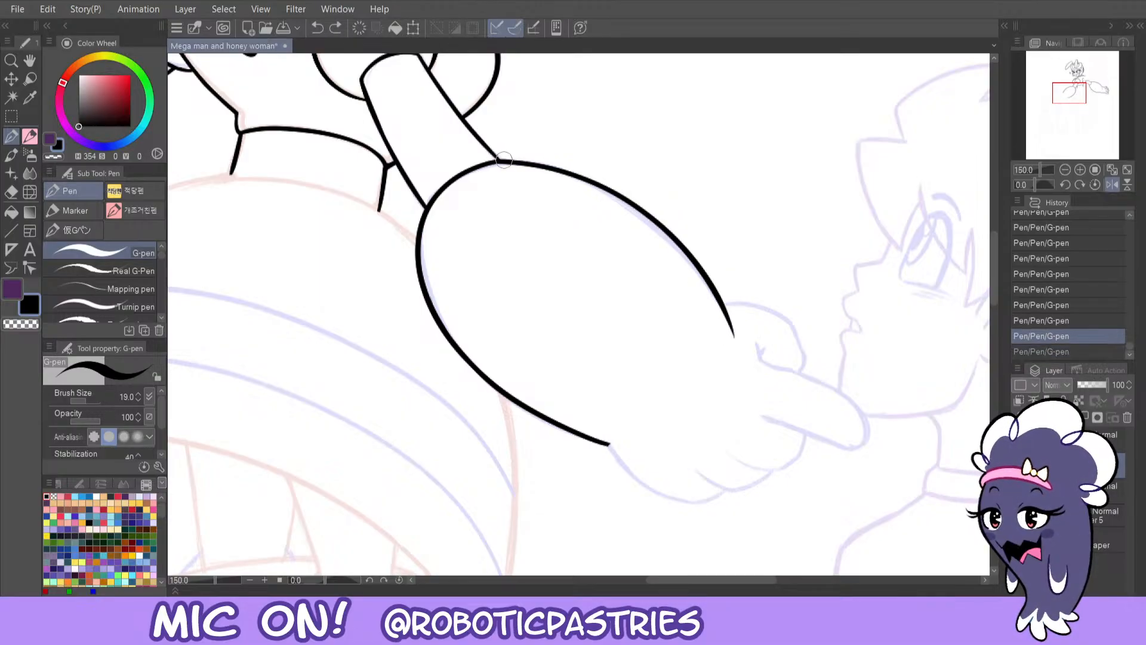
pyautogui.moveTo(495, 155); pyautogui.dragTo(503, 161)
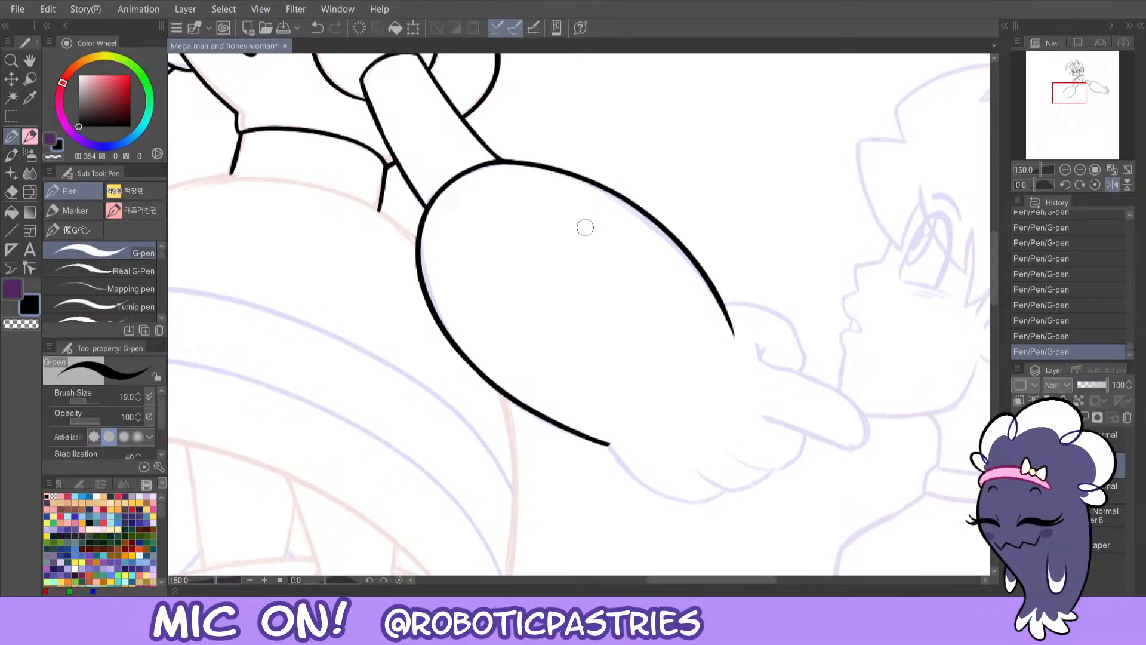
pyautogui.press('c')
pyautogui.moveTo(733, 308)
pyautogui.mouseDown()
pyautogui.moveTo(713, 314)
pyautogui.moveTo(741, 346)
pyautogui.mouseUp()
# - Ink the pointing hand's thumb outline from the wrist and add the small crease mark inside it
pyautogui.press('c')
pyautogui.moveTo(727, 306)
pyautogui.mouseDown()
pyautogui.moveTo(782, 319)
pyautogui.moveTo(802, 359)
pyautogui.mouseUp()
pyautogui.hotkey('ctrl', 'z')
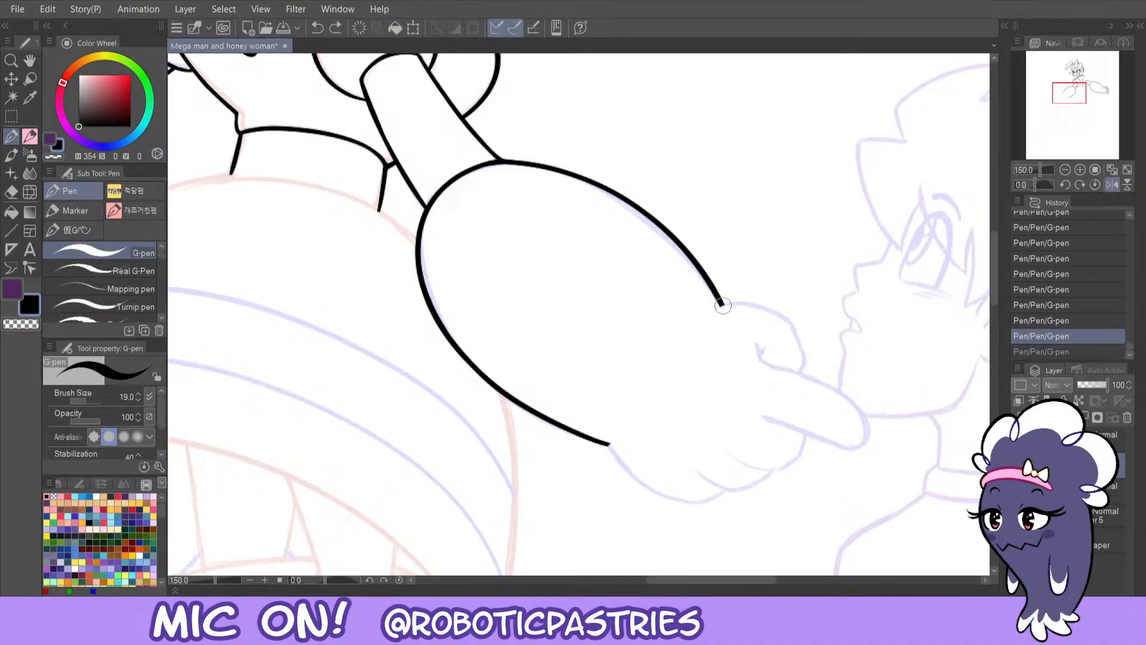
pyautogui.moveTo(723, 305)
pyautogui.mouseDown()
pyautogui.moveTo(749, 303)
pyautogui.moveTo(801, 346)
pyautogui.moveTo(796, 374)
pyautogui.moveTo(765, 348)
pyautogui.mouseUp()
pyautogui.press('c')
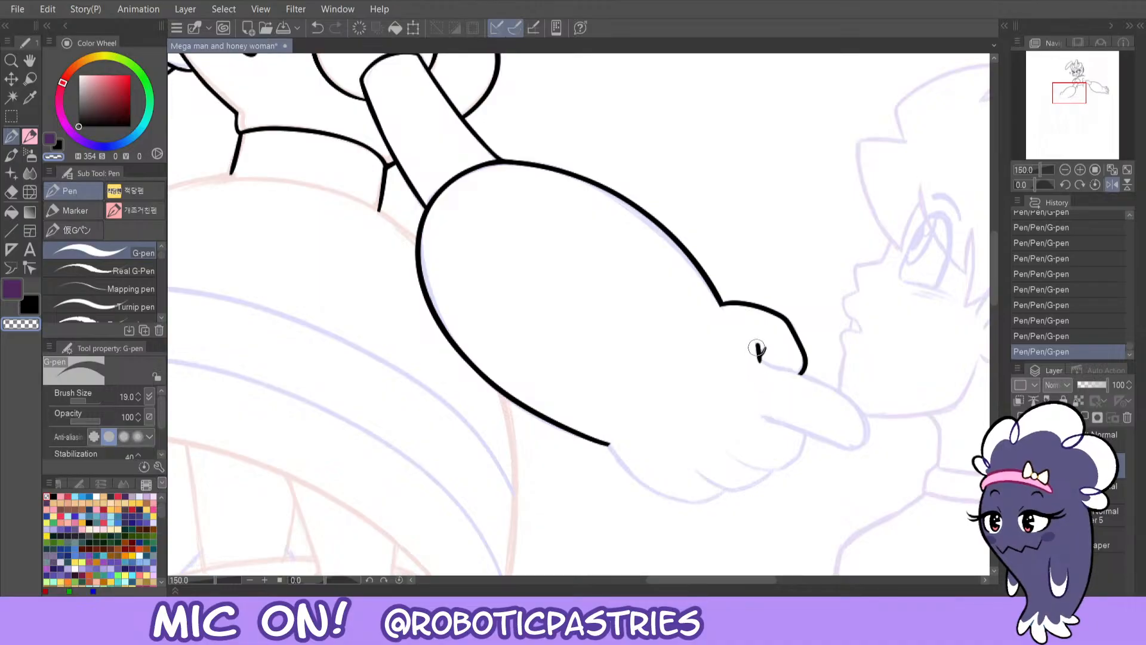
pyautogui.press('c')
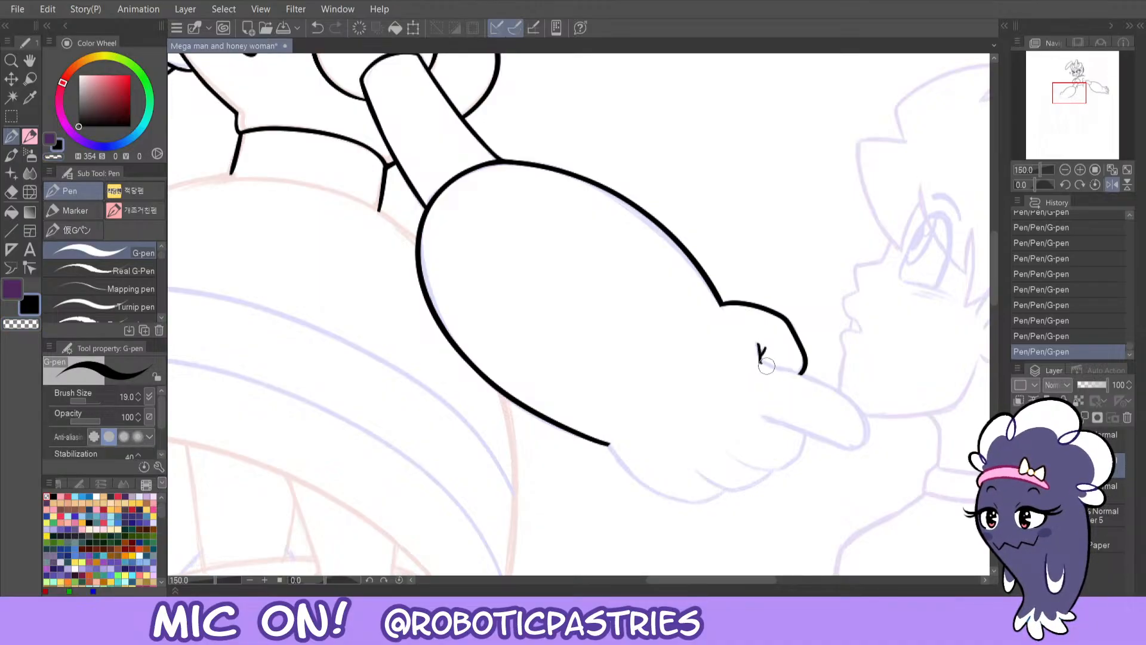
pyautogui.moveTo(766, 365)
pyautogui.mouseDown()
pyautogui.moveTo(854, 401)
pyautogui.moveTo(865, 441)
pyautogui.moveTo(769, 418)
pyautogui.mouseUp()
pyautogui.hotkey('ctrl', 'z')
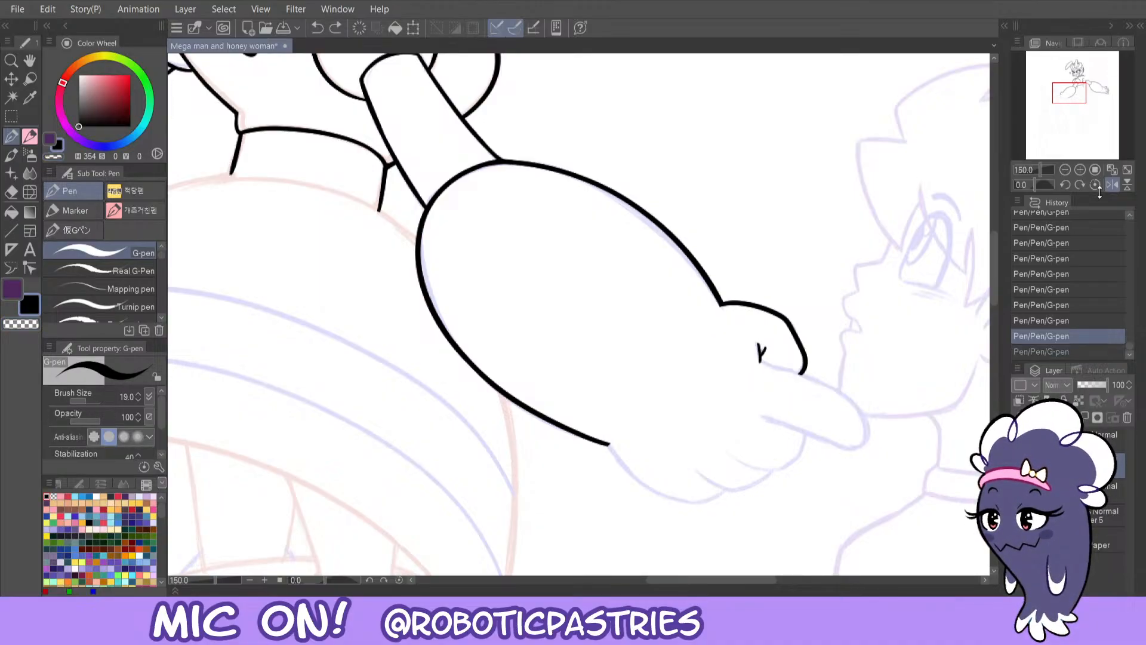
pyautogui.click(1095, 185)
pyautogui.moveTo(1059, 88); pyautogui.dragTo(1052, 90)
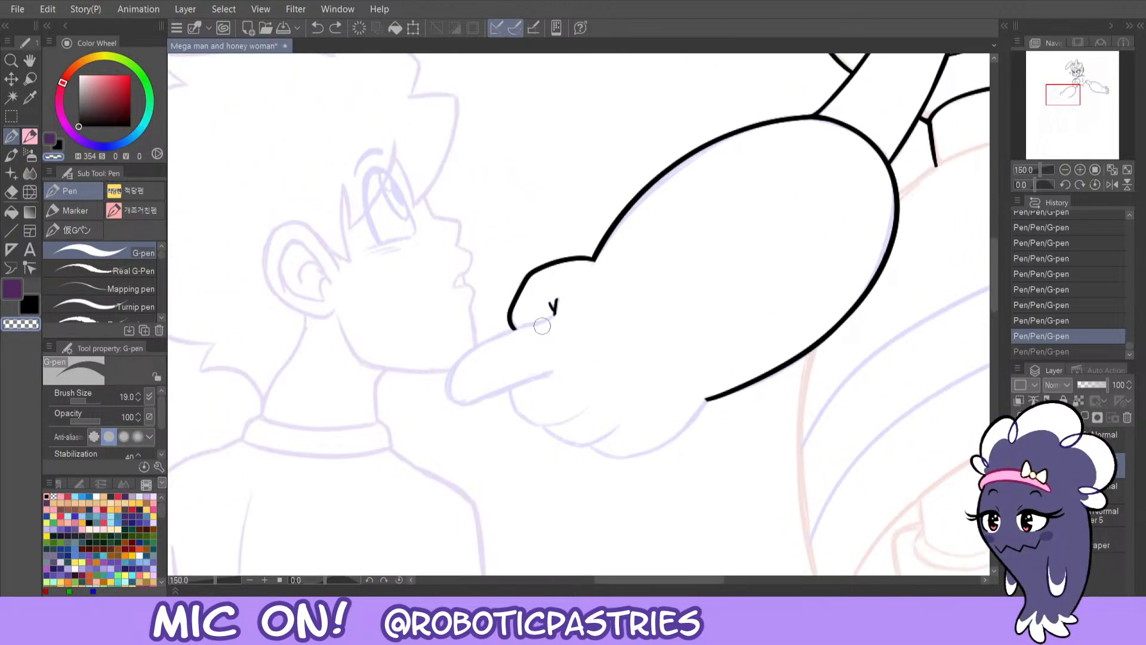
pyautogui.hotkey('ctrl', 'y')
pyautogui.moveTo(450, 375)
pyautogui.mouseDown()
pyautogui.moveTo(450, 399)
pyautogui.moveTo(571, 364)
pyautogui.moveTo(448, 399)
pyautogui.moveTo(568, 371)
pyautogui.mouseUp()
pyautogui.hotkey('ctrl', 'z')
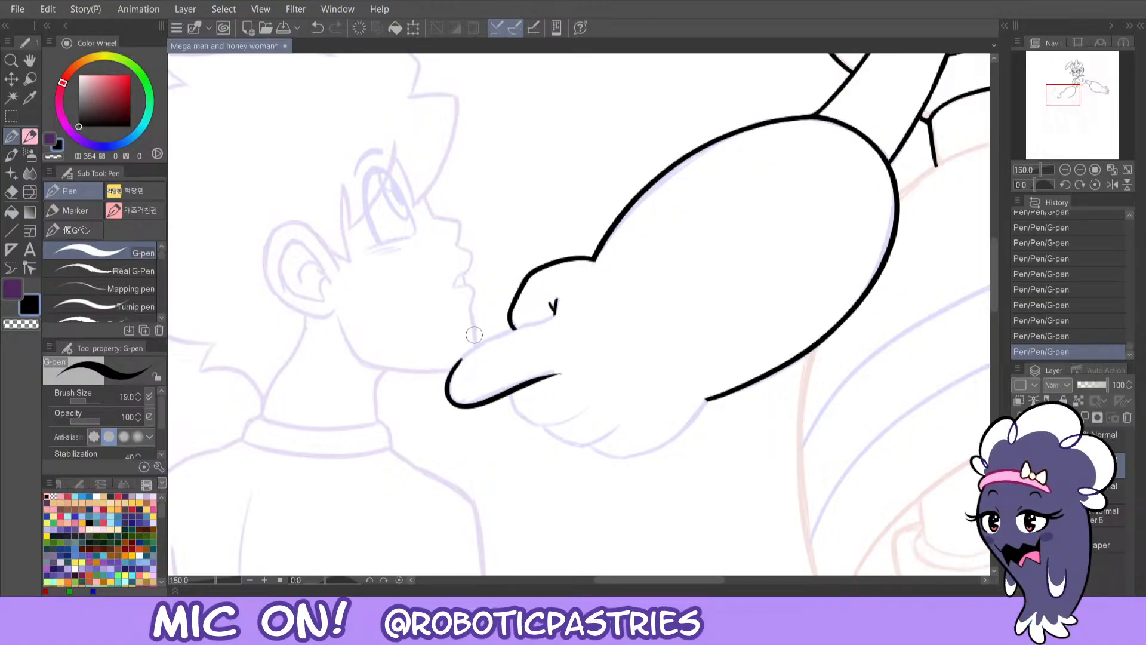
pyautogui.hotkey('ctrl', 'z')
pyautogui.moveTo(462, 358)
pyautogui.mouseDown()
pyautogui.moveTo(447, 380)
pyautogui.moveTo(471, 408)
pyautogui.moveTo(572, 366)
pyautogui.mouseUp()
pyautogui.click(1113, 184)
pyautogui.hotkey('ctrl', 'z')
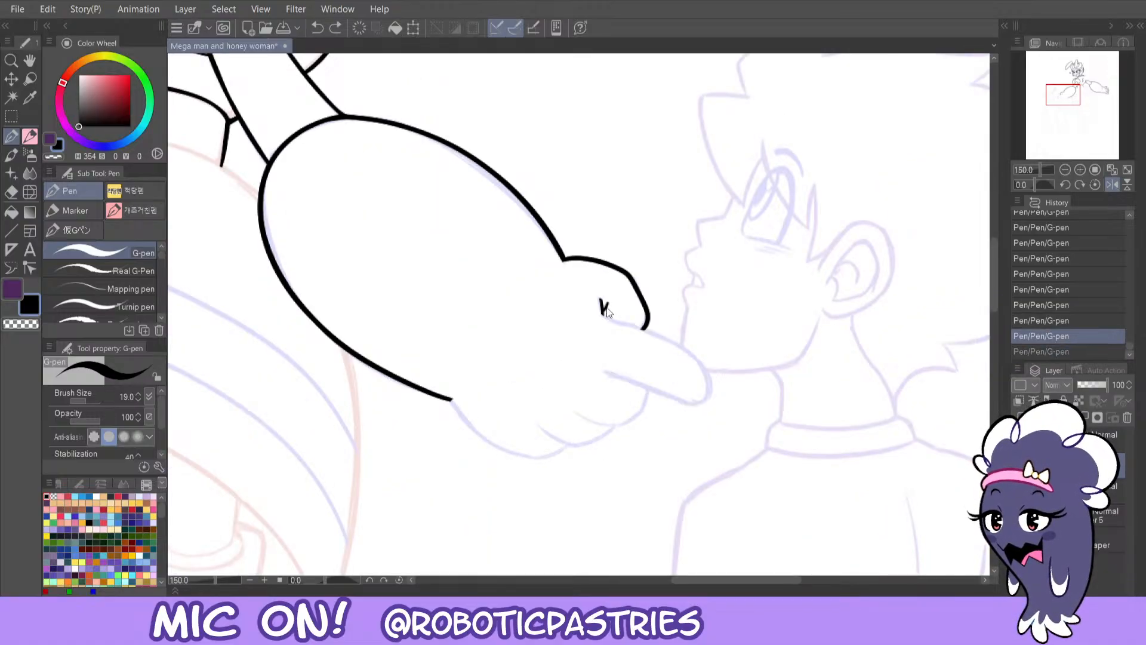
# - Refine the crease mark inside the thumb and ink the pointing index finger's outline starting from it, cleaning the join
pyautogui.press('c')
pyautogui.moveTo(597, 294); pyautogui.dragTo(600, 313)
pyautogui.hotkey('ctrl', 'z')
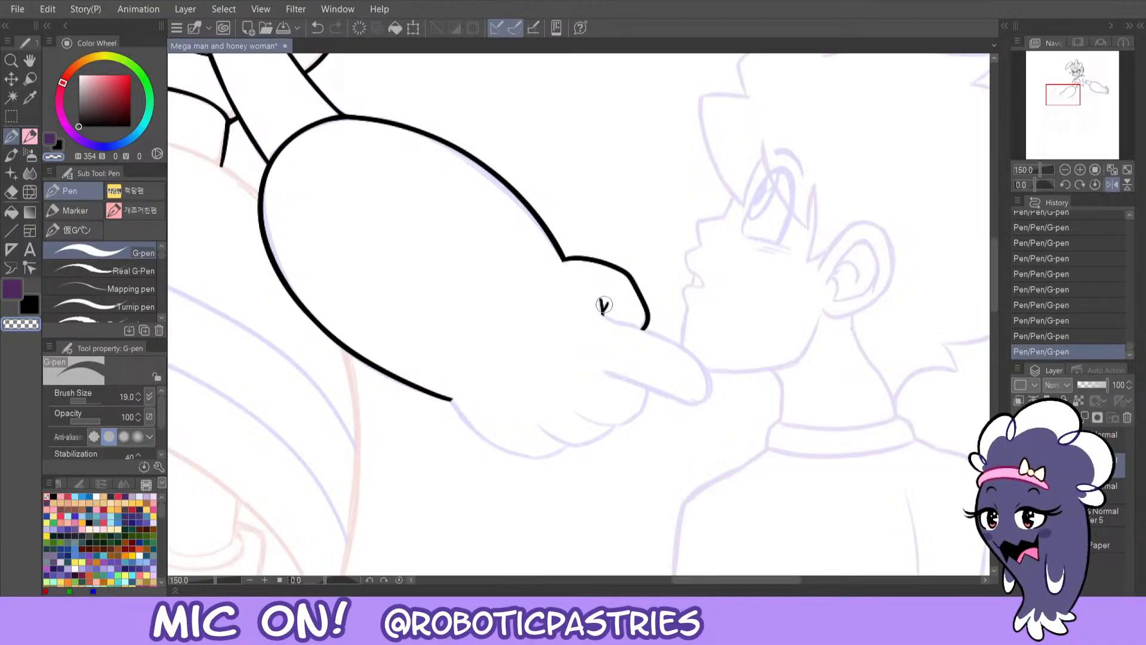
pyautogui.press('c')
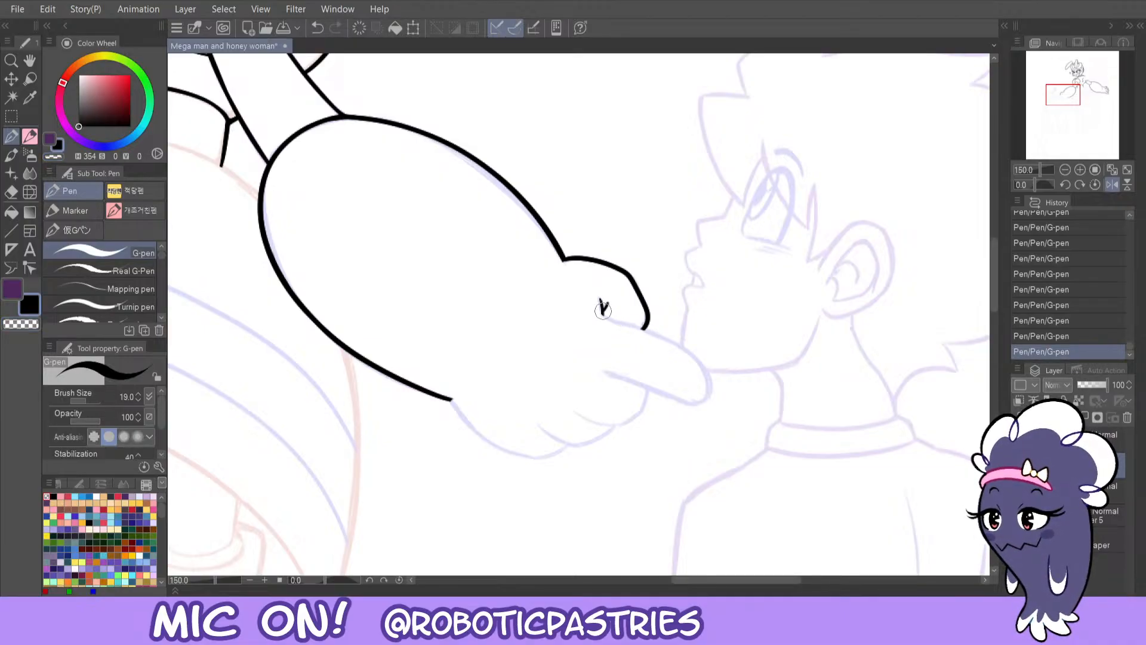
pyautogui.moveTo(604, 315)
pyautogui.mouseDown()
pyautogui.moveTo(708, 372)
pyautogui.moveTo(686, 410)
pyautogui.moveTo(610, 385)
pyautogui.moveTo(701, 404)
pyautogui.moveTo(702, 362)
pyautogui.moveTo(598, 303)
pyautogui.mouseUp()
pyautogui.hotkey('ctrl', 'z')
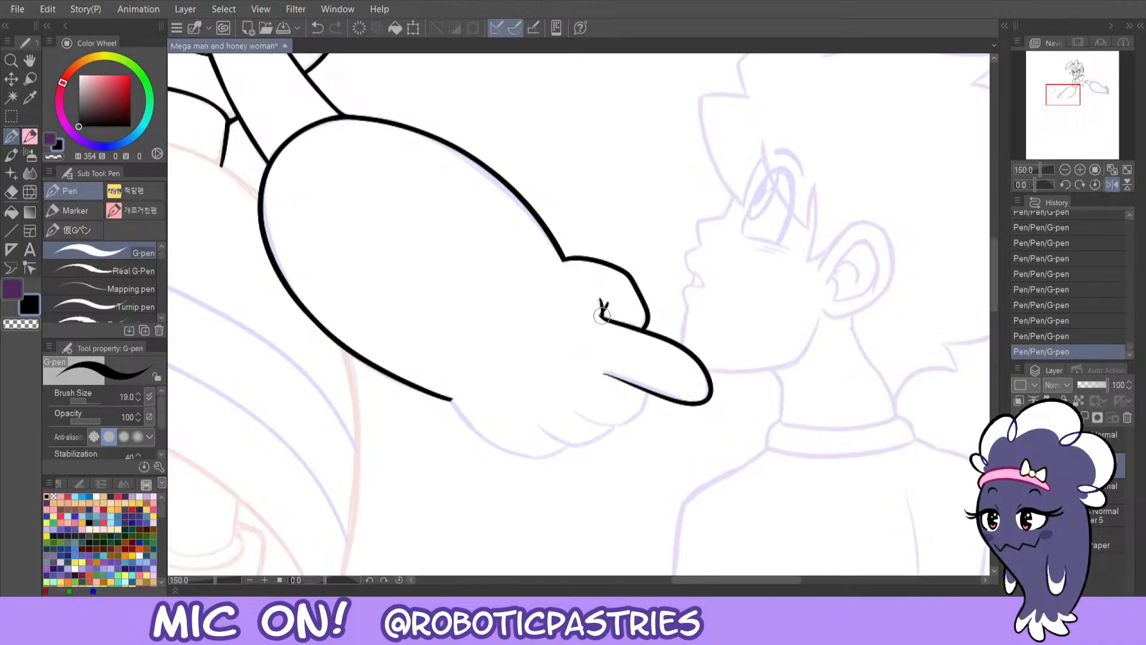
pyautogui.press('c')
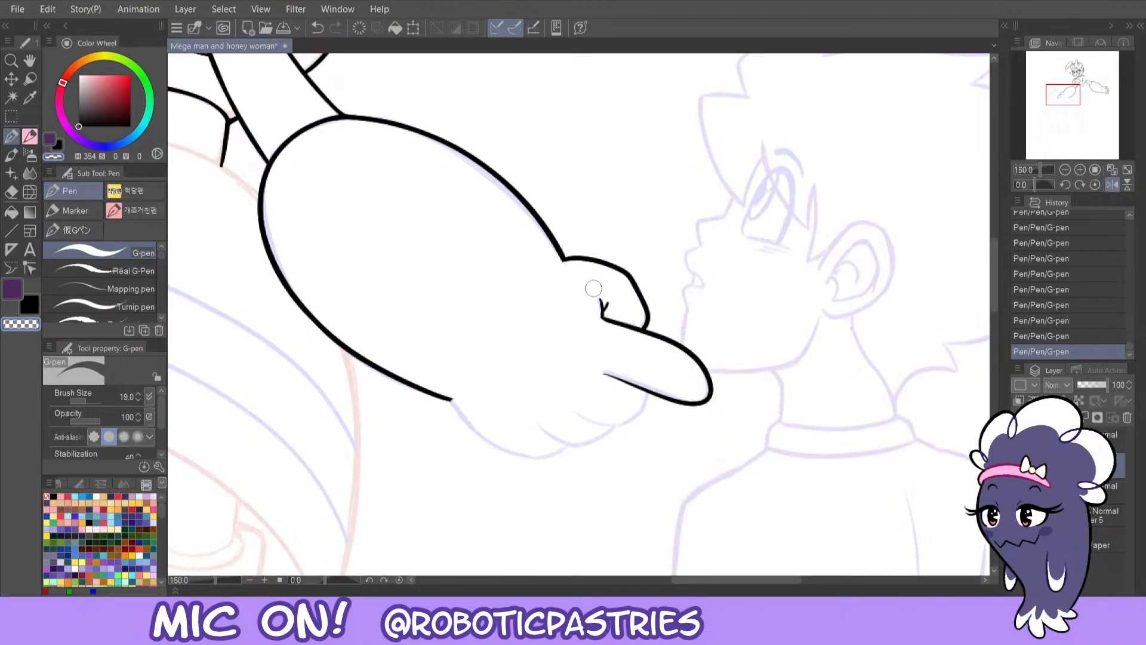
# - Erase the index finger's lower edge and re-ink it from the knuckle around the fingertip until it flows smoothly into the upper edge
pyautogui.moveTo(603, 374)
pyautogui.mouseDown()
pyautogui.moveTo(696, 403)
pyautogui.moveTo(719, 393)
pyautogui.mouseUp()
pyautogui.press('c')
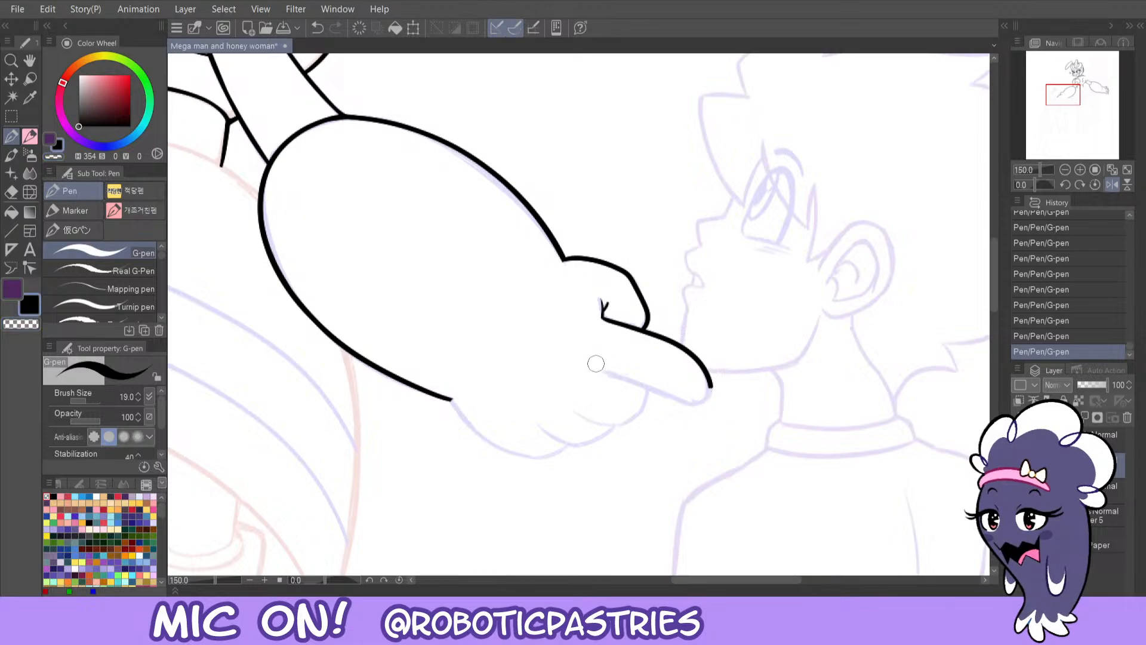
pyautogui.moveTo(601, 373)
pyautogui.mouseDown()
pyautogui.moveTo(682, 404)
pyautogui.moveTo(697, 363)
pyautogui.mouseUp()
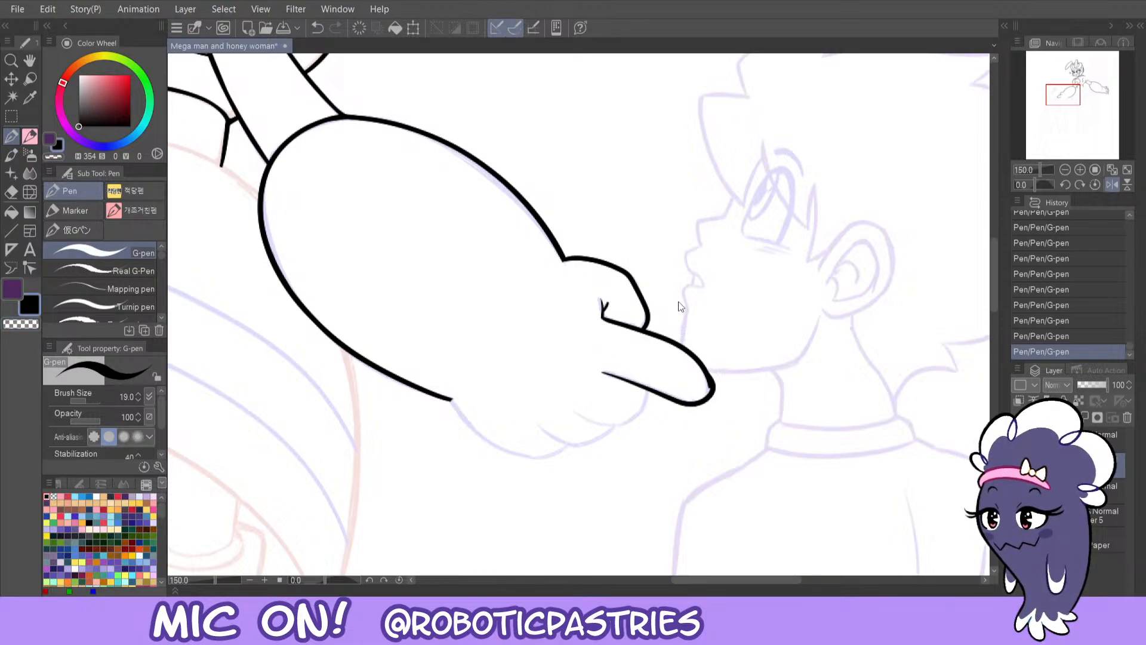
pyautogui.hotkey('ctrl', 'z')
pyautogui.moveTo(599, 372)
pyautogui.mouseDown()
pyautogui.moveTo(679, 401)
pyautogui.moveTo(713, 391)
pyautogui.moveTo(698, 359)
pyautogui.mouseUp()
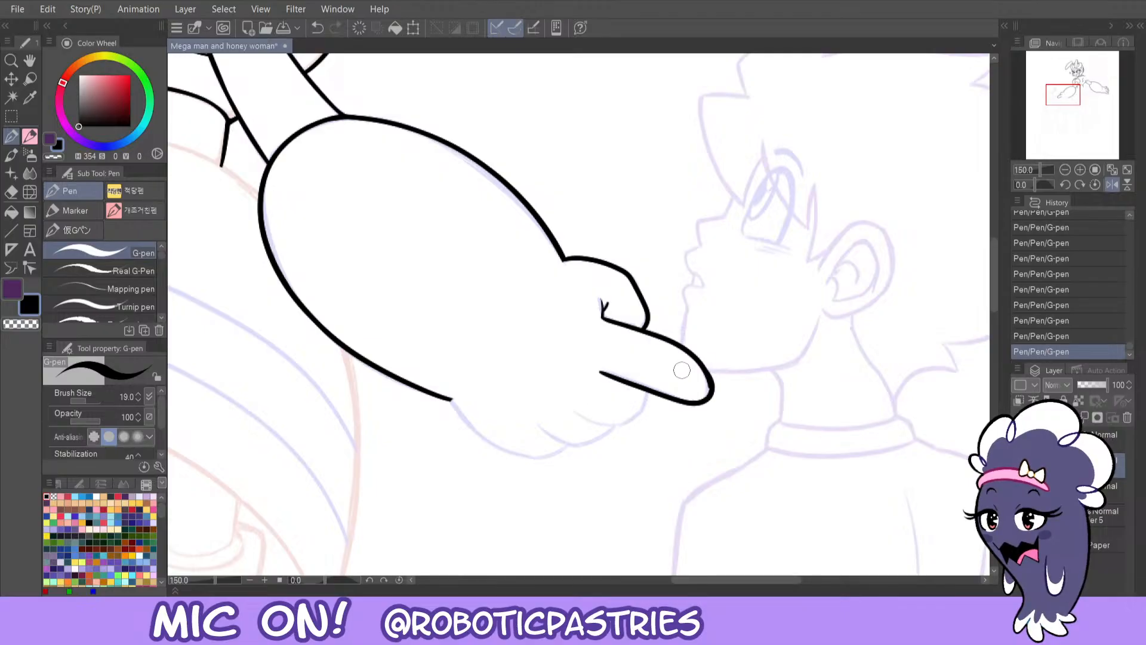
pyautogui.hotkey('ctrl', 'z')
pyautogui.moveTo(608, 374)
pyautogui.mouseDown()
pyautogui.moveTo(667, 398)
pyautogui.moveTo(708, 399)
pyautogui.moveTo(697, 360)
pyautogui.mouseUp()
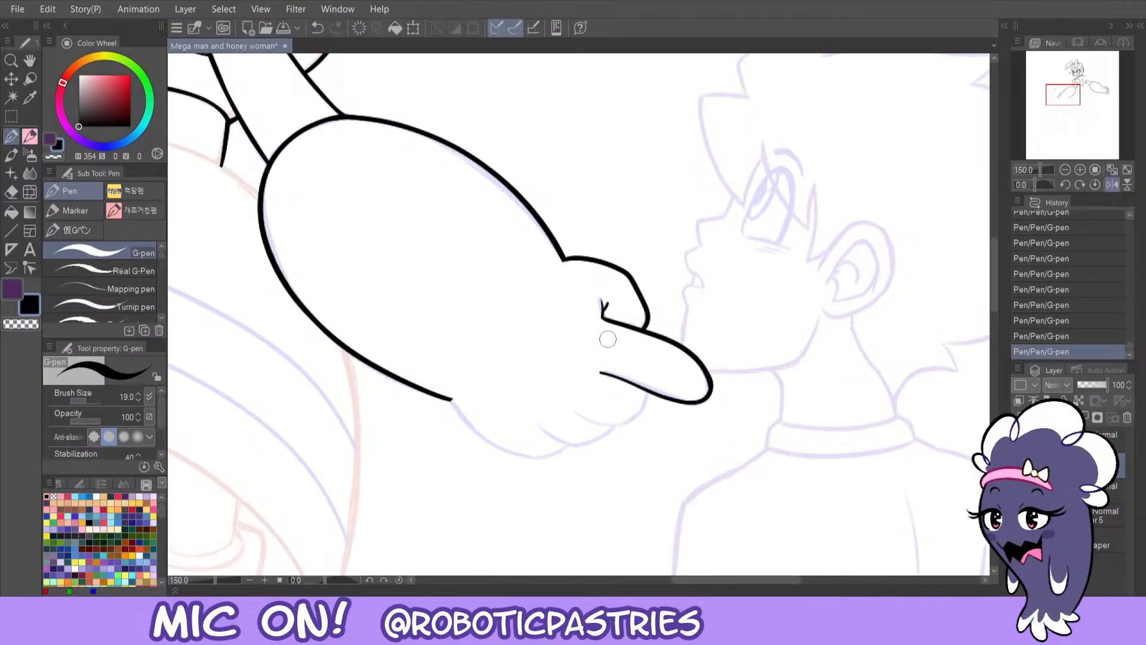
pyautogui.hotkey('ctrl', 'z')
pyautogui.moveTo(600, 374)
pyautogui.mouseDown()
pyautogui.moveTo(677, 403)
pyautogui.moveTo(698, 361)
pyautogui.mouseUp()
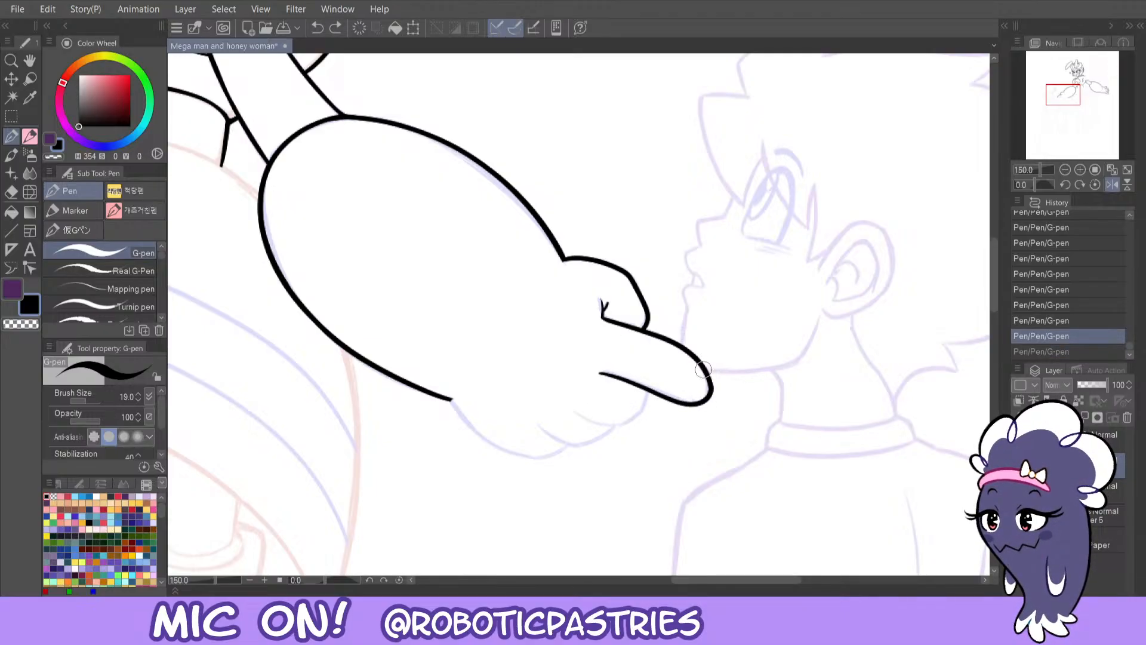
pyautogui.hotkey('ctrl', 'z')
pyautogui.moveTo(600, 373)
pyautogui.mouseDown()
pyautogui.moveTo(698, 388)
pyautogui.moveTo(709, 367)
pyautogui.mouseUp()
pyautogui.hotkey('ctrl', 'z')
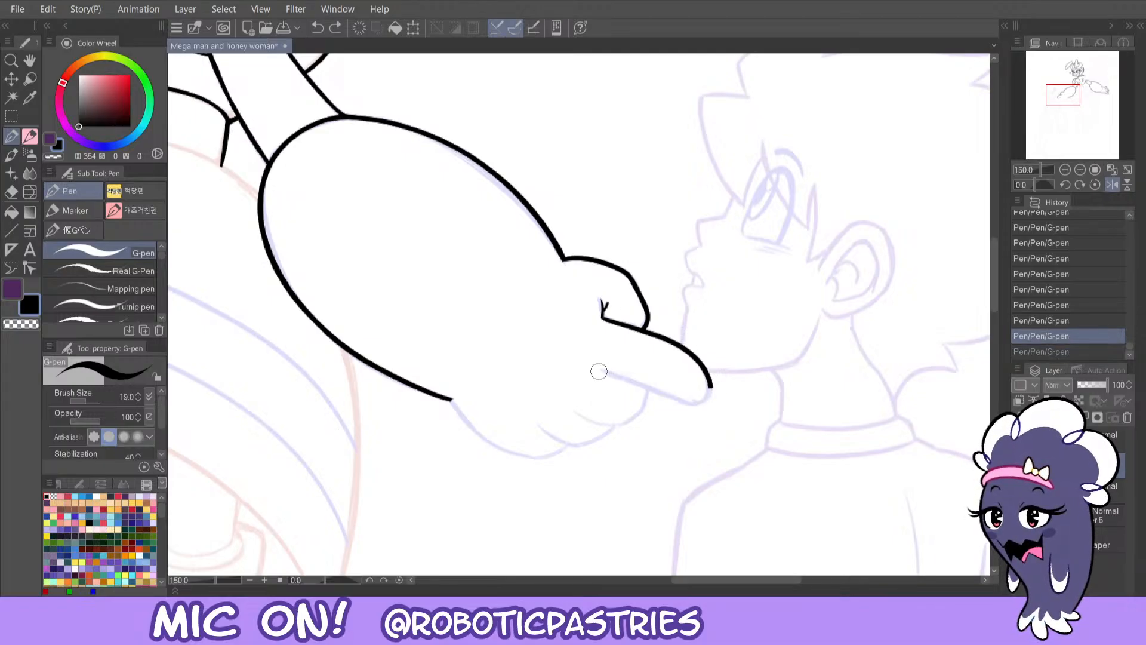
pyautogui.moveTo(600, 373)
pyautogui.mouseDown()
pyautogui.moveTo(689, 404)
pyautogui.moveTo(696, 359)
pyautogui.mouseUp()
pyautogui.hotkey('ctrl', 'z')
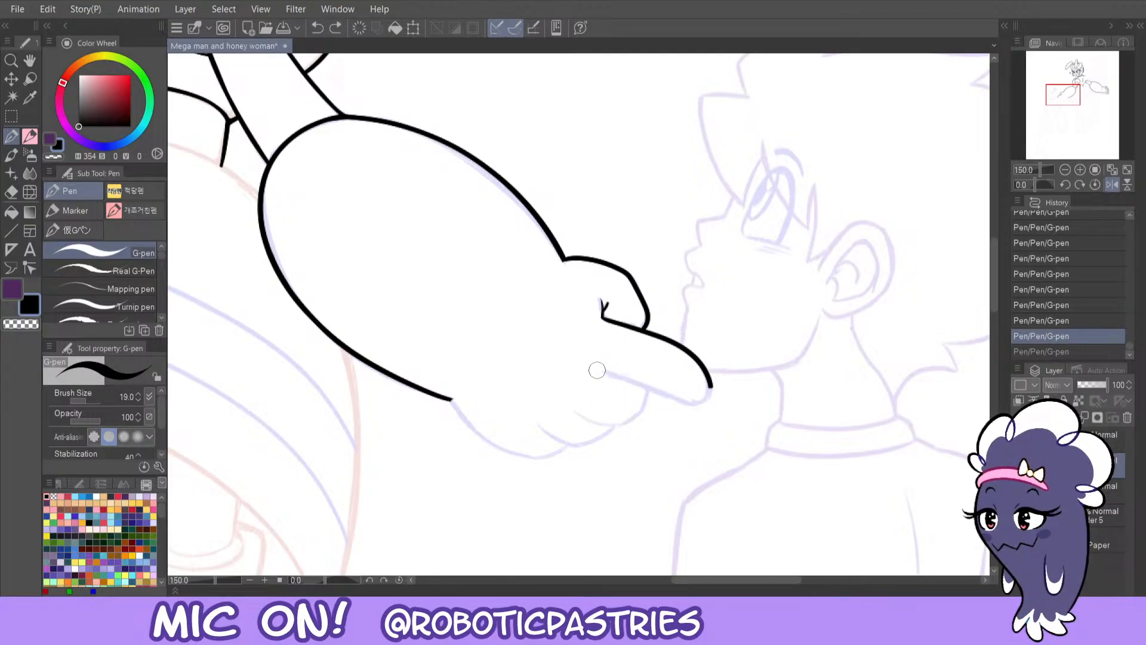
pyautogui.moveTo(598, 371)
pyautogui.mouseDown()
pyautogui.moveTo(689, 408)
pyautogui.moveTo(710, 379)
pyautogui.moveTo(620, 380)
pyautogui.moveTo(683, 403)
pyautogui.moveTo(712, 378)
pyautogui.mouseUp()
pyautogui.hotkey('ctrl', 'z')
pyautogui.hotkey('ctrl', 'z')
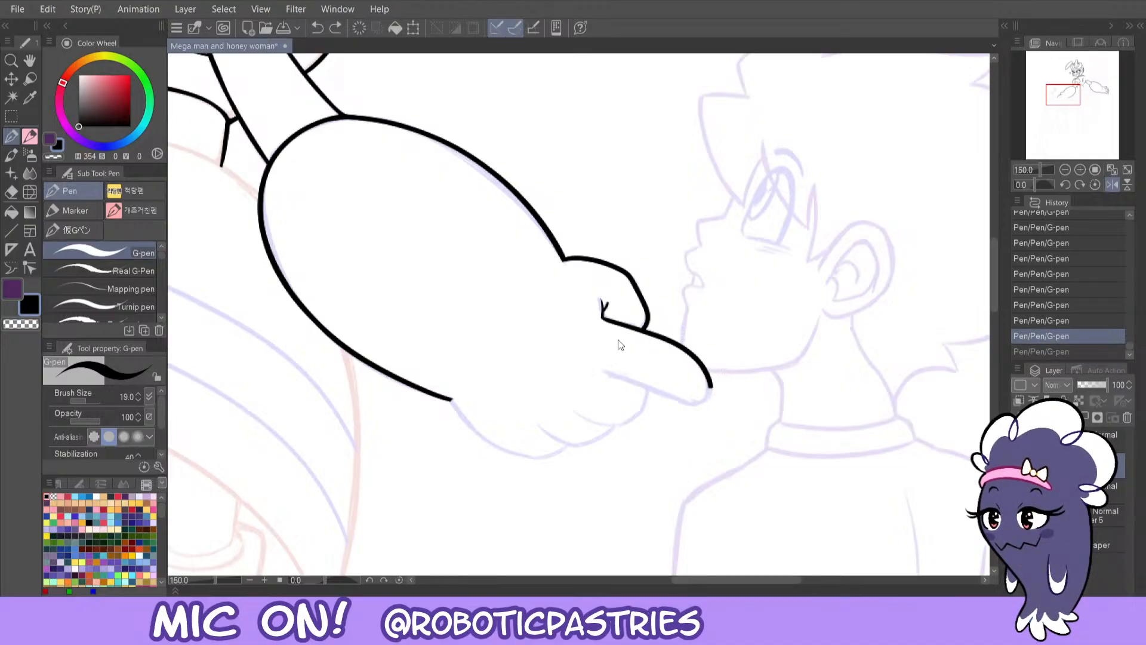
pyautogui.moveTo(599, 372); pyautogui.dragTo(710, 390)
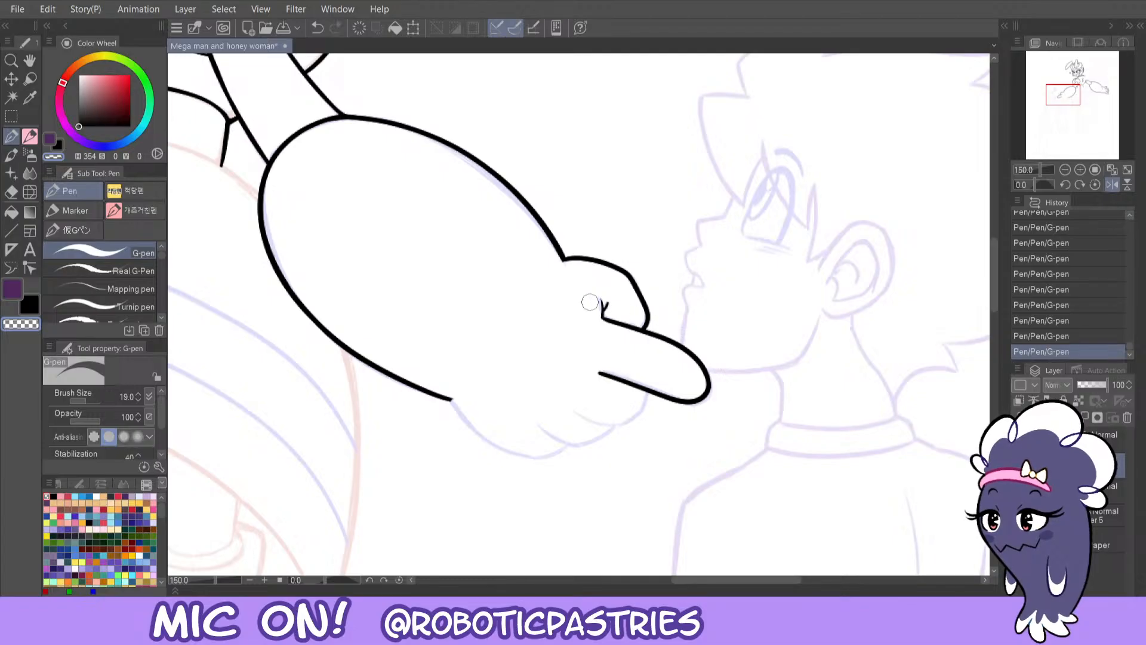
# - Touch up the crease mark where the thumb meets the index finger
pyautogui.press('c')
pyautogui.moveTo(601, 302)
pyautogui.mouseDown()
pyautogui.moveTo(602, 320)
pyautogui.moveTo(599, 299)
pyautogui.mouseUp()
pyautogui.hotkey('ctrl', 'z')
pyautogui.press('c')
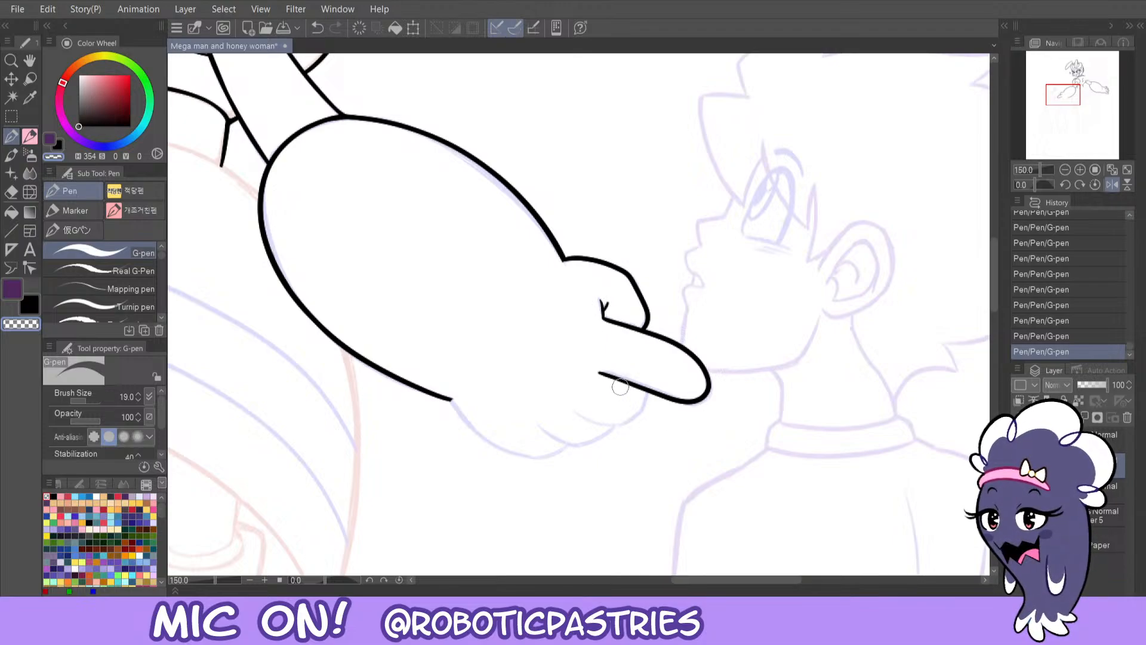
# - Ink the first curled finger below the index finger, trim its inner tip and refine its outer corner
pyautogui.moveTo(647, 392)
pyautogui.mouseDown()
pyautogui.moveTo(640, 417)
pyautogui.moveTo(607, 427)
pyautogui.moveTo(580, 418)
pyautogui.mouseUp()
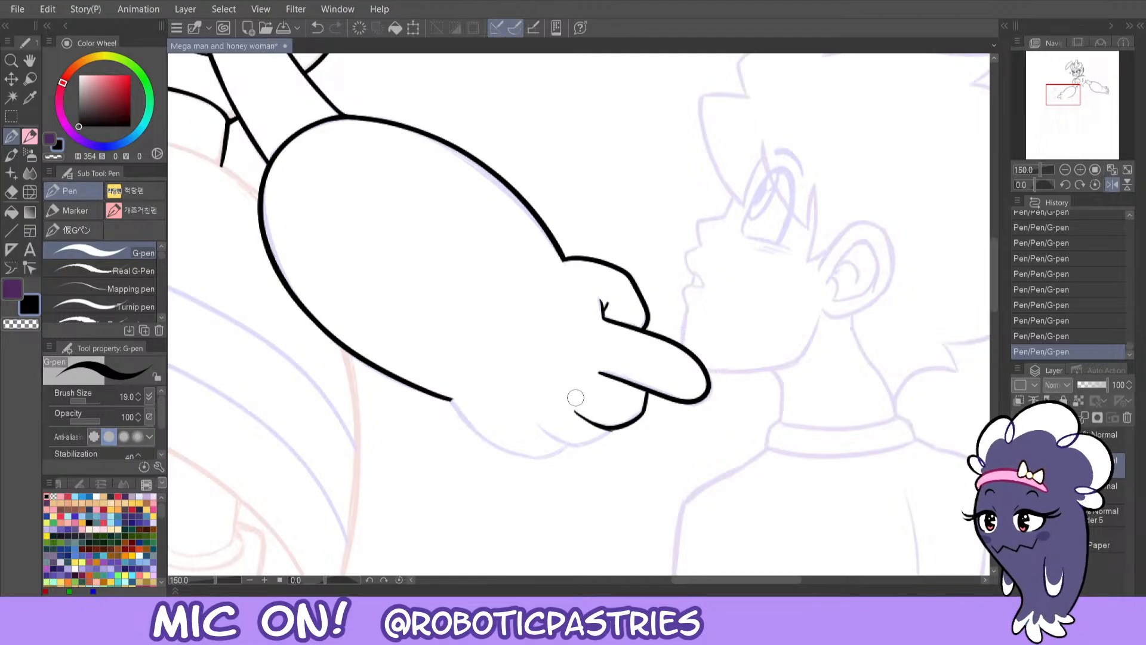
pyautogui.press('c')
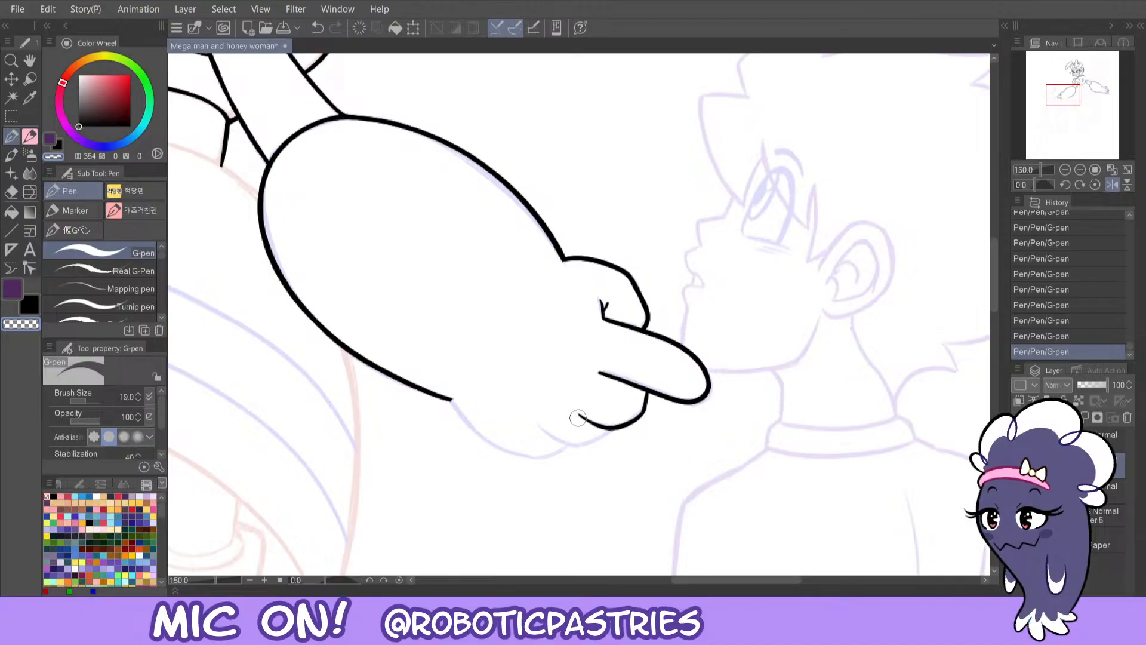
pyautogui.press('c')
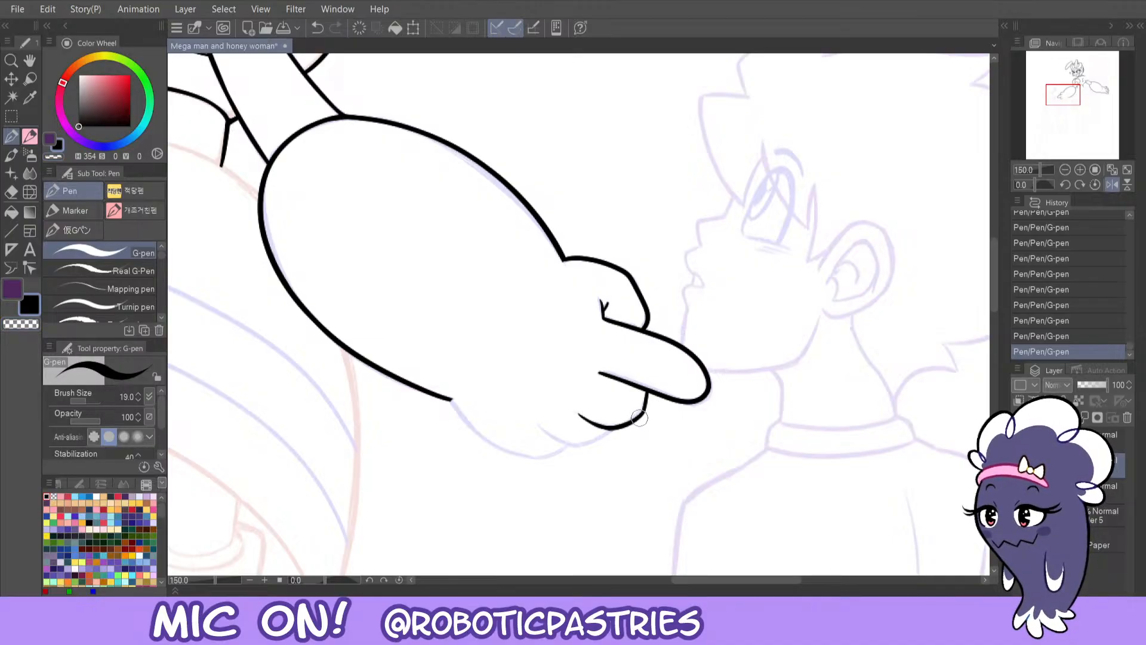
pyautogui.hotkey('ctrl', 'z')
pyautogui.moveTo(648, 389)
pyautogui.mouseDown()
pyautogui.moveTo(630, 425)
pyautogui.moveTo(635, 411)
pyautogui.moveTo(647, 419)
pyautogui.moveTo(638, 358)
pyautogui.moveTo(631, 399)
pyautogui.moveTo(647, 396)
pyautogui.moveTo(611, 427)
pyautogui.mouseUp()
pyautogui.hotkey('ctrl', 'z')
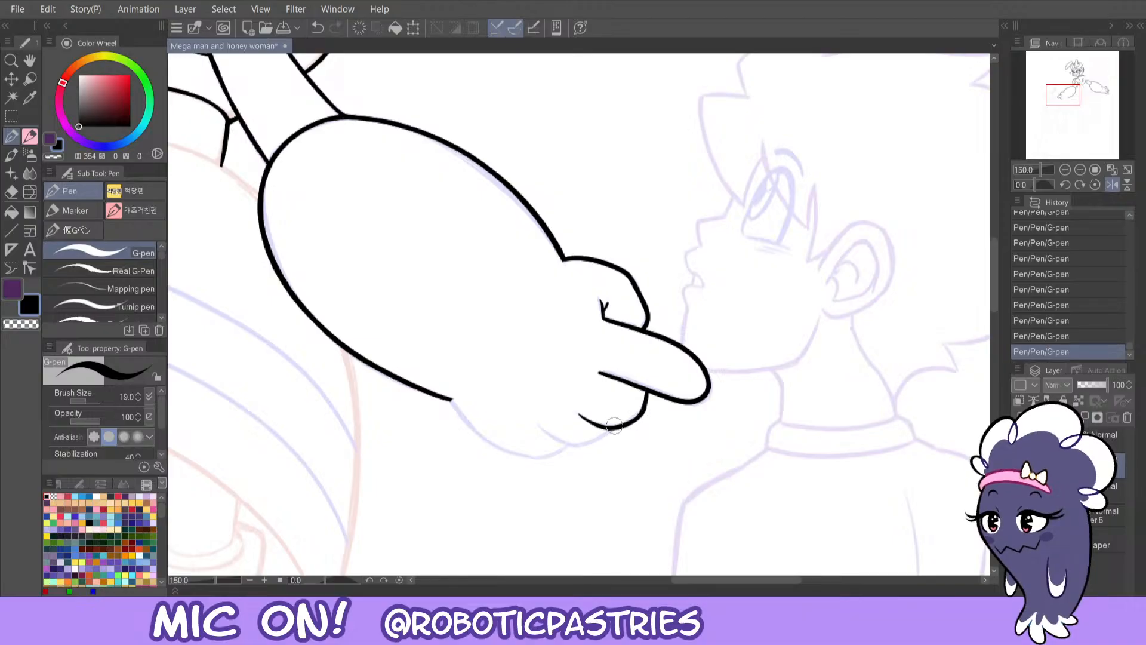
pyautogui.hotkey('ctrl', 'z')
pyautogui.moveTo(647, 385); pyautogui.dragTo(646, 373)
pyautogui.hotkey('ctrl', 'z')
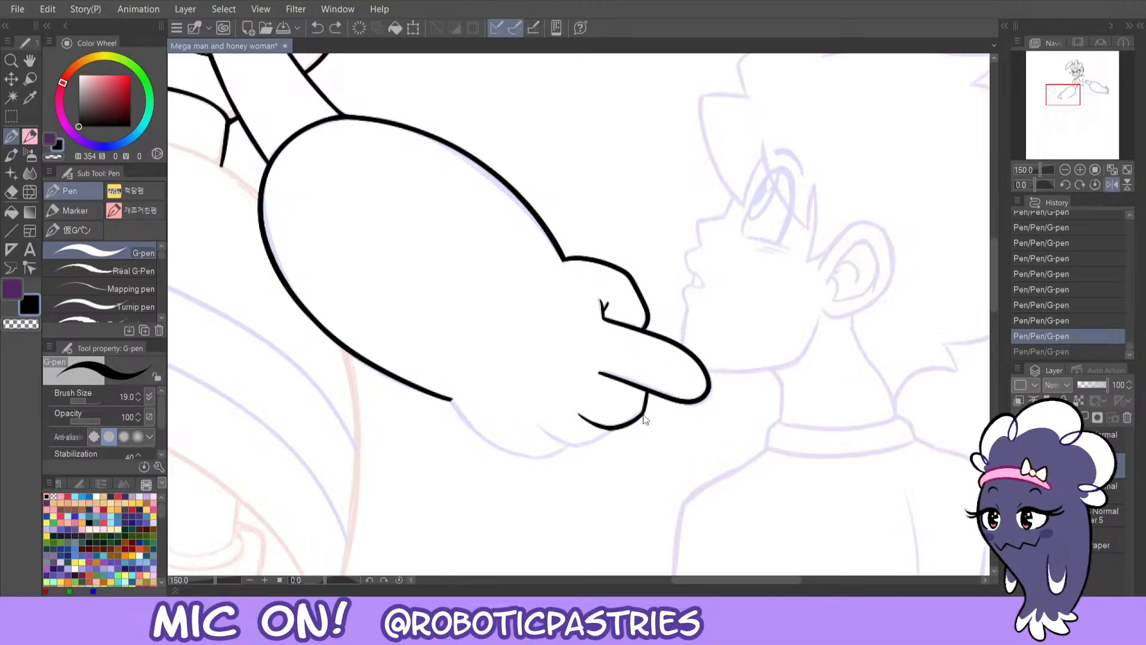
pyautogui.moveTo(643, 416)
pyautogui.mouseDown()
pyautogui.moveTo(648, 389)
pyautogui.moveTo(639, 419)
pyautogui.mouseUp()
pyautogui.hotkey('ctrl', 'z')
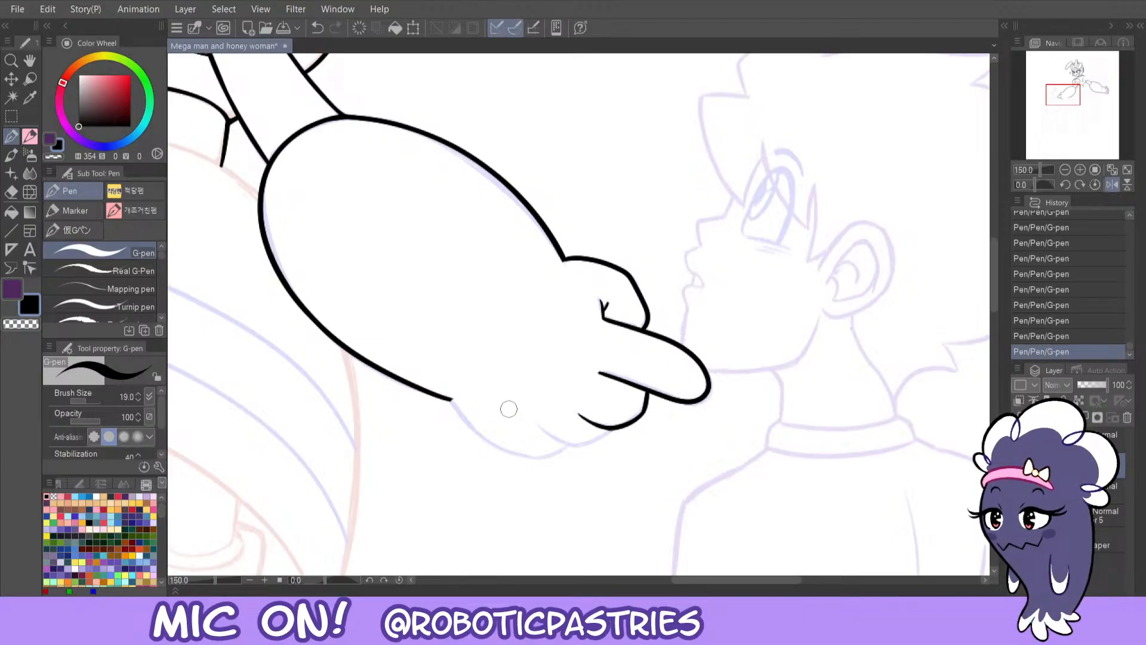
# - Ink the second curled finger, running from its inner crease to the underside of the first
pyautogui.moveTo(539, 426)
pyautogui.mouseDown()
pyautogui.moveTo(577, 446)
pyautogui.moveTo(606, 427)
pyautogui.moveTo(576, 447)
pyautogui.moveTo(538, 426)
pyautogui.moveTo(569, 446)
pyautogui.moveTo(610, 432)
pyautogui.mouseUp()
pyautogui.hotkey('ctrl', 'z')
pyautogui.hotkey('ctrl', 'z')
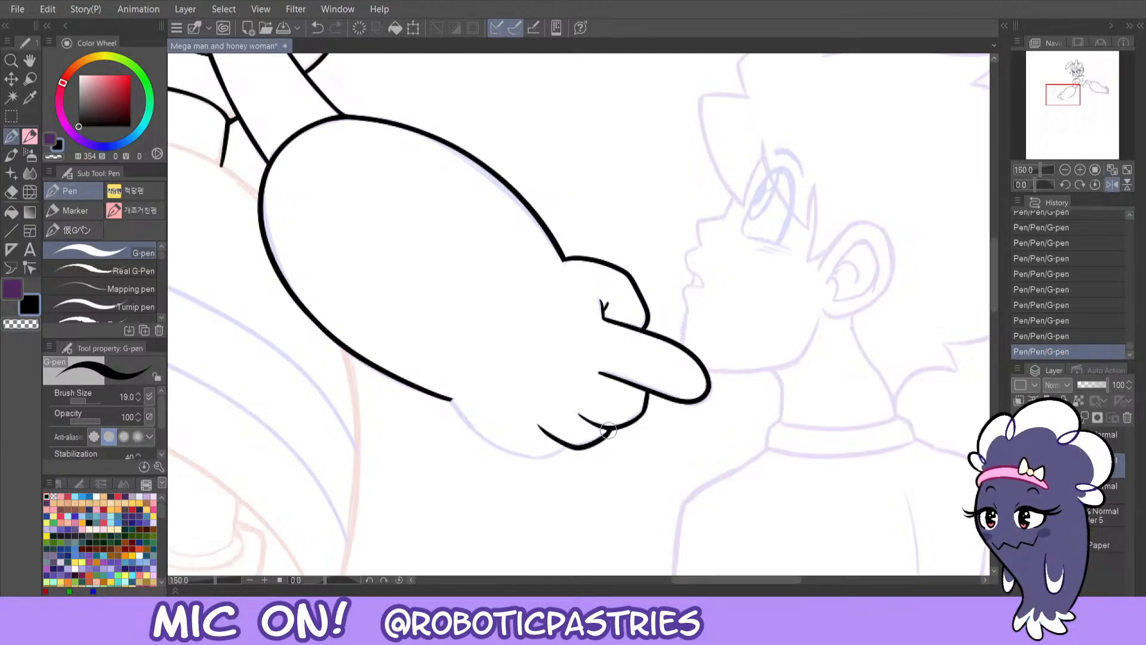
# - Ink the hand's lower edge from the wrist around the last curled finger, joining it to the second one
pyautogui.moveTo(452, 399)
pyautogui.mouseDown()
pyautogui.moveTo(495, 442)
pyautogui.moveTo(570, 455)
pyautogui.mouseUp()
pyautogui.hotkey('ctrl', 'z')
pyautogui.moveTo(451, 398)
pyautogui.mouseDown()
pyautogui.moveTo(519, 457)
pyautogui.moveTo(570, 456)
pyautogui.mouseUp()
pyautogui.hotkey('ctrl', 'z')
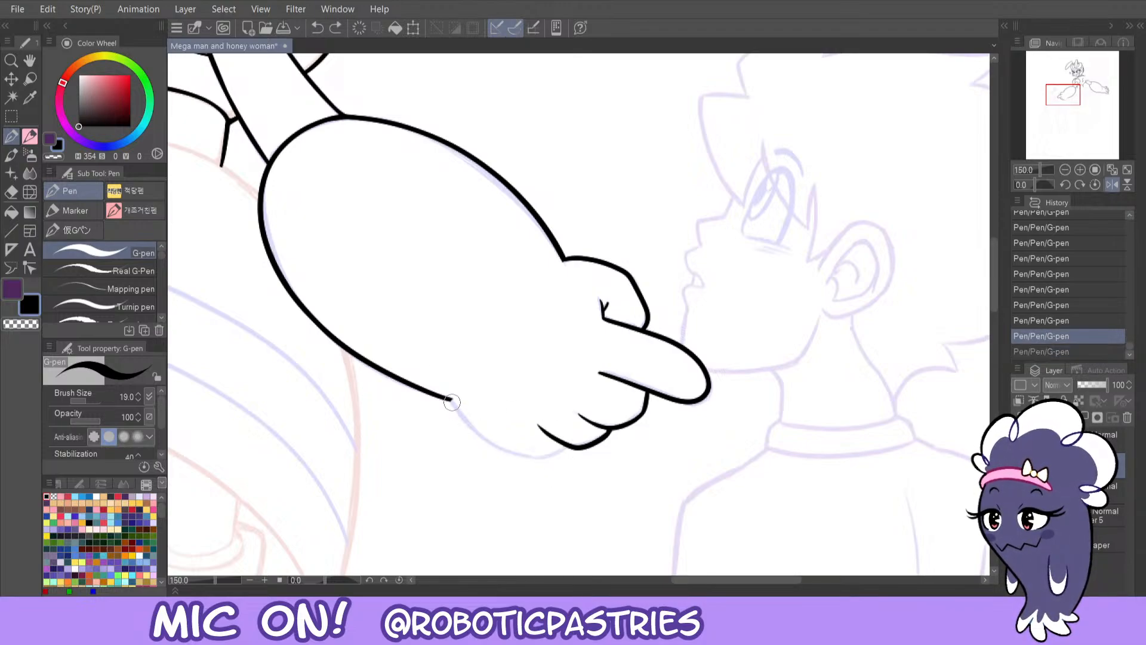
pyautogui.moveTo(452, 400); pyautogui.dragTo(502, 448)
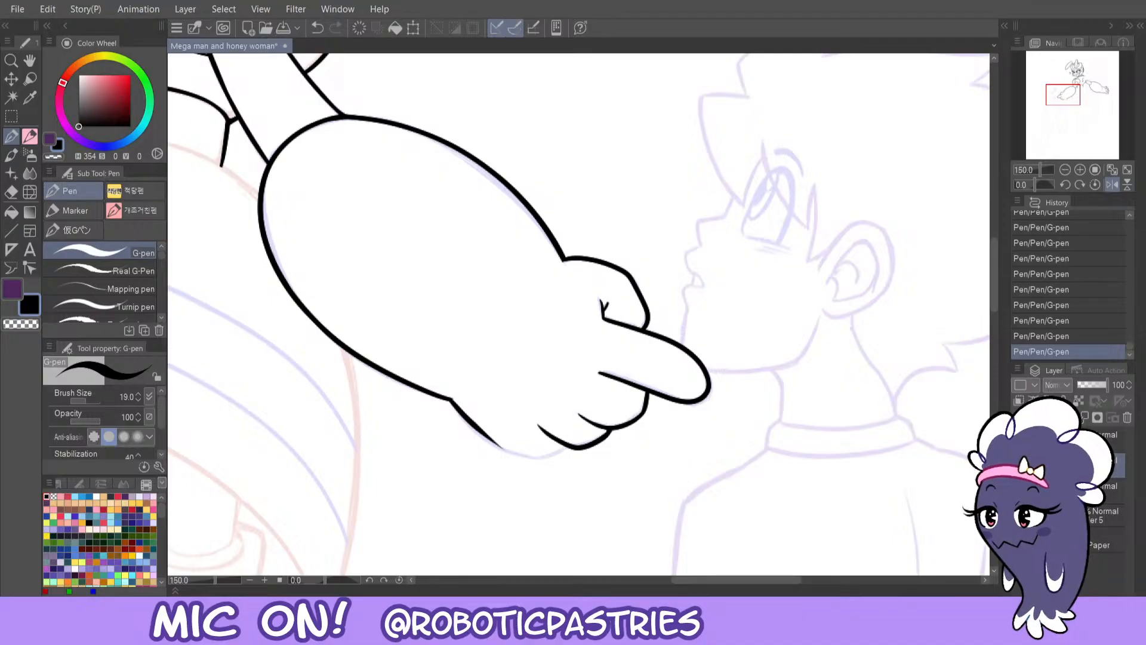
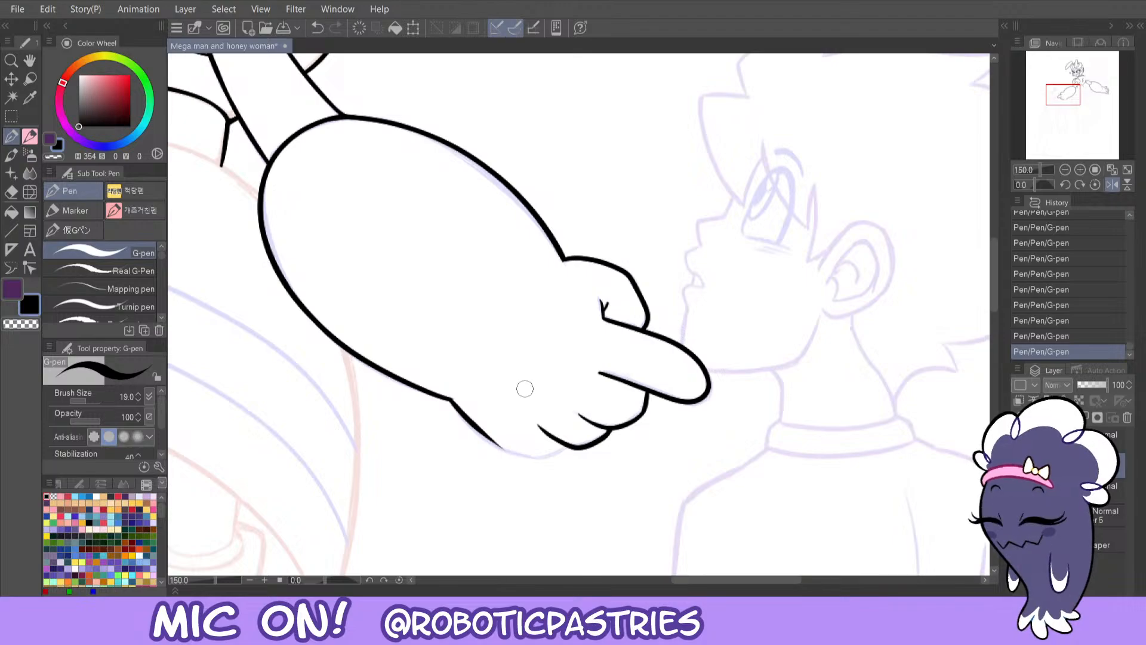
pyautogui.moveTo(566, 447)
pyautogui.mouseDown()
pyautogui.moveTo(505, 450)
pyautogui.moveTo(468, 416)
pyautogui.moveTo(539, 460)
pyautogui.moveTo(567, 447)
pyautogui.mouseUp()
pyautogui.hotkey('ctrl', 'z')
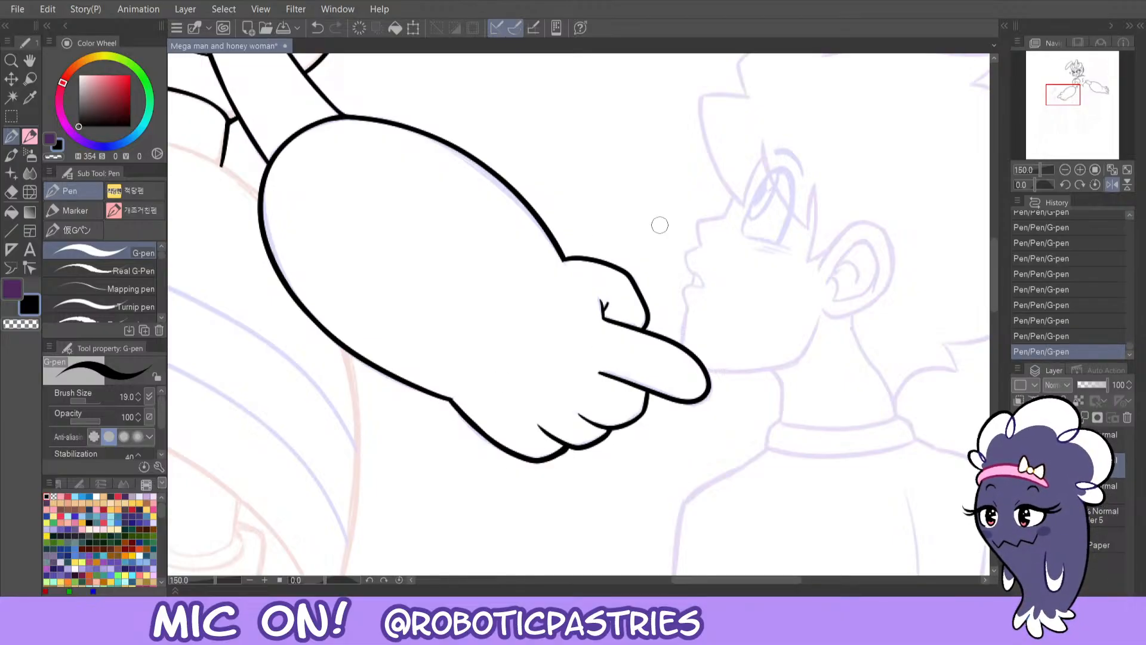
# - Check the finished hand in unmirrored view and touch up where the first curled finger meets the index finger
pyautogui.click(1110, 185)
pyautogui.click(1064, 169)
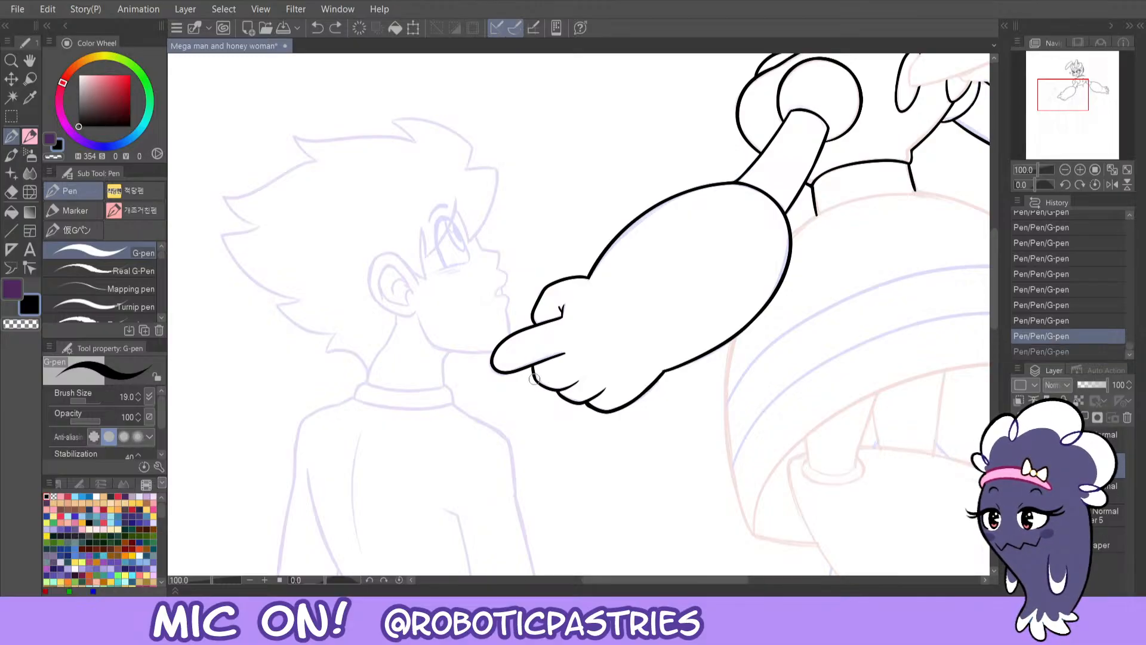
pyautogui.moveTo(536, 378)
pyautogui.mouseDown()
pyautogui.moveTo(557, 398)
pyautogui.moveTo(538, 383)
pyautogui.mouseUp()
pyautogui.hotkey('ctrl', 'z')
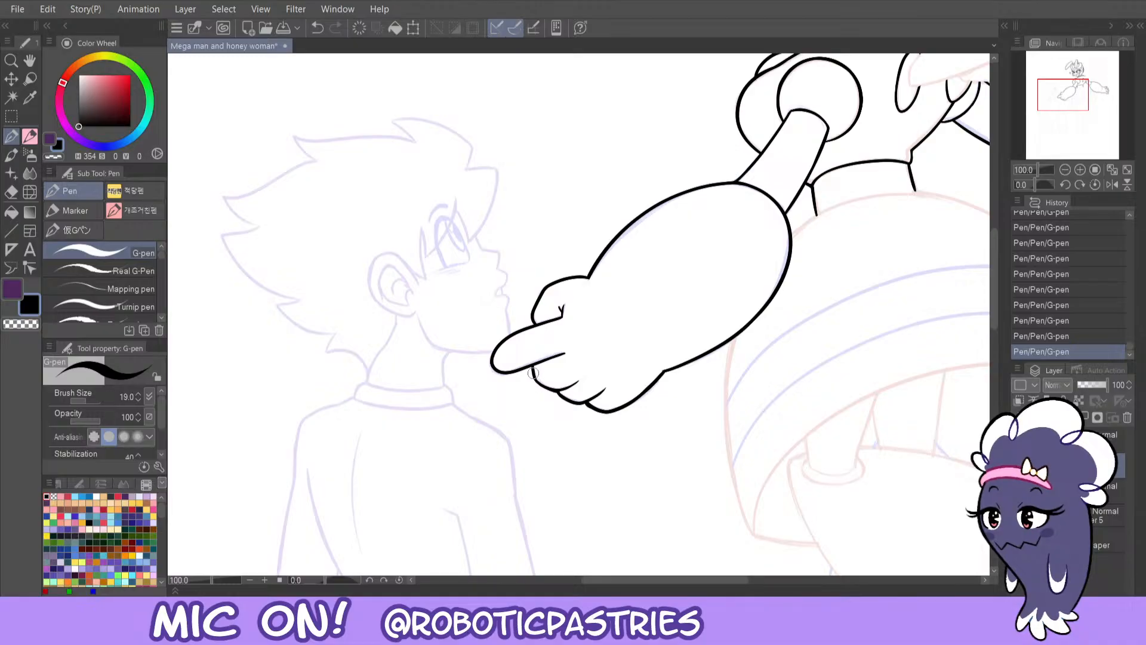
# - Ink the dome-shaped skirt's edge on the open-hand side from the hem corner up to the waist and erase the overshoot
pyautogui.moveTo(1056, 92)
pyautogui.mouseDown()
pyautogui.moveTo(1074, 65)
pyautogui.moveTo(1094, 95)
pyautogui.moveTo(1071, 92)
pyautogui.mouseUp()
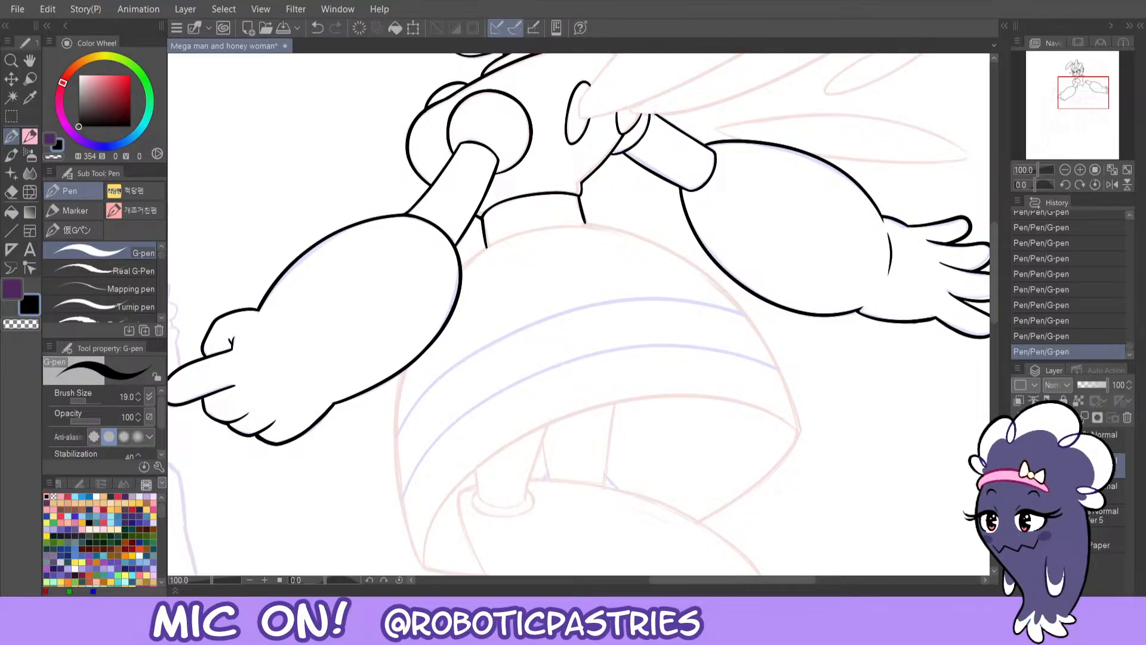
pyautogui.click(1079, 169)
pyautogui.click(1110, 185)
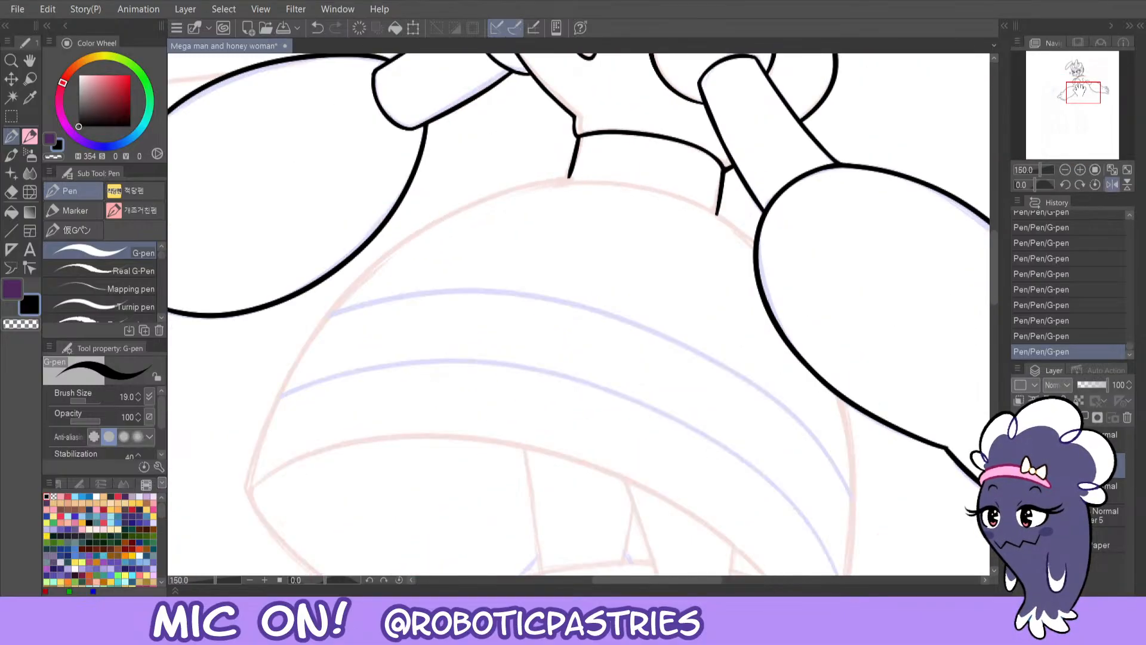
pyautogui.moveTo(1080, 89); pyautogui.dragTo(1072, 95)
pyautogui.click(1064, 169)
pyautogui.press('c')
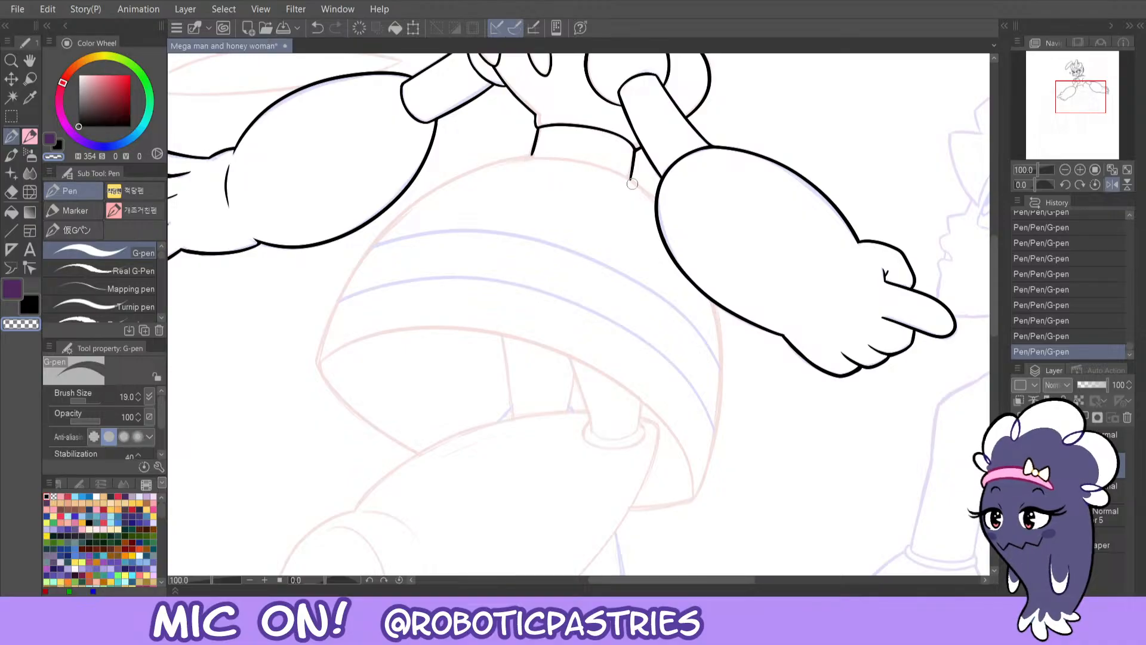
pyautogui.press('c')
pyautogui.moveTo(533, 157)
pyautogui.mouseDown()
pyautogui.moveTo(403, 245)
pyautogui.moveTo(395, 293)
pyautogui.mouseUp()
pyautogui.hotkey('ctrl', 'z')
pyautogui.moveTo(316, 355)
pyautogui.mouseDown()
pyautogui.moveTo(428, 193)
pyautogui.moveTo(567, 146)
pyautogui.mouseUp()
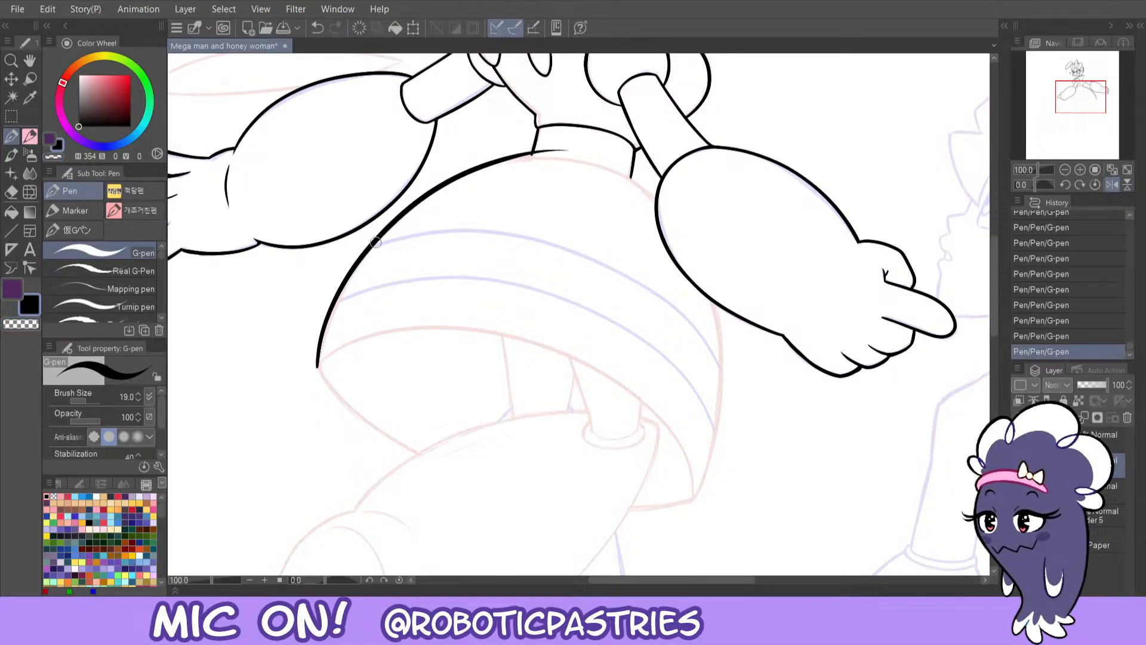
pyautogui.hotkey('ctrl', 'z')
pyautogui.moveTo(317, 363)
pyautogui.mouseDown()
pyautogui.moveTo(357, 258)
pyautogui.moveTo(536, 142)
pyautogui.mouseUp()
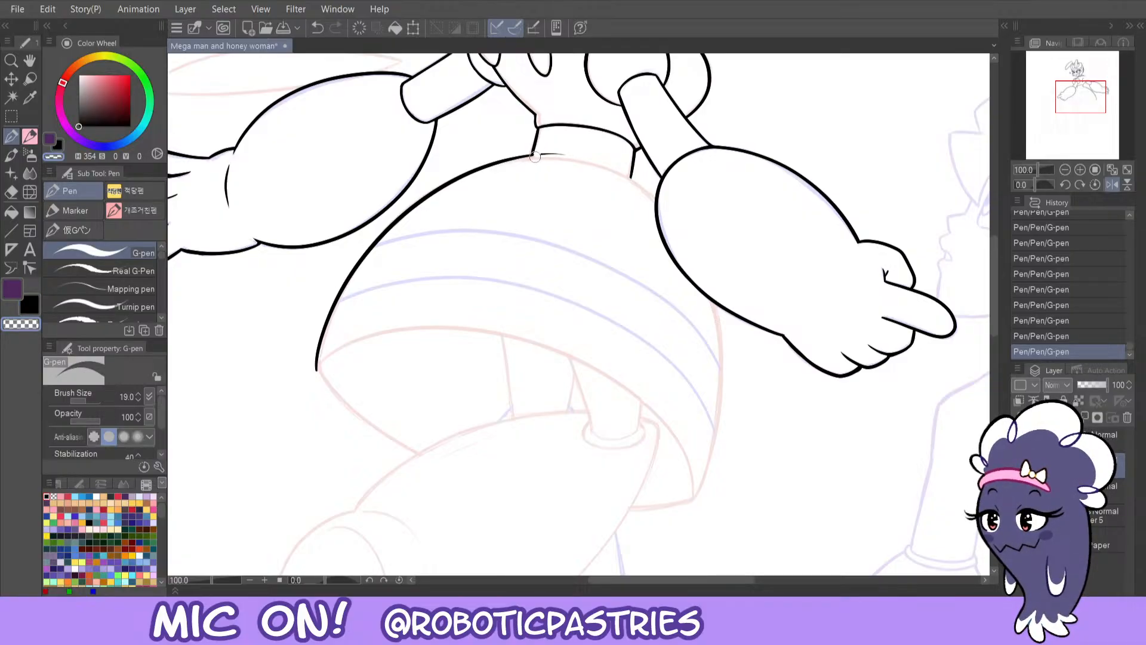
pyautogui.press('x')
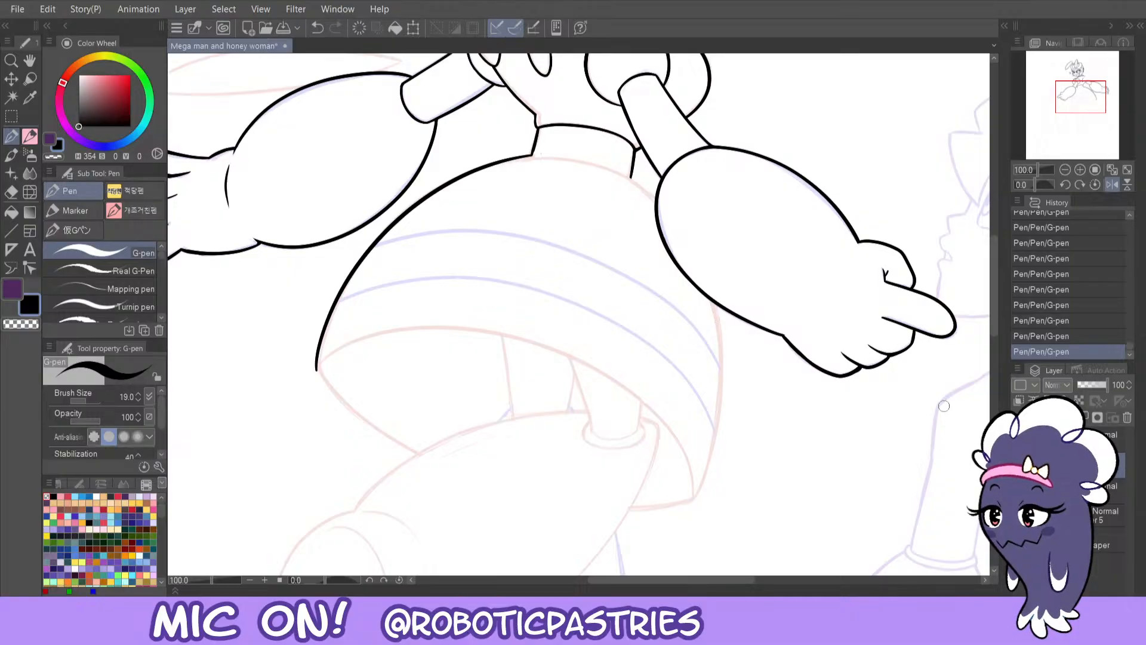
pyautogui.moveTo(544, 149); pyautogui.dragTo(536, 150)
pyautogui.hotkey('ctrl', 'z')
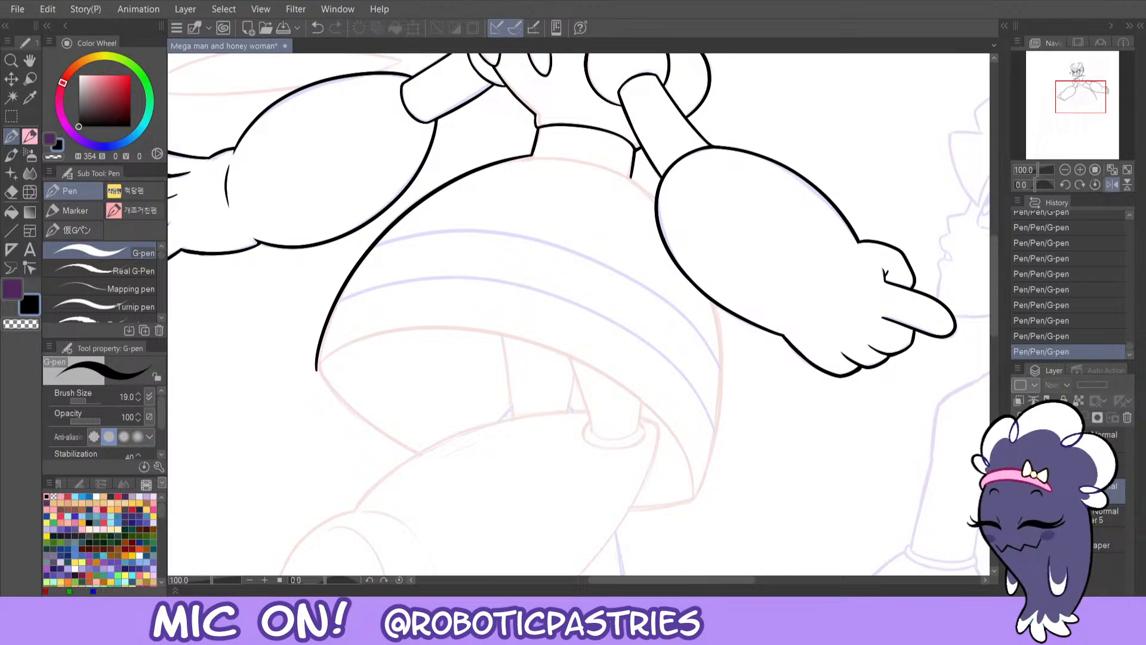
# - Ink the skirt's edge on the pointing-arm side from the waist past the hem corner and erase the part crossing the forearm
pyautogui.moveTo(630, 177)
pyautogui.mouseDown()
pyautogui.moveTo(688, 478)
pyautogui.moveTo(655, 524)
pyautogui.moveTo(727, 417)
pyautogui.moveTo(631, 176)
pyautogui.moveTo(686, 477)
pyautogui.moveTo(655, 524)
pyautogui.mouseUp()
pyautogui.hotkey('ctrl', 'z')
pyautogui.hotkey('ctrl', 'z')
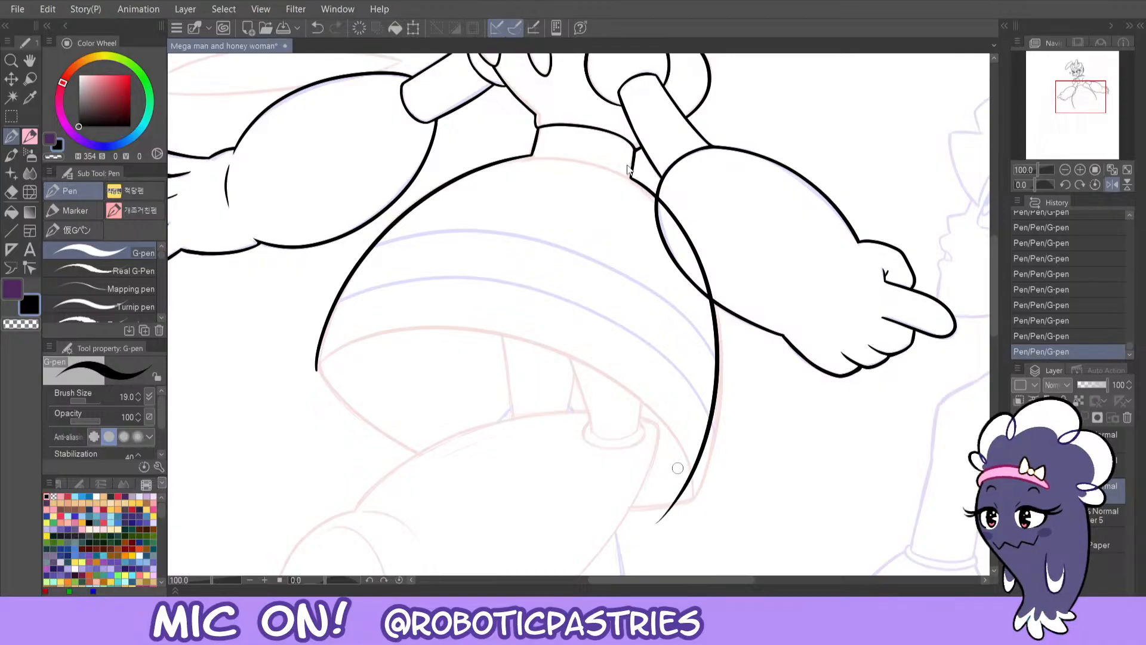
pyautogui.hotkey('ctrl', 'z')
pyautogui.moveTo(630, 177); pyautogui.dragTo(643, 187)
pyautogui.moveTo(631, 178)
pyautogui.mouseDown()
pyautogui.moveTo(722, 314)
pyautogui.moveTo(655, 524)
pyautogui.mouseUp()
pyautogui.hotkey('ctrl', 'z')
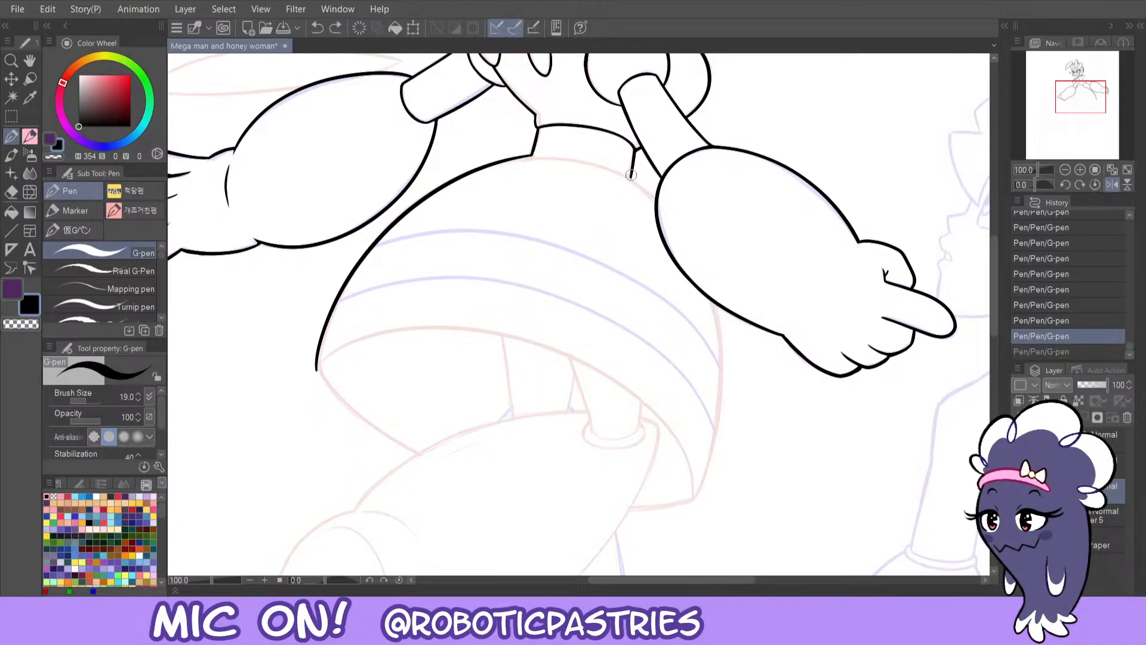
pyautogui.moveTo(664, 205)
pyautogui.mouseDown()
pyautogui.moveTo(720, 408)
pyautogui.moveTo(654, 542)
pyautogui.mouseUp()
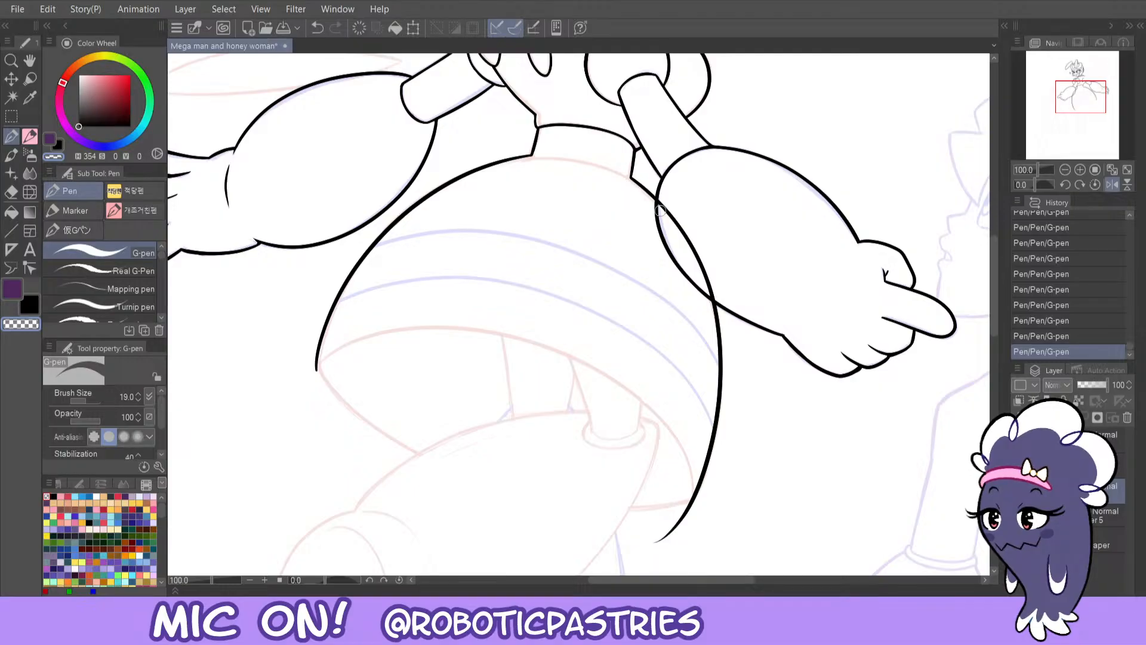
pyautogui.press('e')
pyautogui.moveTo(662, 196)
pyautogui.mouseDown()
pyautogui.moveTo(713, 291)
pyautogui.moveTo(704, 287)
pyautogui.mouseUp()
pyautogui.press('p')
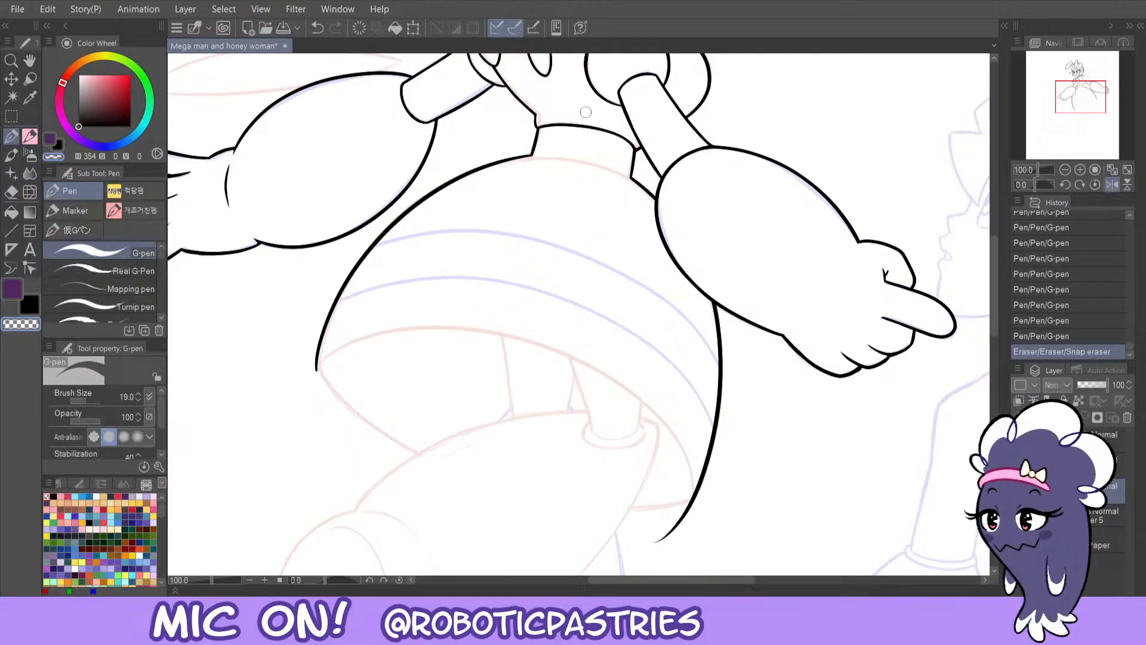
# - Erase the overshooting line ends at the skirt's two hem corners
pyautogui.press('e')
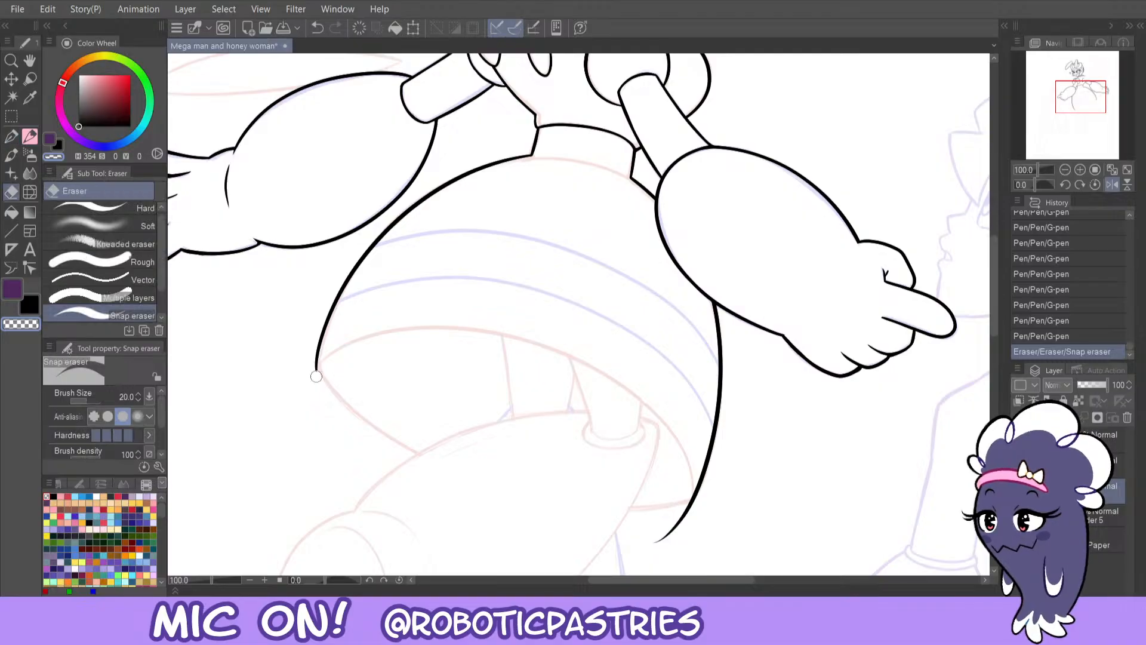
pyautogui.click(320, 373)
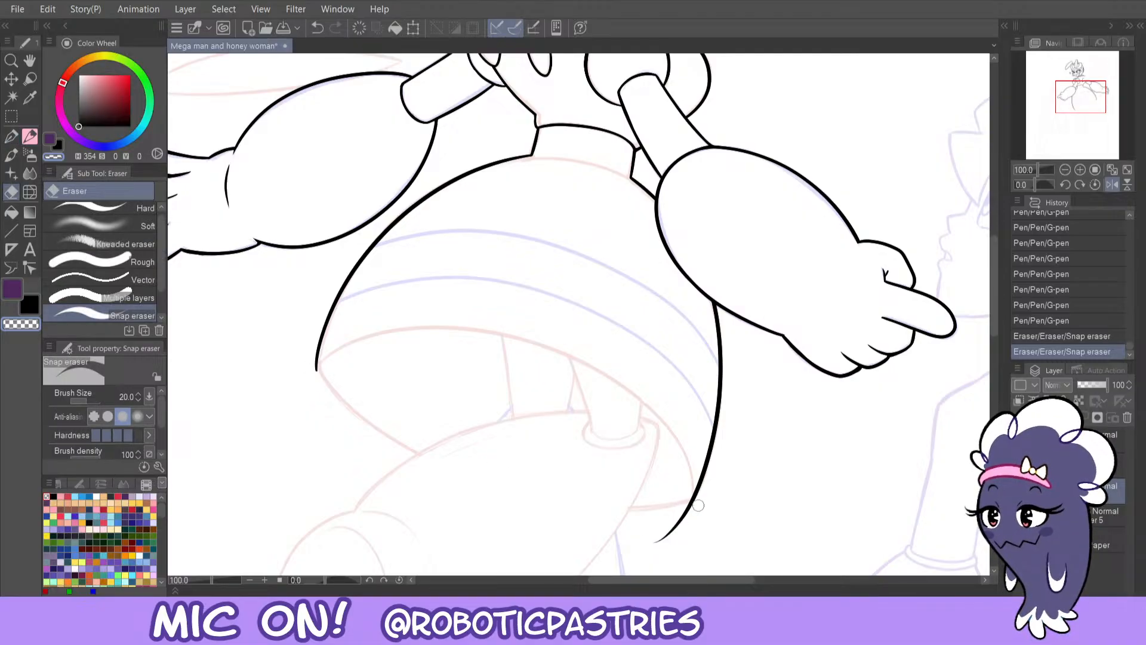
pyautogui.click(680, 517)
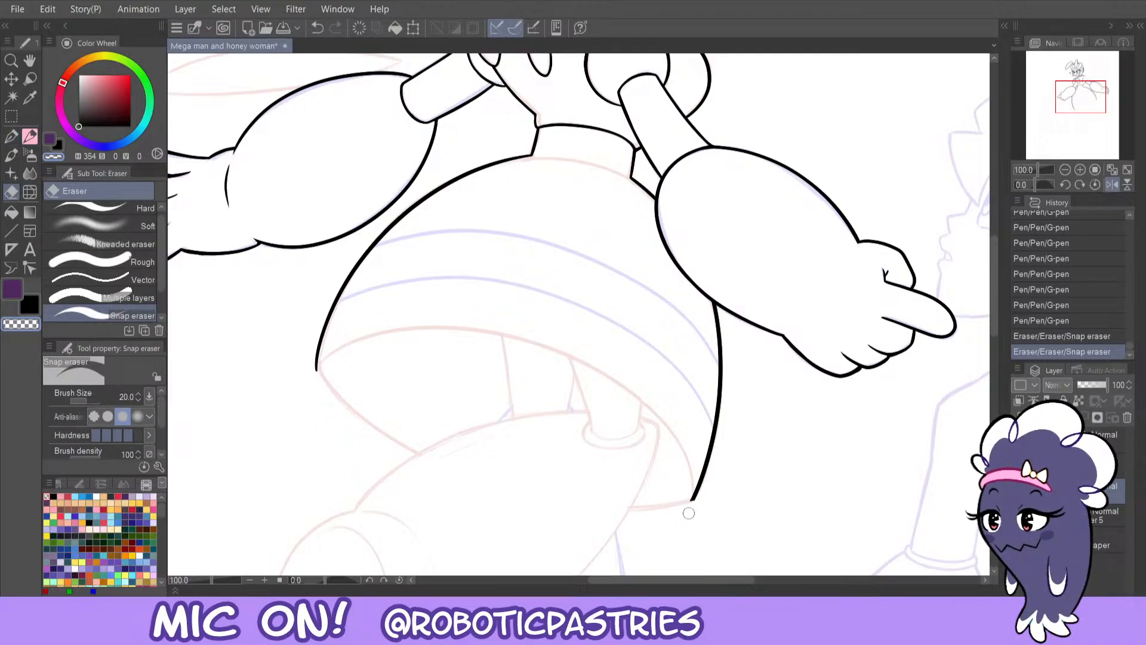
pyautogui.moveTo(688, 513); pyautogui.dragTo(629, 568)
# - Ink the skirt's bottom hem from the pointing-arm corner inward across the sketched leg
pyautogui.press('p')
pyautogui.moveTo(694, 497); pyautogui.dragTo(622, 507)
pyautogui.hotkey('ctrl', 'z')
pyautogui.press('c')
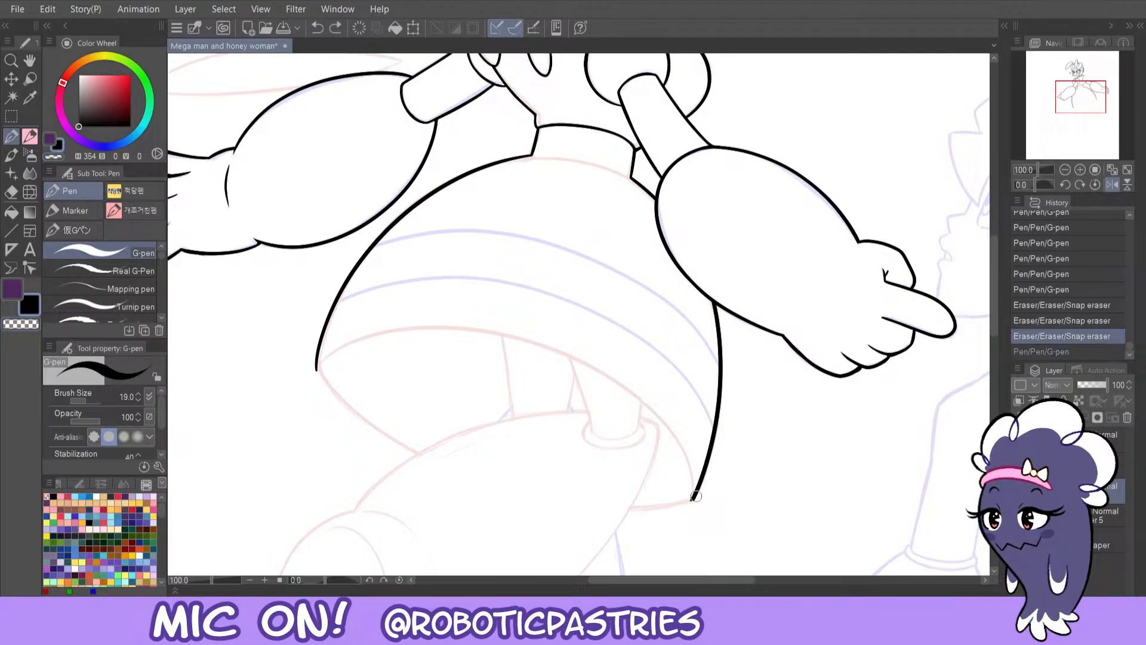
pyautogui.moveTo(695, 496); pyautogui.dragTo(564, 508)
pyautogui.hotkey('ctrl', 'z')
pyautogui.moveTo(693, 497); pyautogui.dragTo(564, 507)
pyautogui.hotkey('ctrl', 'z')
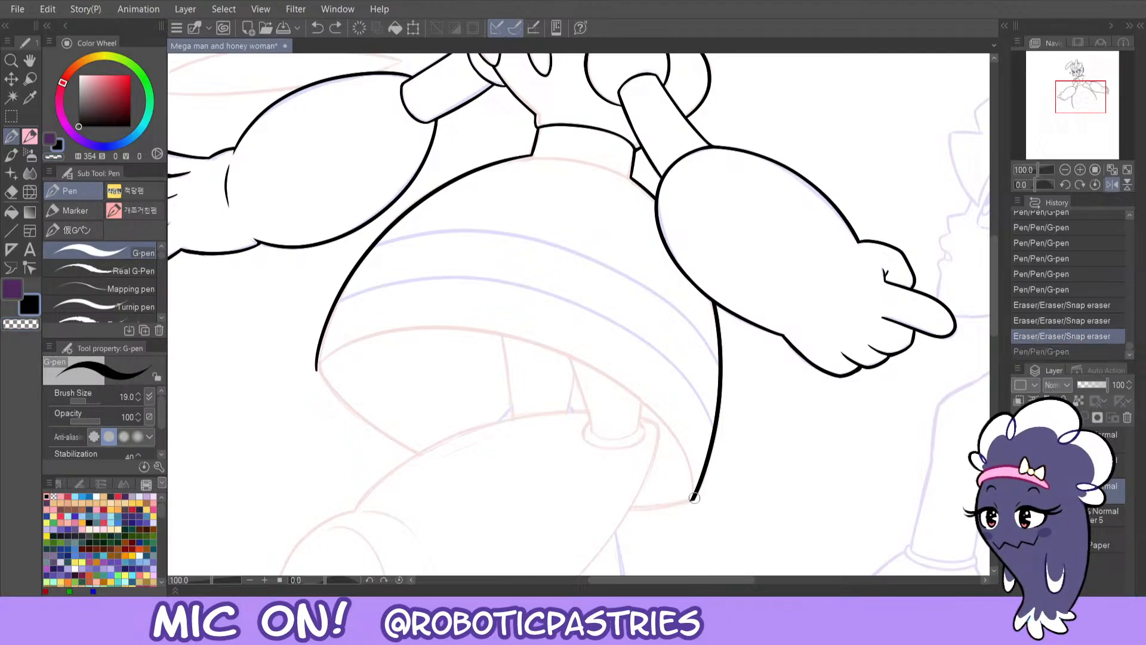
pyautogui.moveTo(693, 496)
pyautogui.mouseDown()
pyautogui.moveTo(660, 509)
pyautogui.moveTo(556, 507)
pyautogui.mouseUp()
pyautogui.hotkey('ctrl', 'z')
pyautogui.moveTo(694, 496)
pyautogui.mouseDown()
pyautogui.moveTo(649, 512)
pyautogui.moveTo(555, 506)
pyautogui.mouseUp()
pyautogui.press('c')
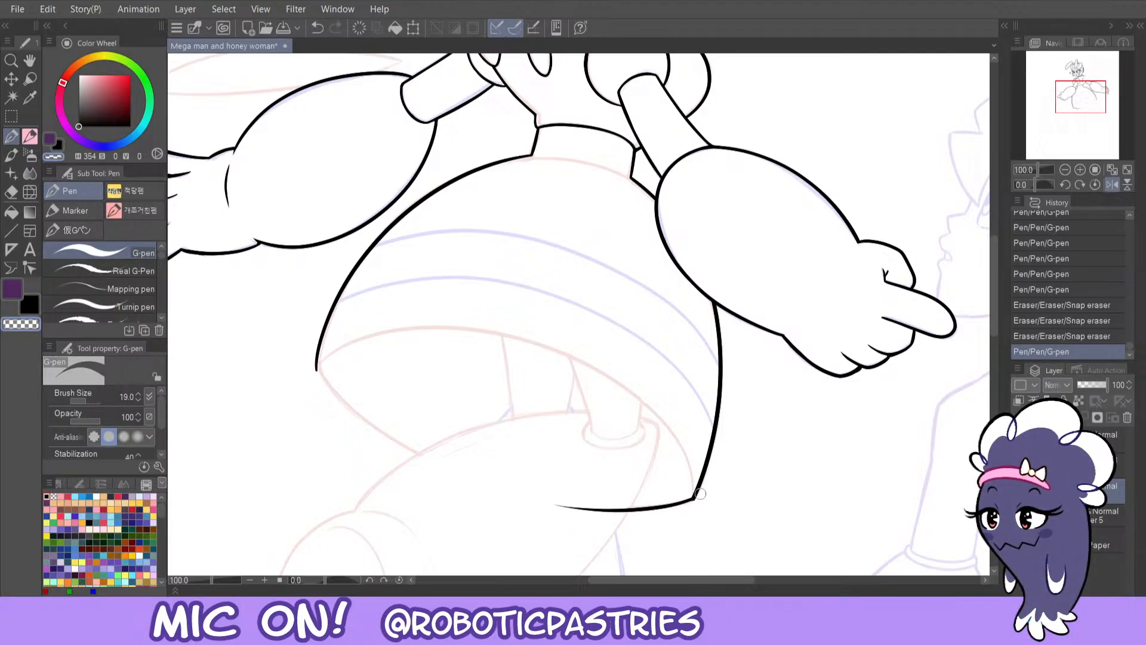
# - Clean up the pointing-arm hem corner with the transparent pen so the side and bottom lines meet neatly
pyautogui.moveTo(699, 492)
pyautogui.mouseDown()
pyautogui.moveTo(688, 512)
pyautogui.moveTo(656, 513)
pyautogui.moveTo(692, 499)
pyautogui.mouseUp()
pyautogui.hotkey('ctrl', 'z')
pyautogui.press('c')
pyautogui.hotkey('ctrl', 'z')
pyautogui.press('c')
pyautogui.press('c')
pyautogui.hotkey('ctrl', 'z')
pyautogui.hotkey('ctrl', 'z')
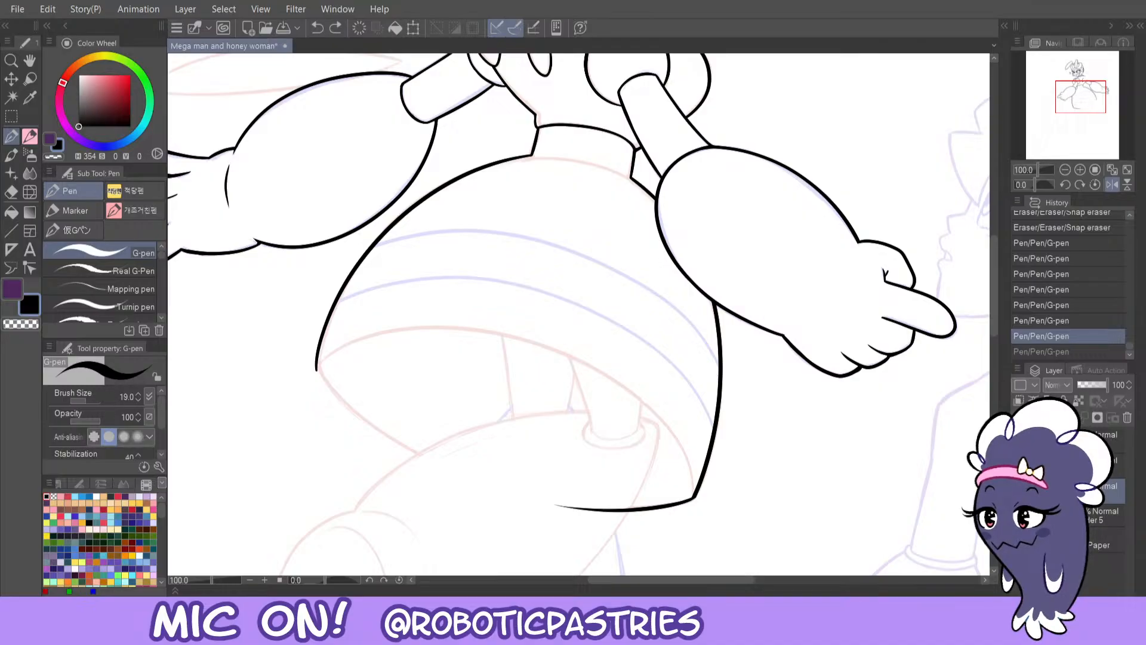
# - Ink the skirt's bottom hem from the open-hand corner across the raised thigh, finishing it in unmirrored view
pyautogui.press('c')
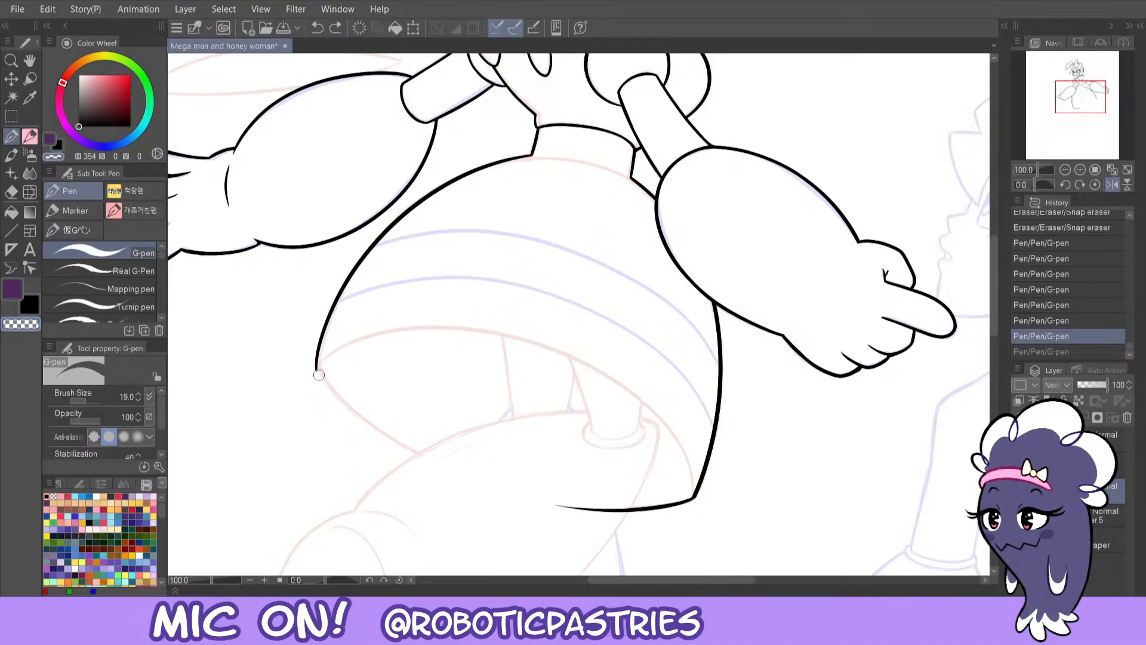
pyautogui.click(318, 375)
pyautogui.press('c')
pyautogui.moveTo(316, 368); pyautogui.dragTo(469, 473)
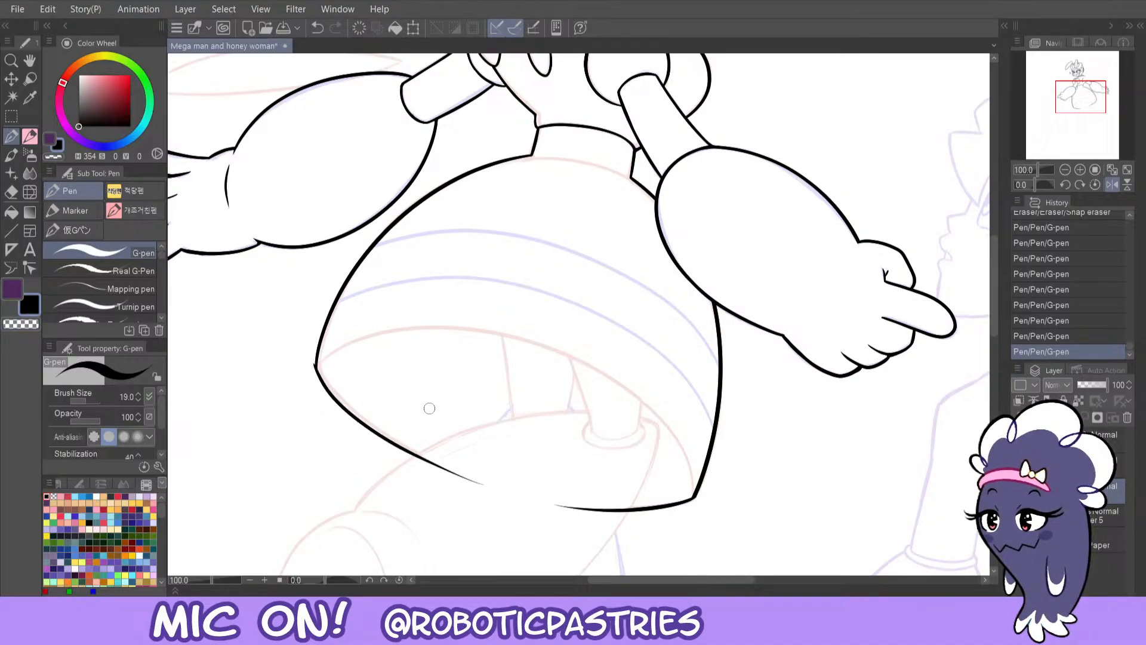
pyautogui.hotkey('ctrl', 'z')
pyautogui.moveTo(316, 367); pyautogui.dragTo(463, 469)
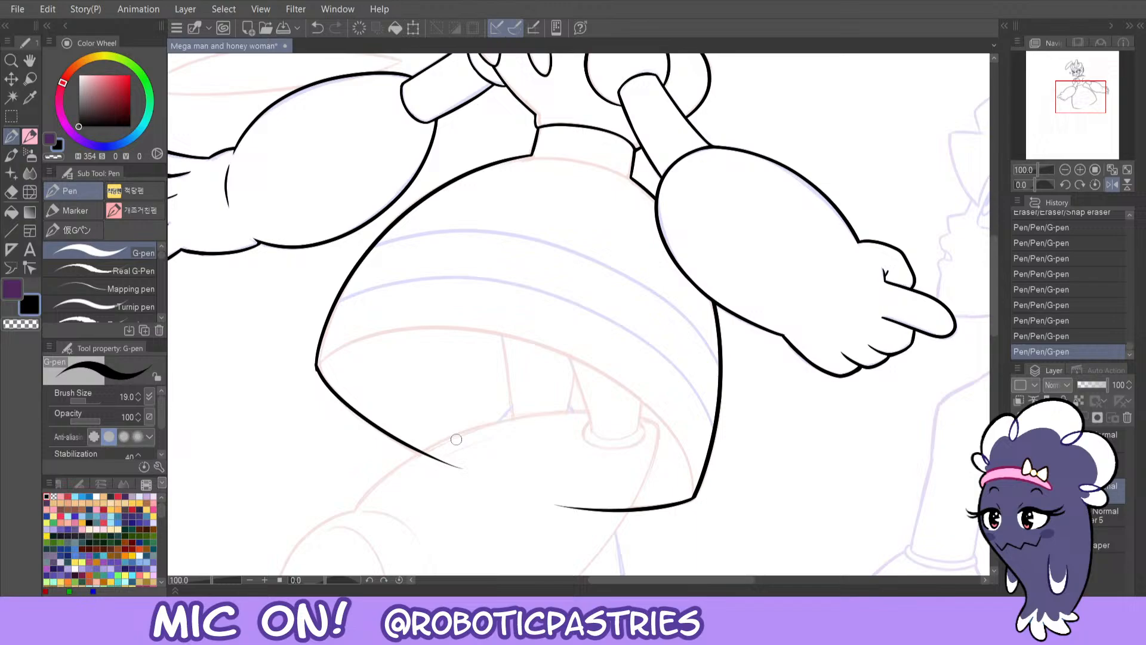
pyautogui.click(1105, 187)
pyautogui.hotkey('ctrl', 'z')
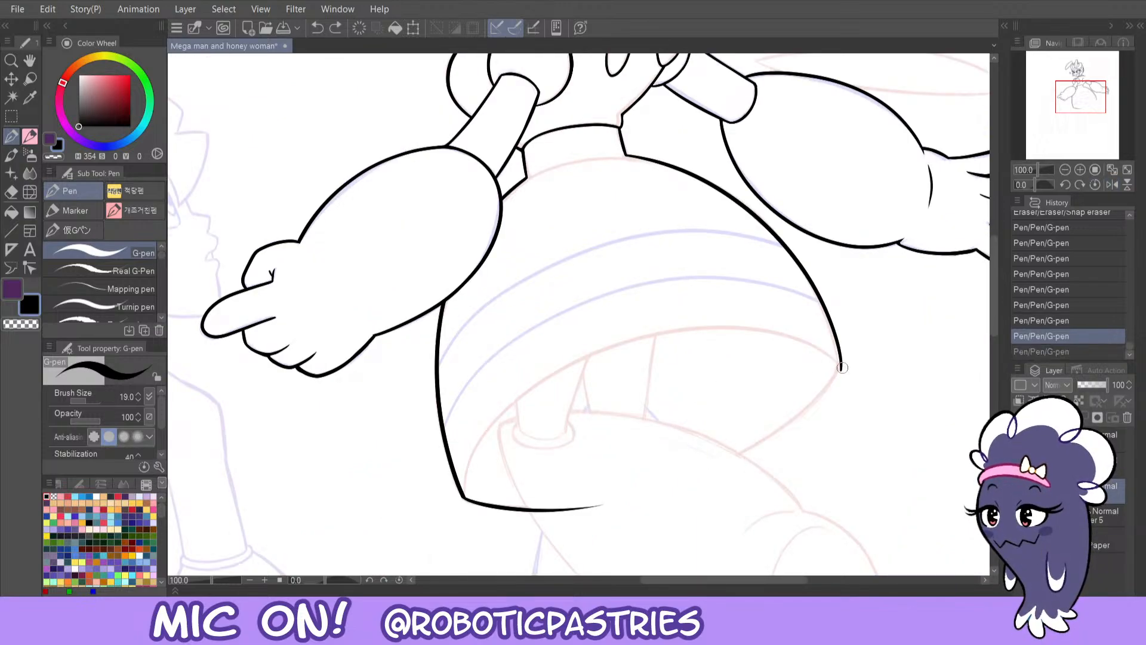
pyautogui.moveTo(841, 367); pyautogui.dragTo(695, 467)
pyautogui.hotkey('ctrl', 'z')
pyautogui.moveTo(841, 367); pyautogui.dragTo(687, 457)
pyautogui.hotkey('ctrl', 'z')
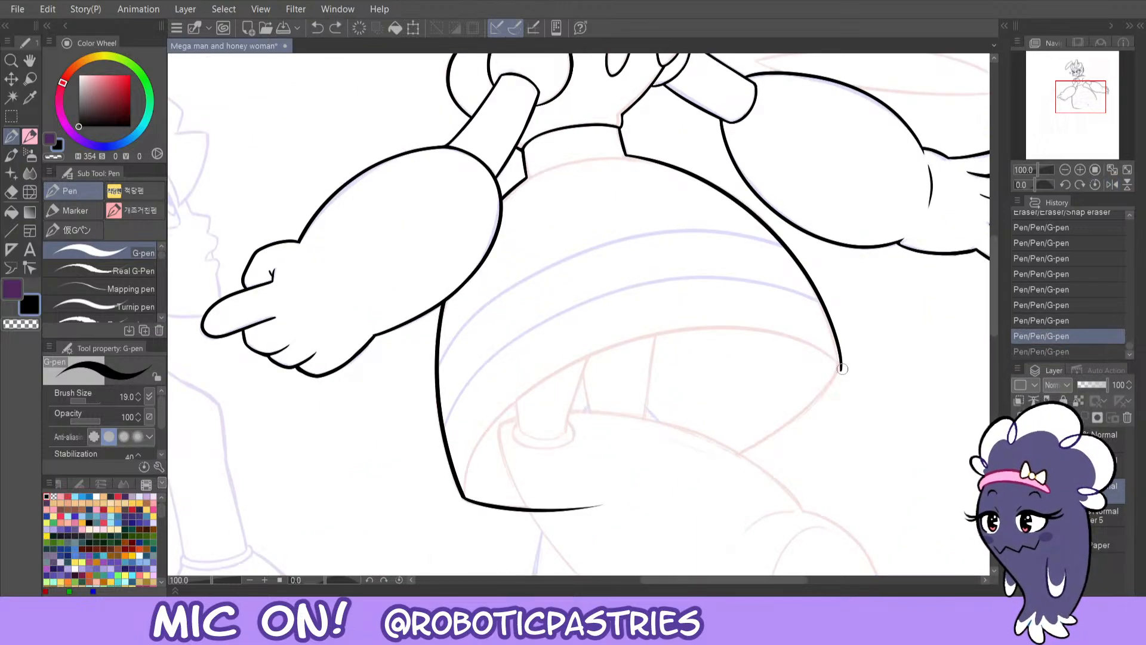
pyautogui.moveTo(842, 367); pyautogui.dragTo(688, 459)
pyautogui.hotkey('ctrl', 'z')
pyautogui.moveTo(842, 367); pyautogui.dragTo(687, 460)
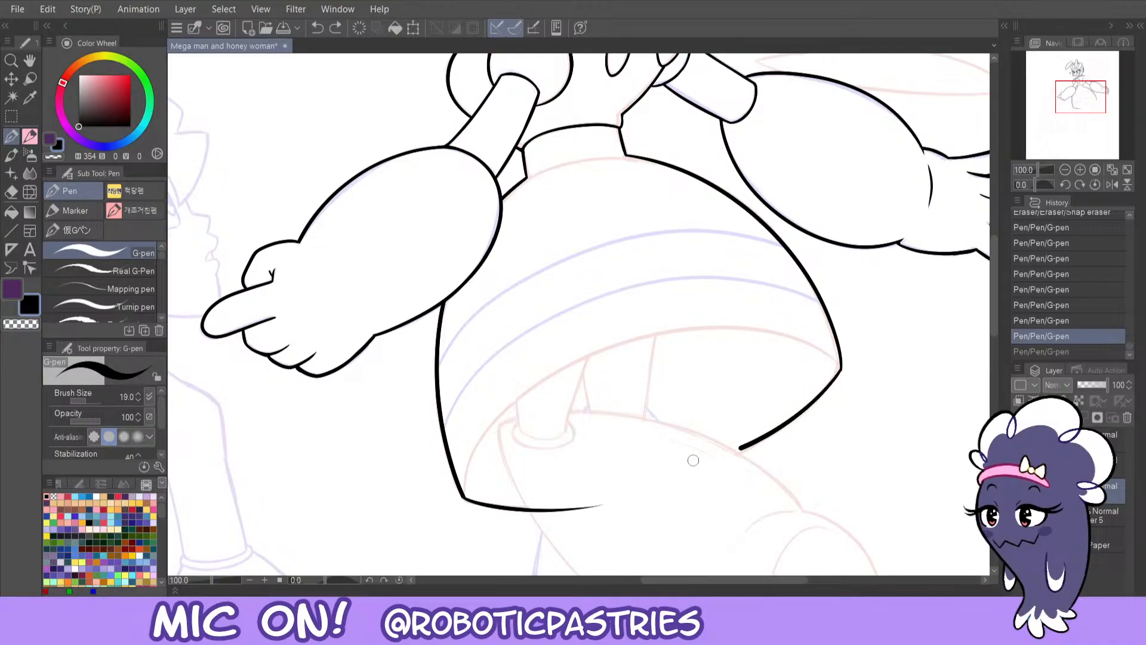
pyautogui.hotkey('ctrl', 'z')
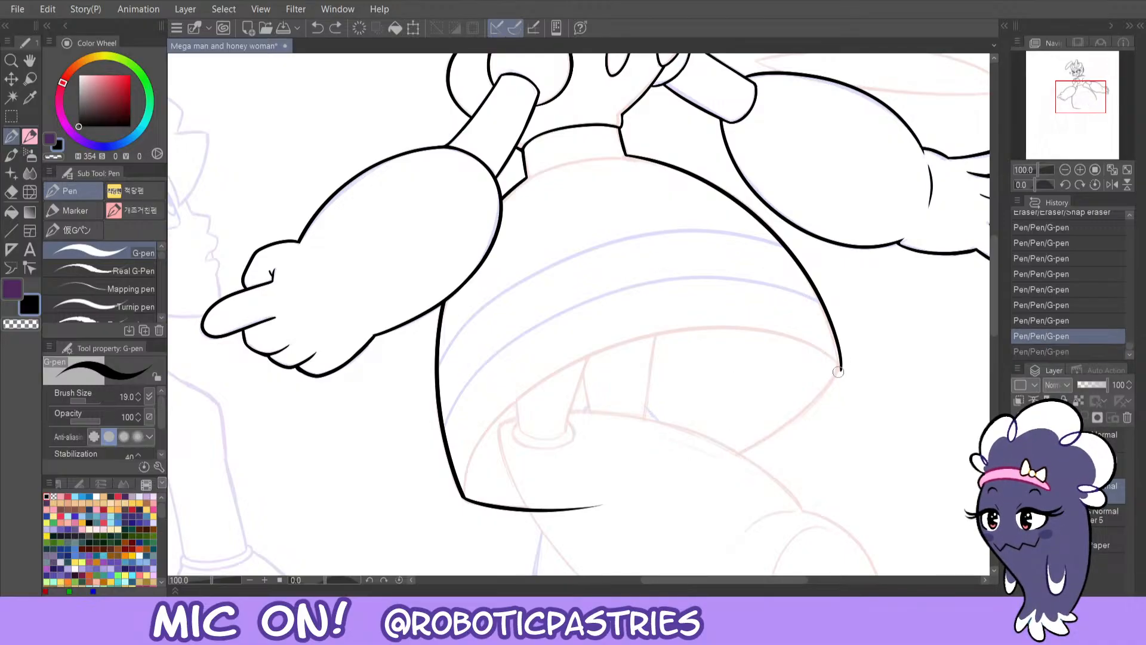
pyautogui.moveTo(842, 367)
pyautogui.mouseDown()
pyautogui.moveTo(686, 473)
pyautogui.moveTo(607, 485)
pyautogui.mouseUp()
# - Erase the hem lines where they cross the leg and trim the tip of the open-hand hem corner
pyautogui.press('e')
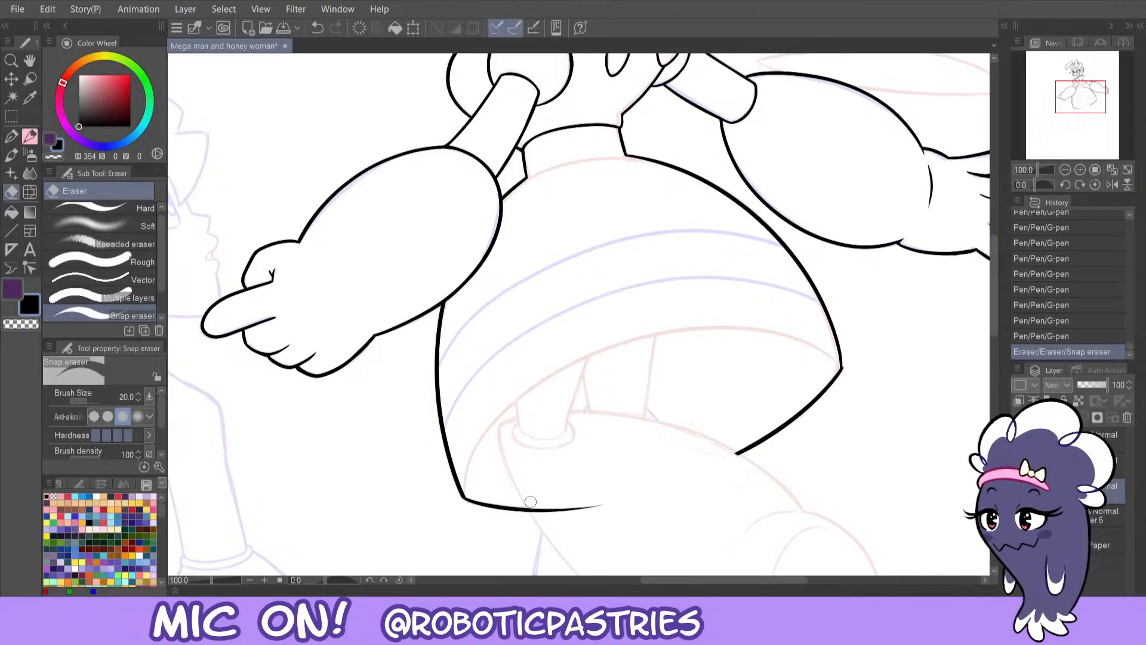
pyautogui.moveTo(532, 507)
pyautogui.mouseDown()
pyautogui.moveTo(597, 509)
pyautogui.moveTo(565, 507)
pyautogui.mouseUp()
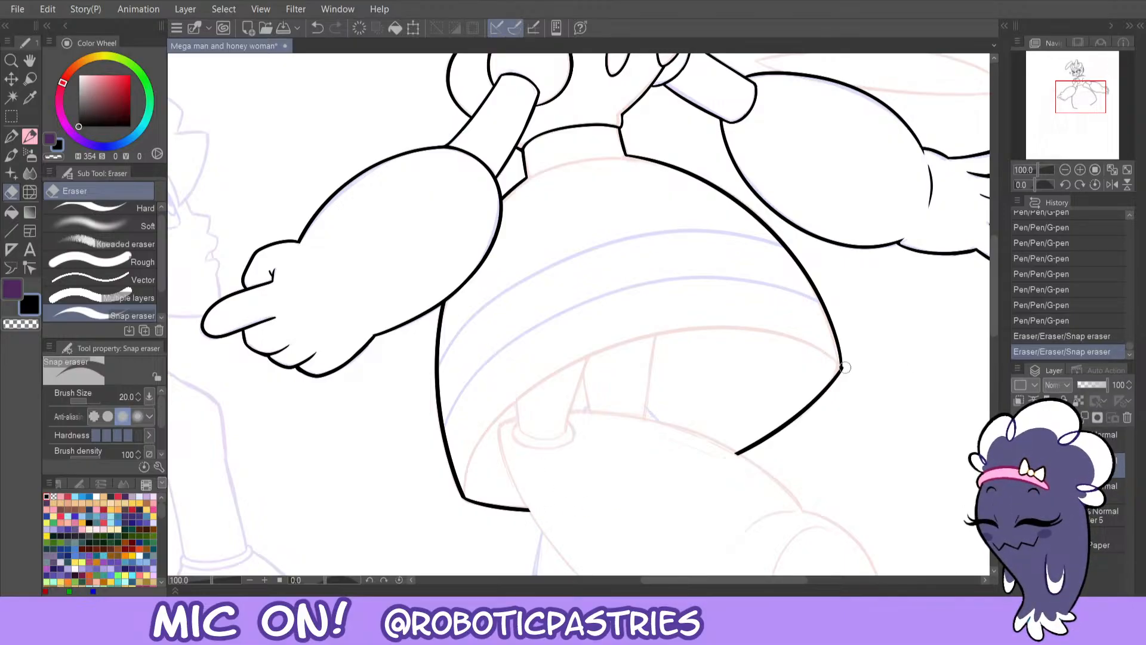
pyautogui.click(843, 381)
pyautogui.hotkey('ctrl', 'z')
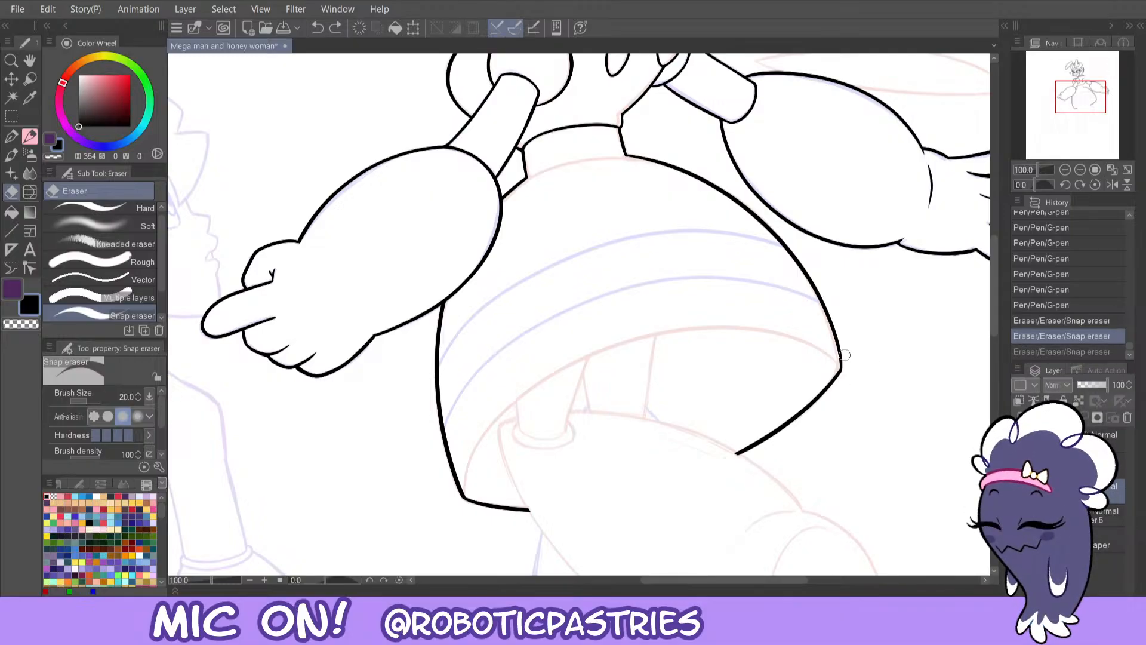
pyautogui.hotkey('ctrl', 'y')
# - Re-ink the open-hand hem corner into a clean point and erase the excess line around it
pyautogui.press('p')
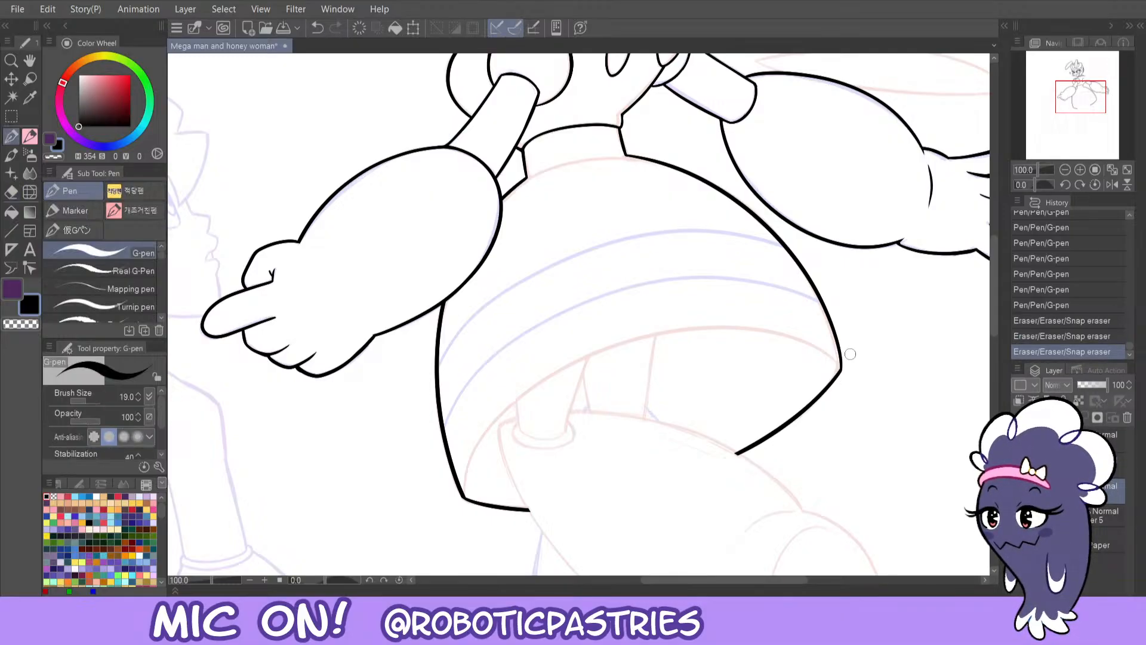
pyautogui.moveTo(840, 370); pyautogui.dragTo(830, 320)
pyautogui.hotkey('ctrl', 'z')
pyautogui.moveTo(841, 369); pyautogui.dragTo(796, 267)
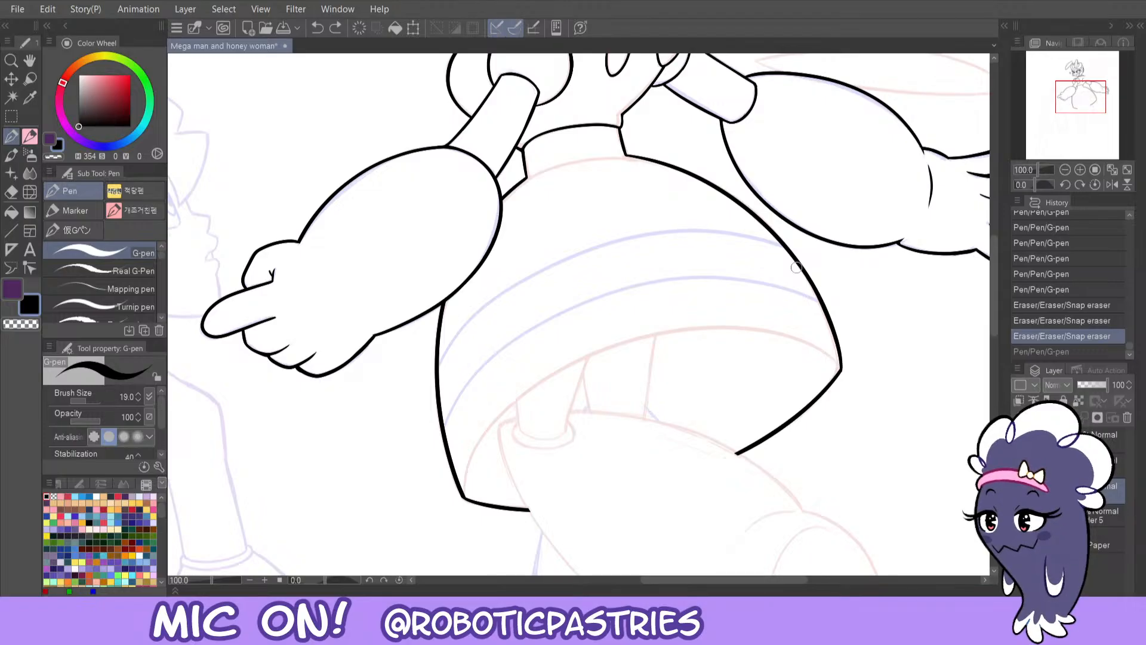
pyautogui.hotkey('ctrl', 'z')
pyautogui.moveTo(841, 369); pyautogui.dragTo(789, 261)
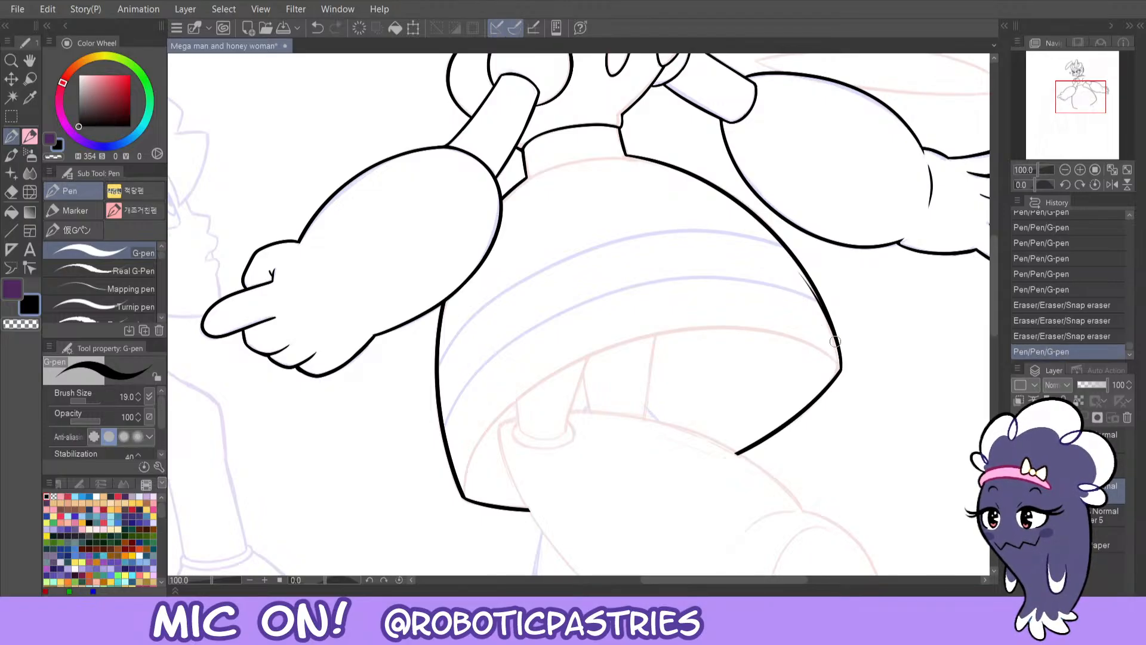
pyautogui.hotkey('ctrl', 'z')
pyautogui.moveTo(842, 370)
pyautogui.mouseDown()
pyautogui.moveTo(794, 260)
pyautogui.moveTo(842, 399)
pyautogui.mouseUp()
pyautogui.hotkey('ctrl', 'z')
pyautogui.hotkey('ctrl', 'z')
pyautogui.moveTo(789, 249)
pyautogui.mouseDown()
pyautogui.moveTo(834, 337)
pyautogui.moveTo(841, 396)
pyautogui.mouseUp()
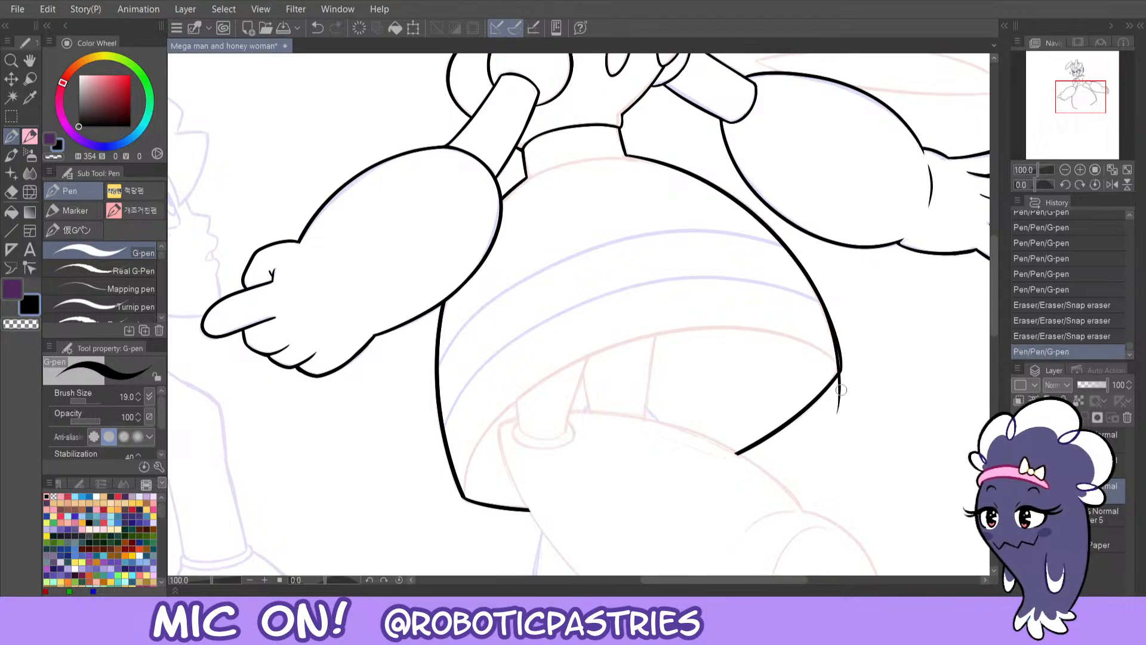
pyautogui.hotkey('ctrl', 'z')
pyautogui.moveTo(794, 256)
pyautogui.mouseDown()
pyautogui.moveTo(843, 369)
pyautogui.moveTo(841, 411)
pyautogui.mouseUp()
pyautogui.hotkey('ctrl', 'z')
pyautogui.moveTo(789, 248); pyautogui.dragTo(842, 436)
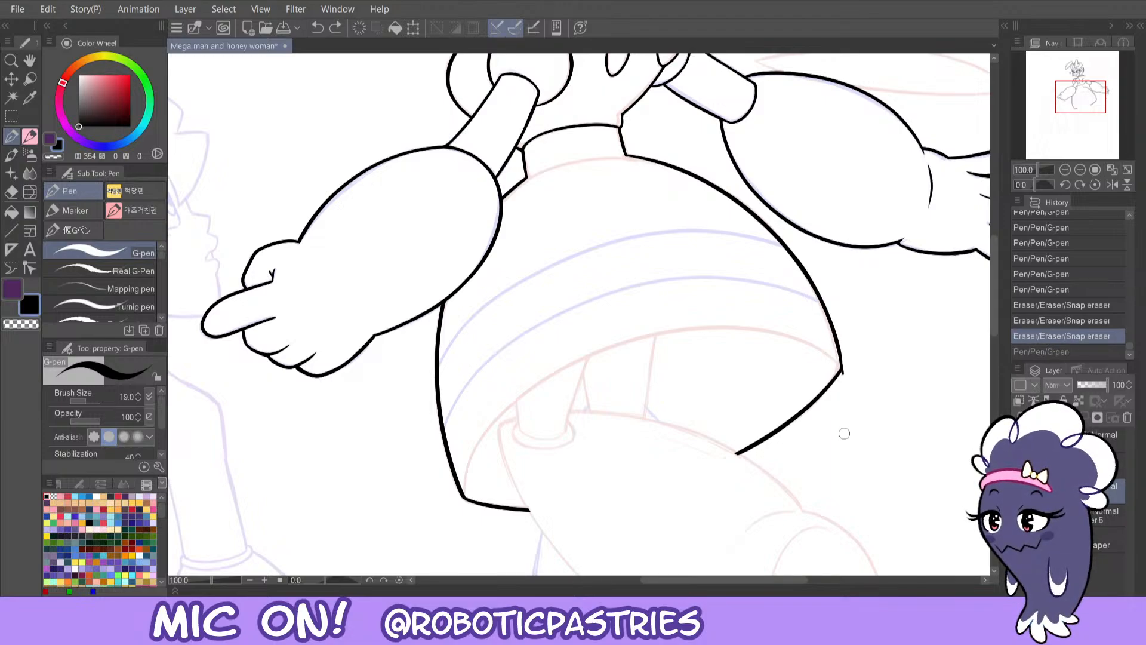
pyautogui.moveTo(841, 368); pyautogui.dragTo(831, 417)
pyautogui.press('e')
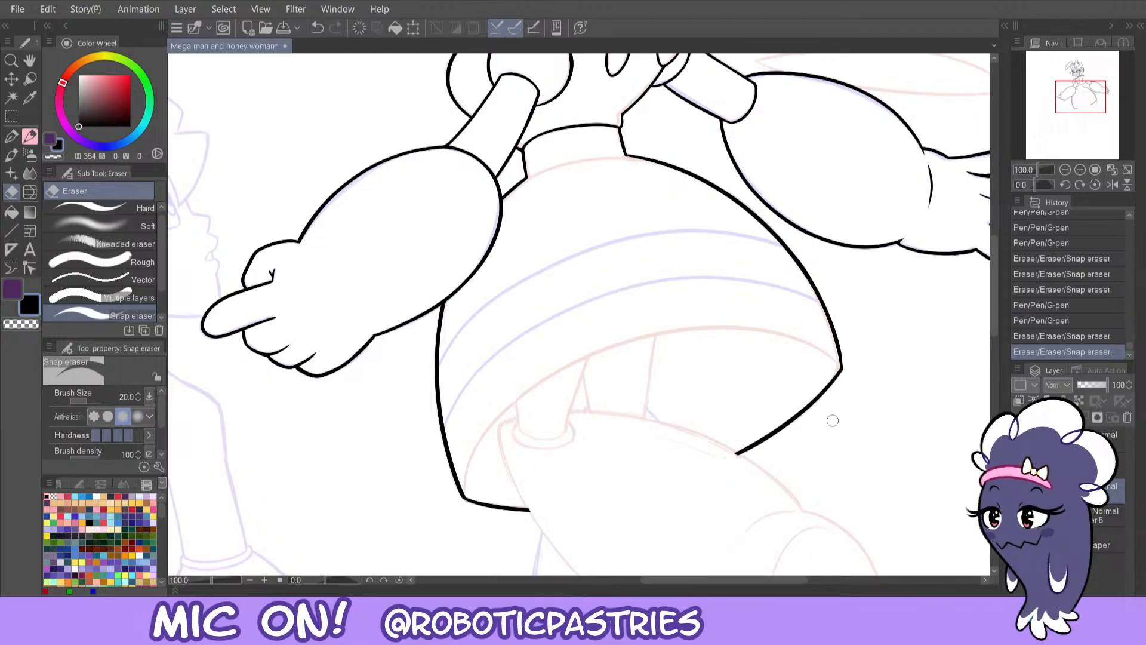
pyautogui.press('p')
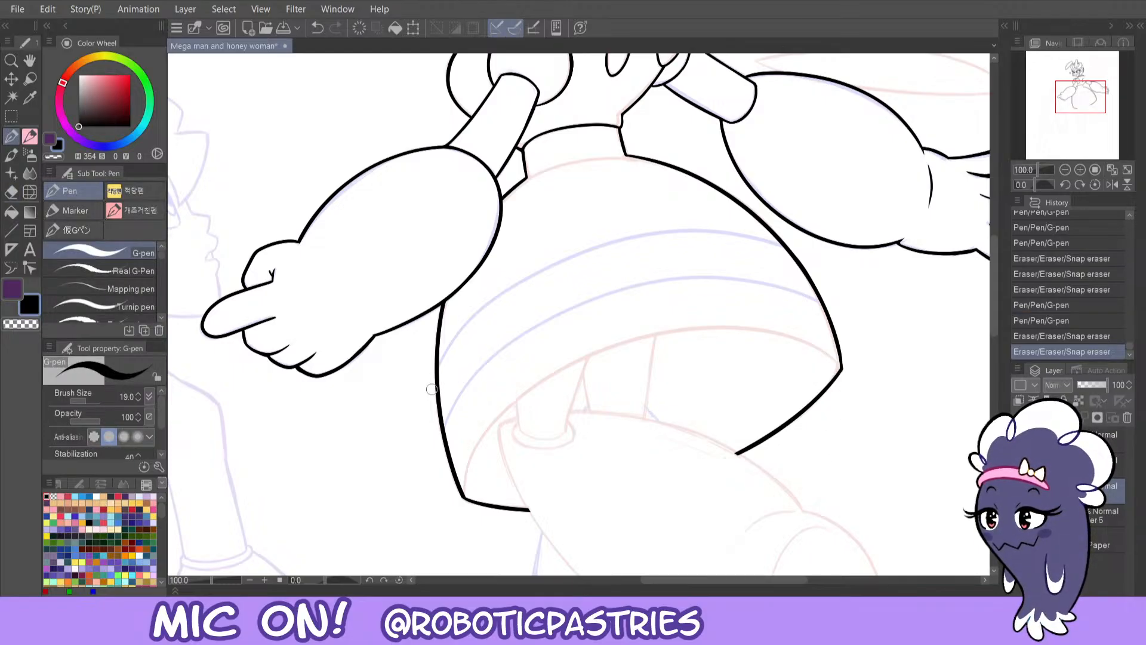
# - Ink the skirt's top curve in mirrored view, joining the open-hand side edge across the waist to the pointing forearm
pyautogui.click(1110, 184)
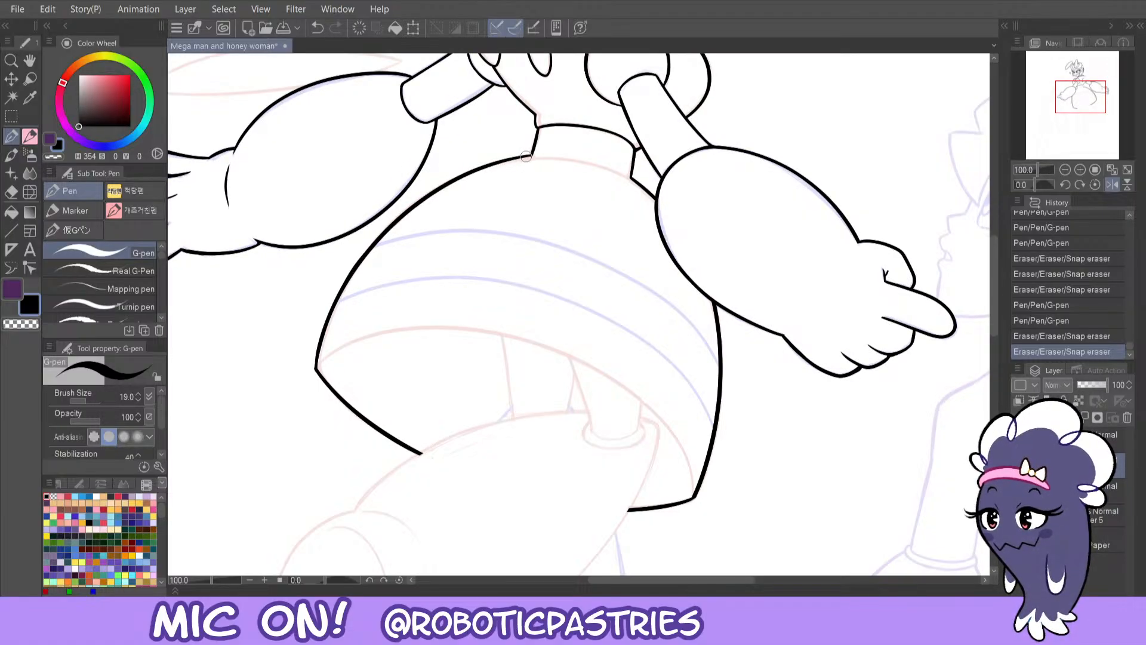
pyautogui.moveTo(526, 157); pyautogui.dragTo(651, 197)
pyautogui.hotkey('ctrl', 'z')
pyautogui.moveTo(526, 156); pyautogui.dragTo(654, 197)
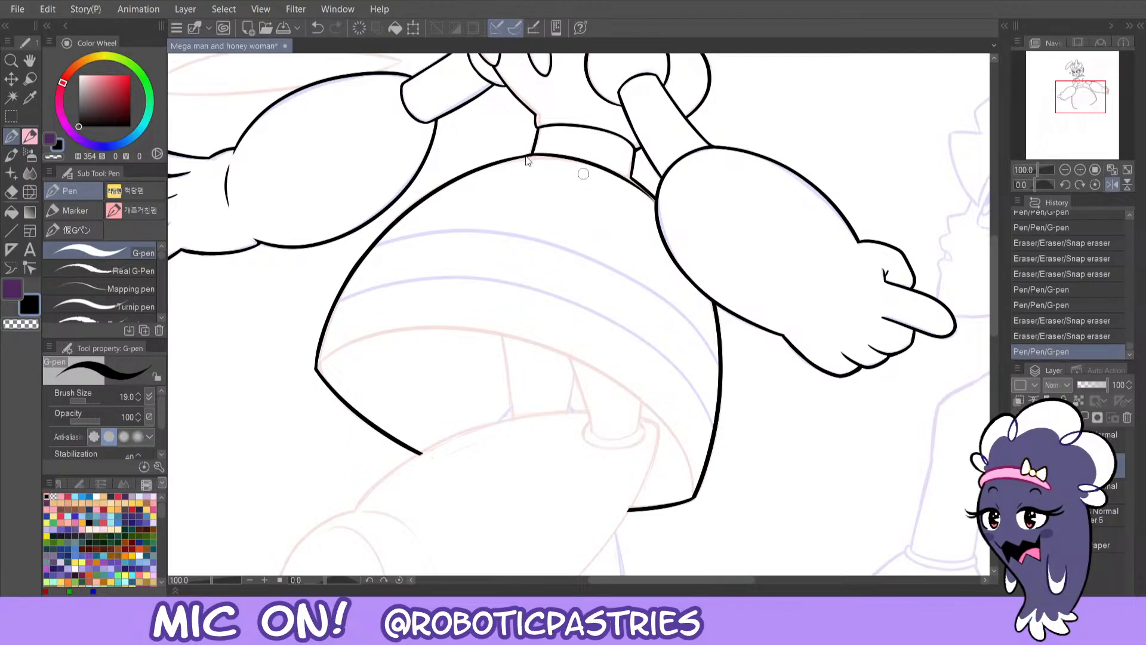
pyautogui.hotkey('ctrl', 'z')
pyautogui.moveTo(526, 156)
pyautogui.mouseDown()
pyautogui.moveTo(576, 156)
pyautogui.moveTo(650, 195)
pyautogui.mouseUp()
pyautogui.hotkey('ctrl', 'z')
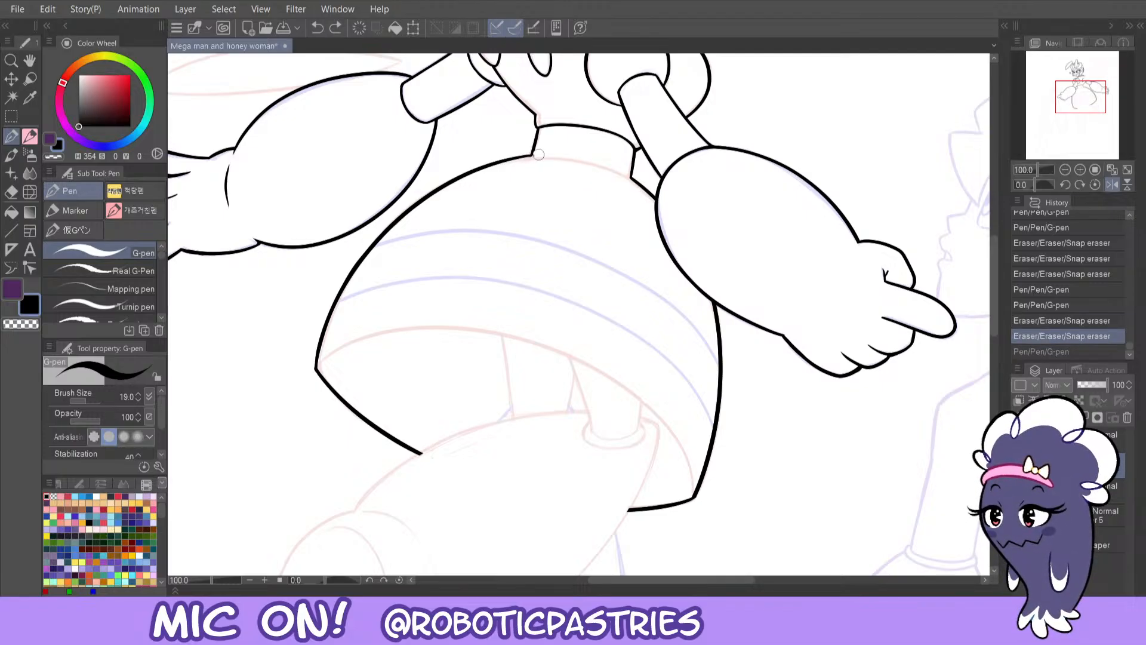
pyautogui.moveTo(538, 154); pyautogui.dragTo(652, 197)
pyautogui.hotkey('ctrl', 'z')
pyautogui.moveTo(534, 155); pyautogui.dragTo(655, 199)
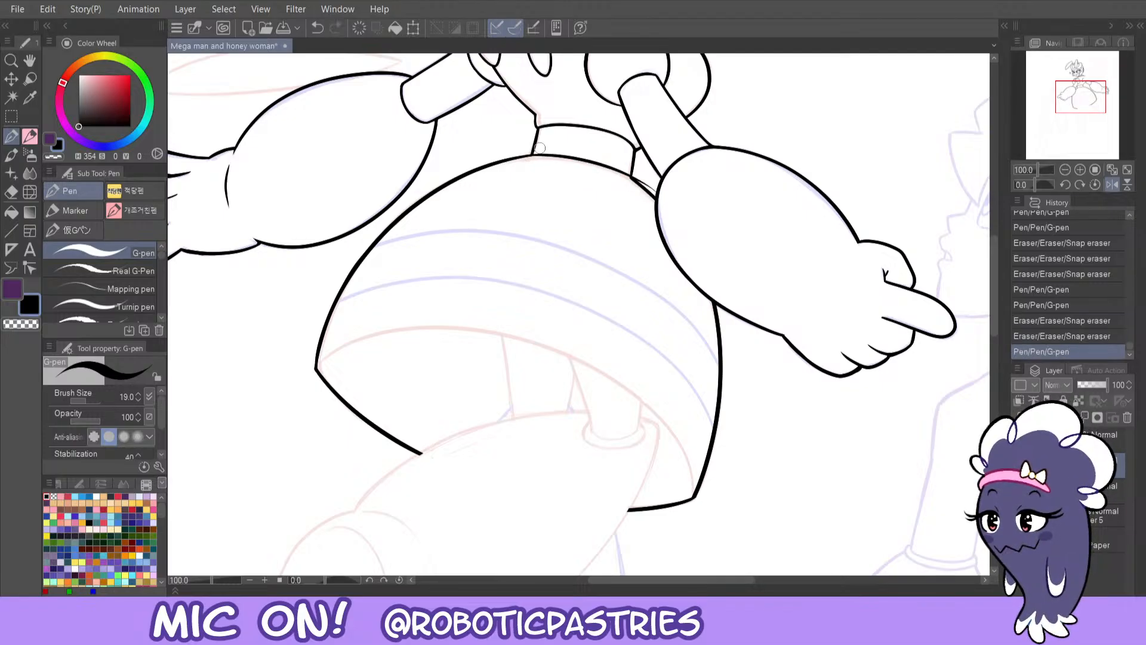
pyautogui.hotkey('ctrl', 'z')
pyautogui.moveTo(527, 157); pyautogui.dragTo(654, 197)
pyautogui.hotkey('ctrl', 'z')
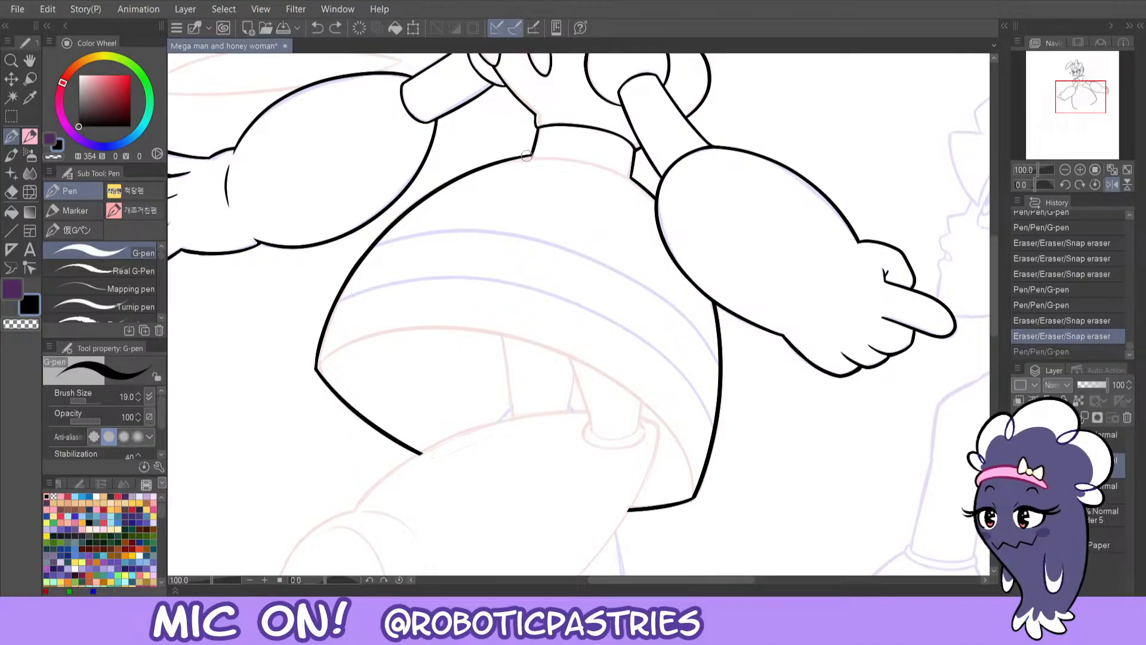
pyautogui.moveTo(526, 157); pyautogui.dragTo(650, 195)
pyautogui.hotkey('ctrl', 'z')
pyautogui.moveTo(526, 156)
pyautogui.mouseDown()
pyautogui.moveTo(582, 158)
pyautogui.moveTo(649, 201)
pyautogui.mouseUp()
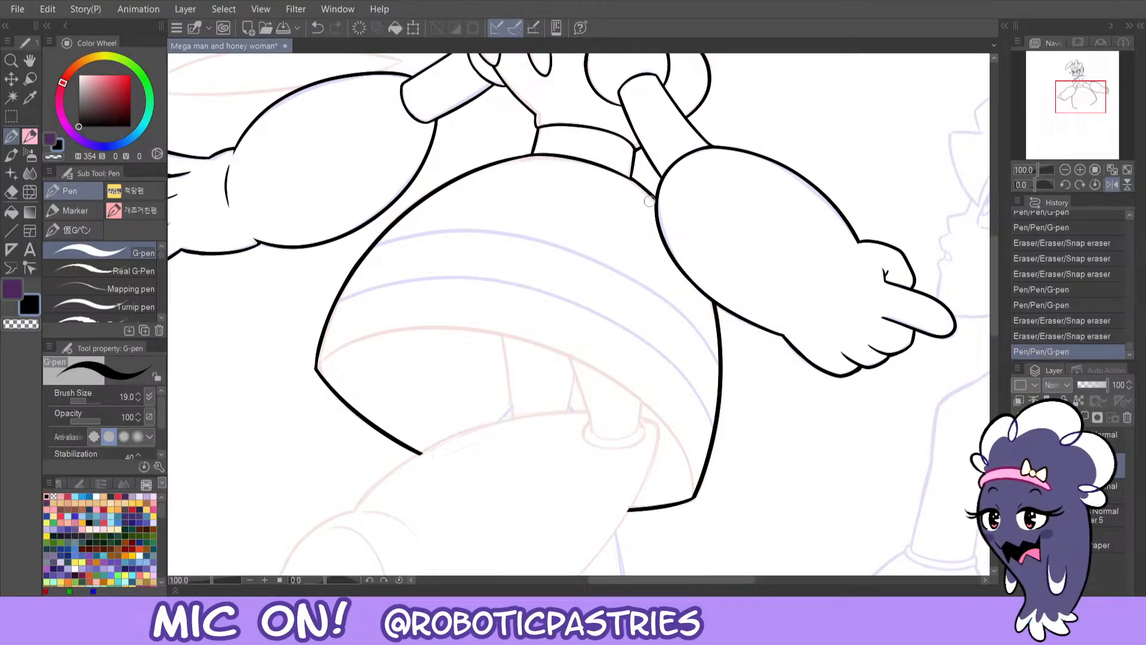
pyautogui.hotkey('ctrl', 'z')
pyautogui.moveTo(526, 157); pyautogui.dragTo(650, 198)
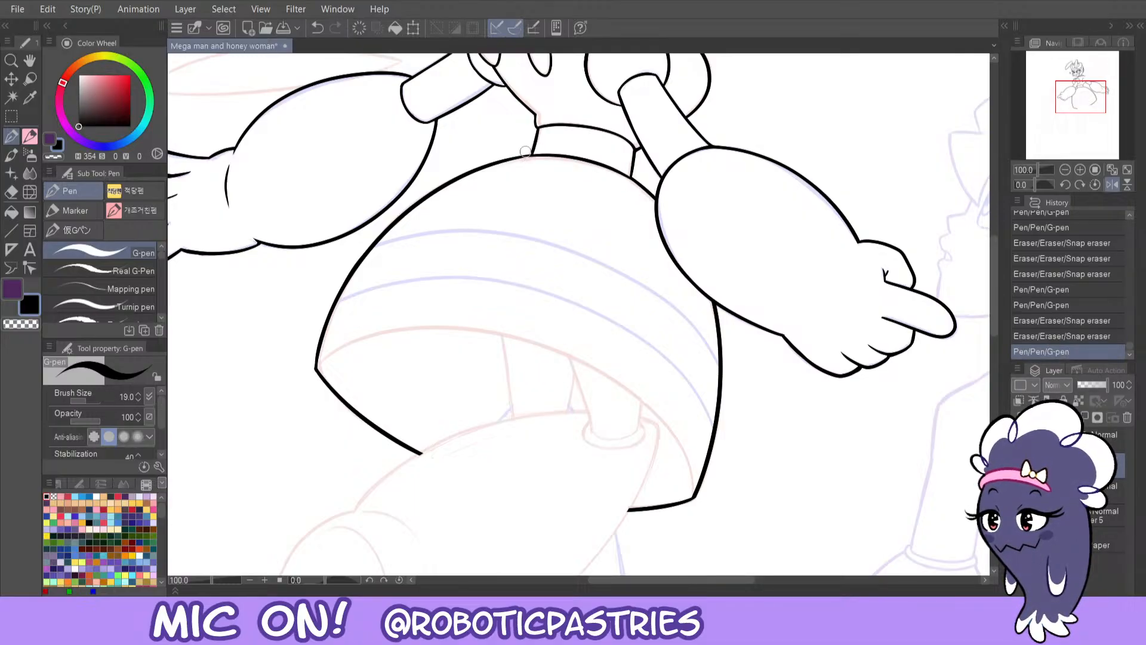
# - Re-ink the end of the skirt's top curve where it meets the pointing forearm
pyautogui.moveTo(561, 156)
pyautogui.mouseDown()
pyautogui.moveTo(634, 181)
pyautogui.moveTo(540, 154)
pyautogui.moveTo(649, 189)
pyautogui.moveTo(606, 166)
pyautogui.moveTo(660, 202)
pyautogui.mouseUp()
pyautogui.hotkey('ctrl', 'z')
pyautogui.hotkey('ctrl', 'z')
pyautogui.hotkey('ctrl', 'z')
pyautogui.hotkey('ctrl', 'z')
pyautogui.hotkey('ctrl', 'z')
pyautogui.moveTo(603, 164); pyautogui.dragTo(659, 203)
pyautogui.hotkey('ctrl', 'z')
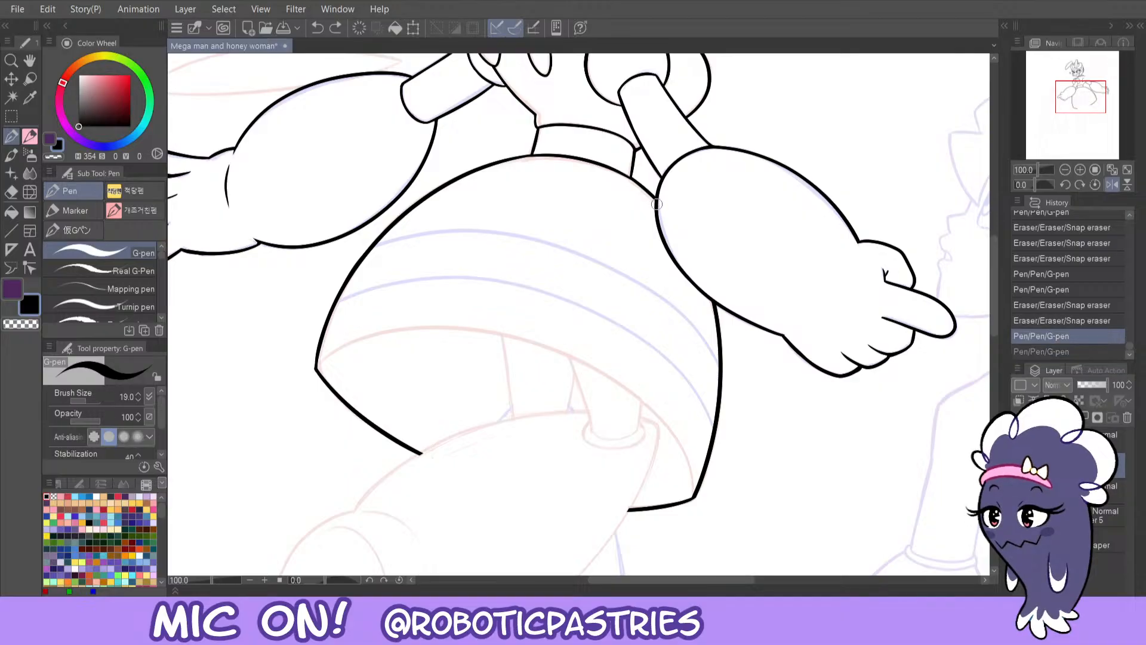
pyautogui.moveTo(616, 170); pyautogui.dragTo(657, 203)
pyautogui.hotkey('ctrl', 'z')
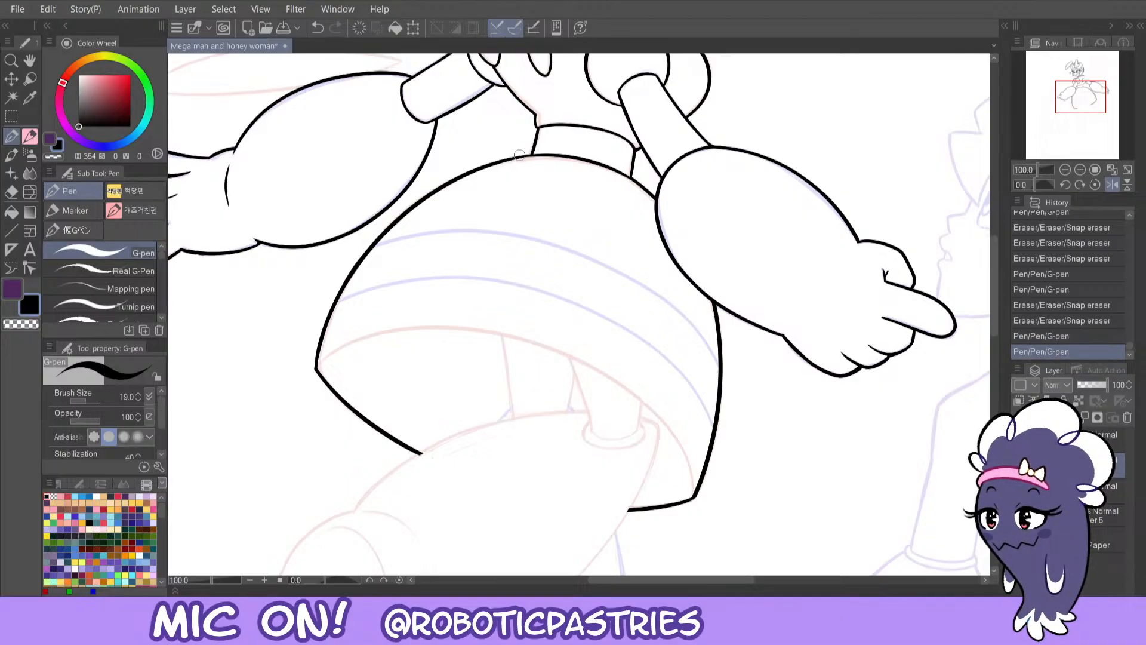
# - Even out the skirt's top curve below the waist and trim the waist's side line with transparent colour
pyautogui.moveTo(540, 155)
pyautogui.mouseDown()
pyautogui.moveTo(499, 160)
pyautogui.moveTo(565, 152)
pyautogui.moveTo(497, 163)
pyautogui.mouseUp()
pyautogui.hotkey('ctrl', 'z')
pyautogui.press('c')
pyautogui.press('c')
pyautogui.hotkey('ctrl', 'z')
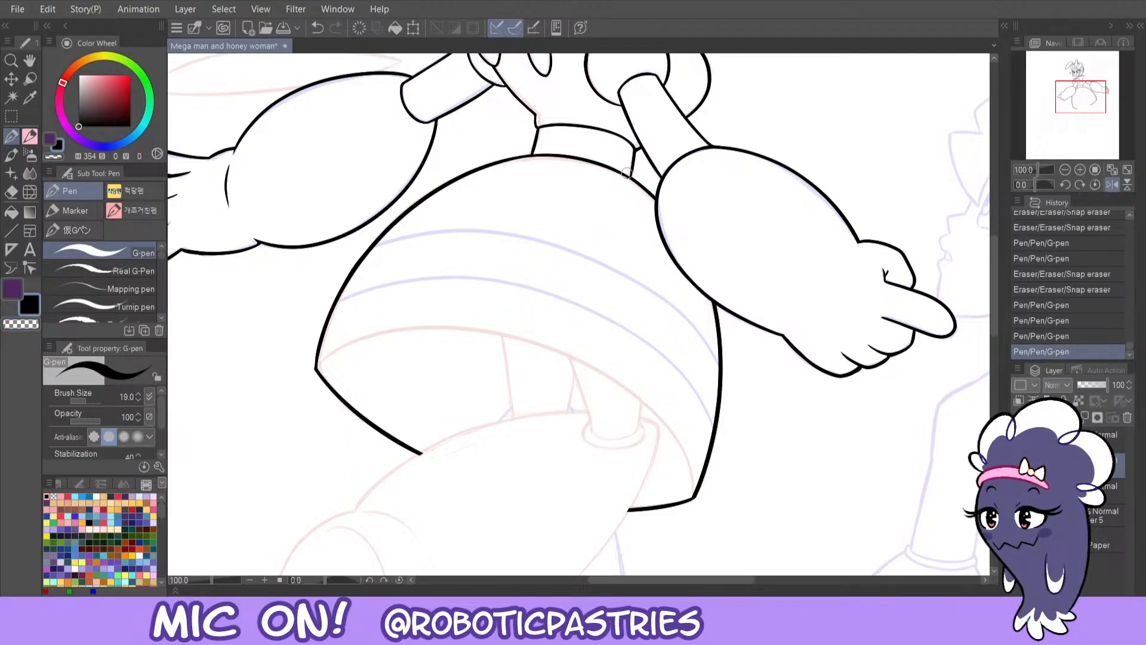
pyautogui.moveTo(595, 164)
pyautogui.mouseDown()
pyautogui.moveTo(652, 197)
pyautogui.moveTo(595, 162)
pyautogui.mouseUp()
pyautogui.hotkey('ctrl', 'z')
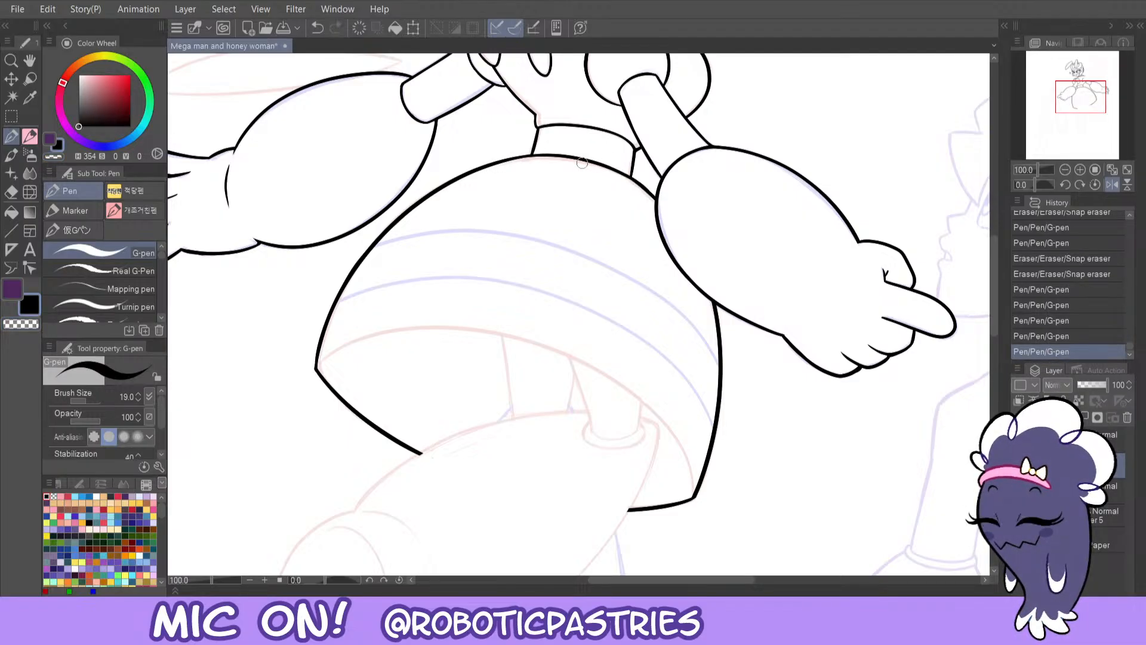
pyautogui.press('c')
pyautogui.moveTo(649, 188)
pyautogui.mouseDown()
pyautogui.moveTo(631, 173)
pyautogui.moveTo(658, 199)
pyautogui.mouseUp()
pyautogui.hotkey('ctrl', 'z')
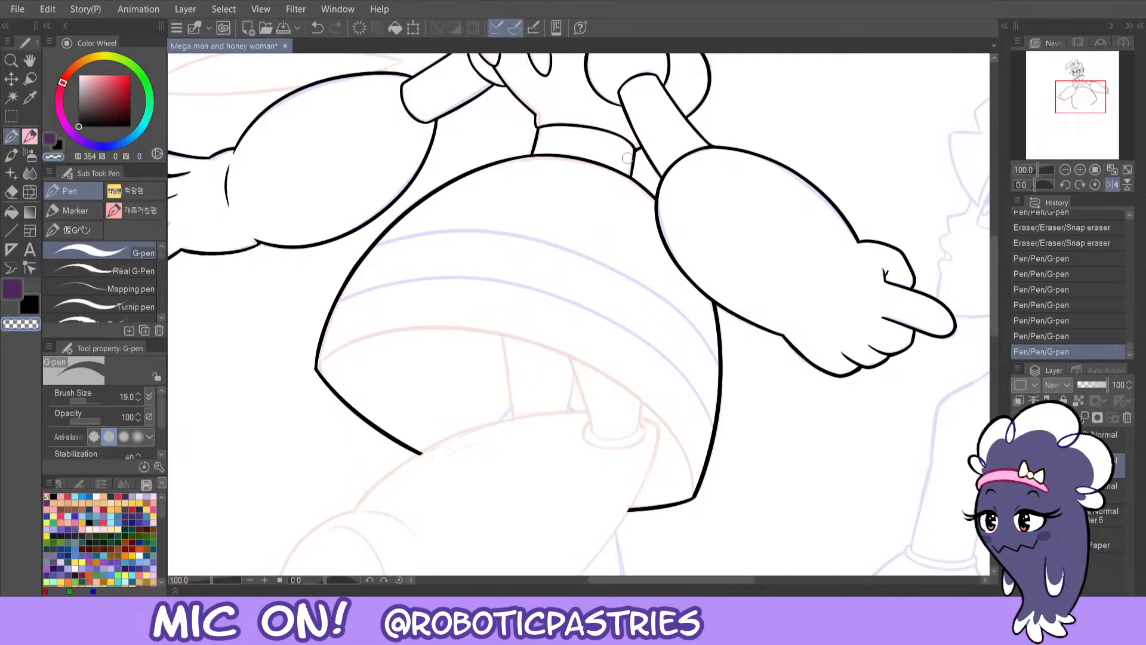
pyautogui.moveTo(631, 176)
pyautogui.mouseDown()
pyautogui.moveTo(651, 188)
pyautogui.moveTo(633, 152)
pyautogui.mouseUp()
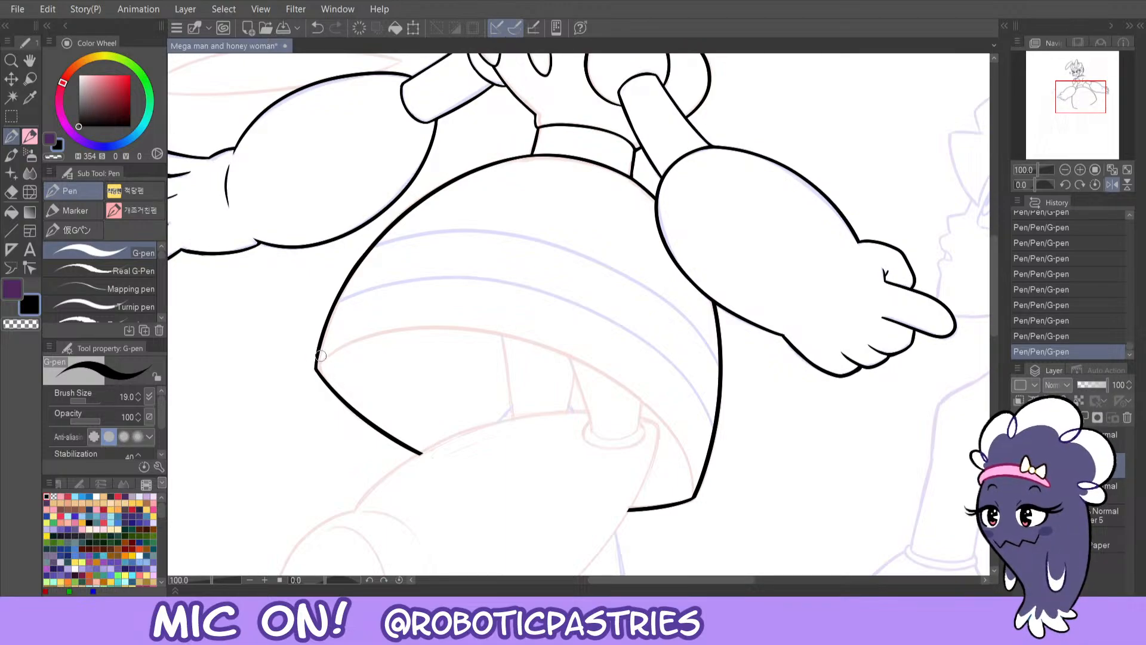
# - Ink the skirt opening's inner rim as one arc from the open-hand corner to the opposite hem corner
pyautogui.moveTo(315, 366)
pyautogui.mouseDown()
pyautogui.moveTo(440, 331)
pyautogui.moveTo(620, 397)
pyautogui.mouseUp()
pyautogui.hotkey('ctrl', 'z')
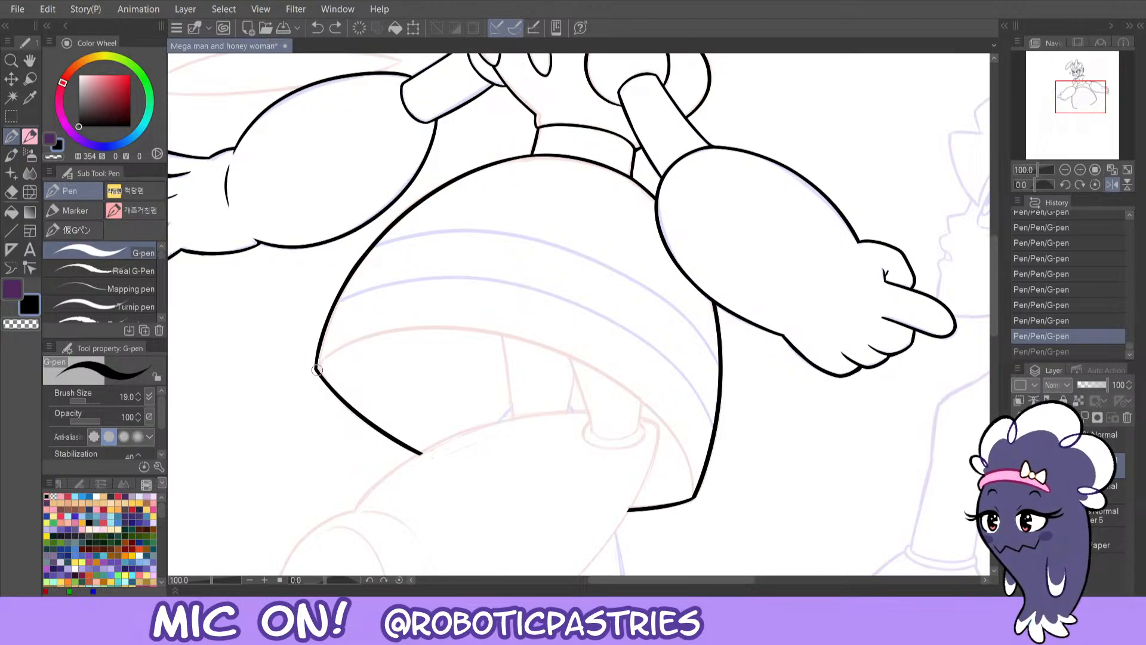
pyautogui.moveTo(315, 366)
pyautogui.mouseDown()
pyautogui.moveTo(383, 331)
pyautogui.moveTo(570, 379)
pyautogui.mouseUp()
pyautogui.hotkey('ctrl', 'z')
pyautogui.moveTo(316, 367)
pyautogui.mouseDown()
pyautogui.moveTo(417, 325)
pyautogui.moveTo(598, 372)
pyautogui.moveTo(693, 500)
pyautogui.mouseUp()
pyautogui.hotkey('ctrl', 'z')
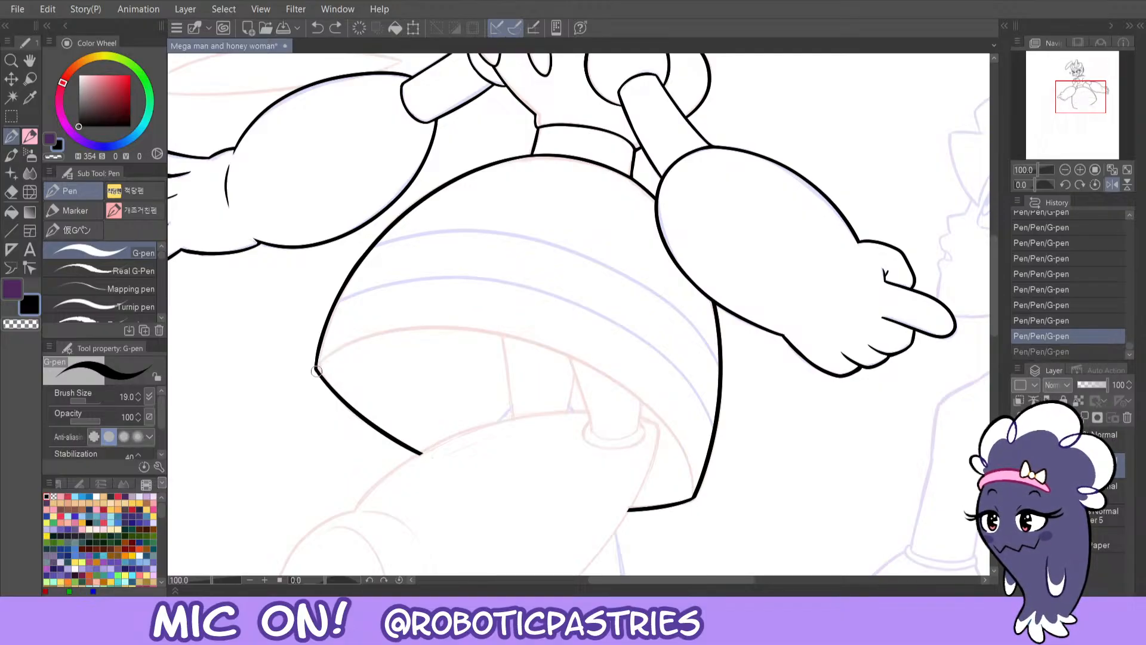
pyautogui.moveTo(316, 367)
pyautogui.mouseDown()
pyautogui.moveTo(453, 325)
pyautogui.moveTo(636, 390)
pyautogui.moveTo(692, 499)
pyautogui.mouseUp()
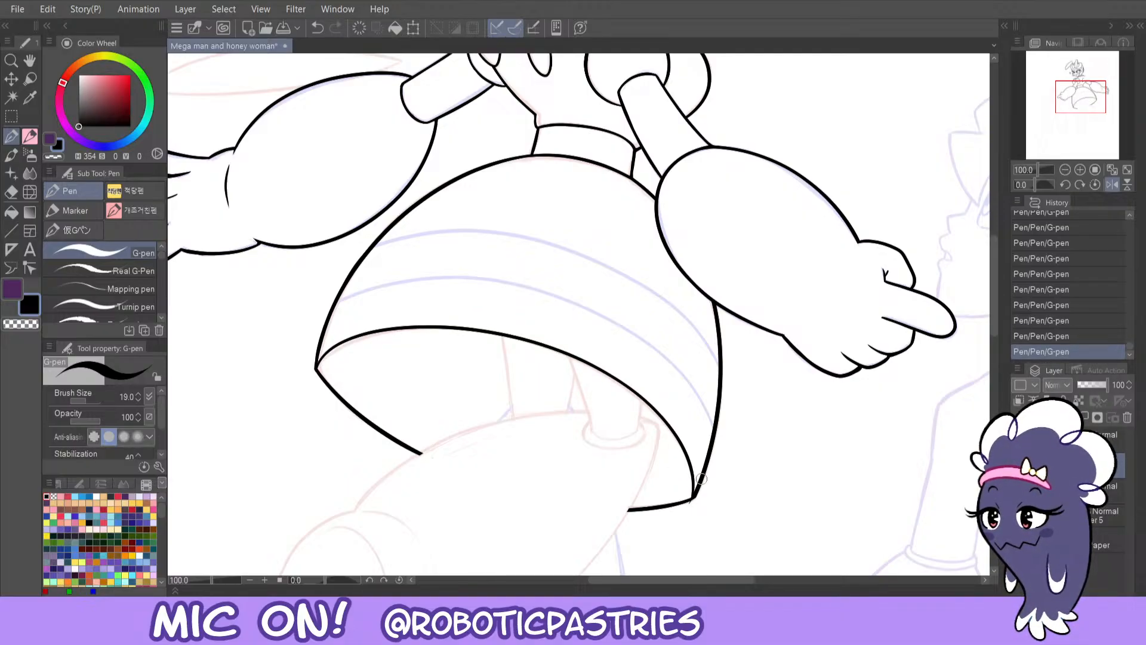
# - Touch up the inner rim's joints at both hem corners and save the drawing
pyautogui.press('c')
pyautogui.press('c')
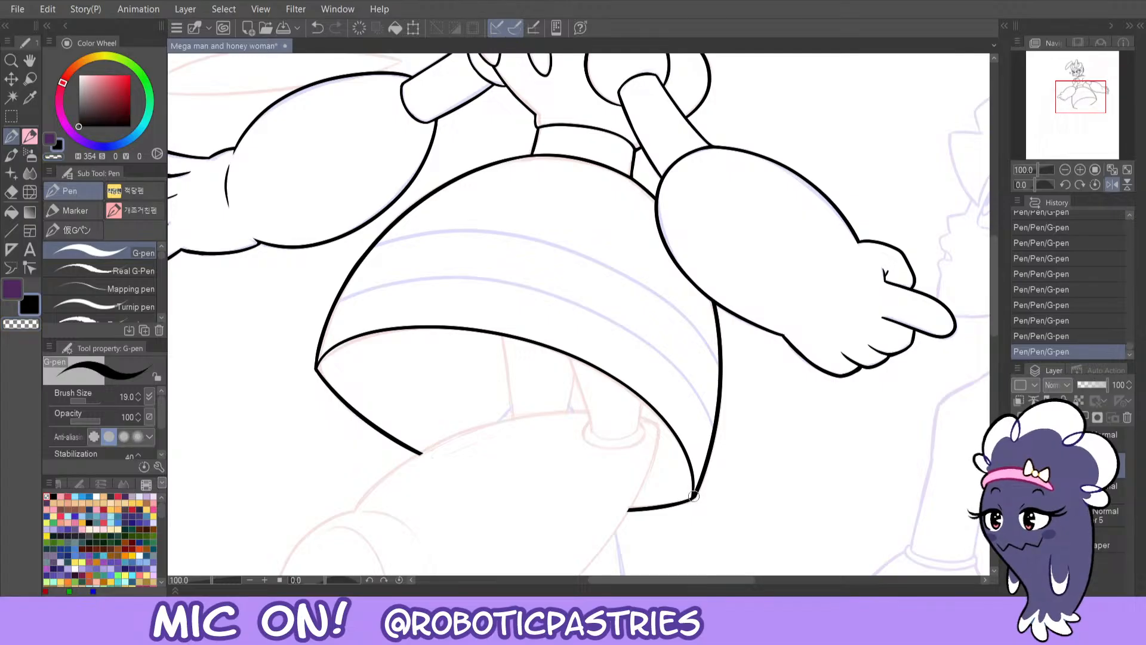
pyautogui.hotkey('ctrl', 'z')
pyautogui.hotkey('ctrl', 'y')
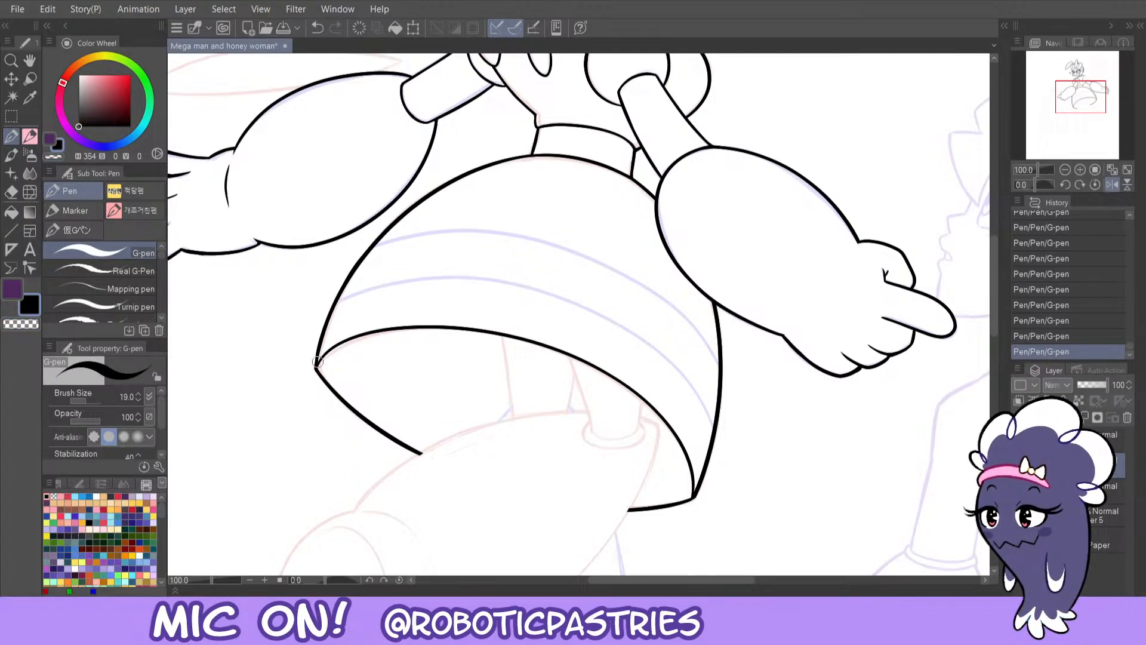
pyautogui.hotkey('ctrl', 'z')
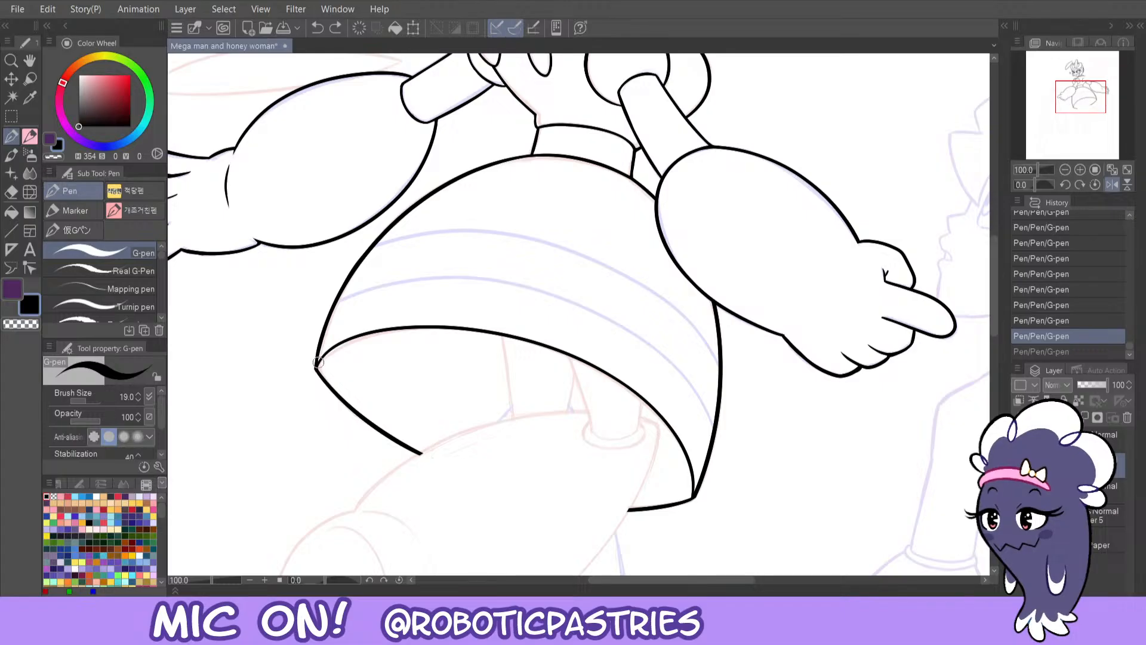
pyautogui.hotkey('ctrl', 'y')
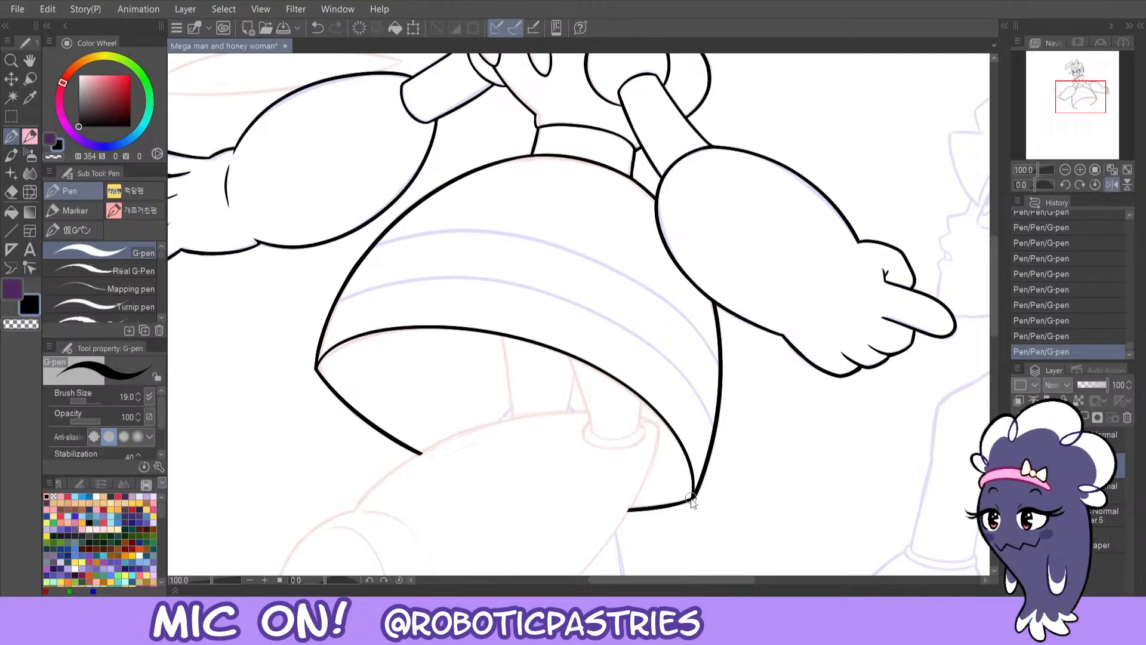
pyautogui.hotkey('ctrl', 'z')
pyautogui.hotkey('ctrl', 'y')
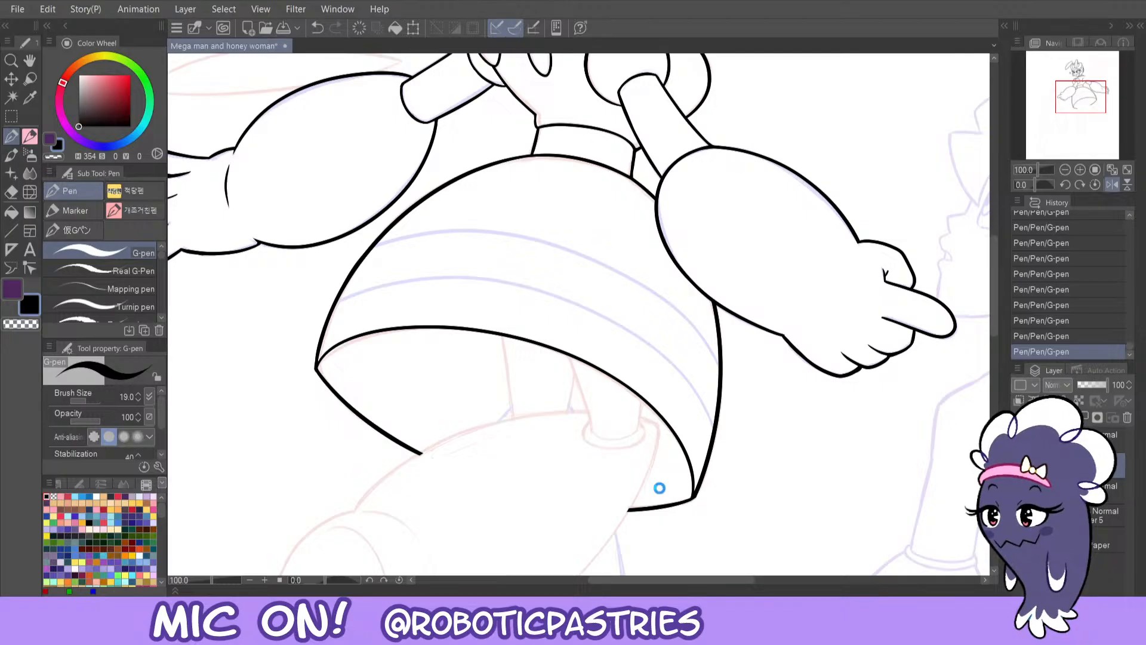
pyautogui.hotkey('ctrl', 's')
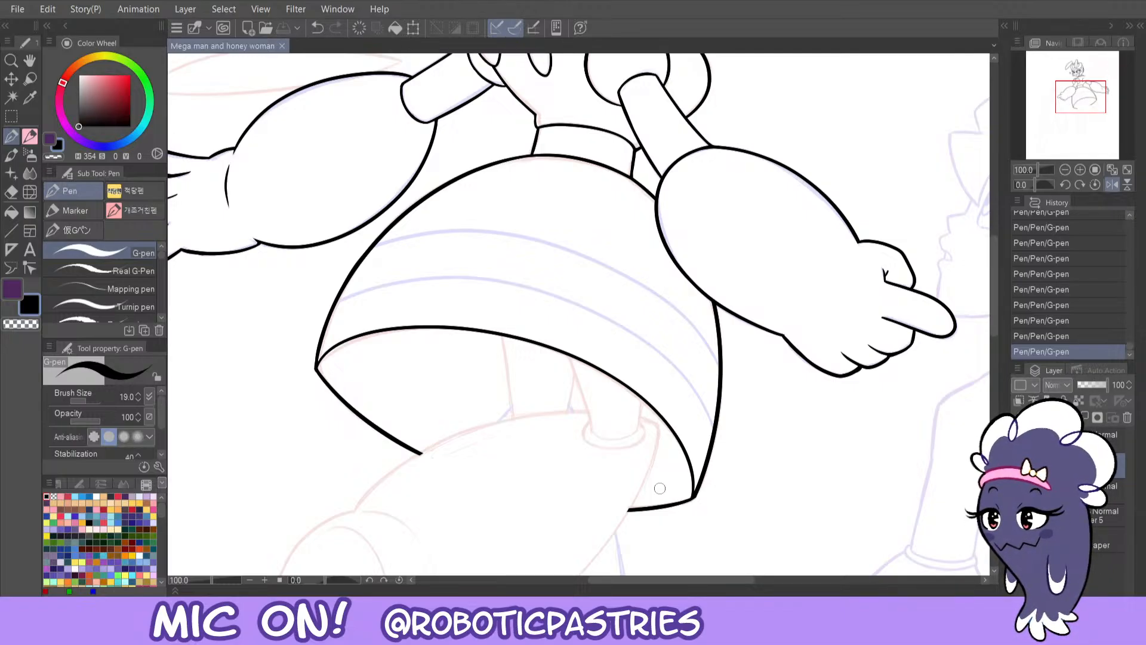
# - Try to ink the skirt's lower stripe line from the open-hand side edge across in mirrored view
pyautogui.press('c')
pyautogui.moveTo(340, 300); pyautogui.dragTo(507, 292)
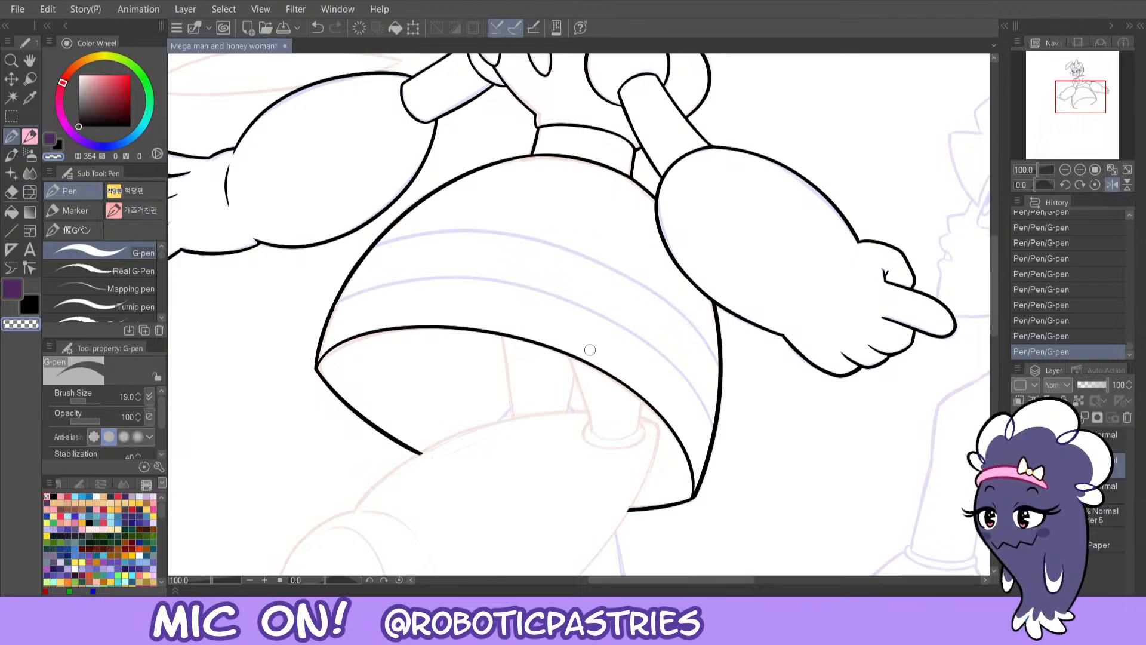
pyautogui.hotkey('ctrl', 'z')
pyautogui.press('c')
pyautogui.moveTo(336, 300)
pyautogui.mouseDown()
pyautogui.moveTo(355, 286)
pyautogui.moveTo(544, 287)
pyautogui.moveTo(708, 406)
pyautogui.mouseUp()
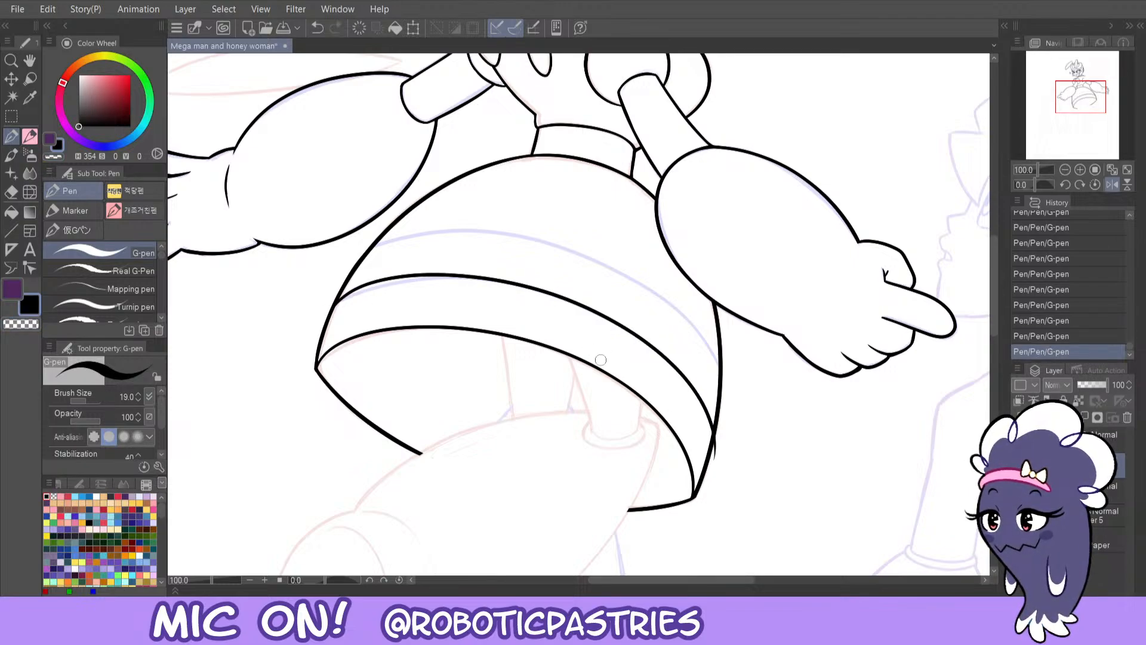
pyautogui.hotkey('ctrl', 'z')
pyautogui.moveTo(333, 302)
pyautogui.mouseDown()
pyautogui.moveTo(493, 276)
pyautogui.moveTo(690, 377)
pyautogui.moveTo(707, 441)
pyautogui.mouseUp()
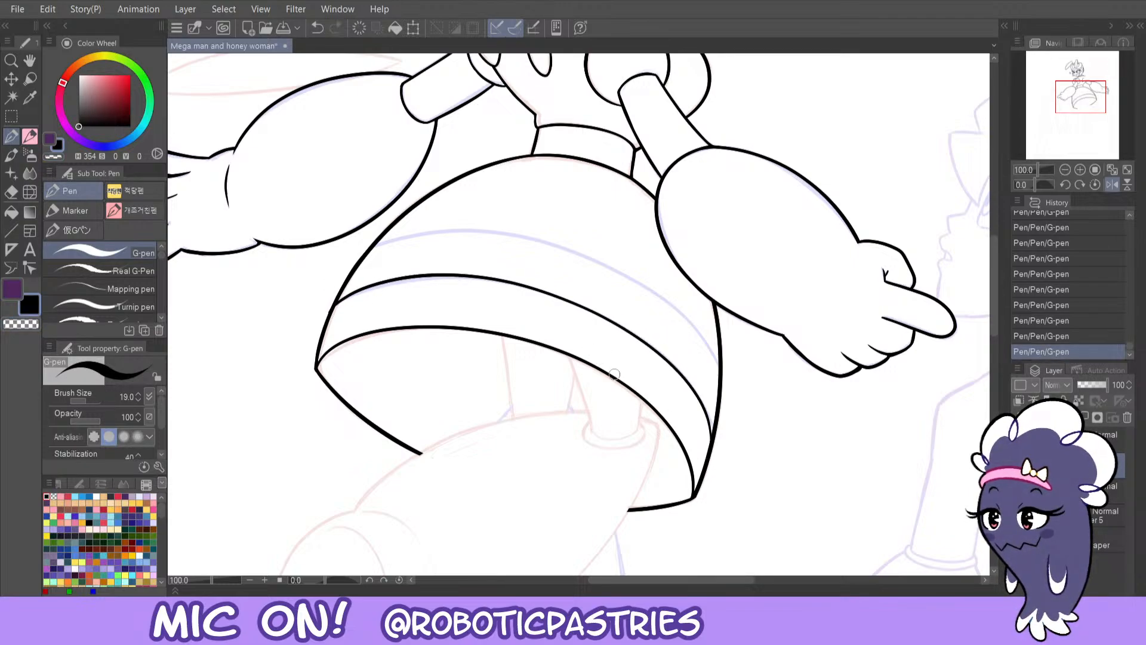
pyautogui.hotkey('ctrl', 'z')
pyautogui.moveTo(331, 306)
pyautogui.mouseDown()
pyautogui.moveTo(467, 270)
pyautogui.moveTo(674, 349)
pyautogui.moveTo(716, 442)
pyautogui.mouseUp()
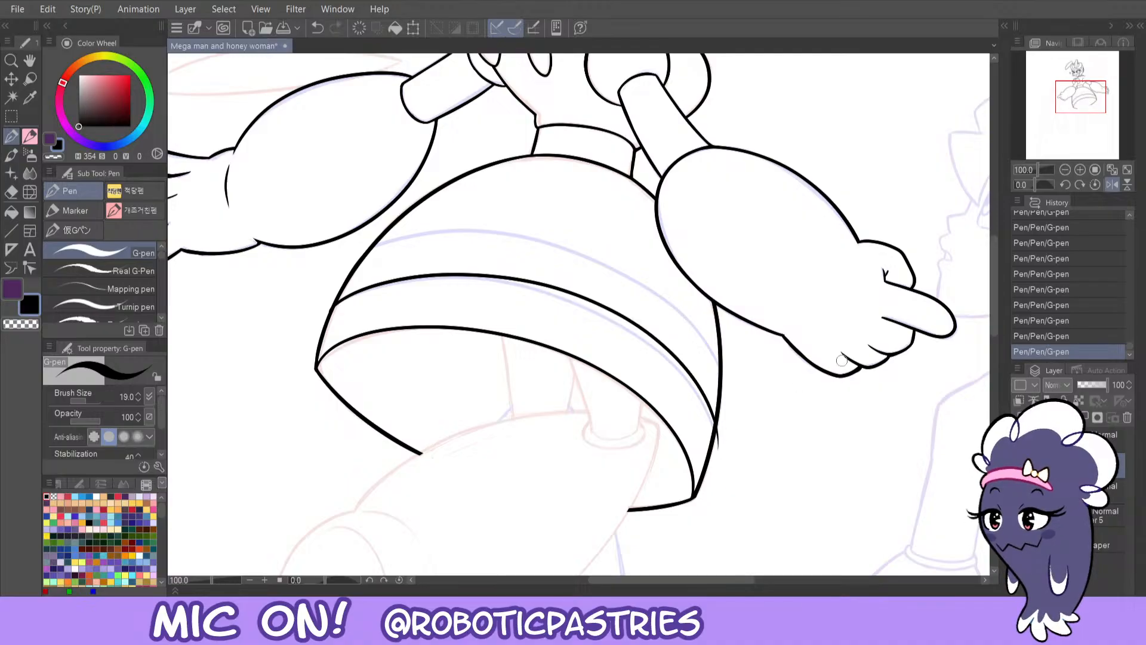
# - Try to ink the skirt's lower stripe line from the pointing-hand side edge in unmirrored view
pyautogui.click(1111, 184)
pyautogui.hotkey('ctrl', 'z')
pyautogui.moveTo(446, 440)
pyautogui.mouseDown()
pyautogui.moveTo(481, 380)
pyautogui.moveTo(726, 285)
pyautogui.mouseUp()
pyautogui.hotkey('ctrl', 'z')
pyautogui.moveTo(443, 430)
pyautogui.mouseDown()
pyautogui.moveTo(543, 314)
pyautogui.moveTo(778, 292)
pyautogui.moveTo(821, 313)
pyautogui.mouseUp()
pyautogui.hotkey('ctrl', 'z')
pyautogui.moveTo(445, 429)
pyautogui.mouseDown()
pyautogui.moveTo(495, 347)
pyautogui.moveTo(717, 270)
pyautogui.moveTo(839, 341)
pyautogui.mouseUp()
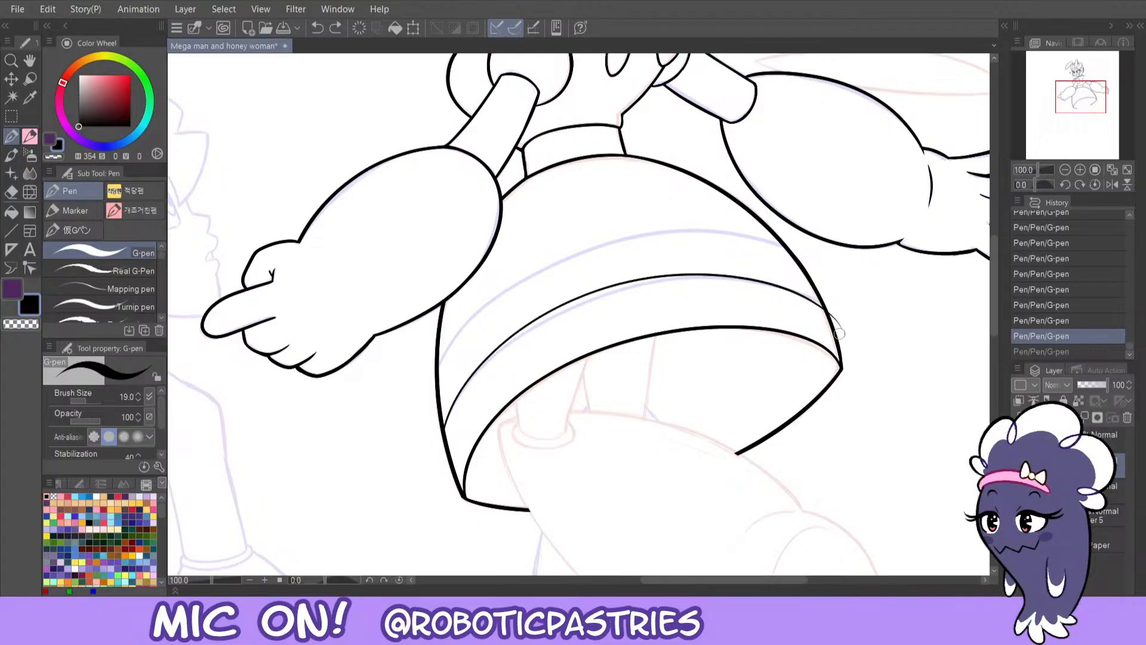
pyautogui.hotkey('ctrl', 'z')
pyautogui.moveTo(443, 441)
pyautogui.mouseDown()
pyautogui.moveTo(459, 393)
pyautogui.moveTo(614, 283)
pyautogui.moveTo(839, 310)
pyautogui.mouseUp()
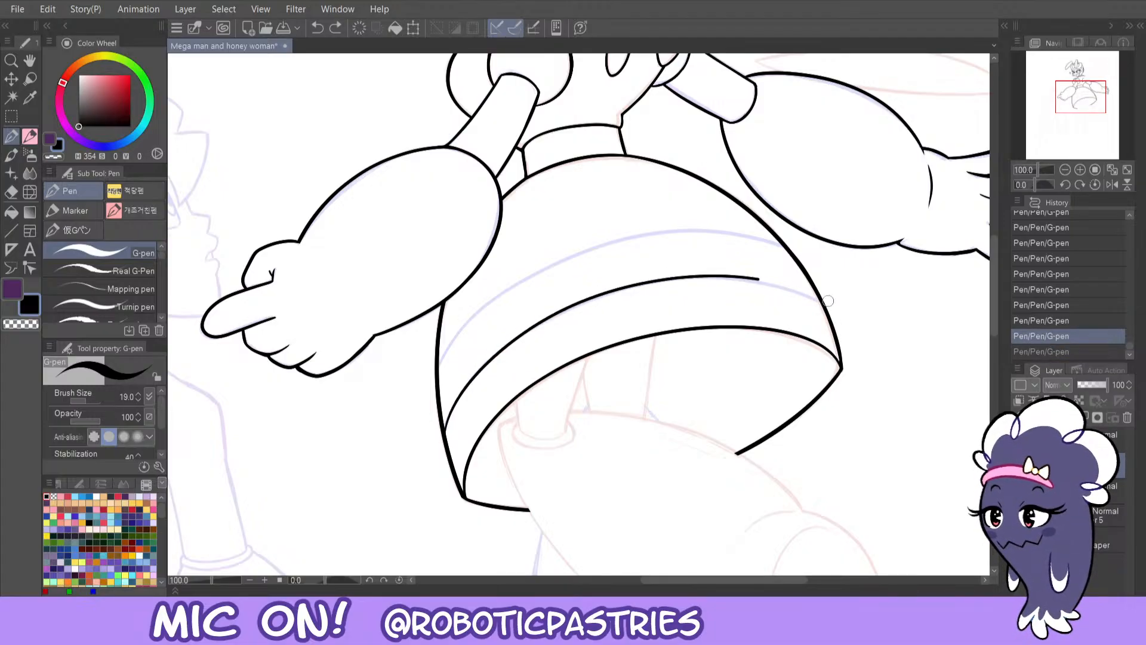
# - Return to mirrored view and try to redraw the lower stripe as one smooth arc between the skirt's side edges
pyautogui.click(1110, 185)
pyautogui.hotkey('ctrl', 'z')
pyautogui.moveTo(333, 306)
pyautogui.mouseDown()
pyautogui.moveTo(430, 273)
pyautogui.moveTo(669, 348)
pyautogui.moveTo(708, 457)
pyautogui.mouseUp()
pyautogui.hotkey('ctrl', 'z')
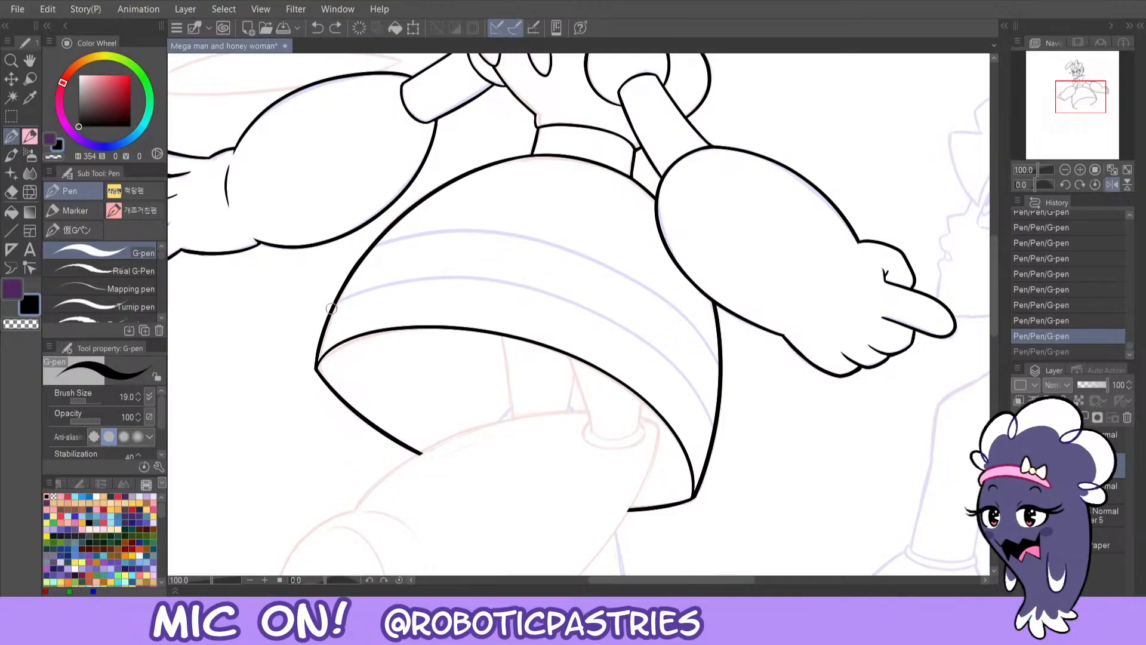
pyautogui.moveTo(331, 308)
pyautogui.mouseDown()
pyautogui.moveTo(668, 370)
pyautogui.moveTo(704, 455)
pyautogui.mouseUp()
pyautogui.hotkey('ctrl', 'z')
pyautogui.moveTo(333, 304)
pyautogui.mouseDown()
pyautogui.moveTo(414, 270)
pyautogui.moveTo(706, 458)
pyautogui.mouseUp()
pyautogui.hotkey('ctrl', 'z')
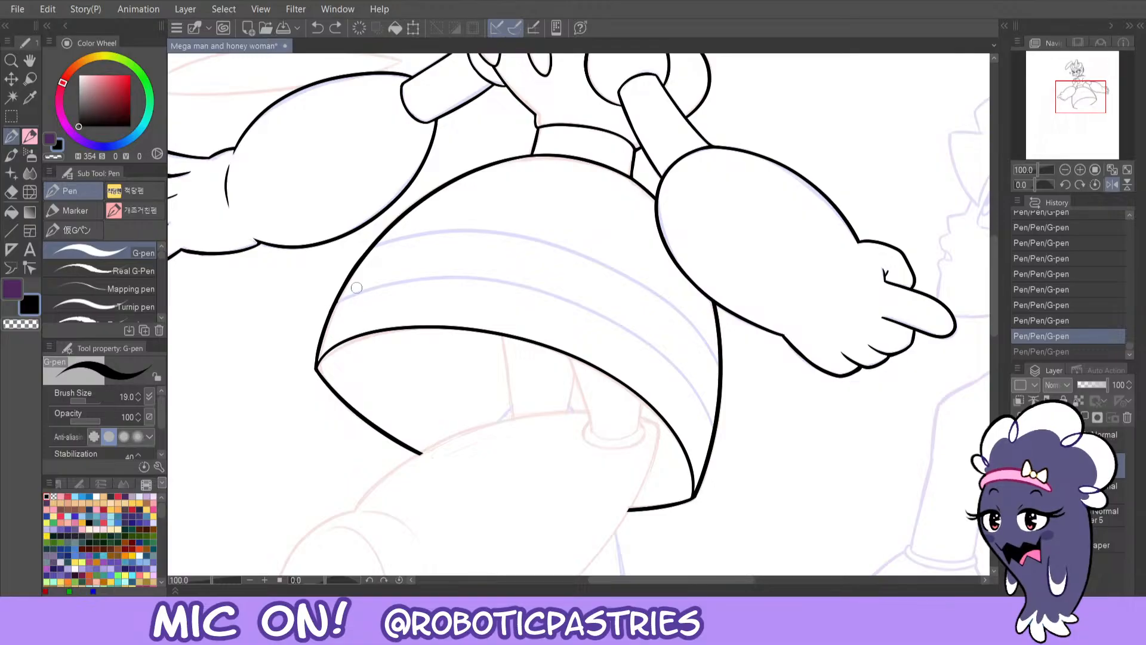
pyautogui.moveTo(357, 288)
pyautogui.mouseDown()
pyautogui.moveTo(716, 430)
pyautogui.moveTo(704, 457)
pyautogui.mouseUp()
pyautogui.hotkey('ctrl', 'z')
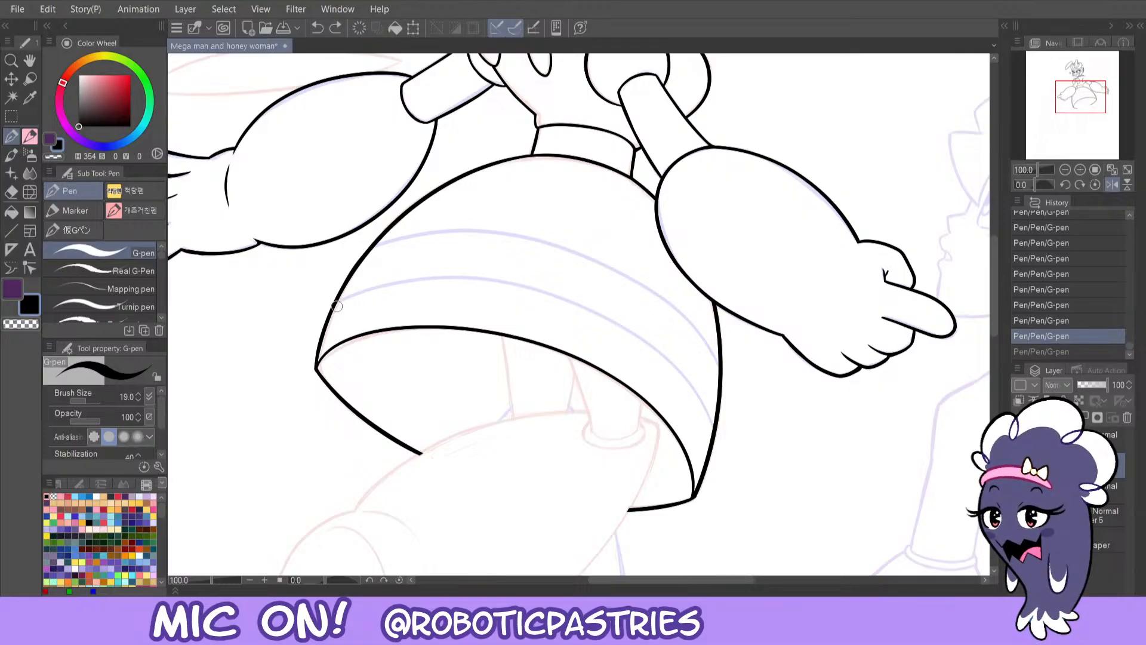
pyautogui.moveTo(336, 306)
pyautogui.mouseDown()
pyautogui.moveTo(624, 330)
pyautogui.moveTo(713, 427)
pyautogui.mouseUp()
pyautogui.hotkey('ctrl', 'z')
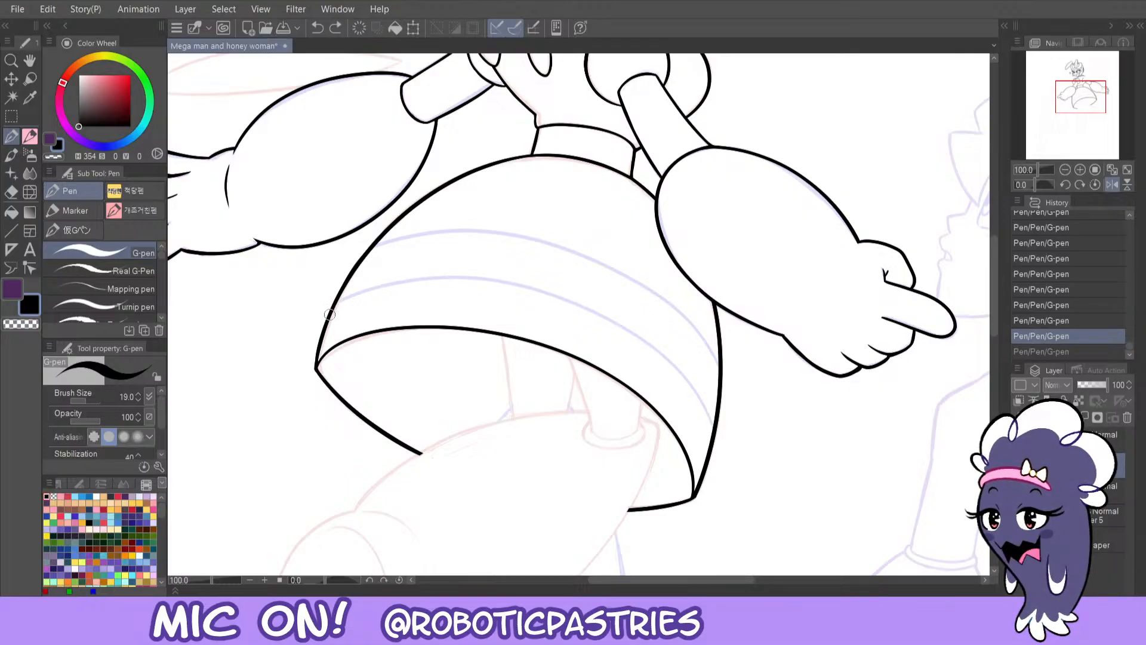
pyautogui.moveTo(330, 314)
pyautogui.mouseDown()
pyautogui.moveTo(614, 315)
pyautogui.moveTo(714, 430)
pyautogui.mouseUp()
pyautogui.hotkey('ctrl', 'z')
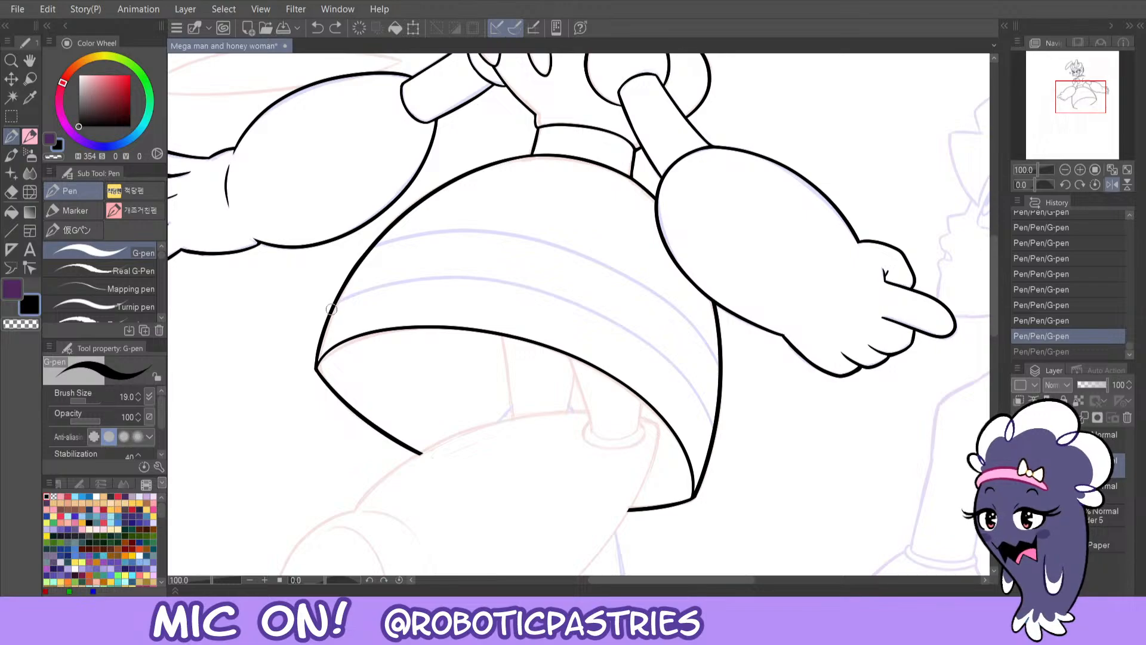
pyautogui.moveTo(331, 309)
pyautogui.mouseDown()
pyautogui.moveTo(500, 273)
pyautogui.moveTo(717, 448)
pyautogui.mouseUp()
pyautogui.moveTo(713, 434)
pyautogui.mouseDown()
pyautogui.moveTo(672, 357)
pyautogui.moveTo(384, 265)
pyautogui.moveTo(323, 303)
pyautogui.moveTo(418, 279)
pyautogui.moveTo(613, 323)
pyautogui.moveTo(722, 454)
pyautogui.mouseUp()
pyautogui.hotkey('ctrl', 'z')
pyautogui.hotkey('ctrl', 'z')
pyautogui.moveTo(333, 306)
pyautogui.mouseDown()
pyautogui.moveTo(464, 269)
pyautogui.moveTo(714, 436)
pyautogui.mouseUp()
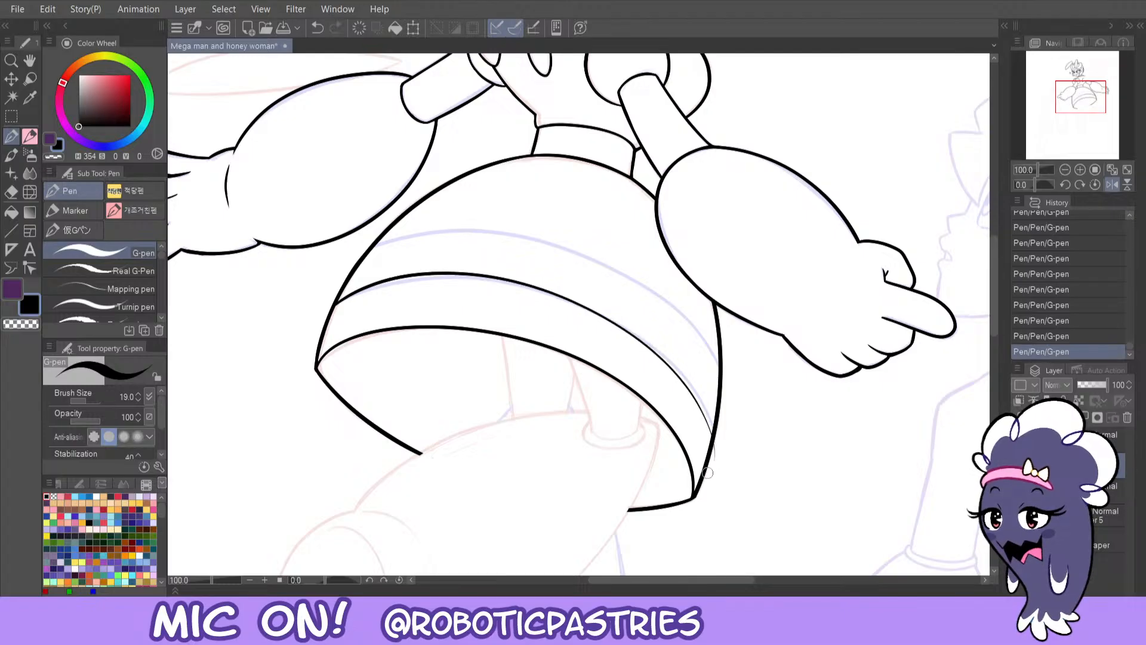
pyautogui.hotkey('ctrl', 'z')
pyautogui.moveTo(329, 311)
pyautogui.mouseDown()
pyautogui.moveTo(502, 278)
pyautogui.moveTo(682, 389)
pyautogui.moveTo(708, 487)
pyautogui.moveTo(564, 292)
pyautogui.moveTo(312, 320)
pyautogui.moveTo(429, 273)
pyautogui.moveTo(649, 339)
pyautogui.moveTo(711, 450)
pyautogui.moveTo(610, 302)
pyautogui.moveTo(330, 302)
pyautogui.mouseUp()
pyautogui.hotkey('ctrl', 'z')
pyautogui.hotkey('ctrl', 'z')
pyautogui.hotkey('ctrl', 'z')
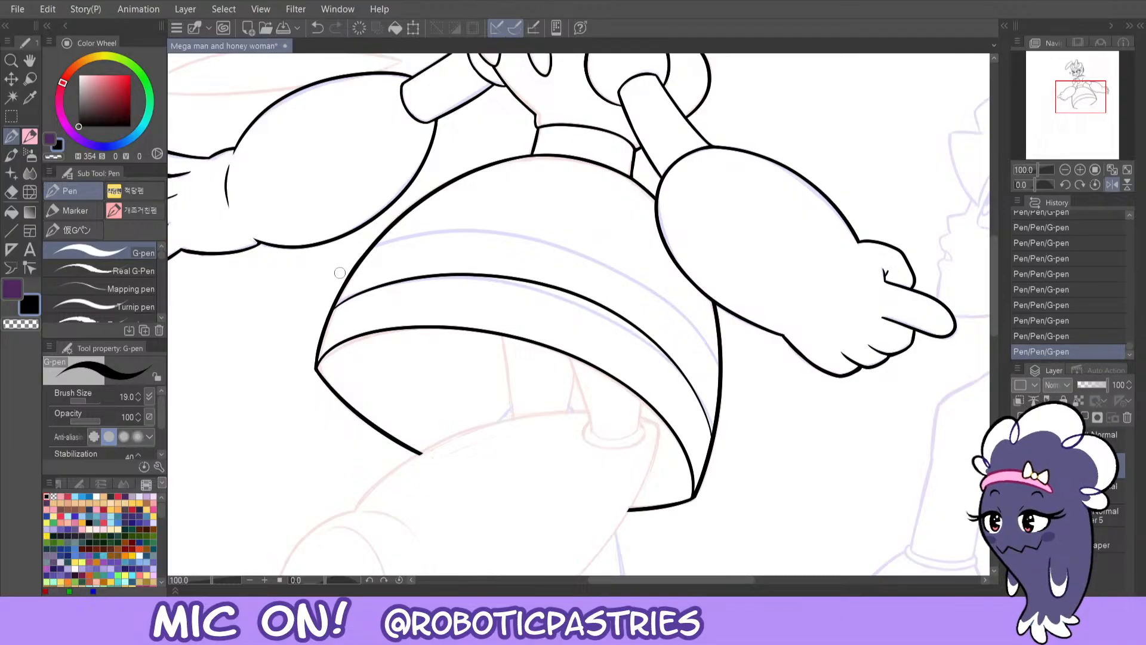
# - Try to ink the skirt's upper stripe line, and undo both stripe lines
pyautogui.moveTo(373, 245)
pyautogui.mouseDown()
pyautogui.moveTo(527, 224)
pyautogui.moveTo(720, 339)
pyautogui.moveTo(719, 384)
pyautogui.mouseUp()
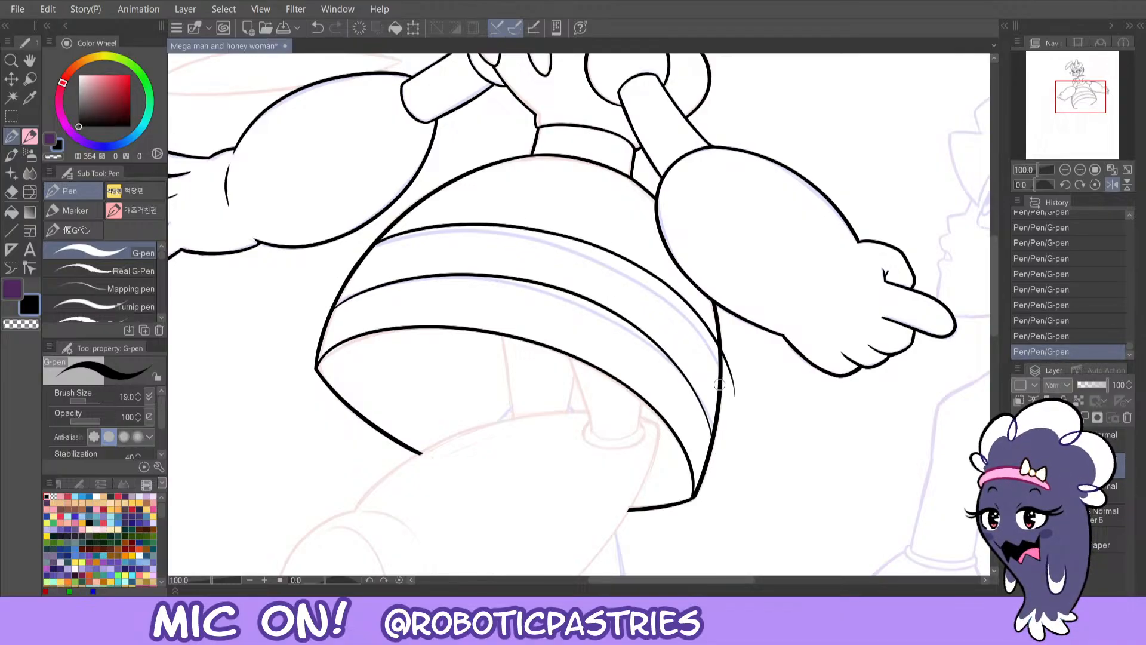
pyautogui.hotkey('ctrl', 'z')
pyautogui.hotkey('ctrl', 'z')
# - Try to re-ink the lower stripe over the sketch guide, from the open-hand side edge to the opposite edge
pyautogui.moveTo(328, 315)
pyautogui.mouseDown()
pyautogui.moveTo(444, 267)
pyautogui.moveTo(667, 338)
pyautogui.moveTo(708, 477)
pyautogui.mouseUp()
pyautogui.hotkey('ctrl', 'z')
pyautogui.moveTo(333, 310)
pyautogui.mouseDown()
pyautogui.moveTo(371, 284)
pyautogui.moveTo(594, 305)
pyautogui.moveTo(712, 441)
pyautogui.mouseUp()
pyautogui.hotkey('ctrl', 'z')
pyautogui.moveTo(329, 318)
pyautogui.mouseDown()
pyautogui.moveTo(501, 270)
pyautogui.moveTo(712, 458)
pyautogui.mouseUp()
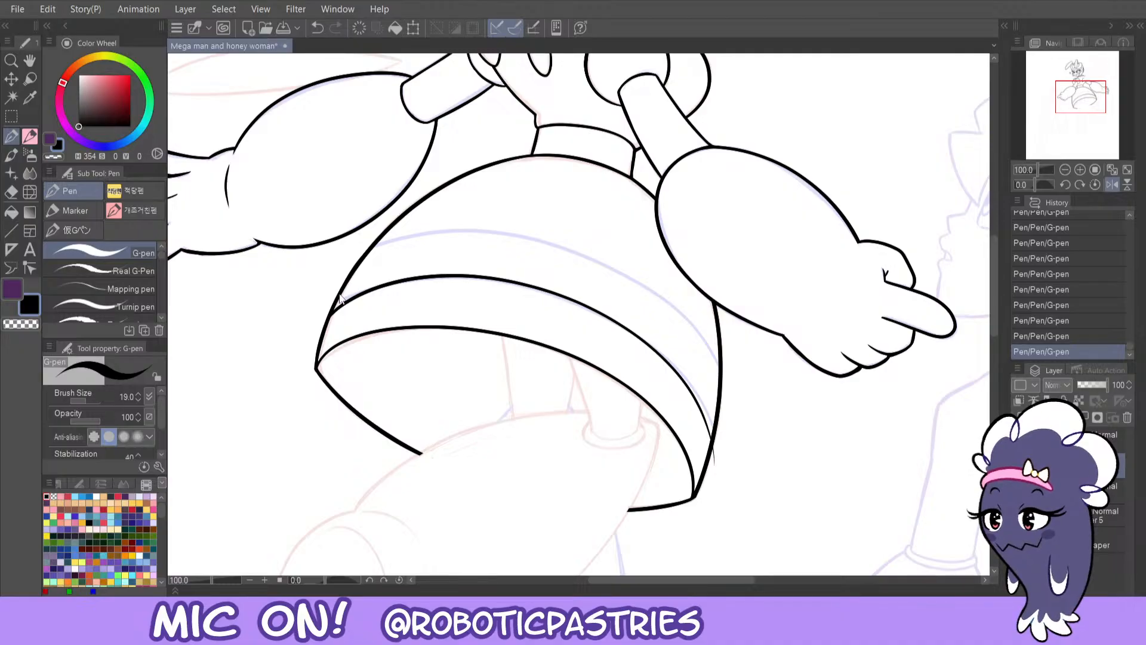
pyautogui.hotkey('ctrl', 'z')
pyautogui.moveTo(335, 301)
pyautogui.mouseDown()
pyautogui.moveTo(399, 275)
pyautogui.moveTo(610, 316)
pyautogui.moveTo(711, 455)
pyautogui.mouseUp()
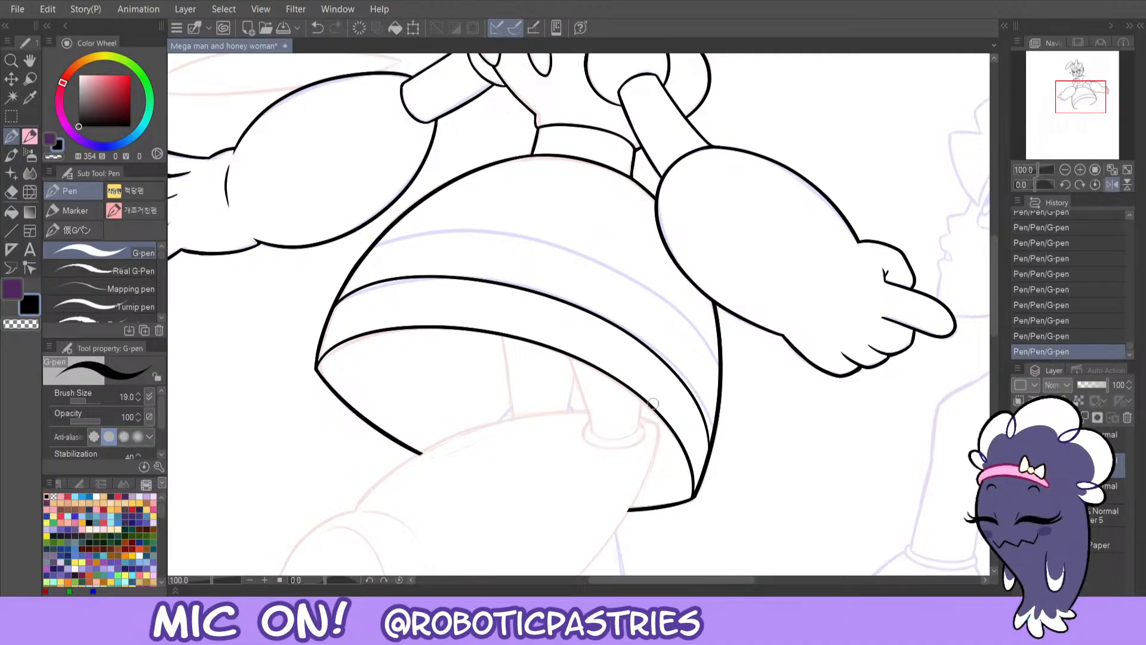
pyautogui.hotkey('ctrl', 'z')
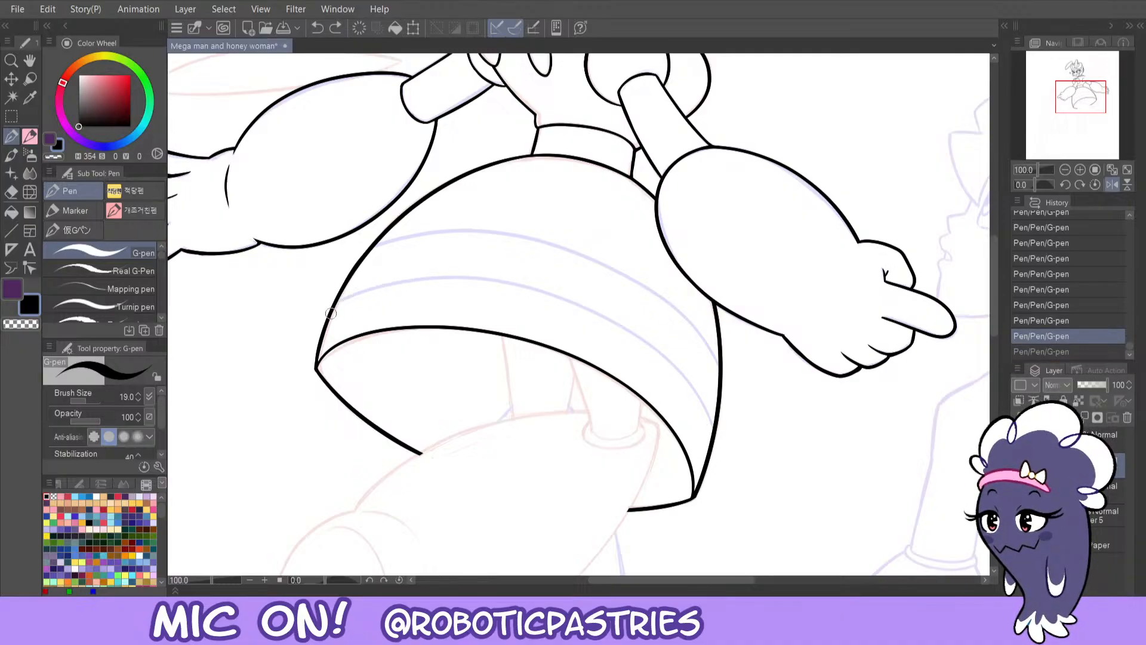
pyautogui.moveTo(332, 311)
pyautogui.mouseDown()
pyautogui.moveTo(405, 275)
pyautogui.moveTo(609, 311)
pyautogui.moveTo(713, 429)
pyautogui.mouseUp()
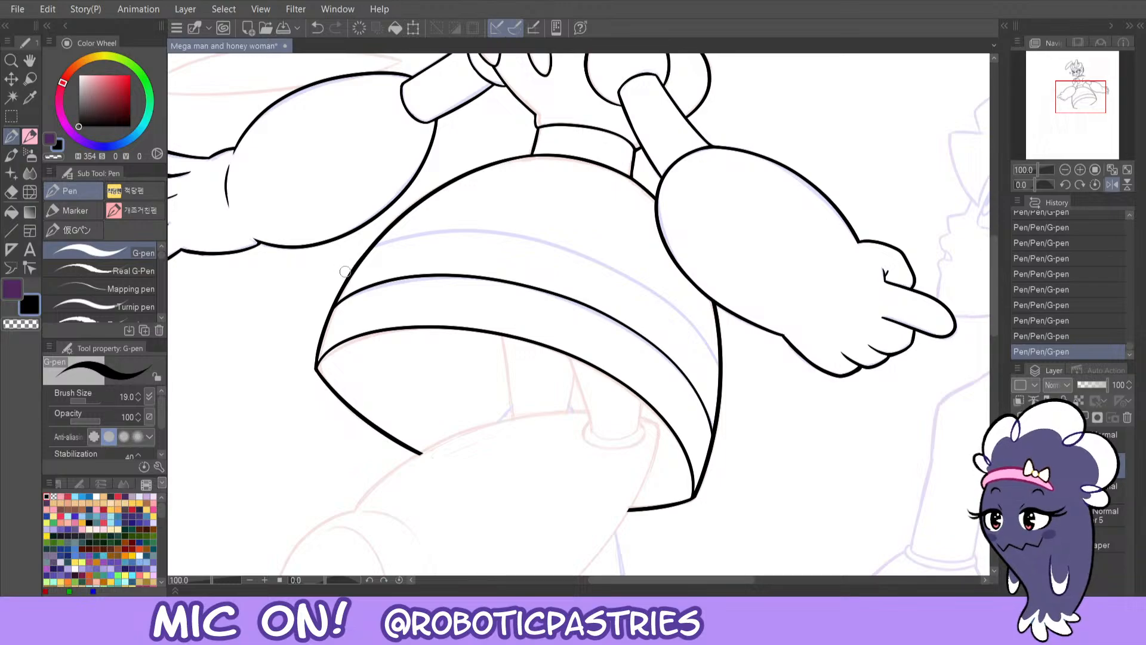
pyautogui.hotkey('ctrl', 'z')
pyautogui.moveTo(336, 305)
pyautogui.mouseDown()
pyautogui.moveTo(475, 278)
pyautogui.moveTo(697, 379)
pyautogui.moveTo(690, 451)
pyautogui.moveTo(713, 428)
pyautogui.mouseUp()
pyautogui.hotkey('ctrl', 'z')
pyautogui.moveTo(331, 313)
pyautogui.mouseDown()
pyautogui.moveTo(377, 284)
pyautogui.moveTo(581, 309)
pyautogui.moveTo(715, 448)
pyautogui.mouseUp()
pyautogui.hotkey('ctrl', 'z')
pyautogui.moveTo(331, 312)
pyautogui.mouseDown()
pyautogui.moveTo(364, 288)
pyautogui.moveTo(542, 283)
pyautogui.moveTo(701, 400)
pyautogui.moveTo(704, 429)
pyautogui.mouseUp()
pyautogui.hotkey('ctrl', 'z')
pyautogui.moveTo(331, 309)
pyautogui.mouseDown()
pyautogui.moveTo(480, 266)
pyautogui.moveTo(678, 368)
pyautogui.moveTo(713, 472)
pyautogui.mouseUp()
pyautogui.hotkey('ctrl', 'z')
pyautogui.moveTo(332, 314)
pyautogui.mouseDown()
pyautogui.moveTo(633, 326)
pyautogui.moveTo(712, 430)
pyautogui.mouseUp()
pyautogui.hotkey('ctrl', 'z')
pyautogui.moveTo(330, 308)
pyautogui.mouseDown()
pyautogui.moveTo(466, 273)
pyautogui.moveTo(697, 436)
pyautogui.mouseUp()
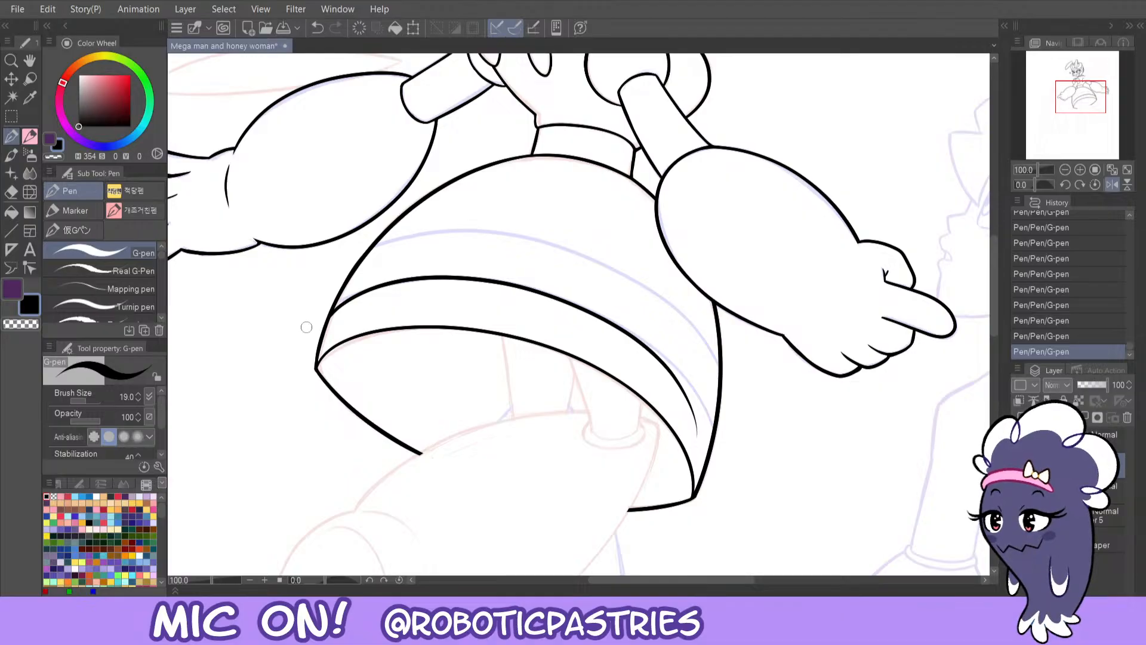
# - Try the upper stripe line above the new lower stripe, and undo both
pyautogui.moveTo(363, 257)
pyautogui.mouseDown()
pyautogui.moveTo(464, 219)
pyautogui.moveTo(679, 311)
pyautogui.moveTo(710, 388)
pyautogui.mouseUp()
pyautogui.hotkey('ctrl', 'z')
pyautogui.hotkey('ctrl', 'z')
# - Ink the skirt's lower stripe as one arc spanning from the open-hand side edge to the pointing-hand side edge
pyautogui.moveTo(330, 314)
pyautogui.mouseDown()
pyautogui.moveTo(440, 266)
pyautogui.moveTo(695, 412)
pyautogui.mouseUp()
pyautogui.hotkey('ctrl', 'z')
pyautogui.moveTo(336, 302)
pyautogui.mouseDown()
pyautogui.moveTo(538, 277)
pyautogui.moveTo(707, 398)
pyautogui.moveTo(709, 443)
pyautogui.mouseUp()
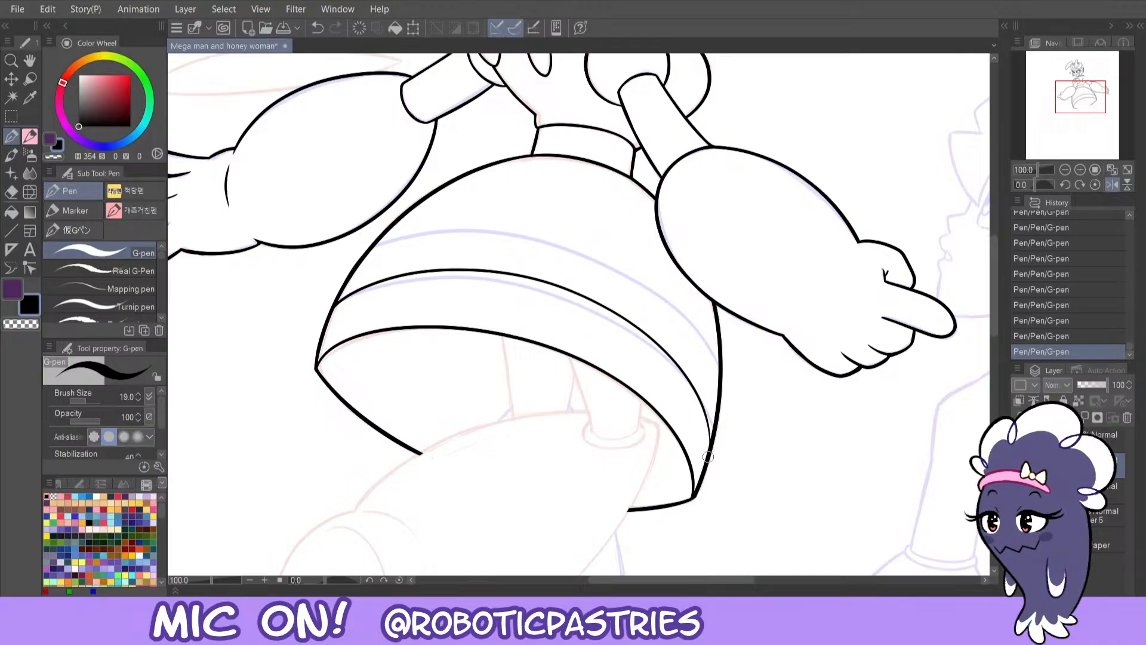
# - Try to refine the lower skirt stripe's tapered end at the pointing-hand side edge, undoing each stroke
pyautogui.hotkey('ctrl', 'z')
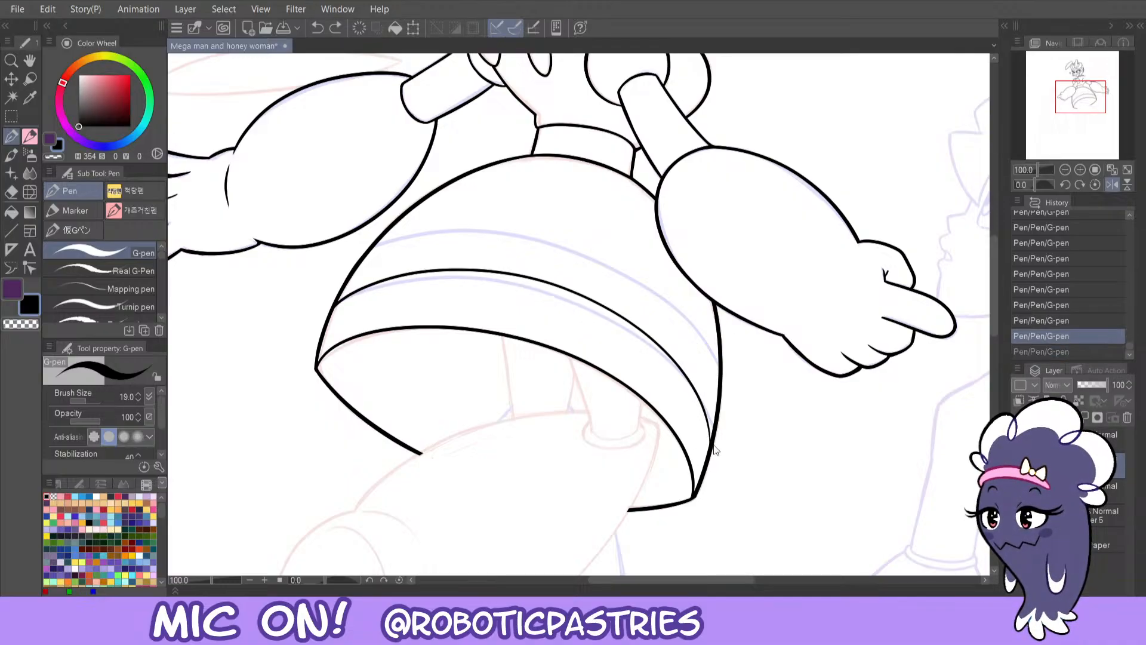
pyautogui.moveTo(710, 443); pyautogui.dragTo(675, 375)
pyautogui.hotkey('ctrl', 'z')
pyautogui.moveTo(709, 437)
pyautogui.mouseDown()
pyautogui.moveTo(705, 413)
pyautogui.moveTo(684, 385)
pyautogui.mouseUp()
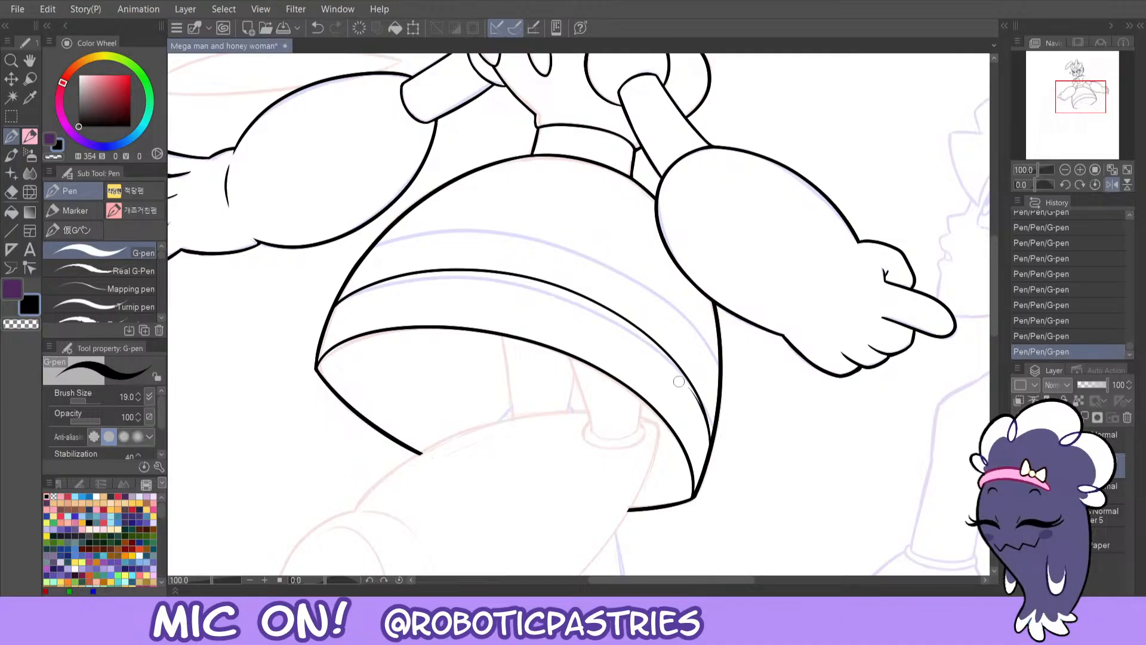
pyautogui.hotkey('ctrl', 'z')
pyautogui.moveTo(709, 452); pyautogui.dragTo(690, 389)
pyautogui.hotkey('ctrl', 'z')
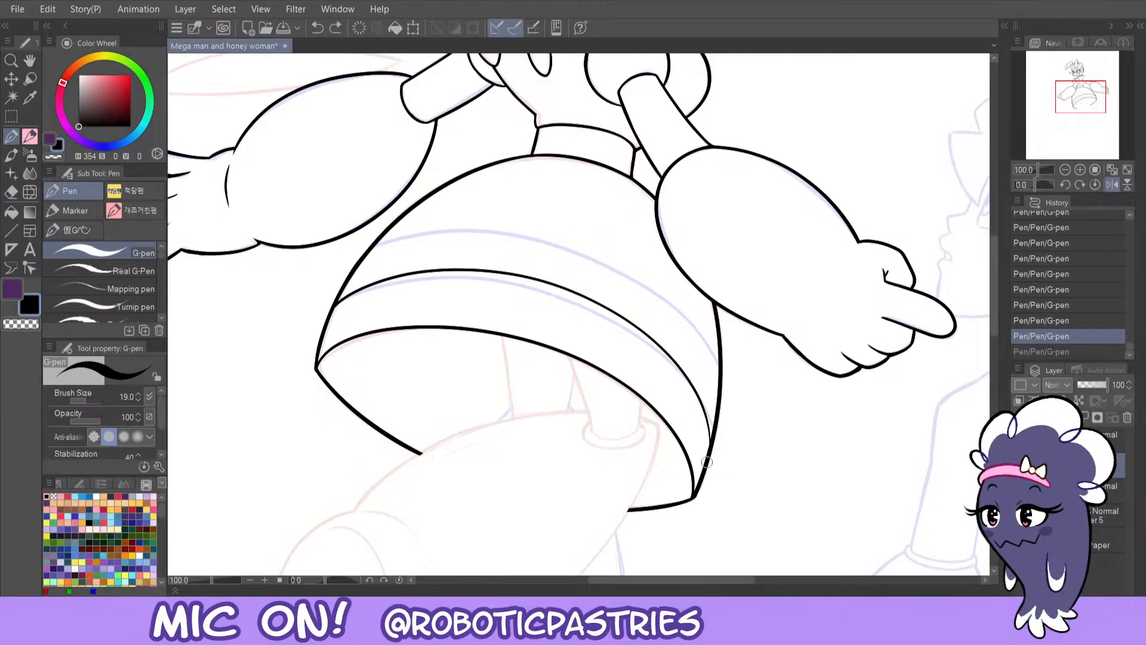
pyautogui.moveTo(711, 461)
pyautogui.mouseDown()
pyautogui.moveTo(681, 304)
pyautogui.moveTo(430, 232)
pyautogui.moveTo(362, 256)
pyautogui.moveTo(450, 216)
pyautogui.moveTo(699, 307)
pyautogui.moveTo(721, 401)
pyautogui.mouseUp()
pyautogui.hotkey('ctrl', 'z')
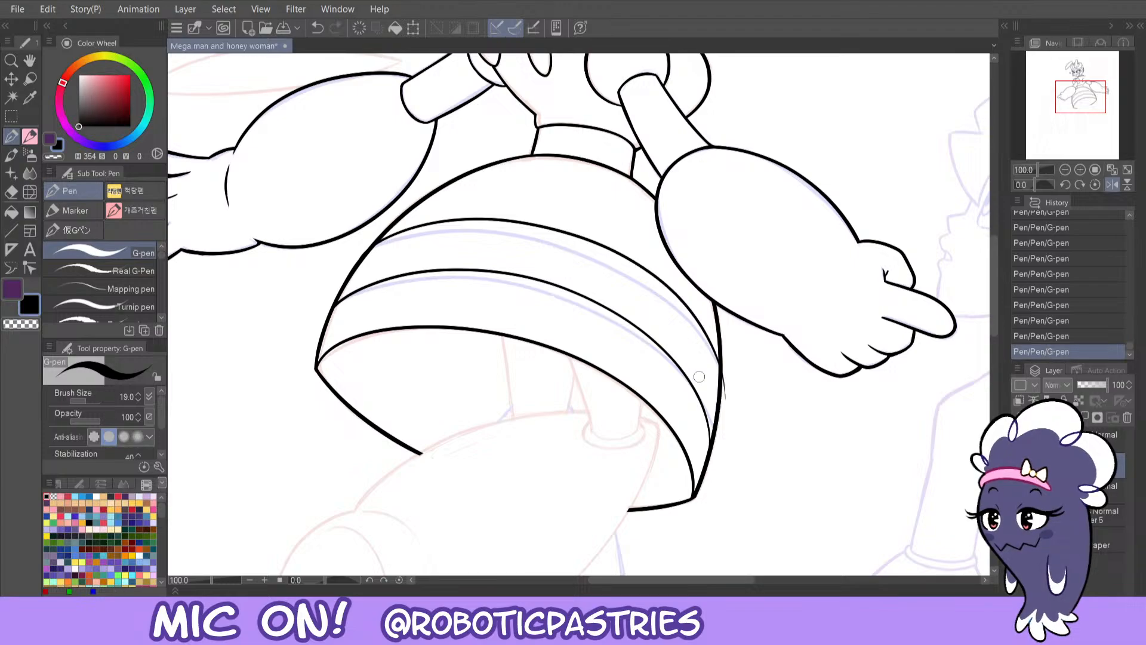
# - Try the upper skirt stripe, compare it in the unmirrored view with the sketch hidden, and undo both stripe lines
pyautogui.hotkey('ctrl', 'z')
pyautogui.moveTo(362, 257)
pyautogui.mouseDown()
pyautogui.moveTo(525, 218)
pyautogui.moveTo(722, 356)
pyautogui.moveTo(723, 401)
pyautogui.mouseUp()
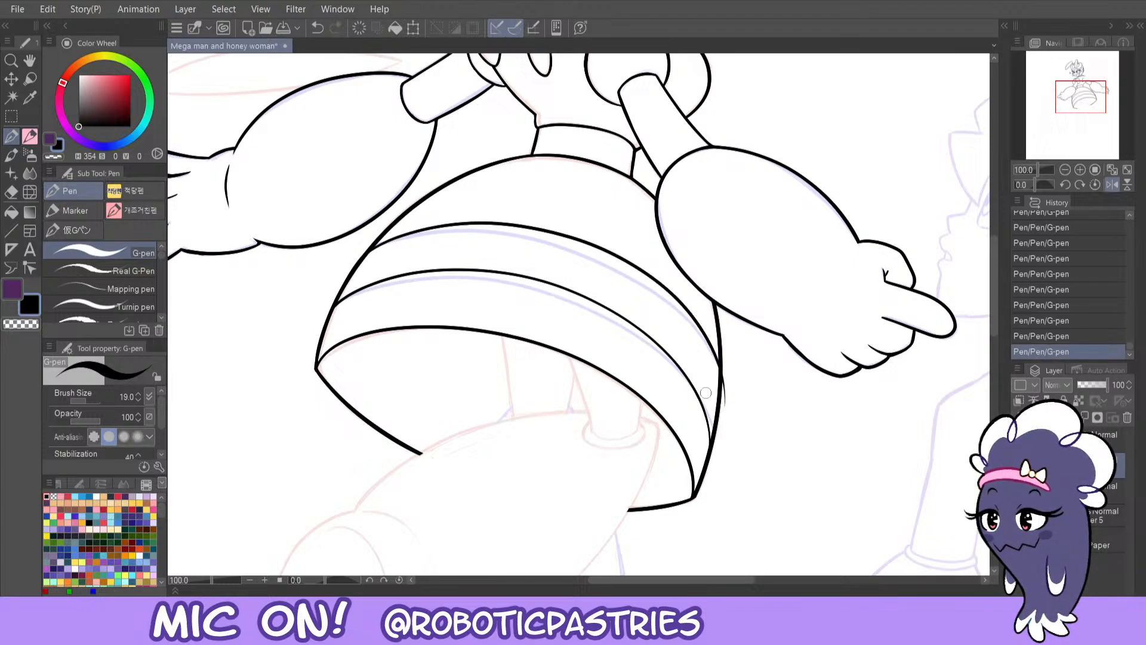
pyautogui.click(1112, 184)
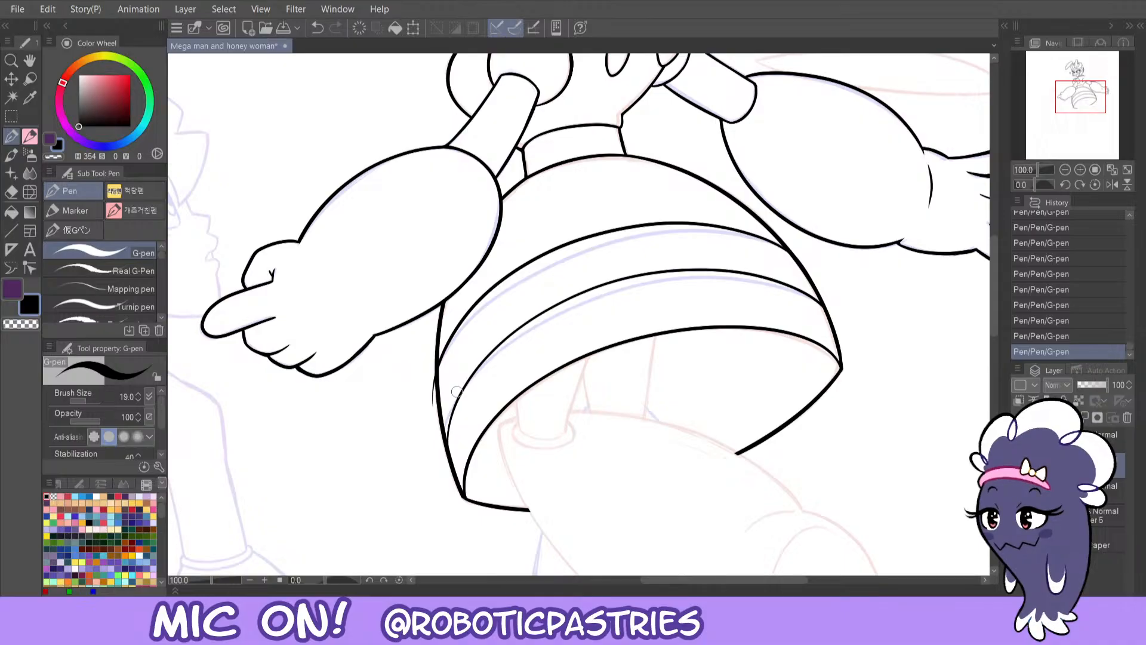
pyautogui.click(1065, 169)
pyautogui.click(1020, 490)
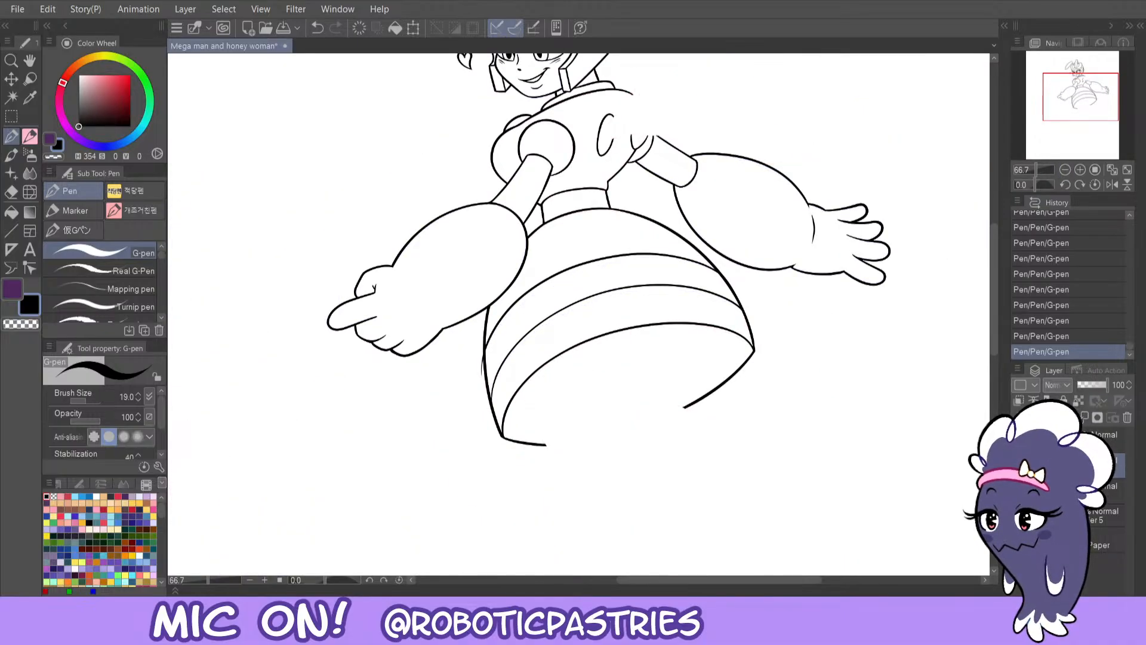
pyautogui.hotkey('ctrl', 'z')
pyautogui.hotkey('ctrl', 'z')
pyautogui.hotkey('ctrl', 'z')
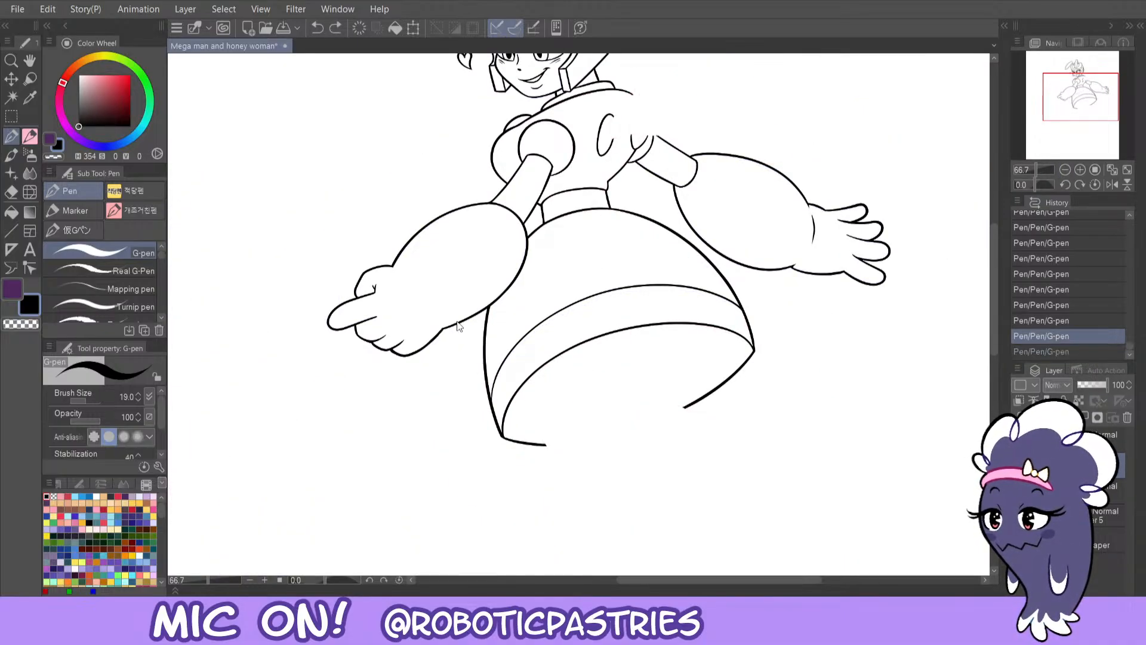
# - Ink the skirt's lower stripe as one arc on a new raster layer and erase its overshoots beyond both skirt edges
pyautogui.hotkey('ctrl', 'shift', 'n')
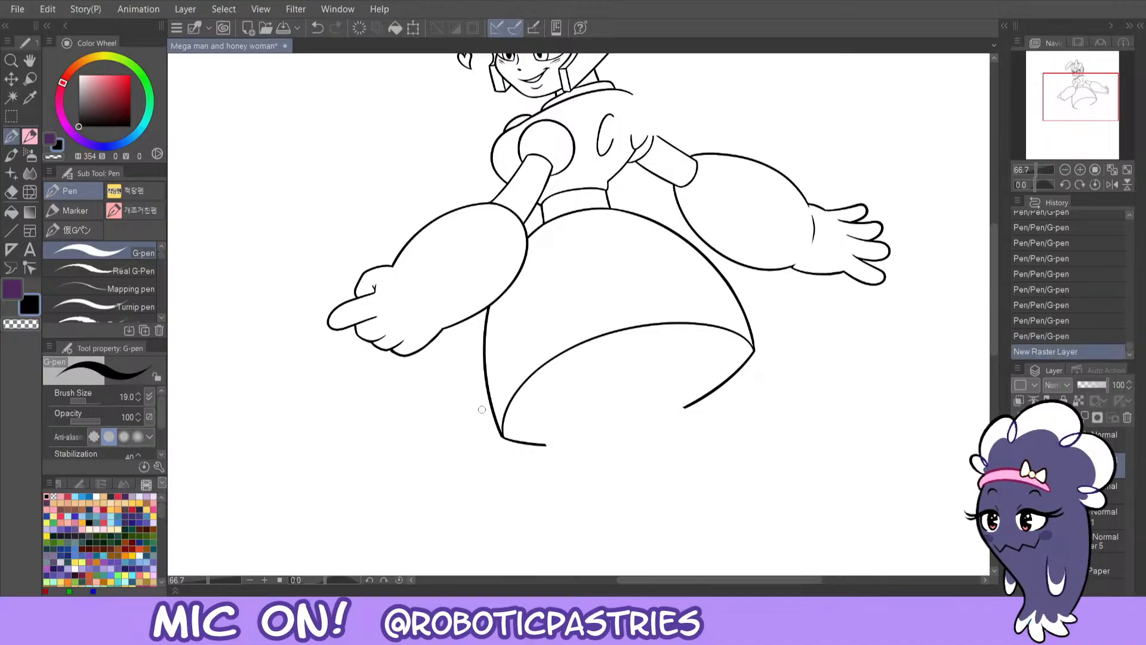
pyautogui.moveTo(487, 418)
pyautogui.mouseDown()
pyautogui.moveTo(772, 310)
pyautogui.moveTo(788, 370)
pyautogui.mouseUp()
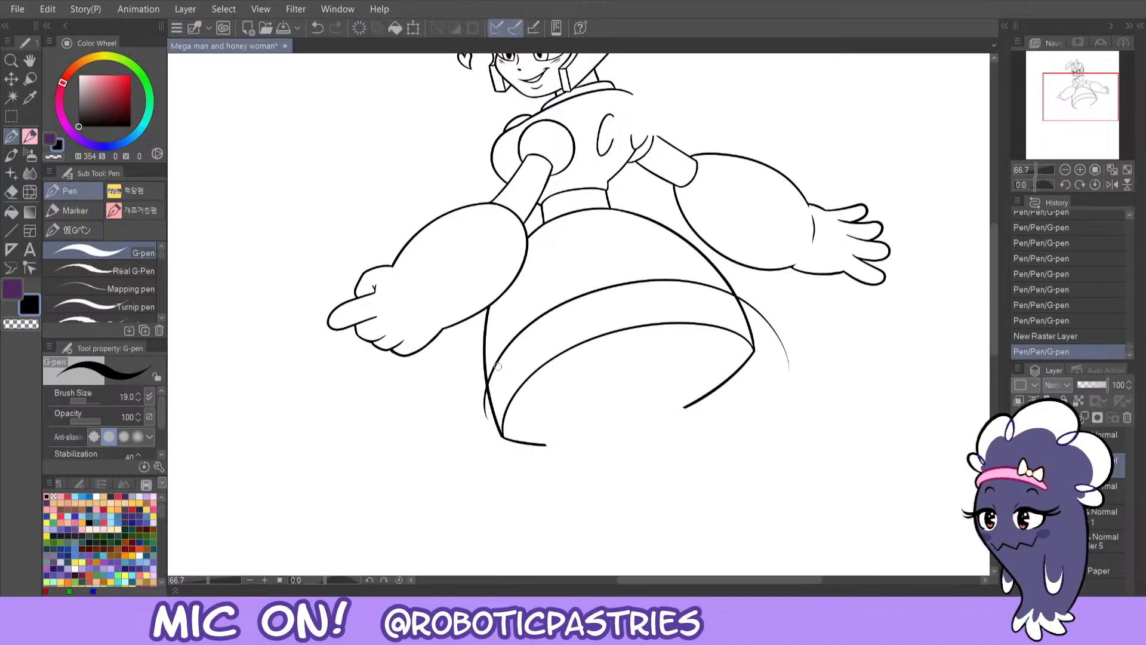
pyautogui.hotkey('ctrl', 'z')
pyautogui.moveTo(738, 304)
pyautogui.mouseDown()
pyautogui.moveTo(731, 275)
pyautogui.moveTo(789, 365)
pyautogui.moveTo(776, 342)
pyautogui.mouseUp()
pyautogui.press('e')
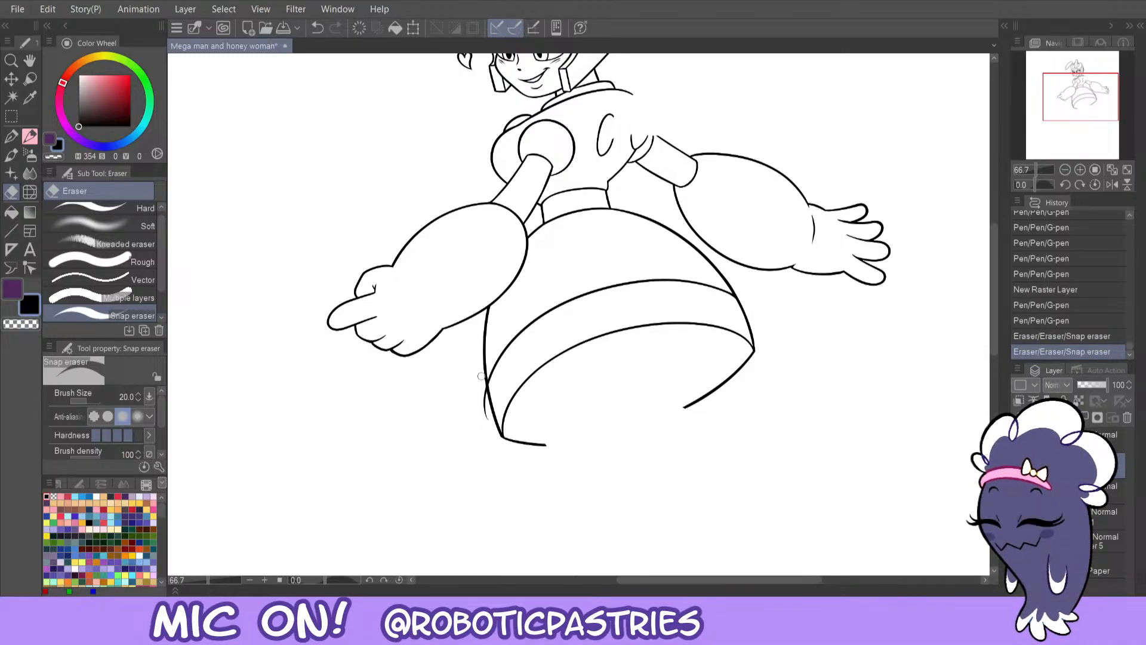
pyautogui.click(484, 412)
pyautogui.press('p')
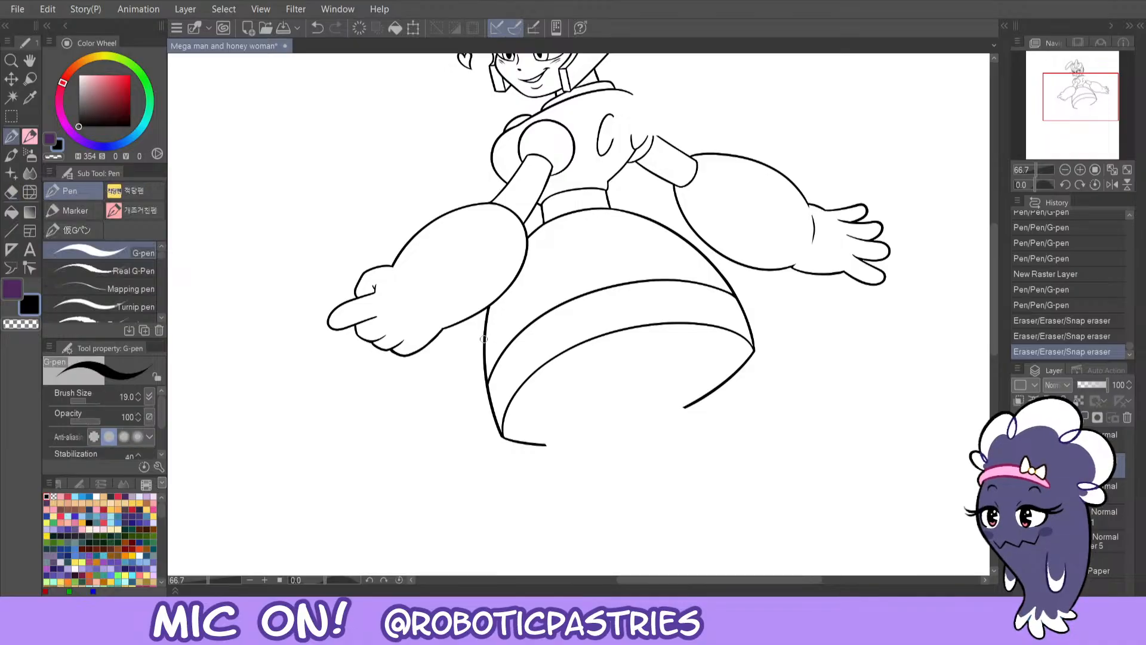
# - Ink the skirt's upper stripe as one arc above the lower stripe, running past both side edges
pyautogui.moveTo(483, 337); pyautogui.dragTo(723, 278)
pyautogui.hotkey('ctrl', 'z')
pyautogui.moveTo(480, 365)
pyautogui.mouseDown()
pyautogui.moveTo(510, 294)
pyautogui.moveTo(746, 282)
pyautogui.mouseUp()
pyautogui.hotkey('ctrl', 'z')
pyautogui.moveTo(488, 328); pyautogui.dragTo(689, 234)
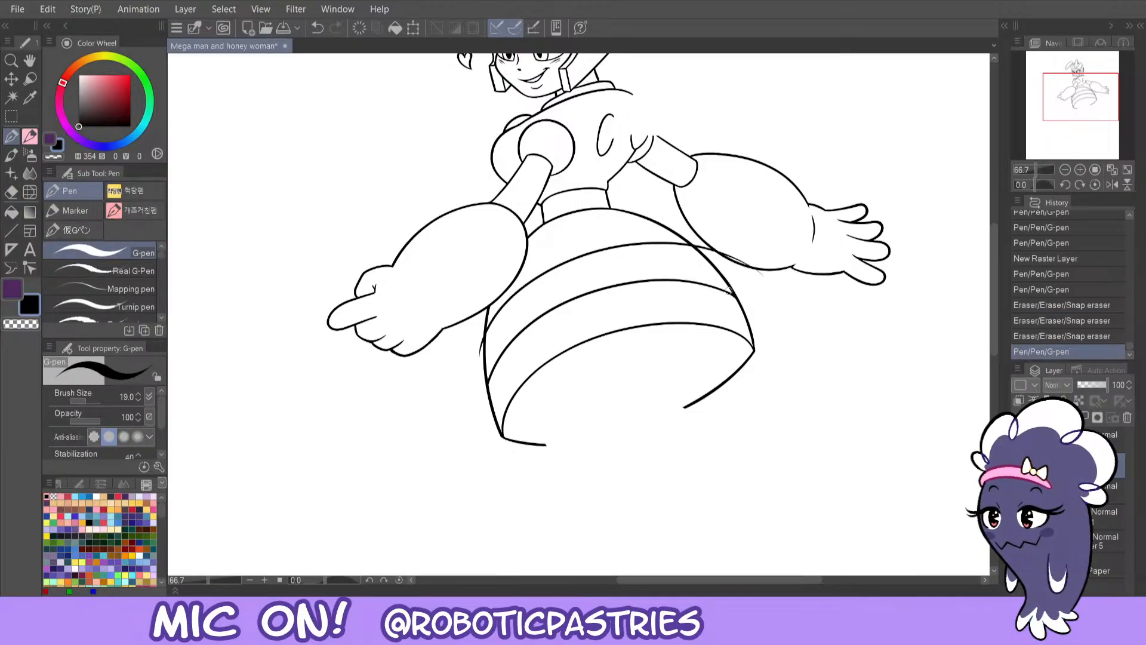
pyautogui.hotkey('ctrl', 'z')
pyautogui.moveTo(489, 327)
pyautogui.mouseDown()
pyautogui.moveTo(647, 243)
pyautogui.moveTo(738, 293)
pyautogui.mouseUp()
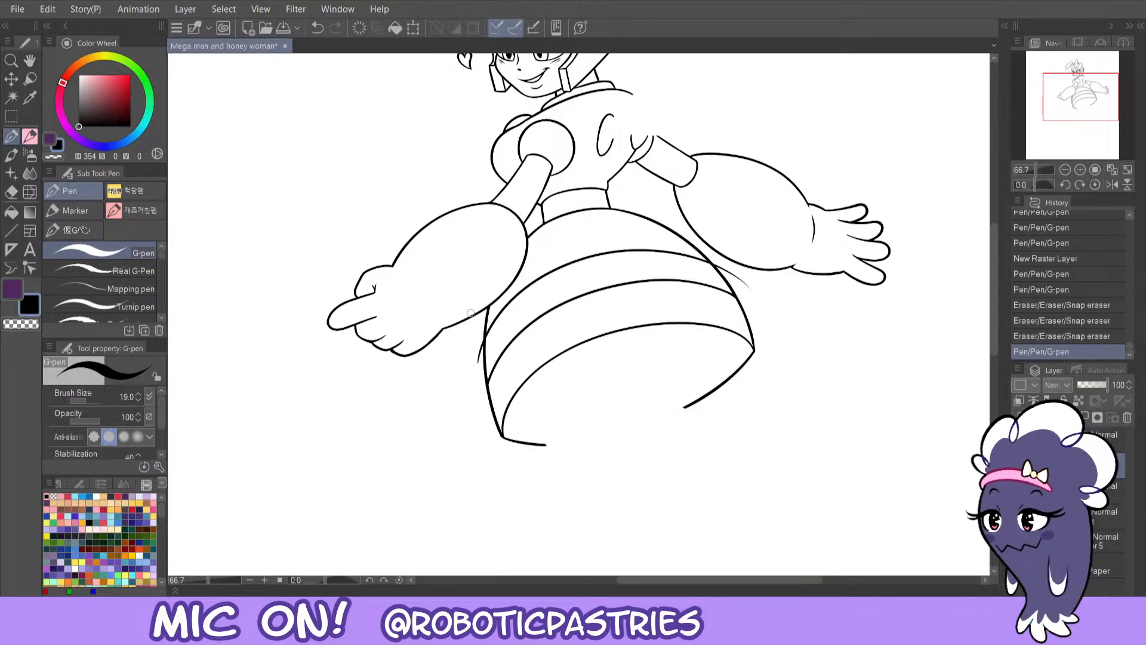
# - Erase the upper stripe's overshoots beyond both skirt edges and touch up its end on the pointing-hand side
pyautogui.press('e')
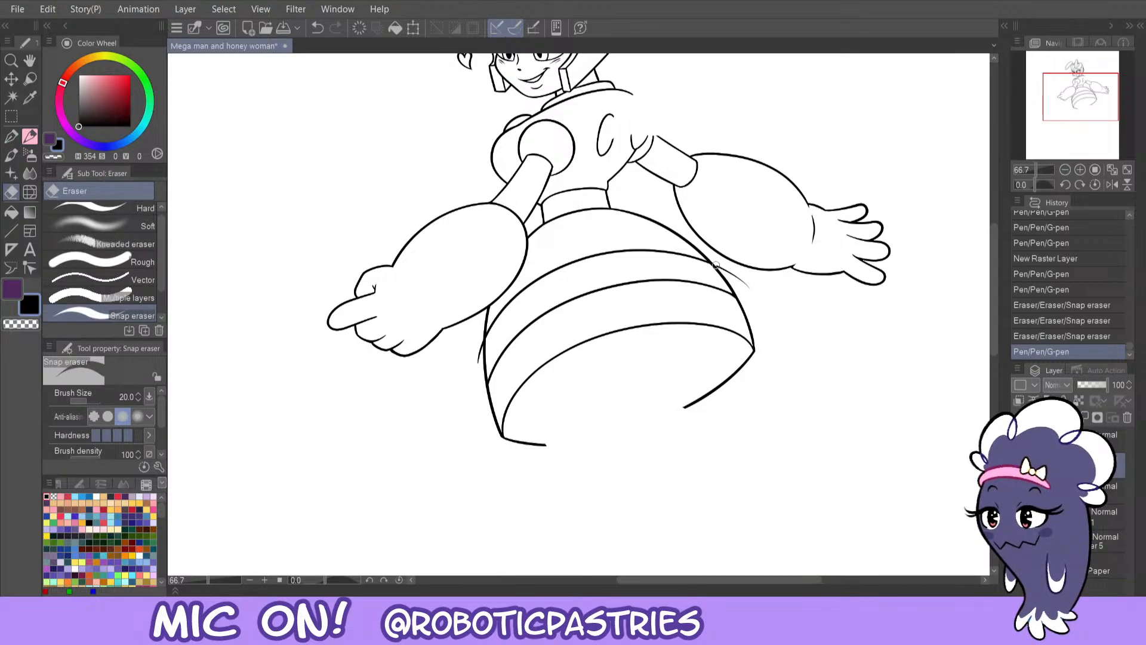
pyautogui.moveTo(716, 265)
pyautogui.mouseDown()
pyautogui.moveTo(738, 279)
pyautogui.moveTo(703, 253)
pyautogui.mouseUp()
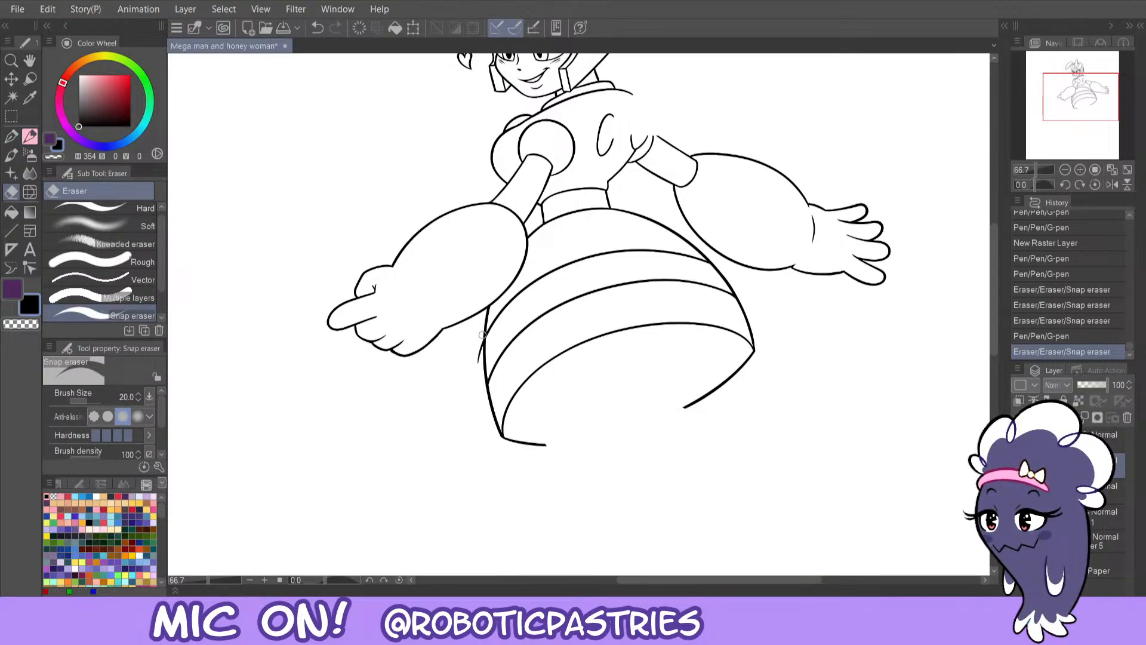
pyautogui.click(476, 367)
pyautogui.press('p')
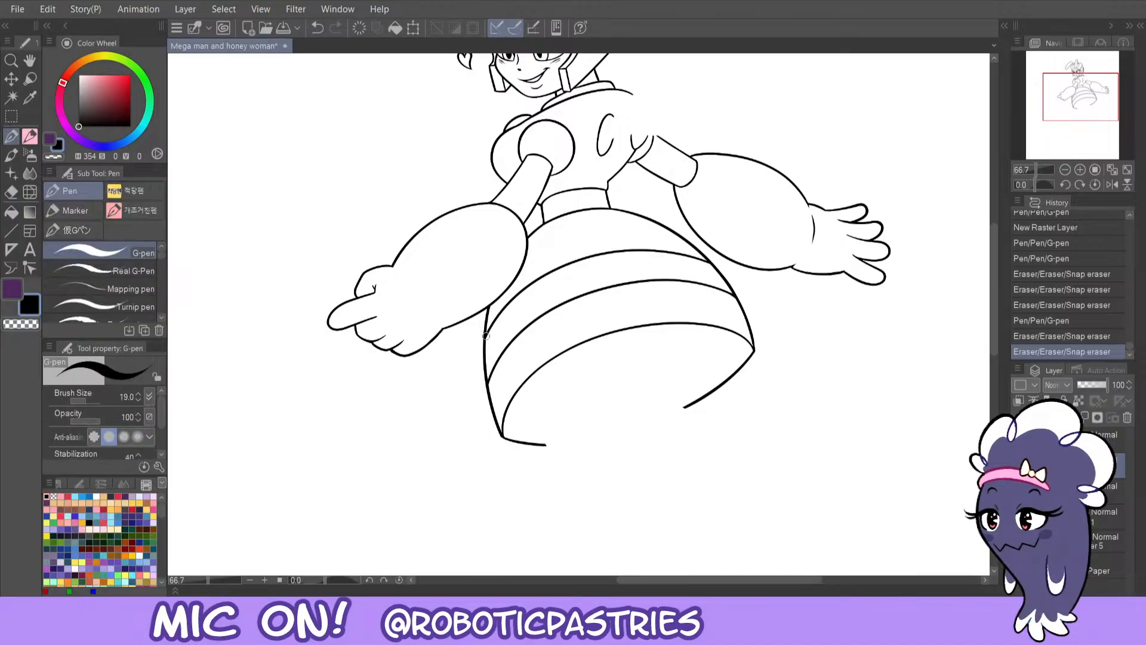
pyautogui.moveTo(487, 336); pyautogui.dragTo(484, 334)
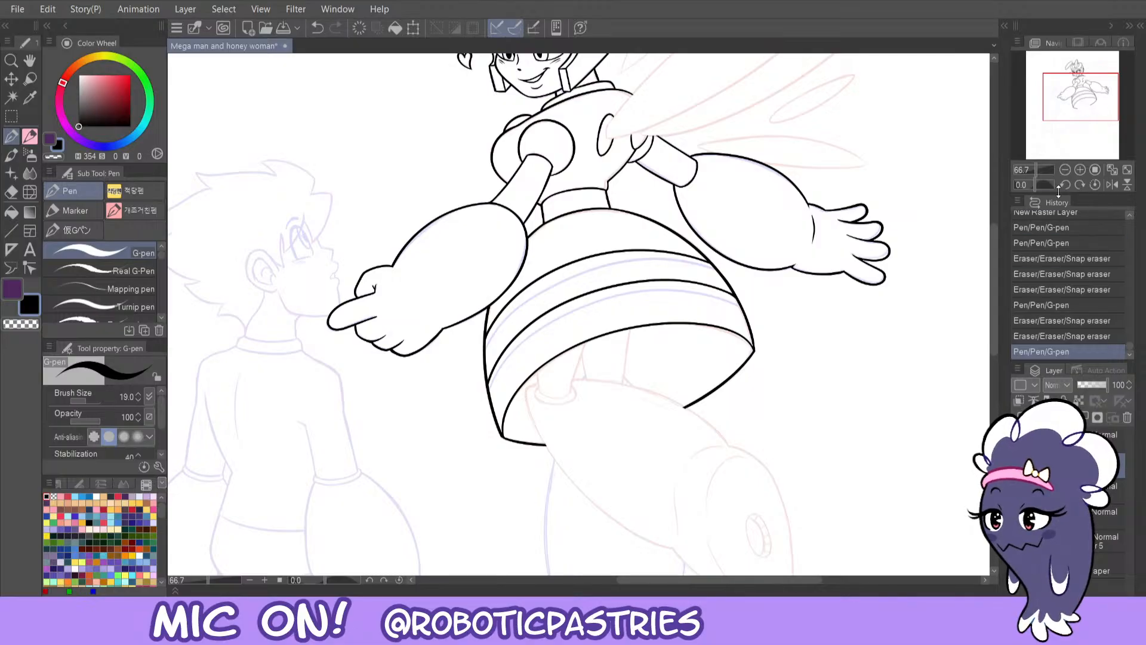
# - Toggle the body line art's visibility to identify its layer, and make the torso's line layer active
pyautogui.moveTo(1062, 94)
pyautogui.mouseDown()
pyautogui.moveTo(1057, 115)
pyautogui.moveTo(1052, 78)
pyautogui.moveTo(1059, 89)
pyautogui.mouseUp()
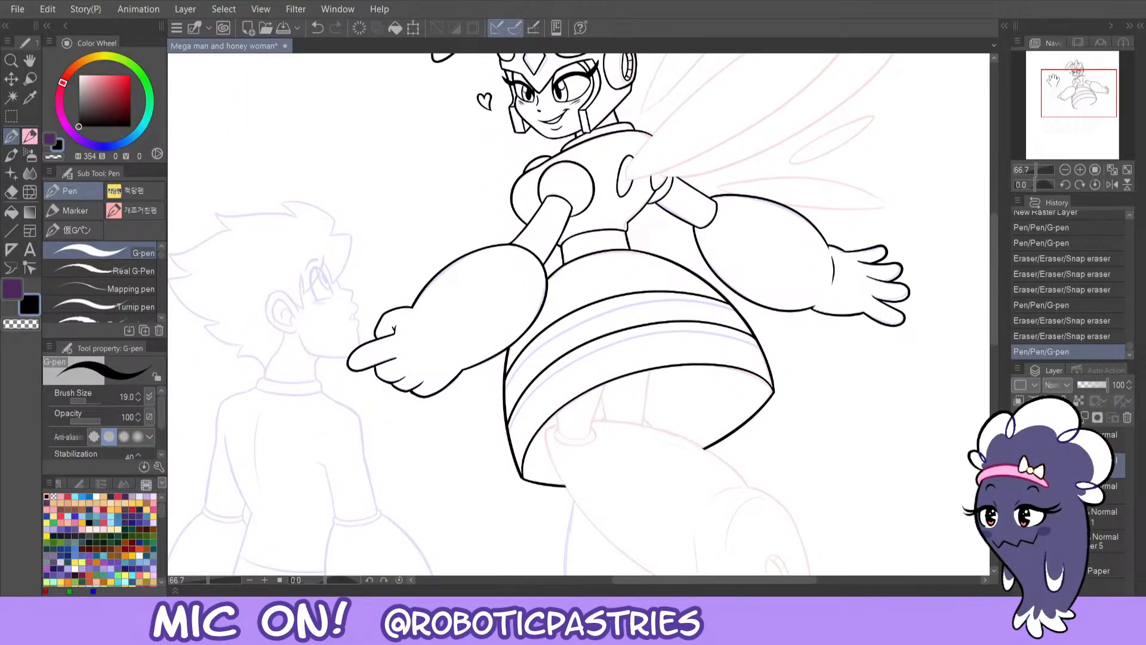
pyautogui.click(1019, 485)
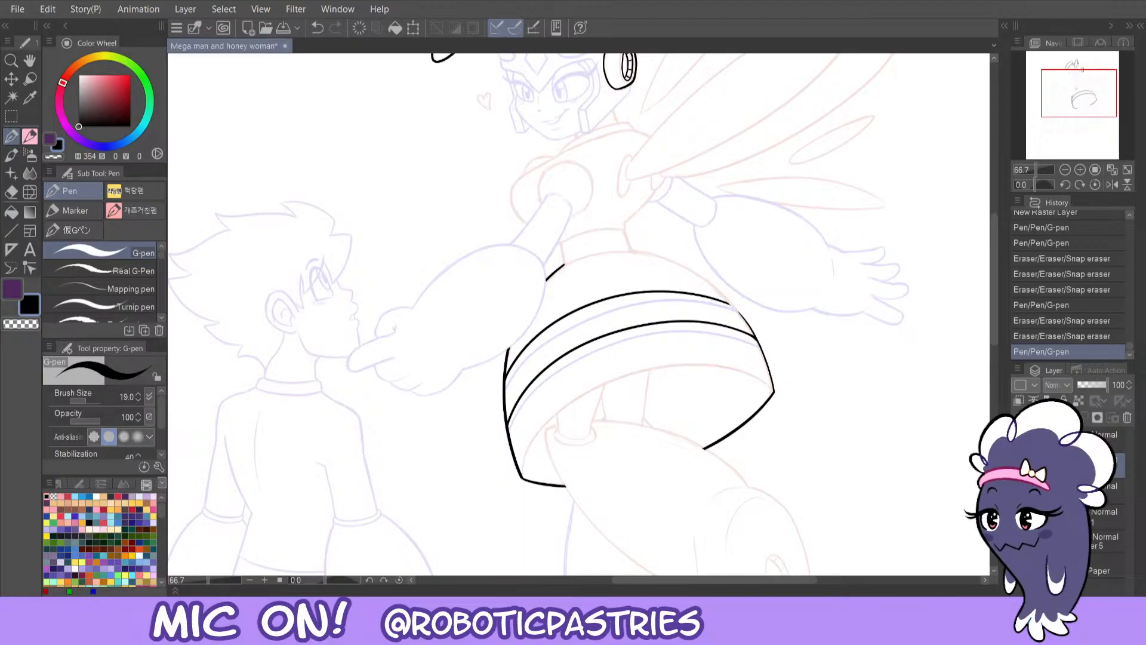
pyautogui.click(1019, 486)
pyautogui.click(1063, 486)
# - Touch up the small corner where the back of the torso line meets the waist
pyautogui.click(1080, 170)
pyautogui.click(1080, 169)
pyautogui.moveTo(1073, 127); pyautogui.dragTo(1081, 82)
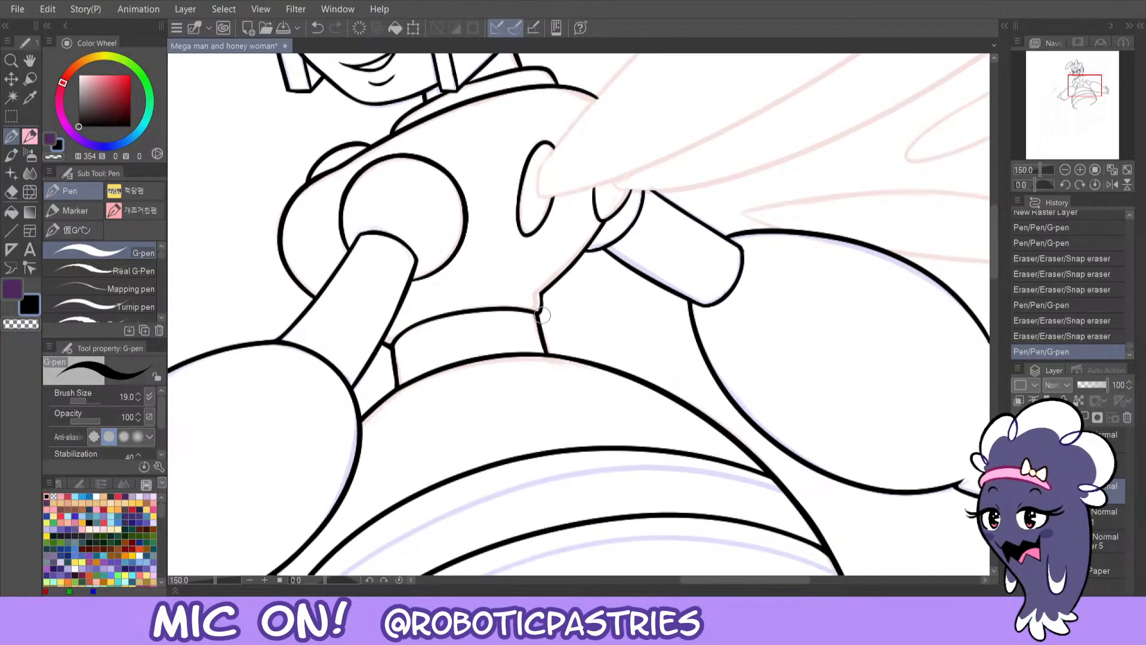
pyautogui.moveTo(540, 293)
pyautogui.mouseDown()
pyautogui.moveTo(549, 285)
pyautogui.moveTo(543, 298)
pyautogui.moveTo(593, 246)
pyautogui.moveTo(605, 251)
pyautogui.moveTo(602, 225)
pyautogui.moveTo(542, 297)
pyautogui.moveTo(603, 222)
pyautogui.moveTo(537, 304)
pyautogui.mouseUp()
pyautogui.hotkey('ctrl', 'z')
pyautogui.hotkey('ctrl', 'z')
pyautogui.hotkey('ctrl', 'z')
pyautogui.hotkey('ctrl', 'z')
pyautogui.hotkey('ctrl', 'z')
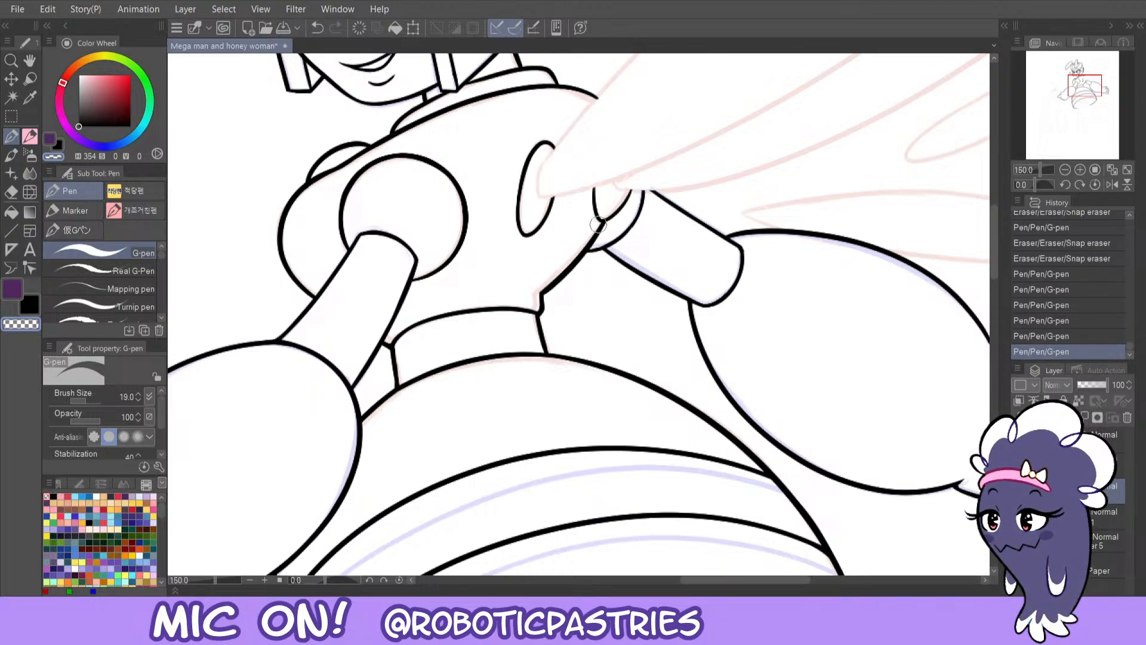
# - Clean up the torso line beneath the open-hand arm's shoulder, alternating between black and transparent ink
pyautogui.moveTo(605, 217)
pyautogui.mouseDown()
pyautogui.moveTo(597, 230)
pyautogui.moveTo(632, 188)
pyautogui.moveTo(621, 182)
pyautogui.mouseUp()
pyautogui.hotkey('ctrl', 'z')
pyautogui.press('c')
pyautogui.hotkey('ctrl', 'z')
pyautogui.press('c')
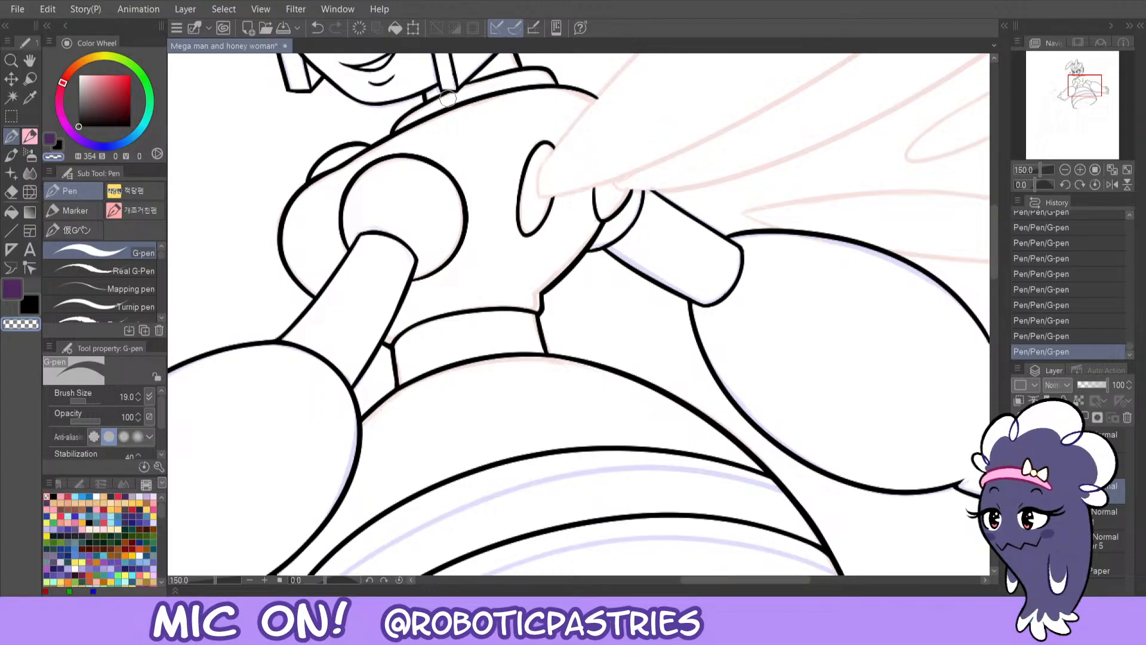
pyautogui.press('c')
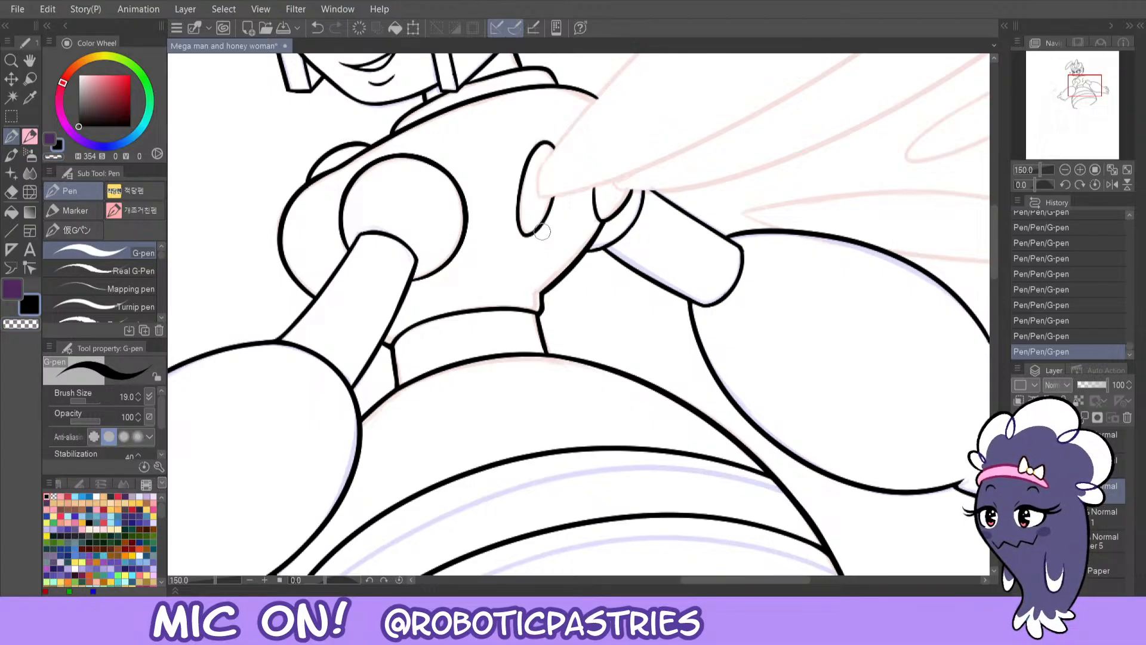
# - Try to ink the outer edge of the raised leg's narrow thigh cylinder beneath the skirt's inner rim
pyautogui.click(1065, 170)
pyautogui.moveTo(1079, 89); pyautogui.dragTo(1081, 111)
pyautogui.press('c')
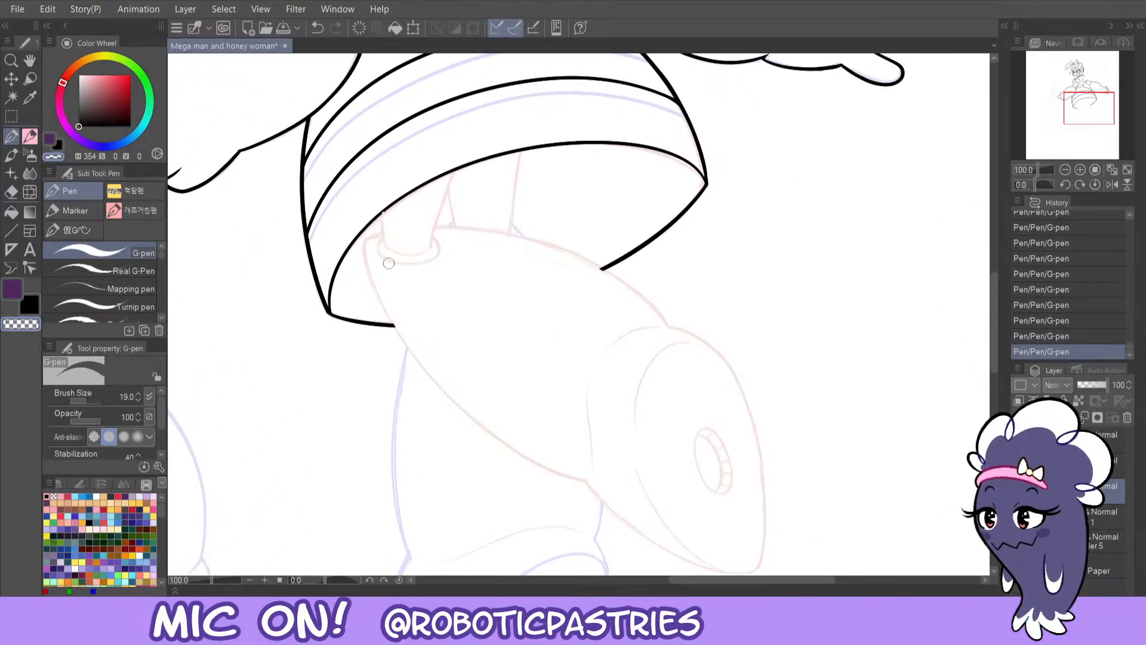
pyautogui.hotkey('ctrl', 'z')
pyautogui.press('c')
pyautogui.moveTo(384, 210); pyautogui.dragTo(388, 264)
pyautogui.hotkey('ctrl', 'z')
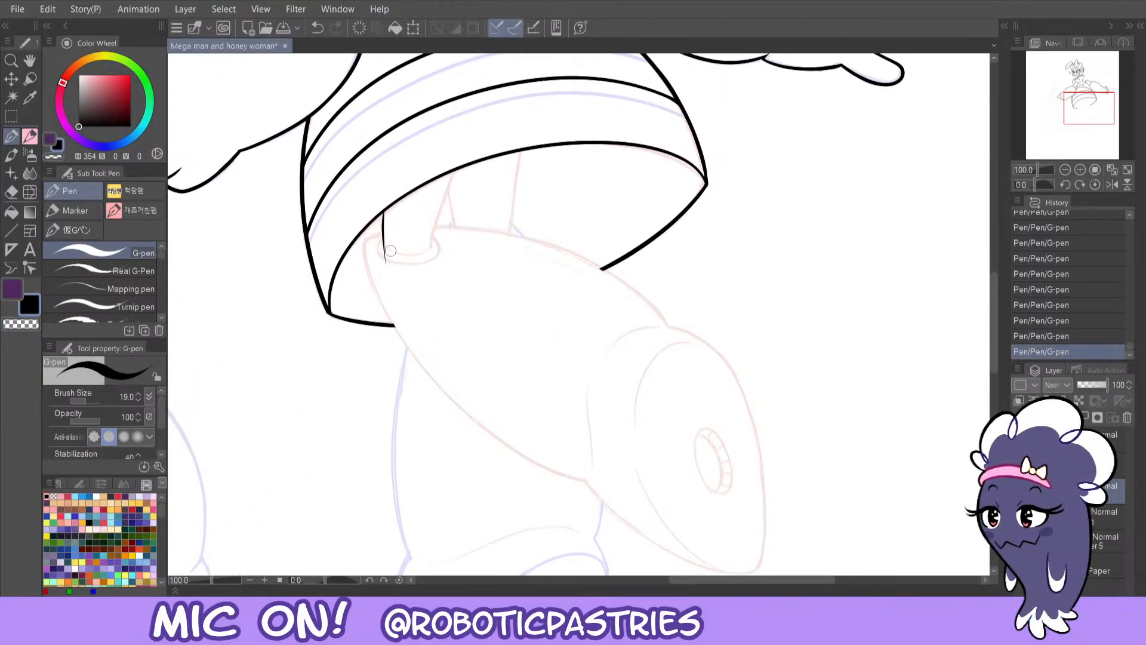
pyautogui.hotkey('ctrl', 'z')
pyautogui.moveTo(383, 211); pyautogui.dragTo(386, 264)
# - Try the thigh cylinder's inner edge, and undo both edge lines
pyautogui.moveTo(451, 173); pyautogui.dragTo(429, 272)
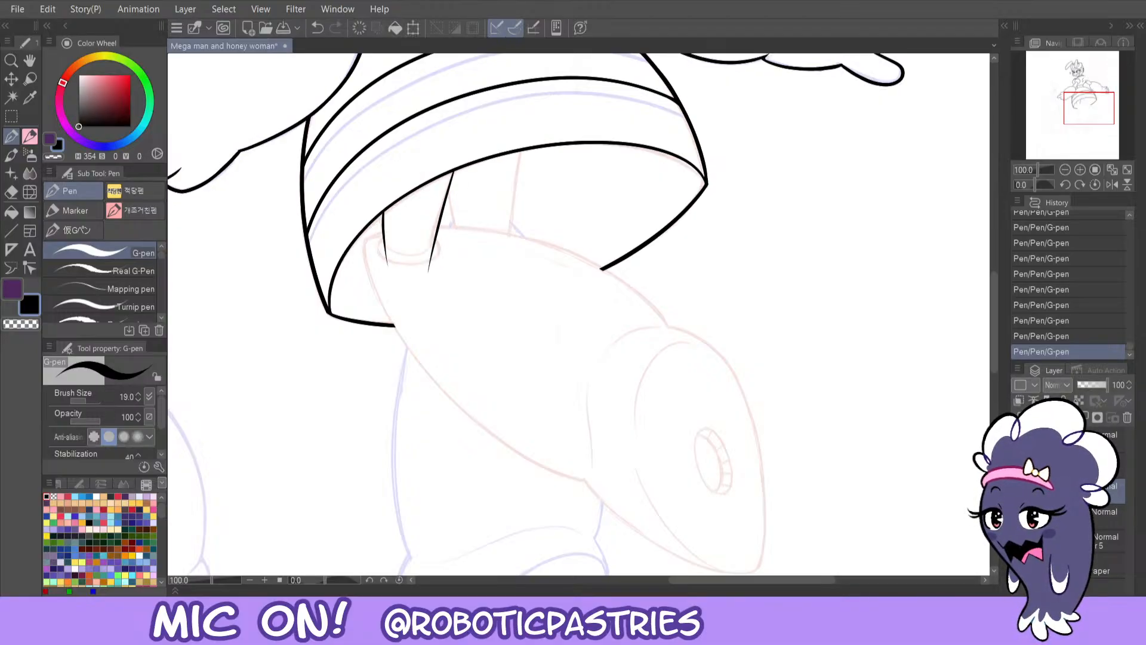
pyautogui.moveTo(452, 171); pyautogui.dragTo(429, 272)
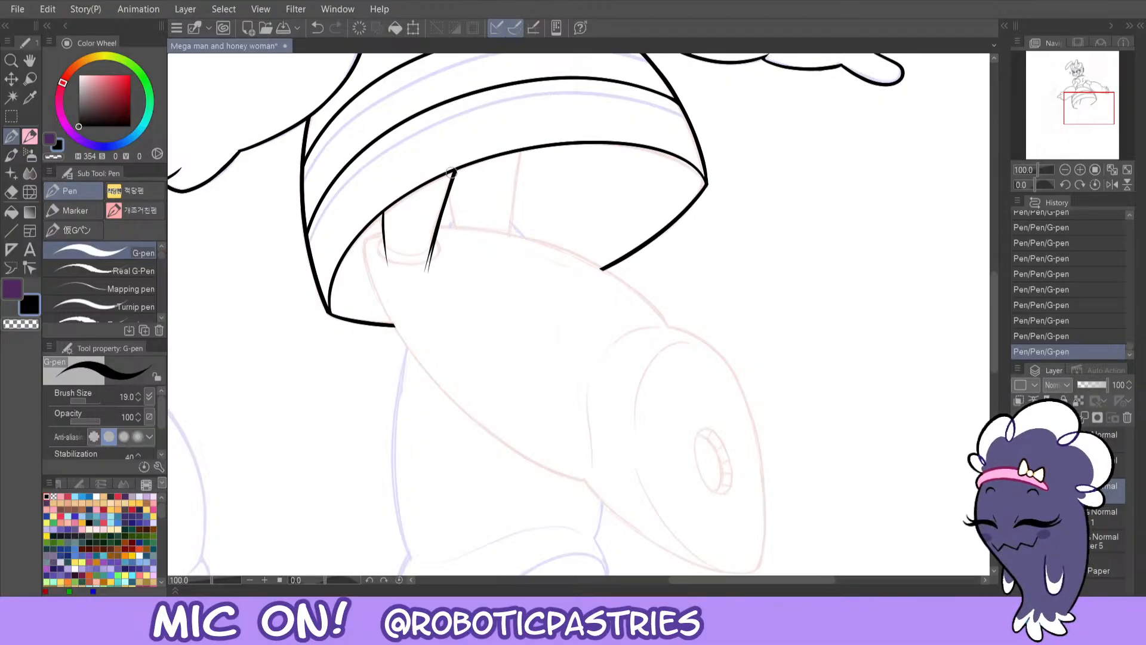
pyautogui.hotkey('ctrl', 'z')
pyautogui.moveTo(455, 170); pyautogui.dragTo(428, 271)
pyautogui.hotkey('ctrl', 'z')
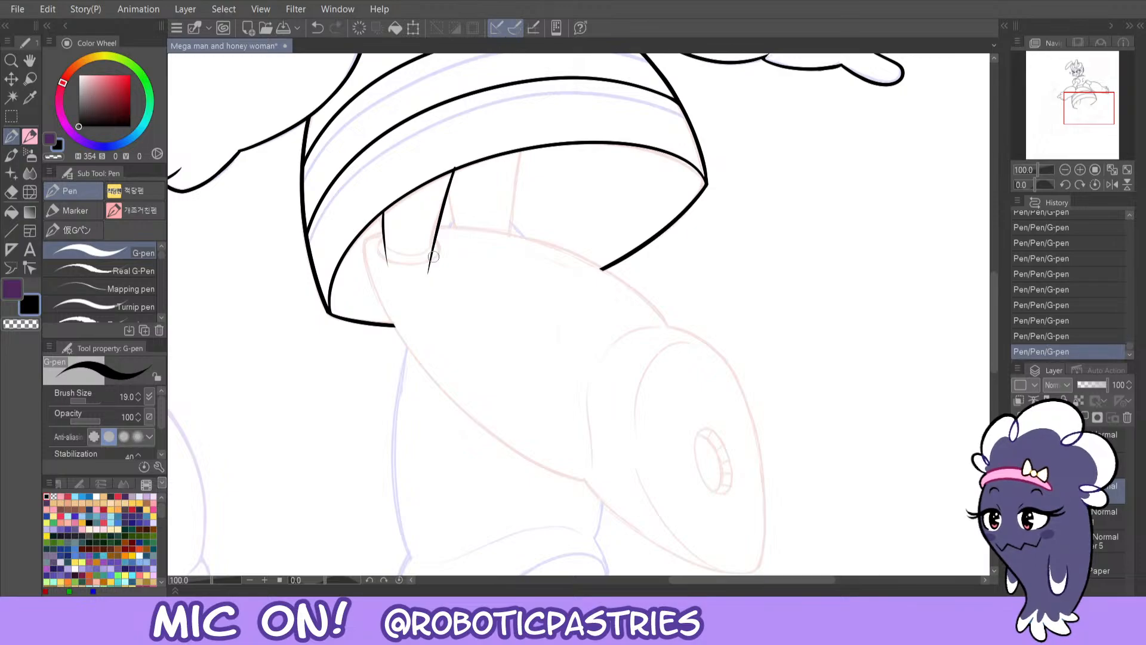
pyautogui.hotkey('ctrl', 'z')
pyautogui.hotkey('ctrl', 'z')
pyautogui.hotkey('ctrl', 'z')
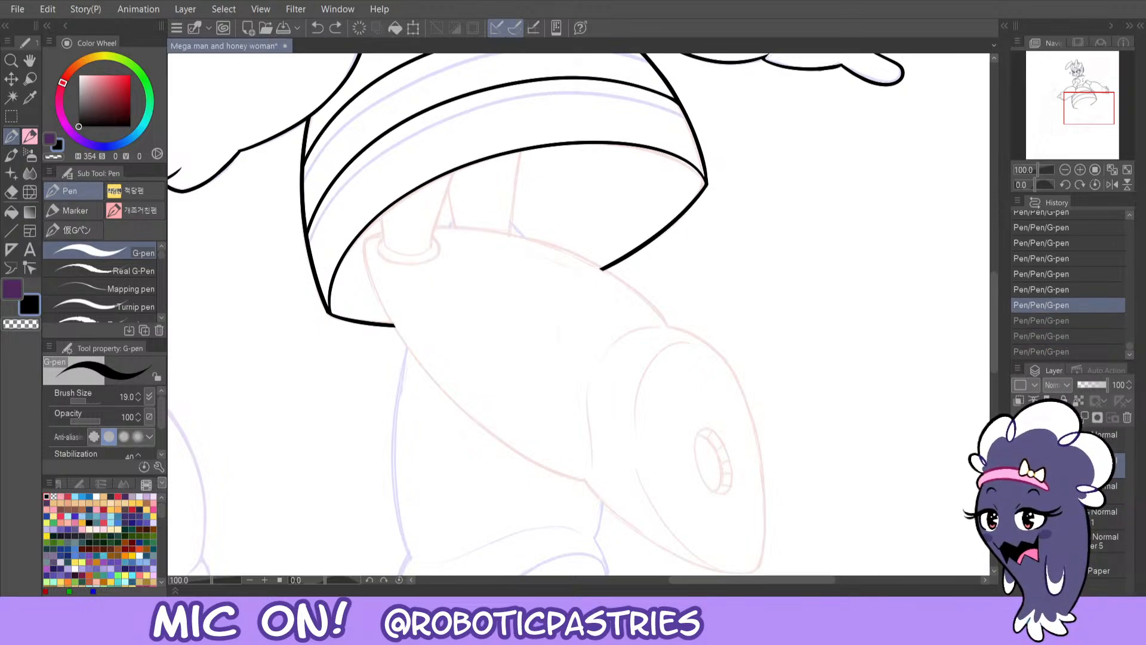
# - Ink both edges of the raised leg's thigh cylinder below the skirt rim, on the layer beneath the body line art
pyautogui.moveTo(384, 212); pyautogui.dragTo(385, 261)
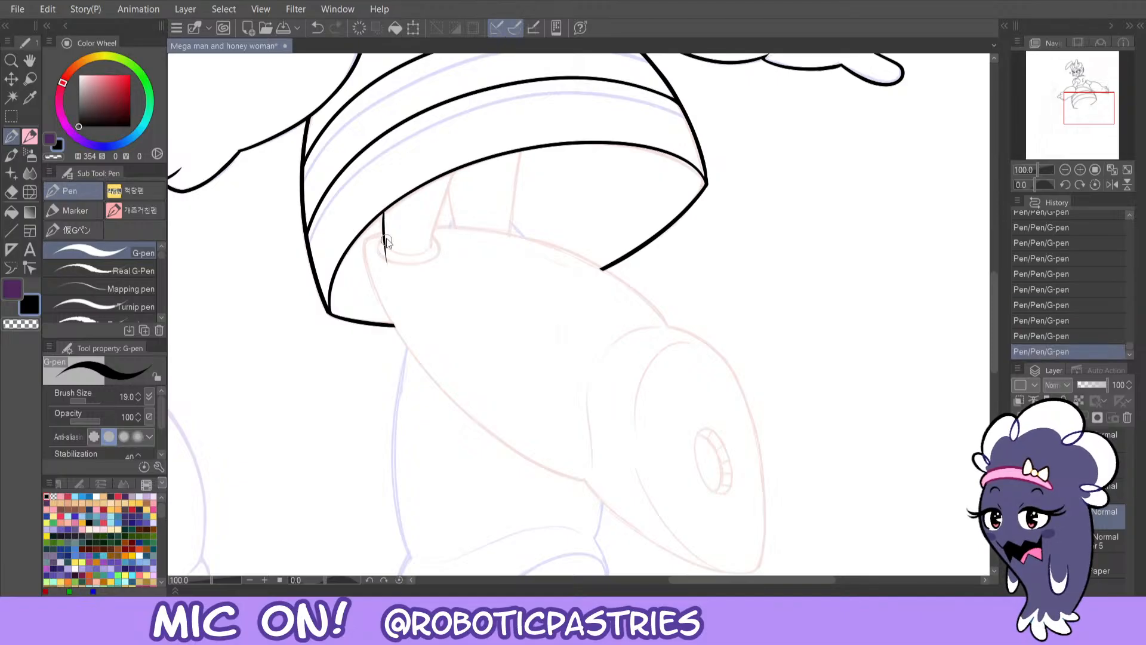
pyautogui.hotkey('ctrl', 'z')
pyautogui.moveTo(383, 212); pyautogui.dragTo(385, 261)
pyautogui.click(1112, 184)
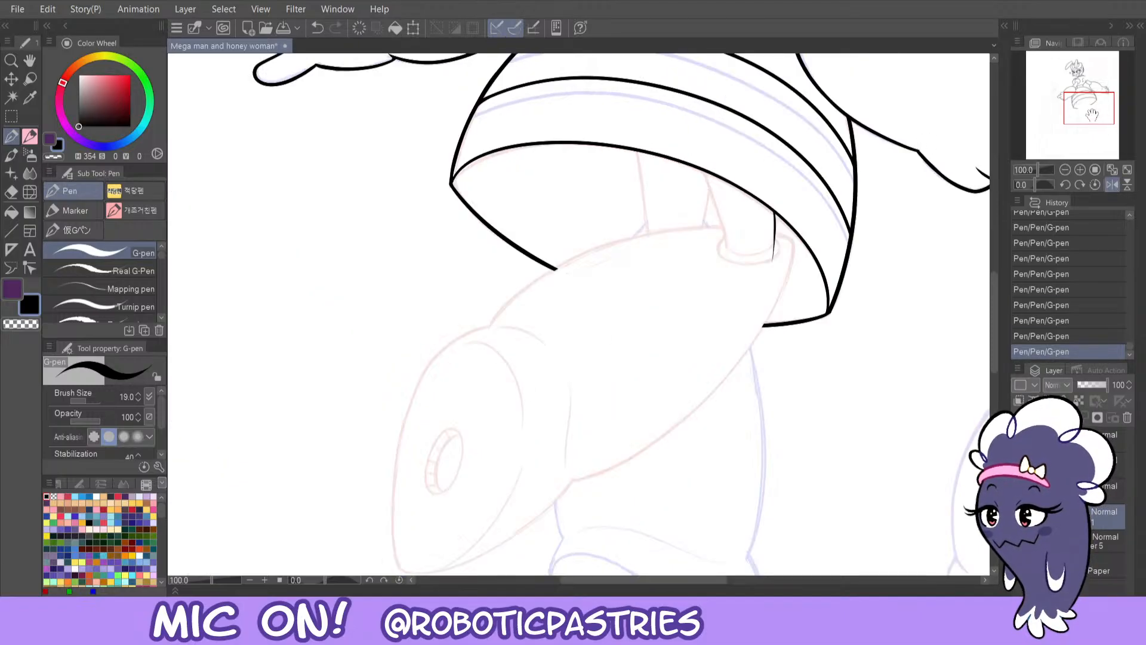
pyautogui.moveTo(1085, 115); pyautogui.dragTo(1073, 109)
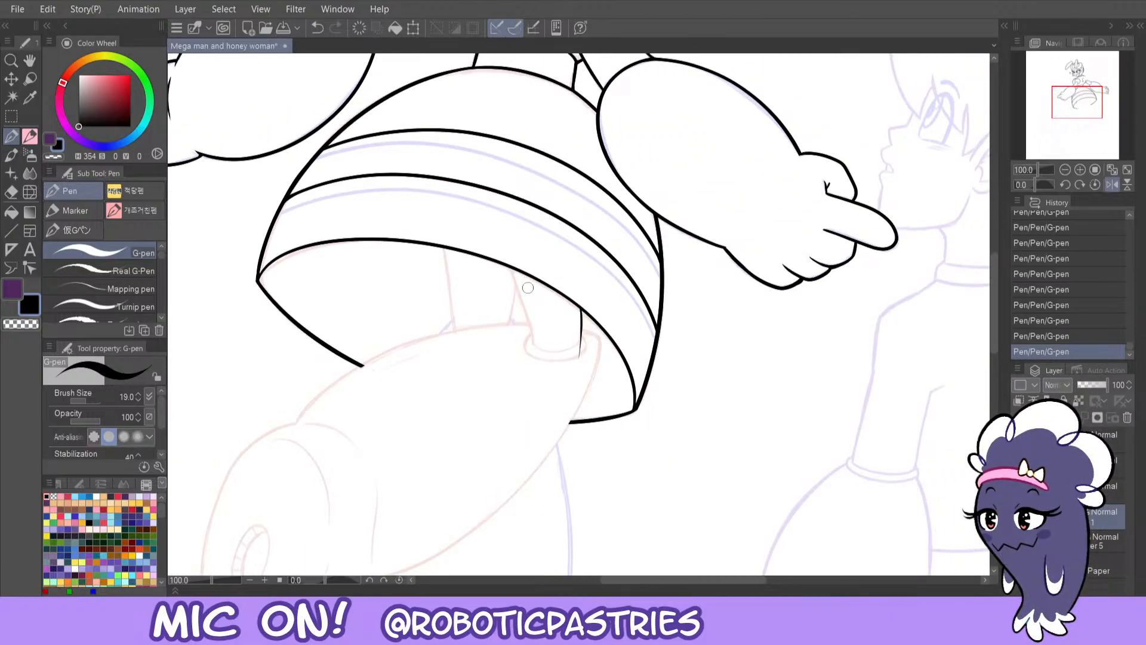
pyautogui.moveTo(505, 262); pyautogui.dragTo(532, 355)
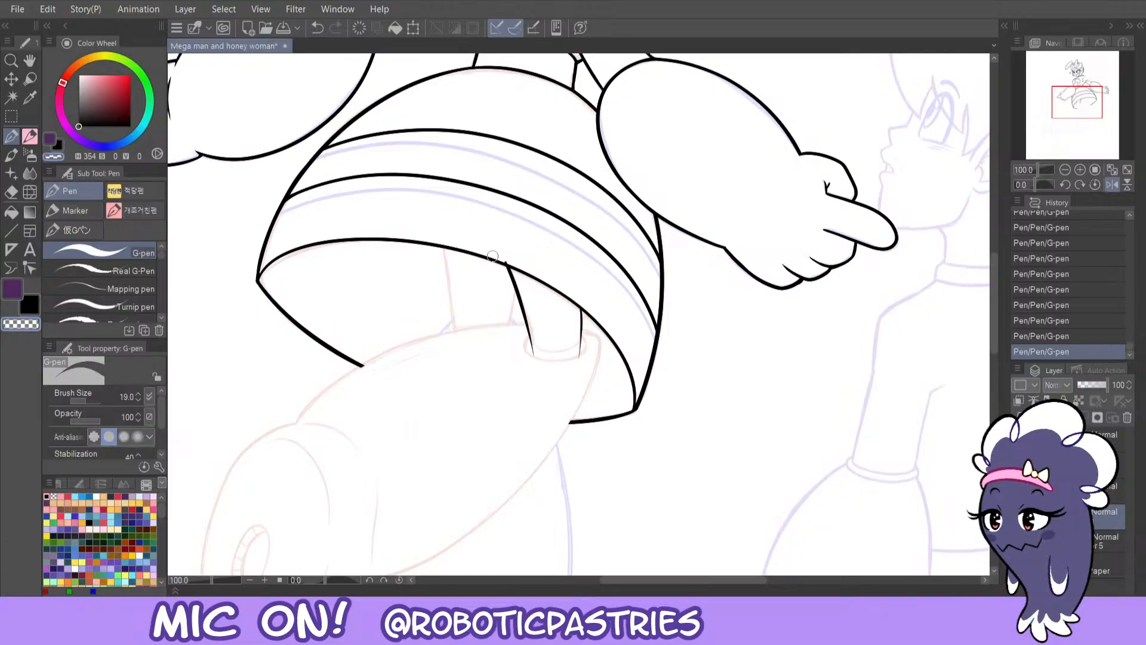
pyautogui.hotkey('ctrl', 'z')
# - Rework the thigh cylinder's edge lines and trim their lower ends near the sketched collar
pyautogui.moveTo(581, 307); pyautogui.dragTo(579, 350)
pyautogui.hotkey('ctrl', 'z')
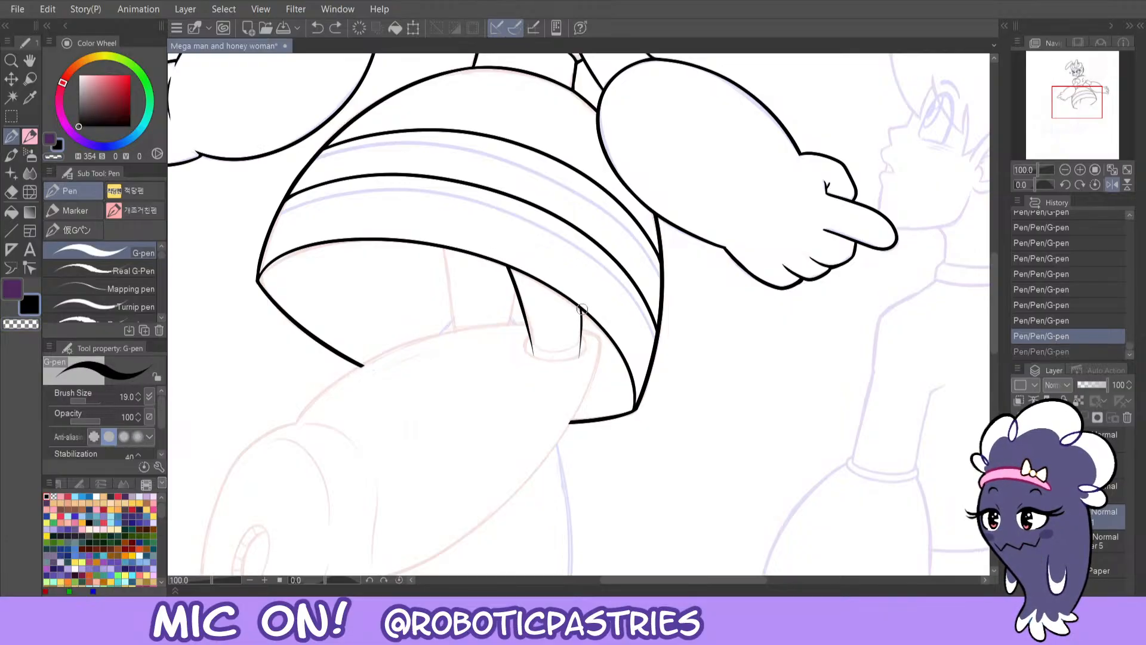
pyautogui.moveTo(581, 308); pyautogui.dragTo(579, 356)
pyautogui.hotkey('ctrl', 'z')
pyautogui.moveTo(581, 307)
pyautogui.mouseDown()
pyautogui.moveTo(574, 360)
pyautogui.moveTo(534, 363)
pyautogui.moveTo(526, 346)
pyautogui.mouseUp()
pyautogui.hotkey('ctrl', 'z')
pyautogui.press('c')
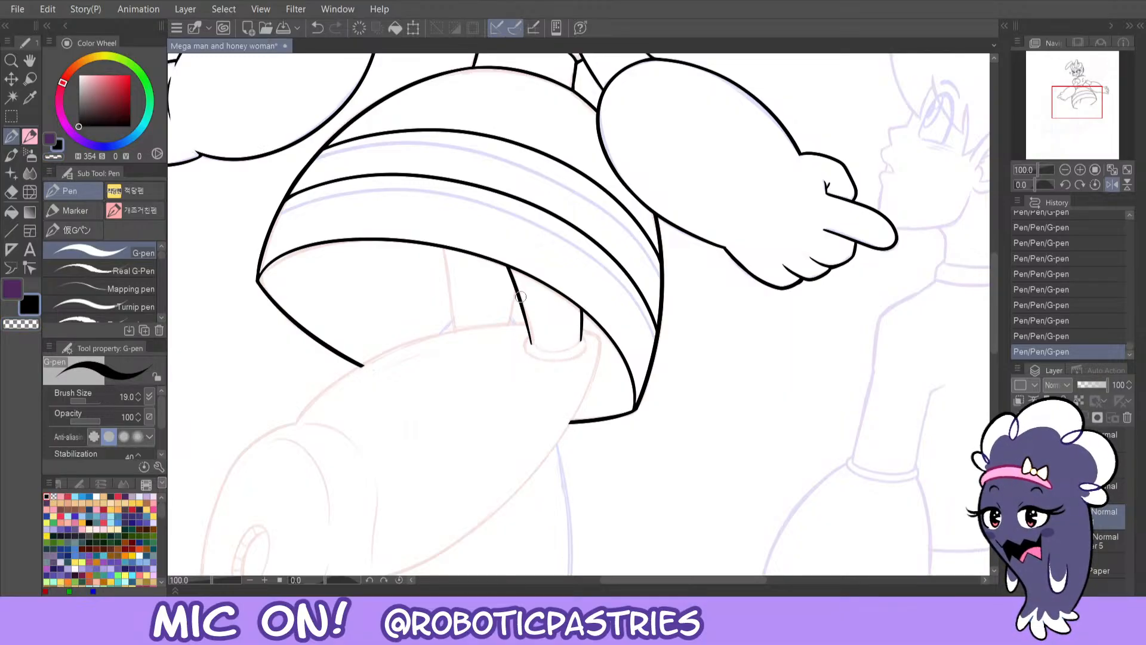
# - Re-ink the lower part of the thigh cylinder's inner edge and close the cylinder with a curved bottom line
pyautogui.hotkey('ctrl', 'z')
pyautogui.hotkey('ctrl', 'y')
pyautogui.hotkey('ctrl', 'z')
pyautogui.moveTo(522, 302); pyautogui.dragTo(533, 344)
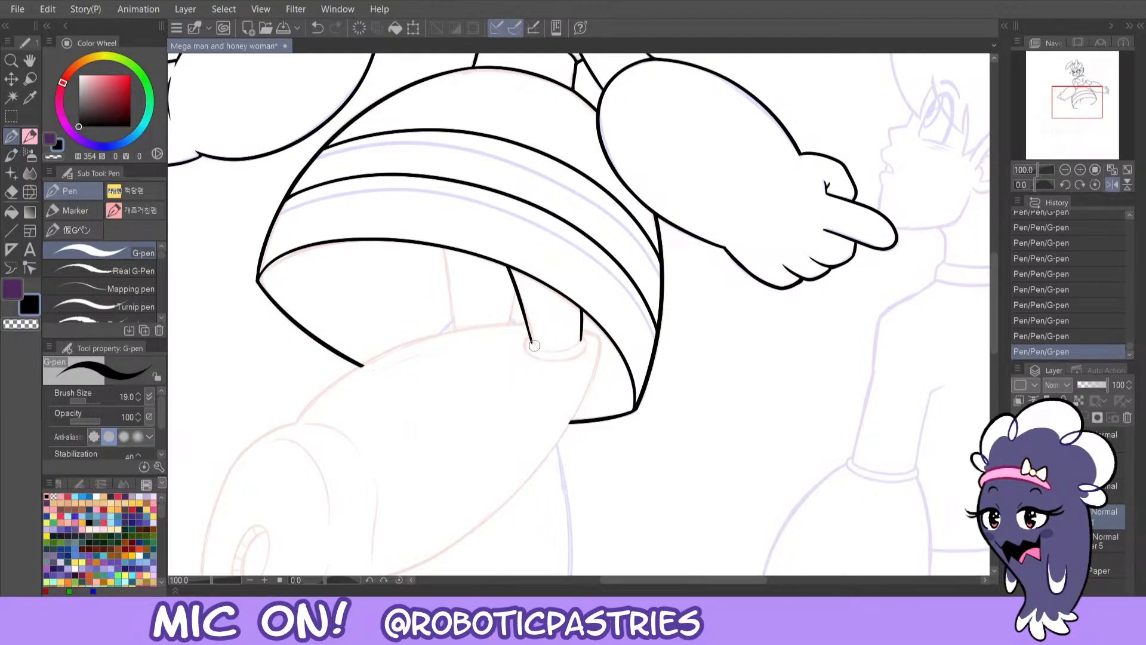
pyautogui.hotkey('ctrl', 'z')
pyautogui.moveTo(520, 303); pyautogui.dragTo(532, 343)
pyautogui.hotkey('ctrl', 'z')
pyautogui.moveTo(521, 302)
pyautogui.mouseDown()
pyautogui.moveTo(531, 343)
pyautogui.moveTo(580, 335)
pyautogui.mouseUp()
# - Clean up the thigh cylinder's inner edge and bottom corner with transparent and black ink
pyautogui.press('c')
pyautogui.press('c')
pyautogui.hotkey('ctrl', 'z')
pyautogui.press('c')
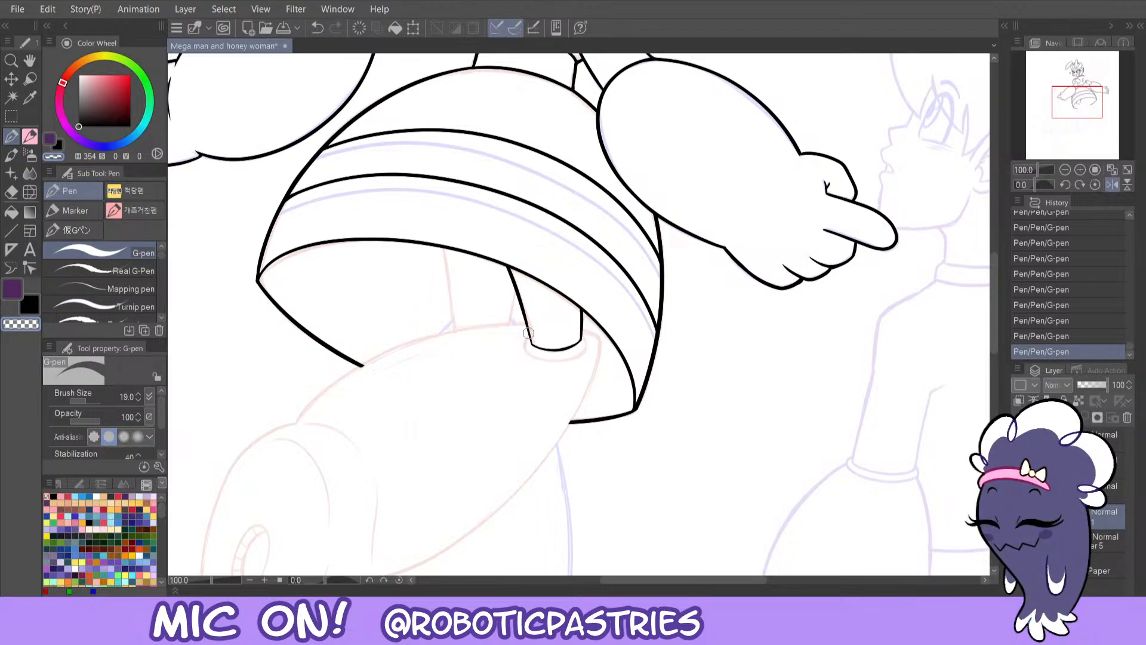
pyautogui.press('c')
pyautogui.hotkey('ctrl', 'z')
pyautogui.hotkey('ctrl', 'y')
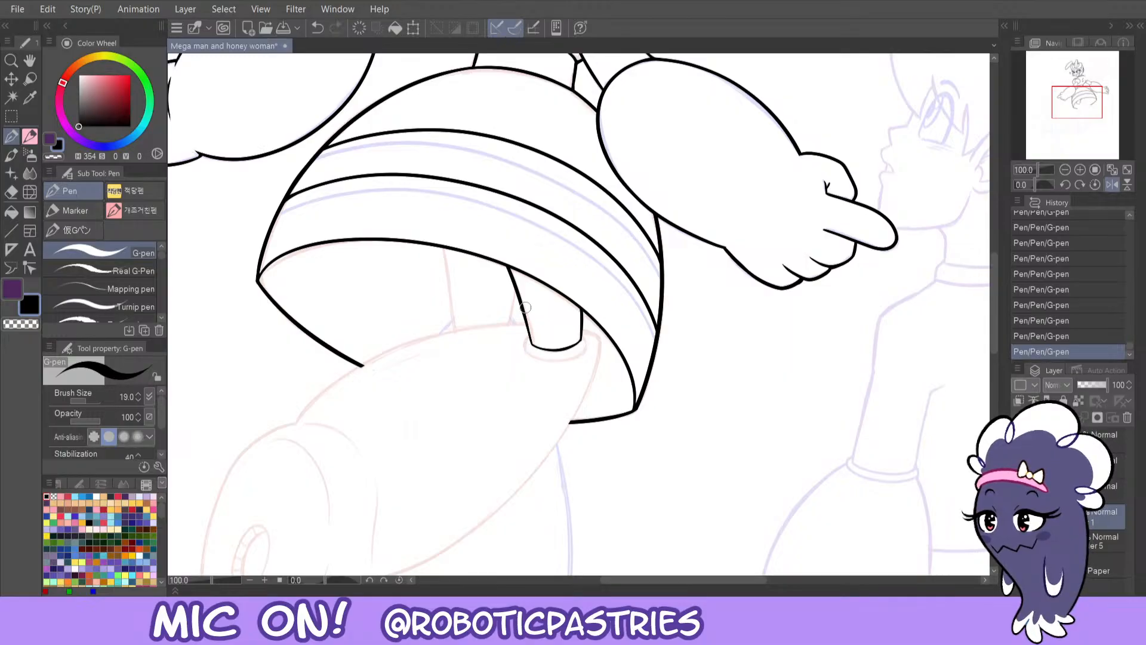
# - Refine the side lines of the short upper leg under the skirt, trimming excess ink with transparent G-pen strokes
pyautogui.press('c')
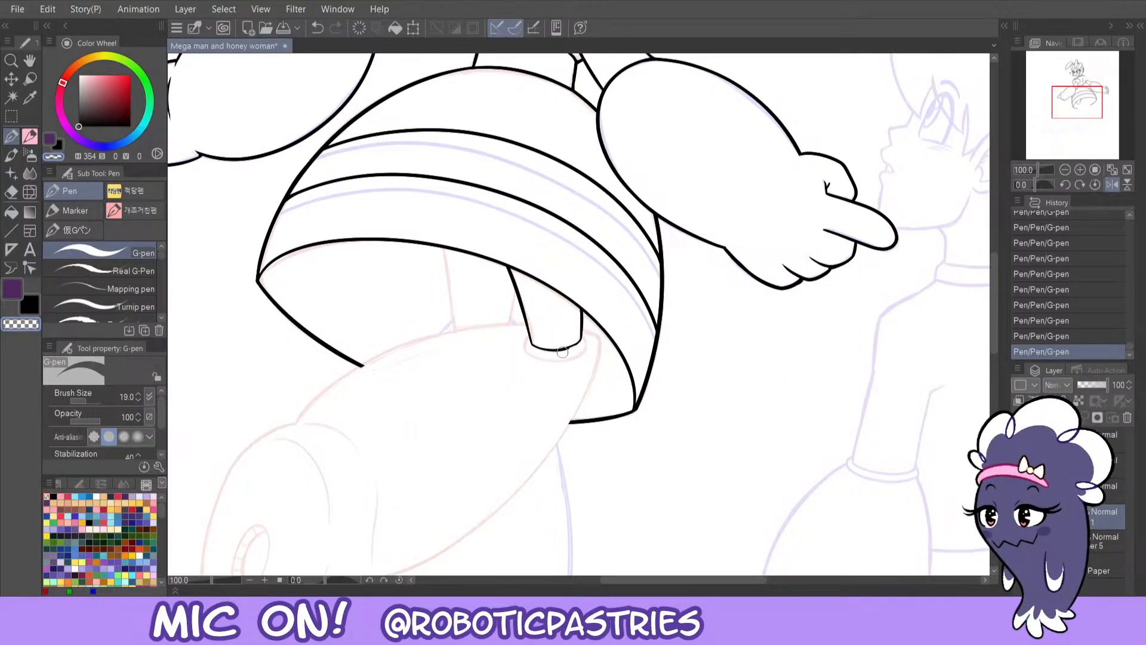
pyautogui.hotkey('ctrl', 'z')
pyautogui.hotkey('ctrl', 'y')
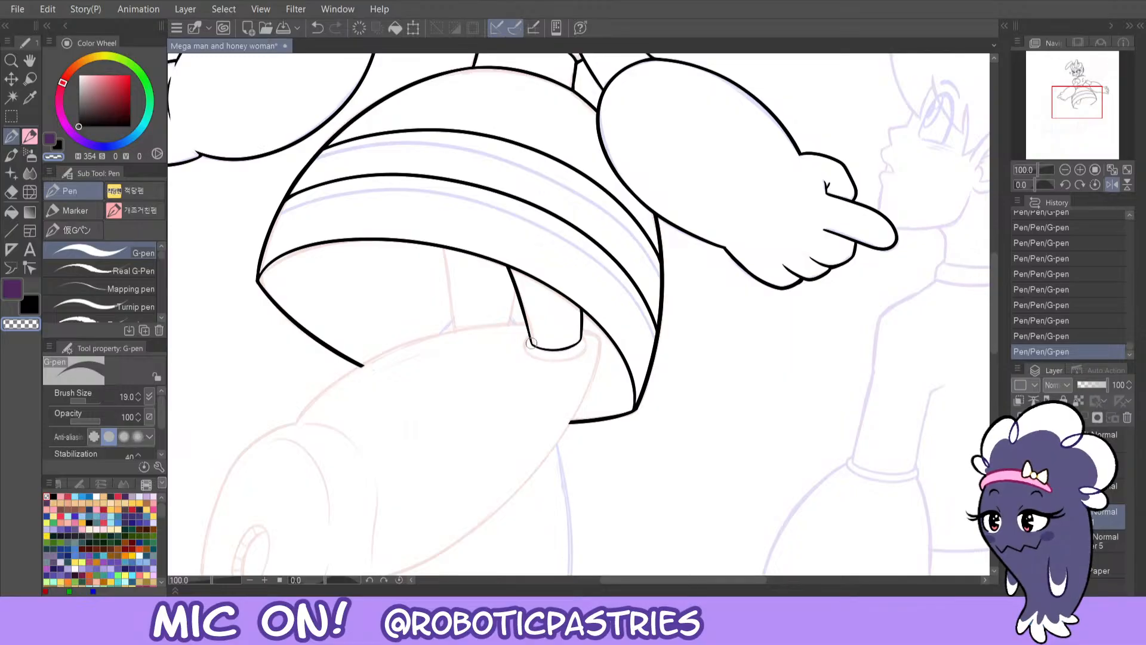
pyautogui.press('c')
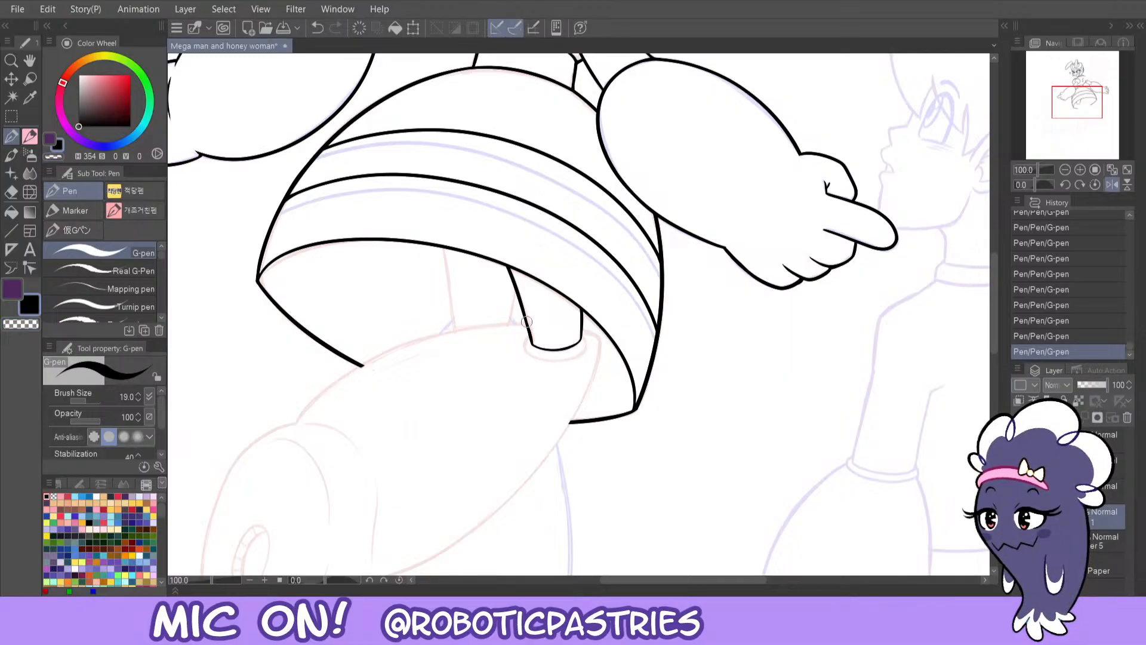
pyautogui.hotkey('ctrl', 'z')
pyautogui.hotkey('ctrl', 'y')
pyautogui.hotkey('ctrl', 'z')
pyautogui.hotkey('ctrl', 'y')
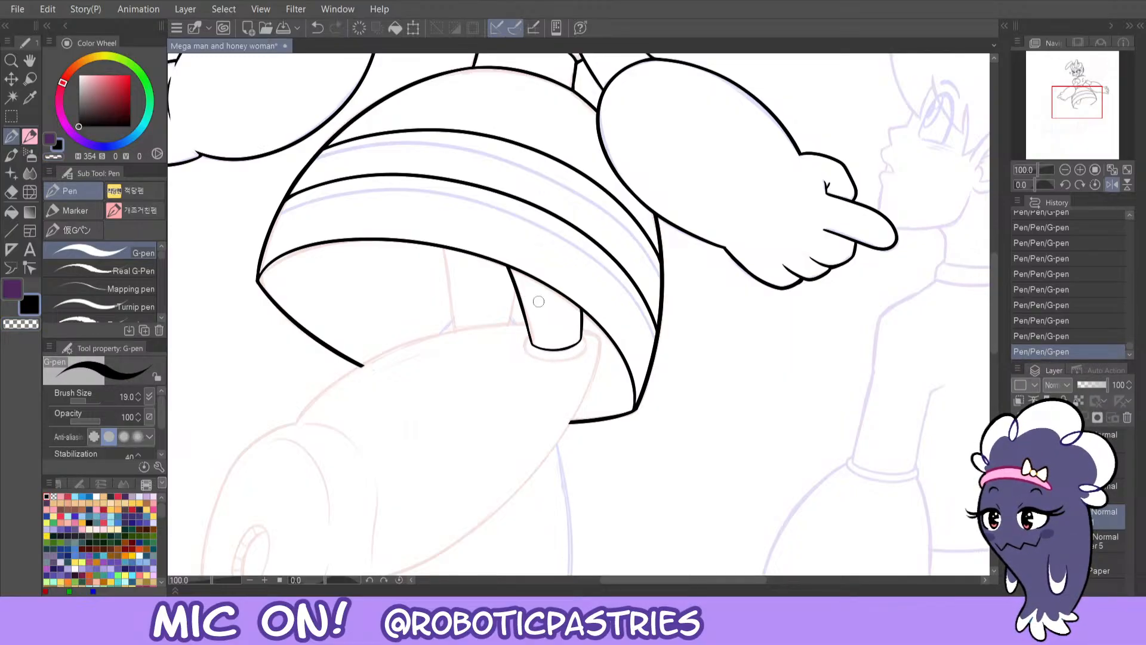
pyautogui.hotkey('ctrl', 'z')
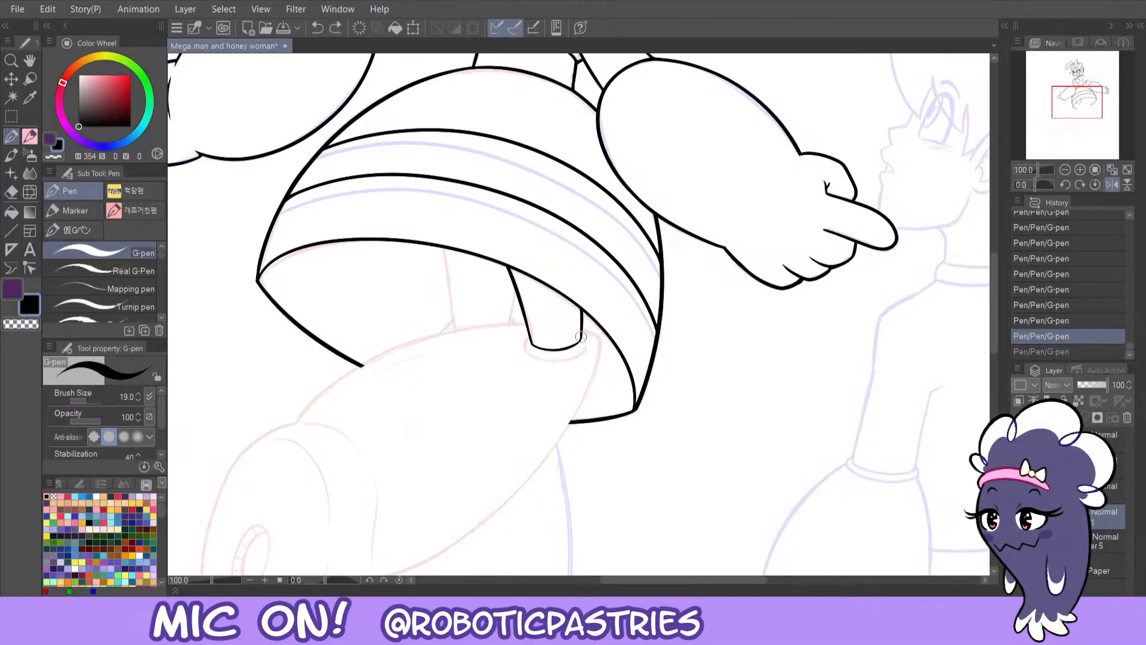
pyautogui.hotkey('ctrl', 'y')
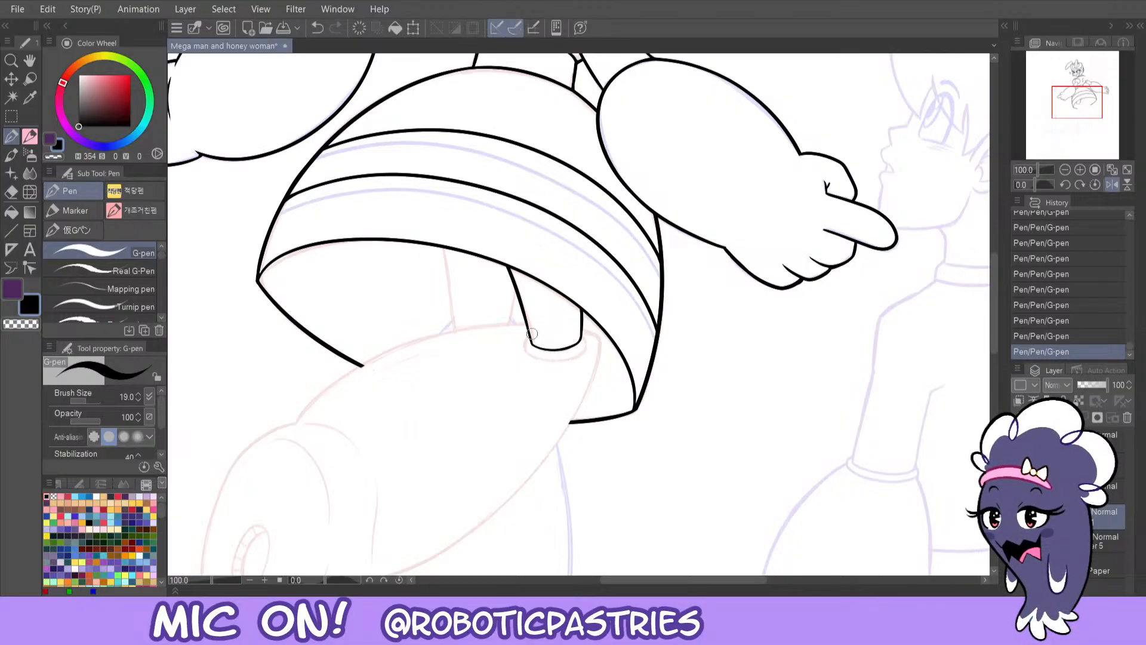
# - Clean up the rounded bottom edge and corners of the short upper leg with alternating black and transparent G-pen strokes
pyautogui.hotkey('ctrl', 'z')
pyautogui.hotkey('ctrl', 'y')
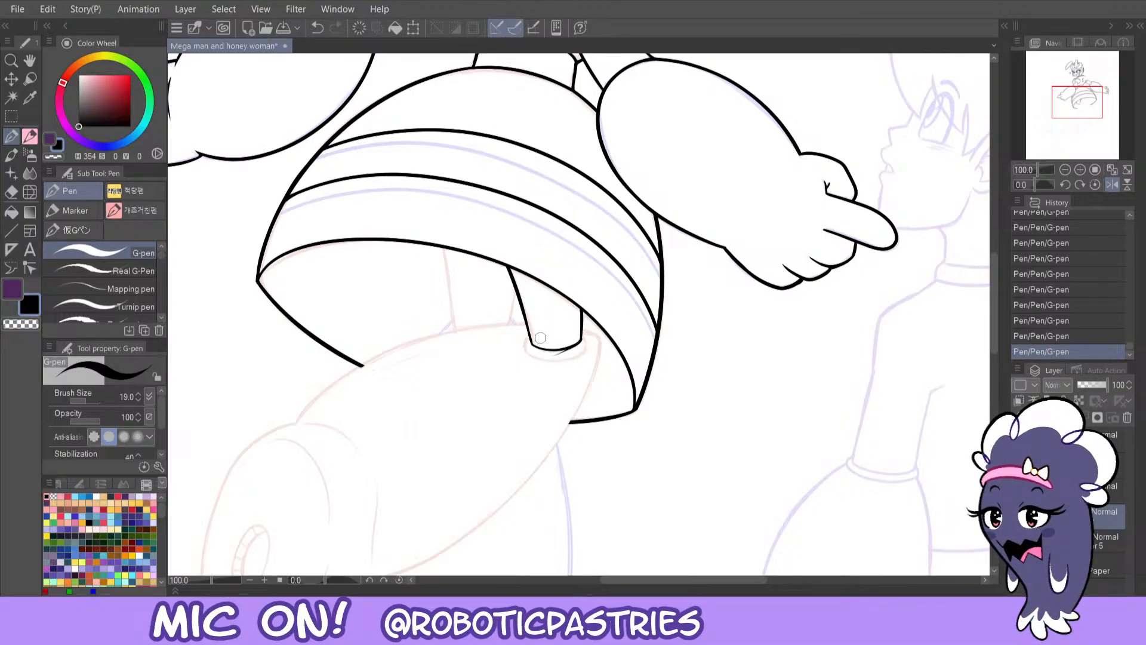
pyautogui.hotkey('ctrl', 'z')
pyautogui.hotkey('ctrl', 'y')
pyautogui.hotkey('ctrl', 'z')
pyautogui.hotkey('ctrl', 'y')
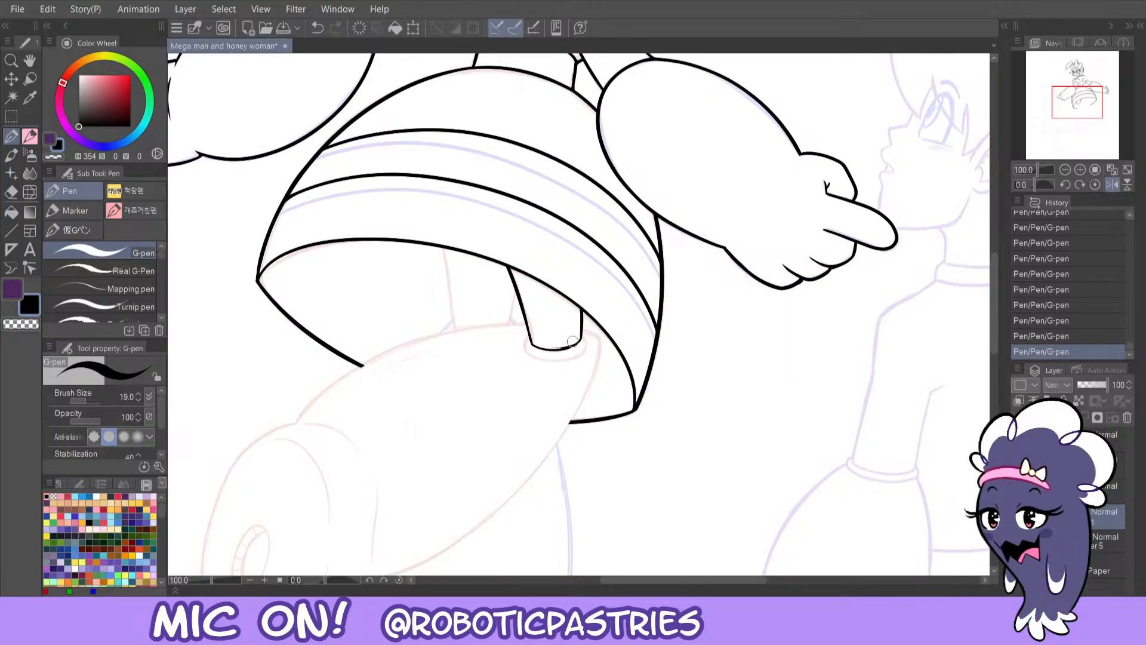
pyautogui.hotkey('ctrl', 'z')
pyautogui.hotkey('ctrl', 'y')
pyautogui.press('c')
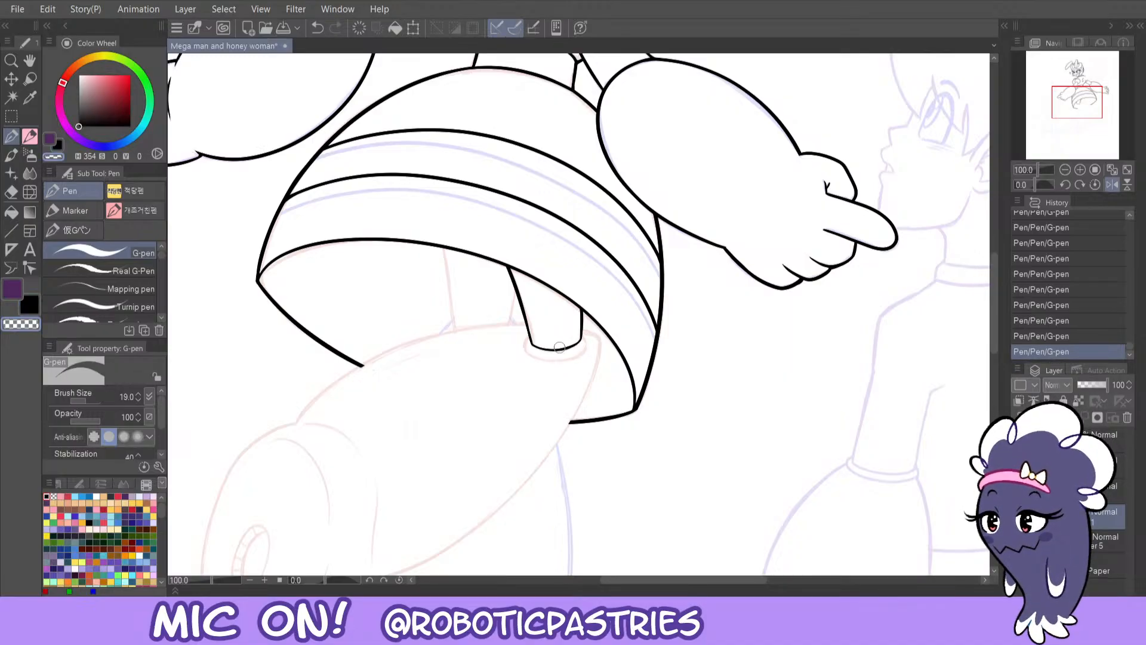
pyautogui.hotkey('ctrl', 'z')
pyautogui.hotkey('ctrl', 'y')
pyautogui.hotkey('ctrl', 'z')
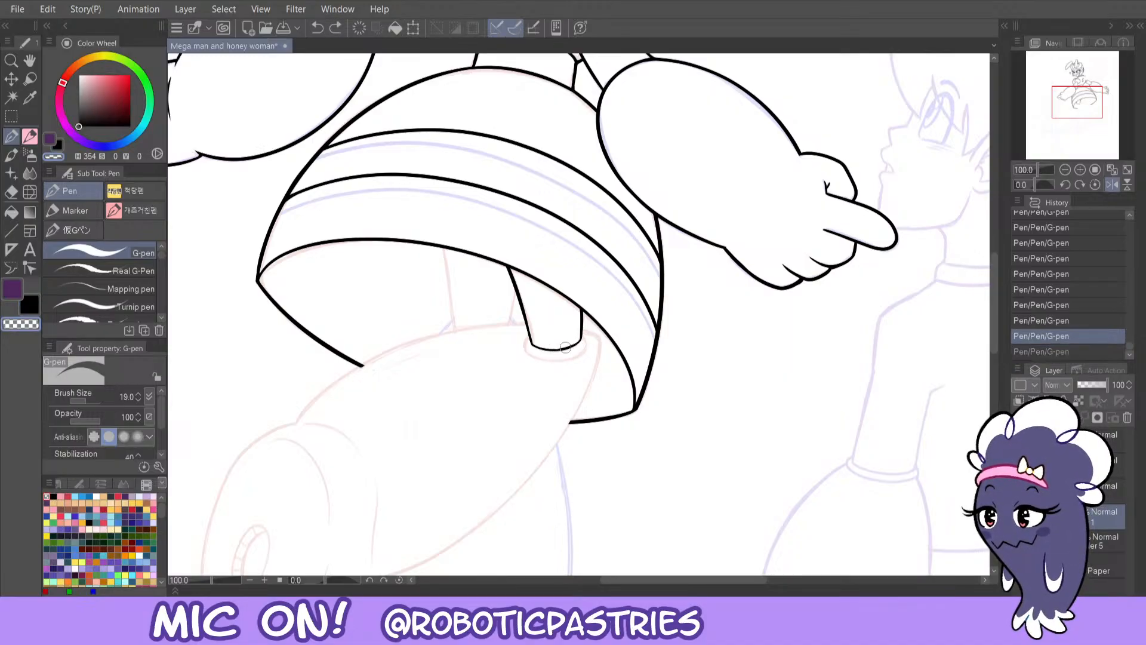
pyautogui.hotkey('ctrl', 'y')
pyautogui.hotkey('ctrl', 'z')
pyautogui.hotkey('ctrl', 'y')
pyautogui.hotkey('ctrl', 'z')
pyautogui.hotkey('ctrl', 'y')
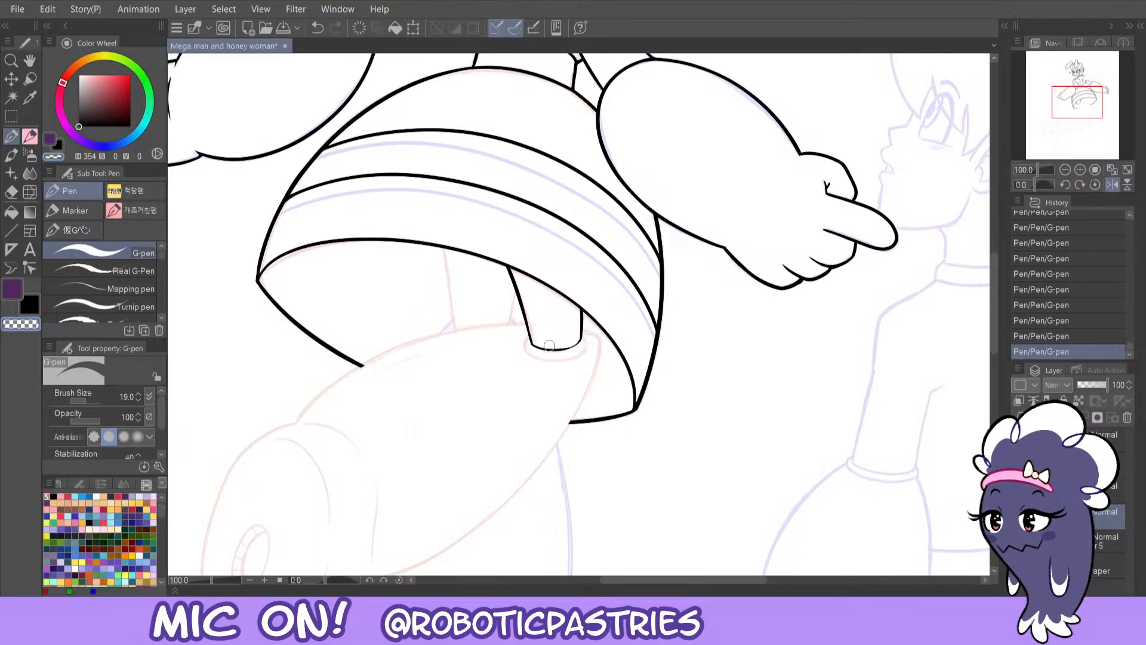
pyautogui.hotkey('ctrl', 'z')
pyautogui.hotkey('ctrl', 'y')
pyautogui.hotkey('ctrl', 'z')
pyautogui.hotkey('ctrl', 'y')
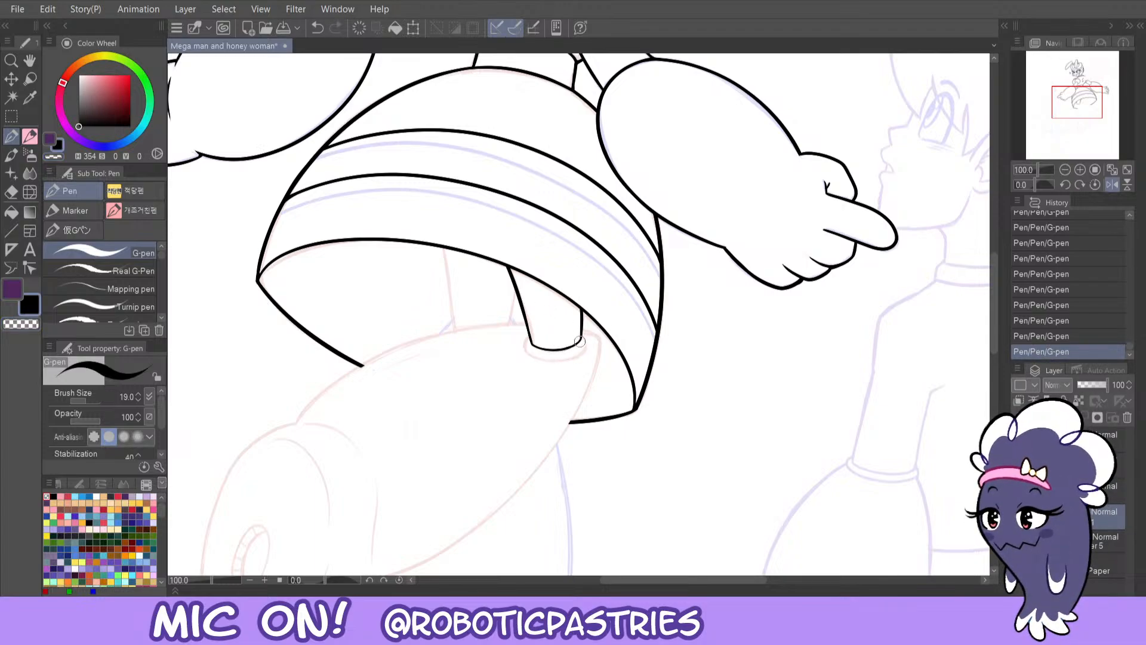
pyautogui.hotkey('ctrl', 'z')
pyautogui.hotkey('ctrl', 'y')
pyautogui.hotkey('ctrl', 'z')
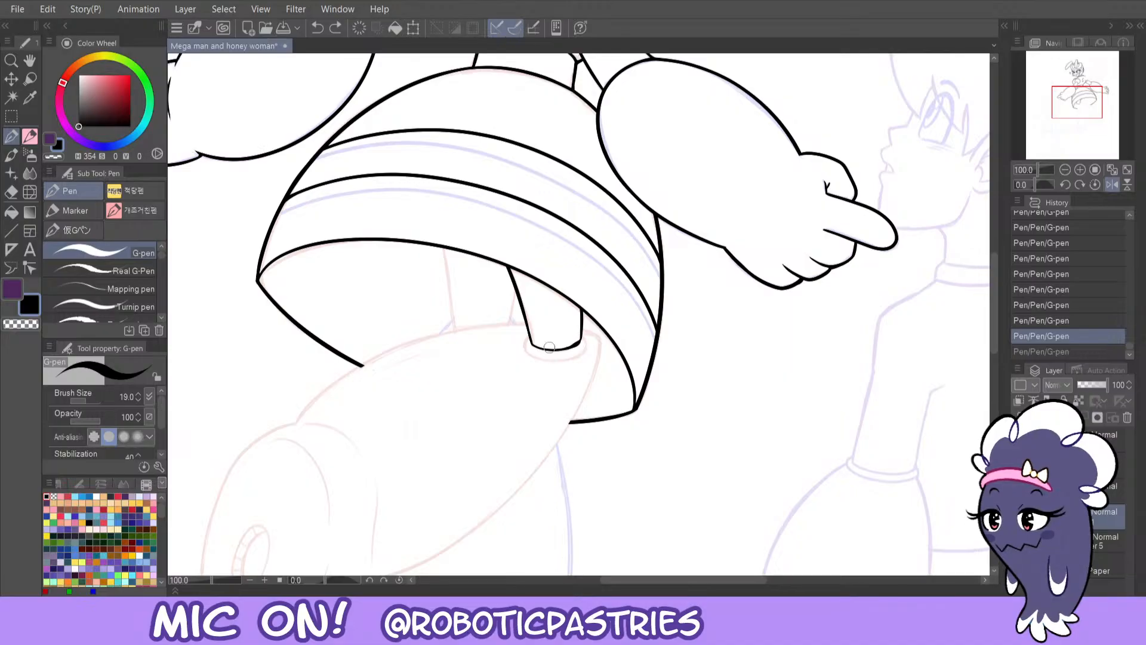
pyautogui.hotkey('ctrl', 'y')
pyautogui.hotkey('ctrl', 'z')
pyautogui.hotkey('ctrl', 'y')
pyautogui.hotkey('ctrl', 'z')
pyautogui.hotkey('ctrl', 'y')
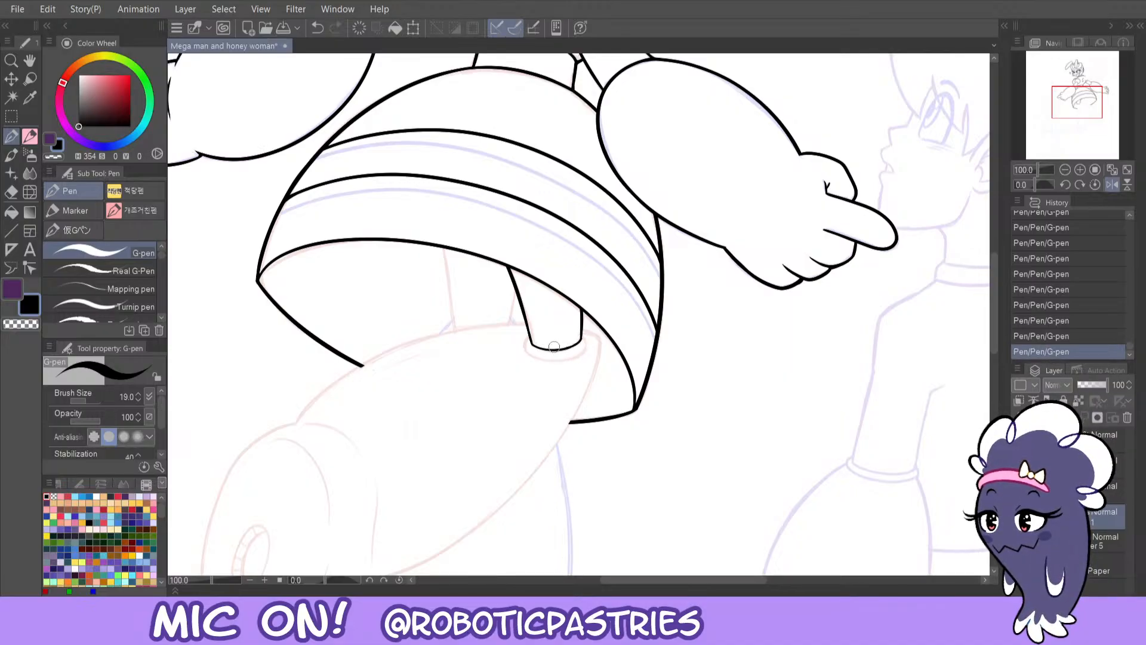
pyautogui.press('c')
pyautogui.press('c')
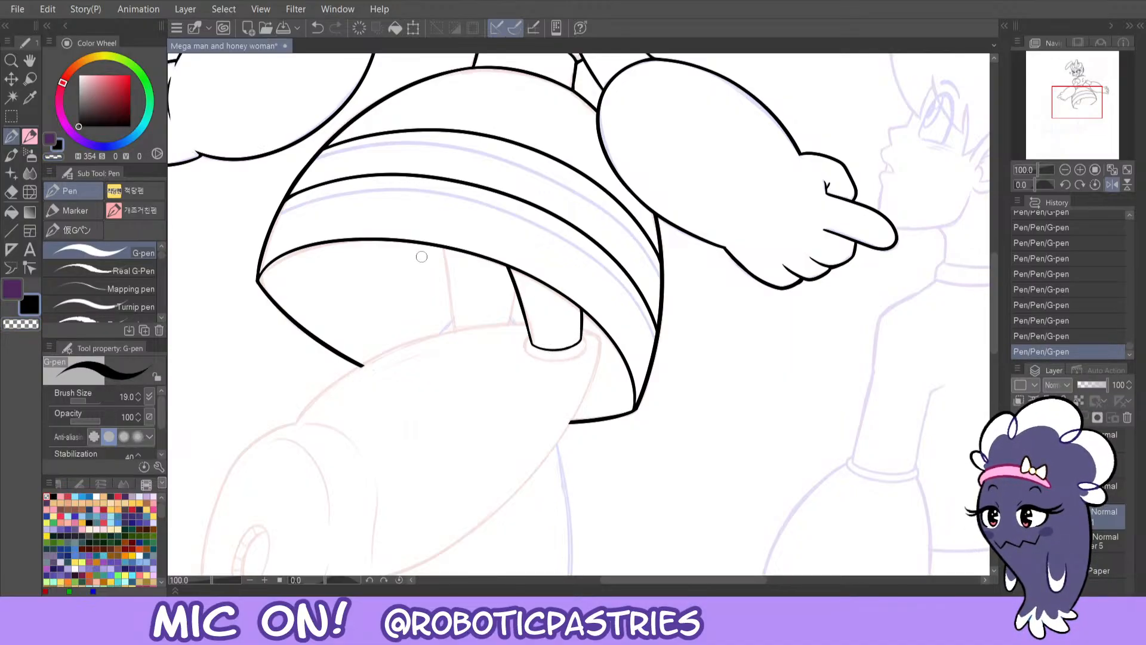
# - Ink the outer edge of the second upper leg from the skirt hem down to the boot sketch
pyautogui.moveTo(442, 247)
pyautogui.mouseDown()
pyautogui.moveTo(452, 337)
pyautogui.moveTo(443, 246)
pyautogui.moveTo(453, 343)
pyautogui.moveTo(441, 243)
pyautogui.moveTo(455, 354)
pyautogui.moveTo(434, 240)
pyautogui.moveTo(453, 340)
pyautogui.mouseUp()
pyautogui.hotkey('ctrl', 'z')
pyautogui.hotkey('ctrl', 'z')
pyautogui.press('c')
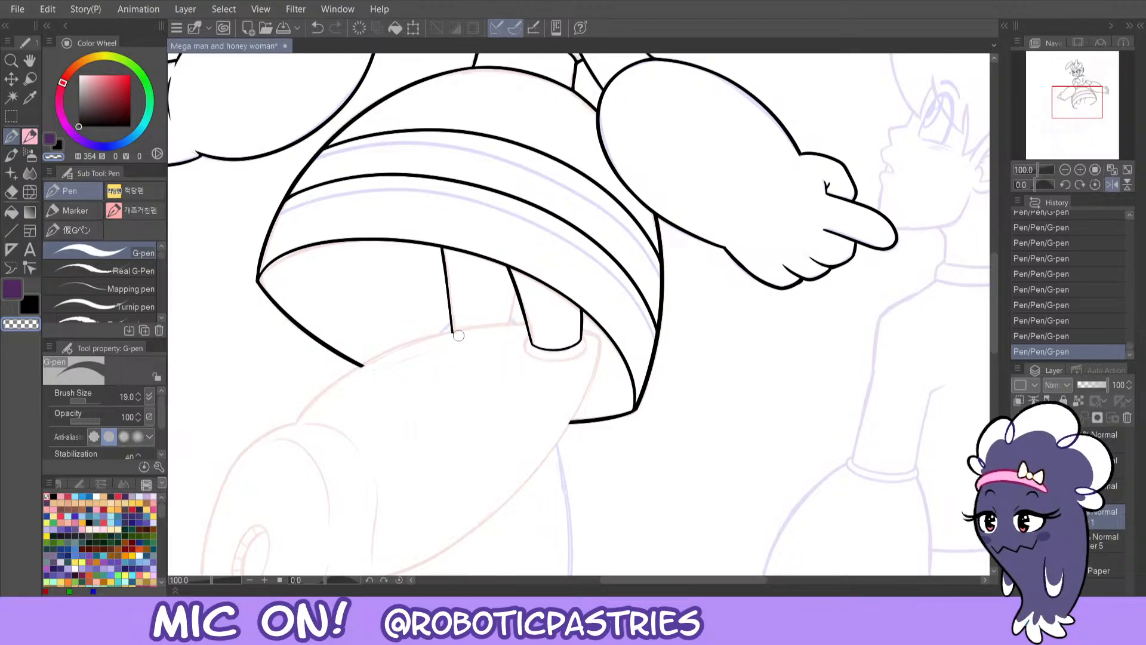
pyautogui.press('c')
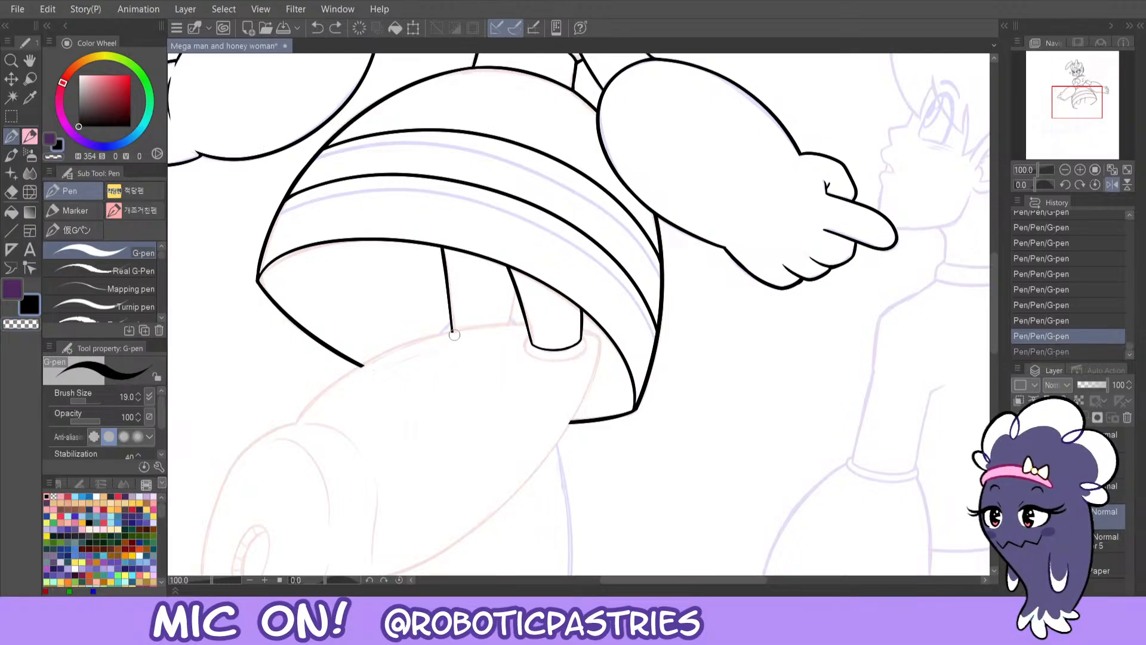
pyautogui.hotkey('ctrl', 'z')
pyautogui.moveTo(443, 247); pyautogui.dragTo(452, 332)
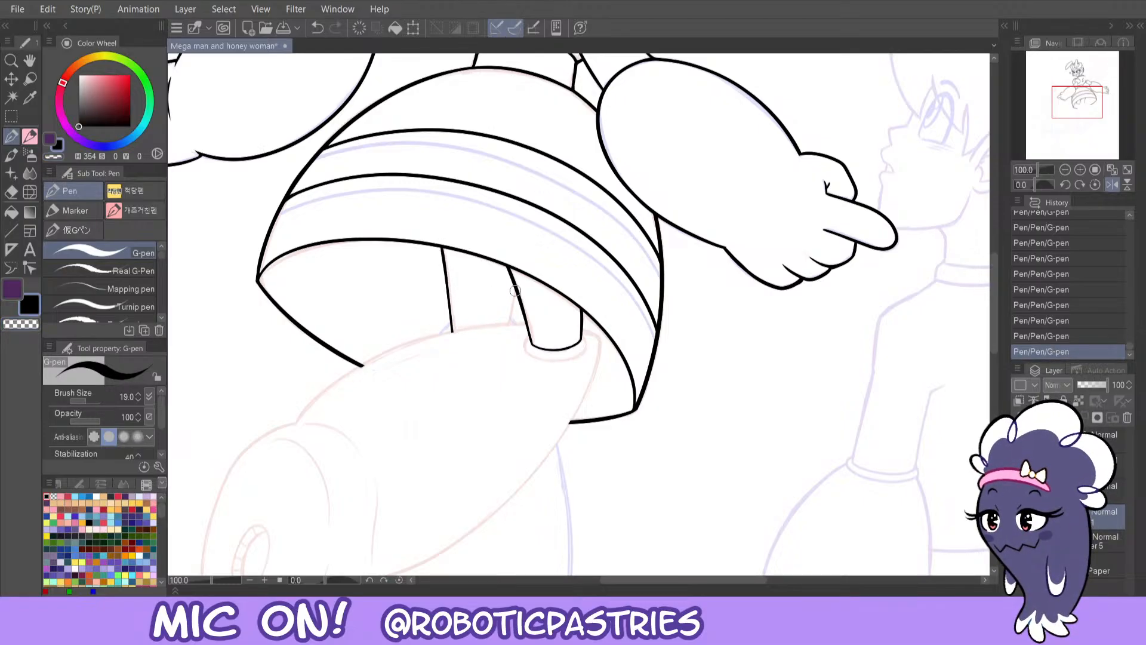
# - Ink the short inner edge of the second upper leg, slanting from the first leg to the boot sketch, and trim its end
pyautogui.moveTo(515, 291); pyautogui.dragTo(500, 339)
pyautogui.hotkey('ctrl', 'z')
pyautogui.moveTo(516, 292); pyautogui.dragTo(500, 345)
pyautogui.hotkey('ctrl', 'z')
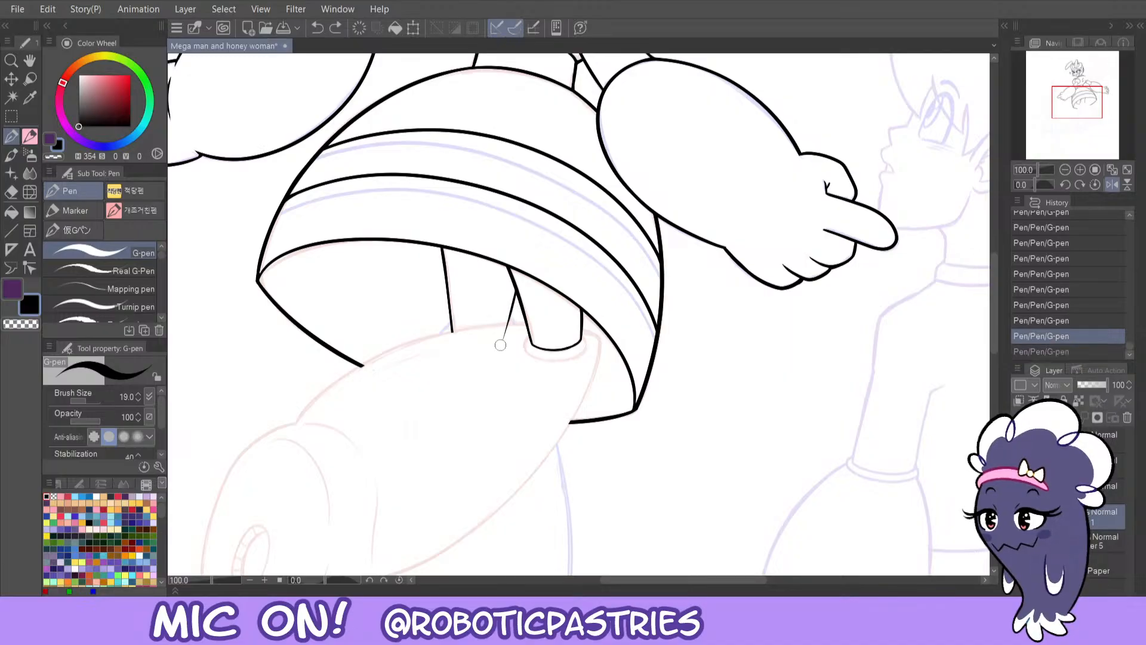
pyautogui.moveTo(515, 288); pyautogui.dragTo(499, 348)
pyautogui.hotkey('ctrl', 'z')
pyautogui.press('c')
pyautogui.moveTo(512, 293); pyautogui.dragTo(492, 360)
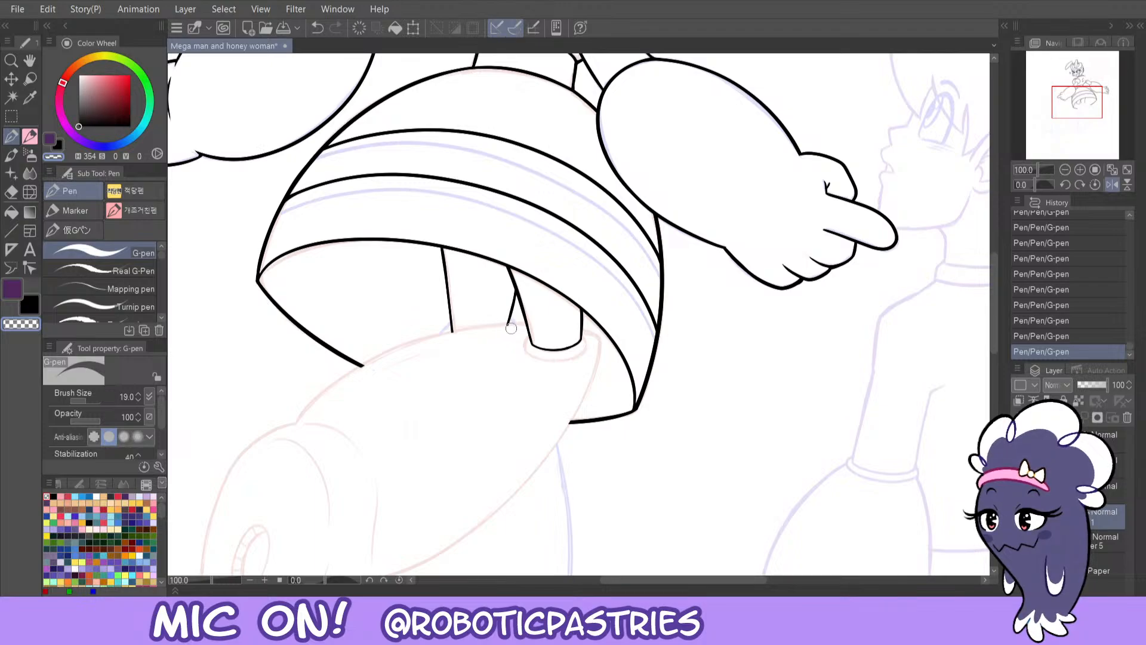
pyautogui.press('c')
# - Touch up the second upper leg's outer line, thinning its lower part with the transparent G-pen
pyautogui.moveTo(442, 254); pyautogui.dragTo(454, 355)
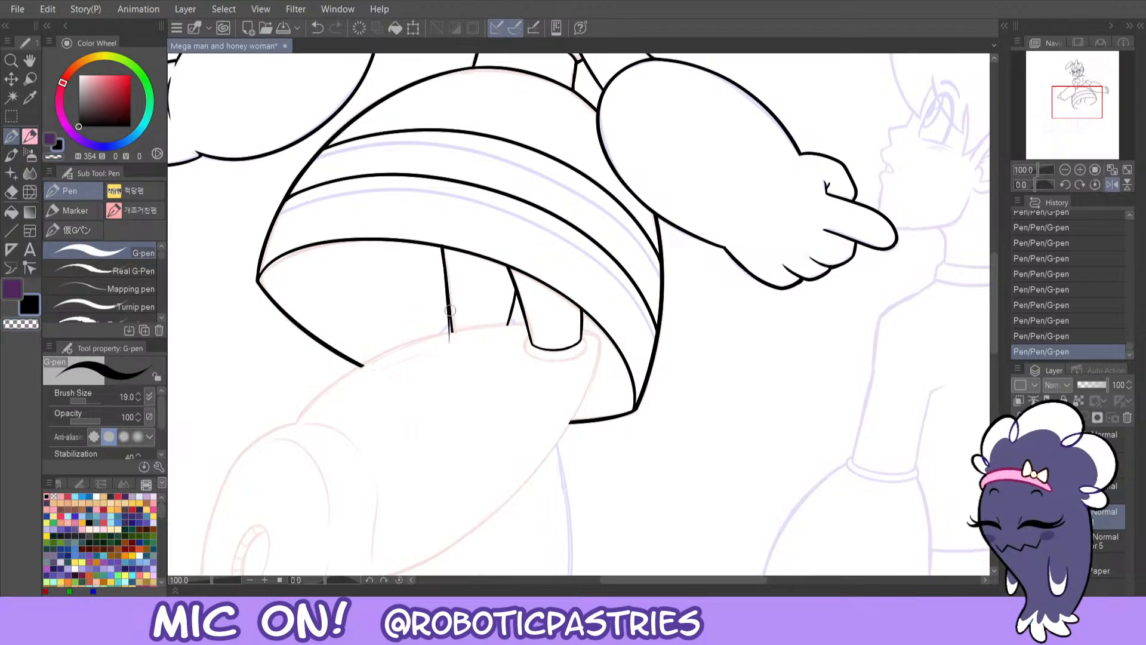
pyautogui.hotkey('ctrl', 'z')
pyautogui.moveTo(448, 300)
pyautogui.mouseDown()
pyautogui.moveTo(441, 245)
pyautogui.moveTo(452, 334)
pyautogui.mouseUp()
pyautogui.hotkey('ctrl', 'z')
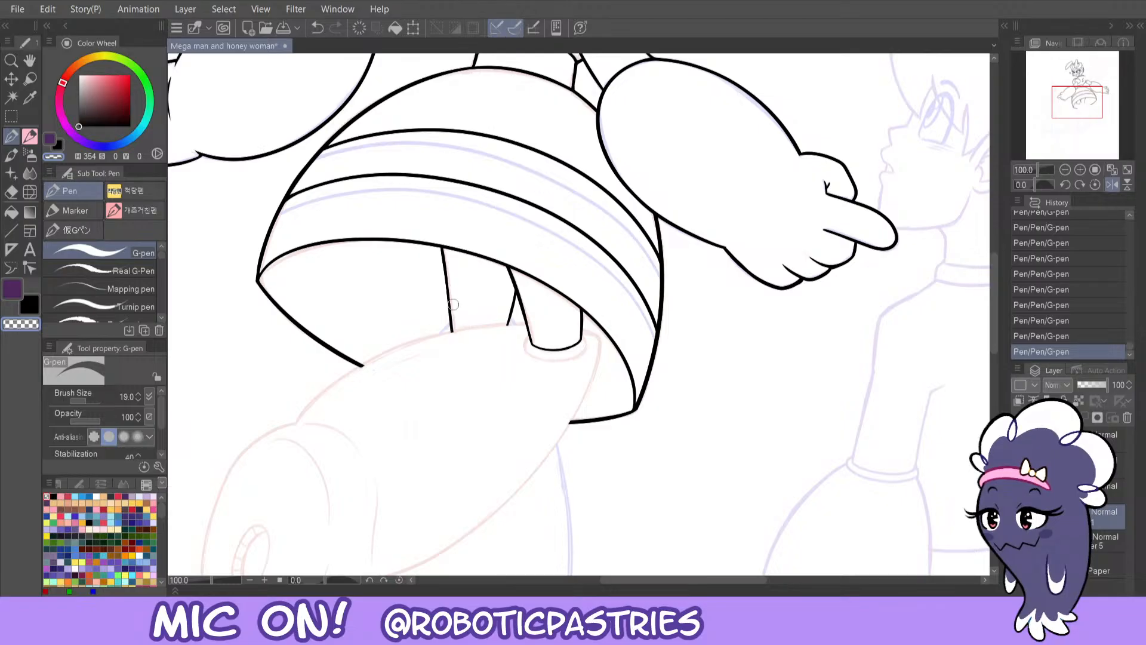
pyautogui.hotkey('ctrl', 'z')
pyautogui.hotkey('ctrl', 'y')
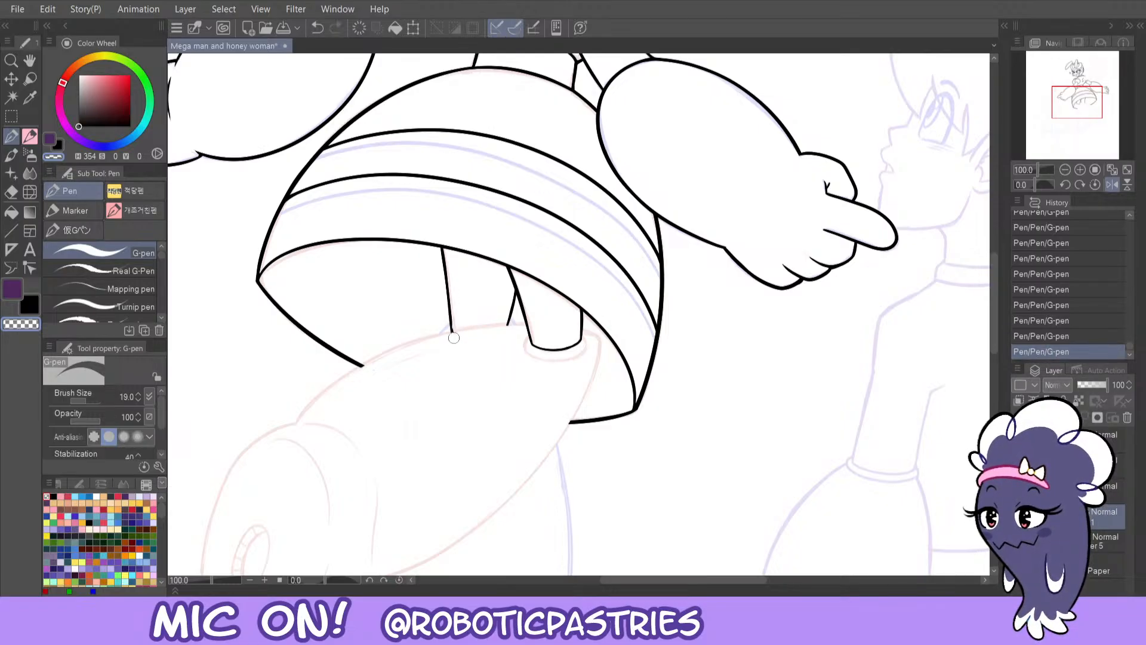
pyautogui.hotkey('ctrl', 'z')
pyautogui.hotkey('ctrl', 'y')
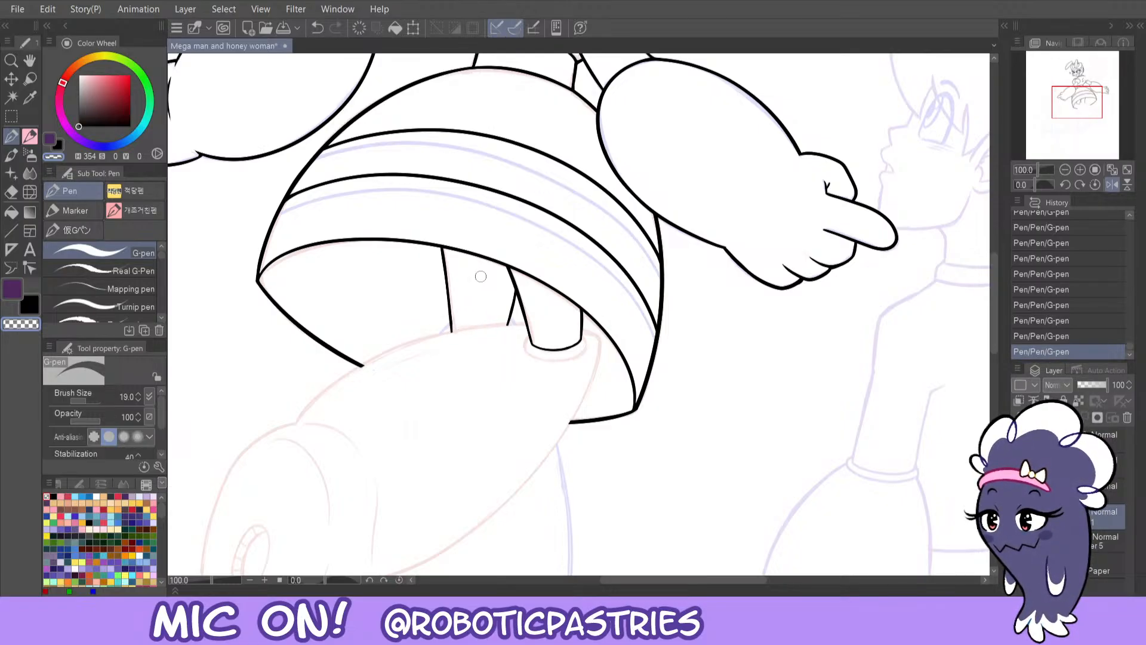
# - Try to ink the boot's long upper edge from the short upper leg to the top of the oval sole
pyautogui.moveTo(1074, 108); pyautogui.dragTo(1094, 118)
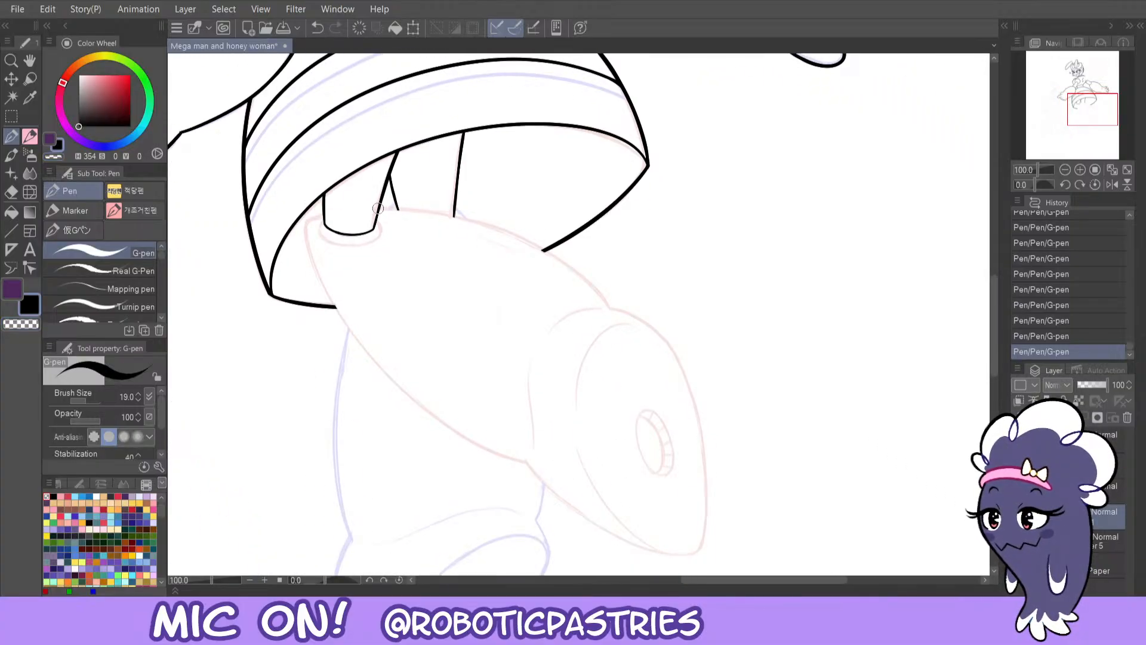
pyautogui.moveTo(385, 206); pyautogui.dragTo(542, 251)
pyautogui.hotkey('ctrl', 'z')
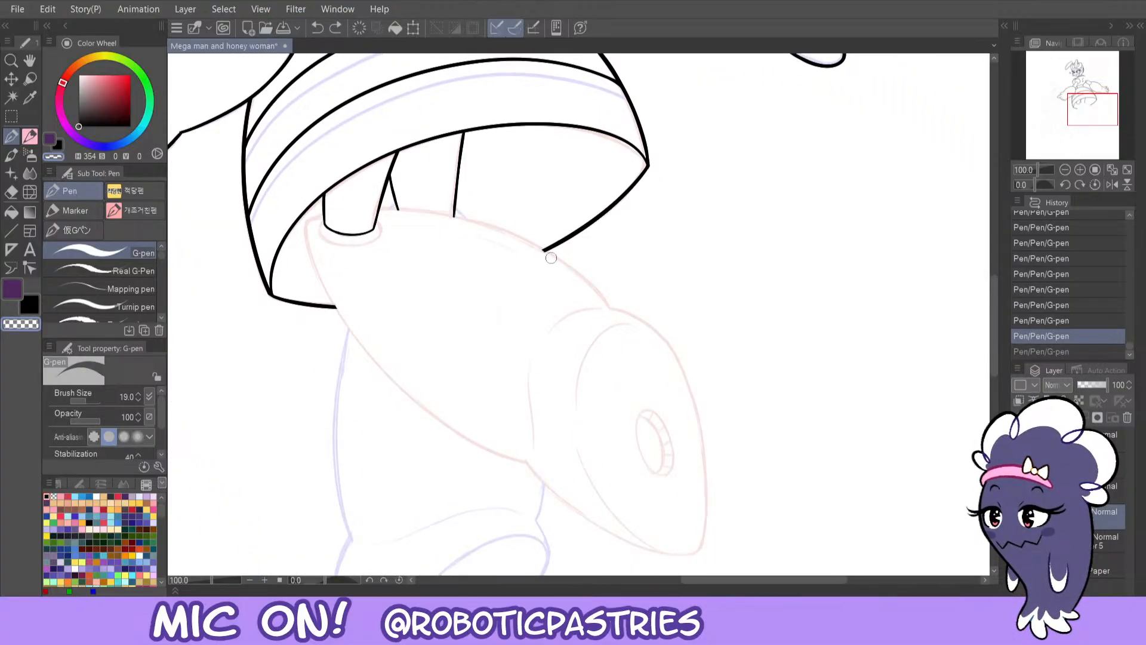
pyautogui.hotkey('ctrl', 'y')
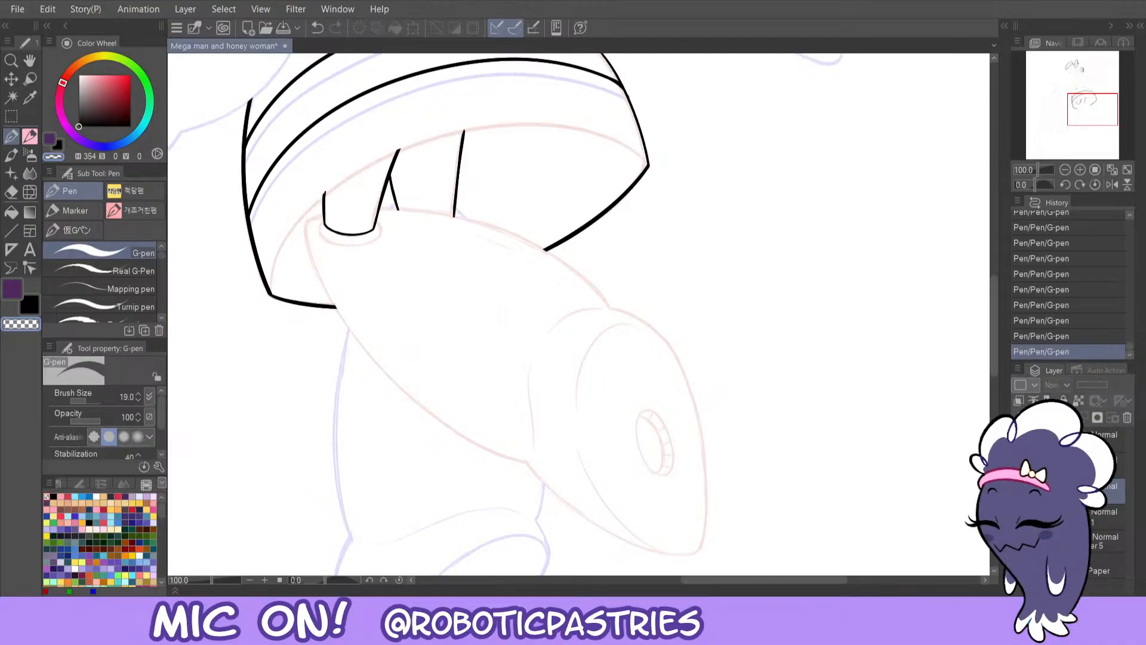
pyautogui.press('c')
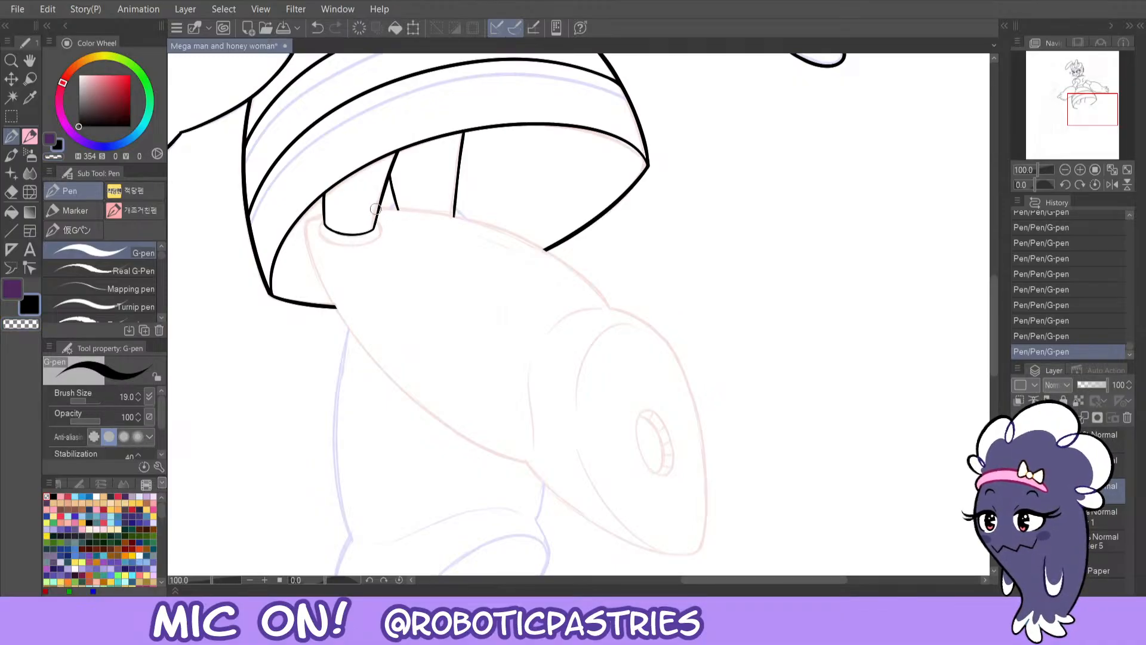
pyautogui.moveTo(375, 208)
pyautogui.mouseDown()
pyautogui.moveTo(506, 230)
pyautogui.moveTo(642, 347)
pyautogui.mouseUp()
pyautogui.hotkey('ctrl', 'z')
pyautogui.moveTo(378, 208)
pyautogui.mouseDown()
pyautogui.moveTo(542, 244)
pyautogui.moveTo(627, 349)
pyautogui.mouseUp()
pyautogui.hotkey('ctrl', 'z')
pyautogui.moveTo(378, 209)
pyautogui.mouseDown()
pyautogui.moveTo(522, 232)
pyautogui.moveTo(632, 360)
pyautogui.mouseUp()
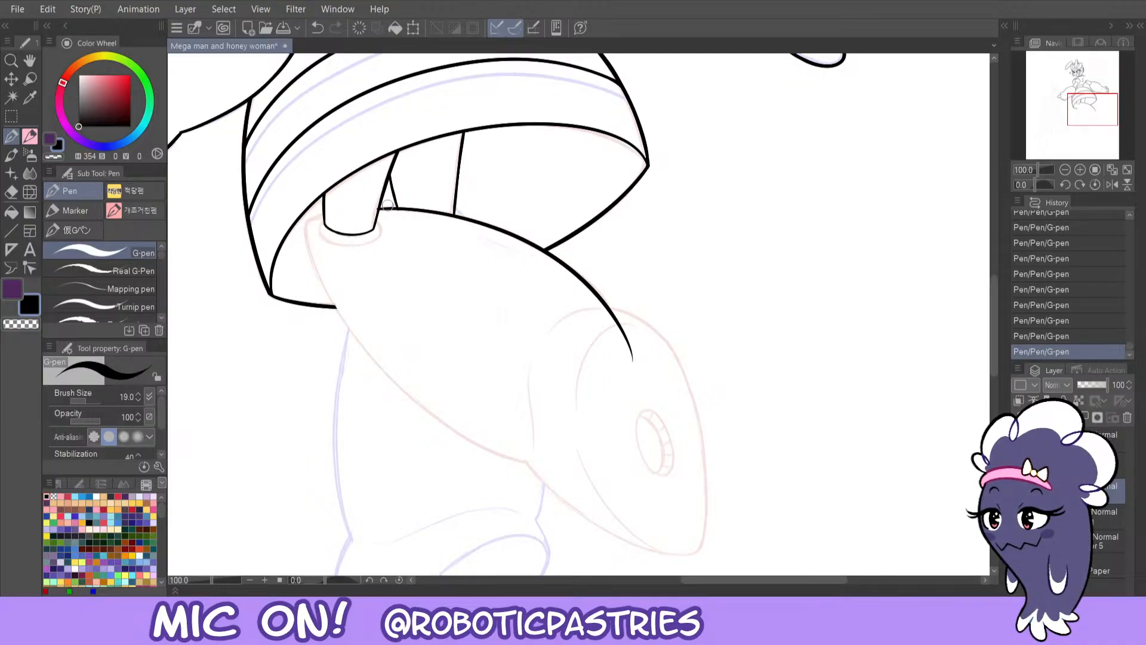
pyautogui.hotkey('ctrl', 'z')
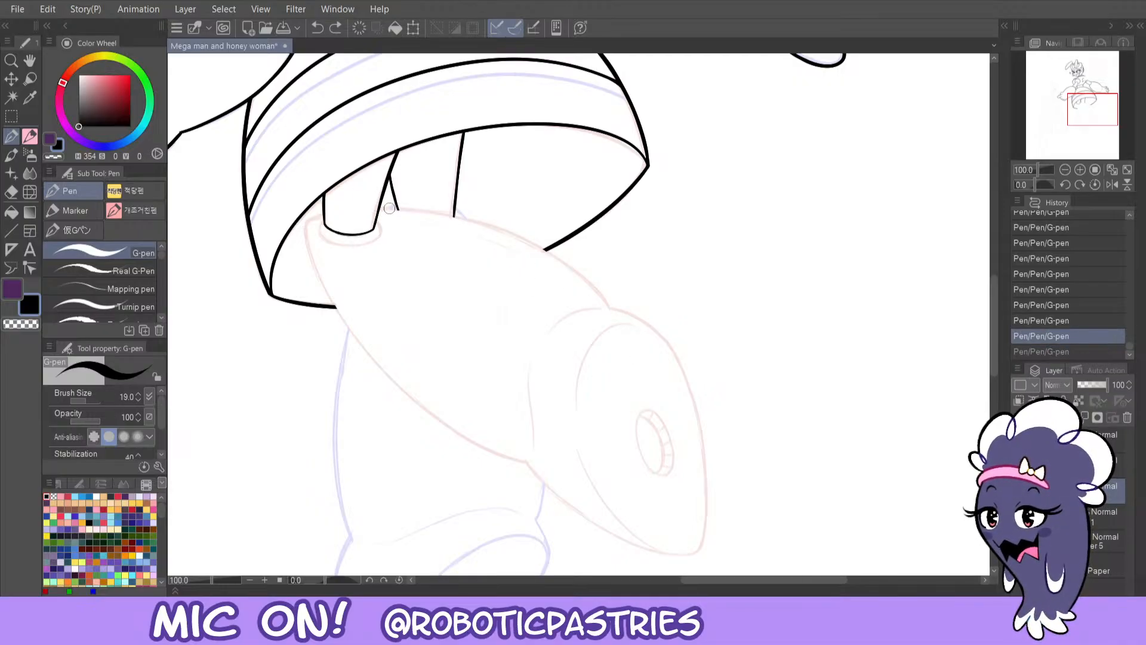
pyautogui.moveTo(378, 209)
pyautogui.mouseDown()
pyautogui.moveTo(603, 295)
pyautogui.moveTo(602, 324)
pyautogui.moveTo(522, 237)
pyautogui.moveTo(354, 209)
pyautogui.mouseUp()
pyautogui.hotkey('ctrl', 'z')
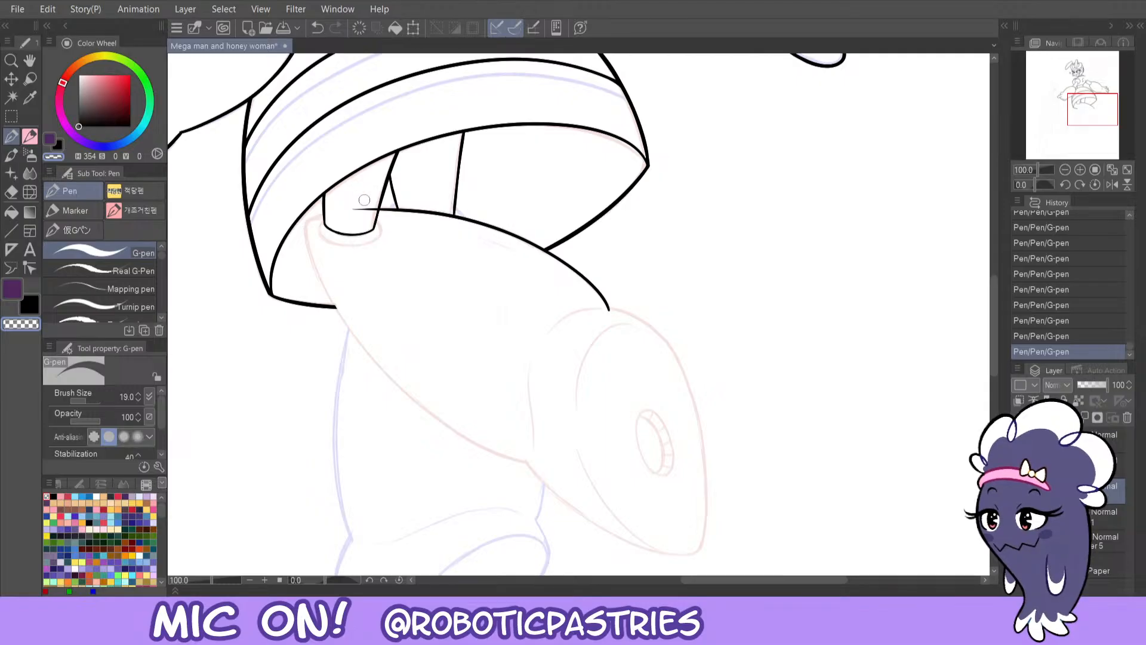
pyautogui.press('x')
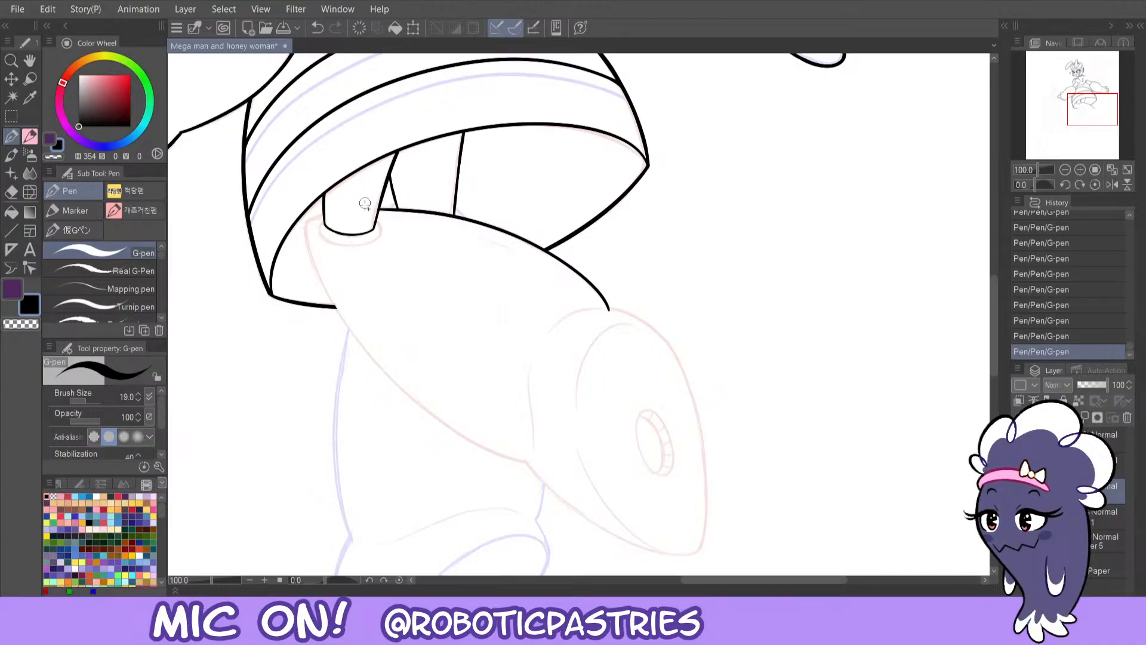
# - Delete the inked upper edge of the boot using a rectangular selection around it, and deselect
pyautogui.press('m')
pyautogui.moveTo(358, 197); pyautogui.dragTo(642, 337)
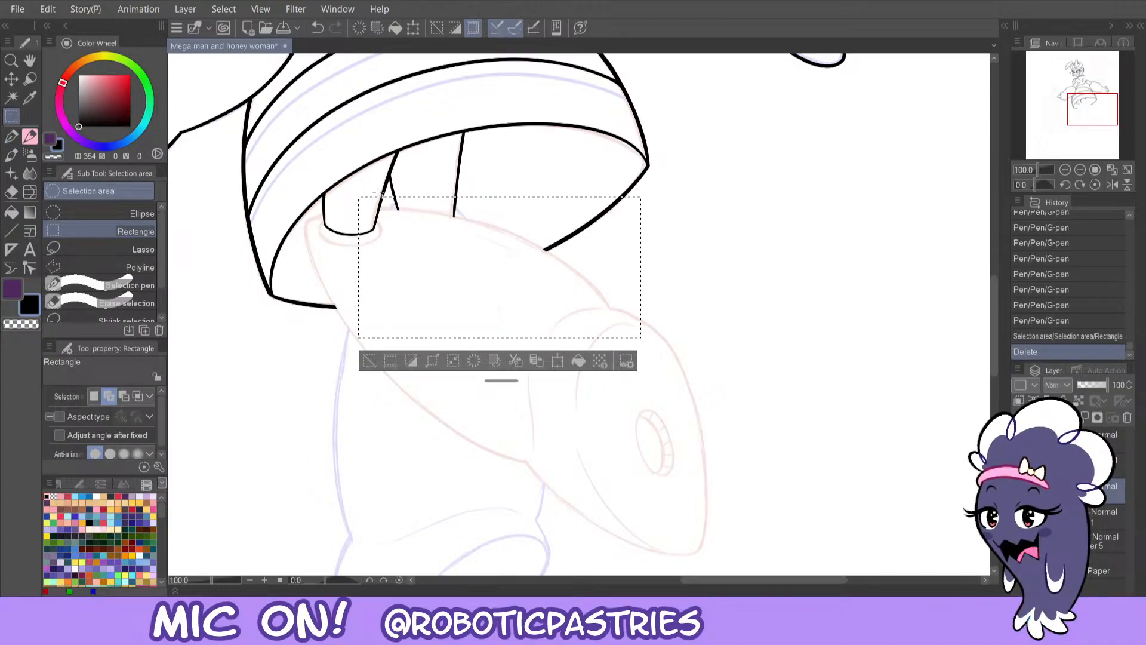
pyautogui.press('Delete')
pyautogui.hotkey('ctrl', 'd')
# - Ink the boot's long upper edge as one G-pen curve from under the skirt to the top of the oval sole, and trim its ends
pyautogui.press('p')
pyautogui.moveTo(368, 211)
pyautogui.mouseDown()
pyautogui.moveTo(616, 319)
pyautogui.moveTo(593, 328)
pyautogui.moveTo(606, 301)
pyautogui.moveTo(473, 222)
pyautogui.moveTo(344, 216)
pyautogui.moveTo(482, 220)
pyautogui.moveTo(607, 304)
pyautogui.moveTo(508, 231)
pyautogui.moveTo(345, 213)
pyautogui.moveTo(405, 209)
pyautogui.moveTo(573, 264)
pyautogui.moveTo(609, 315)
pyautogui.moveTo(534, 245)
pyautogui.moveTo(349, 213)
pyautogui.moveTo(500, 225)
pyautogui.moveTo(606, 294)
pyautogui.moveTo(613, 320)
pyautogui.moveTo(583, 270)
pyautogui.moveTo(358, 208)
pyautogui.mouseUp()
pyautogui.hotkey('ctrl', 'z')
pyautogui.hotkey('ctrl', 'z')
pyautogui.hotkey('ctrl', 'z')
pyautogui.hotkey('ctrl', 'z')
pyautogui.hotkey('ctrl', 'z')
pyautogui.hotkey('ctrl', 'z')
pyautogui.hotkey('ctrl', 'z')
pyautogui.hotkey('ctrl', 'z')
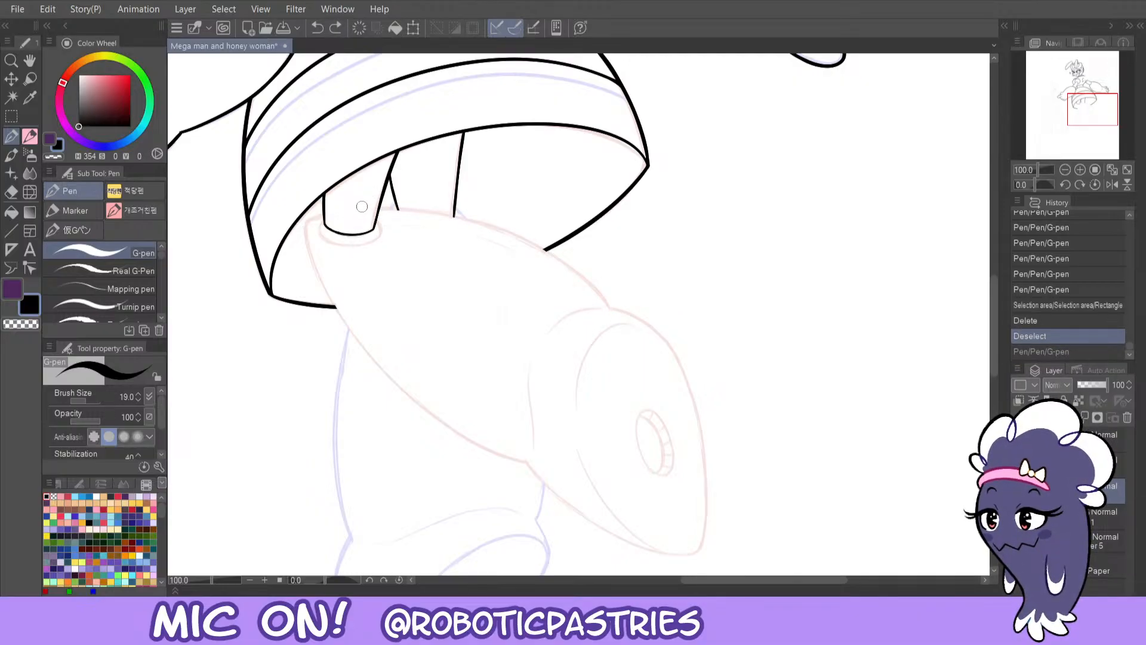
pyautogui.moveTo(305, 223)
pyautogui.mouseDown()
pyautogui.moveTo(441, 212)
pyautogui.moveTo(578, 266)
pyautogui.moveTo(609, 321)
pyautogui.mouseUp()
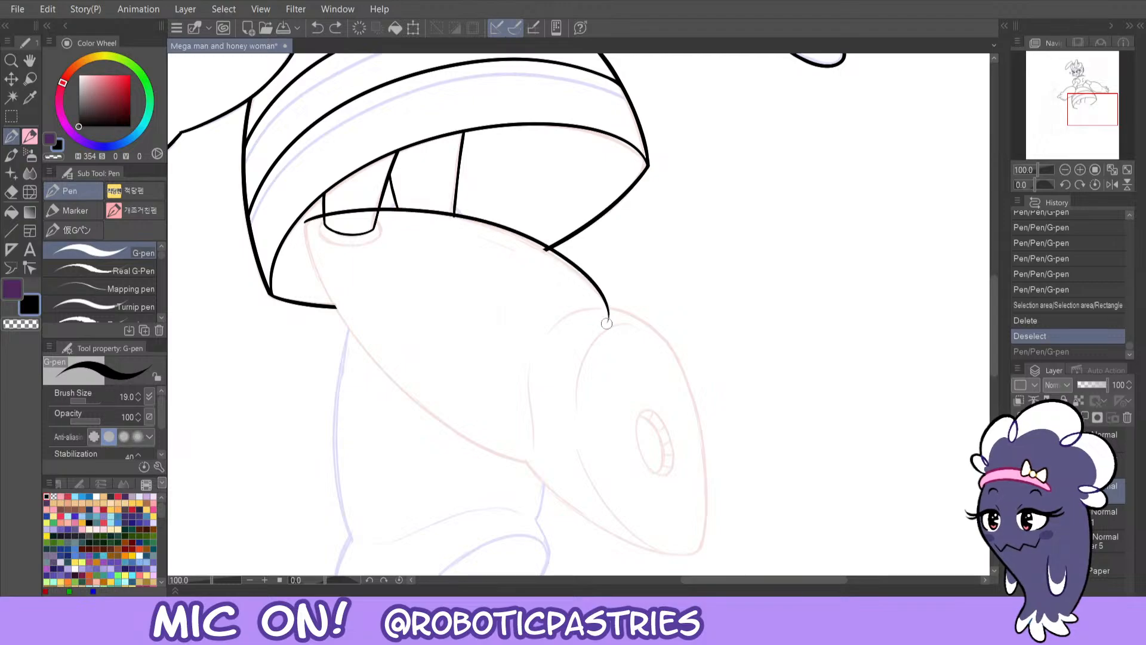
pyautogui.hotkey('ctrl', 'z')
pyautogui.moveTo(305, 222)
pyautogui.mouseDown()
pyautogui.moveTo(471, 220)
pyautogui.moveTo(589, 280)
pyautogui.moveTo(604, 316)
pyautogui.mouseUp()
pyautogui.hotkey('ctrl', 'z')
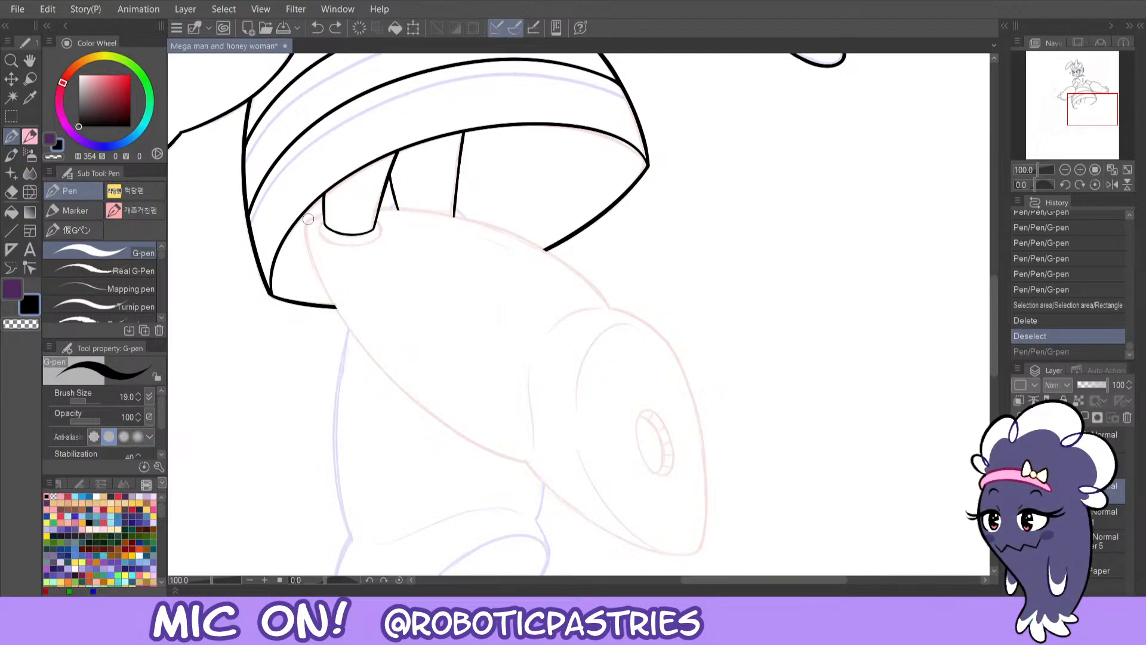
pyautogui.moveTo(306, 220)
pyautogui.mouseDown()
pyautogui.moveTo(428, 213)
pyautogui.moveTo(583, 266)
pyautogui.moveTo(608, 317)
pyautogui.mouseUp()
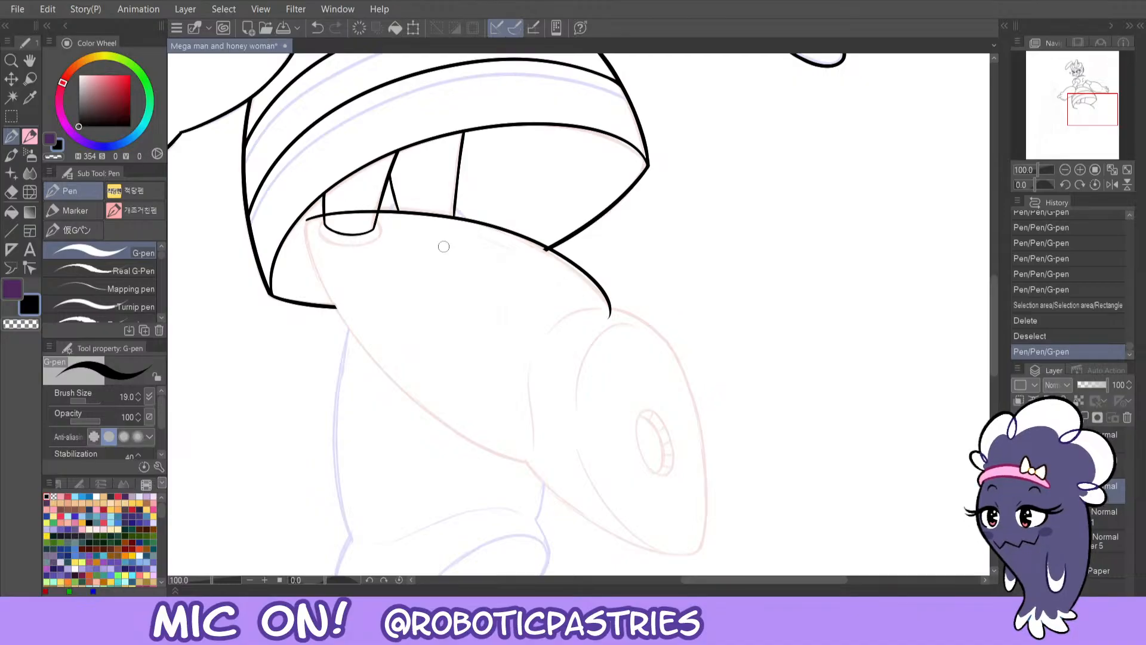
pyautogui.press('c')
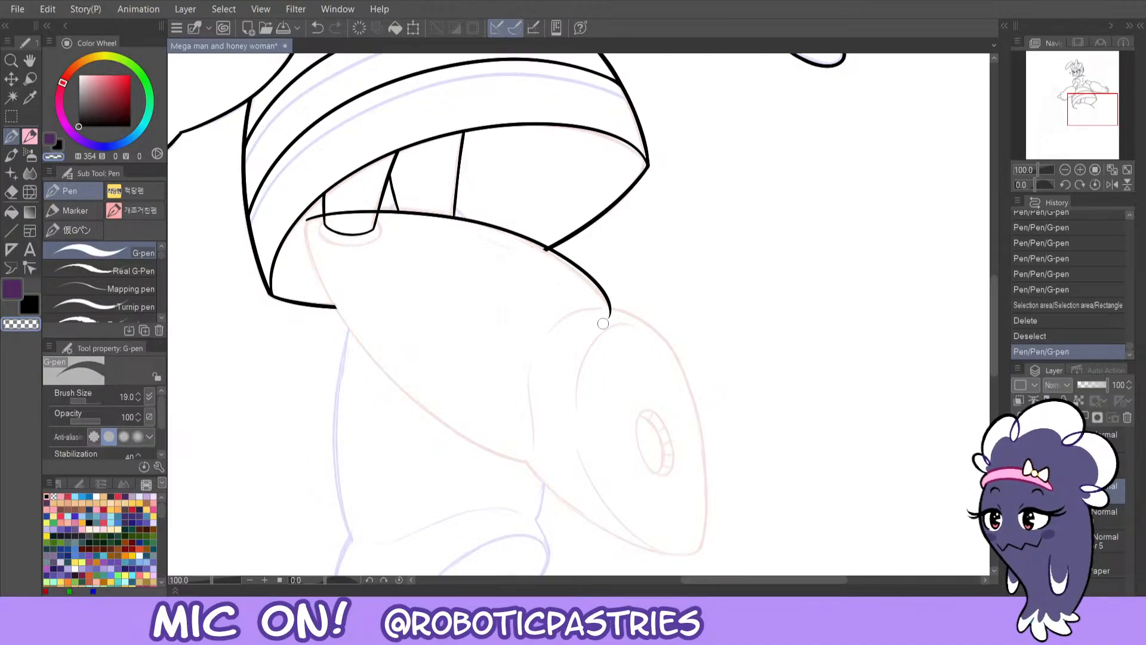
pyautogui.moveTo(611, 313); pyautogui.dragTo(303, 221)
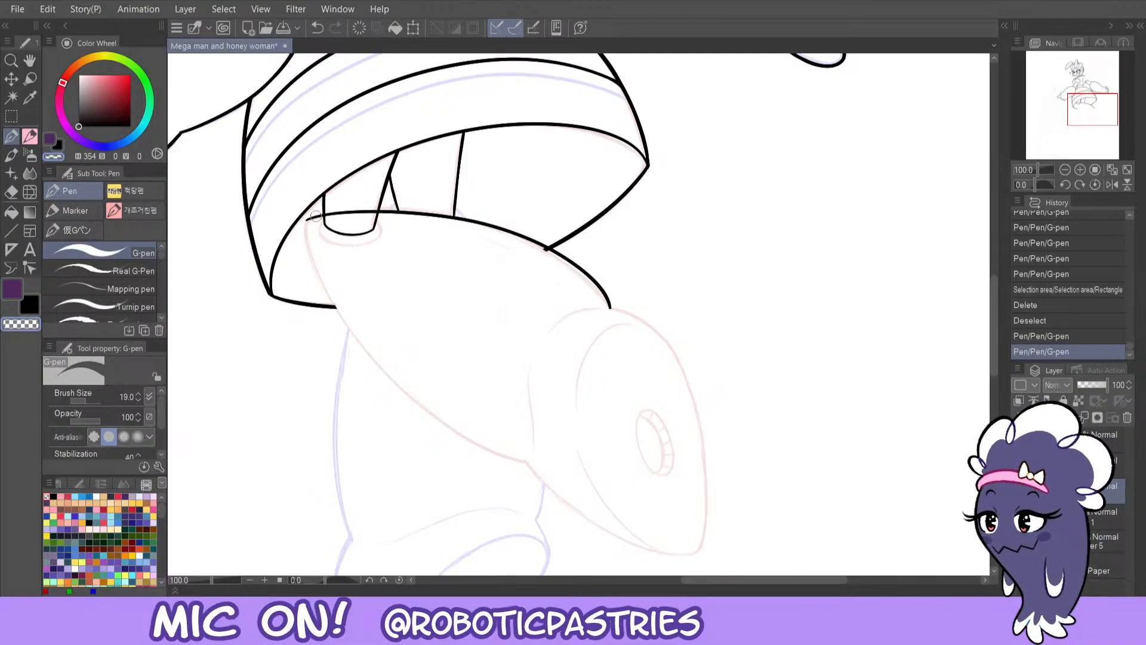
# - Ink the boot's long lower edge over the sketch, from the notch beside the oval sole up past the skirt hem
pyautogui.click(1108, 185)
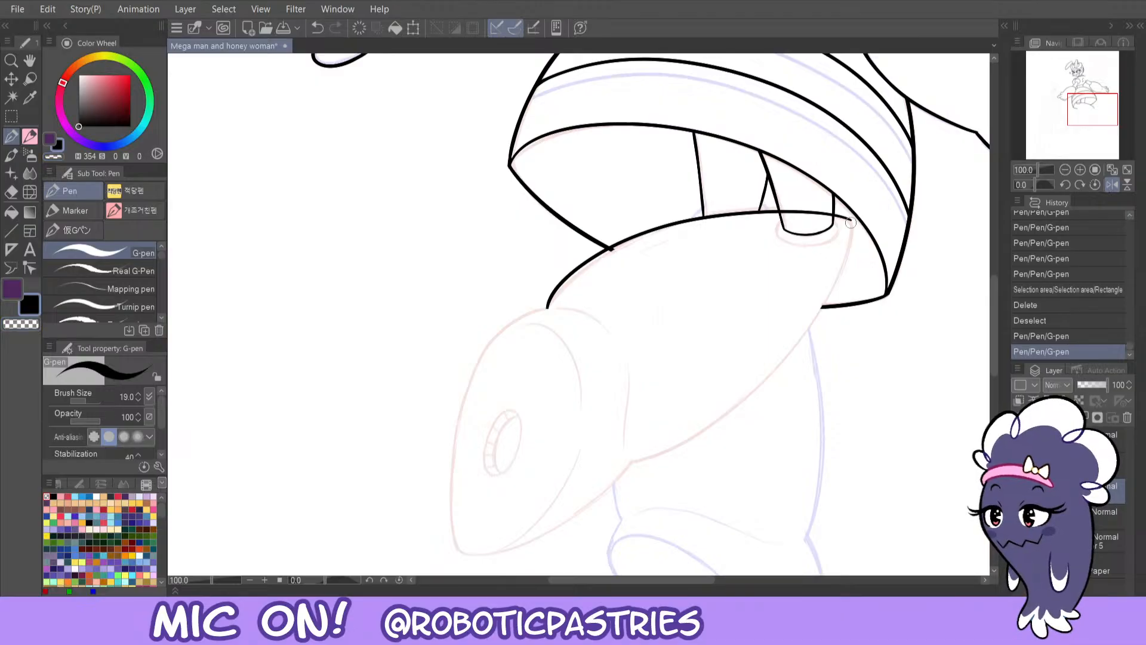
pyautogui.moveTo(852, 222)
pyautogui.mouseDown()
pyautogui.moveTo(809, 337)
pyautogui.moveTo(633, 456)
pyautogui.moveTo(838, 263)
pyautogui.moveTo(847, 229)
pyautogui.mouseUp()
pyautogui.hotkey('ctrl', 'z')
pyautogui.hotkey('ctrl', 'z')
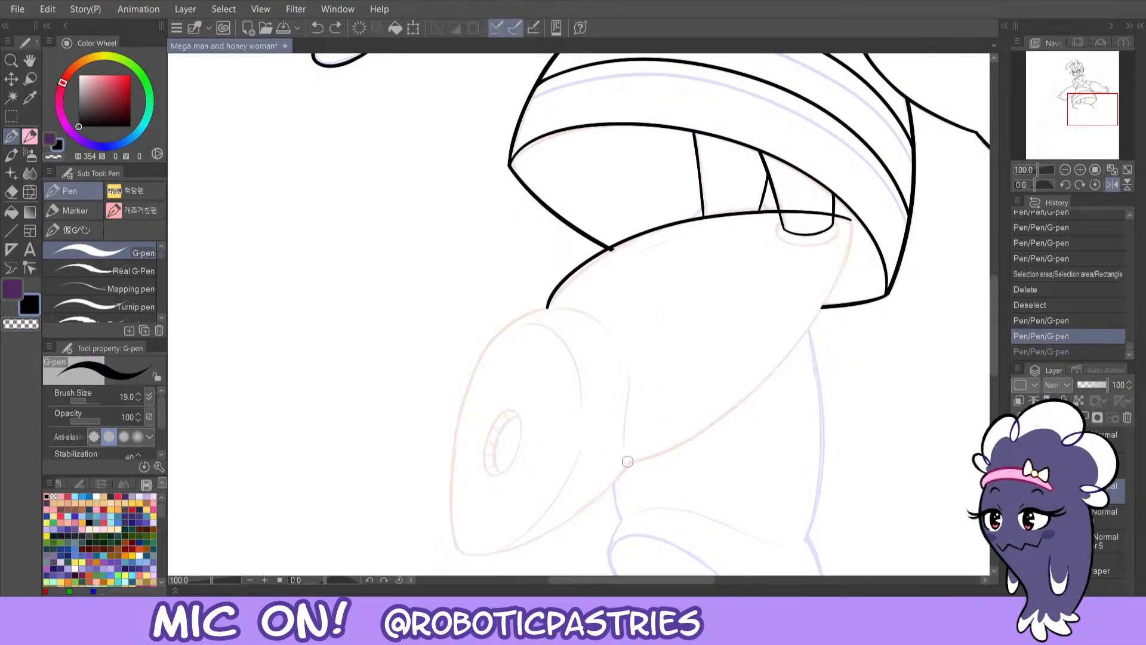
pyautogui.moveTo(626, 460)
pyautogui.mouseDown()
pyautogui.moveTo(823, 309)
pyautogui.moveTo(849, 220)
pyautogui.moveTo(827, 301)
pyautogui.moveTo(603, 454)
pyautogui.moveTo(849, 222)
pyautogui.moveTo(663, 453)
pyautogui.moveTo(612, 460)
pyautogui.moveTo(798, 346)
pyautogui.moveTo(849, 221)
pyautogui.moveTo(799, 347)
pyautogui.moveTo(626, 457)
pyautogui.moveTo(776, 373)
pyautogui.moveTo(850, 221)
pyautogui.moveTo(838, 287)
pyautogui.moveTo(608, 453)
pyautogui.moveTo(801, 354)
pyautogui.moveTo(841, 230)
pyautogui.moveTo(719, 412)
pyautogui.mouseUp()
pyautogui.hotkey('ctrl', 'z')
pyautogui.hotkey('ctrl', 'z')
pyautogui.hotkey('ctrl', 'z')
pyautogui.hotkey('ctrl', 'z')
pyautogui.hotkey('ctrl', 'z')
pyautogui.hotkey('ctrl', 'z')
pyautogui.hotkey('ctrl', 'z')
pyautogui.hotkey('ctrl', 'z')
pyautogui.hotkey('ctrl', 'z')
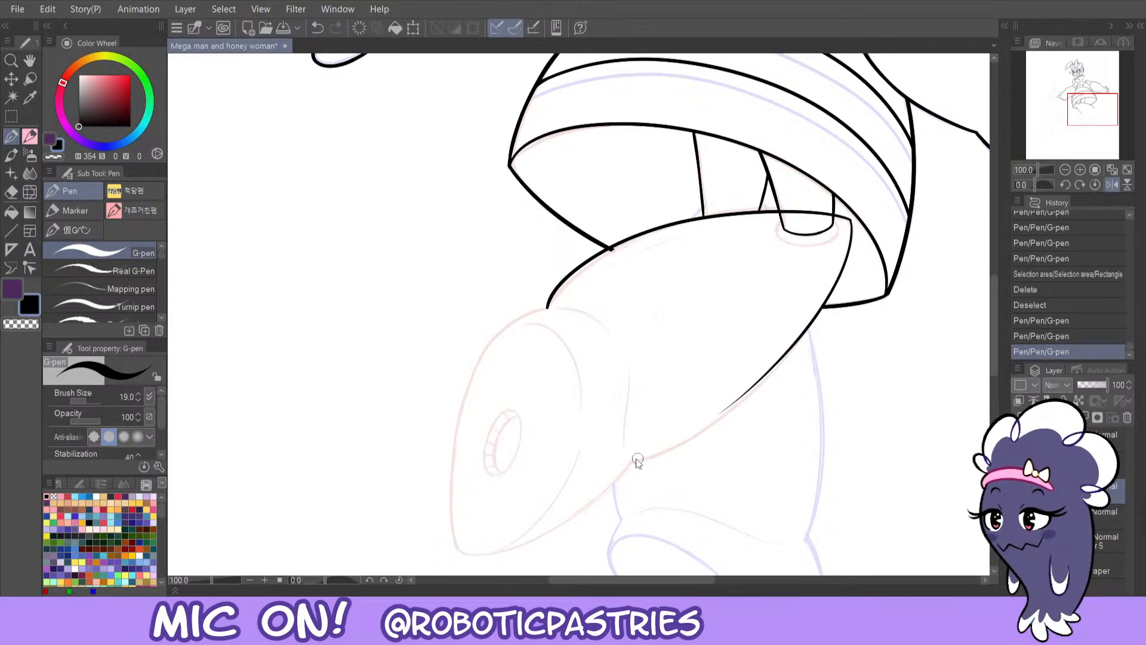
pyautogui.hotkey('ctrl', 'z')
pyautogui.moveTo(629, 463)
pyautogui.mouseDown()
pyautogui.moveTo(743, 408)
pyautogui.moveTo(844, 250)
pyautogui.moveTo(849, 218)
pyautogui.moveTo(837, 290)
pyautogui.mouseUp()
pyautogui.hotkey('ctrl', 'z')
# - Ink the remaining stretch joining the boot's lower edge to the start of its upper edge, and smooth the join with the transparent G-pen
pyautogui.moveTo(852, 222); pyautogui.dragTo(840, 271)
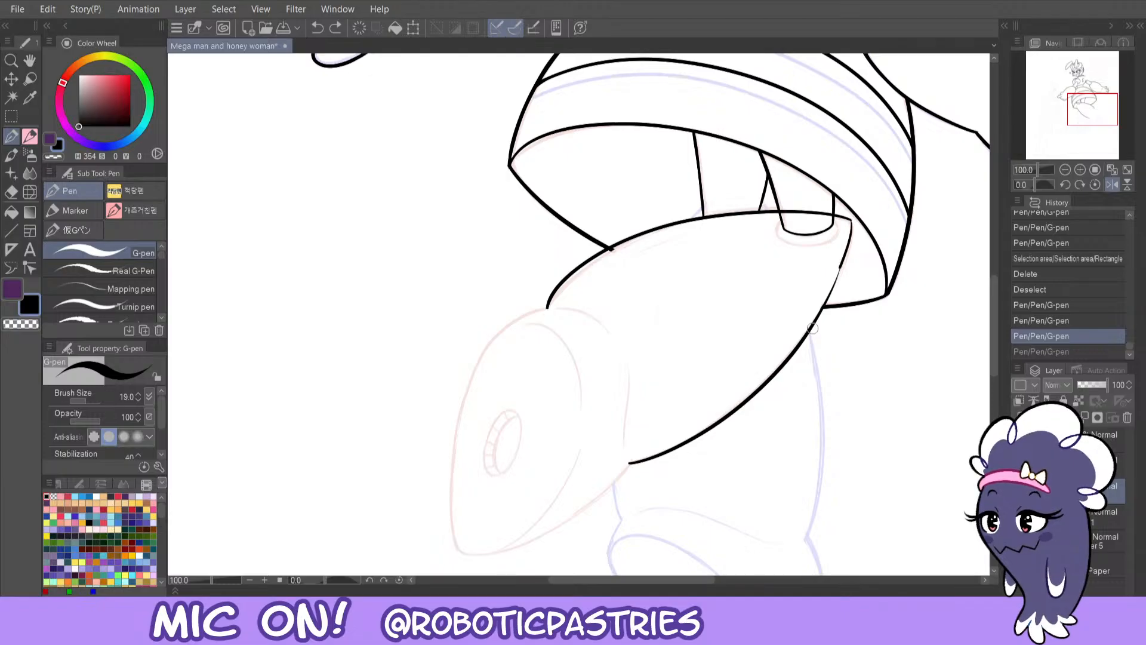
pyautogui.hotkey('ctrl', 'z')
pyautogui.click(1094, 186)
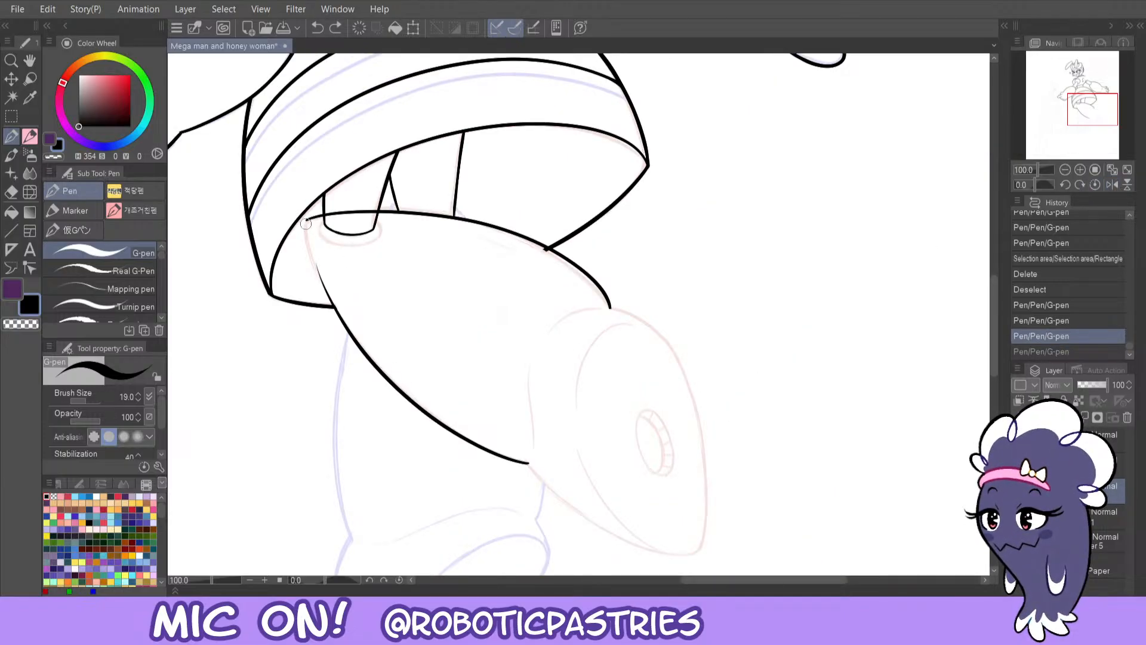
pyautogui.moveTo(306, 222)
pyautogui.mouseDown()
pyautogui.moveTo(341, 321)
pyautogui.moveTo(320, 289)
pyautogui.mouseUp()
pyautogui.hotkey('ctrl', 'z')
pyautogui.press('c')
pyautogui.hotkey('ctrl', 'z')
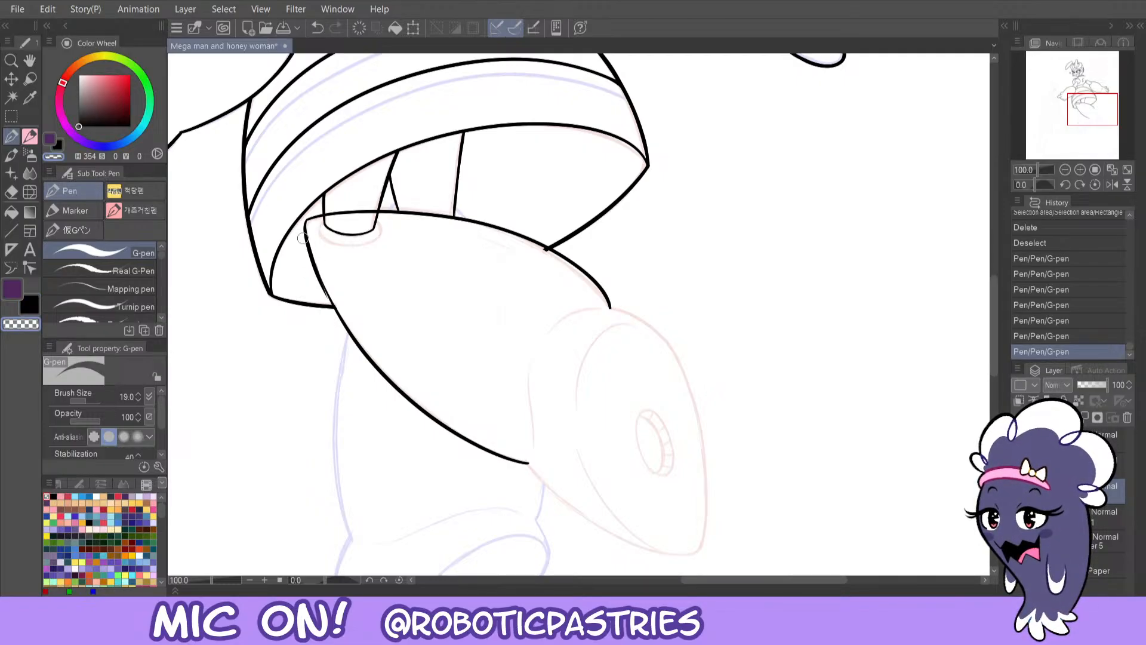
pyautogui.moveTo(302, 237); pyautogui.dragTo(332, 309)
pyautogui.hotkey('ctrl', 'z')
pyautogui.moveTo(315, 267); pyautogui.dragTo(322, 293)
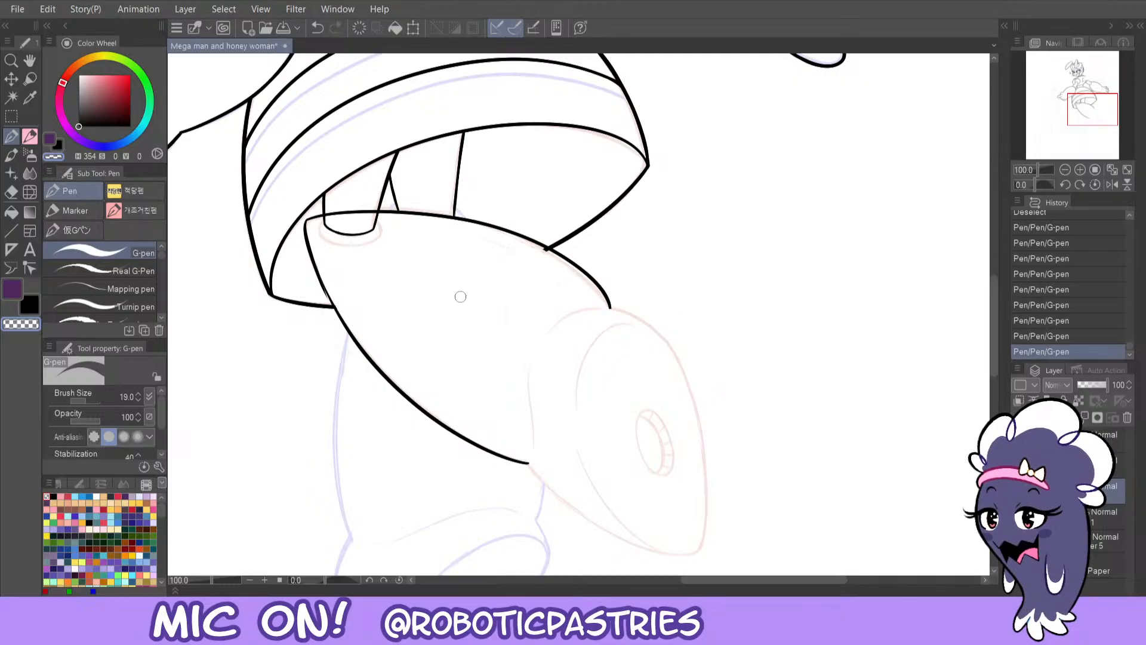
# - Touch up the corner under the skirt where the boot's upper and lower edges meet
pyautogui.click(1109, 184)
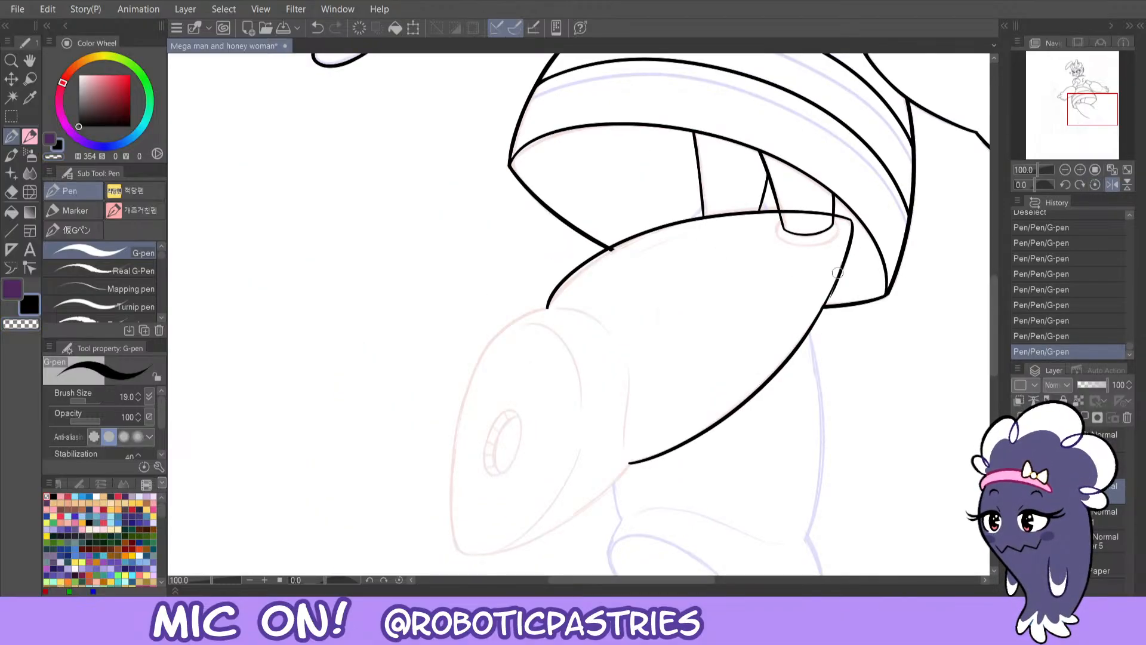
pyautogui.moveTo(851, 225); pyautogui.dragTo(843, 218)
pyautogui.hotkey('ctrl', 'z')
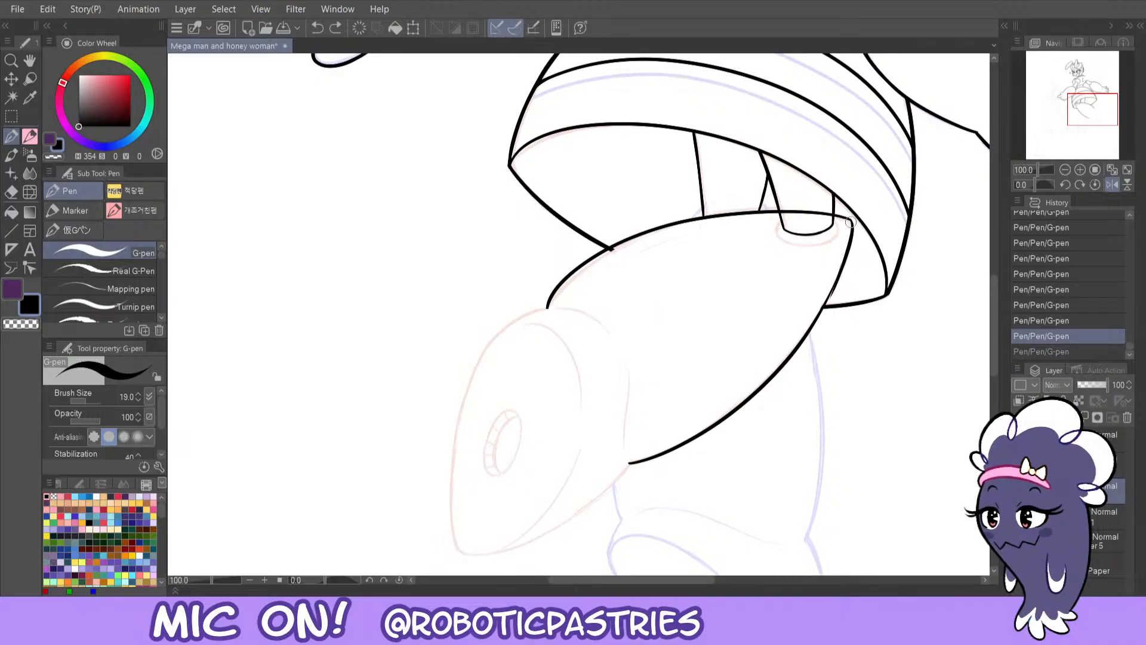
pyautogui.hotkey('ctrl', 'y')
pyautogui.hotkey('ctrl', 'z')
pyautogui.hotkey('ctrl', 'y')
pyautogui.hotkey('ctrl', 'z')
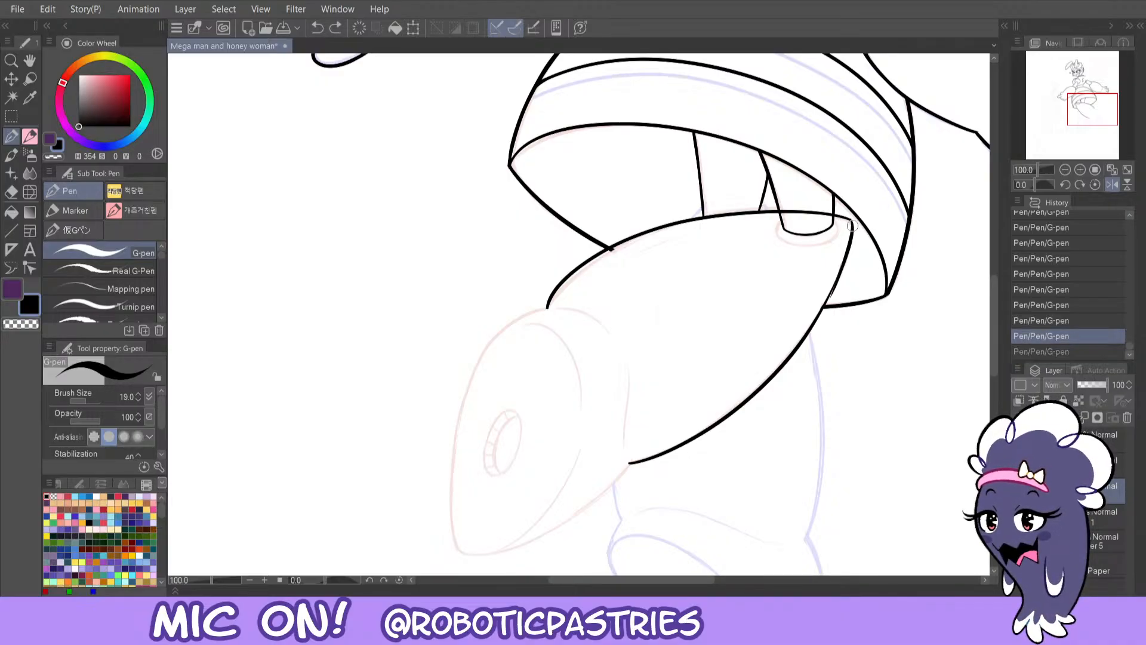
pyautogui.hotkey('ctrl', 'y')
pyautogui.press('c')
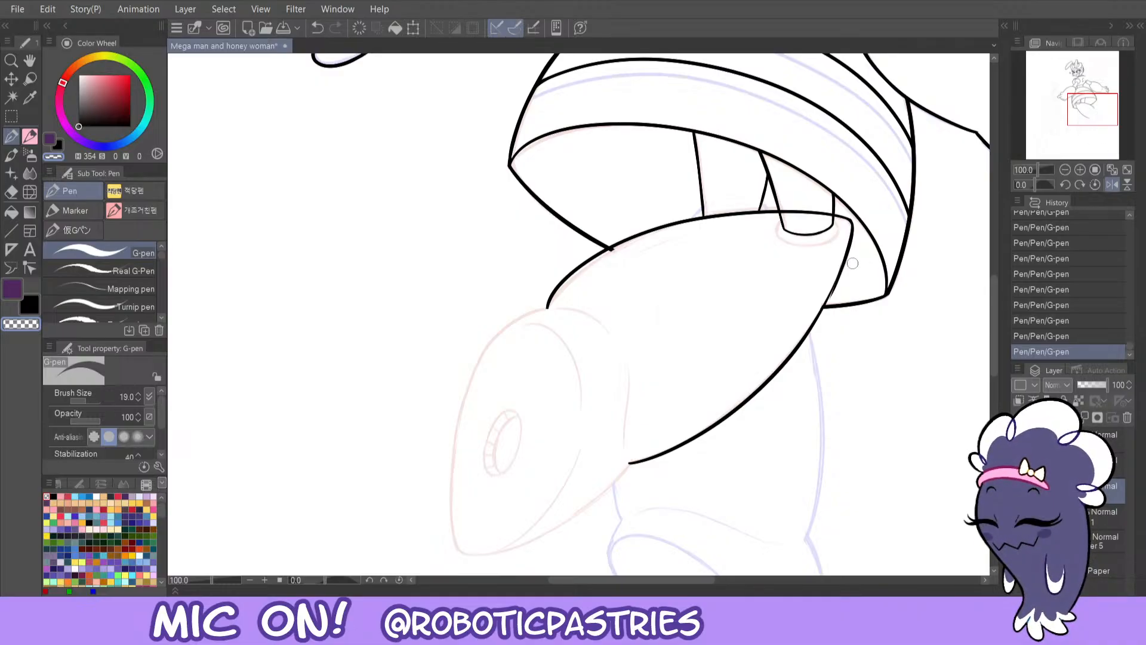
pyautogui.hotkey('ctrl', 'z')
pyautogui.press('c')
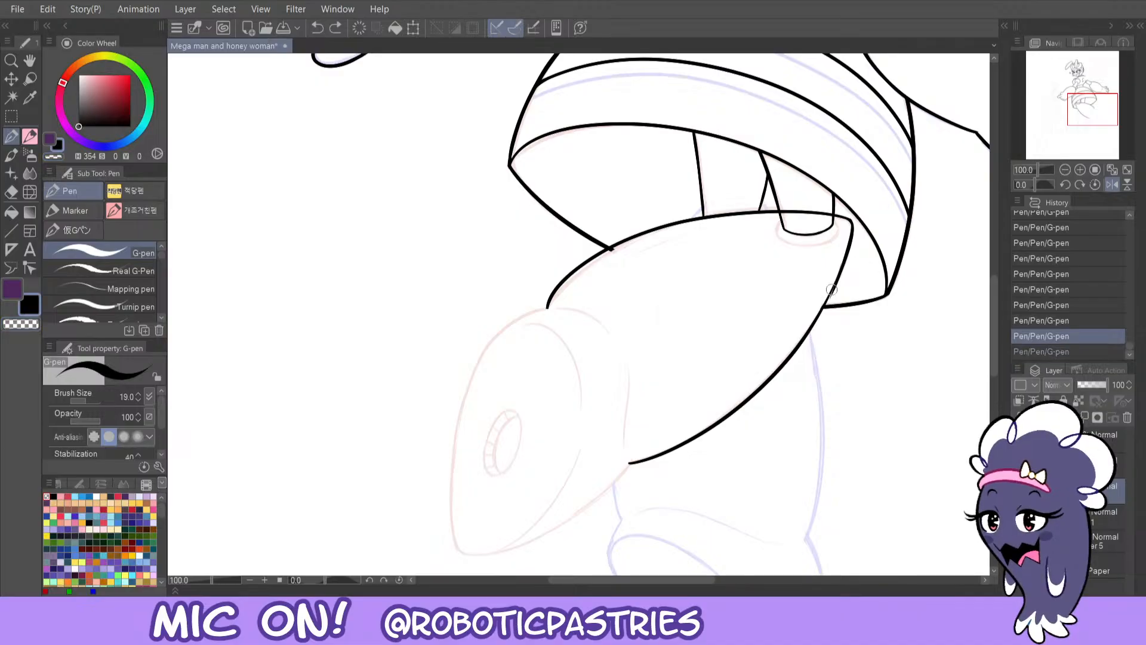
# - Go over the boot's lower edge where it crosses the skirt hem to even out its thickness
pyautogui.moveTo(835, 282); pyautogui.dragTo(792, 357)
pyautogui.hotkey('ctrl', 'z')
pyautogui.moveTo(837, 274); pyautogui.dragTo(790, 355)
pyautogui.hotkey('ctrl', 'z')
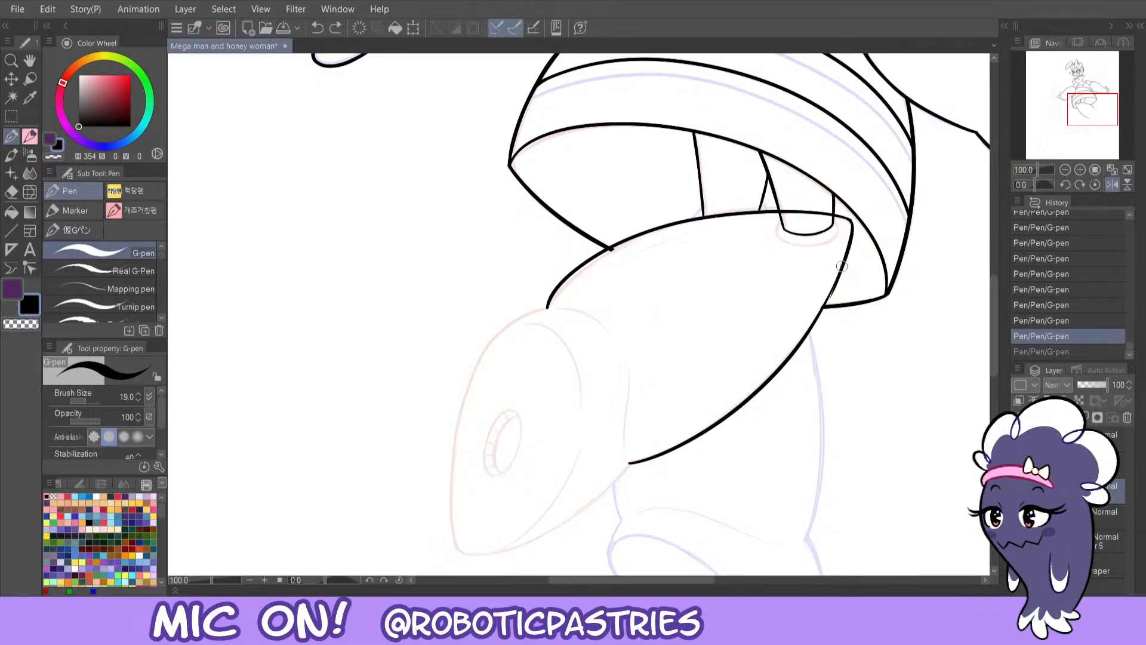
pyautogui.moveTo(842, 266); pyautogui.dragTo(803, 346)
pyautogui.hotkey('ctrl', 'z')
pyautogui.moveTo(842, 277); pyautogui.dragTo(799, 345)
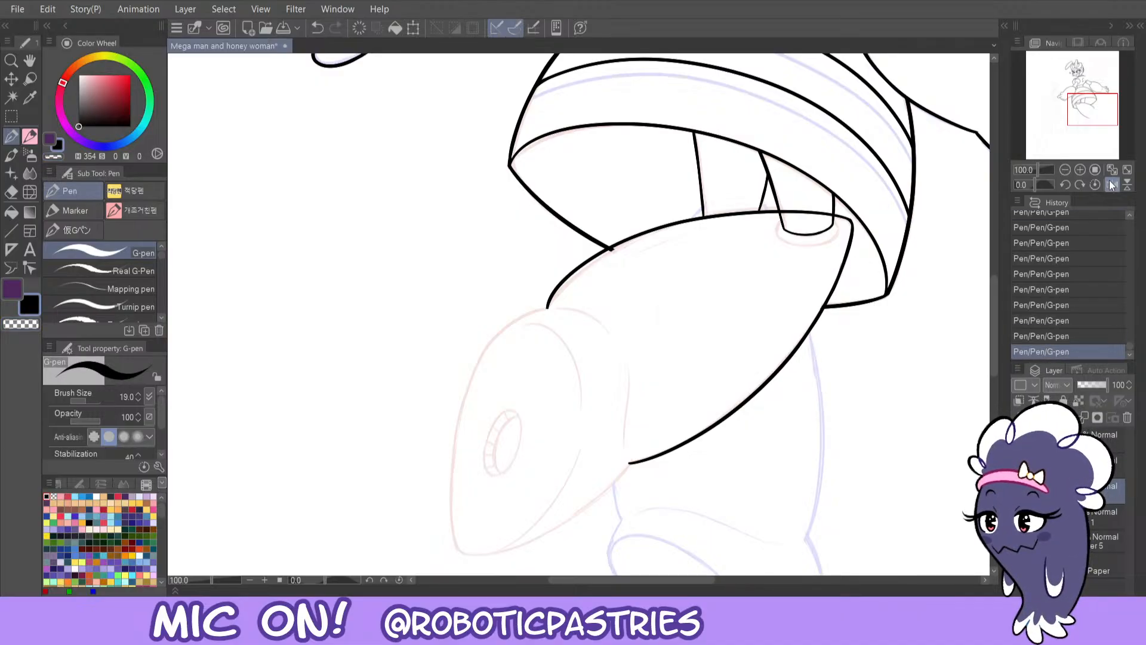
pyautogui.click(1110, 182)
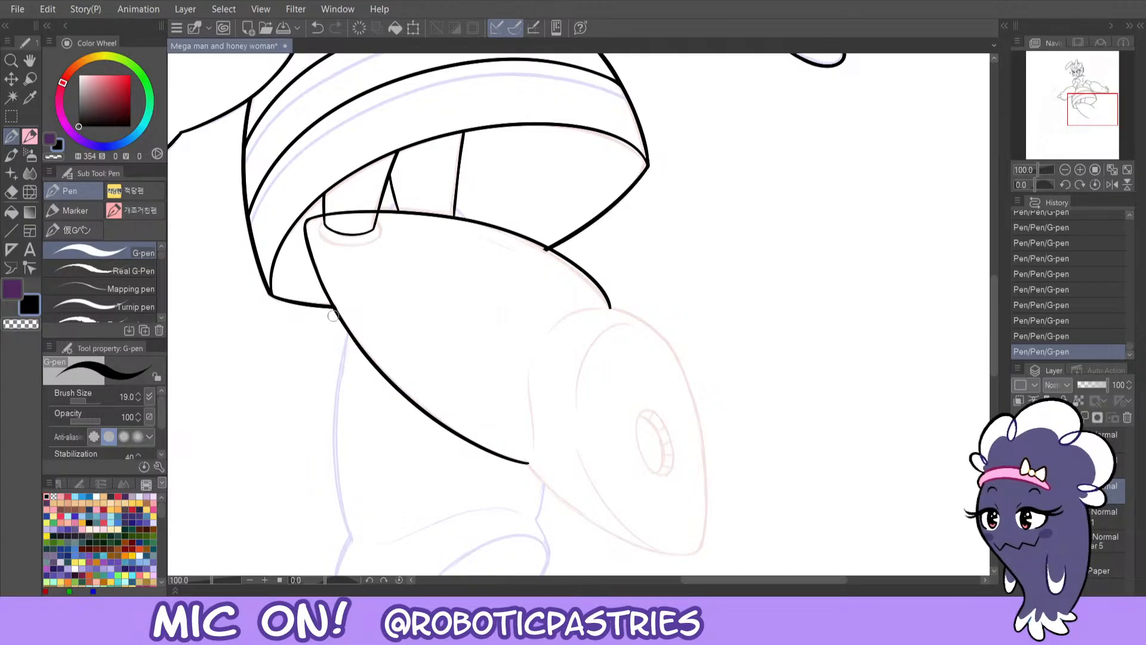
# - Thin the inner side of the boot's lower edge just below the corner with the transparent G-pen
pyautogui.hotkey('ctrl', 'z')
pyautogui.press('c')
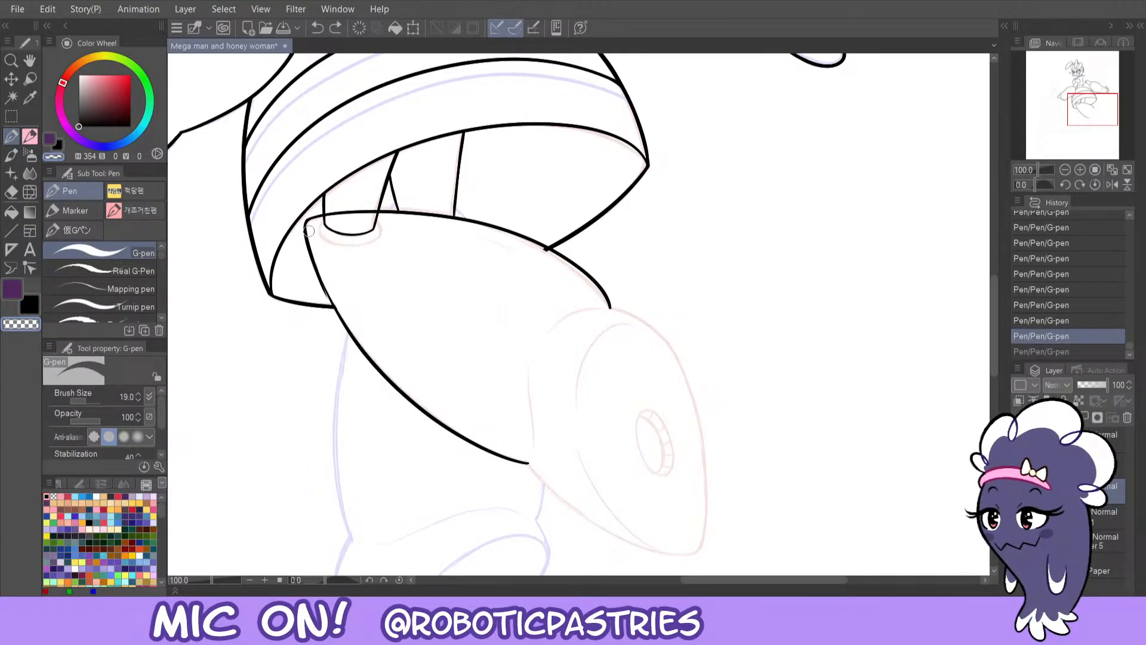
pyautogui.moveTo(309, 231); pyautogui.dragTo(320, 280)
pyautogui.hotkey('ctrl', 'z')
pyautogui.hotkey('ctrl', 'z')
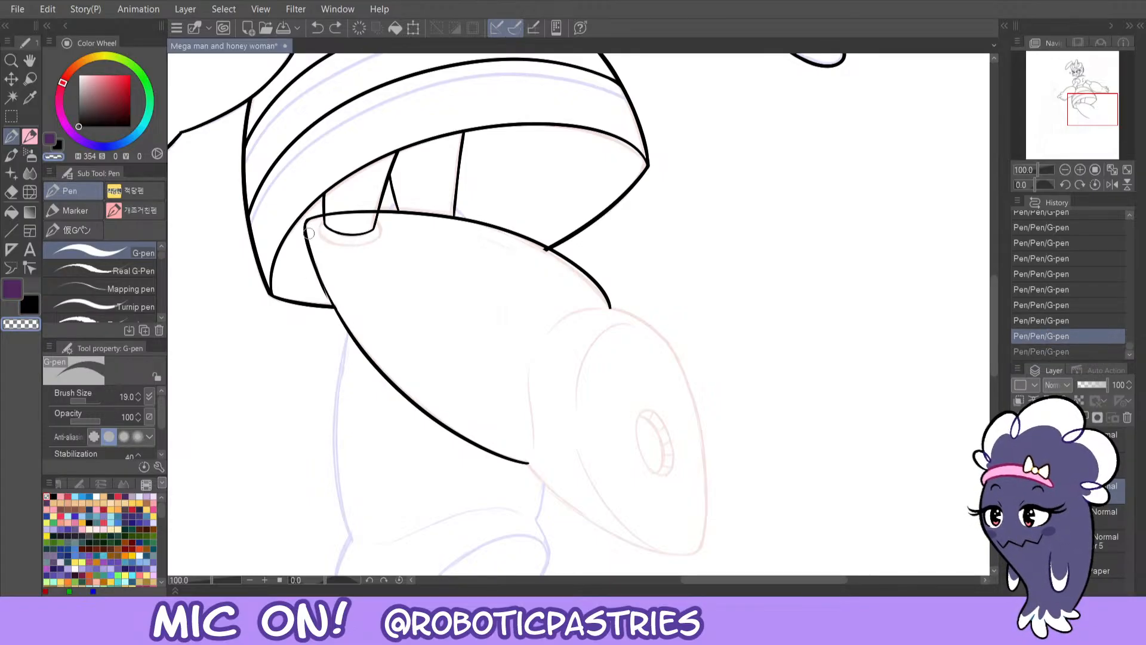
pyautogui.moveTo(309, 234)
pyautogui.mouseDown()
pyautogui.moveTo(342, 314)
pyautogui.moveTo(327, 293)
pyautogui.moveTo(347, 306)
pyautogui.mouseUp()
pyautogui.hotkey('ctrl', 'z')
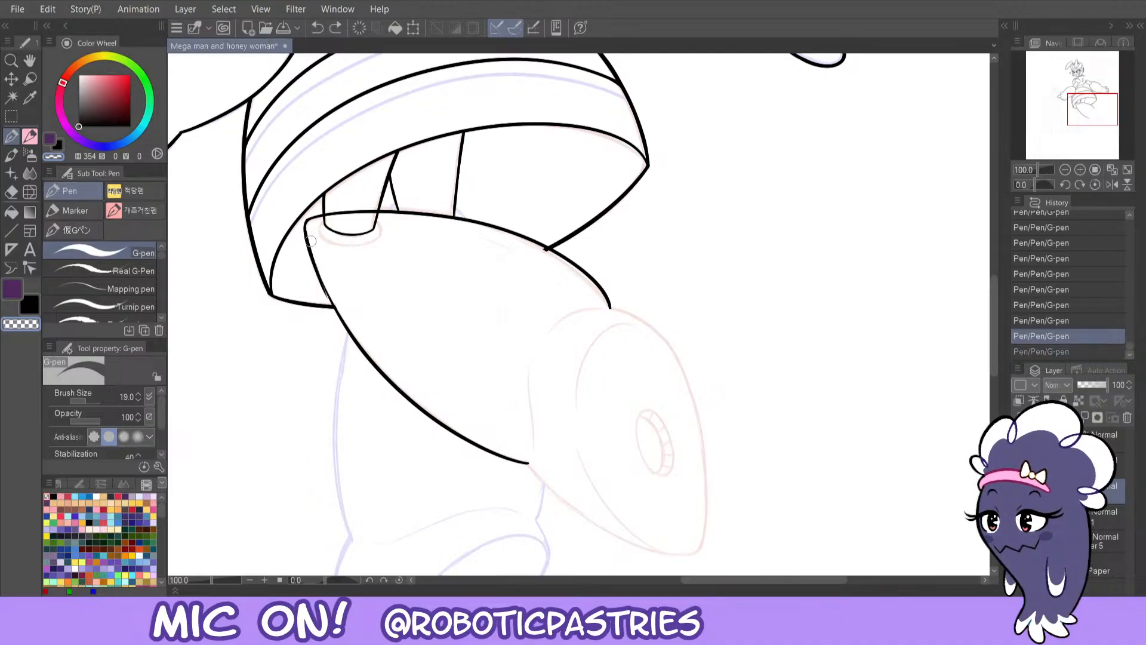
pyautogui.moveTo(310, 240); pyautogui.dragTo(308, 234)
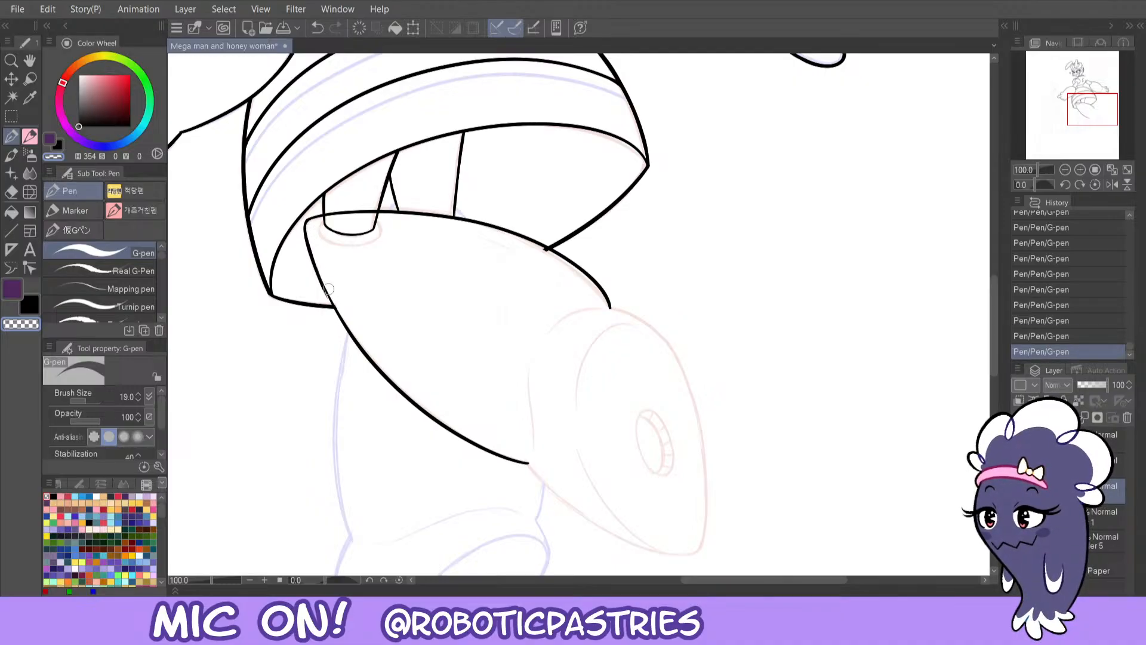
pyautogui.press('c')
pyautogui.hotkey('ctrl', 'z')
pyautogui.moveTo(313, 262); pyautogui.dragTo(357, 340)
pyautogui.hotkey('ctrl', 'z')
pyautogui.hotkey('ctrl', 'z')
pyautogui.press('c')
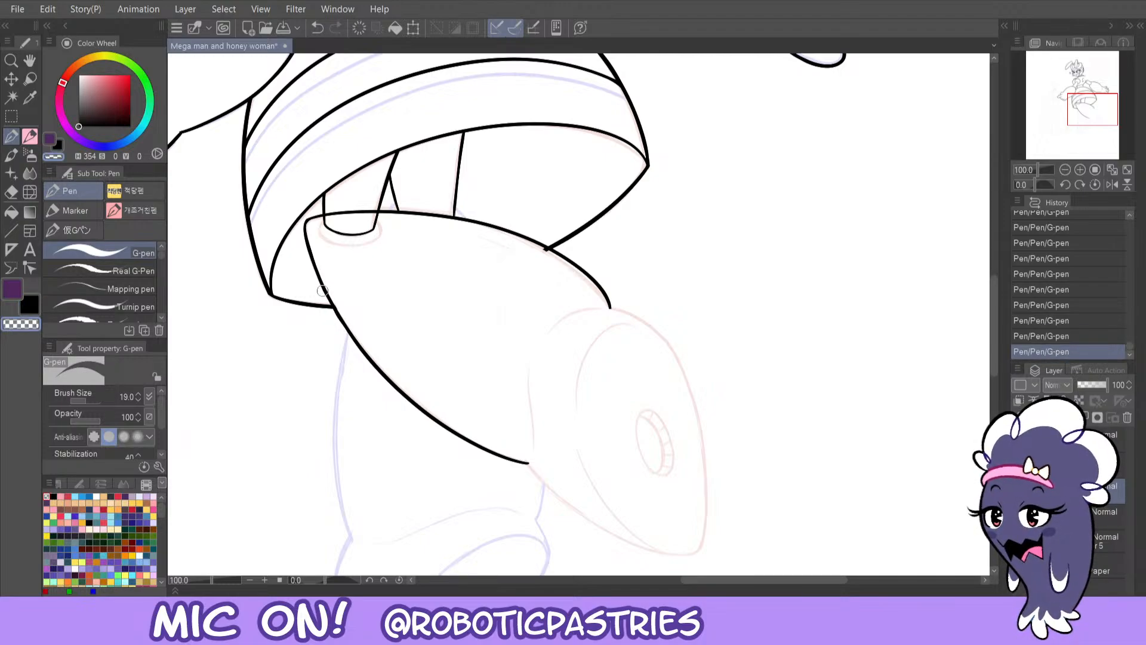
# - Shave the outer side of the boot's lower edge around the skirt hem with the transparent G-pen
pyautogui.hotkey('ctrl', 'z')
pyautogui.hotkey('ctrl', 'z')
pyautogui.moveTo(323, 294); pyautogui.dragTo(355, 342)
pyautogui.hotkey('ctrl', 'z')
pyautogui.hotkey('ctrl', 'z')
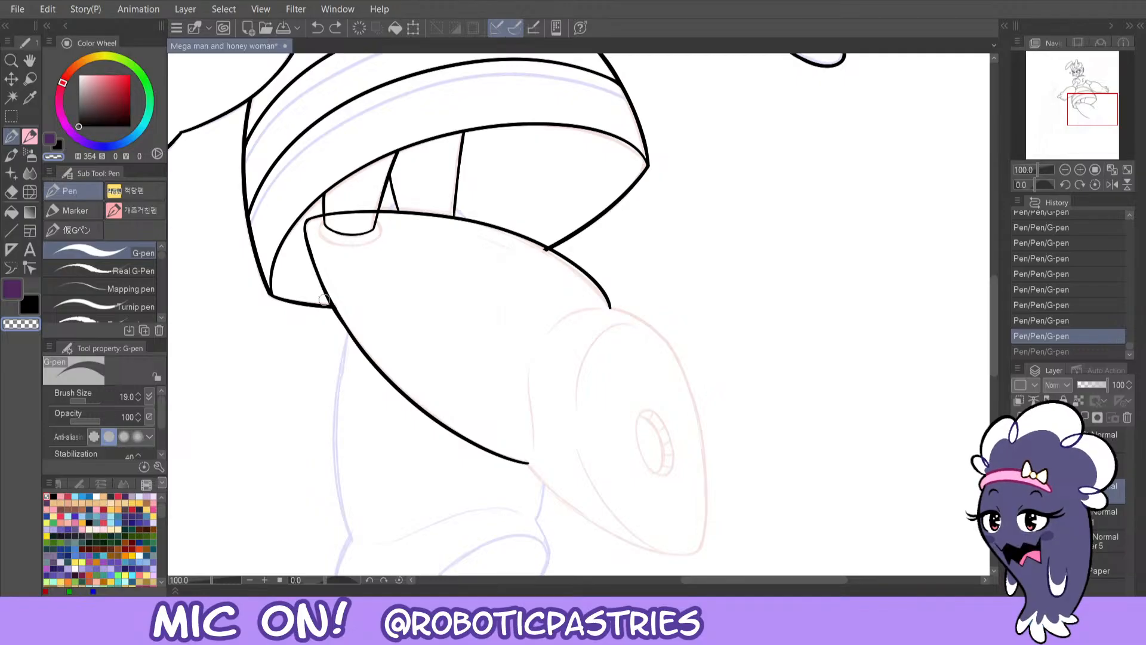
pyautogui.moveTo(324, 300); pyautogui.dragTo(345, 333)
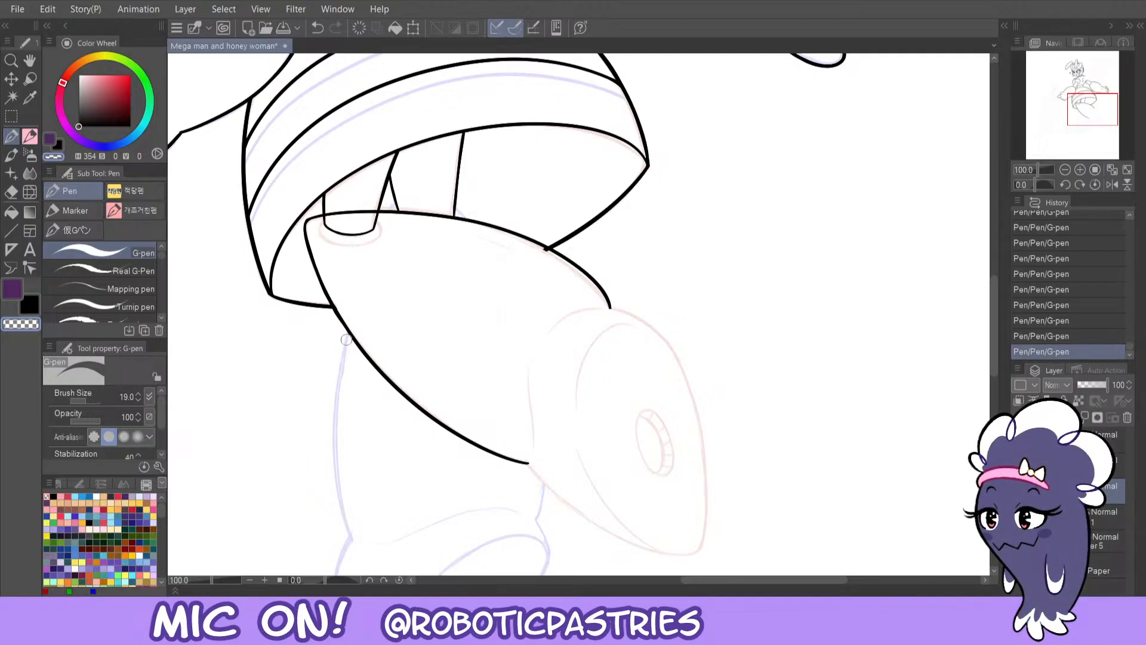
# - Undo the last touch-up and trim the boot's lower edge again just below the skirt hem
pyautogui.click(1112, 184)
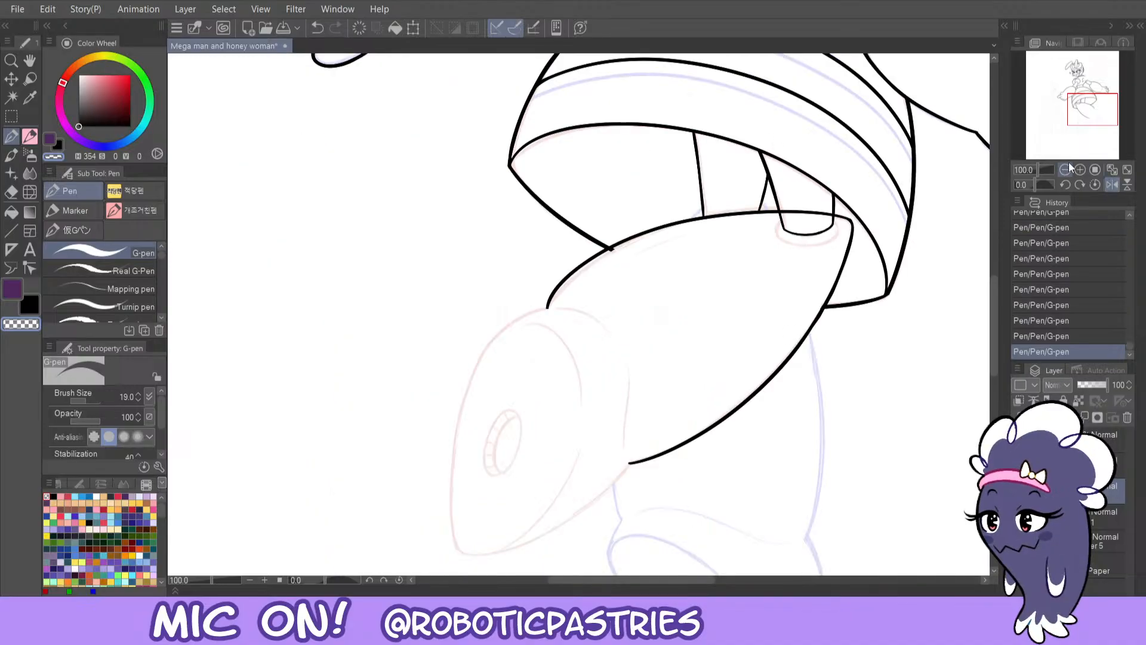
pyautogui.click(1080, 170)
pyautogui.moveTo(1088, 127)
pyautogui.mouseDown()
pyautogui.moveTo(1098, 130)
pyautogui.moveTo(1082, 113)
pyautogui.mouseUp()
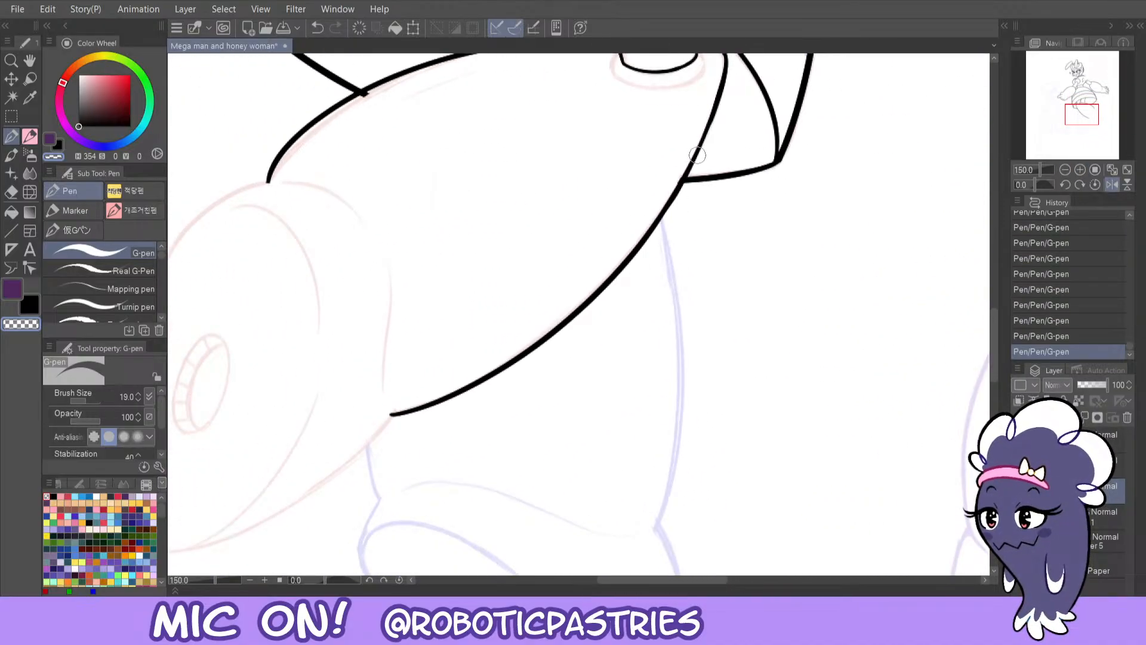
pyautogui.hotkey('ctrl', 'z')
pyautogui.moveTo(665, 217); pyautogui.dragTo(683, 182)
pyautogui.press('c')
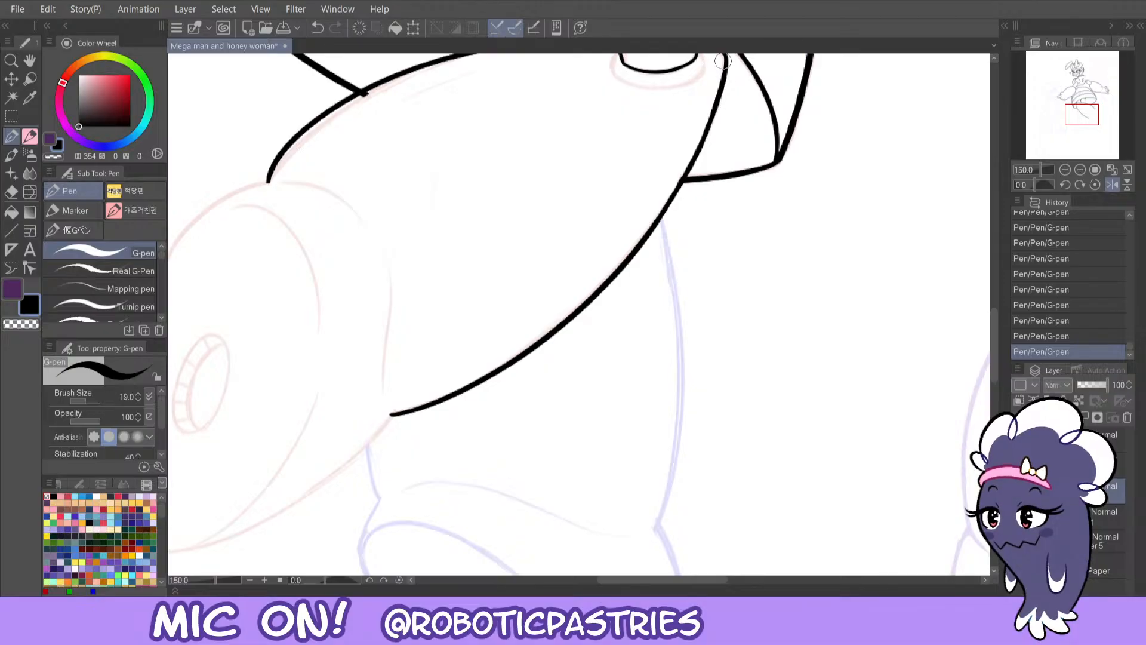
pyautogui.moveTo(722, 63)
pyautogui.mouseDown()
pyautogui.moveTo(686, 176)
pyautogui.moveTo(593, 282)
pyautogui.mouseUp()
pyautogui.hotkey('ctrl', 'z')
pyautogui.hotkey('ctrl', 'z')
pyautogui.moveTo(723, 67)
pyautogui.mouseDown()
pyautogui.moveTo(710, 137)
pyautogui.moveTo(627, 265)
pyautogui.mouseUp()
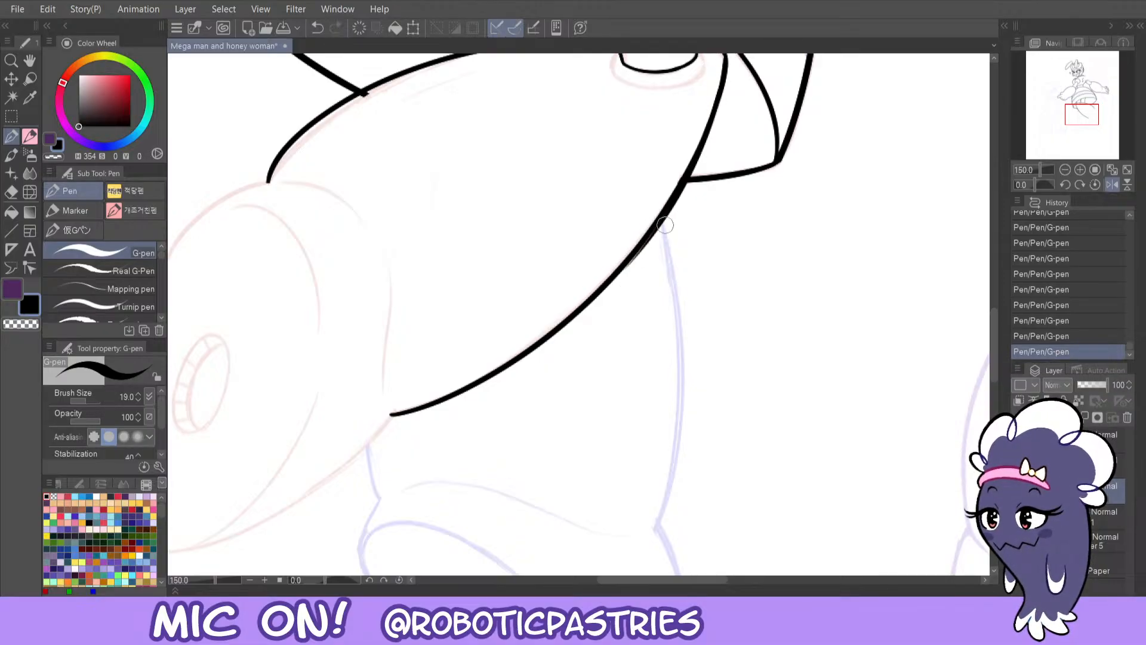
pyautogui.hotkey('ctrl', 'z')
pyautogui.moveTo(723, 66)
pyautogui.mouseDown()
pyautogui.moveTo(707, 131)
pyautogui.moveTo(623, 262)
pyautogui.mouseUp()
pyautogui.hotkey('ctrl', 'z')
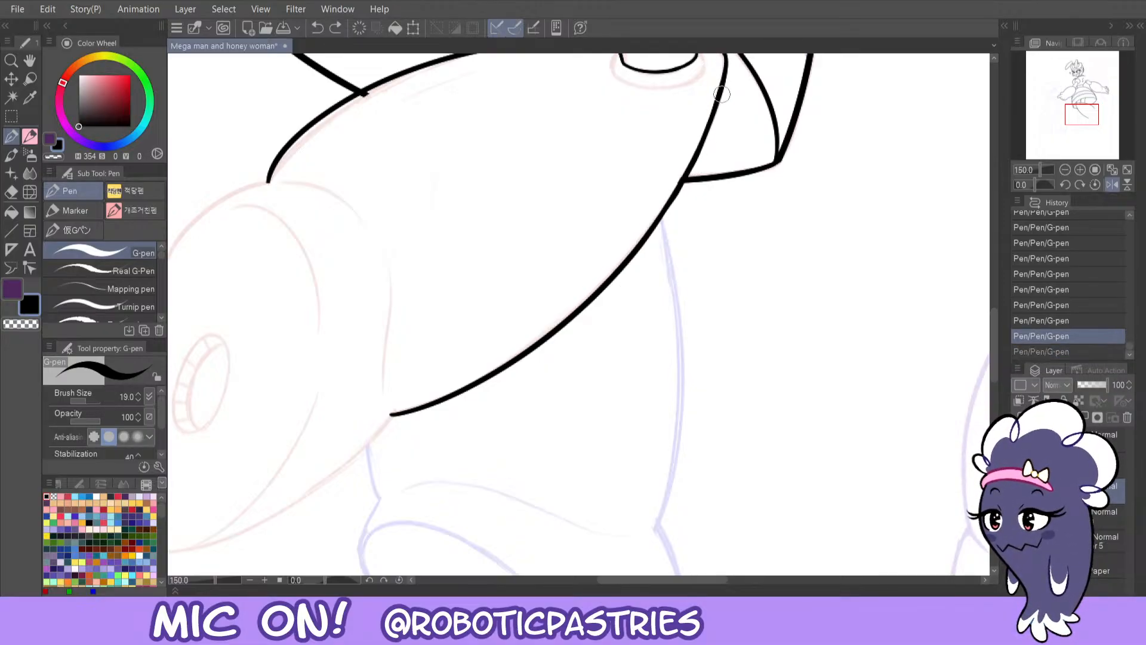
pyautogui.press('c')
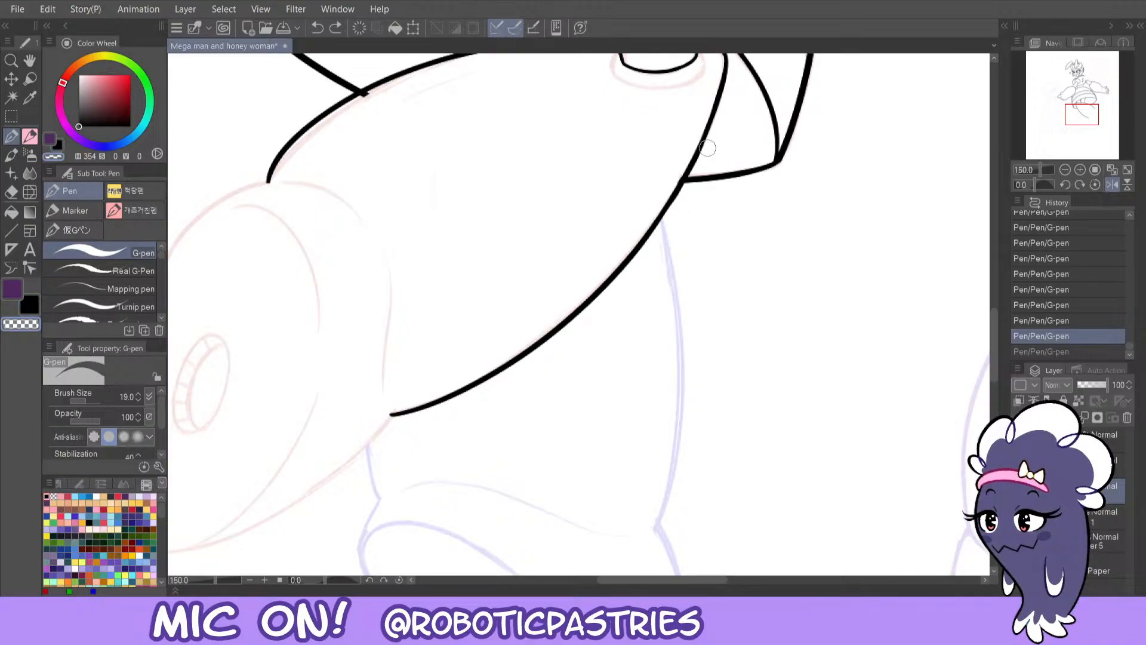
# - Trim the boot's lower edge at the skirt hem and restroke it in black from the corner to just below the hem
pyautogui.moveTo(706, 148); pyautogui.dragTo(684, 200)
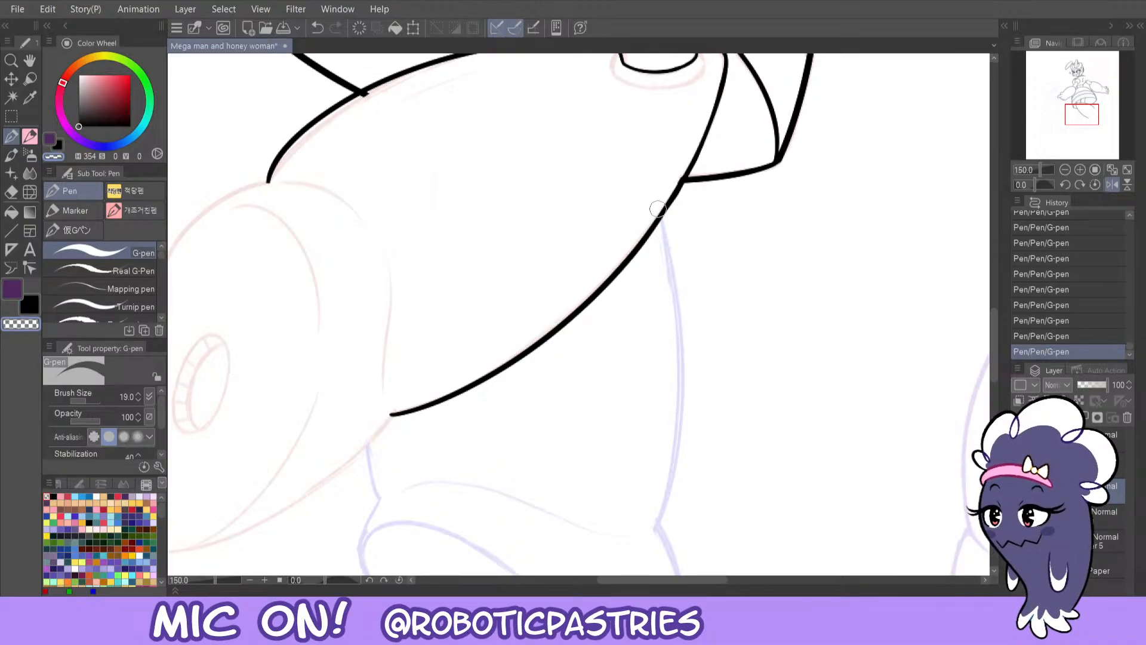
pyautogui.press('c')
pyautogui.moveTo(704, 140)
pyautogui.mouseDown()
pyautogui.moveTo(722, 62)
pyautogui.moveTo(707, 134)
pyautogui.mouseUp()
pyautogui.hotkey('ctrl', 'z')
pyautogui.moveTo(724, 71); pyautogui.dragTo(666, 218)
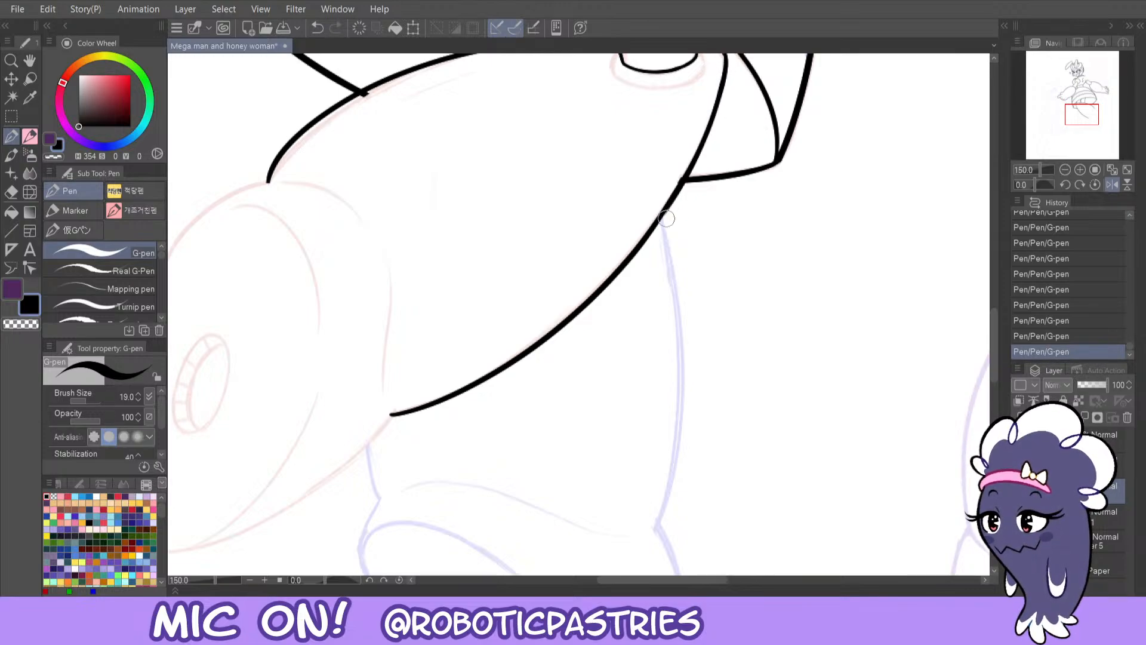
# - Shave the boot's lower edge with the transparent G-pen from just above to just below the skirt hem
pyautogui.press('c')
pyautogui.moveTo(699, 156); pyautogui.dragTo(653, 240)
pyautogui.hotkey('ctrl', 'z')
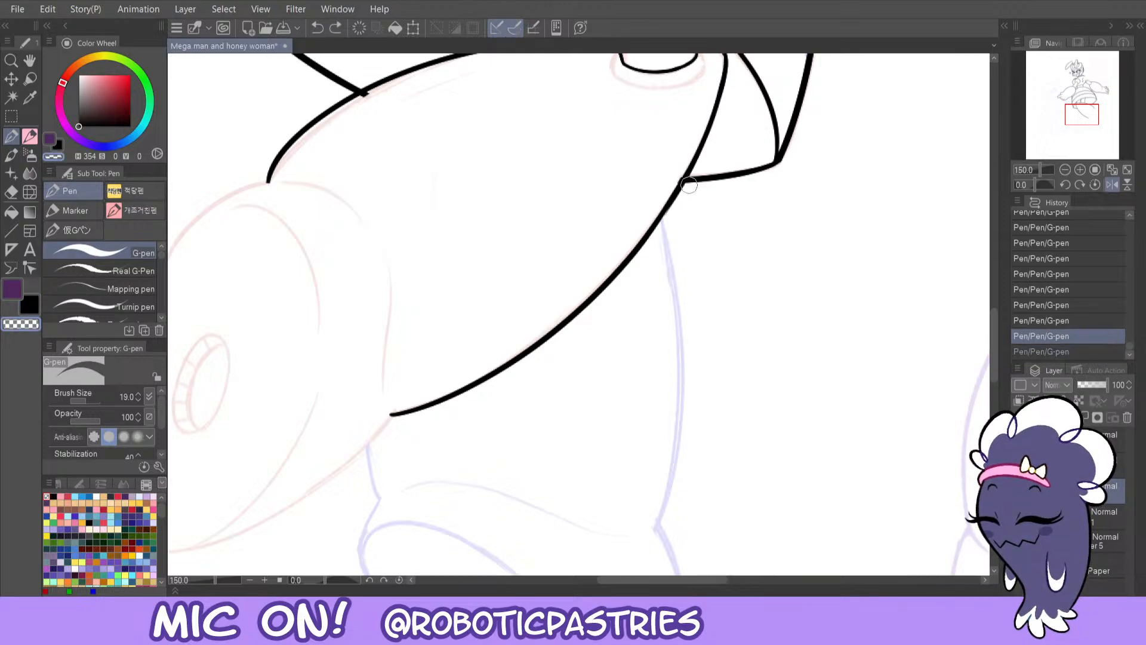
pyautogui.moveTo(699, 151); pyautogui.dragTo(665, 222)
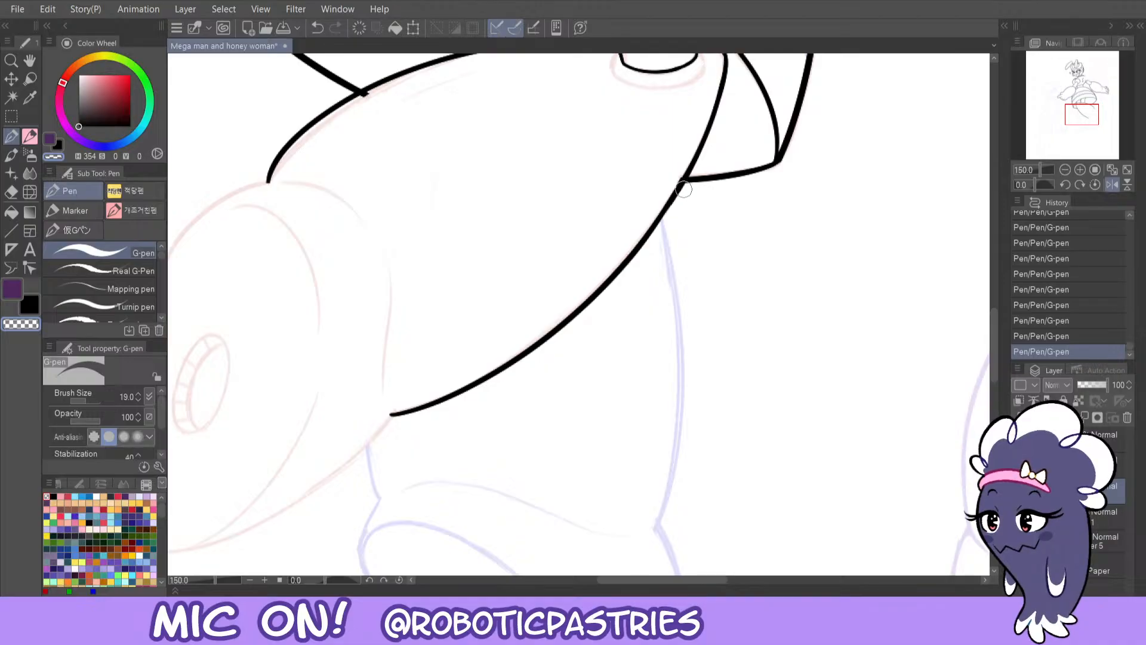
pyautogui.hotkey('ctrl', 'z')
pyautogui.hotkey('ctrl', 'y')
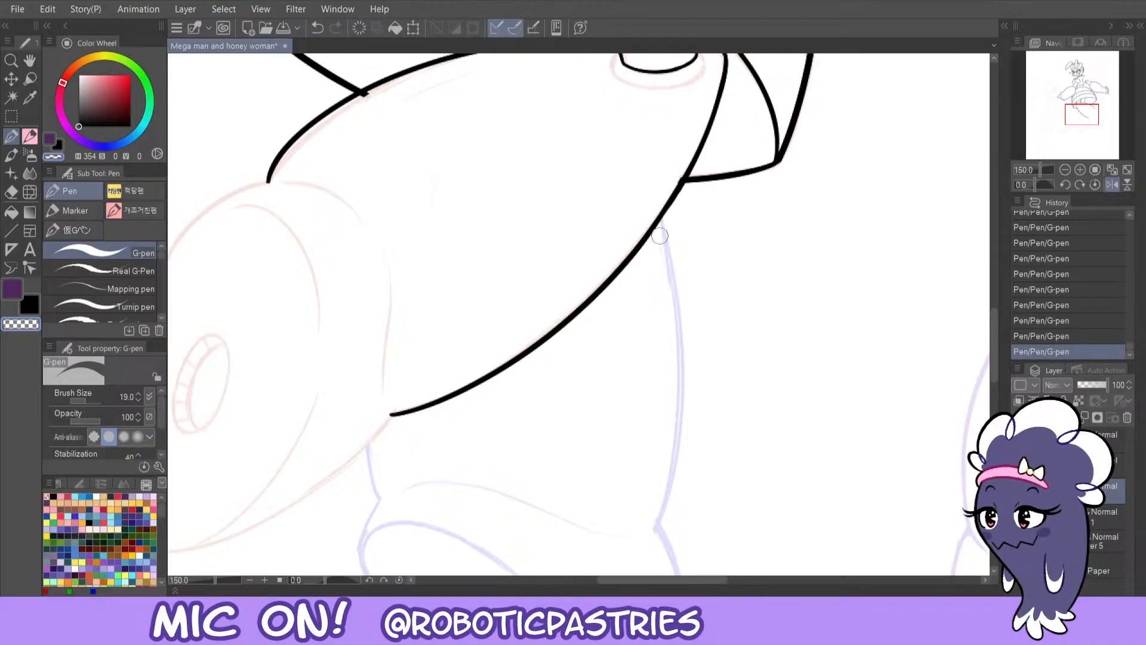
# - Thin the stretch of the boot's lower edge between its corner and the skirt hem with the transparent G-pen
pyautogui.moveTo(720, 78); pyautogui.dragTo(689, 165)
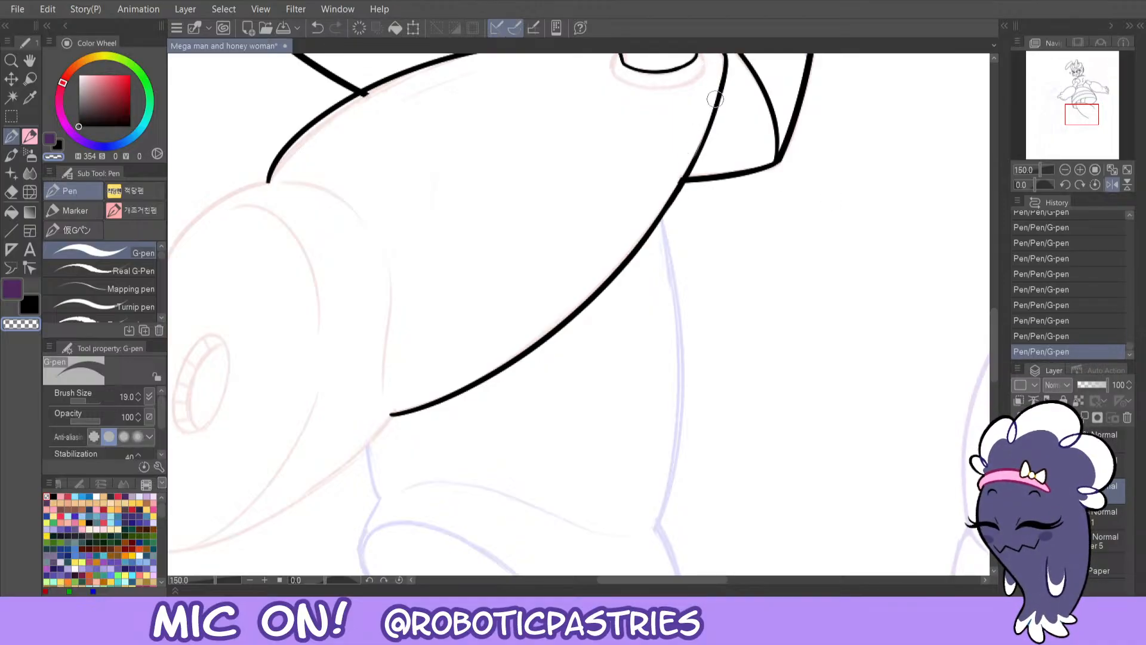
pyautogui.hotkey('ctrl', 'z')
pyautogui.moveTo(715, 99); pyautogui.dragTo(690, 155)
pyautogui.hotkey('ctrl', 'z')
pyautogui.moveTo(719, 96); pyautogui.dragTo(699, 147)
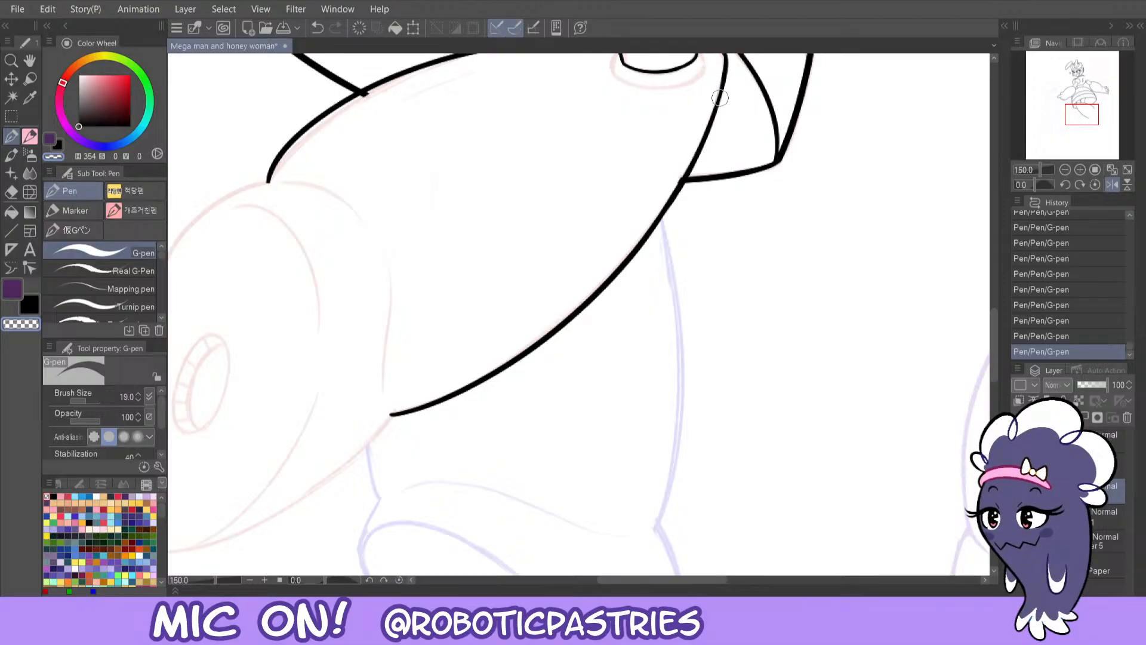
pyautogui.press('c')
pyautogui.hotkey('ctrl', 'z')
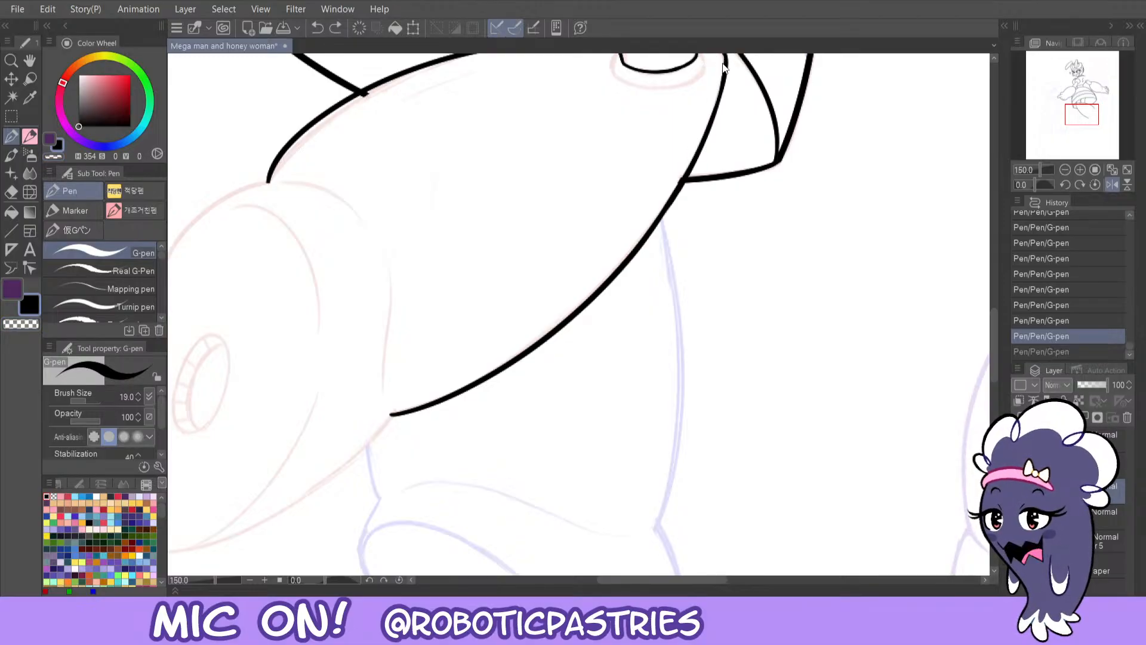
pyautogui.hotkey('ctrl', 'y')
pyautogui.press('c')
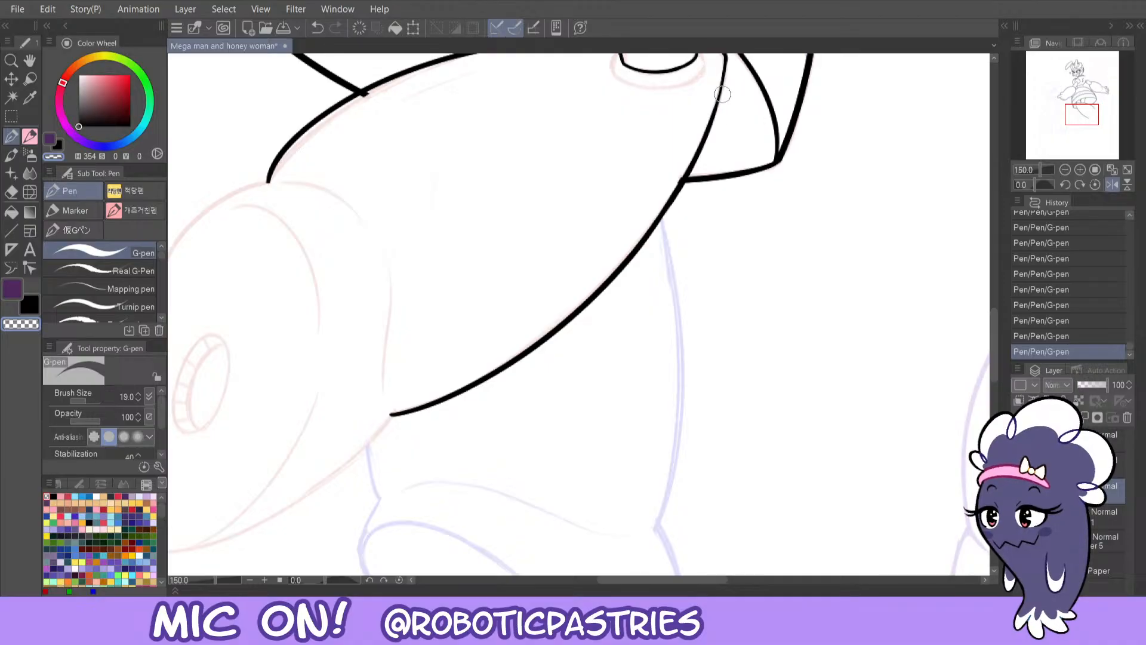
pyautogui.hotkey('ctrl', 'z')
pyautogui.hotkey('ctrl', 'y')
pyautogui.press('c')
# - Try a black stroke over the boot's lower edge up to the corner and undo it
pyautogui.moveTo(709, 124); pyautogui.dragTo(724, 58)
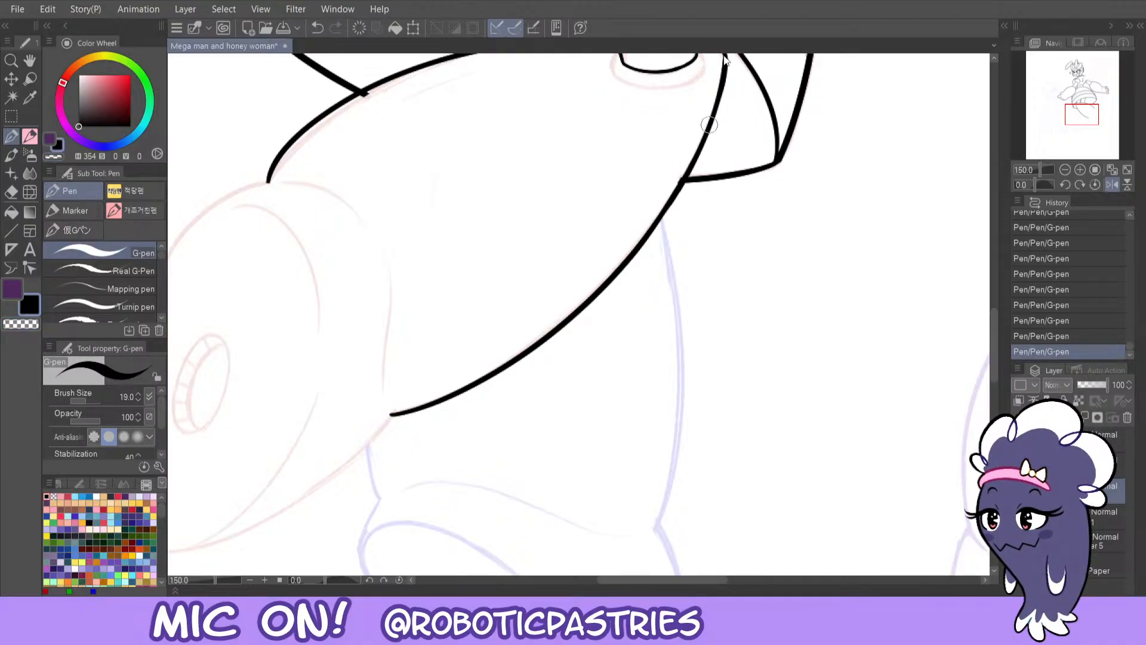
pyautogui.hotkey('ctrl', 'z')
pyautogui.moveTo(709, 126); pyautogui.dragTo(725, 58)
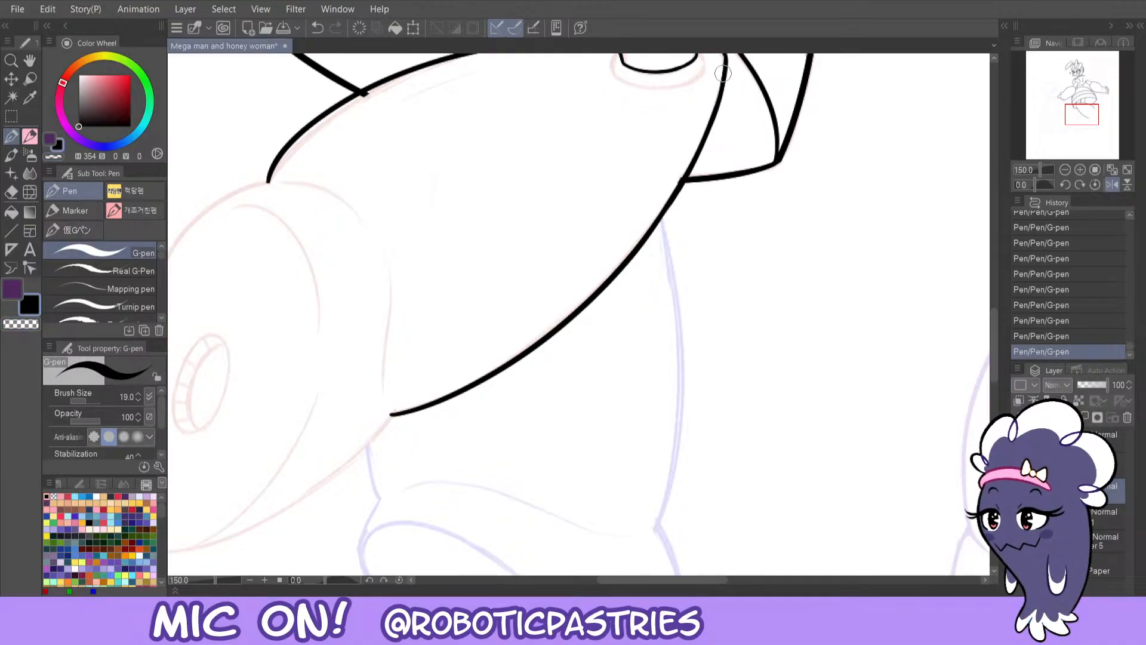
pyautogui.press('c')
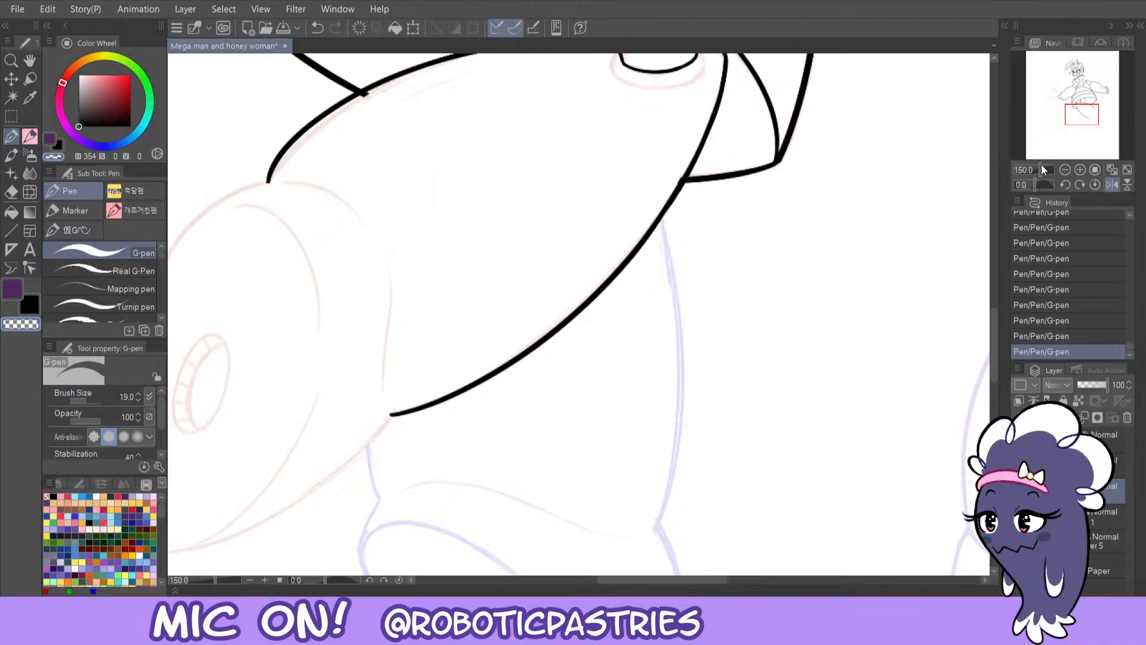
pyautogui.click(1064, 169)
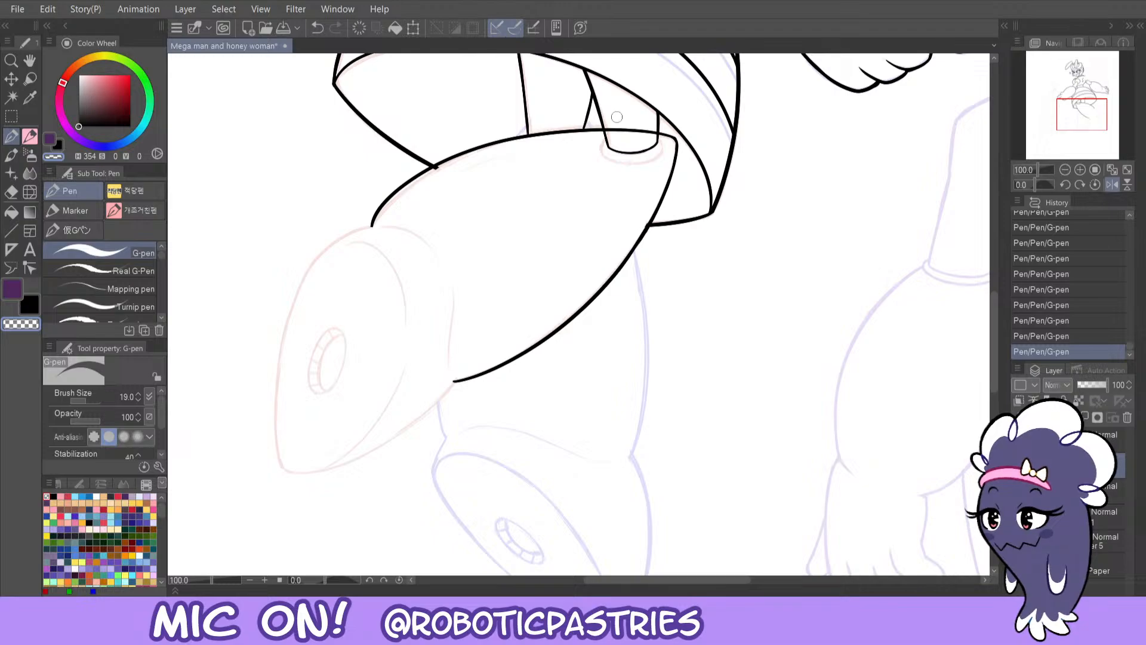
pyautogui.hotkey('ctrl', 'z')
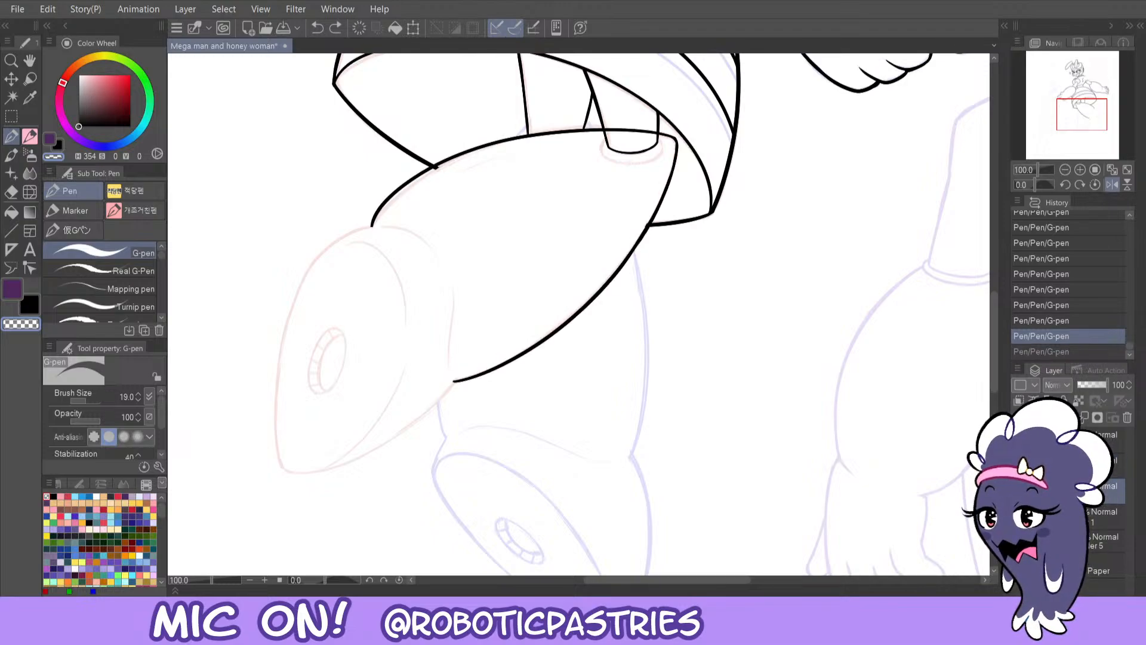
# - Lasso the boot's lower edge from below the corner to its far end, delete that line and deselect
pyautogui.press('e')
pyautogui.press(',')
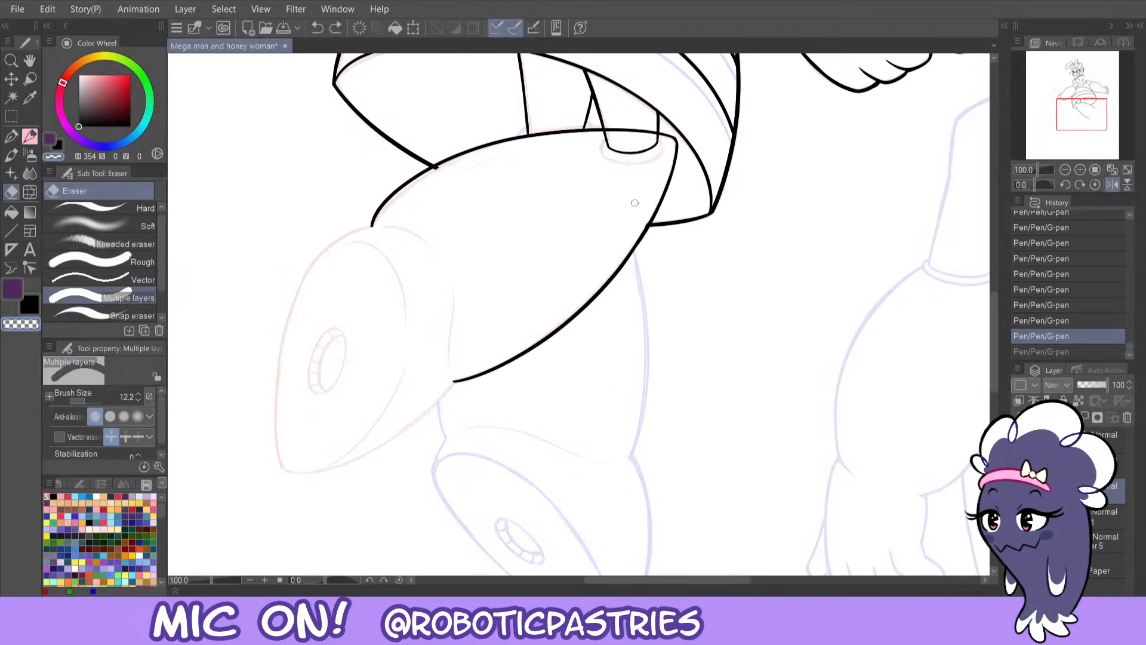
pyautogui.press('m')
pyautogui.moveTo(656, 177); pyautogui.dragTo(582, 369)
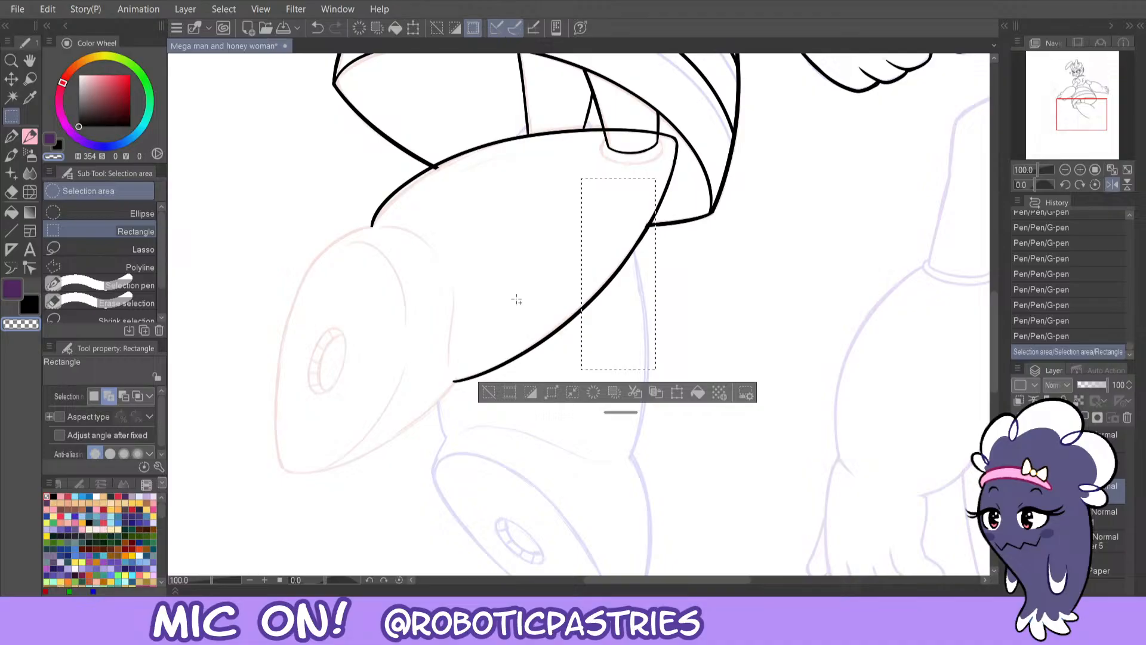
pyautogui.click(122, 249)
pyautogui.moveTo(660, 173)
pyautogui.mouseDown()
pyautogui.moveTo(417, 396)
pyautogui.moveTo(472, 283)
pyautogui.mouseUp()
pyautogui.press('Delete')
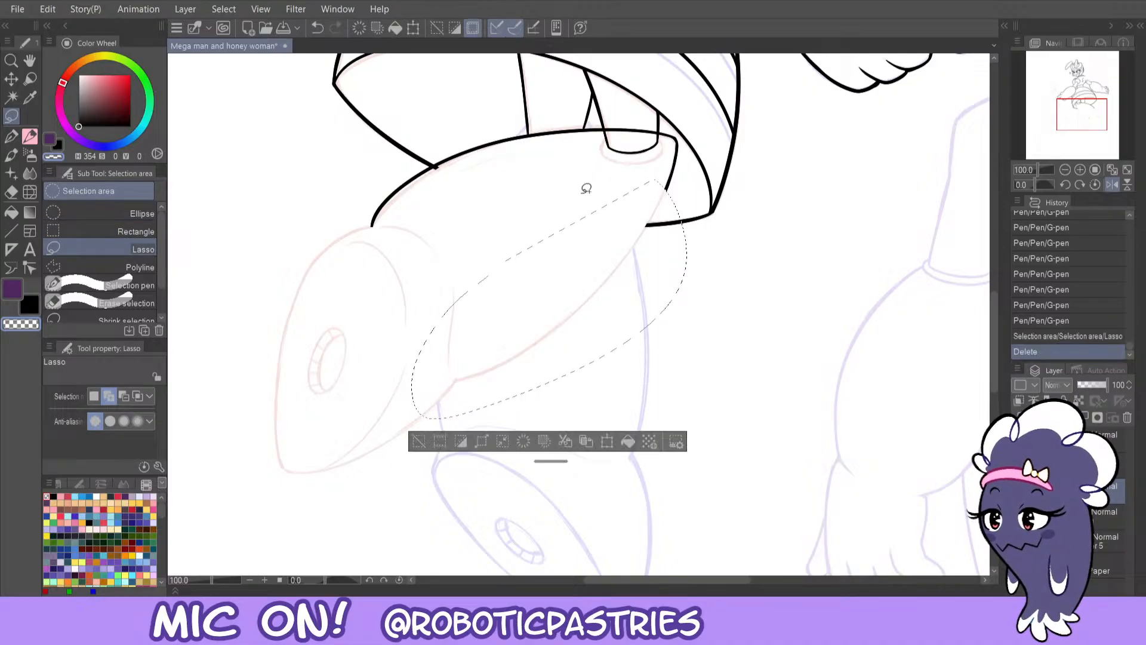
pyautogui.hotkey('ctrl', 'd')
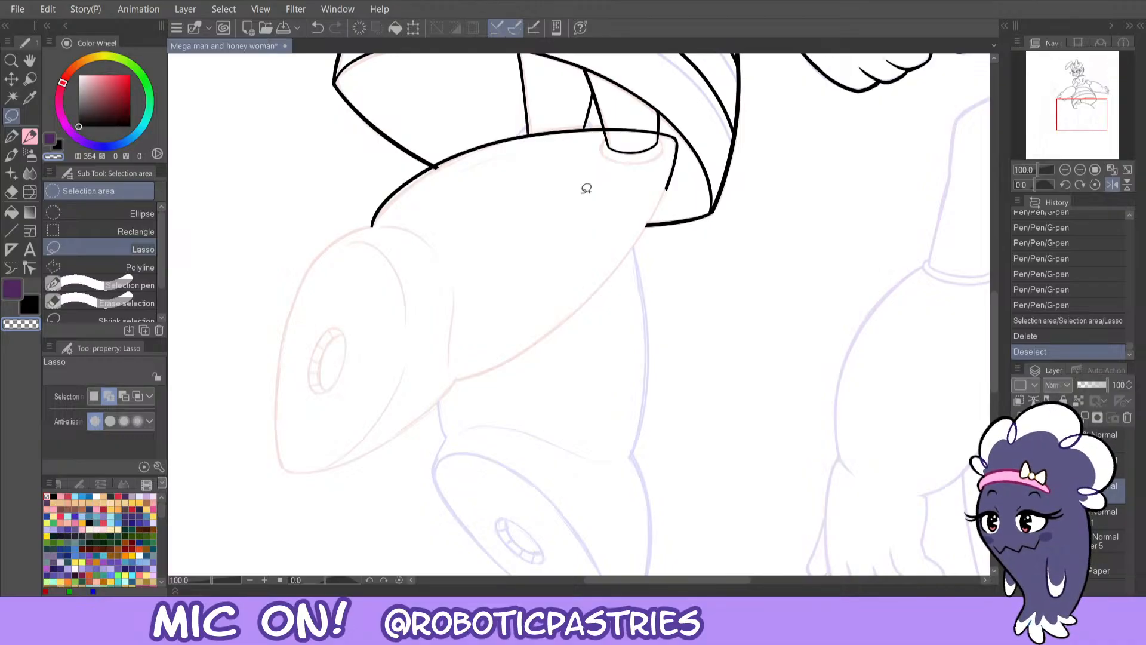
# - Try inking the boot's lower edge in black from the remaining stub along the sketch to the far end
pyautogui.press('p')
pyautogui.click(1109, 181)
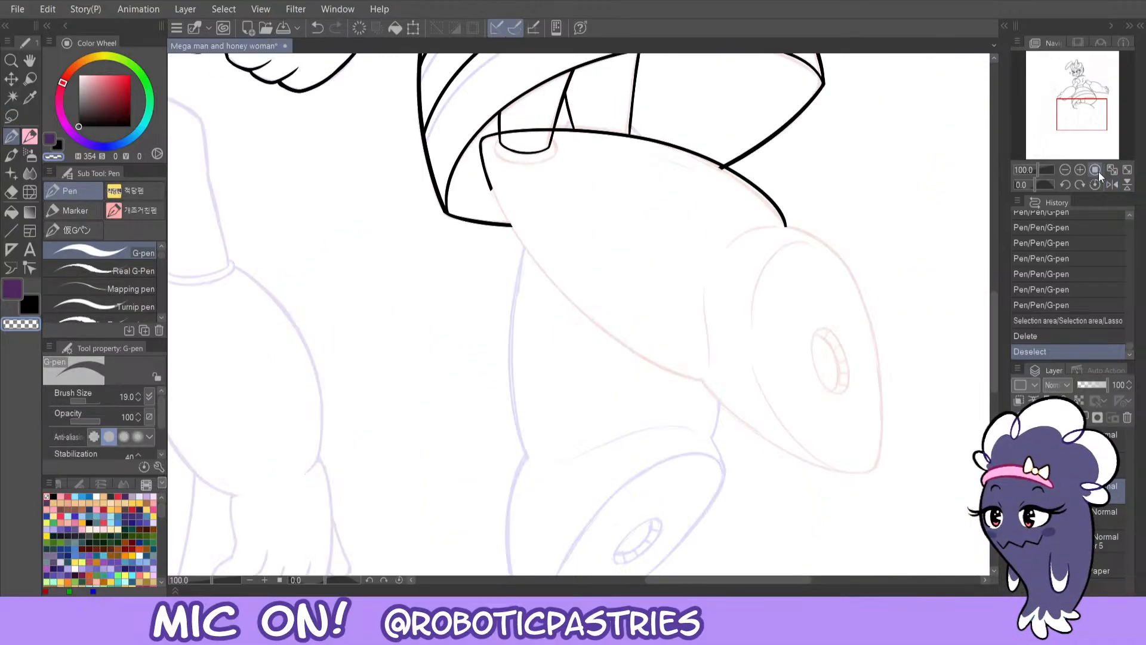
pyautogui.moveTo(1078, 115); pyautogui.dragTo(1087, 111)
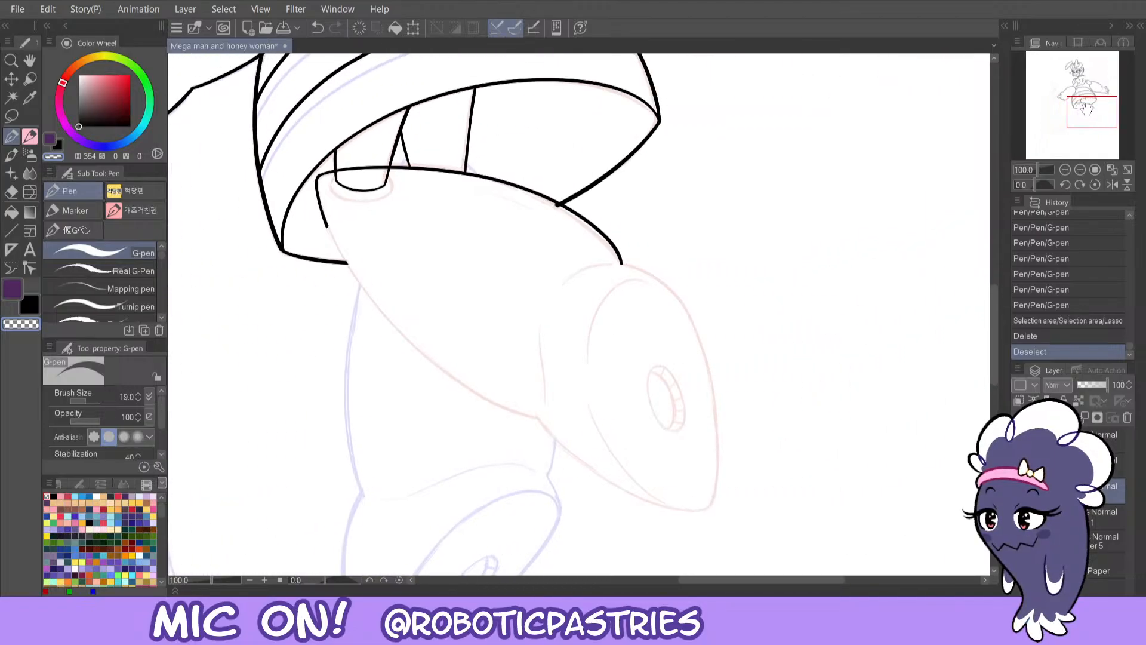
pyautogui.hotkey('ctrl', 'z')
pyautogui.press('c')
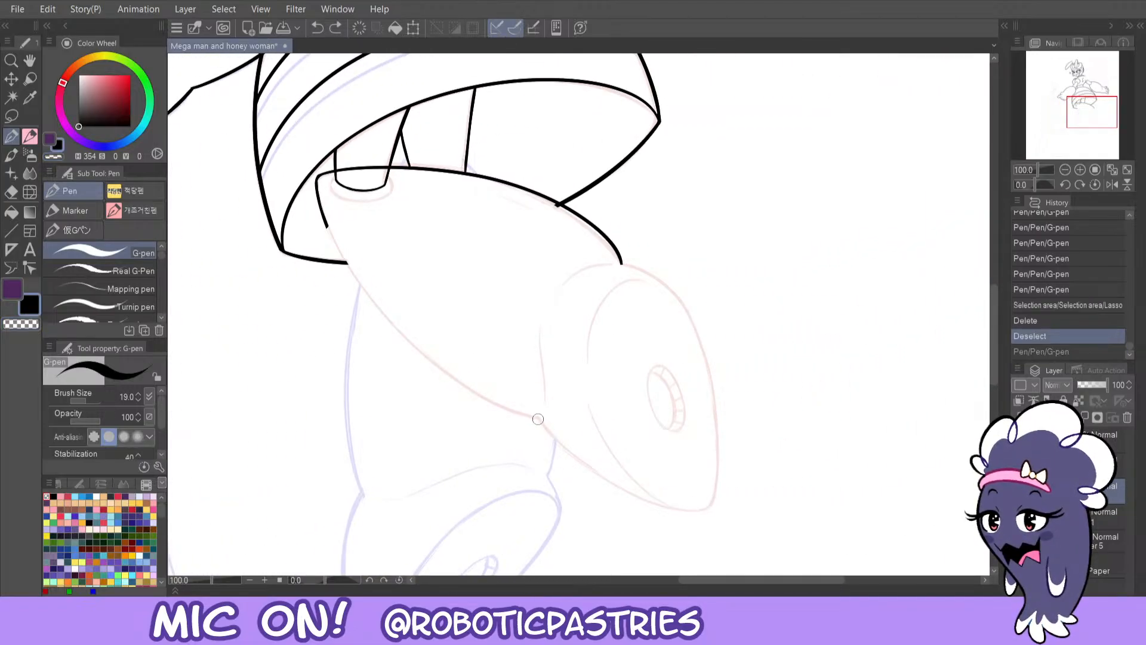
pyautogui.moveTo(538, 417)
pyautogui.mouseDown()
pyautogui.moveTo(366, 262)
pyautogui.moveTo(341, 180)
pyautogui.mouseUp()
pyautogui.hotkey('ctrl', 'z')
pyautogui.press('c')
pyautogui.moveTo(326, 227)
pyautogui.mouseDown()
pyautogui.moveTo(380, 326)
pyautogui.moveTo(541, 433)
pyautogui.moveTo(379, 308)
pyautogui.moveTo(316, 194)
pyautogui.moveTo(437, 371)
pyautogui.moveTo(548, 416)
pyautogui.moveTo(433, 326)
pyautogui.moveTo(538, 417)
pyautogui.moveTo(457, 388)
pyautogui.moveTo(337, 244)
pyautogui.moveTo(322, 202)
pyautogui.moveTo(359, 291)
pyautogui.moveTo(462, 392)
pyautogui.moveTo(552, 416)
pyautogui.mouseUp()
pyautogui.hotkey('ctrl', 'z')
pyautogui.press('c')
pyautogui.hotkey('ctrl', 'z')
pyautogui.hotkey('ctrl', 'z')
pyautogui.hotkey('ctrl', 'z')
pyautogui.hotkey('ctrl', 'z')
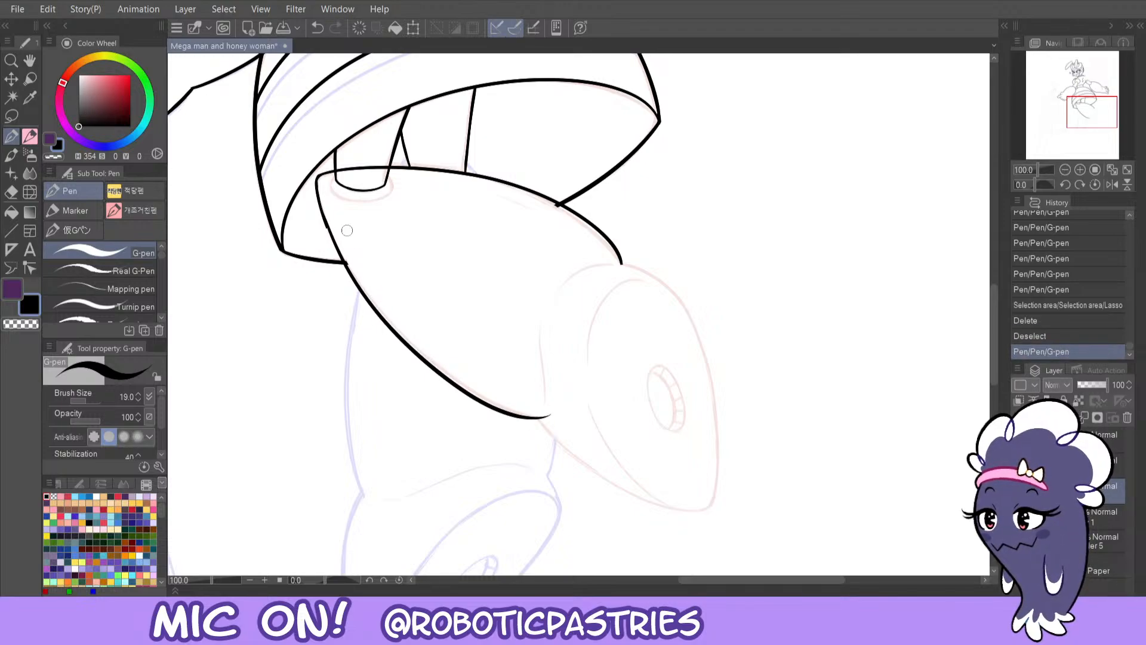
# - Restroke the join between the stub and the new lower edge of the boot in black
pyautogui.moveTo(323, 214); pyautogui.dragTo(354, 272)
pyautogui.hotkey('ctrl', 'z')
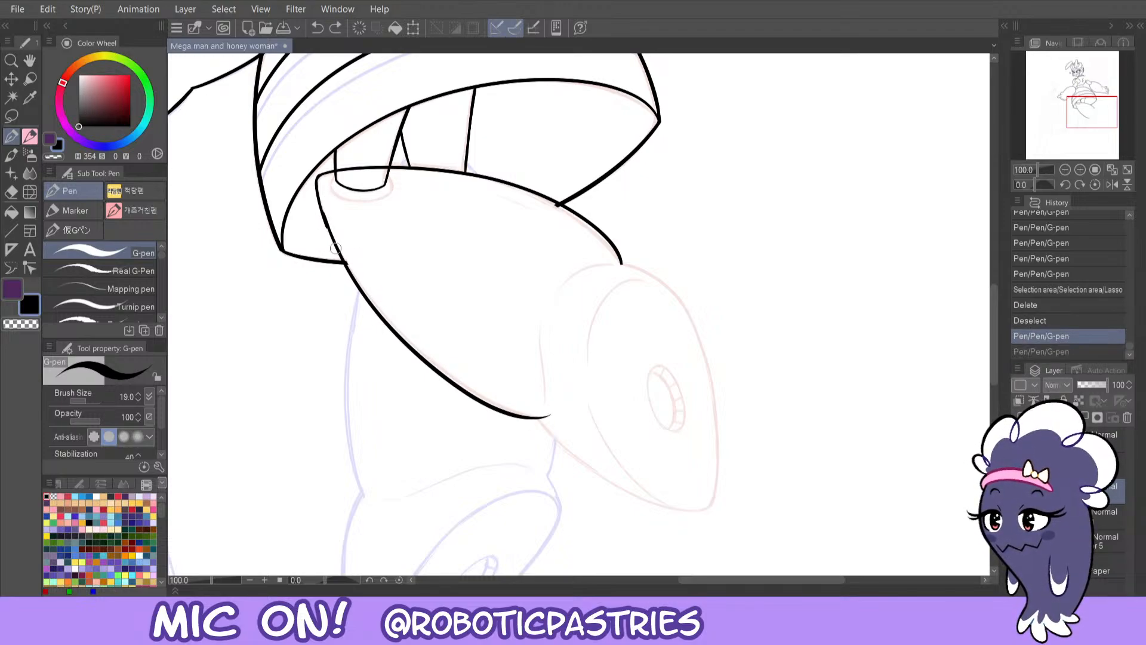
pyautogui.hotkey('ctrl', 'y')
pyautogui.hotkey('ctrl', 'z')
pyautogui.moveTo(327, 227); pyautogui.dragTo(365, 298)
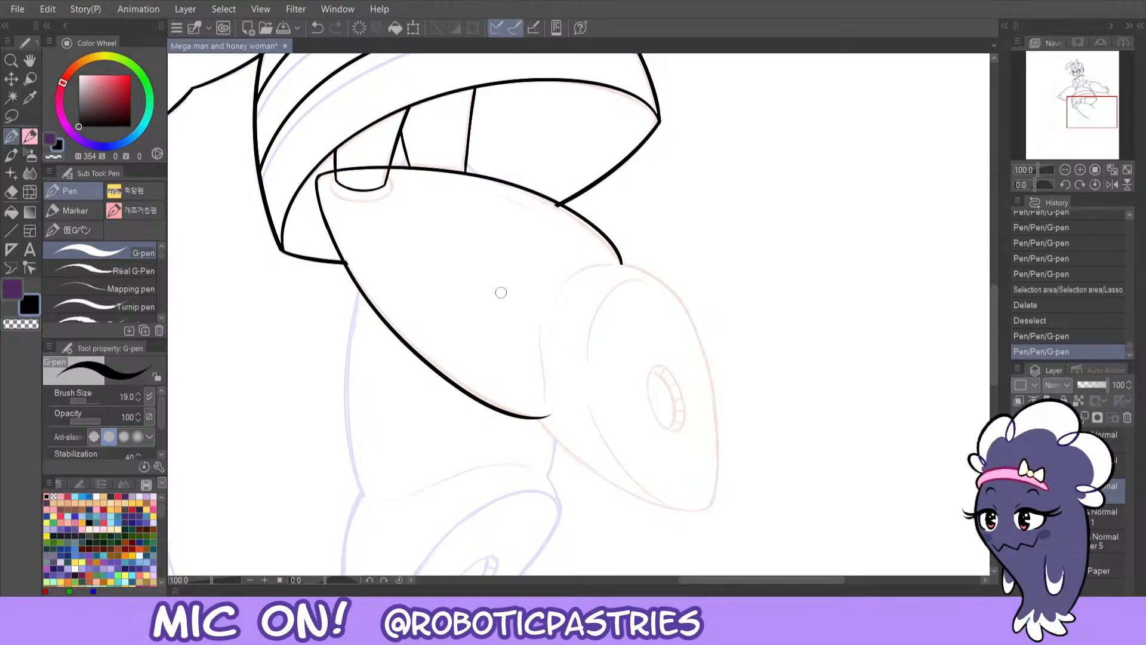
# - Undo the new lower edge strokes and trim the remaining stub below the boot's corner with the transparent G-pen
pyautogui.click(1111, 185)
pyautogui.hotkey('ctrl', 'z')
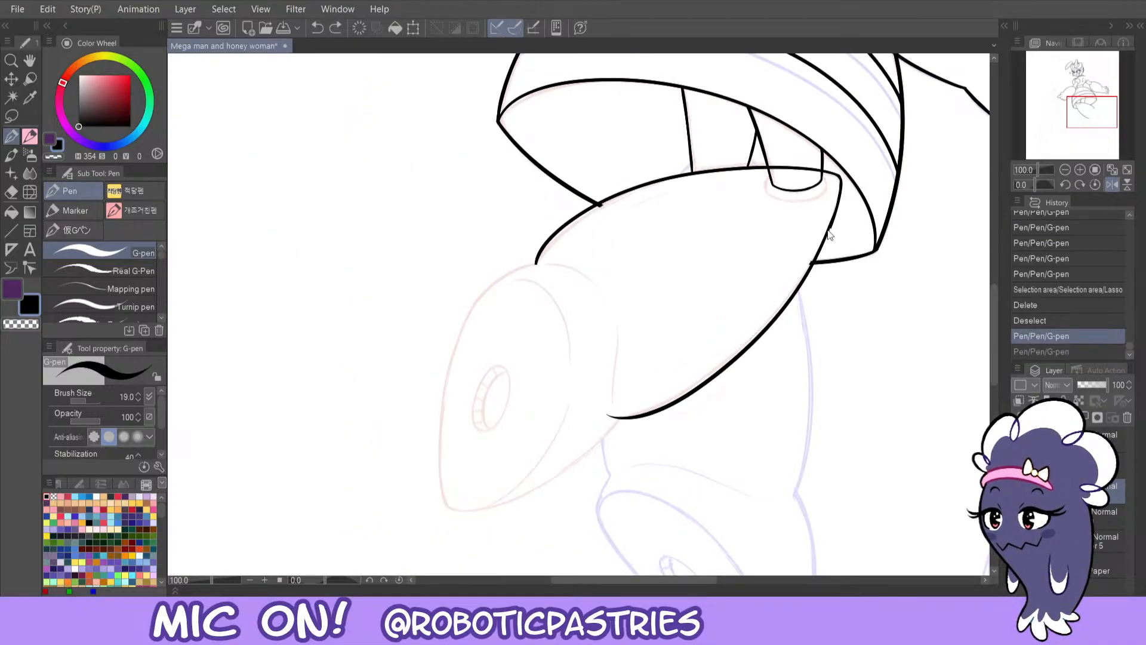
pyautogui.hotkey('ctrl', 'z')
pyautogui.press('c')
pyautogui.moveTo(838, 187); pyautogui.dragTo(818, 249)
pyautogui.hotkey('ctrl', 'z')
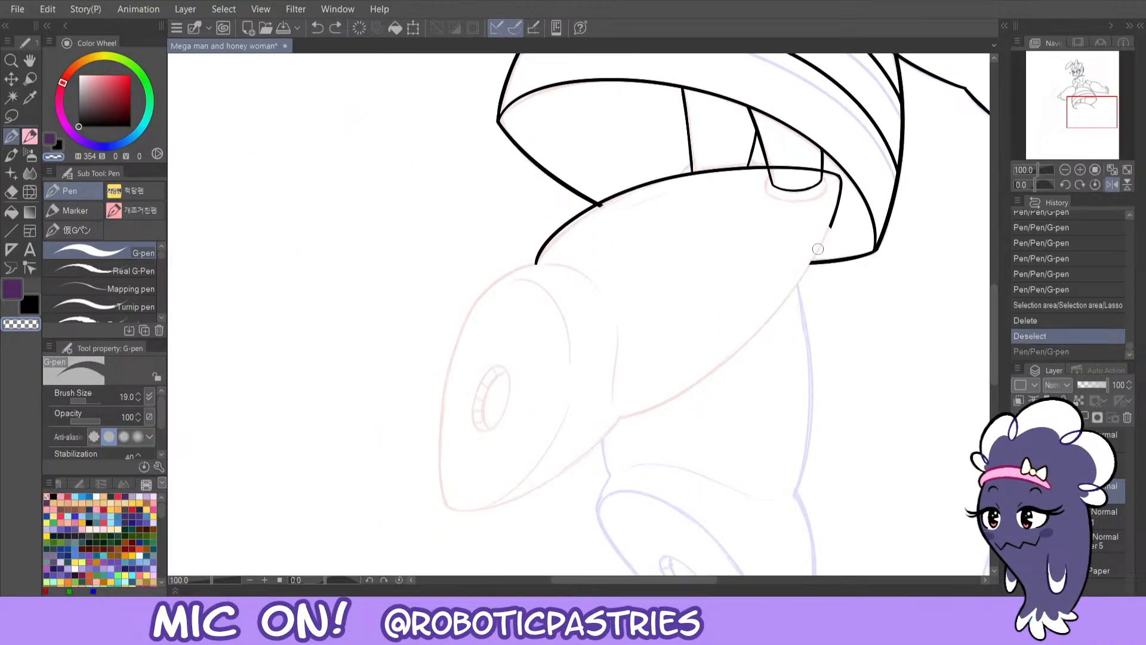
pyautogui.moveTo(839, 182)
pyautogui.mouseDown()
pyautogui.moveTo(814, 257)
pyautogui.moveTo(831, 223)
pyautogui.mouseUp()
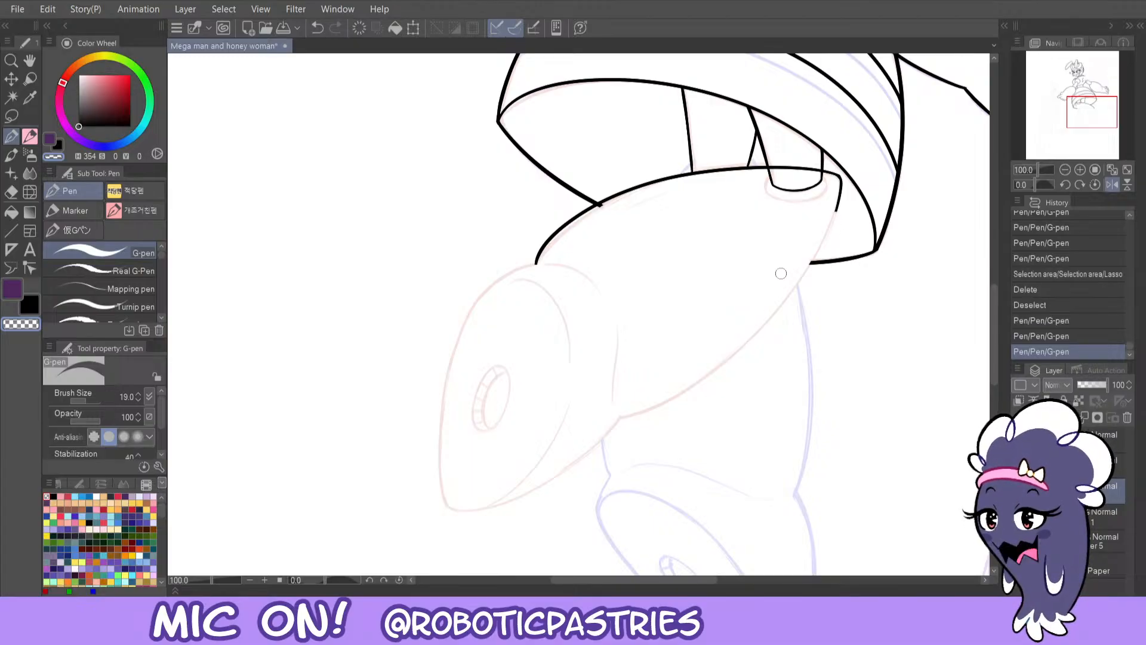
# - Ink the boot's lower edge in one black stroke up to the corner and trim its middle with the transparent G-pen
pyautogui.press('c')
pyautogui.moveTo(613, 418)
pyautogui.mouseDown()
pyautogui.moveTo(744, 343)
pyautogui.moveTo(839, 180)
pyautogui.mouseUp()
pyautogui.hotkey('ctrl', 'z')
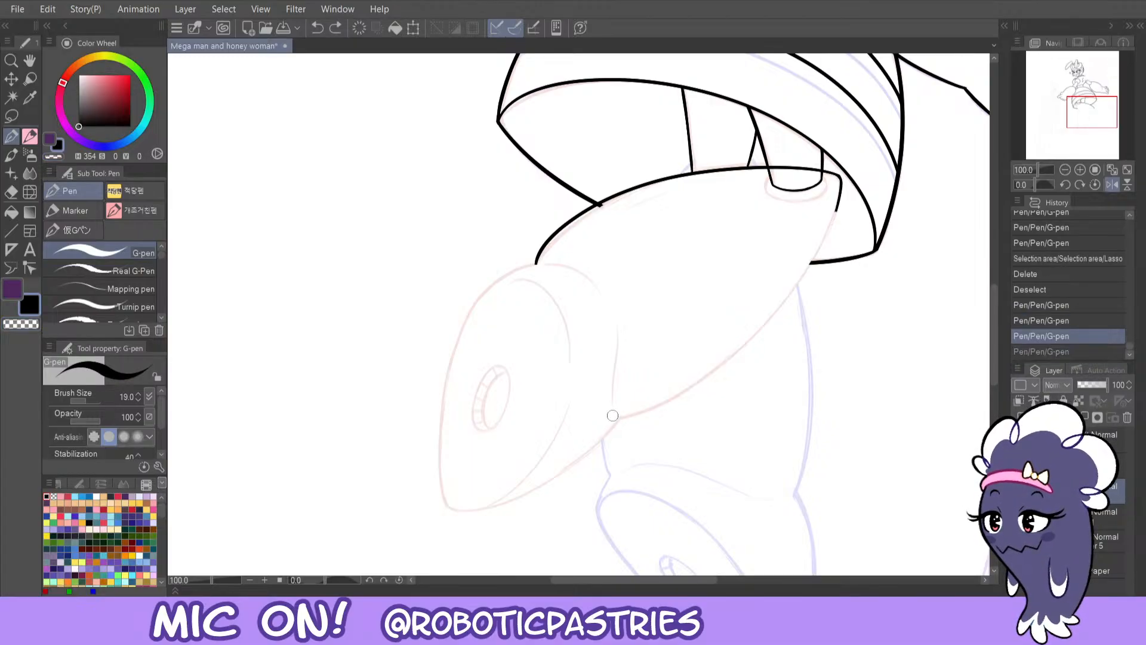
pyautogui.moveTo(619, 418)
pyautogui.mouseDown()
pyautogui.moveTo(832, 240)
pyautogui.moveTo(842, 187)
pyautogui.moveTo(784, 299)
pyautogui.moveTo(614, 398)
pyautogui.moveTo(801, 285)
pyautogui.moveTo(815, 262)
pyautogui.mouseUp()
pyautogui.hotkey('ctrl', 'z')
pyautogui.hotkey('ctrl', 'z')
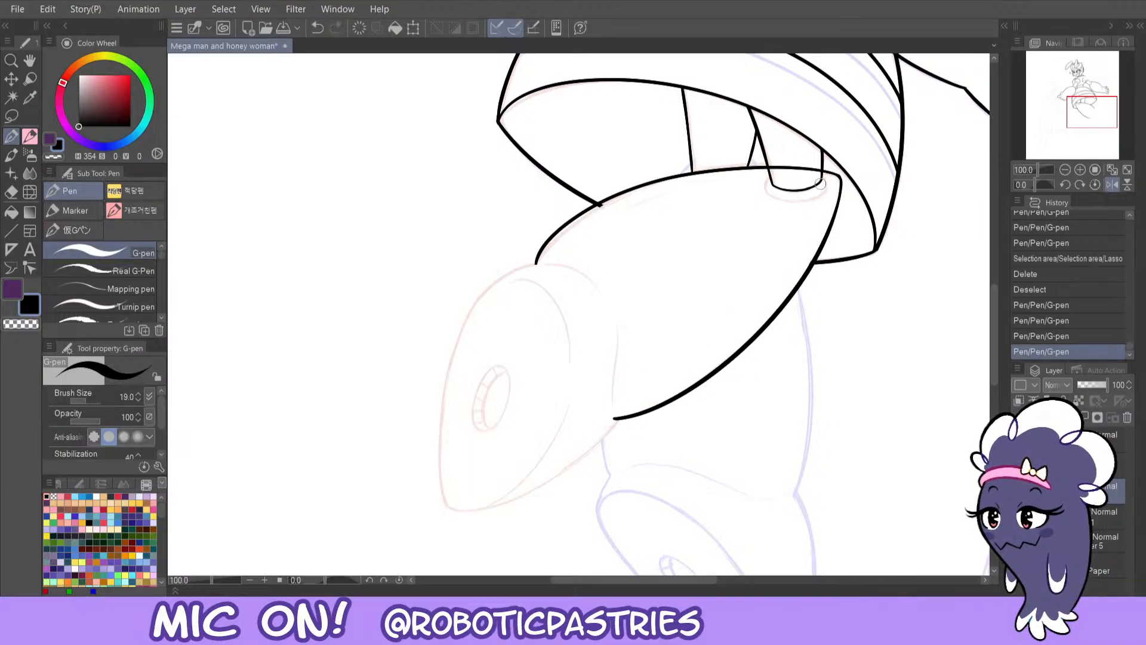
pyautogui.press('c')
pyautogui.moveTo(733, 360); pyautogui.dragTo(763, 329)
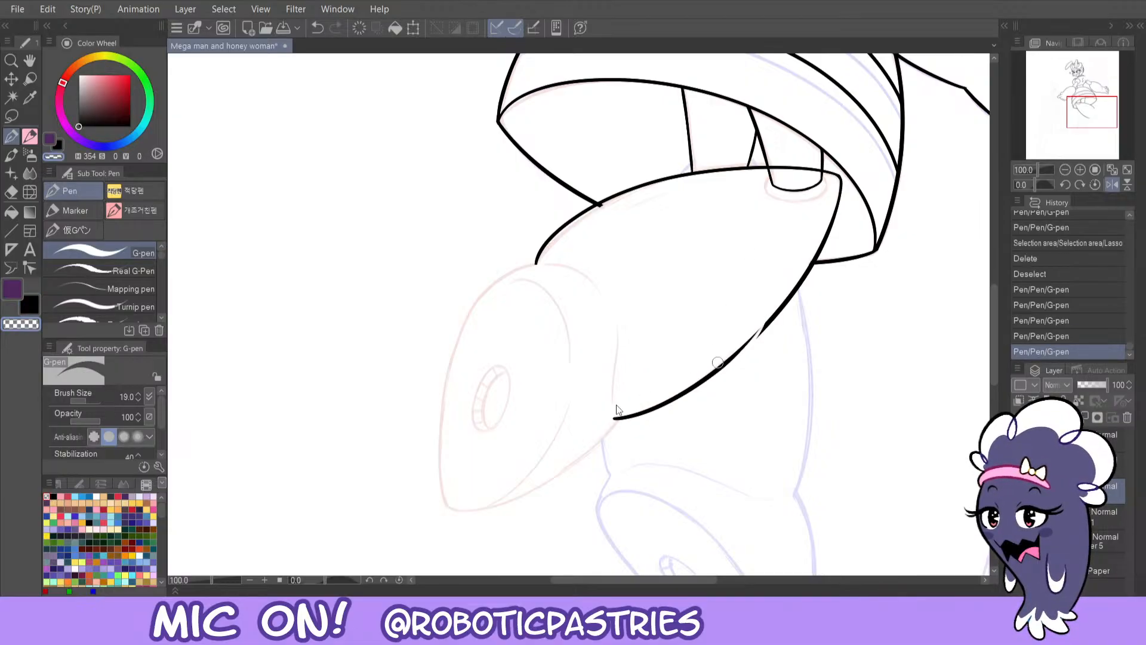
# - Undo the trimmed line and ink the boot's lower edge again in black from its far end to the corner
pyautogui.hotkey('ctrl', 'z')
pyautogui.hotkey('ctrl', 'z')
pyautogui.press('c')
pyautogui.moveTo(620, 417)
pyautogui.mouseDown()
pyautogui.moveTo(809, 274)
pyautogui.moveTo(843, 182)
pyautogui.moveTo(794, 286)
pyautogui.mouseUp()
pyautogui.hotkey('ctrl', 'z')
# - Shave the outer side of the boot's lower edge between the corner and the skirt hem with the transparent G-pen
pyautogui.press('c')
pyautogui.moveTo(847, 184); pyautogui.dragTo(830, 243)
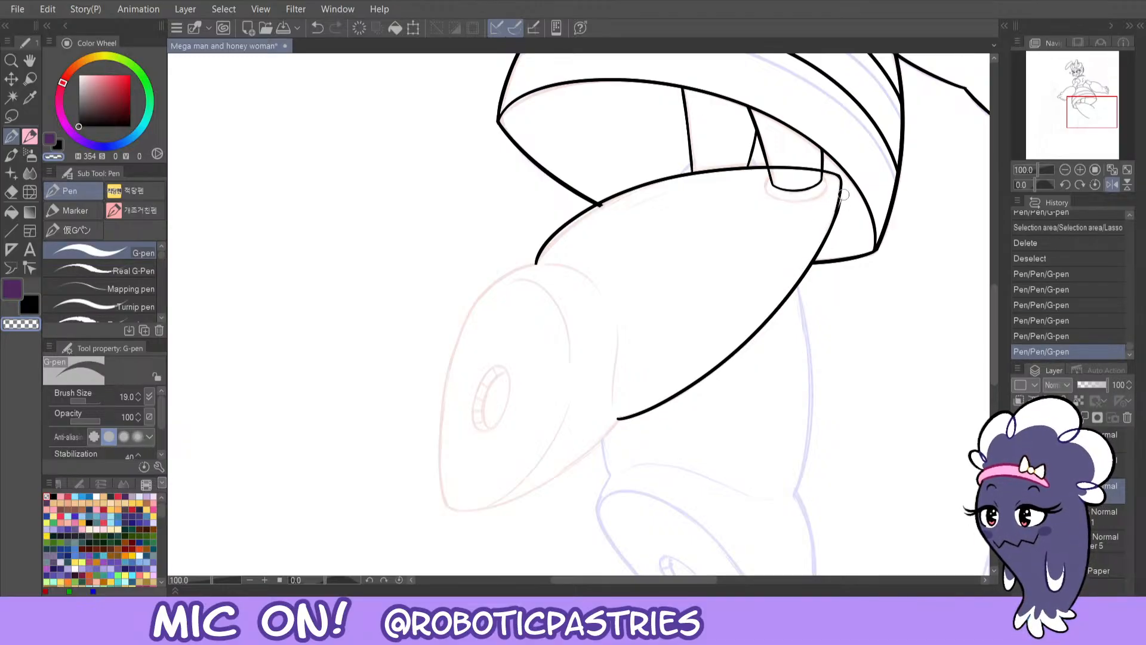
pyautogui.moveTo(844, 195); pyautogui.dragTo(812, 268)
pyautogui.press('c')
pyautogui.hotkey('ctrl', 'z')
pyautogui.press('c')
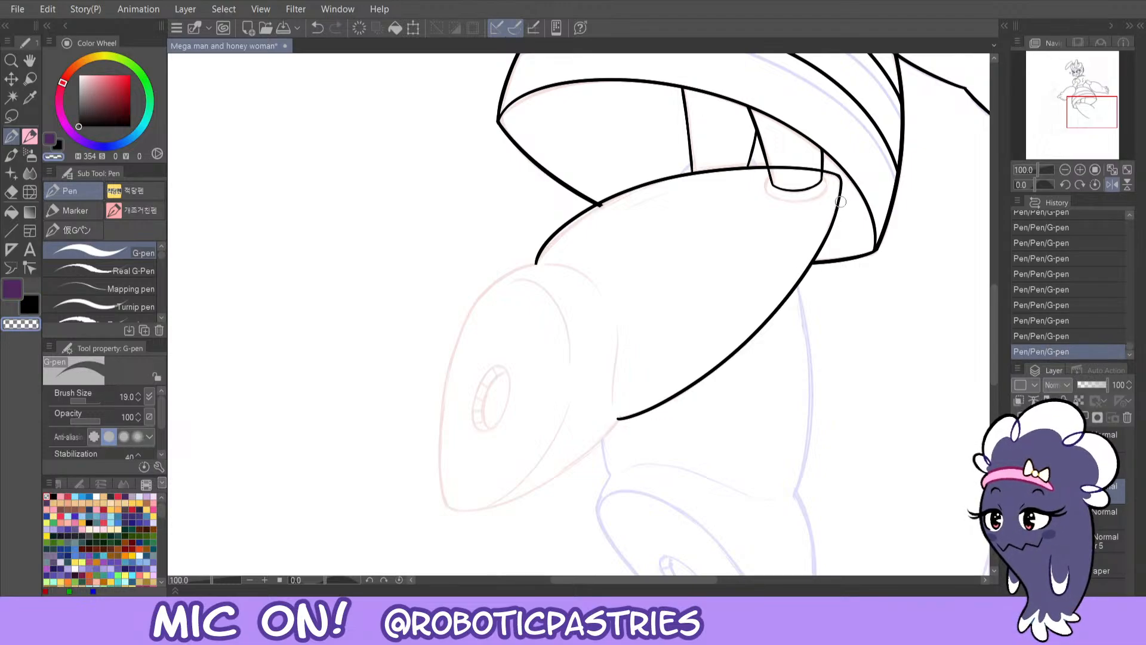
# - Trim the boot's lower edge across the skirt hem with the transparent G-pen, comparing the line with and without the trim
pyautogui.moveTo(838, 213); pyautogui.dragTo(804, 280)
pyautogui.hotkey('ctrl', 'z')
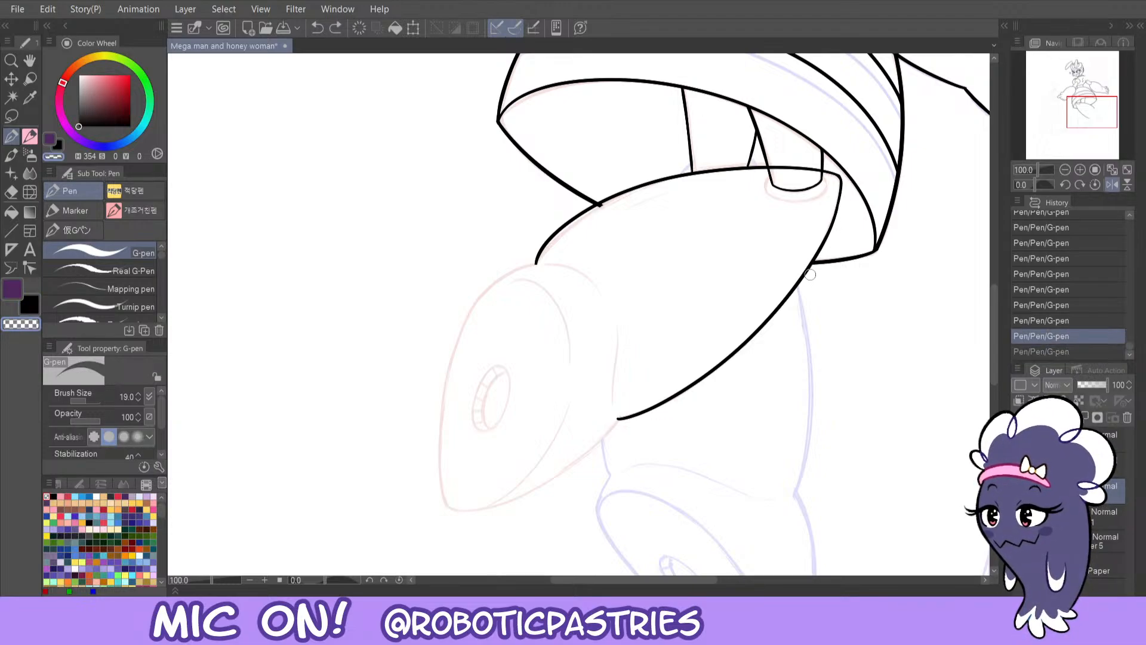
pyautogui.hotkey('ctrl', 'y')
pyautogui.hotkey('ctrl', 'z')
pyautogui.hotkey('ctrl', 'y')
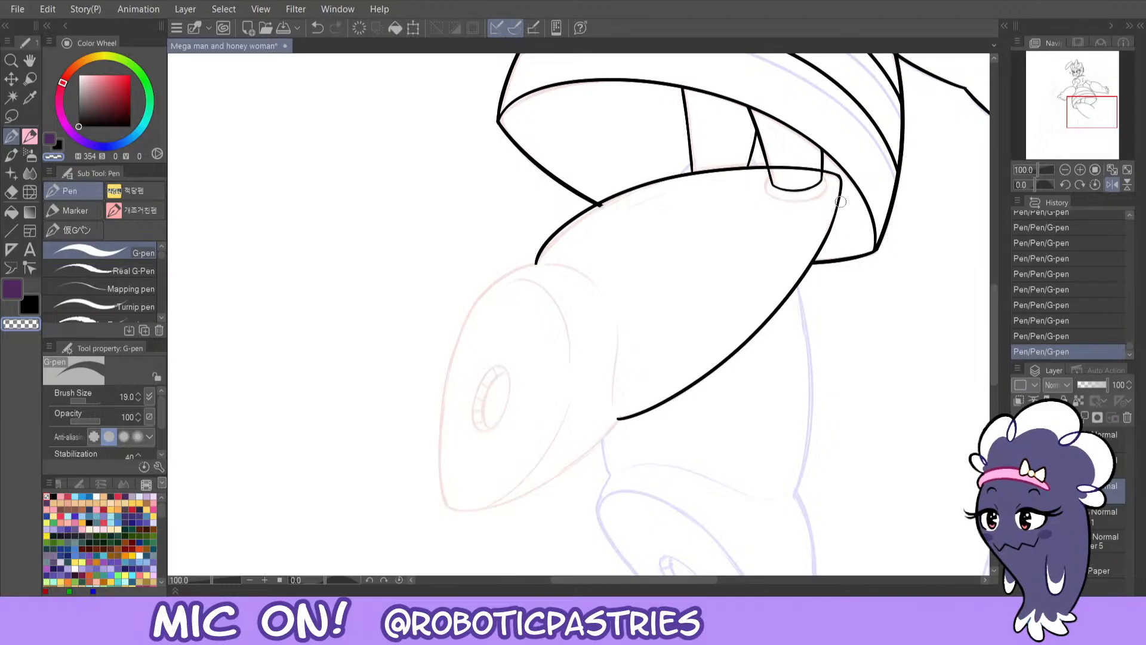
pyautogui.hotkey('ctrl', 'z')
pyautogui.hotkey('ctrl', 'y')
pyautogui.press('c')
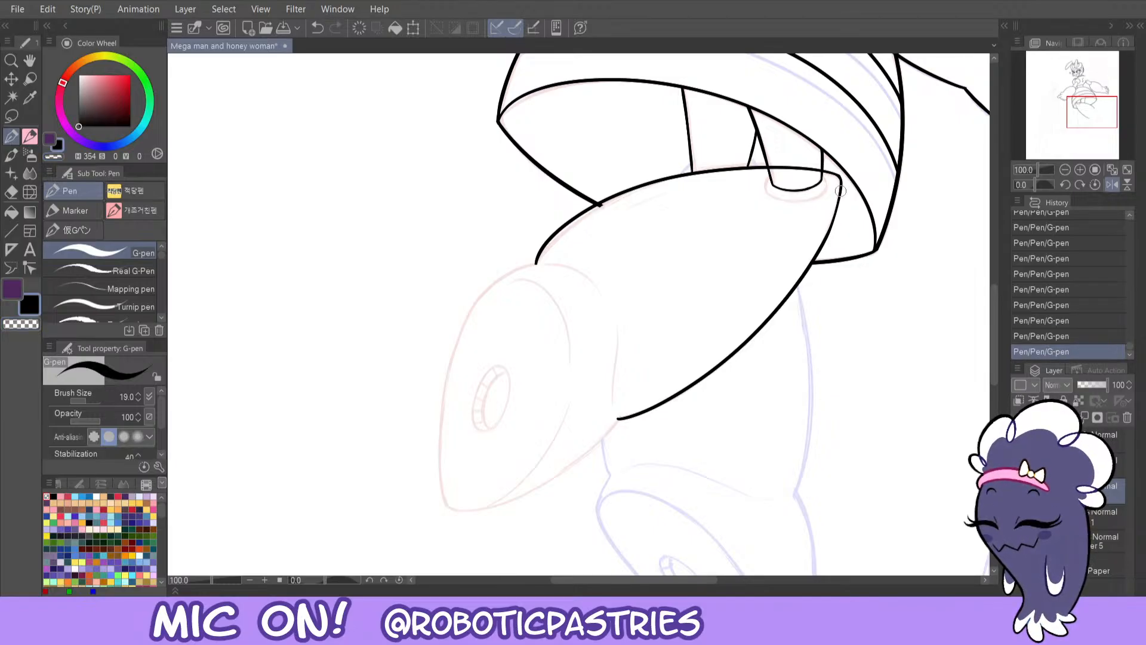
# - Compare the boot's lower edge near the corner with and without the last G-pen stroke
pyautogui.hotkey('ctrl', 'z')
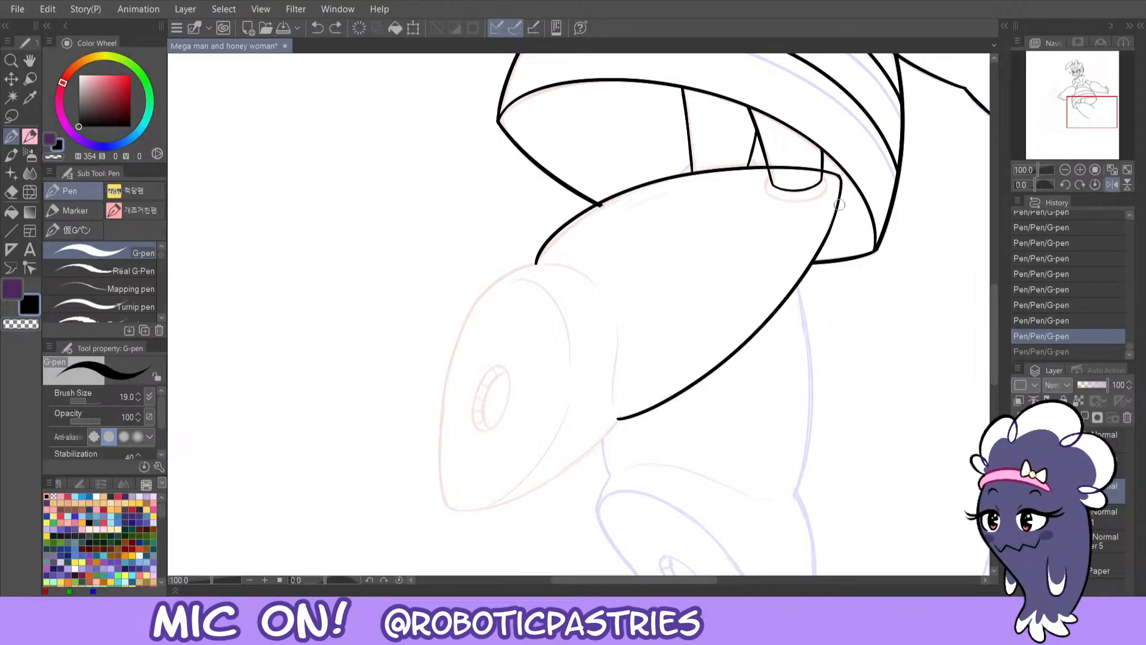
pyautogui.hotkey('ctrl', 'y')
pyautogui.press('c')
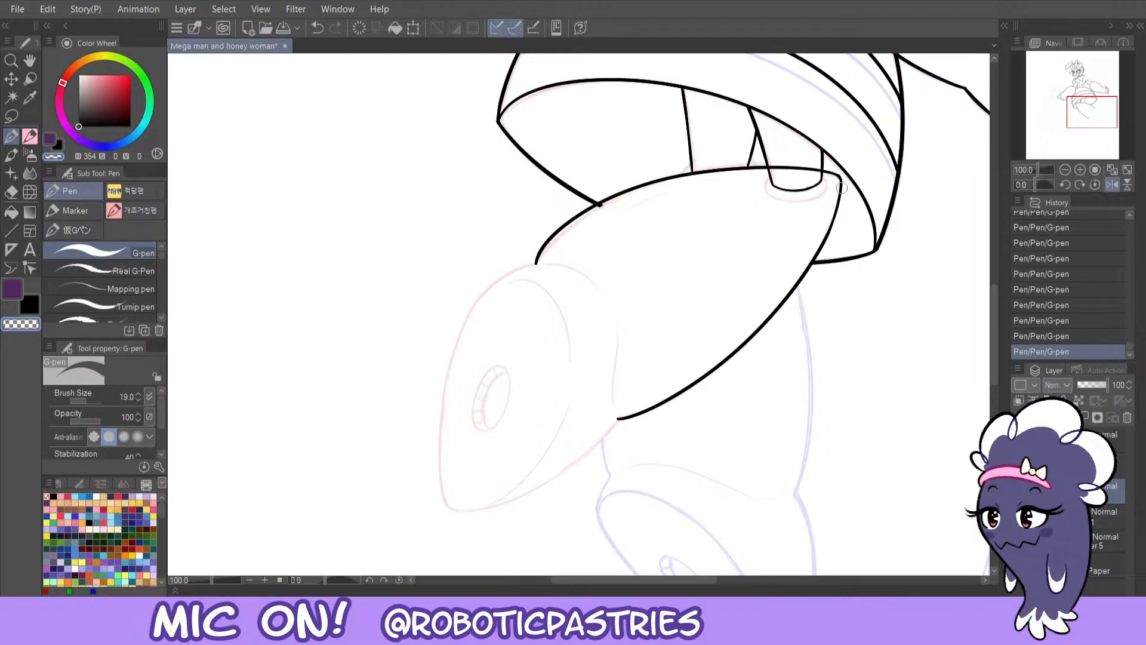
pyautogui.hotkey('ctrl', 'z')
pyautogui.press('c')
pyautogui.hotkey('ctrl', 'y')
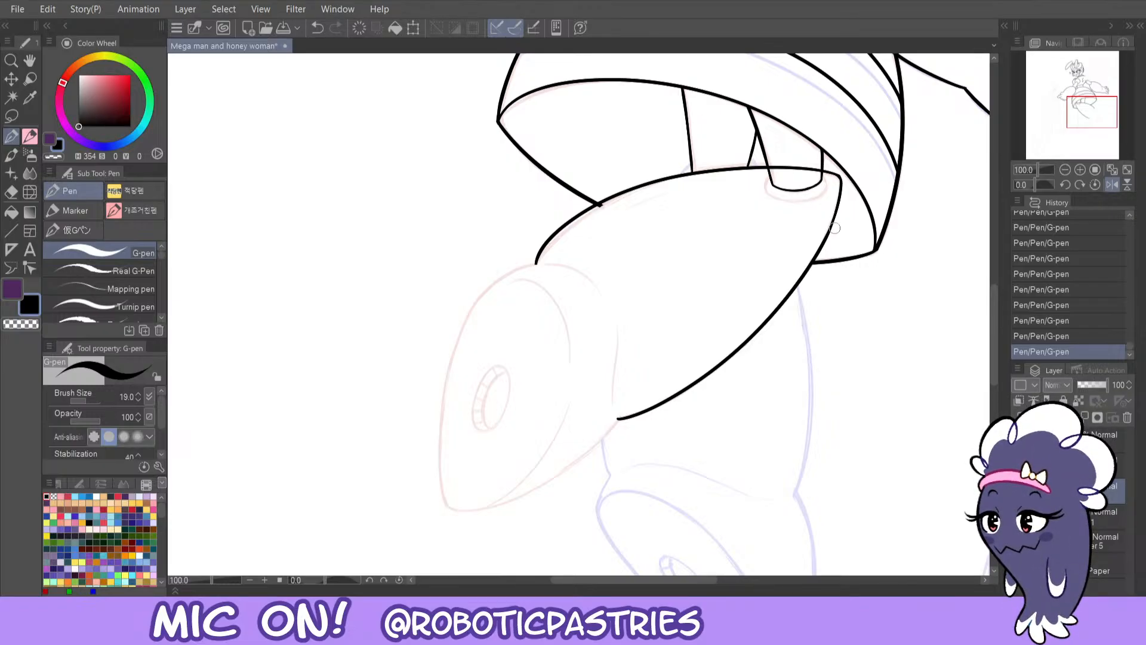
# - Retrace the boot's lower edge in black from the corner to the skirt hem and tidy it with the transparent G-pen
pyautogui.moveTo(840, 192); pyautogui.dragTo(813, 263)
pyautogui.hotkey('ctrl', 'z')
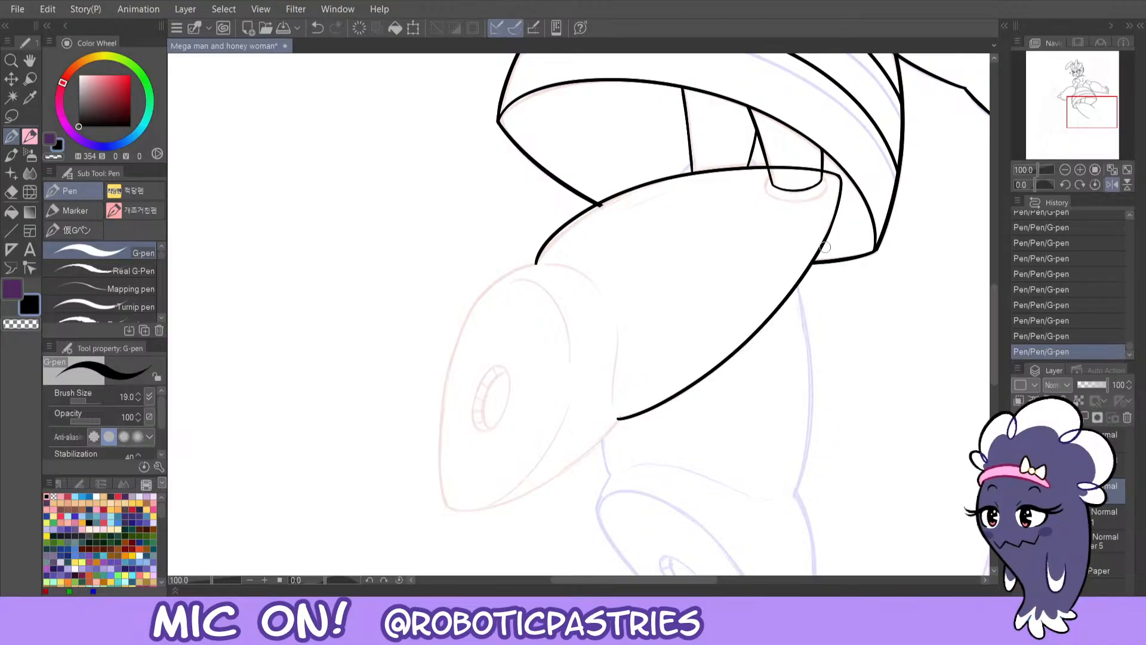
pyautogui.moveTo(839, 194); pyautogui.dragTo(813, 262)
pyautogui.hotkey('ctrl', 'z')
pyautogui.moveTo(839, 194); pyautogui.dragTo(813, 262)
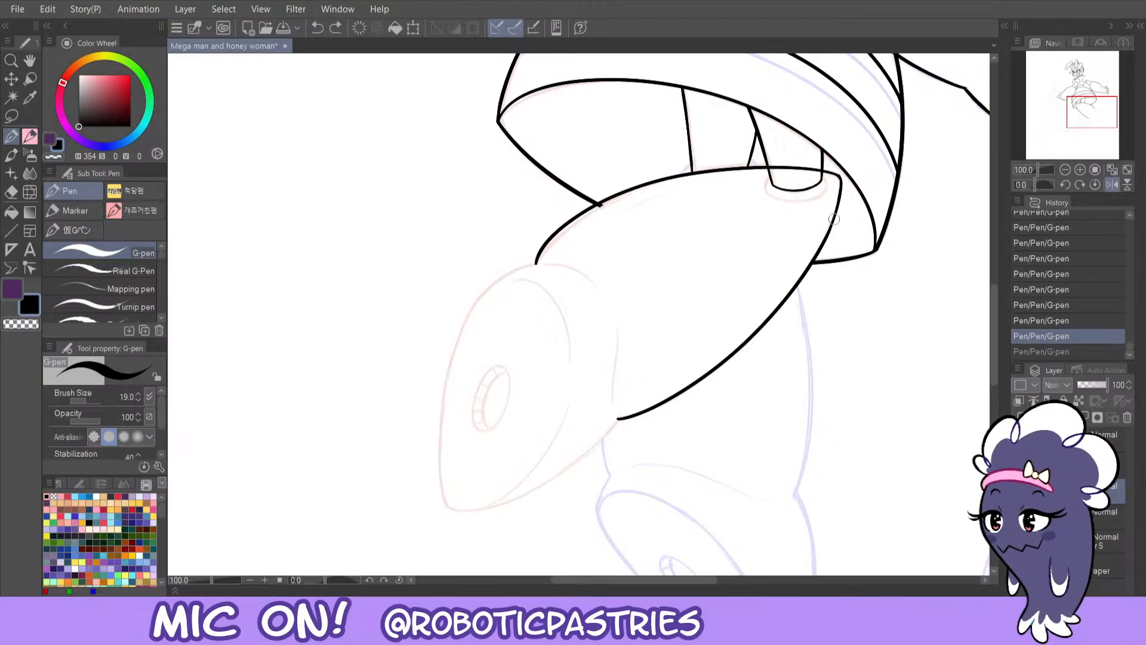
pyautogui.hotkey('ctrl', 'z')
pyautogui.press('c')
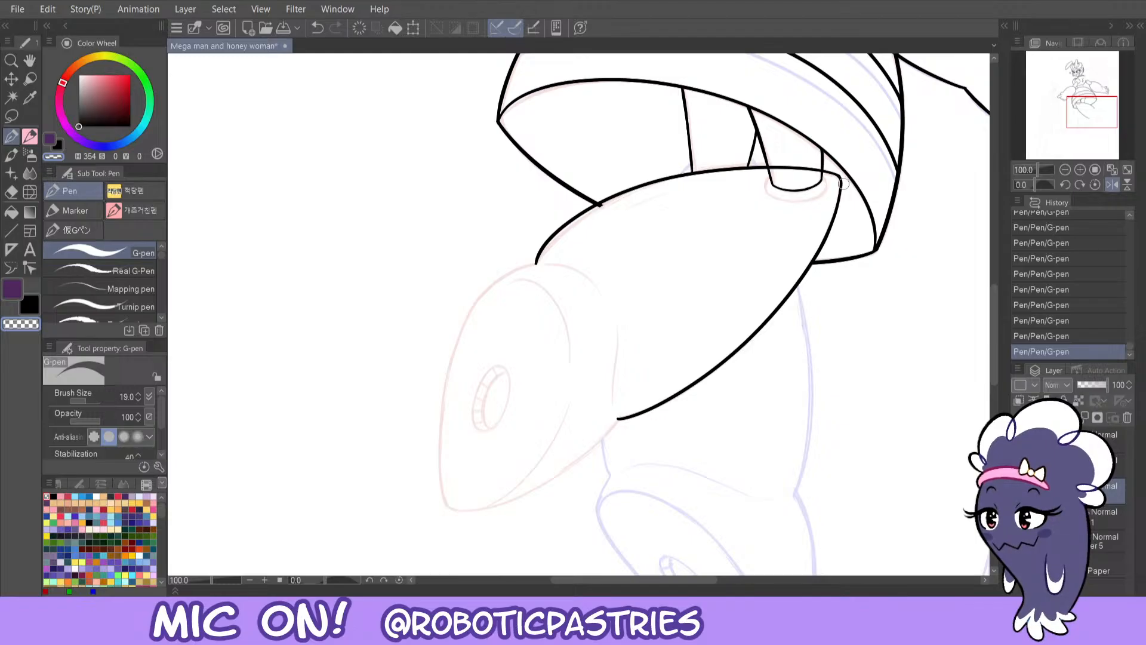
pyautogui.press('c')
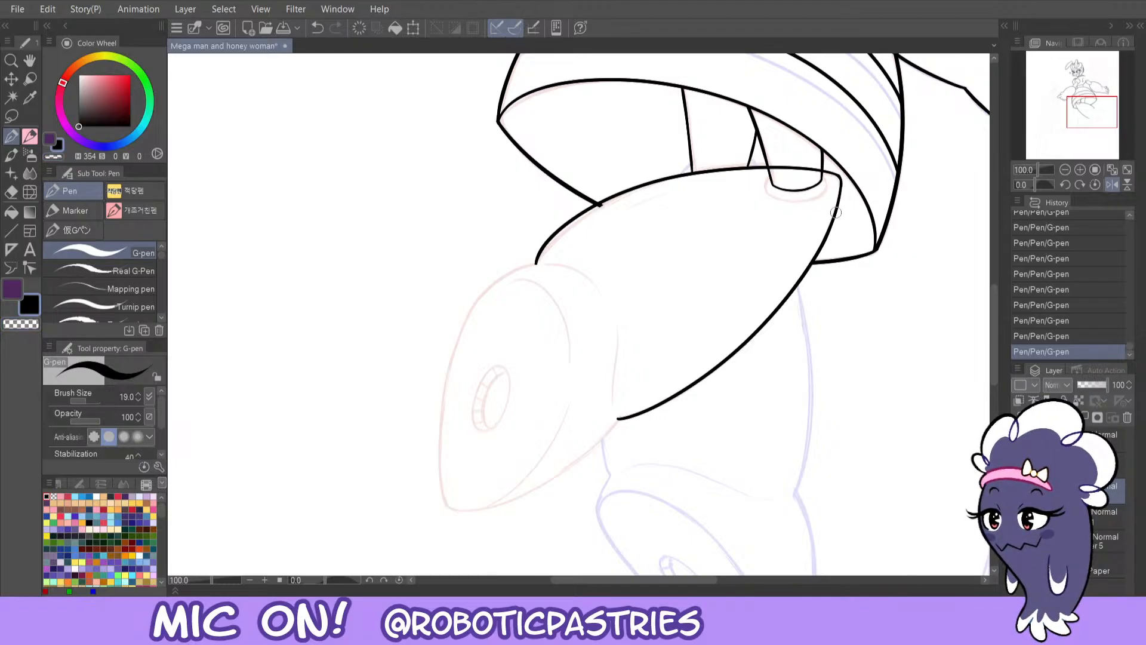
# - Check the stretch of the boot's edge between corner and skirt hem by toggling the latest stroke off and on
pyautogui.hotkey('ctrl', 'z')
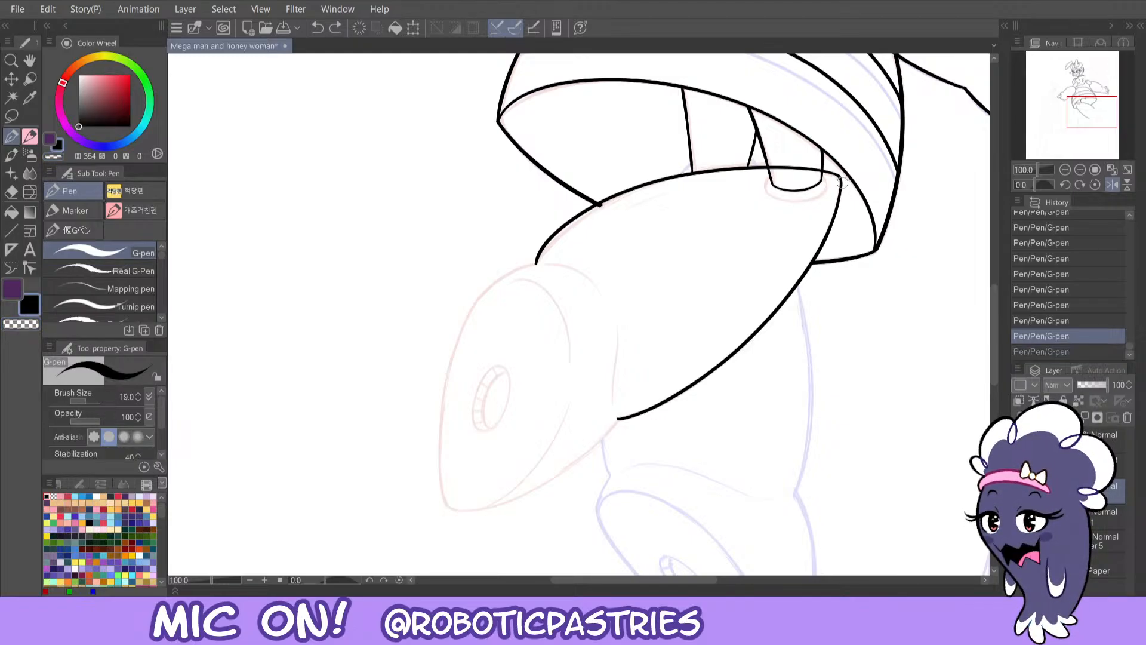
pyautogui.hotkey('ctrl', 'y')
pyautogui.hotkey('ctrl', 'z')
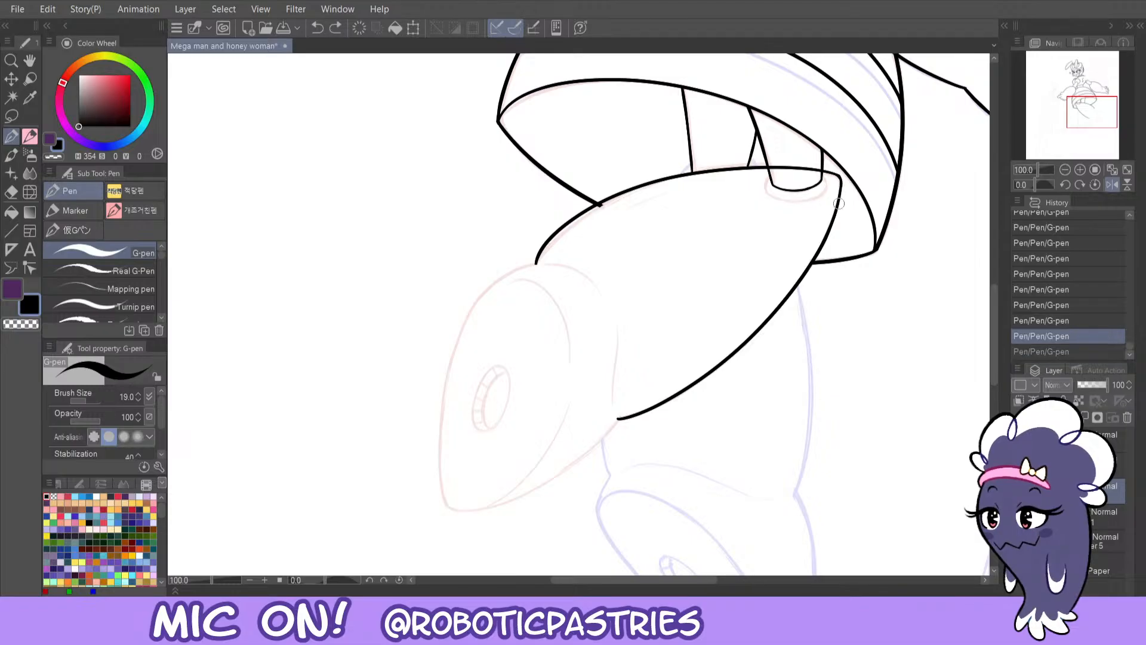
pyautogui.hotkey('ctrl', 'y')
pyautogui.hotkey('ctrl', 'z')
pyautogui.hotkey('ctrl', 'y')
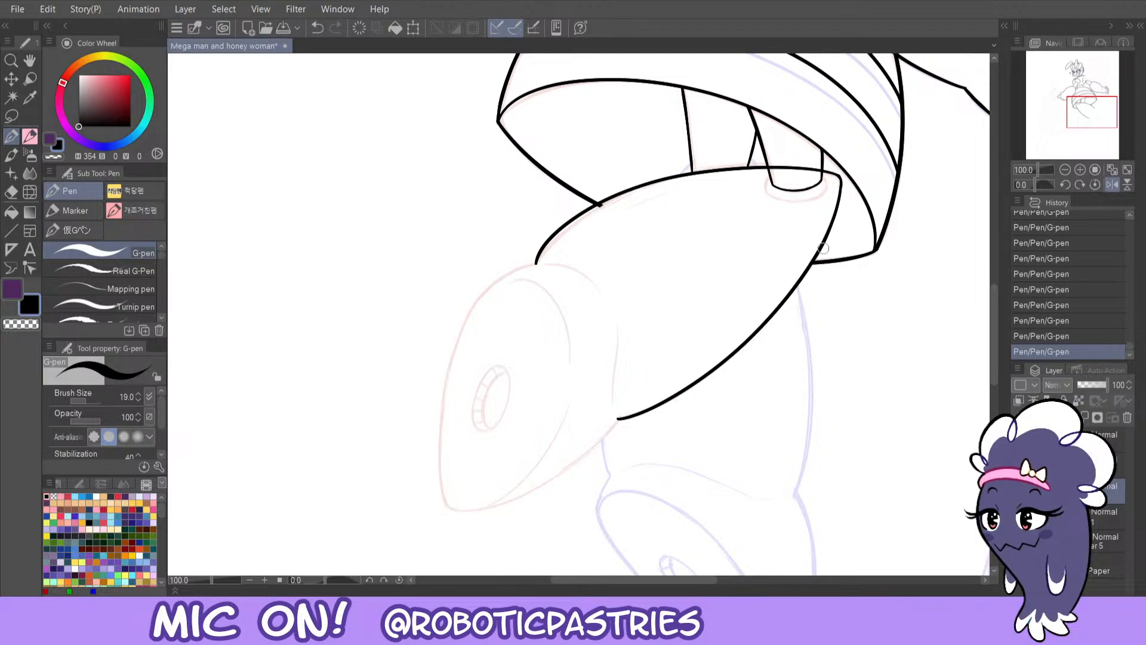
# - Mirror the canvas view and touch up the boot's edge from the corner to the skirt hem, comparing it with and without the stroke
pyautogui.click(1112, 185)
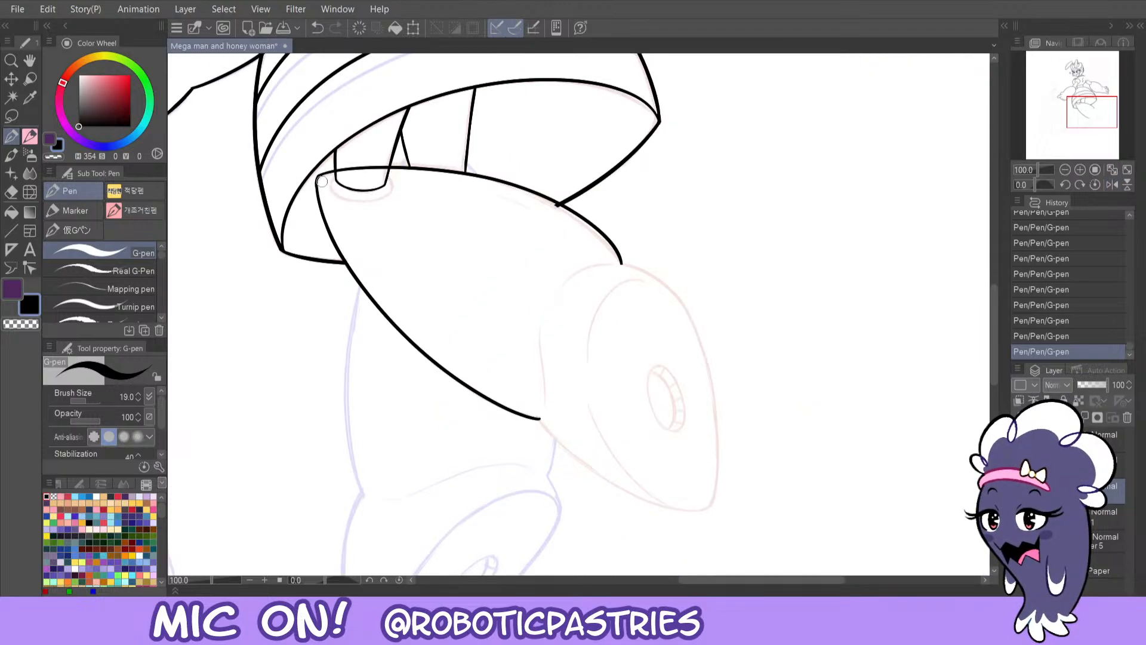
pyautogui.hotkey('ctrl', 'z')
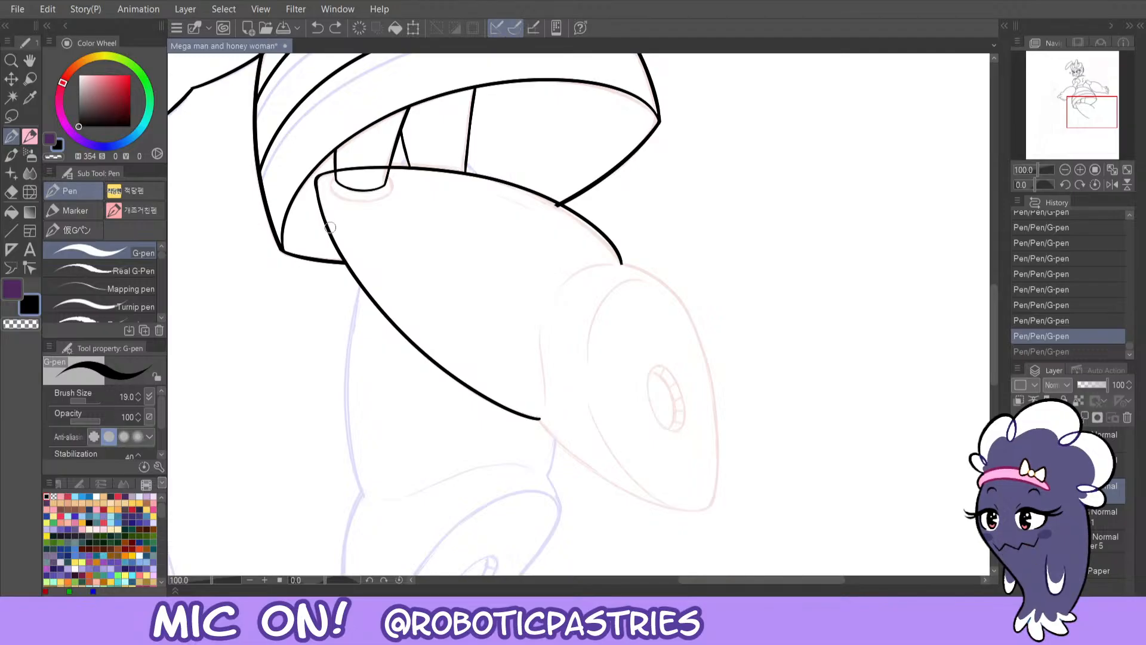
pyautogui.hotkey('ctrl', 'y')
pyautogui.hotkey('ctrl', 'z')
pyautogui.hotkey('ctrl', 'y')
pyautogui.hotkey('ctrl', 'z')
pyautogui.moveTo(316, 178); pyautogui.dragTo(333, 243)
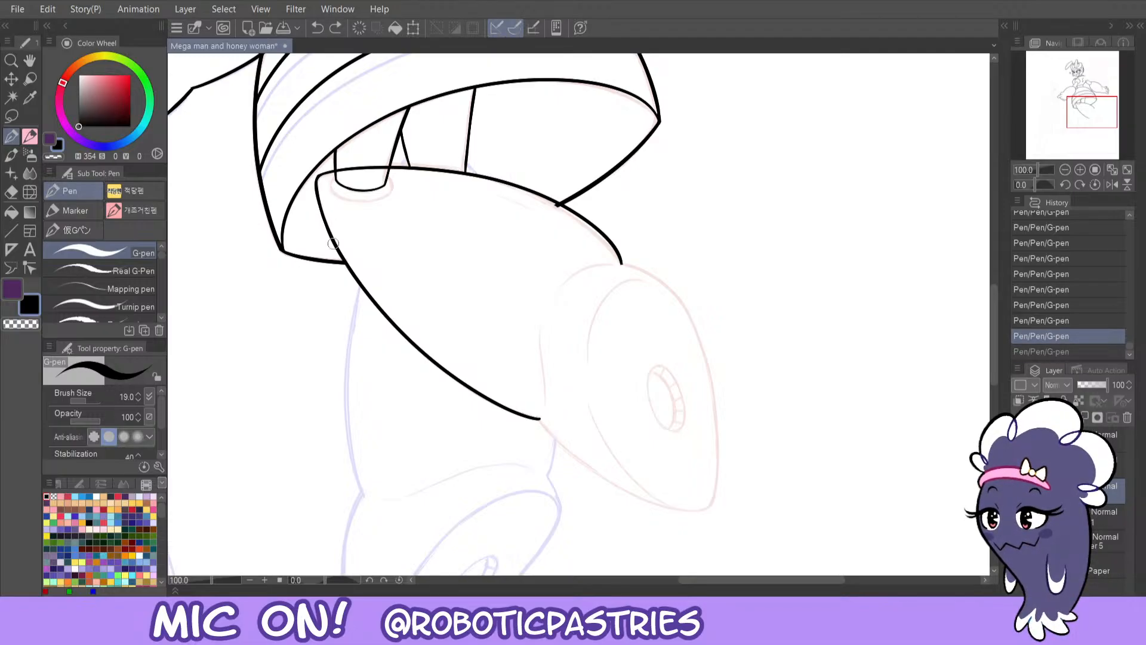
pyautogui.hotkey('ctrl', 'y')
pyautogui.press('c')
pyautogui.hotkey('ctrl', 'z')
pyautogui.hotkey('ctrl', 'y')
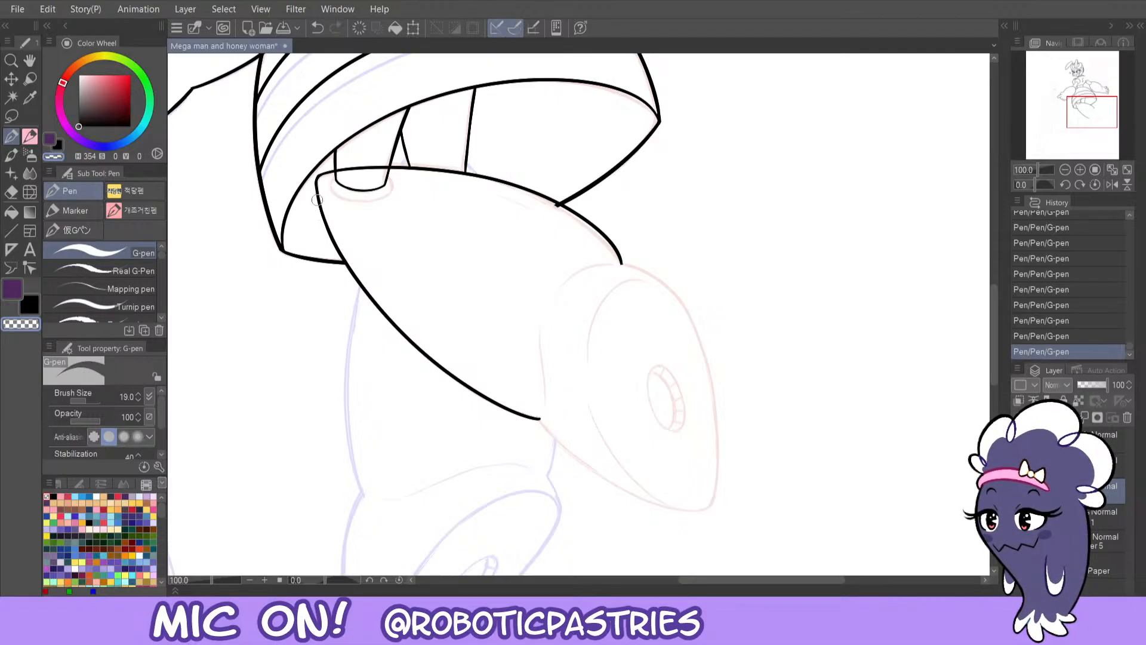
pyautogui.hotkey('ctrl', 'z')
pyautogui.hotkey('ctrl', 'y')
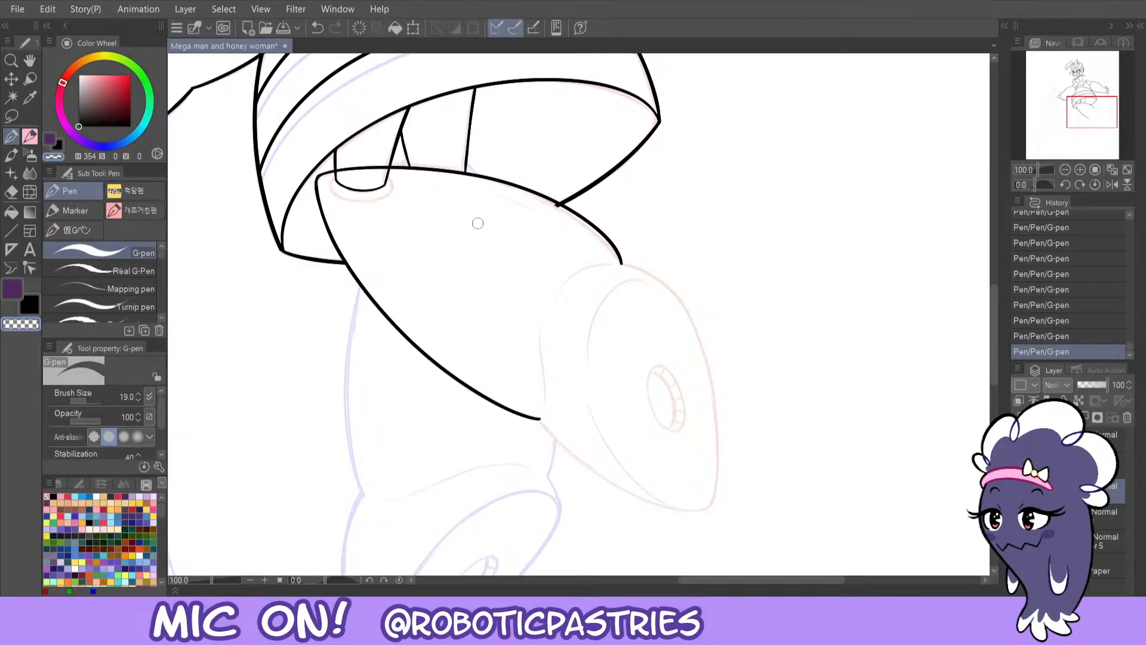
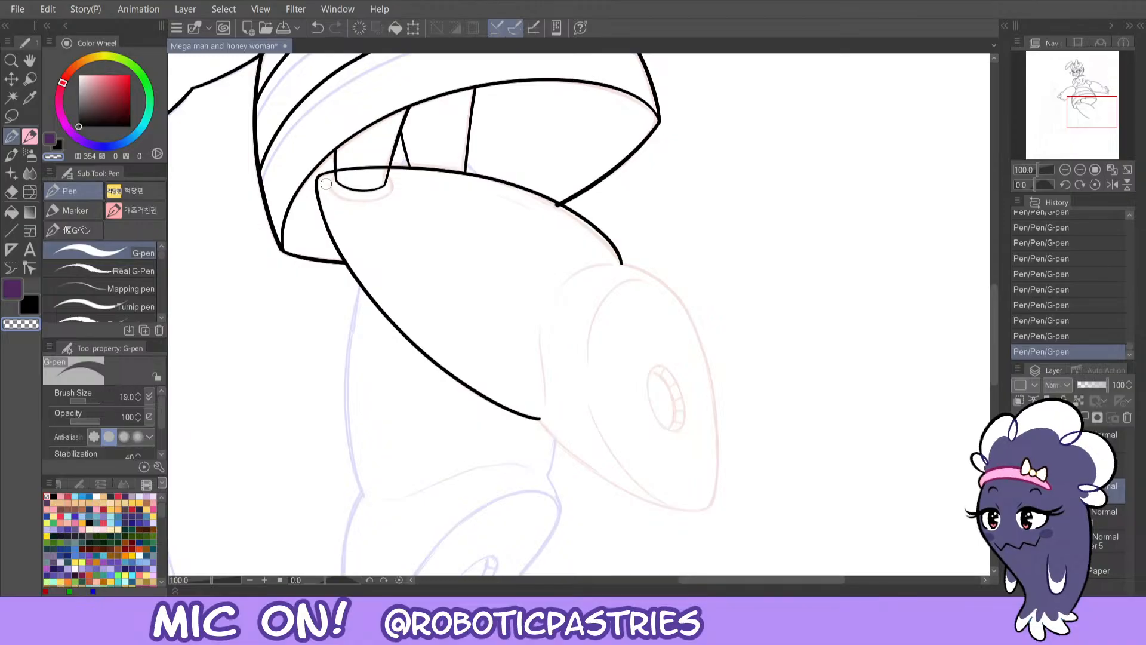
# - Ink a short wavy seam in black rising from the boot's lower corner, where the foot section begins
pyautogui.moveTo(1086, 113); pyautogui.dragTo(1083, 119)
pyautogui.press('c')
pyautogui.moveTo(589, 332)
pyautogui.mouseDown()
pyautogui.moveTo(589, 217)
pyautogui.moveTo(598, 305)
pyautogui.moveTo(592, 330)
pyautogui.moveTo(589, 220)
pyautogui.mouseUp()
pyautogui.hotkey('ctrl', 'z')
pyautogui.press('c')
pyautogui.press('c')
pyautogui.hotkey('ctrl', 'z')
pyautogui.hotkey('ctrl', 'z')
pyautogui.press('c')
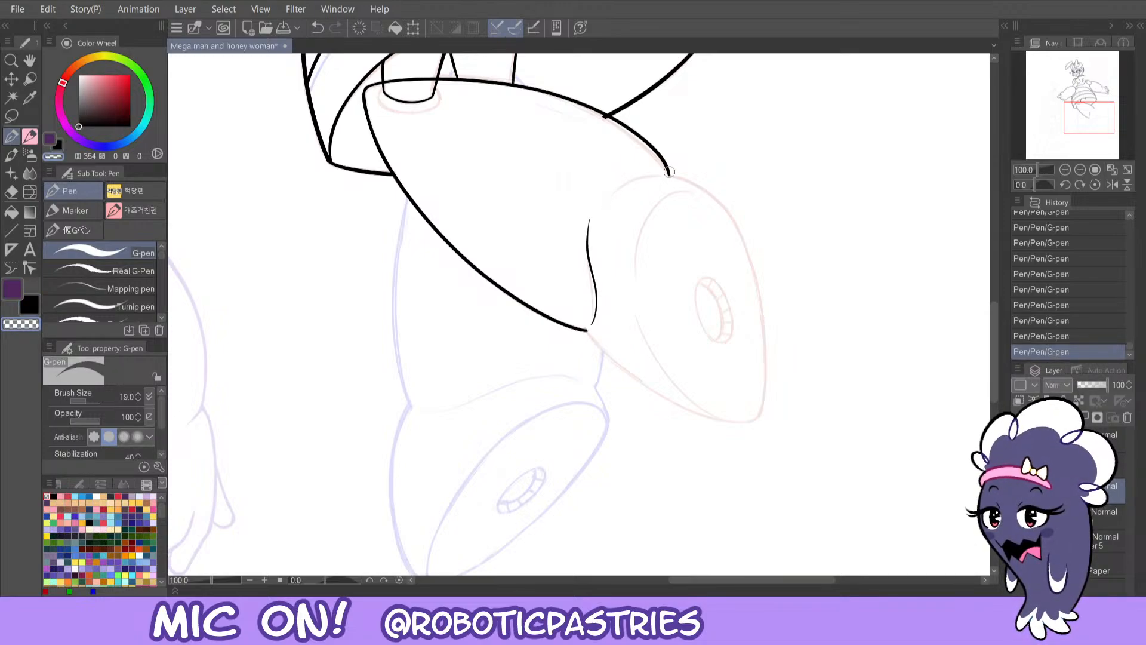
# - Ink the foot section's outer contour in one black stroke from the end of the boot's upper edge past the toe tip
pyautogui.press('c')
pyautogui.moveTo(669, 175)
pyautogui.mouseDown()
pyautogui.moveTo(721, 200)
pyautogui.moveTo(767, 345)
pyautogui.moveTo(750, 449)
pyautogui.mouseUp()
pyautogui.hotkey('ctrl', 'z')
pyautogui.moveTo(669, 175)
pyautogui.mouseDown()
pyautogui.moveTo(745, 235)
pyautogui.moveTo(761, 403)
pyautogui.moveTo(744, 447)
pyautogui.mouseUp()
# - Mirror the canvas view and trim the outer contour's overshoot at the toe tip with the transparent G-pen
pyautogui.click(1106, 185)
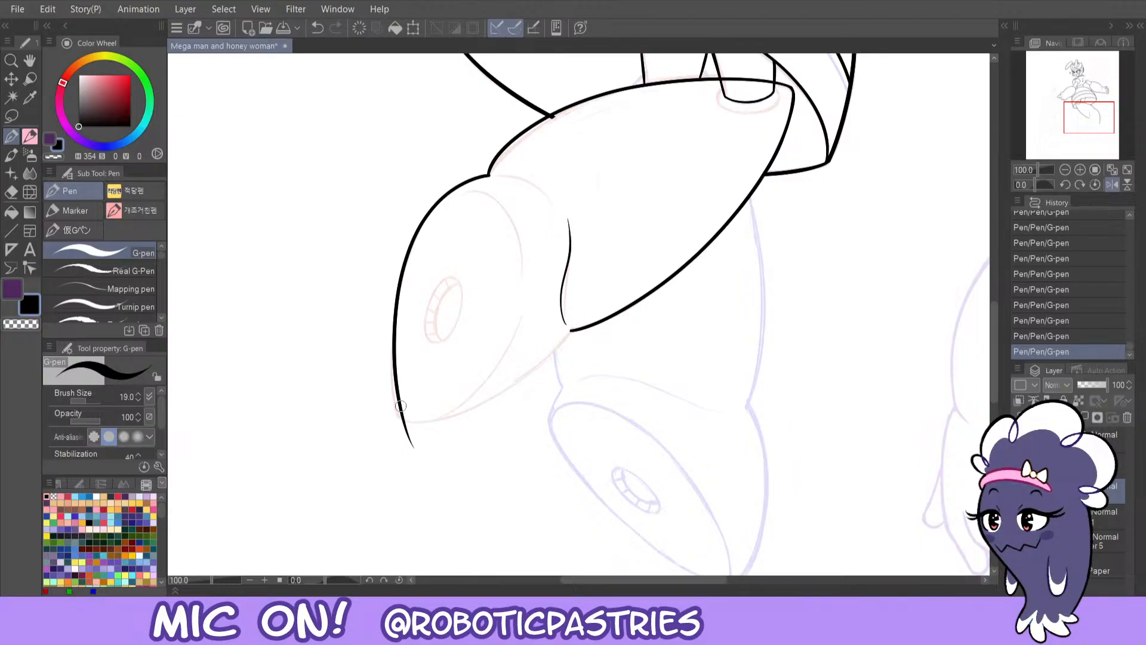
pyautogui.press('c')
pyautogui.moveTo(404, 425); pyautogui.dragTo(411, 443)
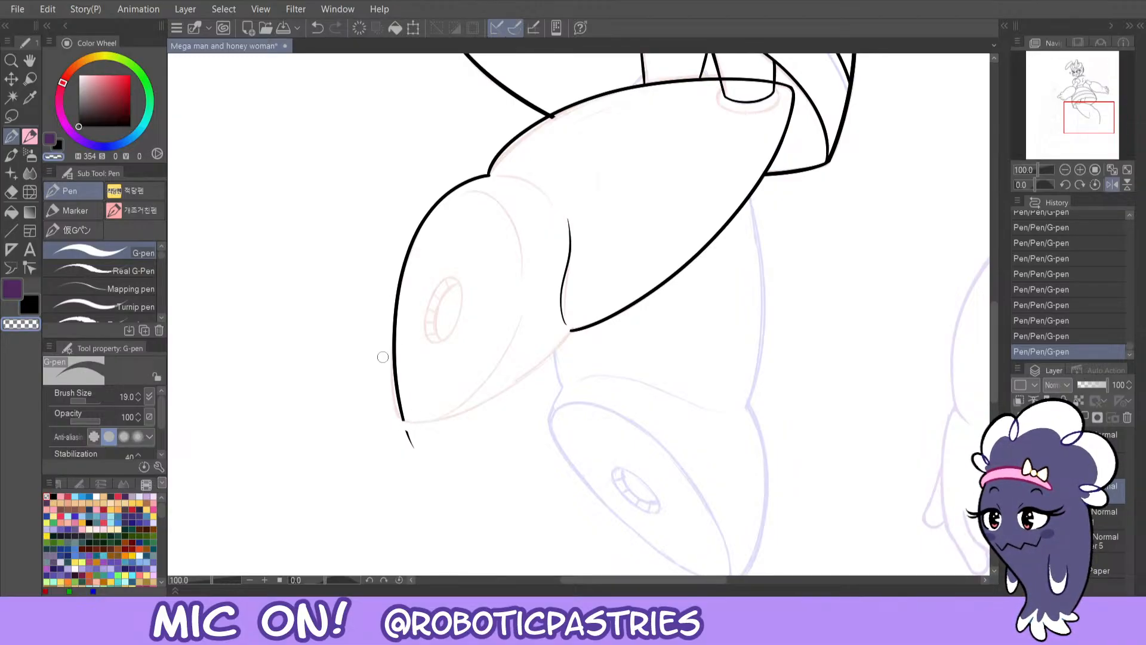
pyautogui.hotkey('ctrl', 'z')
pyautogui.hotkey('ctrl', 'z')
pyautogui.press('c')
pyautogui.moveTo(390, 390)
pyautogui.mouseDown()
pyautogui.moveTo(488, 174)
pyautogui.moveTo(419, 221)
pyautogui.mouseUp()
pyautogui.hotkey('ctrl', 'z')
# - Ink the foot section's upper inner curve in black toward the wavy seam, leaving a gap, and clean its ends with the transparent G-pen
pyautogui.moveTo(400, 263)
pyautogui.mouseDown()
pyautogui.moveTo(394, 398)
pyautogui.moveTo(405, 256)
pyautogui.moveTo(463, 181)
pyautogui.moveTo(520, 177)
pyautogui.moveTo(567, 220)
pyautogui.mouseUp()
pyautogui.hotkey('ctrl', 'z')
pyautogui.press('c')
pyautogui.hotkey('ctrl', 'z')
pyautogui.press('c')
pyautogui.hotkey('ctrl', 'z')
pyautogui.moveTo(519, 178); pyautogui.dragTo(566, 211)
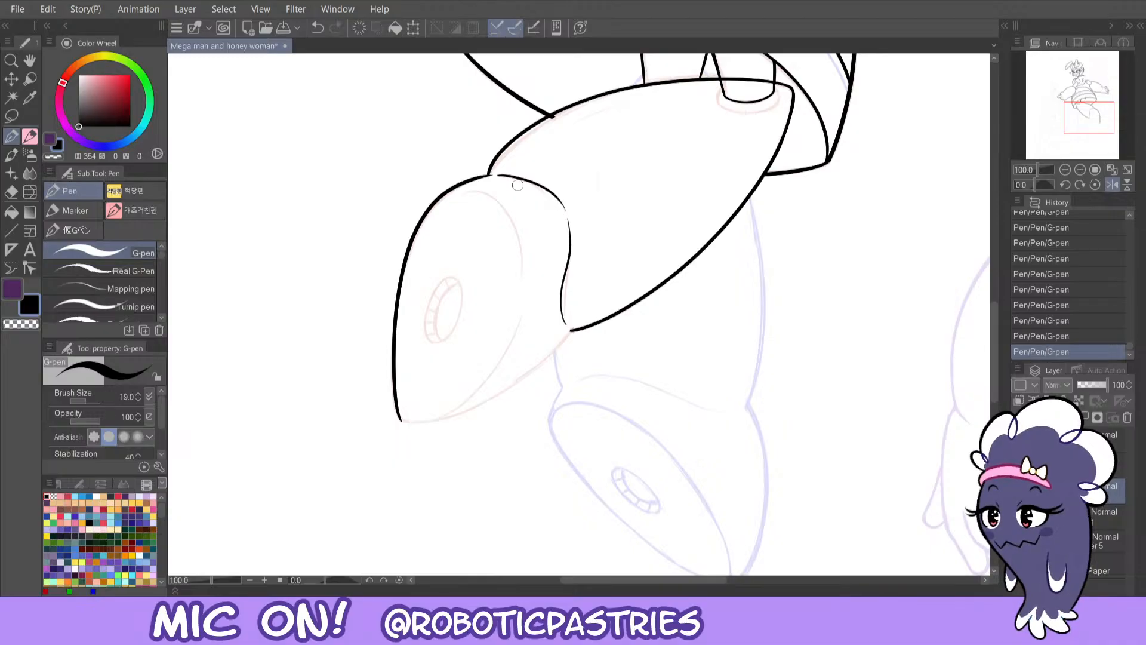
pyautogui.hotkey('ctrl', 'z')
pyautogui.moveTo(497, 173)
pyautogui.mouseDown()
pyautogui.moveTo(564, 210)
pyautogui.moveTo(553, 200)
pyautogui.mouseUp()
pyautogui.press('c')
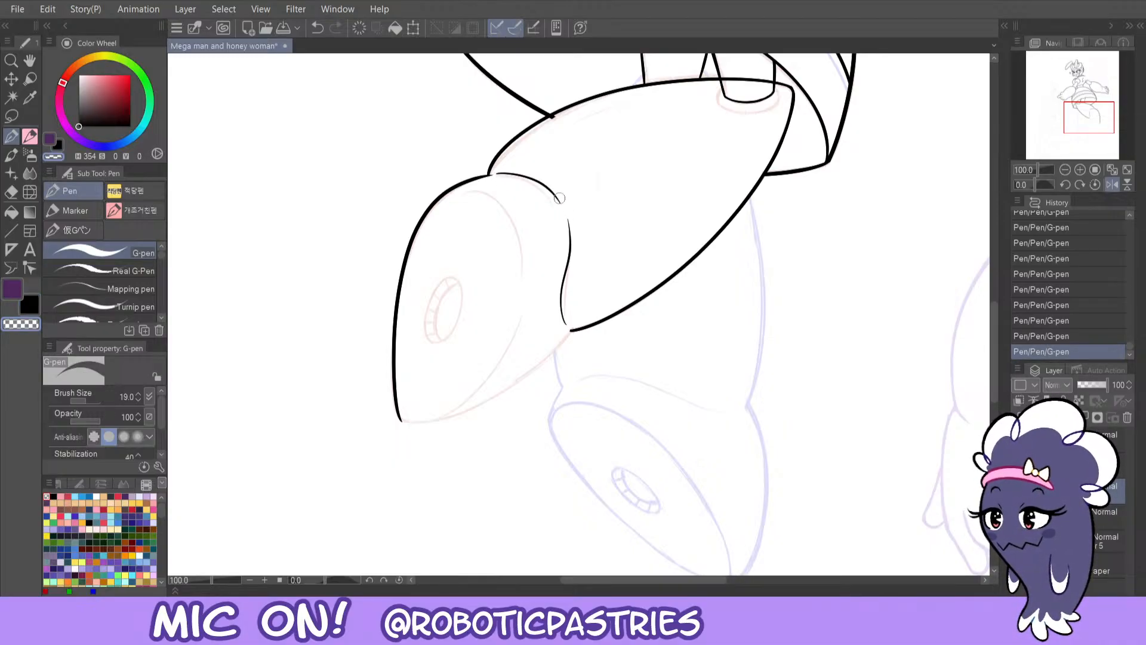
pyautogui.hotkey('ctrl', 'z')
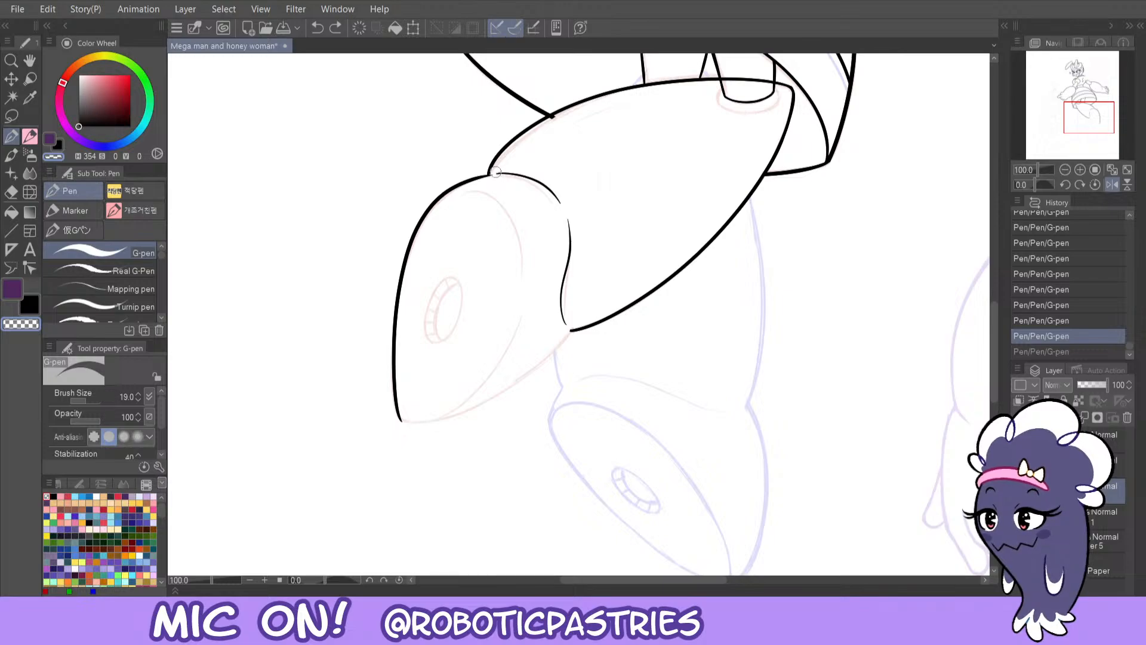
pyautogui.hotkey('ctrl', 'y')
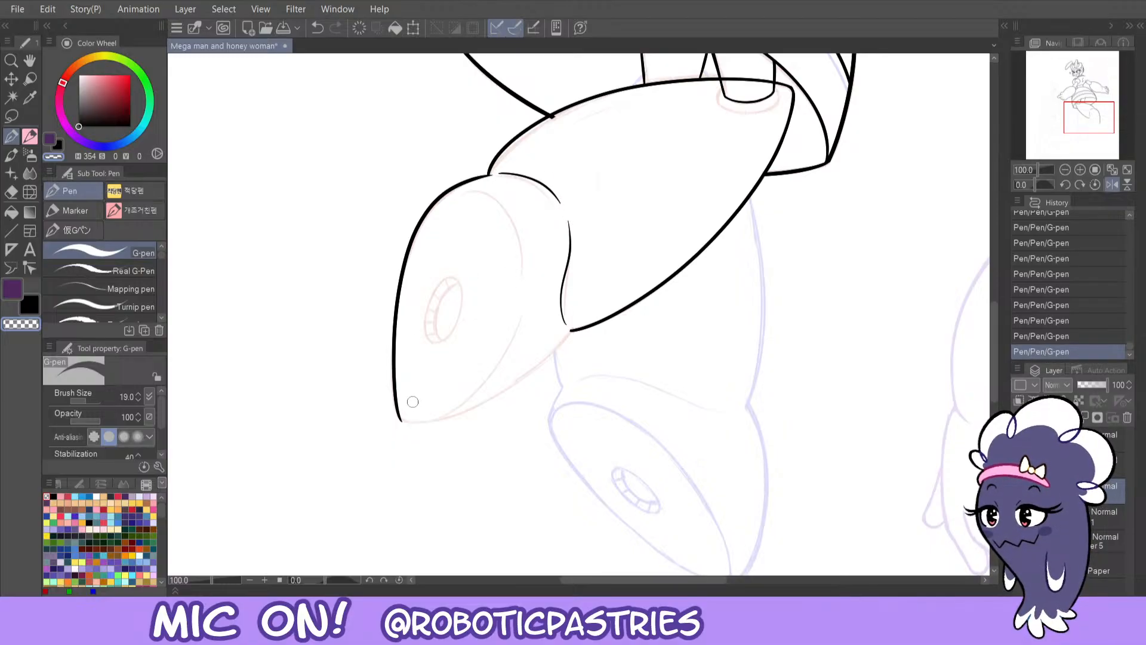
# - Try to ink the foot section's lower edge in black from the seam corner to the toe tip
pyautogui.press('x')
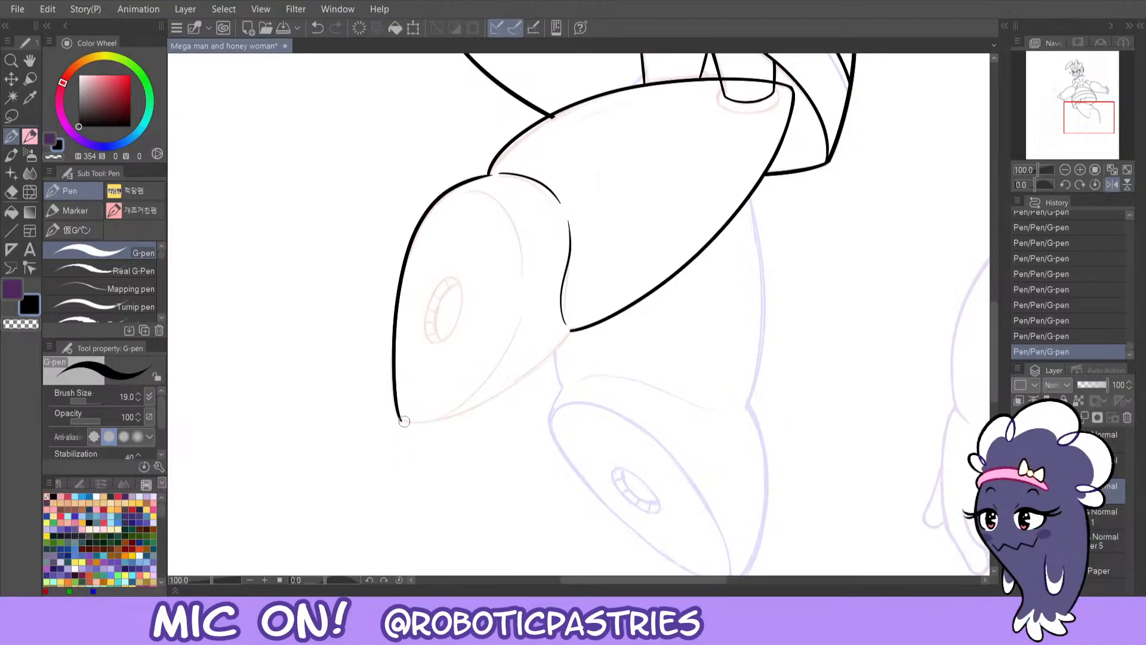
pyautogui.moveTo(404, 420)
pyautogui.mouseDown()
pyautogui.moveTo(570, 328)
pyautogui.moveTo(440, 410)
pyautogui.moveTo(388, 413)
pyautogui.mouseUp()
pyautogui.hotkey('ctrl', 'z')
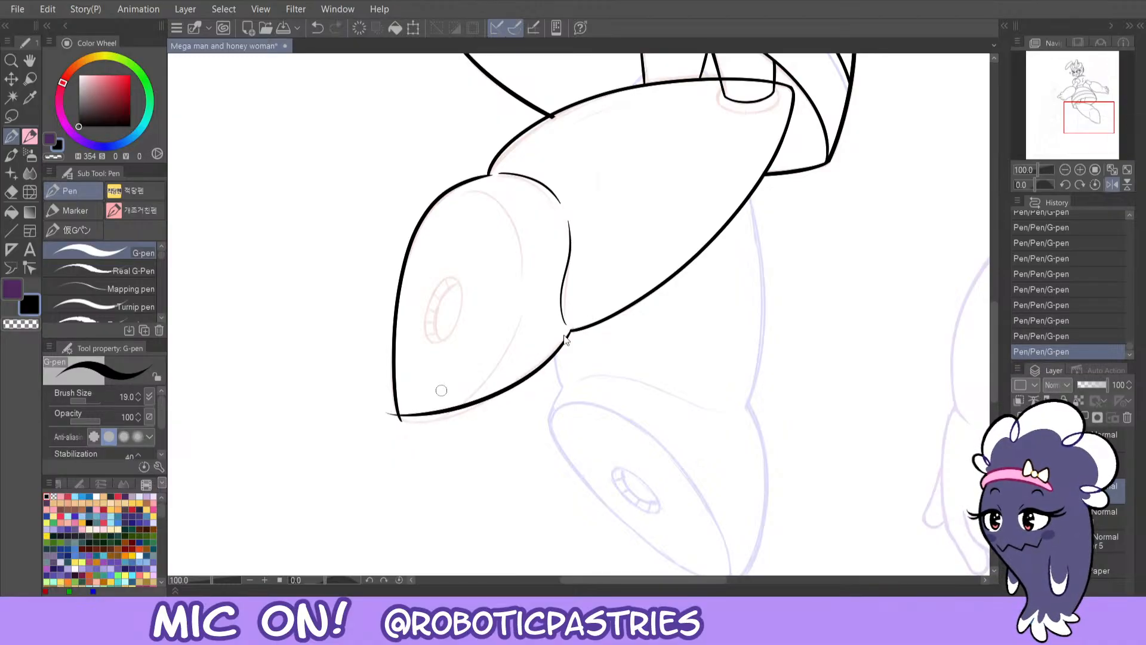
pyautogui.hotkey('ctrl', 'z')
pyautogui.moveTo(570, 330)
pyautogui.mouseDown()
pyautogui.moveTo(549, 363)
pyautogui.moveTo(399, 418)
pyautogui.mouseUp()
pyautogui.hotkey('ctrl', 'z')
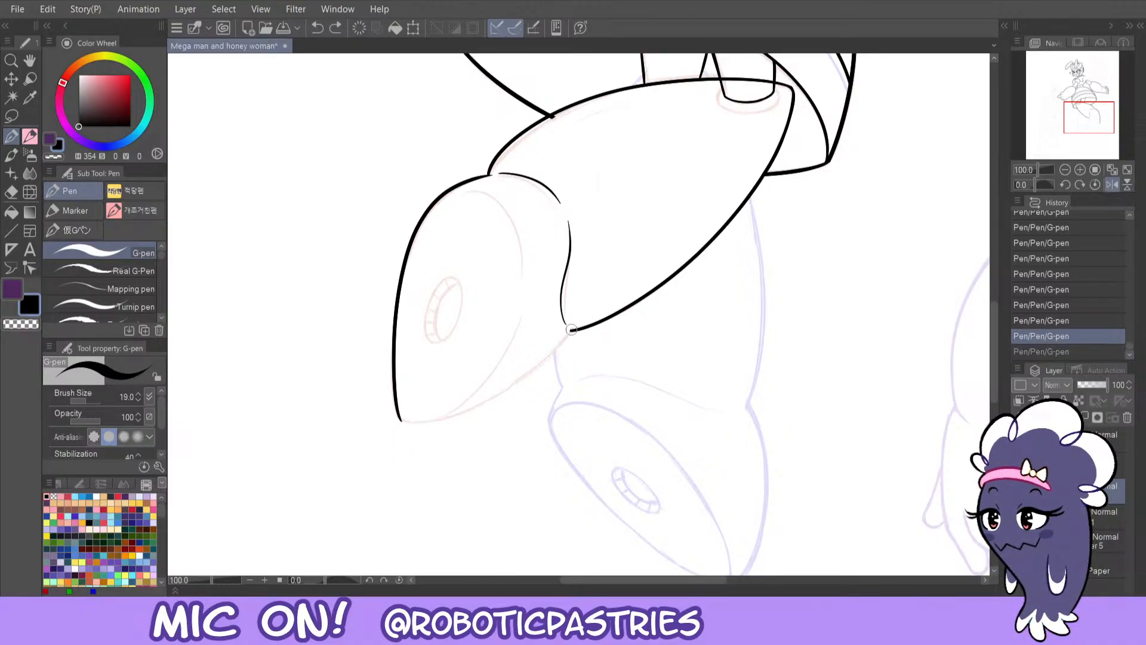
pyautogui.moveTo(570, 329)
pyautogui.mouseDown()
pyautogui.moveTo(388, 410)
pyautogui.moveTo(551, 361)
pyautogui.moveTo(421, 431)
pyautogui.moveTo(393, 417)
pyautogui.moveTo(485, 408)
pyautogui.moveTo(582, 314)
pyautogui.mouseUp()
pyautogui.hotkey('ctrl', 'z')
pyautogui.hotkey('ctrl', 'z')
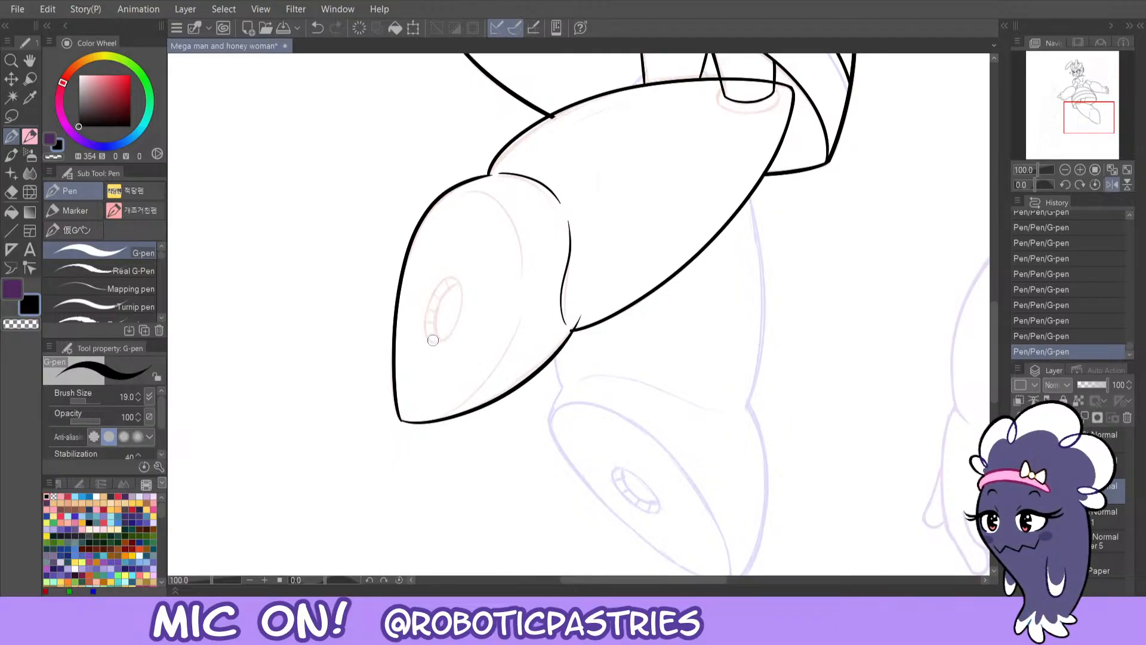
pyautogui.hotkey('ctrl', 'z')
pyautogui.moveTo(397, 420)
pyautogui.mouseDown()
pyautogui.moveTo(426, 423)
pyautogui.moveTo(559, 340)
pyautogui.moveTo(569, 312)
pyautogui.moveTo(571, 329)
pyautogui.moveTo(516, 382)
pyautogui.moveTo(399, 419)
pyautogui.mouseUp()
pyautogui.hotkey('ctrl', 'z')
pyautogui.hotkey('ctrl', 'z')
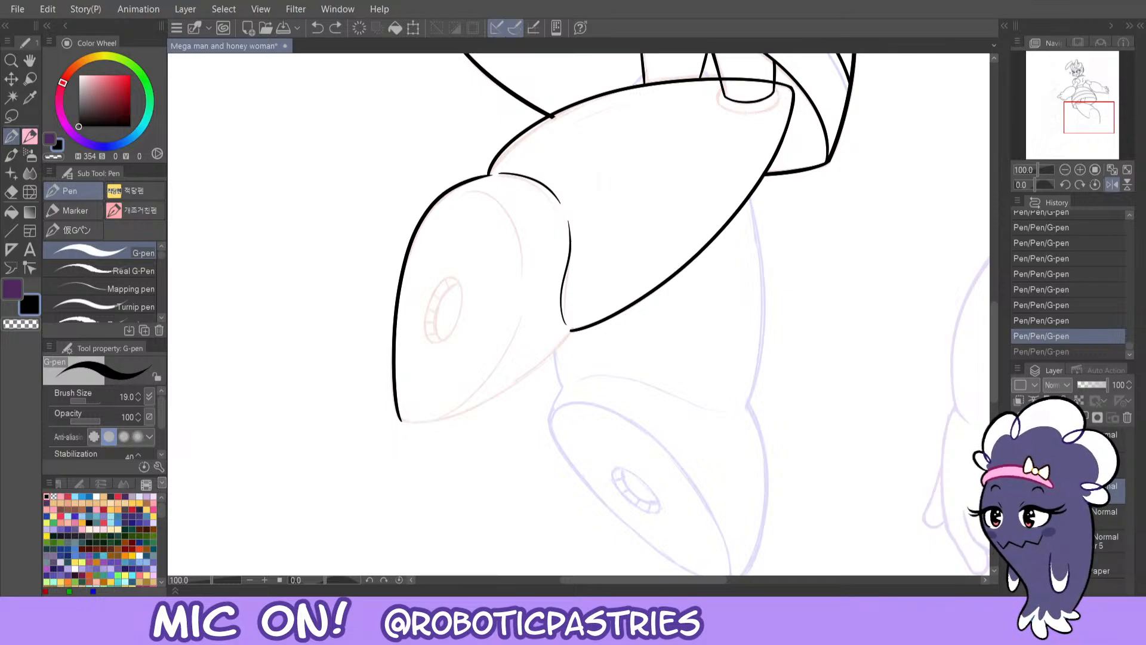
# - Try to ink the foot section's lower edge in black starting from the toe tip
pyautogui.press('c')
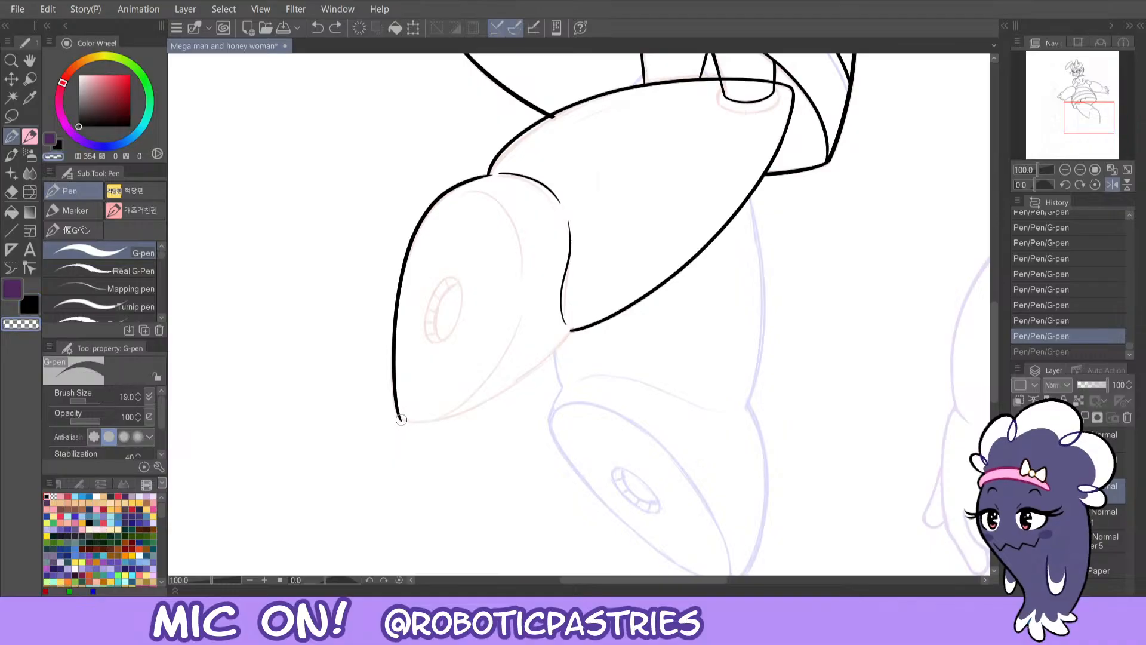
pyautogui.moveTo(401, 421)
pyautogui.mouseDown()
pyautogui.moveTo(454, 417)
pyautogui.moveTo(540, 367)
pyautogui.mouseUp()
pyautogui.hotkey('ctrl', 'z')
pyautogui.press('c')
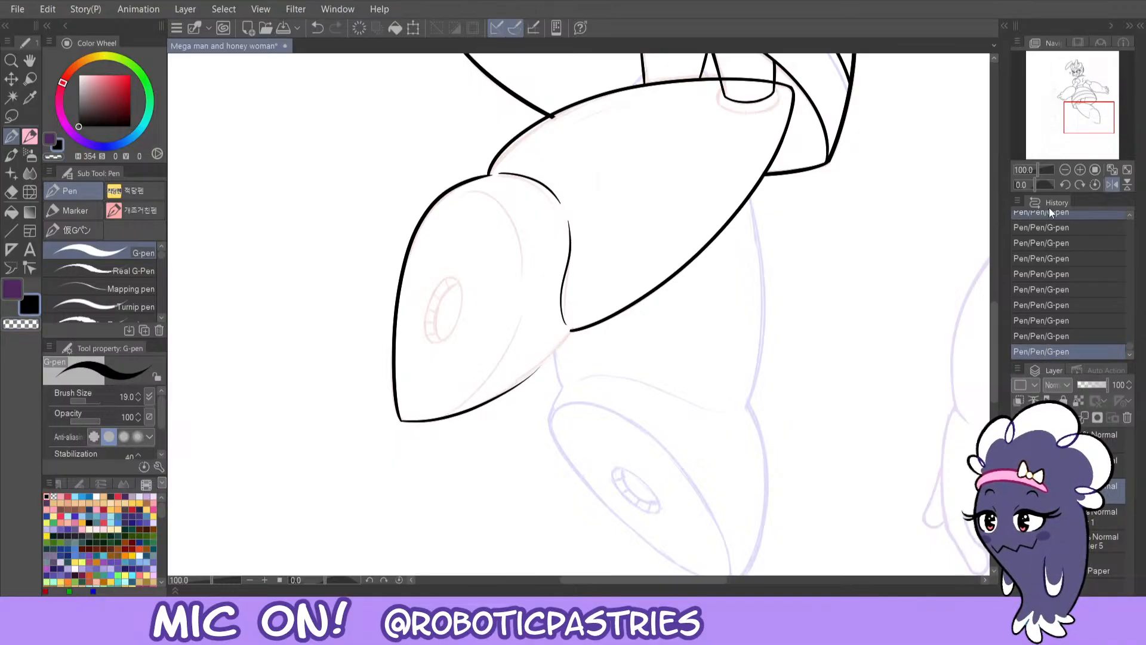
# - Mirror the canvas view, undo the last stroke and ink the foot section's lower edge in black from the seam corner past the toe tip
pyautogui.click(1110, 184)
pyautogui.hotkey('ctrl', 'z')
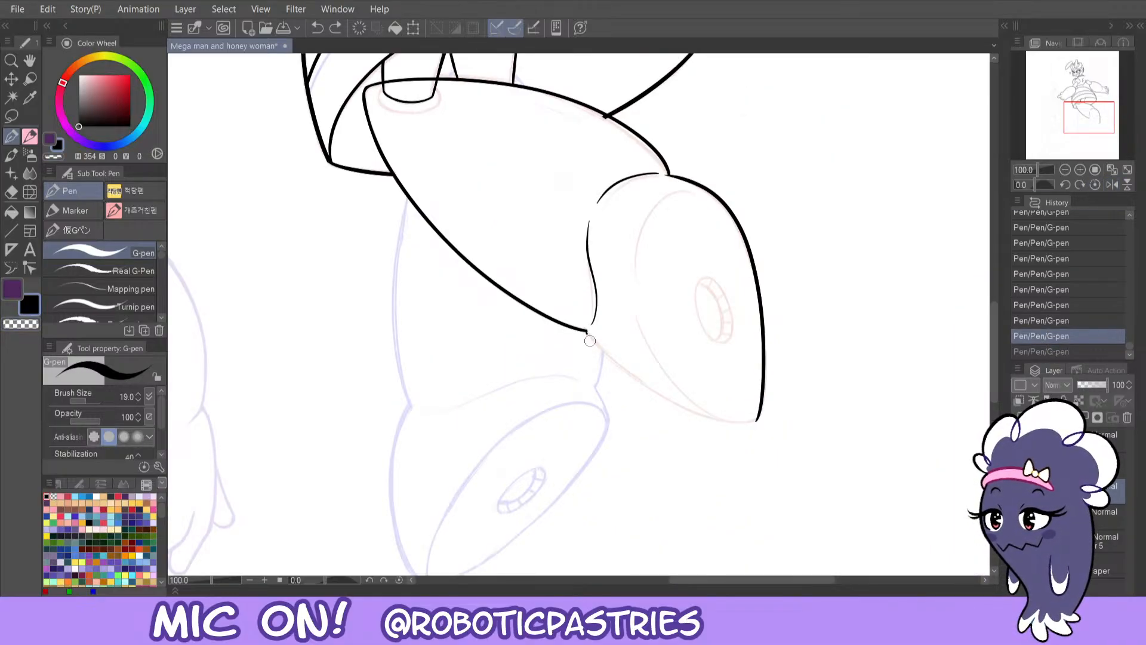
pyautogui.moveTo(589, 330); pyautogui.dragTo(785, 388)
pyautogui.hotkey('ctrl', 'z')
pyautogui.moveTo(590, 332)
pyautogui.mouseDown()
pyautogui.moveTo(614, 365)
pyautogui.moveTo(782, 427)
pyautogui.mouseUp()
pyautogui.hotkey('ctrl', 'z')
pyautogui.moveTo(585, 329)
pyautogui.mouseDown()
pyautogui.moveTo(652, 394)
pyautogui.moveTo(777, 409)
pyautogui.mouseUp()
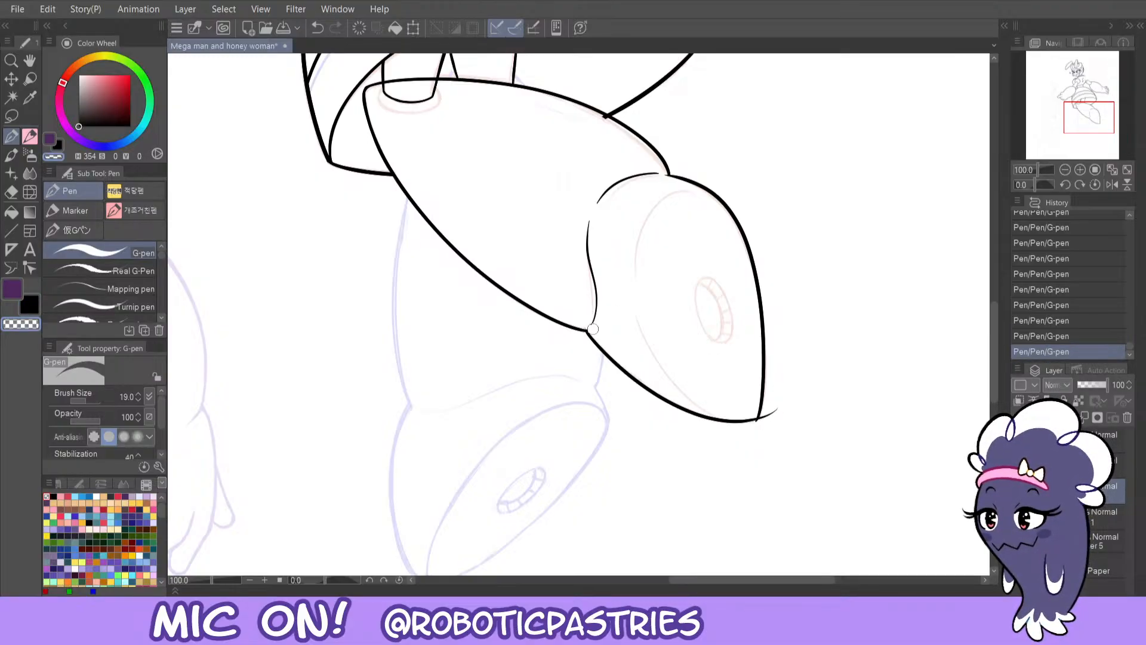
# - Erase the lower edge's overshoot at the toe tip with the transparent G-pen and close the corner in black
pyautogui.moveTo(757, 423); pyautogui.dragTo(782, 404)
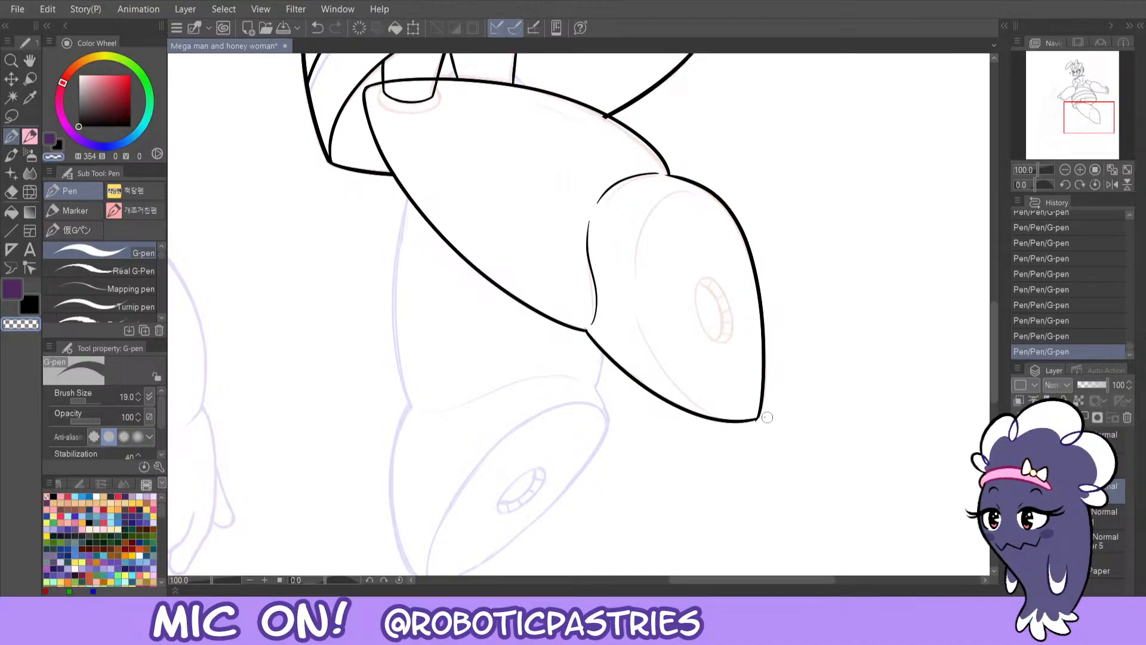
pyautogui.press('c')
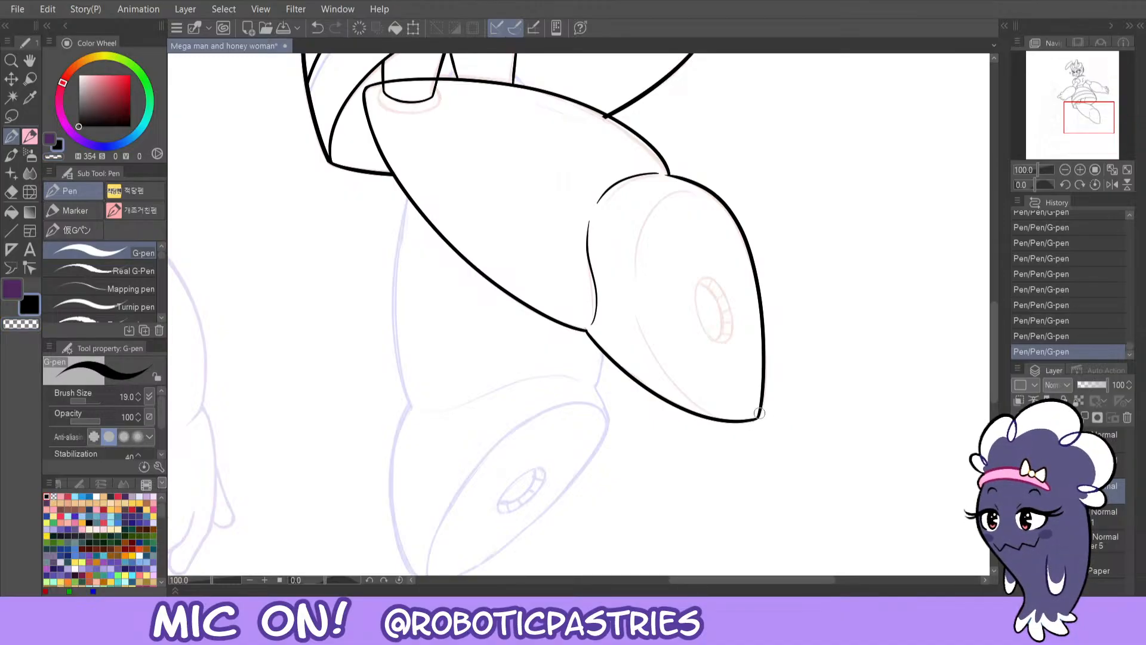
pyautogui.hotkey('ctrl', 'z')
pyautogui.hotkey('ctrl', 'y')
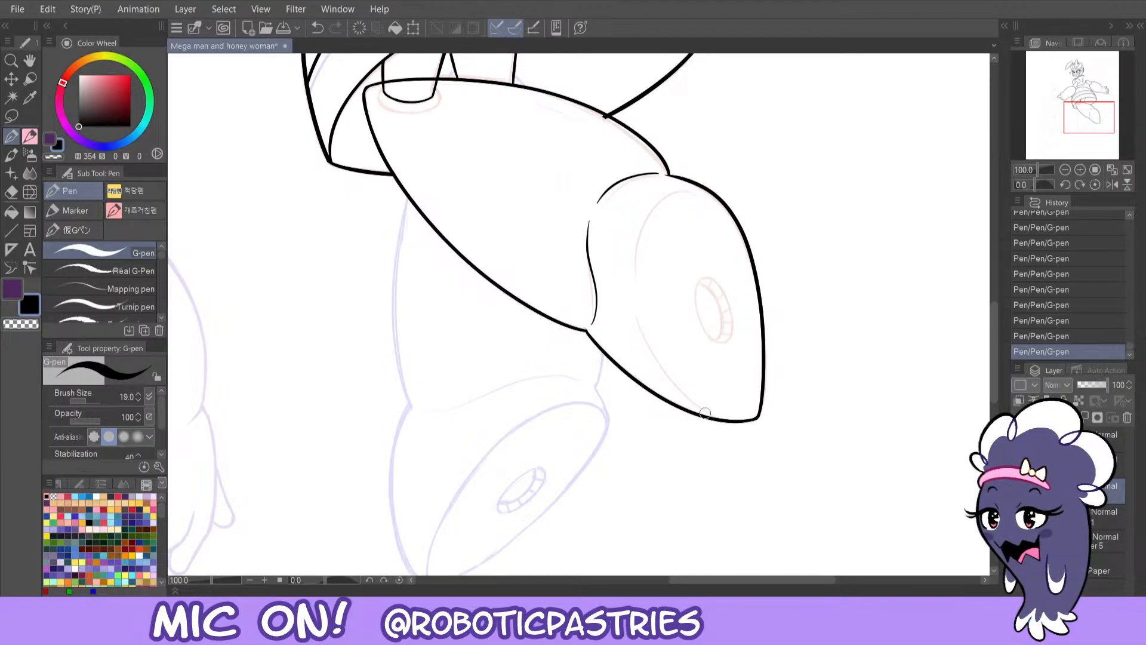
# - Mirror the canvas view and ink the upper curve of the front boot's inner sole edge in black, retrying the stroke
pyautogui.moveTo(705, 412)
pyautogui.mouseDown()
pyautogui.moveTo(637, 277)
pyautogui.moveTo(654, 231)
pyautogui.mouseUp()
pyautogui.hotkey('ctrl', 'z')
pyautogui.click(1103, 183)
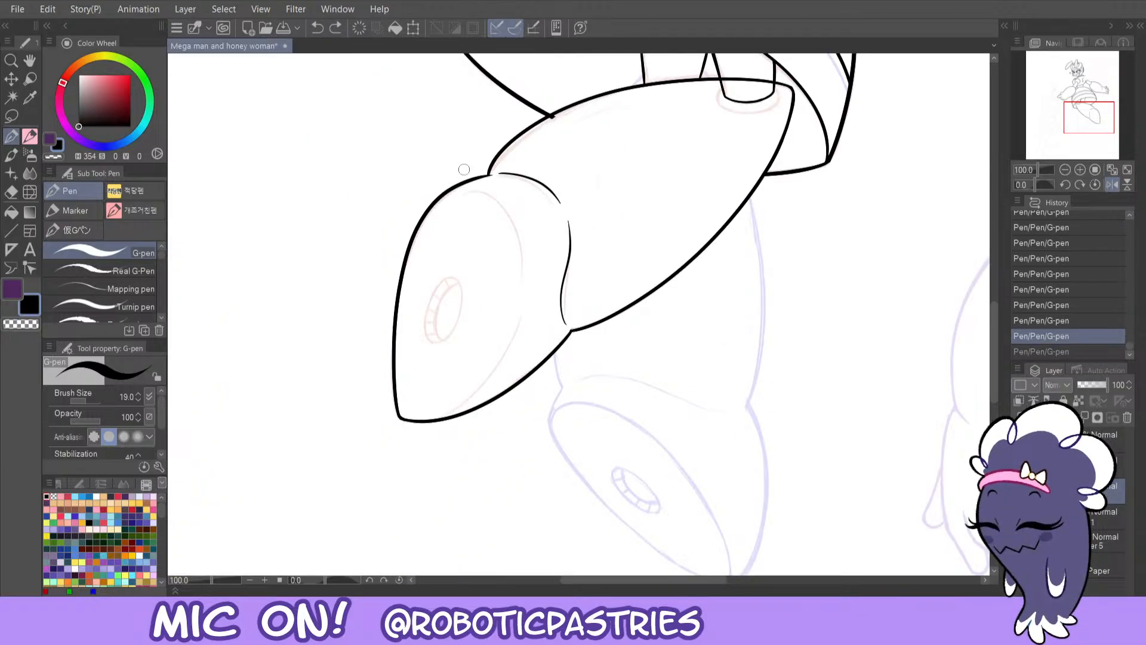
pyautogui.moveTo(484, 181)
pyautogui.mouseDown()
pyautogui.moveTo(521, 337)
pyautogui.moveTo(425, 436)
pyautogui.moveTo(522, 225)
pyautogui.moveTo(435, 191)
pyautogui.moveTo(492, 185)
pyautogui.moveTo(507, 336)
pyautogui.mouseUp()
pyautogui.hotkey('ctrl', 'z')
pyautogui.hotkey('ctrl', 'z')
pyautogui.hotkey('ctrl', 'z')
pyautogui.moveTo(472, 181); pyautogui.dragTo(502, 297)
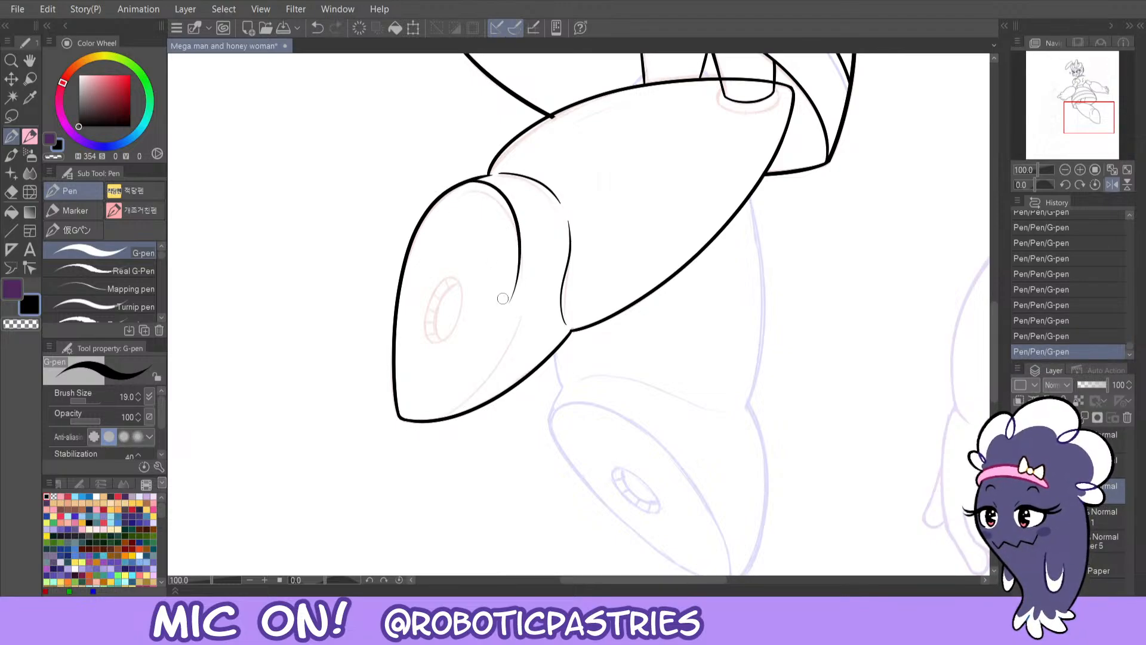
pyautogui.hotkey('ctrl', 'z')
pyautogui.moveTo(482, 180); pyautogui.dragTo(471, 276)
pyautogui.hotkey('ctrl', 'z')
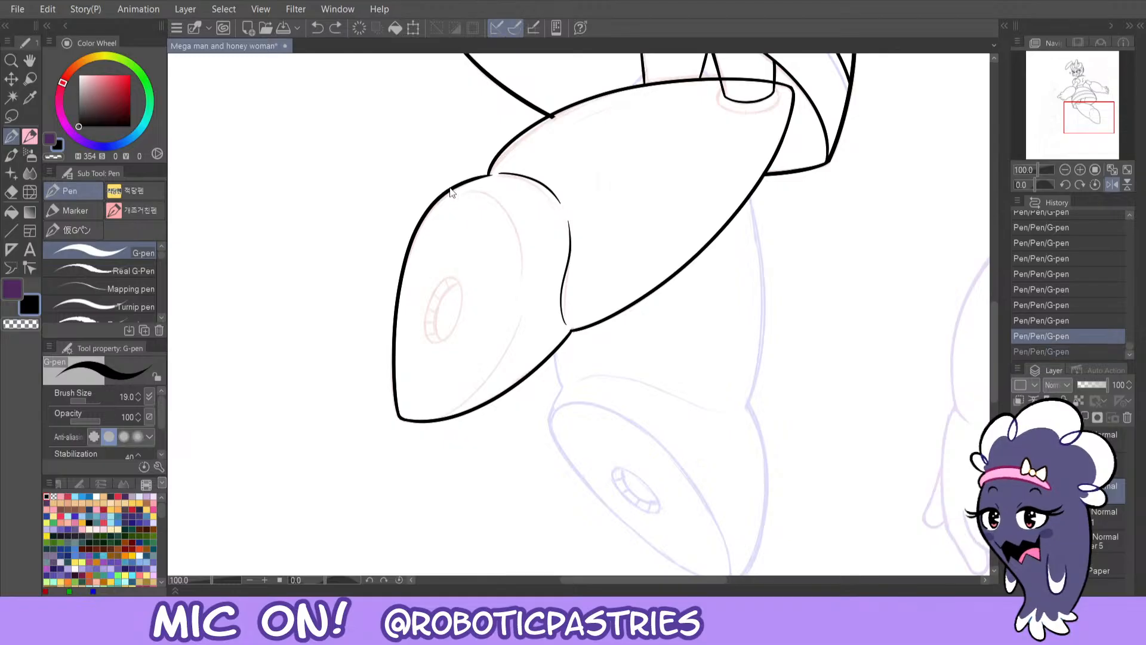
pyautogui.moveTo(461, 181); pyautogui.dragTo(526, 306)
pyautogui.hotkey('ctrl', 'z')
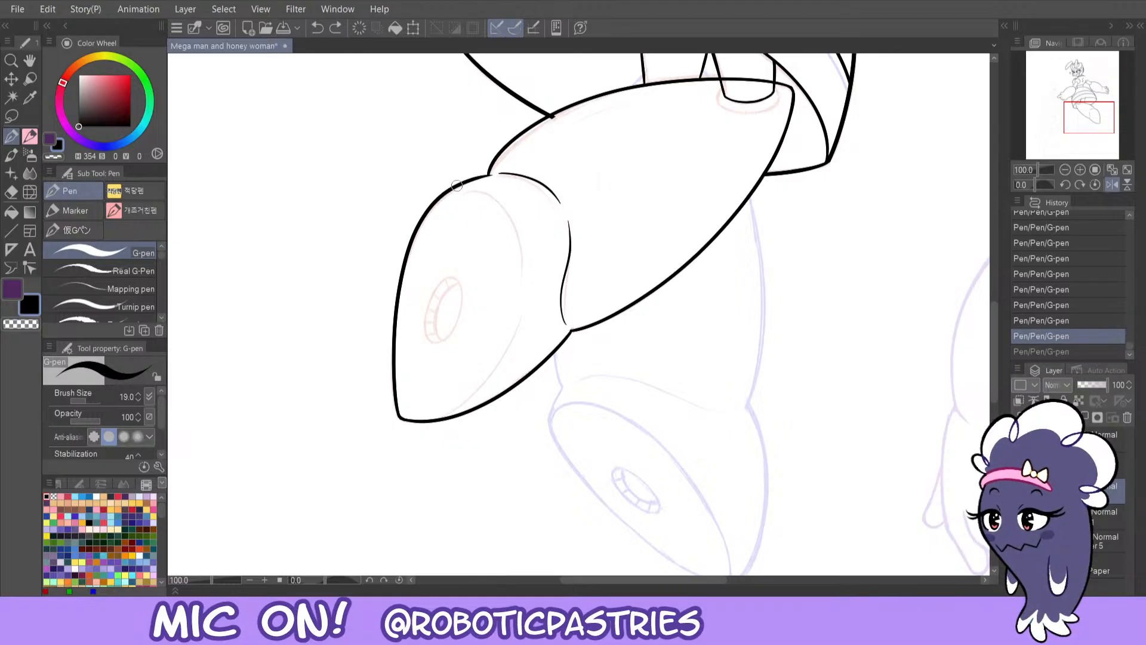
pyautogui.moveTo(457, 183); pyautogui.dragTo(523, 267)
# - Ink the lower curve of the front boot's inner sole edge in black from the toe tip upward, tapering off midway
pyautogui.press('c')
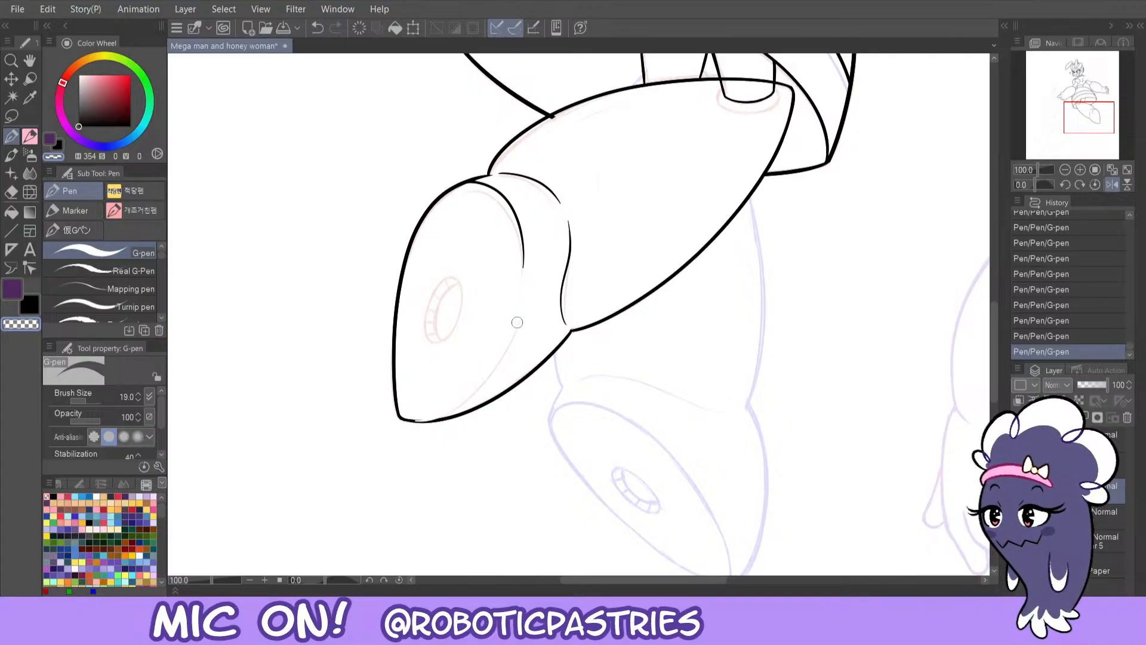
pyautogui.moveTo(419, 420); pyautogui.dragTo(517, 297)
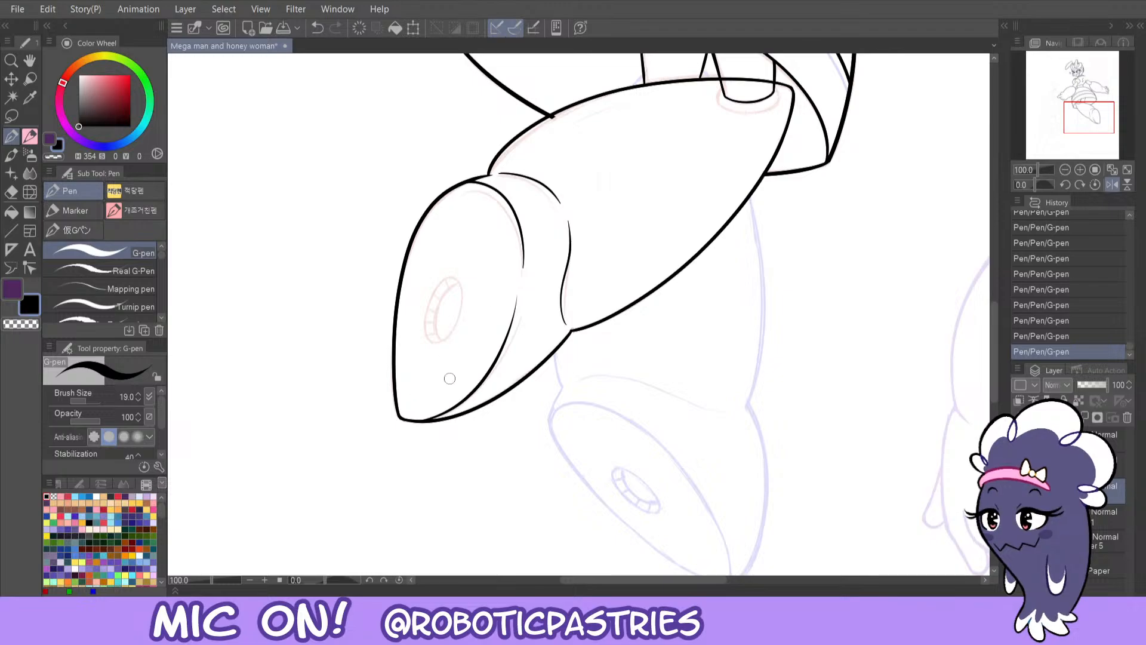
pyautogui.hotkey('ctrl', 'z')
pyautogui.moveTo(422, 419)
pyautogui.mouseDown()
pyautogui.moveTo(517, 293)
pyautogui.moveTo(513, 307)
pyautogui.mouseUp()
pyautogui.press('c')
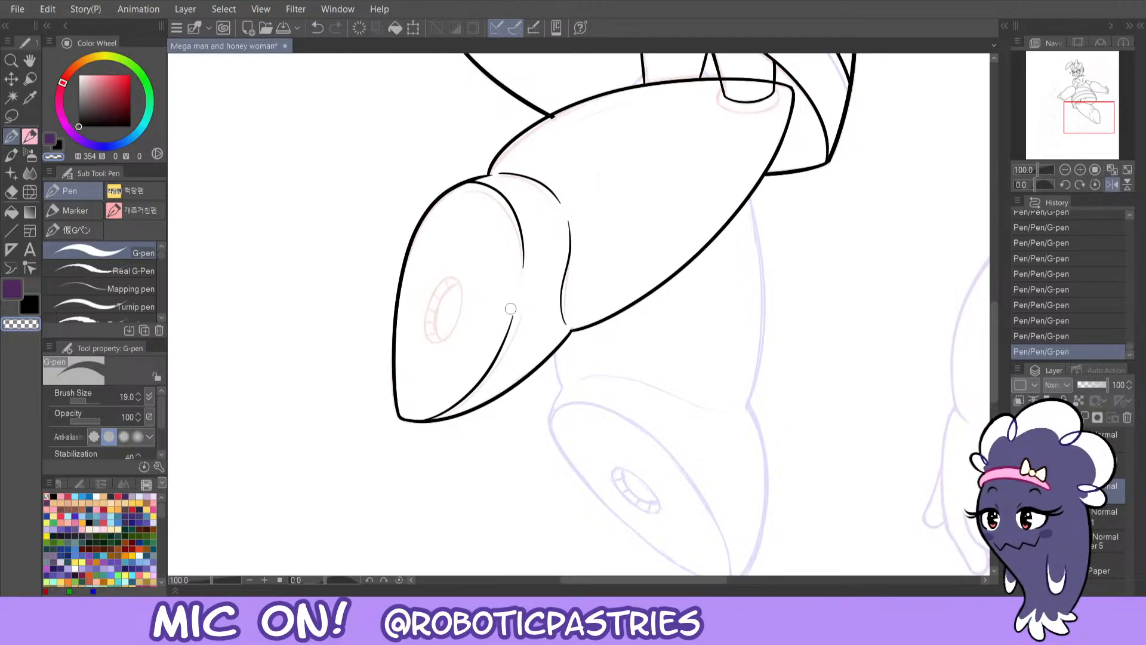
pyautogui.press('c')
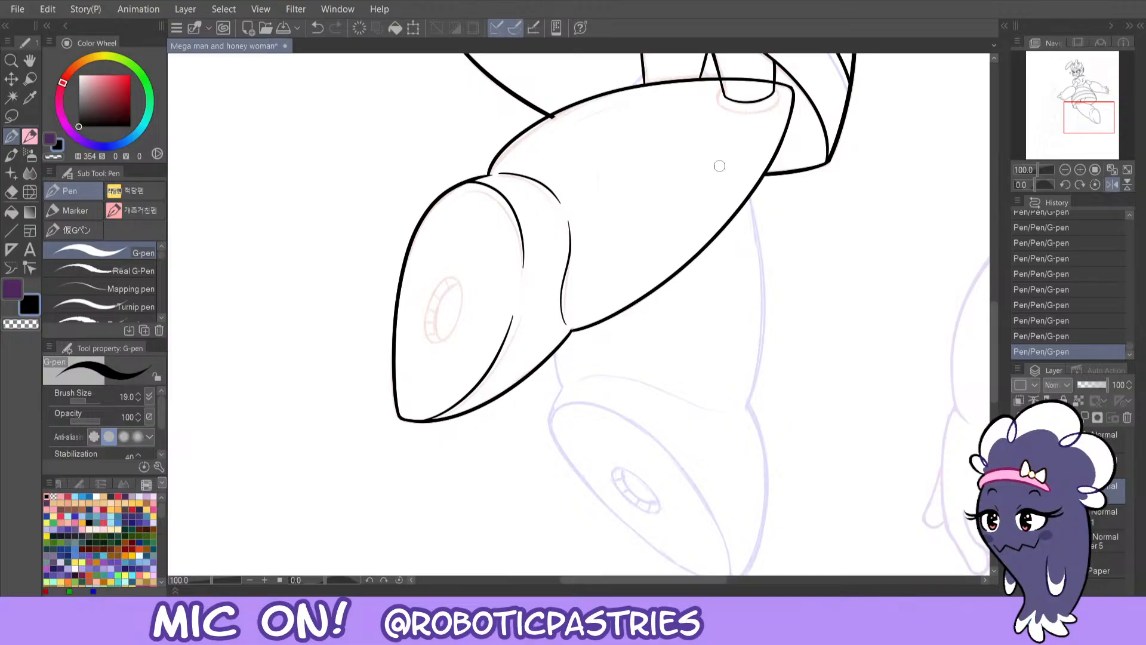
# - Erase the front boot's top line where it crosses the leg, using the snap eraser
pyautogui.press('c')
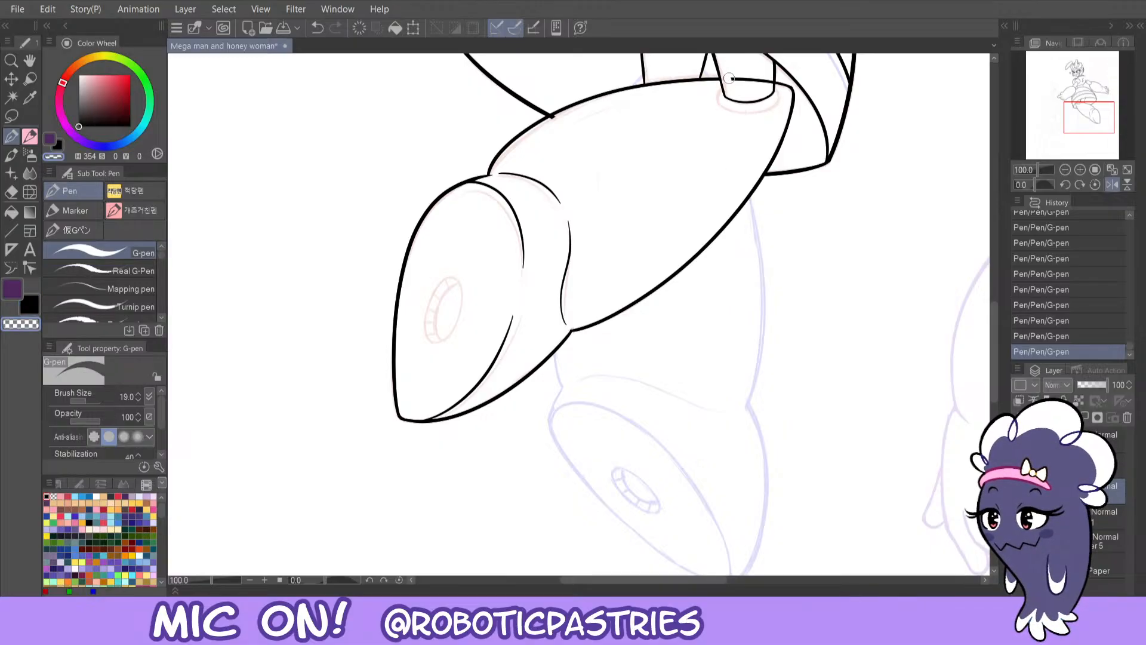
pyautogui.press('e')
pyautogui.hotkey('ctrl', 'z')
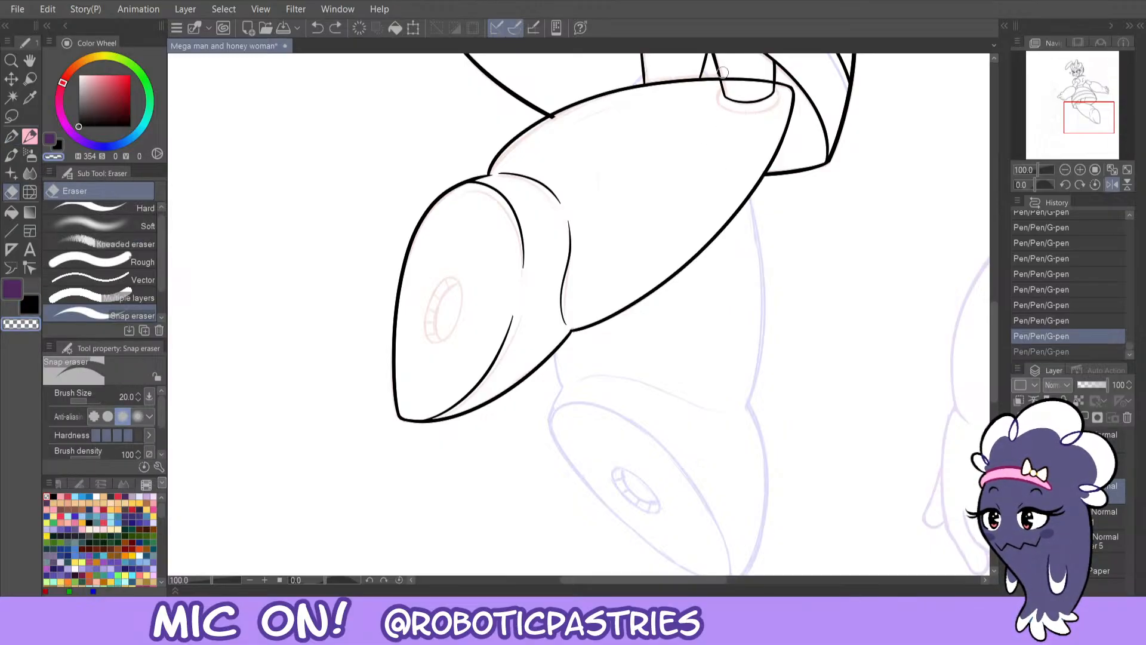
pyautogui.moveTo(723, 72); pyautogui.dragTo(771, 82)
# - Try to ink the rear boot's outer shaft edge with the black G-pen from beneath the front boot to the ankle
pyautogui.press('p')
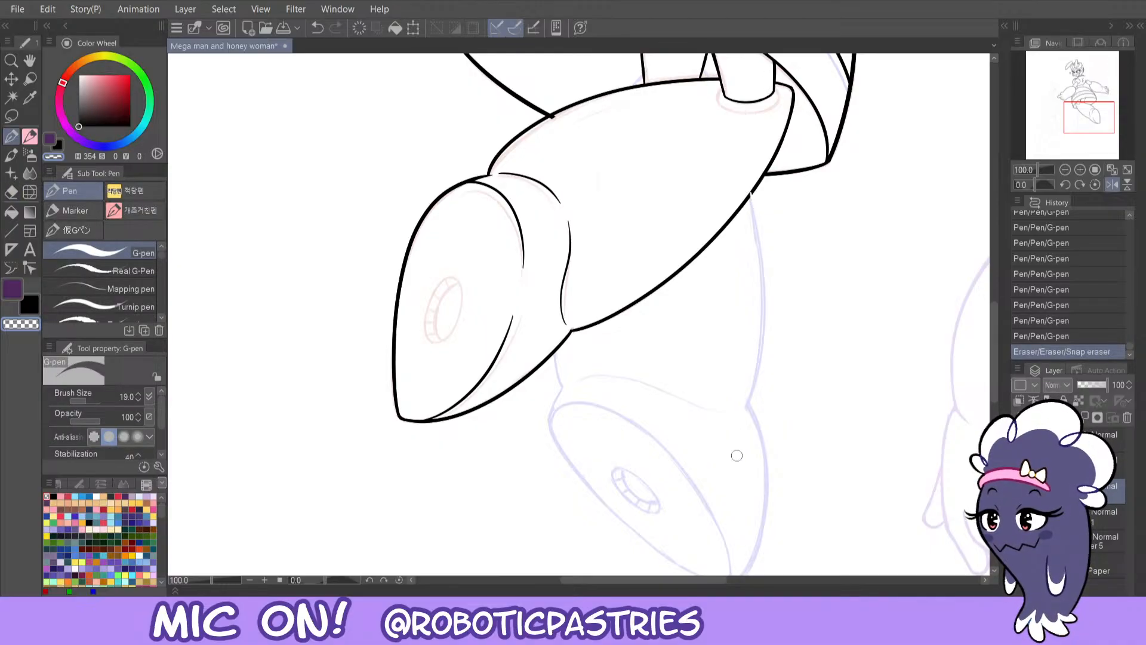
pyautogui.moveTo(751, 199); pyautogui.dragTo(755, 360)
pyautogui.hotkey('ctrl', 'z')
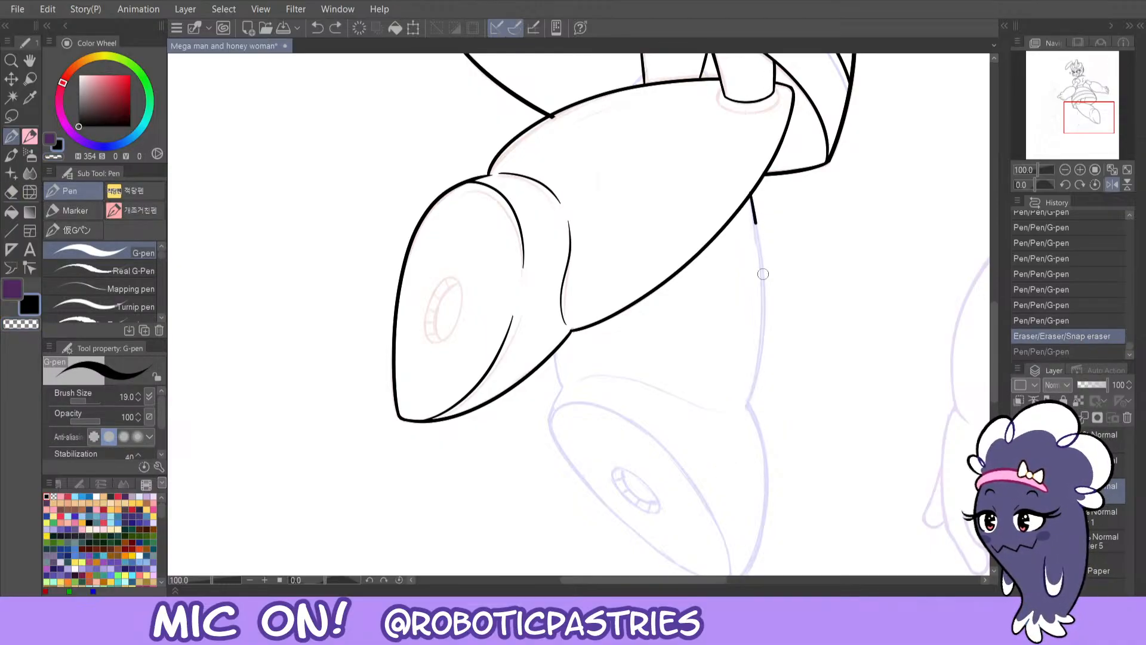
pyautogui.moveTo(751, 198); pyautogui.dragTo(709, 463)
pyautogui.hotkey('ctrl', 'z')
pyautogui.moveTo(751, 198)
pyautogui.mouseDown()
pyautogui.moveTo(760, 309)
pyautogui.moveTo(727, 437)
pyautogui.mouseUp()
pyautogui.hotkey('ctrl', 'z')
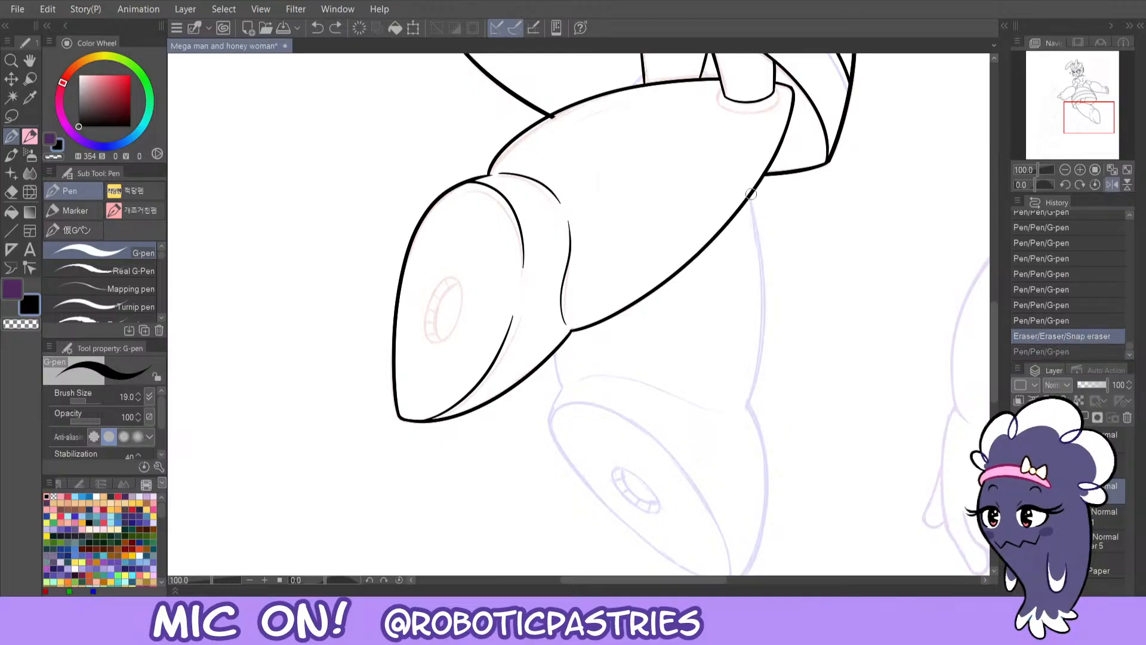
pyautogui.moveTo(750, 198); pyautogui.dragTo(729, 442)
pyautogui.hotkey('ctrl', 'z')
pyautogui.moveTo(752, 206); pyautogui.dragTo(722, 441)
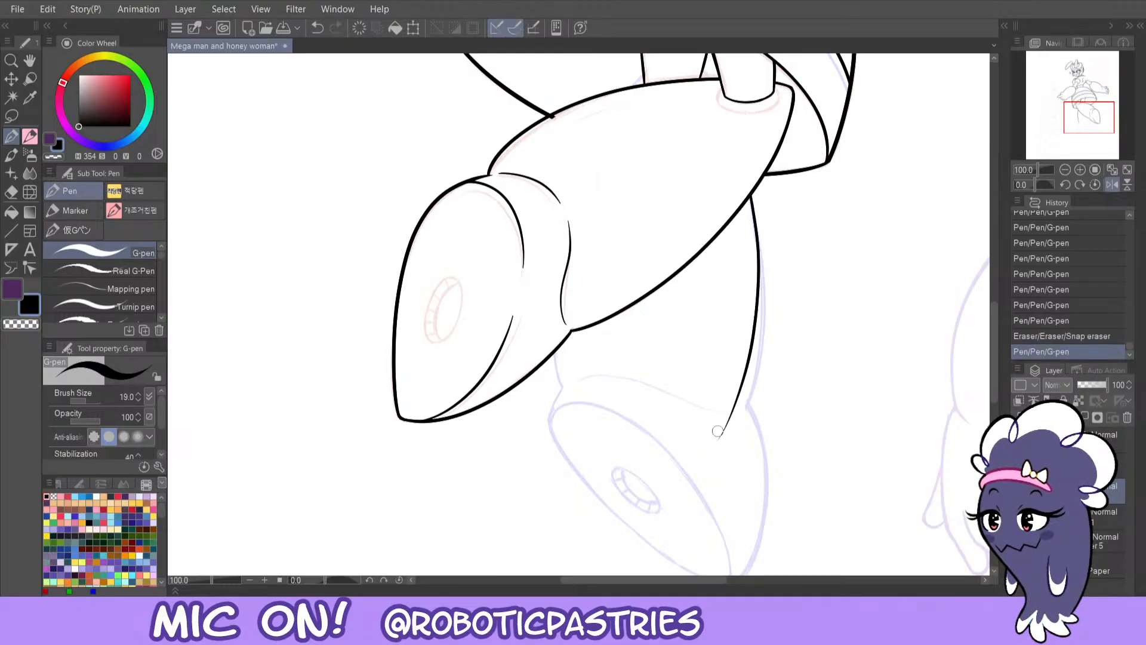
pyautogui.hotkey('ctrl', 'z')
pyautogui.moveTo(753, 203)
pyautogui.mouseDown()
pyautogui.moveTo(762, 331)
pyautogui.moveTo(719, 453)
pyautogui.mouseUp()
pyautogui.hotkey('ctrl', 'z')
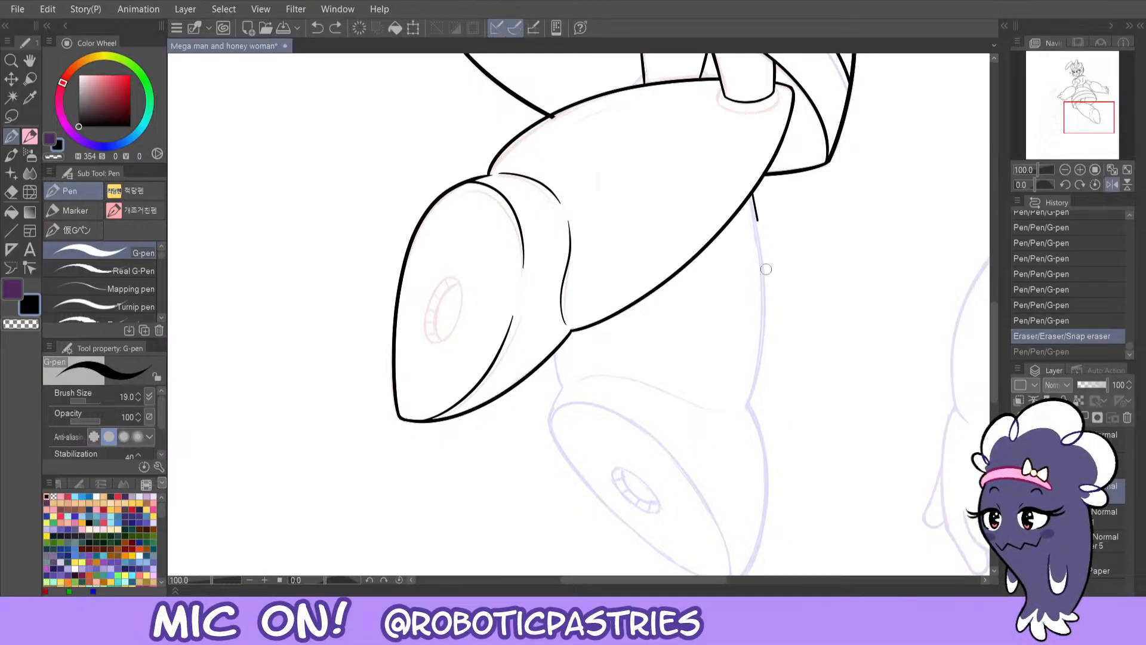
pyautogui.moveTo(766, 269); pyautogui.dragTo(720, 469)
pyautogui.hotkey('ctrl', 'z')
pyautogui.moveTo(760, 230); pyautogui.dragTo(719, 456)
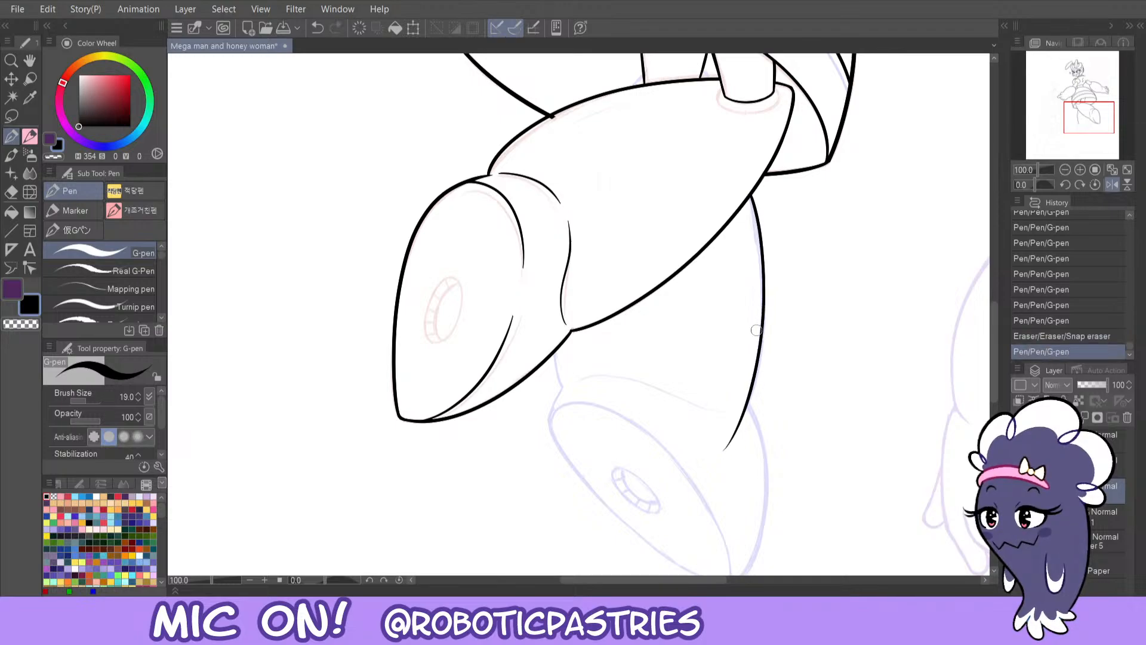
pyautogui.hotkey('ctrl', 'z')
pyautogui.moveTo(758, 230); pyautogui.dragTo(717, 448)
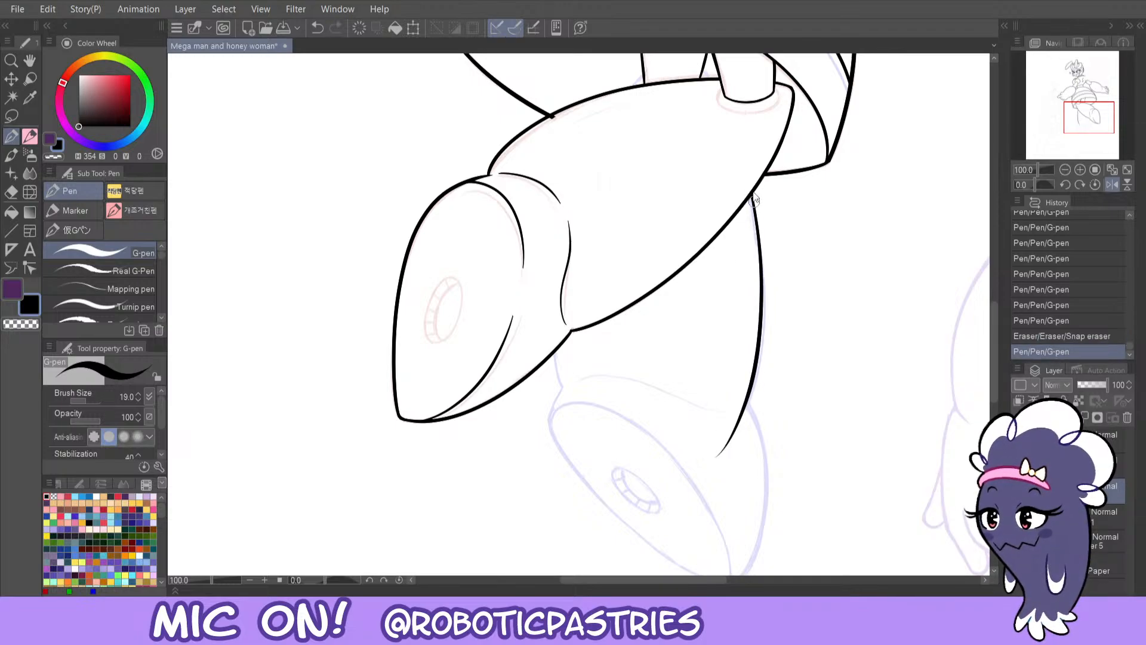
pyautogui.hotkey('ctrl', 'z')
pyautogui.moveTo(753, 231); pyautogui.dragTo(721, 447)
pyautogui.hotkey('ctrl', 'z')
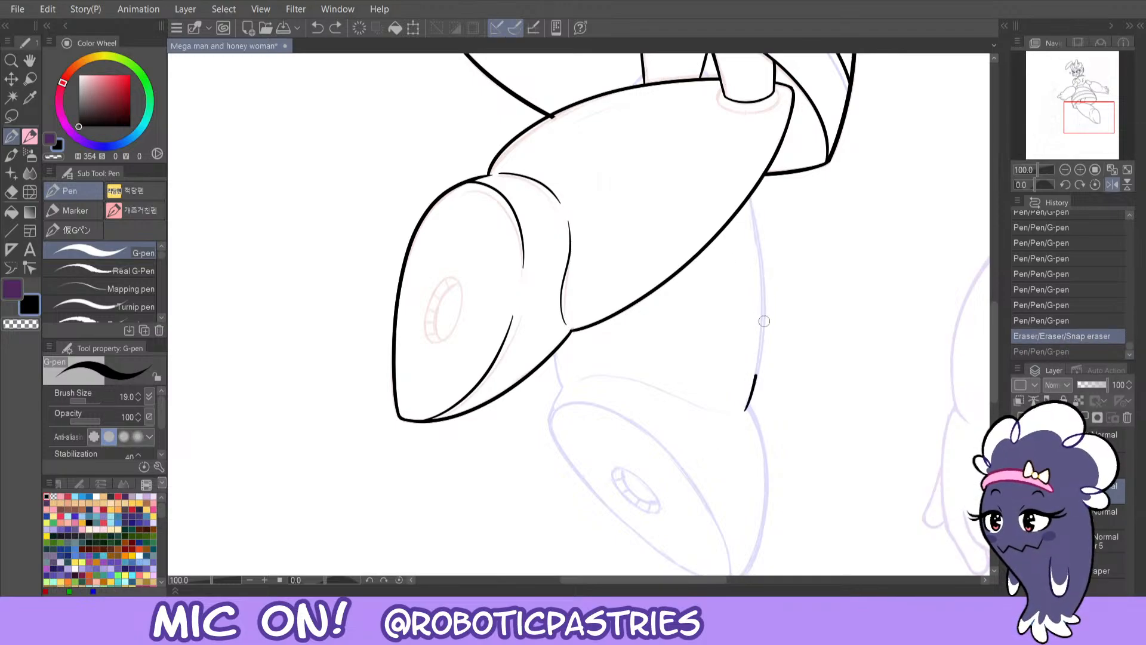
pyautogui.moveTo(757, 231); pyautogui.dragTo(741, 412)
pyautogui.hotkey('ctrl', 'z')
pyautogui.moveTo(757, 230); pyautogui.dragTo(715, 443)
pyautogui.hotkey('ctrl', 'z')
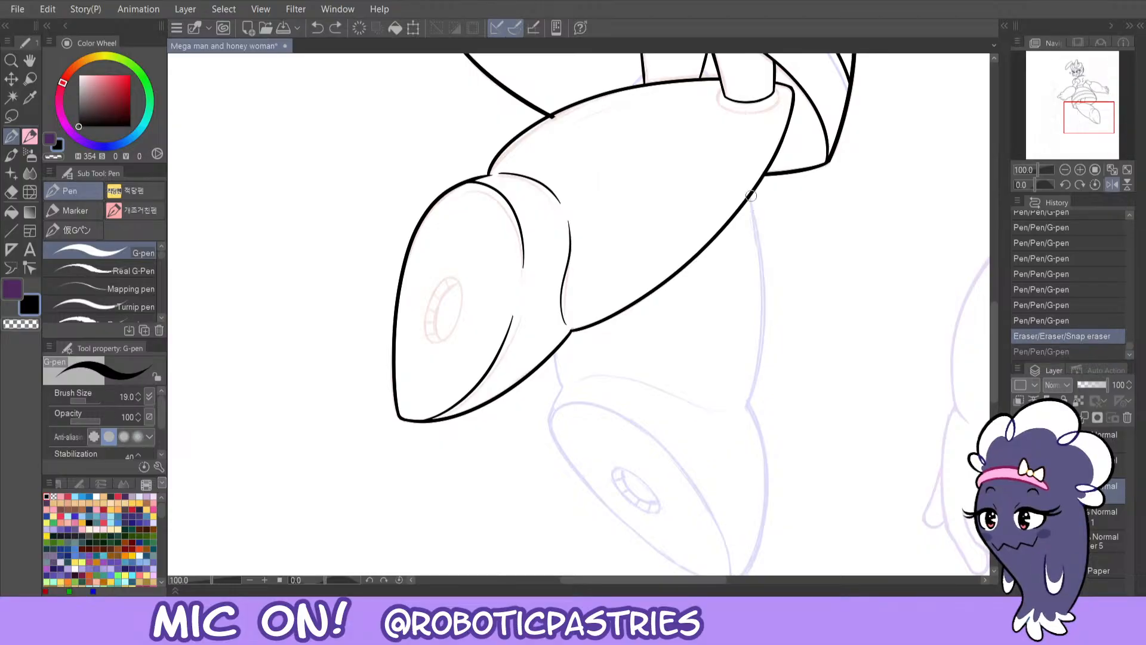
pyautogui.moveTo(757, 230)
pyautogui.mouseDown()
pyautogui.moveTo(759, 281)
pyautogui.moveTo(719, 444)
pyautogui.mouseUp()
pyautogui.hotkey('ctrl', 'z')
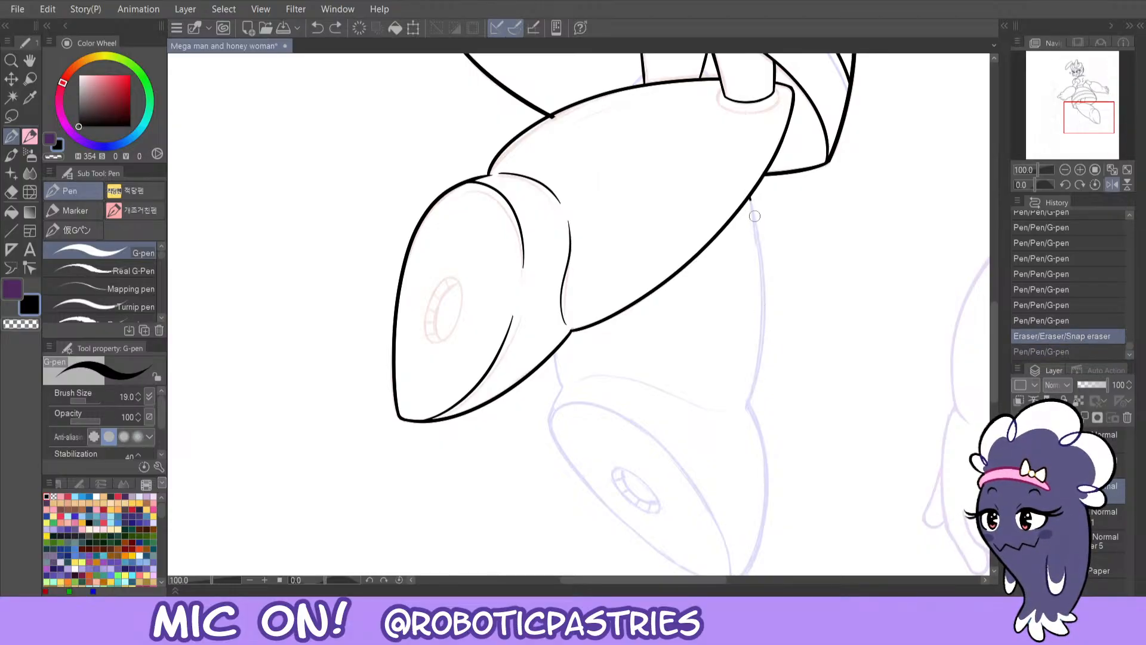
# - Ink the rear boot's outer shaft edge in black from the front boot's outline past the ankle corner
pyautogui.moveTo(752, 200); pyautogui.dragTo(722, 449)
pyautogui.hotkey('ctrl', 'z')
pyautogui.moveTo(750, 195)
pyautogui.mouseDown()
pyautogui.moveTo(753, 368)
pyautogui.moveTo(724, 434)
pyautogui.moveTo(766, 250)
pyautogui.moveTo(747, 185)
pyautogui.moveTo(763, 314)
pyautogui.moveTo(722, 429)
pyautogui.mouseUp()
pyautogui.hotkey('ctrl', 'z')
pyautogui.hotkey('ctrl', 'z')
pyautogui.hotkey('ctrl', 'z')
pyautogui.moveTo(750, 189)
pyautogui.mouseDown()
pyautogui.moveTo(750, 394)
pyautogui.moveTo(723, 434)
pyautogui.mouseUp()
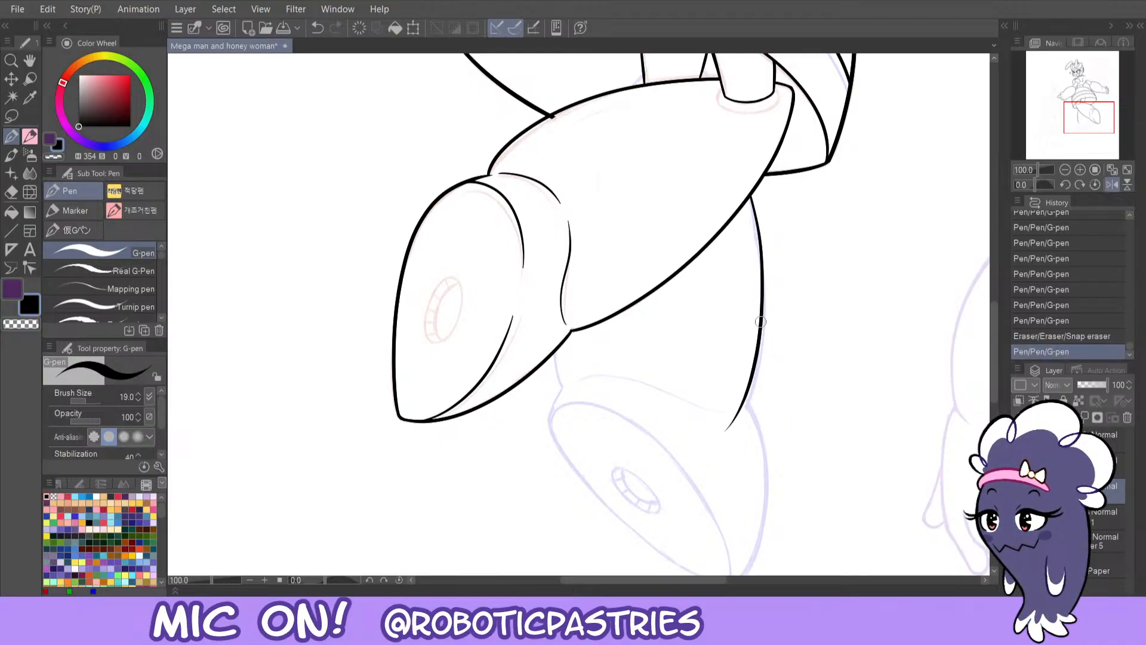
pyautogui.hotkey('ctrl', 'z')
pyautogui.moveTo(749, 190)
pyautogui.mouseDown()
pyautogui.moveTo(759, 365)
pyautogui.moveTo(721, 439)
pyautogui.mouseUp()
pyautogui.hotkey('ctrl', 'z')
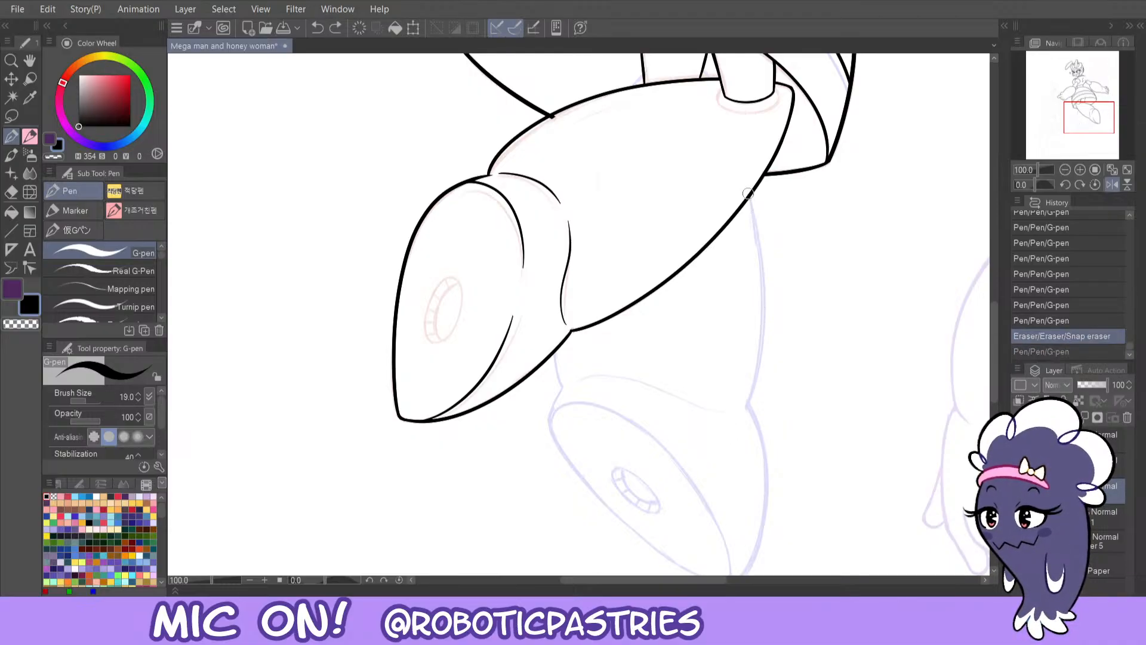
pyautogui.moveTo(749, 195)
pyautogui.mouseDown()
pyautogui.moveTo(730, 429)
pyautogui.moveTo(742, 407)
pyautogui.moveTo(730, 431)
pyautogui.mouseUp()
# - Trim the rear boot's shaft line at the ankle corner with the snap eraser and check it in the flipped view
pyautogui.press('c')
pyautogui.press('e')
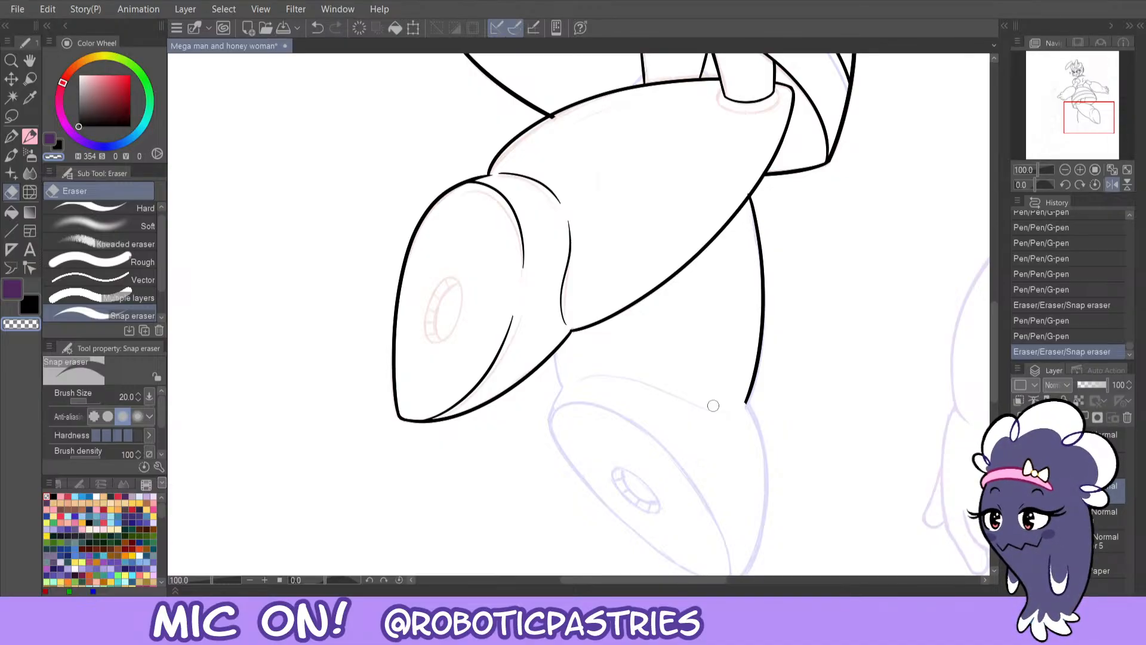
pyautogui.moveTo(751, 401); pyautogui.dragTo(746, 405)
pyautogui.hotkey('ctrl', 'z')
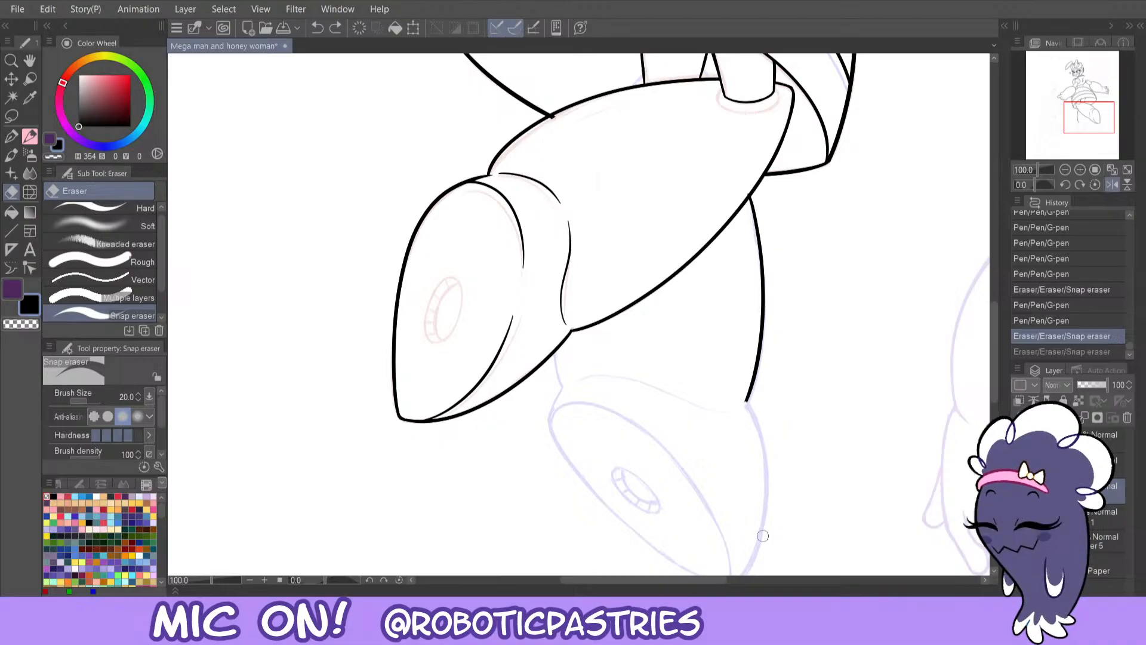
pyautogui.hotkey('ctrl', 'y')
pyautogui.hotkey('ctrl', 'z')
pyautogui.click(1111, 184)
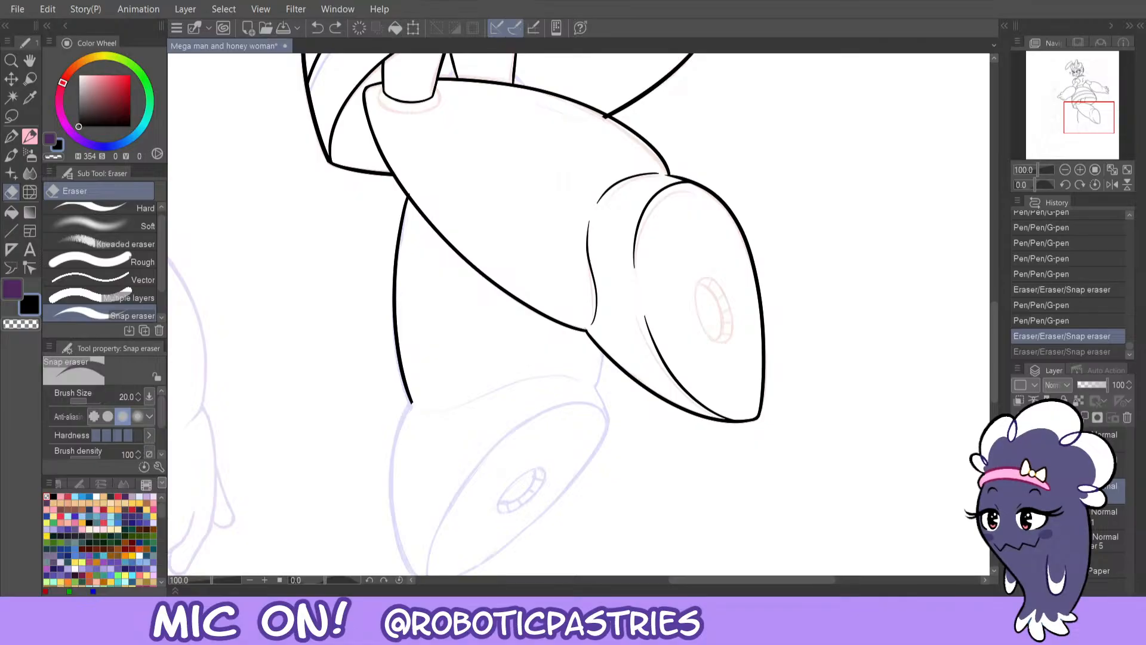
pyautogui.click(1112, 185)
pyautogui.moveTo(1088, 122); pyautogui.dragTo(1080, 128)
pyautogui.press('c')
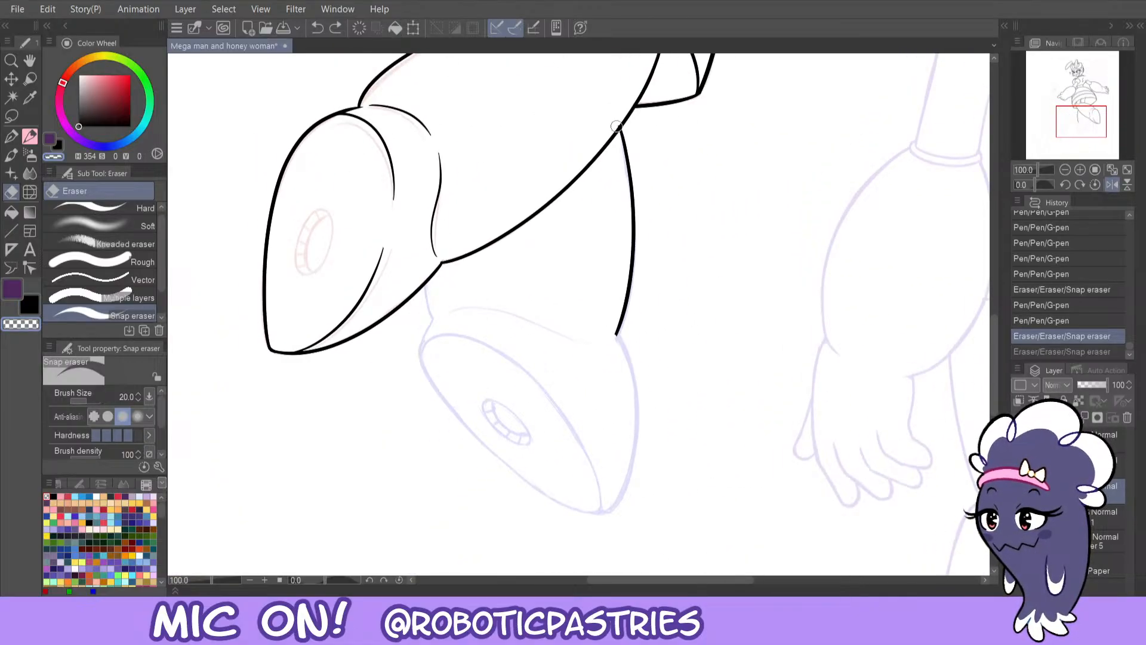
pyautogui.hotkey('ctrl', 'y')
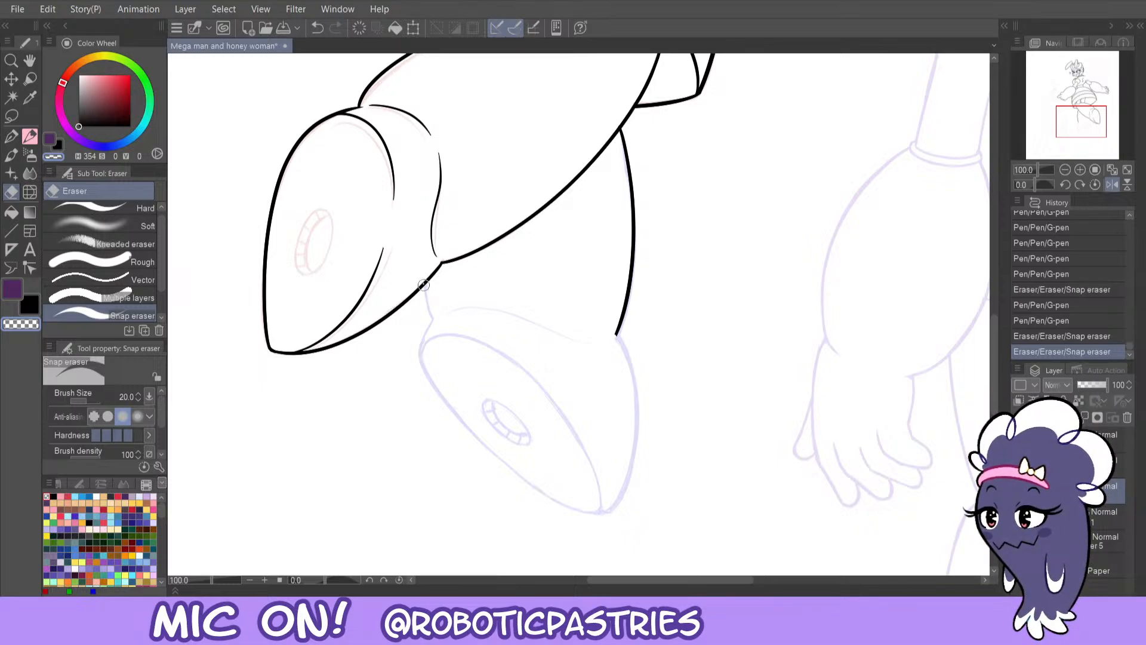
# - Ink the rear boot's short inner shaft edge in black from the front boot's outline to the ankle
pyautogui.click(424, 286)
pyautogui.hotkey('ctrl', 'z')
pyautogui.moveTo(430, 312)
pyautogui.mouseDown()
pyautogui.moveTo(425, 285)
pyautogui.moveTo(433, 323)
pyautogui.moveTo(435, 262)
pyautogui.moveTo(436, 321)
pyautogui.mouseUp()
pyautogui.hotkey('ctrl', 'z')
pyautogui.press('c')
pyautogui.hotkey('ctrl', 'z')
pyautogui.press('p')
pyautogui.hotkey('ctrl', 'z')
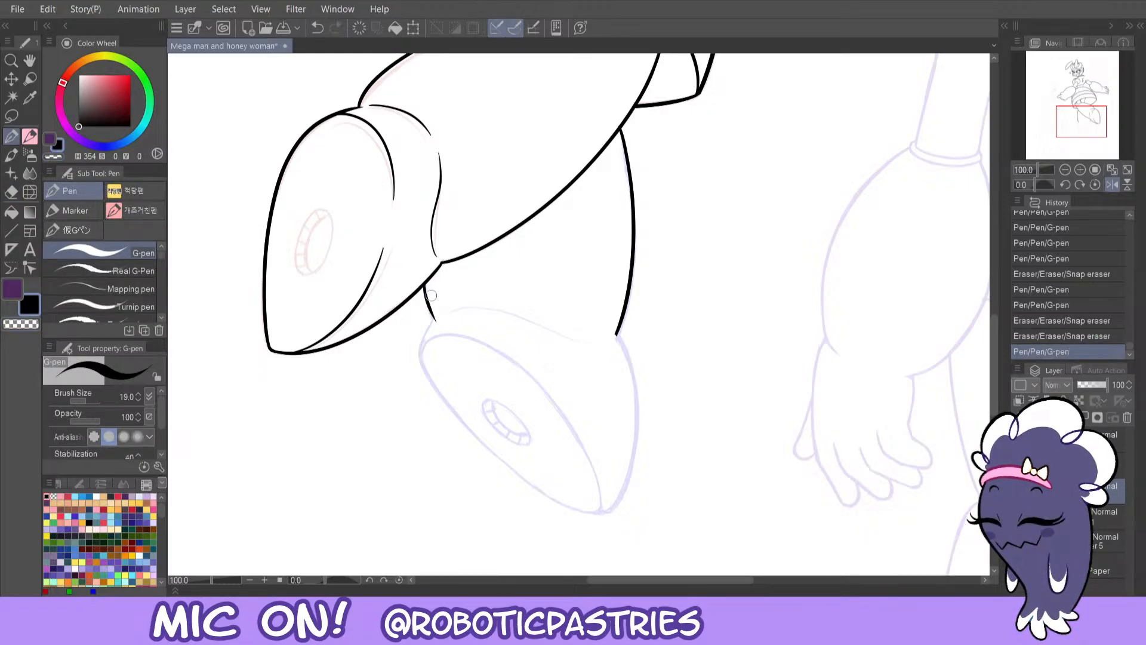
# - Ink the outer edge of the rear boot's foot in black from the ankle corner past the toe tip
pyautogui.moveTo(616, 334)
pyautogui.mouseDown()
pyautogui.moveTo(630, 360)
pyautogui.moveTo(611, 516)
pyautogui.moveTo(591, 512)
pyautogui.moveTo(640, 396)
pyautogui.moveTo(615, 333)
pyautogui.moveTo(641, 386)
pyautogui.moveTo(596, 523)
pyautogui.moveTo(573, 518)
pyautogui.mouseUp()
pyautogui.hotkey('ctrl', 'z')
pyautogui.hotkey('ctrl', 'z')
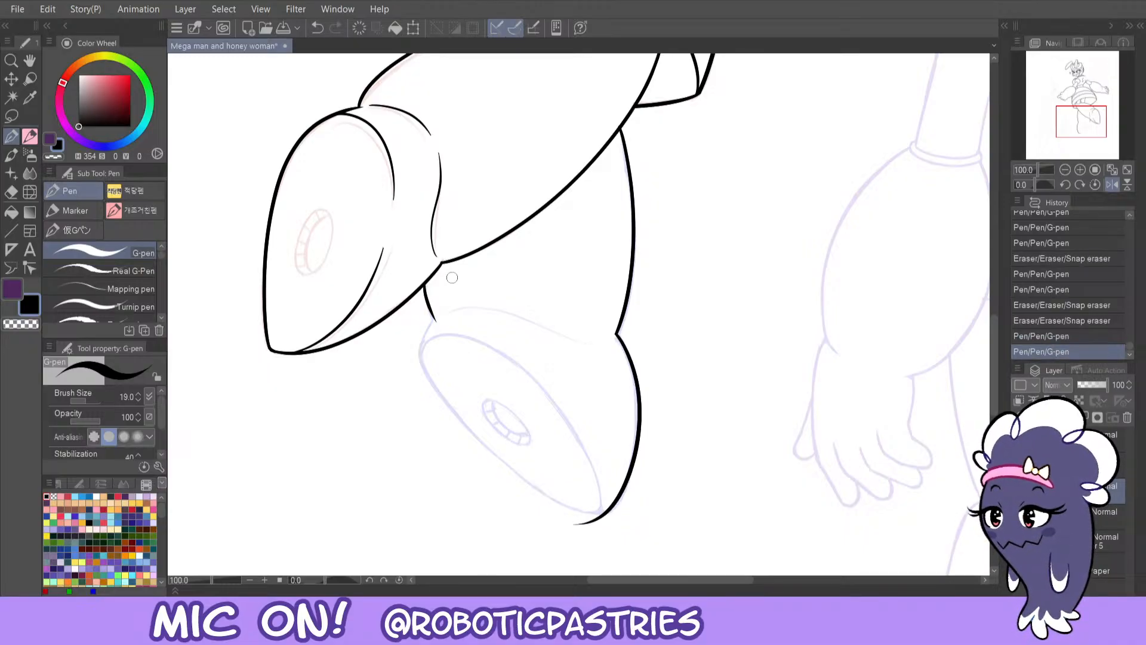
# - Ink the opposite edge of the rear boot's foot in black from the inner ankle around the sole to the toe tip
pyautogui.moveTo(433, 319)
pyautogui.mouseDown()
pyautogui.moveTo(419, 368)
pyautogui.moveTo(416, 349)
pyautogui.moveTo(509, 471)
pyautogui.moveTo(617, 515)
pyautogui.moveTo(595, 497)
pyautogui.moveTo(581, 515)
pyautogui.moveTo(431, 400)
pyautogui.moveTo(410, 344)
pyautogui.moveTo(486, 454)
pyautogui.moveTo(599, 514)
pyautogui.mouseUp()
pyautogui.hotkey('ctrl', 'z')
pyautogui.hotkey('ctrl', 'z')
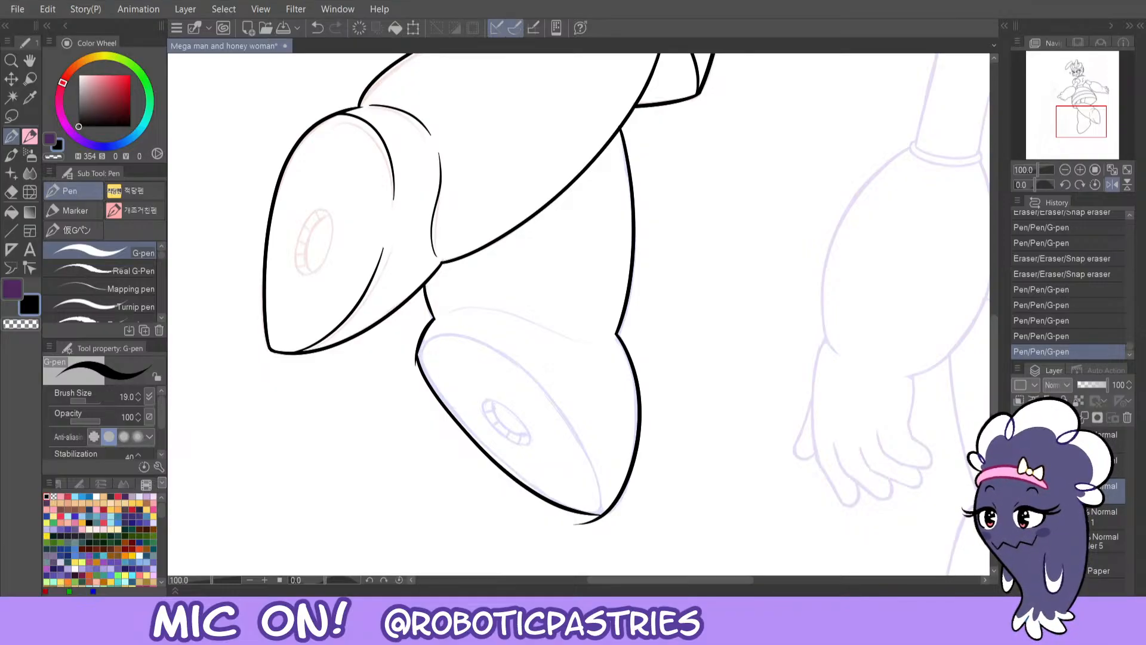
pyautogui.hotkey('ctrl', 'z')
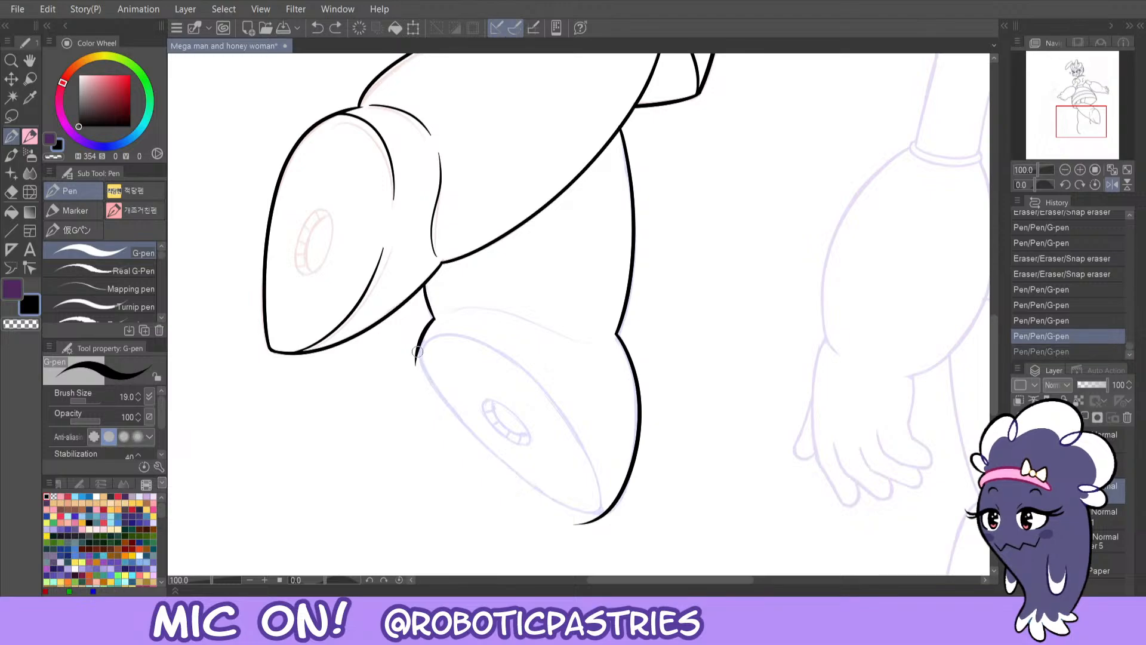
pyautogui.moveTo(416, 352)
pyautogui.mouseDown()
pyautogui.moveTo(465, 434)
pyautogui.moveTo(574, 510)
pyautogui.moveTo(623, 494)
pyautogui.mouseUp()
pyautogui.hotkey('ctrl', 'z')
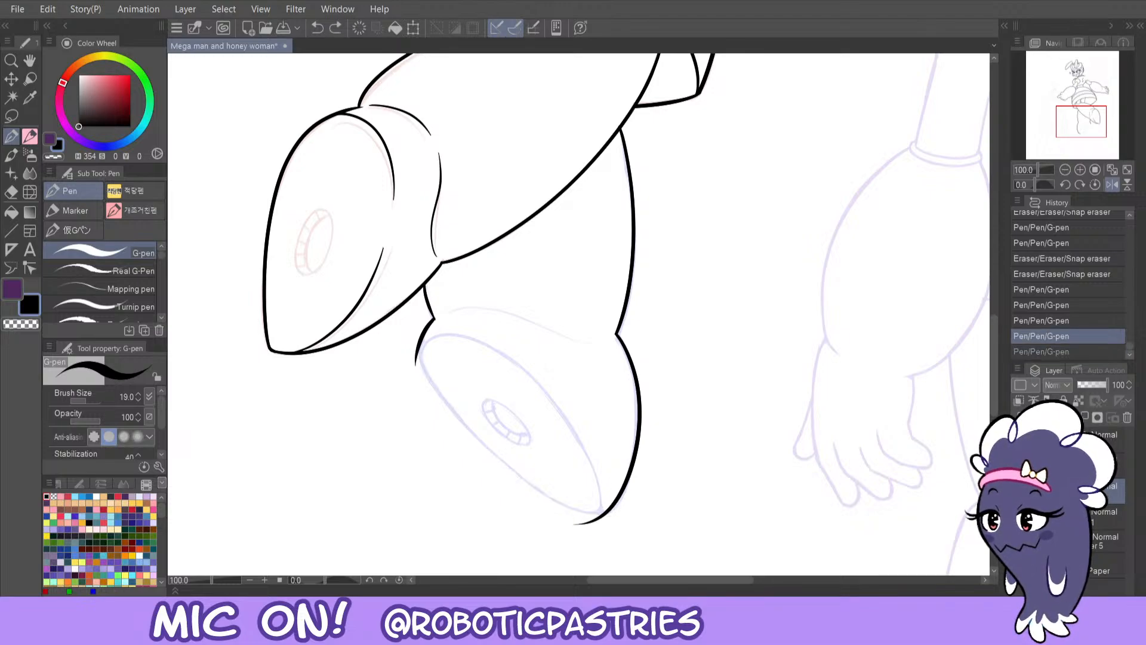
pyautogui.moveTo(416, 352)
pyautogui.mouseDown()
pyautogui.moveTo(457, 425)
pyautogui.moveTo(600, 517)
pyautogui.mouseUp()
# - Erase the line overshoots at the rear boot's heel corner and toe tip with the transparent G-pen
pyautogui.press('c')
pyautogui.moveTo(418, 373)
pyautogui.mouseDown()
pyautogui.moveTo(409, 337)
pyautogui.moveTo(419, 378)
pyautogui.moveTo(416, 366)
pyautogui.mouseUp()
pyautogui.hotkey('ctrl', 'z')
pyautogui.hotkey('ctrl', 'z')
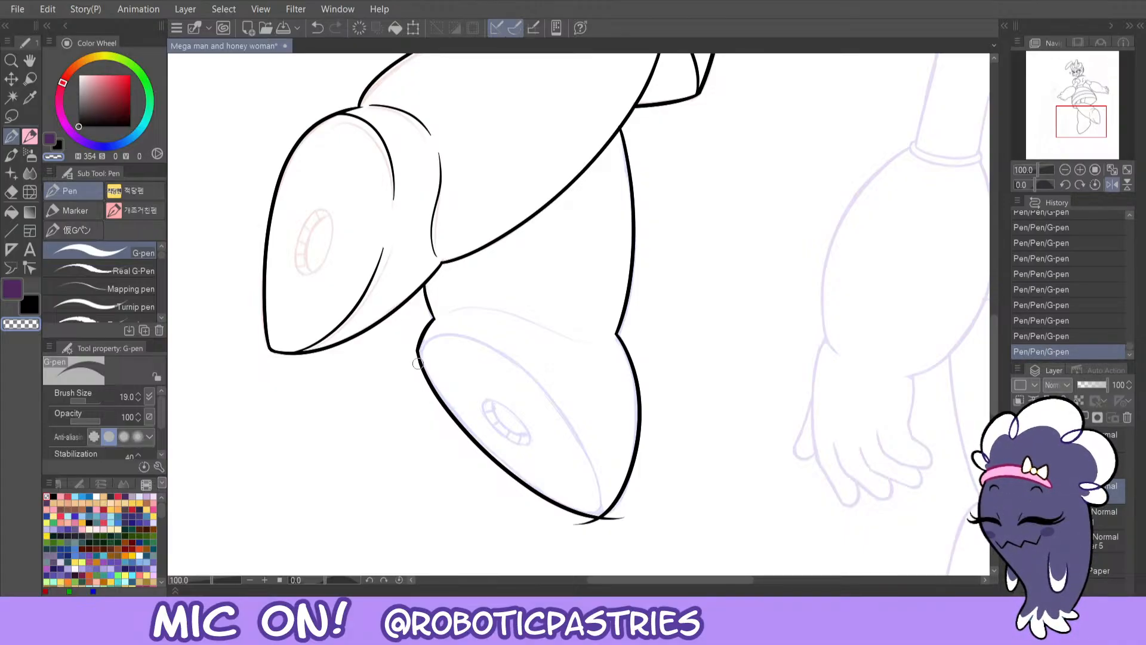
pyautogui.moveTo(435, 318); pyautogui.dragTo(435, 325)
pyautogui.hotkey('ctrl', 'z')
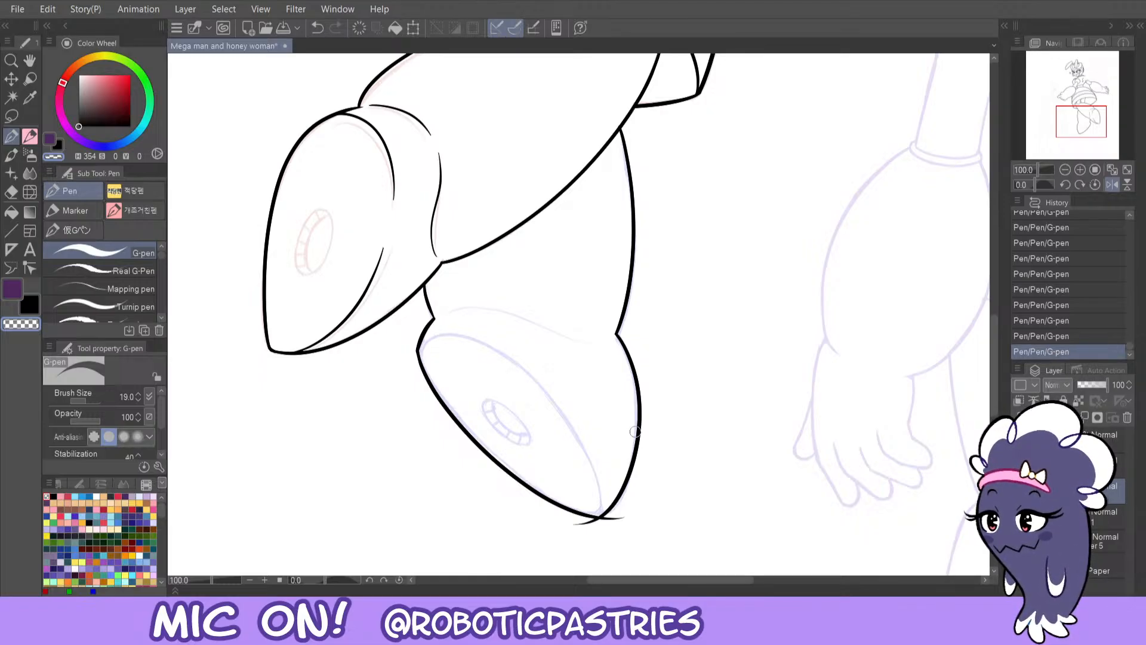
pyautogui.moveTo(621, 519); pyautogui.dragTo(561, 527)
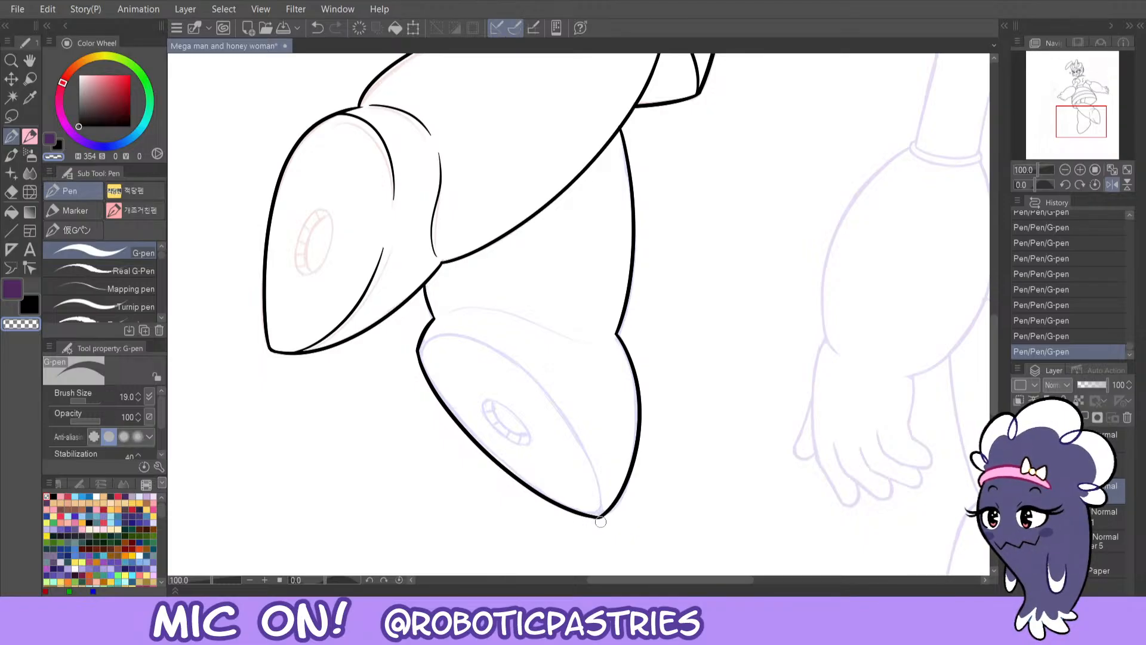
pyautogui.press('c')
pyautogui.moveTo(599, 515)
pyautogui.mouseDown()
pyautogui.moveTo(552, 386)
pyautogui.moveTo(423, 355)
pyautogui.moveTo(423, 365)
pyautogui.moveTo(467, 333)
pyautogui.moveTo(586, 443)
pyautogui.moveTo(599, 517)
pyautogui.mouseUp()
pyautogui.hotkey('ctrl', 'z')
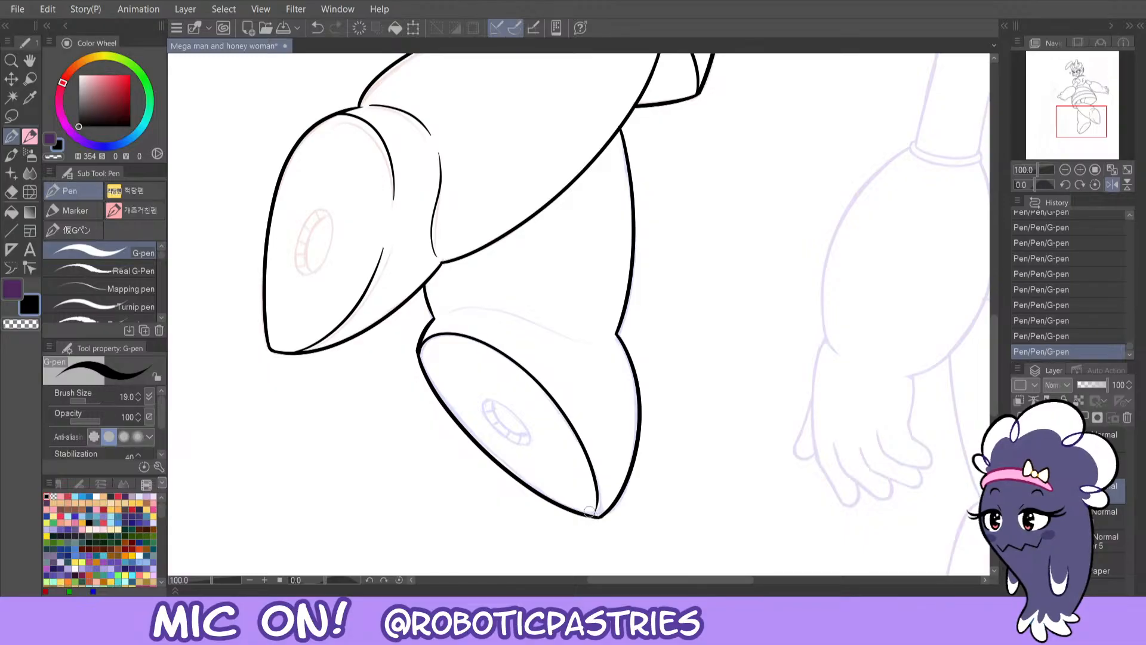
pyautogui.hotkey('ctrl', 'z')
pyautogui.moveTo(419, 356)
pyautogui.mouseDown()
pyautogui.moveTo(445, 325)
pyautogui.moveTo(562, 399)
pyautogui.moveTo(596, 518)
pyautogui.moveTo(586, 435)
pyautogui.moveTo(464, 329)
pyautogui.moveTo(421, 343)
pyautogui.mouseUp()
pyautogui.hotkey('ctrl', 'z')
pyautogui.hotkey('ctrl', 'z')
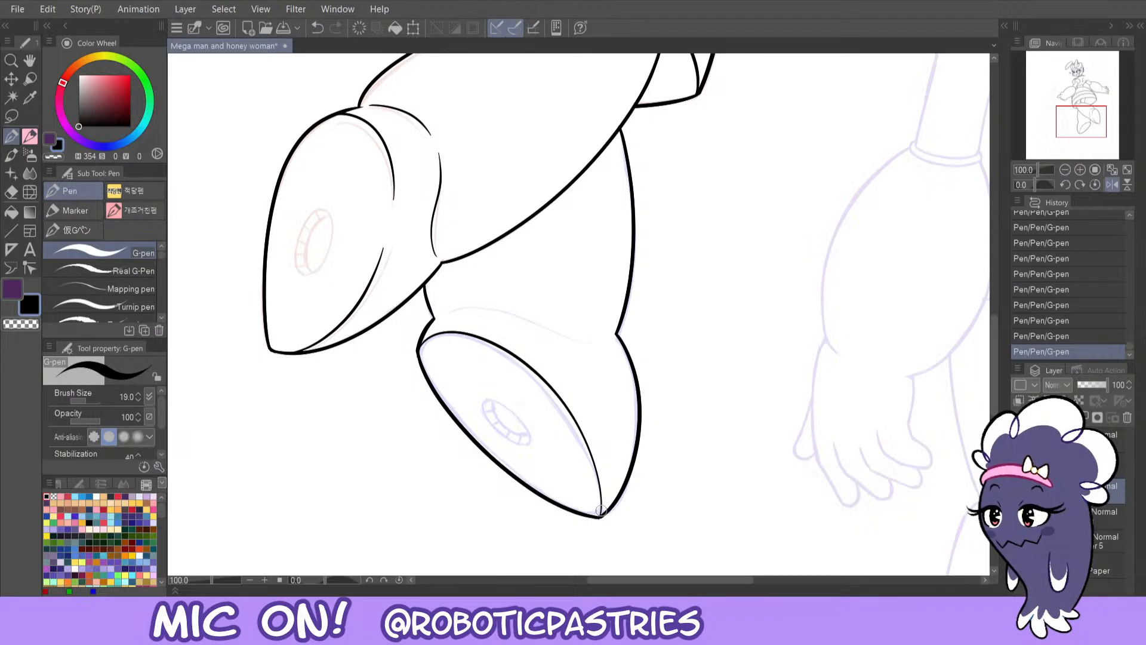
pyautogui.moveTo(599, 516)
pyautogui.mouseDown()
pyautogui.moveTo(596, 461)
pyautogui.moveTo(538, 383)
pyautogui.mouseUp()
pyautogui.hotkey('ctrl', 'z')
pyautogui.hotkey('ctrl', 'z')
pyautogui.hotkey('ctrl', 'z')
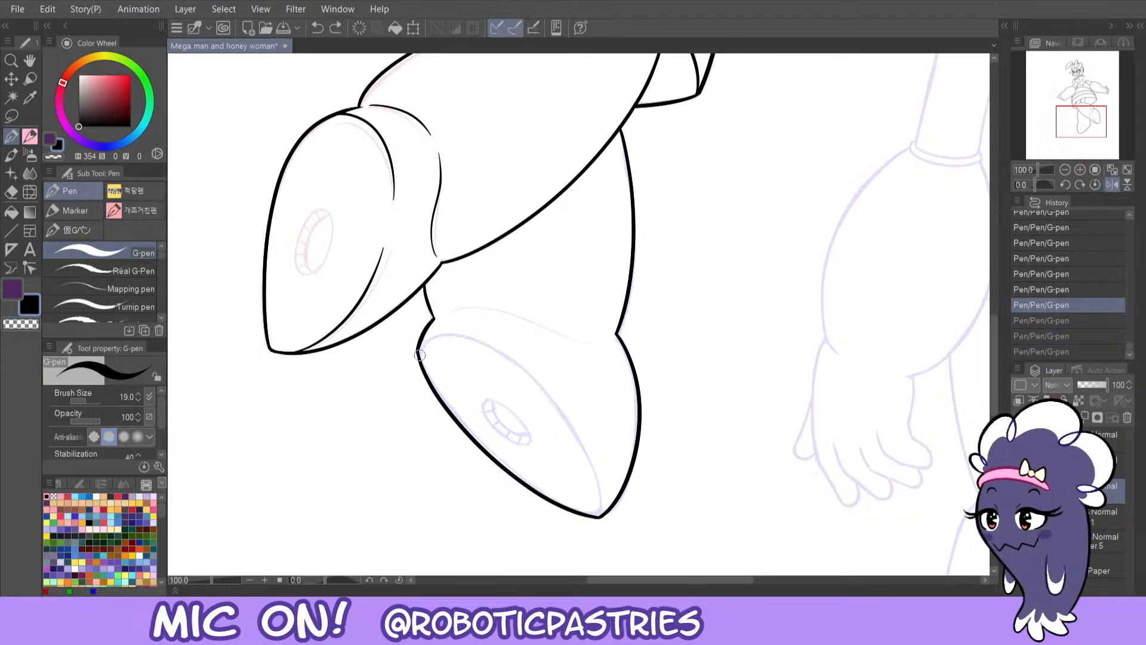
pyautogui.moveTo(418, 351)
pyautogui.mouseDown()
pyautogui.moveTo(495, 345)
pyautogui.moveTo(598, 474)
pyautogui.moveTo(598, 523)
pyautogui.mouseUp()
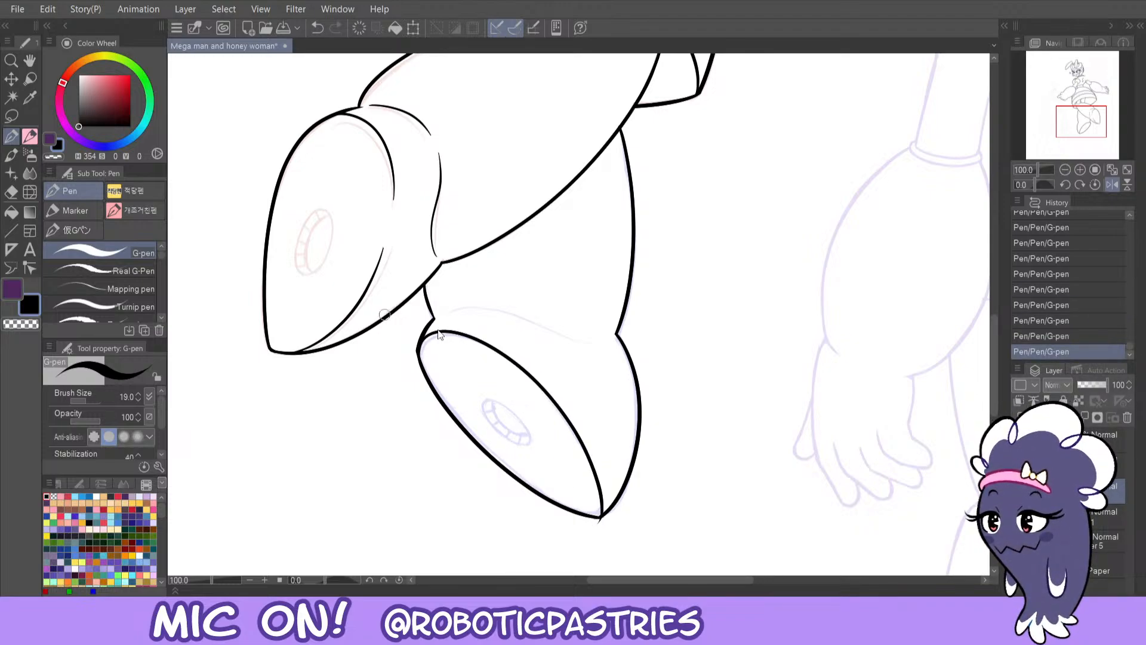
pyautogui.moveTo(442, 335); pyautogui.dragTo(455, 328)
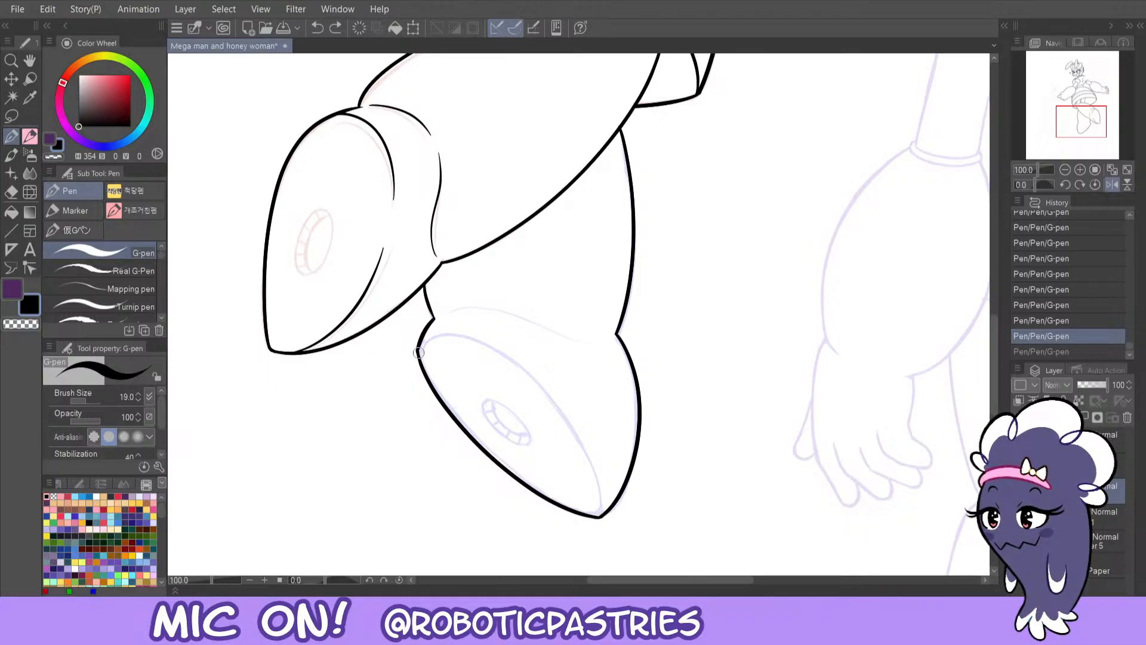
pyautogui.moveTo(418, 349)
pyautogui.mouseDown()
pyautogui.moveTo(512, 358)
pyautogui.moveTo(558, 424)
pyautogui.mouseUp()
pyautogui.hotkey('ctrl', 'z')
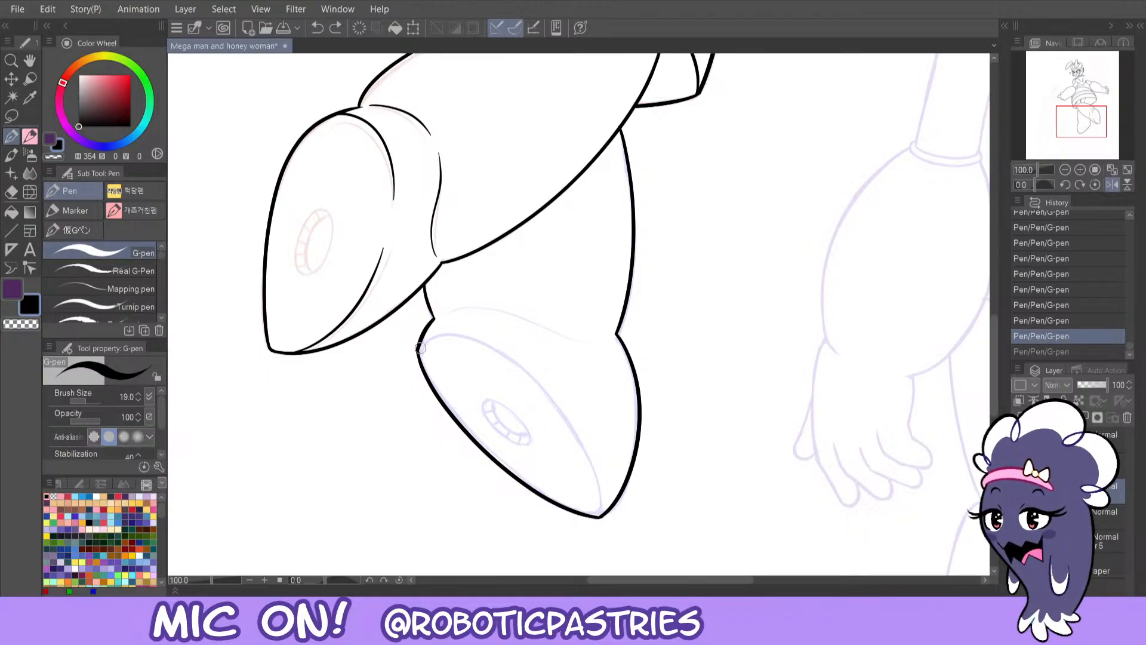
pyautogui.moveTo(418, 349)
pyautogui.mouseDown()
pyautogui.moveTo(591, 455)
pyautogui.moveTo(600, 516)
pyautogui.moveTo(442, 337)
pyautogui.moveTo(418, 352)
pyautogui.moveTo(572, 425)
pyautogui.moveTo(600, 516)
pyautogui.moveTo(483, 341)
pyautogui.moveTo(427, 361)
pyautogui.moveTo(558, 395)
pyautogui.moveTo(600, 516)
pyautogui.moveTo(604, 498)
pyautogui.moveTo(495, 348)
pyautogui.mouseUp()
pyautogui.hotkey('ctrl', 'z')
pyautogui.hotkey('ctrl', 'z')
pyautogui.hotkey('ctrl', 'z')
pyautogui.hotkey('ctrl', 'z')
pyautogui.hotkey('ctrl', 'z')
pyautogui.hotkey('ctrl', 'z')
# - Ink the curved inner edge of the rear boot's sole in black from the heel corner to the toe tip
pyautogui.moveTo(419, 353)
pyautogui.mouseDown()
pyautogui.moveTo(497, 346)
pyautogui.moveTo(594, 451)
pyautogui.moveTo(596, 520)
pyautogui.moveTo(520, 357)
pyautogui.moveTo(417, 351)
pyautogui.mouseUp()
pyautogui.hotkey('ctrl', 'z')
pyautogui.hotkey('ctrl', 'z')
pyautogui.hotkey('ctrl', 'y')
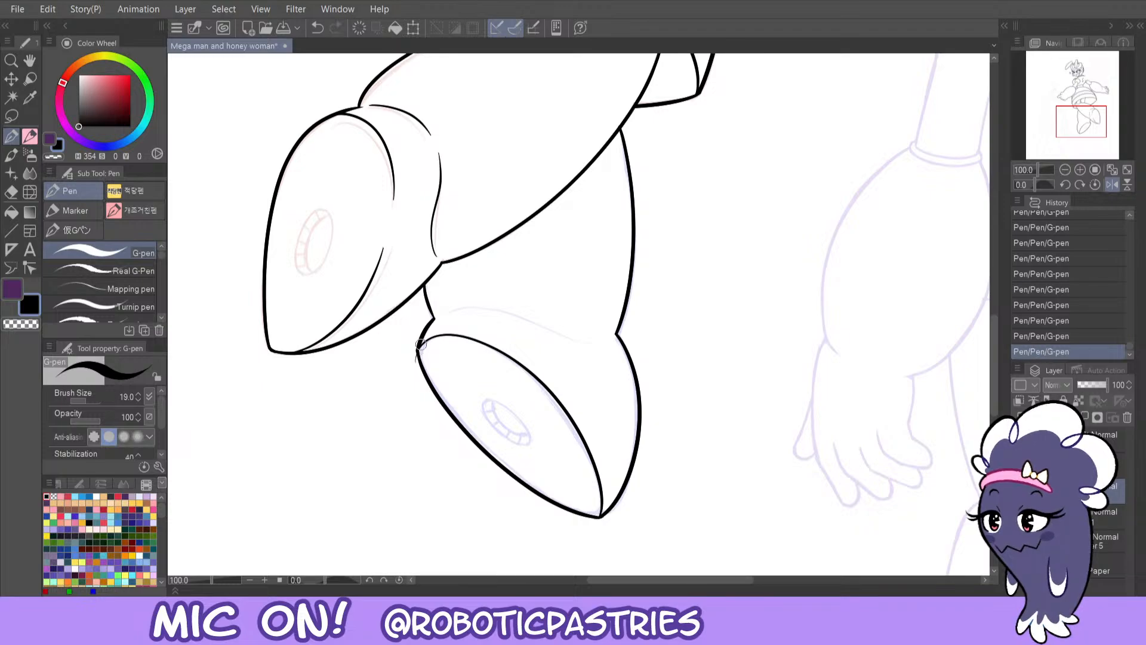
pyautogui.hotkey('ctrl', 'z')
pyautogui.hotkey('ctrl', 'y')
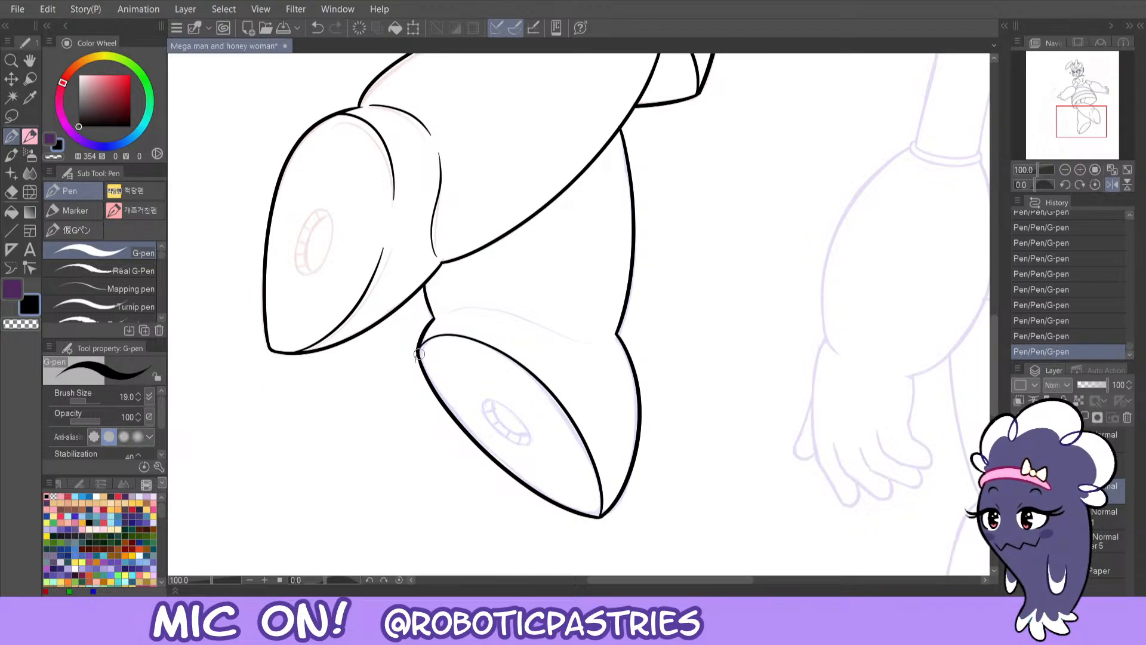
# - Erase the sole curve's overshoots at the rear boot's heel corner and toe tip with the transparent G-pen
pyautogui.press('c')
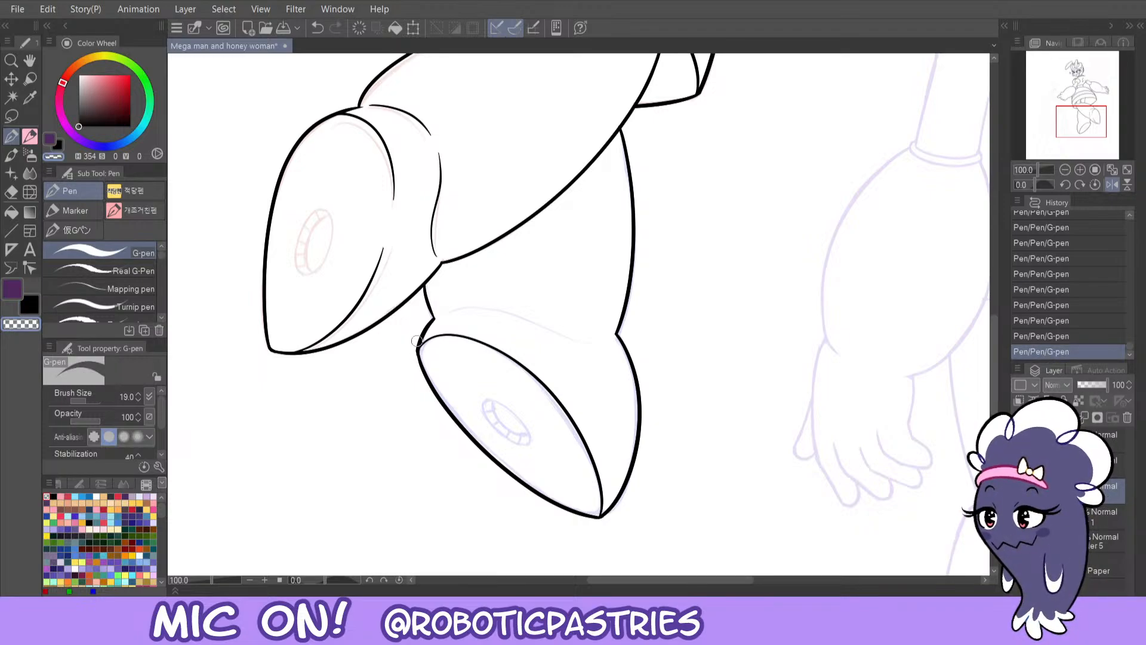
pyautogui.press('c')
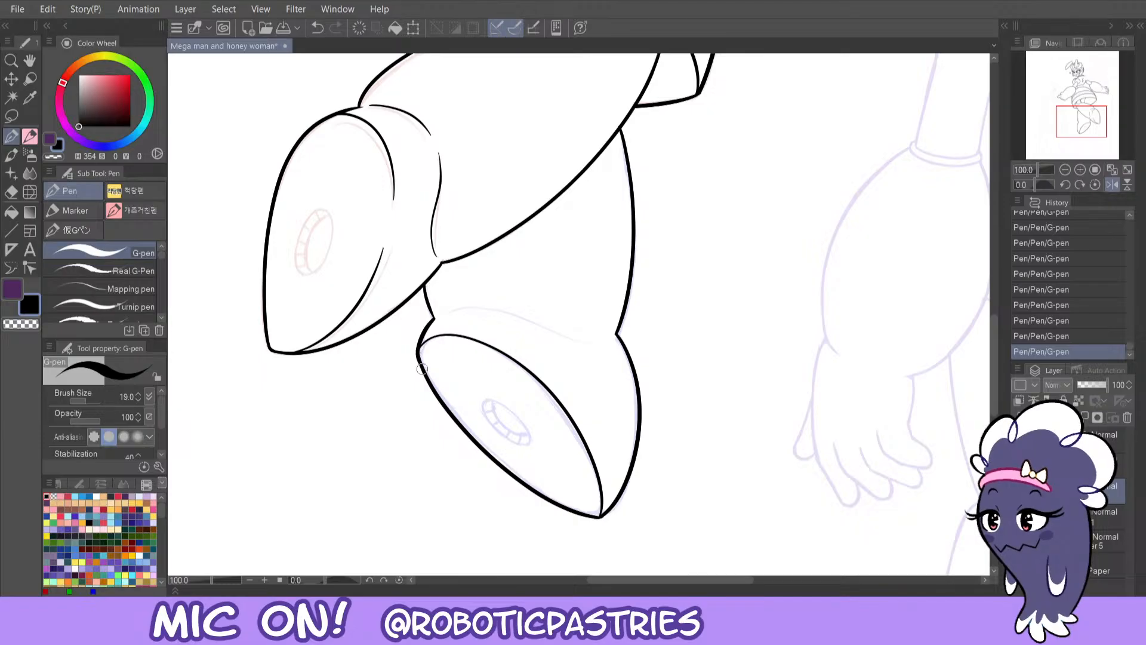
pyautogui.hotkey('ctrl', 'z')
pyautogui.hotkey('ctrl', 'y')
pyautogui.press('c')
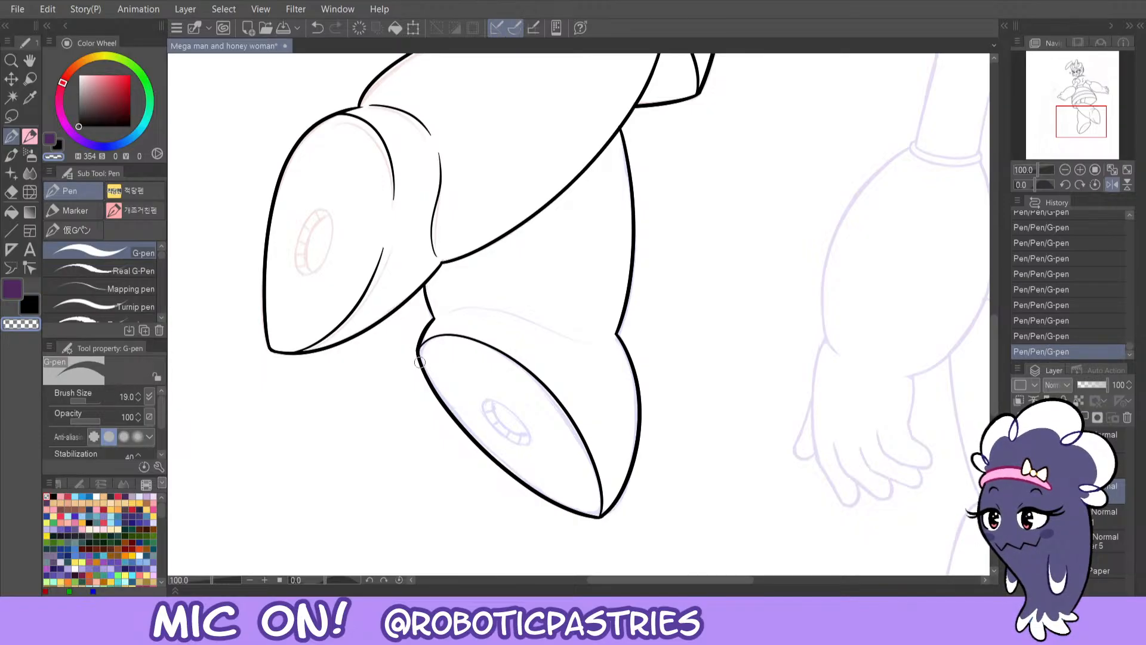
pyautogui.press('c')
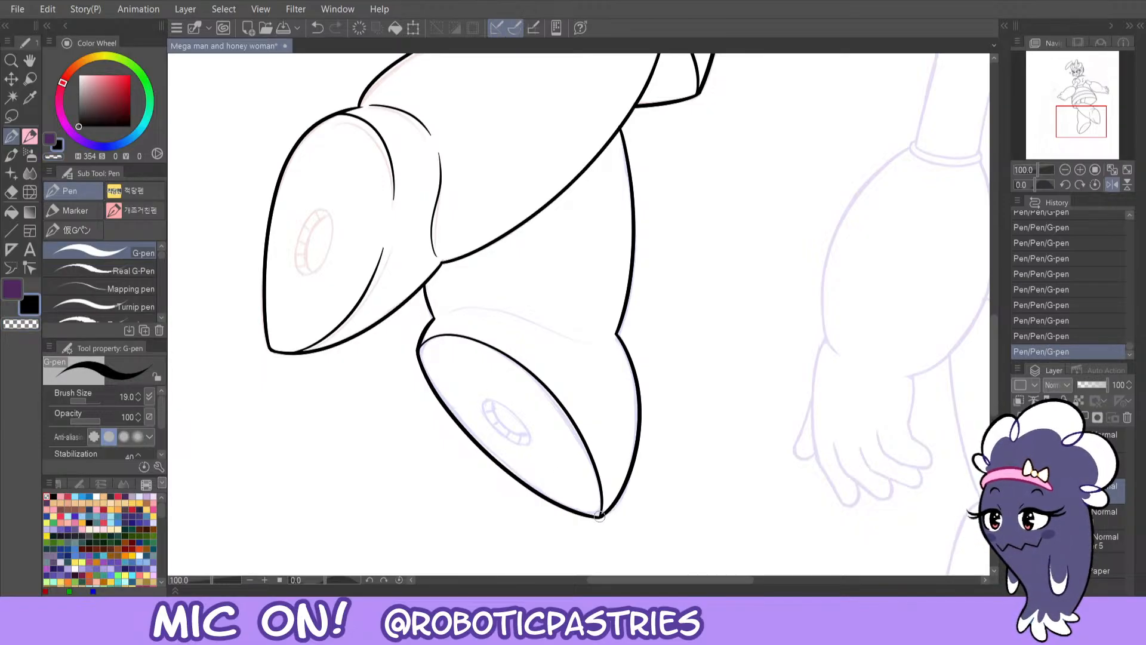
pyautogui.moveTo(506, 408)
pyautogui.mouseDown()
pyautogui.moveTo(508, 445)
pyautogui.moveTo(503, 408)
pyautogui.moveTo(518, 418)
pyautogui.moveTo(481, 415)
pyautogui.moveTo(531, 442)
pyautogui.moveTo(510, 409)
pyautogui.moveTo(478, 417)
pyautogui.moveTo(531, 437)
pyautogui.moveTo(488, 399)
pyautogui.moveTo(500, 402)
pyautogui.moveTo(489, 430)
pyautogui.moveTo(528, 437)
pyautogui.mouseUp()
pyautogui.hotkey('ctrl', 'z')
pyautogui.hotkey('ctrl', 'z')
pyautogui.hotkey('ctrl', 'z')
pyautogui.hotkey('ctrl', 'z')
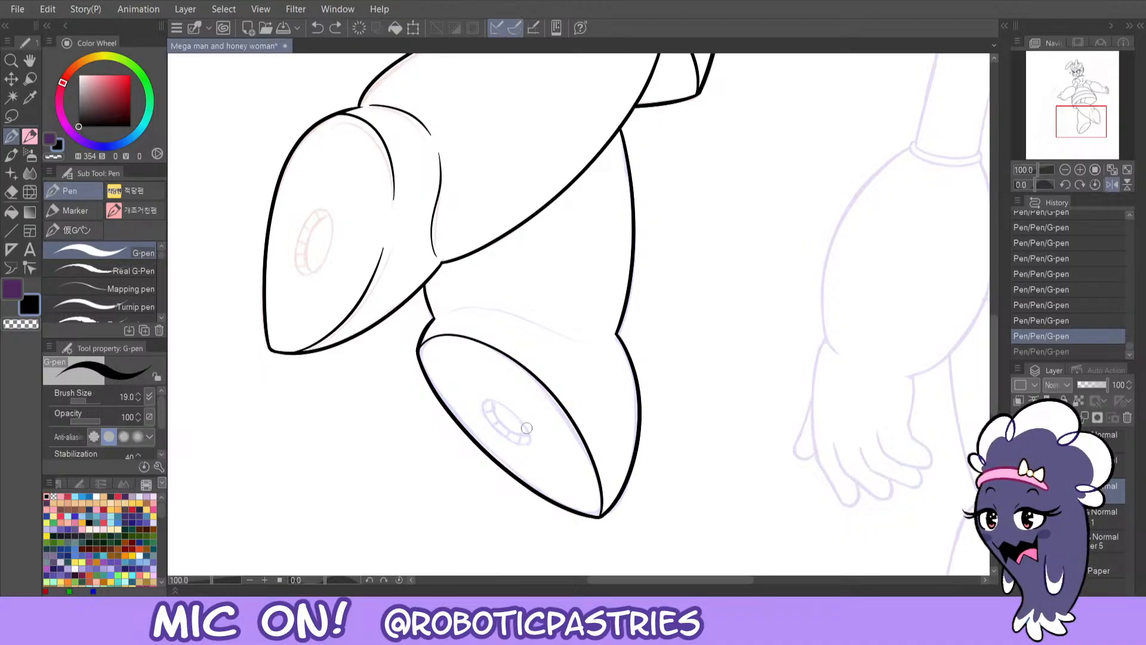
pyautogui.moveTo(486, 395)
pyautogui.mouseDown()
pyautogui.moveTo(515, 447)
pyautogui.moveTo(514, 407)
pyautogui.moveTo(491, 397)
pyautogui.mouseUp()
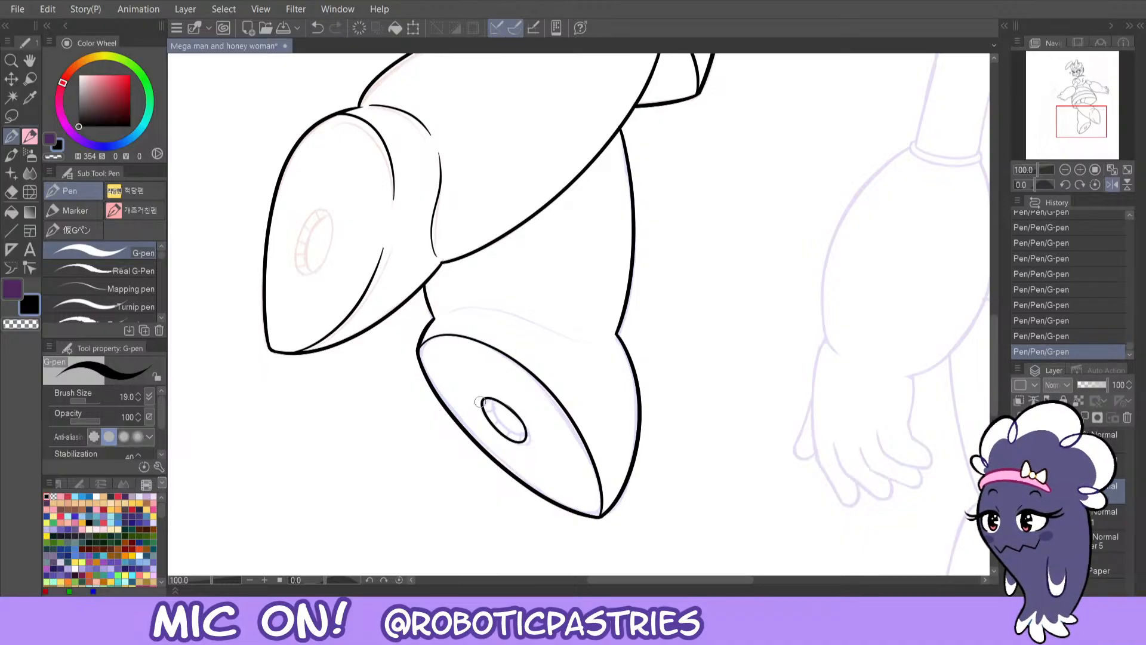
pyautogui.hotkey('ctrl', 'z')
pyautogui.moveTo(484, 405)
pyautogui.mouseDown()
pyautogui.moveTo(525, 448)
pyautogui.moveTo(517, 415)
pyautogui.moveTo(495, 402)
pyautogui.moveTo(502, 437)
pyautogui.moveTo(531, 432)
pyautogui.moveTo(491, 403)
pyautogui.mouseUp()
pyautogui.hotkey('ctrl', 'z')
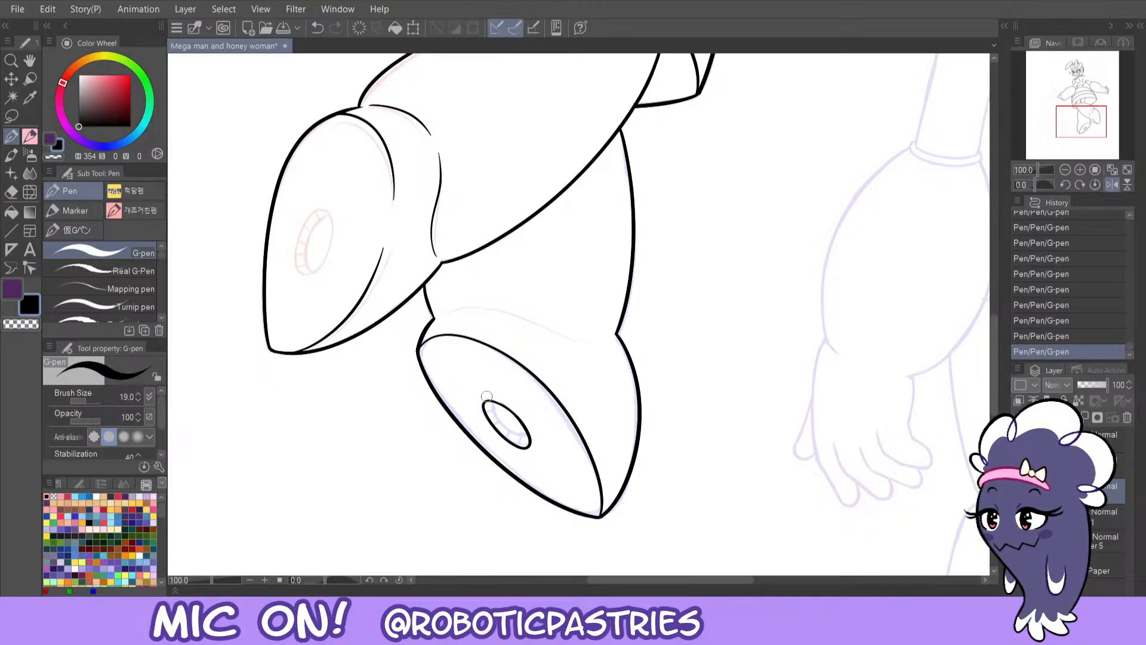
pyautogui.press('c')
pyautogui.hotkey('ctrl', 'z')
pyautogui.hotkey('ctrl', 'y')
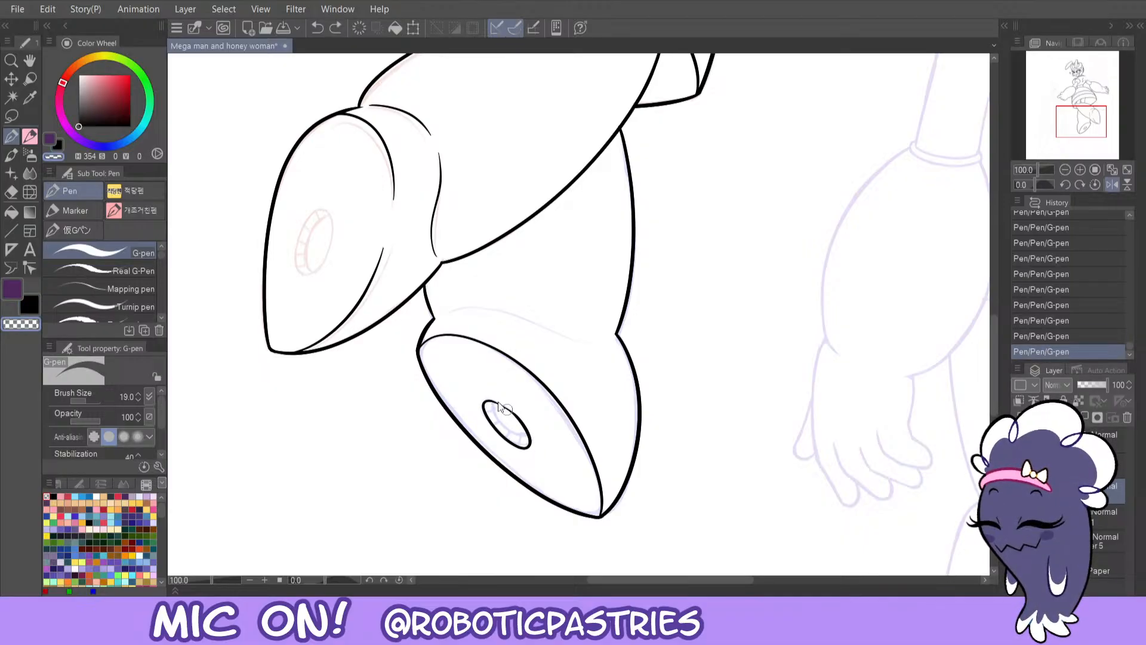
pyautogui.hotkey('ctrl', 'z')
pyautogui.hotkey('ctrl', 'y')
pyautogui.hotkey('ctrl', 'z')
pyautogui.hotkey('ctrl', 'y')
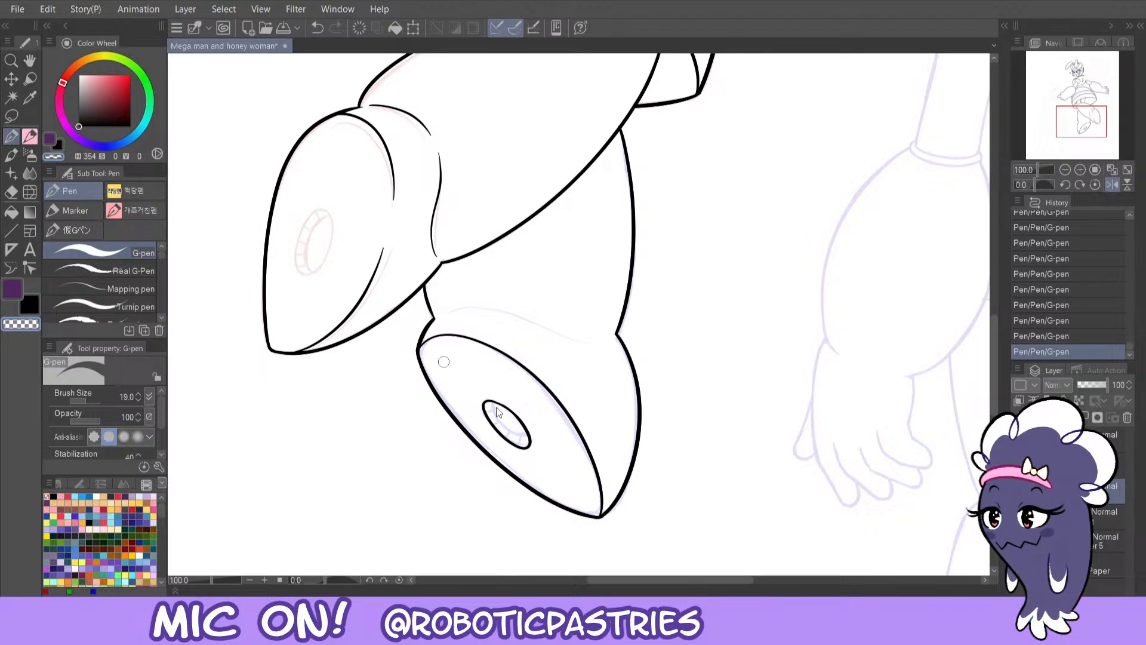
pyautogui.hotkey('ctrl', 'z')
pyautogui.hotkey('ctrl', 'z')
pyautogui.hotkey('ctrl', 'y')
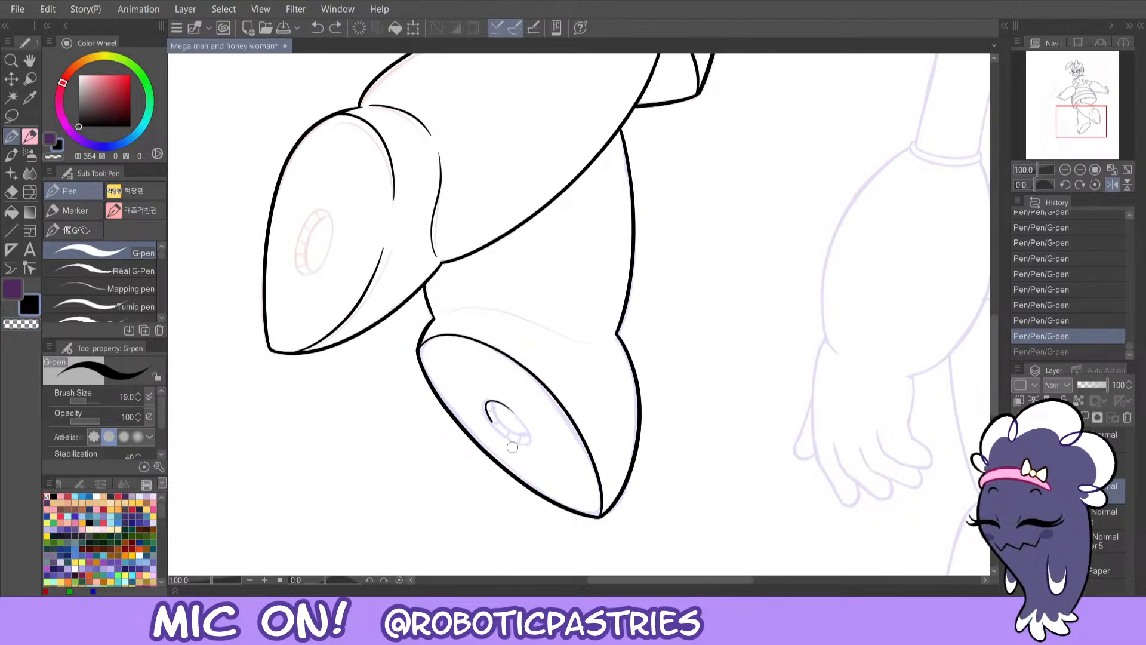
pyautogui.hotkey('ctrl', 'y')
pyautogui.hotkey('ctrl', 'z')
pyautogui.hotkey('ctrl', 'y')
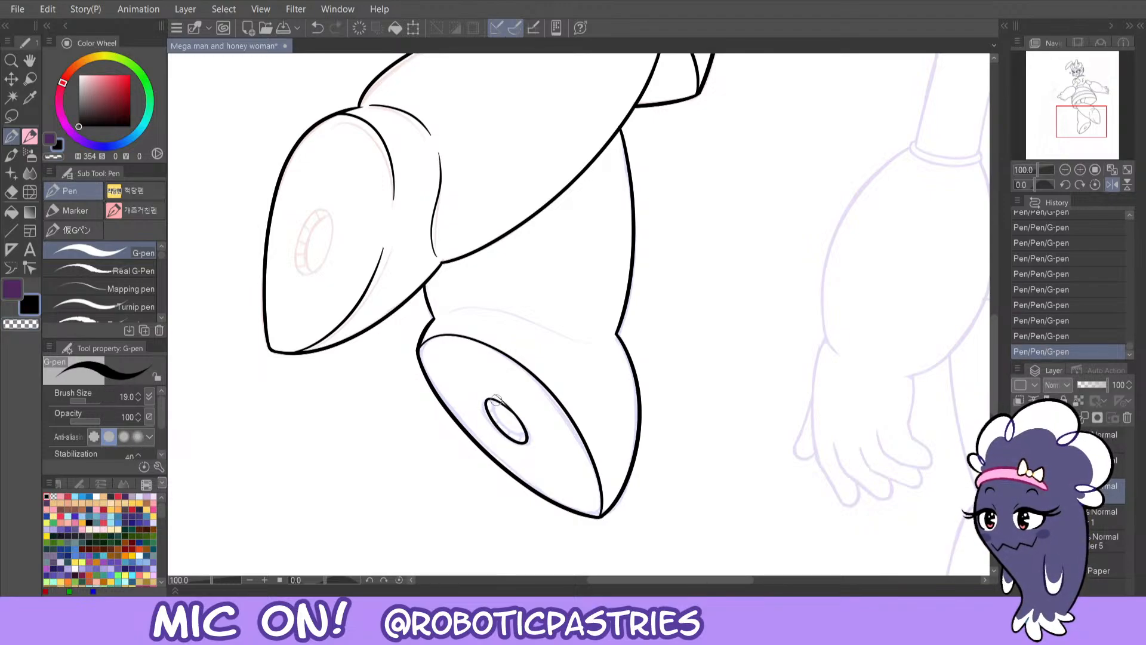
pyautogui.hotkey('ctrl', 'z')
# - Ink the small oval on the rear boot's sole in black and erase the overshoot where its ends meet
pyautogui.moveTo(484, 401)
pyautogui.mouseDown()
pyautogui.moveTo(517, 422)
pyautogui.moveTo(486, 397)
pyautogui.mouseUp()
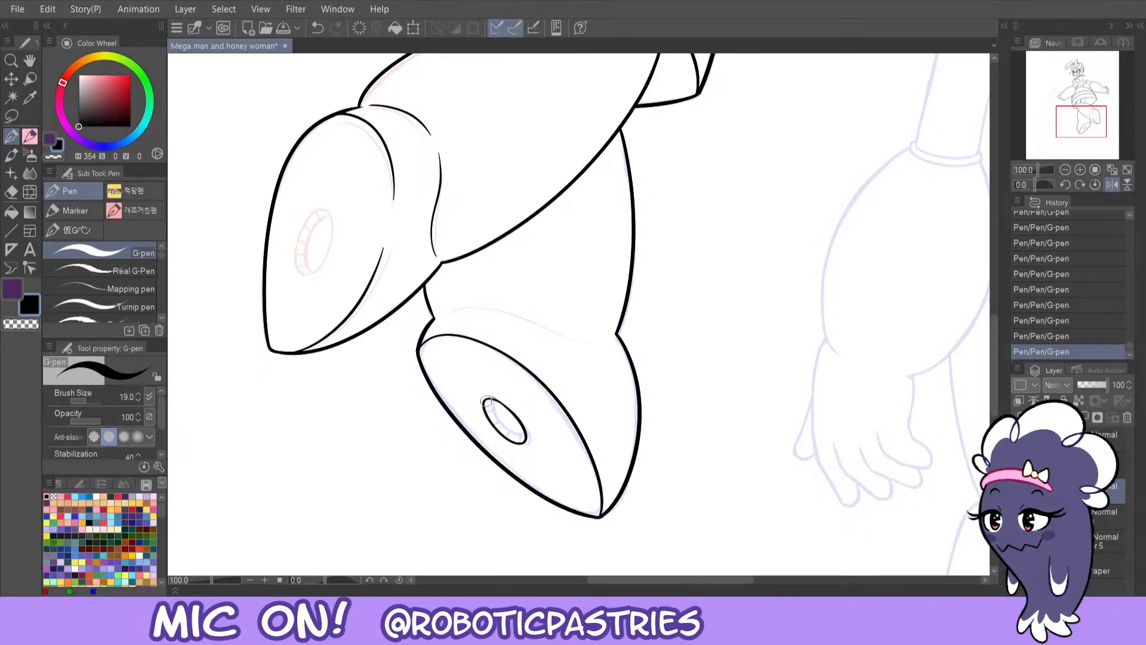
pyautogui.press('c')
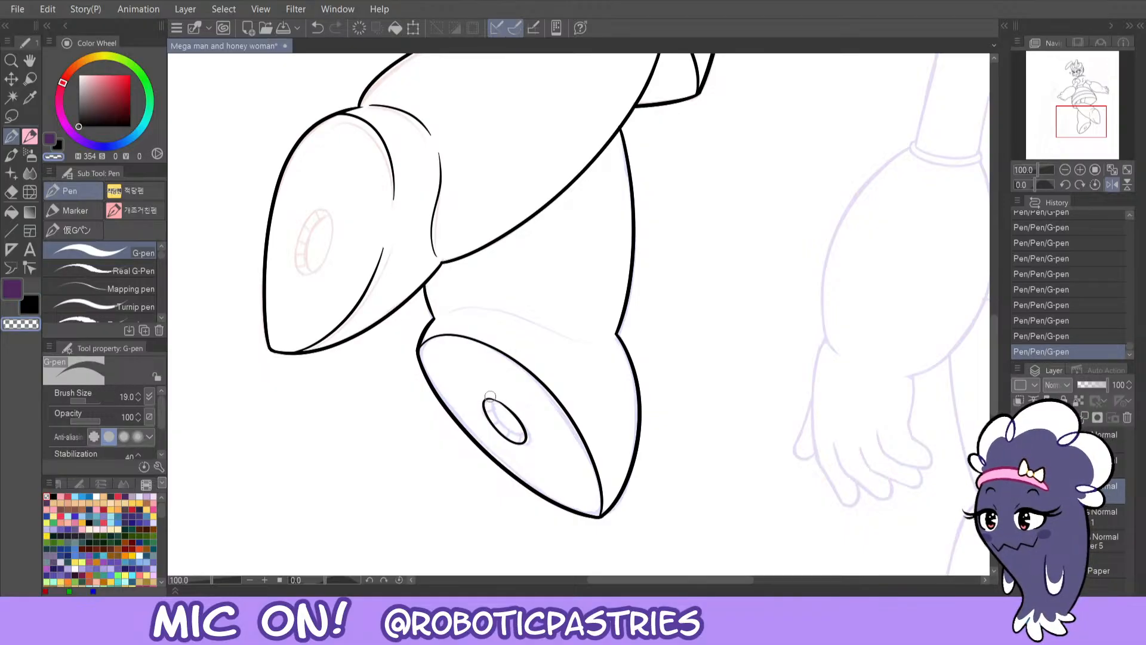
pyautogui.press('c')
pyautogui.hotkey('ctrl', 'z')
pyautogui.hotkey('ctrl', 'y')
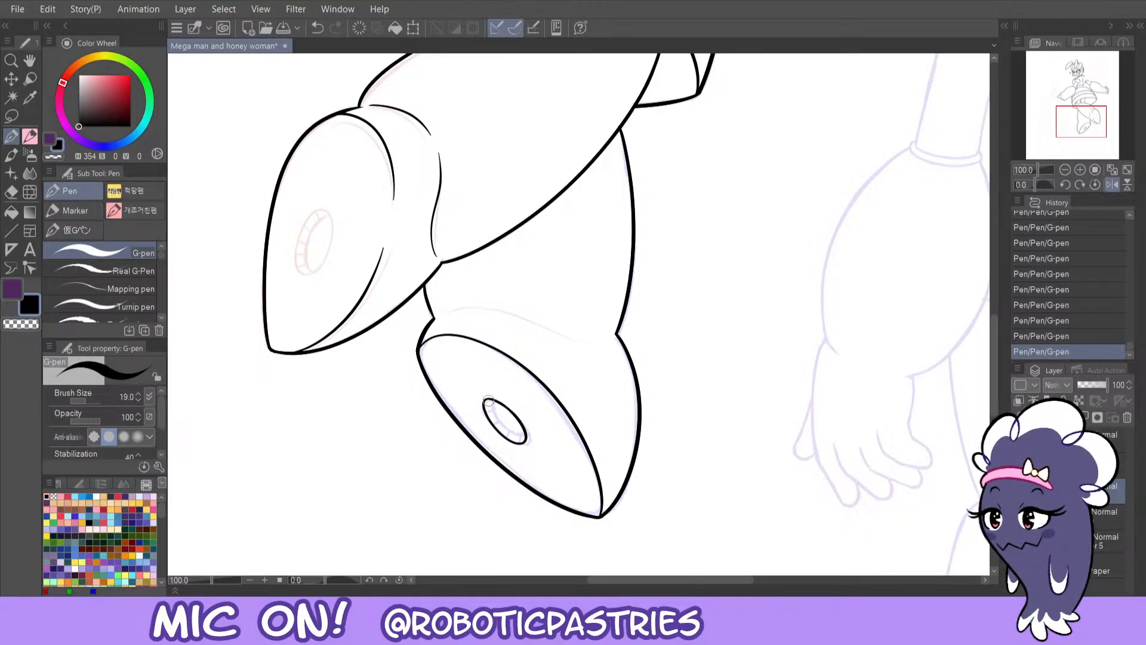
pyautogui.hotkey('ctrl', 'z')
pyautogui.hotkey('ctrl', 'y')
pyautogui.press('c')
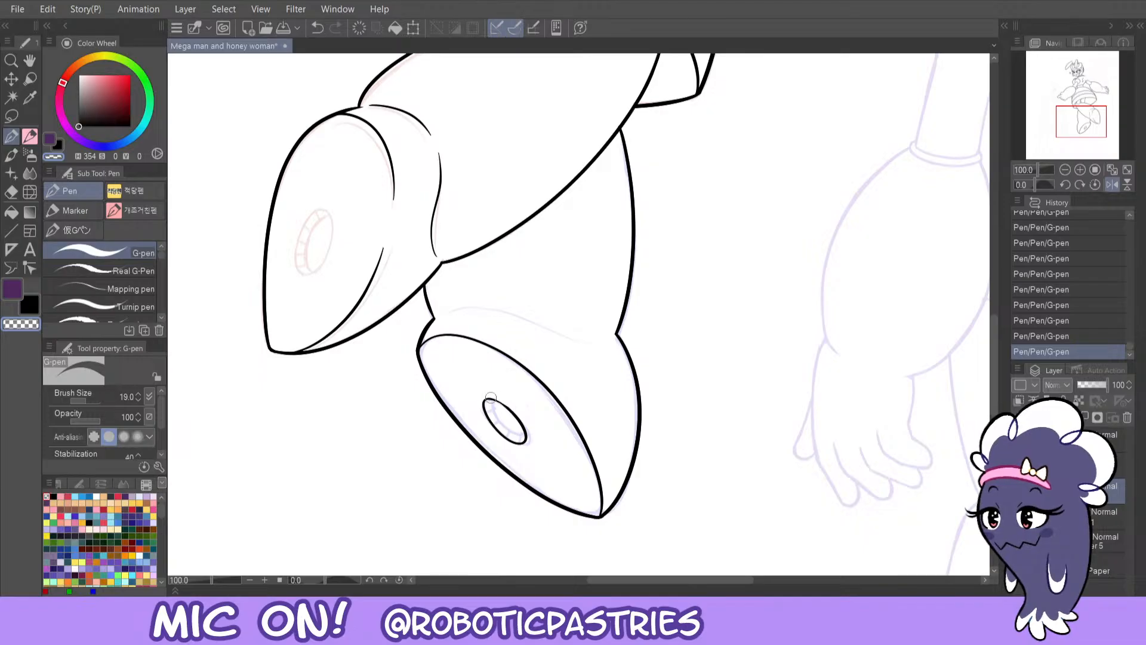
pyautogui.hotkey('ctrl', 'z')
pyautogui.press('c')
pyautogui.hotkey('ctrl', 'y')
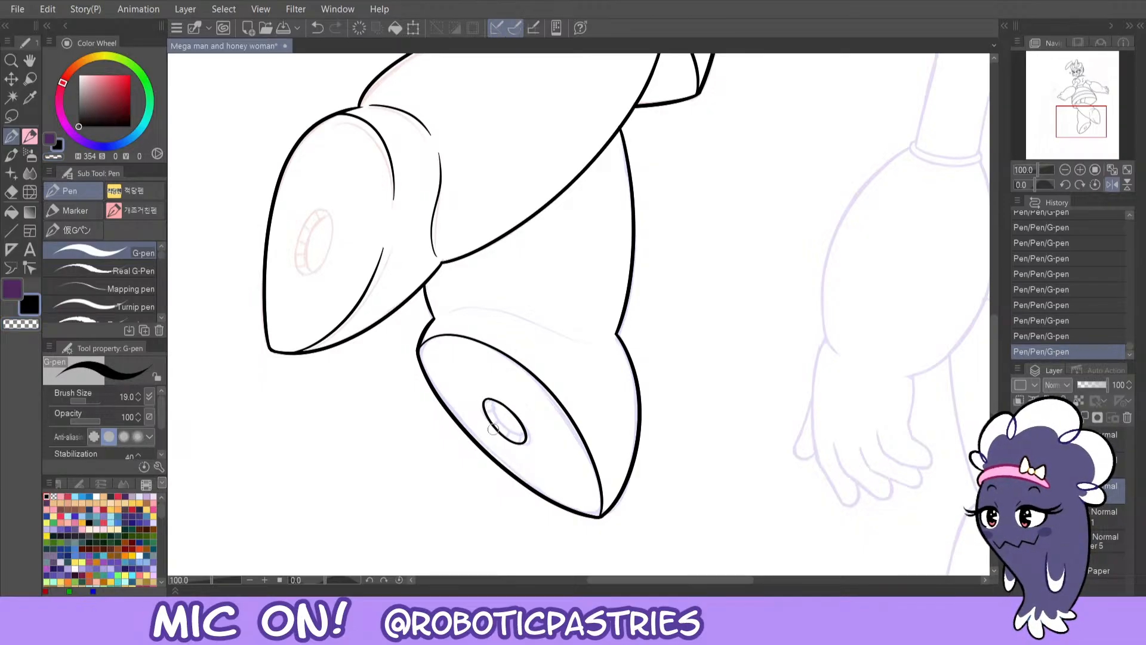
# - Ink the inner rim curve inside the rear sole's oval in black and trim its overshoot at the oval's edge
pyautogui.hotkey('ctrl', 'z')
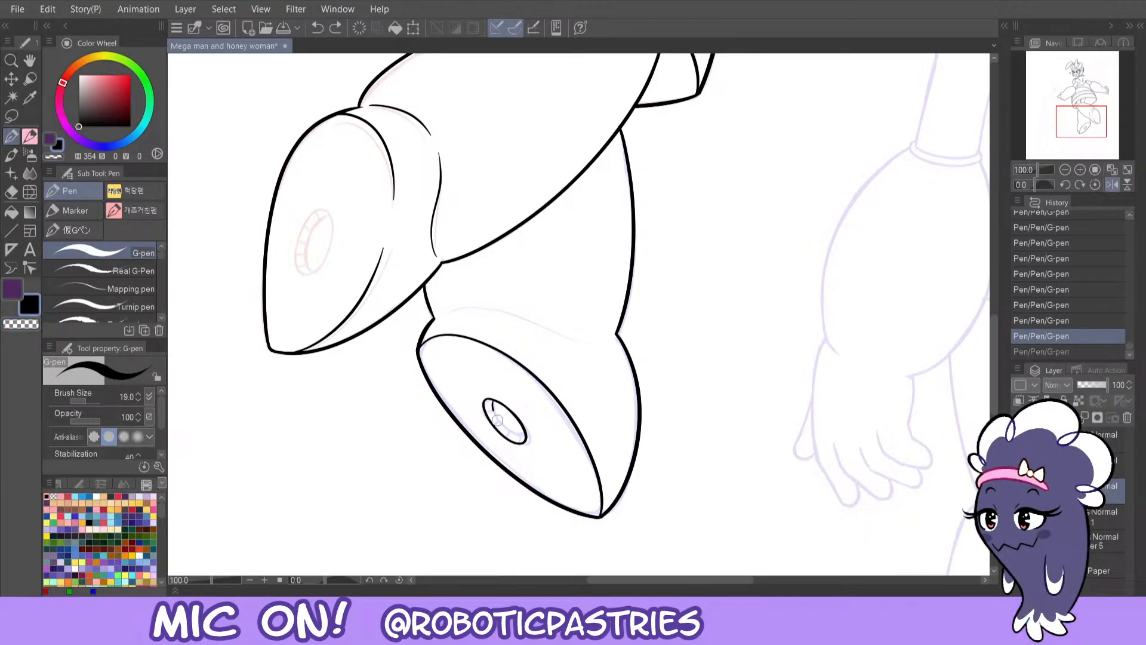
pyautogui.hotkey('ctrl', 'y')
pyautogui.hotkey('ctrl', 'z')
pyautogui.hotkey('ctrl', 'y')
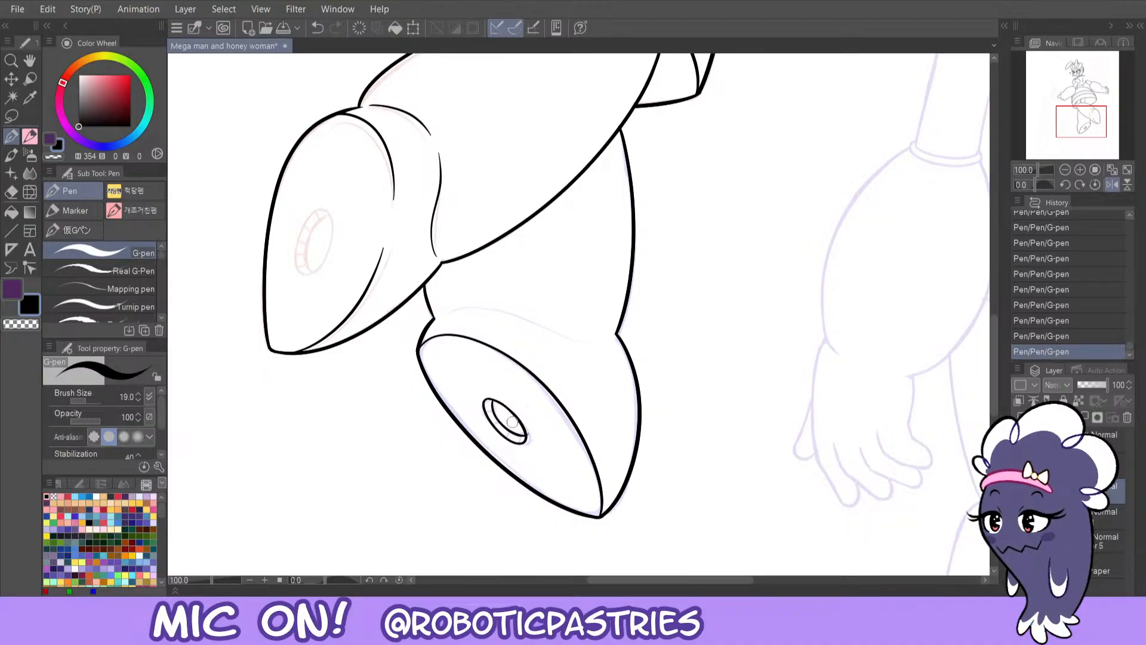
pyautogui.press('c')
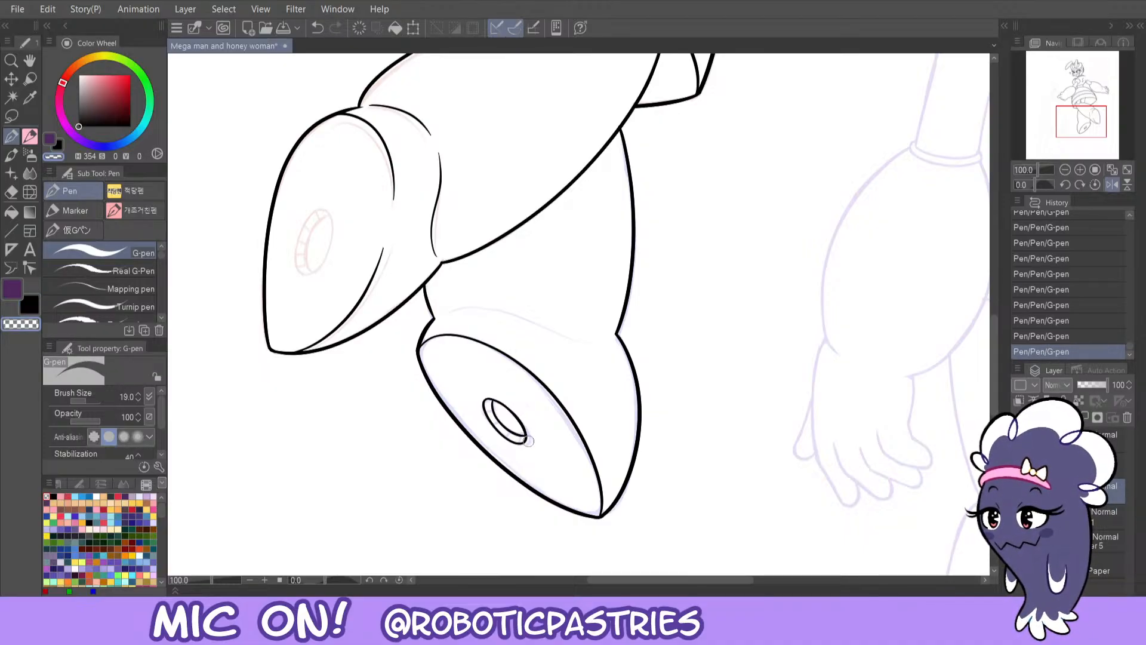
pyautogui.hotkey('ctrl', 'z')
pyautogui.hotkey('ctrl', 'y')
# - Ink the short black divider lines across the rim of the rear sole's oval
pyautogui.press('c')
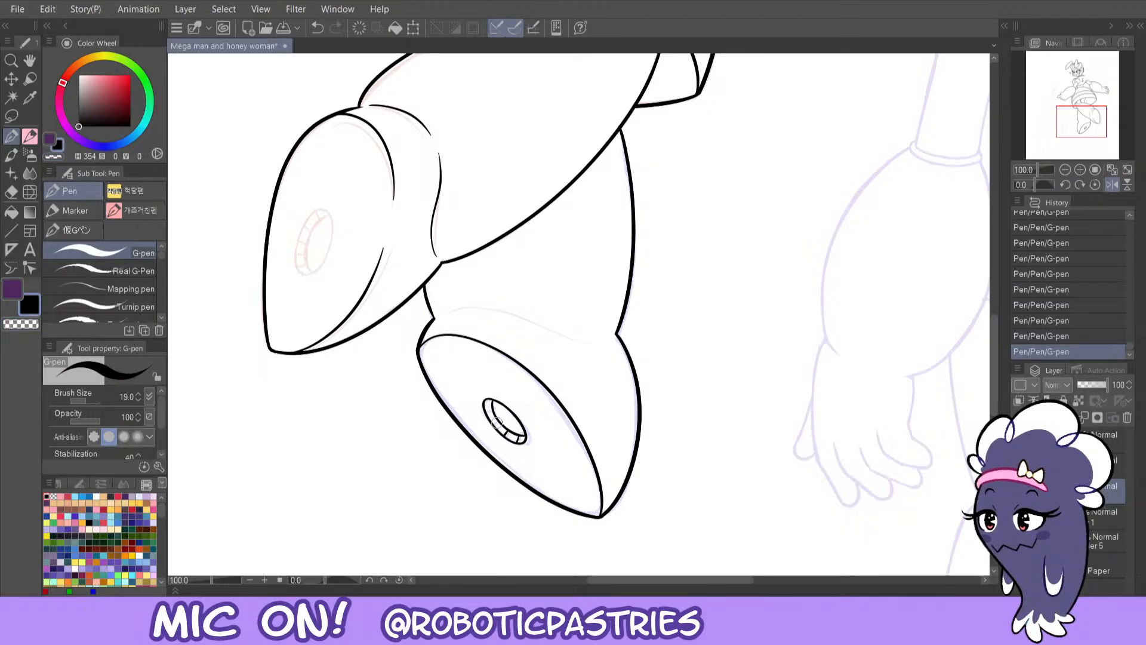
pyautogui.hotkey('ctrl', 'z')
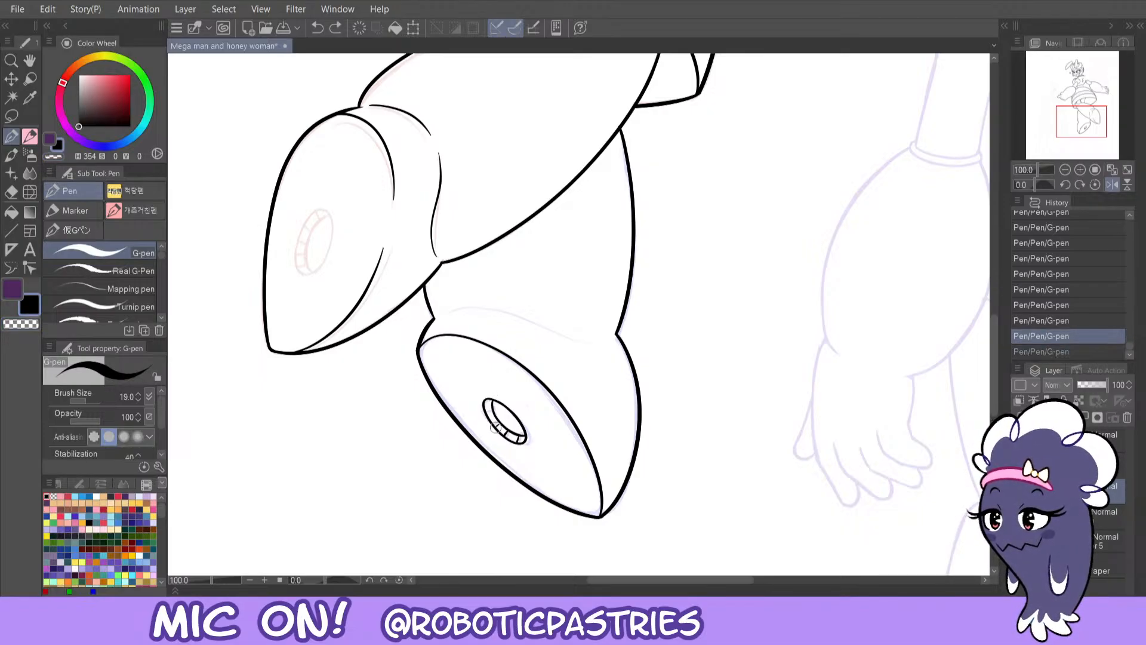
pyautogui.moveTo(495, 428); pyautogui.dragTo(499, 424)
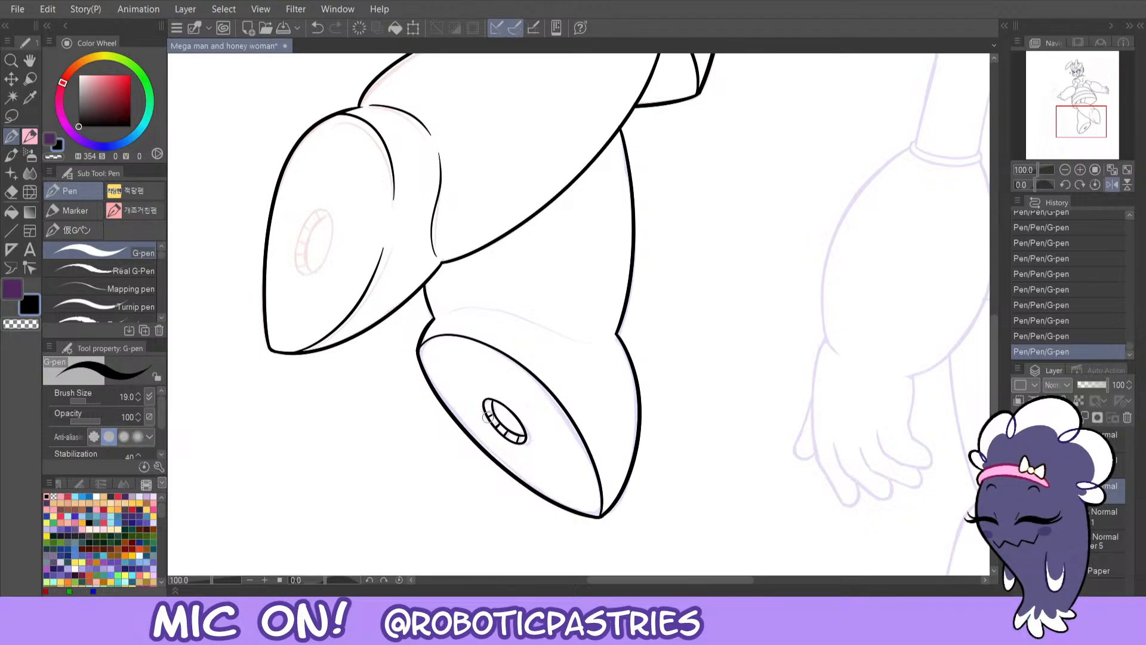
pyautogui.hotkey('ctrl', 'z')
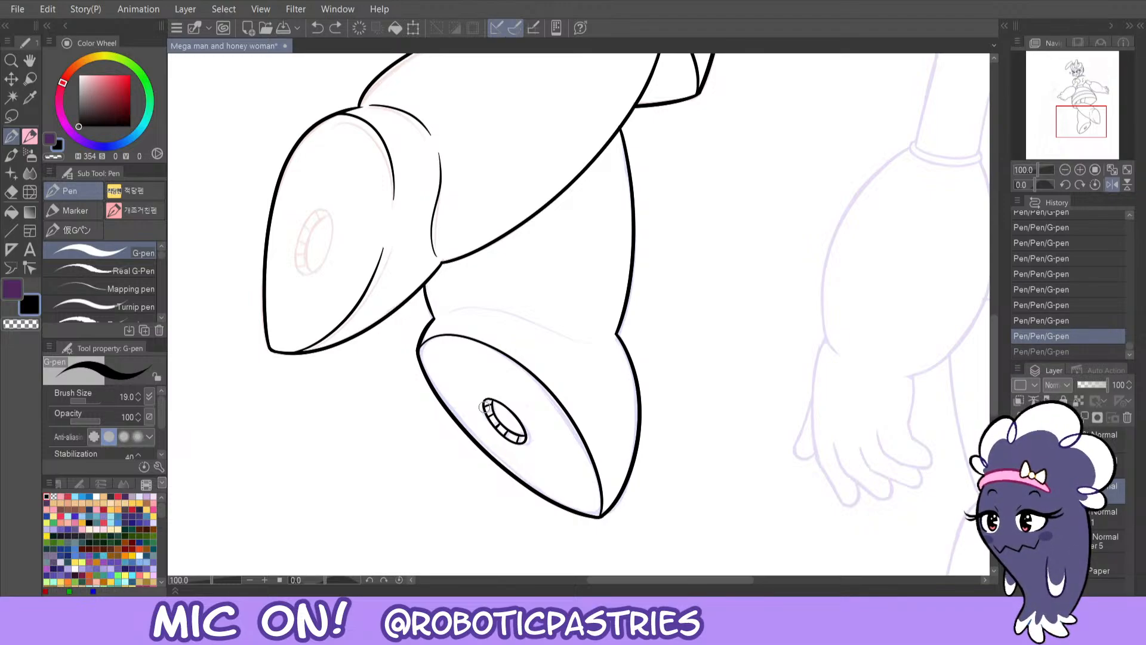
pyautogui.hotkey('ctrl', 'y')
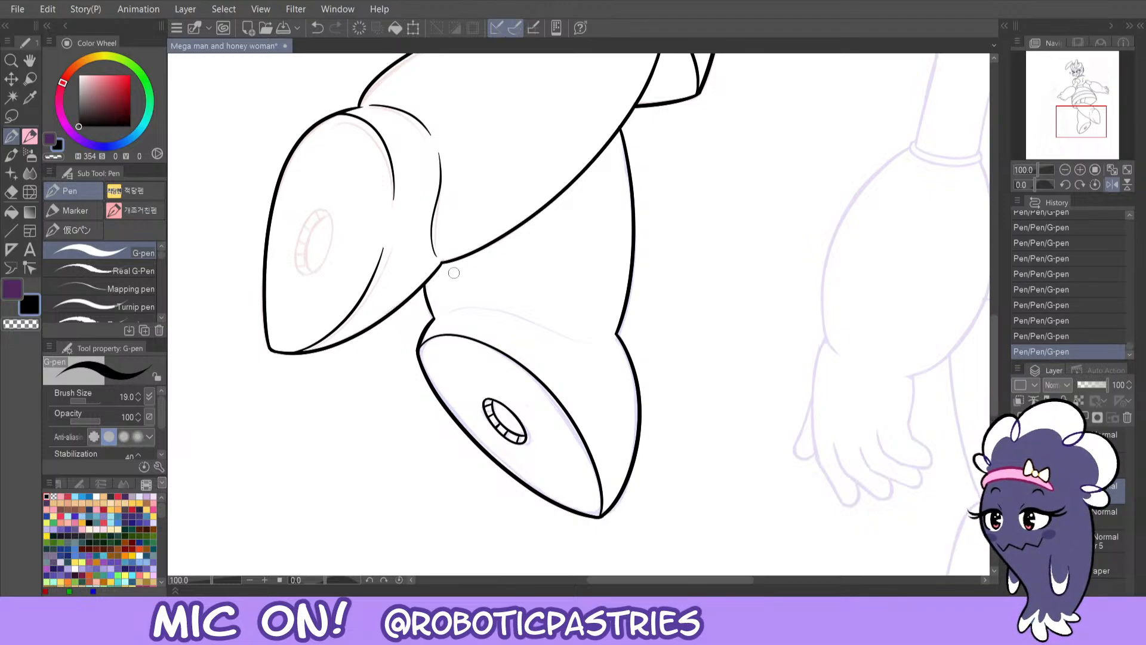
# - Ink the wavy ankle line across the rear boot in black and clean up its start at the inner ankle
pyautogui.moveTo(440, 316)
pyautogui.mouseDown()
pyautogui.moveTo(507, 310)
pyautogui.moveTo(563, 340)
pyautogui.moveTo(610, 340)
pyautogui.mouseUp()
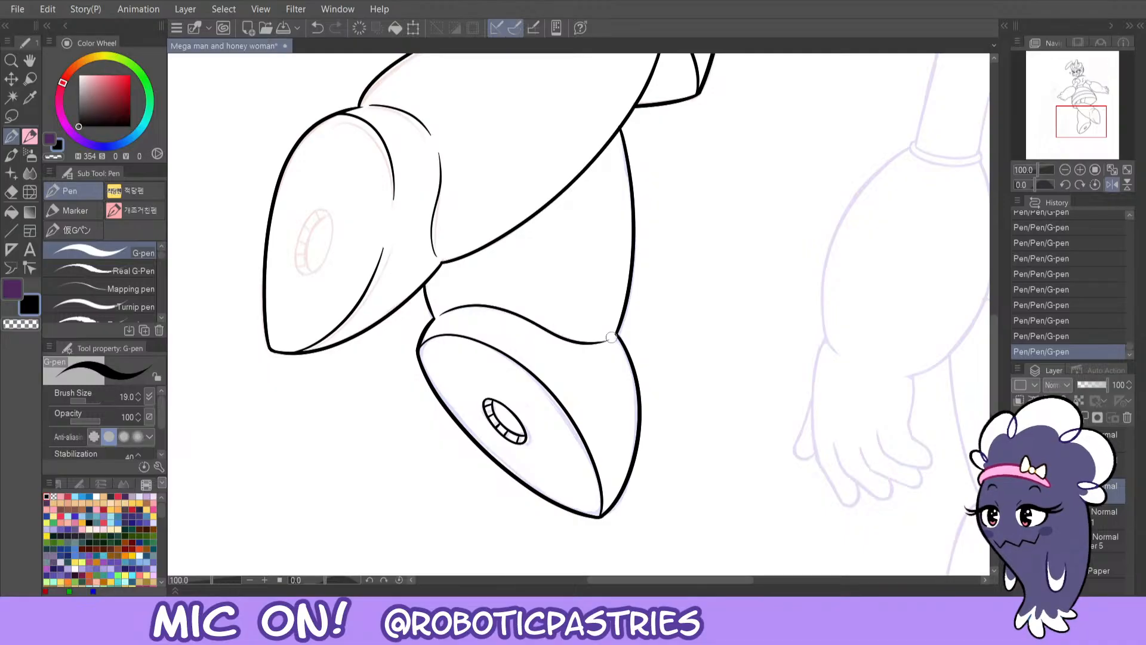
pyautogui.press('c')
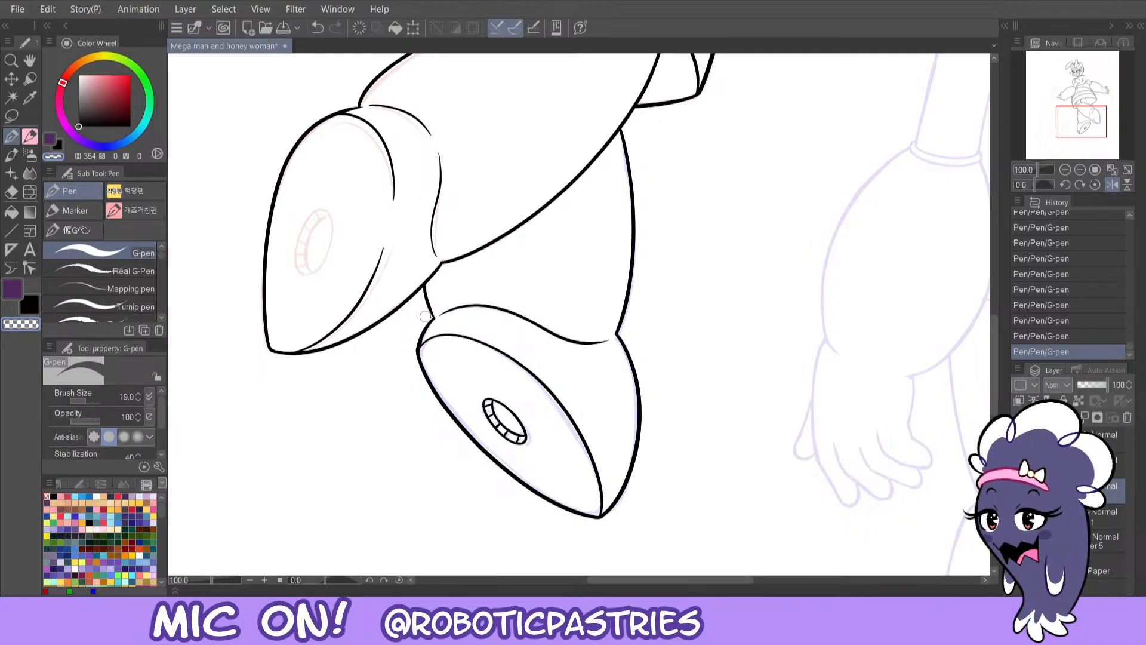
pyautogui.hotkey('ctrl', 'z')
# - Retouch the line junction at the rear boot's heel corner, undoing unwanted strokes
pyautogui.moveTo(422, 345)
pyautogui.mouseDown()
pyautogui.moveTo(441, 317)
pyautogui.moveTo(421, 358)
pyautogui.mouseUp()
pyautogui.hotkey('ctrl', 'z')
pyautogui.hotkey('ctrl', 'z')
pyautogui.hotkey('ctrl', 'z')
pyautogui.hotkey('ctrl', 'z')
pyautogui.hotkey('ctrl', 'z')
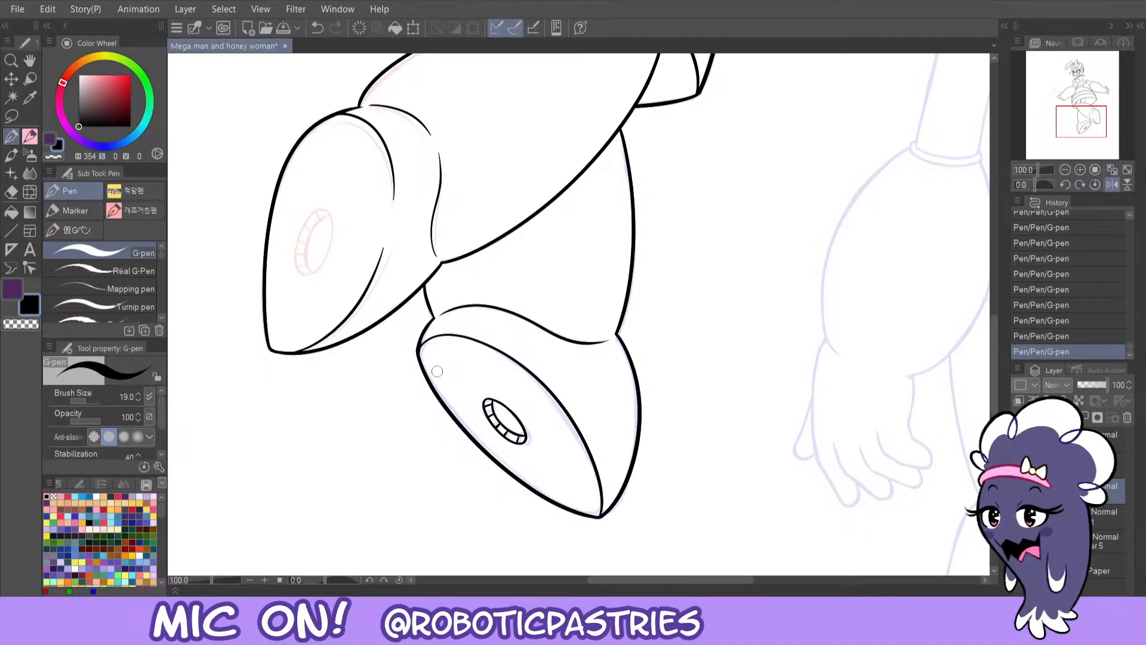
# - Retouch the lower end of the front boot's ankle line in black where it meets the leg outline
pyautogui.moveTo(624, 323); pyautogui.dragTo(601, 355)
pyautogui.hotkey('ctrl', 'z')
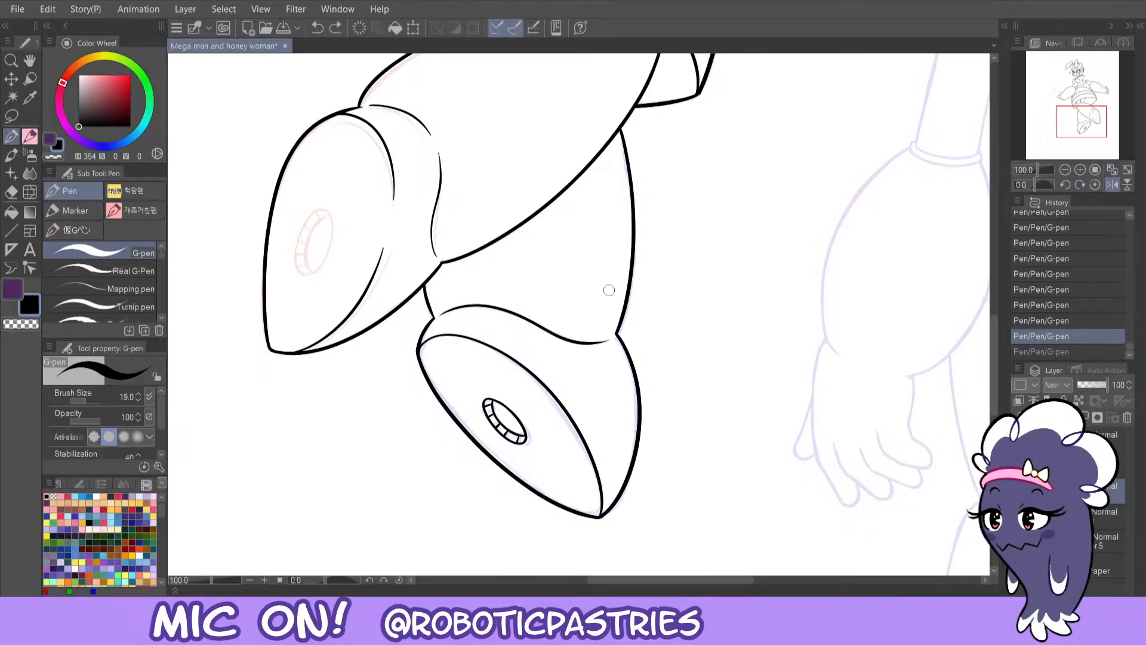
pyautogui.click(1111, 185)
pyautogui.moveTo(1074, 122); pyautogui.dragTo(1088, 111)
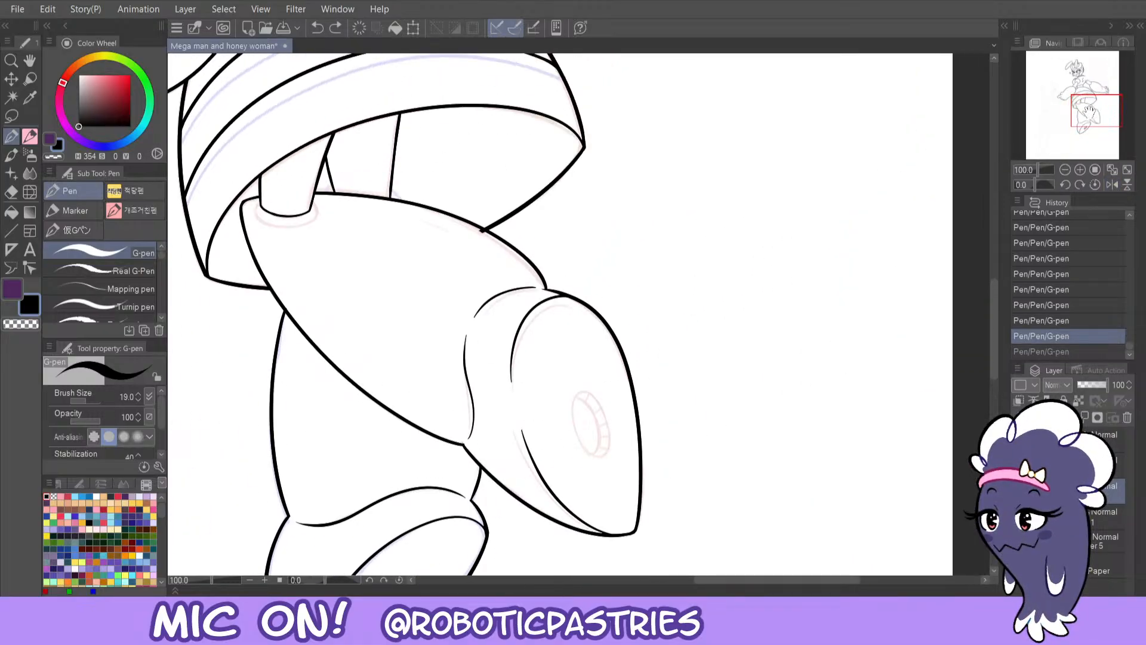
pyautogui.moveTo(467, 441); pyautogui.dragTo(475, 402)
pyautogui.hotkey('ctrl', 'z')
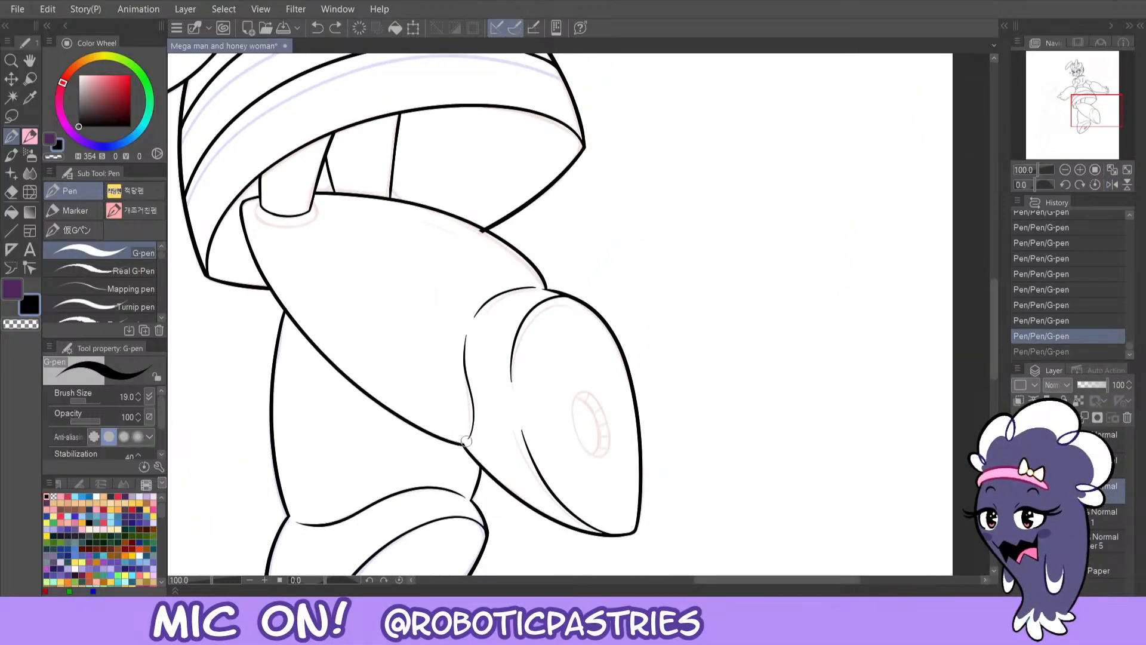
pyautogui.moveTo(468, 441); pyautogui.dragTo(470, 398)
pyautogui.hotkey('ctrl', 'z')
pyautogui.moveTo(469, 439); pyautogui.dragTo(471, 404)
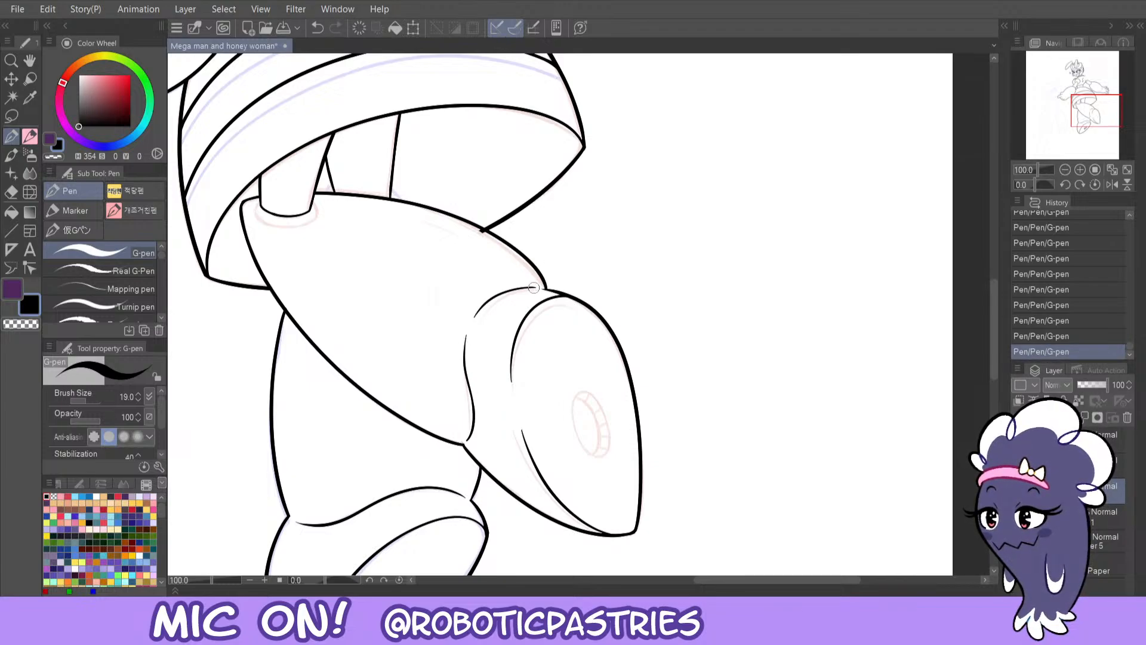
# - Join the upper end of the front boot's ankle curve cleanly to the boot outline in black
pyautogui.moveTo(533, 288); pyautogui.dragTo(548, 291)
pyautogui.hotkey('ctrl', 'z')
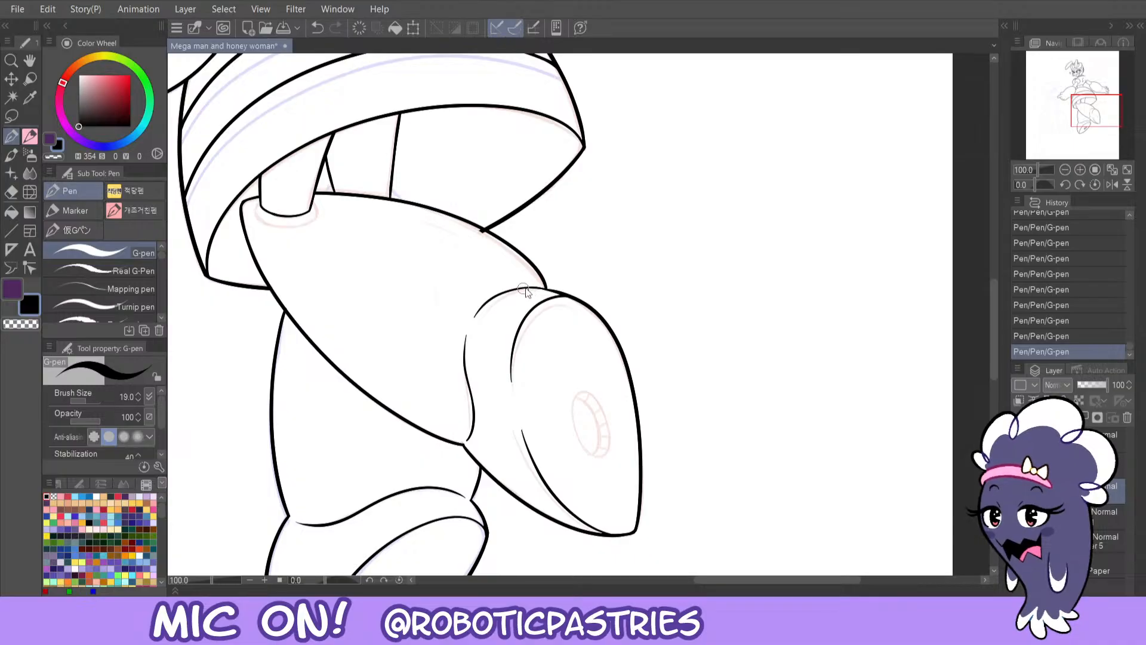
pyautogui.hotkey('ctrl', 'z')
pyautogui.hotkey('ctrl', 'z')
pyautogui.moveTo(526, 289); pyautogui.dragTo(549, 289)
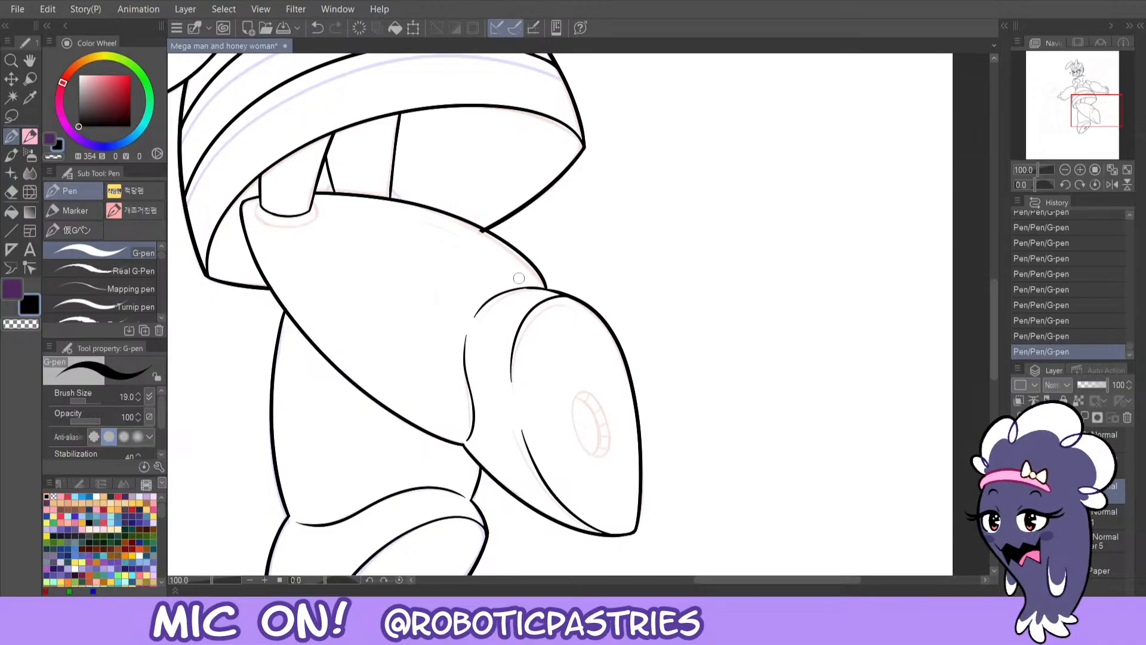
pyautogui.press('c')
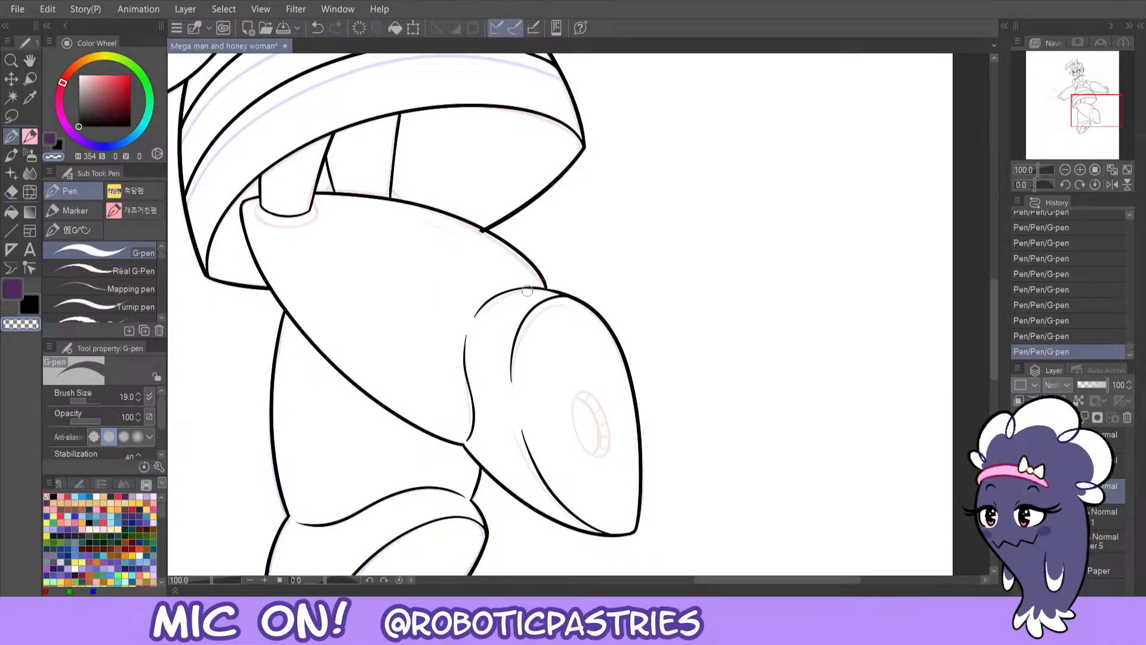
pyautogui.press('c')
pyautogui.hotkey('ctrl', 'z')
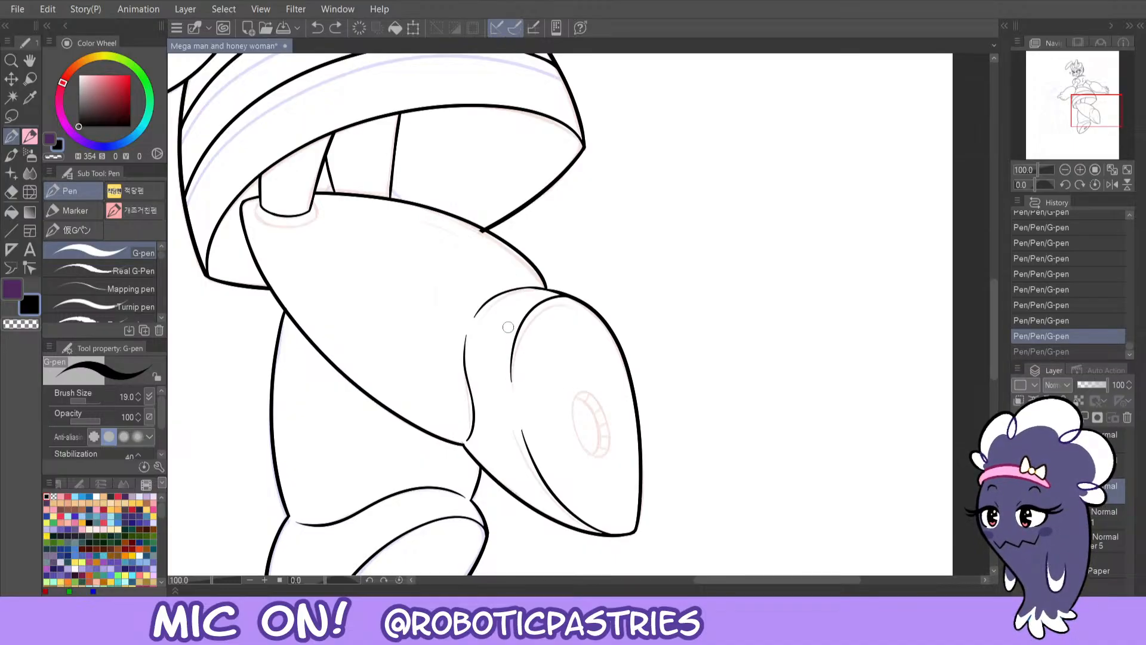
# - Ink the small oval on the front boot's sole in black, undoing uneven attempts
pyautogui.moveTo(609, 438)
pyautogui.mouseDown()
pyautogui.moveTo(581, 384)
pyautogui.moveTo(592, 457)
pyautogui.moveTo(602, 399)
pyautogui.moveTo(575, 378)
pyautogui.moveTo(595, 464)
pyautogui.moveTo(595, 389)
pyautogui.moveTo(582, 447)
pyautogui.moveTo(610, 435)
pyautogui.mouseUp()
pyautogui.hotkey('ctrl', 'z')
pyautogui.hotkey('ctrl', 'z')
pyautogui.press('c')
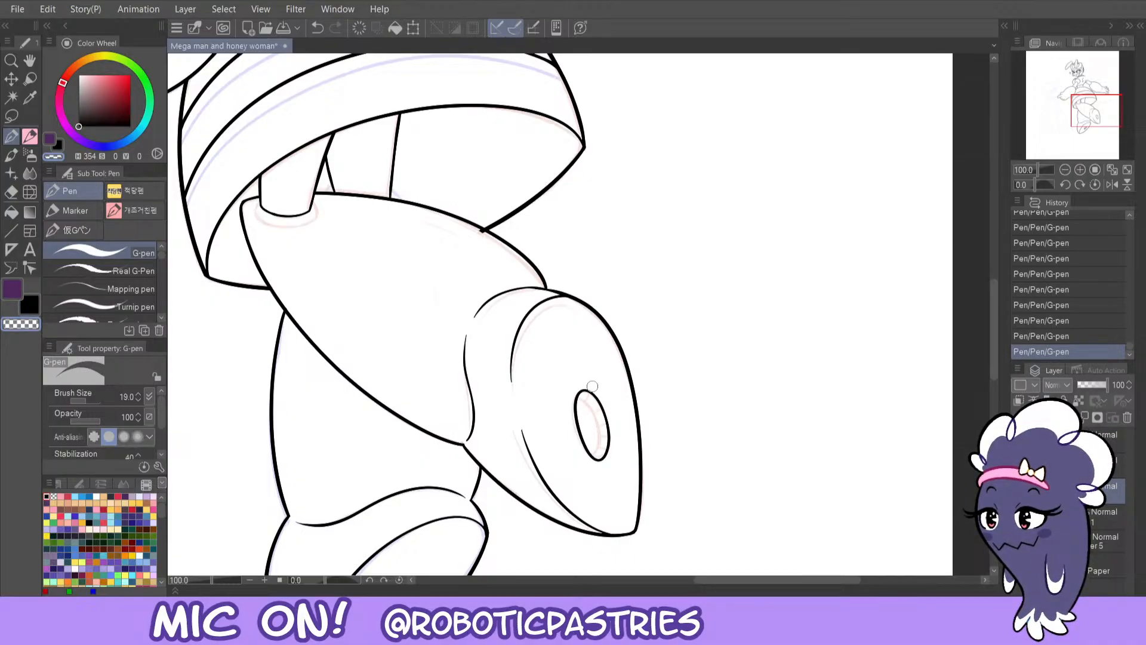
pyautogui.hotkey('ctrl', 'z')
pyautogui.press('c')
pyautogui.moveTo(604, 423)
pyautogui.mouseDown()
pyautogui.moveTo(583, 449)
pyautogui.moveTo(600, 415)
pyautogui.moveTo(594, 466)
pyautogui.moveTo(571, 398)
pyautogui.mouseUp()
pyautogui.hotkey('ctrl', 'z')
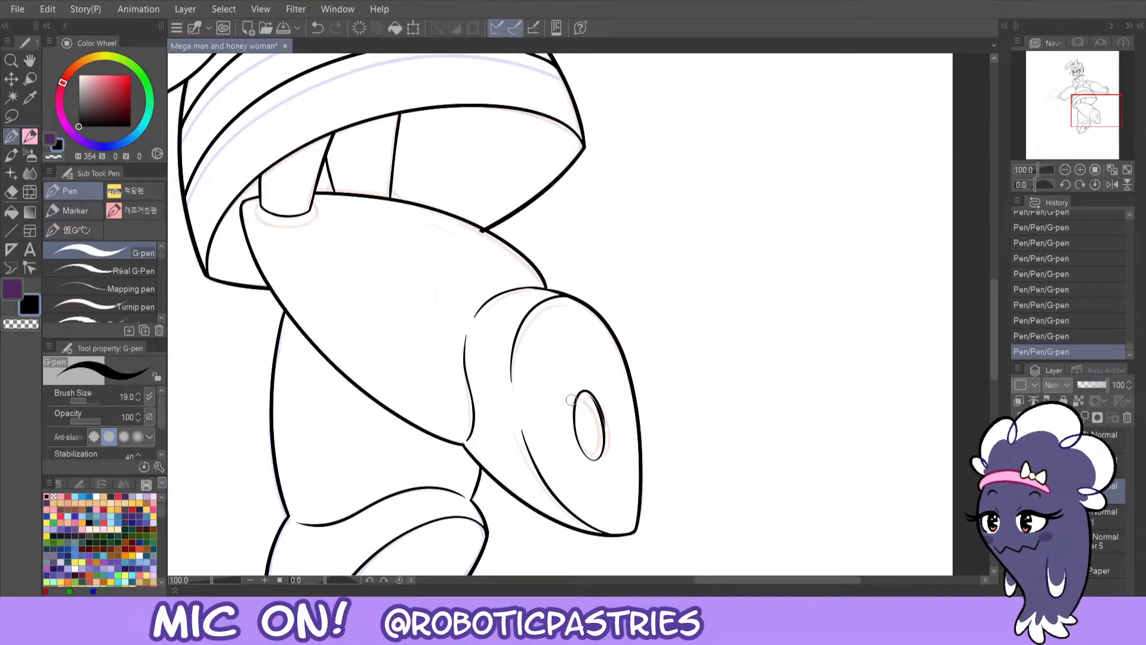
pyautogui.scroll(2, 571, 399)
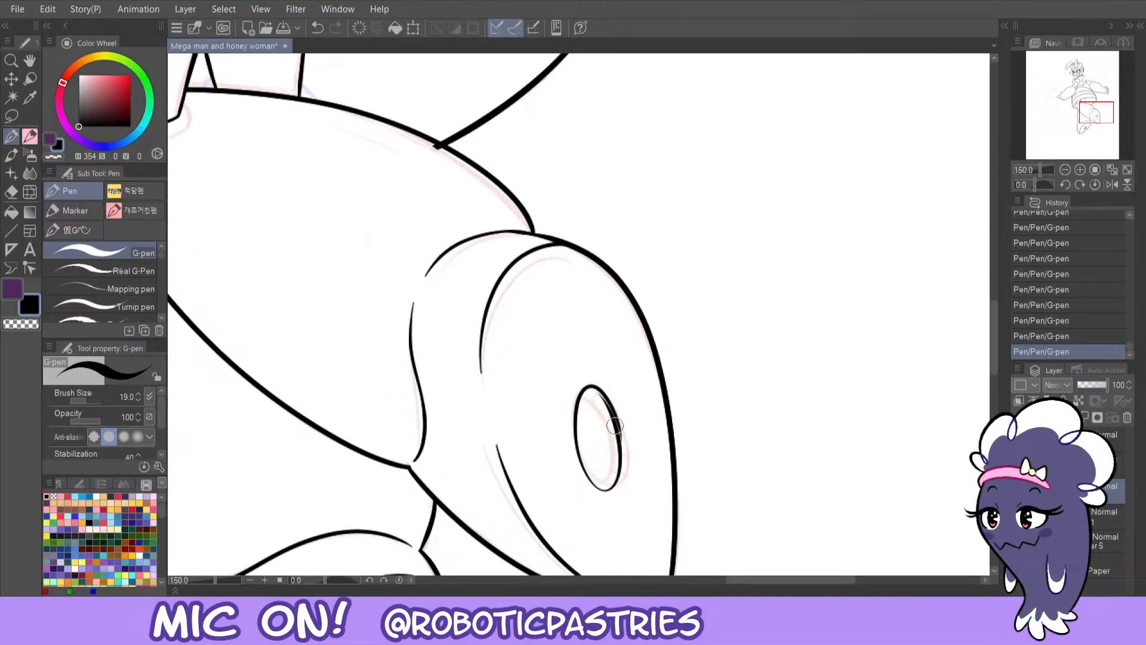
pyautogui.hotkey('ctrl', 'z')
pyautogui.moveTo(621, 438)
pyautogui.mouseDown()
pyautogui.moveTo(582, 394)
pyautogui.moveTo(611, 486)
pyautogui.moveTo(608, 390)
pyautogui.moveTo(615, 410)
pyautogui.moveTo(575, 426)
pyautogui.moveTo(621, 480)
pyautogui.moveTo(608, 398)
pyautogui.moveTo(580, 408)
pyautogui.moveTo(607, 390)
pyautogui.moveTo(617, 439)
pyautogui.mouseUp()
pyautogui.hotkey('ctrl', 'z')
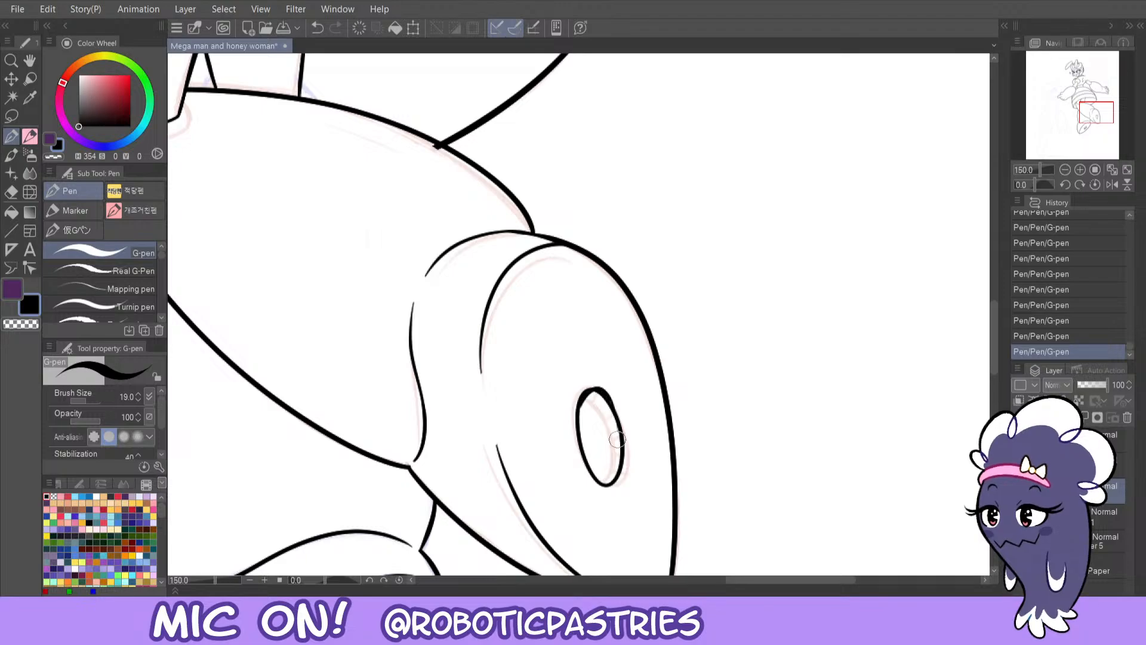
pyautogui.hotkey('ctrl', 'z')
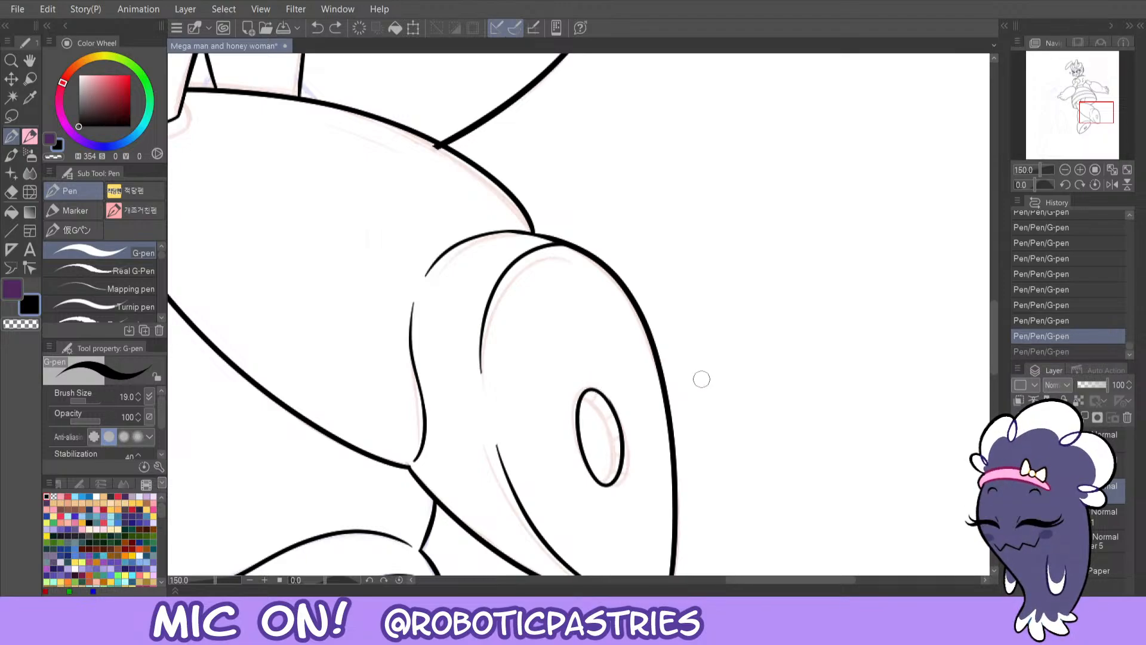
# - Mirror the canvas view and thin the outer edge of the front sole's oval with transparent strokes
pyautogui.click(1111, 185)
pyautogui.press('c')
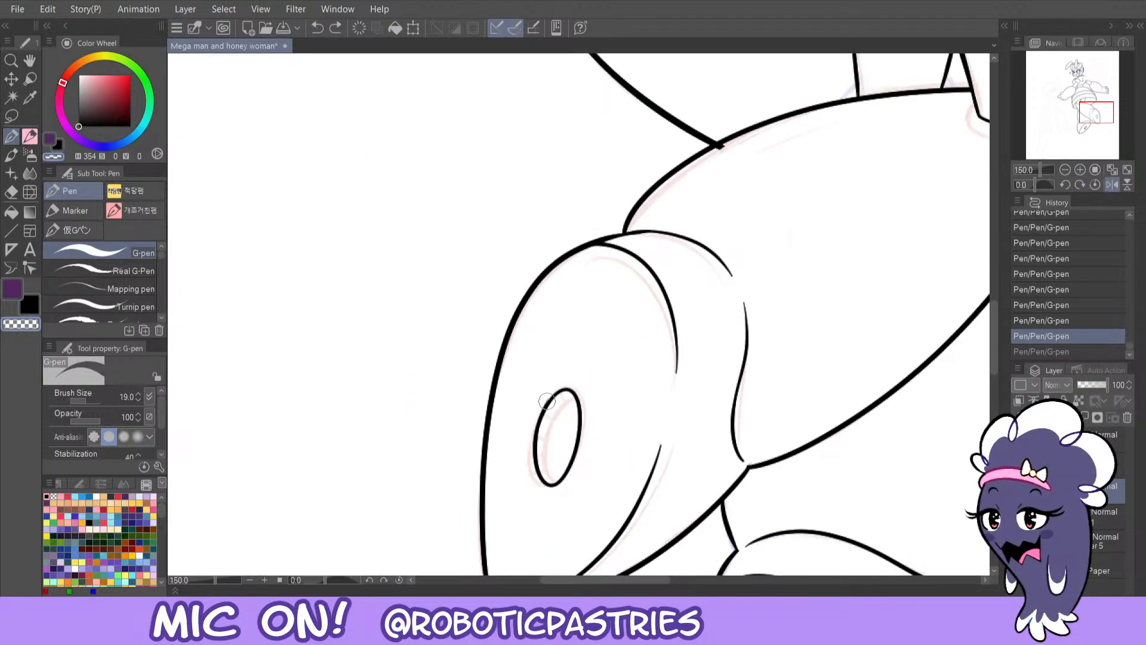
pyautogui.moveTo(548, 396); pyautogui.dragTo(536, 476)
pyautogui.hotkey('ctrl', 'z')
pyautogui.hotkey('ctrl', 'y')
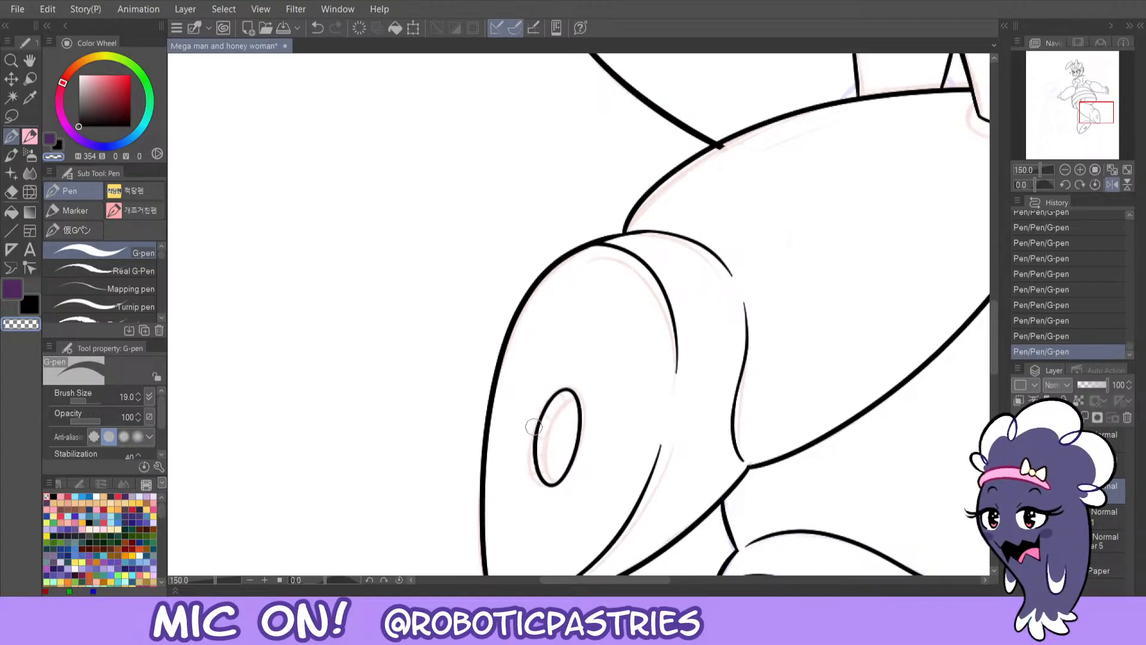
pyautogui.press('c')
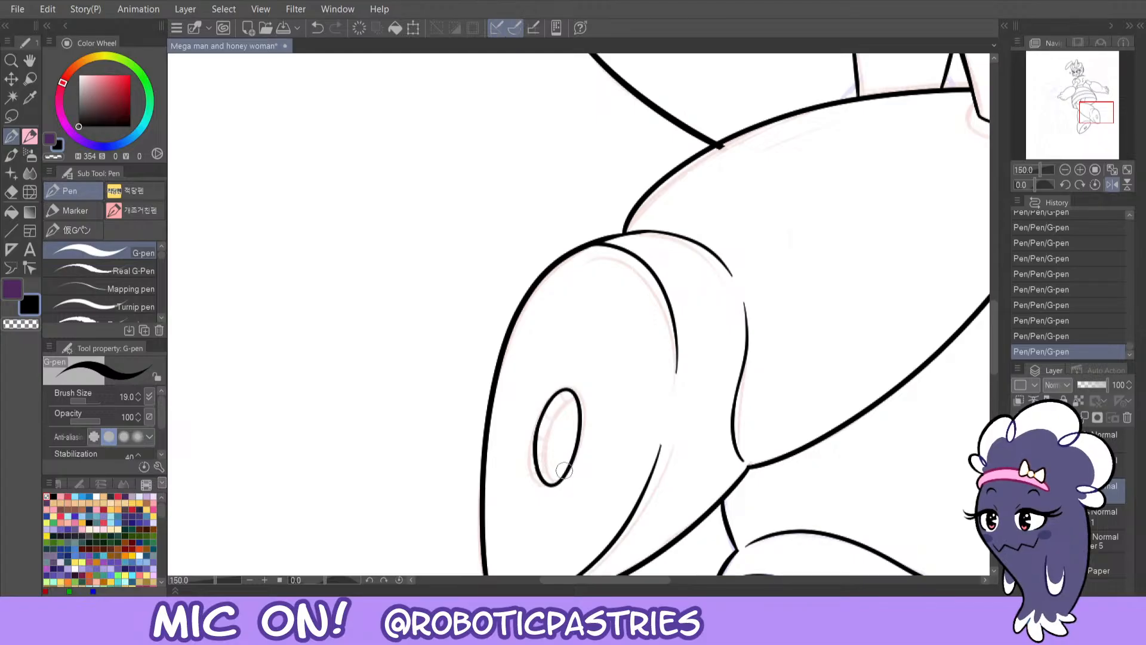
# - Ink the inner rim curve inside the front sole's oval in black
pyautogui.moveTo(577, 399); pyautogui.dragTo(553, 463)
pyautogui.hotkey('ctrl', 'z')
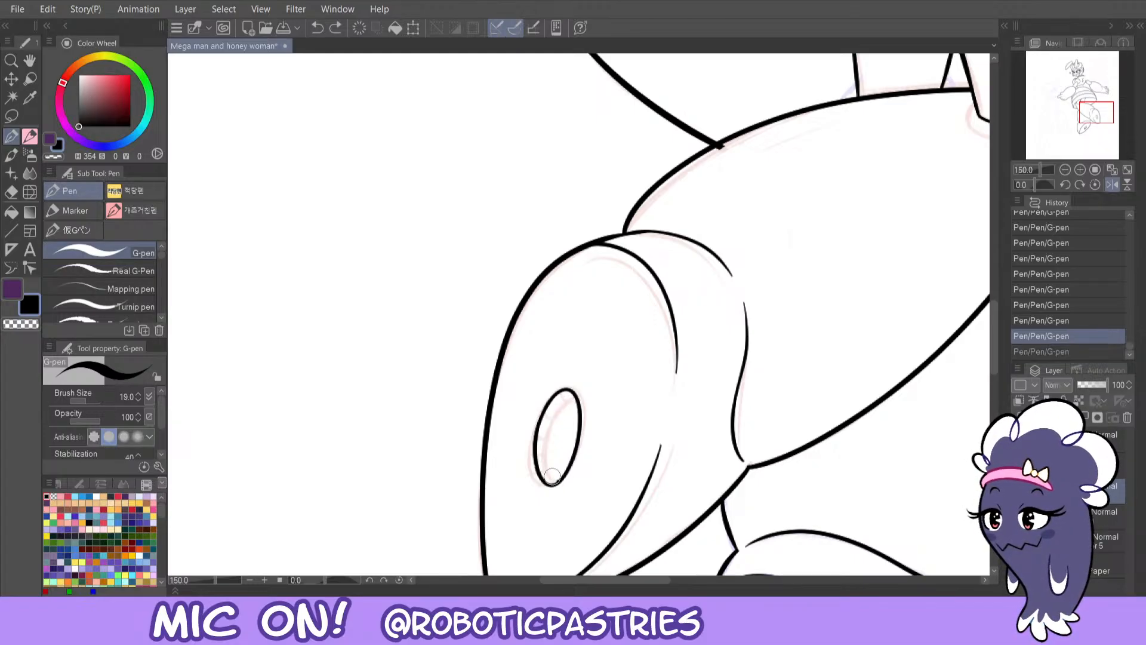
pyautogui.moveTo(577, 399)
pyautogui.mouseDown()
pyautogui.moveTo(557, 479)
pyautogui.moveTo(561, 418)
pyautogui.moveTo(576, 405)
pyautogui.moveTo(550, 459)
pyautogui.moveTo(561, 477)
pyautogui.moveTo(554, 426)
pyautogui.moveTo(578, 403)
pyautogui.moveTo(563, 413)
pyautogui.moveTo(556, 471)
pyautogui.mouseUp()
pyautogui.hotkey('ctrl', 'z')
pyautogui.hotkey('ctrl', 'z')
pyautogui.hotkey('ctrl', 'z')
pyautogui.hotkey('ctrl', 'z')
pyautogui.hotkey('ctrl', 'z')
pyautogui.hotkey('ctrl', 'z')
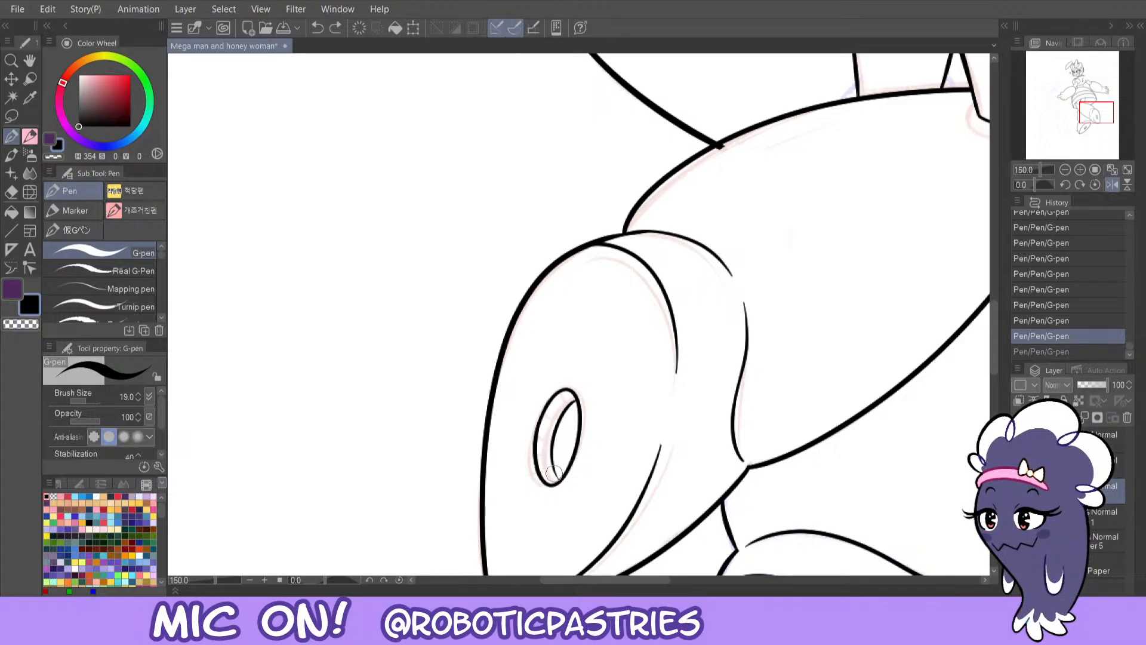
# - Refine the rim curve's lower end and ink the lowest divider line across the front oval's rim
pyautogui.moveTo(574, 399); pyautogui.dragTo(555, 470)
pyautogui.hotkey('ctrl', 'z')
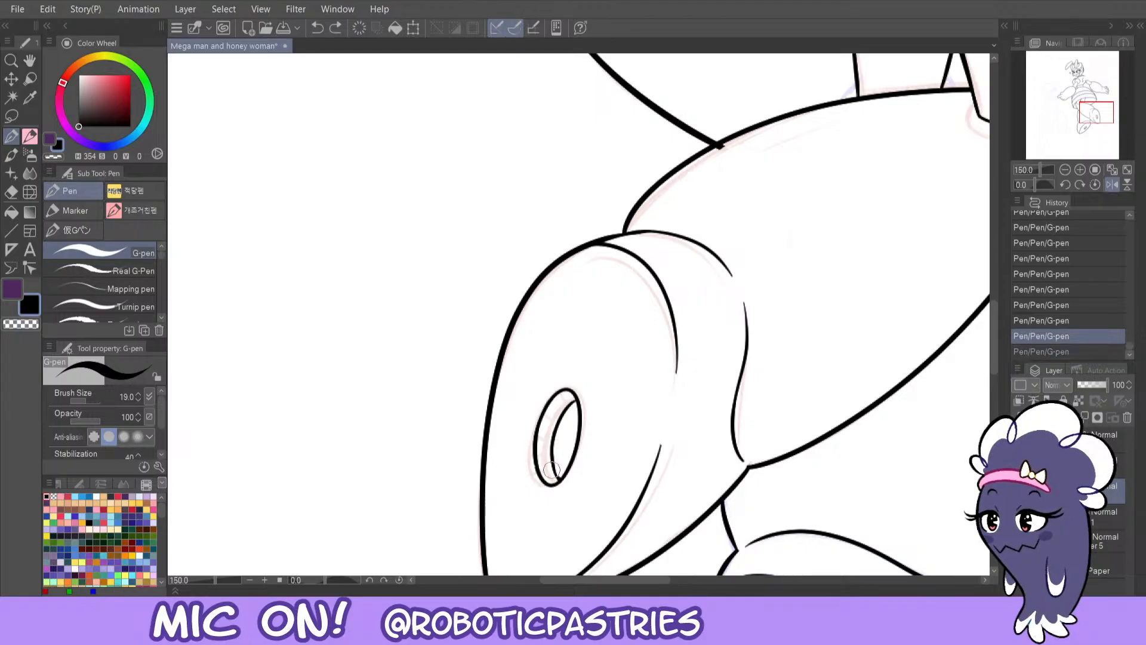
pyautogui.moveTo(574, 399); pyautogui.dragTo(555, 472)
pyautogui.hotkey('ctrl', 'z')
pyautogui.moveTo(575, 399); pyautogui.dragTo(548, 472)
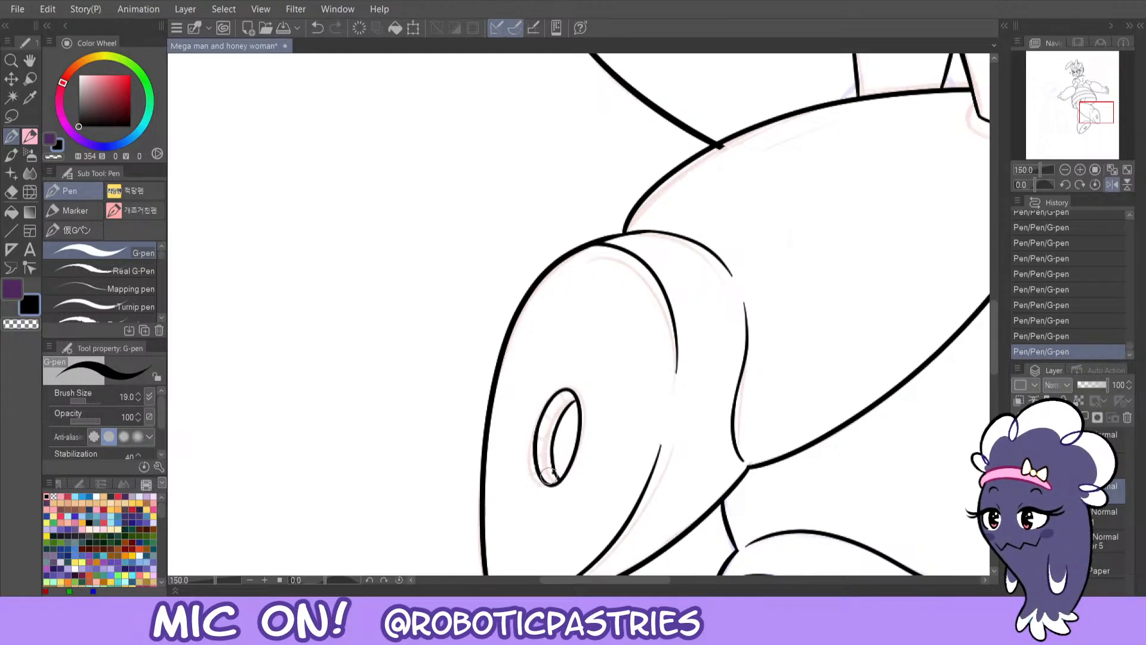
pyautogui.hotkey('ctrl', 'z')
pyautogui.moveTo(574, 399); pyautogui.dragTo(552, 472)
pyautogui.hotkey('ctrl', 'z')
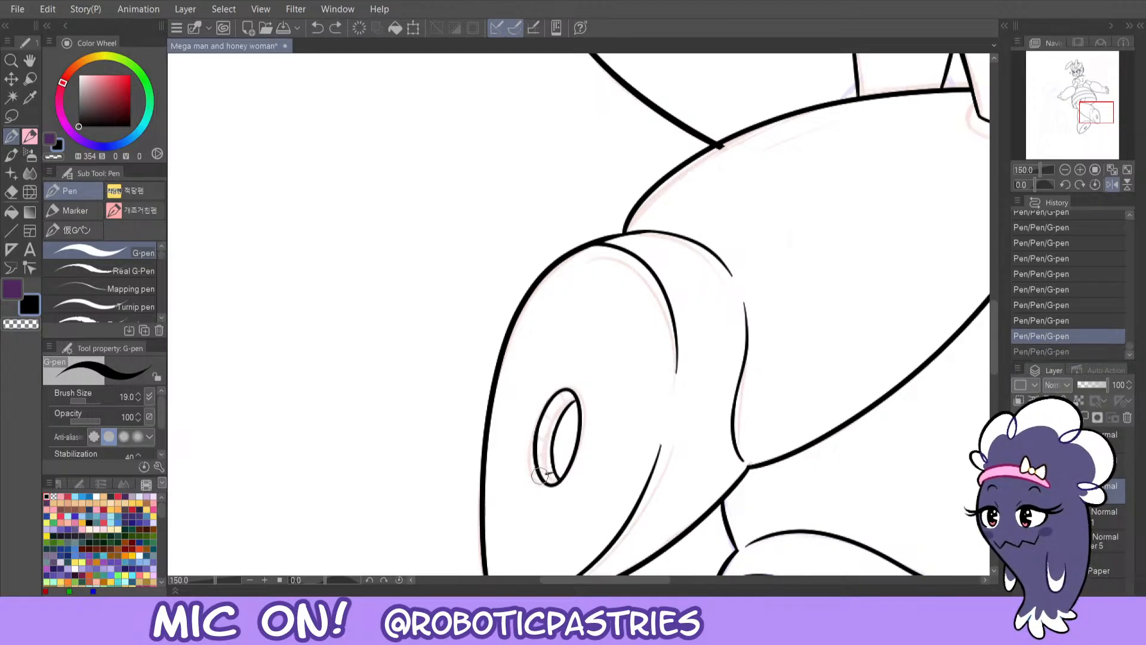
pyautogui.moveTo(574, 399)
pyautogui.mouseDown()
pyautogui.moveTo(540, 476)
pyautogui.moveTo(552, 471)
pyautogui.mouseUp()
pyautogui.hotkey('ctrl', 'z')
pyautogui.hotkey('ctrl', 'z')
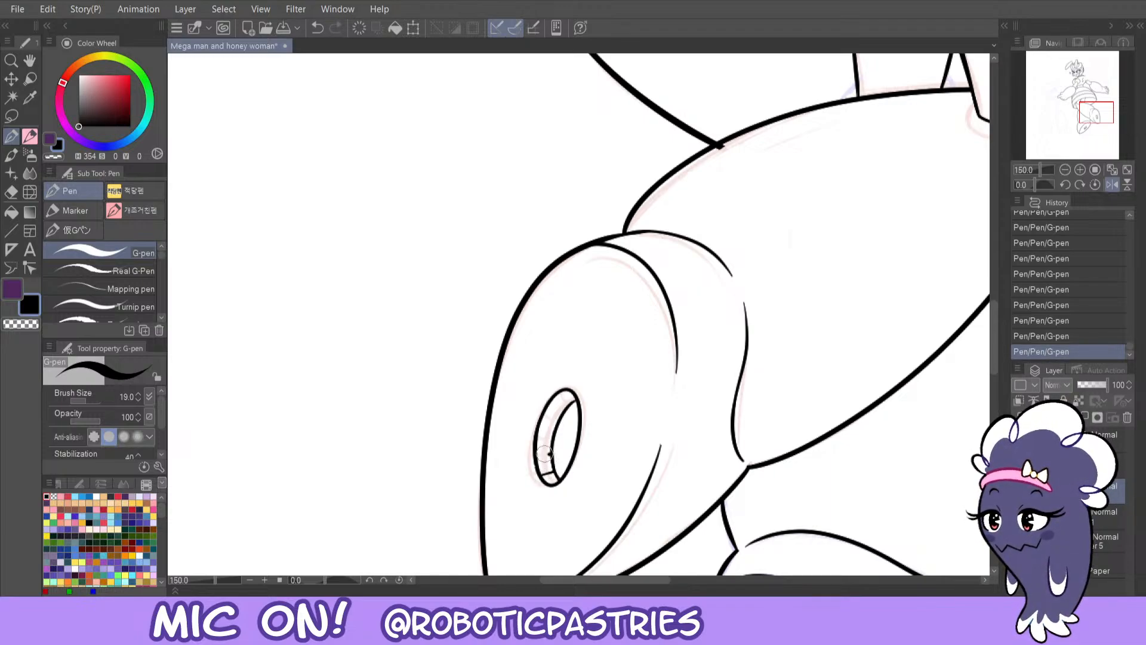
# - Ink the short black divider lines up the middle of the front oval's rim
pyautogui.moveTo(544, 454); pyautogui.dragTo(537, 413)
pyautogui.hotkey('ctrl', 'z')
pyautogui.hotkey('ctrl', 'z')
pyautogui.hotkey('ctrl', 'z')
pyautogui.hotkey('ctrl', 'z')
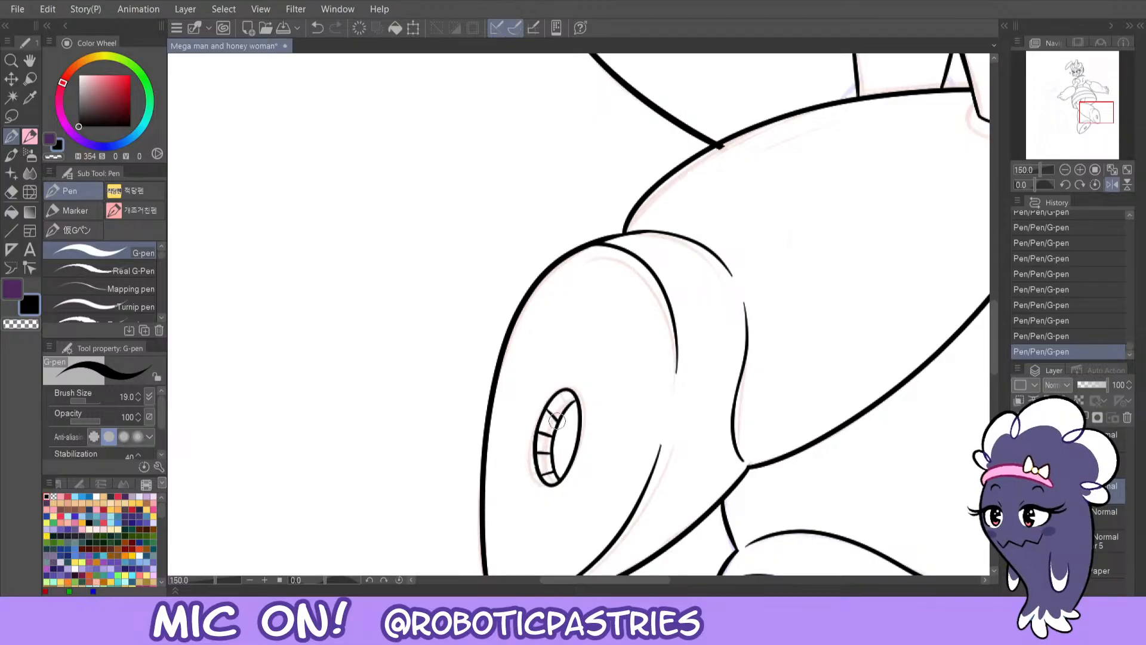
pyautogui.hotkey('ctrl', 'z')
pyautogui.moveTo(546, 408)
pyautogui.mouseDown()
pyautogui.moveTo(557, 421)
pyautogui.moveTo(540, 426)
pyautogui.mouseUp()
# - Clean up the middle divider line on the front oval's rim with transparent strokes
pyautogui.press('c')
pyautogui.hotkey('ctrl', 'z')
pyautogui.hotkey('ctrl', 'z')
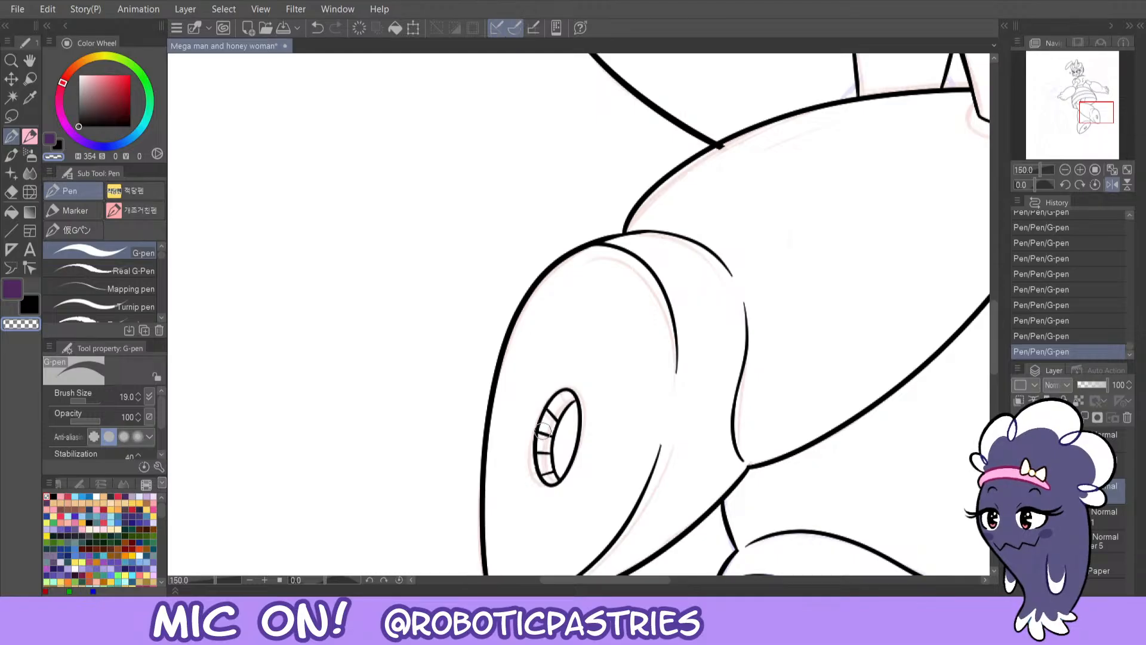
pyautogui.hotkey('ctrl', 'z')
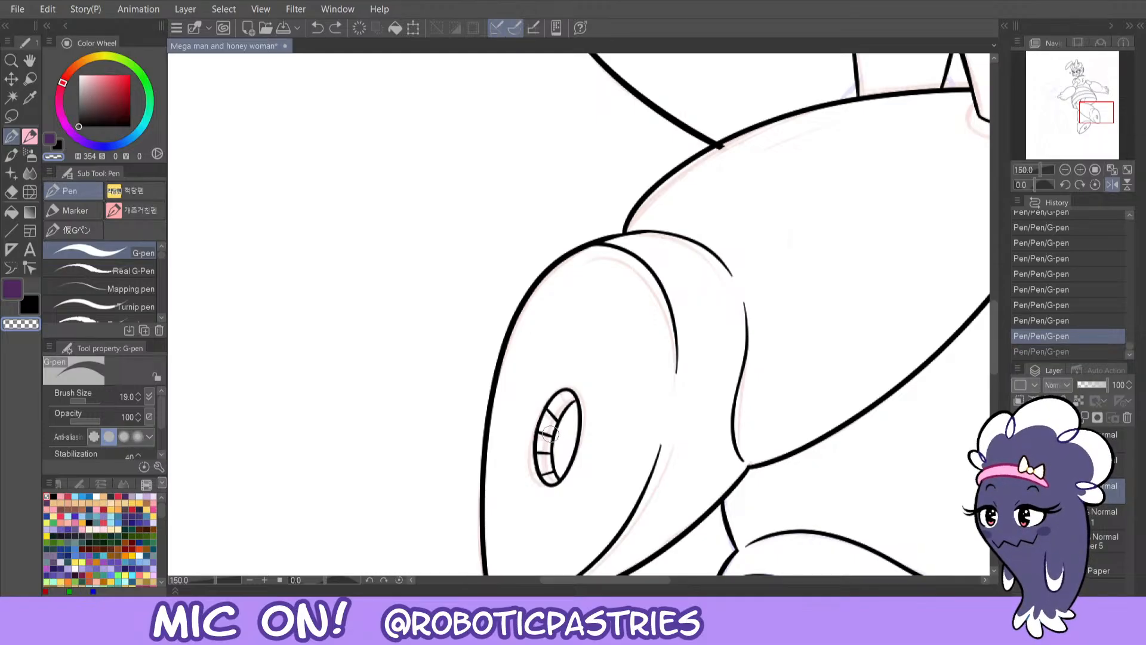
pyautogui.moveTo(539, 425); pyautogui.dragTo(545, 436)
pyautogui.press('c')
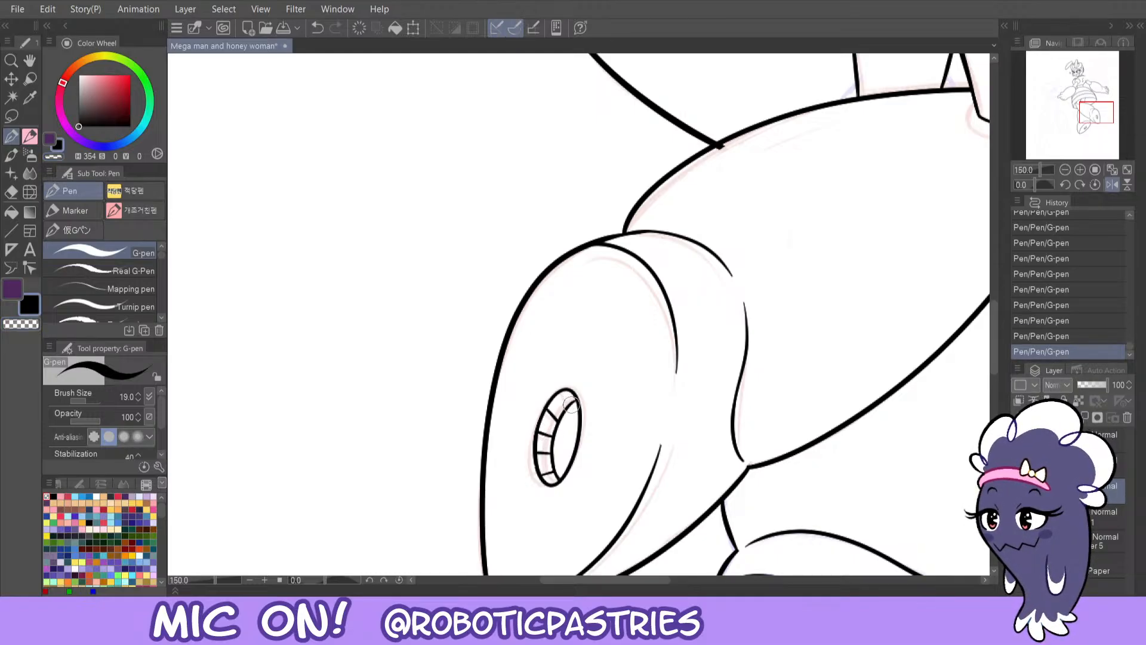
# - Ink the topmost divider line across the front oval's rim in black and clean up its end
pyautogui.hotkey('ctrl', 'z')
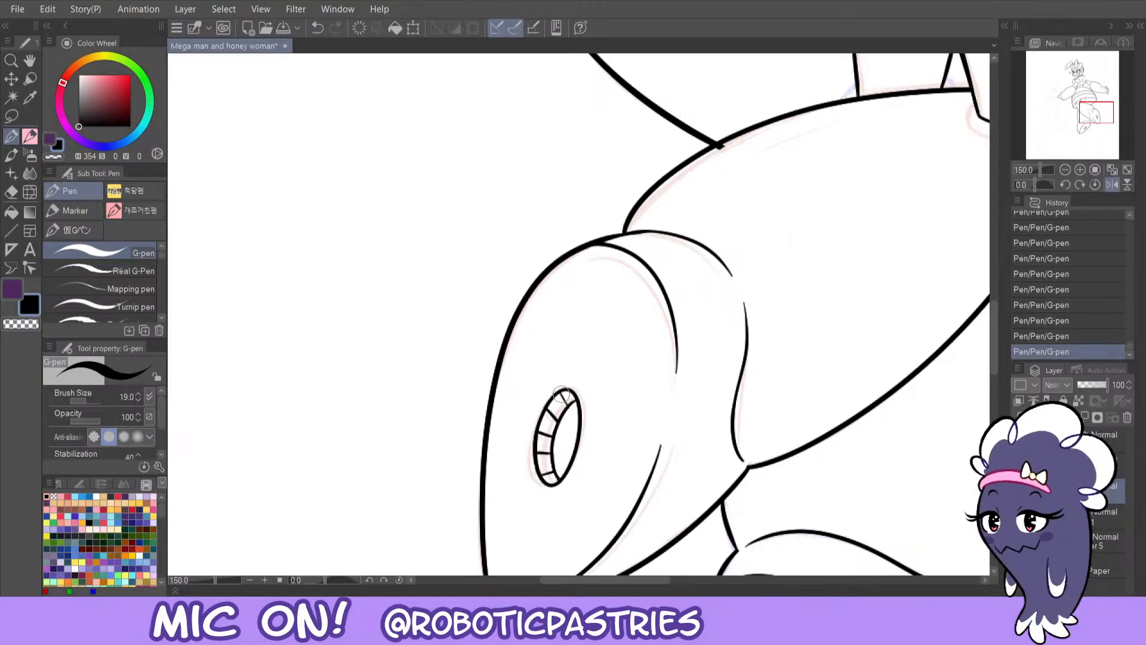
pyautogui.hotkey('ctrl', 'z')
pyautogui.hotkey('ctrl', 'y')
pyautogui.hotkey('ctrl', 'y')
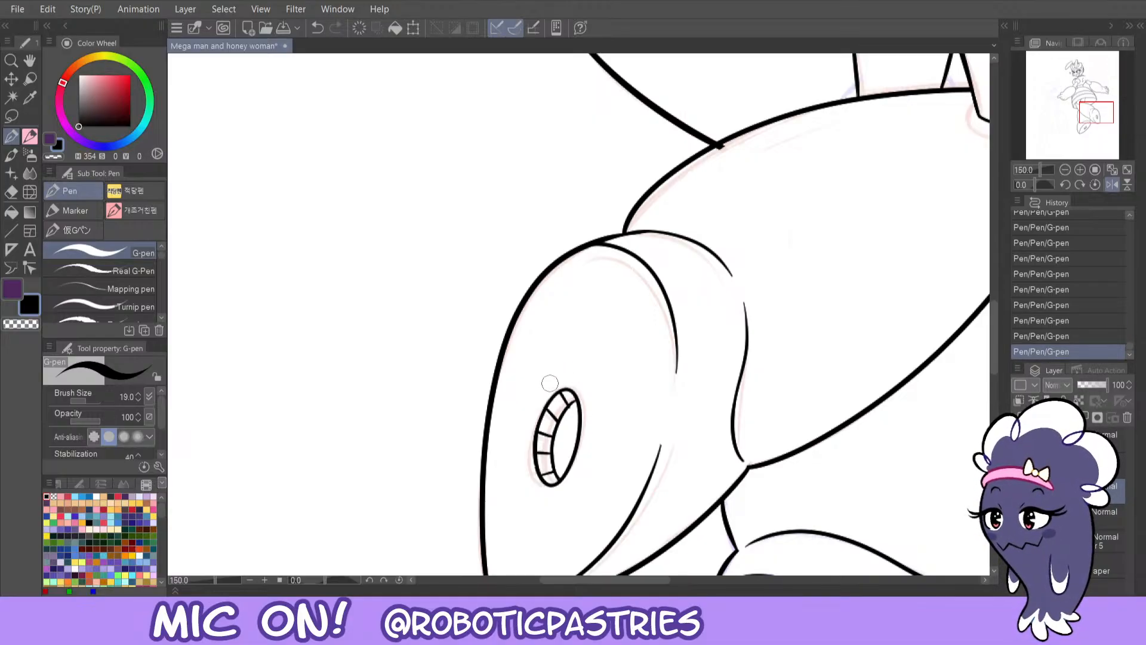
pyautogui.press('c')
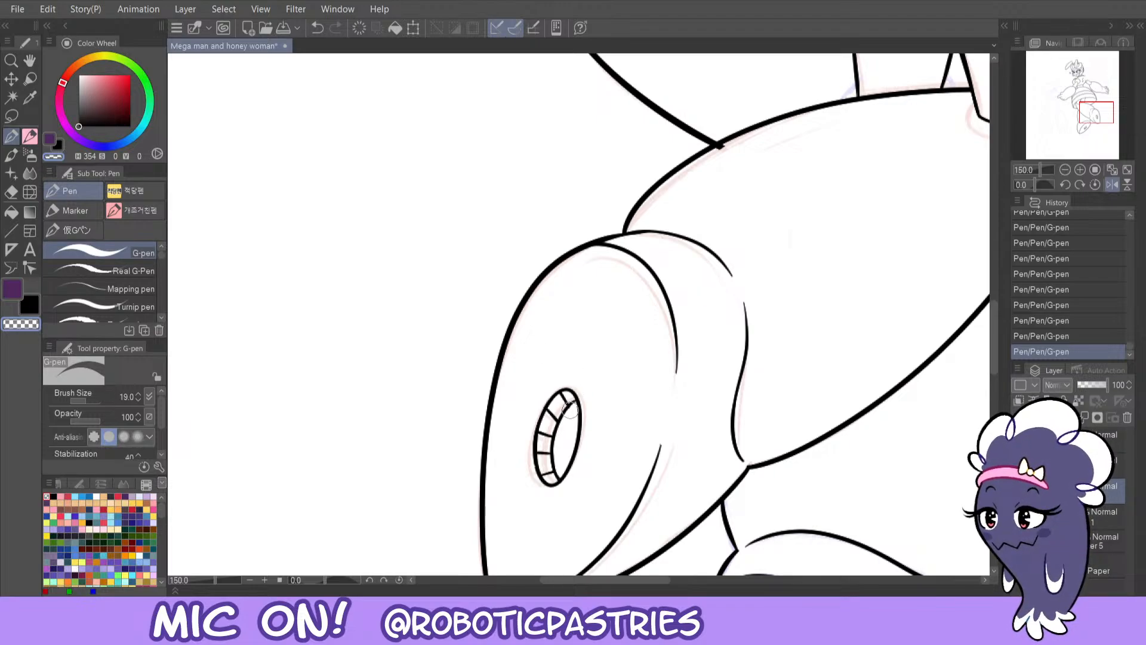
# - Erase the rear boot's outer outline from the heel corner to the toe tip with the Snap eraser
pyautogui.click(1065, 170)
pyautogui.click(1065, 169)
pyautogui.moveTo(1097, 119); pyautogui.dragTo(1070, 132)
pyautogui.click(1079, 170)
pyautogui.click(1111, 184)
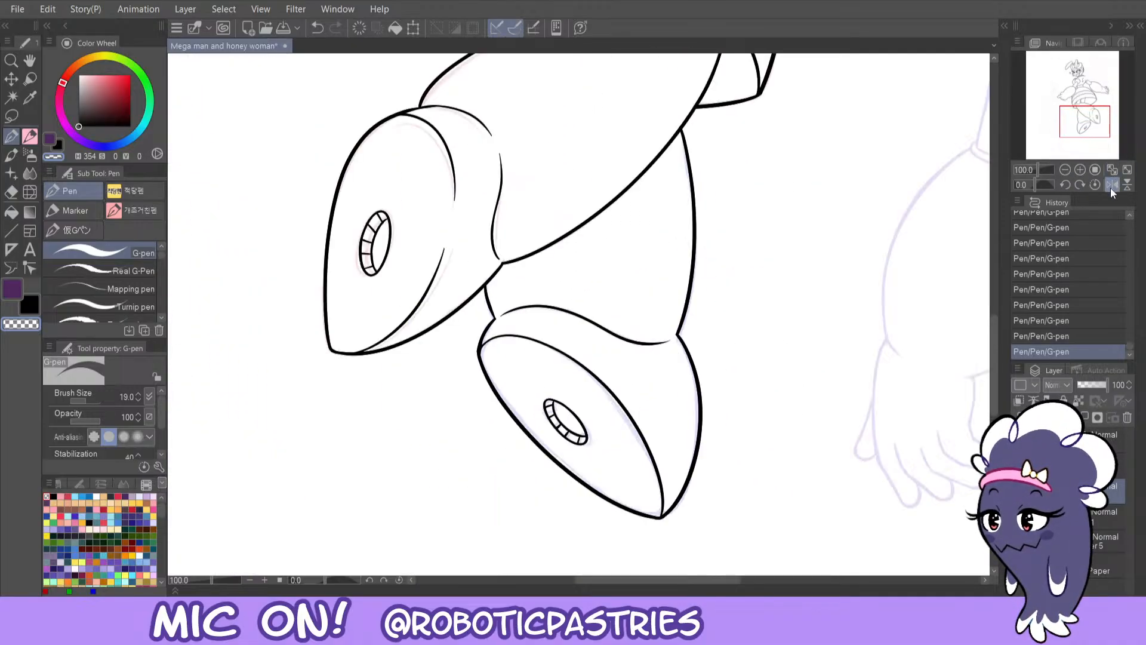
pyautogui.press('e')
pyautogui.moveTo(677, 334)
pyautogui.mouseDown()
pyautogui.moveTo(697, 457)
pyautogui.moveTo(653, 523)
pyautogui.moveTo(679, 499)
pyautogui.mouseUp()
pyautogui.press('p')
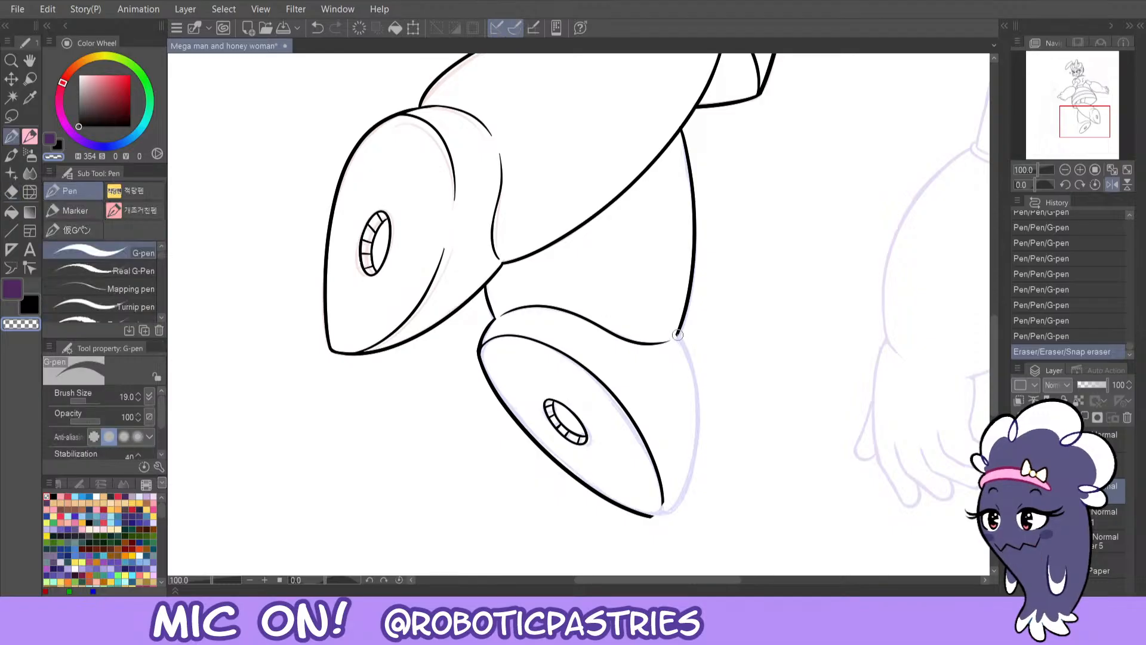
# - Redraw the rear boot's outer outline in black as a slimmer curve inside the sketch line
pyautogui.moveTo(678, 335); pyautogui.dragTo(679, 469)
pyautogui.hotkey('ctrl', 'z')
pyautogui.moveTo(652, 516)
pyautogui.mouseDown()
pyautogui.moveTo(677, 468)
pyautogui.moveTo(673, 331)
pyautogui.moveTo(690, 408)
pyautogui.moveTo(651, 512)
pyautogui.moveTo(684, 385)
pyautogui.moveTo(669, 331)
pyautogui.moveTo(648, 517)
pyautogui.mouseUp()
pyautogui.hotkey('ctrl', 'z')
pyautogui.hotkey('ctrl', 'z')
pyautogui.hotkey('ctrl', 'z')
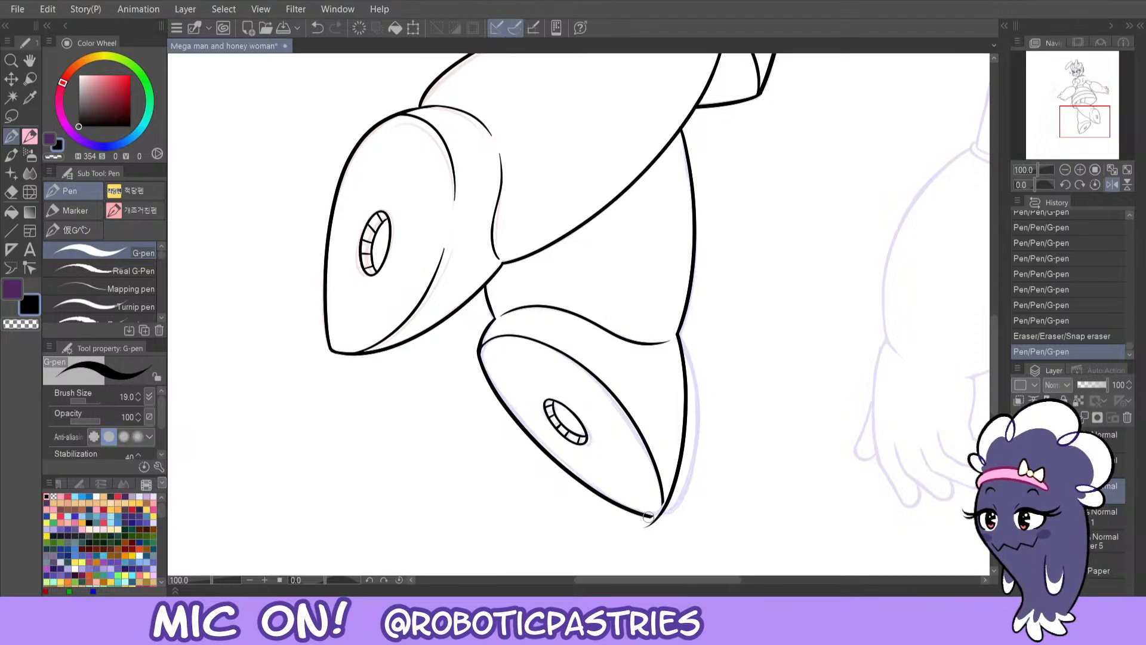
# - Close the sole's edge at the rear boot's toe tip in black and trim the outline's overshoot there
pyautogui.moveTo(658, 515)
pyautogui.mouseDown()
pyautogui.moveTo(662, 486)
pyautogui.moveTo(660, 496)
pyautogui.mouseUp()
pyautogui.hotkey('ctrl', 'z')
pyautogui.hotkey('ctrl', 'z')
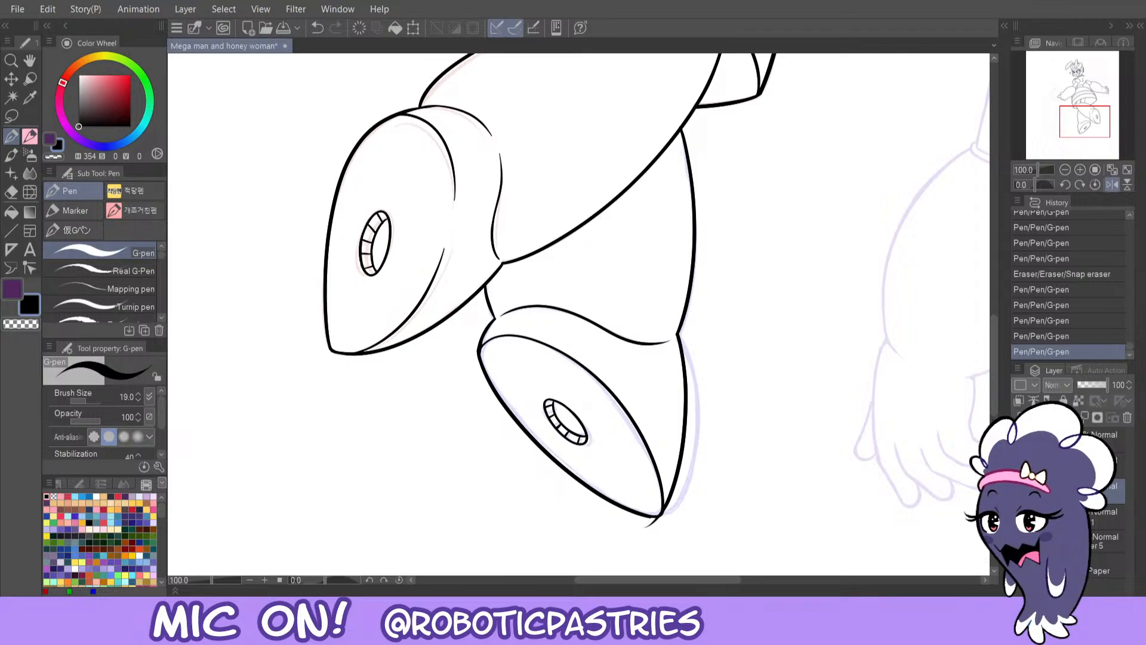
pyautogui.press('c')
pyautogui.moveTo(675, 495)
pyautogui.mouseDown()
pyautogui.moveTo(656, 523)
pyautogui.moveTo(678, 488)
pyautogui.moveTo(636, 533)
pyautogui.moveTo(656, 523)
pyautogui.moveTo(629, 522)
pyautogui.moveTo(650, 518)
pyautogui.mouseUp()
pyautogui.press('c')
pyautogui.hotkey('ctrl', 'z')
pyautogui.press('c')
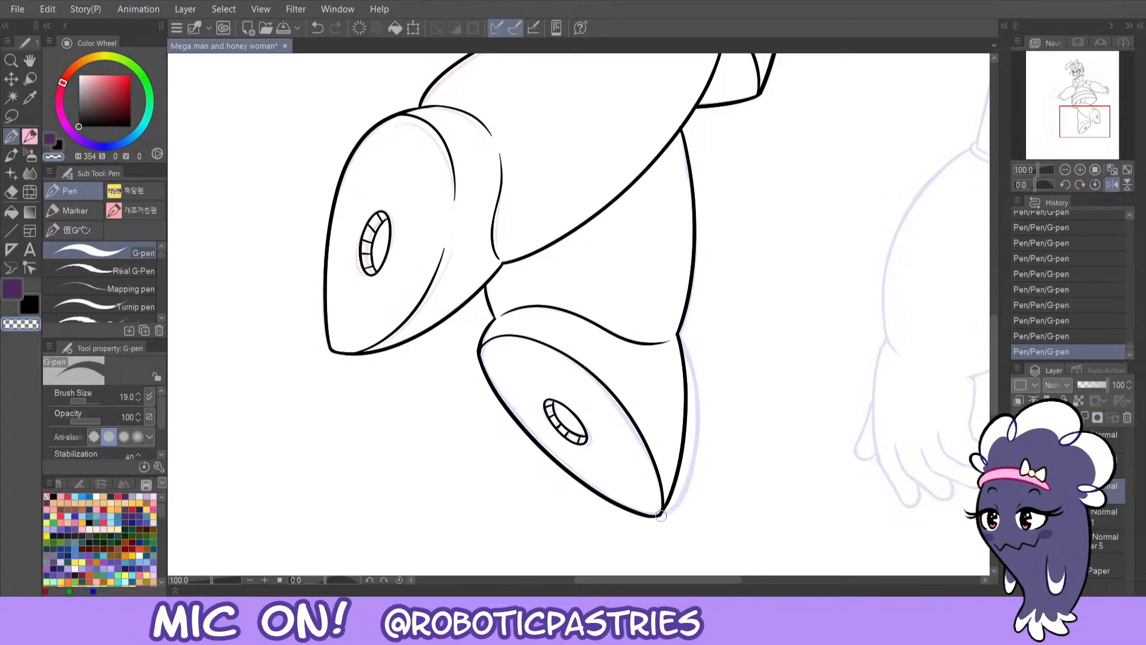
pyautogui.press('c')
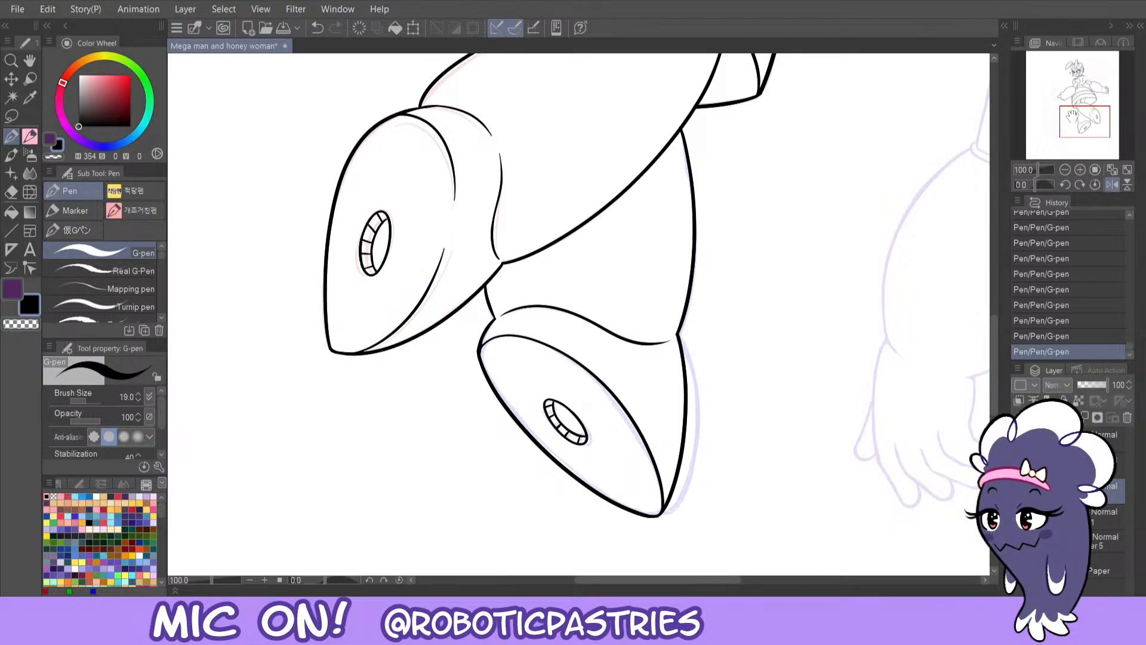
# - Ink the upper edge of Honey Woman's large middle wing in black, from its root on the back past the tip
pyautogui.moveTo(1073, 116); pyautogui.dragTo(1075, 64)
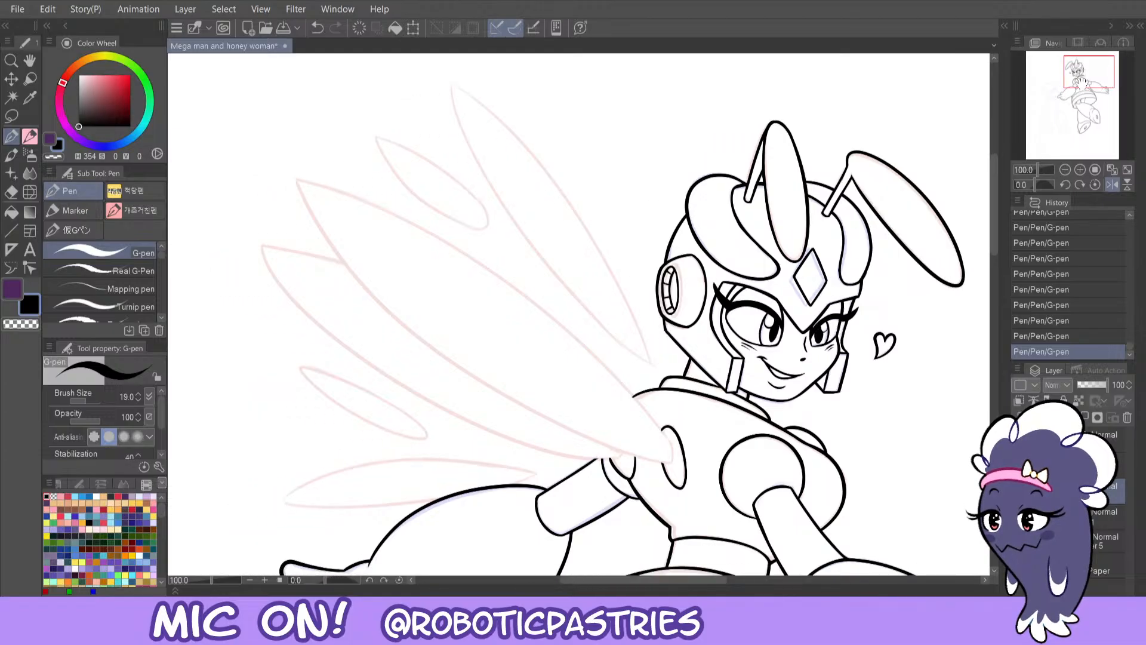
pyautogui.click(1106, 184)
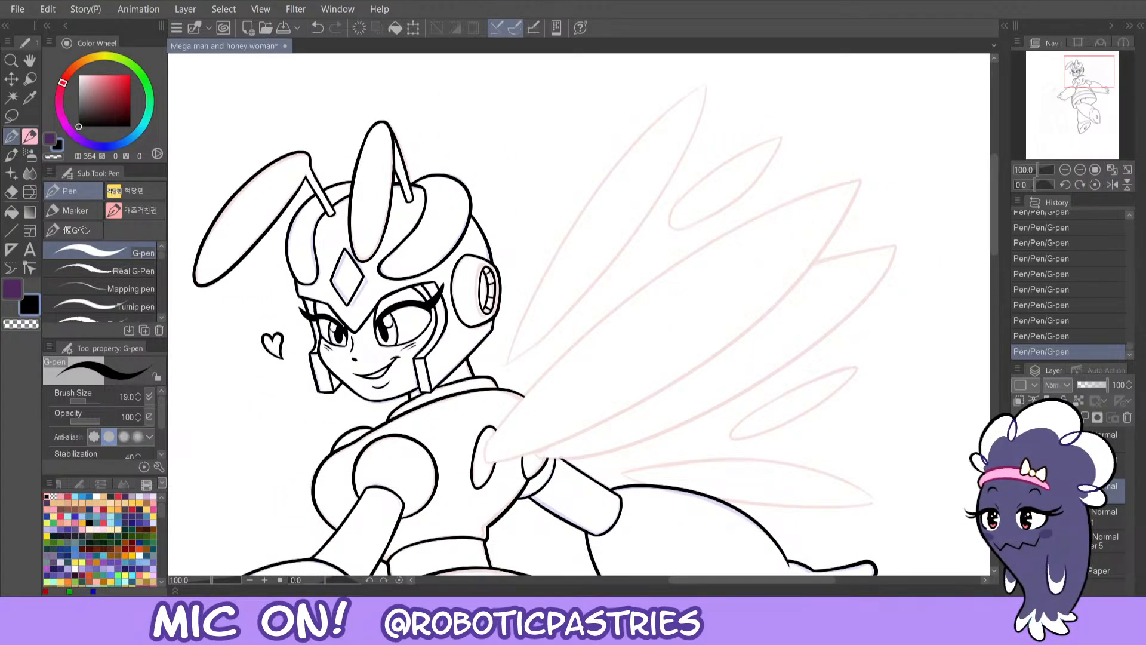
pyautogui.moveTo(486, 446); pyautogui.dragTo(686, 253)
pyautogui.hotkey('ctrl', 'z')
pyautogui.moveTo(486, 446)
pyautogui.mouseDown()
pyautogui.moveTo(586, 332)
pyautogui.moveTo(895, 177)
pyautogui.mouseUp()
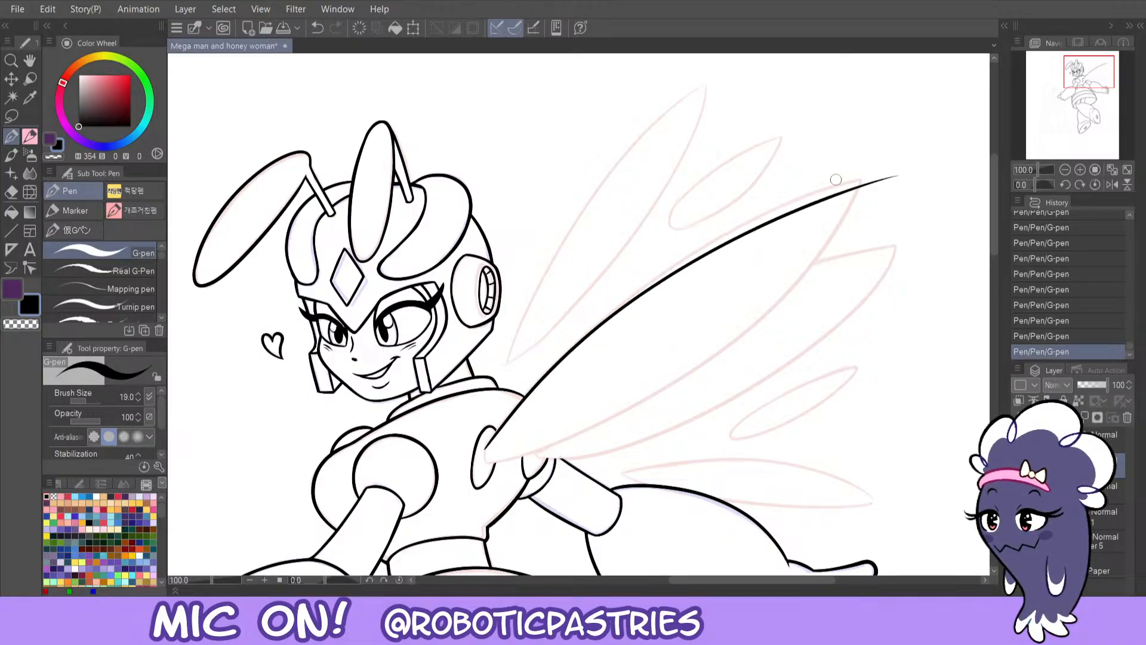
pyautogui.hotkey('ctrl', 'z')
pyautogui.moveTo(486, 447)
pyautogui.mouseDown()
pyautogui.moveTo(540, 375)
pyautogui.moveTo(786, 203)
pyautogui.moveTo(912, 168)
pyautogui.mouseUp()
pyautogui.press('c')
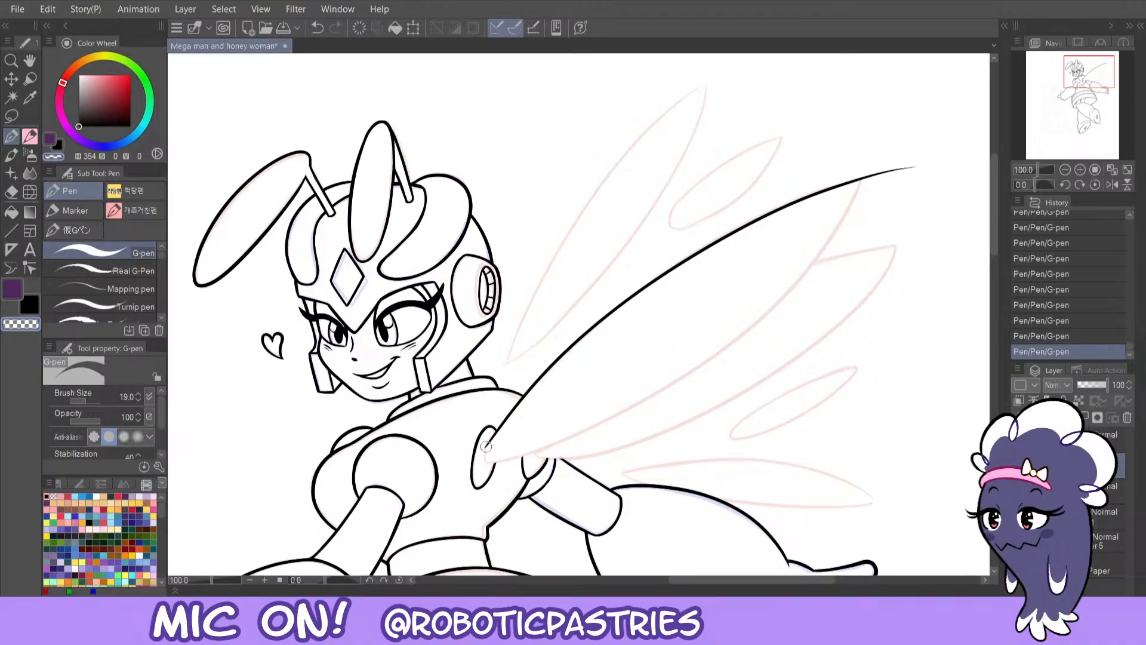
pyautogui.press('c')
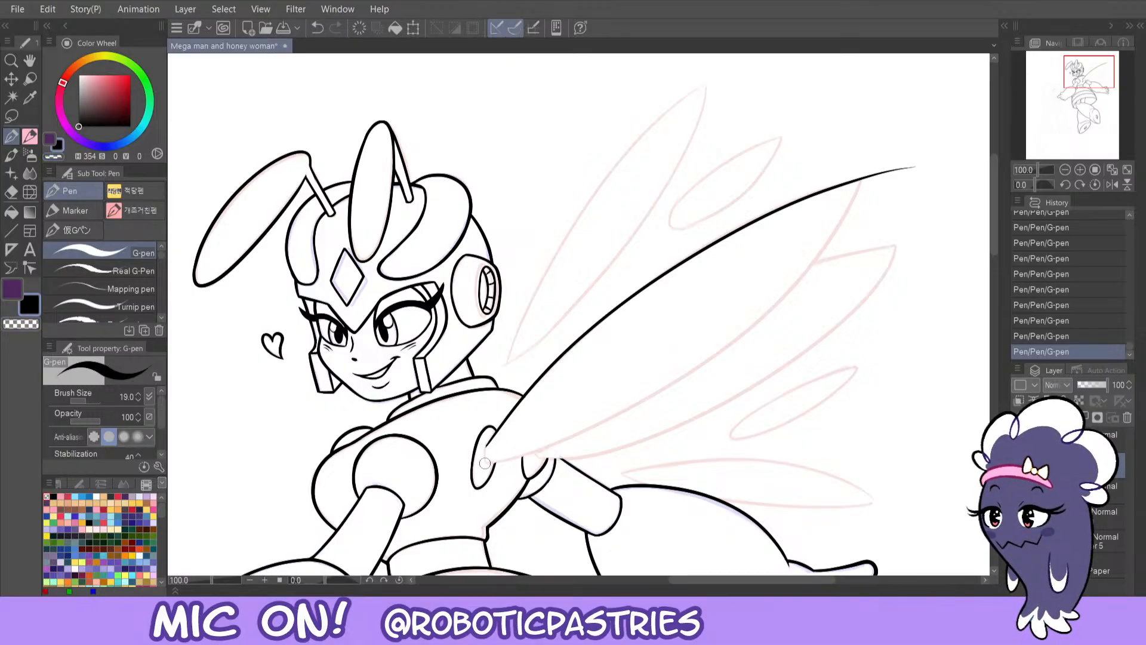
# - Try to ink the large wing's lower edge in black as one full-length stroke from its root past the tip
pyautogui.moveTo(485, 462)
pyautogui.mouseDown()
pyautogui.moveTo(539, 452)
pyautogui.moveTo(748, 330)
pyautogui.moveTo(879, 126)
pyautogui.mouseUp()
pyautogui.hotkey('ctrl', 'z')
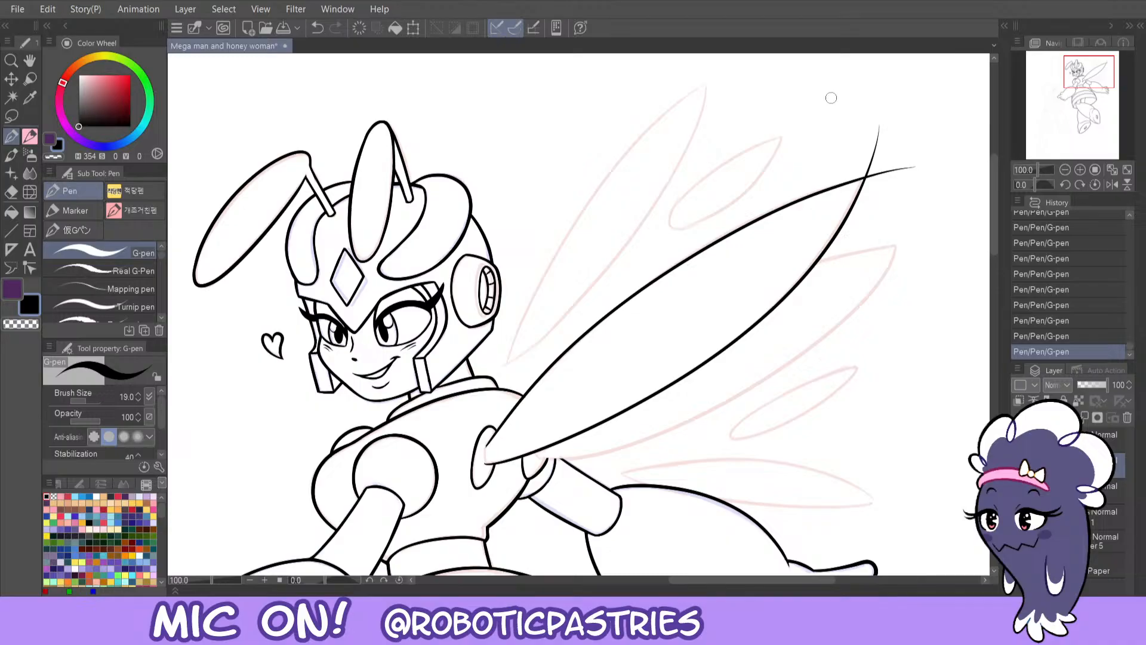
pyautogui.click(1107, 185)
pyautogui.hotkey('ctrl', 'z')
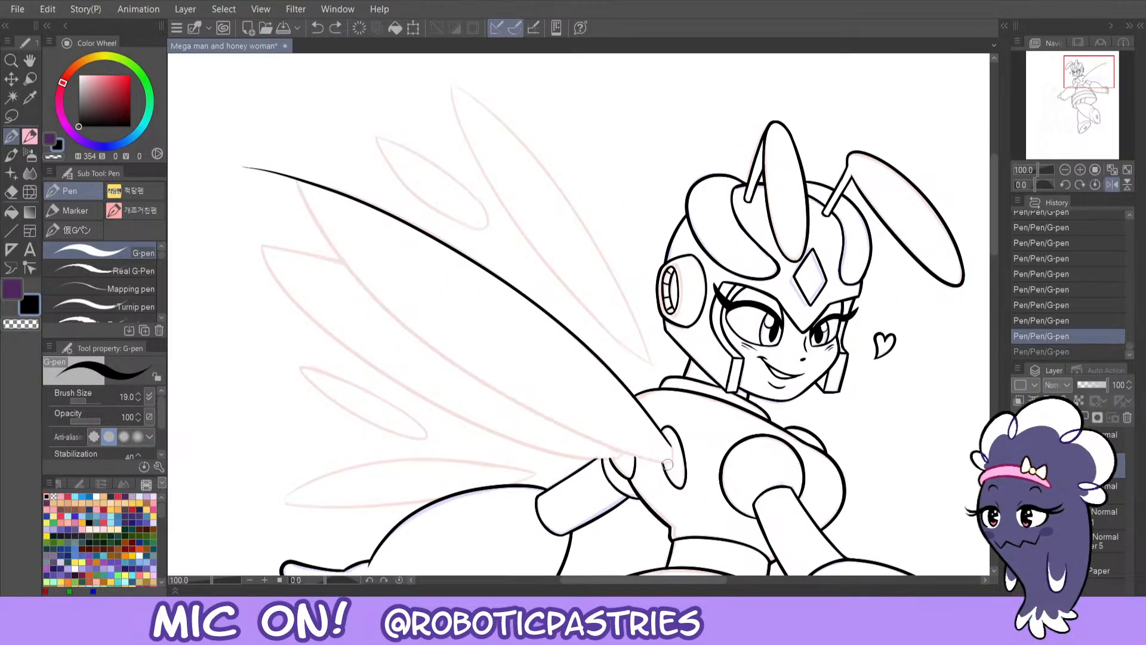
pyautogui.moveTo(674, 464)
pyautogui.mouseDown()
pyautogui.moveTo(603, 427)
pyautogui.moveTo(345, 236)
pyautogui.moveTo(292, 118)
pyautogui.mouseUp()
pyautogui.hotkey('ctrl', 'z')
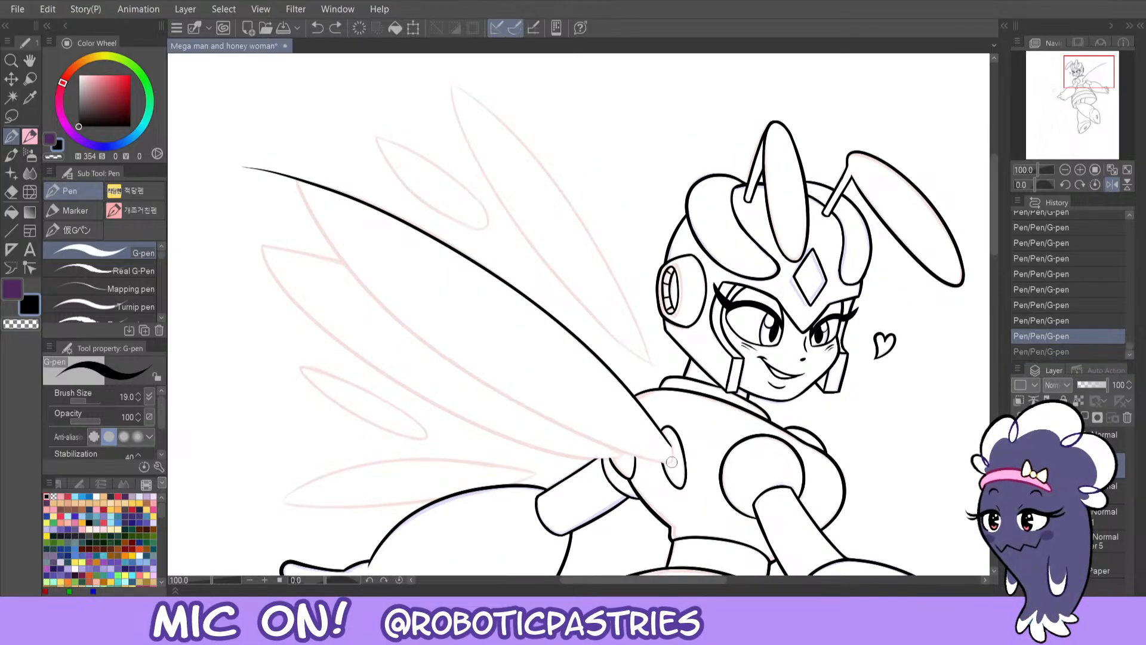
pyautogui.moveTo(671, 464)
pyautogui.mouseDown()
pyautogui.moveTo(546, 420)
pyautogui.moveTo(289, 113)
pyautogui.mouseUp()
pyautogui.hotkey('ctrl', 'z')
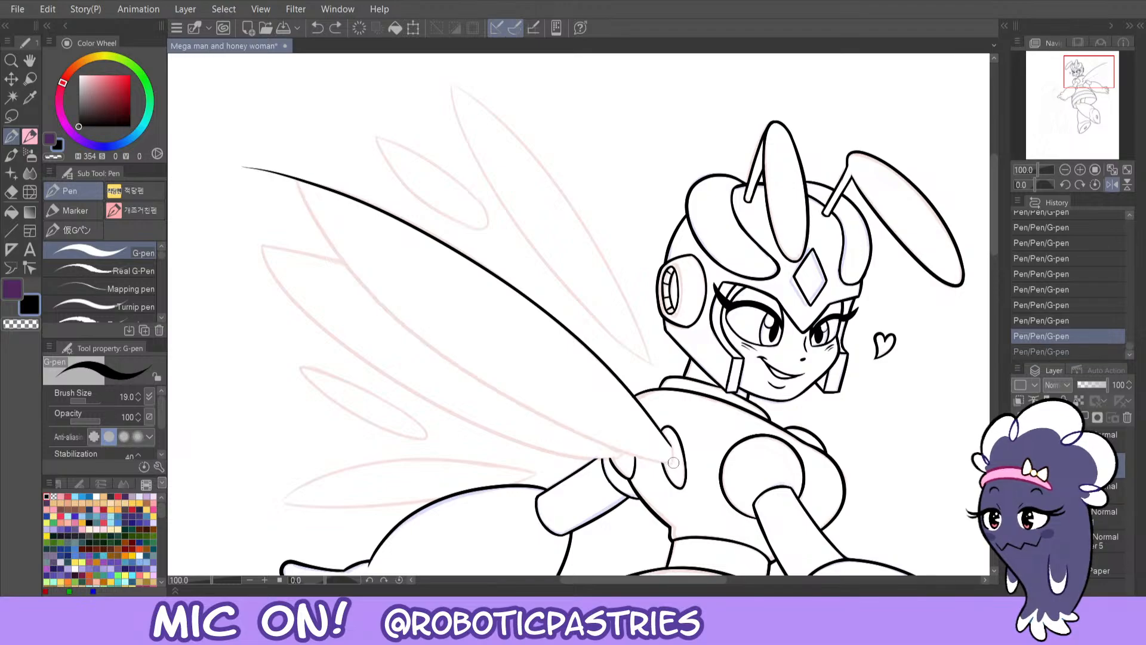
pyautogui.moveTo(672, 465)
pyautogui.mouseDown()
pyautogui.moveTo(636, 459)
pyautogui.moveTo(401, 329)
pyautogui.moveTo(287, 117)
pyautogui.mouseUp()
pyautogui.hotkey('ctrl', 'z')
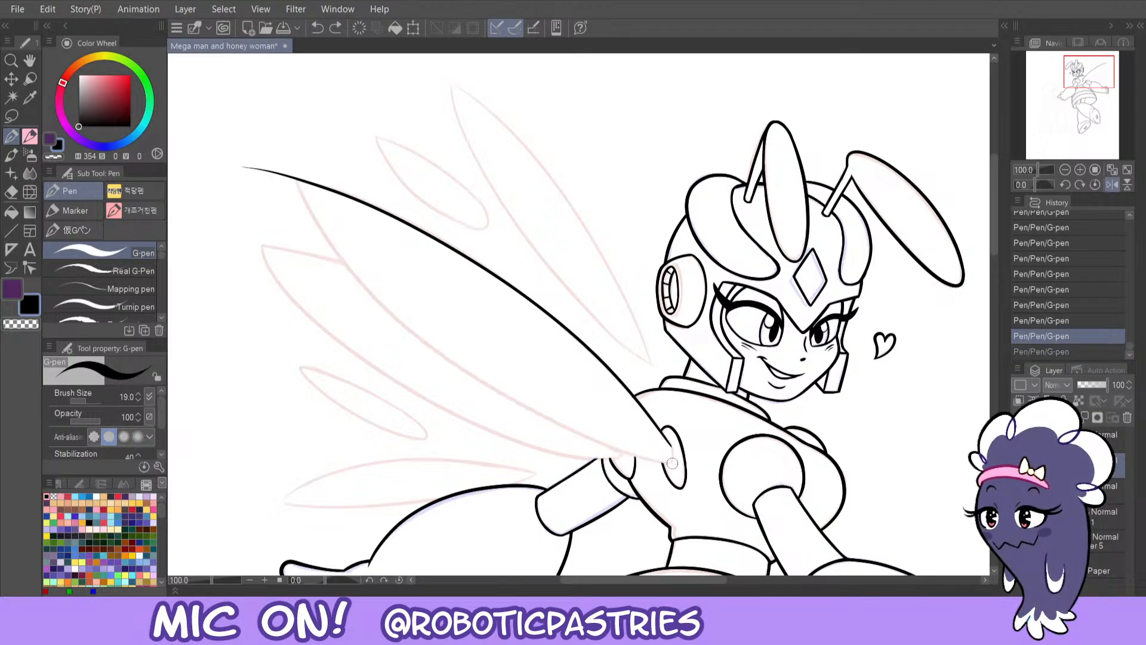
pyautogui.moveTo(671, 465)
pyautogui.mouseDown()
pyautogui.moveTo(578, 433)
pyautogui.moveTo(344, 266)
pyautogui.moveTo(273, 113)
pyautogui.mouseUp()
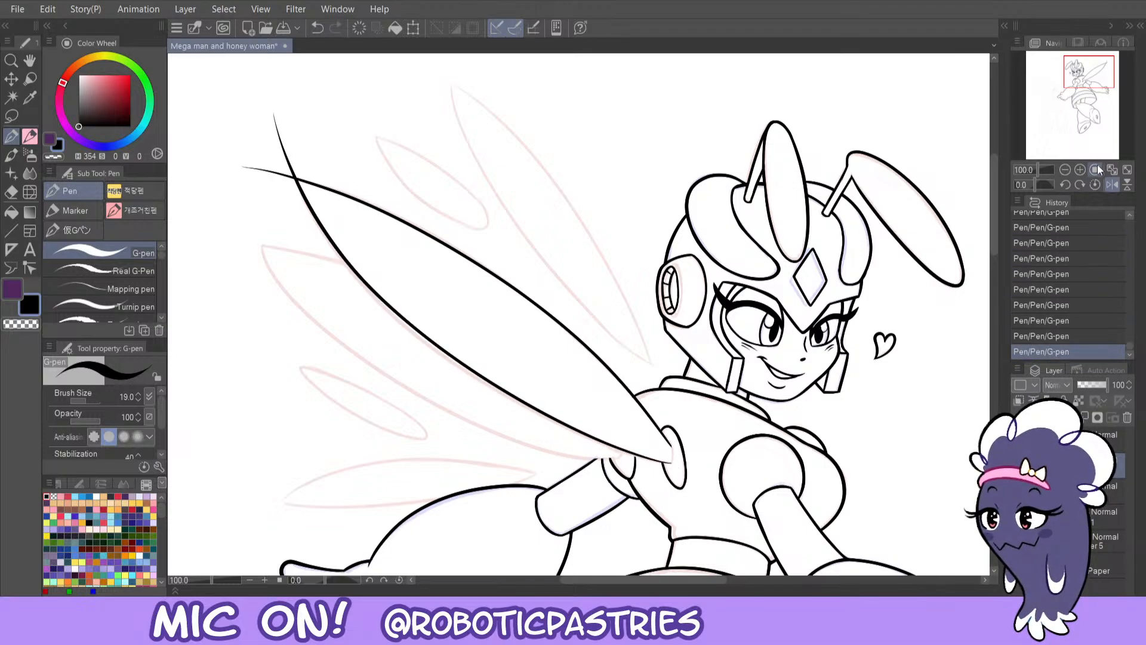
pyautogui.click(1089, 187)
pyautogui.hotkey('ctrl', 'z')
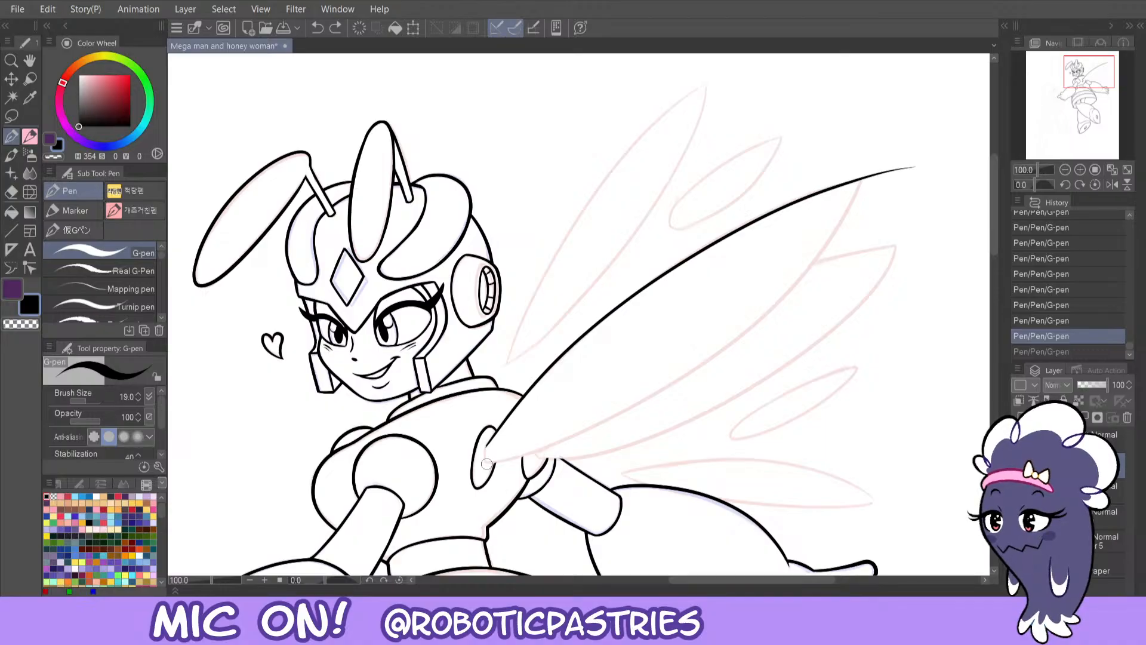
pyautogui.moveTo(487, 462)
pyautogui.mouseDown()
pyautogui.moveTo(718, 351)
pyautogui.moveTo(880, 136)
pyautogui.mouseUp()
pyautogui.hotkey('ctrl', 'z')
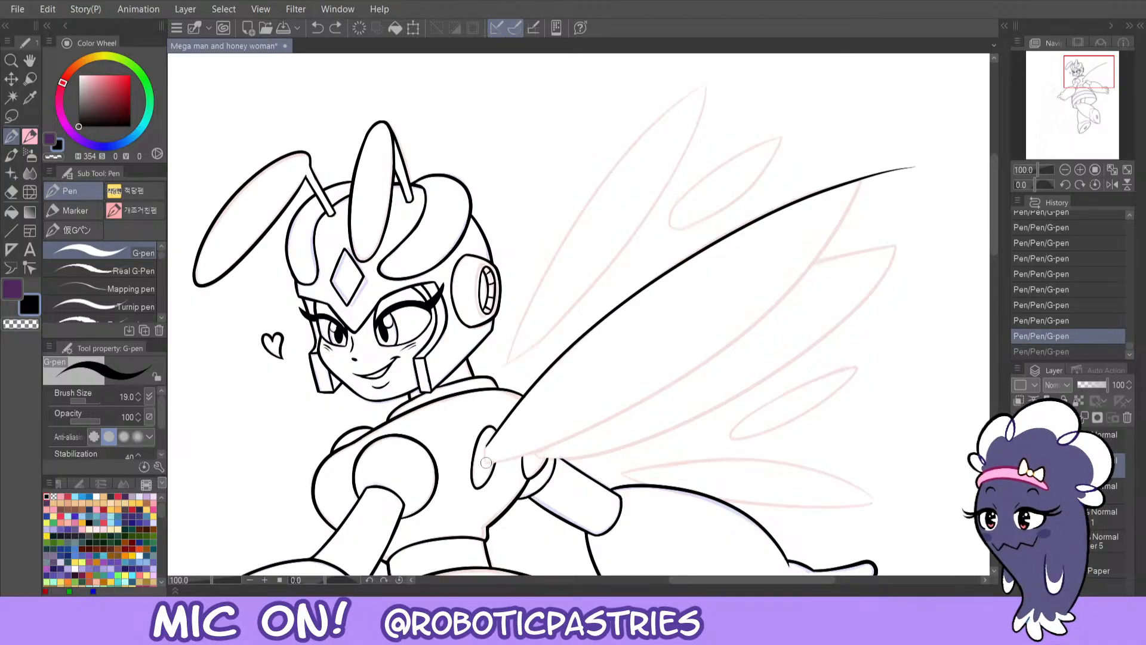
pyautogui.moveTo(486, 462)
pyautogui.mouseDown()
pyautogui.moveTo(612, 425)
pyautogui.moveTo(846, 99)
pyautogui.mouseUp()
pyautogui.hotkey('ctrl', 'z')
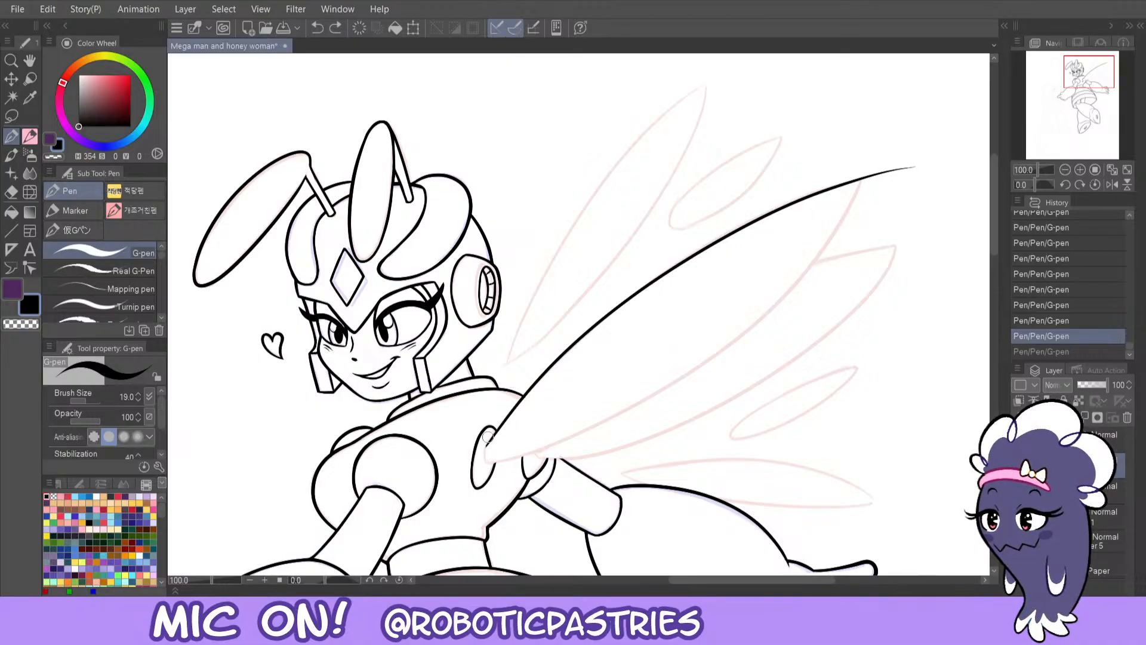
# - Try to ink the large wing's lower edge as a shorter stroke from the root, stopping partway to the tip
pyautogui.moveTo(486, 463); pyautogui.dragTo(501, 423)
pyautogui.hotkey('ctrl', 'z')
pyautogui.hotkey('ctrl', 'z')
pyautogui.press('c')
pyautogui.press('c')
pyautogui.press('c')
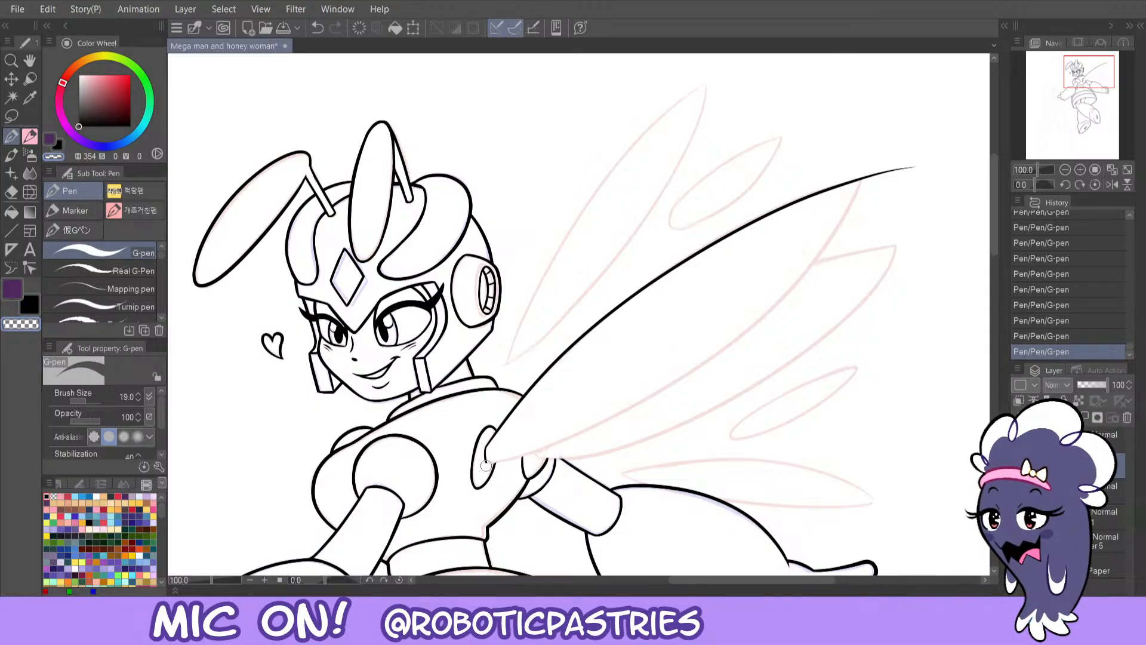
pyautogui.press('c')
pyautogui.moveTo(486, 461); pyautogui.dragTo(670, 378)
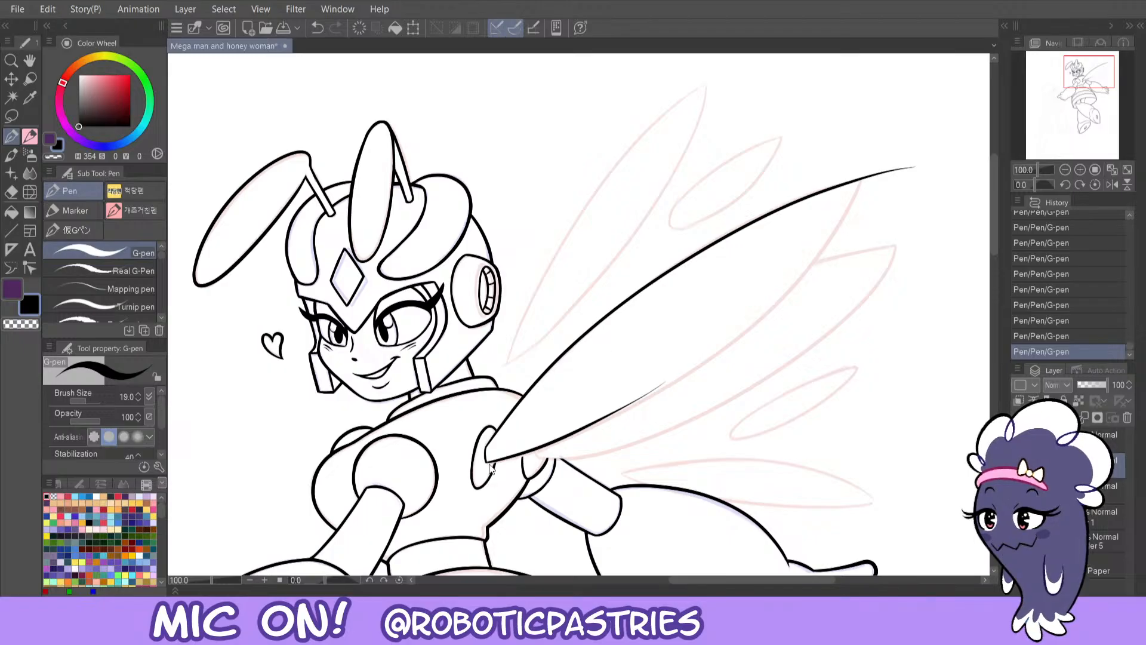
pyautogui.hotkey('ctrl', 'z')
pyautogui.moveTo(486, 461); pyautogui.dragTo(734, 347)
pyautogui.hotkey('ctrl', 'z')
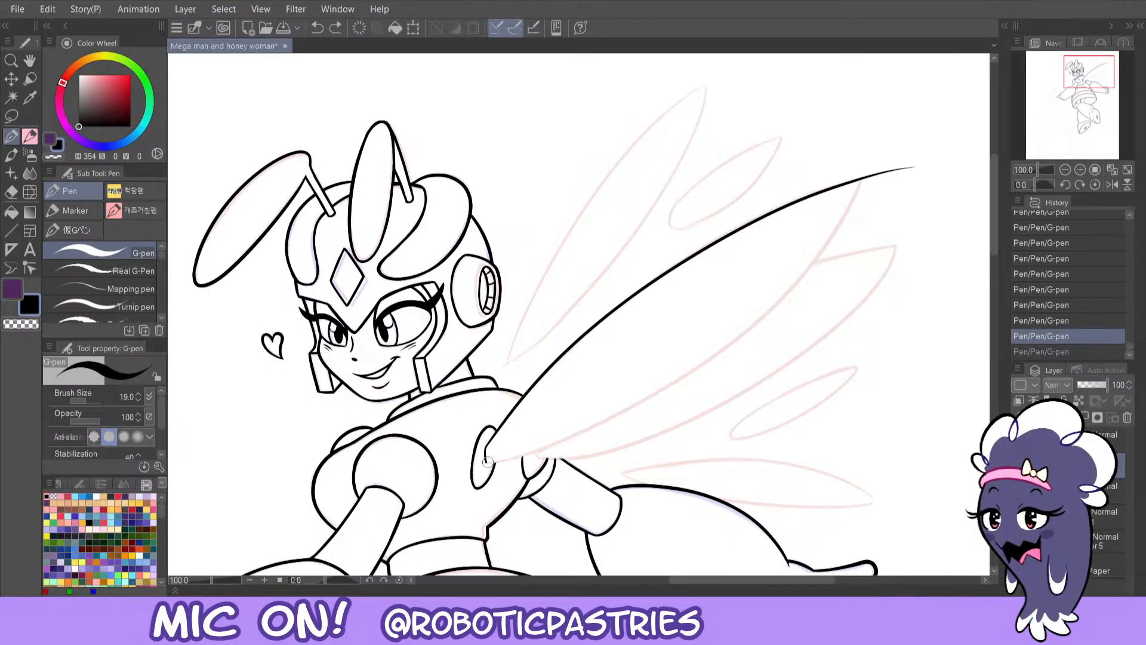
pyautogui.moveTo(486, 460)
pyautogui.mouseDown()
pyautogui.moveTo(565, 439)
pyautogui.moveTo(797, 277)
pyautogui.mouseUp()
pyautogui.click(1113, 186)
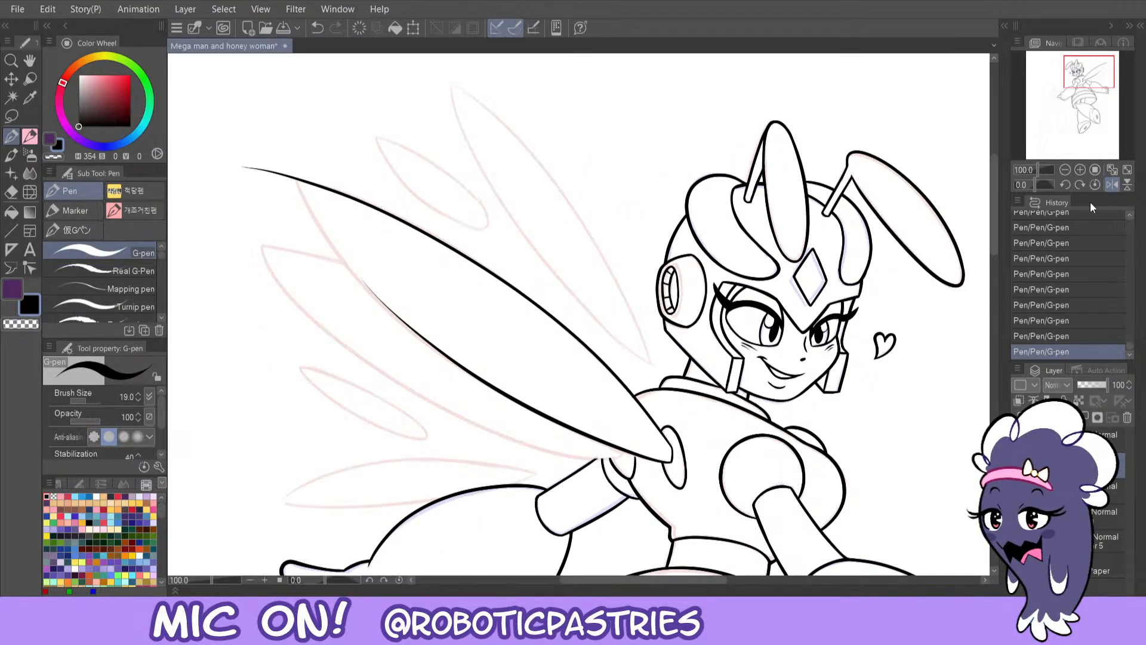
pyautogui.moveTo(625, 579); pyautogui.dragTo(593, 578)
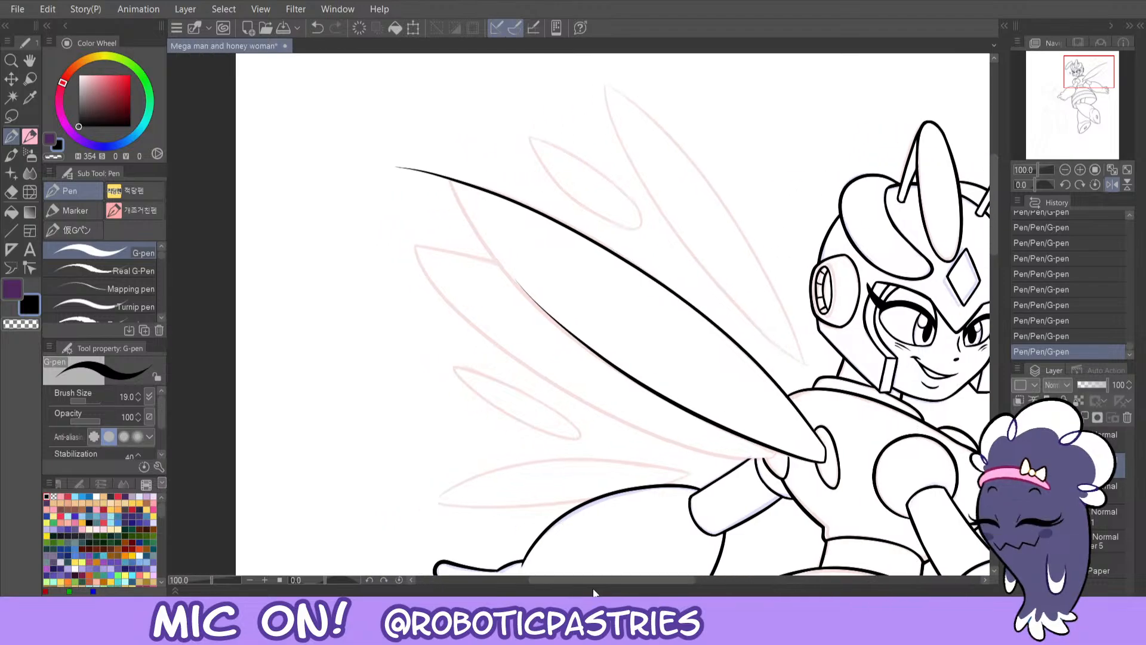
pyautogui.hotkey('ctrl', 'z')
# - Try to ink the large wing's lower edge in the opposite direction, from the tip to the root, with the view mirrored
pyautogui.moveTo(451, 180)
pyautogui.mouseDown()
pyautogui.moveTo(555, 324)
pyautogui.moveTo(757, 452)
pyautogui.moveTo(842, 459)
pyautogui.mouseUp()
pyautogui.hotkey('ctrl', 'z')
pyautogui.moveTo(449, 178)
pyautogui.mouseDown()
pyautogui.moveTo(526, 294)
pyautogui.moveTo(724, 446)
pyautogui.moveTo(866, 464)
pyautogui.mouseUp()
pyautogui.hotkey('ctrl', 'z')
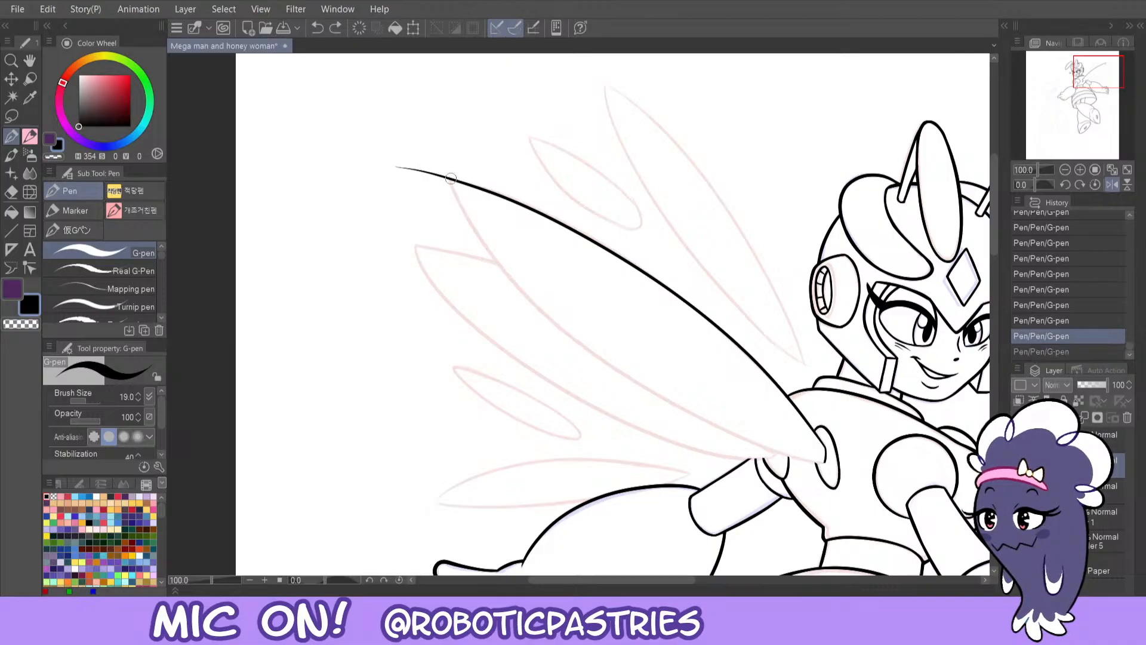
pyautogui.moveTo(450, 179)
pyautogui.mouseDown()
pyautogui.moveTo(550, 320)
pyautogui.moveTo(721, 432)
pyautogui.moveTo(838, 465)
pyautogui.moveTo(475, 233)
pyautogui.moveTo(621, 375)
pyautogui.moveTo(789, 457)
pyautogui.moveTo(826, 444)
pyautogui.mouseUp()
pyautogui.hotkey('ctrl', 'z')
pyautogui.hotkey('ctrl', 'z')
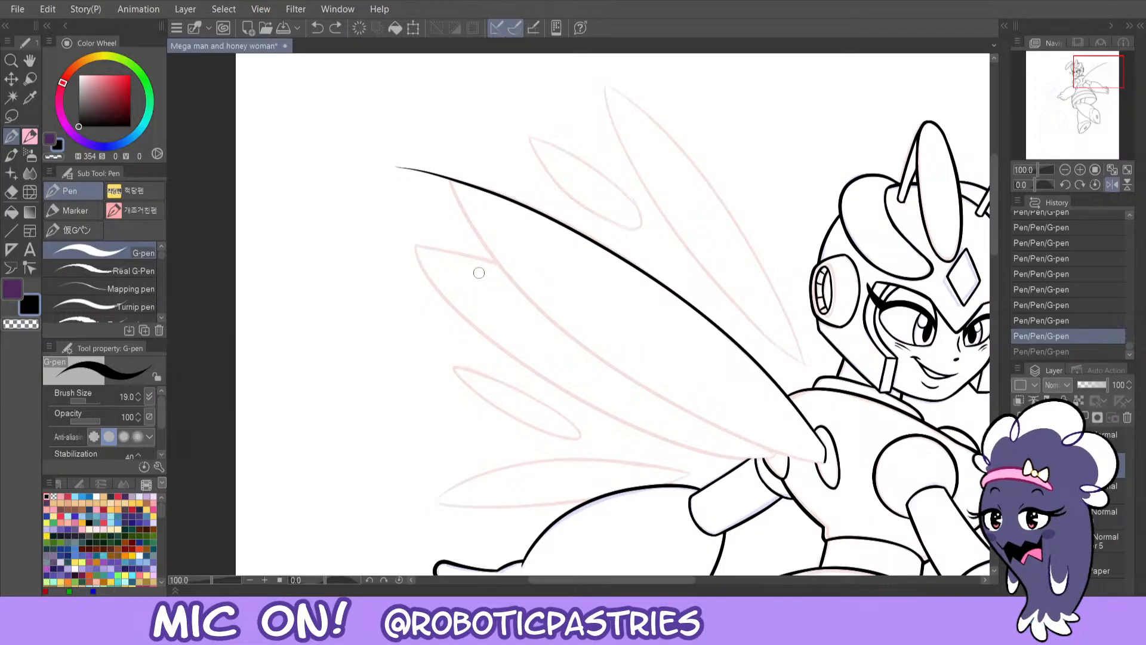
pyautogui.hotkey('ctrl', 'y')
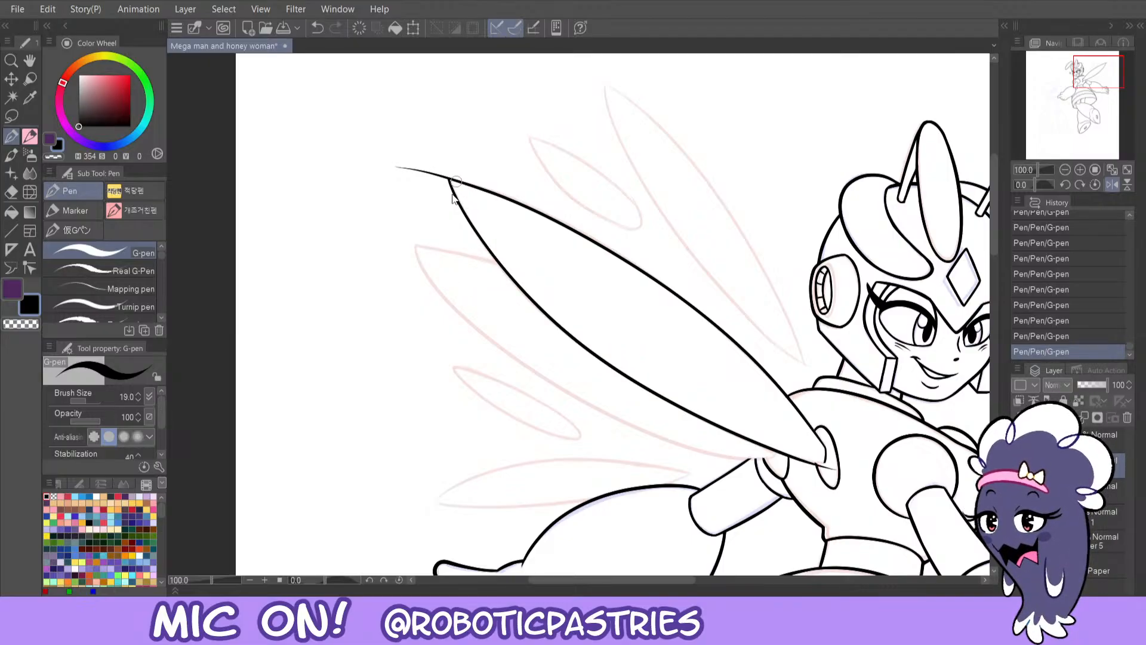
pyautogui.hotkey('ctrl', 'z')
pyautogui.moveTo(452, 179)
pyautogui.mouseDown()
pyautogui.moveTo(591, 353)
pyautogui.moveTo(753, 432)
pyautogui.moveTo(819, 444)
pyautogui.mouseUp()
pyautogui.hotkey('ctrl', 'z')
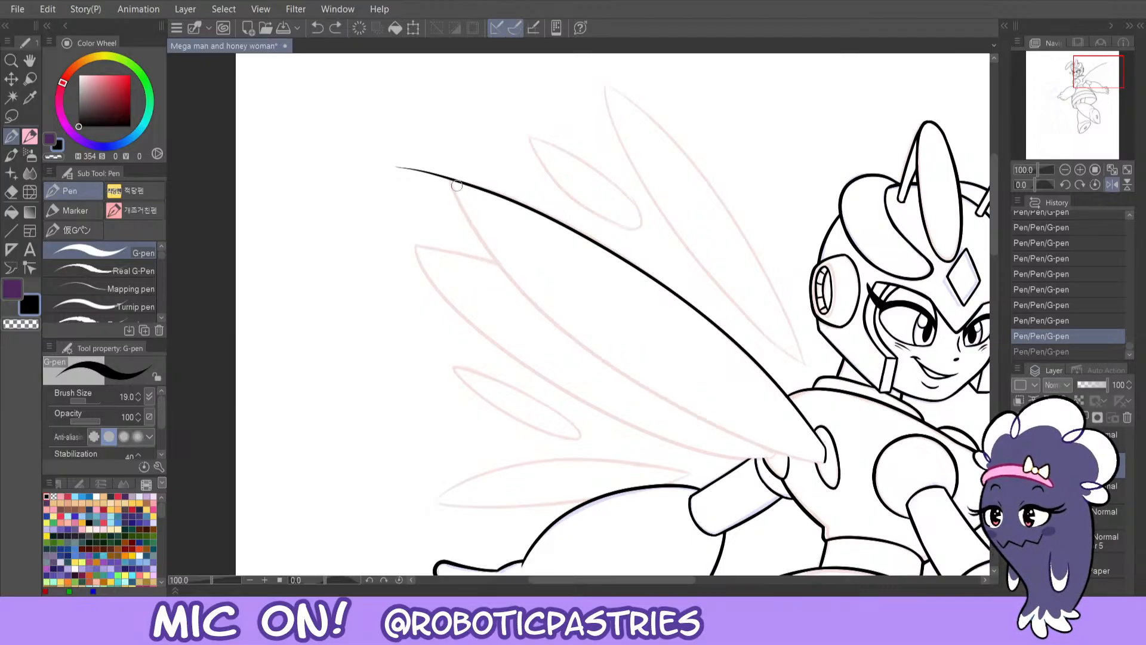
pyautogui.moveTo(450, 179)
pyautogui.mouseDown()
pyautogui.moveTo(505, 271)
pyautogui.moveTo(663, 397)
pyautogui.moveTo(826, 445)
pyautogui.mouseUp()
pyautogui.hotkey('ctrl', 'z')
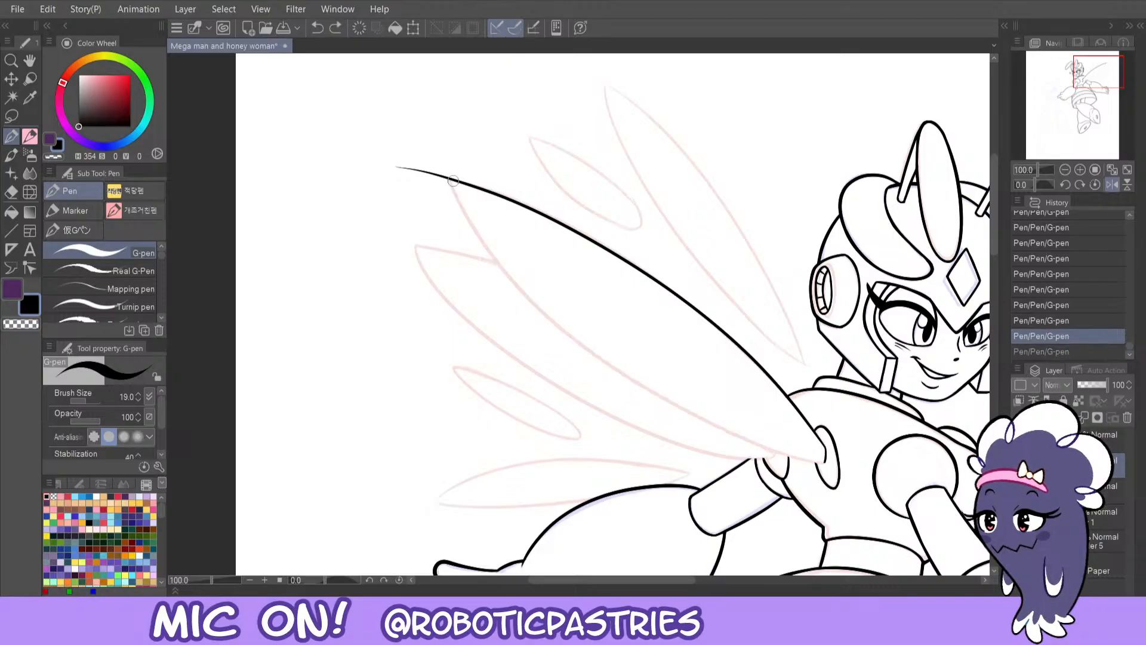
# - Try other curvatures for the large wing's lower edge, running each stroke from the tip past the root
pyautogui.moveTo(448, 178)
pyautogui.mouseDown()
pyautogui.moveTo(634, 392)
pyautogui.moveTo(850, 446)
pyautogui.mouseUp()
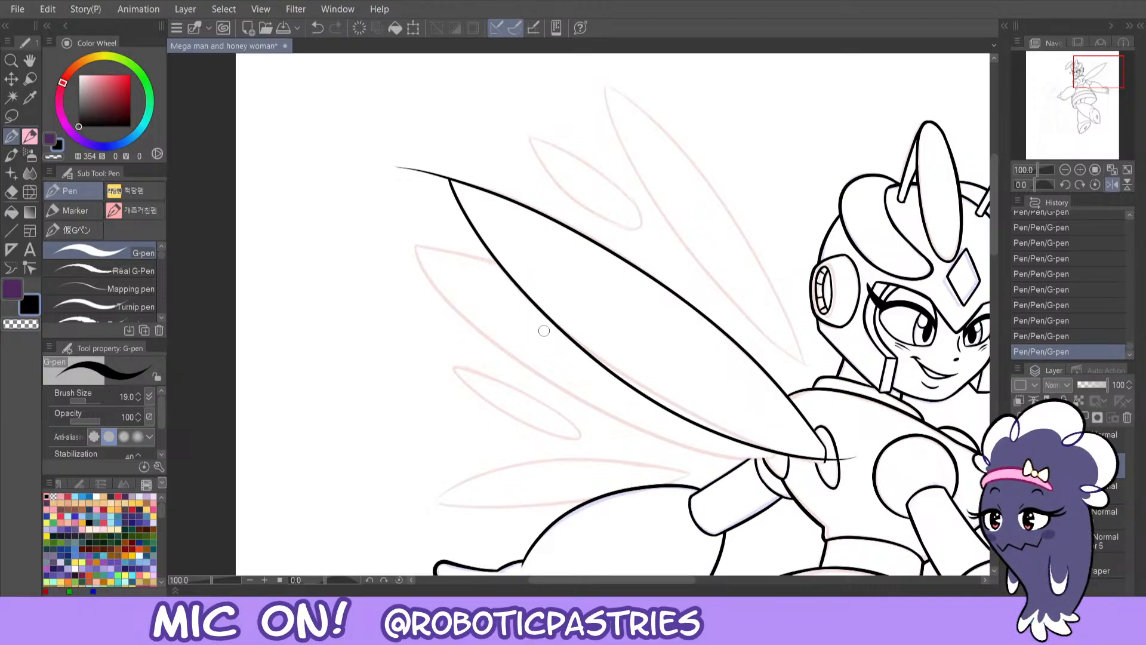
pyautogui.hotkey('ctrl', 'z')
pyautogui.moveTo(448, 178)
pyautogui.mouseDown()
pyautogui.moveTo(558, 326)
pyautogui.moveTo(722, 434)
pyautogui.moveTo(854, 458)
pyautogui.mouseUp()
pyautogui.hotkey('ctrl', 'z')
pyautogui.moveTo(449, 177)
pyautogui.mouseDown()
pyautogui.moveTo(519, 290)
pyautogui.moveTo(699, 434)
pyautogui.moveTo(848, 459)
pyautogui.mouseUp()
pyautogui.hotkey('ctrl', 'z')
pyautogui.moveTo(449, 177)
pyautogui.mouseDown()
pyautogui.moveTo(583, 335)
pyautogui.moveTo(844, 451)
pyautogui.mouseUp()
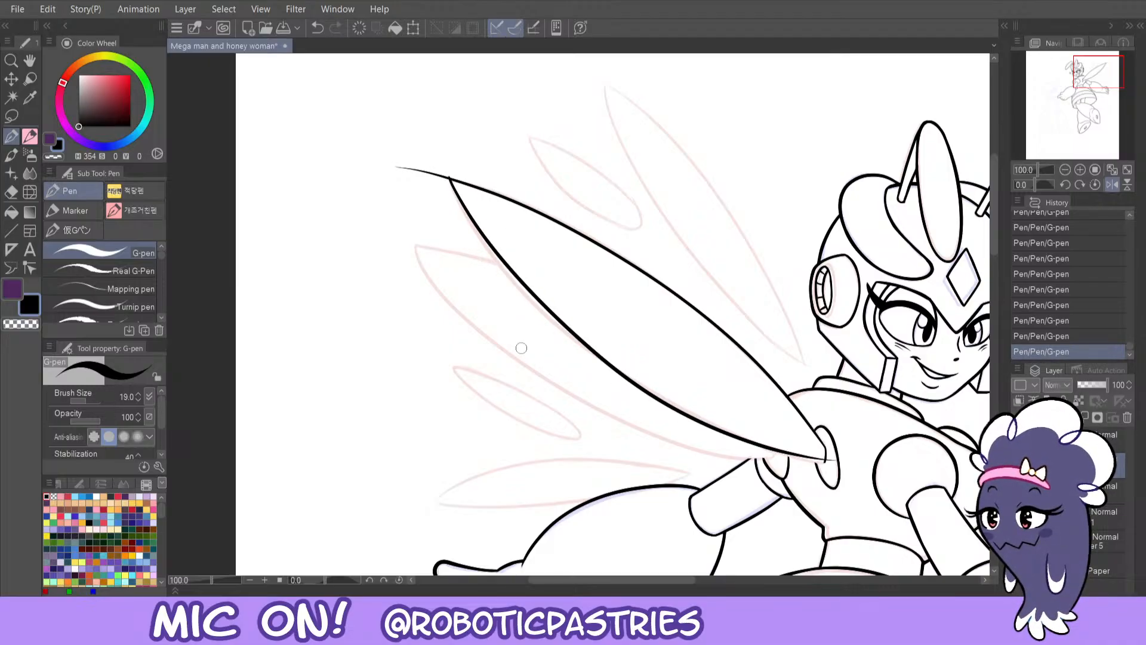
pyautogui.hotkey('ctrl', 'z')
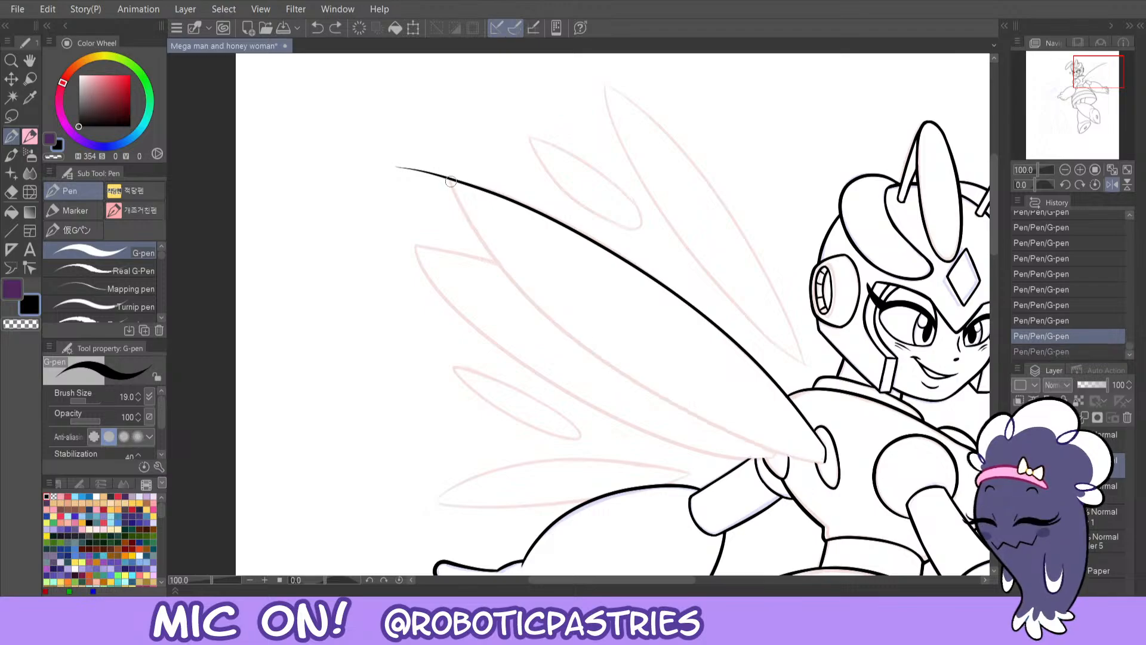
pyautogui.moveTo(449, 178)
pyautogui.mouseDown()
pyautogui.moveTo(471, 225)
pyautogui.moveTo(613, 380)
pyautogui.moveTo(831, 472)
pyautogui.mouseUp()
pyautogui.hotkey('ctrl', 'z')
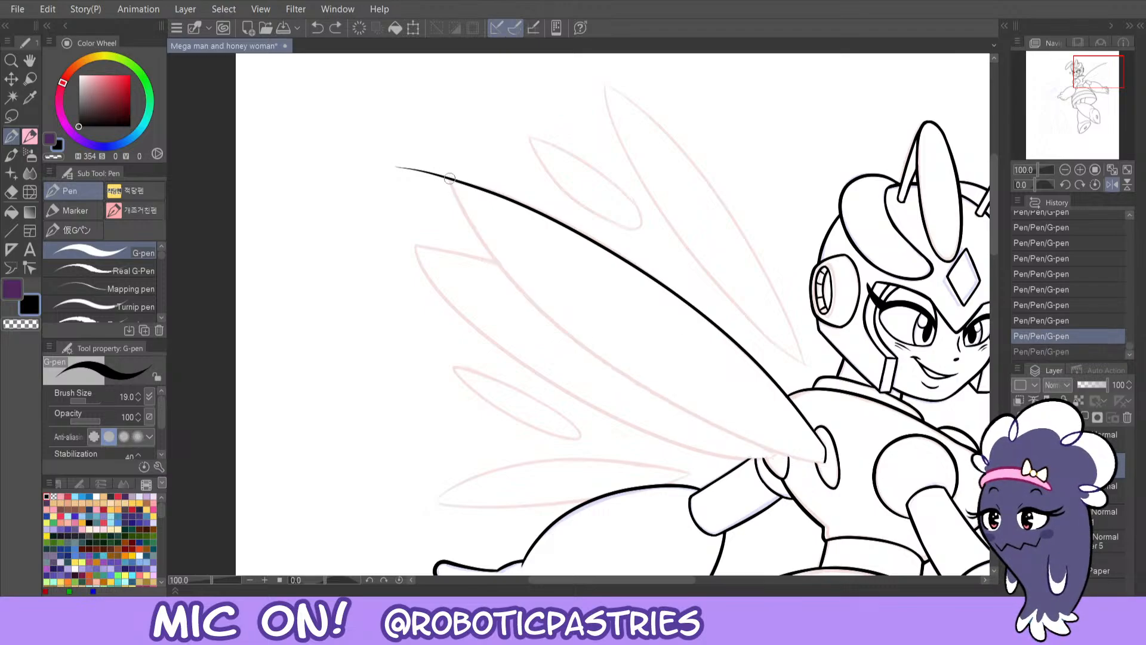
pyautogui.moveTo(449, 178)
pyautogui.mouseDown()
pyautogui.moveTo(557, 318)
pyautogui.moveTo(826, 470)
pyautogui.mouseUp()
pyautogui.click(1092, 186)
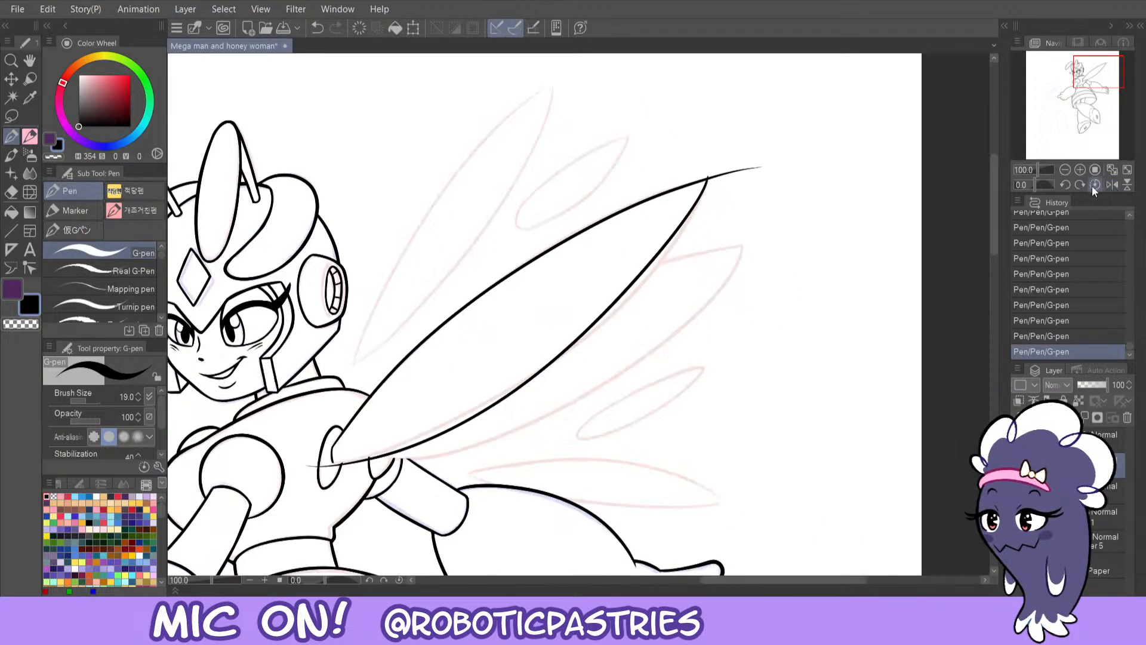
pyautogui.moveTo(732, 583); pyautogui.dragTo(675, 583)
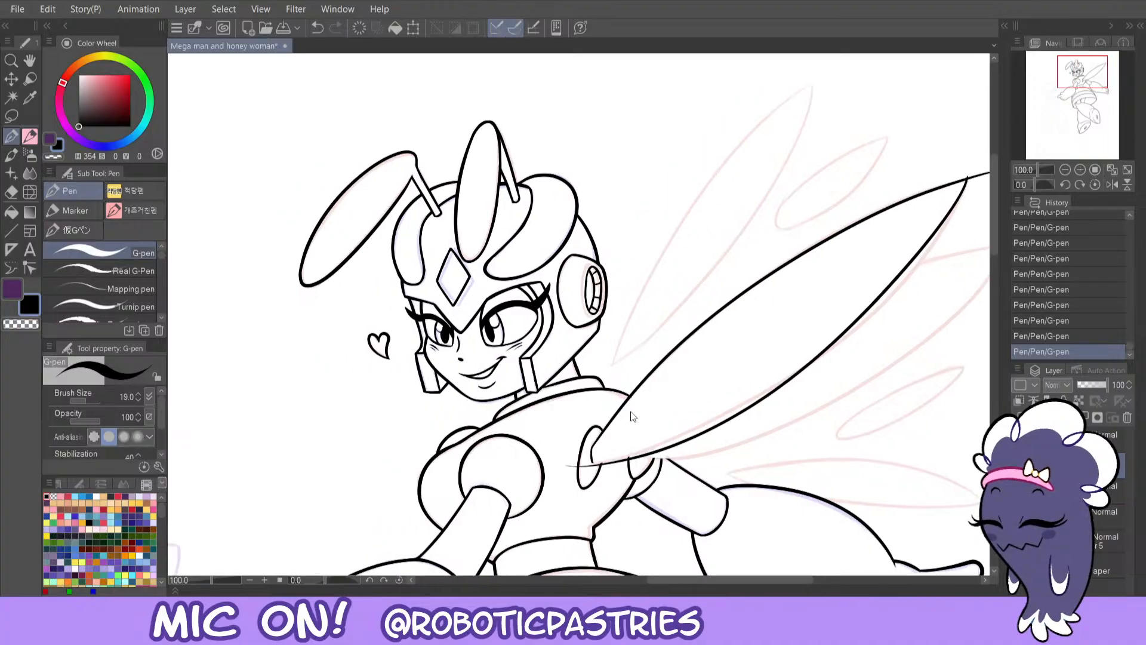
pyautogui.hotkey('ctrl', 'z')
# - Ink the large wing's lower edge in black from its root, curving outside the sketch line and crossing the upper edge at the tip
pyautogui.moveTo(594, 460)
pyautogui.mouseDown()
pyautogui.moveTo(853, 348)
pyautogui.moveTo(976, 145)
pyautogui.mouseUp()
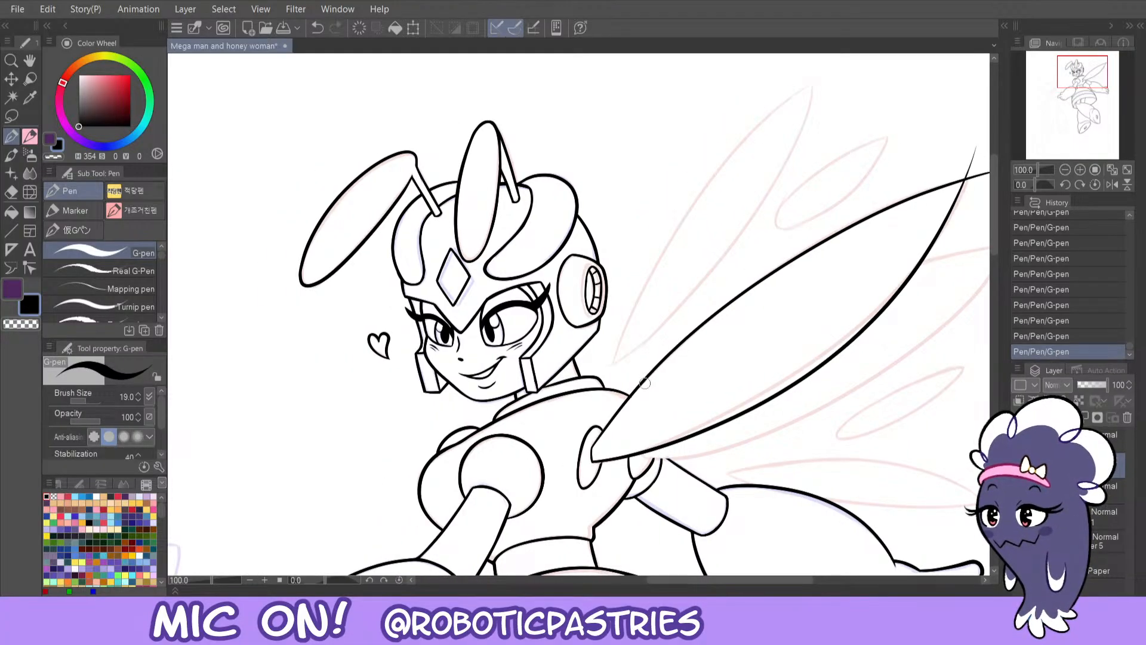
pyautogui.hotkey('ctrl', 'z')
pyautogui.moveTo(593, 462)
pyautogui.mouseDown()
pyautogui.moveTo(919, 271)
pyautogui.moveTo(981, 123)
pyautogui.mouseUp()
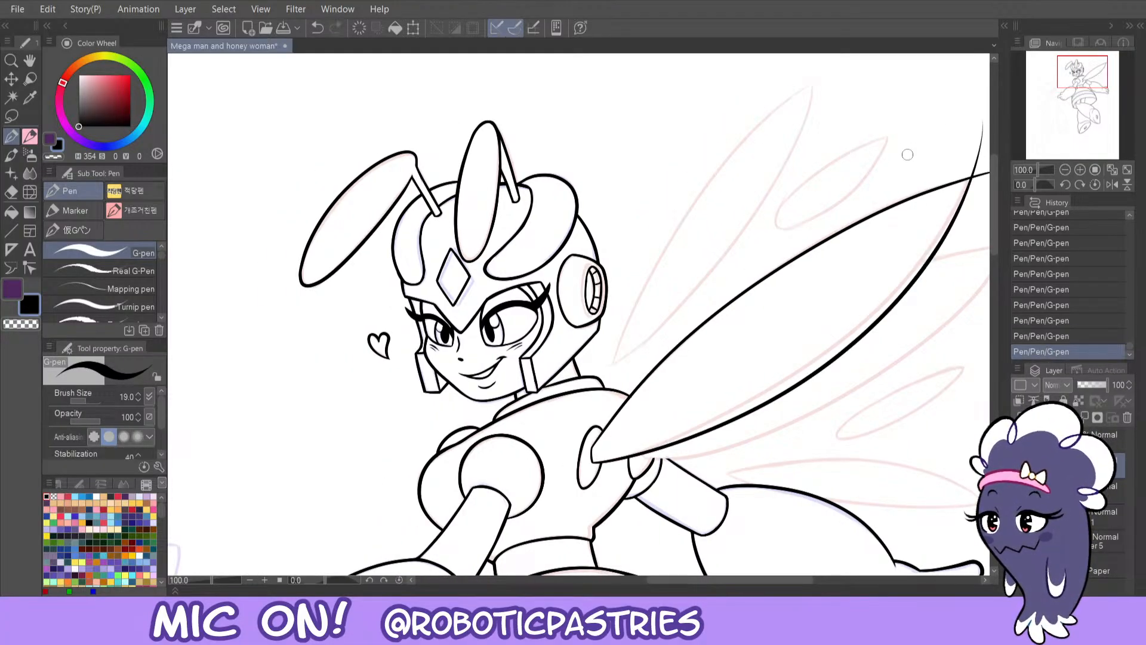
pyautogui.hotkey('ctrl', 'z')
pyautogui.hotkey('ctrl', 'y')
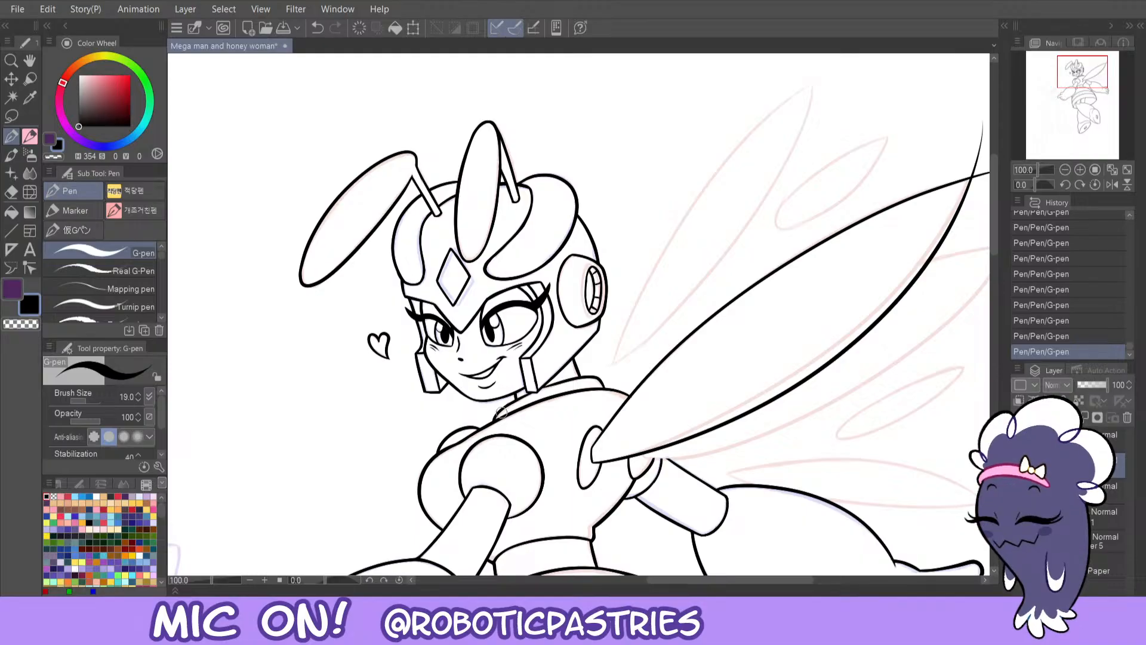
# - Trim the overshooting line ends at the large wing's tip to a clean point with the Snap eraser
pyautogui.press('e')
pyautogui.moveTo(666, 581); pyautogui.dragTo(675, 582)
pyautogui.moveTo(916, 172)
pyautogui.mouseDown()
pyautogui.moveTo(929, 107)
pyautogui.moveTo(908, 105)
pyautogui.moveTo(898, 146)
pyautogui.moveTo(933, 102)
pyautogui.moveTo(973, 144)
pyautogui.moveTo(922, 176)
pyautogui.mouseUp()
pyautogui.click(921, 177)
pyautogui.click(920, 177)
pyautogui.click(918, 176)
pyautogui.click(917, 174)
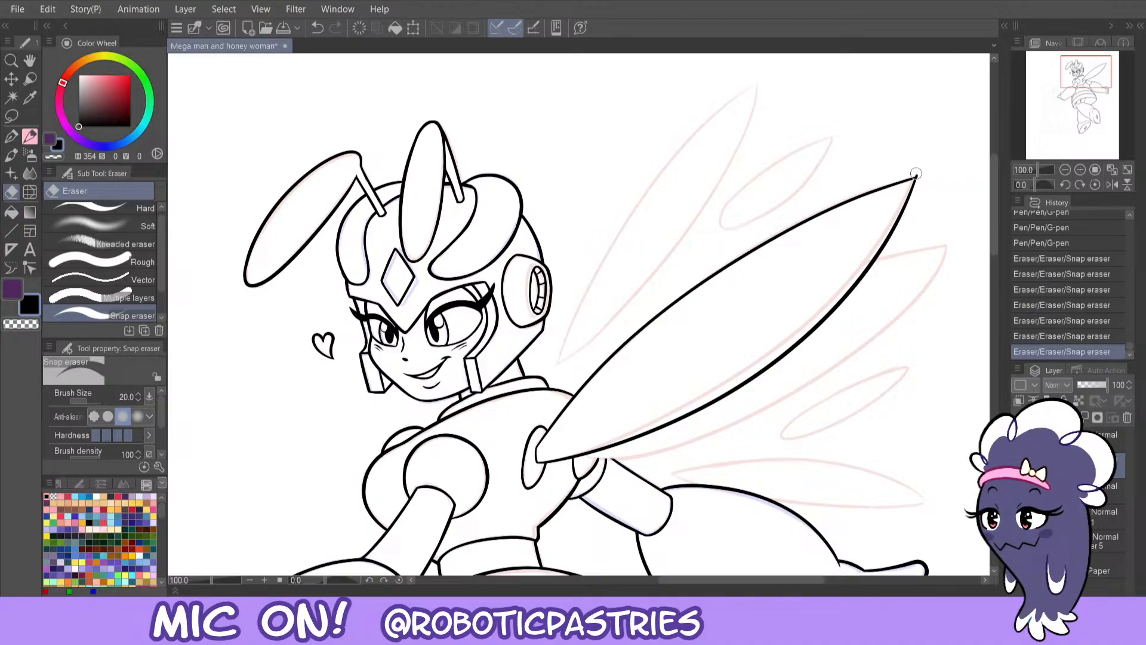
pyautogui.click(916, 173)
pyautogui.hotkey('ctrl', 'z')
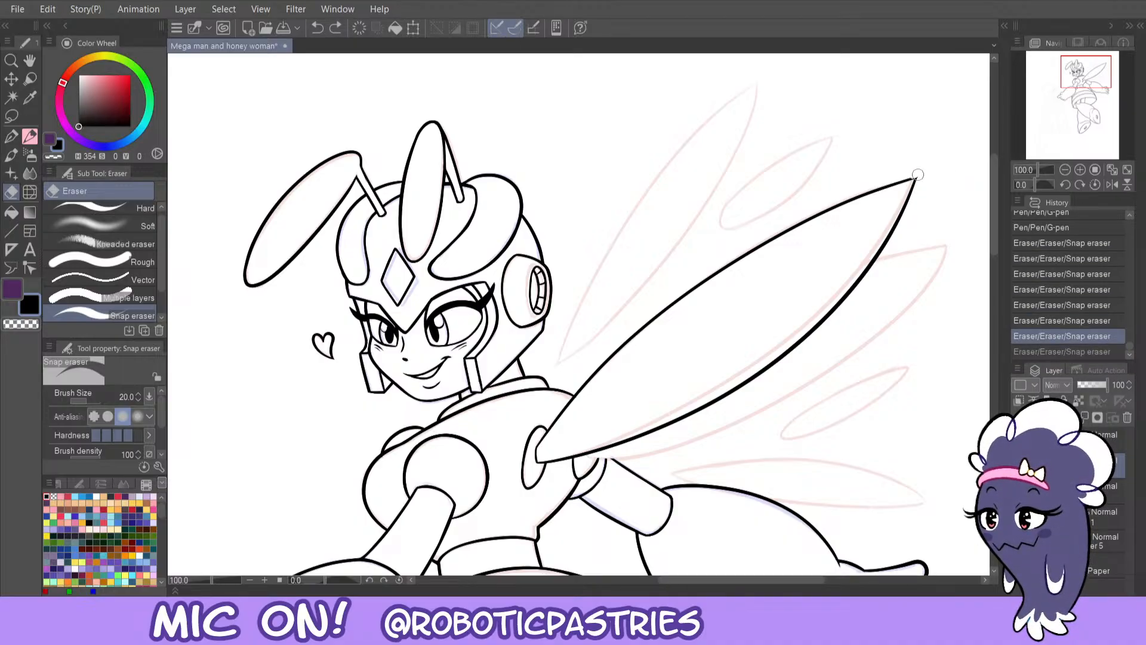
# - Remove the last stray bits of line around the large wing's tip with the Snap eraser
pyautogui.click(914, 175)
pyautogui.click(916, 176)
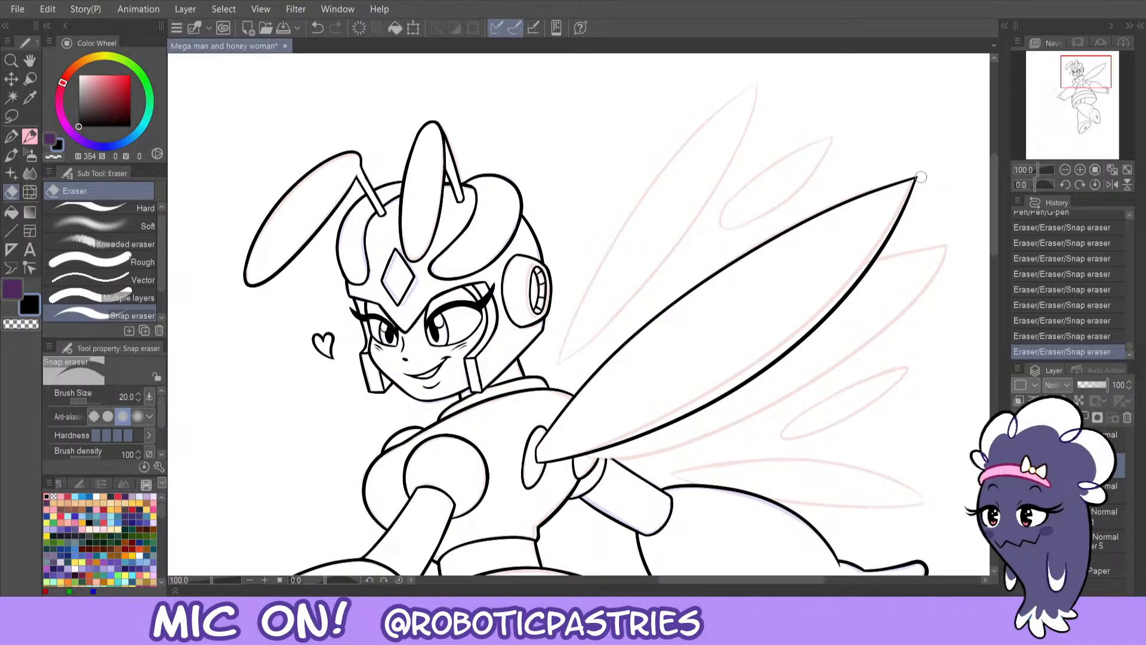
pyautogui.click(920, 182)
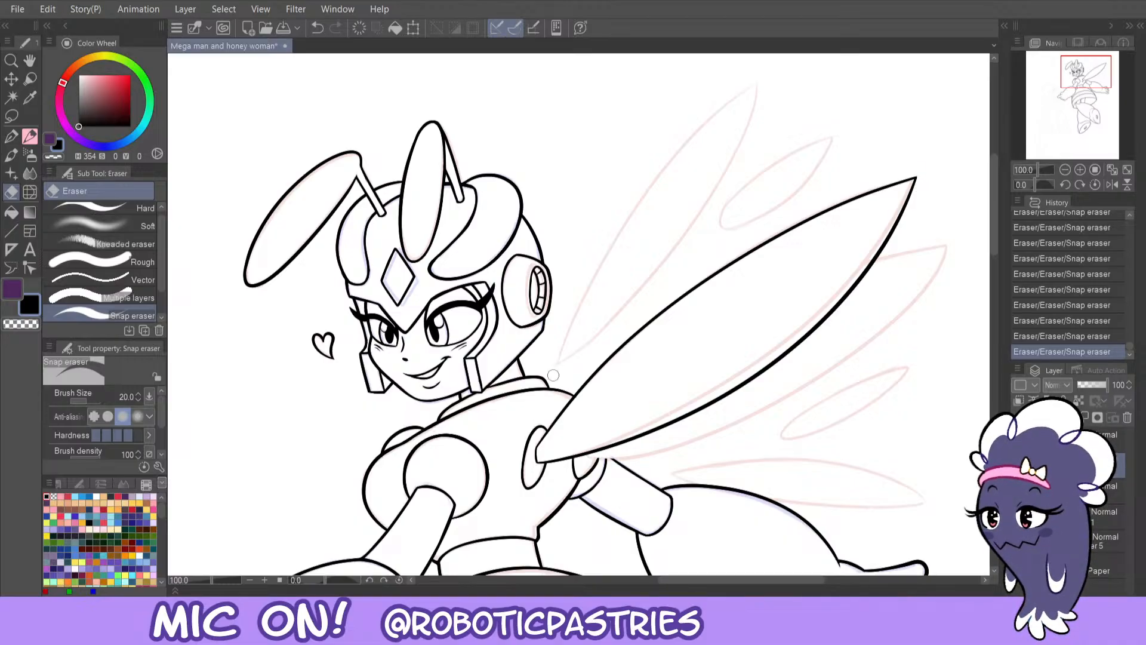
# - Touch up the line joints at the large wing's root with the G-pen in black and transparent colour
pyautogui.press('p')
pyautogui.moveTo(540, 443)
pyautogui.mouseDown()
pyautogui.moveTo(566, 412)
pyautogui.moveTo(536, 458)
pyautogui.moveTo(536, 445)
pyautogui.moveTo(536, 468)
pyautogui.moveTo(539, 440)
pyautogui.moveTo(632, 452)
pyautogui.moveTo(728, 435)
pyautogui.mouseUp()
pyautogui.hotkey('ctrl', 'z')
pyautogui.hotkey('ctrl', 'z')
pyautogui.hotkey('ctrl', 'z')
pyautogui.hotkey('ctrl', 'z')
pyautogui.hotkey('ctrl', 'z')
pyautogui.hotkey('ctrl', 'z')
pyautogui.press('c')
pyautogui.hotkey('ctrl', 'z')
pyautogui.hotkey('ctrl', 'z')
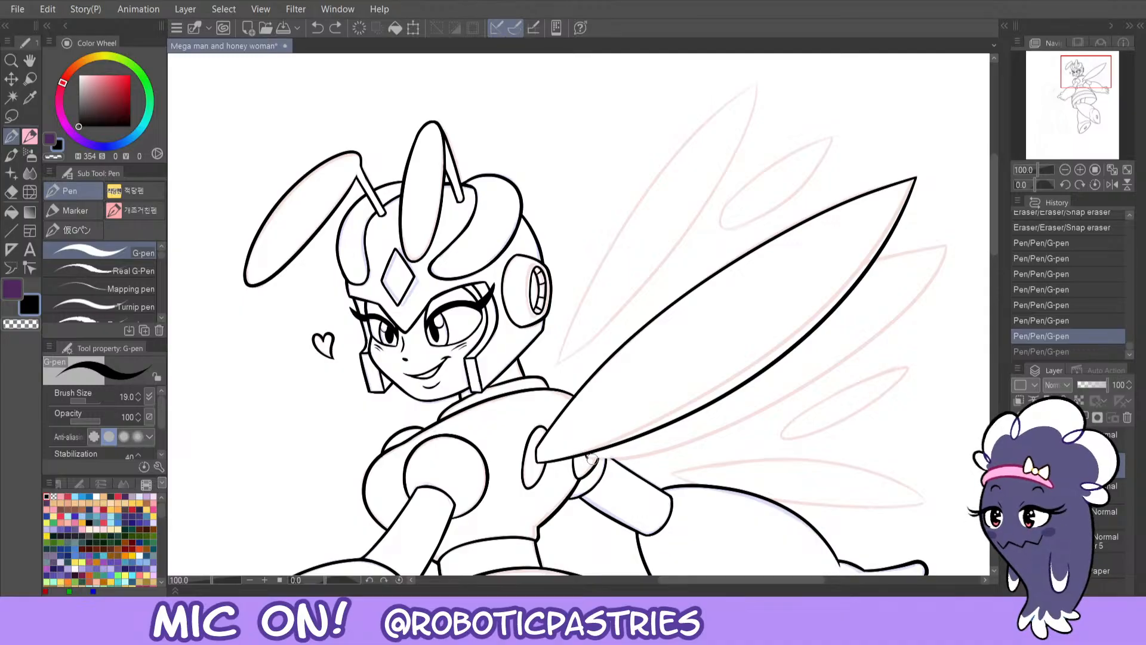
# - Try to ink the lower edge of the wing just beneath the large wing, from its root past the tip
pyautogui.moveTo(590, 458); pyautogui.dragTo(704, 429)
pyautogui.hotkey('ctrl', 'z')
pyautogui.click(586, 454)
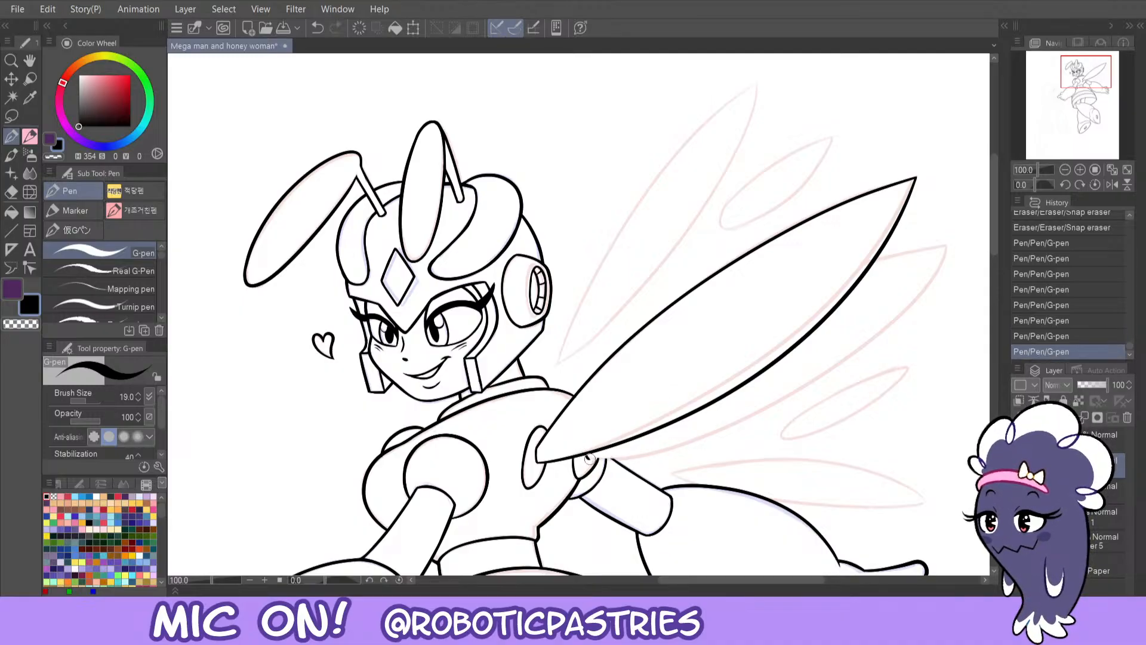
pyautogui.moveTo(588, 456)
pyautogui.mouseDown()
pyautogui.moveTo(792, 401)
pyautogui.moveTo(955, 206)
pyautogui.mouseUp()
# - Mirror the view and replace the second wing's lower edge with a new curve from its root past the sketched tip
pyautogui.click(1111, 184)
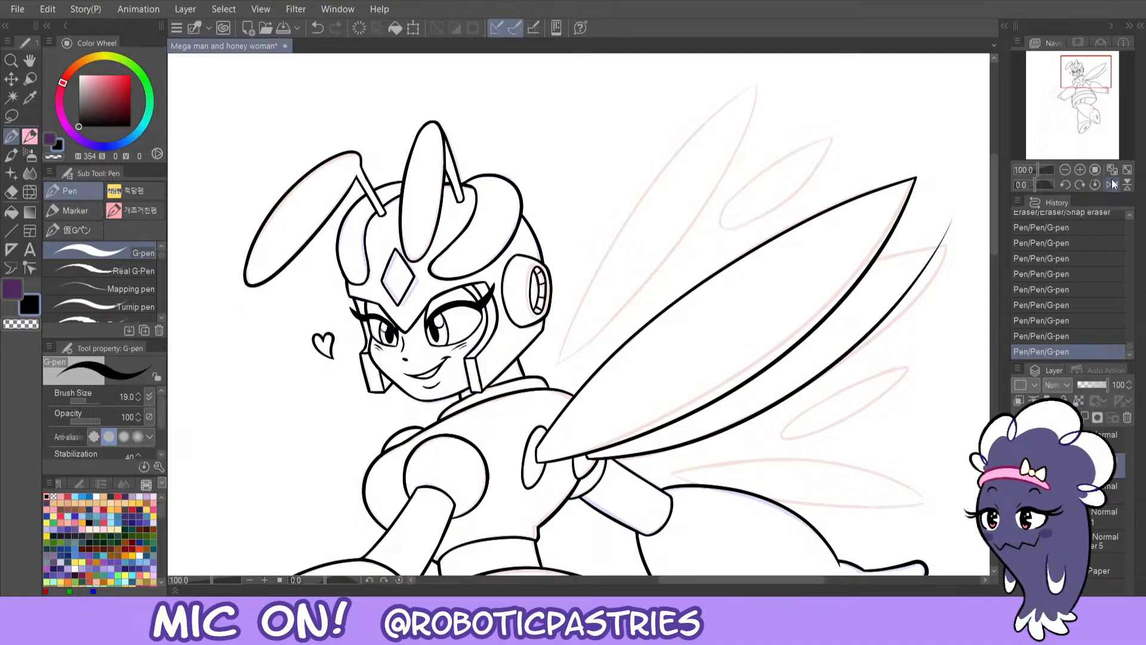
pyautogui.hotkey('ctrl', 'z')
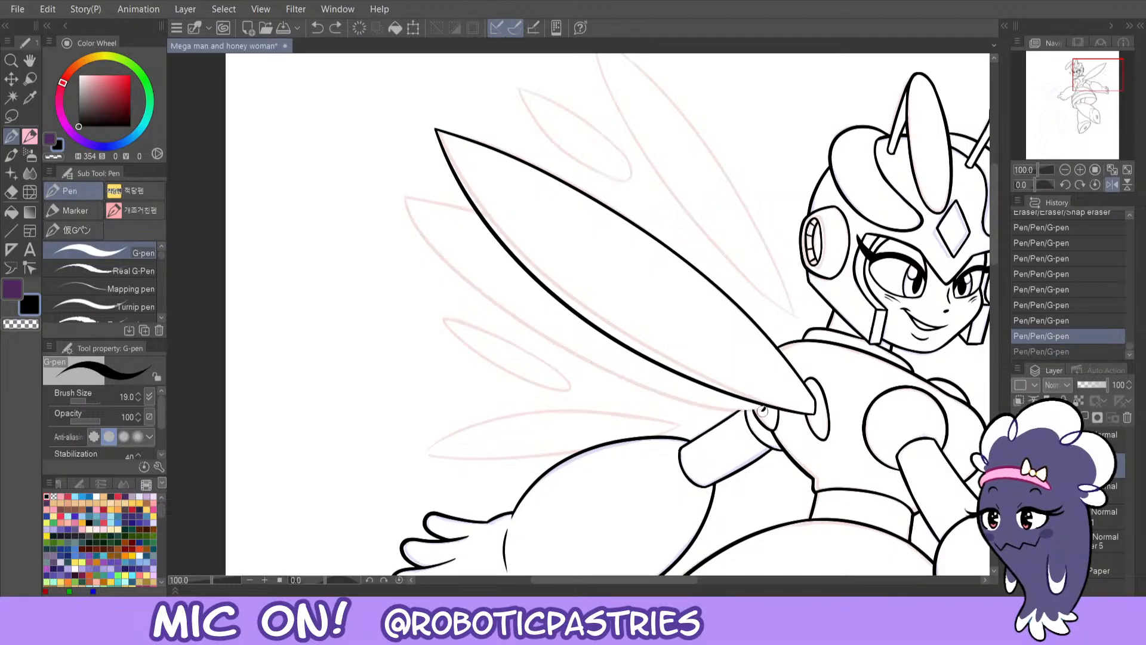
pyautogui.moveTo(764, 412)
pyautogui.mouseDown()
pyautogui.moveTo(504, 321)
pyautogui.moveTo(395, 173)
pyautogui.mouseUp()
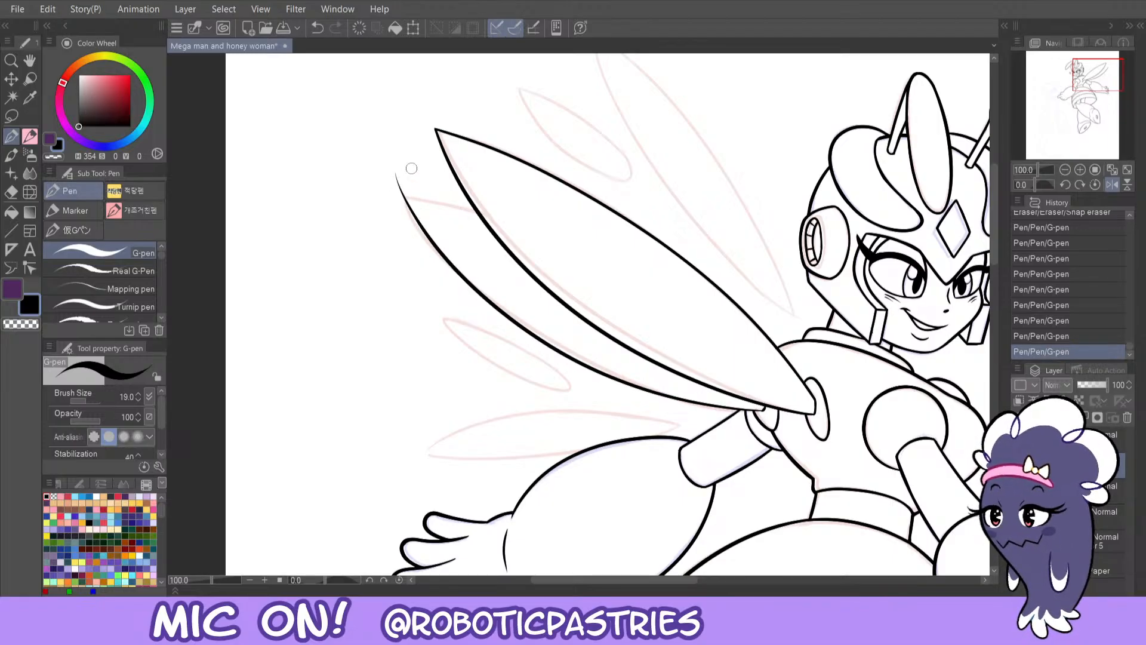
# - Clean up the second wing's root where it meets the large wing with small black and transparent pen strokes
pyautogui.moveTo(761, 410)
pyautogui.mouseDown()
pyautogui.moveTo(700, 395)
pyautogui.moveTo(756, 415)
pyautogui.mouseUp()
pyautogui.hotkey('ctrl', 'z')
pyautogui.hotkey('ctrl', 'z')
pyautogui.hotkey('ctrl', 'z')
pyautogui.hotkey('ctrl', 'z')
pyautogui.hotkey('ctrl', 'z')
pyautogui.press('c')
pyautogui.hotkey('ctrl', 'z')
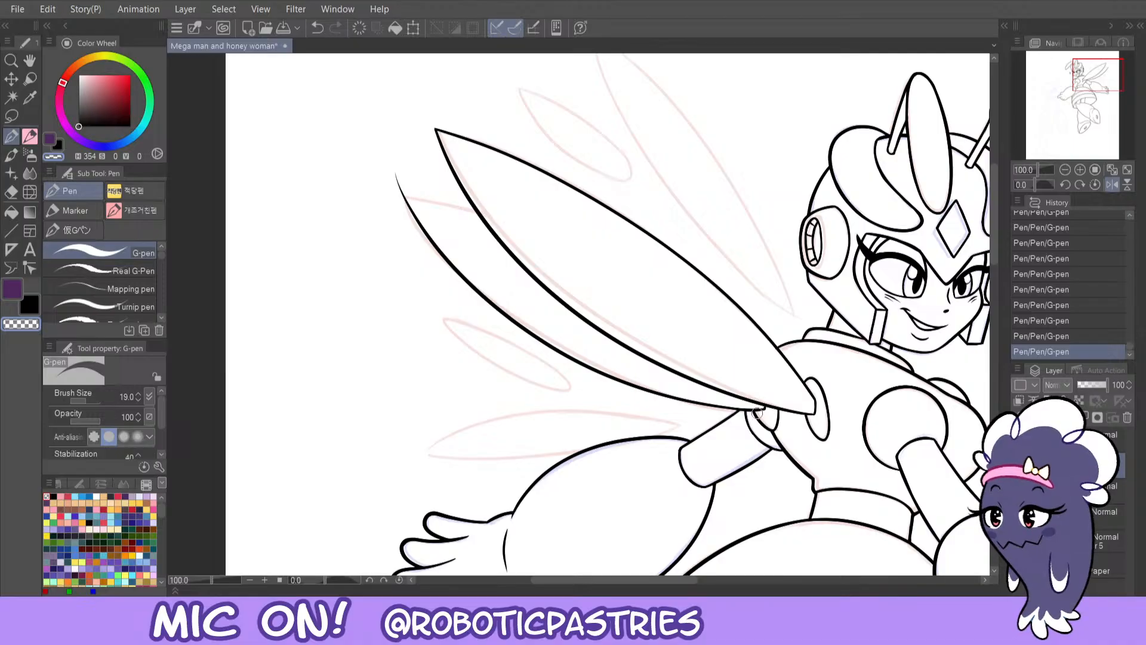
pyautogui.press('c')
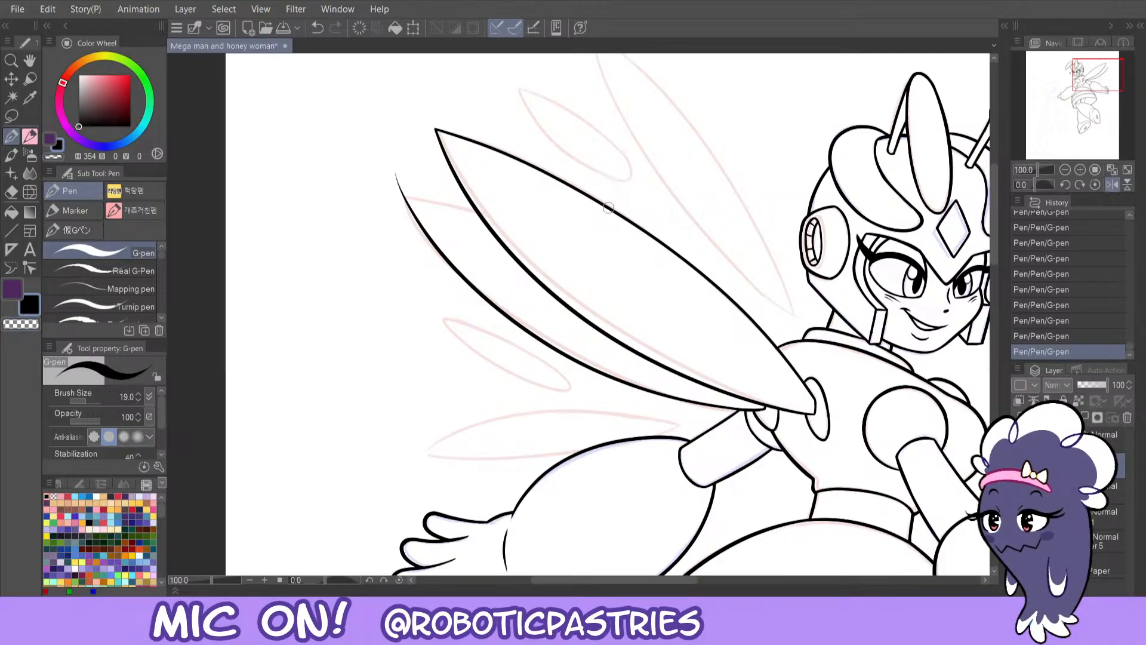
# - Ink the second wing's short upper edge from the large wing outward past its tip, retrying until the curve fits
pyautogui.press('c')
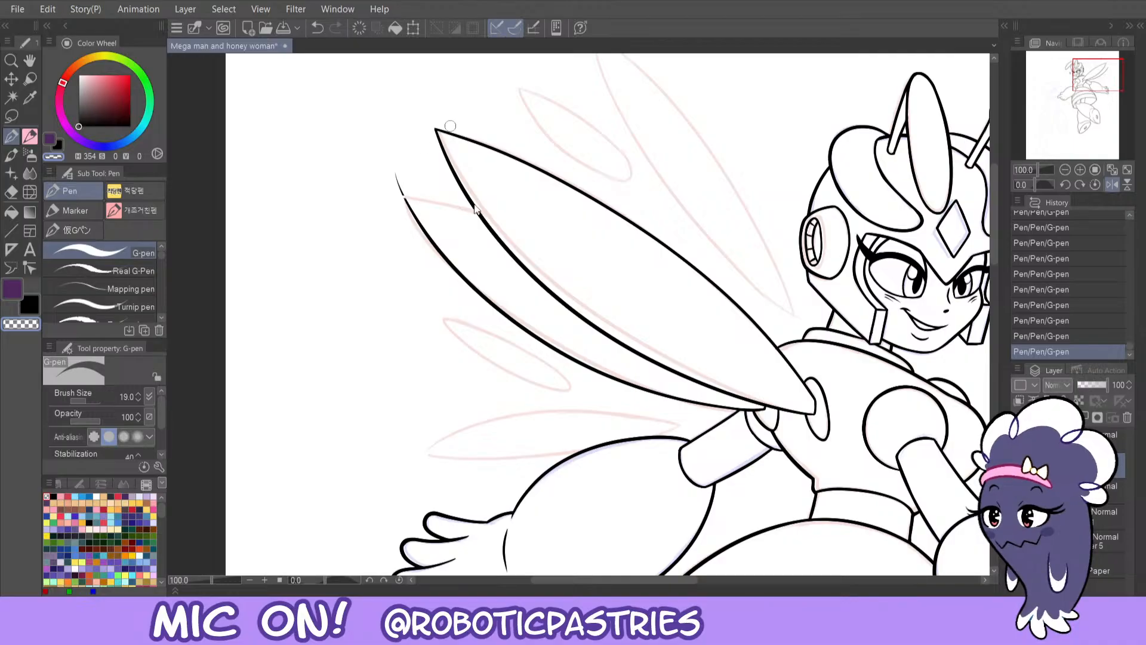
pyautogui.press('c')
pyautogui.moveTo(474, 210); pyautogui.dragTo(364, 190)
pyautogui.hotkey('ctrl', 'z')
pyautogui.moveTo(475, 209); pyautogui.dragTo(361, 191)
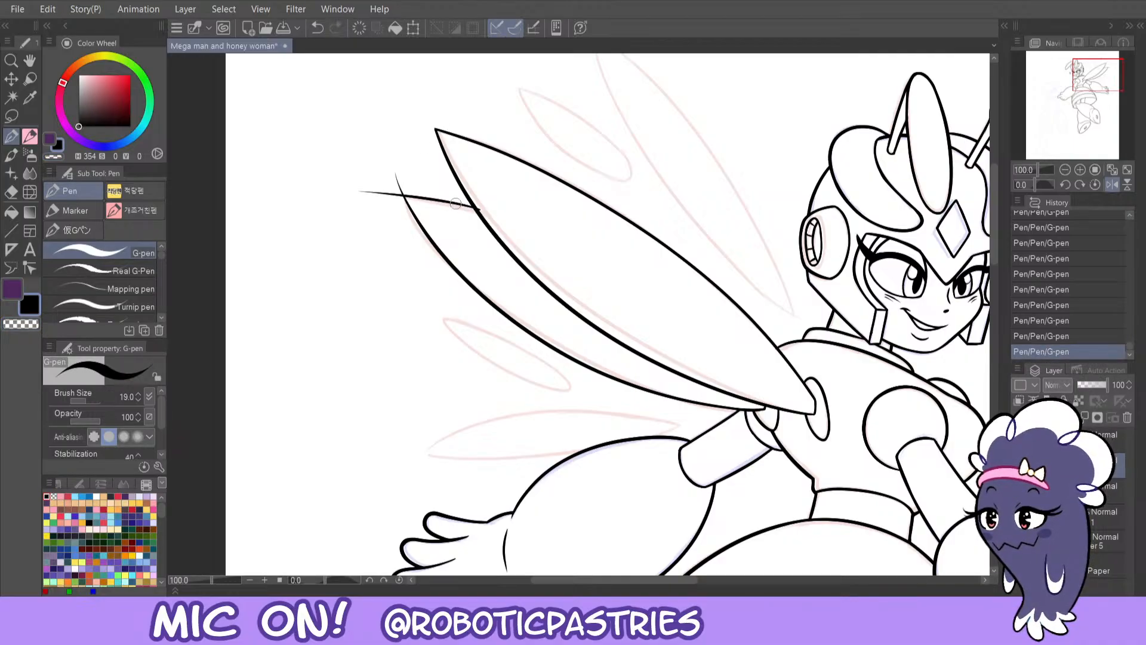
pyautogui.hotkey('ctrl', 'z')
pyautogui.moveTo(474, 208); pyautogui.dragTo(361, 193)
pyautogui.hotkey('ctrl', 'z')
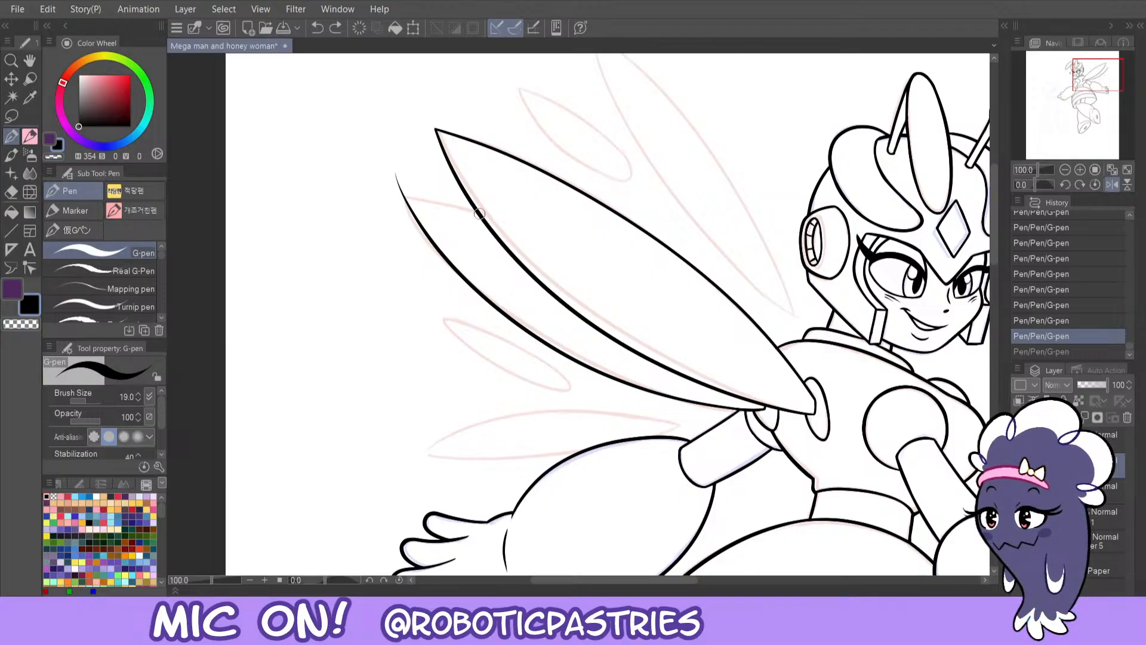
pyautogui.moveTo(478, 211); pyautogui.dragTo(355, 200)
# - Erase the two overshooting line ends at the second wing's tip to leave a clean point
pyautogui.press('c')
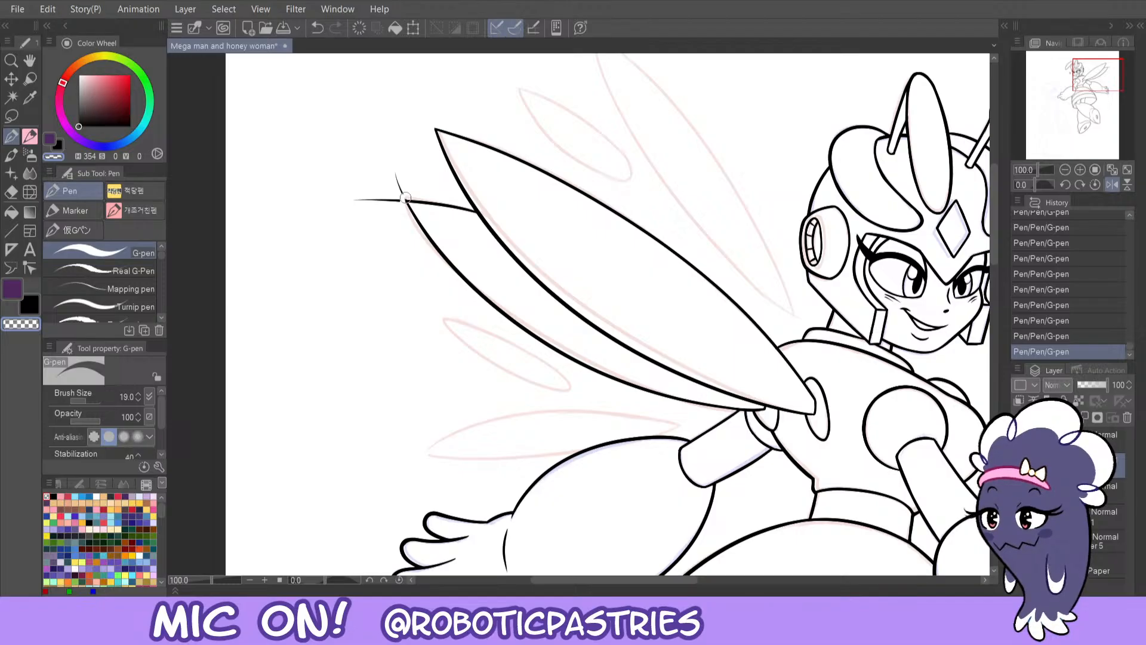
pyautogui.press('e')
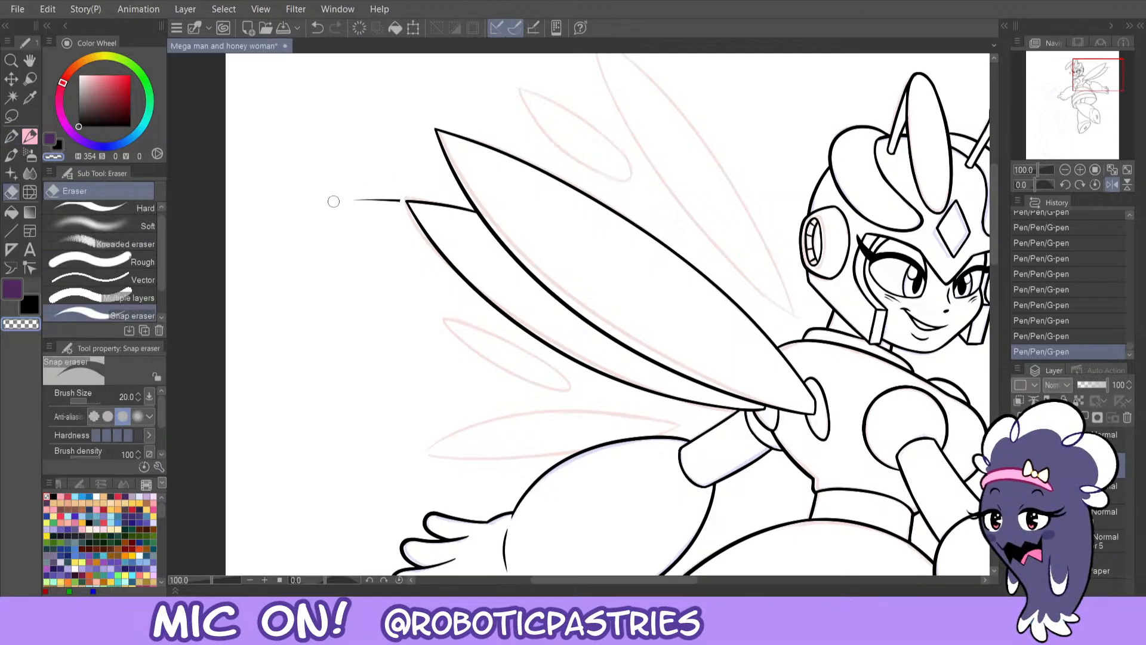
pyautogui.moveTo(333, 197)
pyautogui.mouseDown()
pyautogui.moveTo(399, 195)
pyautogui.moveTo(406, 209)
pyautogui.moveTo(400, 196)
pyautogui.moveTo(291, 197)
pyautogui.mouseUp()
pyautogui.press('p')
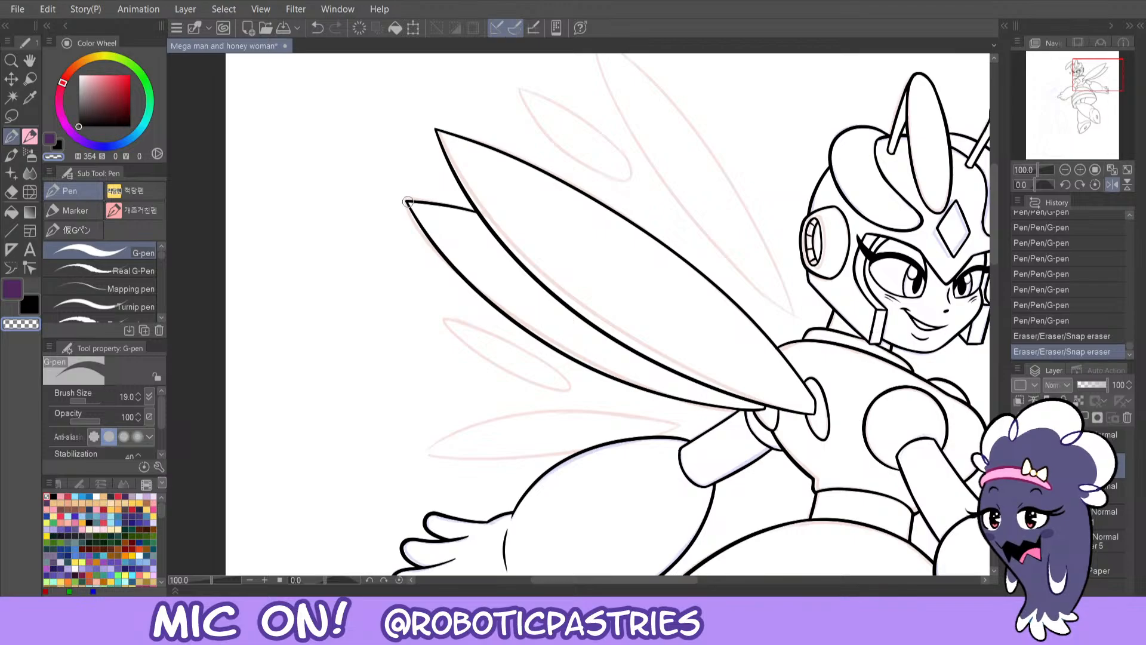
# - Try to restroke the second wing's lower edge near its tip with the G-pen
pyautogui.moveTo(408, 202); pyautogui.dragTo(461, 269)
pyautogui.hotkey('ctrl', 'z')
pyautogui.press('c')
pyautogui.hotkey('ctrl', 'z')
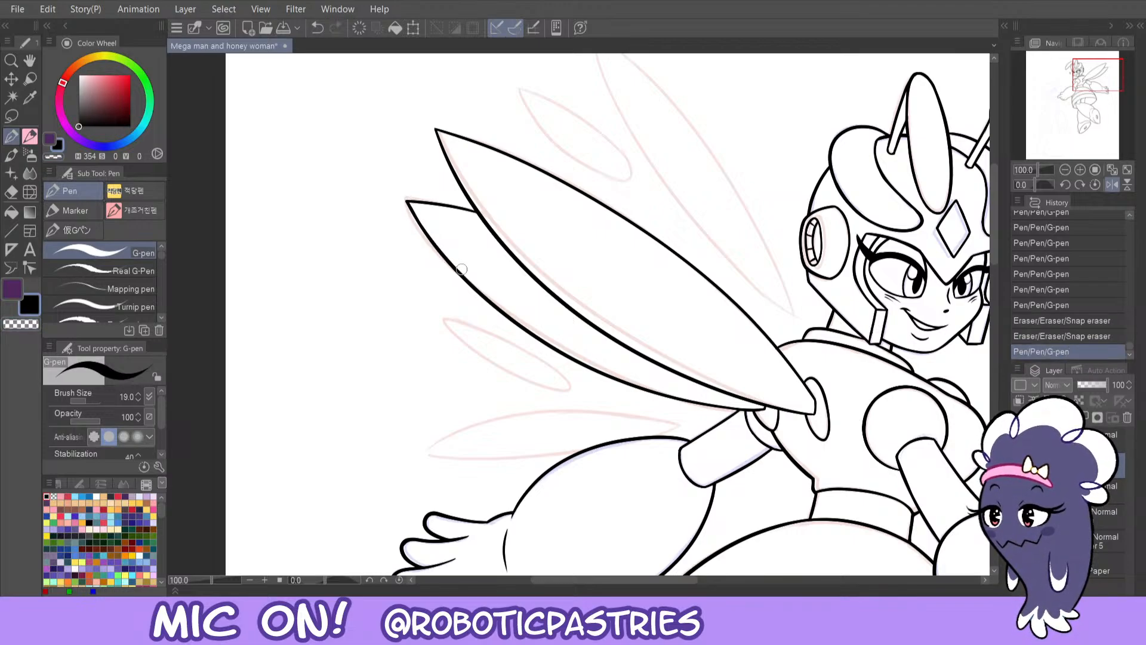
pyautogui.hotkey('ctrl', 'z')
# - Unmirror the view and try several curves for the upper edge of the wing behind the head, from root past tip
pyautogui.click(1111, 185)
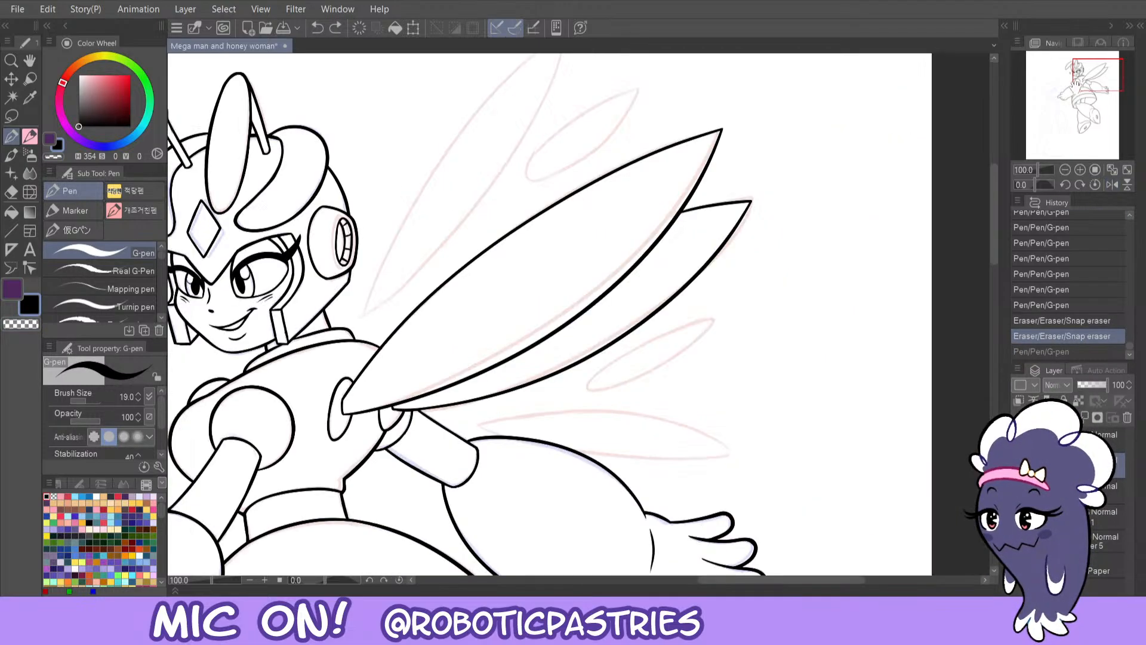
pyautogui.moveTo(1077, 76); pyautogui.dragTo(1064, 68)
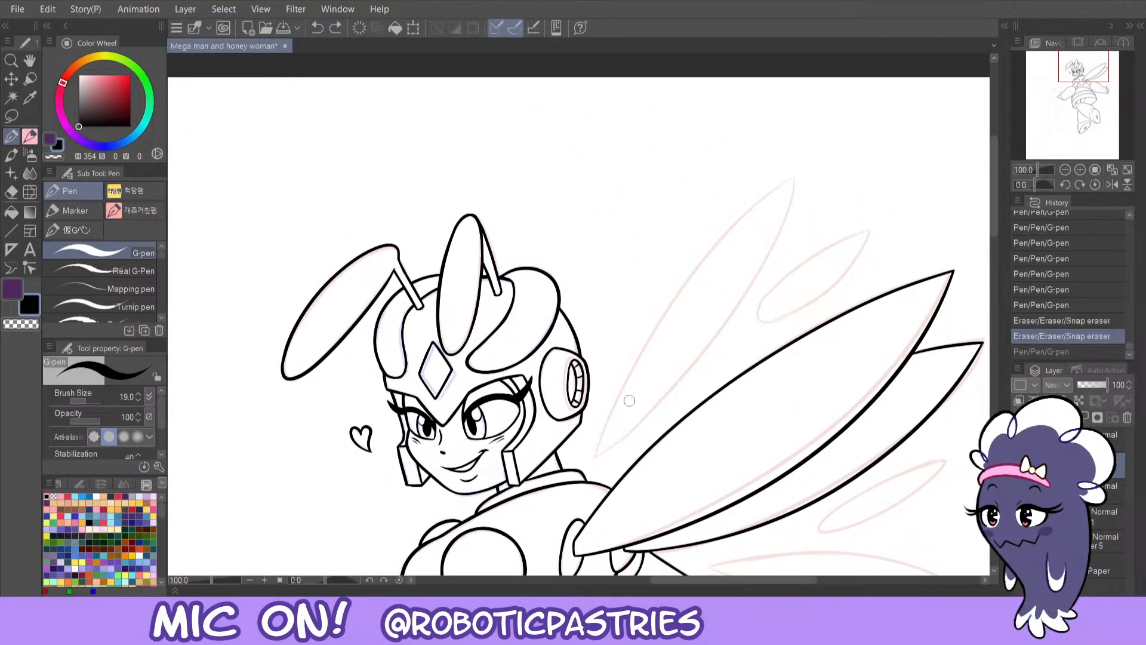
pyautogui.moveTo(596, 453)
pyautogui.mouseDown()
pyautogui.moveTo(612, 404)
pyautogui.moveTo(756, 188)
pyautogui.moveTo(810, 160)
pyautogui.mouseUp()
pyautogui.hotkey('ctrl', 'z')
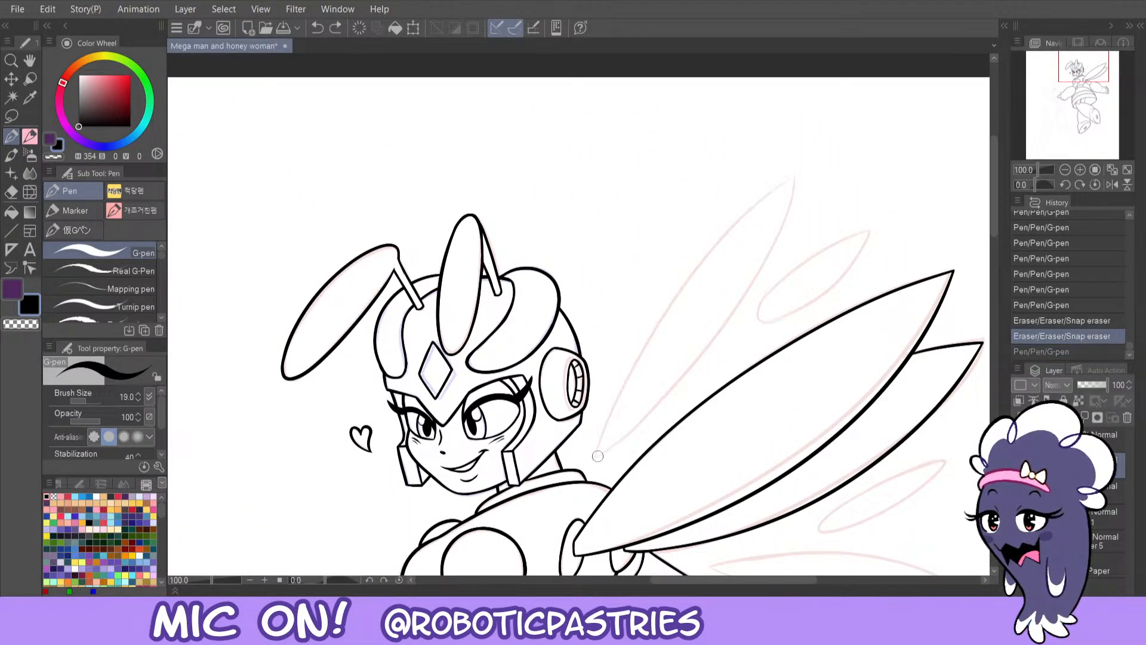
pyautogui.moveTo(597, 455)
pyautogui.mouseDown()
pyautogui.moveTo(603, 428)
pyautogui.moveTo(745, 218)
pyautogui.moveTo(817, 169)
pyautogui.mouseUp()
pyautogui.hotkey('ctrl', 'z')
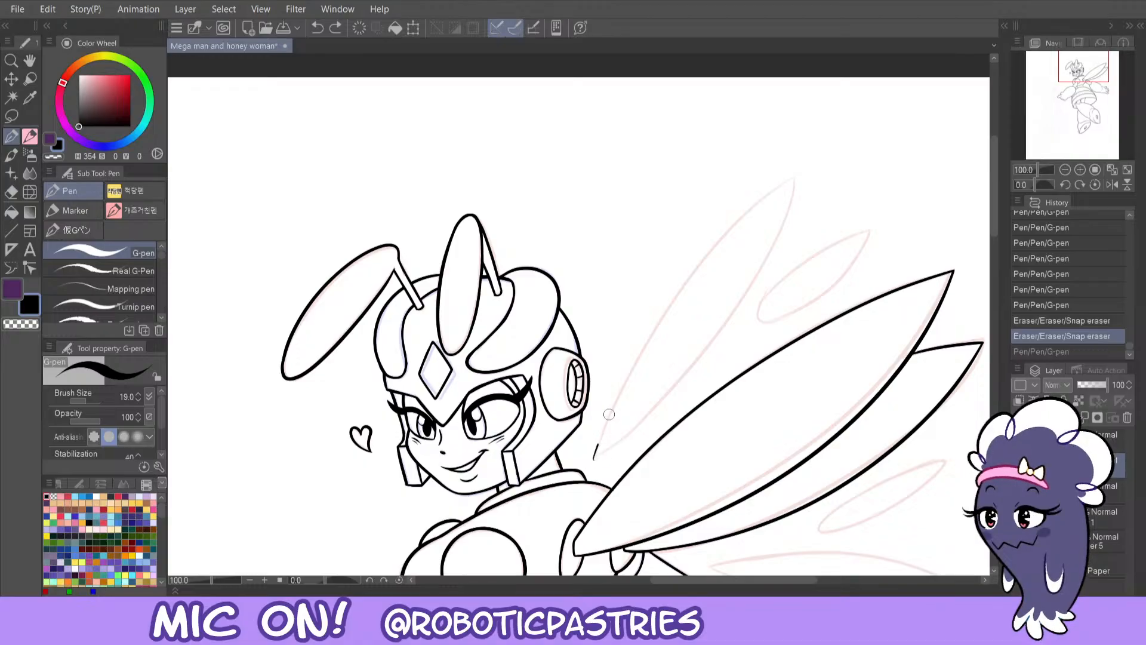
pyautogui.moveTo(609, 414)
pyautogui.mouseDown()
pyautogui.moveTo(756, 186)
pyautogui.moveTo(818, 150)
pyautogui.mouseUp()
pyautogui.hotkey('ctrl', 'z')
pyautogui.moveTo(596, 457)
pyautogui.mouseDown()
pyautogui.moveTo(740, 222)
pyautogui.moveTo(822, 163)
pyautogui.mouseUp()
pyautogui.hotkey('ctrl', 'z')
pyautogui.moveTo(598, 456)
pyautogui.mouseDown()
pyautogui.moveTo(681, 292)
pyautogui.moveTo(843, 162)
pyautogui.mouseUp()
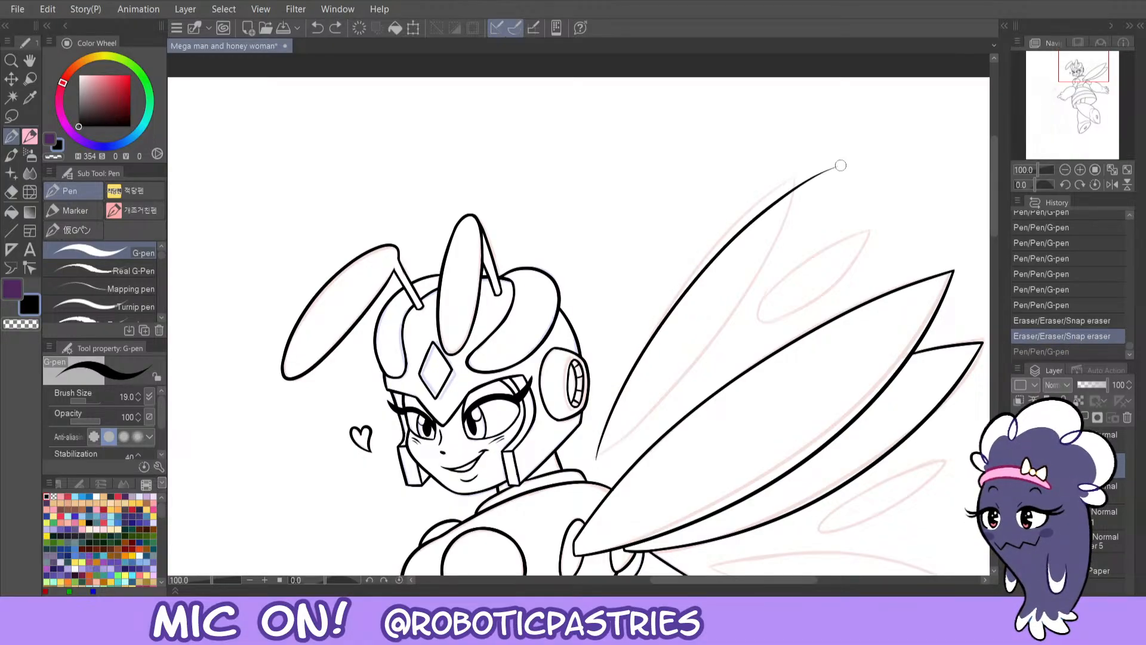
pyautogui.hotkey('ctrl', 'z')
# - Ink the upper edge of the wing behind the head from its root past the tip, and clean its root end
pyautogui.moveTo(596, 457)
pyautogui.mouseDown()
pyautogui.moveTo(680, 278)
pyautogui.moveTo(836, 157)
pyautogui.mouseUp()
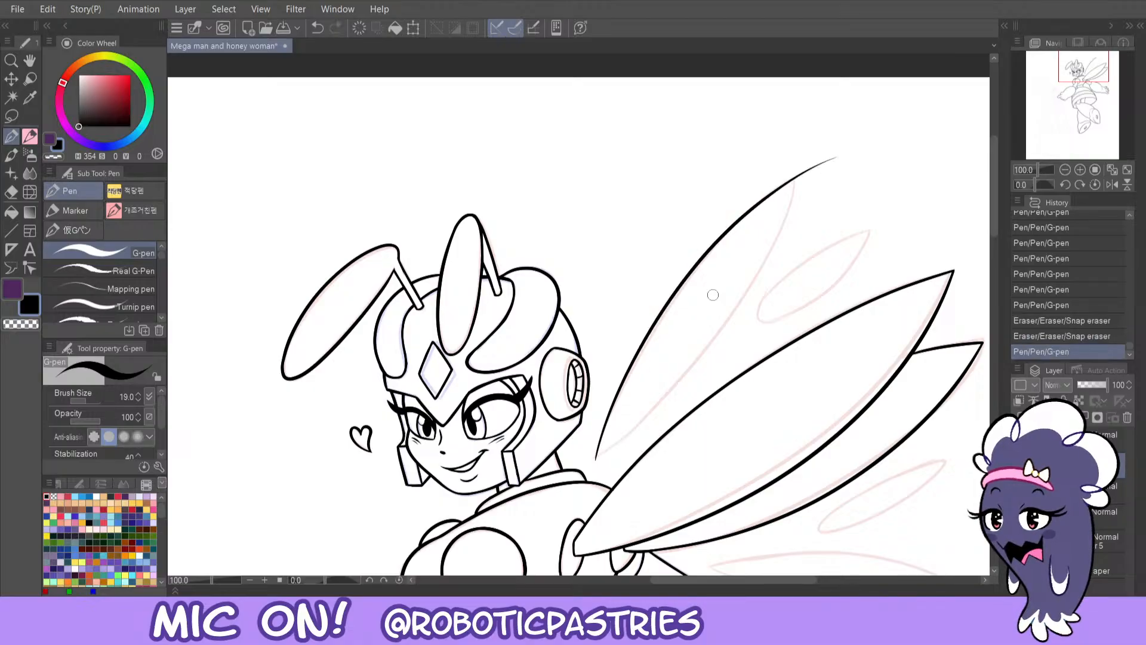
pyautogui.press('c')
pyautogui.click(604, 458)
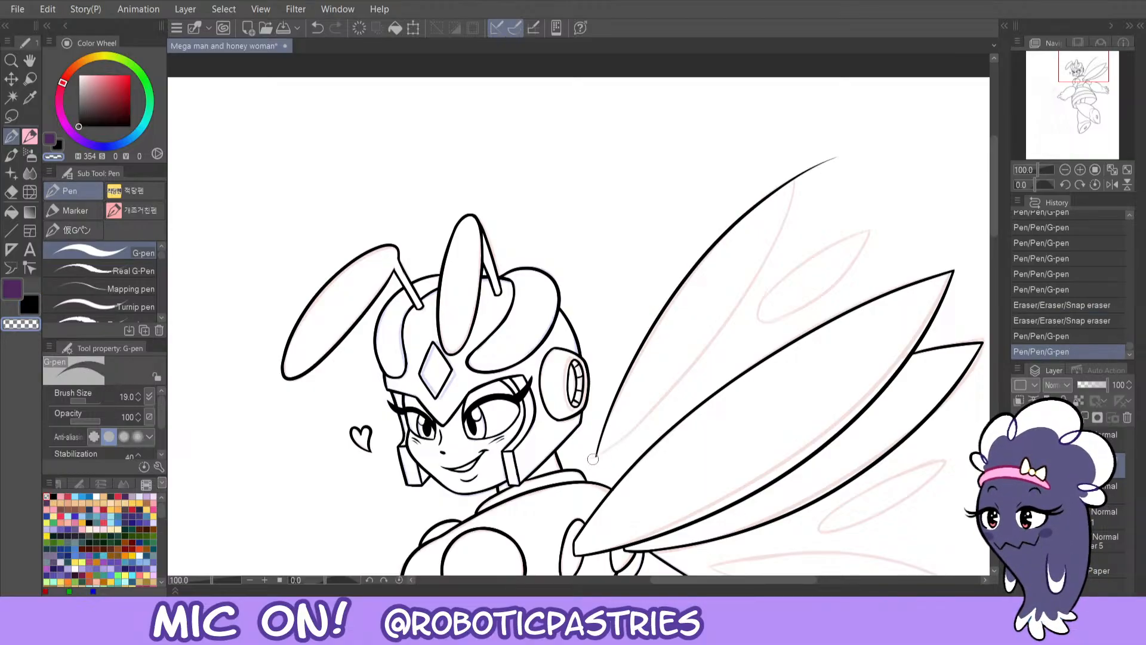
pyautogui.click(596, 459)
pyautogui.press('c')
# - Ink the lower edge of the wing behind the head from its root, crossing the upper edge at the tip
pyautogui.moveTo(596, 456)
pyautogui.mouseDown()
pyautogui.moveTo(795, 228)
pyautogui.moveTo(810, 118)
pyautogui.mouseUp()
pyautogui.hotkey('ctrl', 'z')
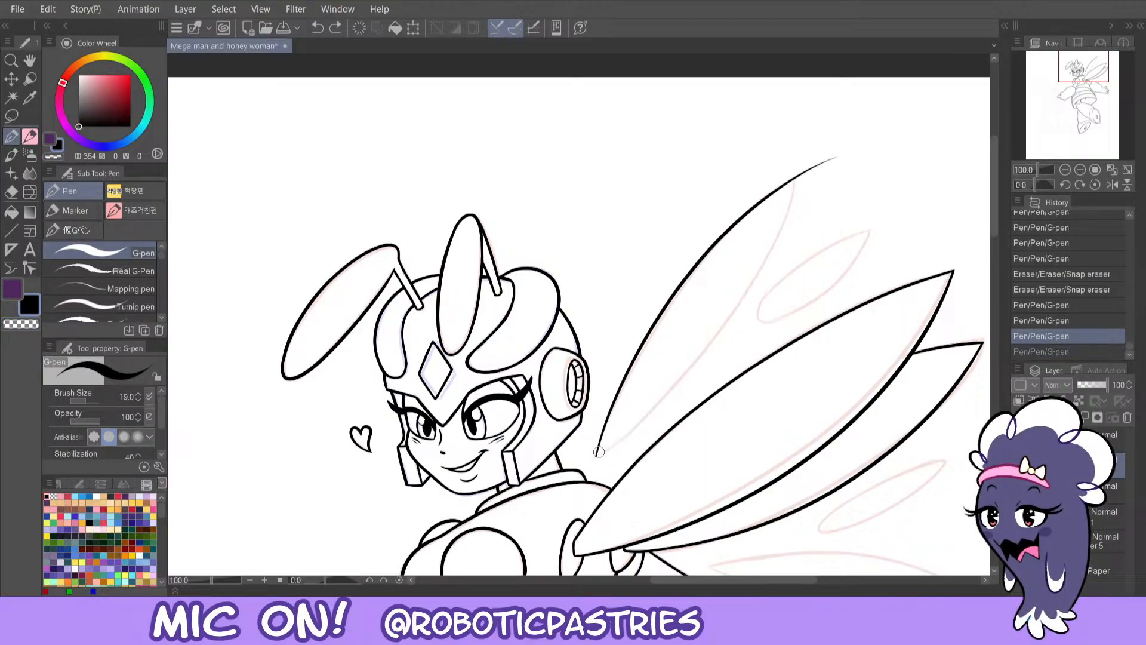
pyautogui.moveTo(596, 456)
pyautogui.mouseDown()
pyautogui.moveTo(717, 345)
pyautogui.moveTo(811, 119)
pyautogui.mouseUp()
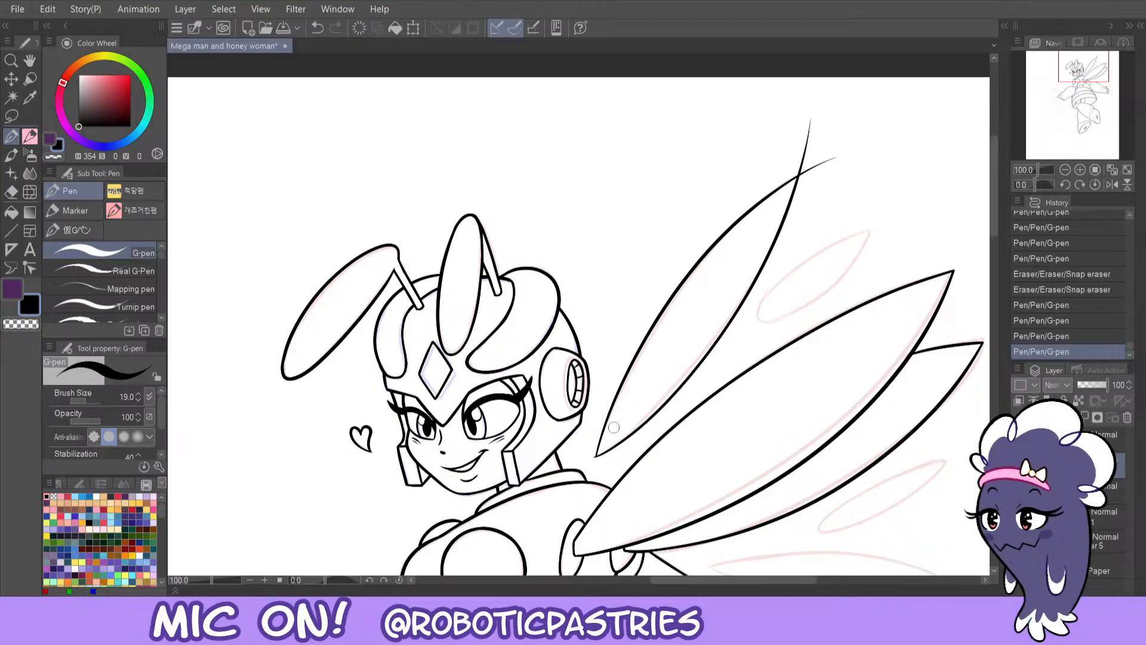
# - Trim the root of the wing behind the head and erase the long line overshoots beyond its tip
pyautogui.press('e')
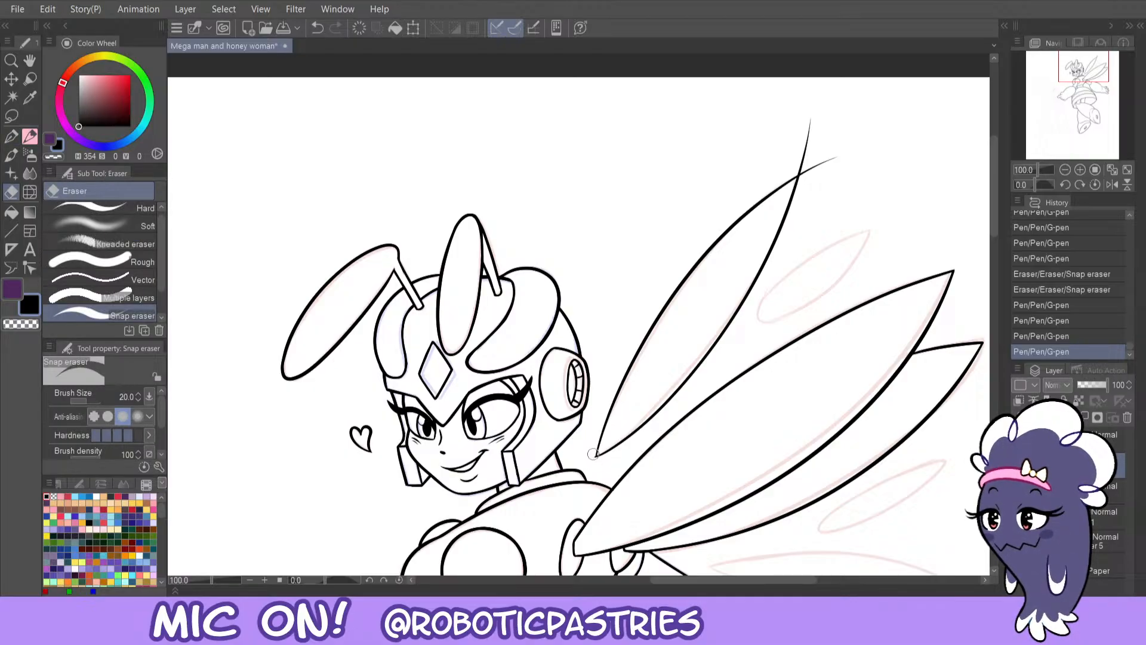
pyautogui.click(594, 461)
pyautogui.click(595, 442)
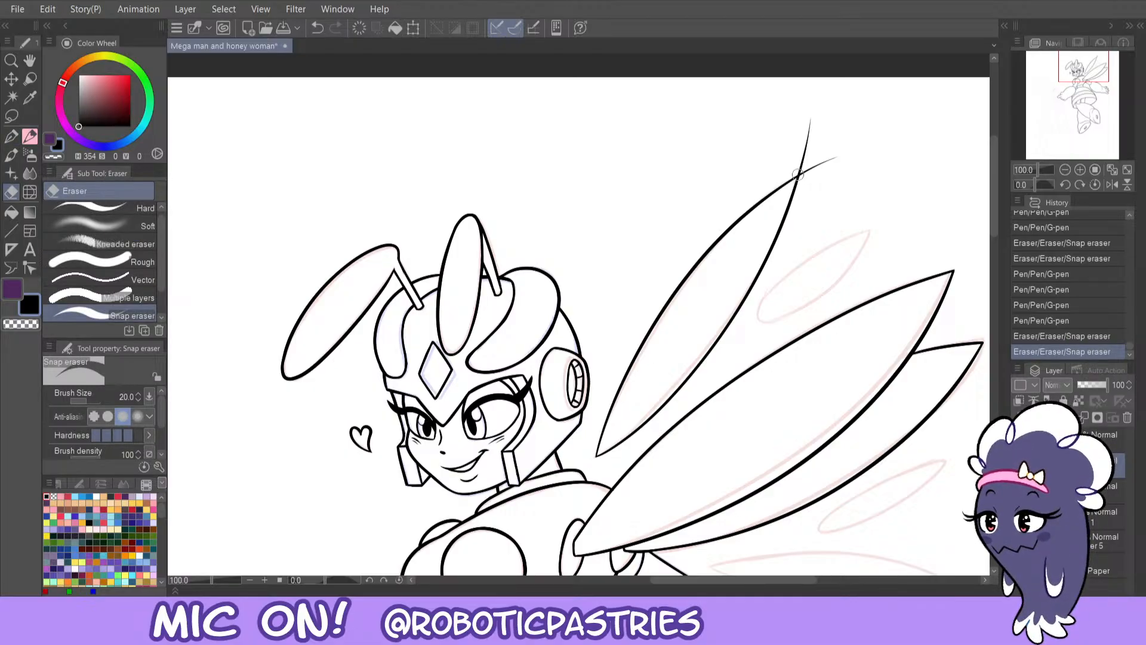
pyautogui.click(815, 167)
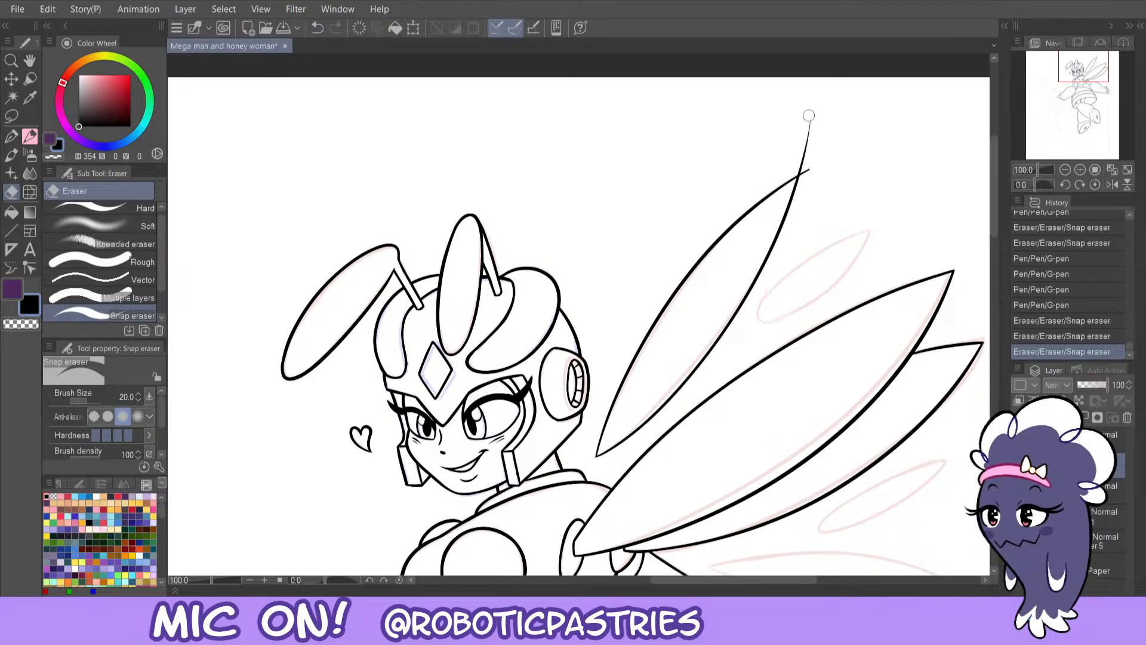
pyautogui.moveTo(808, 116); pyautogui.dragTo(801, 168)
pyautogui.moveTo(811, 169); pyautogui.dragTo(805, 167)
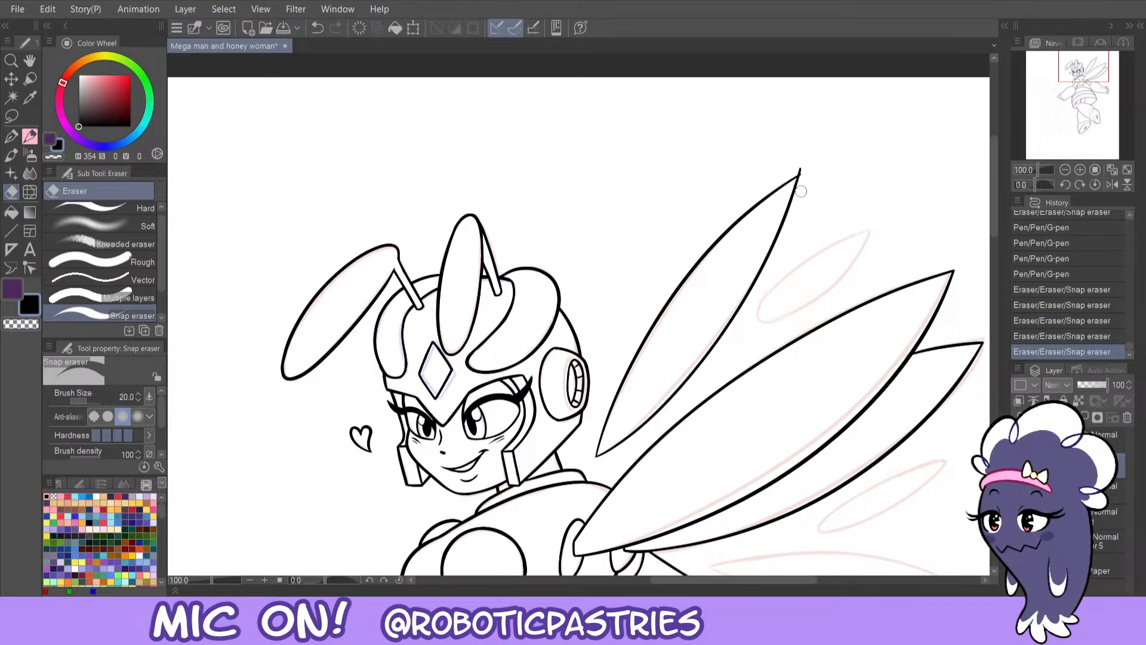
# - Sharpen the tip of the wing behind the head into a clean point with small Snap eraser dabs
pyautogui.click(801, 174)
pyautogui.click(800, 179)
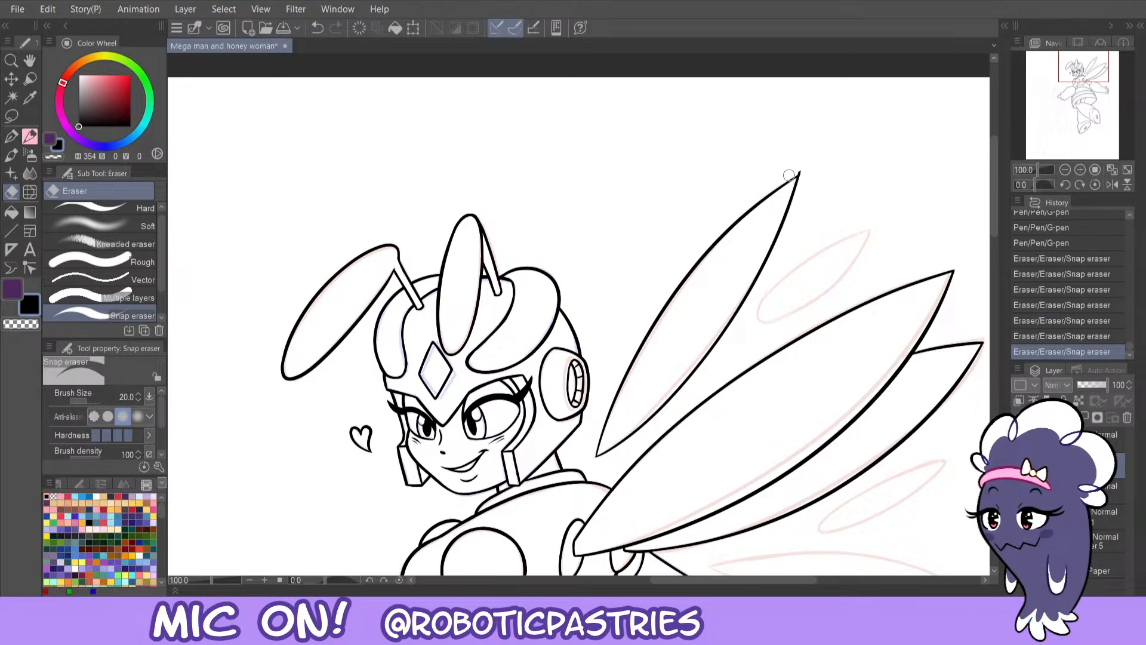
pyautogui.click(788, 175)
pyautogui.click(788, 178)
pyautogui.click(803, 170)
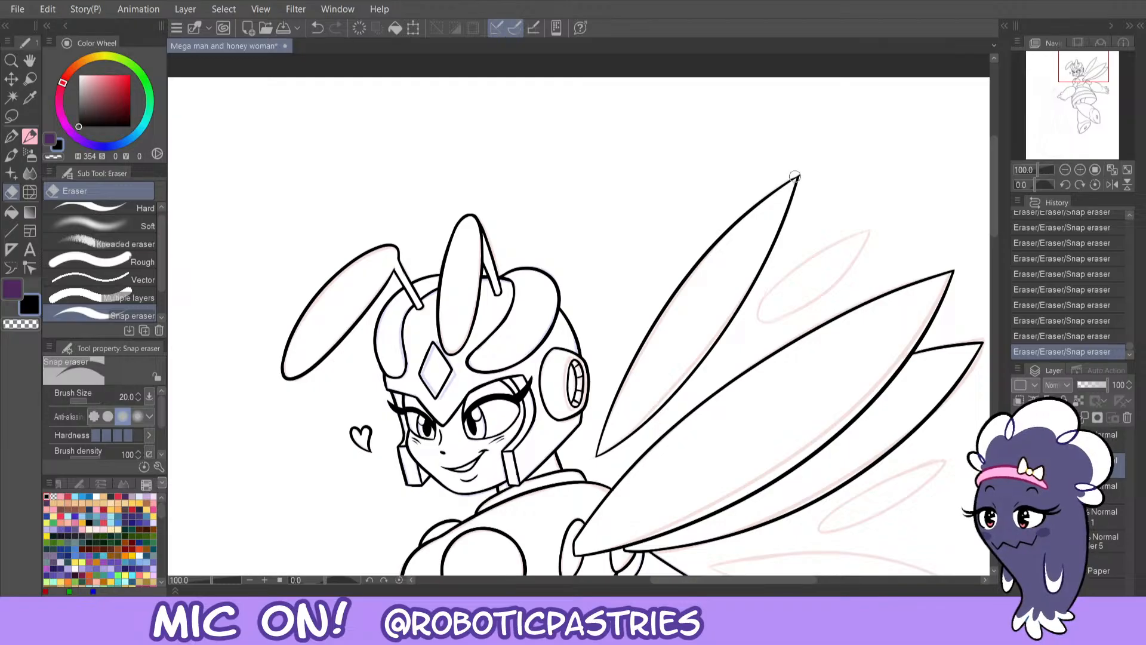
pyautogui.hotkey('ctrl', 'z')
pyautogui.click(796, 175)
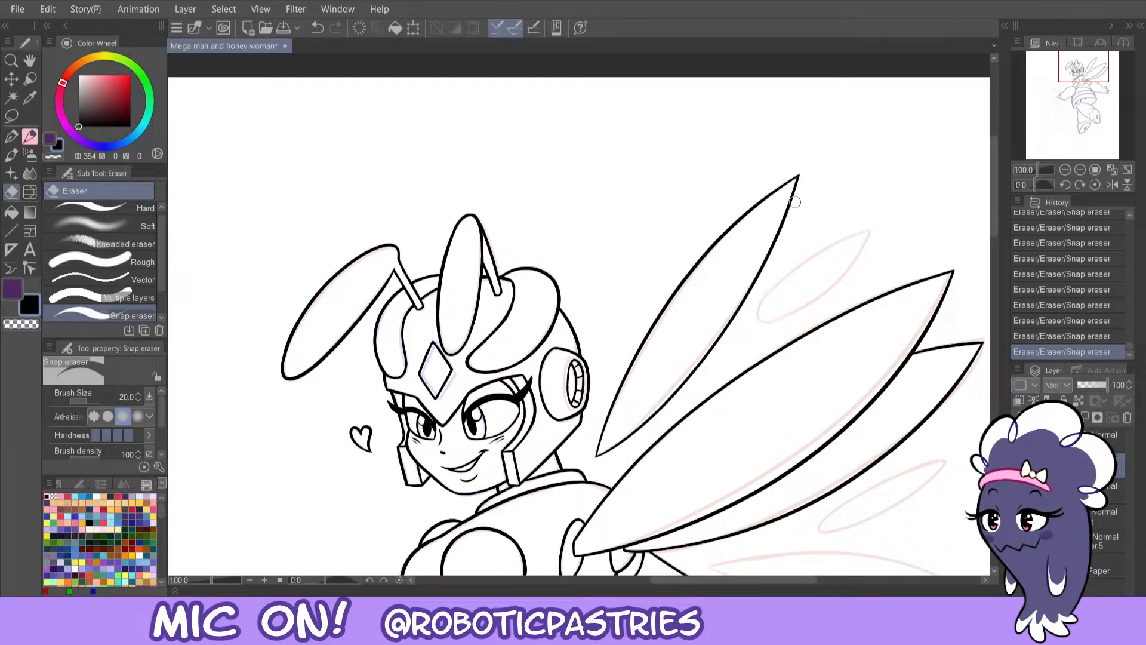
# - Refine the pointed root of the wing behind the head with short G-pen strokes and transparent-colour trimming
pyautogui.moveTo(1066, 69)
pyautogui.mouseDown()
pyautogui.moveTo(1087, 77)
pyautogui.moveTo(1072, 89)
pyautogui.mouseUp()
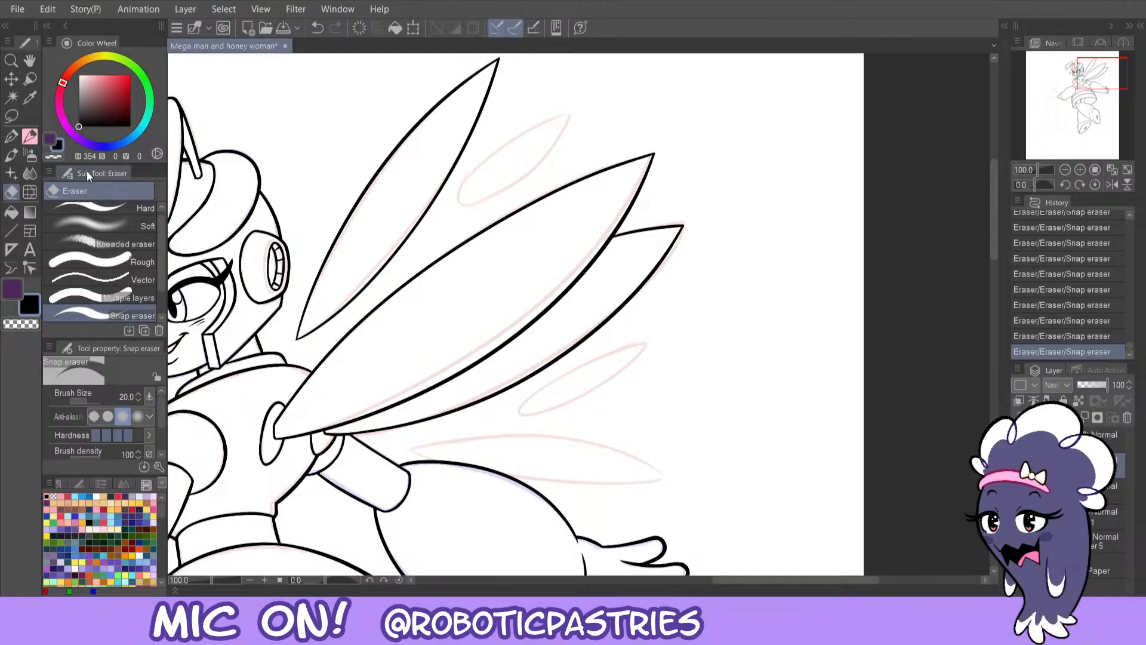
pyautogui.click(11, 137)
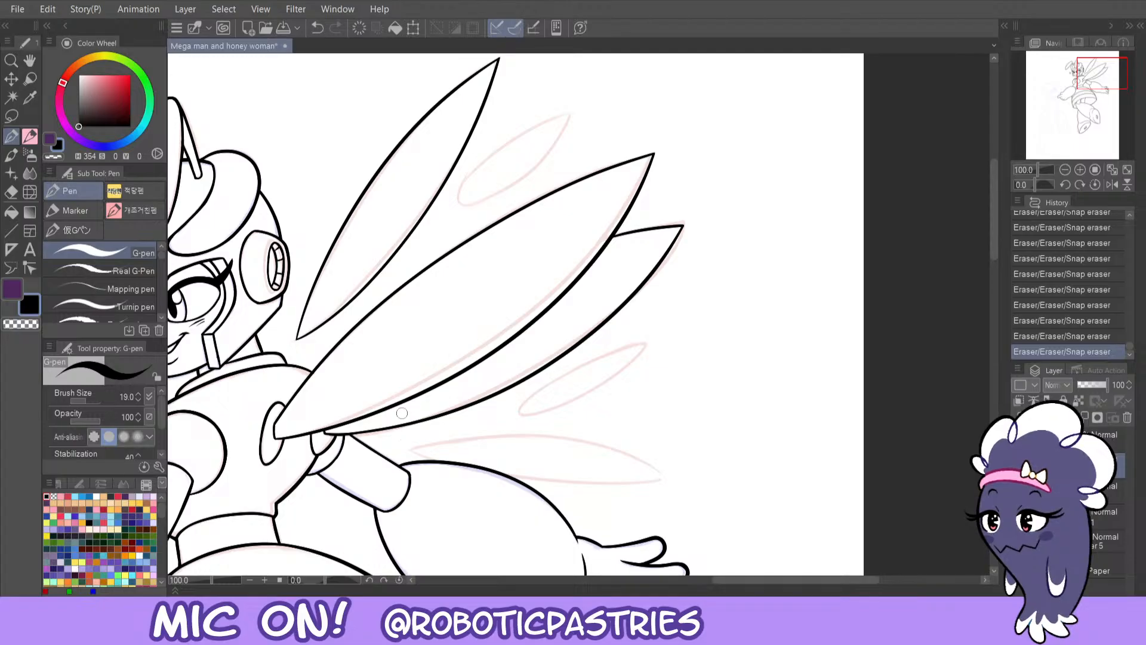
pyautogui.moveTo(1100, 82); pyautogui.dragTo(1087, 85)
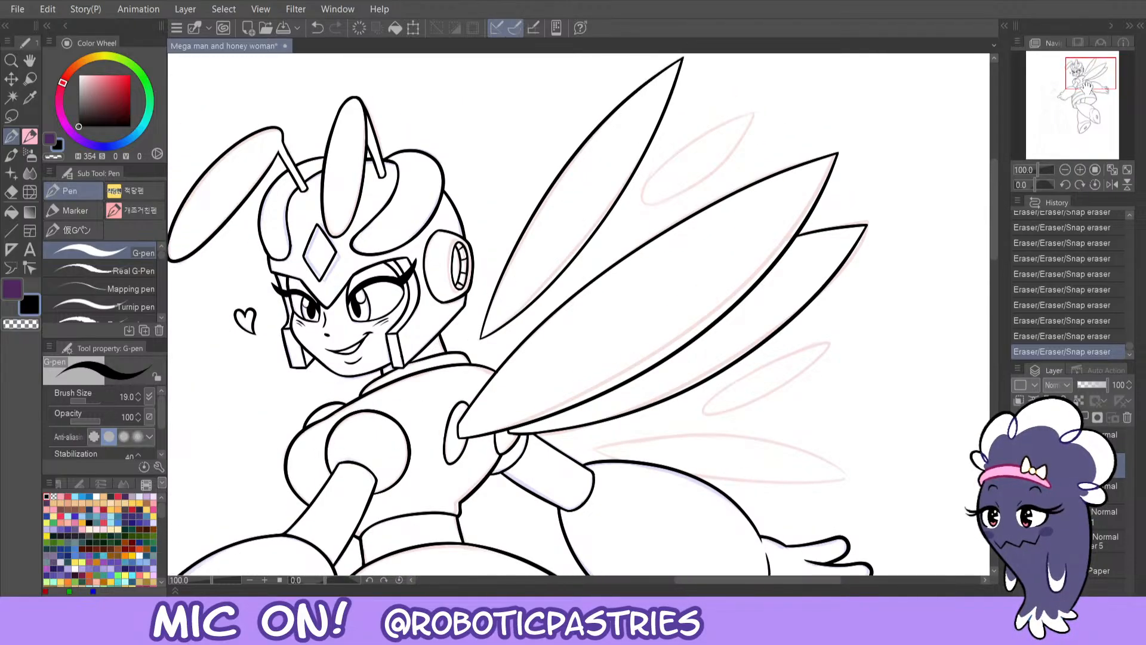
pyautogui.moveTo(480, 339); pyautogui.dragTo(499, 286)
pyautogui.hotkey('ctrl', 'z')
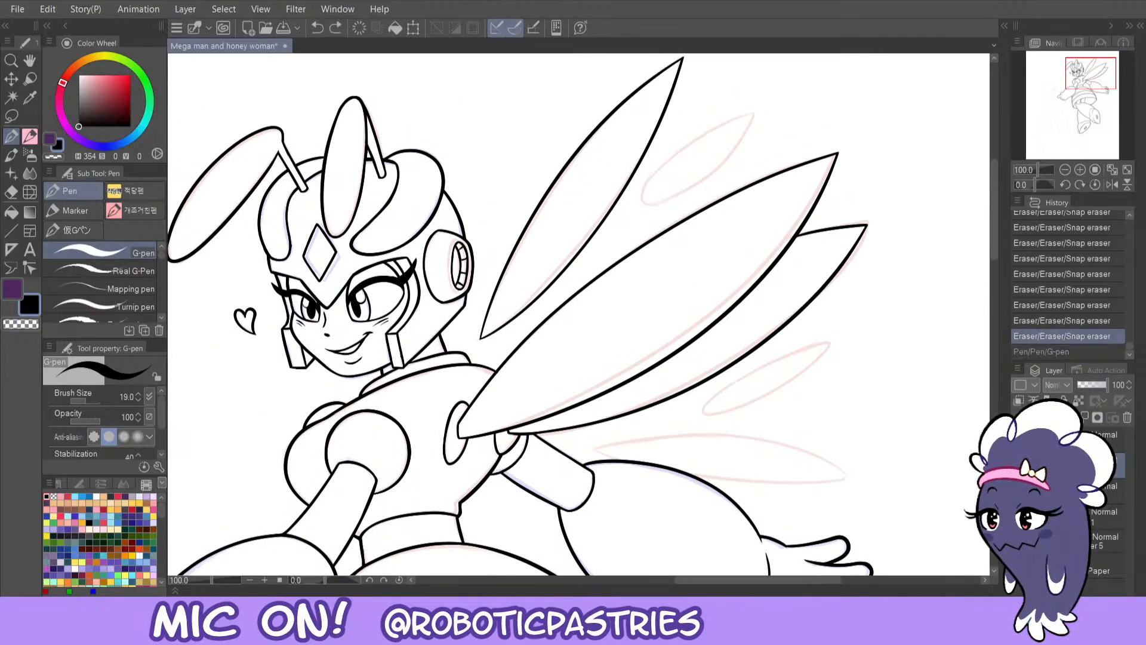
pyautogui.moveTo(481, 339); pyautogui.dragTo(499, 290)
pyautogui.press('c')
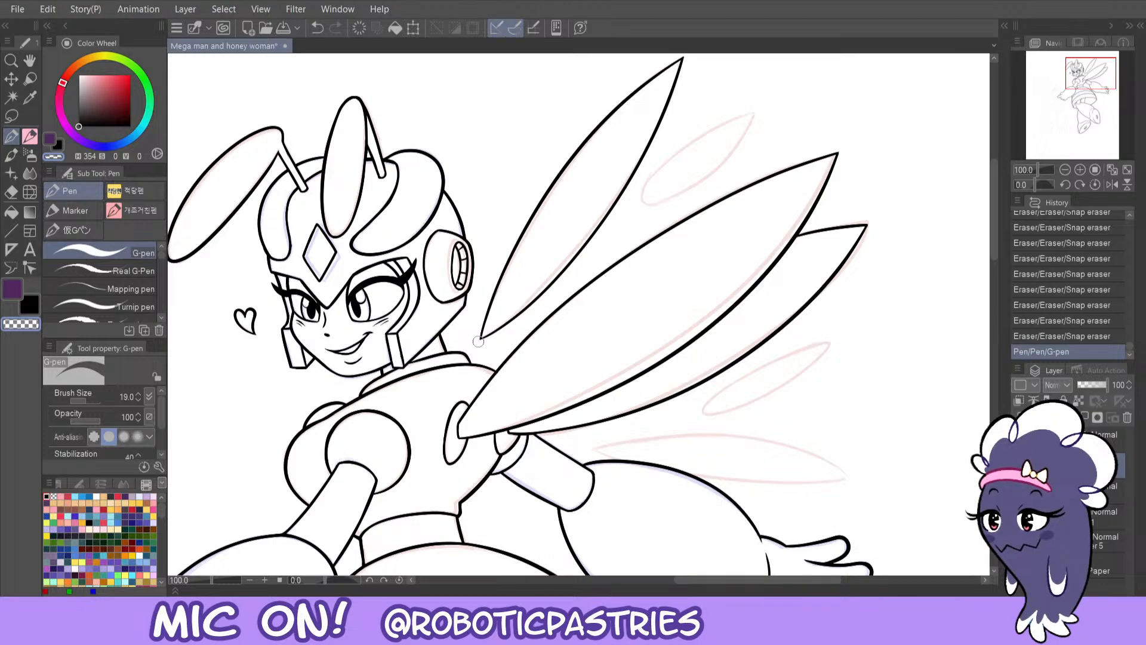
pyautogui.moveTo(478, 341); pyautogui.dragTo(484, 335)
pyautogui.moveTo(480, 340); pyautogui.dragTo(493, 332)
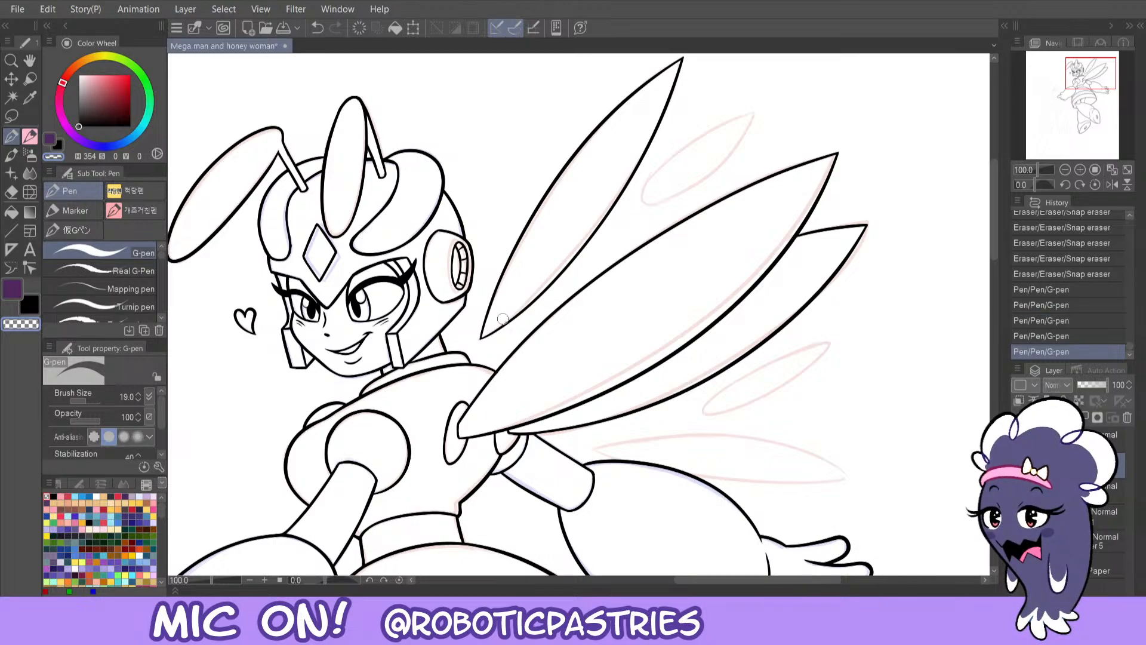
pyautogui.press('c')
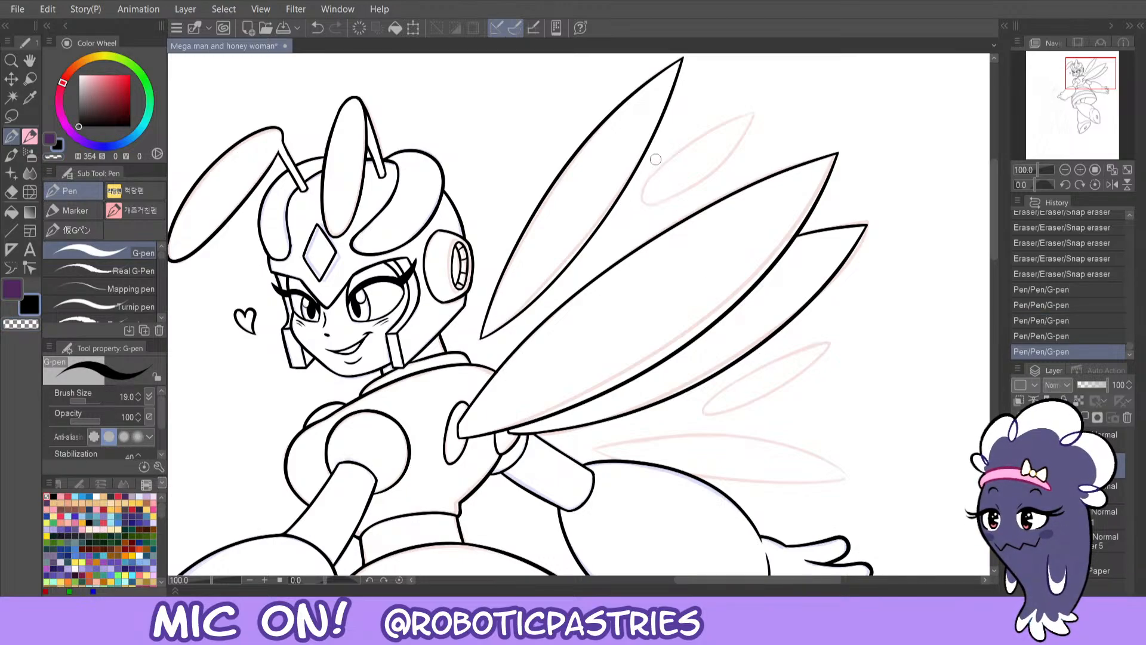
# - Ink both edges of the small leaf shape between the two upper wings, following the sketch and crossing them at the tip
pyautogui.moveTo(643, 201); pyautogui.dragTo(779, 122)
pyautogui.hotkey('ctrl', 'z')
pyautogui.moveTo(642, 201)
pyautogui.mouseDown()
pyautogui.moveTo(747, 113)
pyautogui.moveTo(774, 111)
pyautogui.mouseUp()
pyautogui.hotkey('ctrl', 'z')
pyautogui.moveTo(642, 201); pyautogui.dragTo(776, 112)
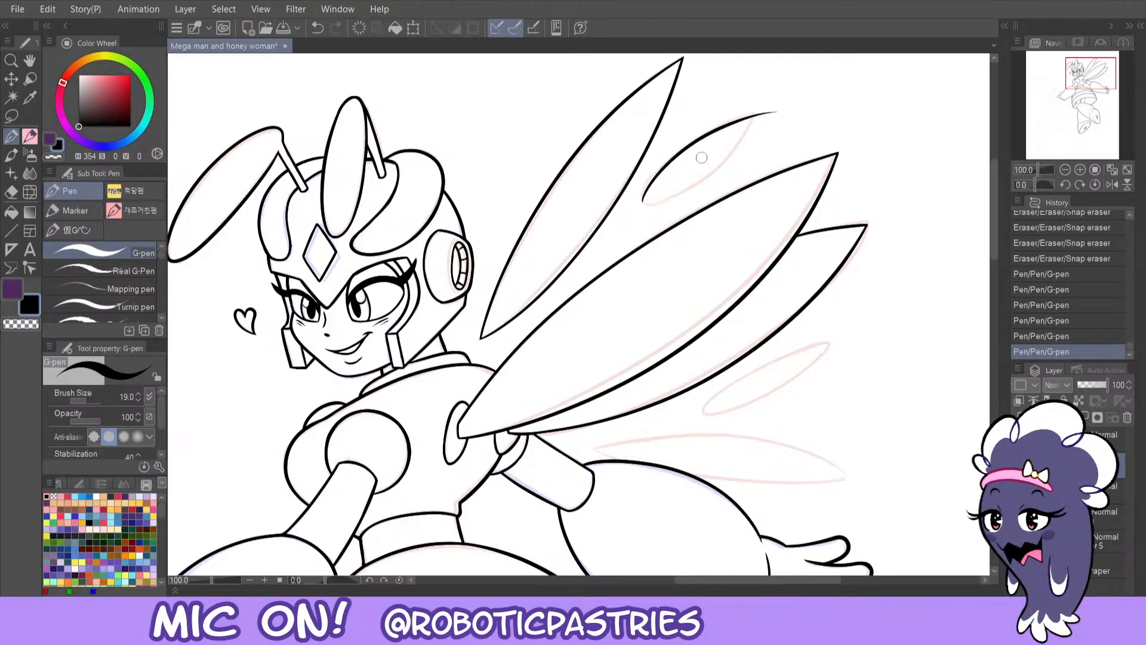
pyautogui.moveTo(642, 199)
pyautogui.mouseDown()
pyautogui.moveTo(749, 141)
pyautogui.moveTo(762, 86)
pyautogui.moveTo(779, 106)
pyautogui.mouseUp()
# - Erase the overshoots of the small leaf shape between the upper wings with the Snap eraser and touch up its tip with the G-pen
pyautogui.press('e')
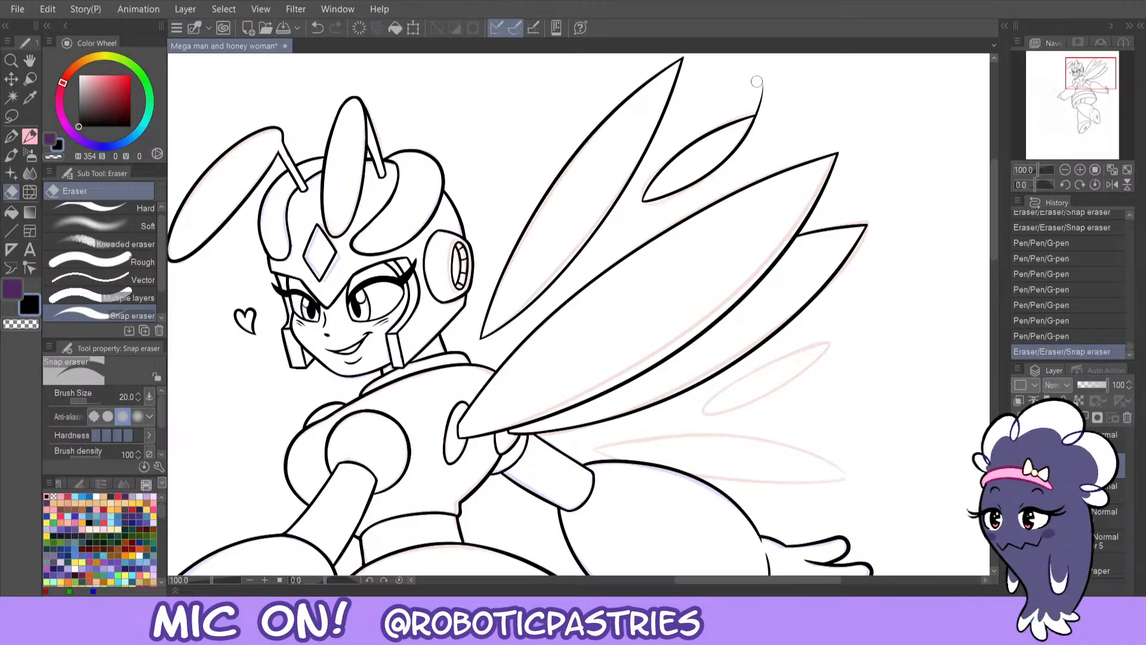
pyautogui.click(746, 111)
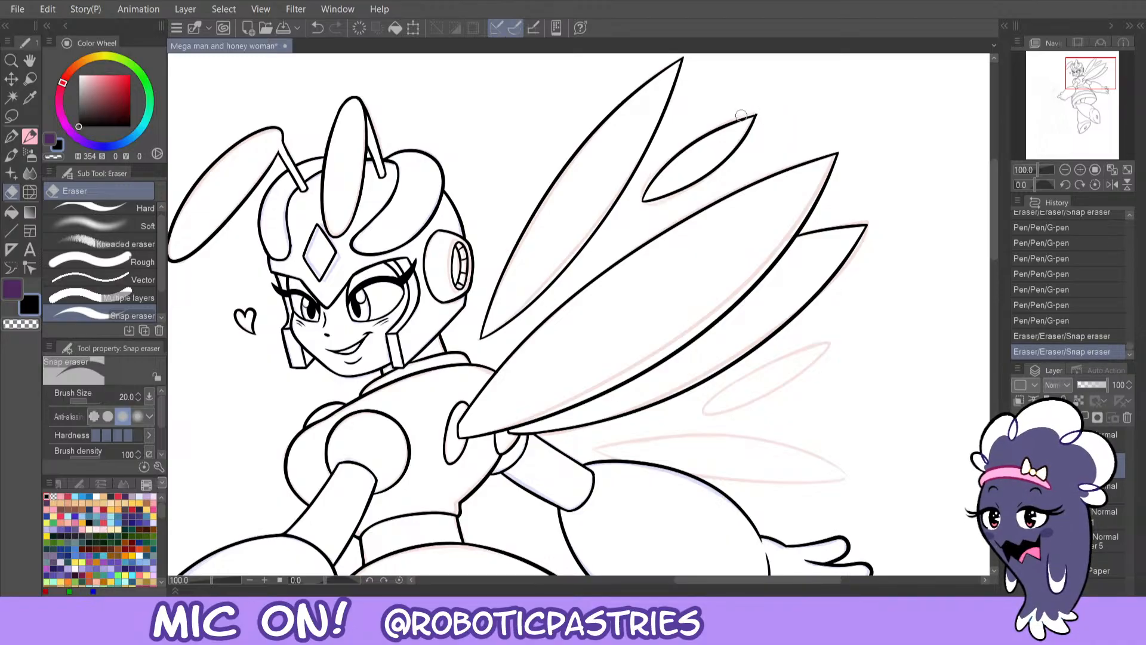
pyautogui.click(744, 113)
pyautogui.click(743, 113)
pyautogui.click(743, 113)
pyautogui.click(742, 114)
pyautogui.click(741, 114)
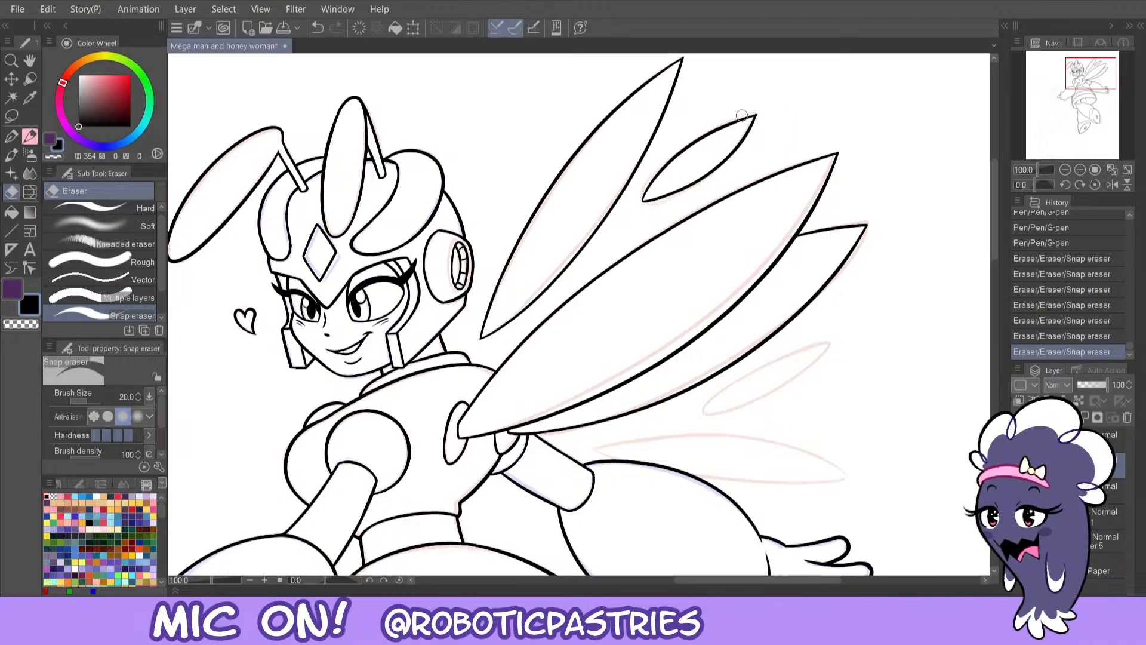
pyautogui.click(741, 115)
pyautogui.click(741, 114)
pyautogui.click(752, 112)
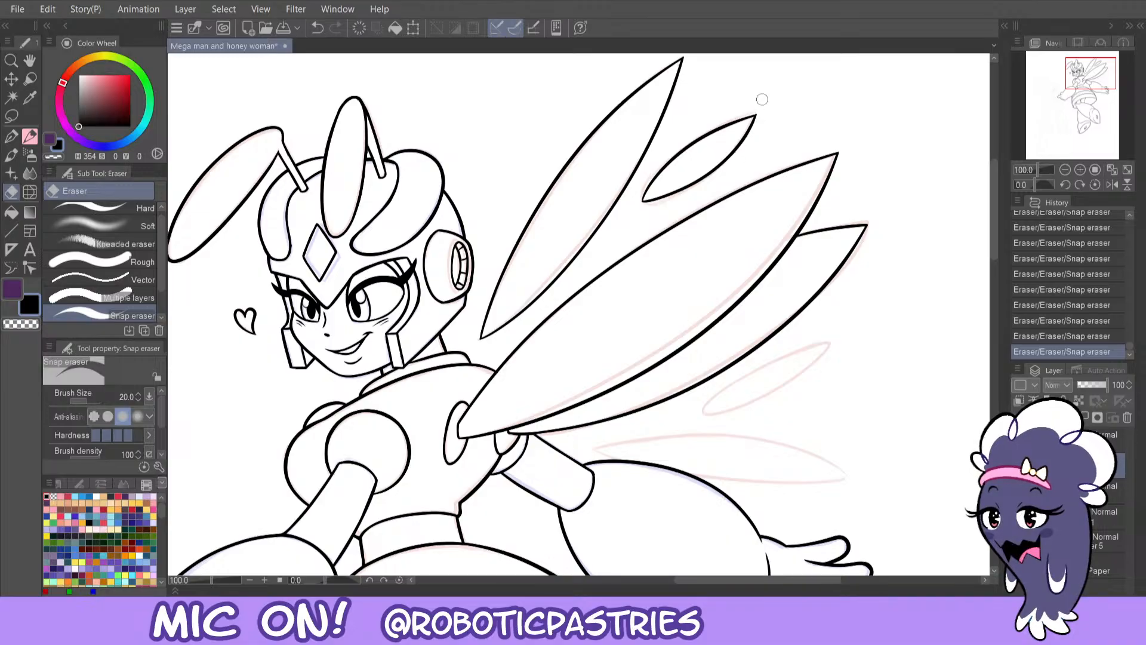
pyautogui.press('p')
pyautogui.hotkey('ctrl', 'z')
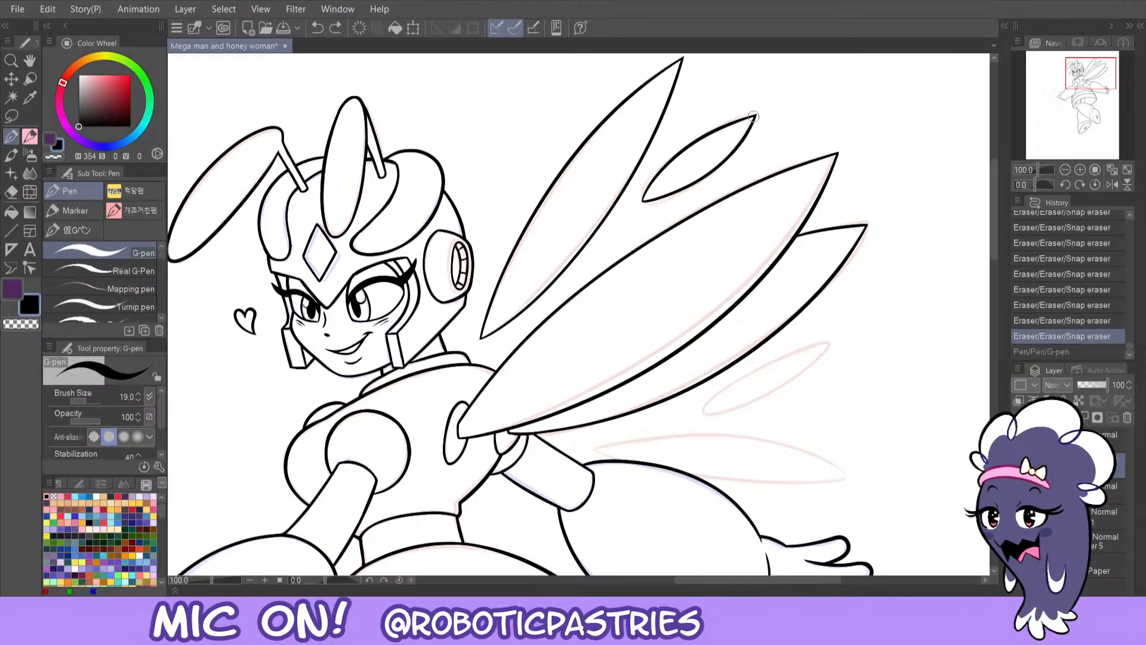
pyautogui.hotkey('ctrl', 'y')
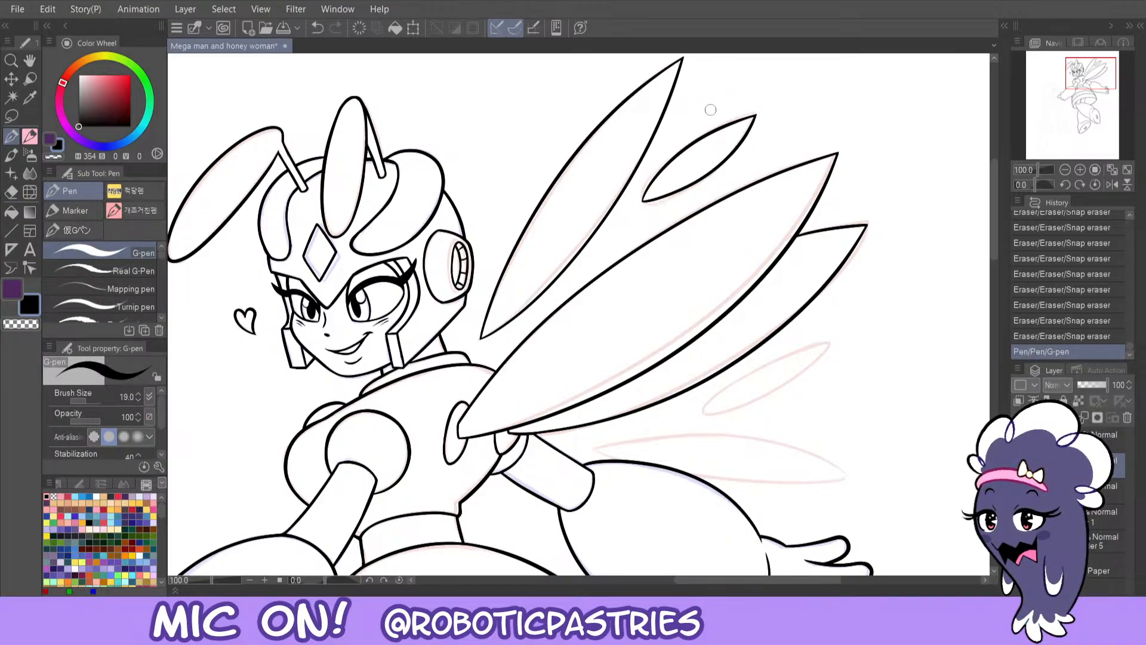
# - Mirror the canvas view horizontally and ink both edges of the small leaf shape below the large wings
pyautogui.click(1112, 184)
pyautogui.moveTo(1082, 74); pyautogui.dragTo(1062, 81)
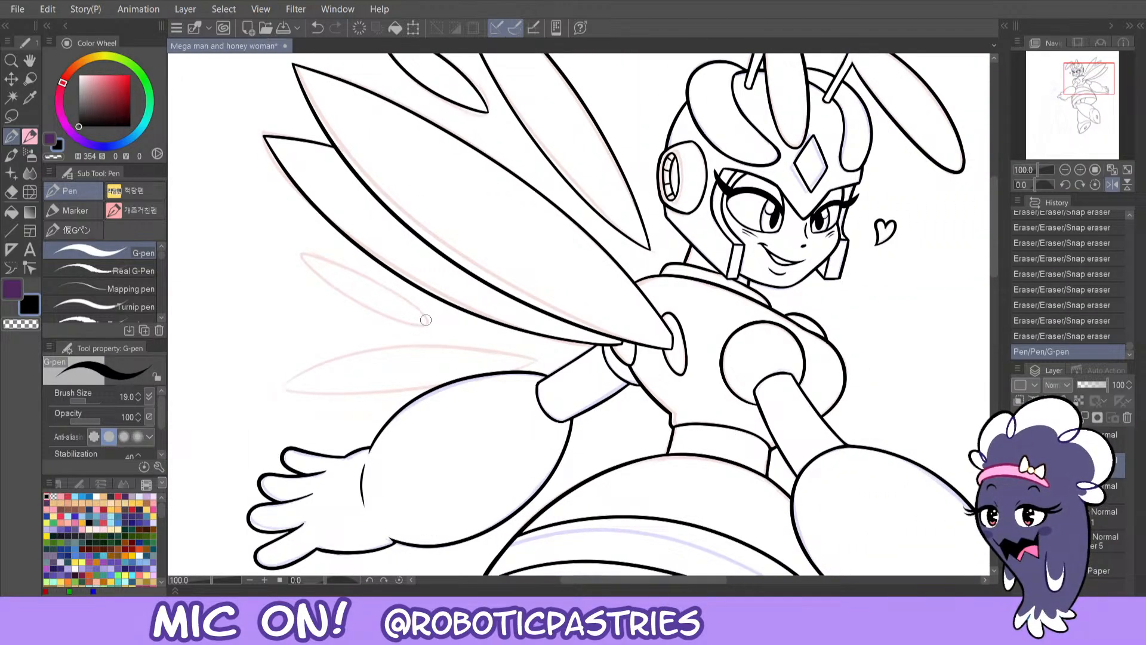
pyautogui.moveTo(425, 320); pyautogui.dragTo(298, 258)
pyautogui.hotkey('ctrl', 'z')
pyautogui.moveTo(429, 324); pyautogui.dragTo(292, 255)
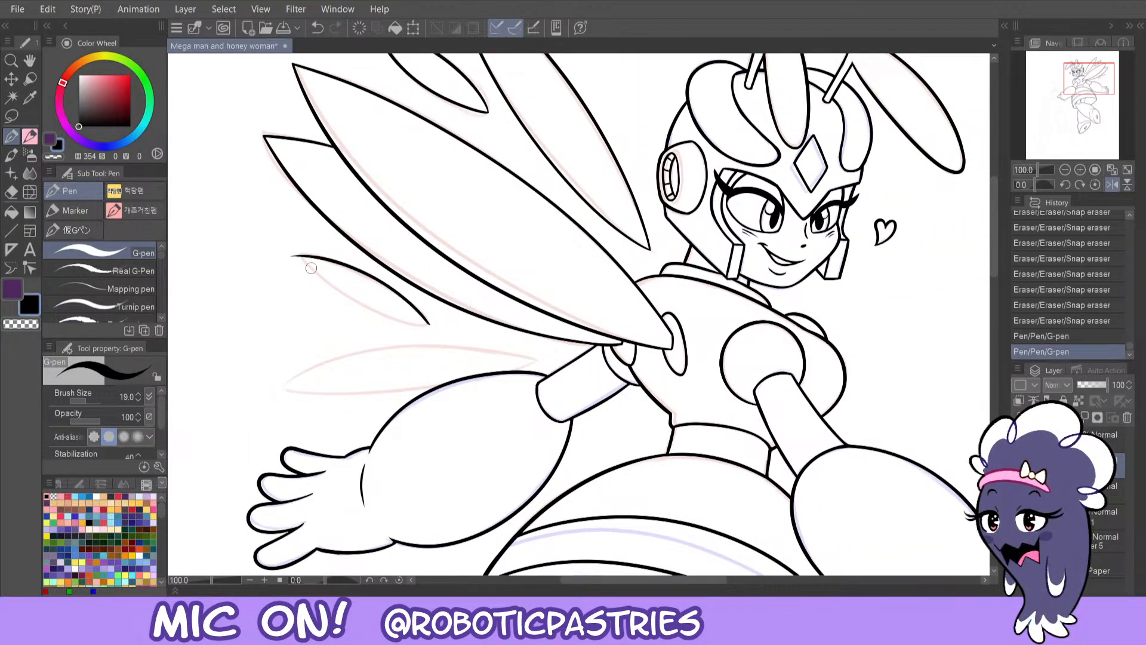
pyautogui.hotkey('ctrl', 'z')
pyautogui.moveTo(425, 323)
pyautogui.mouseDown()
pyautogui.moveTo(301, 252)
pyautogui.moveTo(389, 318)
pyautogui.moveTo(436, 326)
pyautogui.moveTo(351, 304)
pyautogui.moveTo(300, 239)
pyautogui.moveTo(308, 255)
pyautogui.moveTo(413, 296)
pyautogui.moveTo(429, 333)
pyautogui.mouseUp()
pyautogui.hotkey('ctrl', 'z')
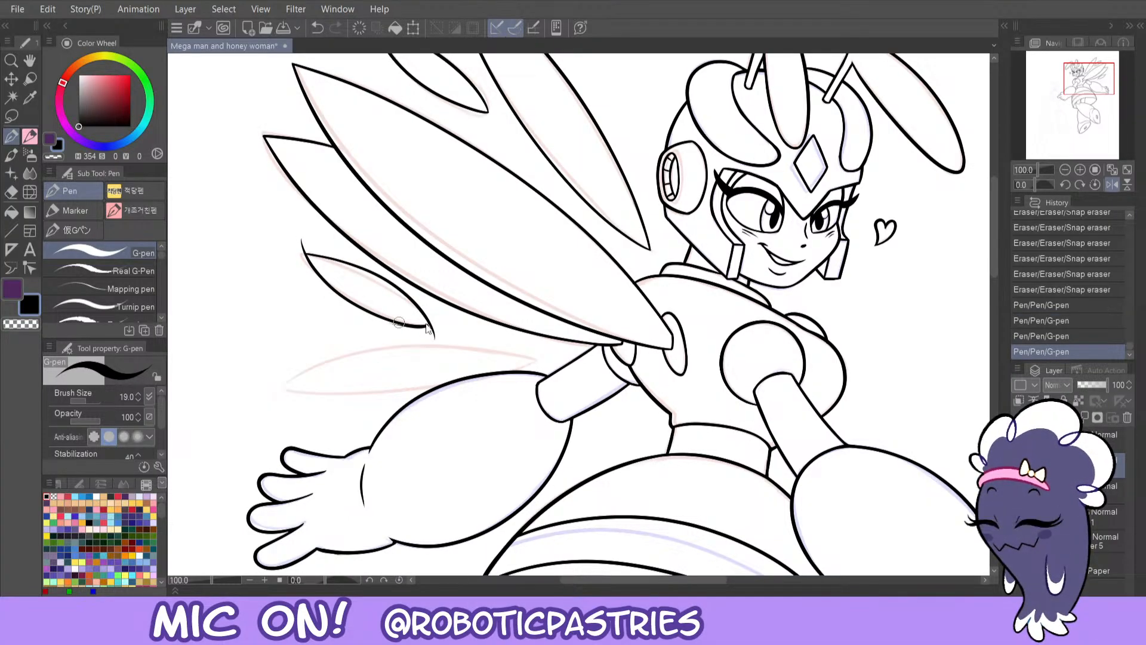
# - Compare the lower small leaf shape's strokes with undo and redo, and redraw its upper edge as a smooth curve
pyautogui.hotkey('ctrl', 'z')
pyautogui.hotkey('ctrl', 'y')
pyautogui.hotkey('ctrl', 'z')
pyautogui.hotkey('ctrl', 'y')
pyautogui.hotkey('ctrl', 'z')
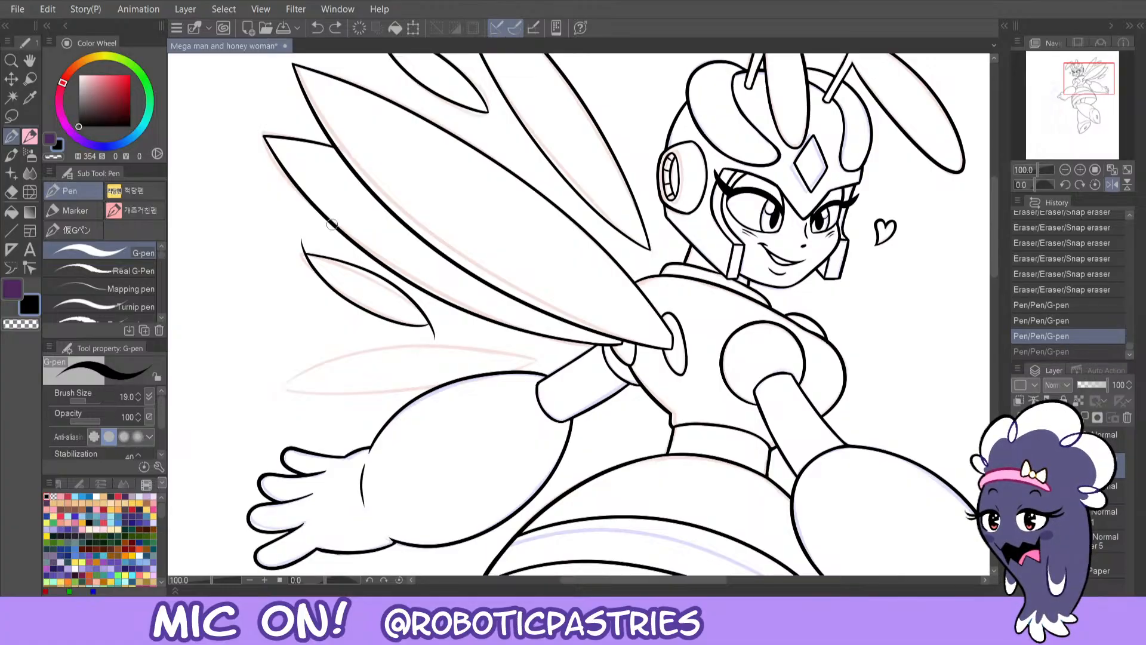
pyautogui.hotkey('ctrl', 'y')
pyautogui.hotkey('ctrl', 'z')
pyautogui.hotkey('ctrl', 'z')
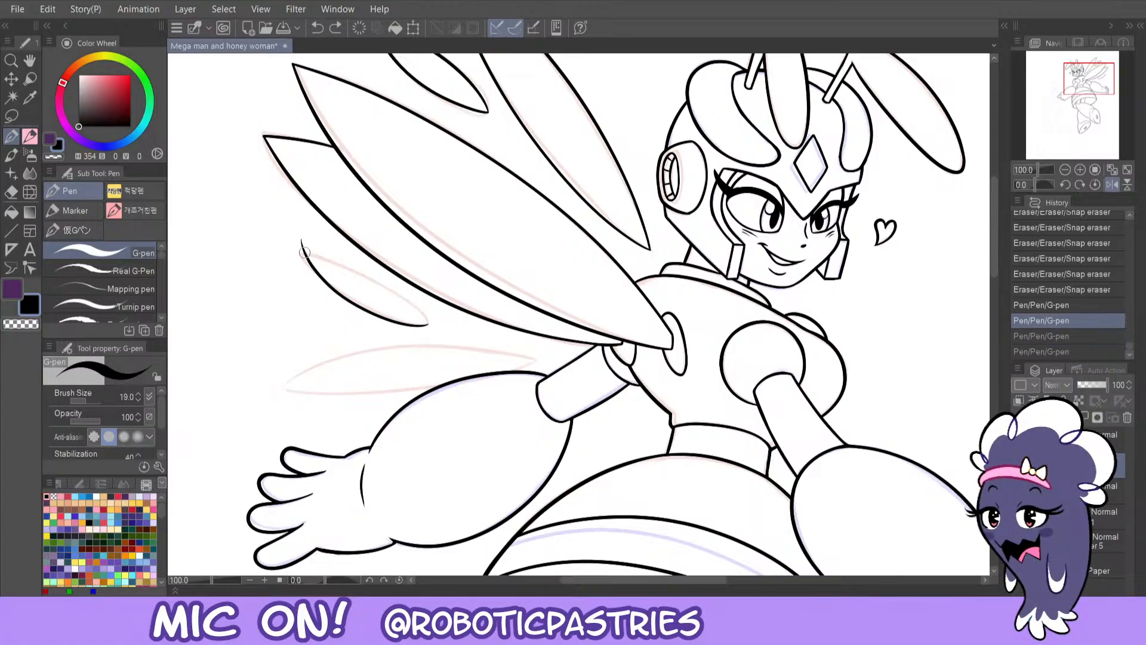
pyautogui.moveTo(303, 246)
pyautogui.mouseDown()
pyautogui.moveTo(382, 284)
pyautogui.moveTo(425, 322)
pyautogui.mouseUp()
pyautogui.hotkey('ctrl', 'z')
pyautogui.moveTo(303, 253)
pyautogui.mouseDown()
pyautogui.moveTo(332, 257)
pyautogui.moveTo(432, 322)
pyautogui.moveTo(429, 332)
pyautogui.moveTo(432, 322)
pyautogui.moveTo(376, 320)
pyautogui.moveTo(433, 322)
pyautogui.moveTo(377, 318)
pyautogui.moveTo(408, 322)
pyautogui.mouseUp()
pyautogui.hotkey('ctrl', 'z')
pyautogui.hotkey('ctrl', 'z')
pyautogui.hotkey('ctrl', 'z')
pyautogui.hotkey('ctrl', 'z')
pyautogui.hotkey('ctrl', 'z')
# - Trim the line overshoots at both ends of the lower small leaf shape using the G-pen with transparent colour
pyautogui.press('c')
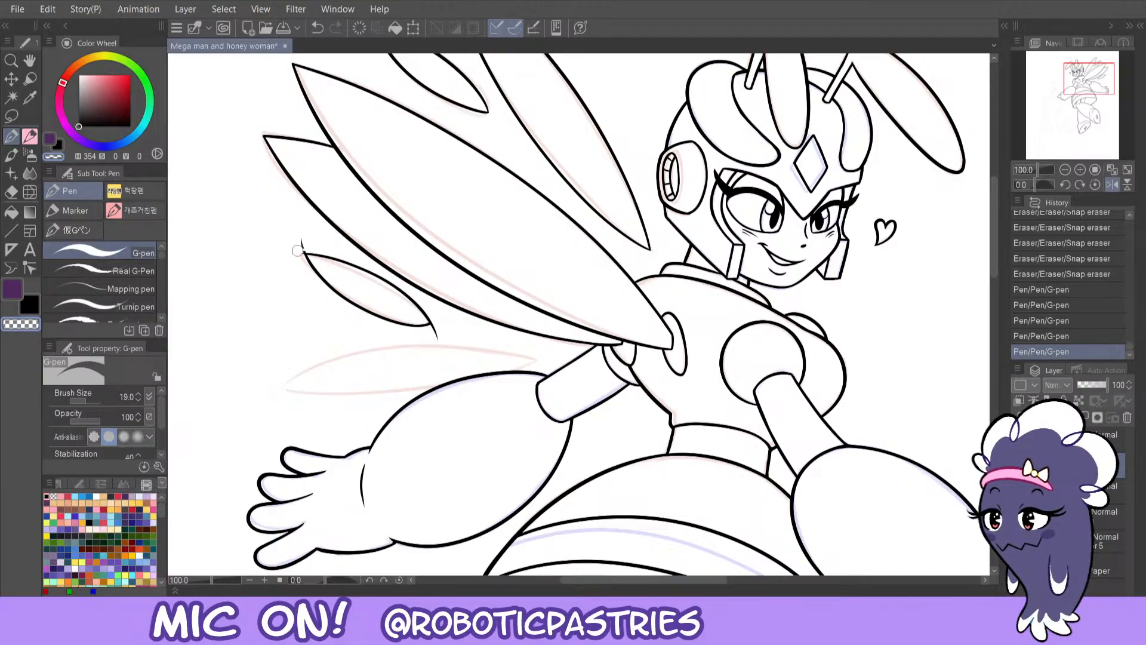
pyautogui.moveTo(298, 250); pyautogui.dragTo(302, 257)
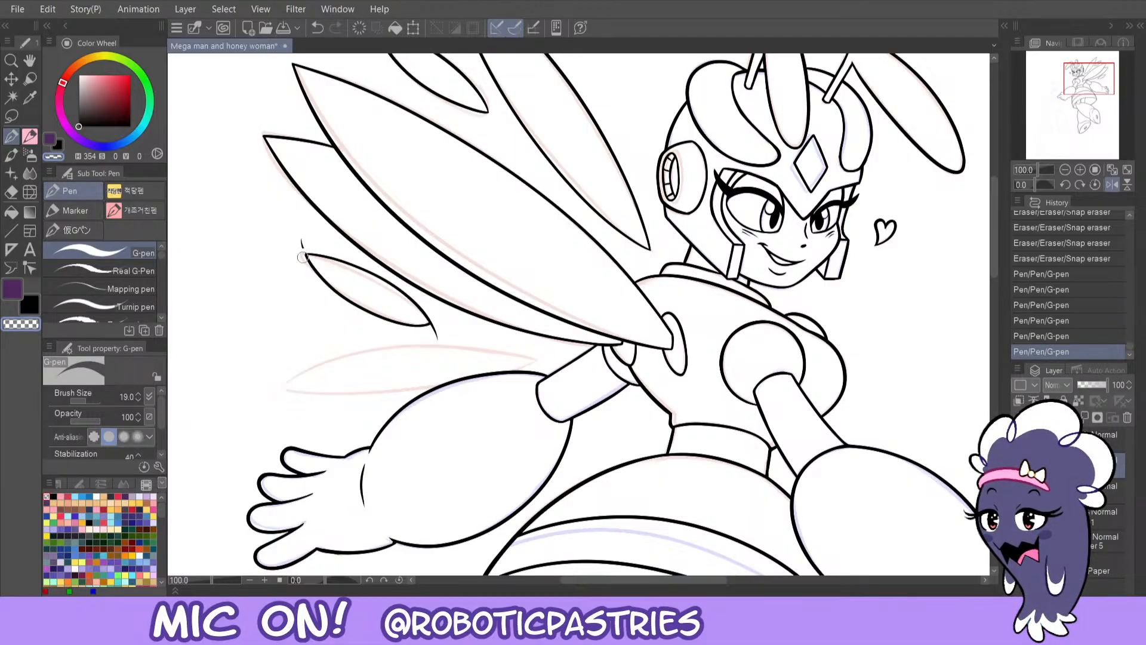
pyautogui.hotkey('ctrl', 'z')
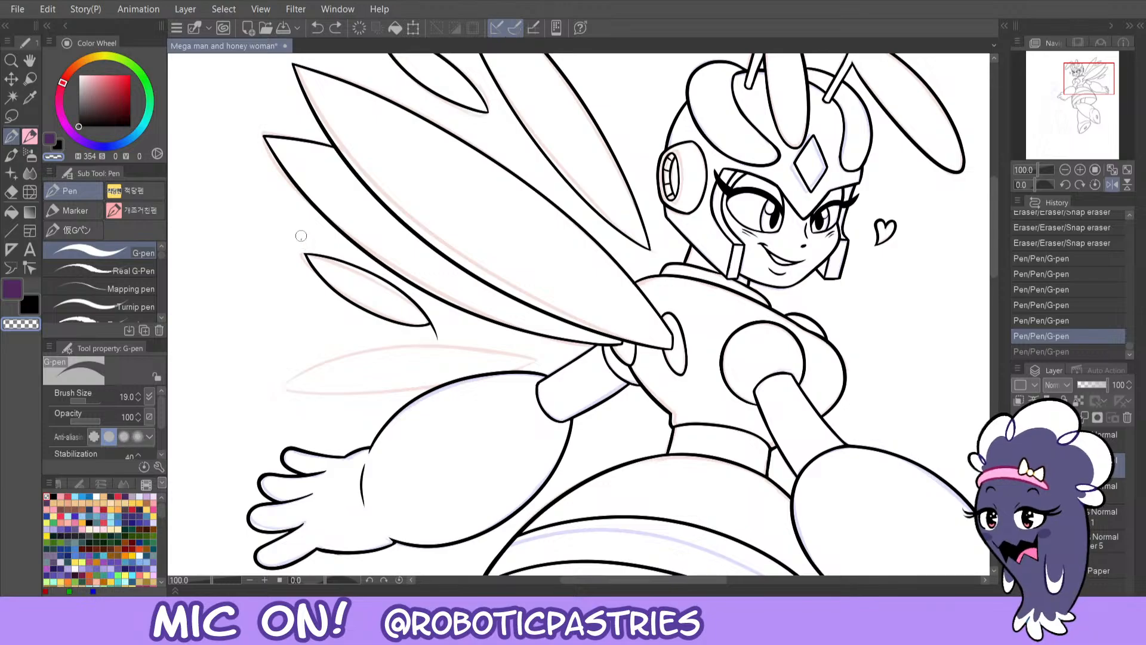
pyautogui.hotkey('ctrl', 'y')
pyautogui.moveTo(432, 321); pyautogui.dragTo(435, 332)
pyautogui.hotkey('ctrl', 'z')
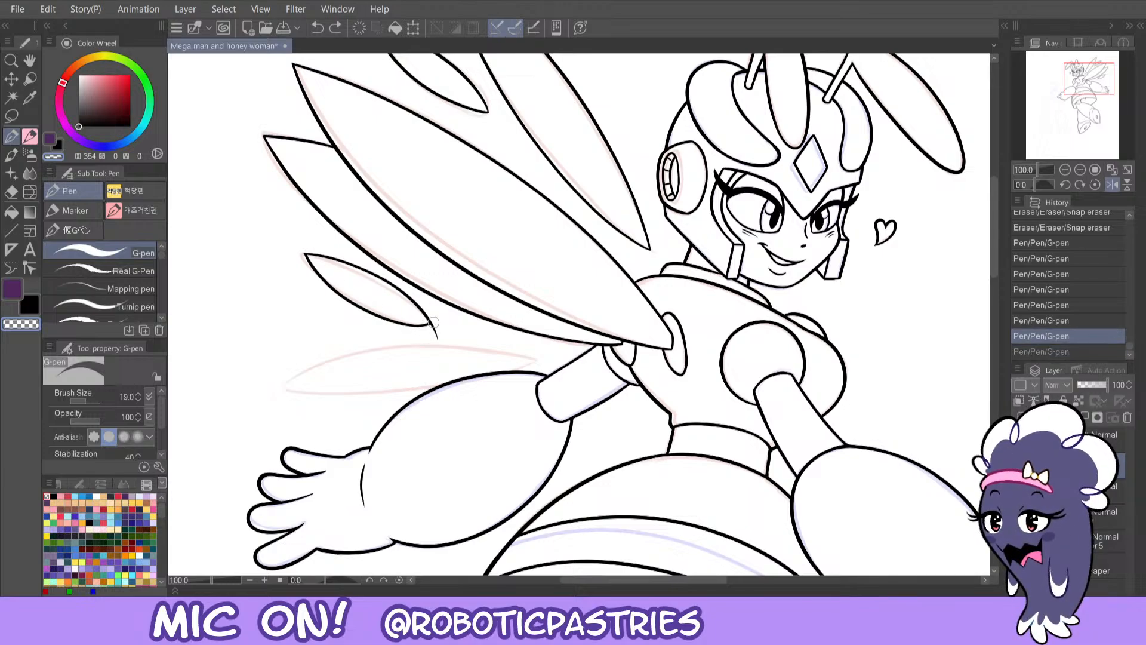
pyautogui.hotkey('ctrl', 'y')
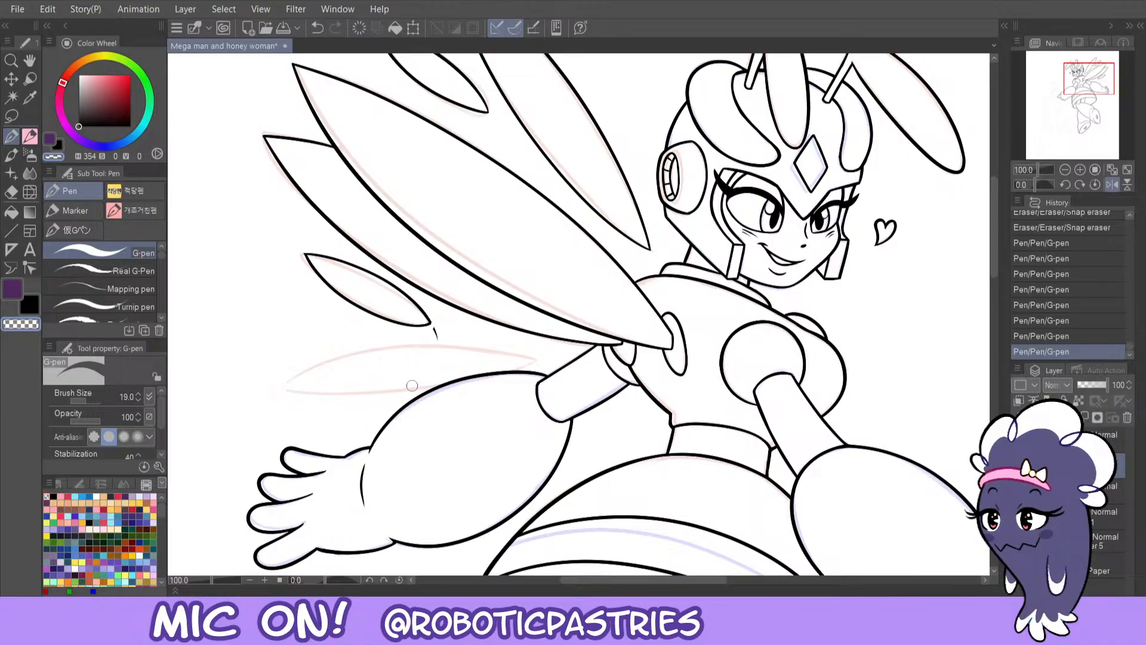
pyautogui.moveTo(430, 327); pyautogui.dragTo(431, 312)
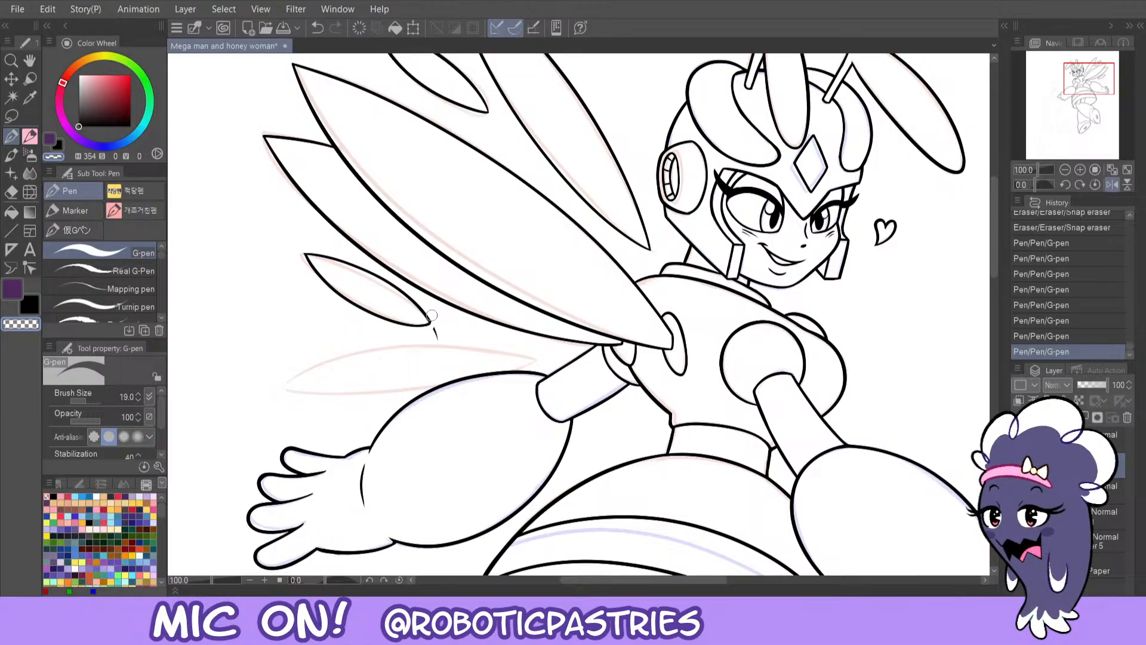
pyautogui.hotkey('ctrl', 'z')
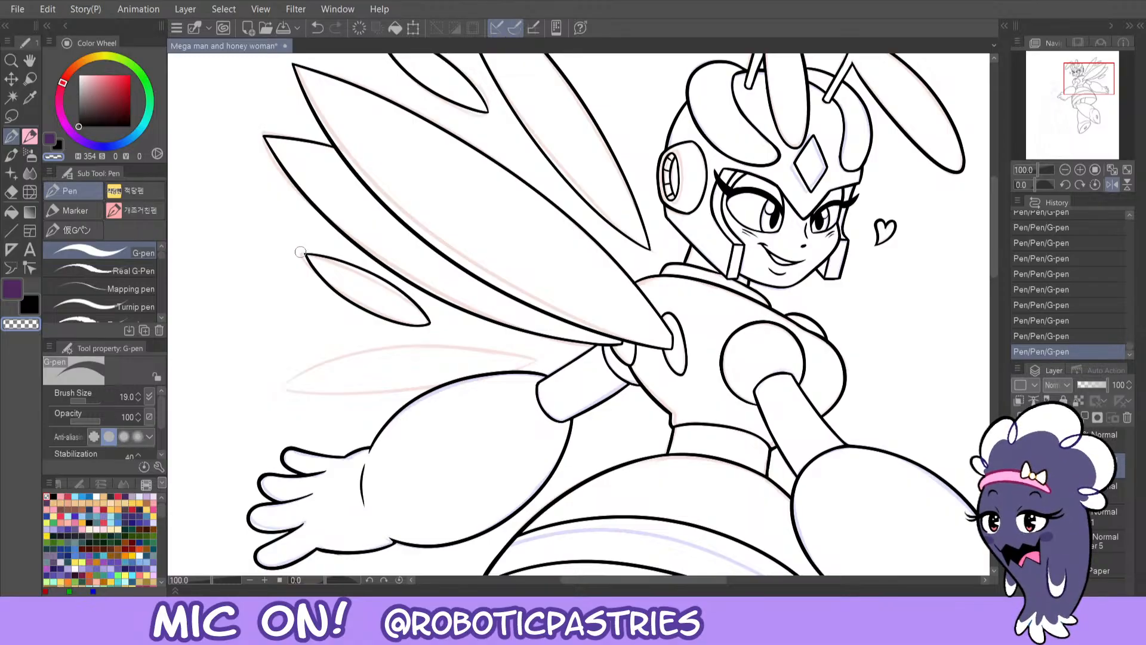
# - Restore the unmirrored view and ink the upper edge of the lowest wing above the outstretched arm, running past its tip
pyautogui.click(1112, 184)
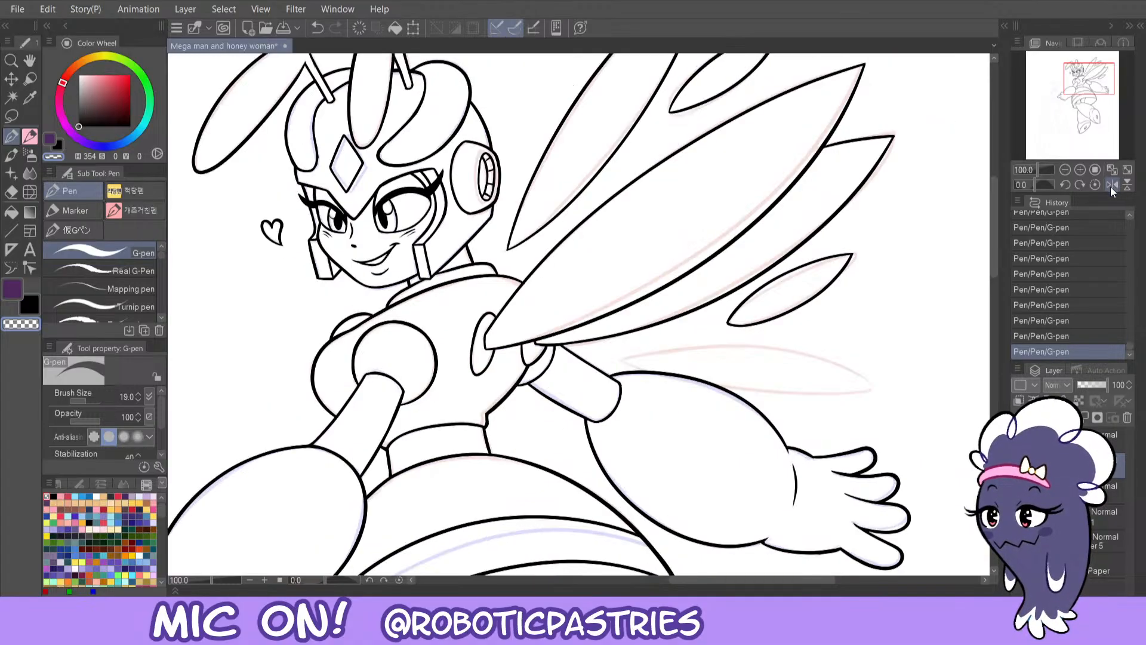
pyautogui.moveTo(687, 582); pyautogui.dragTo(717, 580)
pyautogui.moveTo(473, 360)
pyautogui.mouseDown()
pyautogui.moveTo(597, 339)
pyautogui.moveTo(753, 414)
pyautogui.mouseUp()
pyautogui.hotkey('ctrl', 'z')
pyautogui.moveTo(470, 361)
pyautogui.mouseDown()
pyautogui.moveTo(564, 330)
pyautogui.moveTo(756, 415)
pyautogui.mouseUp()
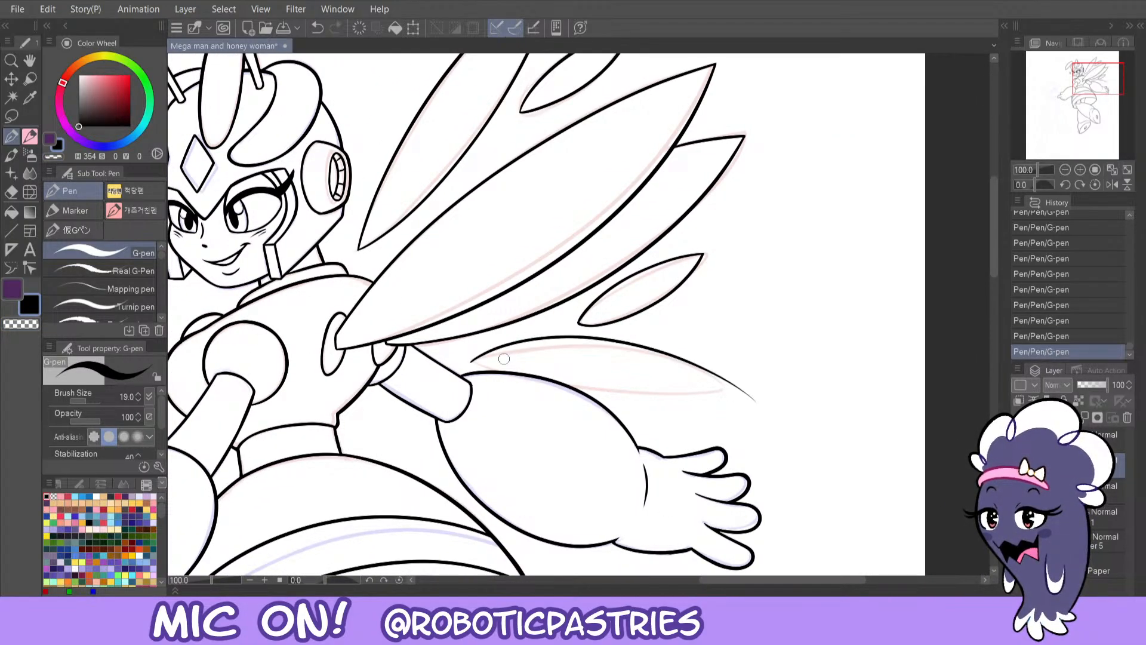
pyautogui.hotkey('ctrl', 'z')
pyautogui.moveTo(470, 361)
pyautogui.mouseDown()
pyautogui.moveTo(661, 362)
pyautogui.moveTo(749, 405)
pyautogui.mouseUp()
pyautogui.hotkey('ctrl', 'z')
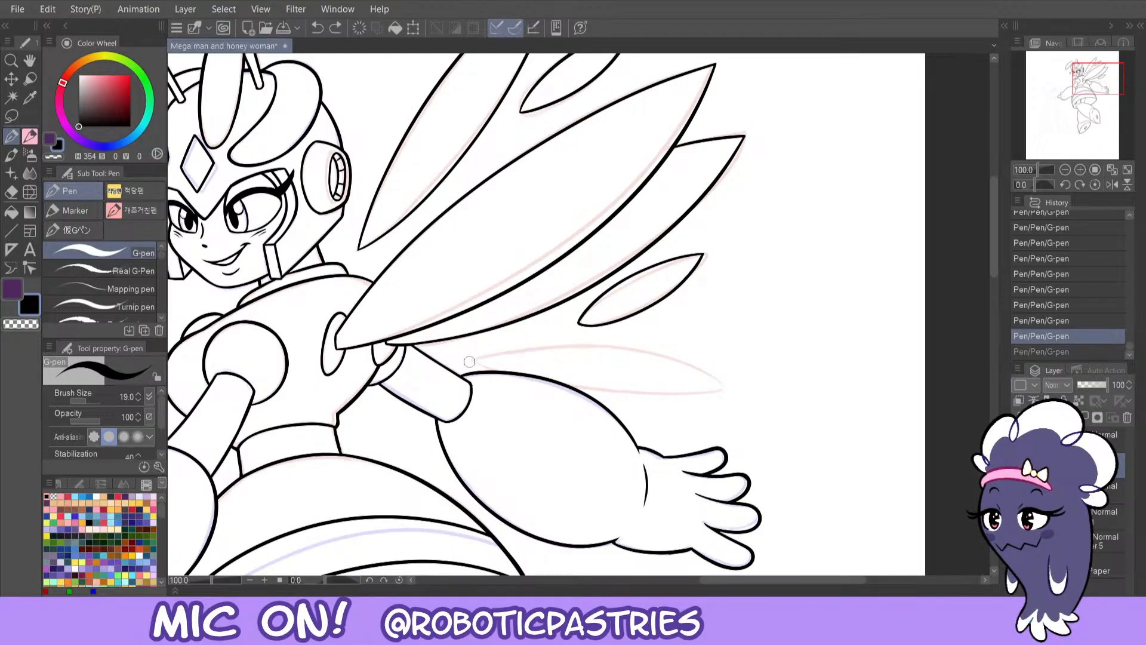
pyautogui.moveTo(471, 360)
pyautogui.mouseDown()
pyautogui.moveTo(621, 349)
pyautogui.moveTo(746, 405)
pyautogui.mouseUp()
pyautogui.hotkey('ctrl', 'z')
pyautogui.moveTo(471, 362)
pyautogui.mouseDown()
pyautogui.moveTo(702, 361)
pyautogui.moveTo(747, 406)
pyautogui.mouseUp()
pyautogui.hotkey('ctrl', 'z')
pyautogui.moveTo(472, 361)
pyautogui.mouseDown()
pyautogui.moveTo(500, 349)
pyautogui.moveTo(755, 412)
pyautogui.mouseUp()
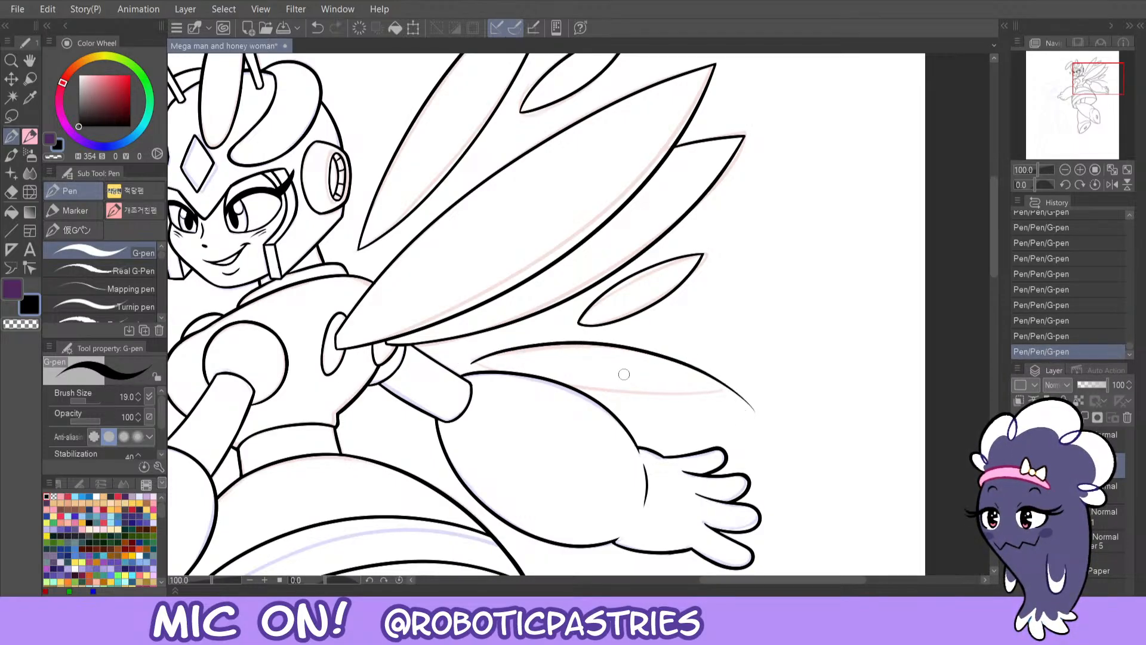
# - Ink the lower edge of the lowest wing across the arm, crossing the upper edge at the tip, and close its root
pyautogui.moveTo(472, 362)
pyautogui.mouseDown()
pyautogui.moveTo(611, 399)
pyautogui.moveTo(748, 406)
pyautogui.mouseUp()
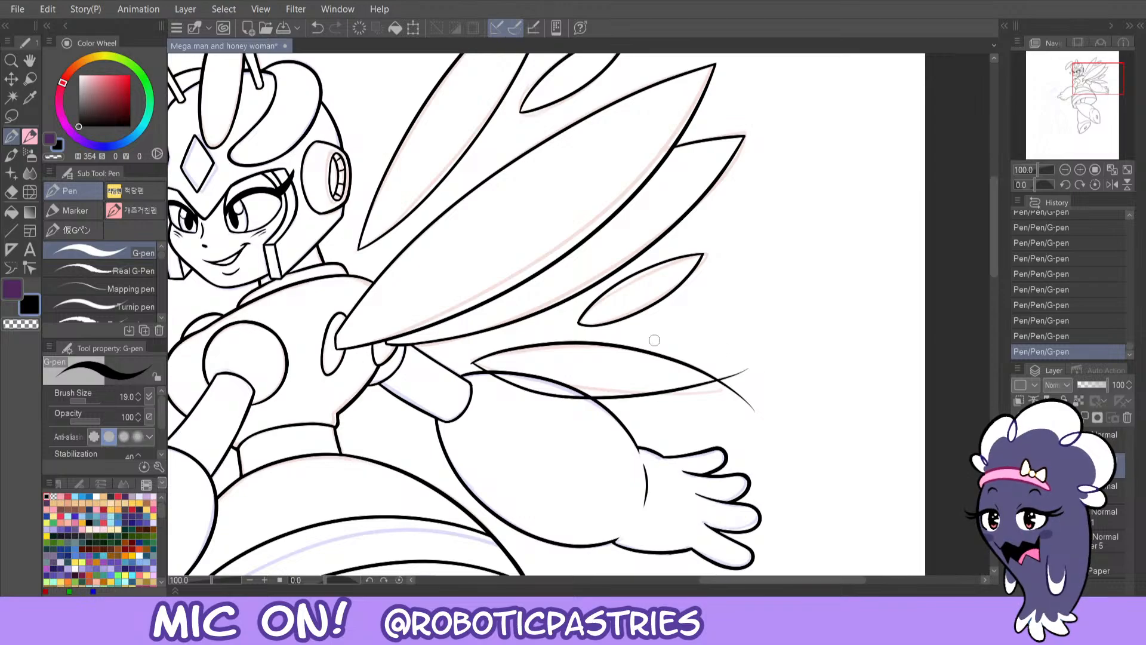
pyautogui.hotkey('ctrl', 'z')
pyautogui.moveTo(480, 367); pyautogui.dragTo(767, 377)
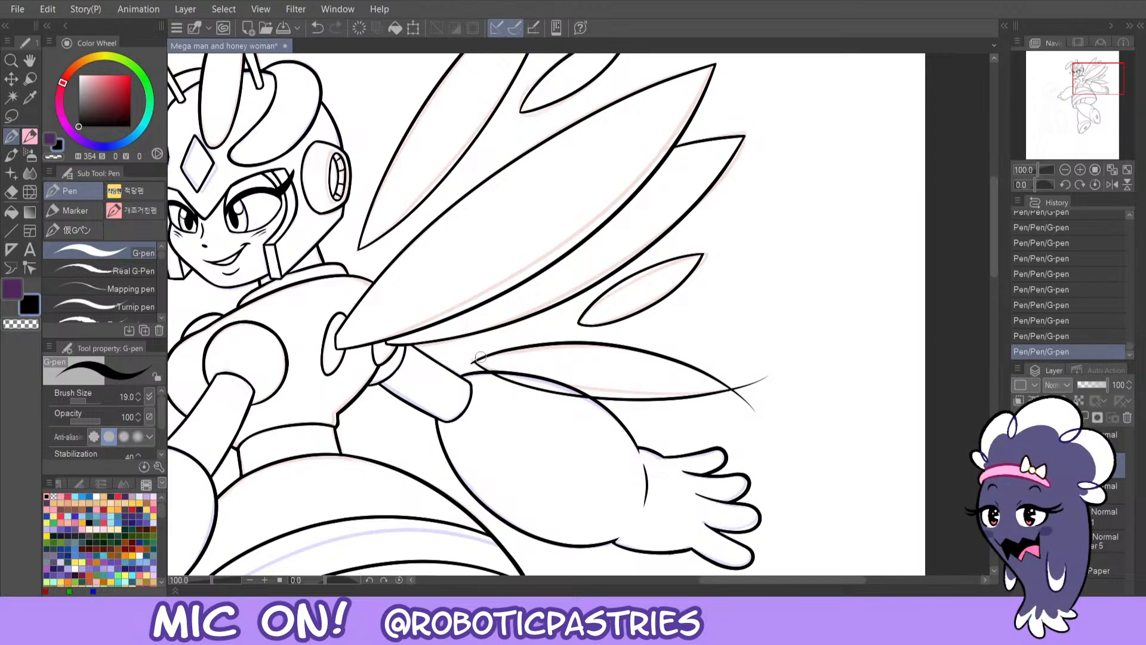
pyautogui.hotkey('ctrl', 'z')
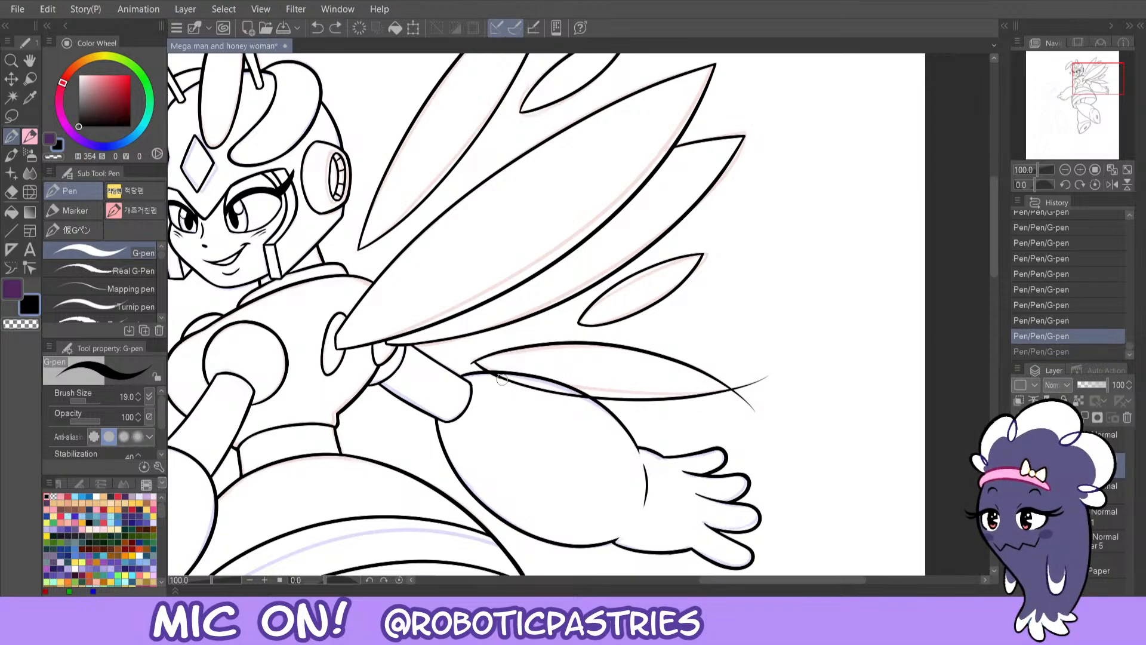
pyautogui.moveTo(499, 379); pyautogui.dragTo(474, 362)
pyautogui.press('c')
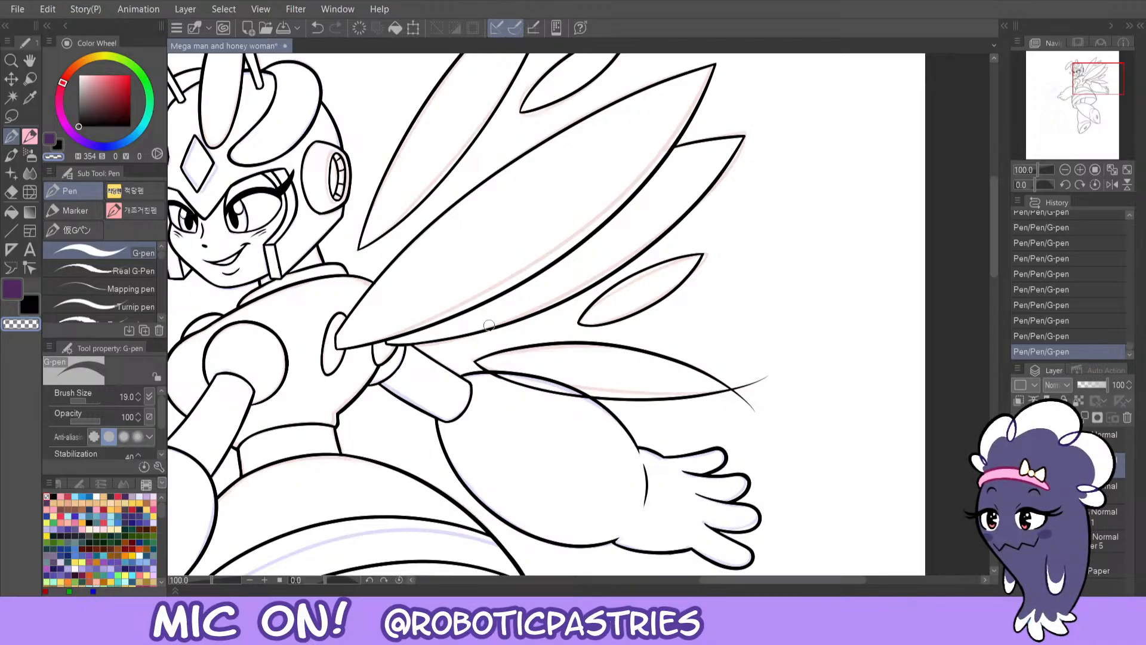
# - Trim the line overshoots at the lowest wing's tip and erase its lower edge where it crosses the arm, using the Snap eraser
pyautogui.press('e')
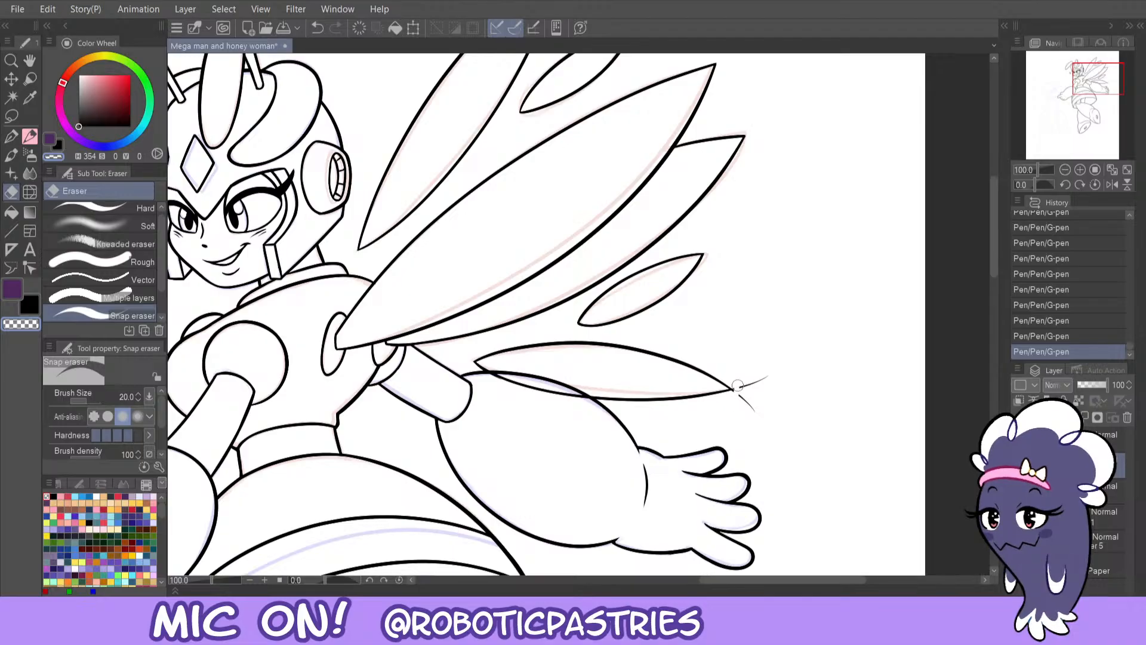
pyautogui.moveTo(738, 394); pyautogui.dragTo(733, 387)
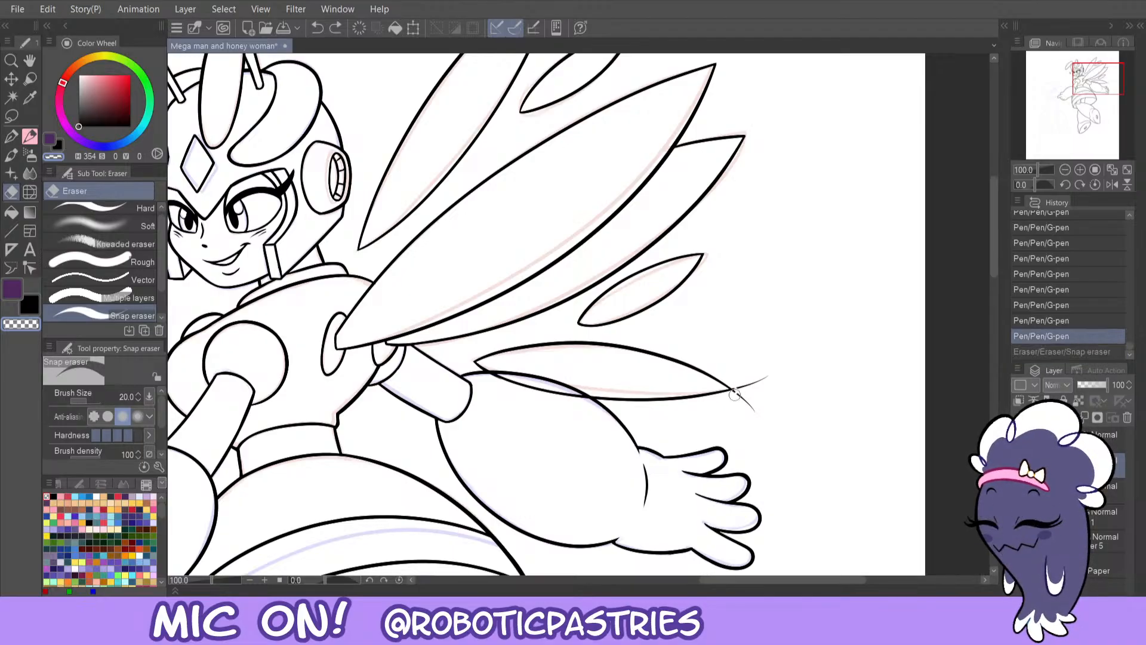
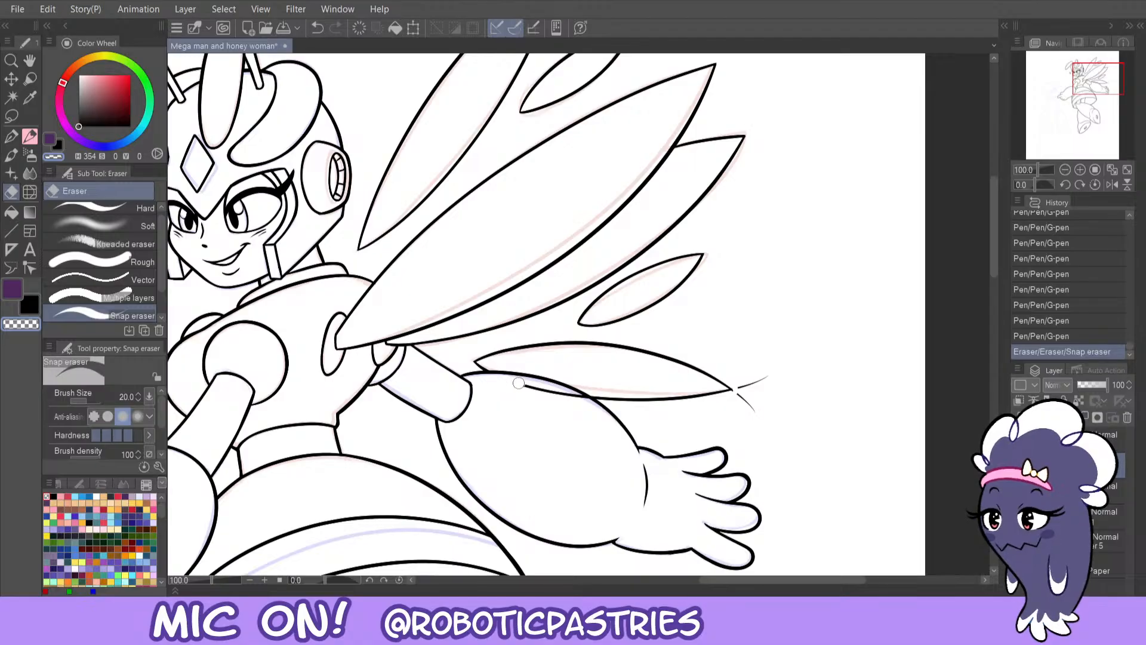
pyautogui.moveTo(737, 388)
pyautogui.mouseDown()
pyautogui.moveTo(766, 377)
pyautogui.moveTo(740, 387)
pyautogui.moveTo(765, 434)
pyautogui.mouseUp()
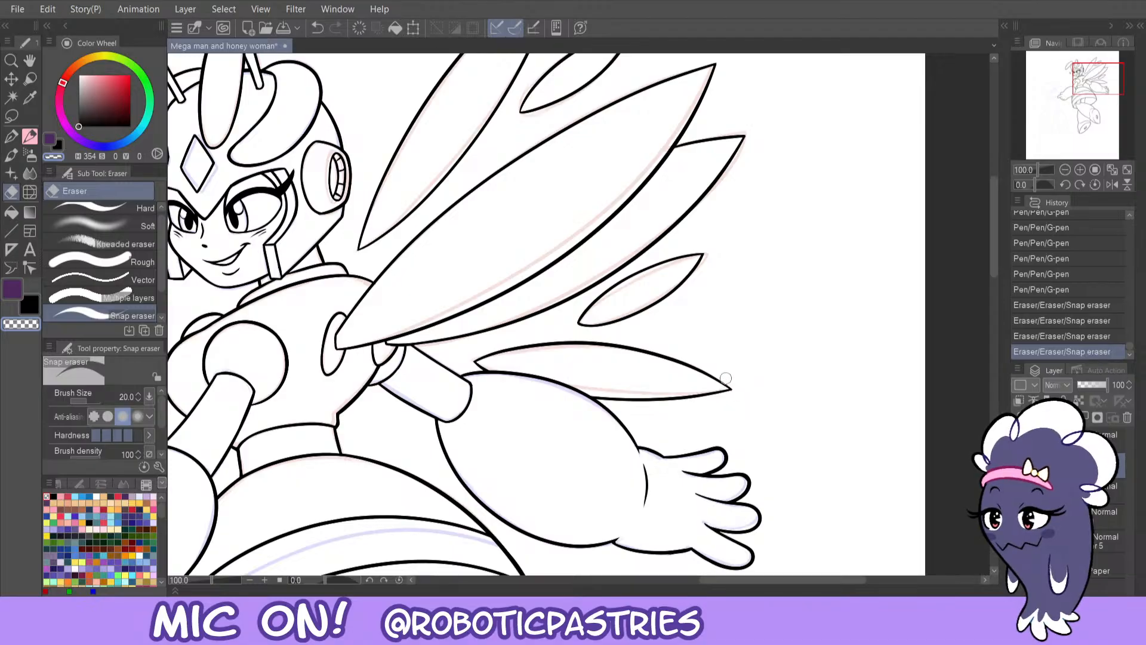
pyautogui.moveTo(725, 381); pyautogui.dragTo(730, 387)
pyautogui.press('p')
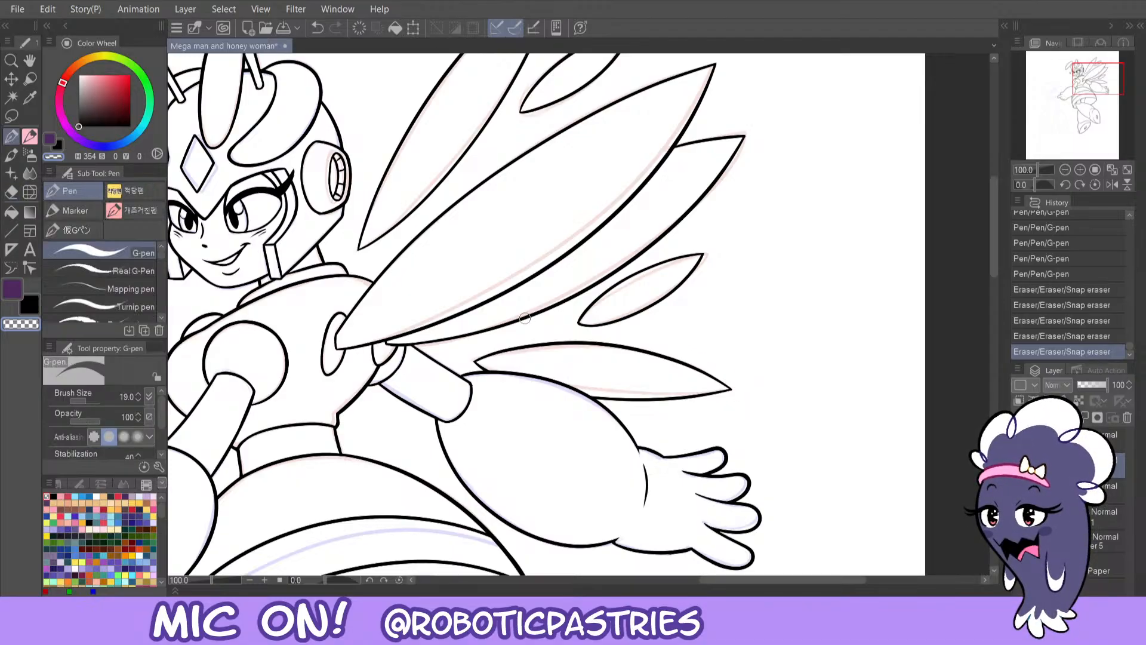
# - Erase the stray end of Honey Woman's shoulder line at the large wing's edge on the layer below with the Snap eraser
pyautogui.moveTo(1098, 81); pyautogui.dragTo(1092, 77)
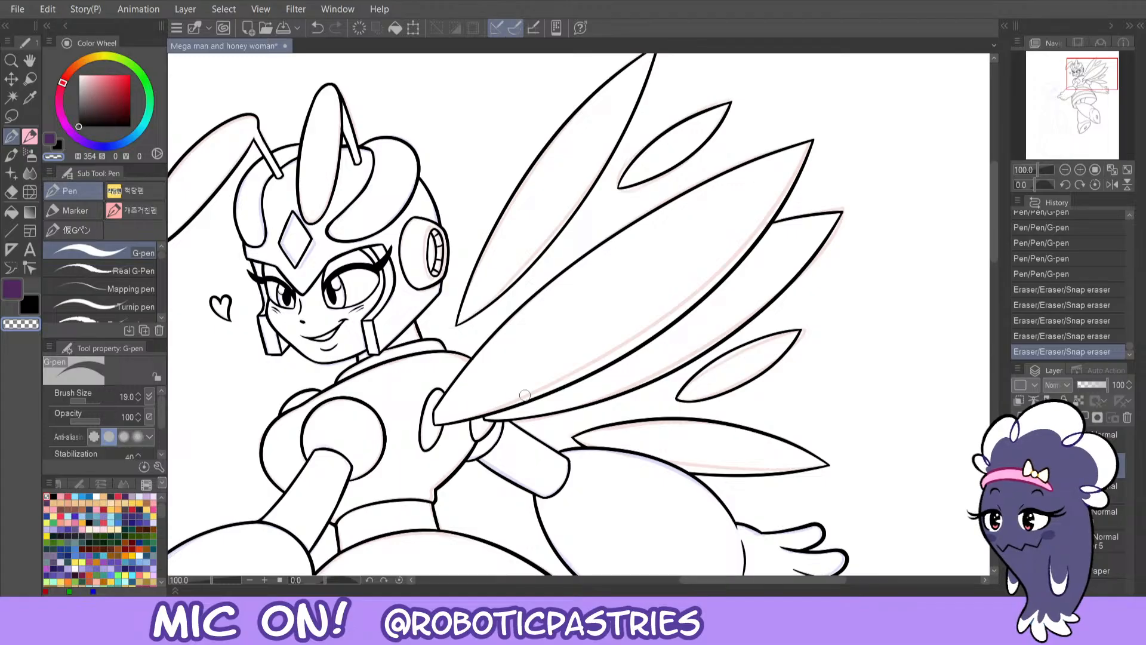
pyautogui.press('e')
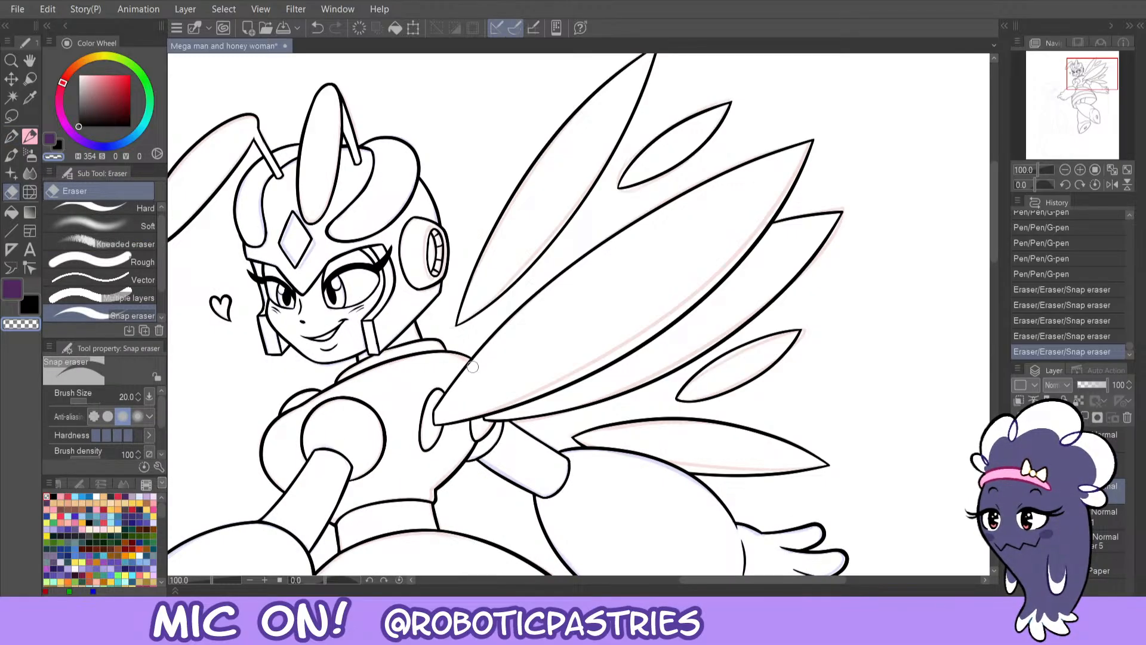
pyautogui.click(473, 365)
# - Check the whole drawing and frame Mega Man's sketched head and shoulders at 66.7% zoom
pyautogui.click(1111, 169)
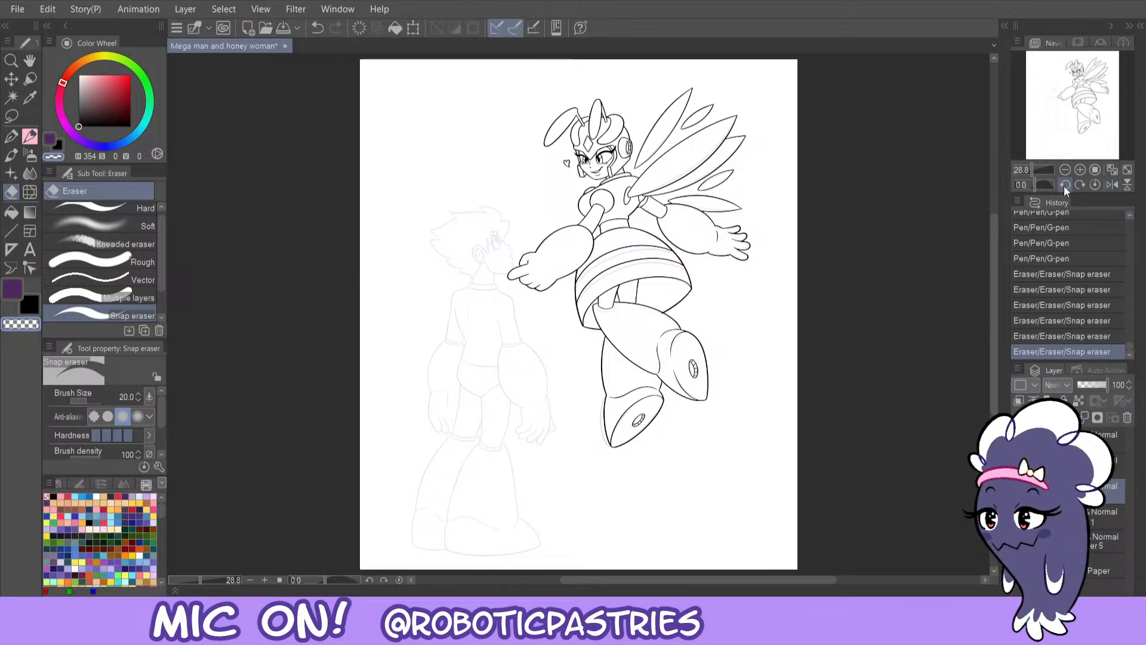
pyautogui.click(1080, 170)
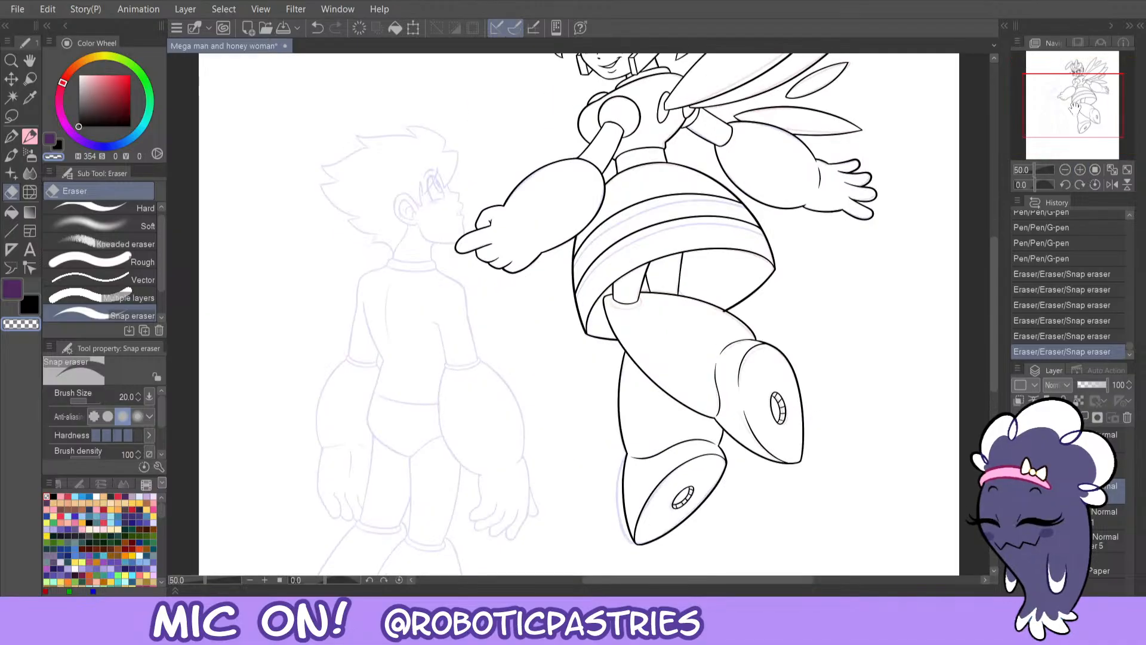
pyautogui.moveTo(1074, 109); pyautogui.dragTo(1053, 91)
pyautogui.click(1079, 169)
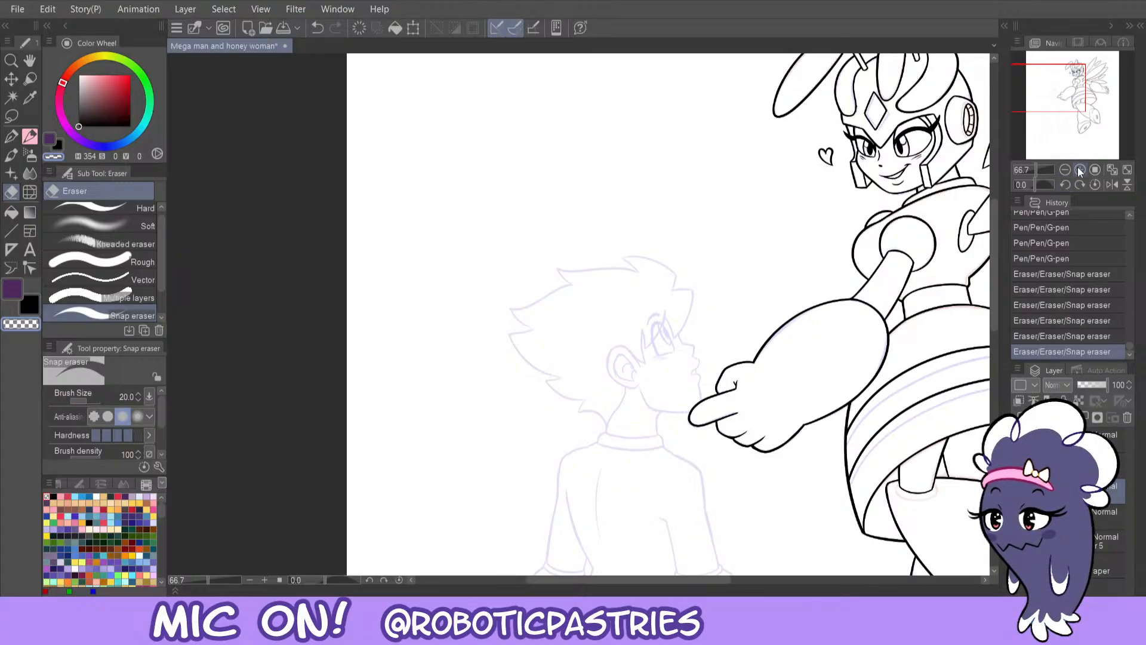
# - Ink the brow dip and nose of the boy's profile over the sketch with the G-pen, in a mirrored view
pyautogui.click(1081, 168)
pyautogui.click(1112, 185)
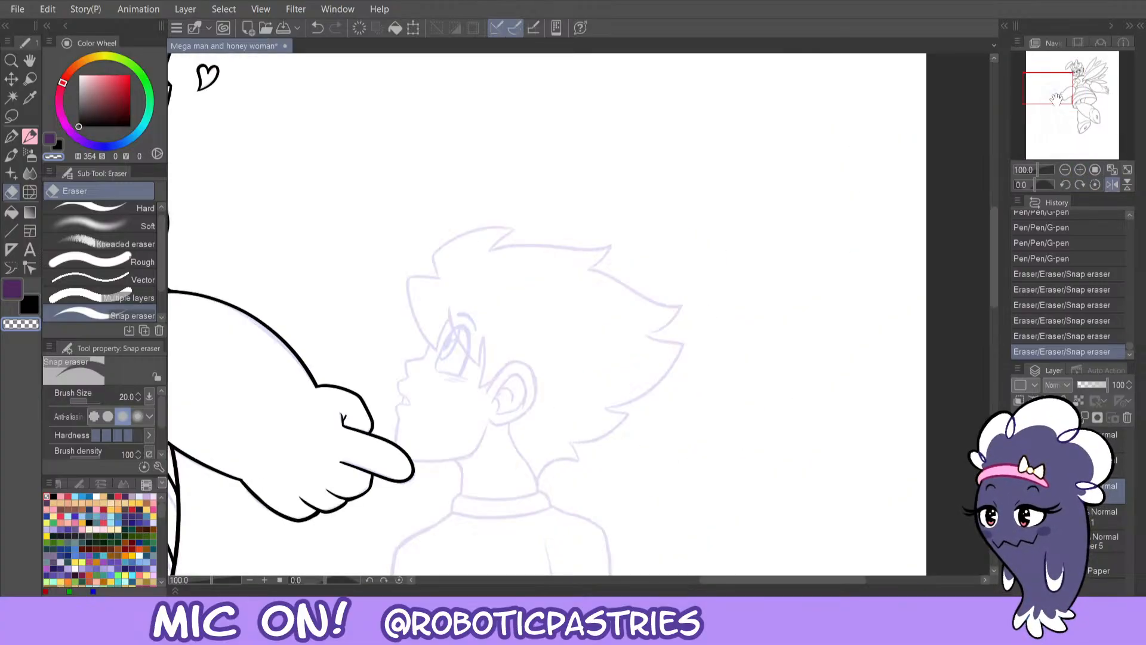
pyautogui.moveTo(1056, 100); pyautogui.dragTo(1054, 107)
pyautogui.press('p')
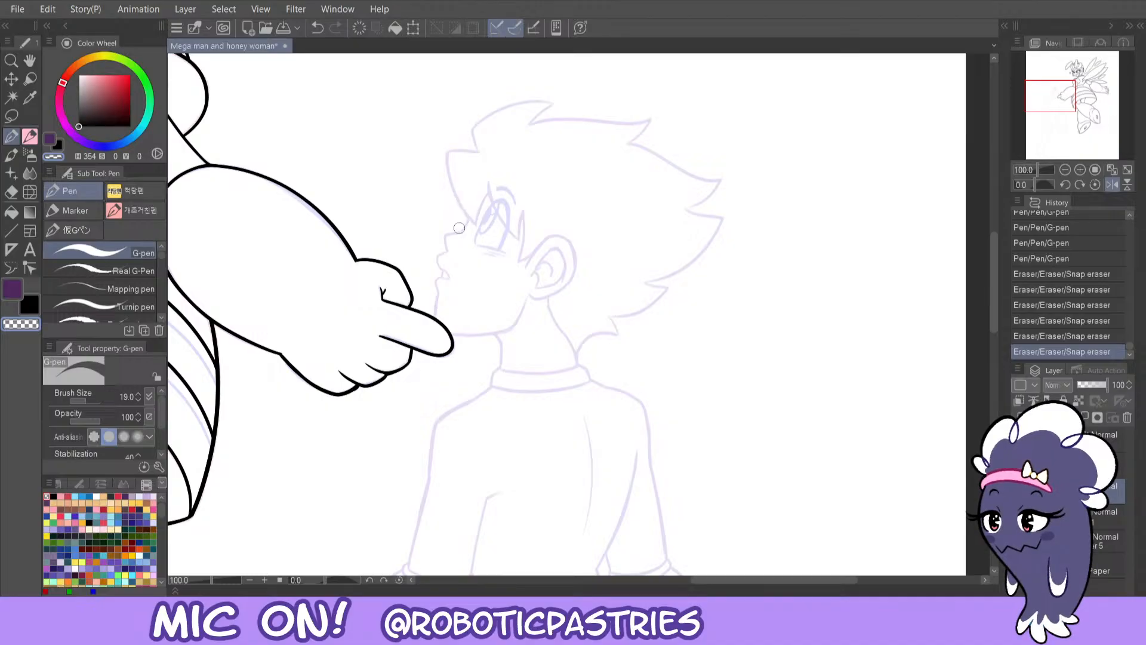
pyautogui.hotkey('ctrl', 'z')
pyautogui.moveTo(445, 235)
pyautogui.mouseDown()
pyautogui.moveTo(446, 248)
pyautogui.moveTo(462, 233)
pyautogui.moveTo(443, 248)
pyautogui.mouseUp()
pyautogui.press('c')
pyautogui.hotkey('ctrl', 'z')
pyautogui.hotkey('ctrl', 'z')
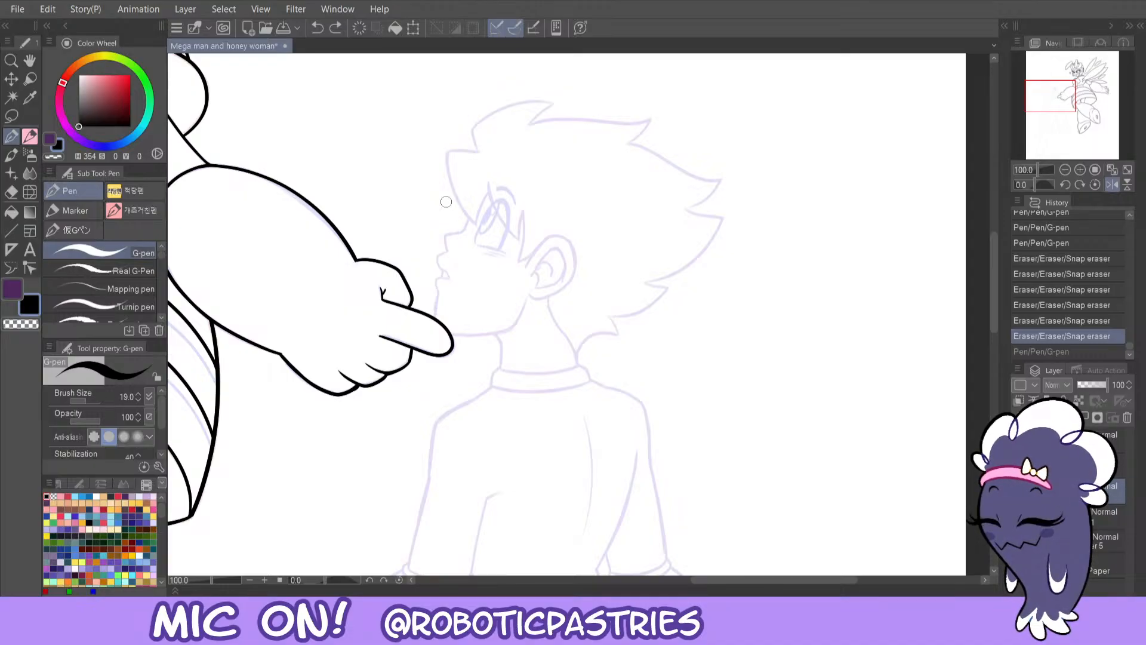
pyautogui.moveTo(442, 234)
pyautogui.mouseDown()
pyautogui.moveTo(468, 211)
pyautogui.moveTo(443, 235)
pyautogui.moveTo(461, 231)
pyautogui.moveTo(471, 207)
pyautogui.moveTo(437, 253)
pyautogui.moveTo(450, 276)
pyautogui.moveTo(438, 278)
pyautogui.moveTo(446, 252)
pyautogui.moveTo(438, 282)
pyautogui.mouseUp()
pyautogui.hotkey('ctrl', 'z')
pyautogui.press('c')
pyautogui.press('c')
pyautogui.hotkey('ctrl', 'z')
pyautogui.hotkey('ctrl', 'z')
pyautogui.press('c')
pyautogui.press('c')
pyautogui.hotkey('ctrl', 'z')
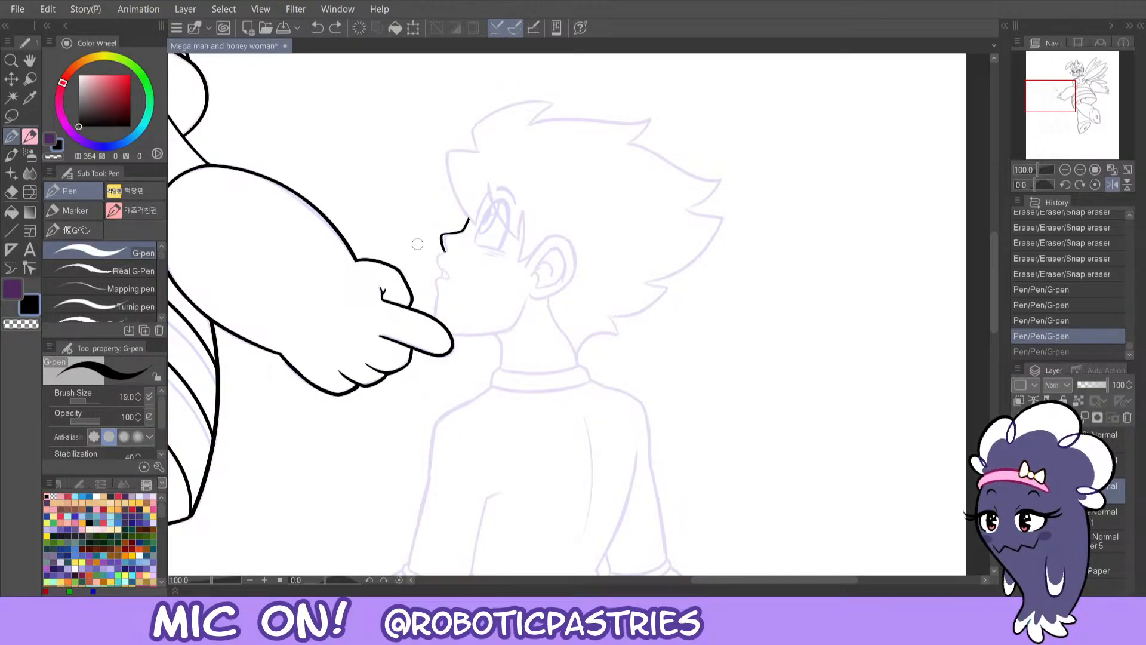
# - Ink the boy's jawline with the G-pen in one stroke from below the ear to the pointing fingertip
pyautogui.scroll(1, 421, 244)
pyautogui.click(1113, 185)
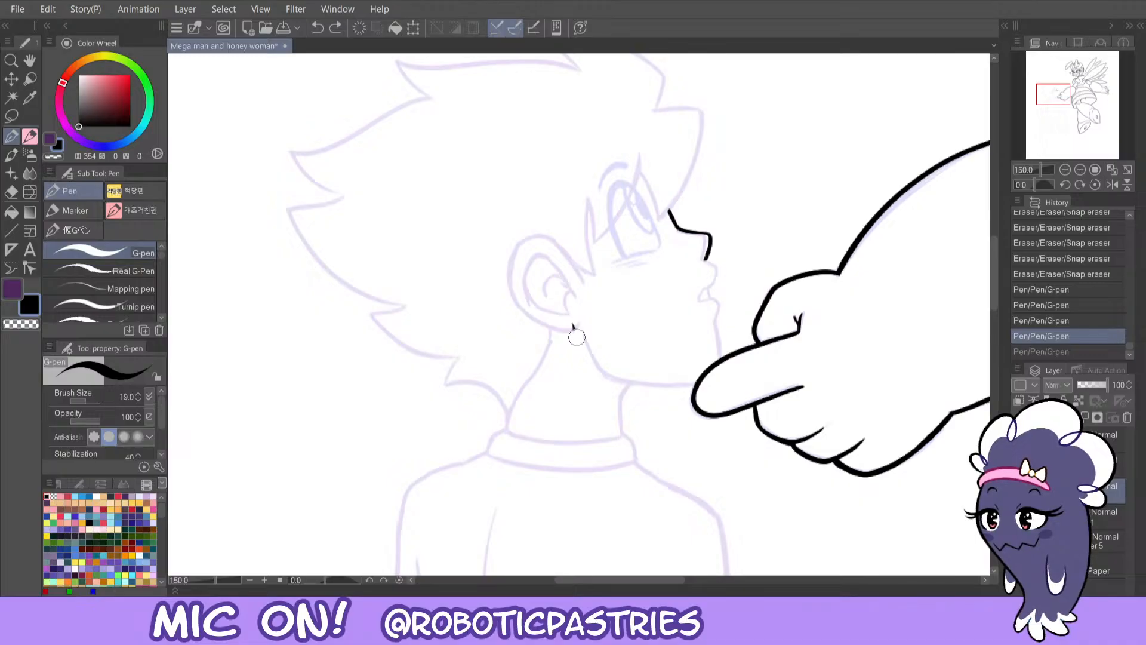
pyautogui.moveTo(572, 325)
pyautogui.mouseDown()
pyautogui.moveTo(638, 388)
pyautogui.moveTo(692, 391)
pyautogui.mouseUp()
pyautogui.hotkey('ctrl', 'z')
pyautogui.moveTo(574, 326)
pyautogui.mouseDown()
pyautogui.moveTo(600, 375)
pyautogui.moveTo(686, 393)
pyautogui.moveTo(580, 339)
pyautogui.moveTo(597, 375)
pyautogui.moveTo(644, 389)
pyautogui.moveTo(720, 389)
pyautogui.mouseUp()
pyautogui.hotkey('ctrl', 'z')
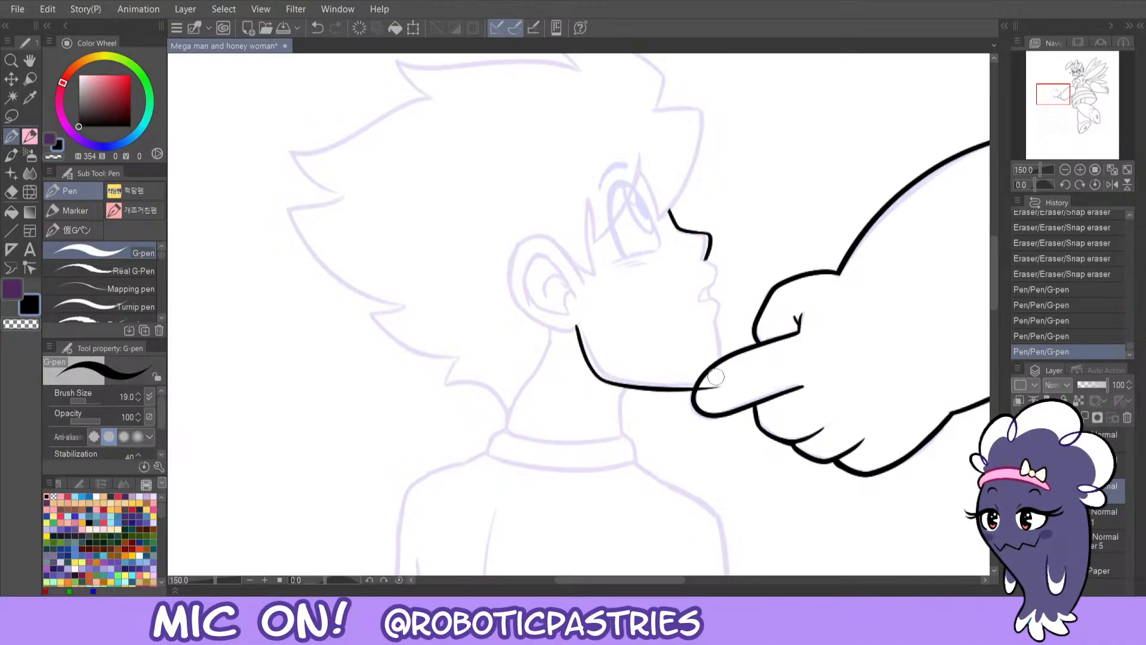
pyautogui.hotkey('ctrl', 'z')
pyautogui.moveTo(575, 325)
pyautogui.mouseDown()
pyautogui.moveTo(595, 369)
pyautogui.moveTo(625, 383)
pyautogui.moveTo(743, 388)
pyautogui.mouseUp()
pyautogui.hotkey('ctrl', 'z')
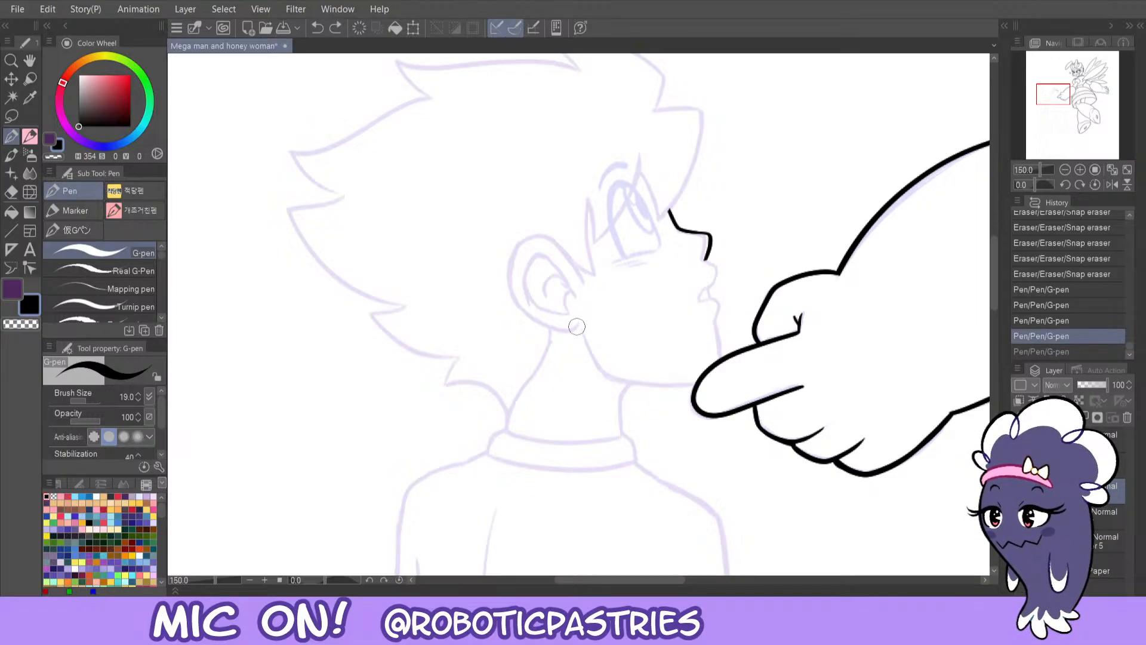
pyautogui.moveTo(576, 326)
pyautogui.mouseDown()
pyautogui.moveTo(601, 377)
pyautogui.moveTo(696, 387)
pyautogui.mouseUp()
pyautogui.hotkey('ctrl', 'z')
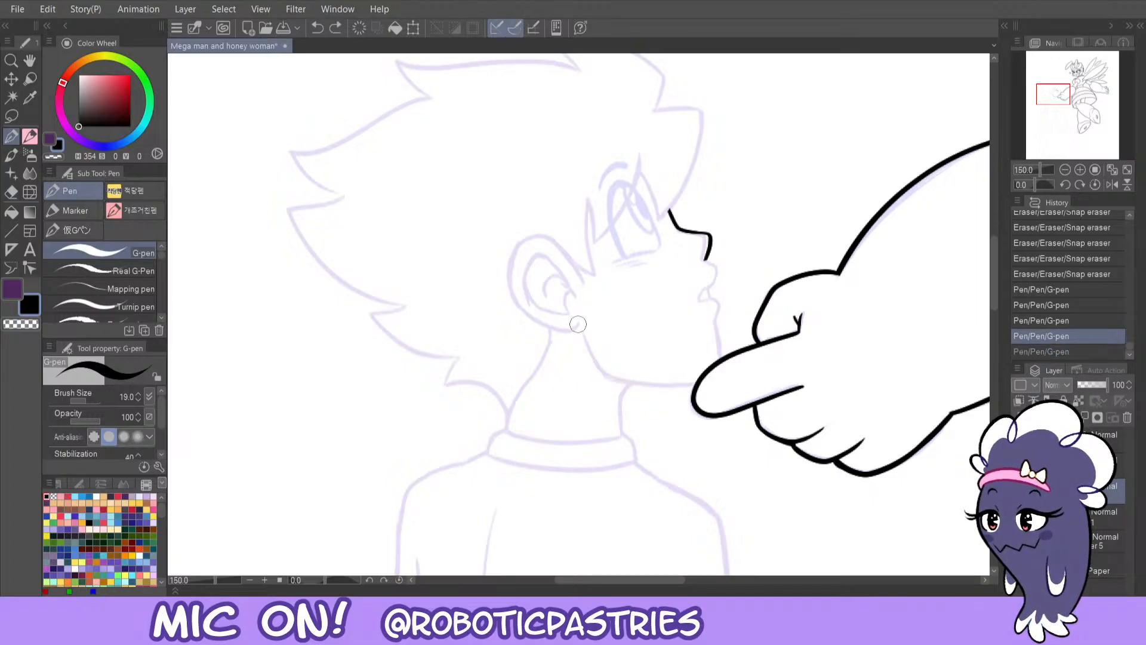
pyautogui.moveTo(576, 326)
pyautogui.mouseDown()
pyautogui.moveTo(602, 375)
pyautogui.moveTo(661, 390)
pyautogui.moveTo(697, 387)
pyautogui.mouseUp()
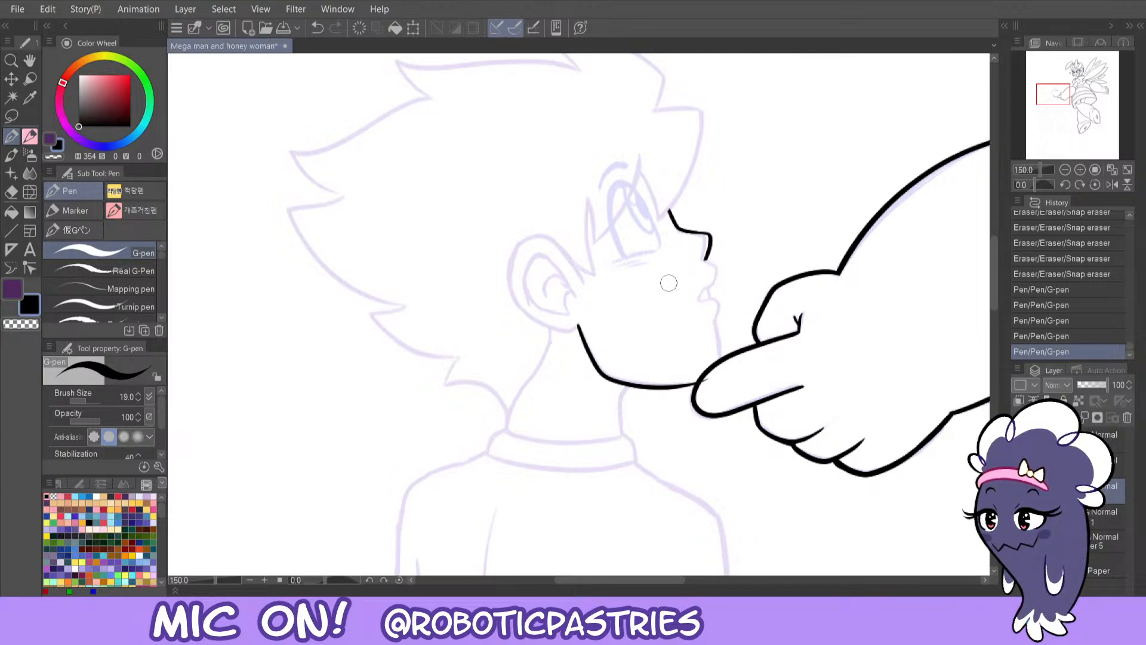
# - Ink the boy's lips and the front of the chin from under the nose down to the finger
pyautogui.moveTo(716, 330)
pyautogui.mouseDown()
pyautogui.moveTo(702, 306)
pyautogui.moveTo(706, 263)
pyautogui.moveTo(718, 273)
pyautogui.moveTo(700, 293)
pyautogui.moveTo(714, 325)
pyautogui.mouseUp()
pyautogui.hotkey('ctrl', 'z')
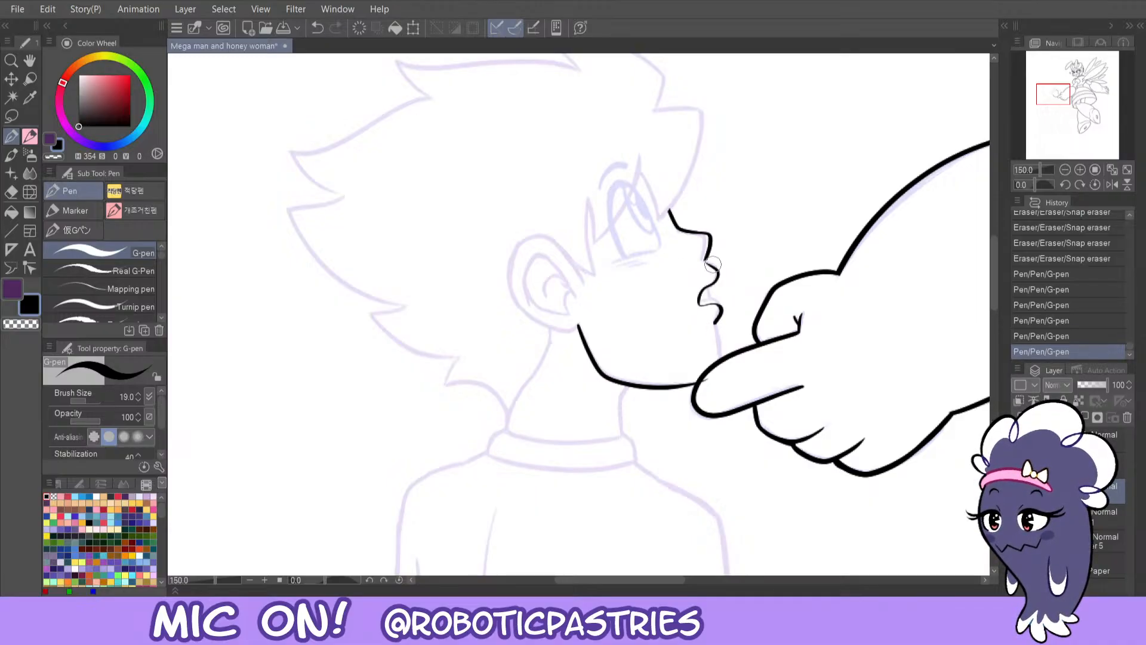
pyautogui.moveTo(709, 285); pyautogui.dragTo(713, 302)
pyautogui.hotkey('ctrl', 'z')
pyautogui.hotkey('ctrl', 'z')
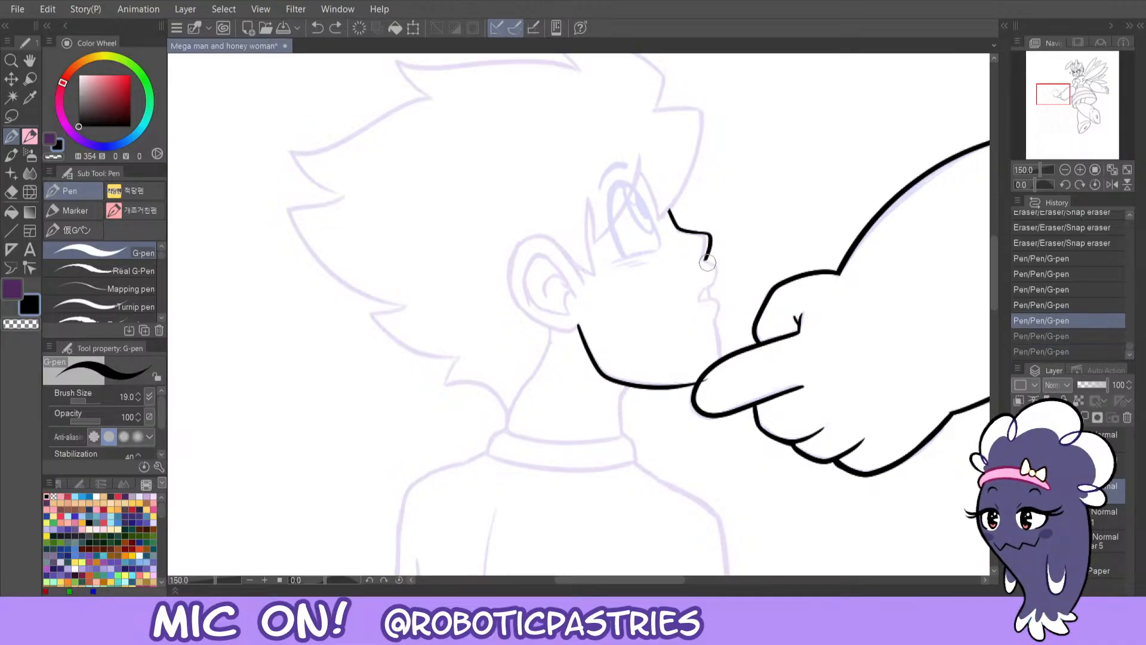
pyautogui.moveTo(706, 258)
pyautogui.mouseDown()
pyautogui.moveTo(718, 275)
pyautogui.moveTo(711, 287)
pyautogui.moveTo(709, 262)
pyautogui.moveTo(718, 276)
pyautogui.moveTo(699, 300)
pyautogui.moveTo(718, 305)
pyautogui.moveTo(722, 353)
pyautogui.moveTo(697, 382)
pyautogui.mouseUp()
pyautogui.hotkey('ctrl', 'z')
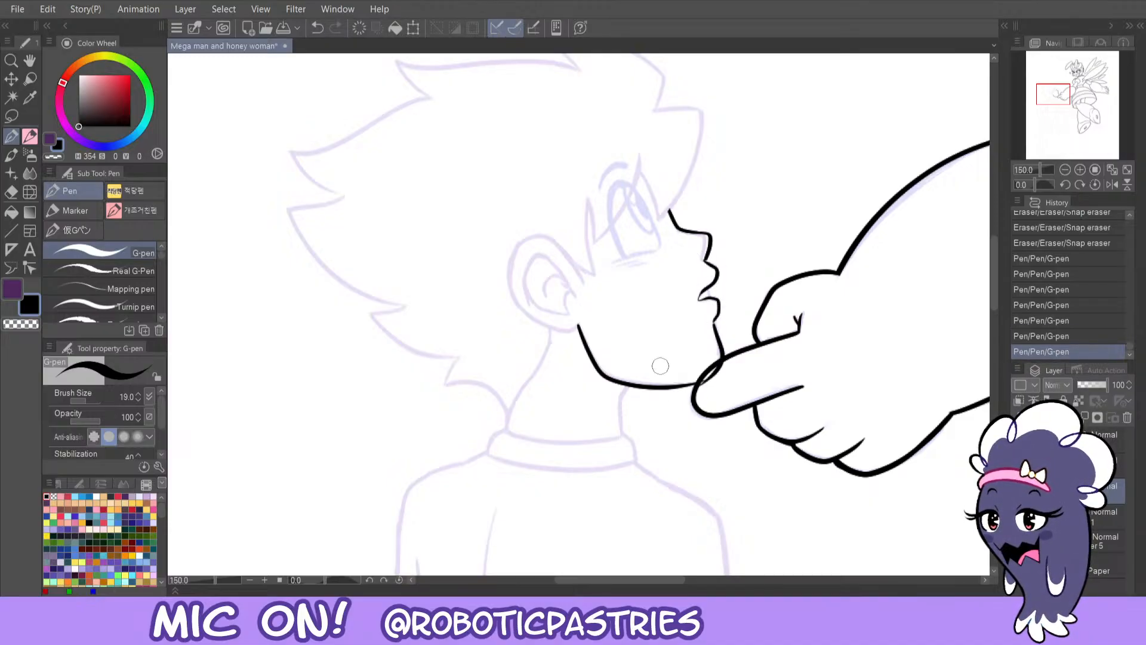
# - Erase the underside of the jaw with the Snap eraser and redraw it as a flatter, slightly higher G-pen line
pyautogui.click(1110, 184)
pyautogui.press('e')
pyautogui.moveTo(494, 390)
pyautogui.mouseDown()
pyautogui.moveTo(520, 392)
pyautogui.moveTo(448, 383)
pyautogui.moveTo(431, 365)
pyautogui.moveTo(460, 391)
pyautogui.moveTo(552, 376)
pyautogui.mouseUp()
pyautogui.hotkey('ctrl', 'z')
pyautogui.hotkey('ctrl', 'z')
pyautogui.hotkey('ctrl', 'z')
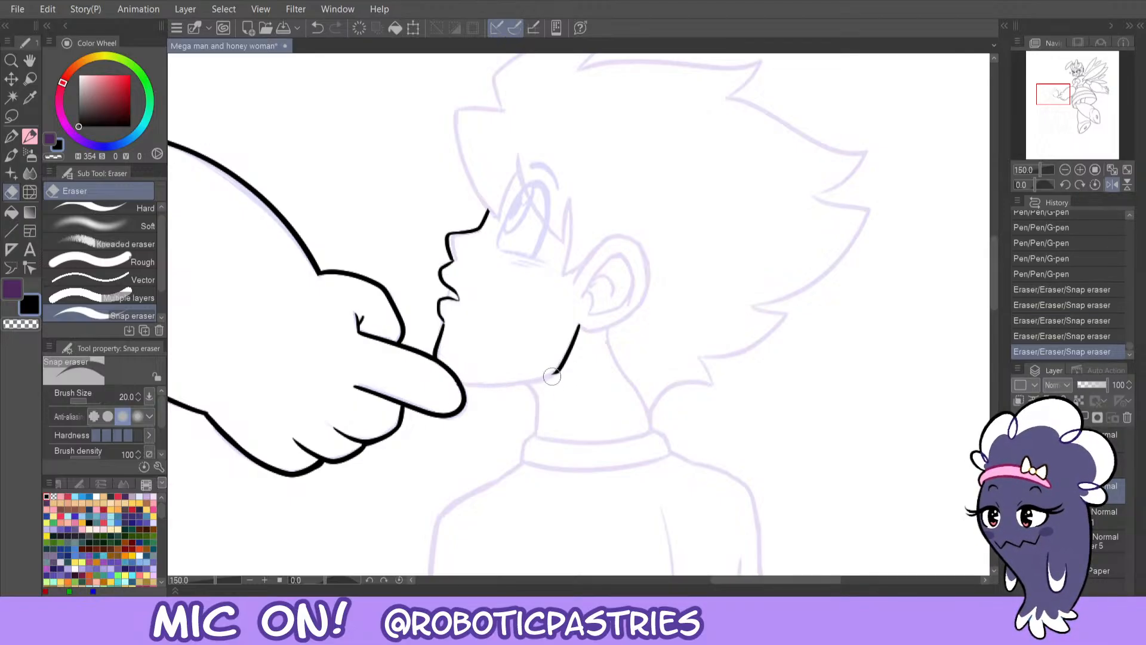
pyautogui.moveTo(457, 392)
pyautogui.mouseDown()
pyautogui.moveTo(445, 376)
pyautogui.moveTo(571, 346)
pyautogui.moveTo(539, 376)
pyautogui.moveTo(551, 363)
pyautogui.moveTo(513, 379)
pyautogui.moveTo(556, 360)
pyautogui.moveTo(480, 364)
pyautogui.mouseUp()
pyautogui.press('p')
pyautogui.press('c')
pyautogui.press('c')
pyautogui.hotkey('ctrl', 'z')
pyautogui.hotkey('ctrl', 'z')
pyautogui.press('c')
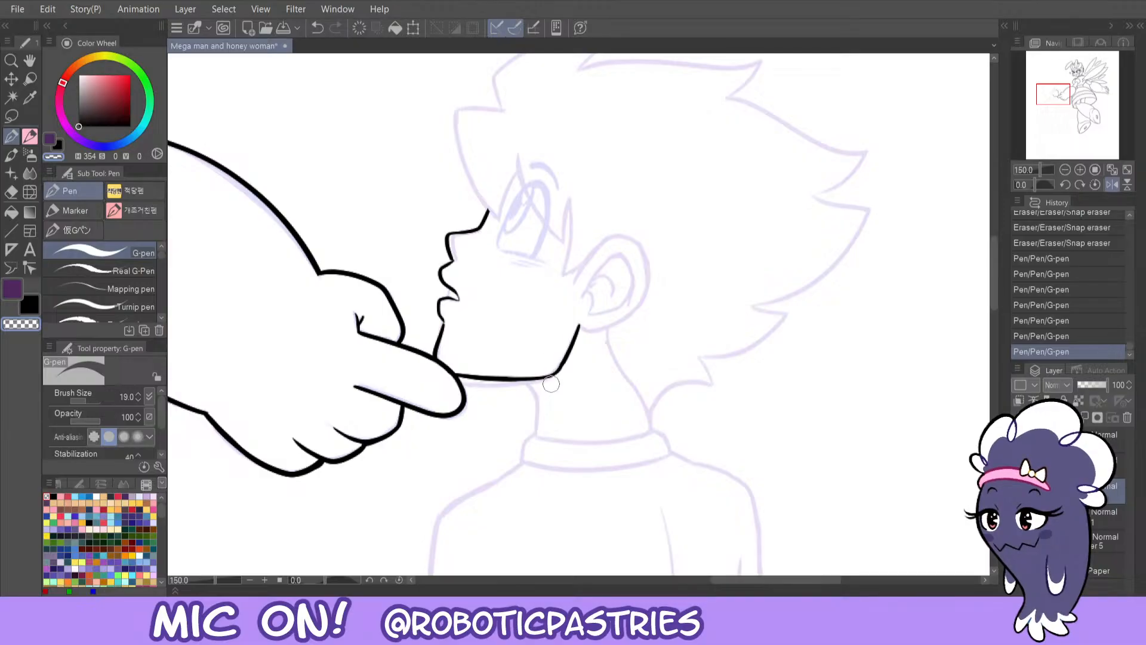
# - Round off the jaw corner below the ear, trimming the G-pen line with the transparent colour
pyautogui.moveTo(551, 383)
pyautogui.mouseDown()
pyautogui.moveTo(583, 321)
pyautogui.moveTo(552, 391)
pyautogui.mouseUp()
pyautogui.moveTo(580, 333)
pyautogui.mouseDown()
pyautogui.moveTo(545, 382)
pyautogui.moveTo(573, 336)
pyautogui.moveTo(557, 377)
pyautogui.moveTo(537, 372)
pyautogui.moveTo(568, 350)
pyautogui.moveTo(541, 386)
pyautogui.moveTo(571, 365)
pyautogui.moveTo(527, 383)
pyautogui.moveTo(567, 365)
pyautogui.mouseUp()
pyautogui.press('c')
pyautogui.hotkey('ctrl', 'z')
pyautogui.press('c')
pyautogui.press('c')
pyautogui.press('c')
pyautogui.hotkey('ctrl', 'z')
pyautogui.hotkey('ctrl', 'y')
pyautogui.press('c')
pyautogui.press('c')
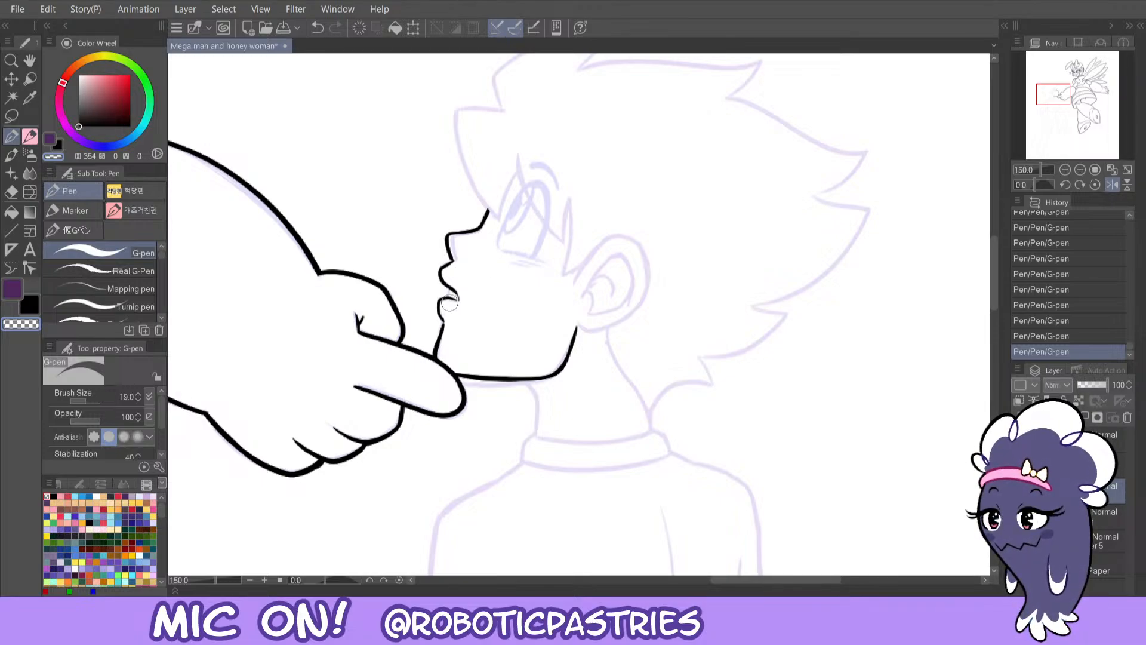
# - Connect the lower lip to the chin line and clean up the join with the transparent colour
pyautogui.hotkey('ctrl', 'z')
pyautogui.press('c')
pyautogui.moveTo(442, 324)
pyautogui.mouseDown()
pyautogui.moveTo(440, 311)
pyautogui.moveTo(462, 301)
pyautogui.moveTo(444, 298)
pyautogui.mouseUp()
pyautogui.press('c')
pyautogui.press('c')
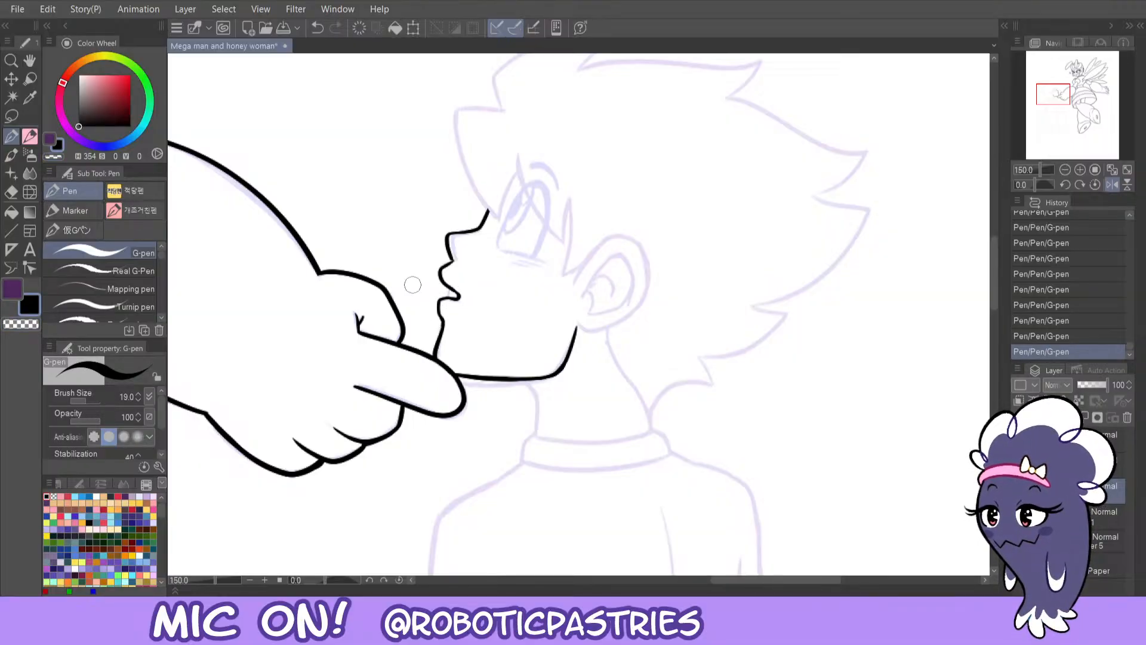
pyautogui.press('c')
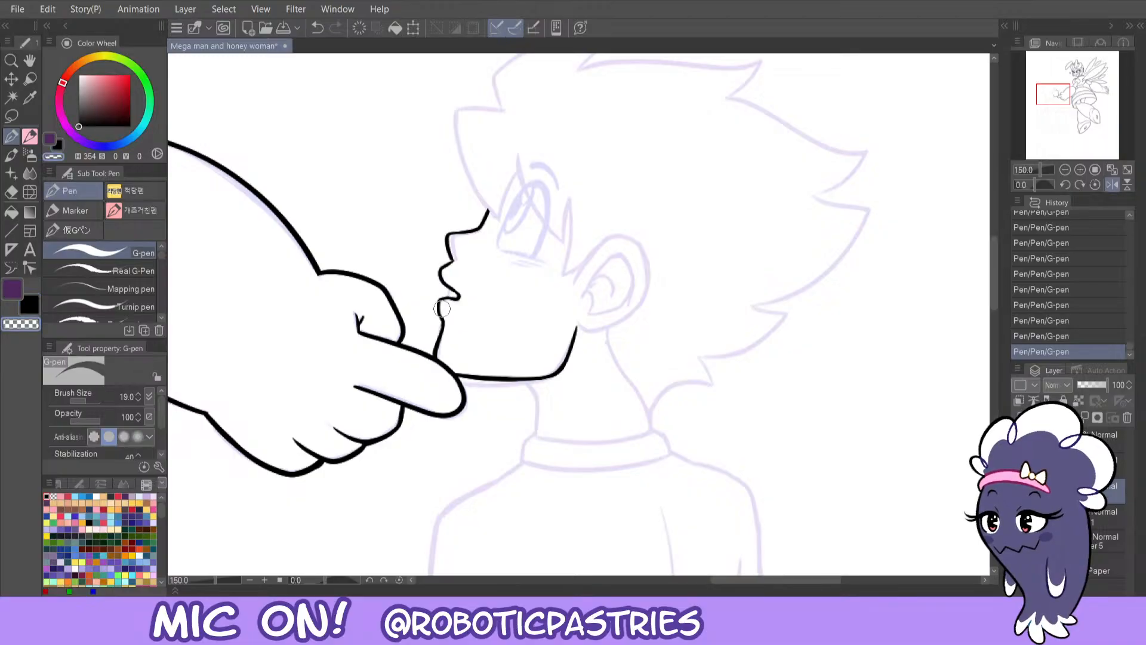
# - Remove the upper lip and mouth line from the profile, keeping the nose and chin lines
pyautogui.press('c')
pyautogui.moveTo(436, 302)
pyautogui.mouseDown()
pyautogui.moveTo(433, 266)
pyautogui.moveTo(442, 279)
pyautogui.moveTo(437, 251)
pyautogui.moveTo(450, 262)
pyautogui.moveTo(451, 224)
pyautogui.moveTo(455, 286)
pyautogui.moveTo(426, 241)
pyautogui.moveTo(451, 260)
pyautogui.moveTo(451, 232)
pyautogui.moveTo(467, 226)
pyautogui.moveTo(445, 231)
pyautogui.moveTo(453, 257)
pyautogui.moveTo(440, 299)
pyautogui.mouseUp()
pyautogui.hotkey('ctrl', 'z')
pyautogui.press('c')
pyautogui.press('c')
pyautogui.hotkey('ctrl', 'z')
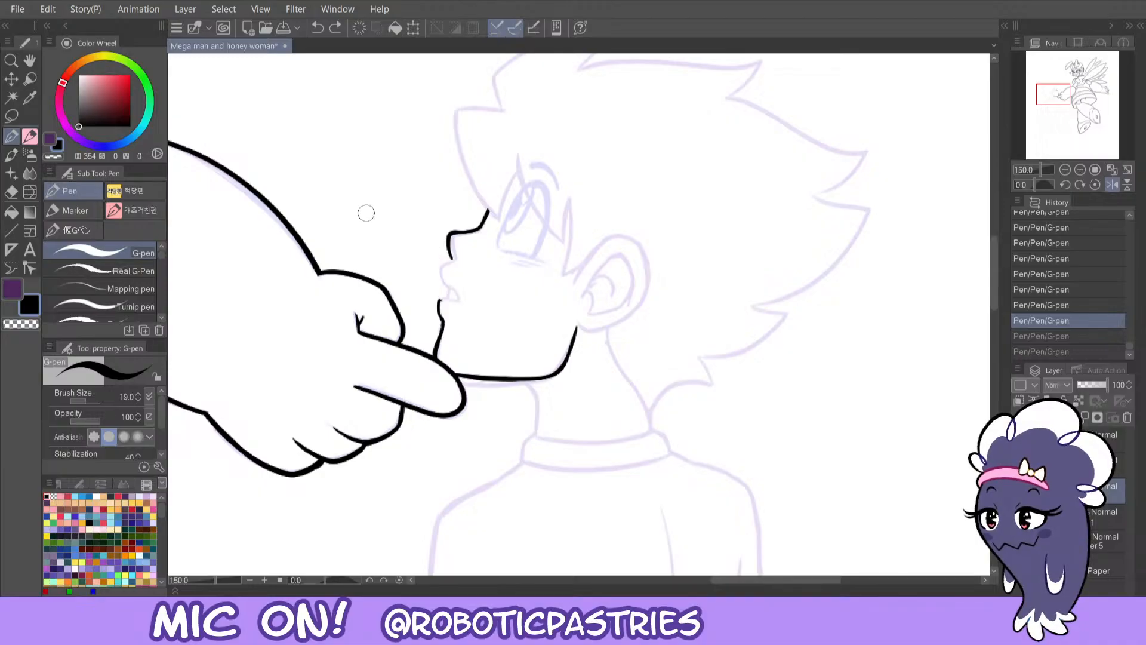
# - Redraw the upper lip below the nose with the G-pen in a closer, unmirrored view of the face
pyautogui.click(1108, 187)
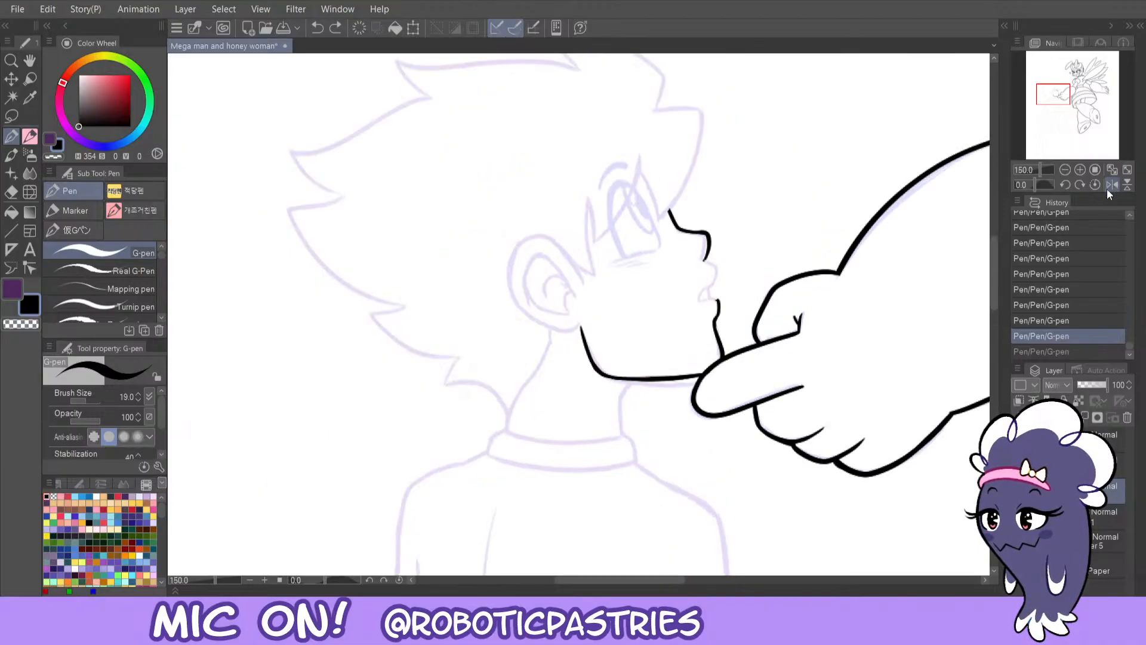
pyautogui.click(1079, 169)
pyautogui.moveTo(1054, 95); pyautogui.dragTo(1059, 92)
pyautogui.moveTo(599, 316)
pyautogui.mouseDown()
pyautogui.moveTo(590, 341)
pyautogui.moveTo(606, 347)
pyautogui.moveTo(591, 375)
pyautogui.mouseUp()
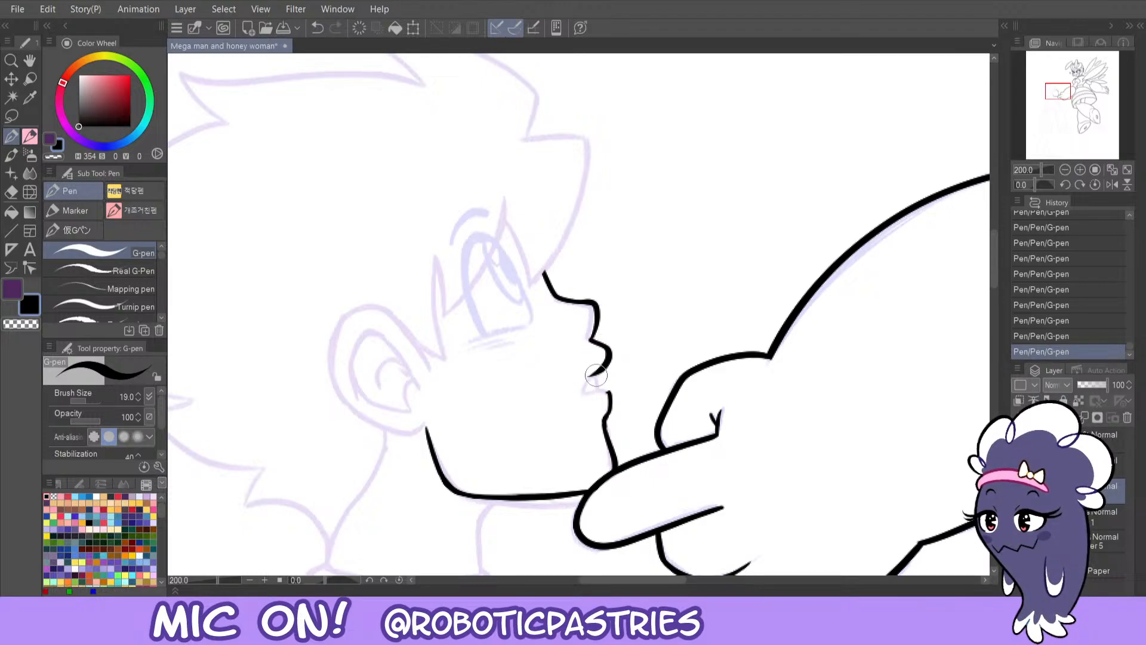
pyautogui.press('c')
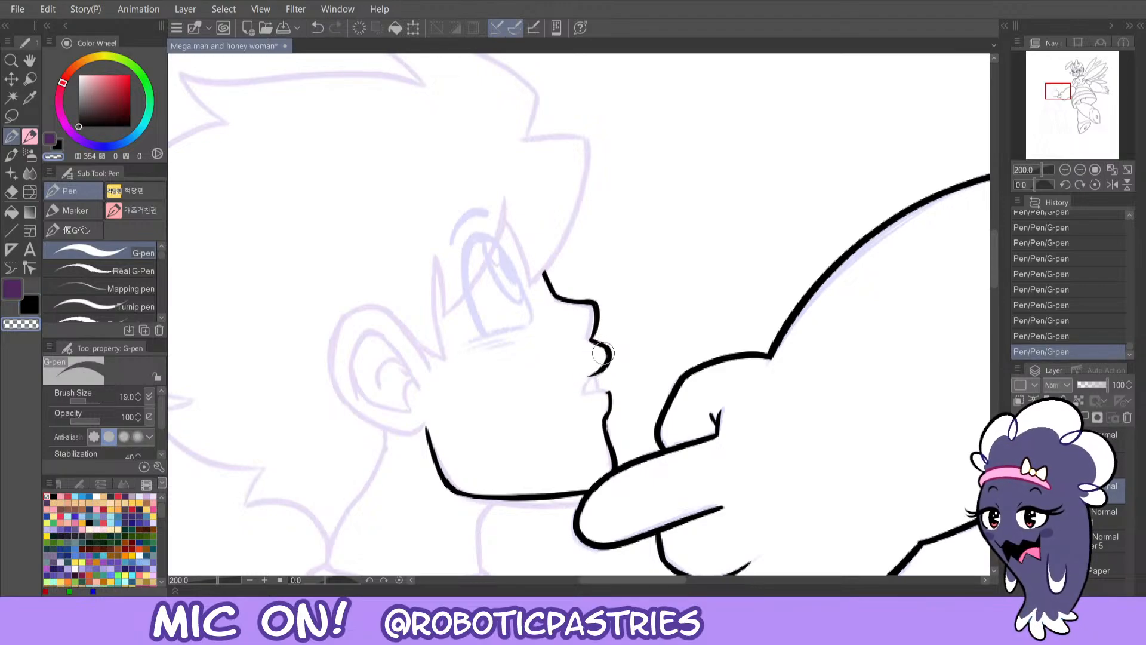
pyautogui.press('c')
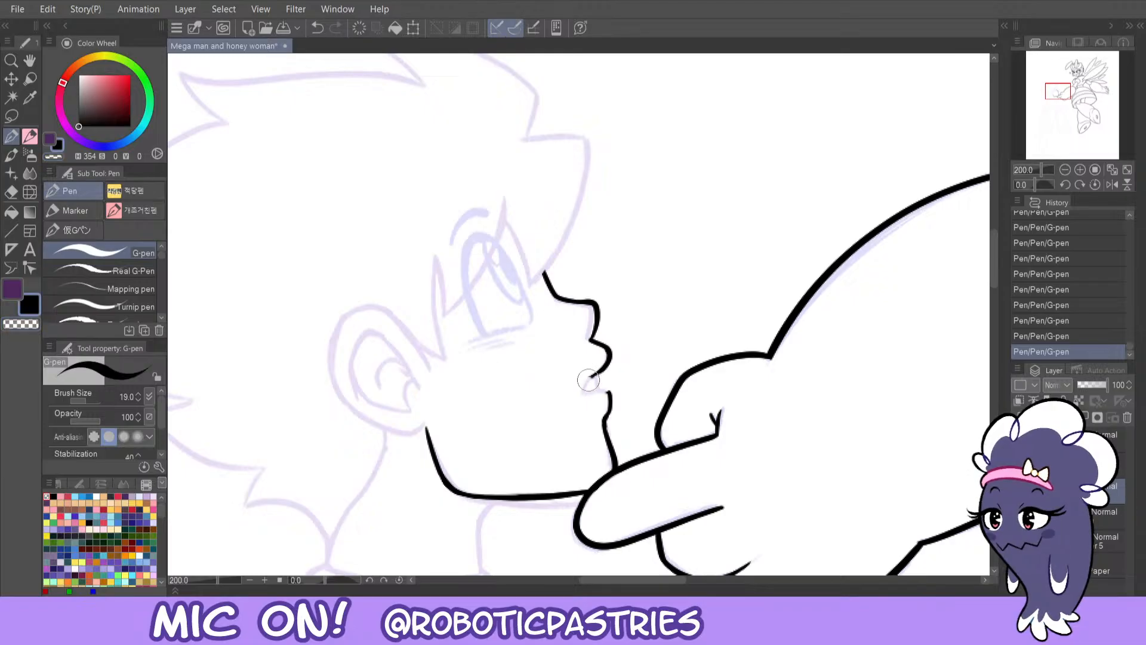
pyautogui.hotkey('ctrl', 'z')
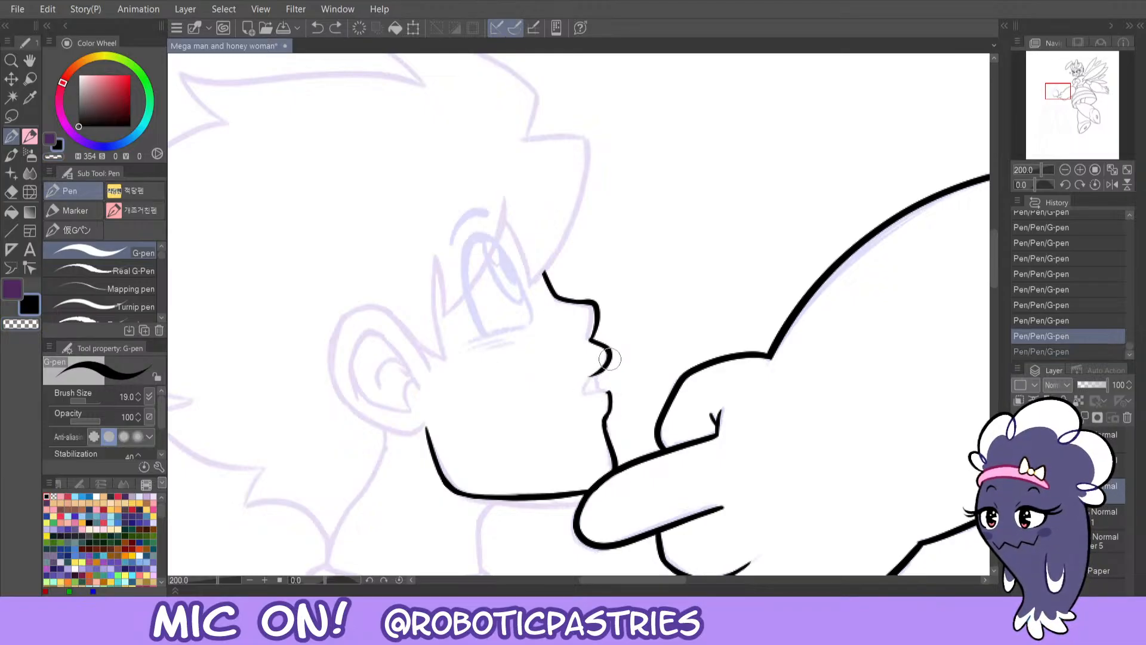
# - Ink the mouth corner and lower lip so the profile line runs continuously from the upper lip into the chin
pyautogui.press('c')
pyautogui.moveTo(611, 399)
pyautogui.mouseDown()
pyautogui.moveTo(597, 401)
pyautogui.moveTo(611, 398)
pyautogui.moveTo(601, 424)
pyautogui.moveTo(616, 396)
pyautogui.moveTo(602, 425)
pyautogui.mouseUp()
pyautogui.press('c')
pyautogui.press('c')
pyautogui.hotkey('ctrl', 'z')
pyautogui.press('c')
pyautogui.press('c')
pyautogui.press('c')
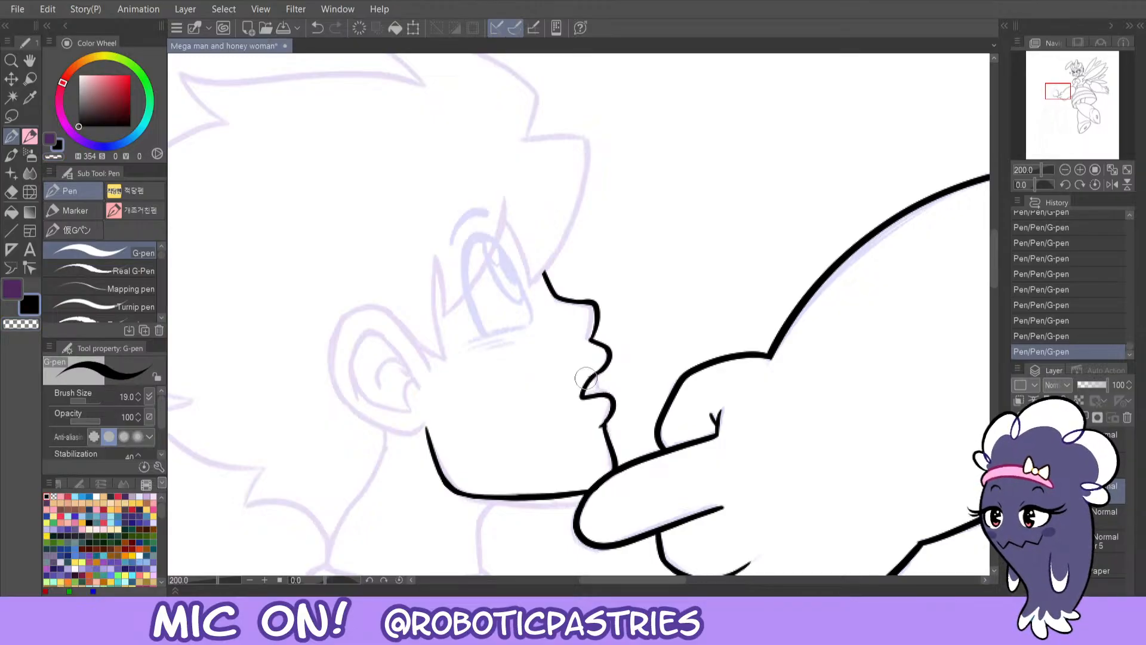
pyautogui.press('c')
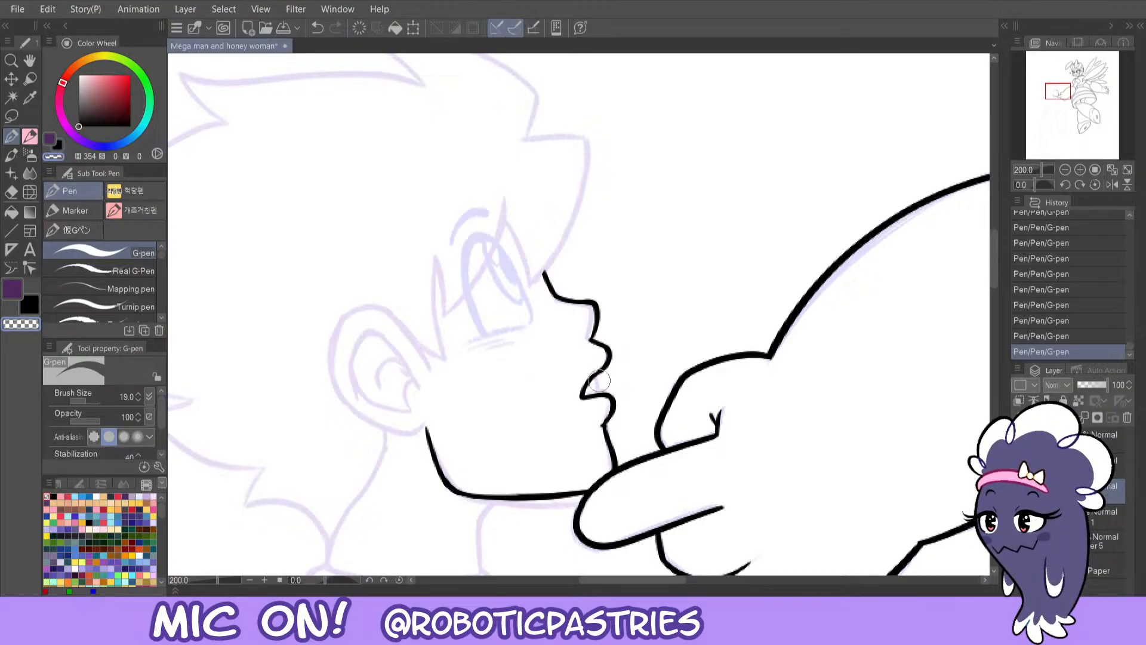
pyautogui.hotkey('ctrl', 'z')
pyautogui.press('c')
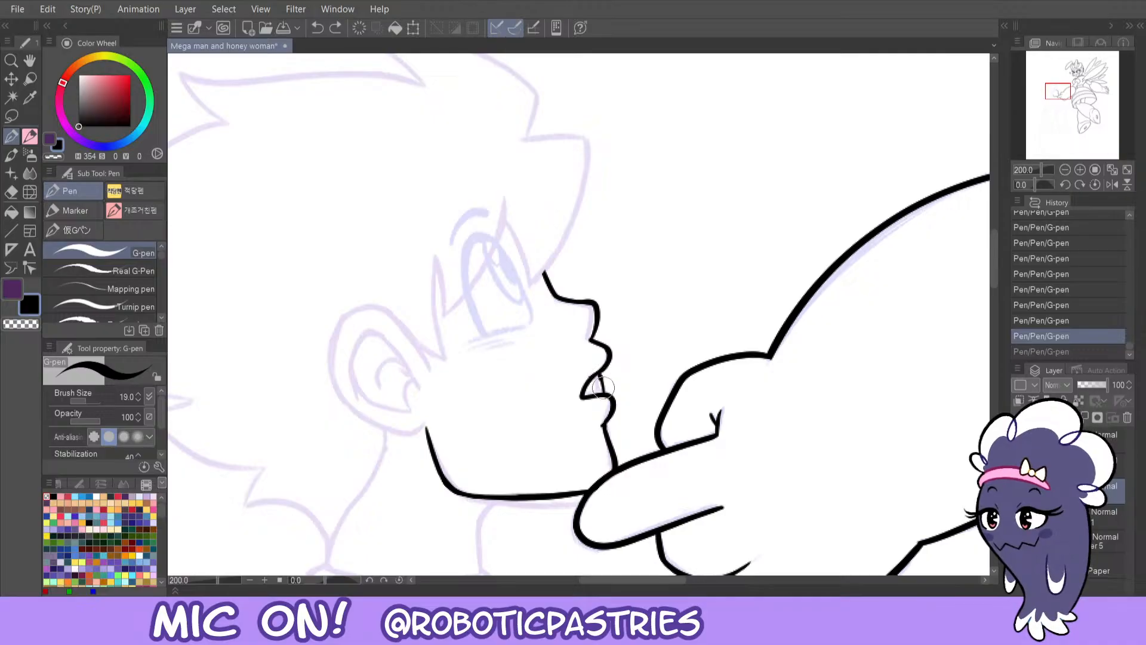
pyautogui.moveTo(603, 388); pyautogui.dragTo(594, 367)
pyautogui.hotkey('ctrl', 'z')
pyautogui.hotkey('ctrl', 'z')
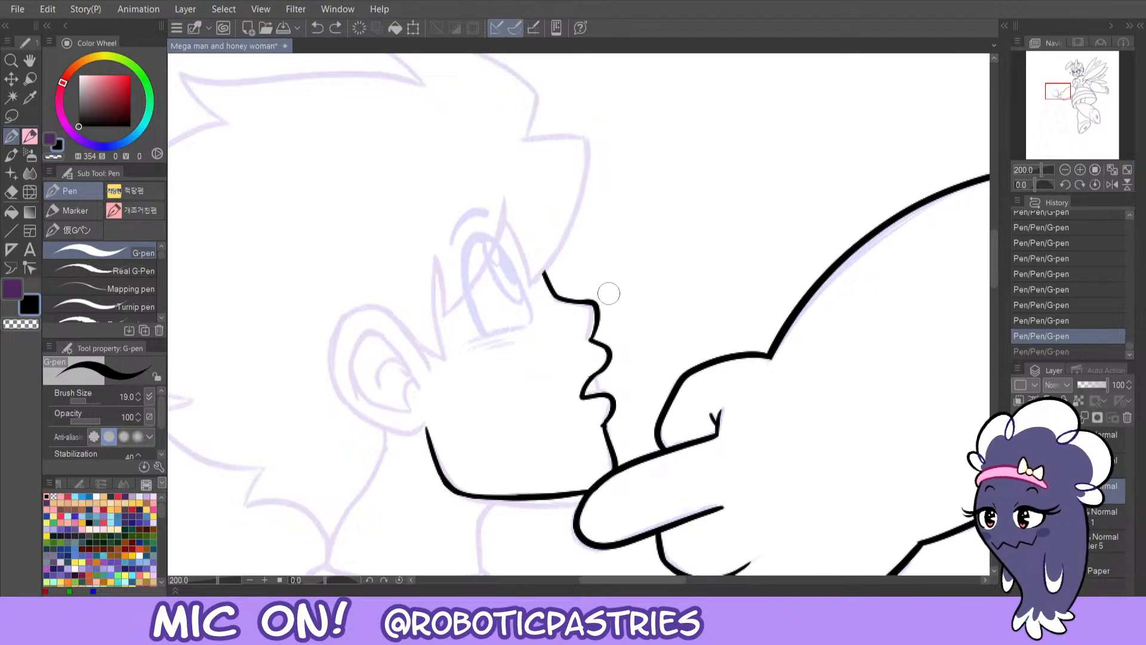
pyautogui.press('c')
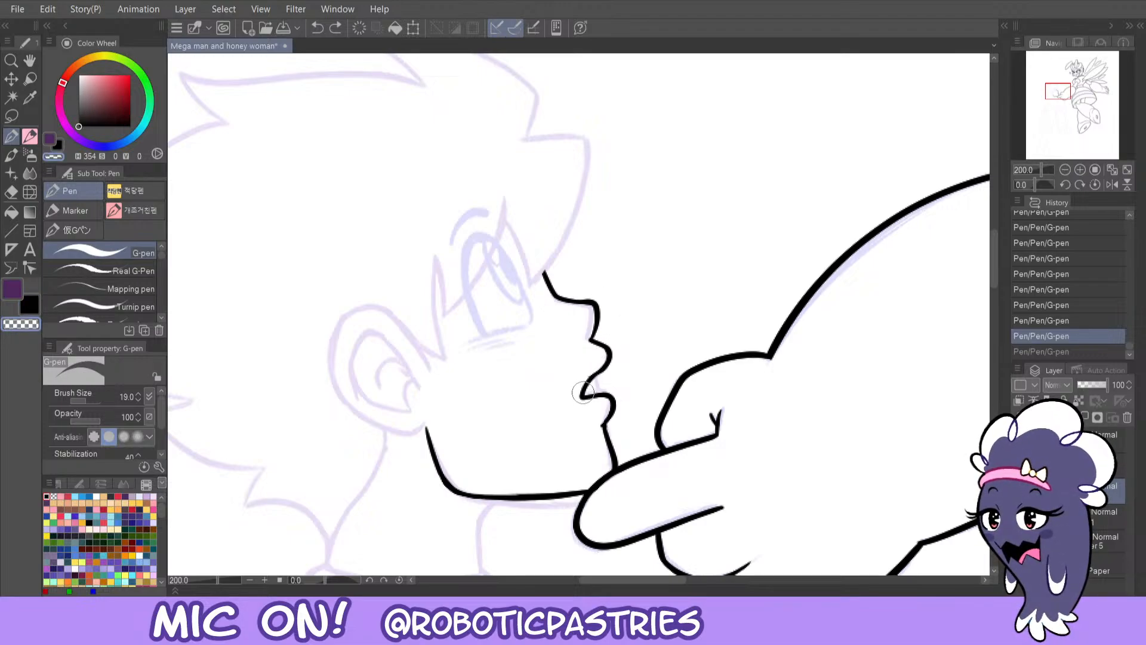
pyautogui.moveTo(597, 365)
pyautogui.mouseDown()
pyautogui.moveTo(591, 375)
pyautogui.moveTo(608, 356)
pyautogui.mouseUp()
pyautogui.hotkey('ctrl', 'z')
pyautogui.hotkey('ctrl', 'z')
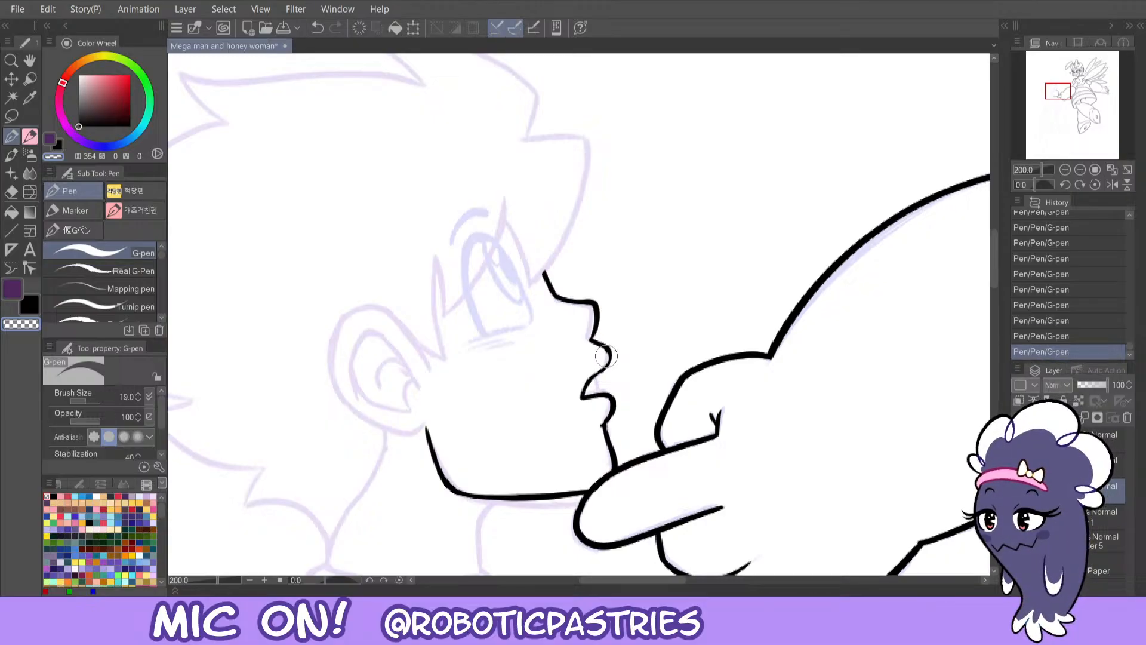
pyautogui.press('c')
pyautogui.hotkey('ctrl', 'z')
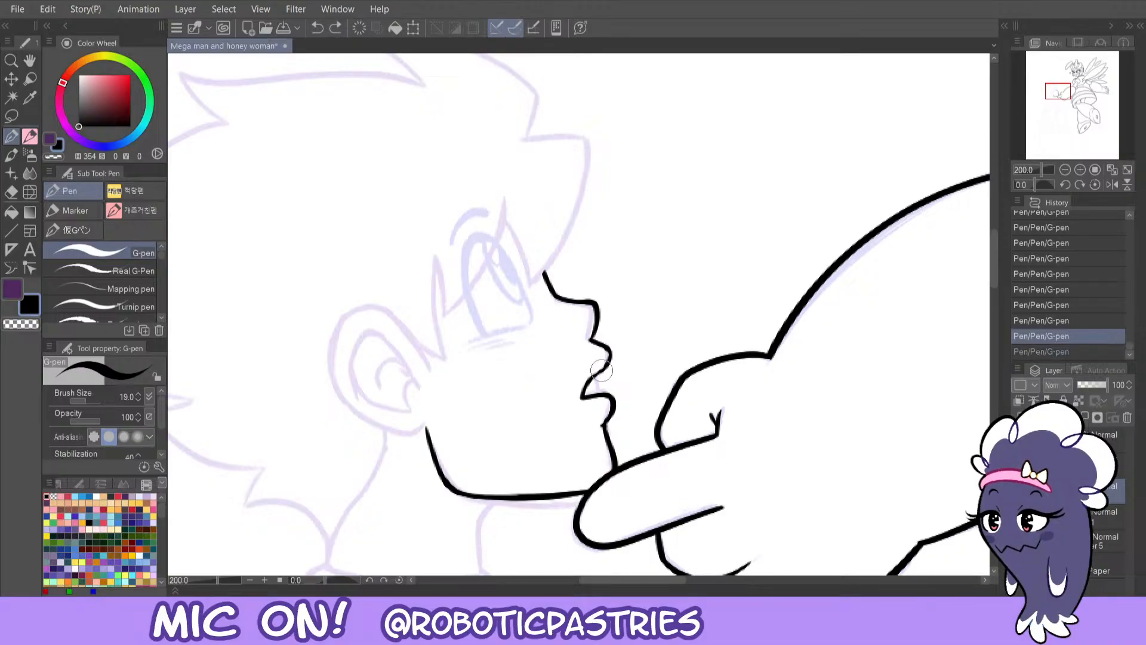
pyautogui.moveTo(603, 368); pyautogui.dragTo(604, 374)
pyautogui.hotkey('ctrl', 'z')
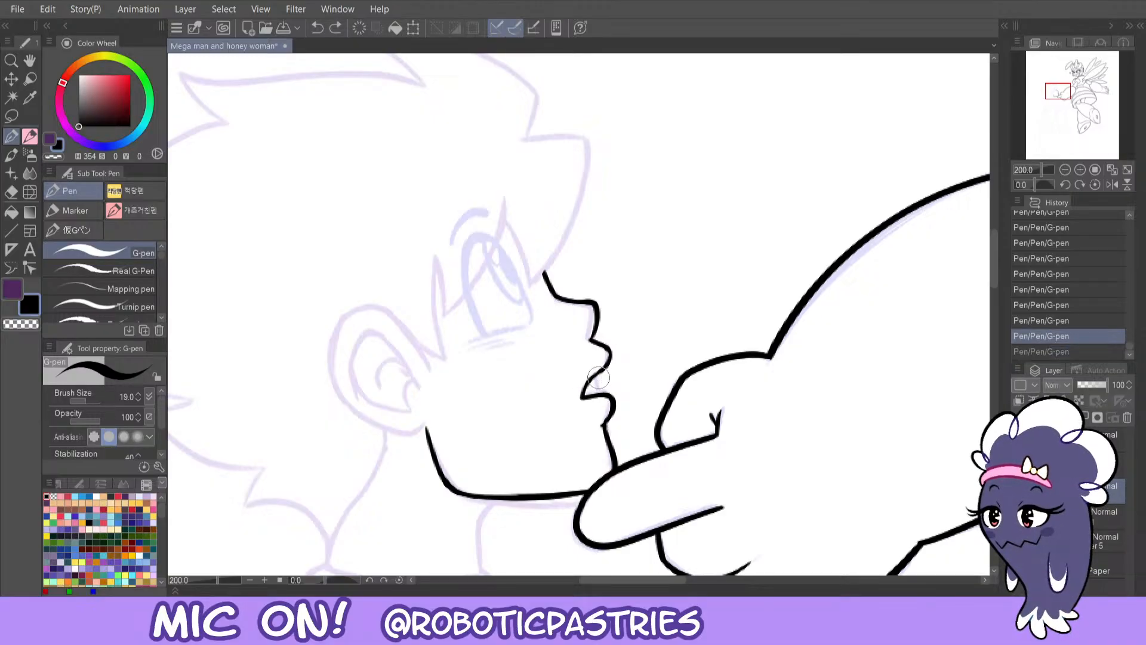
pyautogui.hotkey('ctrl', 'y')
pyautogui.hotkey('ctrl', 'z')
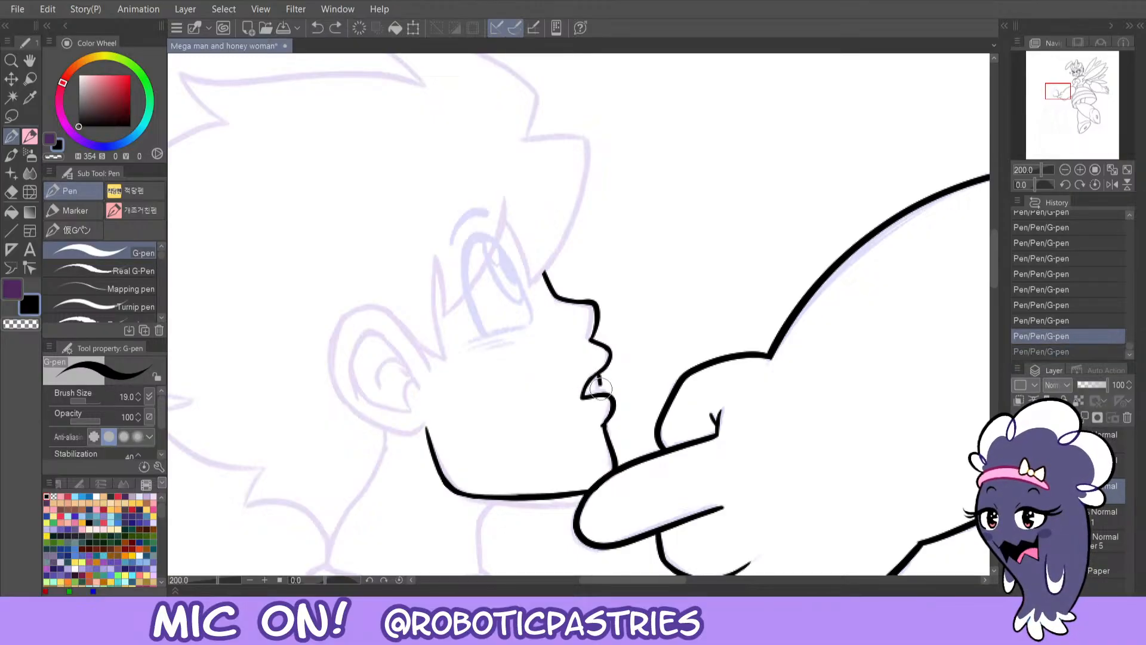
# - Try inking a short vertical line across the mouth opening together with a rounder mouth corner
pyautogui.moveTo(600, 373); pyautogui.dragTo(600, 382)
pyautogui.press('c')
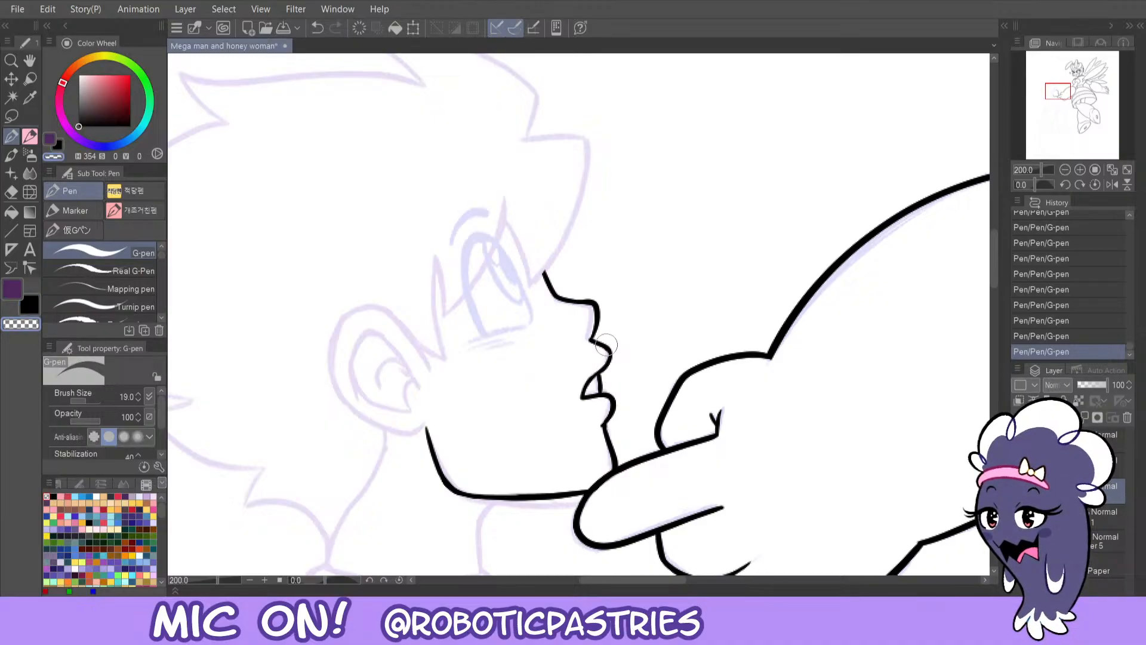
pyautogui.hotkey('ctrl', 'z')
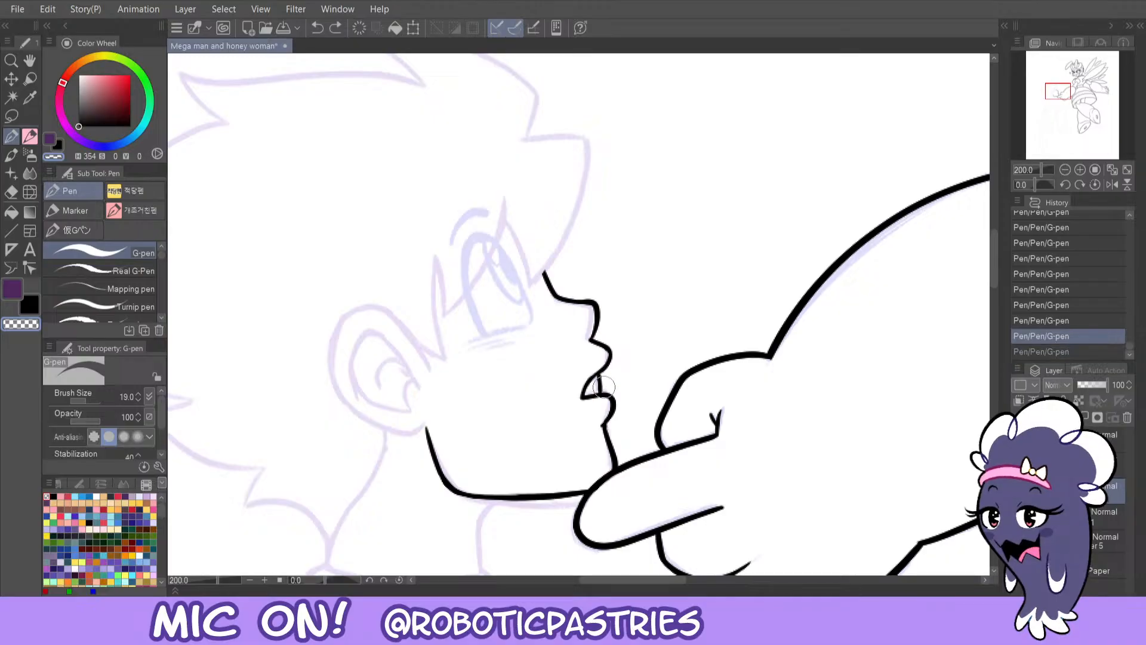
pyautogui.press('c')
pyautogui.moveTo(601, 383); pyautogui.dragTo(601, 394)
pyautogui.hotkey('ctrl', 'z')
pyautogui.press('c')
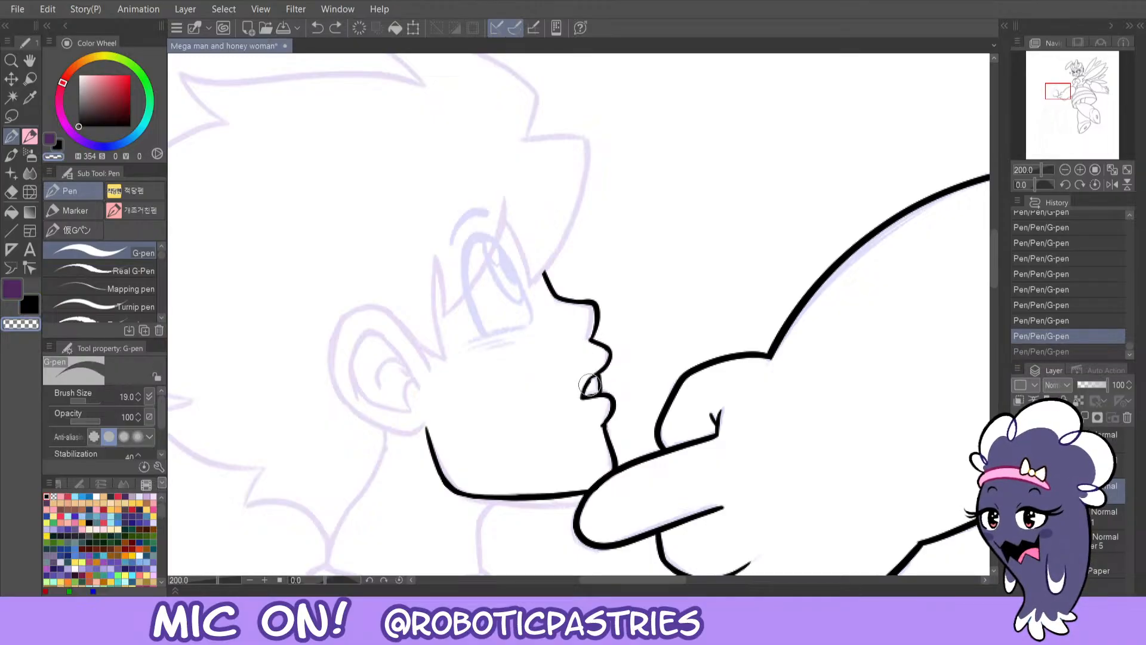
pyautogui.moveTo(588, 382); pyautogui.dragTo(594, 380)
pyautogui.press('c')
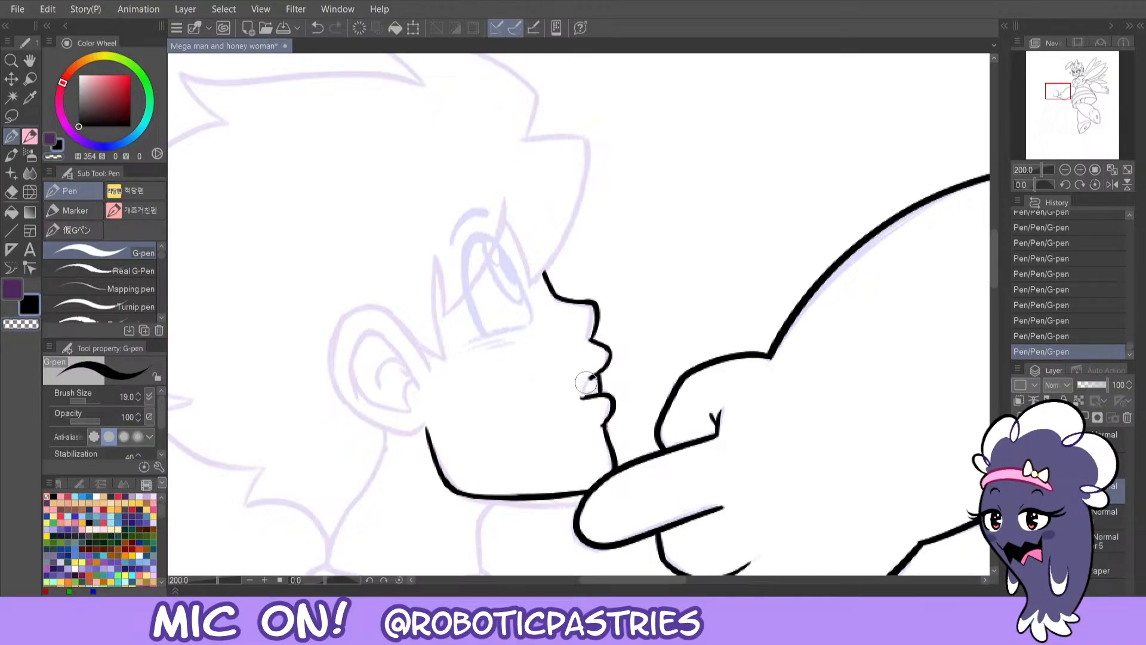
pyautogui.press('c')
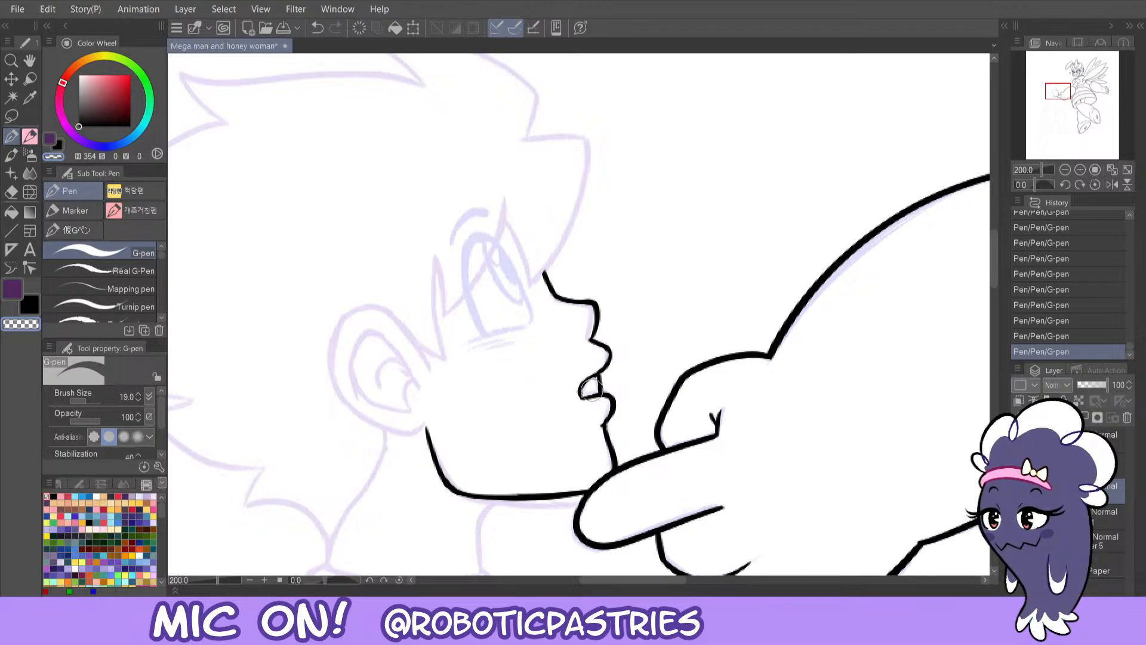
# - Restore the angular mouth corner and ink a short vertical line between the upper and lower lips
pyautogui.press('c')
pyautogui.moveTo(591, 391)
pyautogui.mouseDown()
pyautogui.moveTo(588, 349)
pyautogui.moveTo(581, 399)
pyautogui.moveTo(600, 364)
pyautogui.moveTo(598, 395)
pyautogui.mouseUp()
pyautogui.press('c')
pyautogui.press('c')
pyautogui.hotkey('ctrl', 'z')
pyautogui.press('c')
pyautogui.hotkey('ctrl', 'z')
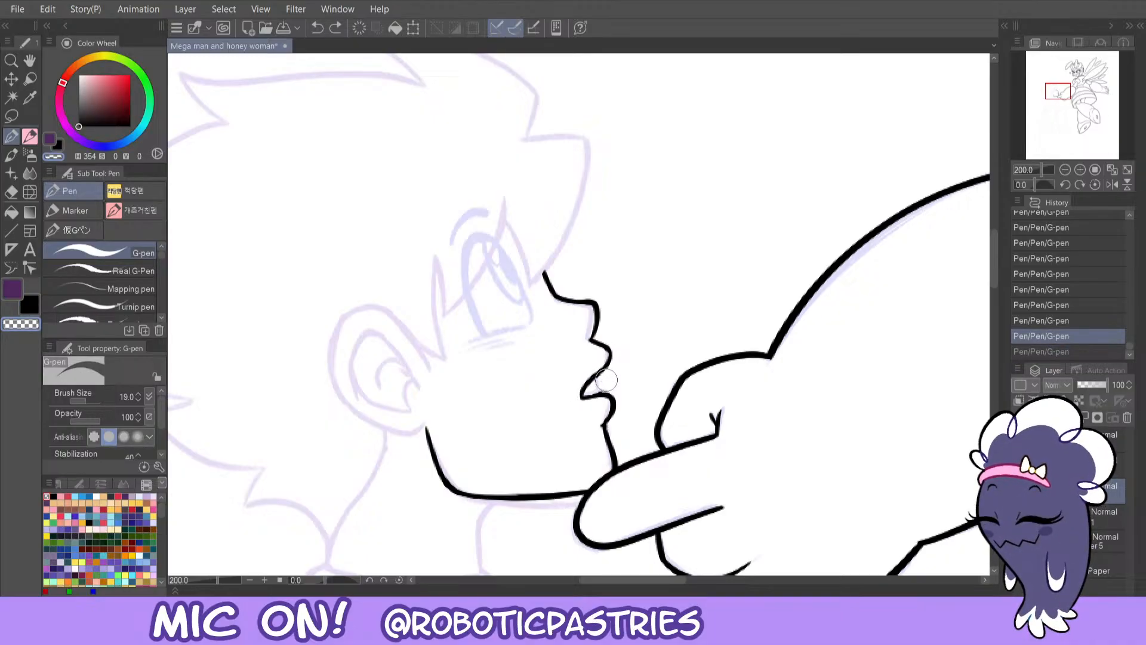
pyautogui.hotkey('ctrl', 'y')
pyautogui.press('c')
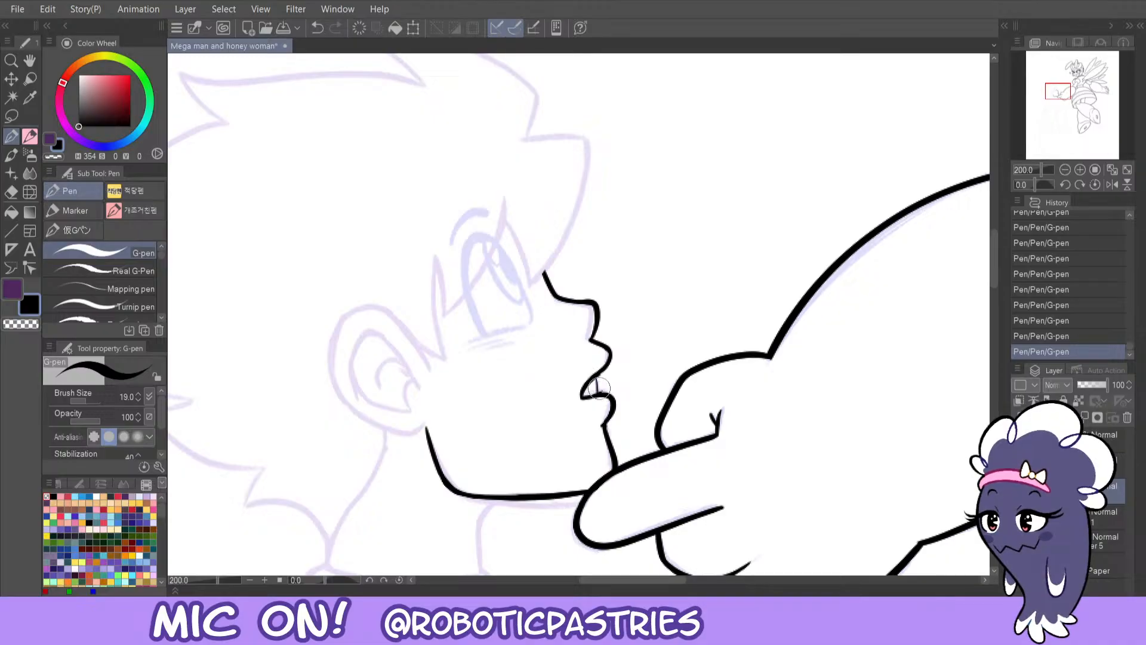
# - Refine the vertical line inside the mouth, alternating black strokes with the transparent colour to clean its ends and the mouth corner
pyautogui.press('c')
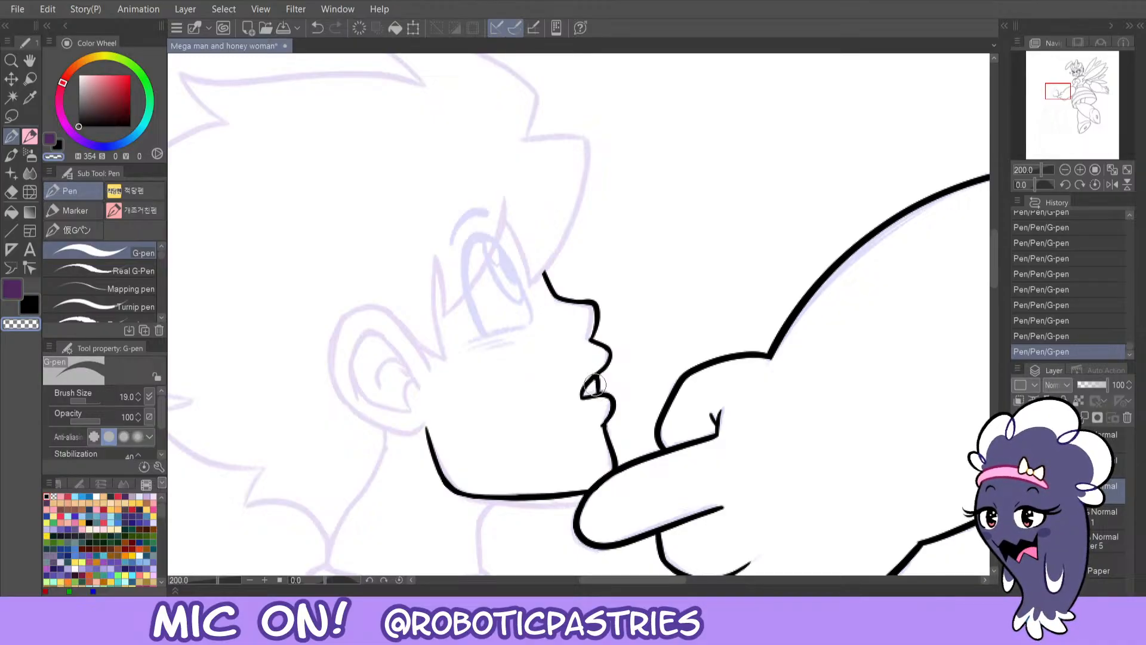
pyautogui.press('c')
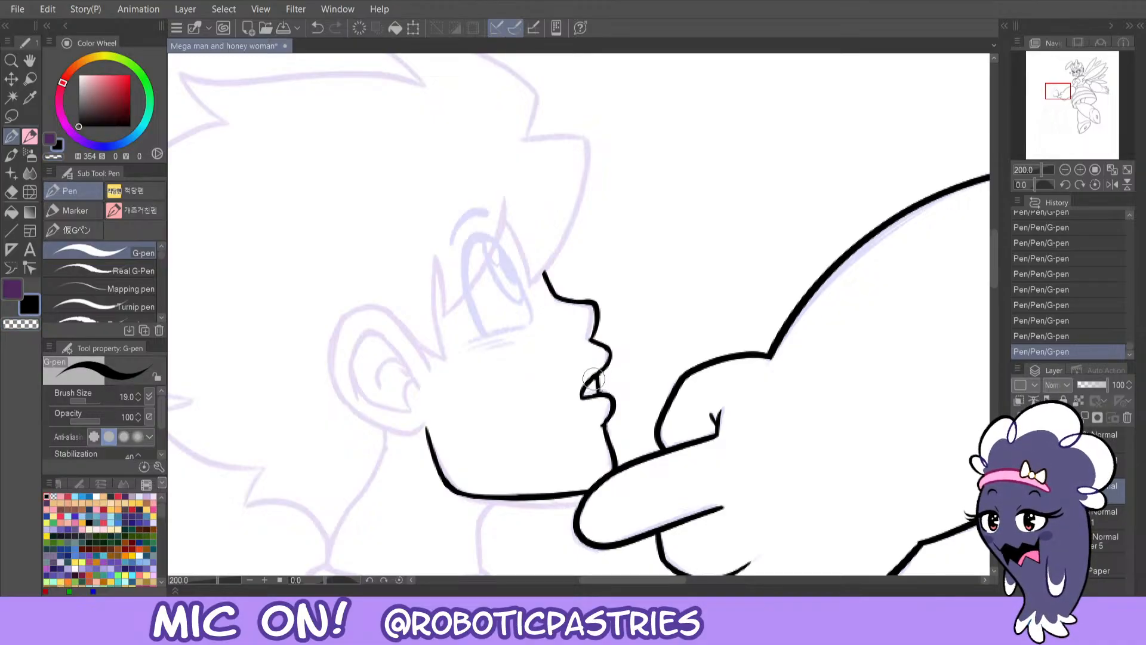
pyautogui.press('c')
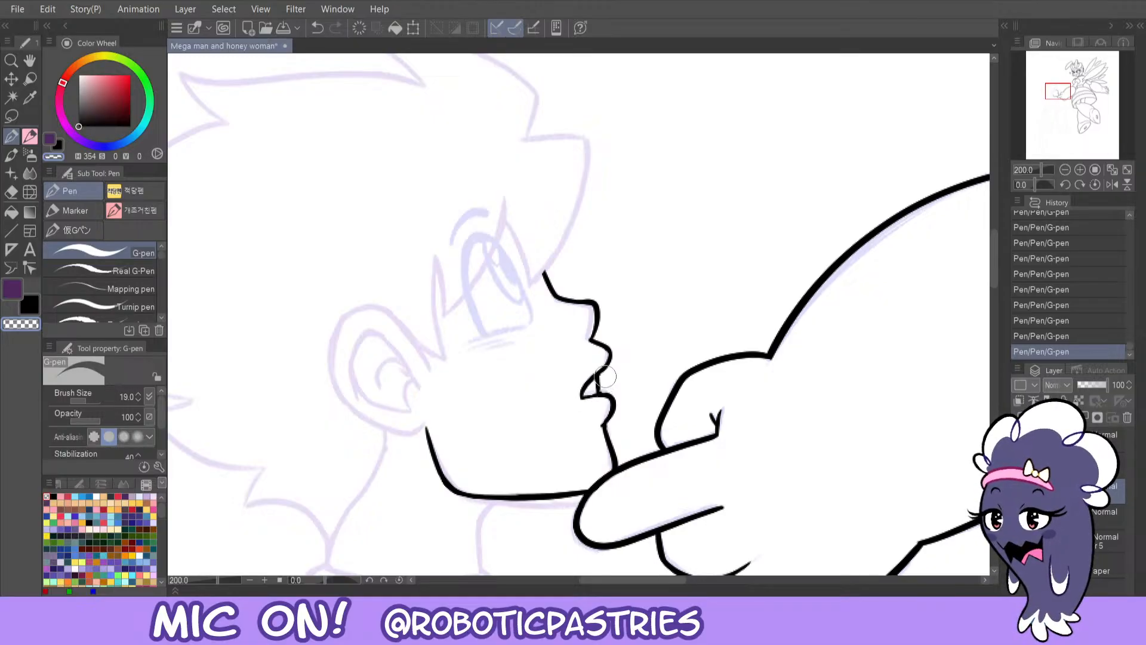
pyautogui.press('c')
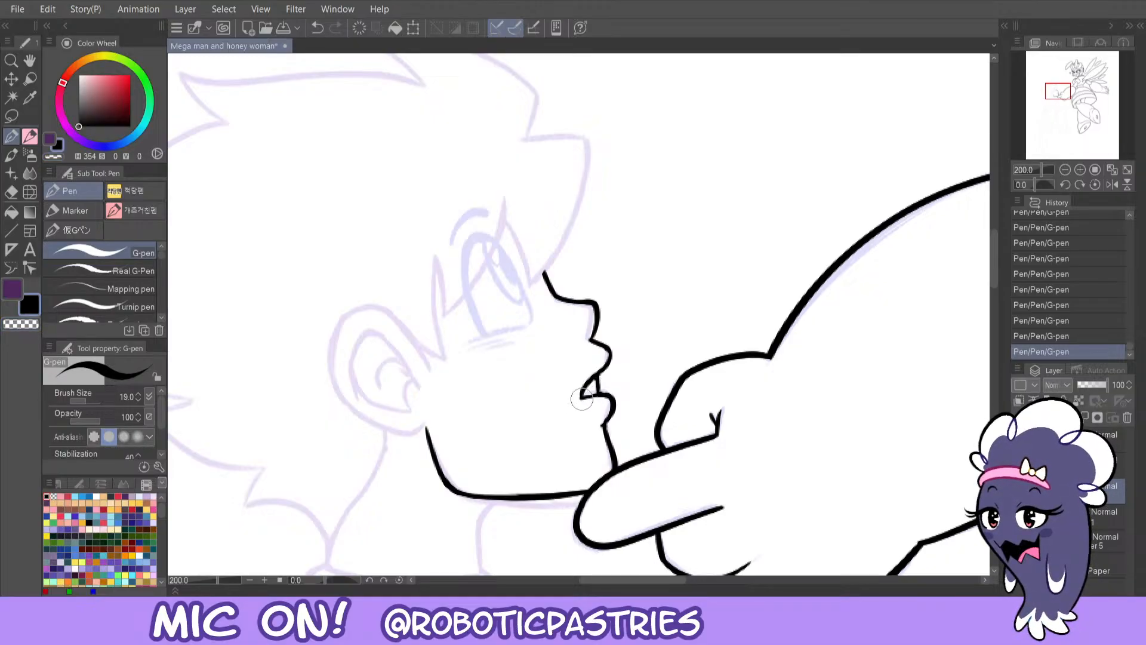
pyautogui.moveTo(597, 383)
pyautogui.mouseDown()
pyautogui.moveTo(581, 392)
pyautogui.moveTo(594, 372)
pyautogui.moveTo(581, 396)
pyautogui.moveTo(597, 376)
pyautogui.mouseUp()
pyautogui.press('c')
pyautogui.press('c')
pyautogui.press('c')
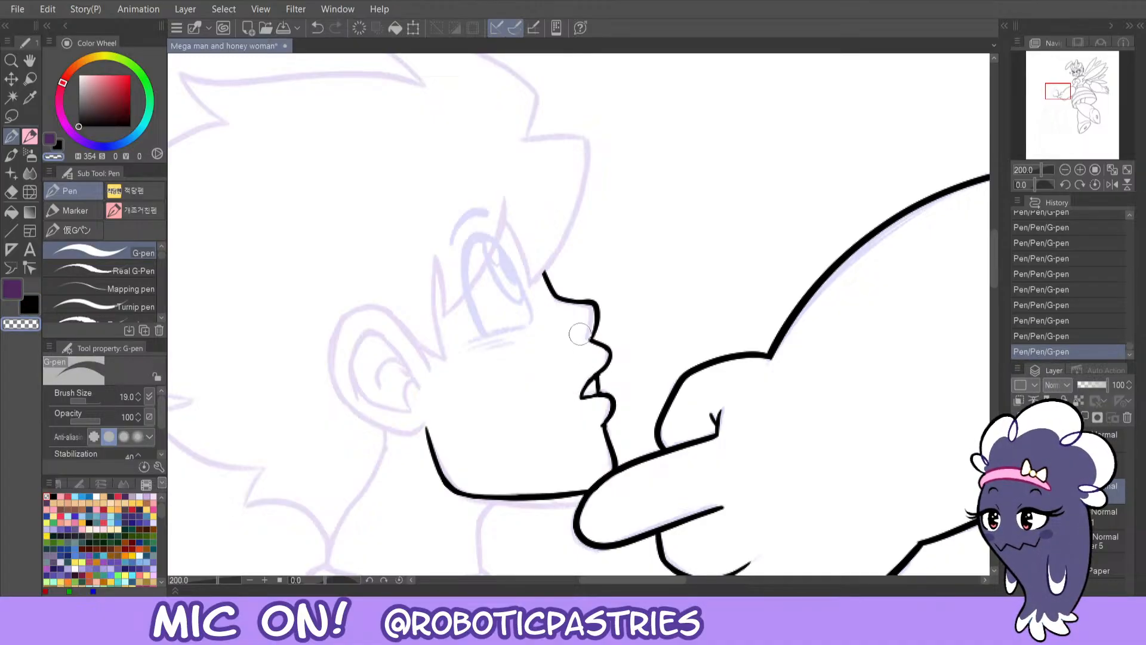
pyautogui.moveTo(607, 430)
pyautogui.mouseDown()
pyautogui.moveTo(616, 469)
pyautogui.moveTo(595, 440)
pyautogui.moveTo(612, 470)
pyautogui.moveTo(603, 425)
pyautogui.mouseUp()
pyautogui.hotkey('ctrl', 'z')
pyautogui.press('c')
pyautogui.hotkey('ctrl', 'z')
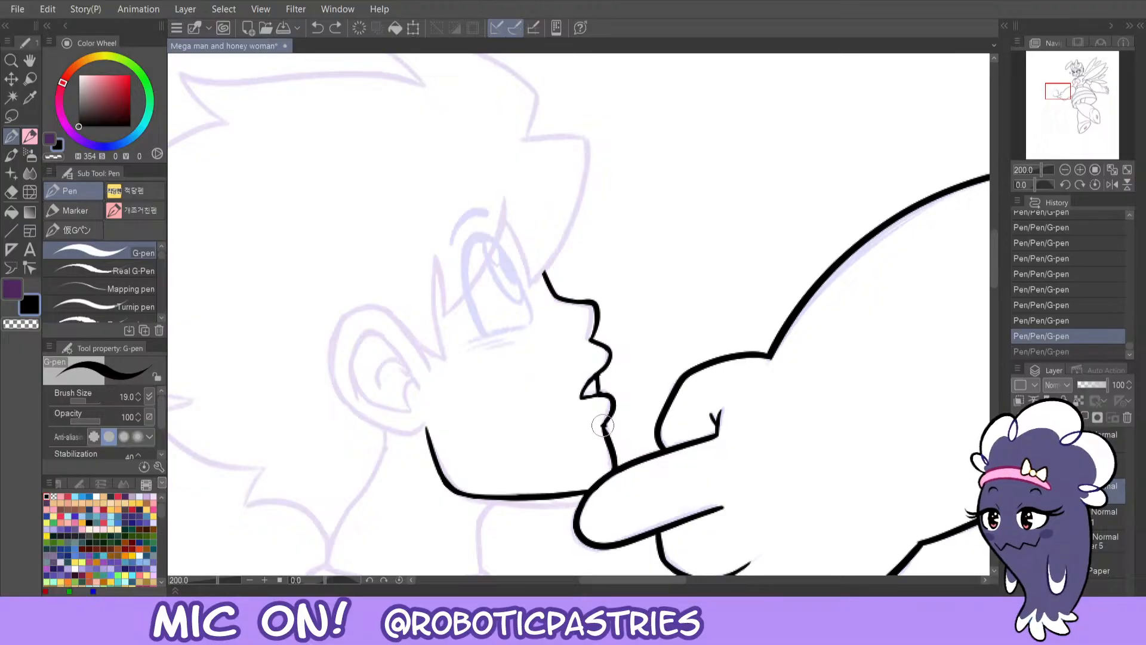
# - Mirror the view, erase the line below the lower lip and redraw it as one stroke between the finger and the lip notch
pyautogui.click(1110, 185)
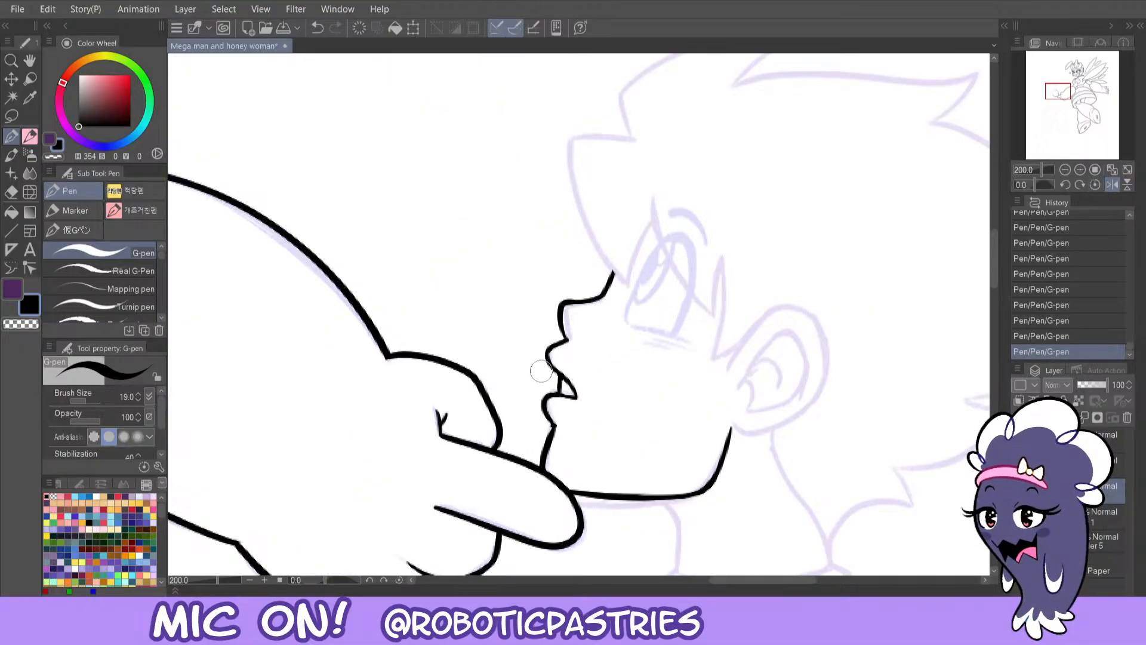
pyautogui.press('c')
pyautogui.moveTo(549, 431); pyautogui.dragTo(553, 423)
pyautogui.press('c')
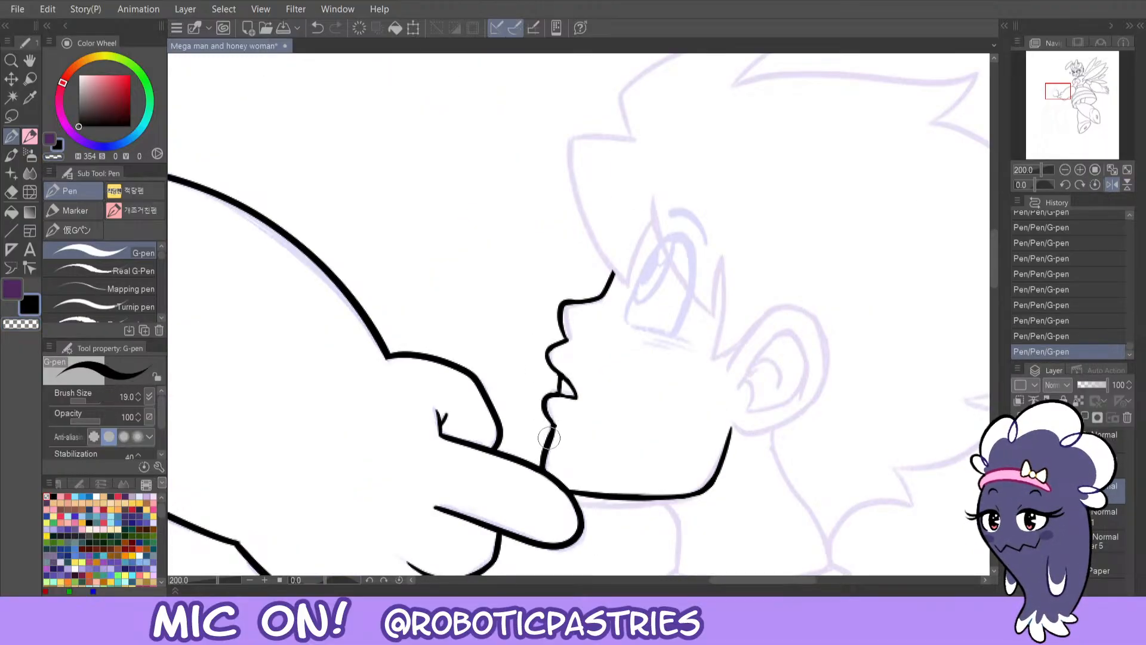
pyautogui.press('c')
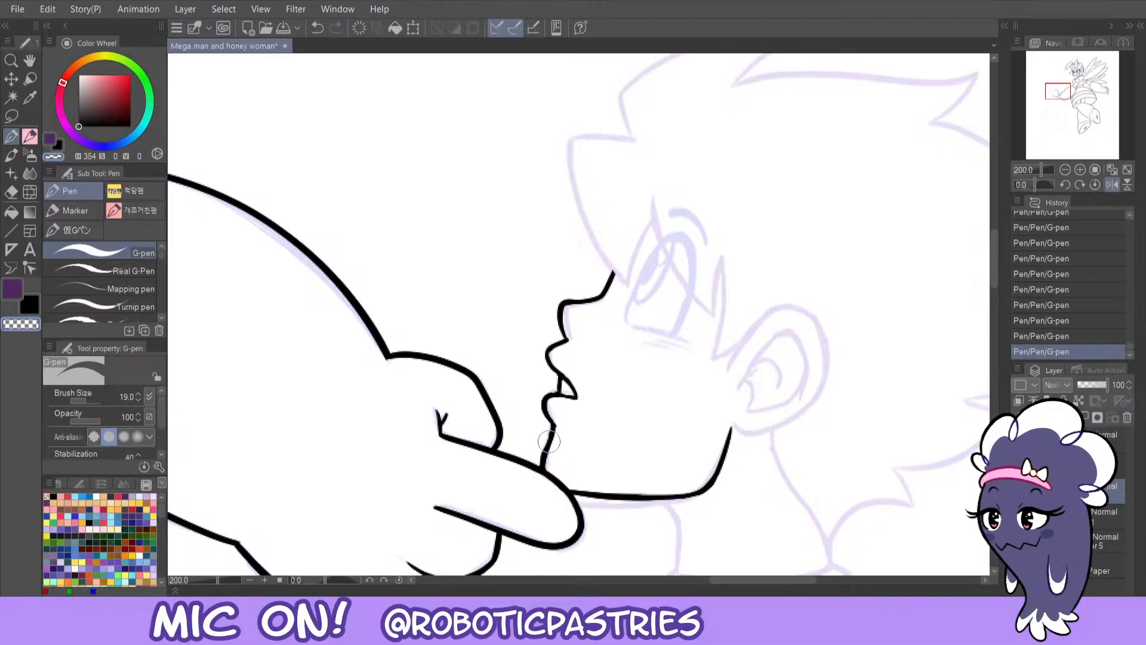
pyautogui.hotkey('ctrl', 'z')
pyautogui.moveTo(559, 428); pyautogui.dragTo(544, 440)
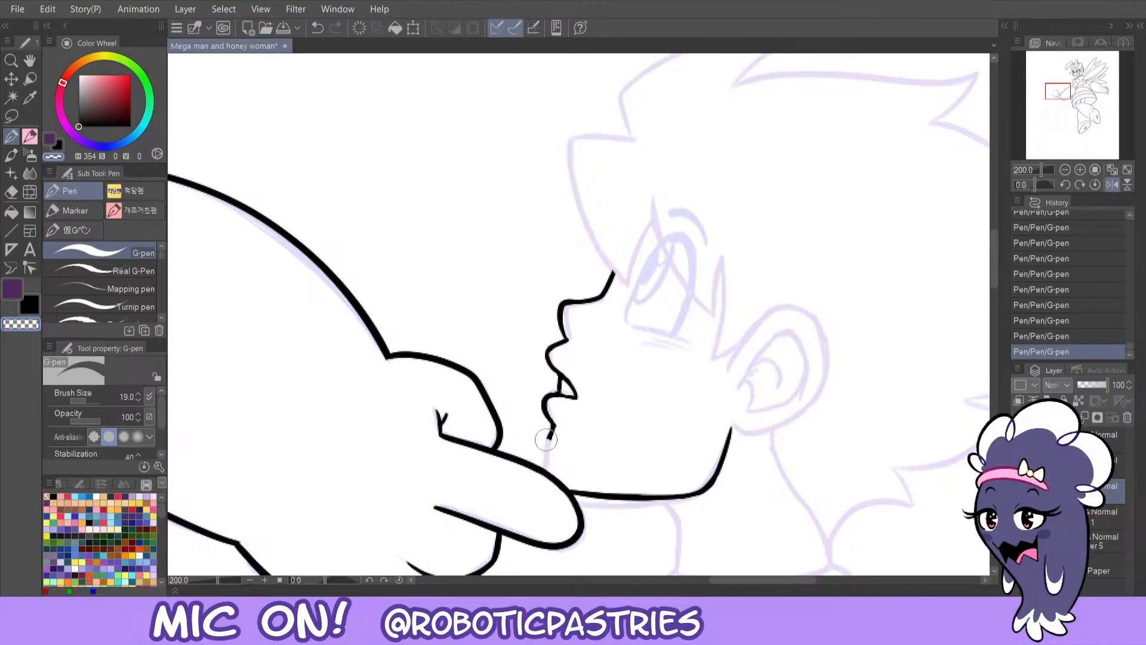
pyautogui.press('c')
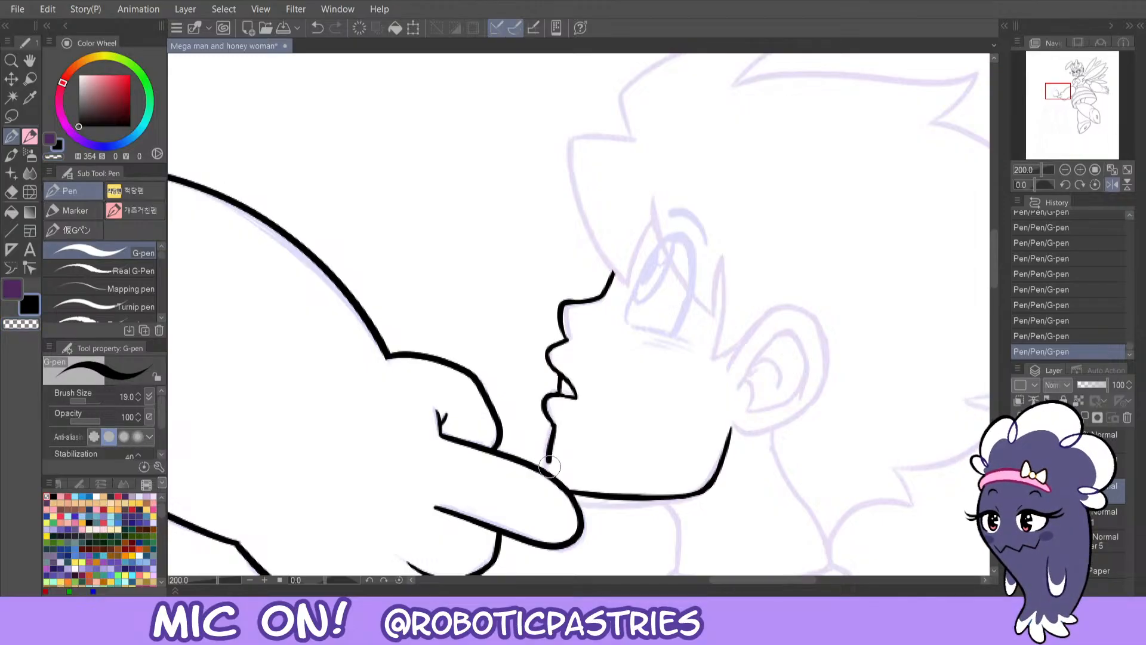
pyautogui.hotkey('ctrl', 'z')
pyautogui.moveTo(545, 469); pyautogui.dragTo(555, 425)
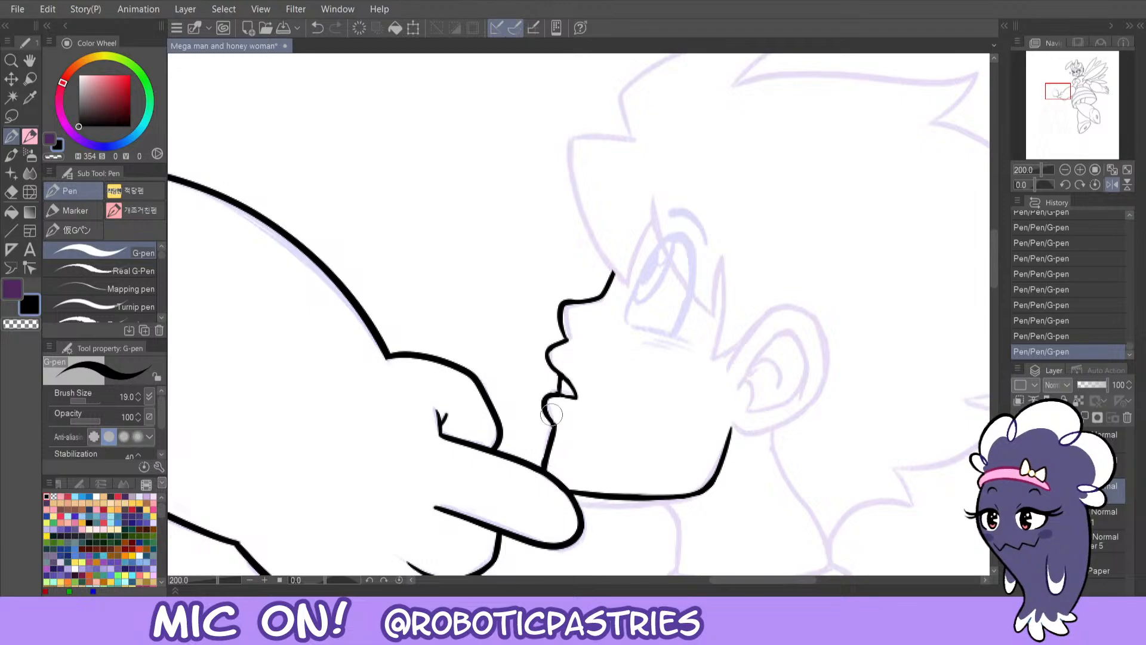
# - Compare the lower lip and chin line with and without the latest strokes, and tidy the inner mouth line
pyautogui.hotkey('ctrl', 'z')
pyautogui.hotkey('ctrl', 'y')
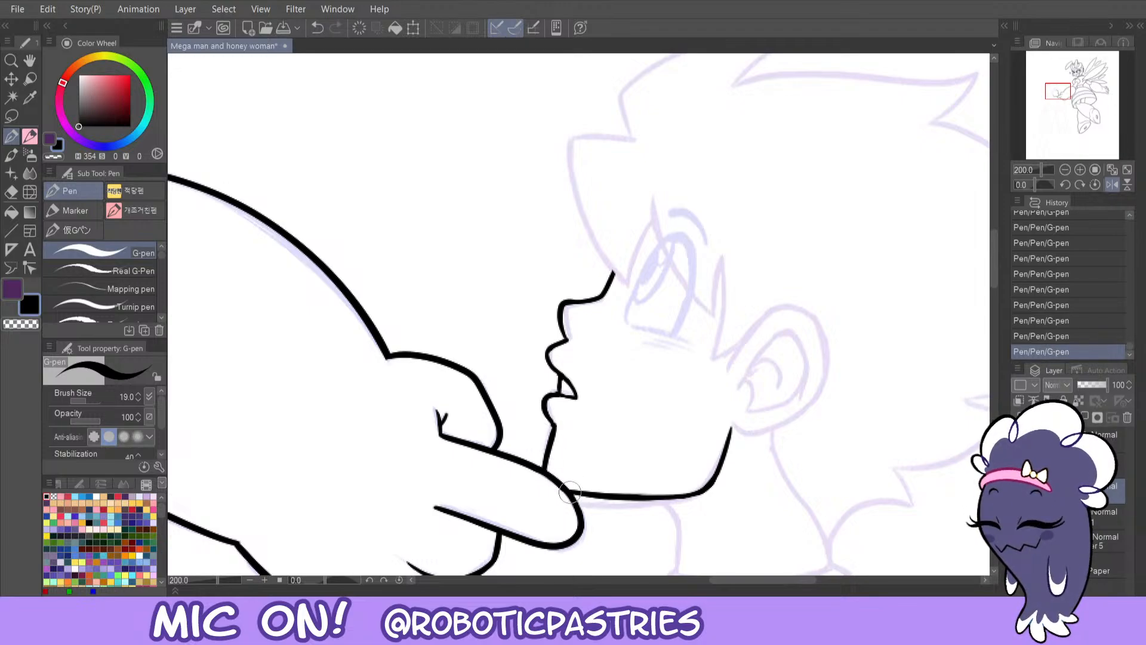
pyautogui.hotkey('ctrl', 'z')
pyautogui.hotkey('ctrl', 'y')
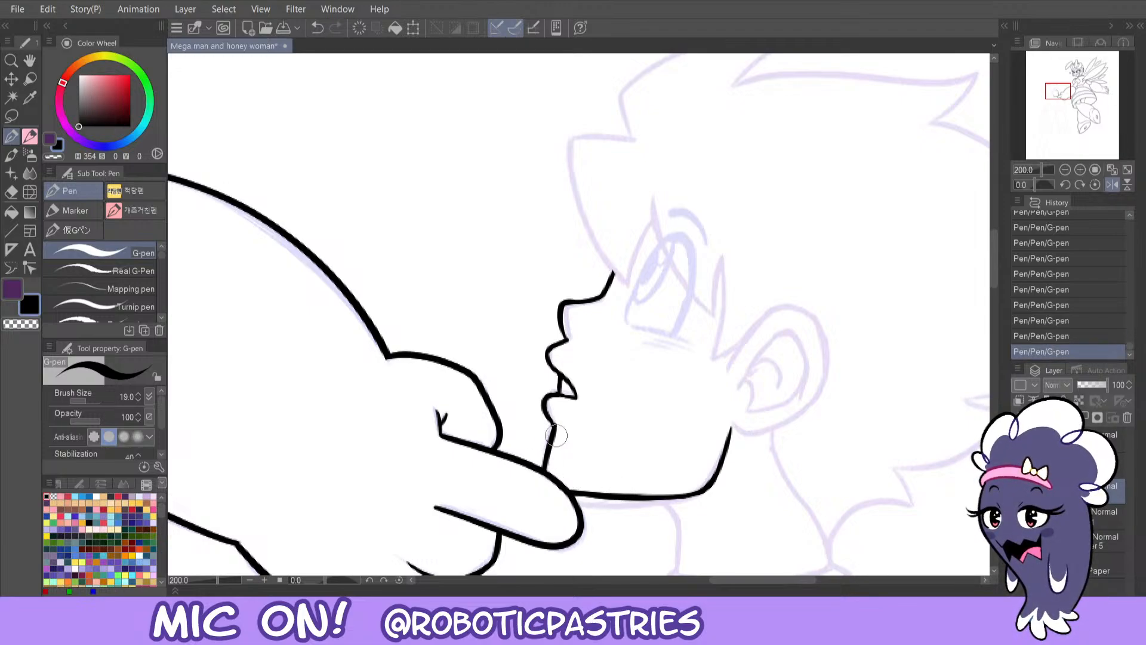
pyautogui.hotkey('ctrl', 'z')
pyautogui.hotkey('ctrl', 'y')
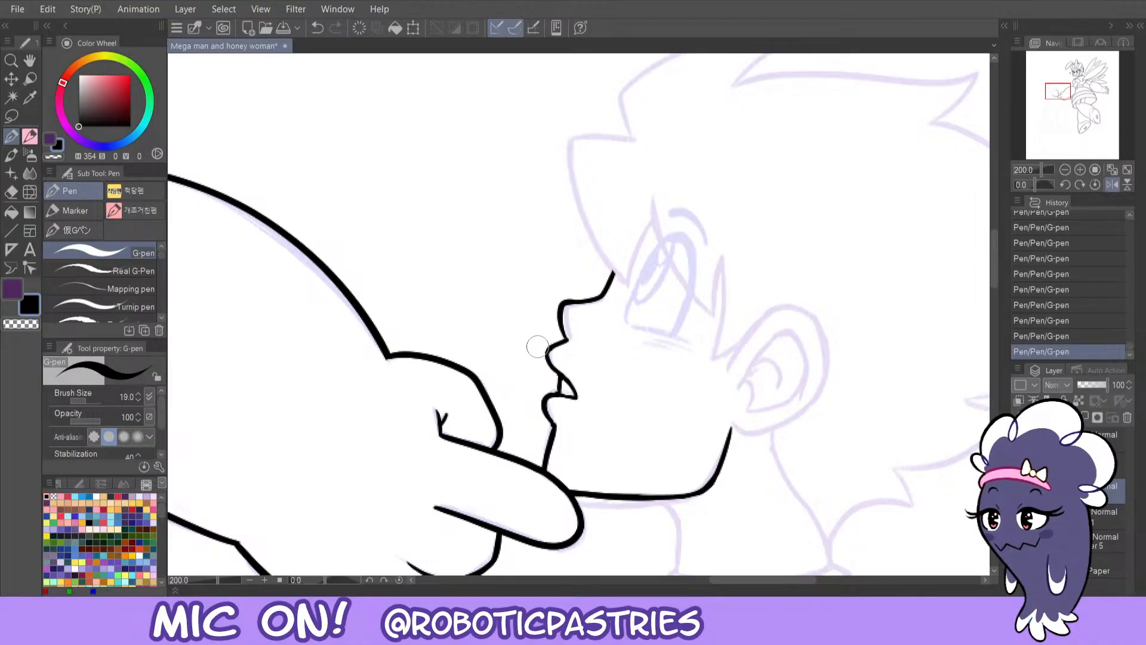
pyautogui.hotkey('ctrl', 'z')
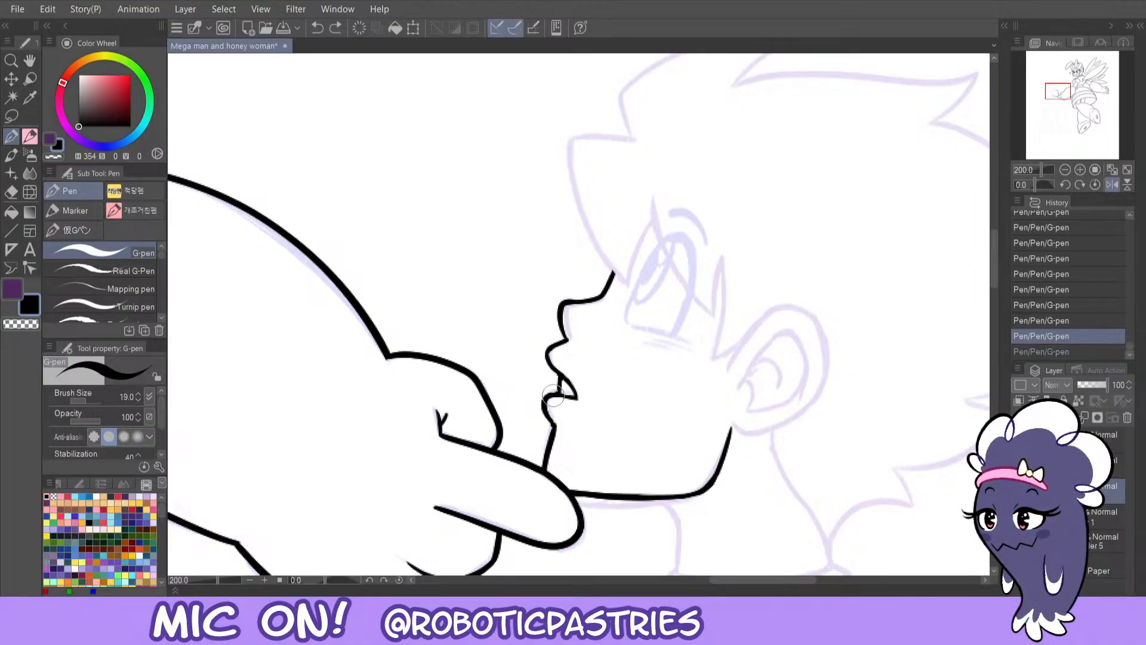
pyautogui.hotkey('ctrl', 'y')
pyautogui.press('c')
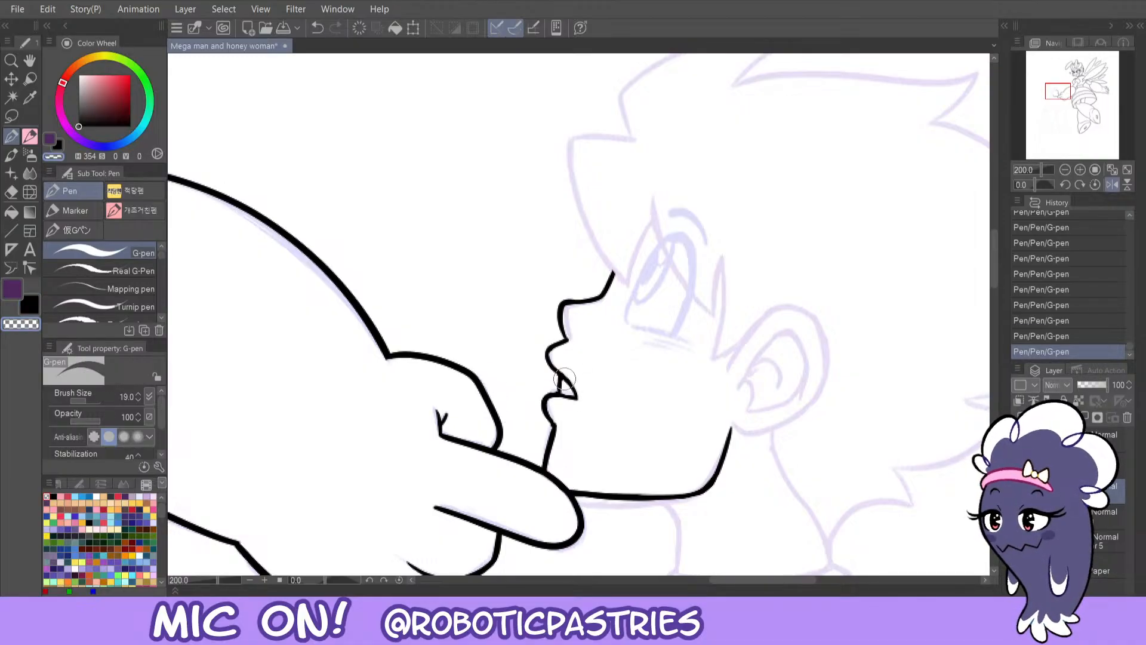
pyautogui.press('c')
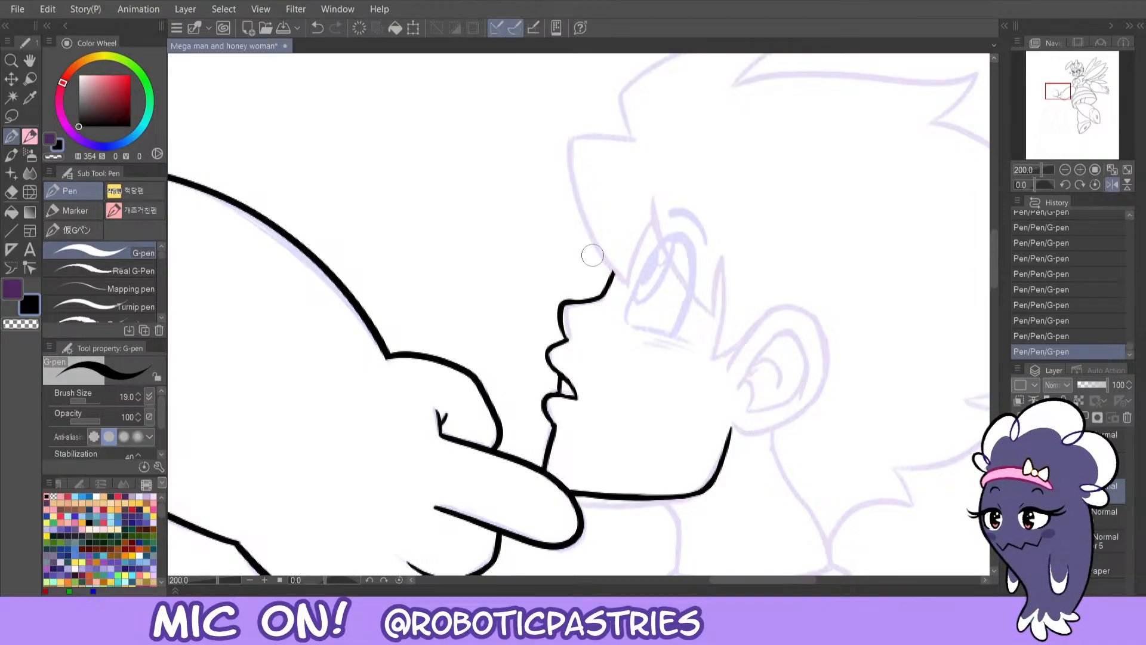
# - Ink two short crease lines below the eye and trim the upper crease's end nearest the nose with the transparent colour
pyautogui.moveTo(645, 344); pyautogui.dragTo(694, 350)
pyautogui.hotkey('ctrl', 'z')
pyautogui.hotkey('ctrl', 'z')
pyautogui.hotkey('ctrl', 'z')
pyautogui.hotkey('ctrl', 'z')
pyautogui.hotkey('ctrl', 'z')
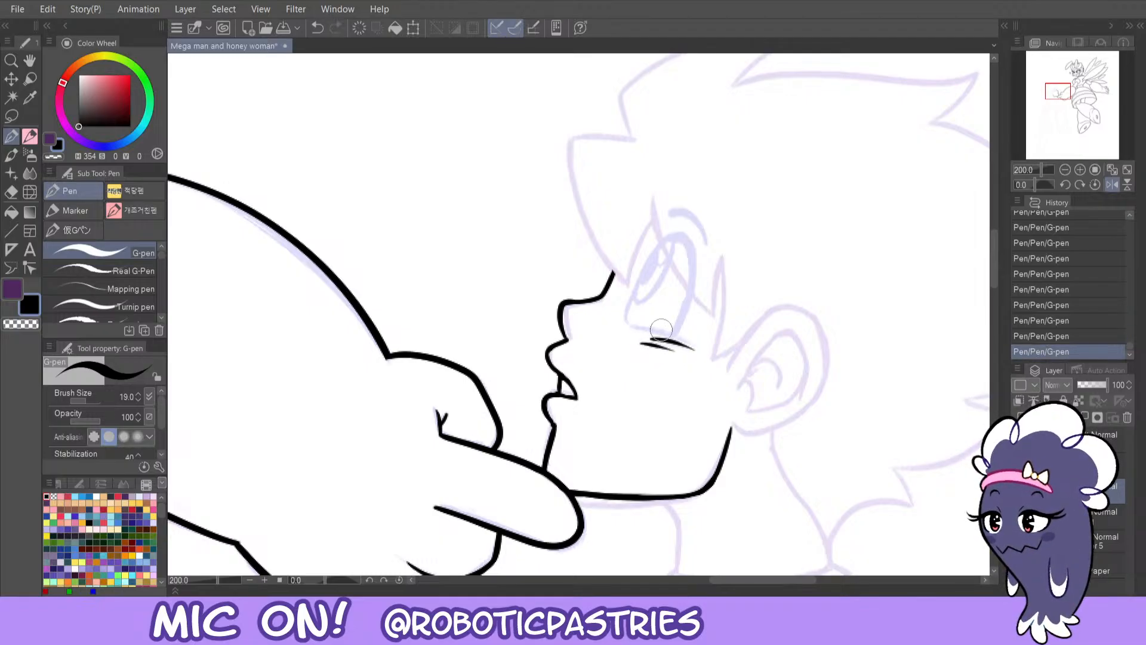
pyautogui.press('c')
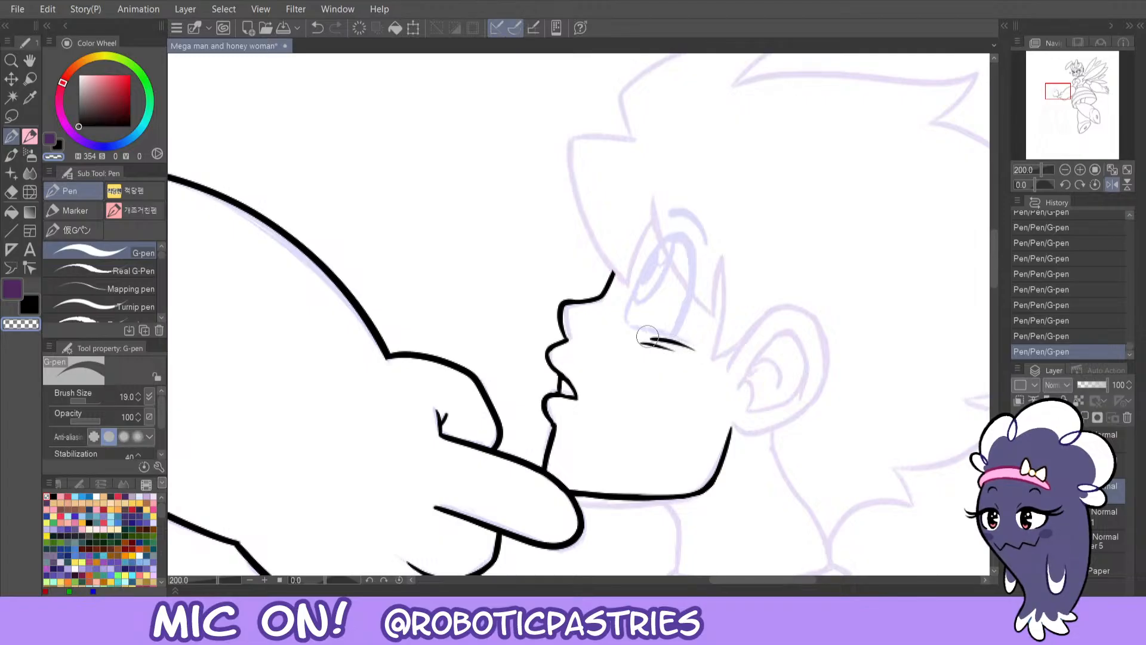
pyautogui.press('c')
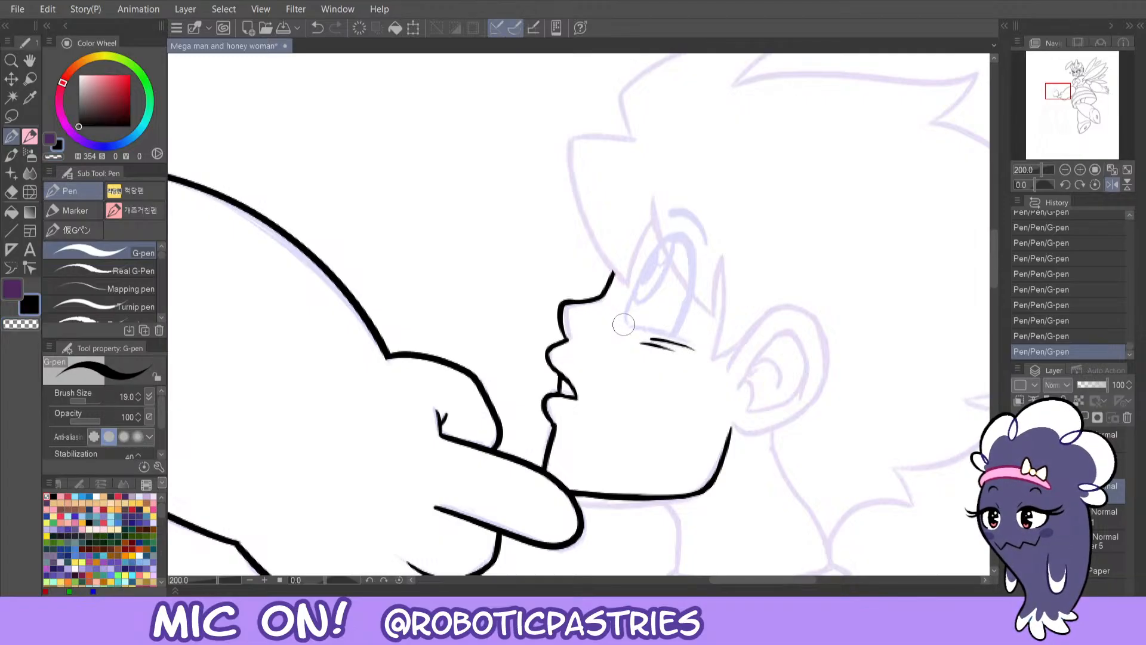
# - Ink the lower eyelid as a curved stroke above the two creases in the mirrored view
pyautogui.moveTo(629, 326); pyautogui.dragTo(695, 348)
pyautogui.hotkey('ctrl', 'z')
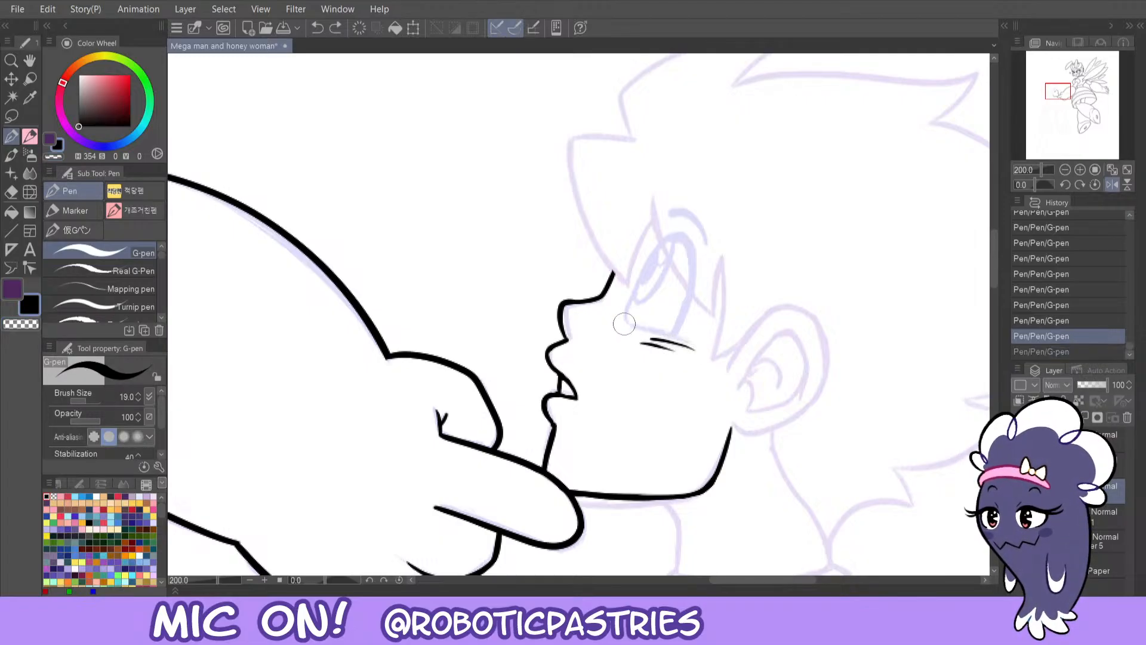
pyautogui.moveTo(624, 325); pyautogui.dragTo(694, 348)
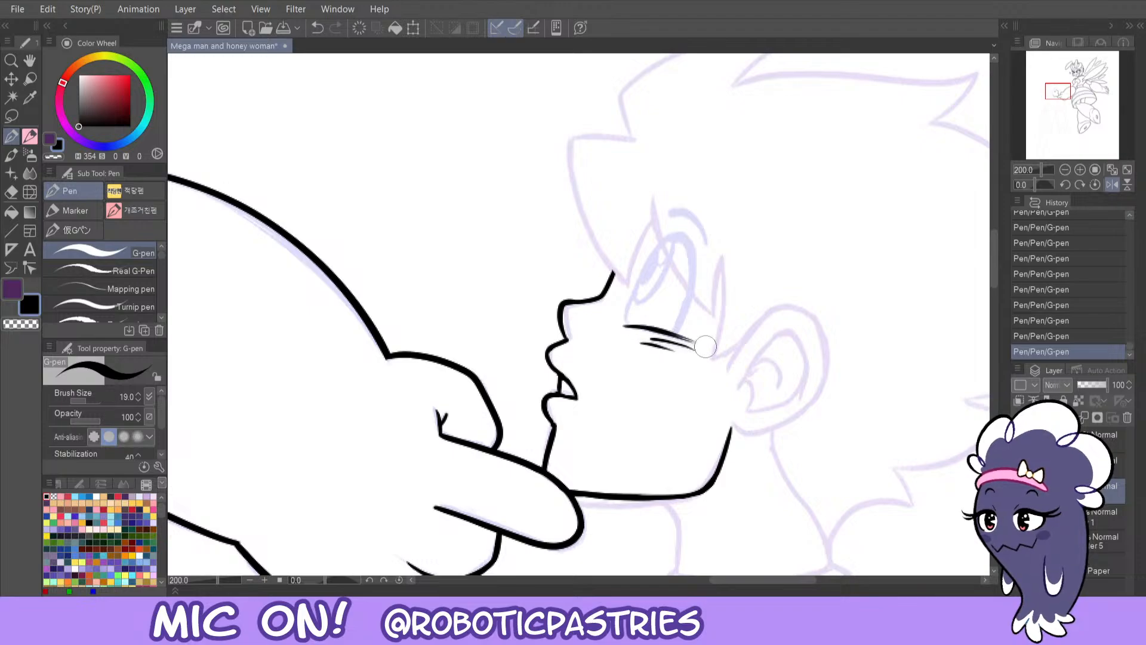
# - Return to the unmirrored view and redraw the lower eyelid as a tapered stroke above the creases, running towards the nose
pyautogui.click(1107, 183)
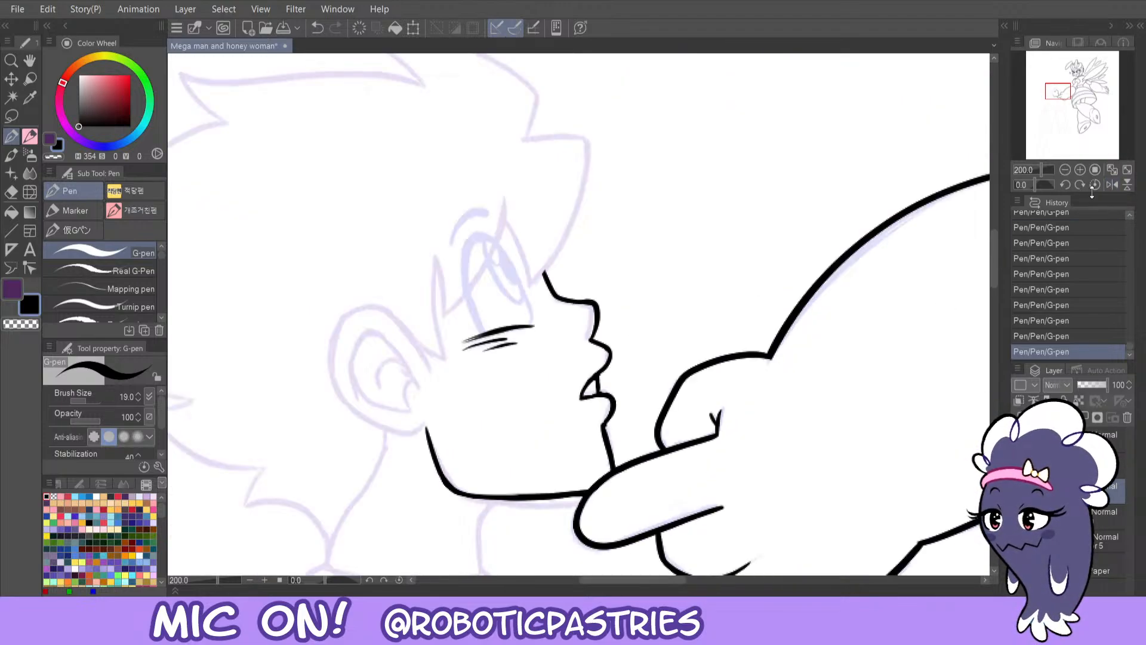
pyautogui.hotkey('ctrl', 'z')
pyautogui.hotkey('ctrl', 'z')
pyautogui.moveTo(465, 347); pyautogui.dragTo(539, 327)
pyautogui.hotkey('ctrl', 'z')
pyautogui.hotkey('ctrl', 'z')
pyautogui.hotkey('ctrl', 'z')
pyautogui.hotkey('ctrl', 'z')
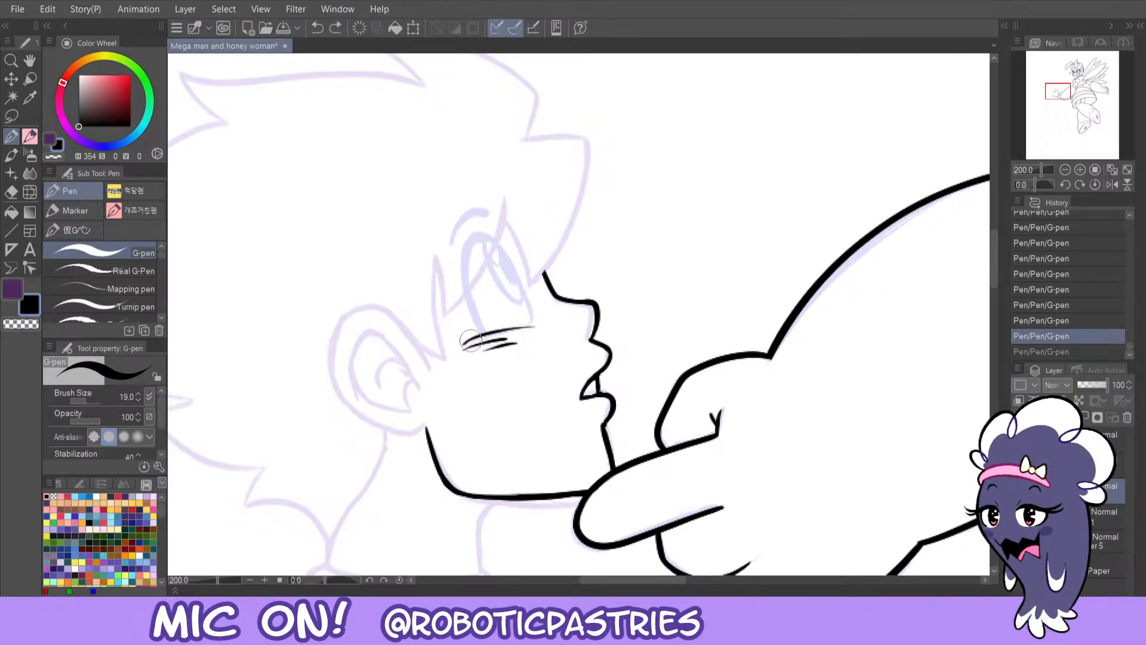
pyautogui.moveTo(469, 340); pyautogui.dragTo(537, 326)
pyautogui.hotkey('ctrl', 'z')
pyautogui.moveTo(467, 344); pyautogui.dragTo(537, 326)
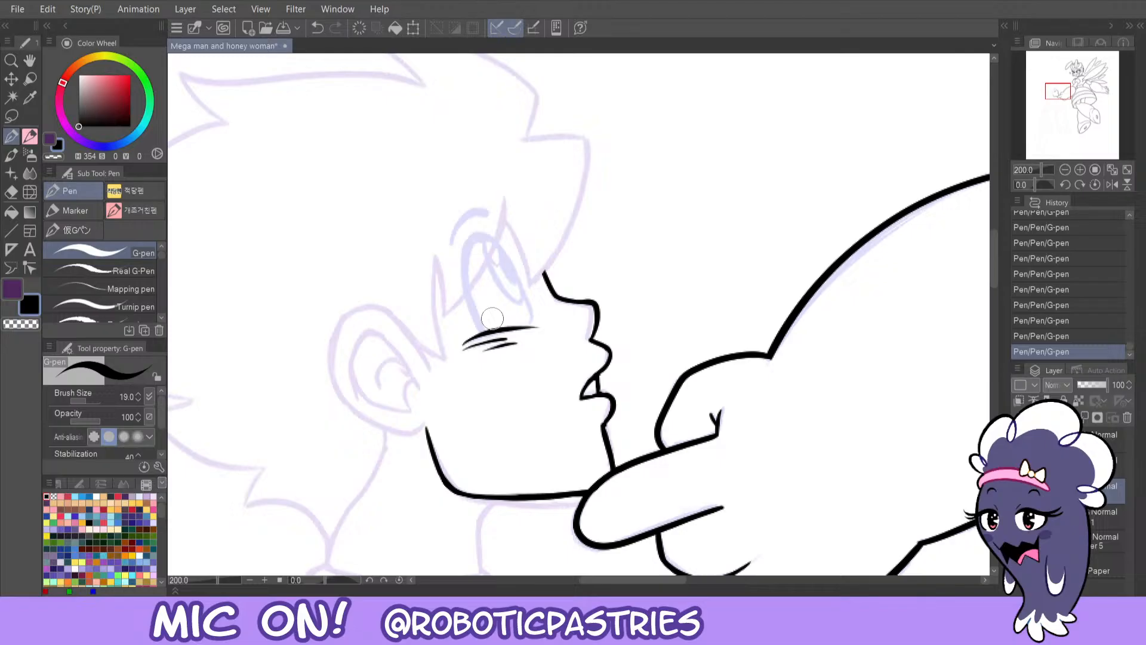
pyautogui.click(537, 328)
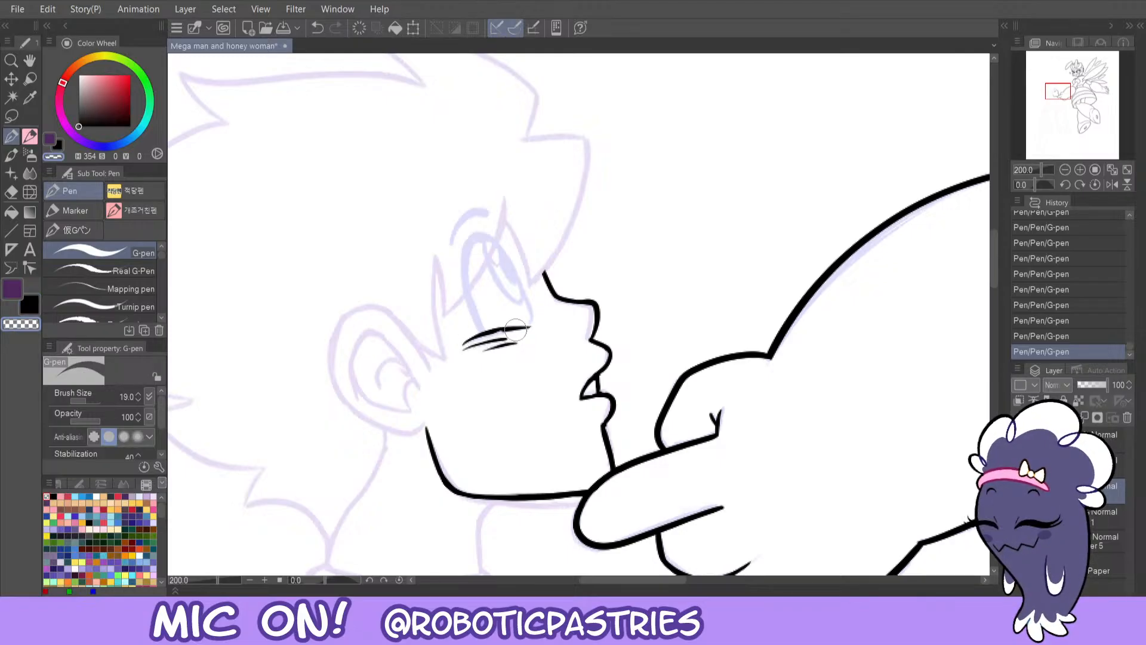
pyautogui.hotkey('ctrl', 'z')
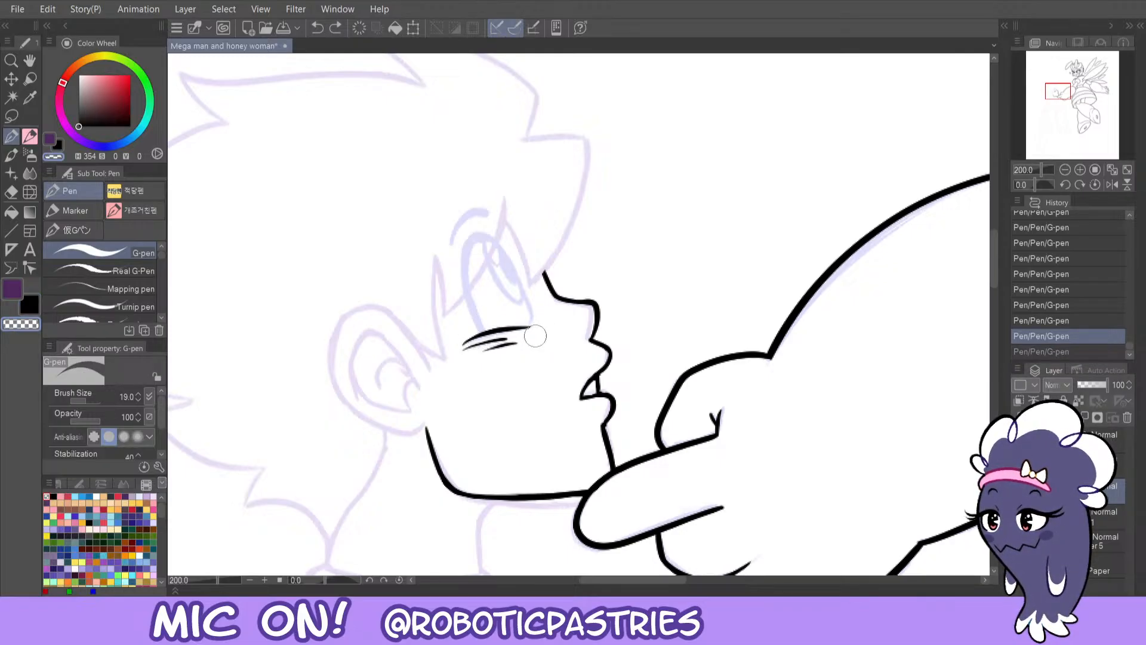
# - Trim the lower eyelid stroke's ends with the transparent colour, comparing the line with and without each trim
pyautogui.hotkey('ctrl', 'y')
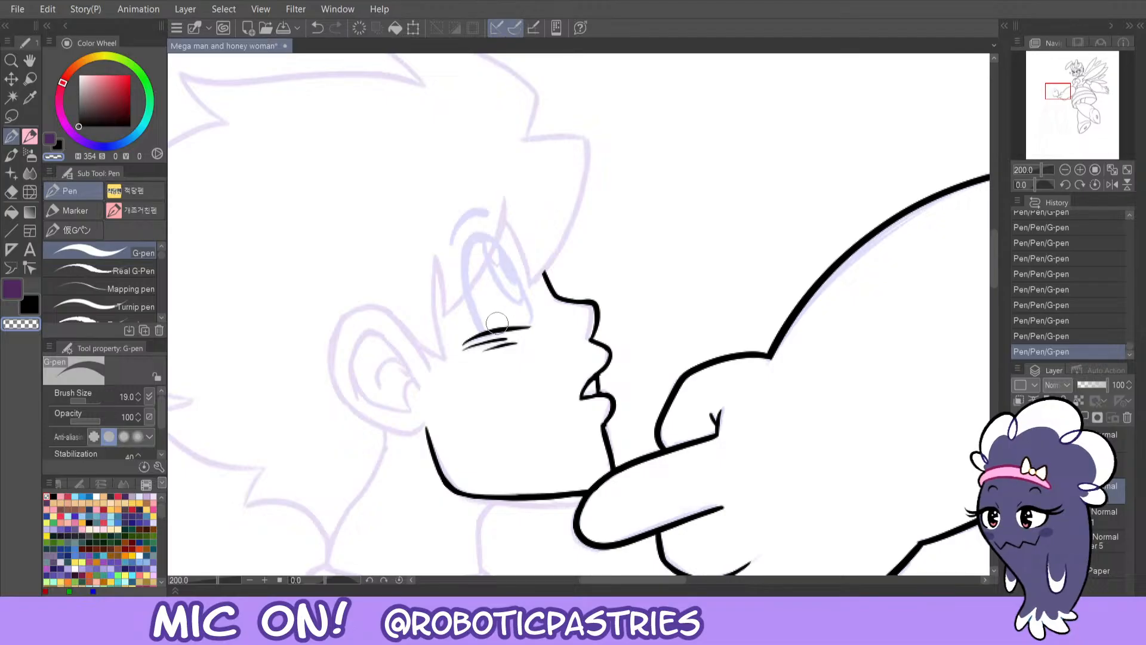
pyautogui.hotkey('ctrl', 'z')
pyautogui.hotkey('ctrl', 'y')
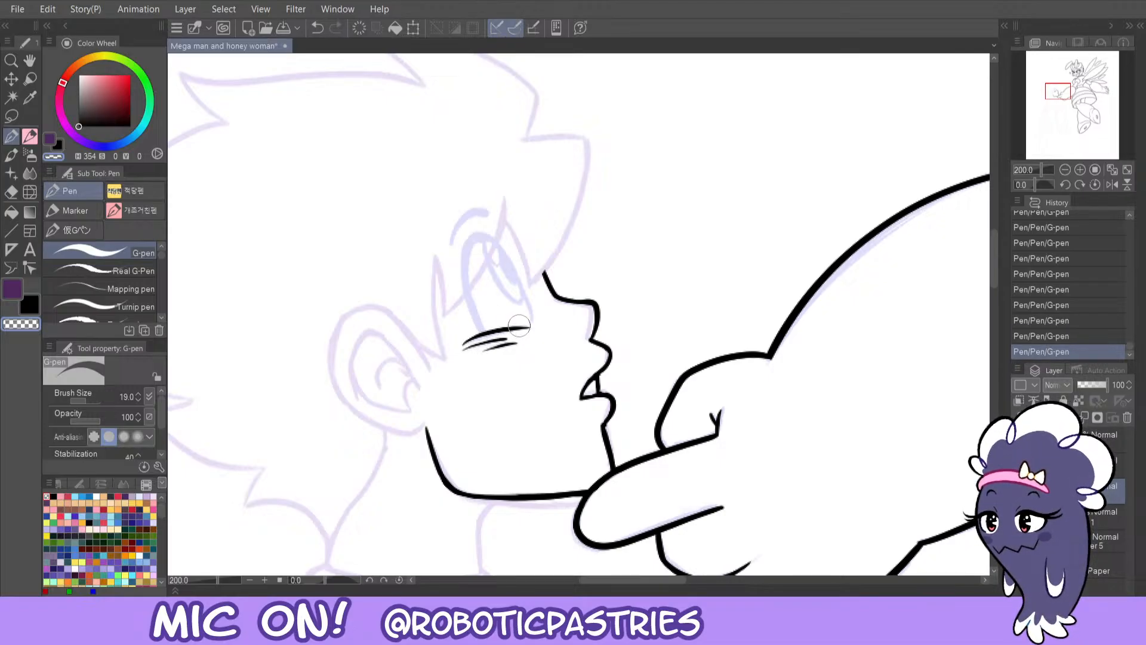
pyautogui.hotkey('ctrl', 'z')
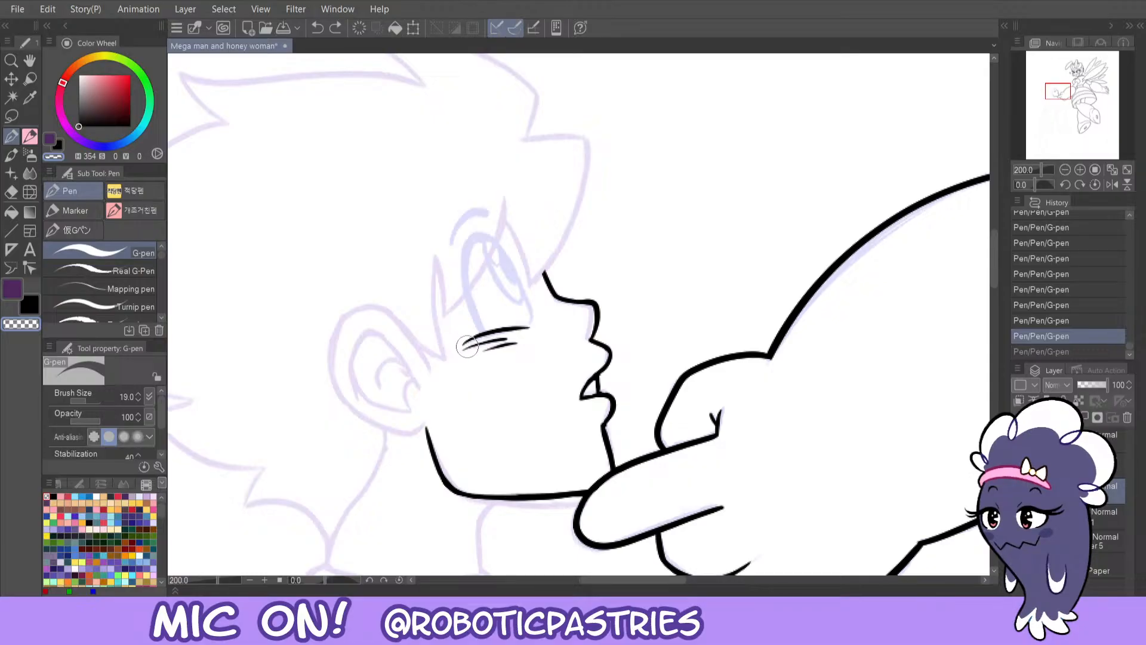
pyautogui.hotkey('ctrl', 'y')
pyautogui.hotkey('ctrl', 'z')
pyautogui.hotkey('ctrl', 'z')
pyautogui.hotkey('ctrl', 'y')
pyautogui.hotkey('ctrl', 'y')
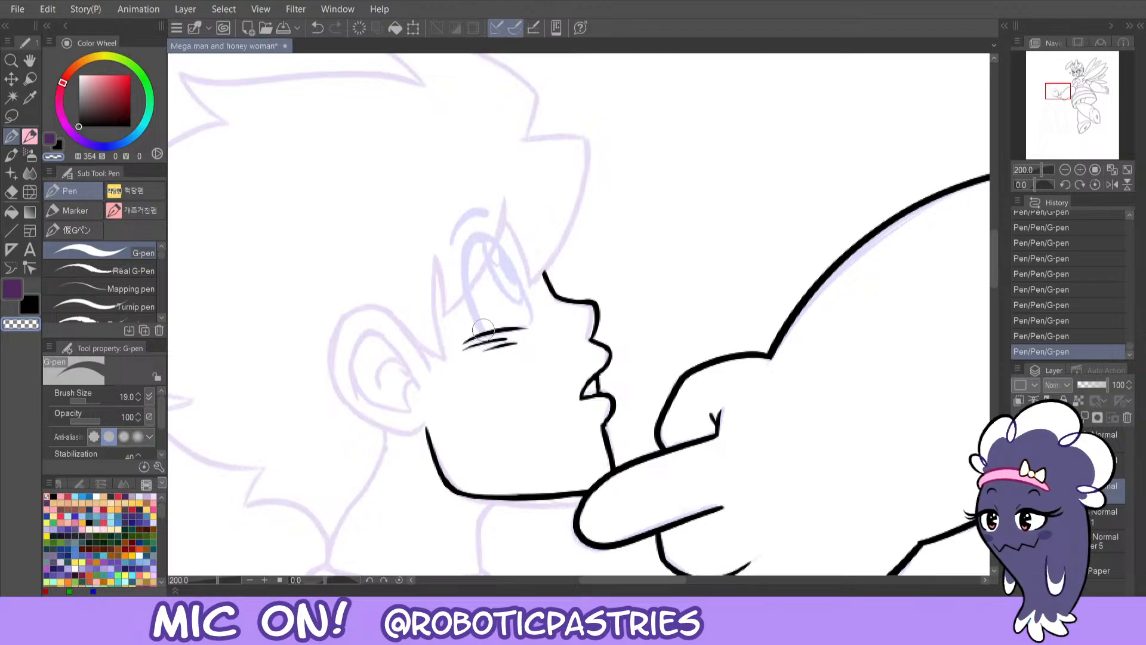
# - Ink the eye's back edge in black as an arched stroke from the lower eyelid up over the eye's top
pyautogui.press('c')
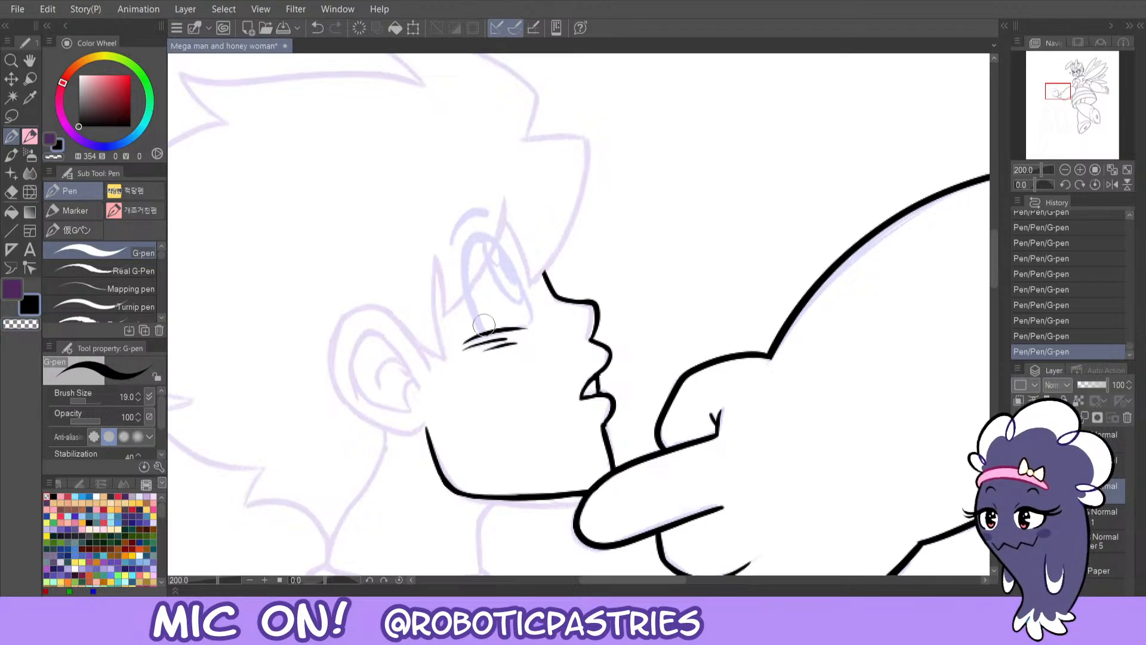
pyautogui.moveTo(481, 332)
pyautogui.mouseDown()
pyautogui.moveTo(462, 255)
pyautogui.moveTo(480, 244)
pyautogui.moveTo(471, 311)
pyautogui.moveTo(499, 247)
pyautogui.mouseUp()
pyautogui.hotkey('ctrl', 'z')
pyautogui.hotkey('ctrl', 'z')
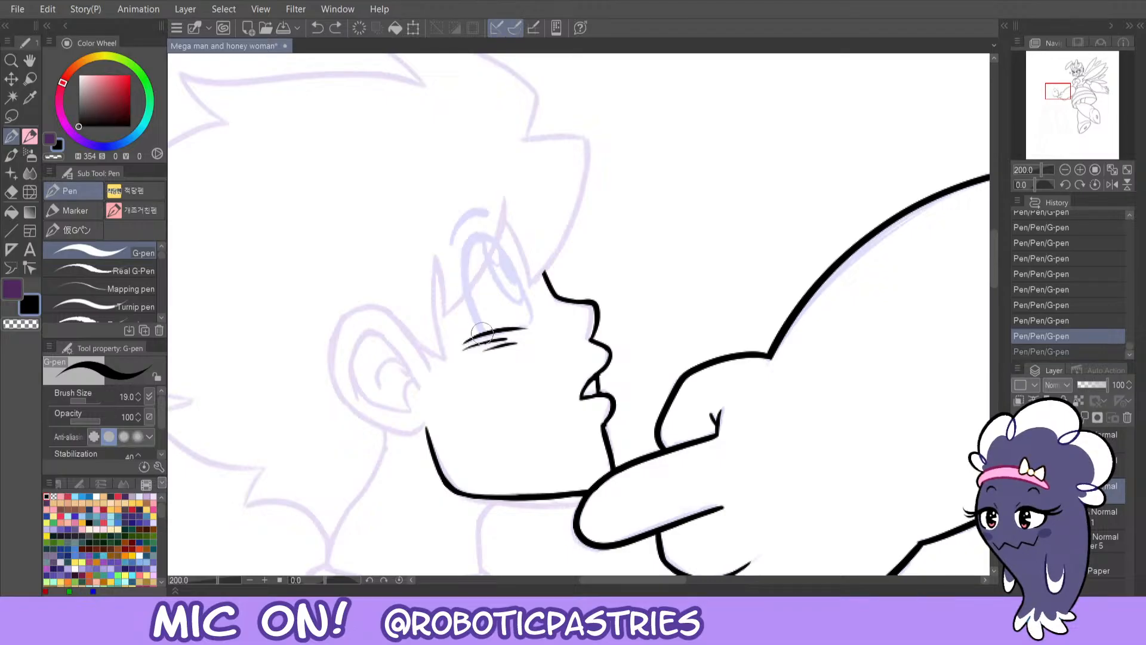
pyautogui.moveTo(481, 329); pyautogui.dragTo(499, 247)
pyautogui.hotkey('ctrl', 'z')
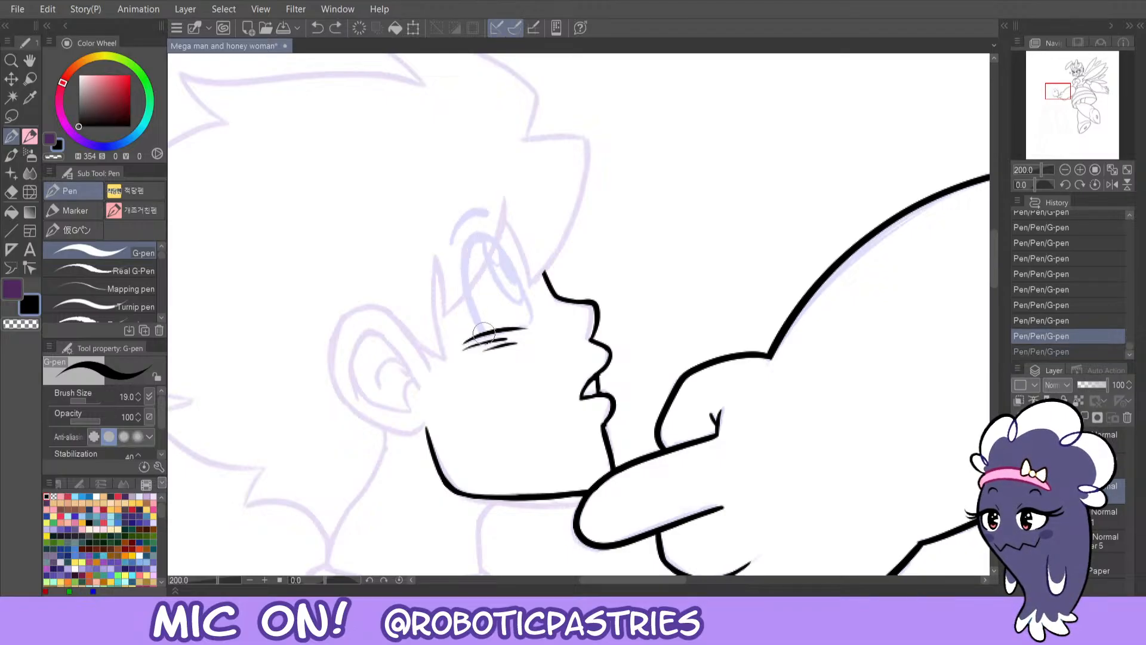
pyautogui.moveTo(483, 332)
pyautogui.mouseDown()
pyautogui.moveTo(472, 304)
pyautogui.moveTo(481, 229)
pyautogui.moveTo(485, 254)
pyautogui.moveTo(464, 286)
pyautogui.moveTo(499, 245)
pyautogui.mouseUp()
pyautogui.hotkey('ctrl', 'z')
pyautogui.moveTo(481, 330); pyautogui.dragTo(469, 236)
pyautogui.hotkey('ctrl', 'z')
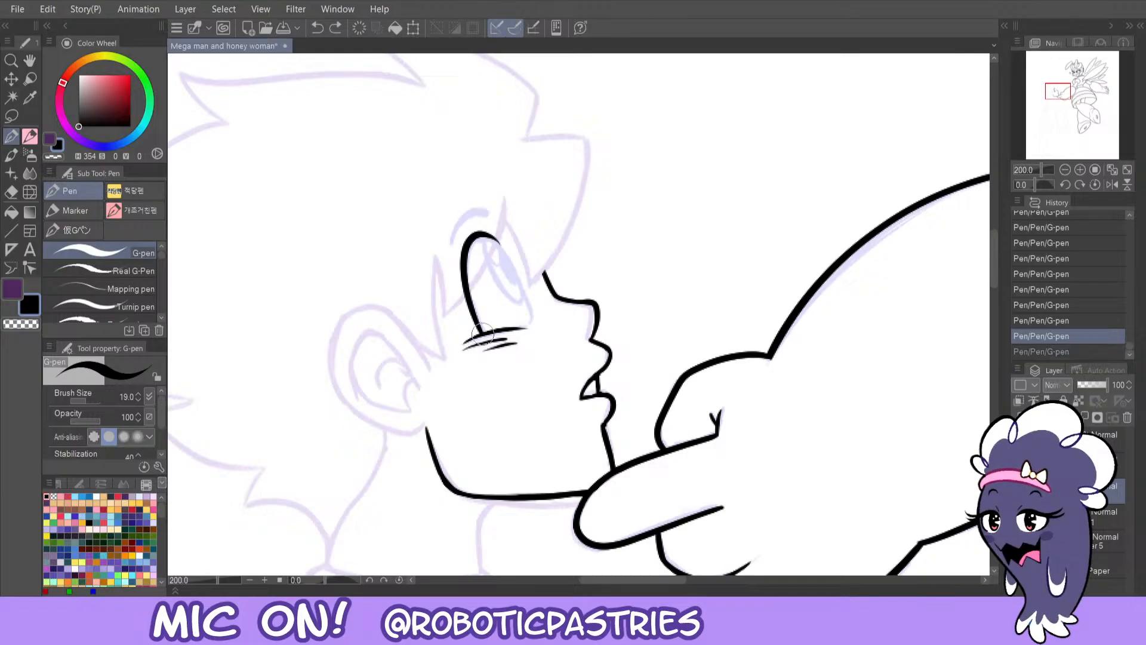
pyautogui.moveTo(483, 334); pyautogui.dragTo(467, 267)
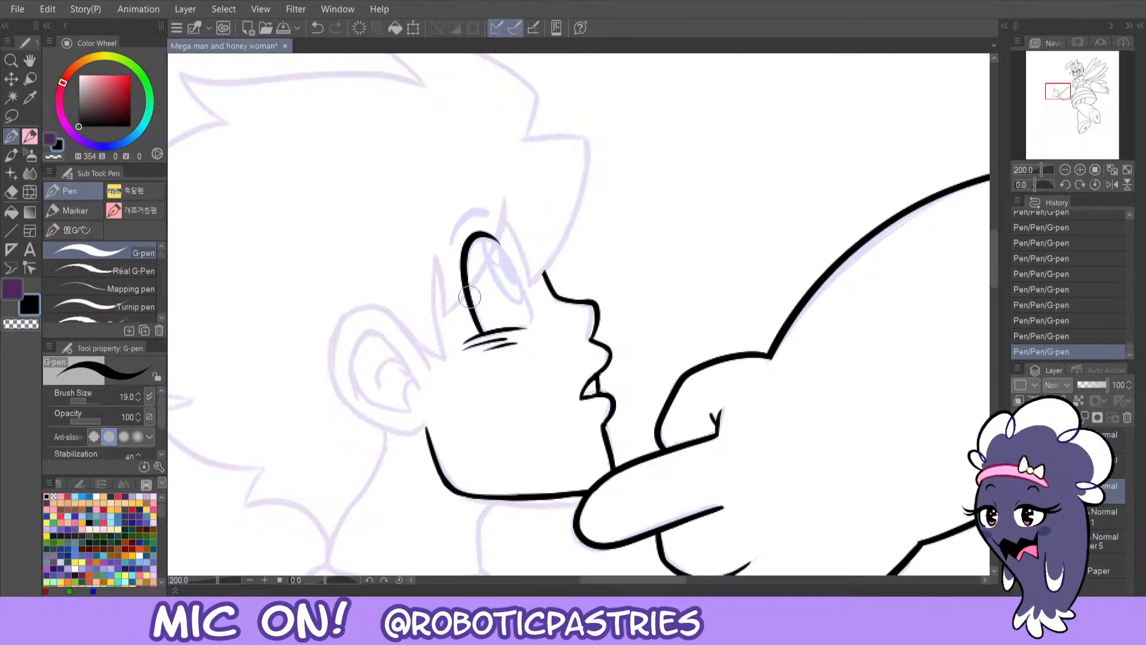
pyautogui.hotkey('ctrl', 'z')
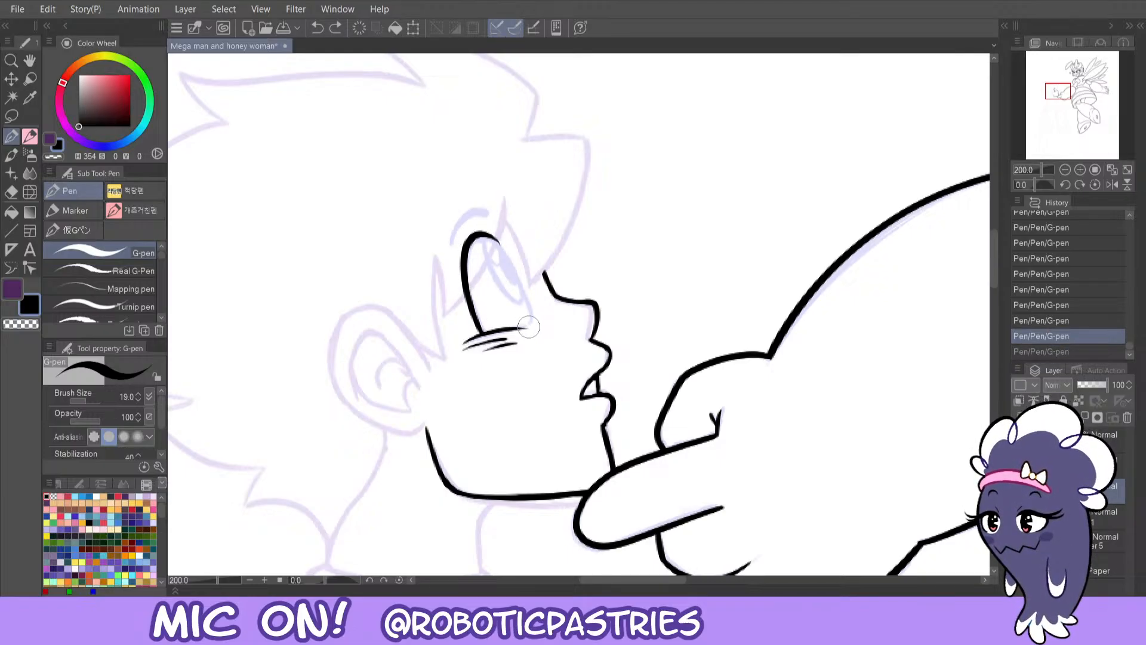
# - Ink the eye's front edge between the lower eyelid and the arch, and thicken the arch and front line
pyautogui.moveTo(523, 329); pyautogui.dragTo(494, 239)
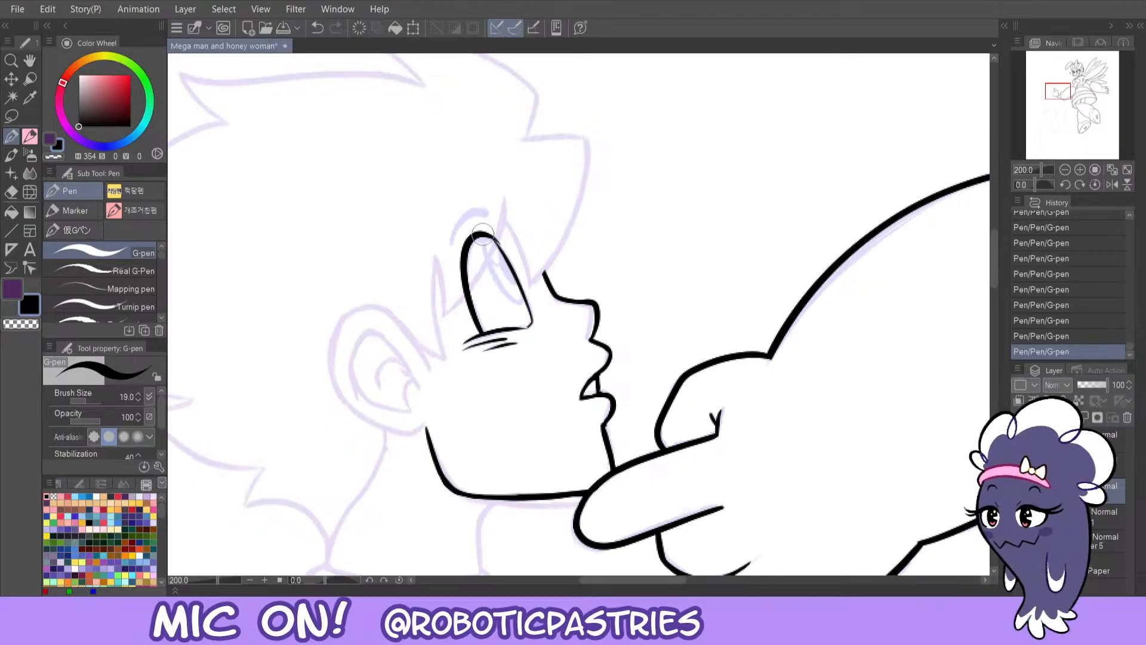
pyautogui.hotkey('ctrl', 'z')
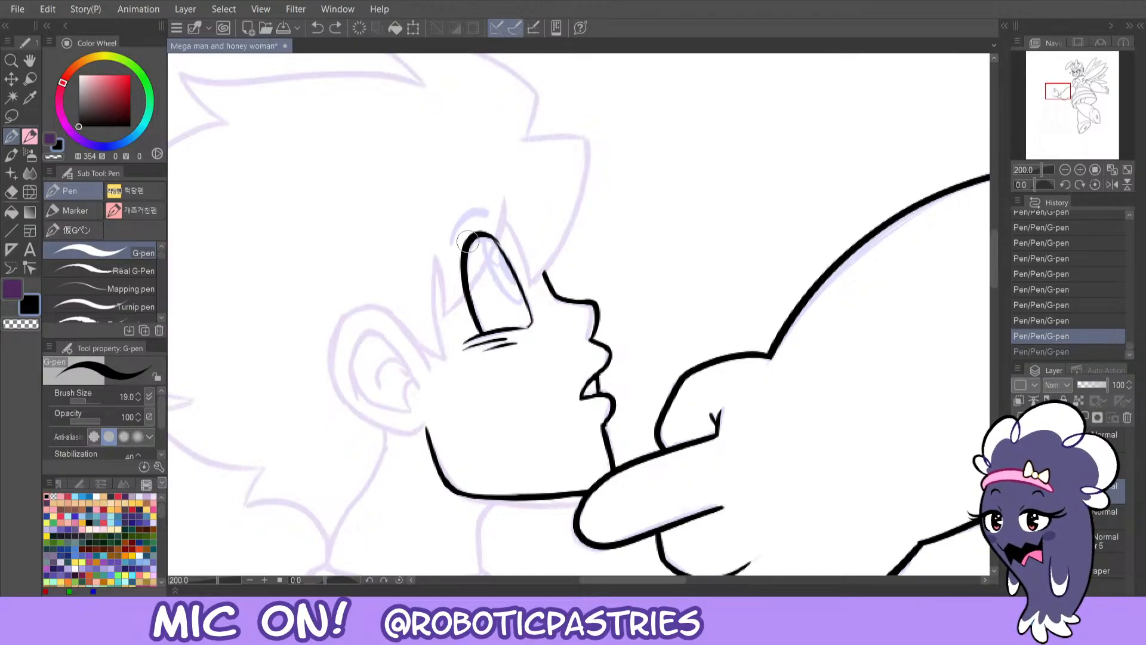
pyautogui.moveTo(463, 258); pyautogui.dragTo(496, 241)
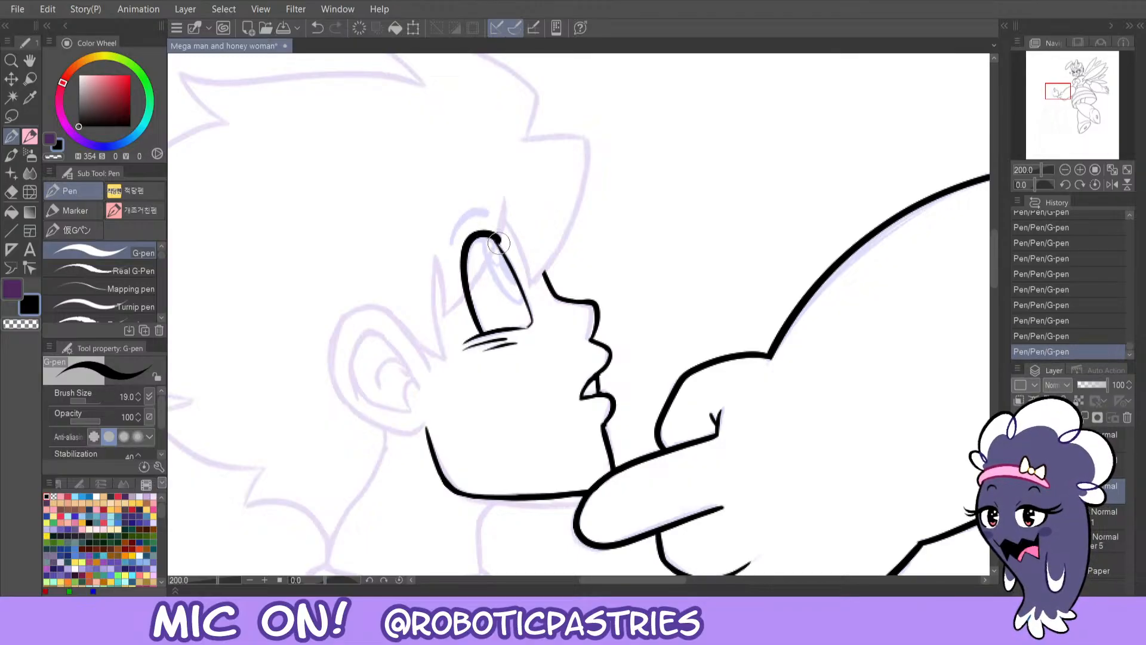
pyautogui.moveTo(501, 245); pyautogui.dragTo(518, 296)
pyautogui.hotkey('ctrl', 'z')
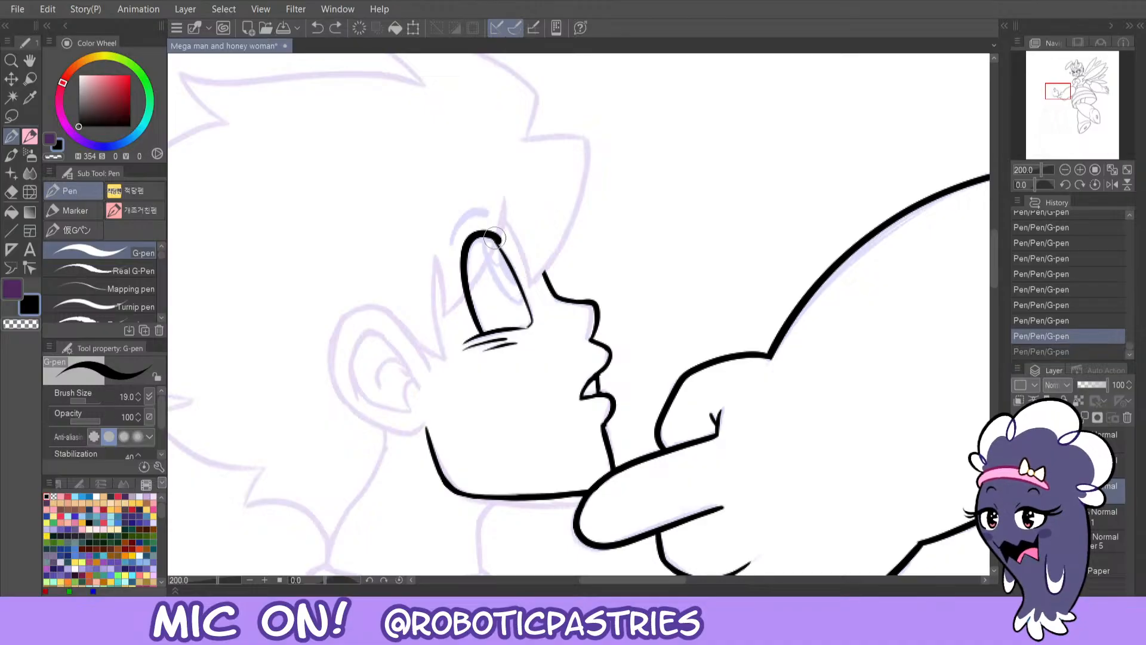
pyautogui.moveTo(497, 239); pyautogui.dragTo(531, 318)
pyautogui.hotkey('ctrl', 'z')
pyautogui.moveTo(500, 241); pyautogui.dragTo(530, 323)
pyautogui.hotkey('ctrl', 'z')
pyautogui.hotkey('ctrl', 'y')
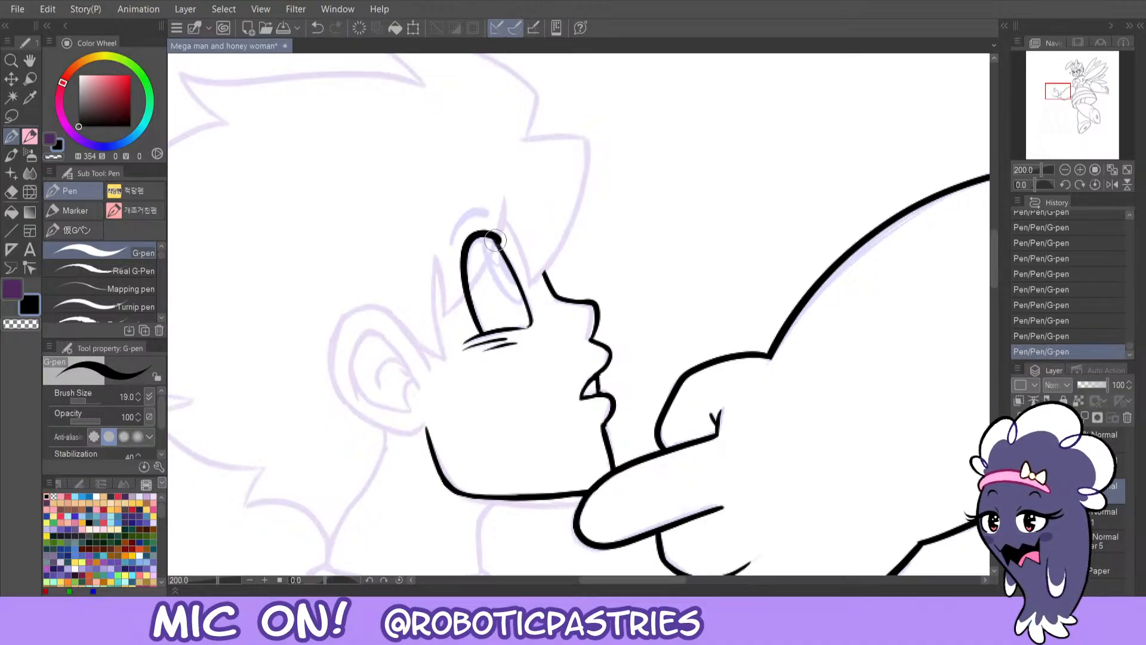
# - Close the eye's lower front corner by joining the front edge to the lower eyelid with a short black stroke
pyautogui.press('c')
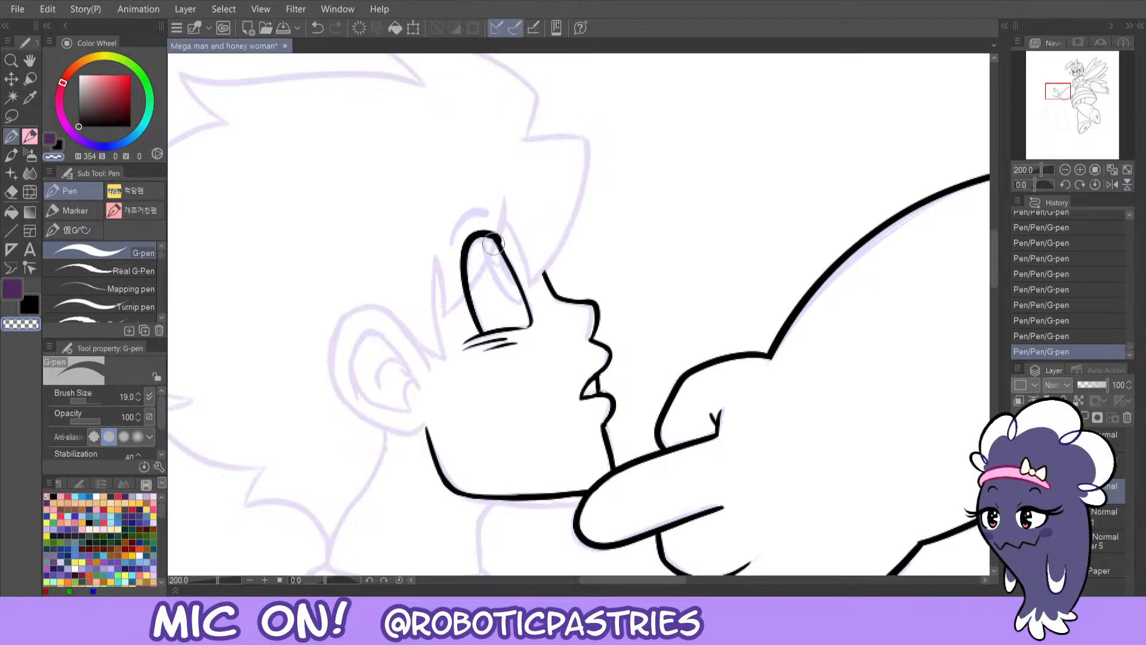
pyautogui.press('c')
pyautogui.moveTo(530, 323); pyautogui.dragTo(516, 330)
pyautogui.hotkey('ctrl', 'z')
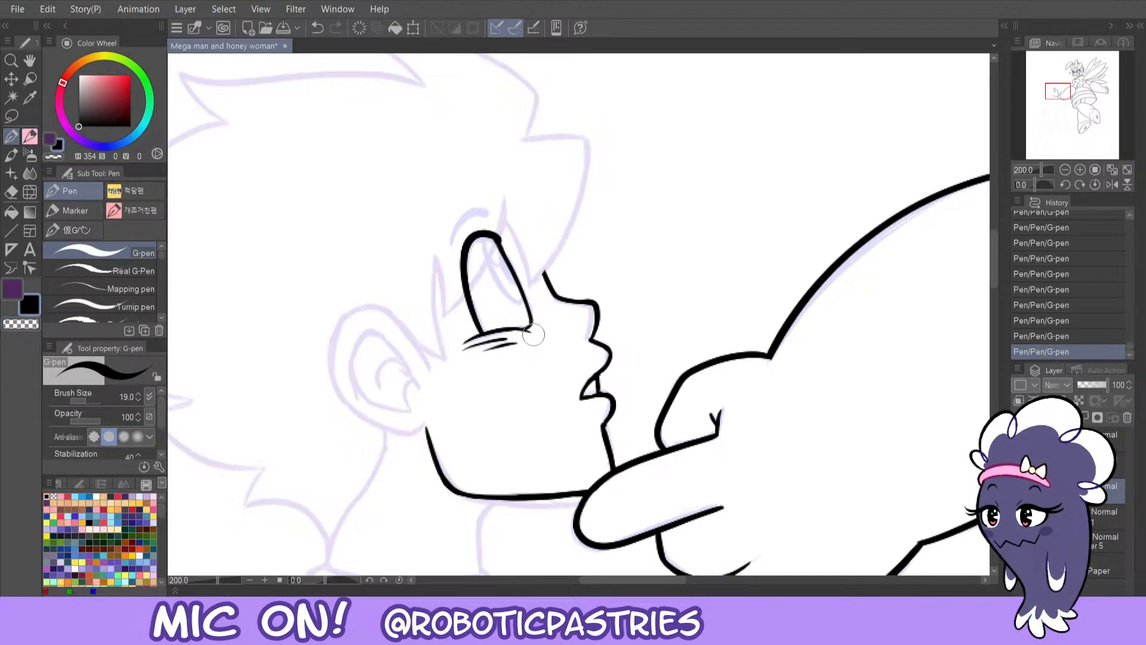
pyautogui.press('c')
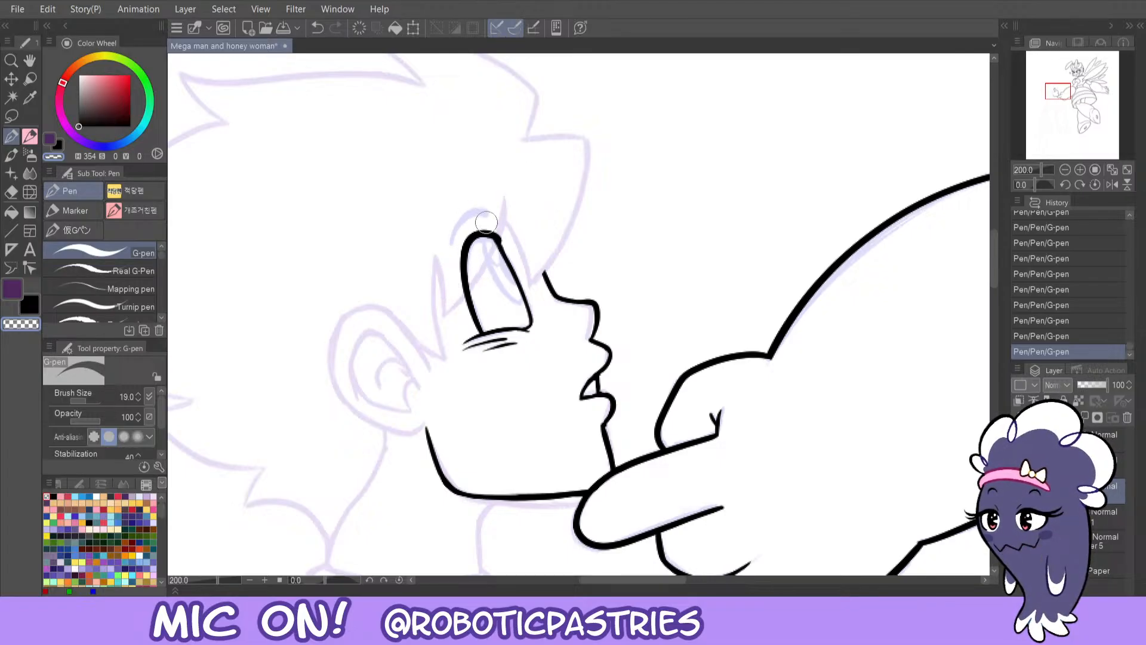
# - Ink a short curved eyelid fold above the eye and touch up the eye's upper front corner
pyautogui.hotkey('ctrl', 'z')
pyautogui.moveTo(451, 241); pyautogui.dragTo(485, 211)
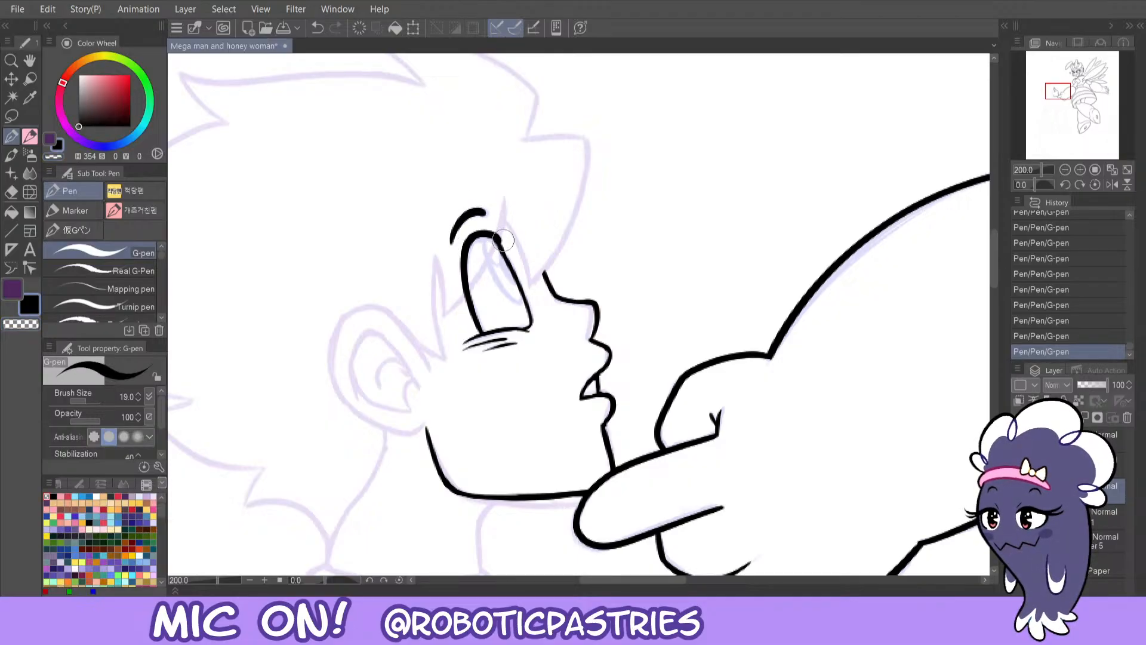
pyautogui.hotkey('ctrl', 'z')
pyautogui.moveTo(490, 233); pyautogui.dragTo(497, 239)
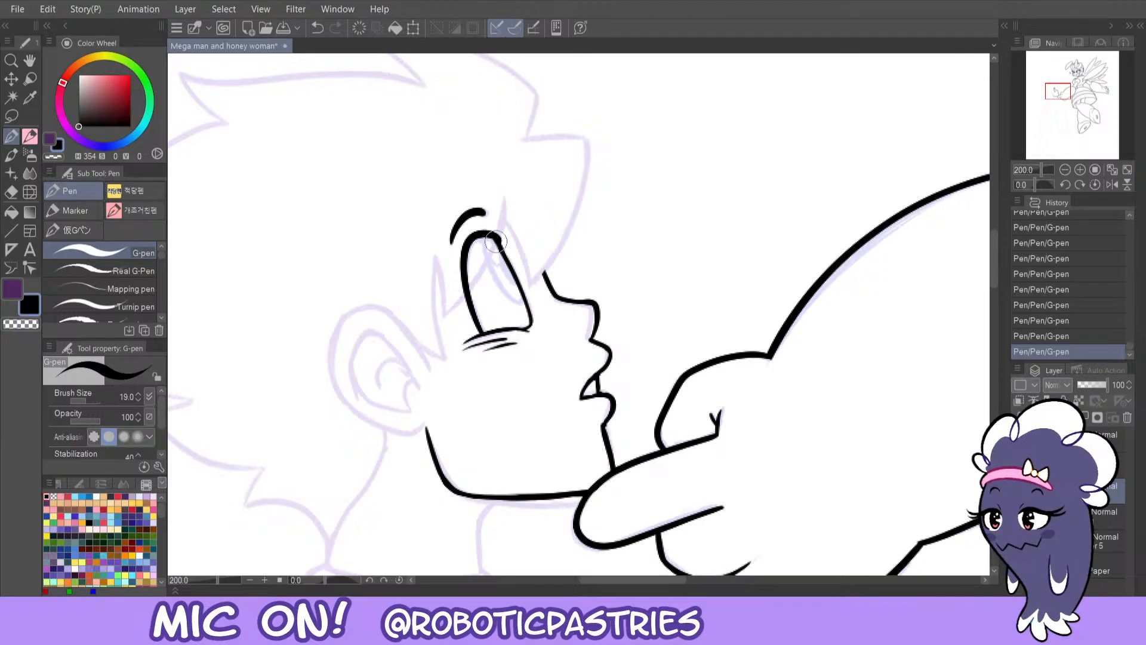
pyautogui.hotkey('ctrl', 'z')
pyautogui.hotkey('ctrl', 'y')
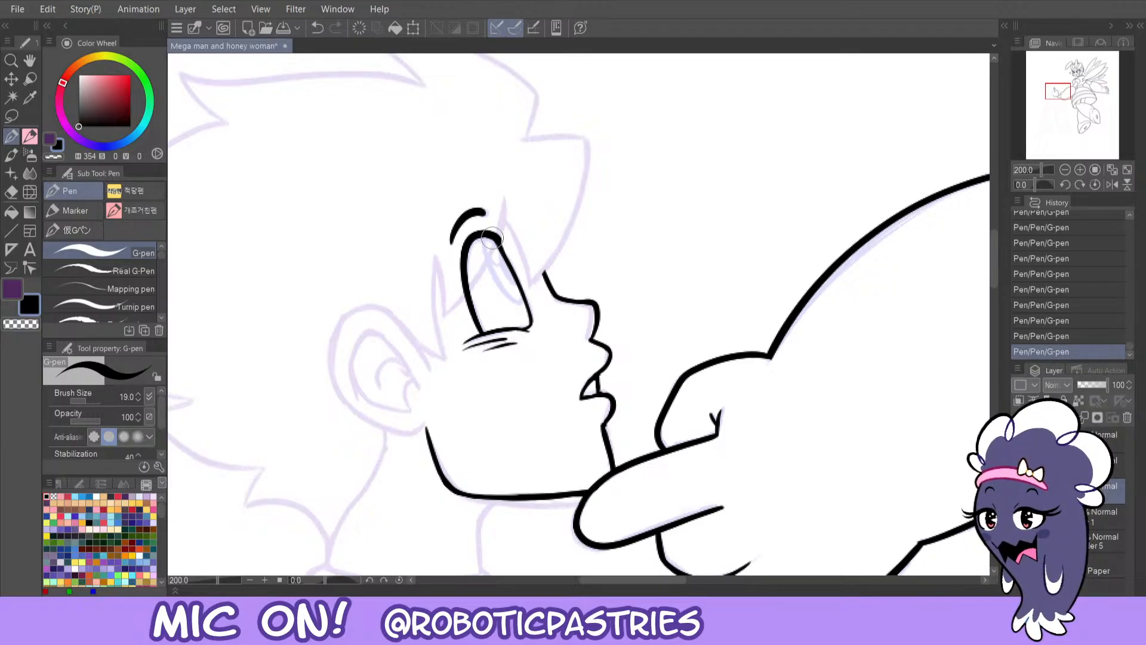
# - Ink the pupil outline as a narrow slanted oval along the inside of the eye's front edge
pyautogui.moveTo(491, 272)
pyautogui.mouseDown()
pyautogui.moveTo(514, 280)
pyautogui.moveTo(497, 290)
pyautogui.moveTo(493, 244)
pyautogui.moveTo(521, 289)
pyautogui.moveTo(486, 257)
pyautogui.moveTo(485, 228)
pyautogui.mouseUp()
pyautogui.hotkey('ctrl', 'z')
pyautogui.hotkey('ctrl', 'z')
pyautogui.hotkey('ctrl', 'z')
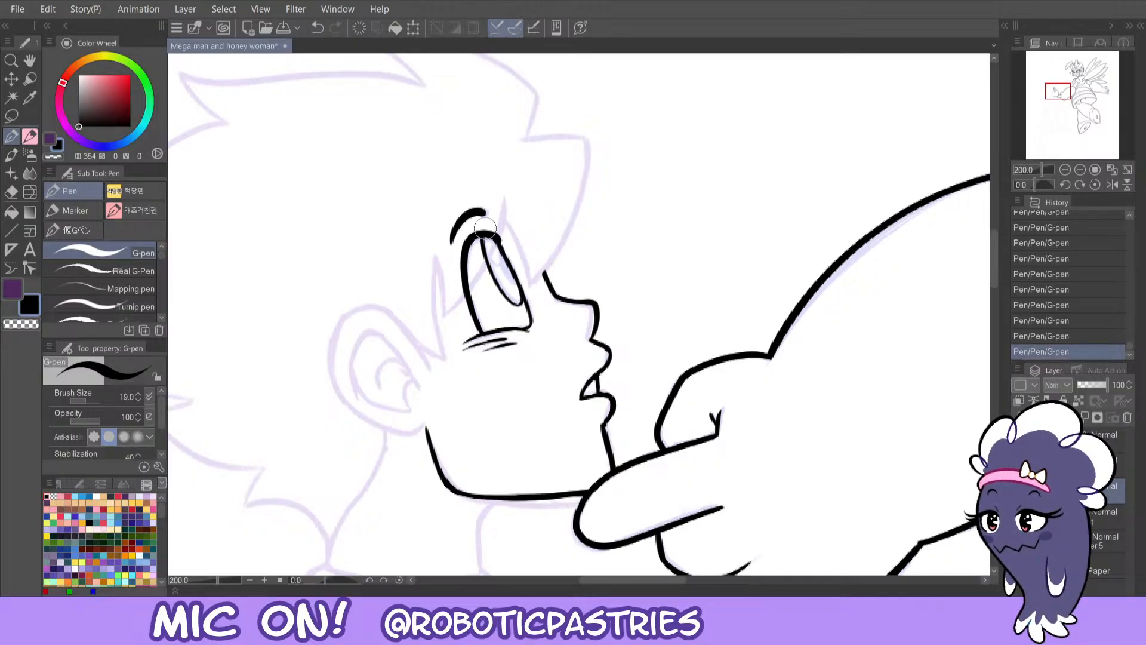
pyautogui.hotkey('ctrl', 'z')
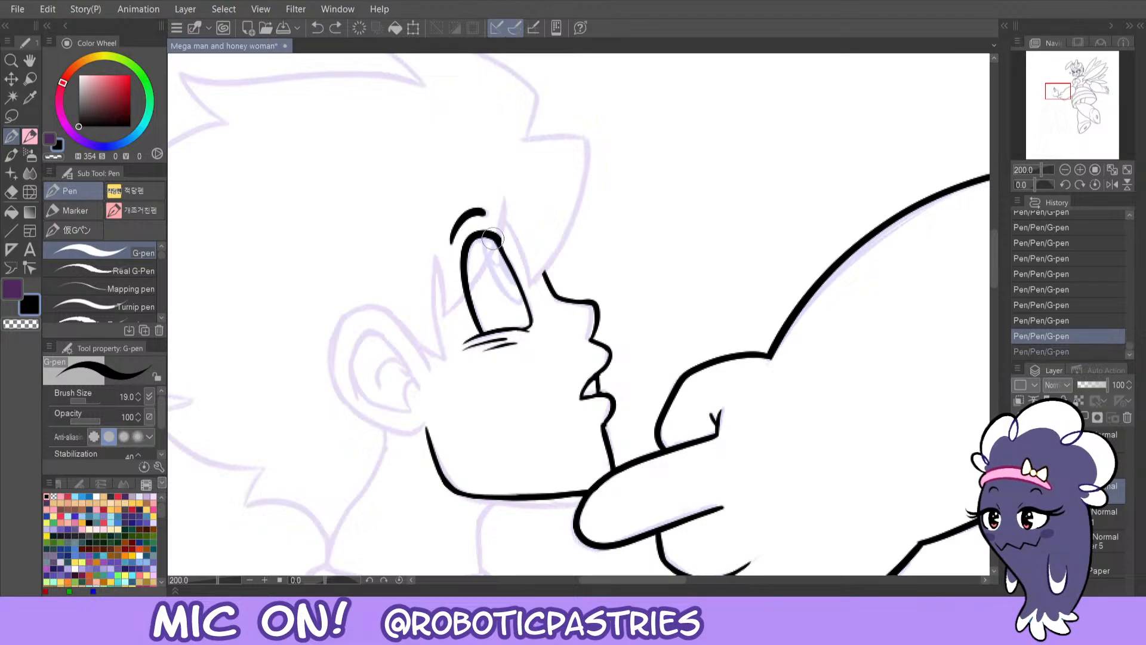
pyautogui.moveTo(511, 298)
pyautogui.mouseDown()
pyautogui.moveTo(522, 283)
pyautogui.moveTo(486, 235)
pyautogui.moveTo(518, 295)
pyautogui.mouseUp()
pyautogui.hotkey('ctrl', 'z')
pyautogui.hotkey('ctrl', 'z')
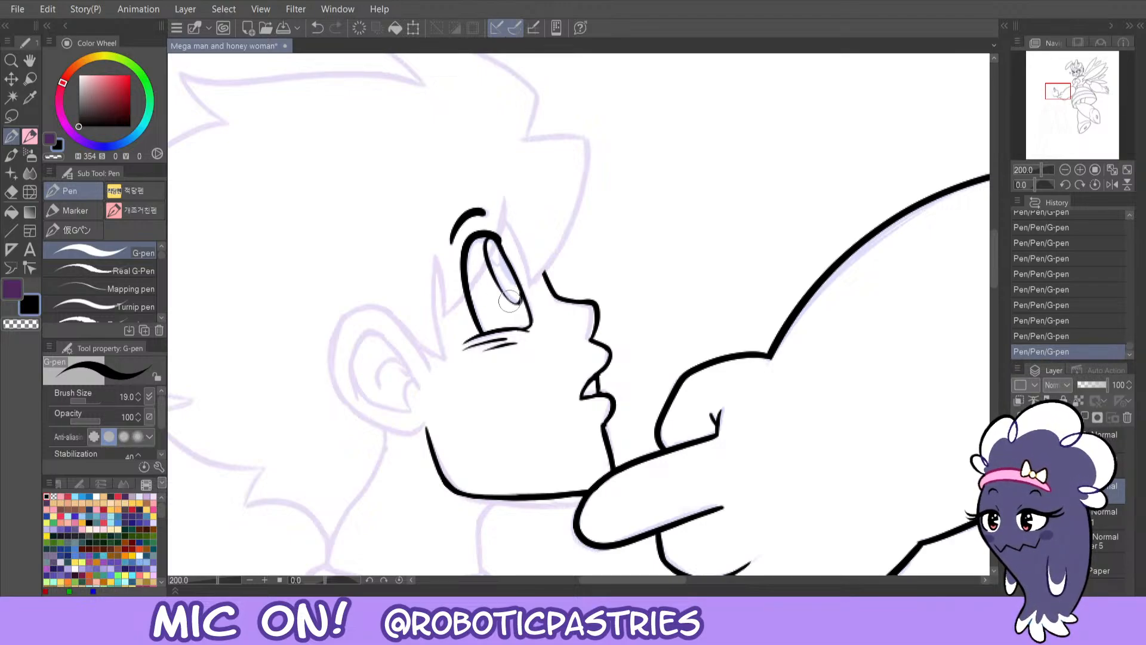
pyautogui.hotkey('ctrl', 'z')
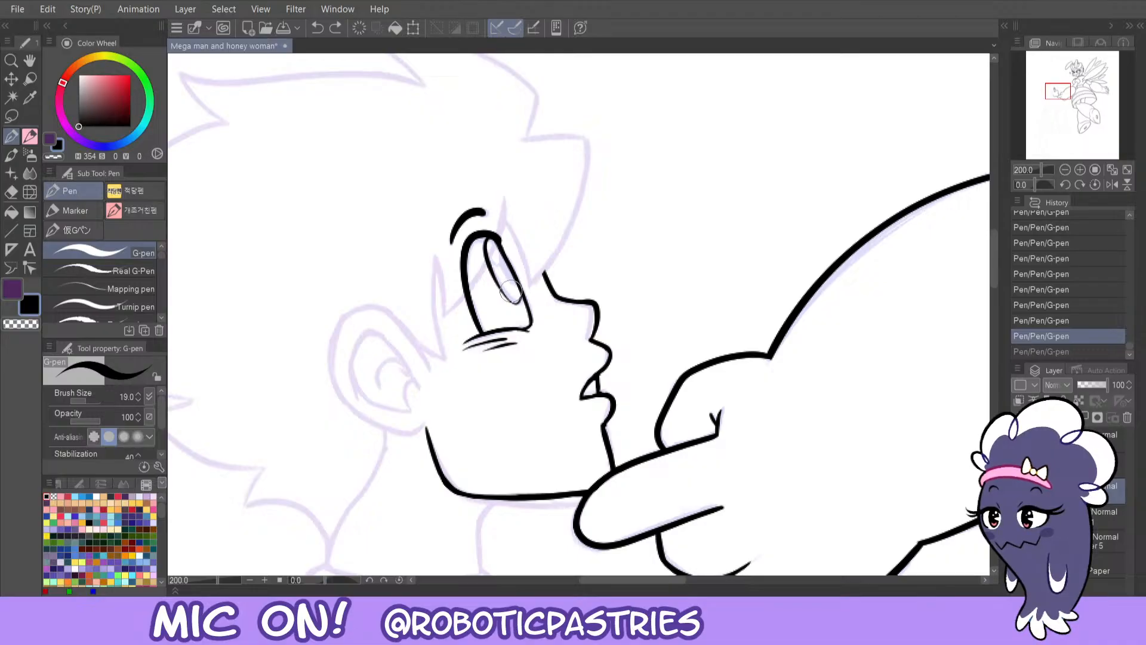
# - Refine the rounded lower end of the pupil outline, alternating transparent trims with black strokes
pyautogui.press('c')
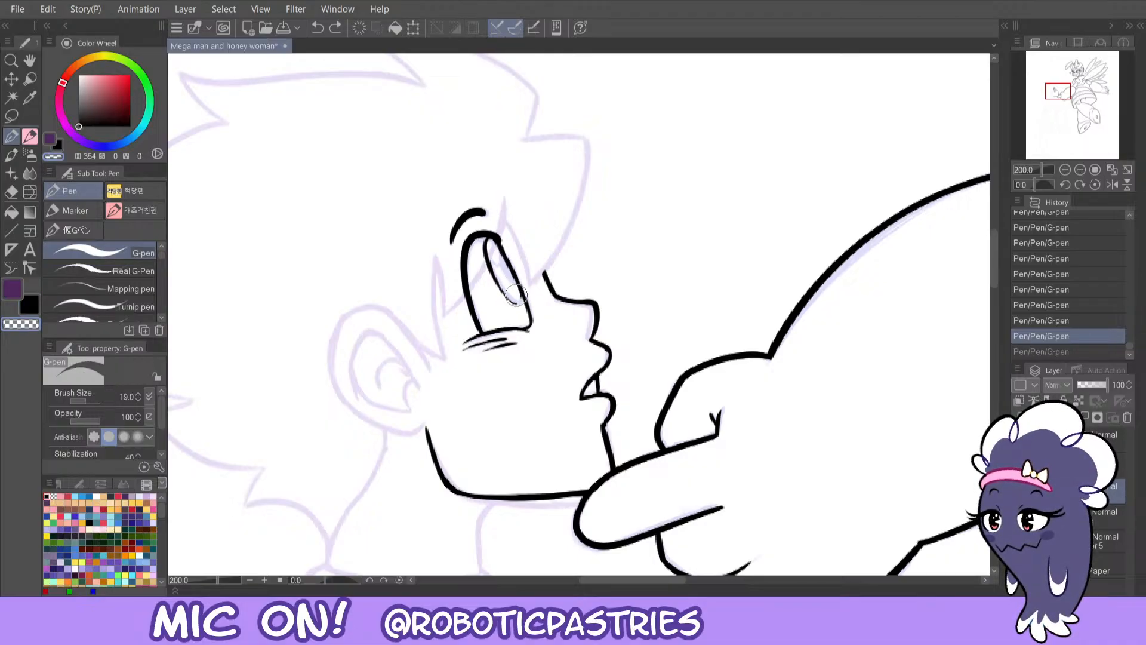
pyautogui.hotkey('ctrl', 'y')
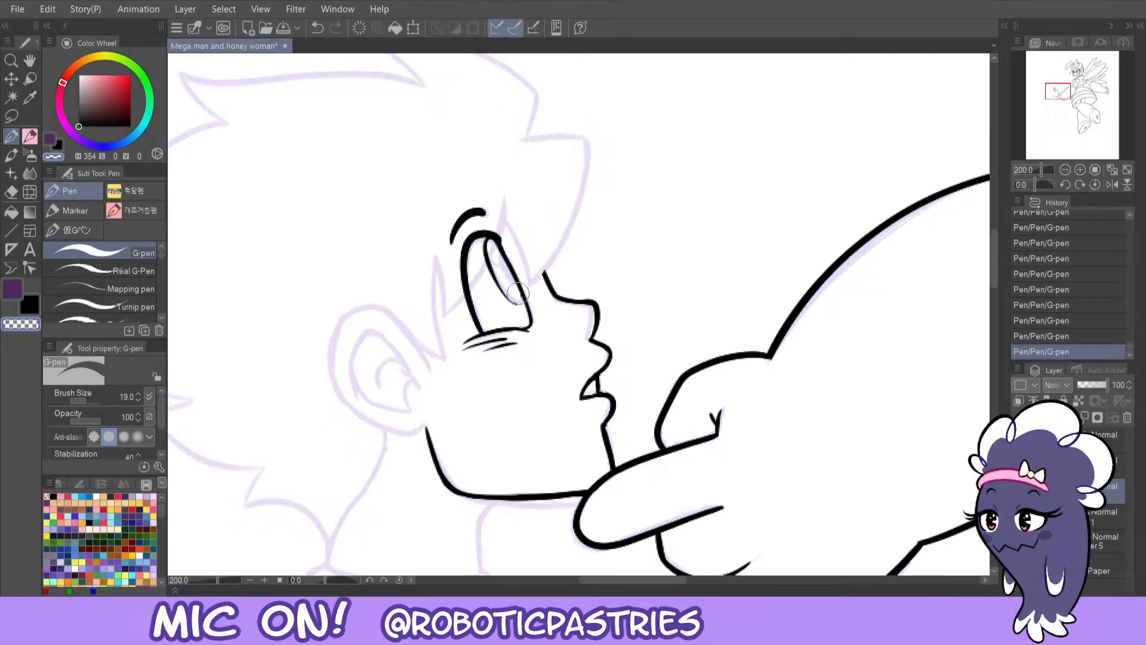
pyautogui.press('c')
pyautogui.hotkey('ctrl', 'z')
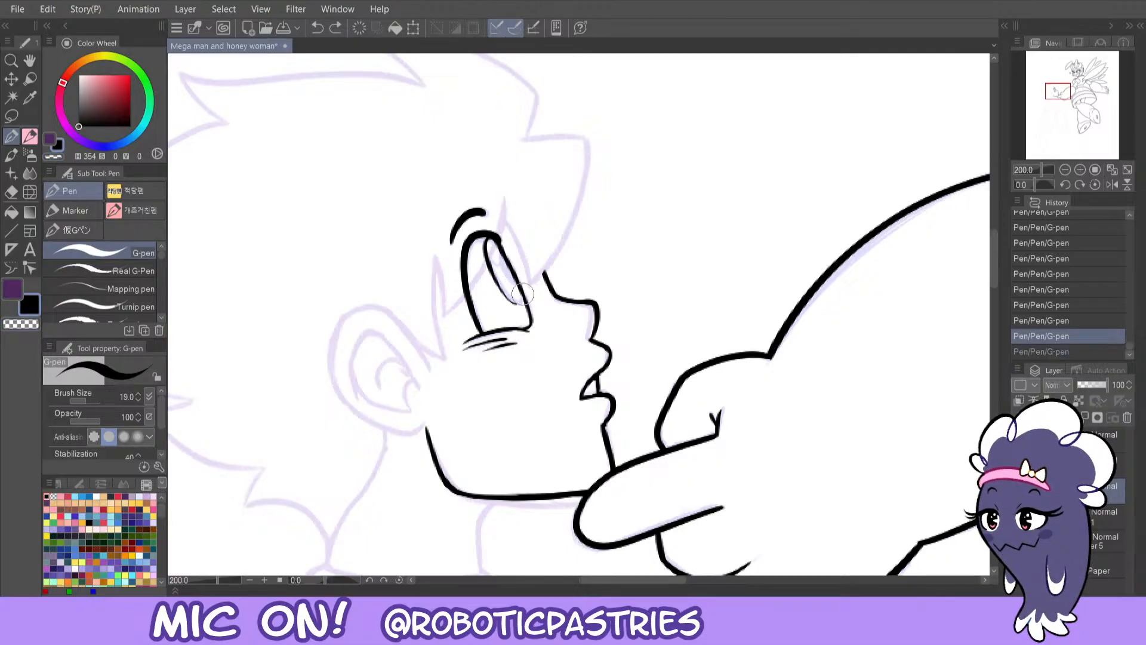
pyautogui.hotkey('ctrl', 'y')
pyautogui.hotkey('ctrl', 'z')
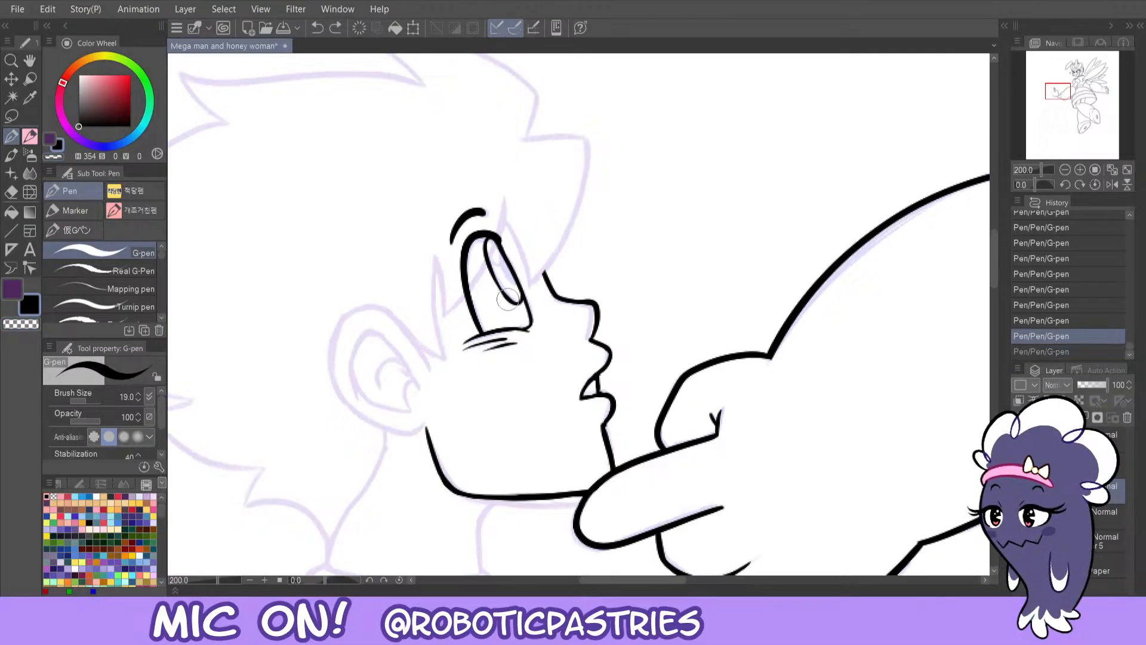
pyautogui.hotkey('ctrl', 'y')
pyautogui.press('c')
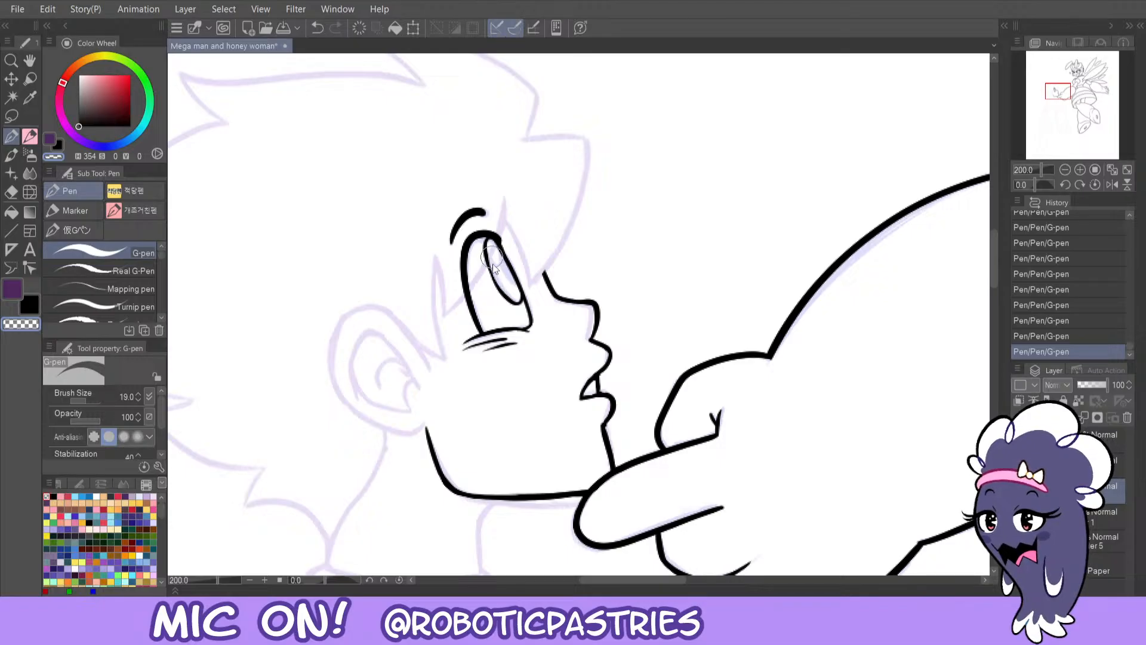
# - Compare the pupil outline with and without the latest touch-ups, and trim the line at its upper end with the transparent colour
pyautogui.hotkey('ctrl', 'z')
pyautogui.hotkey('ctrl', 'y')
pyautogui.hotkey('ctrl', 'z')
pyautogui.hotkey('ctrl', 'y')
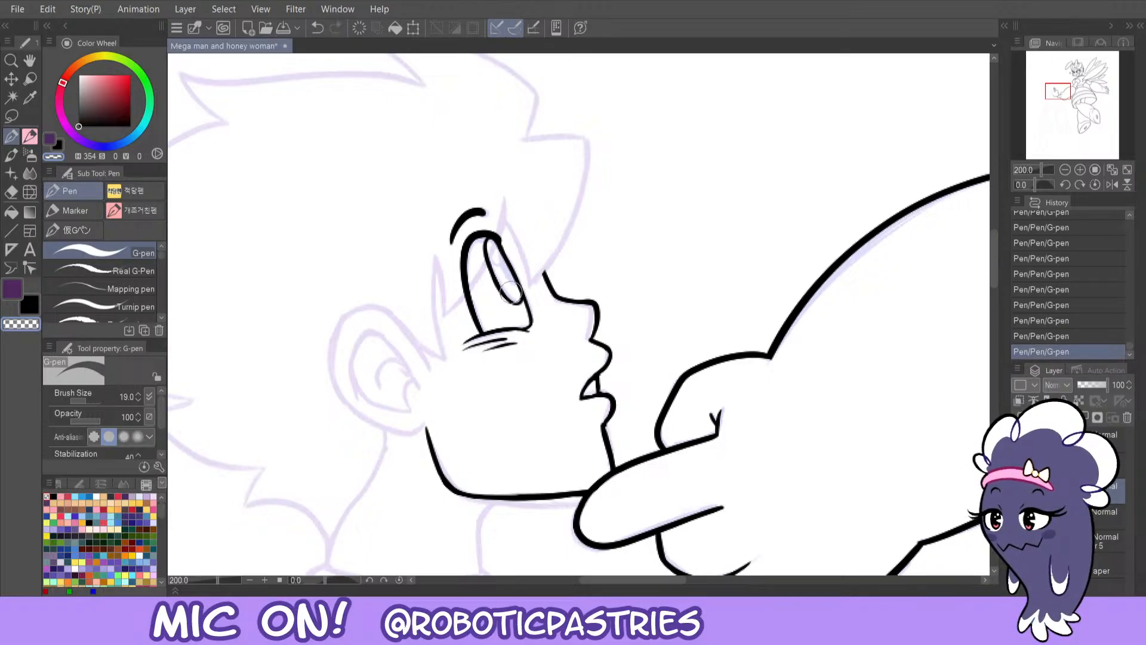
pyautogui.press('c')
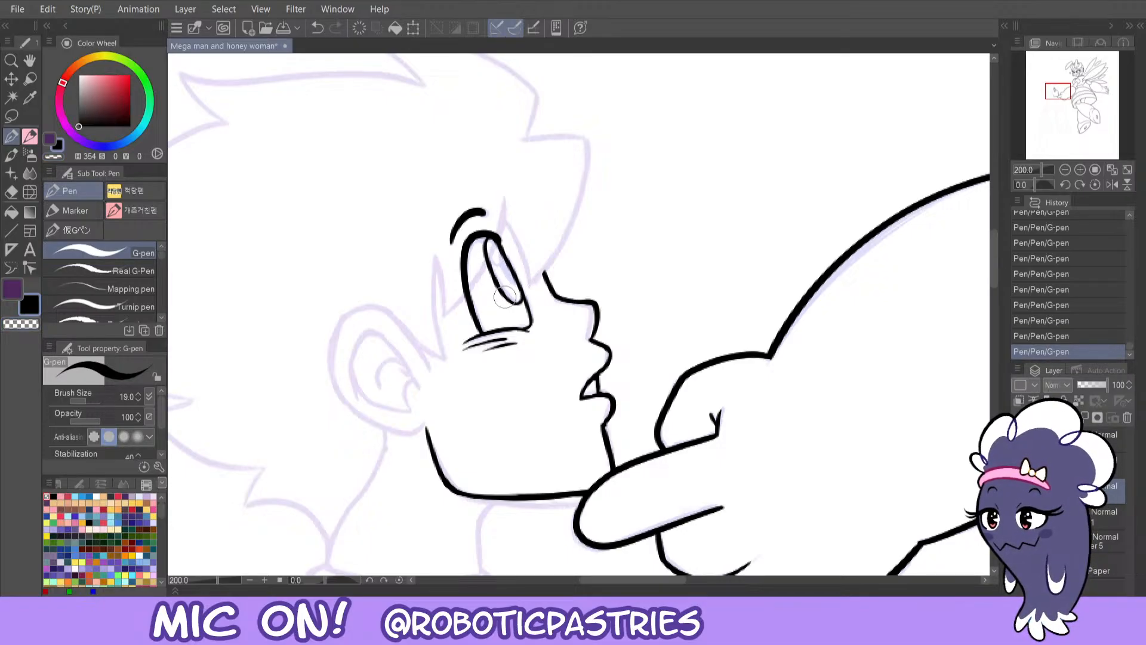
pyautogui.hotkey('ctrl', 'z')
pyautogui.hotkey('ctrl', 'y')
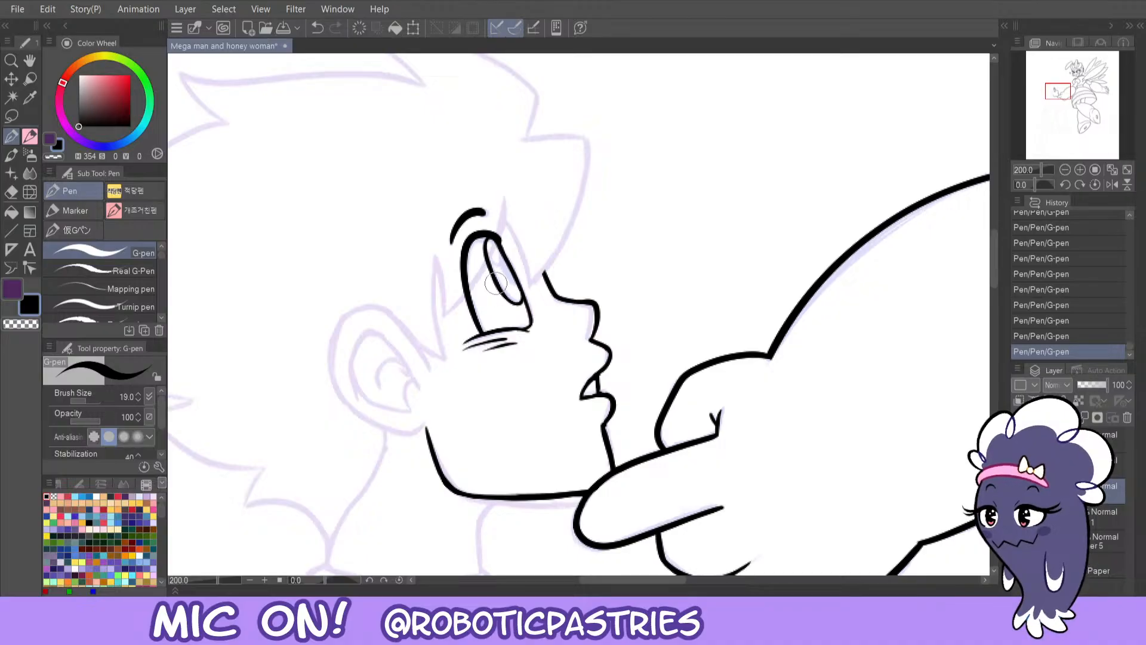
pyautogui.press('c')
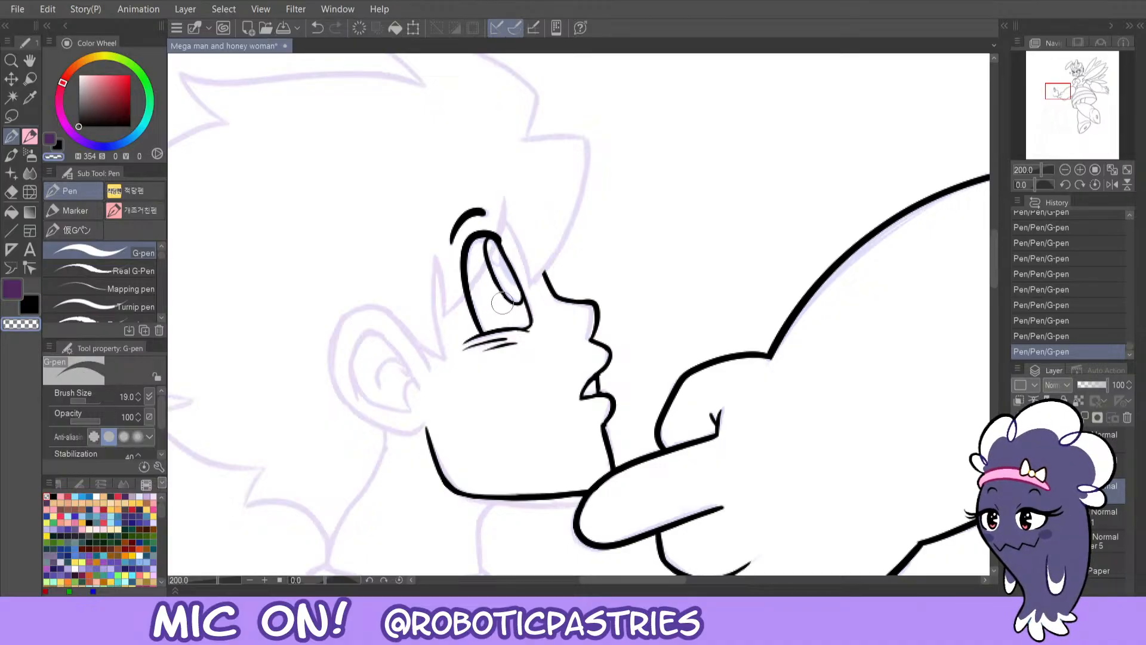
pyautogui.moveTo(483, 232); pyautogui.dragTo(488, 236)
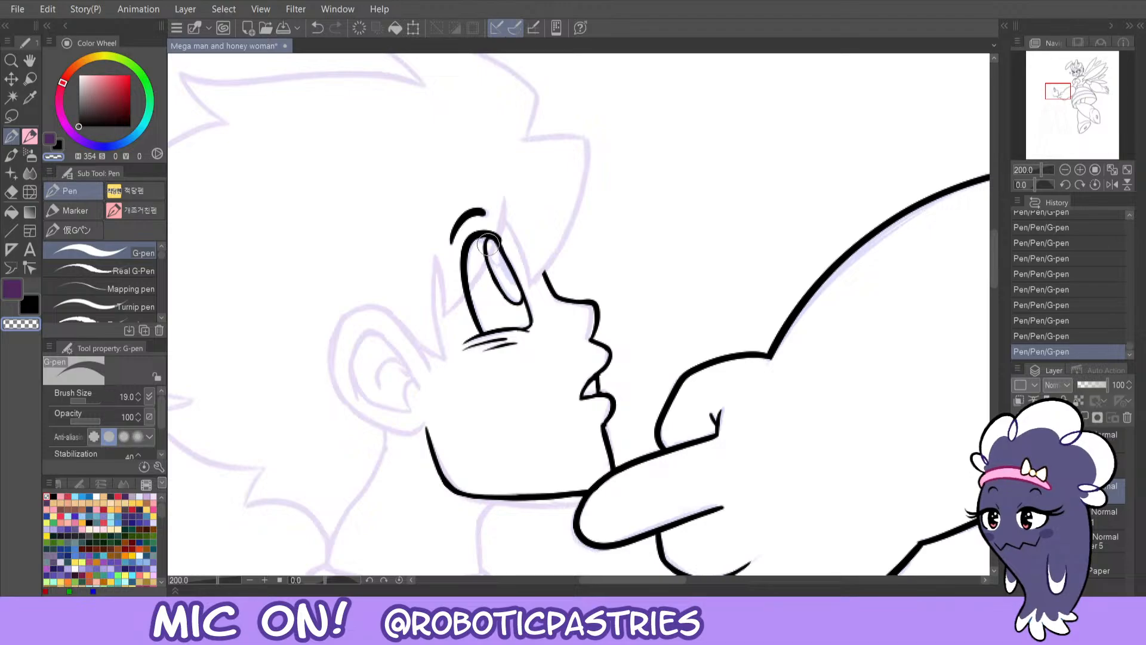
# - Compare the pupil's inner line with and without the last stroke by repeatedly undoing and redoing it
pyautogui.hotkey('ctrl', 'z')
pyautogui.hotkey('ctrl', 'y')
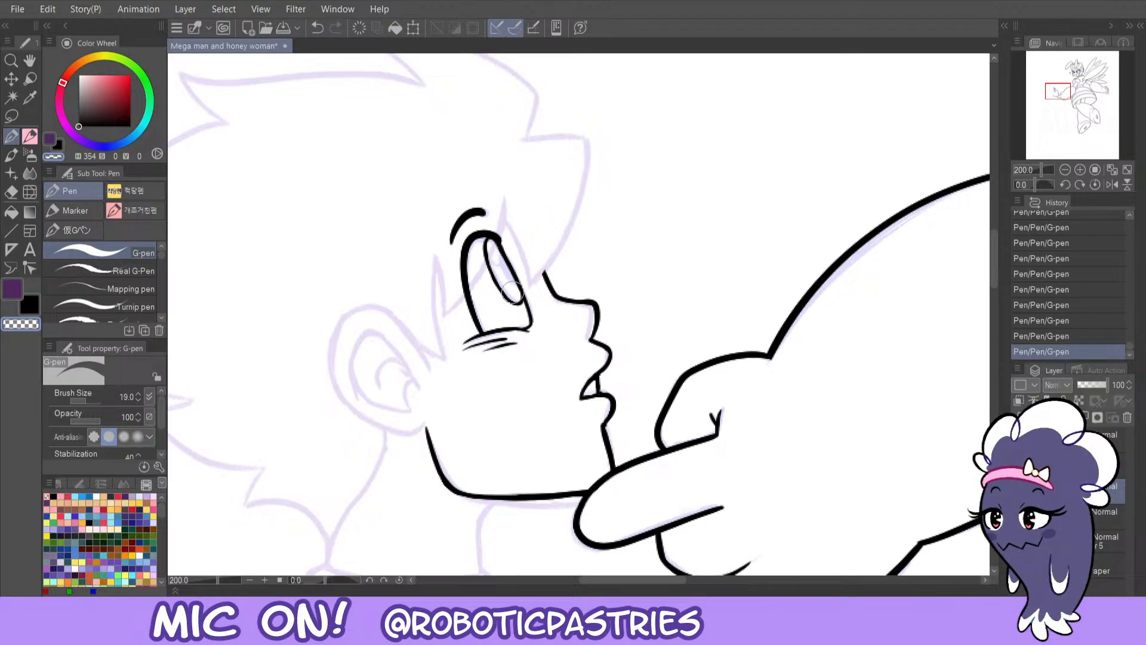
pyautogui.press('c')
pyautogui.hotkey('ctrl', 'z')
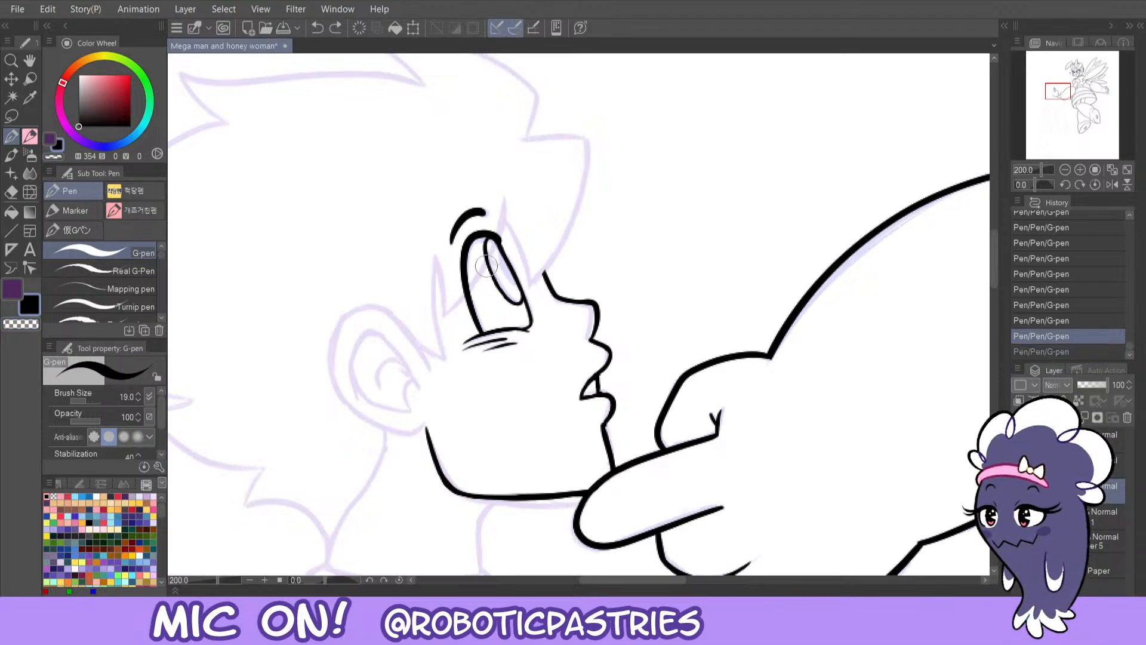
pyautogui.hotkey('ctrl', 'y')
pyautogui.hotkey('ctrl', 'z')
pyautogui.hotkey('ctrl', 'y')
pyautogui.hotkey('ctrl', 'z')
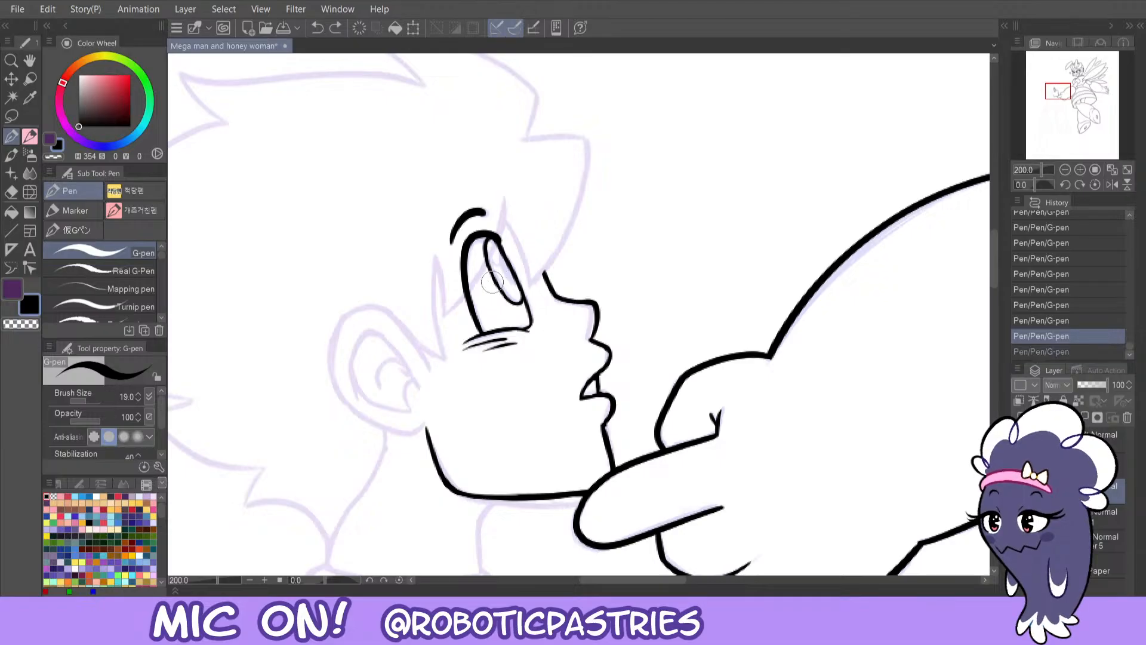
pyautogui.hotkey('ctrl', 'y')
pyautogui.hotkey('ctrl', 'z')
pyautogui.hotkey('ctrl', 'y')
pyautogui.hotkey('ctrl', 'z')
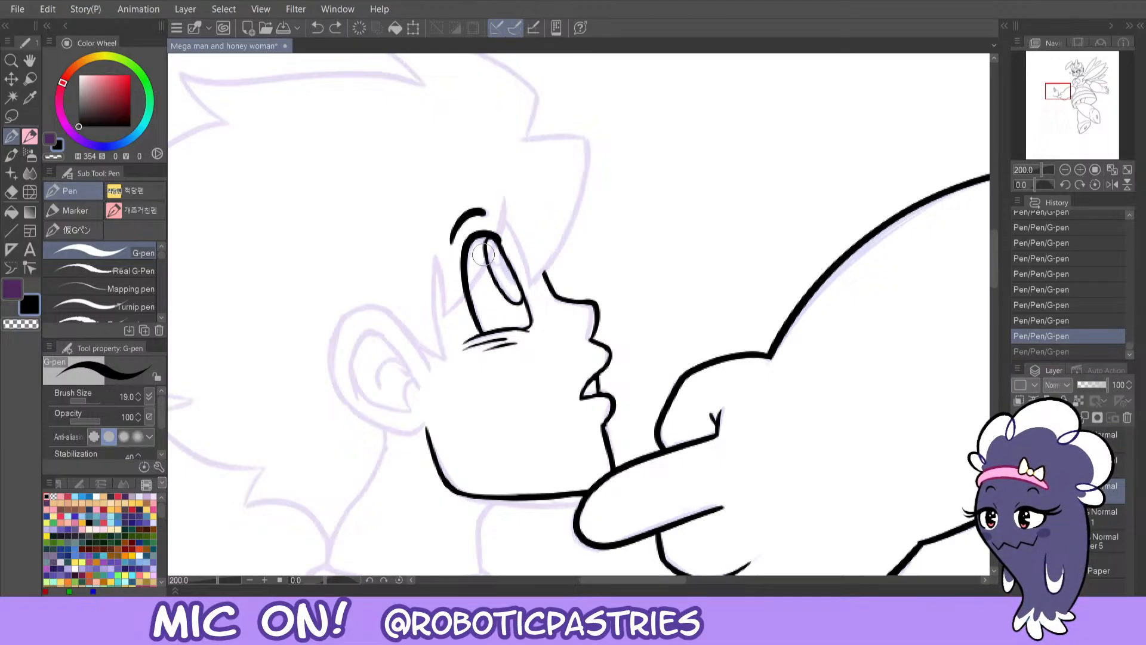
pyautogui.hotkey('ctrl', 'y')
pyautogui.hotkey('ctrl', 'z')
pyautogui.hotkey('ctrl', 'y')
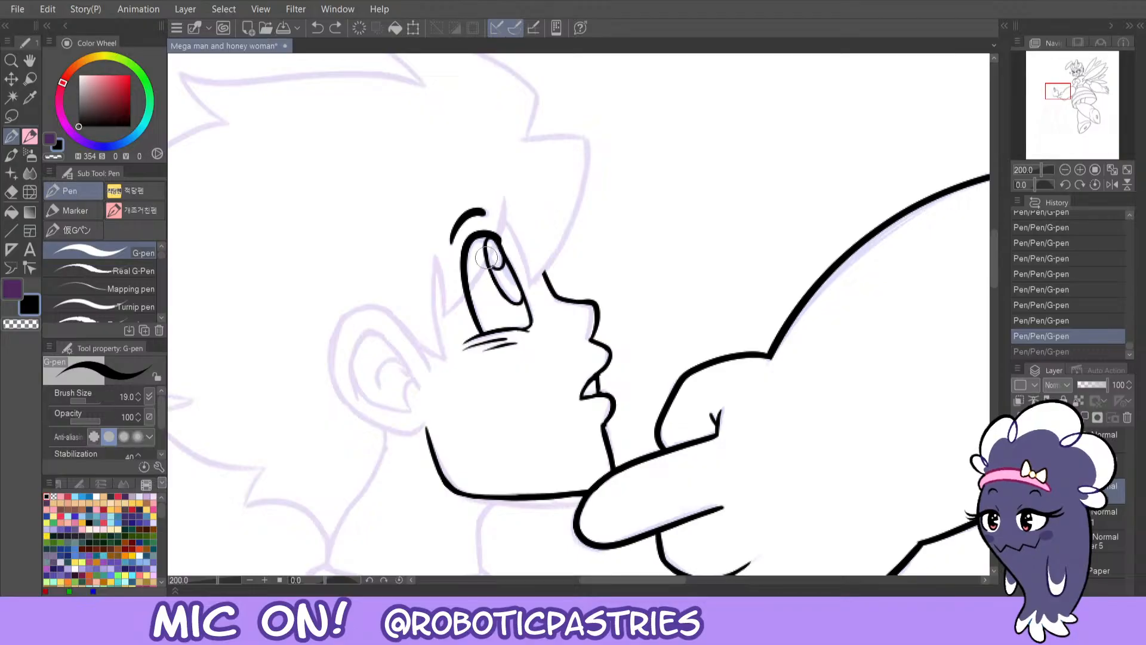
# - Ink a small rounded highlight inside the upper end of the pupil and trim its edge with the transparent colour
pyautogui.moveTo(491, 238); pyautogui.dragTo(498, 242)
pyautogui.press('c')
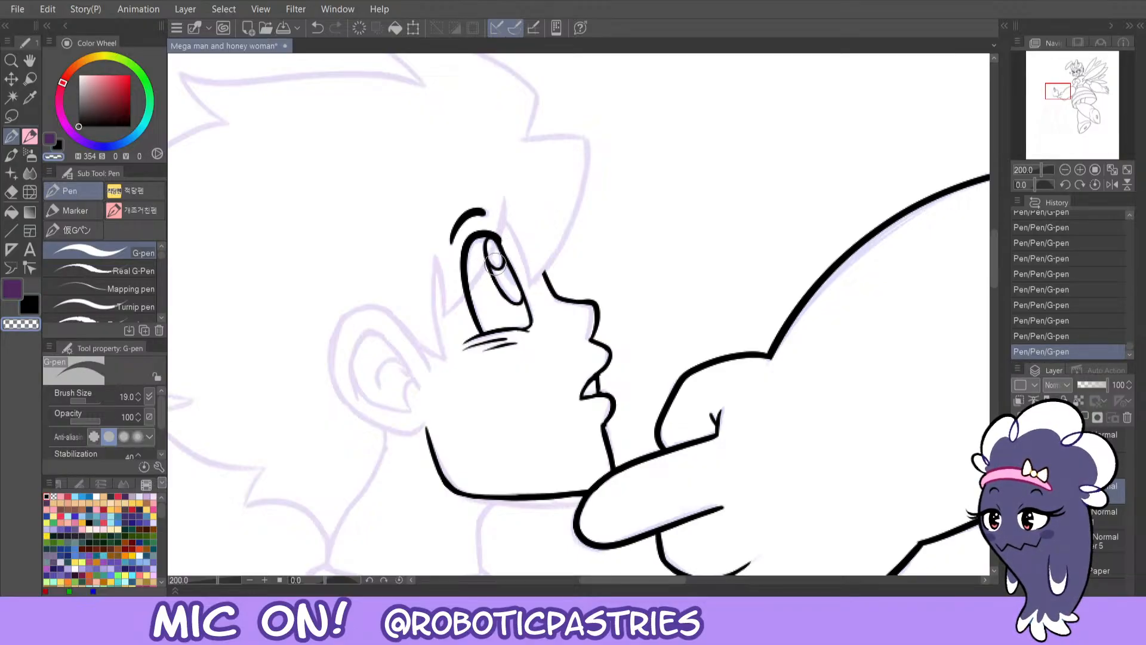
pyautogui.press('c')
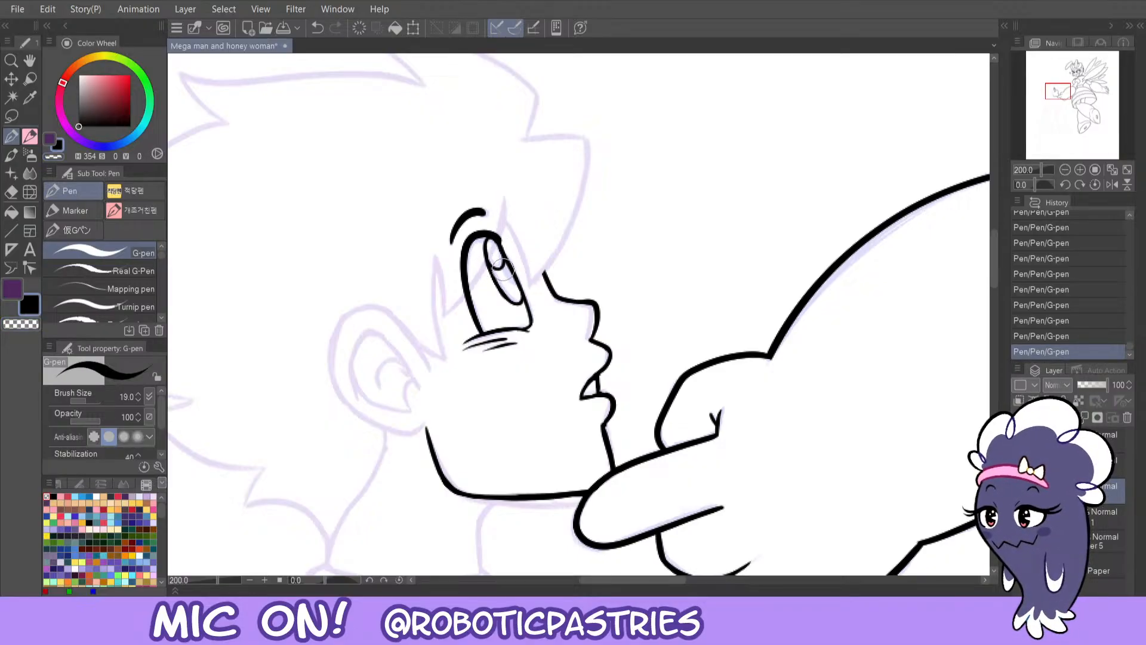
# - Fill the pupil below the highlight with black and check the fill against the previous strokes
pyautogui.hotkey('ctrl', 'z')
pyautogui.hotkey('ctrl', 'y')
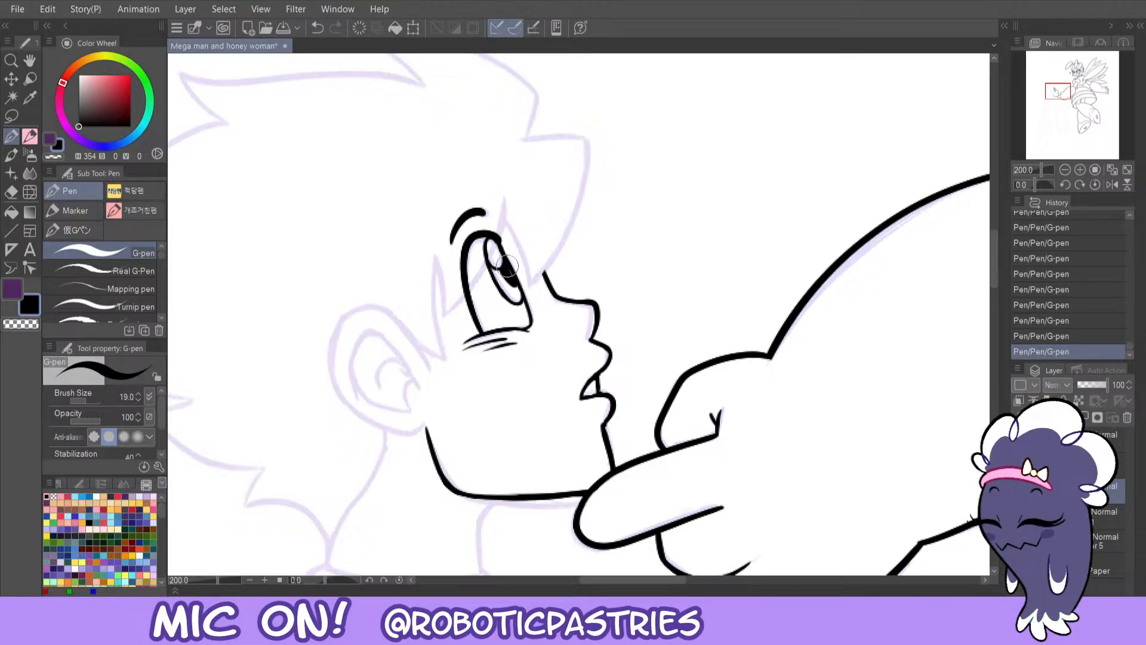
pyautogui.press('c')
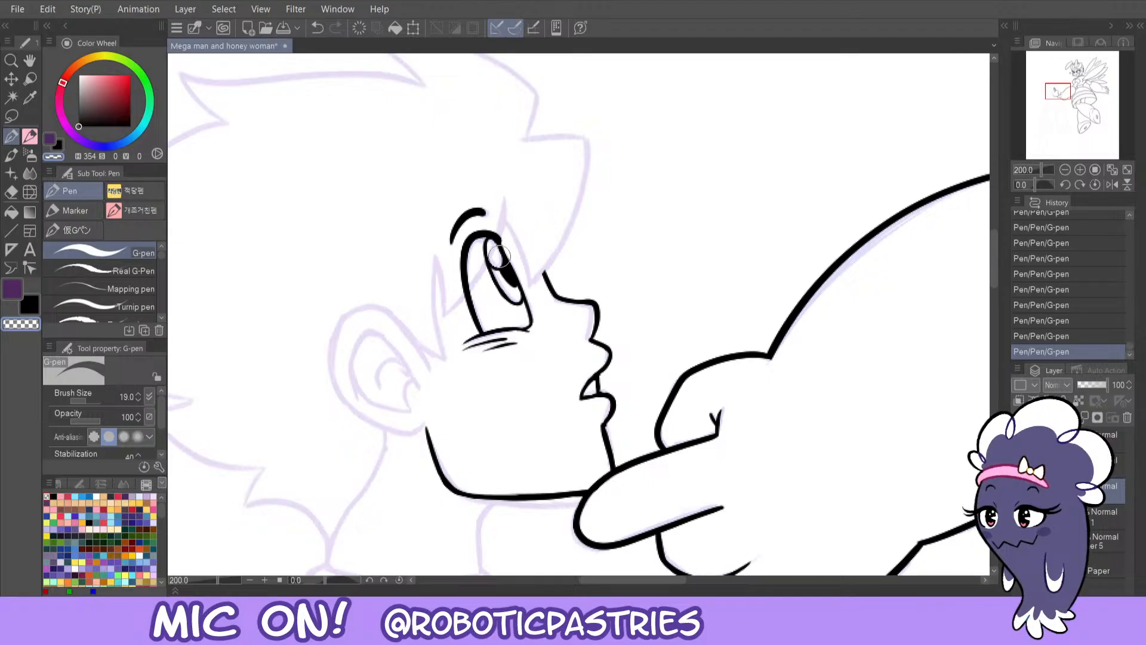
pyautogui.hotkey('ctrl', 'z')
pyautogui.hotkey('ctrl', 'z')
pyautogui.hotkey('ctrl', 'y')
pyautogui.hotkey('ctrl', 'y')
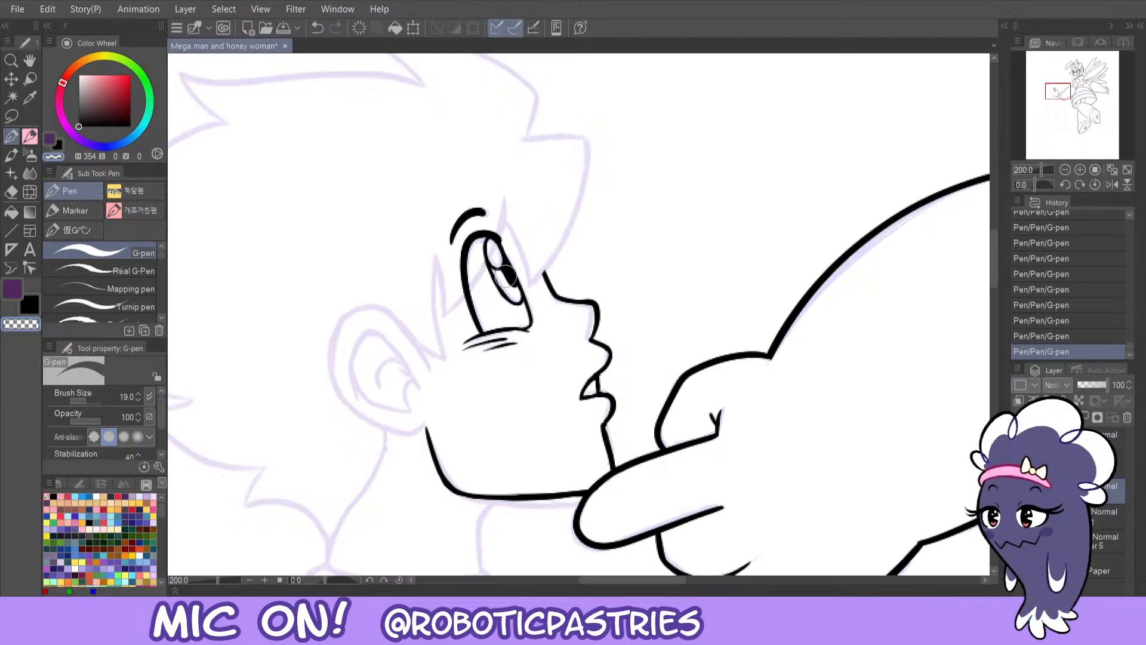
# - Extend the black pupil fill downward and clean its inner edge with the transparent colour
pyautogui.press('c')
pyautogui.moveTo(506, 277)
pyautogui.mouseDown()
pyautogui.moveTo(515, 289)
pyautogui.moveTo(502, 267)
pyautogui.mouseUp()
pyautogui.hotkey('ctrl', 'z')
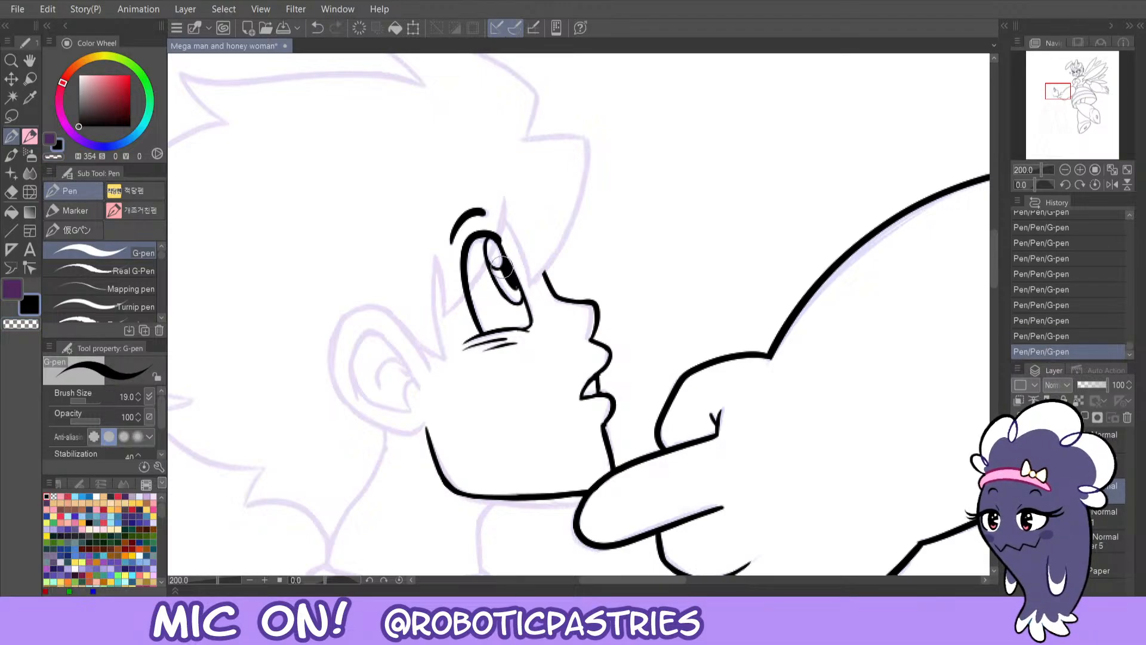
pyautogui.hotkey('ctrl', 'z')
pyautogui.hotkey('ctrl', 'y')
pyautogui.press('c')
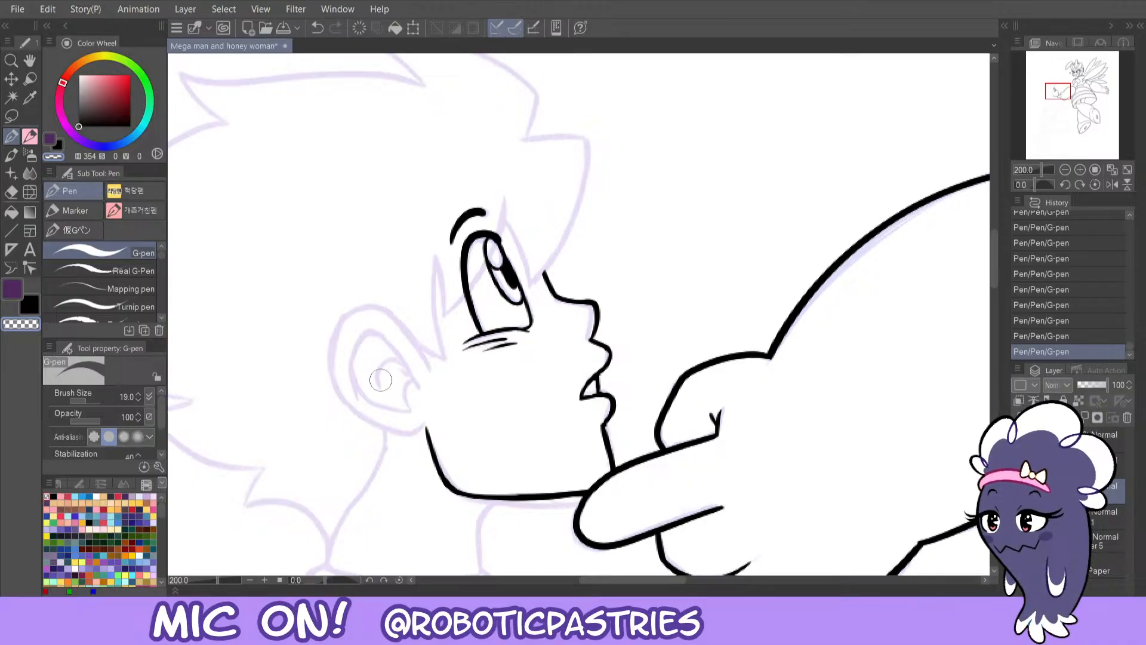
# - Ink the ear's outer outline from the temple around to the lobe, redoing strokes and tidying the lobe's line thickness
pyautogui.press('x')
pyautogui.moveTo(431, 369)
pyautogui.mouseDown()
pyautogui.moveTo(372, 306)
pyautogui.moveTo(327, 349)
pyautogui.moveTo(339, 408)
pyautogui.moveTo(377, 403)
pyautogui.moveTo(412, 339)
pyautogui.moveTo(364, 307)
pyautogui.moveTo(336, 340)
pyautogui.moveTo(354, 407)
pyautogui.moveTo(393, 432)
pyautogui.moveTo(422, 429)
pyautogui.mouseUp()
pyautogui.hotkey('ctrl', 'z')
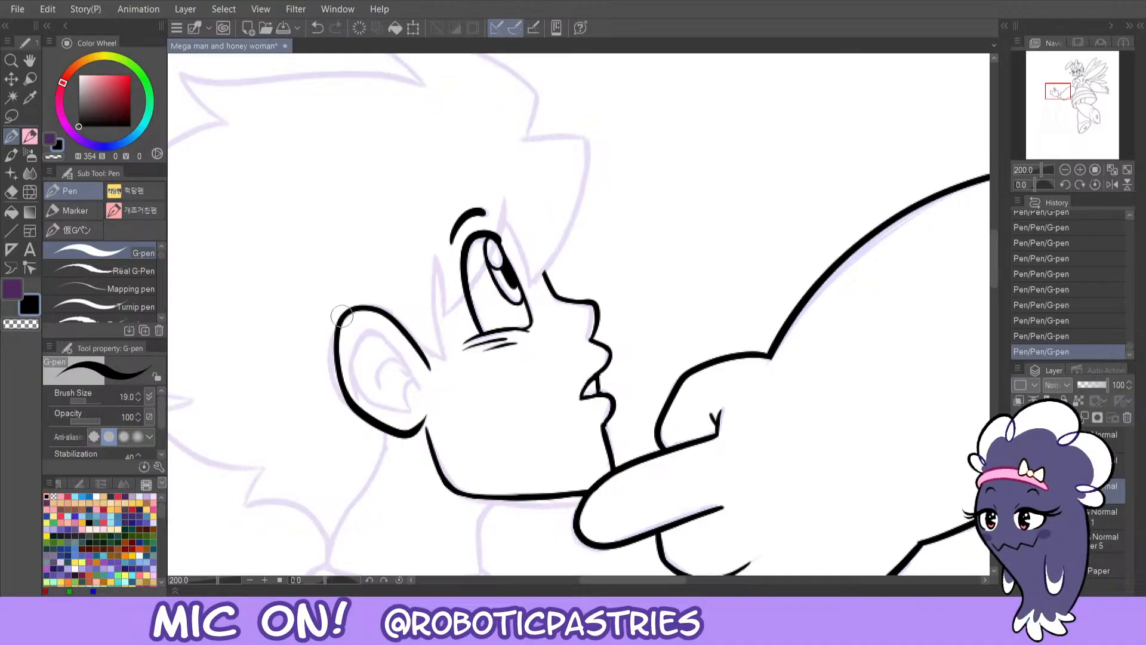
pyautogui.moveTo(335, 313)
pyautogui.mouseDown()
pyautogui.moveTo(334, 380)
pyautogui.moveTo(361, 422)
pyautogui.mouseUp()
pyautogui.hotkey('ctrl', 'z')
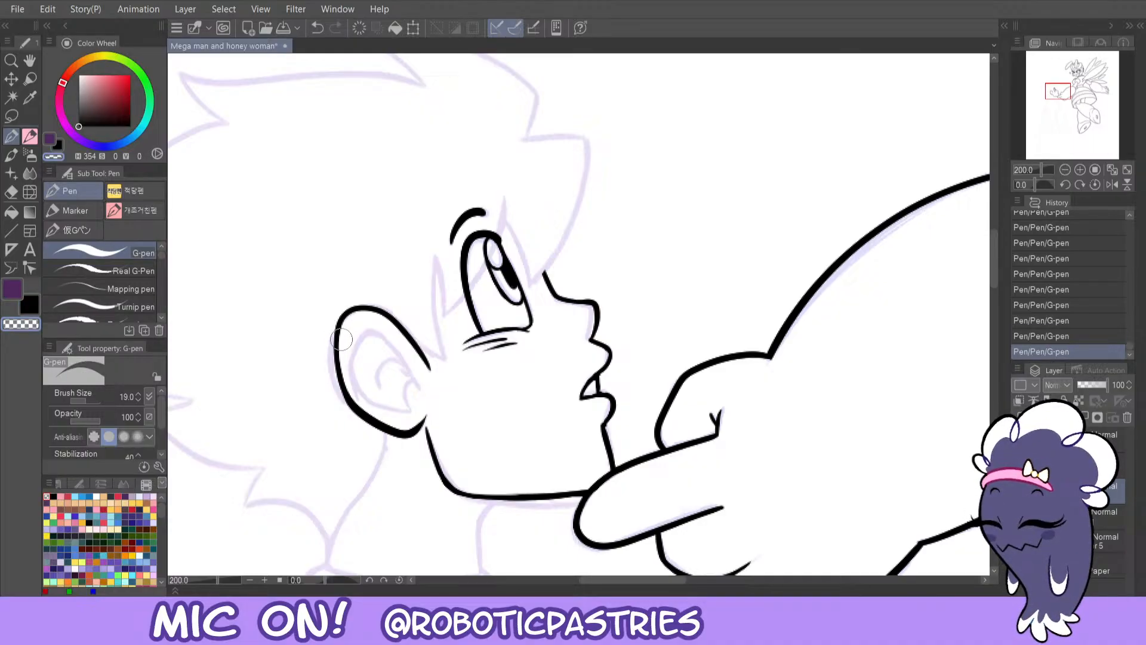
pyautogui.hotkey('ctrl', 'z')
pyautogui.moveTo(344, 325)
pyautogui.mouseDown()
pyautogui.moveTo(351, 394)
pyautogui.moveTo(373, 420)
pyautogui.moveTo(407, 427)
pyautogui.moveTo(417, 399)
pyautogui.moveTo(343, 386)
pyautogui.moveTo(344, 361)
pyautogui.moveTo(363, 409)
pyautogui.moveTo(402, 430)
pyautogui.moveTo(421, 414)
pyautogui.mouseUp()
pyautogui.hotkey('ctrl', 'z')
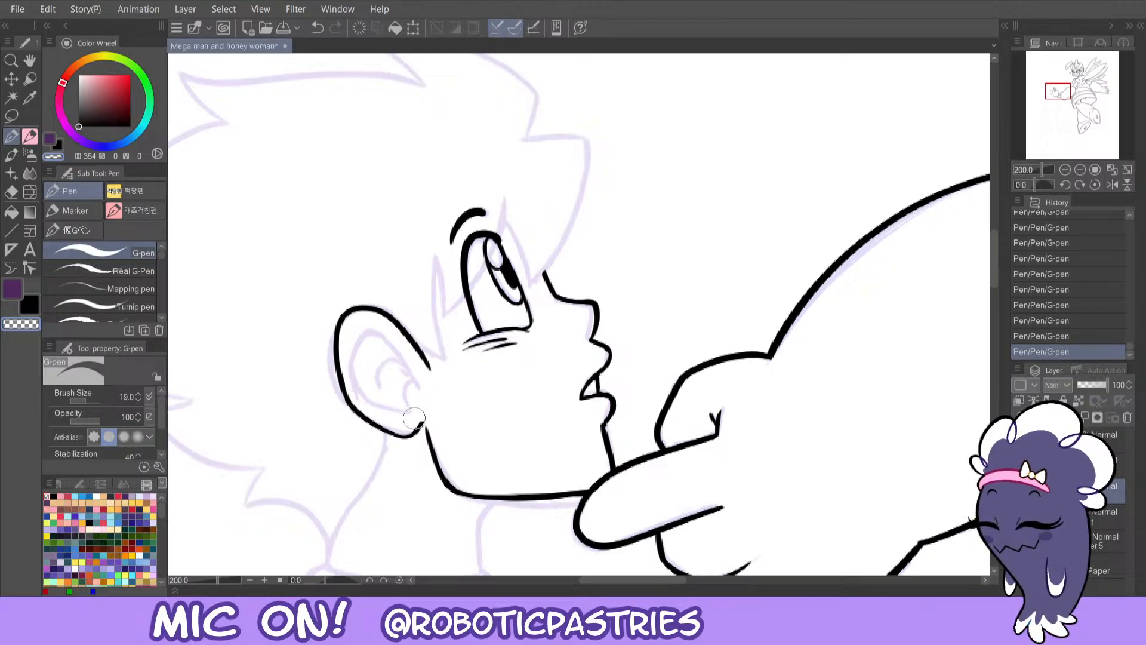
pyautogui.press('c')
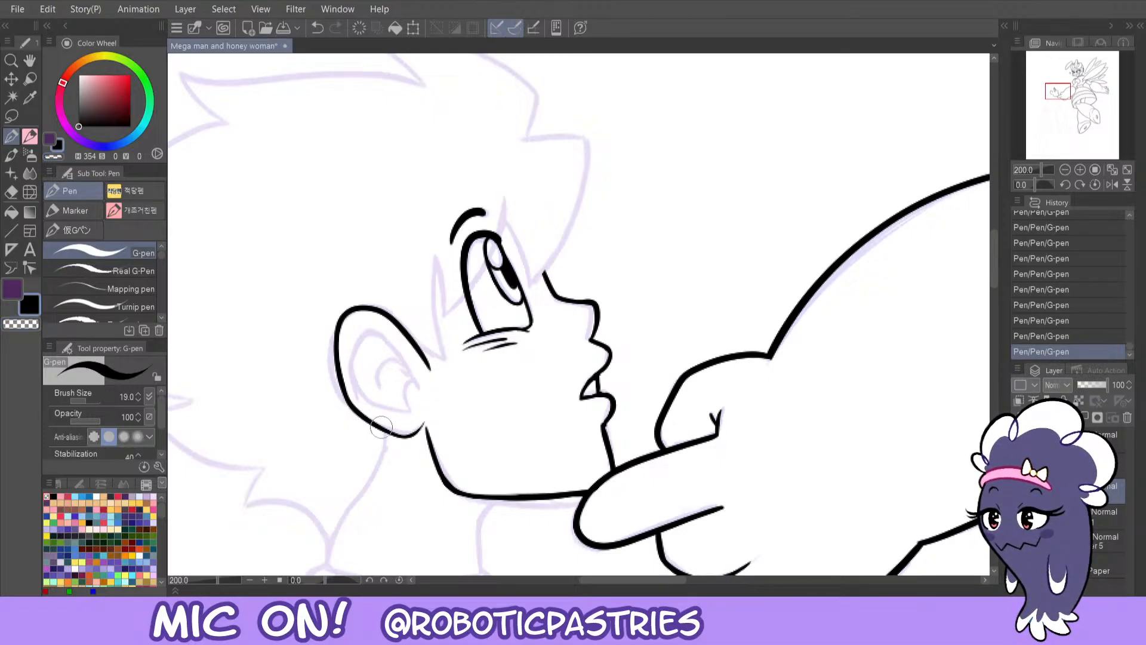
pyautogui.press('c')
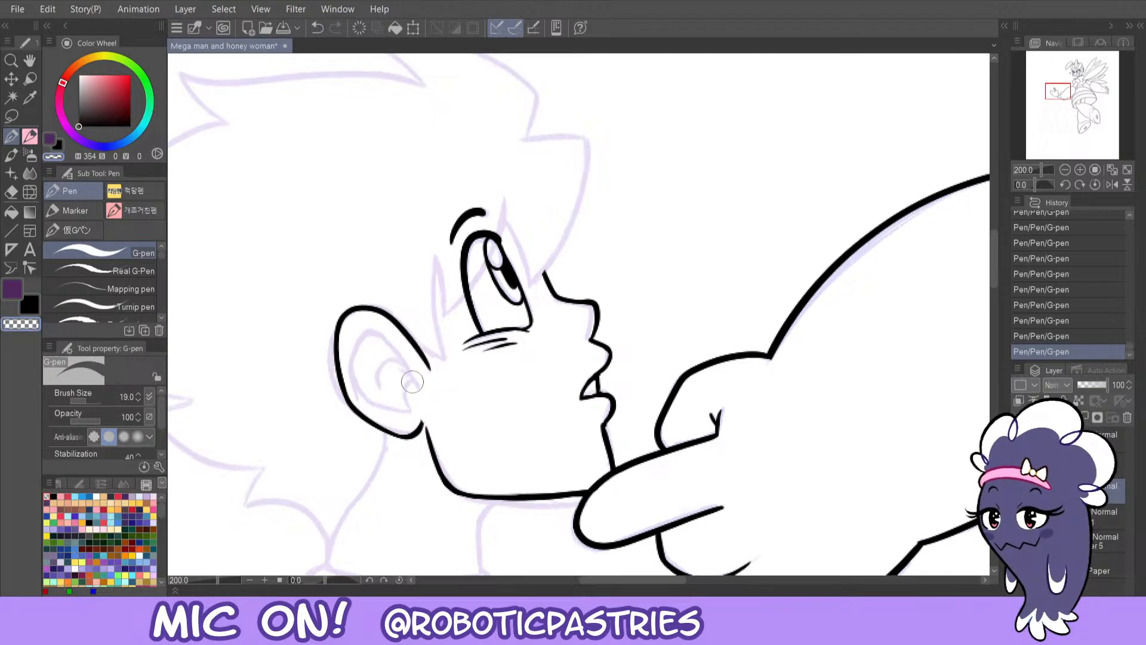
# - Ink the inner rim of the ear as a curve parallel to the outer outline, redoing the stroke until it fits
pyautogui.press('c')
pyautogui.moveTo(416, 388)
pyautogui.mouseDown()
pyautogui.moveTo(385, 338)
pyautogui.moveTo(359, 340)
pyautogui.moveTo(356, 403)
pyautogui.moveTo(352, 358)
pyautogui.moveTo(377, 333)
pyautogui.moveTo(393, 346)
pyautogui.moveTo(356, 338)
pyautogui.moveTo(349, 380)
pyautogui.moveTo(365, 404)
pyautogui.moveTo(355, 359)
pyautogui.moveTo(375, 332)
pyautogui.moveTo(416, 382)
pyautogui.moveTo(351, 358)
pyautogui.moveTo(367, 405)
pyautogui.moveTo(353, 356)
pyautogui.moveTo(363, 403)
pyautogui.mouseUp()
pyautogui.hotkey('ctrl', 'z')
pyautogui.hotkey('ctrl', 'z')
pyautogui.hotkey('ctrl', 'z')
pyautogui.hotkey('ctrl', 'z')
pyautogui.hotkey('ctrl', 'z')
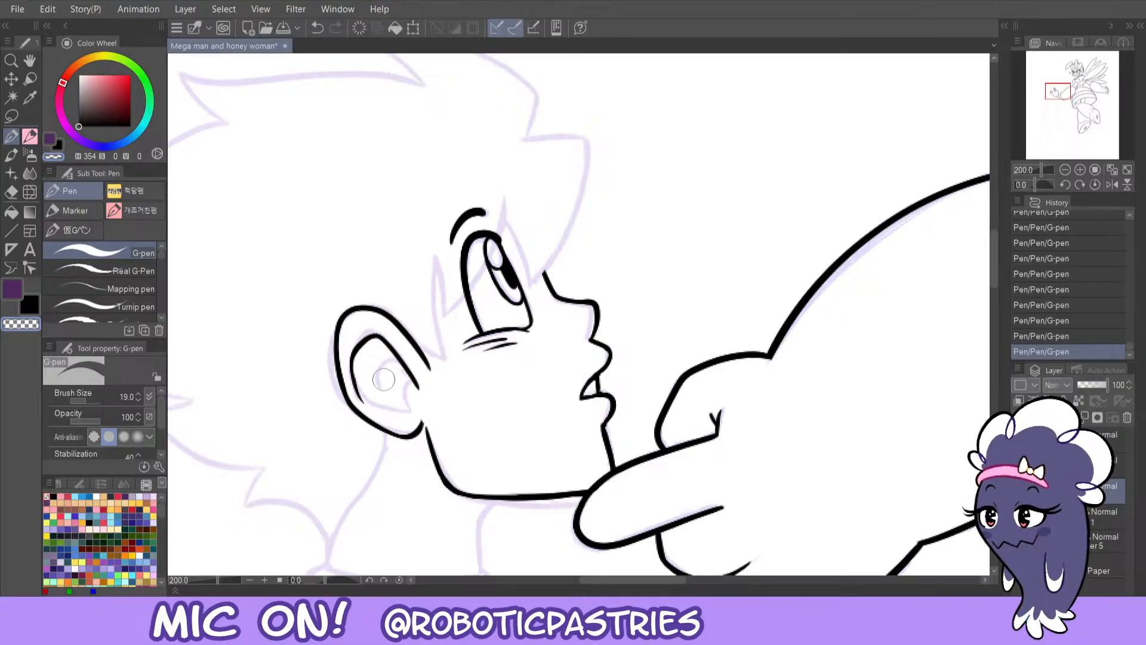
# - Ink the curved inner fold and the small notch in front of the ear opening, and trim their ends
pyautogui.hotkey('ctrl', 'z')
pyautogui.moveTo(390, 361)
pyautogui.mouseDown()
pyautogui.moveTo(374, 386)
pyautogui.moveTo(419, 387)
pyautogui.moveTo(409, 413)
pyautogui.moveTo(354, 385)
pyautogui.moveTo(406, 400)
pyautogui.mouseUp()
pyautogui.press('c')
pyautogui.hotkey('ctrl', 'z')
pyautogui.press('c')
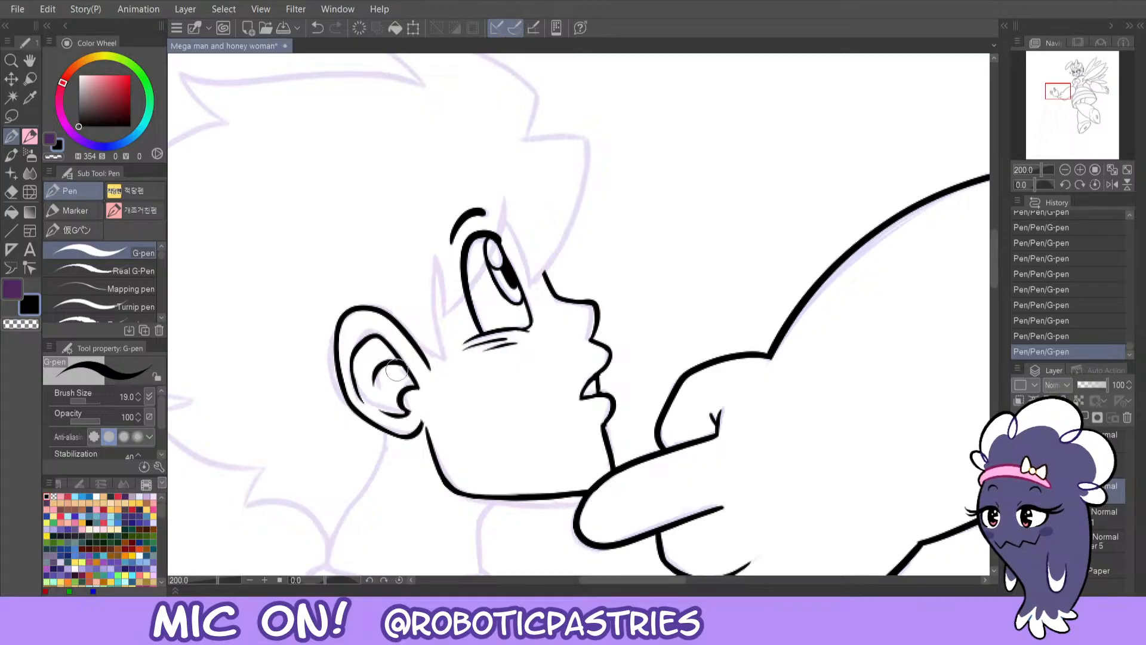
pyautogui.press('c')
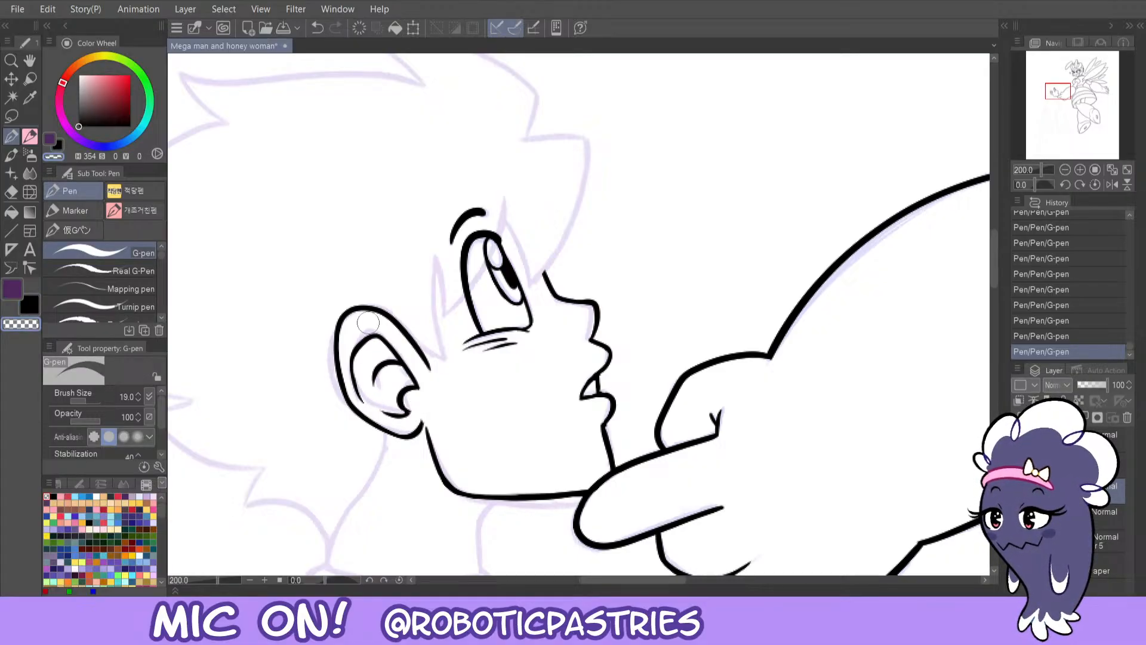
# - Ink the pointed hair tuft at the nape, curving down to the collar, with the canvas at 150% zoom
pyautogui.click(1064, 170)
pyautogui.moveTo(1061, 100); pyautogui.dragTo(1055, 106)
pyautogui.press('c')
pyautogui.moveTo(625, 315)
pyautogui.mouseDown()
pyautogui.moveTo(588, 381)
pyautogui.moveTo(580, 421)
pyautogui.mouseUp()
pyautogui.hotkey('ctrl', 'z')
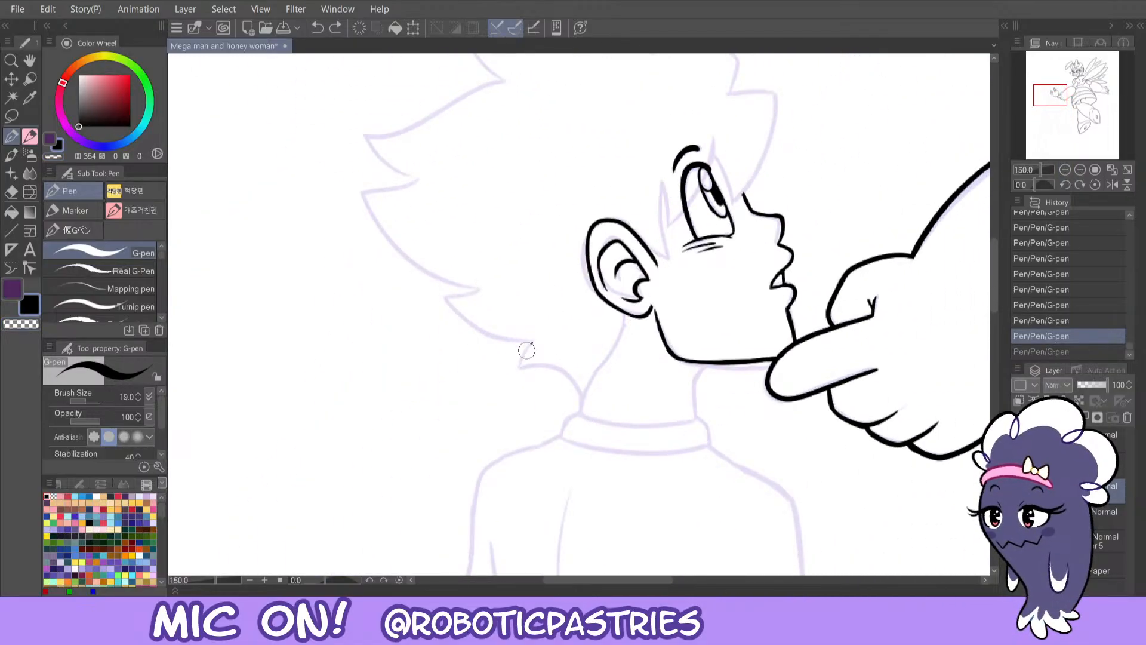
pyautogui.moveTo(525, 349)
pyautogui.mouseDown()
pyautogui.moveTo(519, 374)
pyautogui.moveTo(546, 363)
pyautogui.moveTo(520, 368)
pyautogui.moveTo(552, 366)
pyautogui.moveTo(581, 416)
pyautogui.mouseUp()
pyautogui.hotkey('ctrl', 'z')
# - Ink the front of the neck from jaw to collar, thin it with the transparent colour, and trim the nape line's end
pyautogui.moveTo(702, 363); pyautogui.dragTo(694, 424)
pyautogui.hotkey('ctrl', 'z')
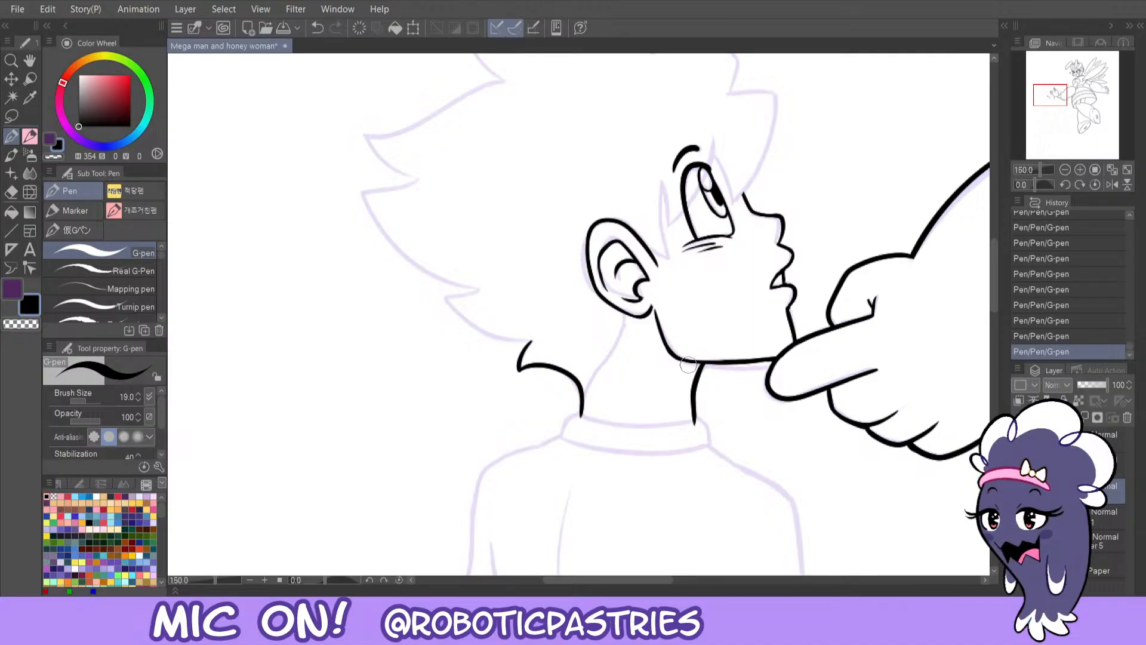
pyautogui.press('c')
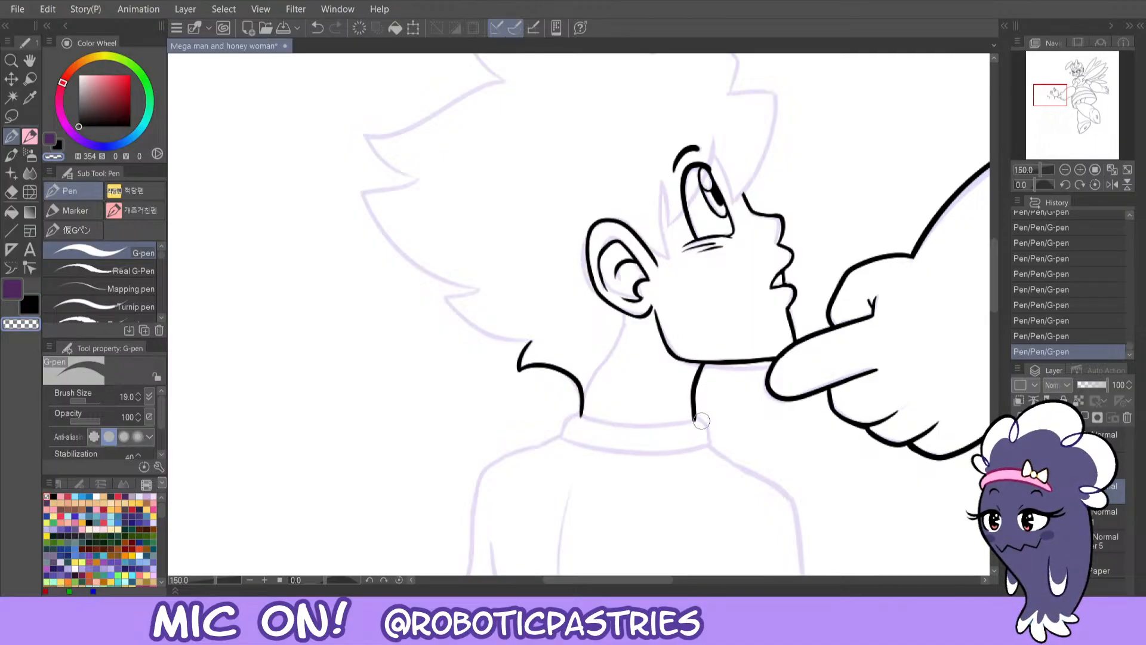
pyautogui.moveTo(692, 425); pyautogui.dragTo(692, 376)
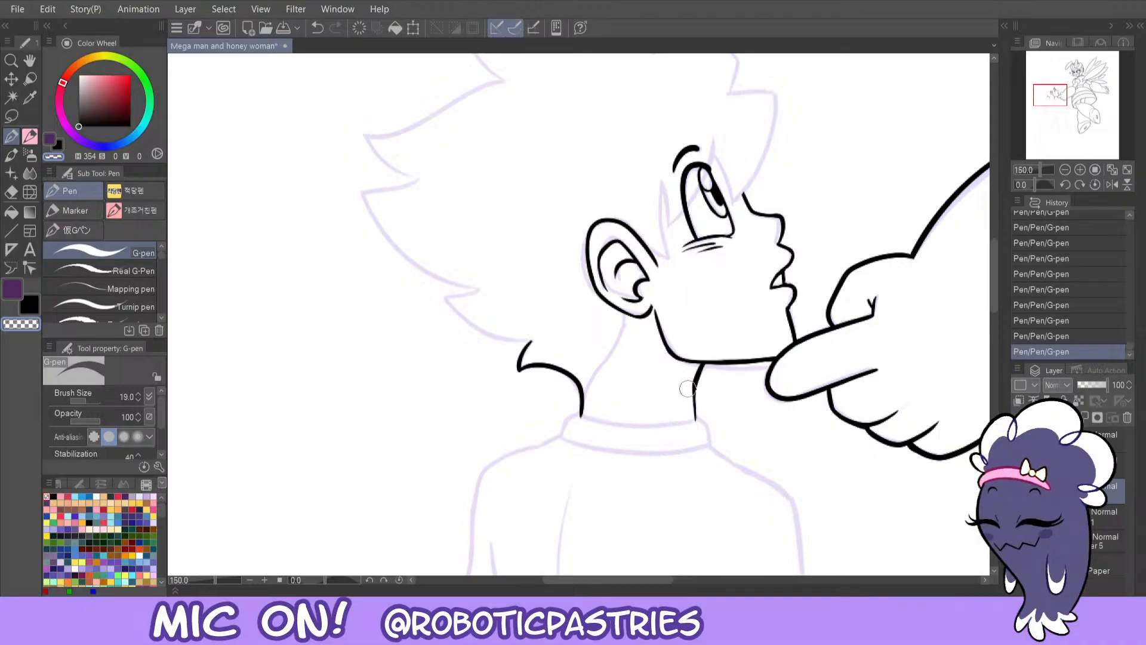
pyautogui.hotkey('ctrl', 'z')
pyautogui.moveTo(687, 416); pyautogui.dragTo(689, 420)
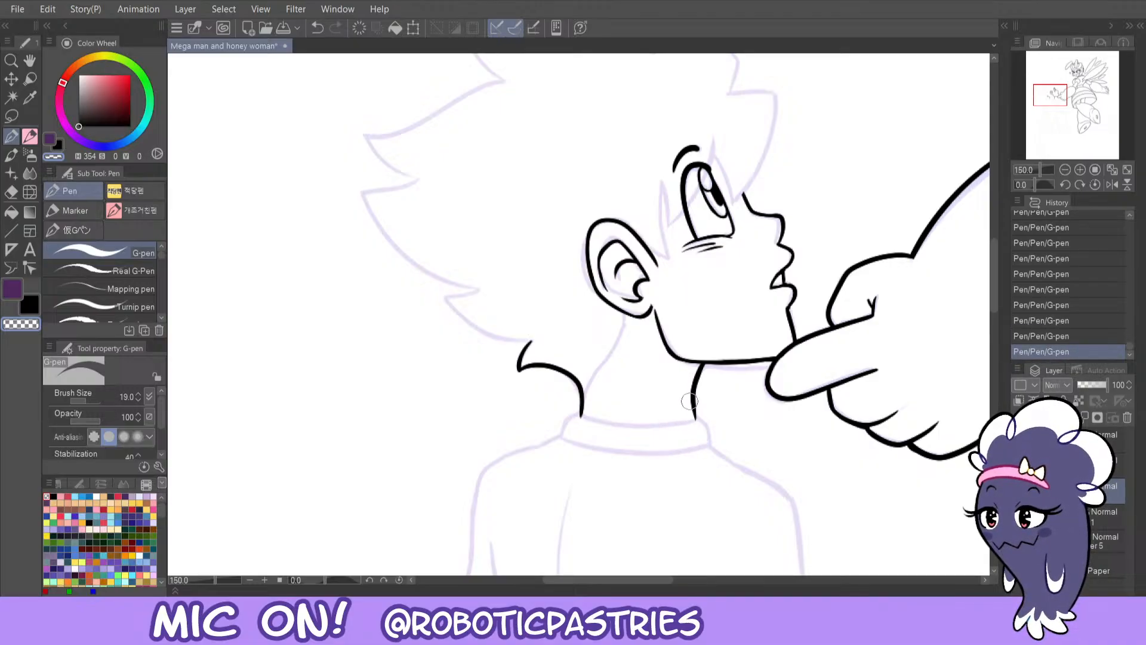
pyautogui.press('c')
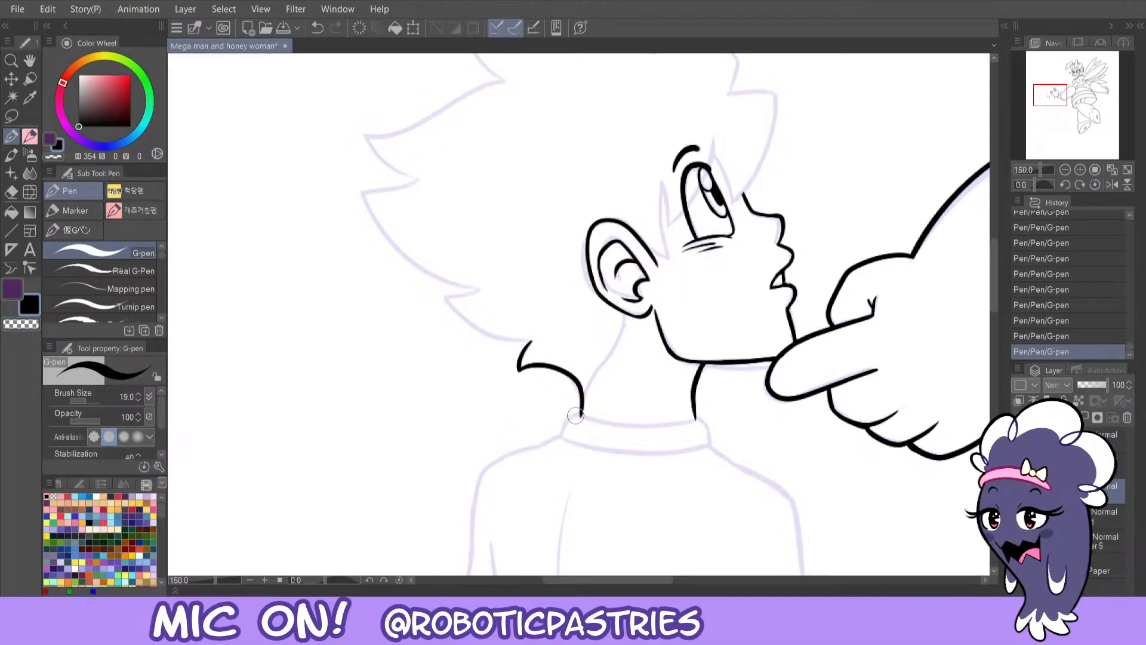
pyautogui.press('c')
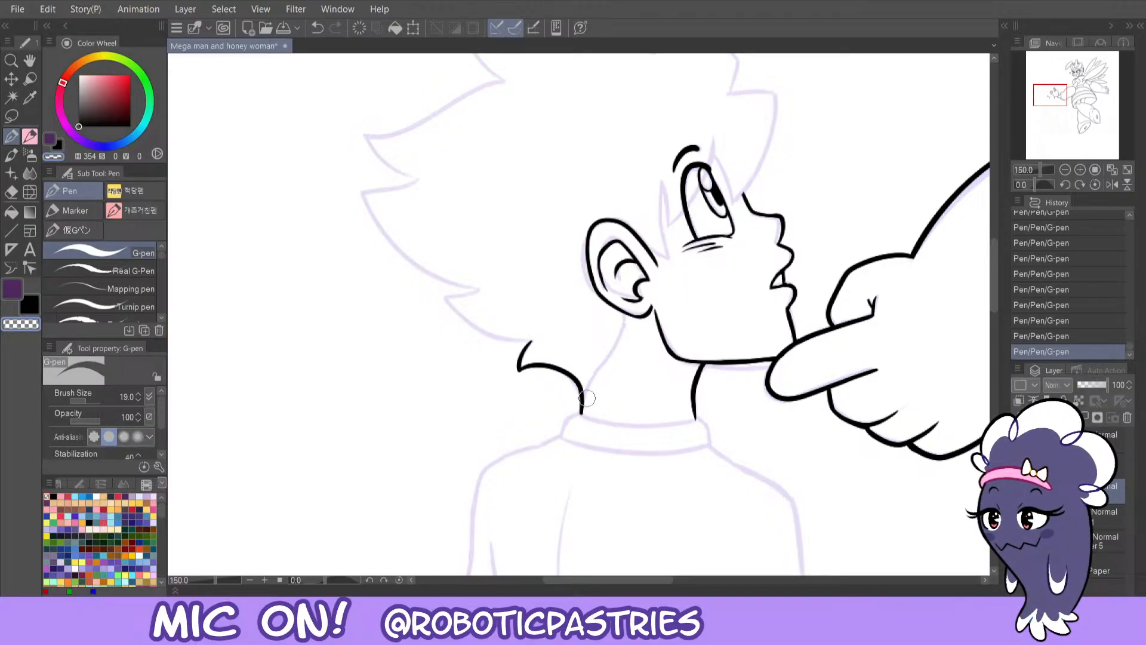
# - Ink the back of the neck from beneath the earlobe to the nape hair and touch up where it meets the ear
pyautogui.press('c')
pyautogui.moveTo(626, 316)
pyautogui.mouseDown()
pyautogui.moveTo(589, 384)
pyautogui.moveTo(630, 306)
pyautogui.mouseUp()
pyautogui.hotkey('ctrl', 'z')
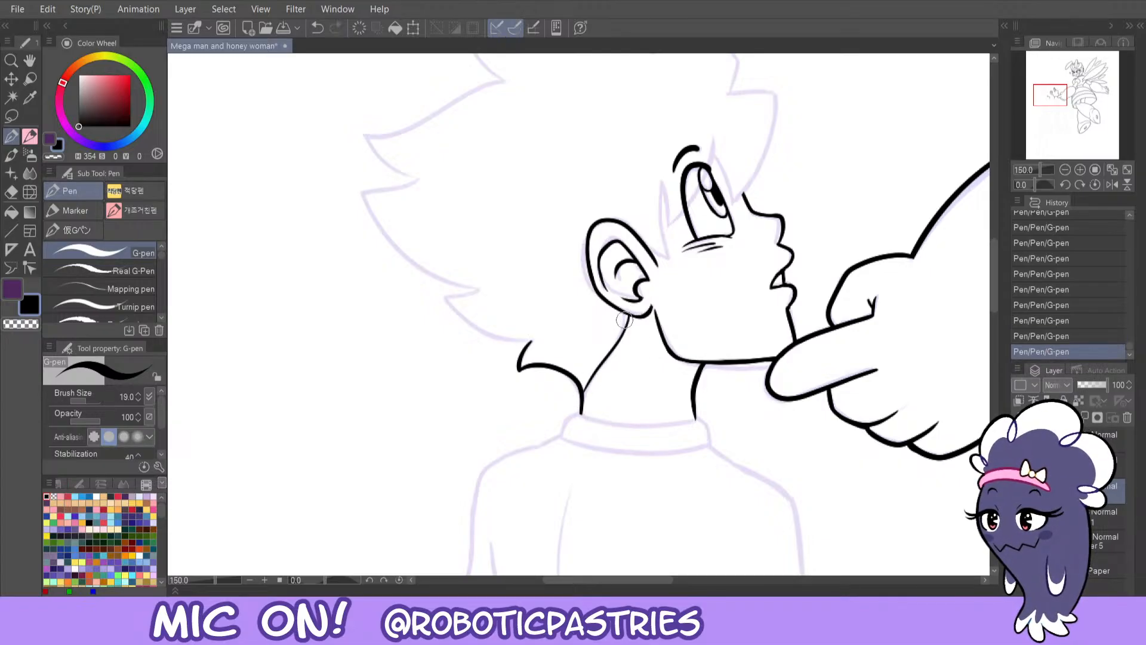
pyautogui.hotkey('ctrl', 'z')
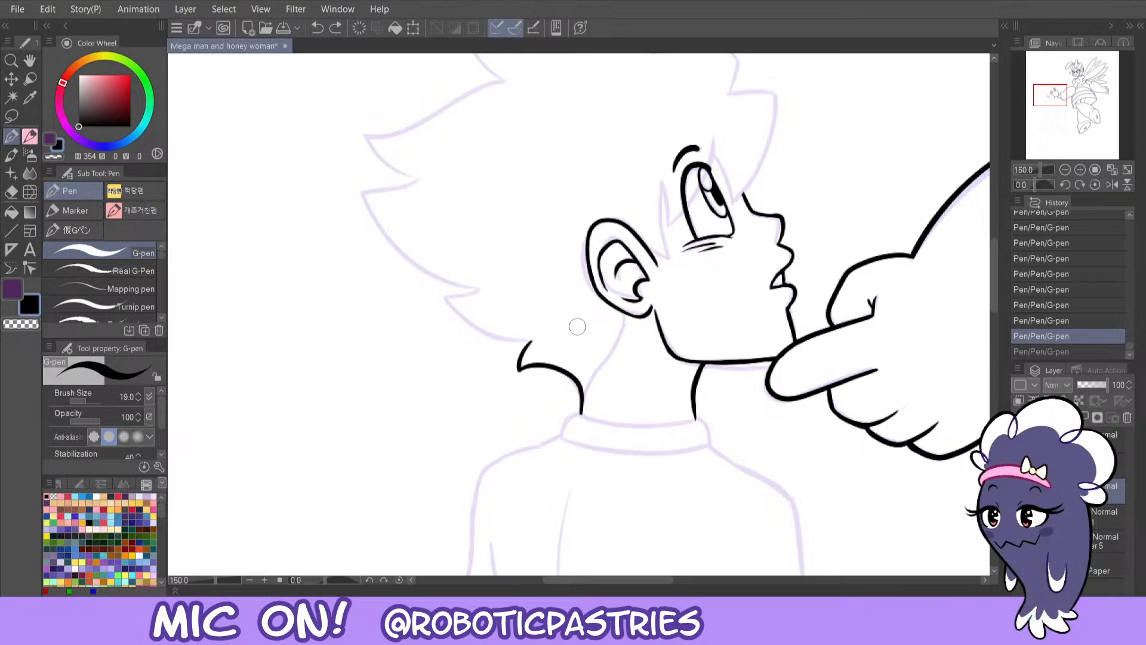
pyautogui.moveTo(630, 314)
pyautogui.mouseDown()
pyautogui.moveTo(585, 407)
pyautogui.moveTo(629, 317)
pyautogui.mouseUp()
pyautogui.hotkey('ctrl', 'z')
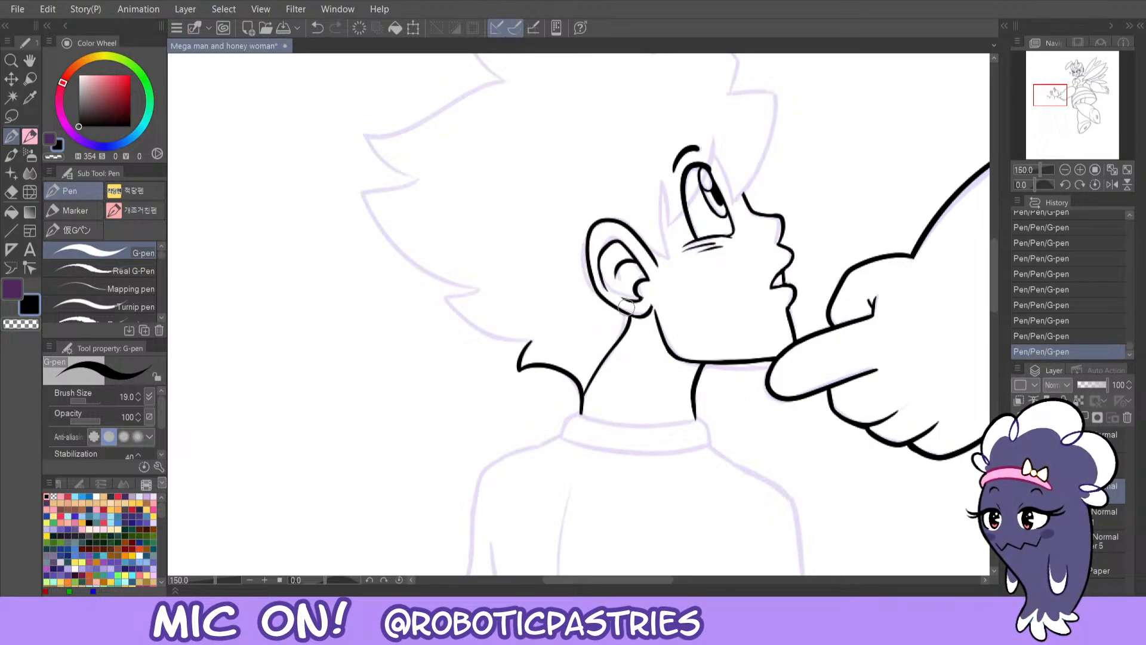
pyautogui.press('c')
pyautogui.press('c')
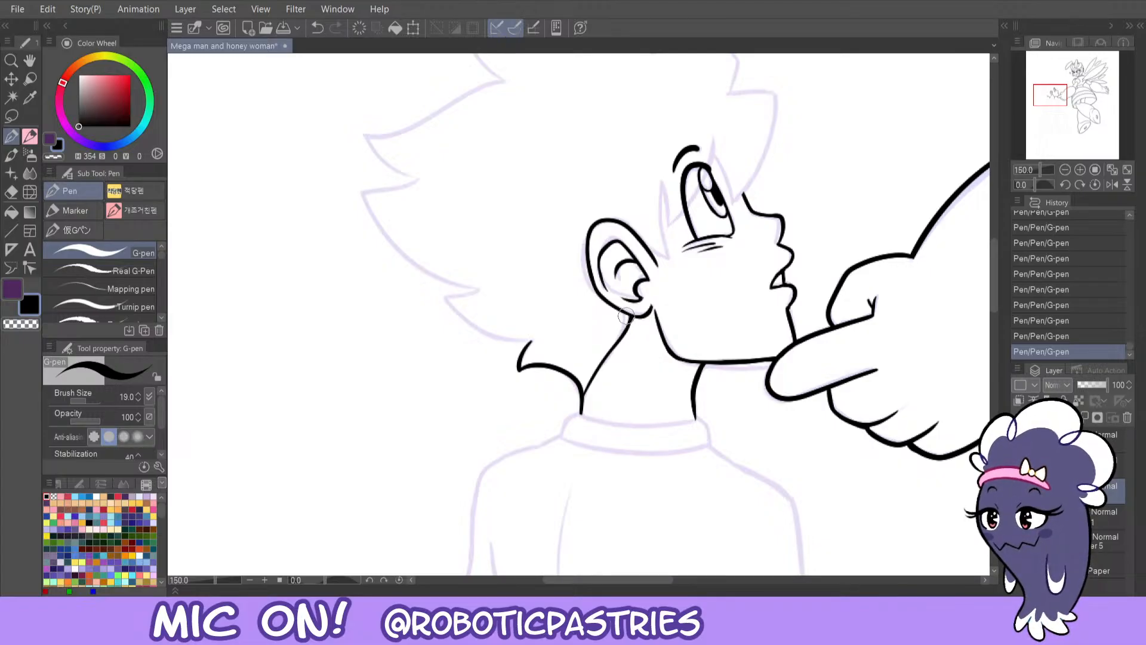
# - Ink the rear edge of the pointed sideburn, rising from the front of the ear to its tip beside the eye
pyautogui.moveTo(673, 258); pyautogui.dragTo(658, 174)
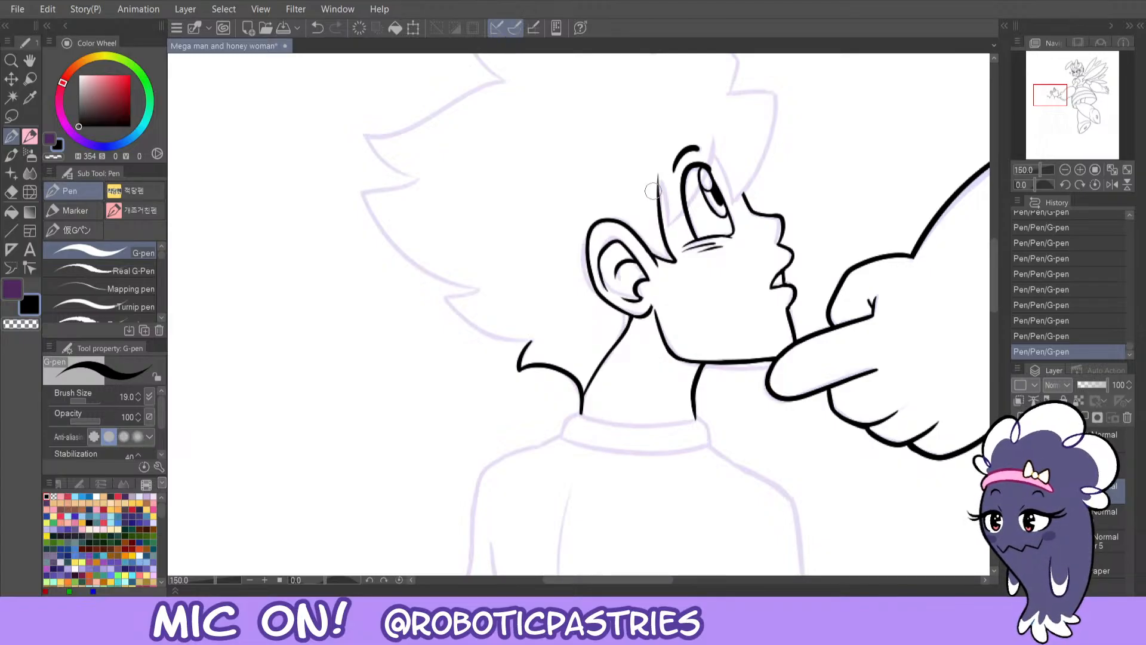
pyautogui.hotkey('ctrl', 'z')
pyautogui.moveTo(667, 258)
pyautogui.mouseDown()
pyautogui.moveTo(658, 179)
pyautogui.moveTo(667, 224)
pyautogui.moveTo(677, 209)
pyautogui.mouseUp()
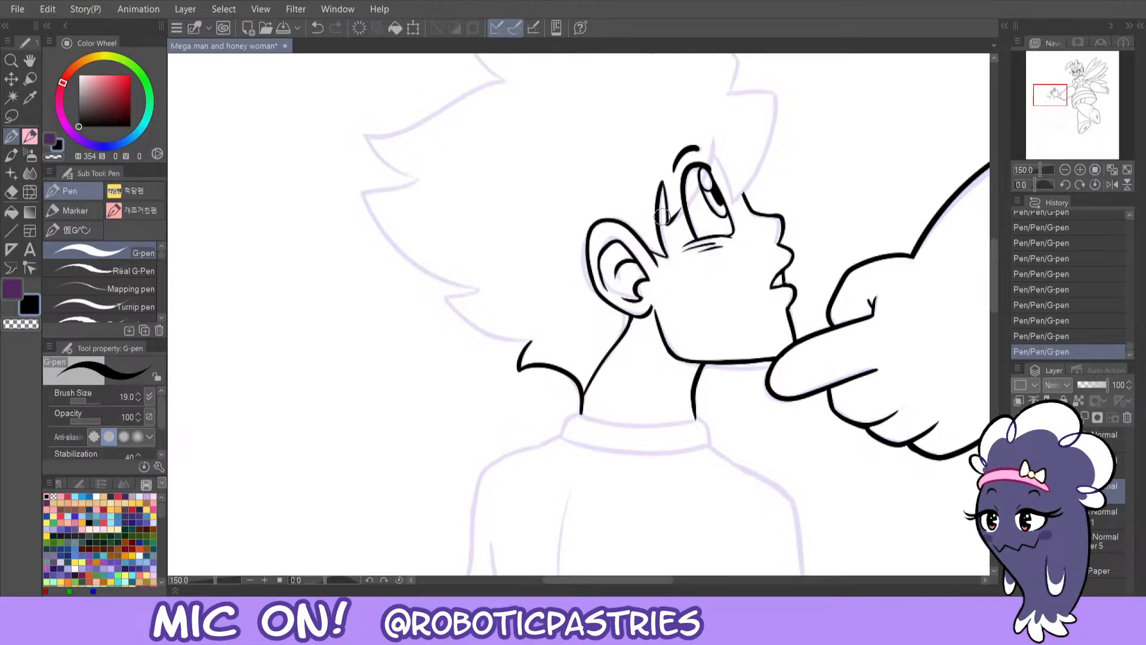
pyautogui.hotkey('ctrl', 'z')
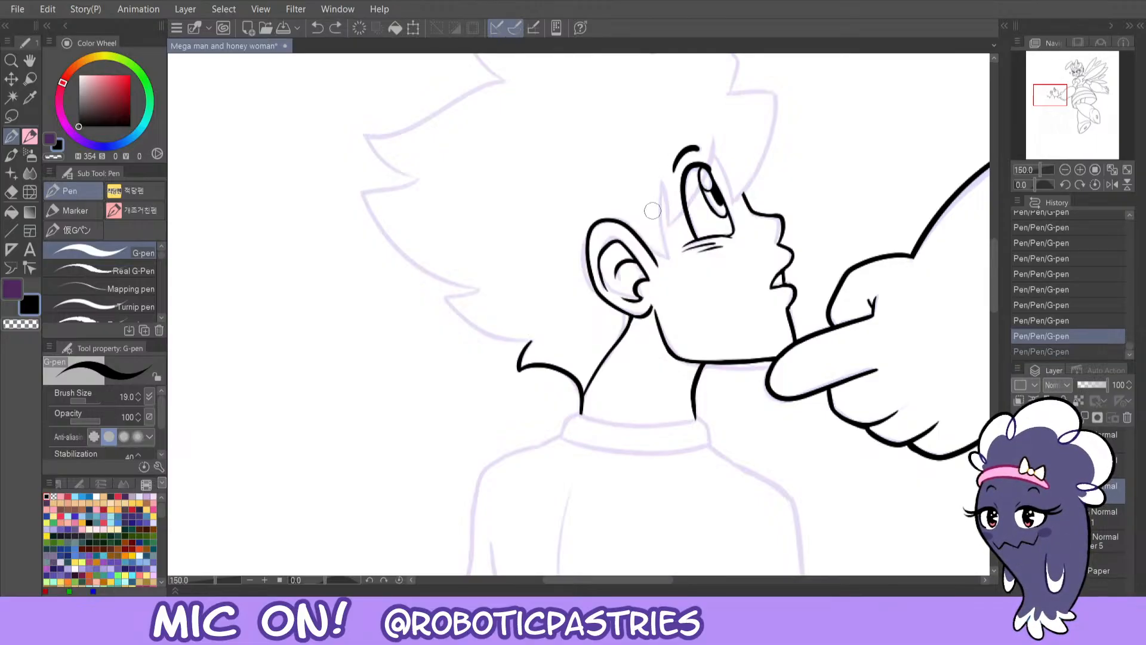
pyautogui.moveTo(663, 173)
pyautogui.mouseDown()
pyautogui.moveTo(658, 237)
pyautogui.moveTo(664, 182)
pyautogui.mouseUp()
pyautogui.hotkey('ctrl', 'z')
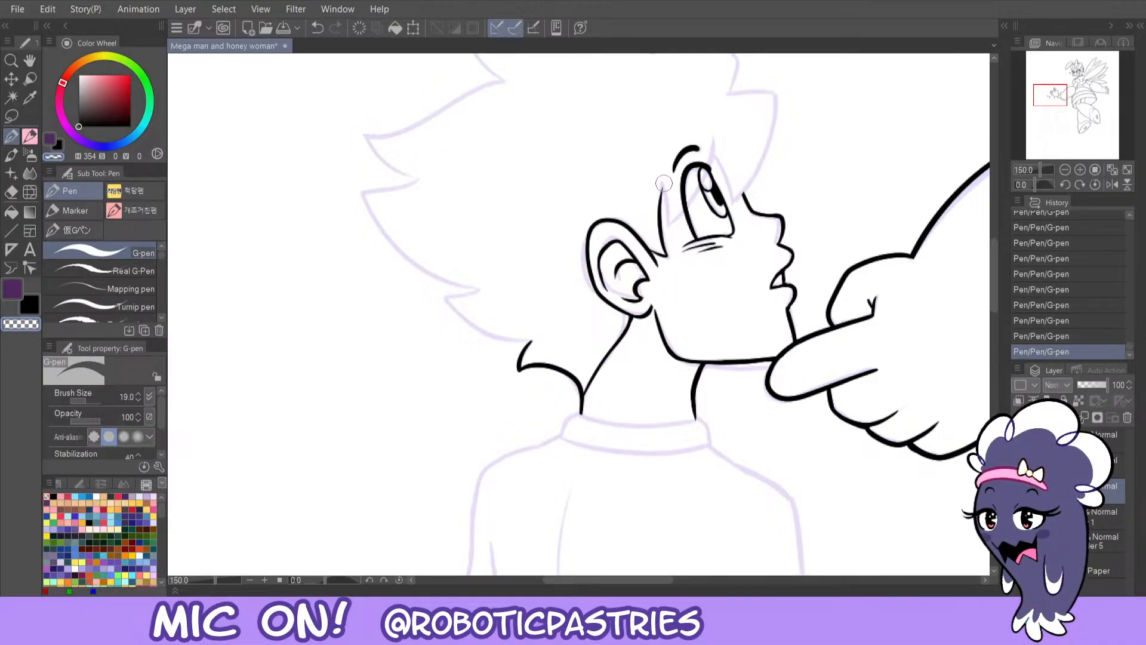
# - Refine the sideburn's tip and ink its short front edge descending toward the strand over the eye
pyautogui.press('x')
pyautogui.moveTo(661, 179); pyautogui.dragTo(660, 235)
pyautogui.hotkey('ctrl', 'z')
pyautogui.moveTo(663, 194); pyautogui.dragTo(660, 233)
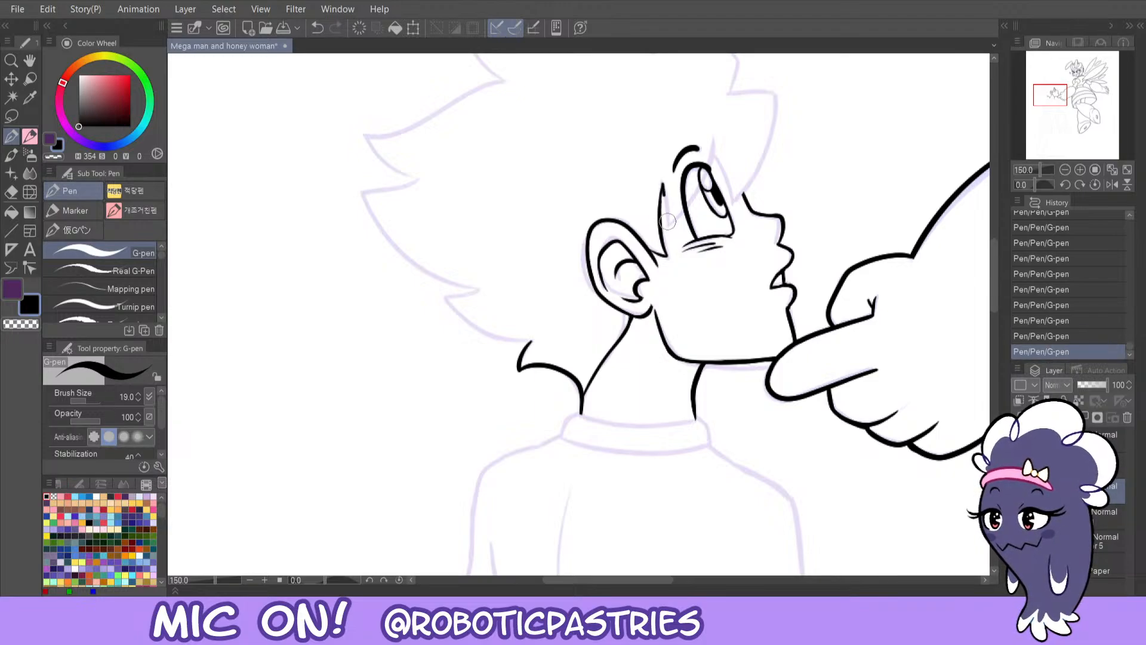
pyautogui.hotkey('ctrl', 'z')
pyautogui.moveTo(663, 182); pyautogui.dragTo(662, 235)
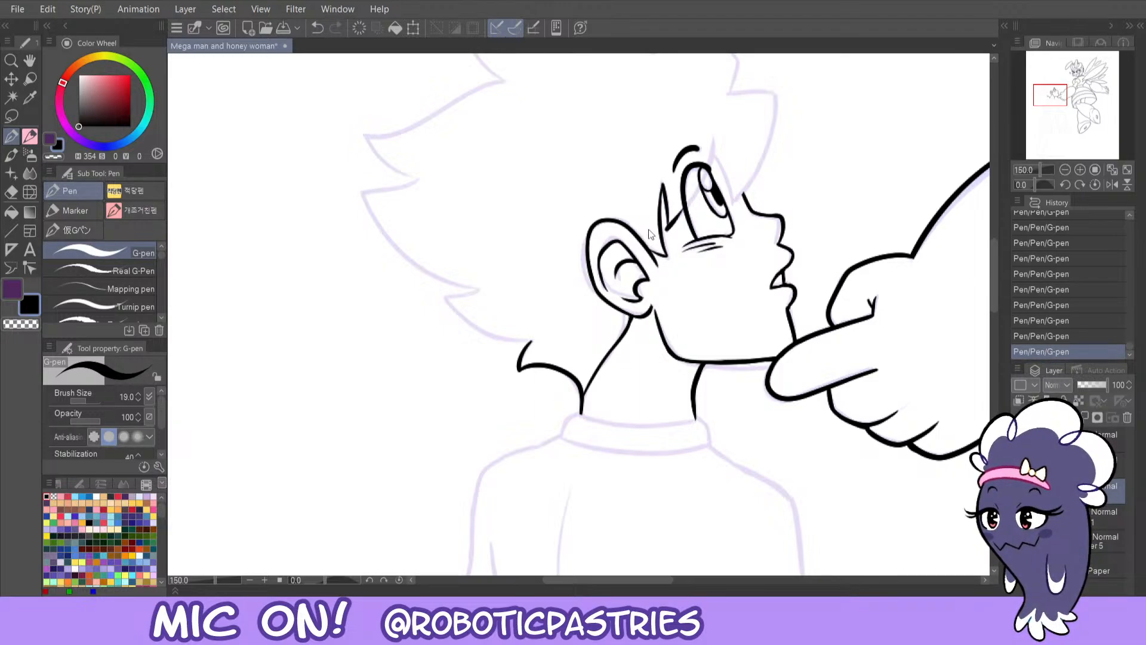
pyautogui.hotkey('ctrl', 'z')
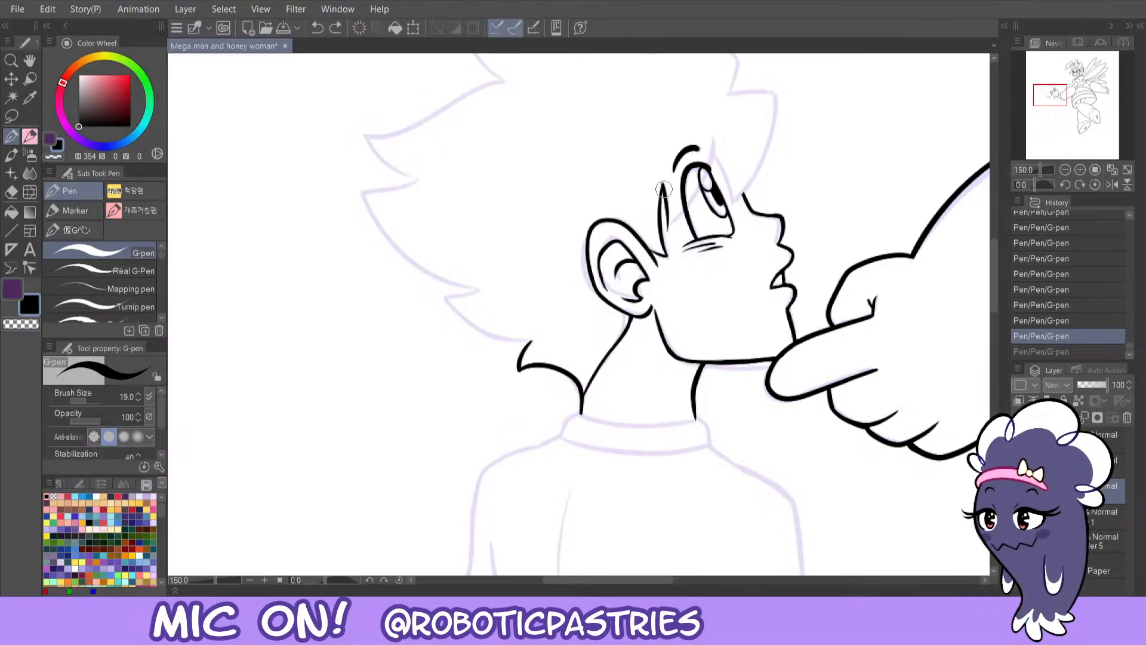
# - Ink the bang strand from the sideburn across the eye to its peak above the brow, along with its front edge
pyautogui.moveTo(669, 224)
pyautogui.mouseDown()
pyautogui.moveTo(703, 179)
pyautogui.moveTo(710, 136)
pyautogui.mouseUp()
pyautogui.hotkey('ctrl', 'z')
pyautogui.hotkey('ctrl', 'z')
pyautogui.moveTo(668, 226)
pyautogui.mouseDown()
pyautogui.moveTo(714, 167)
pyautogui.moveTo(711, 136)
pyautogui.mouseUp()
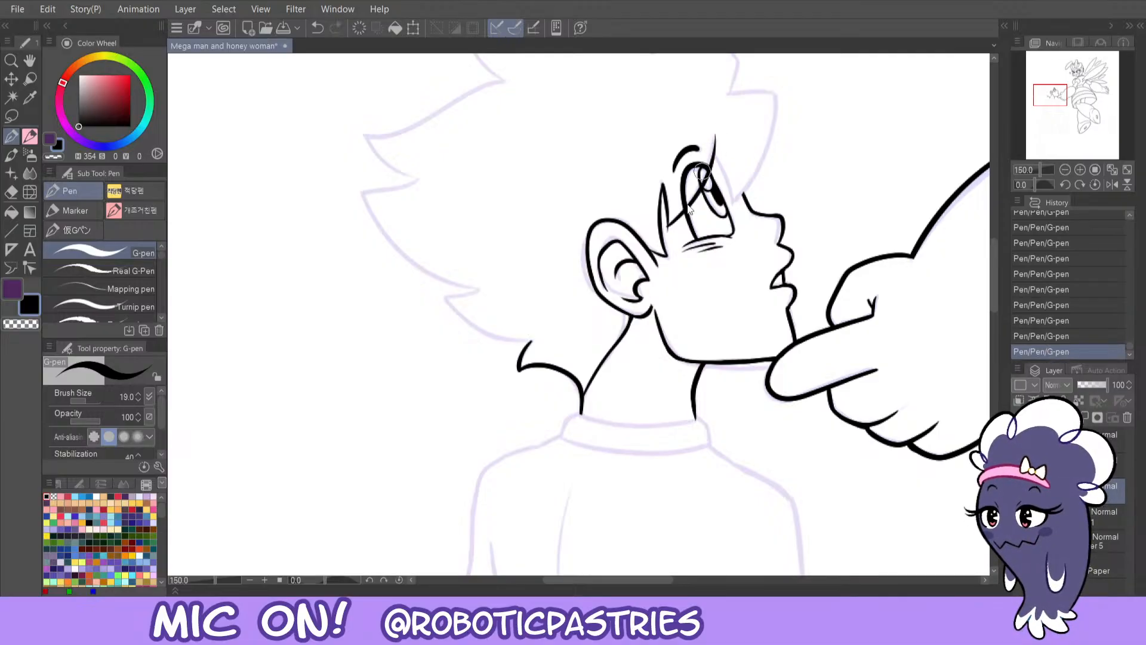
pyautogui.hotkey('ctrl', 'z')
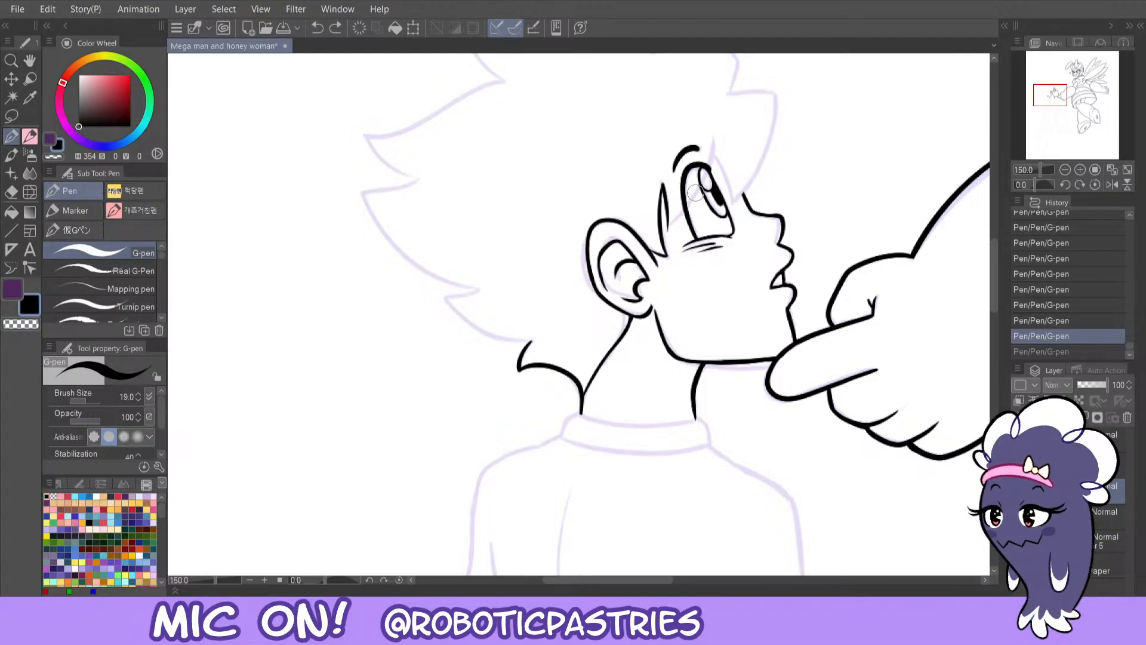
pyautogui.moveTo(668, 226); pyautogui.dragTo(710, 132)
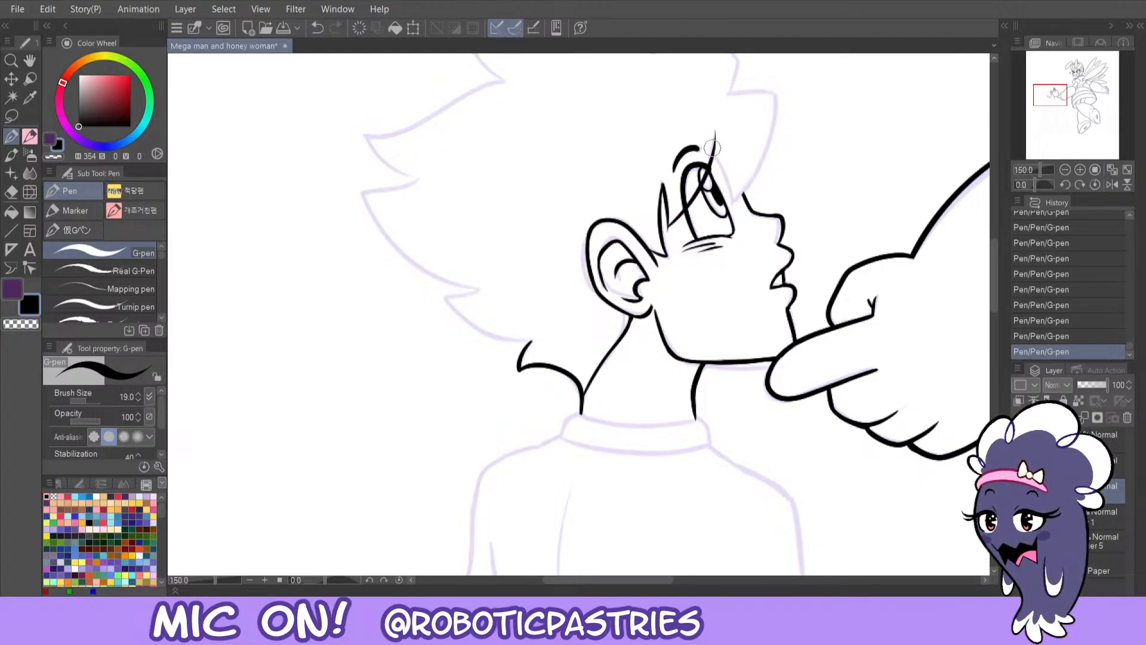
pyautogui.hotkey('ctrl', 'z')
pyautogui.moveTo(668, 227); pyautogui.dragTo(709, 132)
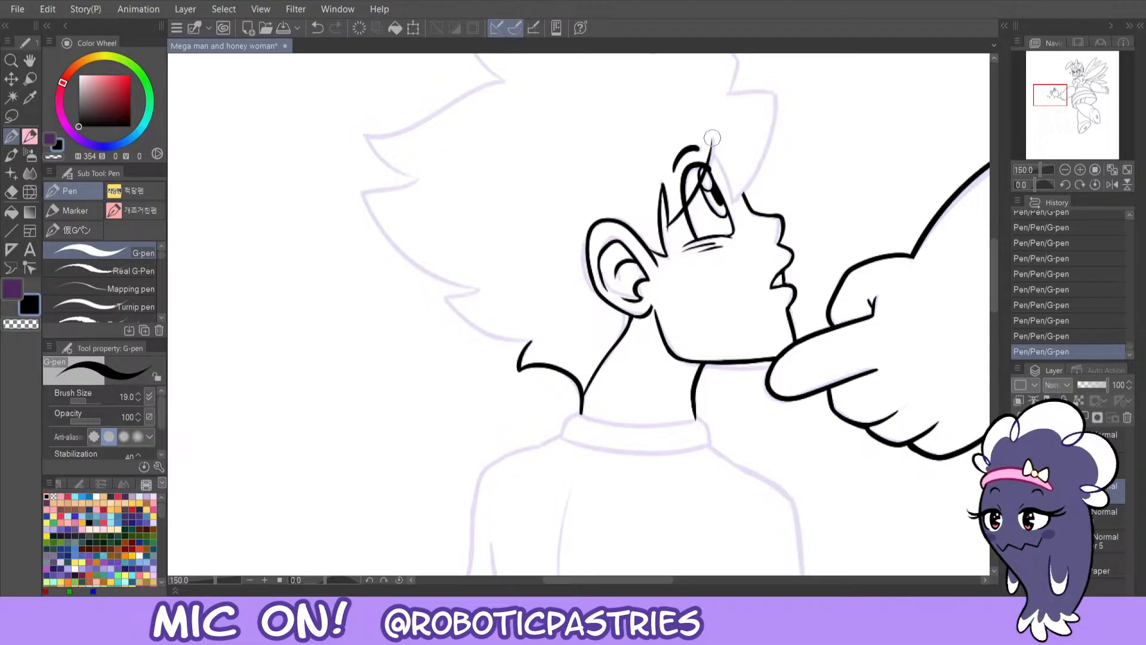
pyautogui.hotkey('ctrl', 'z')
pyautogui.moveTo(668, 227); pyautogui.dragTo(712, 136)
pyautogui.press('c')
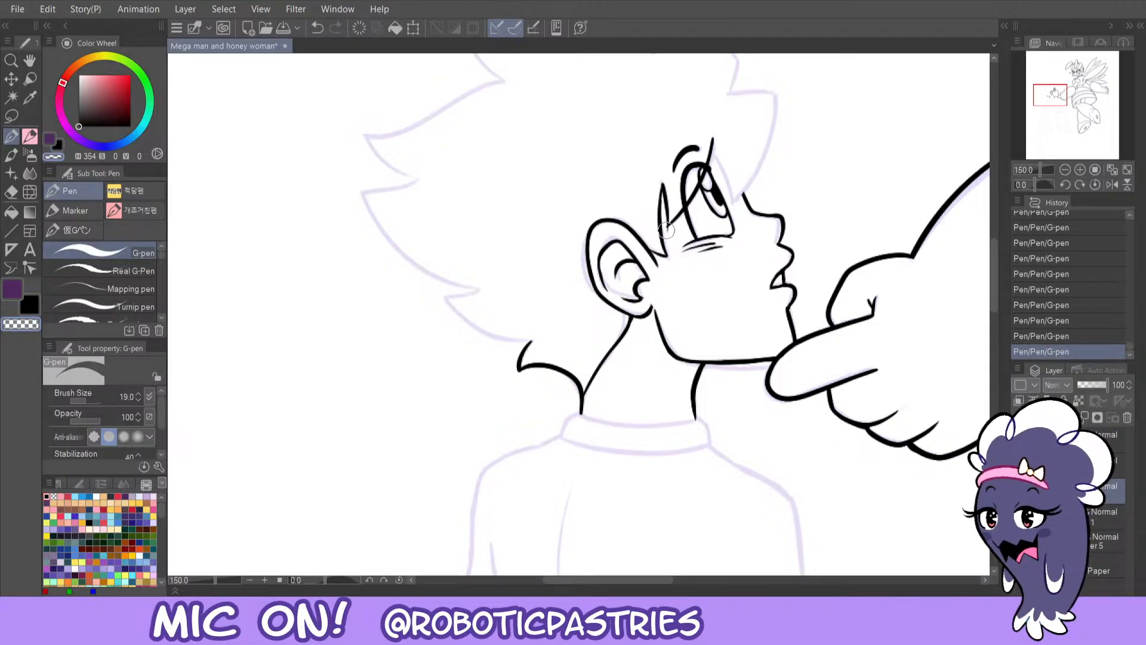
pyautogui.press('c')
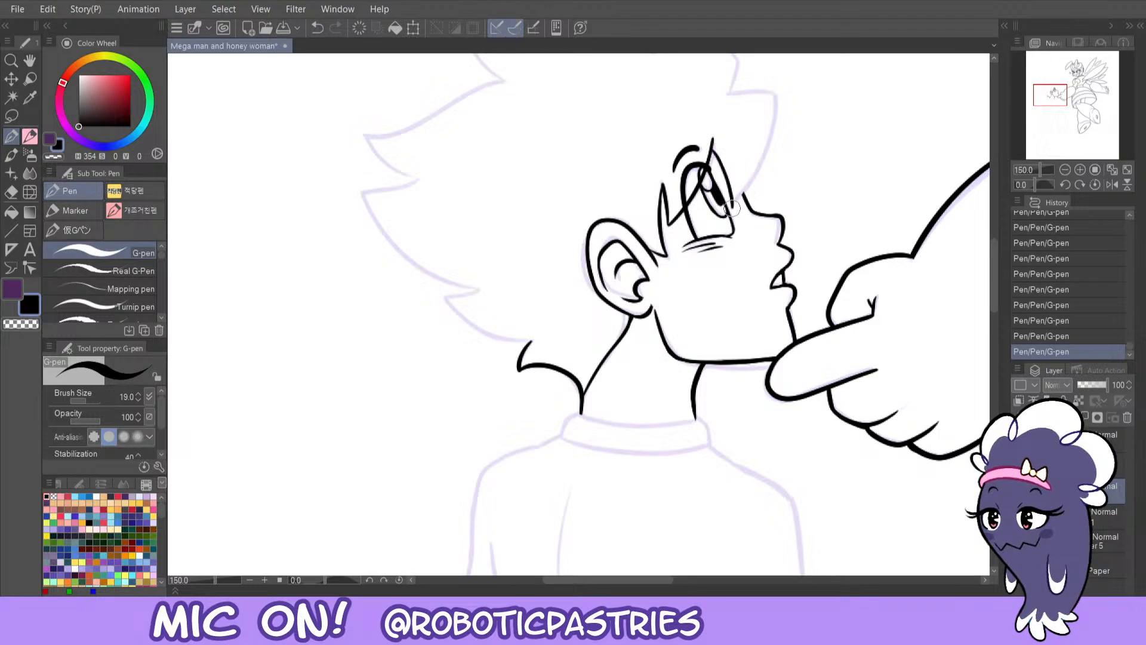
# - Ink the front bang's outer curve from the forehead down to the brow at 100% zoom and clean its lower end
pyautogui.moveTo(735, 202)
pyautogui.mouseDown()
pyautogui.moveTo(762, 167)
pyautogui.moveTo(766, 81)
pyautogui.mouseUp()
pyautogui.click(1064, 170)
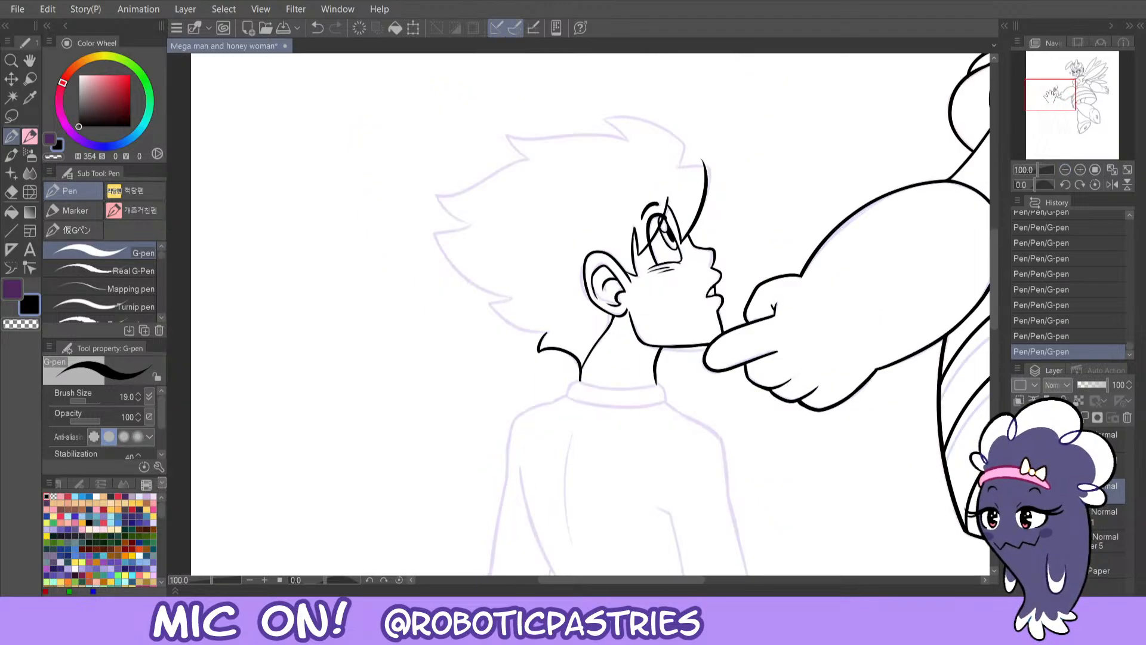
pyautogui.click(1065, 170)
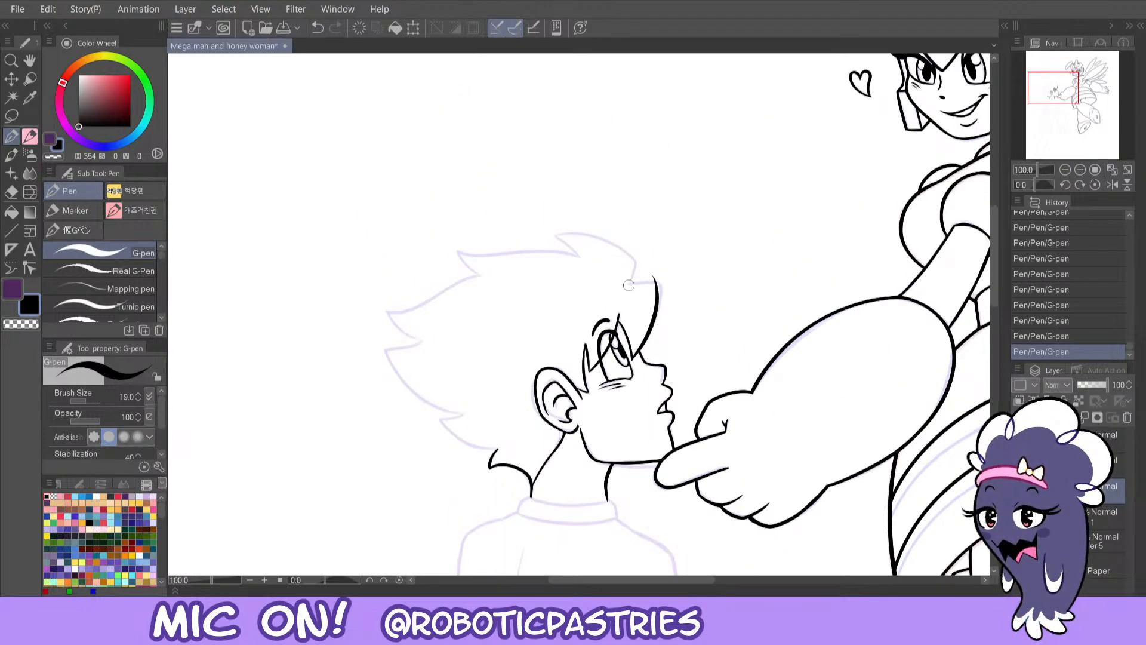
pyautogui.hotkey('ctrl', 'z')
pyautogui.moveTo(655, 277); pyautogui.dragTo(634, 358)
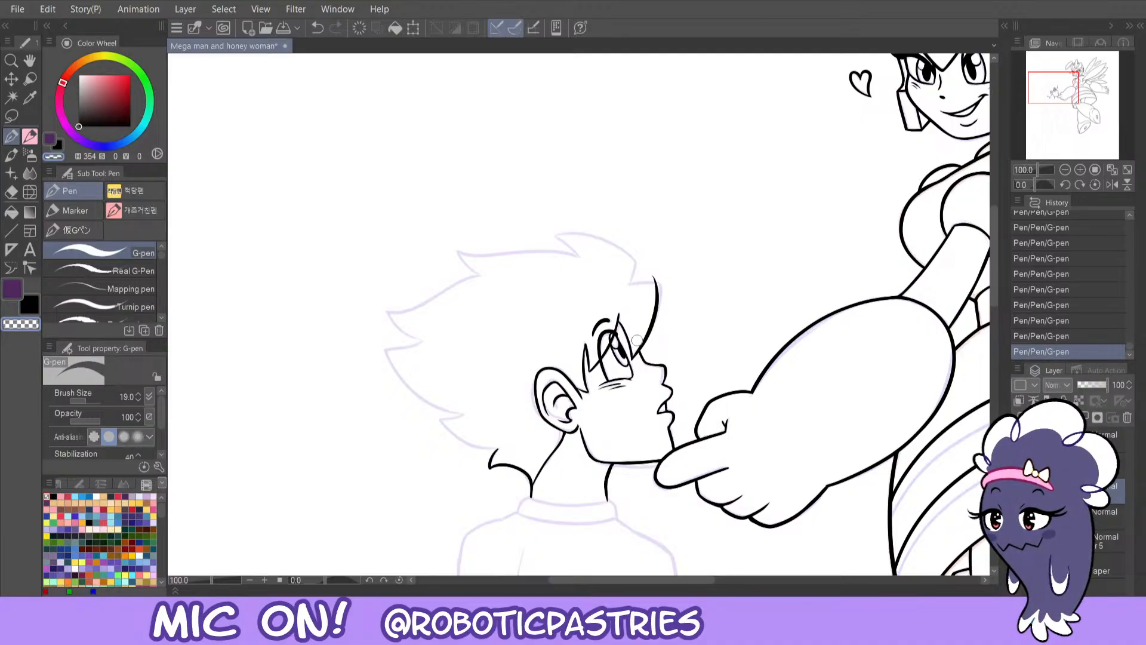
pyautogui.hotkey('ctrl', 'z')
pyautogui.moveTo(632, 366); pyautogui.dragTo(625, 336)
pyautogui.hotkey('ctrl', 'z')
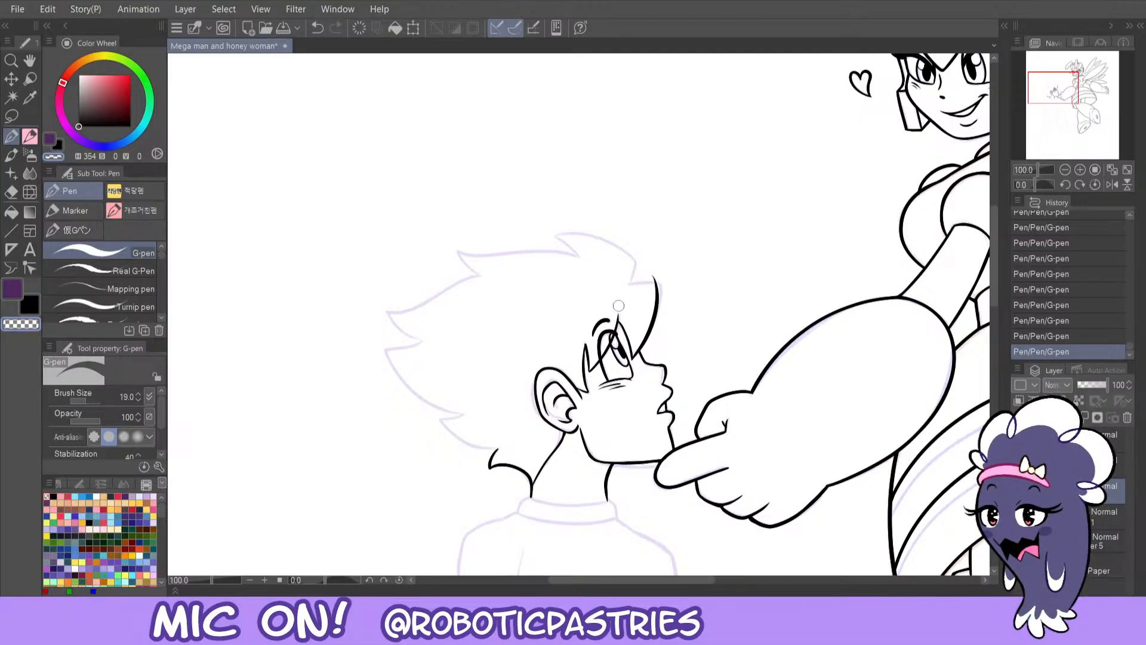
# - Touch up the peak of the strand over the eye and trim the front bang's upper end with the transparent colour
pyautogui.press('c')
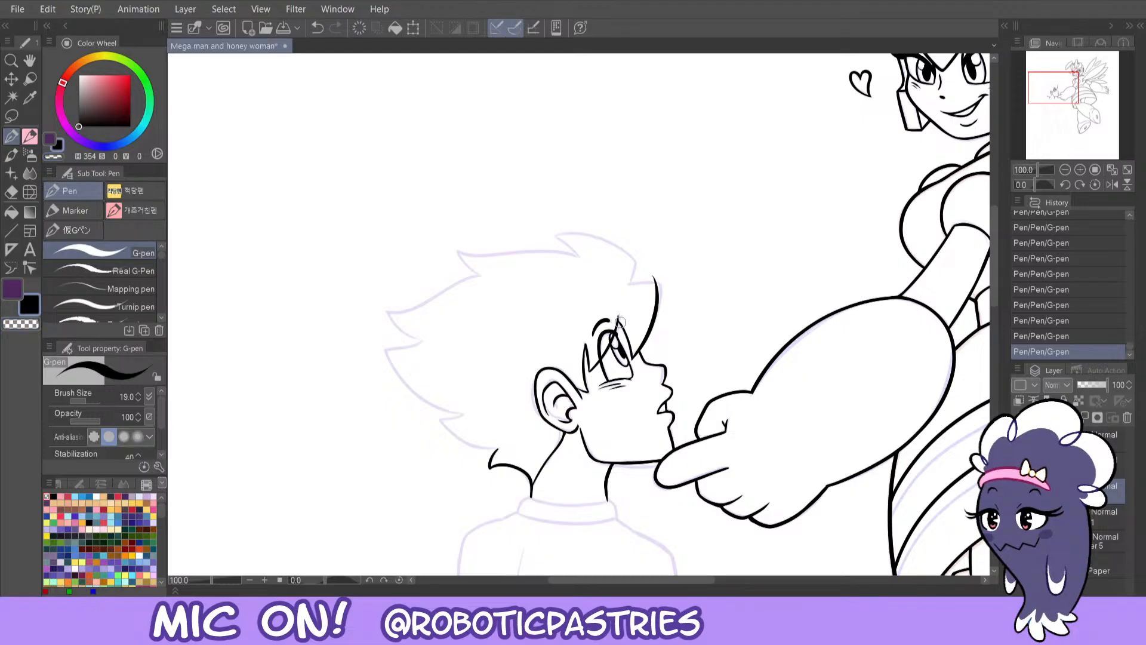
pyautogui.moveTo(619, 318); pyautogui.dragTo(629, 347)
pyautogui.hotkey('ctrl', 'z')
pyautogui.hotkey('ctrl', 'z')
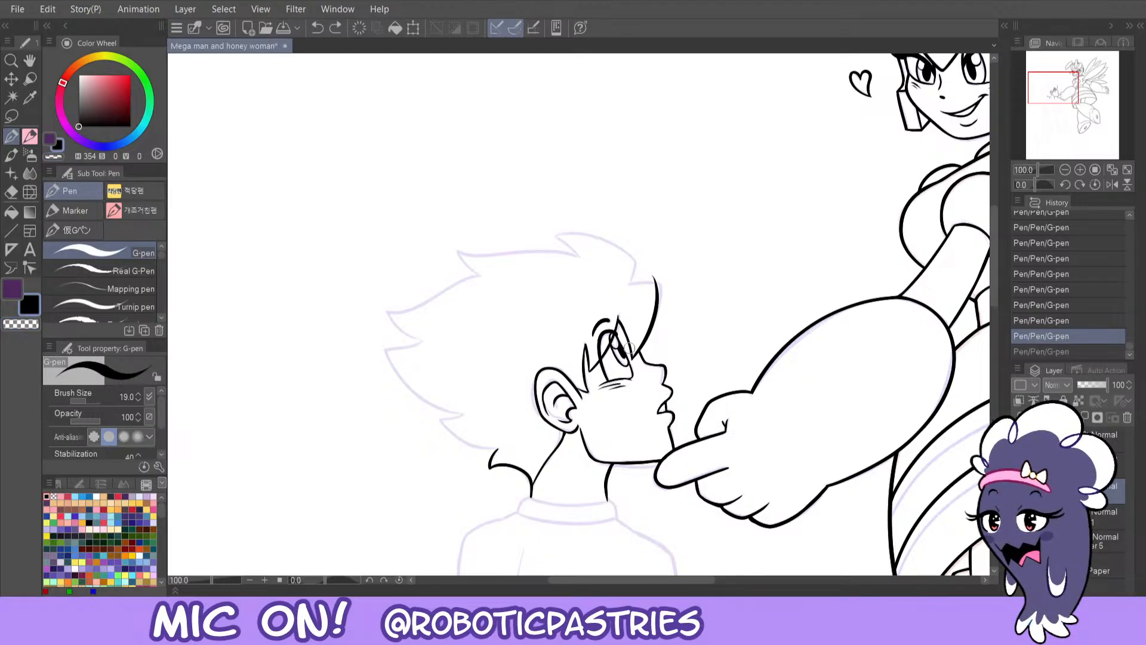
pyautogui.hotkey('ctrl', 'y')
pyautogui.press('c')
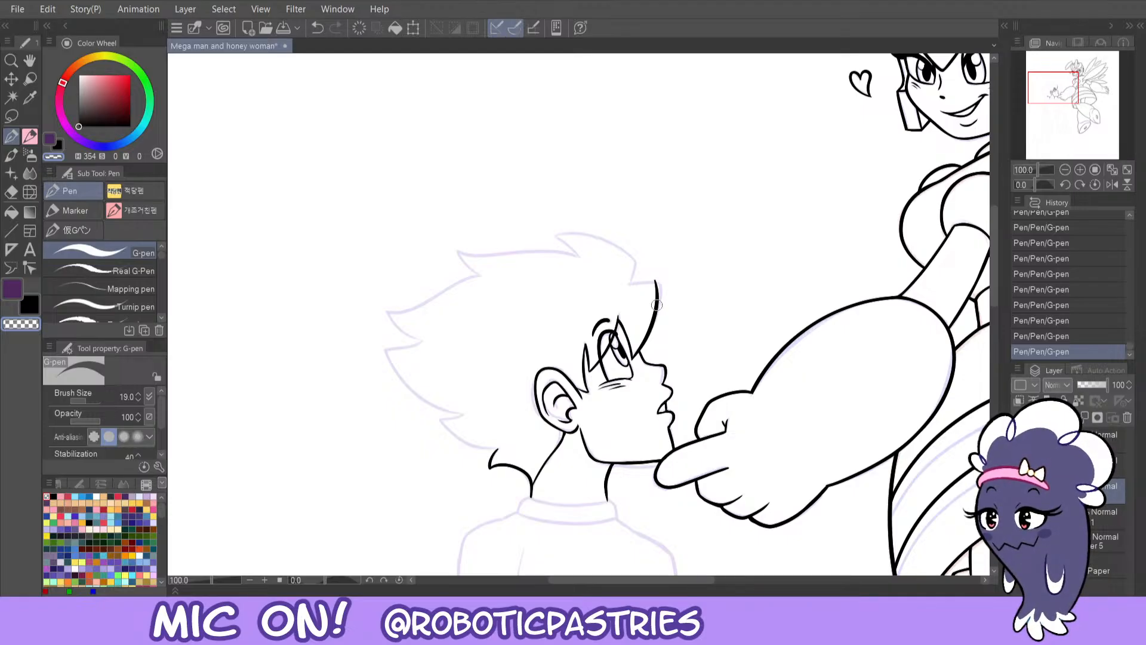
# - Flip the canvas view horizontally and thin the front bang's outline with the transparent colour at 150% zoom
pyautogui.click(1110, 186)
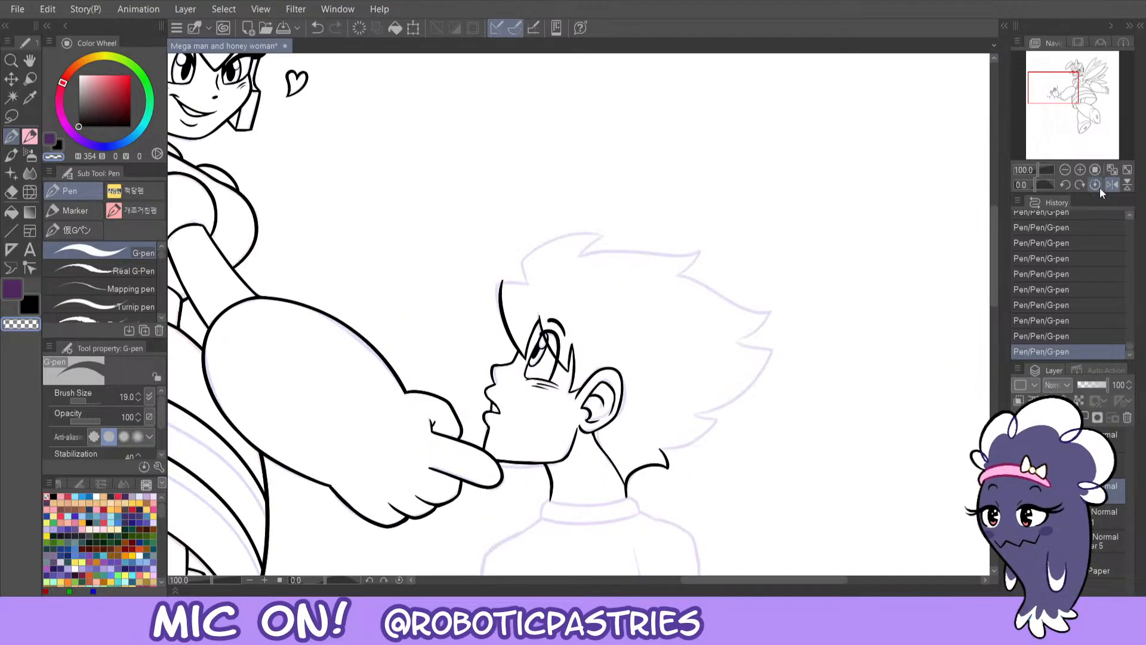
pyautogui.click(1079, 170)
pyautogui.moveTo(1050, 85); pyautogui.dragTo(1057, 87)
pyautogui.press('c')
pyautogui.moveTo(626, 249)
pyautogui.mouseDown()
pyautogui.moveTo(621, 272)
pyautogui.moveTo(658, 346)
pyautogui.mouseUp()
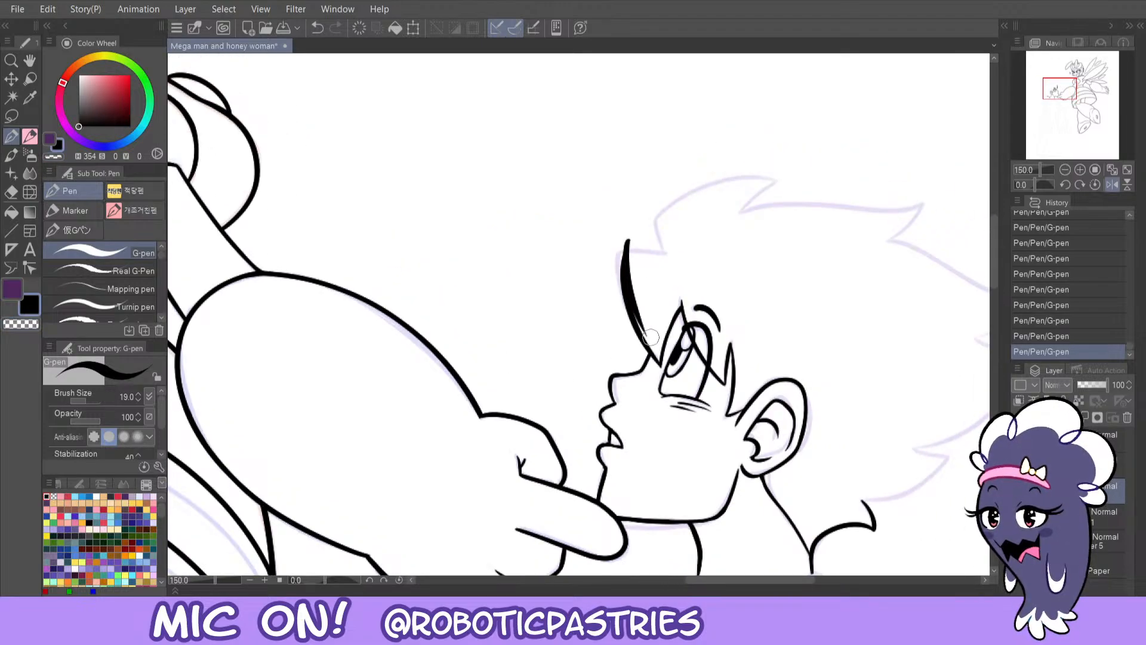
pyautogui.hotkey('ctrl', 'z')
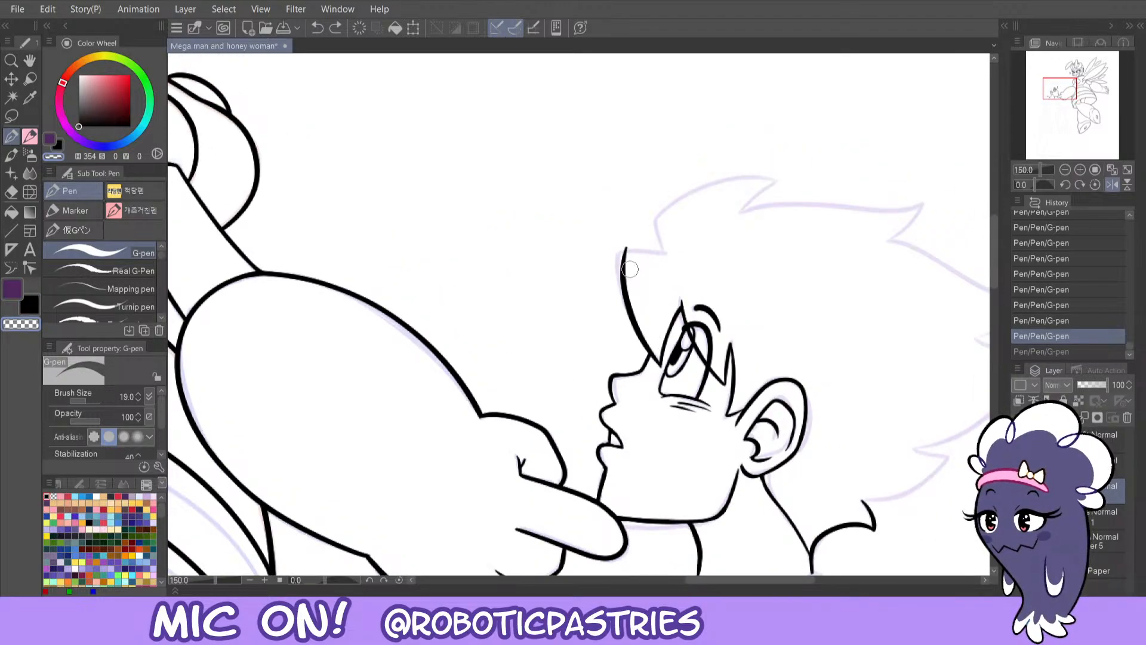
pyautogui.press('c')
pyautogui.moveTo(627, 248)
pyautogui.mouseDown()
pyautogui.moveTo(652, 349)
pyautogui.moveTo(625, 259)
pyautogui.moveTo(633, 317)
pyautogui.moveTo(658, 360)
pyautogui.moveTo(624, 292)
pyautogui.moveTo(621, 241)
pyautogui.mouseUp()
pyautogui.hotkey('ctrl', 'z')
pyautogui.press('c')
pyautogui.hotkey('ctrl', 'z')
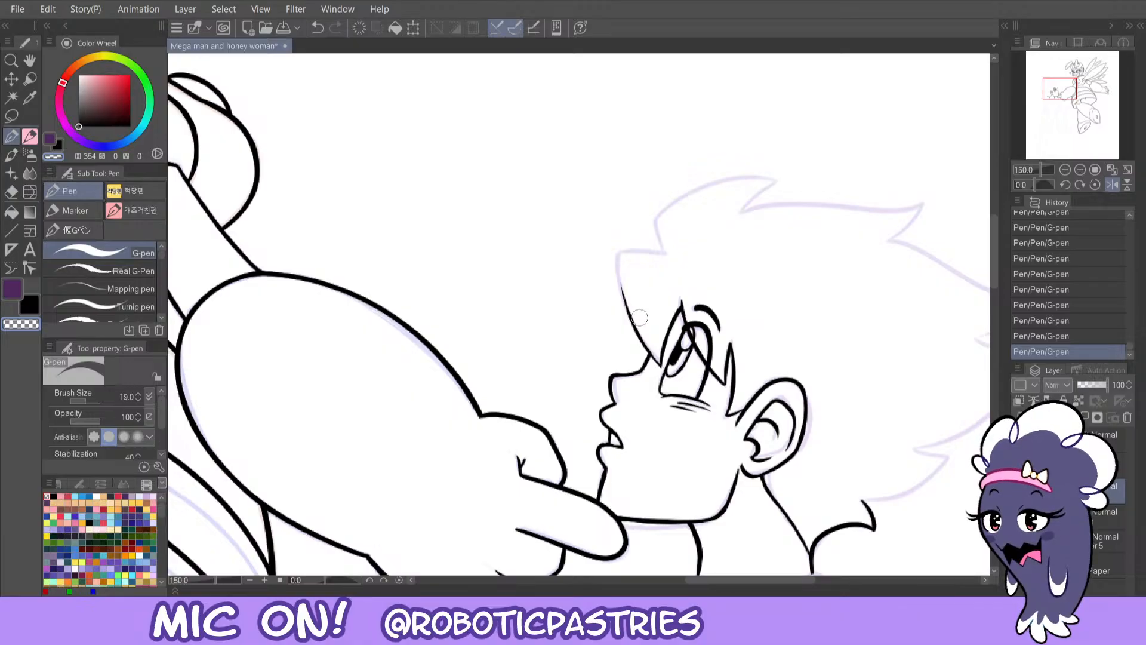
# - Redraw the front bang's outline down to the brow, with its rounded top curving back to the hair
pyautogui.hotkey('ctrl', 'z')
pyautogui.moveTo(660, 362)
pyautogui.mouseDown()
pyautogui.moveTo(628, 247)
pyautogui.moveTo(622, 298)
pyautogui.mouseUp()
pyautogui.hotkey('ctrl', 'z')
pyautogui.press('c')
pyautogui.hotkey('ctrl', 'z')
pyautogui.moveTo(644, 346); pyautogui.dragTo(657, 361)
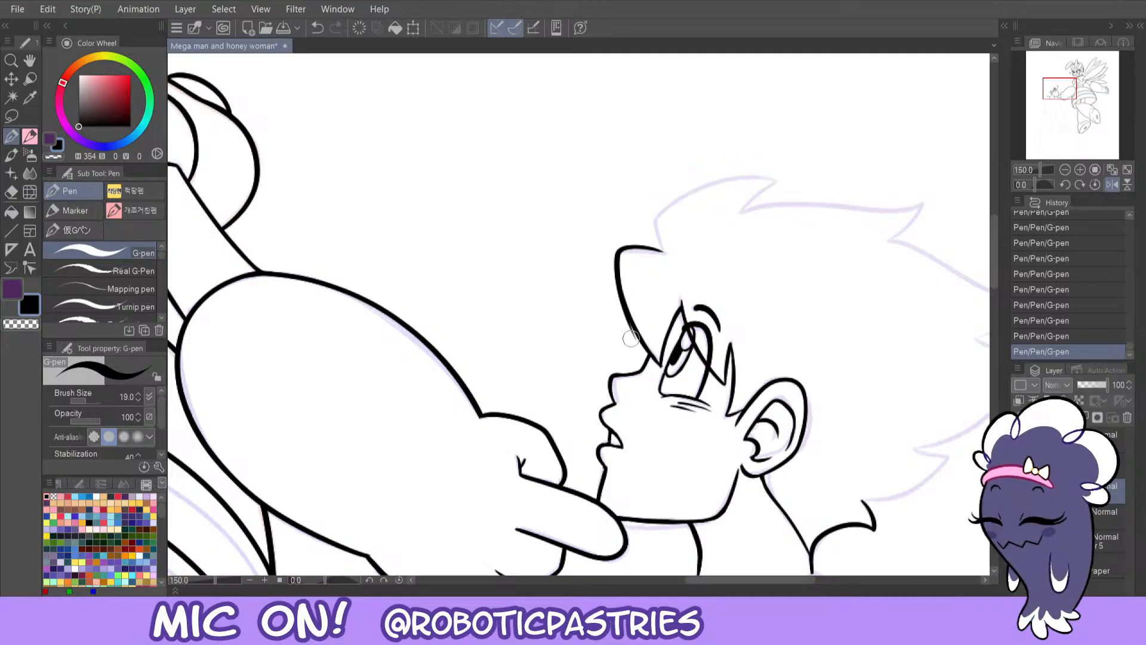
# - Even out the front bang's line weight by thinning its outer and inner edges with the transparent colour
pyautogui.press('c')
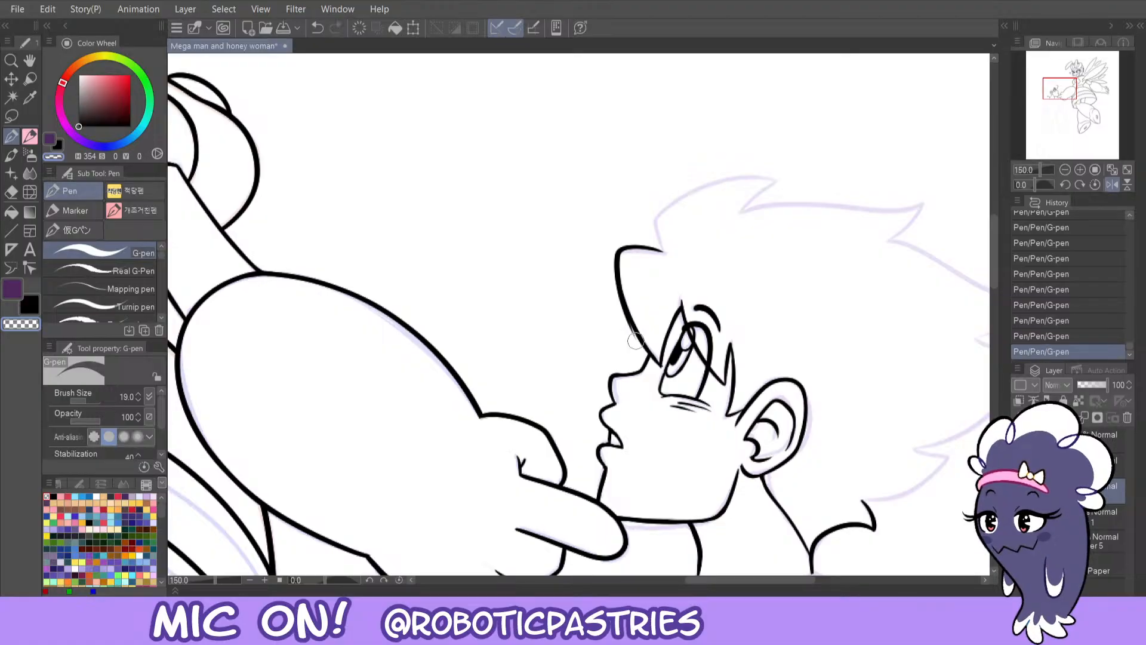
pyautogui.moveTo(622, 312); pyautogui.dragTo(615, 248)
pyautogui.hotkey('ctrl', 'z')
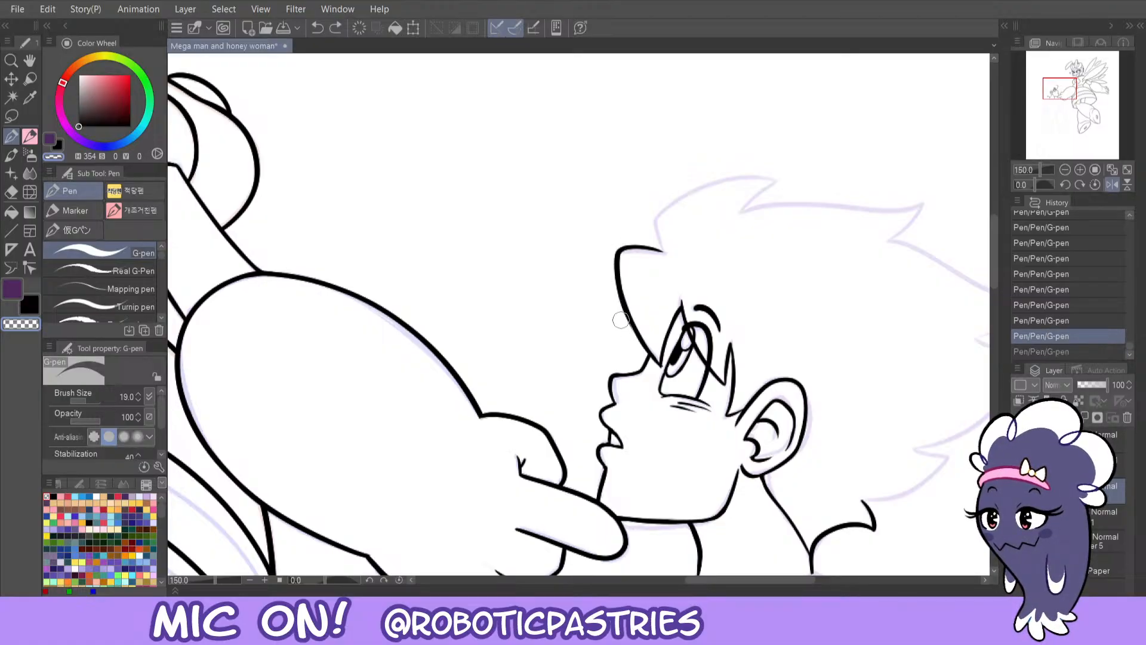
pyautogui.moveTo(621, 320); pyautogui.dragTo(615, 276)
pyautogui.press('c')
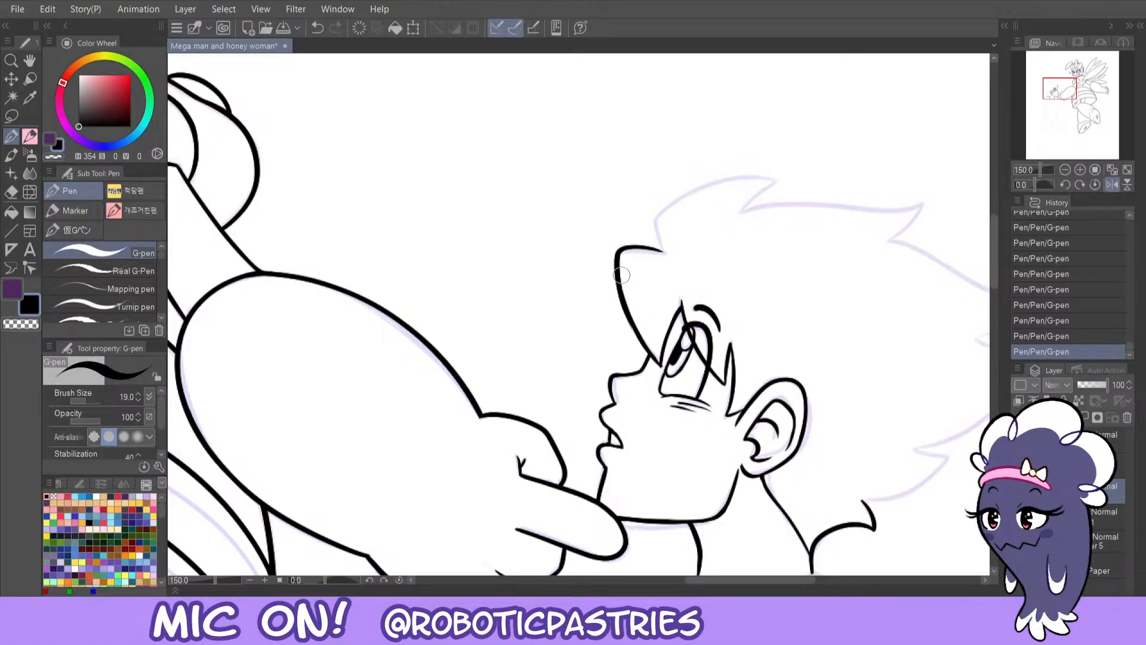
pyautogui.press('c')
pyautogui.hotkey('ctrl', 'z')
pyautogui.moveTo(623, 256); pyautogui.dragTo(648, 339)
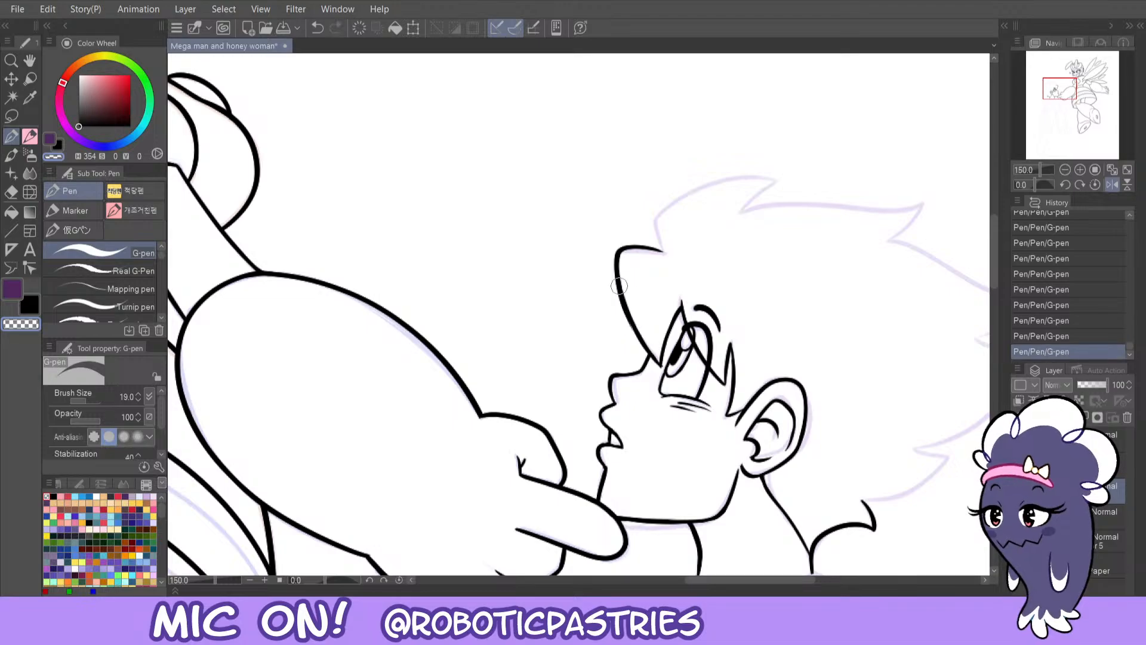
pyautogui.press('c')
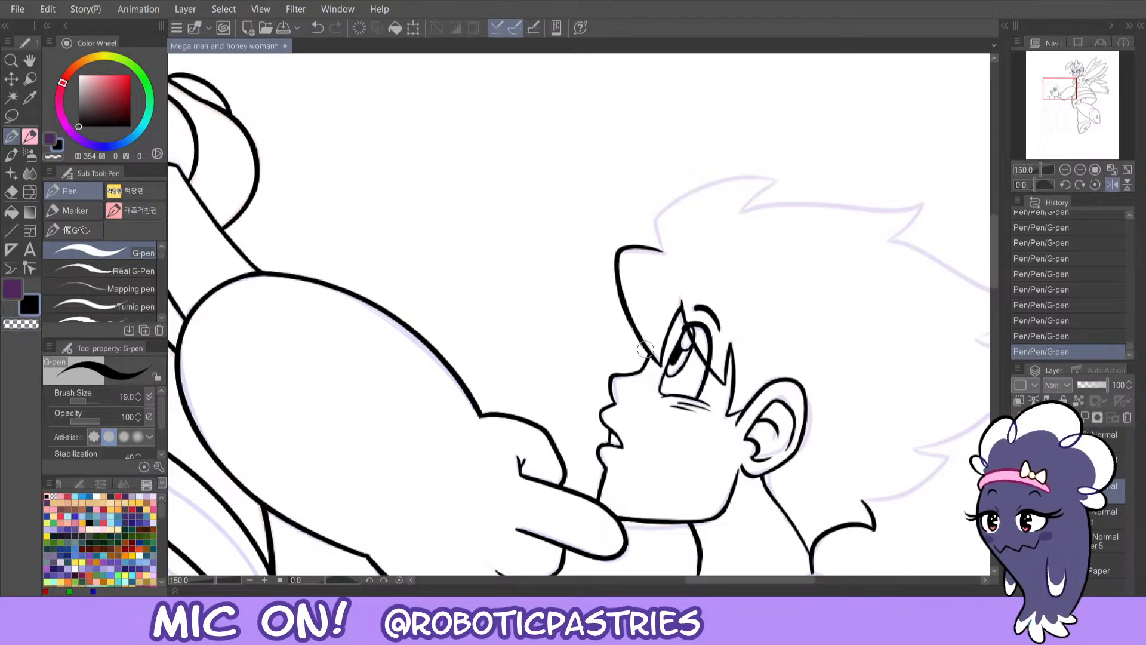
pyautogui.press('c')
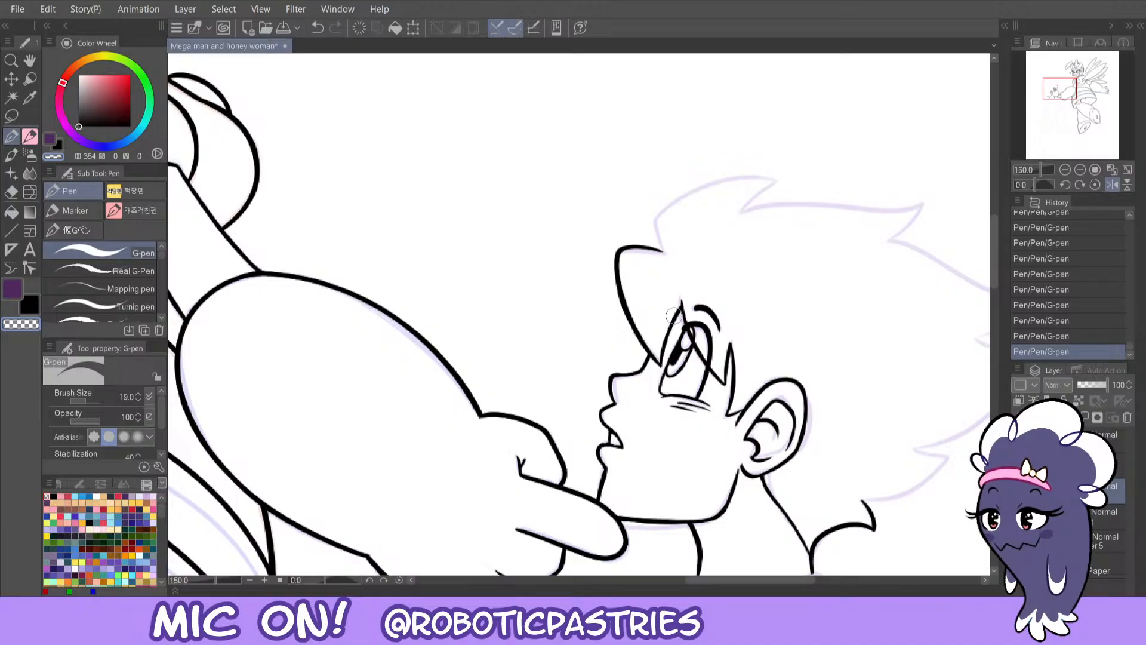
# - Ink the crown's hair outline from the front bang over both top spikes, and flip the canvas view back
pyautogui.press('c')
pyautogui.moveTo(660, 250)
pyautogui.mouseDown()
pyautogui.moveTo(654, 213)
pyautogui.moveTo(765, 176)
pyautogui.moveTo(747, 210)
pyautogui.moveTo(917, 202)
pyautogui.moveTo(886, 240)
pyautogui.mouseUp()
pyautogui.click(1110, 185)
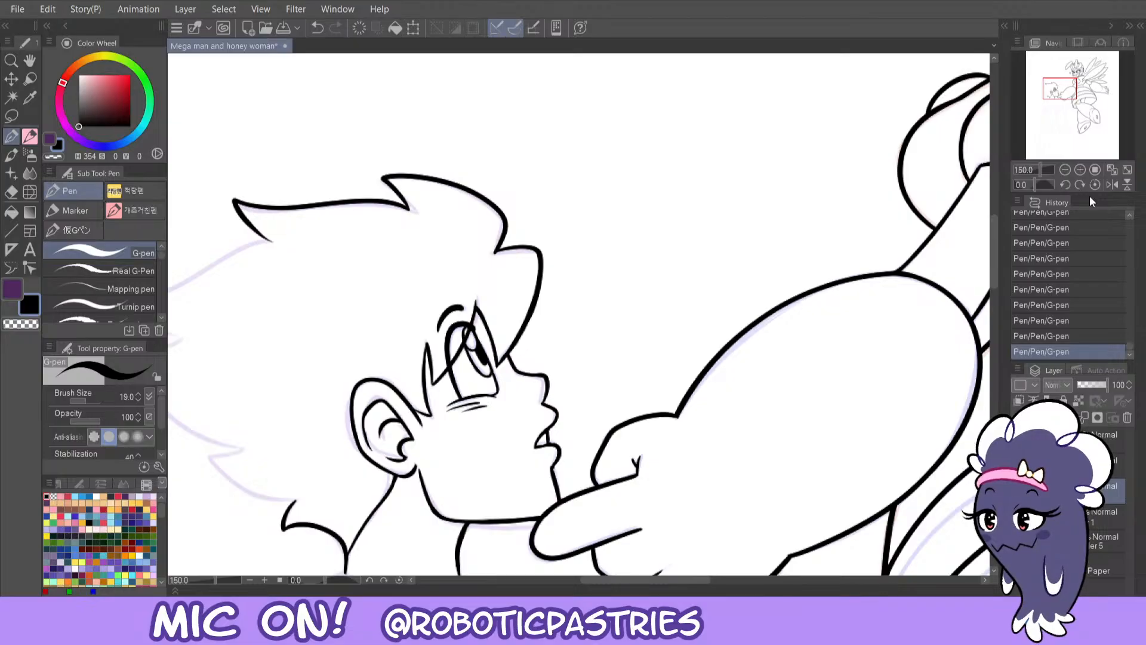
# - Ink the large spike at the back of the head, from the crown's rear notch to its tip and underside
pyautogui.moveTo(692, 578); pyautogui.dragTo(636, 571)
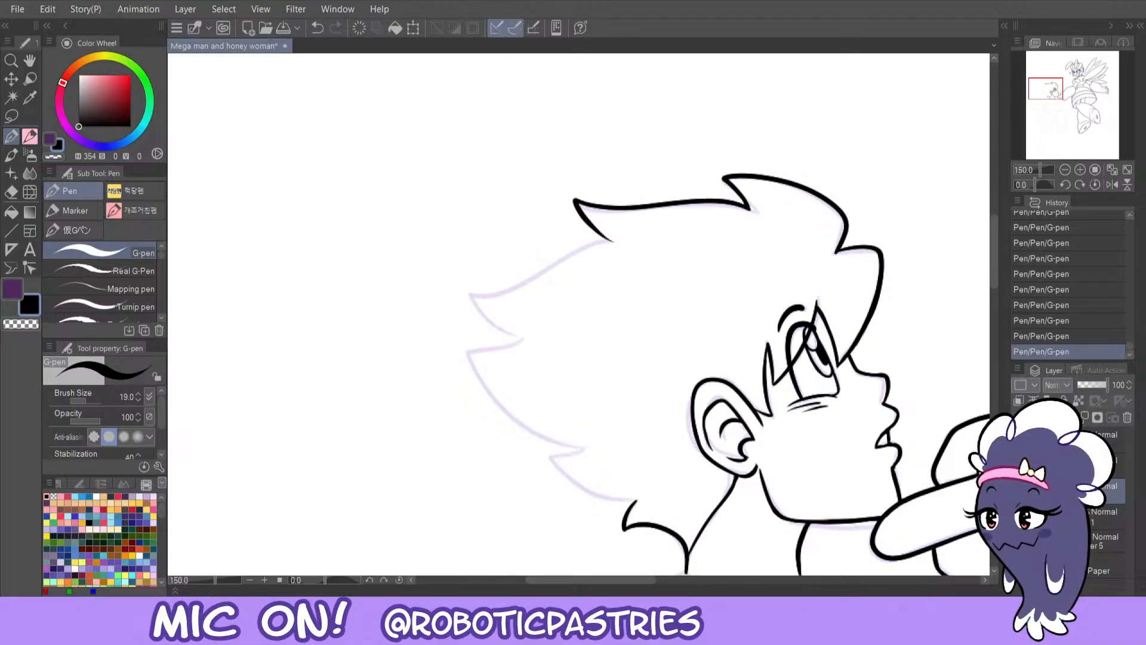
pyautogui.moveTo(612, 240)
pyautogui.mouseDown()
pyautogui.moveTo(516, 294)
pyautogui.moveTo(457, 294)
pyautogui.moveTo(542, 274)
pyautogui.moveTo(606, 240)
pyautogui.moveTo(535, 243)
pyautogui.moveTo(610, 232)
pyautogui.moveTo(625, 242)
pyautogui.moveTo(587, 209)
pyautogui.moveTo(625, 237)
pyautogui.mouseUp()
pyautogui.hotkey('ctrl', 'z')
pyautogui.press('c')
pyautogui.hotkey('ctrl', 'z')
pyautogui.press('c')
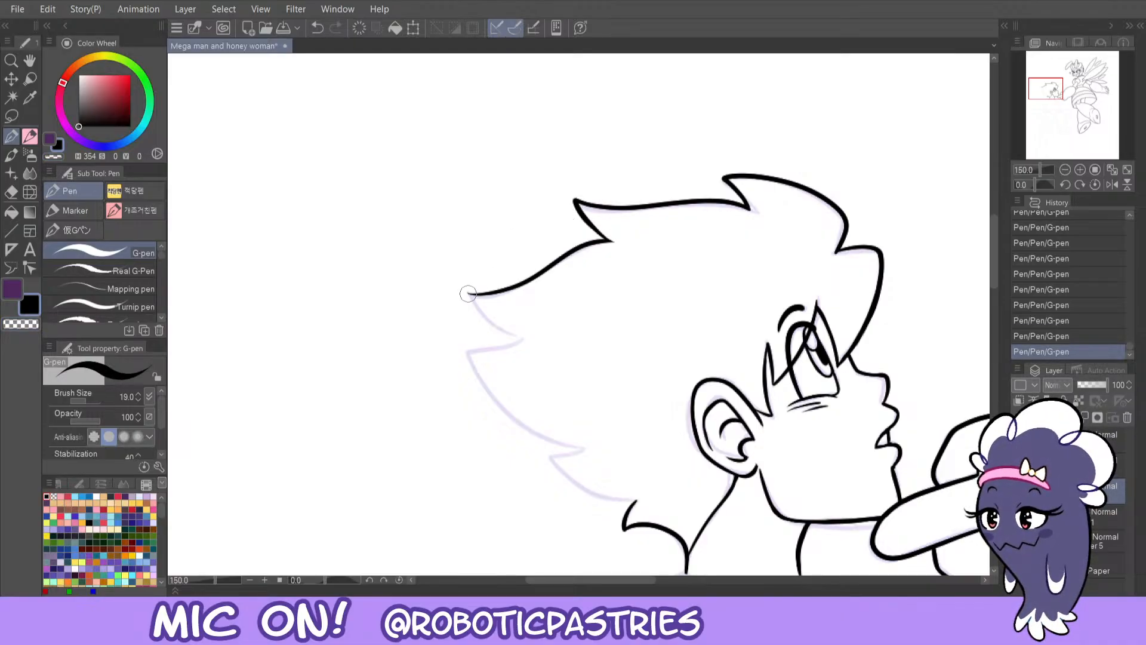
pyautogui.moveTo(468, 293)
pyautogui.mouseDown()
pyautogui.moveTo(495, 331)
pyautogui.moveTo(526, 340)
pyautogui.mouseUp()
pyautogui.press('c')
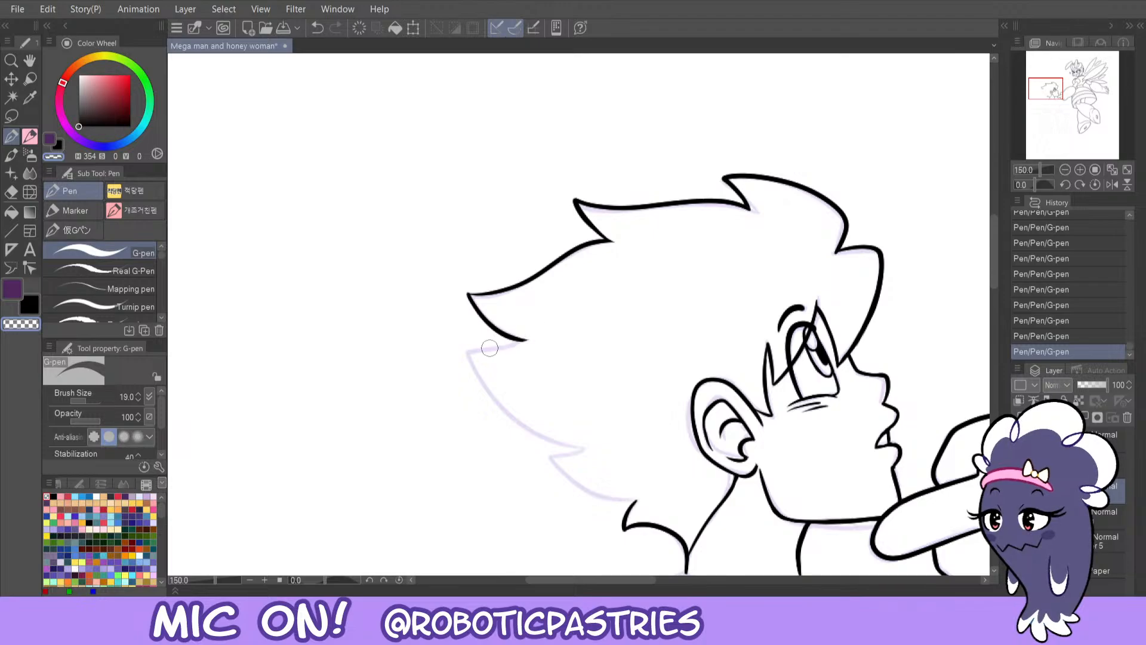
# - Ink the second spike at the back of the head down to the next notch, and trim its overshooting tip
pyautogui.press('c')
pyautogui.hotkey('ctrl', 'z')
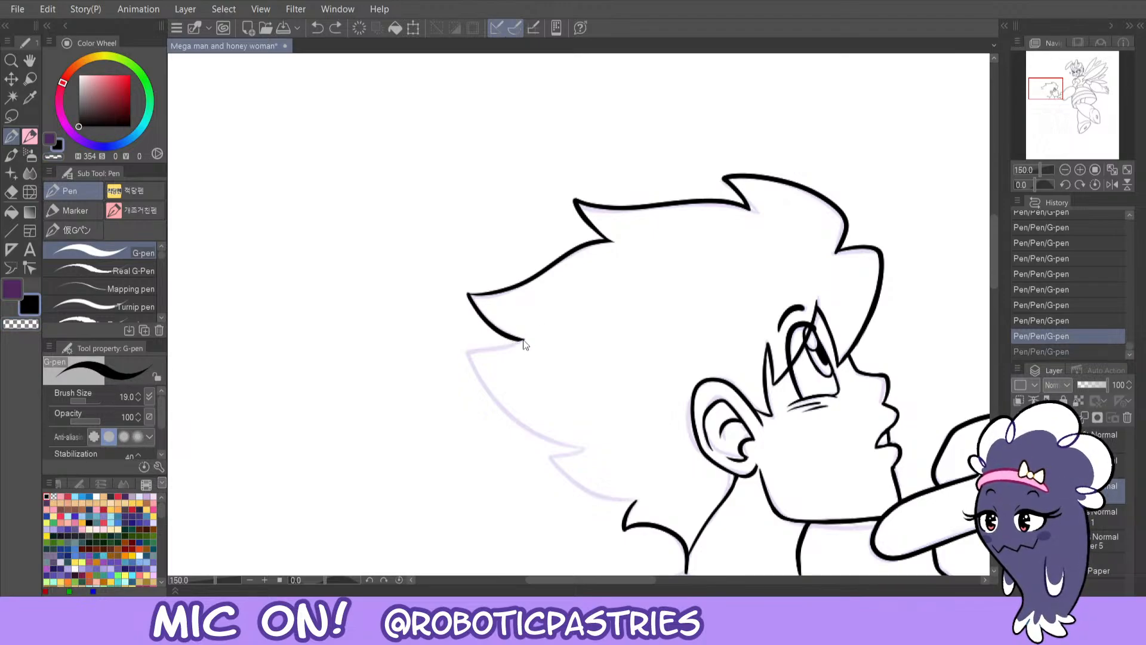
pyautogui.moveTo(524, 342)
pyautogui.mouseDown()
pyautogui.moveTo(459, 346)
pyautogui.moveTo(519, 423)
pyautogui.moveTo(590, 446)
pyautogui.mouseUp()
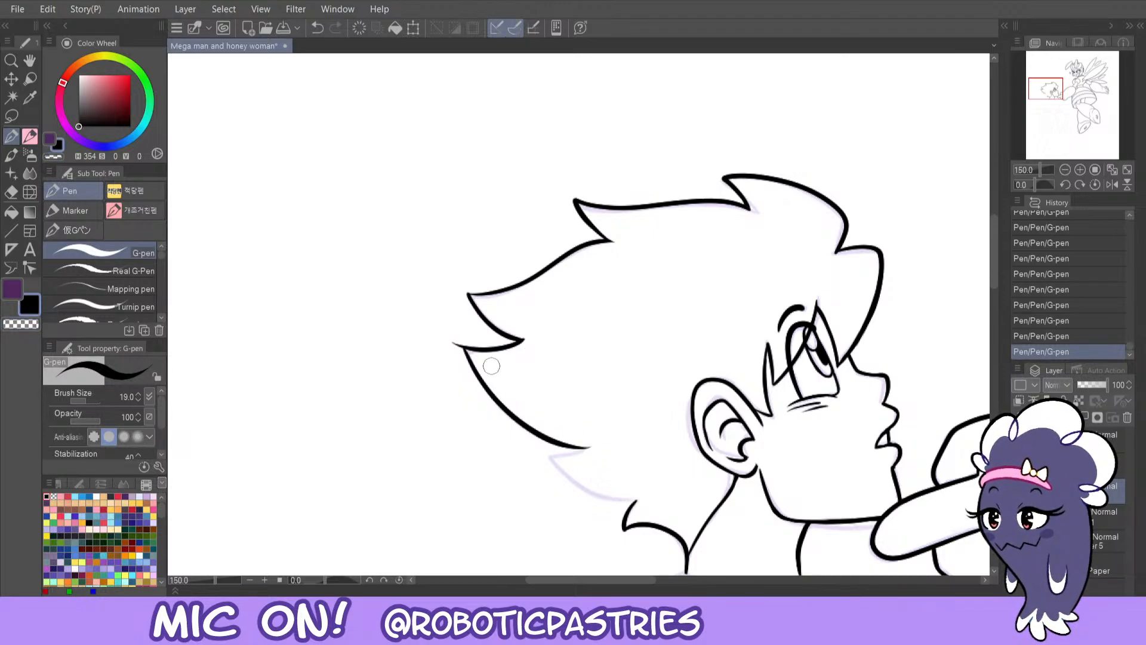
pyautogui.press('c')
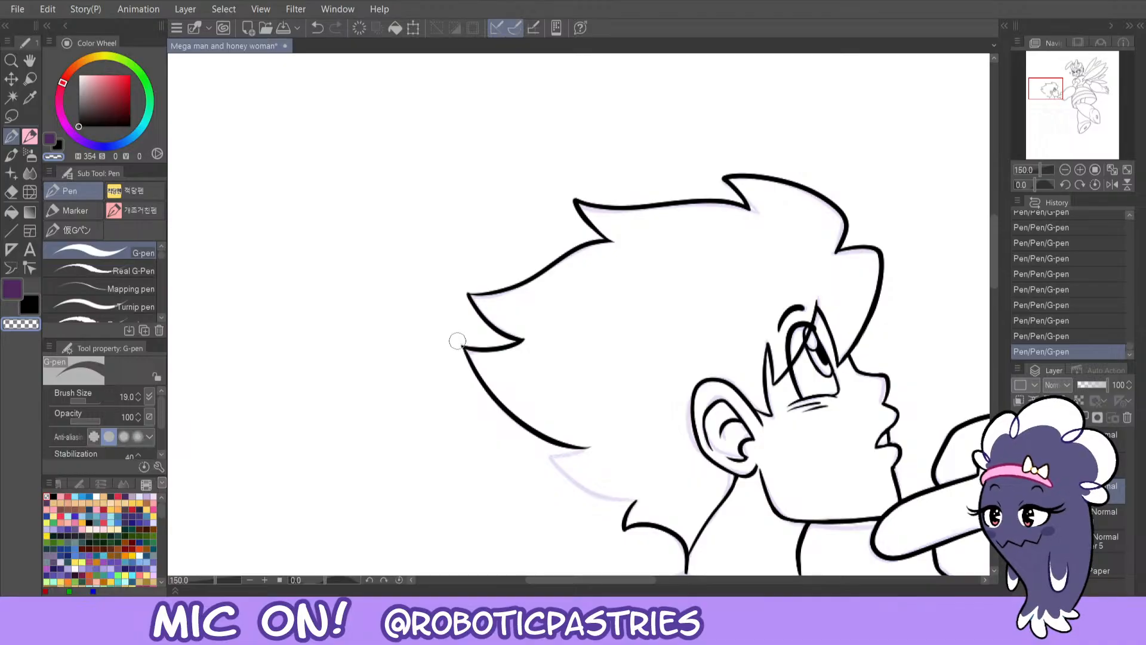
pyautogui.press('c')
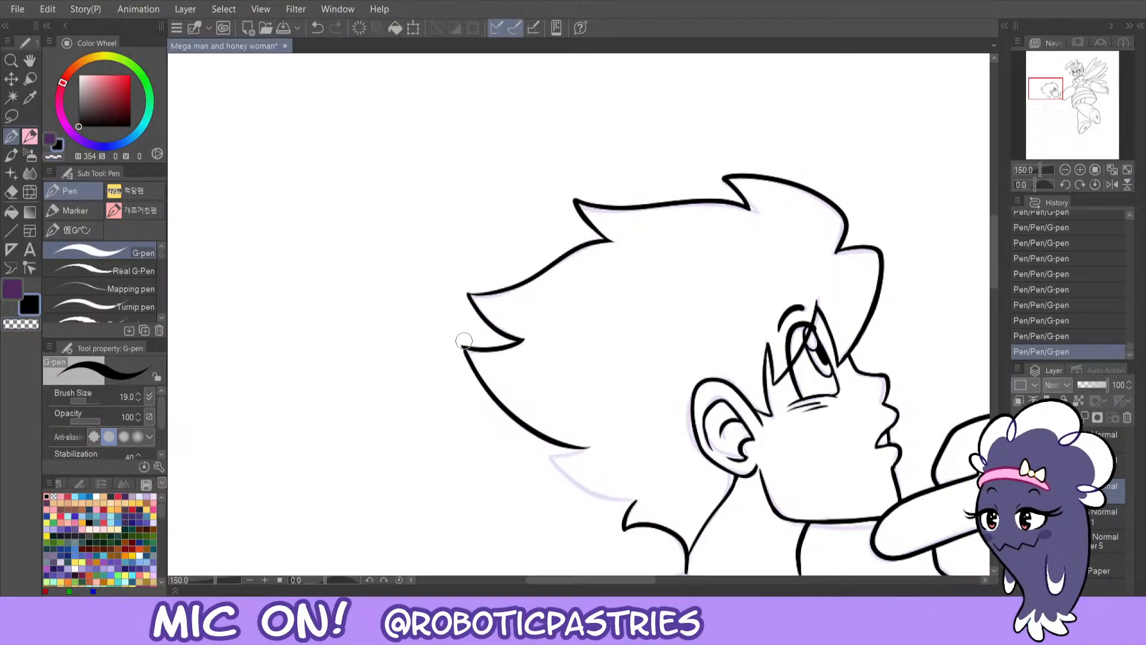
pyautogui.press('c')
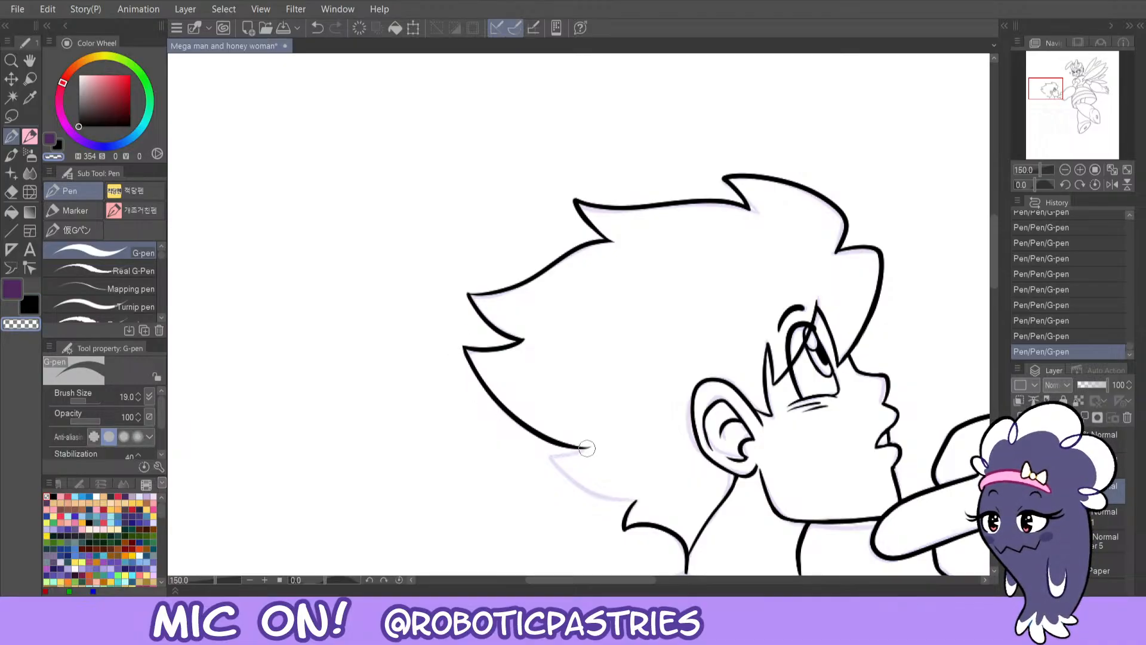
# - Ink the short upper edge of the lower back spike from the notch outward, and clean the notch with the transparent colour
pyautogui.press('c')
pyautogui.moveTo(586, 448)
pyautogui.mouseDown()
pyautogui.moveTo(535, 452)
pyautogui.moveTo(544, 440)
pyautogui.moveTo(517, 440)
pyautogui.mouseUp()
pyautogui.press('c')
pyautogui.hotkey('ctrl', 'z')
pyautogui.press('c')
pyautogui.hotkey('ctrl', 'z')
pyautogui.moveTo(586, 447)
pyautogui.mouseDown()
pyautogui.moveTo(550, 455)
pyautogui.moveTo(525, 448)
pyautogui.mouseUp()
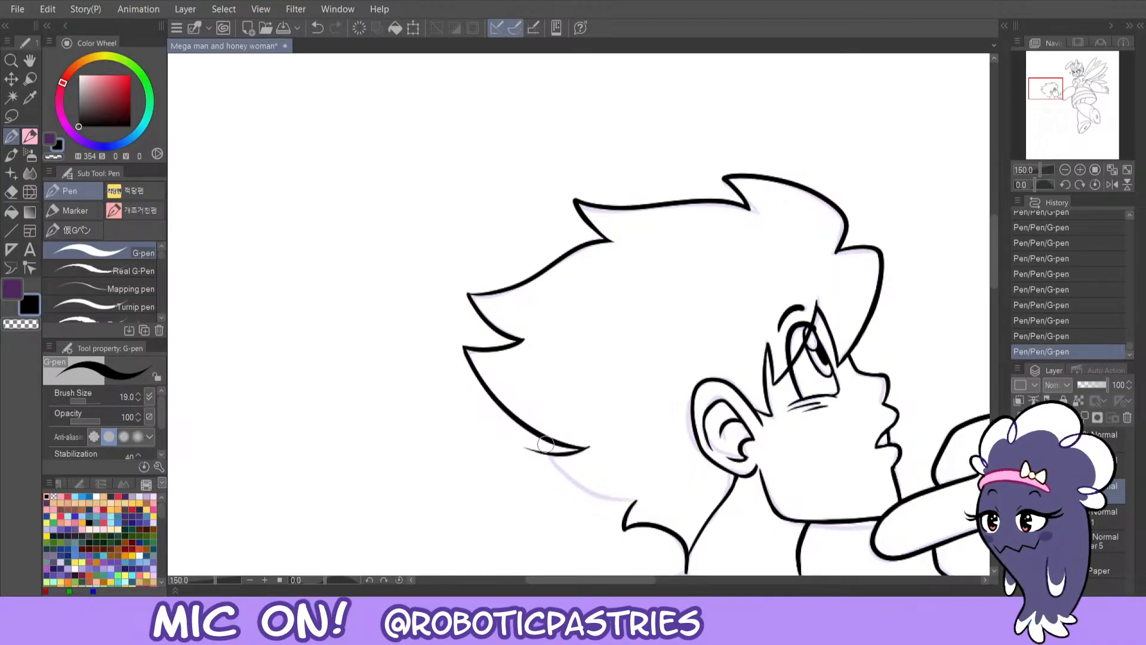
pyautogui.press('c')
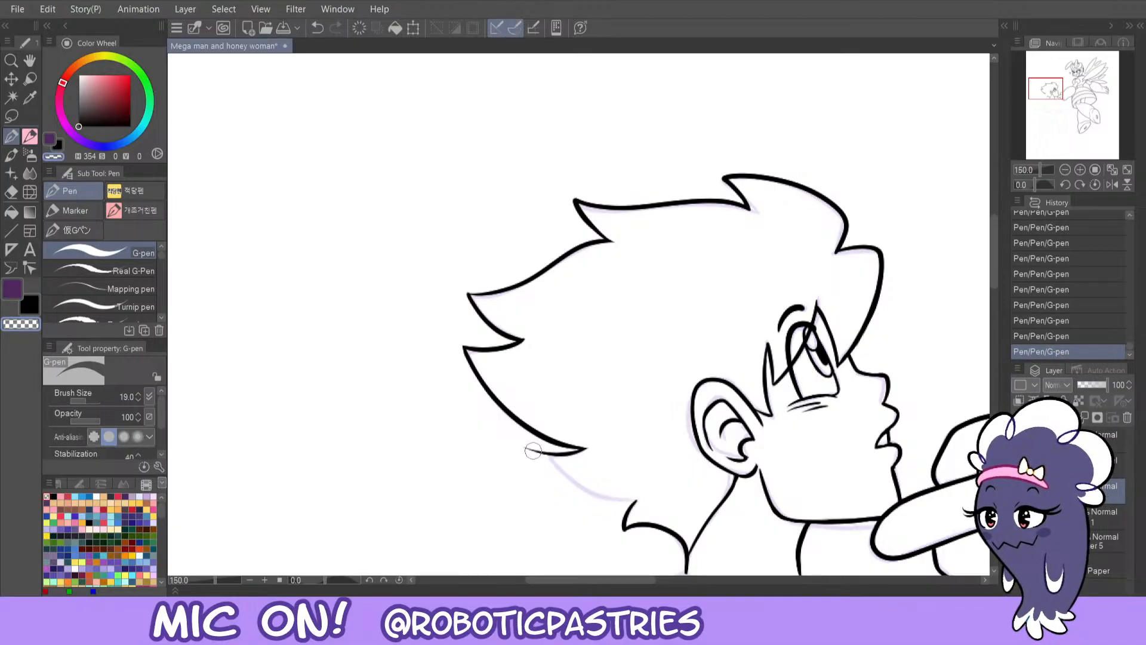
# - Ink the underside of the lower back spike from its tip to the small spike at the nape
pyautogui.moveTo(526, 447); pyautogui.dragTo(654, 498)
pyautogui.press('c')
pyautogui.hotkey('ctrl', 'z')
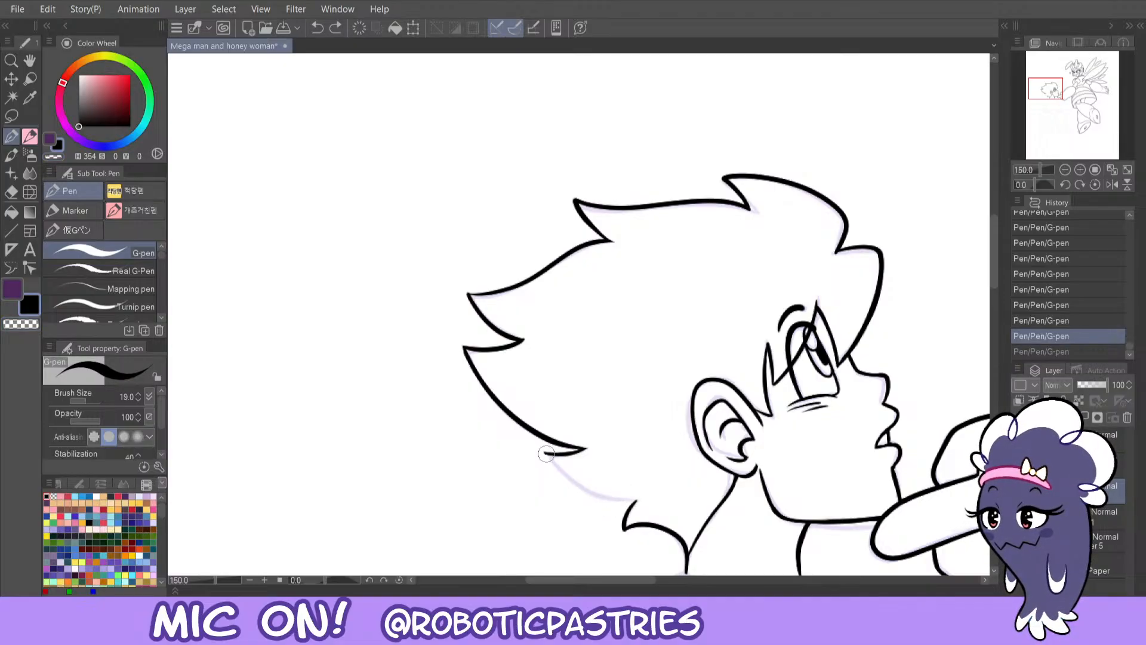
pyautogui.moveTo(546, 453)
pyautogui.mouseDown()
pyautogui.moveTo(591, 500)
pyautogui.moveTo(651, 496)
pyautogui.mouseUp()
pyautogui.press('c')
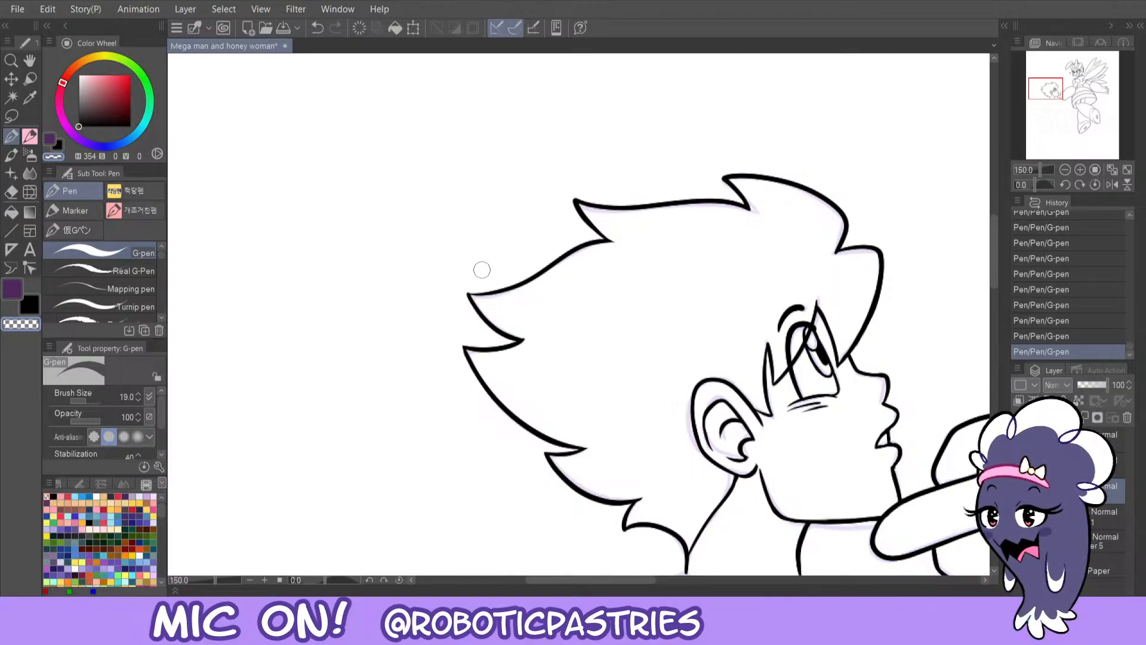
# - Retouch the tip and upper edge of the large spike at the back of the head
pyautogui.press('c')
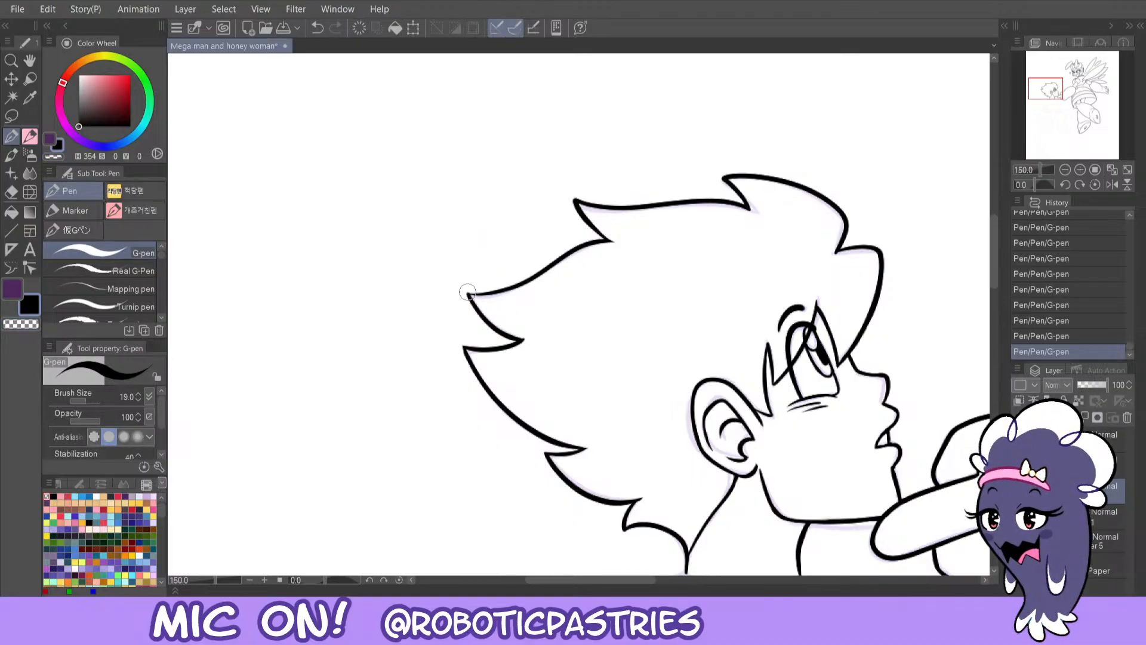
pyautogui.moveTo(467, 291)
pyautogui.mouseDown()
pyautogui.moveTo(525, 285)
pyautogui.moveTo(504, 289)
pyautogui.mouseUp()
pyautogui.hotkey('ctrl', 'z')
pyautogui.hotkey('ctrl', 'z')
pyautogui.hotkey('ctrl', 'z')
pyautogui.hotkey('ctrl', 'z')
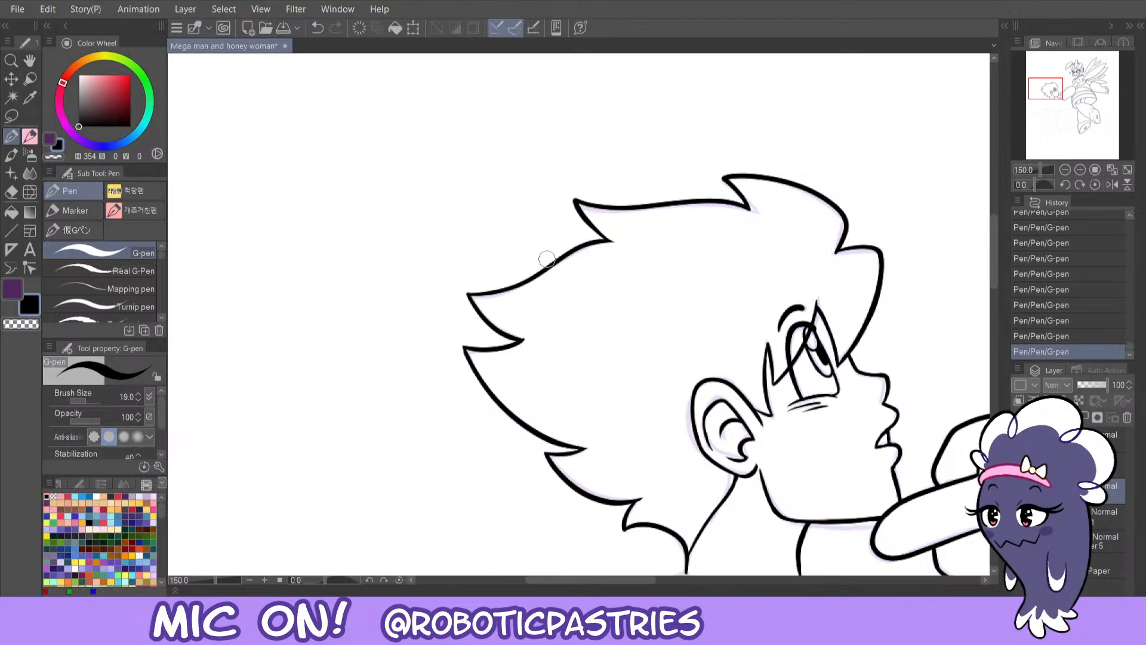
# - Trim the overshooting line at the notch above the small nape spike with the transparent colour
pyautogui.moveTo(1049, 89); pyautogui.dragTo(1053, 96)
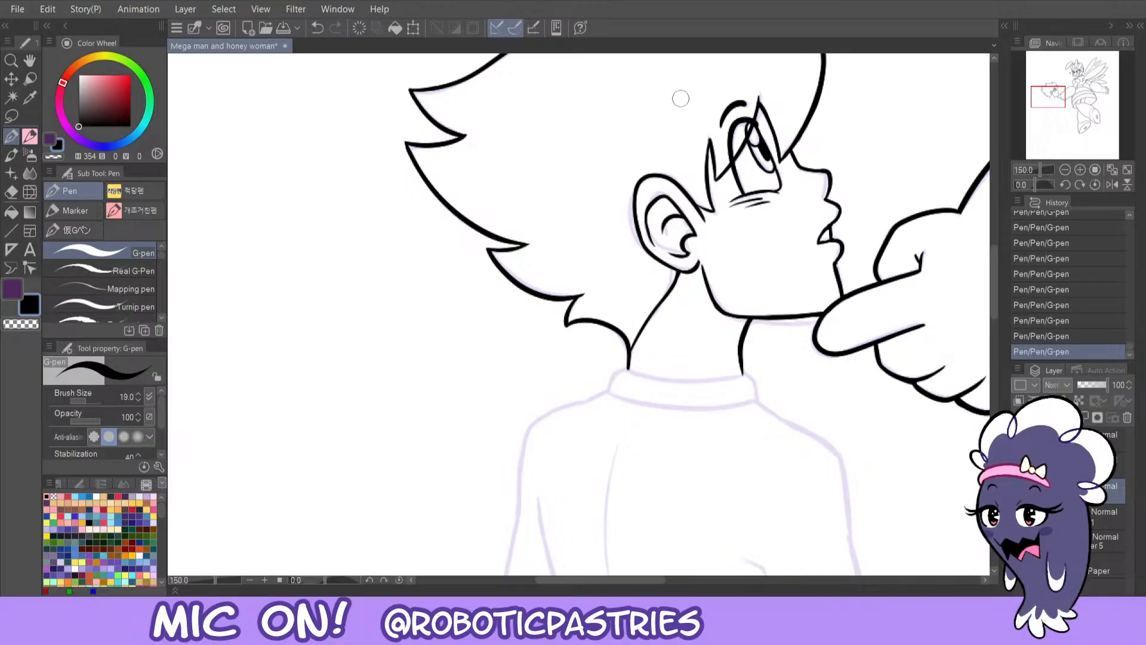
pyautogui.moveTo(157, 416)
pyautogui.mouseDown()
pyautogui.moveTo(166, 435)
pyautogui.moveTo(160, 427)
pyautogui.mouseUp()
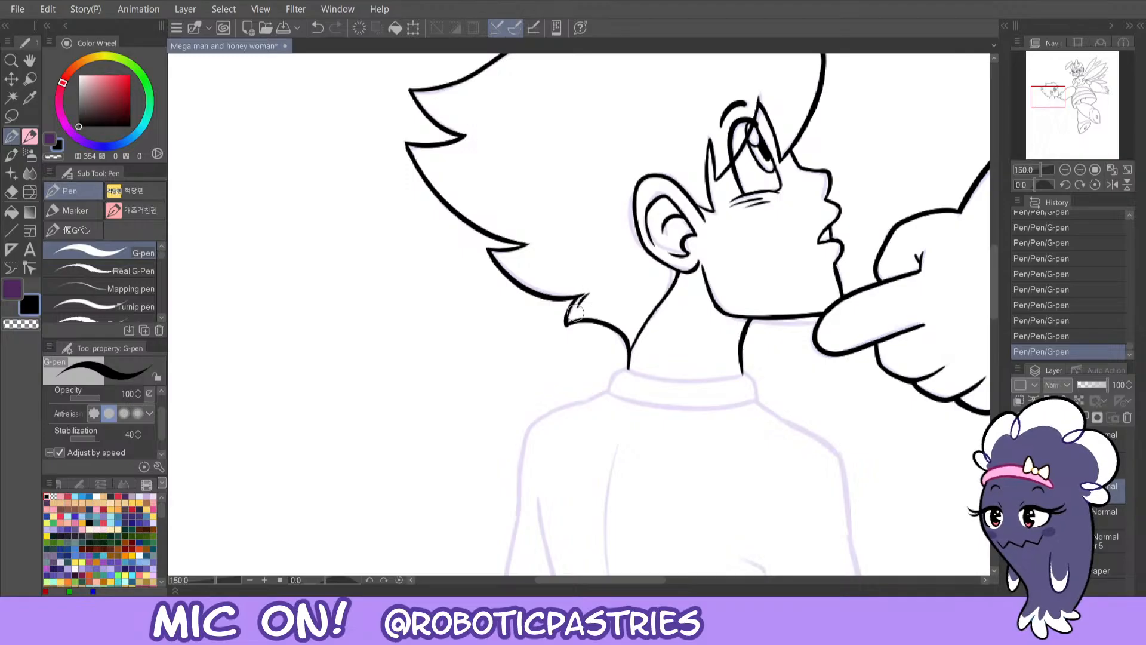
pyautogui.hotkey('ctrl', 'z')
pyautogui.hotkey('ctrl', 'y')
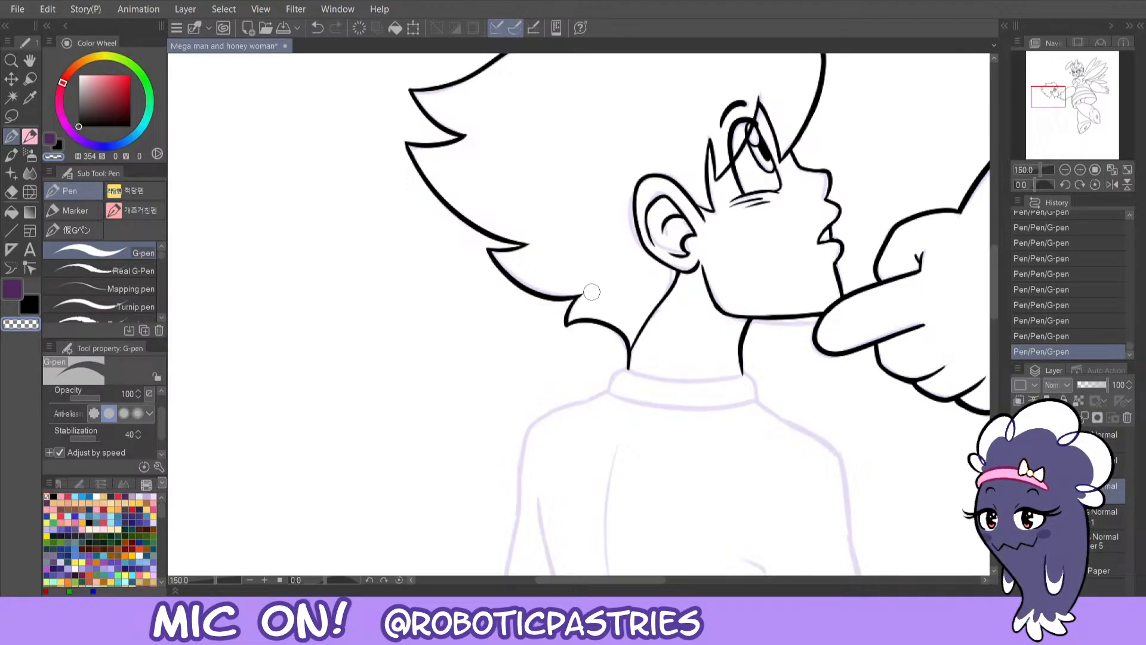
pyautogui.press('c')
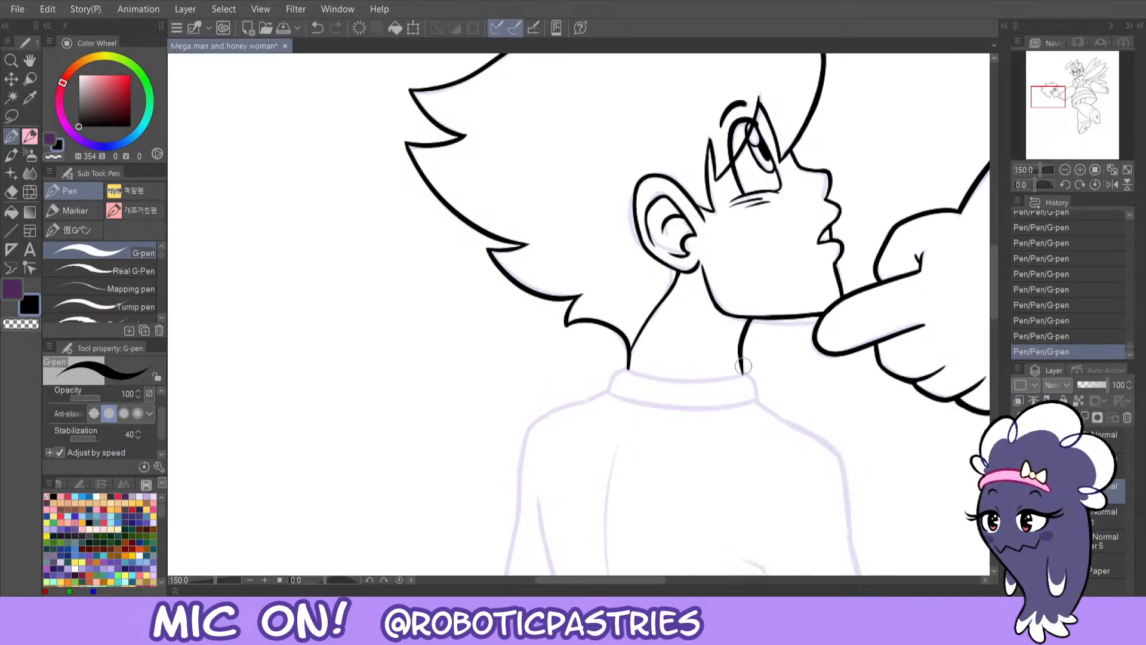
# - Refine the lower end of the front neck line where it meets the collar
pyautogui.hotkey('ctrl', 'z')
pyautogui.hotkey('ctrl', 'y')
pyautogui.press('c')
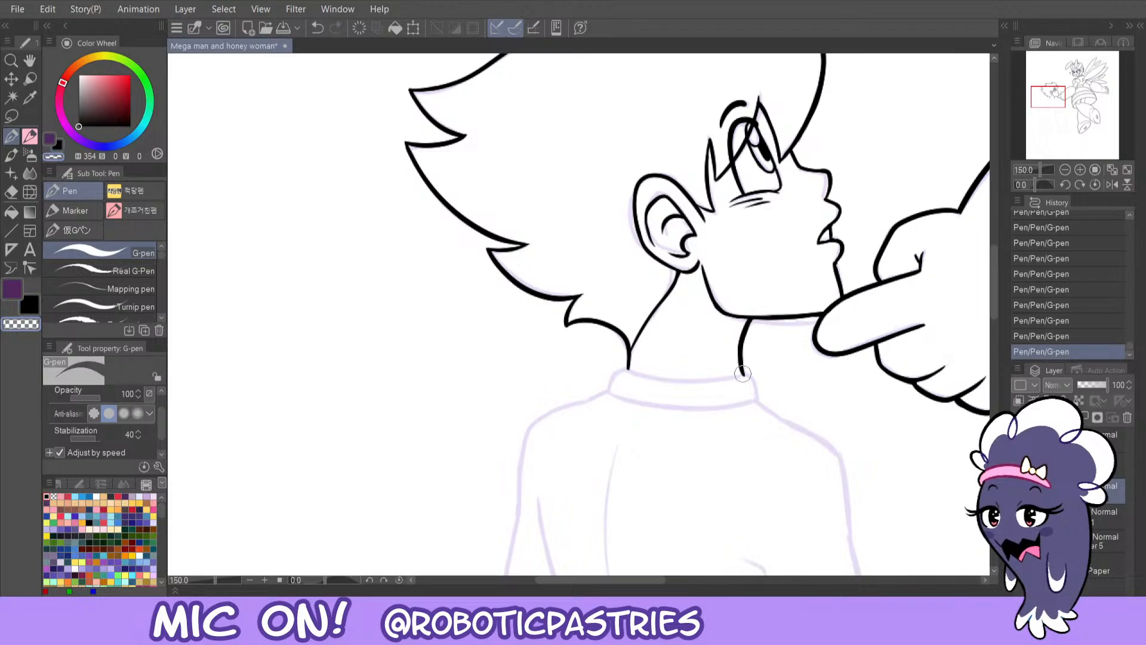
pyautogui.hotkey('ctrl', 'z')
pyautogui.hotkey('ctrl', 'y')
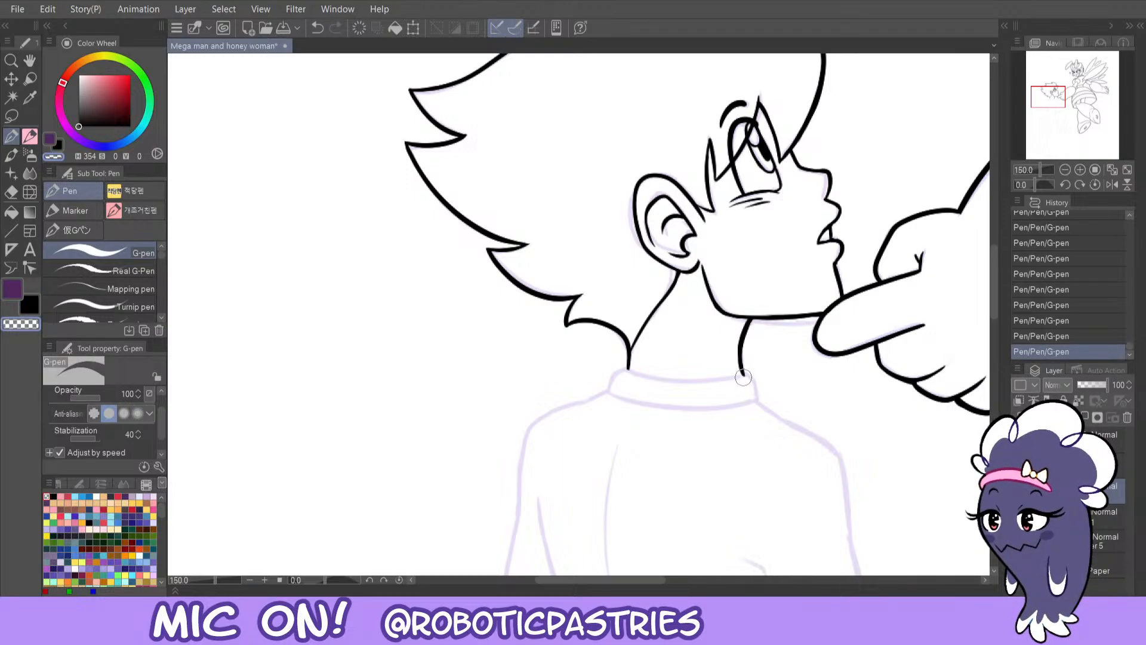
pyautogui.press('c')
# - Ink the rounded end of the collar at the back of the neck, and flip the canvas view horizontally
pyautogui.moveTo(631, 361)
pyautogui.mouseDown()
pyautogui.moveTo(607, 393)
pyautogui.moveTo(612, 382)
pyautogui.moveTo(607, 392)
pyautogui.moveTo(658, 403)
pyautogui.moveTo(764, 392)
pyautogui.mouseUp()
pyautogui.hotkey('ctrl', 'z')
pyautogui.click(1111, 184)
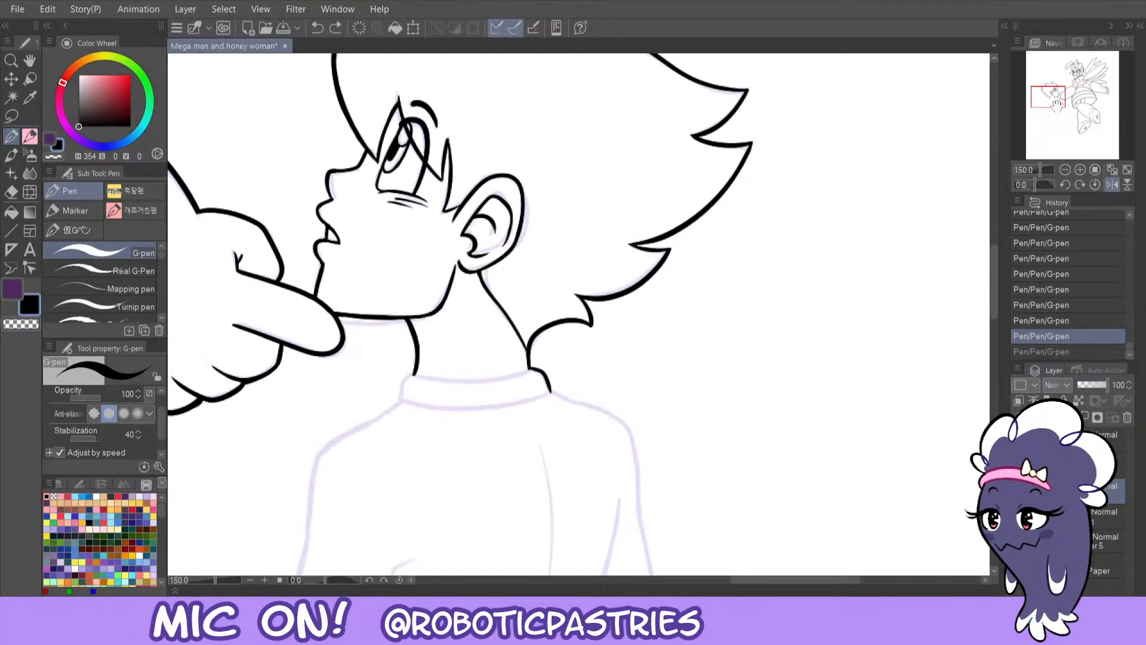
# - Ink the collar's lower edge from front to back, and clean the corner where it joins the rounded back end
pyautogui.moveTo(1053, 101); pyautogui.dragTo(1052, 108)
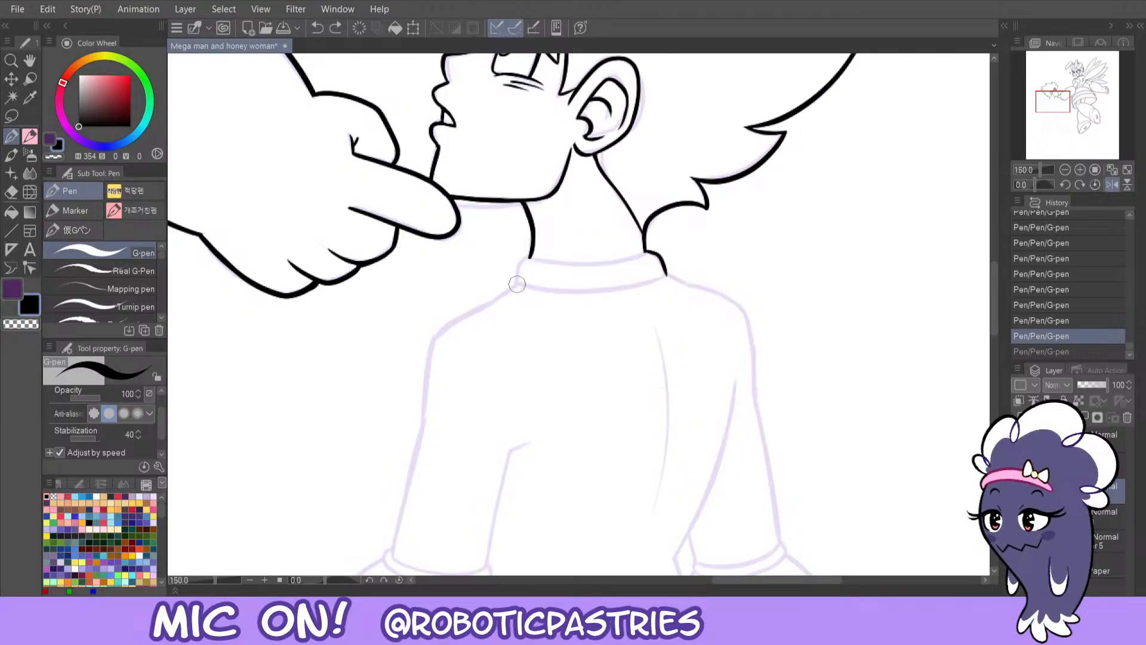
pyautogui.moveTo(516, 284)
pyautogui.mouseDown()
pyautogui.moveTo(616, 298)
pyautogui.moveTo(665, 275)
pyautogui.mouseUp()
pyautogui.hotkey('ctrl', 'z')
pyautogui.moveTo(515, 281)
pyautogui.mouseDown()
pyautogui.moveTo(597, 293)
pyautogui.moveTo(666, 269)
pyautogui.moveTo(589, 287)
pyautogui.mouseUp()
pyautogui.hotkey('ctrl', 'z')
pyautogui.moveTo(664, 274); pyautogui.dragTo(574, 287)
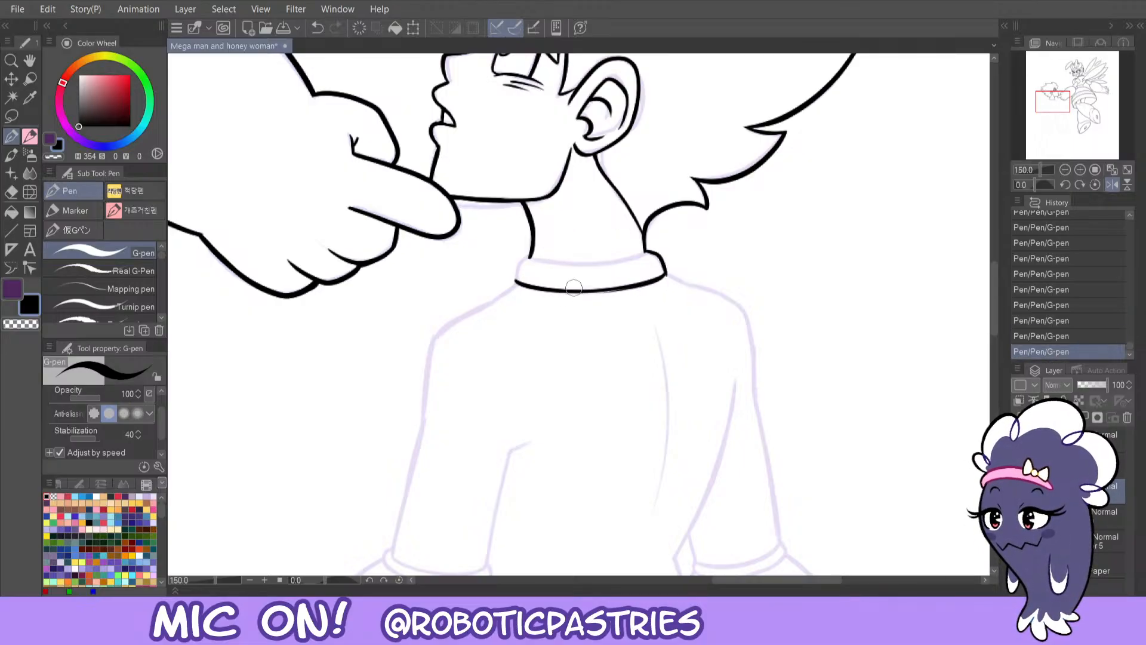
pyautogui.hotkey('ctrl', 'z')
pyautogui.hotkey('ctrl', 'y')
pyautogui.press('c')
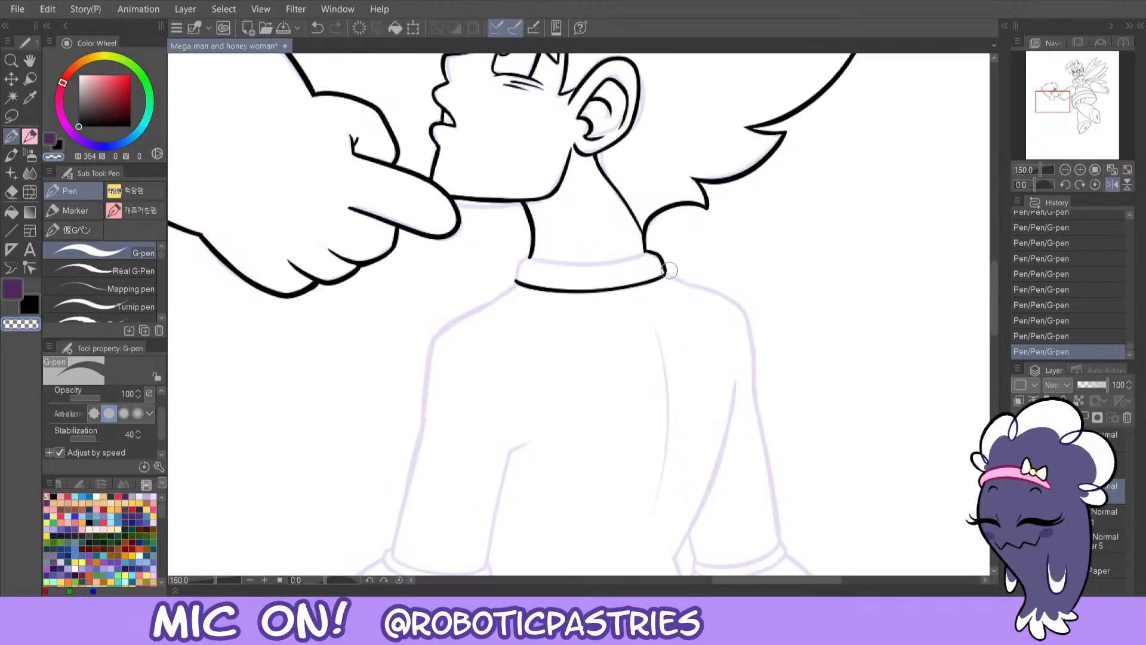
pyautogui.press('c')
pyautogui.hotkey('ctrl', 'z')
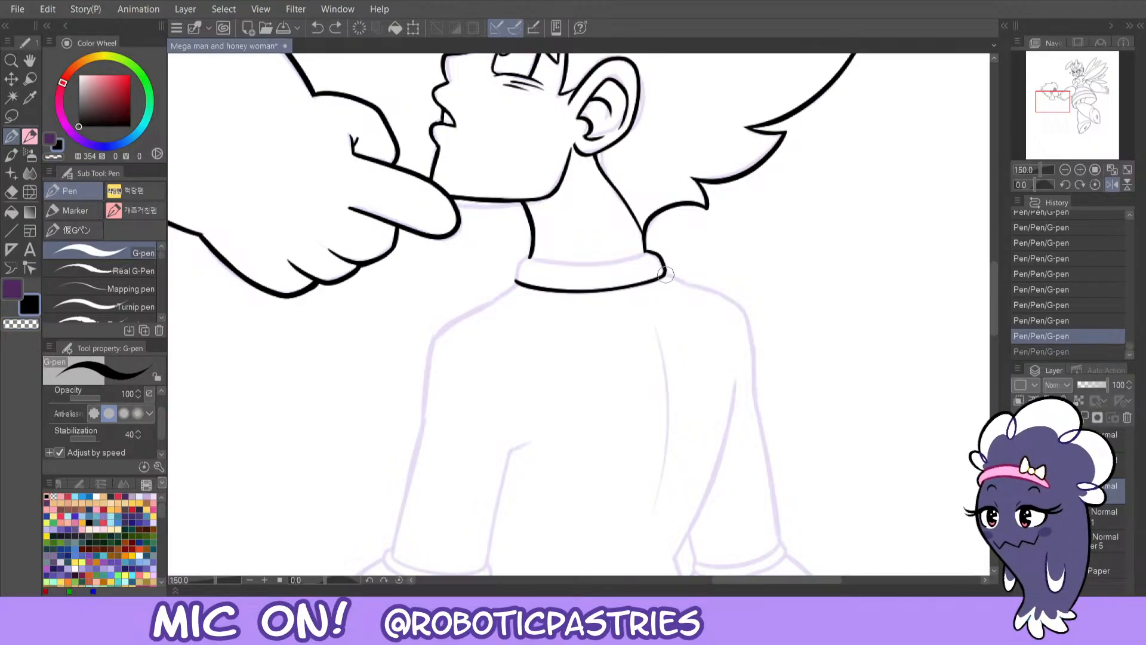
pyautogui.hotkey('ctrl', 'y')
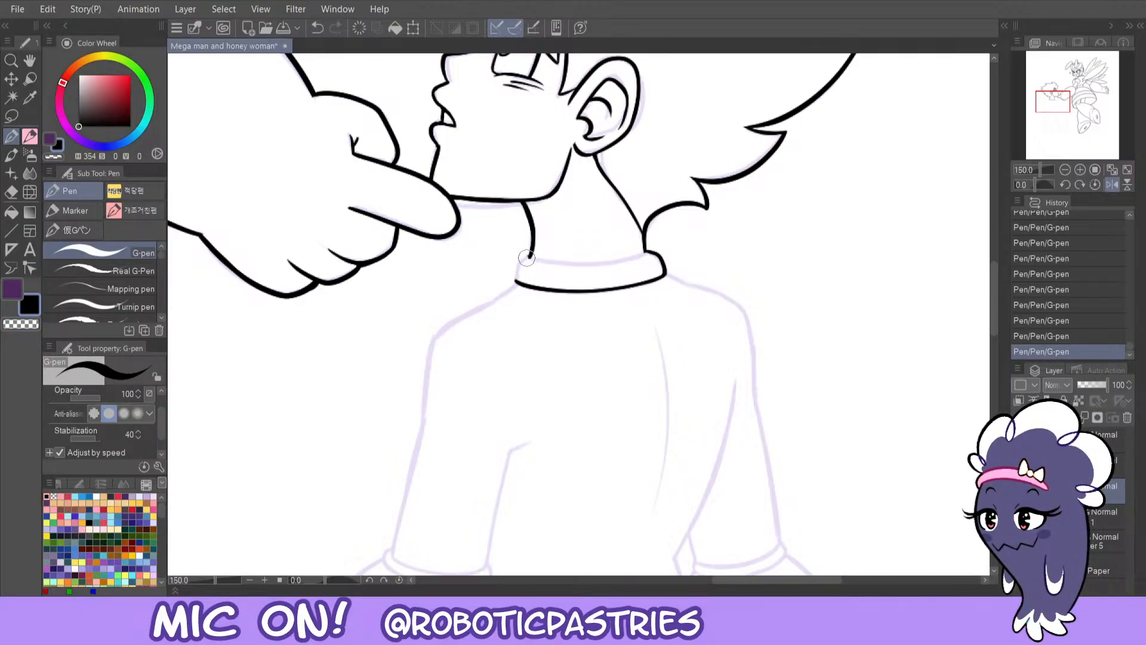
# - Ink the rounded front end of the collar, and smooth its outer edge with the transparent colour
pyautogui.hotkey('ctrl', 'z')
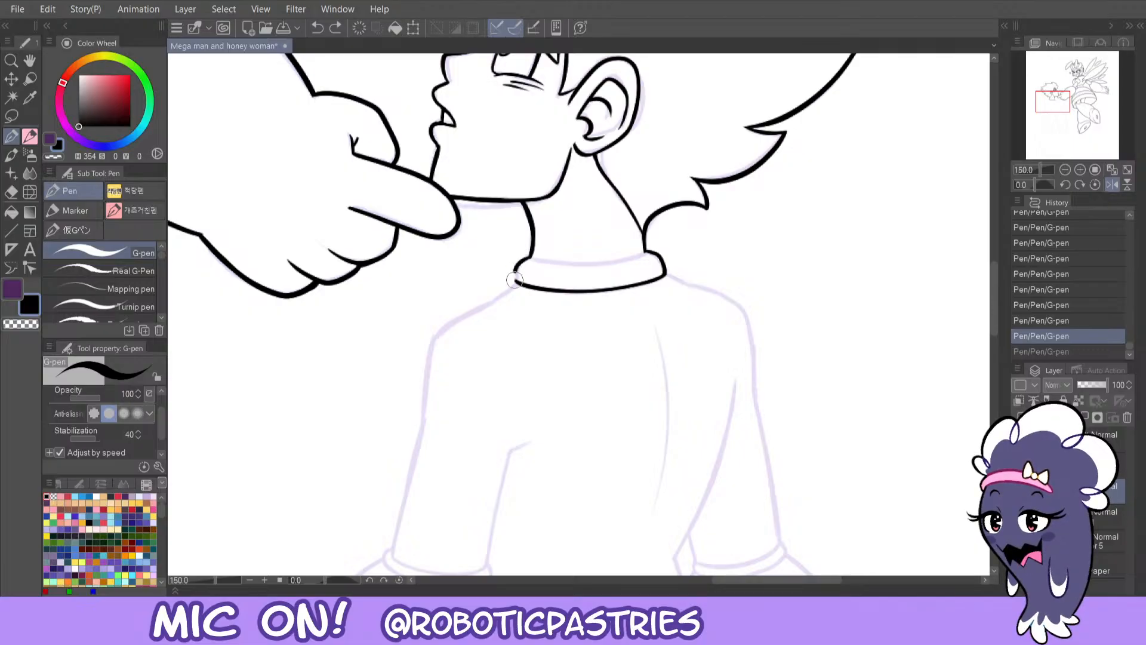
pyautogui.hotkey('ctrl', 'y')
pyautogui.press('c')
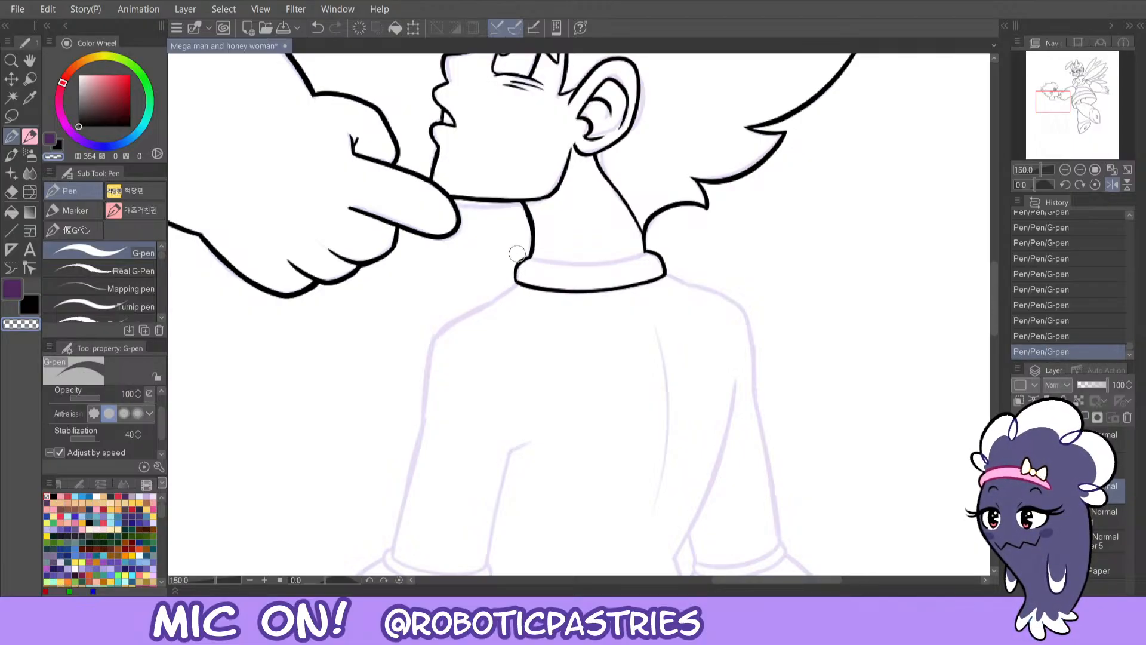
pyautogui.moveTo(517, 253); pyautogui.dragTo(514, 263)
pyautogui.press('c')
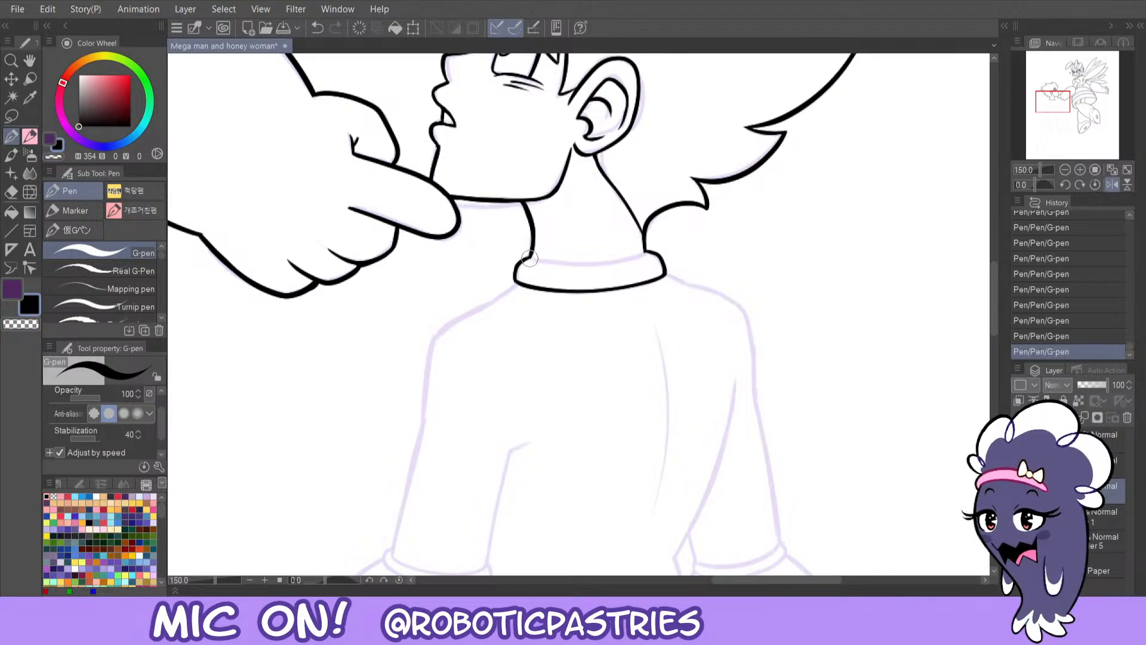
# - Ink the collar's upper edge across the base of the neck, redoing the stroke until it fits
pyautogui.moveTo(529, 259)
pyautogui.mouseDown()
pyautogui.moveTo(648, 255)
pyautogui.moveTo(564, 260)
pyautogui.moveTo(530, 248)
pyautogui.moveTo(645, 253)
pyautogui.mouseUp()
pyautogui.hotkey('ctrl', 'z')
pyautogui.hotkey('ctrl', 'z')
pyautogui.hotkey('ctrl', 'z')
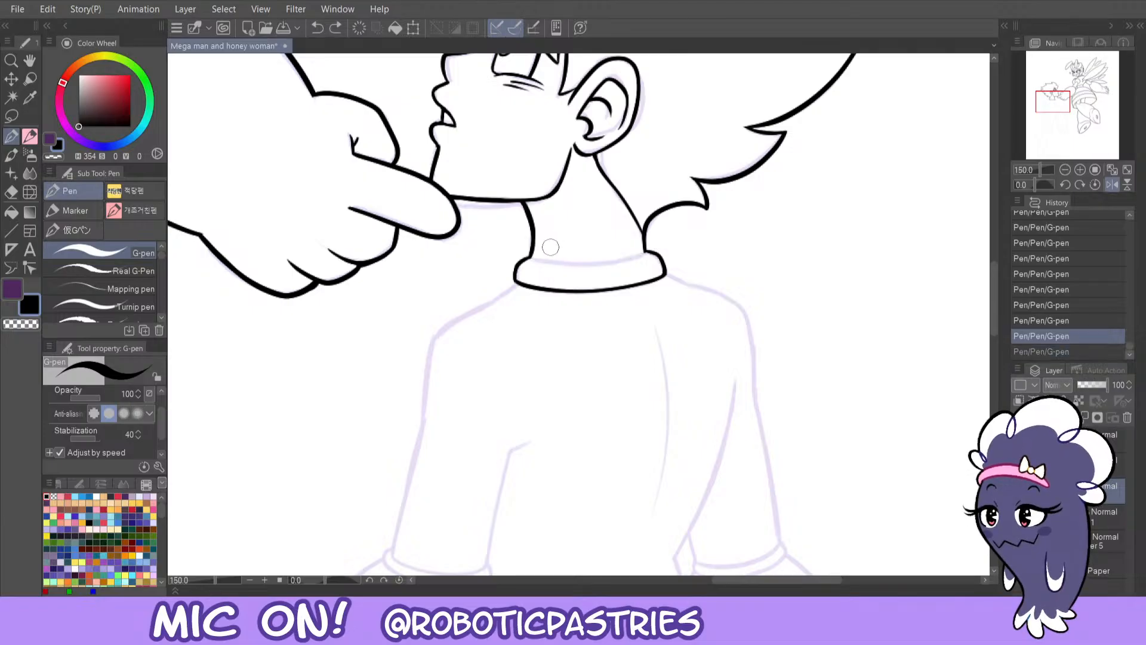
pyautogui.moveTo(533, 263)
pyautogui.mouseDown()
pyautogui.moveTo(620, 262)
pyautogui.moveTo(647, 254)
pyautogui.mouseUp()
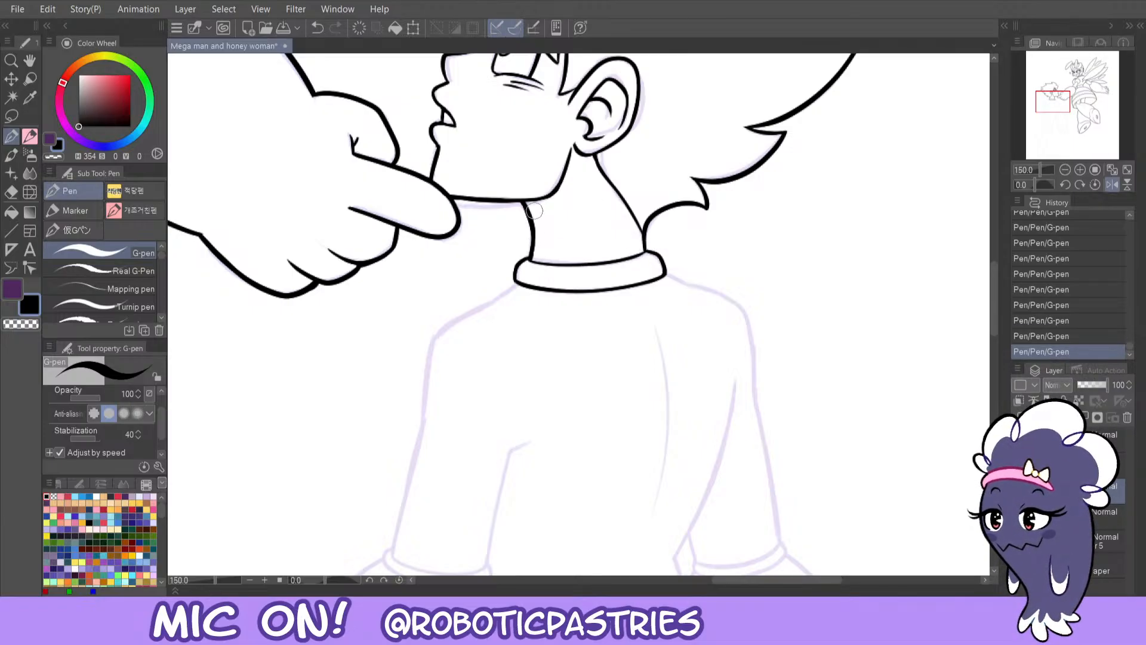
# - Flip the canvas view back and erase the front neck line between the jaw and the collar
pyautogui.moveTo(533, 210); pyautogui.dragTo(525, 241)
pyautogui.press('c')
pyautogui.press('h')
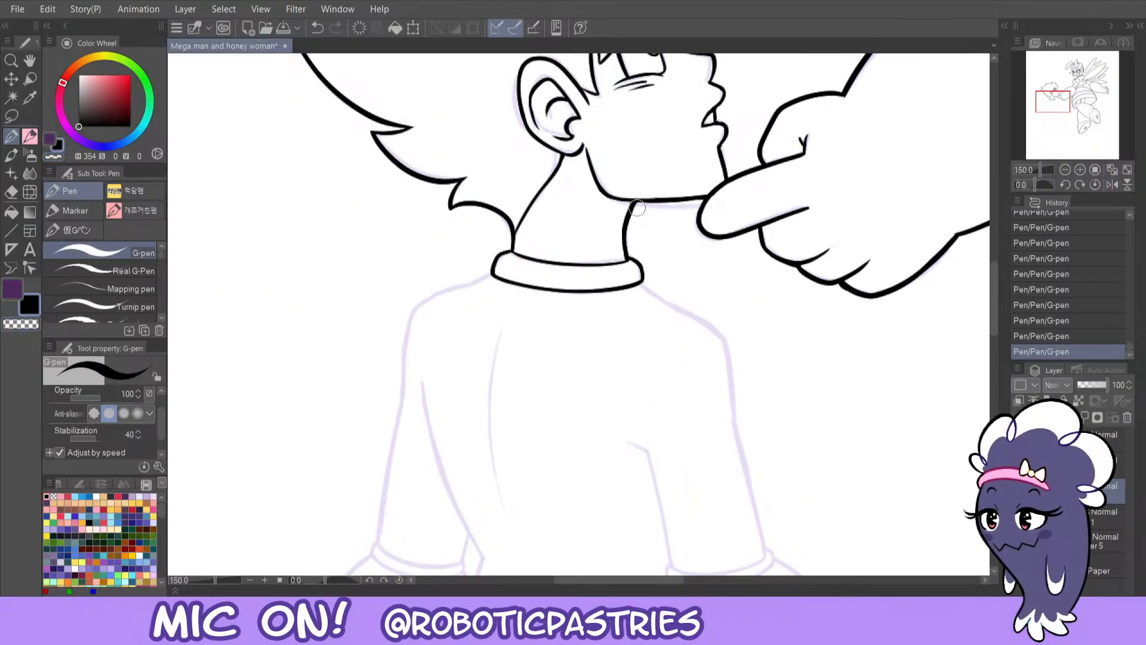
pyautogui.hotkey('ctrl', 'z')
pyautogui.moveTo(617, 206)
pyautogui.mouseDown()
pyautogui.moveTo(655, 207)
pyautogui.moveTo(614, 211)
pyautogui.moveTo(633, 214)
pyautogui.moveTo(631, 253)
pyautogui.mouseUp()
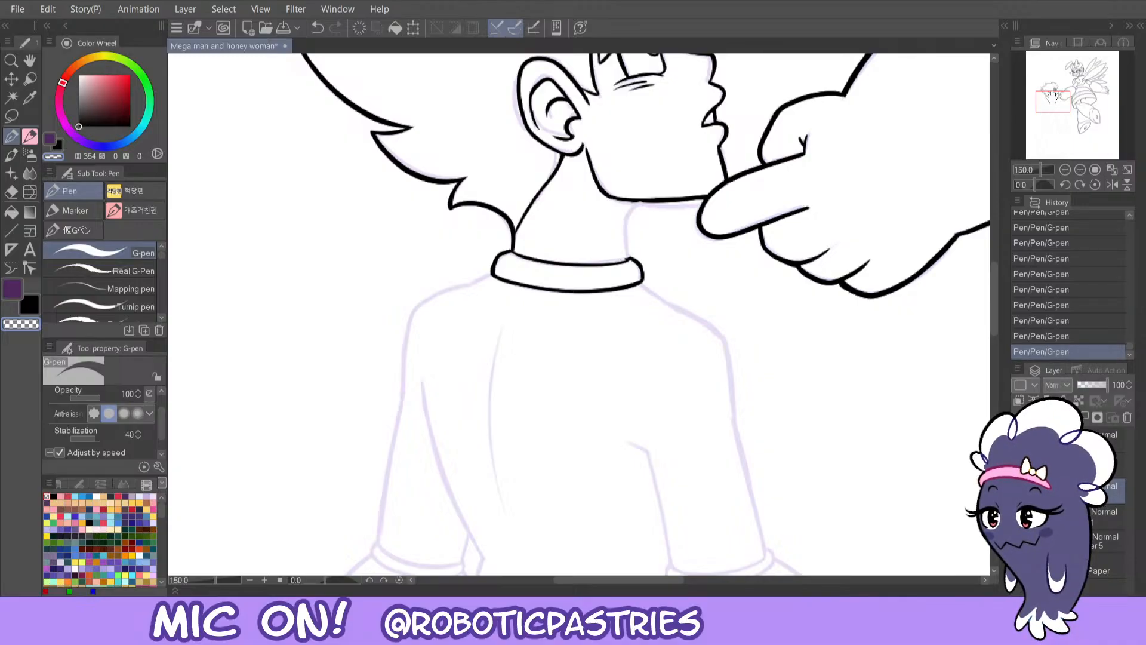
# - Redraw the front neck line from the jaw down to the collar, and thin its edge with the transparent colour
pyautogui.press('c')
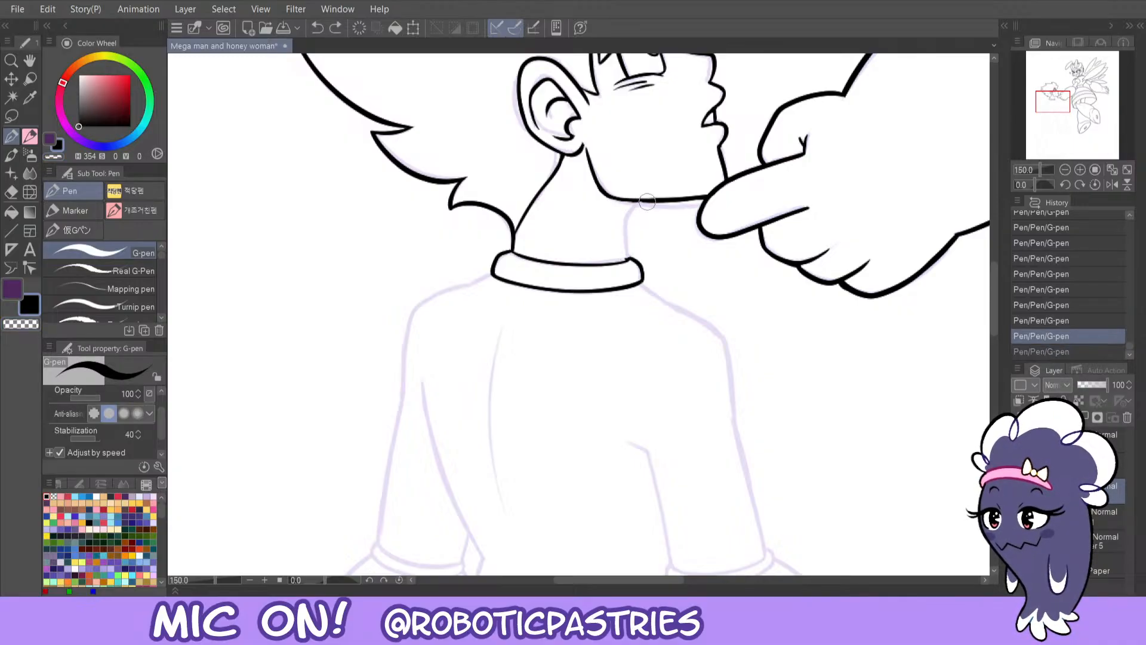
pyautogui.press('c')
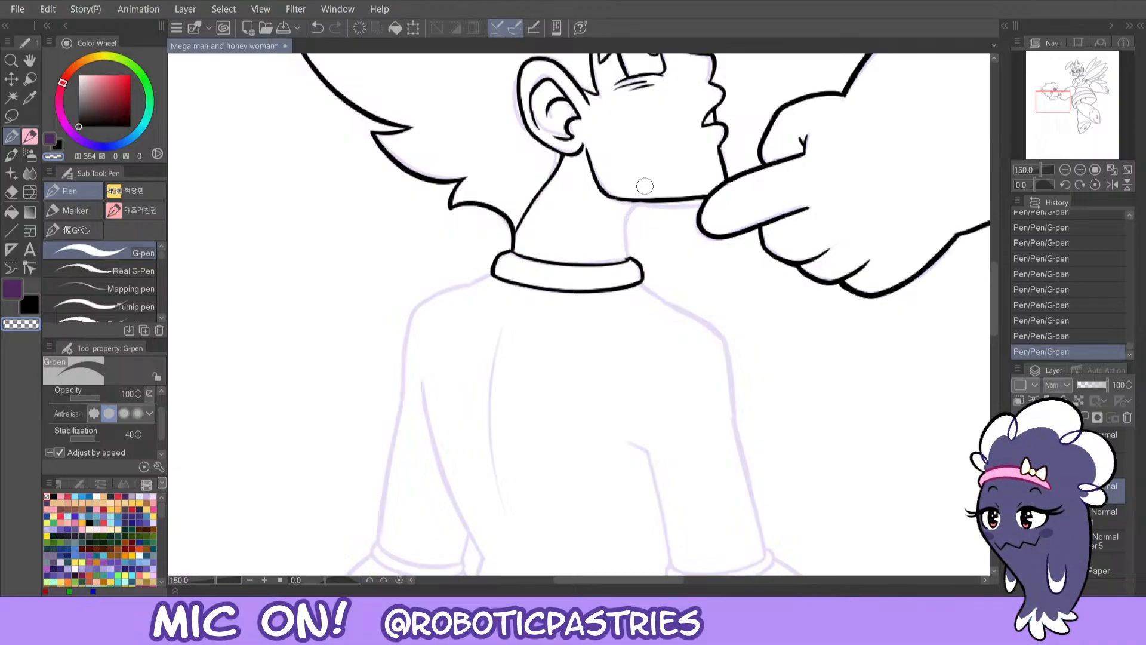
pyautogui.press('c')
pyautogui.hotkey('ctrl', 'z')
pyautogui.moveTo(640, 202); pyautogui.dragTo(629, 260)
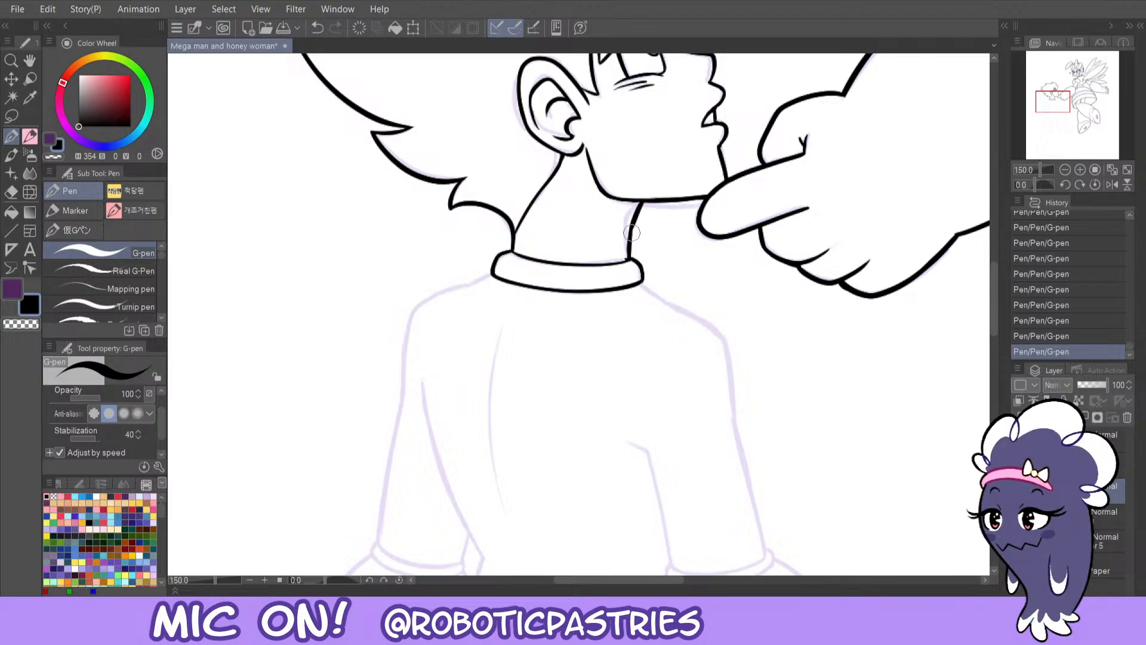
pyautogui.press('c')
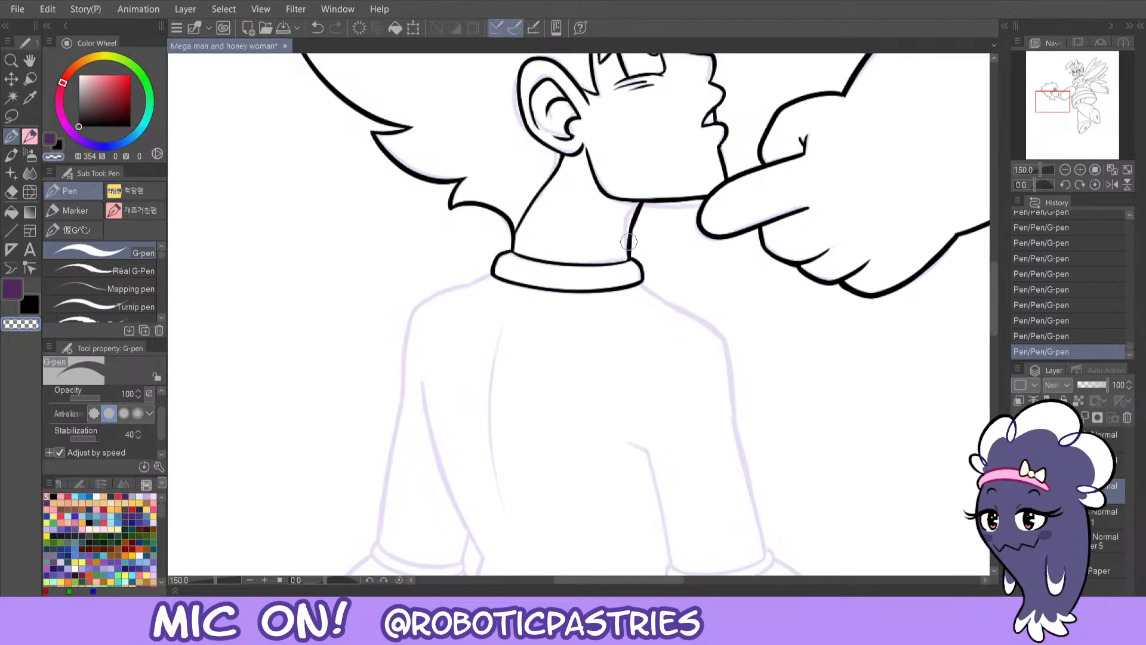
pyautogui.press('c')
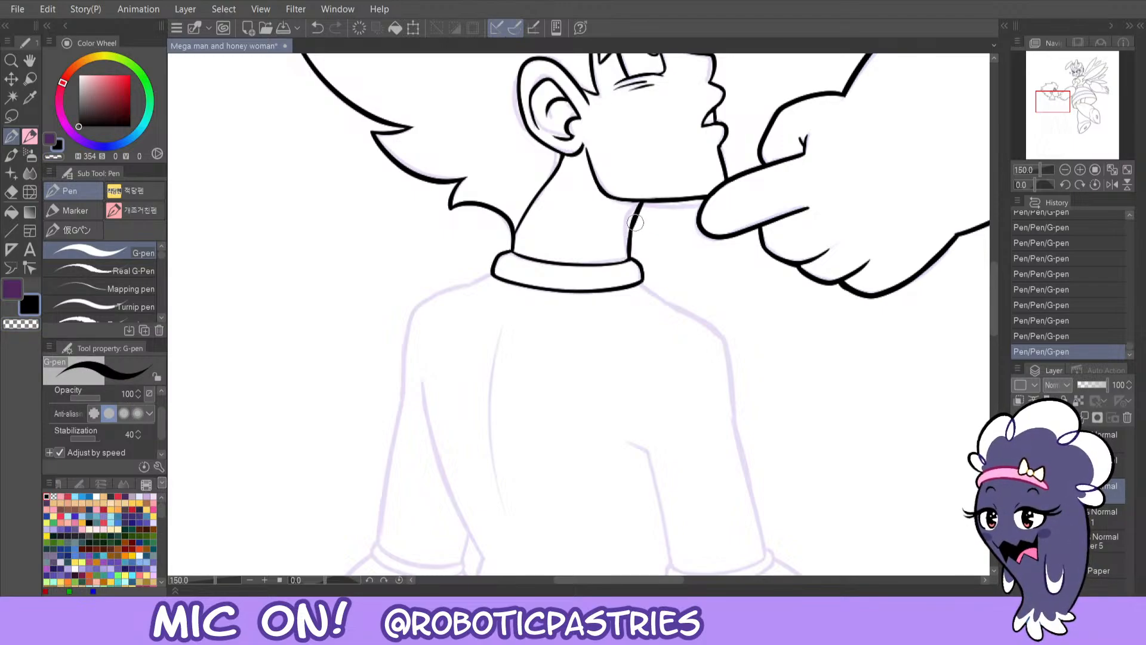
# - Retouch the front neck line between the jaw and collar, and the spot where the nape meets the collar
pyautogui.hotkey('ctrl', 'z')
pyautogui.moveTo(642, 203)
pyautogui.mouseDown()
pyautogui.moveTo(630, 255)
pyautogui.moveTo(643, 202)
pyautogui.moveTo(630, 246)
pyautogui.mouseUp()
pyautogui.hotkey('ctrl', 'z')
pyautogui.hotkey('ctrl', 'z')
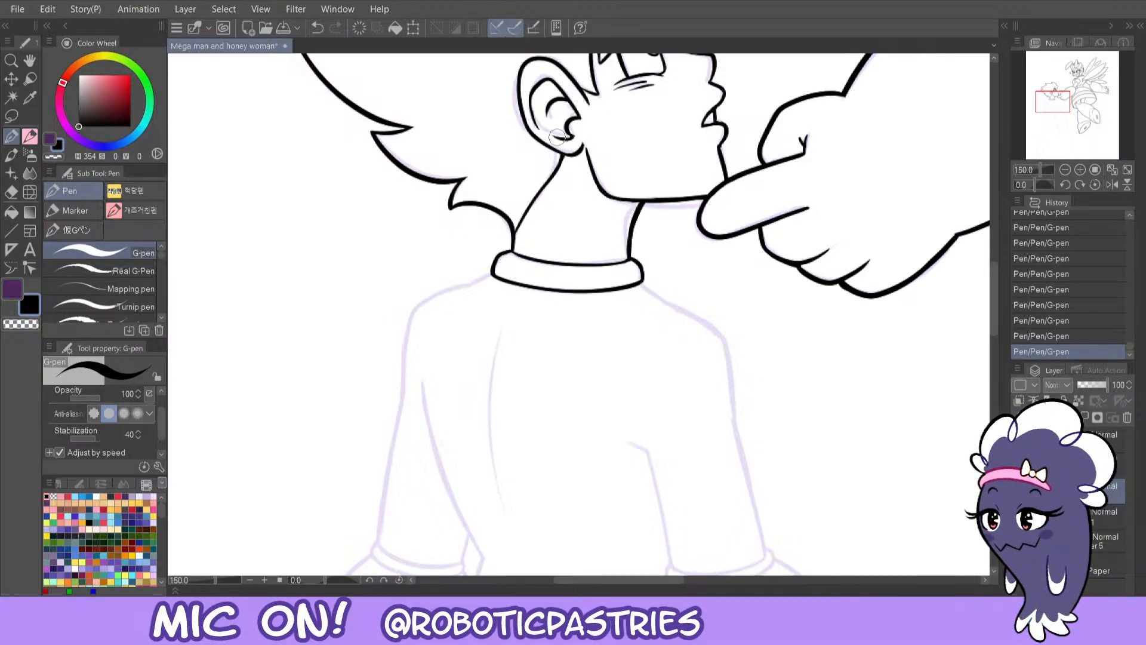
pyautogui.hotkey('ctrl', 'z')
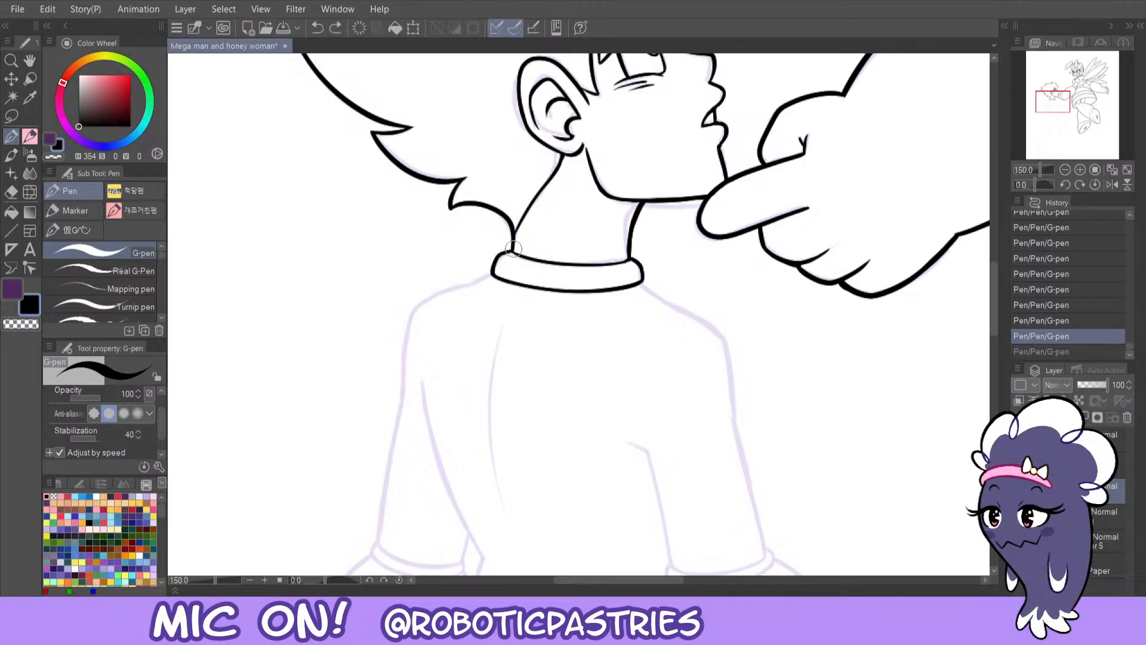
pyautogui.moveTo(525, 258); pyautogui.dragTo(510, 247)
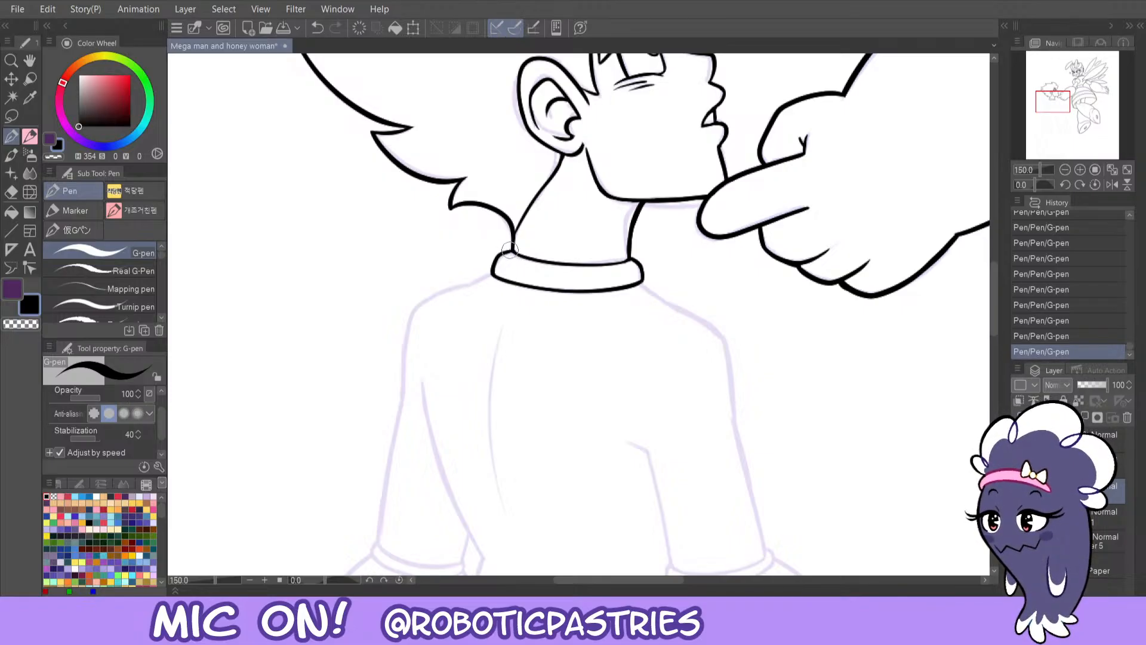
pyautogui.hotkey('ctrl', 'z')
pyautogui.moveTo(513, 249); pyautogui.dragTo(496, 256)
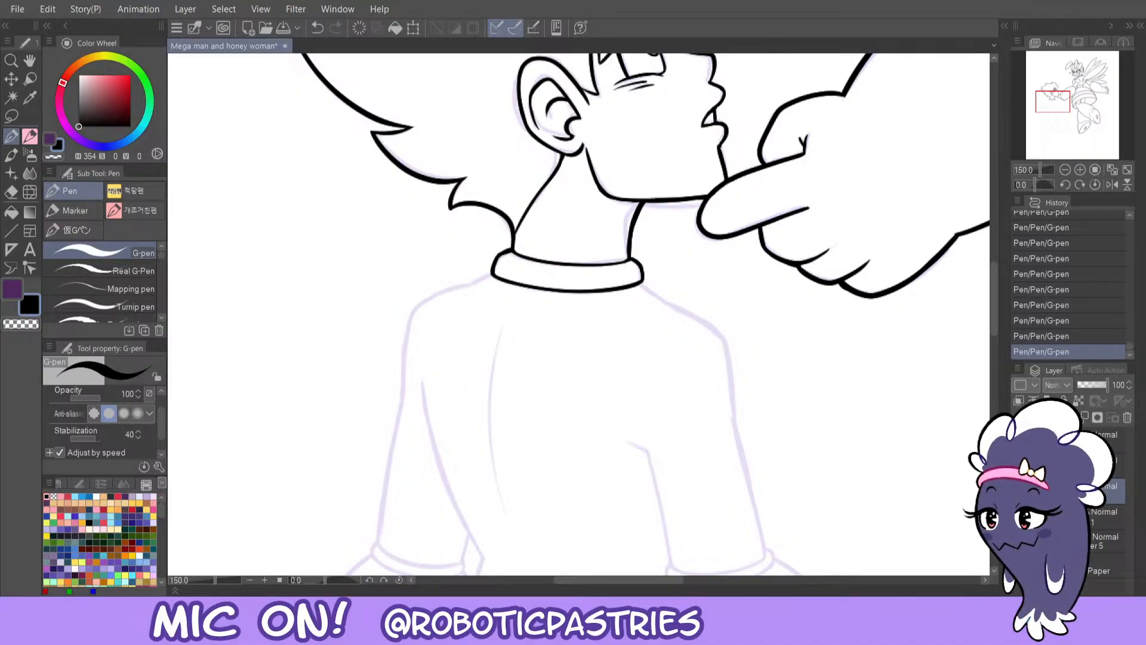
# - Ink the short start of the front shoulder line where it leaves the collar, and trim it with the transparent colour
pyautogui.moveTo(1052, 108); pyautogui.dragTo(1054, 105)
pyautogui.press('c')
pyautogui.moveTo(628, 208)
pyautogui.mouseDown()
pyautogui.moveTo(684, 239)
pyautogui.moveTo(723, 308)
pyautogui.mouseUp()
pyautogui.hotkey('ctrl', 'z')
pyautogui.press('c')
pyautogui.moveTo(628, 208)
pyautogui.mouseDown()
pyautogui.moveTo(684, 242)
pyautogui.moveTo(715, 280)
pyautogui.moveTo(723, 364)
pyautogui.mouseUp()
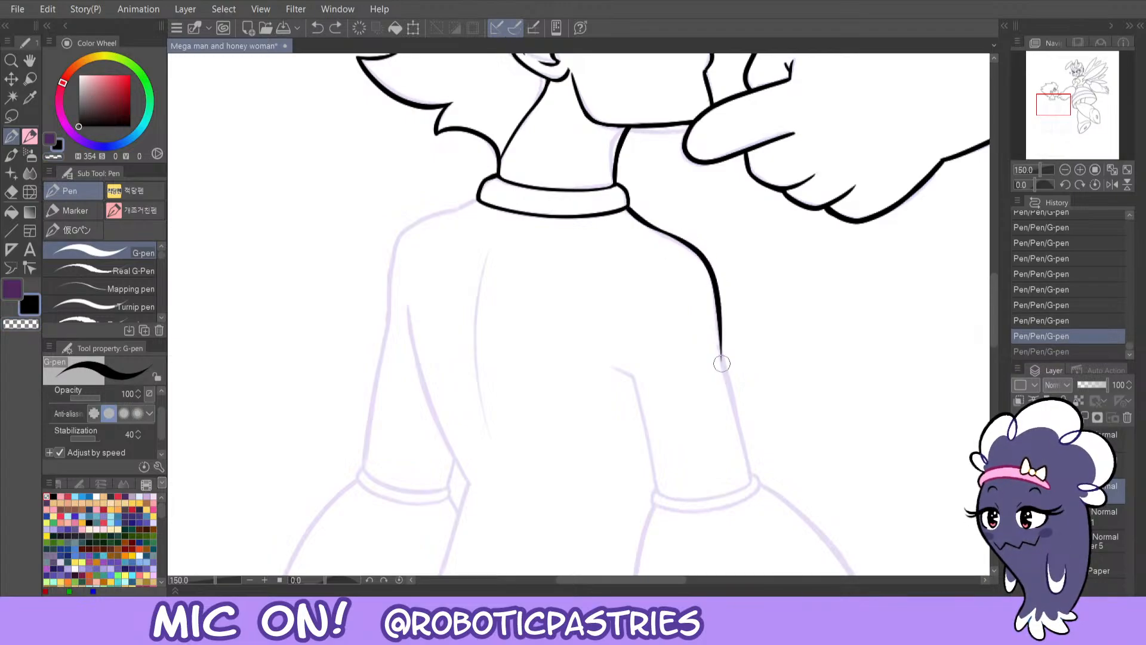
pyautogui.hotkey('ctrl', 'z')
pyautogui.moveTo(628, 208); pyautogui.dragTo(662, 231)
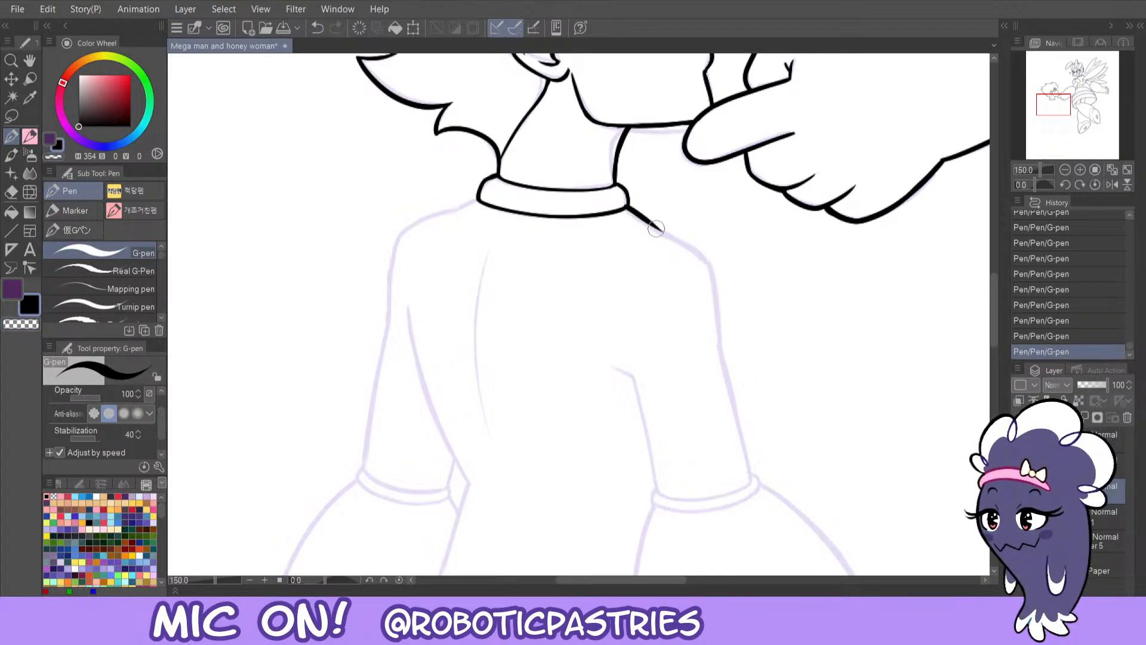
pyautogui.press('c')
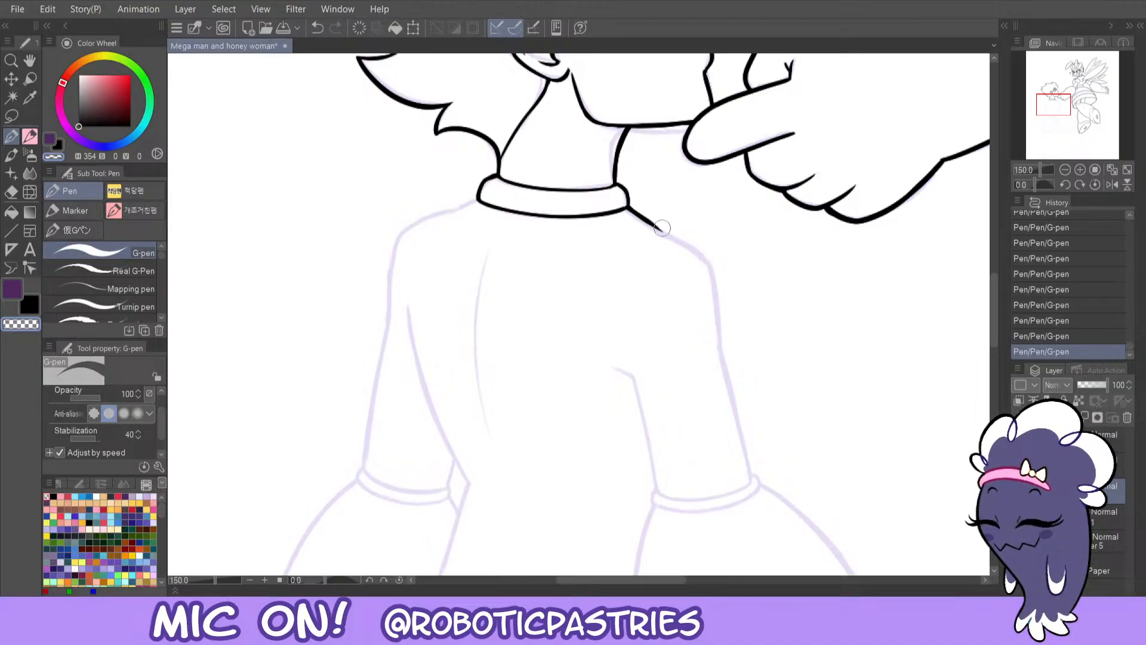
pyautogui.press('c')
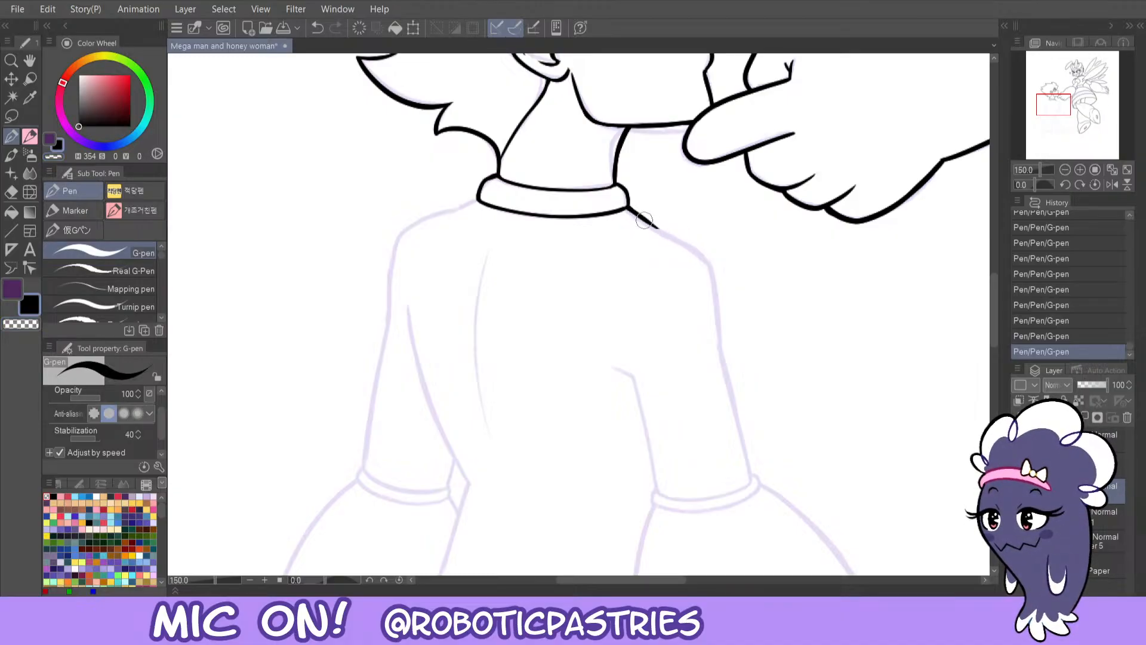
# - Ink the front shoulder curve from the collar down to the upper arm, redoing the stroke until it follows the sketch
pyautogui.moveTo(656, 227)
pyautogui.mouseDown()
pyautogui.moveTo(703, 247)
pyautogui.moveTo(722, 355)
pyautogui.mouseUp()
pyautogui.hotkey('ctrl', 'z')
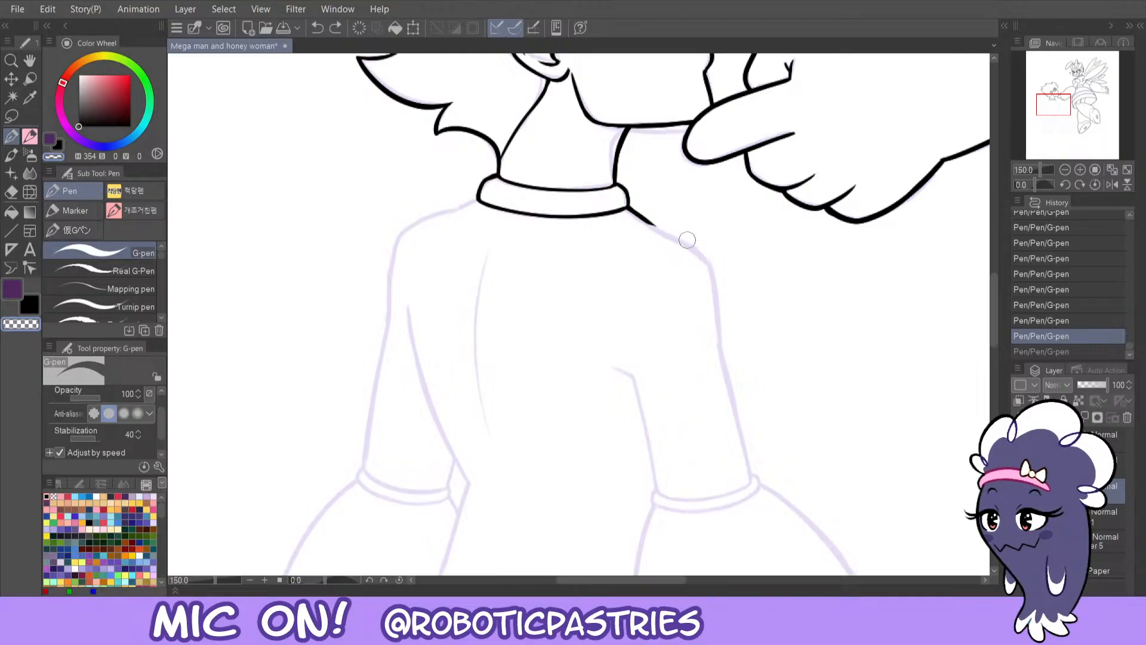
pyautogui.moveTo(657, 226)
pyautogui.mouseDown()
pyautogui.moveTo(709, 261)
pyautogui.moveTo(722, 358)
pyautogui.mouseUp()
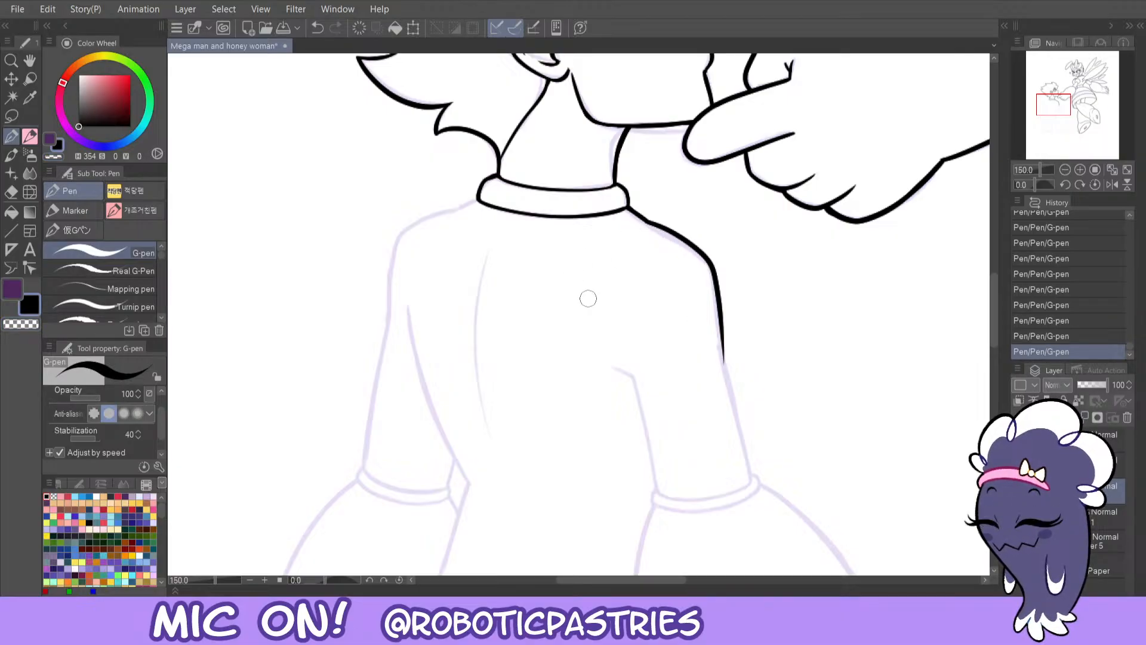
pyautogui.hotkey('ctrl', 'z')
pyautogui.moveTo(647, 220)
pyautogui.mouseDown()
pyautogui.moveTo(700, 251)
pyautogui.moveTo(722, 359)
pyautogui.mouseUp()
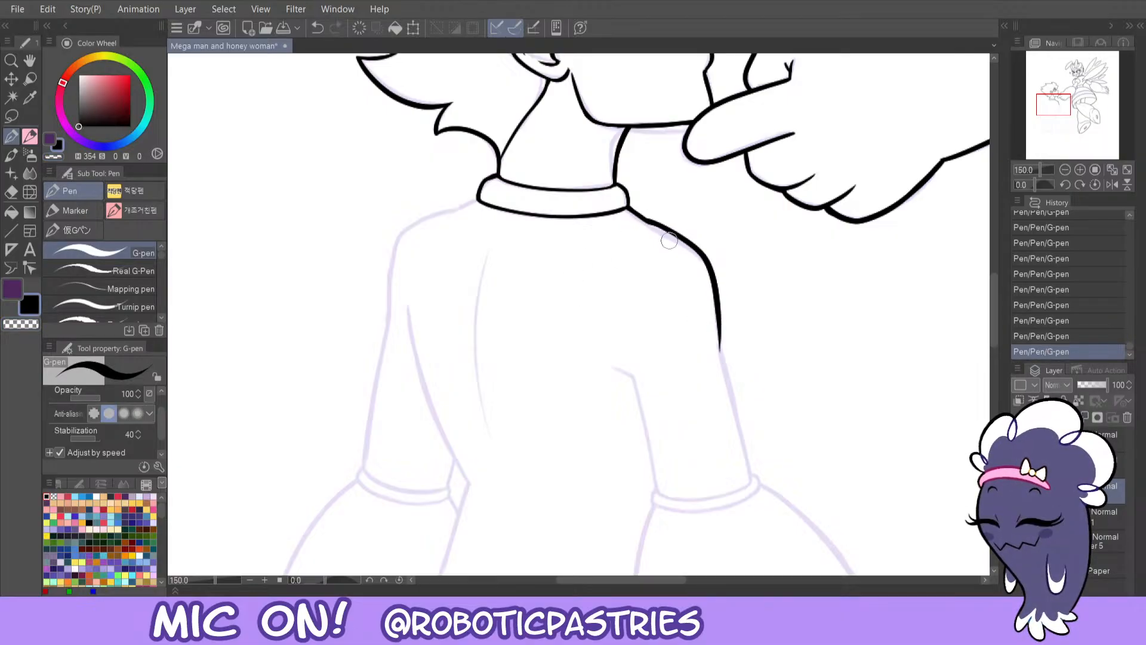
pyautogui.hotkey('ctrl', 'z')
pyautogui.moveTo(629, 209)
pyautogui.mouseDown()
pyautogui.moveTo(685, 242)
pyautogui.moveTo(718, 281)
pyautogui.moveTo(722, 370)
pyautogui.mouseUp()
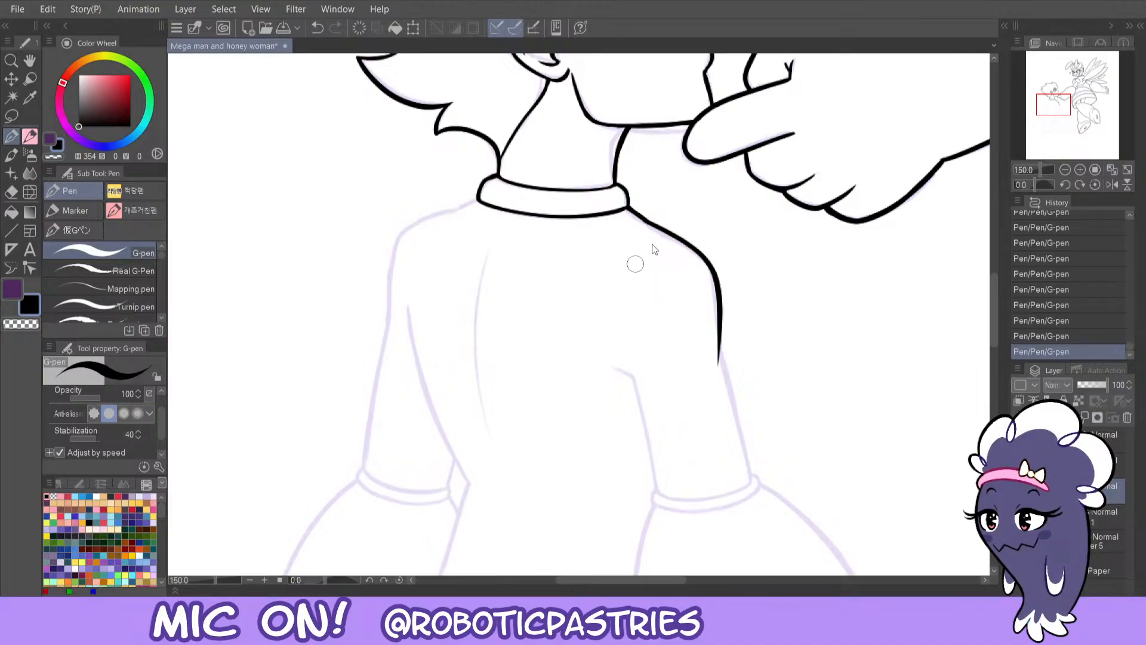
pyautogui.hotkey('ctrl', 'z')
pyautogui.moveTo(632, 212)
pyautogui.mouseDown()
pyautogui.moveTo(715, 270)
pyautogui.moveTo(719, 359)
pyautogui.mouseUp()
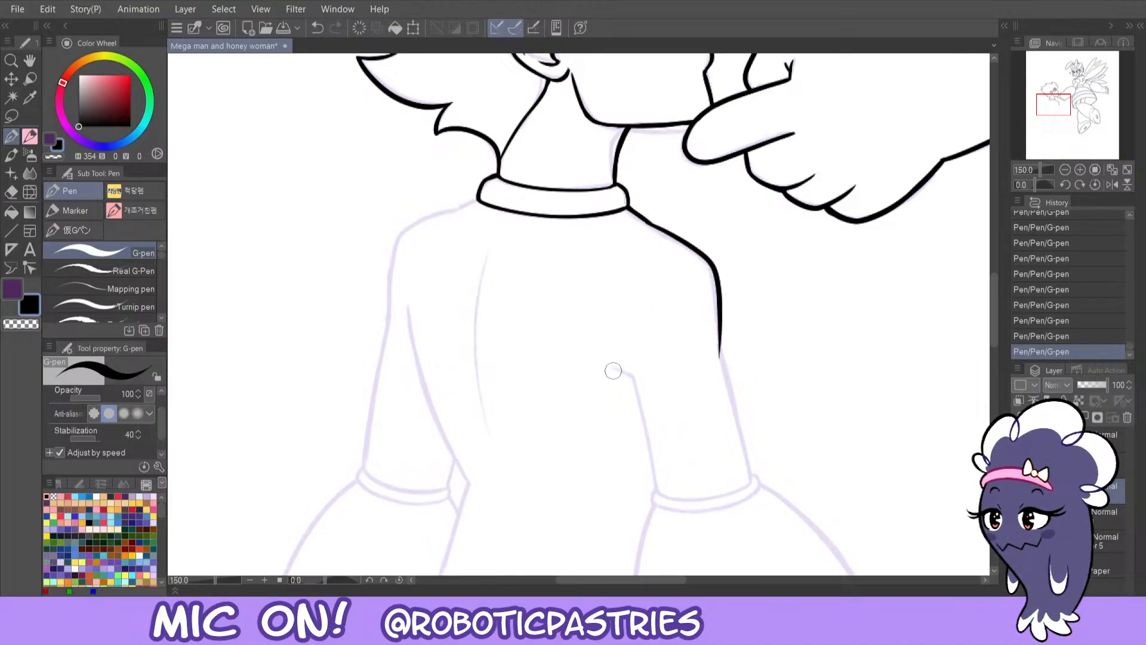
# - Ink the armpit fold and the sleeve's inner edge down to the cuff, and shape the fold with the transparent colour
pyautogui.moveTo(610, 367)
pyautogui.mouseDown()
pyautogui.moveTo(627, 375)
pyautogui.moveTo(656, 501)
pyautogui.mouseUp()
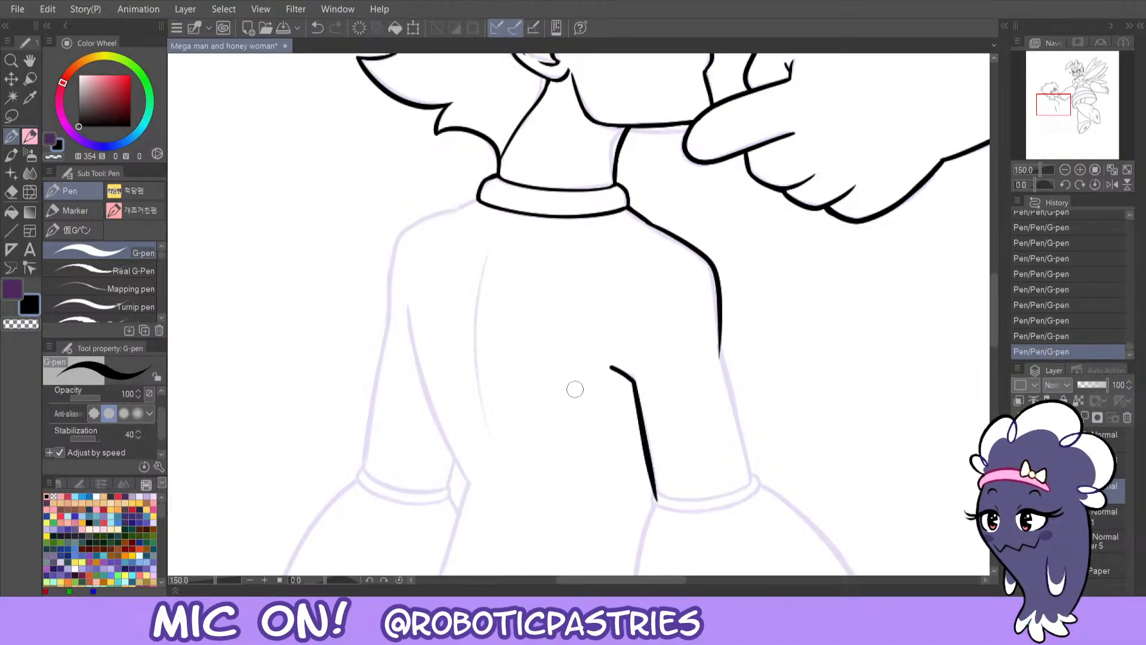
pyautogui.moveTo(1055, 106); pyautogui.dragTo(1058, 113)
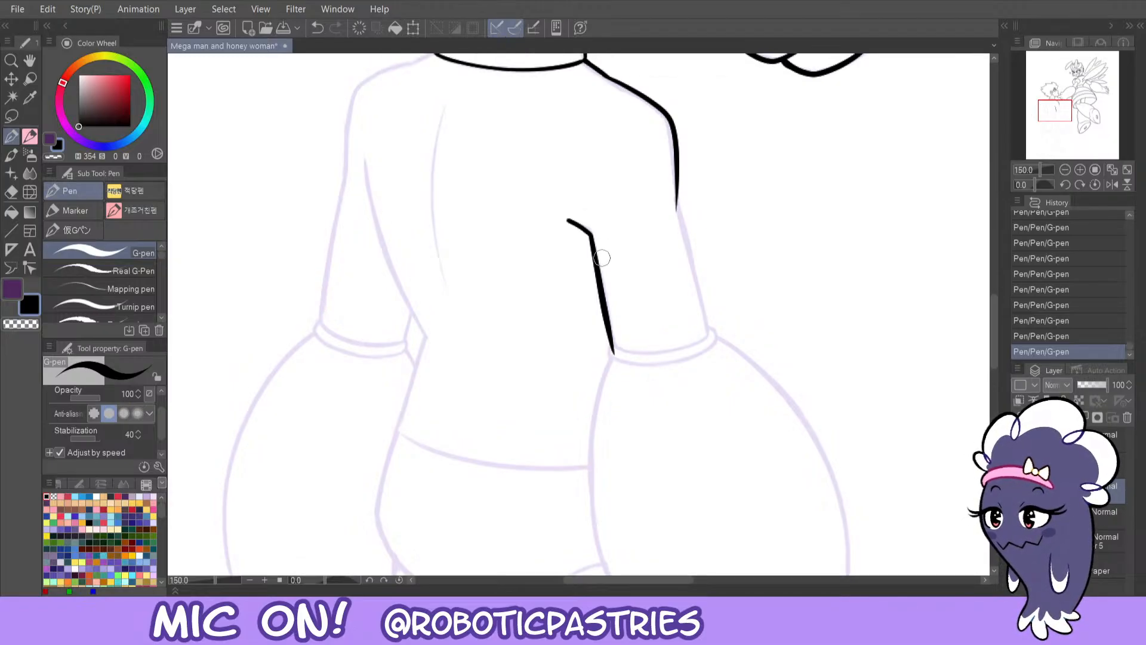
pyautogui.press('c')
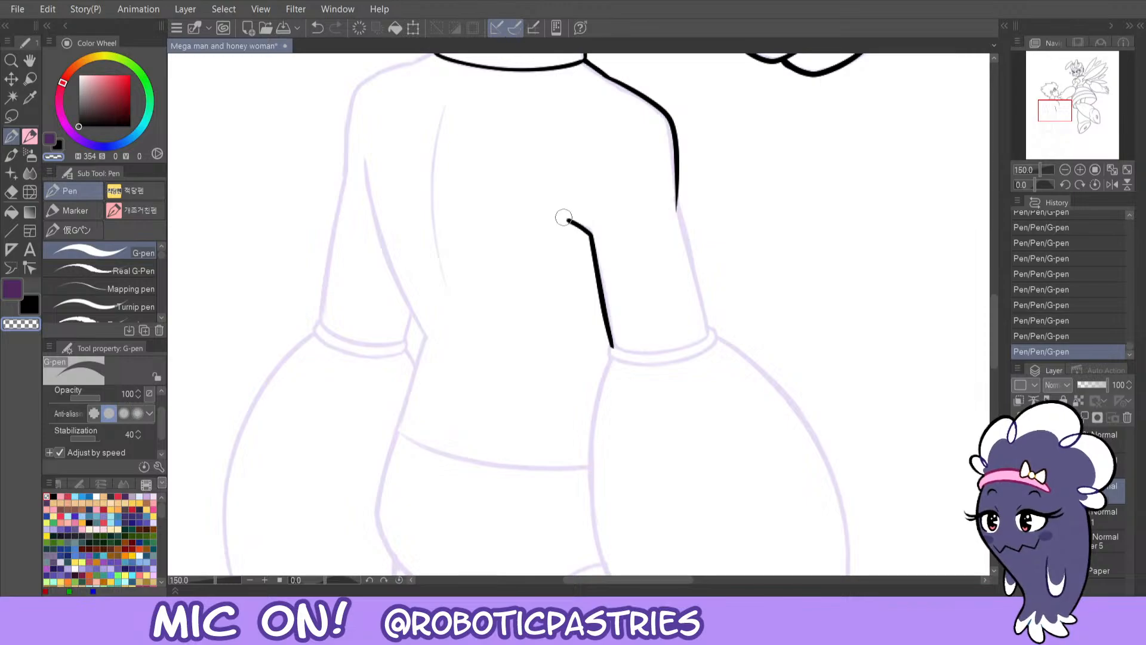
pyautogui.moveTo(564, 217); pyautogui.dragTo(583, 237)
pyautogui.press('c')
pyautogui.hotkey('ctrl', 'z')
pyautogui.press('c')
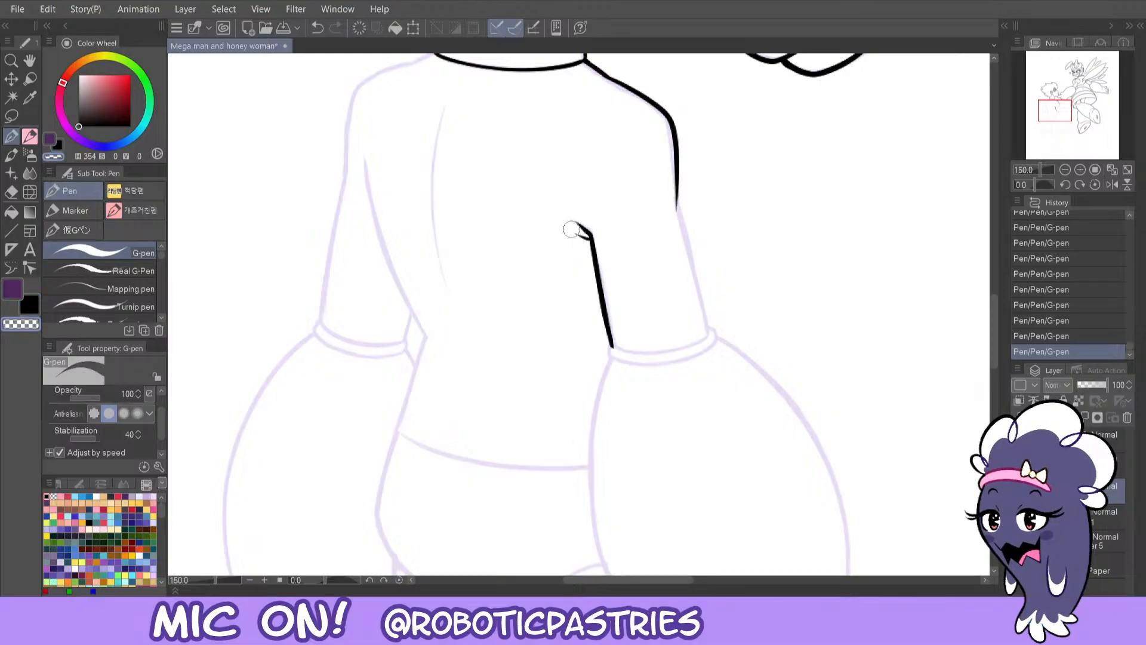
pyautogui.press('c')
# - Ink the sleeve's outer edge from the upper arm down to the cuff, and thin its join with the shoulder line
pyautogui.press('c')
pyautogui.moveTo(670, 197)
pyautogui.mouseDown()
pyautogui.moveTo(710, 348)
pyautogui.moveTo(702, 370)
pyautogui.mouseUp()
pyautogui.press('c')
pyautogui.hotkey('ctrl', 'z')
pyautogui.press('c')
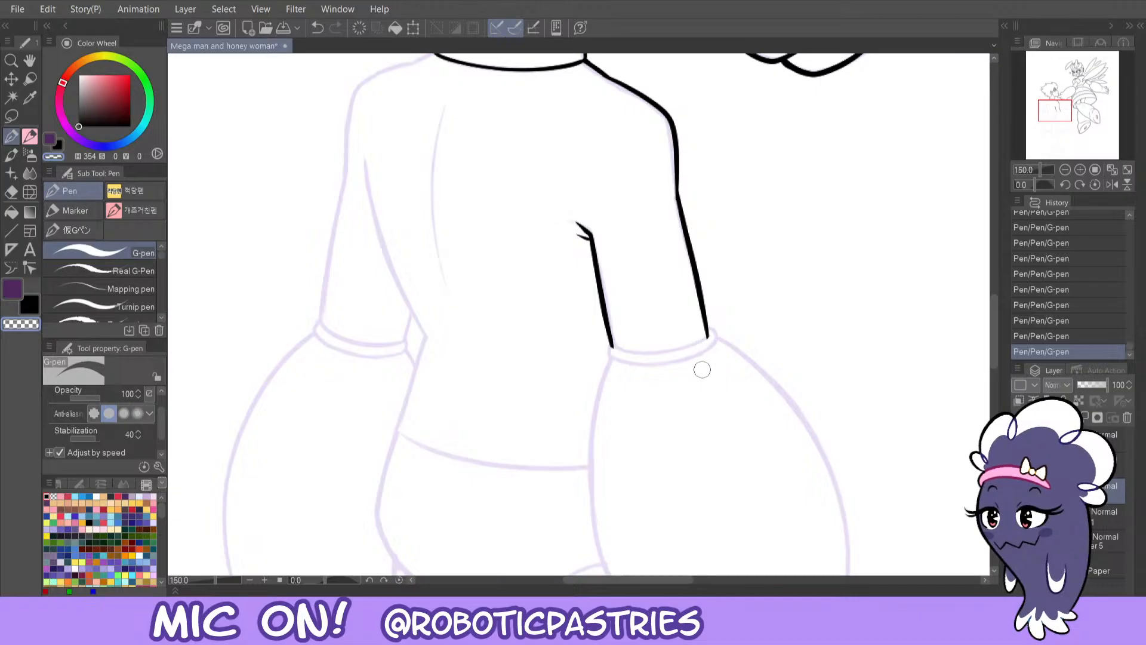
# - Ink the cuff's curved upper edge across the sleeve end, and trim its inner corner with the transparent colour
pyautogui.press('c')
pyautogui.moveTo(612, 348)
pyautogui.mouseDown()
pyautogui.moveTo(712, 338)
pyautogui.moveTo(693, 344)
pyautogui.mouseUp()
pyautogui.hotkey('ctrl', 'z')
pyautogui.hotkey('ctrl', 'z')
pyautogui.press('c')
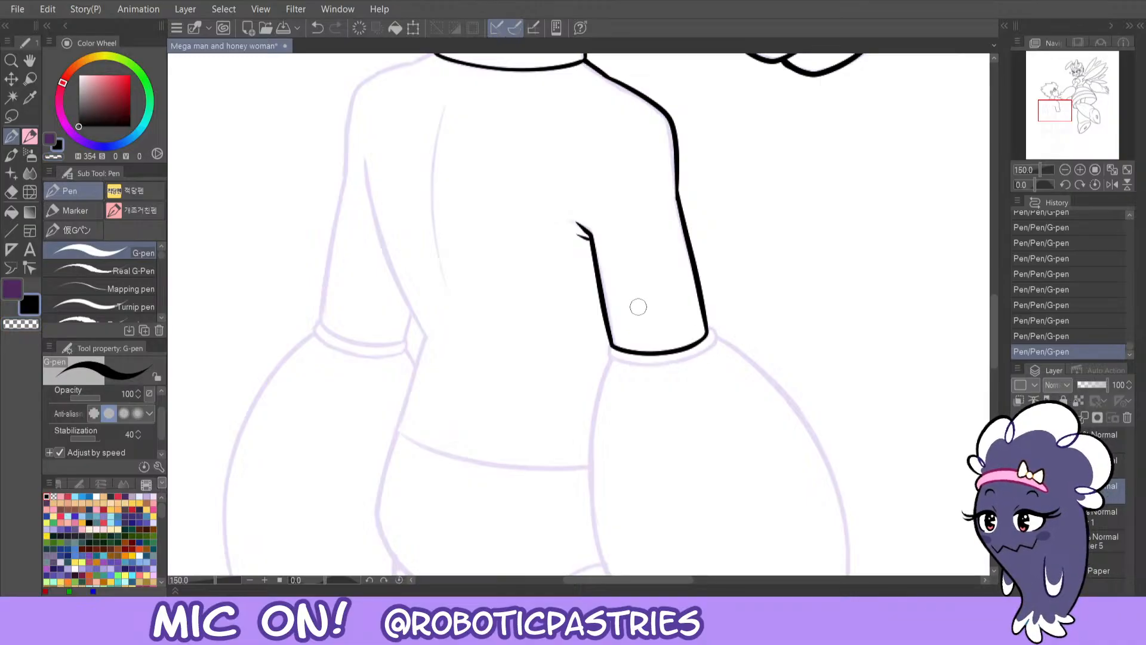
pyautogui.press('c')
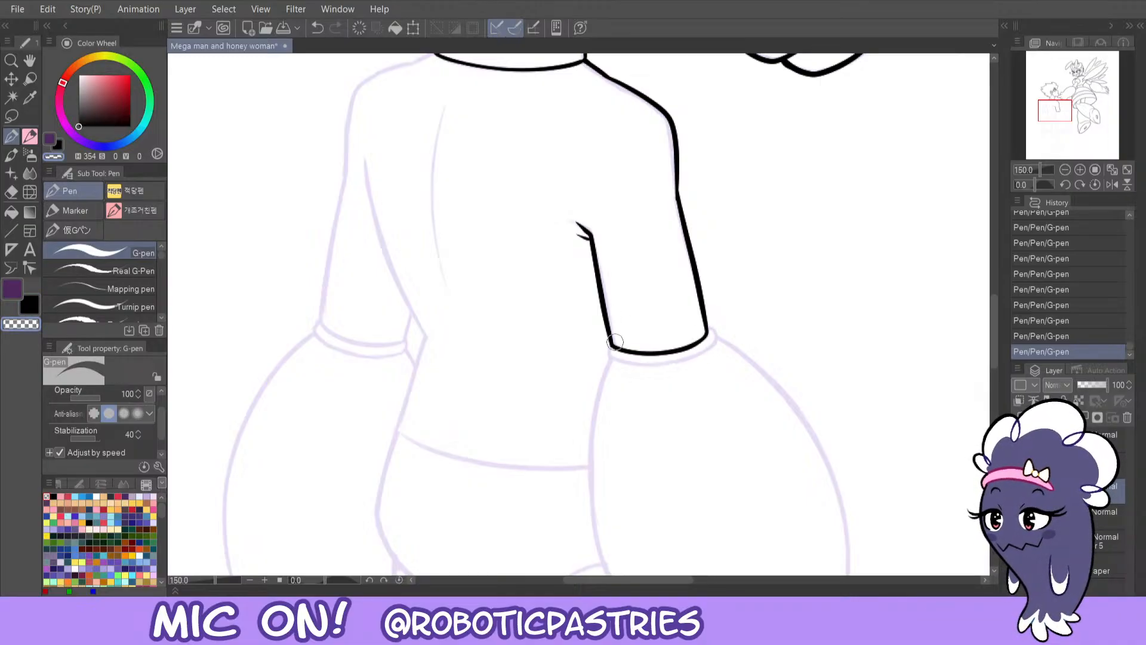
# - Ink the small rounded inner end of the sleeve cuff
pyautogui.press('c')
pyautogui.moveTo(611, 337); pyautogui.dragTo(607, 357)
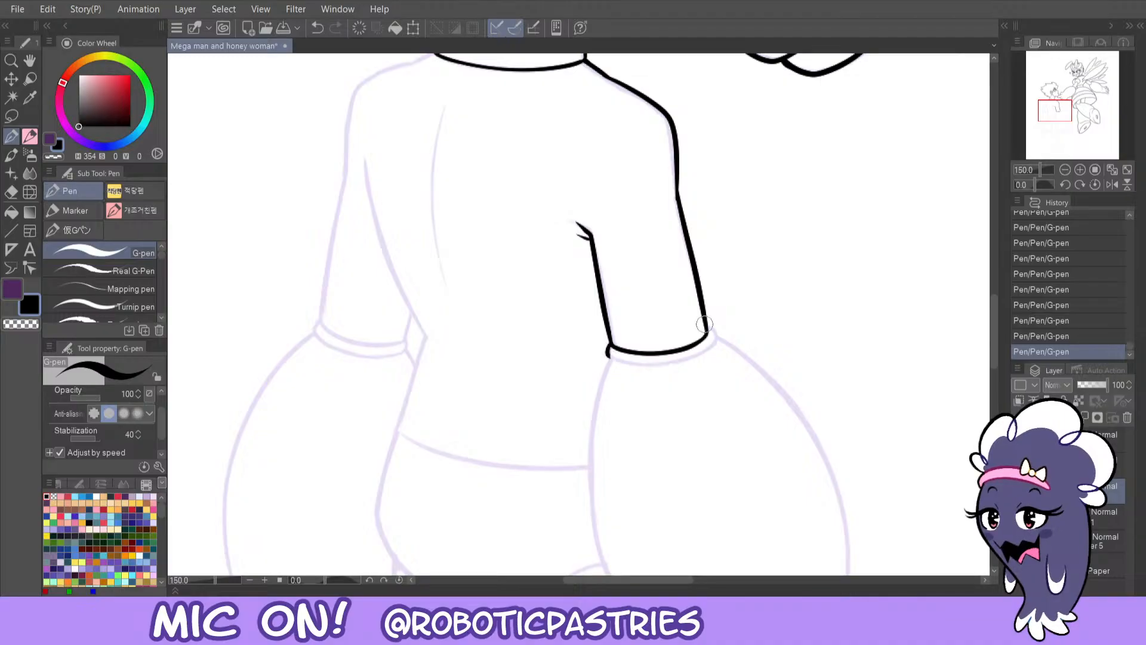
pyautogui.hotkey('ctrl', 'z')
# - Flip the canvas view and ink the rounded outer end of the cuff, trimming and redoing it until it fits
pyautogui.moveTo(1045, 114); pyautogui.dragTo(1047, 115)
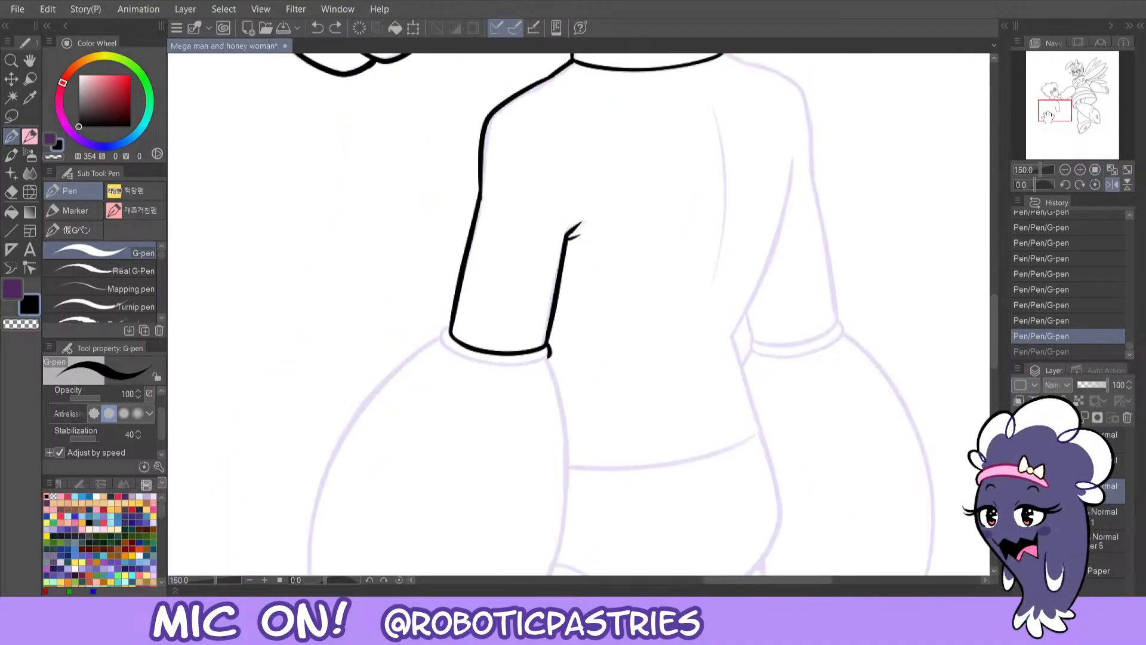
pyautogui.moveTo(449, 327); pyautogui.dragTo(446, 335)
pyautogui.hotkey('ctrl', 'z')
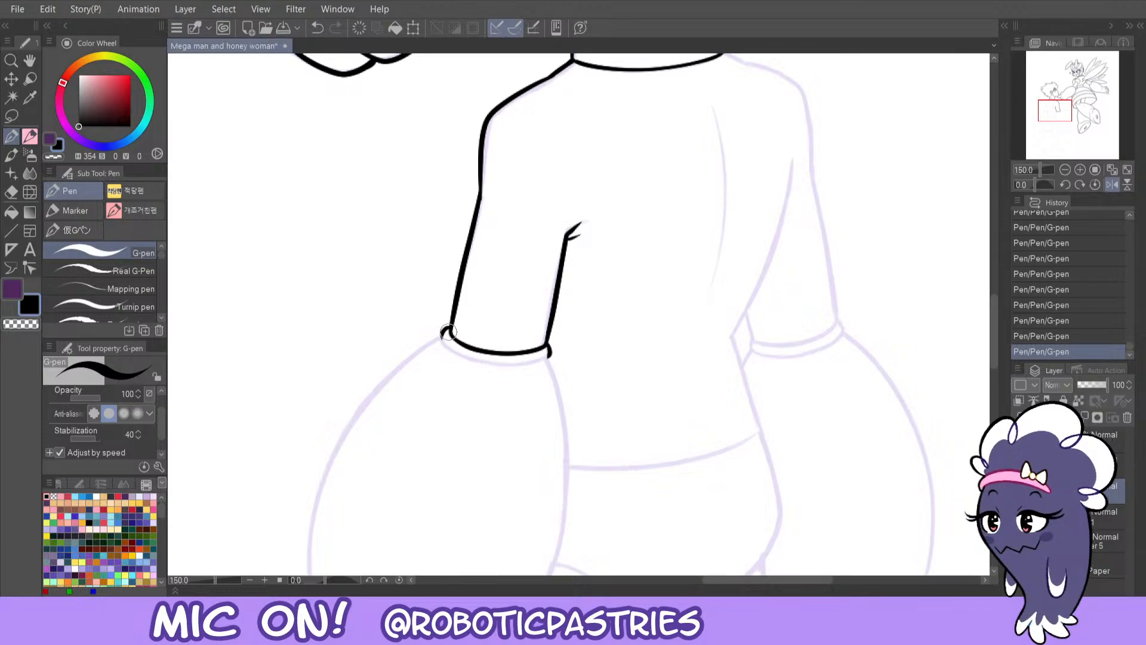
pyautogui.moveTo(547, 358)
pyautogui.mouseDown()
pyautogui.moveTo(460, 361)
pyautogui.moveTo(447, 333)
pyautogui.mouseUp()
pyautogui.hotkey('ctrl', 'z')
pyautogui.press('c')
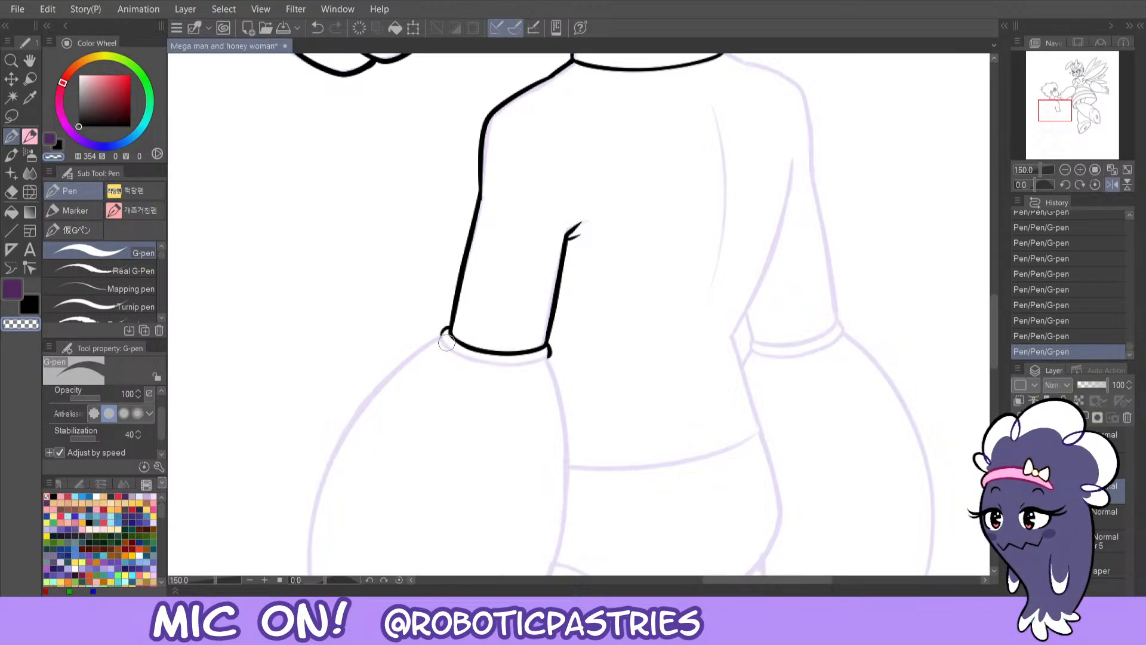
pyautogui.press('c')
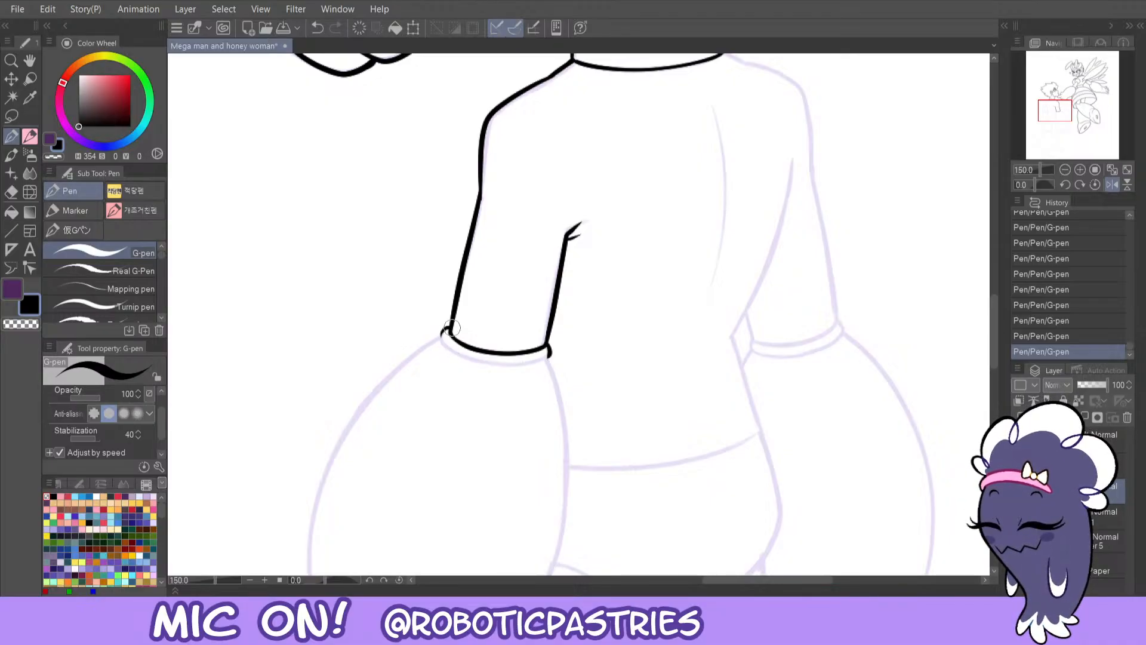
pyautogui.hotkey('ctrl', 'z')
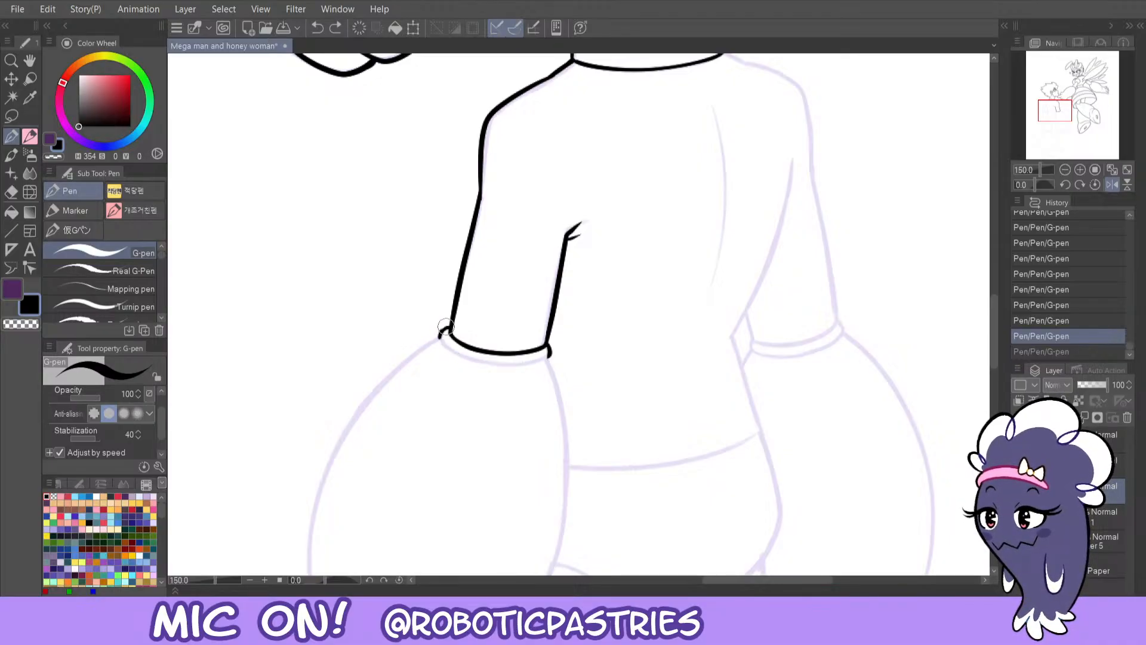
pyautogui.hotkey('ctrl', 'y')
pyautogui.hotkey('ctrl', 'z')
pyautogui.hotkey('ctrl', 'y')
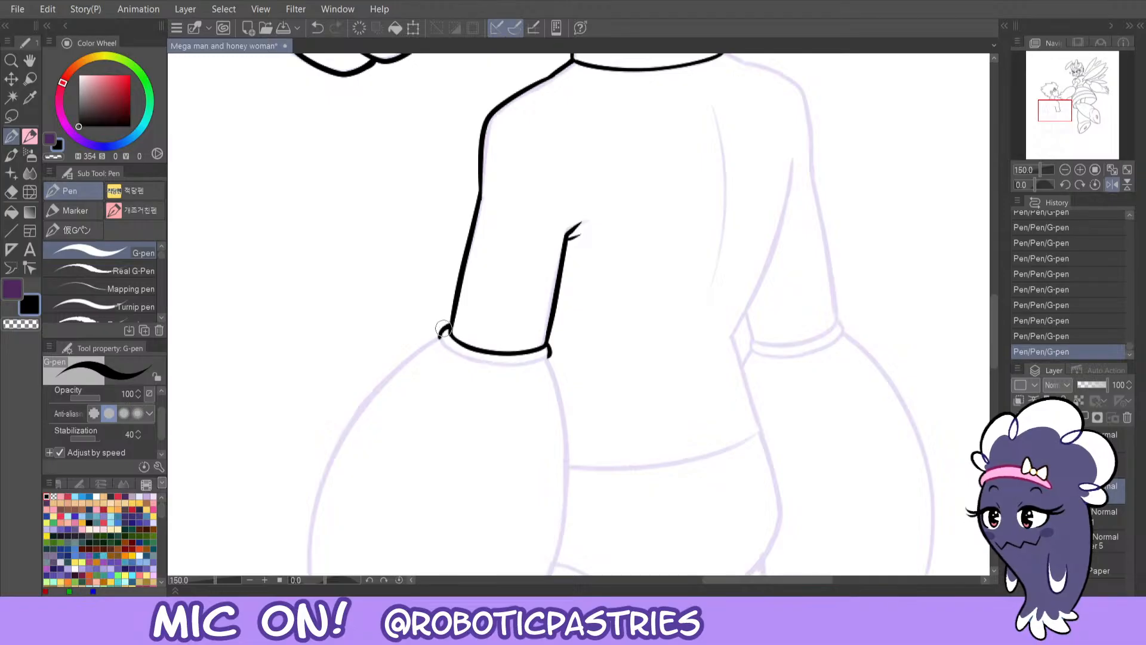
pyautogui.hotkey('ctrl', 'z')
pyautogui.hotkey('ctrl', 'y')
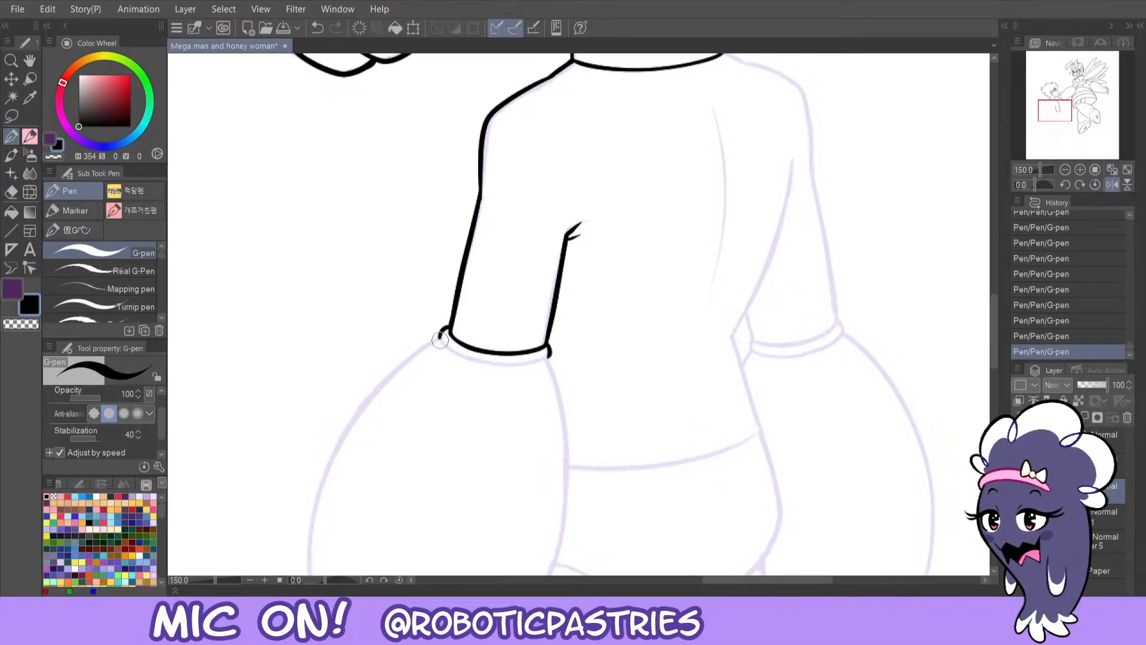
# - Ink the cuff's curved lower edge between its two rounded ends, redoing the stroke until it fits
pyautogui.moveTo(443, 346)
pyautogui.mouseDown()
pyautogui.moveTo(519, 370)
pyautogui.moveTo(535, 340)
pyautogui.mouseUp()
pyautogui.hotkey('ctrl', 'z')
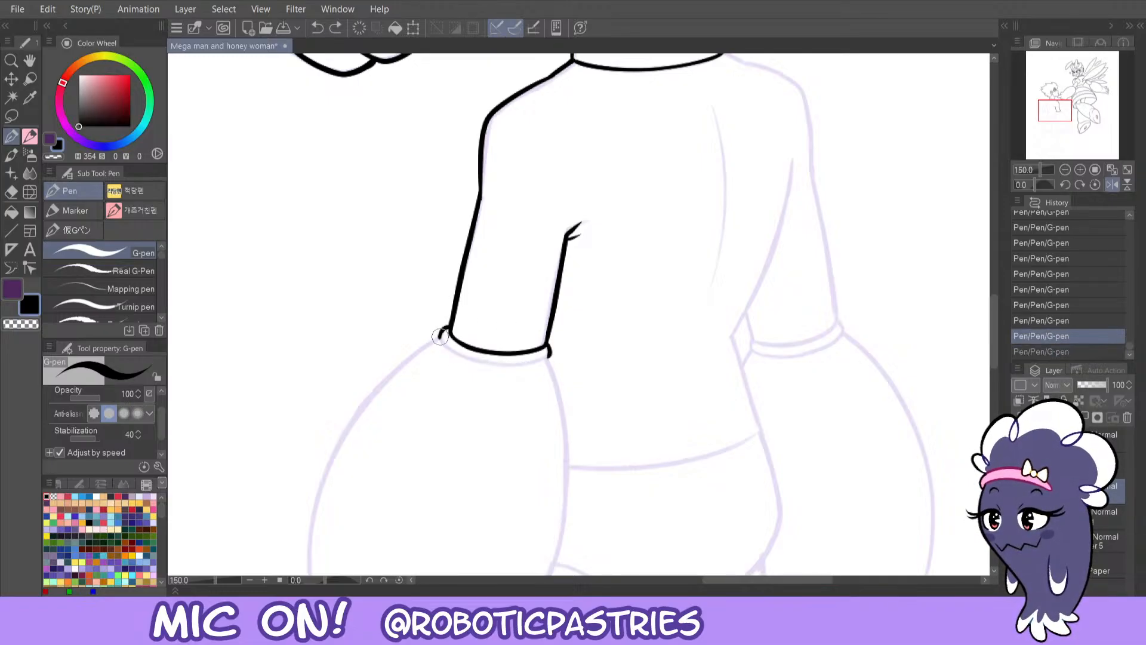
pyautogui.moveTo(441, 342)
pyautogui.mouseDown()
pyautogui.moveTo(466, 359)
pyautogui.moveTo(547, 348)
pyautogui.mouseUp()
pyautogui.hotkey('ctrl', 'z')
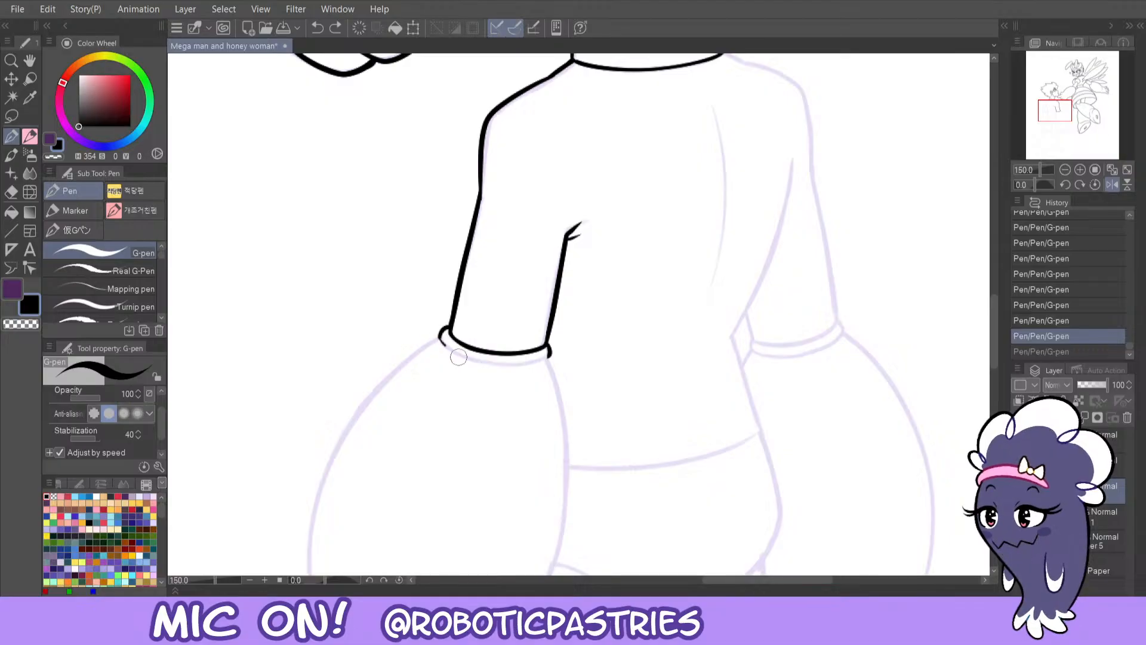
pyautogui.moveTo(443, 344); pyautogui.dragTo(548, 358)
pyautogui.hotkey('ctrl', 'z')
pyautogui.moveTo(454, 357)
pyautogui.mouseDown()
pyautogui.moveTo(549, 357)
pyautogui.moveTo(552, 337)
pyautogui.mouseUp()
# - Clean up both rounded ends of the cuff with the transparent colour
pyautogui.press('c')
pyautogui.hotkey('ctrl', 'z')
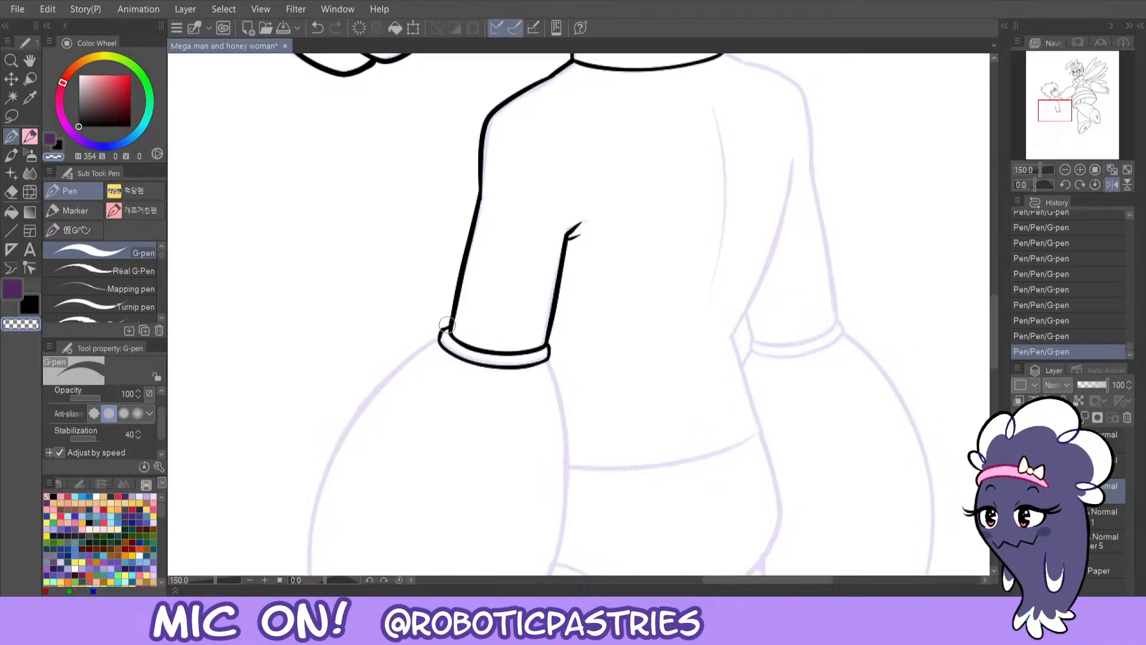
pyautogui.hotkey('ctrl', 'z')
pyautogui.moveTo(438, 333); pyautogui.dragTo(446, 324)
pyautogui.hotkey('ctrl', 'z')
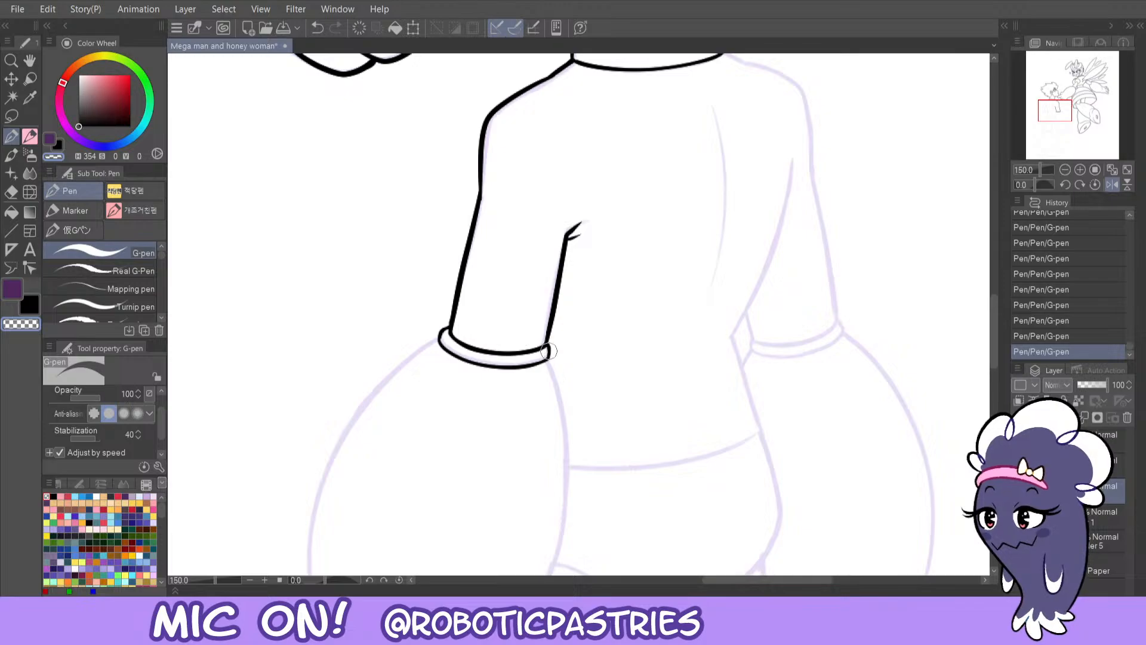
pyautogui.press('c')
pyautogui.hotkey('ctrl', 'z')
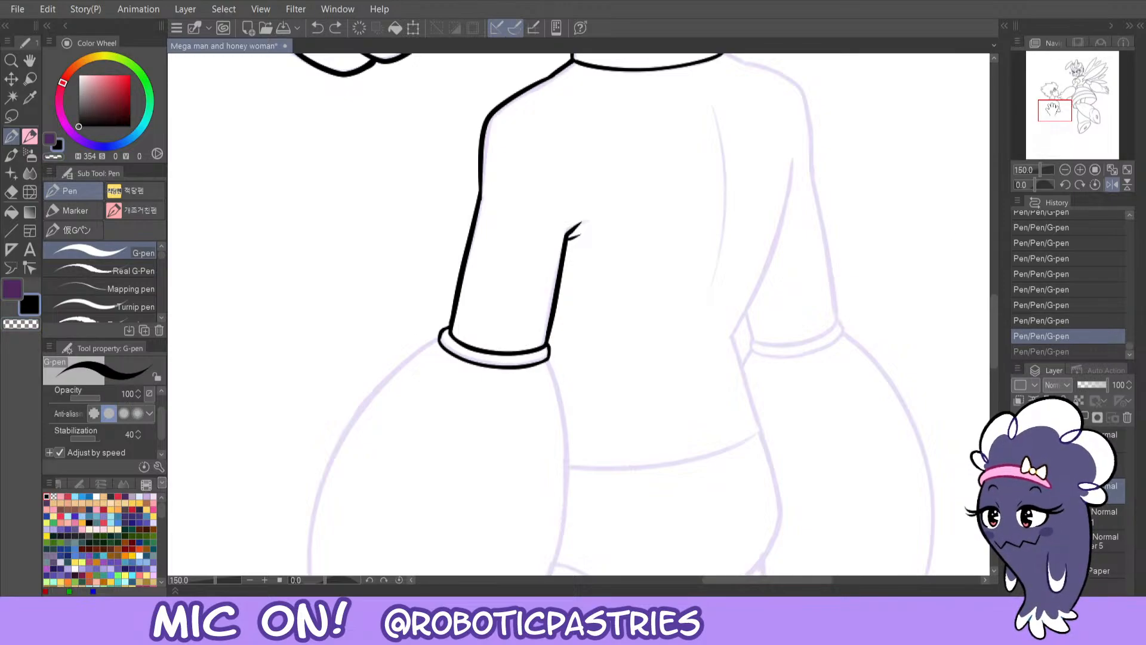
# - Flip the canvas view back and check the inked sleeve, then the head, neck and collar
pyautogui.click(1110, 185)
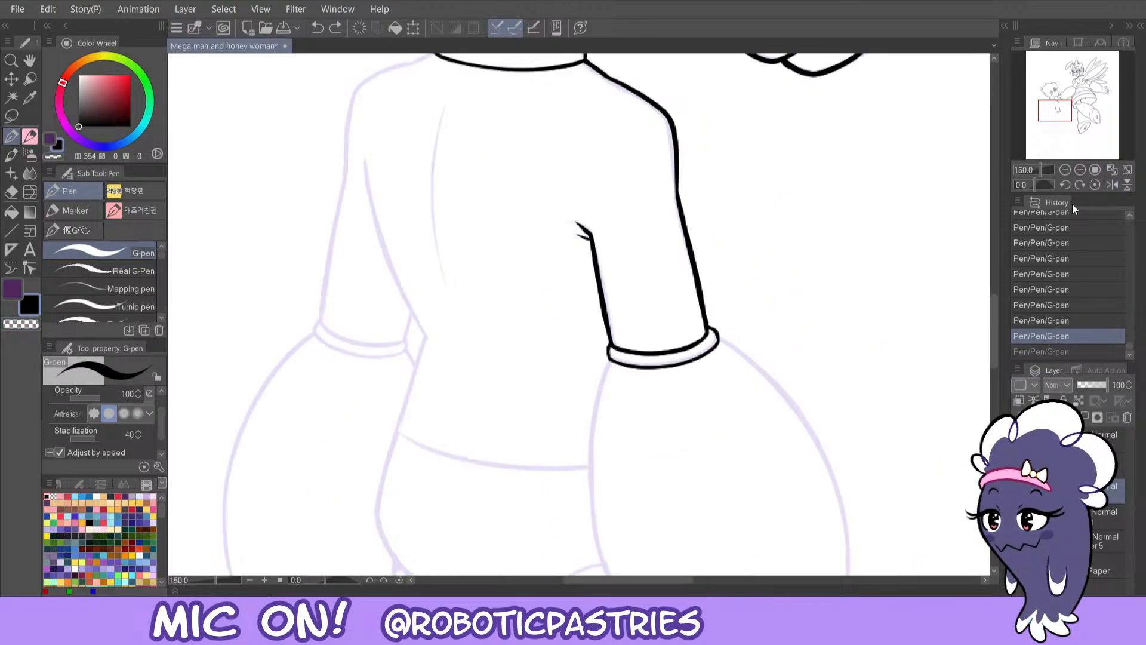
pyautogui.click(1066, 170)
pyautogui.click(1066, 170)
pyautogui.moveTo(1057, 125)
pyautogui.mouseDown()
pyautogui.moveTo(1065, 115)
pyautogui.moveTo(1054, 99)
pyautogui.mouseUp()
pyautogui.click(1080, 170)
pyautogui.click(1079, 169)
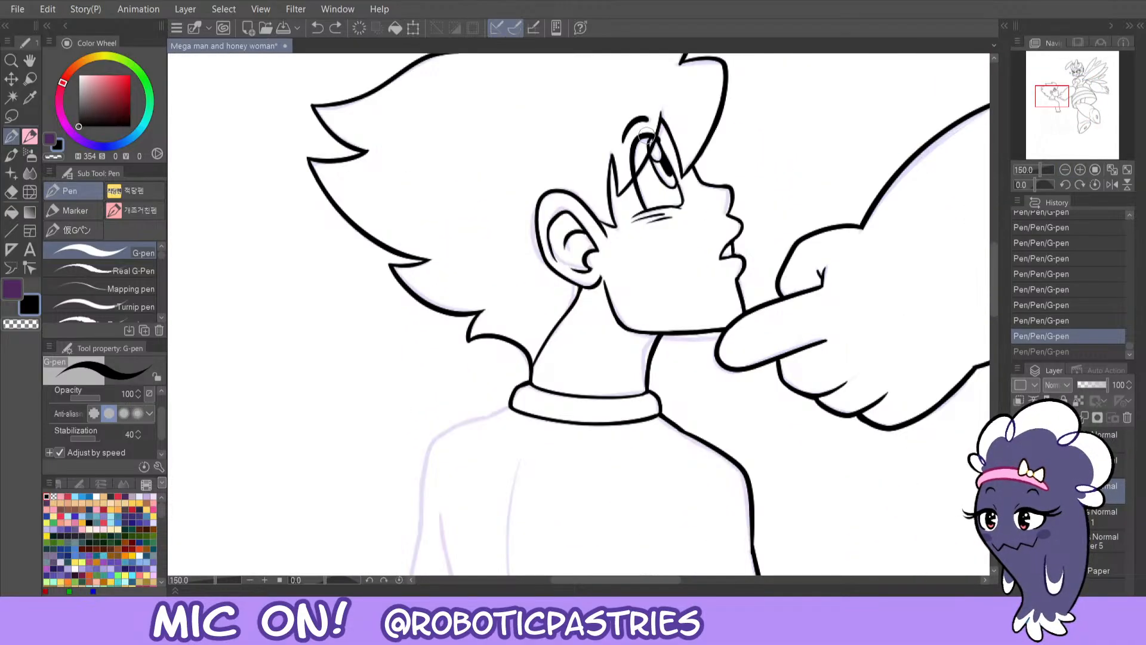
# - Rework the line at the top of the boy's eye with small G-pen strokes, redoing them until they fit
pyautogui.moveTo(660, 141); pyautogui.dragTo(635, 142)
pyautogui.hotkey('ctrl', 'z')
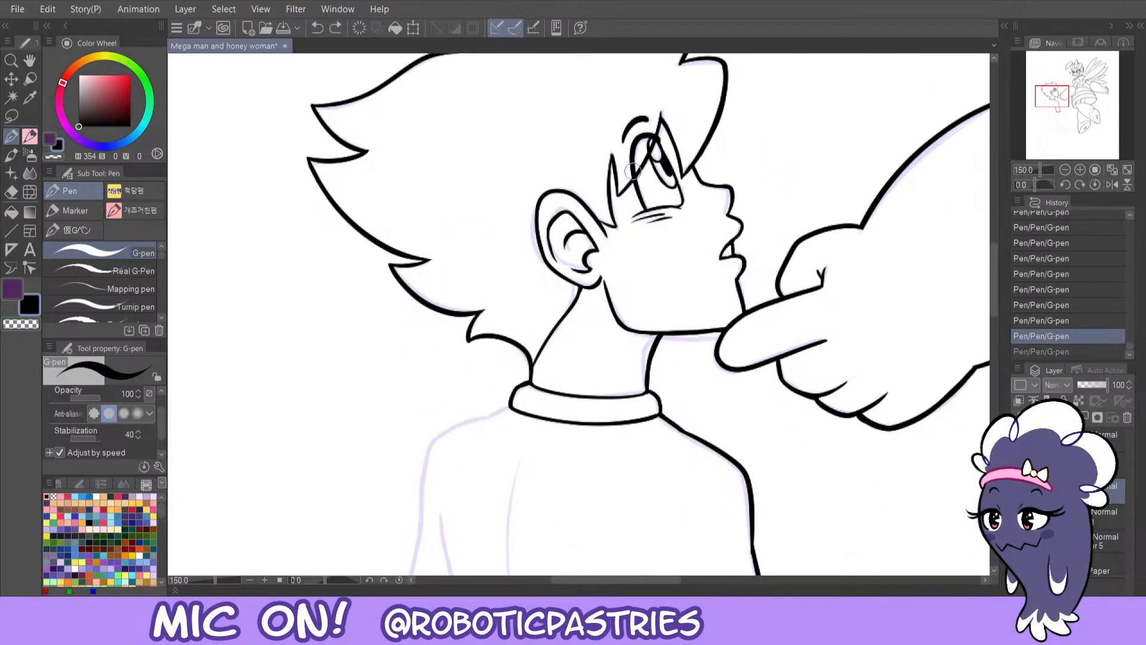
pyautogui.hotkey('ctrl', 'y')
pyautogui.hotkey('ctrl', 'z')
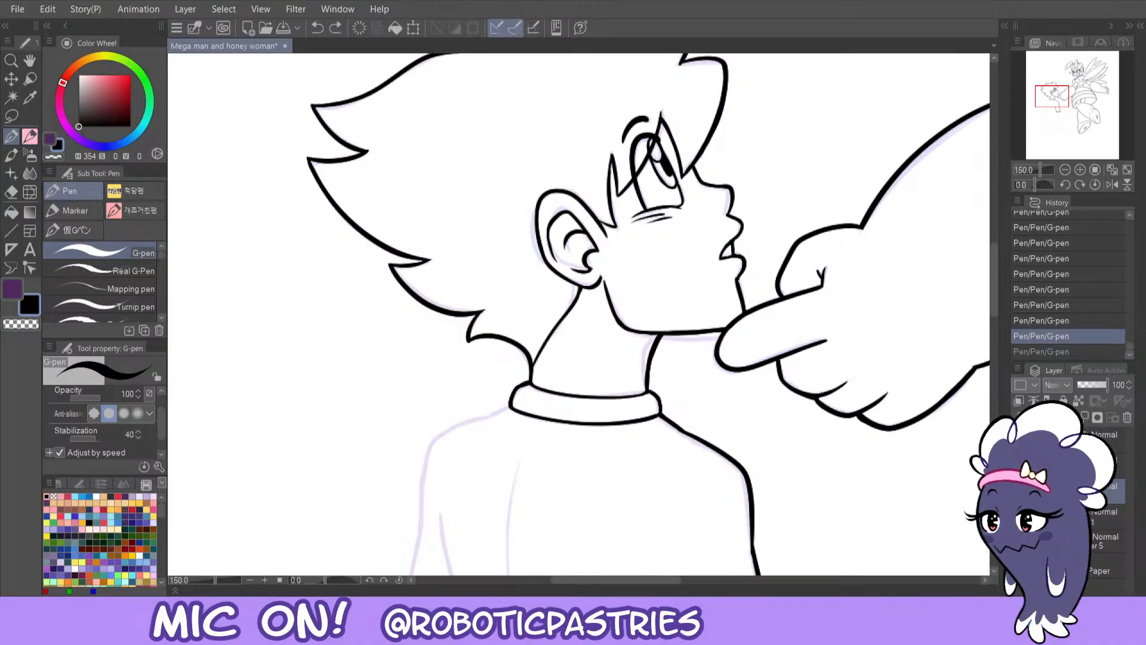
pyautogui.hotkey('ctrl', 'y')
pyautogui.hotkey('ctrl', 'z')
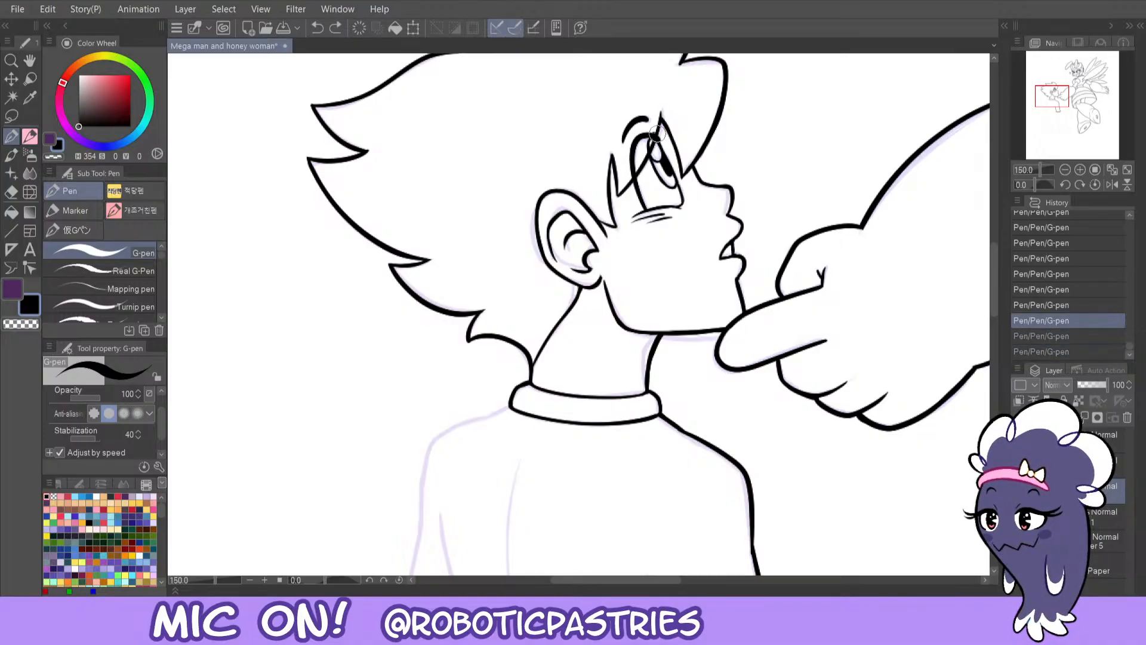
pyautogui.hotkey('ctrl', 'y')
pyautogui.hotkey('ctrl', 'z')
pyautogui.hotkey('ctrl', 'y')
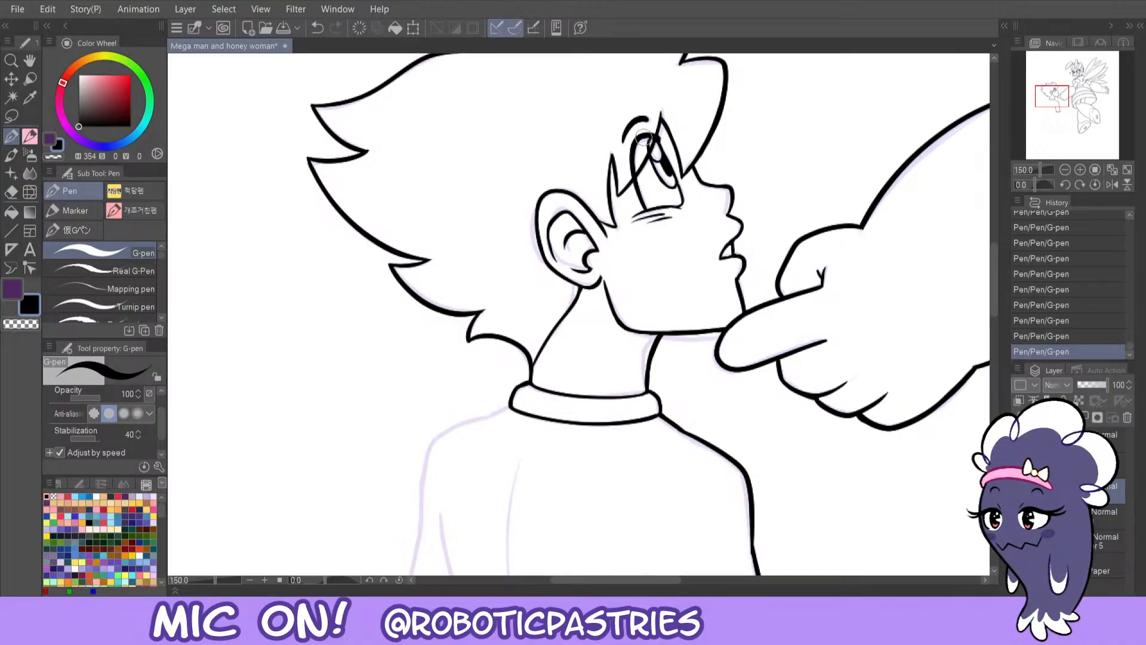
# - Refine the iris and front edge of the boy's eye with ink and the transparent colour, comparing versions with undo and redo
pyautogui.press('c')
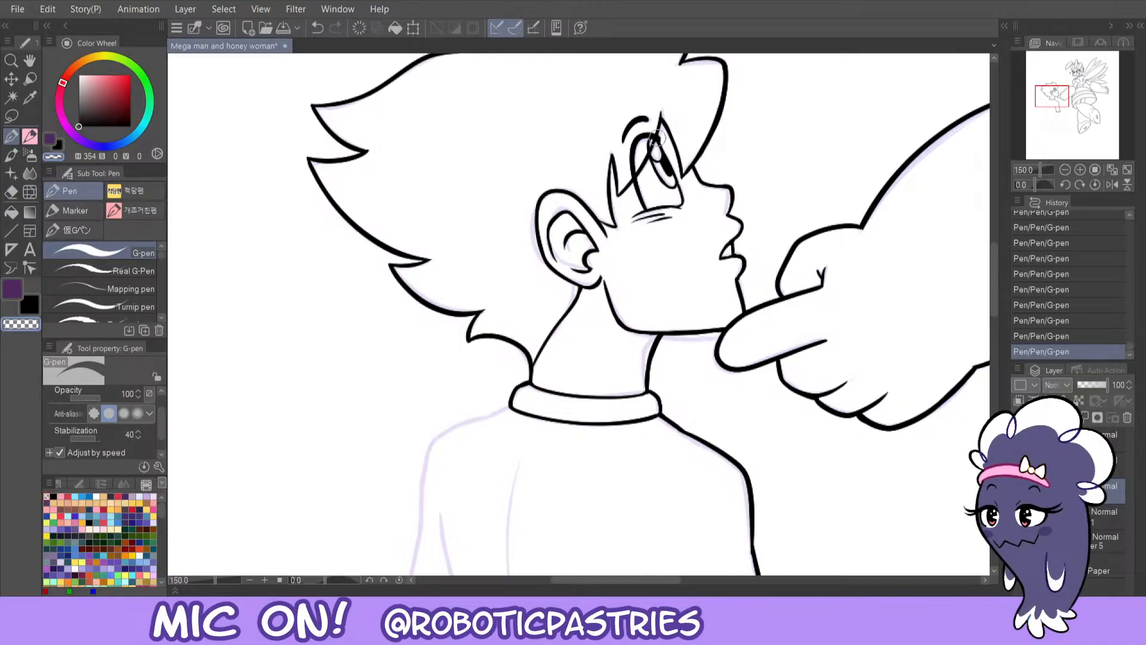
pyautogui.press('c')
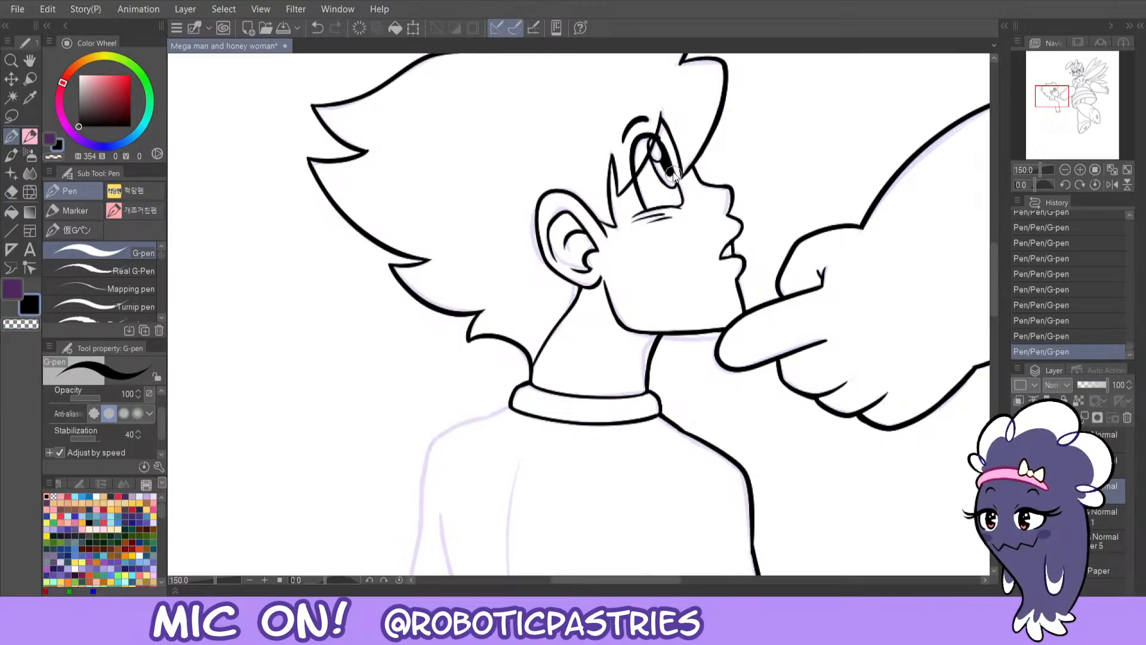
pyautogui.hotkey('ctrl', 'z')
pyautogui.hotkey('ctrl', 'y')
pyautogui.hotkey('ctrl', 'z')
pyautogui.hotkey('ctrl', 'y')
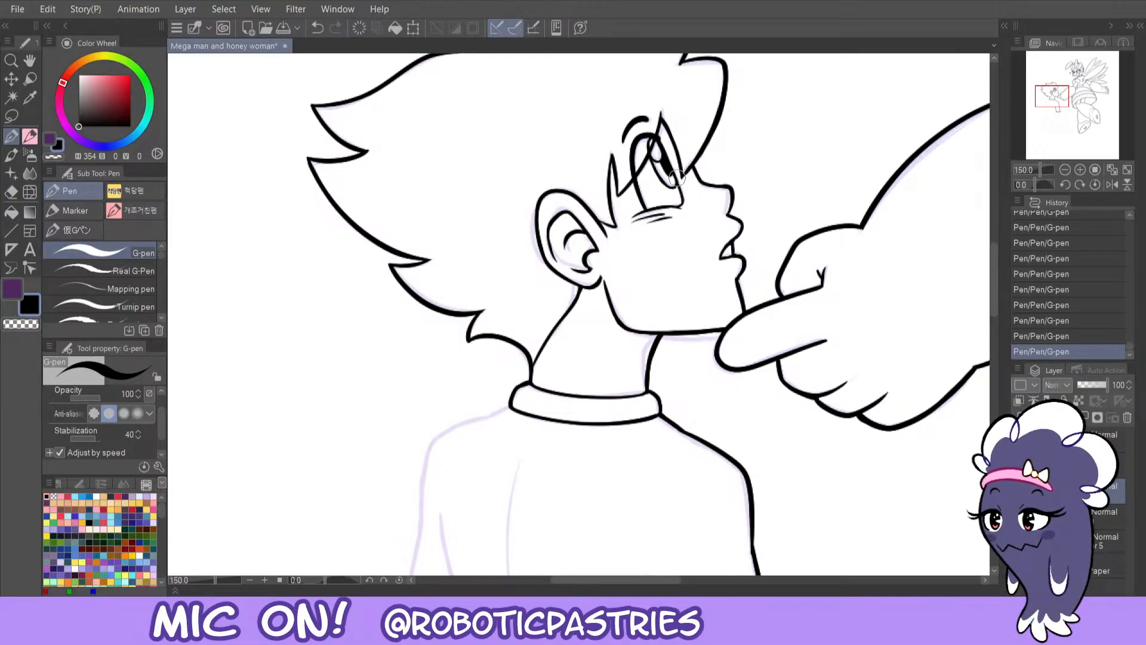
pyautogui.hotkey('ctrl', 'z')
pyautogui.hotkey('ctrl', 'y')
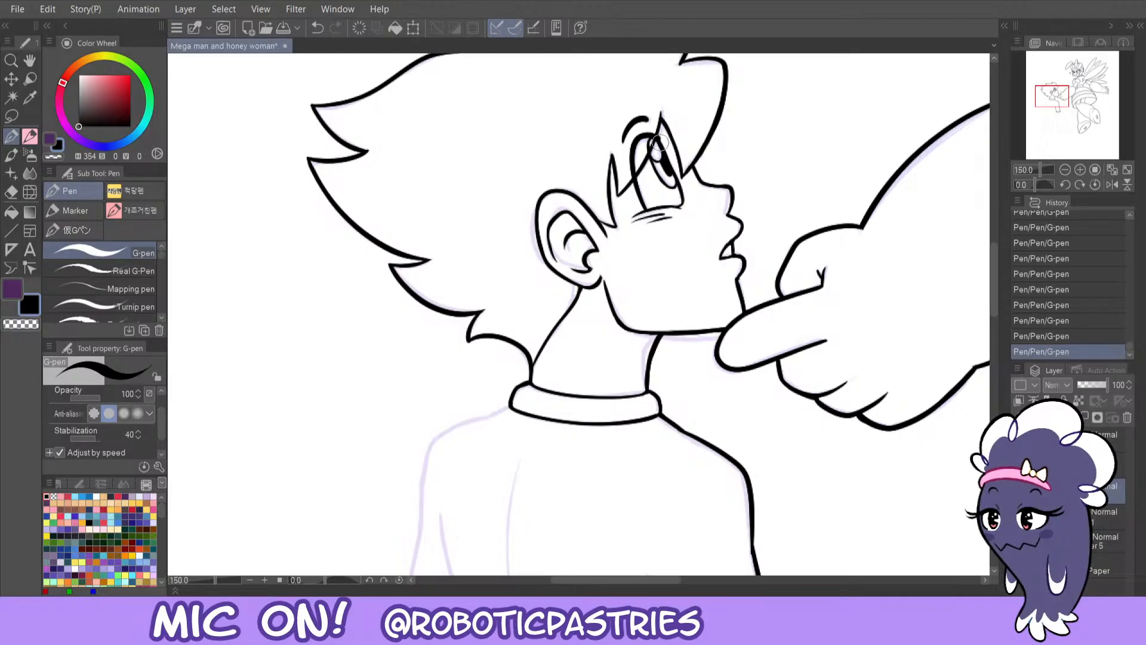
pyautogui.hotkey('ctrl', 'z')
pyautogui.hotkey('ctrl', 'y')
pyautogui.hotkey('ctrl', 'z')
pyautogui.hotkey('ctrl', 'z')
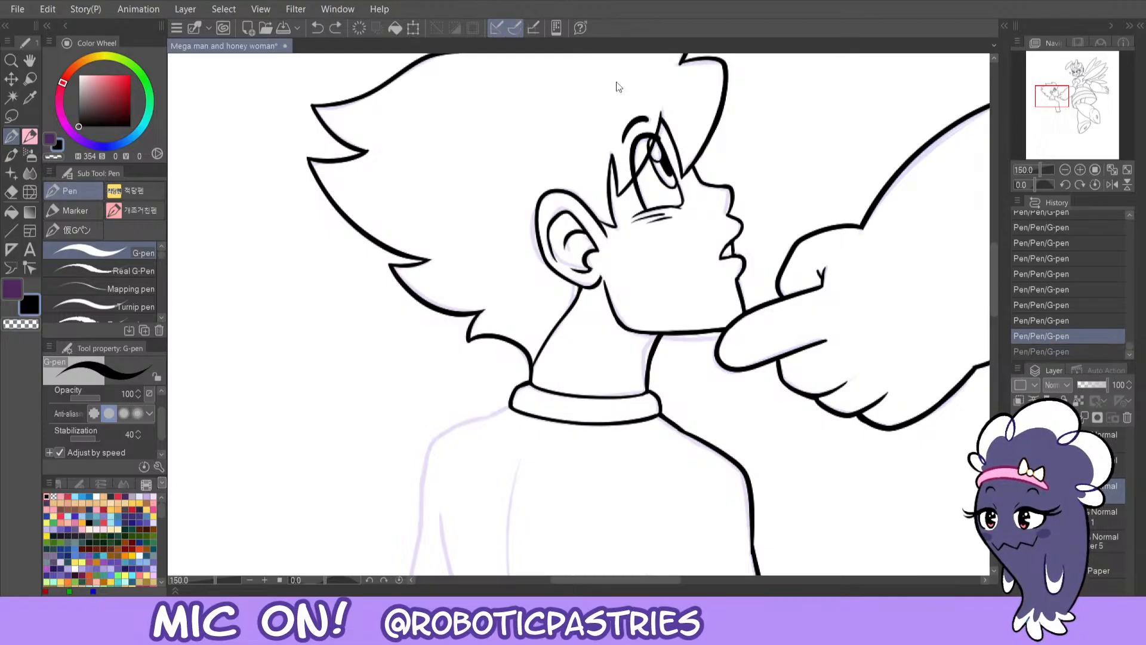
pyautogui.hotkey('ctrl', 'y')
pyautogui.hotkey('ctrl', 'y')
# - Flip the canvas view and adjust the lower front corner of the boy's eye with small ink and transparent strokes
pyautogui.click(1110, 185)
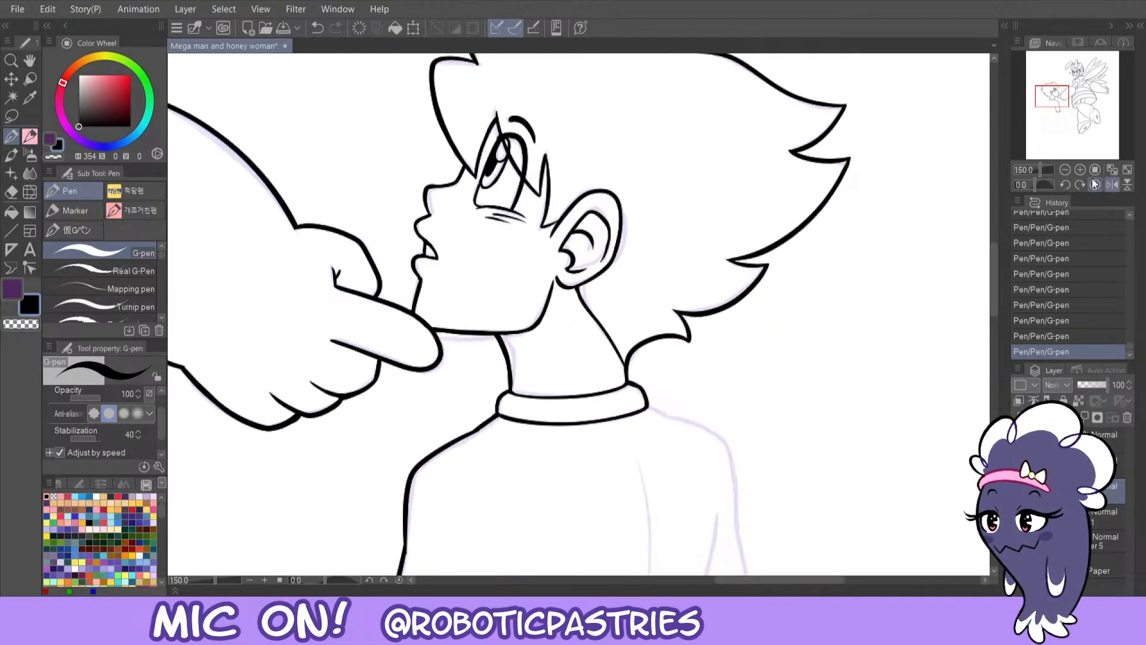
pyautogui.hotkey('ctrl', 'z')
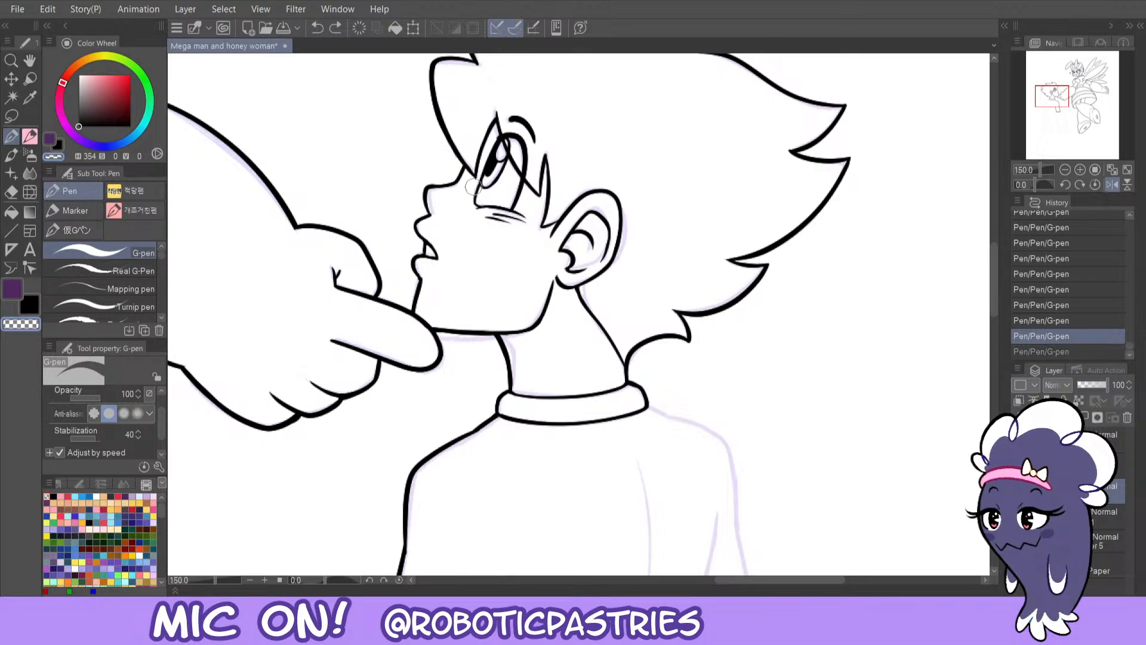
pyautogui.hotkey('ctrl', 'y')
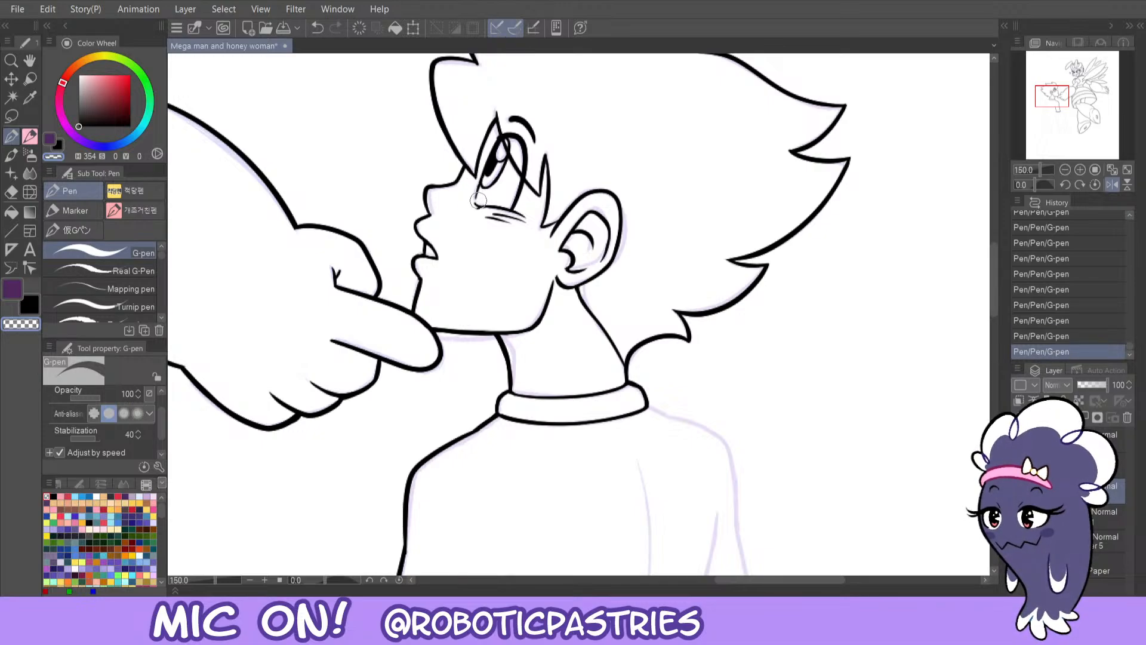
pyautogui.press('x')
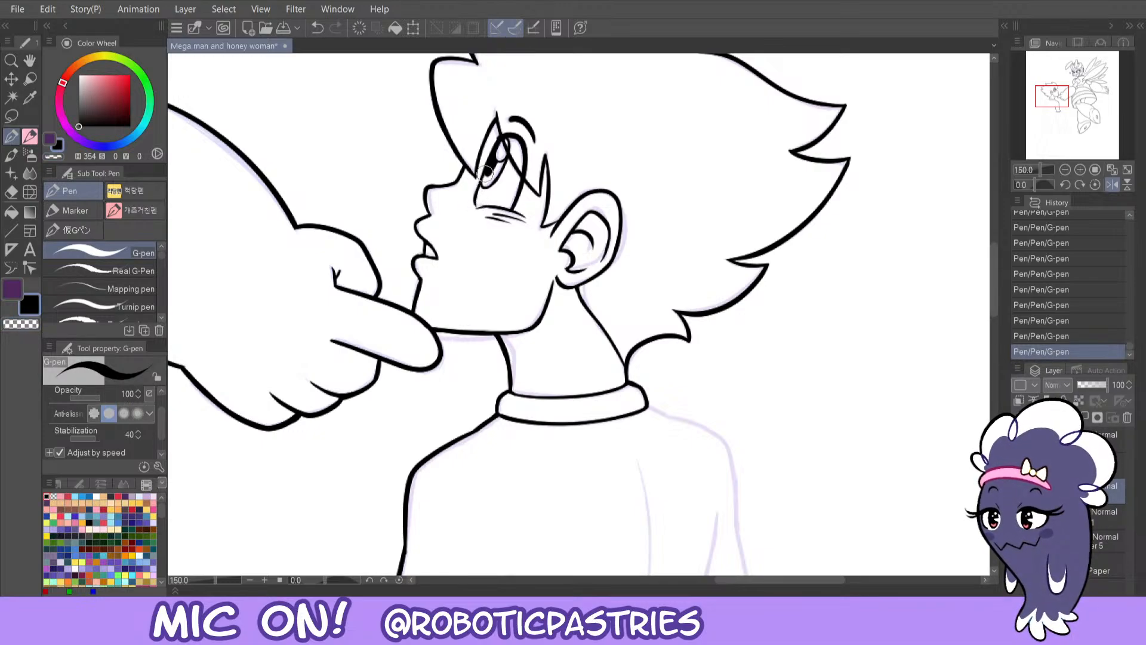
pyautogui.hotkey('ctrl', 'z')
pyautogui.hotkey('ctrl', 'y')
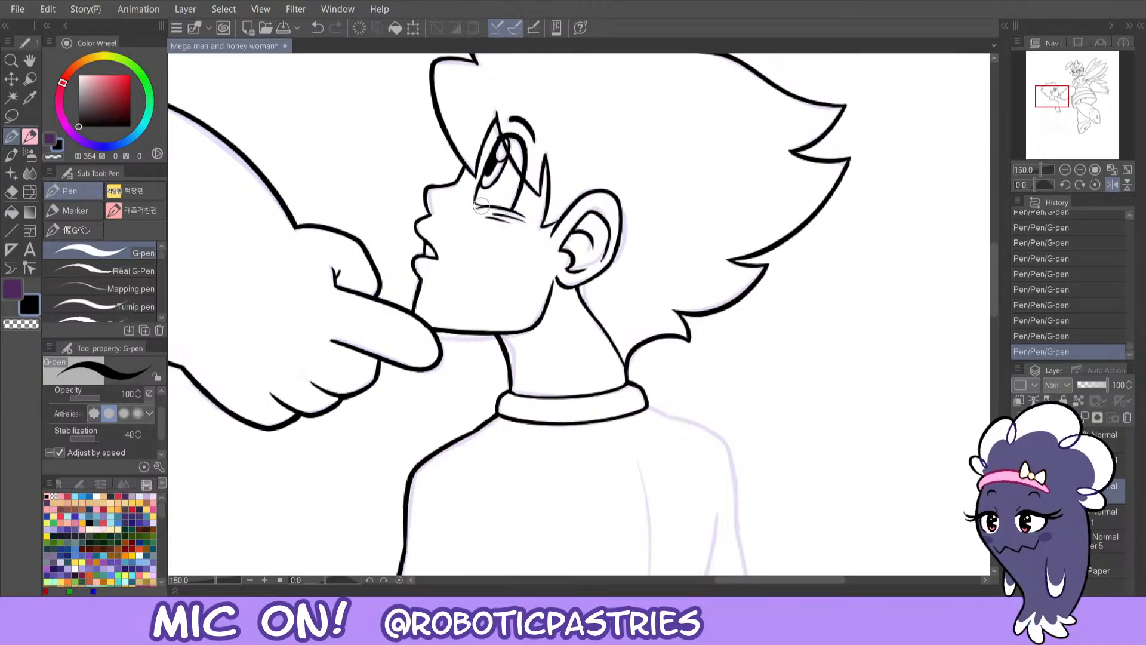
pyautogui.hotkey('ctrl', 'z')
pyautogui.hotkey('ctrl', 'y')
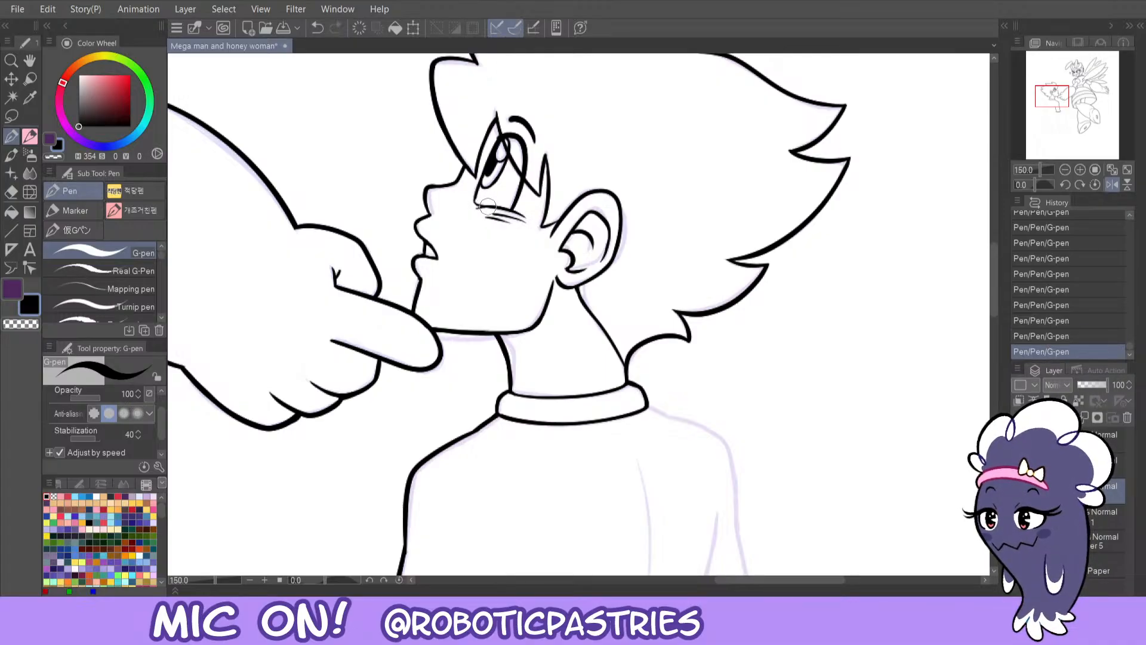
pyautogui.hotkey('ctrl', 'z')
pyautogui.hotkey('ctrl', 'y')
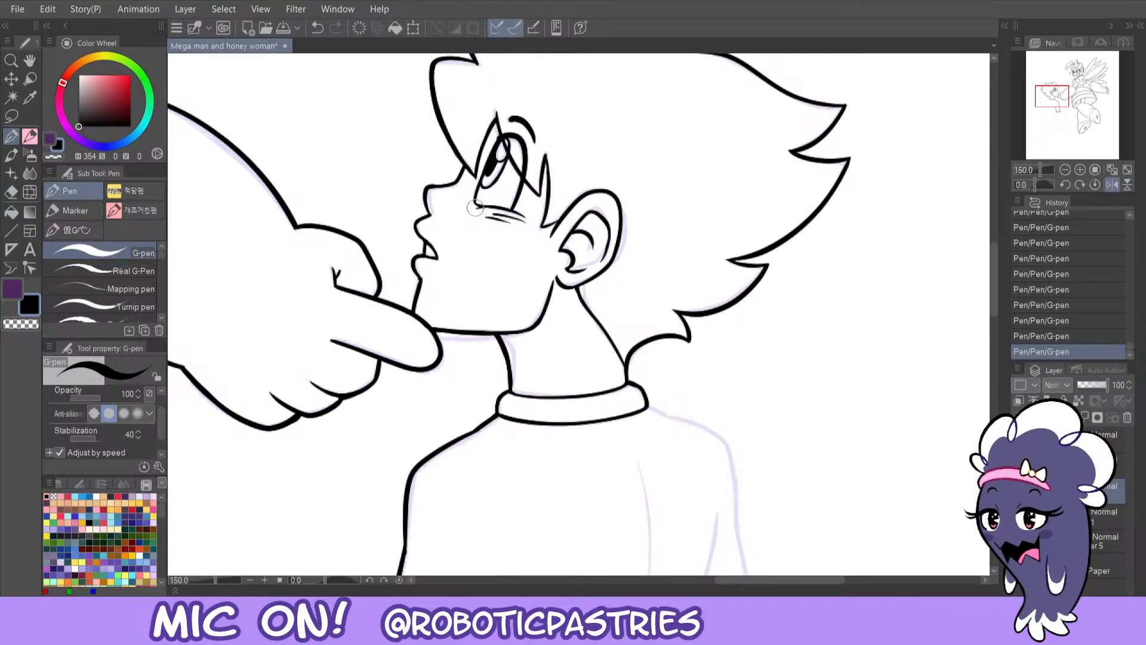
# - Redo the short lines joining the eye's front edge to its lower lid until the corner fits
pyautogui.hotkey('ctrl', 'z')
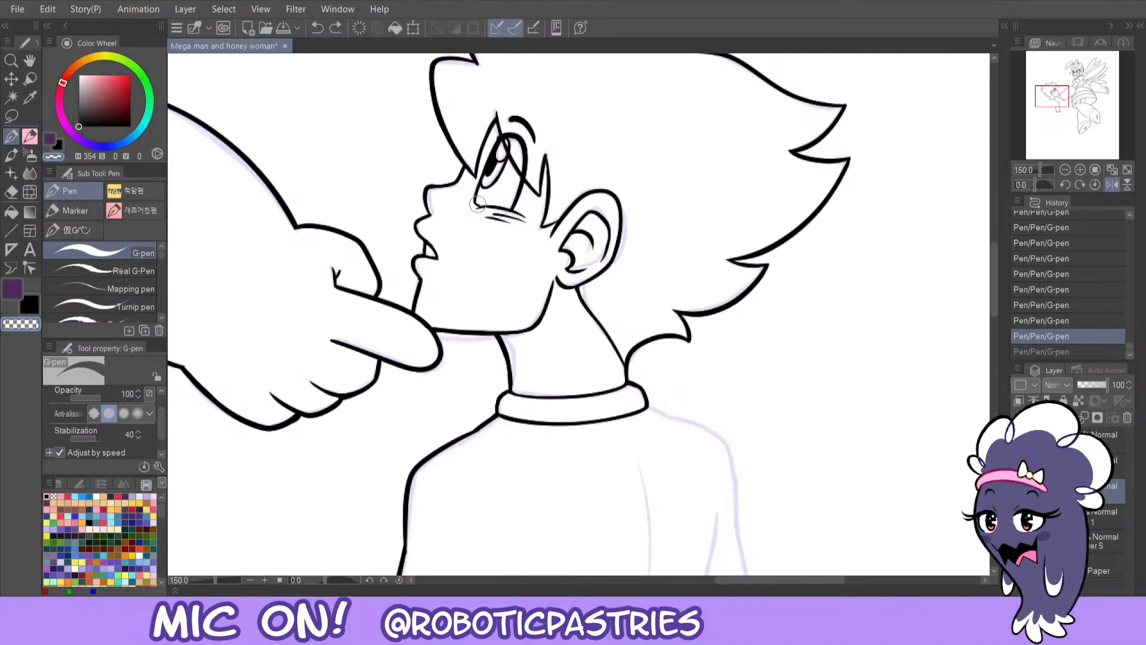
pyautogui.hotkey('ctrl', 'y')
pyautogui.hotkey('ctrl', 'z')
pyautogui.hotkey('ctrl', 'y')
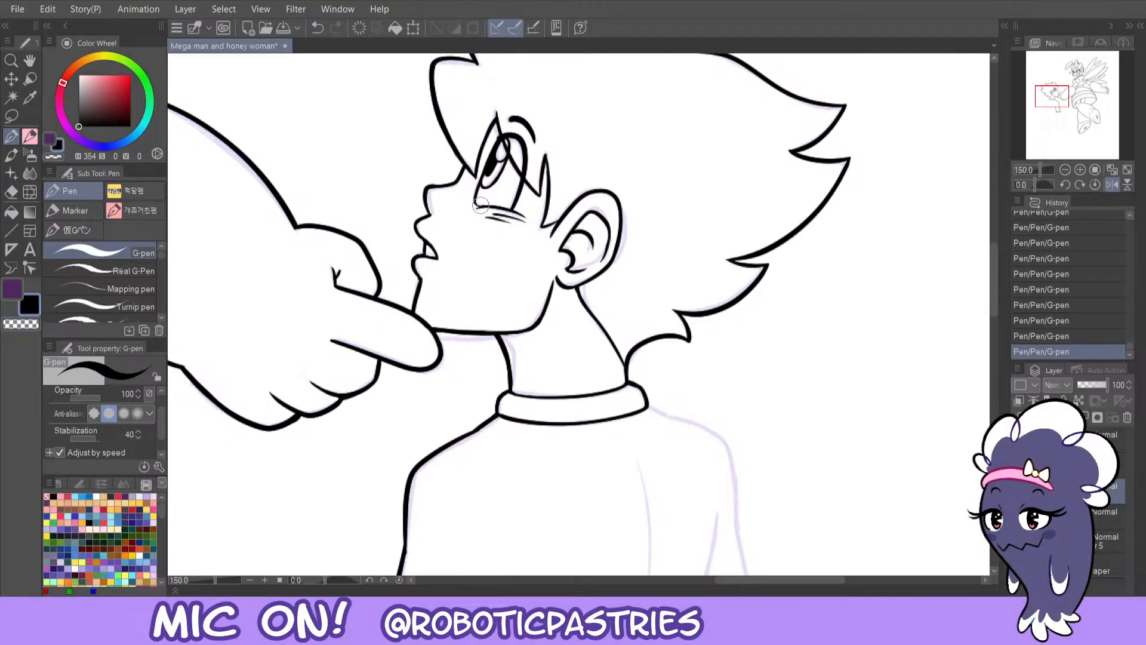
pyautogui.hotkey('ctrl', 'z')
pyautogui.hotkey('ctrl', 'y')
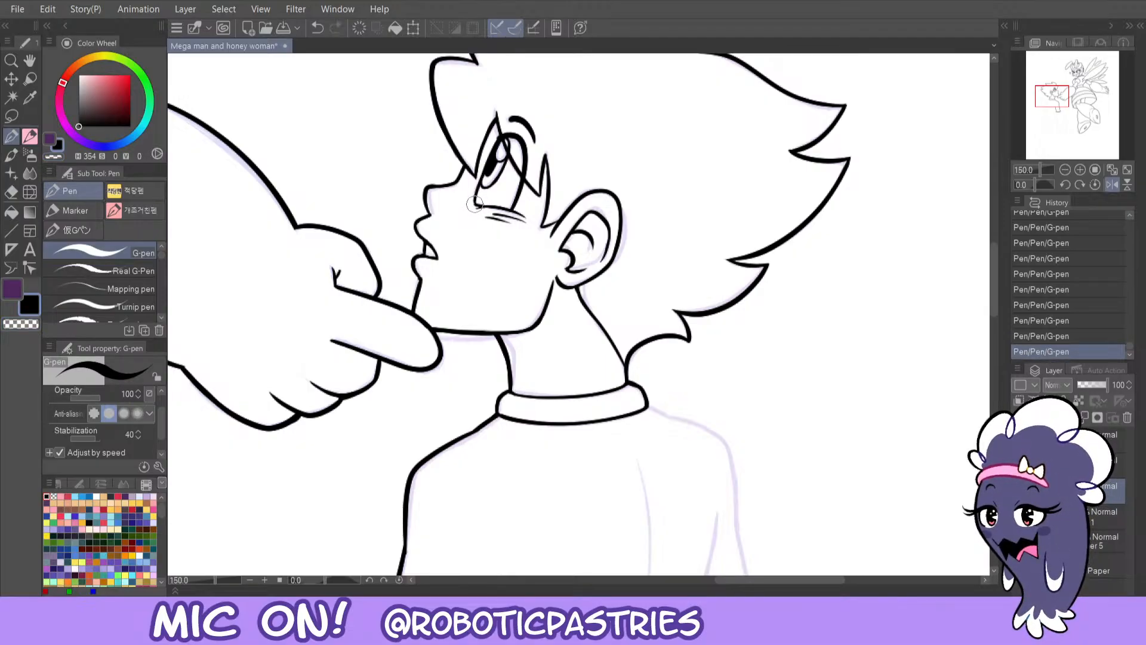
pyautogui.hotkey('ctrl', 'z')
pyautogui.hotkey('ctrl', 'y')
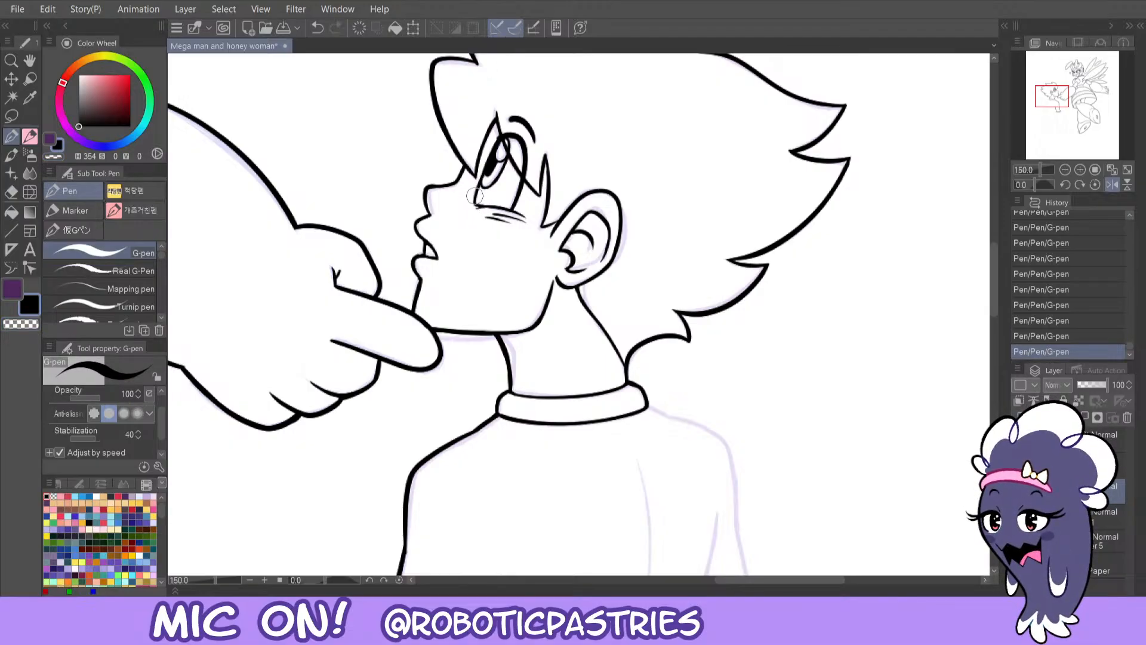
pyautogui.press('c')
pyautogui.press('c')
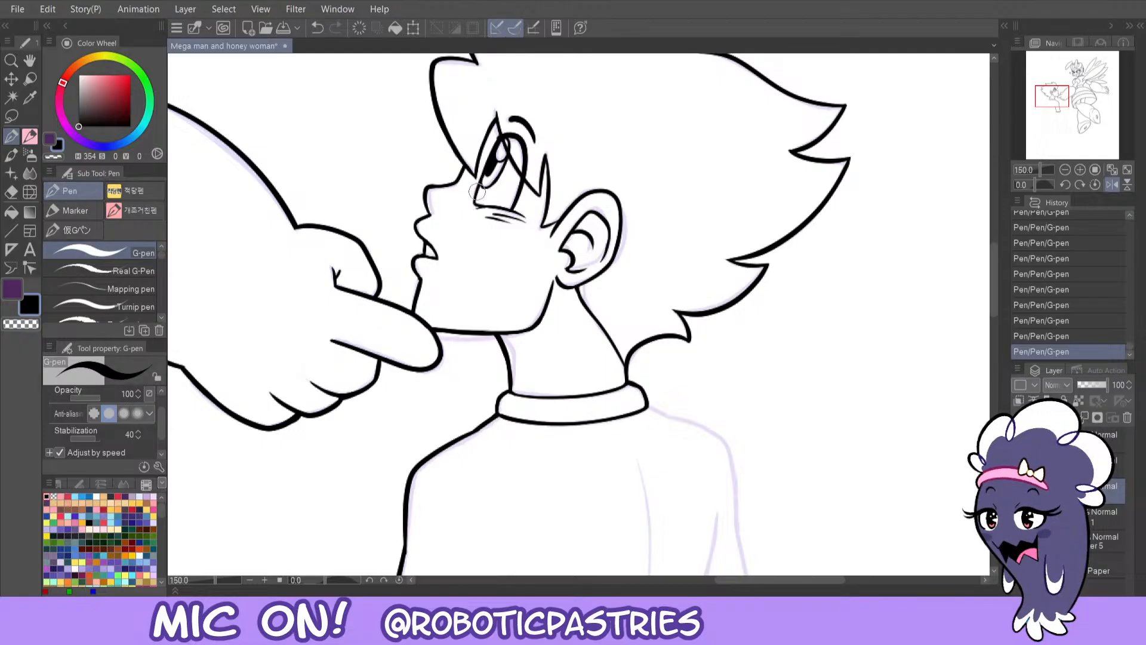
# - Flip the canvas view back and touch up the eye's lower front corner, undoing the stray strokes
pyautogui.click(1105, 184)
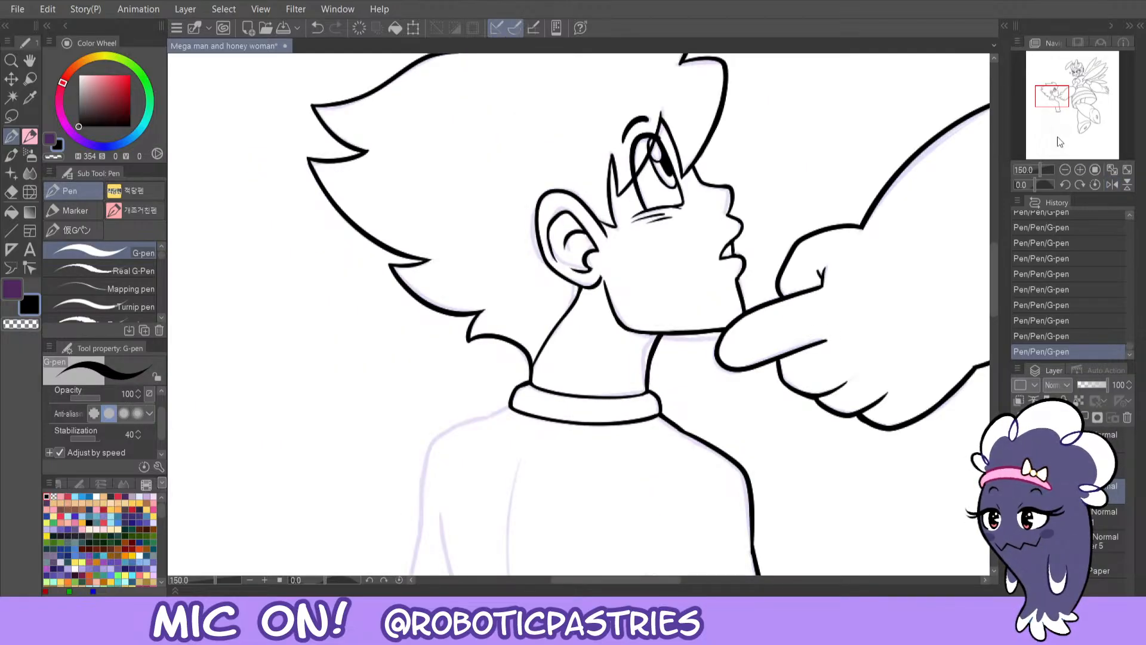
pyautogui.press('c')
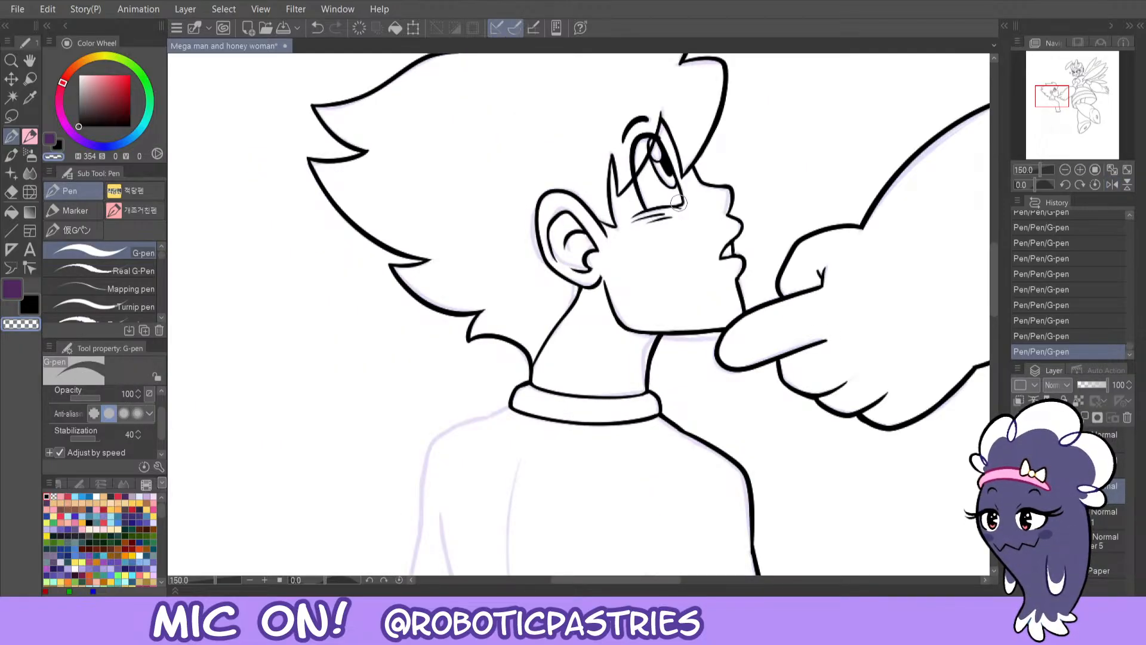
pyautogui.press('c')
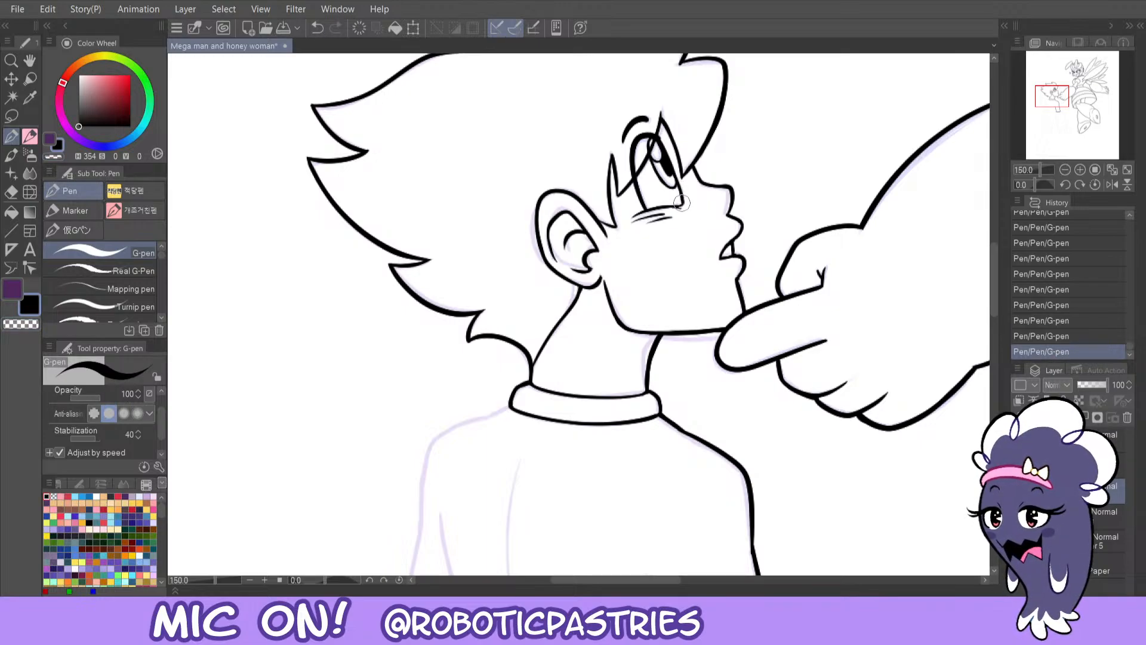
pyautogui.hotkey('ctrl', 'z')
pyautogui.moveTo(680, 206)
pyautogui.mouseDown()
pyautogui.moveTo(656, 208)
pyautogui.moveTo(674, 187)
pyautogui.moveTo(690, 215)
pyautogui.mouseUp()
pyautogui.hotkey('ctrl', 'z')
pyautogui.hotkey('ctrl', 'z')
pyautogui.hotkey('ctrl', 'z')
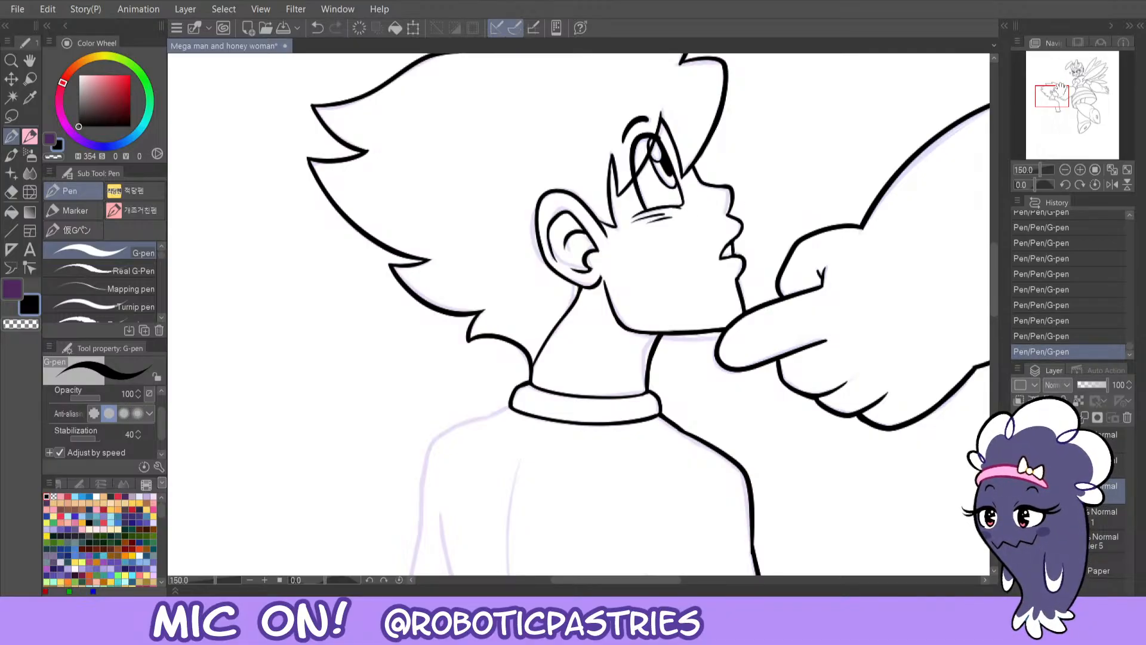
# - Ink the long curved inner edge of the bulky forearm from the cuff down to the hand, redoing the stroke until it fits
pyautogui.moveTo(1045, 103); pyautogui.dragTo(1063, 113)
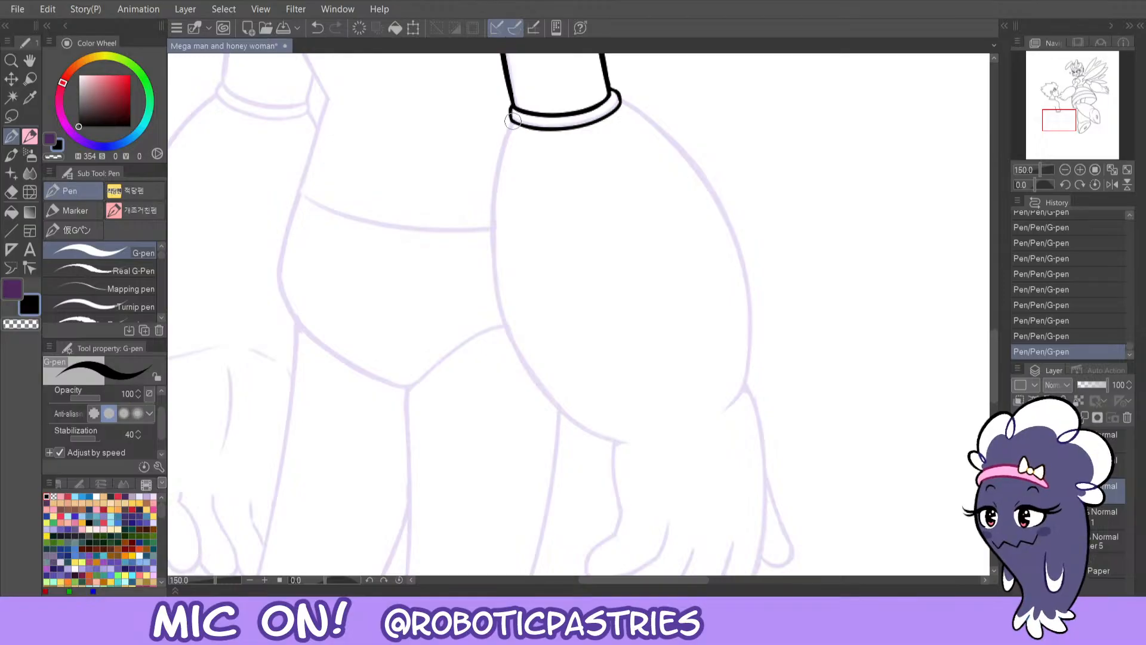
pyautogui.moveTo(512, 121); pyautogui.dragTo(525, 356)
pyautogui.hotkey('ctrl', 'z')
pyautogui.moveTo(486, 185); pyautogui.dragTo(534, 381)
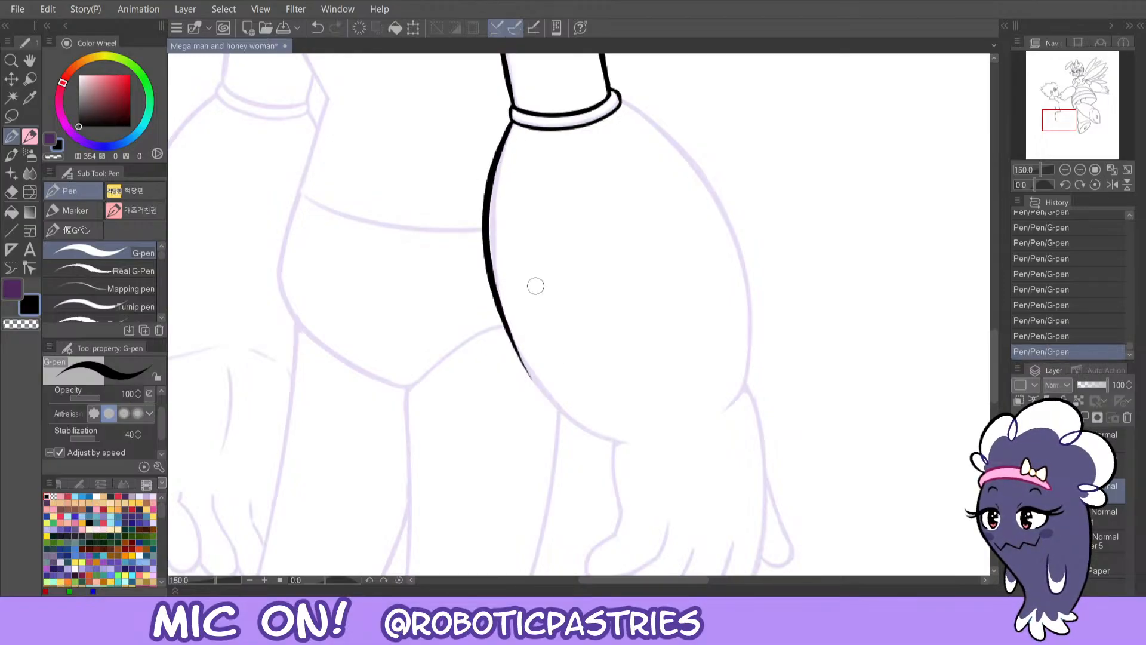
pyautogui.hotkey('ctrl', 'z')
pyautogui.moveTo(511, 123)
pyautogui.mouseDown()
pyautogui.moveTo(498, 159)
pyautogui.moveTo(512, 362)
pyautogui.moveTo(615, 446)
pyautogui.mouseUp()
pyautogui.hotkey('ctrl', 'z')
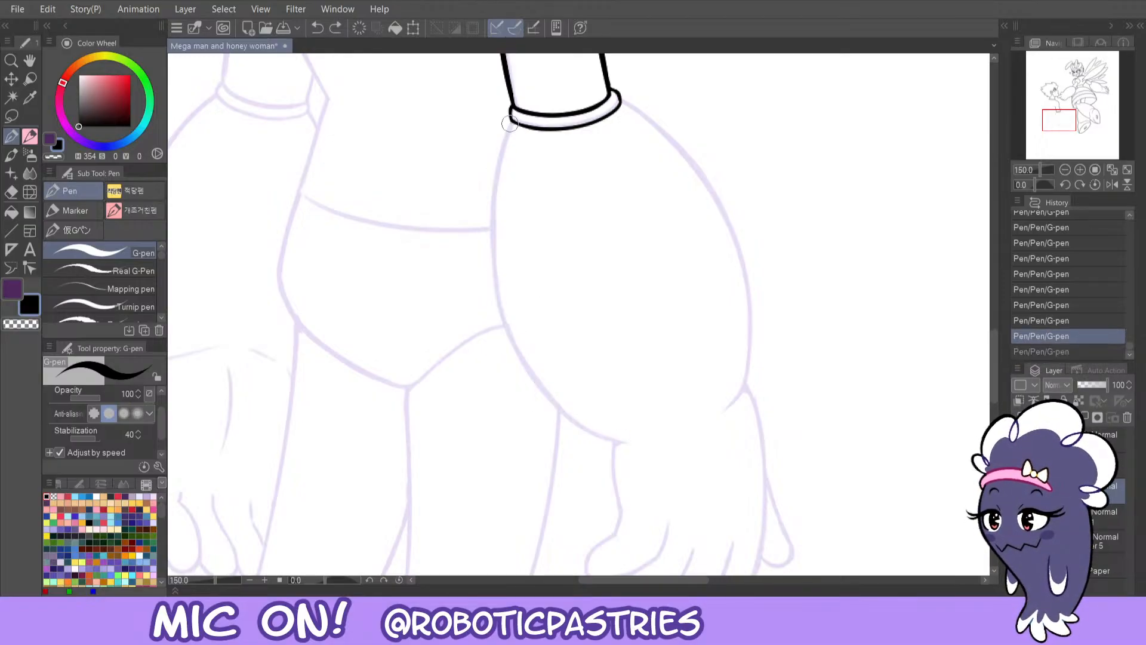
pyautogui.moveTo(511, 122)
pyautogui.mouseDown()
pyautogui.moveTo(503, 146)
pyautogui.moveTo(596, 432)
pyautogui.moveTo(633, 445)
pyautogui.mouseUp()
pyautogui.hotkey('ctrl', 'z')
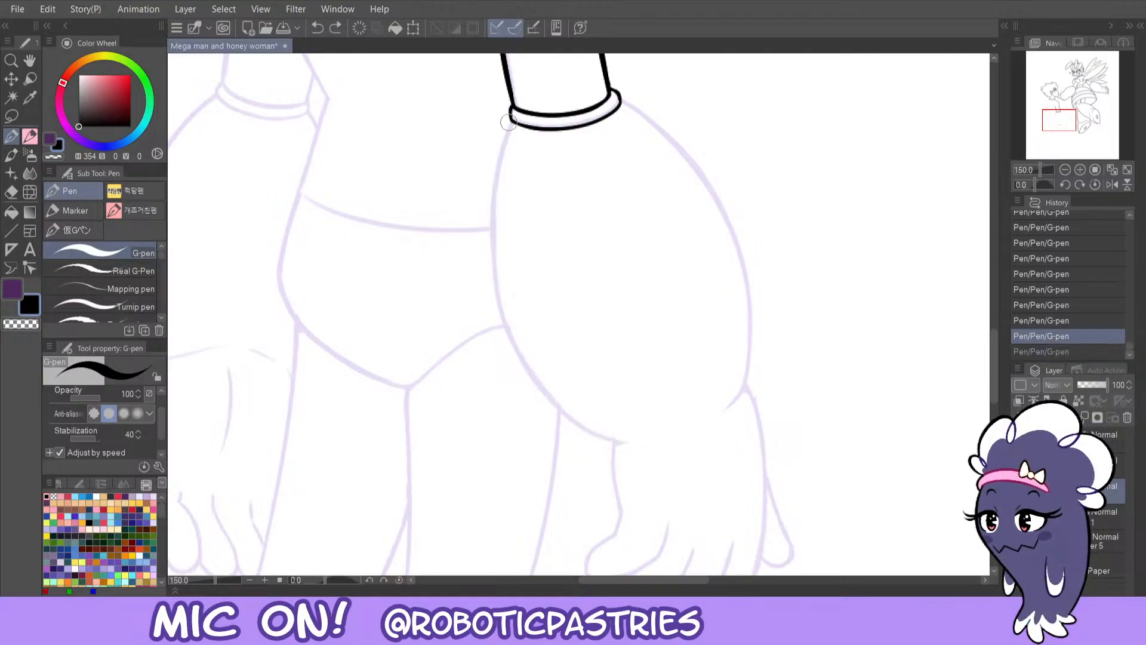
pyautogui.moveTo(511, 121)
pyautogui.mouseDown()
pyautogui.moveTo(494, 184)
pyautogui.moveTo(558, 406)
pyautogui.mouseUp()
pyautogui.hotkey('ctrl', 'z')
pyautogui.moveTo(511, 122)
pyautogui.mouseDown()
pyautogui.moveTo(489, 264)
pyautogui.moveTo(634, 451)
pyautogui.mouseUp()
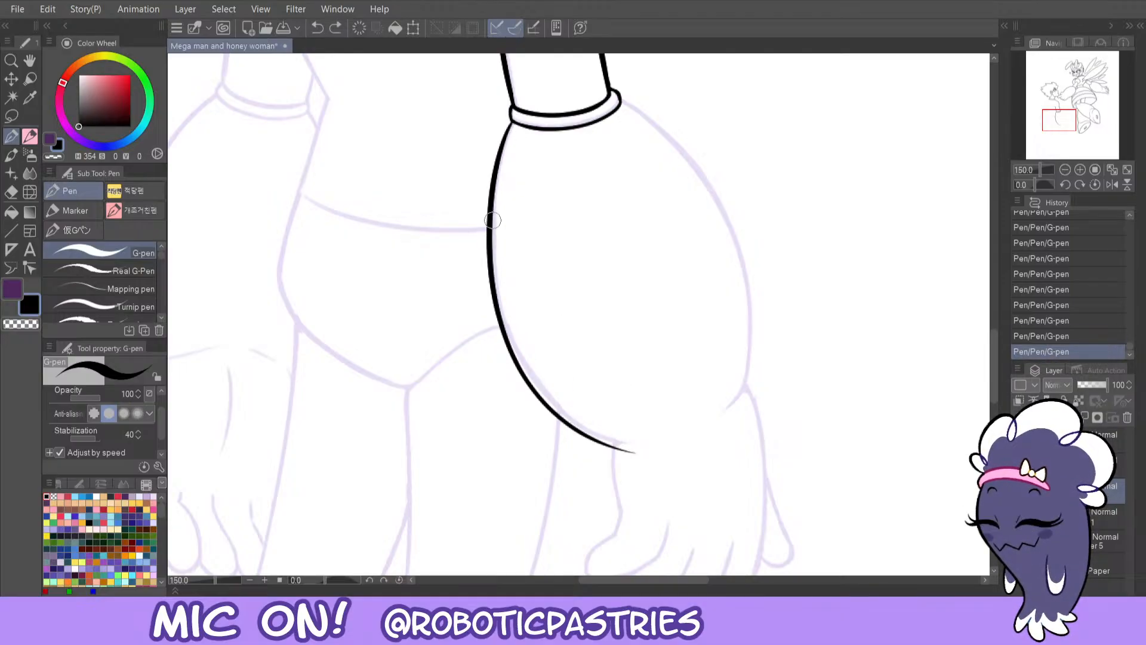
pyautogui.hotkey('ctrl', 'z')
pyautogui.moveTo(512, 122)
pyautogui.mouseDown()
pyautogui.moveTo(528, 382)
pyautogui.moveTo(636, 448)
pyautogui.mouseUp()
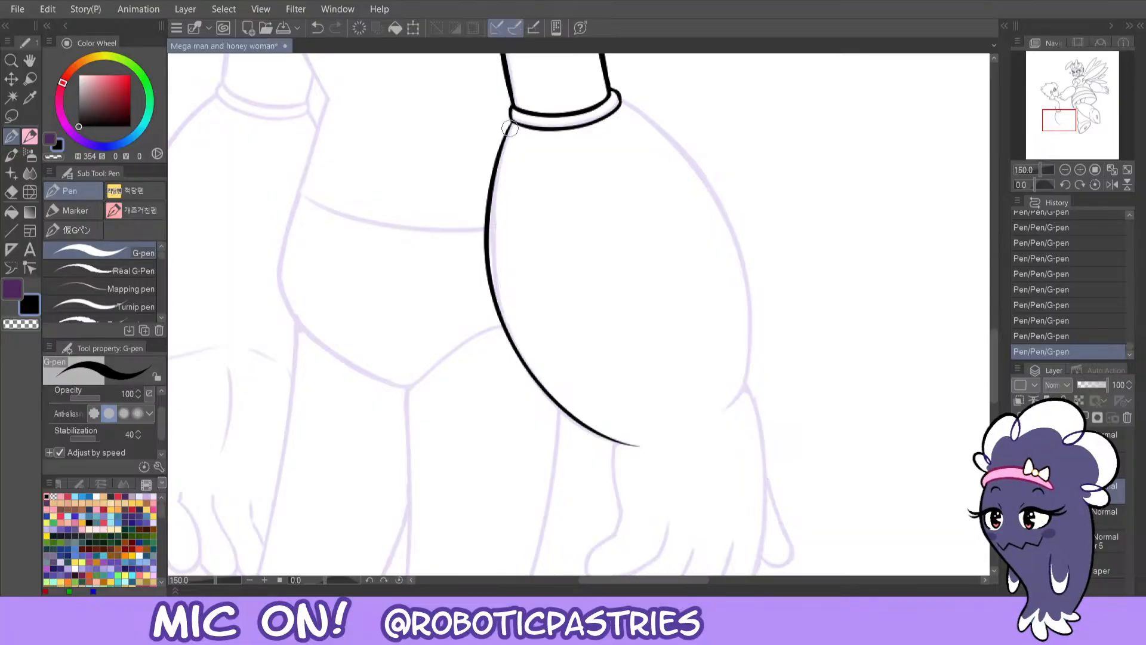
# - Thicken the upper part of the forearm's inner edge and join it to the cuff
pyautogui.moveTo(509, 126); pyautogui.dragTo(485, 230)
pyautogui.hotkey('ctrl', 'z')
pyautogui.moveTo(511, 119); pyautogui.dragTo(487, 210)
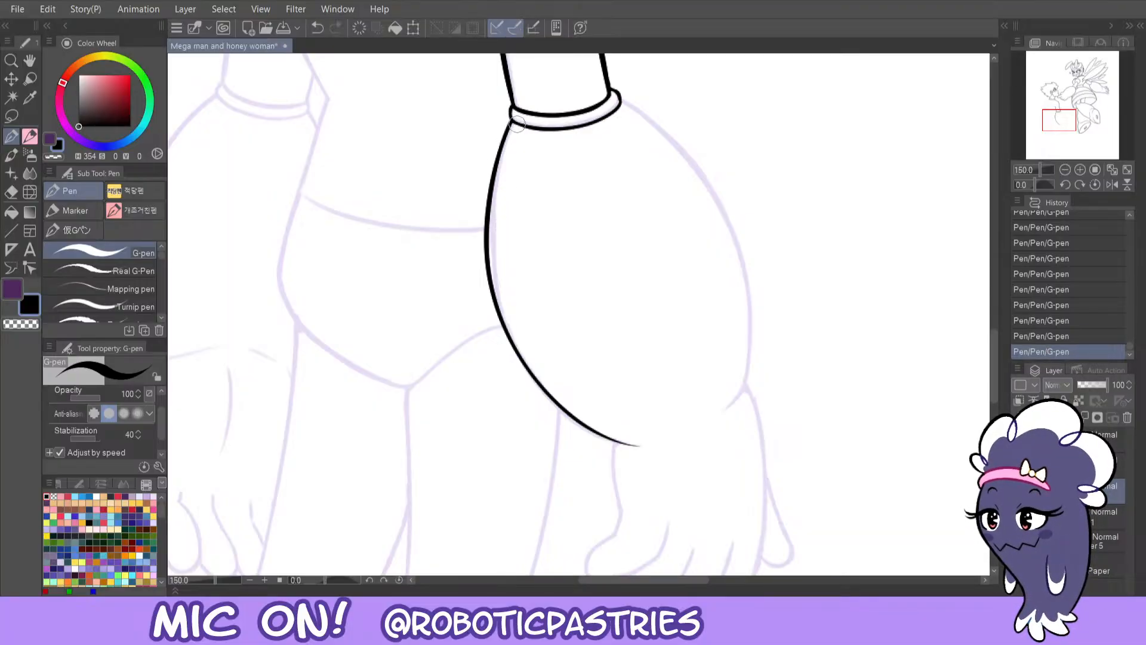
# - Mirror the canvas view and trim the tapered tip where the forearm's inner edge meets the hand
pyautogui.click(1112, 185)
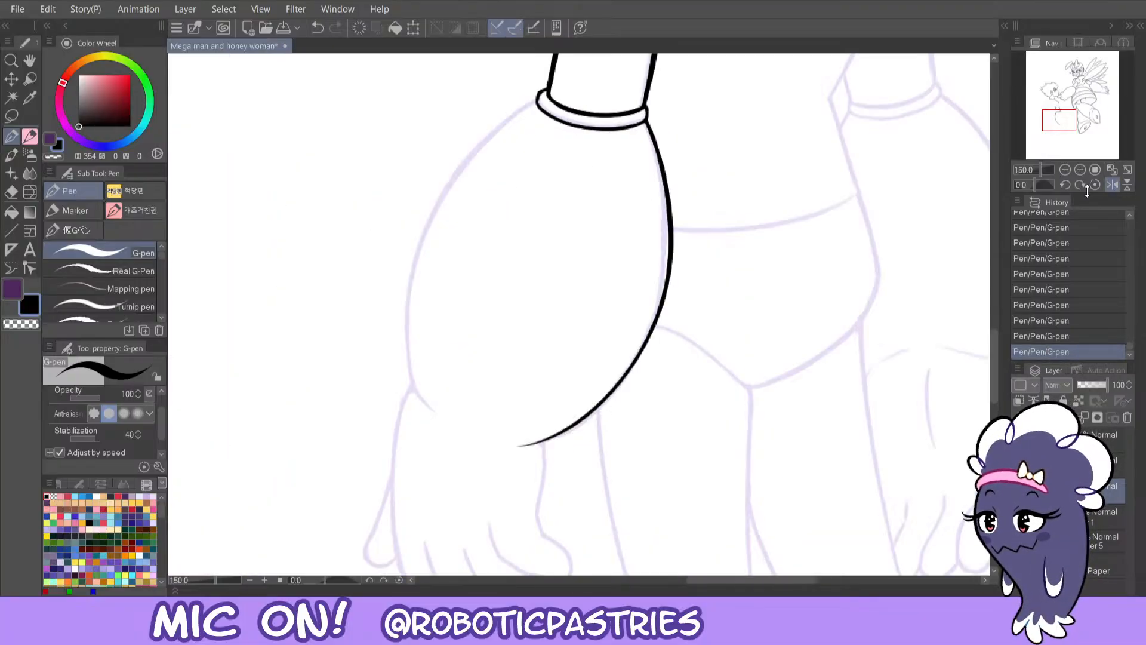
pyautogui.press('c')
pyautogui.moveTo(534, 444); pyautogui.dragTo(513, 442)
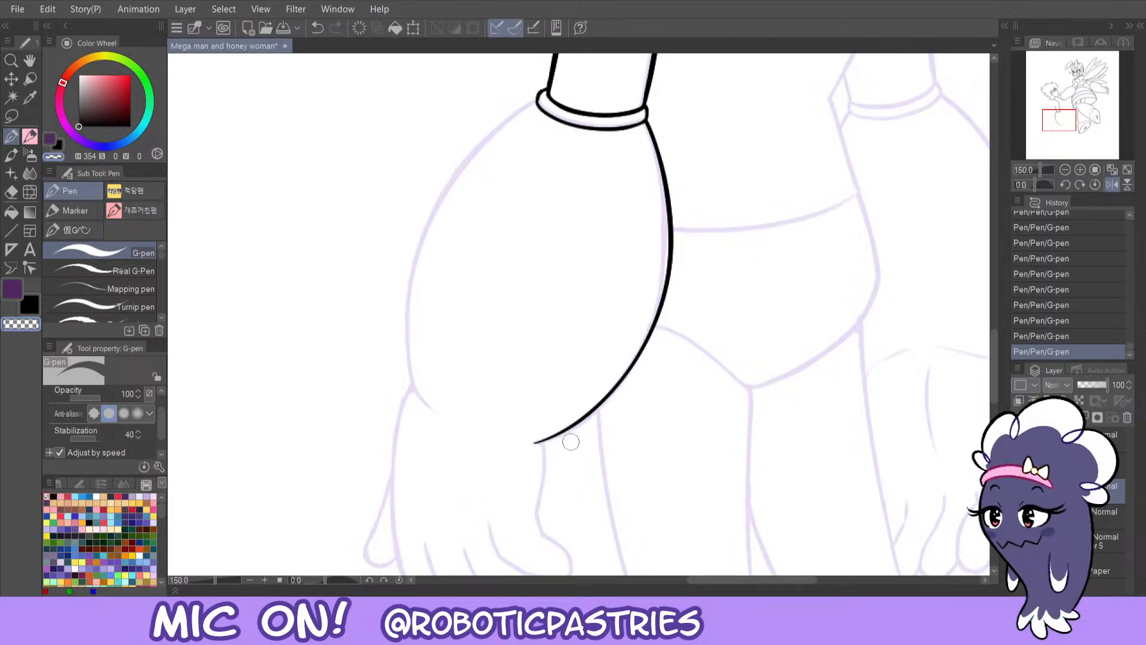
pyautogui.press('c')
pyautogui.hotkey('ctrl', 'z')
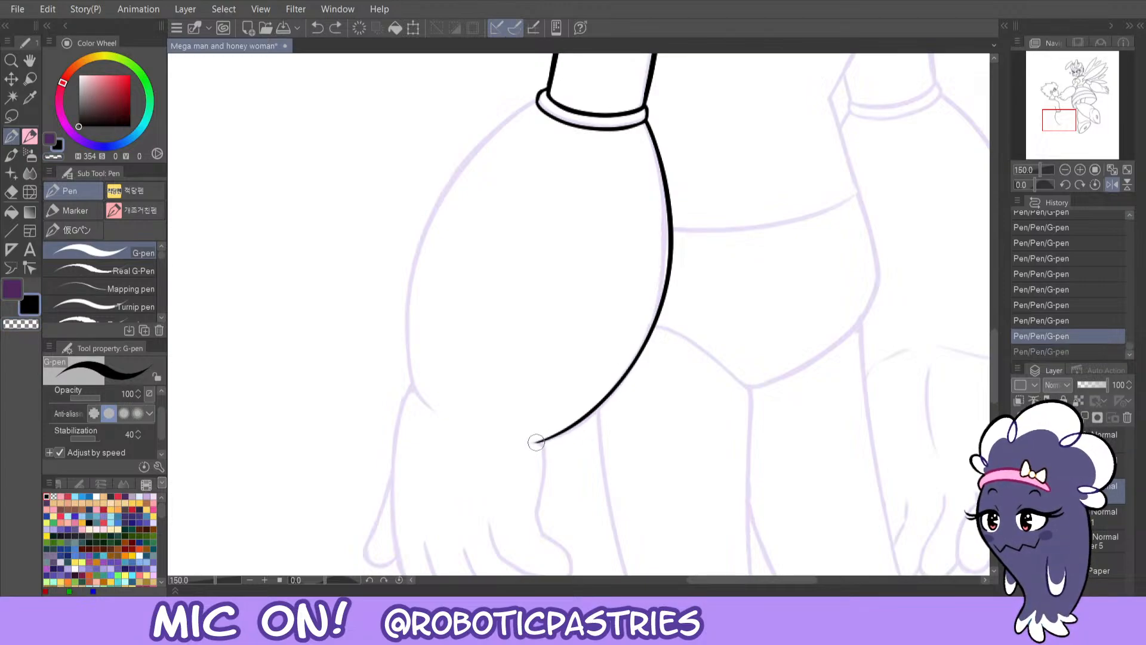
# - Try to thicken the lower part of the forearm's inner edge with long strokes from the hand upward
pyautogui.moveTo(533, 440); pyautogui.dragTo(639, 345)
pyautogui.hotkey('ctrl', 'z')
pyautogui.hotkey('ctrl', 'y')
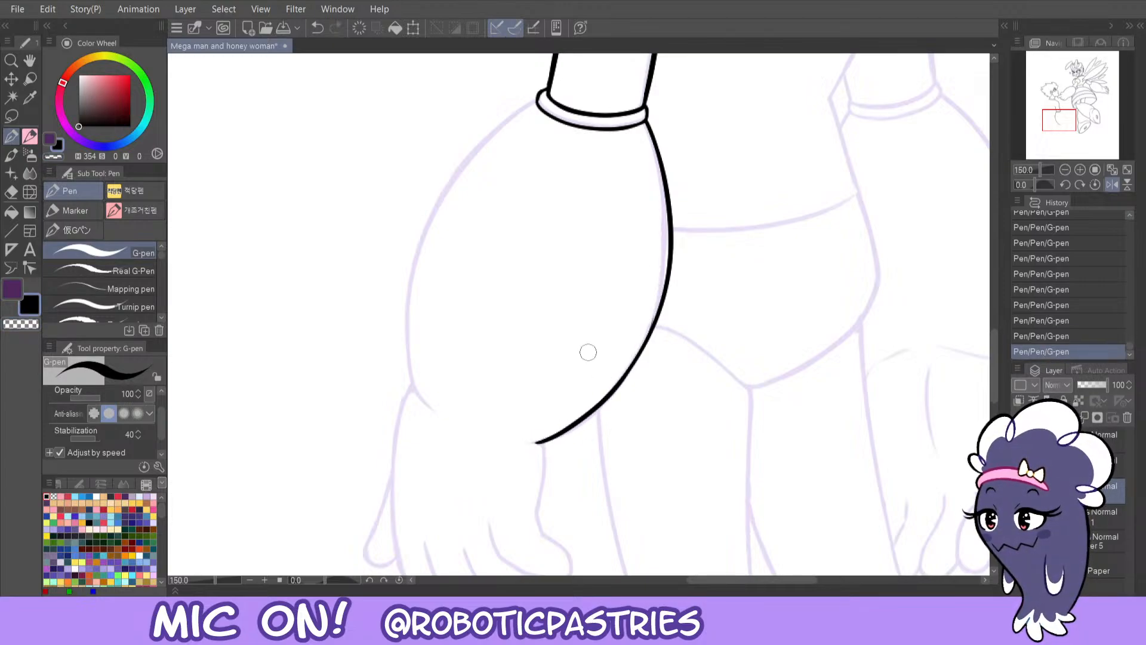
pyautogui.hotkey('ctrl', 'z')
pyautogui.moveTo(529, 440); pyautogui.dragTo(603, 398)
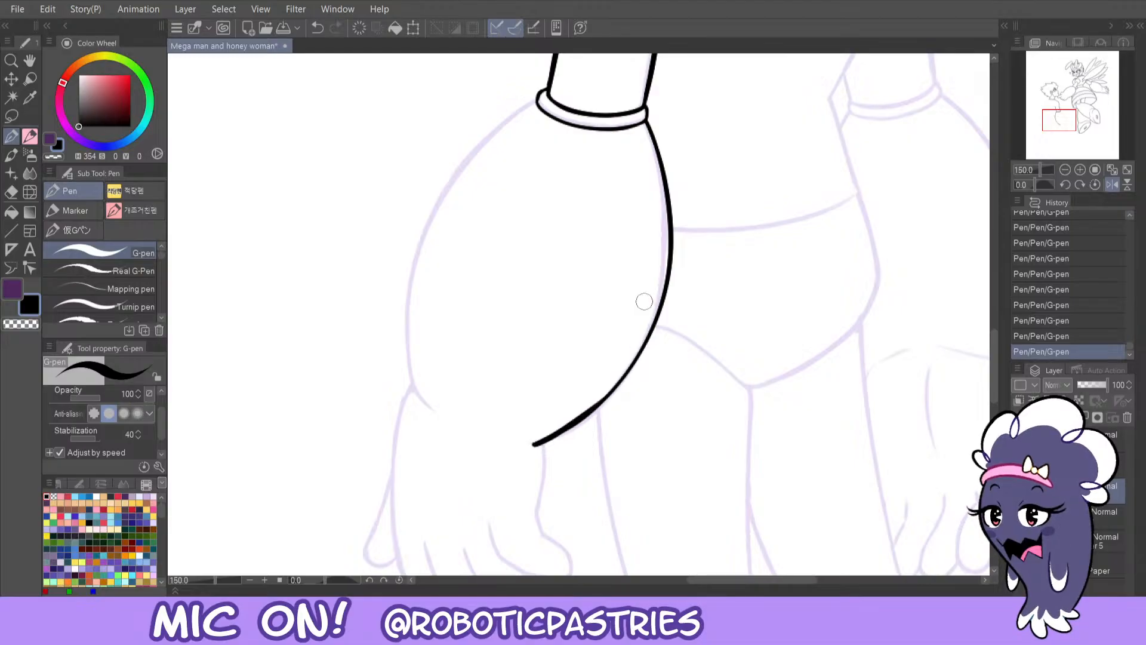
pyautogui.hotkey('ctrl', 'z')
pyautogui.moveTo(536, 442); pyautogui.dragTo(618, 382)
pyautogui.hotkey('ctrl', 'z')
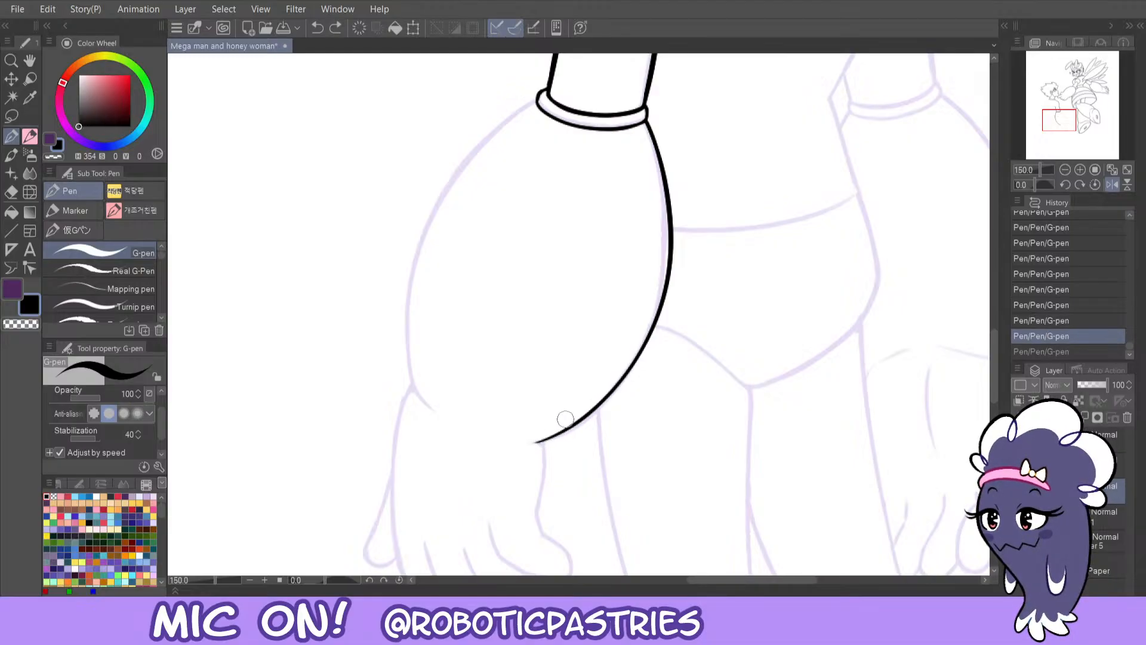
pyautogui.moveTo(535, 442); pyautogui.dragTo(656, 280)
pyautogui.hotkey('ctrl', 'z')
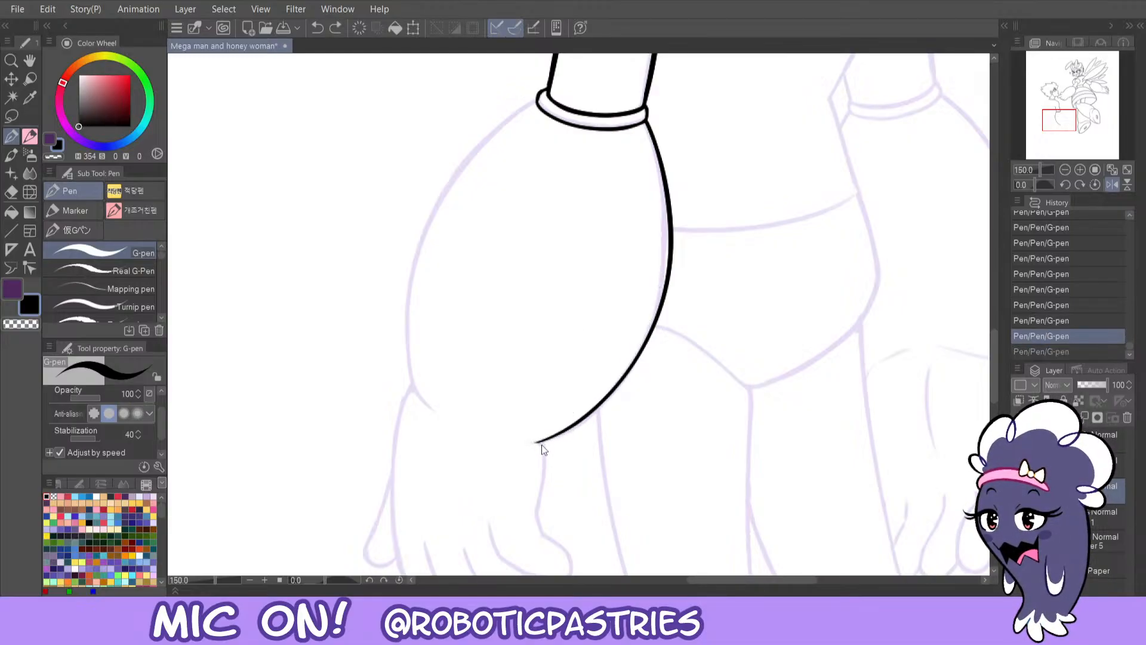
pyautogui.moveTo(535, 442); pyautogui.dragTo(658, 331)
pyautogui.hotkey('ctrl', 'z')
pyautogui.moveTo(534, 442); pyautogui.dragTo(660, 316)
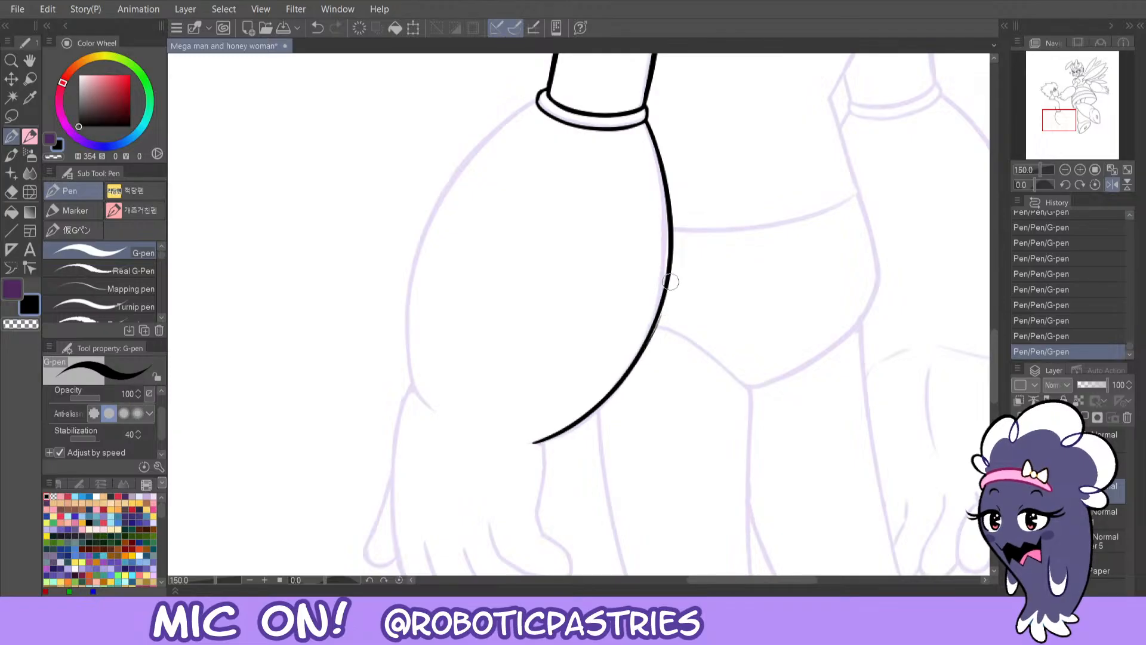
pyautogui.hotkey('ctrl', 'z')
pyautogui.moveTo(535, 442)
pyautogui.mouseDown()
pyautogui.moveTo(634, 368)
pyautogui.moveTo(659, 316)
pyautogui.mouseUp()
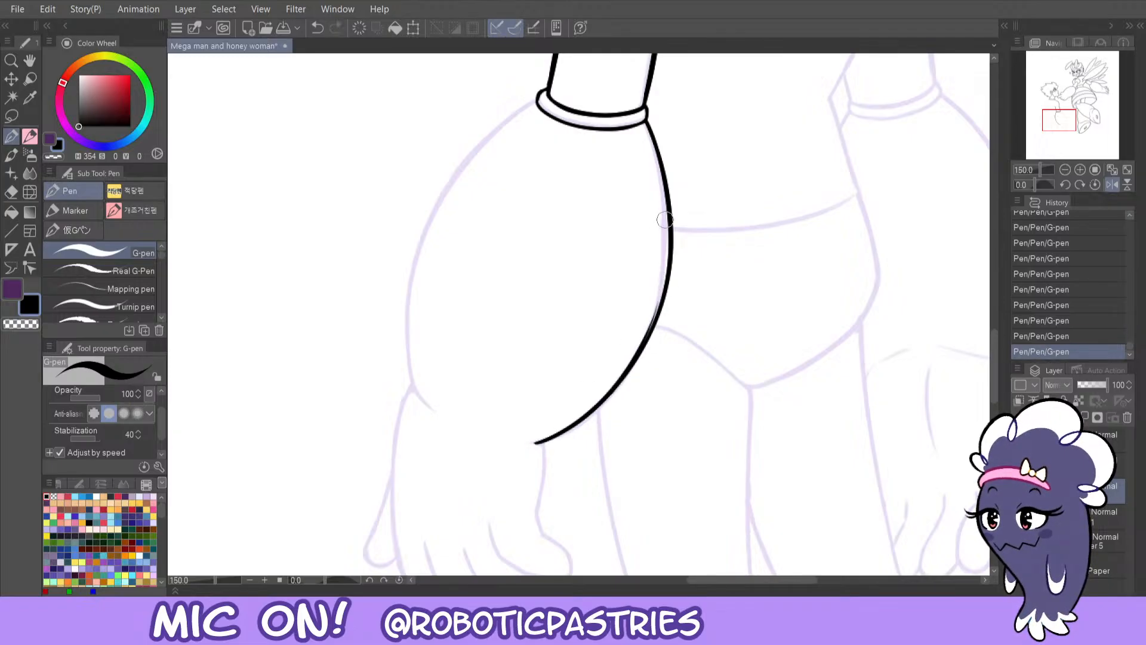
pyautogui.hotkey('ctrl', 'z')
pyautogui.moveTo(645, 120)
pyautogui.mouseDown()
pyautogui.moveTo(675, 206)
pyautogui.moveTo(634, 367)
pyautogui.moveTo(535, 442)
pyautogui.moveTo(587, 413)
pyautogui.moveTo(671, 243)
pyautogui.mouseUp()
pyautogui.hotkey('ctrl', 'z')
pyautogui.hotkey('ctrl', 'z')
pyautogui.moveTo(534, 442)
pyautogui.mouseDown()
pyautogui.moveTo(605, 404)
pyautogui.moveTo(680, 221)
pyautogui.mouseUp()
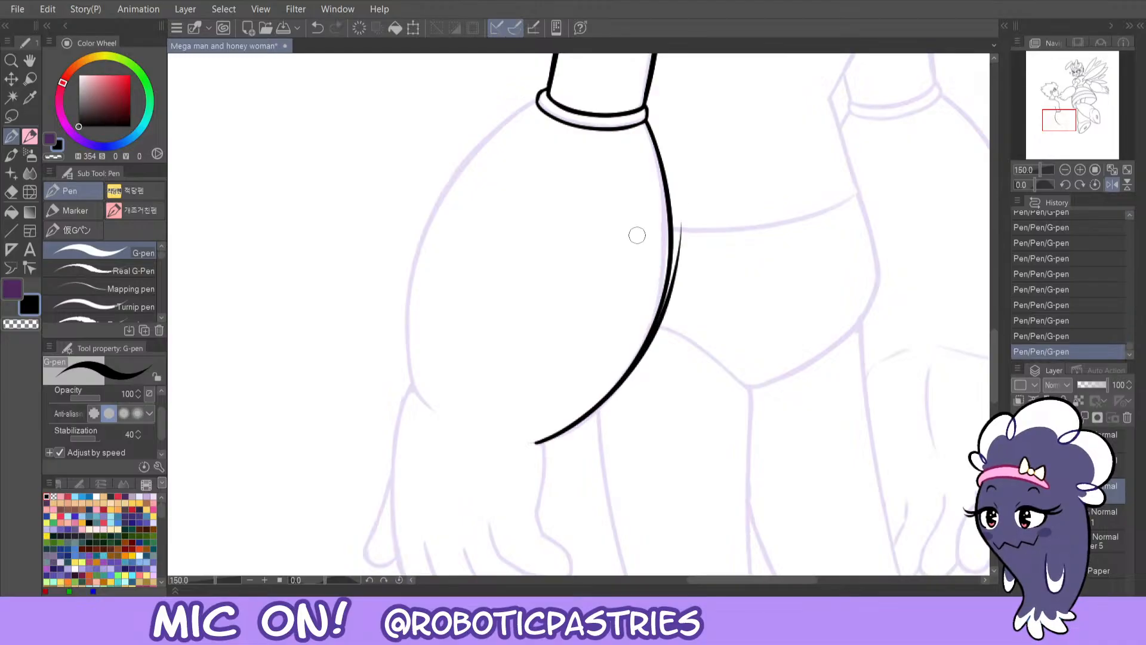
pyautogui.hotkey('ctrl', 'z')
pyautogui.moveTo(535, 442)
pyautogui.mouseDown()
pyautogui.moveTo(619, 390)
pyautogui.moveTo(679, 245)
pyautogui.mouseUp()
pyautogui.hotkey('ctrl', 'z')
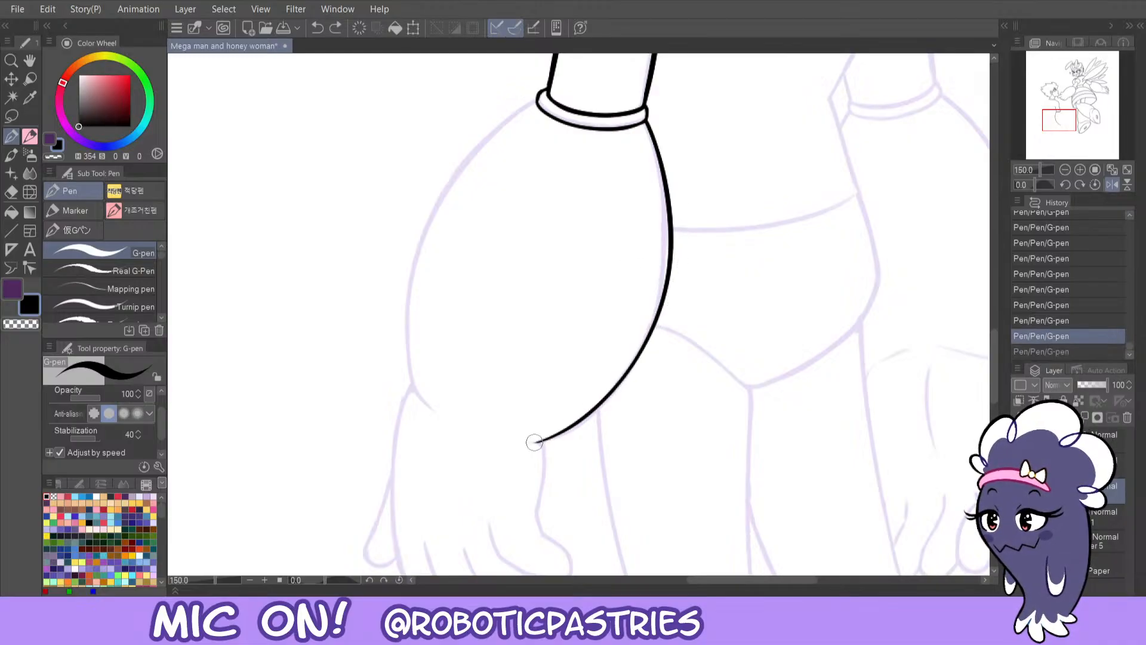
pyautogui.moveTo(534, 442)
pyautogui.mouseDown()
pyautogui.moveTo(565, 426)
pyautogui.moveTo(664, 278)
pyautogui.moveTo(655, 195)
pyautogui.mouseUp()
pyautogui.hotkey('ctrl', 'z')
pyautogui.moveTo(535, 442)
pyautogui.mouseDown()
pyautogui.moveTo(567, 429)
pyautogui.moveTo(654, 299)
pyautogui.moveTo(557, 436)
pyautogui.moveTo(675, 298)
pyautogui.mouseUp()
pyautogui.hotkey('ctrl', 'z')
pyautogui.hotkey('ctrl', 'z')
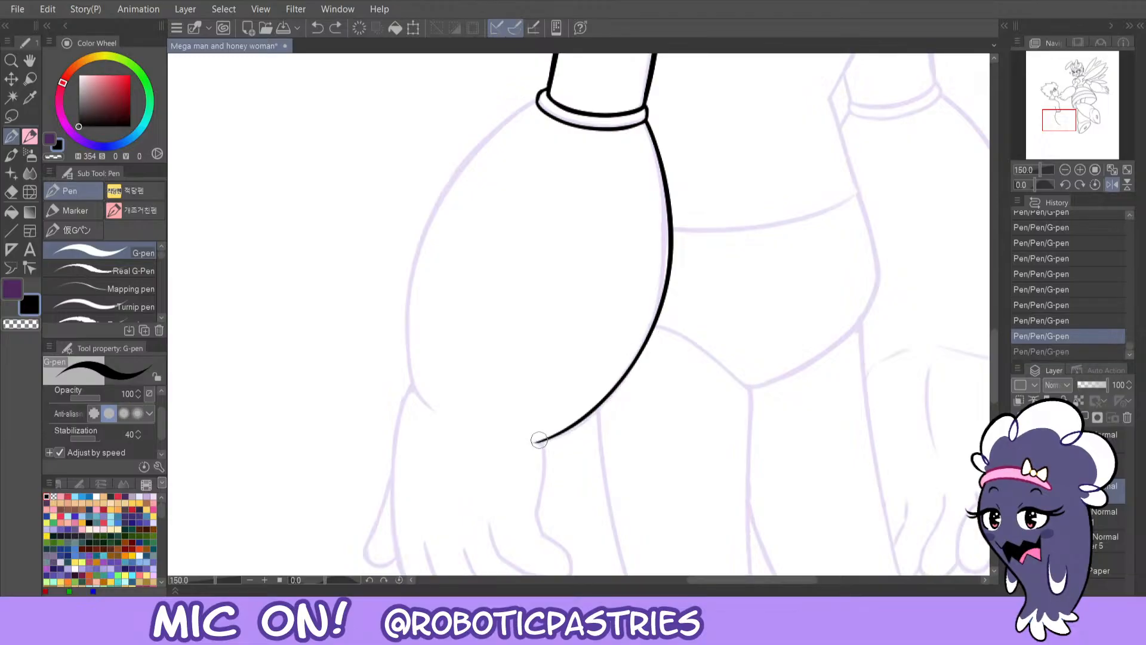
pyautogui.moveTo(539, 440)
pyautogui.mouseDown()
pyautogui.moveTo(638, 357)
pyautogui.moveTo(645, 290)
pyautogui.mouseUp()
pyautogui.hotkey('ctrl', 'z')
# - Thicken the forearm's inner edge from the hand to about mid-forearm and erase the part of the stroke that overshoots the line
pyautogui.moveTo(535, 442)
pyautogui.mouseDown()
pyautogui.moveTo(620, 384)
pyautogui.moveTo(675, 245)
pyautogui.mouseUp()
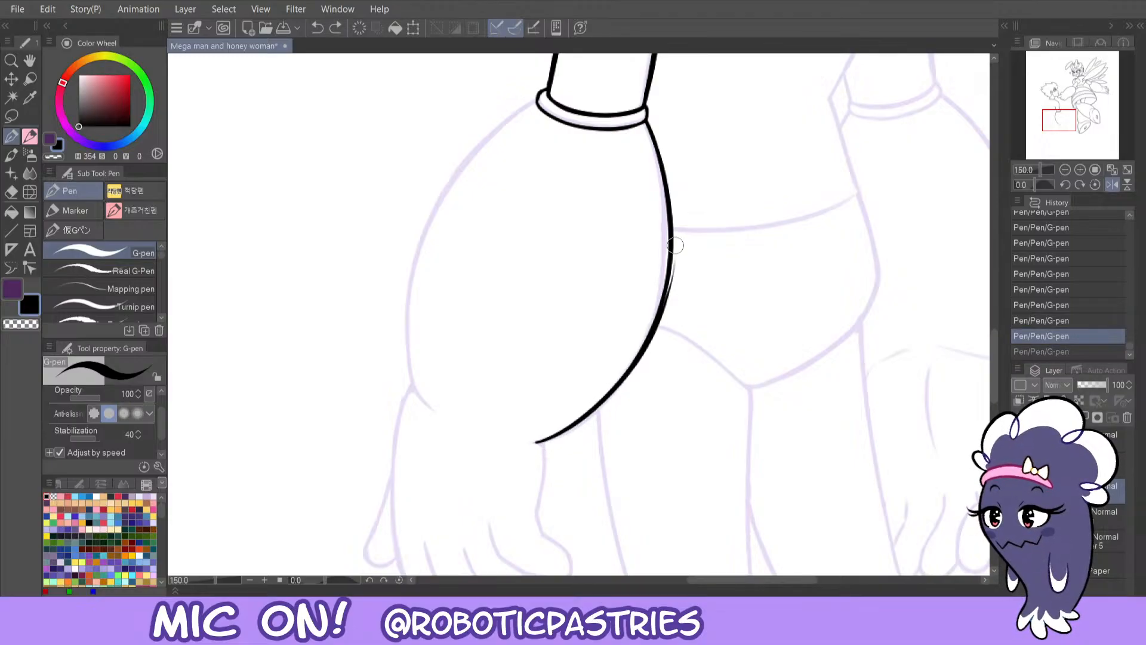
pyautogui.moveTo(646, 124)
pyautogui.mouseDown()
pyautogui.moveTo(656, 152)
pyautogui.moveTo(648, 346)
pyautogui.mouseUp()
pyautogui.hotkey('ctrl', 'z')
pyautogui.press('c')
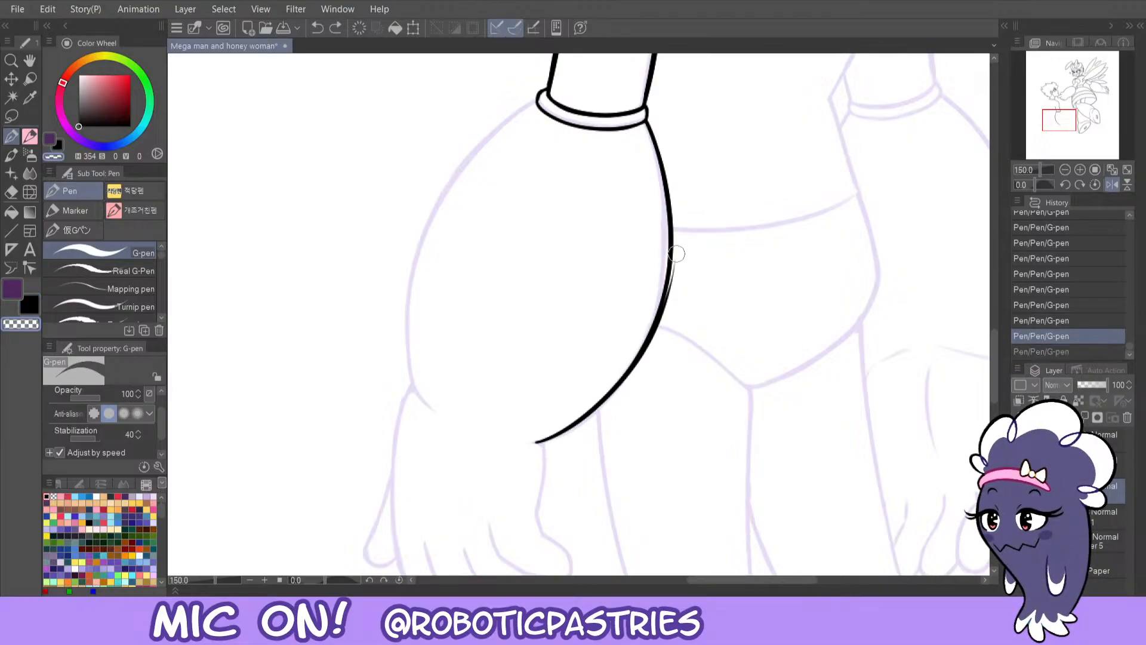
pyautogui.moveTo(677, 254); pyautogui.dragTo(667, 313)
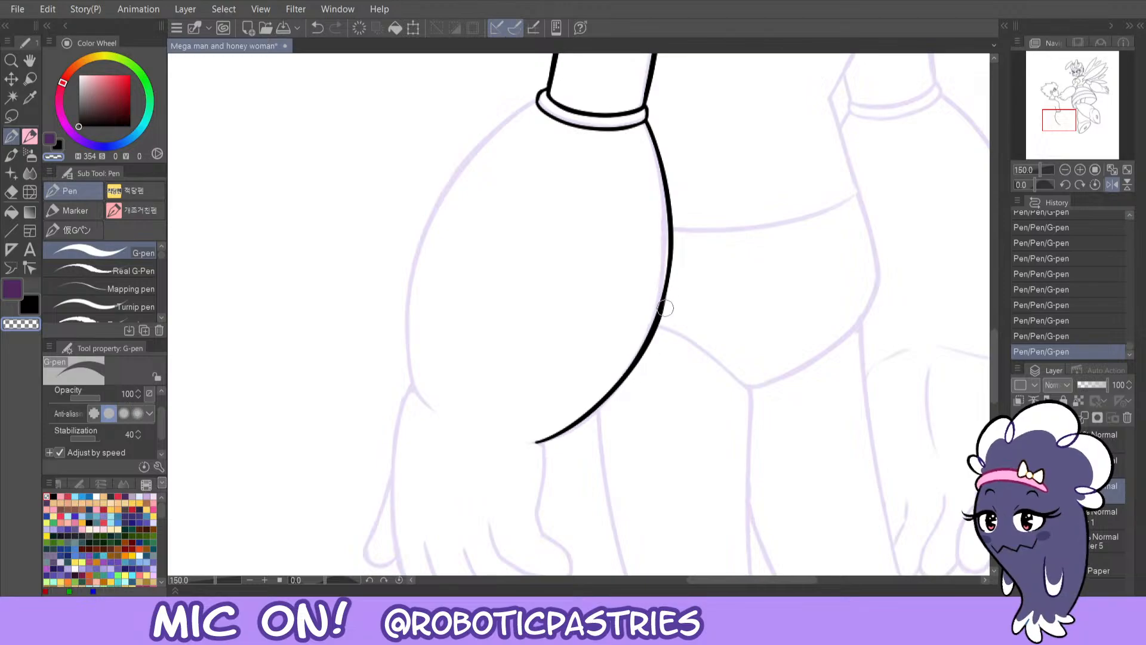
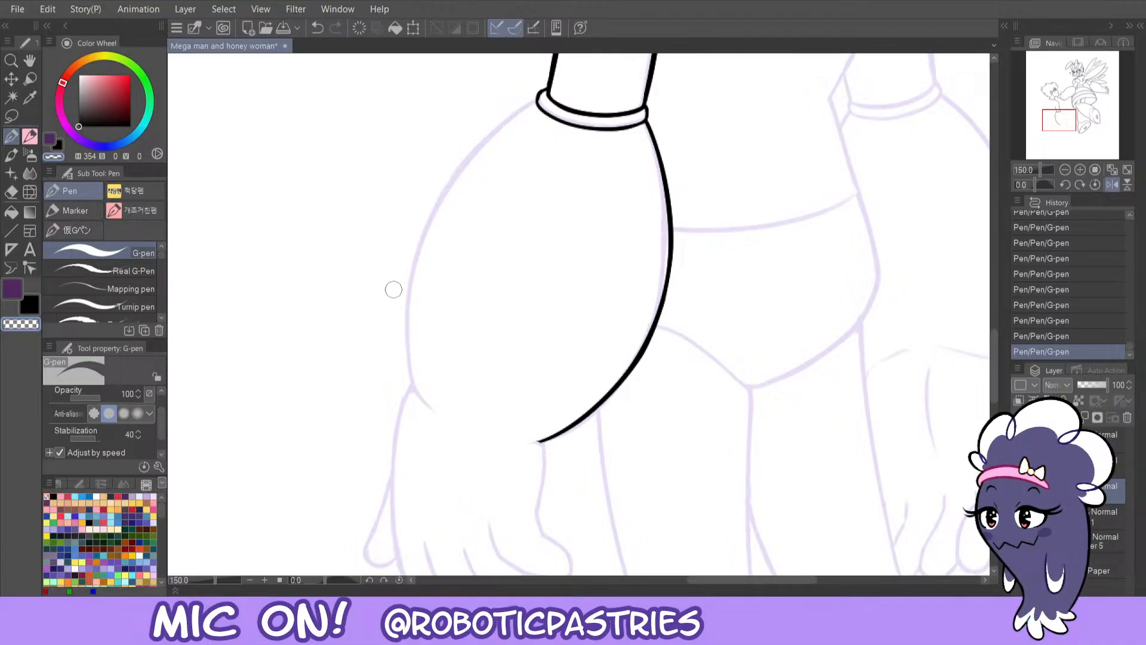
# - Return the canvas to its unmirrored view and ink the forearm's long outer edge from the cuff down to the hand
pyautogui.moveTo(413, 392)
pyautogui.mouseDown()
pyautogui.moveTo(403, 323)
pyautogui.moveTo(484, 124)
pyautogui.moveTo(546, 78)
pyautogui.mouseUp()
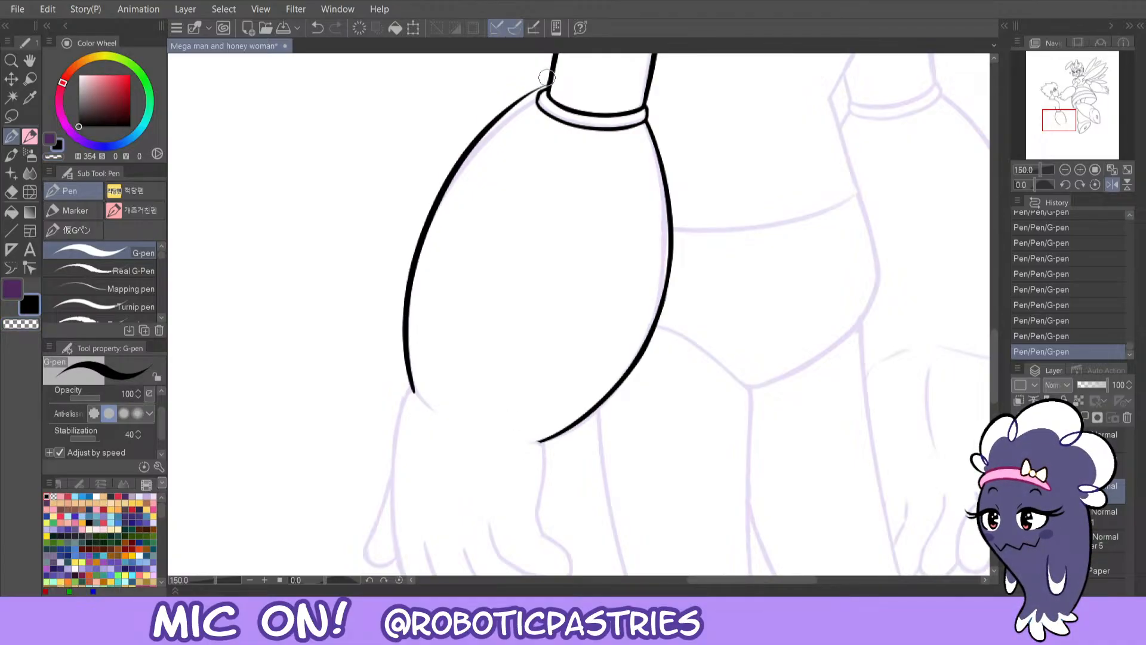
pyautogui.hotkey('ctrl', 'z')
pyautogui.click(1094, 184)
pyautogui.moveTo(621, 101)
pyautogui.mouseDown()
pyautogui.moveTo(751, 275)
pyautogui.moveTo(727, 418)
pyautogui.mouseUp()
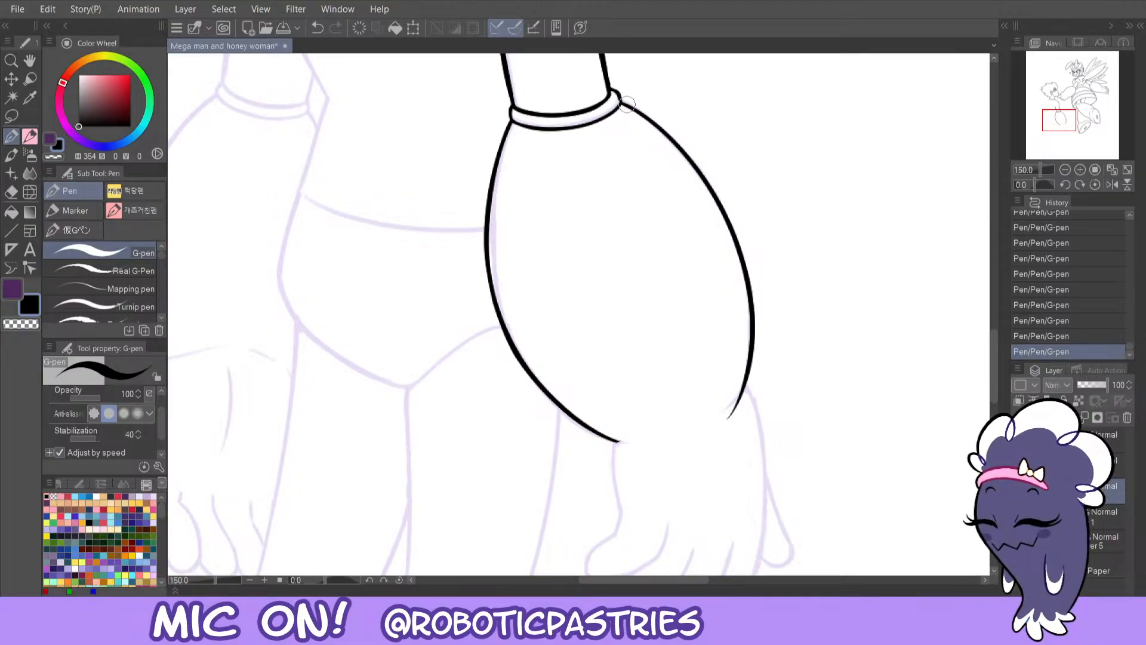
# - Thicken the upper end of the forearm's outer edge at the cuff, redoing the short stroke until it joins cleanly
pyautogui.hotkey('ctrl', 'z')
pyautogui.hotkey('ctrl', 'y')
pyautogui.hotkey('ctrl', 'z')
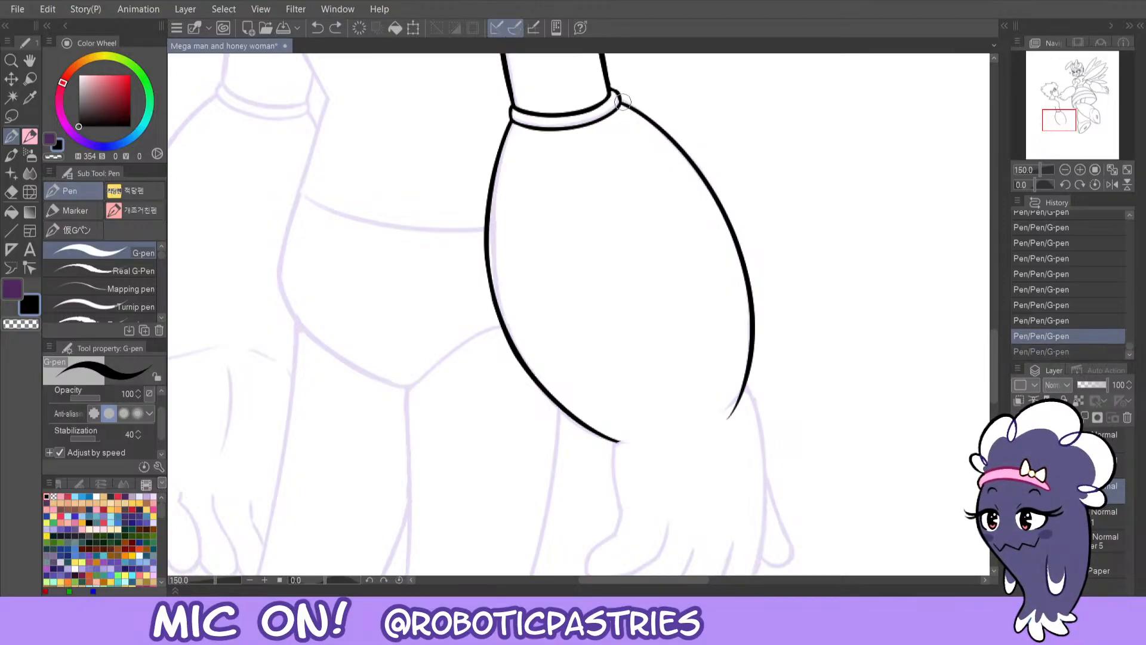
pyautogui.hotkey('ctrl', 'y')
pyautogui.hotkey('ctrl', 'z')
pyautogui.moveTo(641, 114); pyautogui.dragTo(693, 167)
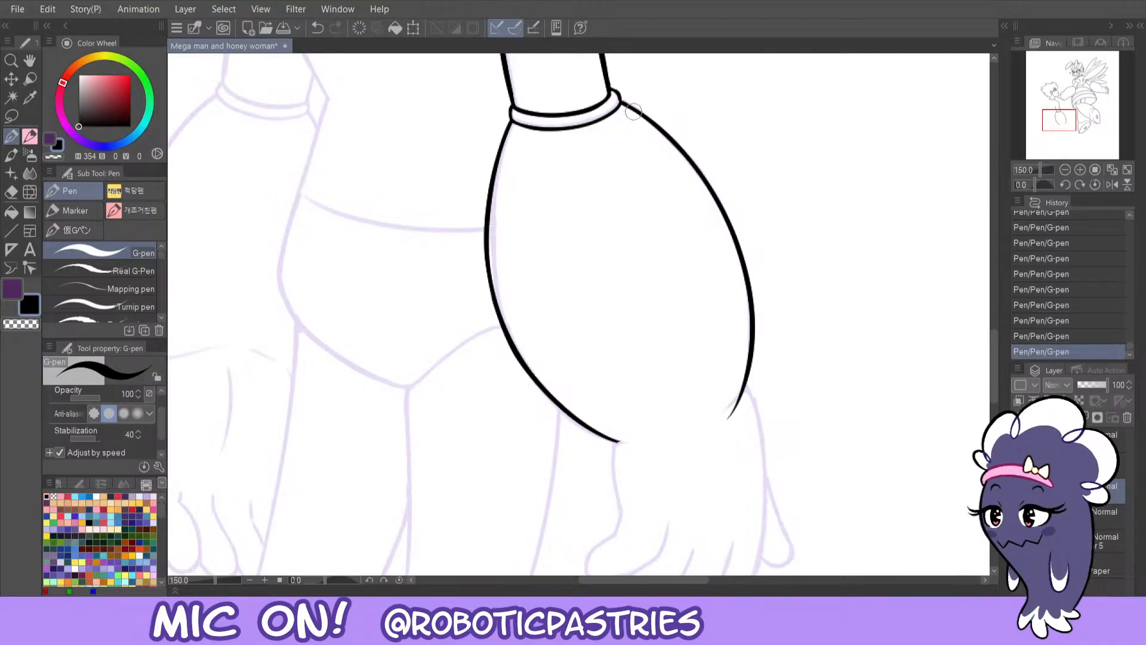
pyautogui.hotkey('ctrl', 'z')
pyautogui.moveTo(622, 102); pyautogui.dragTo(689, 157)
pyautogui.hotkey('ctrl', 'z')
pyautogui.moveTo(621, 102); pyautogui.dragTo(679, 147)
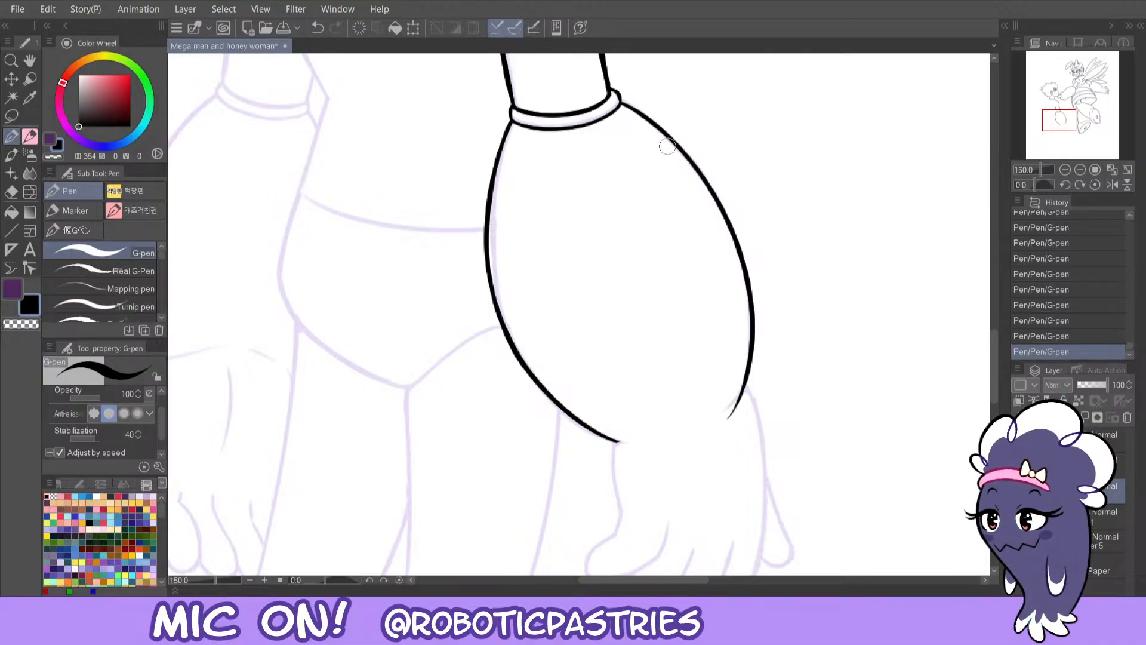
pyautogui.hotkey('ctrl', 'z')
pyautogui.moveTo(620, 99); pyautogui.dragTo(669, 136)
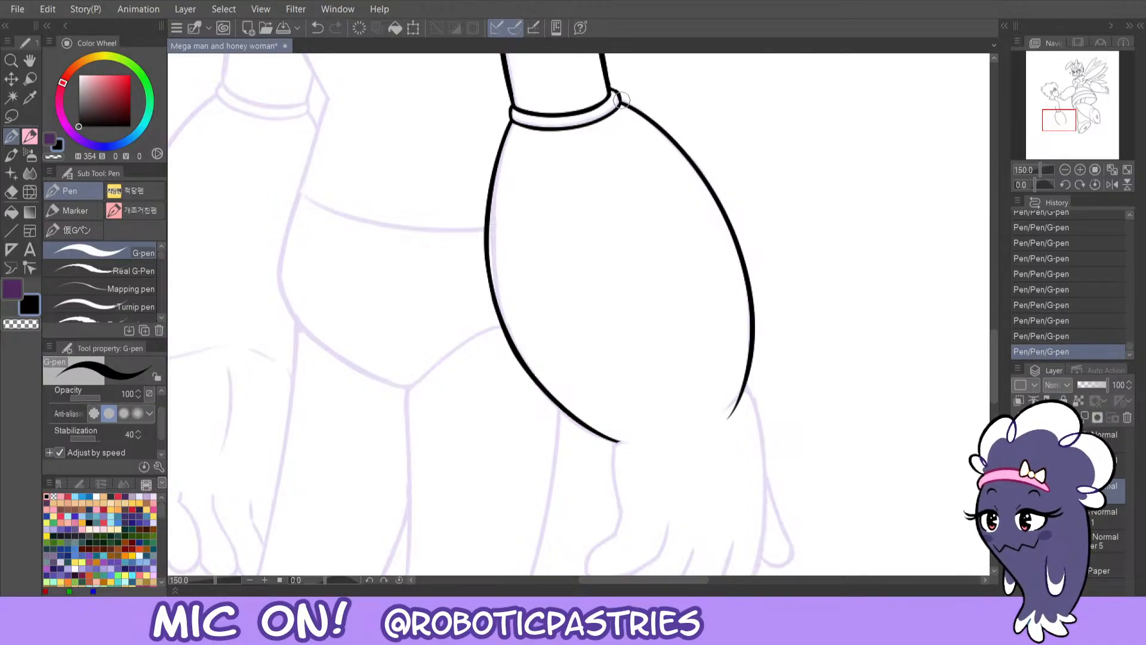
# - Erase and redraw the outer edge's lower tip so it curves in over the hand, and tidy the inner edge's tip
pyautogui.press('c')
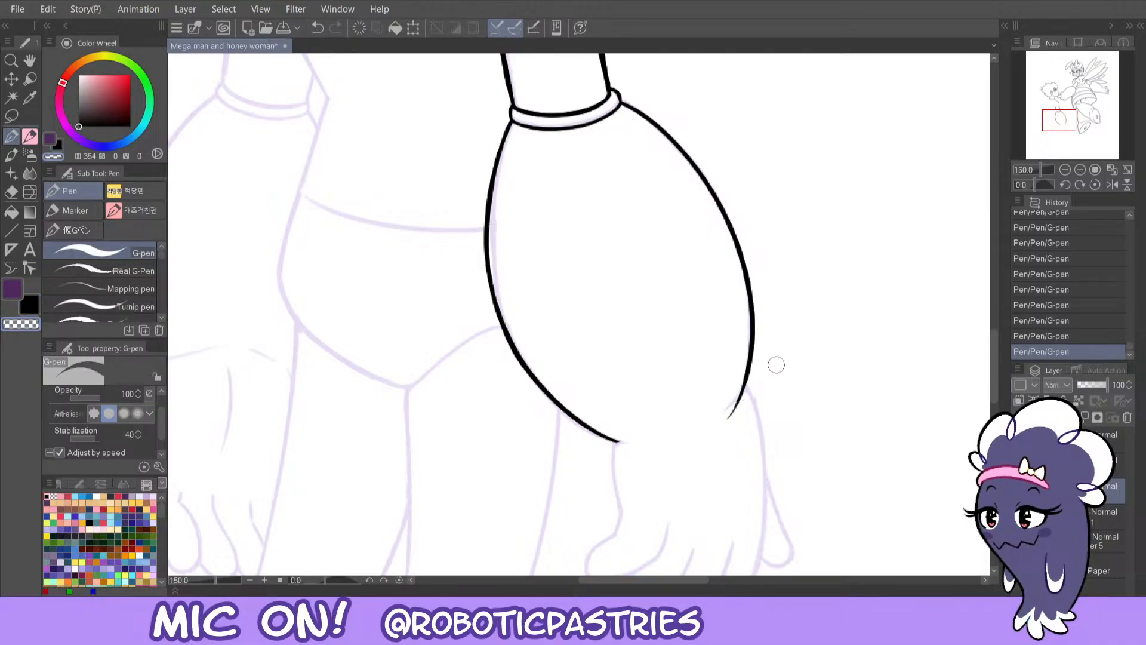
pyautogui.moveTo(724, 417); pyautogui.dragTo(756, 364)
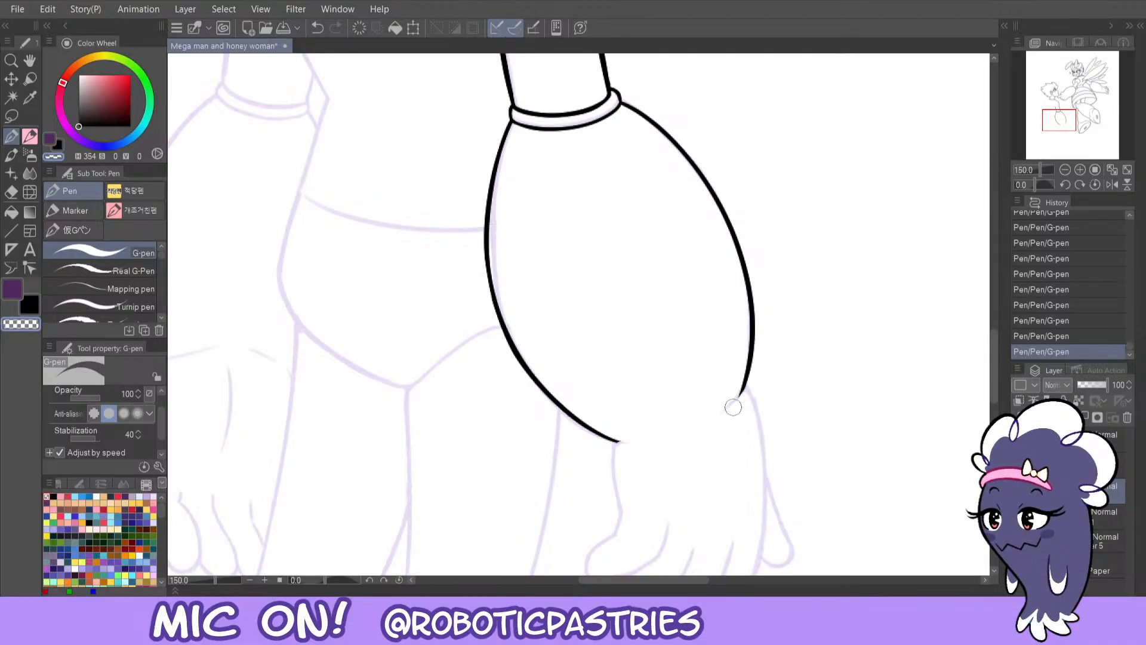
pyautogui.press('c')
pyautogui.moveTo(726, 408); pyautogui.dragTo(750, 359)
pyautogui.press('c')
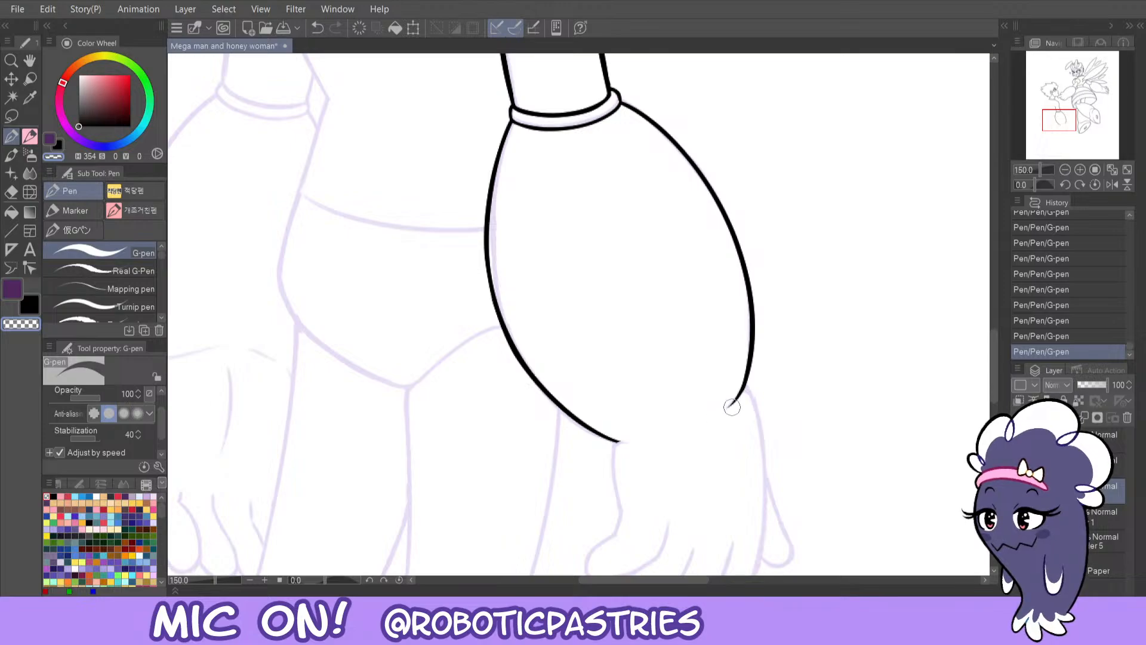
pyautogui.press('c')
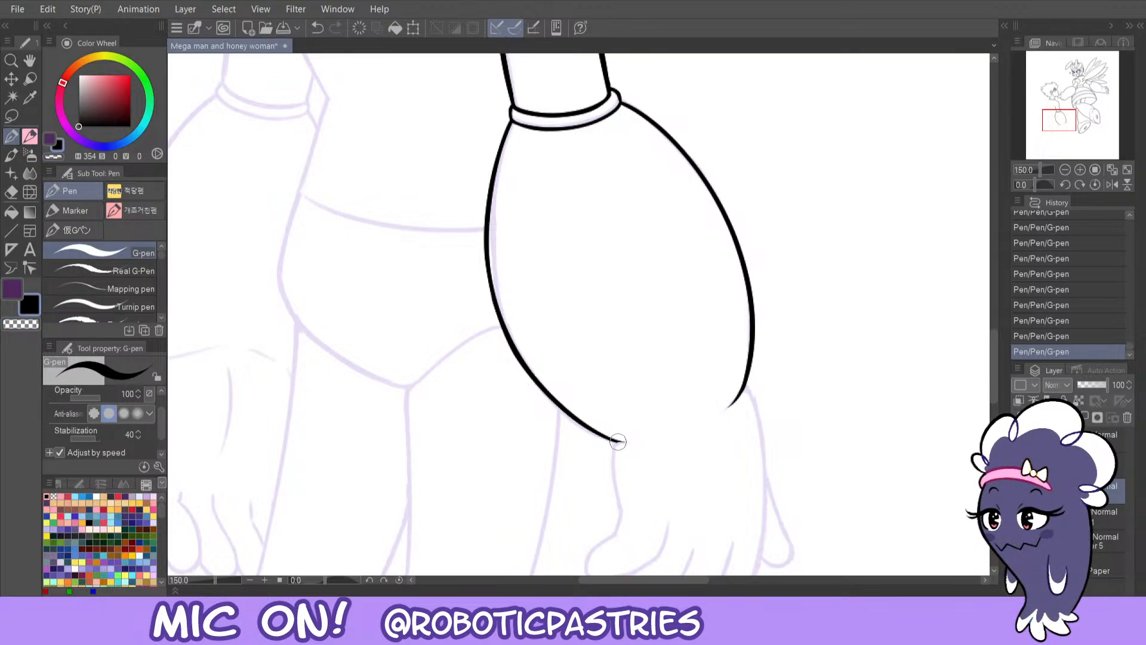
pyautogui.press('c')
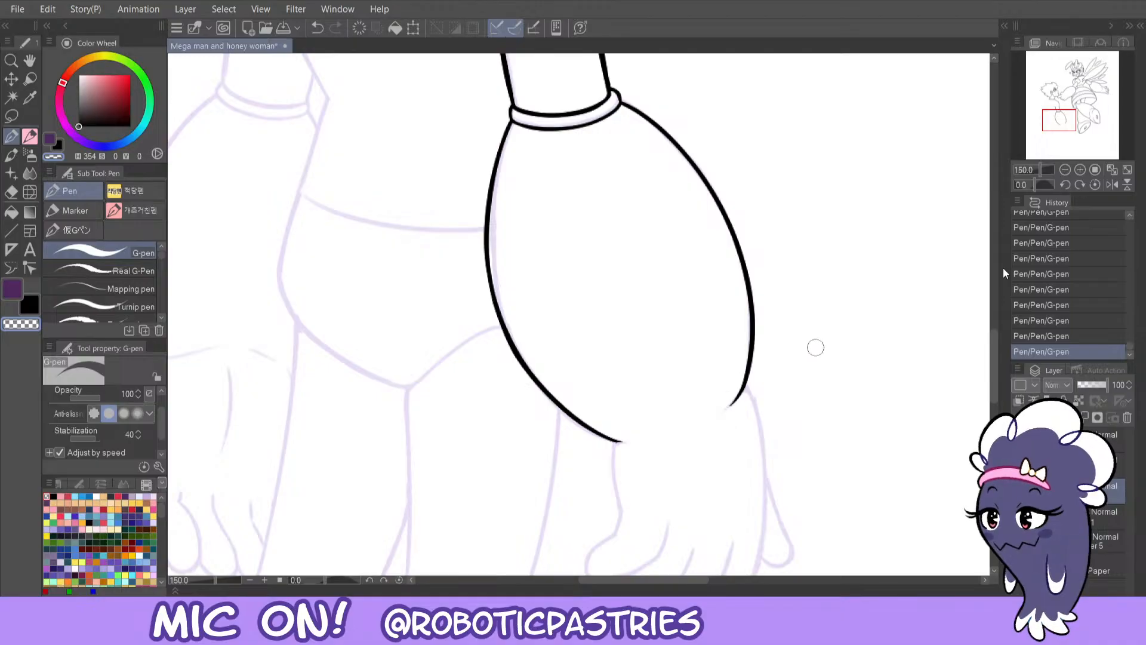
# - Ink the short side of the hand from the forearm's inner tip to the base of the nearest finger, redoing it until it fits
pyautogui.moveTo(1064, 116); pyautogui.dragTo(1047, 130)
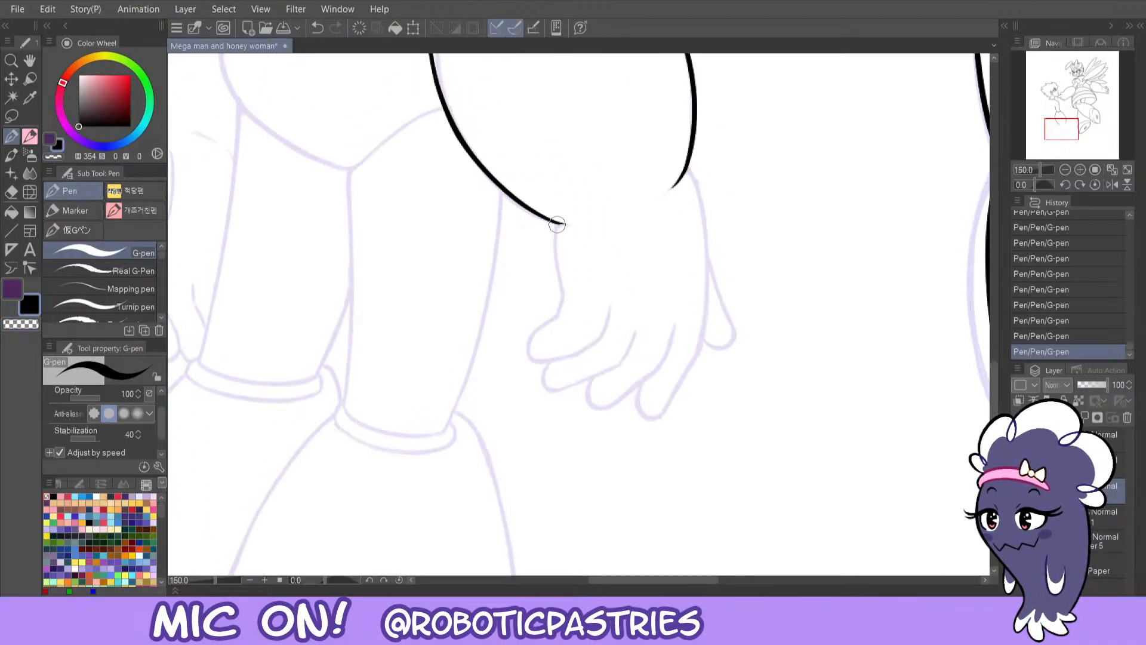
pyautogui.hotkey('ctrl', 'z')
pyautogui.hotkey('ctrl', 'y')
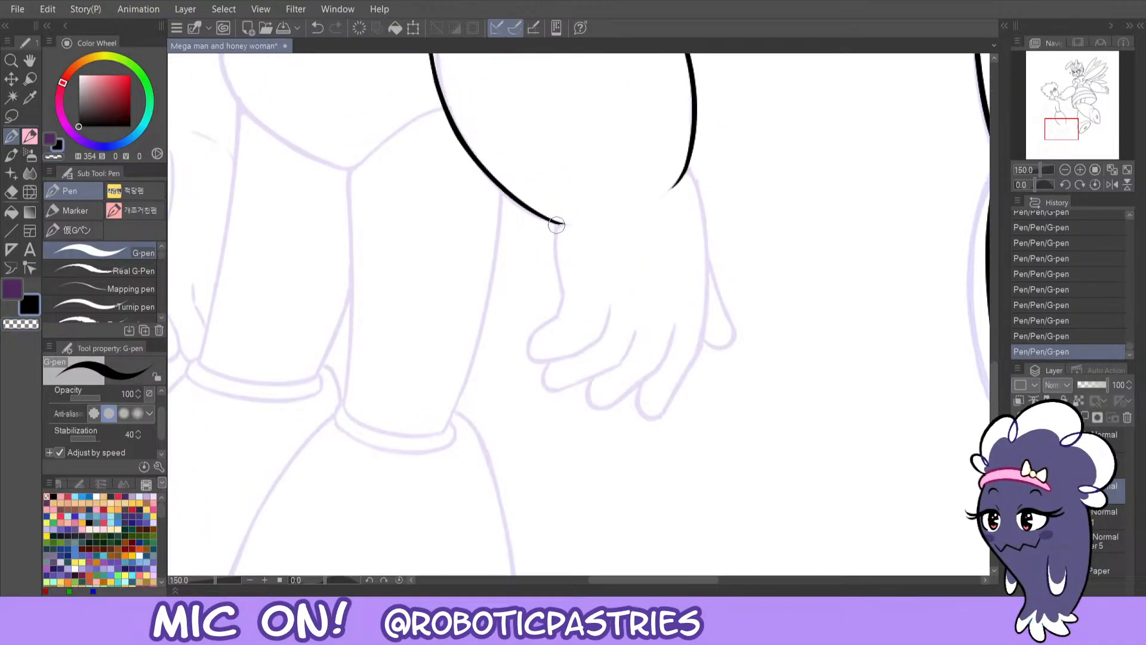
pyautogui.moveTo(557, 224); pyautogui.dragTo(552, 295)
pyautogui.hotkey('ctrl', 'z')
pyautogui.moveTo(557, 224); pyautogui.dragTo(554, 319)
pyautogui.moveTo(553, 312)
pyautogui.mouseDown()
pyautogui.moveTo(525, 354)
pyautogui.moveTo(587, 354)
pyautogui.moveTo(610, 302)
pyautogui.mouseUp()
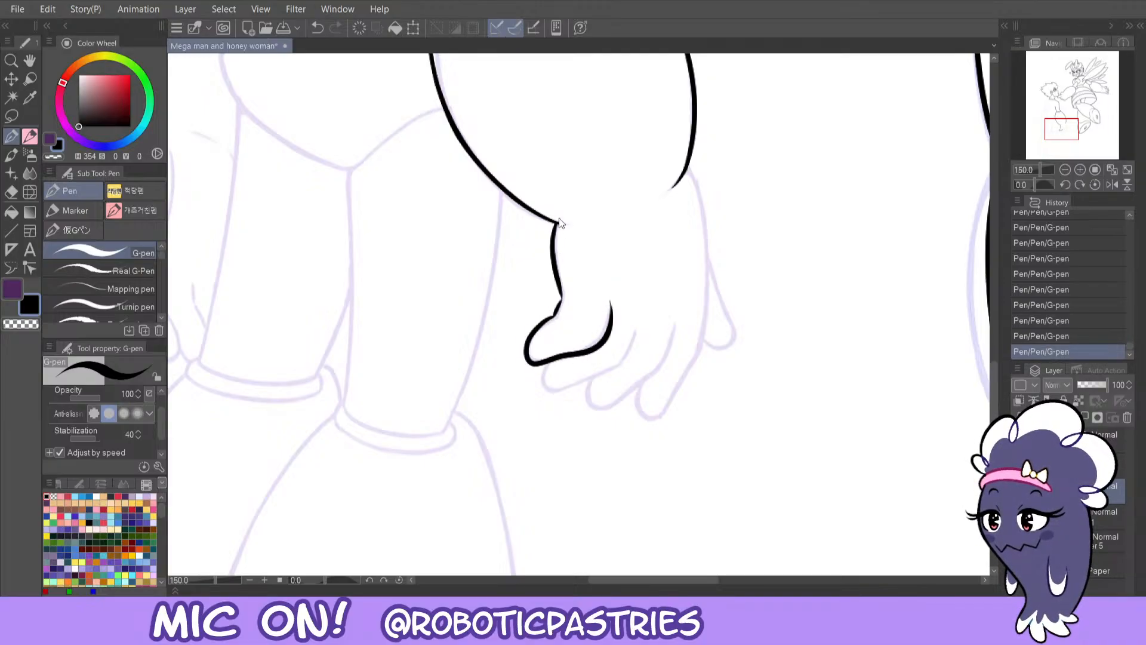
pyautogui.hotkey('ctrl', 'z')
pyautogui.hotkey('ctrl', 'z')
pyautogui.moveTo(557, 224); pyautogui.dragTo(561, 303)
pyautogui.hotkey('ctrl', 'z')
pyautogui.moveTo(556, 224); pyautogui.dragTo(563, 293)
# - Mirror the canvas view and ink the outline of the finger nearest the legs, redoing its strokes until they follow the sketch
pyautogui.moveTo(561, 289)
pyautogui.mouseDown()
pyautogui.moveTo(529, 357)
pyautogui.moveTo(610, 330)
pyautogui.moveTo(610, 300)
pyautogui.mouseUp()
pyautogui.hotkey('ctrl', 'z')
pyautogui.click(1111, 184)
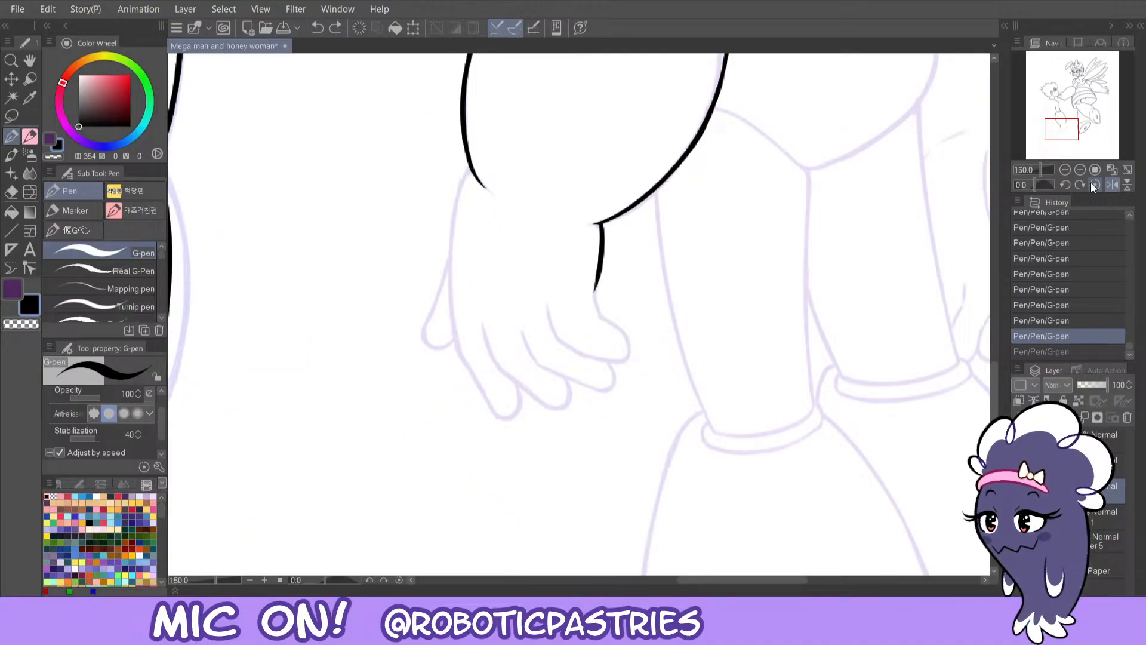
pyautogui.moveTo(600, 318)
pyautogui.mouseDown()
pyautogui.moveTo(634, 348)
pyautogui.moveTo(610, 364)
pyautogui.moveTo(585, 358)
pyautogui.moveTo(606, 319)
pyautogui.moveTo(631, 356)
pyautogui.moveTo(578, 357)
pyautogui.moveTo(544, 308)
pyautogui.moveTo(557, 341)
pyautogui.moveTo(600, 365)
pyautogui.mouseUp()
pyautogui.hotkey('ctrl', 'z')
pyautogui.hotkey('ctrl', 'z')
pyautogui.hotkey('ctrl', 'z')
pyautogui.moveTo(543, 304)
pyautogui.mouseDown()
pyautogui.moveTo(558, 342)
pyautogui.moveTo(598, 362)
pyautogui.mouseUp()
pyautogui.moveTo(595, 287)
pyautogui.mouseDown()
pyautogui.moveTo(598, 311)
pyautogui.moveTo(628, 335)
pyautogui.moveTo(632, 363)
pyautogui.moveTo(592, 361)
pyautogui.mouseUp()
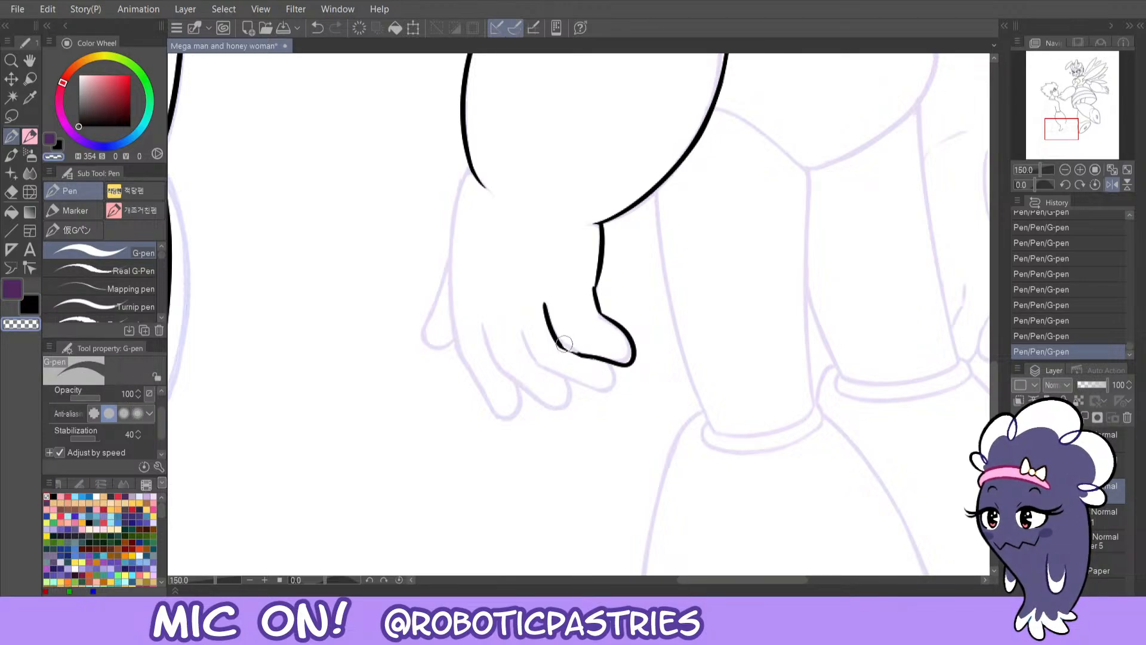
# - Clean up the bend along the finger's lower edge and undo the last touch-up stroke
pyautogui.press('x')
pyautogui.press('c')
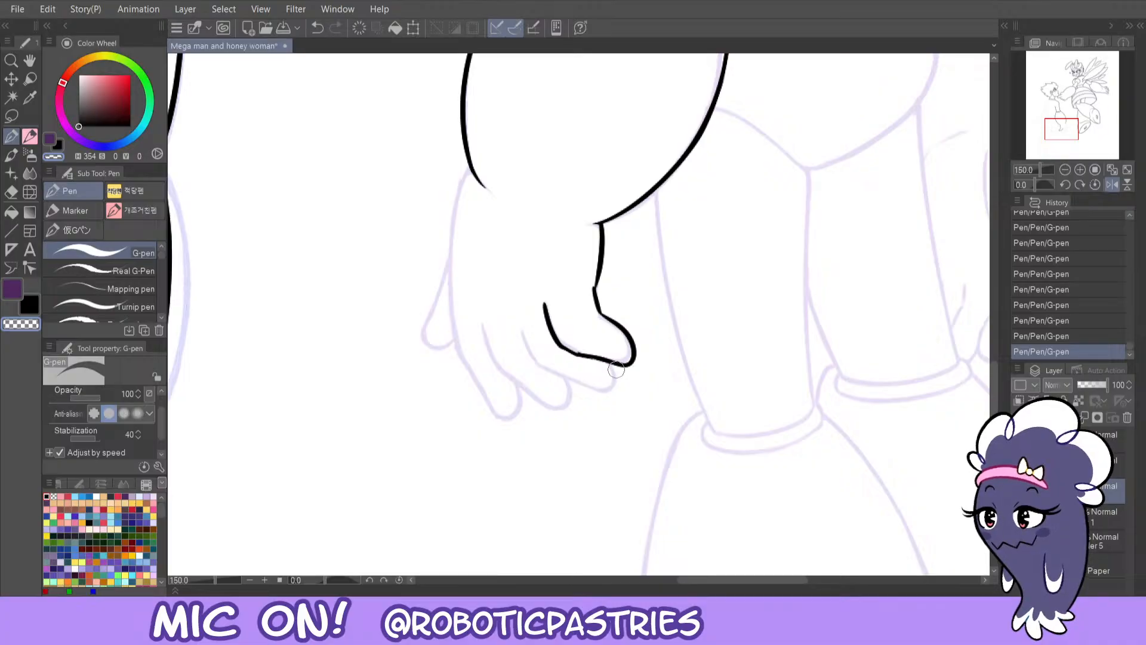
pyautogui.press('c')
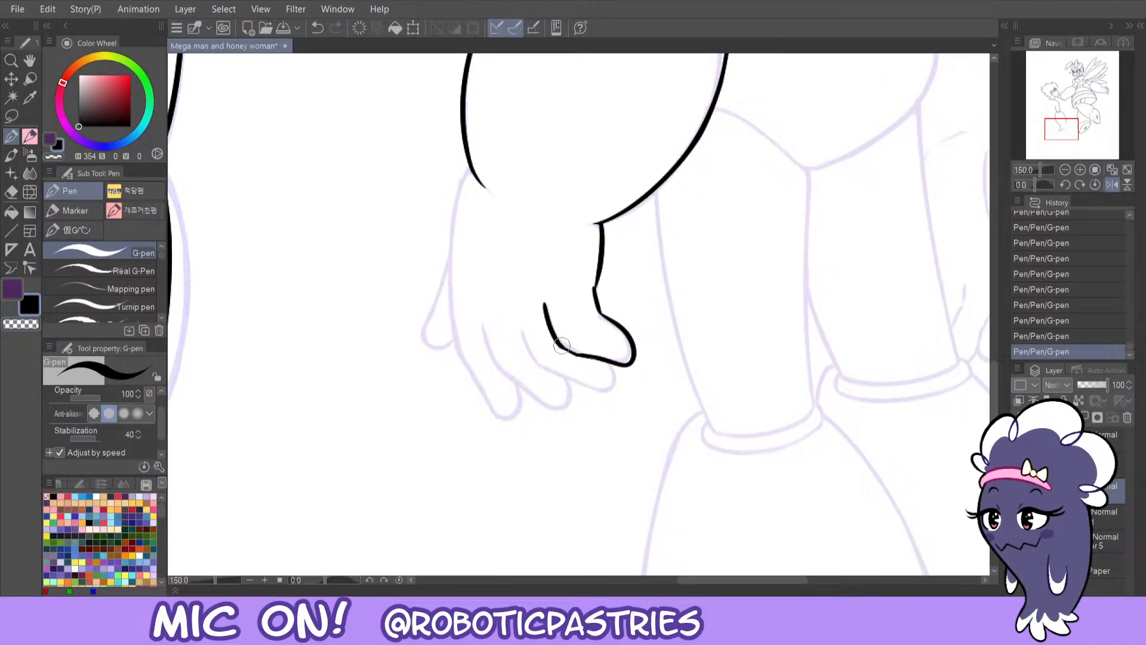
pyautogui.hotkey('ctrl', 'z')
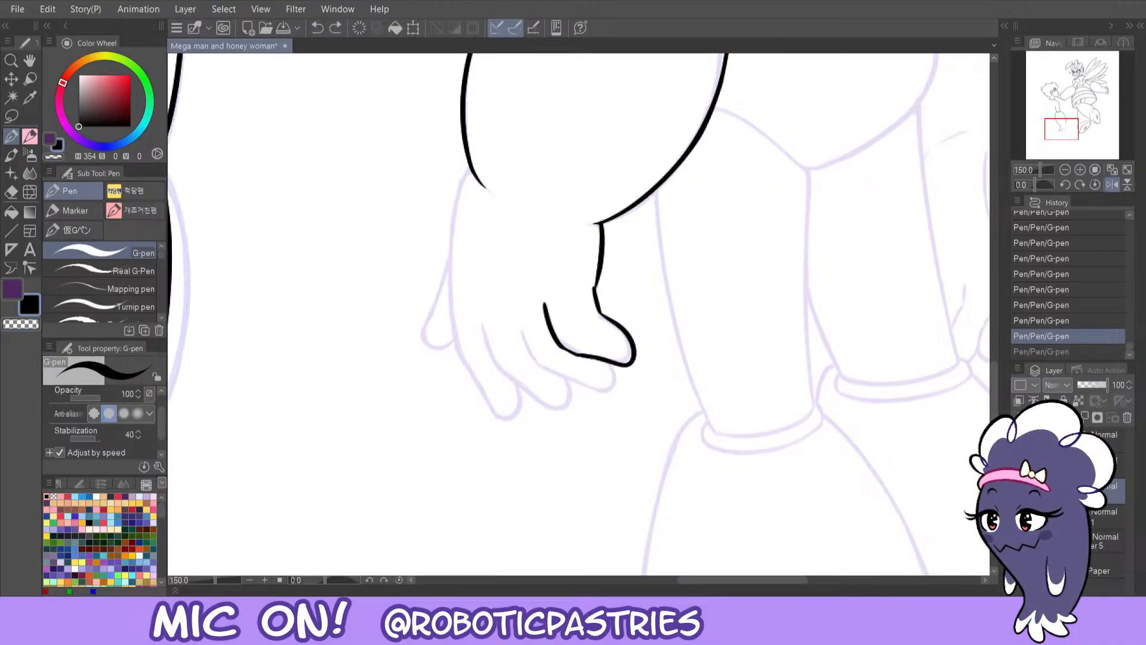
# - Retouch the lower edge of the finger nearest the legs, undoing and reapplying small pen and eraser strokes around its bend
pyautogui.moveTo(578, 357); pyautogui.dragTo(612, 363)
pyautogui.press('c')
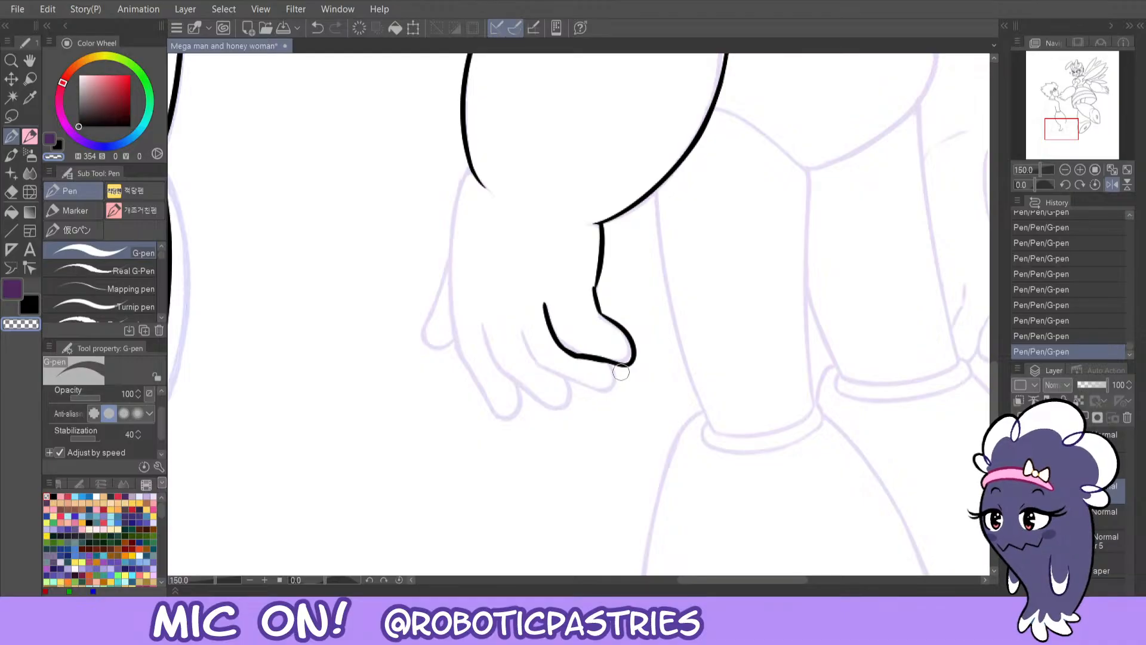
pyautogui.hotkey('ctrl', 'z')
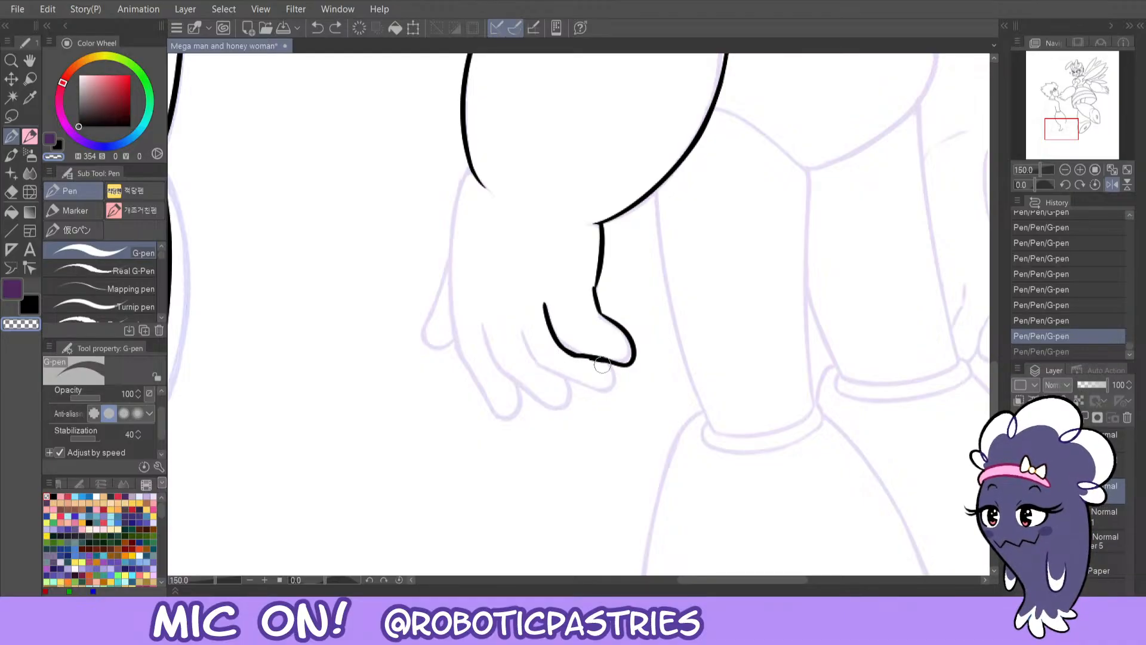
pyautogui.moveTo(601, 365); pyautogui.dragTo(561, 348)
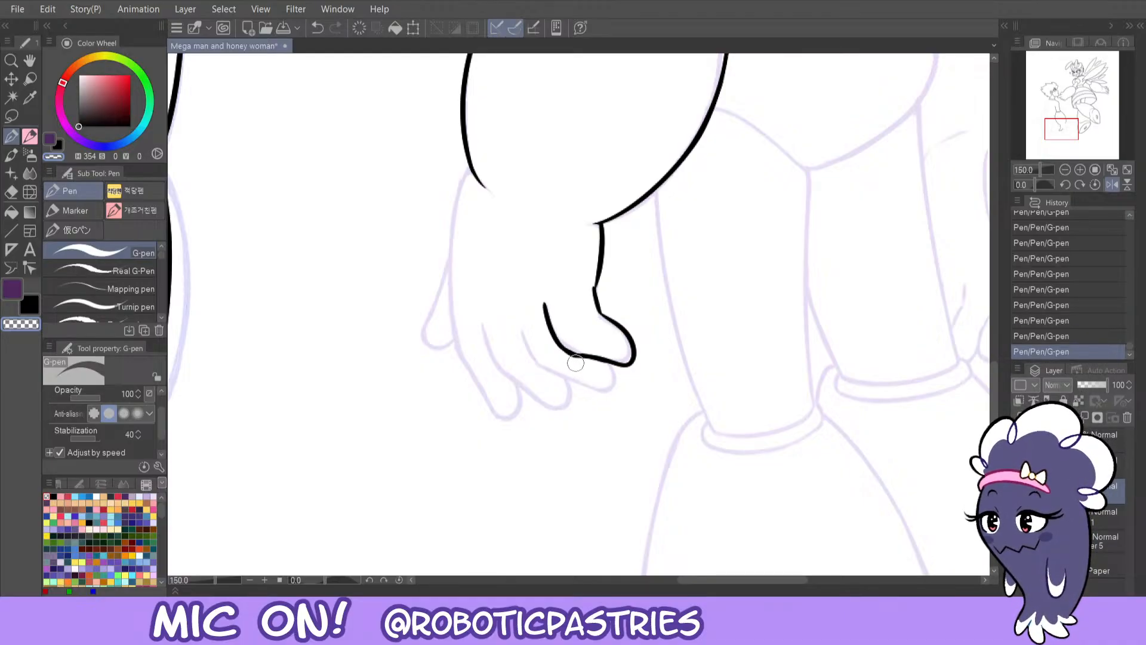
pyautogui.hotkey('ctrl', 'z')
pyautogui.moveTo(542, 301); pyautogui.dragTo(565, 366)
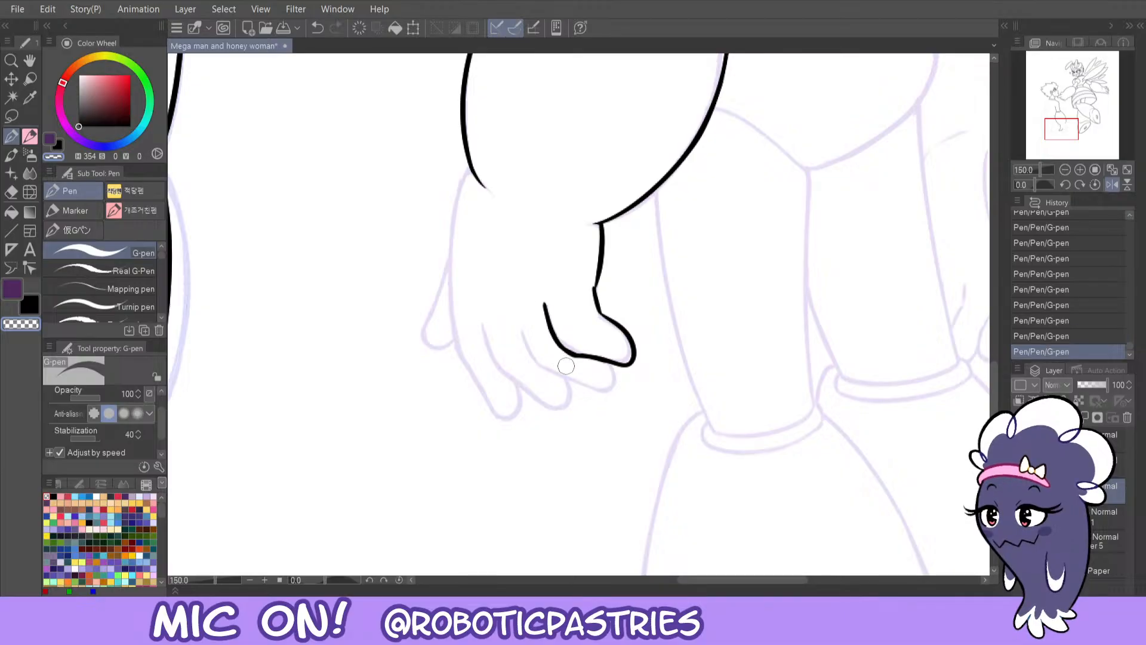
pyautogui.hotkey('ctrl', 'z')
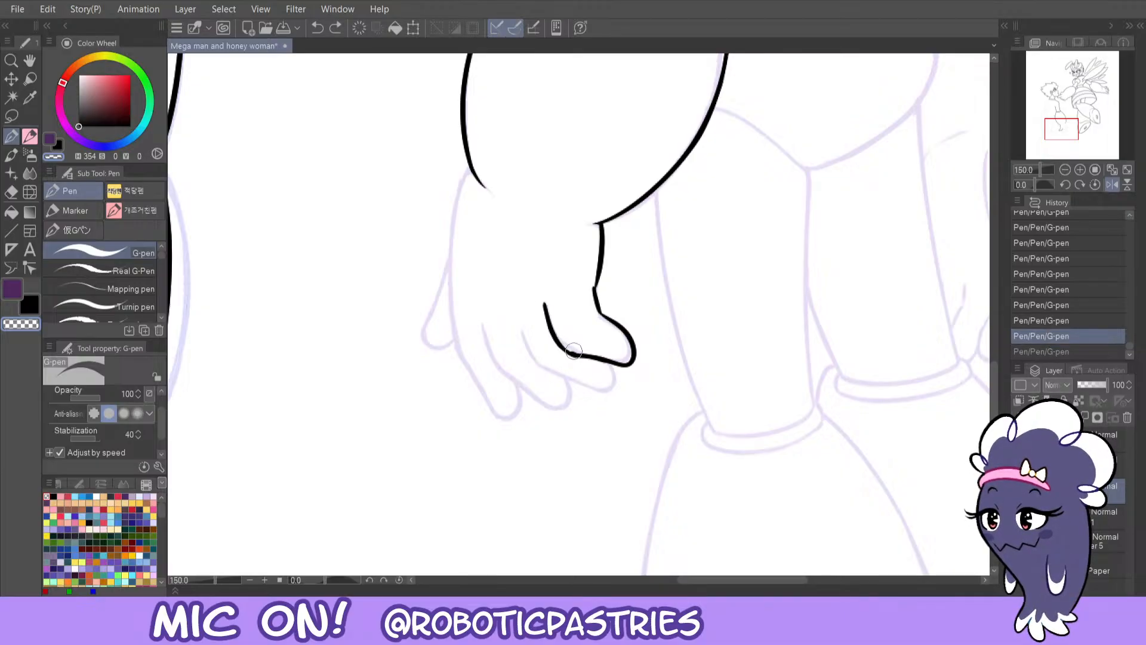
pyautogui.hotkey('ctrl', 'y')
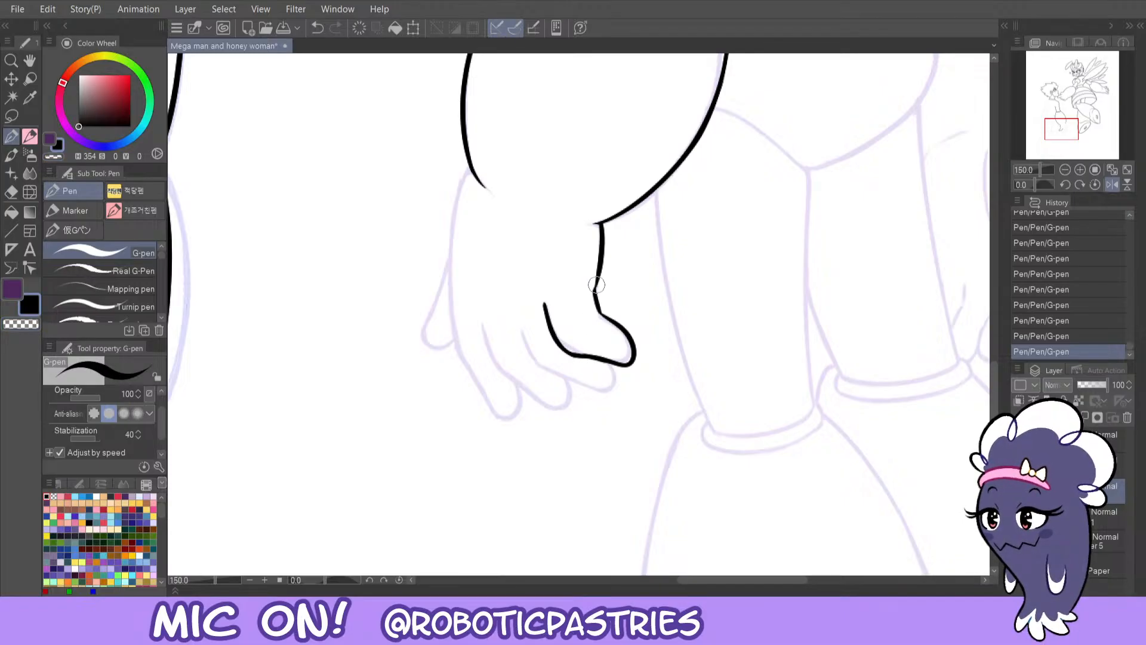
pyautogui.hotkey('ctrl', 'z')
pyautogui.hotkey('ctrl', 'y')
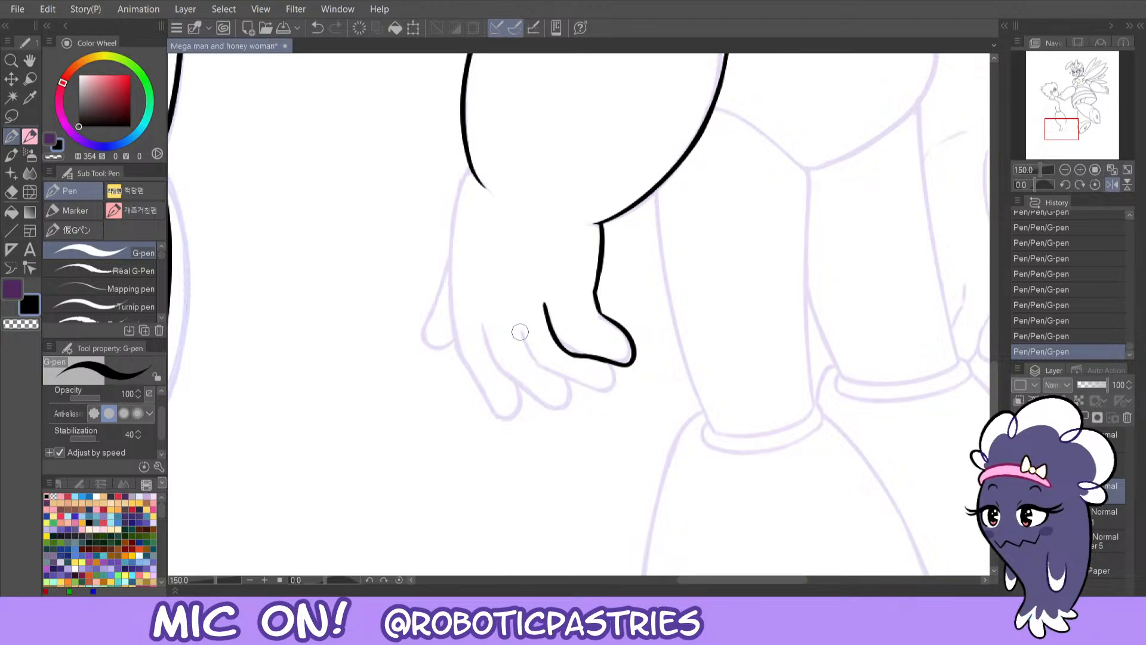
# - Ink the second finger's outline beneath the first, and reshape the first finger's lower edge into a sharper bend
pyautogui.moveTo(520, 332)
pyautogui.mouseDown()
pyautogui.moveTo(531, 359)
pyautogui.moveTo(591, 388)
pyautogui.moveTo(614, 392)
pyautogui.moveTo(611, 361)
pyautogui.mouseUp()
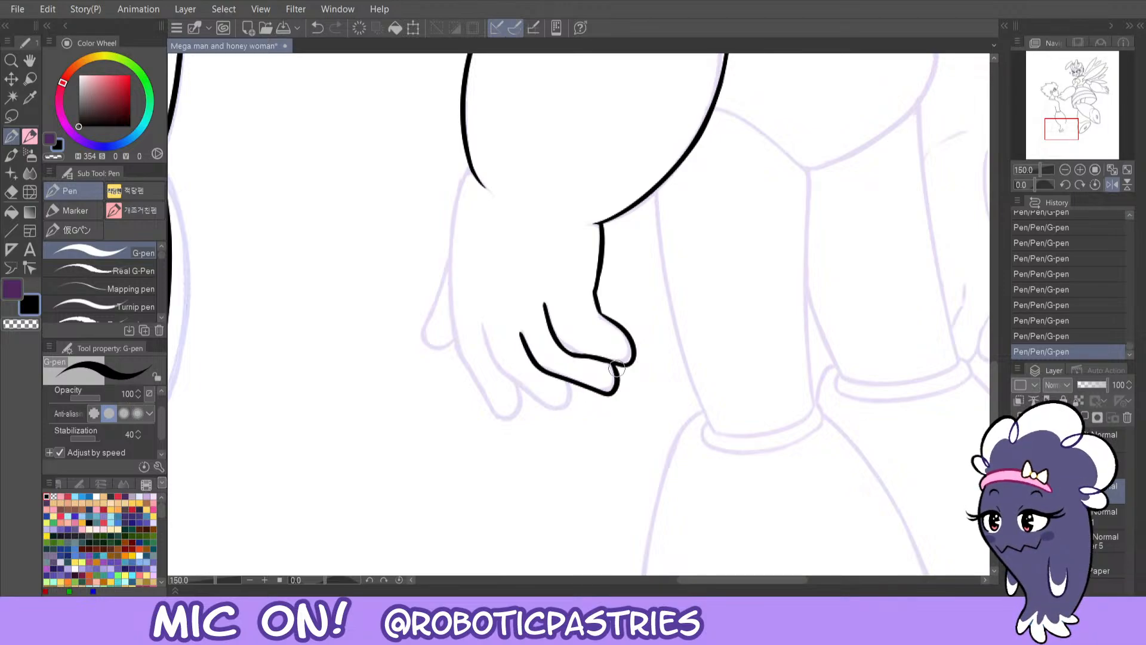
pyautogui.press('c')
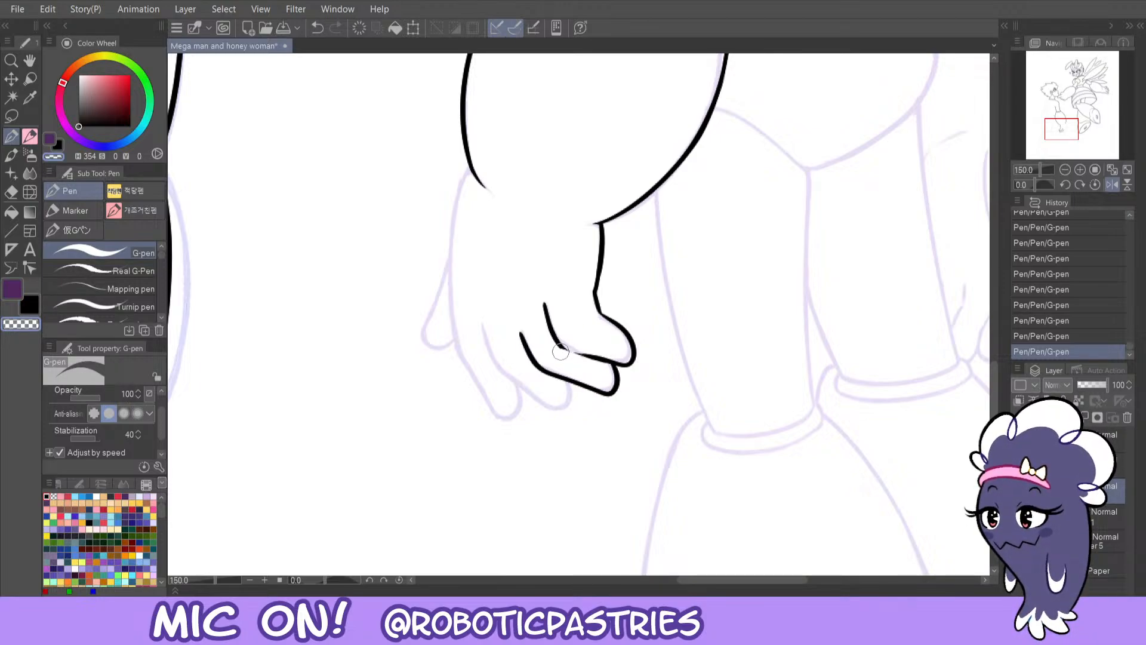
pyautogui.press('c')
pyautogui.hotkey('ctrl', 'z')
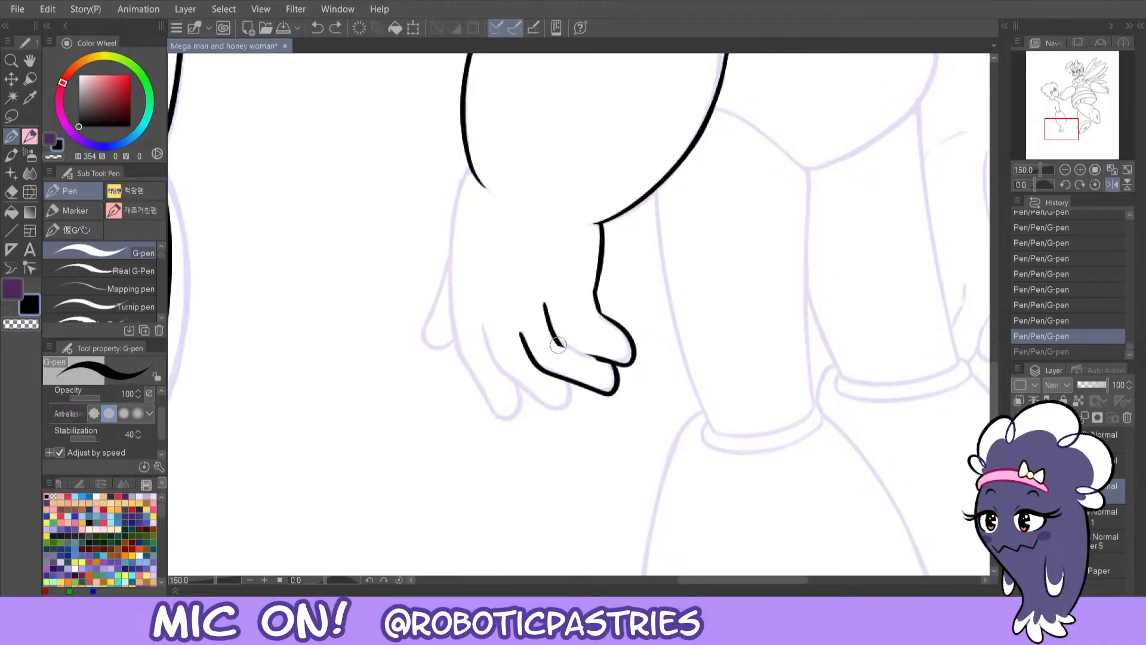
pyautogui.moveTo(561, 345)
pyautogui.mouseDown()
pyautogui.moveTo(627, 365)
pyautogui.moveTo(547, 336)
pyautogui.mouseUp()
pyautogui.press('c')
pyautogui.hotkey('ctrl', 'z')
pyautogui.press('c')
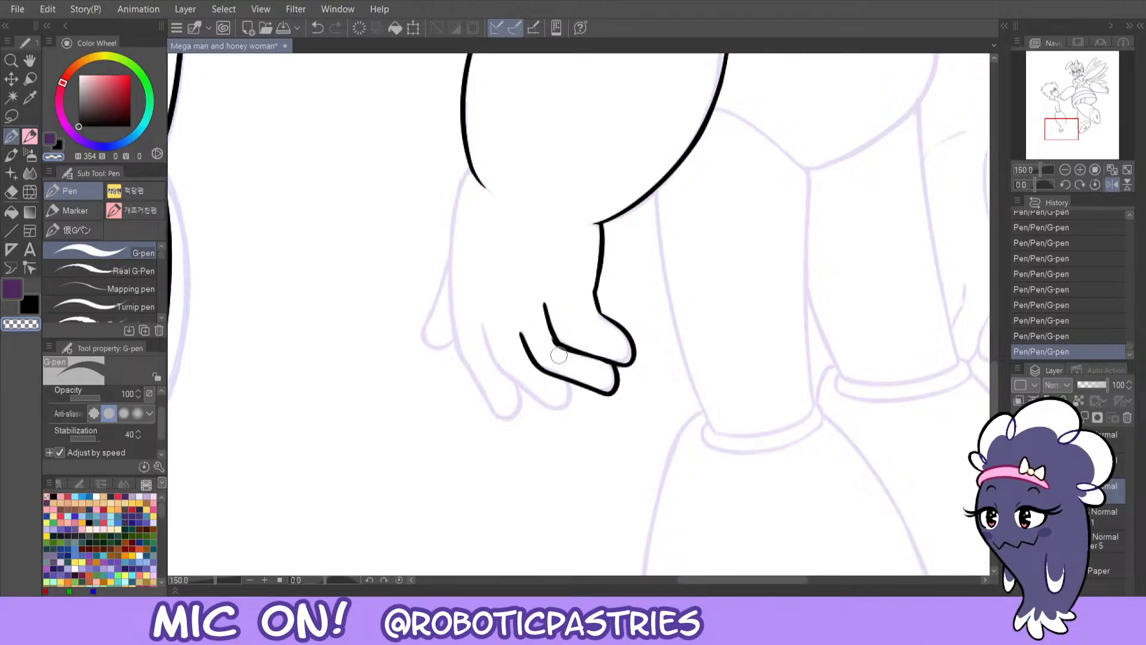
pyautogui.press('c')
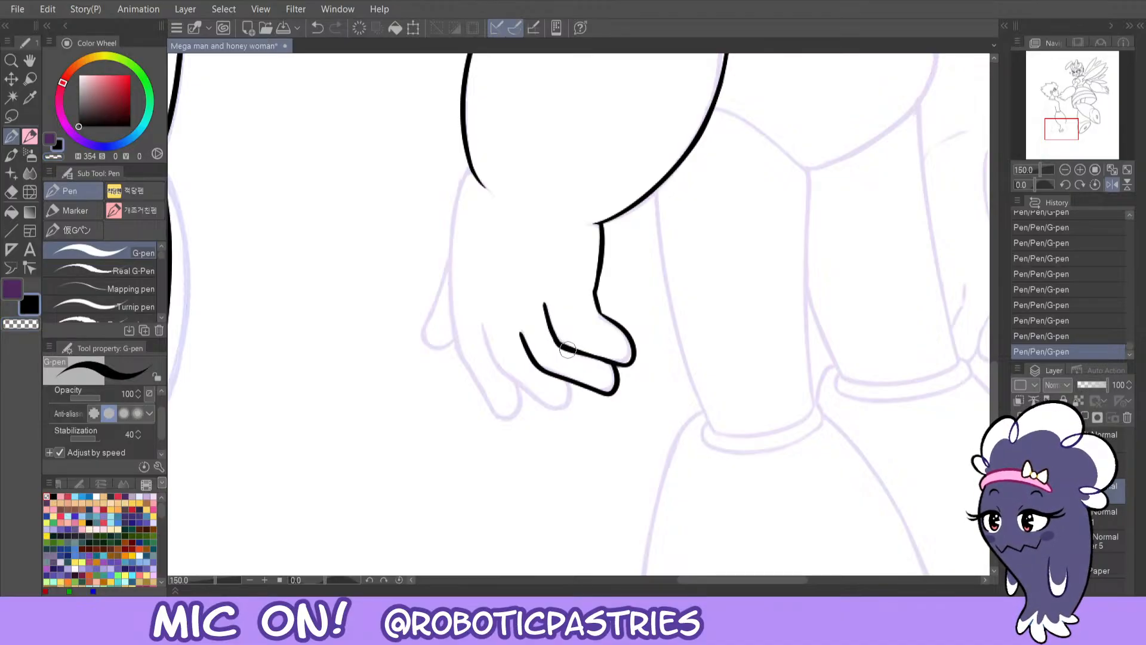
pyautogui.hotkey('ctrl', 'z')
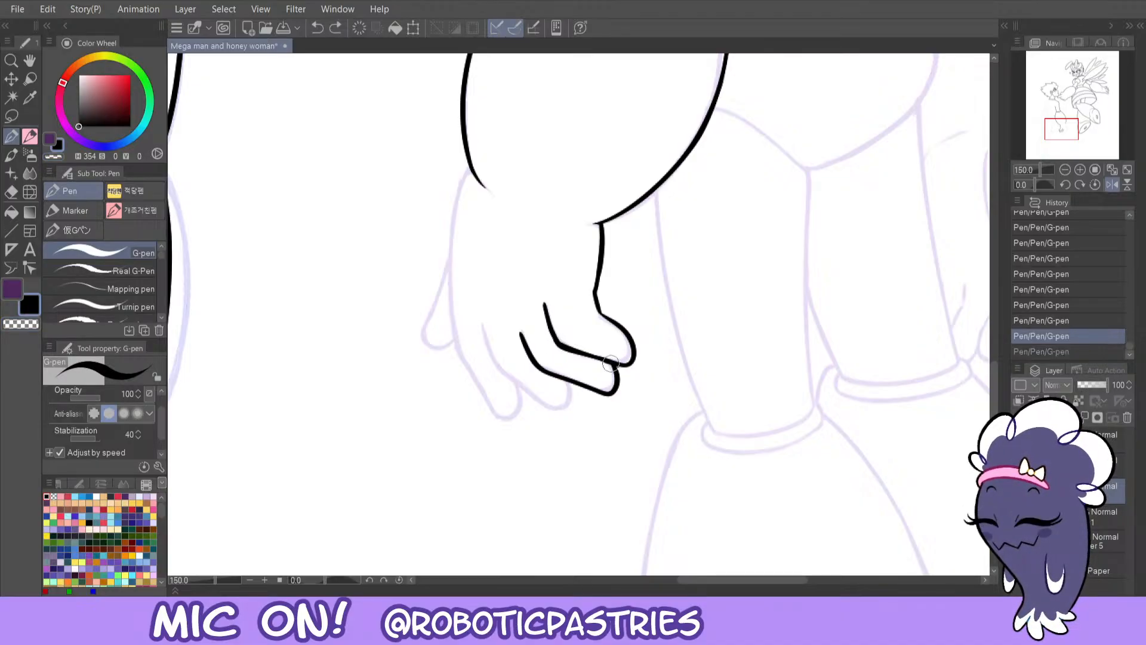
pyautogui.moveTo(610, 364); pyautogui.dragTo(628, 364)
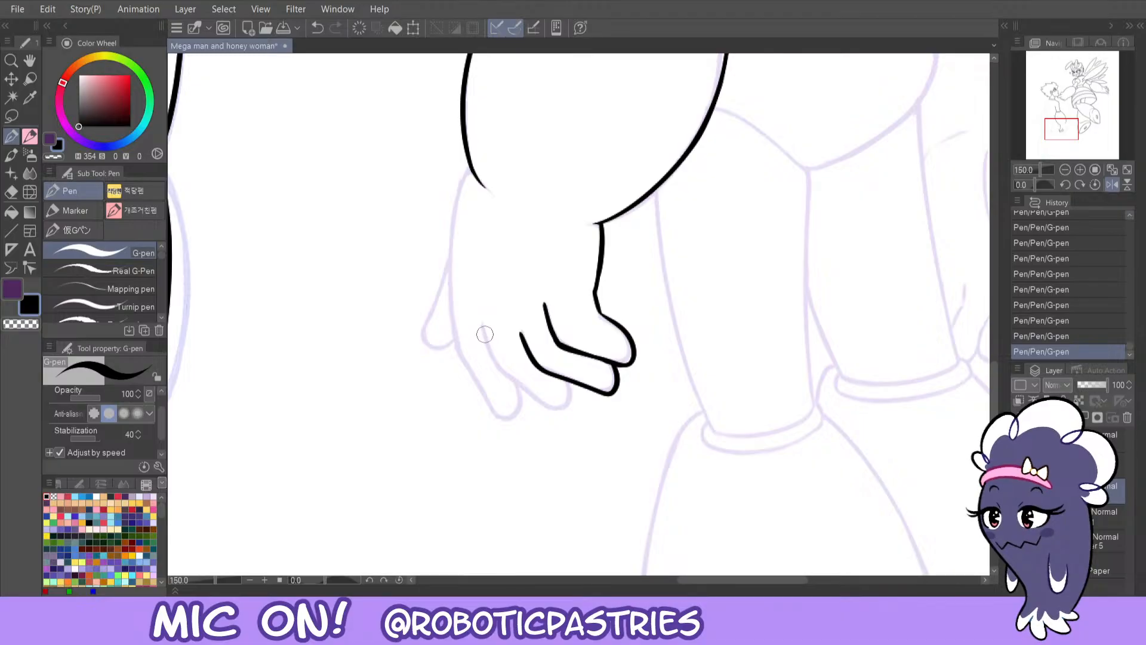
# - Ink the third finger's outline along the sketch and touch up its tip where it meets the second finger
pyautogui.moveTo(484, 334)
pyautogui.mouseDown()
pyautogui.moveTo(502, 371)
pyautogui.moveTo(552, 411)
pyautogui.moveTo(573, 385)
pyautogui.mouseUp()
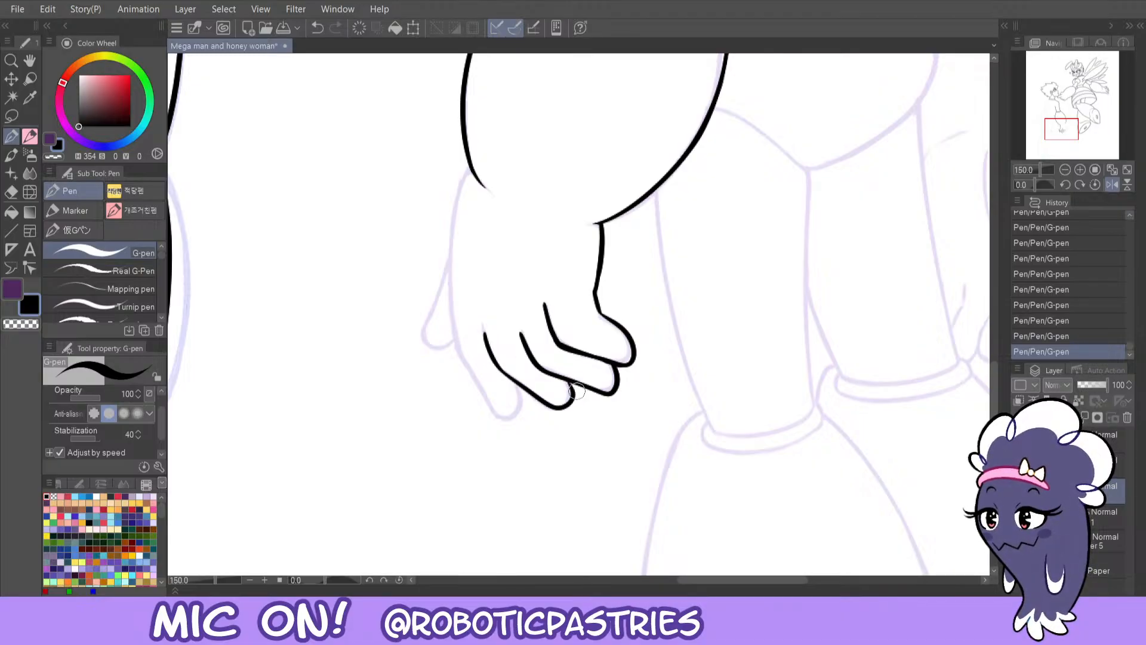
pyautogui.press('c')
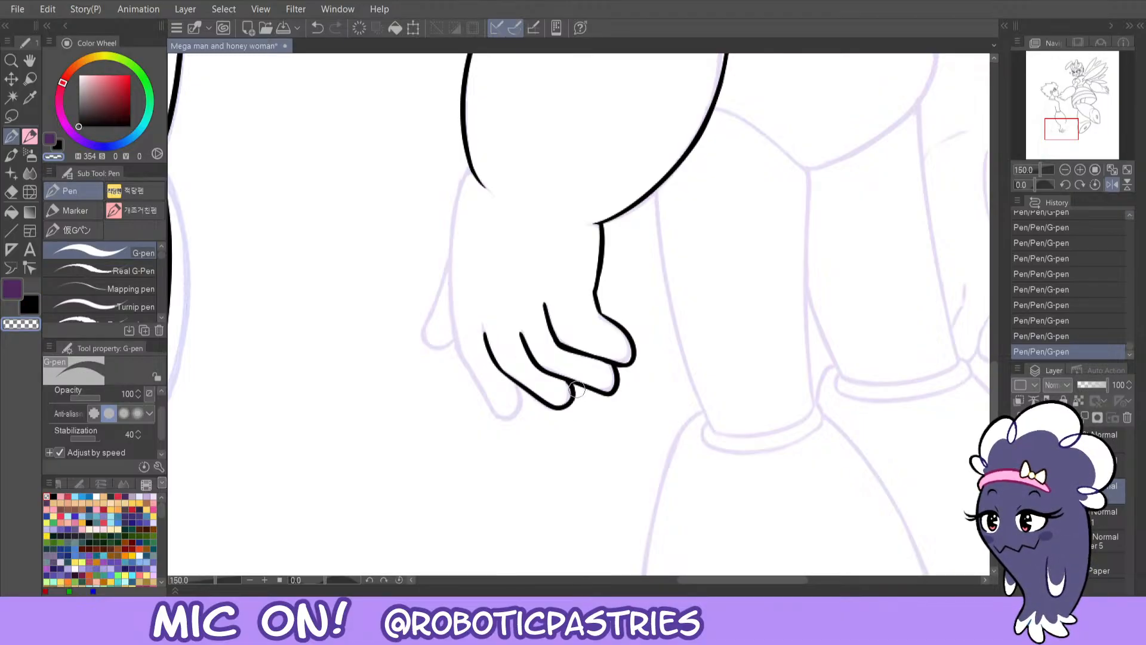
pyautogui.press('c')
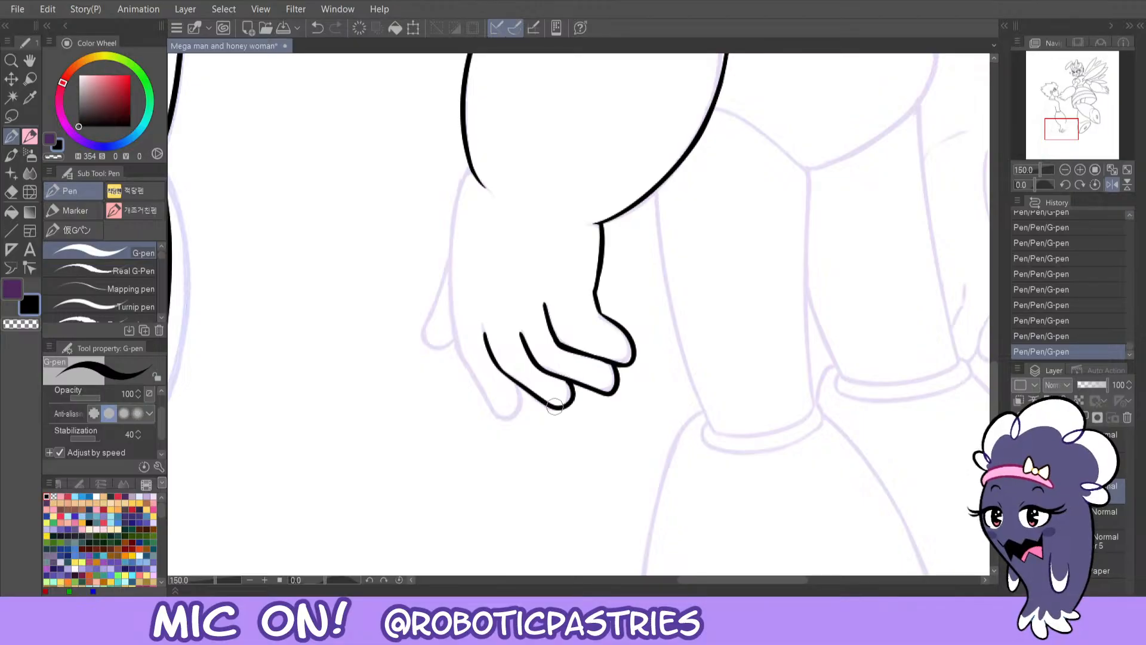
pyautogui.hotkey('ctrl', 'z')
# - Ink the outermost finger's outline from the side of the hand around its tip, redoing the stroke, and tidy the fingertip
pyautogui.moveTo(454, 337)
pyautogui.mouseDown()
pyautogui.moveTo(501, 416)
pyautogui.moveTo(523, 382)
pyautogui.mouseUp()
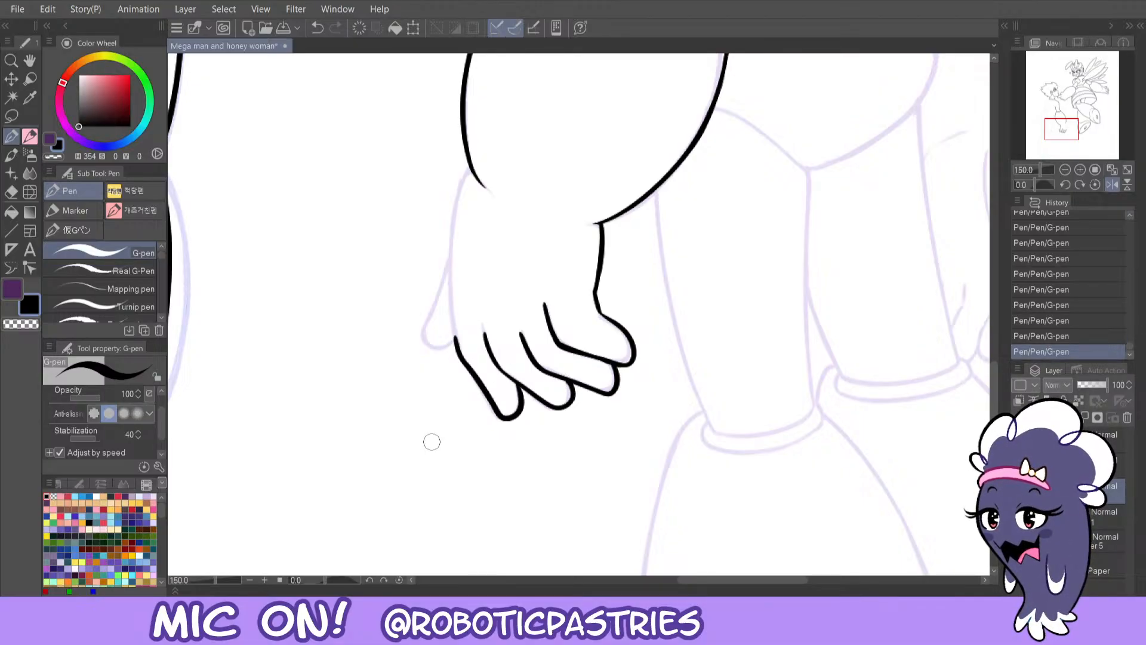
pyautogui.hotkey('ctrl', 'z')
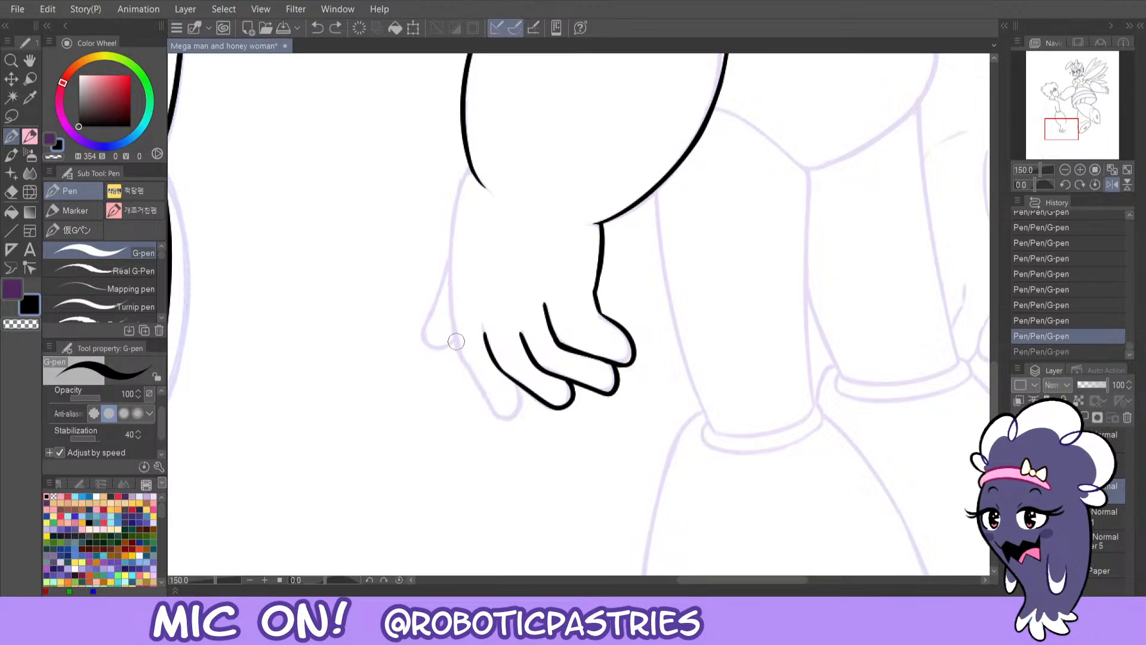
pyautogui.moveTo(453, 332)
pyautogui.mouseDown()
pyautogui.moveTo(500, 419)
pyautogui.moveTo(523, 382)
pyautogui.moveTo(507, 419)
pyautogui.moveTo(483, 376)
pyautogui.moveTo(504, 415)
pyautogui.moveTo(512, 381)
pyautogui.moveTo(477, 371)
pyautogui.moveTo(496, 412)
pyautogui.moveTo(513, 385)
pyautogui.moveTo(511, 426)
pyautogui.mouseUp()
pyautogui.press('c')
pyautogui.press('c')
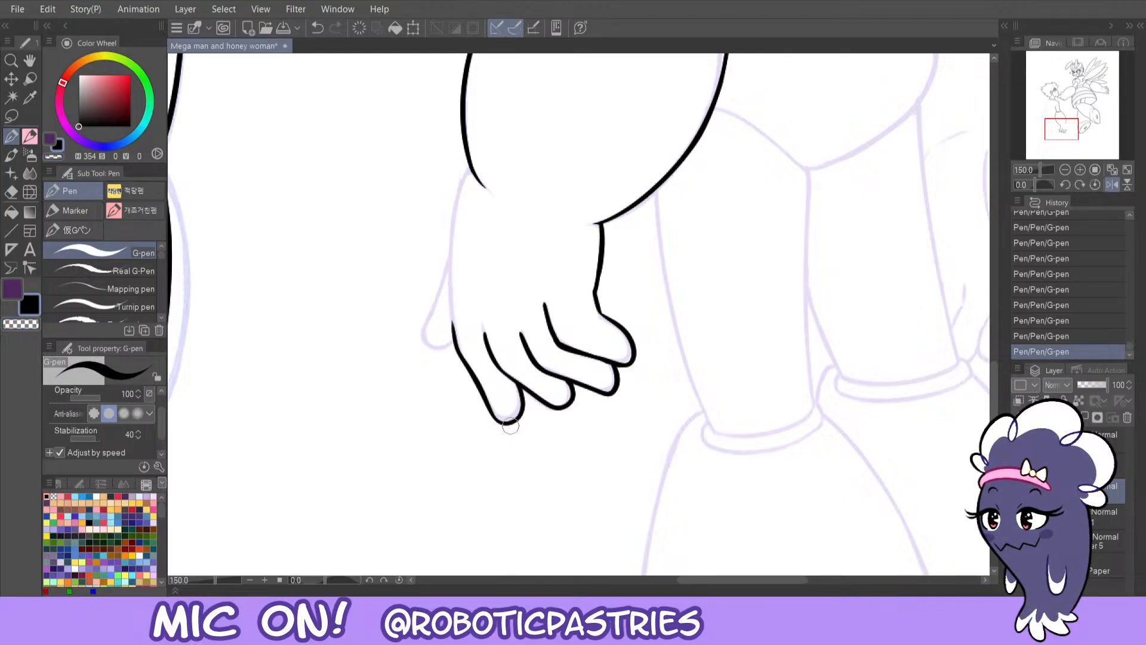
# - Turn off the mirrored canvas view and try strokes for the hand's outer edge from the wrist to the outermost finger
pyautogui.click(1126, 184)
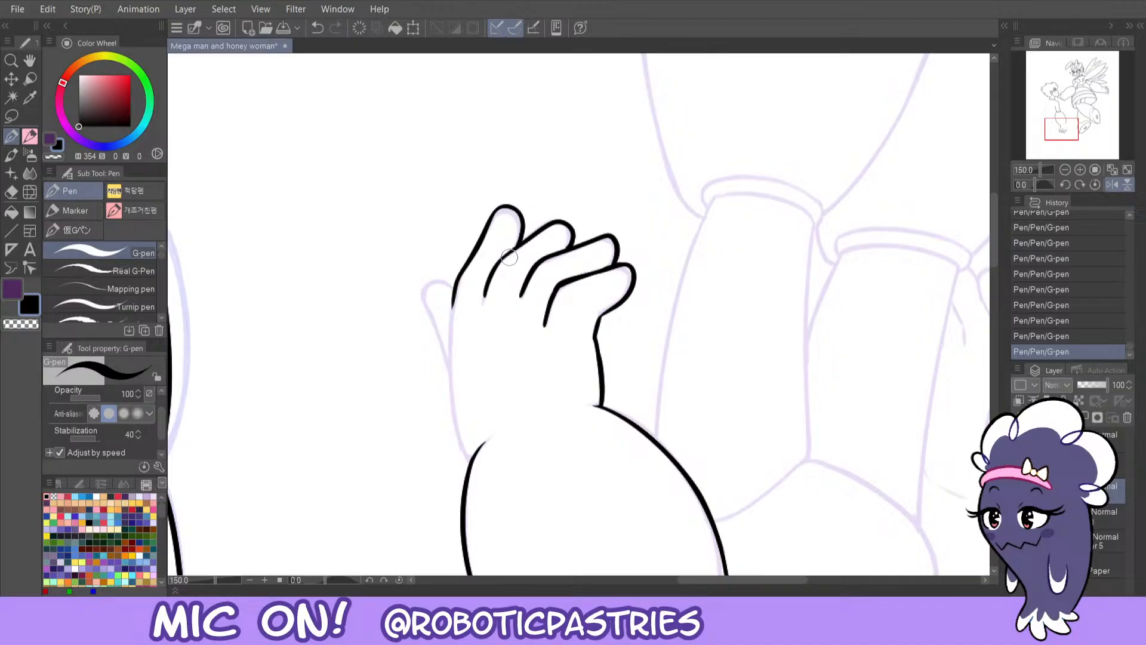
pyautogui.click(1126, 185)
pyautogui.click(1109, 184)
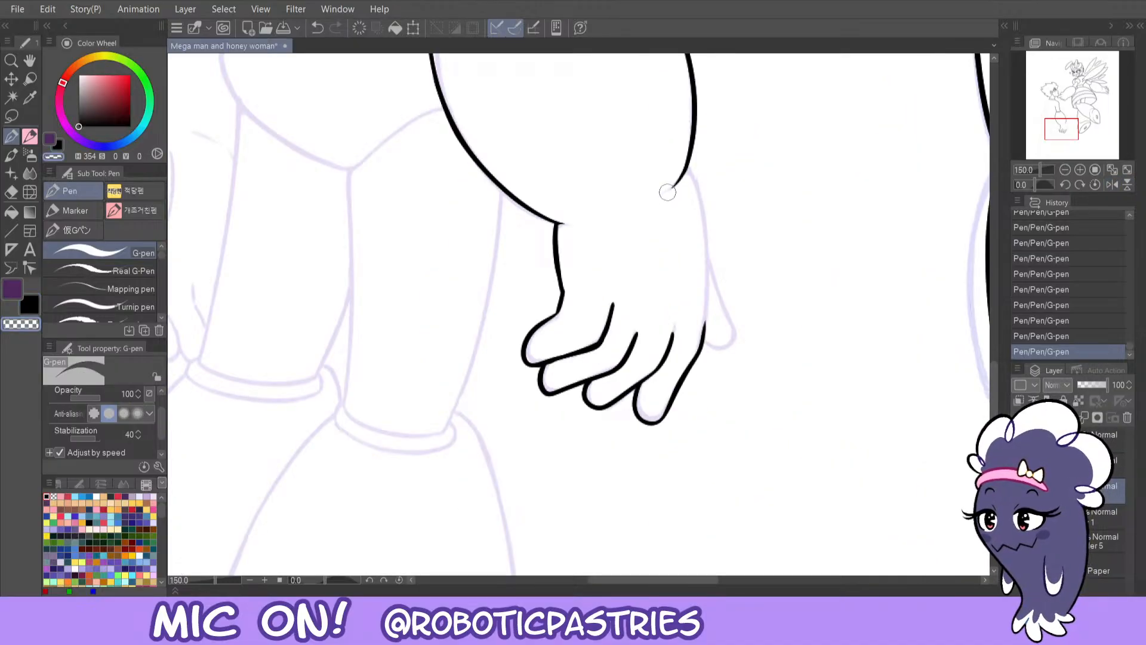
pyautogui.moveTo(686, 170); pyautogui.dragTo(707, 330)
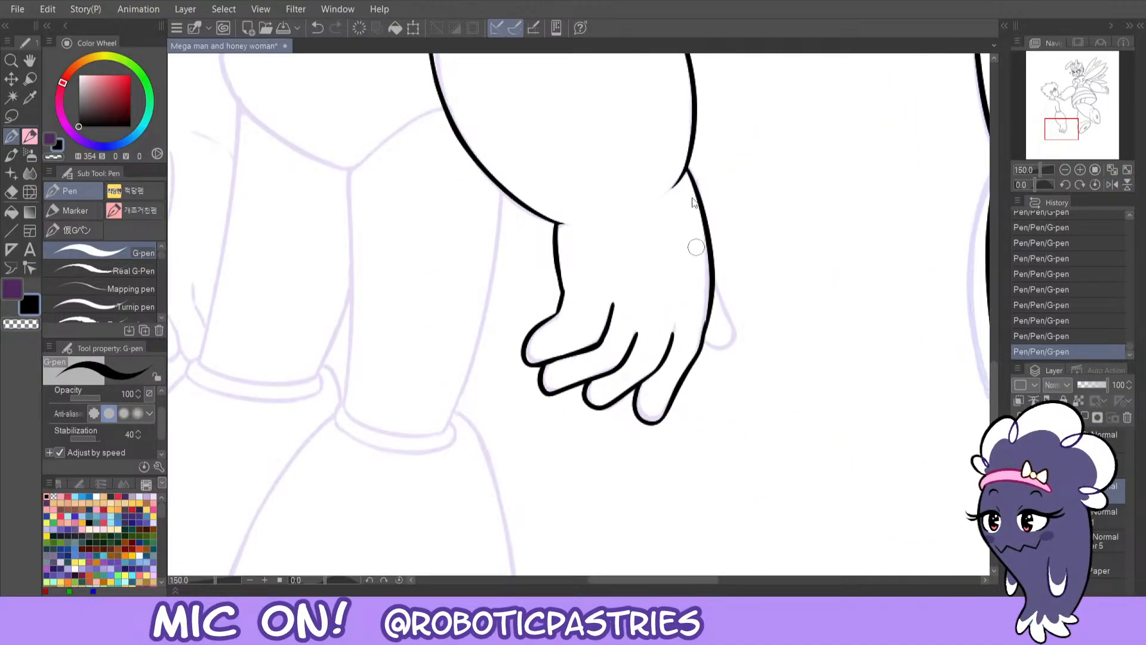
pyautogui.hotkey('ctrl', 'z')
pyautogui.moveTo(688, 170); pyautogui.dragTo(703, 346)
pyautogui.hotkey('ctrl', 'z')
# - Trim and retouch the lower tip of the forearm's outer edge where it curves in over the hand
pyautogui.press('c')
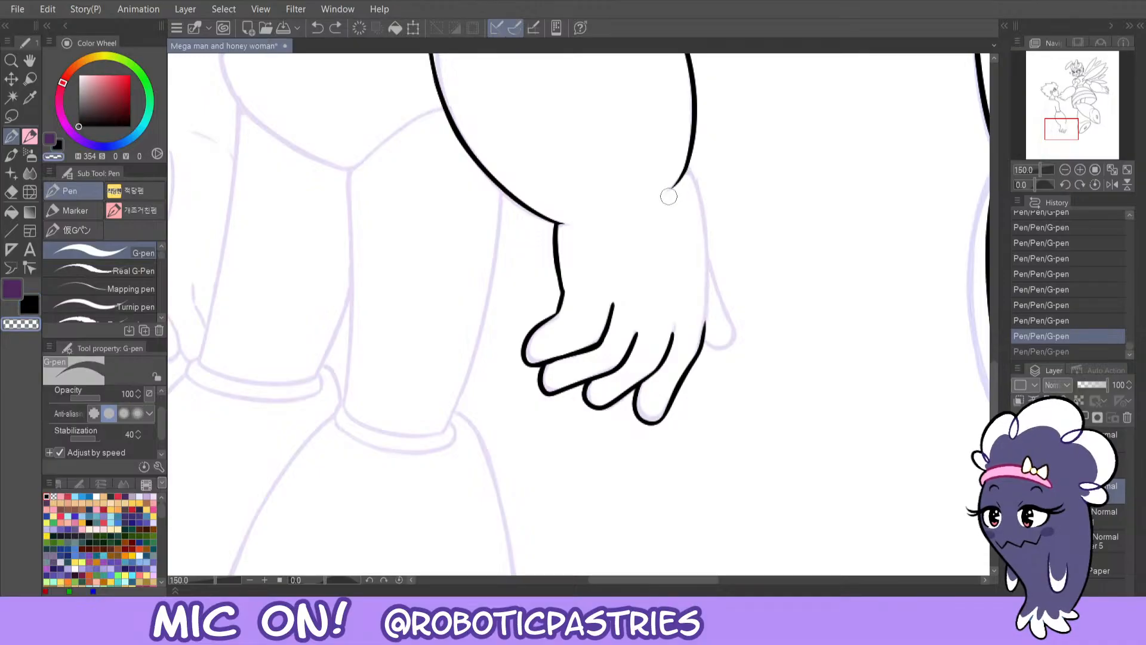
pyautogui.moveTo(668, 192); pyautogui.dragTo(686, 187)
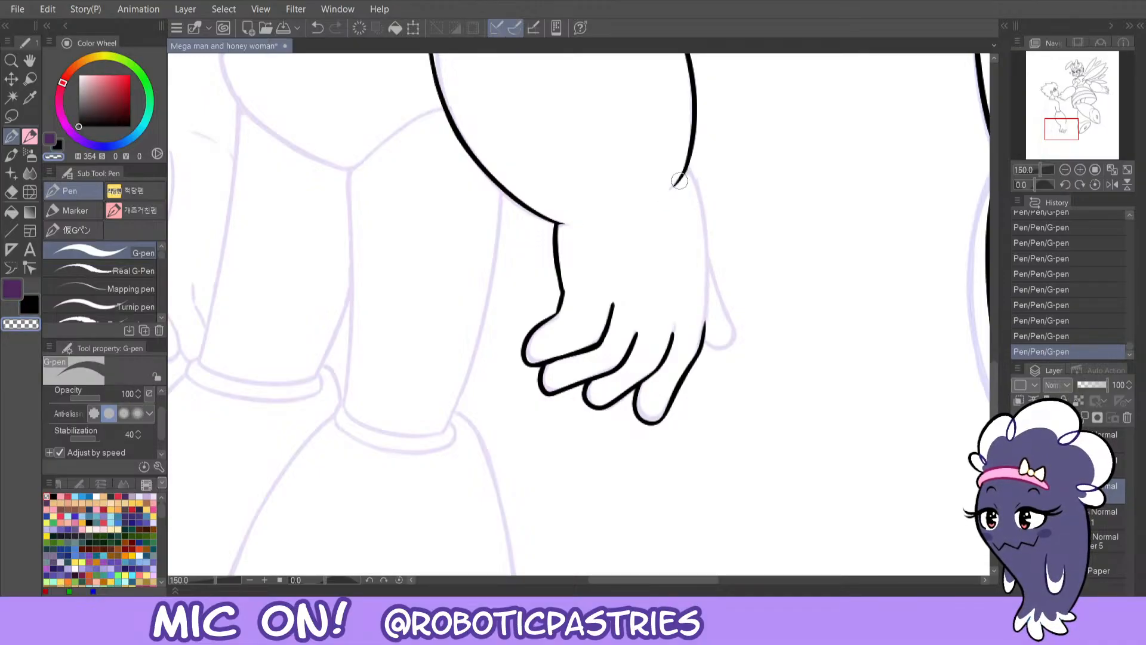
pyautogui.hotkey('ctrl', 'z')
pyautogui.press('c')
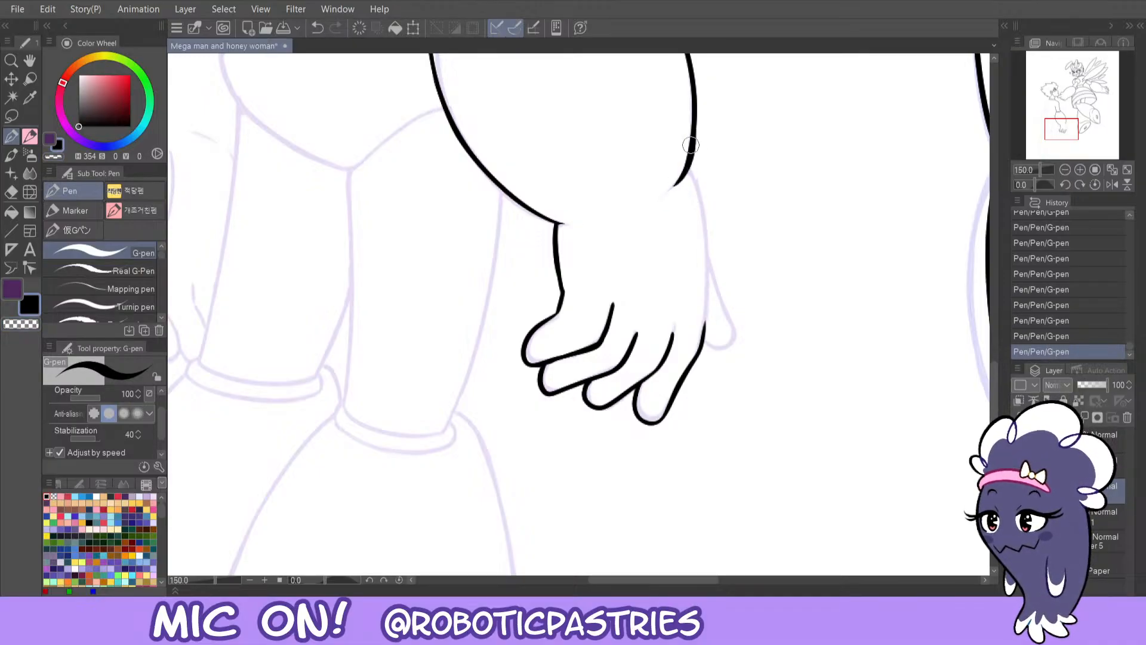
pyautogui.hotkey('ctrl', 'y')
pyautogui.press('c')
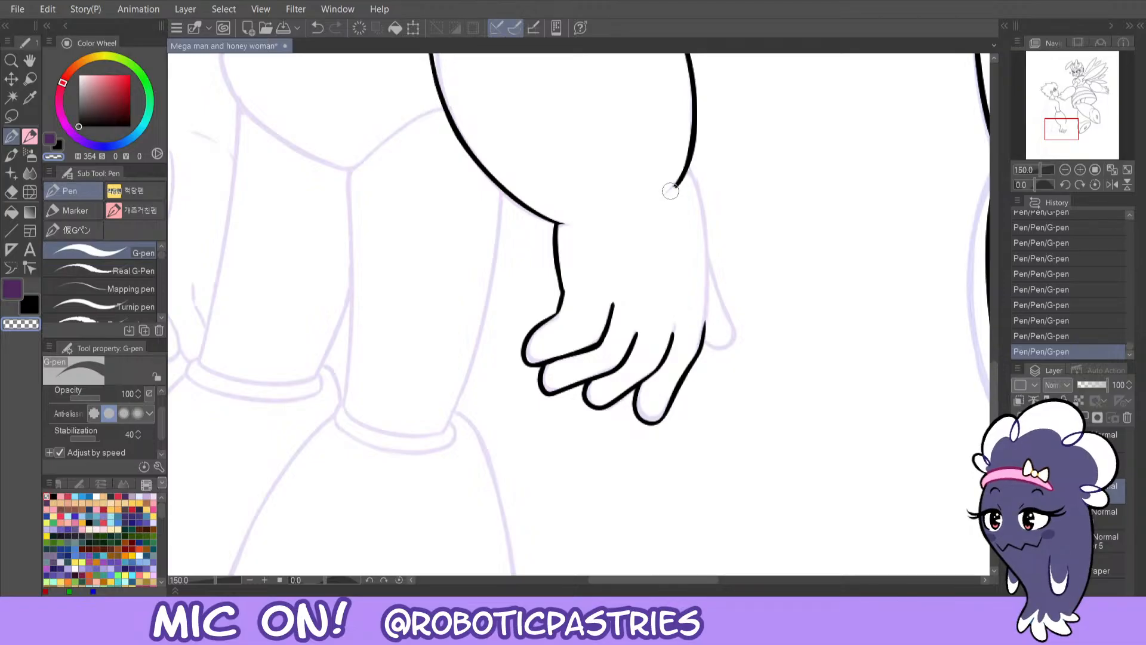
pyautogui.moveTo(671, 191); pyautogui.dragTo(681, 155)
pyautogui.press('c')
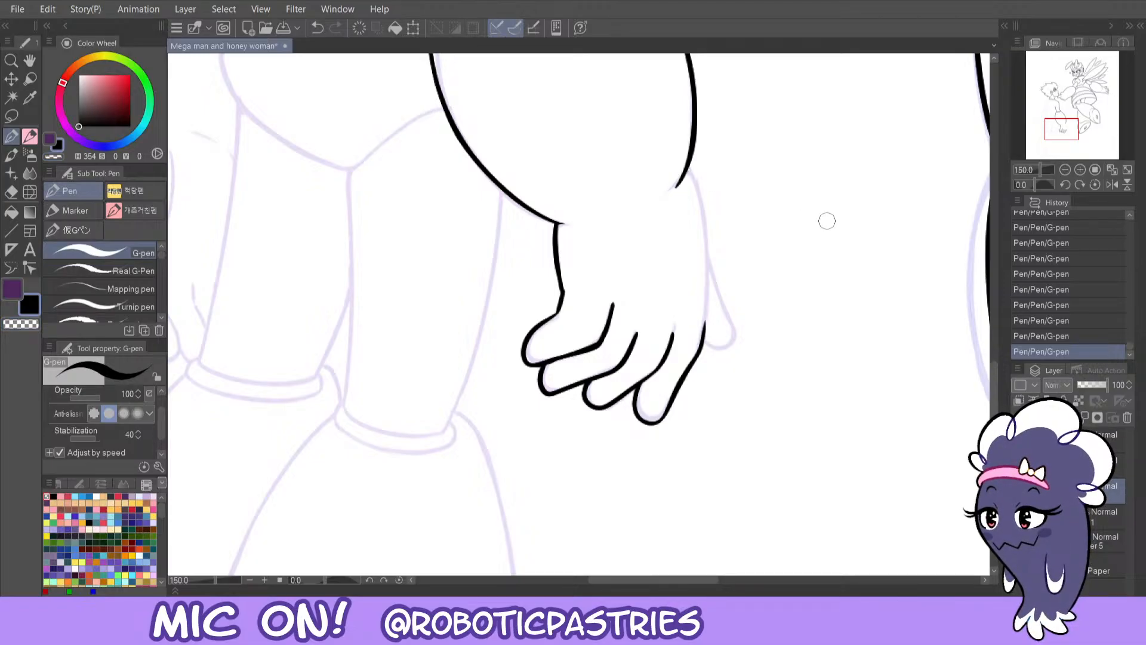
pyautogui.press('c')
pyautogui.press('c')
# - Ink the hand's outer edge from the forearm's tip down to the outermost finger, redoing the stroke until it fits
pyautogui.moveTo(684, 170); pyautogui.dragTo(706, 325)
pyautogui.hotkey('ctrl', 'z')
pyautogui.moveTo(686, 174); pyautogui.dragTo(704, 337)
pyautogui.hotkey('ctrl', 'z')
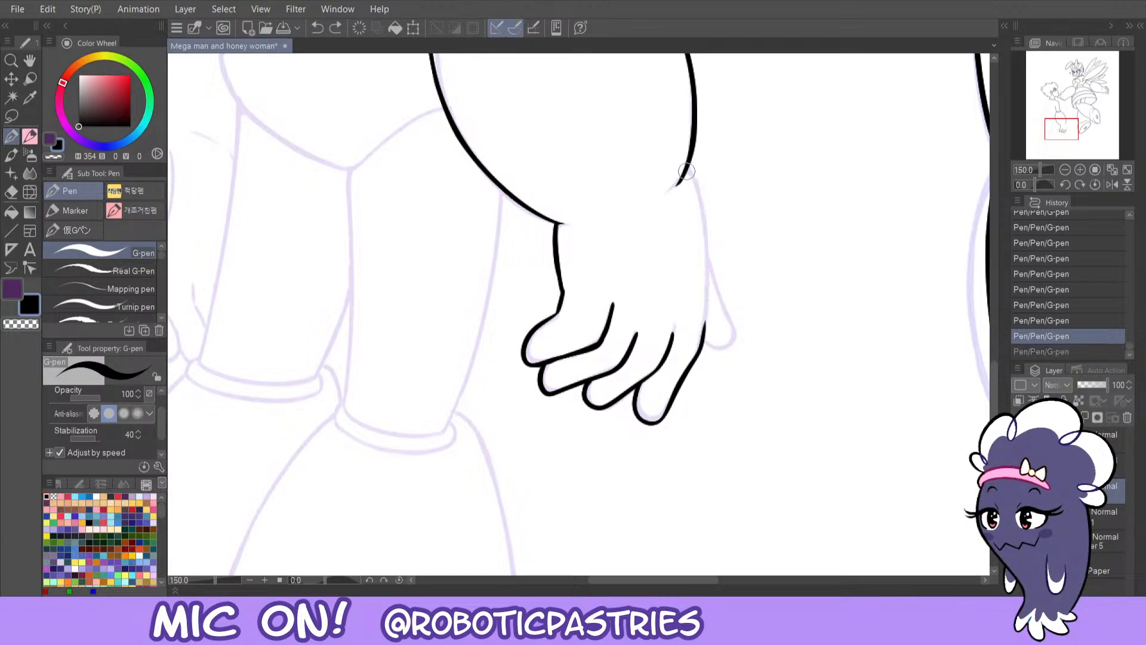
pyautogui.moveTo(687, 171); pyautogui.dragTo(705, 356)
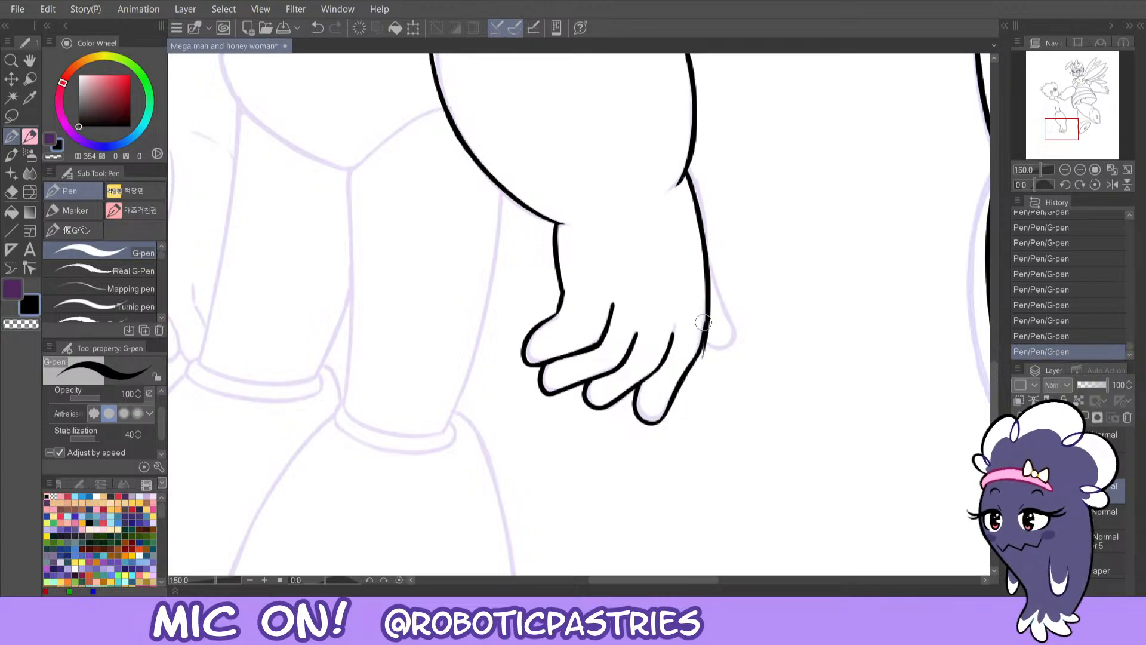
# - Erase the overlapping line ends and smooth the join between the hand's outer edge and the outermost finger
pyautogui.press('c')
pyautogui.moveTo(705, 323)
pyautogui.mouseDown()
pyautogui.moveTo(695, 348)
pyautogui.moveTo(706, 297)
pyautogui.mouseUp()
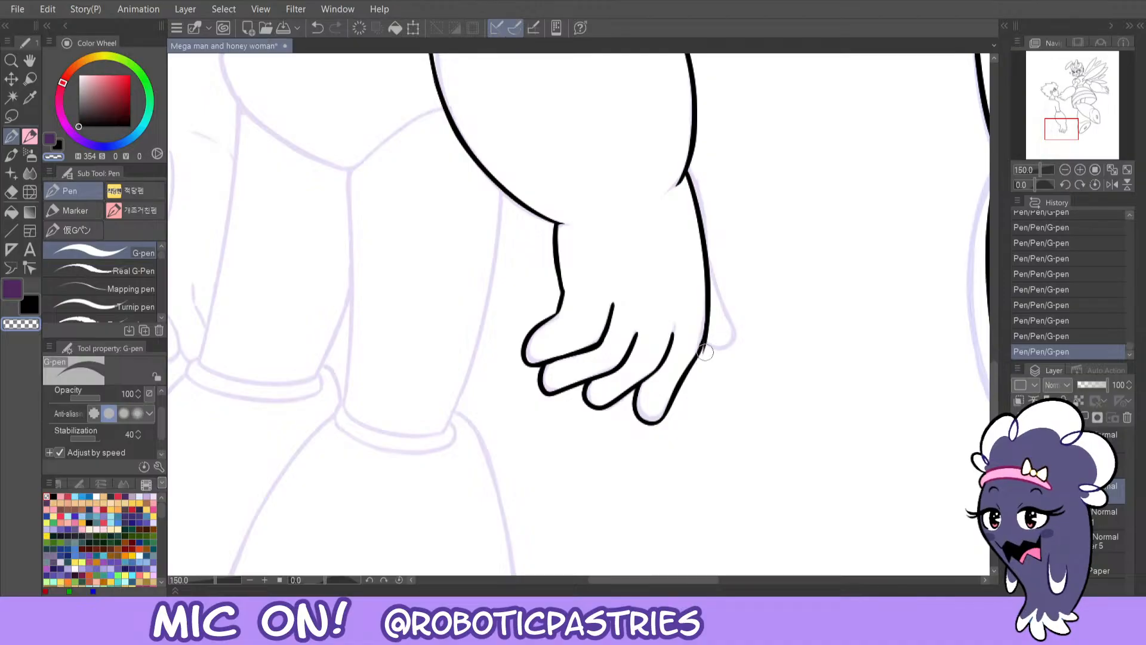
pyautogui.press('c')
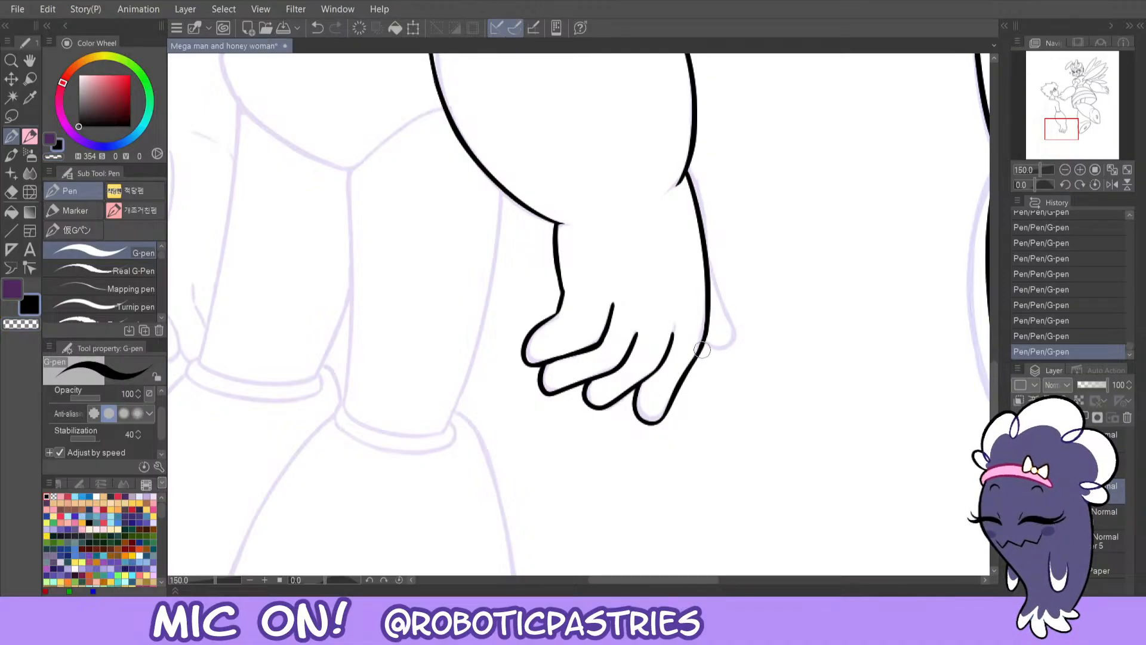
pyautogui.press('c')
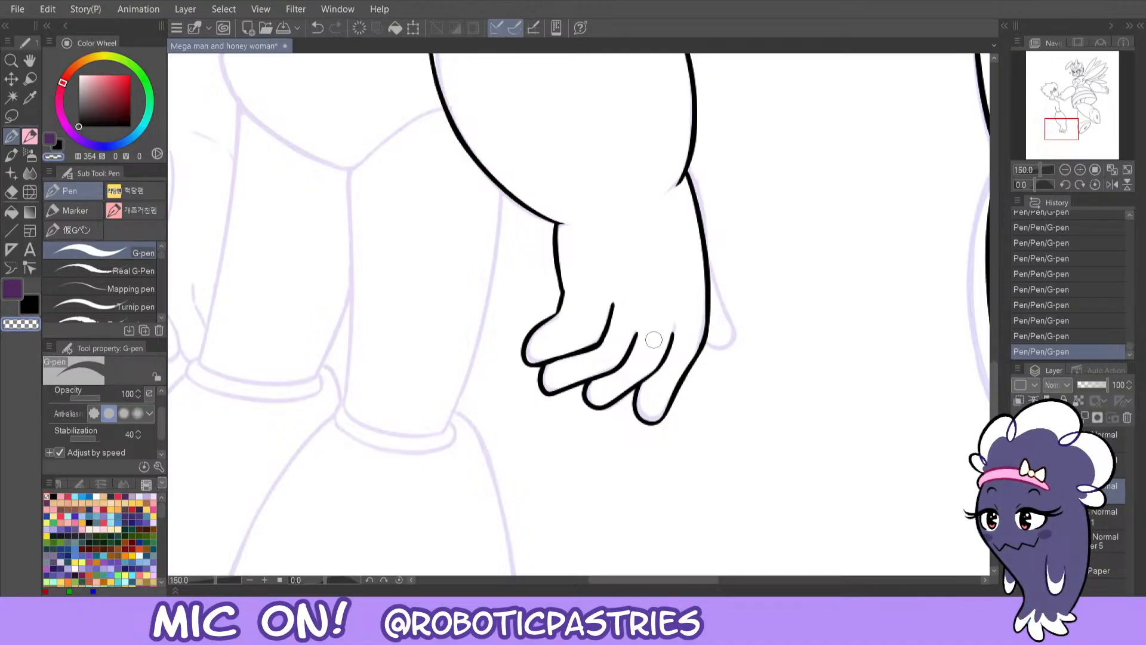
# - Touch up the corner where the short side of the hand meets the base of the first finger
pyautogui.press('c')
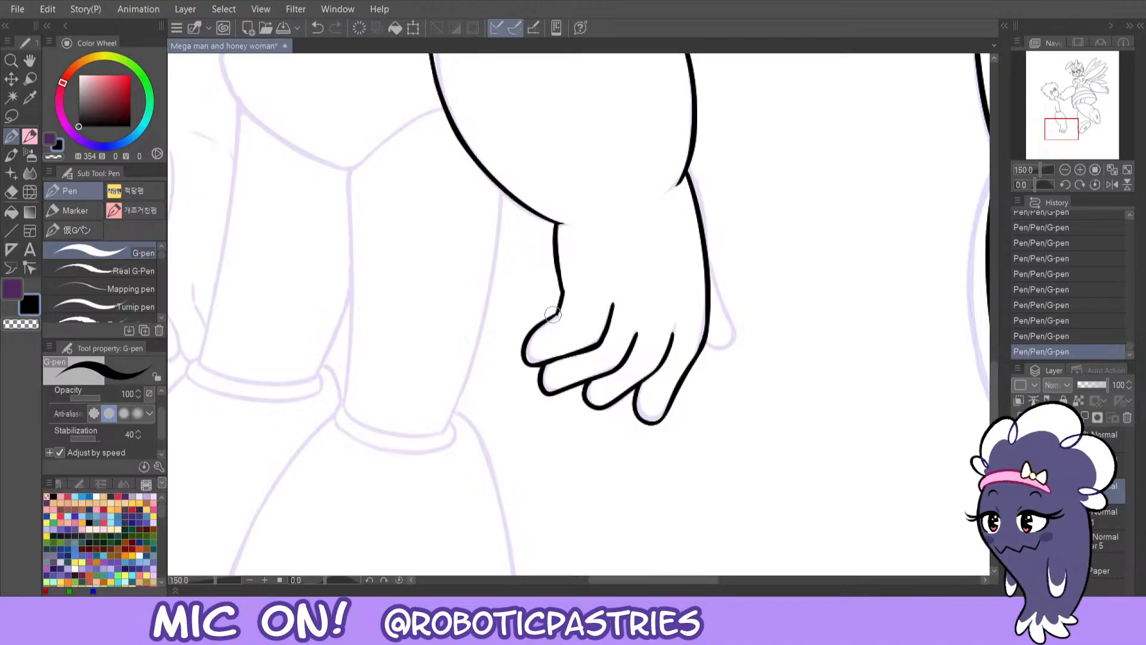
pyautogui.hotkey('ctrl', 'z')
pyautogui.moveTo(553, 314); pyautogui.dragTo(555, 317)
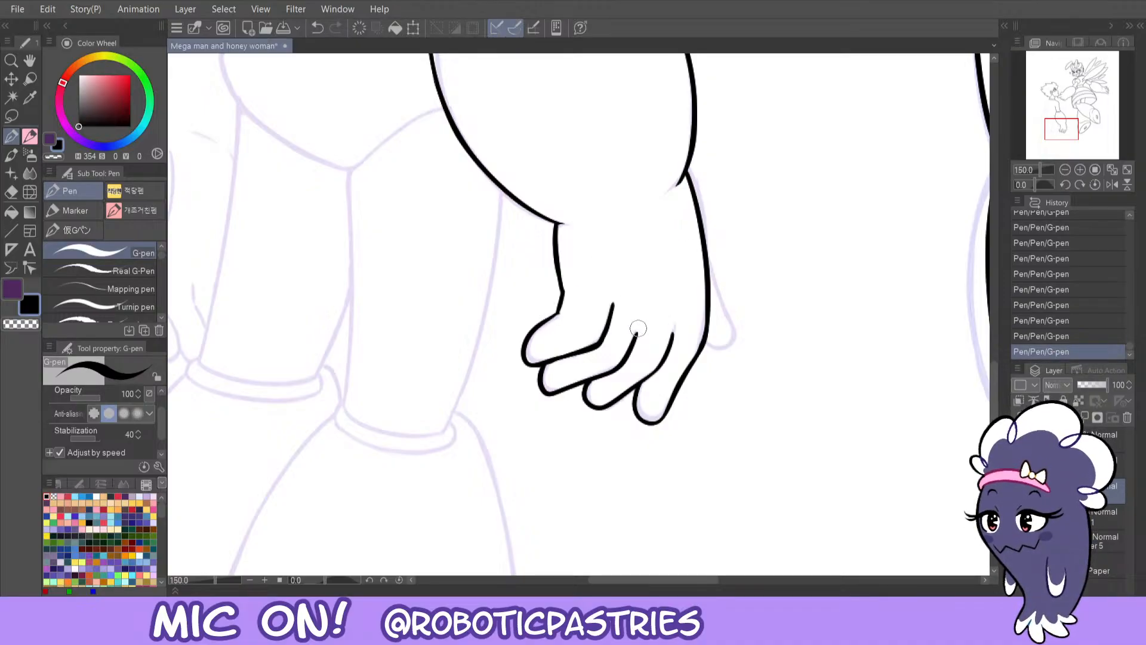
# - Trim the upper tips of the lines between the fingers with transparent colour, comparing the trimmed tips against the previous version
pyautogui.press('c')
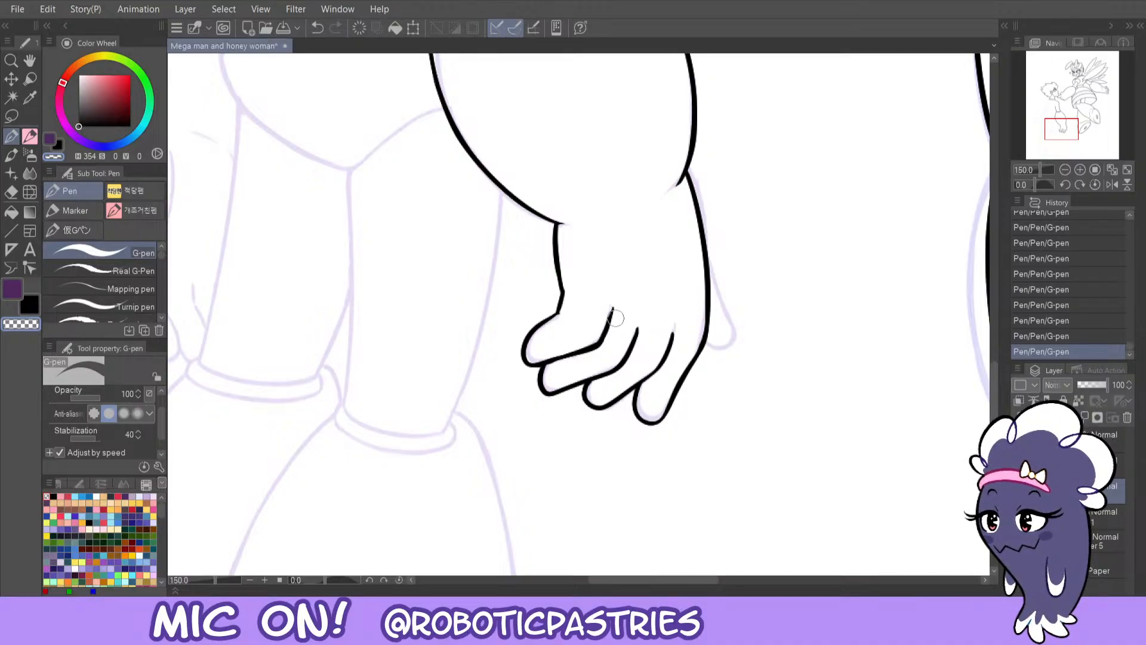
pyautogui.hotkey('ctrl', 'z')
pyautogui.hotkey('ctrl', 'z')
pyautogui.hotkey('ctrl', 'y')
pyautogui.hotkey('ctrl', 'y')
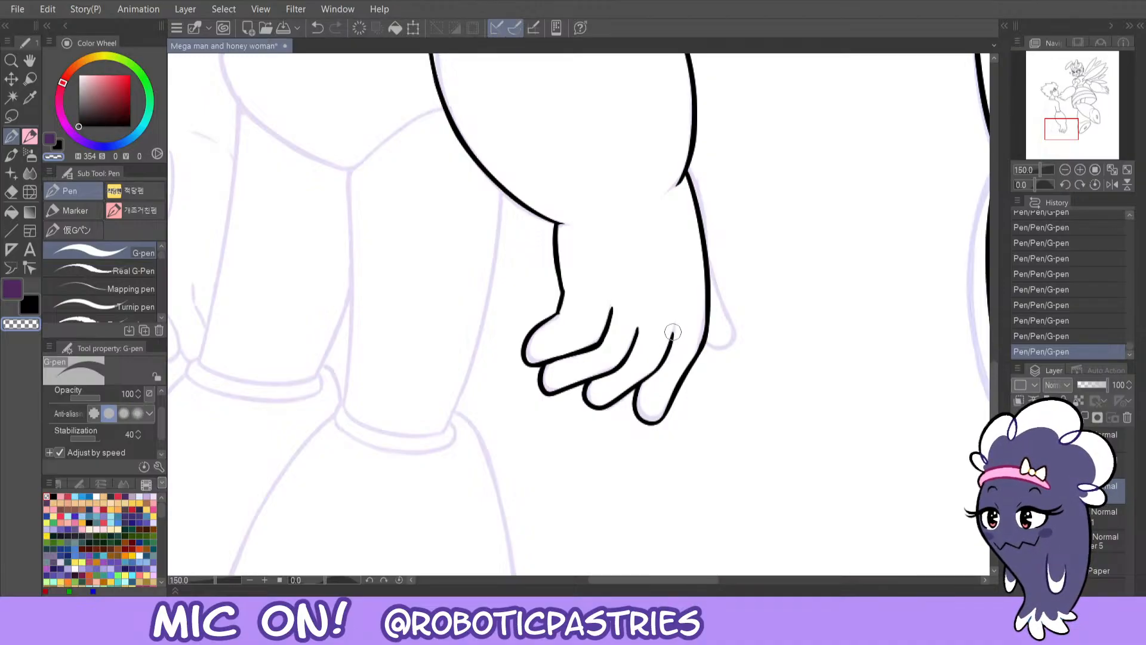
pyautogui.press('c')
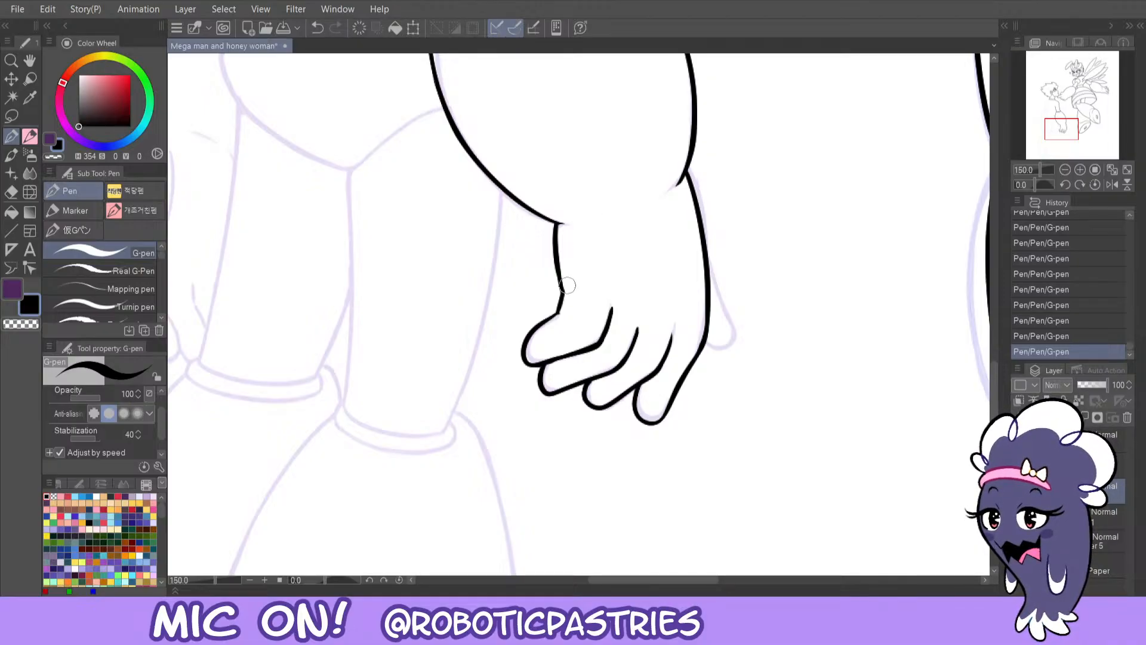
pyautogui.hotkey('ctrl', 'z')
pyautogui.moveTo(559, 313); pyautogui.dragTo(527, 339)
pyautogui.hotkey('ctrl', 'z')
pyautogui.moveTo(712, 266); pyautogui.dragTo(732, 338)
pyautogui.hotkey('ctrl', 'z')
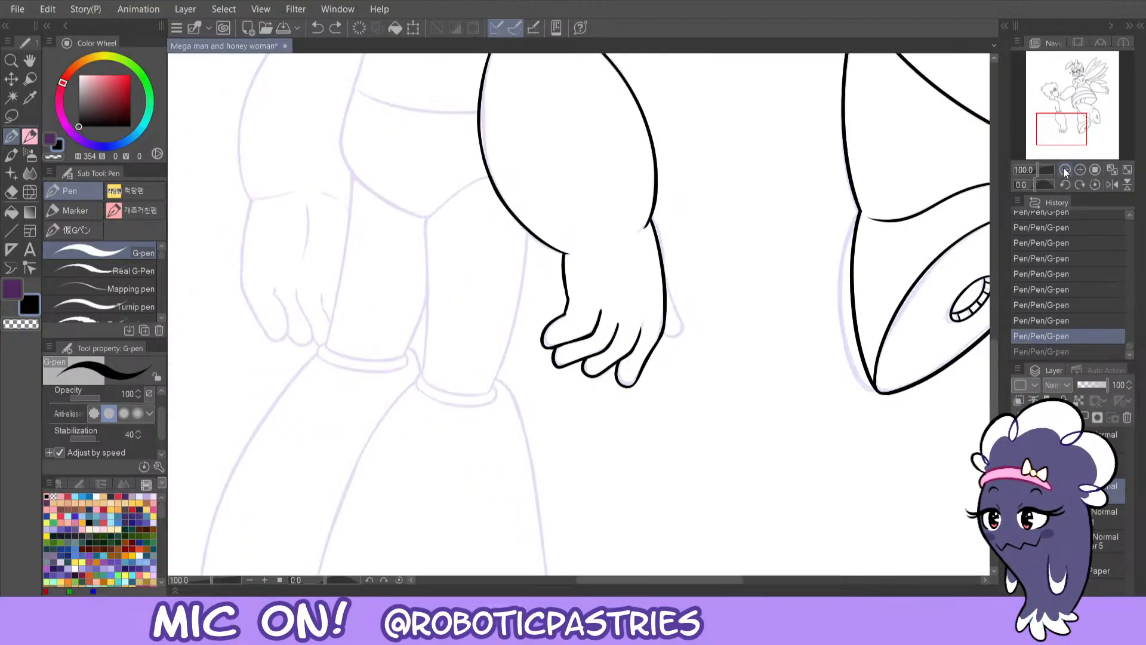
# - Save the drawing with the inked forearm and hand
pyautogui.click(1065, 169)
pyautogui.click(1065, 169)
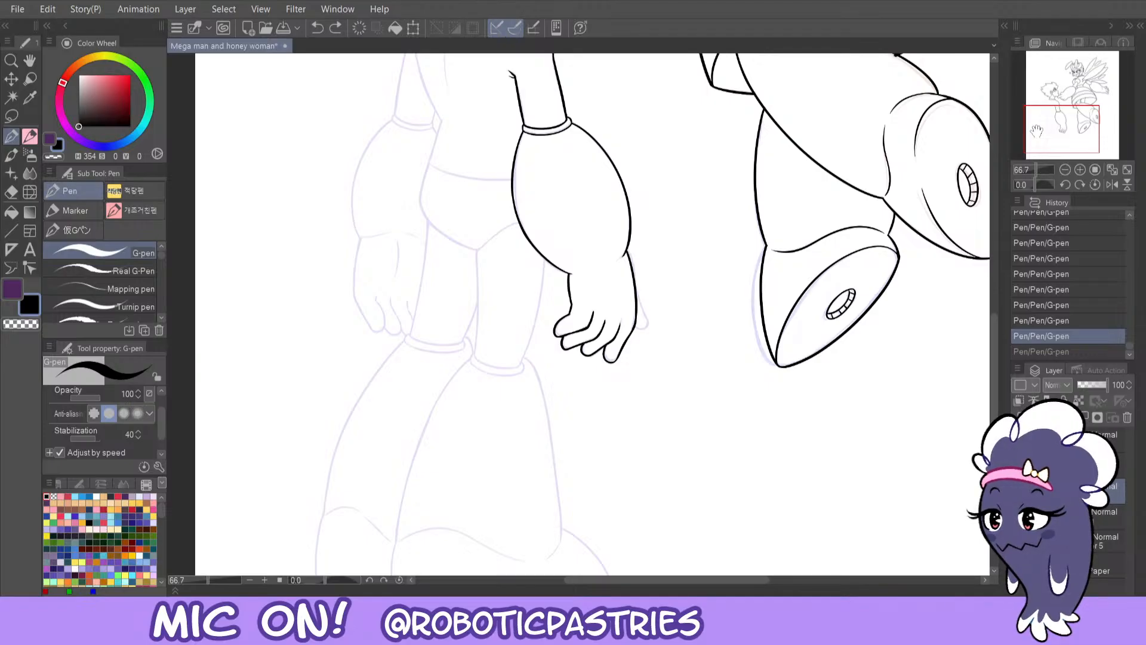
pyautogui.moveTo(1037, 130); pyautogui.dragTo(1022, 104)
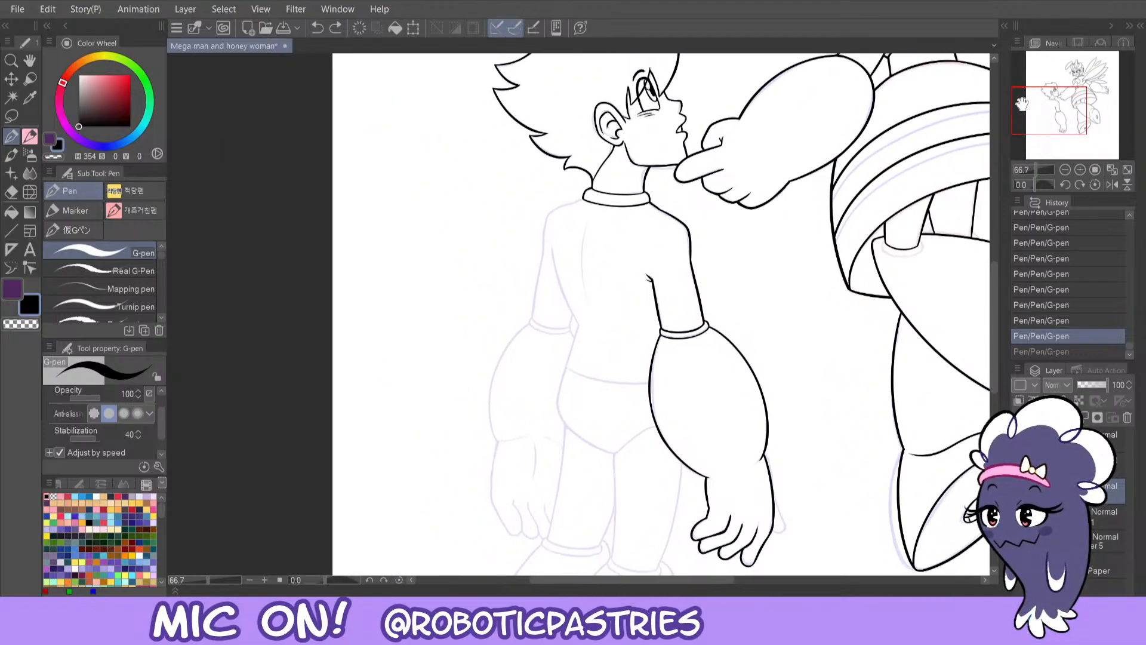
pyautogui.hotkey('ctrl', 's')
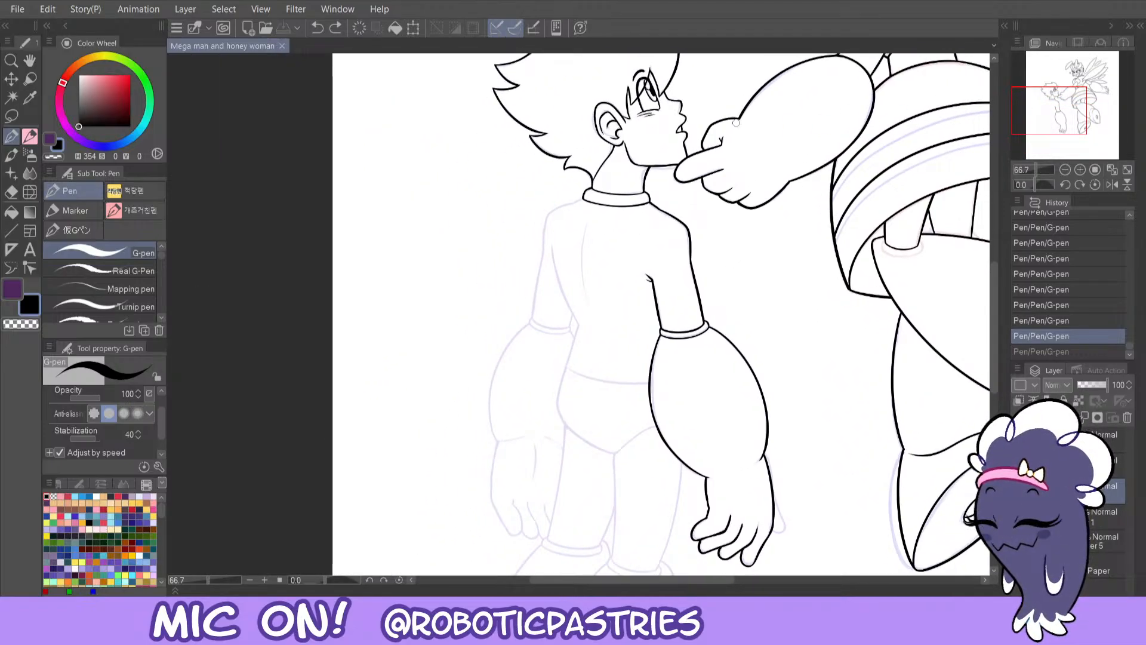
# - Ink the boy's other shoulder from the collar over to the upper arm, redoing the stroke until it follows the sketch
pyautogui.scroll(3, 526, 195)
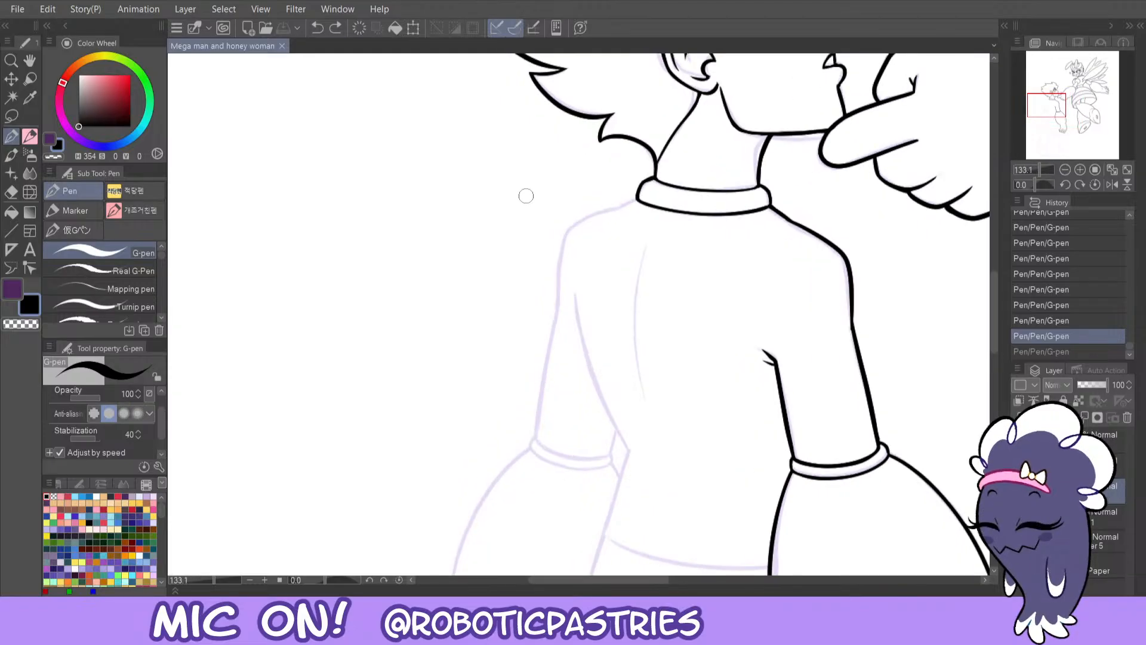
pyautogui.moveTo(637, 198)
pyautogui.mouseDown()
pyautogui.moveTo(603, 229)
pyautogui.moveTo(600, 215)
pyautogui.moveTo(614, 208)
pyautogui.moveTo(570, 226)
pyautogui.moveTo(556, 311)
pyautogui.mouseUp()
pyautogui.hotkey('ctrl', 'z')
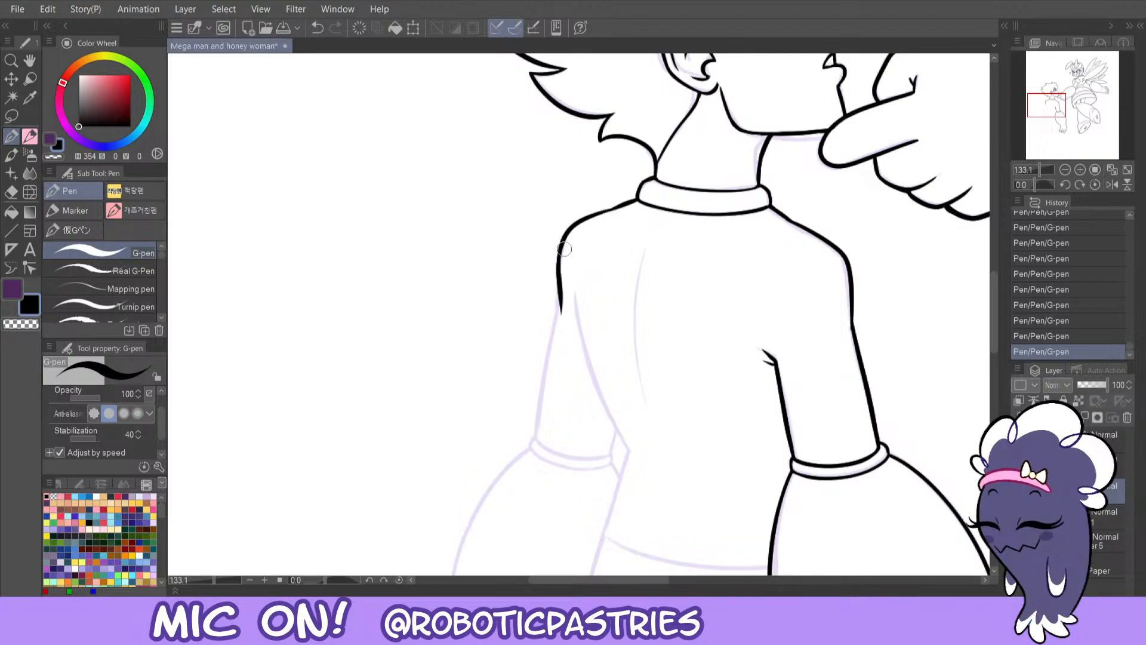
pyautogui.hotkey('ctrl', 'z')
pyautogui.moveTo(560, 254); pyautogui.dragTo(556, 313)
# - Retouch the new shoulder line near the collar, undoing strokes that do not fit, and mirror the canvas view horizontally to check it
pyautogui.press('c')
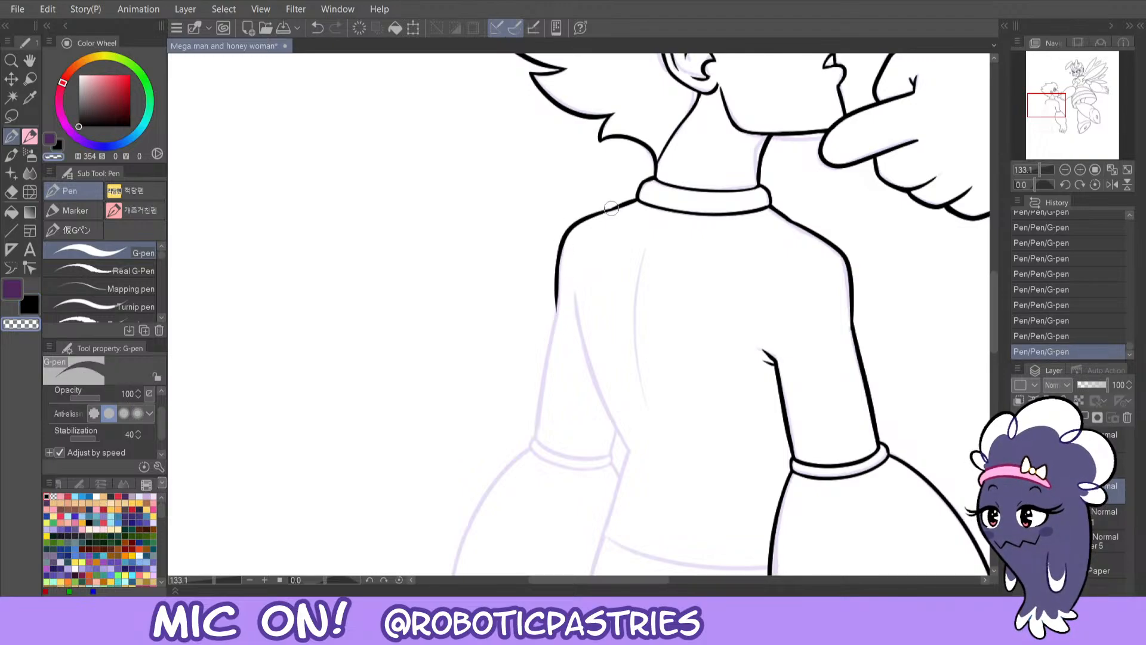
pyautogui.moveTo(610, 208)
pyautogui.mouseDown()
pyautogui.moveTo(638, 197)
pyautogui.moveTo(578, 221)
pyautogui.moveTo(628, 206)
pyautogui.moveTo(585, 218)
pyautogui.moveTo(604, 207)
pyautogui.moveTo(593, 225)
pyautogui.moveTo(622, 198)
pyautogui.moveTo(580, 220)
pyautogui.mouseUp()
pyautogui.hotkey('ctrl', 'z')
pyautogui.press('c')
pyautogui.hotkey('ctrl', 'z')
pyautogui.hotkey('ctrl', 'z')
pyautogui.press('c')
pyautogui.hotkey('ctrl', 'z')
pyautogui.hotkey('ctrl', 'z')
pyautogui.press('c')
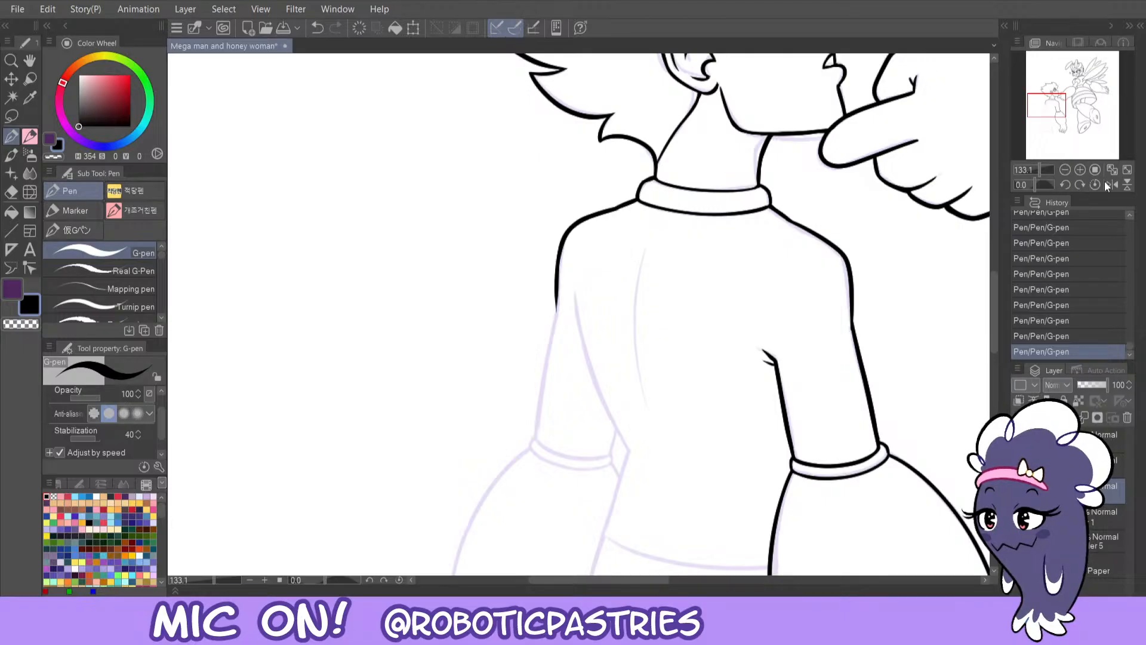
pyautogui.click(1110, 185)
pyautogui.press('c')
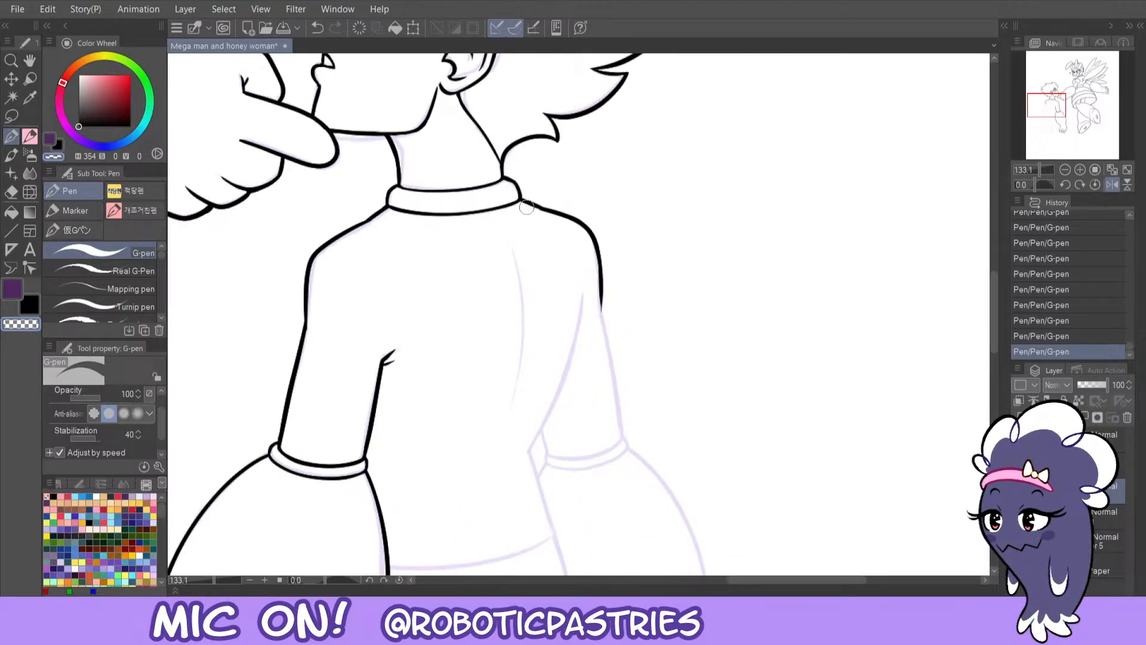
# - Clean up the black shoulder line where it meets the collar
pyautogui.hotkey('ctrl', 'z')
pyautogui.moveTo(525, 203); pyautogui.dragTo(579, 230)
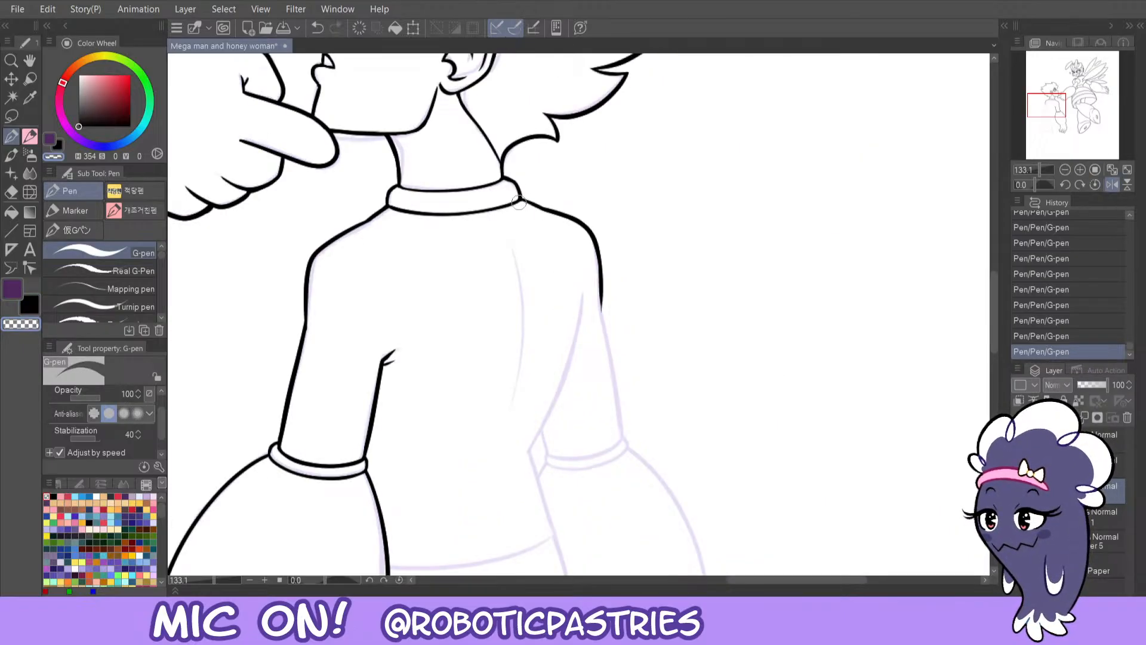
pyautogui.hotkey('ctrl', 'z')
pyautogui.moveTo(524, 203); pyautogui.dragTo(590, 235)
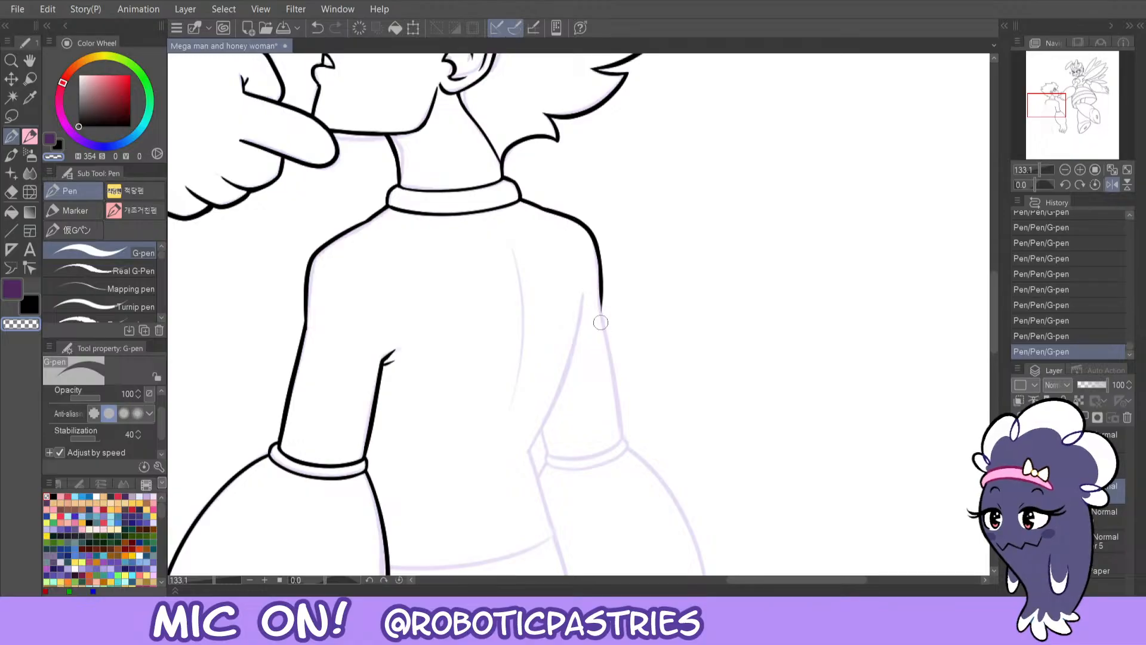
# - Ink the side of the torso from the armpit down to the waist with the G-pen and tidy the line's lower end
pyautogui.moveTo(1052, 103)
pyautogui.mouseDown()
pyautogui.moveTo(1052, 119)
pyautogui.moveTo(1050, 108)
pyautogui.mouseUp()
pyautogui.moveTo(598, 179); pyautogui.dragTo(544, 351)
pyautogui.hotkey('ctrl', 'z')
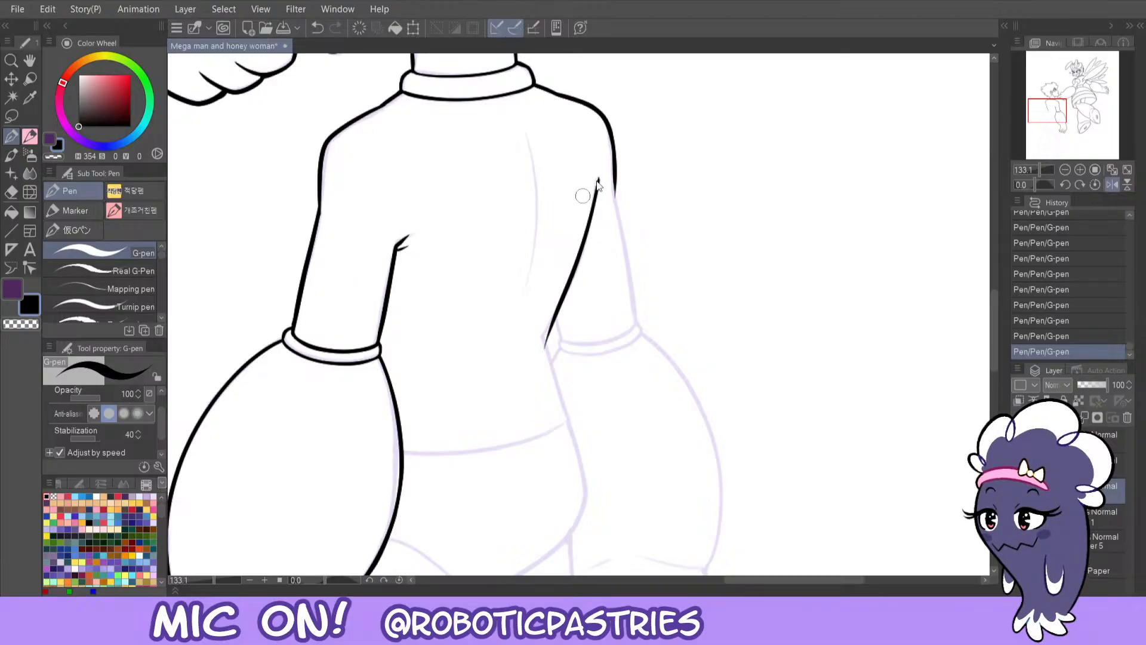
pyautogui.hotkey('ctrl', 'z')
pyautogui.moveTo(599, 178)
pyautogui.mouseDown()
pyautogui.moveTo(574, 277)
pyautogui.moveTo(535, 358)
pyautogui.moveTo(555, 320)
pyautogui.moveTo(544, 343)
pyautogui.mouseUp()
pyautogui.press('c')
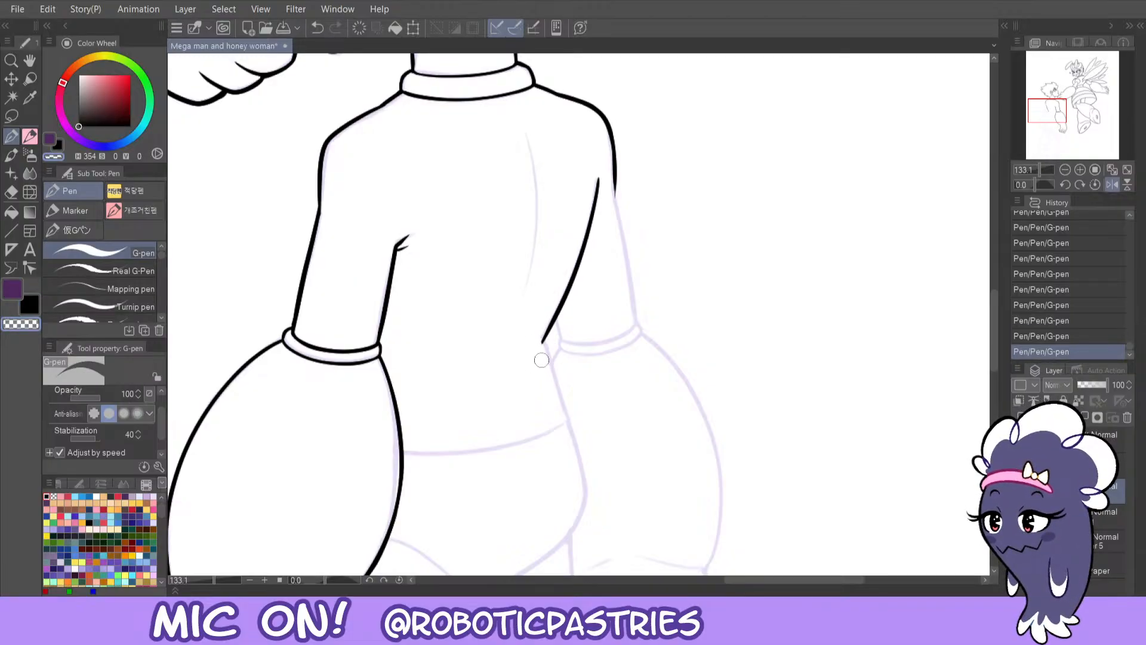
pyautogui.press('c')
# - Ink the unfinished arm's outer edge down to the cuff and its short inner edge beside the waist
pyautogui.moveTo(613, 181); pyautogui.dragTo(638, 349)
pyautogui.hotkey('ctrl', 'z')
pyautogui.moveTo(614, 190); pyautogui.dragTo(634, 331)
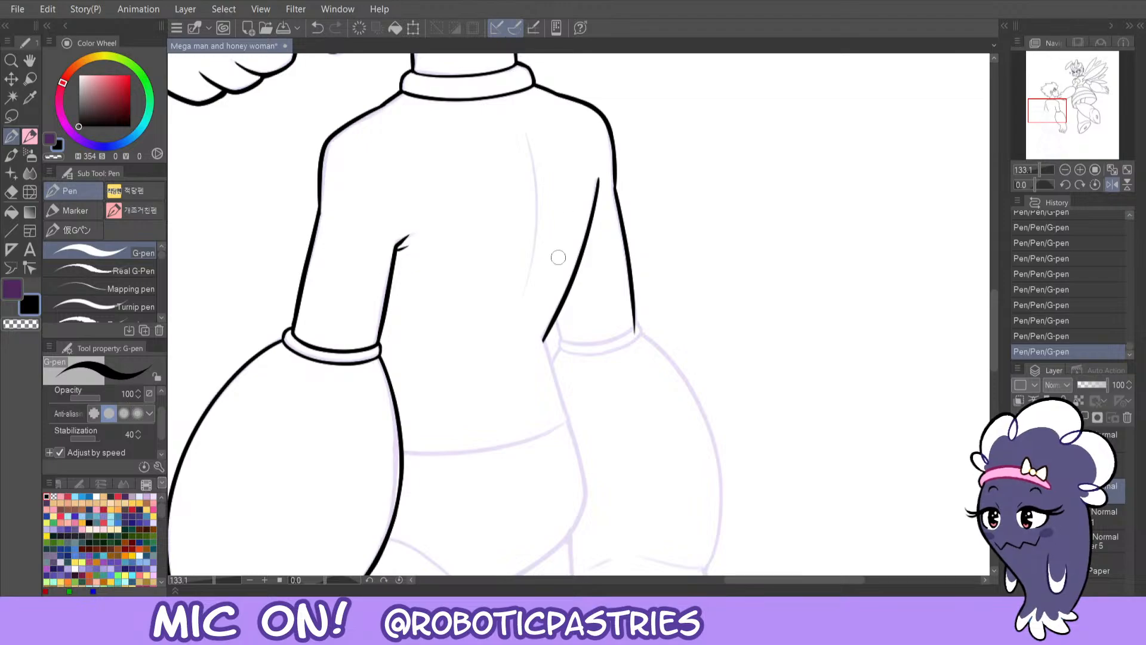
pyautogui.moveTo(556, 321); pyautogui.dragTo(558, 345)
pyautogui.press('c')
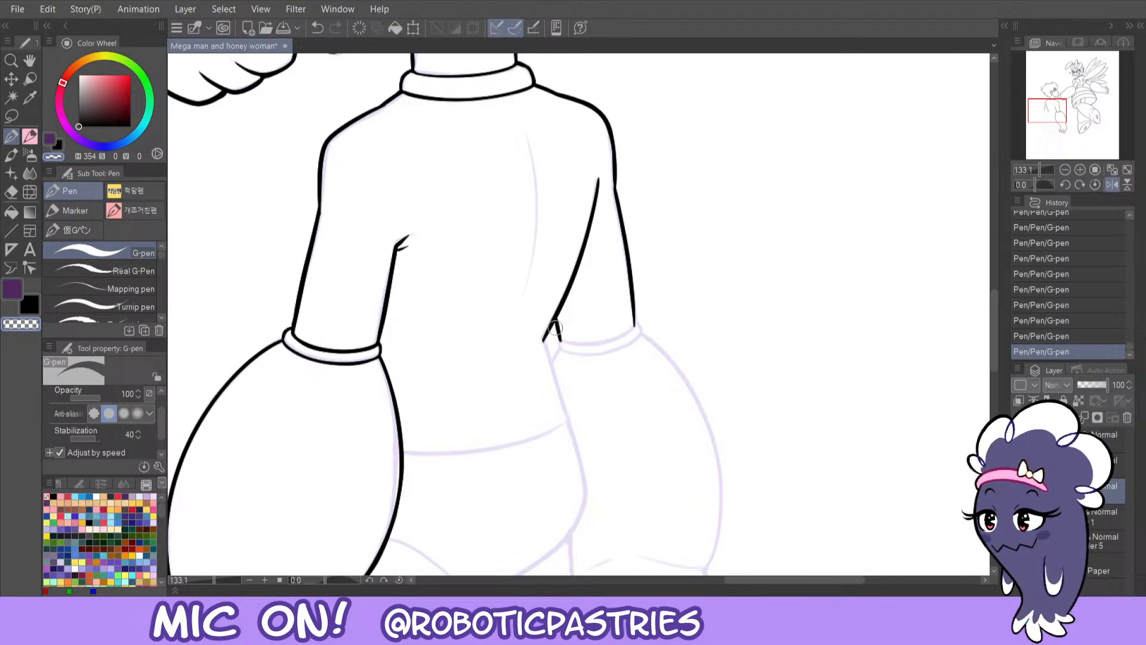
pyautogui.hotkey('ctrl', 'z')
pyautogui.moveTo(559, 319); pyautogui.dragTo(564, 361)
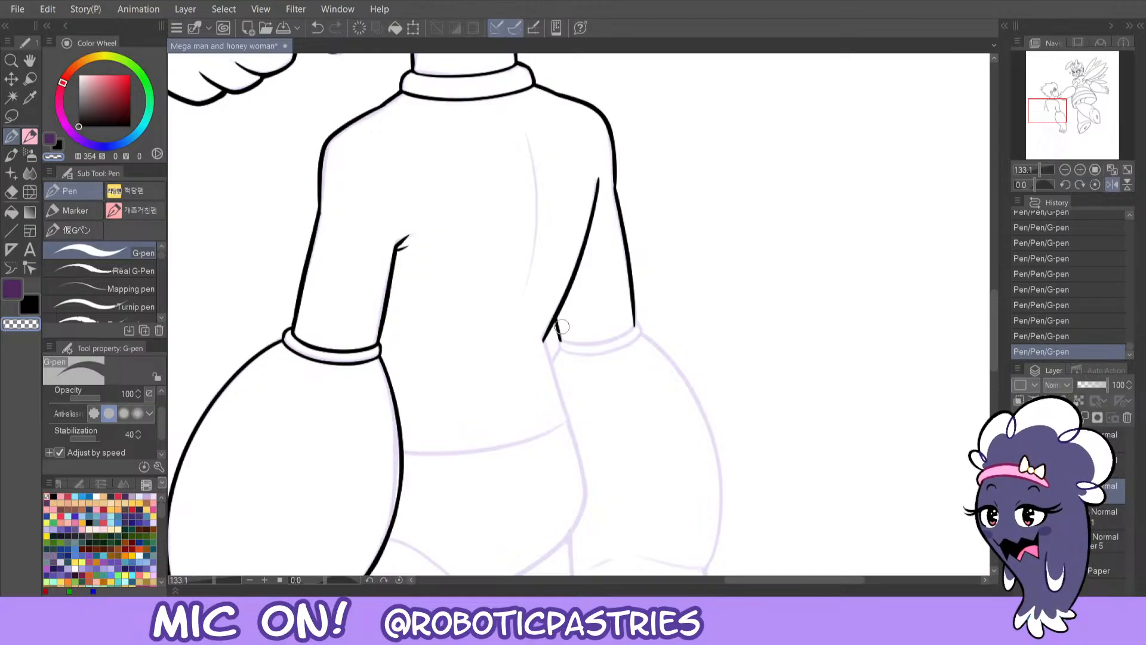
pyautogui.press('c')
pyautogui.moveTo(634, 326); pyautogui.dragTo(629, 274)
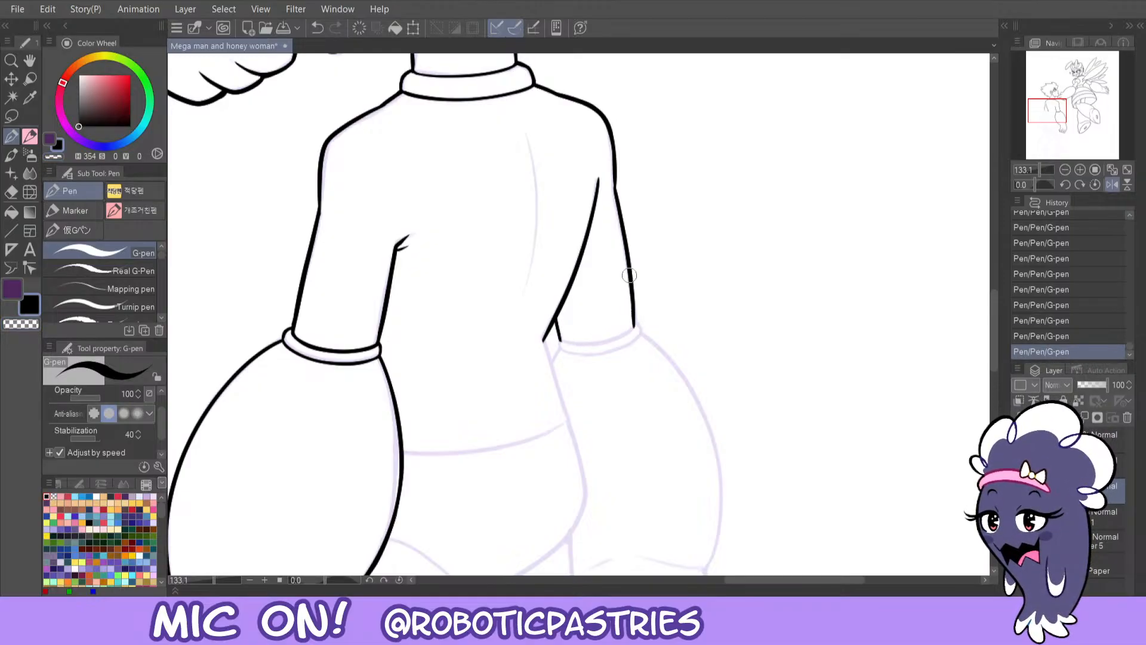
pyautogui.hotkey('ctrl', 'z')
pyautogui.moveTo(635, 326); pyautogui.dragTo(628, 253)
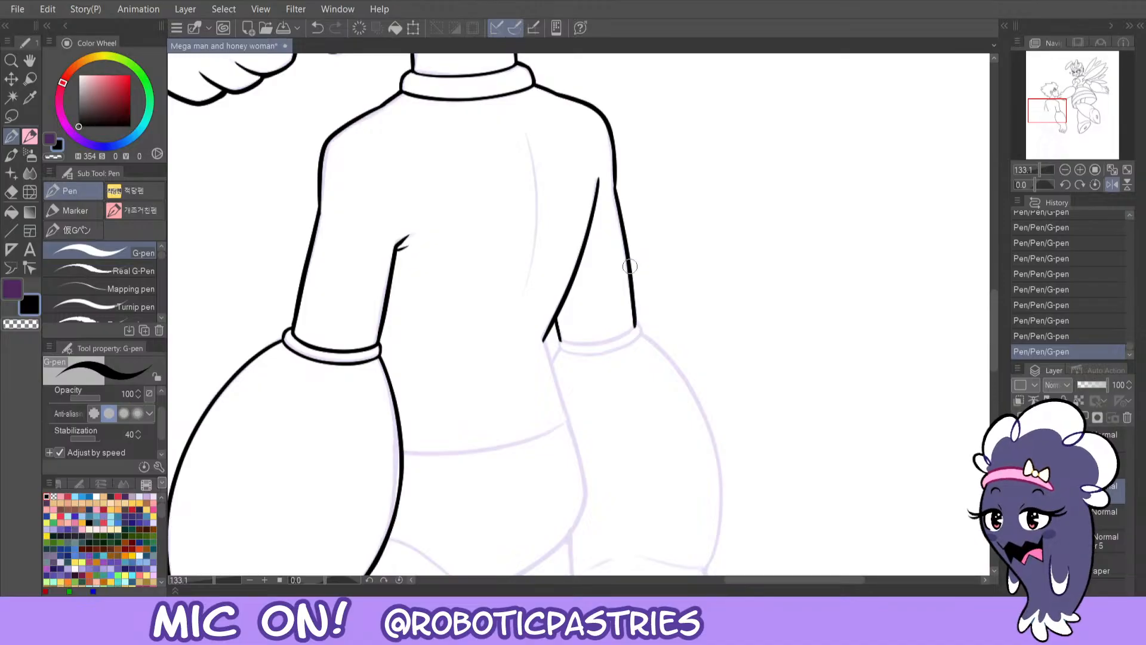
pyautogui.hotkey('ctrl', 'z')
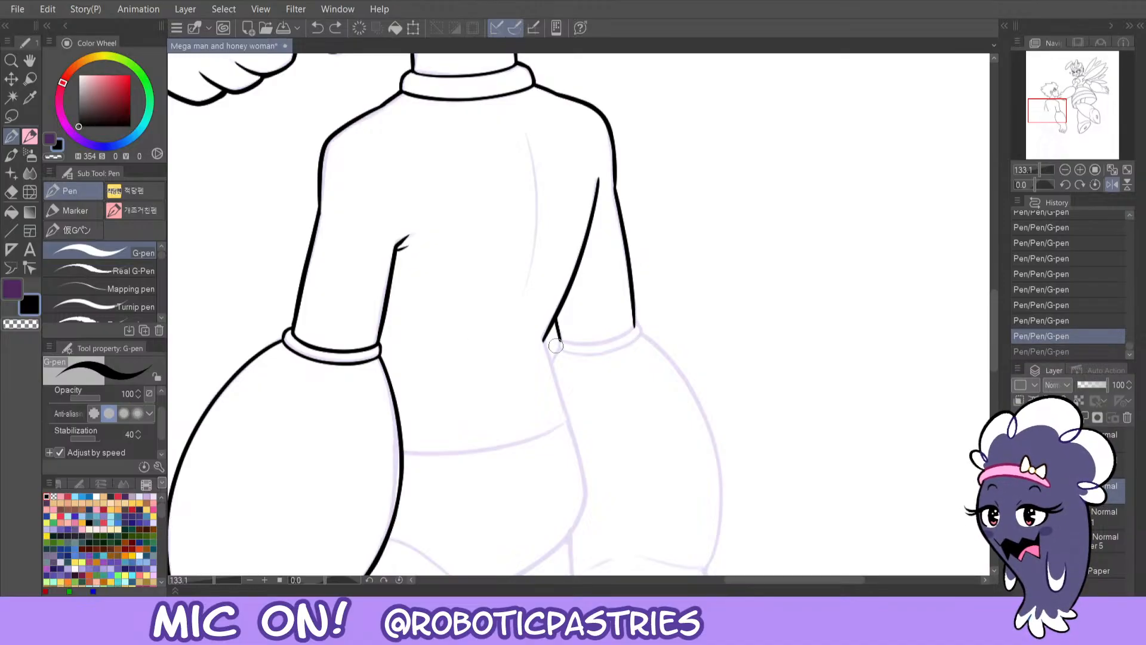
# - Ink the curved upper edge of the cuff between the arm's inner and outer lines, retrying the stroke as needed
pyautogui.moveTo(560, 340)
pyautogui.mouseDown()
pyautogui.moveTo(620, 337)
pyautogui.moveTo(639, 314)
pyautogui.moveTo(585, 347)
pyautogui.moveTo(556, 337)
pyautogui.moveTo(634, 327)
pyautogui.mouseUp()
pyautogui.hotkey('ctrl', 'z')
pyautogui.hotkey('ctrl', 'z')
pyautogui.hotkey('ctrl', 'z')
pyautogui.hotkey('ctrl', 'z')
pyautogui.hotkey('ctrl', 'z')
pyautogui.moveTo(554, 337)
pyautogui.mouseDown()
pyautogui.moveTo(615, 339)
pyautogui.moveTo(634, 327)
pyautogui.mouseUp()
pyautogui.hotkey('ctrl', 'z')
pyautogui.moveTo(571, 345)
pyautogui.mouseDown()
pyautogui.moveTo(642, 318)
pyautogui.moveTo(583, 342)
pyautogui.moveTo(559, 336)
pyautogui.moveTo(617, 343)
pyautogui.moveTo(632, 323)
pyautogui.mouseUp()
pyautogui.hotkey('ctrl', 'z')
pyautogui.hotkey('ctrl', 'z')
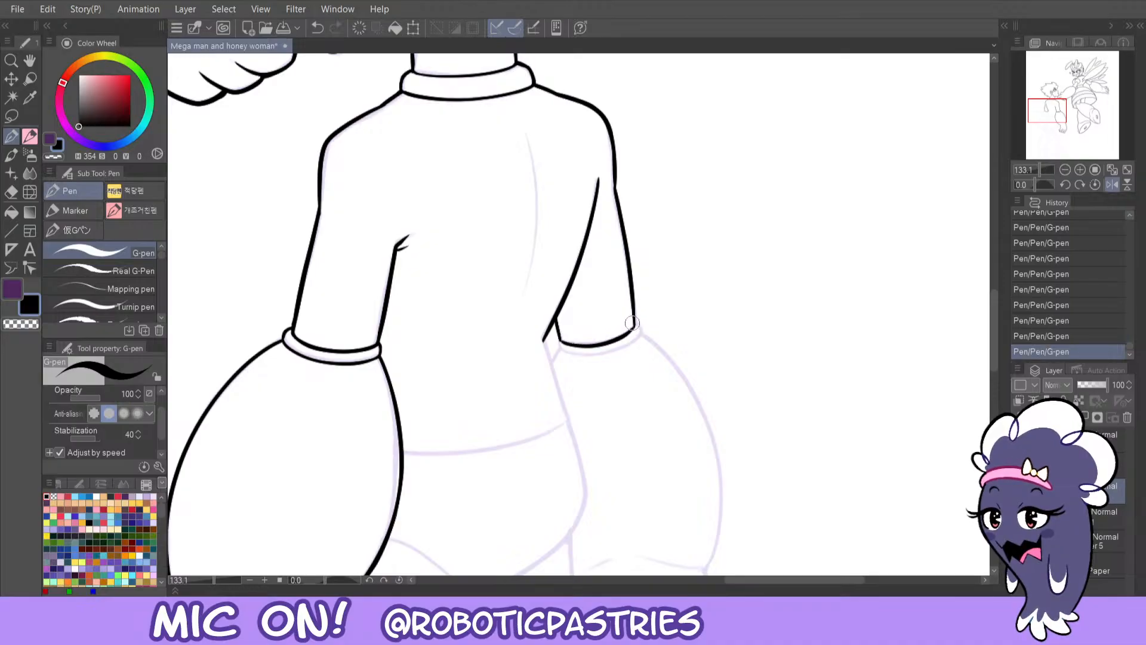
# - Trim and redraw the cuff's upper edge so the curve joins both arm lines cleanly
pyautogui.press('c')
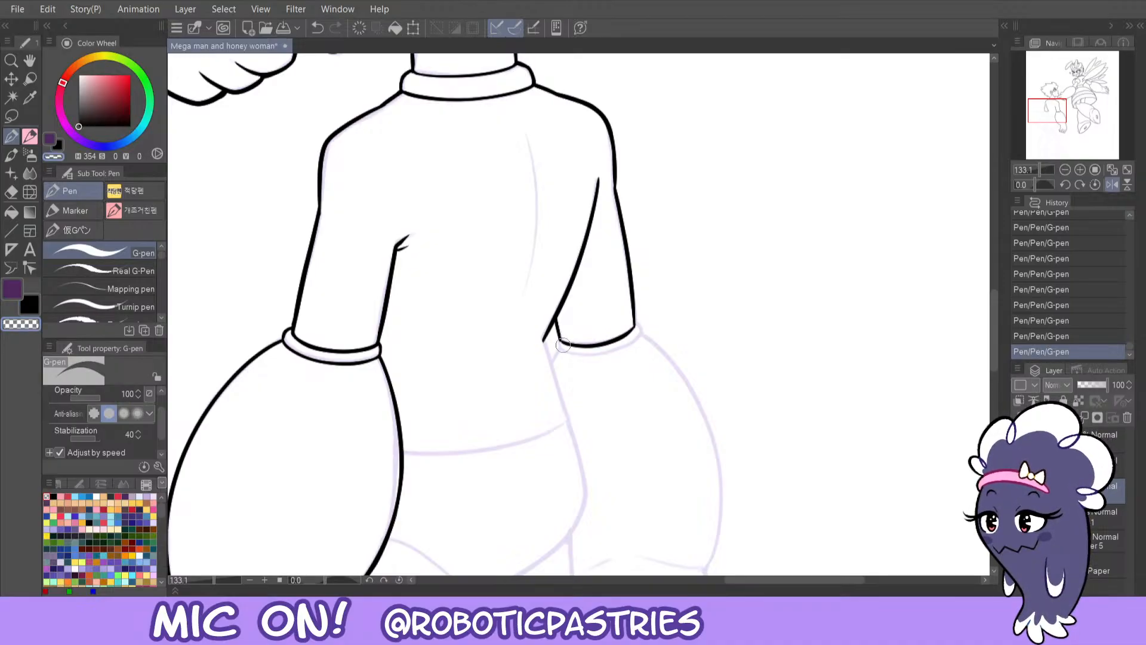
pyautogui.moveTo(562, 345); pyautogui.dragTo(643, 330)
pyautogui.press('c')
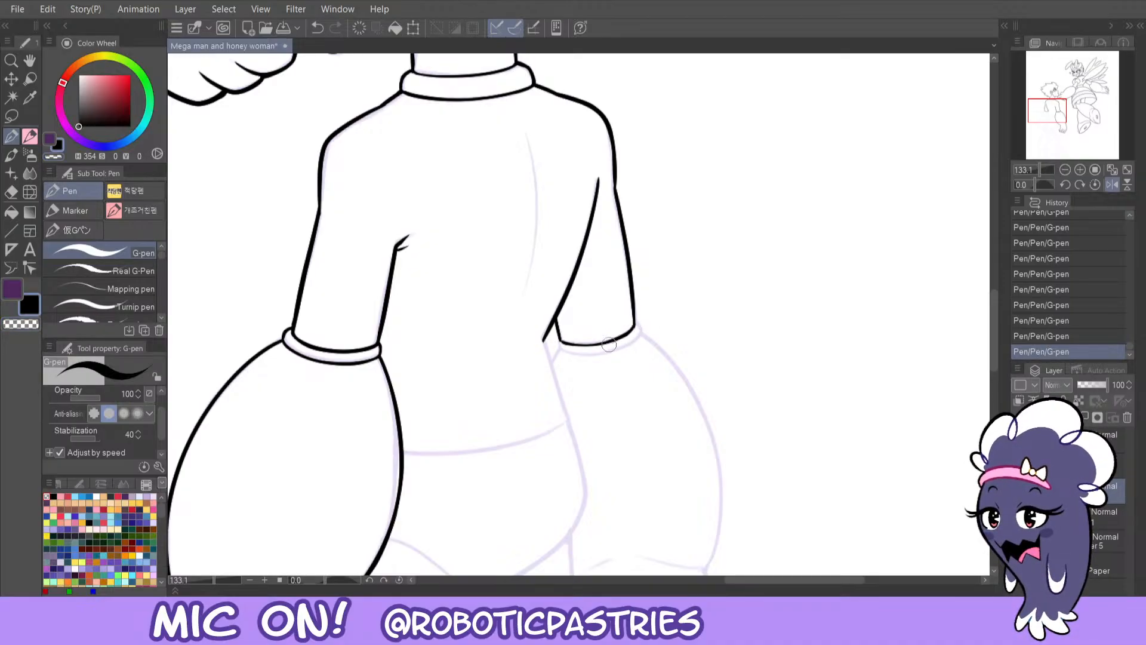
pyautogui.hotkey('ctrl', 'z')
pyautogui.moveTo(575, 345); pyautogui.dragTo(635, 327)
pyautogui.hotkey('ctrl', 'z')
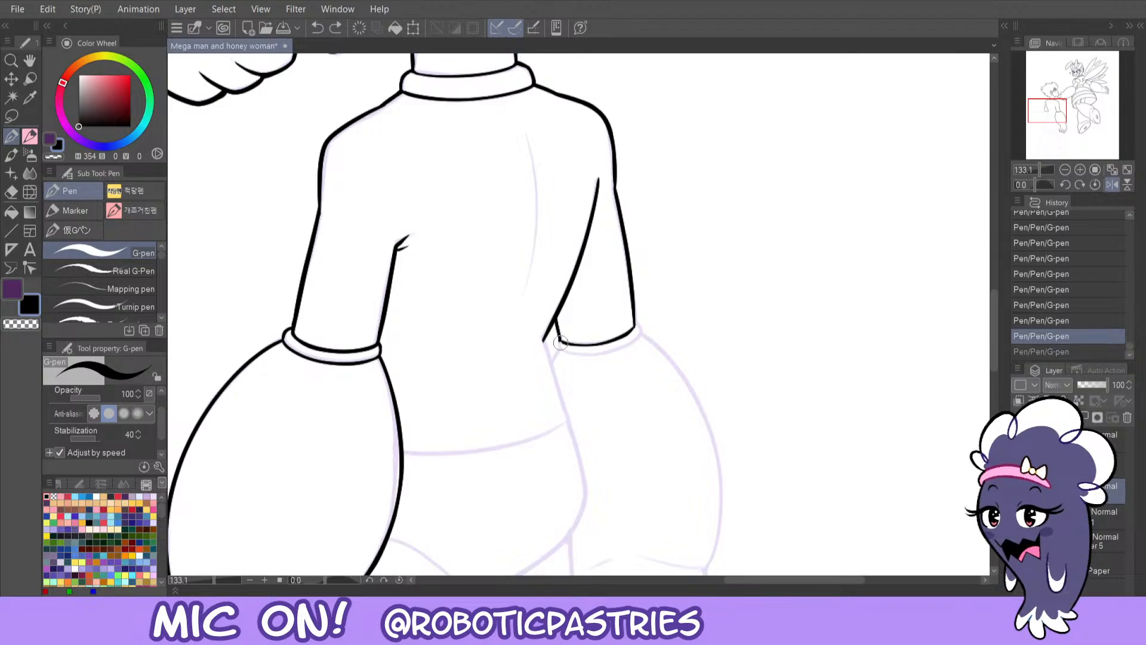
pyautogui.moveTo(561, 339)
pyautogui.mouseDown()
pyautogui.moveTo(635, 323)
pyautogui.moveTo(615, 342)
pyautogui.moveTo(566, 337)
pyautogui.moveTo(635, 323)
pyautogui.moveTo(627, 335)
pyautogui.moveTo(552, 341)
pyautogui.mouseUp()
pyautogui.hotkey('ctrl', 'z')
pyautogui.hotkey('ctrl', 'y')
pyautogui.press('c')
pyautogui.hotkey('ctrl', 'z')
pyautogui.hotkey('ctrl', 'z')
pyautogui.press('c')
pyautogui.hotkey('ctrl', 'z')
pyautogui.hotkey('ctrl', 'z')
pyautogui.moveTo(634, 328); pyautogui.dragTo(551, 341)
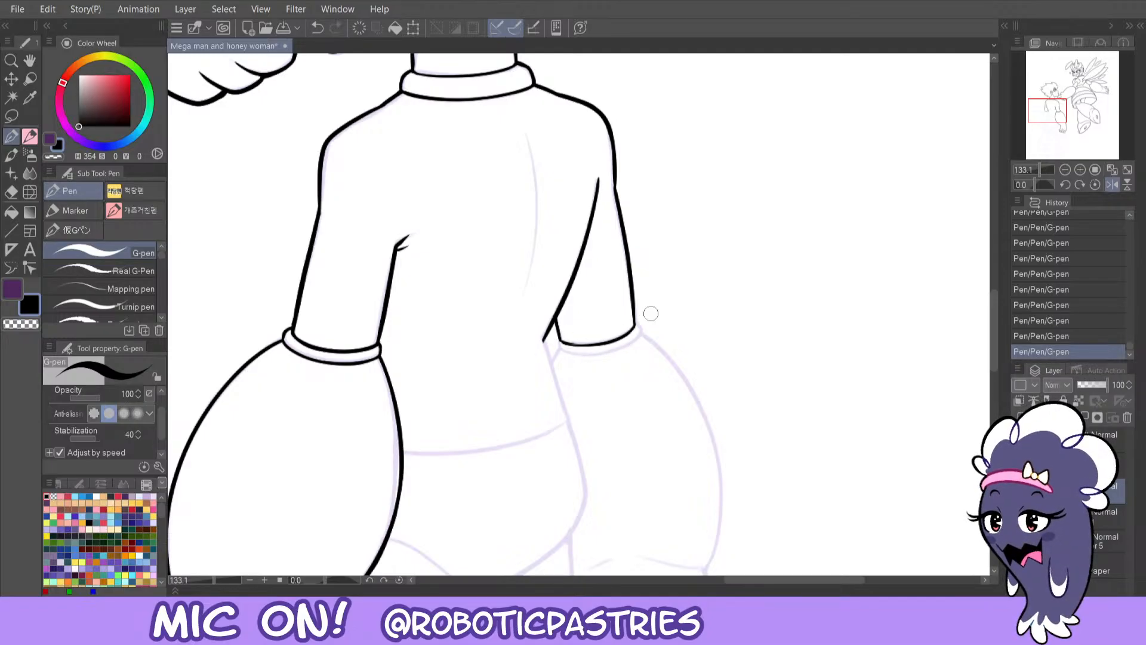
# - Mirror the canvas view and ink small rounded corners at both ends of the cuff, erasing the excess
pyautogui.click(1114, 184)
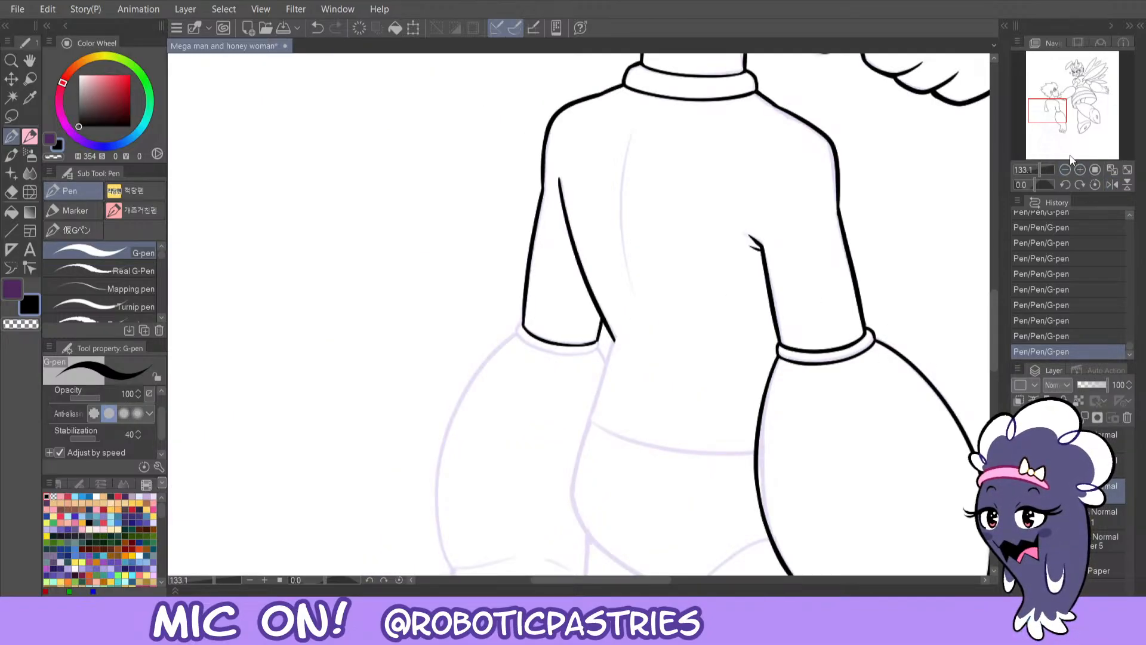
pyautogui.click(1075, 167)
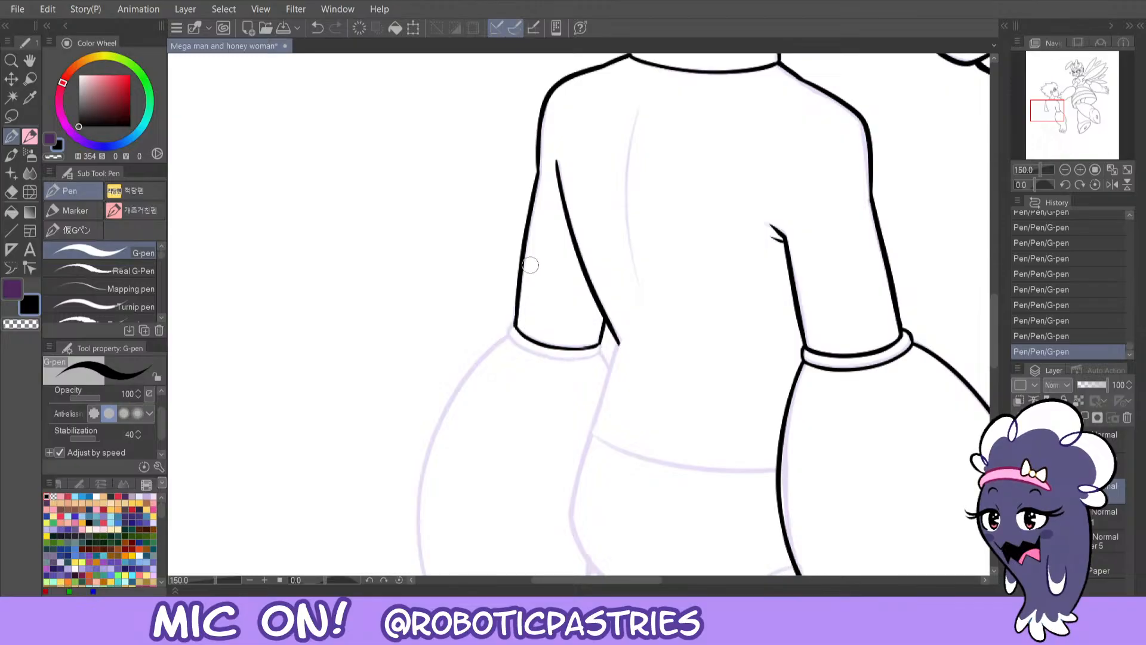
pyautogui.hotkey('ctrl', 'z')
pyautogui.hotkey('ctrl', 'z')
pyautogui.moveTo(521, 274)
pyautogui.mouseDown()
pyautogui.moveTo(517, 326)
pyautogui.moveTo(599, 345)
pyautogui.moveTo(564, 340)
pyautogui.mouseUp()
pyautogui.hotkey('ctrl', 'z')
pyautogui.hotkey('ctrl', 'z')
pyautogui.hotkey('ctrl', 'z')
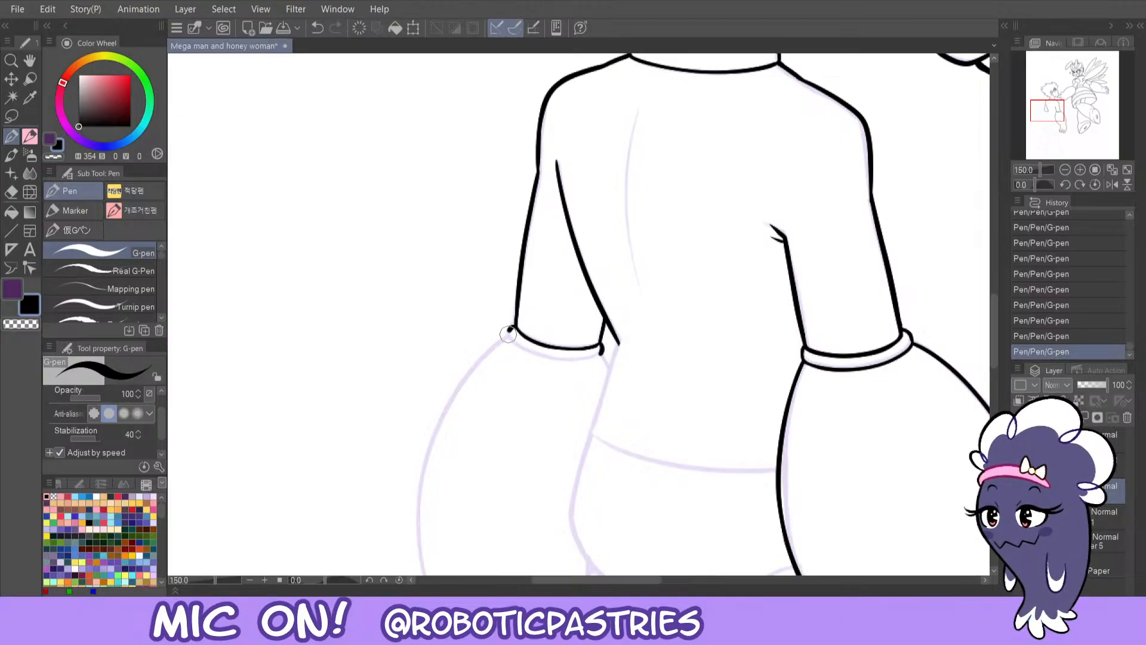
pyautogui.press('c')
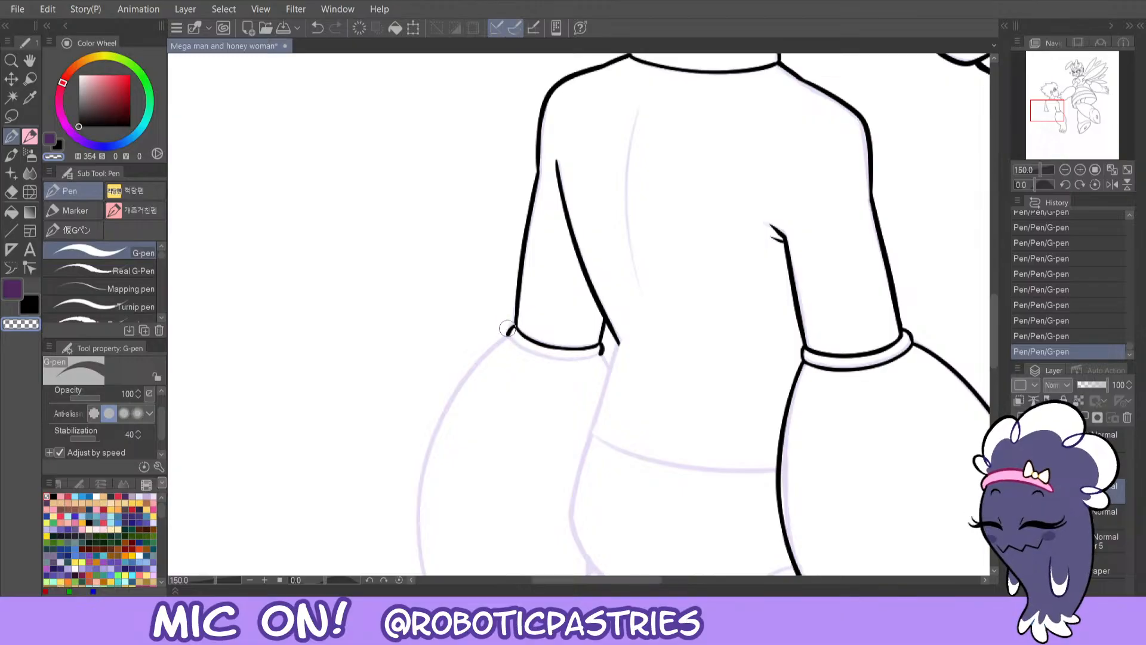
pyautogui.press('c')
pyautogui.moveTo(515, 326); pyautogui.dragTo(508, 334)
pyautogui.press('c')
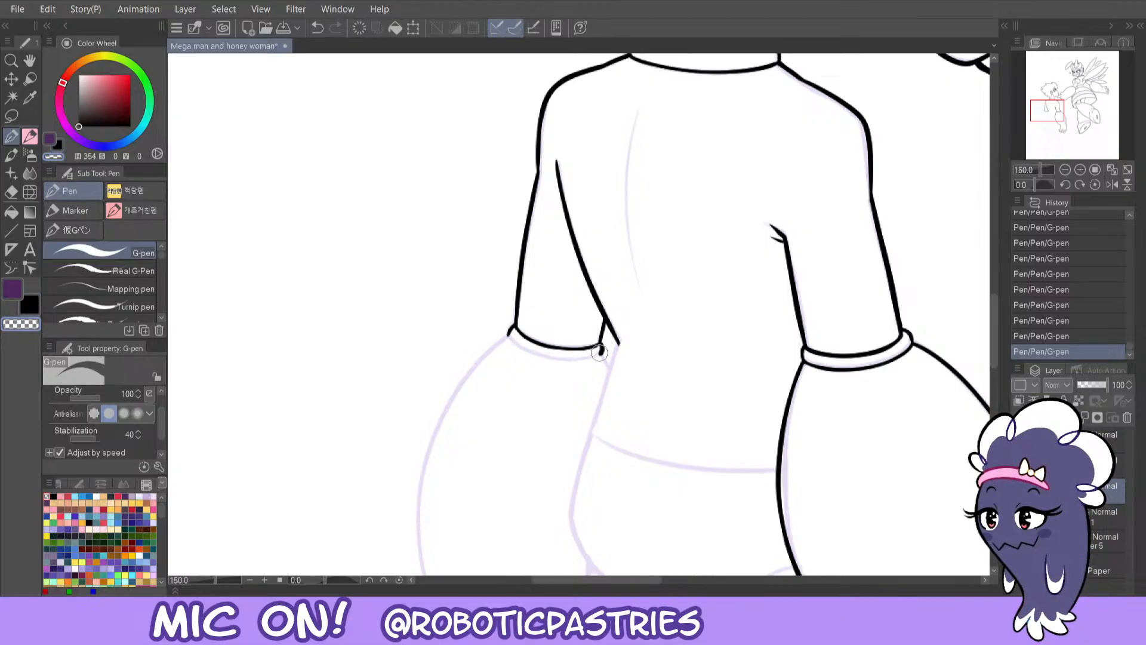
pyautogui.press('c')
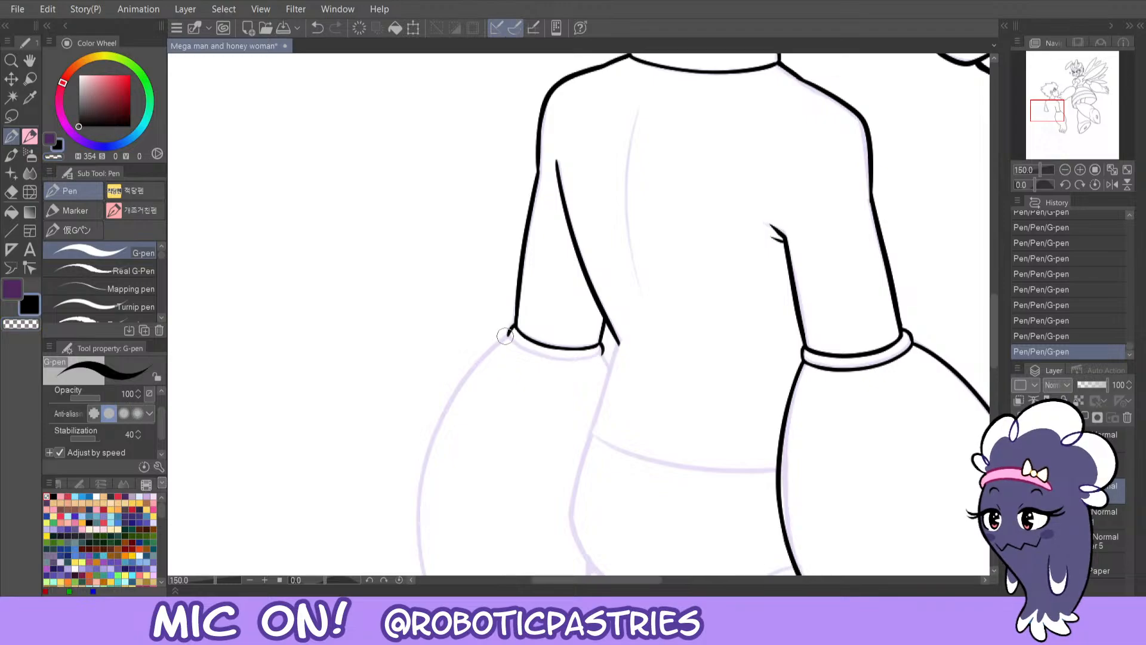
# - Try several strokes for the cuff's lower edge between its two rounded corners
pyautogui.press('c')
pyautogui.press('c')
pyautogui.moveTo(508, 336)
pyautogui.mouseDown()
pyautogui.moveTo(592, 360)
pyautogui.moveTo(604, 348)
pyautogui.moveTo(529, 356)
pyautogui.moveTo(514, 325)
pyautogui.moveTo(563, 362)
pyautogui.moveTo(601, 352)
pyautogui.mouseUp()
pyautogui.hotkey('ctrl', 'z')
pyautogui.hotkey('ctrl', 'z')
pyautogui.press('c')
pyautogui.press('c')
pyautogui.hotkey('ctrl', 'z')
pyautogui.moveTo(508, 335)
pyautogui.mouseDown()
pyautogui.moveTo(536, 352)
pyautogui.moveTo(614, 345)
pyautogui.mouseUp()
pyautogui.hotkey('ctrl', 'z')
pyautogui.moveTo(509, 339)
pyautogui.mouseDown()
pyautogui.moveTo(561, 362)
pyautogui.moveTo(614, 345)
pyautogui.mouseUp()
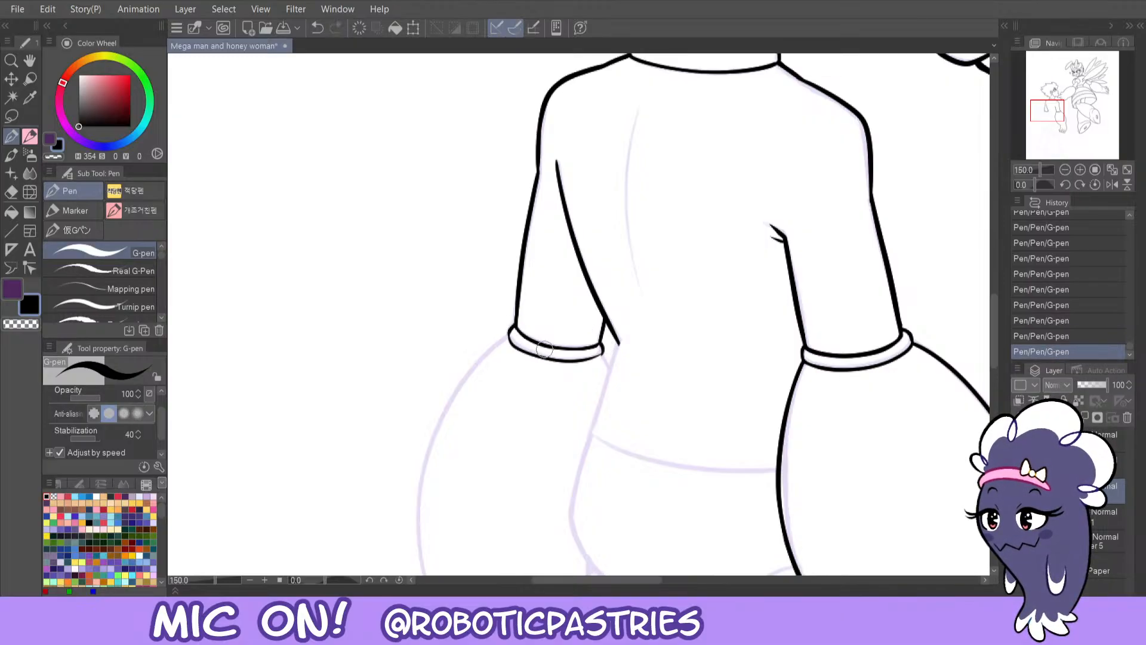
pyautogui.hotkey('ctrl', 'z')
pyautogui.moveTo(511, 338); pyautogui.dragTo(606, 354)
pyautogui.hotkey('ctrl', 'z')
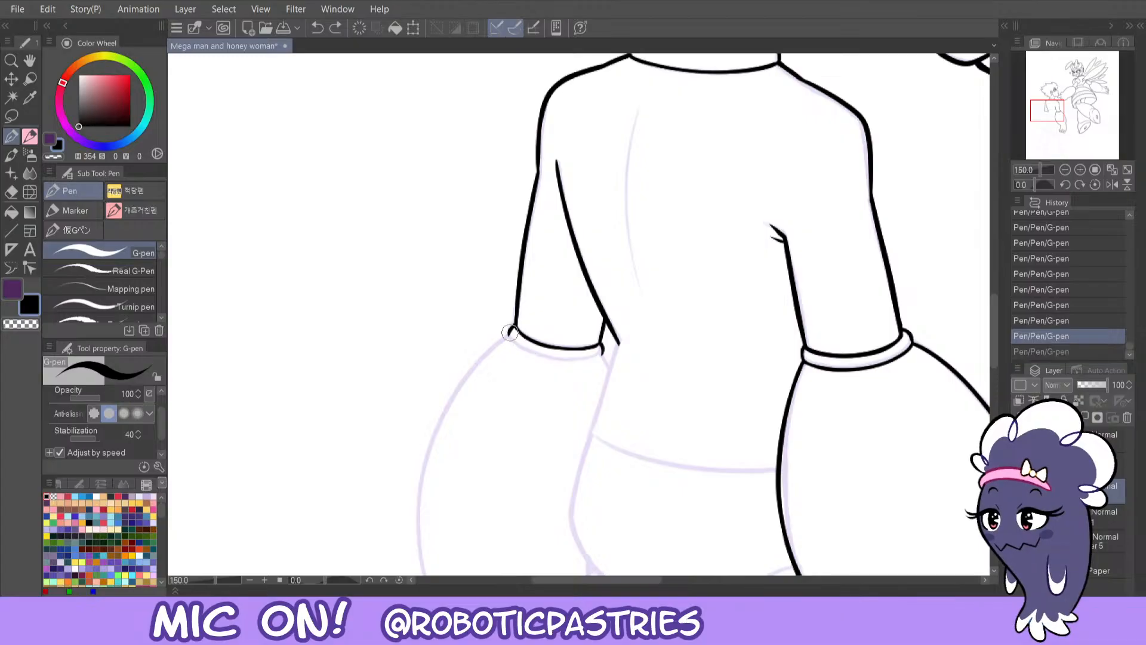
pyautogui.moveTo(531, 352); pyautogui.dragTo(606, 352)
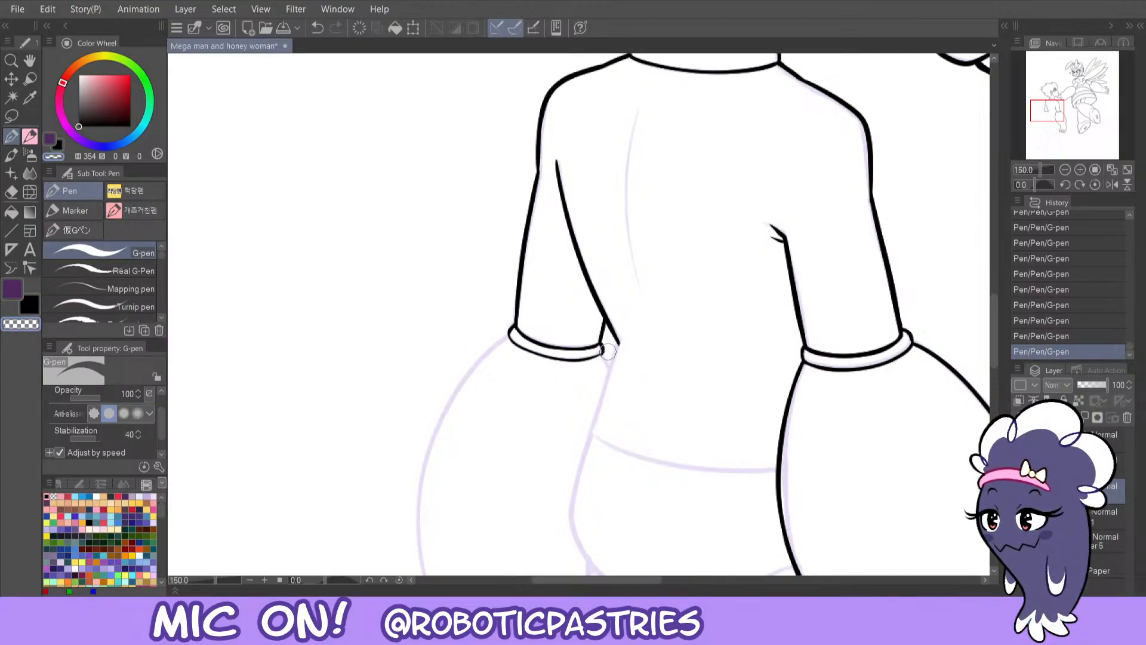
pyautogui.hotkey('ctrl', 'z')
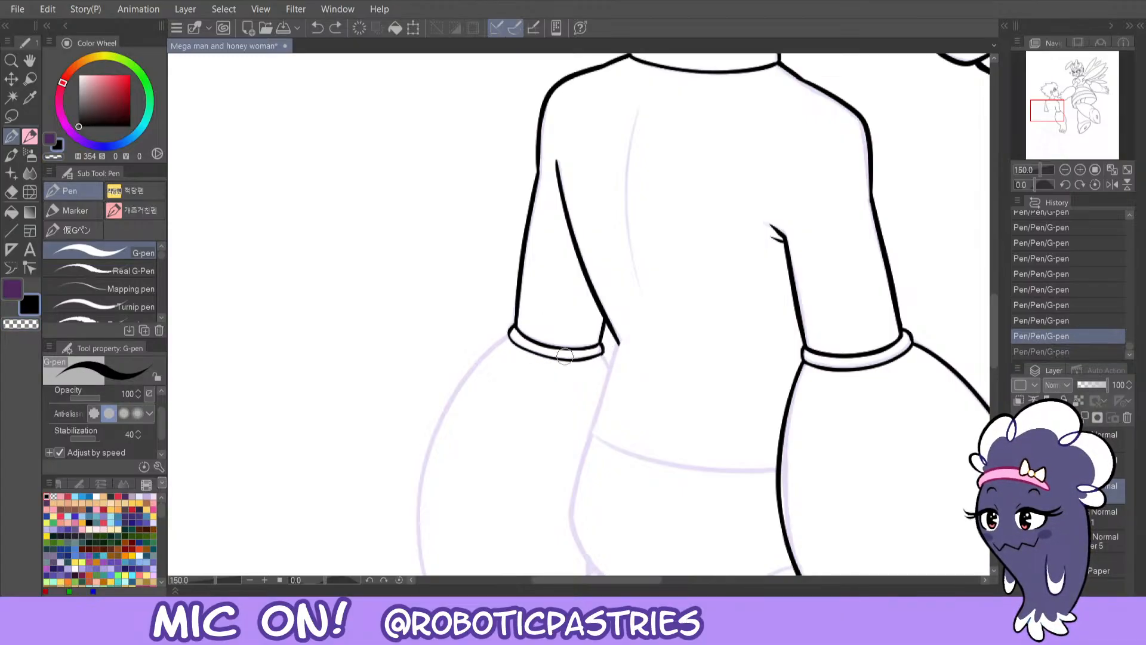
pyautogui.hotkey('ctrl', 'z')
pyautogui.moveTo(511, 339); pyautogui.dragTo(600, 353)
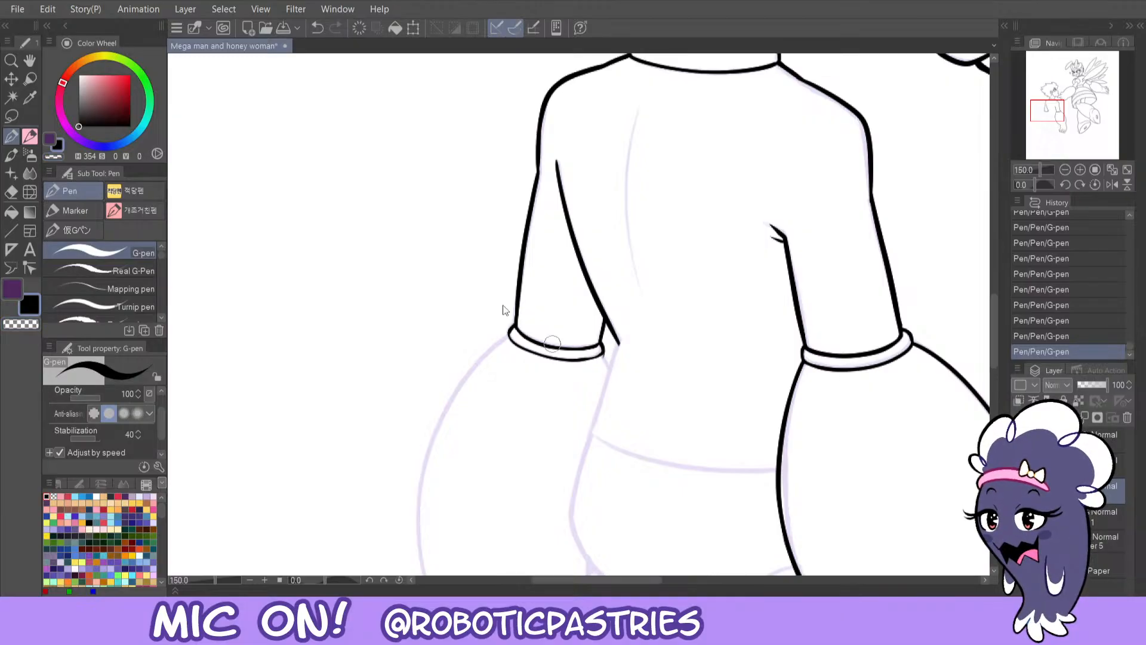
# - Extend the cuff's inner corner and ink the curved lower edge along the sketch to close the band
pyautogui.hotkey('ctrl', 'z')
pyautogui.moveTo(515, 345)
pyautogui.mouseDown()
pyautogui.moveTo(543, 357)
pyautogui.moveTo(550, 329)
pyautogui.moveTo(563, 356)
pyautogui.mouseUp()
pyautogui.hotkey('ctrl', 'z')
pyautogui.hotkey('ctrl', 'z')
pyautogui.press('c')
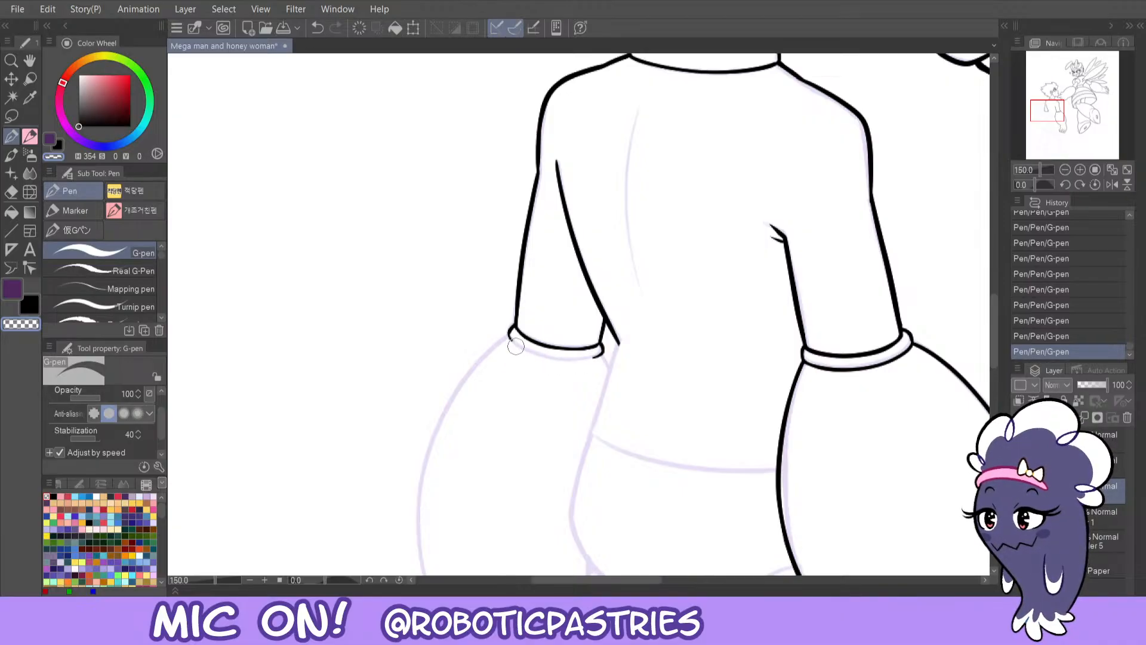
pyautogui.press('c')
pyautogui.moveTo(509, 333); pyautogui.dragTo(567, 367)
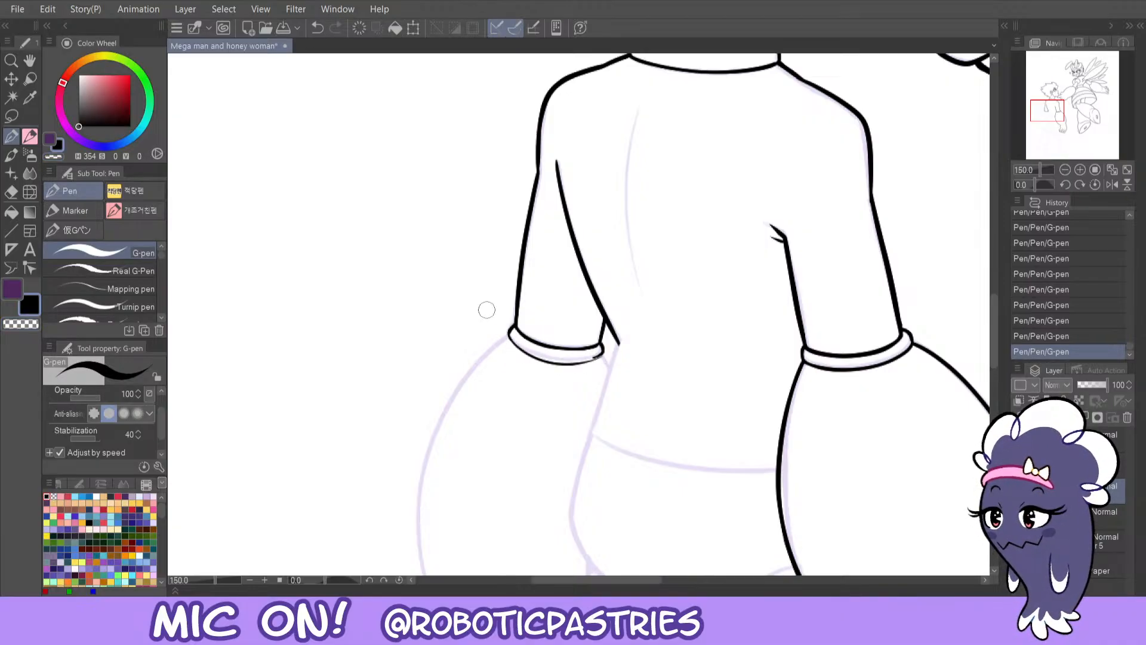
pyautogui.hotkey('ctrl', 'z')
pyautogui.moveTo(511, 333)
pyautogui.mouseDown()
pyautogui.moveTo(535, 355)
pyautogui.moveTo(604, 355)
pyautogui.mouseUp()
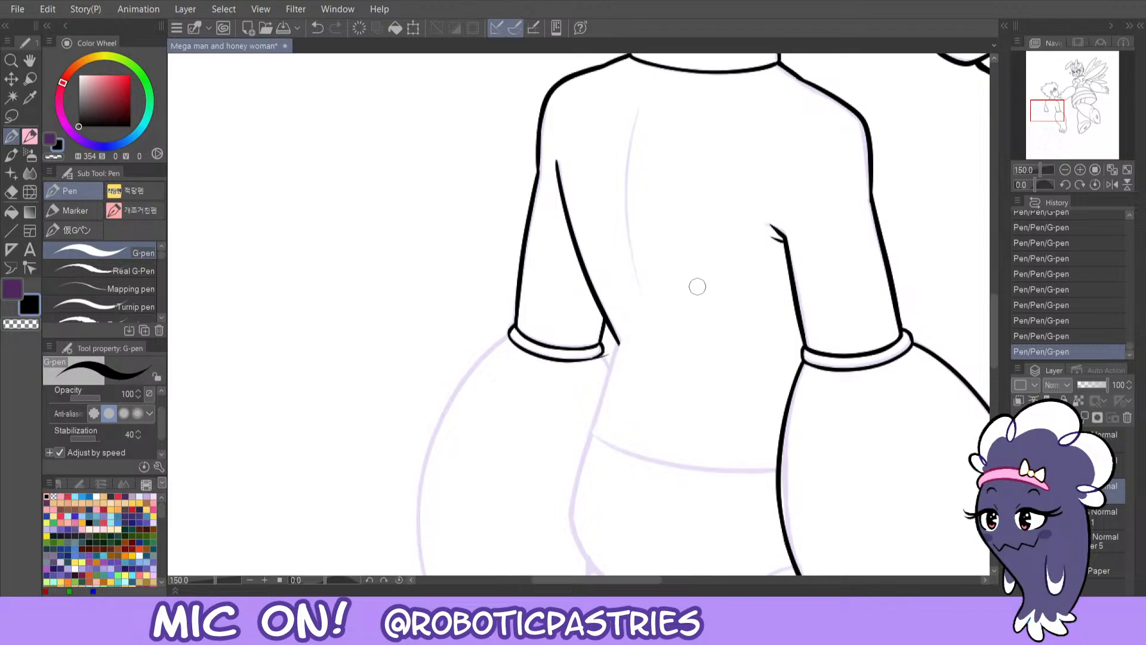
# - Restore the unmirrored canvas view and refine the cuff's corners and lower edge into a clean closed band
pyautogui.click(1126, 185)
pyautogui.click(1126, 185)
pyautogui.click(1111, 184)
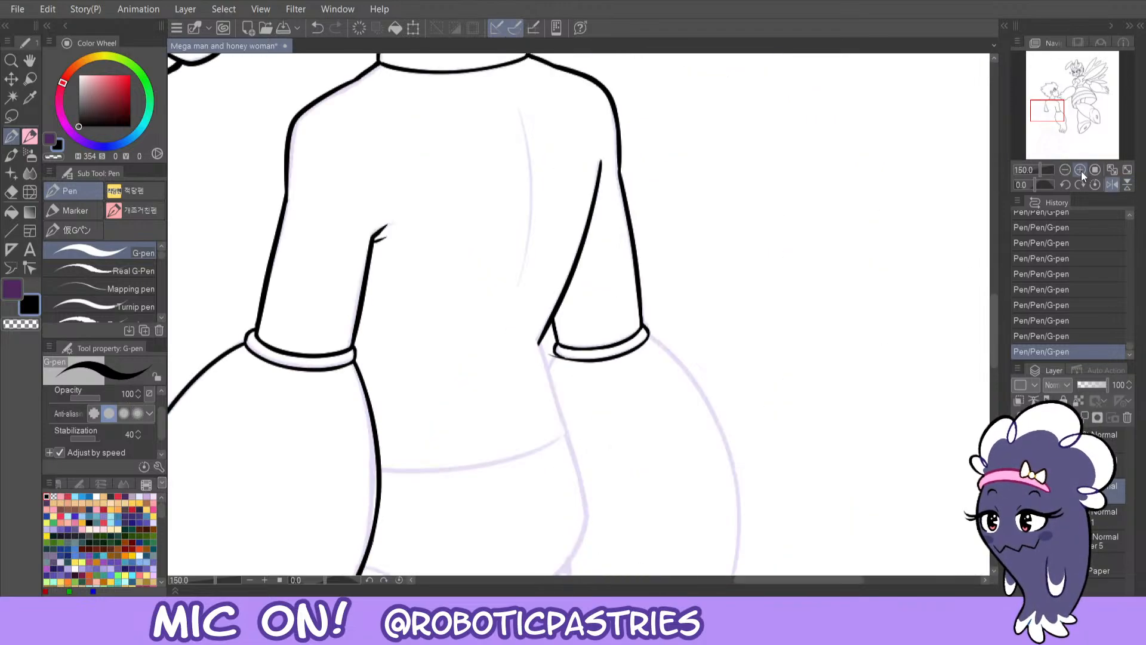
pyautogui.click(1080, 170)
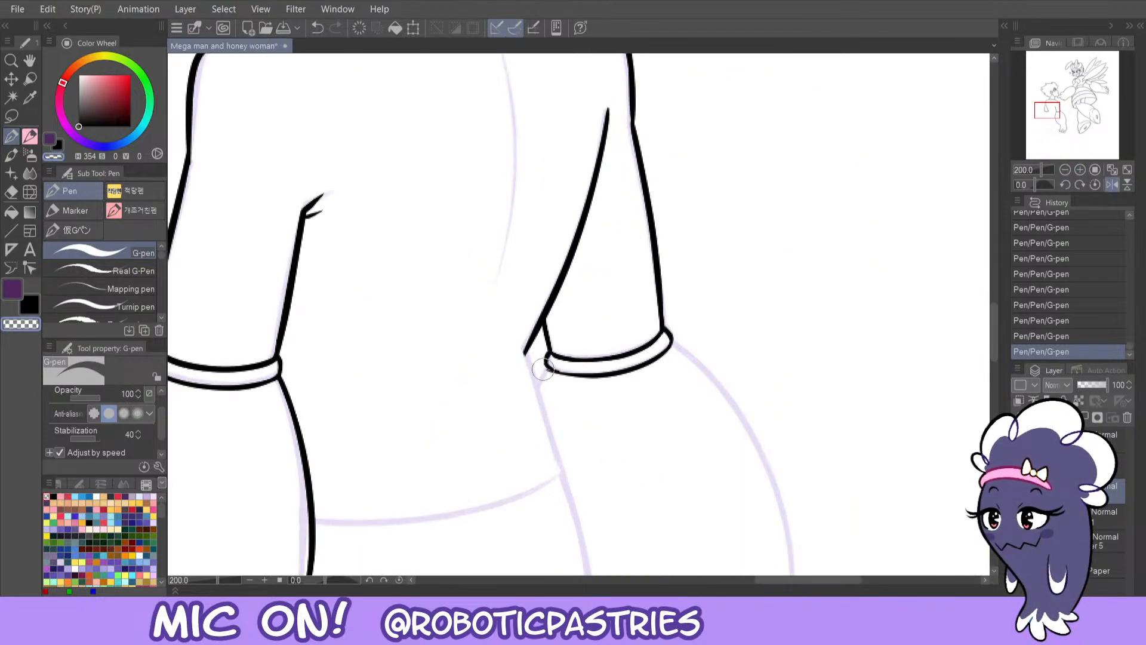
pyautogui.press('x')
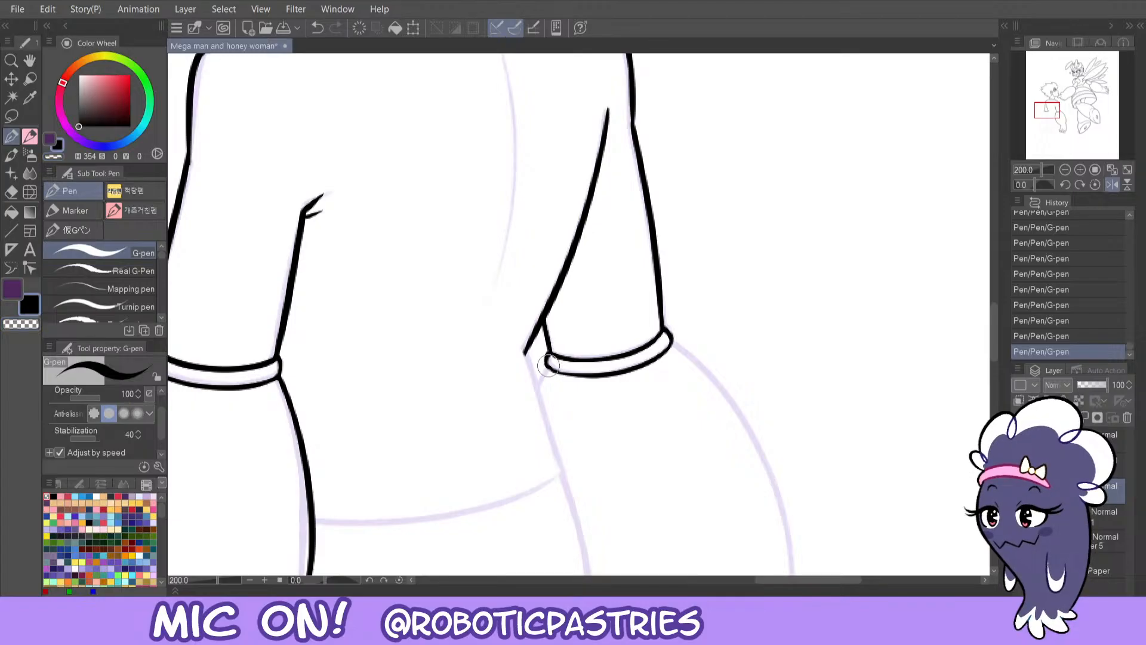
pyautogui.hotkey('ctrl', 'z')
pyautogui.hotkey('ctrl', 'y')
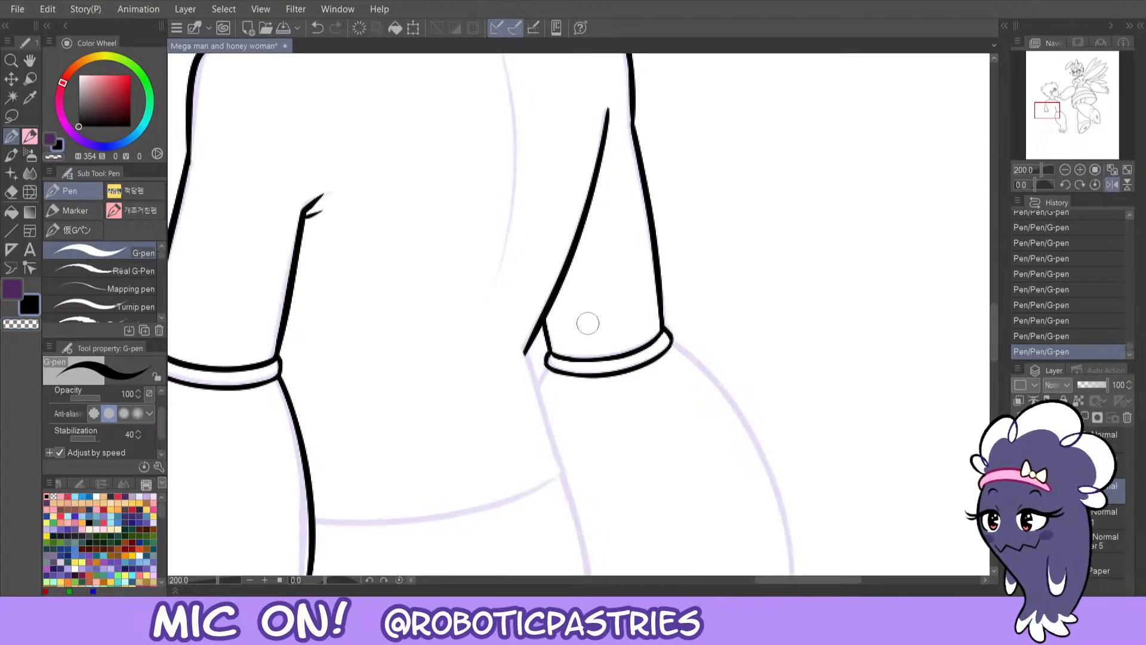
pyautogui.hotkey('ctrl', 'z')
pyautogui.moveTo(631, 365); pyautogui.dragTo(673, 341)
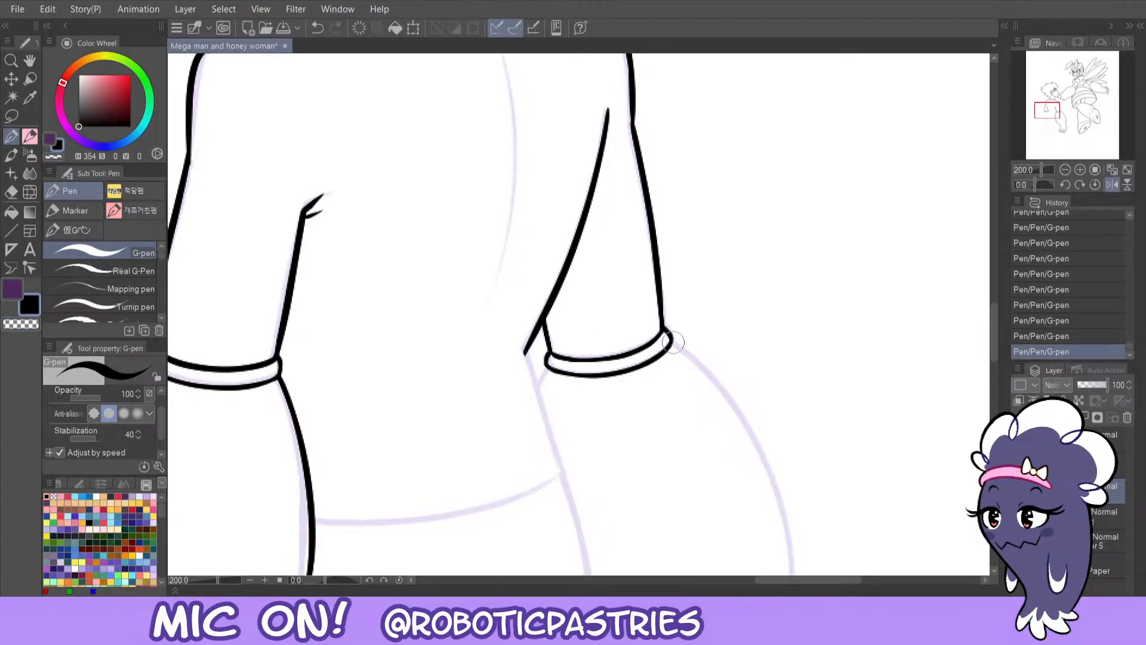
pyautogui.press('x')
pyautogui.press('x')
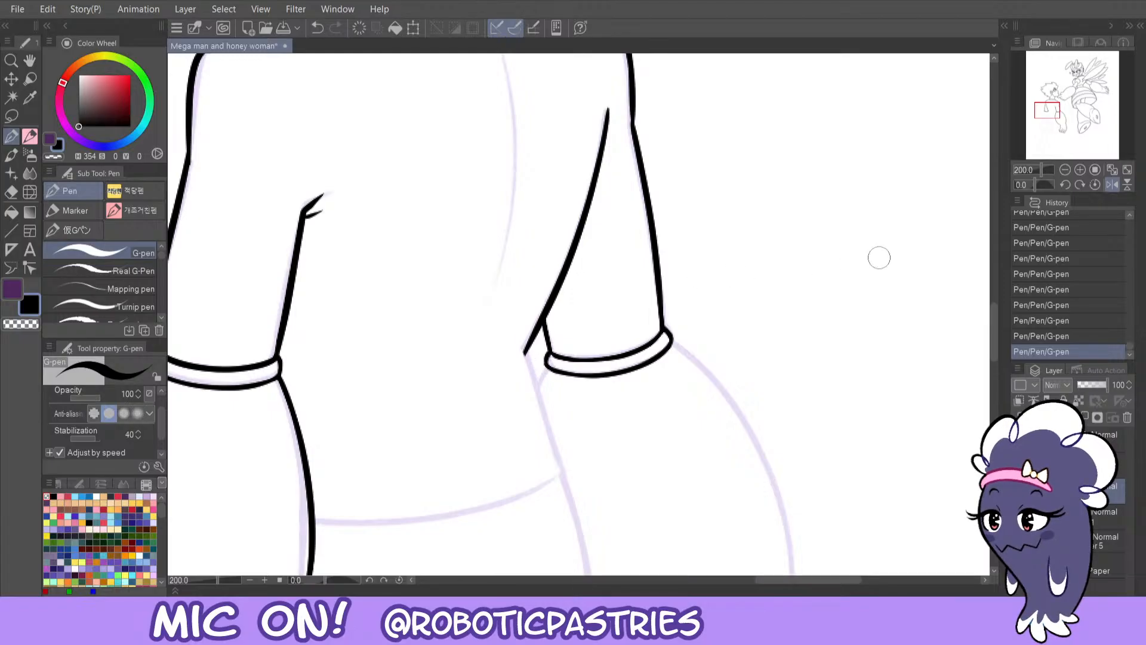
# - Try several strokes for the torso's side line from the inner elbow down to the waist
pyautogui.click(1063, 170)
pyautogui.click(1063, 170)
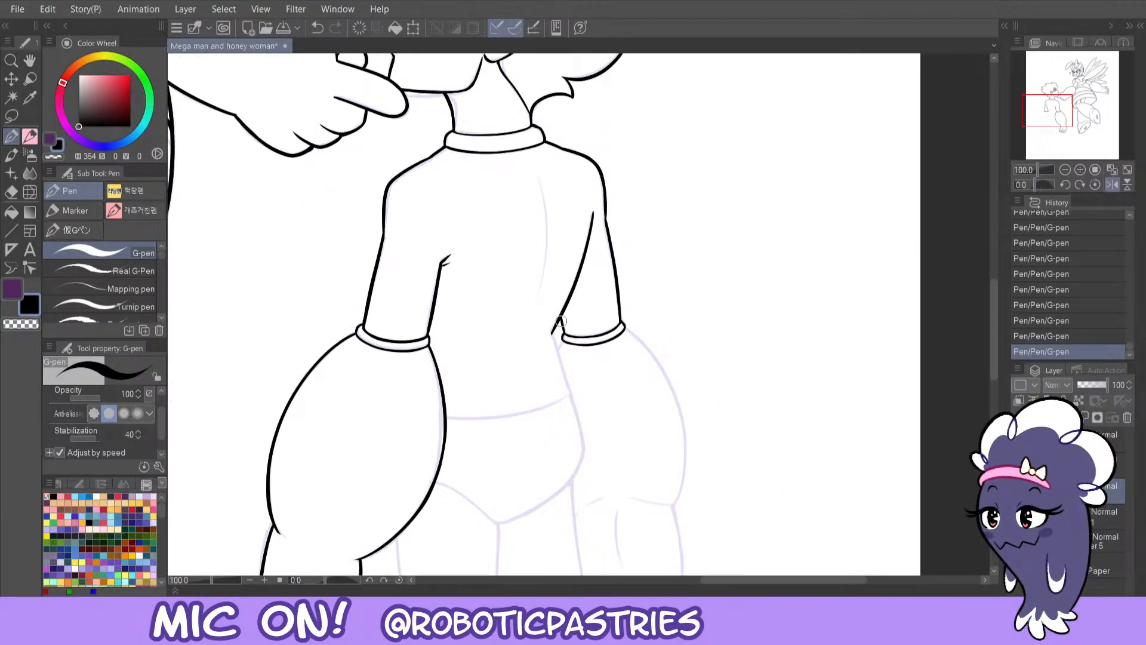
pyautogui.hotkey('ctrl', 'z')
pyautogui.moveTo(563, 317)
pyautogui.mouseDown()
pyautogui.moveTo(552, 334)
pyautogui.moveTo(565, 411)
pyautogui.mouseUp()
pyautogui.hotkey('ctrl', 'z')
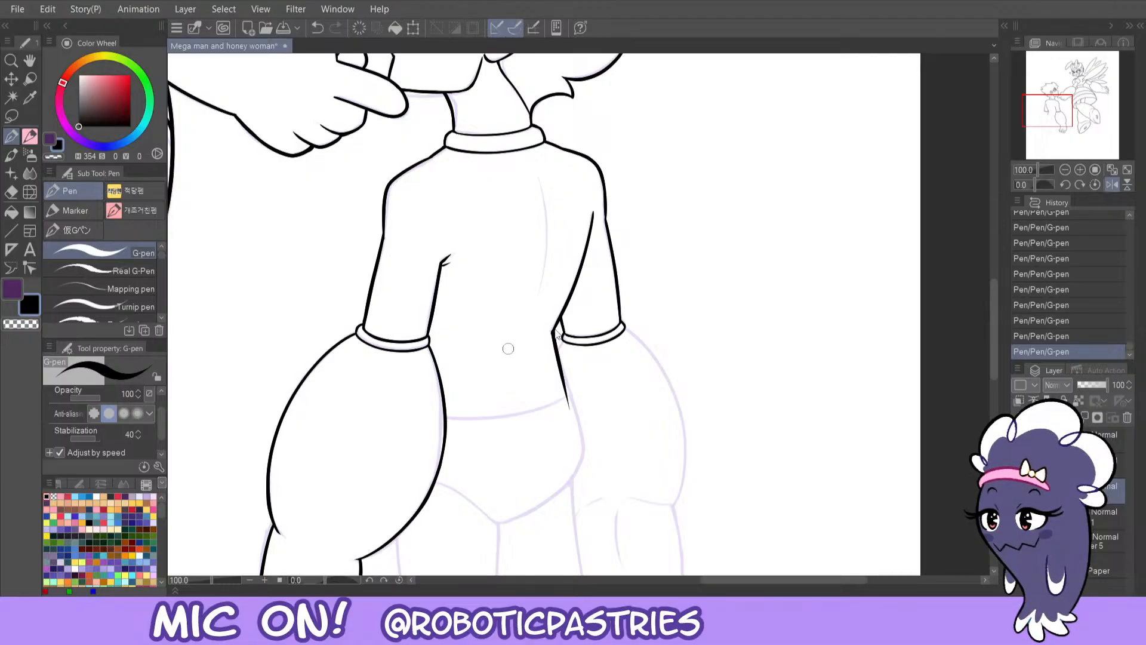
pyautogui.hotkey('ctrl', 'z')
pyautogui.moveTo(554, 329); pyautogui.dragTo(567, 409)
pyautogui.hotkey('ctrl', 'z')
pyautogui.moveTo(553, 330); pyautogui.dragTo(569, 410)
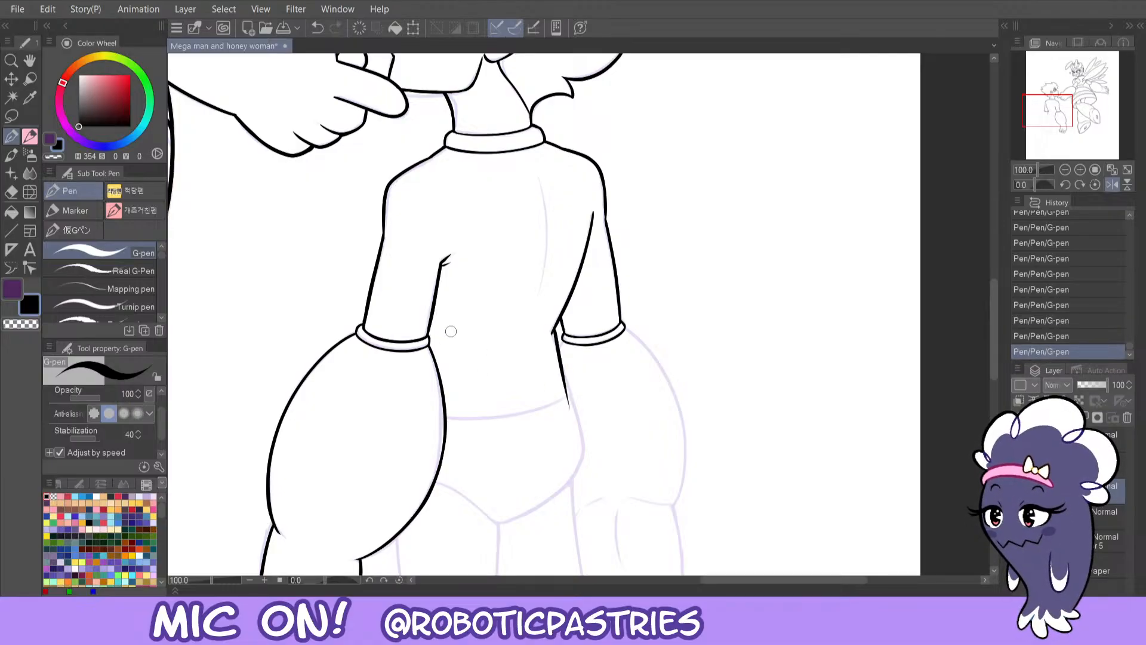
pyautogui.hotkey('ctrl', 'z')
# - Restore the unmirrored canvas view and ink the torso's side line from beside the cuff down to the hip, tidying its lower end
pyautogui.click(1108, 185)
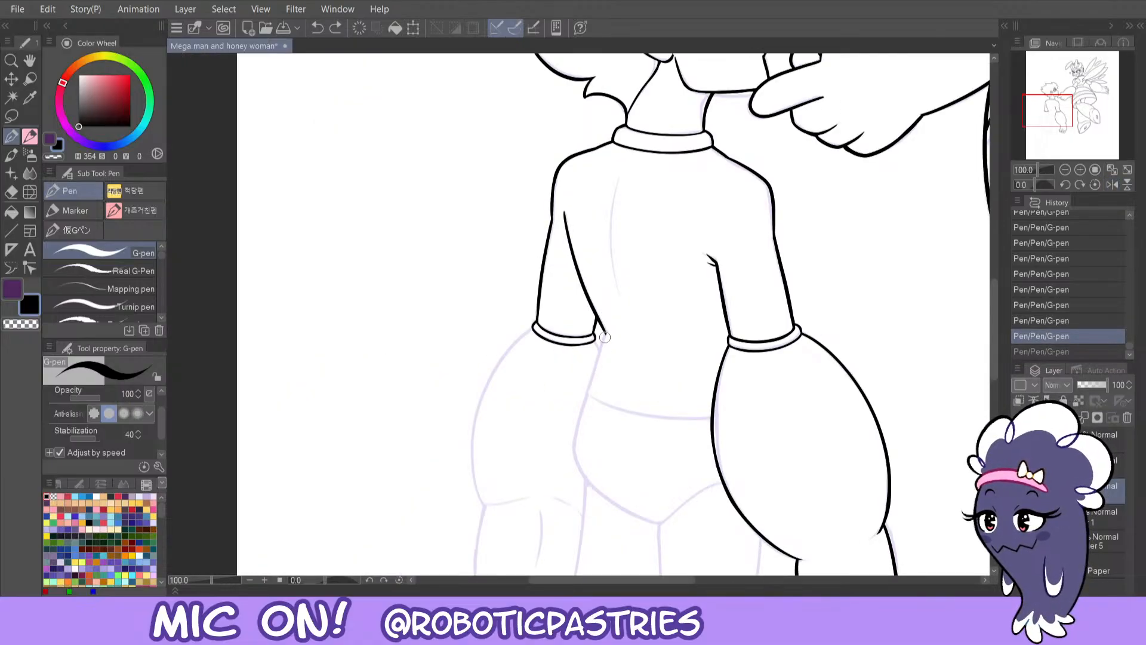
pyautogui.moveTo(601, 327); pyautogui.dragTo(583, 421)
pyautogui.hotkey('ctrl', 'z')
pyautogui.moveTo(602, 328); pyautogui.dragTo(573, 454)
pyautogui.press('c')
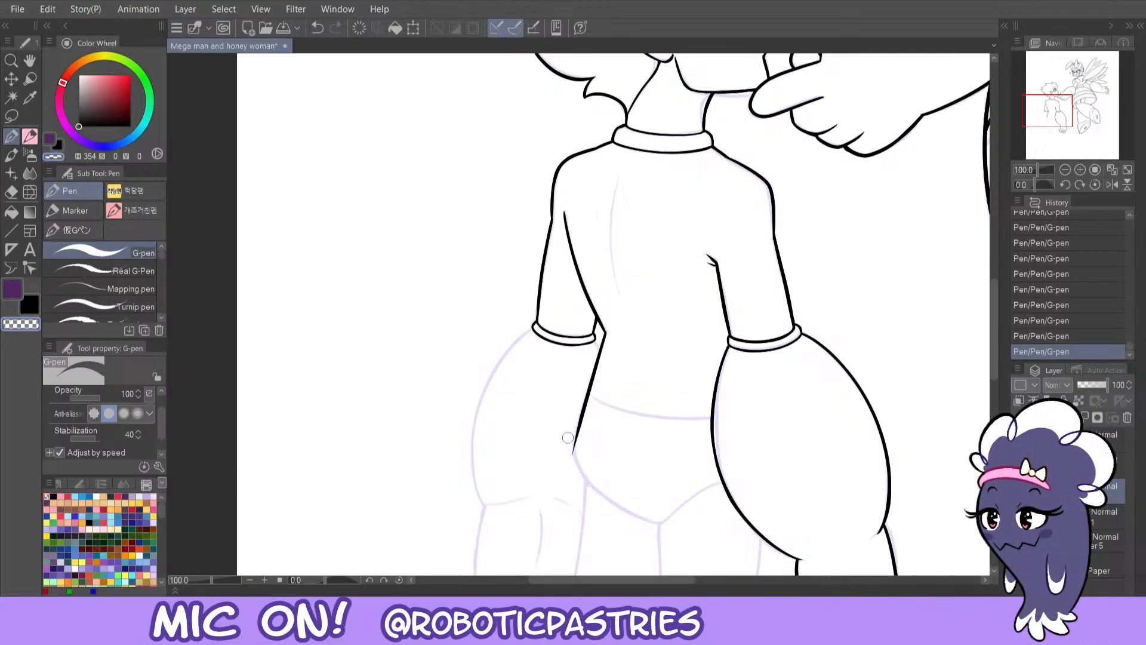
pyautogui.press('c')
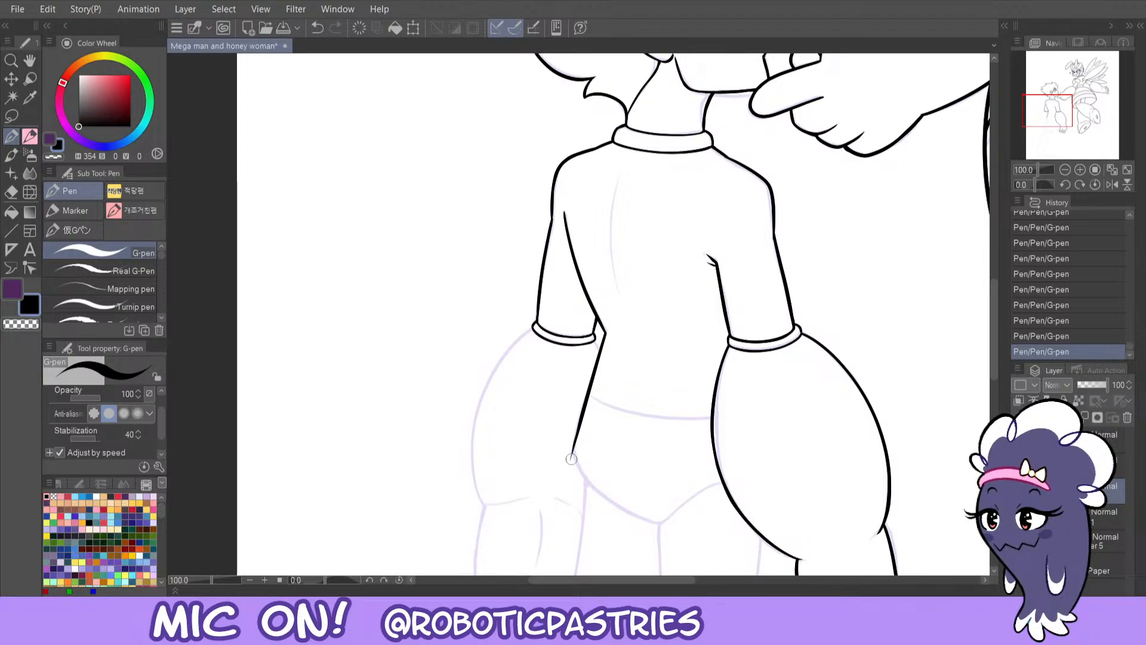
pyautogui.hotkey('ctrl', 'z')
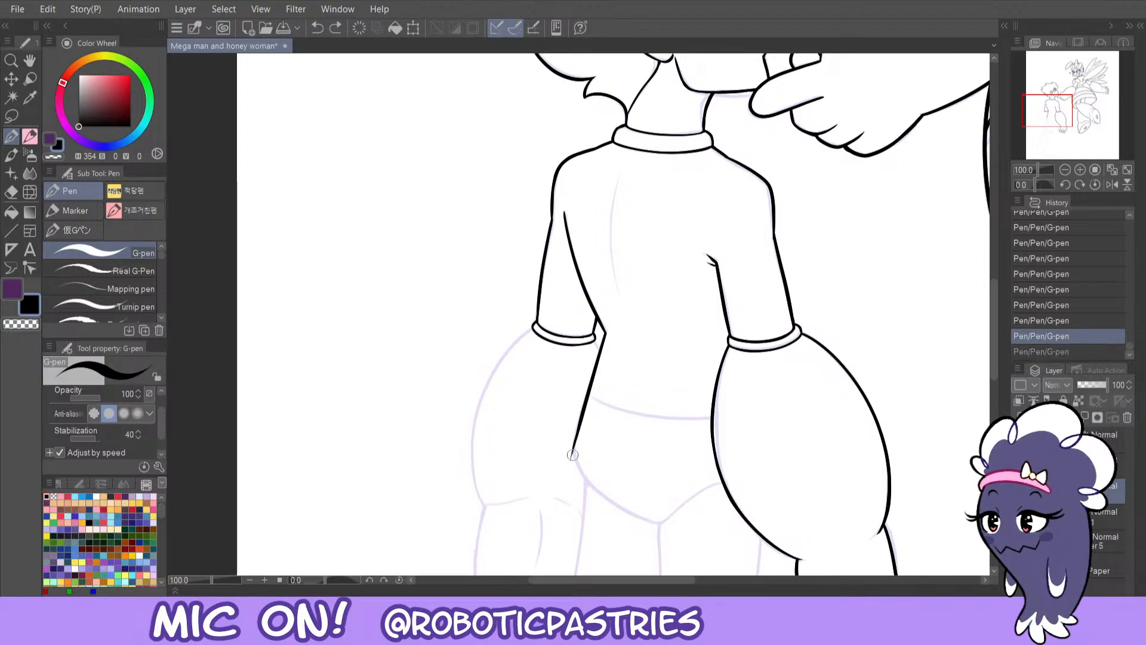
pyautogui.hotkey('ctrl', 'y')
pyautogui.press('c')
pyautogui.press('c')
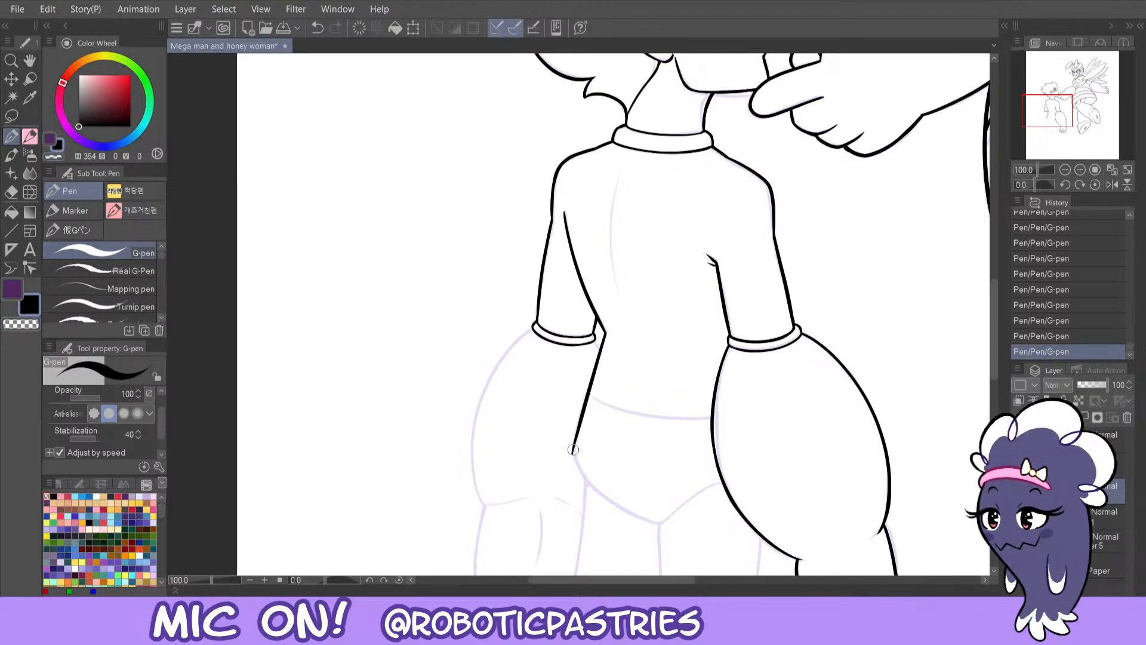
# - Ink the curved lower edge of the briefs from the hip corner down to the crotch point along the sketch
pyautogui.moveTo(573, 452)
pyautogui.mouseDown()
pyautogui.moveTo(584, 480)
pyautogui.moveTo(666, 519)
pyautogui.mouseUp()
pyautogui.hotkey('ctrl', 'z')
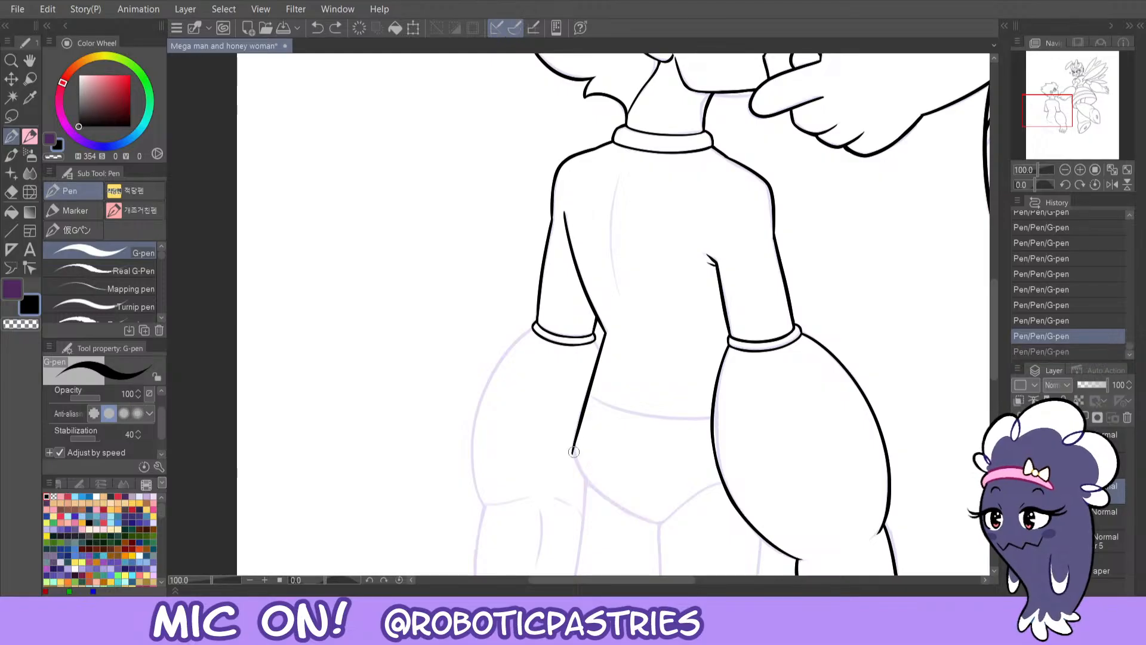
pyautogui.moveTo(573, 453); pyautogui.dragTo(666, 523)
# - Refine the hip corner where the side line meets the lower curve, erasing excess ink to smooth the join
pyautogui.press('c')
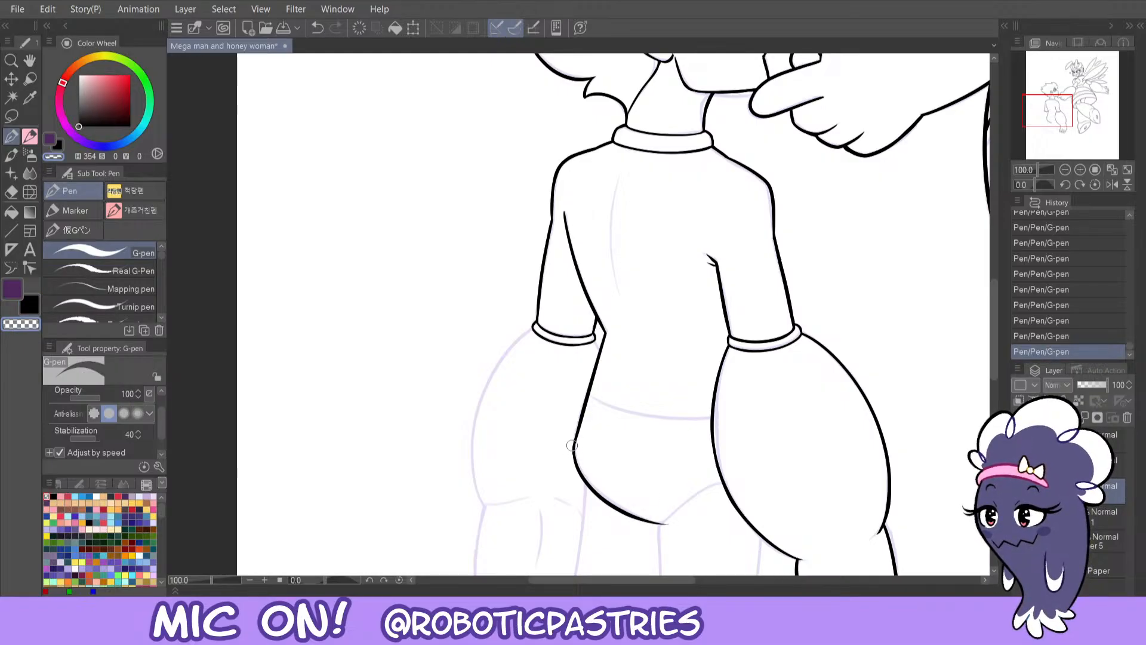
pyautogui.press('c')
pyautogui.hotkey('ctrl', 'z')
pyautogui.moveTo(577, 432); pyautogui.dragTo(576, 460)
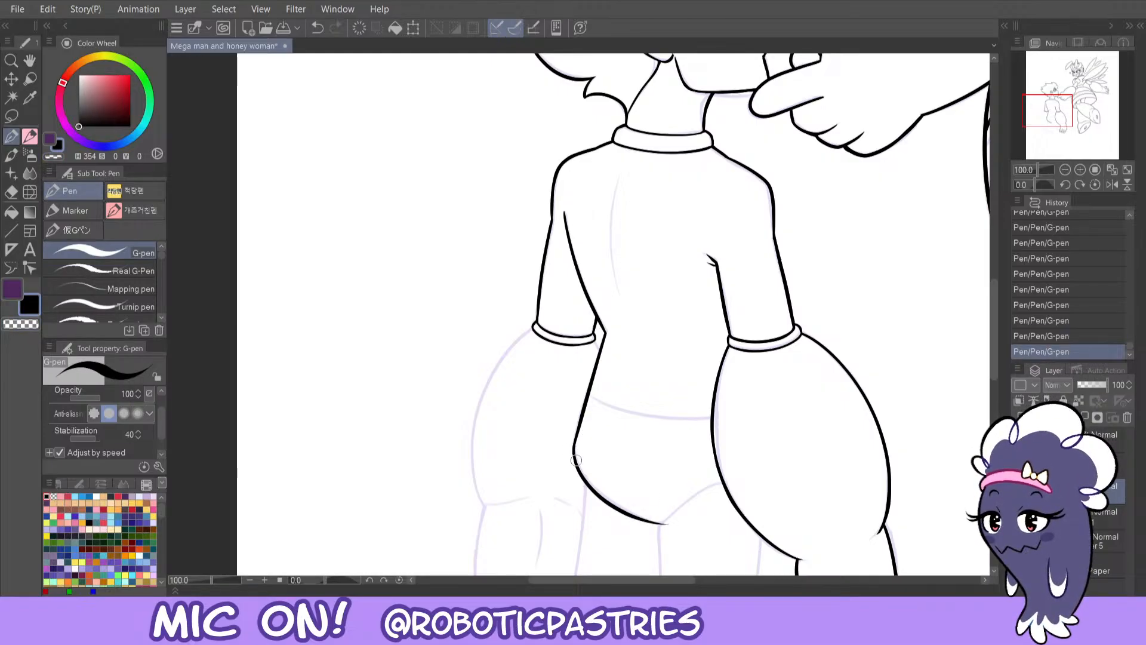
pyautogui.hotkey('ctrl', 'z')
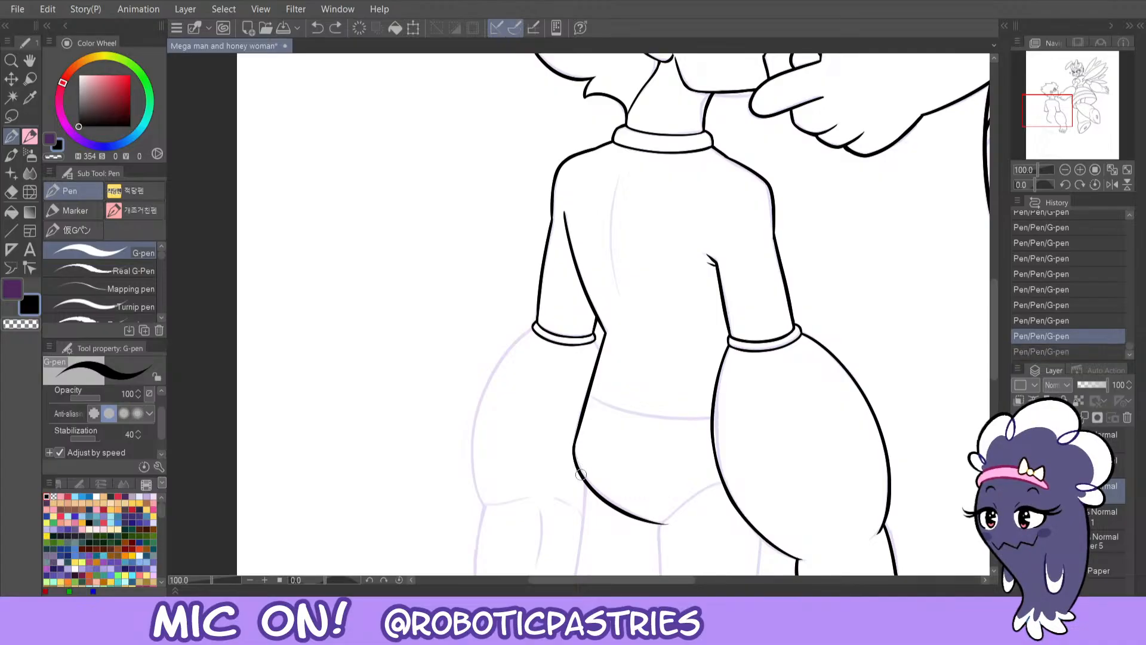
pyautogui.hotkey('ctrl', 'y')
pyautogui.hotkey('ctrl', 'z')
pyautogui.moveTo(572, 453); pyautogui.dragTo(584, 418)
pyautogui.hotkey('ctrl', 'z')
pyautogui.press('c')
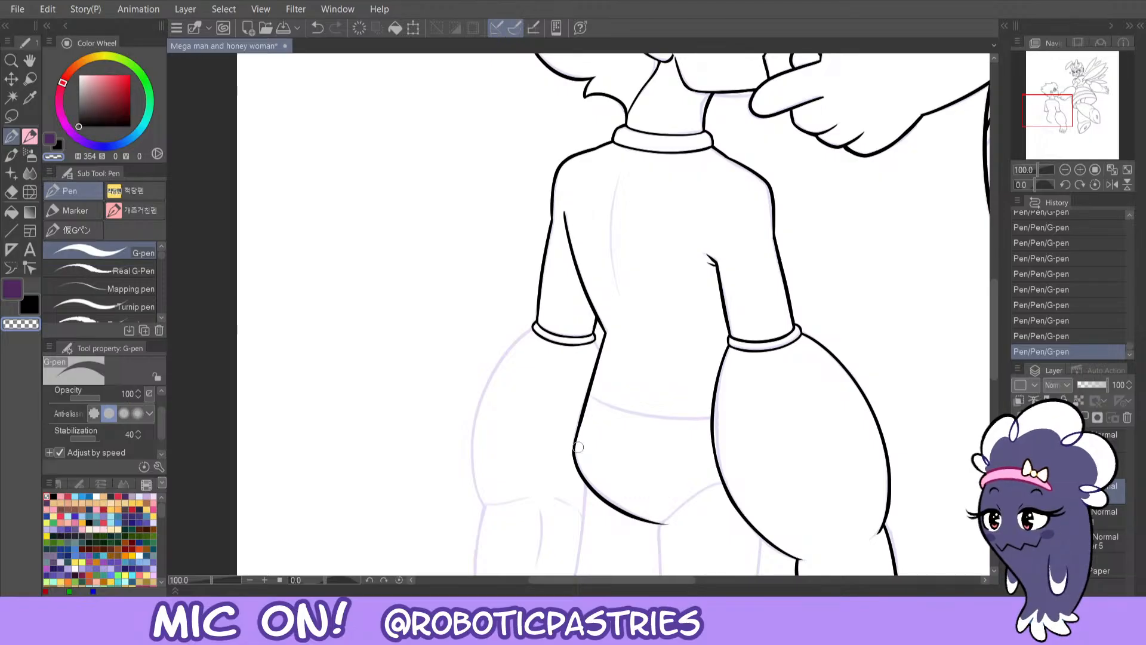
pyautogui.hotkey('ctrl', 'z')
pyautogui.hotkey('ctrl', 'z')
pyautogui.moveTo(576, 448)
pyautogui.mouseDown()
pyautogui.moveTo(589, 403)
pyautogui.moveTo(577, 452)
pyautogui.mouseUp()
pyautogui.hotkey('ctrl', 'z')
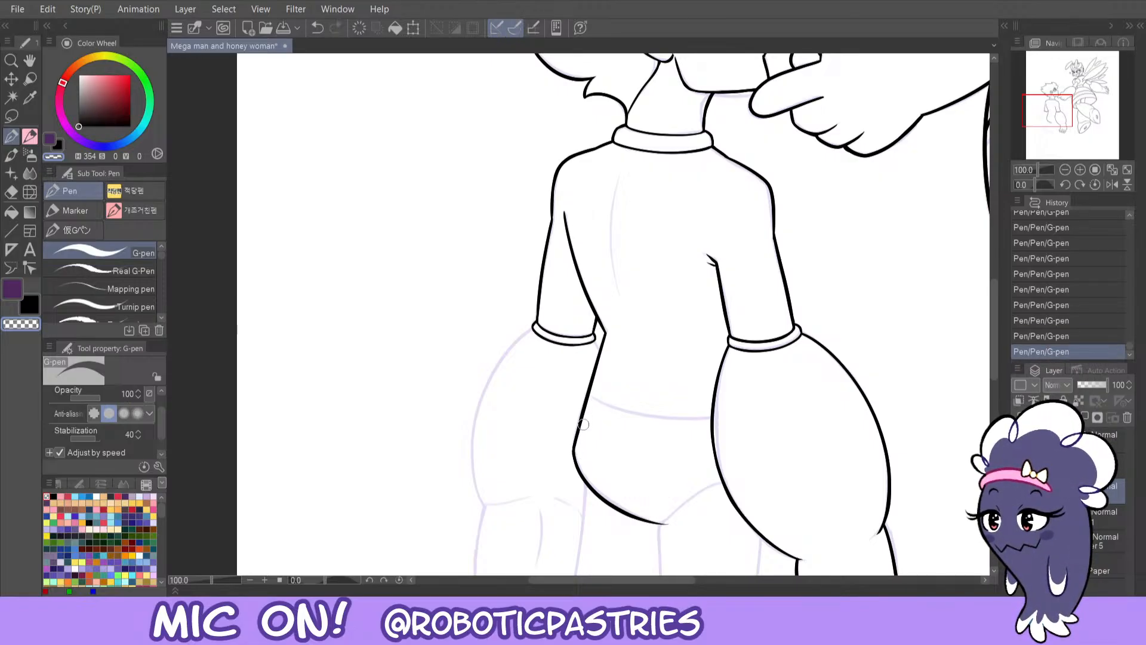
# - Try several strokes for the curved waistline from the torso's side across to the large forearm
pyautogui.press('x')
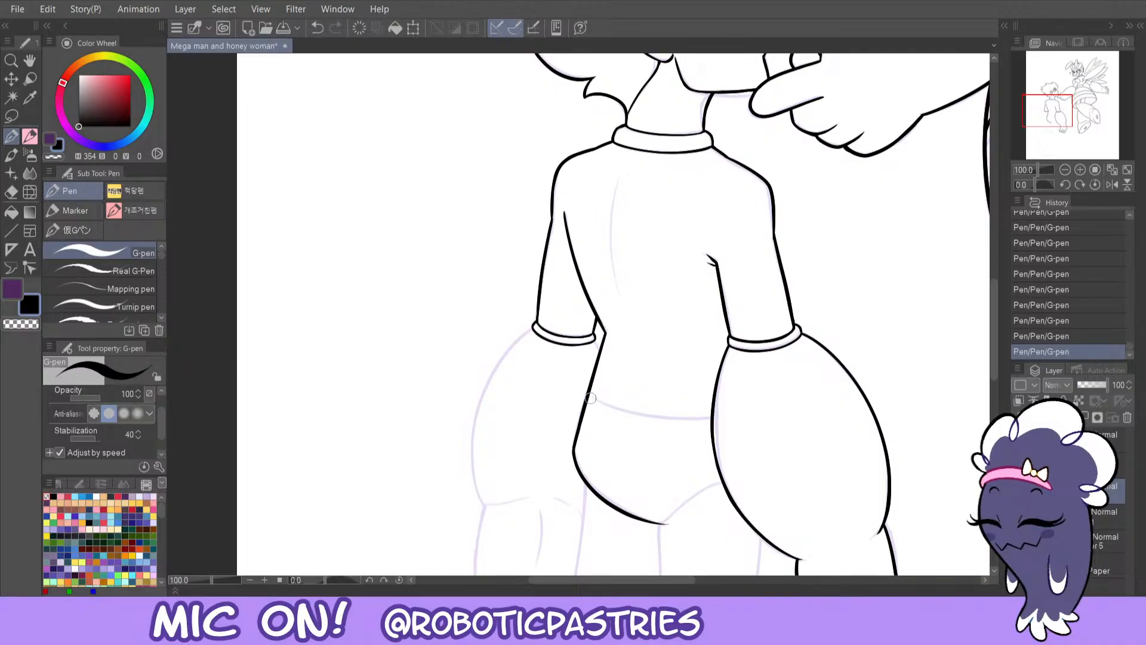
pyautogui.moveTo(590, 398); pyautogui.dragTo(710, 413)
pyautogui.hotkey('ctrl', 'z')
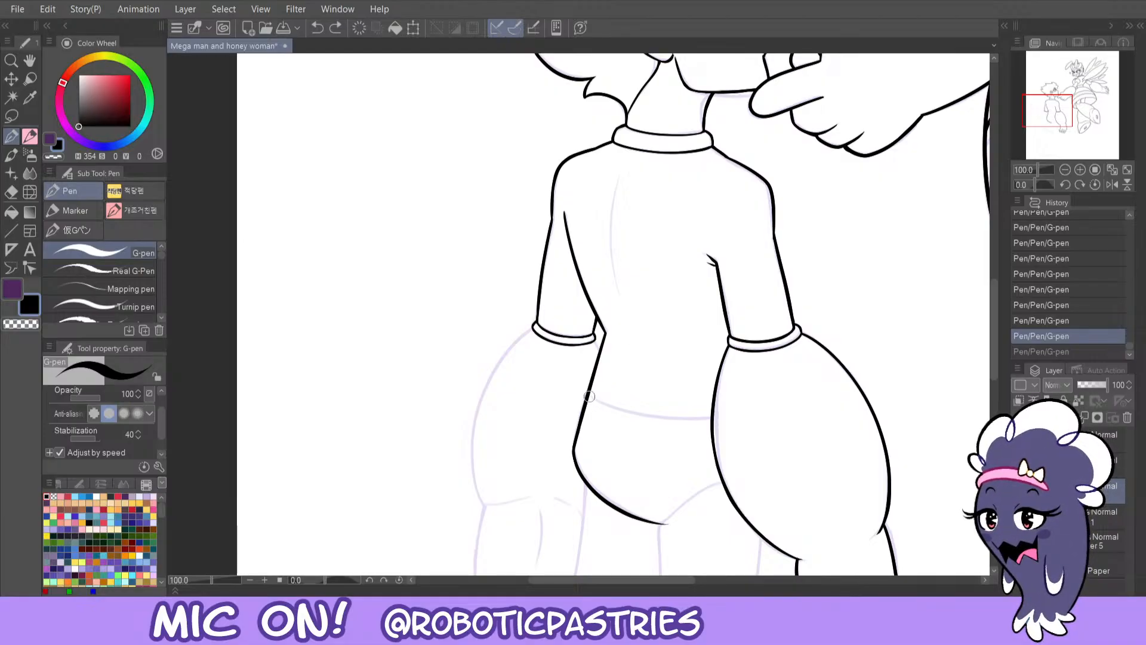
pyautogui.moveTo(589, 397); pyautogui.dragTo(712, 415)
pyautogui.hotkey('ctrl', 'z')
pyautogui.moveTo(588, 396)
pyautogui.mouseDown()
pyautogui.moveTo(624, 415)
pyautogui.moveTo(713, 416)
pyautogui.mouseUp()
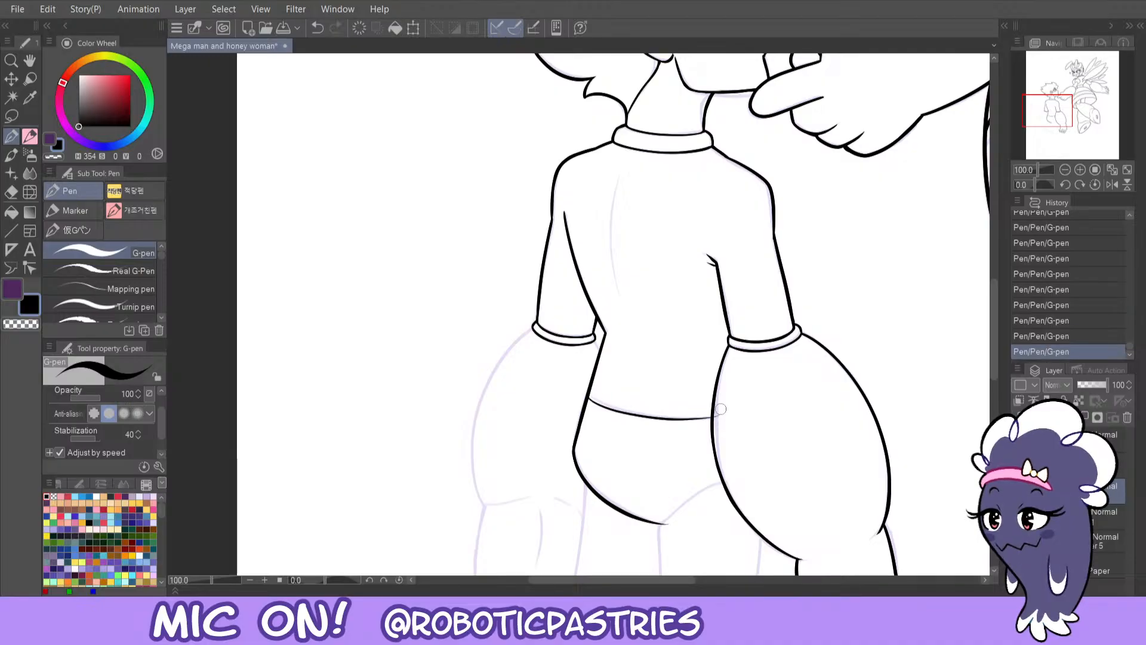
pyautogui.hotkey('ctrl', 'z')
pyautogui.moveTo(588, 396)
pyautogui.mouseDown()
pyautogui.moveTo(609, 410)
pyautogui.moveTo(719, 418)
pyautogui.mouseUp()
pyautogui.hotkey('ctrl', 'z')
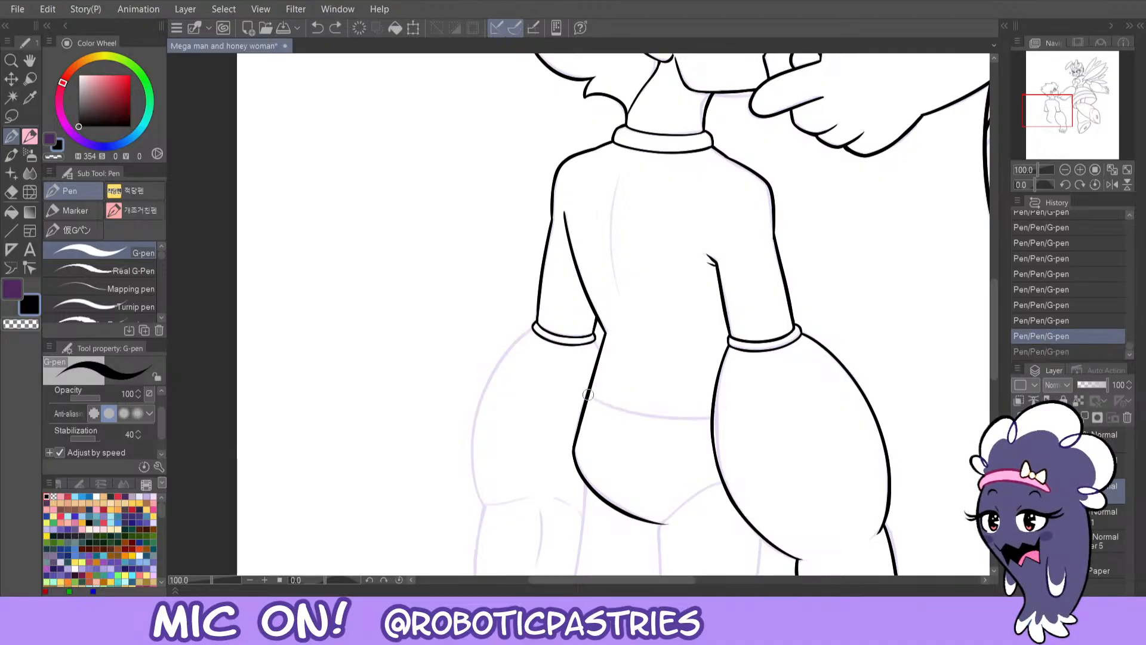
pyautogui.moveTo(589, 396)
pyautogui.mouseDown()
pyautogui.moveTo(615, 412)
pyautogui.moveTo(719, 408)
pyautogui.moveTo(588, 400)
pyautogui.moveTo(642, 418)
pyautogui.moveTo(713, 416)
pyautogui.mouseUp()
pyautogui.hotkey('ctrl', 'z')
pyautogui.hotkey('ctrl', 'z')
pyautogui.hotkey('ctrl', 'z')
pyautogui.moveTo(587, 395); pyautogui.dragTo(720, 417)
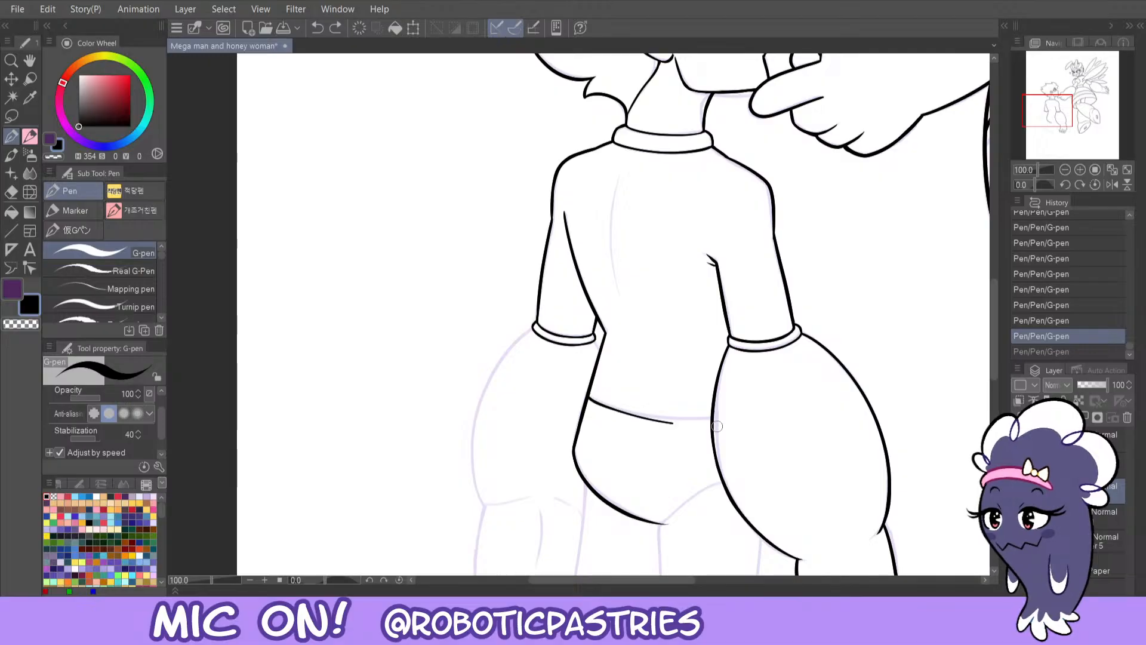
pyautogui.hotkey('ctrl', 'z')
pyautogui.moveTo(589, 395); pyautogui.dragTo(727, 423)
pyautogui.hotkey('ctrl', 'z')
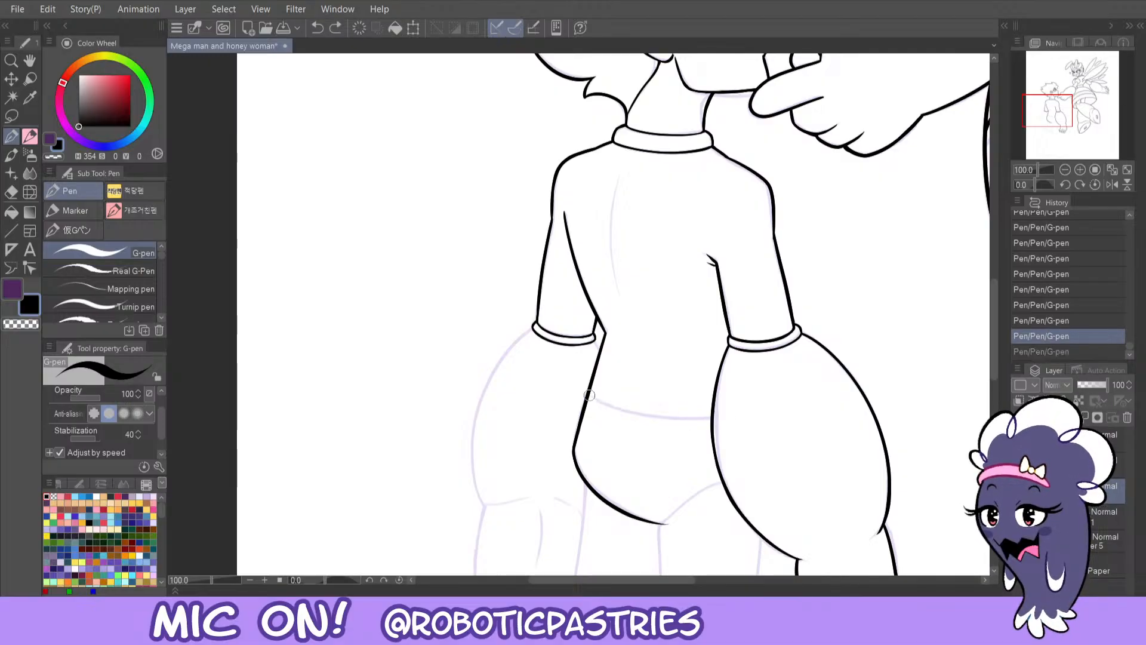
pyautogui.moveTo(589, 396)
pyautogui.mouseDown()
pyautogui.moveTo(649, 420)
pyautogui.moveTo(726, 423)
pyautogui.mouseUp()
pyautogui.hotkey('ctrl', 'z')
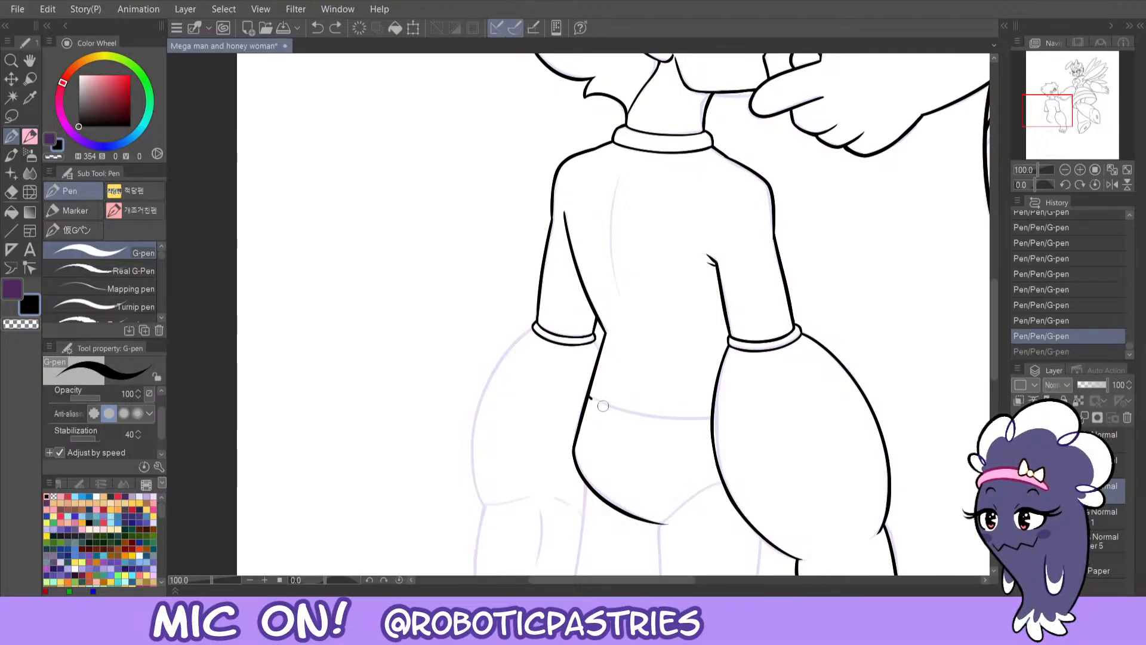
# - Ink the curved waistline across to the large forearm and erase the end that overshoots the forearm's outline
pyautogui.moveTo(588, 397); pyautogui.dragTo(713, 416)
pyautogui.press('c')
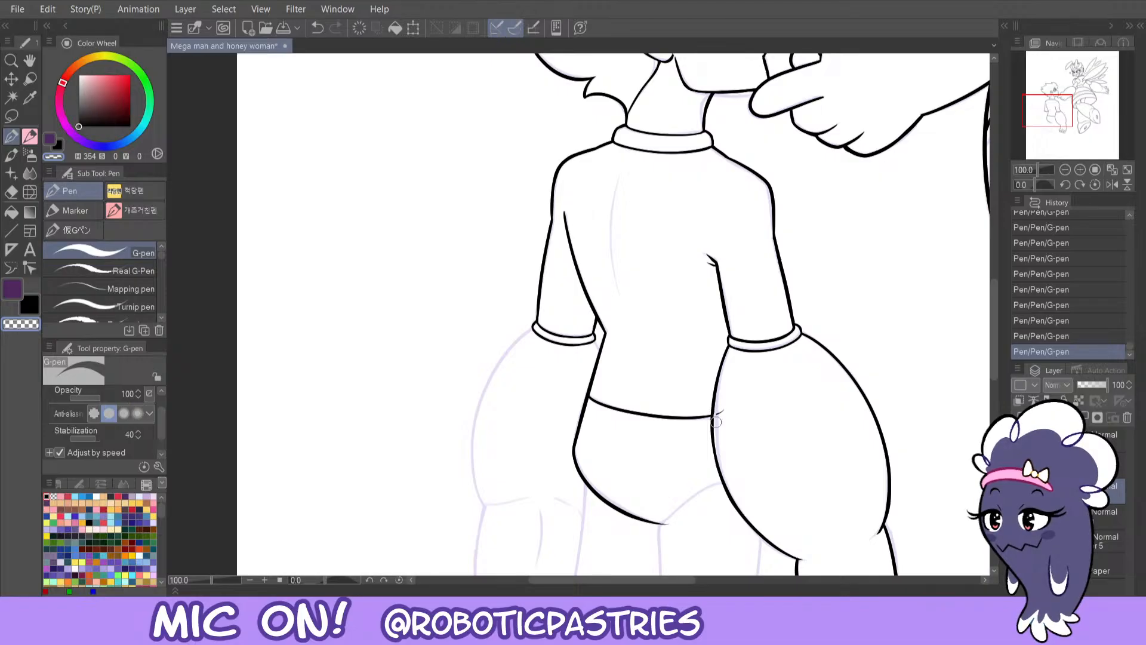
pyautogui.hotkey('ctrl', 'z')
pyautogui.moveTo(716, 416); pyautogui.dragTo(719, 411)
pyautogui.hotkey('ctrl', 'z')
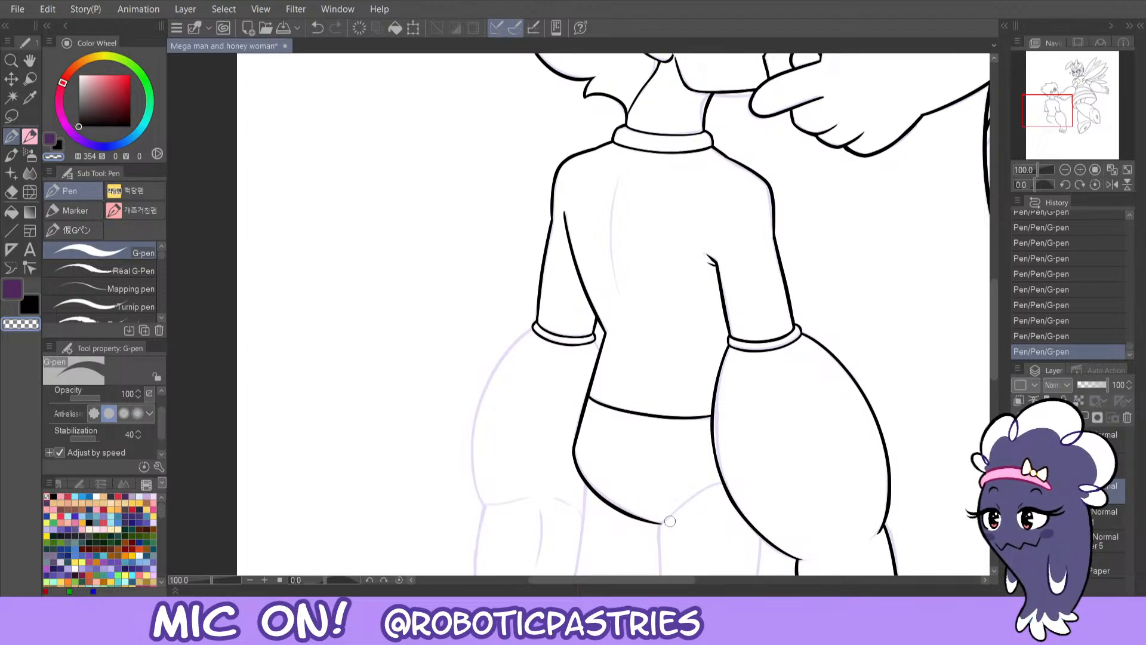
# - Ink the other leg opening of the briefs from the forearm to the crotch point and clean up the pointed tip
pyautogui.press('x')
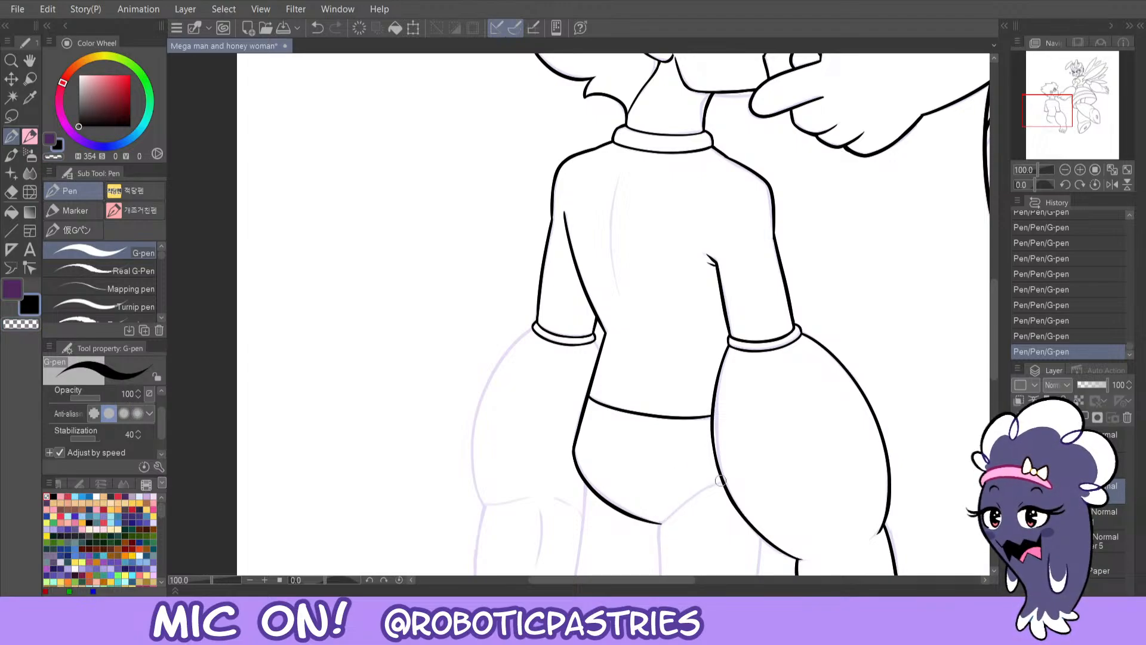
pyautogui.moveTo(720, 480); pyautogui.dragTo(657, 525)
pyautogui.hotkey('ctrl', 'z')
pyautogui.hotkey('ctrl', 'z')
pyautogui.press('c')
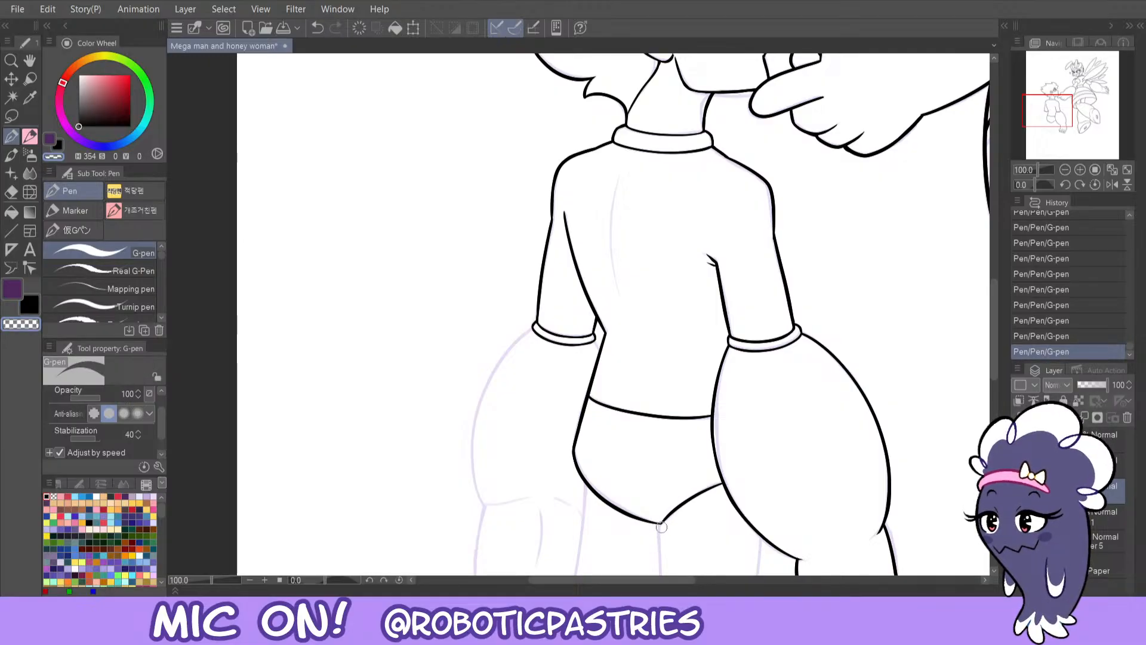
pyautogui.press('c')
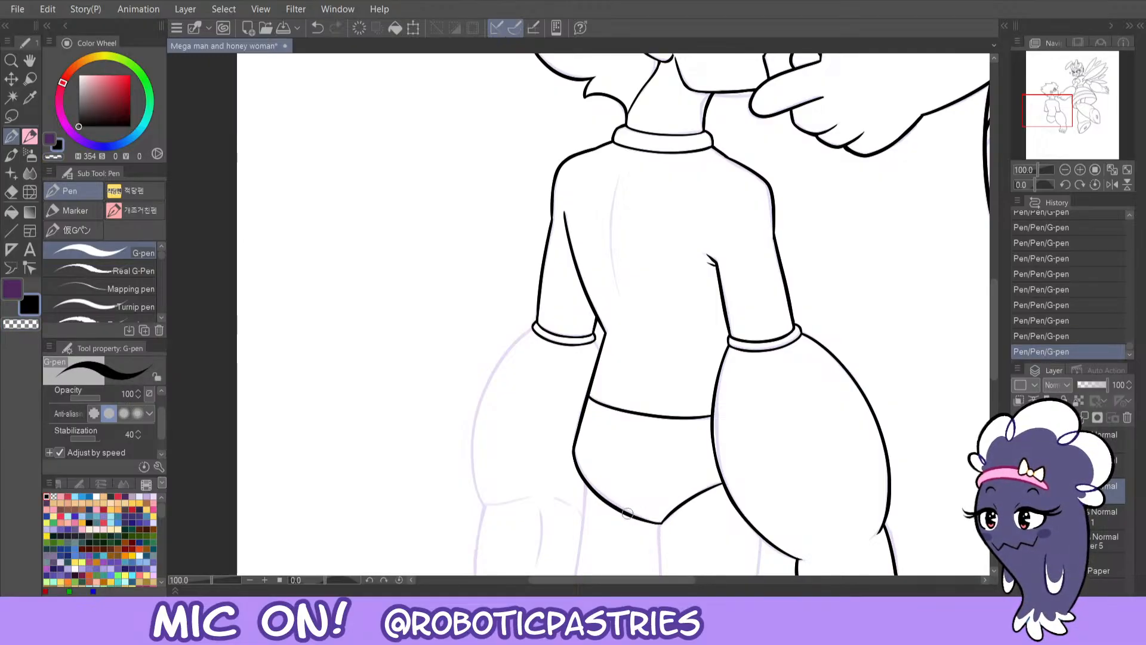
# - Ink a short line beneath the far cuff's inner corner to join it to the torso's side
pyautogui.moveTo(1050, 118)
pyautogui.mouseDown()
pyautogui.moveTo(1045, 100)
pyautogui.moveTo(1056, 126)
pyautogui.mouseUp()
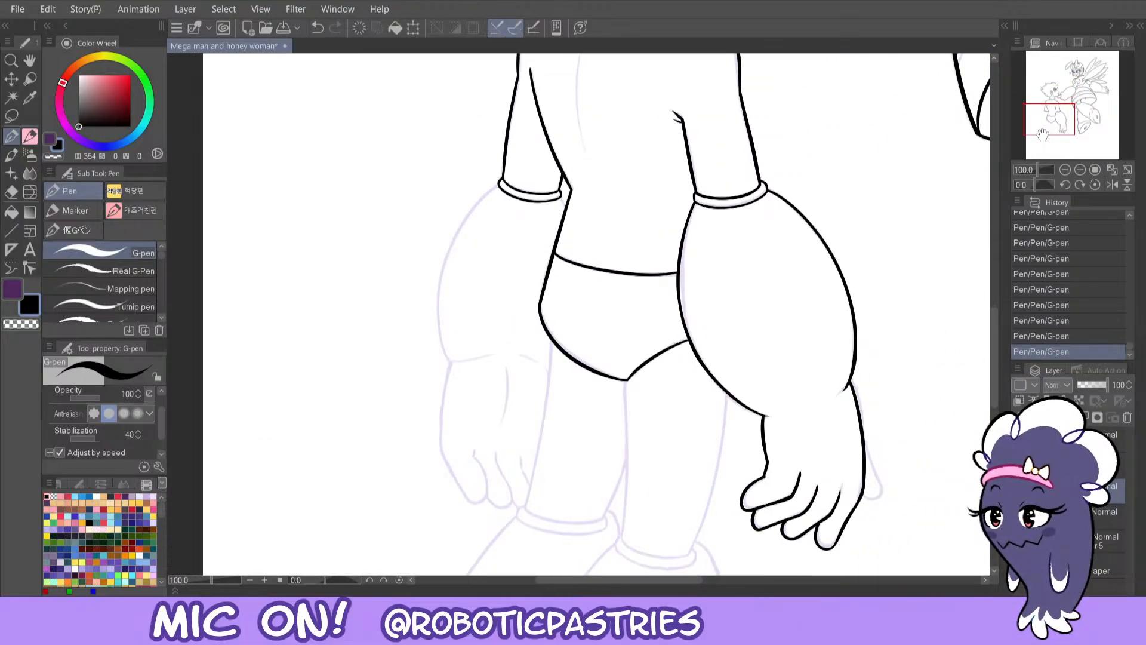
pyautogui.moveTo(562, 197); pyautogui.dragTo(566, 205)
pyautogui.hotkey('ctrl', 'z')
pyautogui.hotkey('ctrl', 'z')
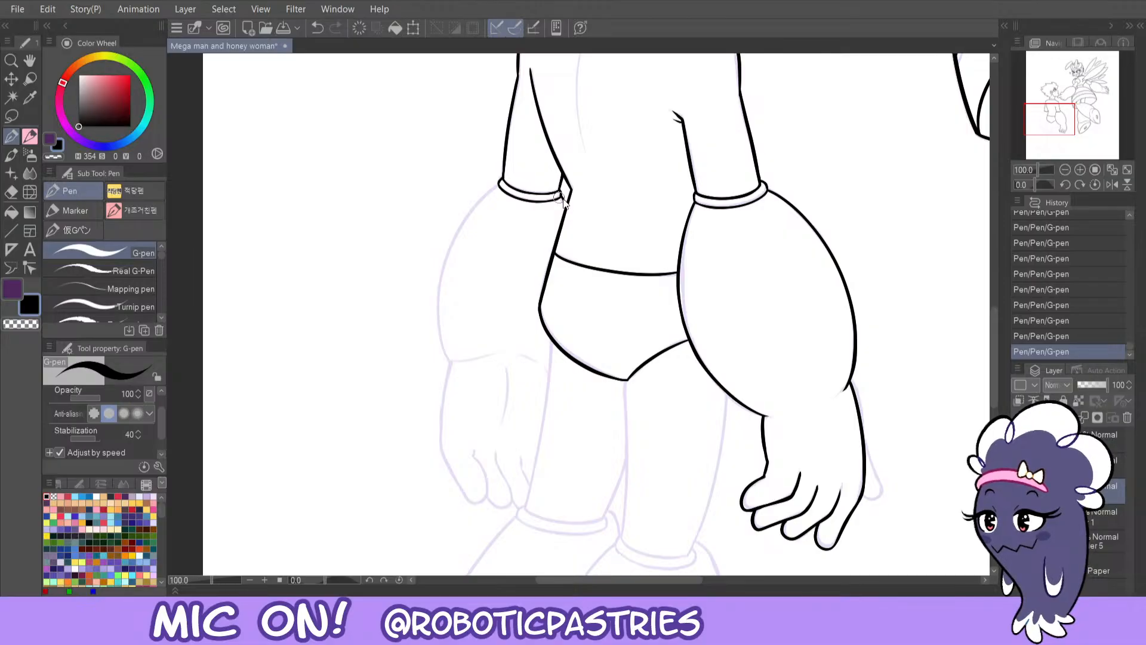
pyautogui.hotkey('ctrl', 'z')
pyautogui.hotkey('ctrl', 'z')
pyautogui.hotkey('ctrl', 'y')
pyautogui.hotkey('ctrl', 'y')
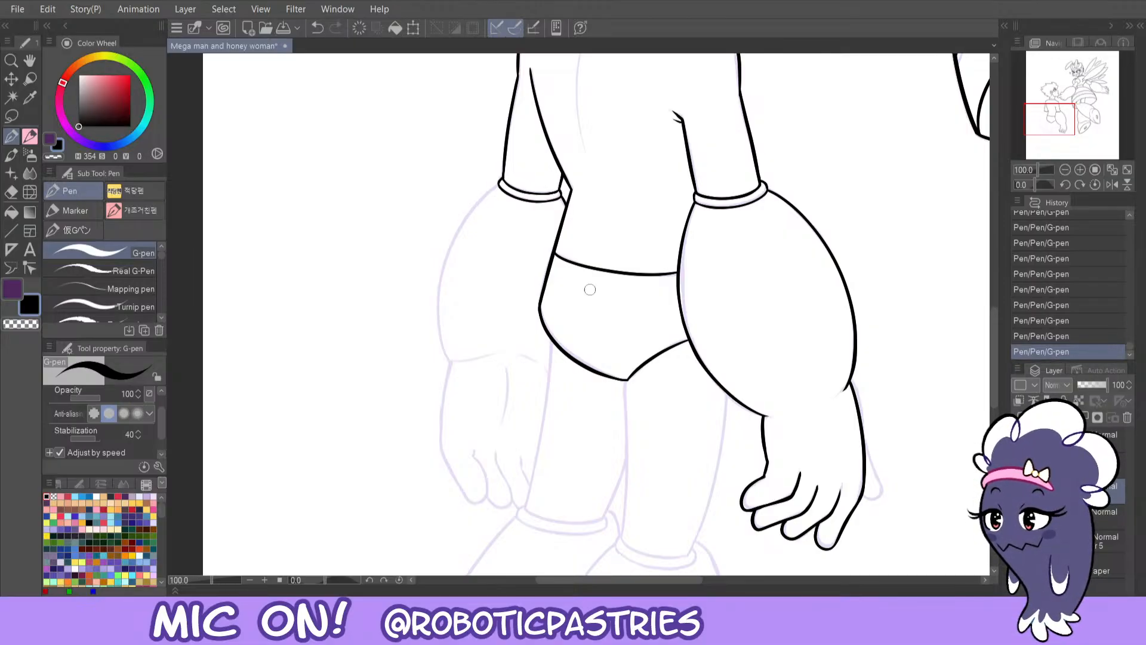
# - Mirror the canvas view and ink the near leg's outer thigh line from the large forearm down to the boot cuff
pyautogui.click(1050, 155)
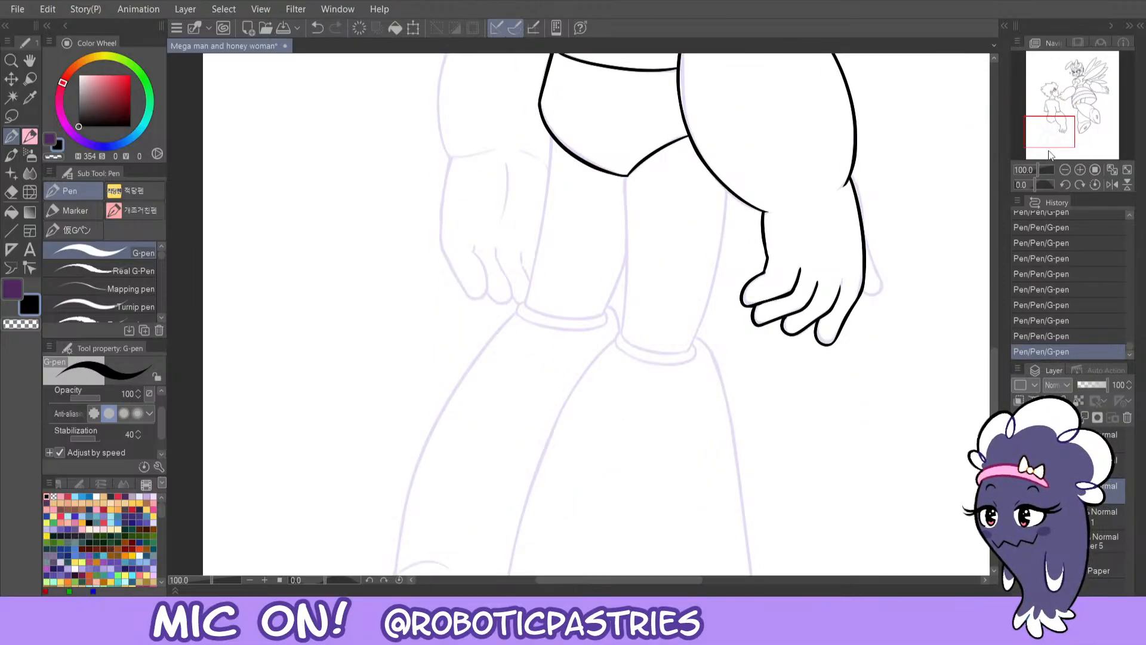
pyautogui.moveTo(1048, 128); pyautogui.dragTo(1039, 122)
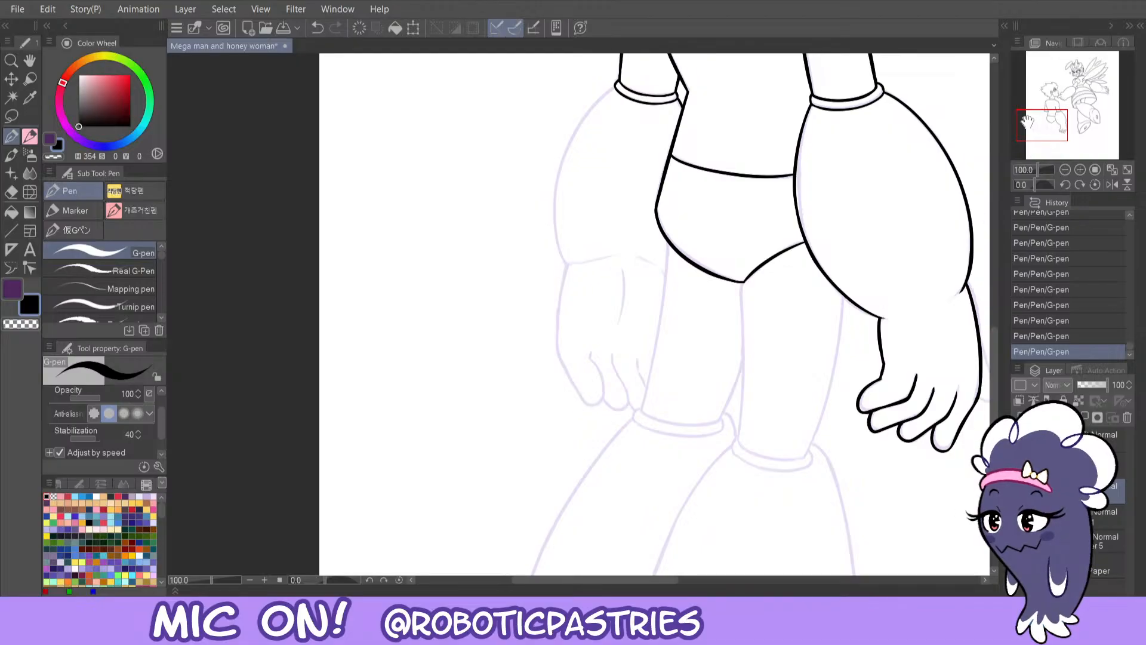
pyautogui.click(1112, 185)
pyautogui.press('c')
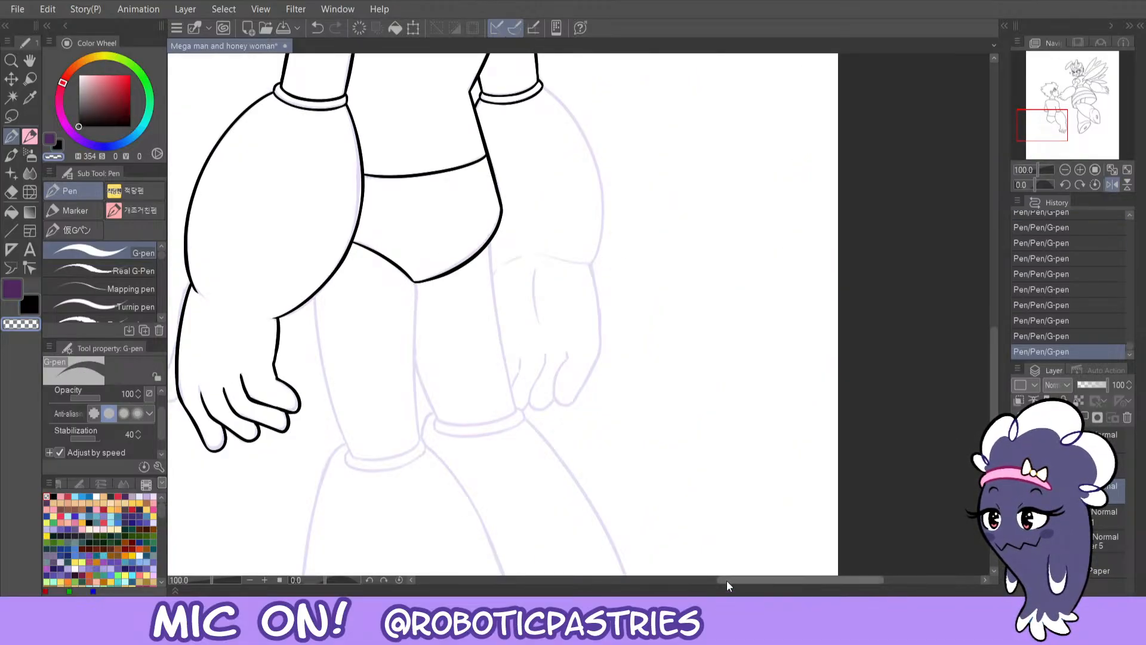
pyautogui.moveTo(726, 580); pyautogui.dragTo(687, 584)
pyautogui.press('c')
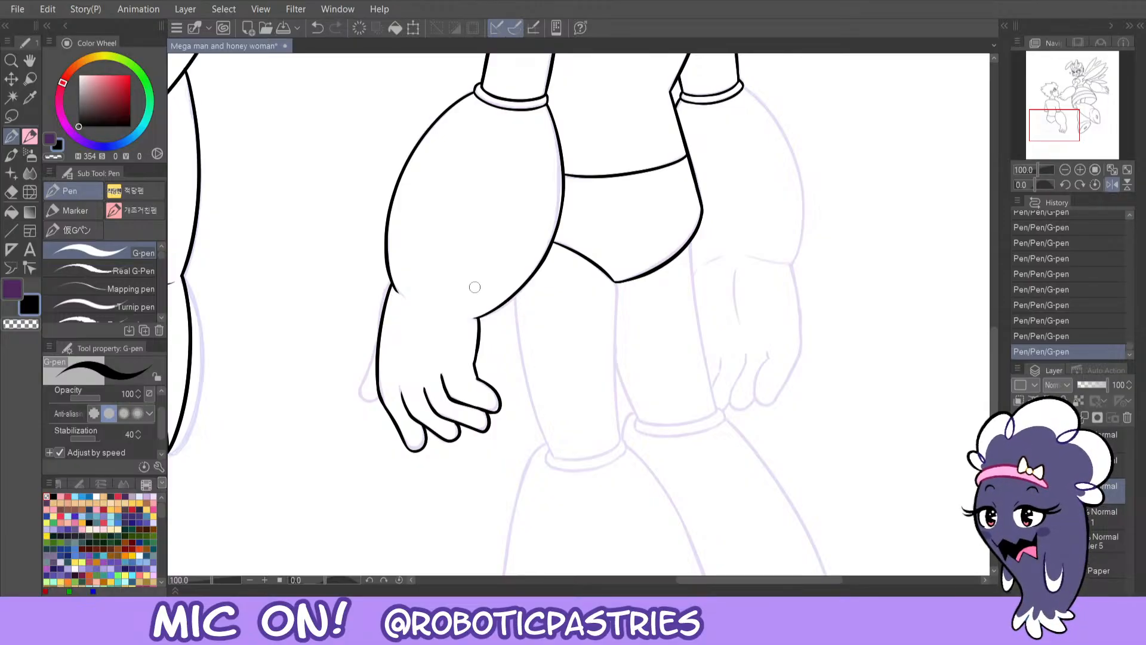
pyautogui.moveTo(514, 295)
pyautogui.mouseDown()
pyautogui.moveTo(520, 353)
pyautogui.moveTo(551, 410)
pyautogui.moveTo(521, 372)
pyautogui.moveTo(555, 462)
pyautogui.mouseUp()
pyautogui.hotkey('ctrl', 'z')
pyautogui.hotkey('ctrl', 'z')
pyautogui.hotkey('ctrl', 'z')
pyautogui.moveTo(515, 295); pyautogui.dragTo(552, 460)
pyautogui.hotkey('ctrl', 'z')
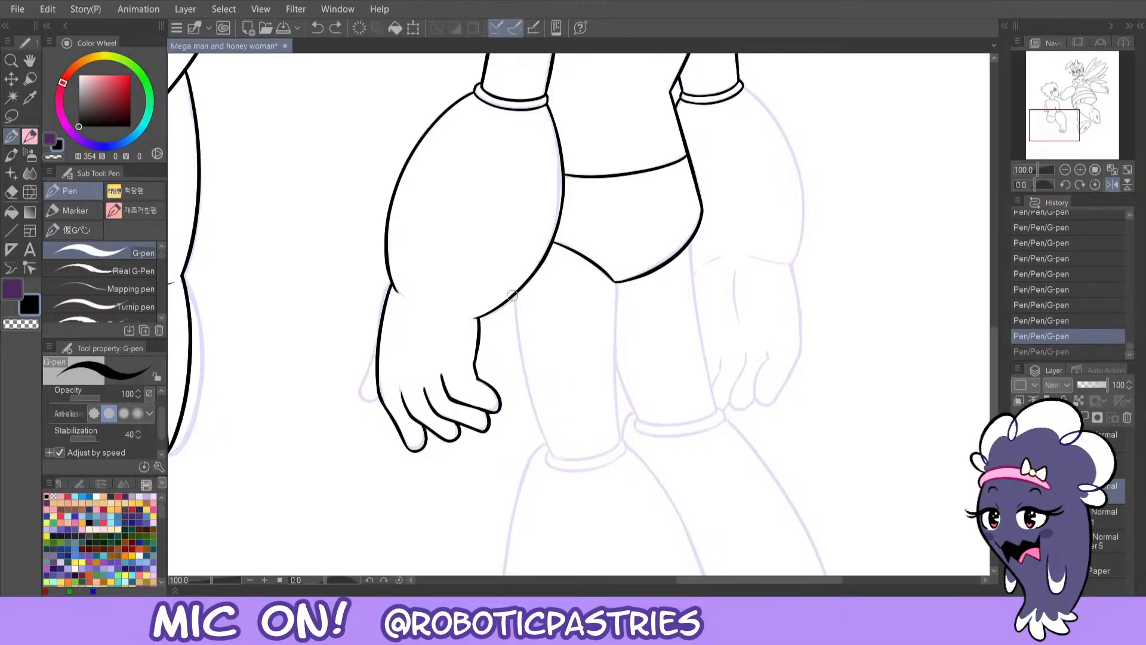
pyautogui.moveTo(515, 294)
pyautogui.mouseDown()
pyautogui.moveTo(538, 406)
pyautogui.moveTo(567, 470)
pyautogui.mouseUp()
pyautogui.hotkey('ctrl', 'z')
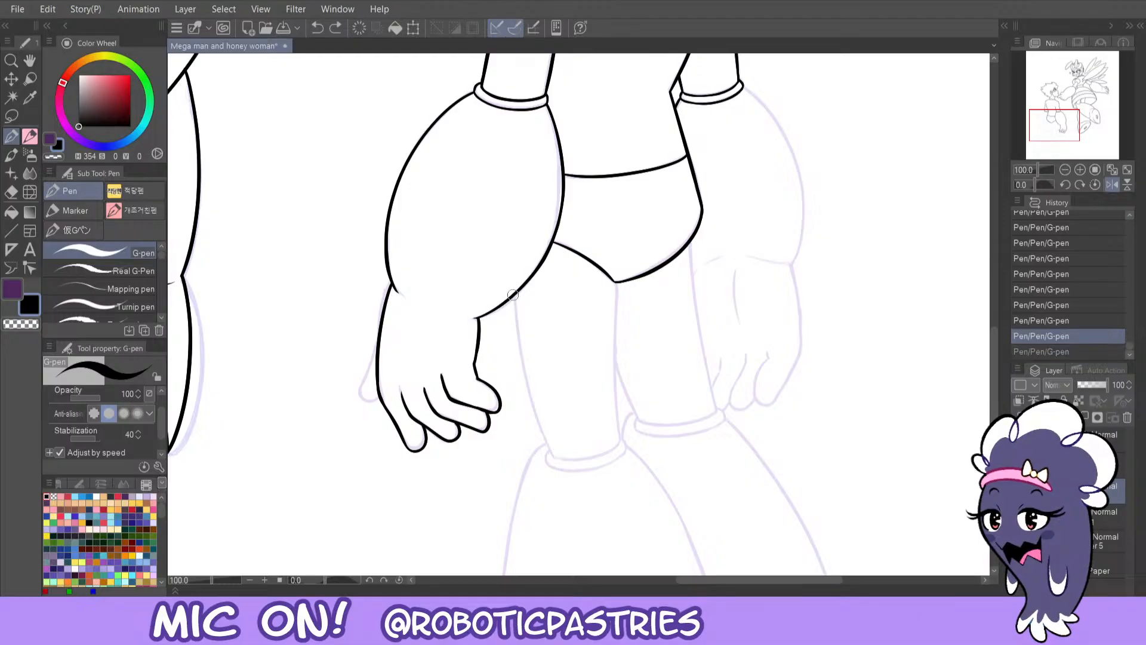
pyautogui.moveTo(514, 295); pyautogui.dragTo(553, 466)
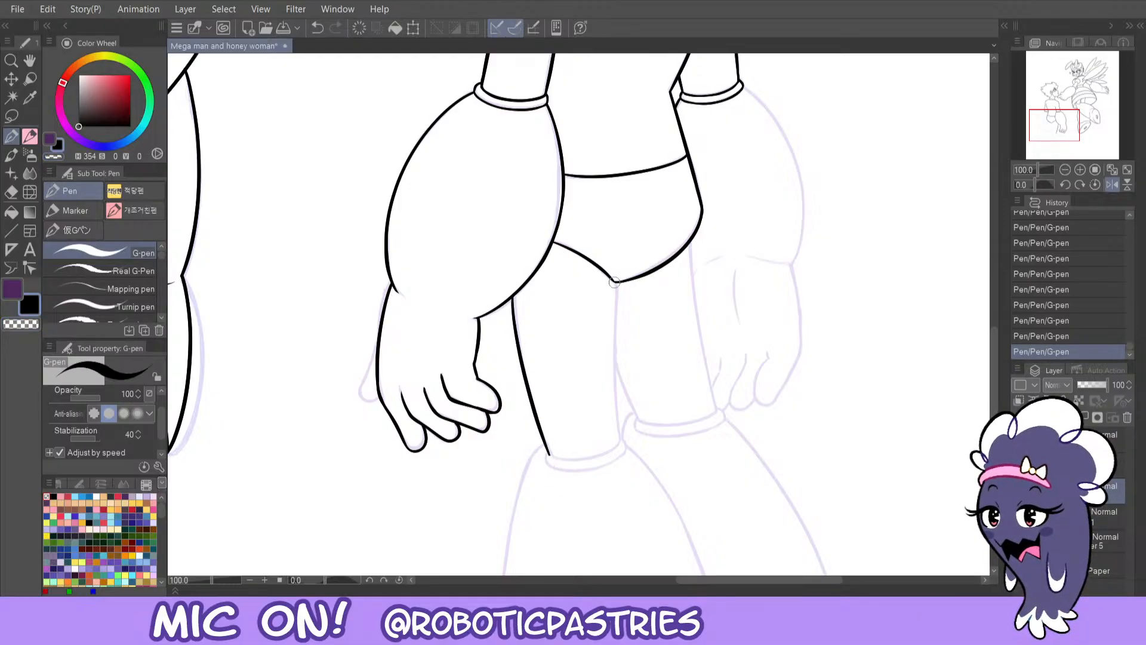
# - Try several strokes for the near leg's inner thigh line from the crotch point down to the boot cuff
pyautogui.moveTo(615, 290); pyautogui.dragTo(615, 474)
pyautogui.hotkey('ctrl', 'z')
pyautogui.hotkey('ctrl', 'z')
pyautogui.moveTo(611, 277)
pyautogui.mouseDown()
pyautogui.moveTo(618, 464)
pyautogui.moveTo(615, 294)
pyautogui.moveTo(617, 445)
pyautogui.mouseUp()
pyautogui.hotkey('ctrl', 'z')
pyautogui.hotkey('ctrl', 'z')
pyautogui.moveTo(612, 275); pyautogui.dragTo(622, 445)
pyautogui.hotkey('ctrl', 'z')
pyautogui.hotkey('ctrl', 'z')
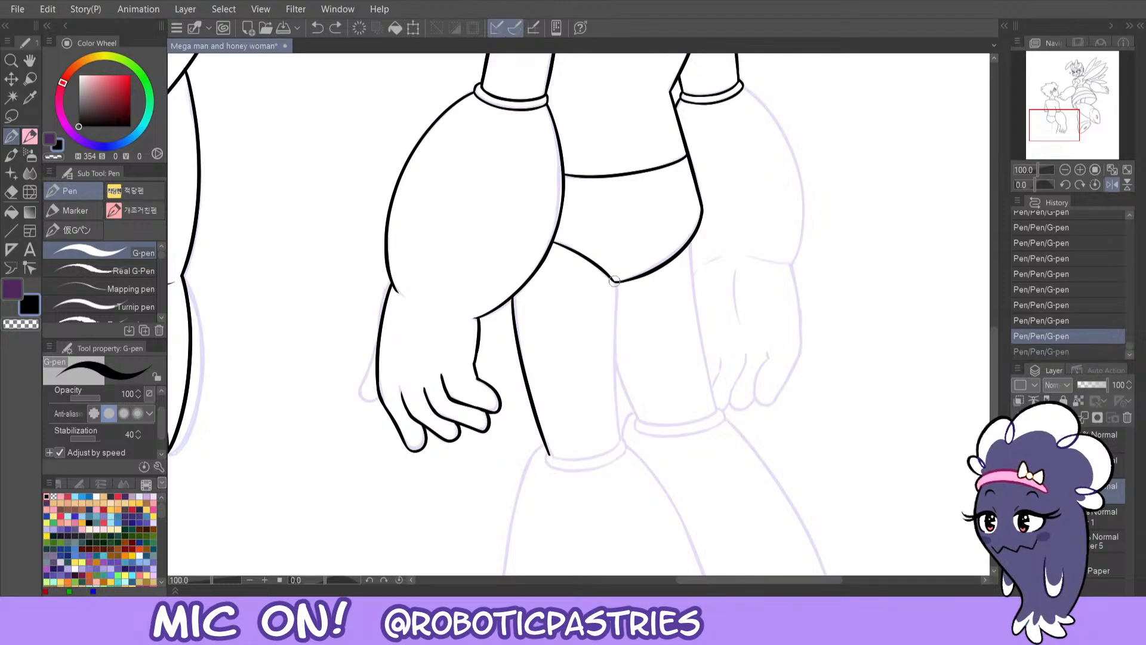
# - Ink the near leg's inner thigh line from the crotch point to the cuff, unmirror the view and touch up the thigh lines' ends
pyautogui.moveTo(613, 276); pyautogui.dragTo(623, 444)
pyautogui.click(1111, 184)
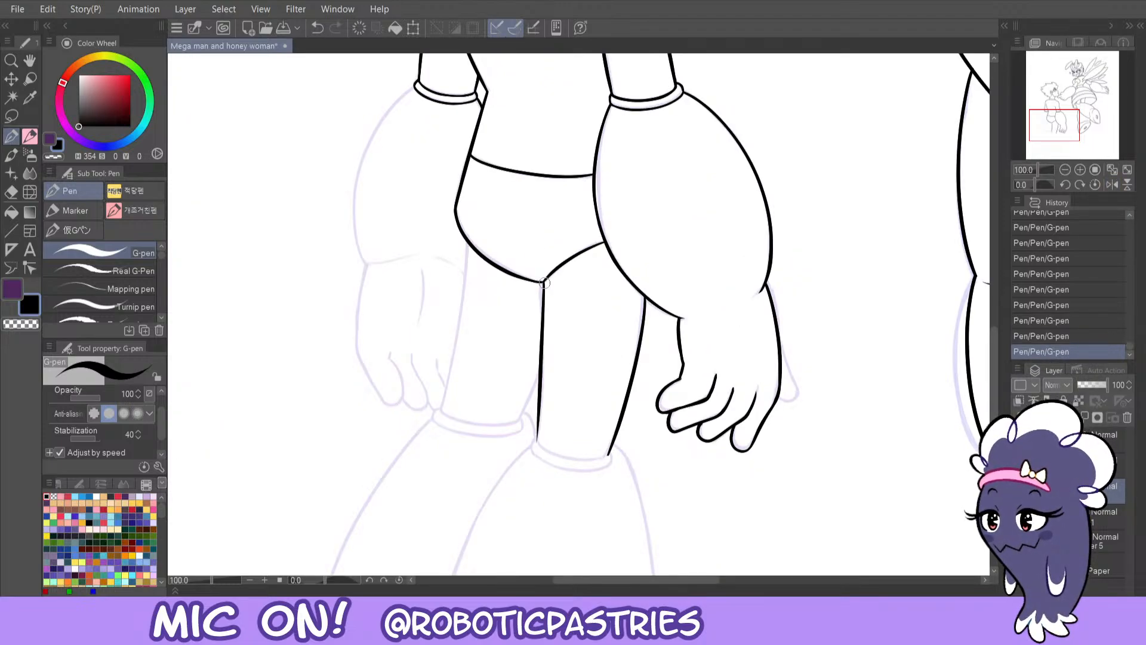
pyautogui.hotkey('ctrl', 'z')
pyautogui.moveTo(545, 278)
pyautogui.mouseDown()
pyautogui.moveTo(543, 295)
pyautogui.moveTo(546, 278)
pyautogui.mouseUp()
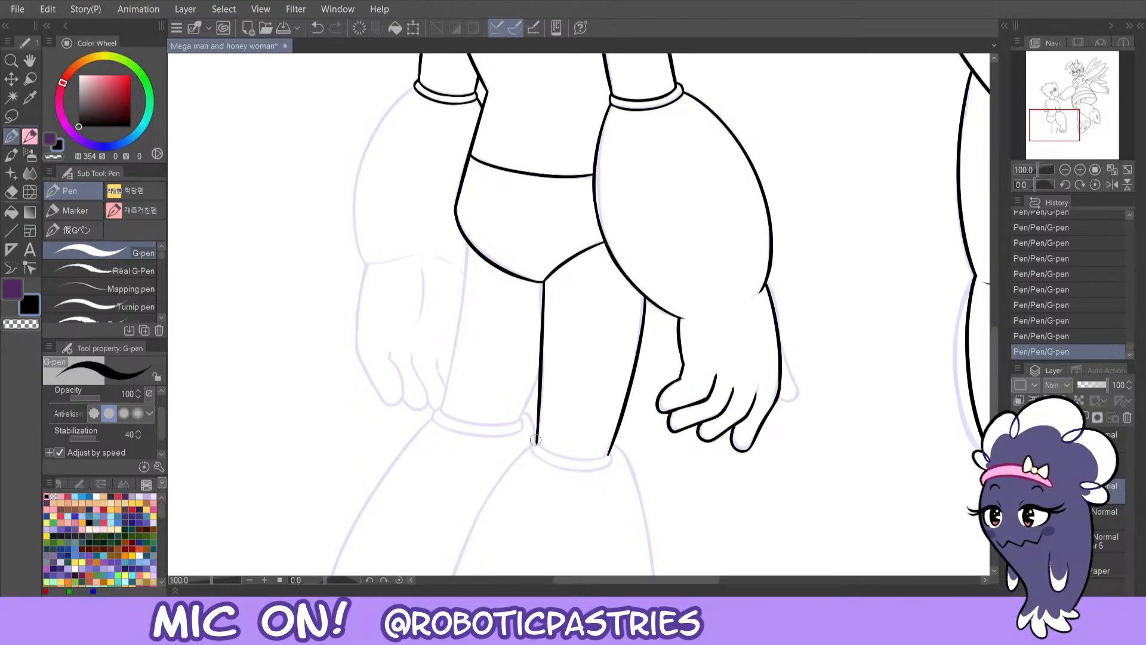
pyautogui.press('c')
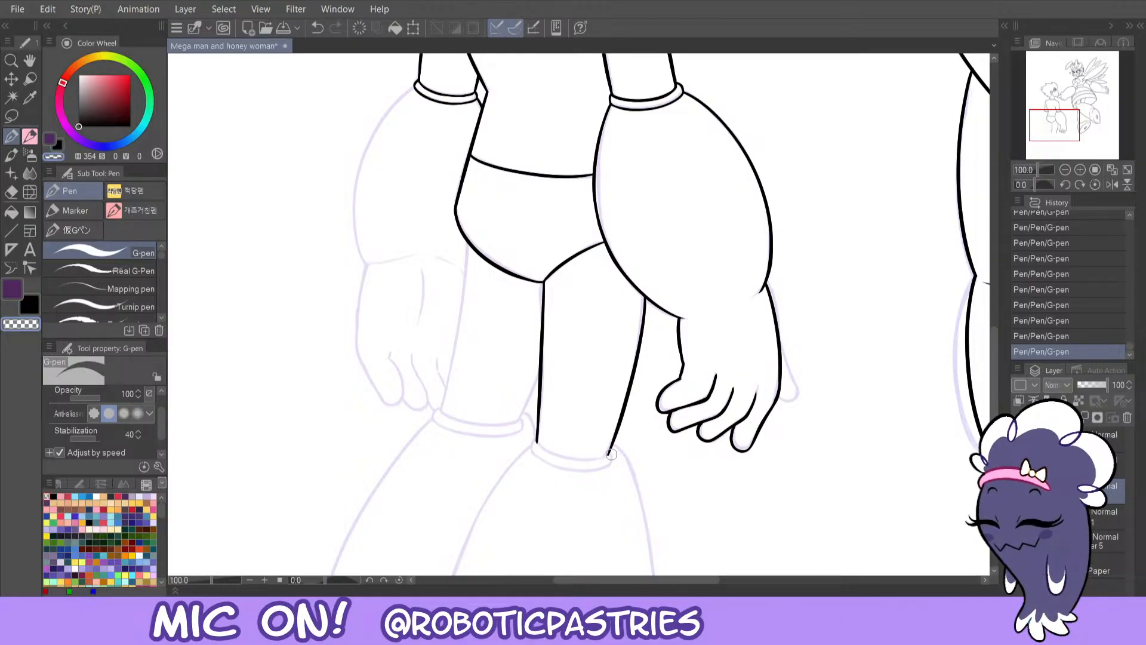
pyautogui.press('c')
pyautogui.moveTo(609, 452)
pyautogui.mouseDown()
pyautogui.moveTo(565, 464)
pyautogui.moveTo(538, 440)
pyautogui.moveTo(576, 464)
pyautogui.moveTo(609, 452)
pyautogui.mouseUp()
pyautogui.hotkey('ctrl', 'z')
pyautogui.hotkey('ctrl', 'z')
pyautogui.hotkey('ctrl', 'z')
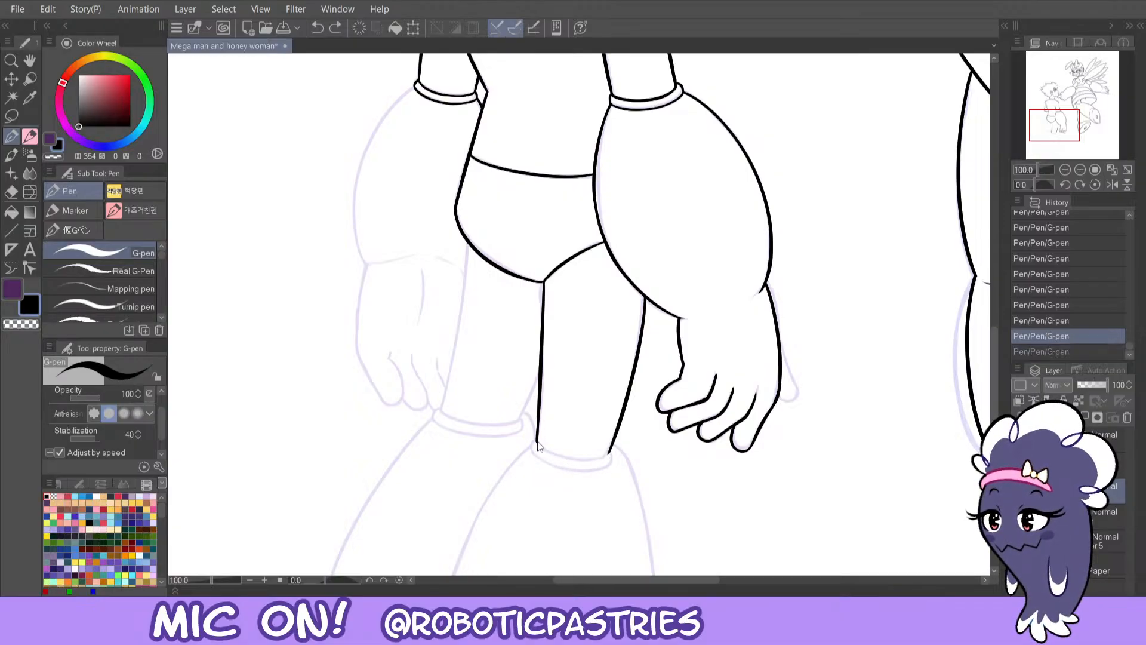
# - Try several curved strokes for the near boot cuff's upper edge between the two thigh lines
pyautogui.moveTo(539, 447); pyautogui.dragTo(609, 451)
pyautogui.hotkey('ctrl', 'z')
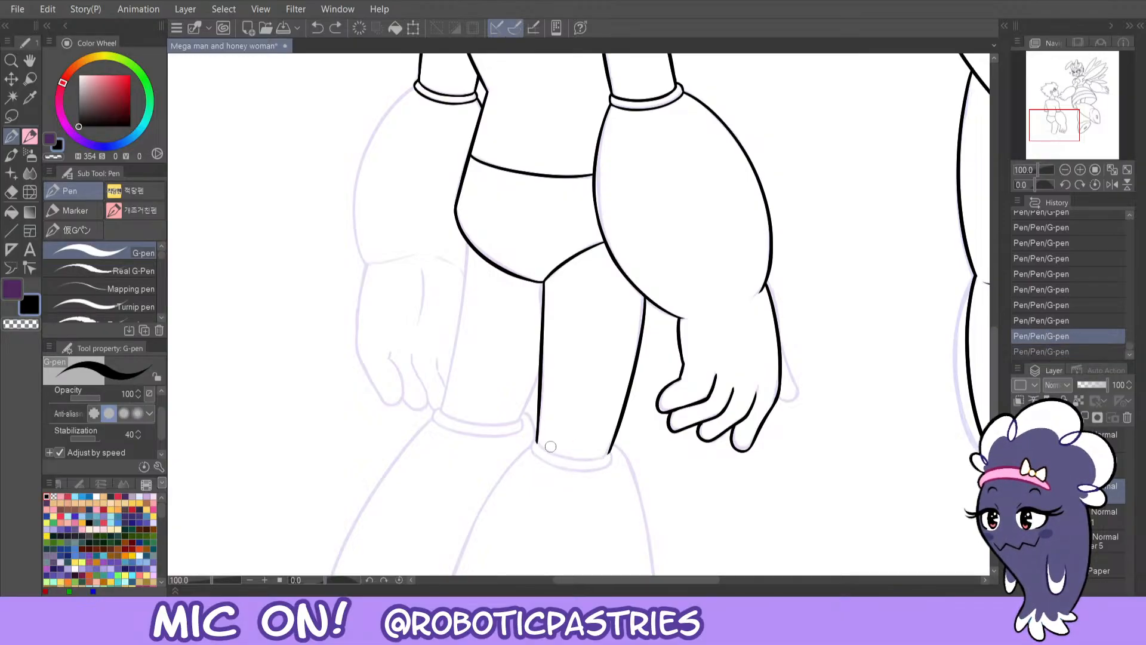
pyautogui.moveTo(537, 442)
pyautogui.mouseDown()
pyautogui.moveTo(564, 459)
pyautogui.moveTo(609, 451)
pyautogui.mouseUp()
pyautogui.hotkey('ctrl', 'z')
pyautogui.moveTo(536, 443); pyautogui.dragTo(615, 445)
pyautogui.hotkey('ctrl', 'z')
pyautogui.moveTo(537, 443); pyautogui.dragTo(609, 455)
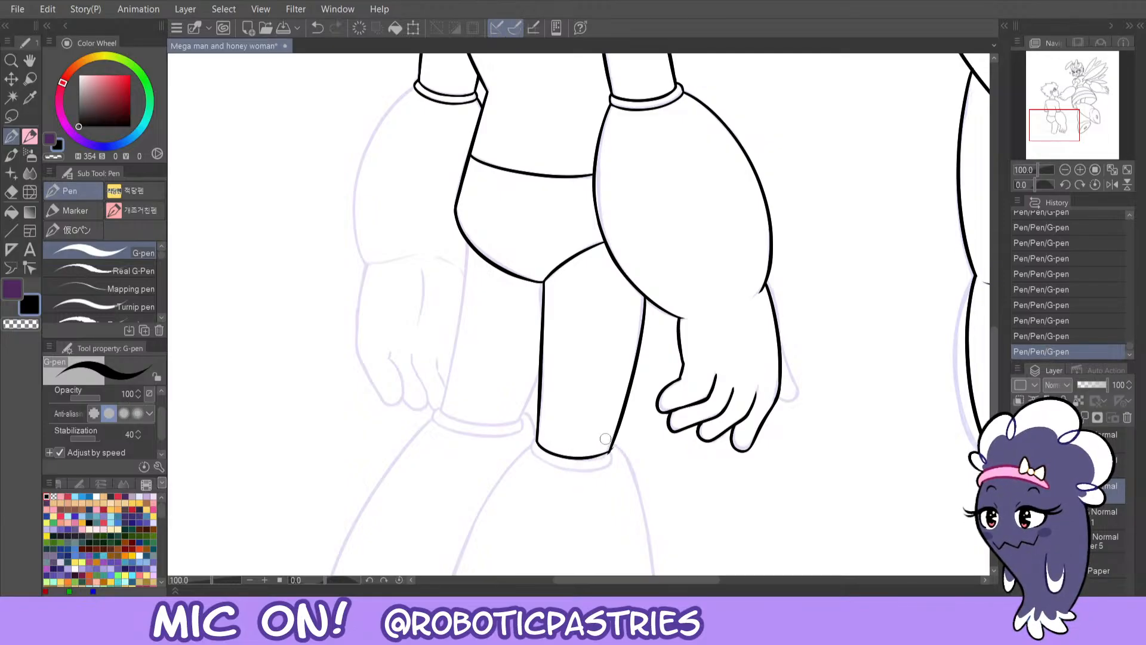
pyautogui.hotkey('ctrl', 'z')
# - Ink the near boot cuff's curved upper edge across the thigh's lower end and erase the overshooting line ends
pyautogui.moveTo(537, 443)
pyautogui.mouseDown()
pyautogui.moveTo(561, 459)
pyautogui.moveTo(617, 446)
pyautogui.mouseUp()
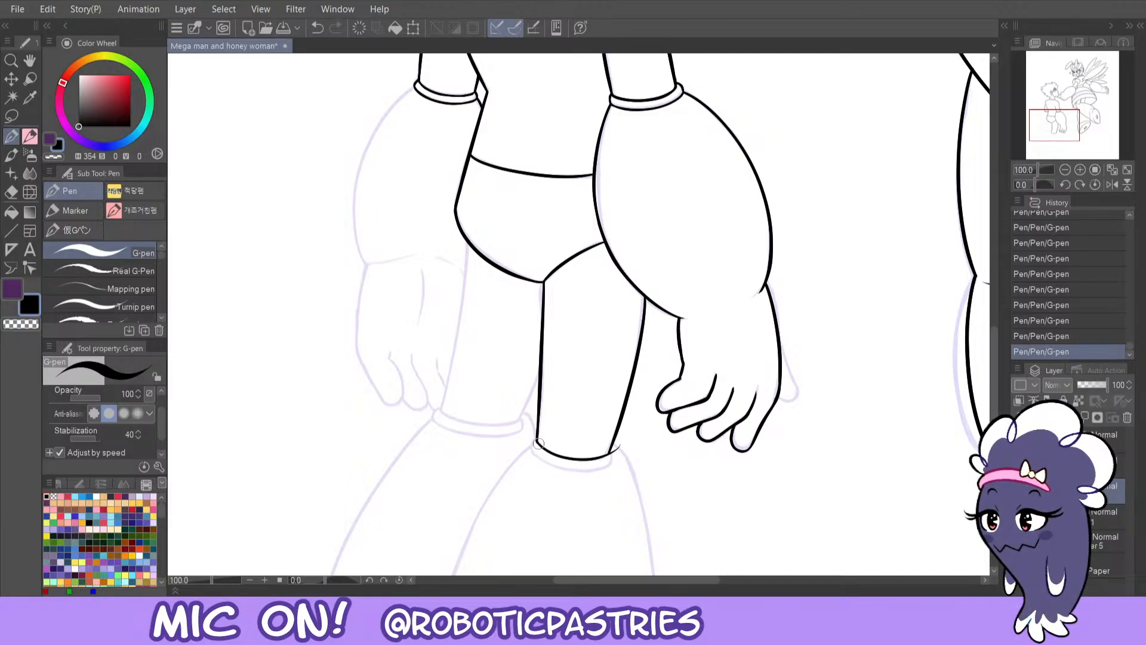
pyautogui.press('c')
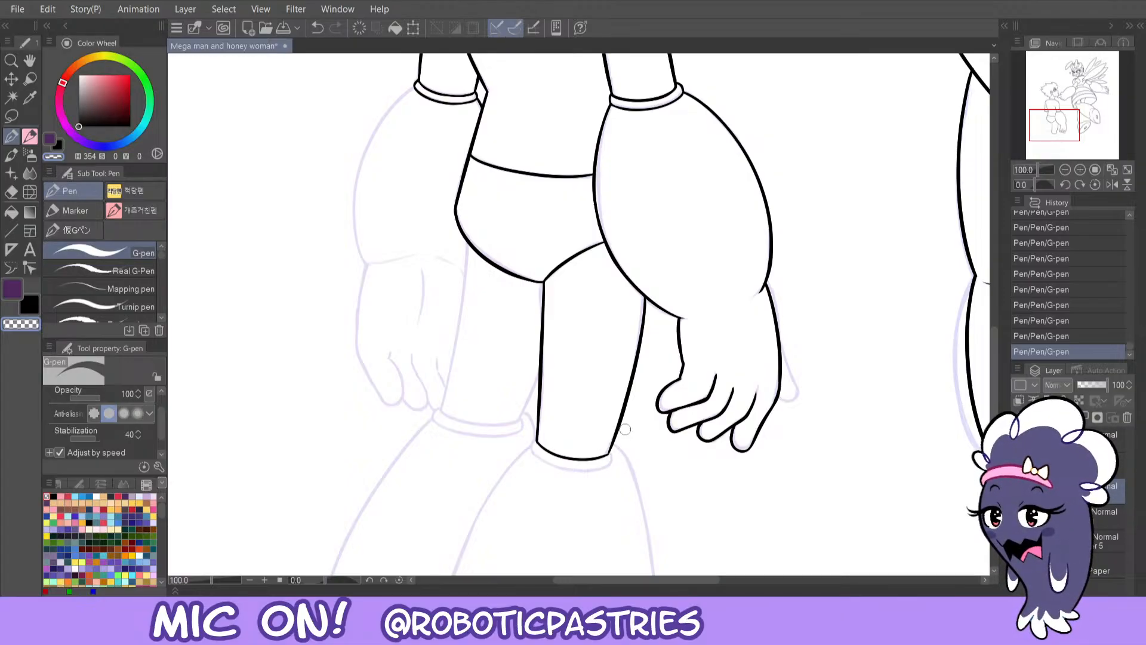
pyautogui.press('c')
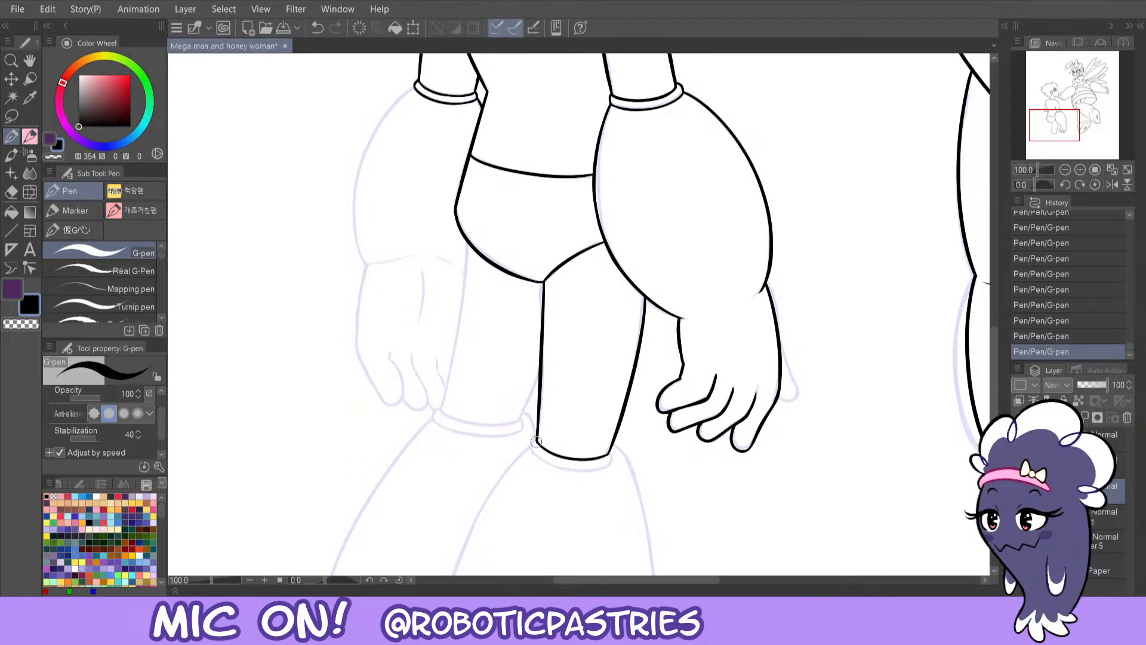
pyautogui.press('c')
pyautogui.moveTo(537, 447); pyautogui.dragTo(533, 439)
pyautogui.press('c')
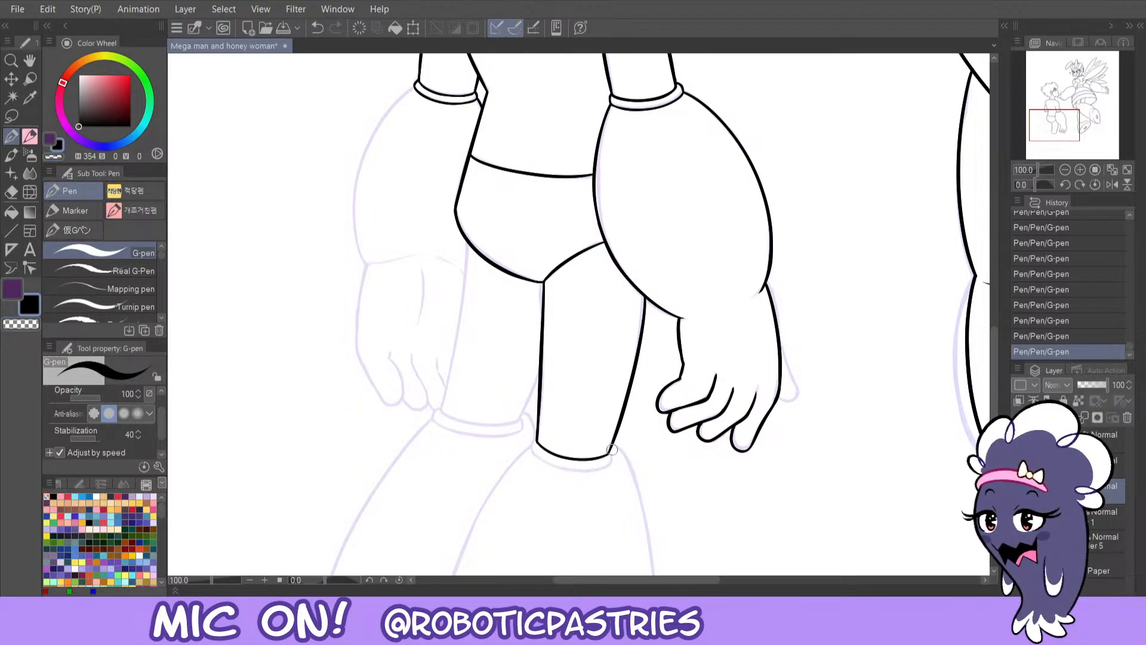
# - Try the near boot cuff's lower edge, keep only the short stroke at its inner corner and trim that stroke
pyautogui.moveTo(611, 449); pyautogui.dragTo(597, 477)
pyautogui.hotkey('ctrl', 'z')
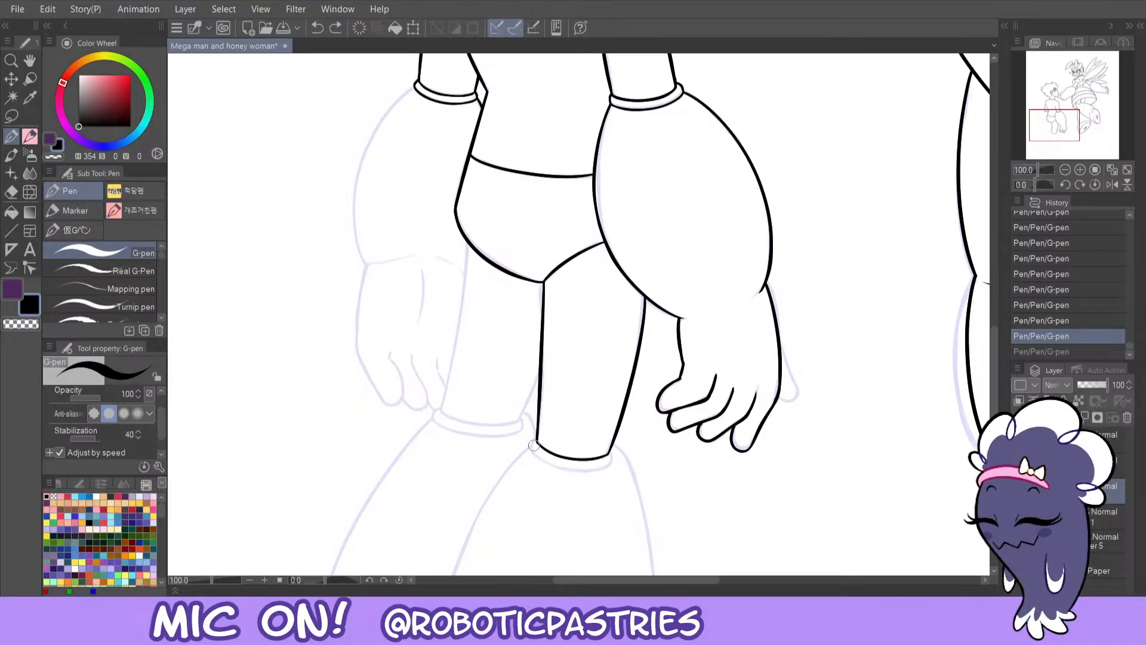
pyautogui.moveTo(533, 441)
pyautogui.mouseDown()
pyautogui.moveTo(535, 455)
pyautogui.moveTo(611, 442)
pyautogui.moveTo(612, 458)
pyautogui.mouseUp()
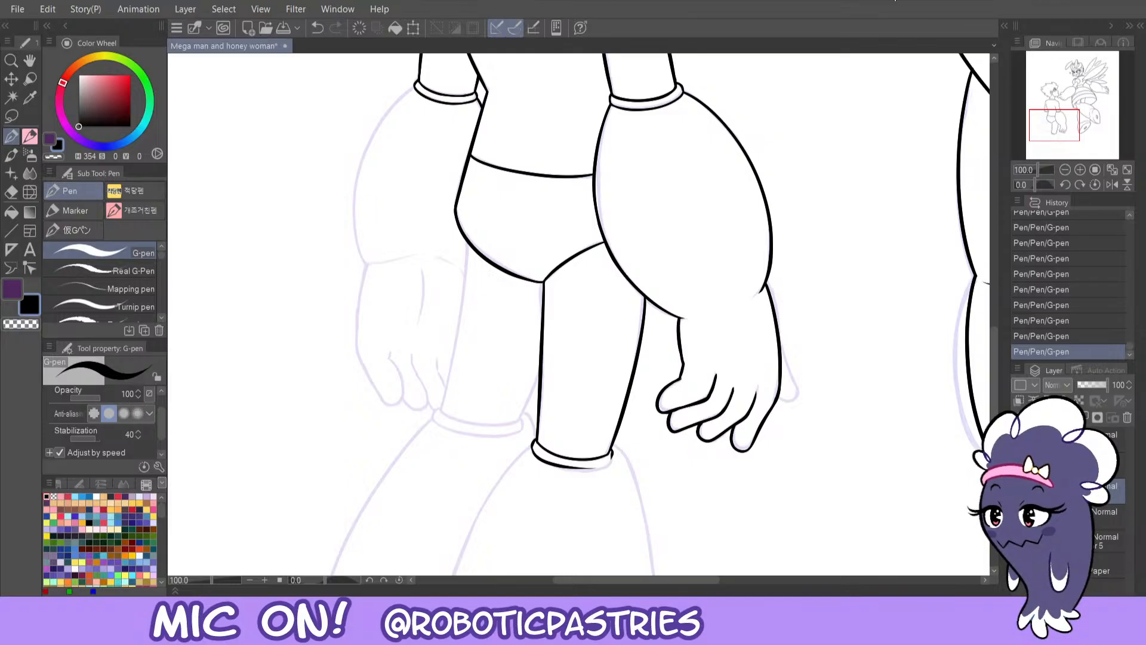
pyautogui.hotkey('ctrl', 'z')
pyautogui.hotkey('ctrl', 'z')
pyautogui.click(21, 323)
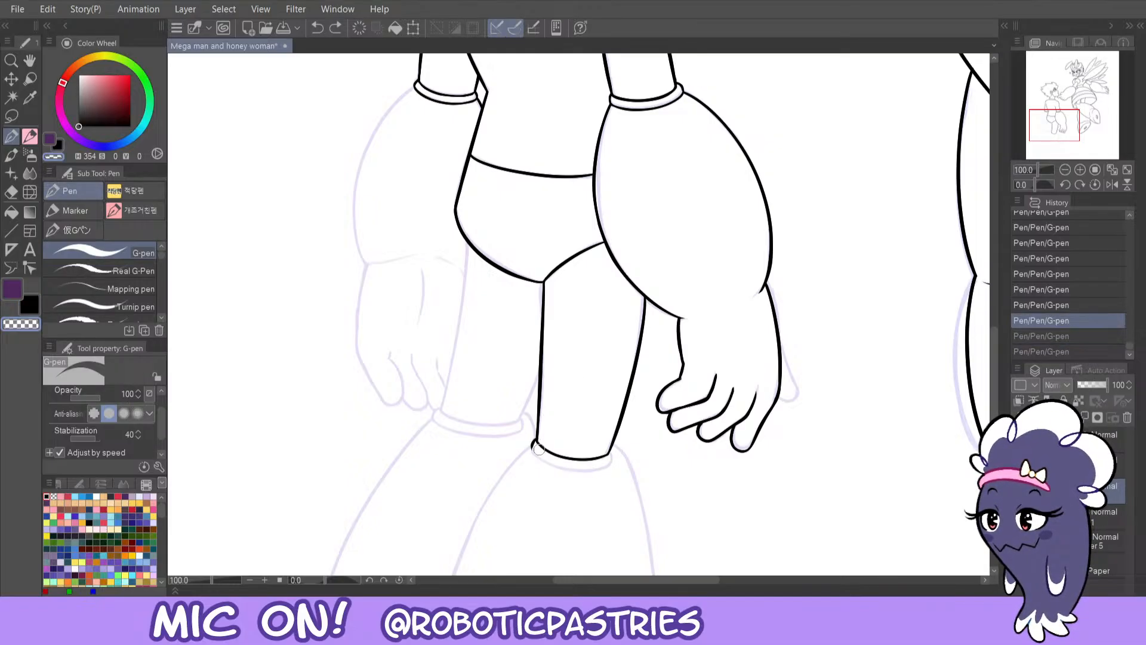
pyautogui.moveTo(533, 440); pyautogui.dragTo(540, 449)
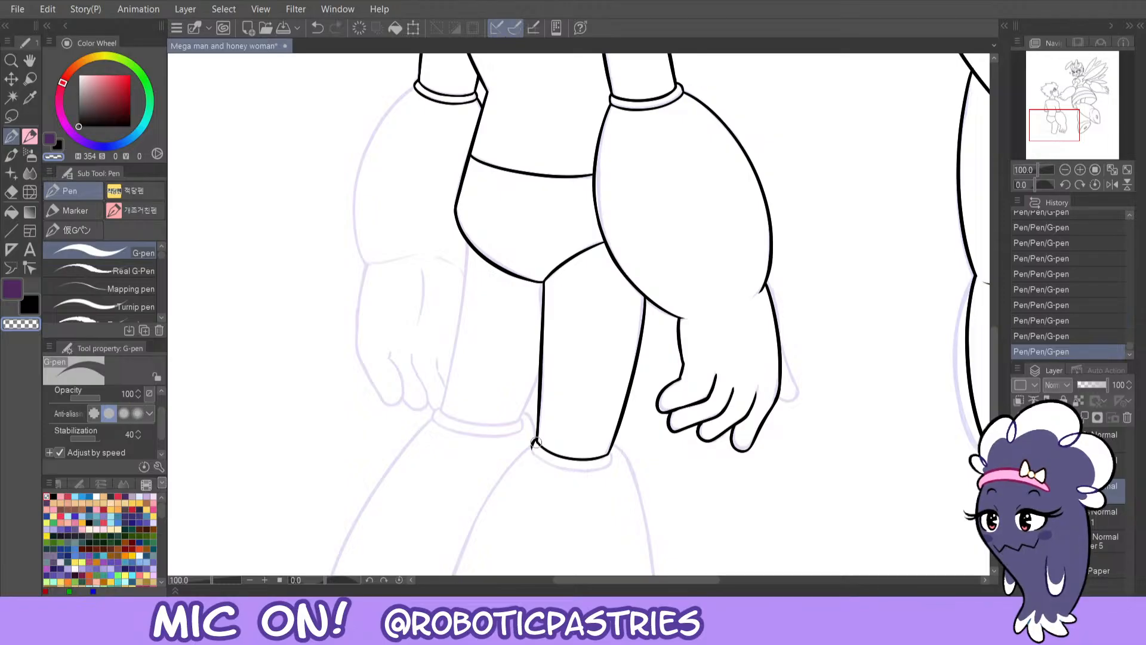
pyautogui.press('c')
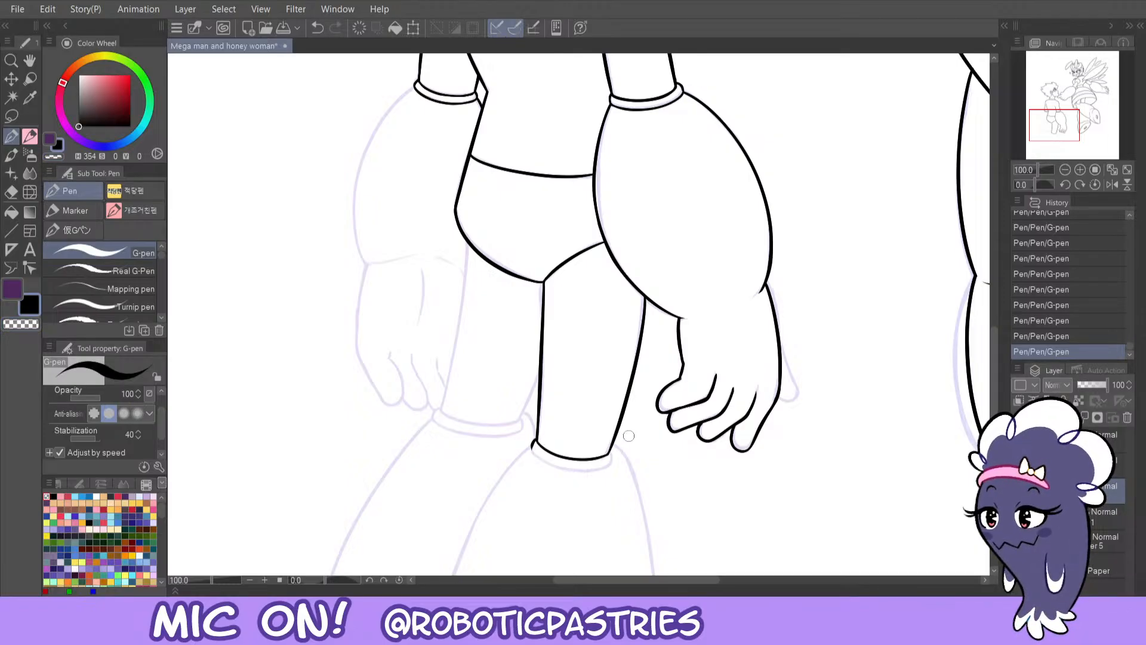
# - Ink the near boot cuff's outer end and curved lower edge, and clean up the outer corner where they meet
pyautogui.scroll(4, 532, 500)
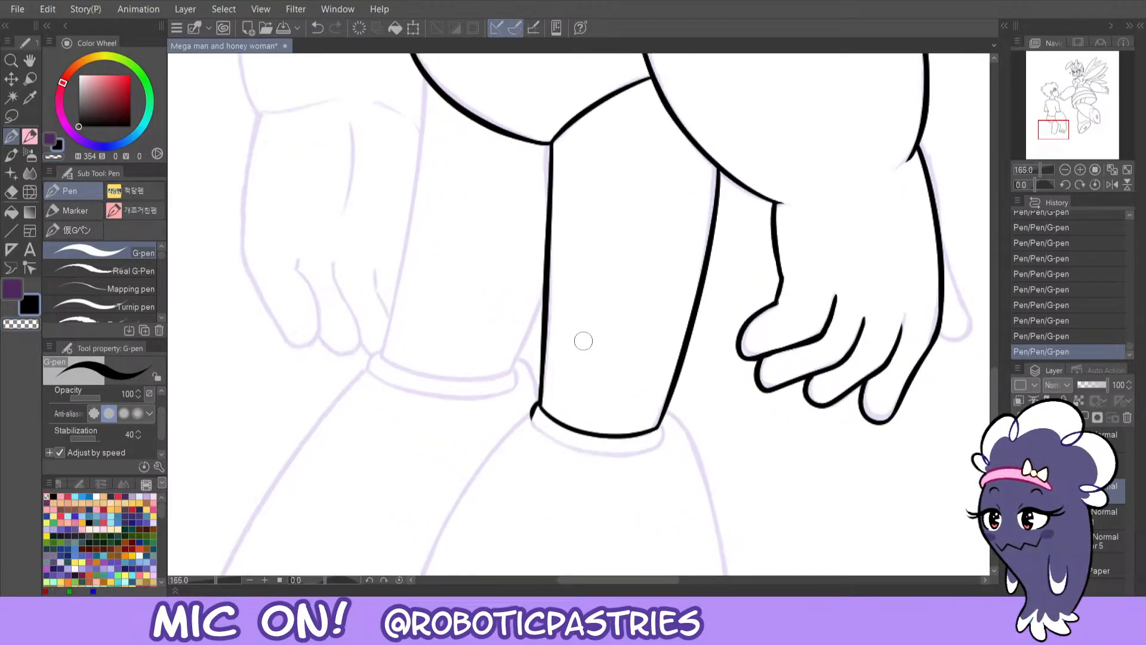
pyautogui.moveTo(659, 420)
pyautogui.mouseDown()
pyautogui.moveTo(663, 447)
pyautogui.moveTo(567, 448)
pyautogui.moveTo(531, 415)
pyautogui.moveTo(583, 449)
pyautogui.moveTo(660, 427)
pyautogui.mouseUp()
pyautogui.hotkey('ctrl', 'z')
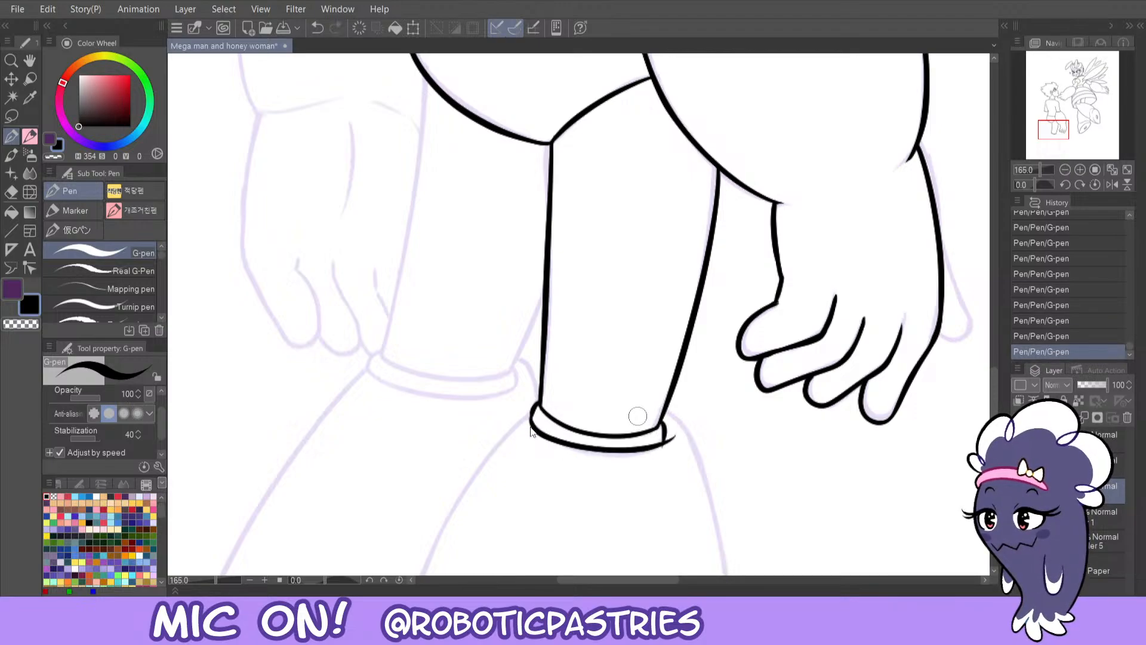
pyautogui.hotkey('ctrl', 'z')
pyautogui.moveTo(530, 421)
pyautogui.mouseDown()
pyautogui.moveTo(585, 453)
pyautogui.moveTo(666, 440)
pyautogui.mouseUp()
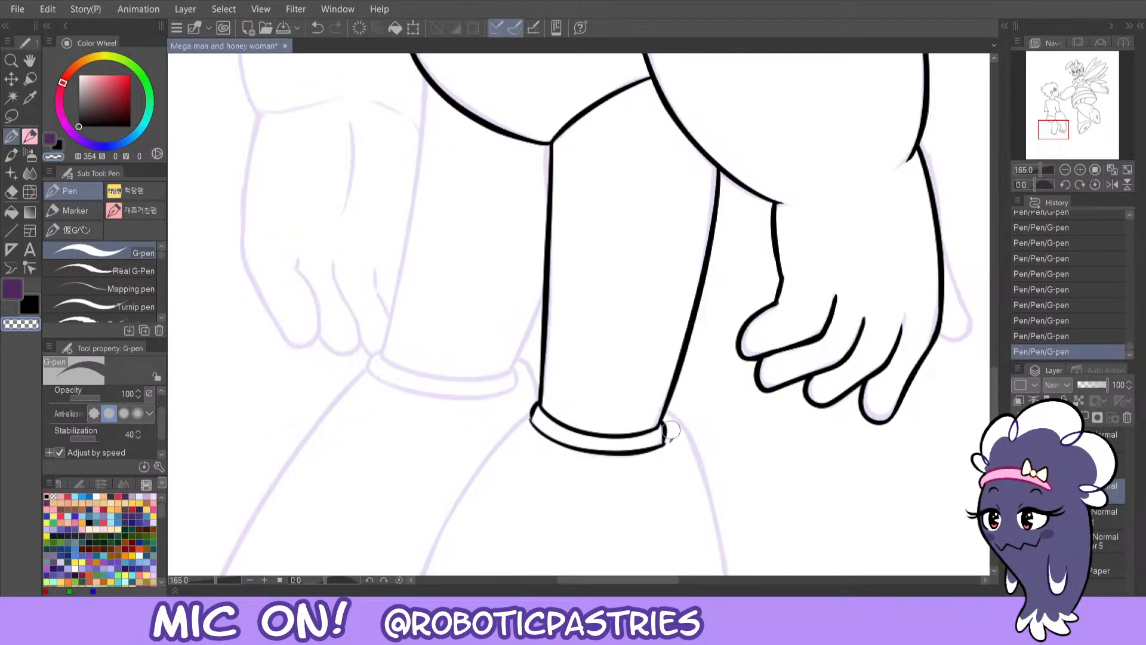
pyautogui.press('c')
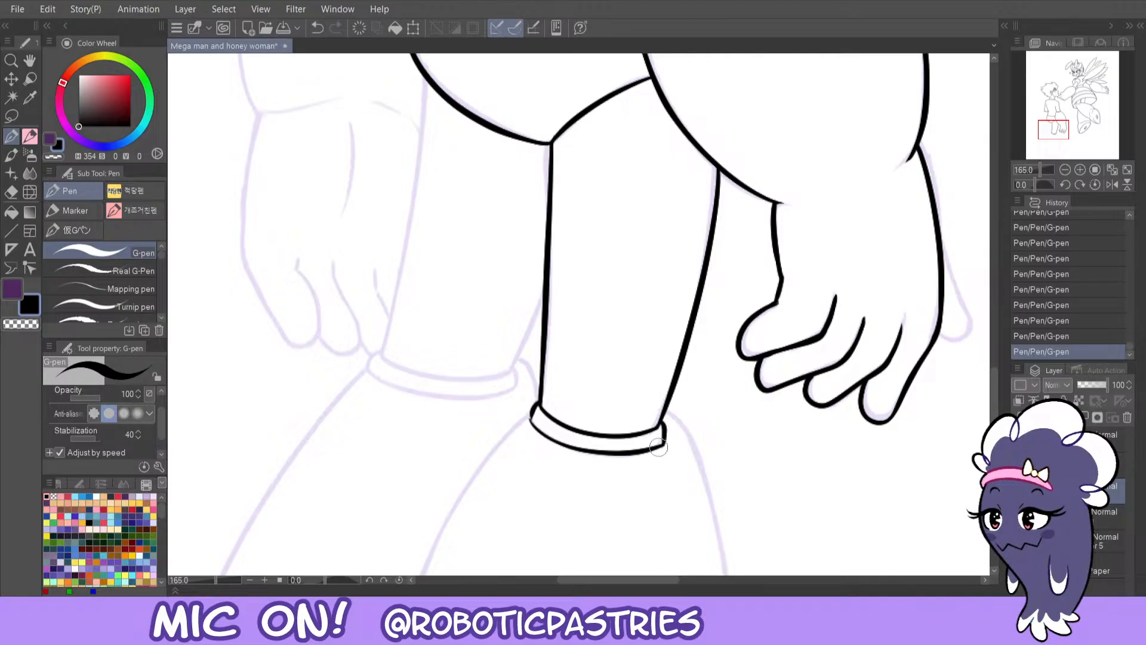
pyautogui.moveTo(661, 425); pyautogui.dragTo(664, 446)
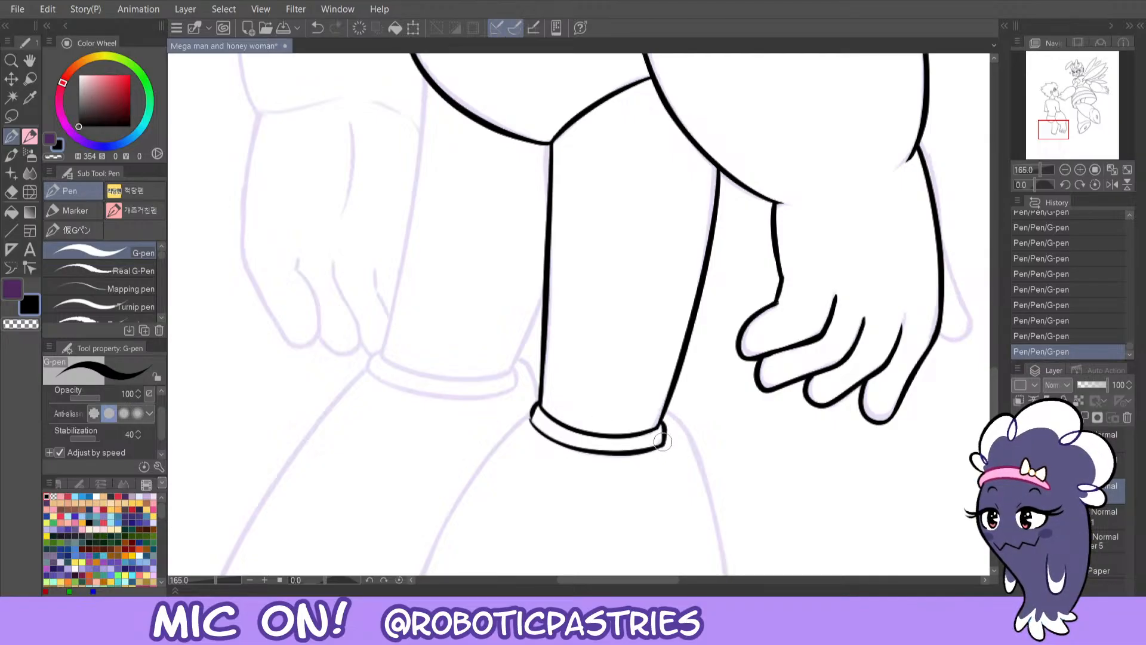
pyautogui.press('c')
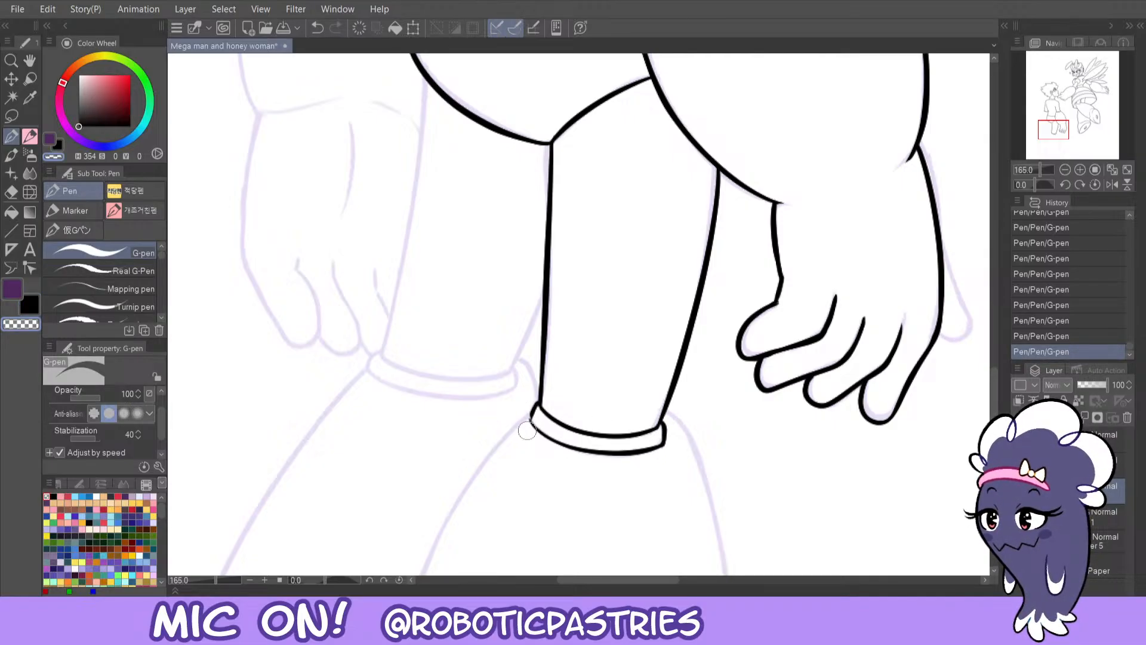
# - Redraw the near boot cuff's inner corner as a smooth curve running into the lower edge
pyautogui.press('c')
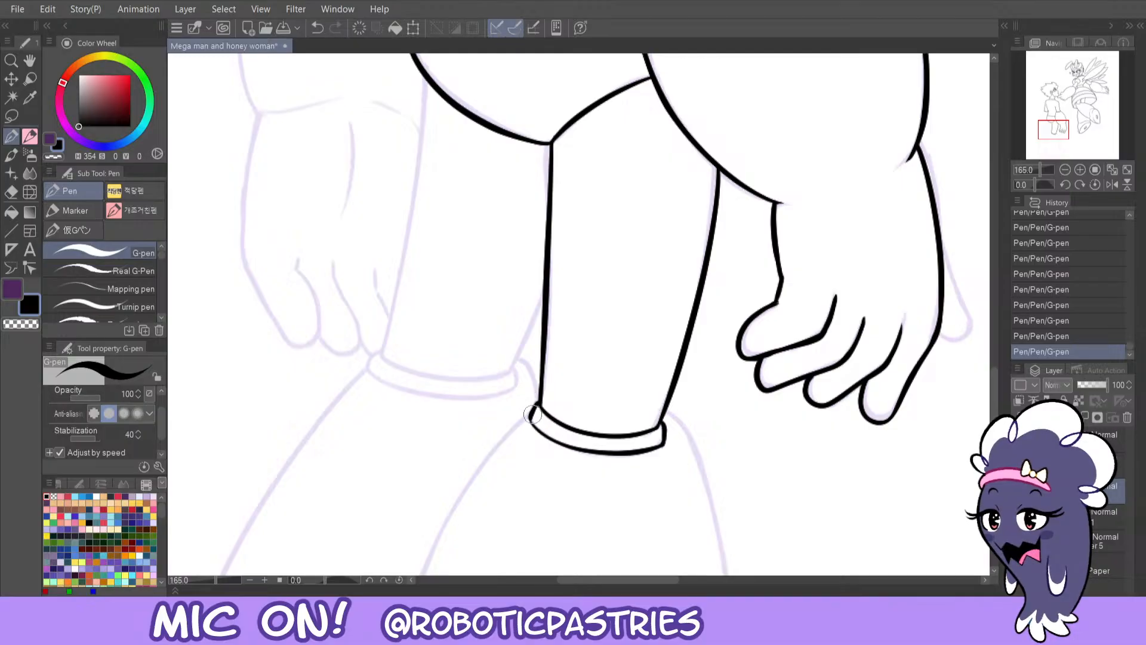
pyautogui.hotkey('ctrl', 'z')
pyautogui.moveTo(538, 407)
pyautogui.mouseDown()
pyautogui.moveTo(535, 428)
pyautogui.moveTo(585, 448)
pyautogui.mouseUp()
pyautogui.hotkey('ctrl', 'z')
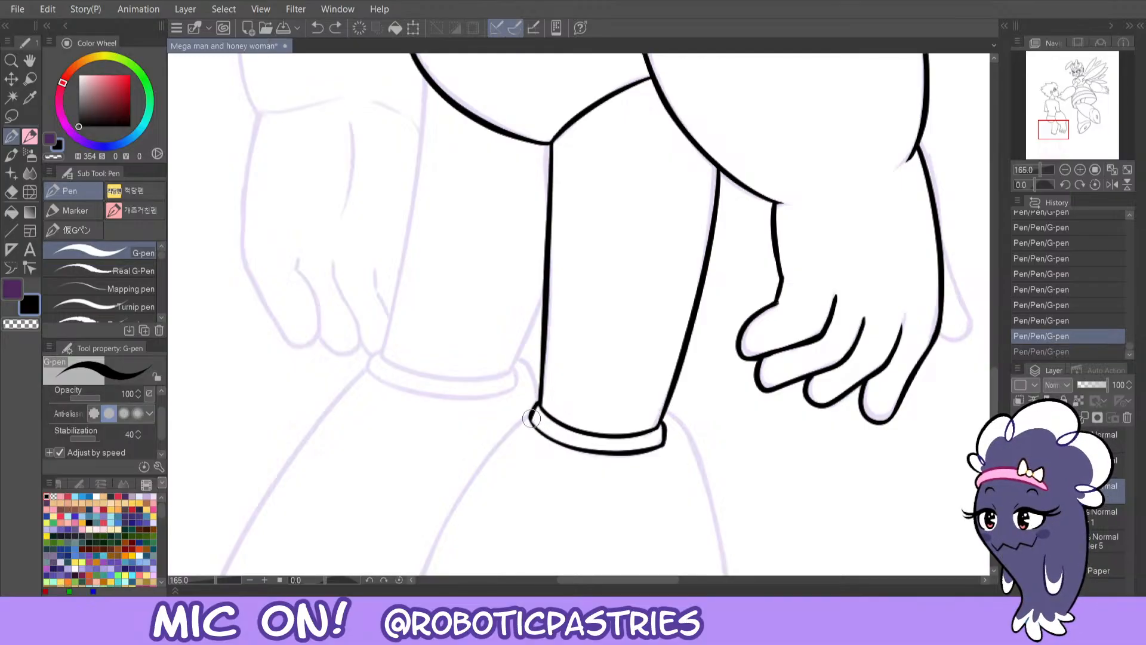
pyautogui.moveTo(536, 408)
pyautogui.mouseDown()
pyautogui.moveTo(558, 444)
pyautogui.moveTo(588, 448)
pyautogui.mouseUp()
pyautogui.hotkey('ctrl', 'z')
pyautogui.moveTo(536, 408)
pyautogui.mouseDown()
pyautogui.moveTo(535, 425)
pyautogui.moveTo(588, 449)
pyautogui.mouseUp()
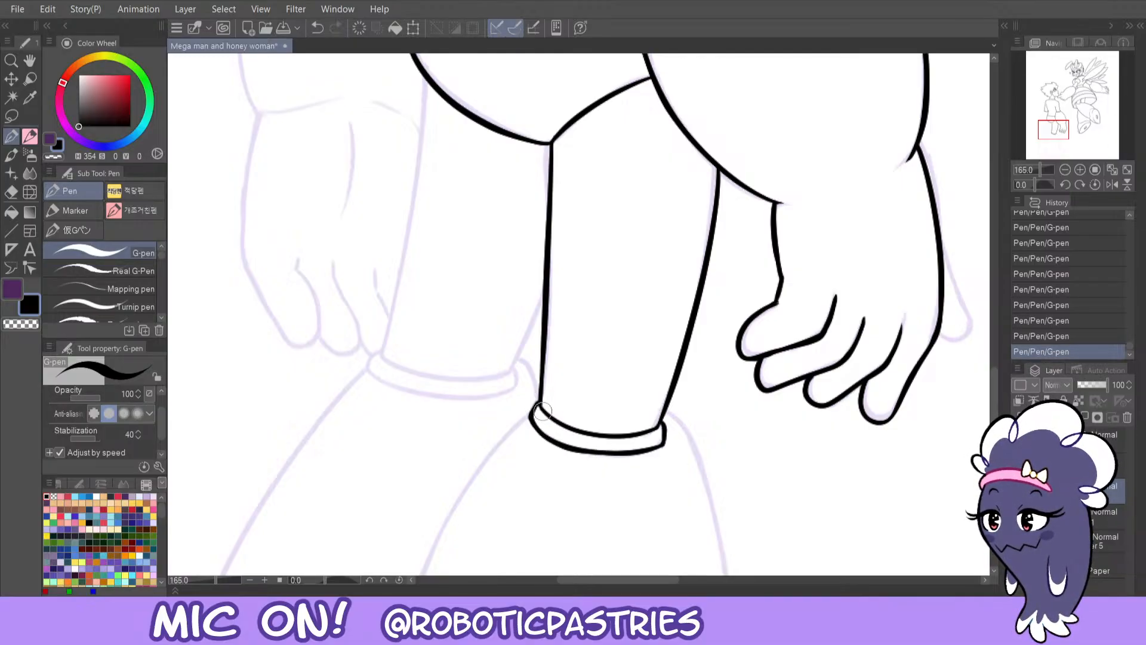
pyautogui.hotkey('ctrl', 'z')
pyautogui.moveTo(535, 408)
pyautogui.mouseDown()
pyautogui.moveTo(542, 434)
pyautogui.moveTo(614, 452)
pyautogui.mouseUp()
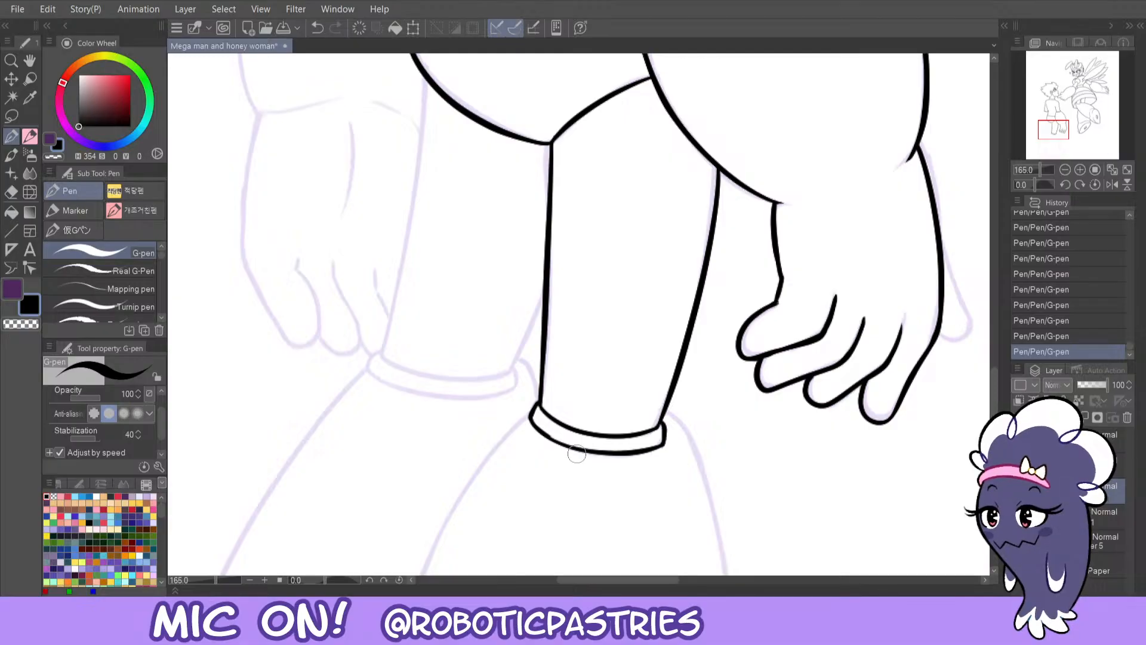
pyautogui.hotkey('ctrl', 'z')
pyautogui.moveTo(536, 408); pyautogui.dragTo(591, 448)
pyautogui.hotkey('ctrl', 'z')
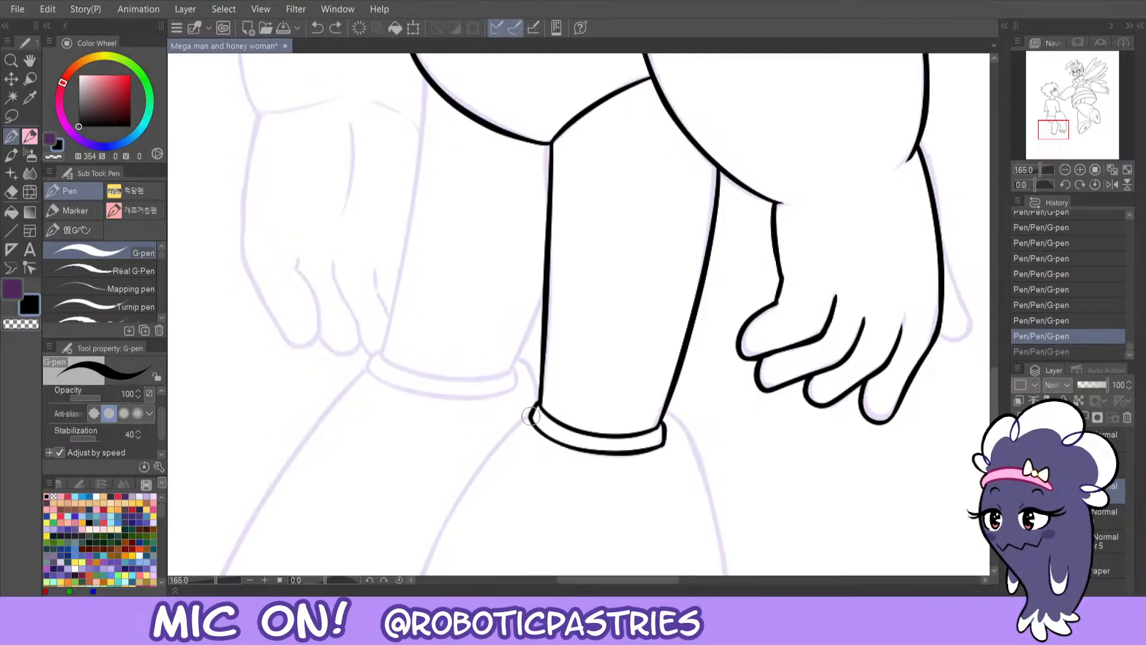
pyautogui.moveTo(536, 408)
pyautogui.mouseDown()
pyautogui.moveTo(547, 437)
pyautogui.moveTo(609, 451)
pyautogui.mouseUp()
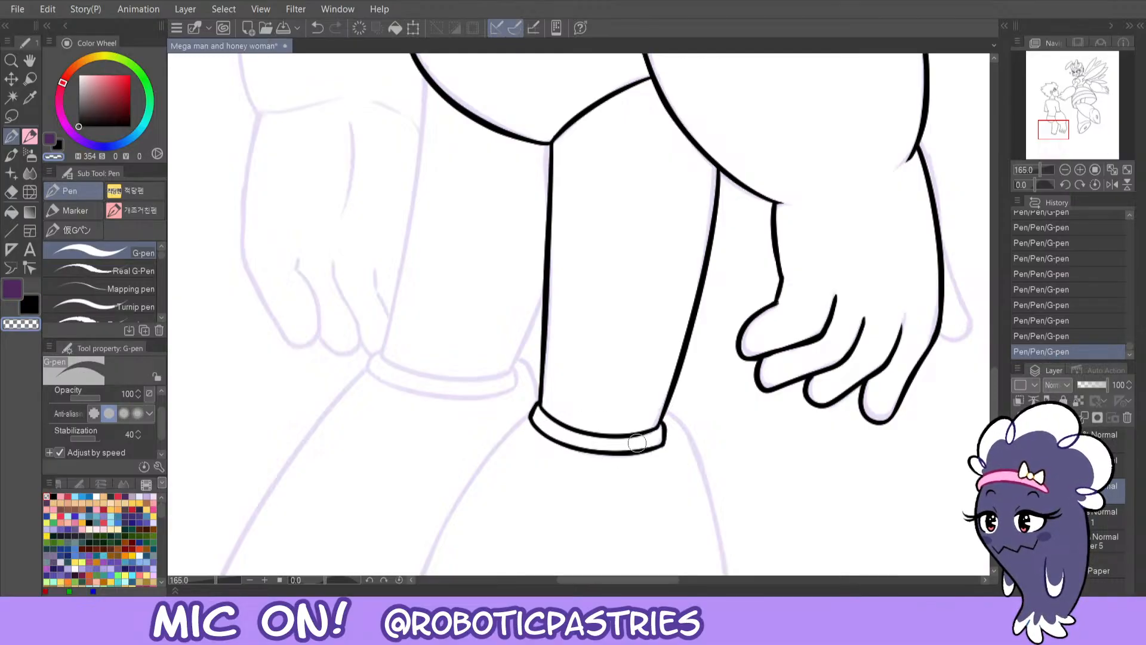
# - Compare the near boot cuff with and without its last stroke by repeatedly undoing and redoing it, keeping the stroke
pyautogui.hotkey('ctrl', 'z')
pyautogui.hotkey('ctrl', 'y')
pyautogui.hotkey('ctrl', 'z')
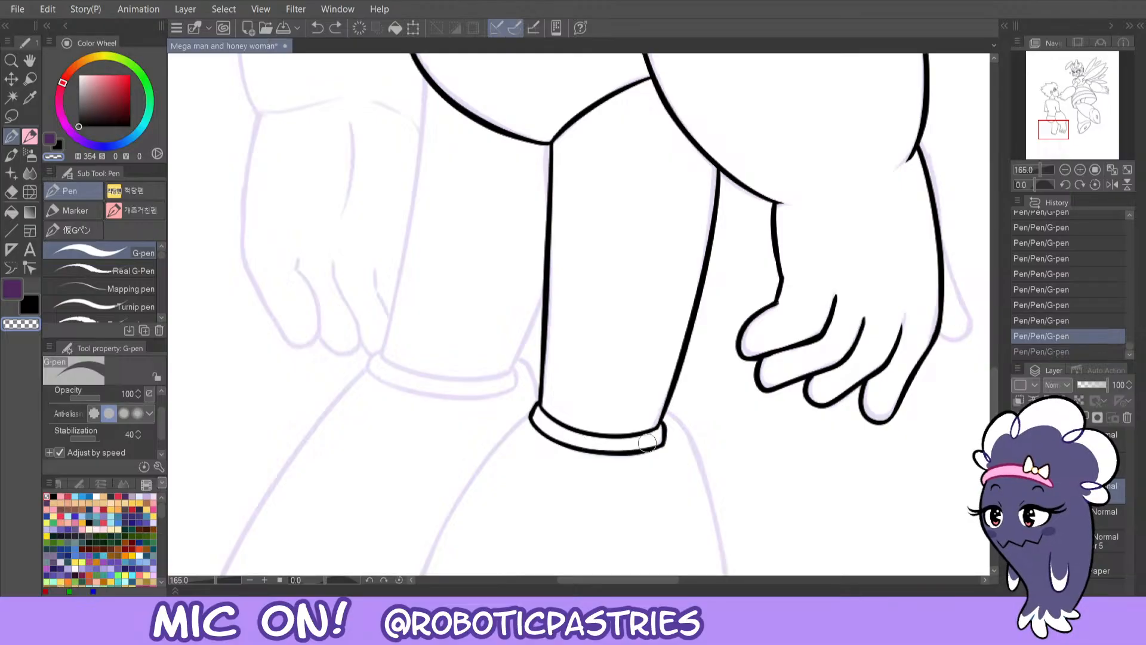
pyautogui.hotkey('ctrl', 'y')
pyautogui.hotkey('ctrl', 'z')
pyautogui.hotkey('ctrl', 'y')
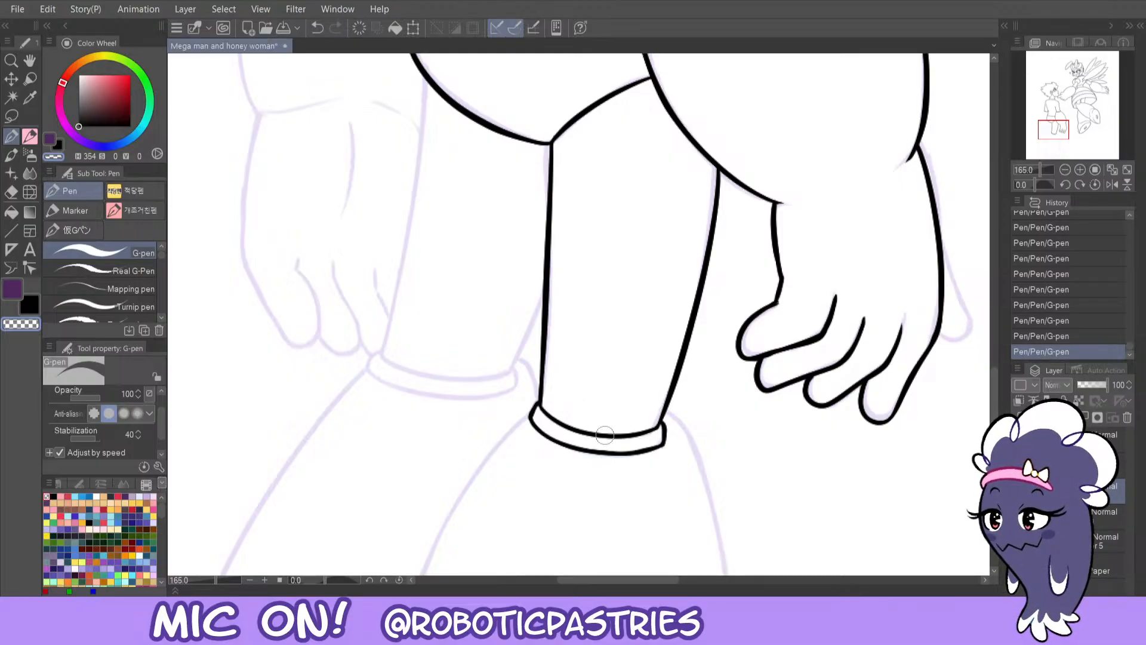
pyautogui.hotkey('ctrl', 'z')
pyautogui.hotkey('ctrl', 'y')
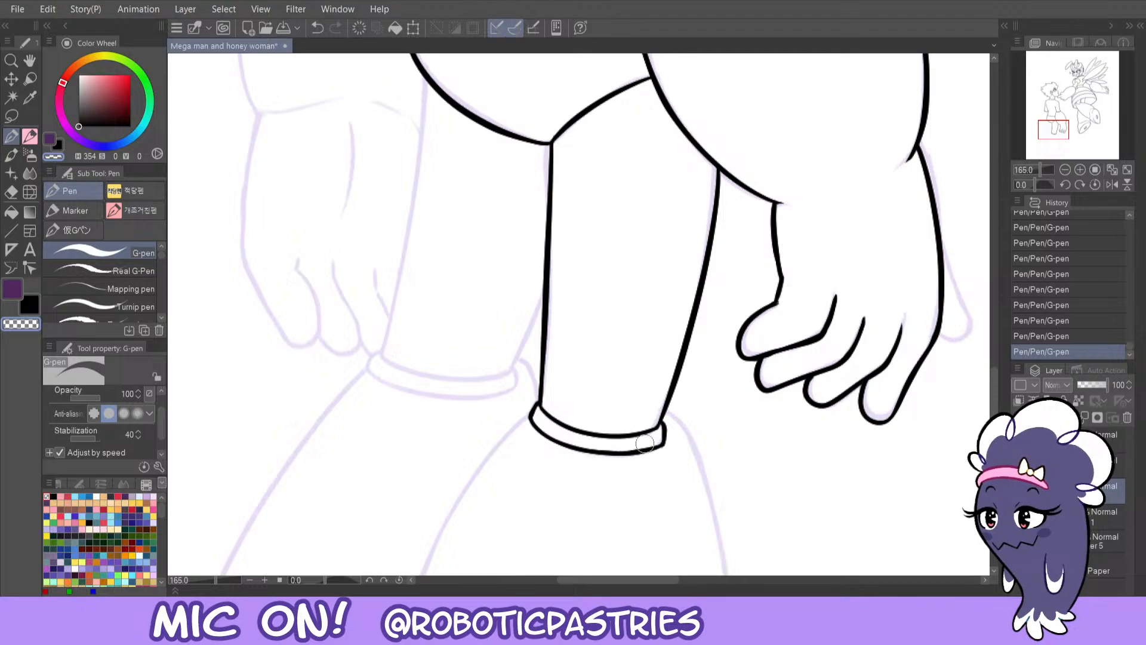
pyautogui.hotkey('ctrl', 'z')
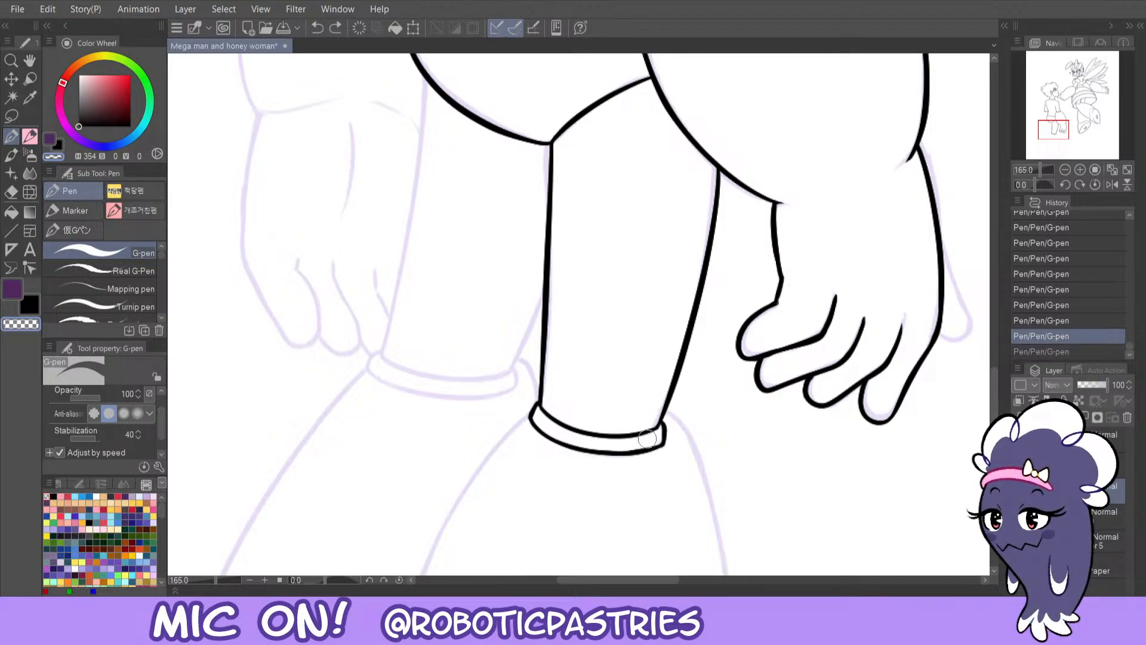
pyautogui.hotkey('ctrl', 'y')
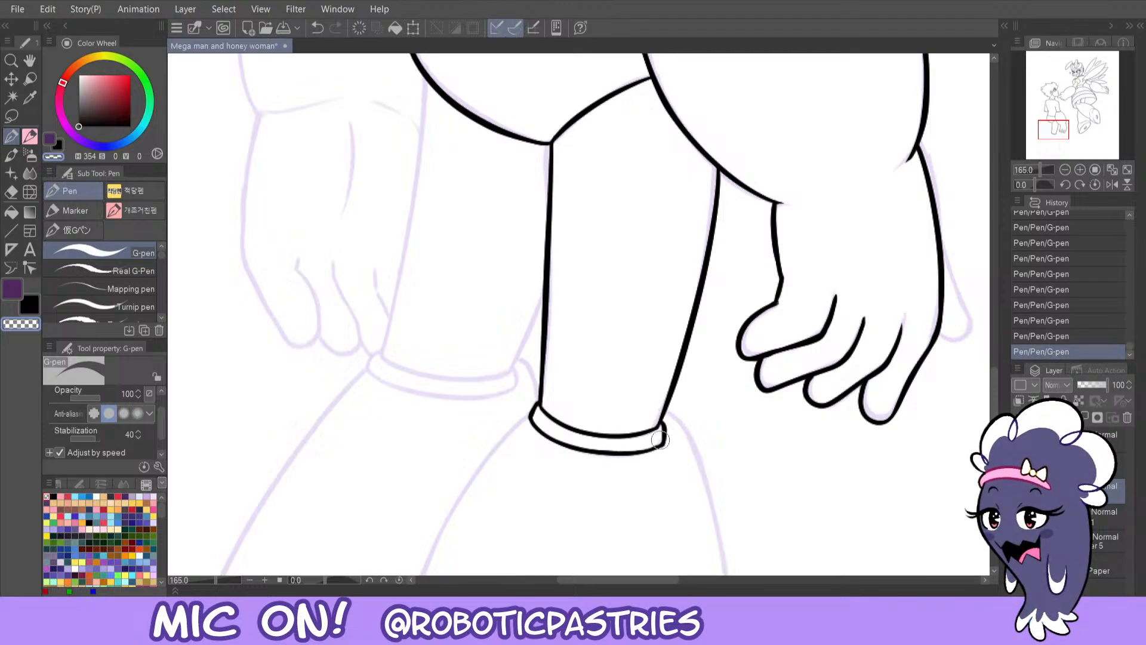
pyautogui.hotkey('ctrl', 'z')
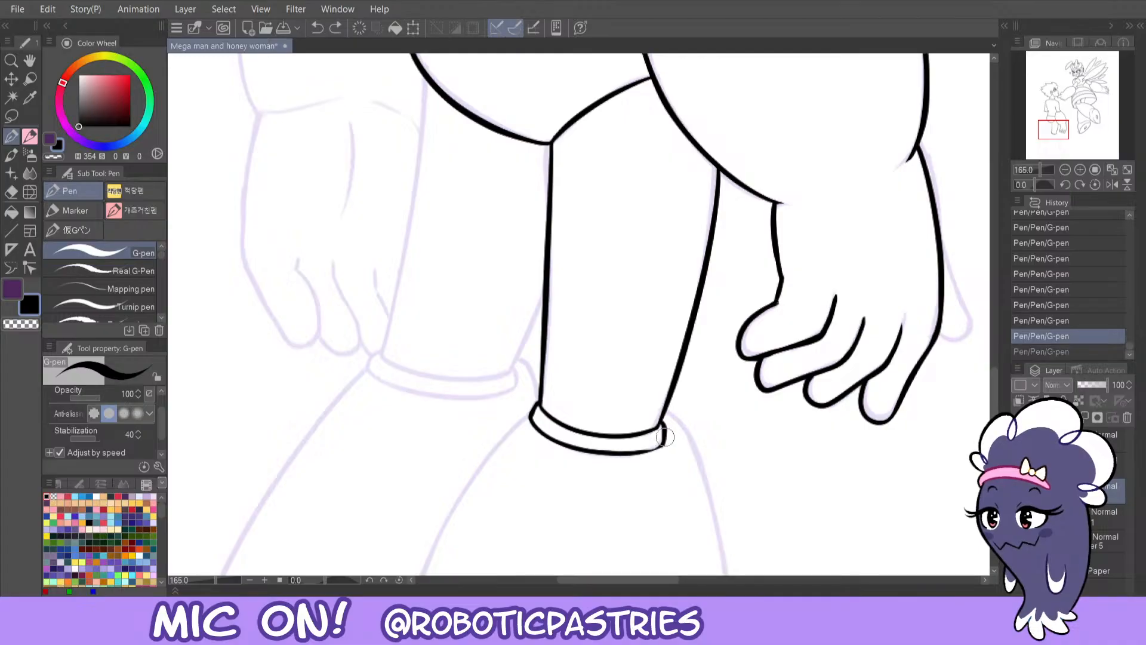
pyautogui.hotkey('ctrl', 'y')
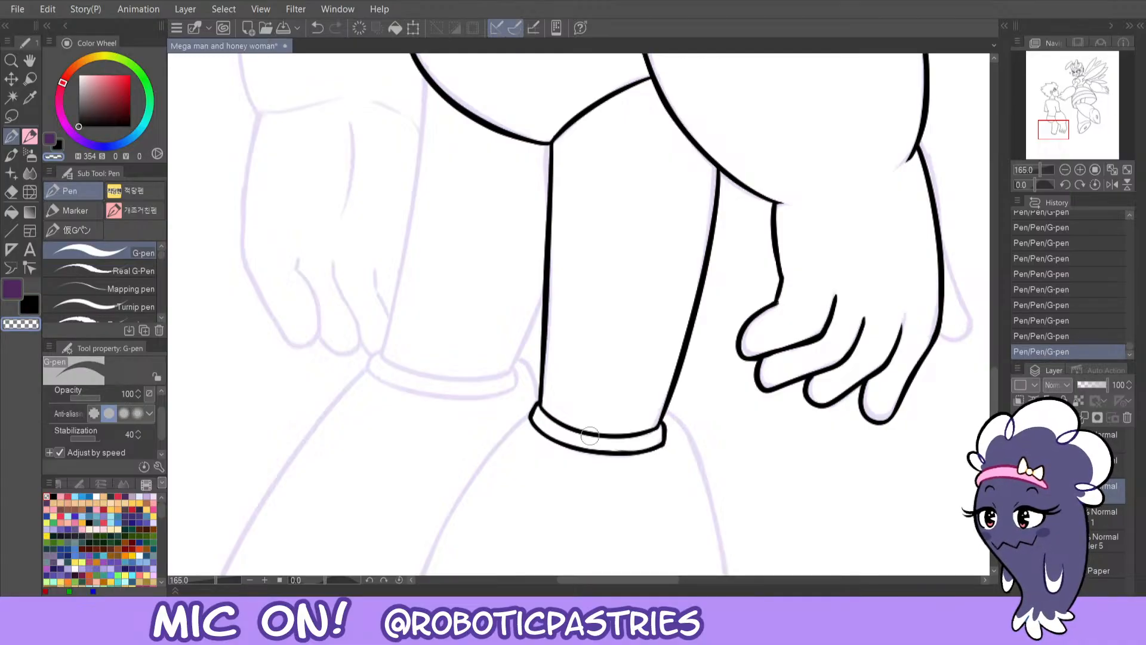
pyautogui.hotkey('ctrl', 'z')
pyautogui.hotkey('ctrl', 'z')
pyautogui.hotkey('ctrl', 'y')
pyautogui.hotkey('ctrl', 'y')
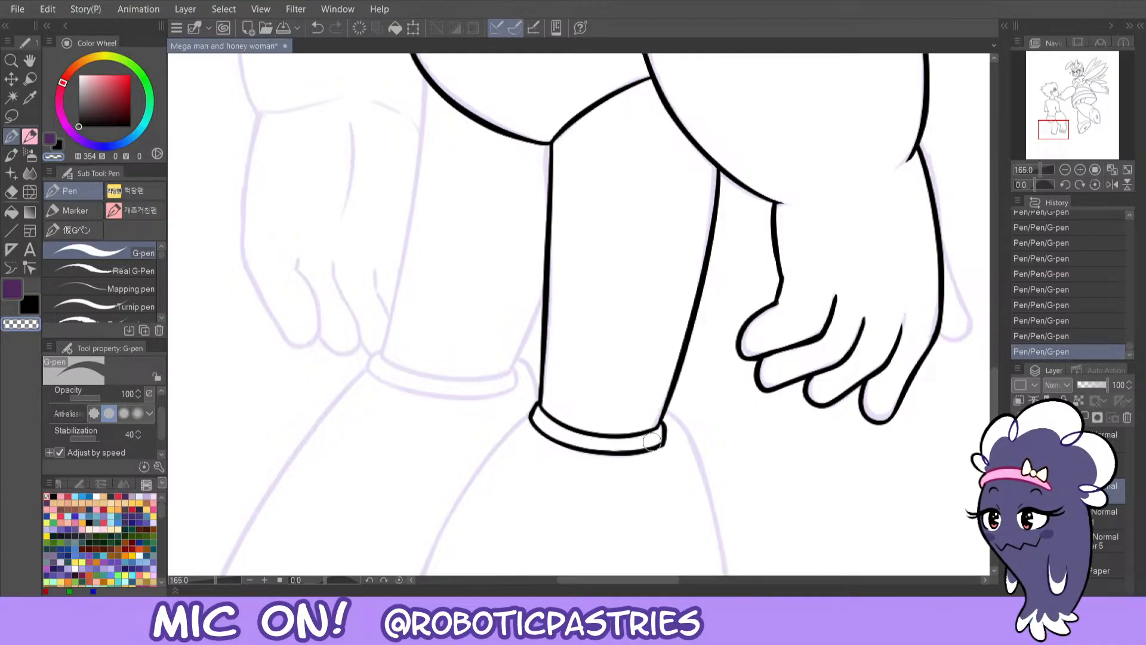
pyautogui.hotkey('ctrl', 'z')
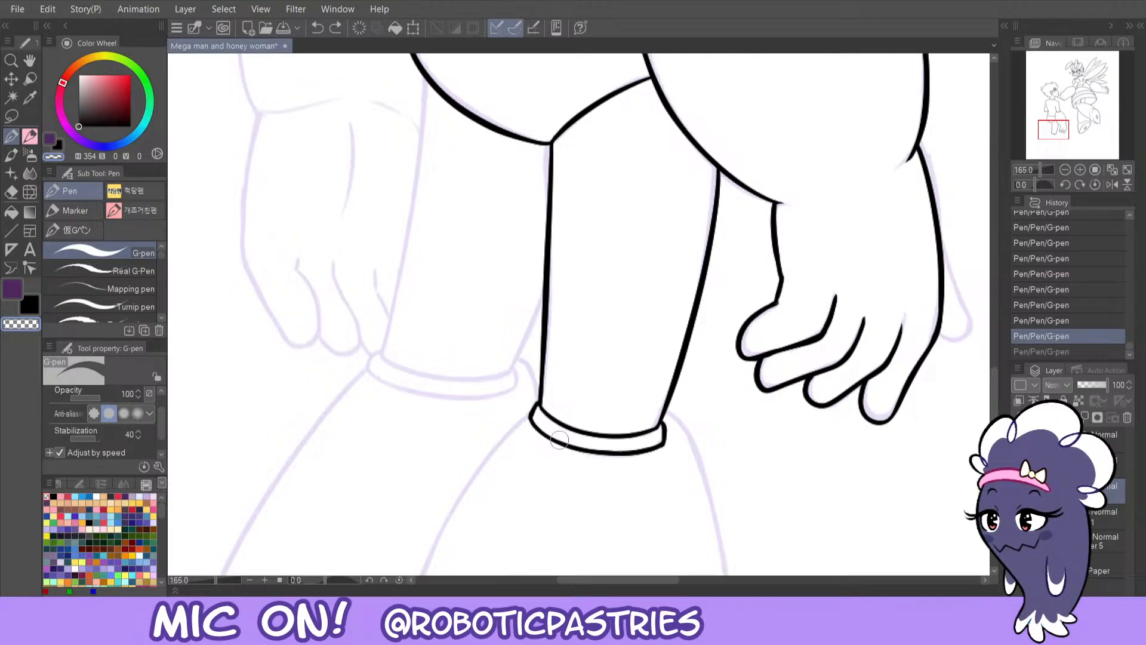
pyautogui.hotkey('ctrl', 'y')
# - Mirror the canvas and ink the far leg's outer edge below the briefs and its inner edge beside the near leg
pyautogui.click(1064, 170)
pyautogui.click(1053, 137)
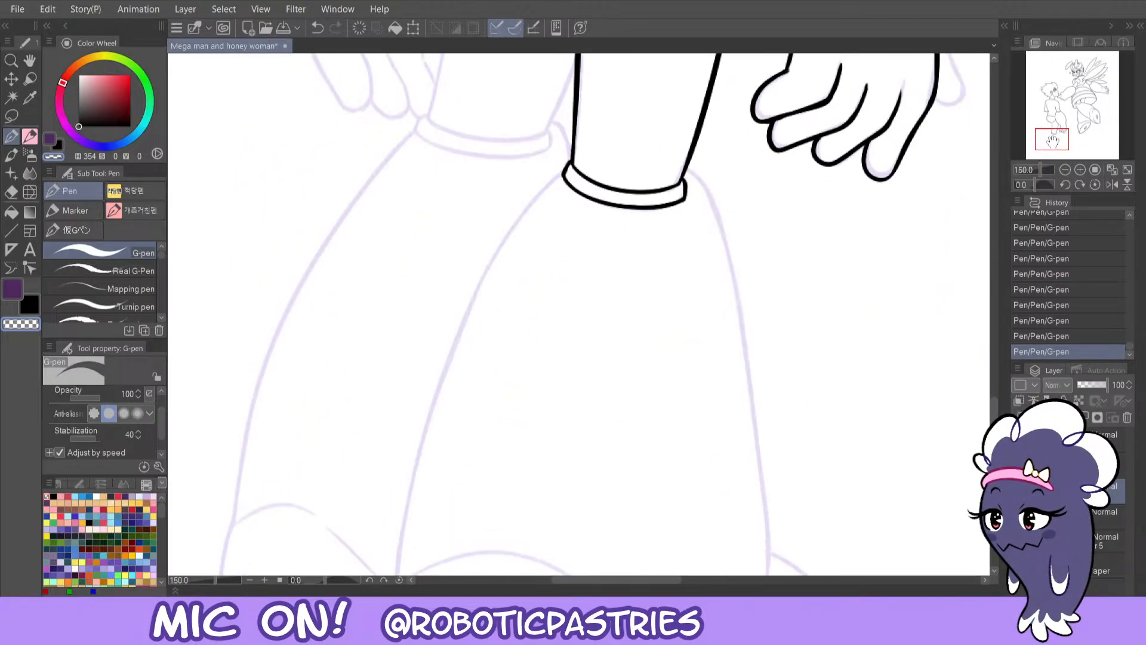
pyautogui.click(1054, 141)
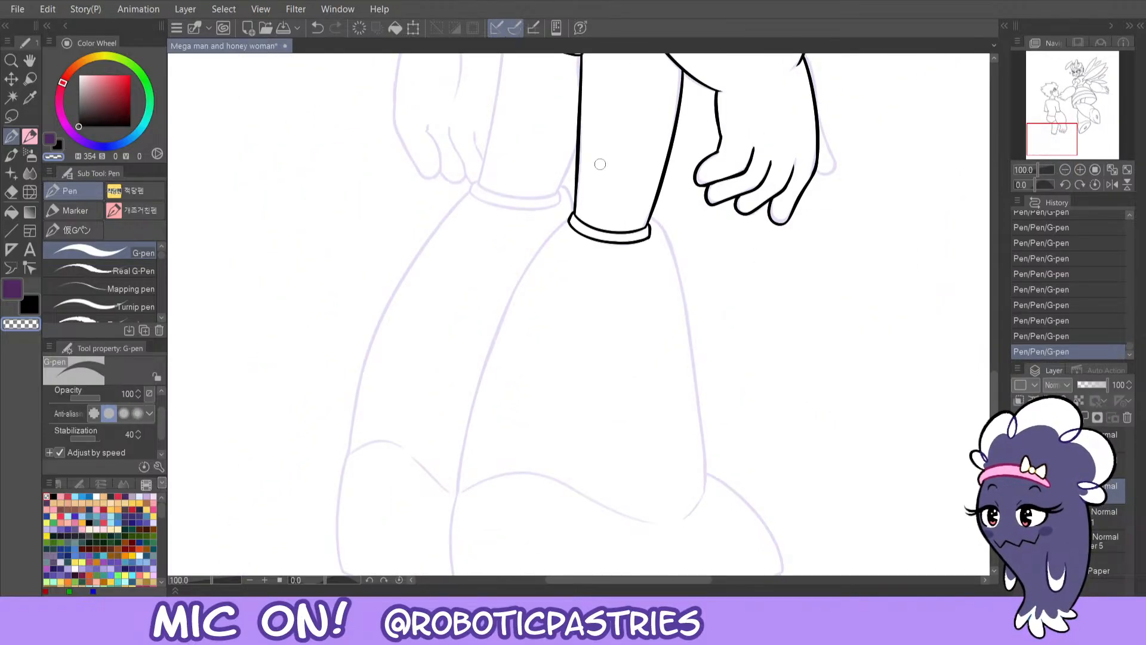
pyautogui.press('x')
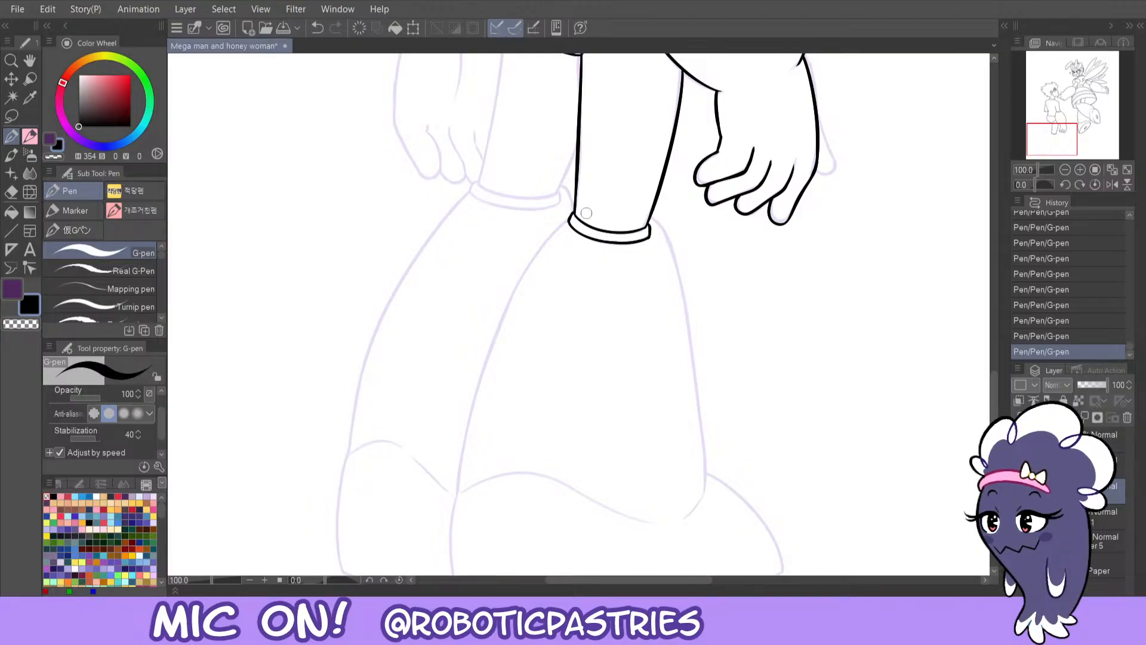
pyautogui.moveTo(1035, 142); pyautogui.dragTo(1023, 132)
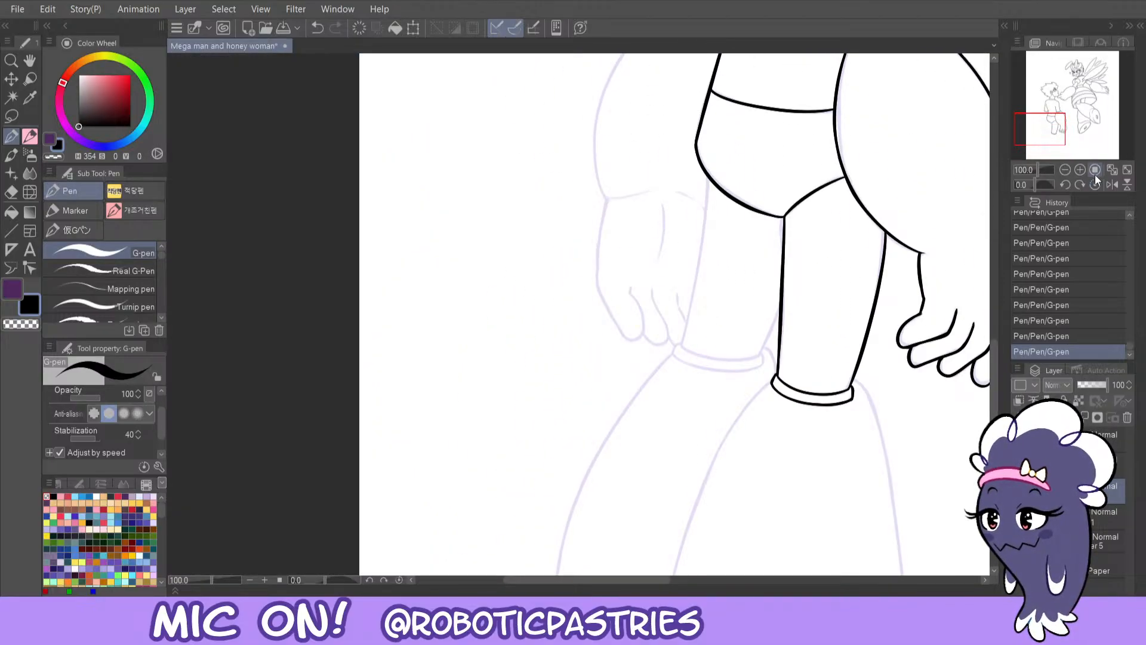
pyautogui.click(1112, 185)
pyautogui.moveTo(1046, 132)
pyautogui.mouseDown()
pyautogui.moveTo(1040, 121)
pyautogui.moveTo(1049, 127)
pyautogui.mouseUp()
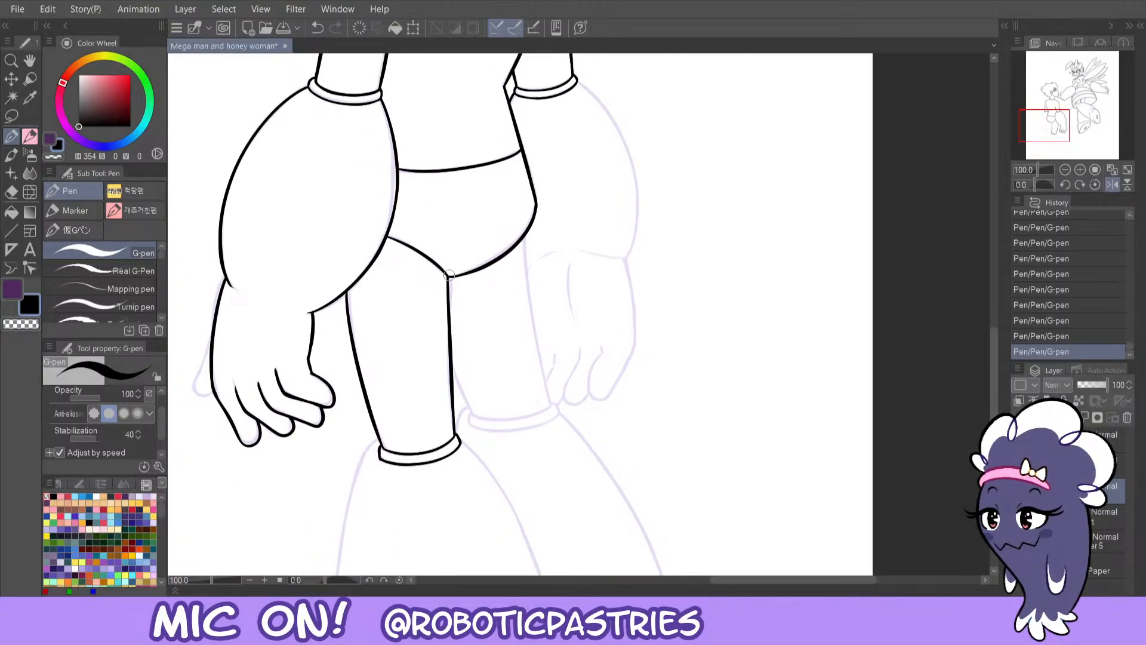
pyautogui.moveTo(528, 229); pyautogui.dragTo(529, 370)
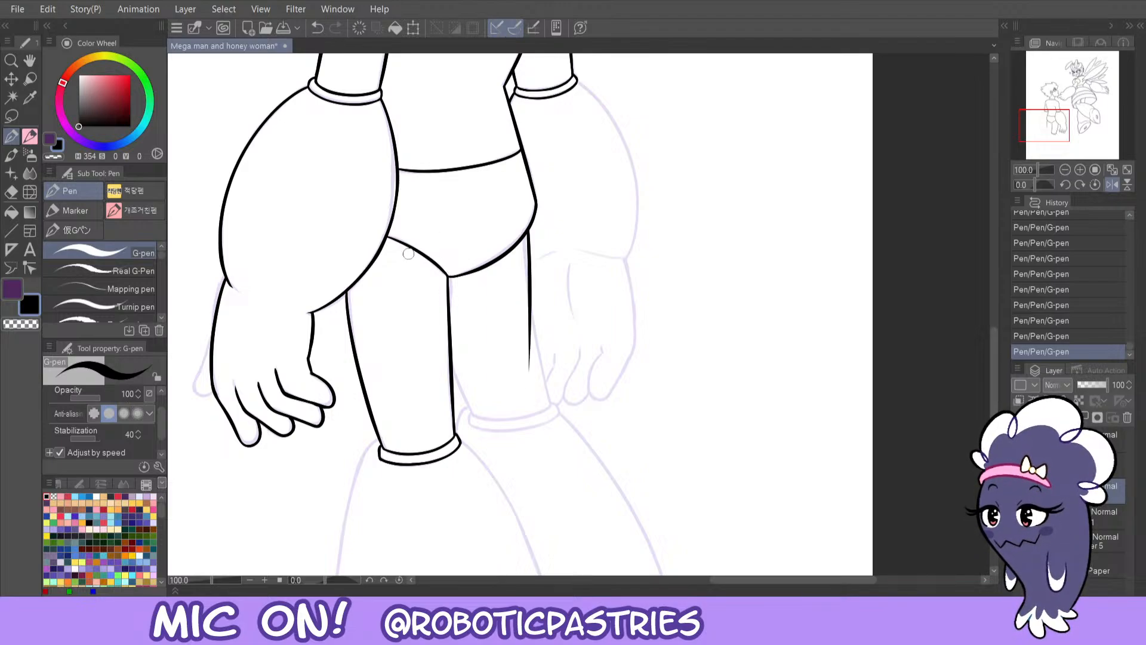
pyautogui.moveTo(446, 311); pyautogui.dragTo(474, 410)
pyautogui.hotkey('ctrl', 'z')
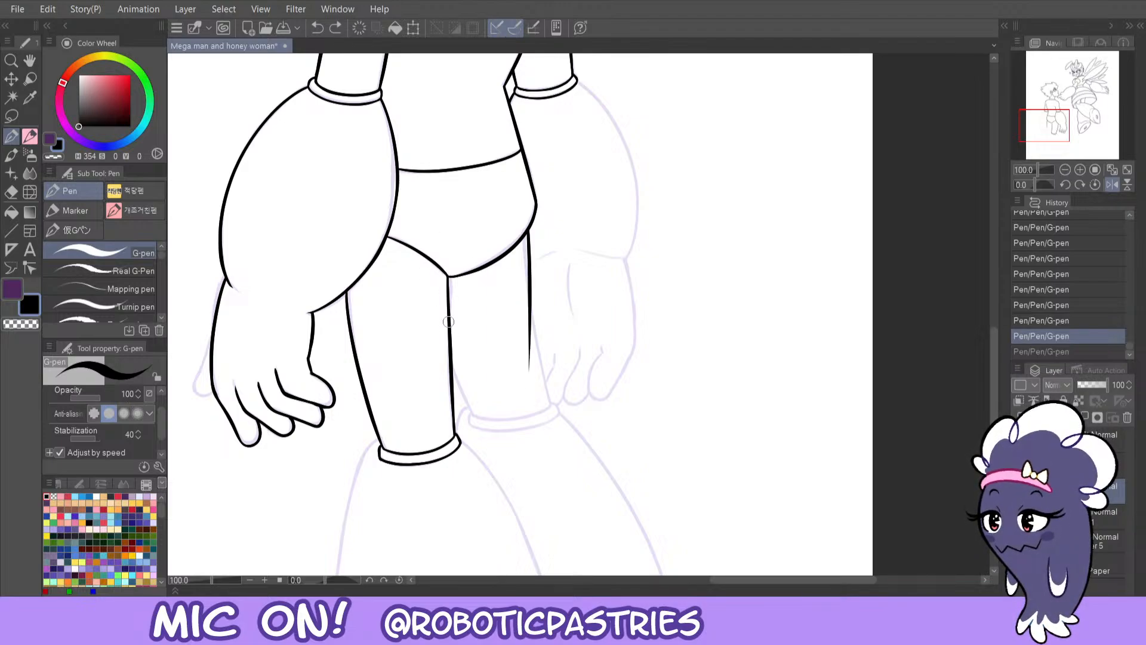
pyautogui.moveTo(449, 332); pyautogui.dragTo(472, 420)
pyautogui.hotkey('ctrl', 'z')
pyautogui.moveTo(450, 336); pyautogui.dragTo(472, 413)
pyautogui.hotkey('ctrl', 'z')
pyautogui.hotkey('ctrl', 'z')
pyautogui.hotkey('ctrl', 'z')
# - Trim the lower end of the far leg's outer line, unmirror the canvas and erase that whole line
pyautogui.press('c')
pyautogui.moveTo(529, 382); pyautogui.dragTo(525, 253)
pyautogui.hotkey('ctrl', 'z')
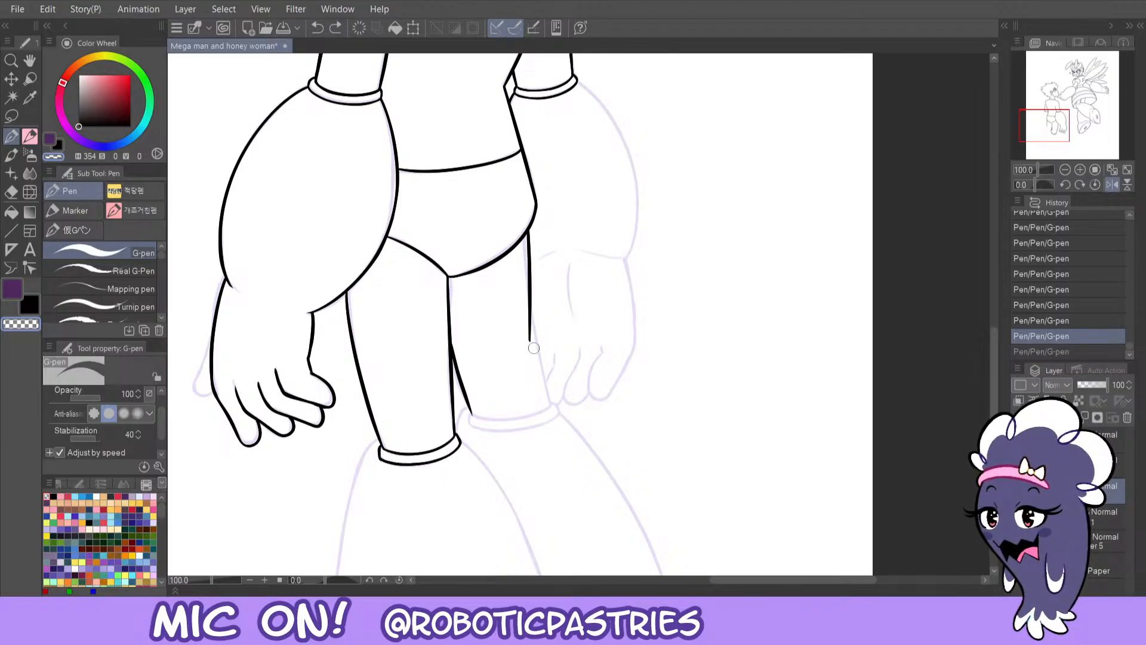
pyautogui.moveTo(533, 348); pyautogui.dragTo(530, 340)
pyautogui.press('c')
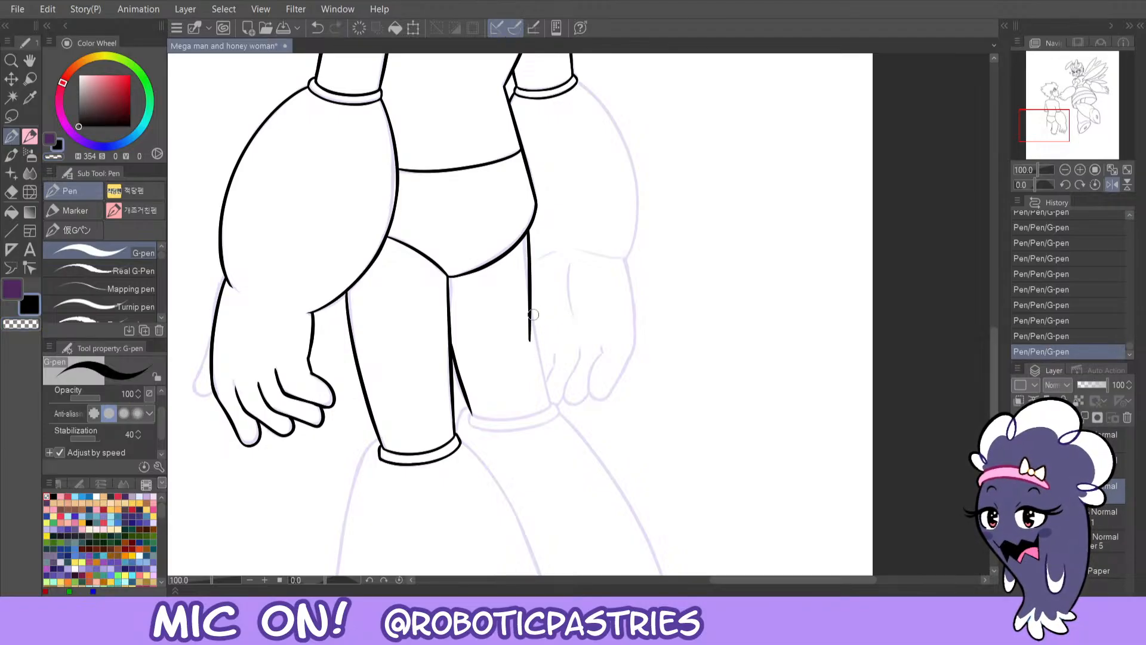
pyautogui.click(1107, 185)
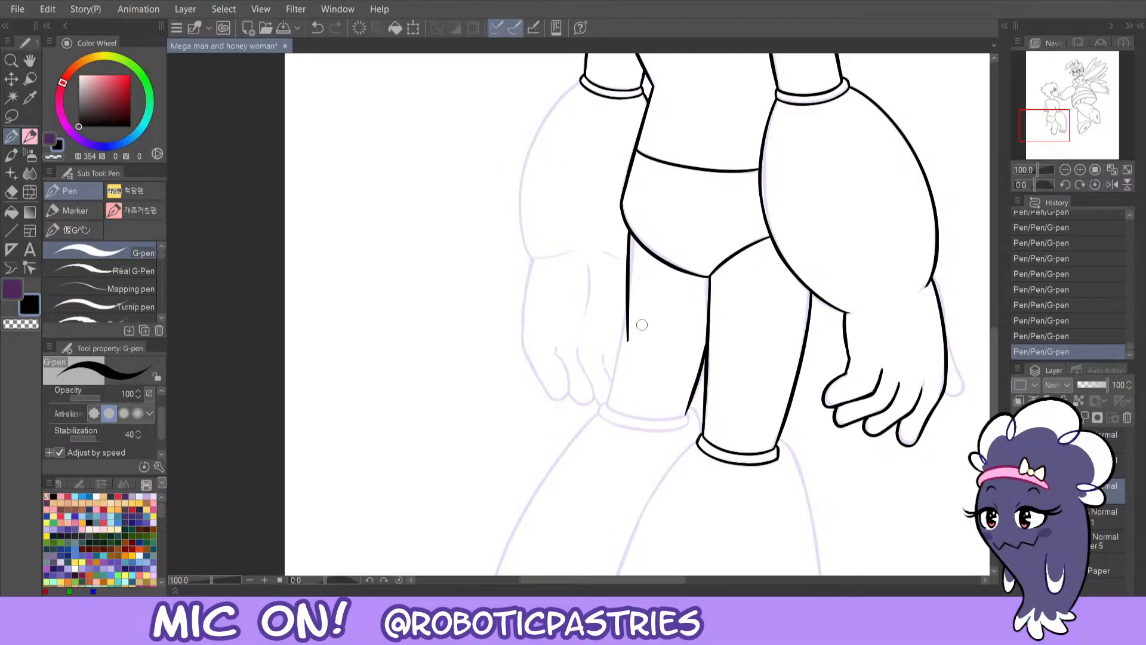
pyautogui.press('c')
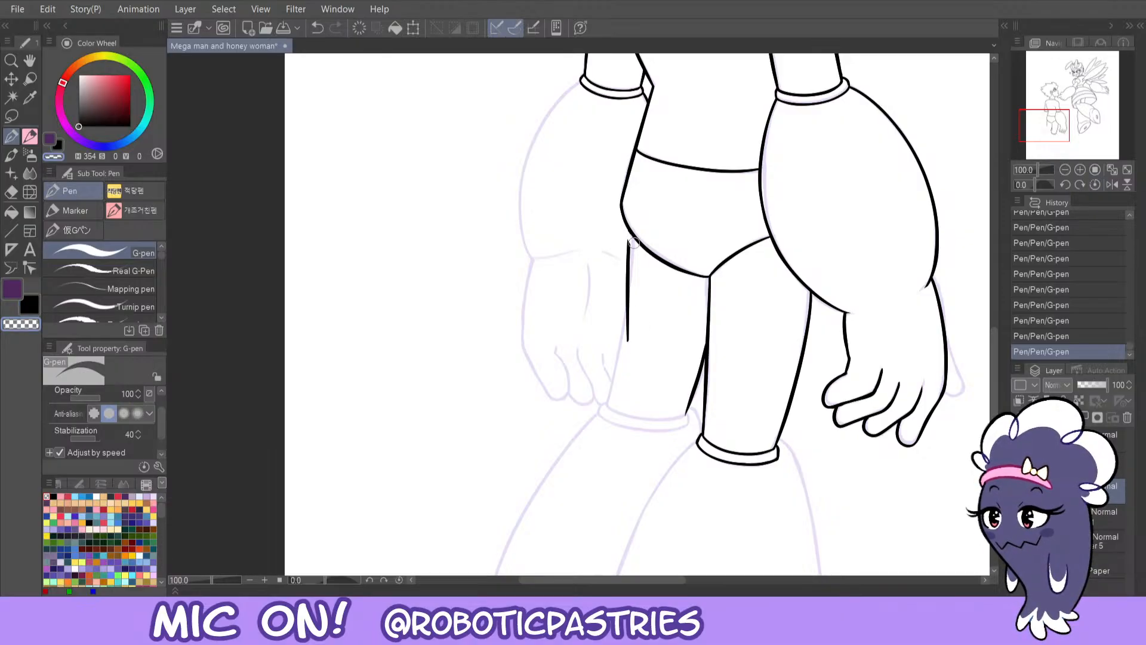
pyautogui.press('e')
pyautogui.moveTo(628, 243); pyautogui.dragTo(628, 349)
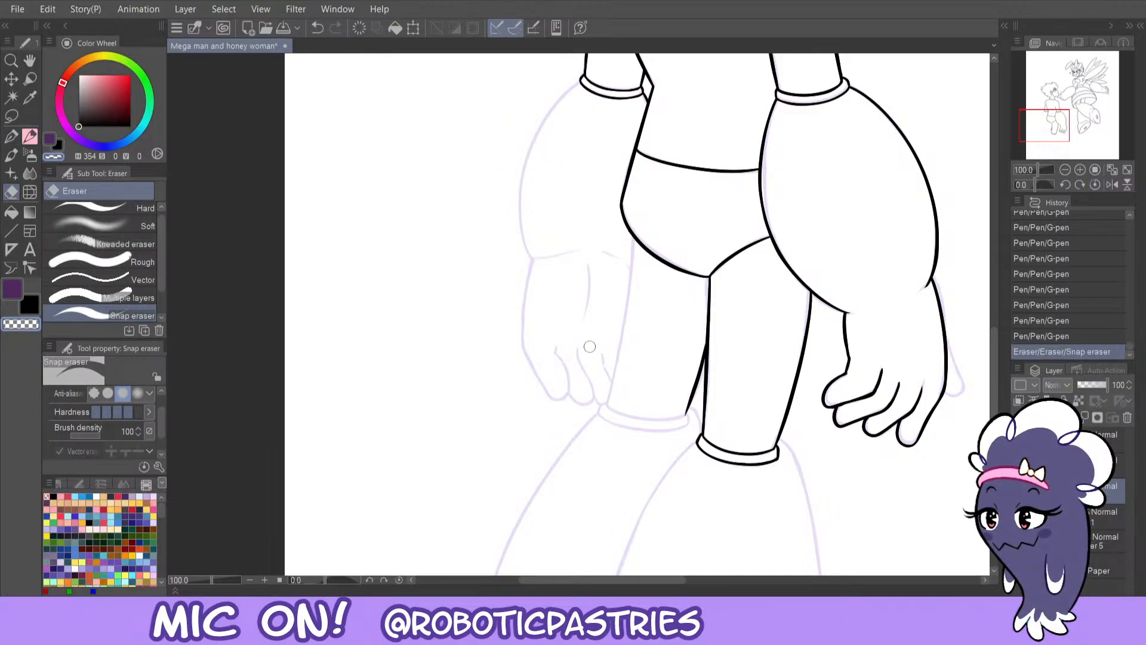
# - Redraw the far leg's outer edge as one nearly straight line from the briefs' corner to the far boot cuff
pyautogui.press('p')
pyautogui.moveTo(627, 239); pyautogui.dragTo(627, 389)
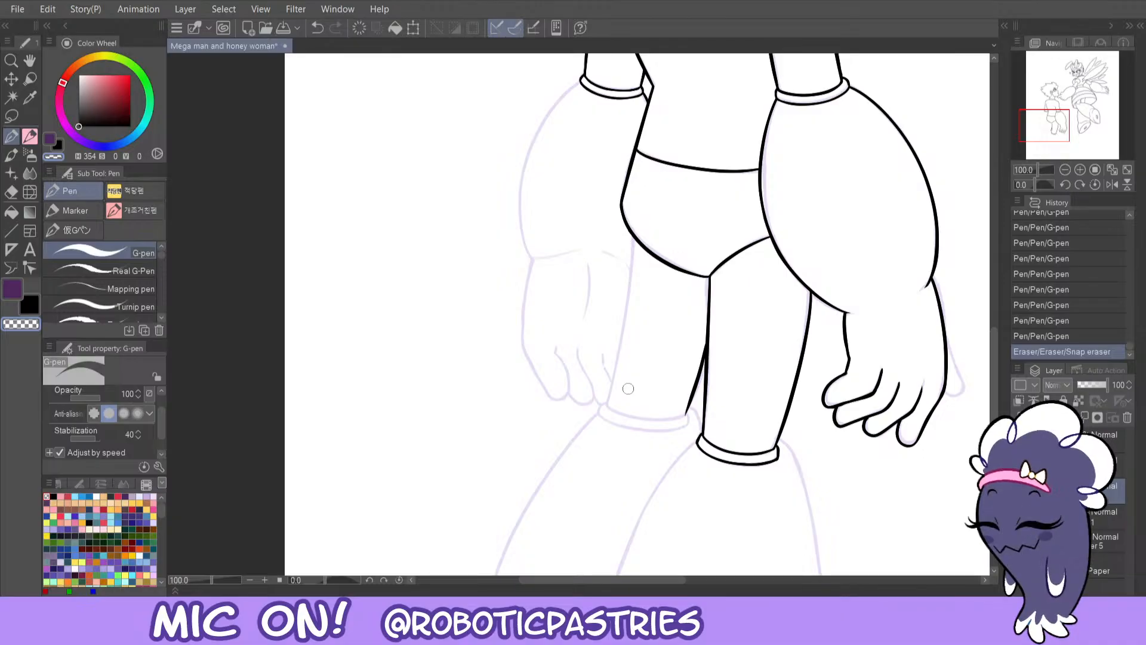
pyautogui.hotkey('ctrl', 'z')
pyautogui.press('c')
pyautogui.moveTo(626, 226); pyautogui.dragTo(621, 395)
pyautogui.hotkey('ctrl', 'z')
pyautogui.moveTo(626, 225); pyautogui.dragTo(619, 407)
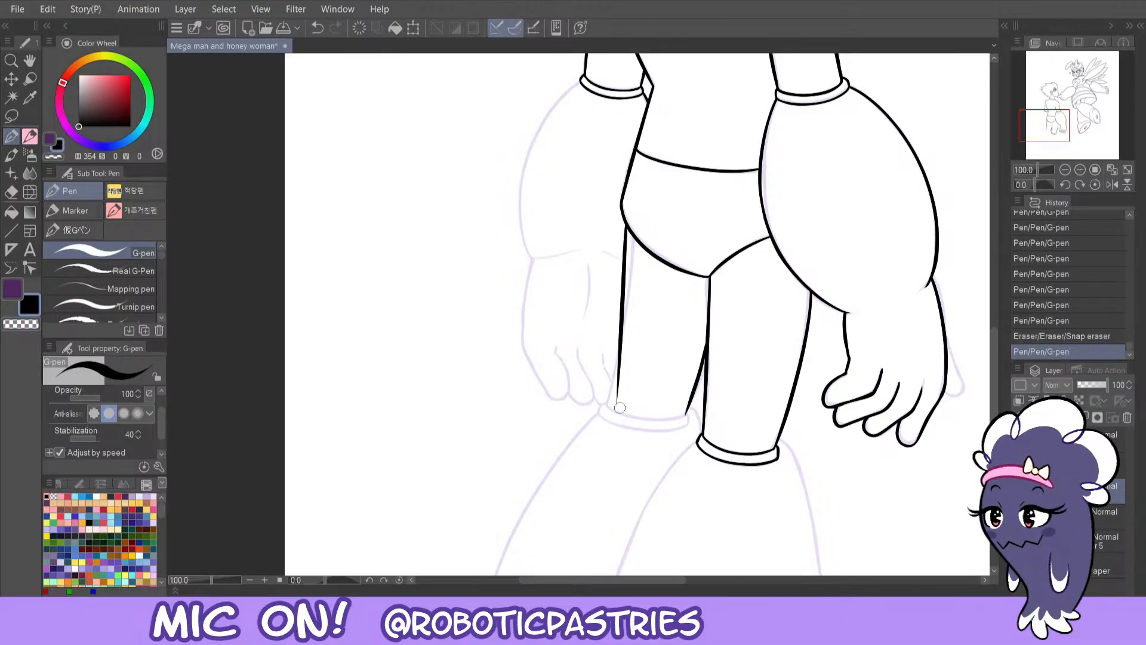
# - Reinforce the far leg's outer line where it meets the briefs and along its lower end
pyautogui.moveTo(626, 222); pyautogui.dragTo(625, 267)
pyautogui.hotkey('ctrl', 'z')
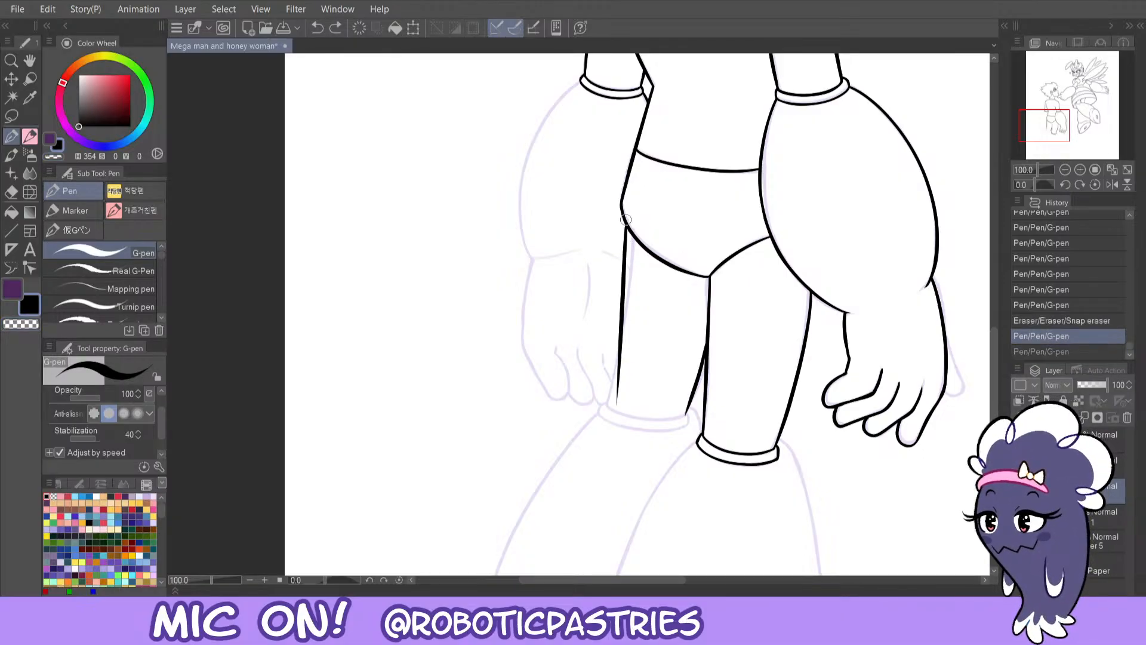
pyautogui.moveTo(626, 222); pyautogui.dragTo(626, 243)
pyautogui.moveTo(617, 403)
pyautogui.mouseDown()
pyautogui.moveTo(621, 333)
pyautogui.moveTo(615, 409)
pyautogui.moveTo(620, 309)
pyautogui.mouseUp()
pyautogui.hotkey('ctrl', 'z')
pyautogui.hotkey('ctrl', 'z')
pyautogui.moveTo(615, 404); pyautogui.dragTo(621, 331)
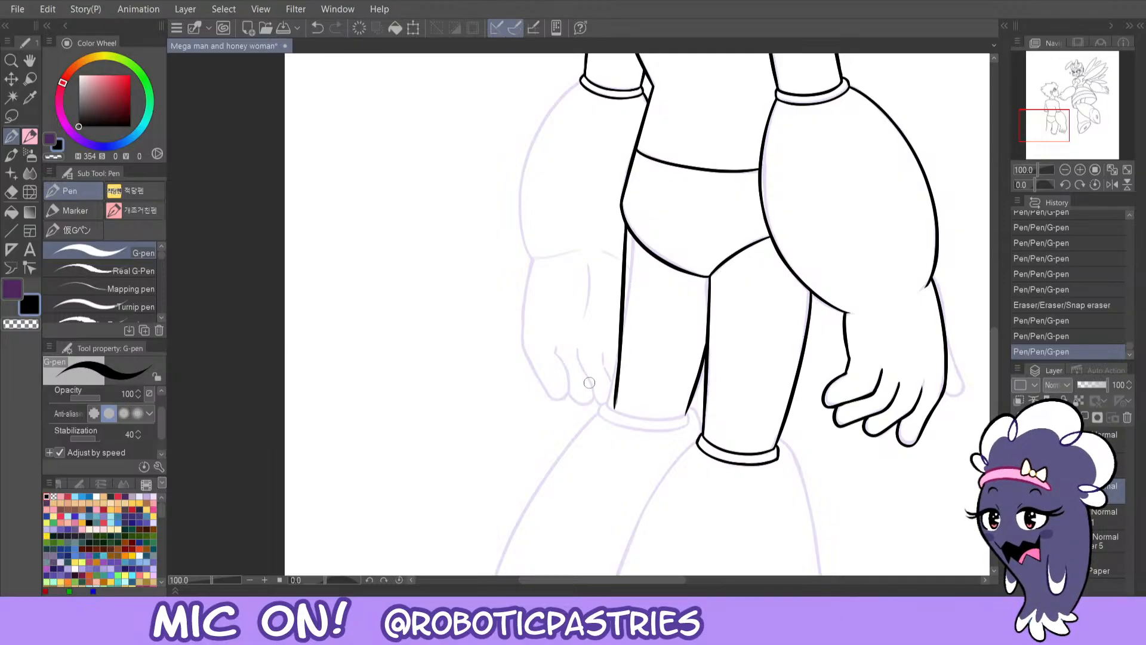
# - Thin and trim the lower end of the far leg's outer line with transparent pen strokes
pyautogui.press('c')
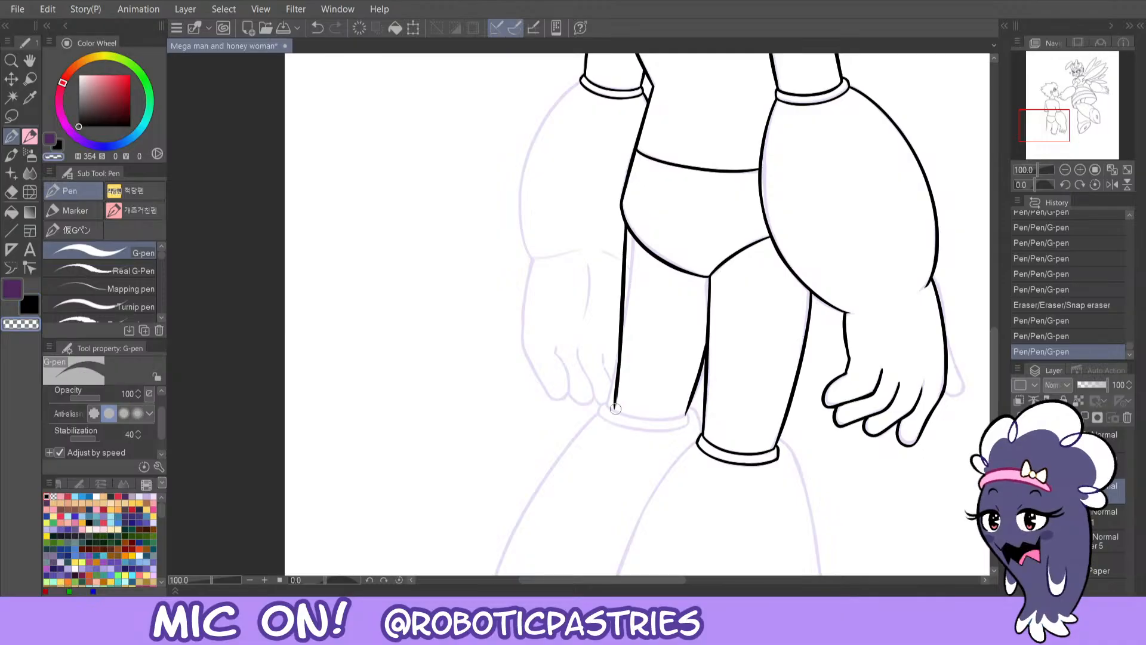
pyautogui.moveTo(614, 409); pyautogui.dragTo(624, 358)
pyautogui.hotkey('ctrl', 'z')
pyautogui.moveTo(617, 410)
pyautogui.mouseDown()
pyautogui.moveTo(624, 335)
pyautogui.moveTo(615, 418)
pyautogui.moveTo(615, 406)
pyautogui.mouseUp()
pyautogui.moveTo(625, 359); pyautogui.dragTo(615, 406)
pyautogui.moveTo(616, 406); pyautogui.dragTo(609, 453)
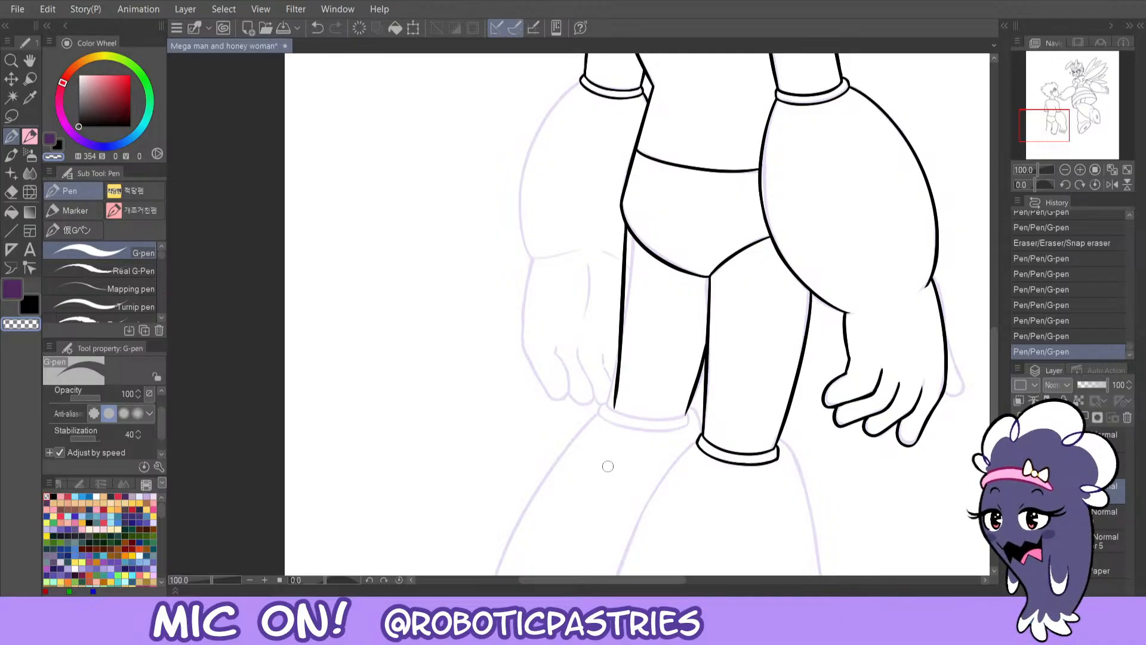
pyautogui.moveTo(624, 373); pyautogui.dragTo(613, 421)
pyautogui.hotkey('ctrl', 'z')
pyautogui.hotkey('ctrl', 'z')
# - Redraw the lower end of the far leg's outer line so it runs smoothly into the boot cuff
pyautogui.moveTo(620, 379)
pyautogui.mouseDown()
pyautogui.moveTo(609, 421)
pyautogui.moveTo(617, 357)
pyautogui.mouseUp()
pyautogui.press('c')
pyautogui.hotkey('ctrl', 'z')
pyautogui.moveTo(614, 408); pyautogui.dragTo(620, 355)
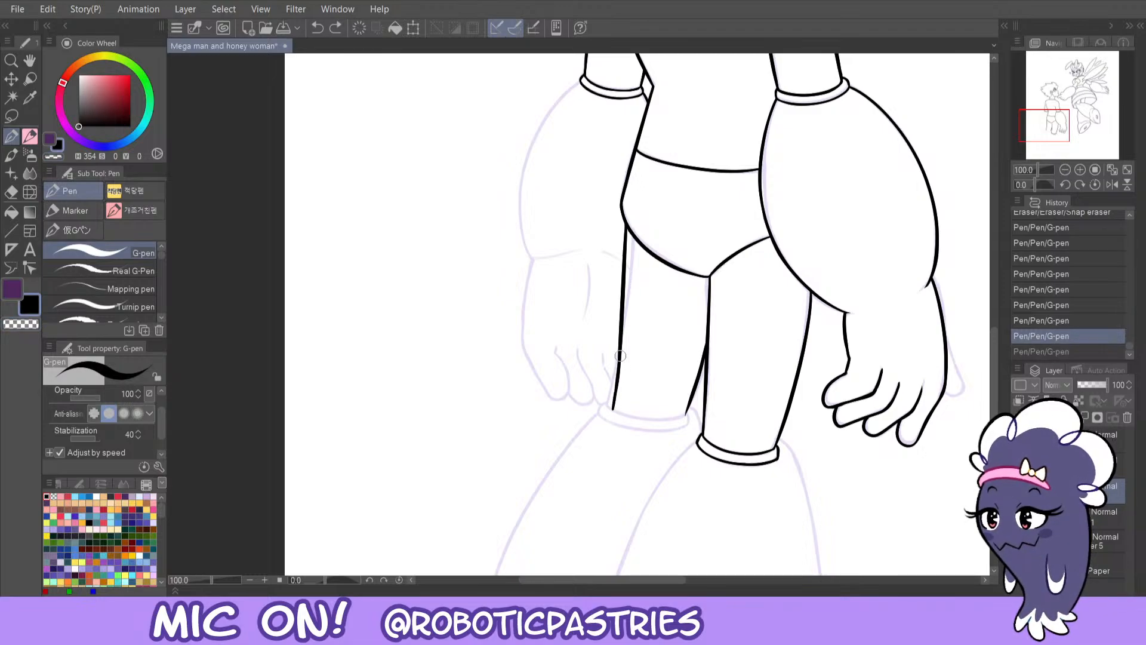
pyautogui.hotkey('ctrl', 'z')
pyautogui.moveTo(613, 412); pyautogui.dragTo(620, 348)
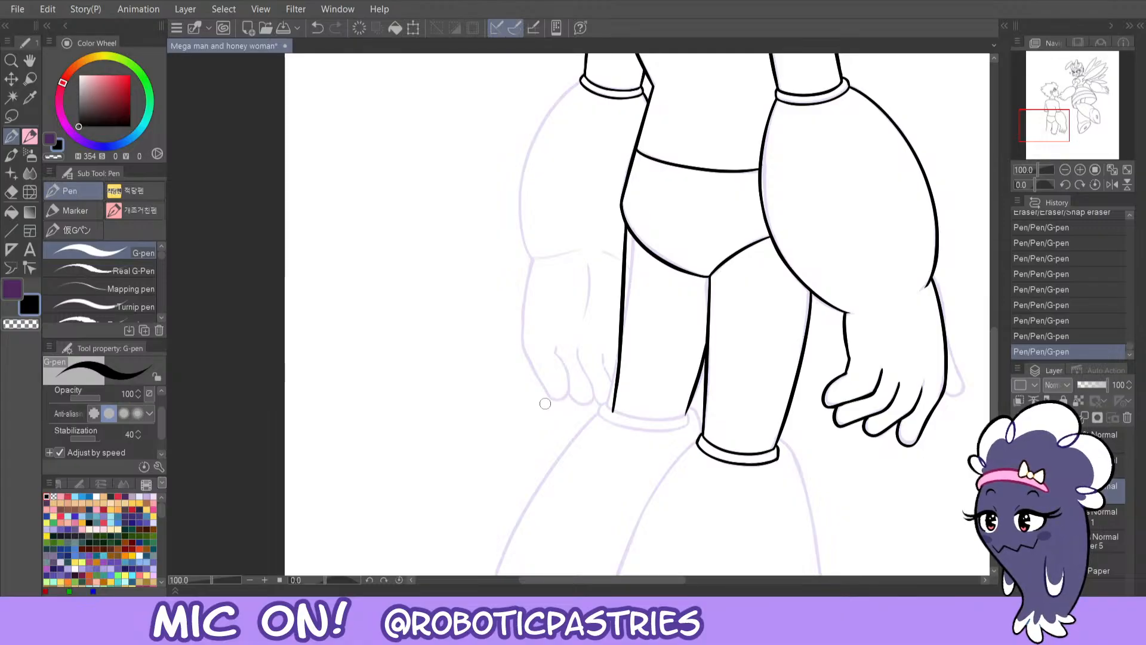
pyautogui.moveTo(621, 334)
pyautogui.mouseDown()
pyautogui.moveTo(610, 423)
pyautogui.moveTo(620, 327)
pyautogui.mouseUp()
pyautogui.hotkey('ctrl', 'z')
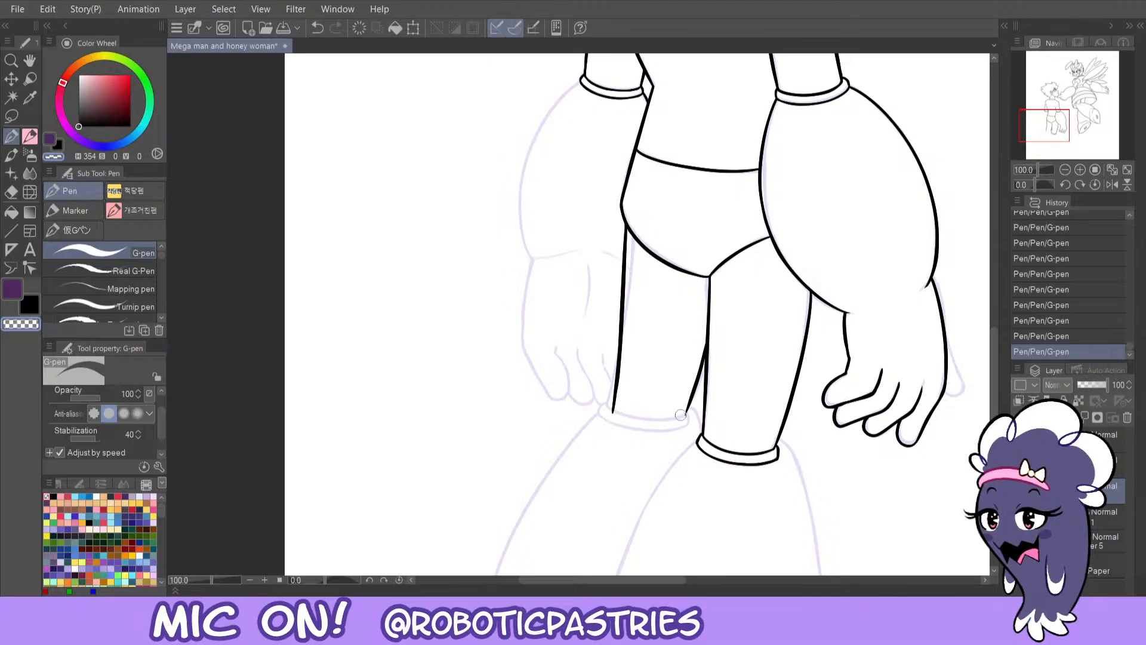
# - Extend the far leg's inner line to the boot cuff and ink the cuff's curved upper edge between both leg lines
pyautogui.press('c')
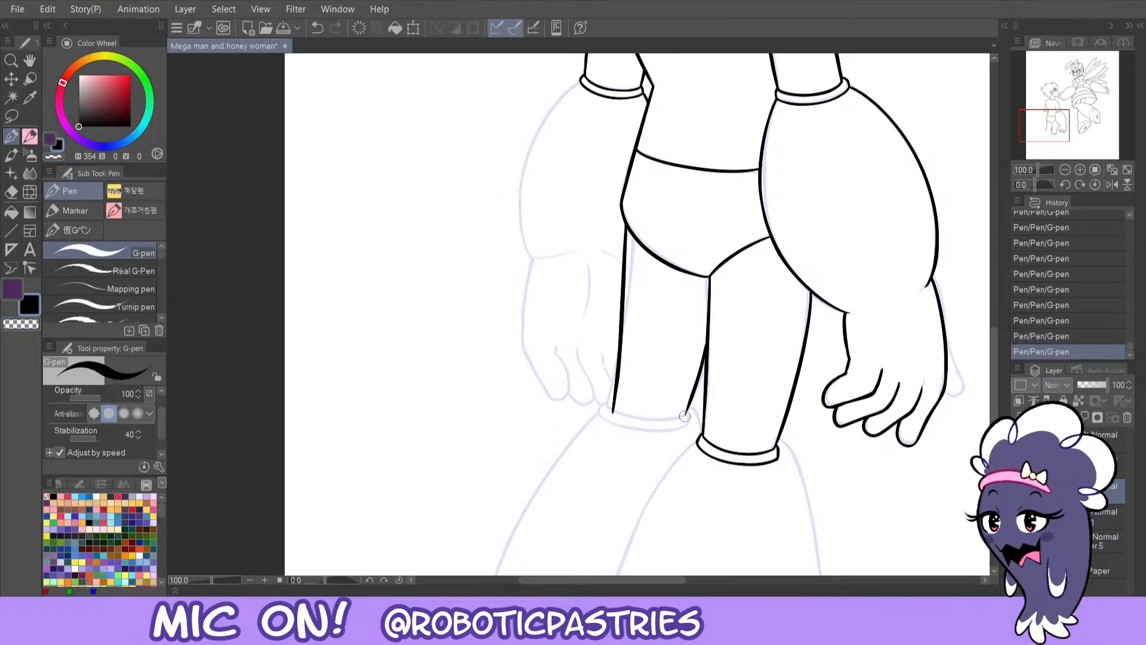
pyautogui.moveTo(685, 416)
pyautogui.mouseDown()
pyautogui.moveTo(692, 391)
pyautogui.moveTo(683, 417)
pyautogui.mouseUp()
pyautogui.hotkey('ctrl', 'z')
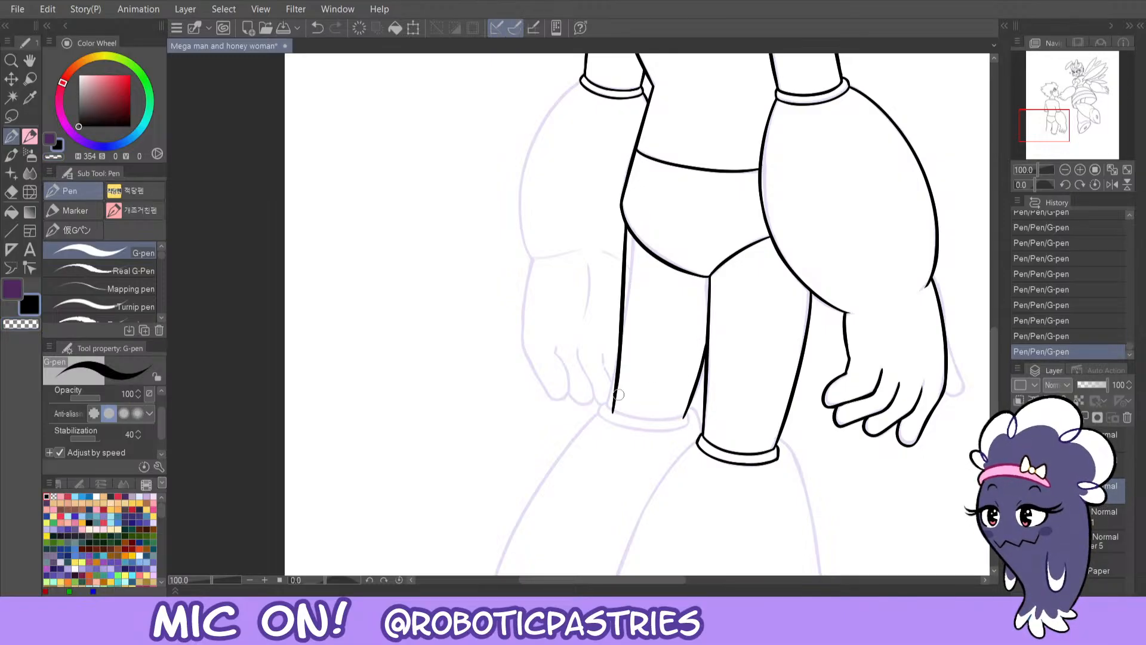
pyautogui.moveTo(614, 410)
pyautogui.mouseDown()
pyautogui.moveTo(692, 398)
pyautogui.moveTo(608, 407)
pyautogui.moveTo(695, 413)
pyautogui.mouseUp()
pyautogui.hotkey('ctrl', 'z')
pyautogui.hotkey('ctrl', 'z')
pyautogui.press('c')
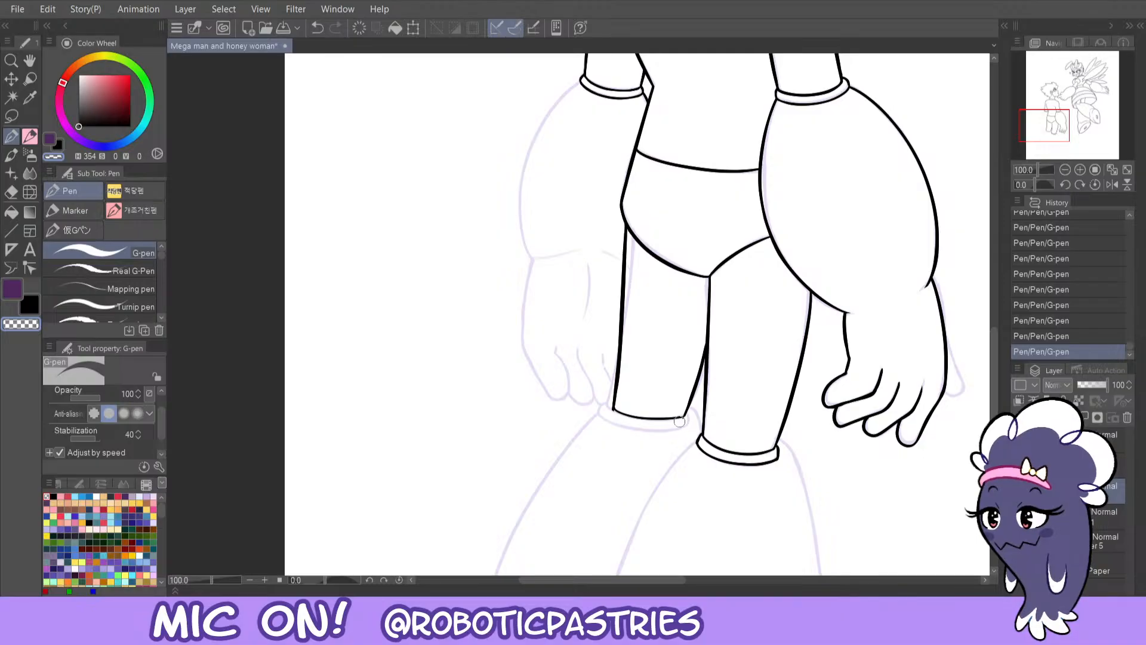
pyautogui.press('c')
# - Compare the far leg's lower end with and without the last stroke by undoing and redoing it, keeping the stroke
pyautogui.hotkey('ctrl', 'z')
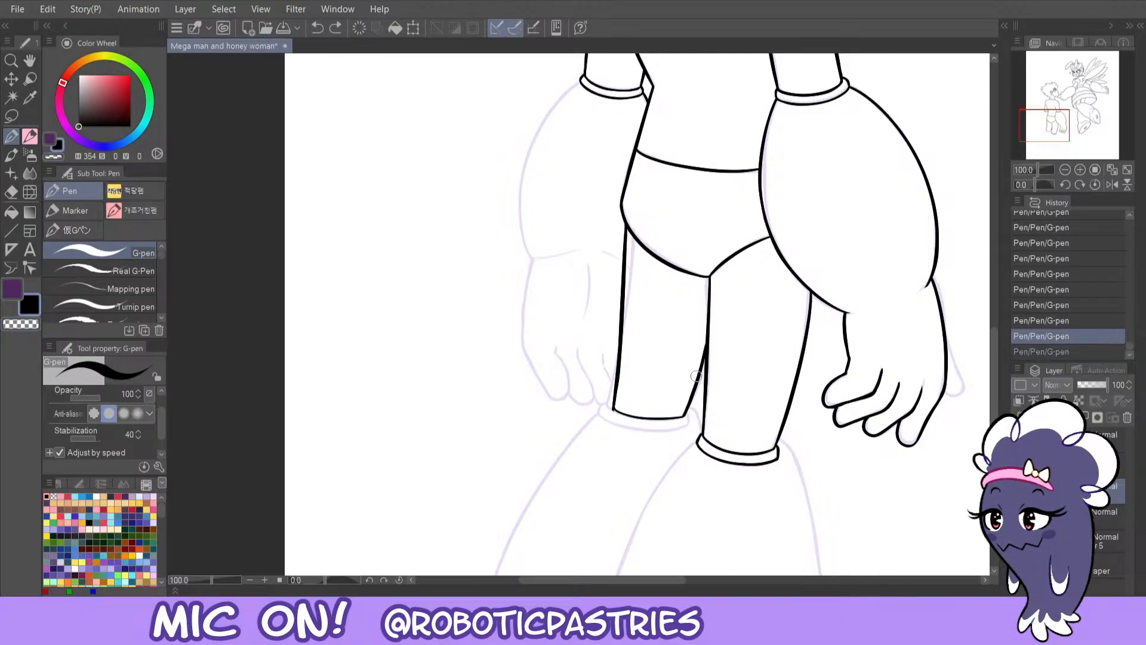
pyautogui.hotkey('ctrl', 'y')
pyautogui.hotkey('ctrl', 'z')
pyautogui.hotkey('ctrl', 'y')
pyautogui.hotkey('ctrl', 'z')
pyautogui.hotkey('ctrl', 'y')
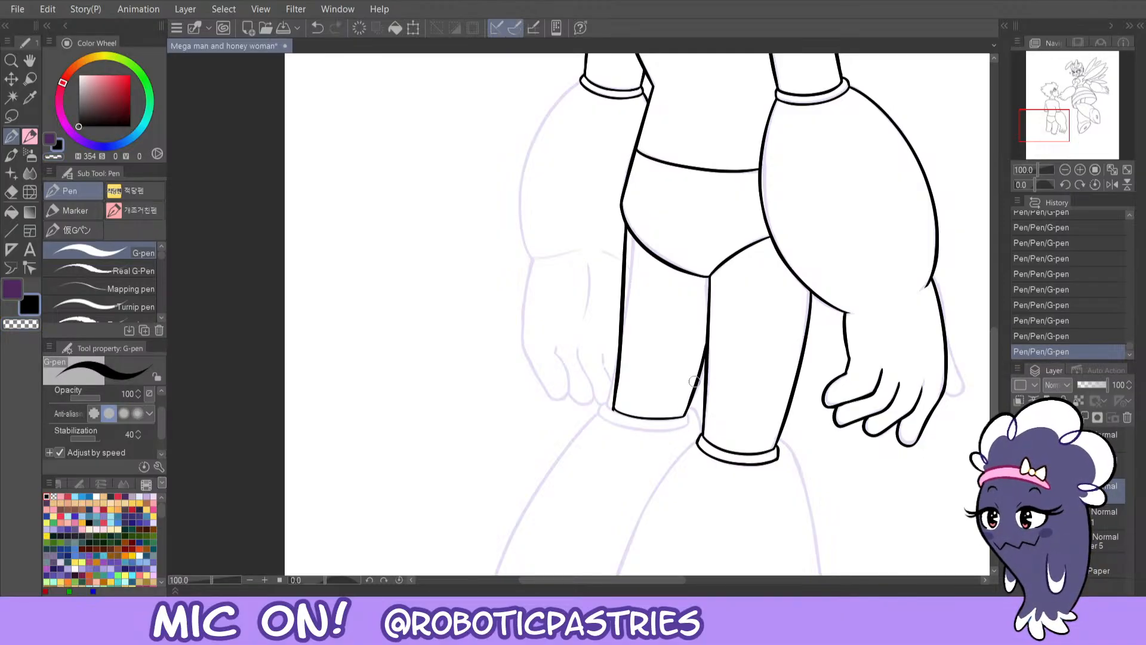
# - Trim the lower end of the far leg's inner line with a transparent pen stroke, comparing it by undoing and redoing
pyautogui.press('c')
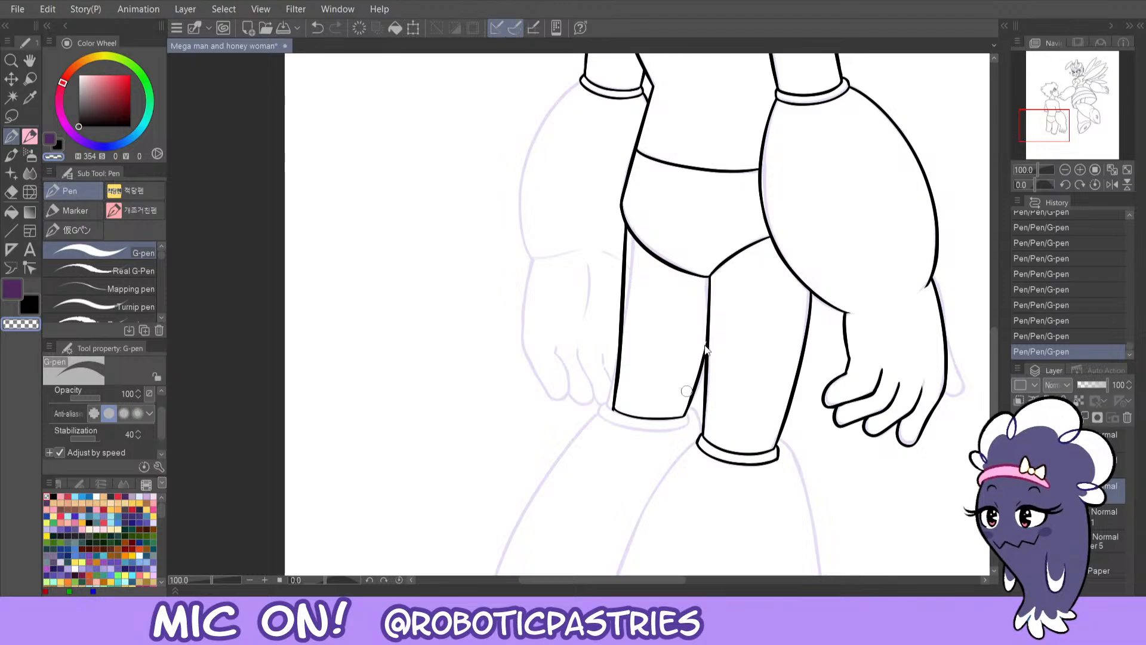
pyautogui.hotkey('ctrl', 'z')
pyautogui.hotkey('ctrl', 'y')
pyautogui.hotkey('ctrl', 'z')
pyautogui.hotkey('ctrl', 'y')
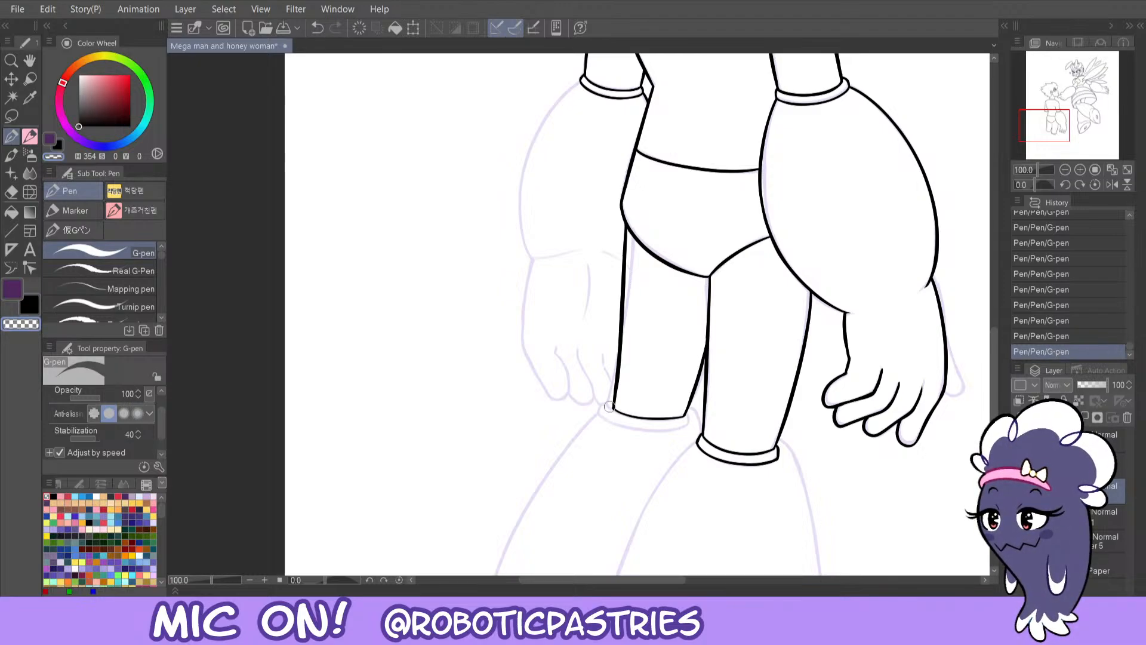
# - Compare the far boot cuff's upper edge with and without the last black stroke by undoing and redoing it
pyautogui.press('c')
pyautogui.hotkey('ctrl', 'z')
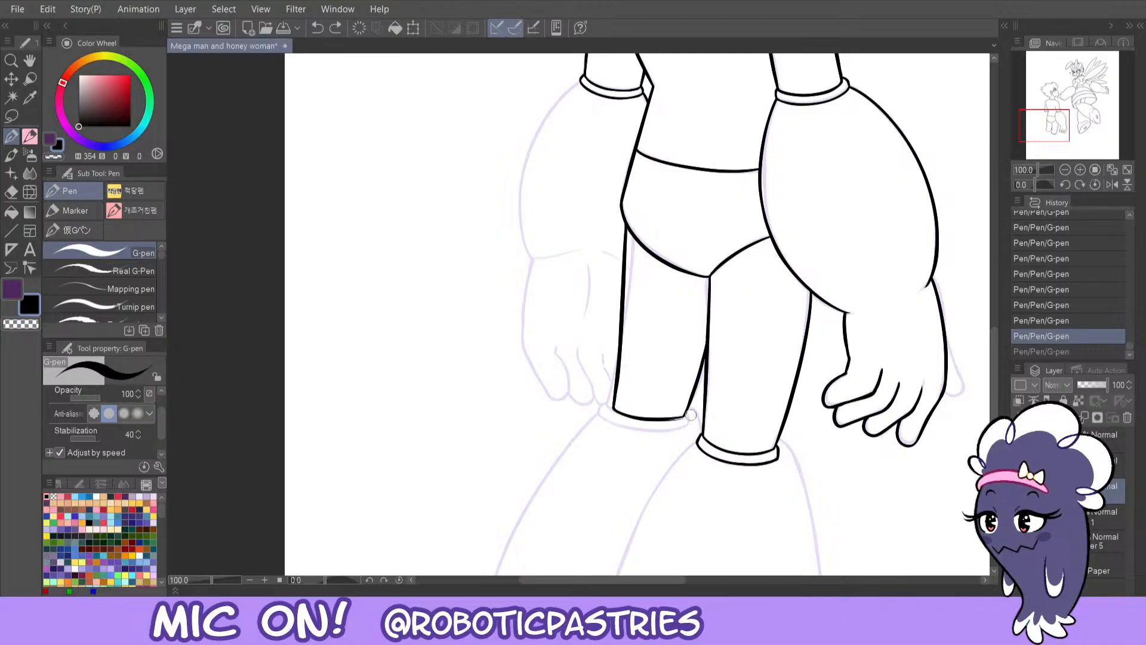
pyautogui.hotkey('ctrl', 'y')
pyautogui.hotkey('ctrl', 'z')
pyautogui.hotkey('ctrl', 'y')
pyautogui.hotkey('ctrl', 'z')
pyautogui.hotkey('ctrl', 'y')
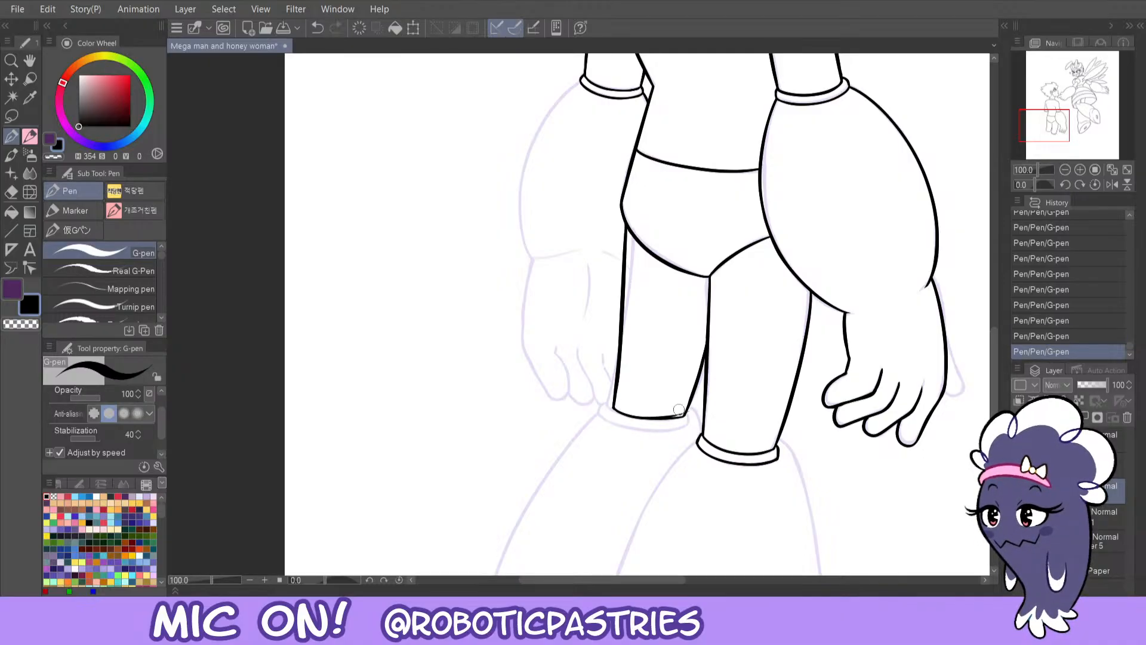
pyautogui.hotkey('ctrl', 'z')
pyautogui.hotkey('ctrl', 'y')
pyautogui.hotkey('ctrl', 'z')
pyautogui.hotkey('ctrl', 'y')
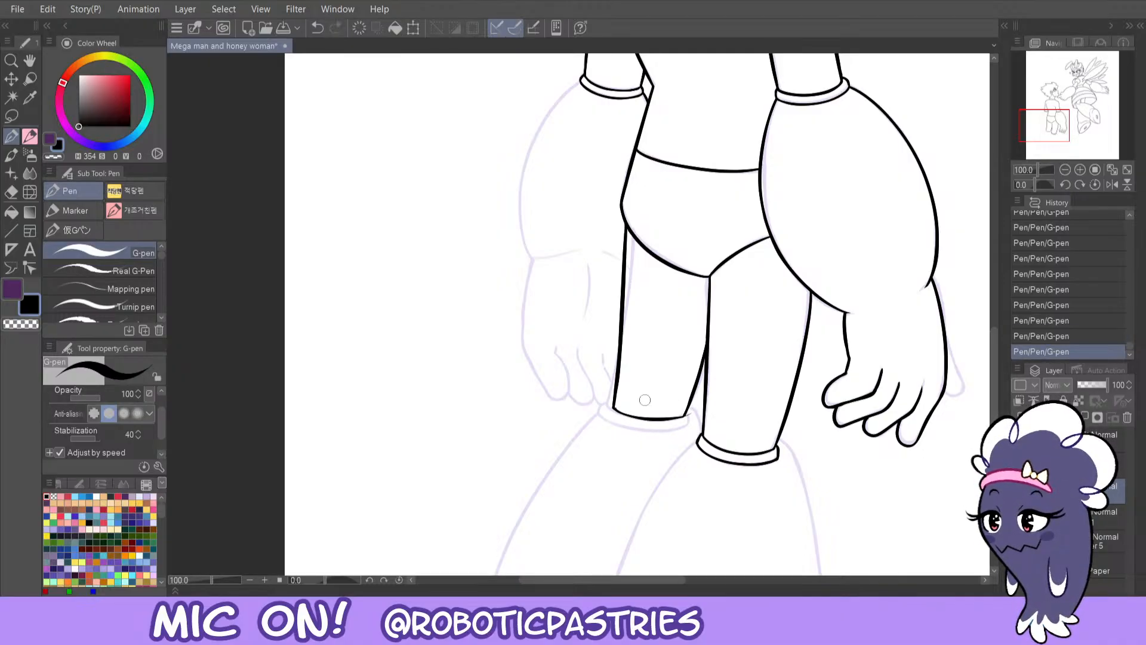
# - Redraw the far boot cuff's curved upper edge in black from the leg's outer line past its inner line
pyautogui.hotkey('ctrl', 'z')
pyautogui.moveTo(614, 409)
pyautogui.mouseDown()
pyautogui.moveTo(692, 412)
pyautogui.moveTo(607, 402)
pyautogui.moveTo(694, 411)
pyautogui.moveTo(602, 401)
pyautogui.moveTo(694, 412)
pyautogui.mouseUp()
pyautogui.hotkey('ctrl', 'z')
pyautogui.hotkey('ctrl', 'z')
pyautogui.hotkey('ctrl', 'z')
pyautogui.hotkey('ctrl', 'z')
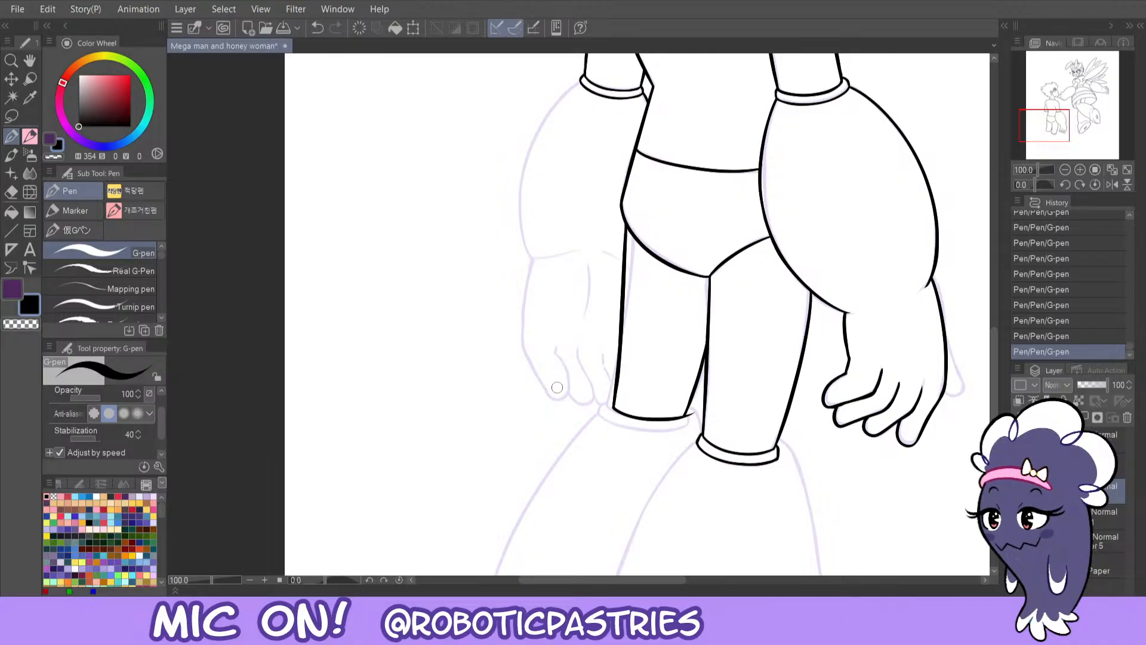
# - Thin the far boot cuff's upper edge with the transparent pen, toggling the last stroke to judge the line weight
pyautogui.press('c')
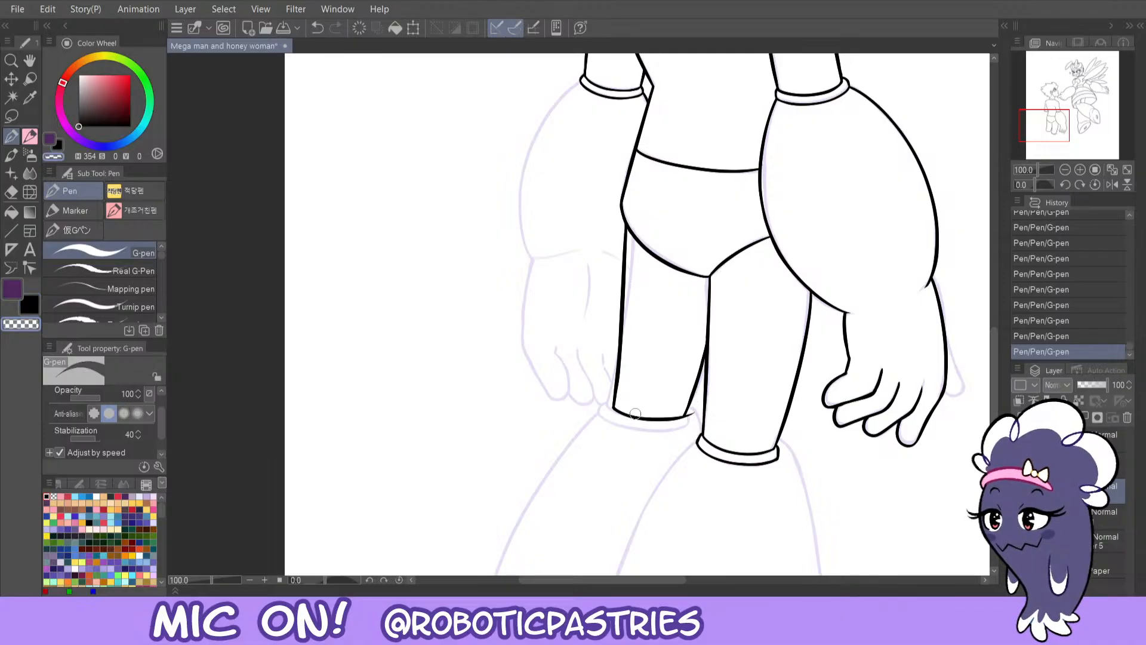
pyautogui.hotkey('ctrl', 'z')
pyautogui.hotkey('ctrl', 'y')
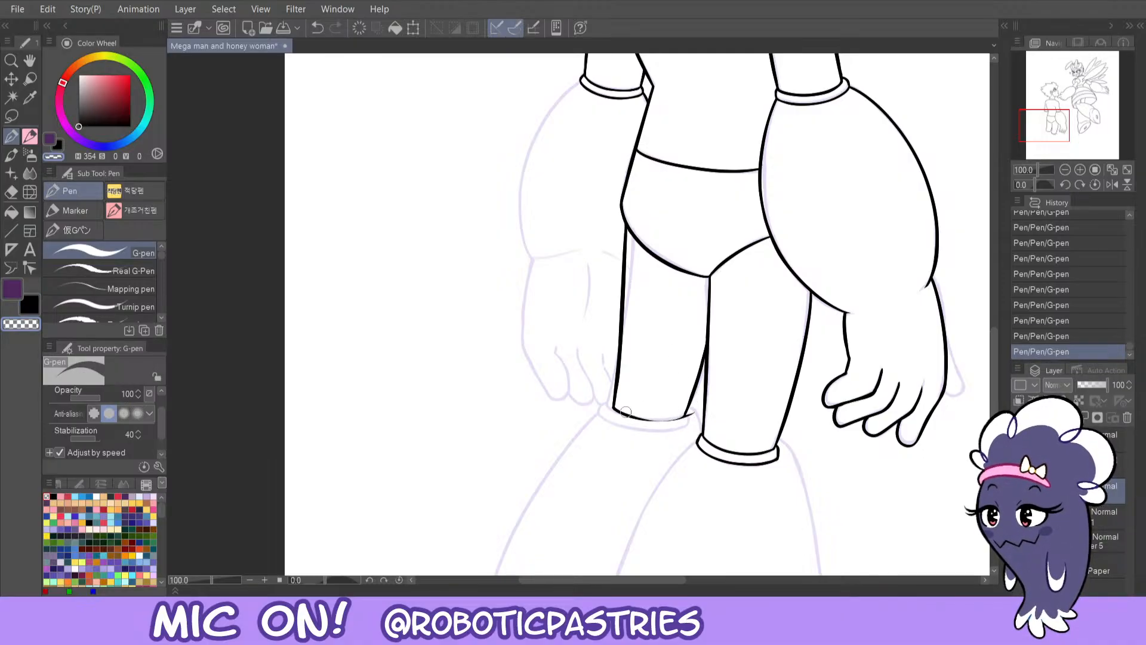
pyautogui.hotkey('ctrl', 'z')
pyautogui.hotkey('ctrl', 'y')
pyautogui.hotkey('ctrl', 'z')
pyautogui.hotkey('ctrl', 'y')
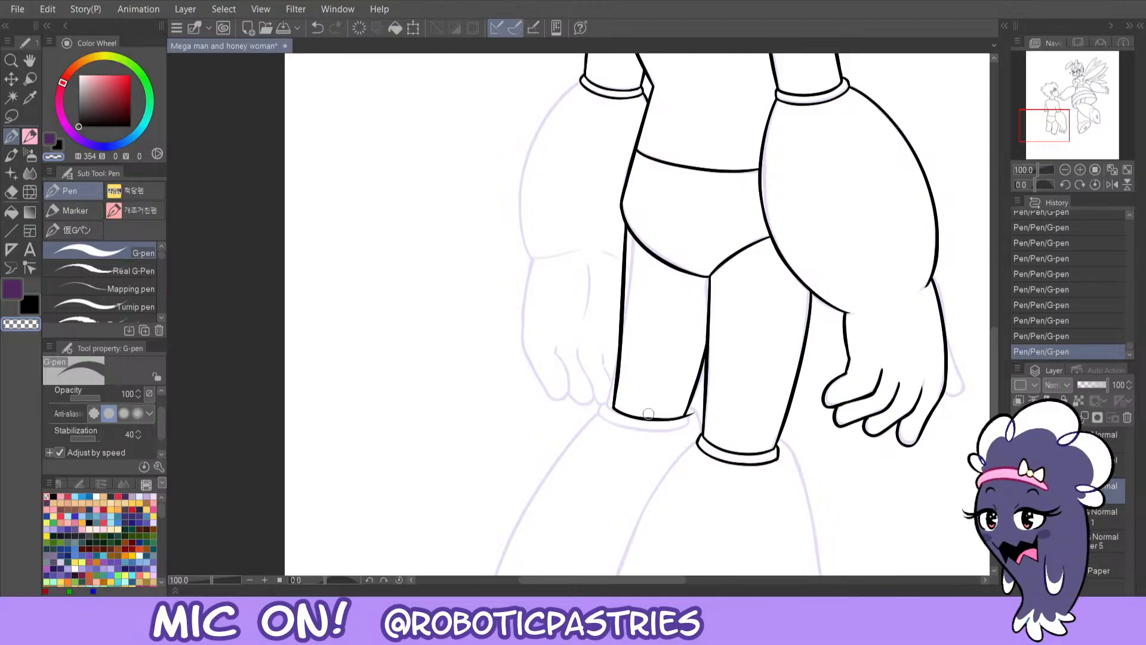
pyautogui.hotkey('ctrl', 'z')
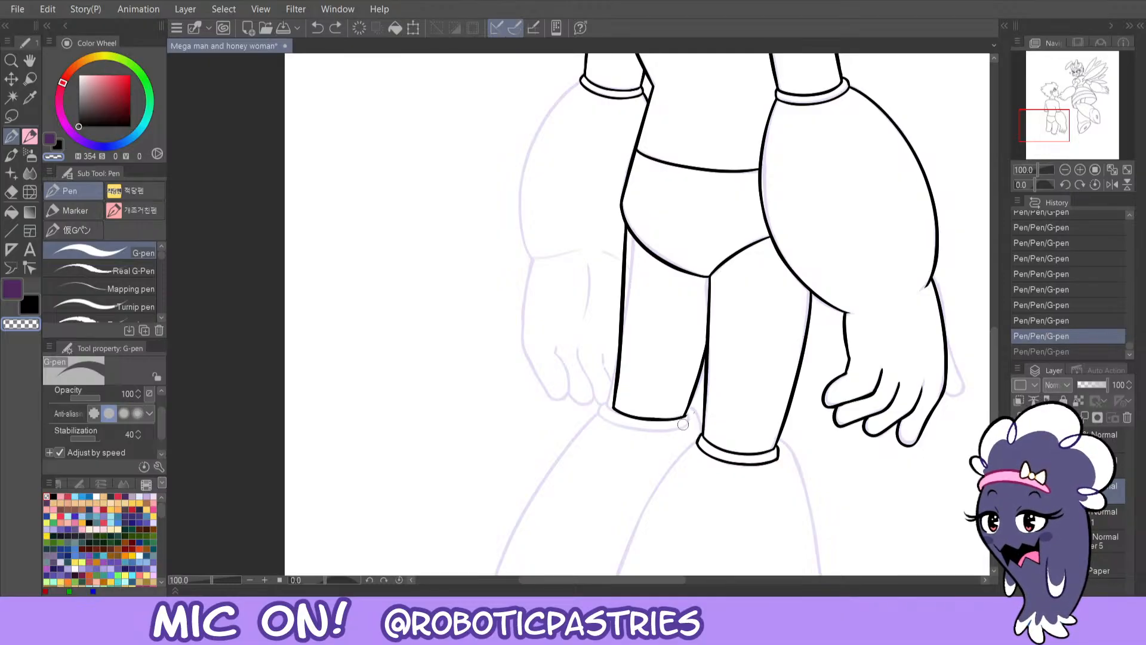
pyautogui.hotkey('ctrl', 'y')
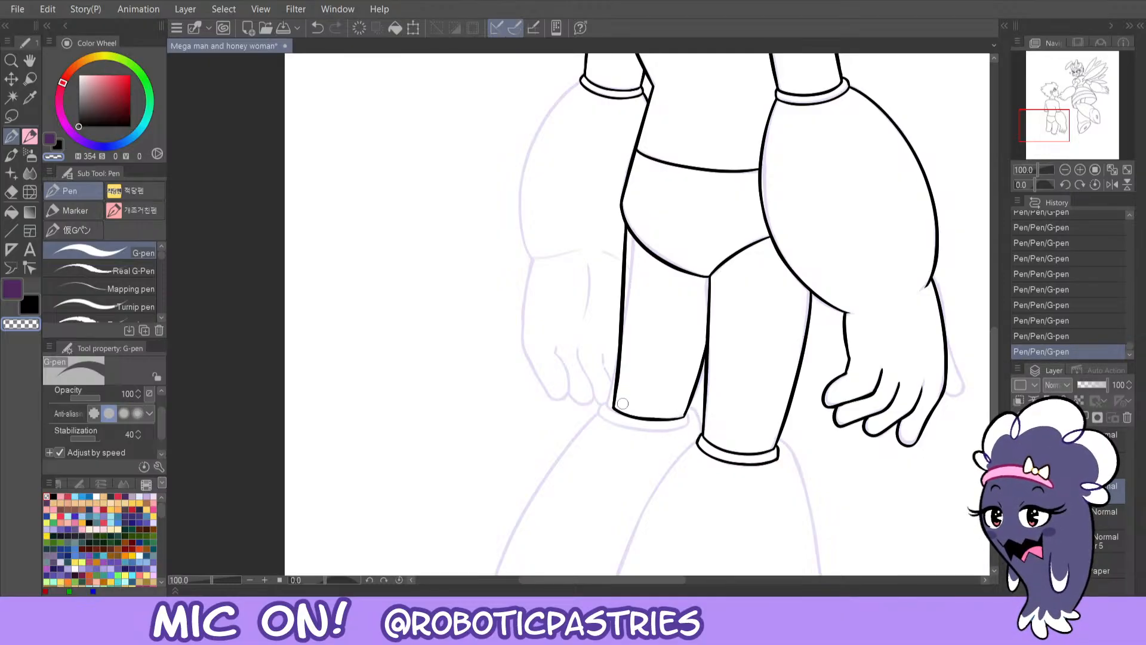
pyautogui.hotkey('ctrl', 'z')
pyautogui.hotkey('ctrl', 'y')
pyautogui.hotkey('ctrl', 'z')
pyautogui.hotkey('ctrl', 'y')
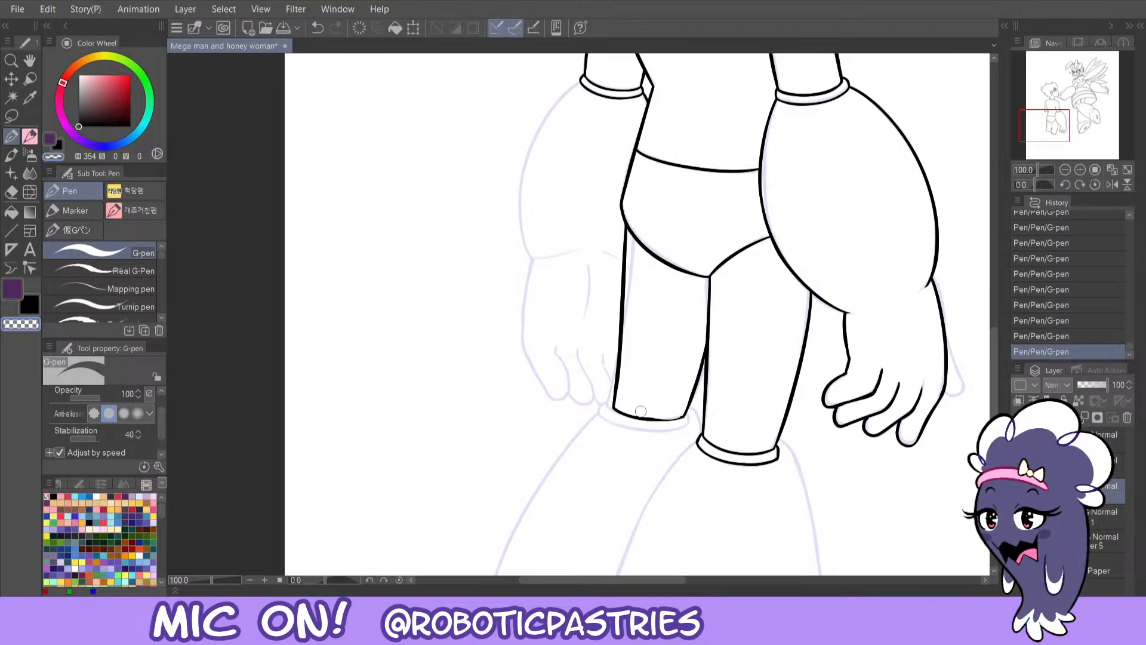
# - Undo the last thinning and trim the inside of the cuff's upper edge again with one long transparent stroke
pyautogui.hotkey('ctrl', 'z')
pyautogui.hotkey('ctrl', 'z')
pyautogui.moveTo(669, 416); pyautogui.dragTo(625, 410)
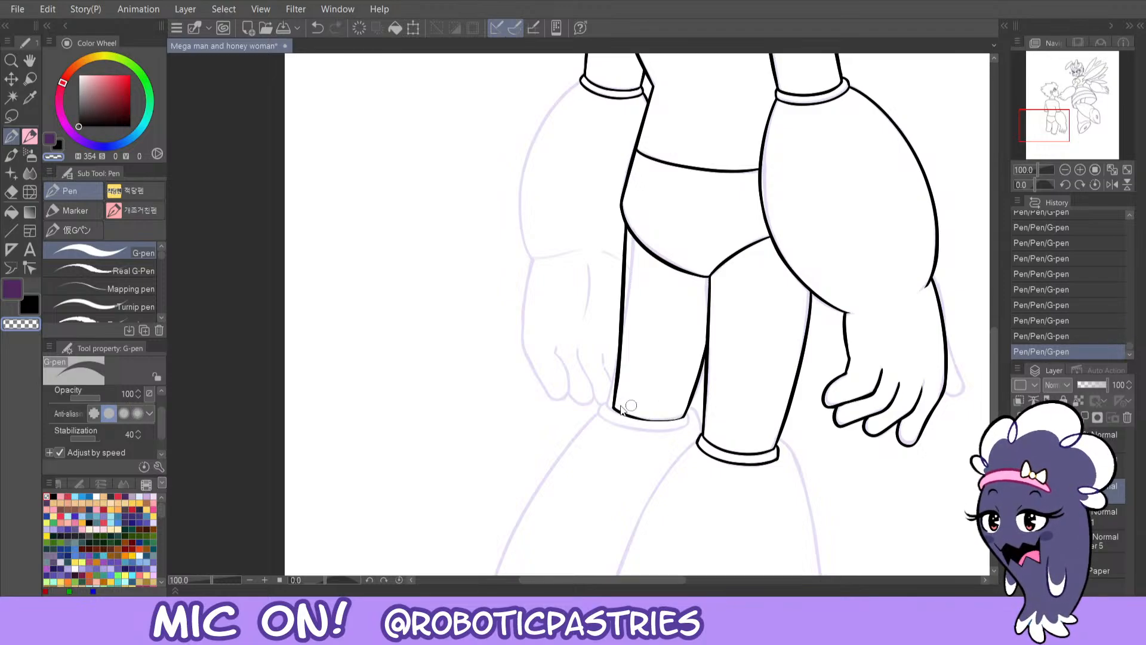
pyautogui.hotkey('ctrl', 'z')
pyautogui.hotkey('ctrl', 'y')
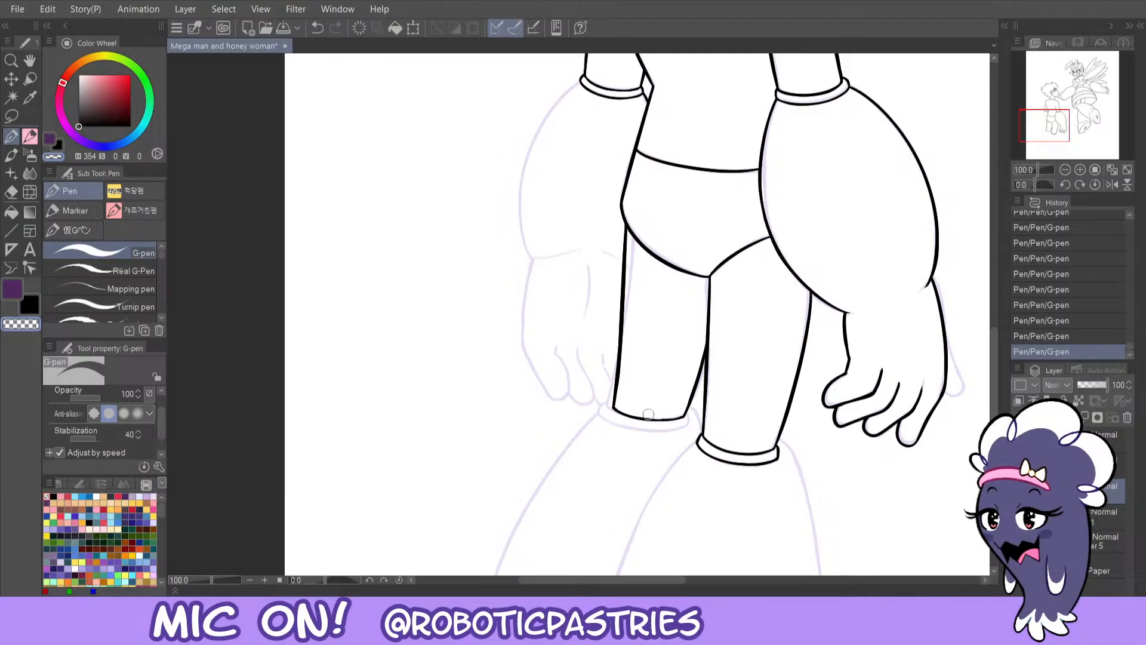
pyautogui.hotkey('ctrl', 'z')
pyautogui.hotkey('ctrl', 'y')
pyautogui.hotkey('ctrl', 'z')
pyautogui.hotkey('ctrl', 'y')
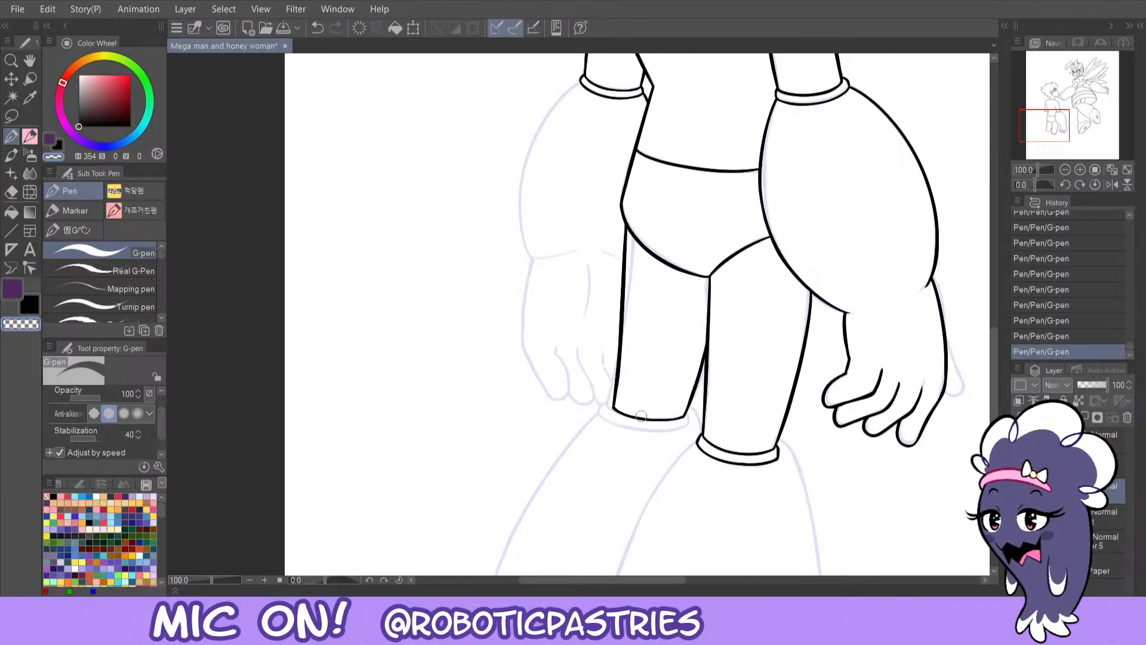
pyautogui.hotkey('ctrl', 'z')
pyautogui.hotkey('ctrl', 'y')
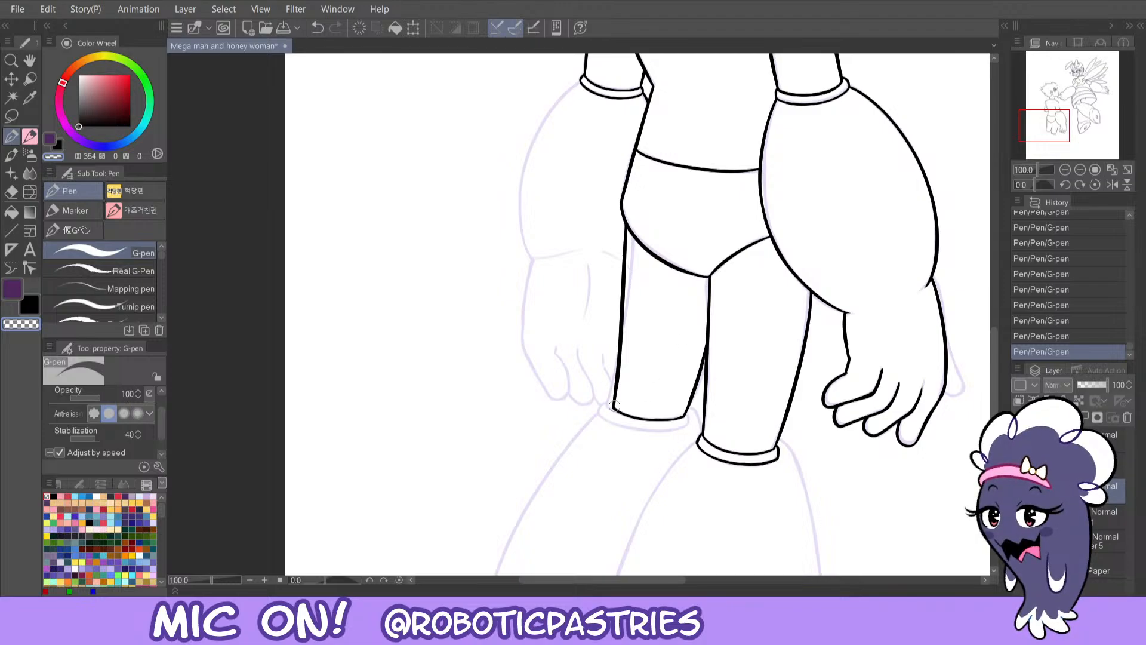
# - Clean the corner where the far leg's outer line meets the cuff's upper edge, comparing the last transparent strokes
pyautogui.moveTo(614, 406)
pyautogui.mouseDown()
pyautogui.moveTo(700, 413)
pyautogui.moveTo(625, 407)
pyautogui.moveTo(684, 414)
pyautogui.moveTo(627, 410)
pyautogui.mouseUp()
pyautogui.hotkey('ctrl', 'z')
pyautogui.press('c')
pyautogui.press('c')
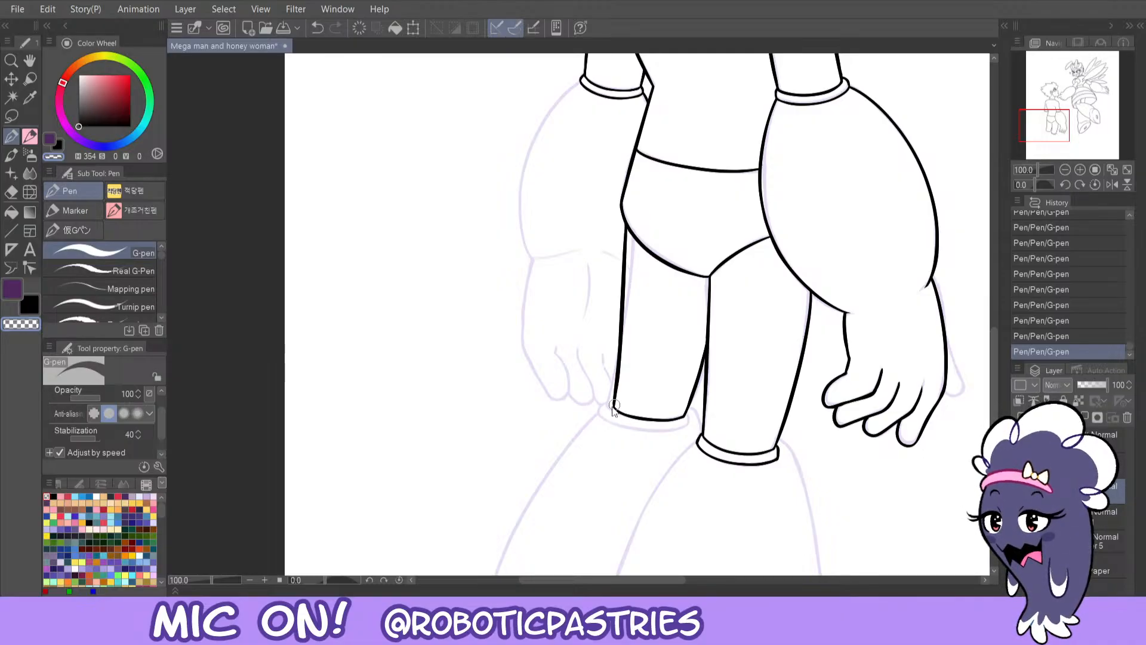
pyautogui.hotkey('ctrl', 'z')
pyautogui.hotkey('ctrl', 'z')
pyautogui.hotkey('ctrl', 'y')
pyautogui.hotkey('ctrl', 'y')
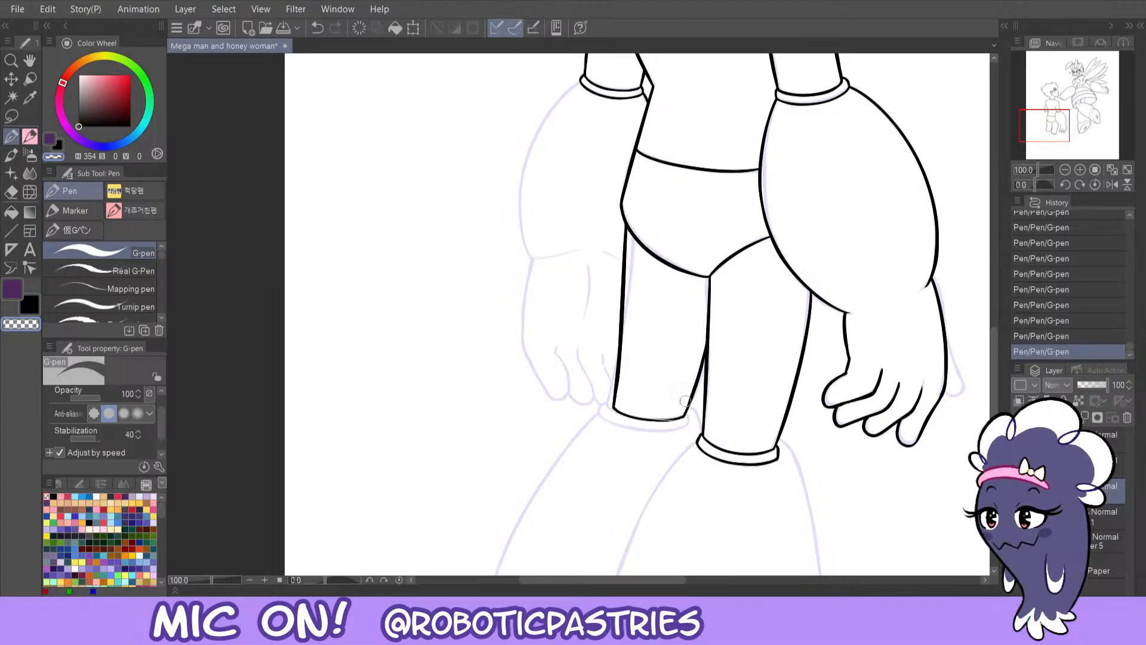
pyautogui.hotkey('ctrl', 'z')
pyautogui.hotkey('ctrl', 'y')
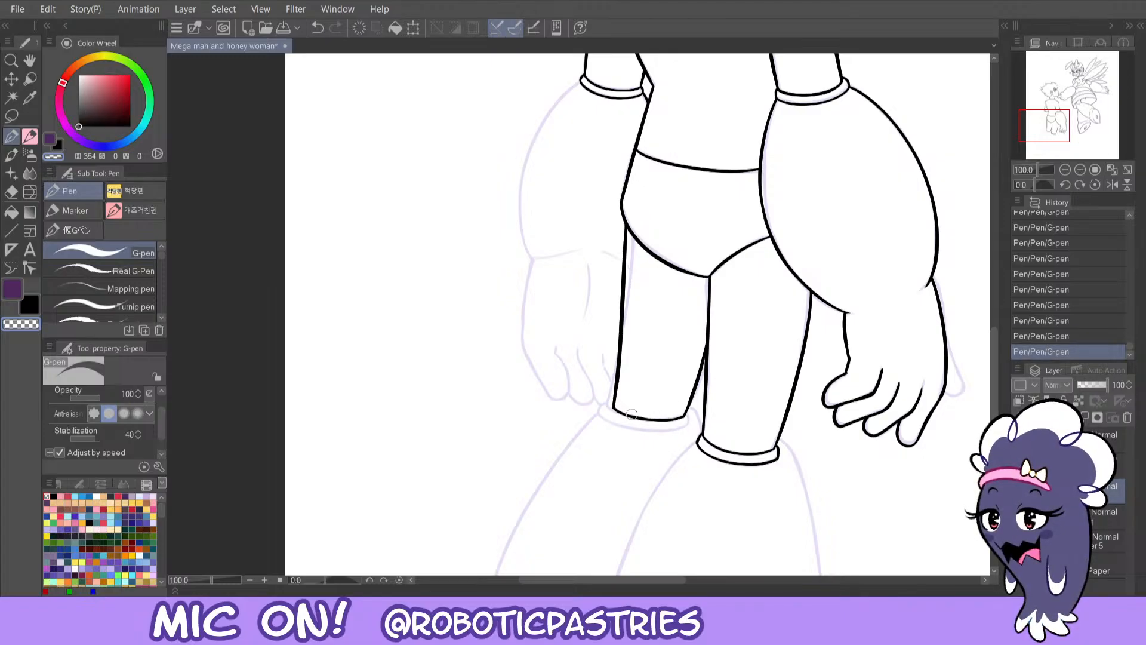
pyautogui.hotkey('ctrl', 'z')
pyautogui.hotkey('ctrl', 'y')
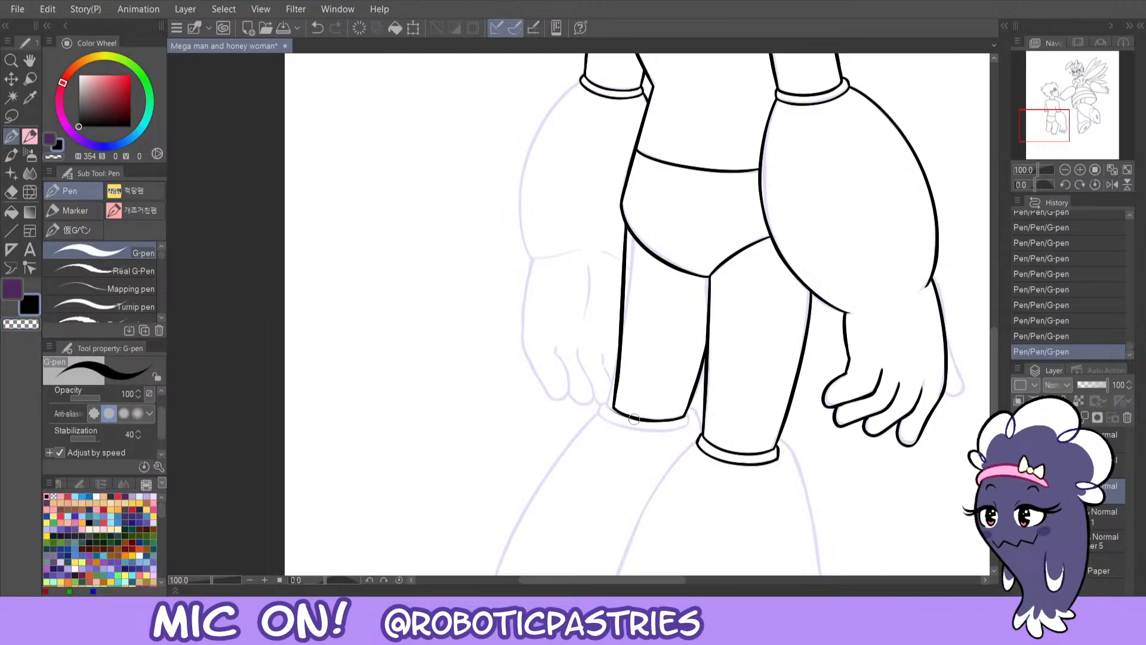
# - Compare the black touch-up on the far cuff's upper edge by repeatedly undoing and redoing it, keeping the stroke
pyautogui.hotkey('ctrl', 'z')
pyautogui.hotkey('ctrl', 'y')
pyautogui.hotkey('ctrl', 'z')
pyautogui.hotkey('ctrl', 'y')
pyautogui.hotkey('ctrl', 'z')
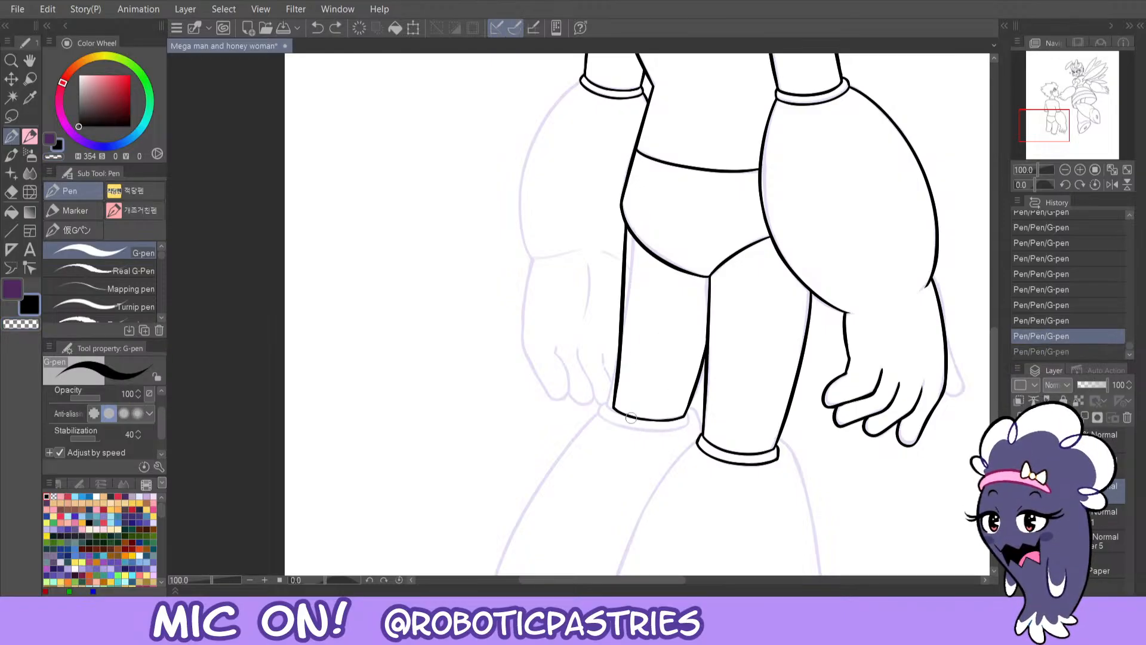
pyautogui.hotkey('ctrl', 'y')
pyautogui.hotkey('ctrl', 'z')
pyautogui.hotkey('ctrl', 'y')
pyautogui.hotkey('ctrl', 'z')
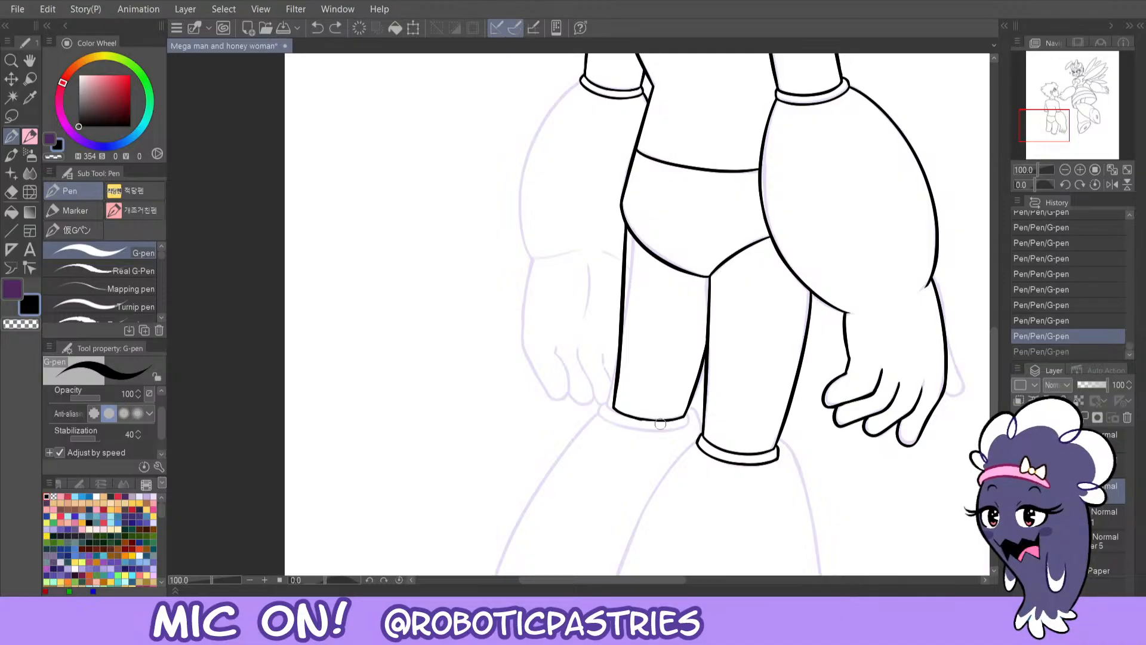
pyautogui.hotkey('ctrl', 'y')
pyautogui.hotkey('ctrl', 'z')
pyautogui.hotkey('ctrl', 'y')
pyautogui.hotkey('ctrl', 'z')
pyautogui.hotkey('ctrl', 'y')
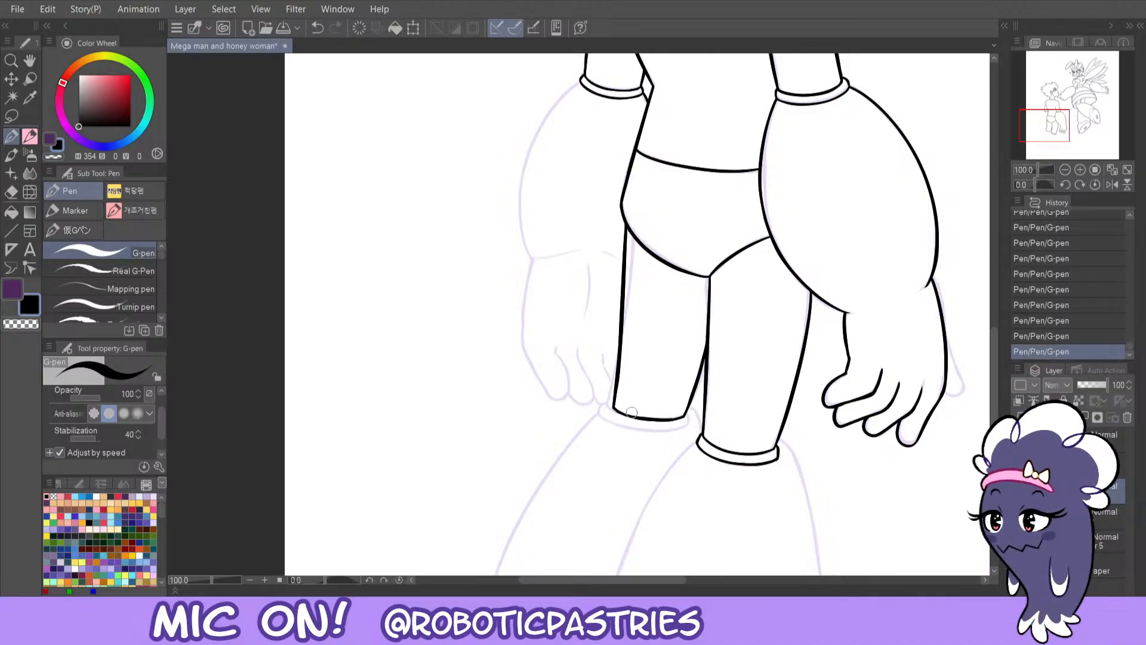
pyautogui.hotkey('ctrl', 'z')
pyautogui.hotkey('ctrl', 'y')
# - Flip the canvas horizontally at 200% zoom and ink the far boot cuff's two rounded ends and curved lower edge in black
pyautogui.press('c')
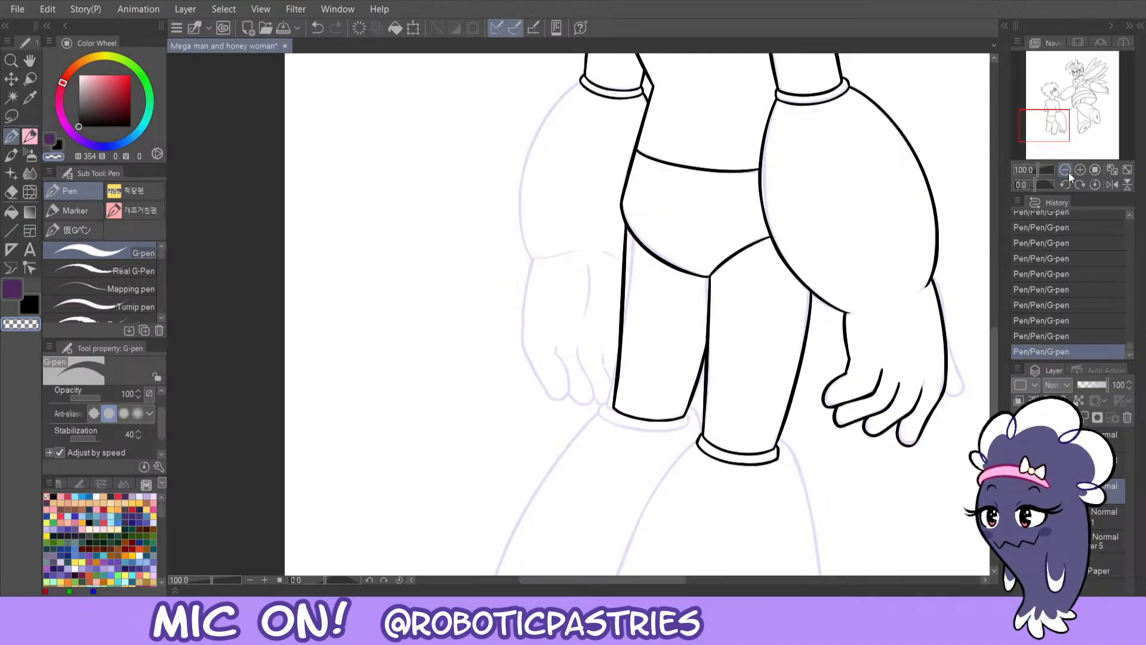
pyautogui.click(1080, 170)
pyautogui.moveTo(1054, 124); pyautogui.dragTo(1055, 128)
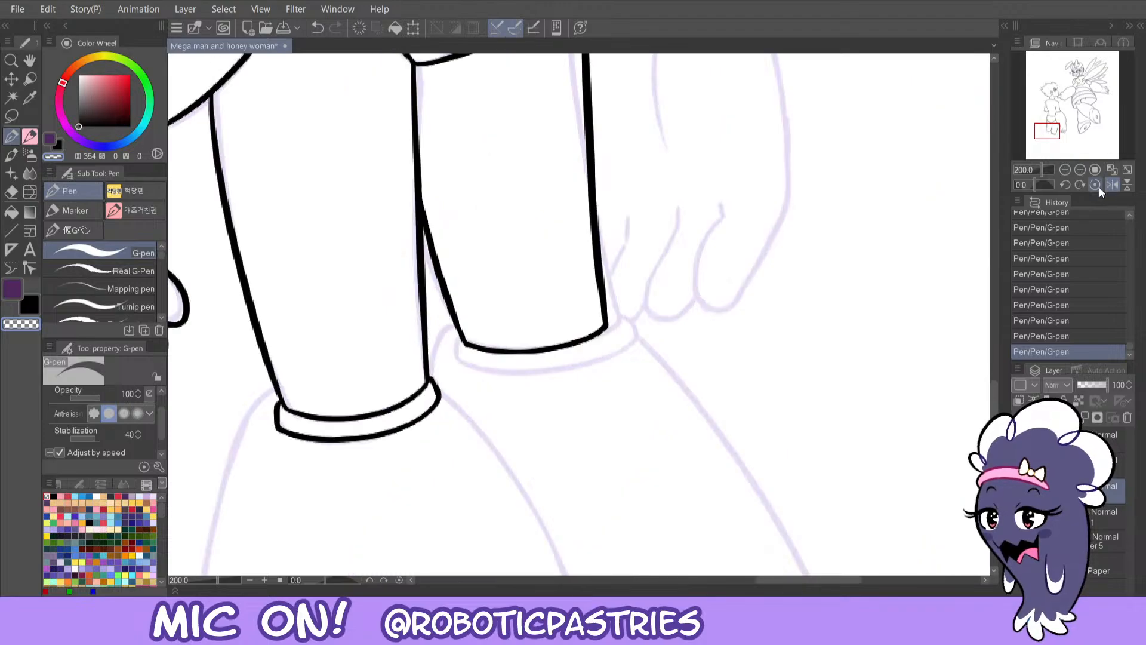
pyautogui.press('c')
pyautogui.moveTo(460, 339); pyautogui.dragTo(456, 365)
pyautogui.moveTo(606, 308)
pyautogui.mouseDown()
pyautogui.moveTo(629, 339)
pyautogui.moveTo(507, 368)
pyautogui.moveTo(465, 360)
pyautogui.moveTo(586, 371)
pyautogui.moveTo(636, 331)
pyautogui.mouseUp()
pyautogui.hotkey('ctrl', 'z')
pyautogui.hotkey('ctrl', 'z')
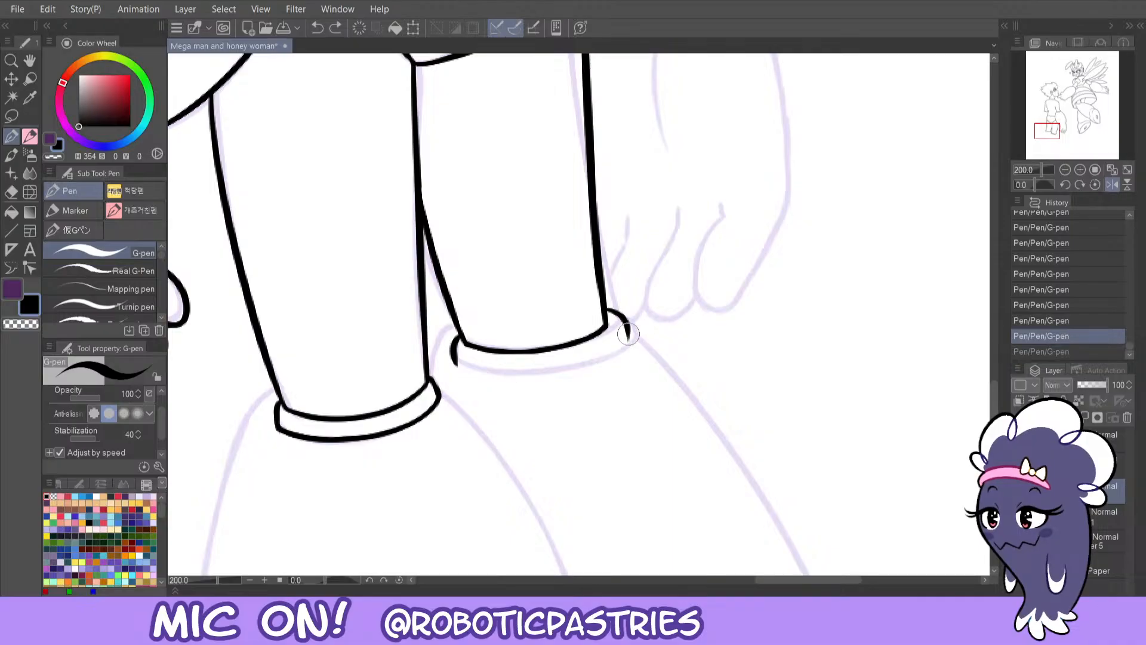
pyautogui.hotkey('ctrl', 'y')
pyautogui.press('c')
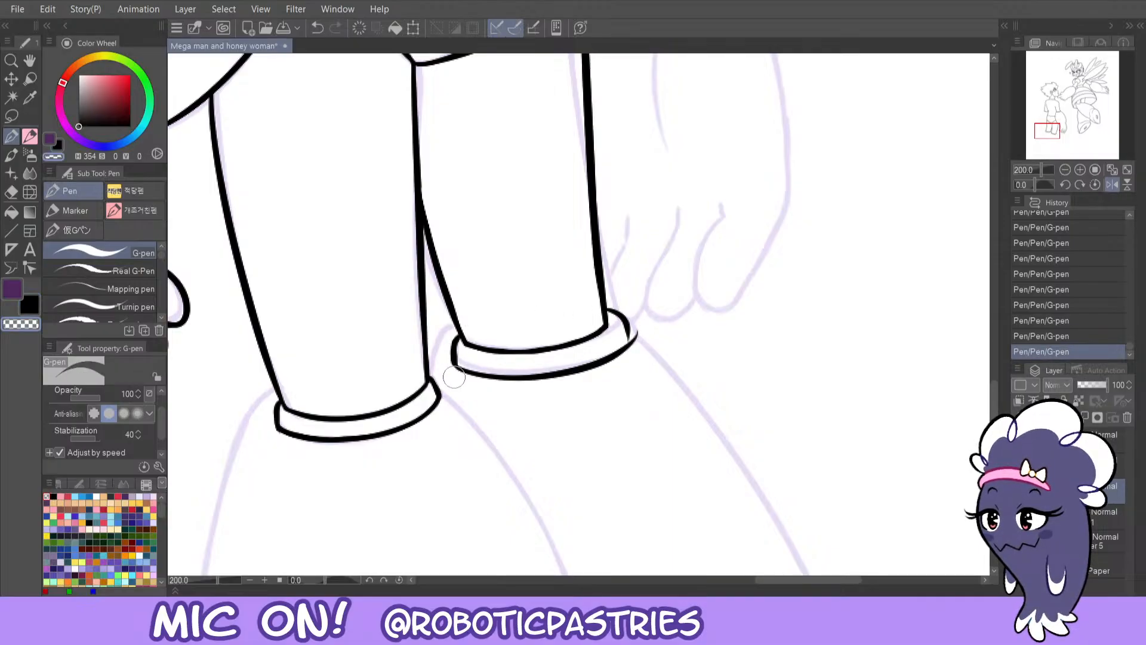
# - Erase the overshooting line ends at the far boot cuff's lower corners with transparent pen strokes
pyautogui.press('c')
pyautogui.press('c')
pyautogui.moveTo(628, 344)
pyautogui.mouseDown()
pyautogui.moveTo(625, 312)
pyautogui.moveTo(630, 359)
pyautogui.moveTo(630, 335)
pyautogui.moveTo(625, 359)
pyautogui.mouseUp()
pyautogui.press('c')
pyautogui.press('c')
pyautogui.press('c')
pyautogui.press('c')
pyautogui.press('c')
# - Refine the far boot cuff's inner end and smooth its outer end with transparent pen strokes
pyautogui.moveTo(607, 306); pyautogui.dragTo(630, 332)
pyautogui.hotkey('ctrl', 'z')
pyautogui.press('c')
pyautogui.moveTo(460, 359); pyautogui.dragTo(458, 350)
pyautogui.press('c')
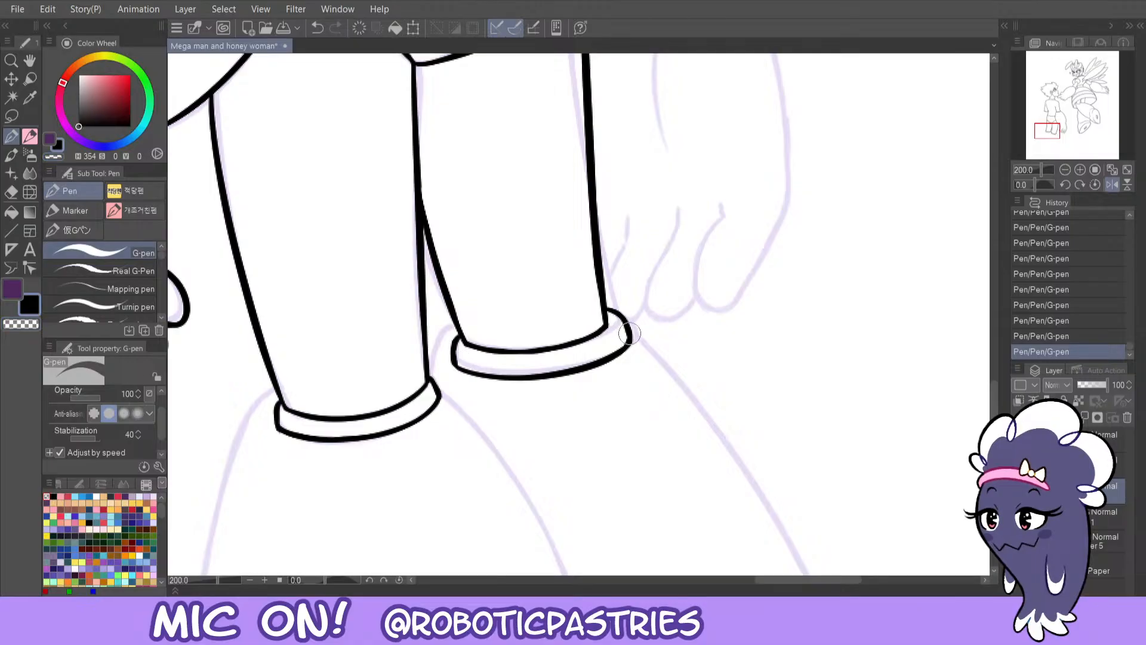
pyautogui.press('c')
pyautogui.moveTo(634, 323); pyautogui.dragTo(632, 354)
pyautogui.press('c')
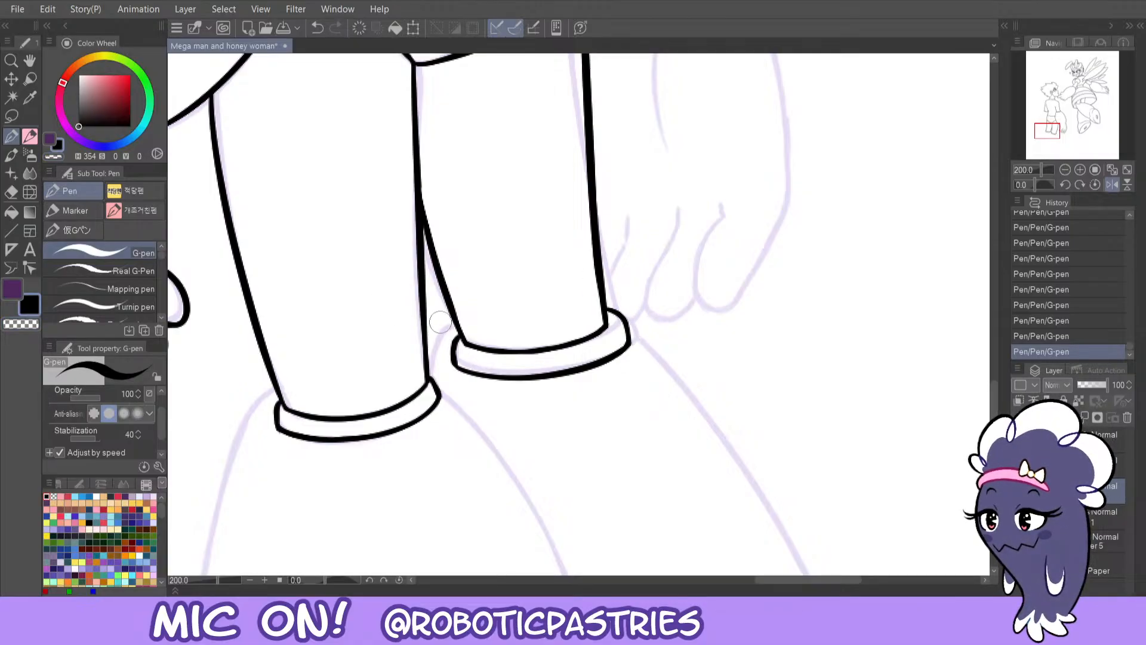
# - View the legs at 100% zoom and touch up the inner end of the far boot cuff
pyautogui.click(1065, 171)
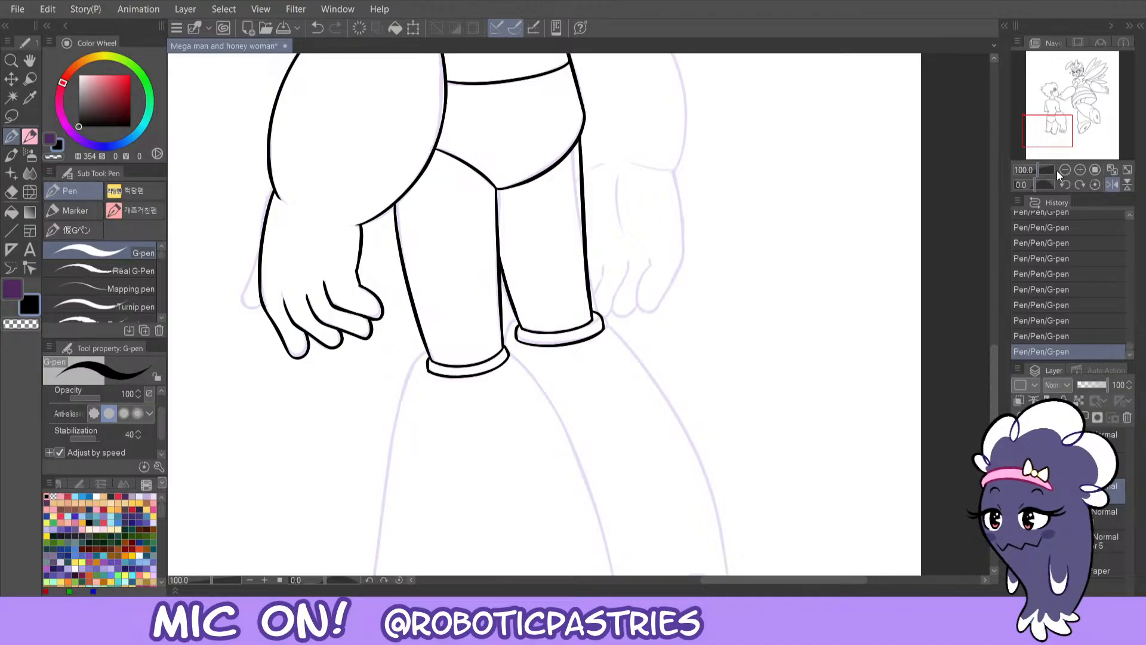
pyautogui.press('c')
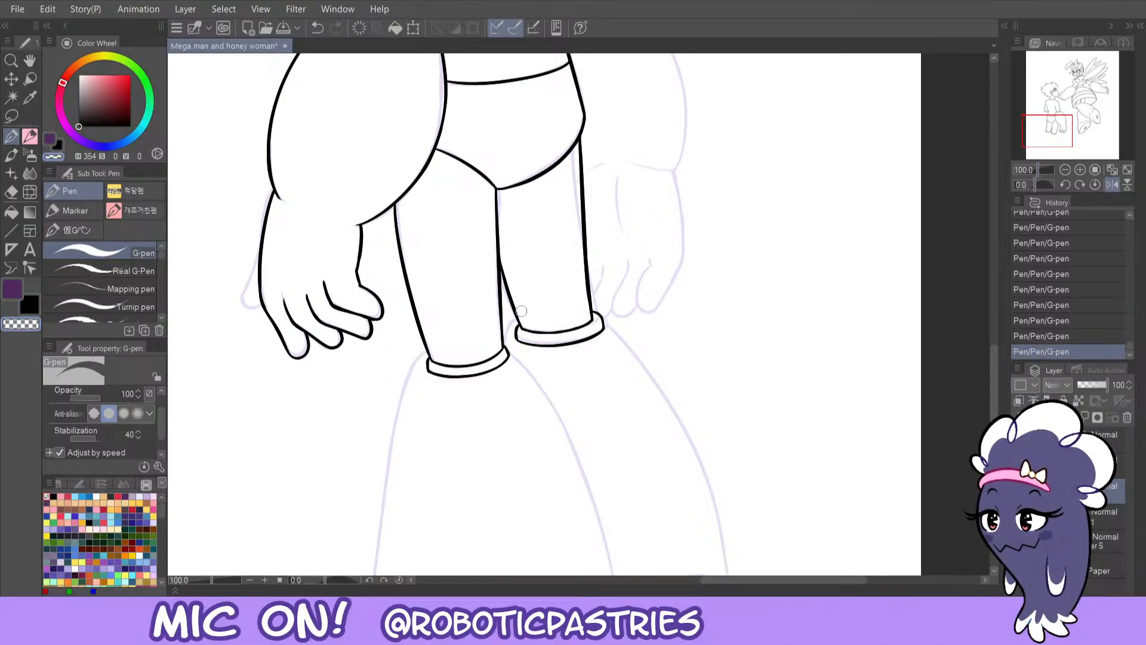
pyautogui.press('c')
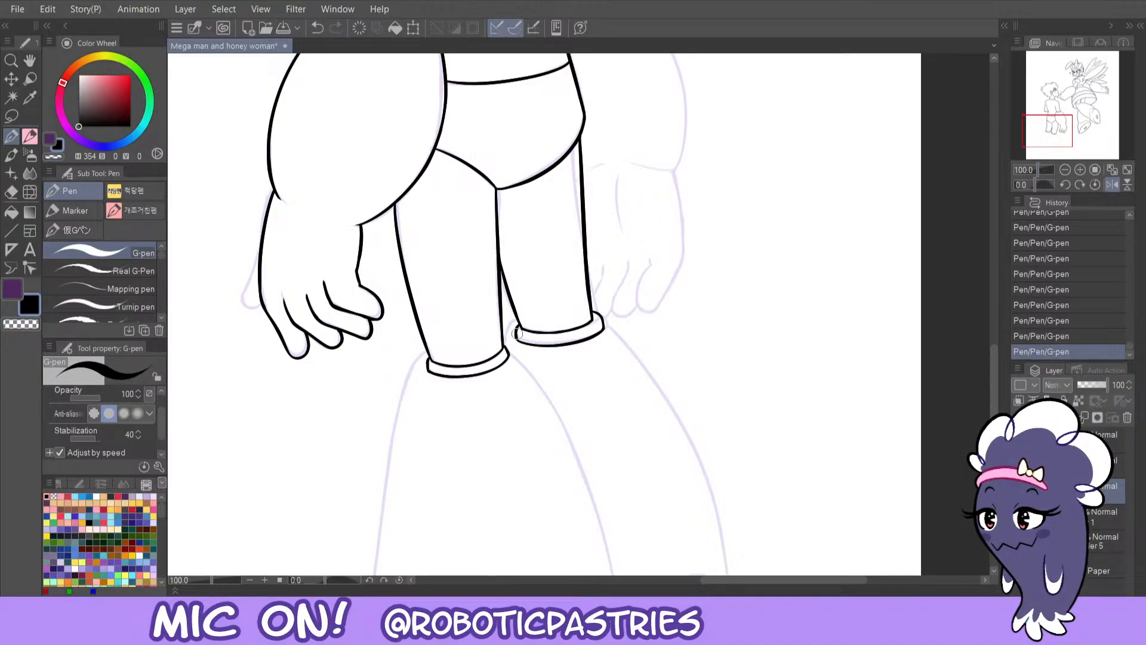
pyautogui.press('c')
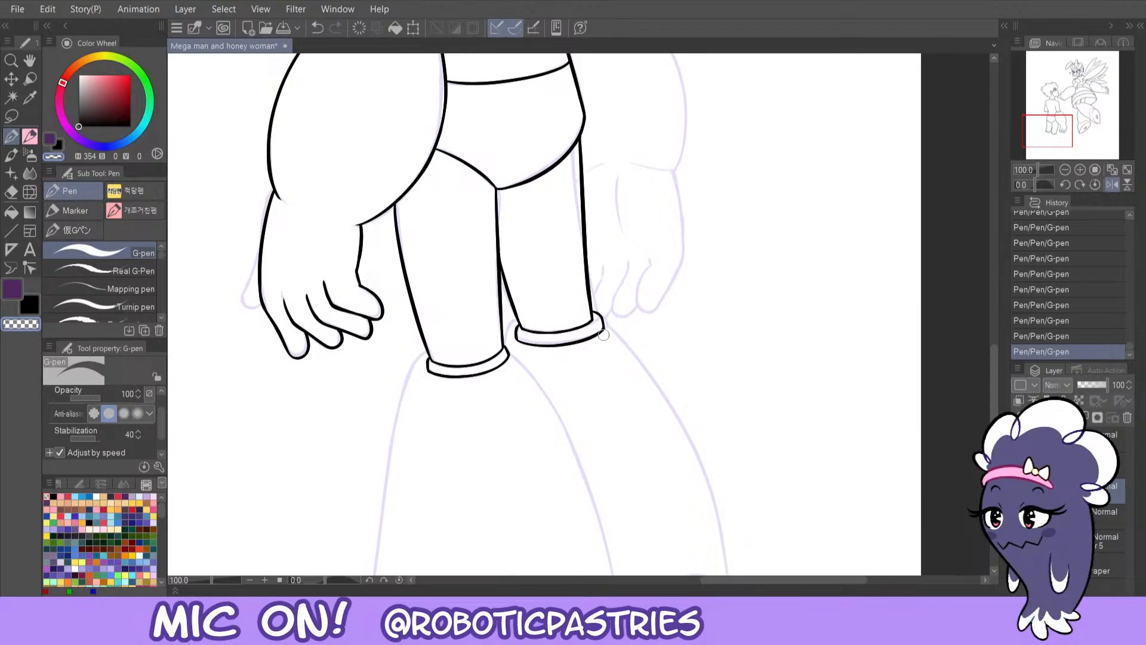
# - Redo the cleanup of the far boot cuff's outer end and lower edge with transparent pen strokes
pyautogui.hotkey('ctrl', 'z')
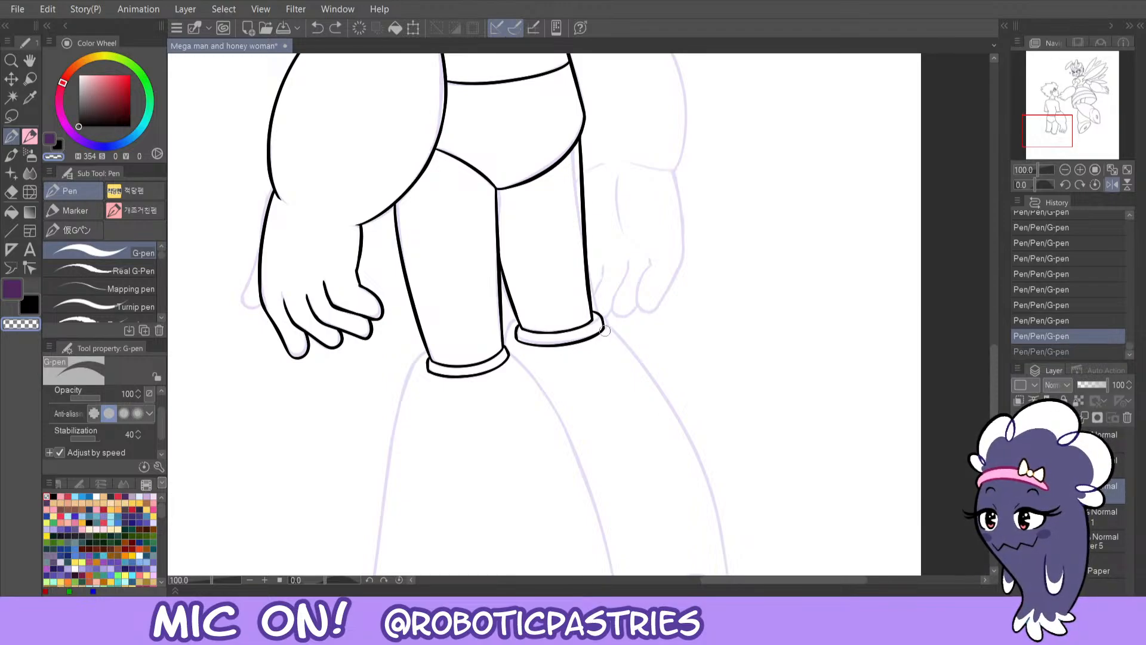
pyautogui.moveTo(606, 328); pyautogui.dragTo(524, 347)
pyautogui.hotkey('ctrl', 'z')
pyautogui.hotkey('ctrl', 'z')
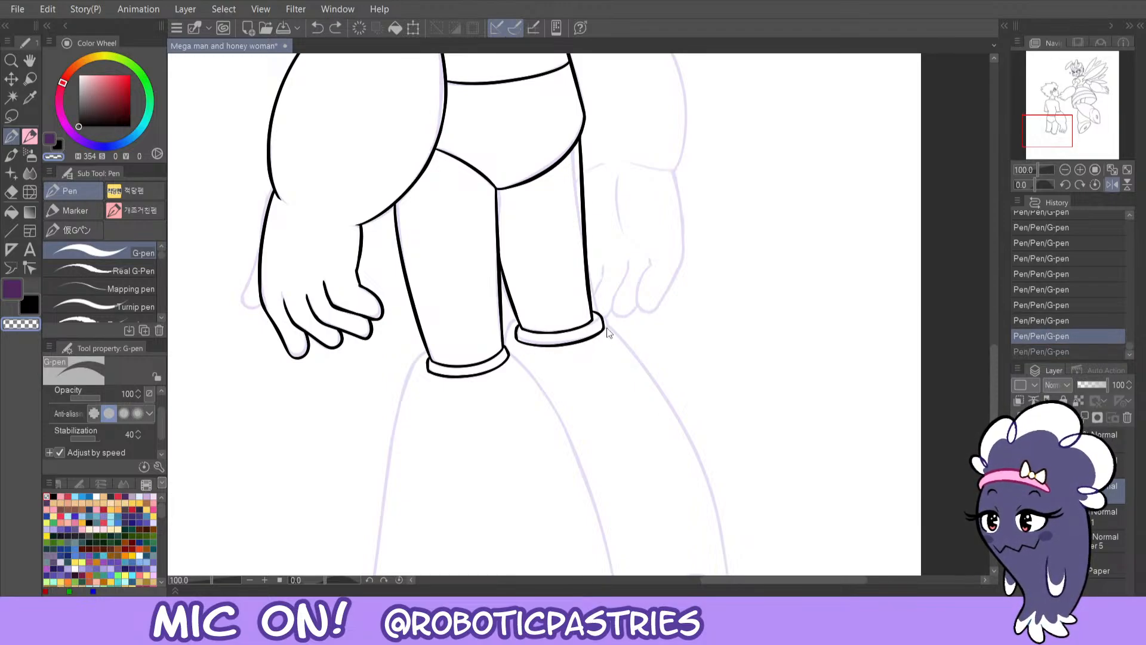
pyautogui.moveTo(608, 332)
pyautogui.mouseDown()
pyautogui.moveTo(587, 346)
pyautogui.moveTo(550, 343)
pyautogui.moveTo(604, 328)
pyautogui.moveTo(531, 353)
pyautogui.moveTo(603, 335)
pyautogui.mouseUp()
pyautogui.hotkey('ctrl', 'z')
pyautogui.hotkey('ctrl', 'z')
pyautogui.hotkey('ctrl', 'z')
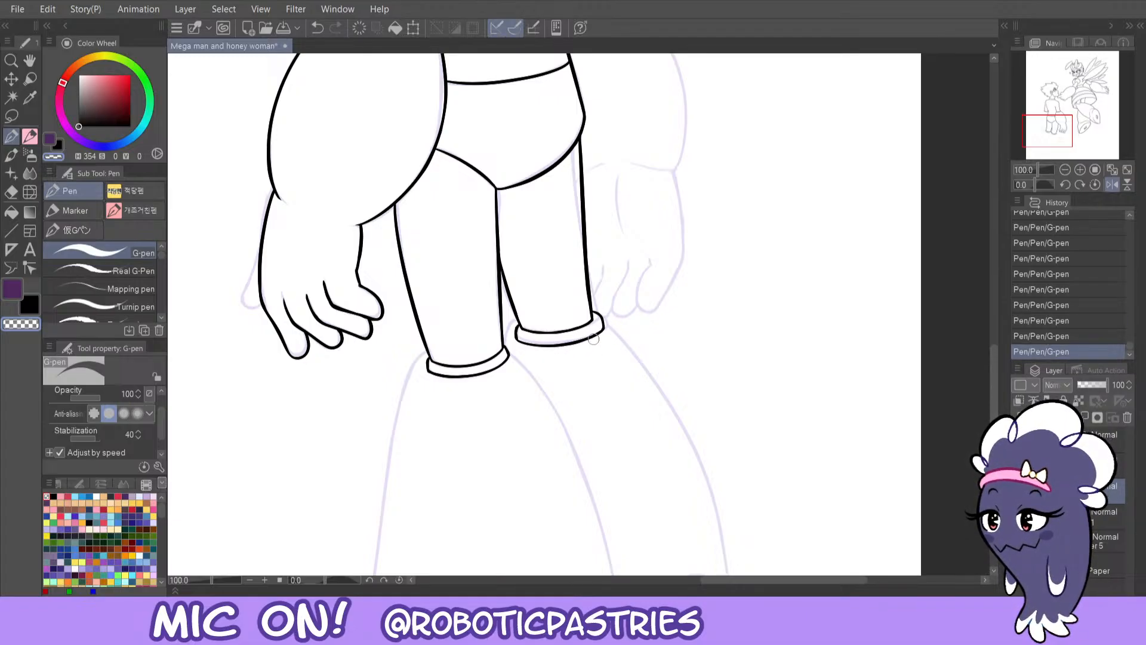
# - Return the canvas to its unflipped orientation and ink the slim curved spine line on the character's back in black
pyautogui.press('c')
pyautogui.moveTo(1040, 128)
pyautogui.mouseDown()
pyautogui.moveTo(1032, 133)
pyautogui.moveTo(1049, 96)
pyautogui.mouseUp()
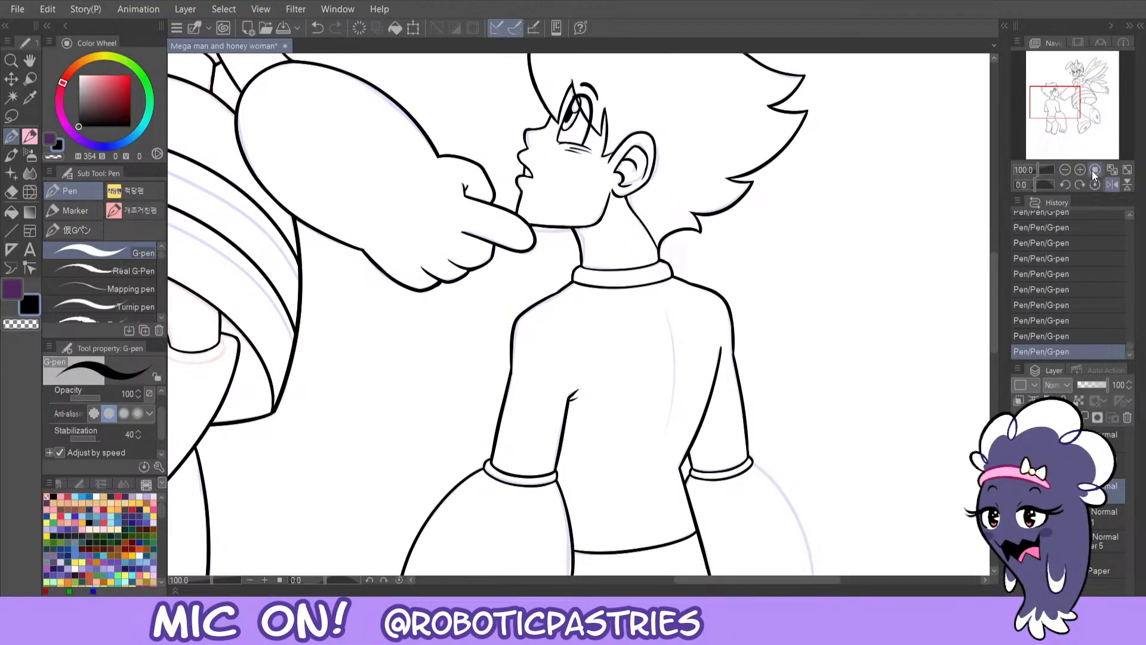
pyautogui.click(1127, 185)
pyautogui.click(1127, 184)
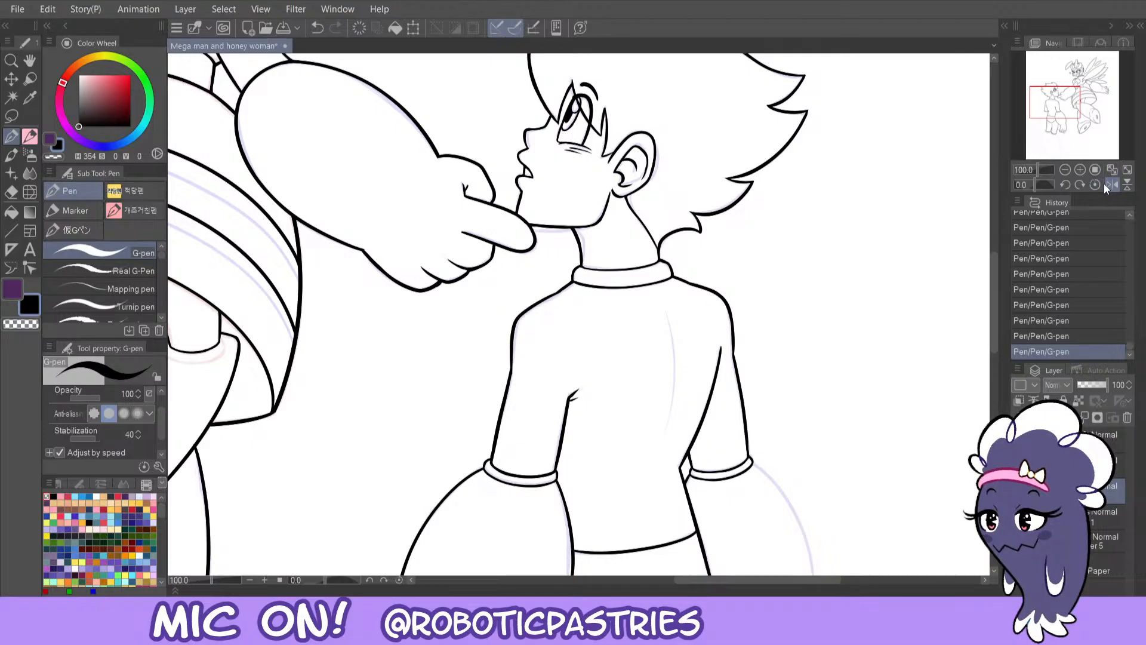
pyautogui.click(1104, 184)
pyautogui.moveTo(1056, 106)
pyautogui.mouseDown()
pyautogui.moveTo(1055, 121)
pyautogui.moveTo(1034, 108)
pyautogui.moveTo(1051, 102)
pyautogui.mouseUp()
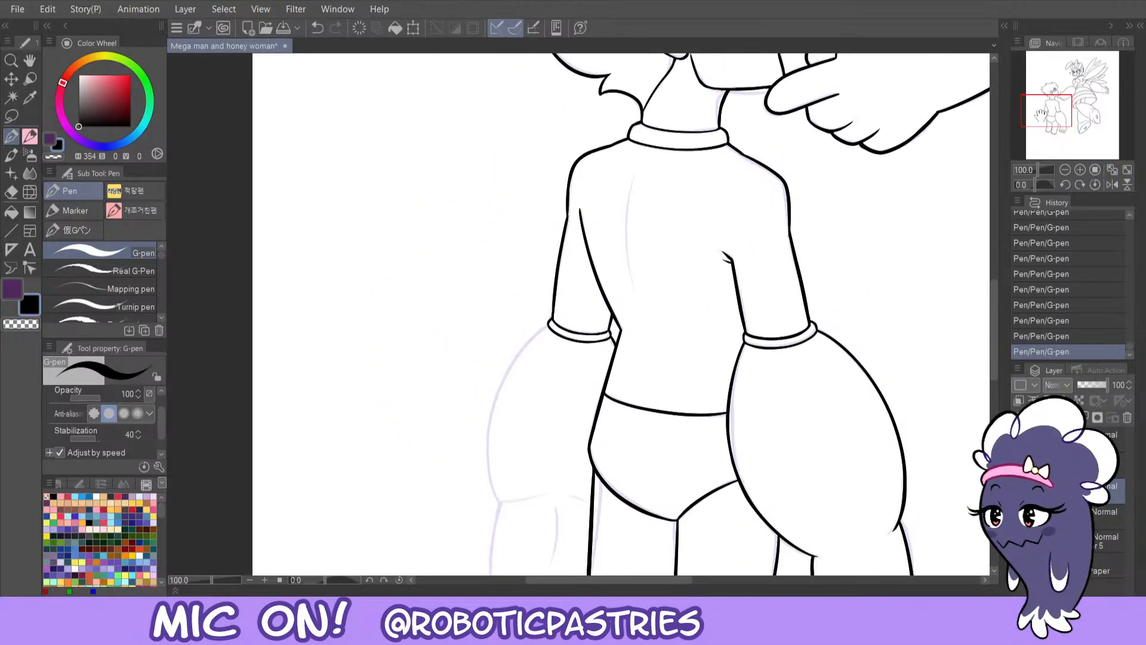
pyautogui.moveTo(633, 181); pyautogui.dragTo(647, 304)
pyautogui.hotkey('ctrl', 'z')
pyautogui.moveTo(633, 181); pyautogui.dragTo(642, 291)
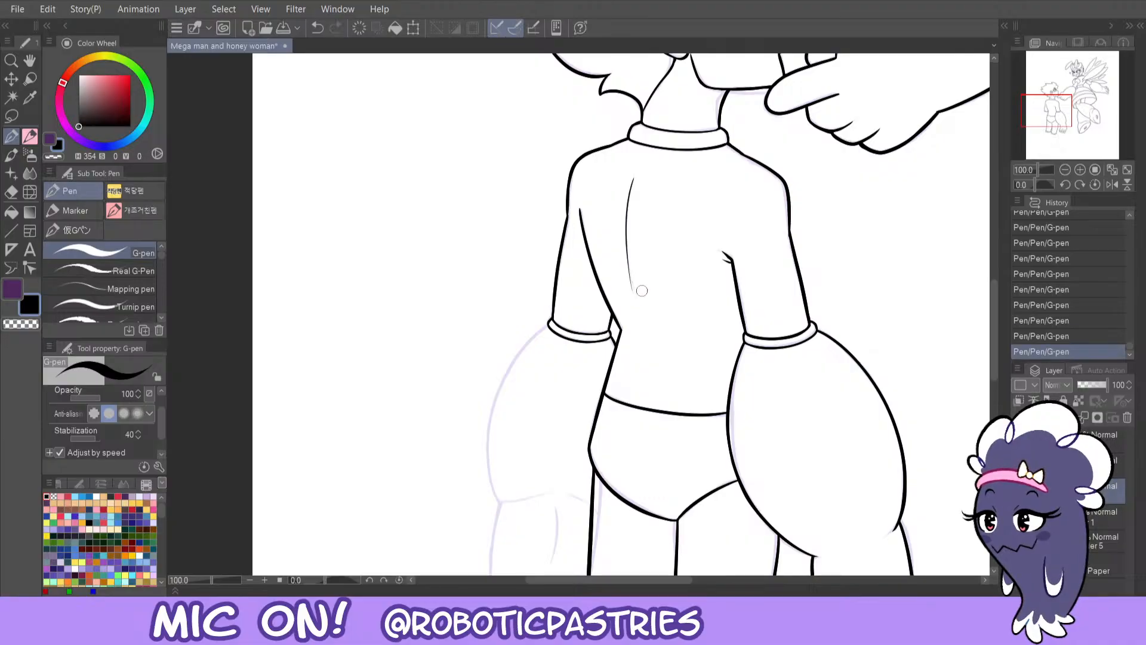
pyautogui.hotkey('ctrl', 'z')
pyautogui.moveTo(633, 173); pyautogui.dragTo(633, 293)
pyautogui.hotkey('ctrl', 'z')
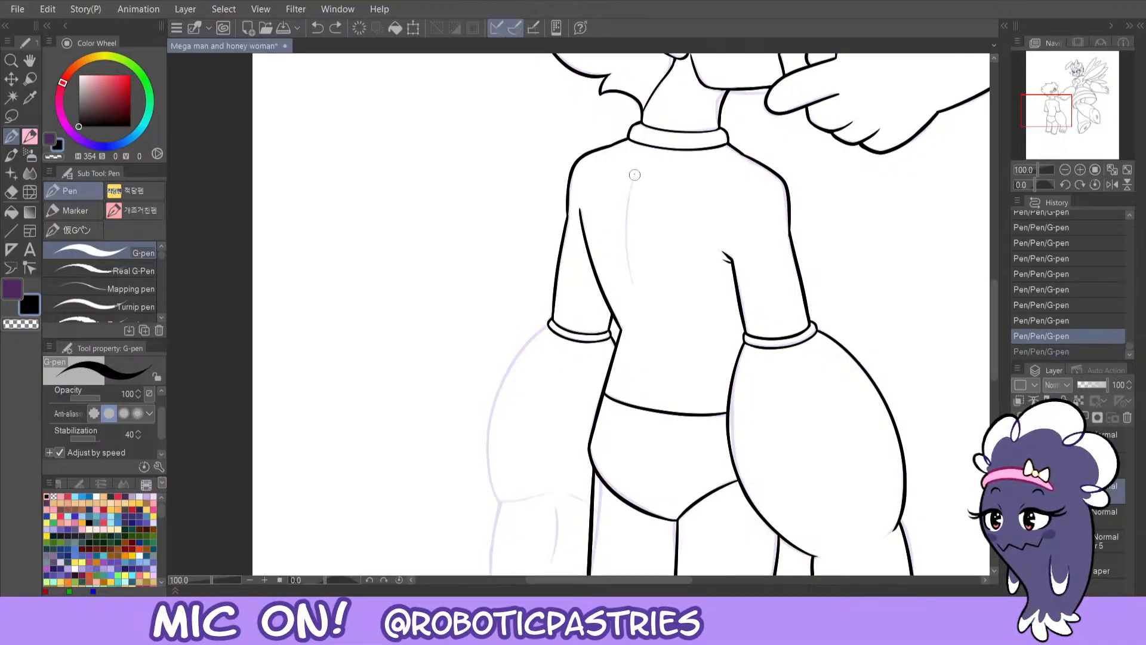
pyautogui.moveTo(634, 174); pyautogui.dragTo(634, 294)
# - Refine the spine line with a transparent pen stroke and compare the line with and without it
pyautogui.press('c')
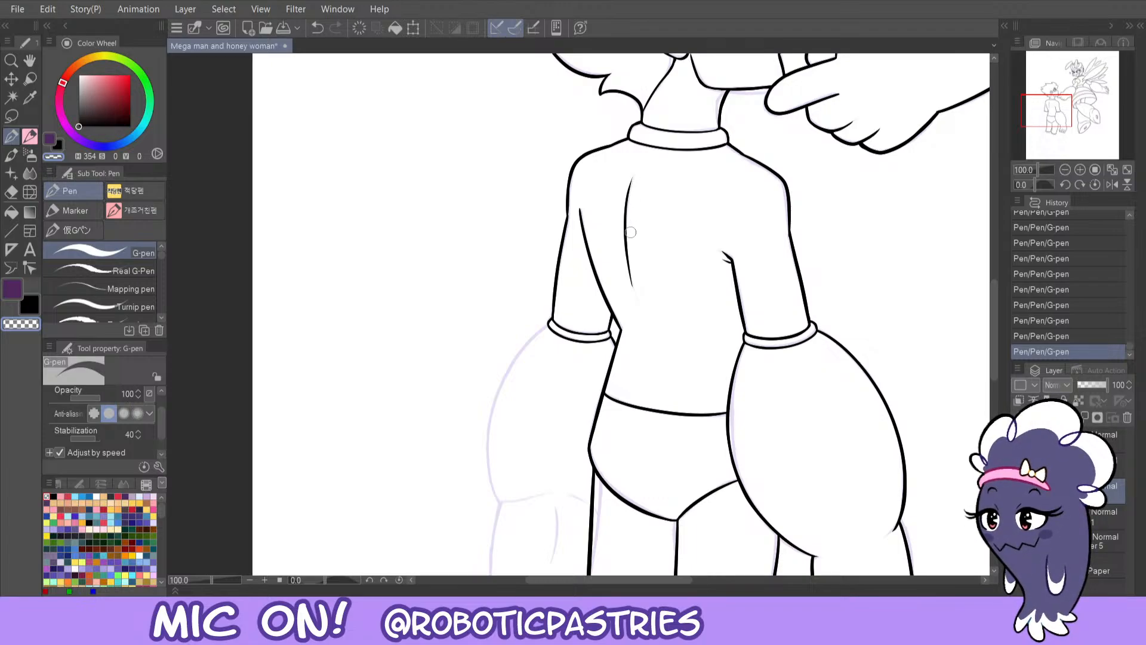
pyautogui.hotkey('ctrl', 'z')
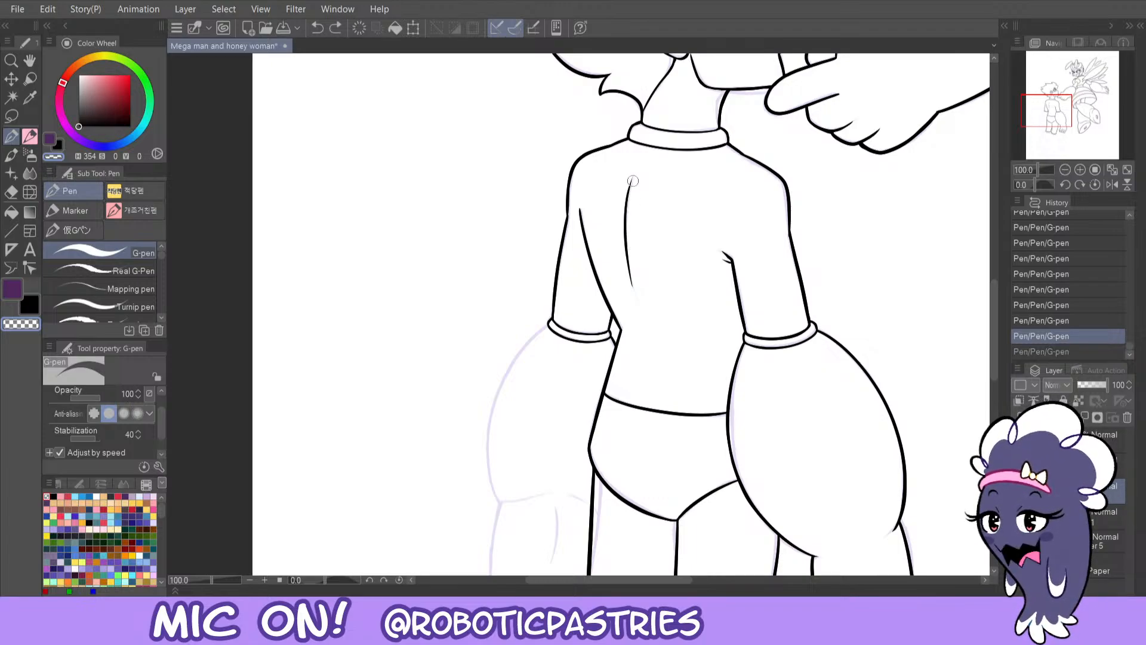
pyautogui.hotkey('ctrl', 'y')
pyautogui.hotkey('ctrl', 'z')
pyautogui.hotkey('ctrl', 'y')
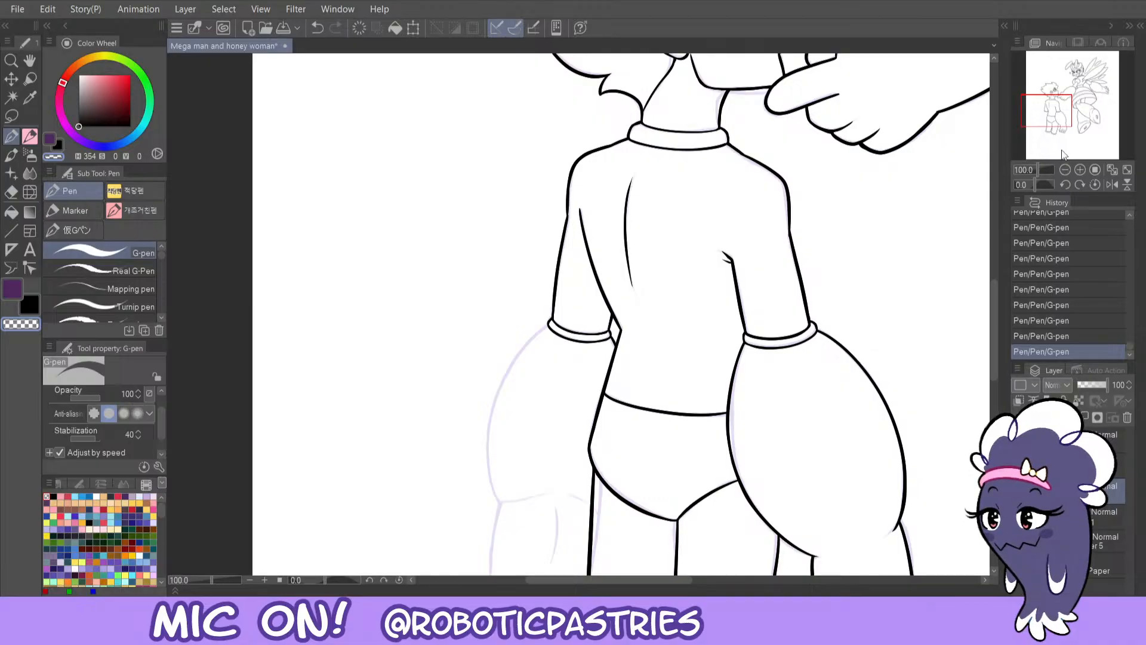
# - Flip the canvas horizontally and ink the far forearm's bulging outer curve in black from the arm cuff down to the wrist
pyautogui.moveTo(1050, 107); pyautogui.dragTo(1046, 118)
pyautogui.press('c')
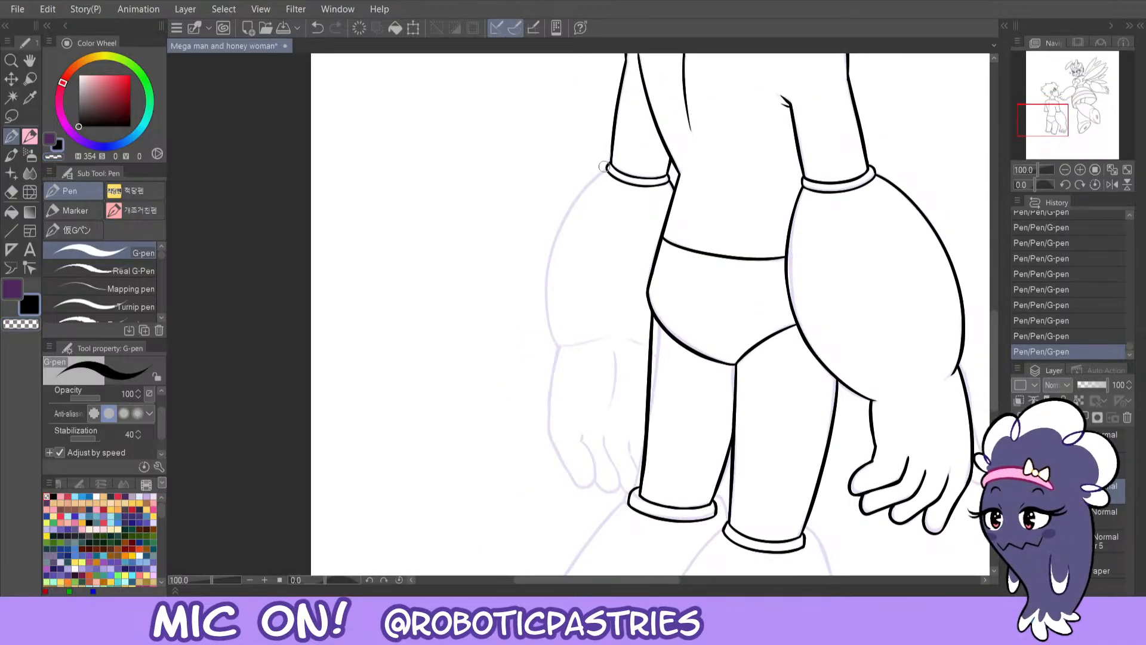
pyautogui.moveTo(604, 167)
pyautogui.mouseDown()
pyautogui.moveTo(567, 211)
pyautogui.moveTo(558, 347)
pyautogui.moveTo(549, 320)
pyautogui.moveTo(575, 195)
pyautogui.moveTo(608, 164)
pyautogui.moveTo(580, 199)
pyautogui.moveTo(559, 350)
pyautogui.mouseUp()
pyautogui.hotkey('ctrl', 'z')
pyautogui.hotkey('ctrl', 'z')
pyautogui.hotkey('ctrl', 'z')
pyautogui.hotkey('ctrl', 'z')
pyautogui.moveTo(592, 179); pyautogui.dragTo(578, 358)
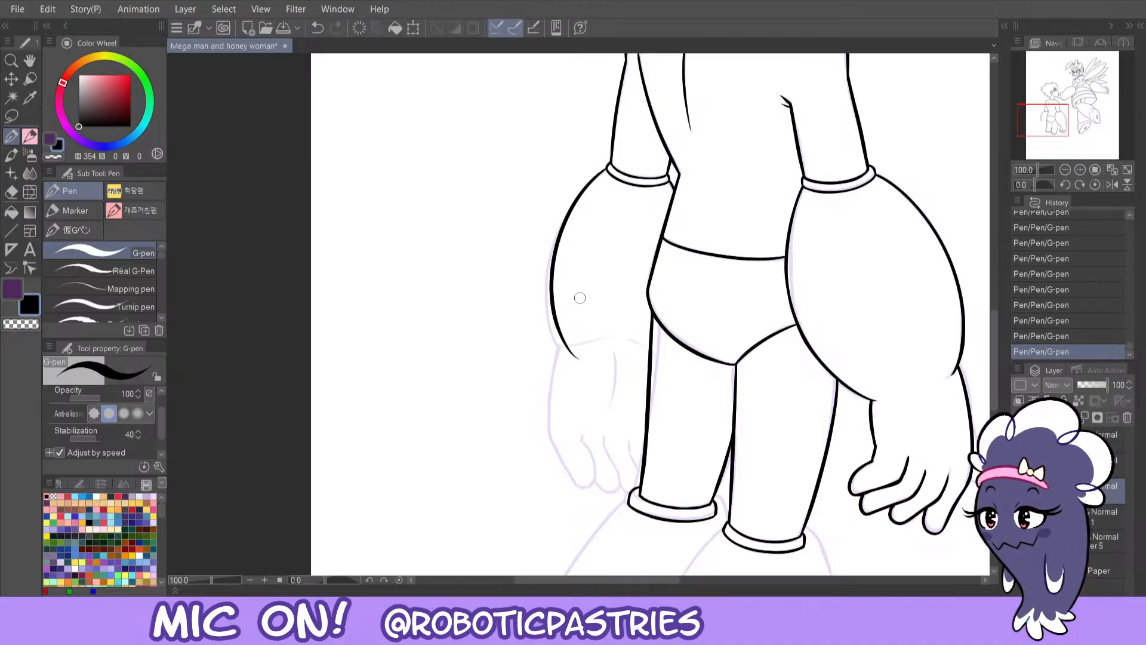
pyautogui.click(1111, 184)
pyautogui.hotkey('ctrl', 'z')
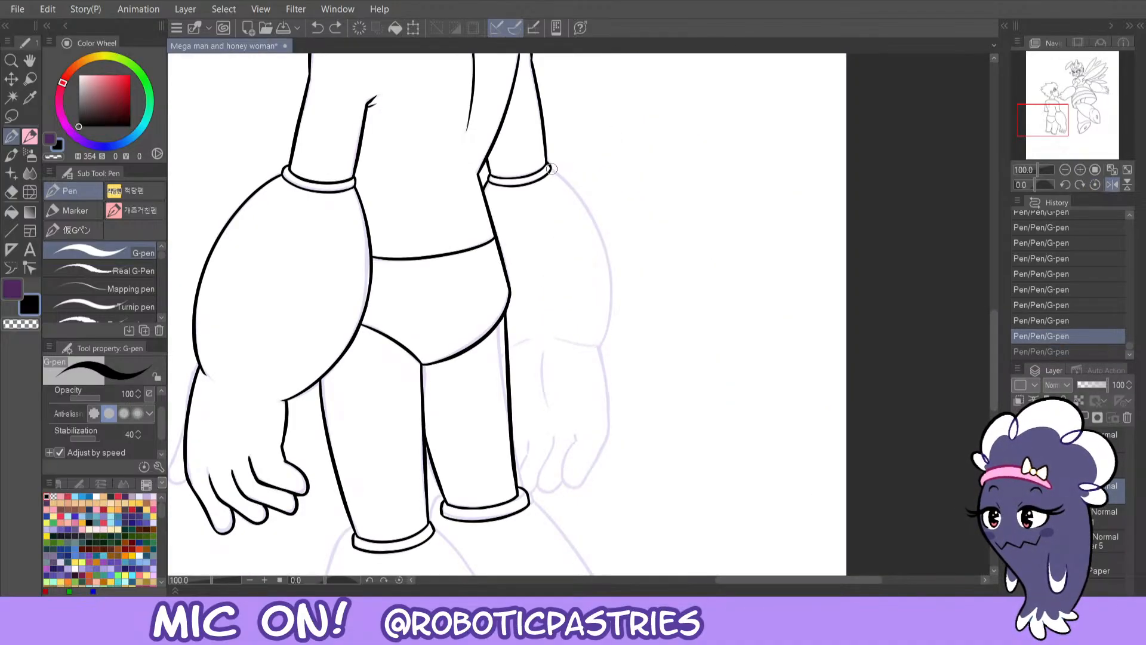
pyautogui.moveTo(550, 169)
pyautogui.mouseDown()
pyautogui.moveTo(616, 275)
pyautogui.moveTo(591, 362)
pyautogui.mouseUp()
pyautogui.hotkey('ctrl', 'z')
pyautogui.moveTo(550, 169)
pyautogui.mouseDown()
pyautogui.moveTo(585, 208)
pyautogui.moveTo(594, 352)
pyautogui.mouseUp()
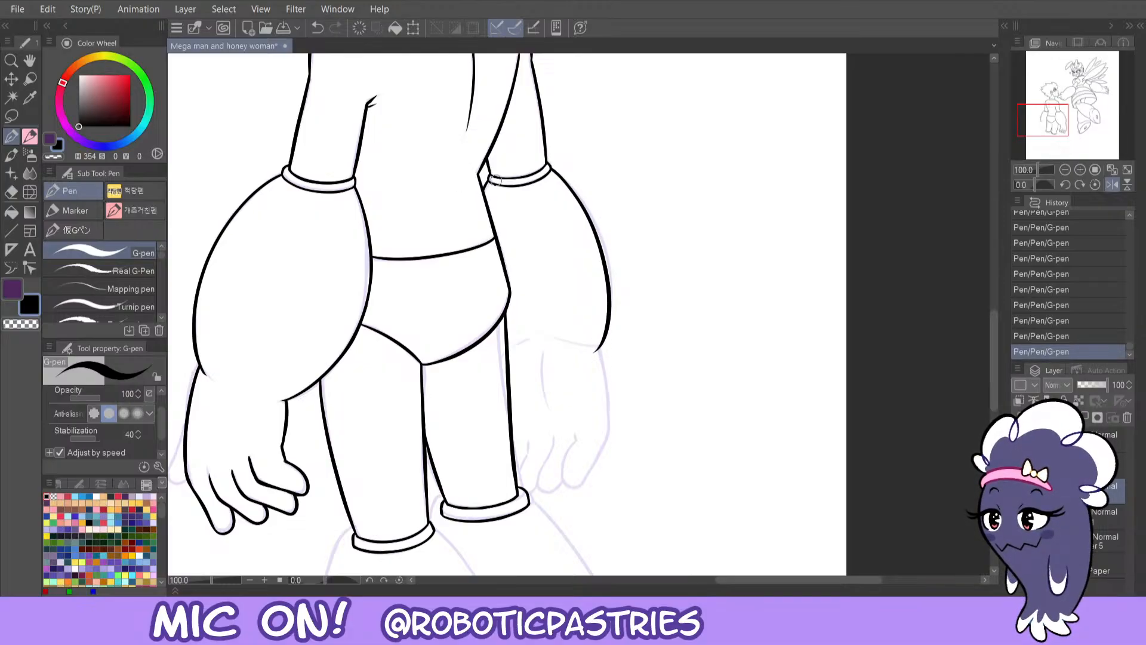
# - Touch up the far arm cuff's inner corner and, at 150% zoom, trim the forearm outline's lower end with transparent strokes
pyautogui.press('c')
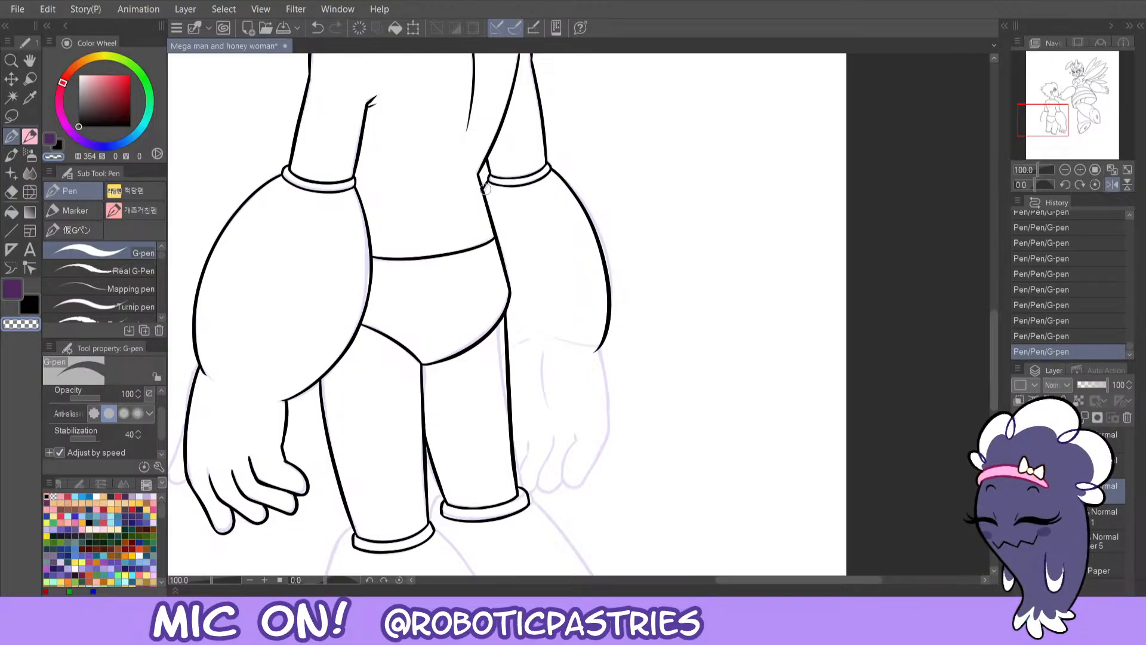
pyautogui.press('c')
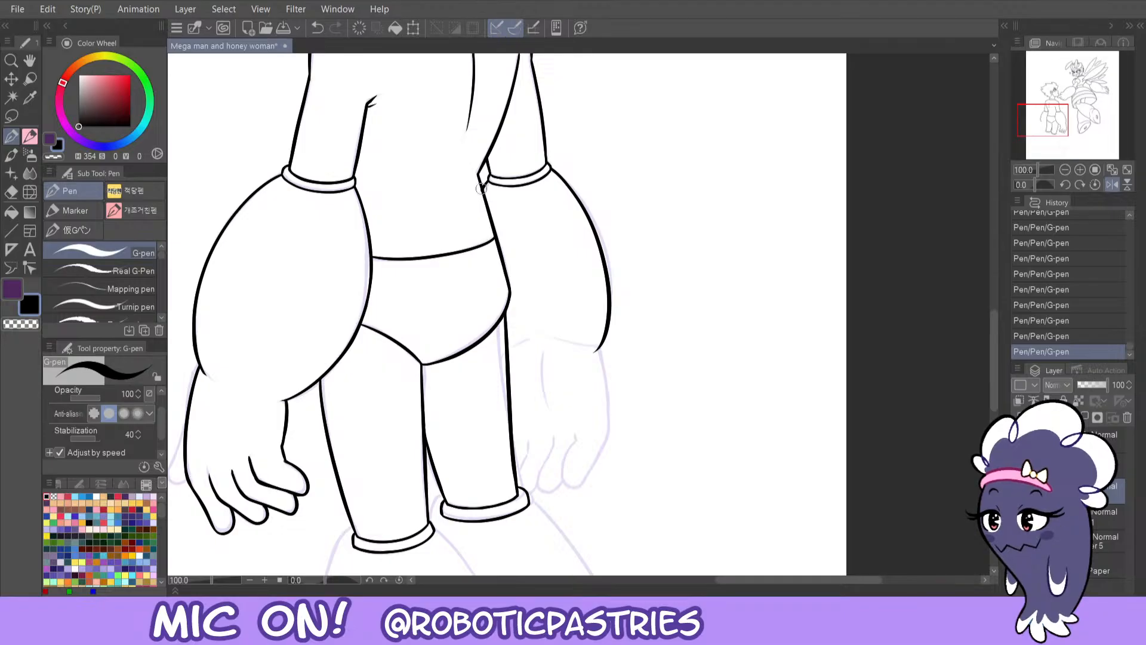
pyautogui.press('c')
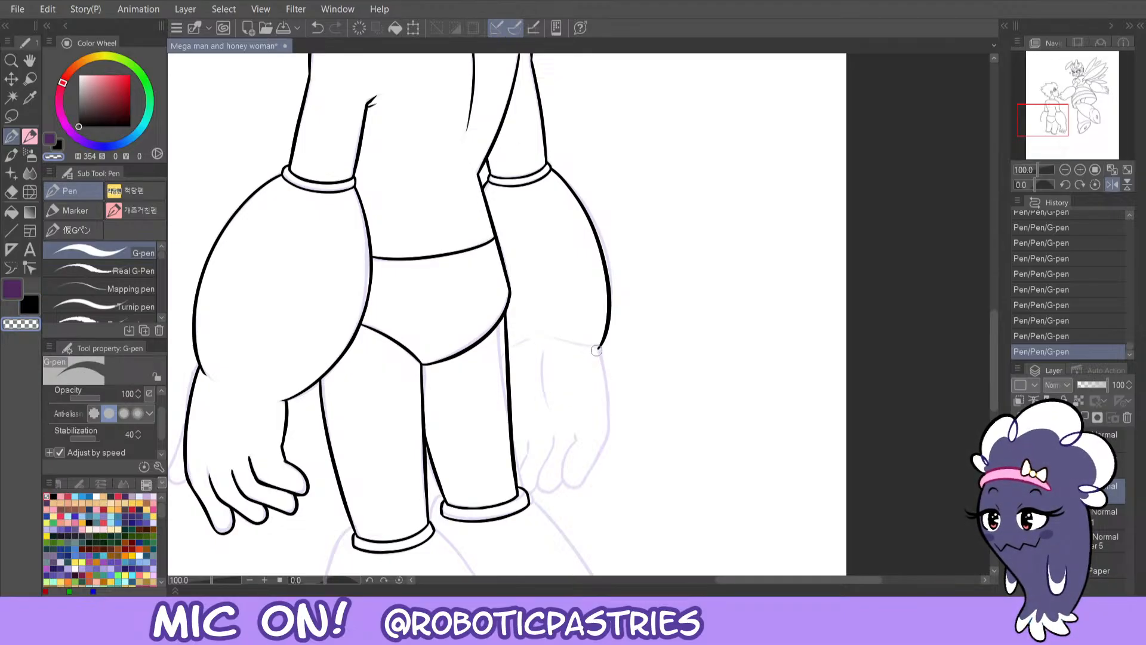
pyautogui.click(1079, 170)
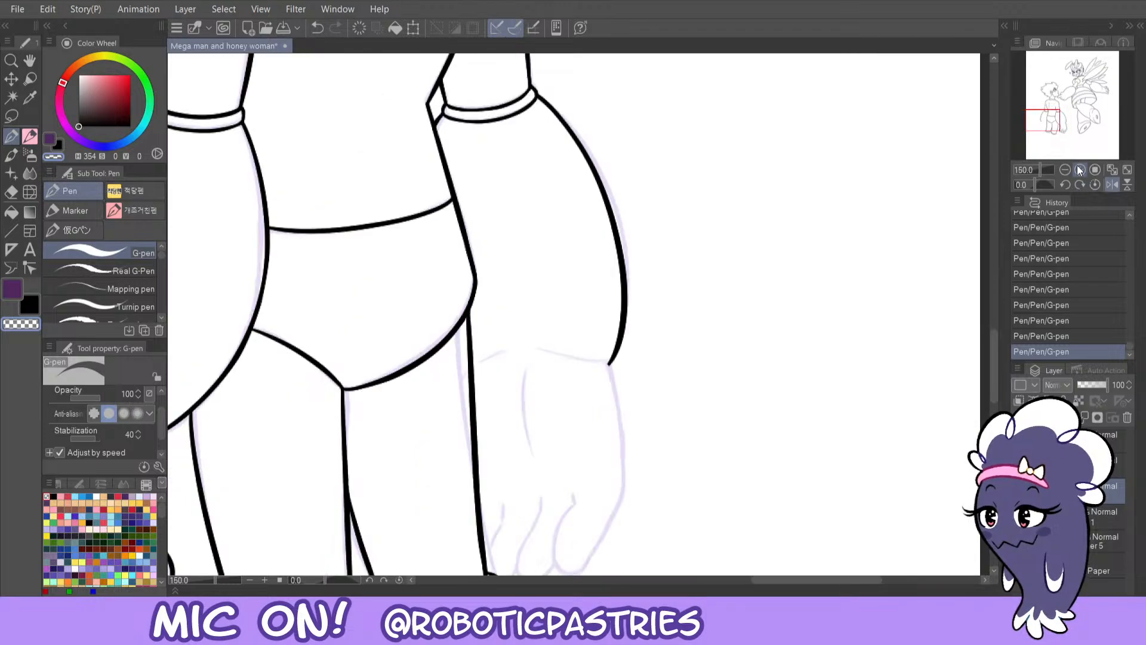
pyautogui.moveTo(1041, 121); pyautogui.dragTo(1032, 132)
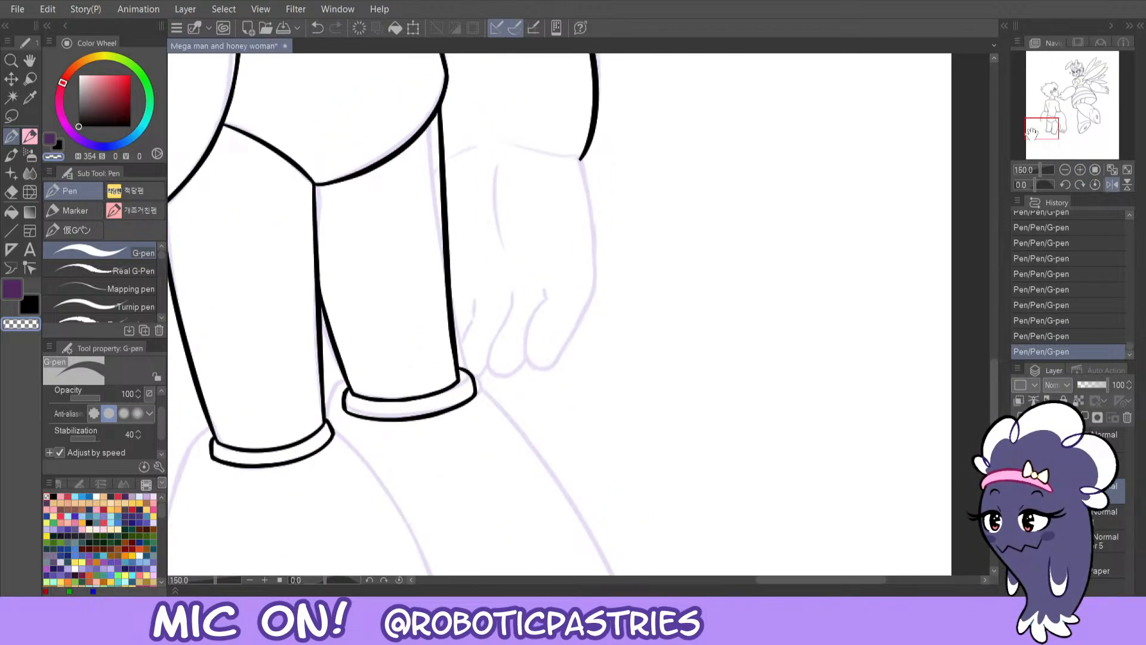
pyautogui.press('c')
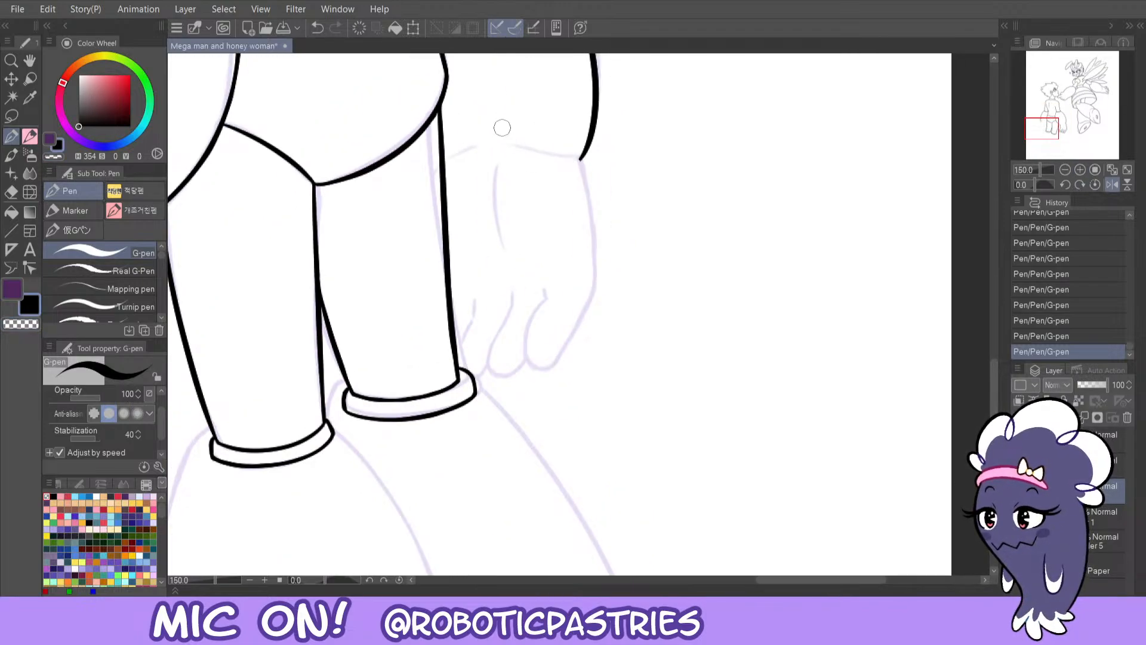
pyautogui.press('c')
pyautogui.moveTo(582, 167); pyautogui.dragTo(567, 153)
# - Ink the far forearm's wavy lower edge in black from the leg to the outer outline
pyautogui.press('c')
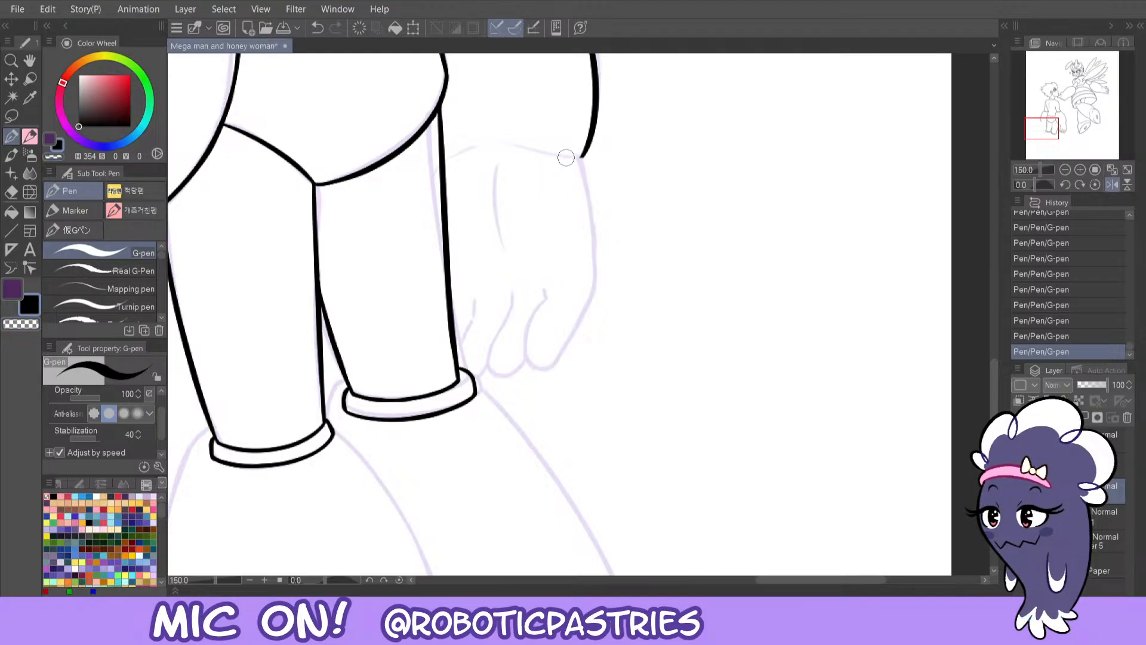
pyautogui.hotkey('ctrl', 'z')
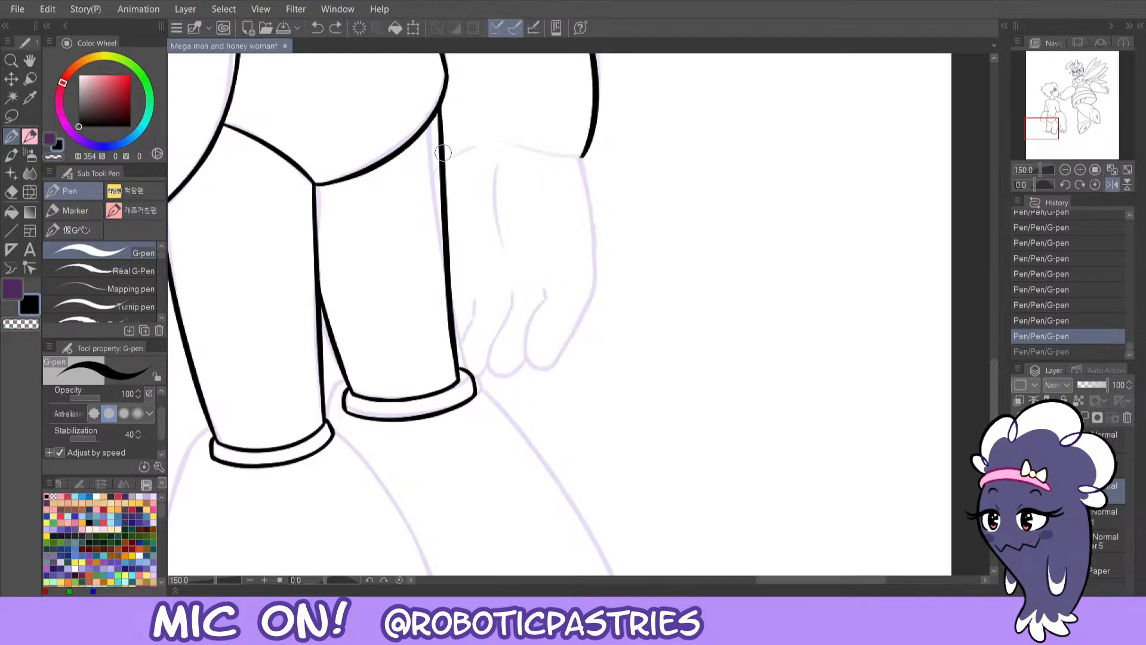
pyautogui.moveTo(443, 153)
pyautogui.mouseDown()
pyautogui.moveTo(498, 138)
pyautogui.moveTo(580, 156)
pyautogui.mouseUp()
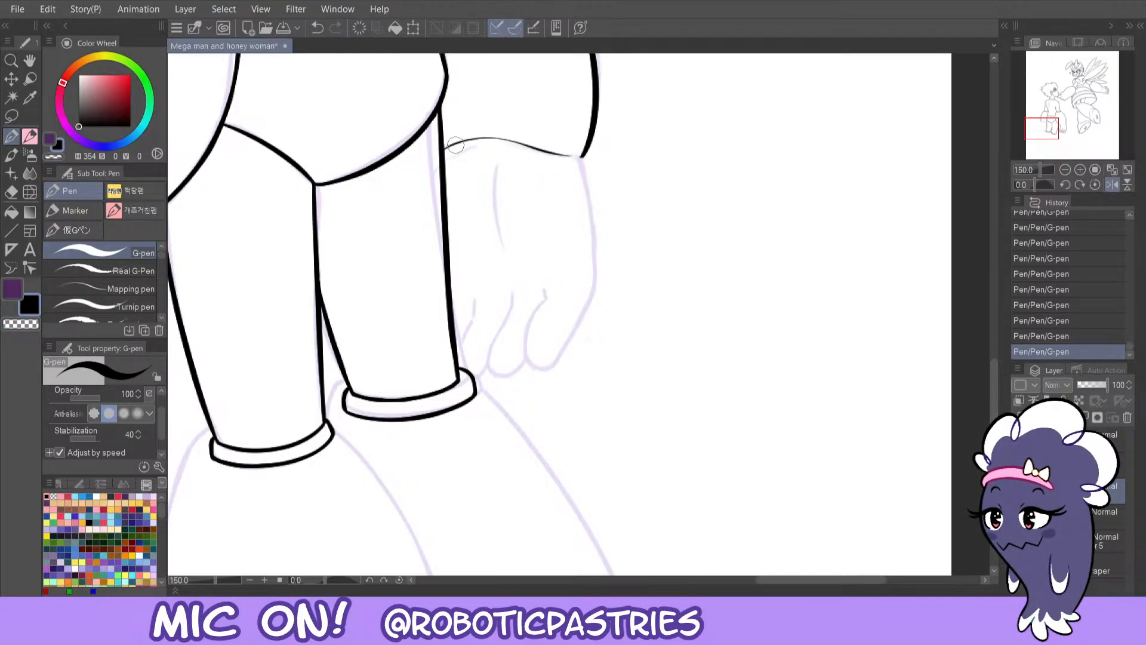
pyautogui.hotkey('ctrl', 'z')
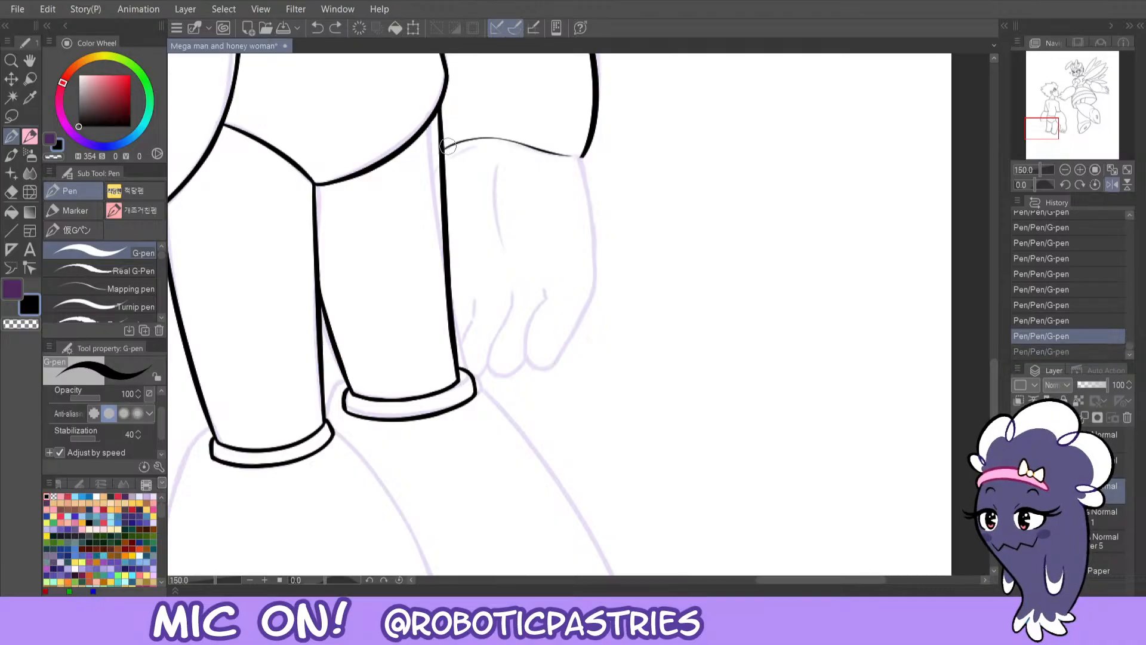
pyautogui.moveTo(447, 146)
pyautogui.mouseDown()
pyautogui.moveTo(495, 138)
pyautogui.moveTo(533, 150)
pyautogui.mouseUp()
pyautogui.hotkey('ctrl', 'z')
pyautogui.moveTo(446, 150)
pyautogui.mouseDown()
pyautogui.moveTo(532, 148)
pyautogui.moveTo(591, 177)
pyautogui.moveTo(592, 203)
pyautogui.mouseUp()
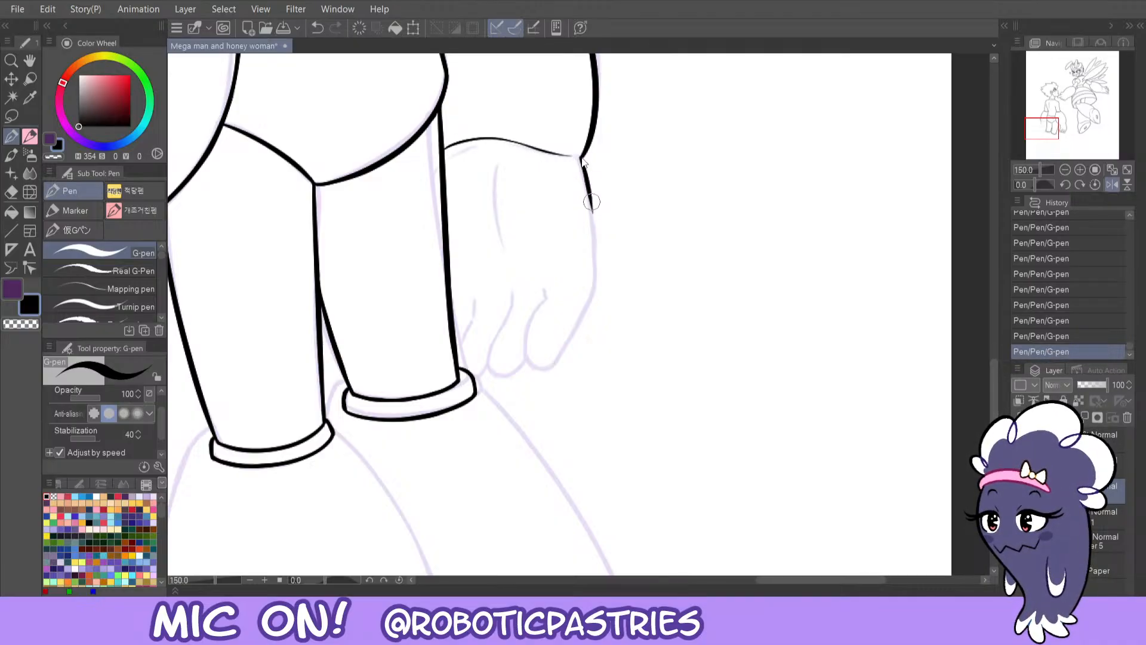
# - Ink the far hand's outer edge and its rounded outermost finger in black
pyautogui.hotkey('ctrl', 'z')
pyautogui.moveTo(580, 156)
pyautogui.mouseDown()
pyautogui.moveTo(598, 271)
pyautogui.moveTo(524, 328)
pyautogui.moveTo(530, 369)
pyautogui.moveTo(557, 360)
pyautogui.moveTo(572, 323)
pyautogui.moveTo(527, 327)
pyautogui.moveTo(530, 374)
pyautogui.moveTo(556, 359)
pyautogui.moveTo(598, 274)
pyautogui.mouseUp()
pyautogui.hotkey('ctrl', 'z')
pyautogui.hotkey('ctrl', 'z')
pyautogui.moveTo(543, 300)
pyautogui.mouseDown()
pyautogui.moveTo(537, 384)
pyautogui.moveTo(564, 345)
pyautogui.moveTo(521, 332)
pyautogui.moveTo(540, 371)
pyautogui.moveTo(569, 340)
pyautogui.moveTo(597, 266)
pyautogui.mouseUp()
pyautogui.hotkey('ctrl', 'z')
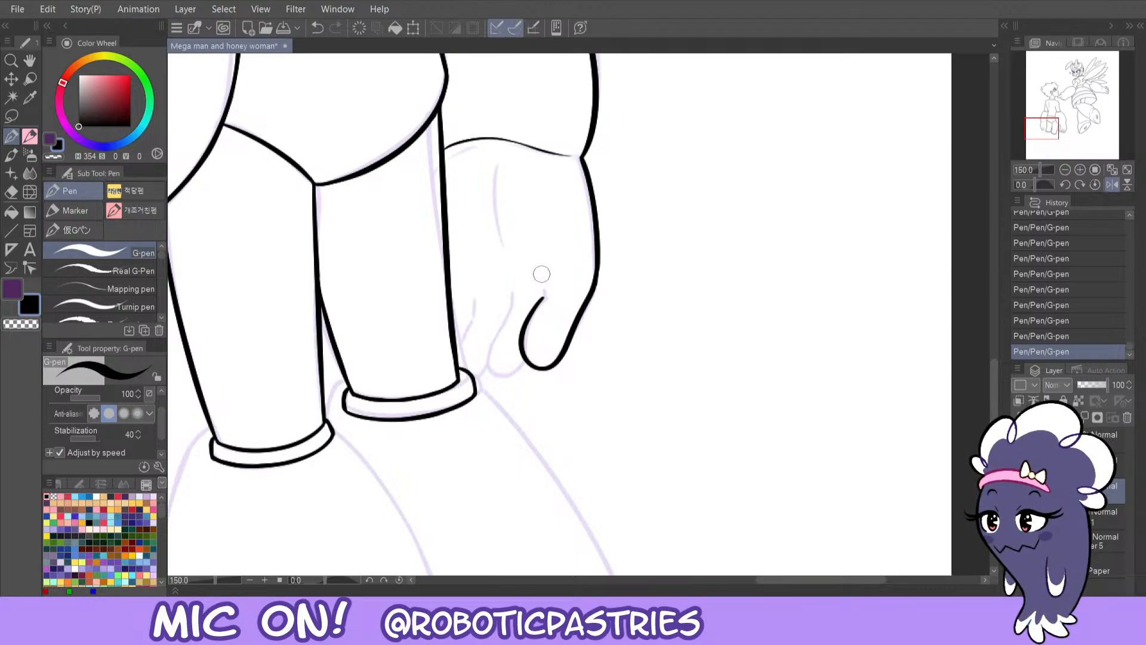
# - Add a short knuckle line above the outermost finger and a curved crease on the far hand in black
pyautogui.moveTo(543, 293)
pyautogui.mouseDown()
pyautogui.moveTo(541, 276)
pyautogui.moveTo(544, 298)
pyautogui.mouseUp()
pyautogui.hotkey('ctrl', 'z')
pyautogui.moveTo(475, 162)
pyautogui.mouseDown()
pyautogui.moveTo(500, 245)
pyautogui.moveTo(481, 229)
pyautogui.moveTo(497, 255)
pyautogui.mouseUp()
pyautogui.hotkey('ctrl', 'z')
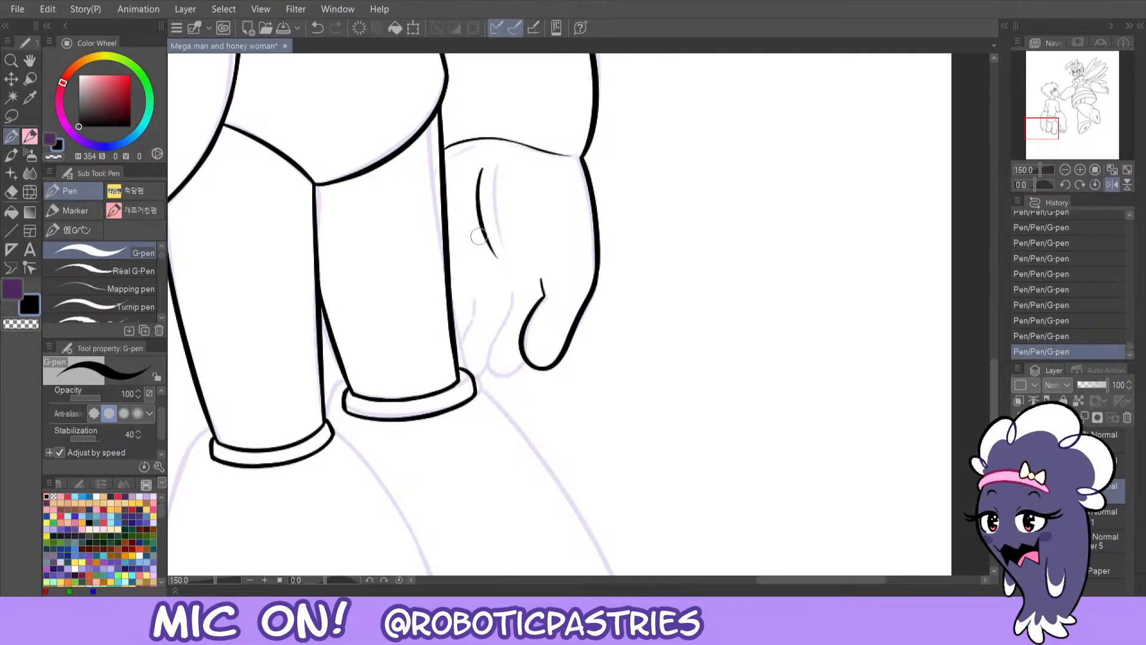
# - Ink the far hand's second finger in black with a rounded tip and a short knuckle line
pyautogui.moveTo(524, 361); pyautogui.dragTo(480, 381)
pyautogui.moveTo(509, 288)
pyautogui.mouseDown()
pyautogui.moveTo(488, 350)
pyautogui.moveTo(494, 381)
pyautogui.moveTo(522, 353)
pyautogui.moveTo(509, 379)
pyautogui.moveTo(485, 371)
pyautogui.moveTo(510, 294)
pyautogui.moveTo(489, 340)
pyautogui.moveTo(496, 381)
pyautogui.moveTo(520, 360)
pyautogui.moveTo(487, 377)
pyautogui.moveTo(509, 297)
pyautogui.moveTo(487, 374)
pyautogui.mouseUp()
pyautogui.hotkey('ctrl', 'z')
pyautogui.hotkey('ctrl', 'z')
pyautogui.hotkey('ctrl', 'z')
pyautogui.hotkey('ctrl', 'z')
pyautogui.hotkey('ctrl', 'z')
pyautogui.hotkey('ctrl', 'z')
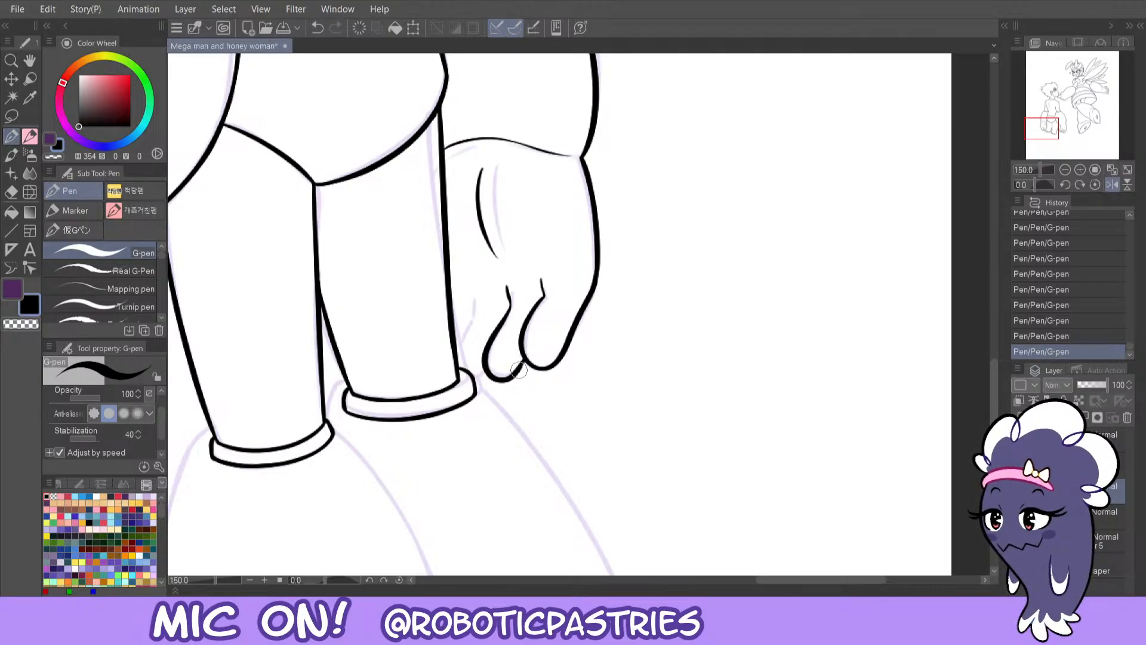
# - Thin and smooth the second finger's outline with transparent pen strokes
pyautogui.moveTo(525, 356)
pyautogui.mouseDown()
pyautogui.moveTo(512, 375)
pyautogui.moveTo(499, 337)
pyautogui.moveTo(513, 314)
pyautogui.mouseUp()
pyautogui.press('c')
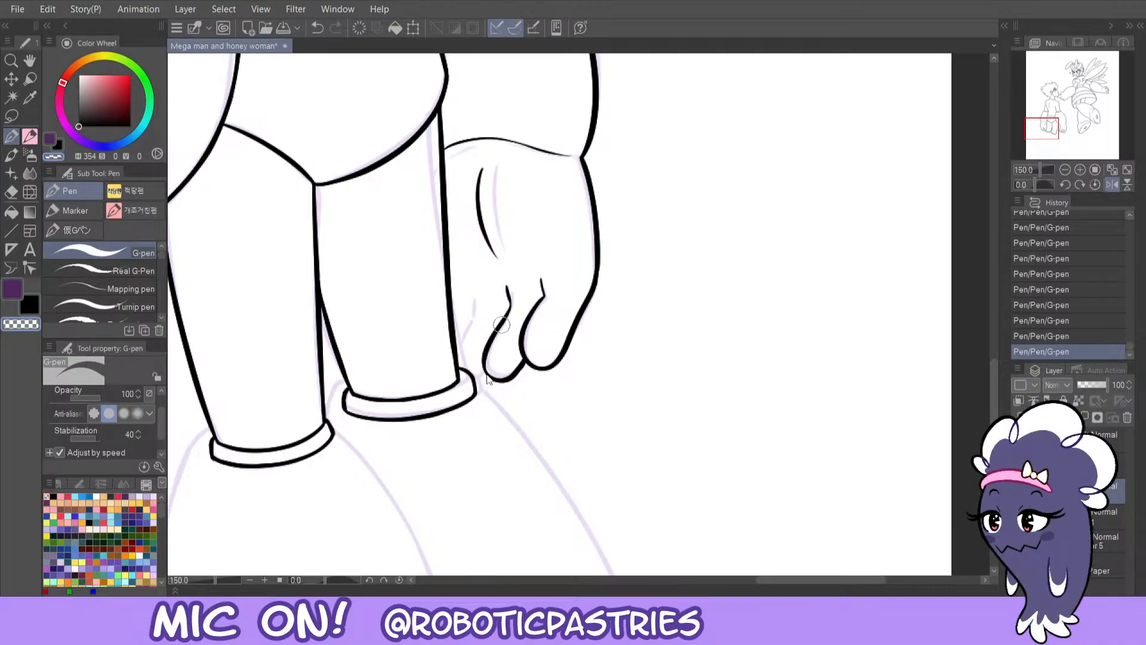
pyautogui.hotkey('ctrl', 'z')
pyautogui.moveTo(503, 376); pyautogui.dragTo(511, 309)
pyautogui.press('c')
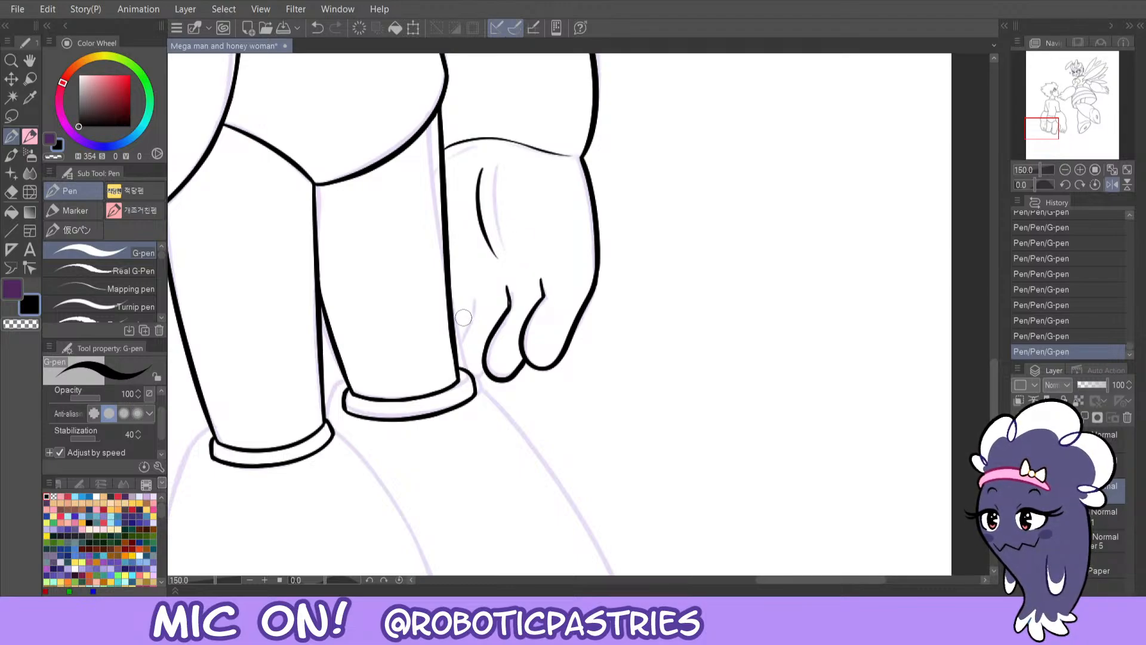
# - Ink the third finger's visible edges beside the leg, joining its tip to the boot cuff
pyautogui.moveTo(461, 286)
pyautogui.mouseDown()
pyautogui.moveTo(470, 311)
pyautogui.moveTo(458, 341)
pyautogui.mouseUp()
pyautogui.hotkey('ctrl', 'z')
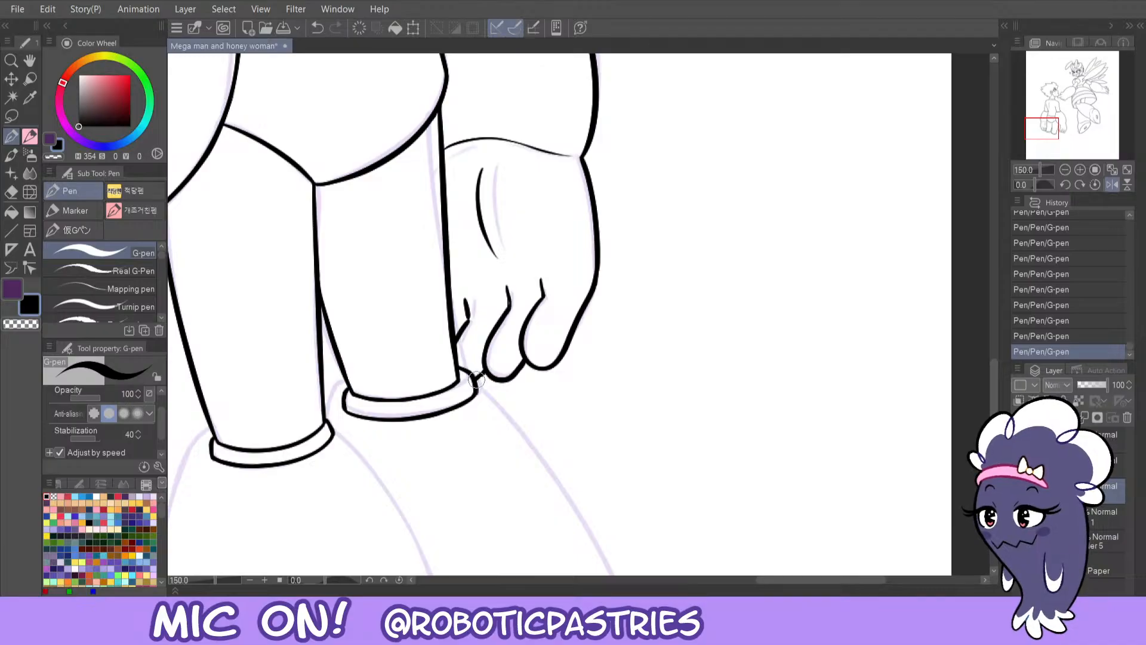
pyautogui.hotkey('ctrl', 'z')
# - Clean up the third finger's knuckle line, alternating transparent and black pen strokes
pyautogui.press('c')
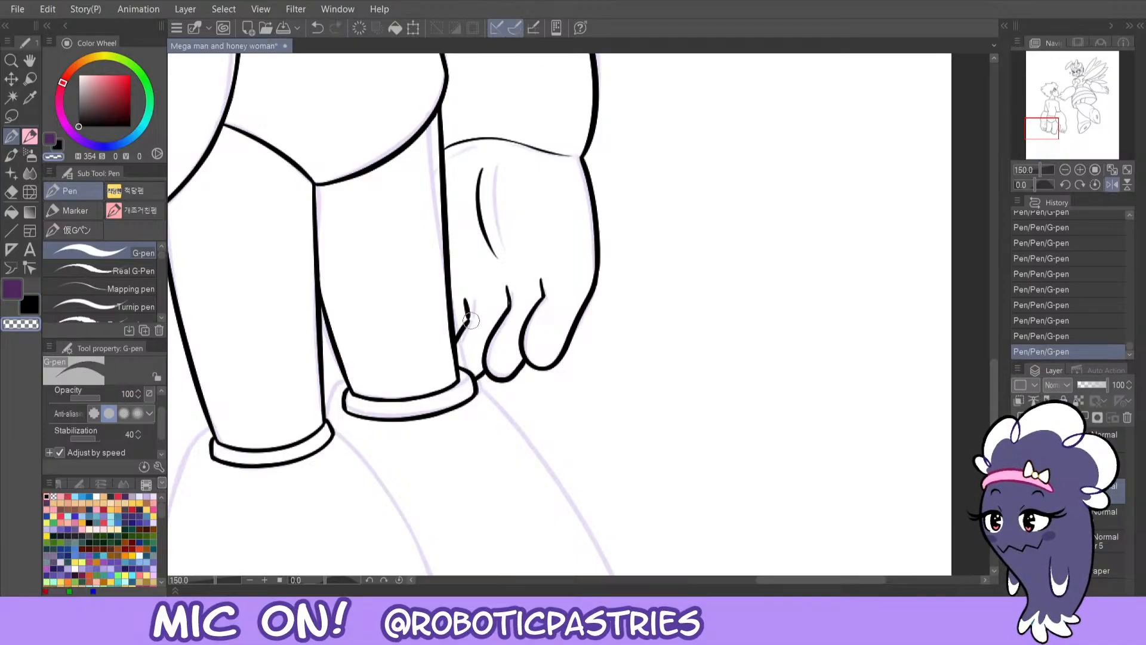
pyautogui.press('c')
pyautogui.moveTo(477, 315); pyautogui.dragTo(469, 319)
pyautogui.press('c')
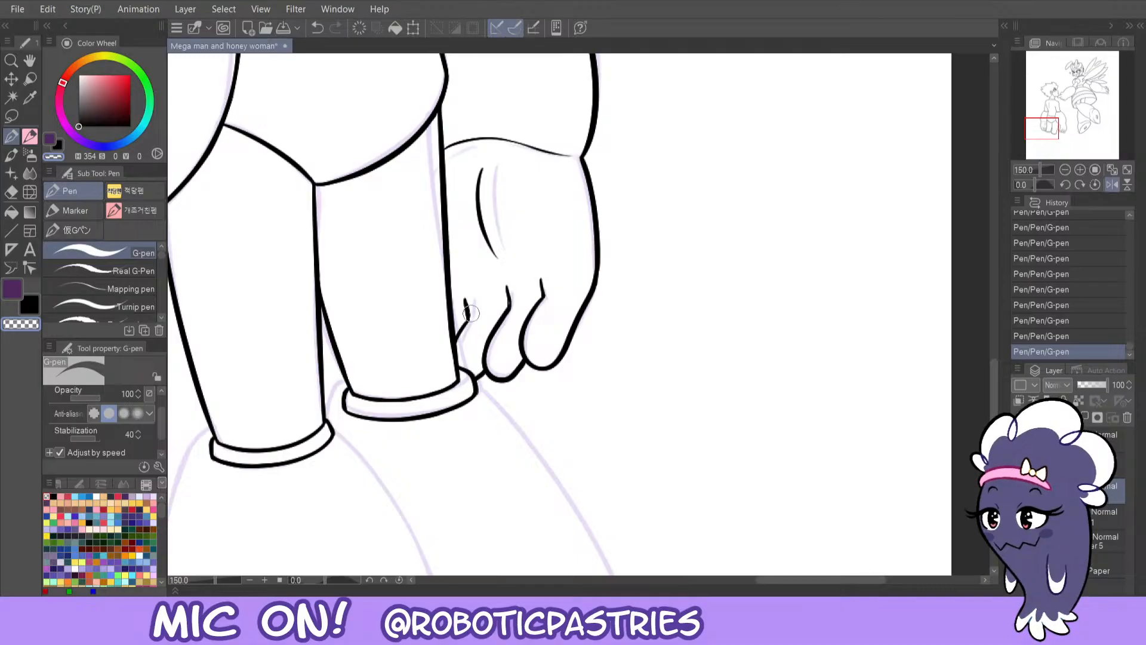
pyautogui.press('c')
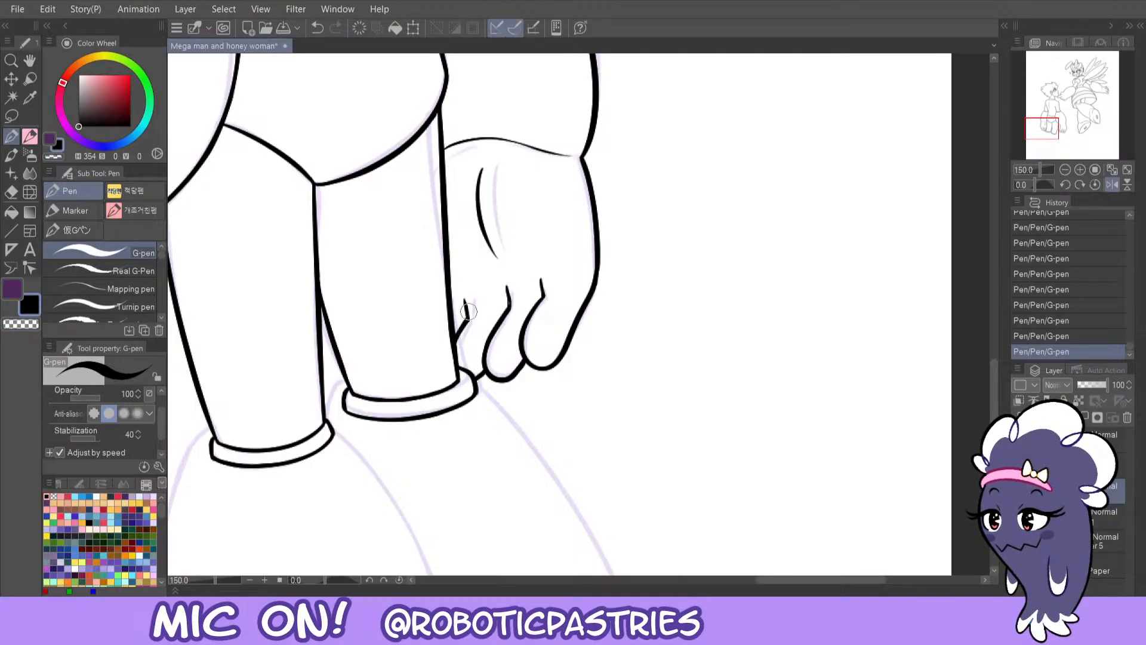
# - Refine the far hand's third-finger knuckle line and shorten the second finger's, alternating black and transparent pen strokes
pyautogui.hotkey('ctrl', 'z')
pyautogui.hotkey('ctrl', 'y')
pyautogui.hotkey('ctrl', 'z')
pyautogui.hotkey('ctrl', 'y')
pyautogui.press('c')
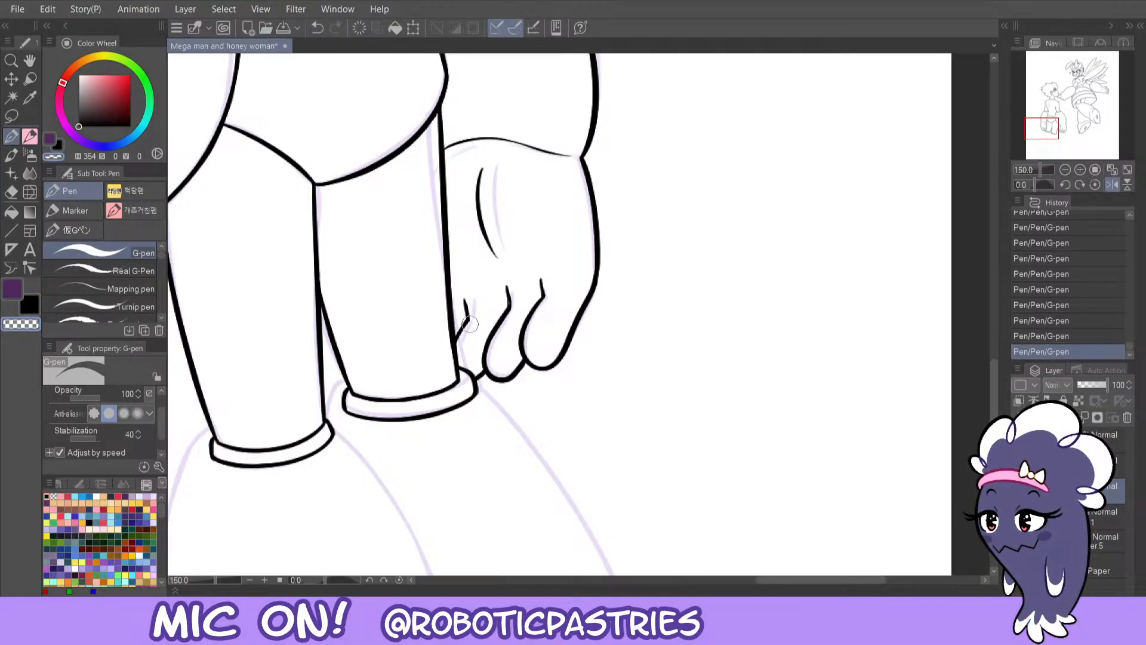
pyautogui.press('c')
pyautogui.press('c')
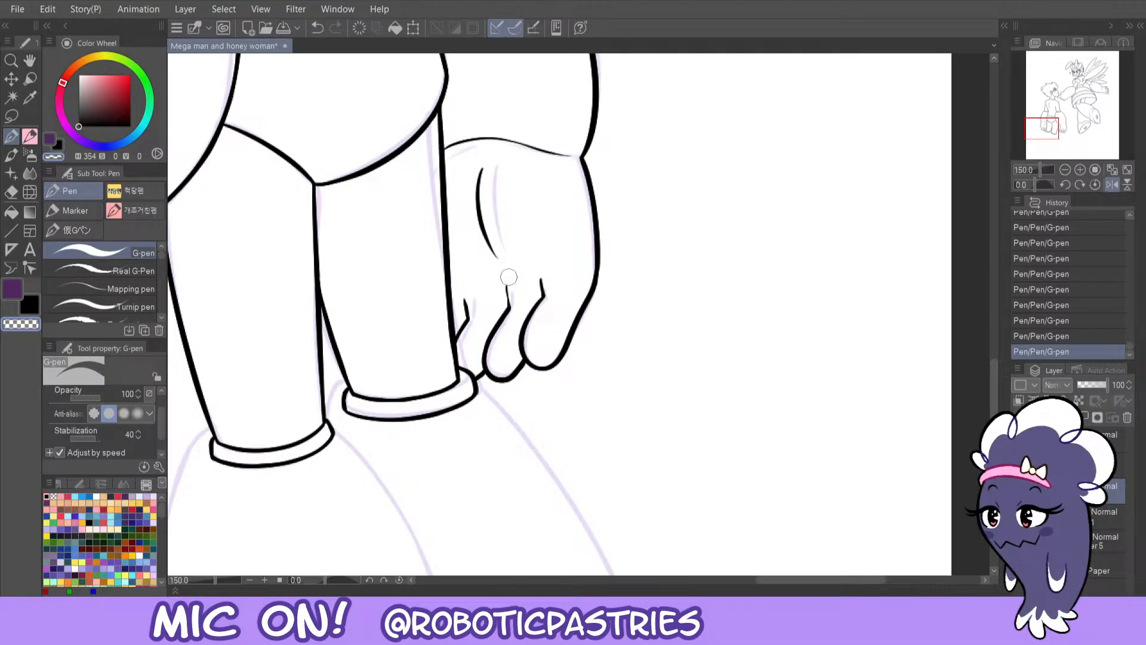
pyautogui.press('c')
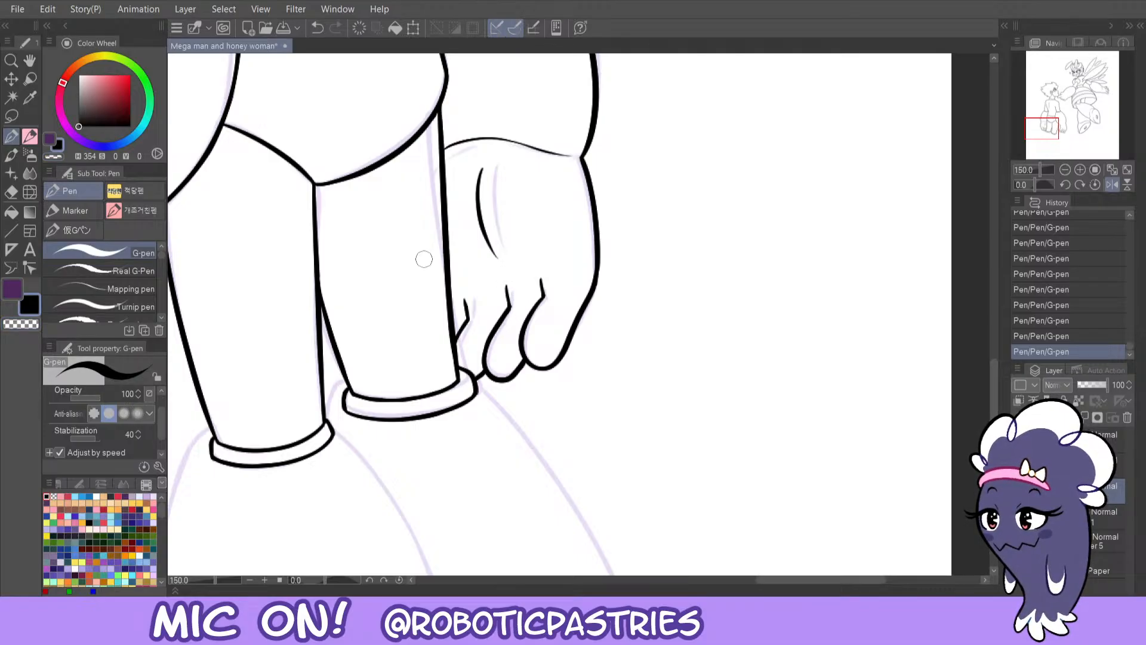
# - Compare the latest knuckle strokes by undoing and restoring them, and tidy the second and third fingers' line ends with transparent and black strokes
pyautogui.hotkey('ctrl', 'z')
pyautogui.hotkey('ctrl', 'z')
pyautogui.hotkey('ctrl', 'z')
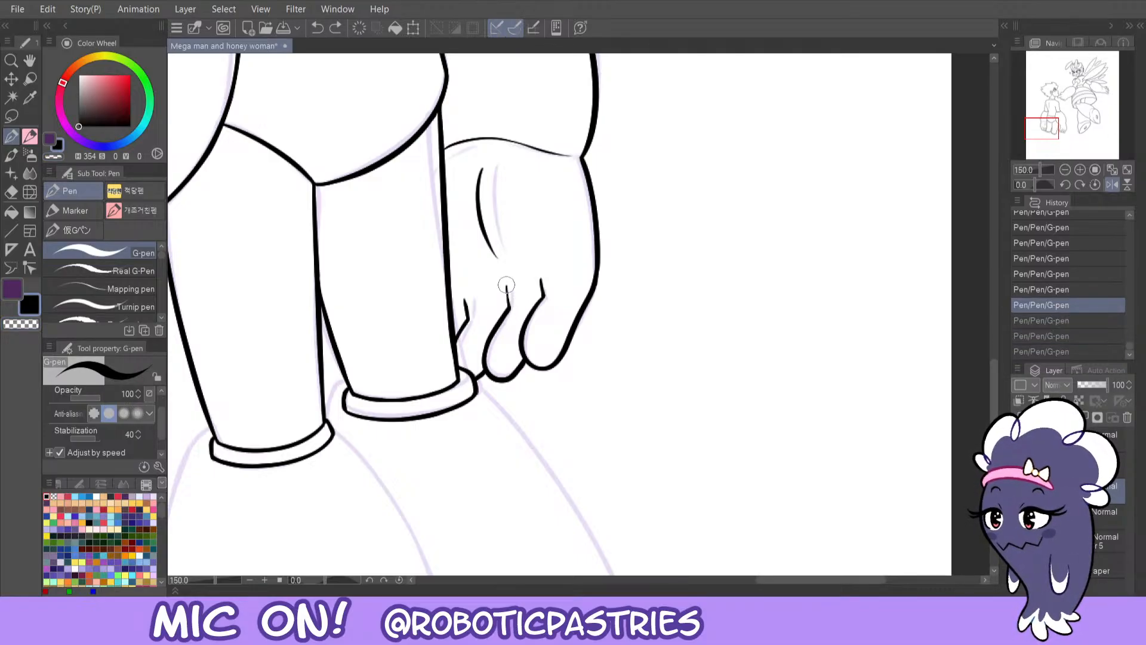
pyautogui.hotkey('ctrl', 'y')
pyautogui.hotkey('ctrl', 'y')
pyautogui.hotkey('ctrl', 'y')
pyautogui.press('c')
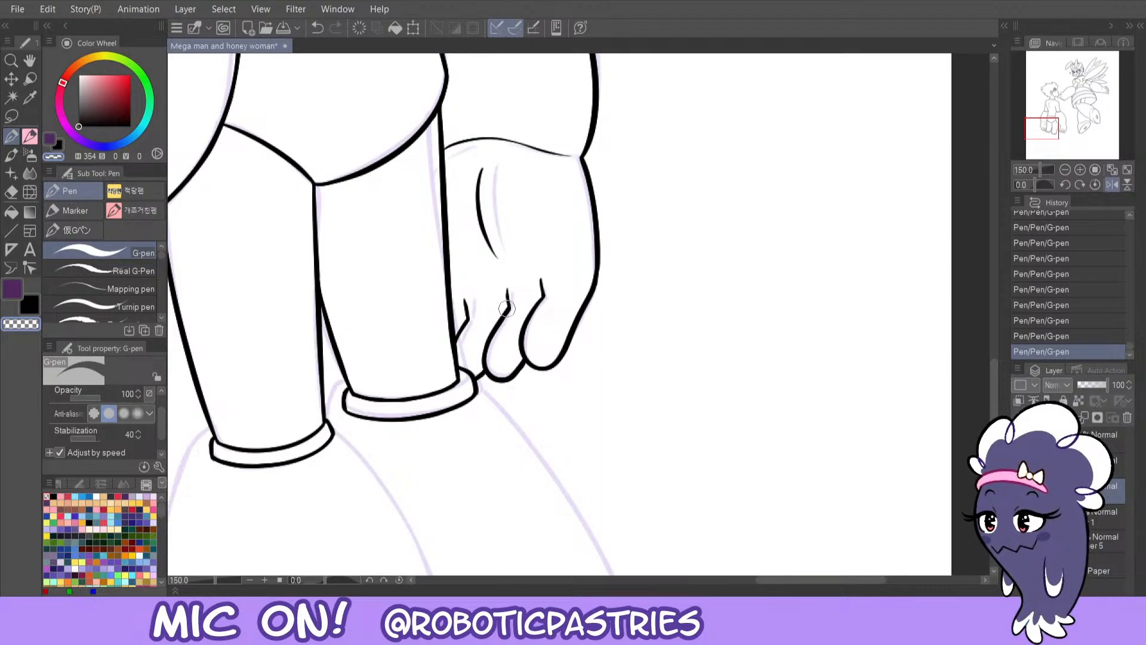
pyautogui.press('c')
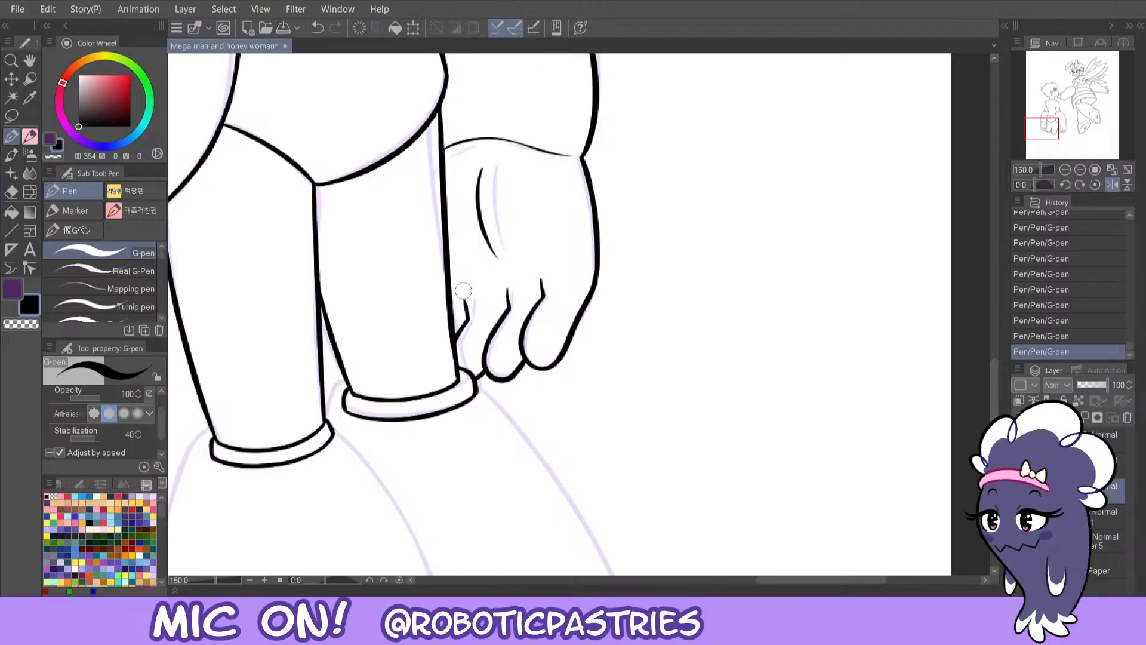
pyautogui.press('c')
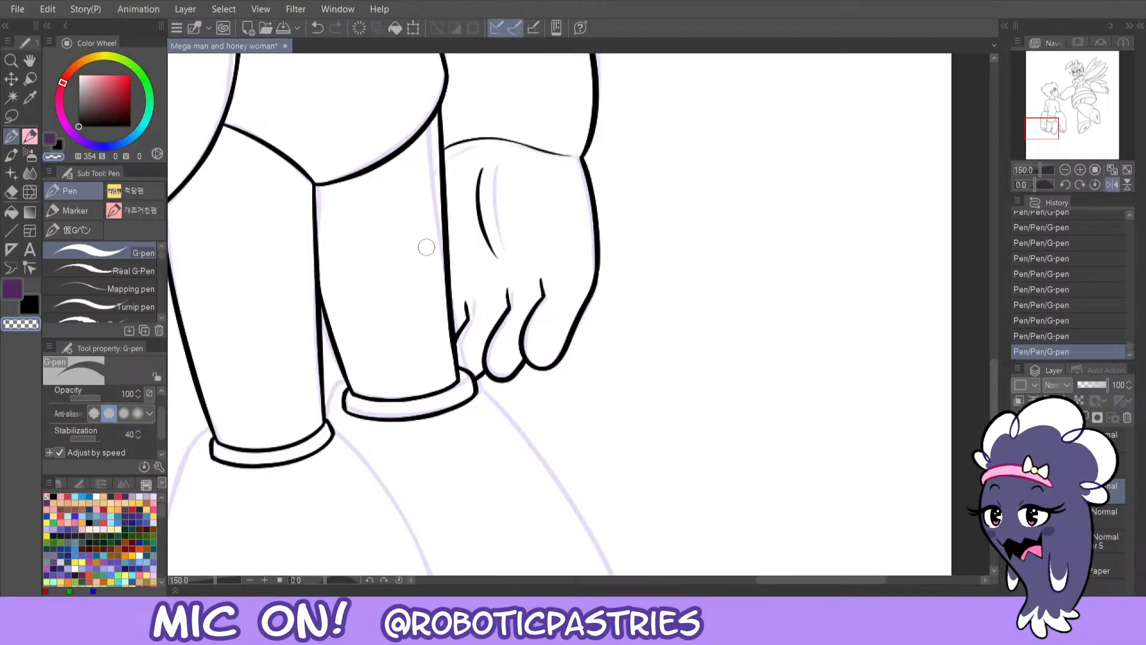
# - Ink the far boot's outer edge in black with one long curve from the cuff down to the foot section
pyautogui.click(1105, 183)
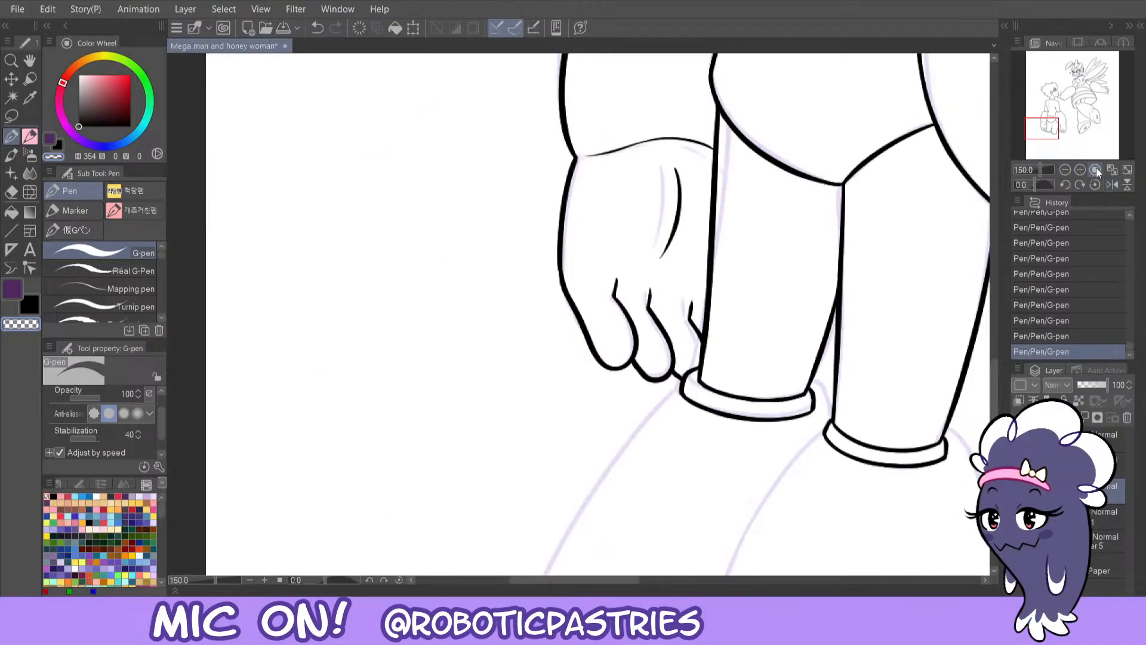
pyautogui.click(1064, 170)
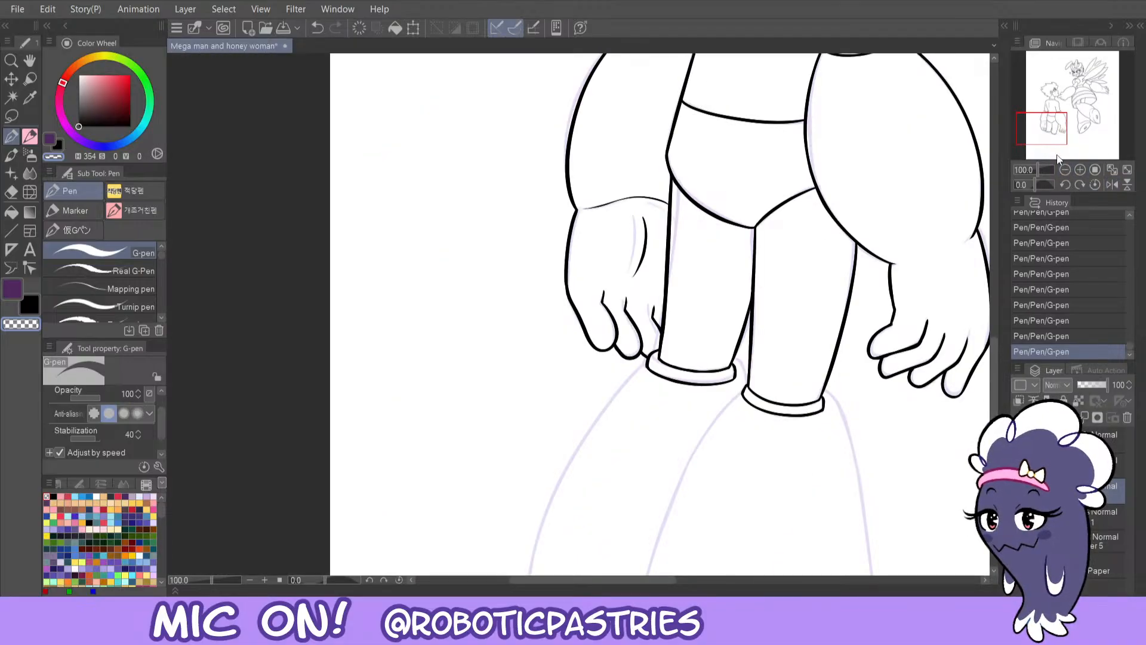
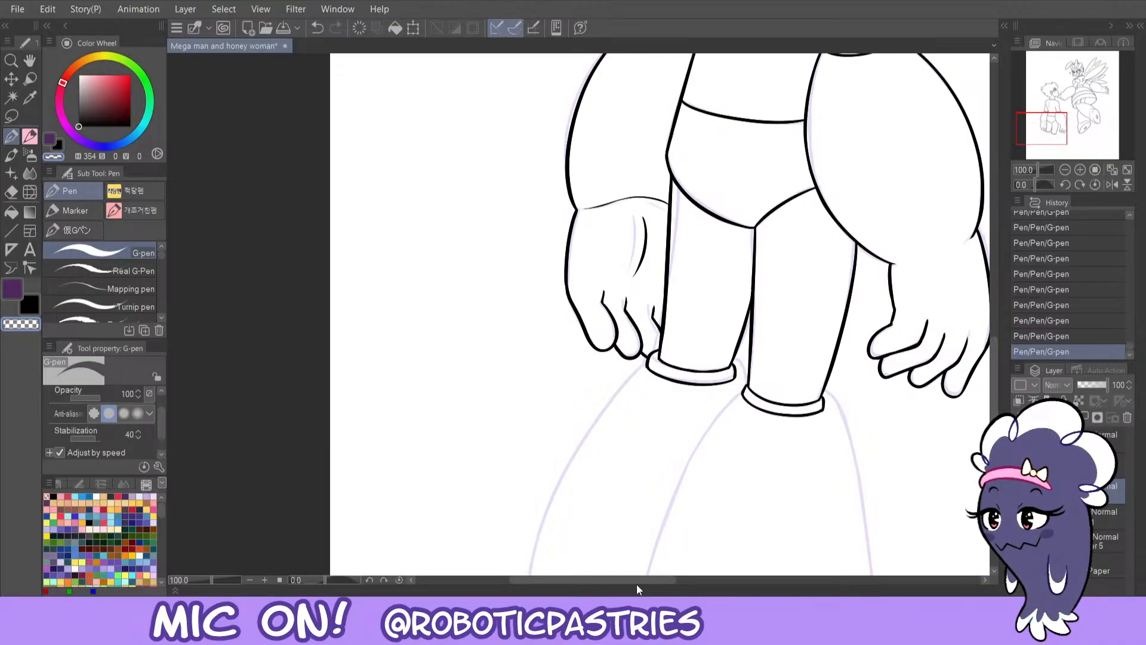
pyautogui.moveTo(629, 582); pyautogui.dragTo(642, 582)
pyautogui.scroll(1, 767, 499)
pyautogui.moveTo(1028, 121); pyautogui.dragTo(1039, 132)
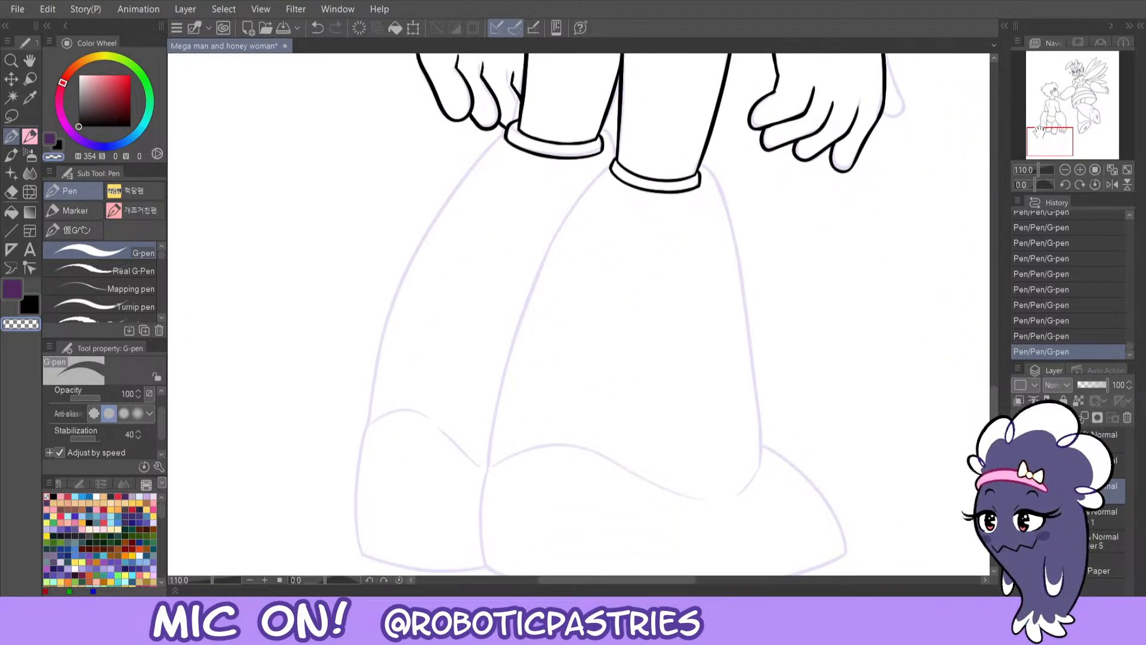
pyautogui.moveTo(701, 165); pyautogui.dragTo(750, 310)
pyautogui.hotkey('ctrl', 'z')
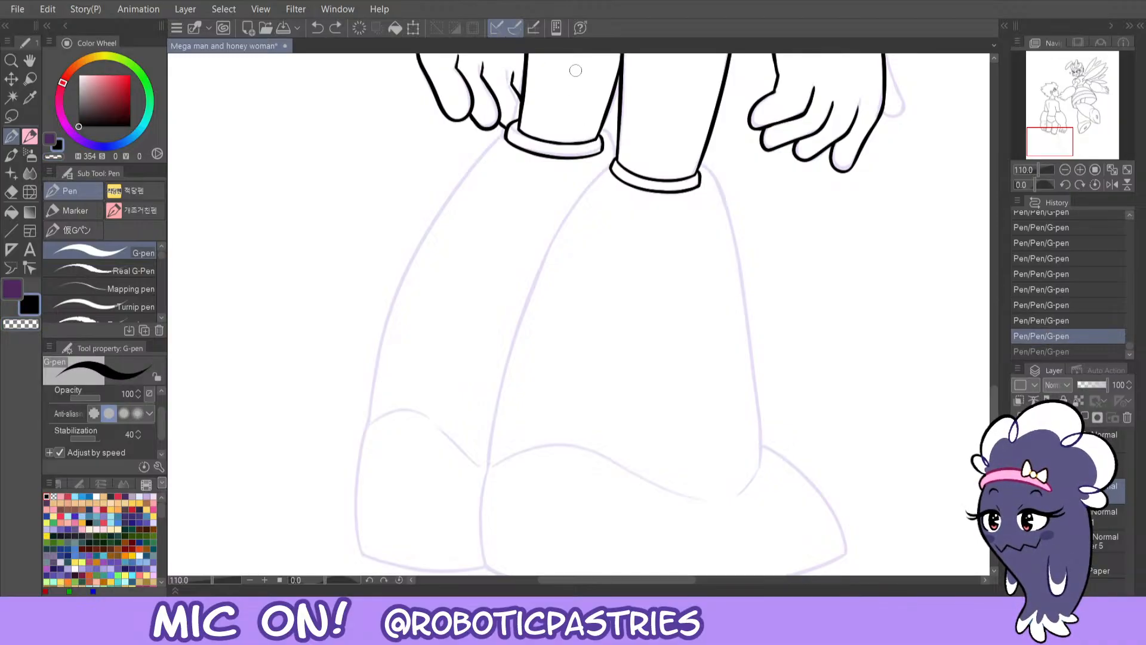
pyautogui.click(1111, 185)
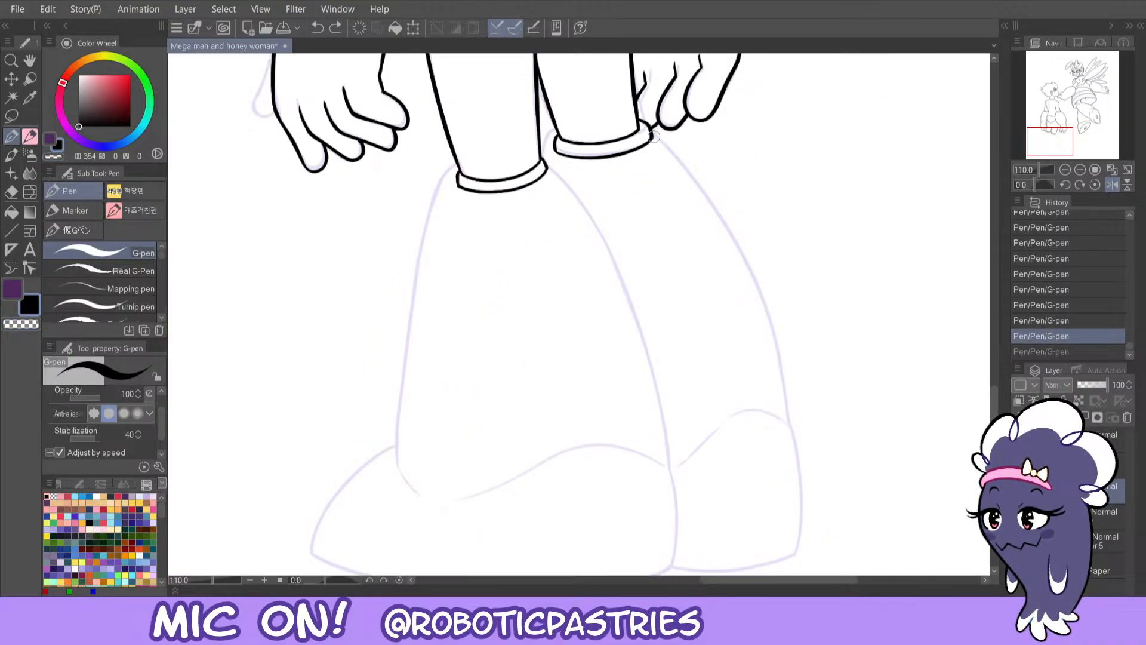
pyautogui.moveTo(653, 136)
pyautogui.mouseDown()
pyautogui.moveTo(722, 214)
pyautogui.moveTo(780, 388)
pyautogui.mouseUp()
pyautogui.hotkey('ctrl', 'z')
pyautogui.moveTo(650, 137)
pyautogui.mouseDown()
pyautogui.moveTo(735, 247)
pyautogui.moveTo(784, 451)
pyautogui.mouseUp()
pyautogui.hotkey('ctrl', 'z')
pyautogui.moveTo(650, 136)
pyautogui.mouseDown()
pyautogui.moveTo(724, 220)
pyautogui.moveTo(785, 425)
pyautogui.mouseUp()
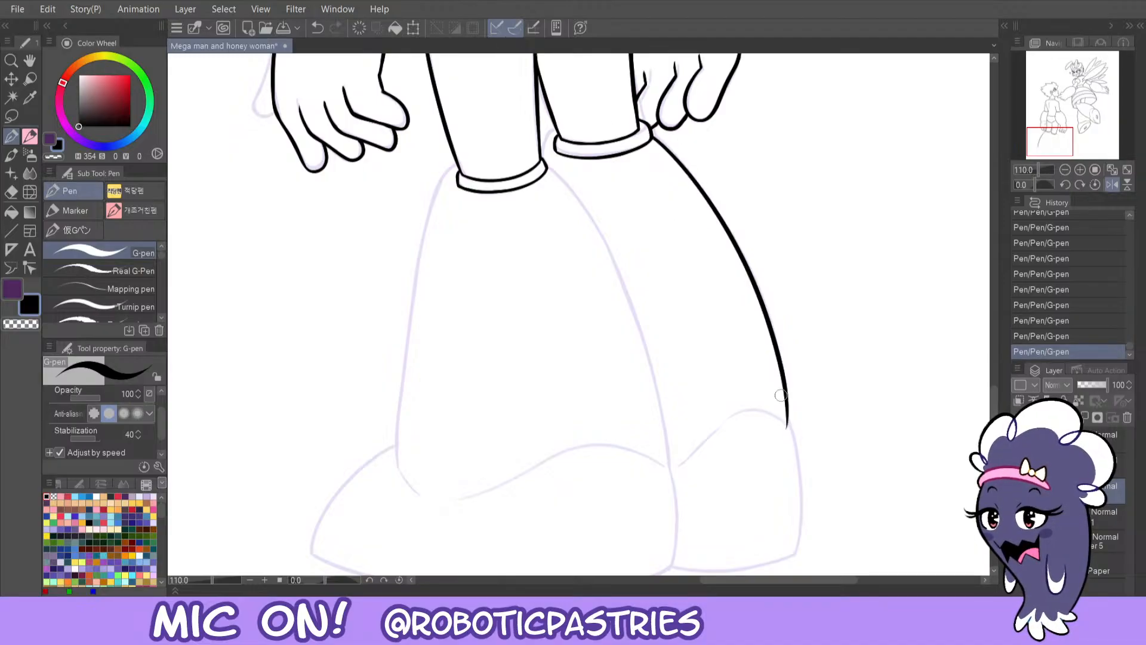
# - Ink the far boot's short visible edge between the two cuffs and go over the near leg's inner line just above it
pyautogui.moveTo(555, 128)
pyautogui.mouseDown()
pyautogui.moveTo(540, 151)
pyautogui.moveTo(543, 134)
pyautogui.moveTo(558, 125)
pyautogui.moveTo(543, 157)
pyautogui.moveTo(558, 125)
pyautogui.moveTo(540, 138)
pyautogui.moveTo(542, 160)
pyautogui.moveTo(540, 117)
pyautogui.mouseUp()
pyautogui.hotkey('ctrl', 'z')
pyautogui.hotkey('ctrl', 'z')
pyautogui.hotkey('ctrl', 'z')
pyautogui.hotkey('ctrl', 'z')
pyautogui.moveTo(542, 157); pyautogui.dragTo(541, 108)
pyautogui.hotkey('ctrl', 'z')
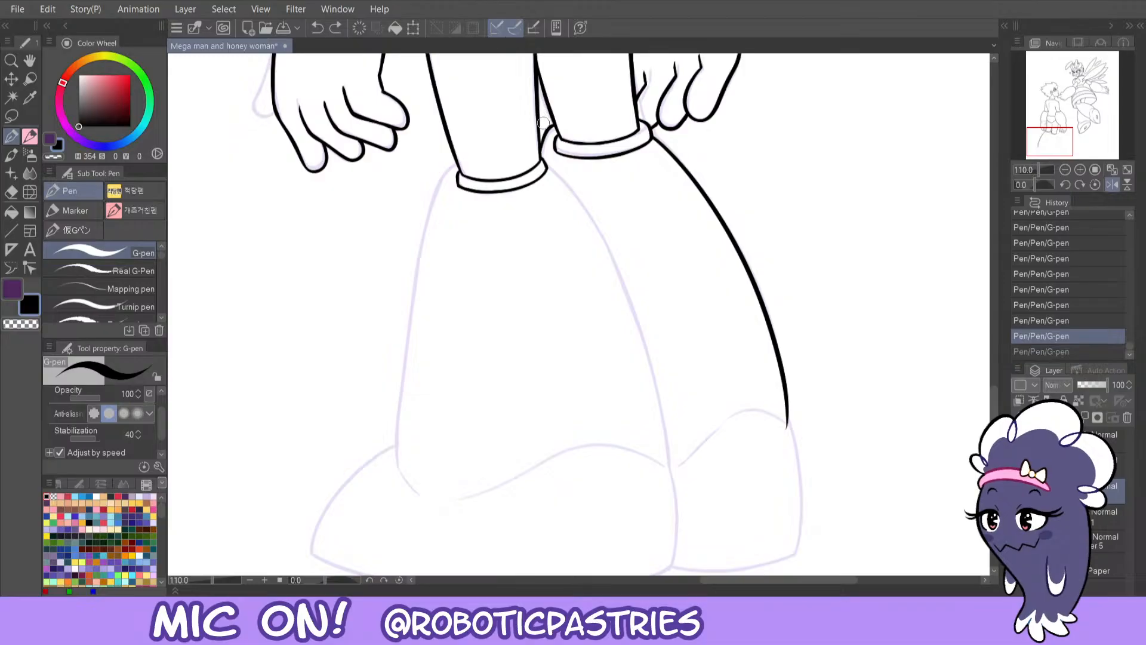
pyautogui.moveTo(541, 160); pyautogui.dragTo(538, 100)
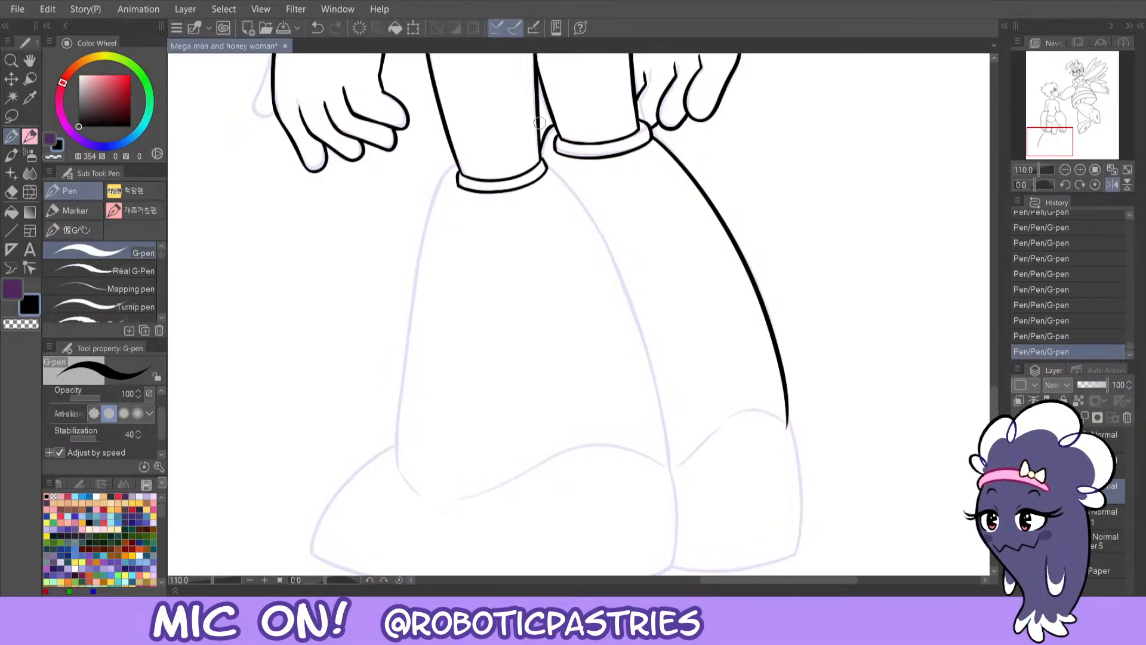
pyautogui.hotkey('ctrl', 'z')
pyautogui.moveTo(540, 157); pyautogui.dragTo(536, 96)
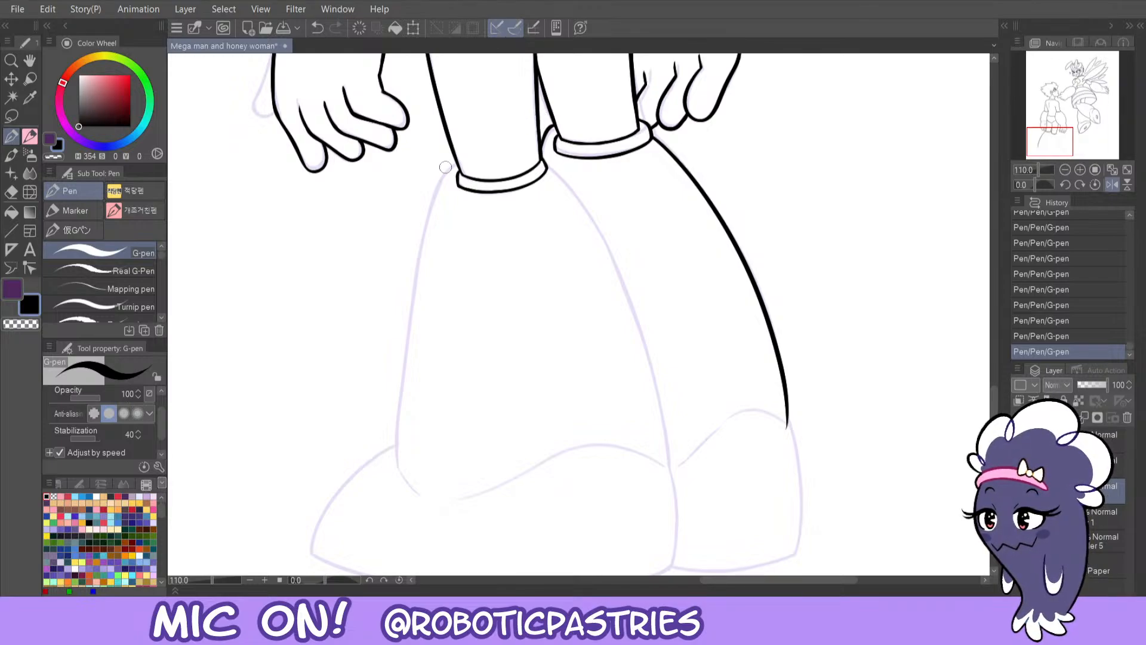
pyautogui.moveTo(456, 161)
pyautogui.mouseDown()
pyautogui.moveTo(419, 289)
pyautogui.moveTo(400, 475)
pyautogui.moveTo(393, 430)
pyautogui.moveTo(420, 262)
pyautogui.mouseUp()
pyautogui.hotkey('ctrl', 'z')
pyautogui.hotkey('ctrl', 'z')
pyautogui.moveTo(454, 160); pyautogui.dragTo(400, 356)
pyautogui.hotkey('ctrl', 'z')
# - Ink the near boot's outer edge from the cuff down, curving it inward at the foot section, with the canvas unmirrored
pyautogui.click(1110, 184)
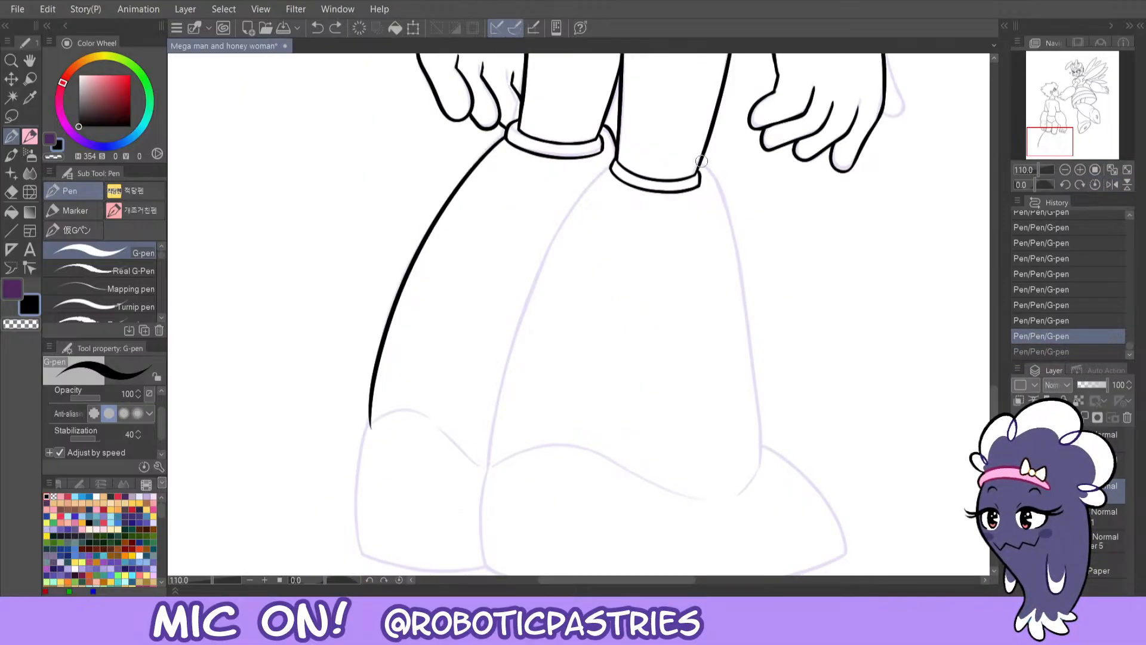
pyautogui.moveTo(702, 161)
pyautogui.mouseDown()
pyautogui.moveTo(733, 226)
pyautogui.moveTo(759, 426)
pyautogui.mouseUp()
pyautogui.hotkey('ctrl', 'z')
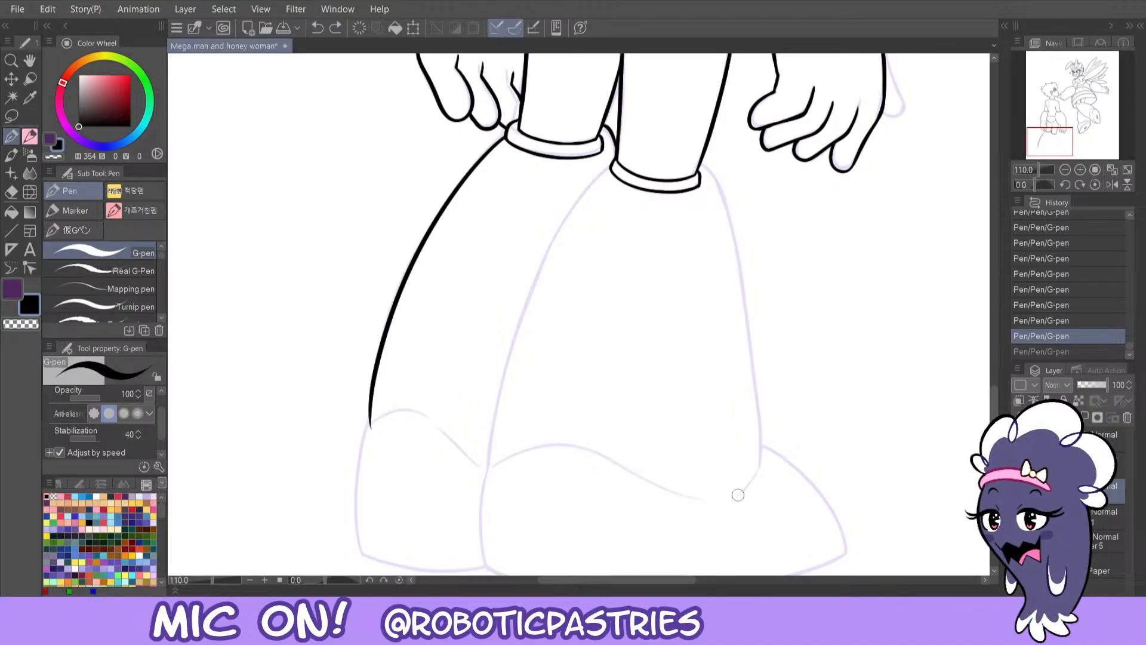
pyautogui.moveTo(738, 494)
pyautogui.mouseDown()
pyautogui.moveTo(757, 468)
pyautogui.moveTo(760, 402)
pyautogui.mouseUp()
pyautogui.hotkey('ctrl', 'z')
pyautogui.moveTo(699, 163)
pyautogui.mouseDown()
pyautogui.moveTo(748, 278)
pyautogui.moveTo(760, 431)
pyautogui.moveTo(719, 510)
pyautogui.mouseUp()
pyautogui.press('c')
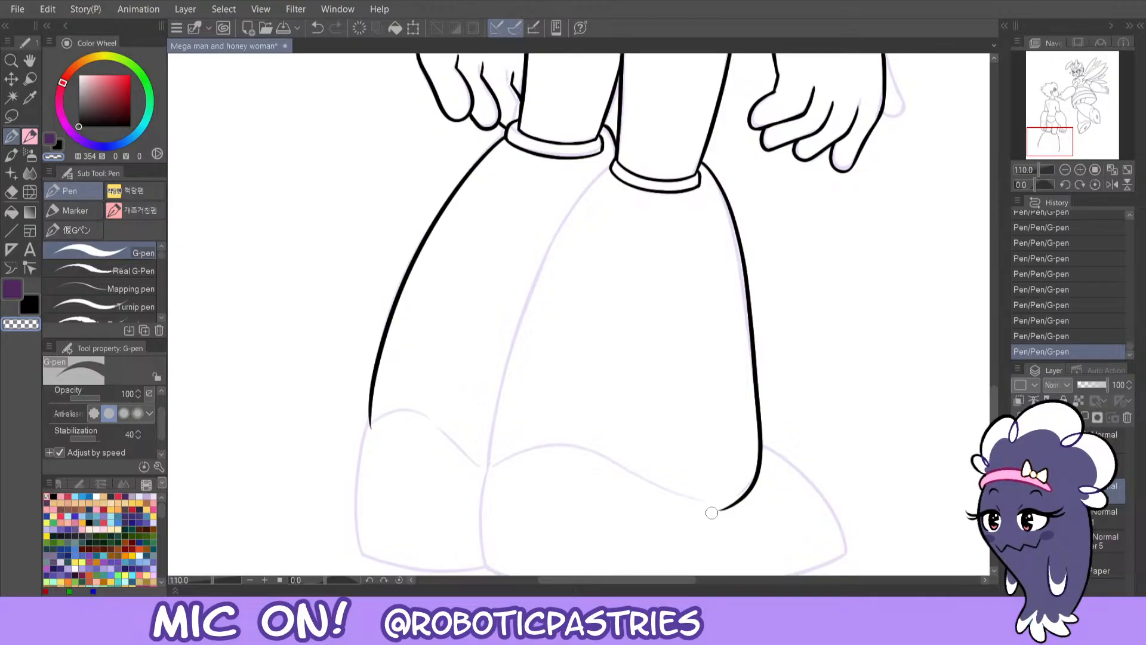
pyautogui.press('c')
# - Try to ink the near boot's inner edge in black from the cuff down to the foot section
pyautogui.moveTo(610, 167)
pyautogui.mouseDown()
pyautogui.moveTo(525, 270)
pyautogui.moveTo(493, 433)
pyautogui.mouseUp()
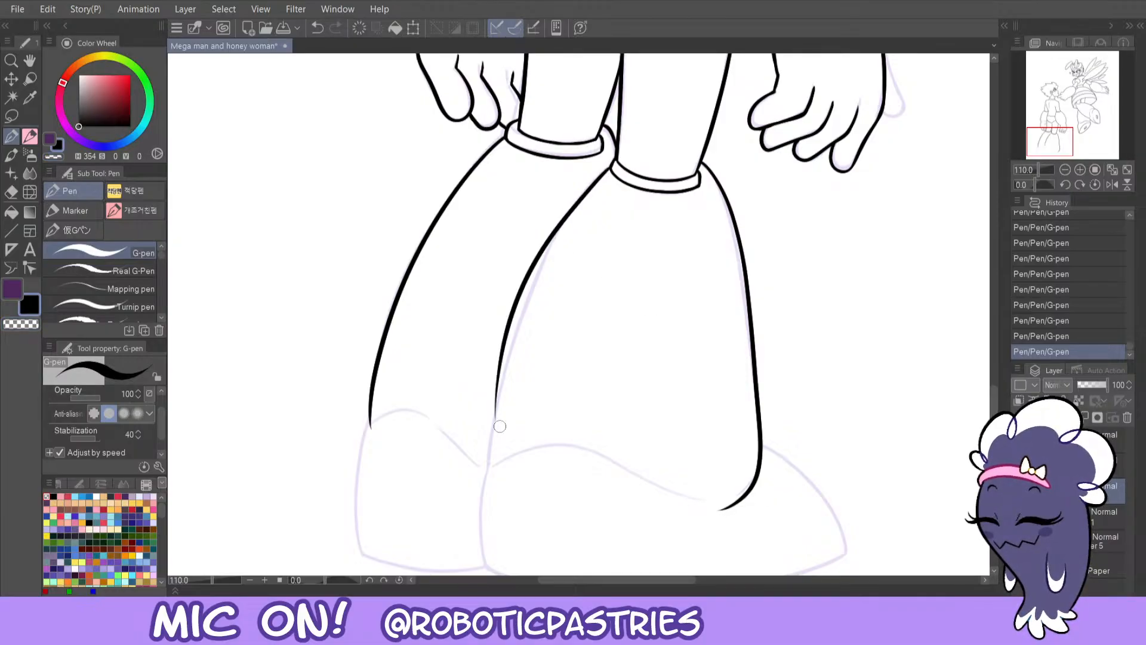
pyautogui.hotkey('ctrl', 'z')
pyautogui.moveTo(610, 168)
pyautogui.mouseDown()
pyautogui.moveTo(519, 291)
pyautogui.moveTo(491, 460)
pyautogui.mouseUp()
pyautogui.hotkey('ctrl', 'z')
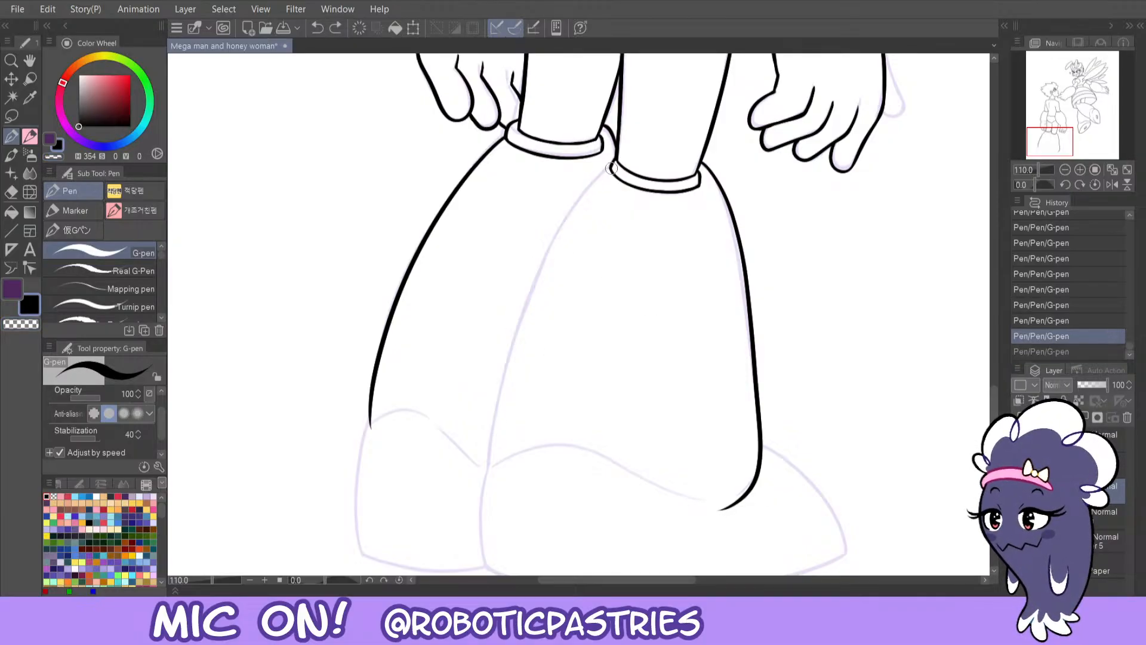
pyautogui.moveTo(610, 168)
pyautogui.mouseDown()
pyautogui.moveTo(584, 194)
pyautogui.moveTo(500, 405)
pyautogui.moveTo(493, 468)
pyautogui.mouseUp()
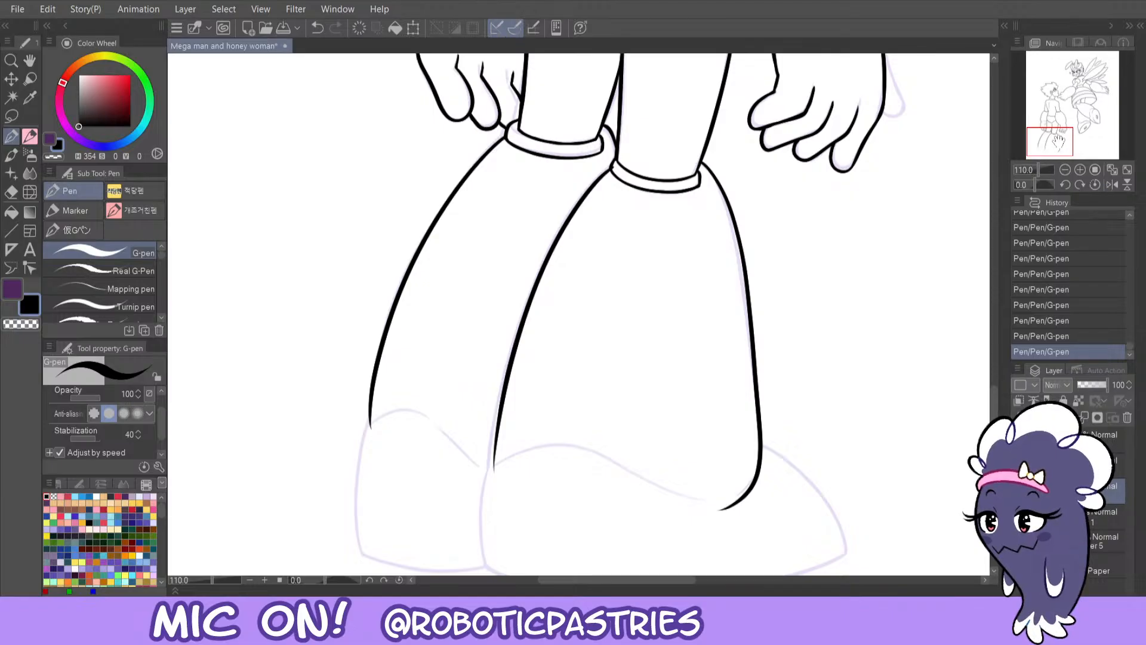
# - Redraw the near boot's inner edge on the mirrored canvas and try to trim its lower end with transparent strokes
pyautogui.click(1113, 184)
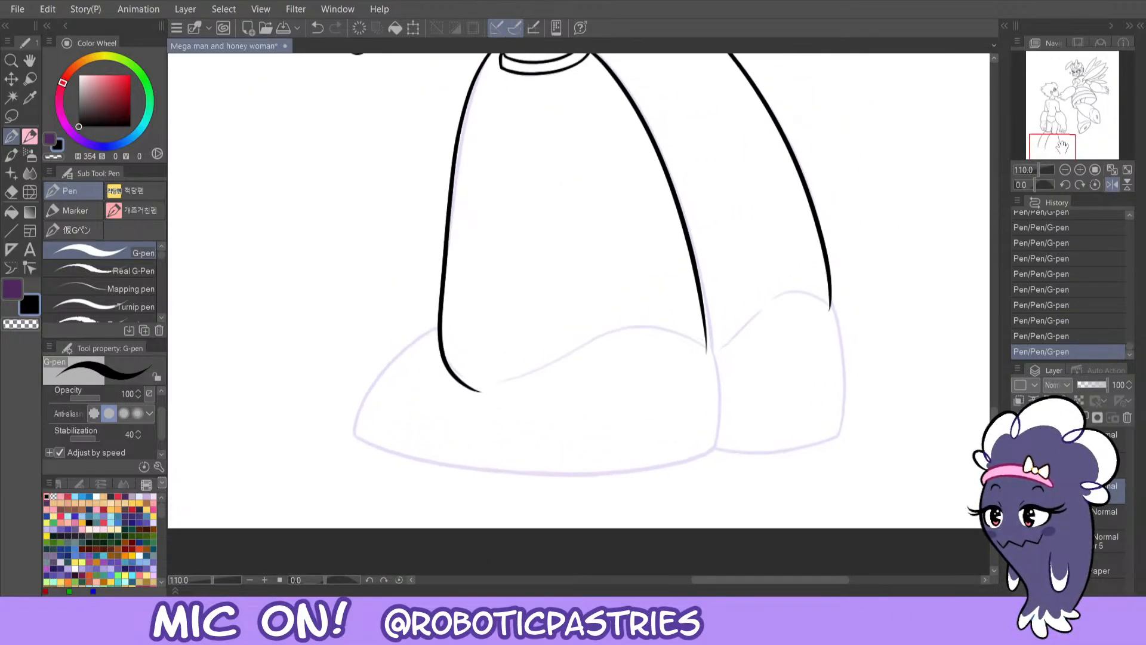
pyautogui.hotkey('ctrl', 'z')
pyautogui.moveTo(556, 79)
pyautogui.mouseDown()
pyautogui.moveTo(676, 291)
pyautogui.moveTo(679, 401)
pyautogui.mouseUp()
pyautogui.hotkey('ctrl', 'z')
pyautogui.moveTo(558, 81)
pyautogui.mouseDown()
pyautogui.moveTo(607, 130)
pyautogui.moveTo(684, 363)
pyautogui.moveTo(678, 386)
pyautogui.mouseUp()
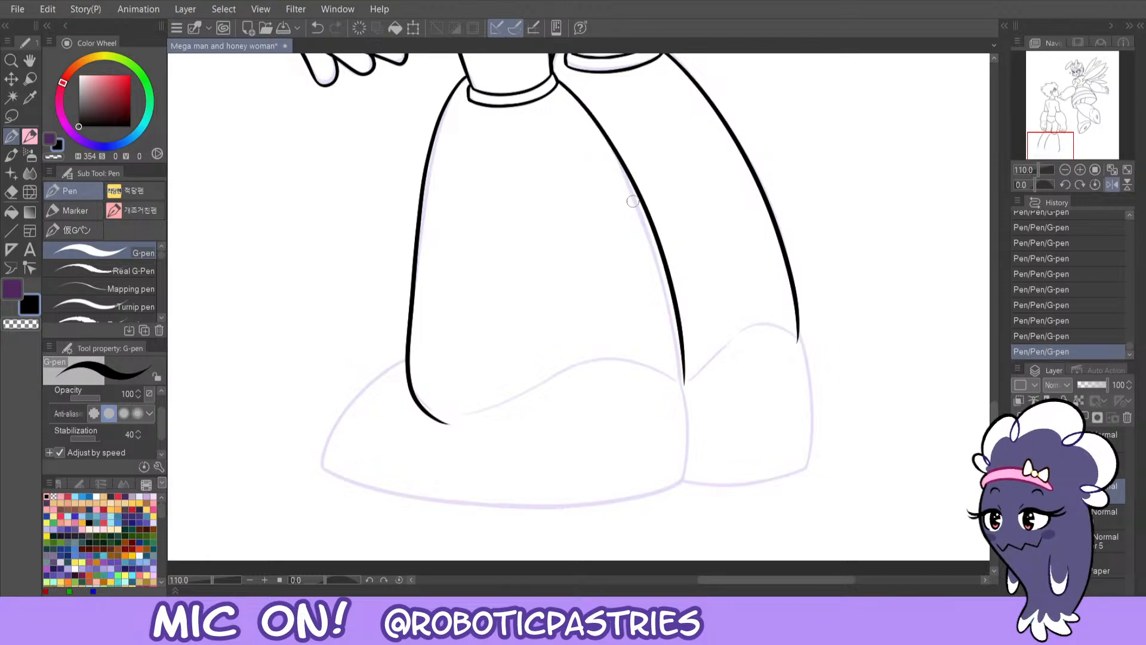
pyautogui.hotkey('ctrl', 'z')
pyautogui.moveTo(554, 78)
pyautogui.mouseDown()
pyautogui.moveTo(649, 225)
pyautogui.moveTo(677, 394)
pyautogui.moveTo(664, 292)
pyautogui.mouseUp()
pyautogui.press('c')
pyautogui.press('c')
pyautogui.press('c')
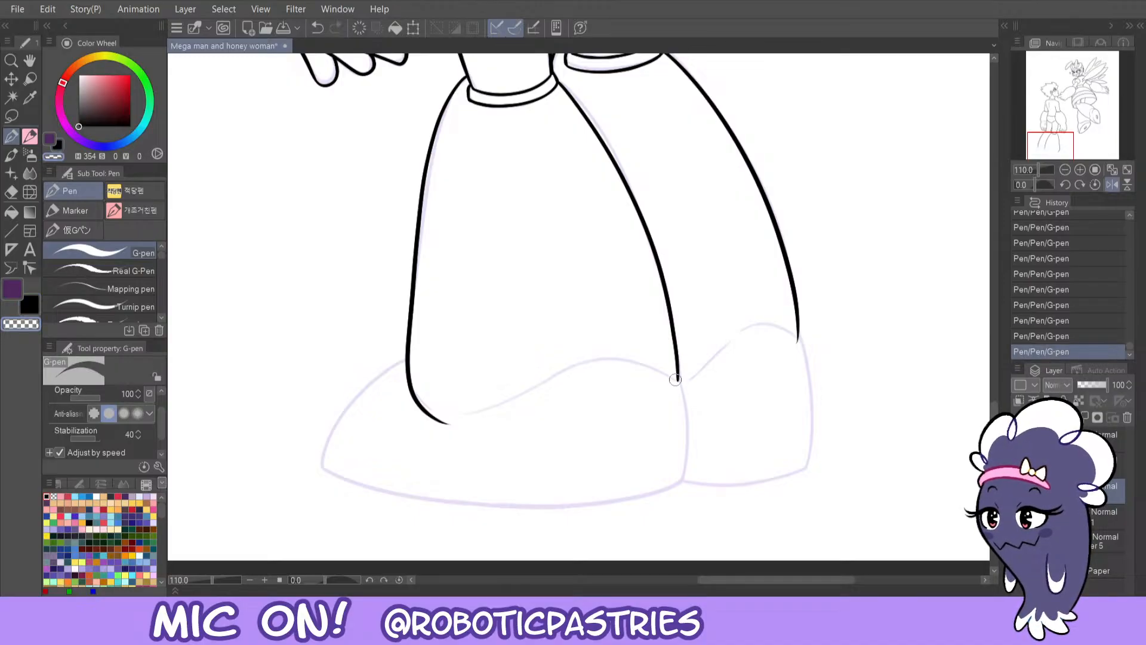
pyautogui.hotkey('ctrl', 'z')
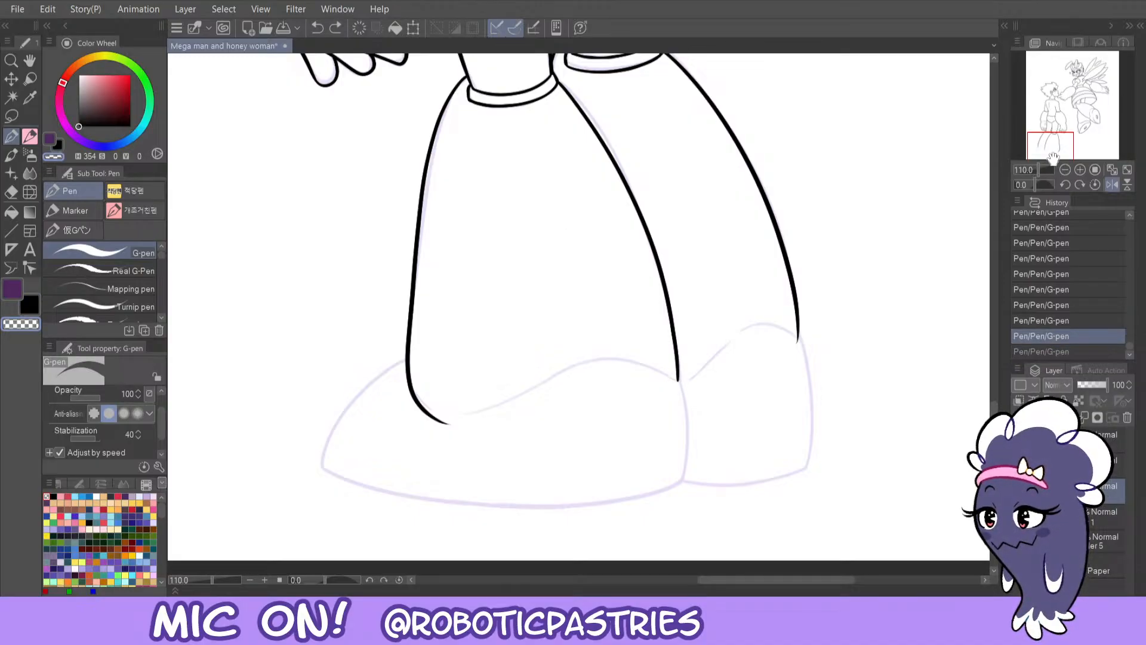
pyautogui.moveTo(1053, 158); pyautogui.dragTo(1050, 137)
pyautogui.press('c')
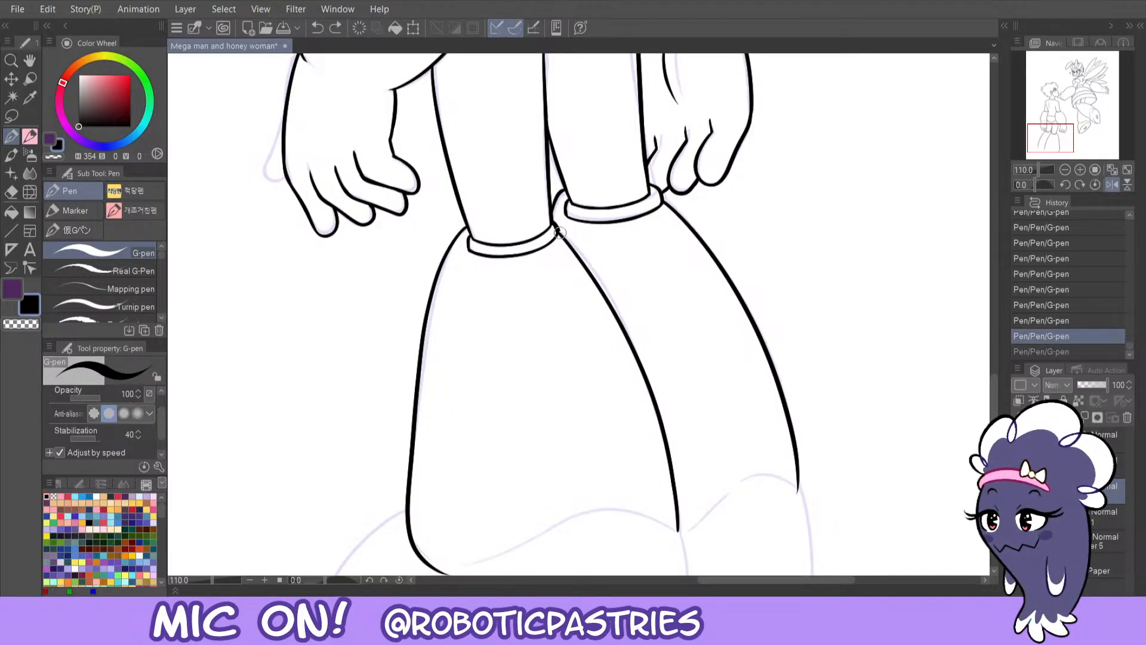
pyautogui.moveTo(556, 226); pyautogui.dragTo(555, 223)
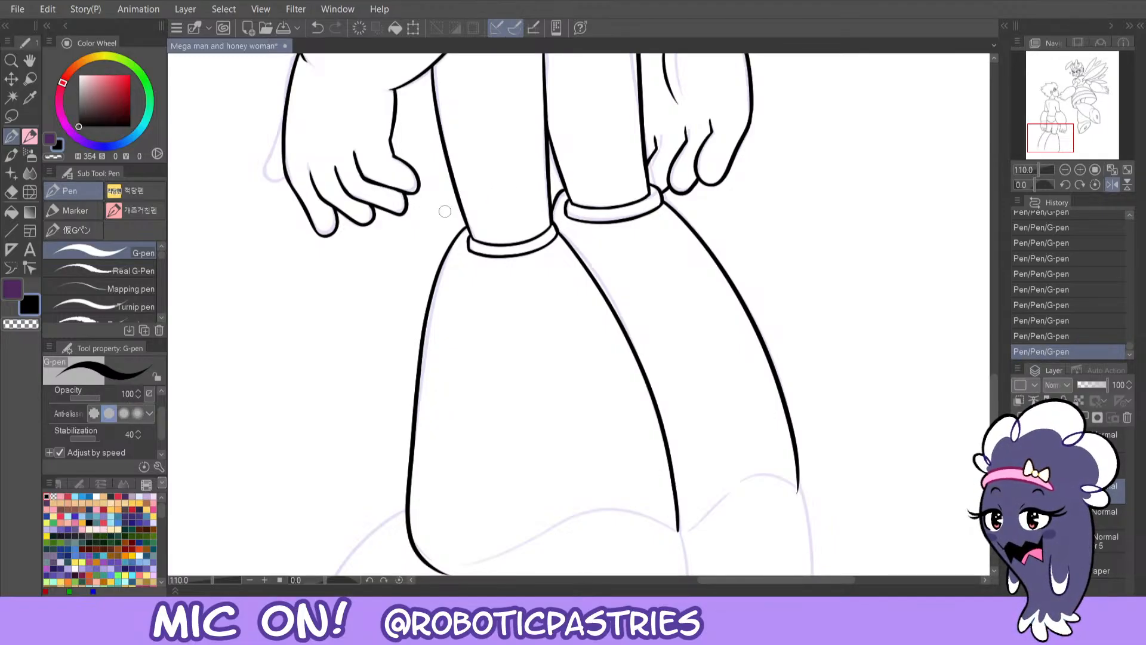
pyautogui.hotkey('ctrl', 'z')
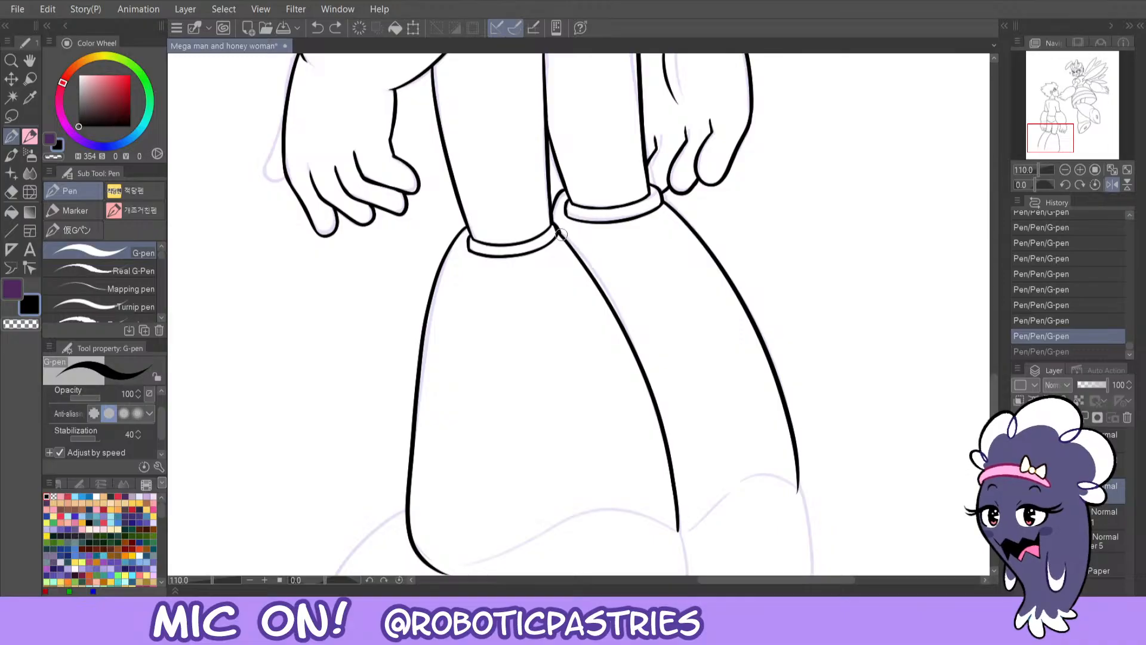
pyautogui.moveTo(553, 224); pyautogui.dragTo(558, 232)
pyautogui.hotkey('ctrl', 'z')
pyautogui.hotkey('ctrl', 'z')
pyautogui.hotkey('ctrl', 'z')
pyautogui.moveTo(467, 227); pyautogui.dragTo(440, 296)
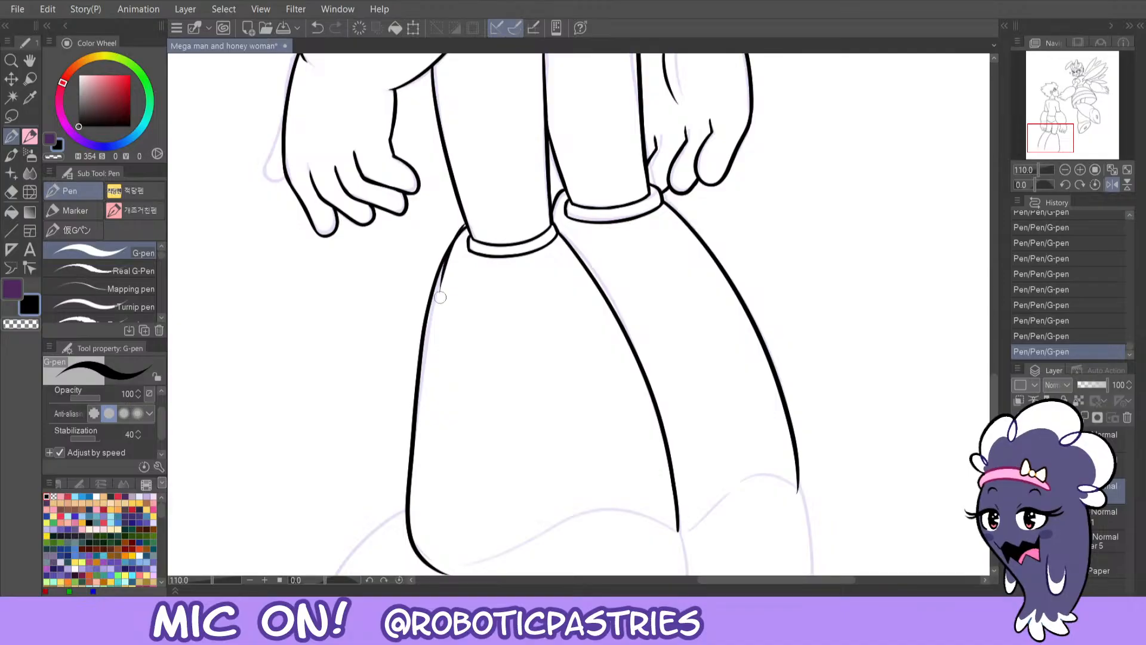
pyautogui.hotkey('ctrl', 'z')
pyautogui.moveTo(467, 227); pyautogui.dragTo(438, 292)
pyautogui.hotkey('ctrl', 'z')
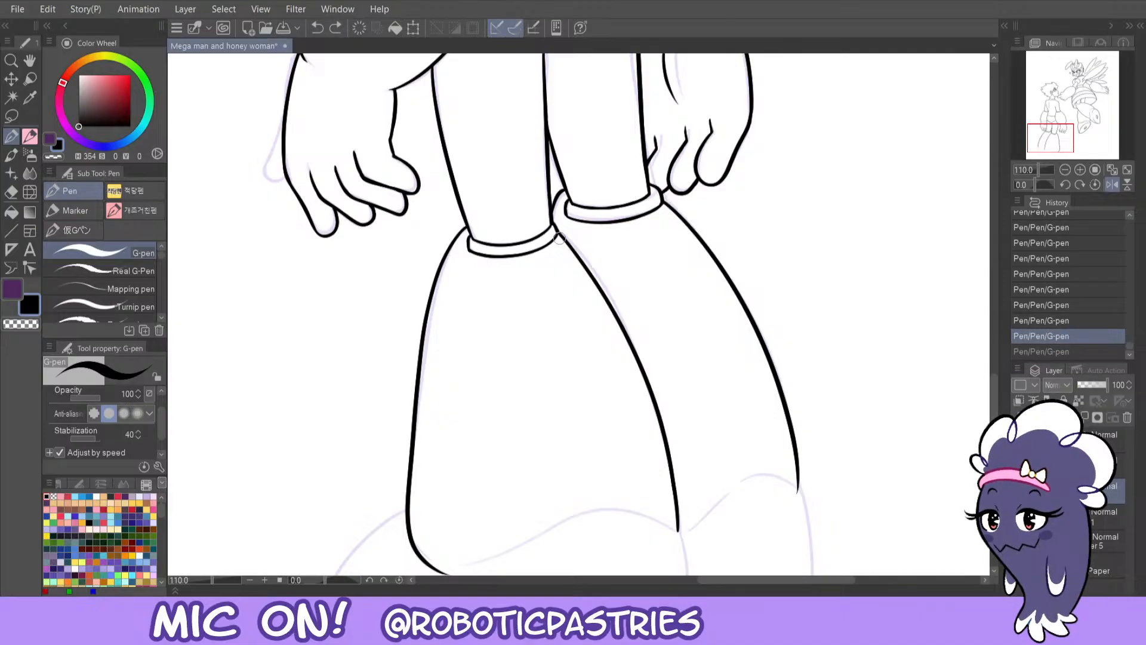
# - Erase the near boot's inked inner edge from the cuff to the foot section and switch to the Snap eraser
pyautogui.click(1111, 185)
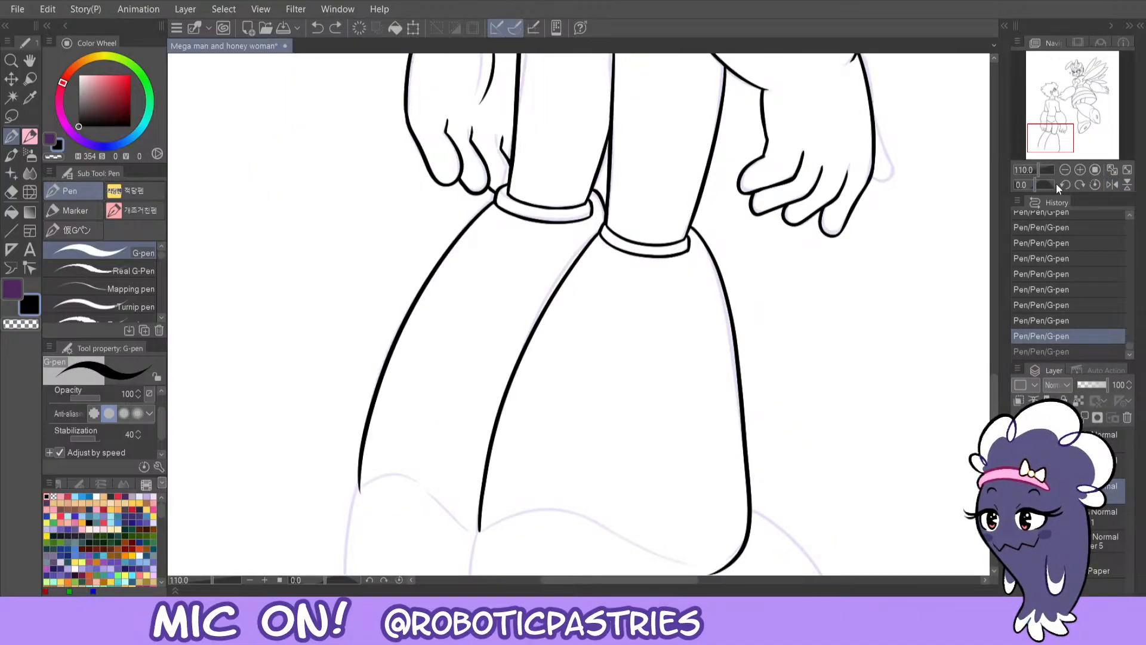
pyautogui.press('c')
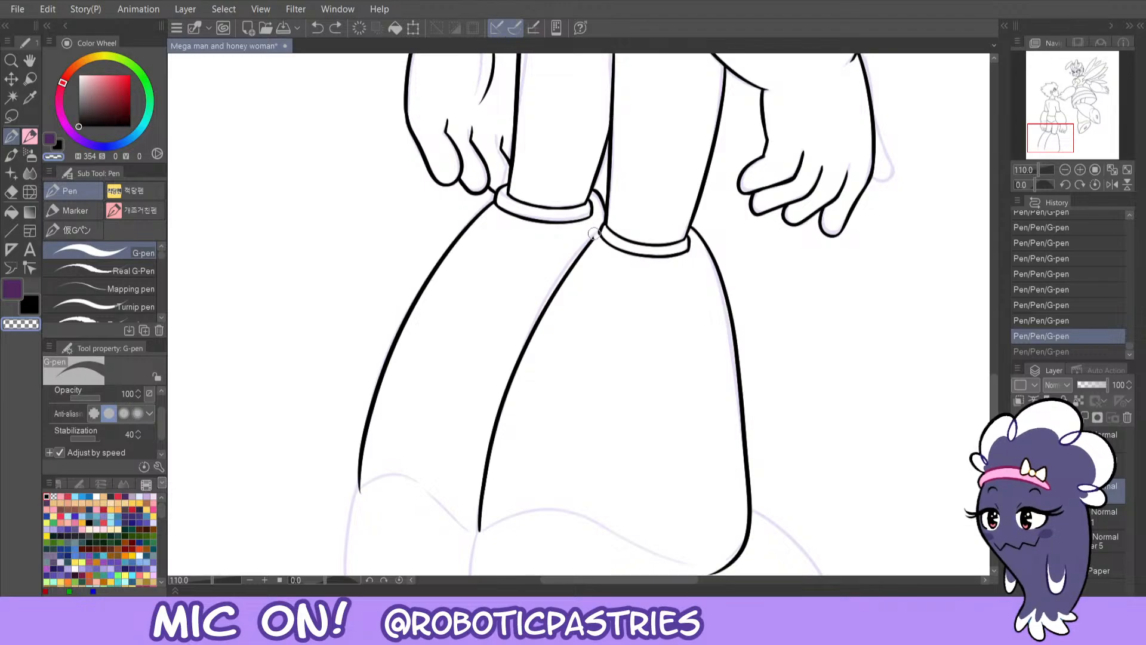
pyautogui.moveTo(596, 233)
pyautogui.mouseDown()
pyautogui.moveTo(556, 287)
pyautogui.moveTo(553, 277)
pyautogui.moveTo(514, 363)
pyautogui.moveTo(532, 316)
pyautogui.moveTo(559, 283)
pyautogui.moveTo(521, 356)
pyautogui.moveTo(472, 515)
pyautogui.moveTo(495, 418)
pyautogui.moveTo(478, 525)
pyautogui.mouseUp()
pyautogui.press('e')
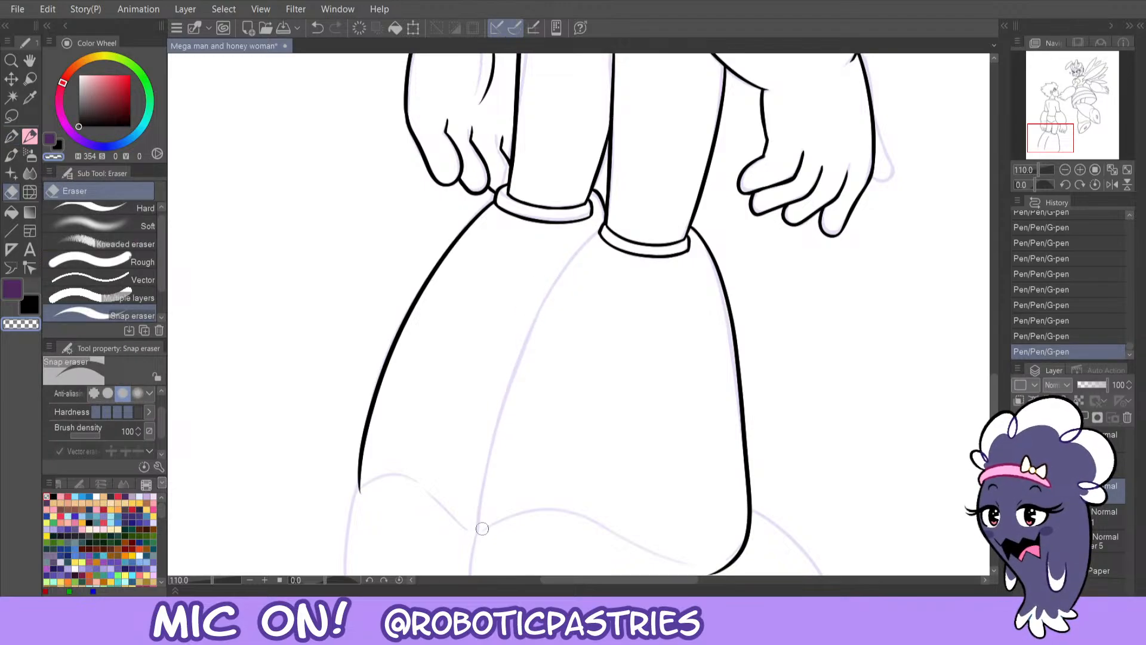
# - Try to ink the near boot's inner edge in black with the G-pen, starting at the cuff
pyautogui.press('p')
pyautogui.press('c')
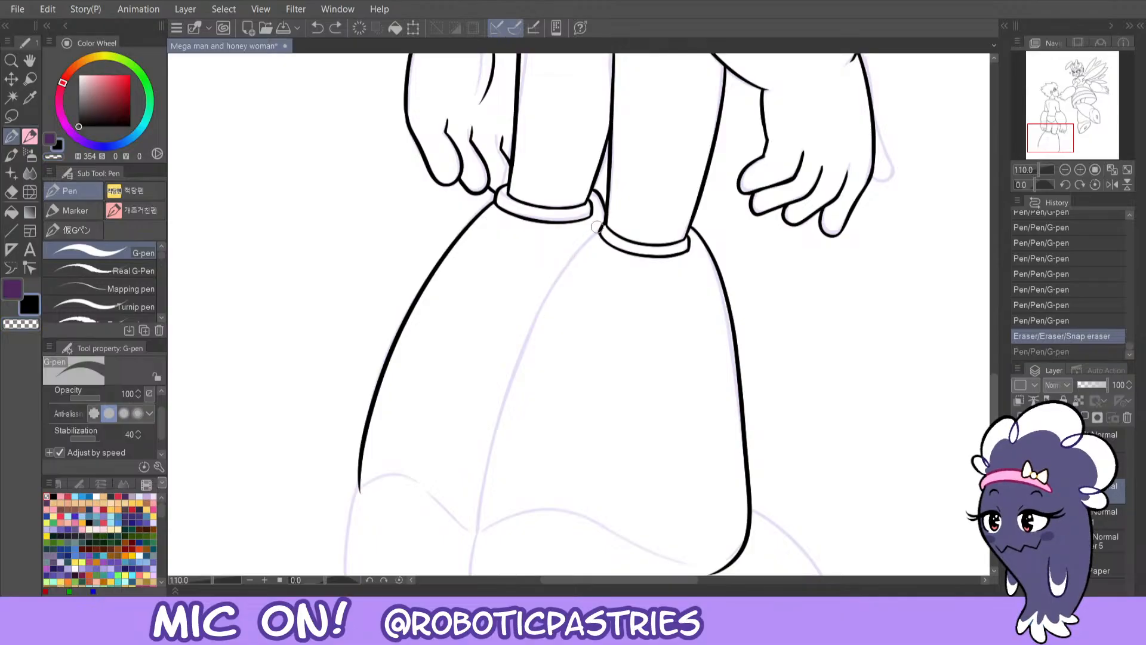
pyautogui.moveTo(600, 230); pyautogui.dragTo(514, 387)
pyautogui.hotkey('ctrl', 'z')
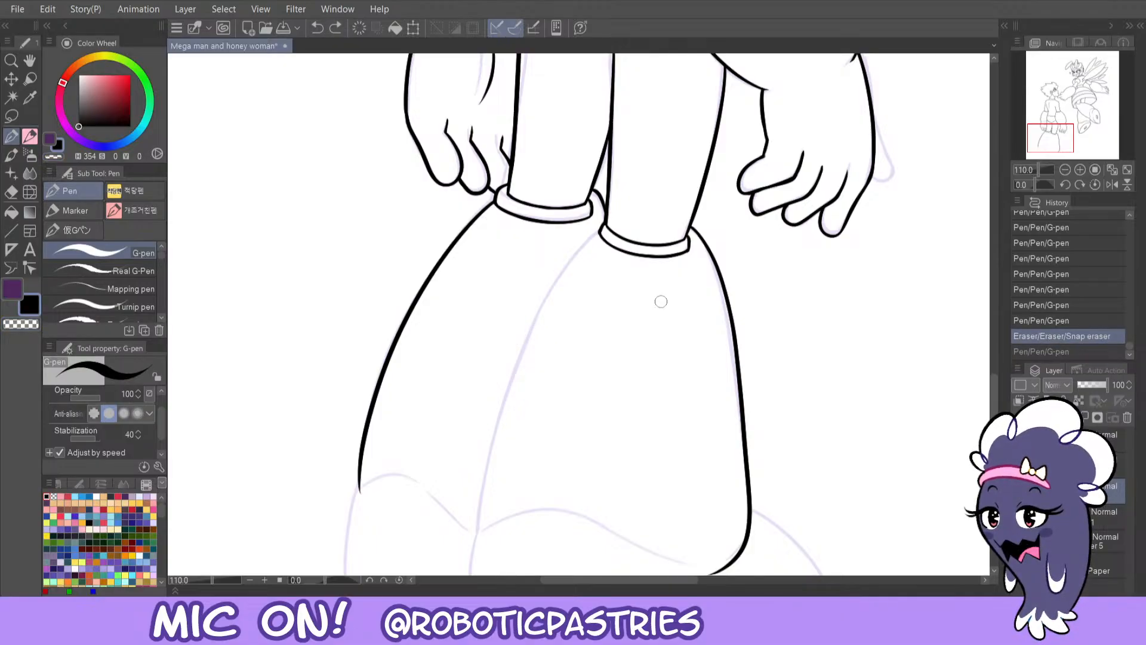
# - Mirror the canvas and clean the near boot cuff's inner corner with a transparent G-pen dab
pyautogui.click(1111, 185)
pyautogui.moveTo(554, 222)
pyautogui.mouseDown()
pyautogui.moveTo(590, 262)
pyautogui.moveTo(650, 404)
pyautogui.mouseUp()
pyautogui.hotkey('ctrl', 'z')
pyautogui.press('c')
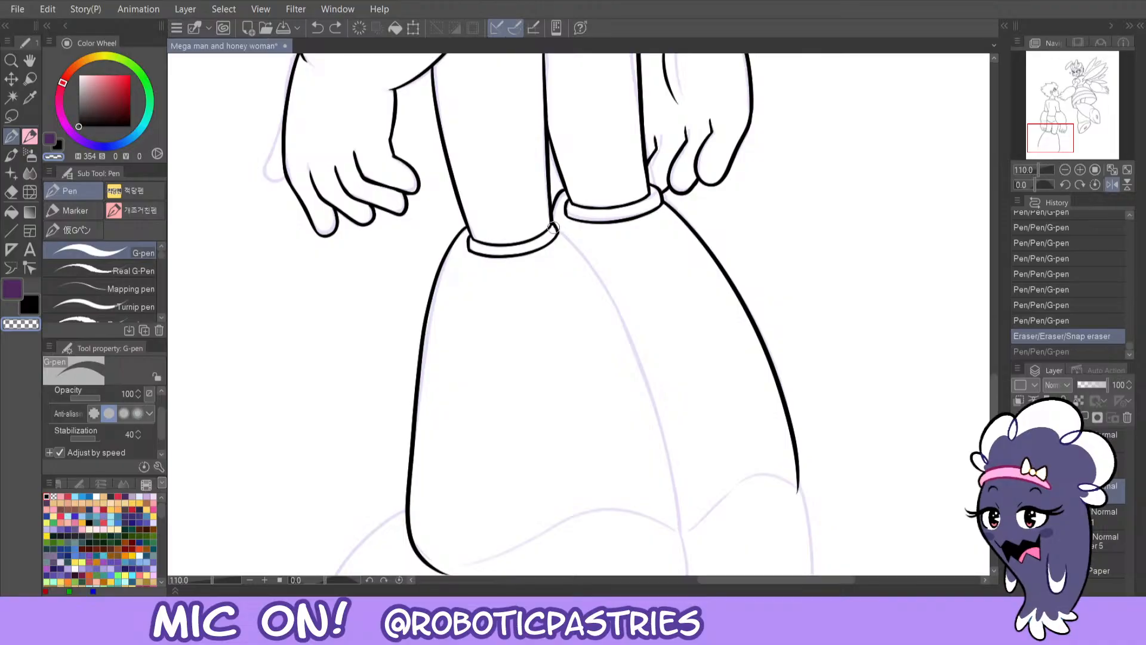
pyautogui.click(552, 227)
pyautogui.press('c')
# - Ink the near boot's inner edge in black from the cuff's corner down to the foot section, redoing the stroke until it follows the sketch
pyautogui.moveTo(552, 226)
pyautogui.mouseDown()
pyautogui.moveTo(653, 392)
pyautogui.moveTo(668, 540)
pyautogui.mouseUp()
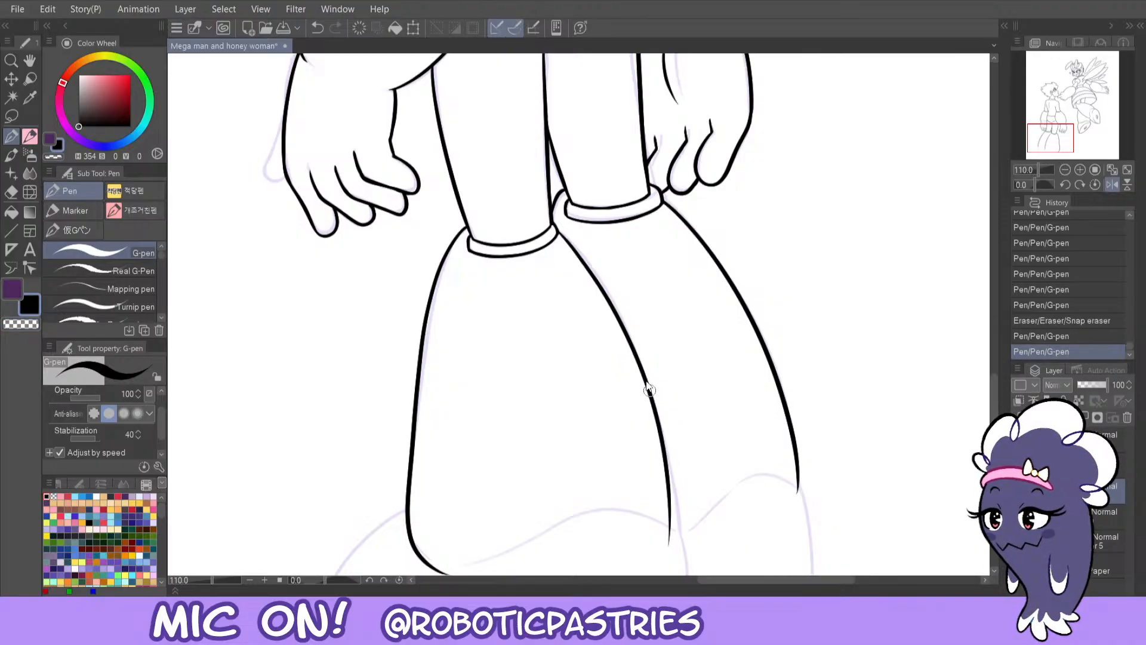
pyautogui.hotkey('ctrl', 'z')
pyautogui.moveTo(555, 230)
pyautogui.mouseDown()
pyautogui.moveTo(635, 350)
pyautogui.moveTo(670, 540)
pyautogui.mouseUp()
pyautogui.hotkey('ctrl', 'z')
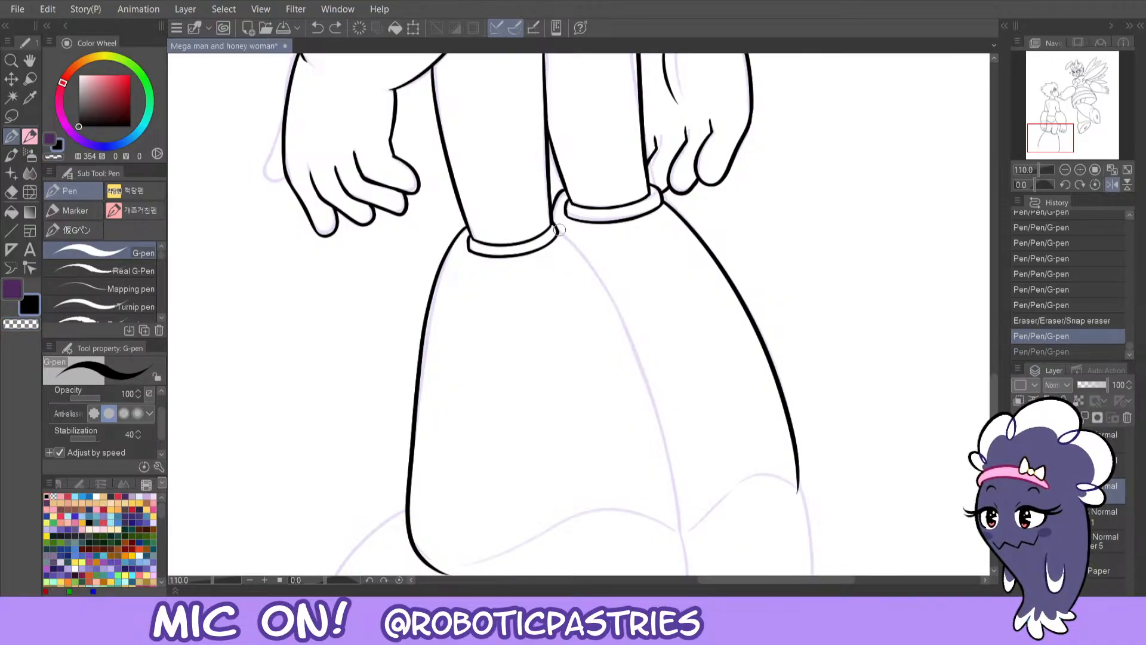
pyautogui.moveTo(559, 229)
pyautogui.mouseDown()
pyautogui.moveTo(650, 381)
pyautogui.moveTo(674, 540)
pyautogui.mouseUp()
pyautogui.hotkey('ctrl', 'z')
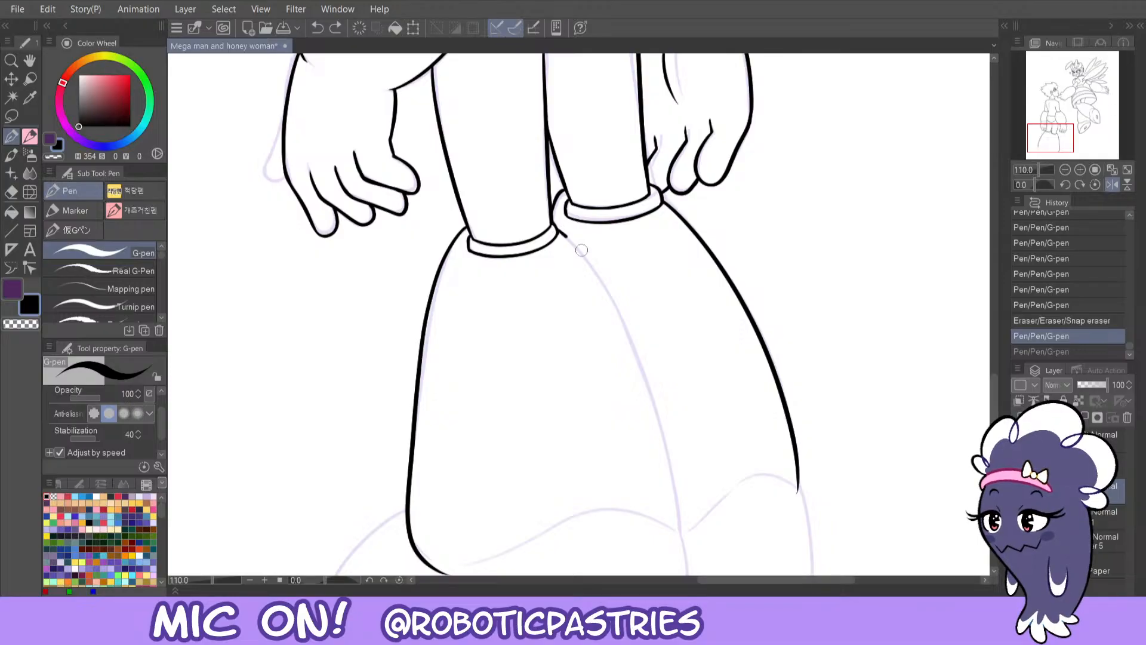
pyautogui.moveTo(559, 230); pyautogui.dragTo(674, 540)
pyautogui.hotkey('ctrl', 'z')
pyautogui.moveTo(574, 248)
pyautogui.mouseDown()
pyautogui.moveTo(665, 444)
pyautogui.moveTo(674, 540)
pyautogui.mouseUp()
pyautogui.hotkey('ctrl', 'z')
pyautogui.moveTo(558, 230)
pyautogui.mouseDown()
pyautogui.moveTo(648, 375)
pyautogui.moveTo(676, 546)
pyautogui.mouseUp()
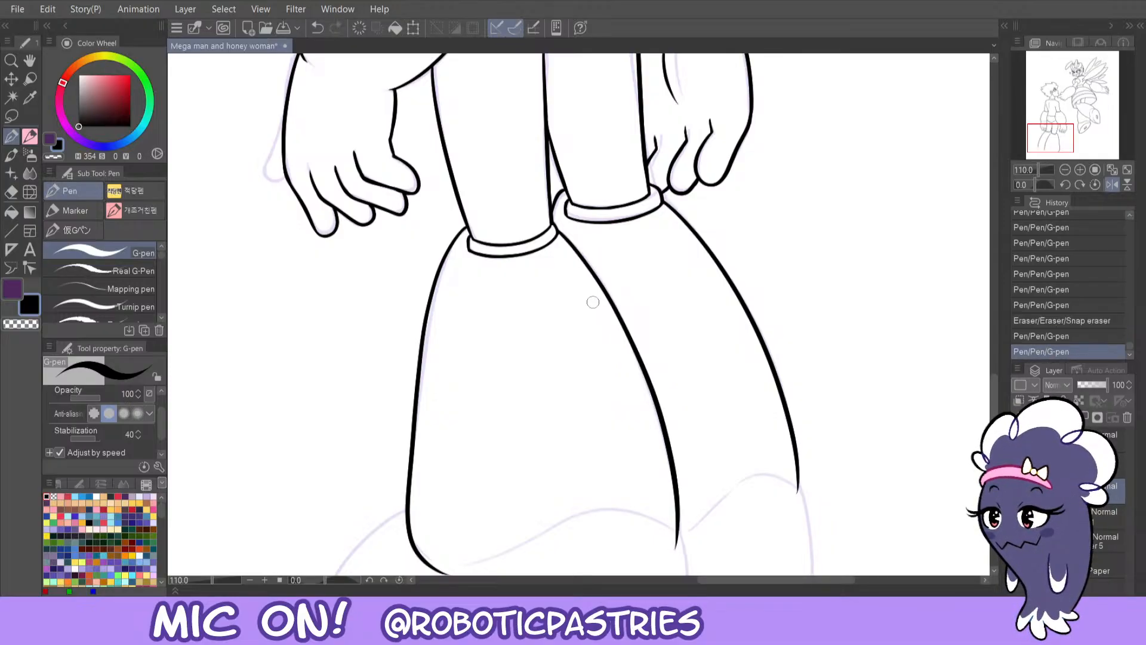
# - Touch up the black line where the two legs overlap just above the near boot's cuff
pyautogui.click(548, 190)
pyautogui.hotkey('ctrl', 'z')
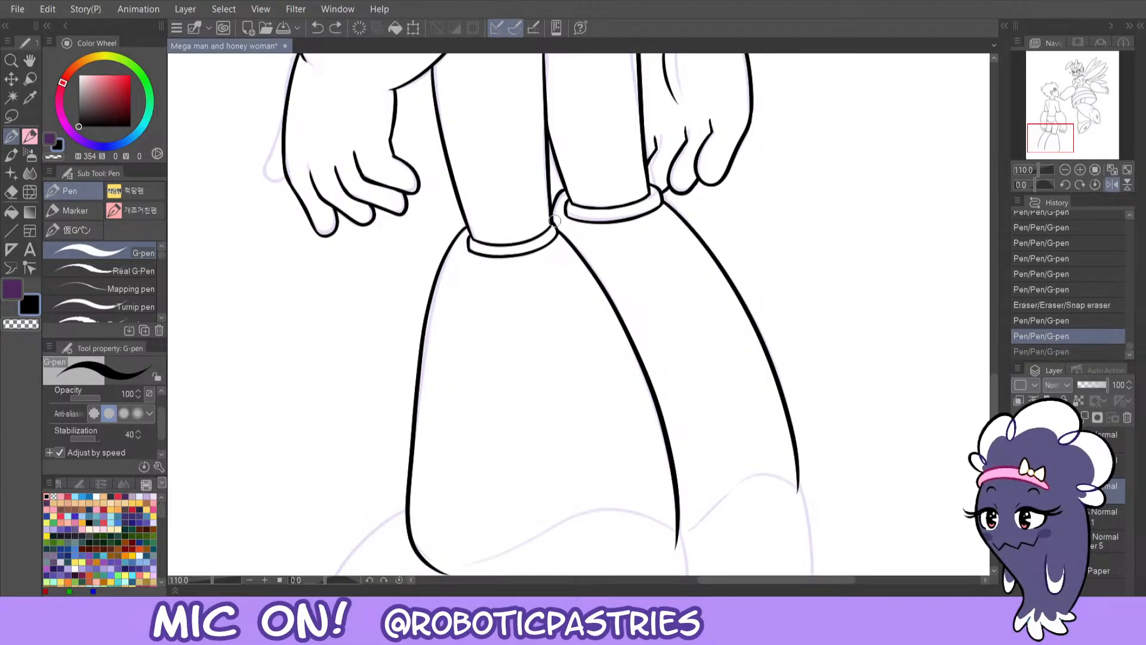
pyautogui.click(547, 184)
pyautogui.hotkey('ctrl', 'z')
pyautogui.click(547, 180)
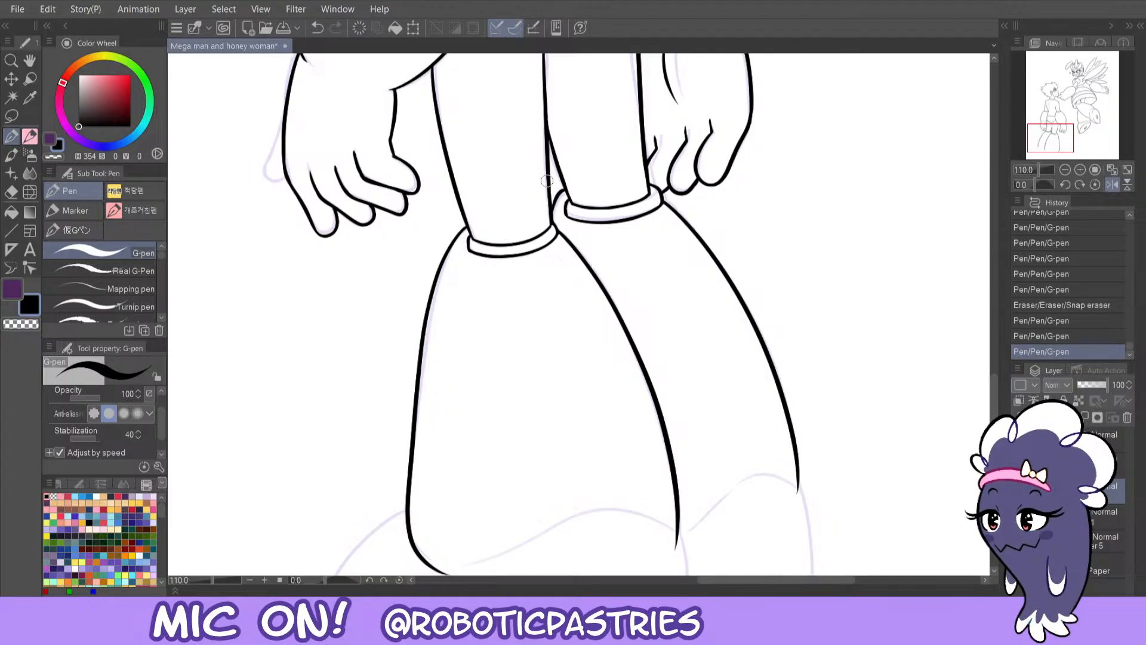
pyautogui.click(560, 232)
# - Trim the near cuff's inner corner, where the boot edge starts, with small transparent dabs
pyautogui.press('c')
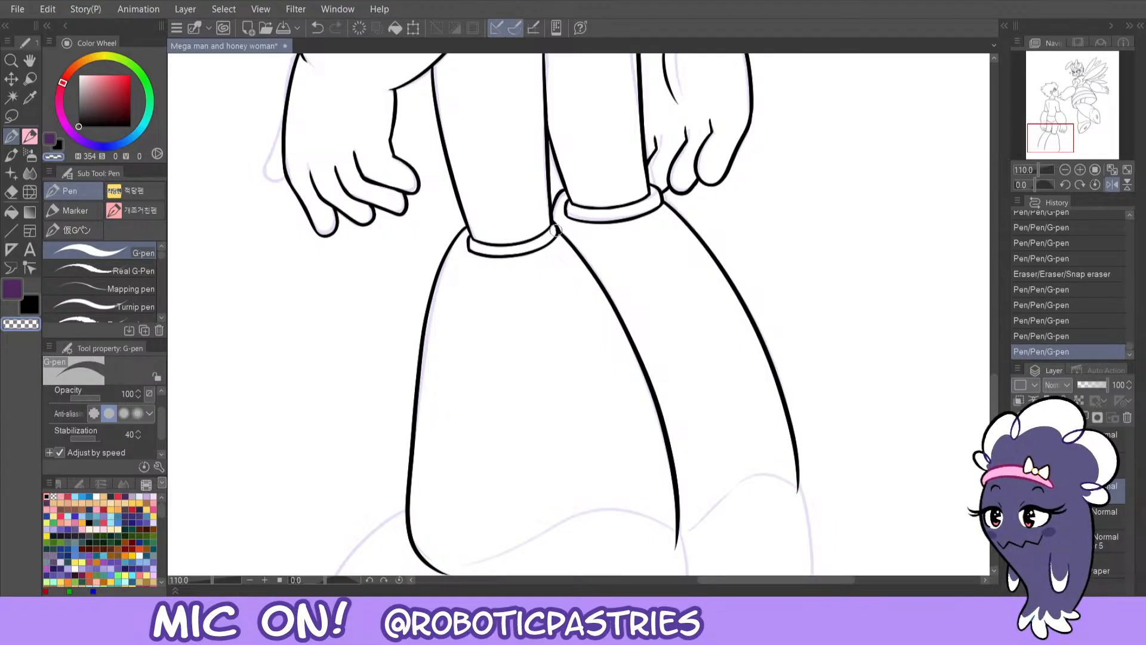
pyautogui.click(555, 230)
pyautogui.hotkey('ctrl', 'z')
pyautogui.click(555, 229)
pyautogui.hotkey('ctrl', 'z')
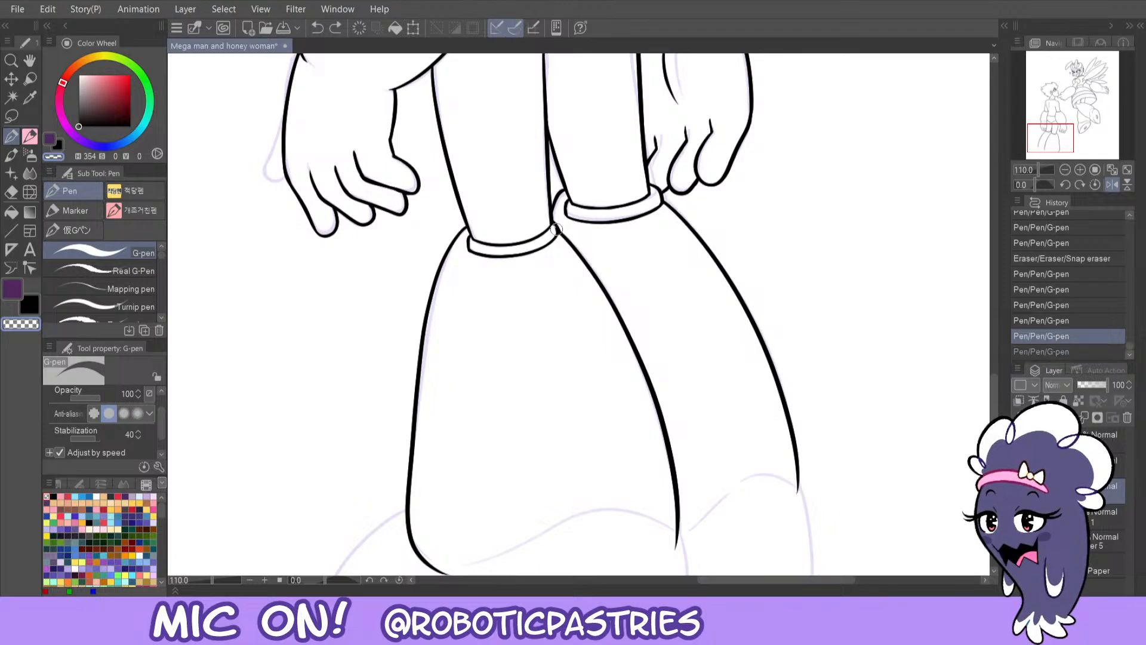
pyautogui.click(554, 236)
pyautogui.click(554, 230)
pyautogui.click(552, 234)
# - Re-ink the near cuff's inner corner in black so it joins the boot's inner edge
pyautogui.press('c')
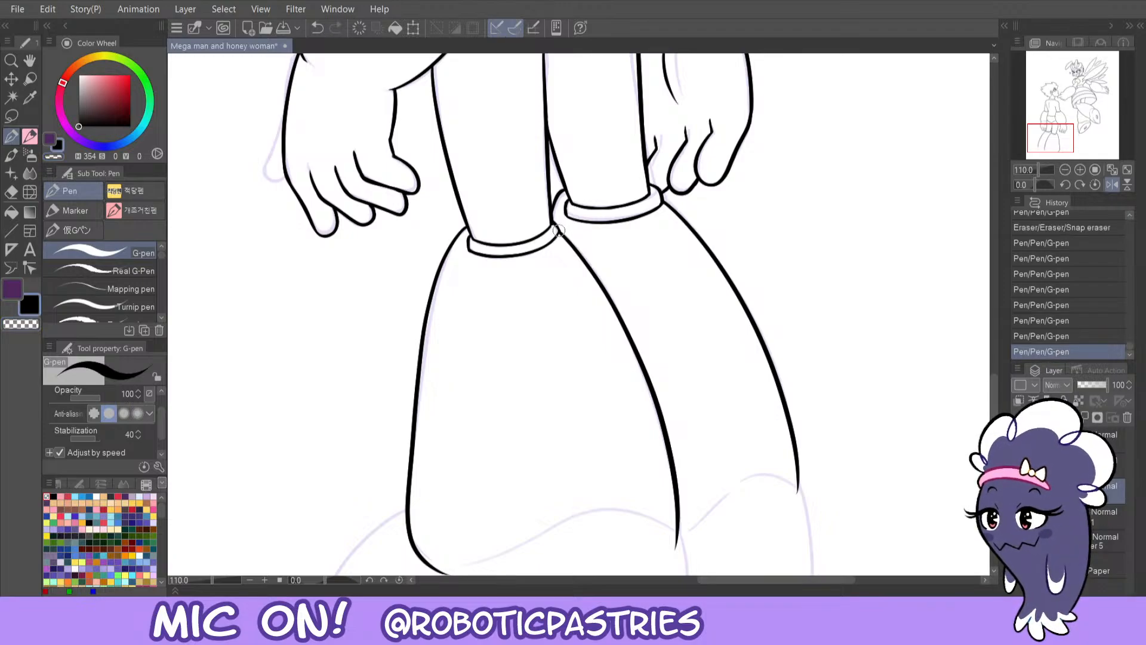
pyautogui.click(552, 240)
pyautogui.moveTo(550, 226); pyautogui.dragTo(546, 220)
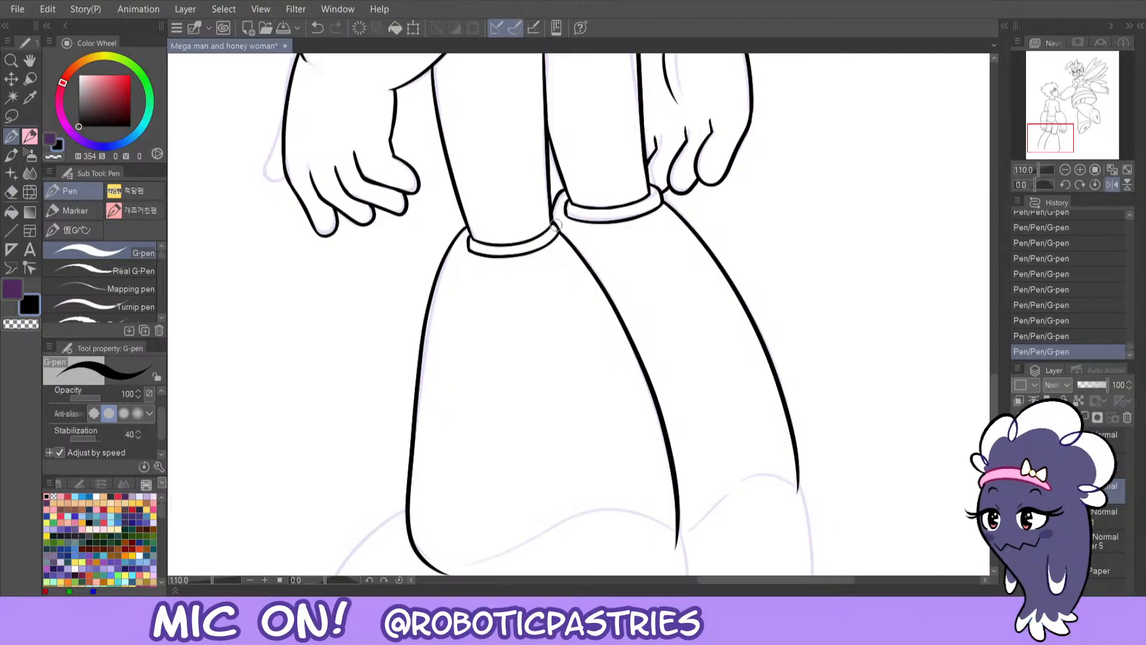
pyautogui.hotkey('ctrl', 'z')
pyautogui.moveTo(557, 231); pyautogui.dragTo(553, 223)
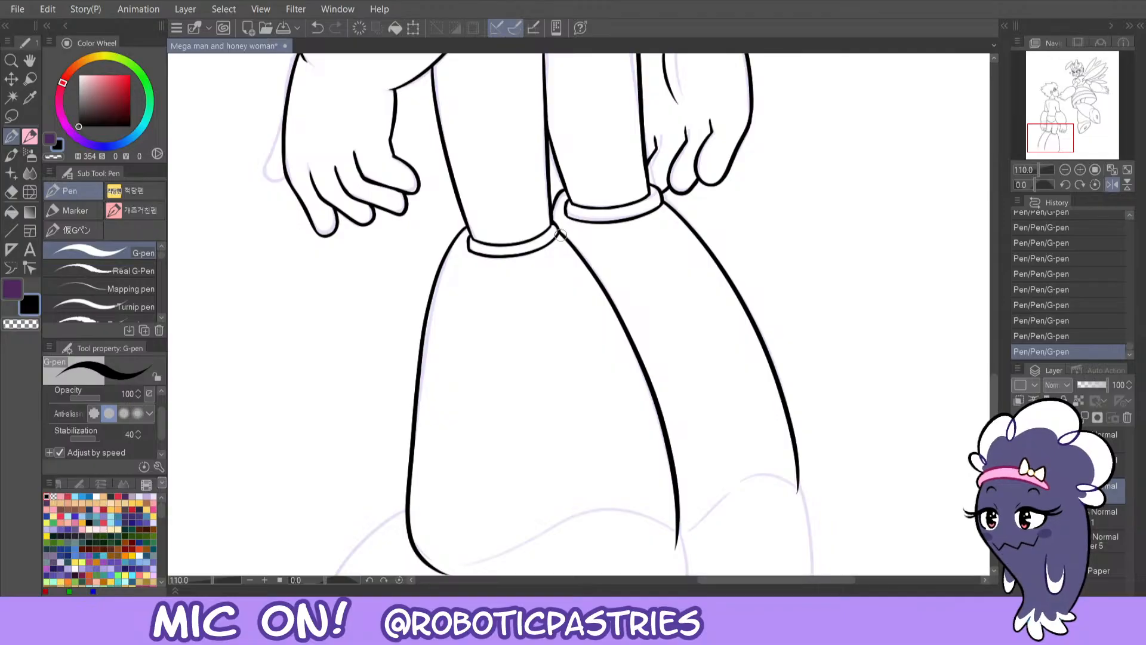
pyautogui.hotkey('ctrl', 'z')
pyautogui.hotkey('ctrl', 'y')
# - Try to trim the near boot's outer edge beside the cuff with a transparent stroke
pyautogui.press('c')
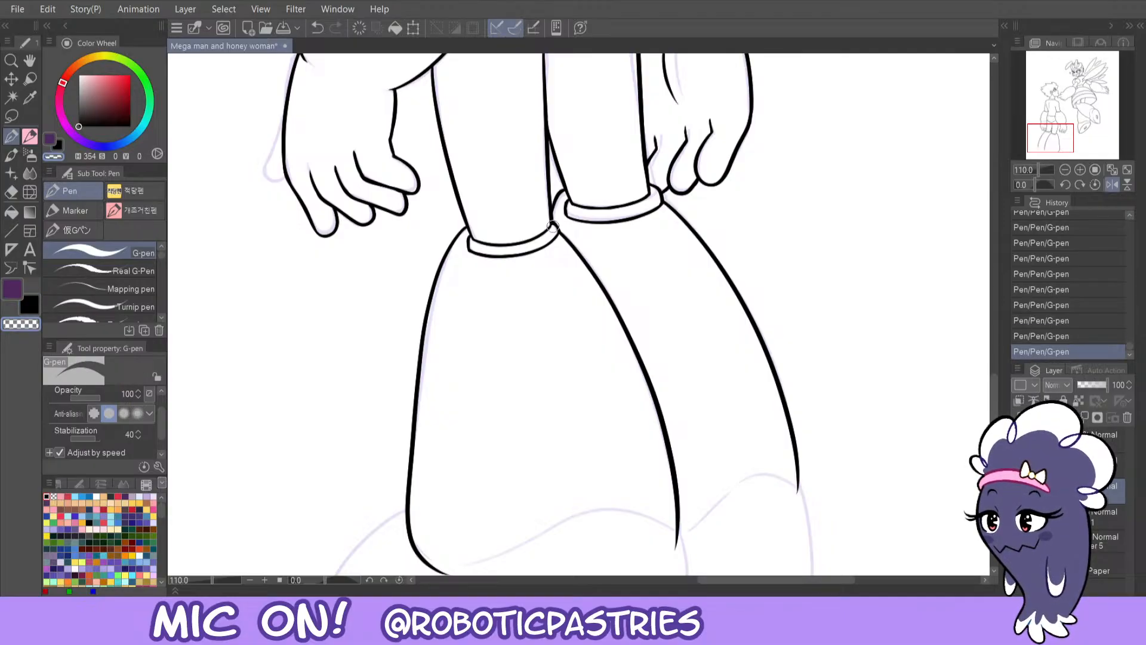
pyautogui.press('c')
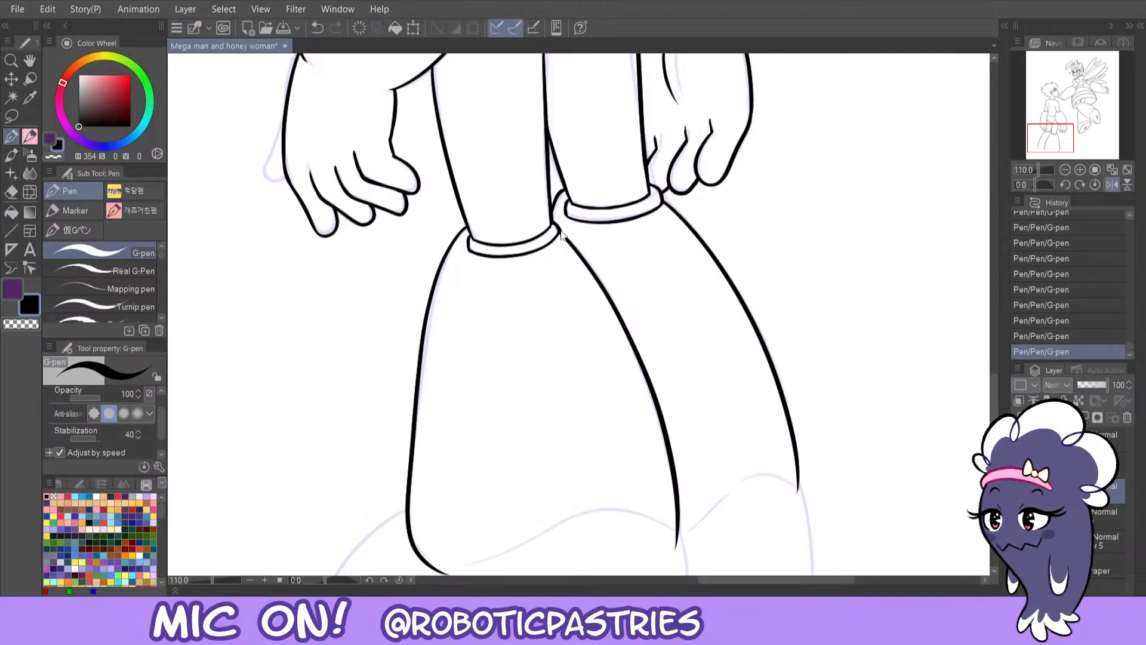
pyautogui.hotkey('ctrl', 'z')
pyautogui.hotkey('ctrl', 'y')
pyautogui.press('c')
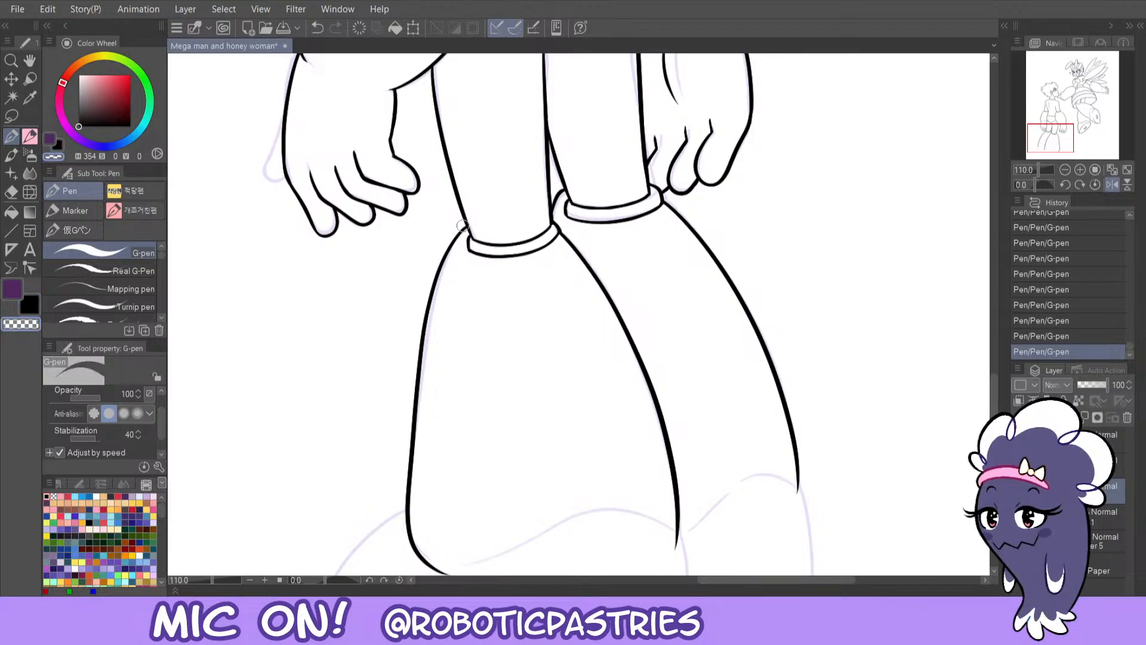
pyautogui.moveTo(462, 222); pyautogui.dragTo(448, 286)
pyautogui.hotkey('ctrl', 'z')
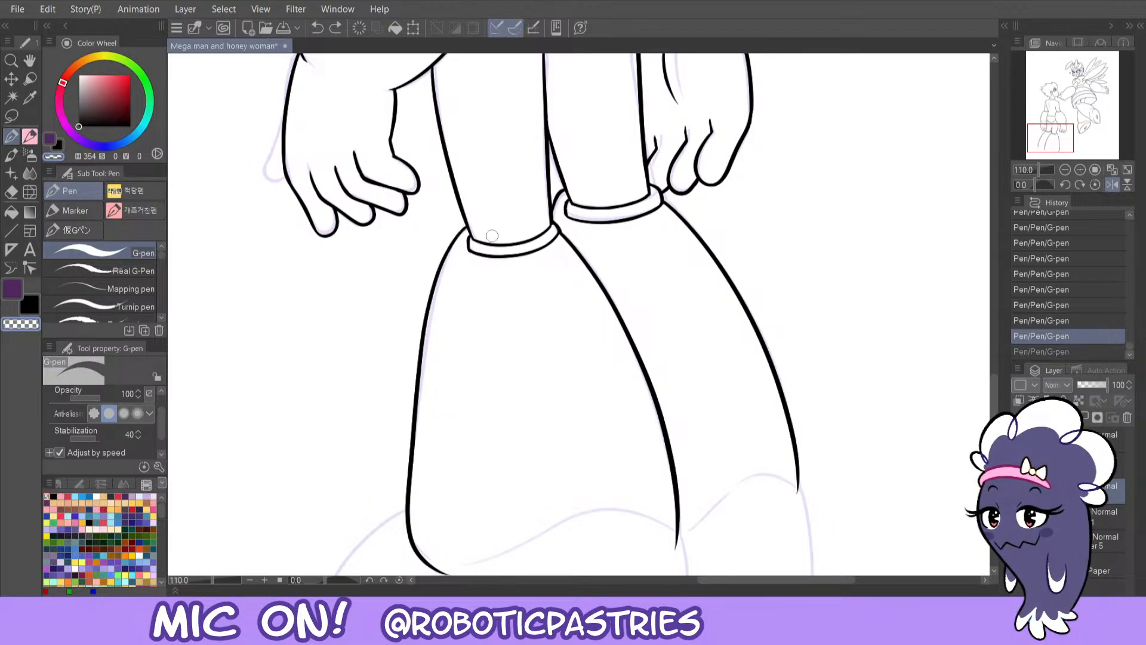
# - Unmirror the canvas and trim the overshooting lower ends of both boots' shaft lines at the foot sections with transparent strokes
pyautogui.click(1111, 184)
pyautogui.moveTo(1051, 137); pyautogui.dragTo(1050, 146)
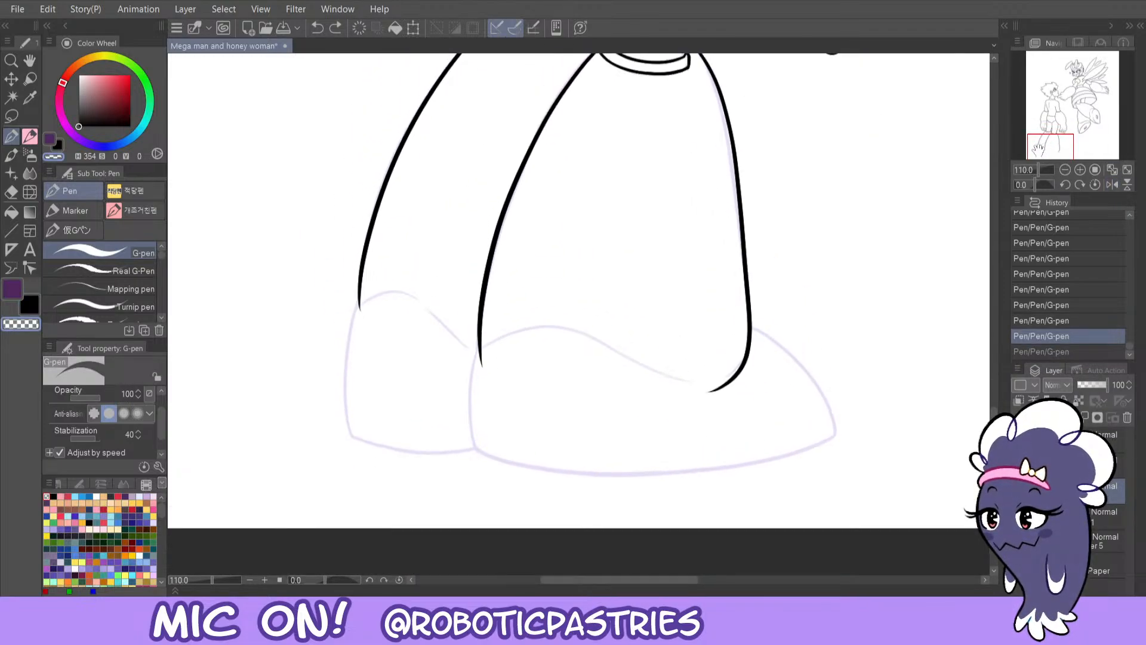
pyautogui.moveTo(482, 355); pyautogui.dragTo(476, 368)
pyautogui.moveTo(359, 301); pyautogui.dragTo(352, 399)
pyautogui.hotkey('ctrl', 'z')
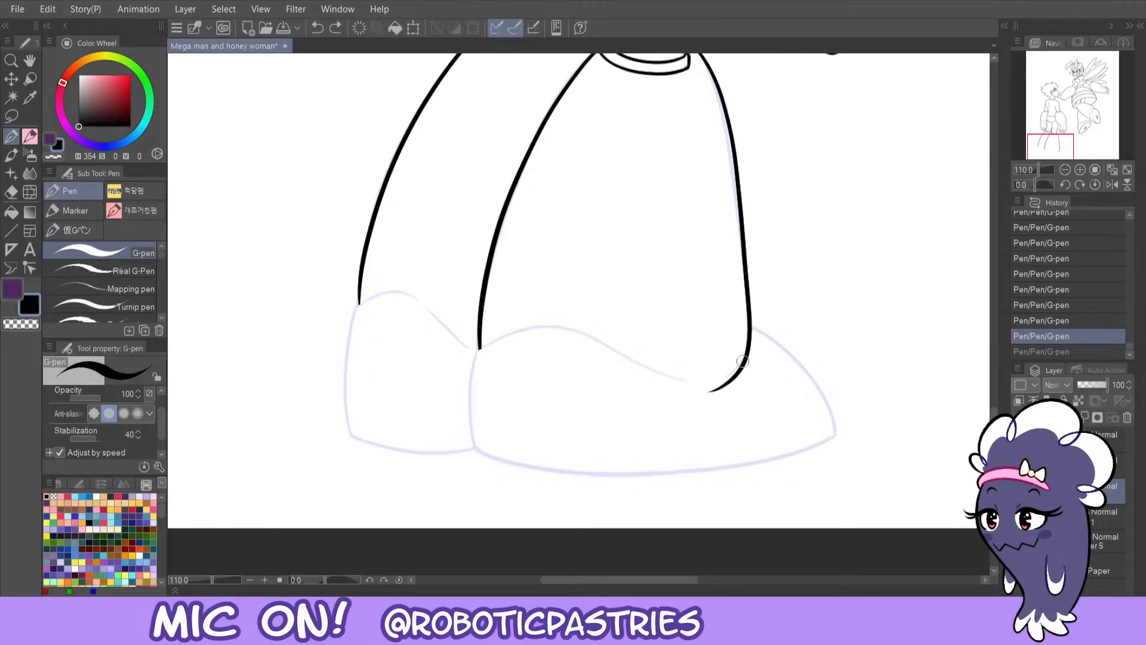
pyautogui.press('c')
pyautogui.moveTo(704, 390); pyautogui.dragTo(707, 392)
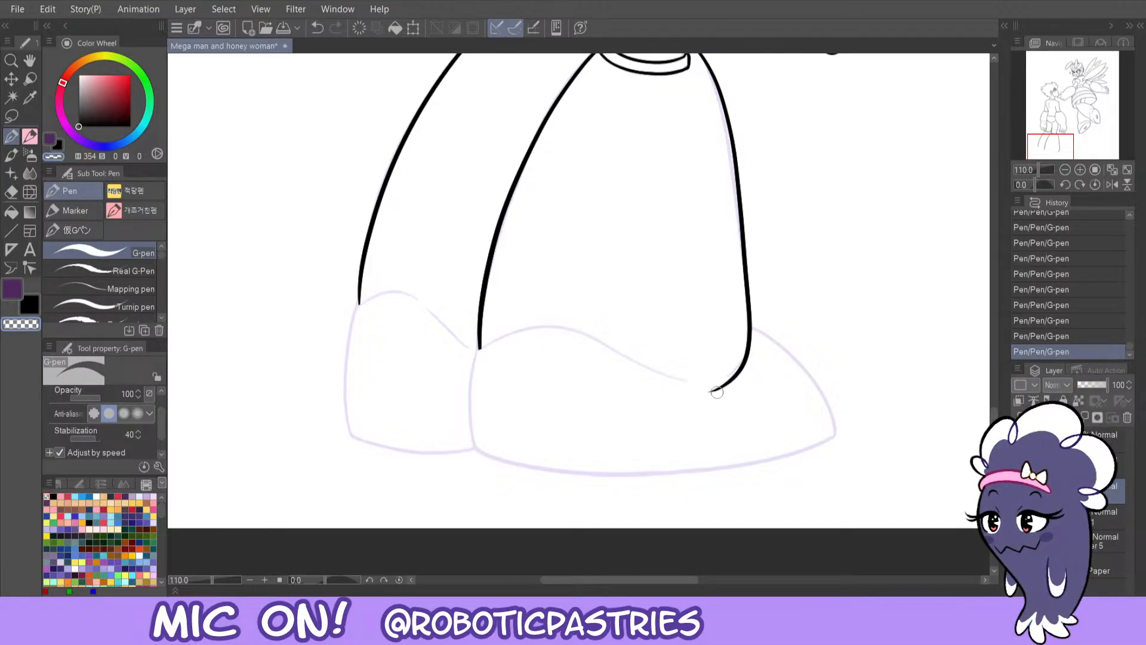
# - Ink the outer curve of the near boot's foot section in black, from the shaft down past the sole line
pyautogui.press('c')
pyautogui.moveTo(751, 328)
pyautogui.mouseDown()
pyautogui.moveTo(784, 350)
pyautogui.moveTo(827, 441)
pyautogui.mouseUp()
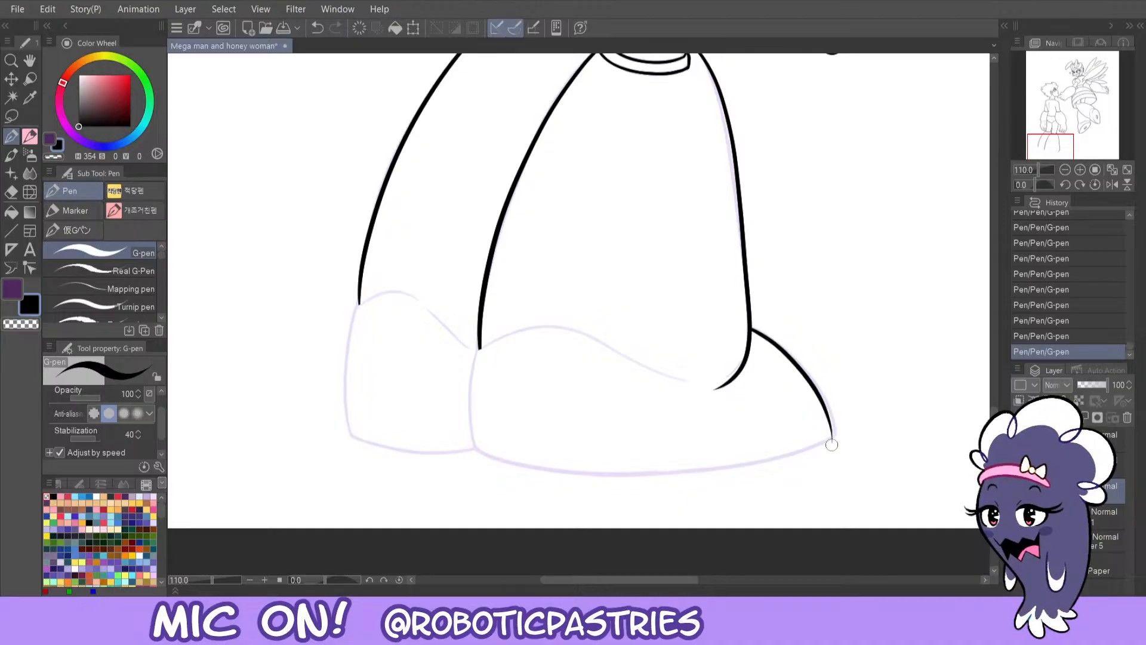
pyautogui.hotkey('ctrl', 'z')
pyautogui.moveTo(751, 328)
pyautogui.mouseDown()
pyautogui.moveTo(787, 352)
pyautogui.moveTo(836, 472)
pyautogui.mouseUp()
pyautogui.hotkey('ctrl', 'z')
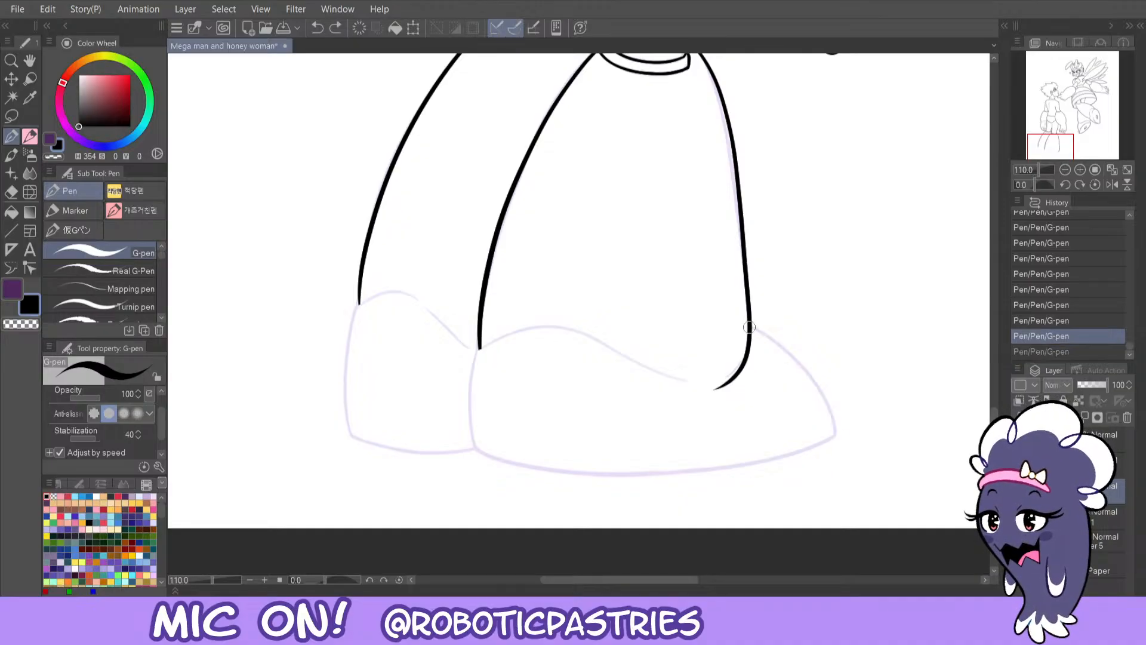
pyautogui.moveTo(751, 328)
pyautogui.mouseDown()
pyautogui.moveTo(838, 445)
pyautogui.moveTo(835, 459)
pyautogui.moveTo(772, 336)
pyautogui.moveTo(838, 464)
pyautogui.mouseUp()
pyautogui.hotkey('ctrl', 'z')
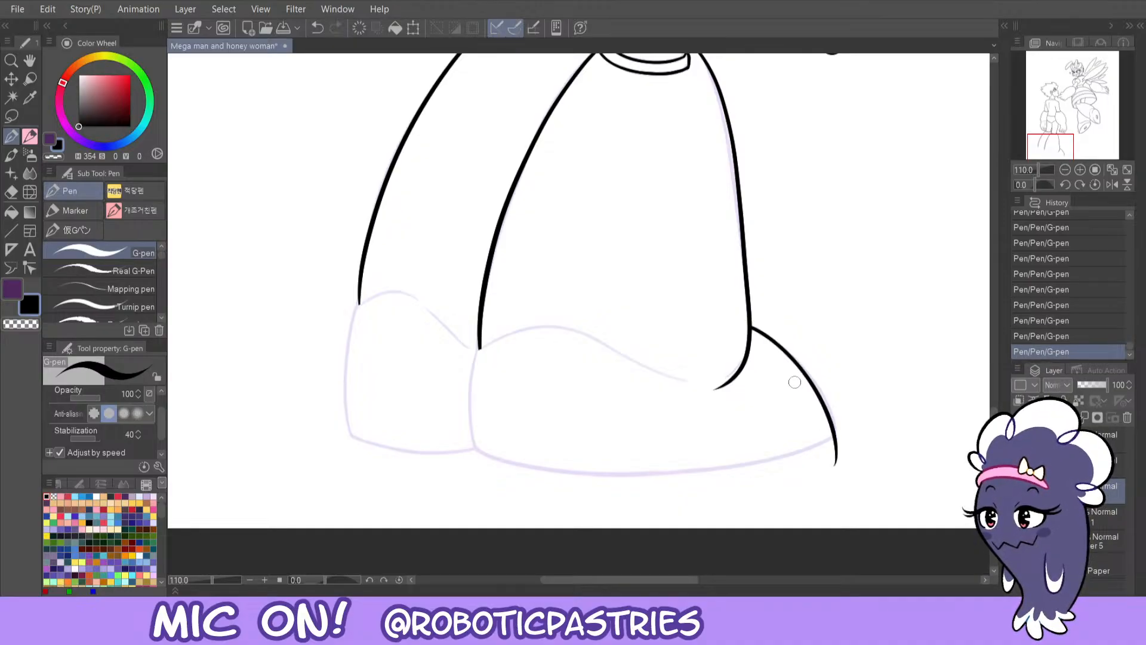
pyautogui.hotkey('ctrl', 'z')
pyautogui.moveTo(751, 328)
pyautogui.mouseDown()
pyautogui.moveTo(779, 344)
pyautogui.moveTo(838, 472)
pyautogui.mouseUp()
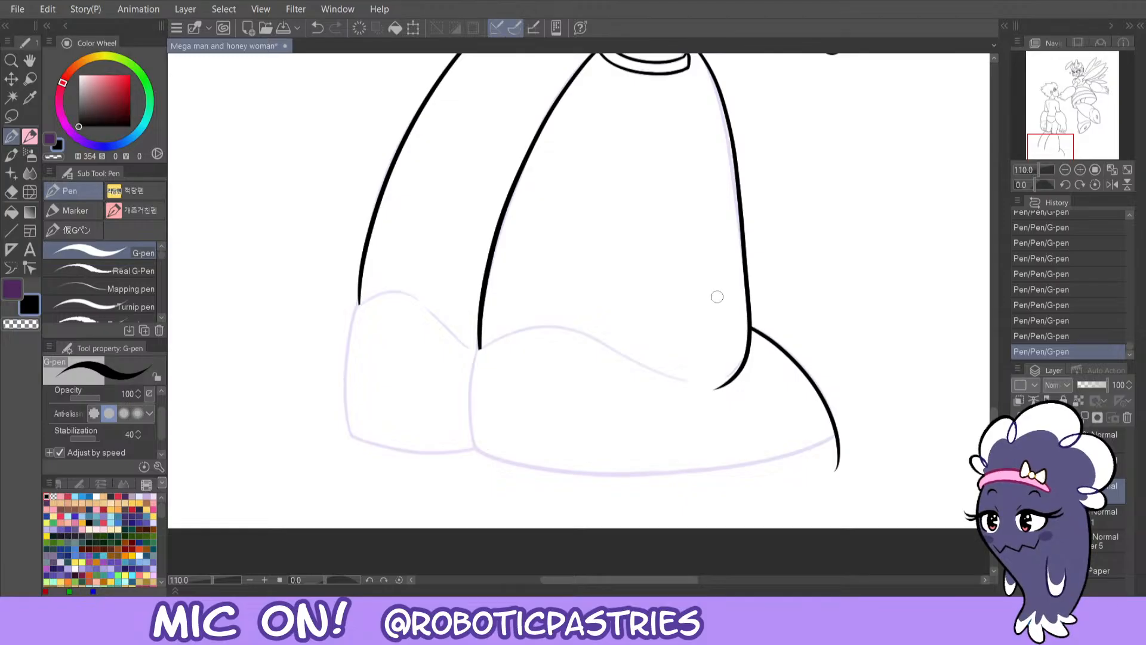
# - Ink the inner side of the near boot's foot section in black, from the shaft's end down to the sole corner
pyautogui.moveTo(479, 346)
pyautogui.mouseDown()
pyautogui.moveTo(464, 394)
pyautogui.moveTo(484, 463)
pyautogui.moveTo(469, 377)
pyautogui.moveTo(475, 469)
pyautogui.mouseUp()
pyautogui.hotkey('ctrl', 'z')
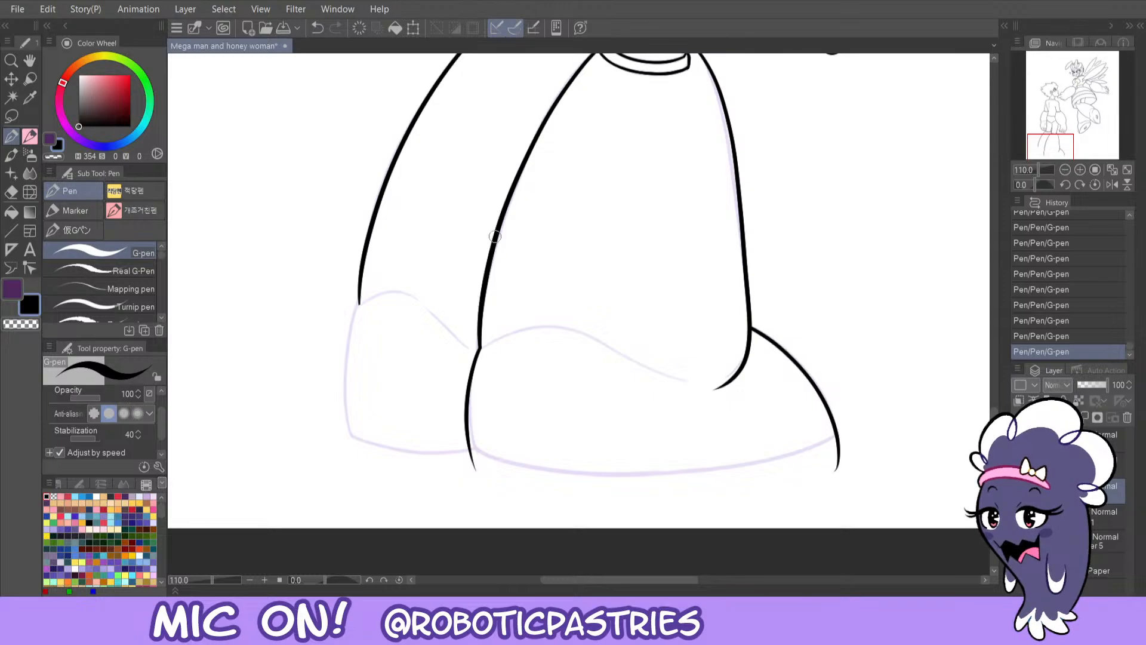
pyautogui.hotkey('ctrl', 'z')
pyautogui.moveTo(479, 345)
pyautogui.mouseDown()
pyautogui.moveTo(467, 385)
pyautogui.moveTo(480, 462)
pyautogui.moveTo(469, 395)
pyautogui.moveTo(476, 450)
pyautogui.mouseUp()
pyautogui.hotkey('ctrl', 'z')
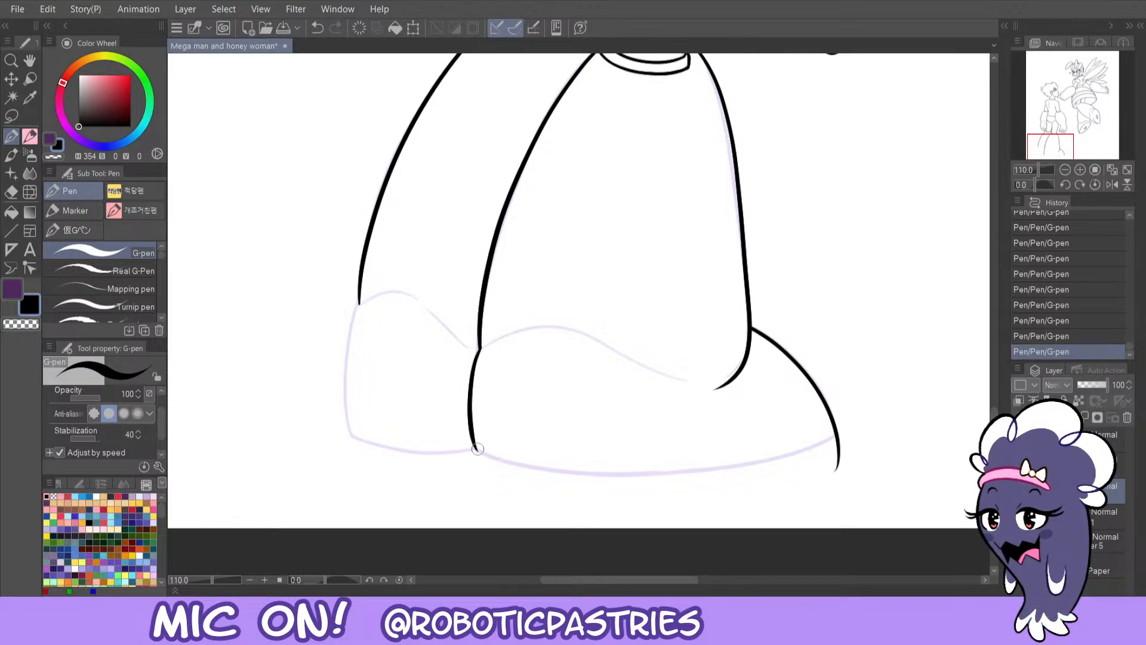
pyautogui.hotkey('ctrl', 'z')
pyautogui.moveTo(479, 346); pyautogui.dragTo(476, 455)
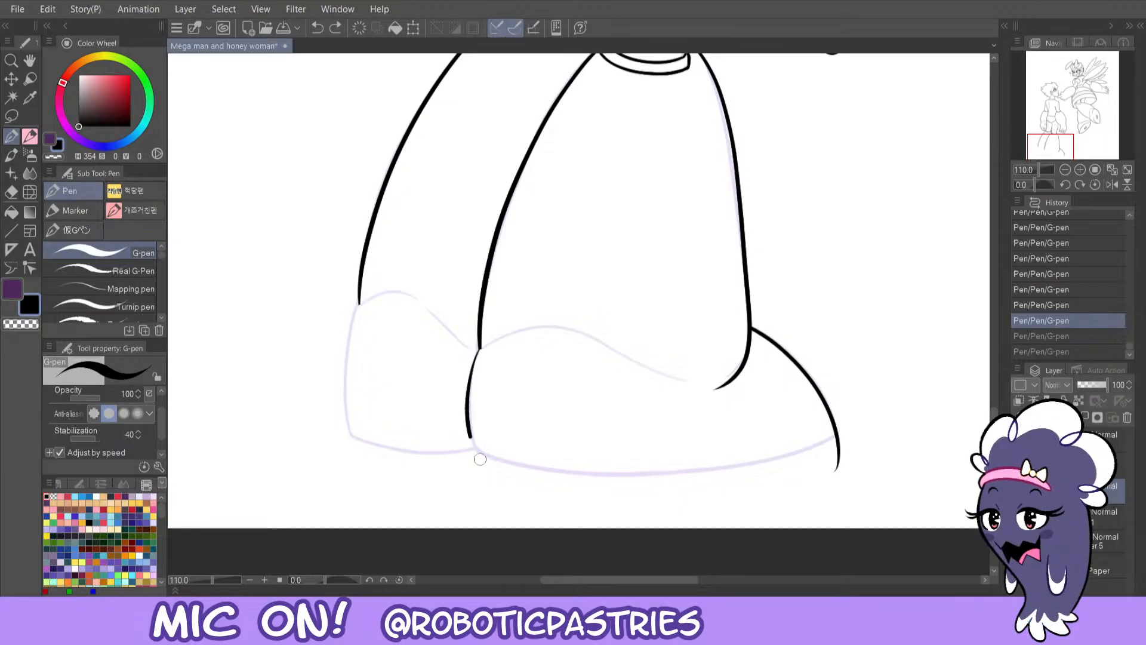
pyautogui.hotkey('ctrl', 'z')
pyautogui.moveTo(479, 348)
pyautogui.mouseDown()
pyautogui.moveTo(476, 459)
pyautogui.moveTo(616, 471)
pyautogui.mouseUp()
pyautogui.hotkey('ctrl', 'z')
# - Try to trim the lower end of the near foot section's inner side with transparent strokes
pyautogui.press('c')
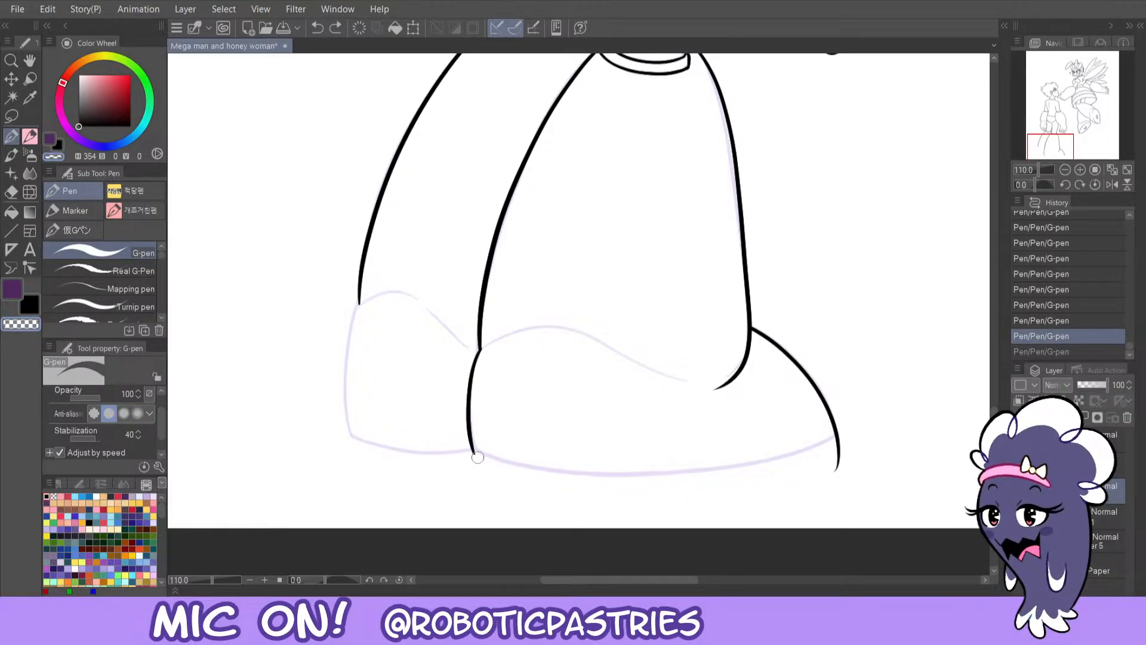
pyautogui.moveTo(478, 458); pyautogui.dragTo(476, 449)
pyautogui.hotkey('ctrl', 'z')
pyautogui.moveTo(480, 381); pyautogui.dragTo(478, 458)
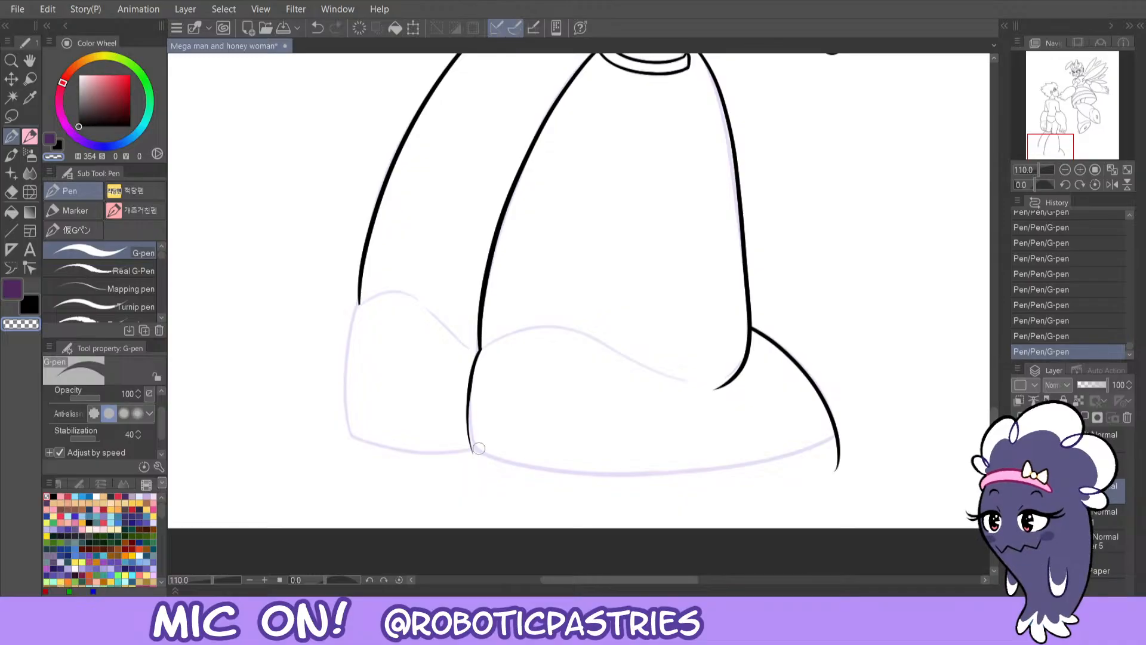
pyautogui.hotkey('ctrl', 'z')
pyautogui.moveTo(479, 388)
pyautogui.mouseDown()
pyautogui.moveTo(480, 458)
pyautogui.moveTo(655, 465)
pyautogui.moveTo(719, 441)
pyautogui.mouseUp()
pyautogui.press('c')
pyautogui.hotkey('ctrl', 'z')
# - Ink the near boot's curved sole line in black from the inner corner to past the outer edge
pyautogui.moveTo(475, 451)
pyautogui.mouseDown()
pyautogui.moveTo(526, 469)
pyautogui.moveTo(851, 435)
pyautogui.mouseUp()
pyautogui.hotkey('ctrl', 'z')
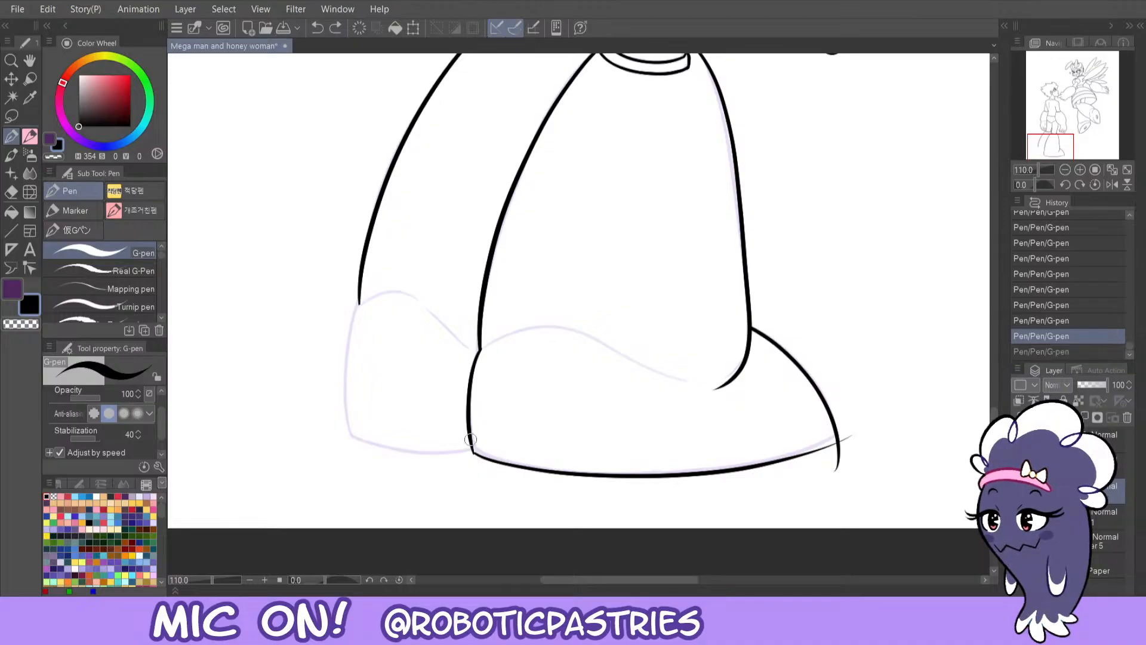
pyautogui.hotkey('ctrl', 'y')
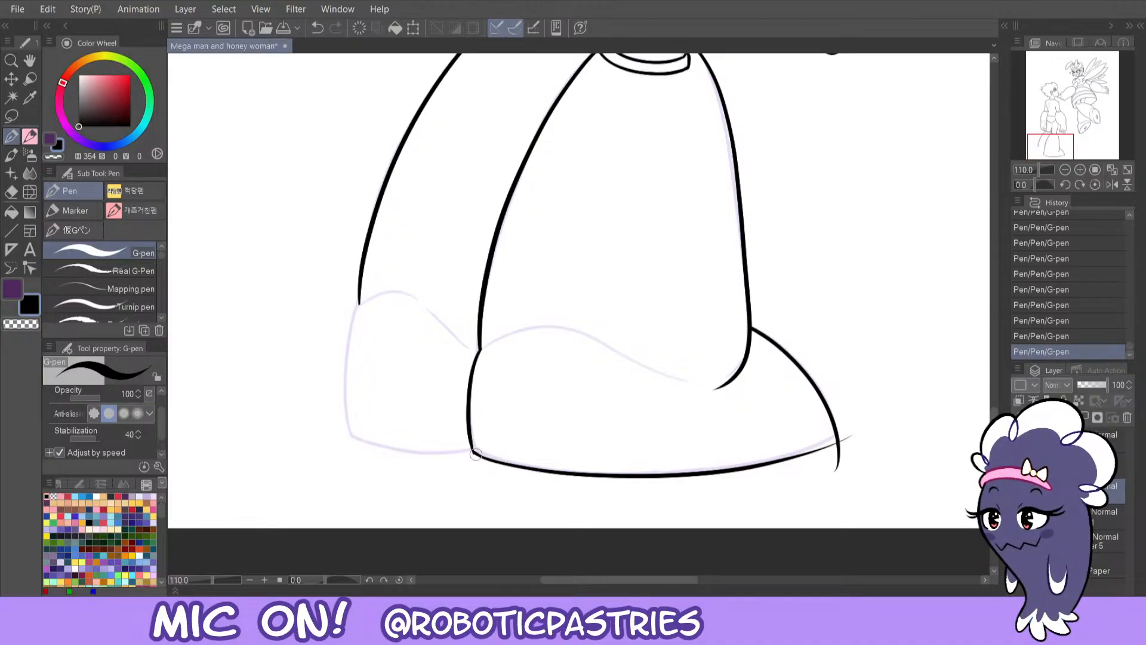
pyautogui.hotkey('ctrl', 'z')
pyautogui.hotkey('ctrl', 'y')
# - Touch up the inner corner where the near boot's side meets the sole line with black and transparent strokes
pyautogui.press('c')
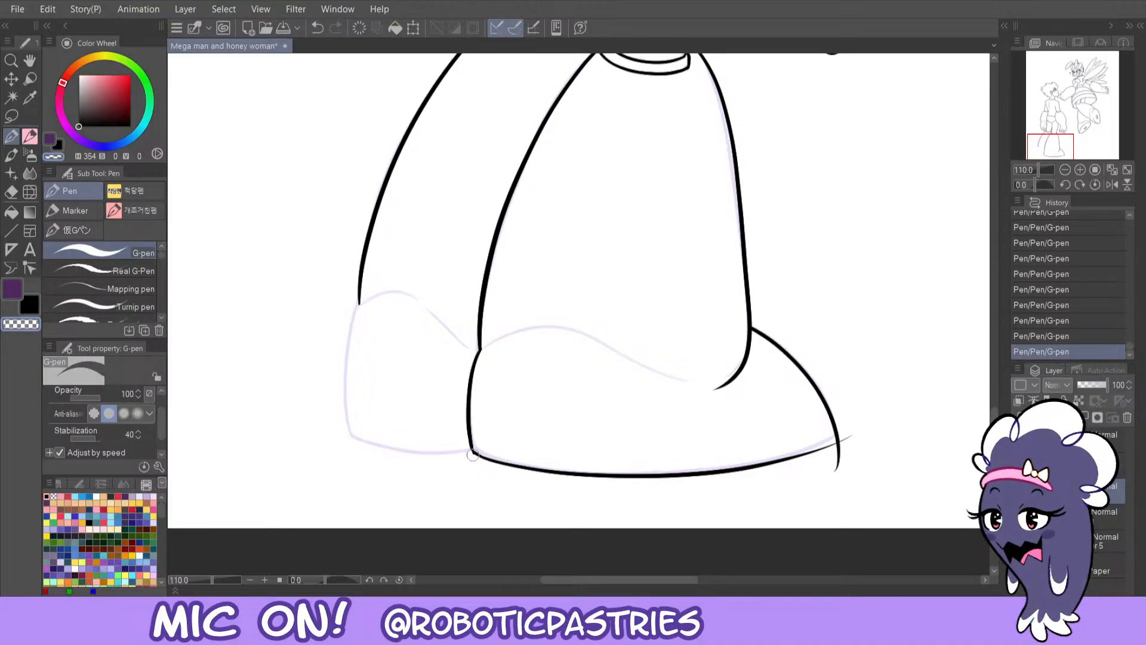
pyautogui.hotkey('ctrl', 'z')
pyautogui.hotkey('ctrl', 'y')
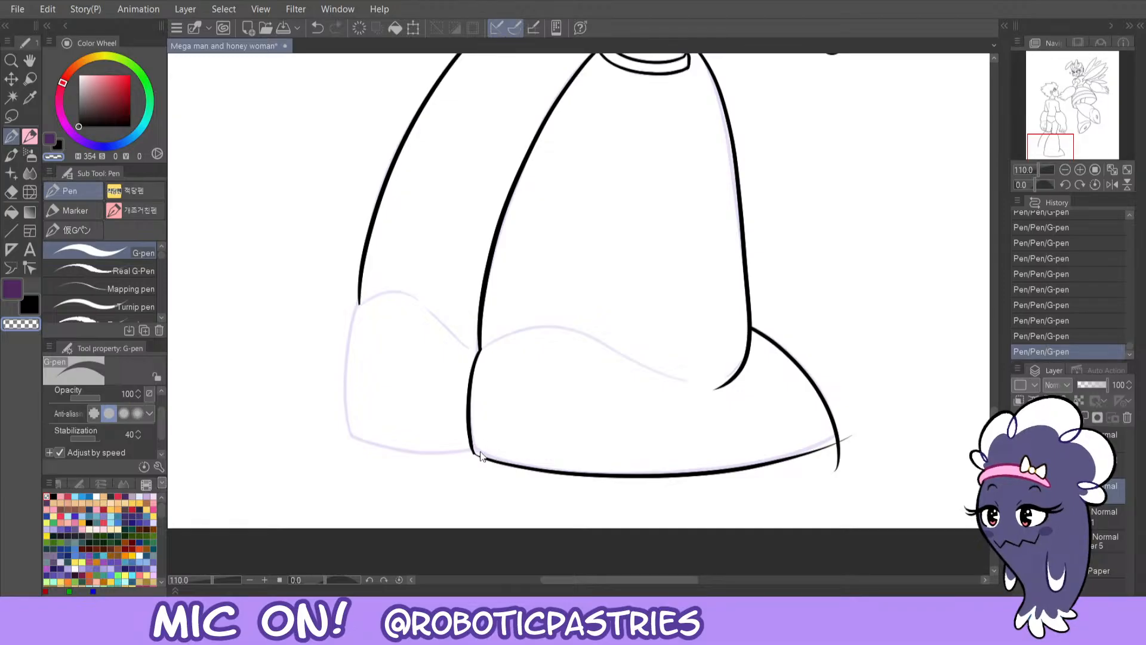
pyautogui.hotkey('ctrl', 'z')
pyautogui.hotkey('ctrl', 'y')
pyautogui.press('c')
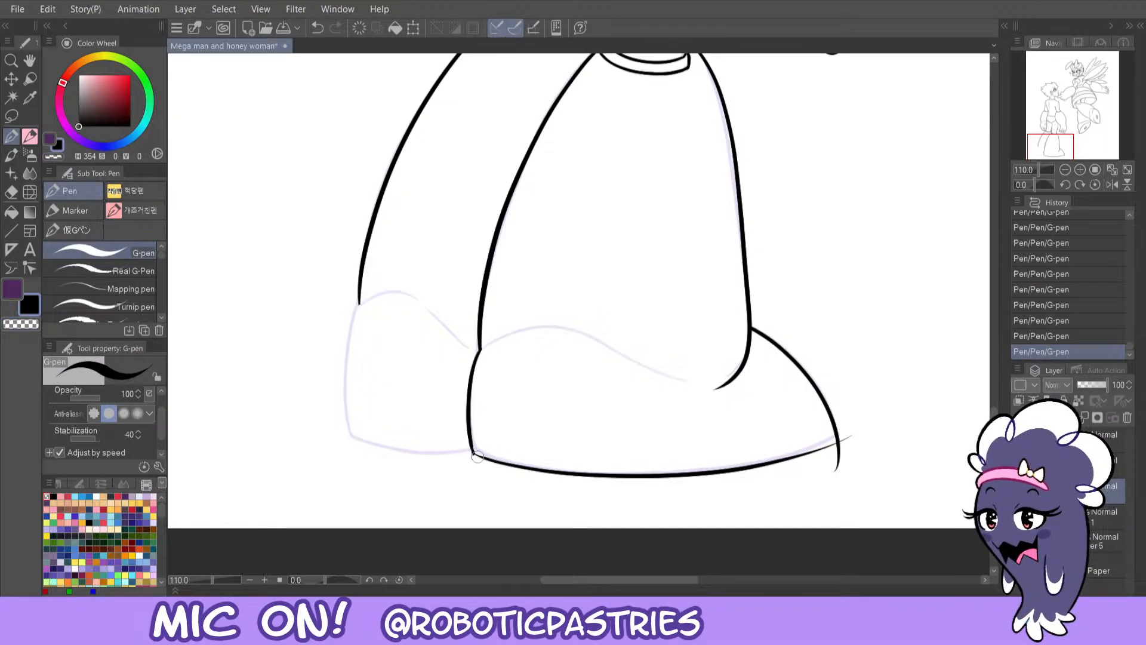
pyautogui.moveTo(477, 457); pyautogui.dragTo(530, 464)
pyautogui.hotkey('ctrl', 'z')
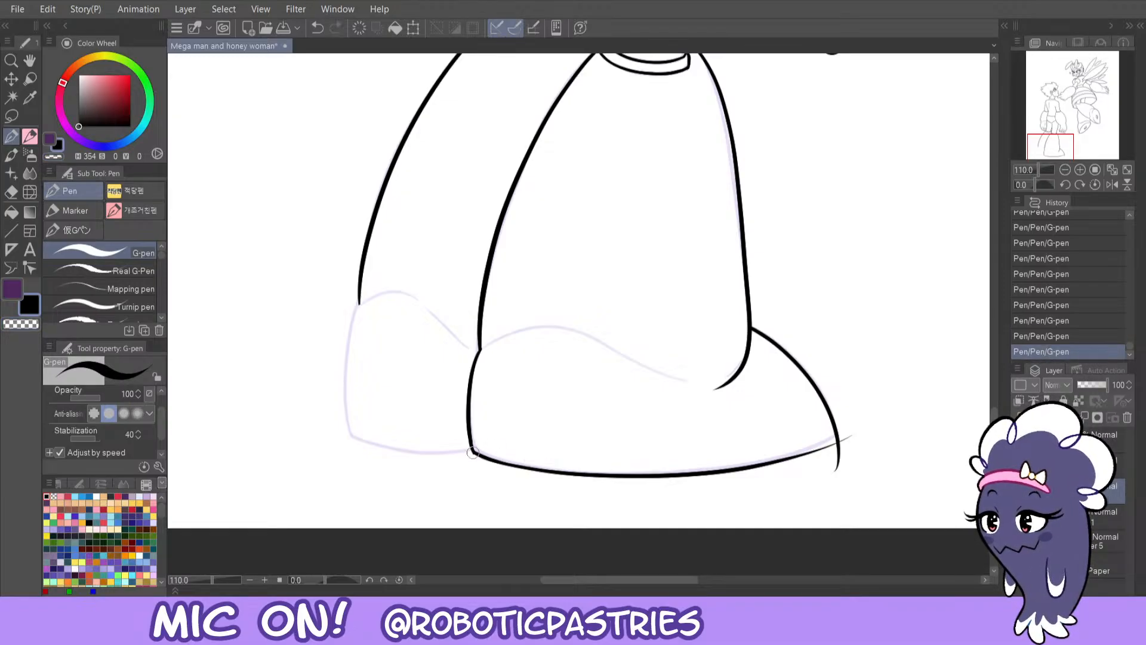
pyautogui.hotkey('ctrl', 'z')
pyautogui.hotkey('ctrl', 'y')
pyautogui.press('c')
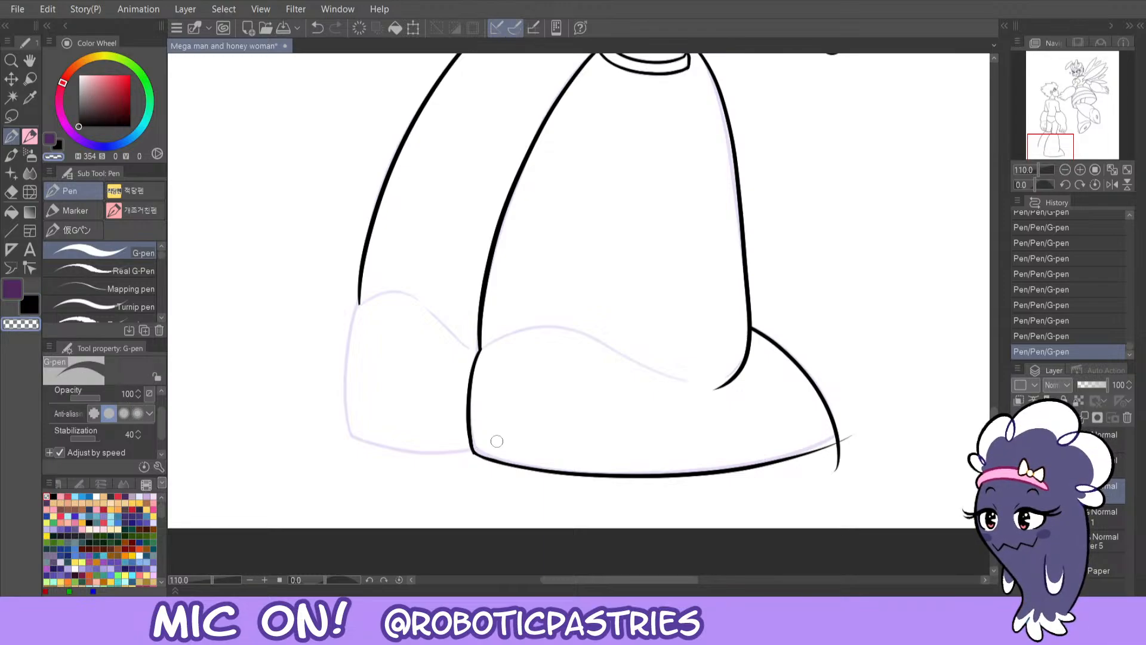
pyautogui.moveTo(499, 464); pyautogui.dragTo(539, 472)
pyautogui.hotkey('ctrl', 'z')
pyautogui.press('c')
pyautogui.hotkey('ctrl', 'z')
pyautogui.hotkey('ctrl', 'z')
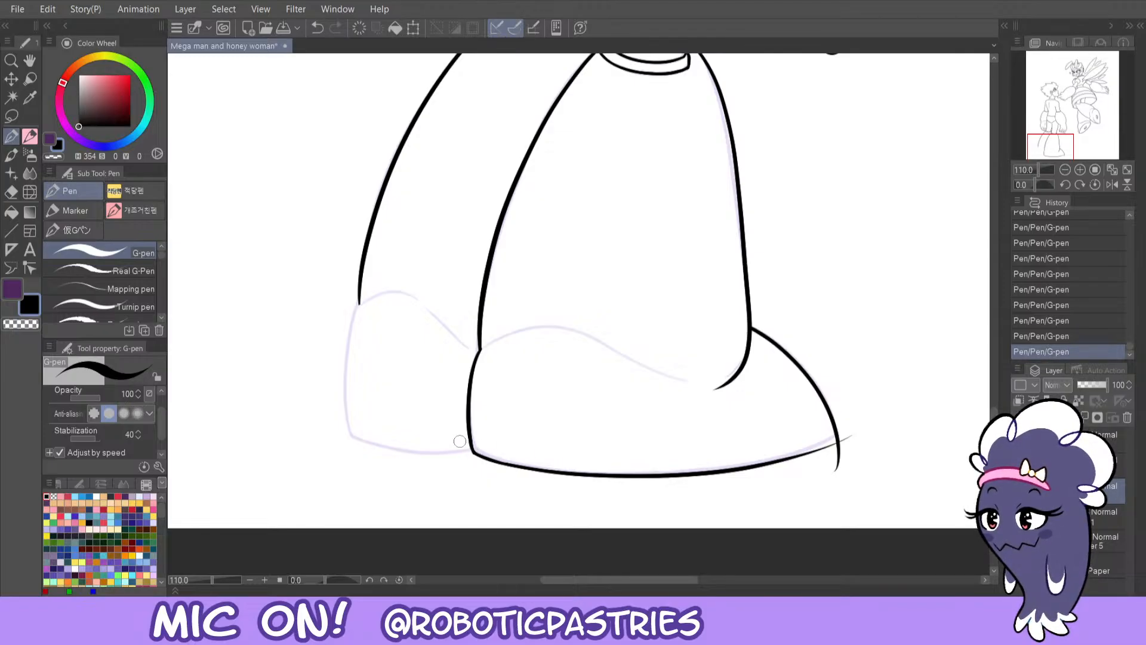
# - Erase the overshooting line ends at the near boot's outer sole corner with the Snap eraser
pyautogui.press('e')
pyautogui.moveTo(850, 434); pyautogui.dragTo(833, 480)
pyautogui.press('p')
pyautogui.moveTo(838, 440)
pyautogui.mouseDown()
pyautogui.moveTo(759, 461)
pyautogui.moveTo(784, 464)
pyautogui.moveTo(770, 467)
pyautogui.mouseUp()
pyautogui.hotkey('ctrl', 'z')
# - Trim the underside of the near boot's sole line beside the outer corner with transparent strokes
pyautogui.press('c')
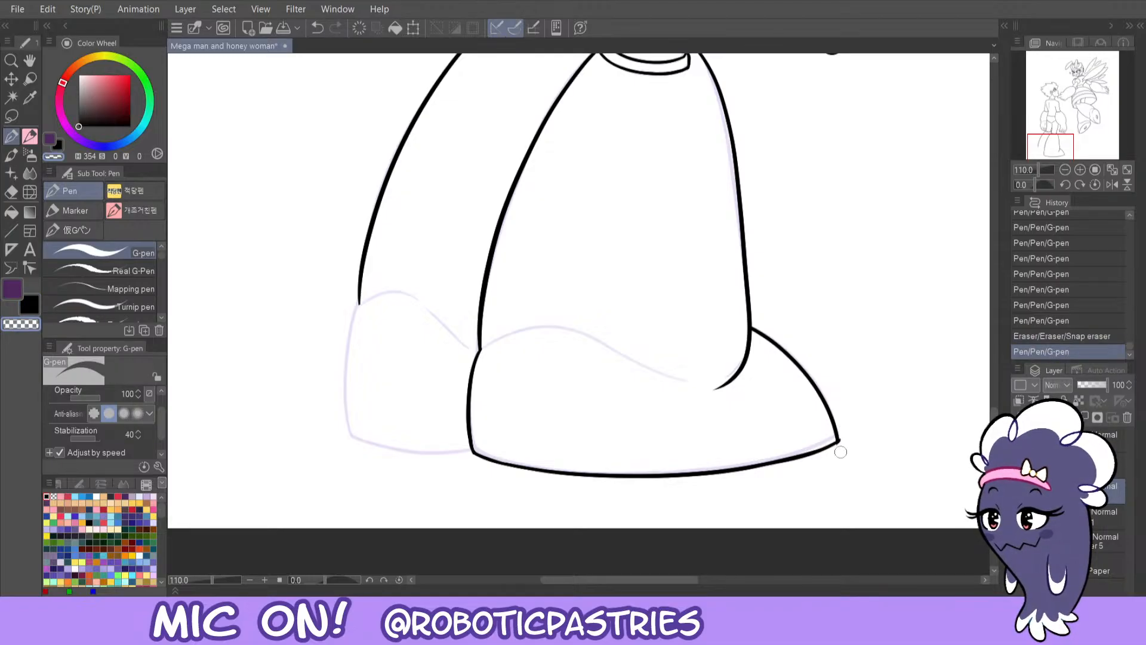
pyautogui.moveTo(840, 451)
pyautogui.mouseDown()
pyautogui.moveTo(840, 438)
pyautogui.moveTo(815, 459)
pyautogui.moveTo(770, 465)
pyautogui.mouseUp()
pyautogui.press('c')
pyautogui.hotkey('ctrl', 'z')
pyautogui.hotkey('ctrl', 'z')
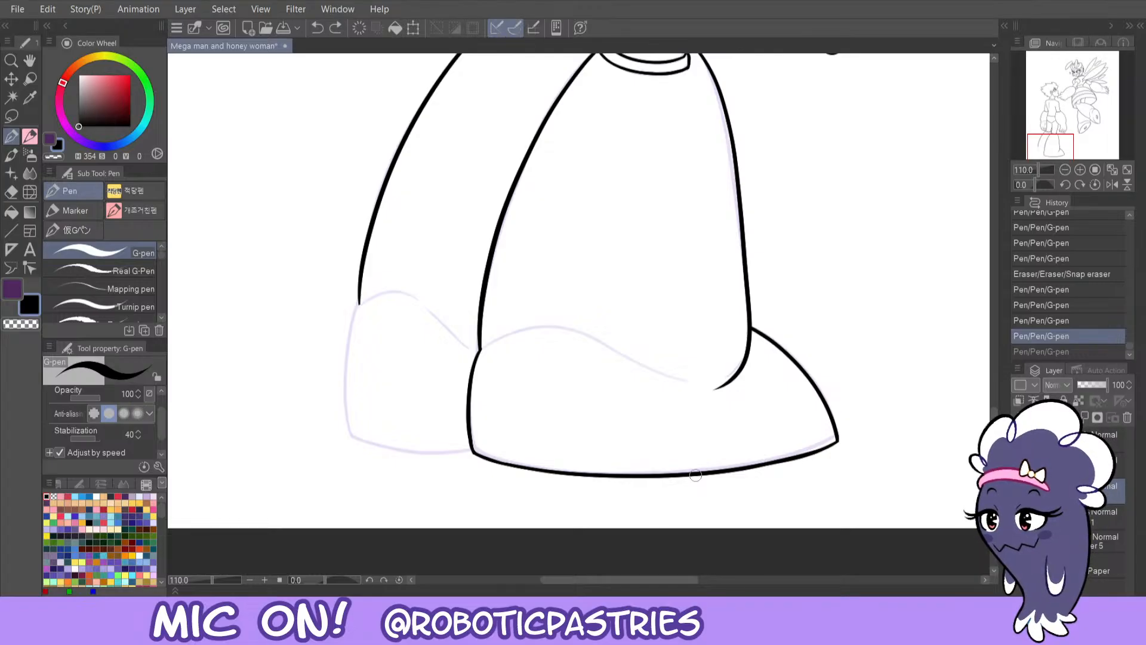
pyautogui.hotkey('ctrl', 'z')
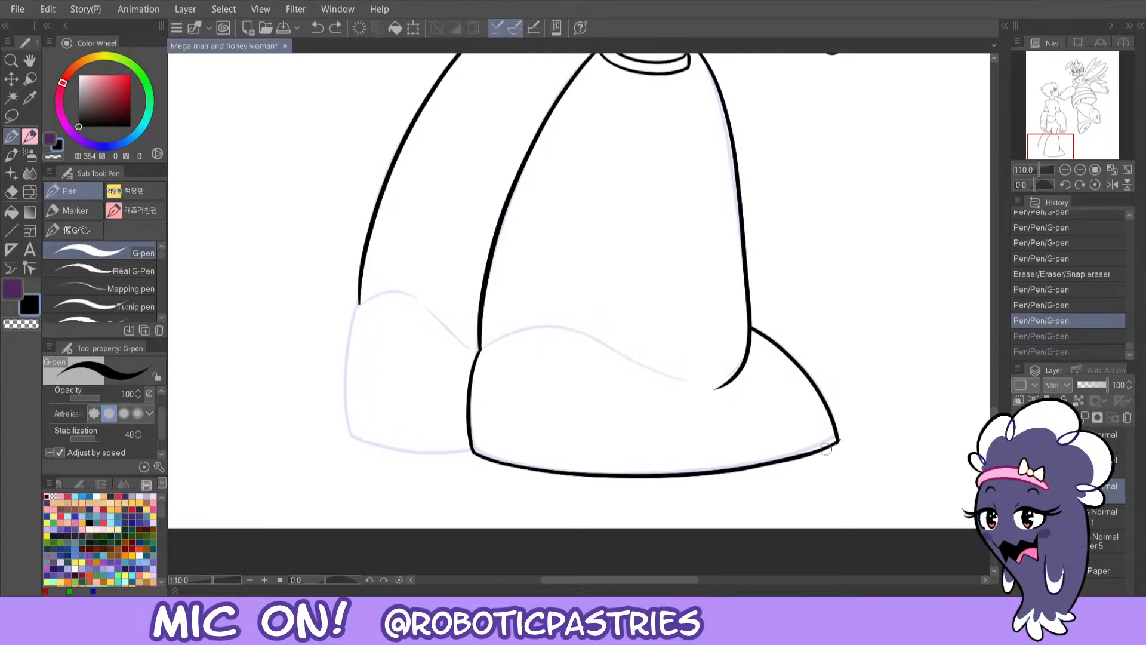
# - Even out the thickness of the near boot's sole line from the outer corner inward with black and transparent strokes
pyautogui.moveTo(831, 448); pyautogui.dragTo(706, 477)
pyautogui.hotkey('ctrl', 'z')
pyautogui.hotkey('ctrl', 'z')
pyautogui.moveTo(835, 444); pyautogui.dragTo(724, 475)
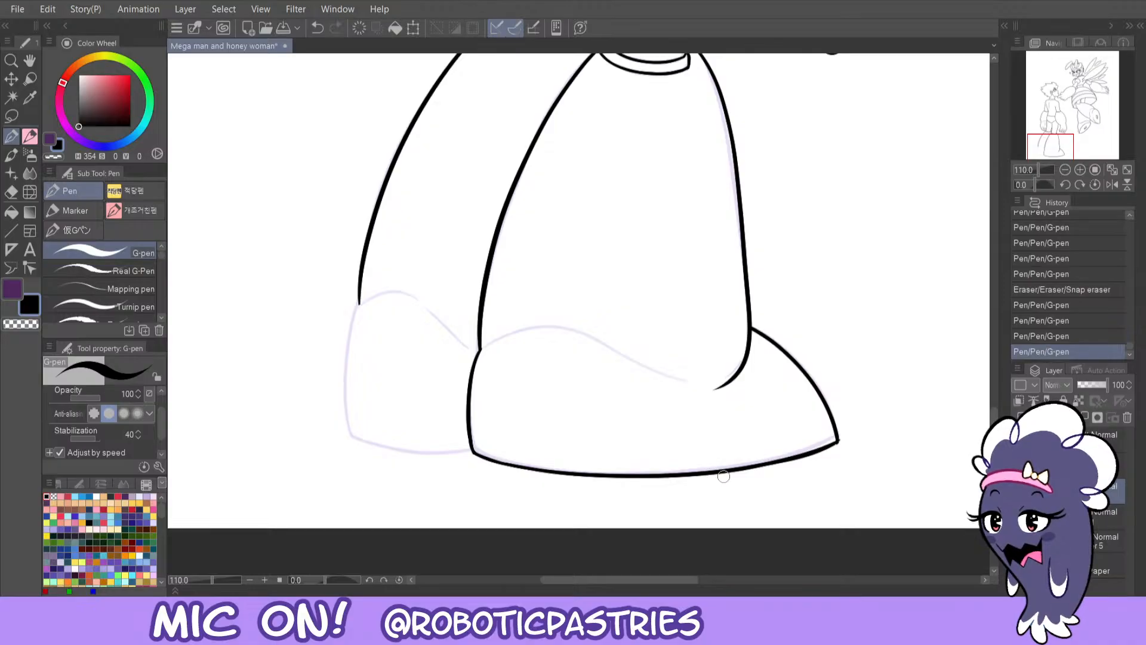
pyautogui.press('c')
pyautogui.moveTo(835, 450)
pyautogui.mouseDown()
pyautogui.moveTo(843, 426)
pyautogui.moveTo(837, 442)
pyautogui.mouseUp()
pyautogui.hotkey('ctrl', 'z')
pyautogui.hotkey('ctrl', 'z')
pyautogui.moveTo(776, 473); pyautogui.dragTo(722, 482)
pyautogui.moveTo(838, 446)
pyautogui.mouseDown()
pyautogui.moveTo(712, 485)
pyautogui.moveTo(731, 480)
pyautogui.mouseUp()
pyautogui.hotkey('ctrl', 'z')
pyautogui.moveTo(845, 441); pyautogui.dragTo(721, 480)
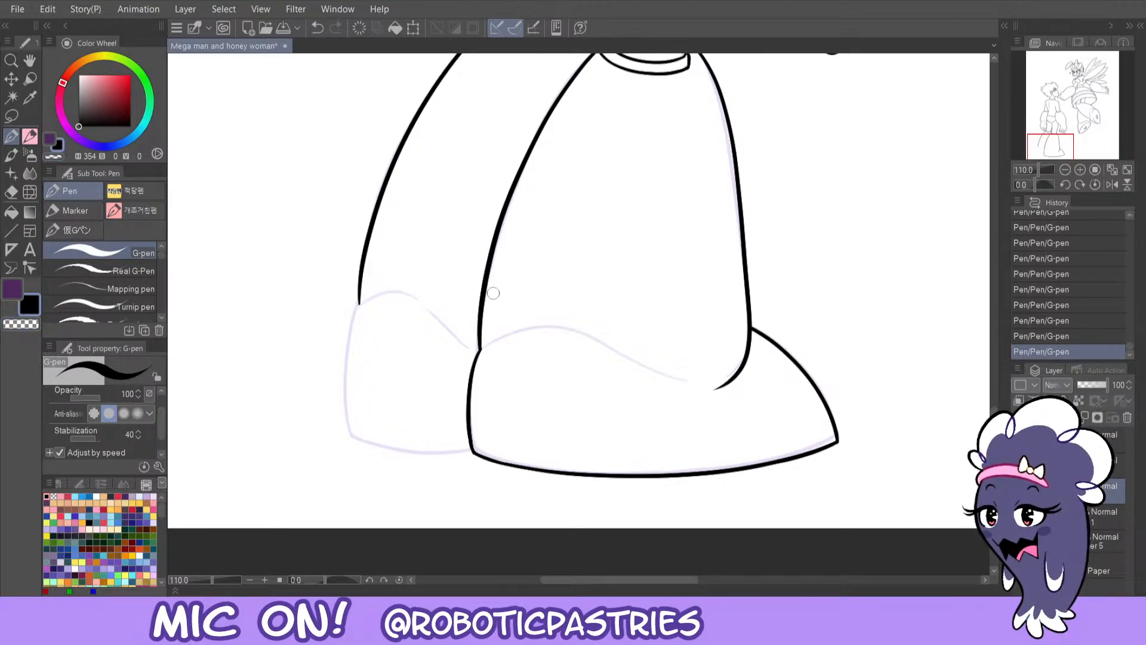
# - Ink the wavy line across the near boot's foot section in black, from the inner side to the shaft's curved end
pyautogui.moveTo(484, 347)
pyautogui.mouseDown()
pyautogui.moveTo(513, 329)
pyautogui.moveTo(583, 330)
pyautogui.mouseUp()
pyautogui.hotkey('ctrl', 'z')
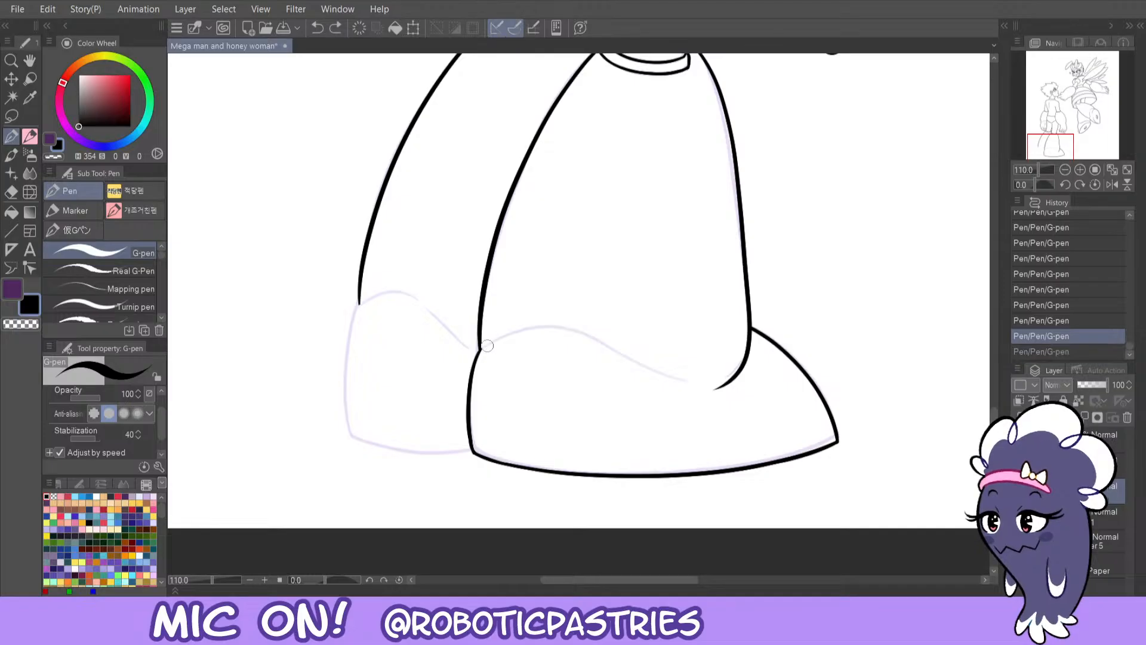
pyautogui.moveTo(484, 347)
pyautogui.mouseDown()
pyautogui.moveTo(560, 323)
pyautogui.moveTo(703, 385)
pyautogui.moveTo(740, 371)
pyautogui.mouseUp()
pyautogui.press('c')
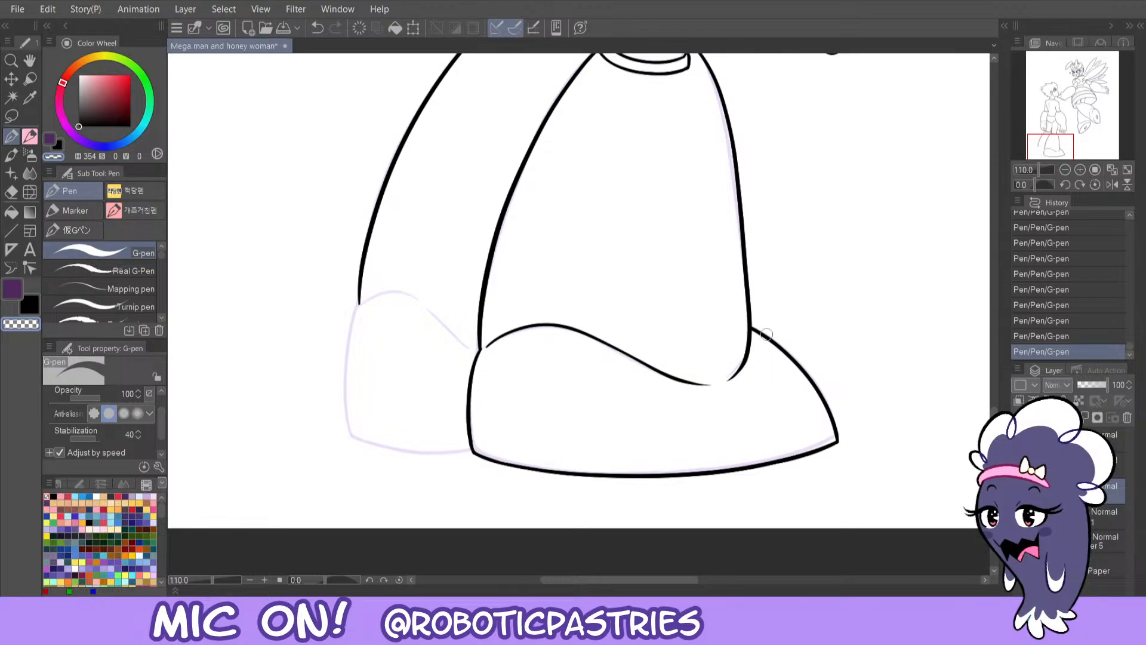
# - Ink the outer side of the far boot's foot section in black, from the shaft's end down to the sole
pyautogui.press('c')
pyautogui.moveTo(360, 296); pyautogui.dragTo(349, 442)
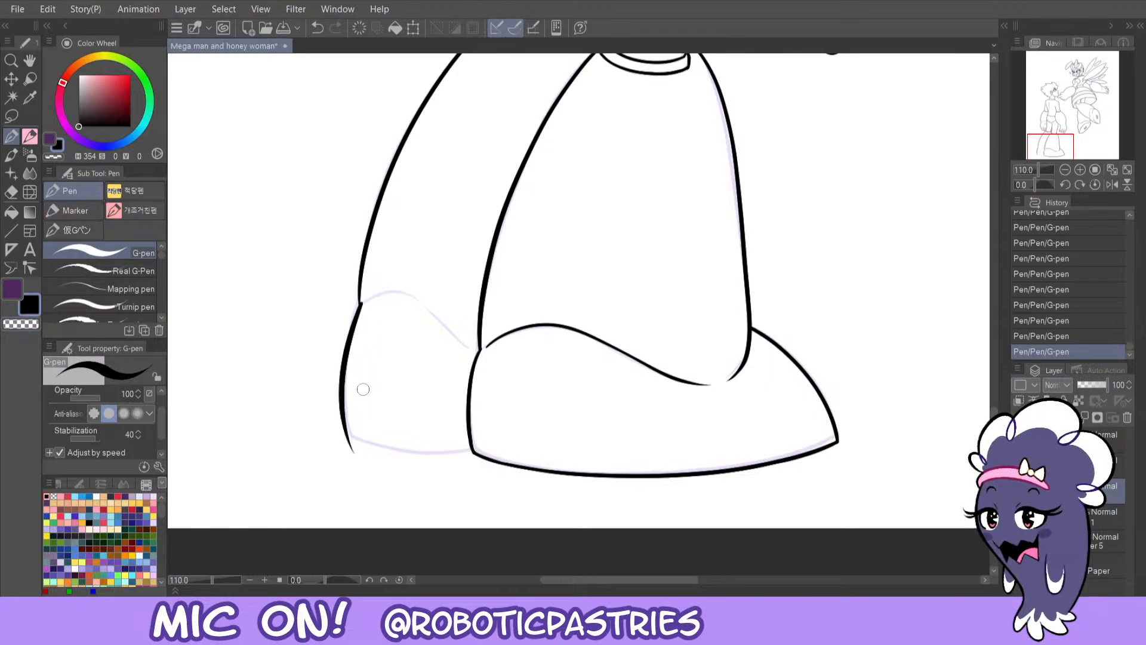
pyautogui.hotkey('ctrl', 'z')
pyautogui.moveTo(359, 300)
pyautogui.mouseDown()
pyautogui.moveTo(339, 370)
pyautogui.moveTo(355, 440)
pyautogui.mouseUp()
# - Mirror the canvas view horizontally and touch up the joint between the far boot's shaft and foot section
pyautogui.click(1111, 185)
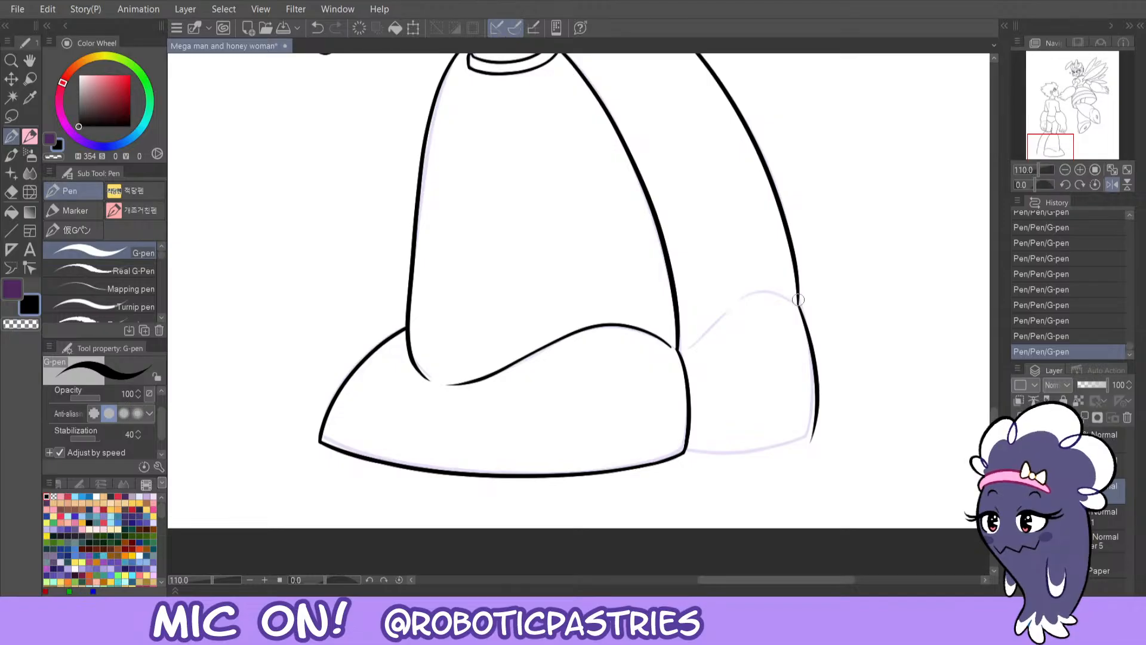
pyautogui.hotkey('ctrl', 'z')
pyautogui.moveTo(800, 307); pyautogui.dragTo(792, 286)
pyautogui.hotkey('ctrl', 'z')
pyautogui.hotkey('ctrl', 'z')
pyautogui.hotkey('ctrl', 'z')
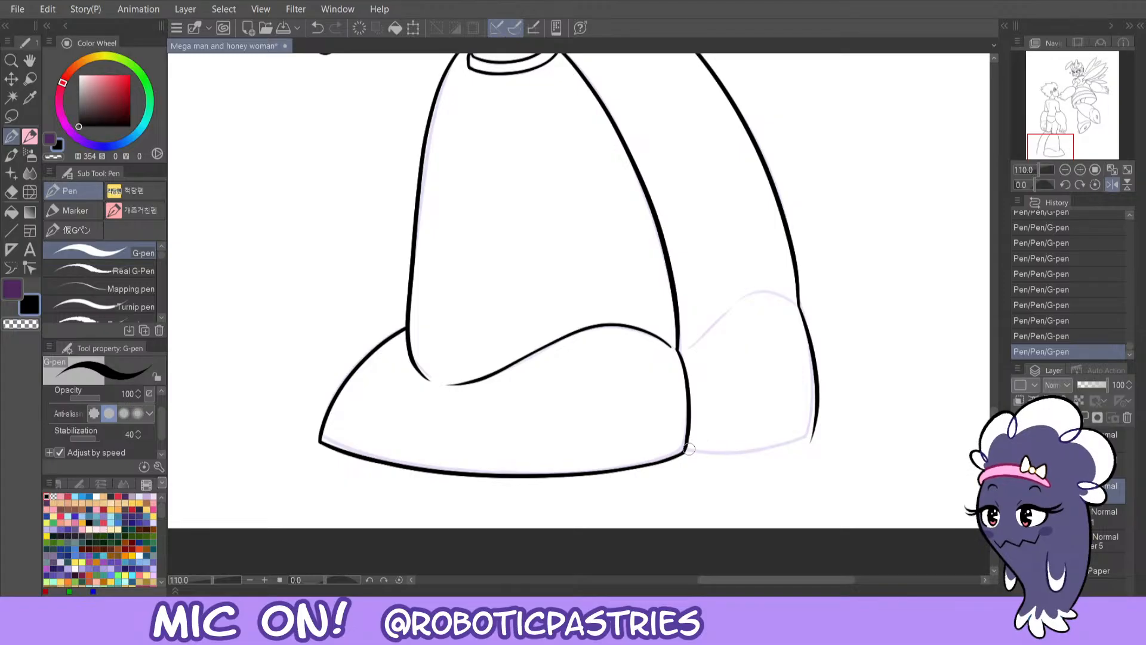
# - Ink the far boot's sole line in black, from the near boot's corner to past the far boot's outer side
pyautogui.moveTo(689, 449); pyautogui.dragTo(828, 418)
pyautogui.hotkey('ctrl', 'z')
pyautogui.moveTo(688, 450)
pyautogui.mouseDown()
pyautogui.moveTo(827, 417)
pyautogui.moveTo(811, 432)
pyautogui.mouseUp()
pyautogui.hotkey('ctrl', 'z')
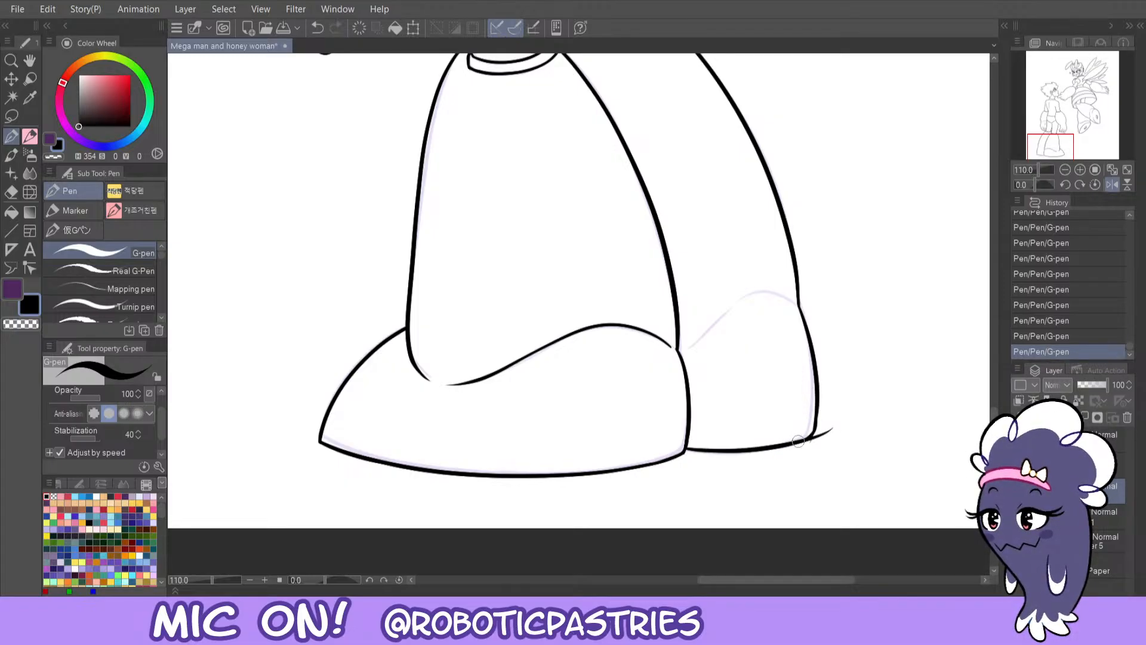
pyautogui.hotkey('ctrl', 'z')
# - Trim the overshooting line ends at the far boot's outer sole corner with transparent strokes
pyautogui.moveTo(816, 394); pyautogui.dragTo(810, 434)
pyautogui.hotkey('ctrl', 'z')
pyautogui.hotkey('ctrl', 'z')
pyautogui.moveTo(815, 376); pyautogui.dragTo(810, 437)
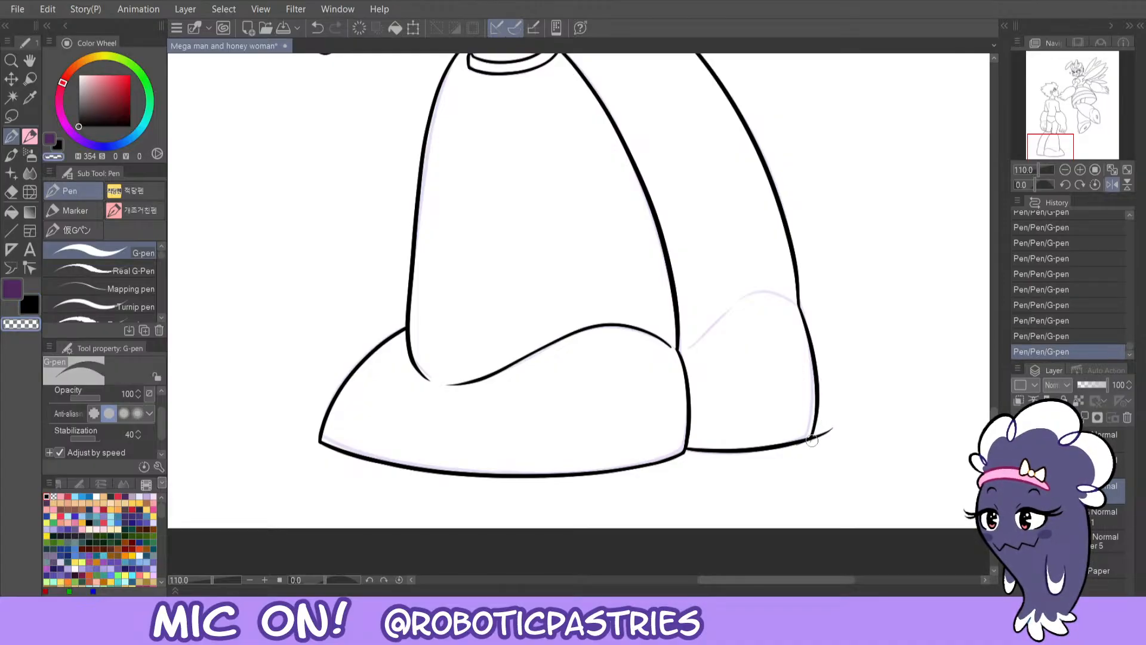
pyautogui.hotkey('ctrl', 'z')
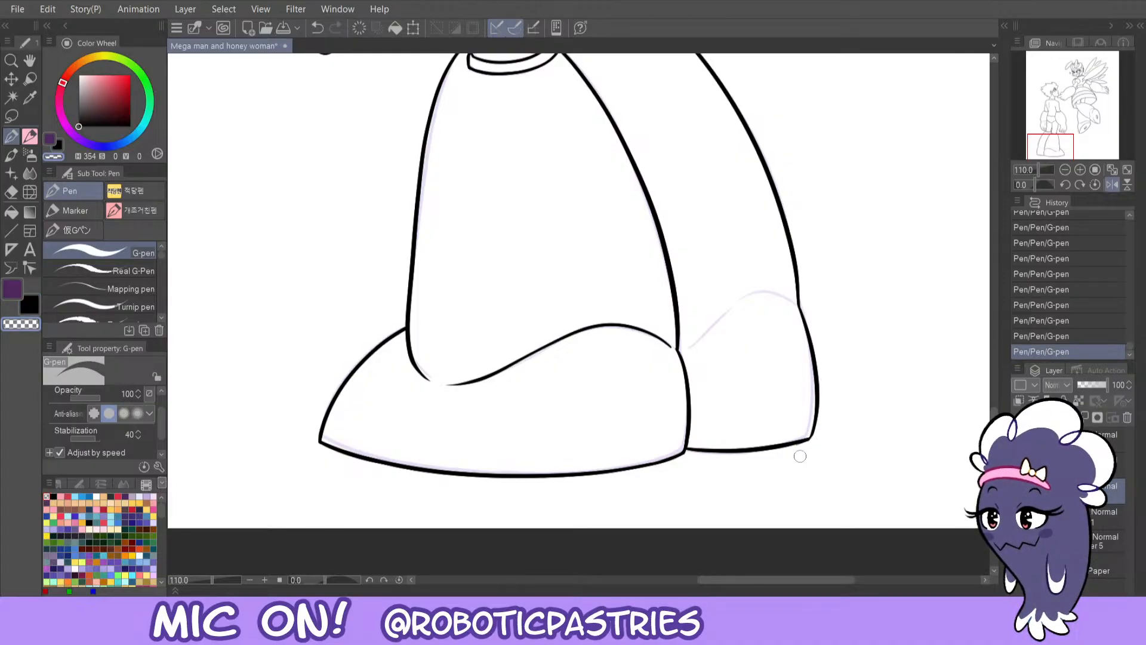
# - Re-ink the far boot's outer sole corner in black and clean its outside edge with transparent strokes
pyautogui.press('x')
pyautogui.moveTo(813, 431); pyautogui.dragTo(764, 457)
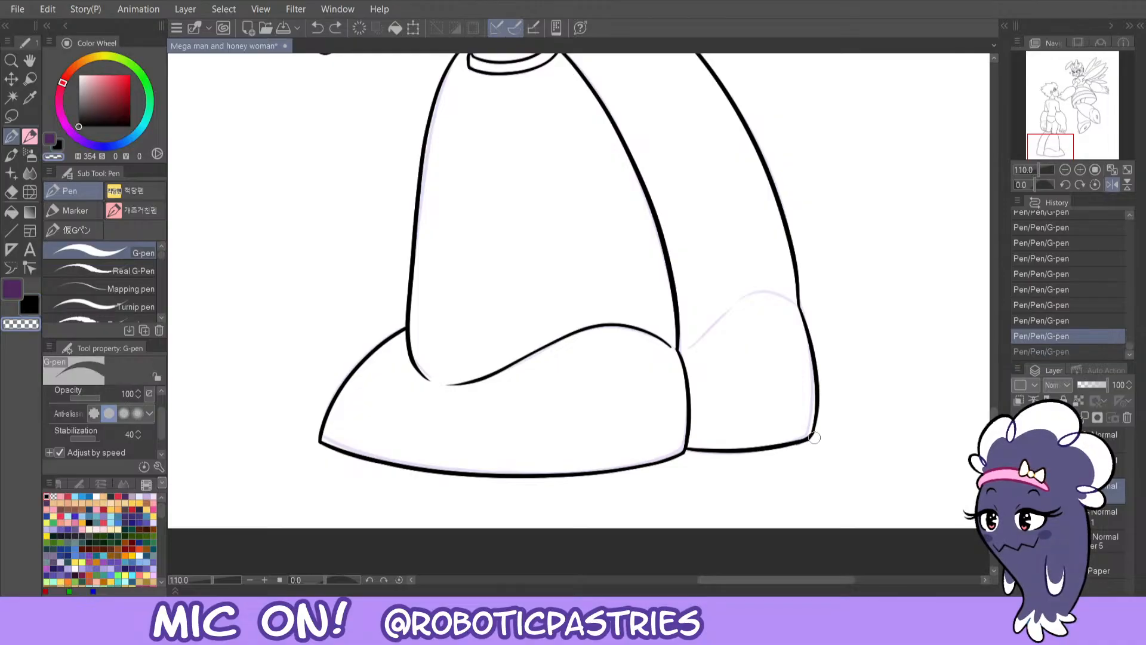
pyautogui.hotkey('ctrl', 'z')
pyautogui.hotkey('ctrl', 'z')
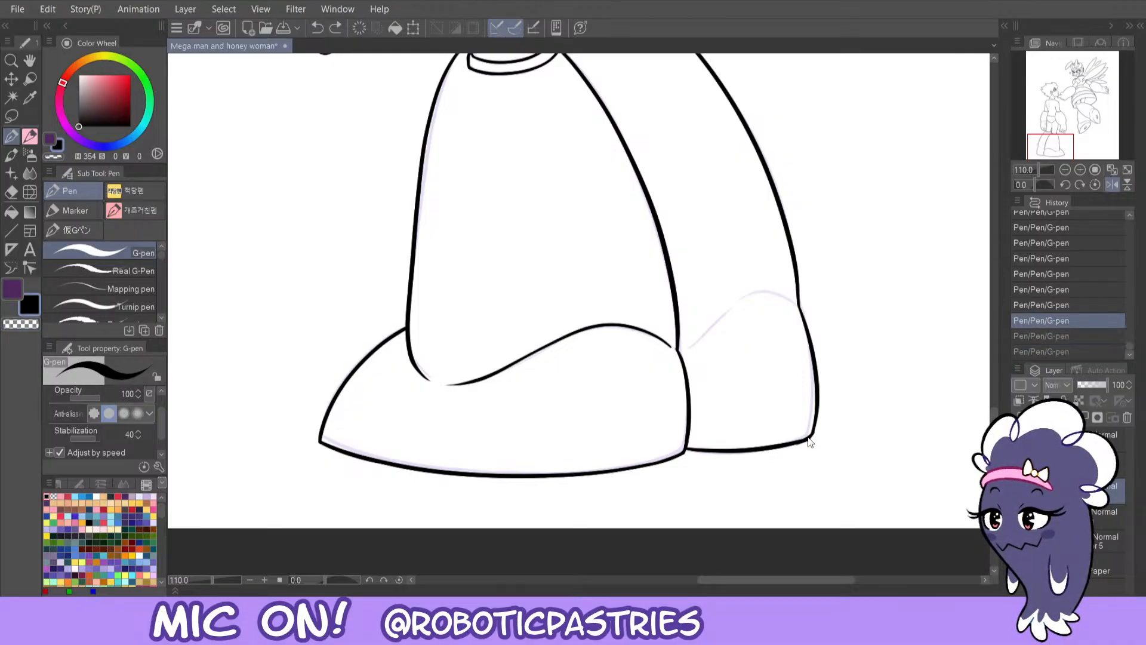
pyautogui.hotkey('ctrl', 'y')
pyautogui.hotkey('ctrl', 'y')
pyautogui.press('c')
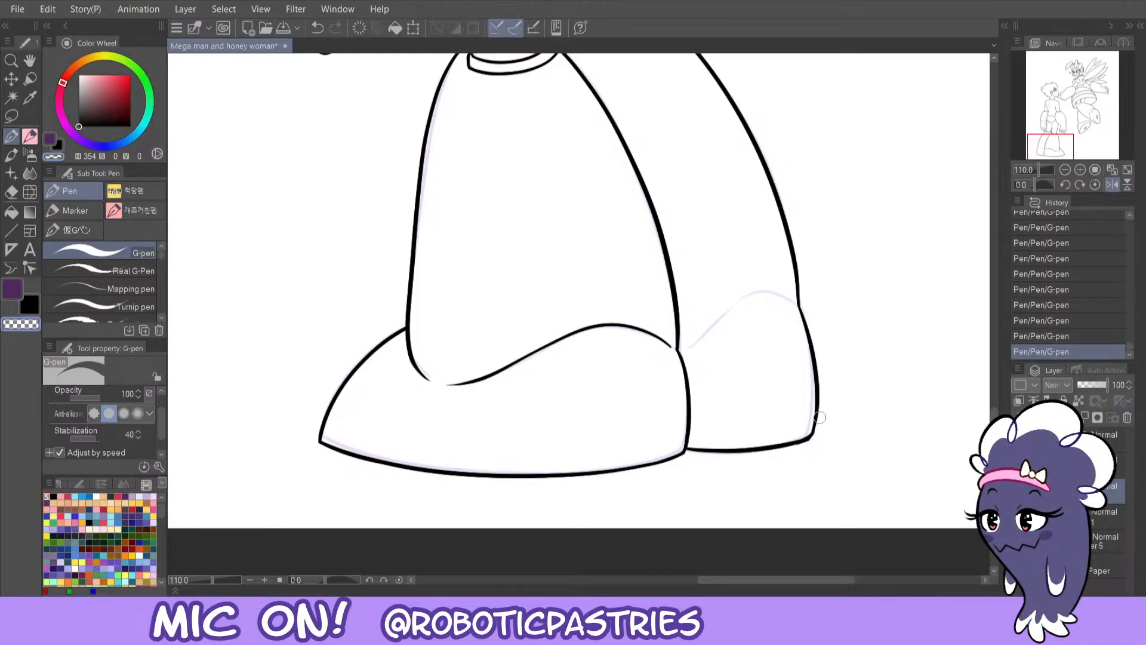
pyautogui.press('c')
pyautogui.moveTo(800, 445); pyautogui.dragTo(771, 458)
pyautogui.hotkey('ctrl', 'z')
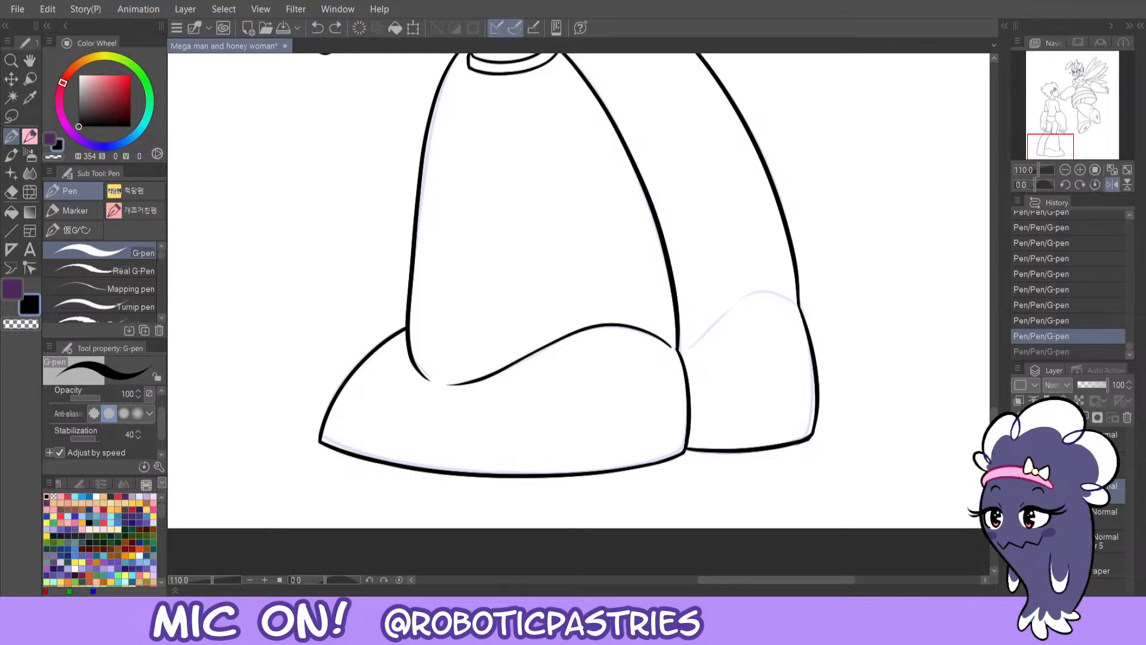
pyautogui.press('c')
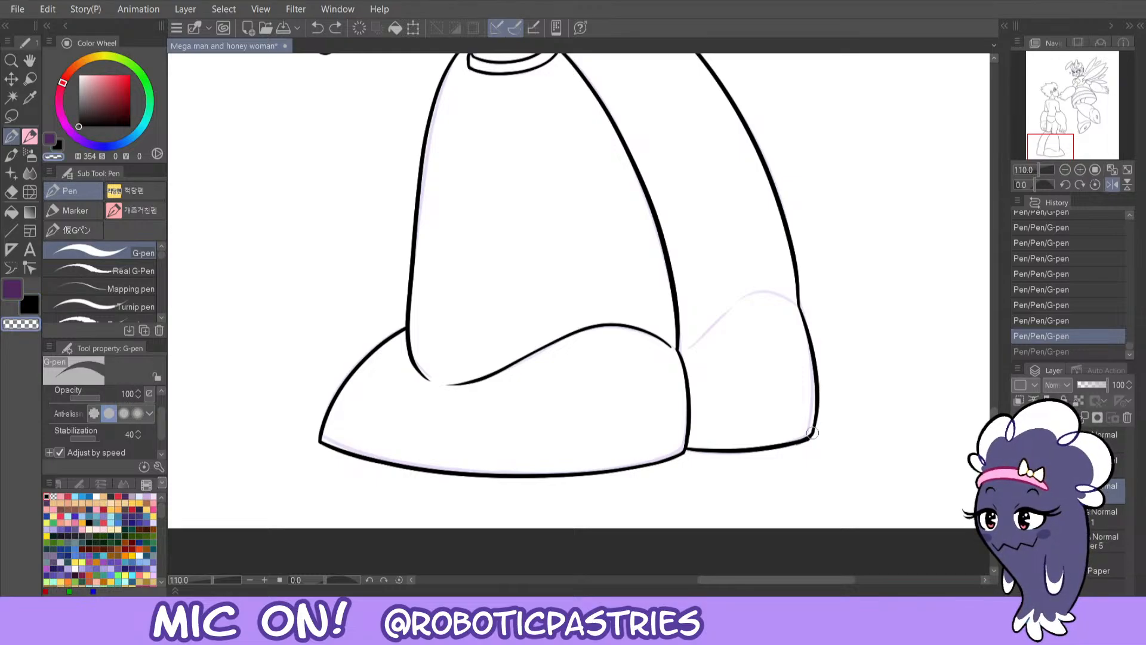
pyautogui.moveTo(820, 402); pyautogui.dragTo(812, 436)
pyautogui.hotkey('ctrl', 'z')
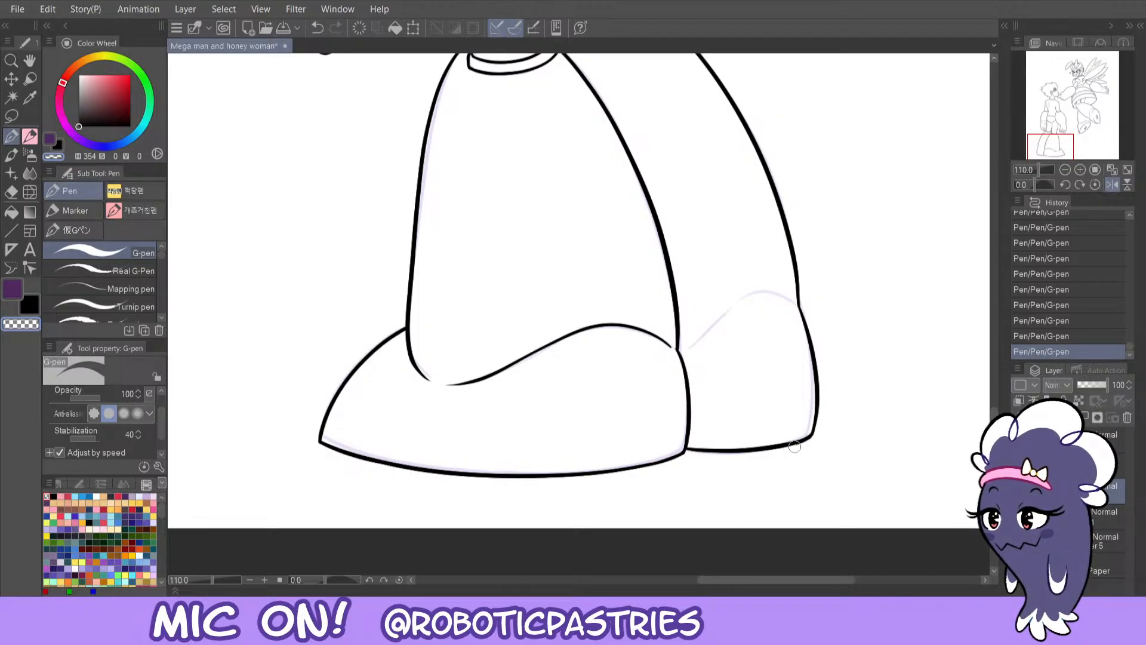
# - Reshape the far boot's outer sole corner into a sharper point with further black and transparent strokes
pyautogui.press('c')
pyautogui.moveTo(815, 422)
pyautogui.mouseDown()
pyautogui.moveTo(801, 448)
pyautogui.moveTo(713, 452)
pyautogui.mouseUp()
pyautogui.hotkey('ctrl', 'z')
pyautogui.hotkey('ctrl', 'z')
pyautogui.press('c')
pyautogui.hotkey('ctrl', 'z')
pyautogui.hotkey('ctrl', 'z')
pyautogui.hotkey('ctrl', 'z')
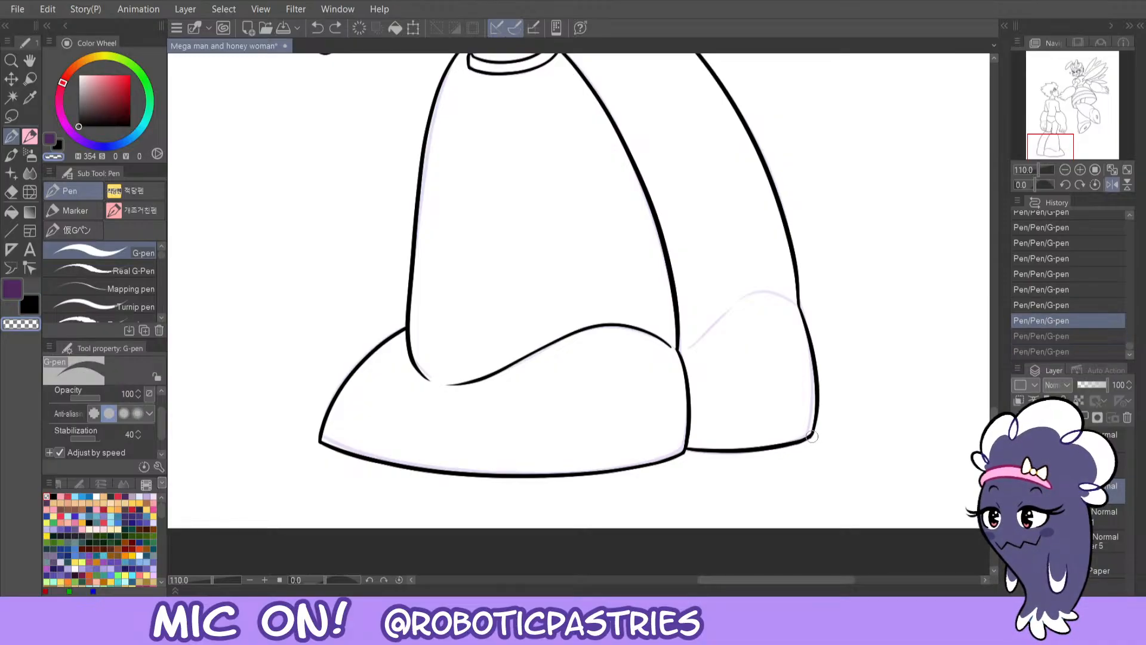
pyautogui.moveTo(803, 441)
pyautogui.mouseDown()
pyautogui.moveTo(743, 450)
pyautogui.moveTo(811, 434)
pyautogui.moveTo(724, 456)
pyautogui.moveTo(810, 434)
pyautogui.moveTo(734, 450)
pyautogui.mouseUp()
pyautogui.hotkey('ctrl', 'z')
pyautogui.hotkey('ctrl', 'z')
pyautogui.press('c')
pyautogui.moveTo(806, 440); pyautogui.dragTo(749, 449)
pyautogui.hotkey('ctrl', 'z')
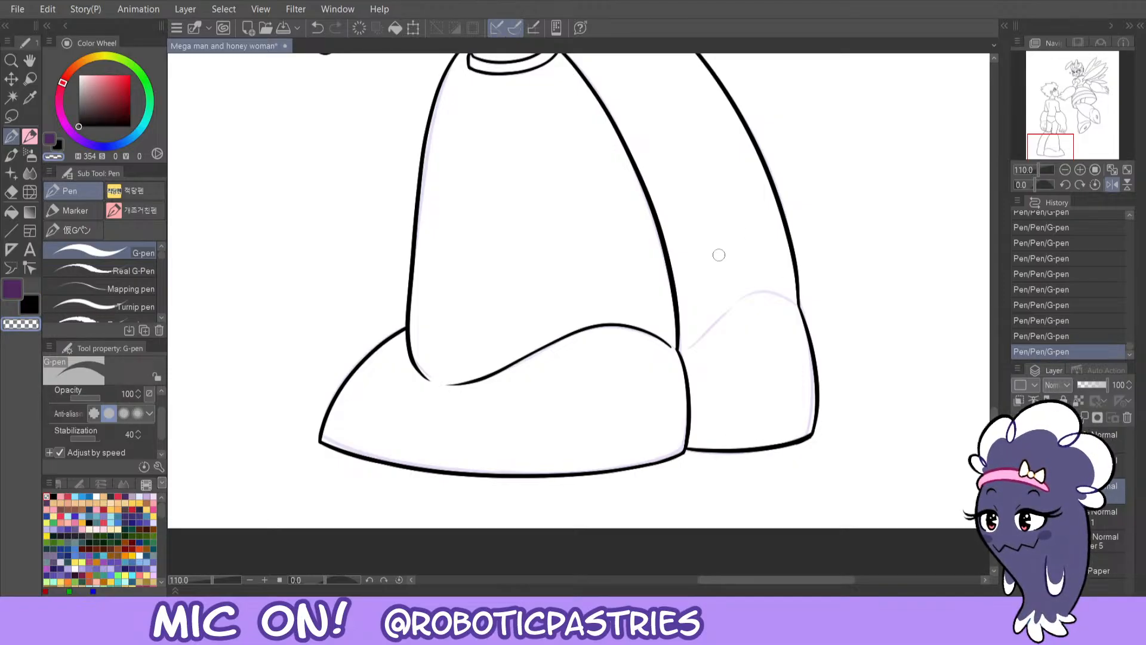
# - Ink the wavy line across the top of the far boot's foot section and touch up the boot's outer sole corner
pyautogui.moveTo(682, 351)
pyautogui.mouseDown()
pyautogui.moveTo(768, 289)
pyautogui.moveTo(804, 312)
pyautogui.mouseUp()
pyautogui.press('c')
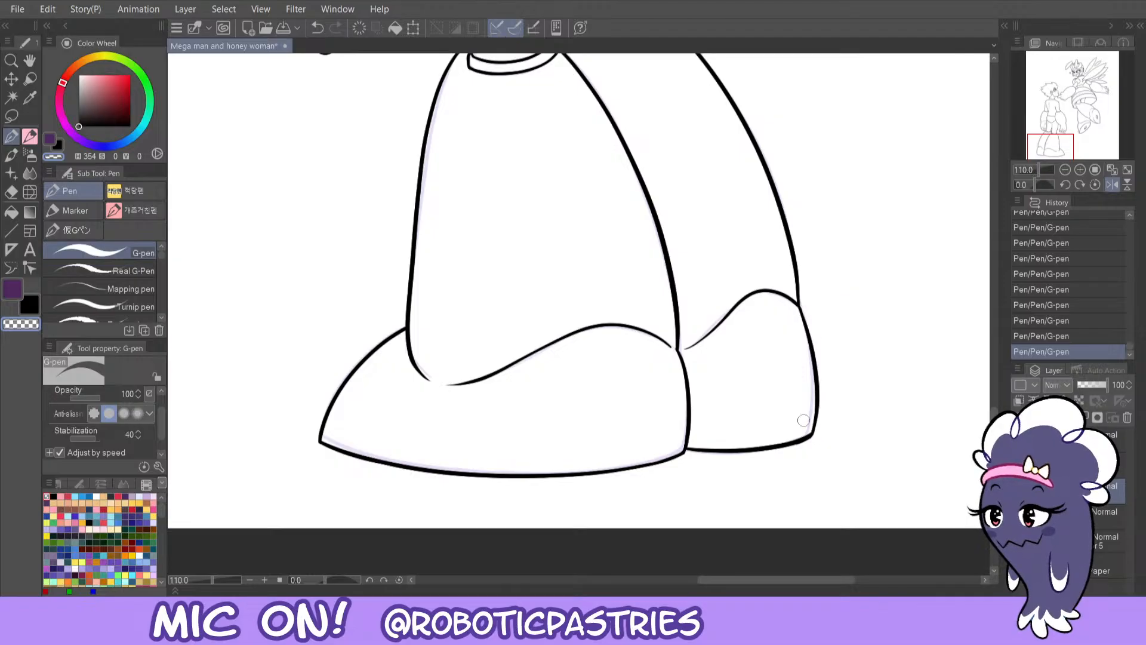
pyautogui.moveTo(809, 433); pyautogui.dragTo(704, 442)
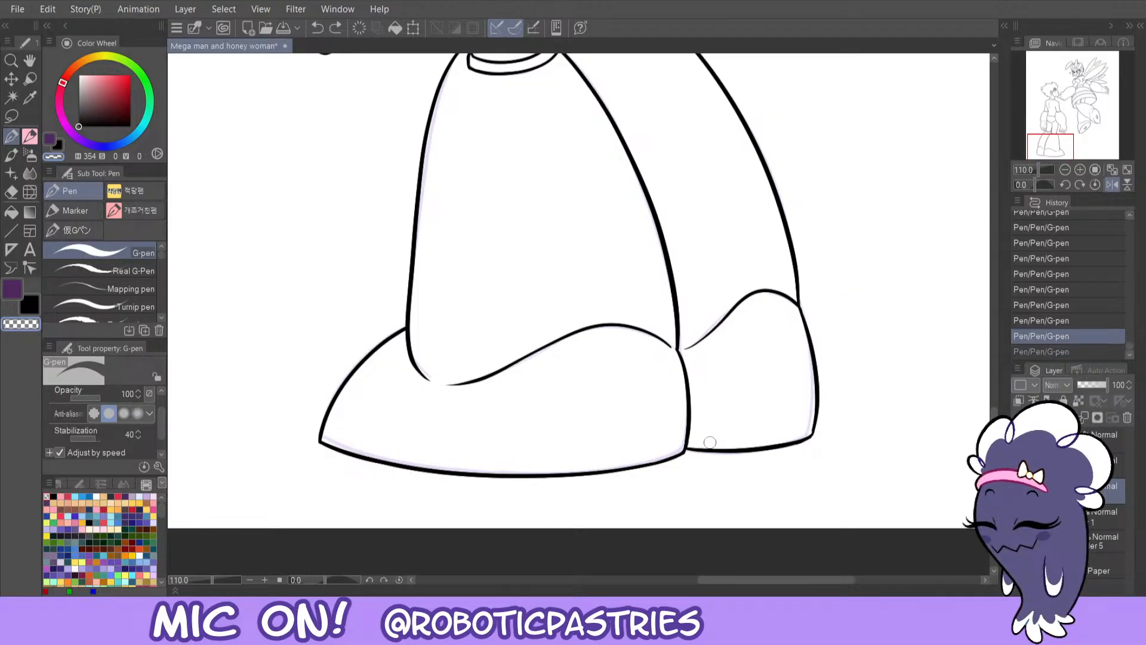
pyautogui.press('c')
pyautogui.moveTo(810, 439); pyautogui.dragTo(816, 398)
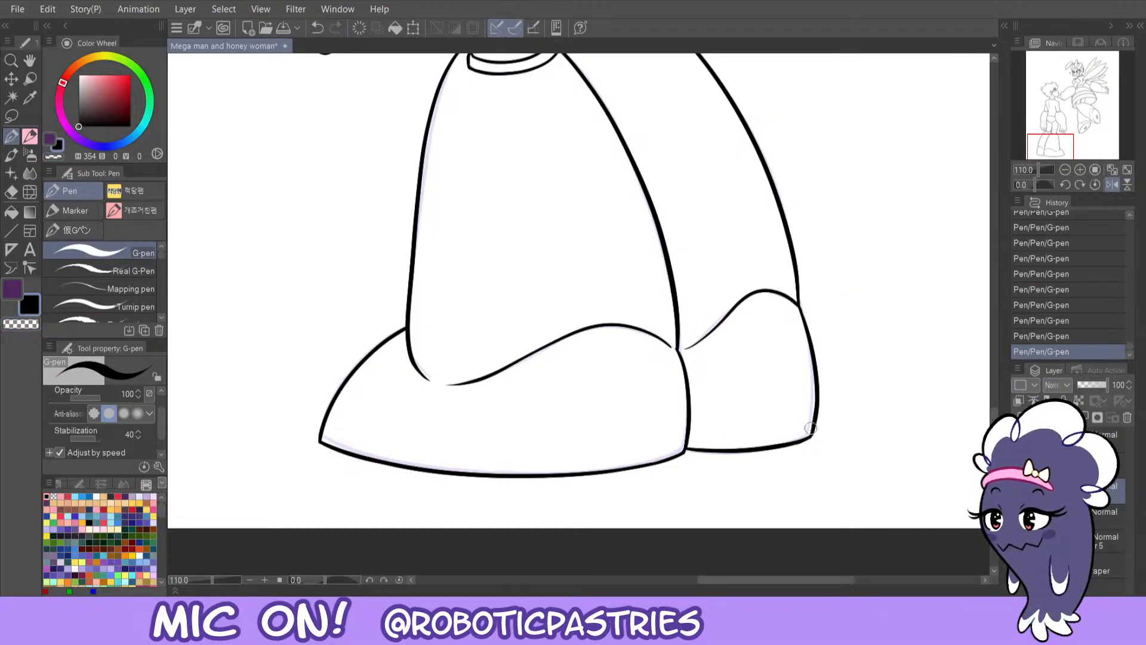
pyautogui.hotkey('ctrl', 'z')
pyautogui.moveTo(810, 439); pyautogui.dragTo(817, 385)
pyautogui.hotkey('ctrl', 'z')
pyautogui.moveTo(811, 437); pyautogui.dragTo(815, 385)
pyautogui.press('c')
pyautogui.moveTo(812, 438); pyautogui.dragTo(701, 455)
pyautogui.hotkey('ctrl', 'z')
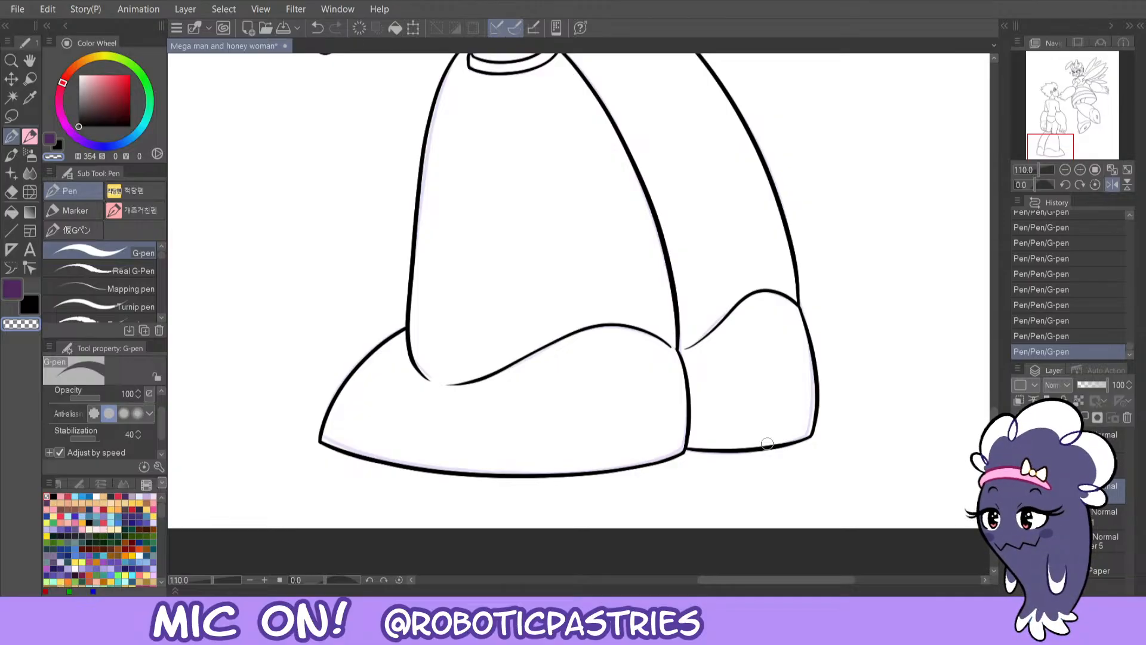
# - Add a new raster layer directly above Layer 5, beneath the line art, and switch to the Gradient tool
pyautogui.click(1108, 170)
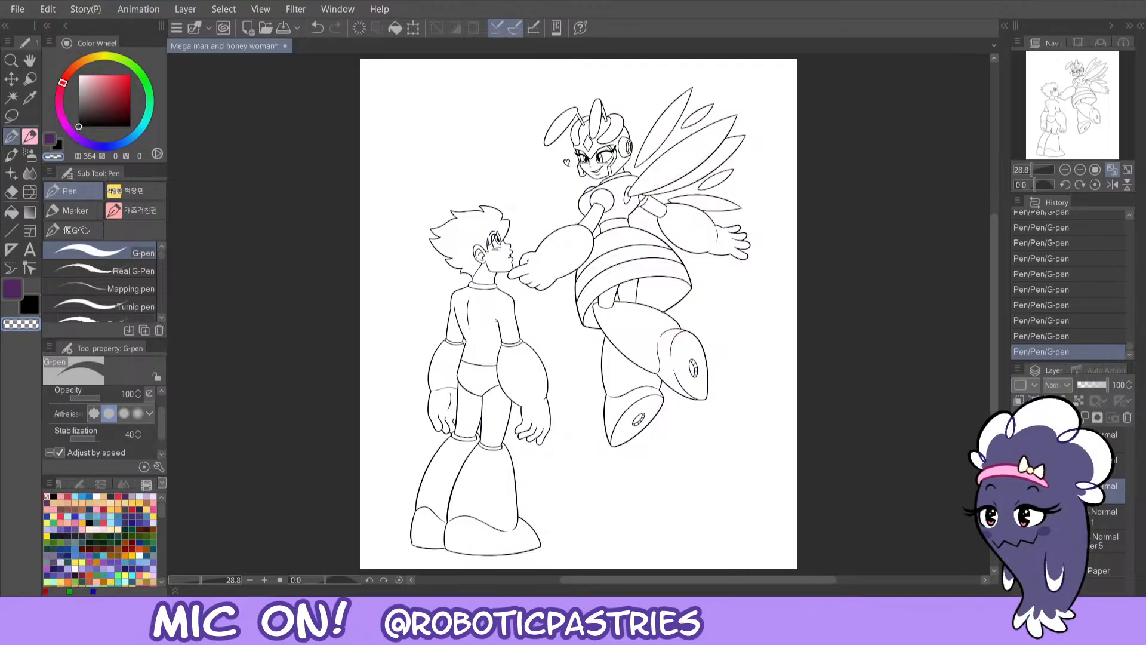
pyautogui.scroll(2, 714, 367)
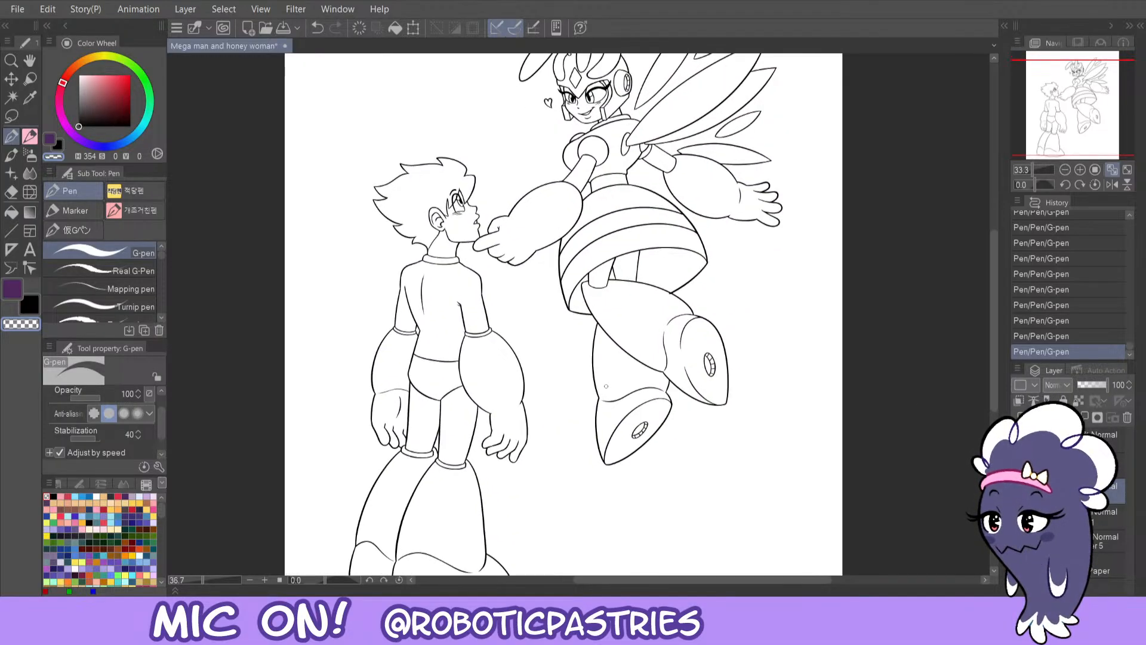
pyautogui.moveTo(1076, 113); pyautogui.dragTo(1065, 99)
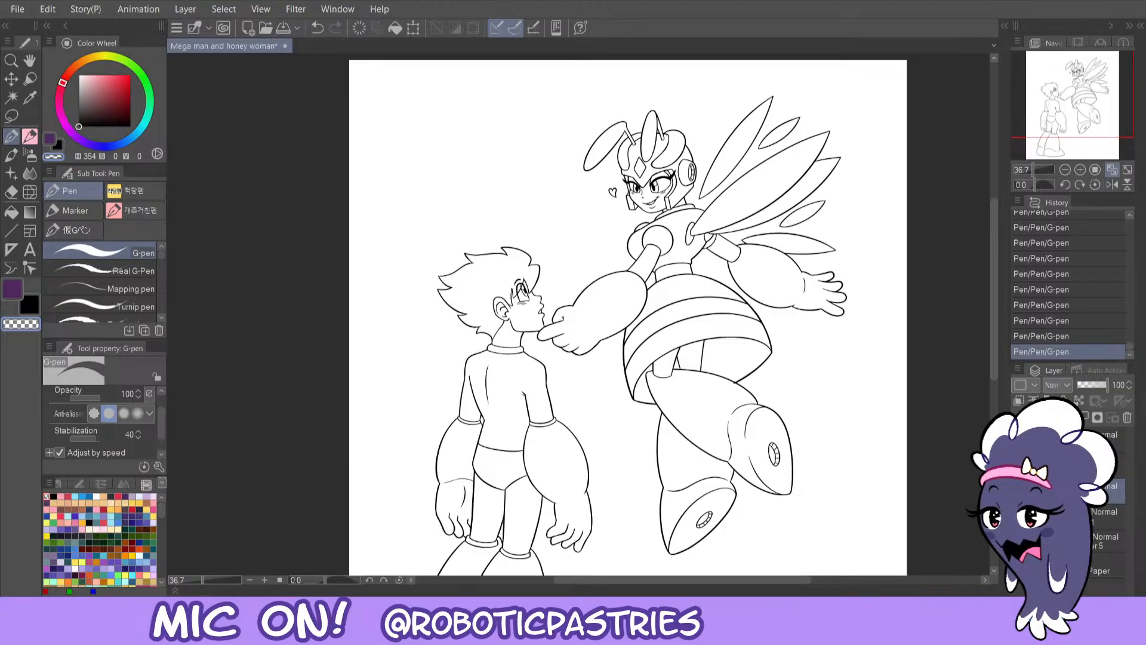
pyautogui.click(1020, 516)
pyautogui.click(1019, 516)
pyautogui.click(1075, 540)
pyautogui.hotkey('ctrl', 'shift', 'n')
pyautogui.press('g')
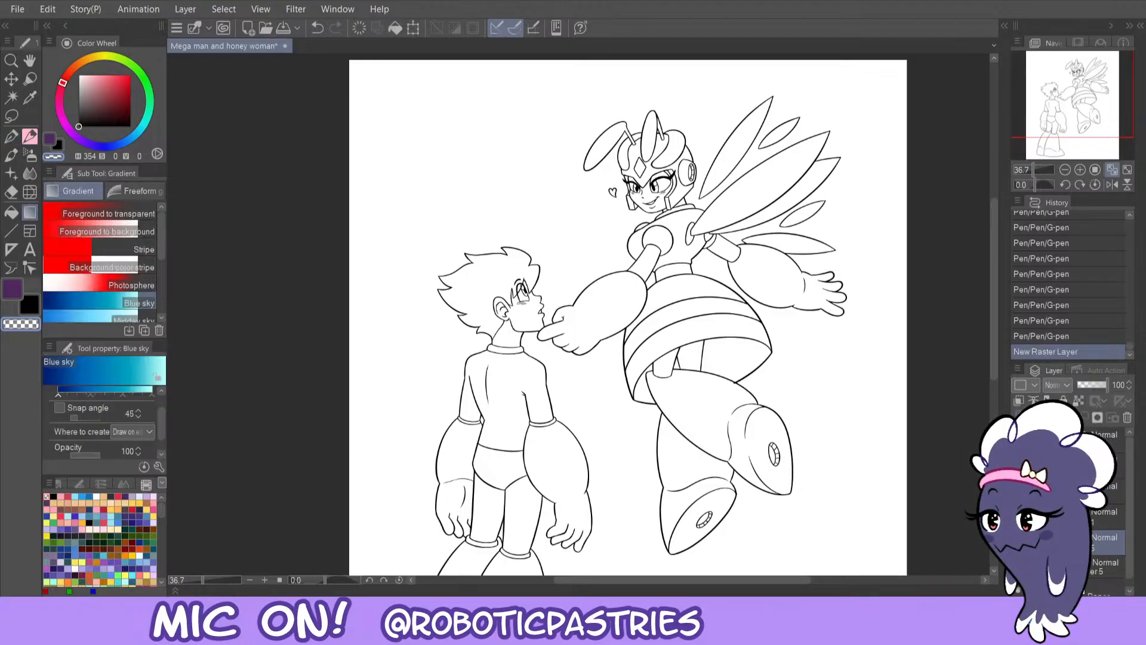
# - Fill the honey woman's upper skirt stripe and the rounded sections of her helmet with black, referring to other layers
pyautogui.press('g')
pyautogui.click(680, 306)
pyautogui.hotkey('ctrl', 'z')
pyautogui.press('c')
pyautogui.click(680, 307)
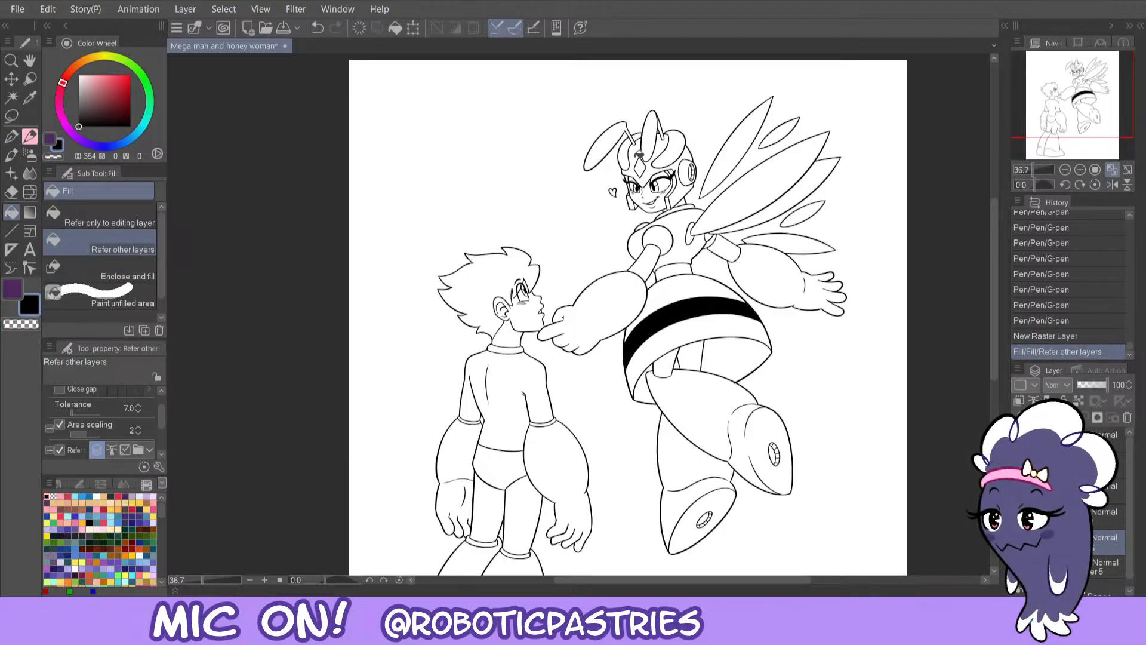
pyautogui.click(668, 146)
pyautogui.click(633, 146)
pyautogui.click(636, 115)
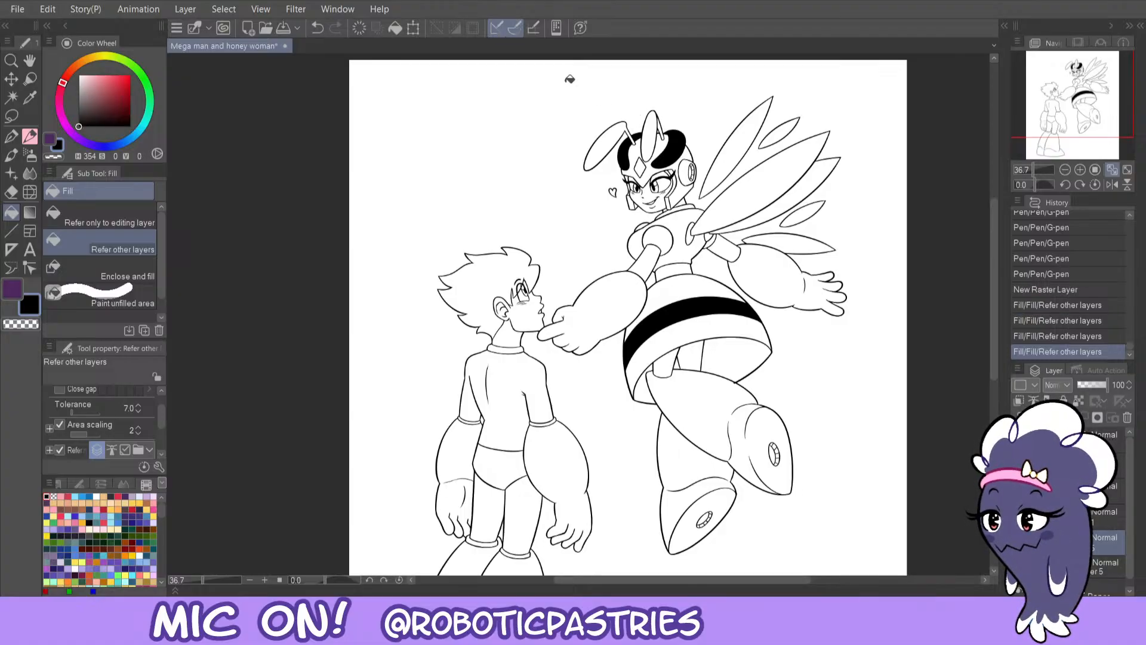
# - Add a new raster layer directly beneath the layer holding the black fills
pyautogui.moveTo(1048, 113)
pyautogui.mouseDown()
pyautogui.moveTo(1045, 133)
pyautogui.moveTo(1033, 120)
pyautogui.mouseUp()
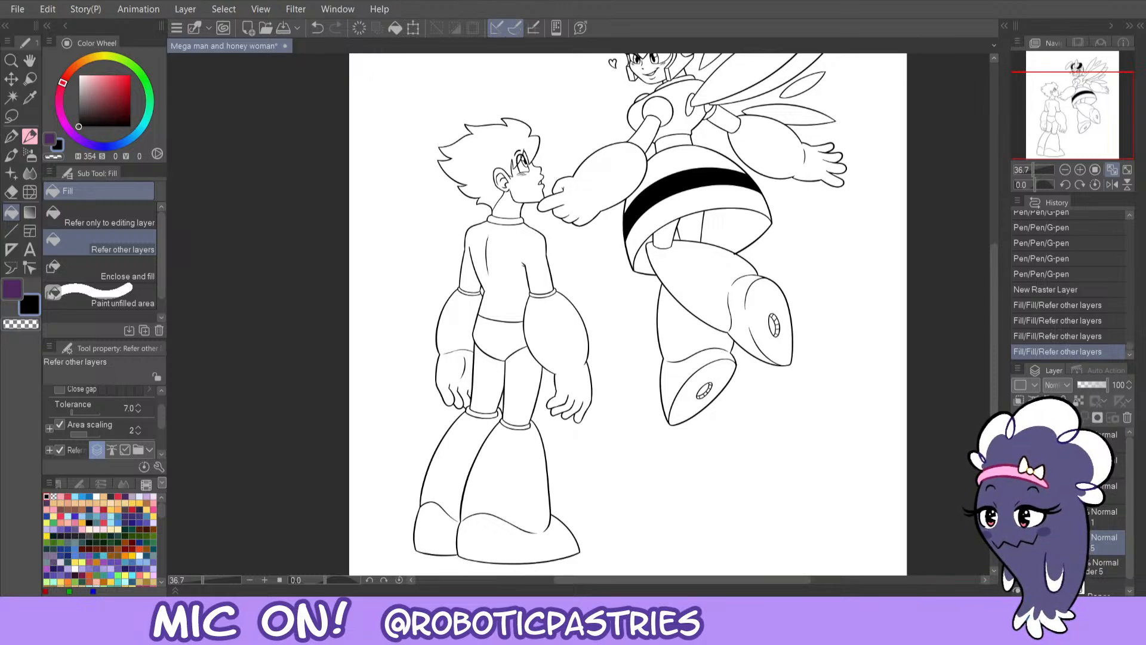
pyautogui.click(1090, 563)
pyautogui.click(1020, 416)
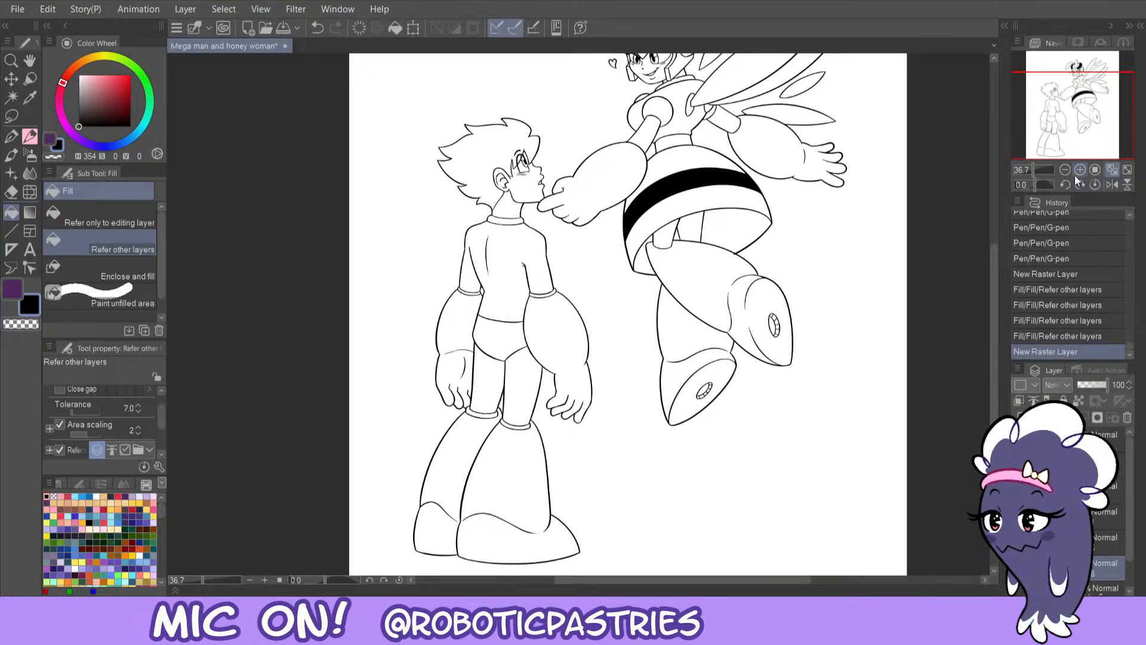
pyautogui.click(1064, 169)
pyautogui.moveTo(1040, 129); pyautogui.dragTo(1034, 121)
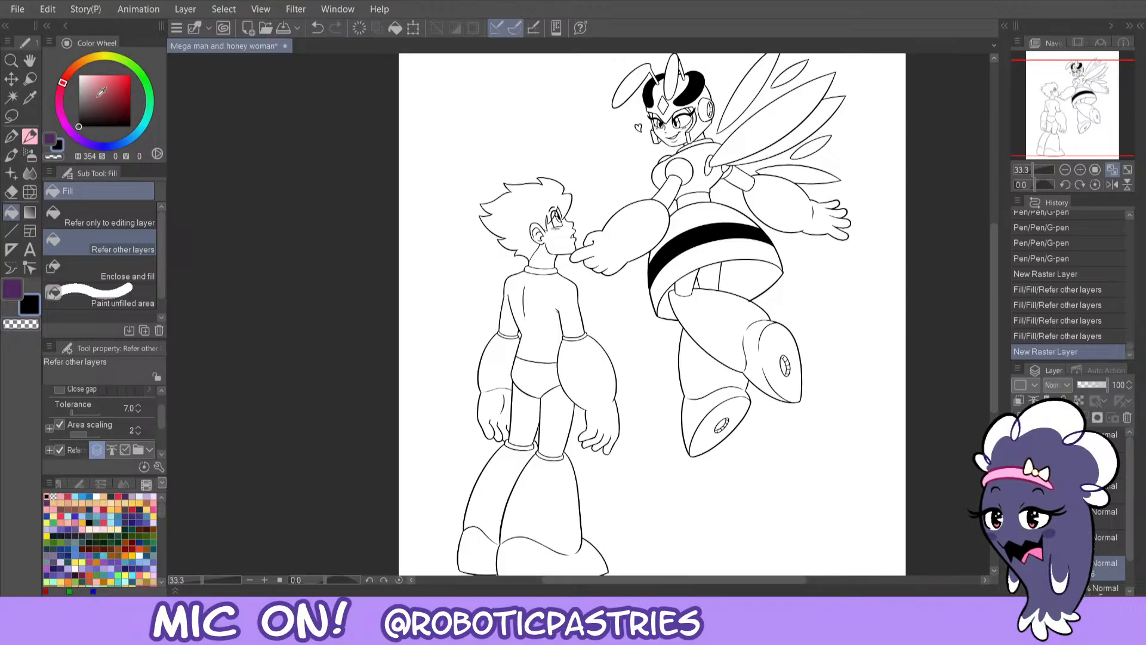
# - Shift the fill colour's hue to blue and examine the suit colours in the Mega Man reference image
pyautogui.moveTo(128, 145); pyautogui.dragTo(128, 138)
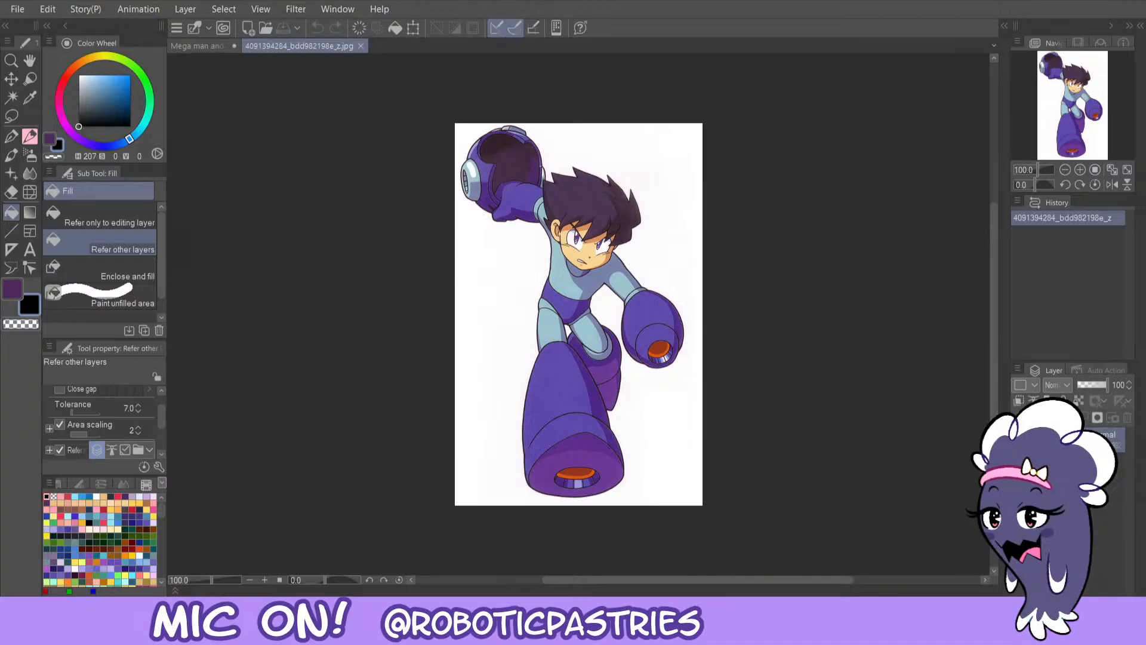
pyautogui.click(212, 47)
pyautogui.click(301, 44)
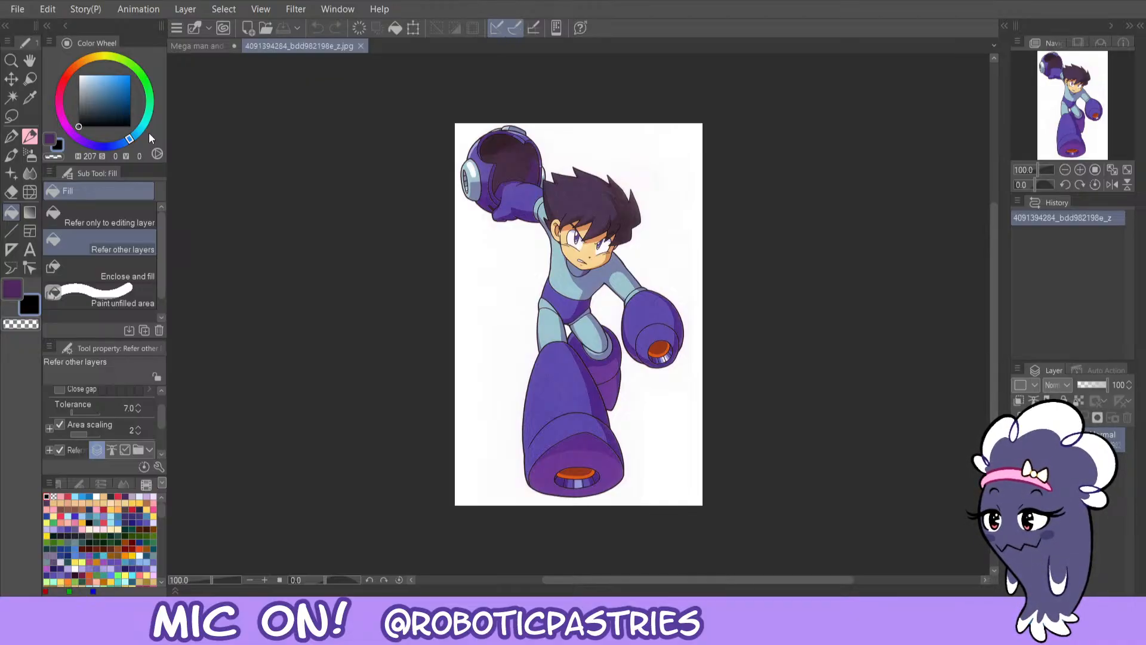
pyautogui.click(206, 48)
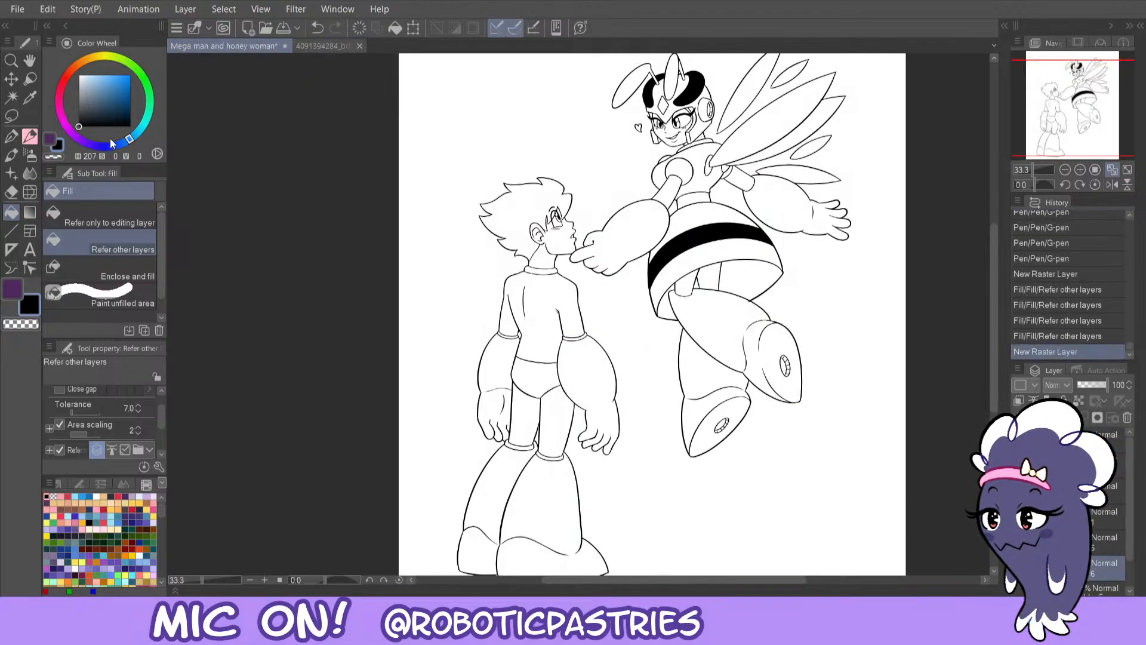
pyautogui.click(312, 45)
pyautogui.click(218, 48)
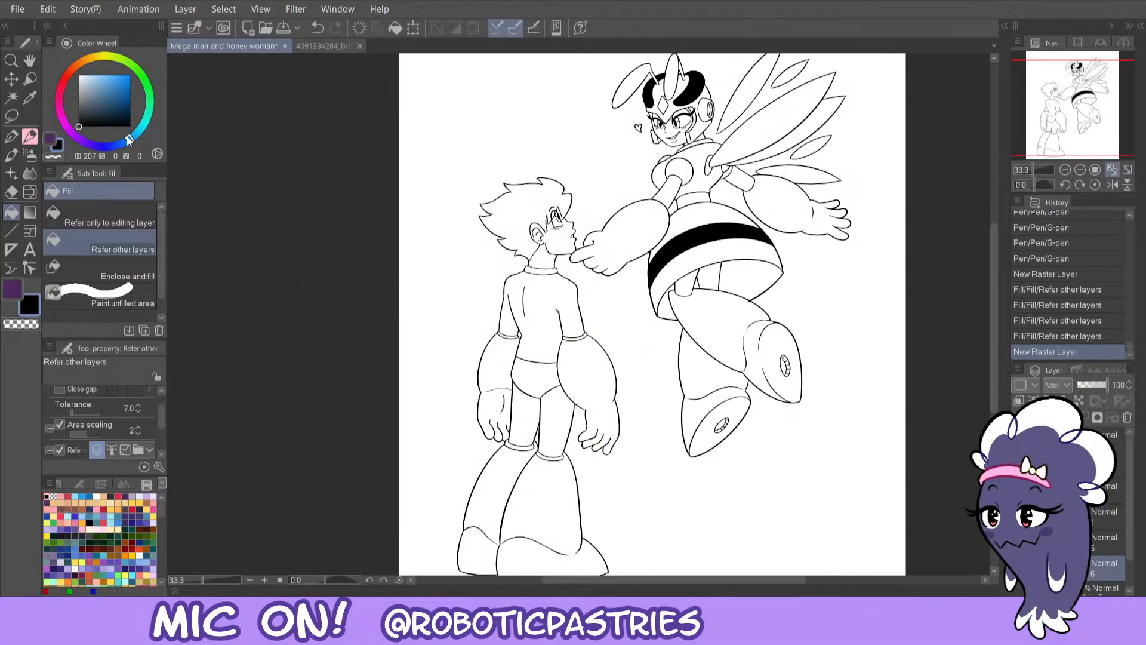
# - Try filling Mega Man's torso and sleeves with light blues at hue 193, and undo the fills
pyautogui.moveTo(127, 135); pyautogui.dragTo(141, 134)
pyautogui.click(101, 92)
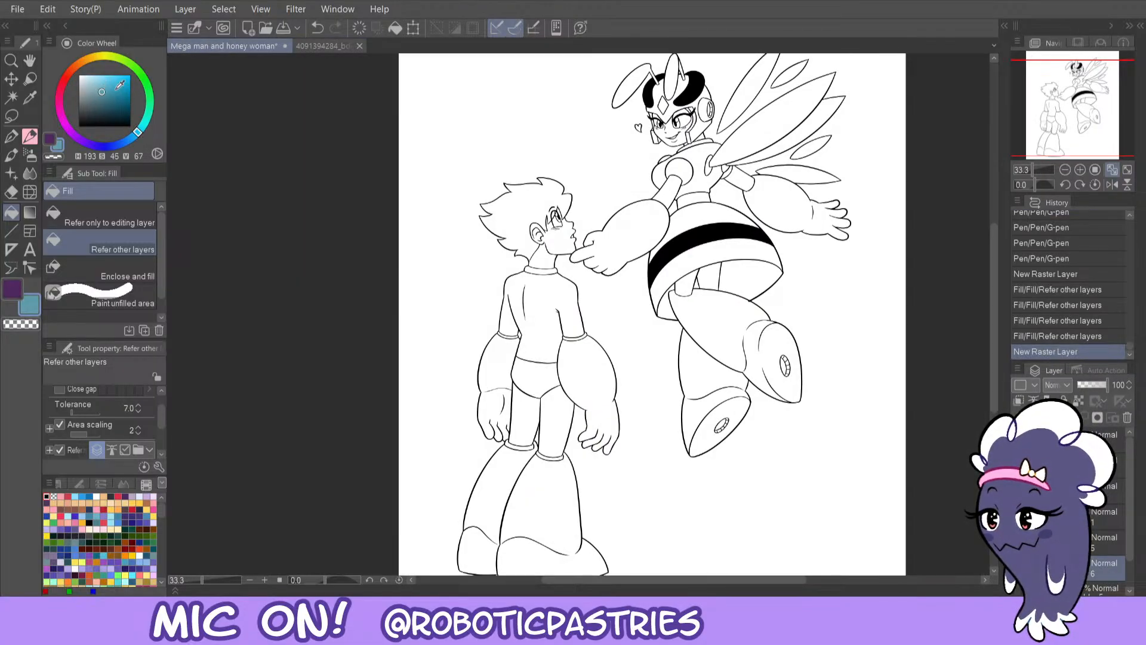
pyautogui.click(570, 307)
pyautogui.hotkey('ctrl', 'z')
pyautogui.moveTo(100, 90); pyautogui.dragTo(96, 81)
pyautogui.click(537, 305)
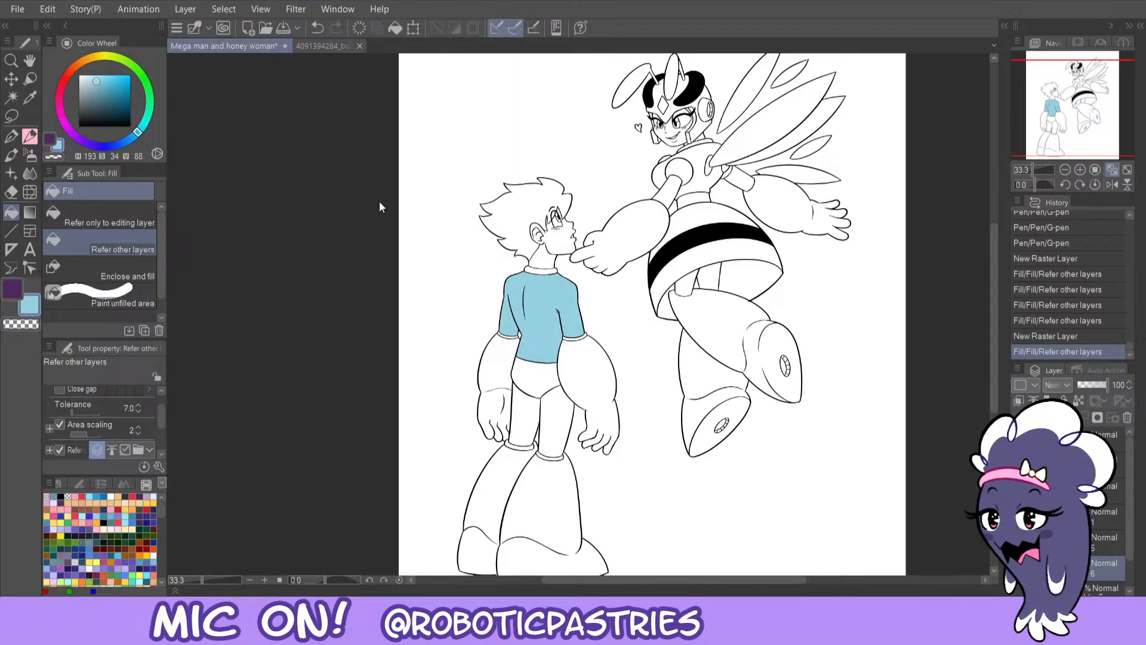
pyautogui.hotkey('ctrl', 'z')
# - Fill Mega Man's torso and sleeves with light blue, refining it against the reference image to H 198, S 37, V 82
pyautogui.click(135, 135)
pyautogui.moveTo(100, 89); pyautogui.dragTo(93, 81)
pyautogui.click(539, 283)
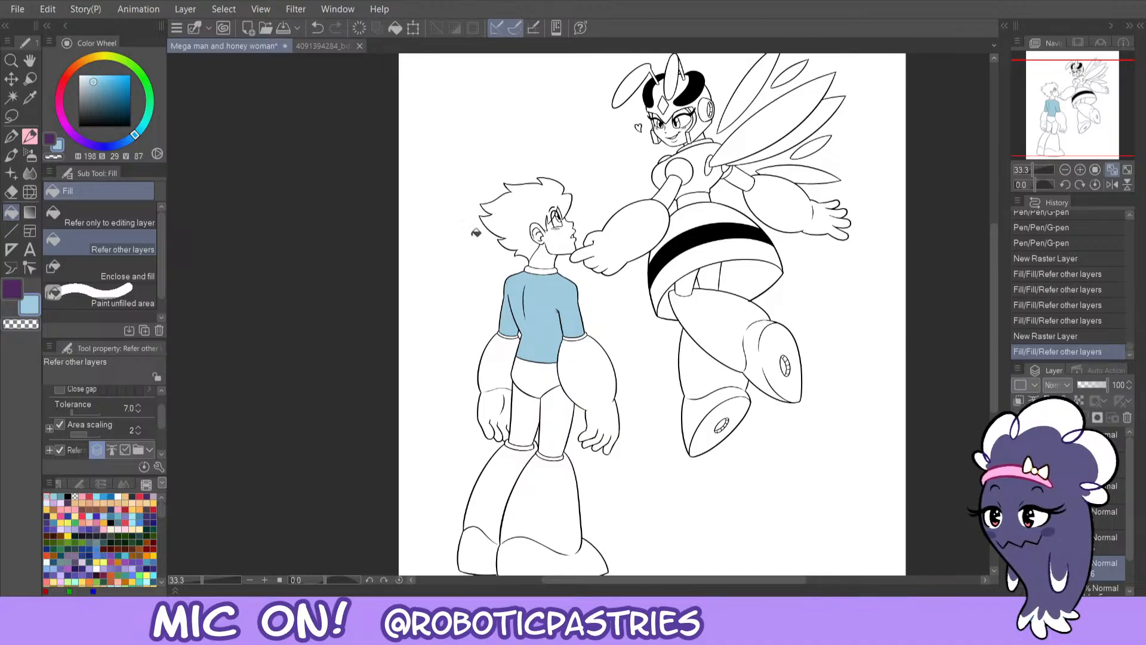
pyautogui.click(315, 46)
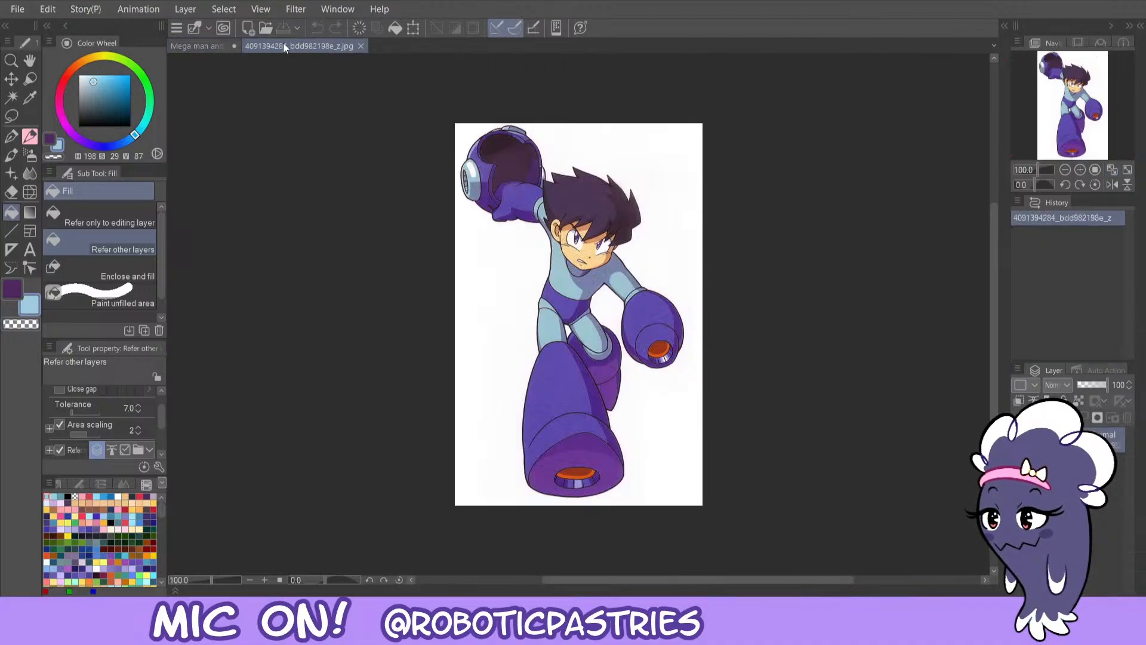
pyautogui.click(212, 45)
pyautogui.click(97, 83)
pyautogui.click(98, 85)
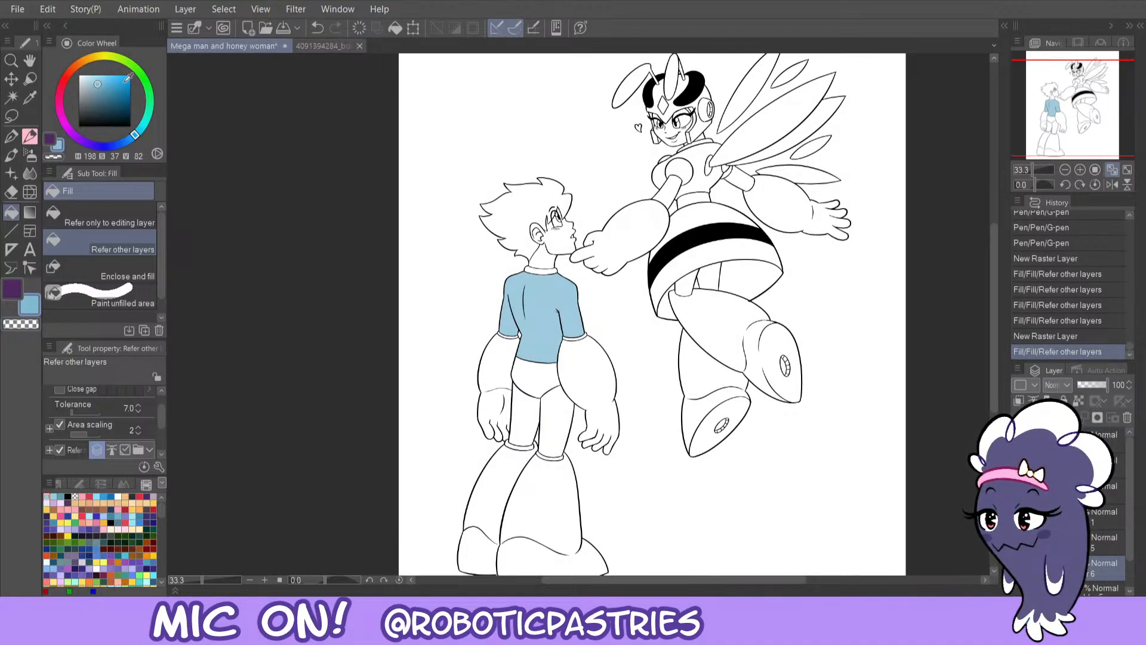
pyautogui.click(539, 282)
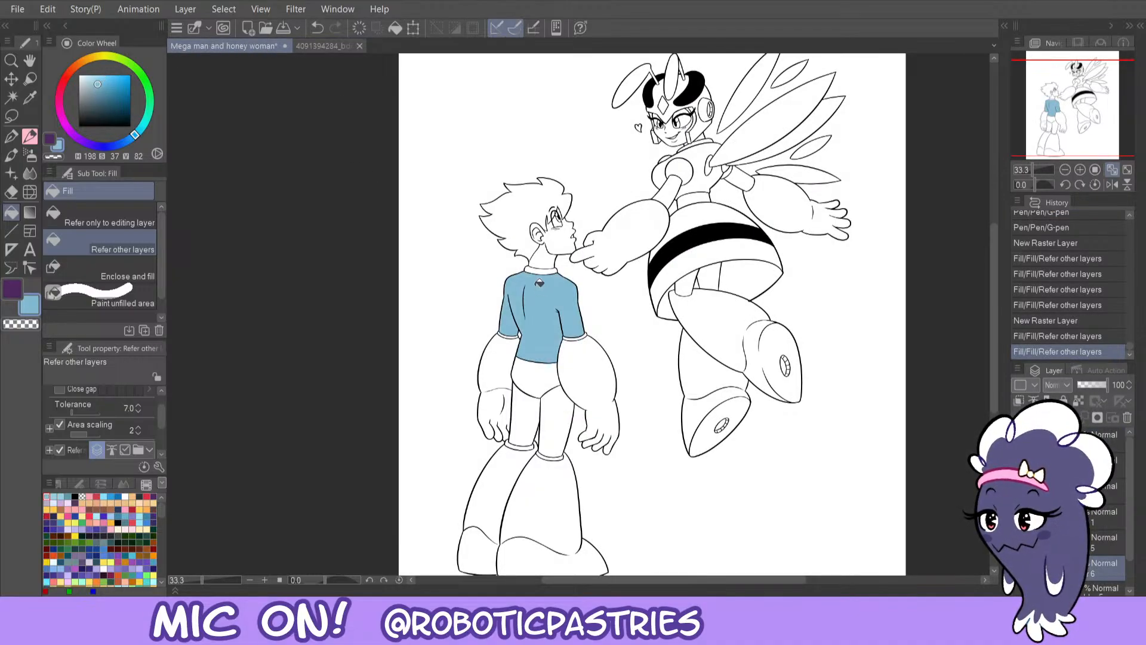
# - Fill Mega Man's far forearm and hand with a deeper blue matched to the reference image, H 222, S 67, V 77
pyautogui.click(125, 141)
pyautogui.click(320, 47)
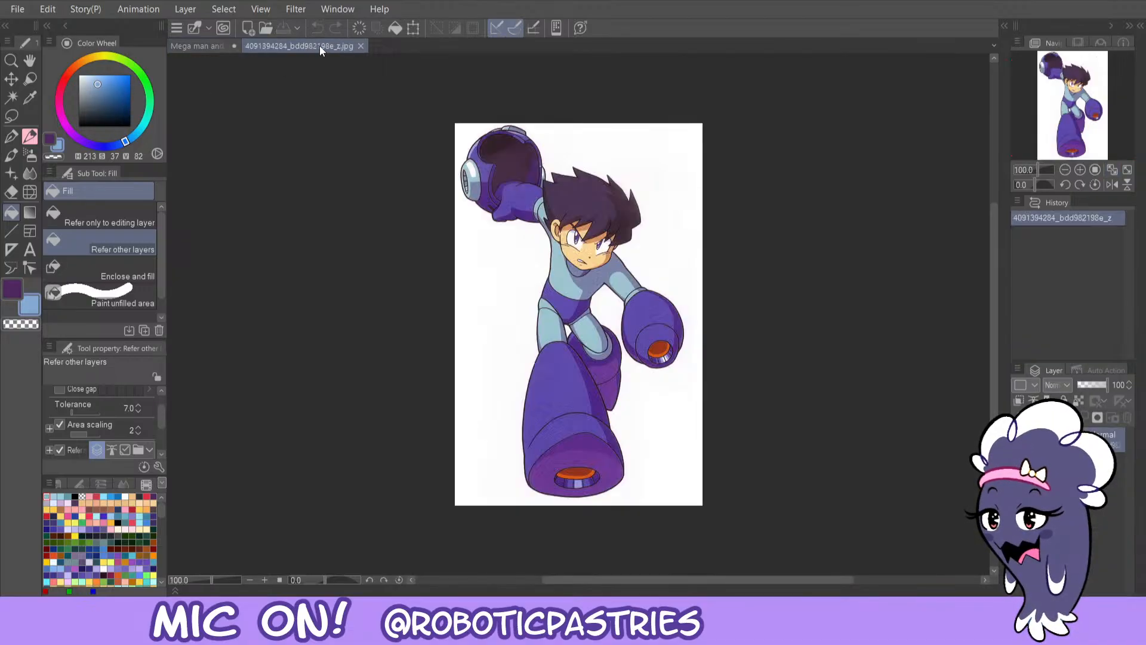
pyautogui.click(208, 45)
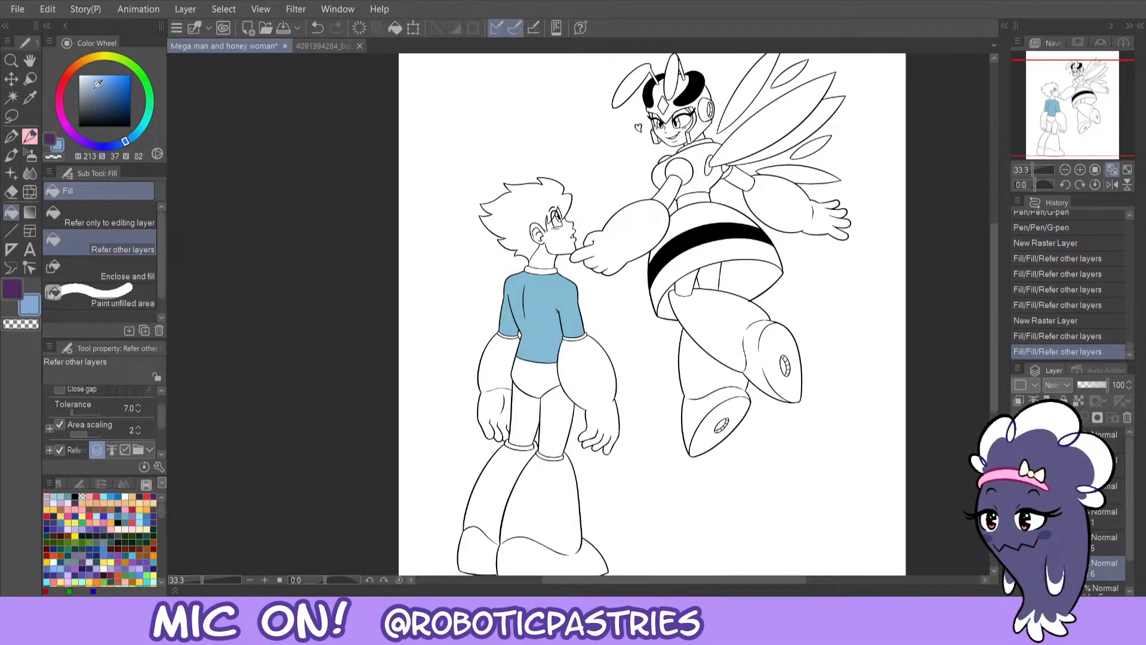
pyautogui.moveTo(116, 145); pyautogui.dragTo(120, 144)
pyautogui.moveTo(104, 89)
pyautogui.mouseDown()
pyautogui.moveTo(109, 99)
pyautogui.moveTo(113, 87)
pyautogui.mouseUp()
pyautogui.click(499, 369)
pyautogui.hotkey('ctrl', 'z')
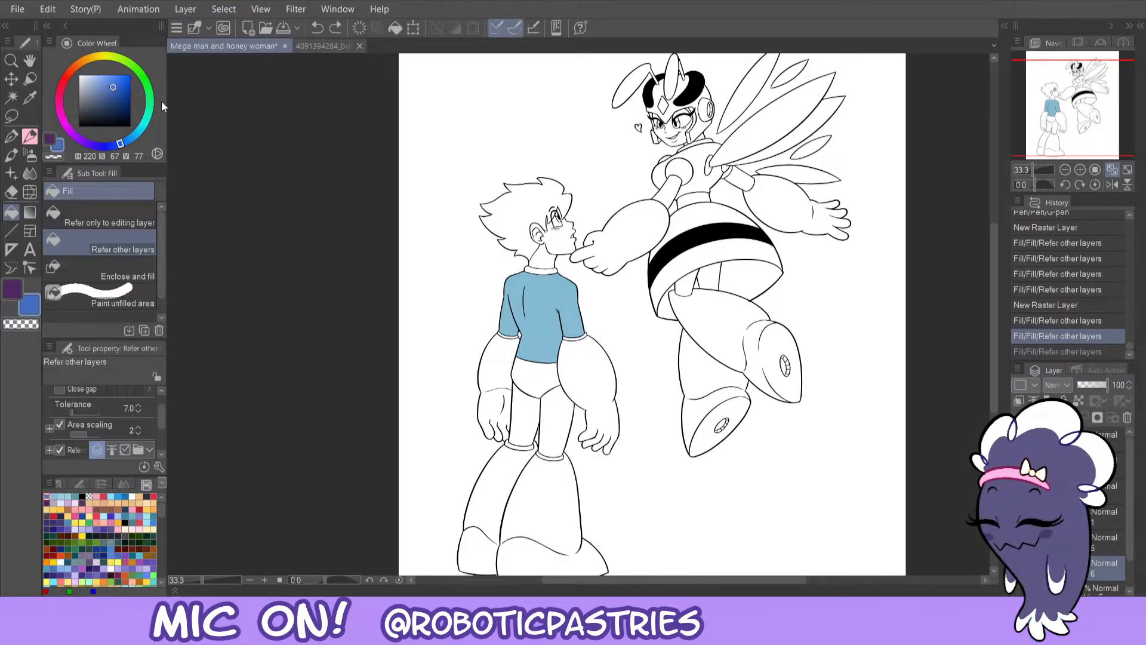
pyautogui.click(485, 367)
pyautogui.moveTo(120, 143); pyautogui.dragTo(118, 144)
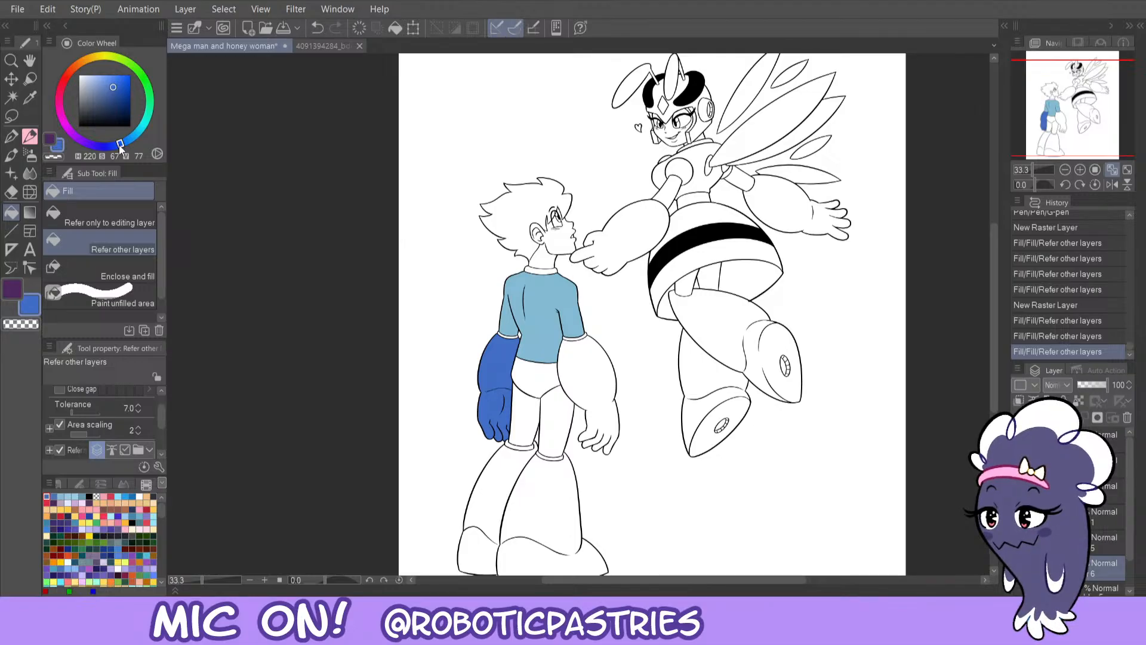
pyautogui.click(502, 366)
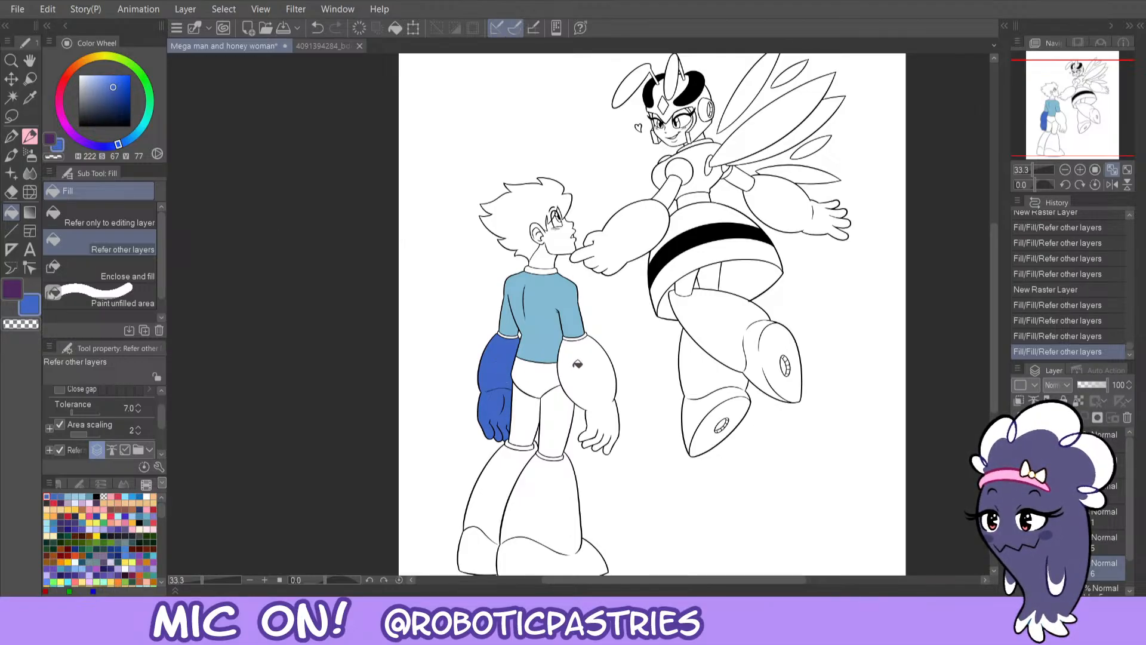
# - Fill Mega Man's near forearm and briefs with the deep blue, and his thighs with the torso's light blue
pyautogui.click(577, 363)
pyautogui.click(542, 378)
pyautogui.keyDown('alt'); pyautogui.click(544, 319); pyautogui.keyUp('alt')
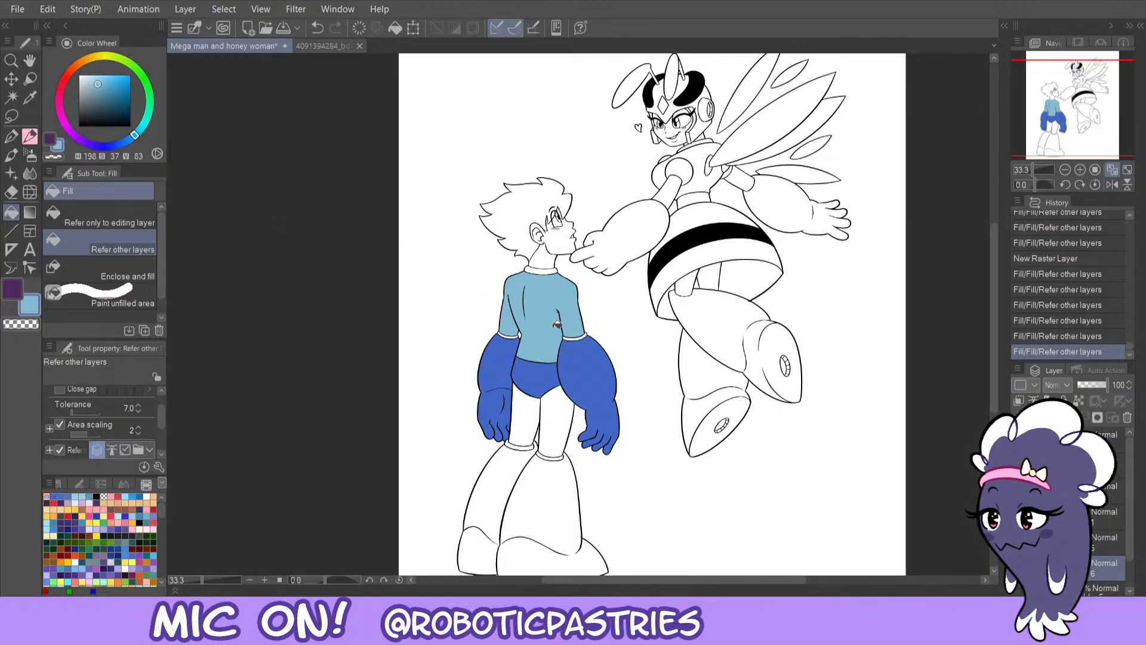
pyautogui.click(528, 410)
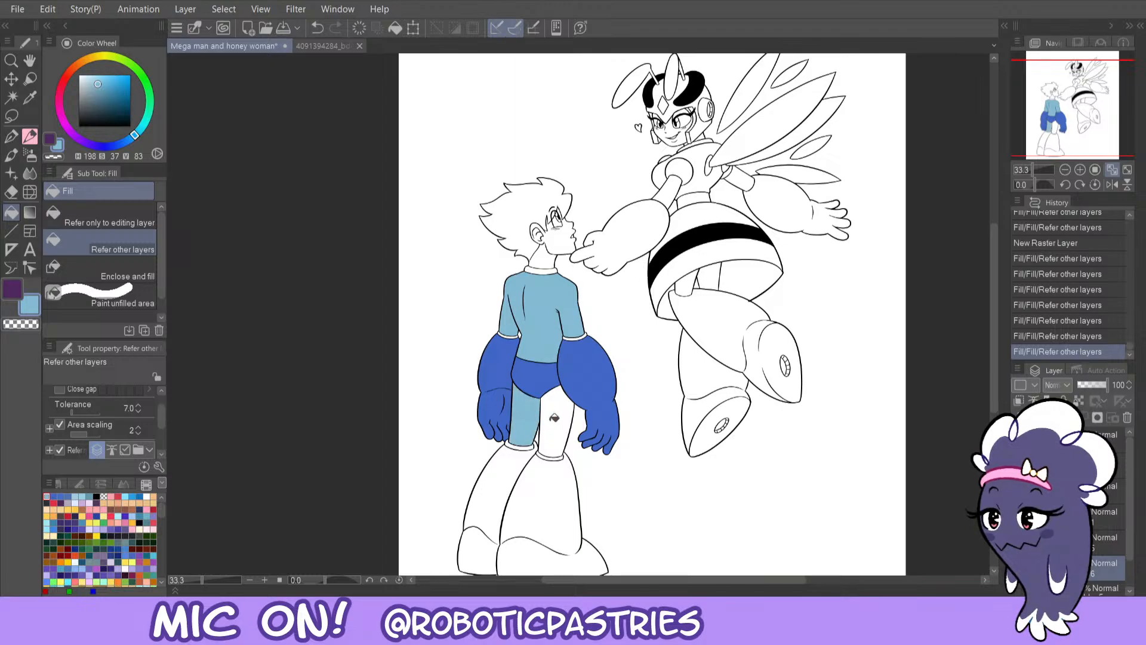
pyautogui.click(553, 418)
# - Fill both of Mega Man's boots with the deep blue sampled from his briefs
pyautogui.keyDown('alt'); pyautogui.click(543, 384); pyautogui.keyUp('alt')
pyautogui.click(506, 469)
pyautogui.click(525, 539)
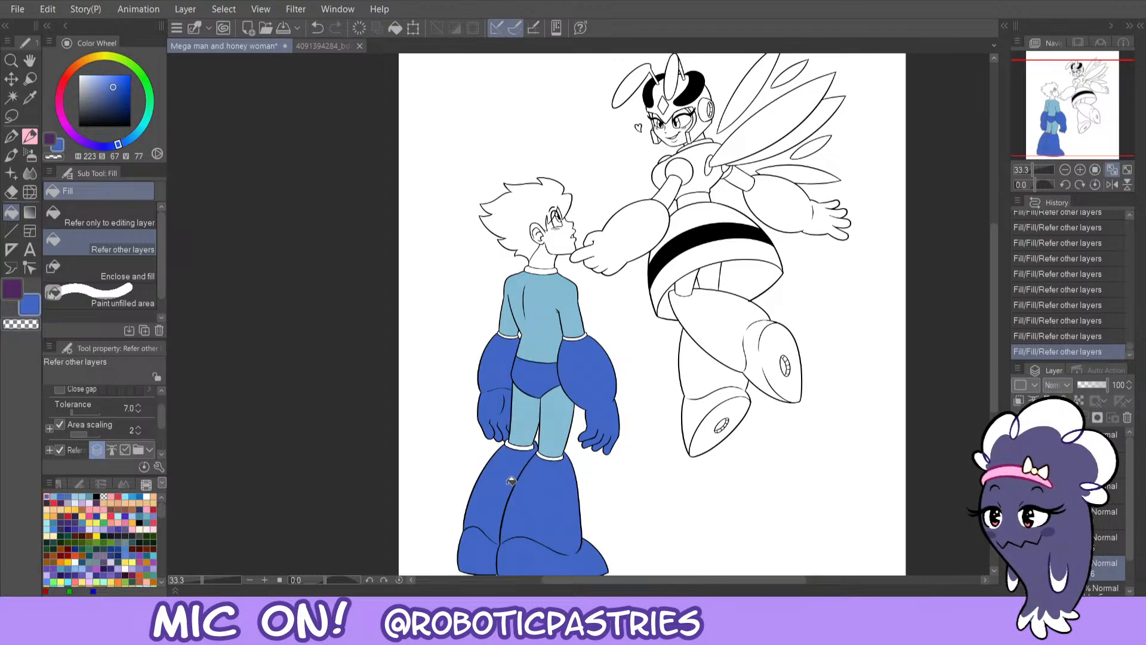
# - Check the reference image and fill the suit's cuffs and collar with the light blue sampled from the torso
pyautogui.click(310, 46)
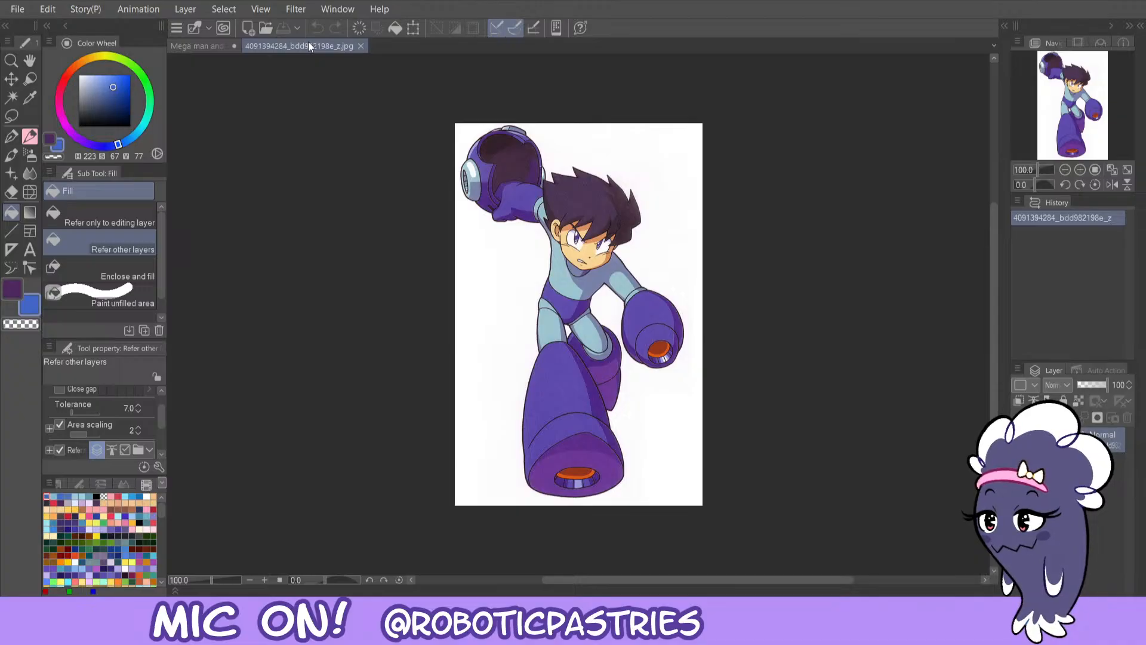
pyautogui.click(216, 45)
pyautogui.keyDown('alt'); pyautogui.click(538, 314); pyautogui.keyUp('alt')
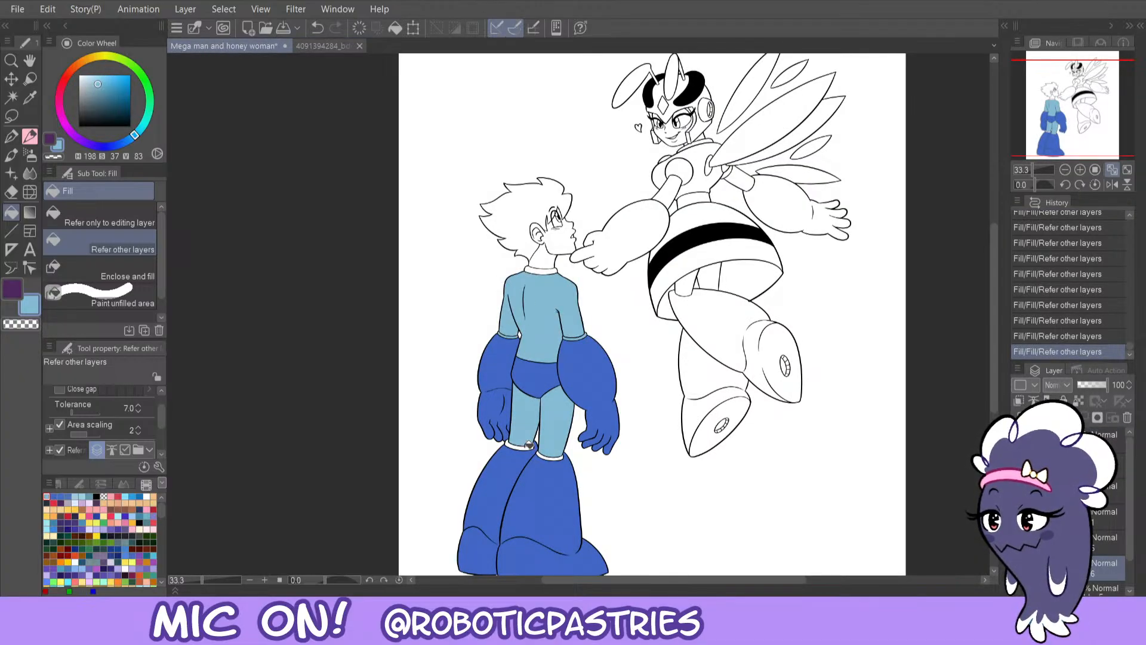
pyautogui.click(524, 445)
pyautogui.click(550, 454)
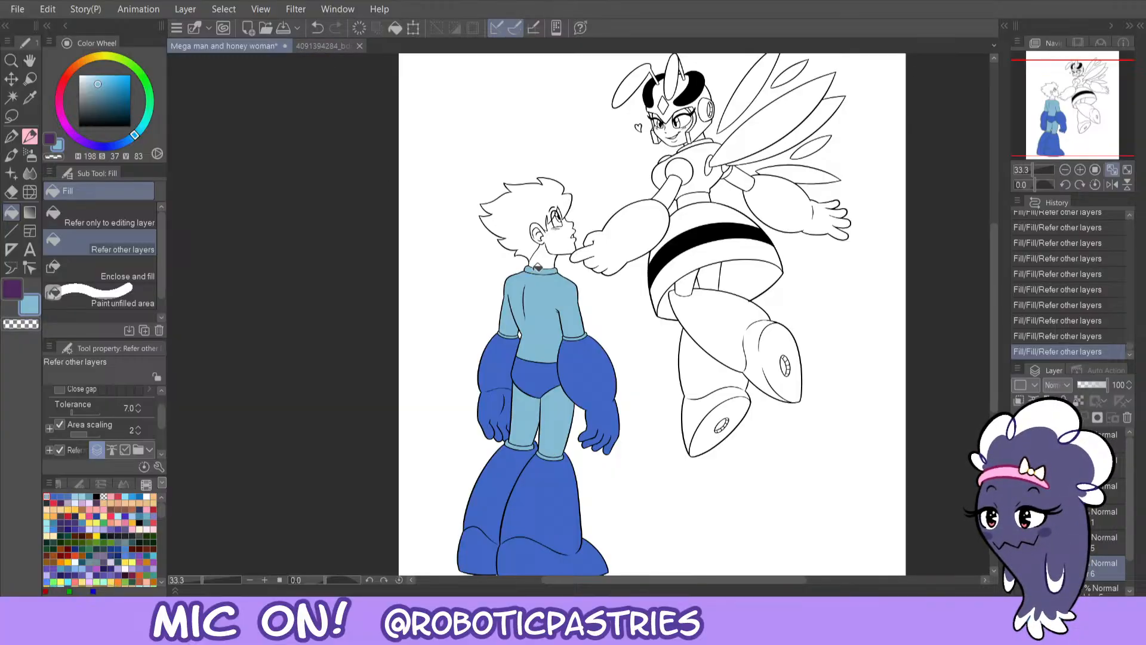
# - Try a skin tone of H 42, S 32, V 91, mixed against the reference image, on Mega Man's face
pyautogui.click(307, 46)
pyautogui.click(90, 59)
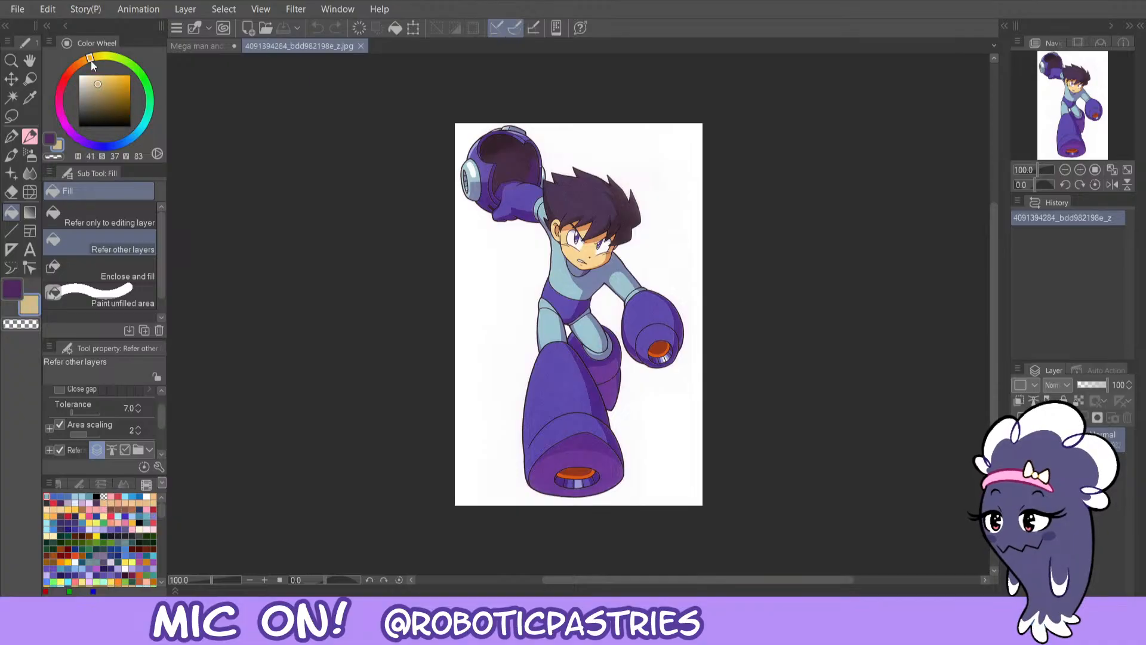
pyautogui.click(100, 77)
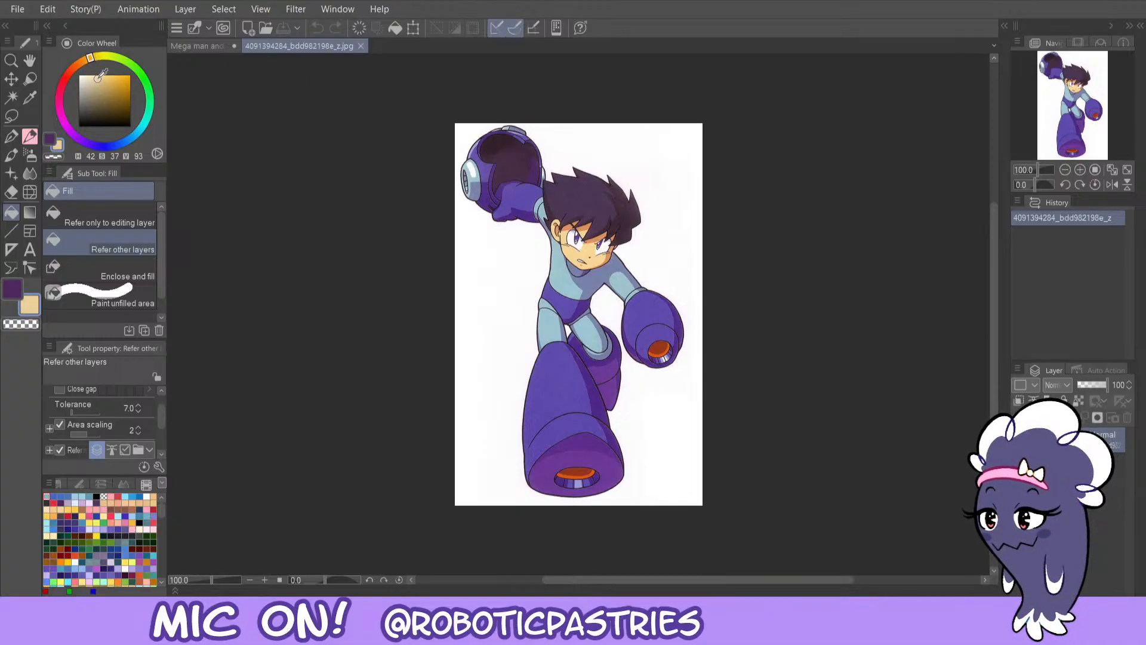
pyautogui.click(95, 80)
pyautogui.click(95, 80)
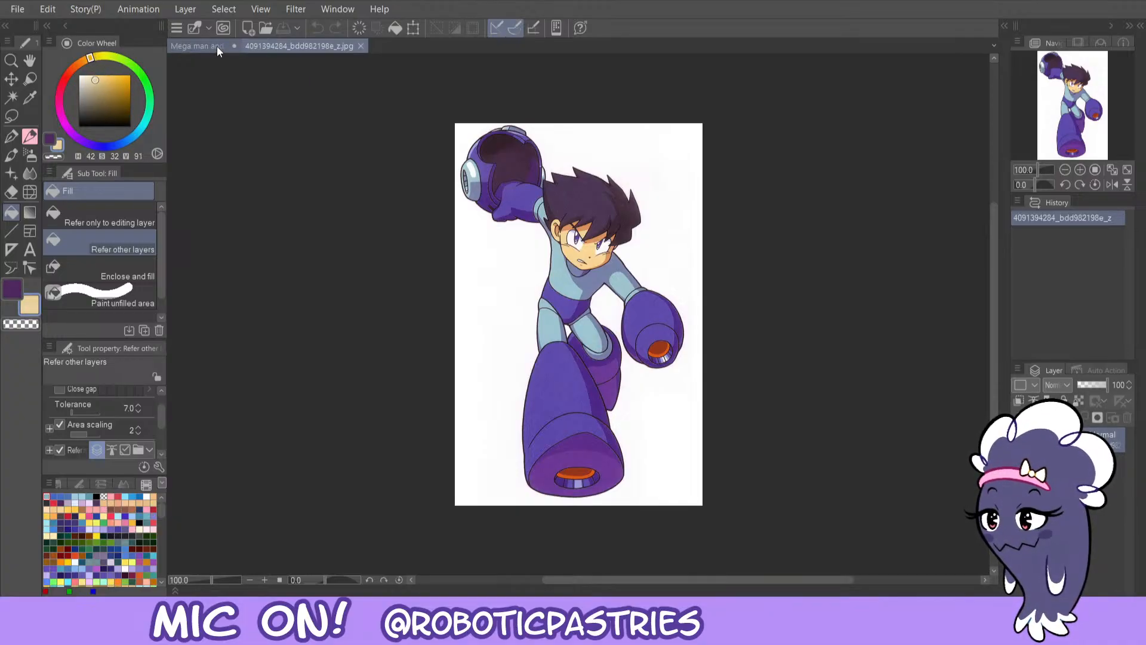
pyautogui.click(217, 45)
pyautogui.click(552, 245)
pyautogui.hotkey('ctrl', 'z')
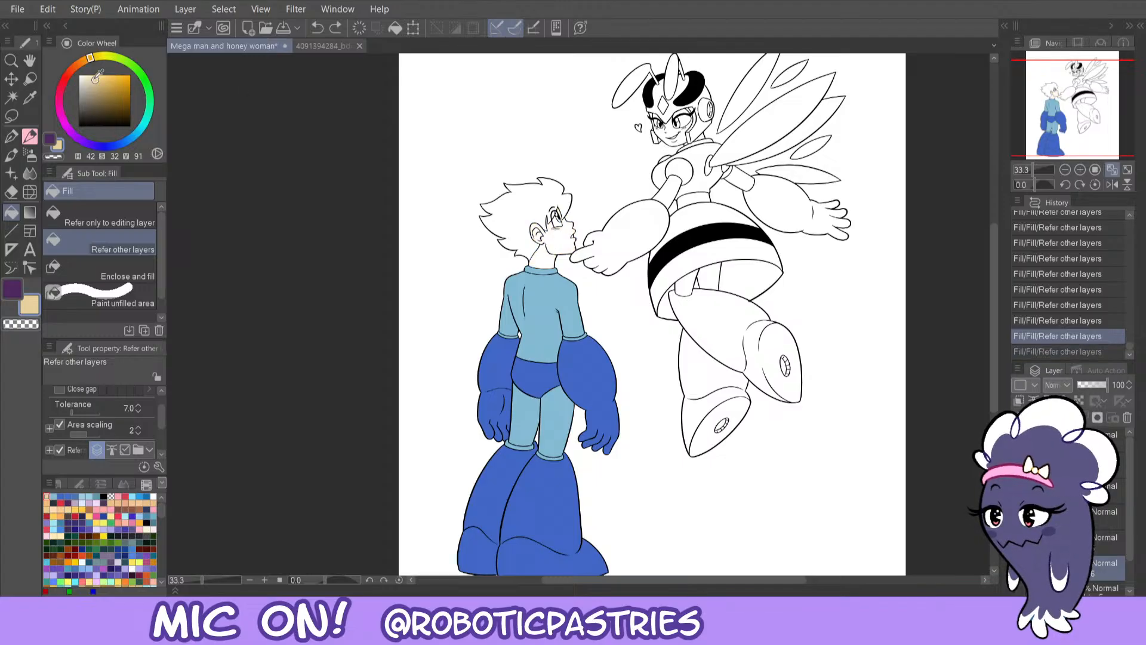
# - Try brighter skin tones at hue 42 and hue 37, both S 36, V 100, on Mega Man's face and neck
pyautogui.click(97, 75)
pyautogui.click(564, 240)
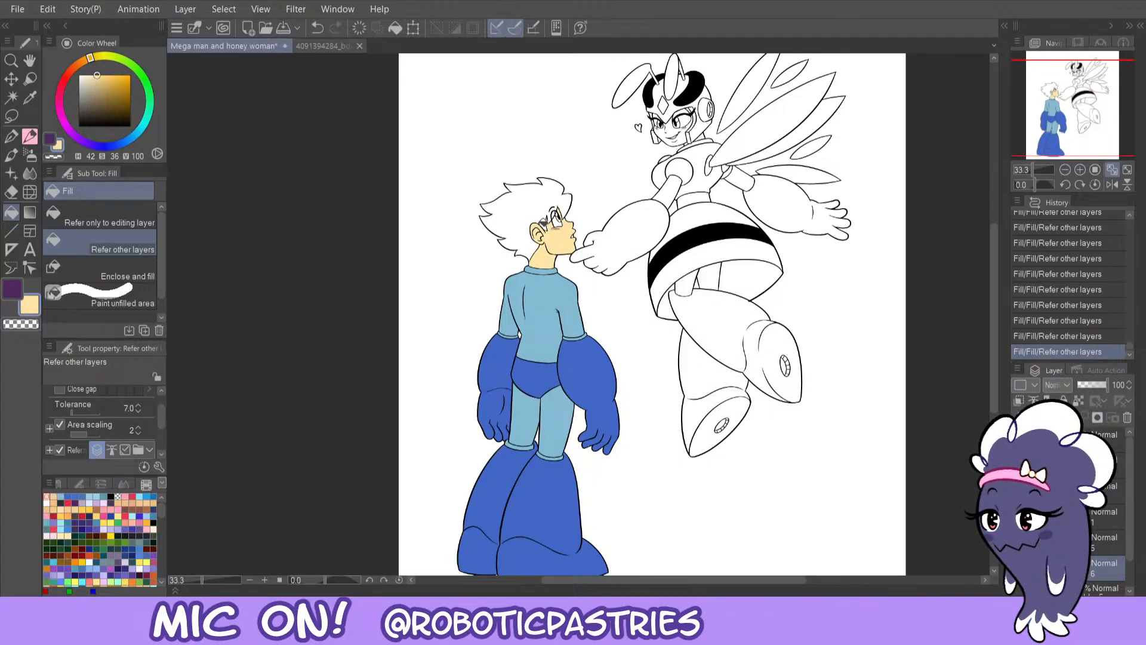
pyautogui.hotkey('ctrl', 'z')
pyautogui.click(86, 60)
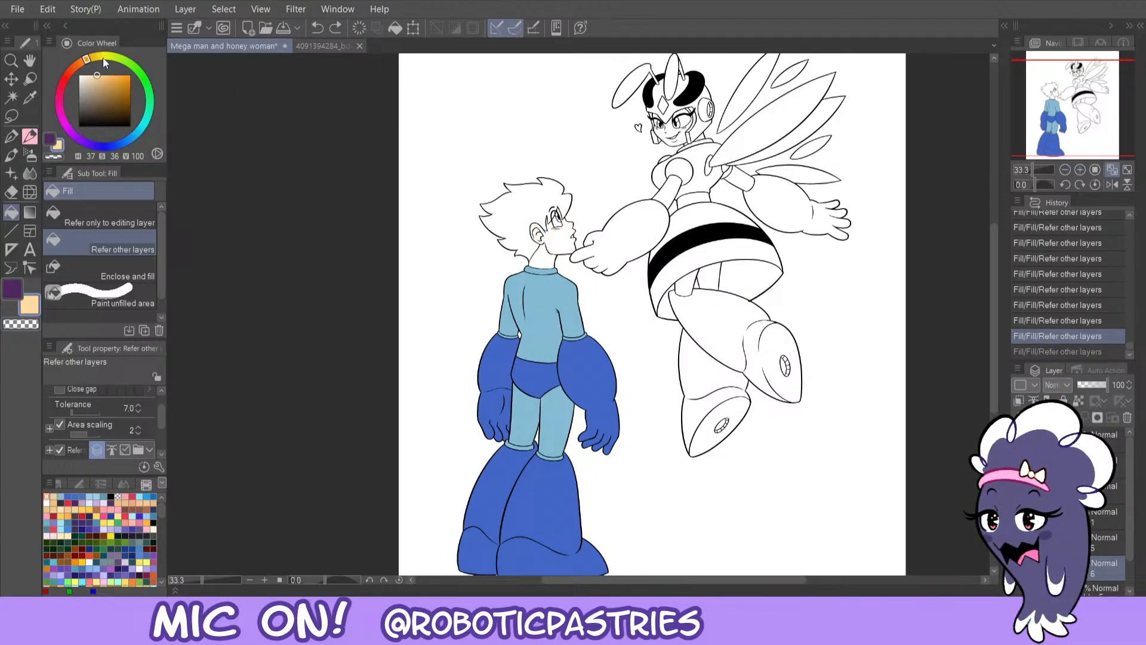
pyautogui.click(543, 253)
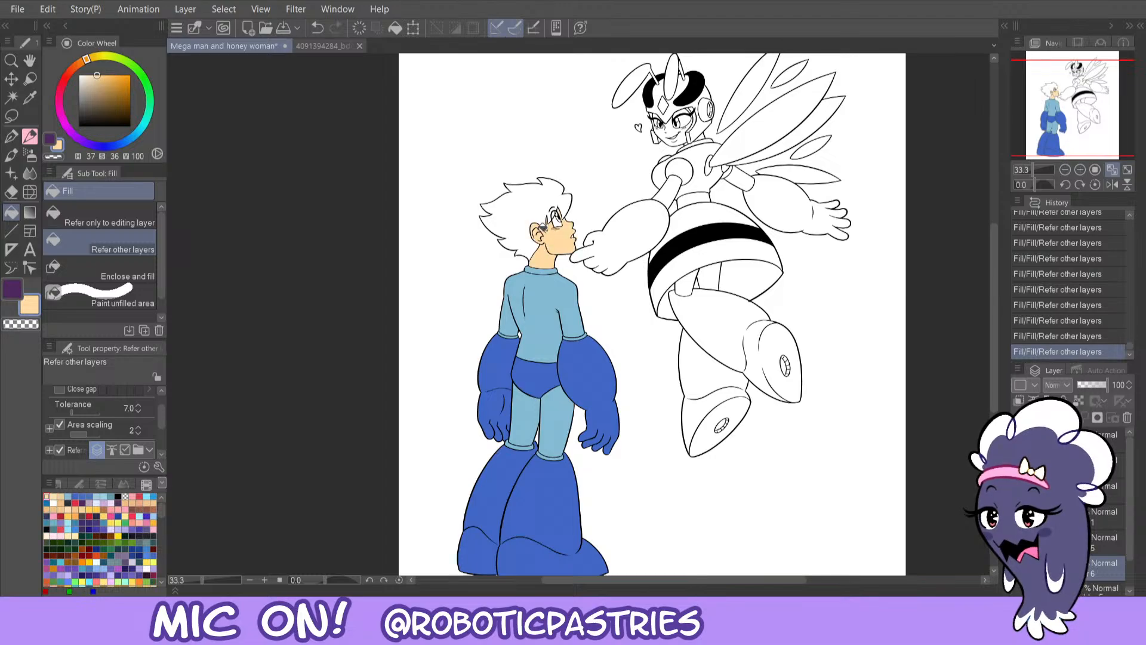
pyautogui.hotkey('ctrl', 'z')
# - Try skin tones of H 42, S 37, V 95 and H 42, S 36, V 93 on Mega Man's face and neck
pyautogui.click(90, 59)
pyautogui.moveTo(97, 76); pyautogui.dragTo(96, 78)
pyautogui.click(97, 77)
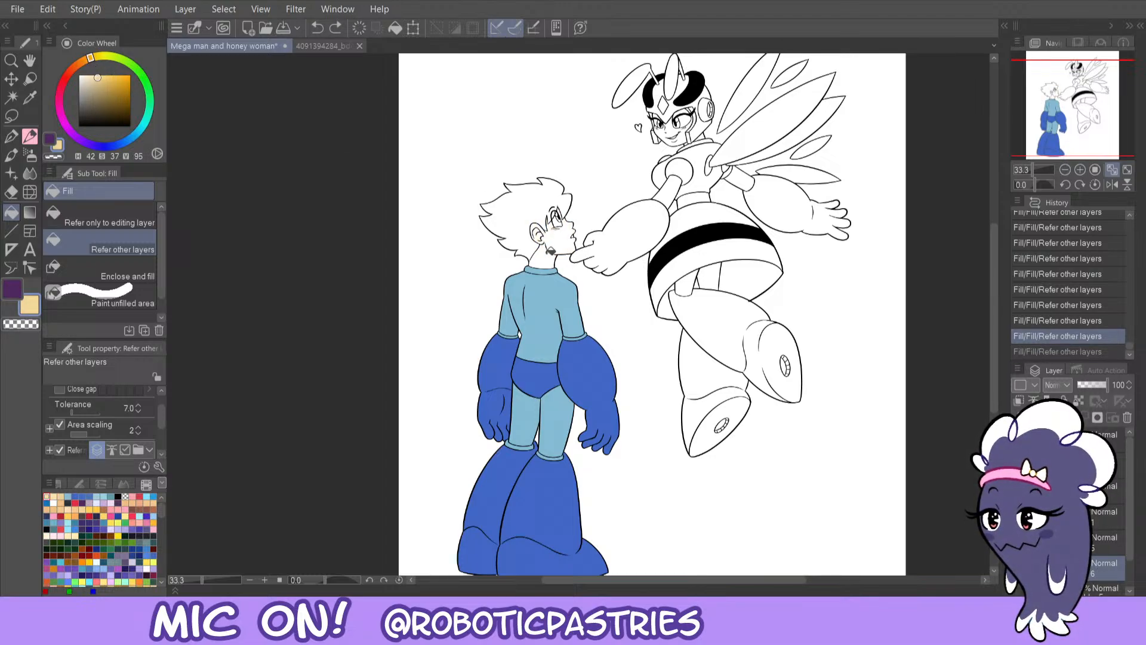
pyautogui.click(550, 250)
pyautogui.click(96, 79)
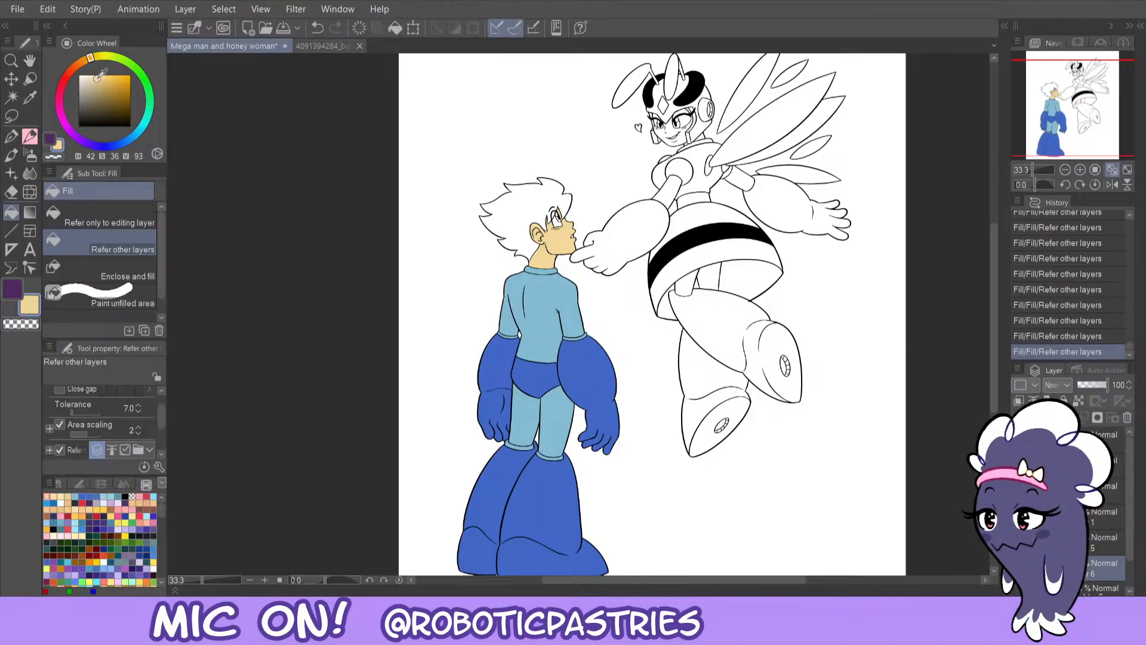
pyautogui.click(556, 238)
# - Undo the skin tone fills on Mega Man's face and neck and save the drawing
pyautogui.hotkey('ctrl', 'z')
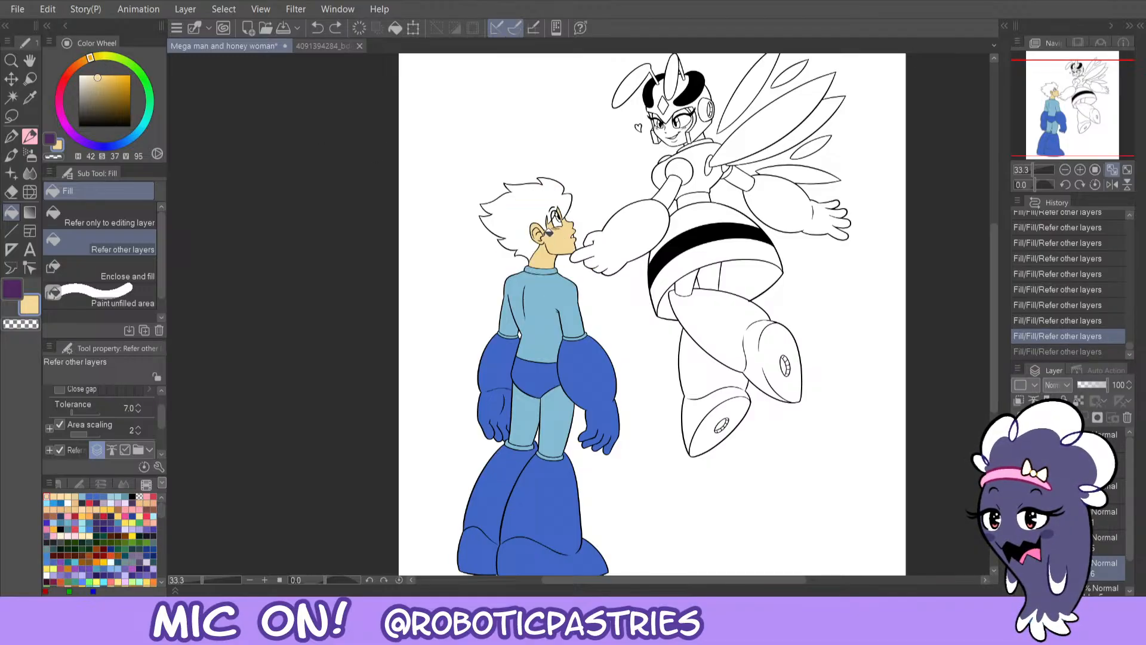
pyautogui.hotkey('ctrl', 'z')
pyautogui.hotkey('ctrl', 's')
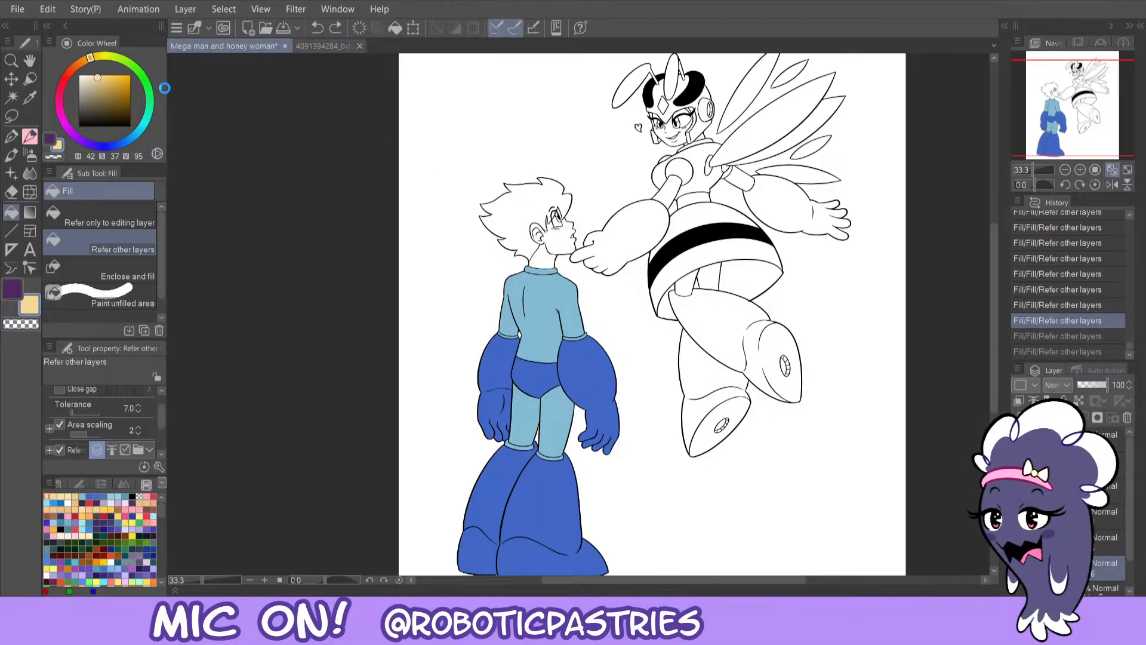
# - Try filling both of the honey woman's antennae with the black sampled from the dark shape on her head
pyautogui.scroll(-1, 679, 179)
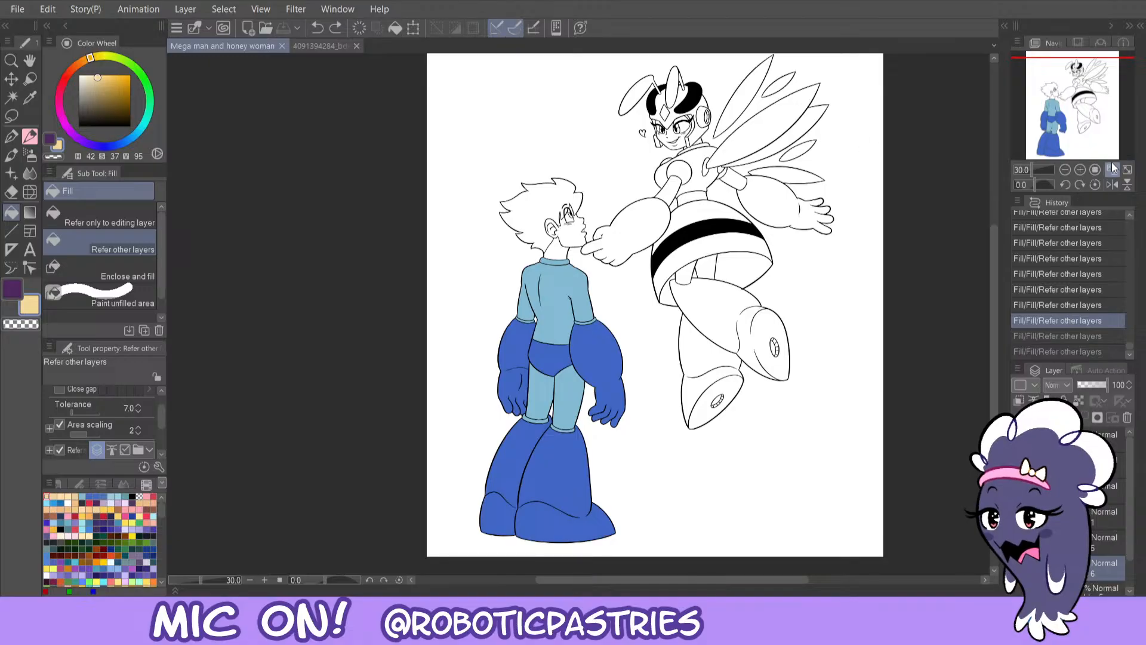
pyautogui.scroll(1, 655, 304)
pyautogui.moveTo(1091, 127); pyautogui.dragTo(1098, 127)
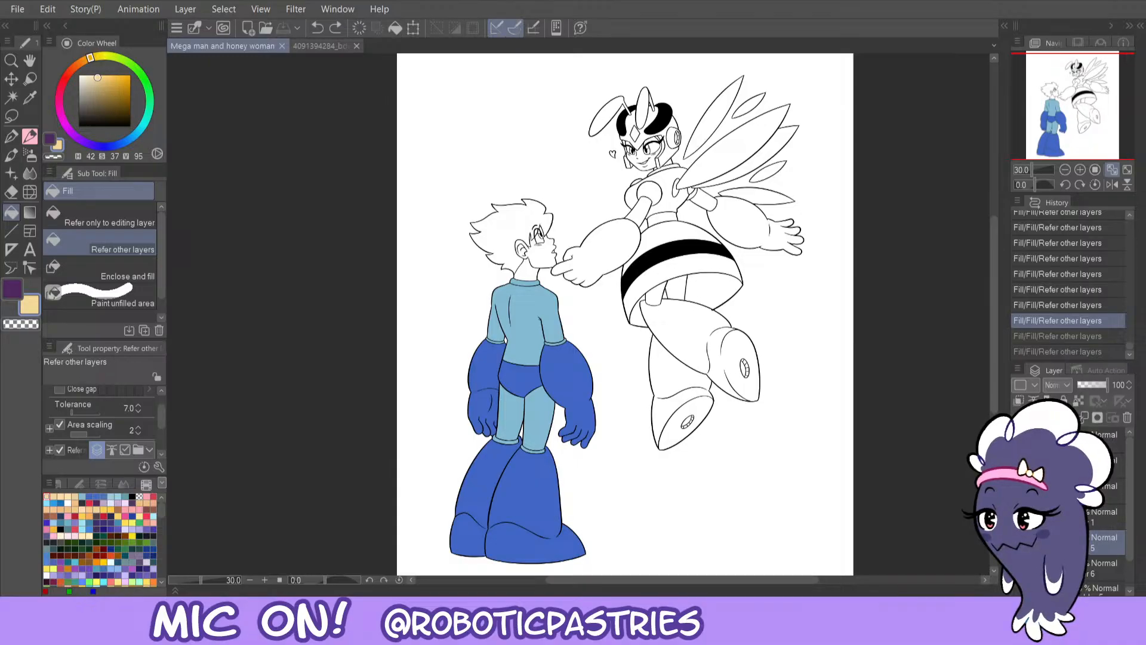
pyautogui.keyDown('alt'); pyautogui.click(671, 110); pyautogui.keyUp('alt')
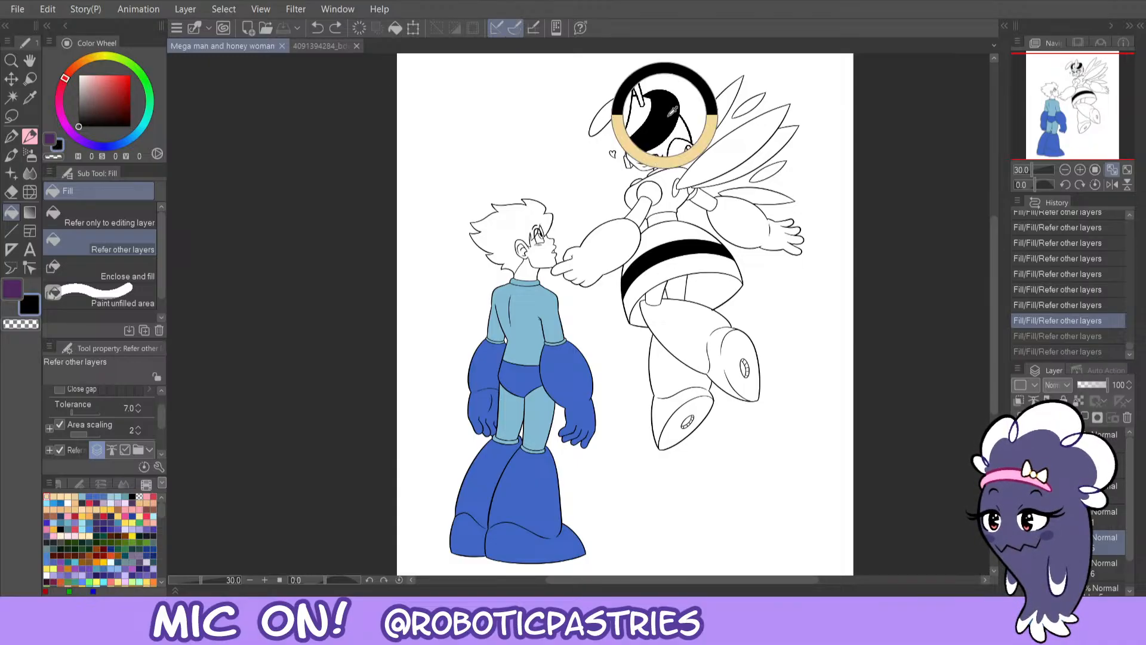
pyautogui.click(610, 103)
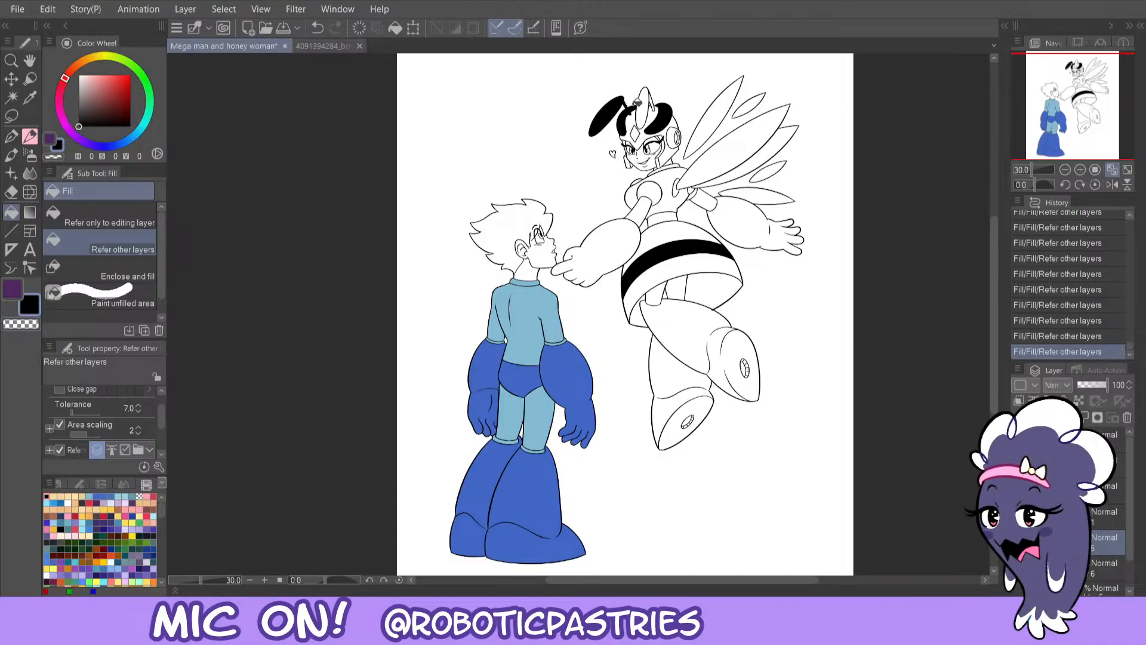
pyautogui.click(644, 102)
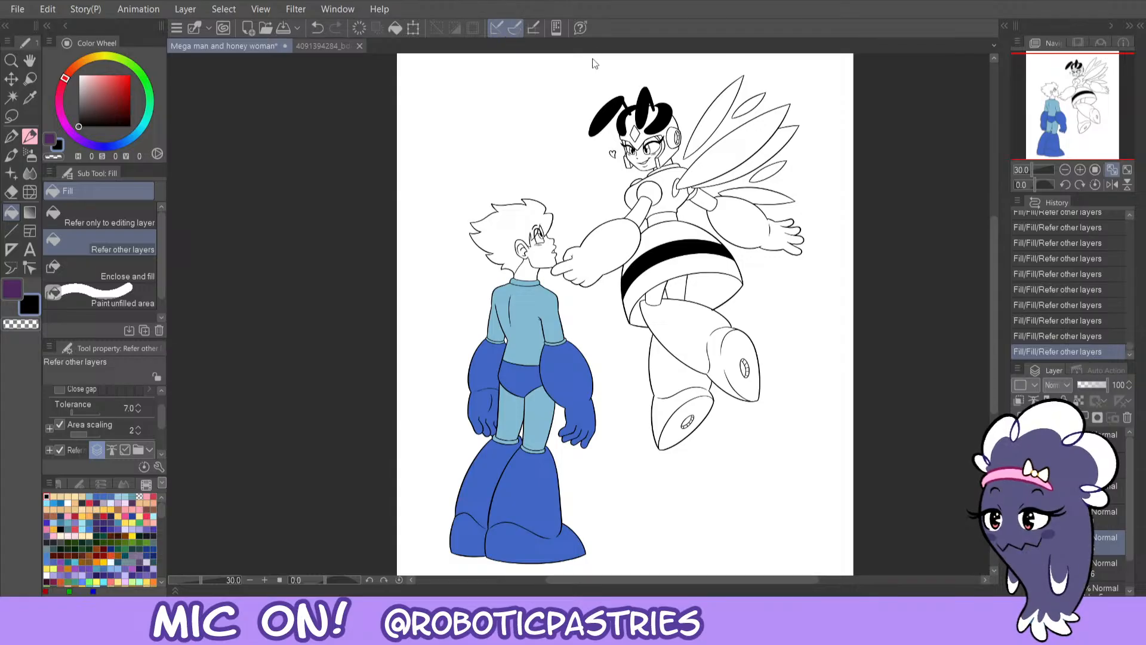
# - Compare the honey woman's antennae with and without black, leave both fills undone and save the drawing
pyautogui.hotkey('ctrl', 'z')
pyautogui.hotkey('ctrl', 'z')
pyautogui.hotkey('ctrl', 'z')
pyautogui.hotkey('ctrl', 'y')
pyautogui.hotkey('ctrl', 'y')
pyautogui.hotkey('ctrl', 'y')
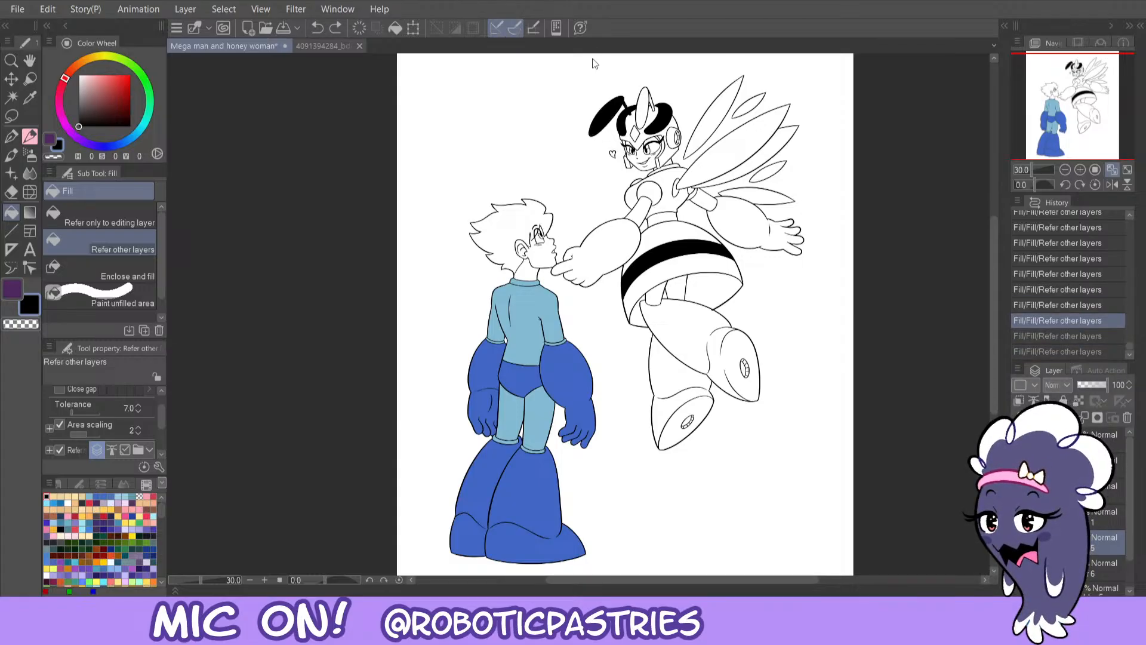
pyautogui.hotkey('ctrl', 'z')
pyautogui.hotkey('ctrl', 'z')
pyautogui.hotkey('ctrl', 'z')
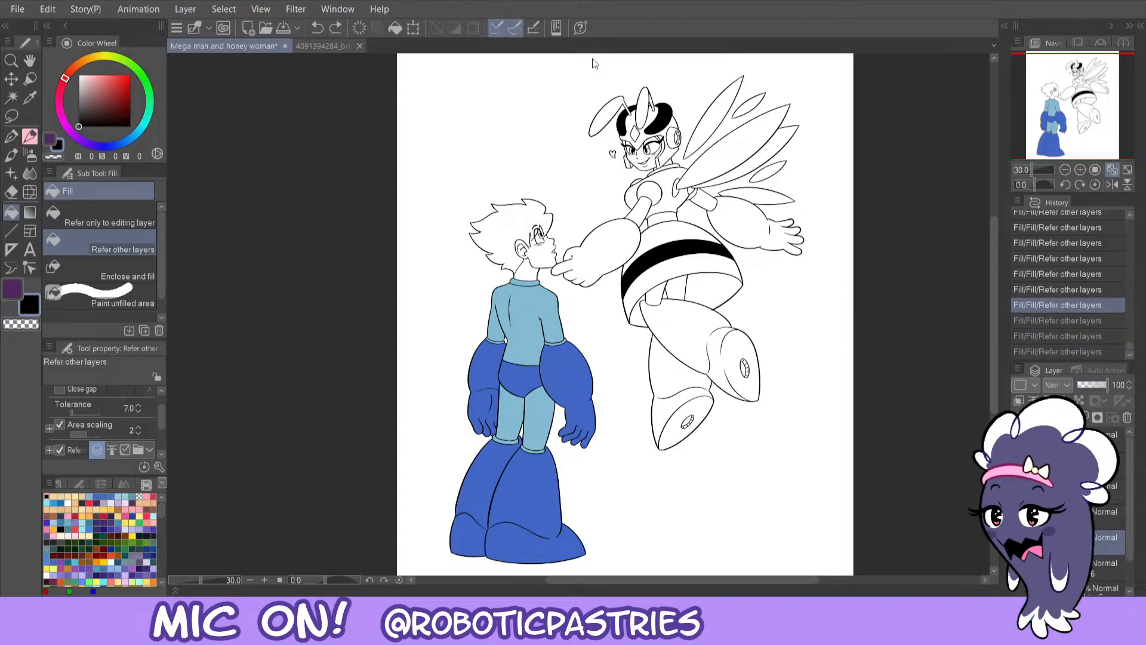
pyautogui.hotkey('ctrl', 's')
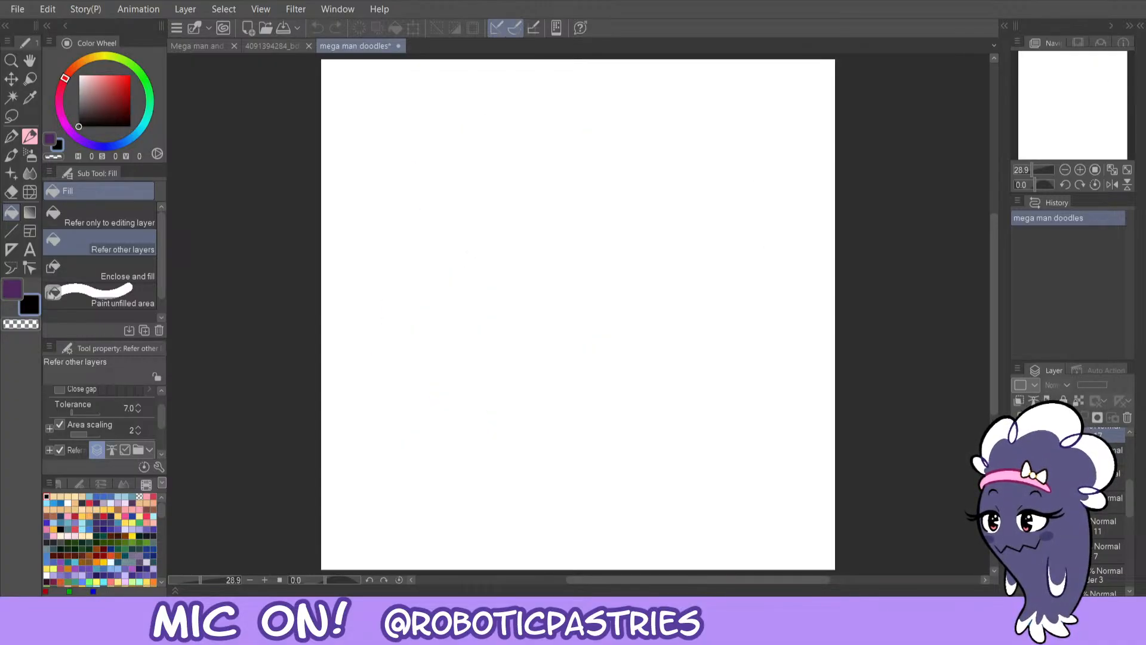
# - View the sketch of the two helmeted robots in the mega man doodles file and return to the Mega man and honey woman drawing
pyautogui.moveTo(665, 162); pyautogui.dragTo(716, 191)
pyautogui.scroll(1, 716, 191)
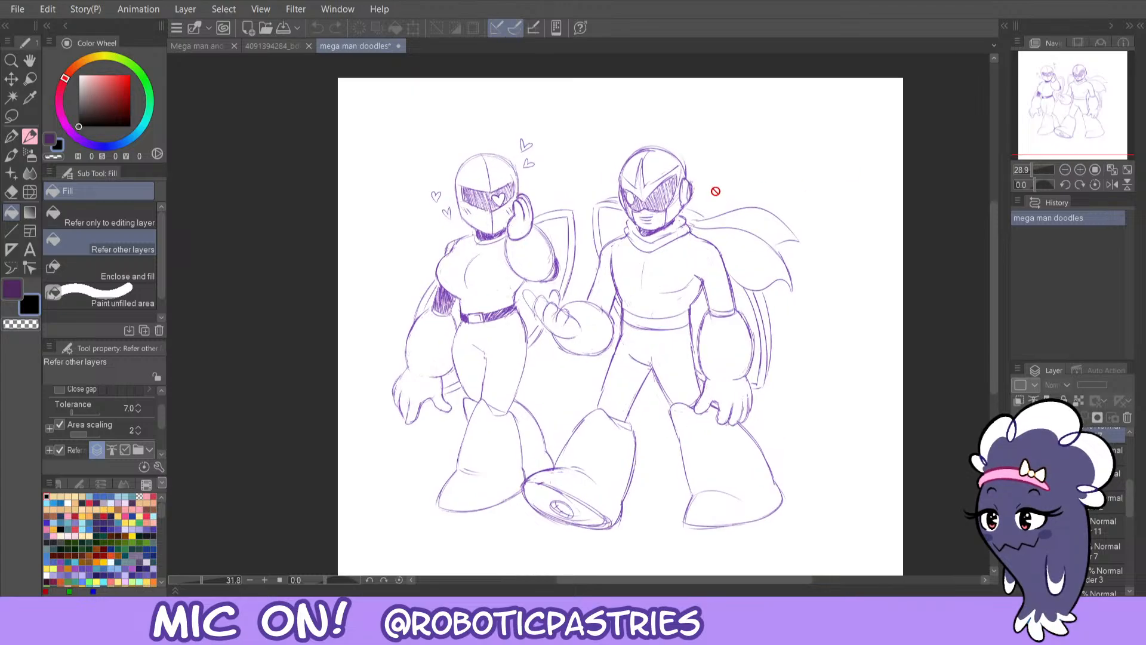
pyautogui.moveTo(1064, 95); pyautogui.dragTo(1059, 95)
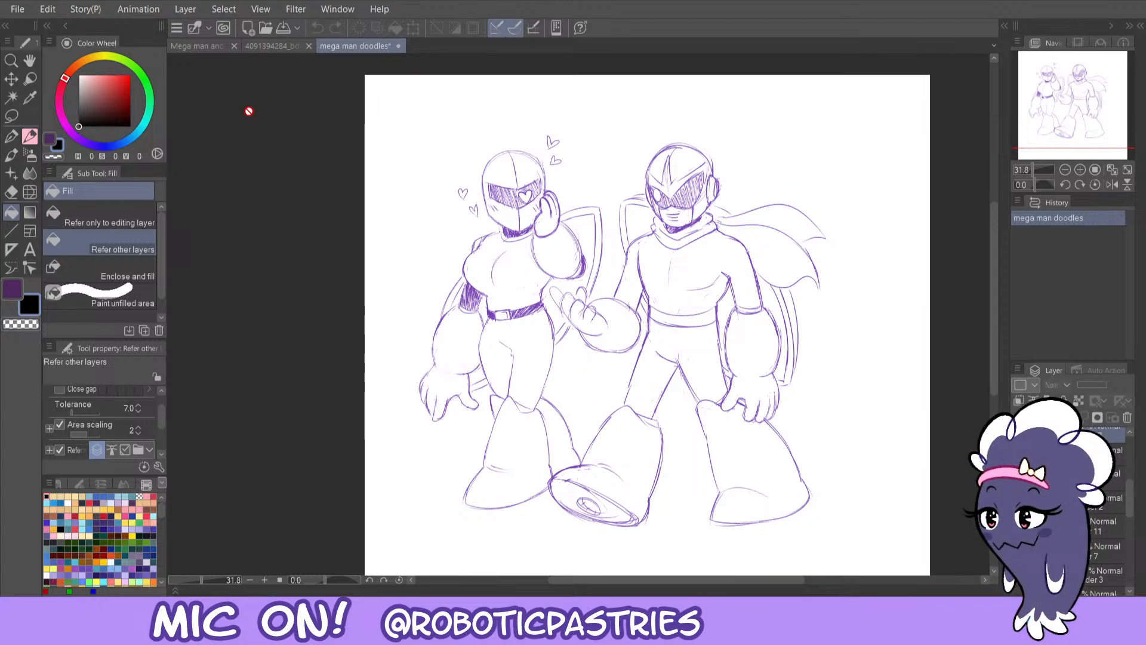
pyautogui.click(187, 45)
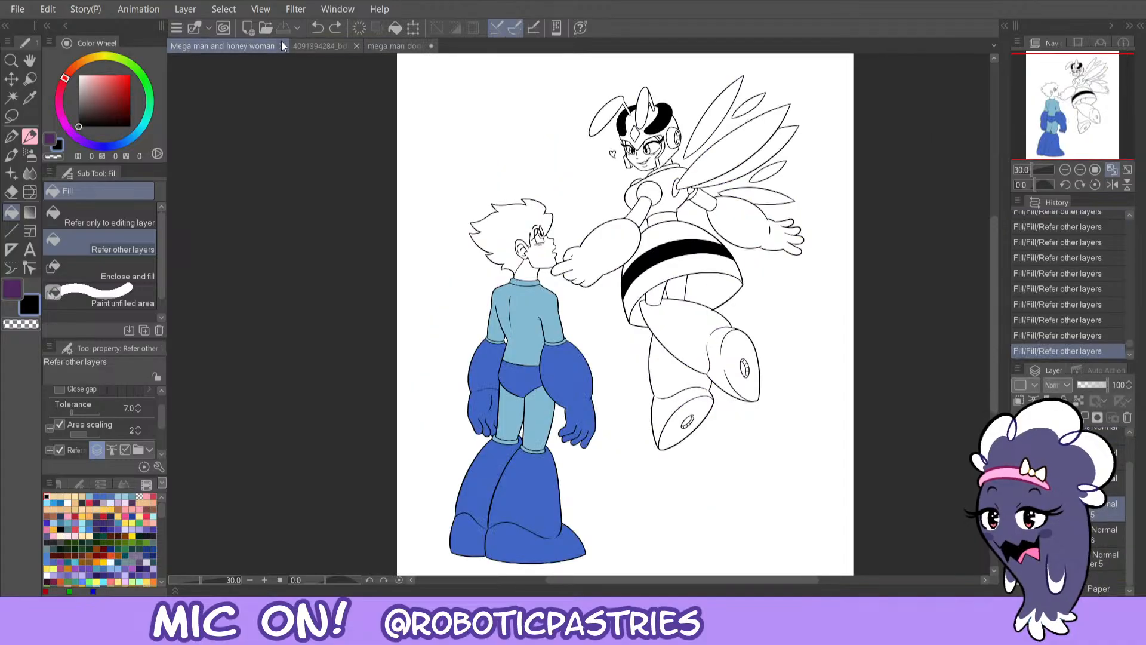